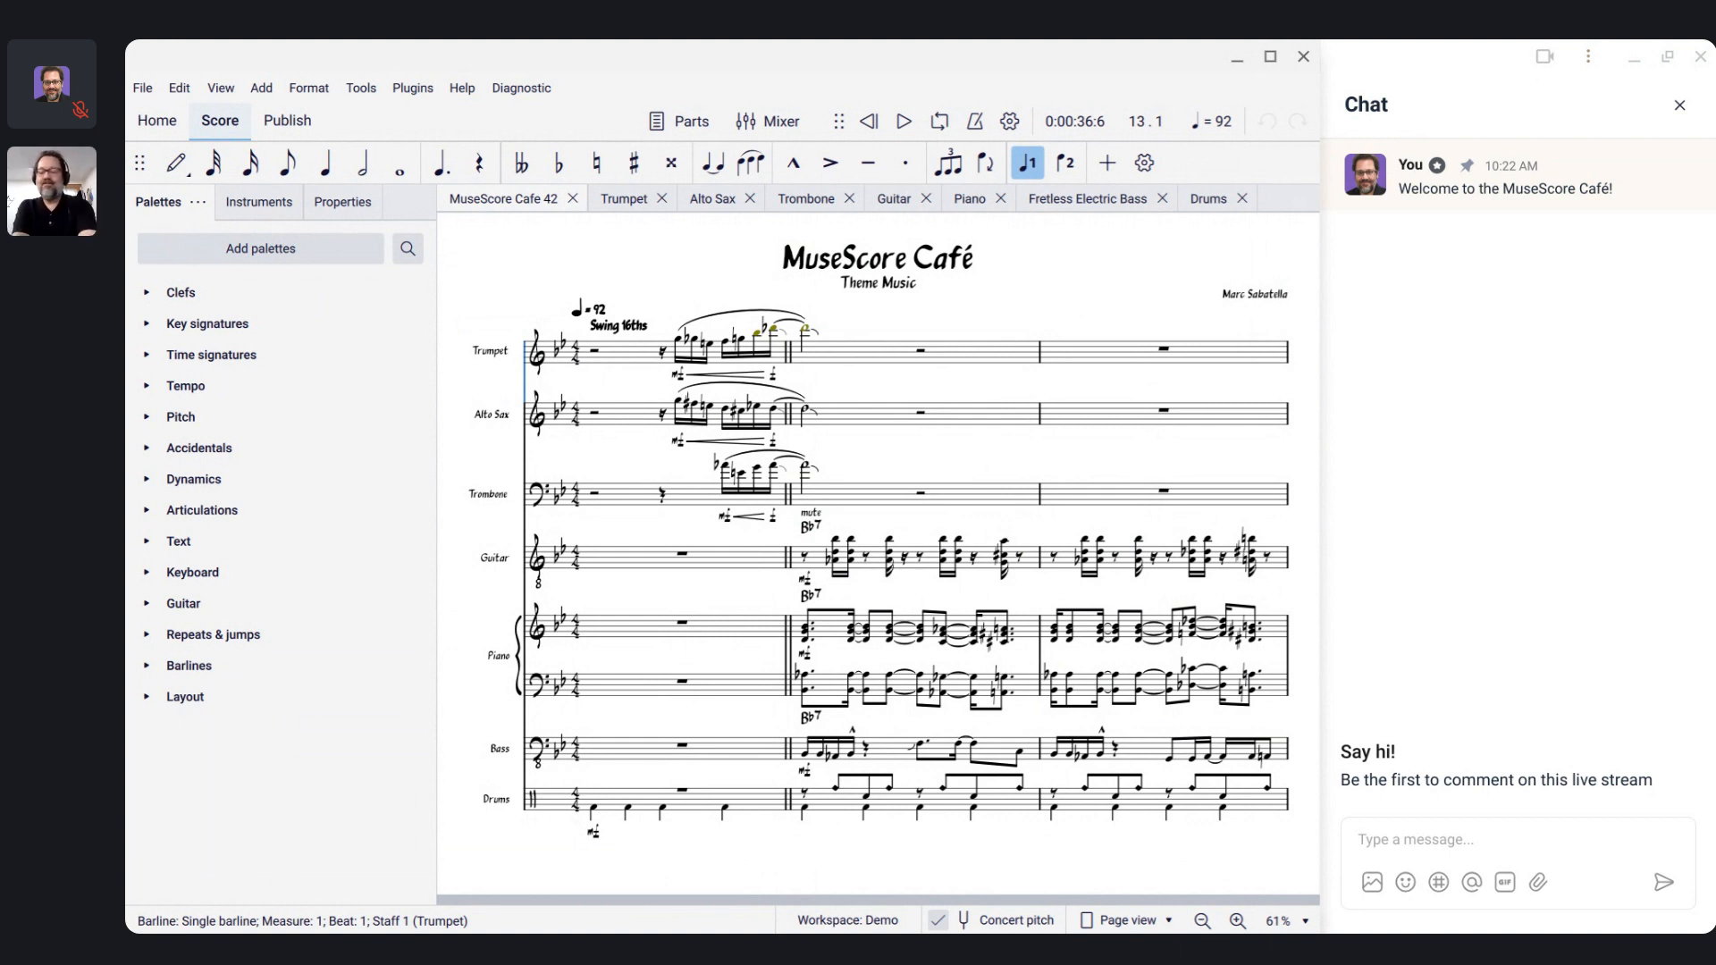
Step: Play back the MuseScore Café theme score from the beginning
key("space")
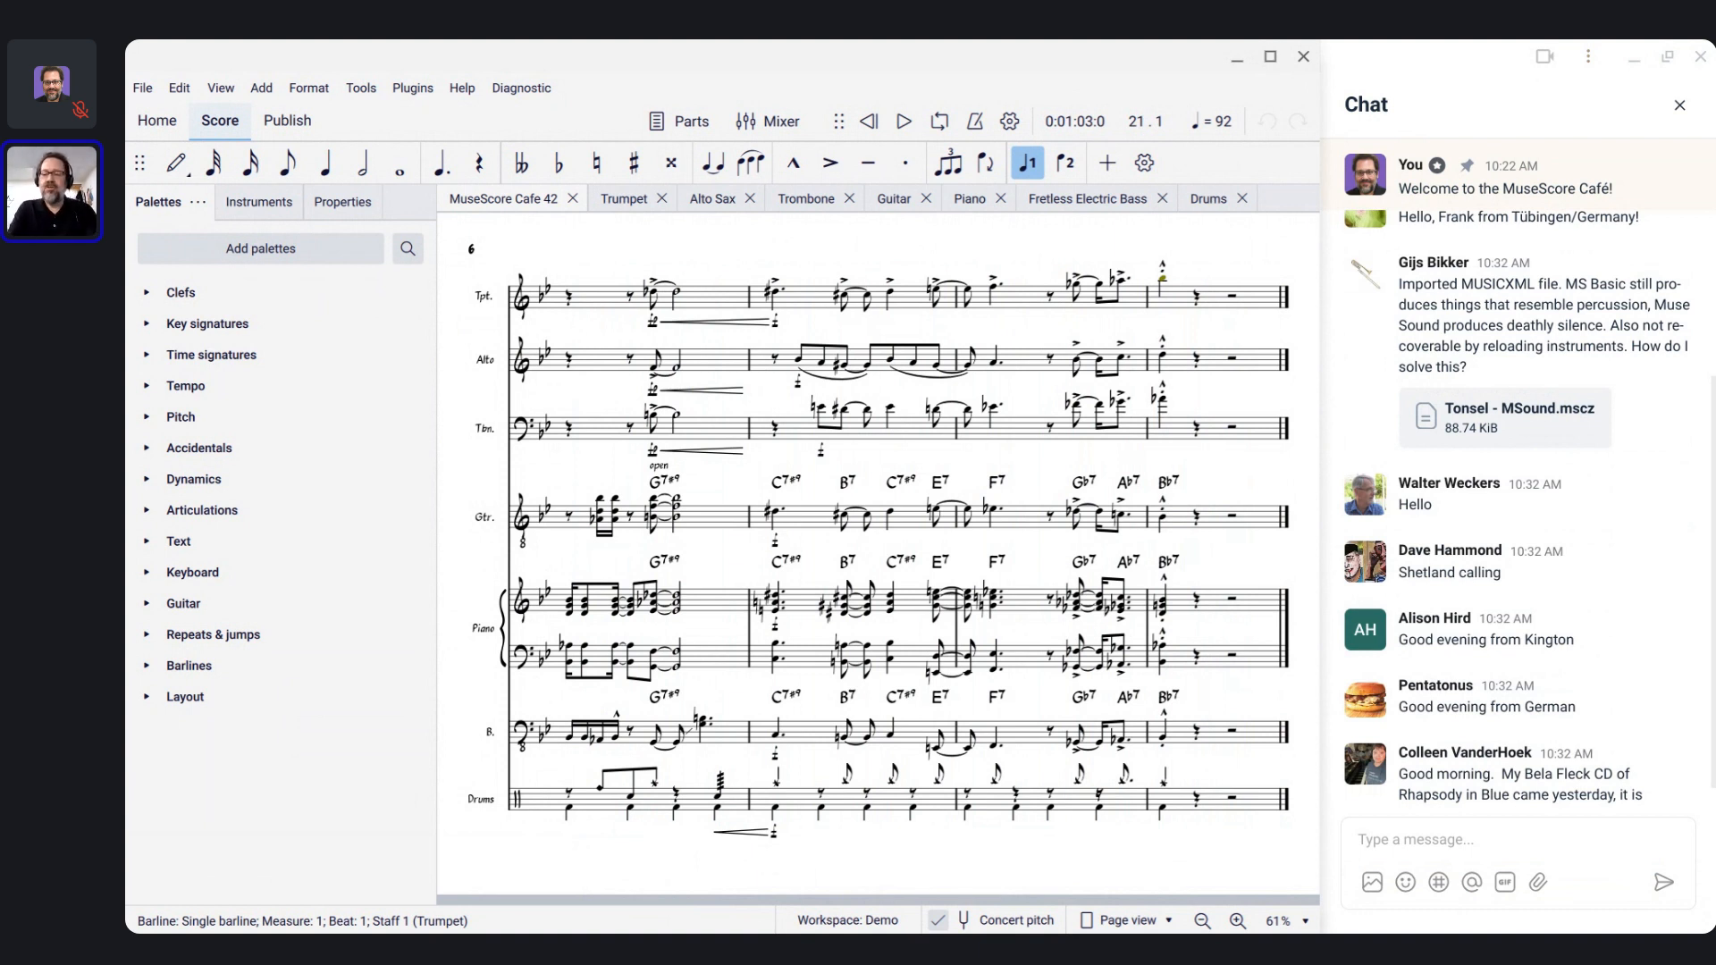
Step: Switch to the Praeambulum BWV 924 PDF in Chrome and size its window to fit beside the chat
key("alt")
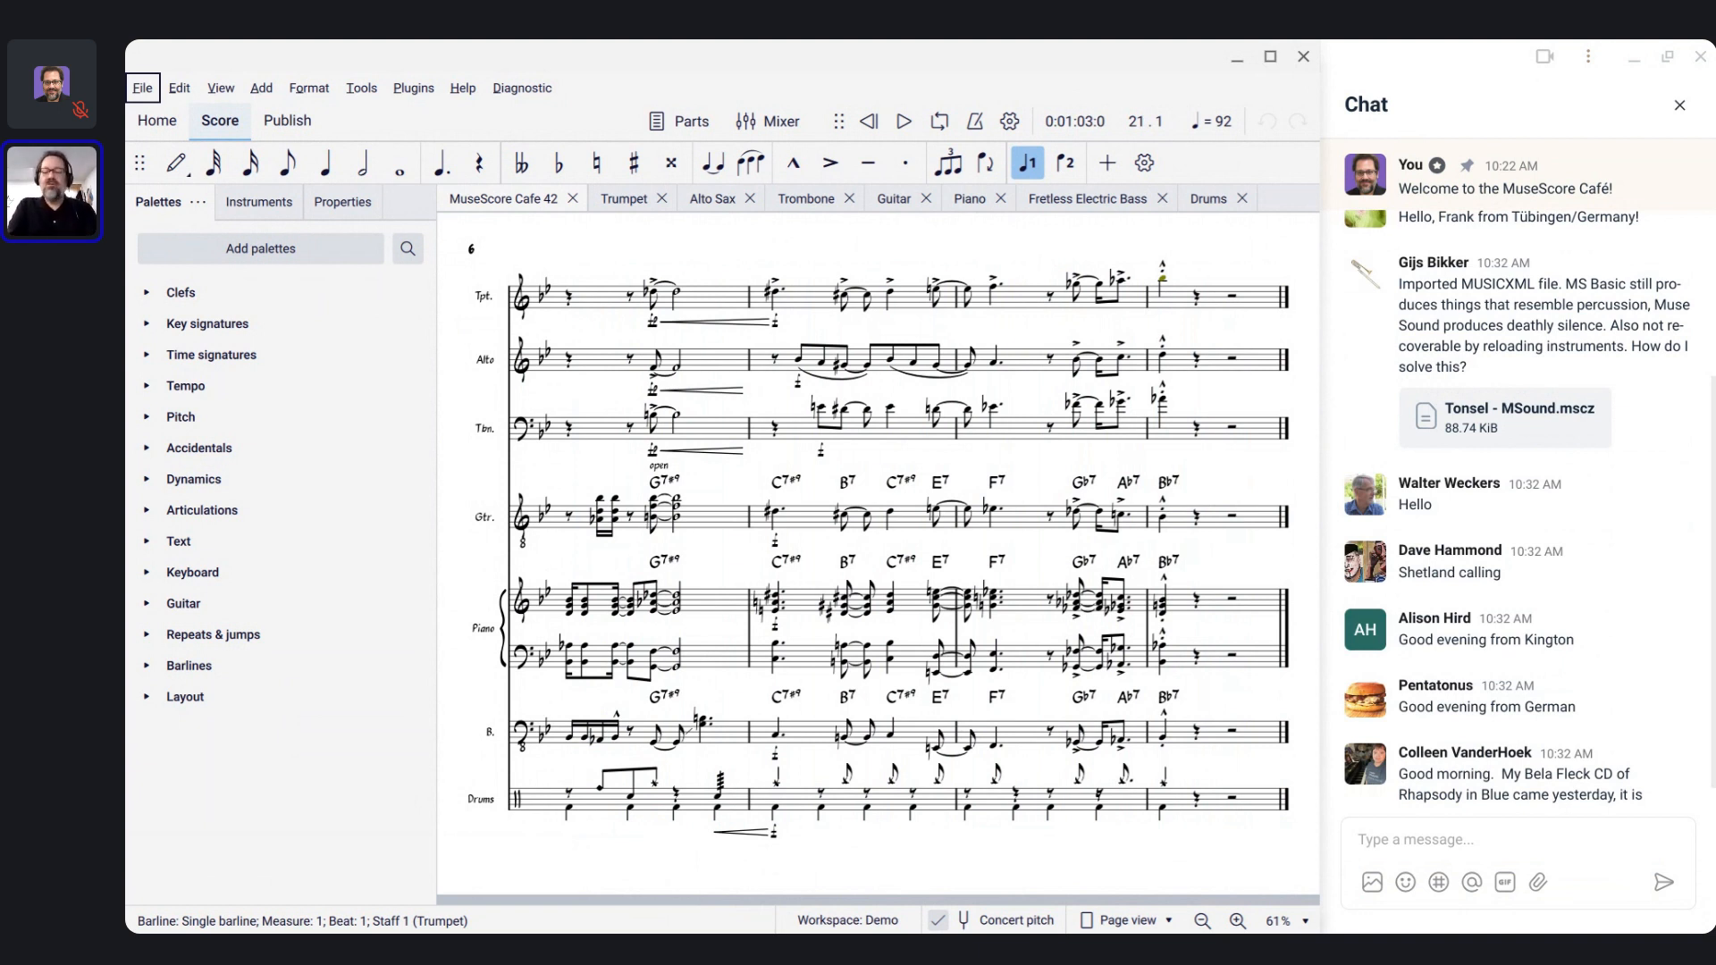
key("alt+Tab")
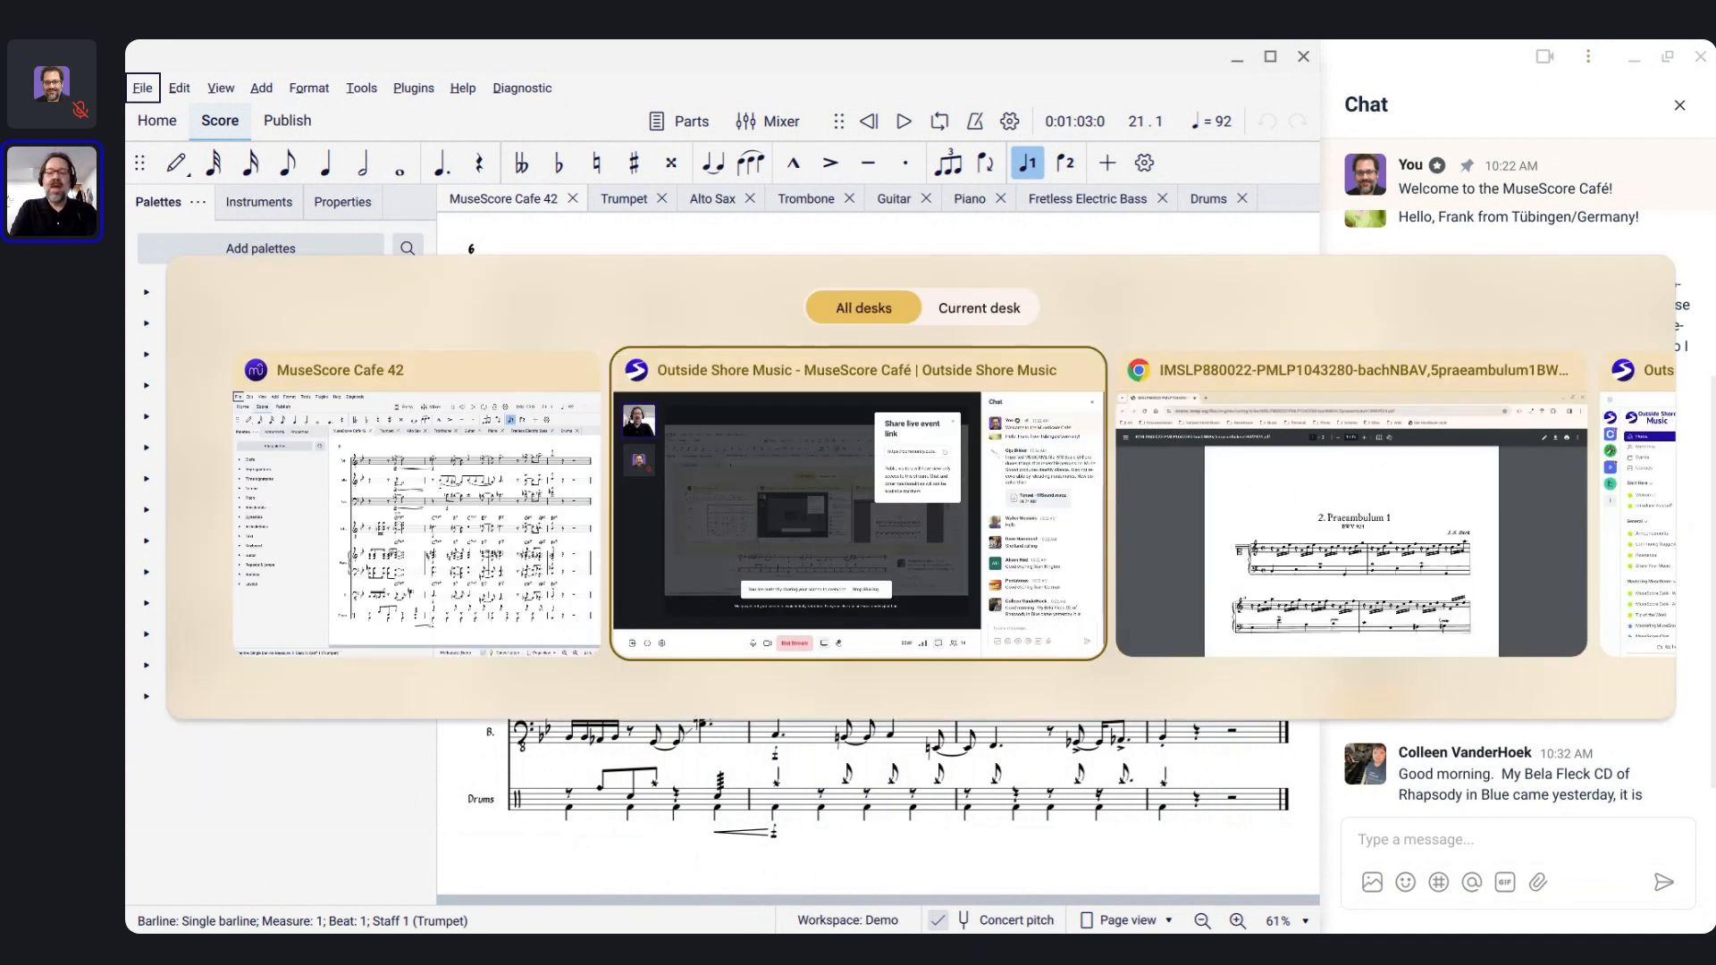
key("alt+Tab")
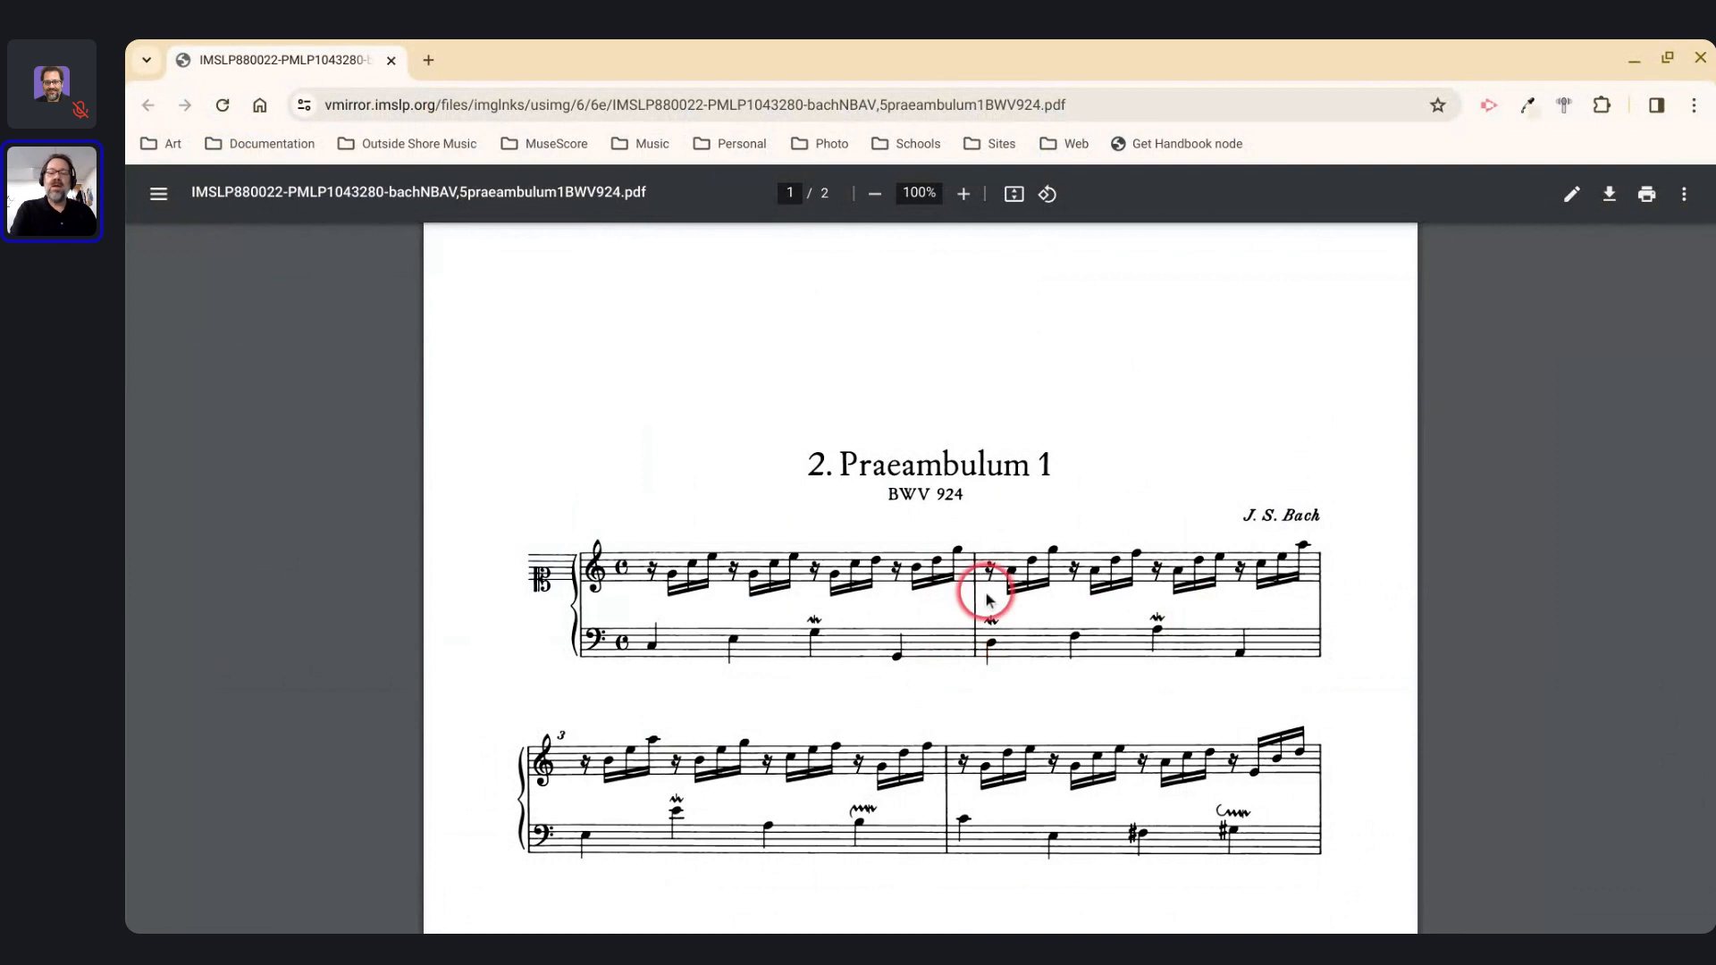
scroll(983, 598, "down", 2)
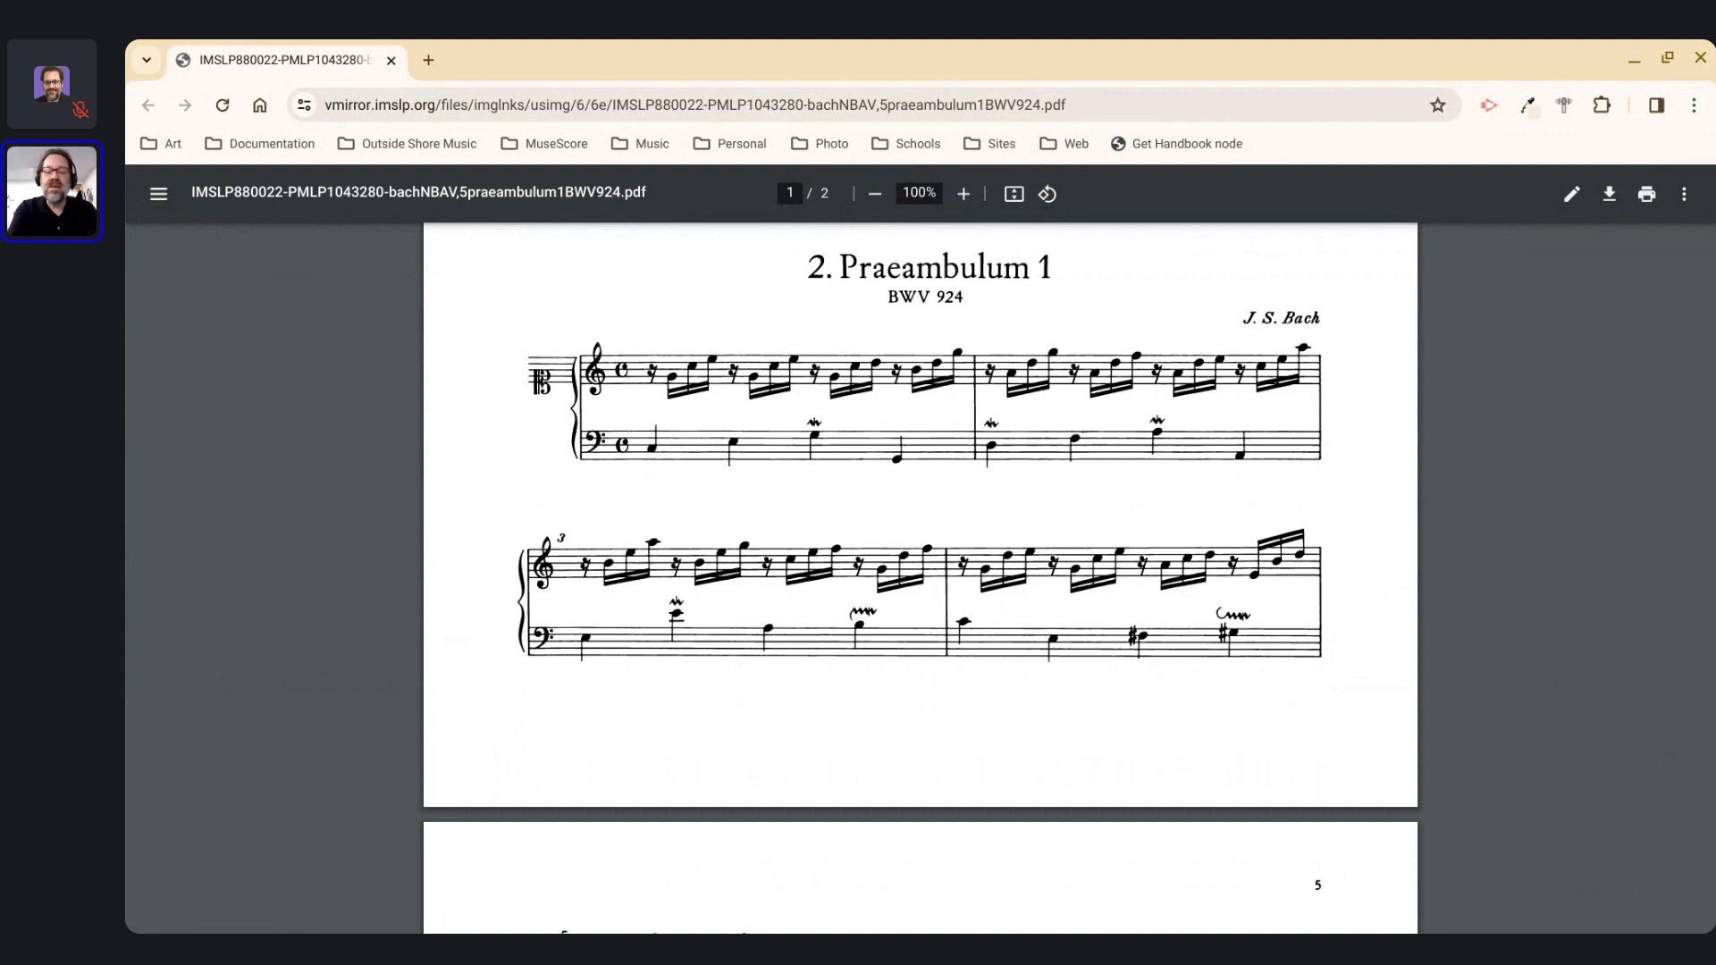
key("alt+bracketleft")
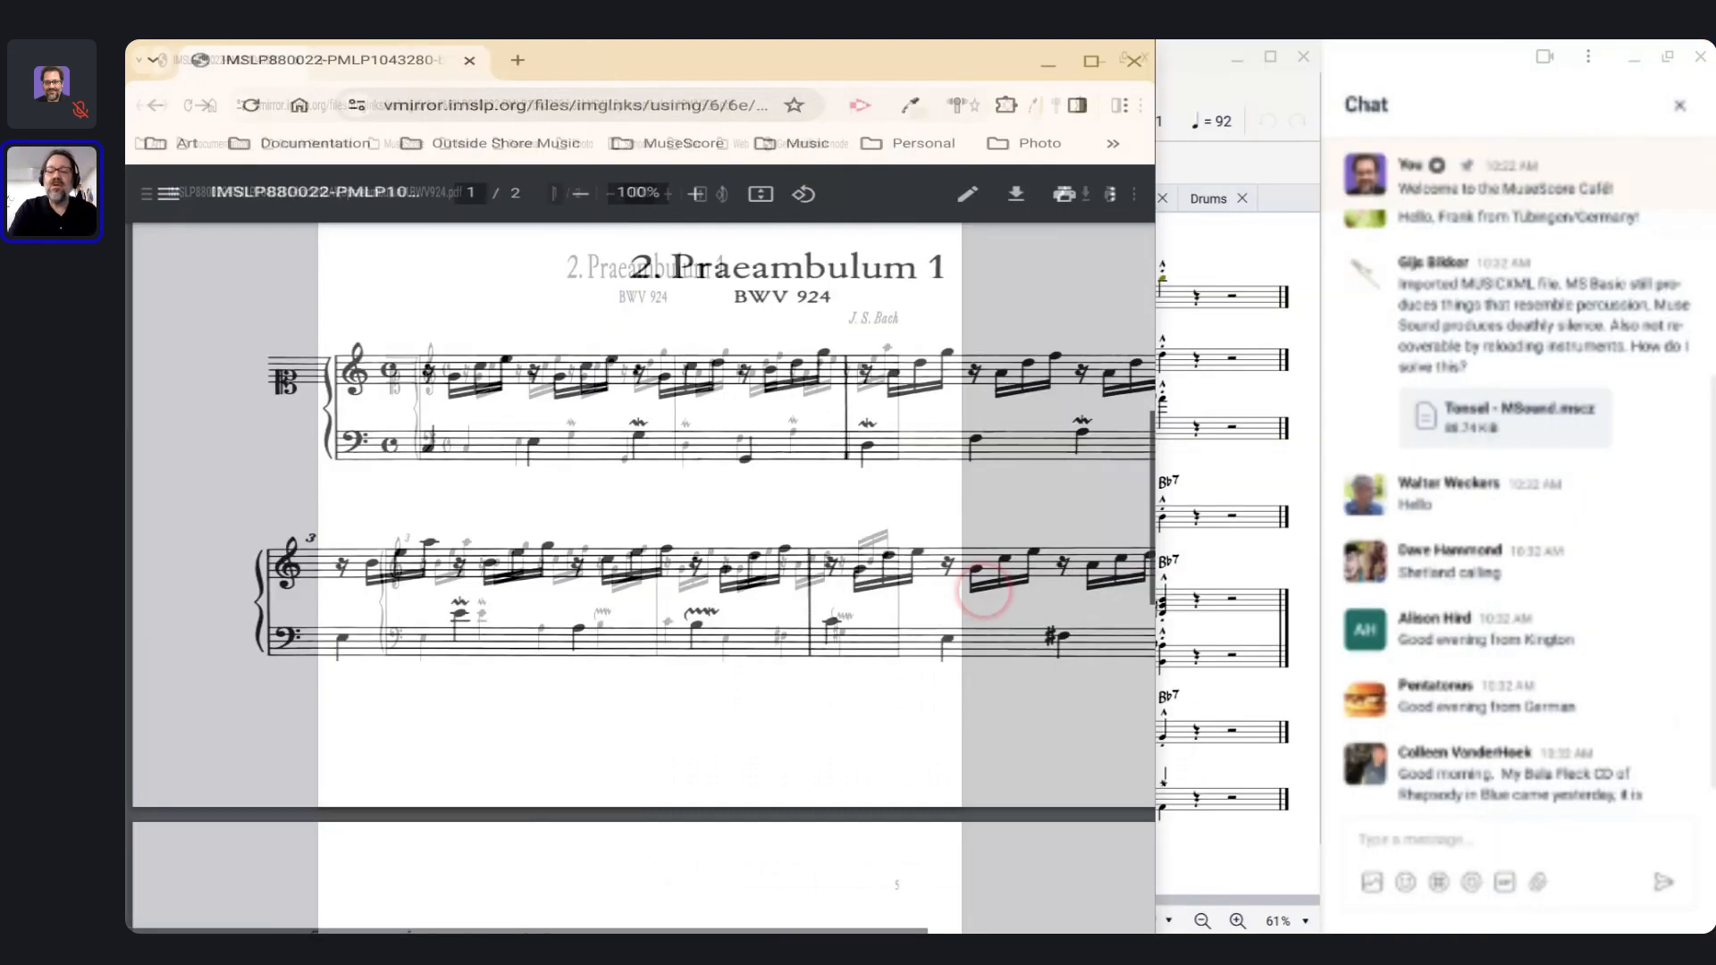
left_click_drag(927, 372, 1322, 397)
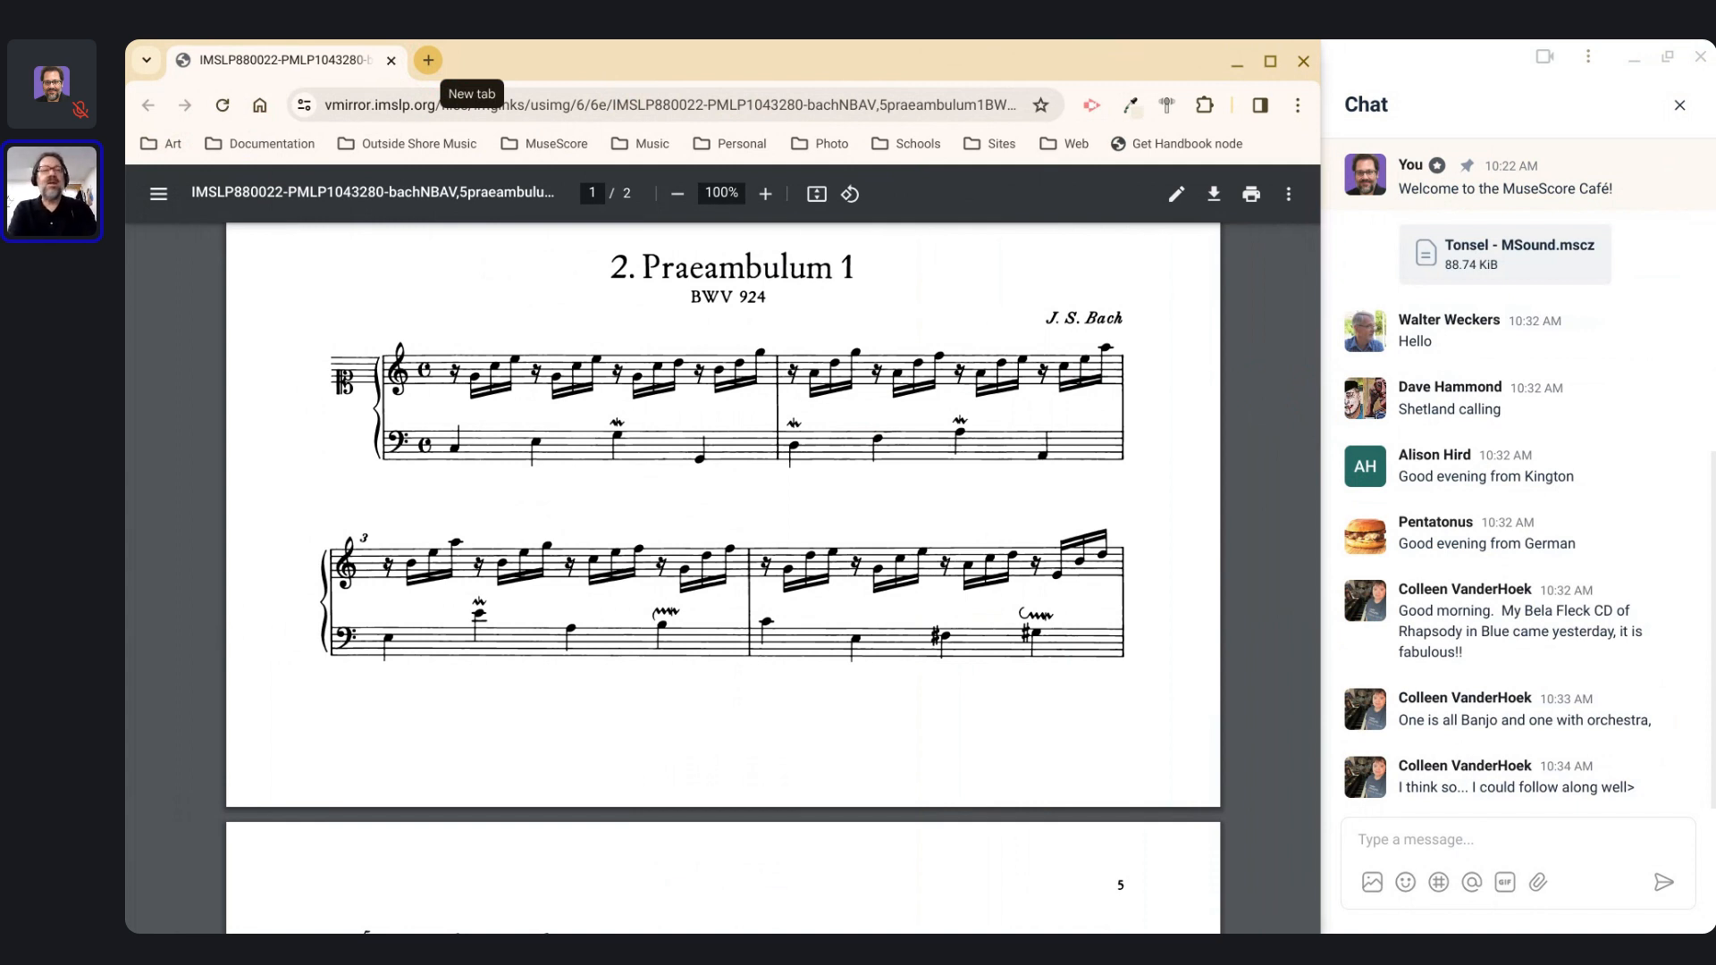
Step: Search the web for "imslp bwv 924" in a new tab and open IMSLP's Prelude in C major, BWV 924 page
left_click(428, 60)
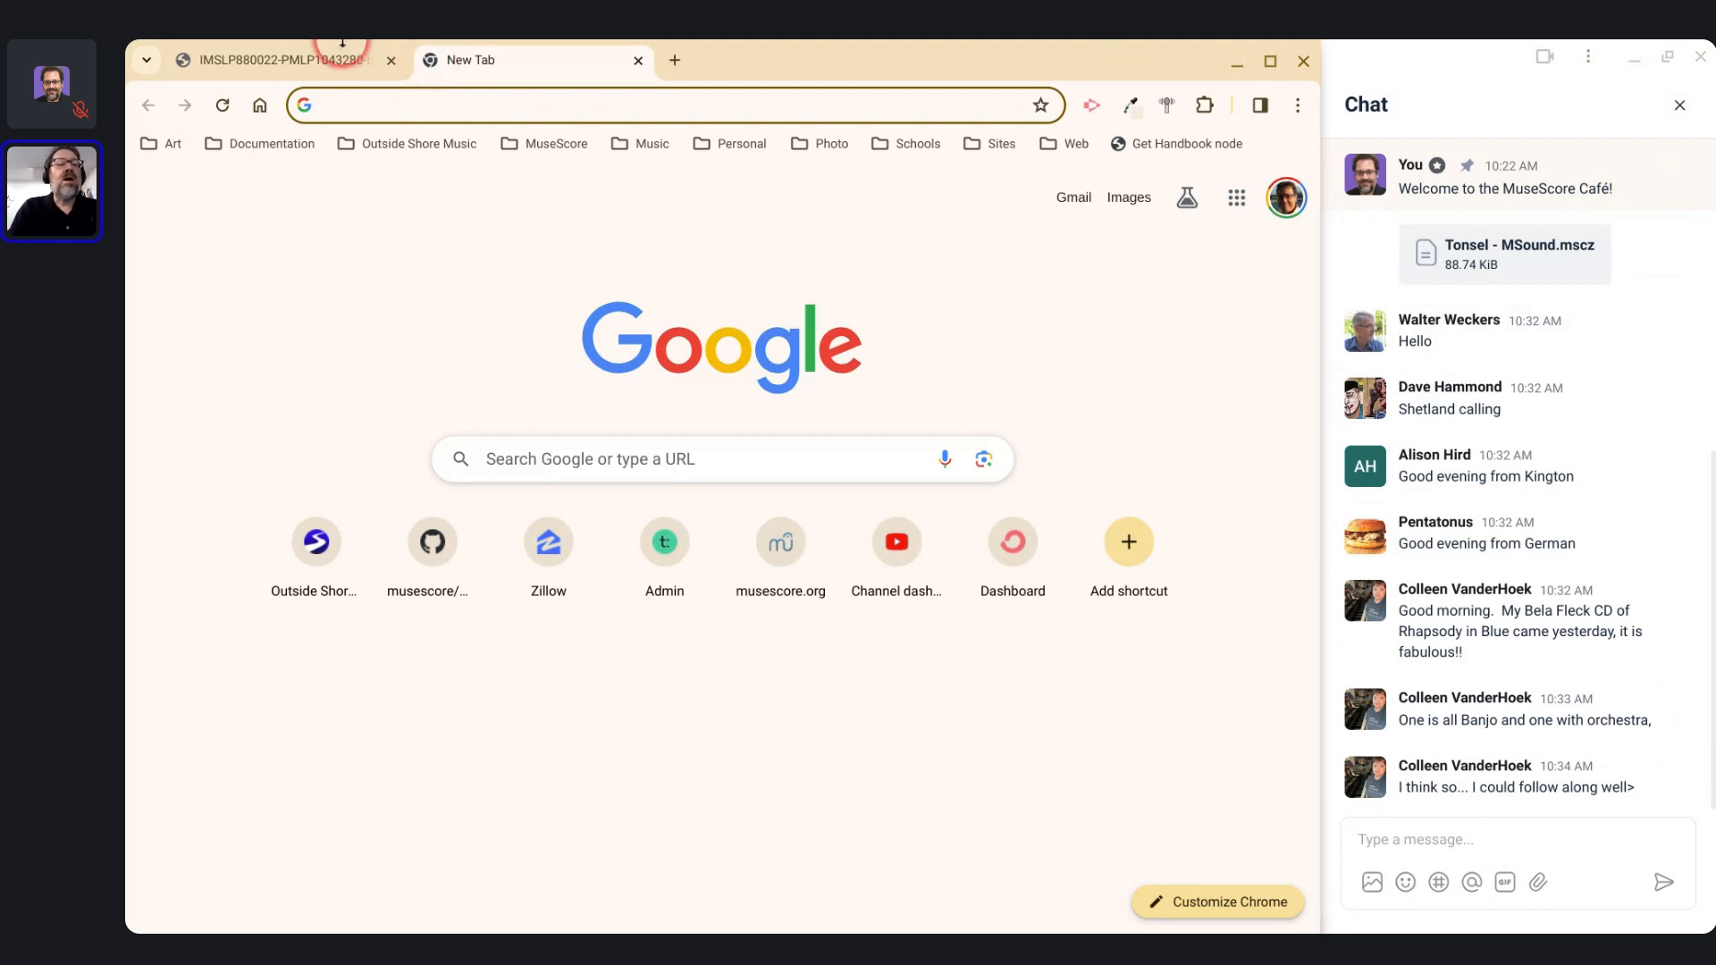
left_click(320, 59)
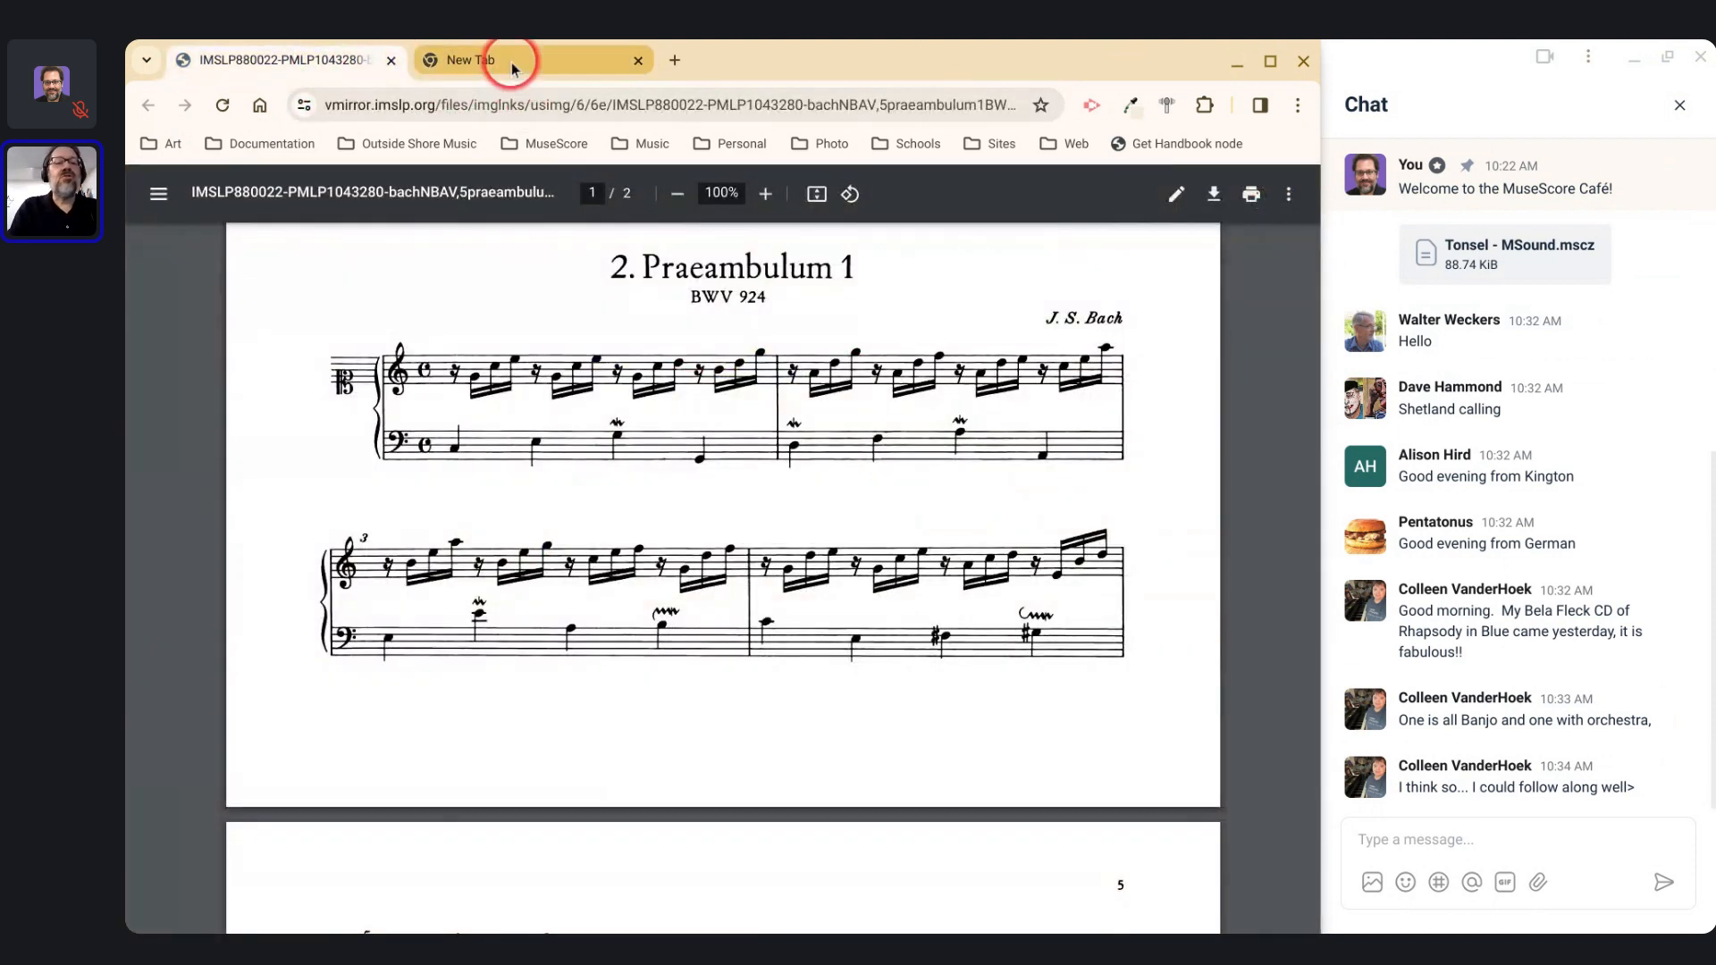
left_click(508, 62)
type("imslp")
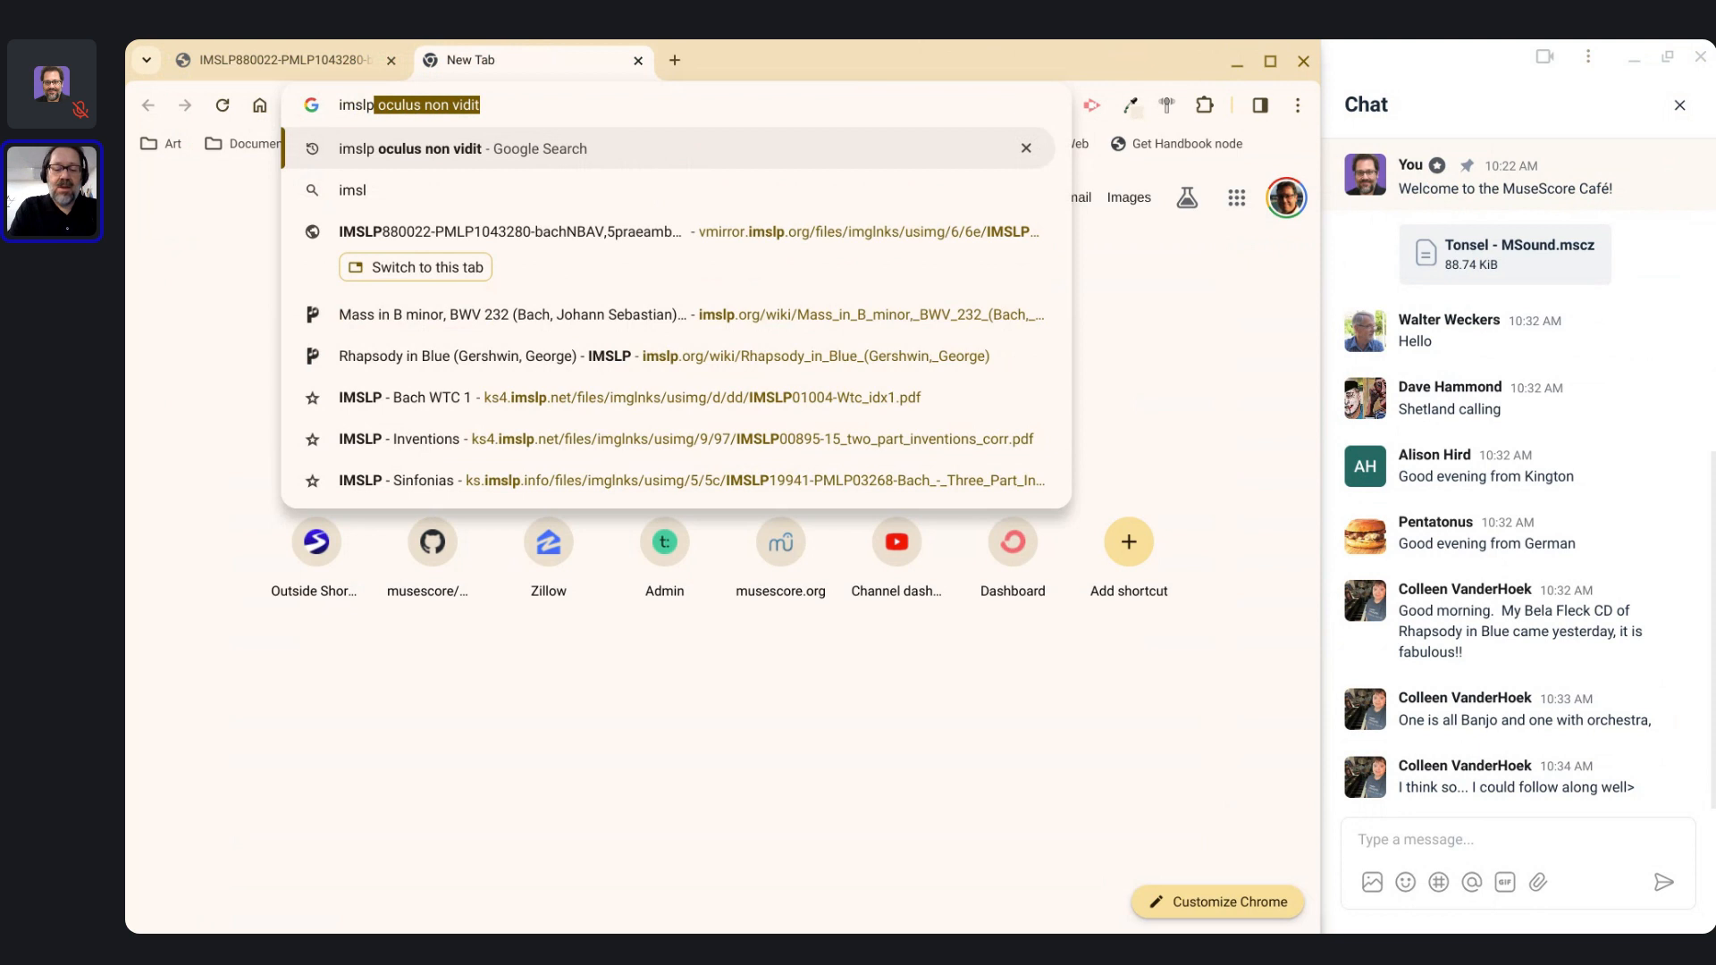
type(" bwv ")
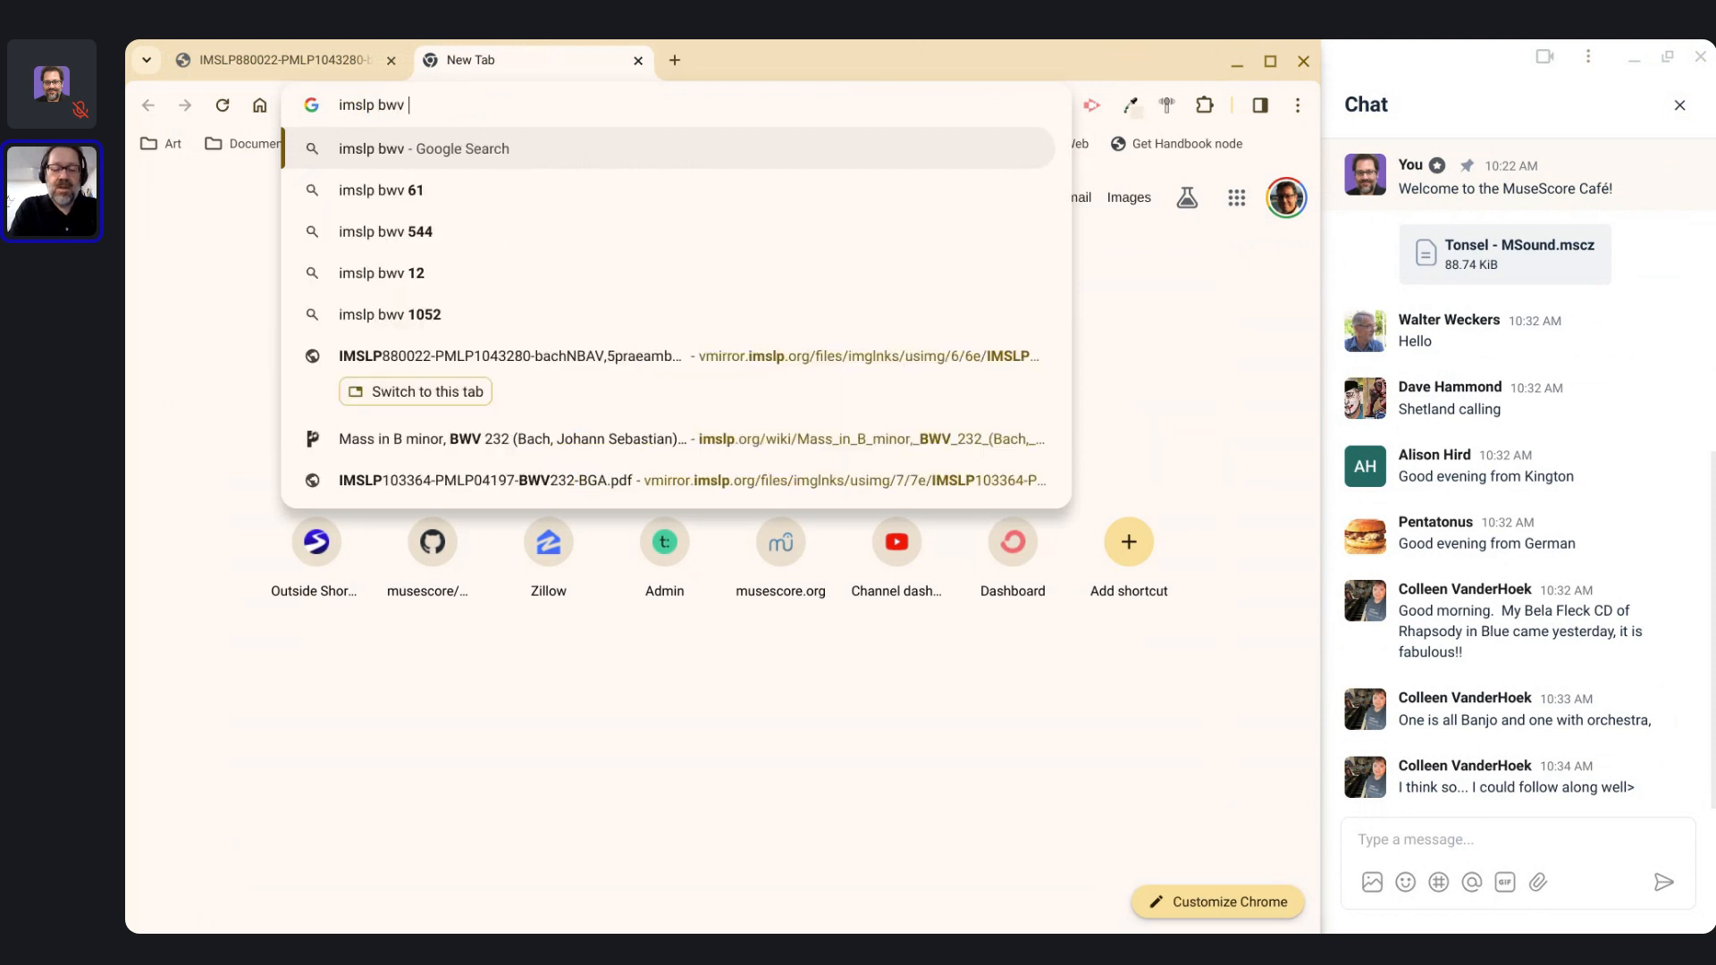
type("924")
key("Return")
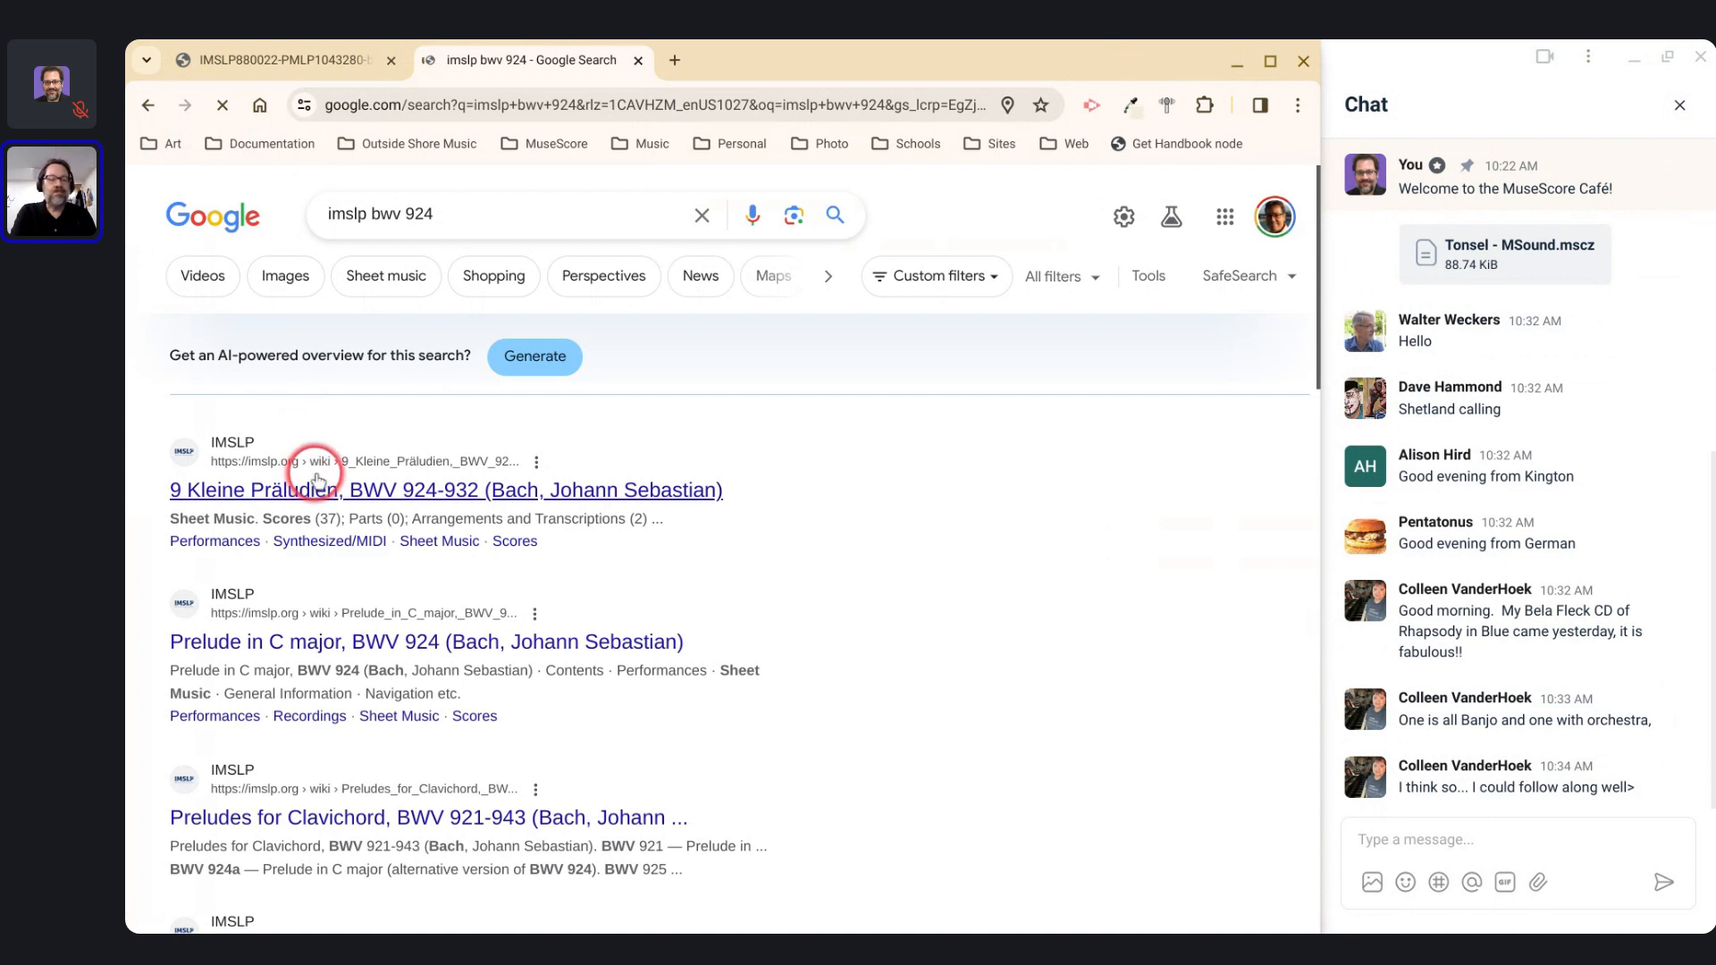
left_click(344, 640)
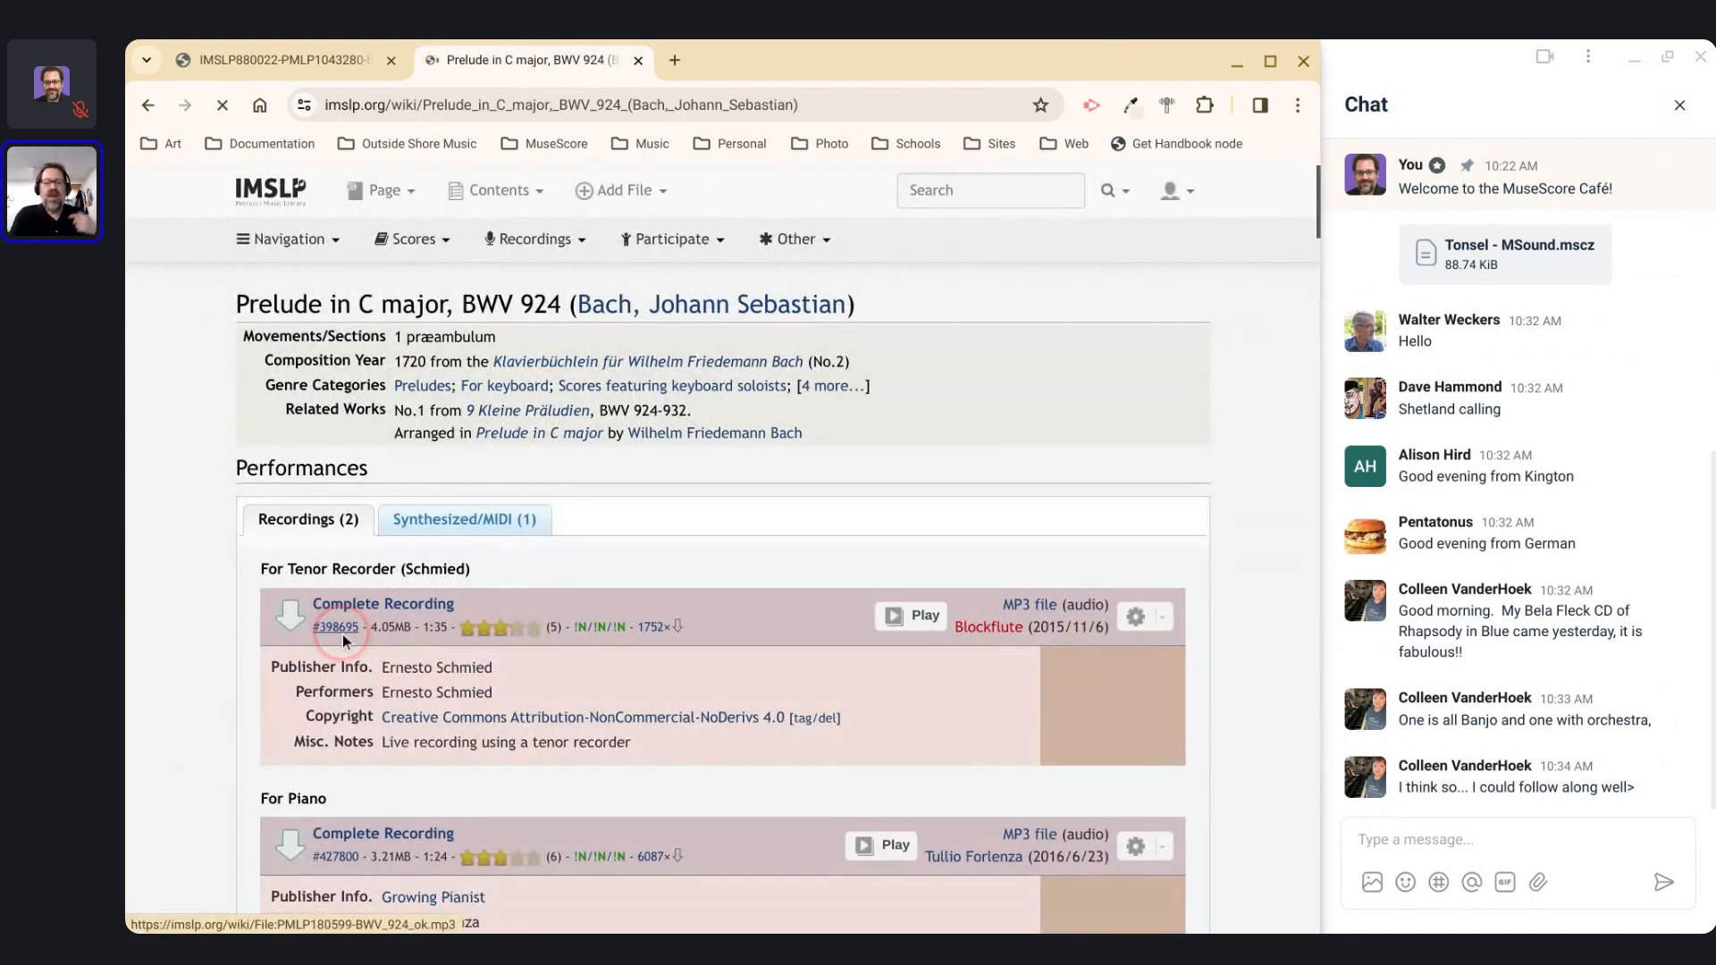
Step: Examine the complete score editions listed under Sheet Music, comparing their editors, publishers and copyright details
scroll(358, 626, "down", 3)
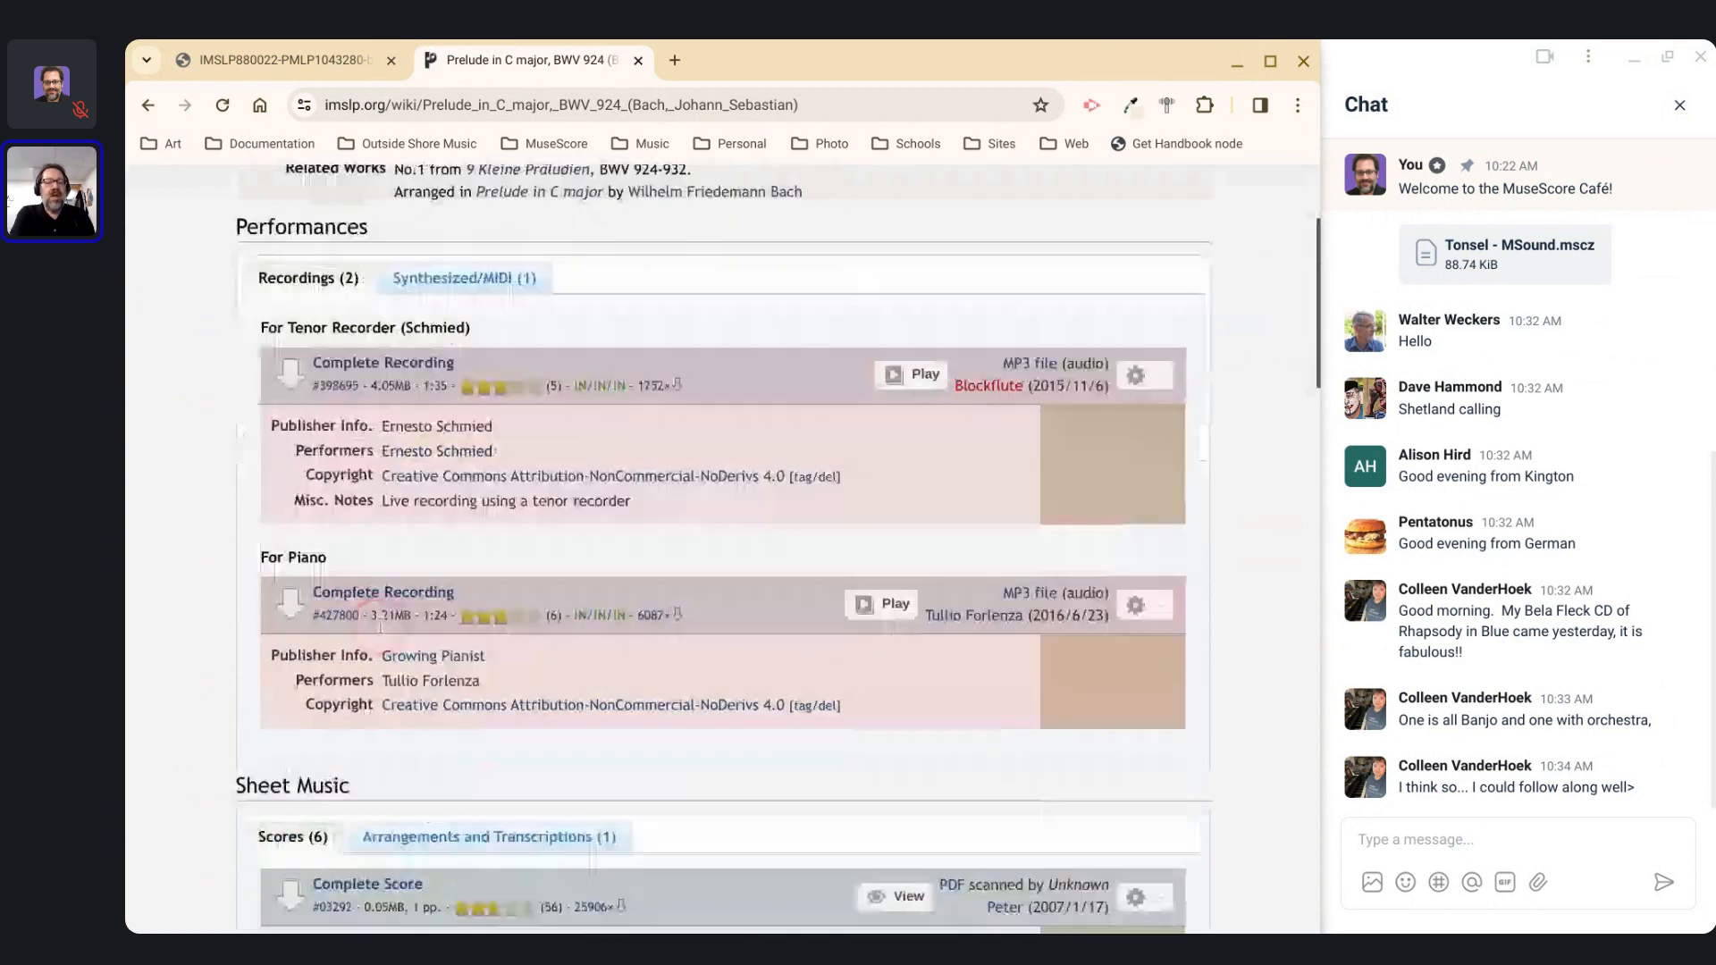
scroll(715, 536, "down", 4)
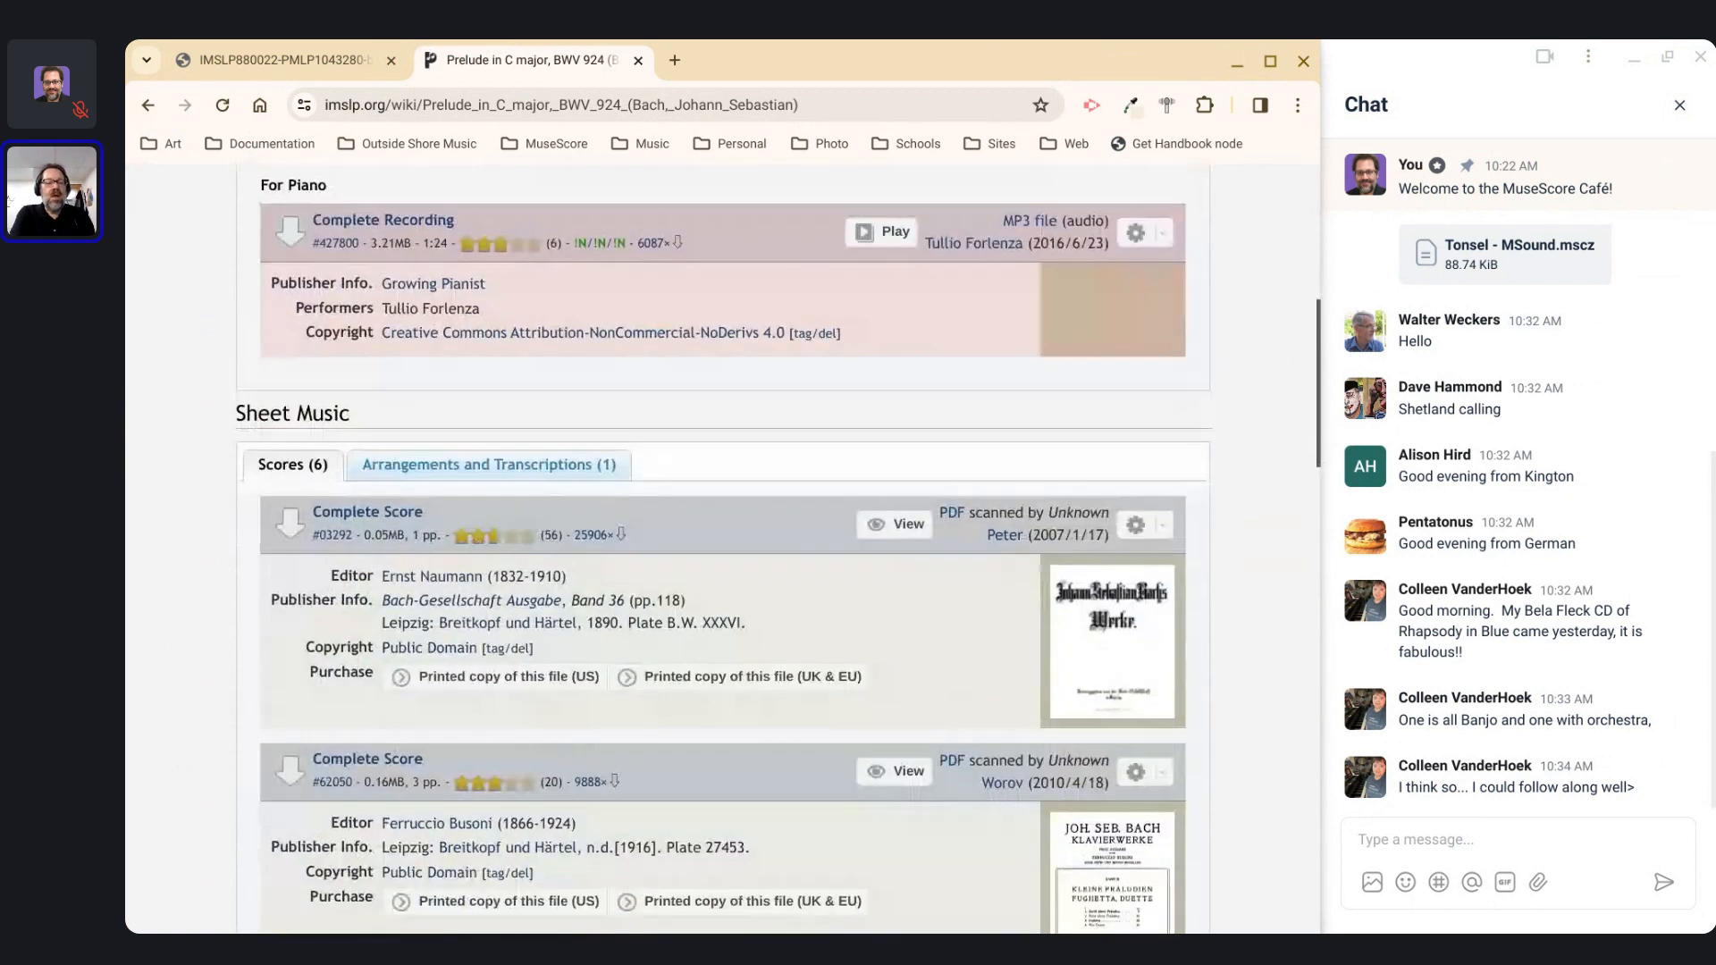
scroll(384, 500, "down", 1)
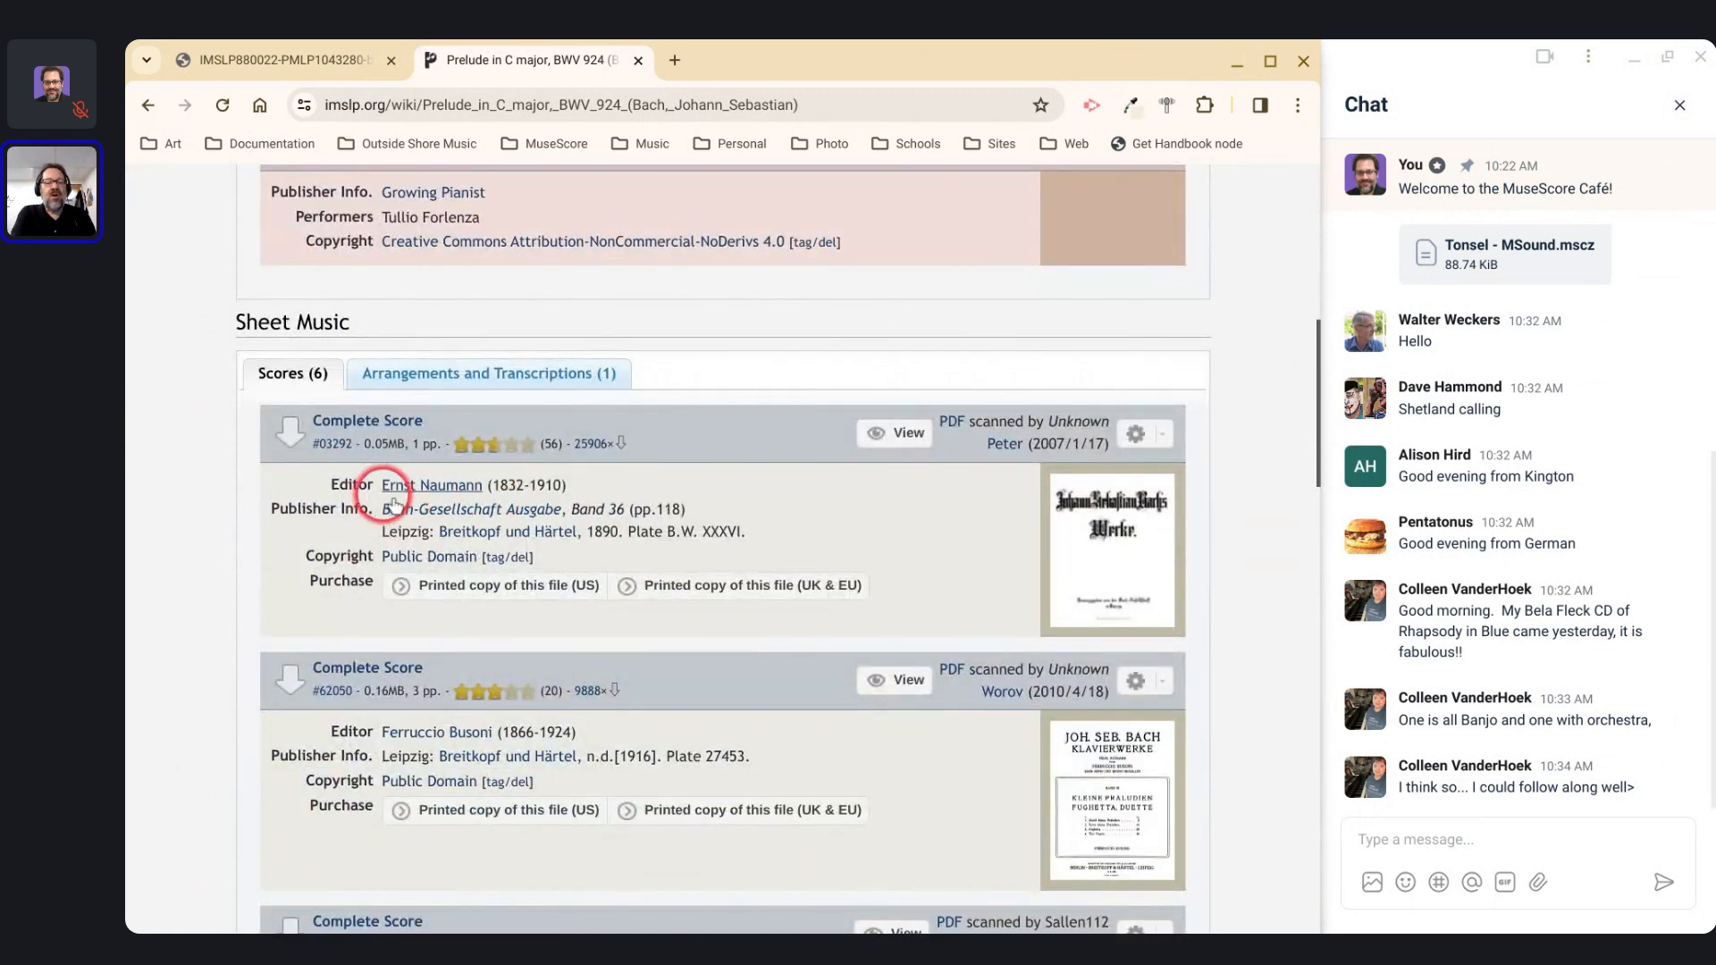
scroll(497, 564, "down", 2)
scroll(506, 574, "down", 1)
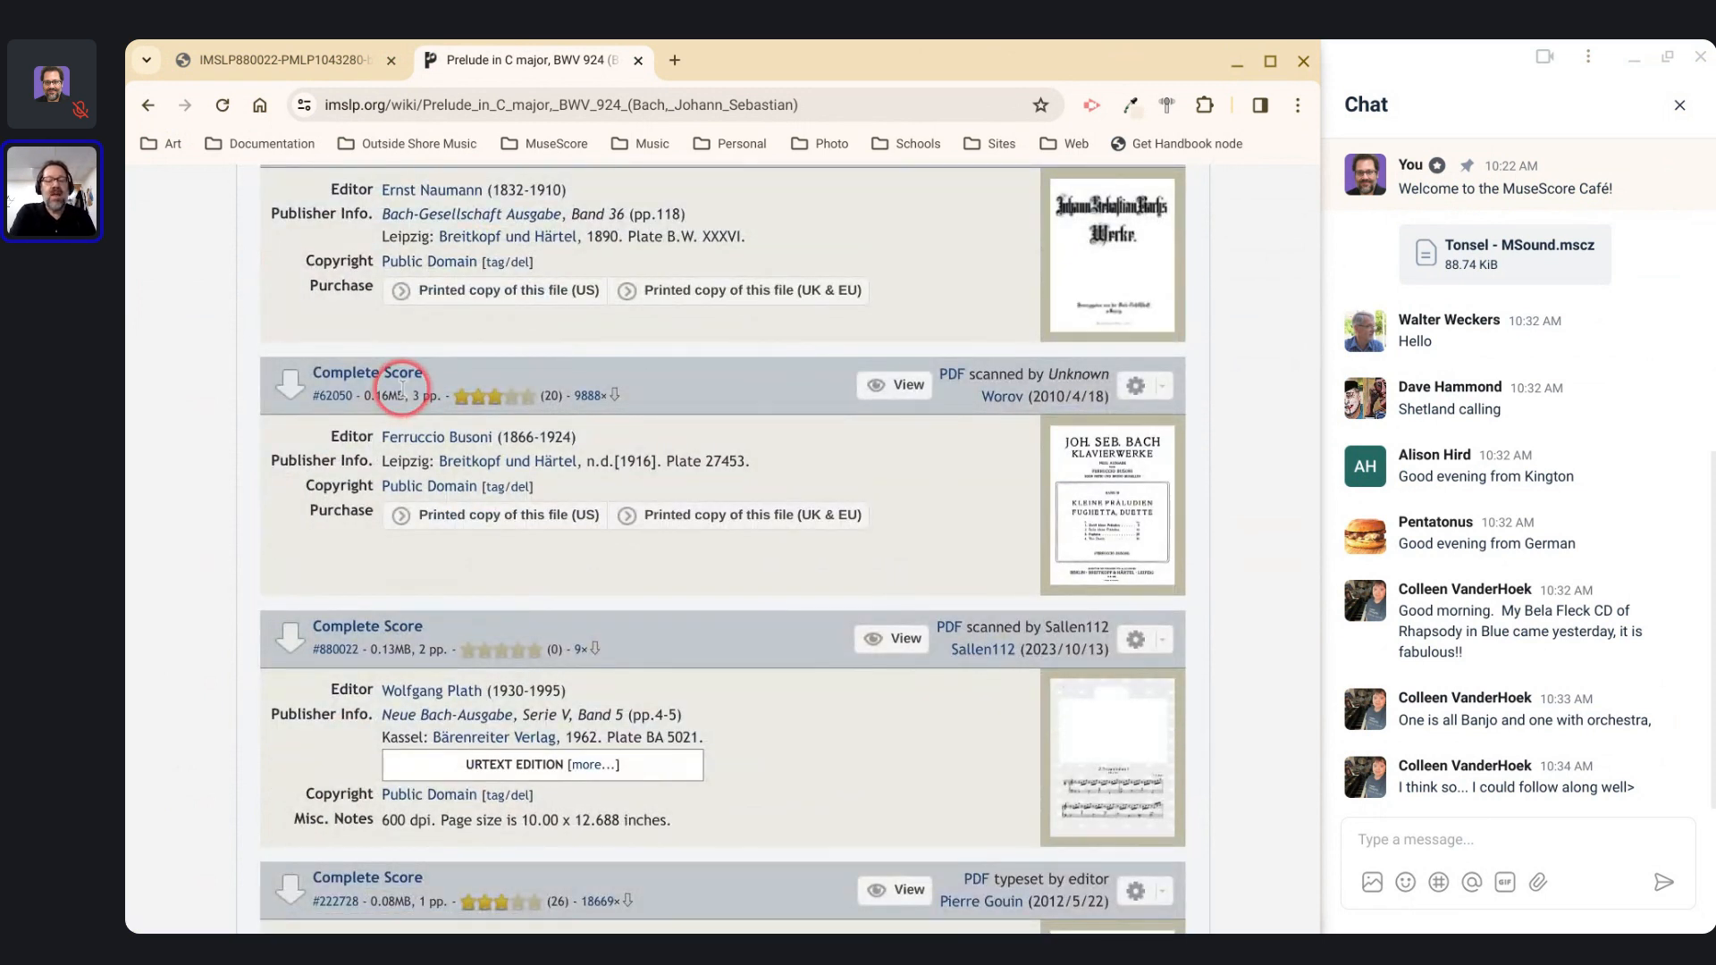
scroll(402, 390, "up", 5)
scroll(403, 389, "down", 8)
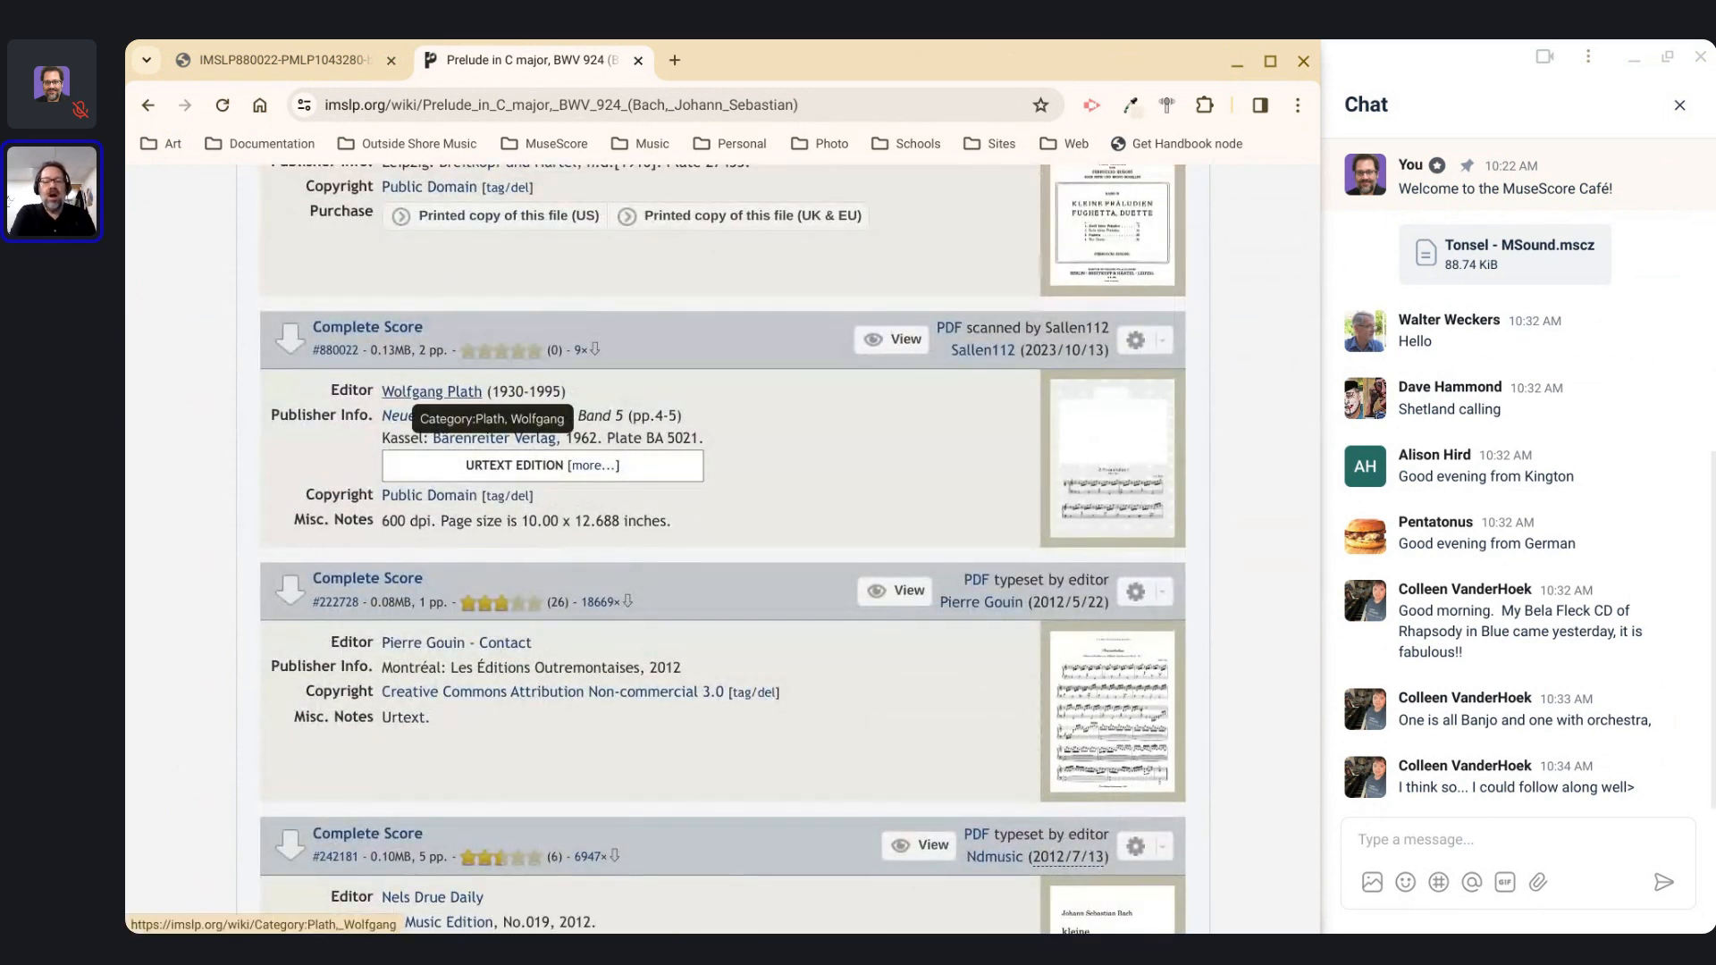
scroll(402, 389, "down", 2)
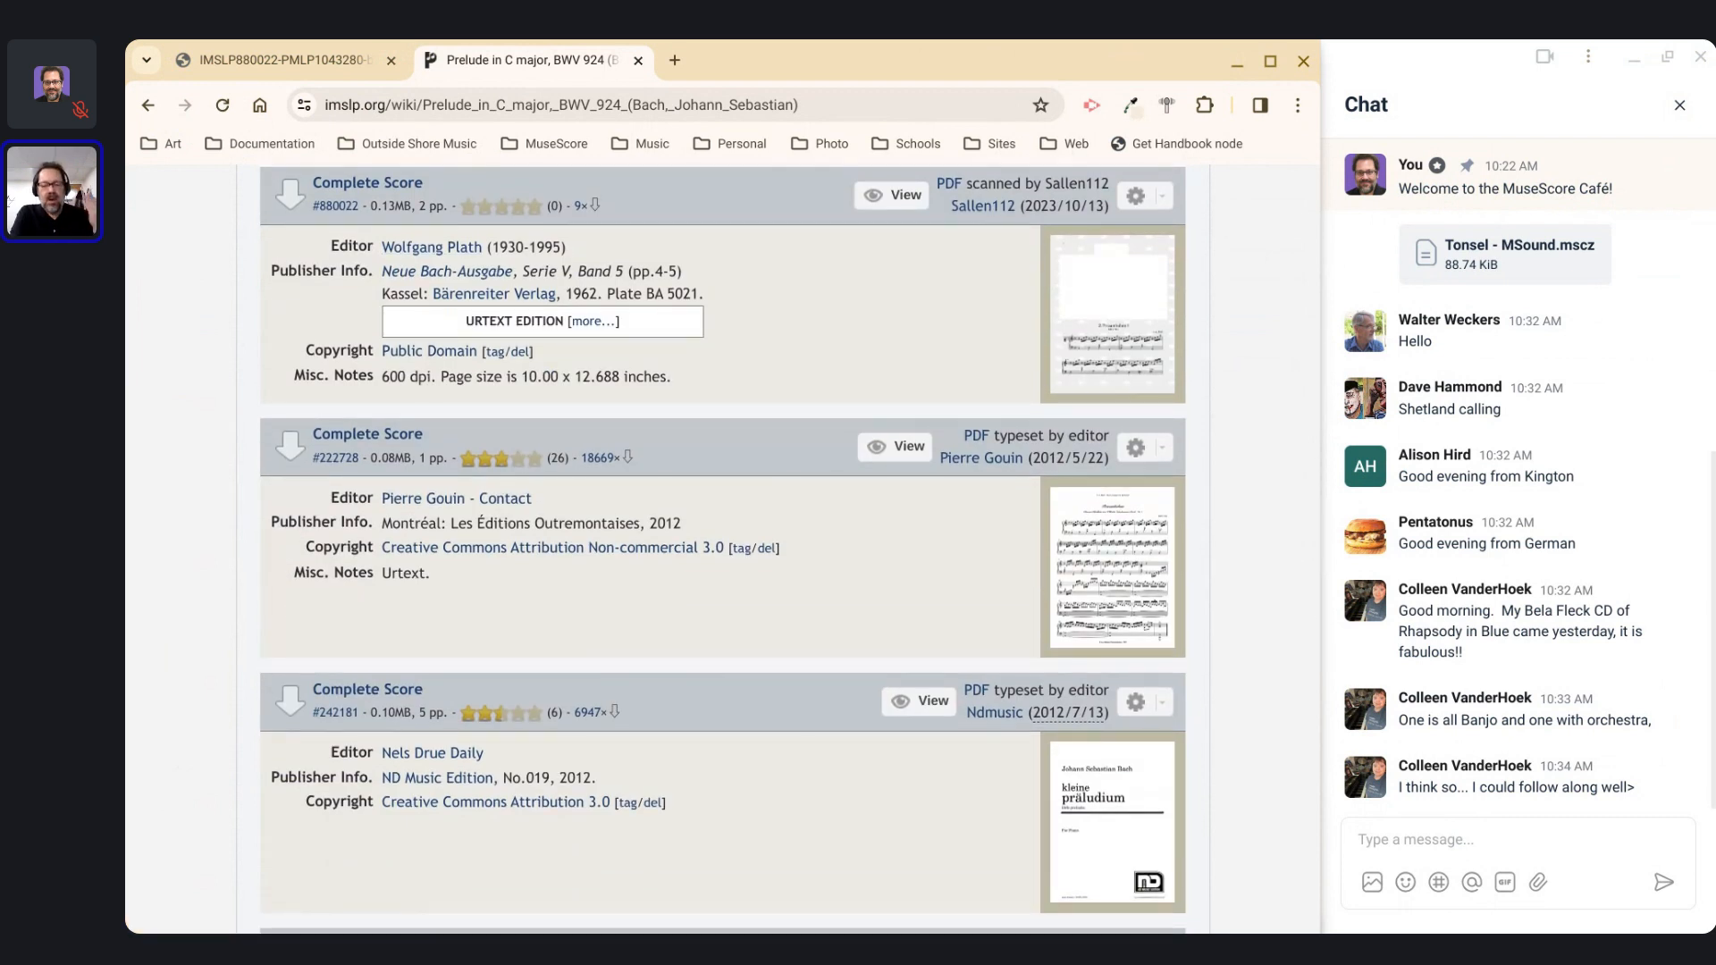
scroll(724, 549, "up", 1)
scroll(724, 550, "up", 2)
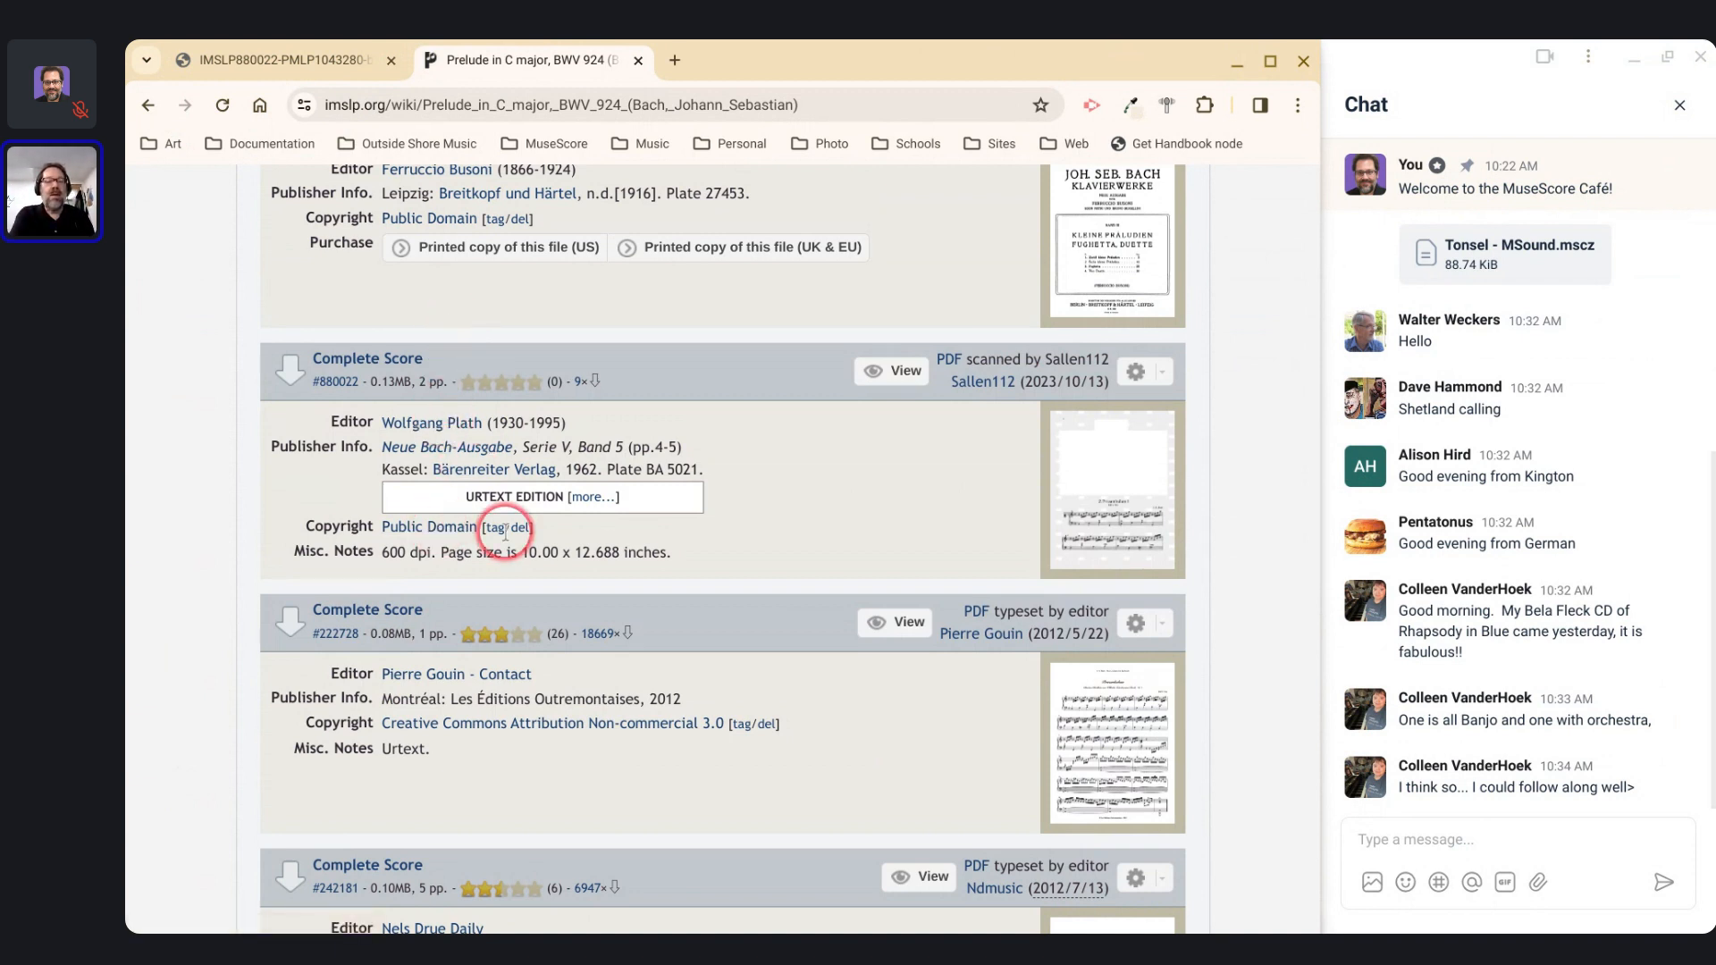
scroll(517, 482, "up", 3)
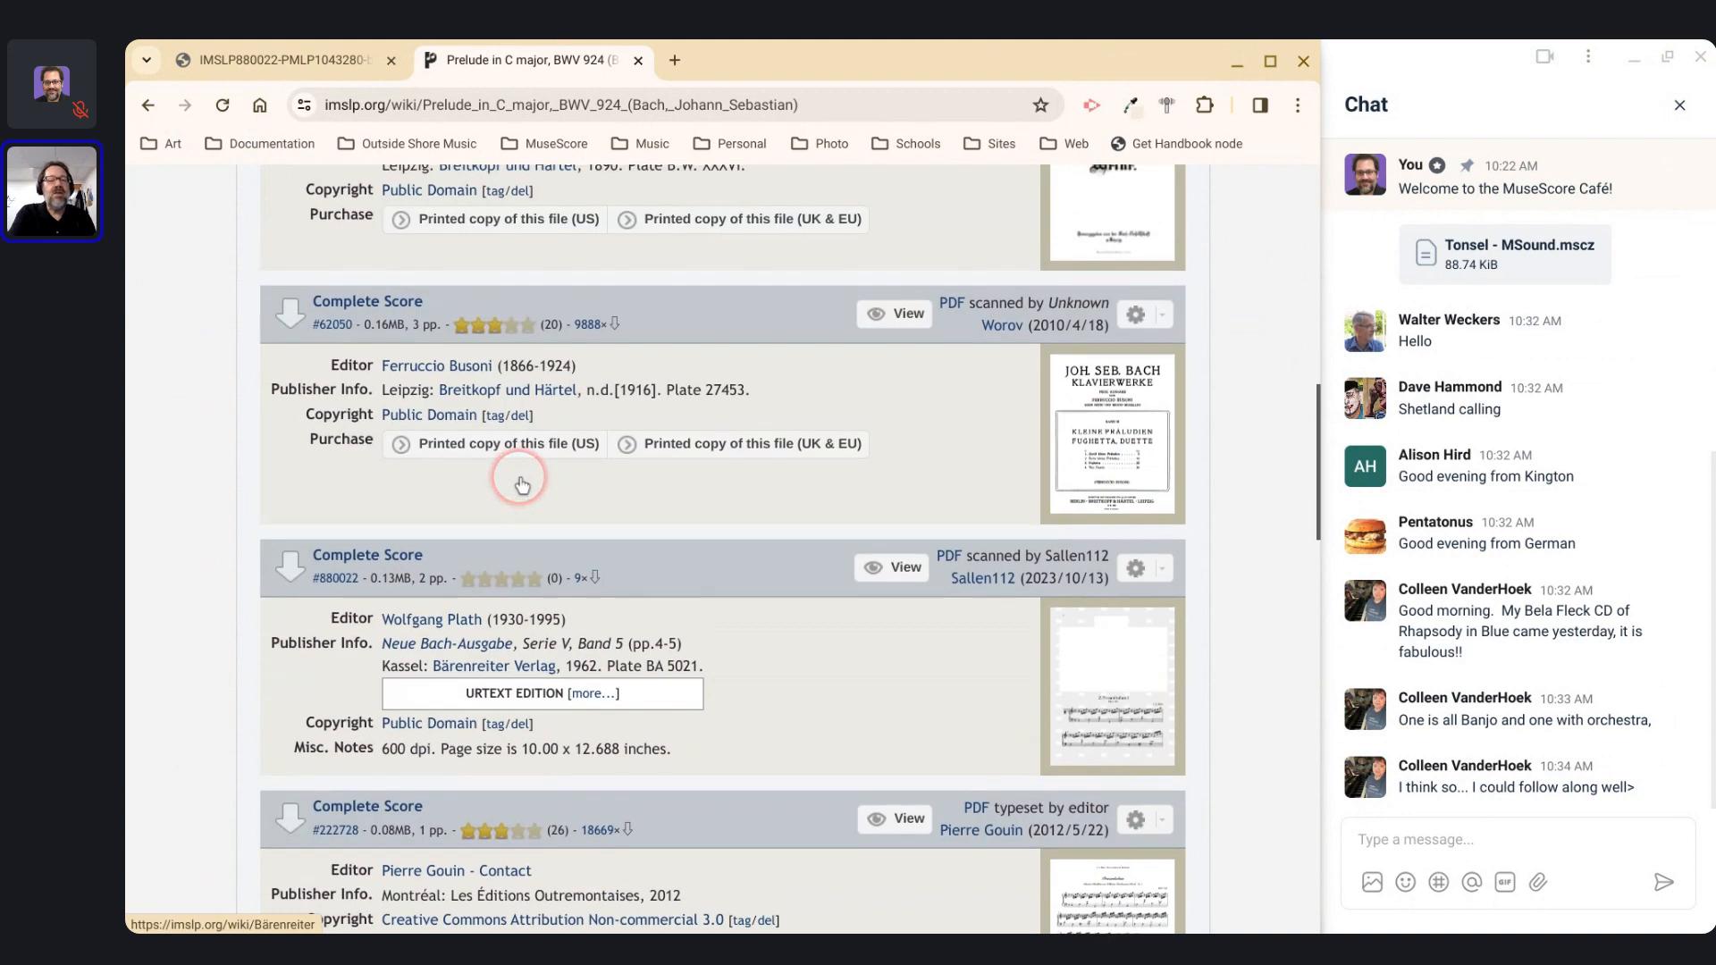
scroll(444, 349, "up", 2)
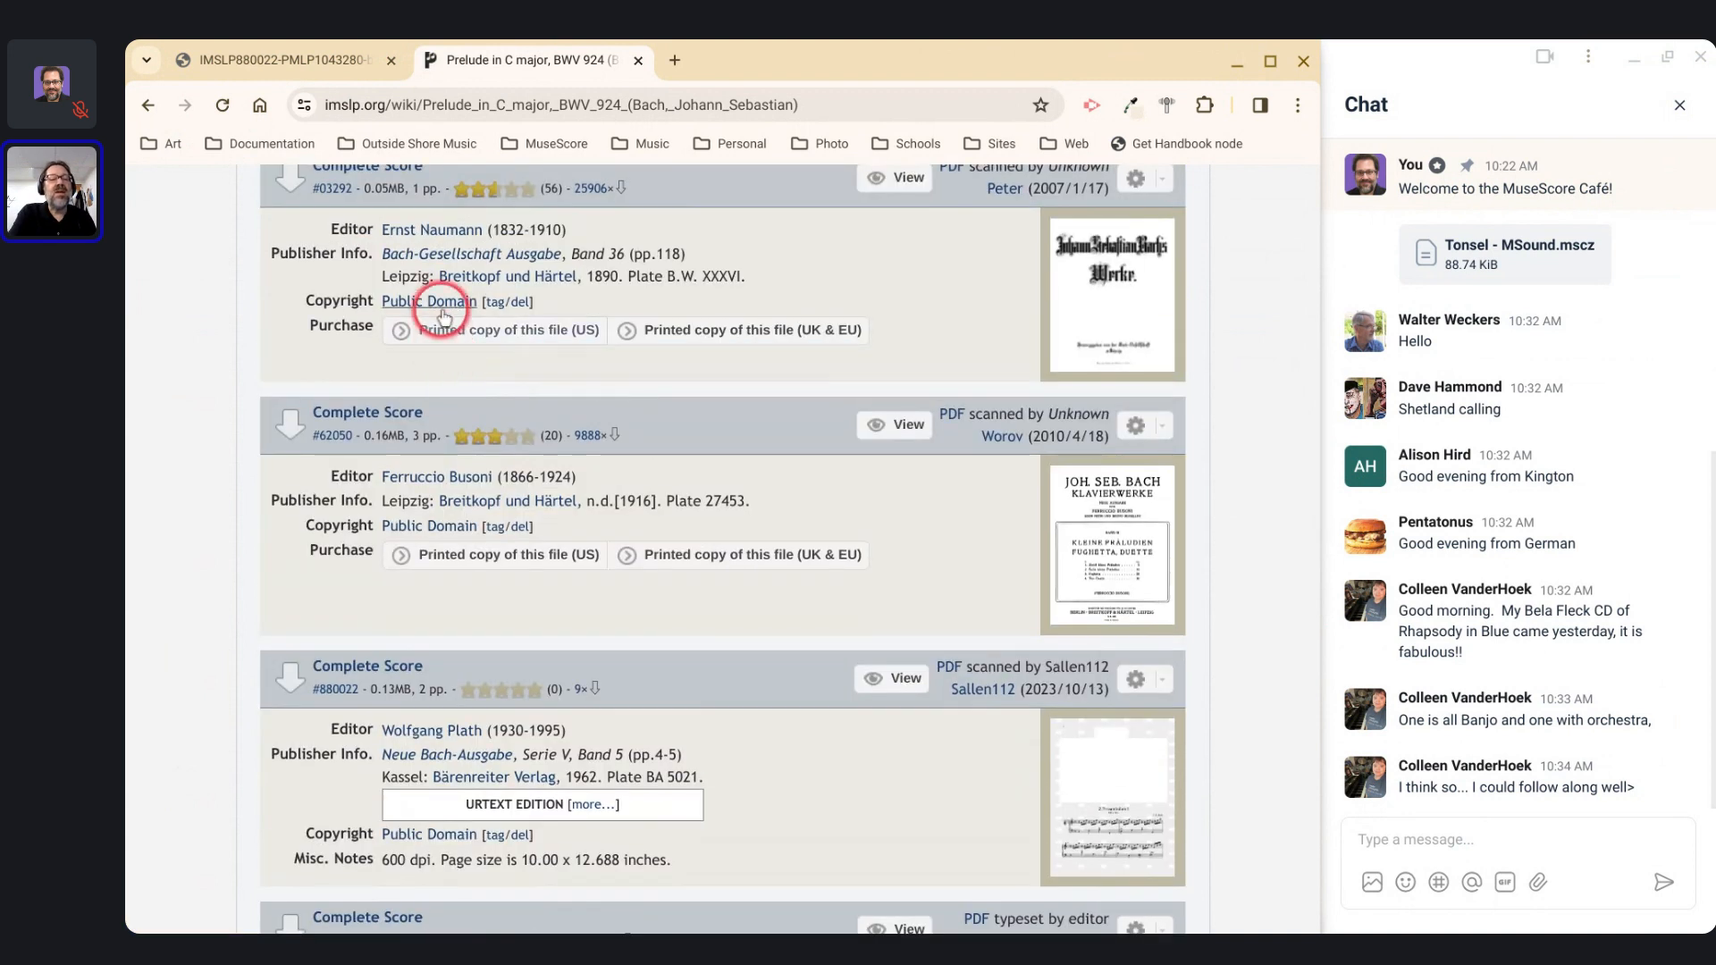
Step: Open the Busoni edition's complete score, #62050, and go to the first prelude on page 2
left_click(369, 414)
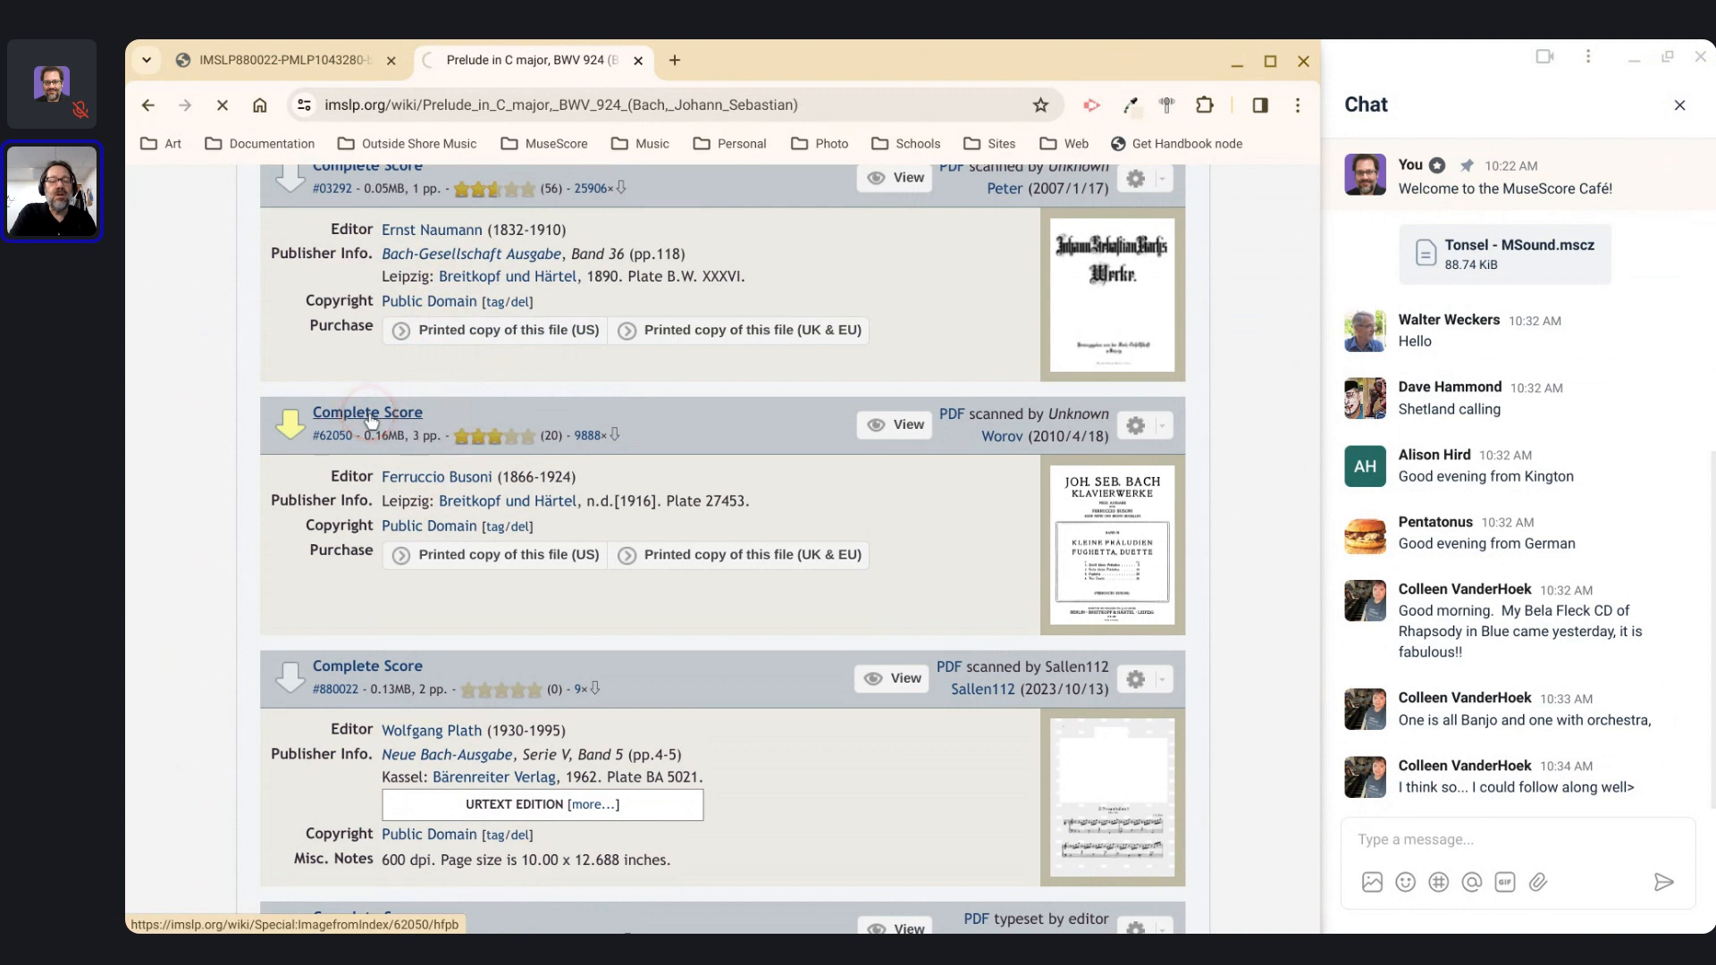
scroll(369, 418, "down", 15)
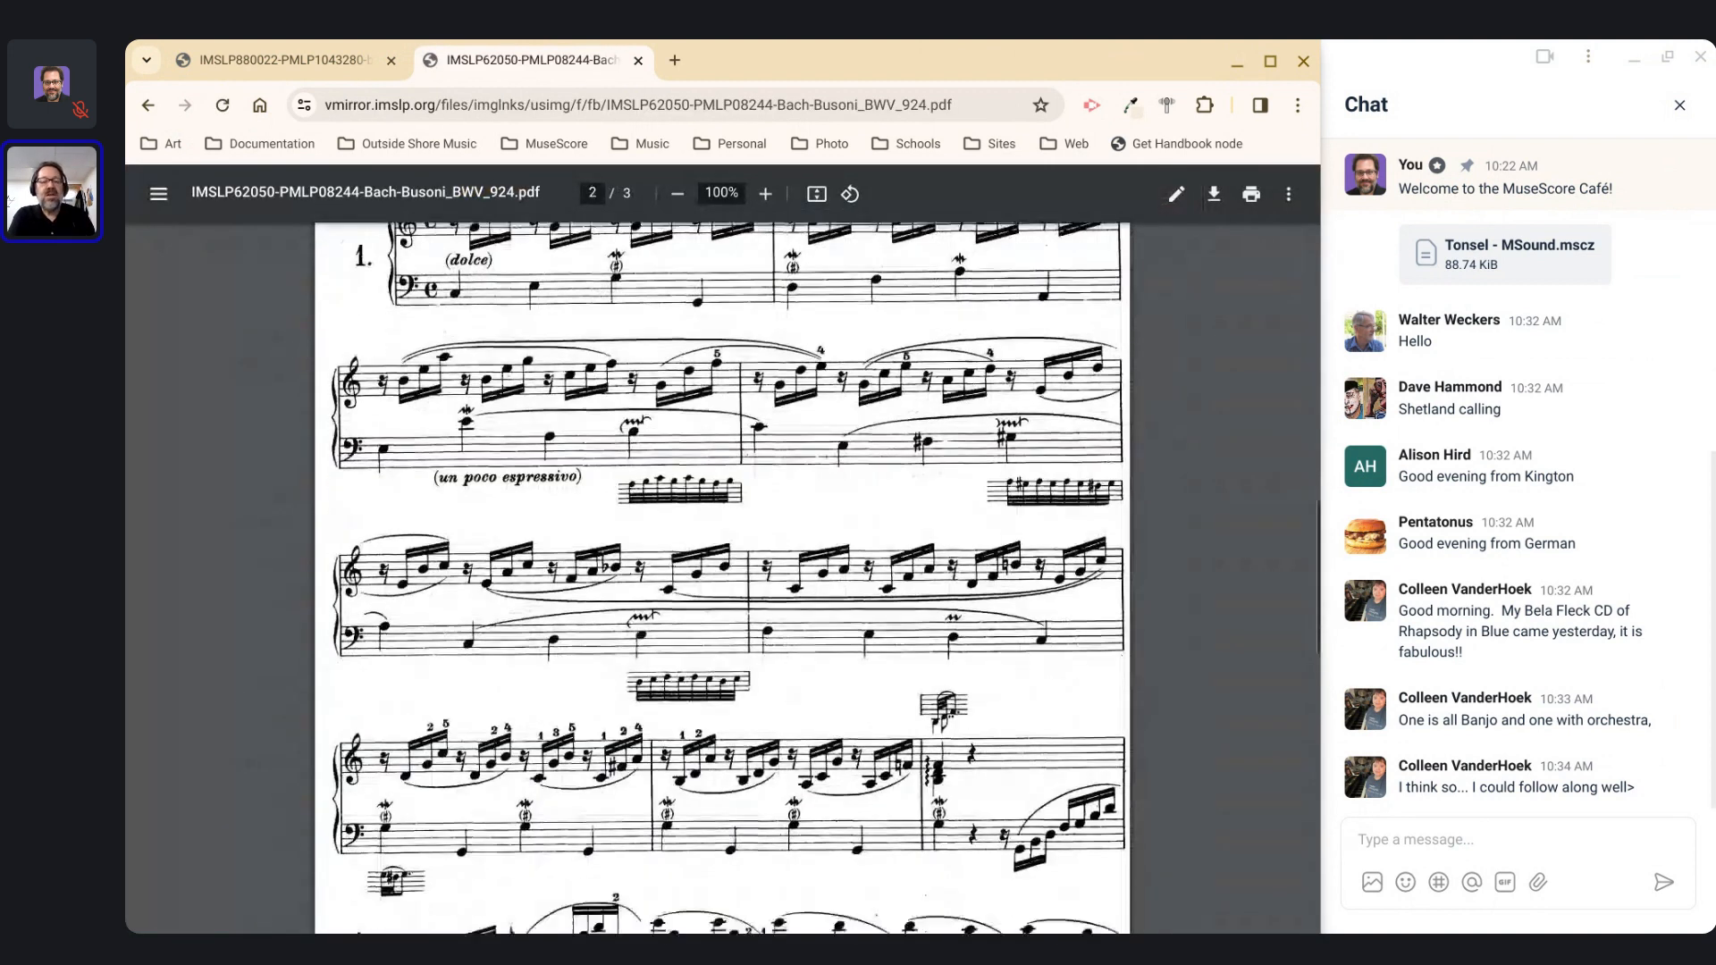
scroll(473, 410, "up", 3)
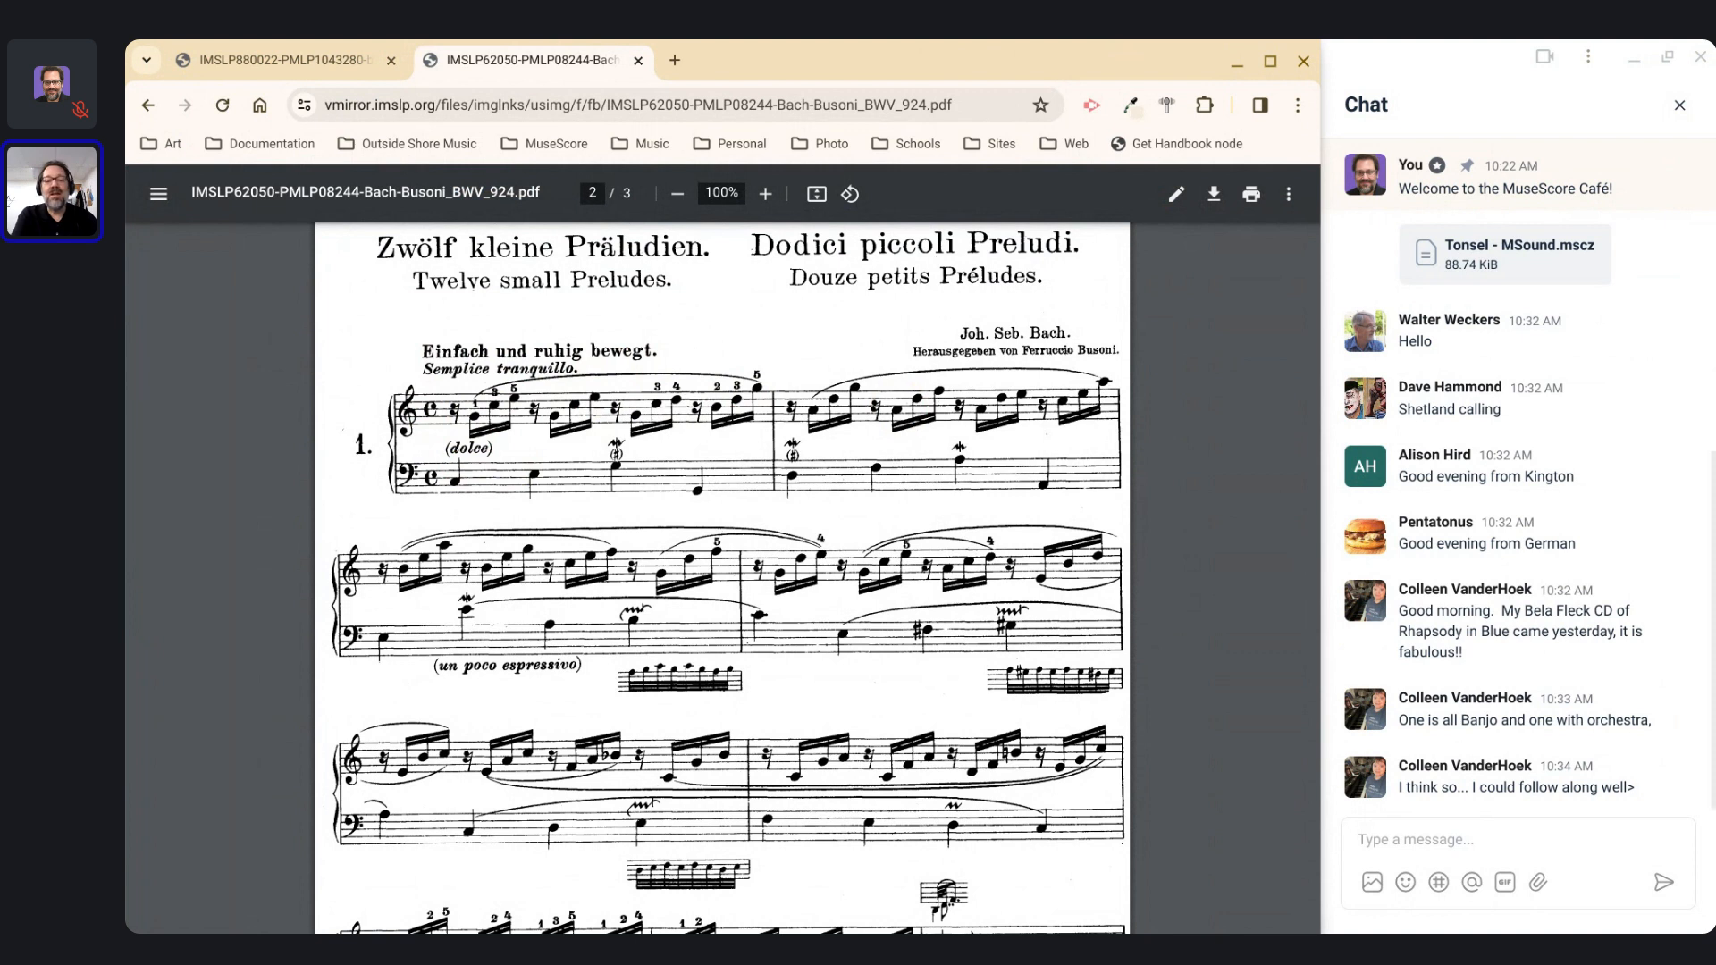
Step: Compare the opening measures of the Praeambulum 1 PDF with the slurs, fingerings and ornaments in the Busoni edition
key("alt+Tab")
key("alt+Tab")
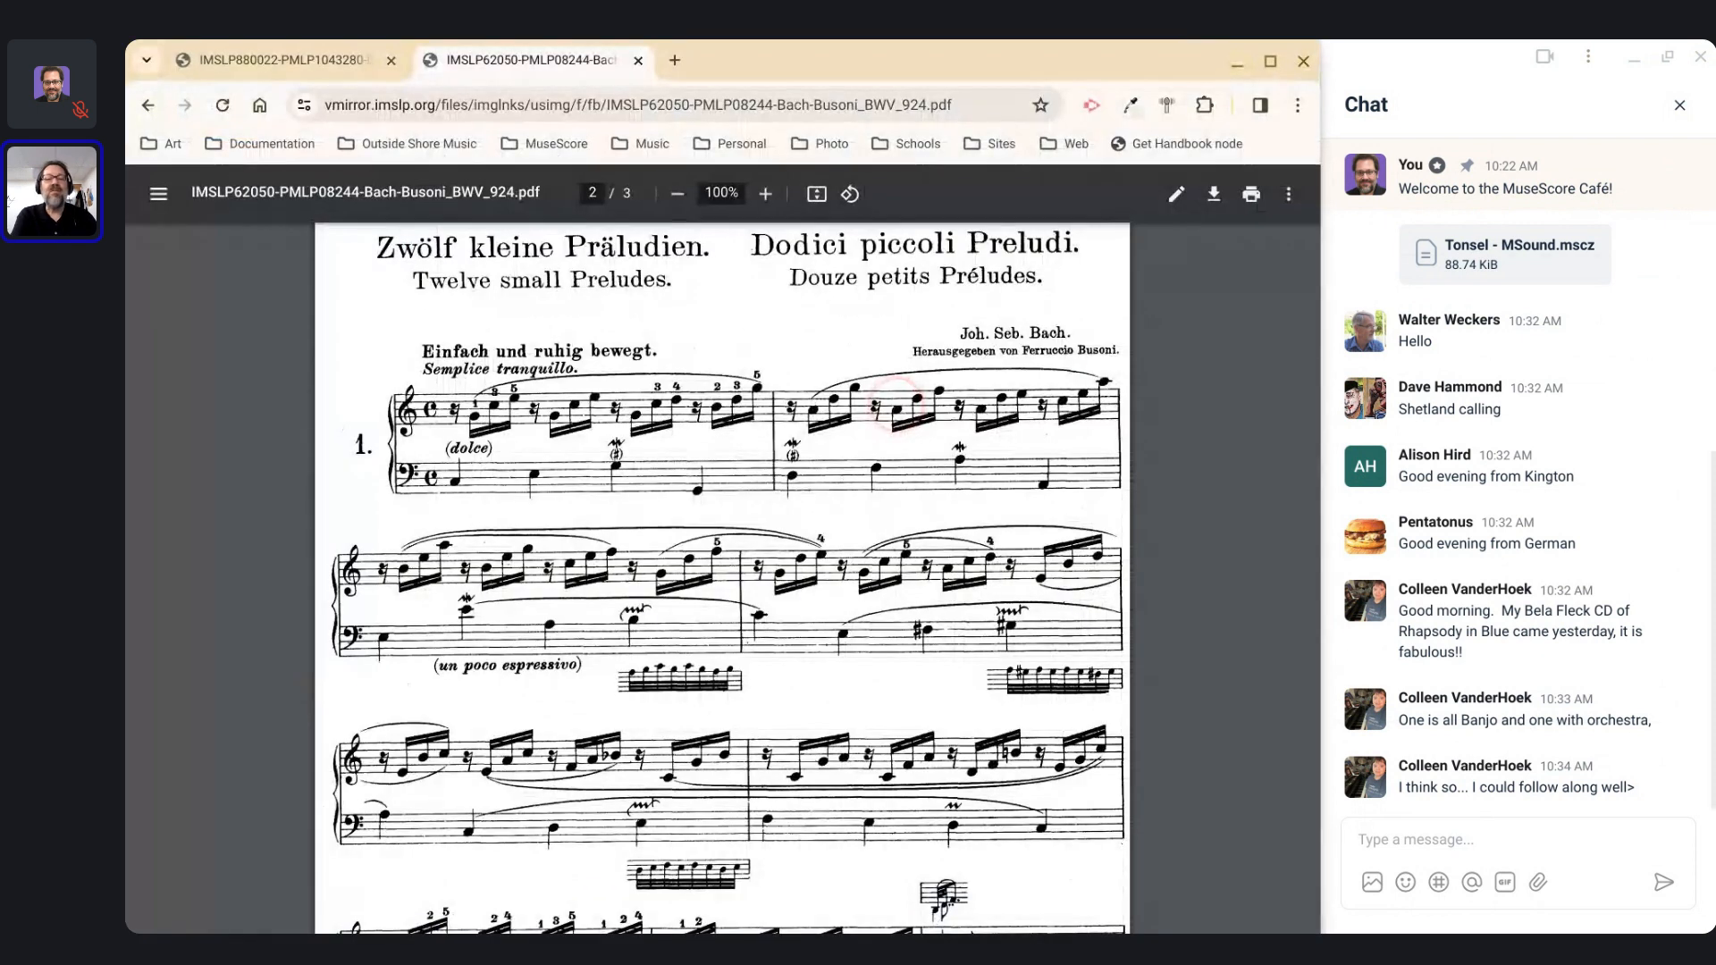
left_click(279, 59)
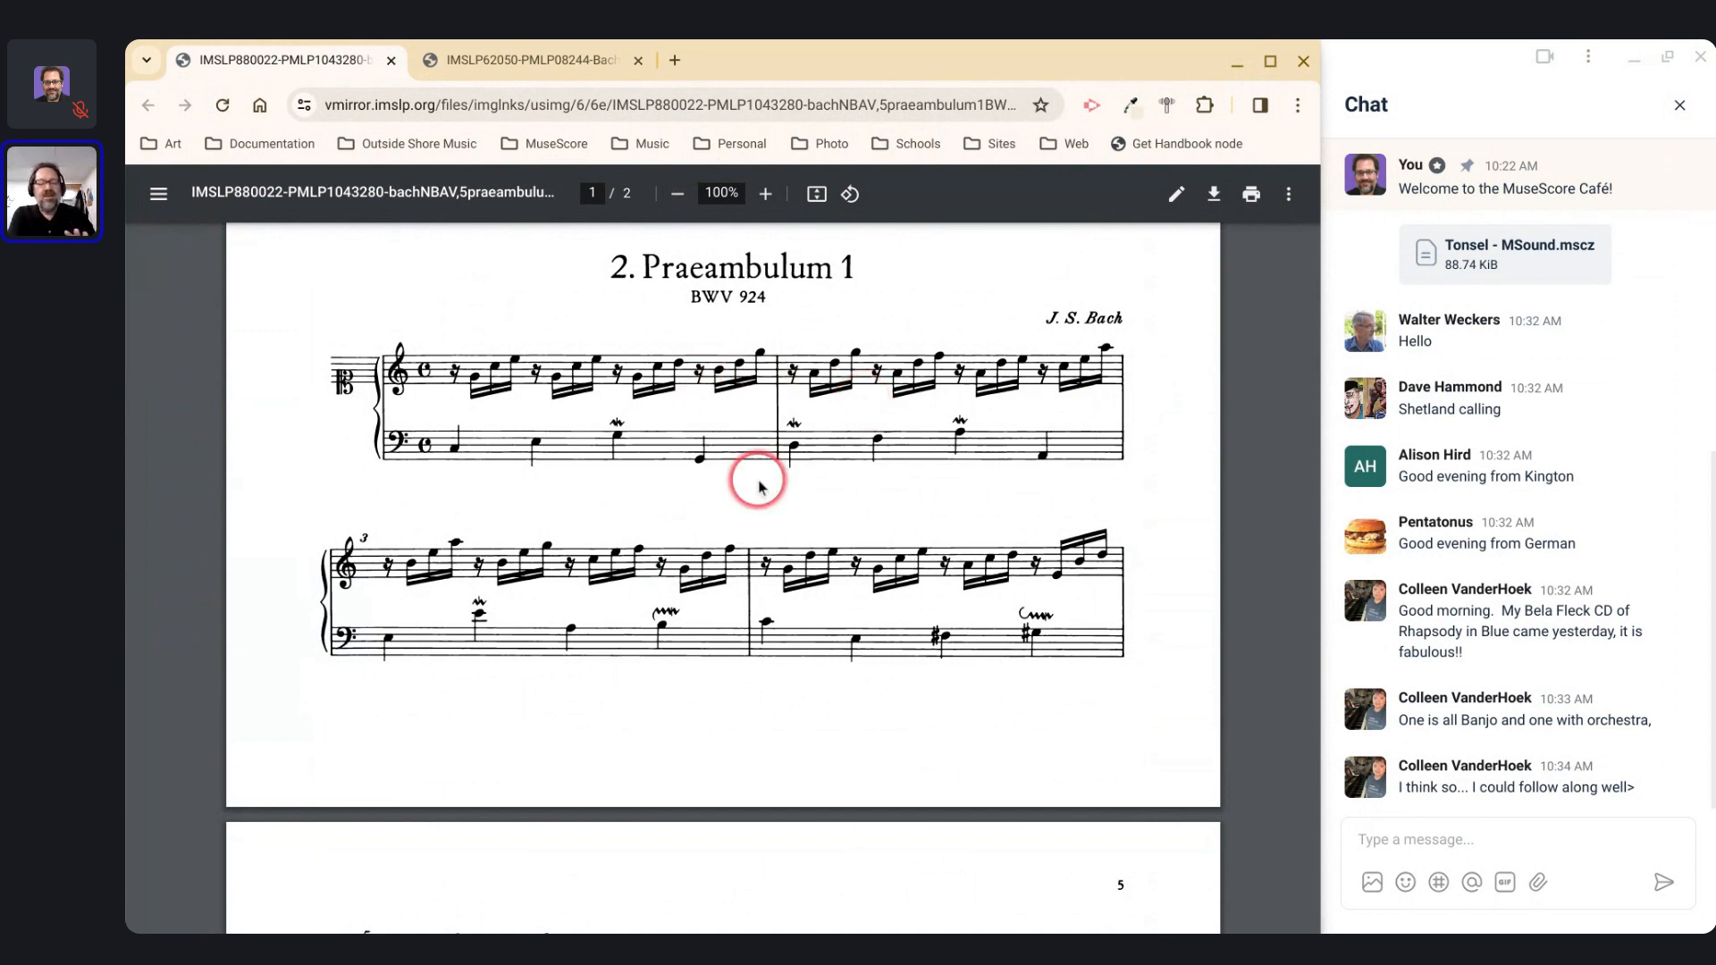
scroll(759, 487, "down", 2)
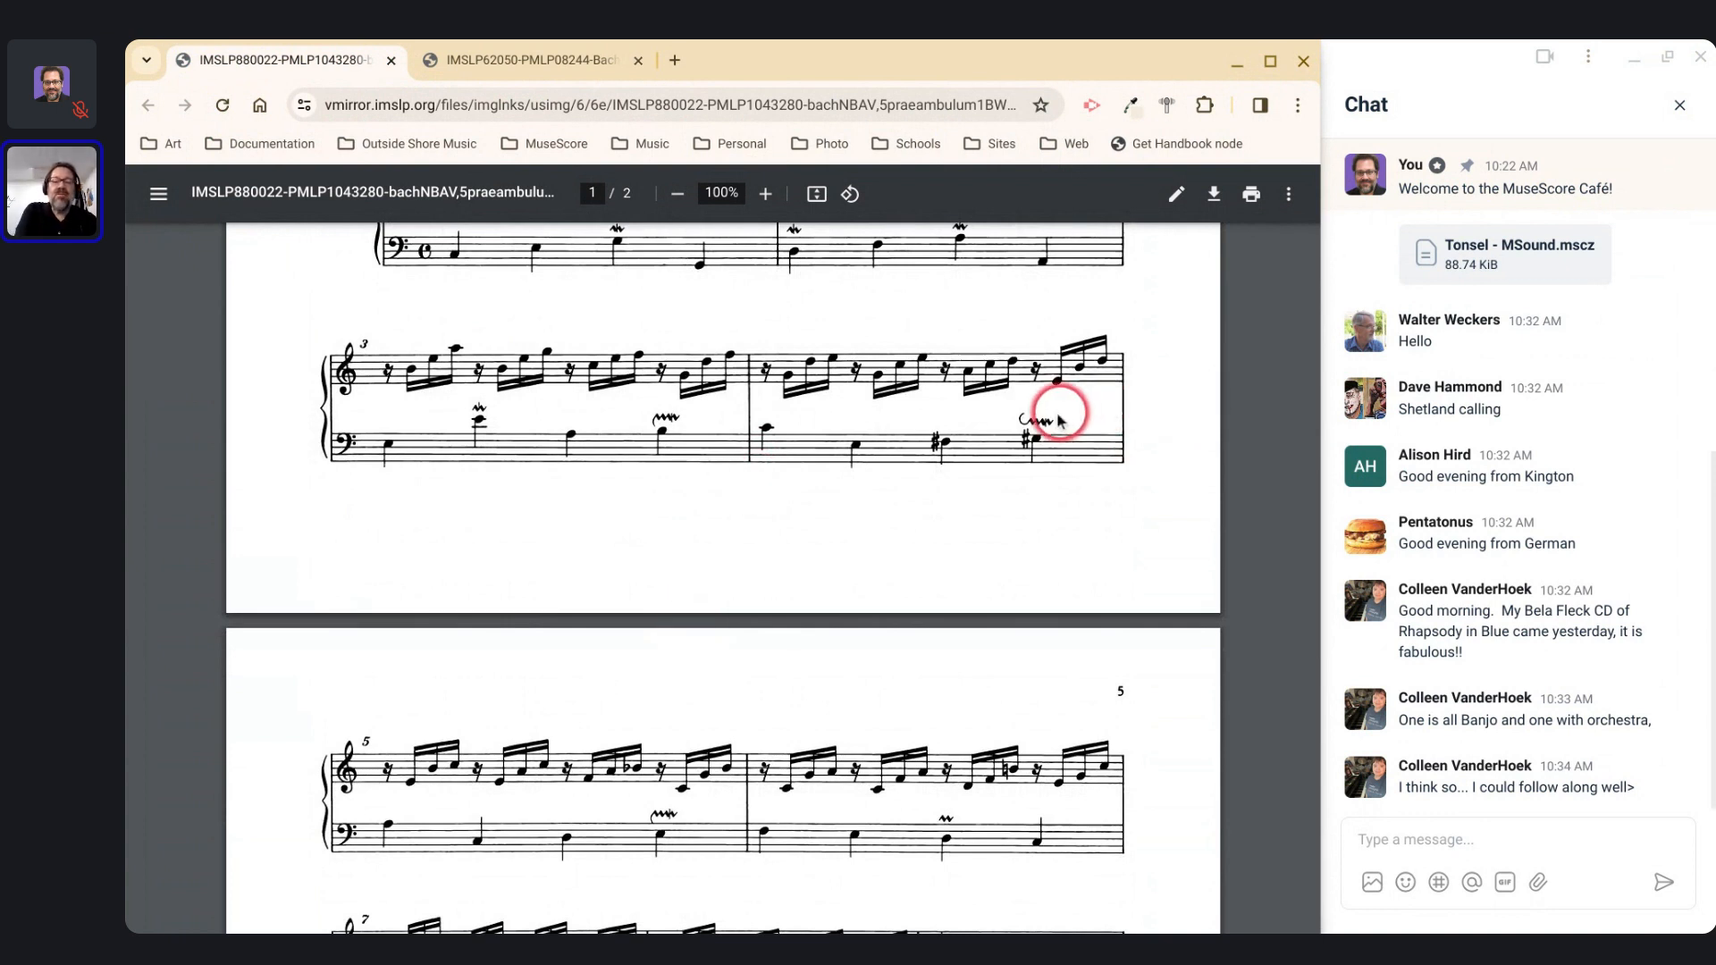
left_click(519, 59)
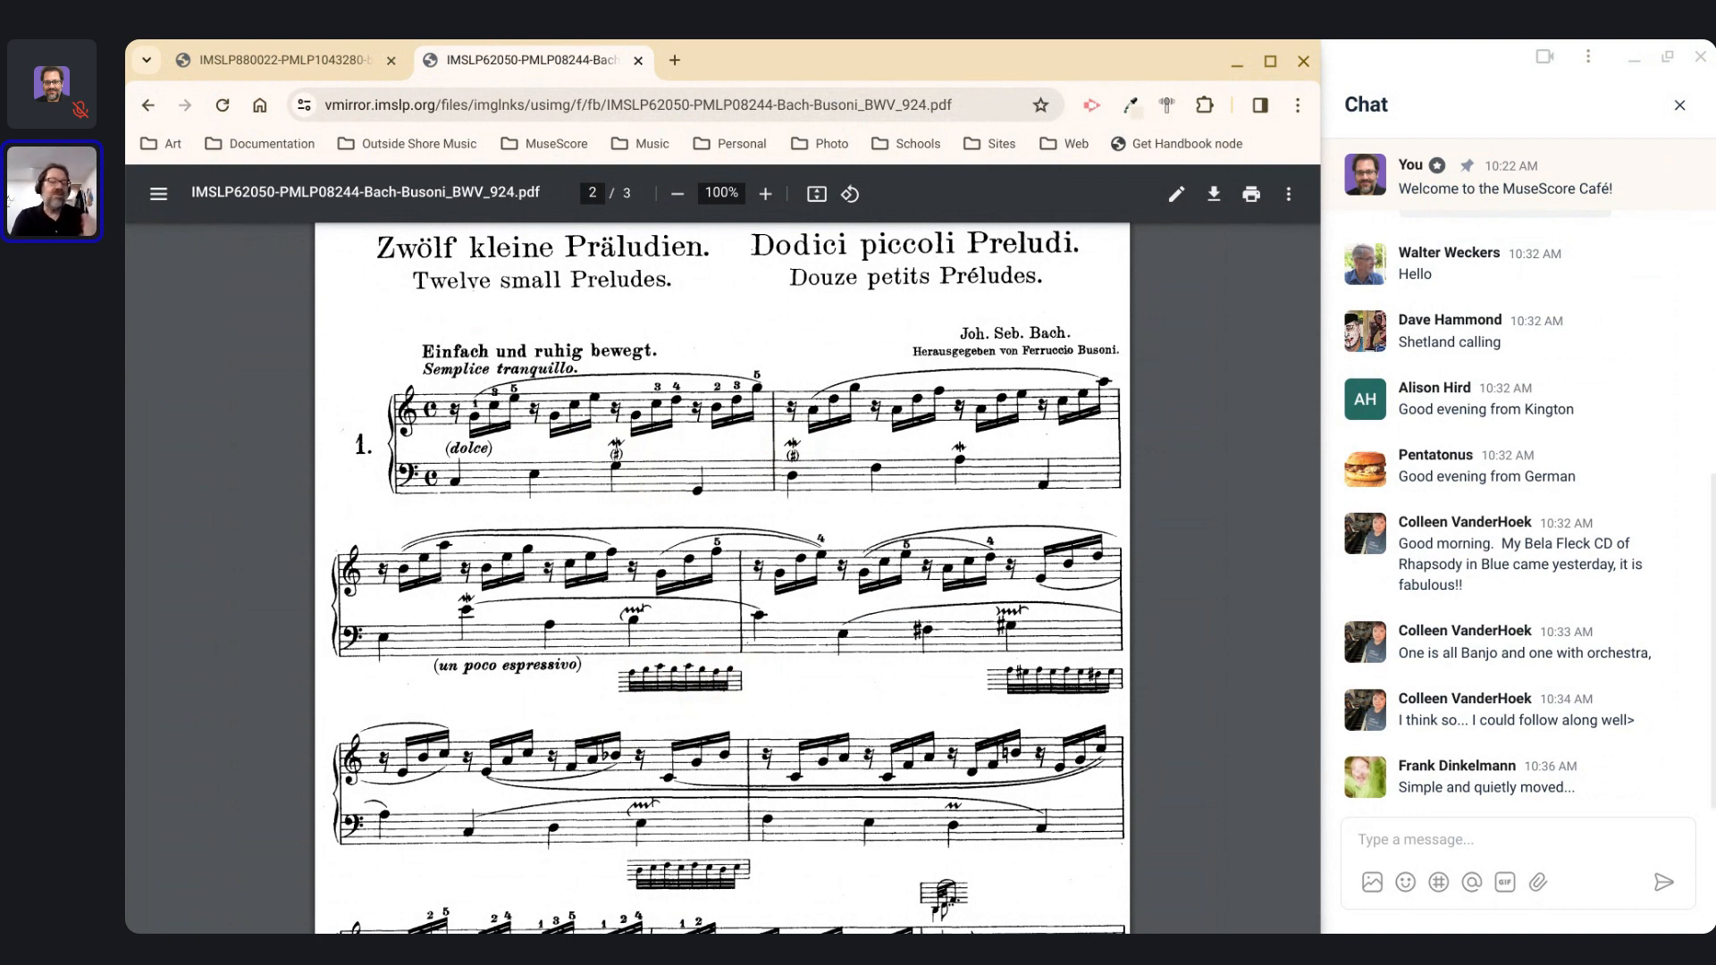
left_click(638, 570)
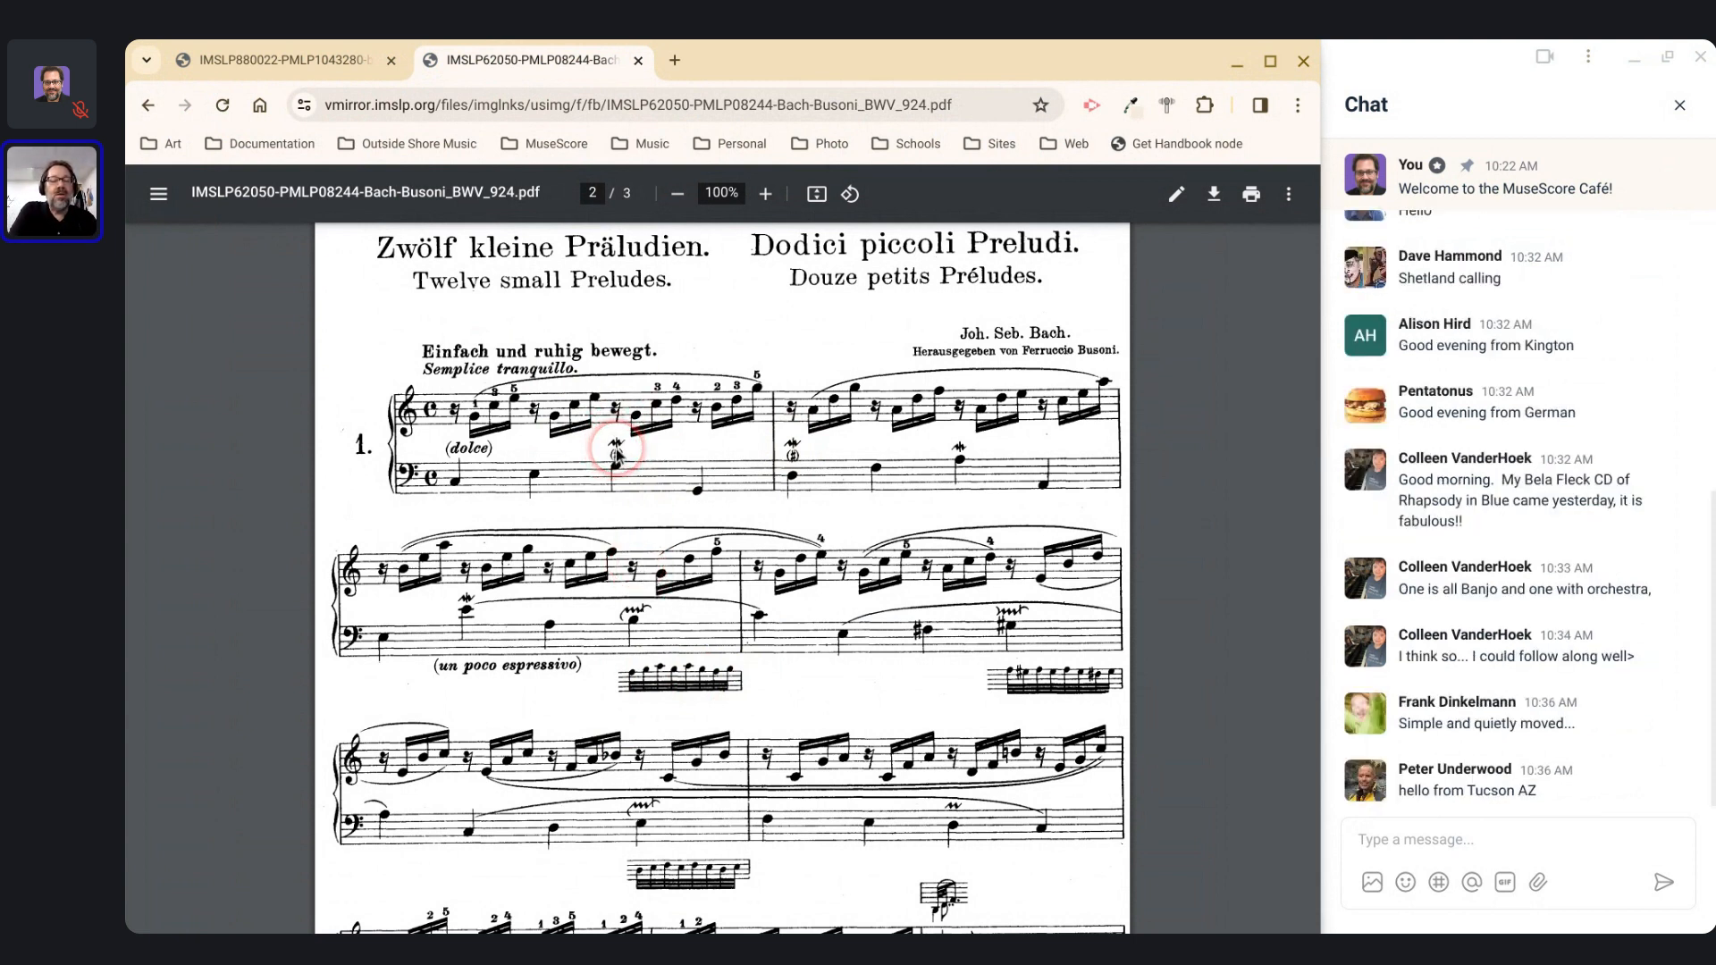
Step: Examine the bass ornaments in measures 1 and 2 of Praeambulum 1 and check them against the Busoni edition
key("alt+Tab")
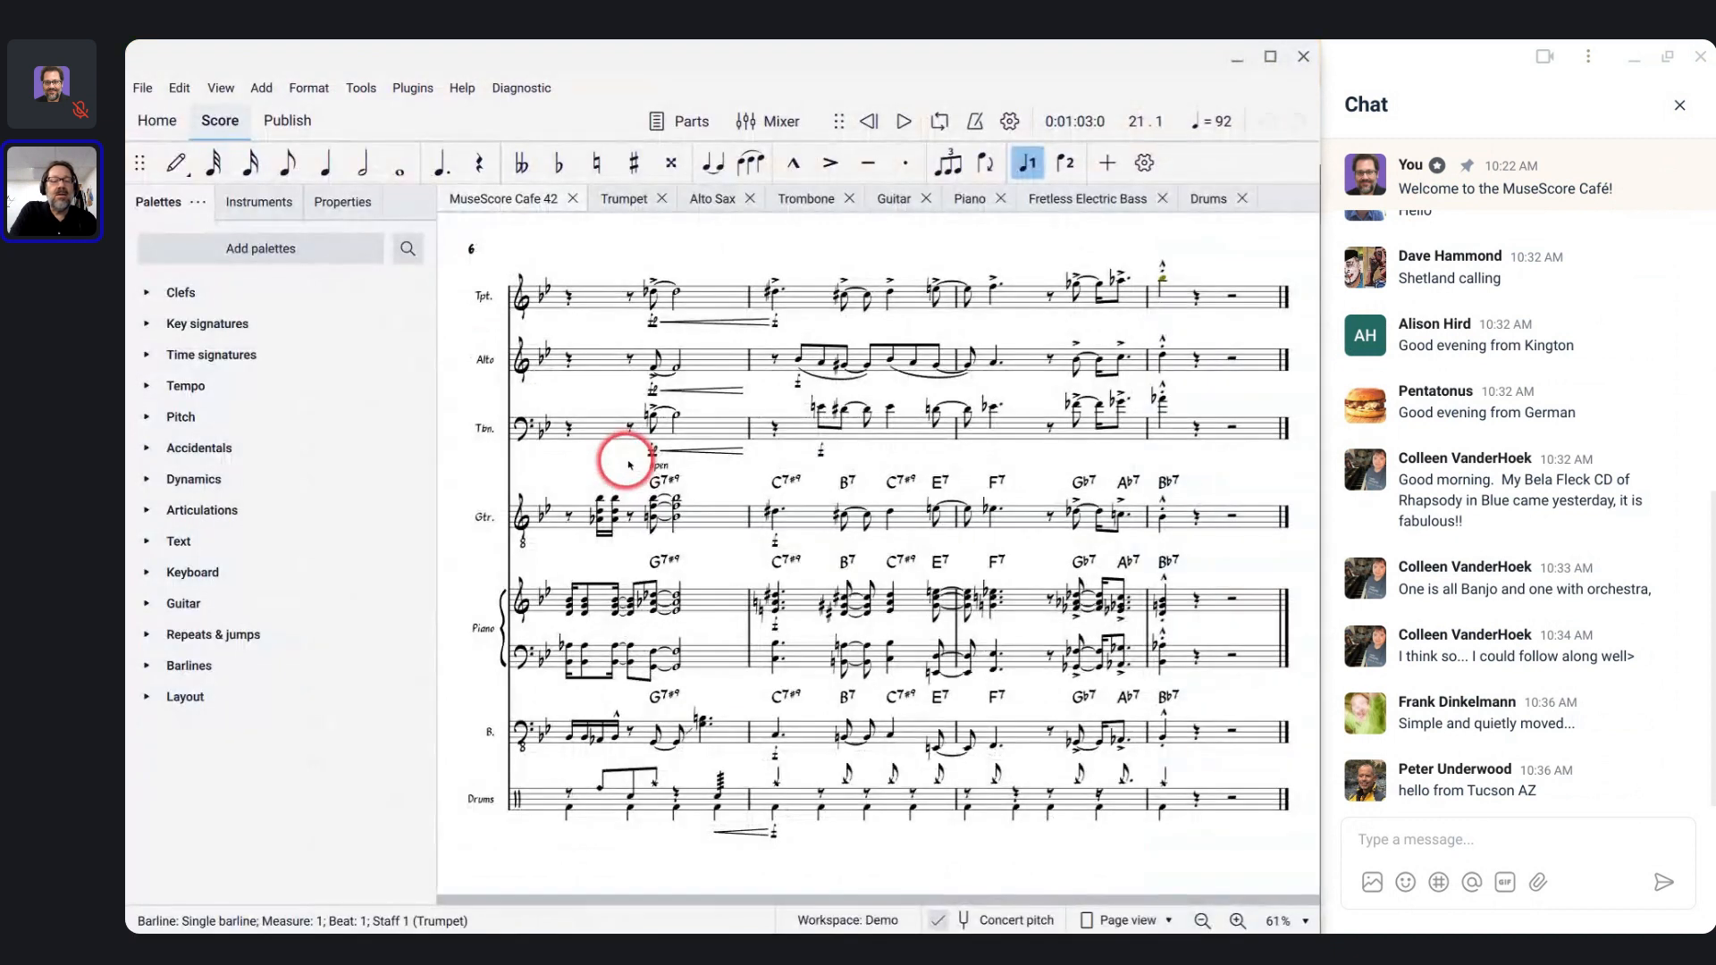
key("alt+Tab")
left_click(329, 55)
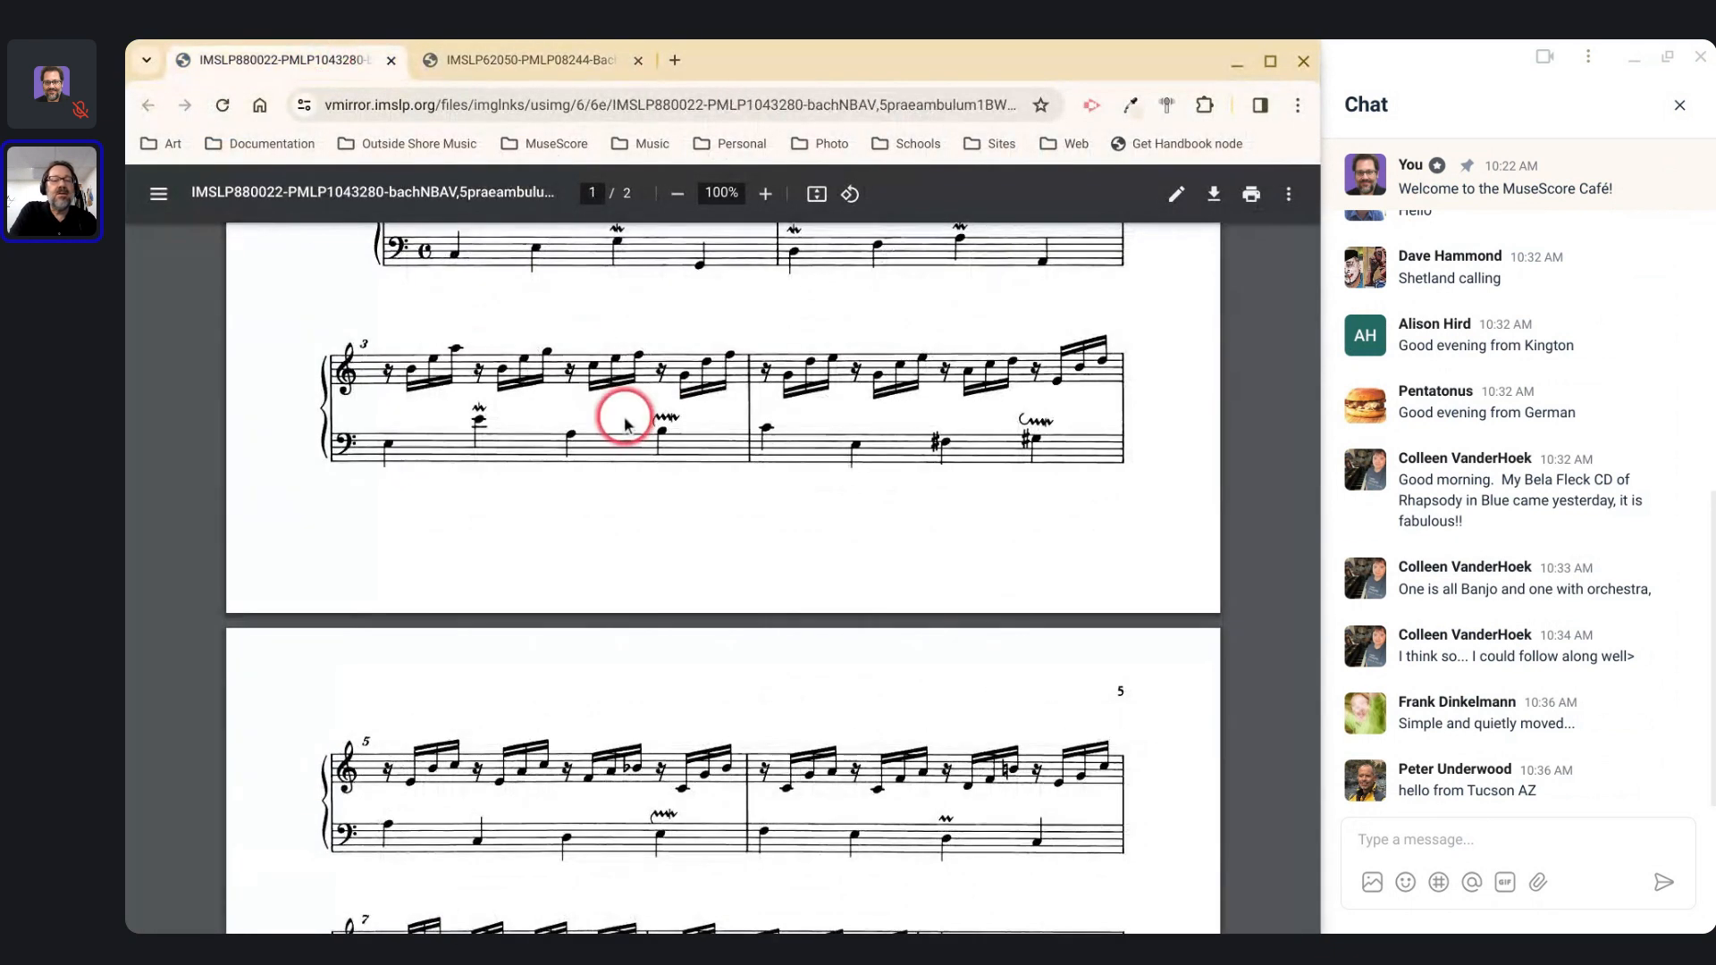
scroll(625, 415, "up", 3)
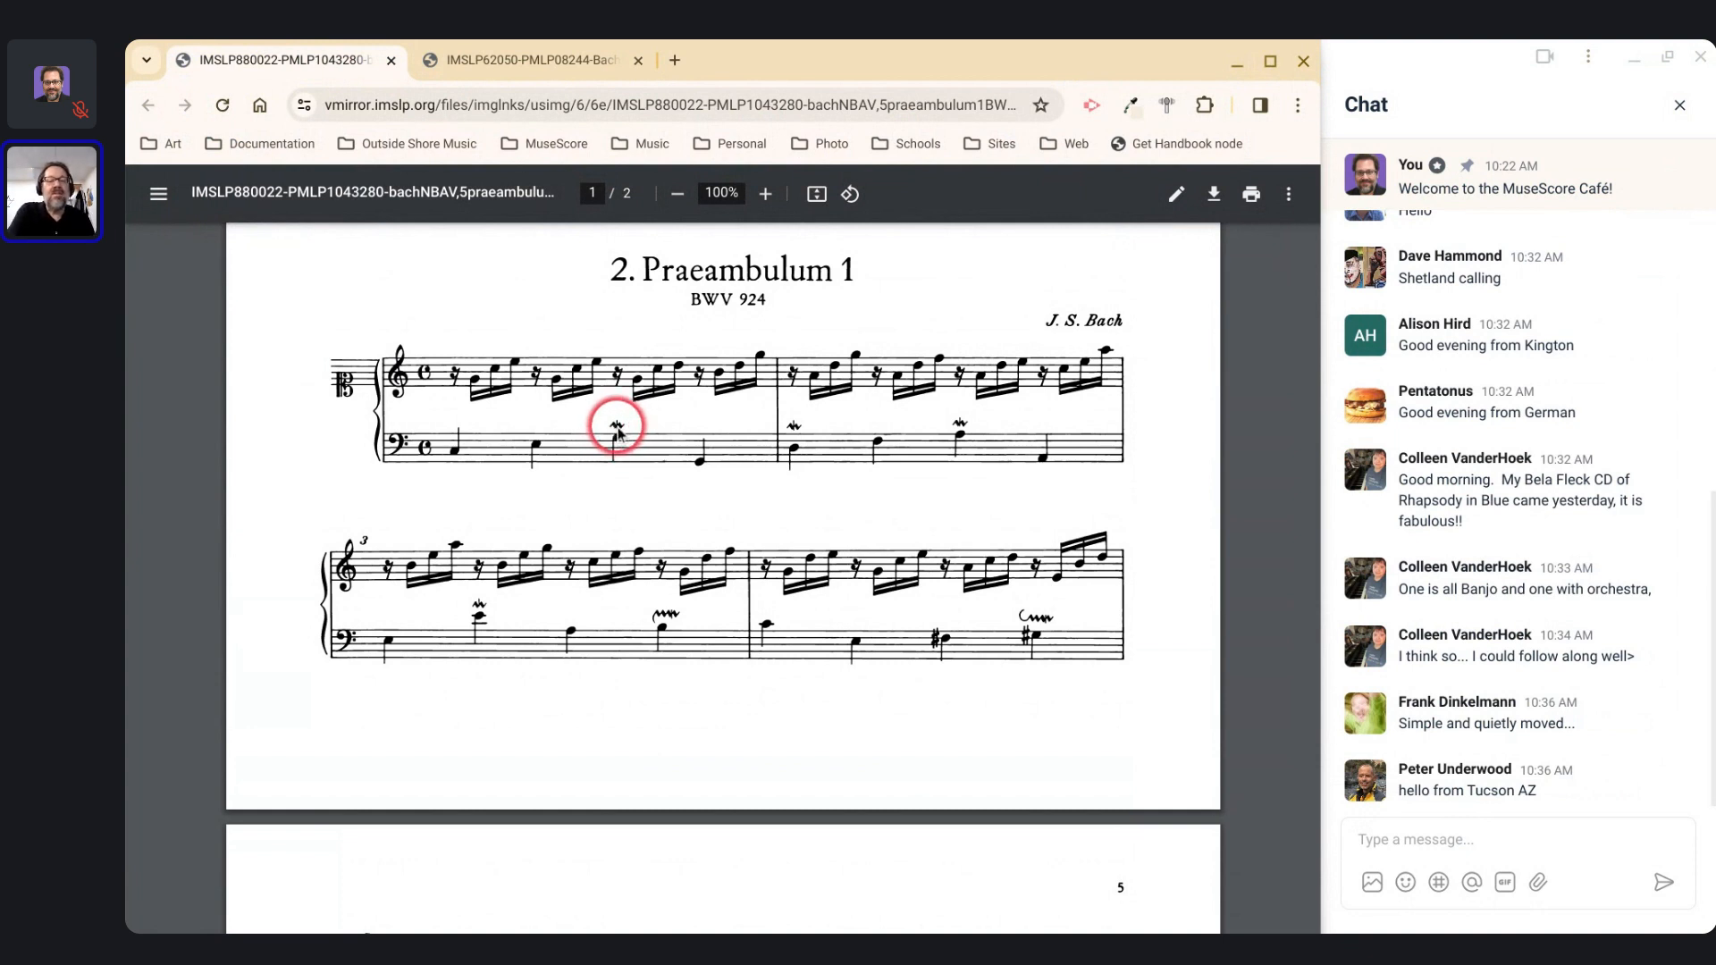
left_click(463, 59)
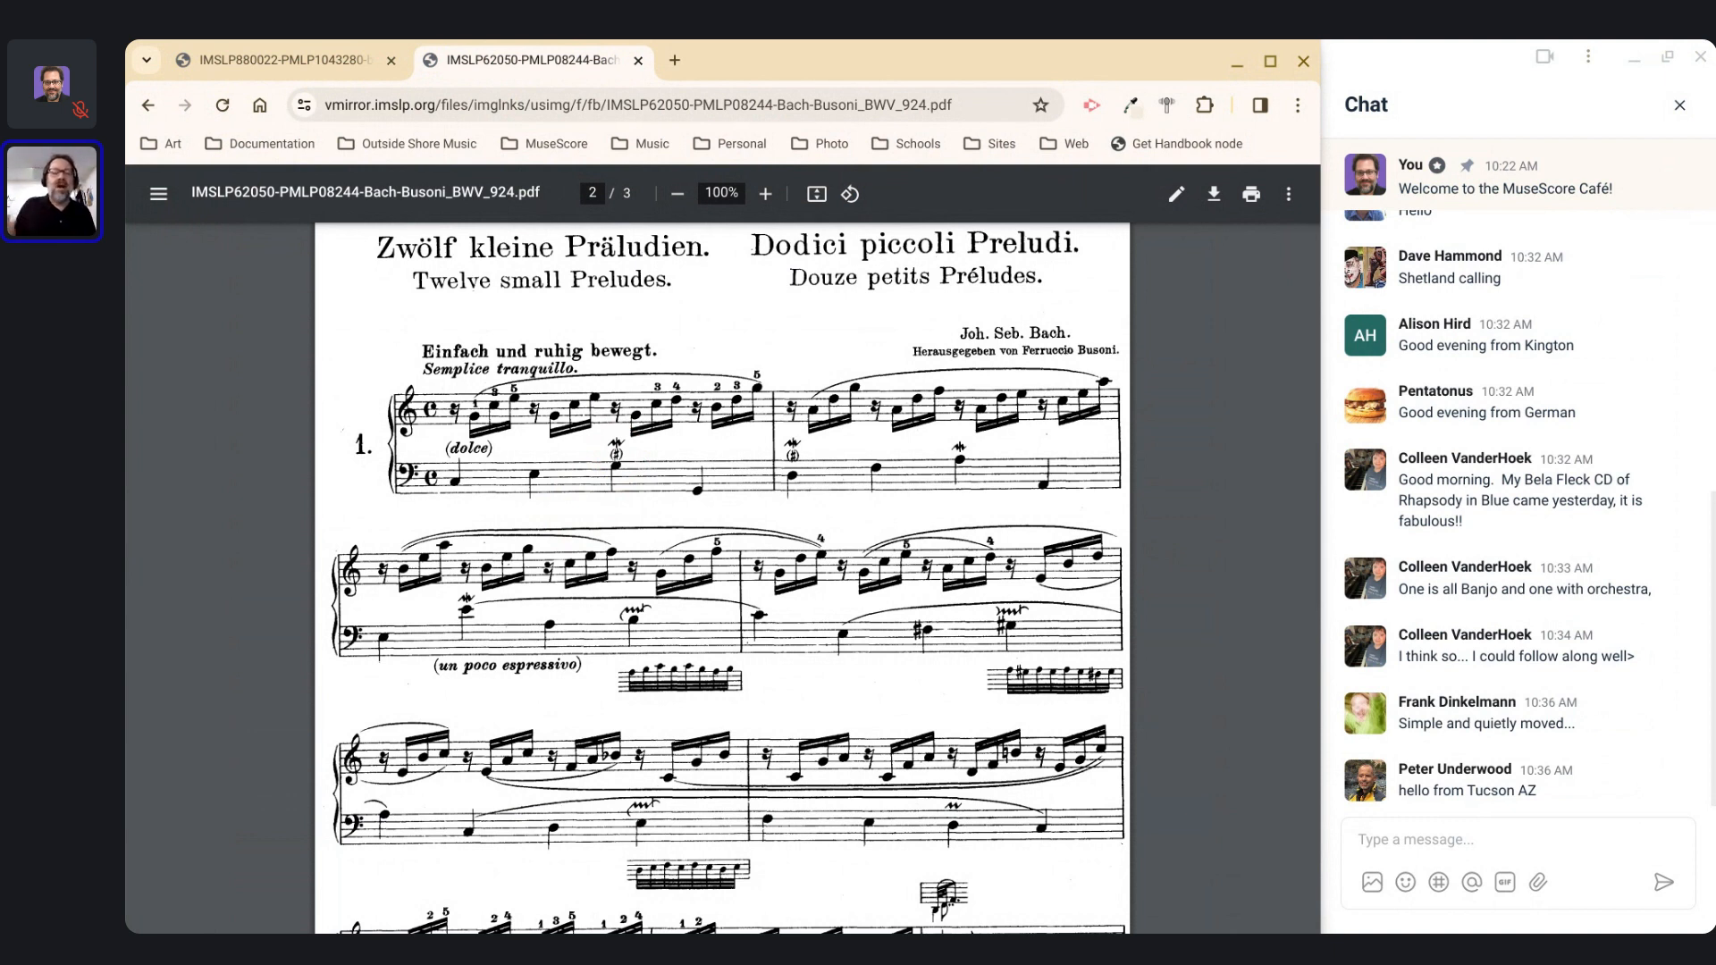
left_click(199, 59)
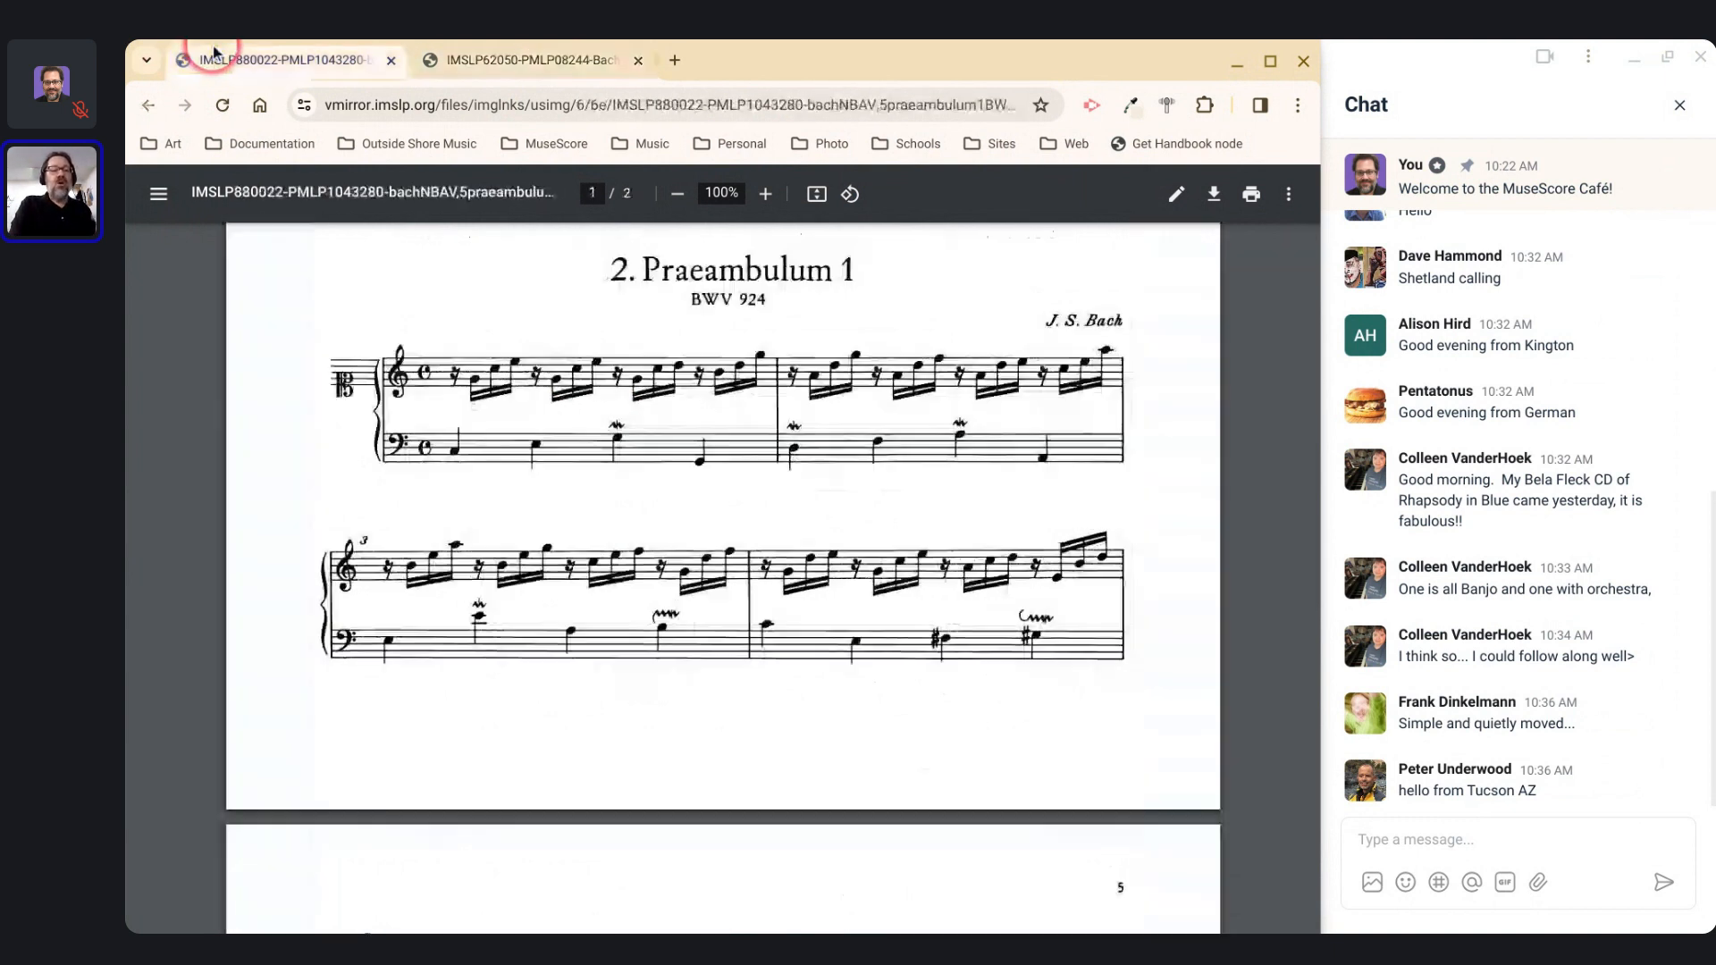
Step: Look through both pages of the Praeambulum 1 PDF and examine the original clef shown before the first system
left_click(456, 438)
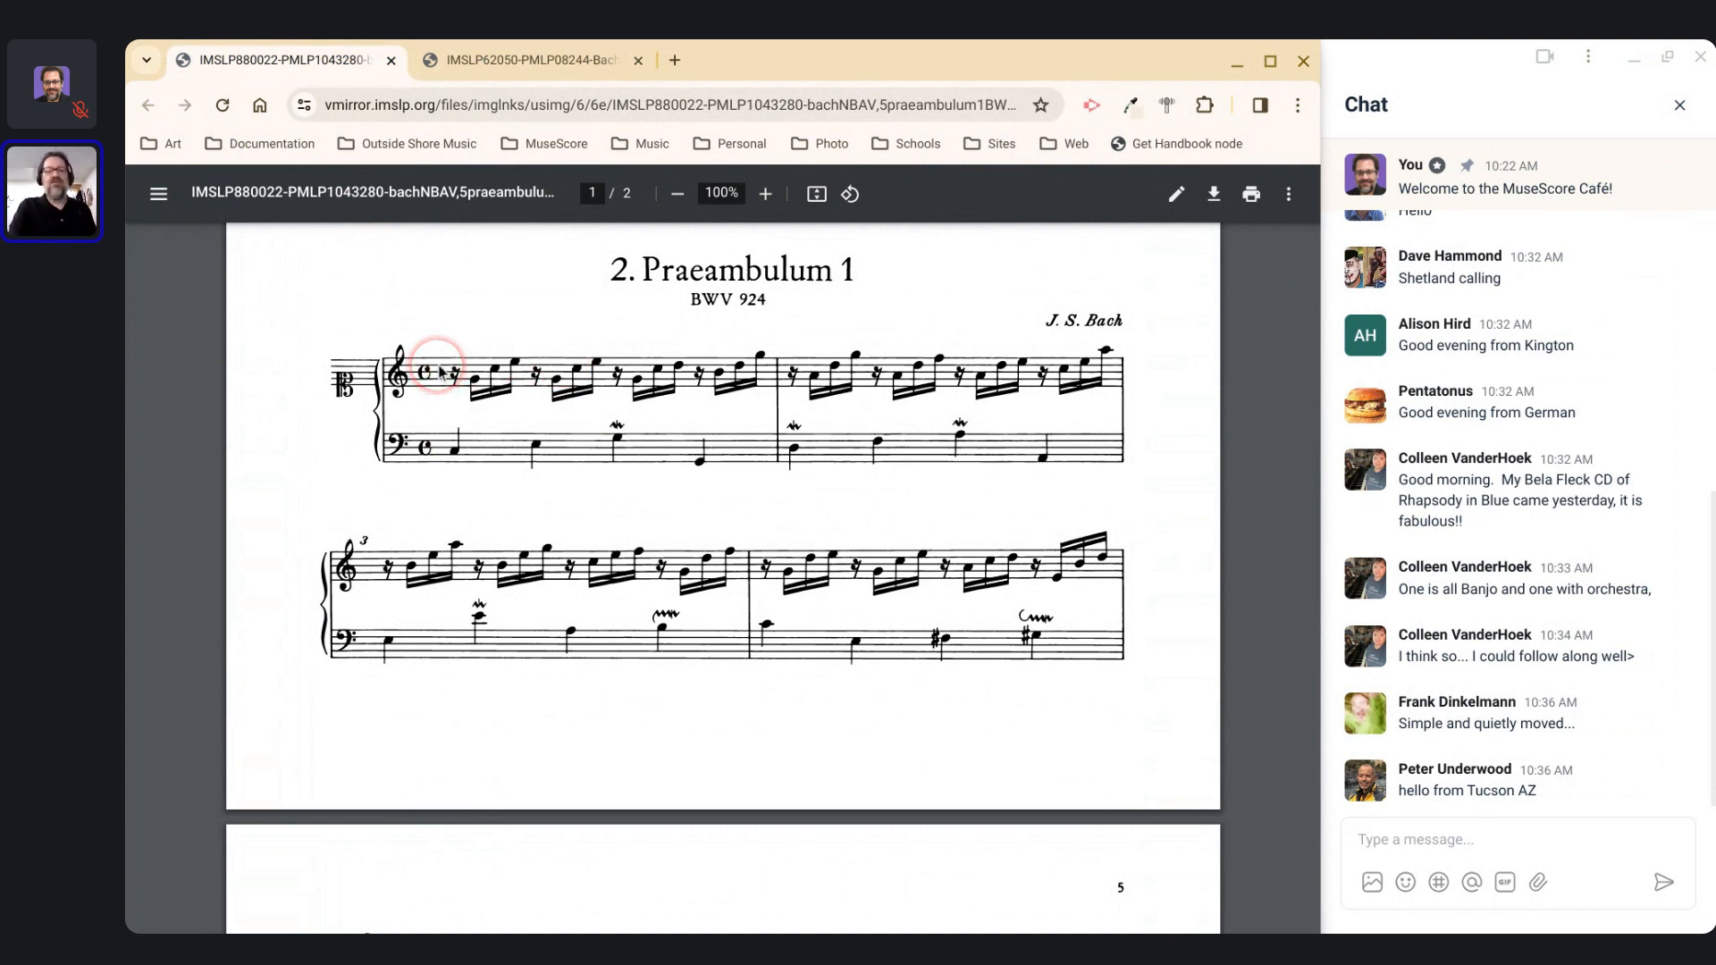
scroll(548, 567, "down", 5)
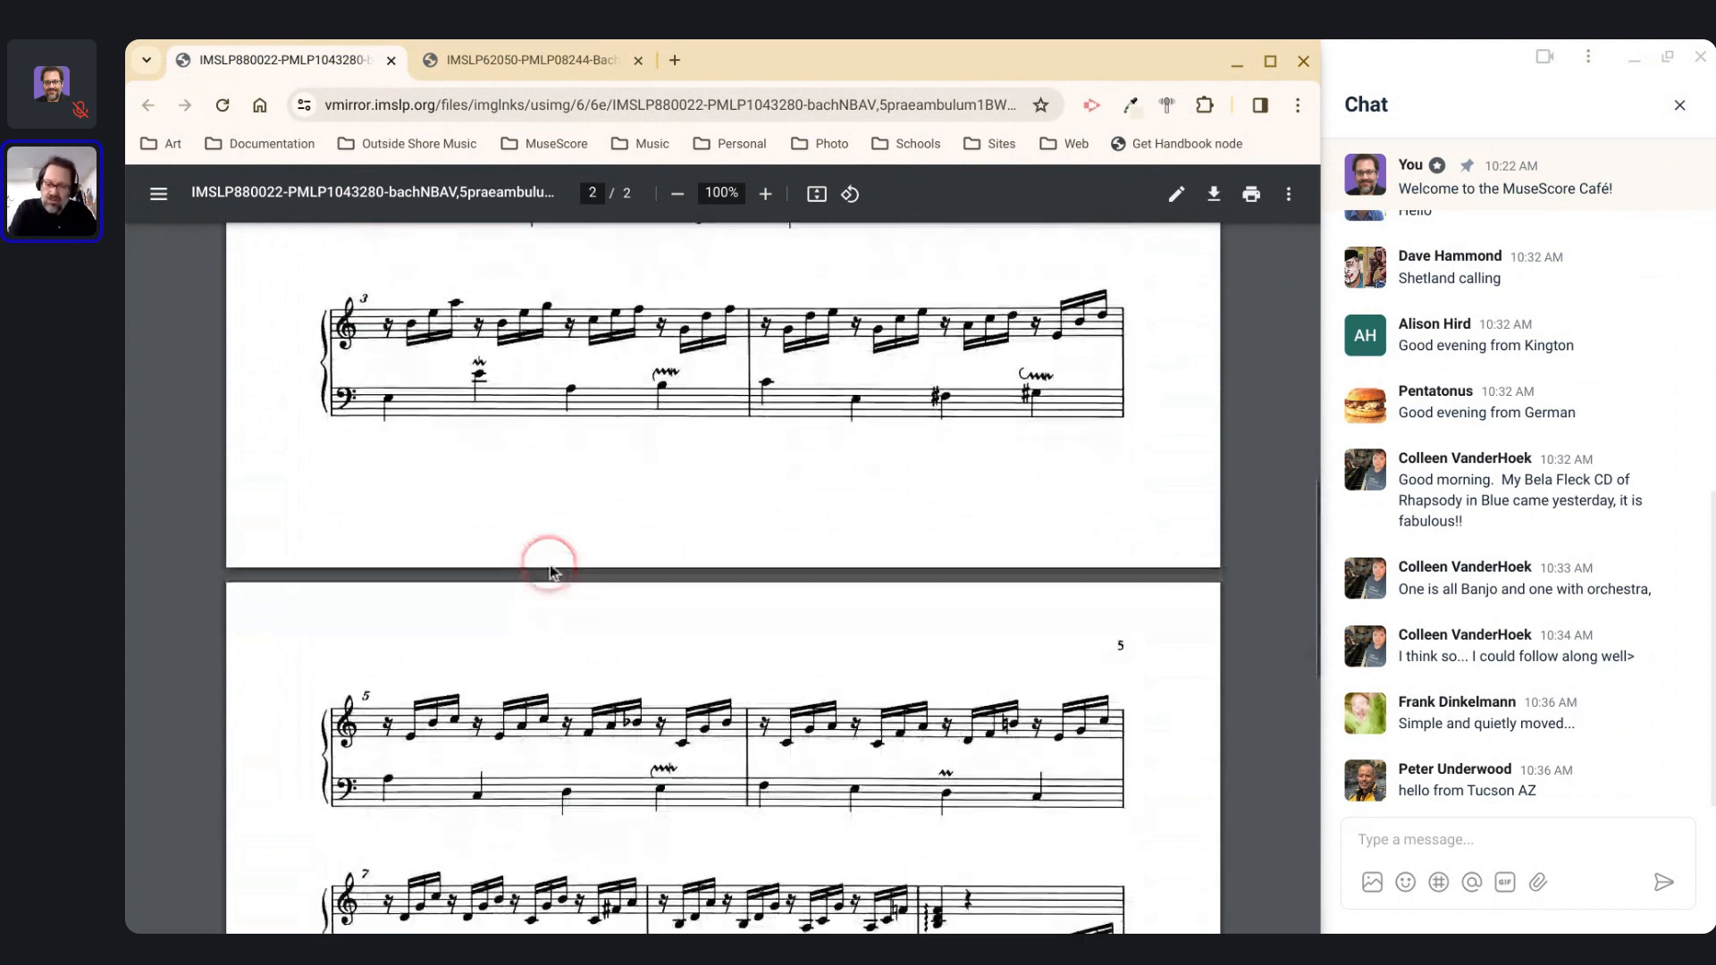
scroll(551, 570, "down", 5)
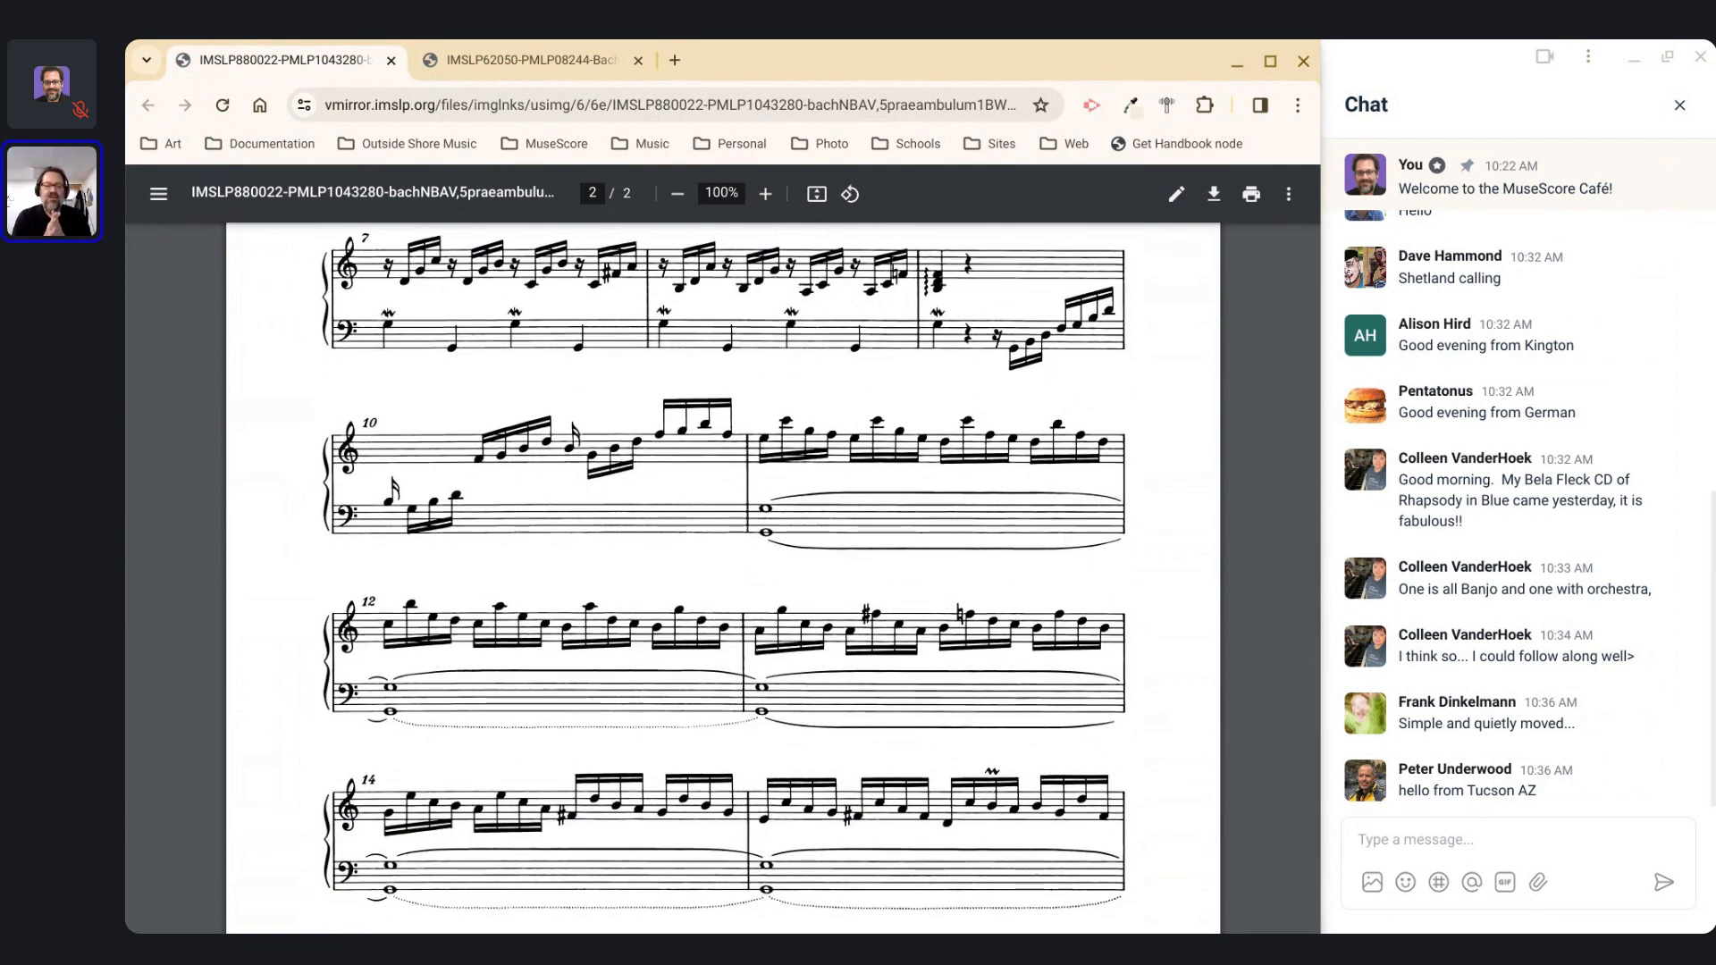
scroll(723, 578, "up", 6)
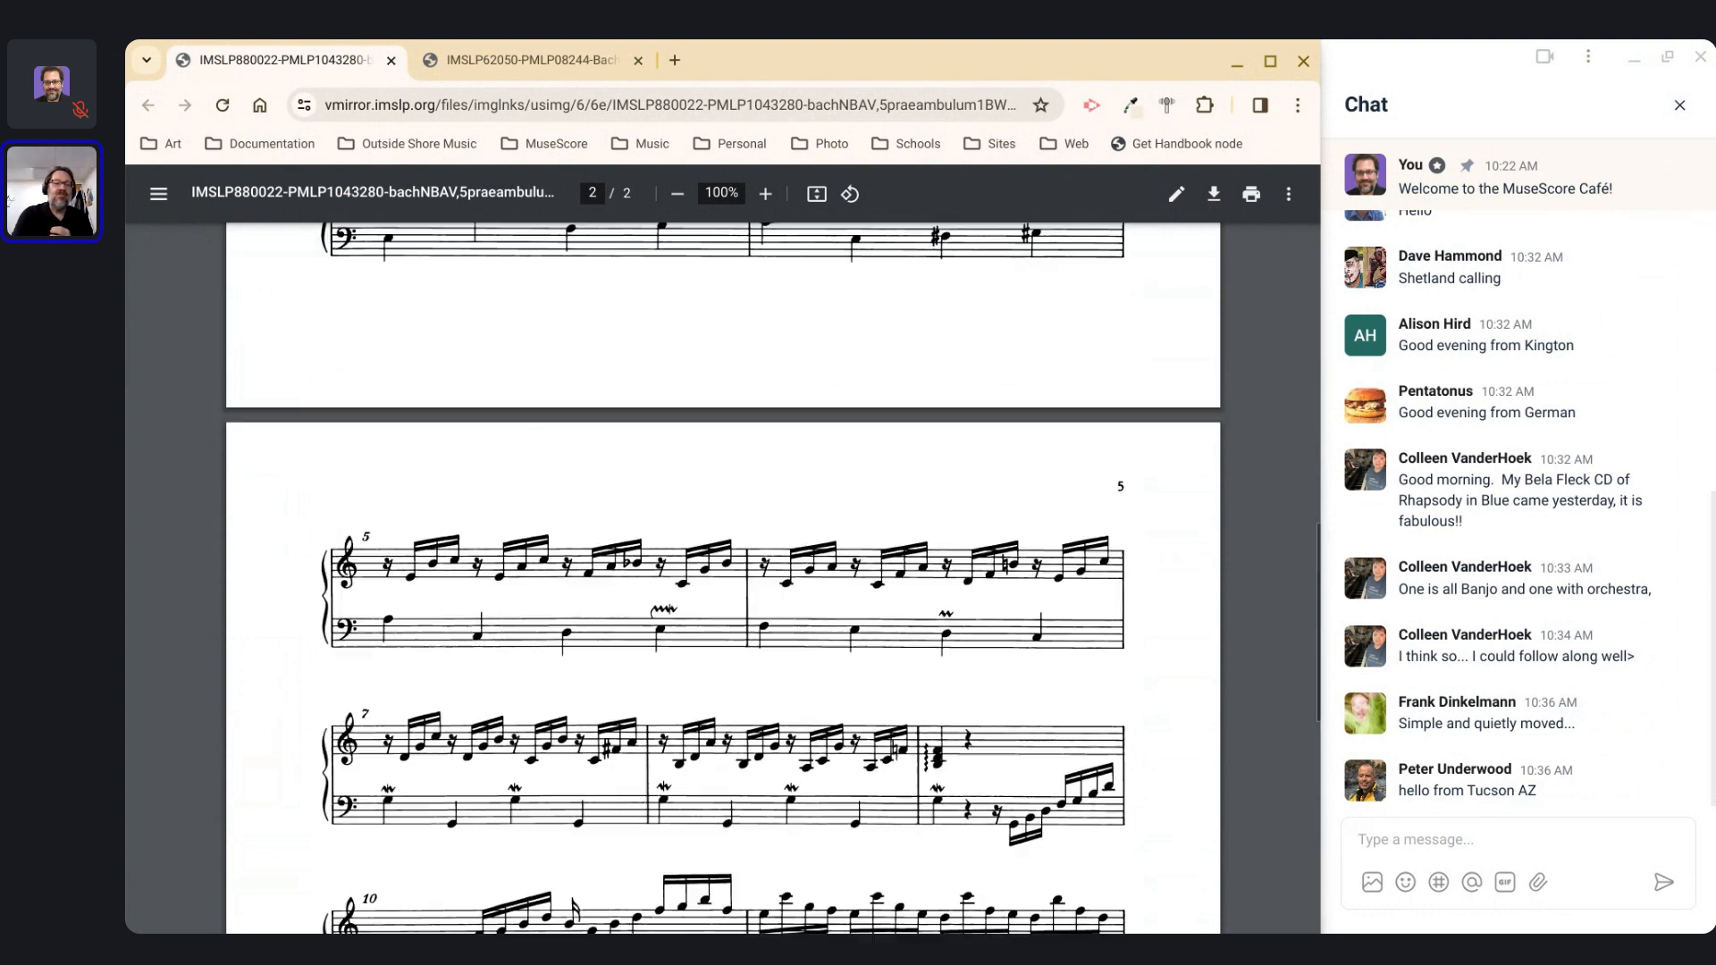
scroll(723, 578, "up", 5)
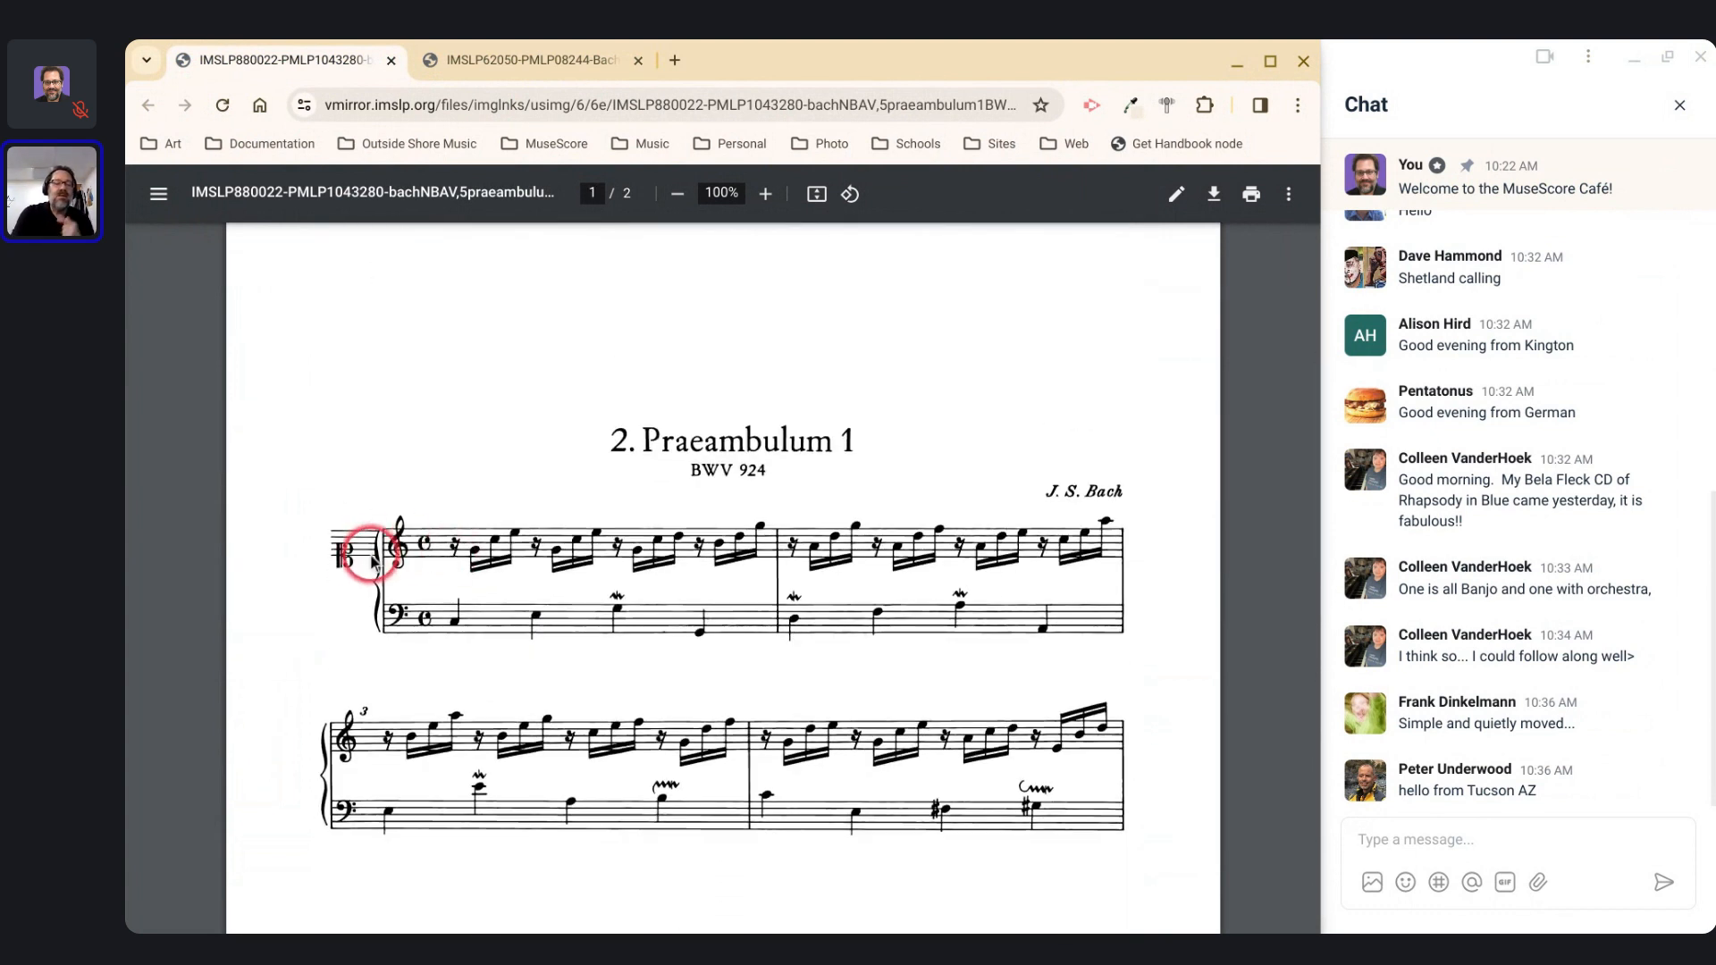
left_click(347, 556)
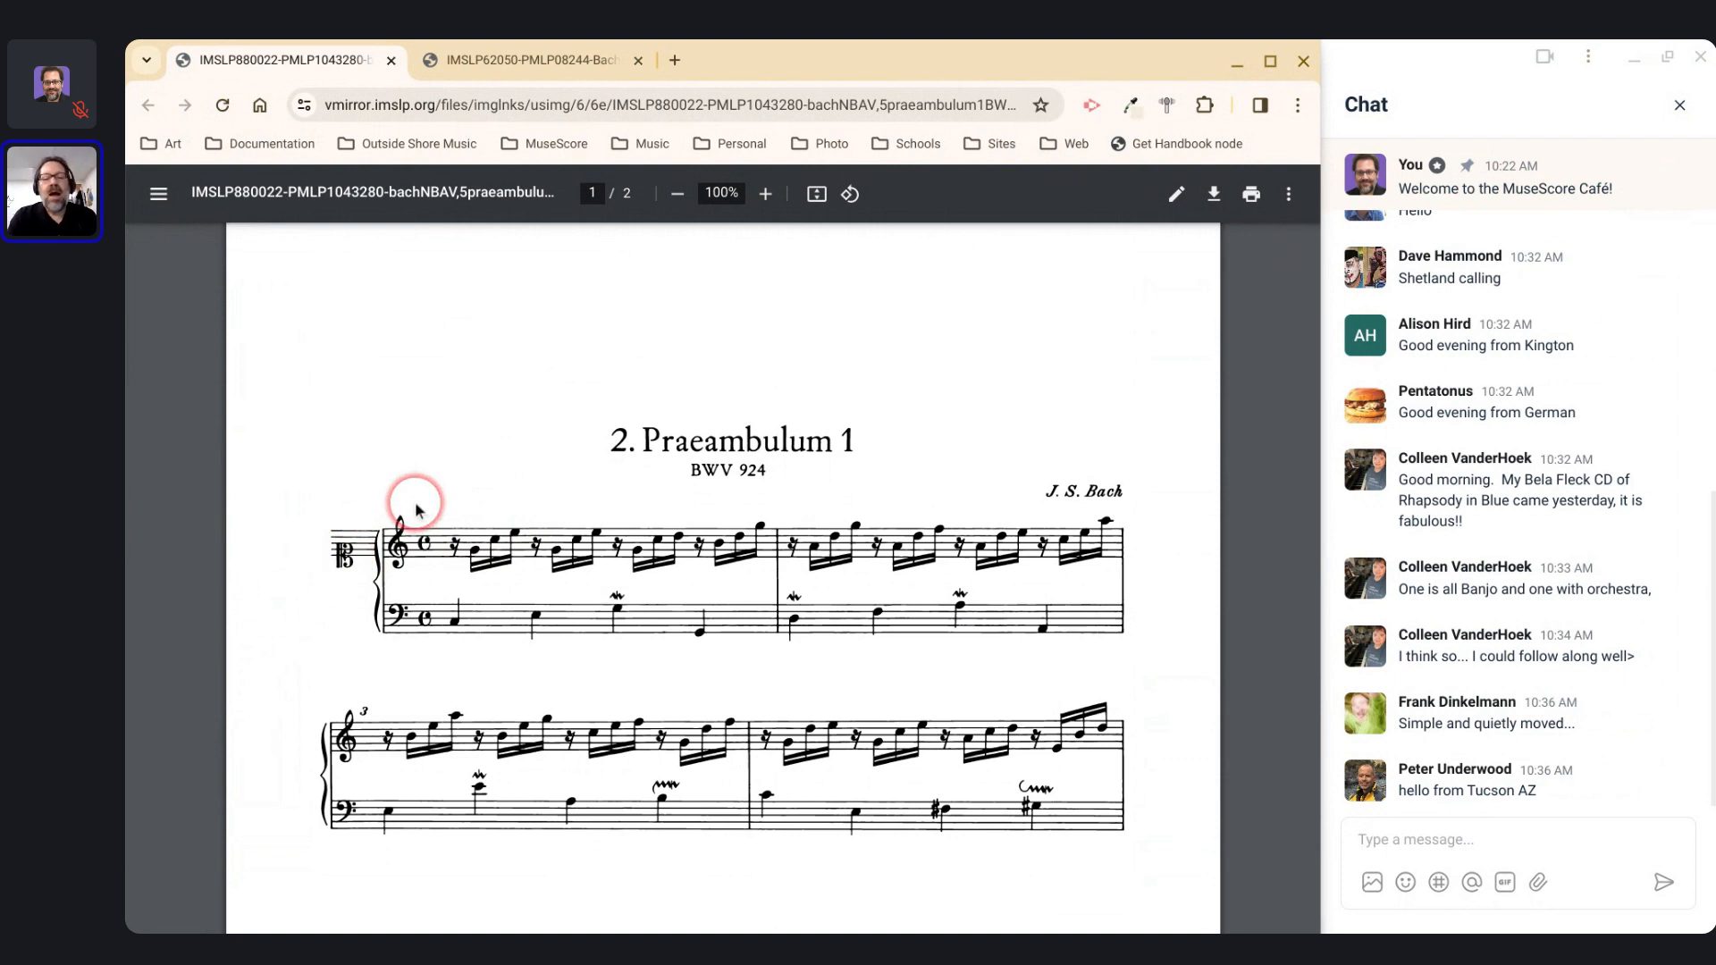
Step: Review the Praeambulum 1 pages again and check them against the first prelude in the Busoni edition
scroll(683, 474, "down", 10)
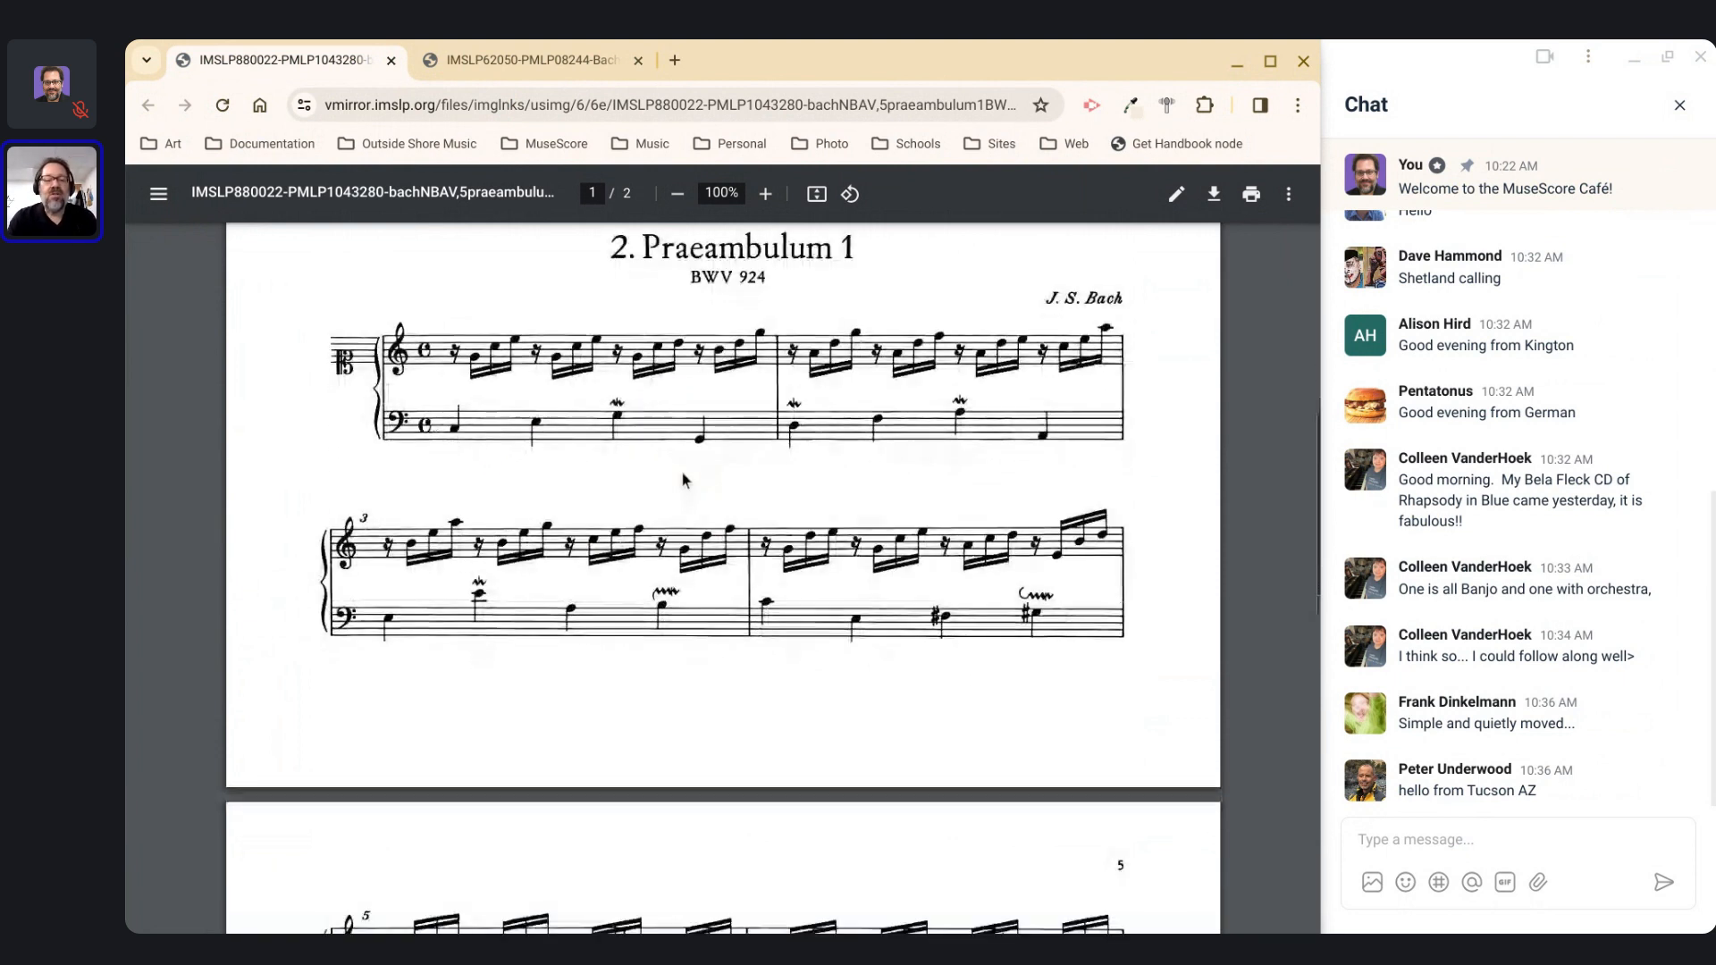
scroll(683, 474, "up", 8)
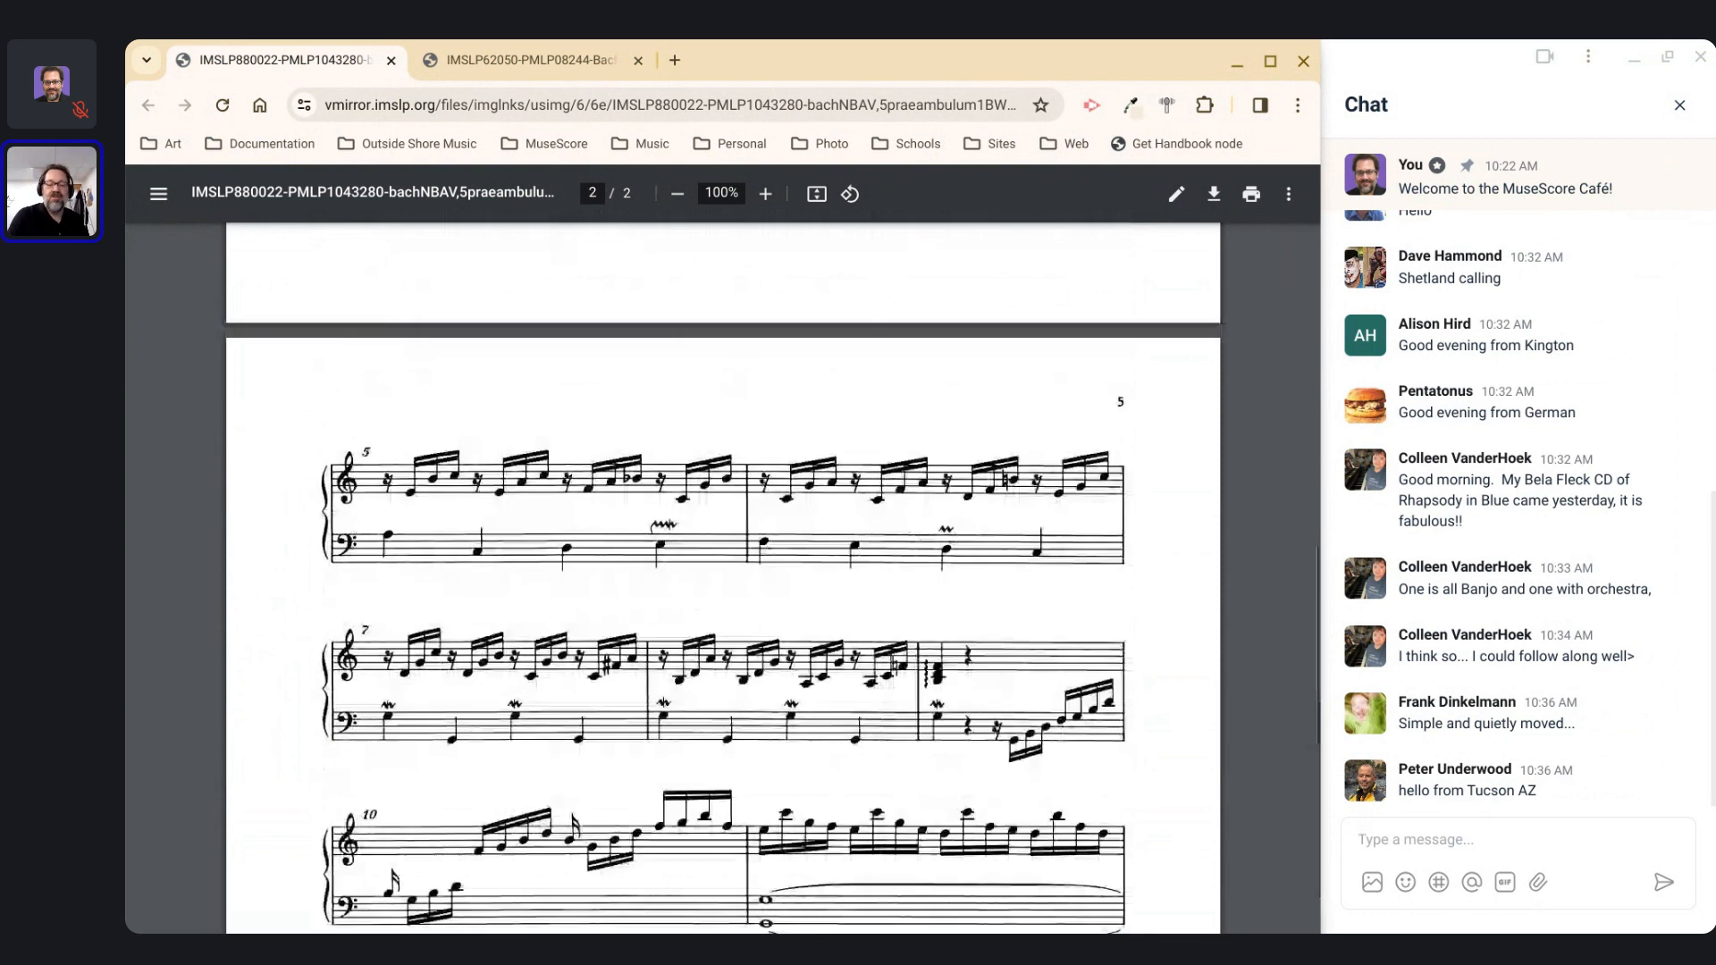
scroll(722, 536, "up", 5)
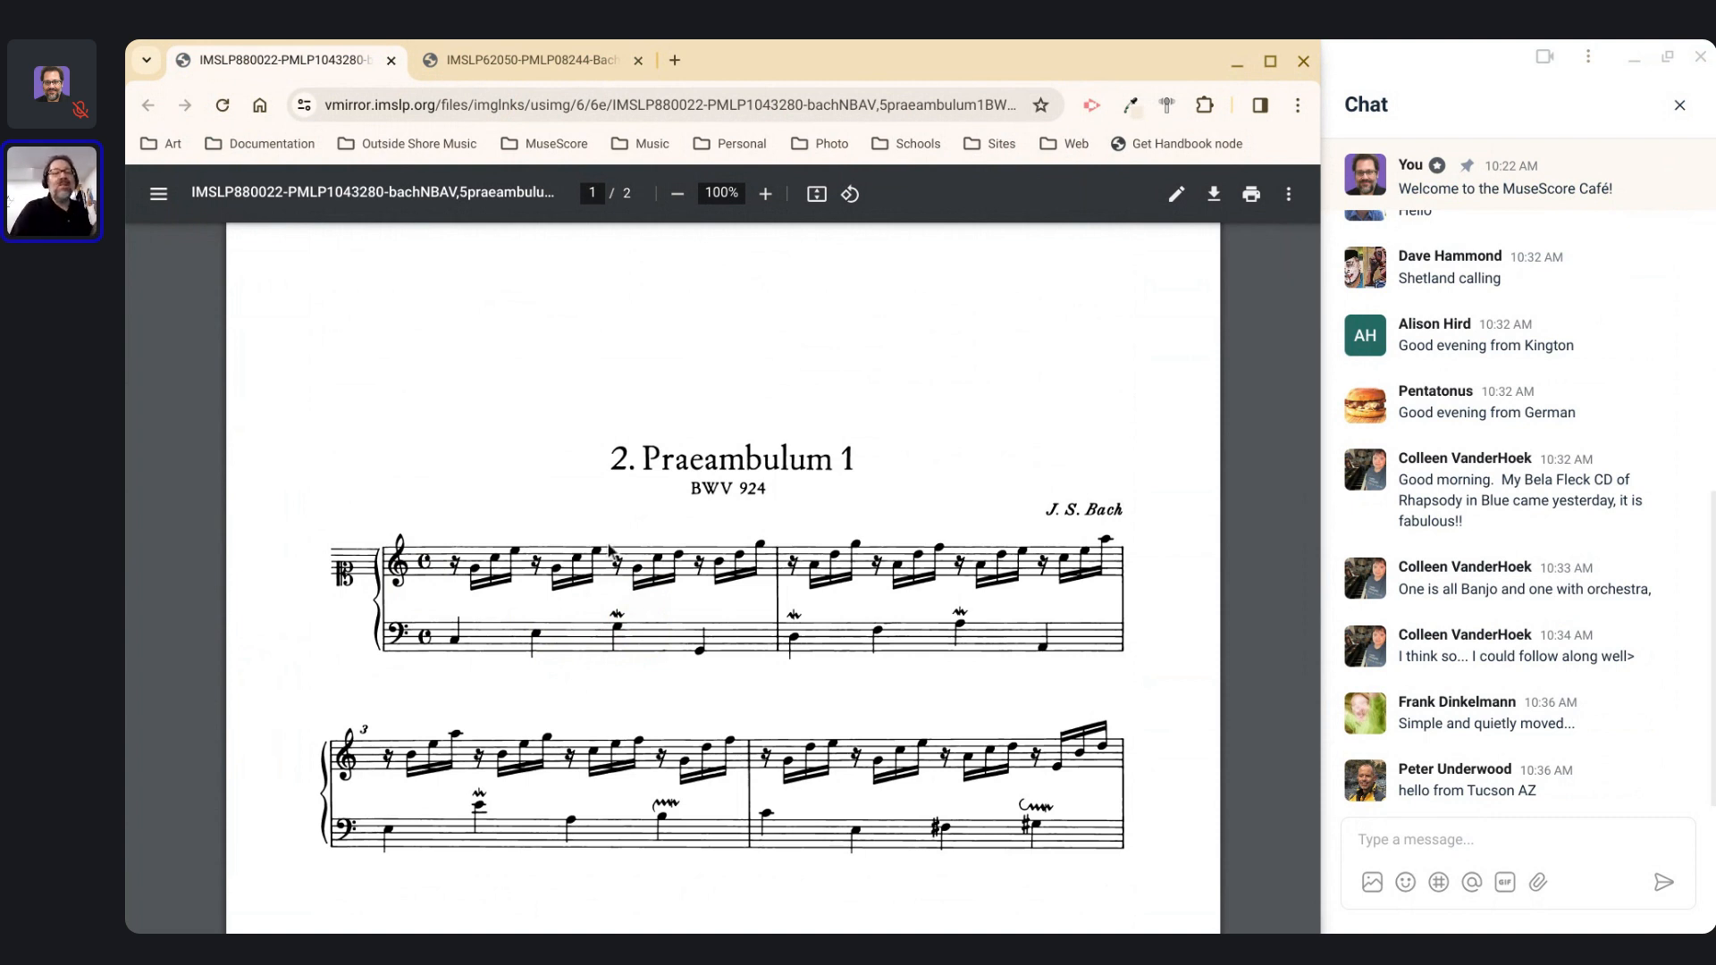
left_click(527, 59)
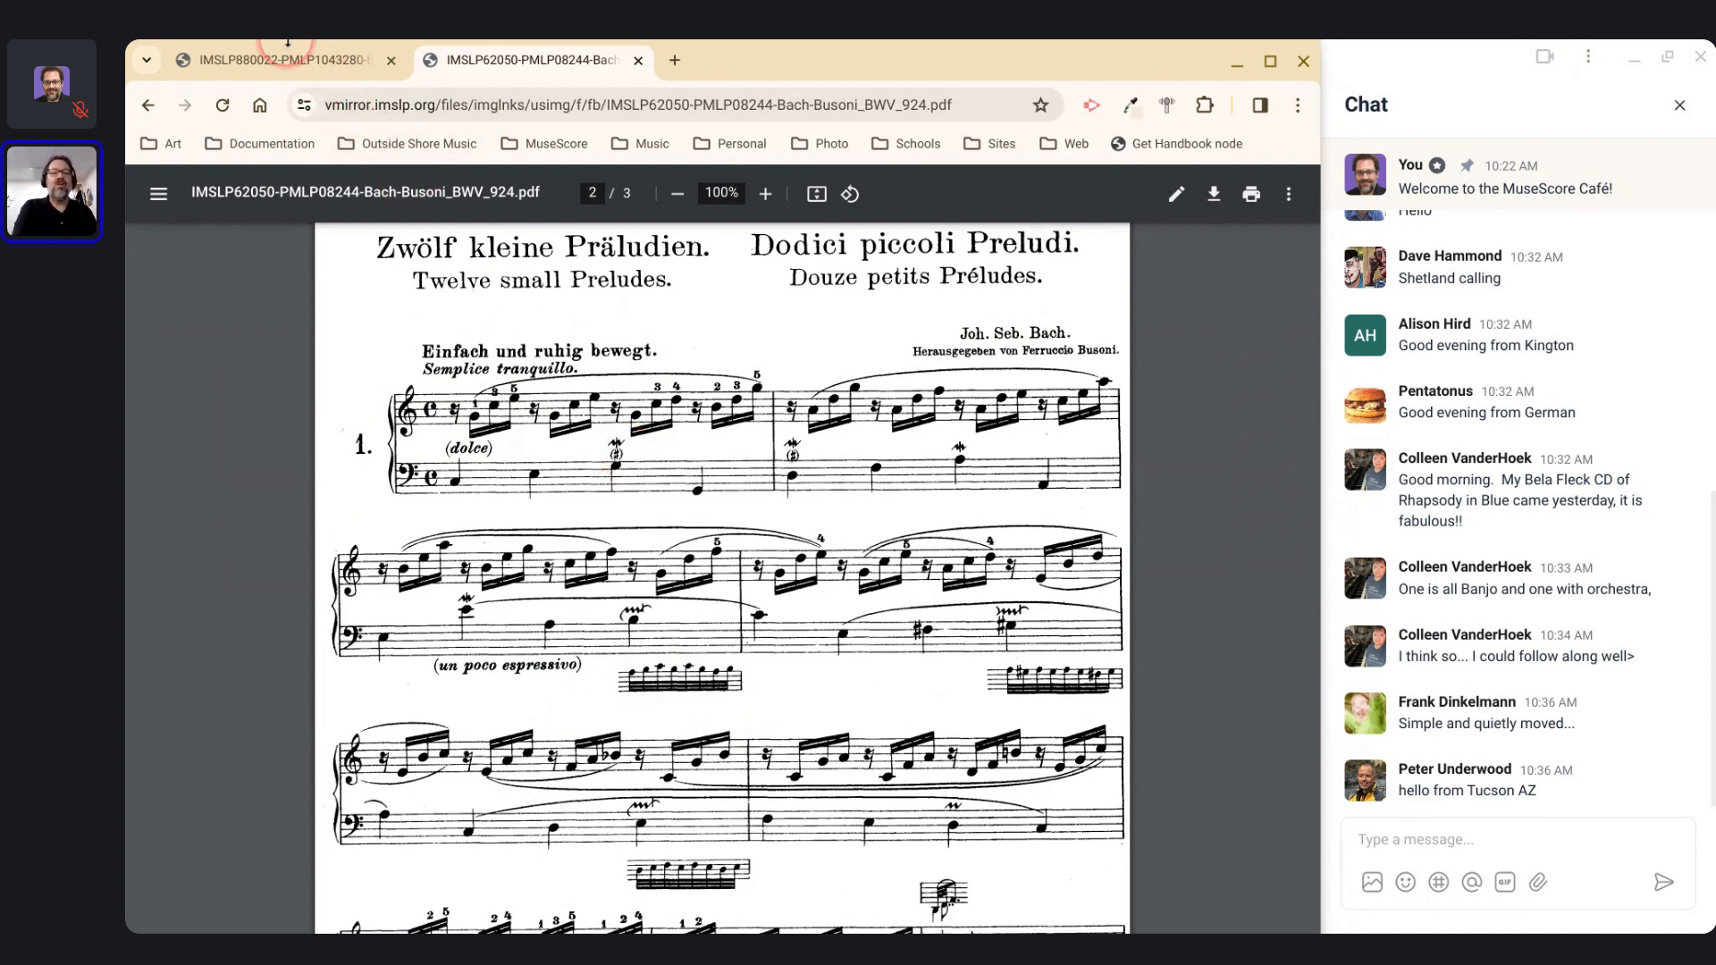
left_click(287, 63)
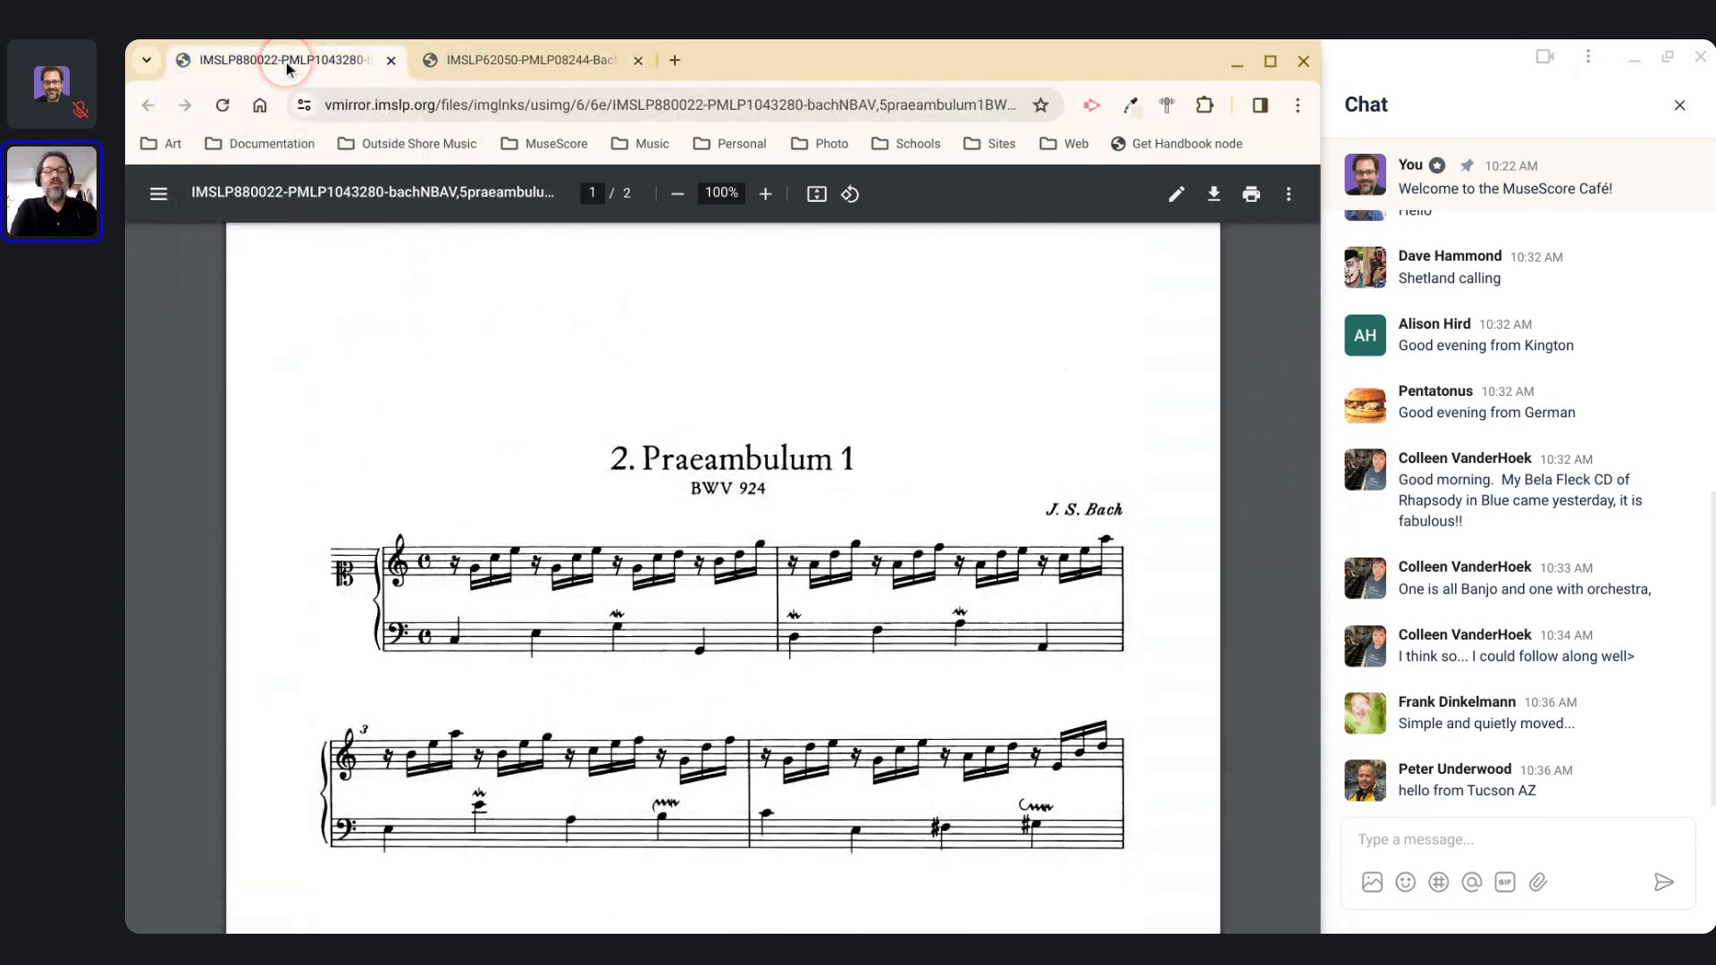
Step: Switch to MuseScore and start a new score from the Solo category's Piano template, continuing to the additional score information
key("alt+Tab")
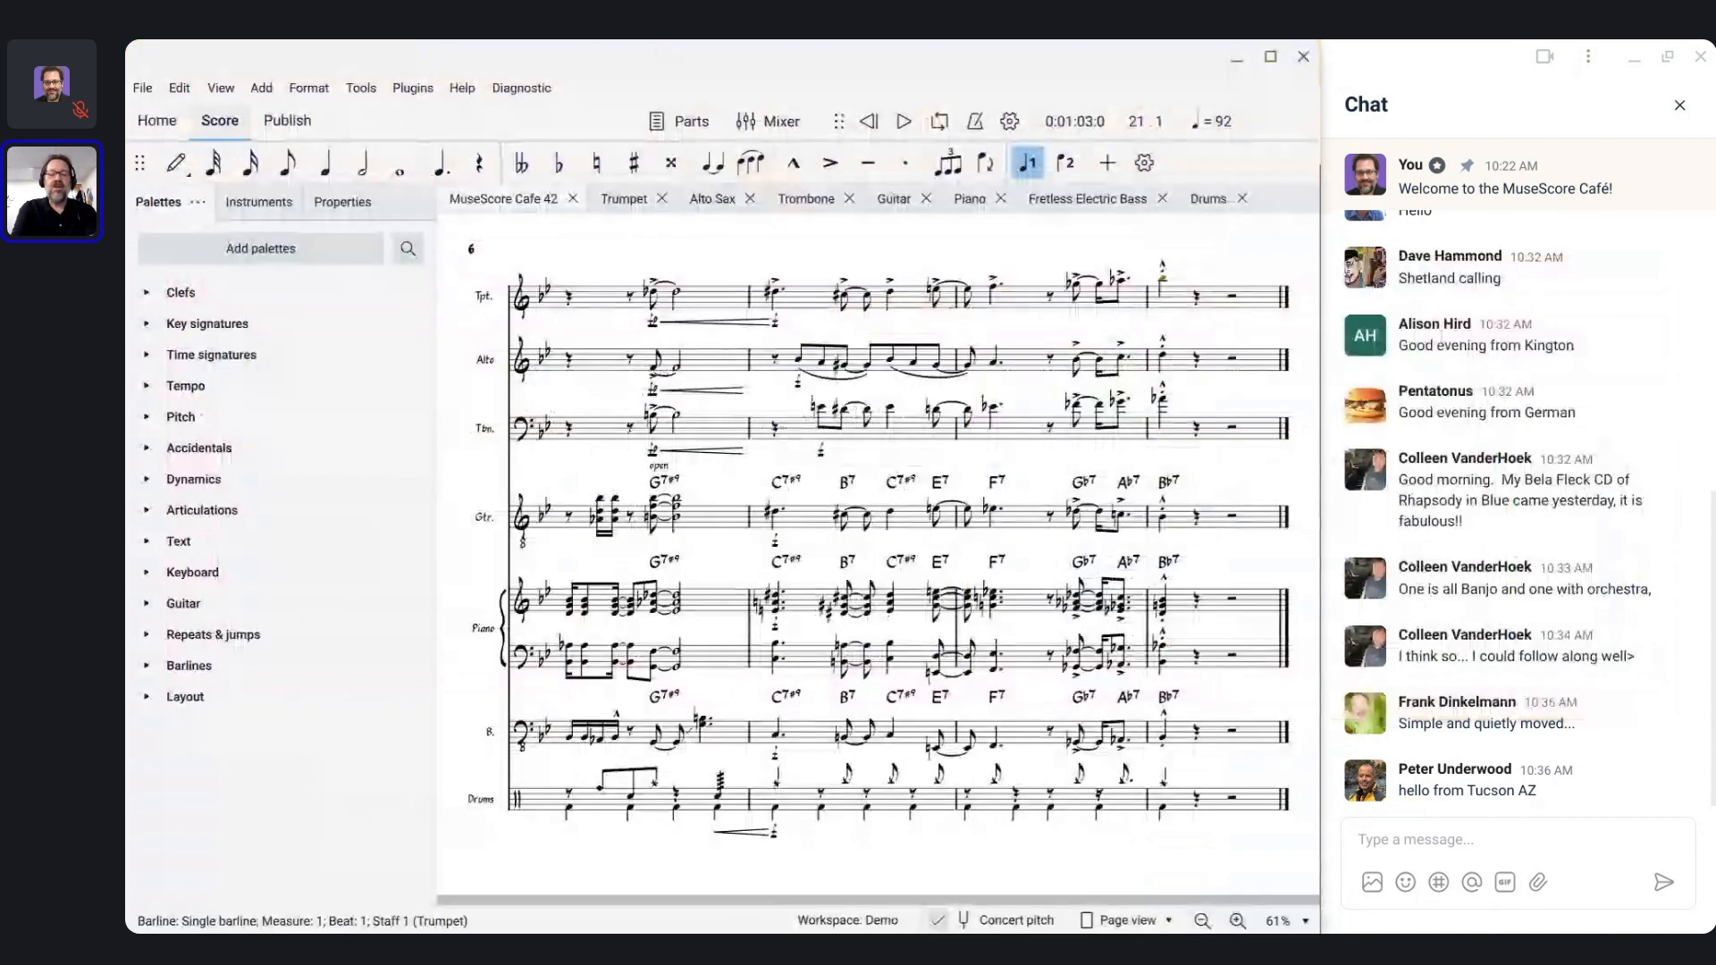
key("ctrl+n")
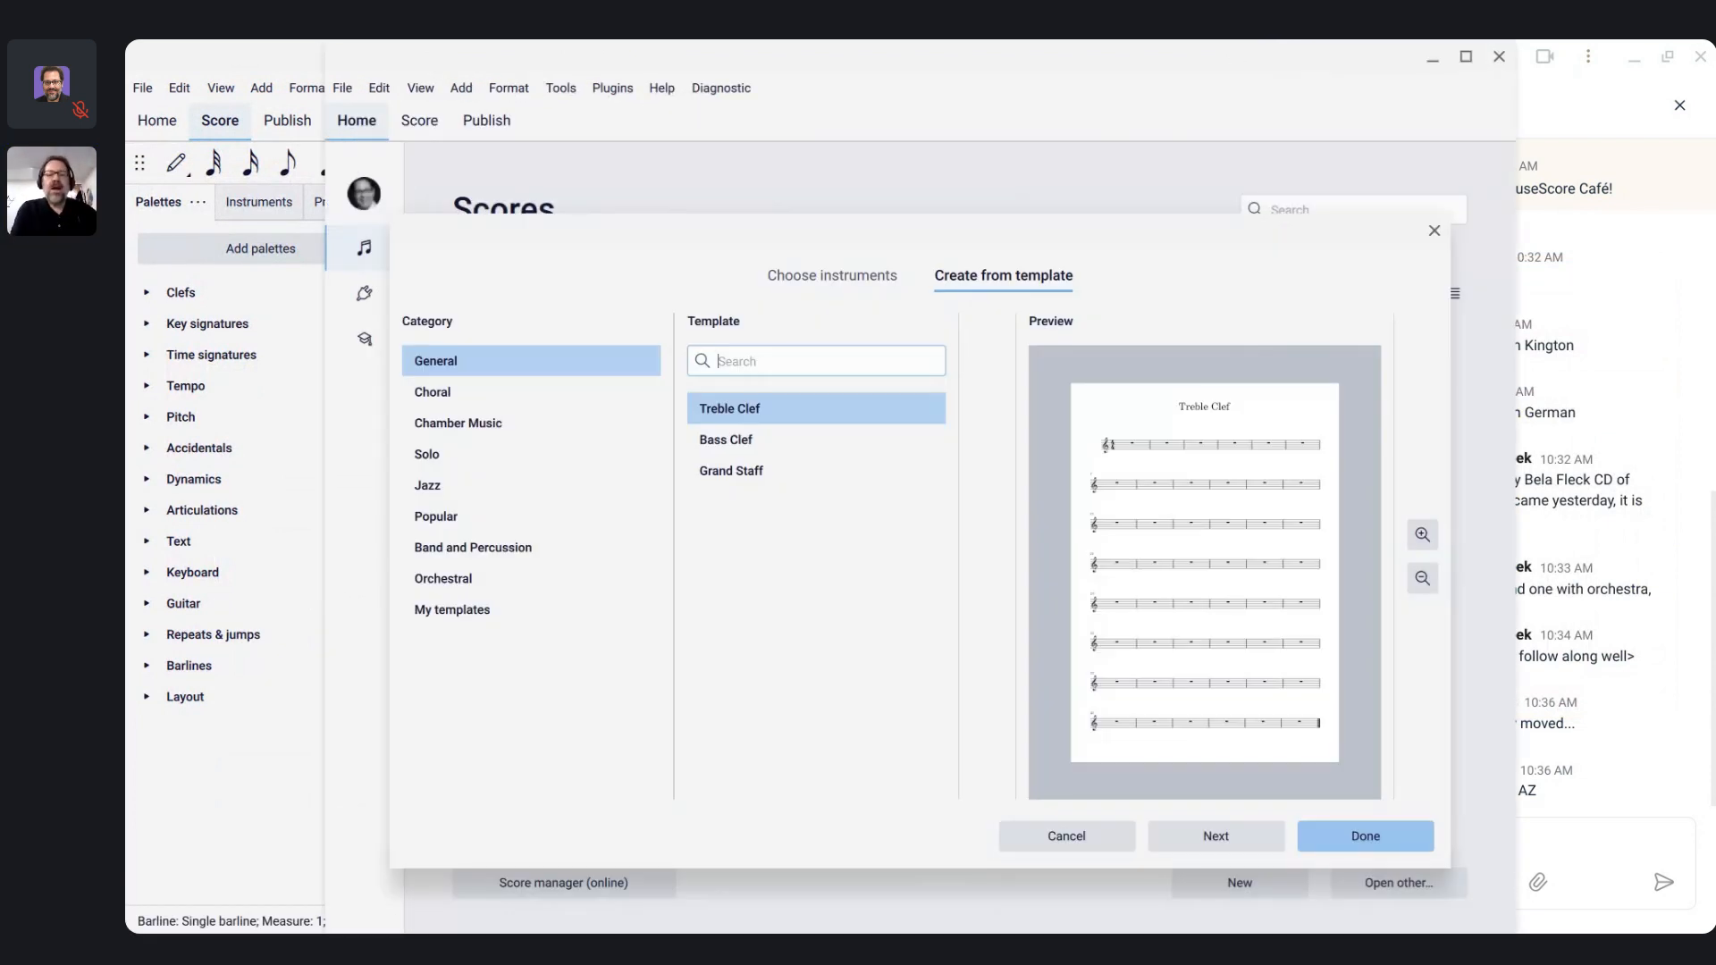
left_click(737, 473)
left_click(480, 397)
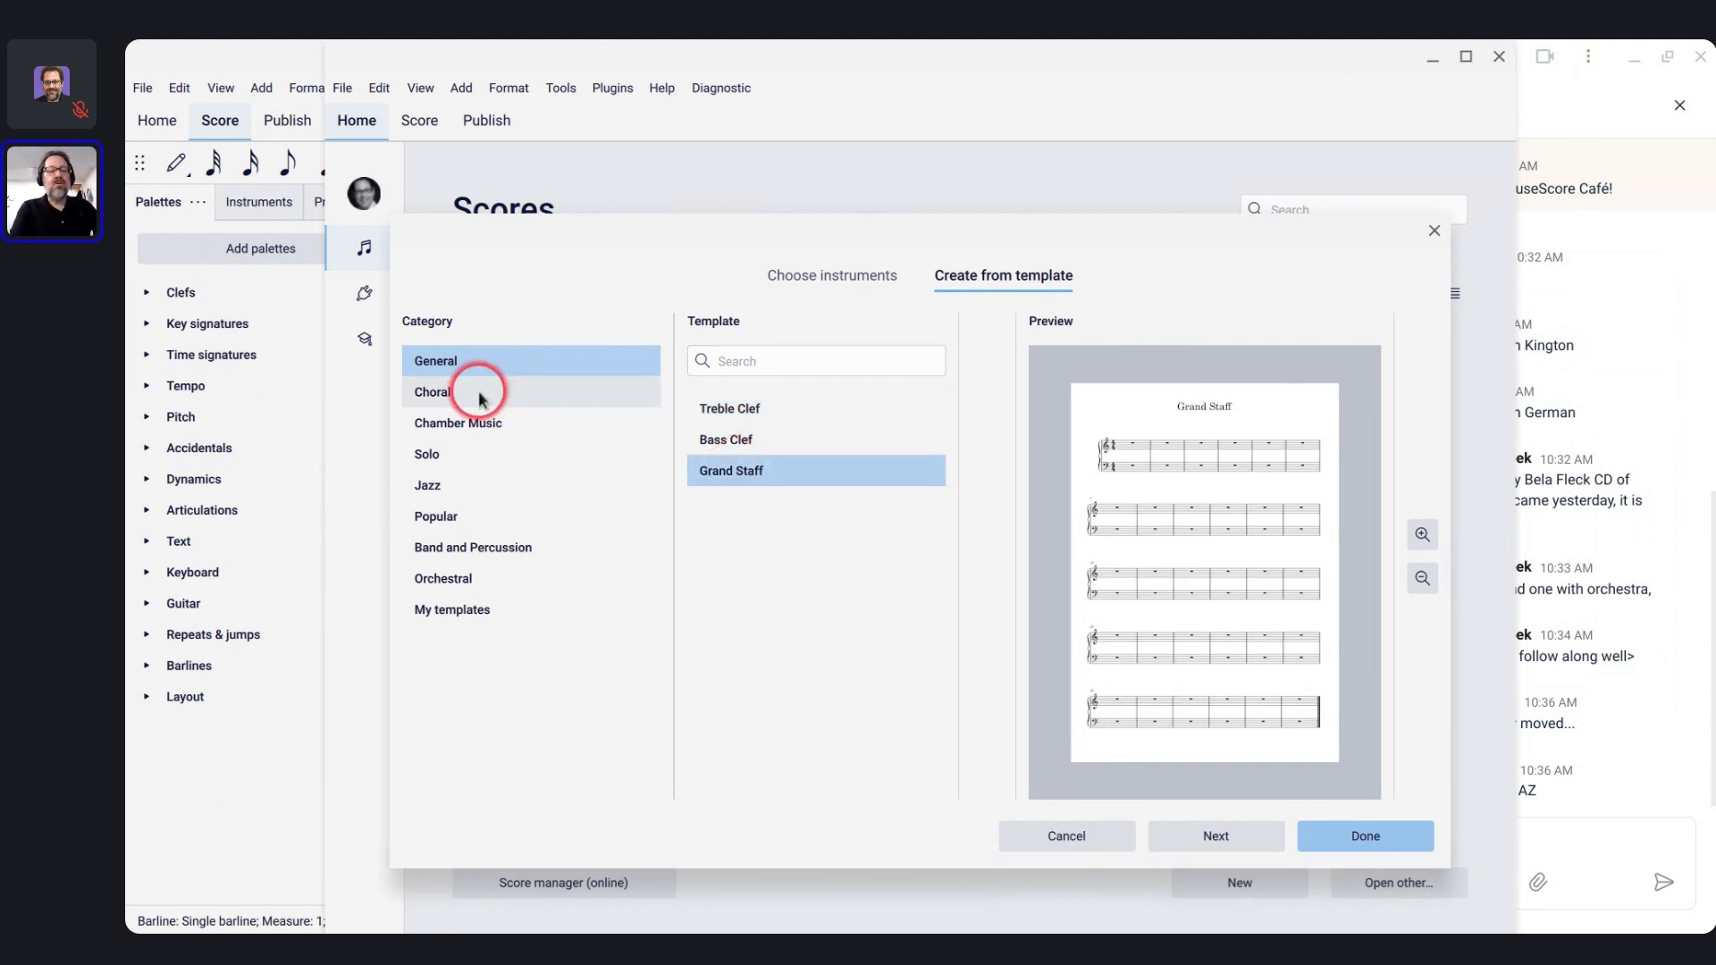
left_click(454, 454)
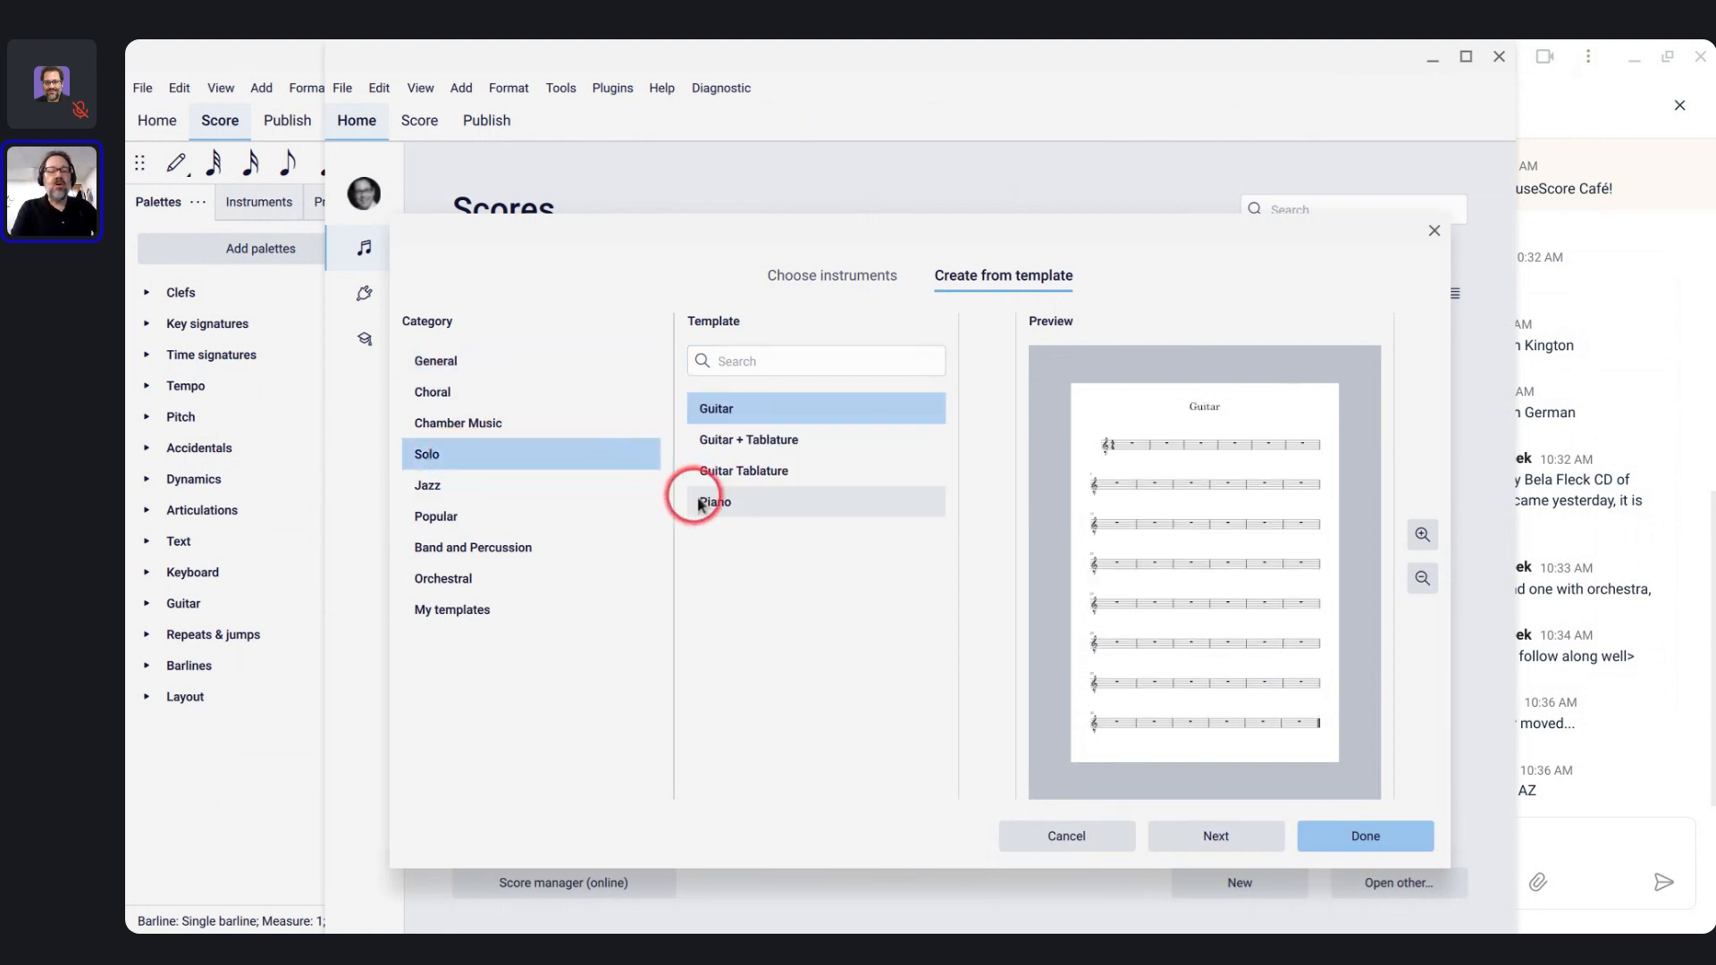
left_click(702, 503)
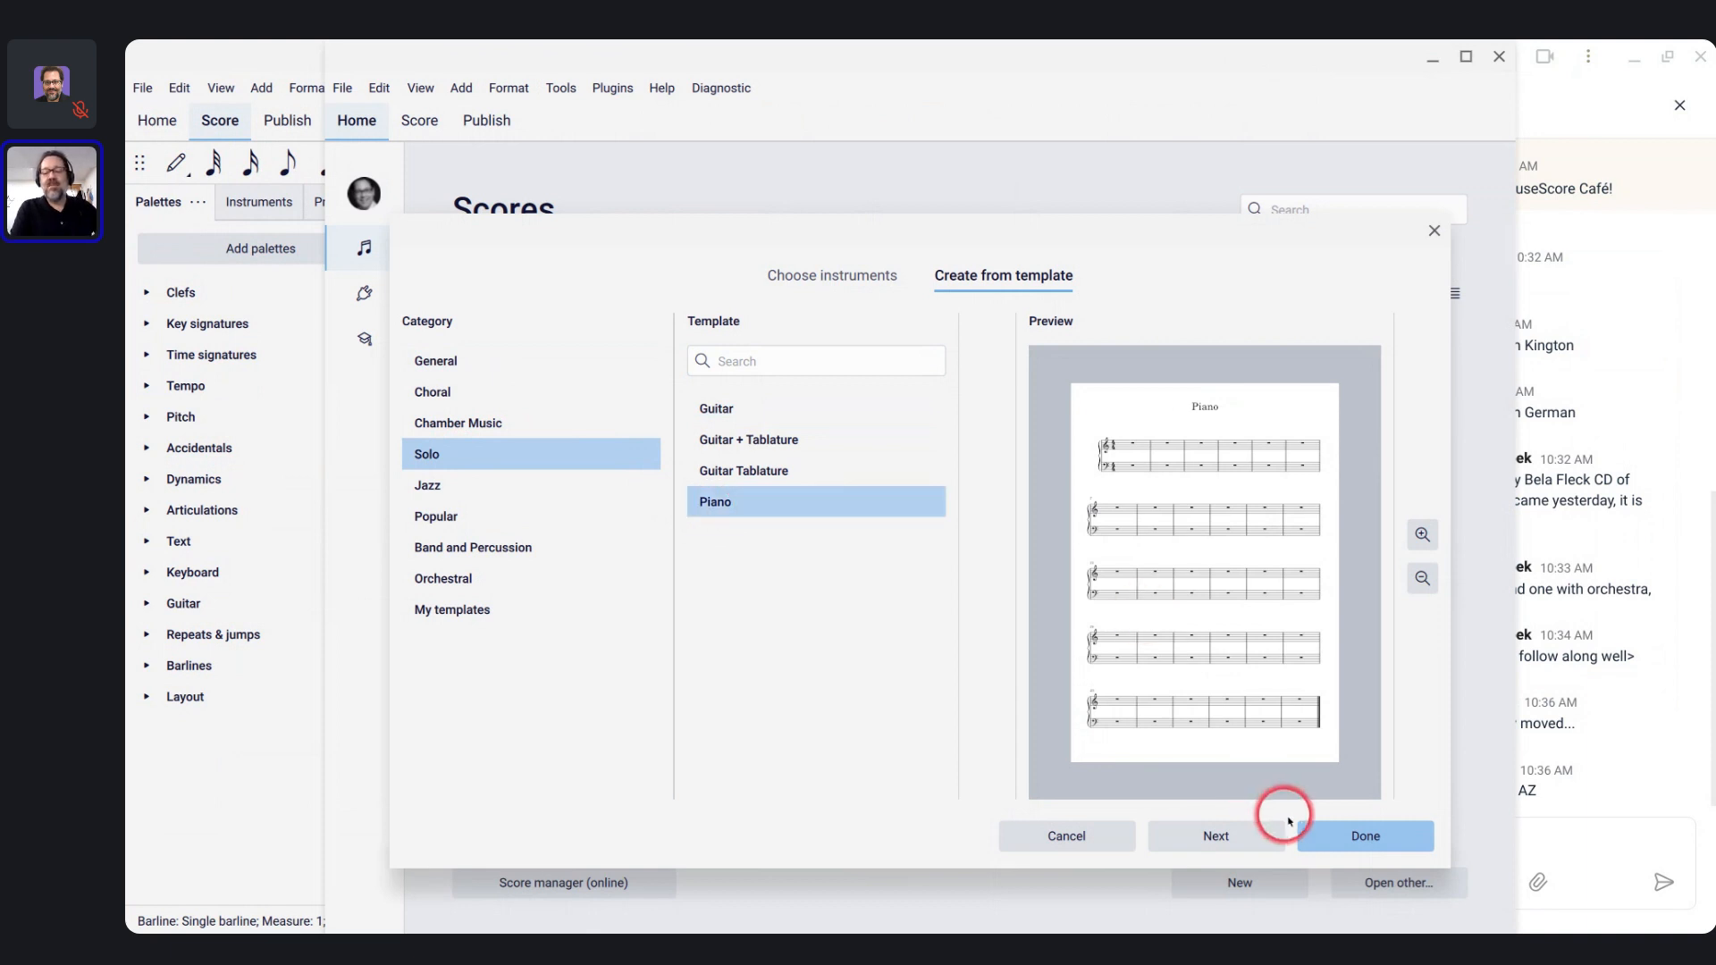
left_click(1220, 836)
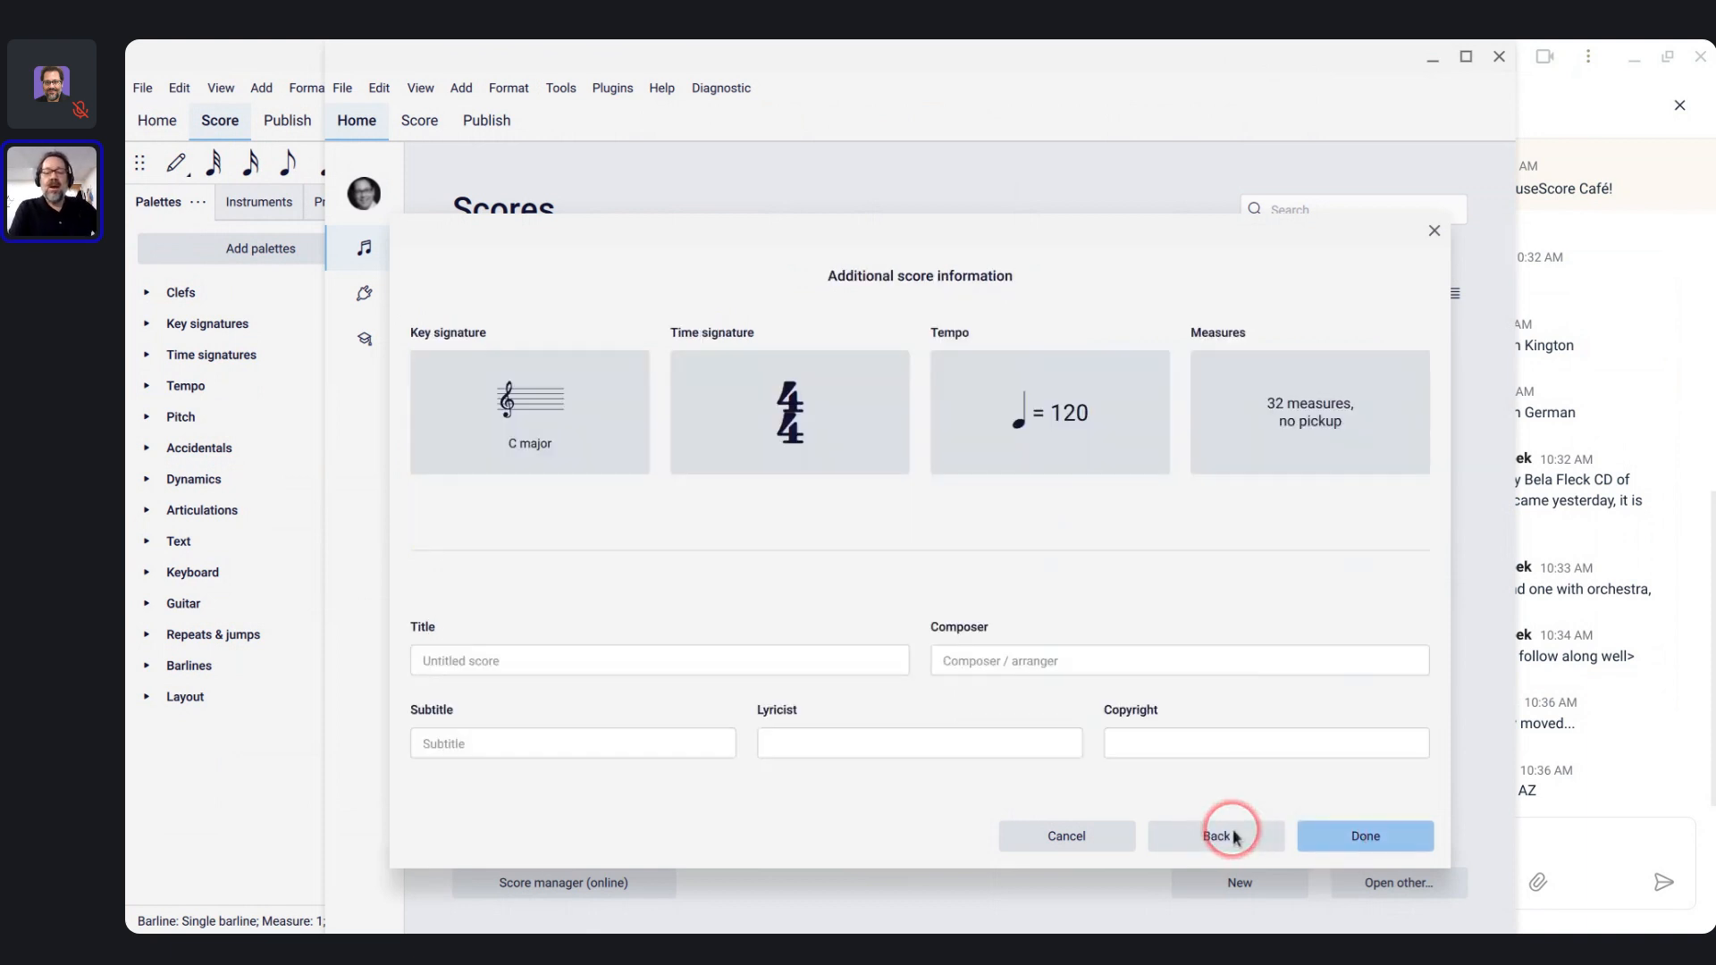
Step: Enter Prelude in C as the title of the new score
left_click(665, 656)
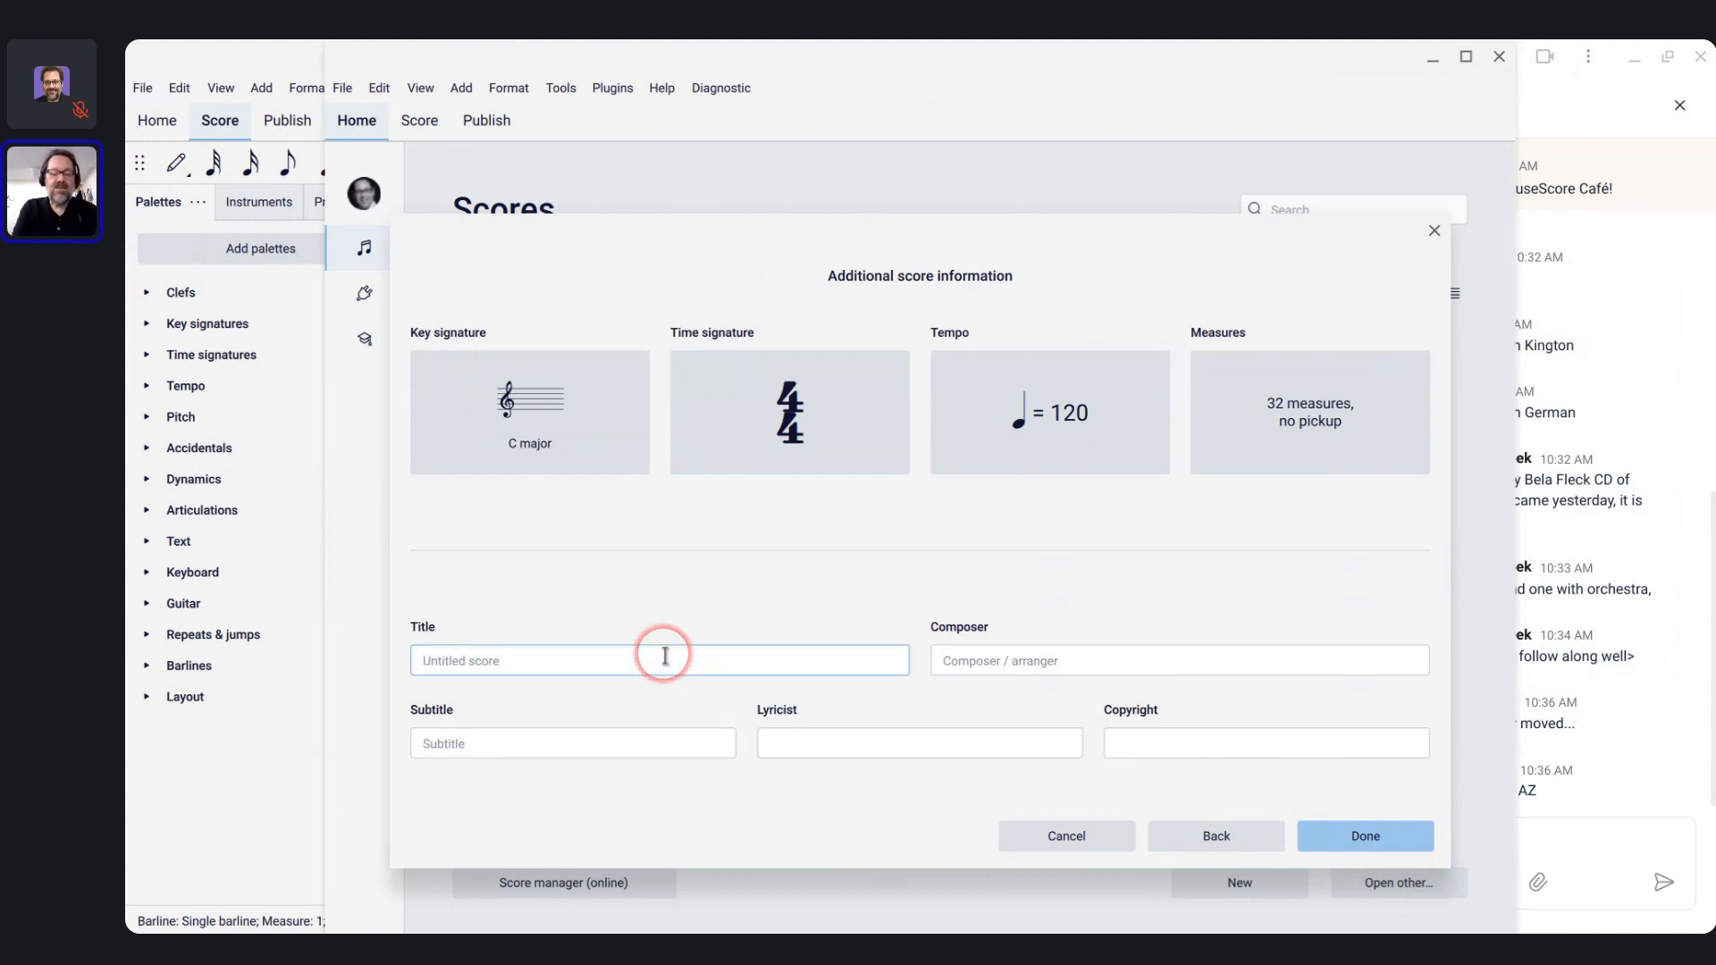
type("Pre")
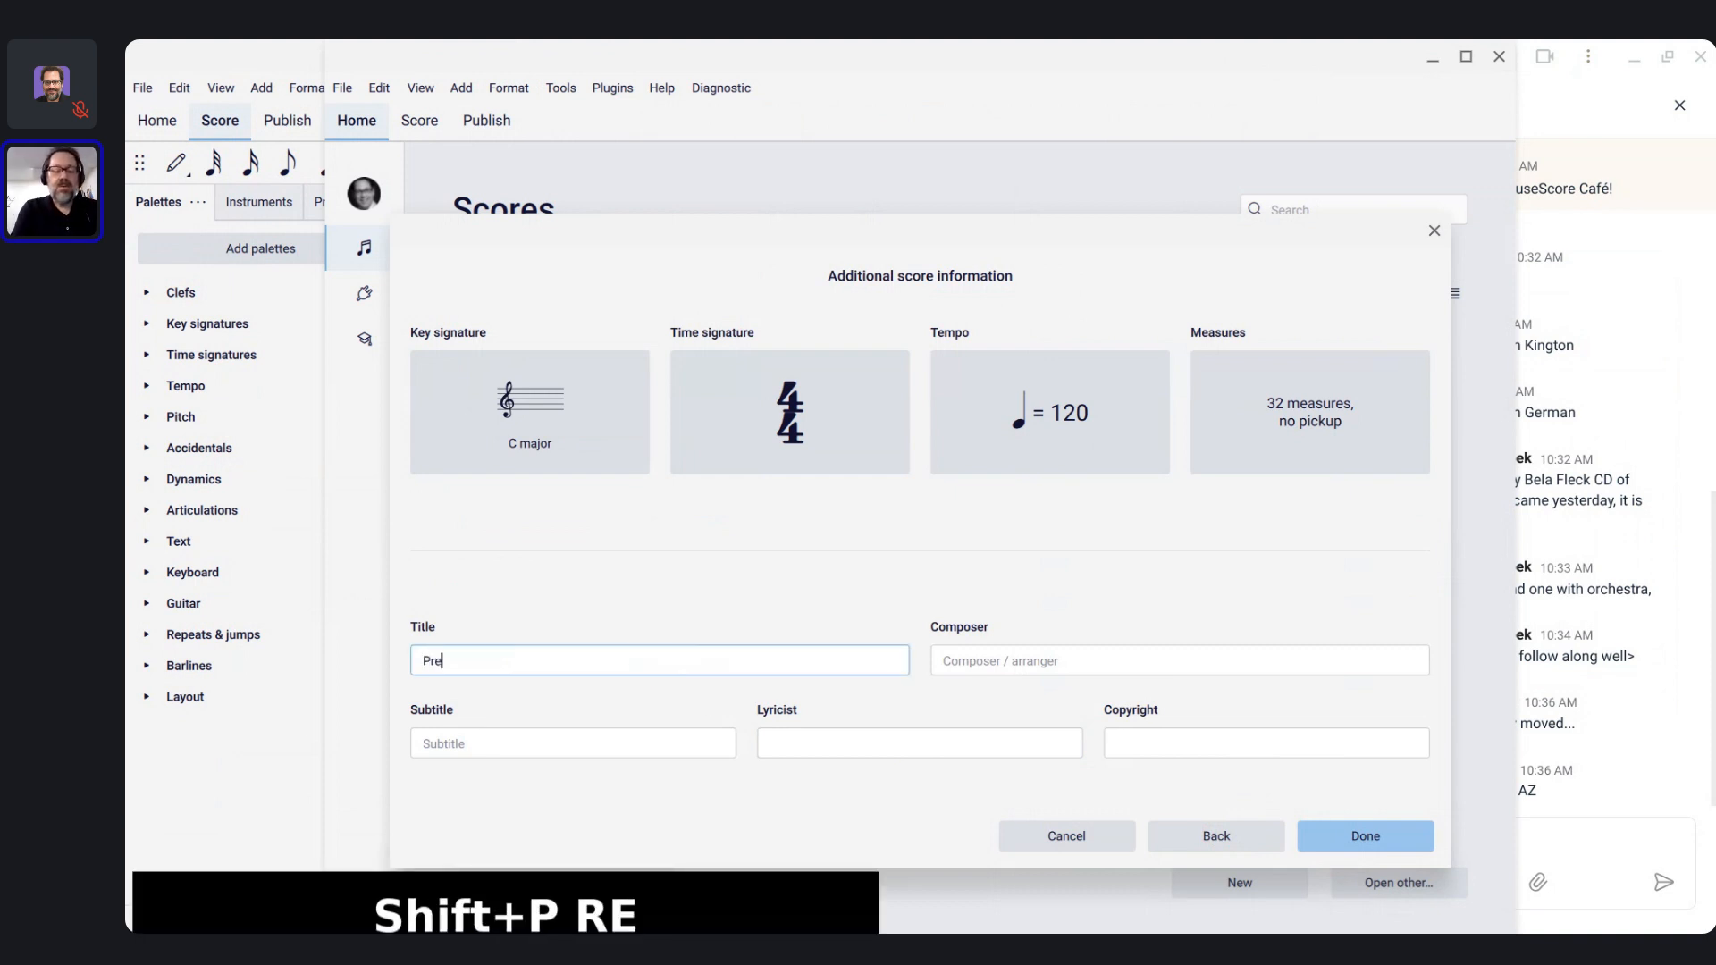
type("lude in C")
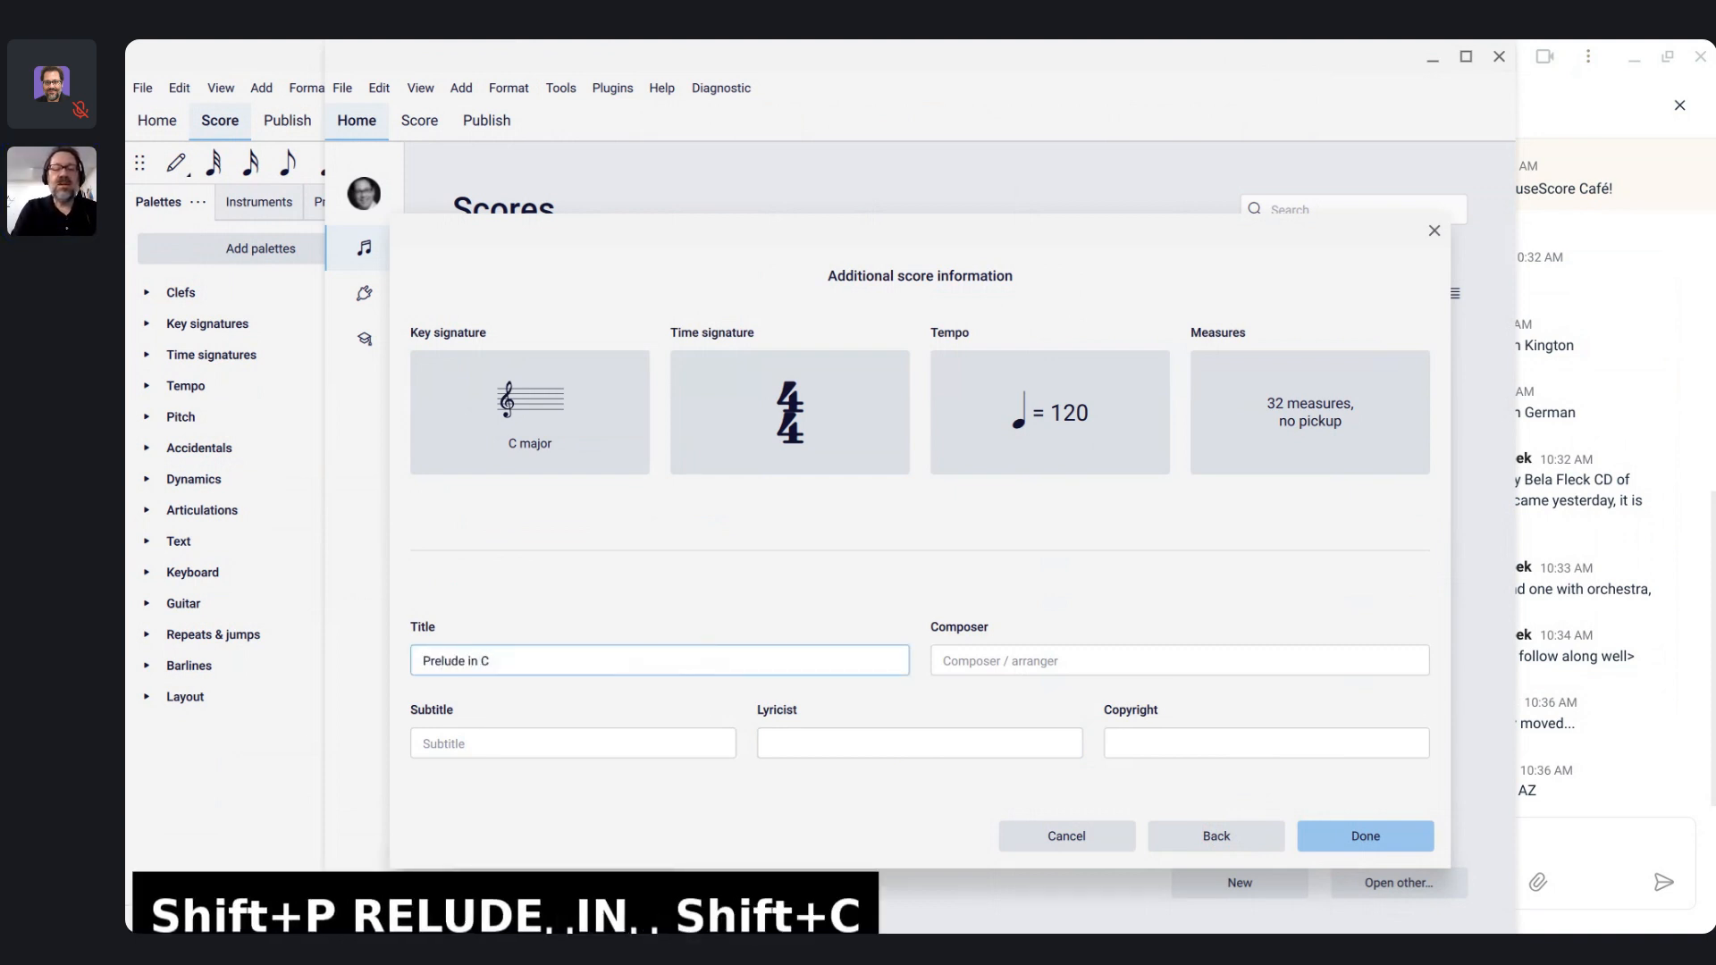
key("Tab")
Step: Enter J.S. Bach as the composer of the new score
left_click(982, 666)
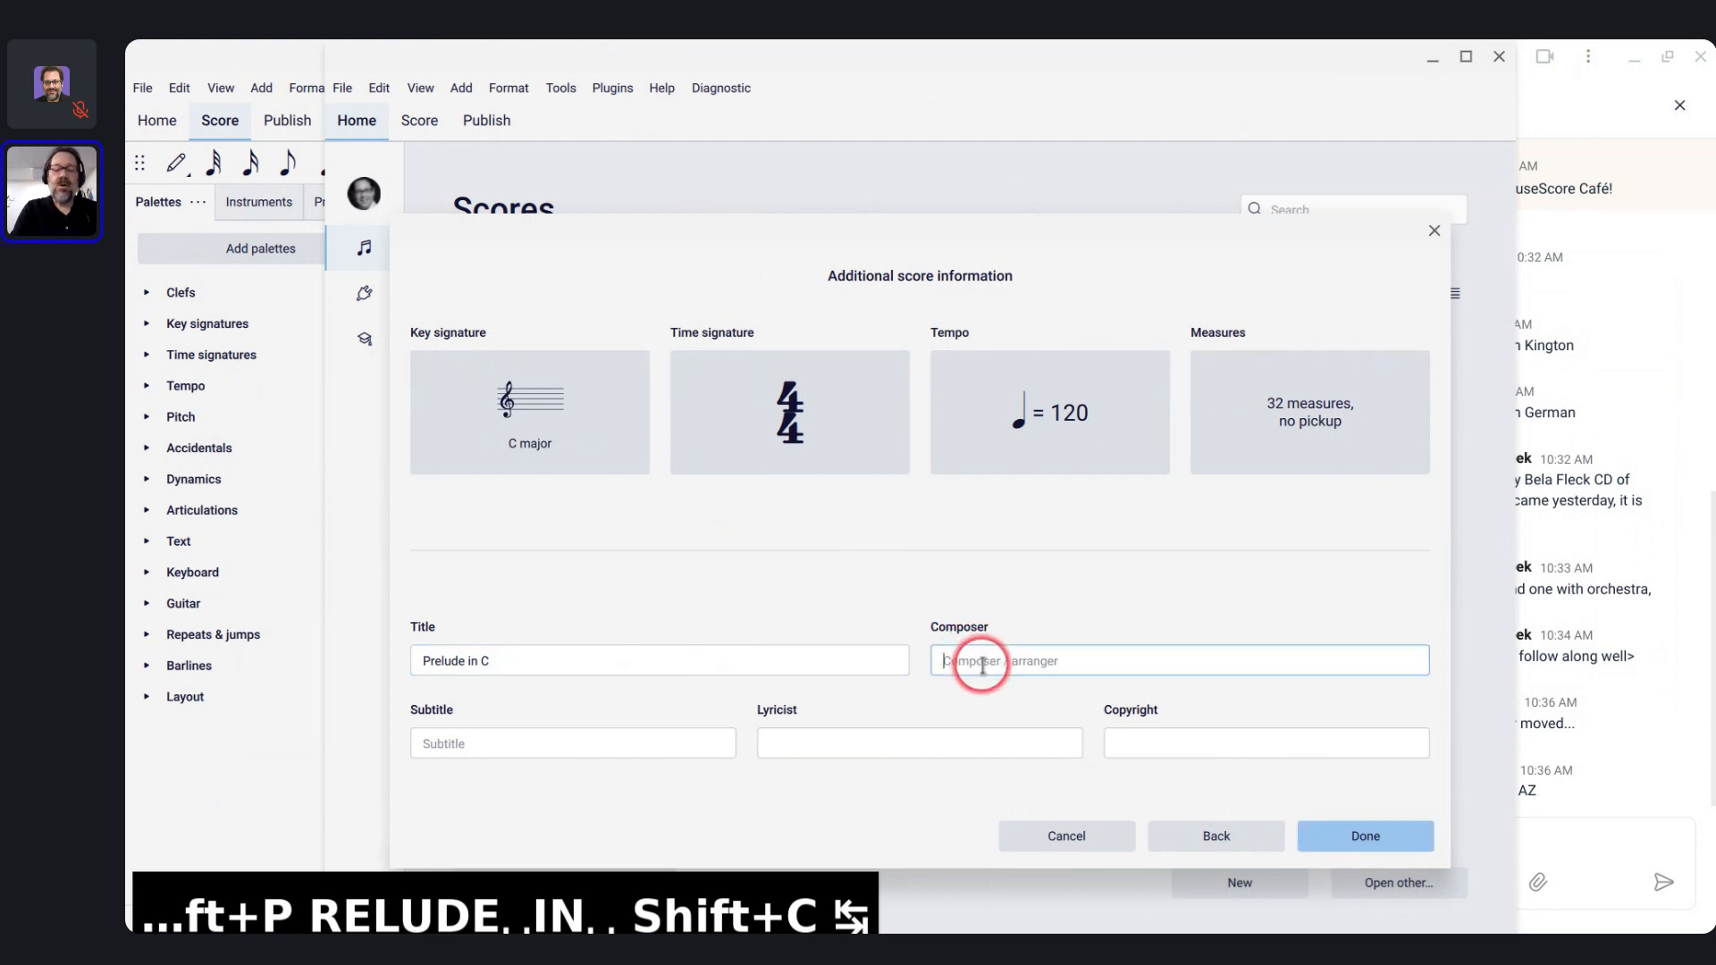
type("Bach")
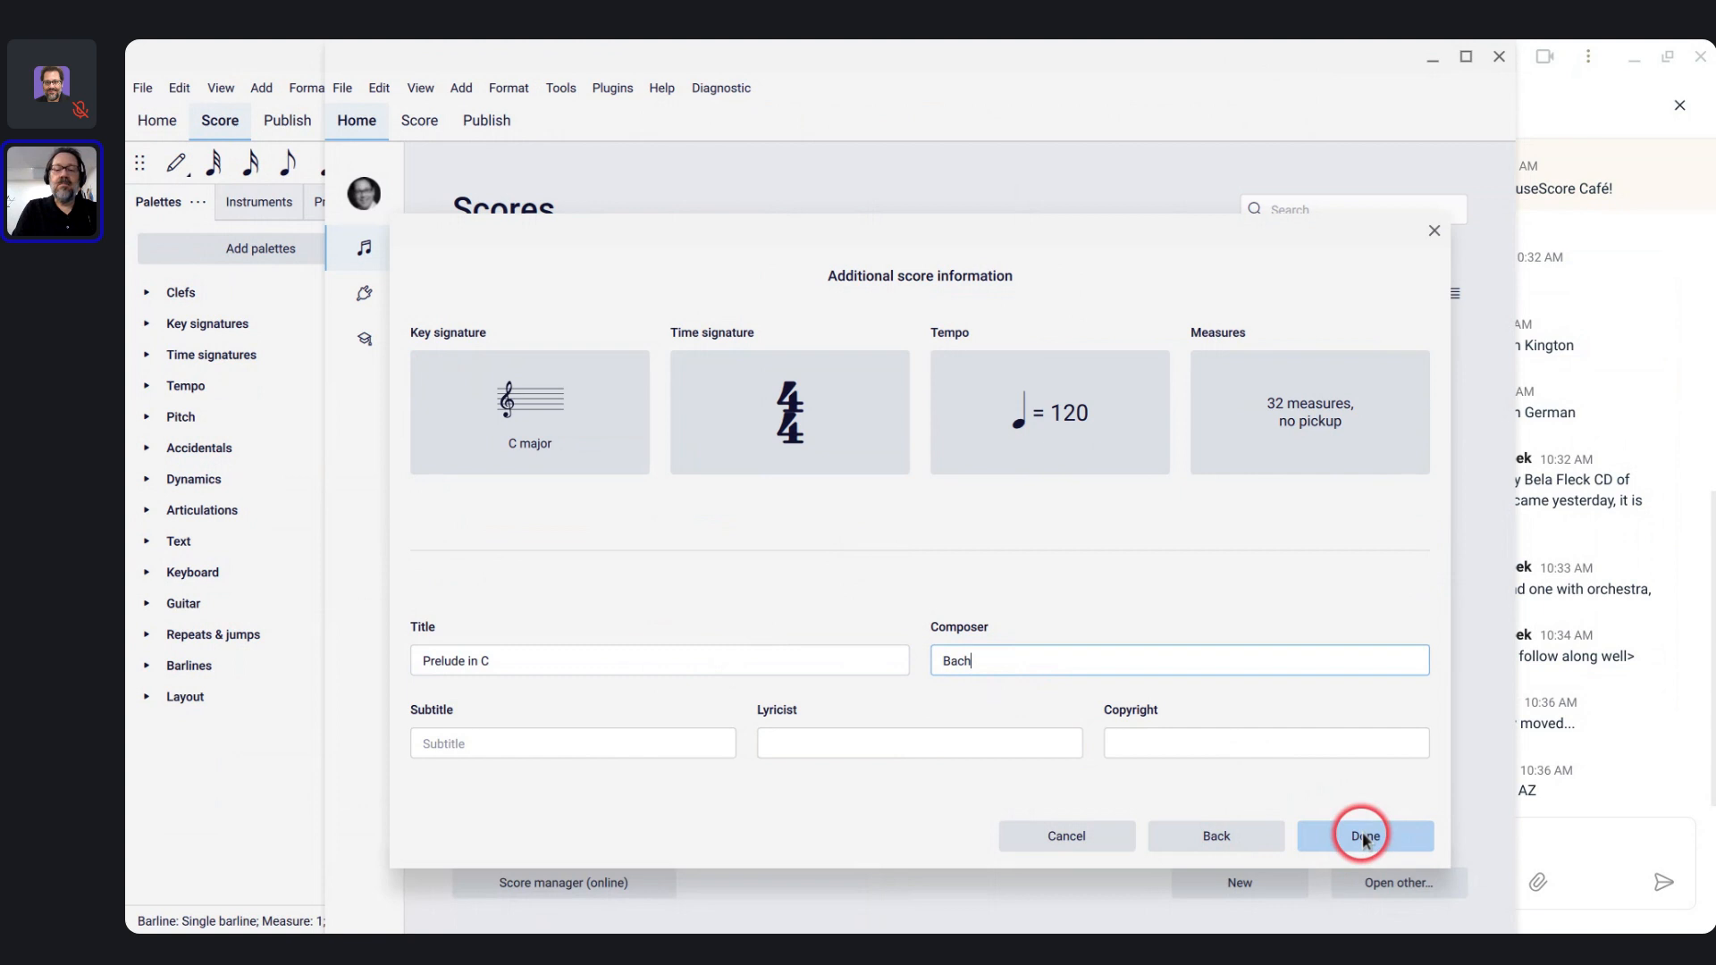
key("shift+Left")
key("shift+Left")
key("shift+Left")
key("Left")
key("Left")
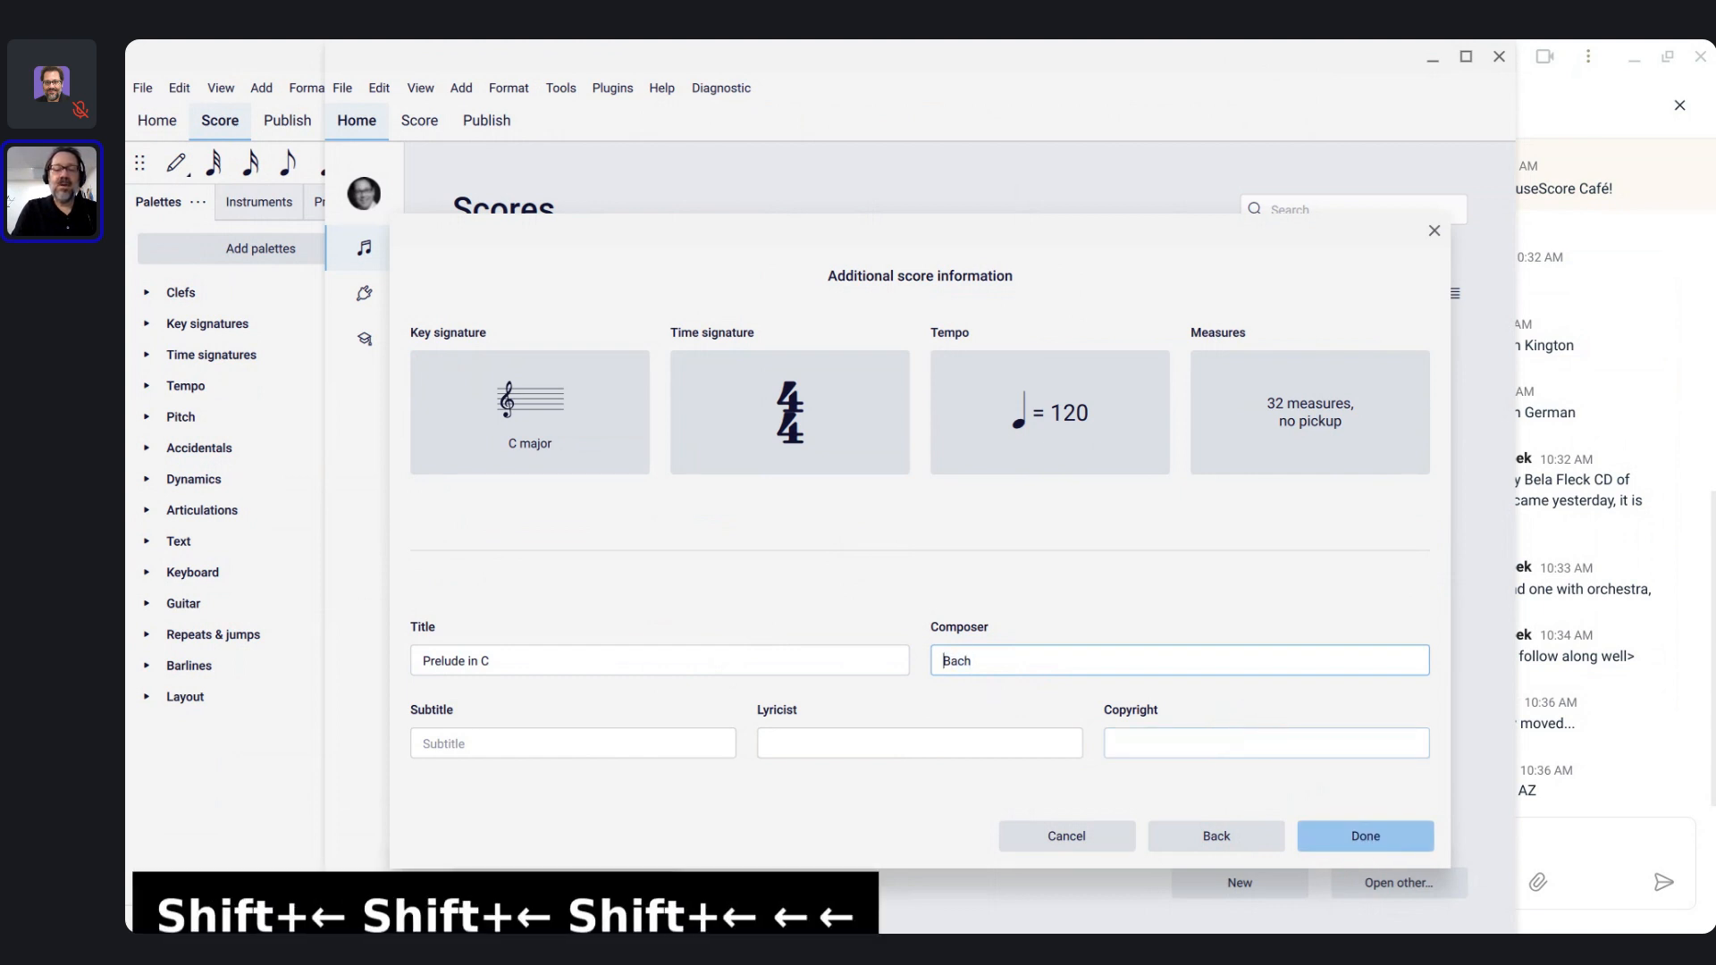
type("J.S.")
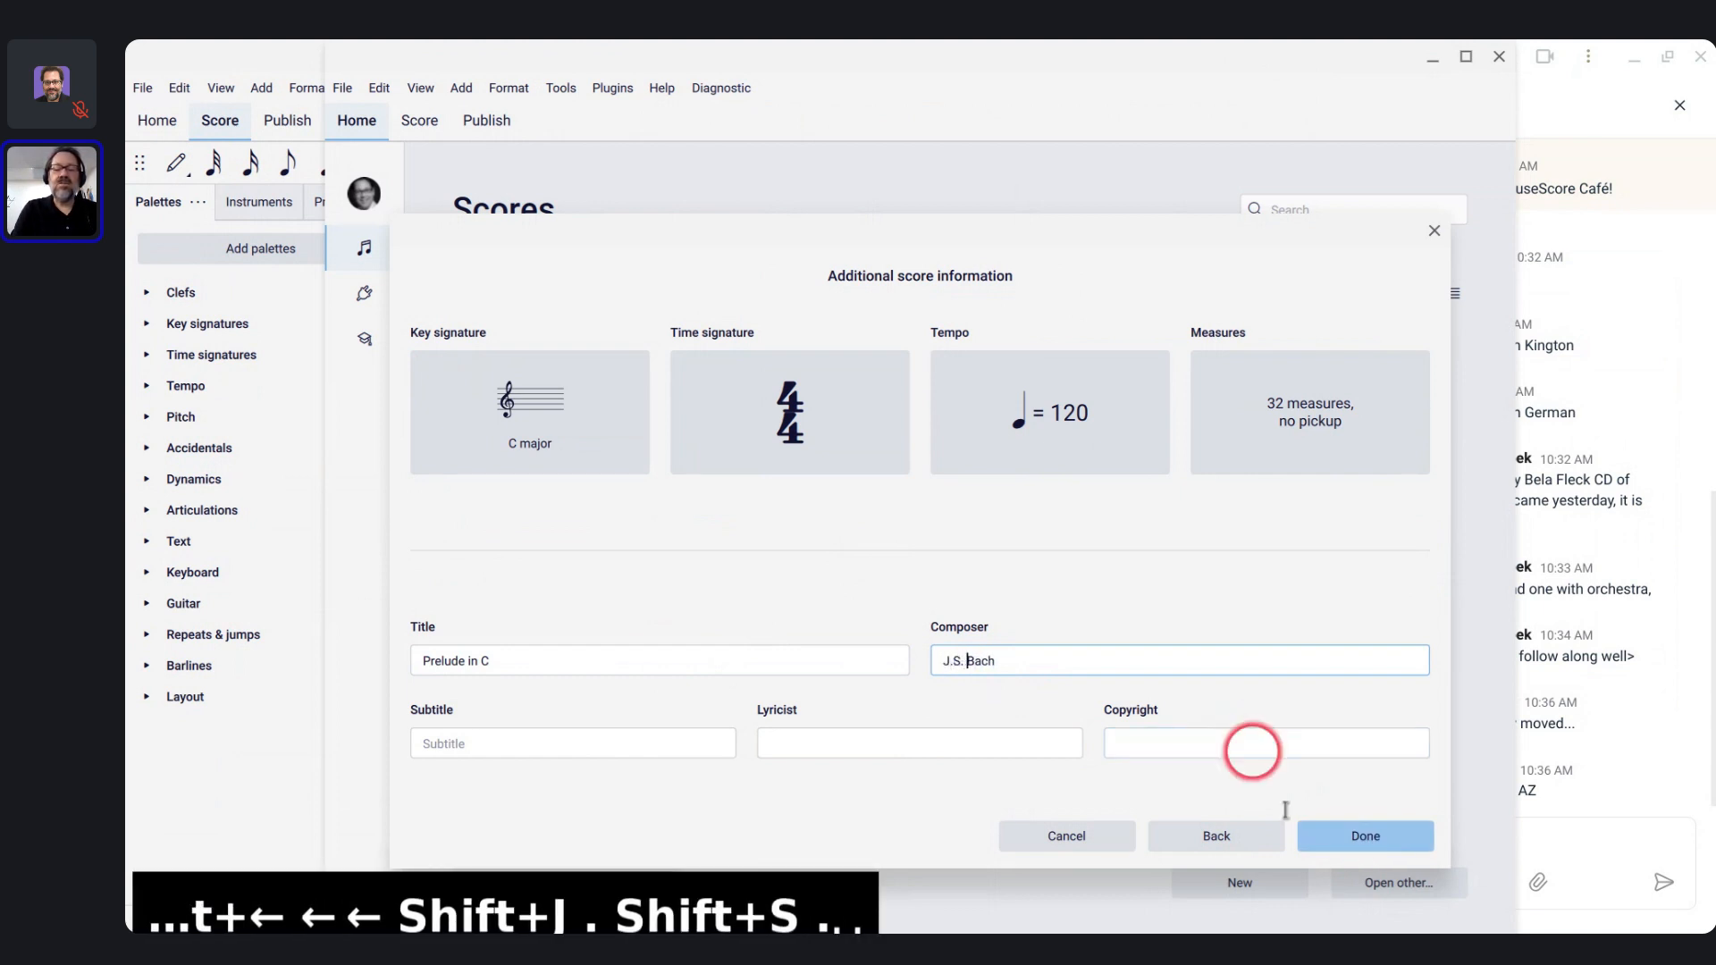
Step: Create the score with the subtitle left blank and move its window over the existing score's window
left_click(629, 747)
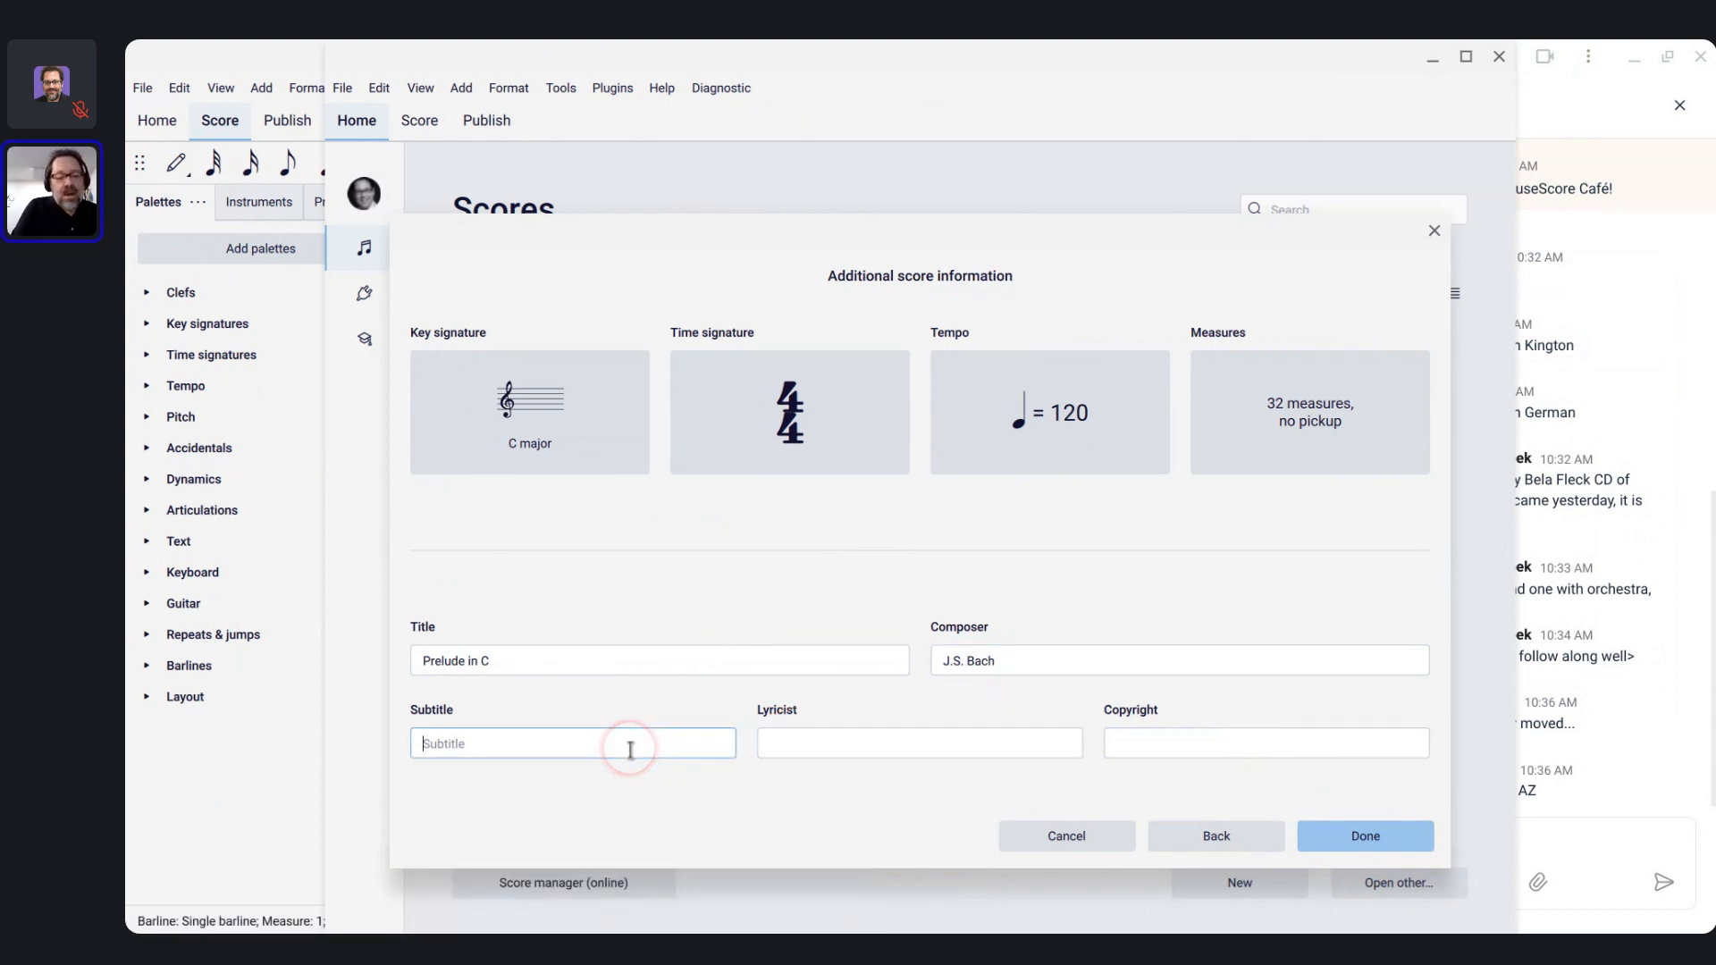
key("BackSpace")
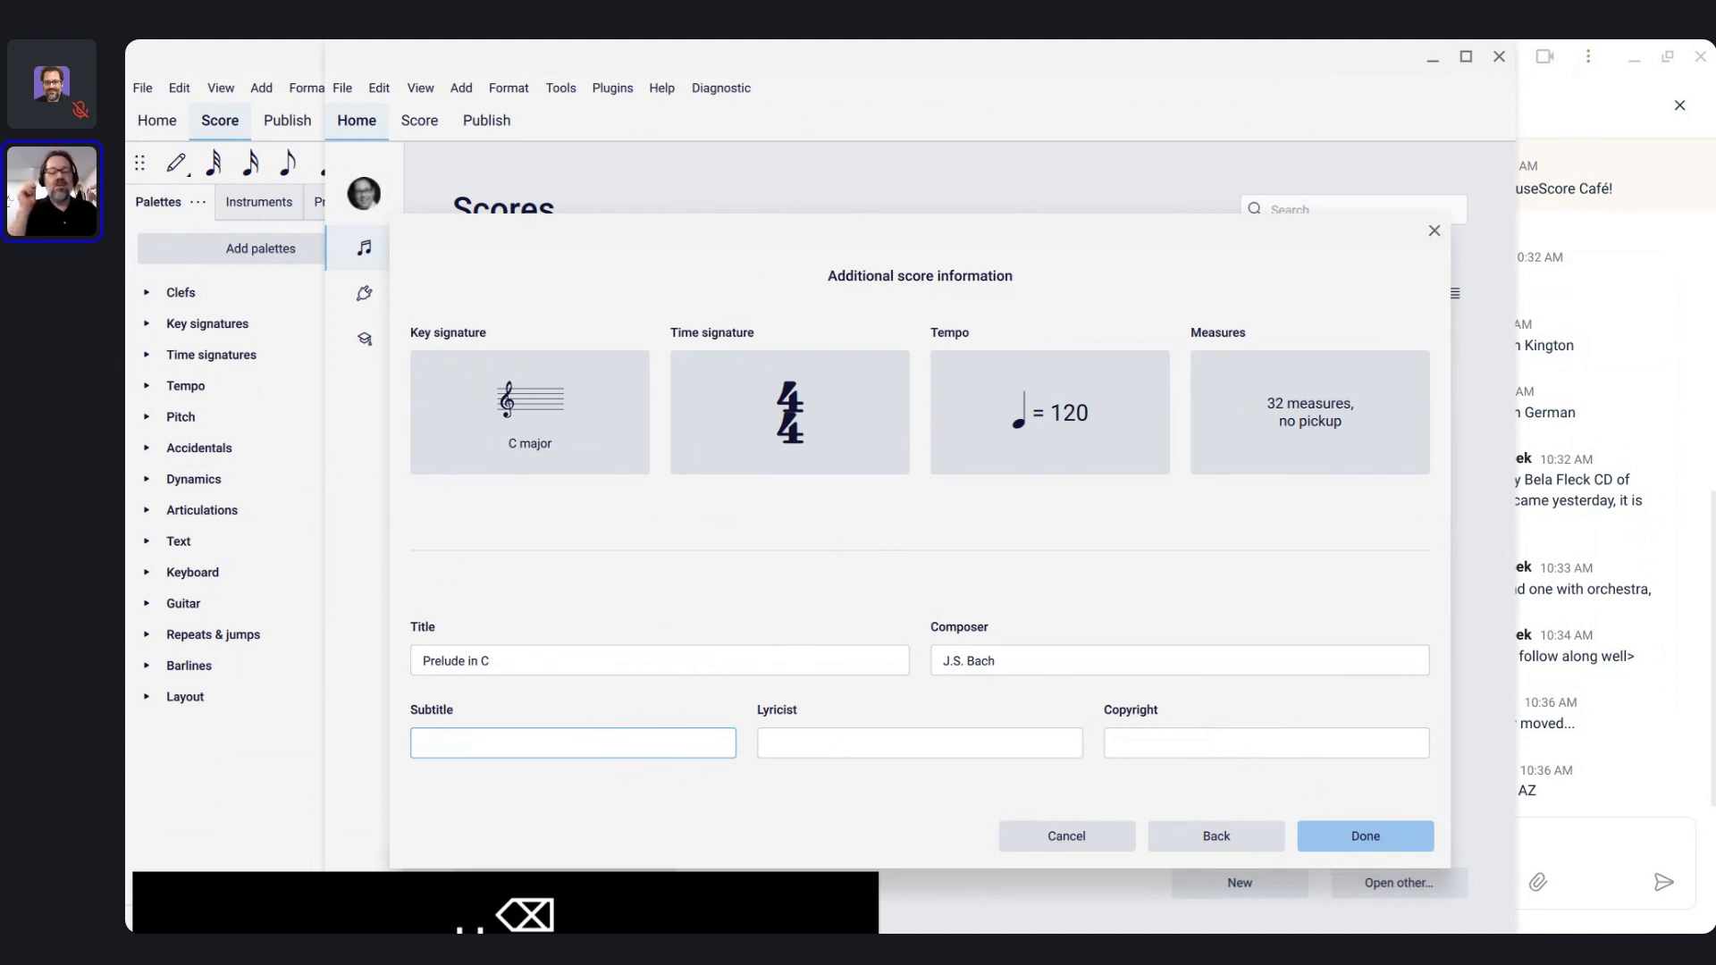
left_click(1340, 844)
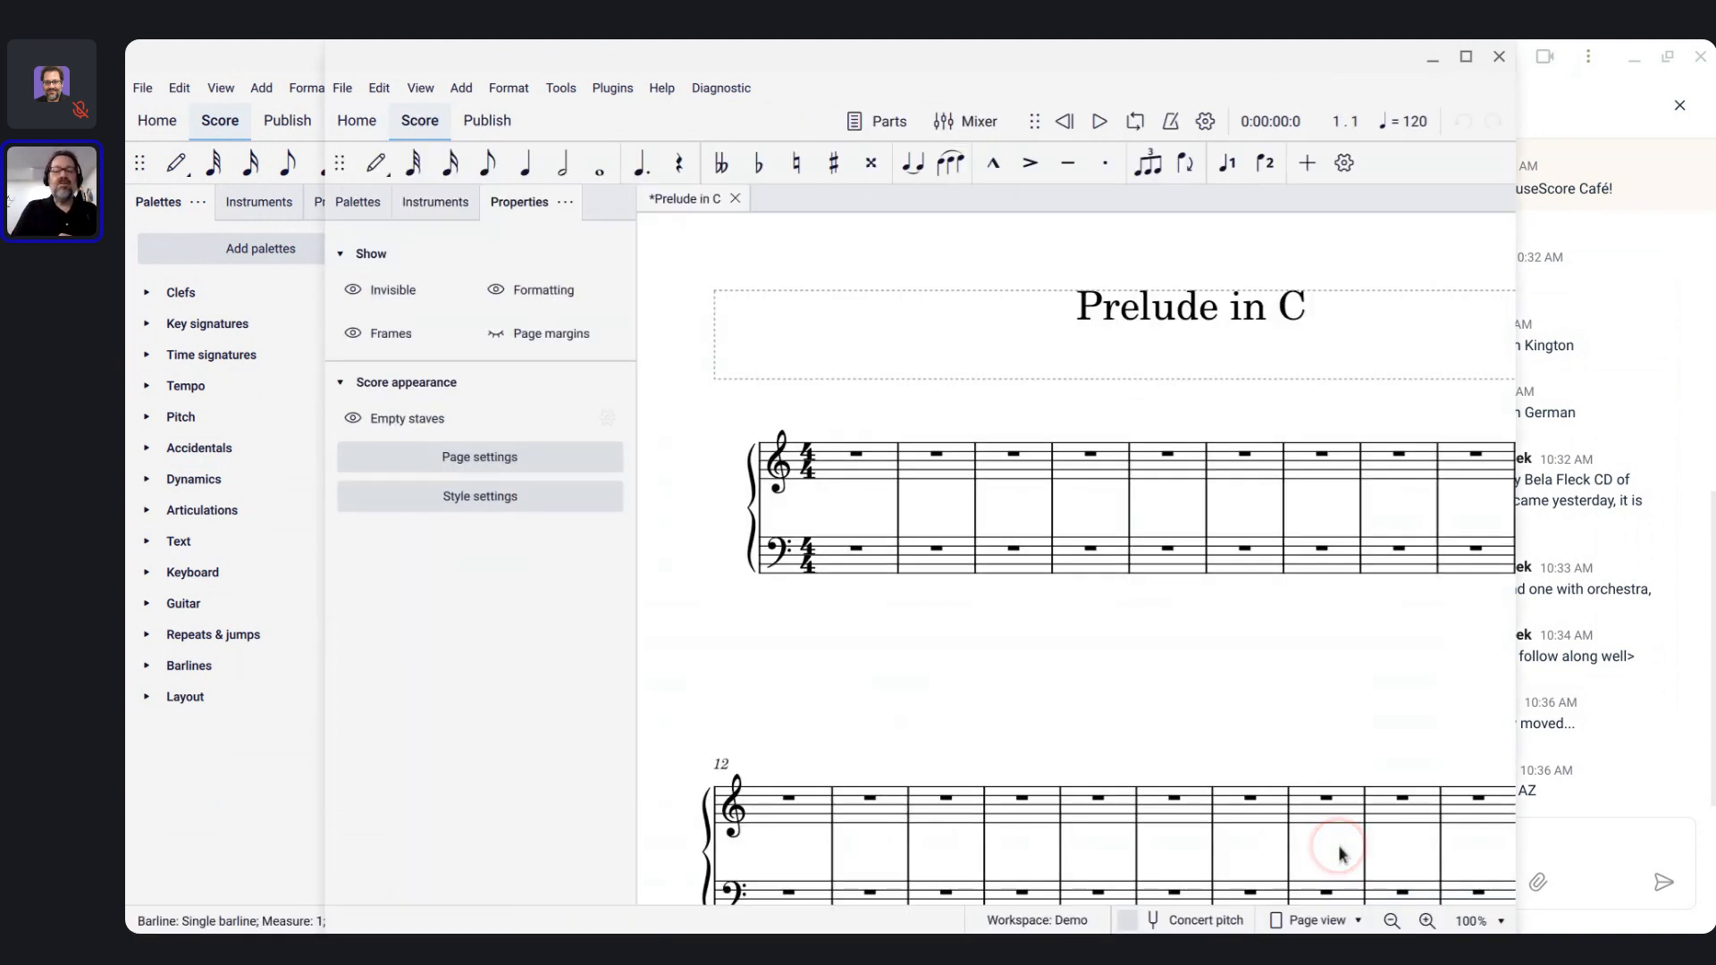
left_click_drag(1288, 52, 1088, 42)
left_click(980, 674)
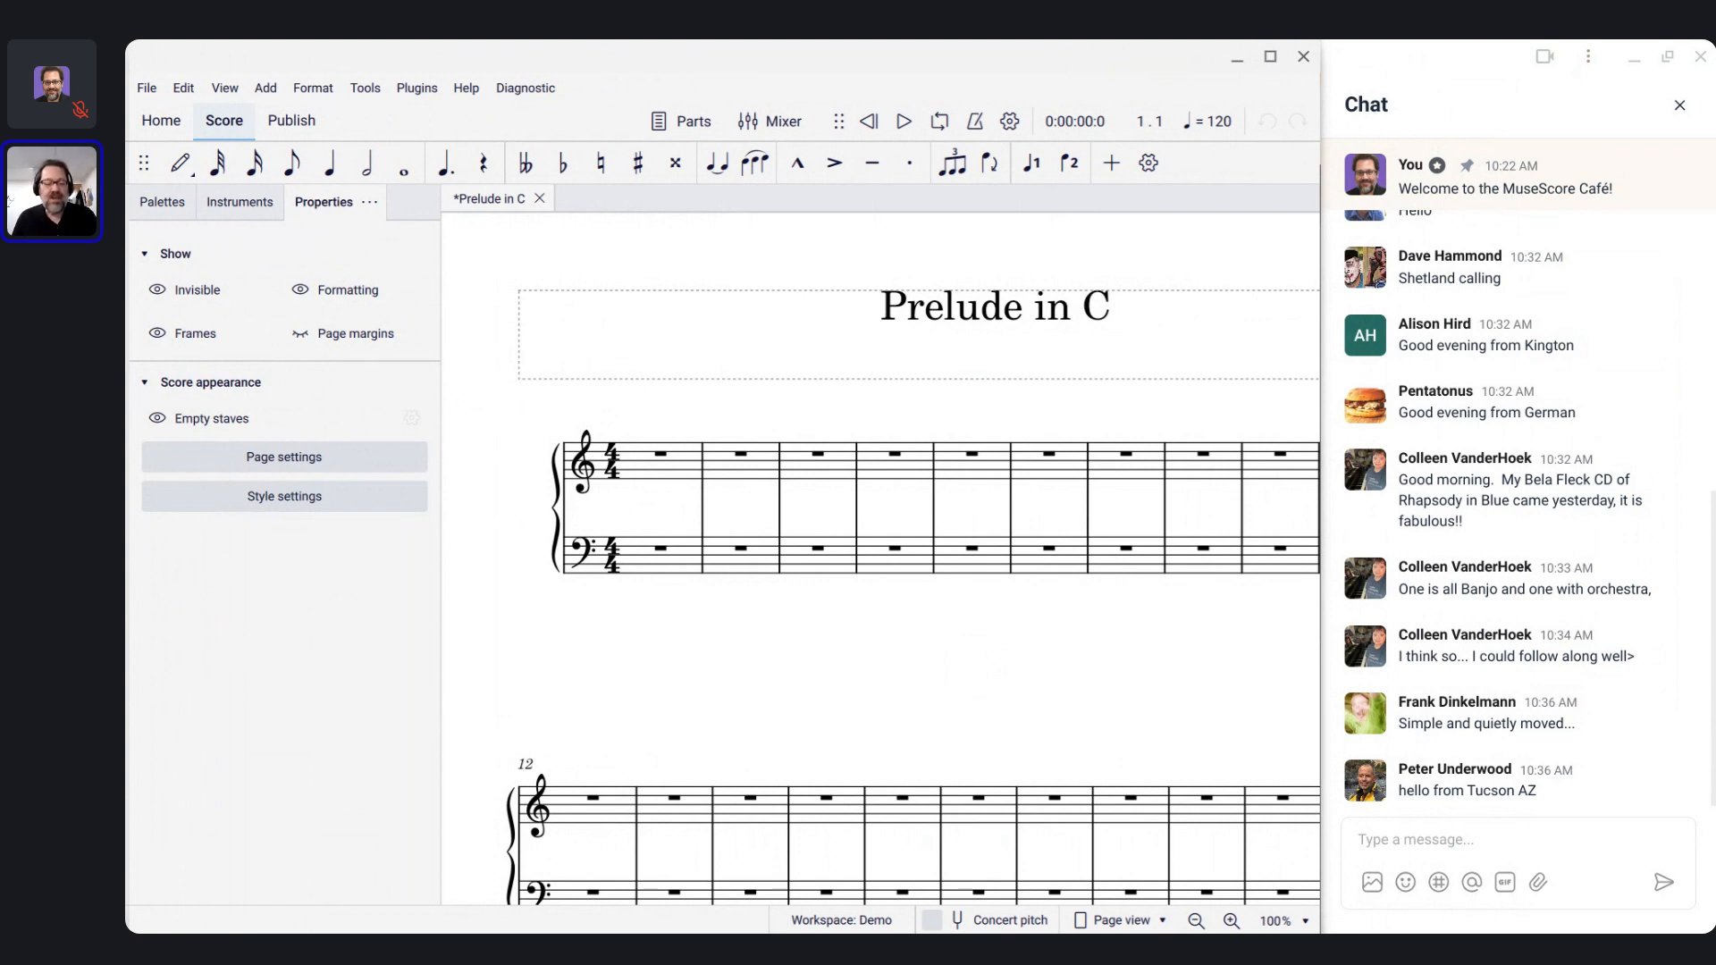
Step: Check the meter in the Praeambulum 1 PDF and replace the new score's 4/4 time signature with common time (C)
key("alt+Tab")
key("alt+Tab")
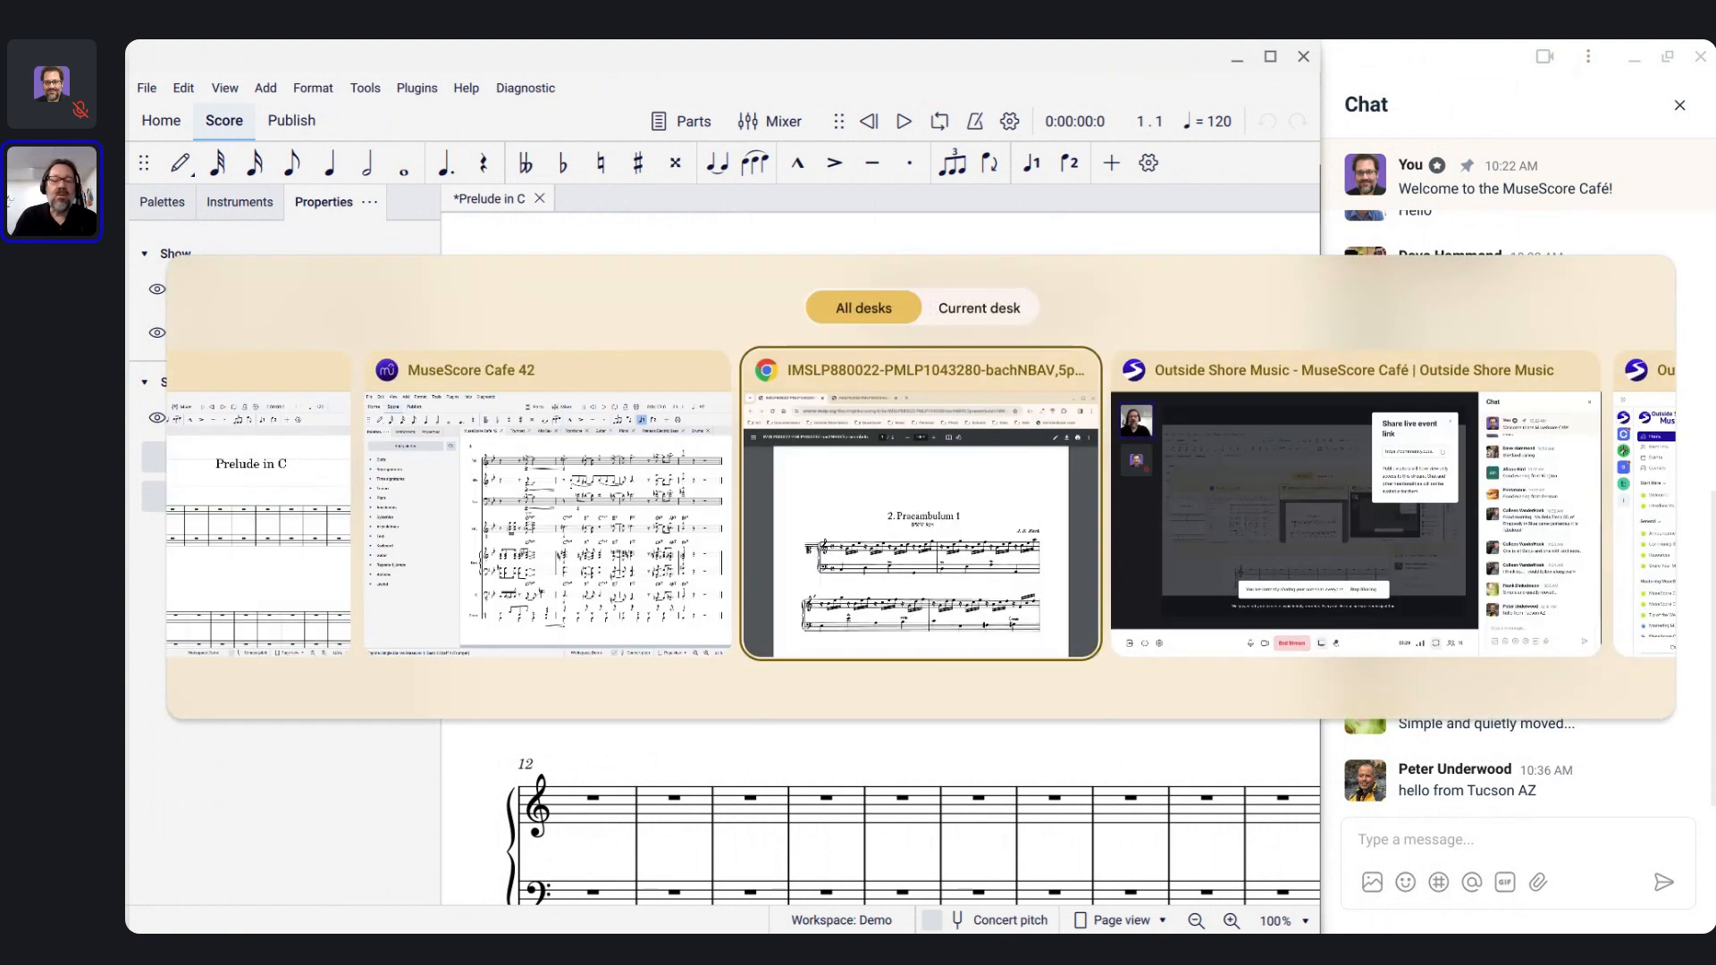
left_click(249, 597)
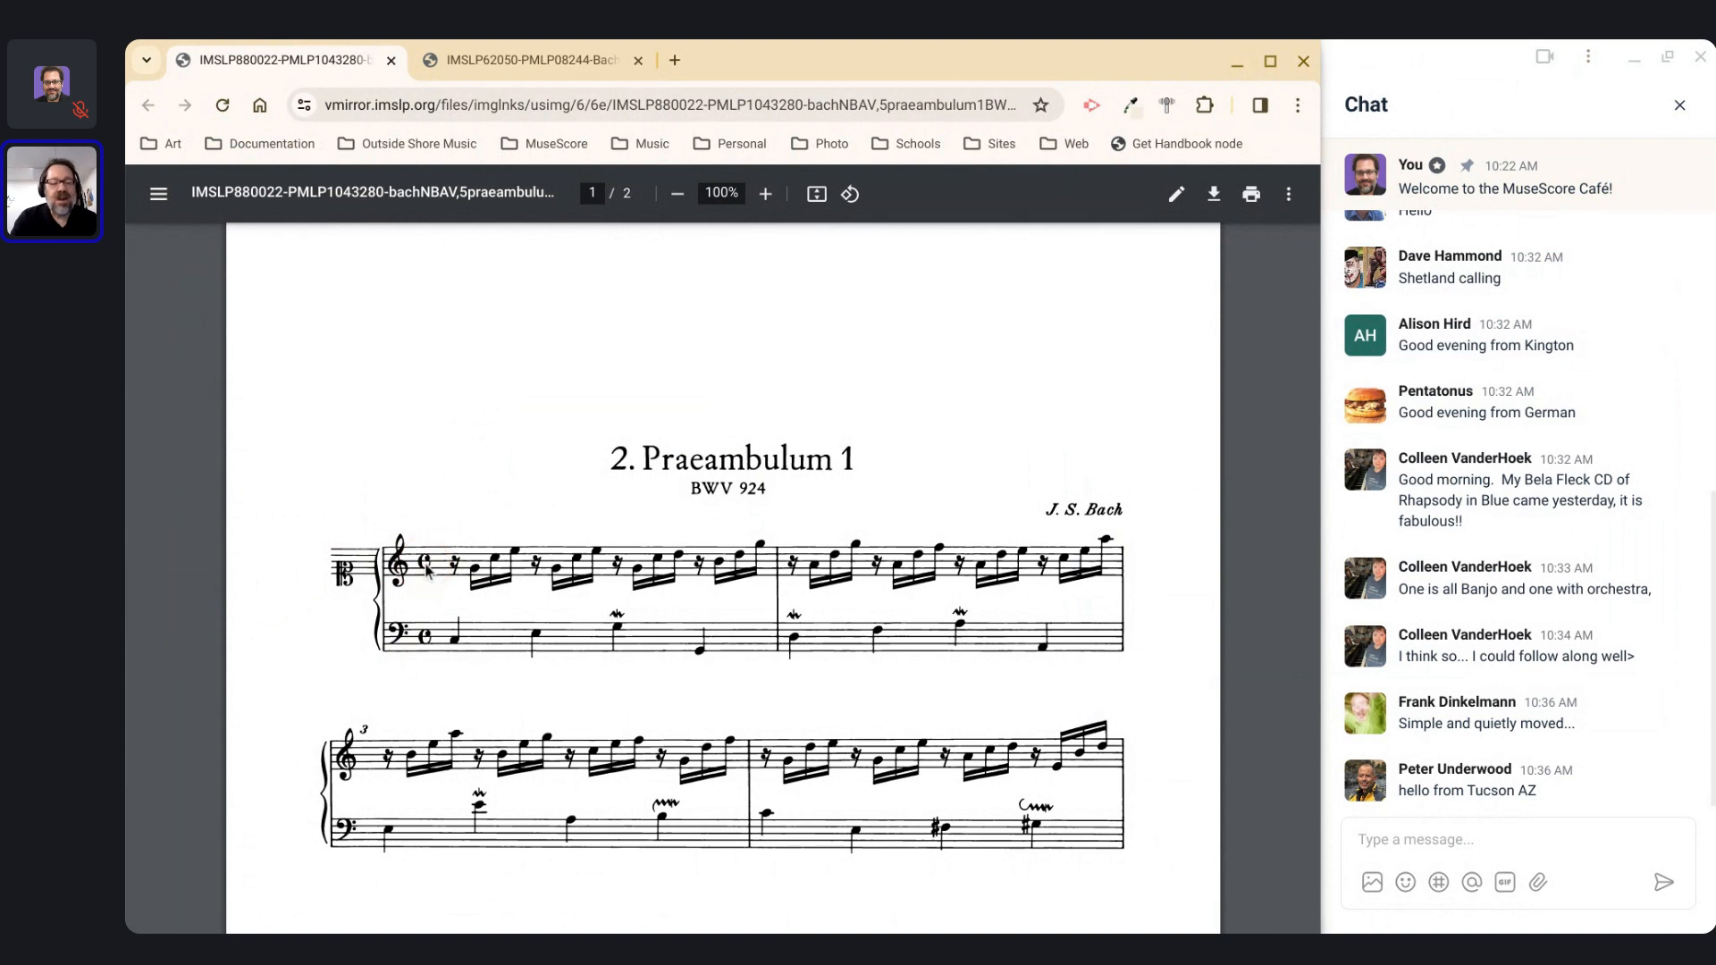
key("alt+Tab")
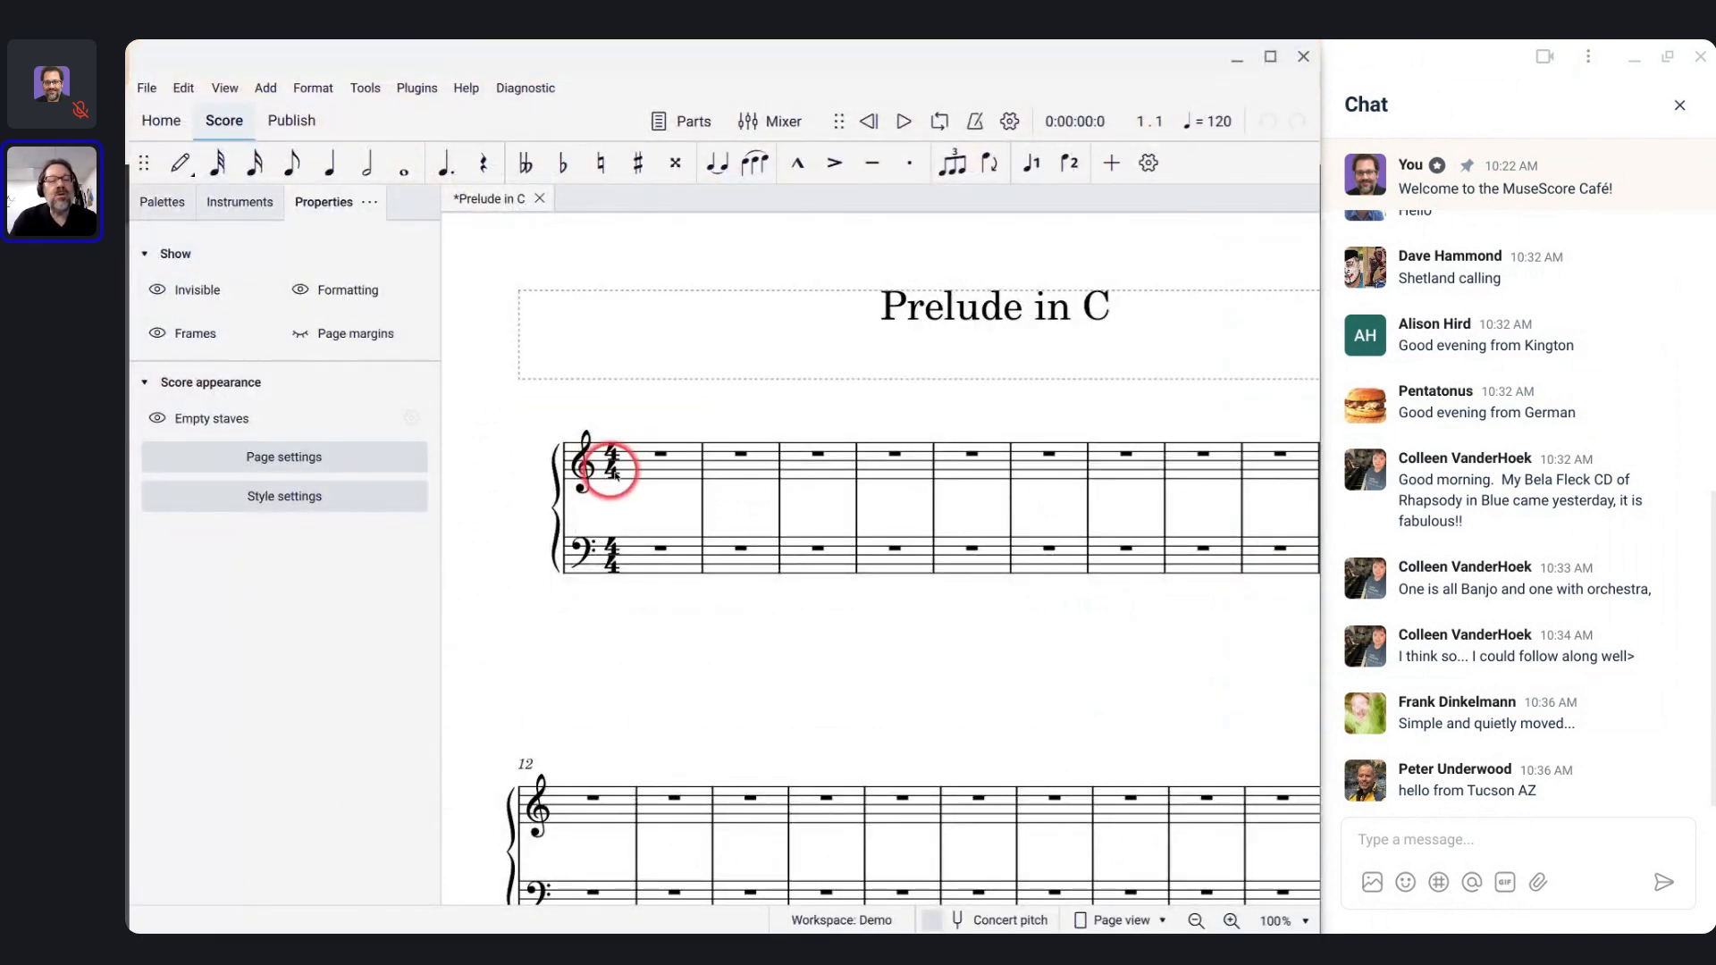
left_click(613, 472)
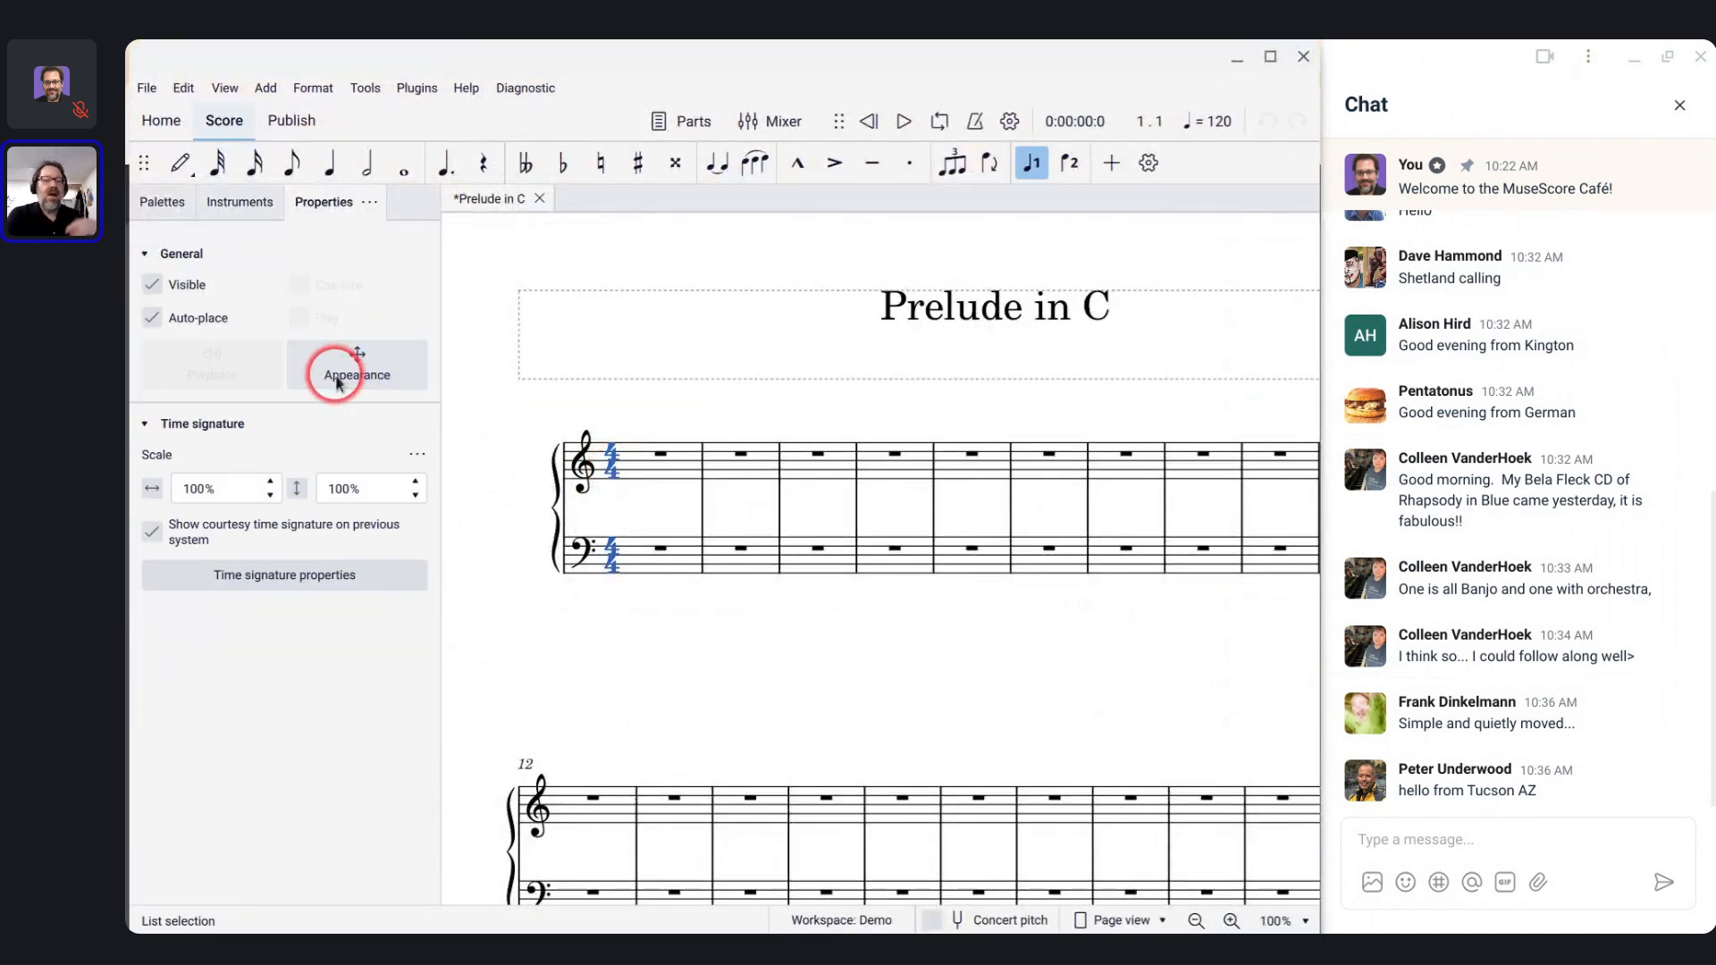
left_click(164, 204)
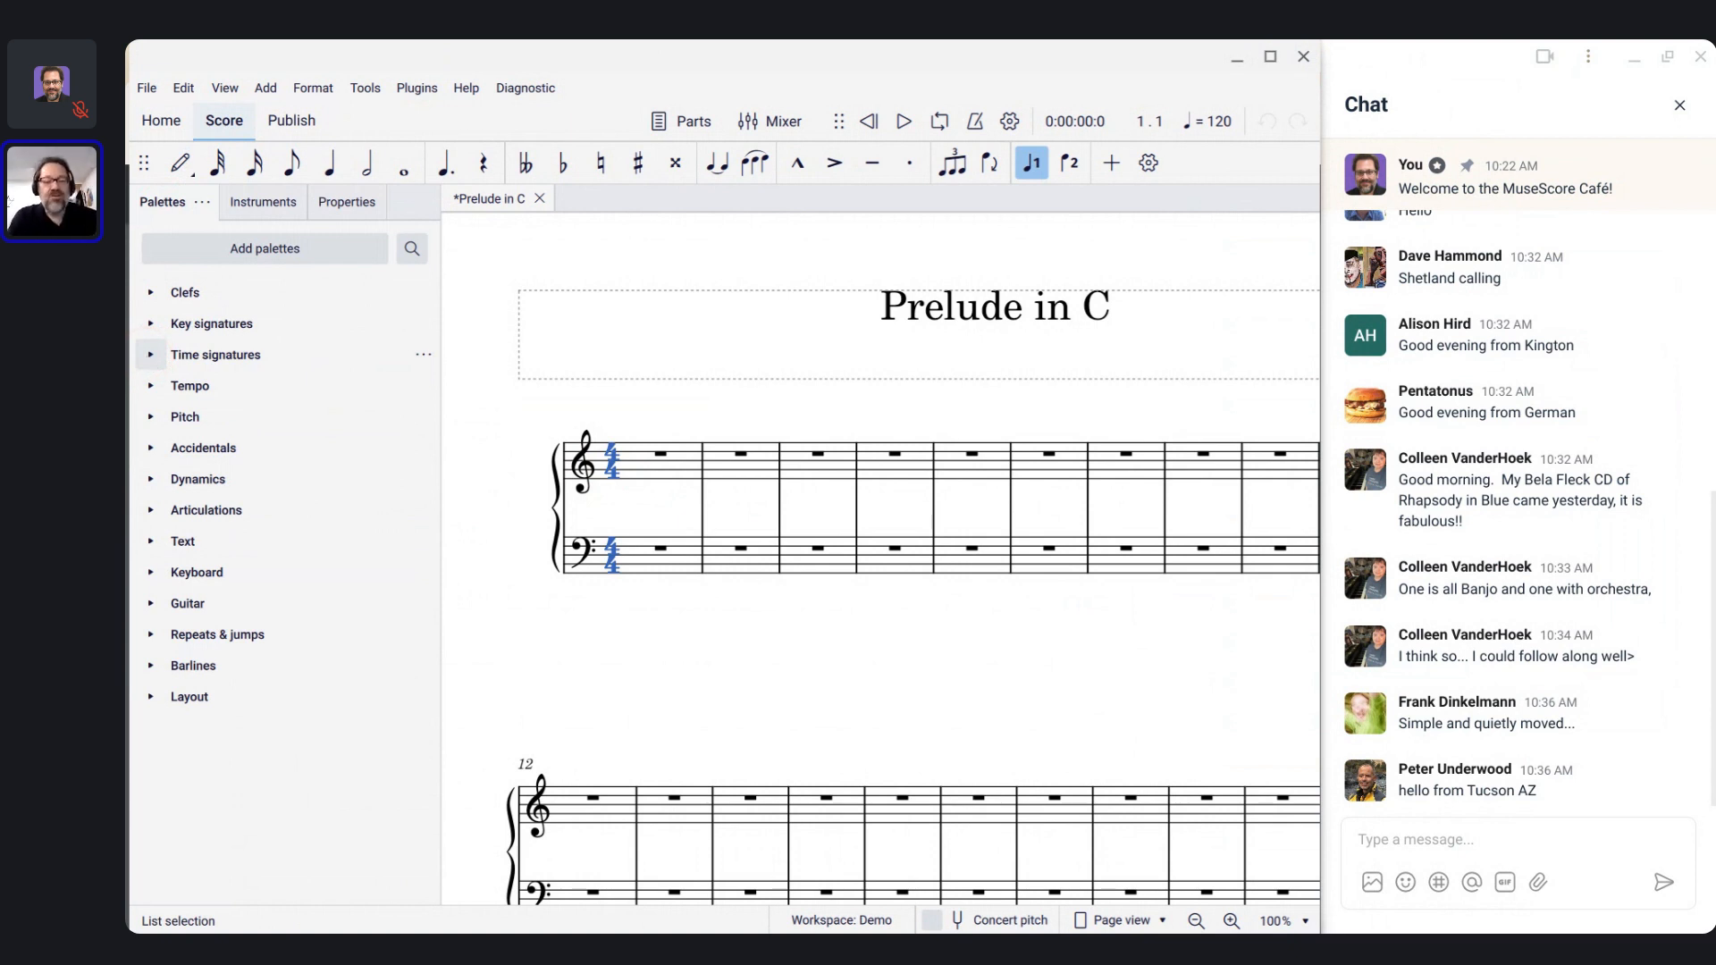
left_click(150, 355)
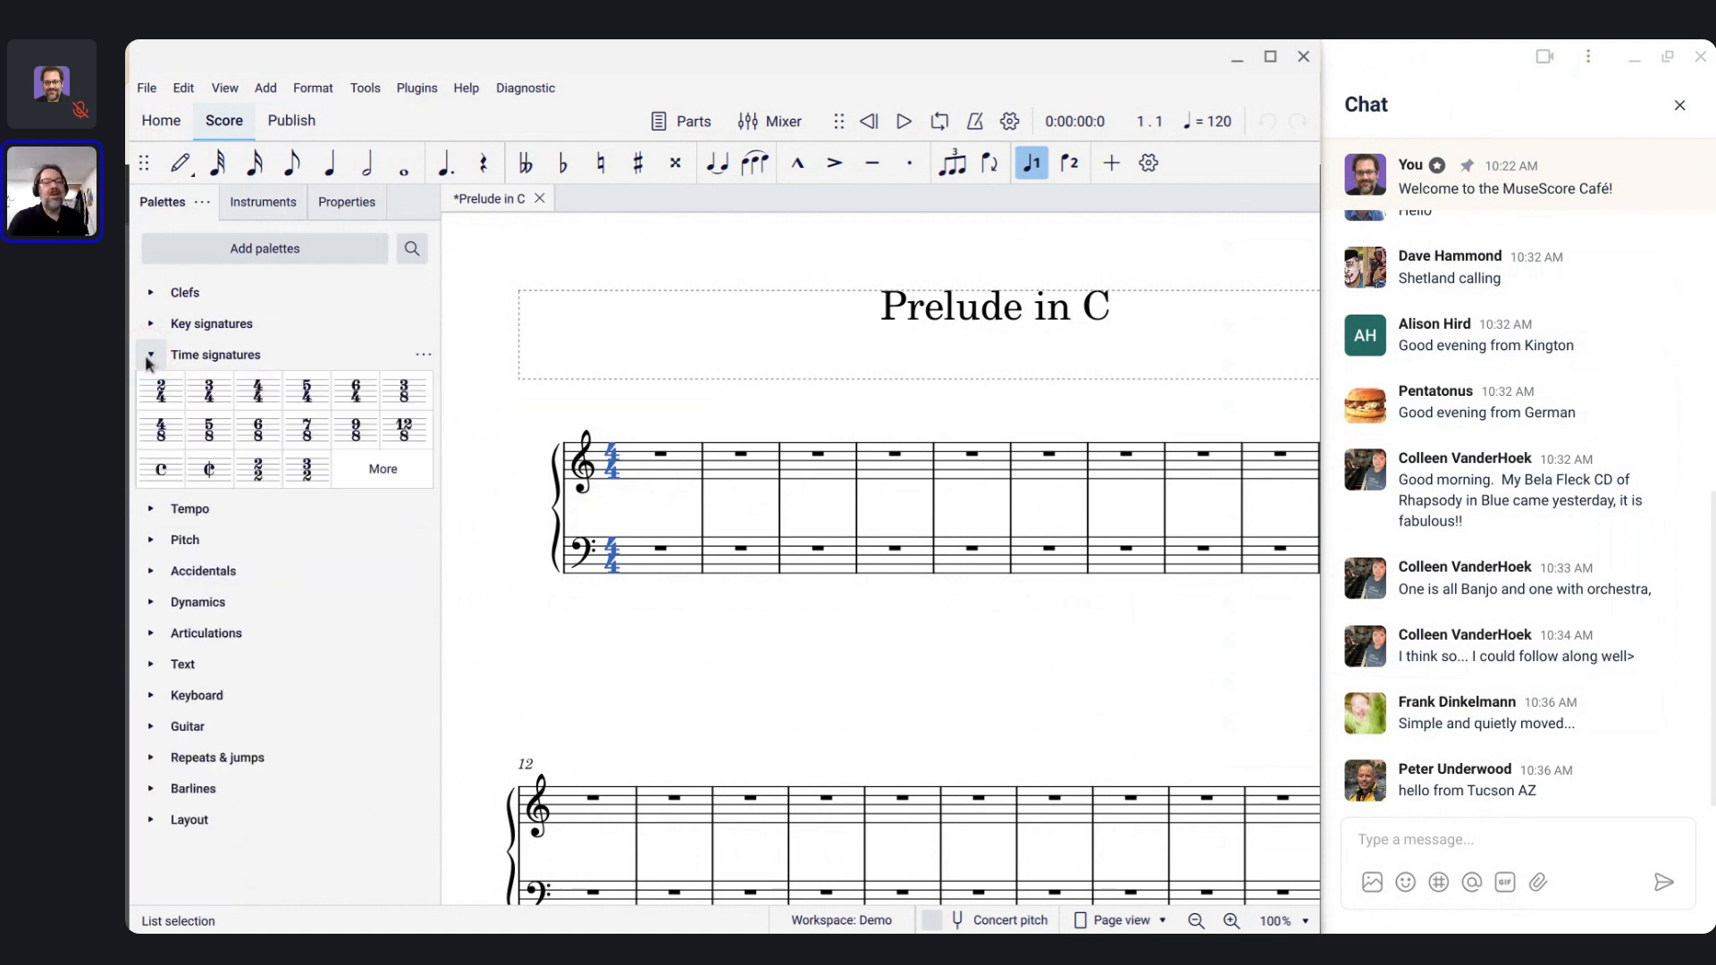
left_click(161, 470)
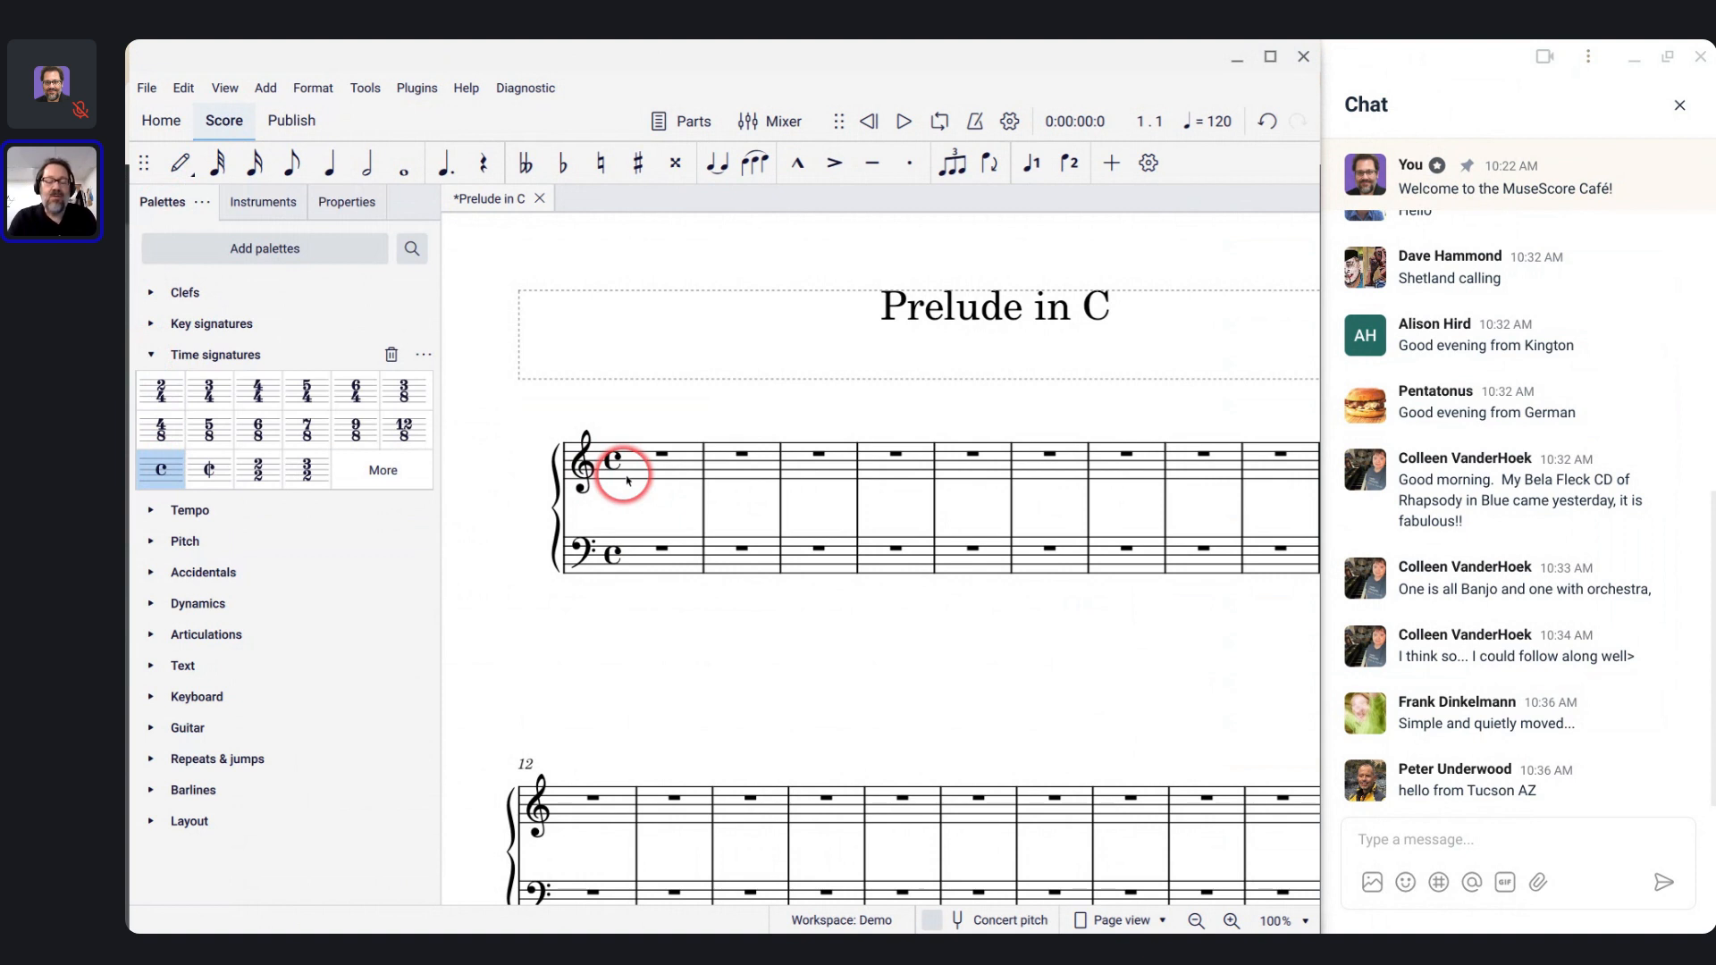
Step: Switch to the browser and look through both pages of the Praeambulum 1 PDF
scroll(647, 475, "up", 5)
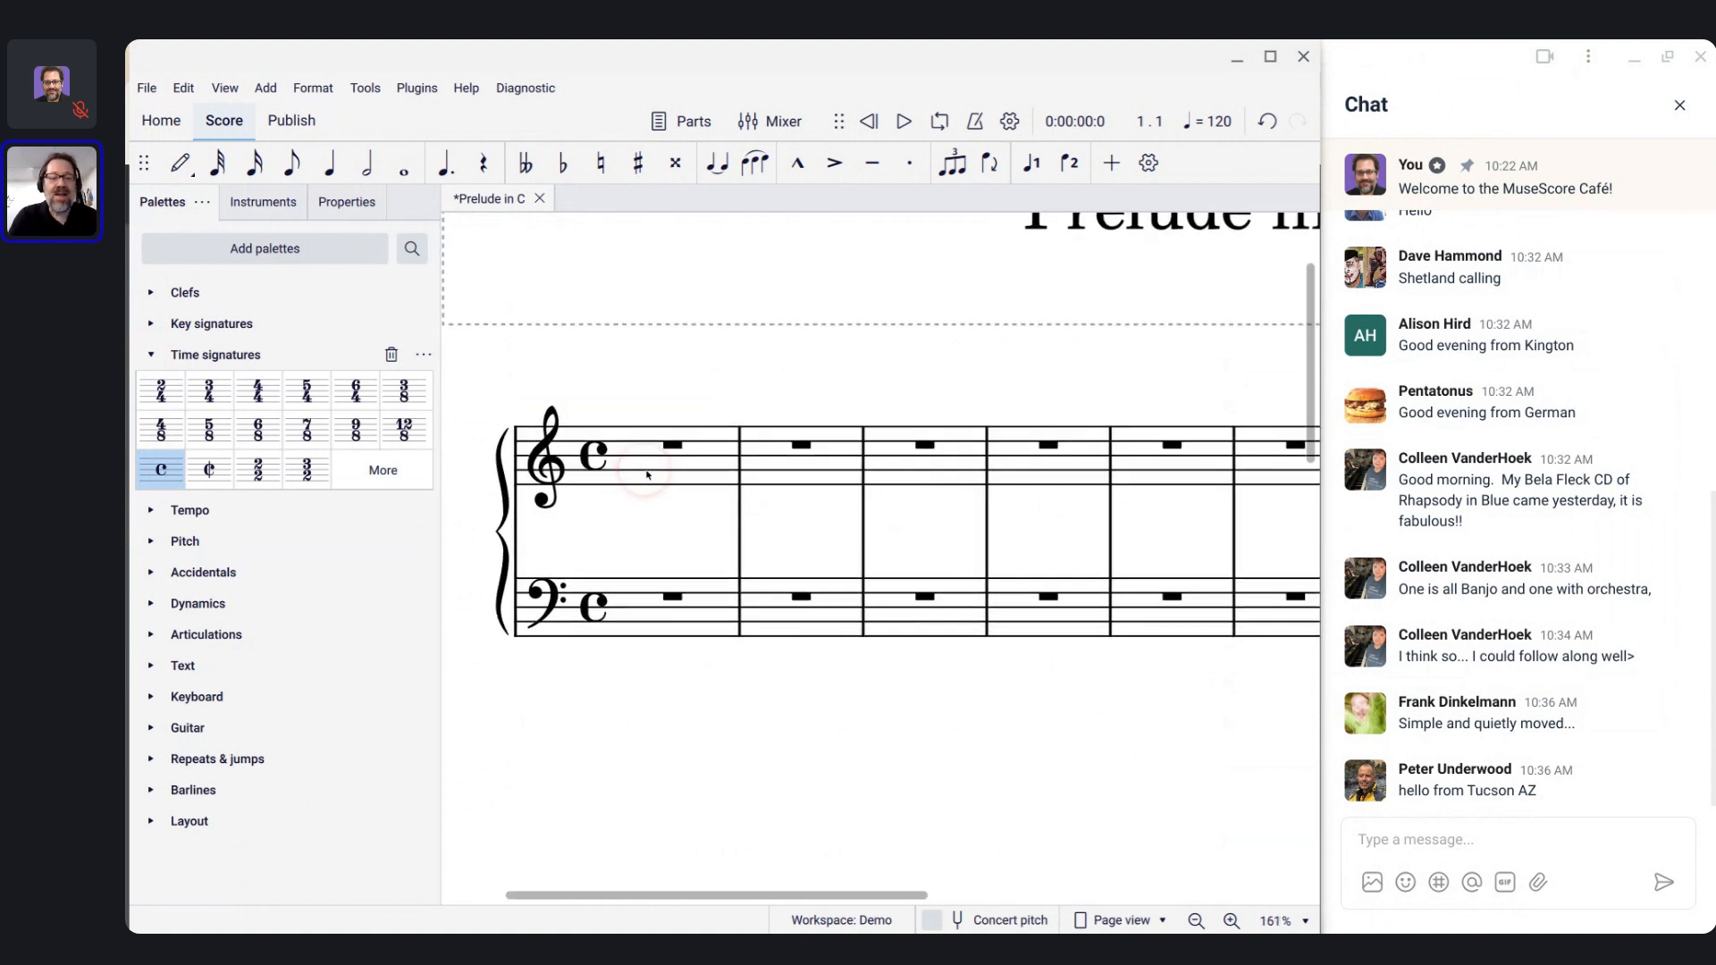
left_click(681, 497)
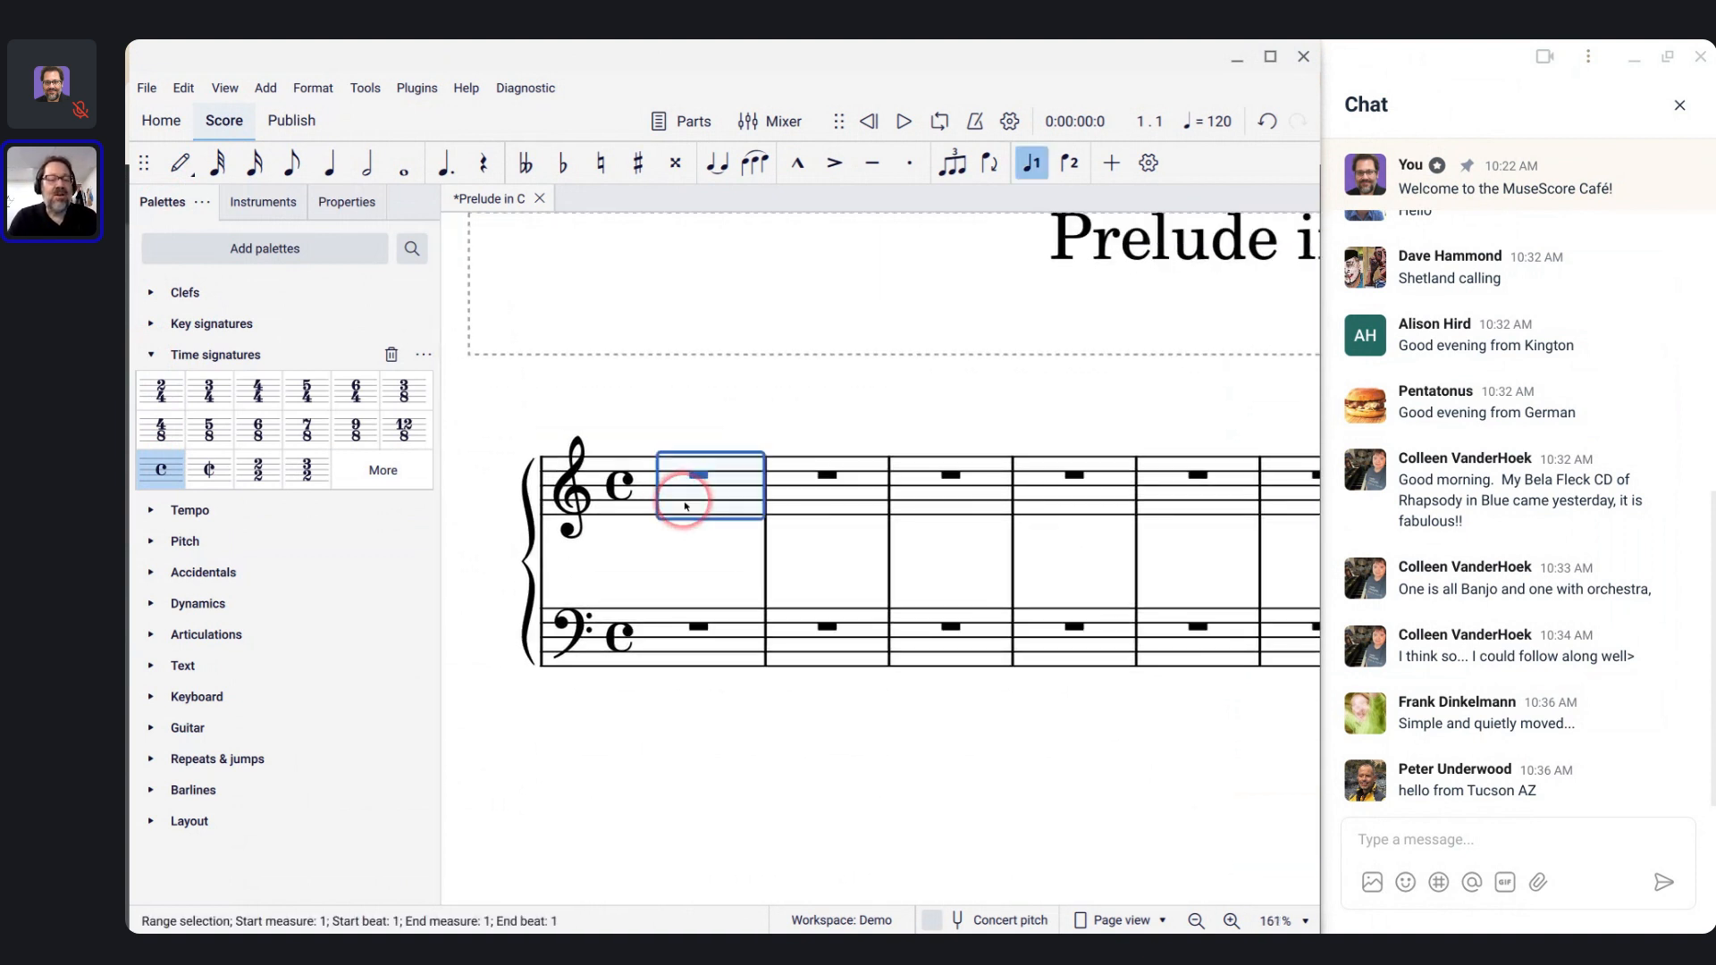
key("alt")
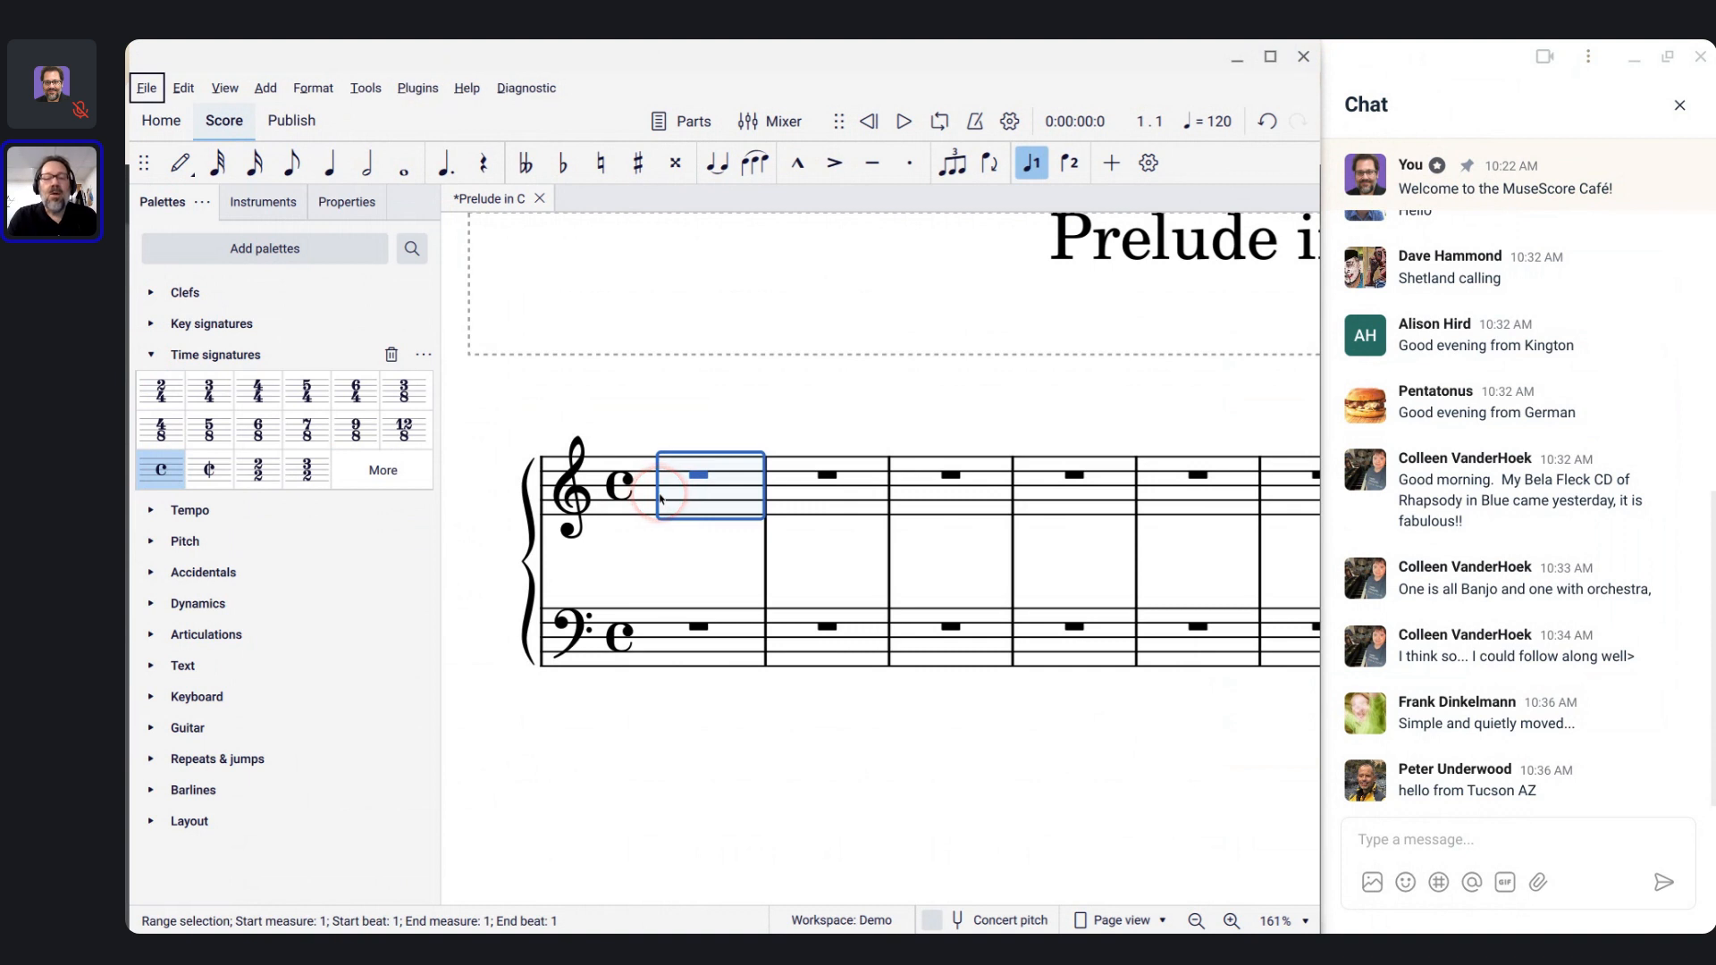
key("alt+Tab")
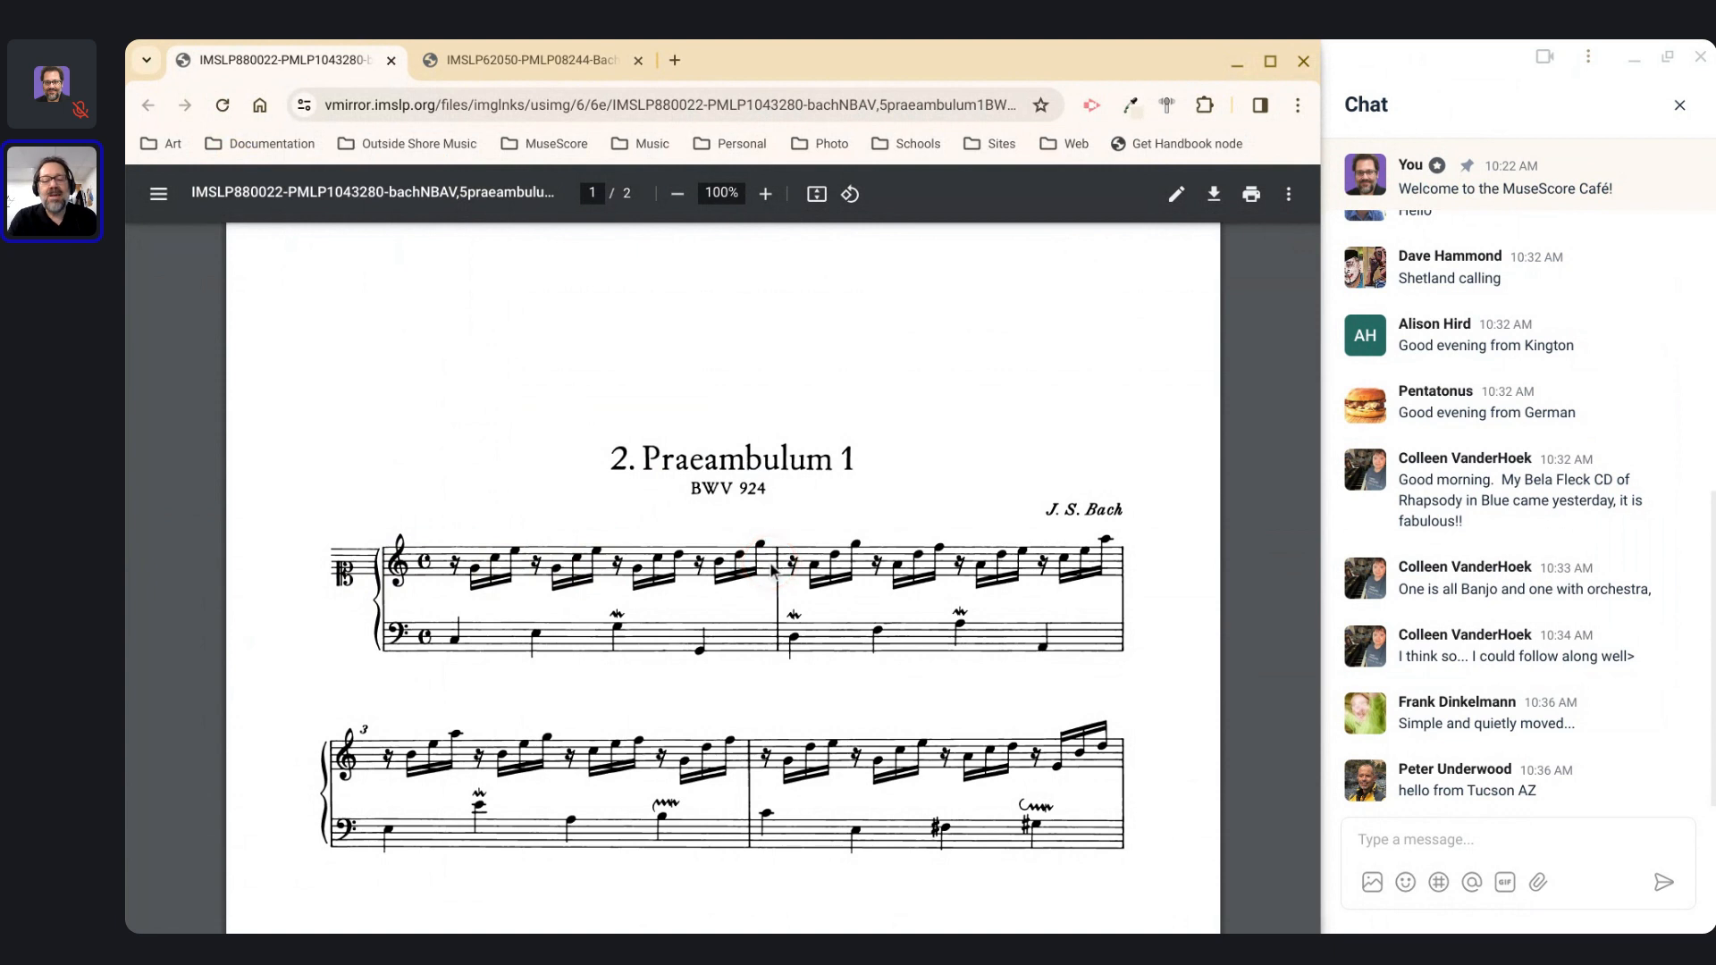
scroll(723, 572, "down", 5)
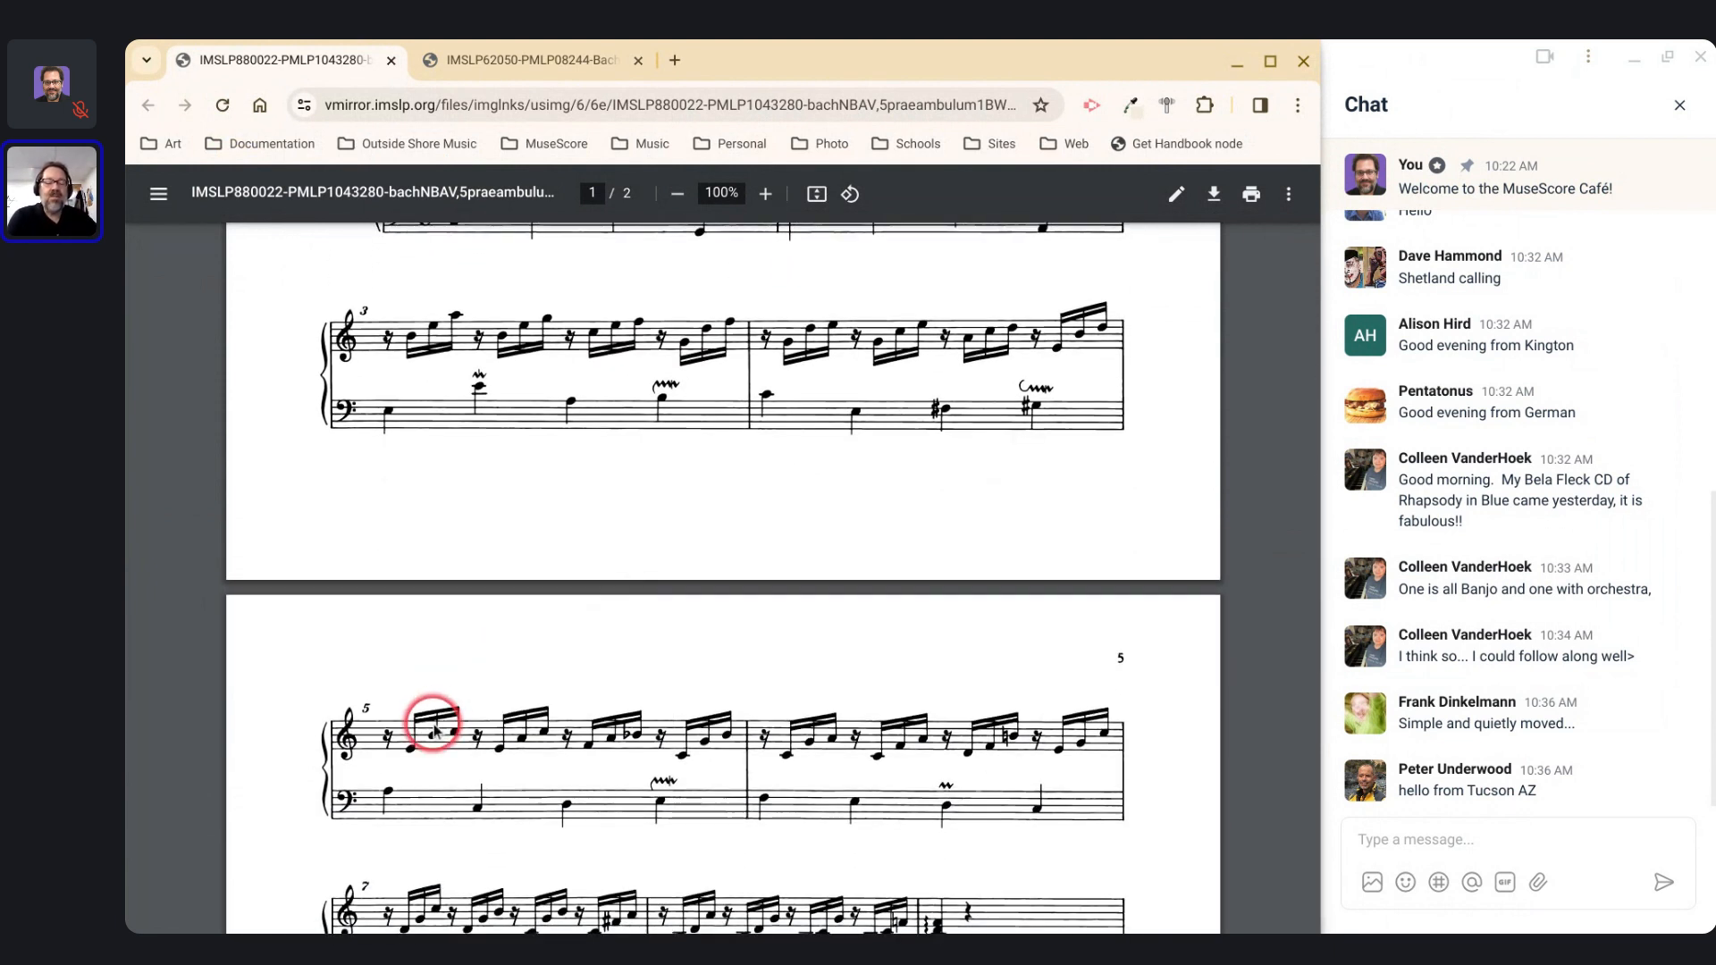
scroll(432, 726, "down", 2)
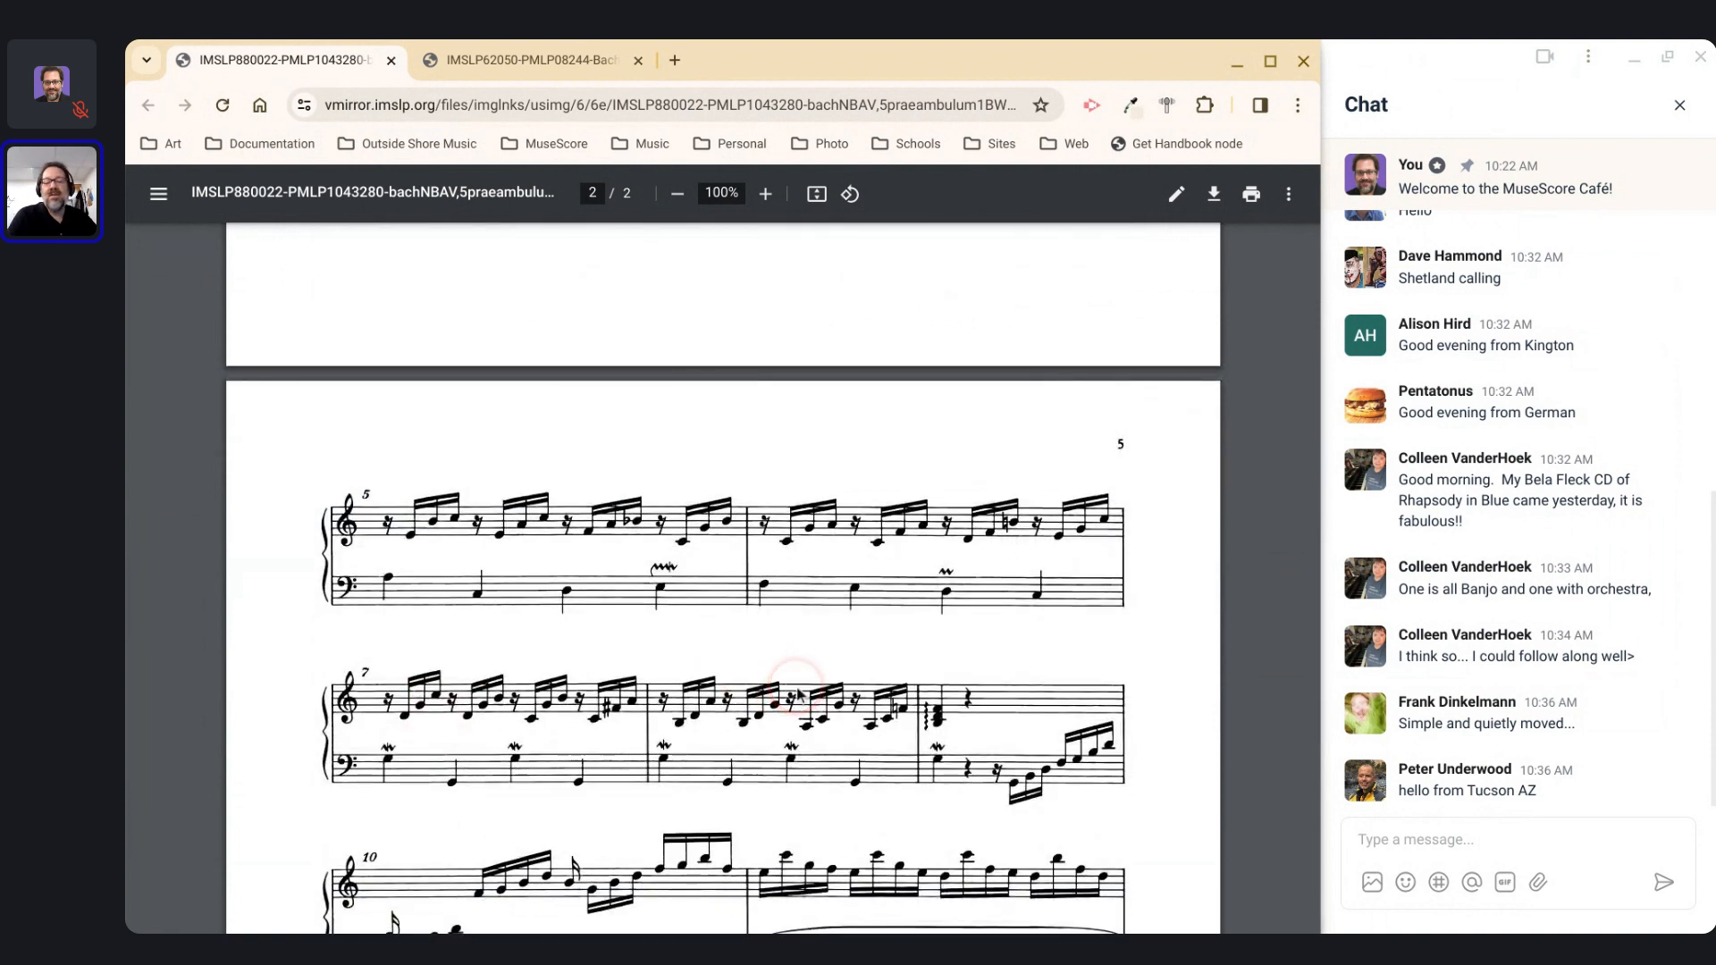
scroll(754, 515, "up", 6)
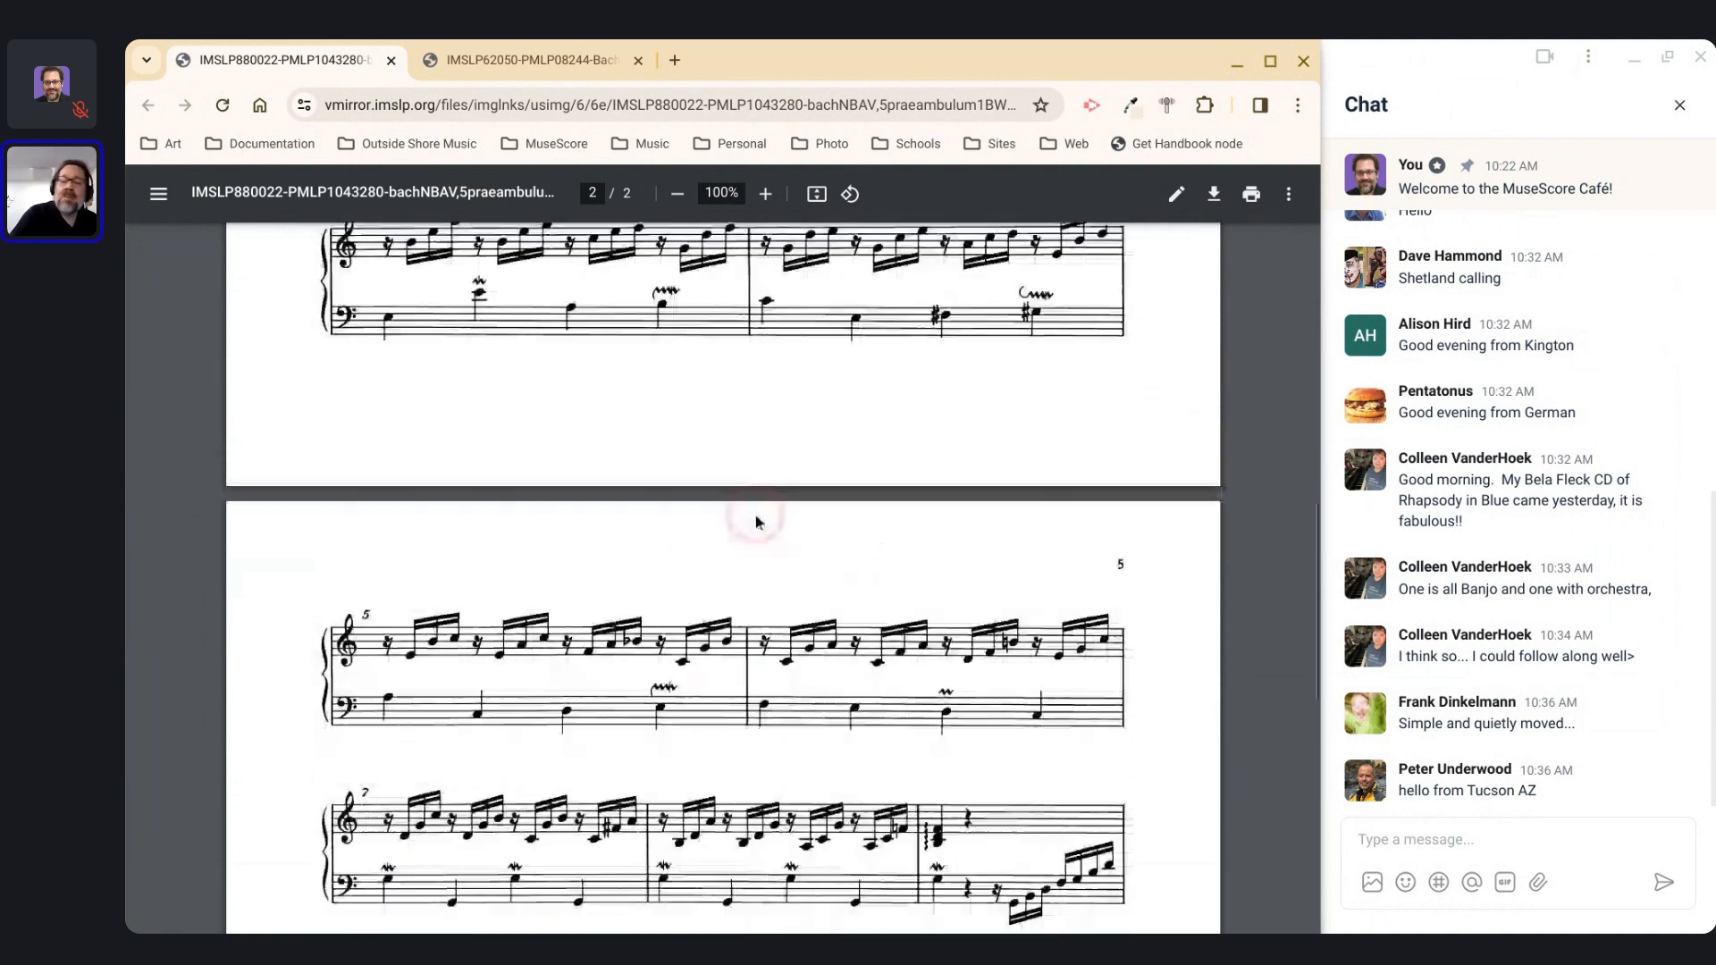
scroll(723, 572, "up", 2)
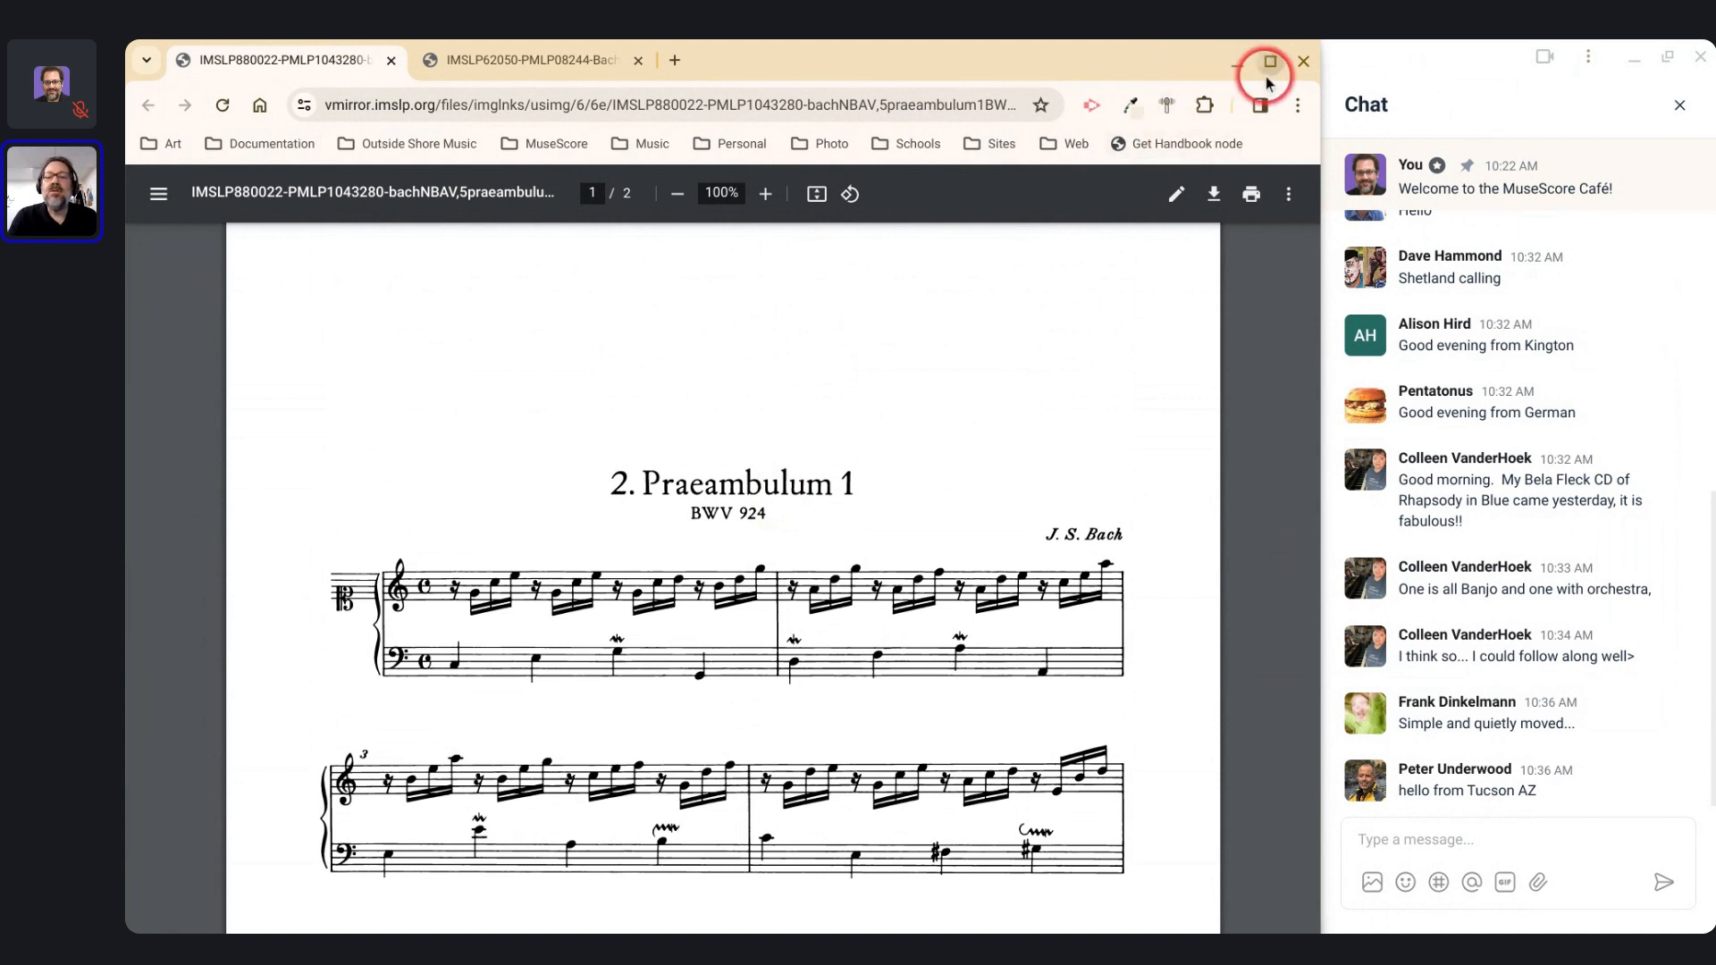
Step: Float the browser window with the PDF over the score and enlarge it to show the full page width
mouse_move(1267, 82)
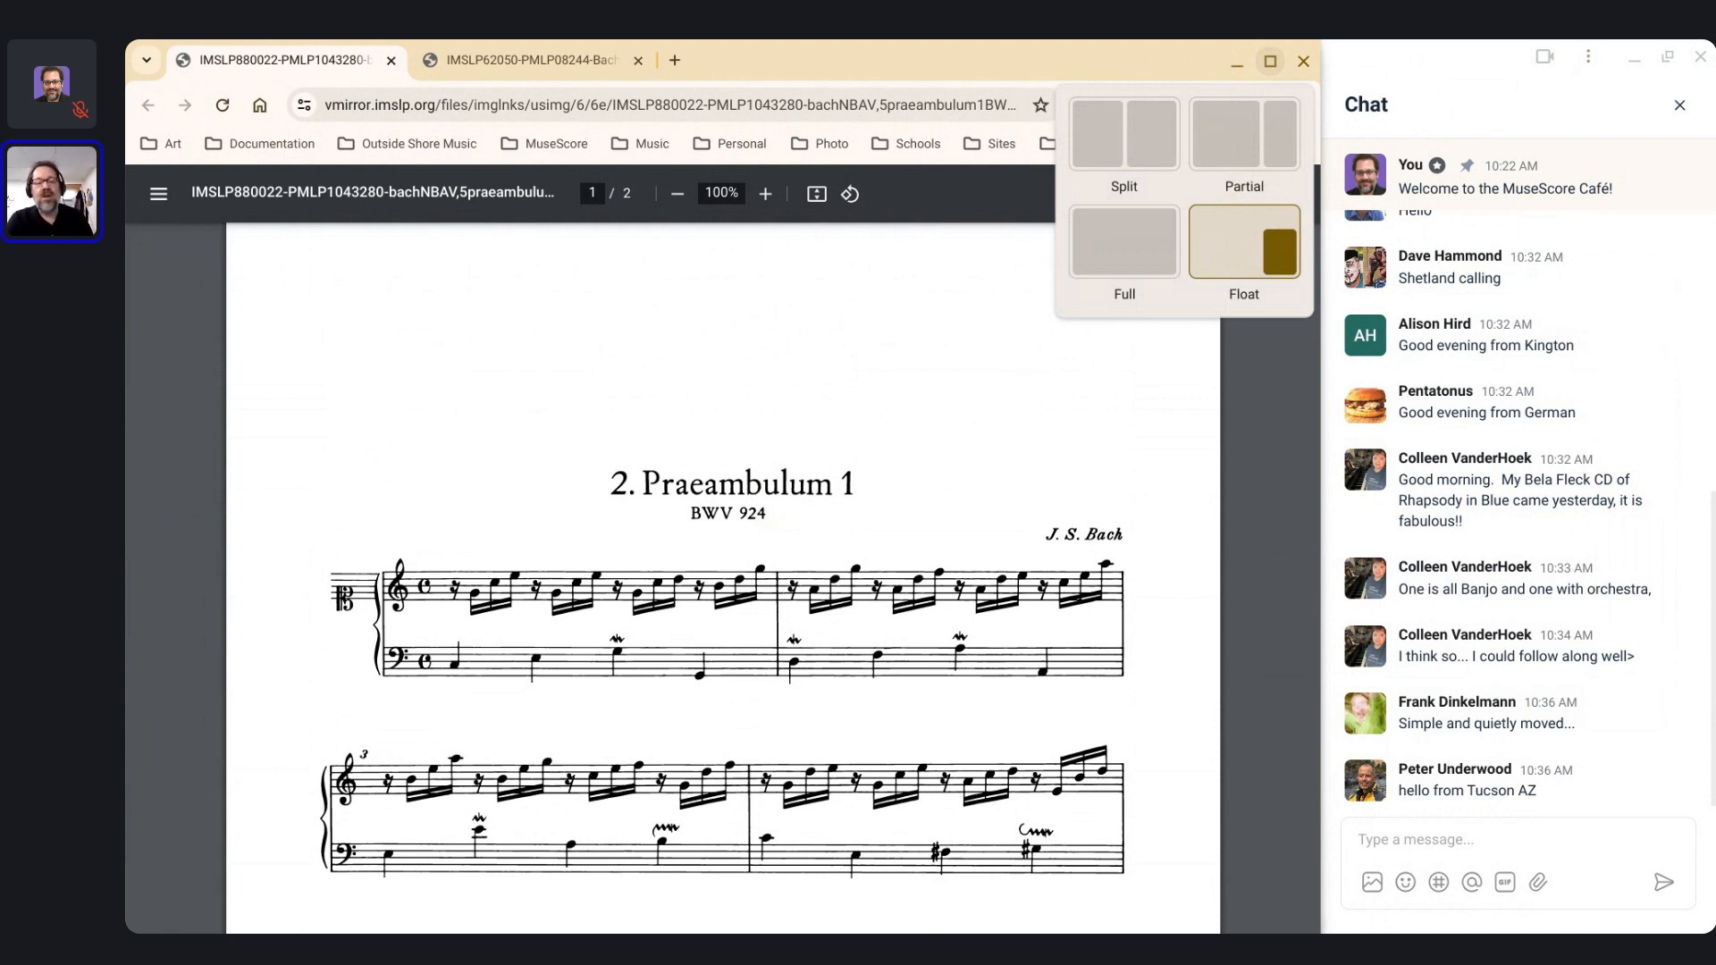
left_click(1271, 59)
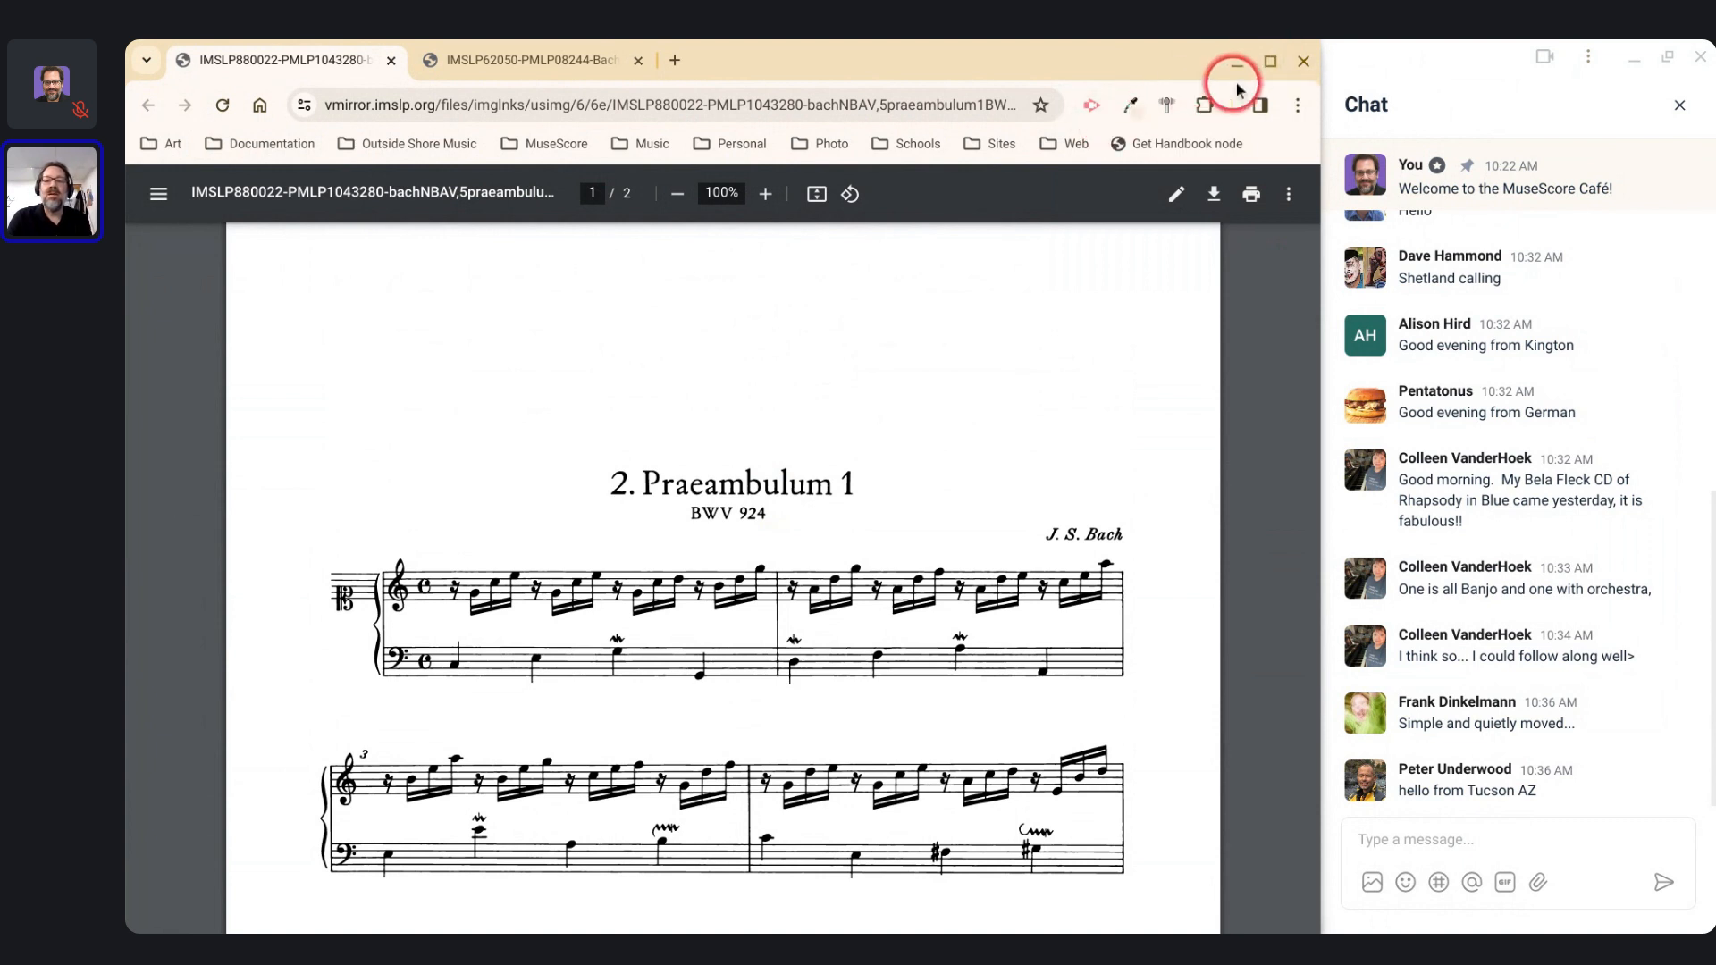
mouse_move(1273, 71)
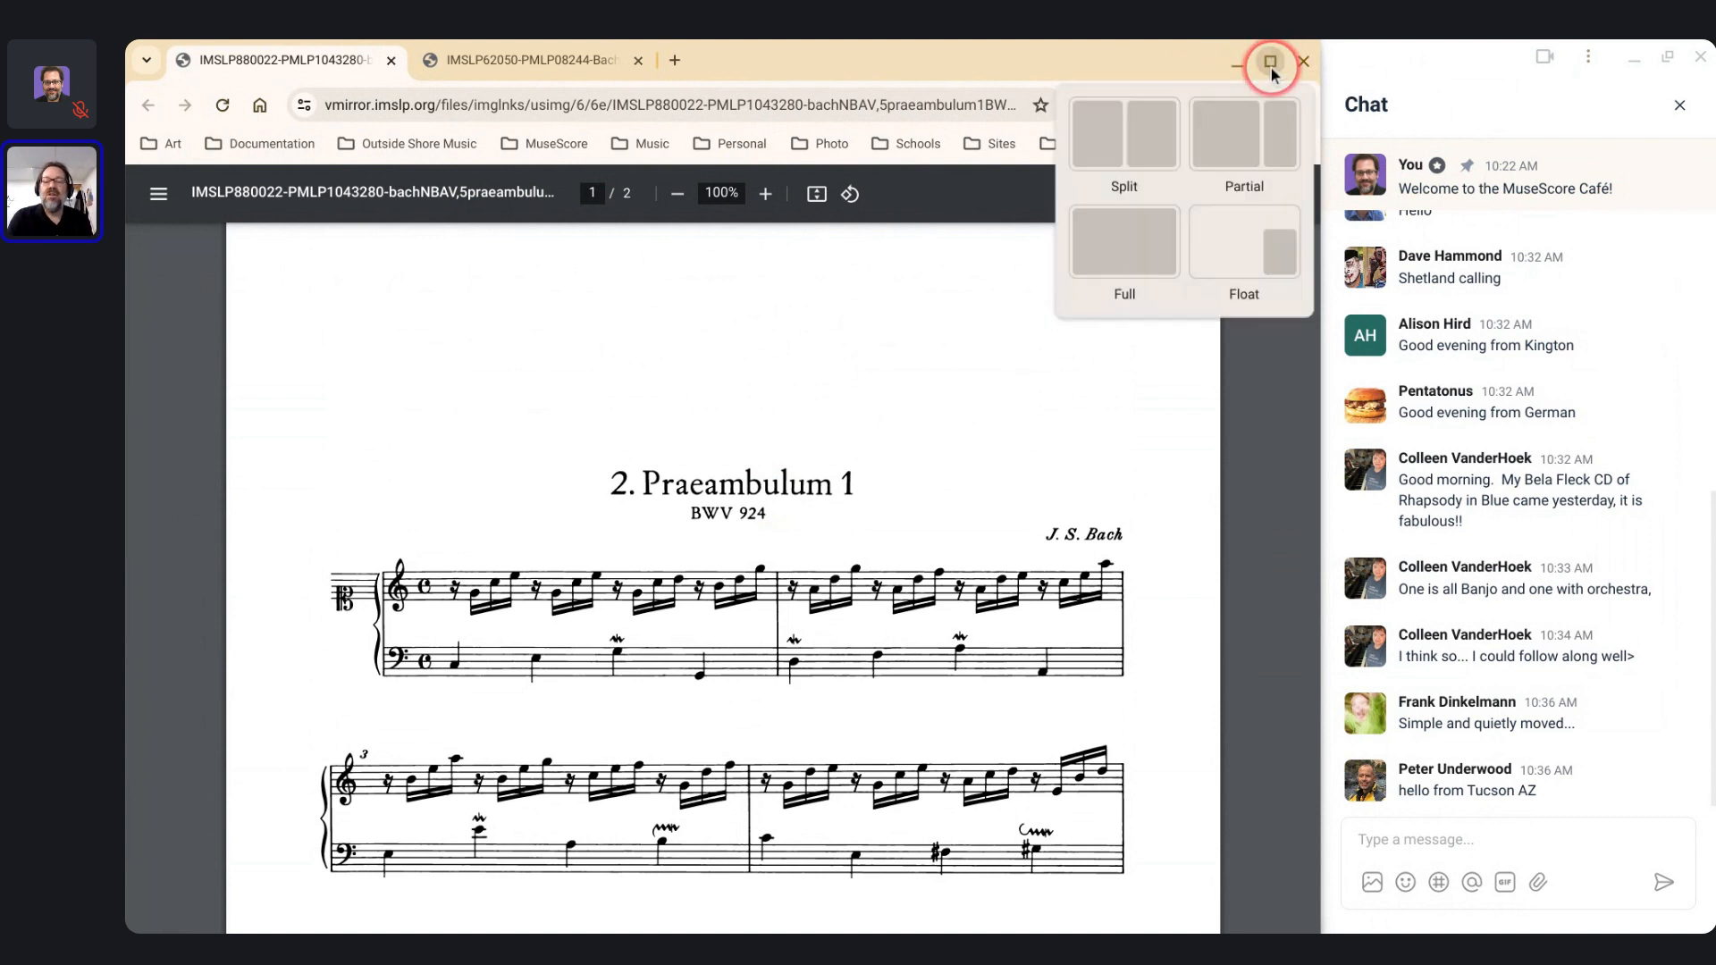
left_click(1226, 246)
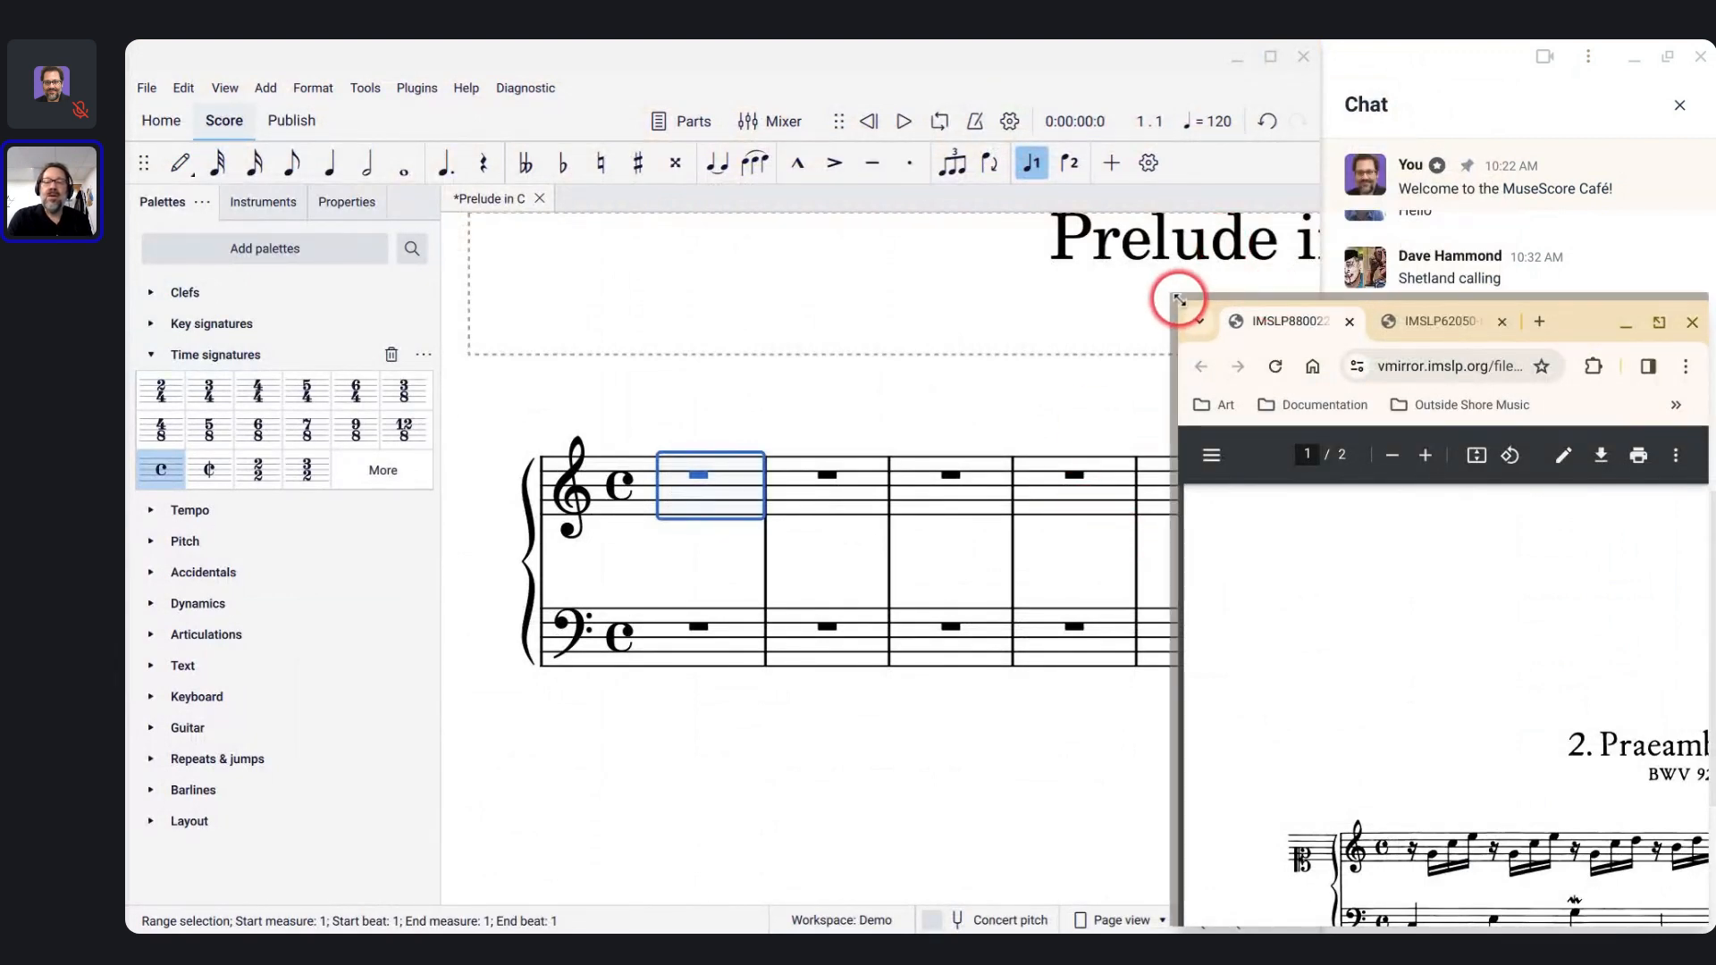
left_click_drag(1181, 300, 473, 412)
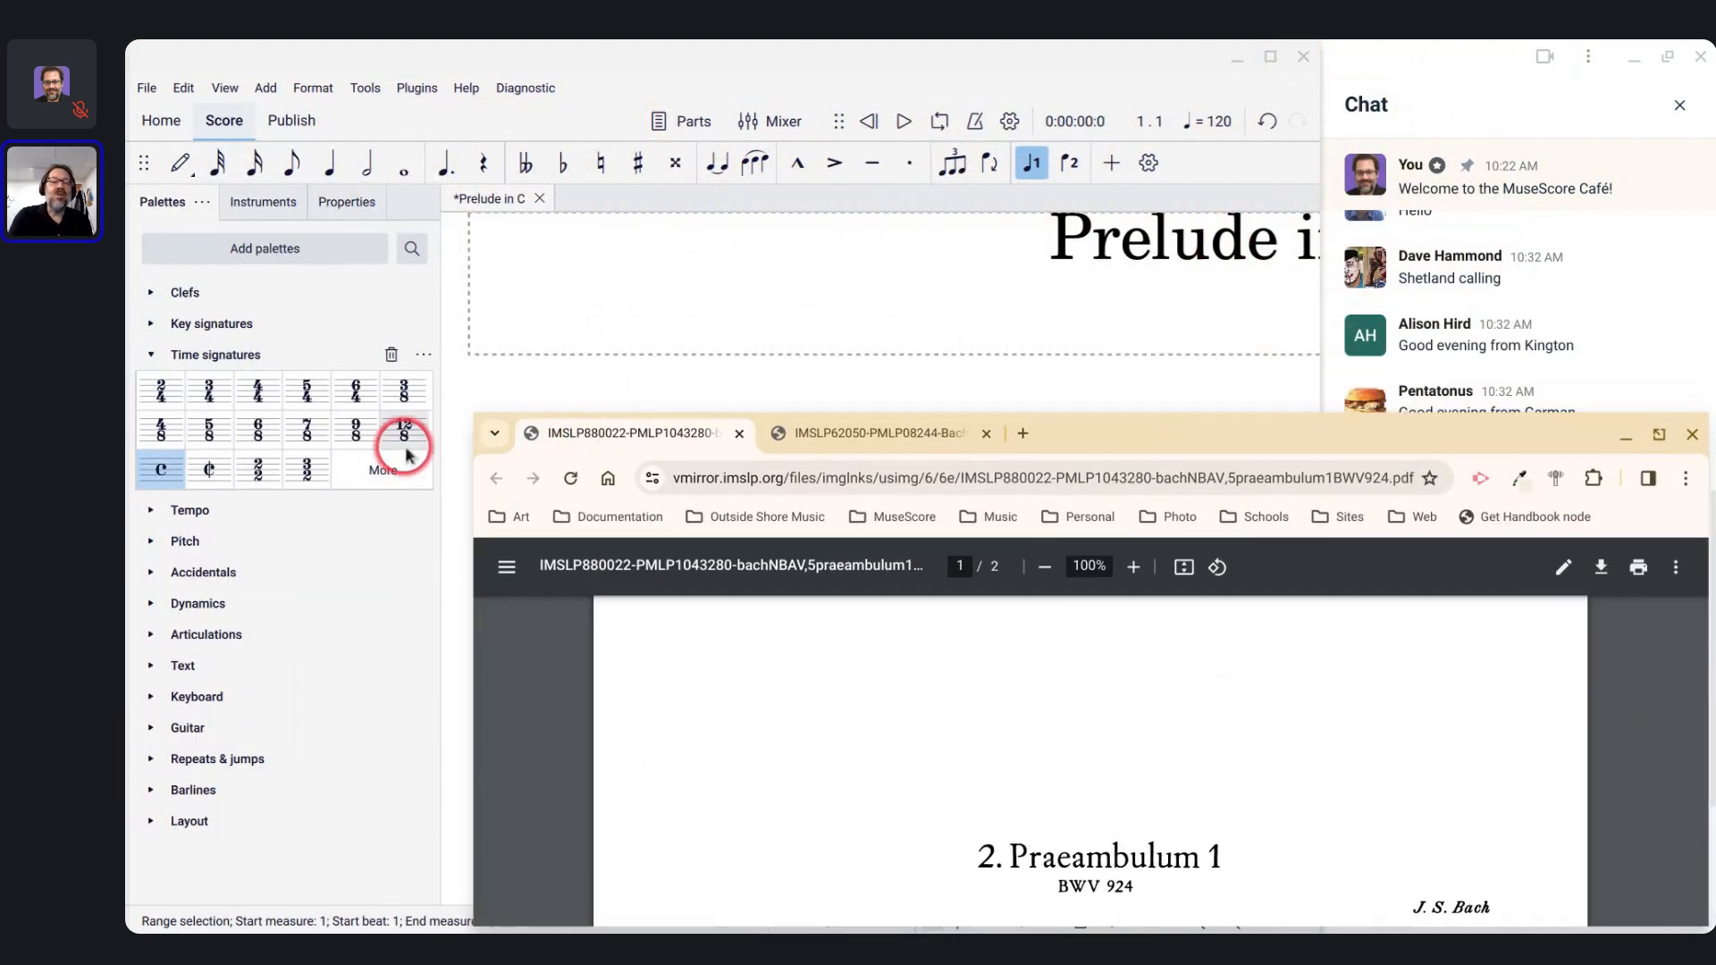
Step: Shorten the PDF window to show only measures 1 and 2, and place it below the score's first system
left_click_drag(983, 411, 873, 607)
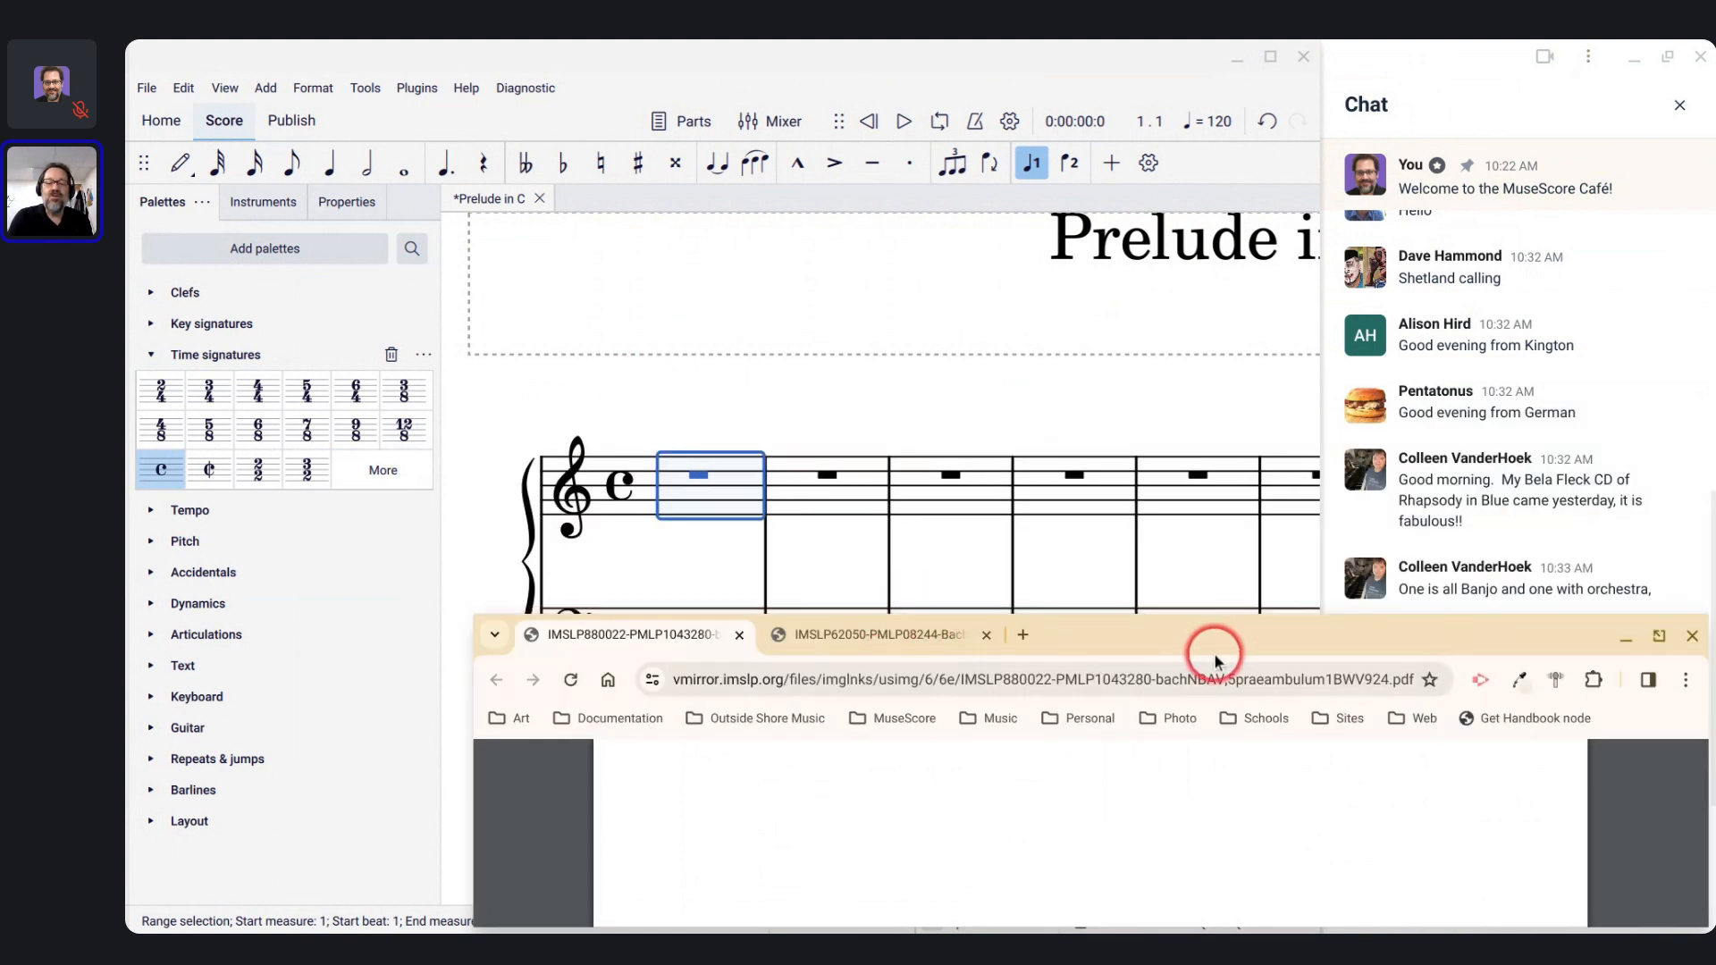
scroll(1137, 809, "down", 1)
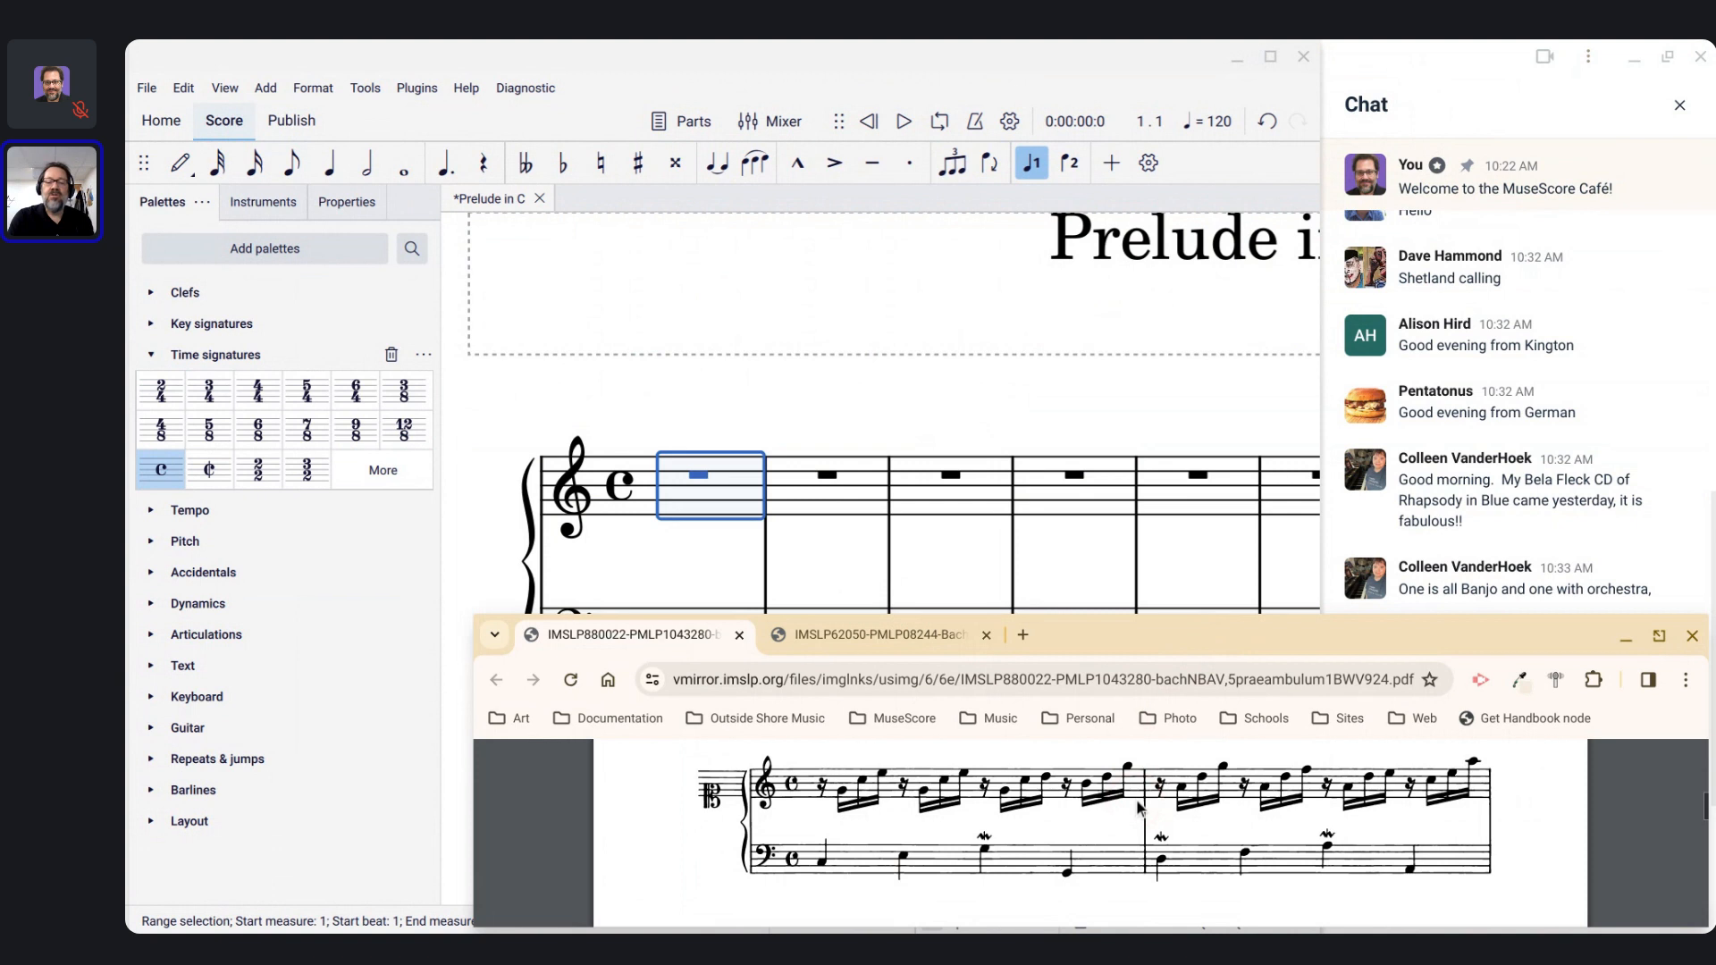
left_click_drag(1108, 621, 909, 656)
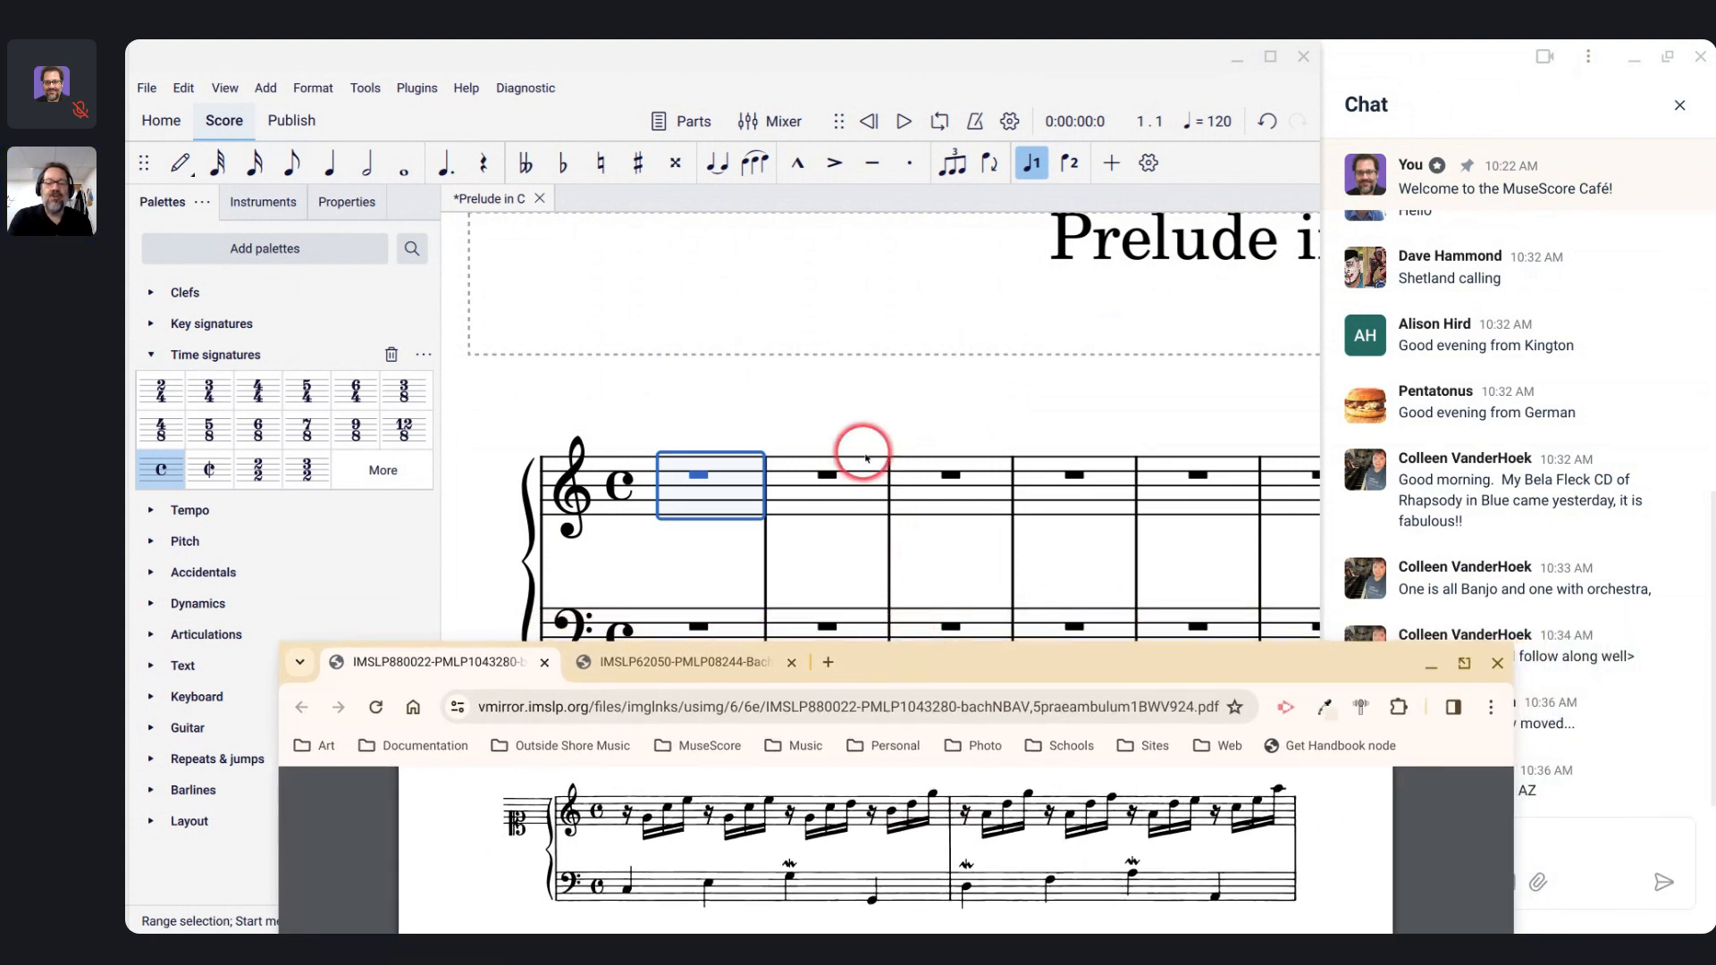
scroll(864, 456, "down", 2)
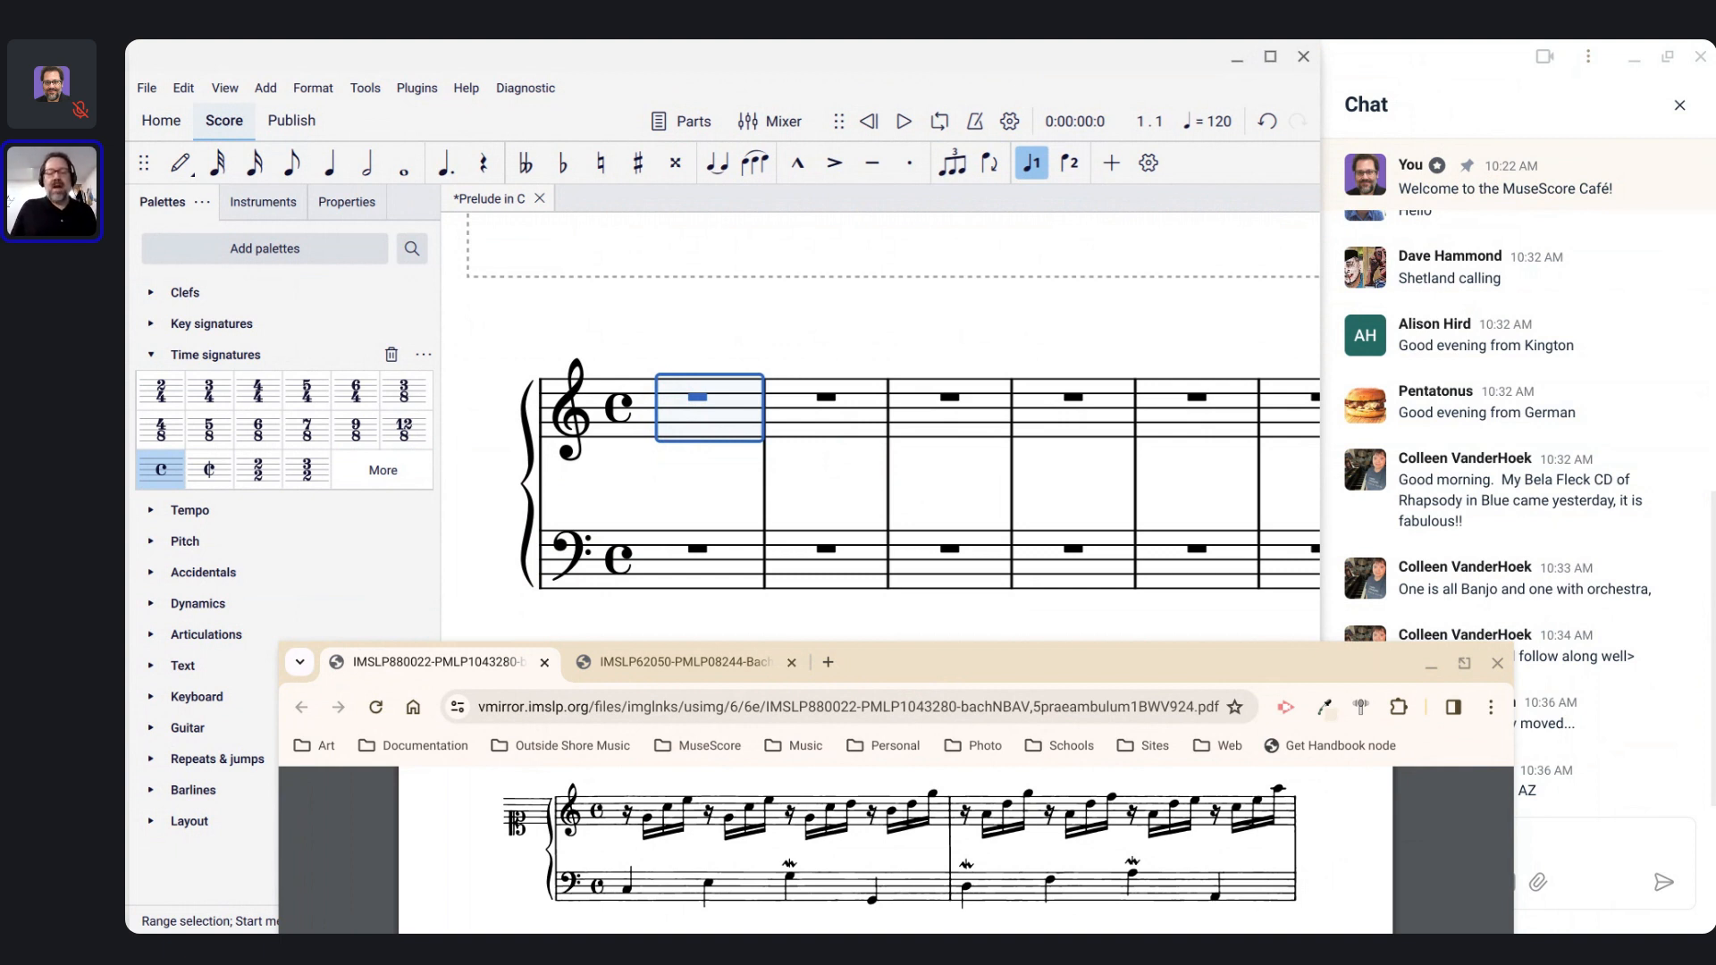
scroll(894, 402, "down", 1)
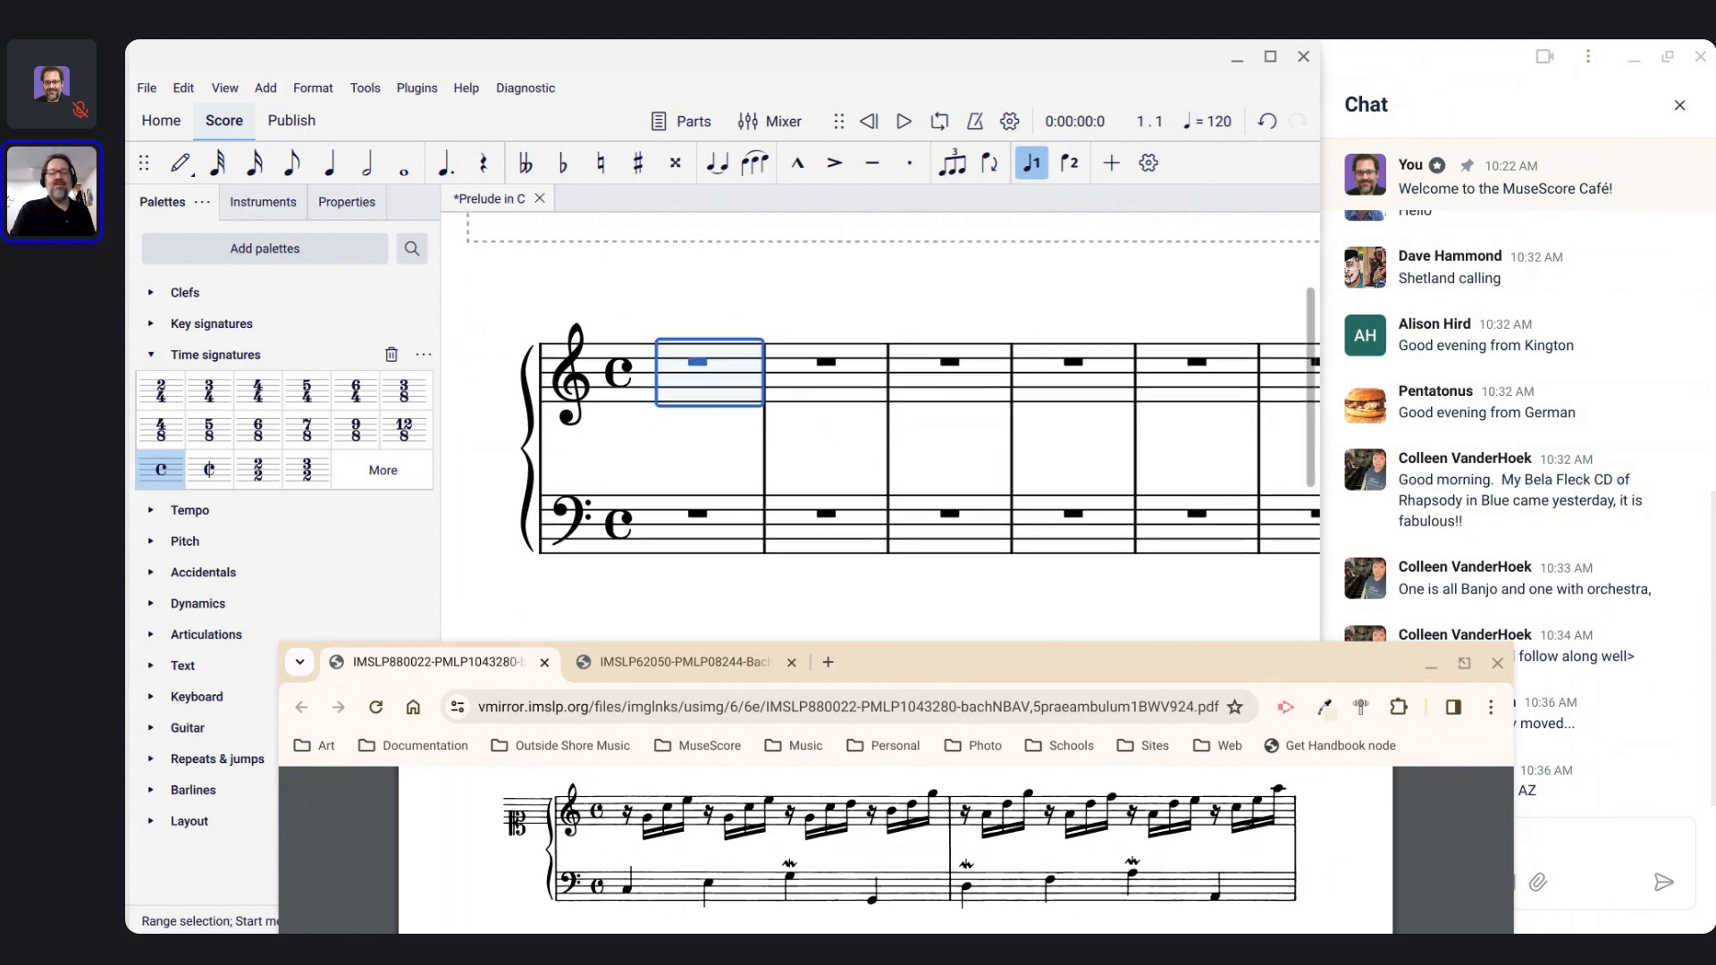
Step: Enter quarter notes C, E, G and the G an octave lower in measure 1 of the bass staff
left_click(665, 541)
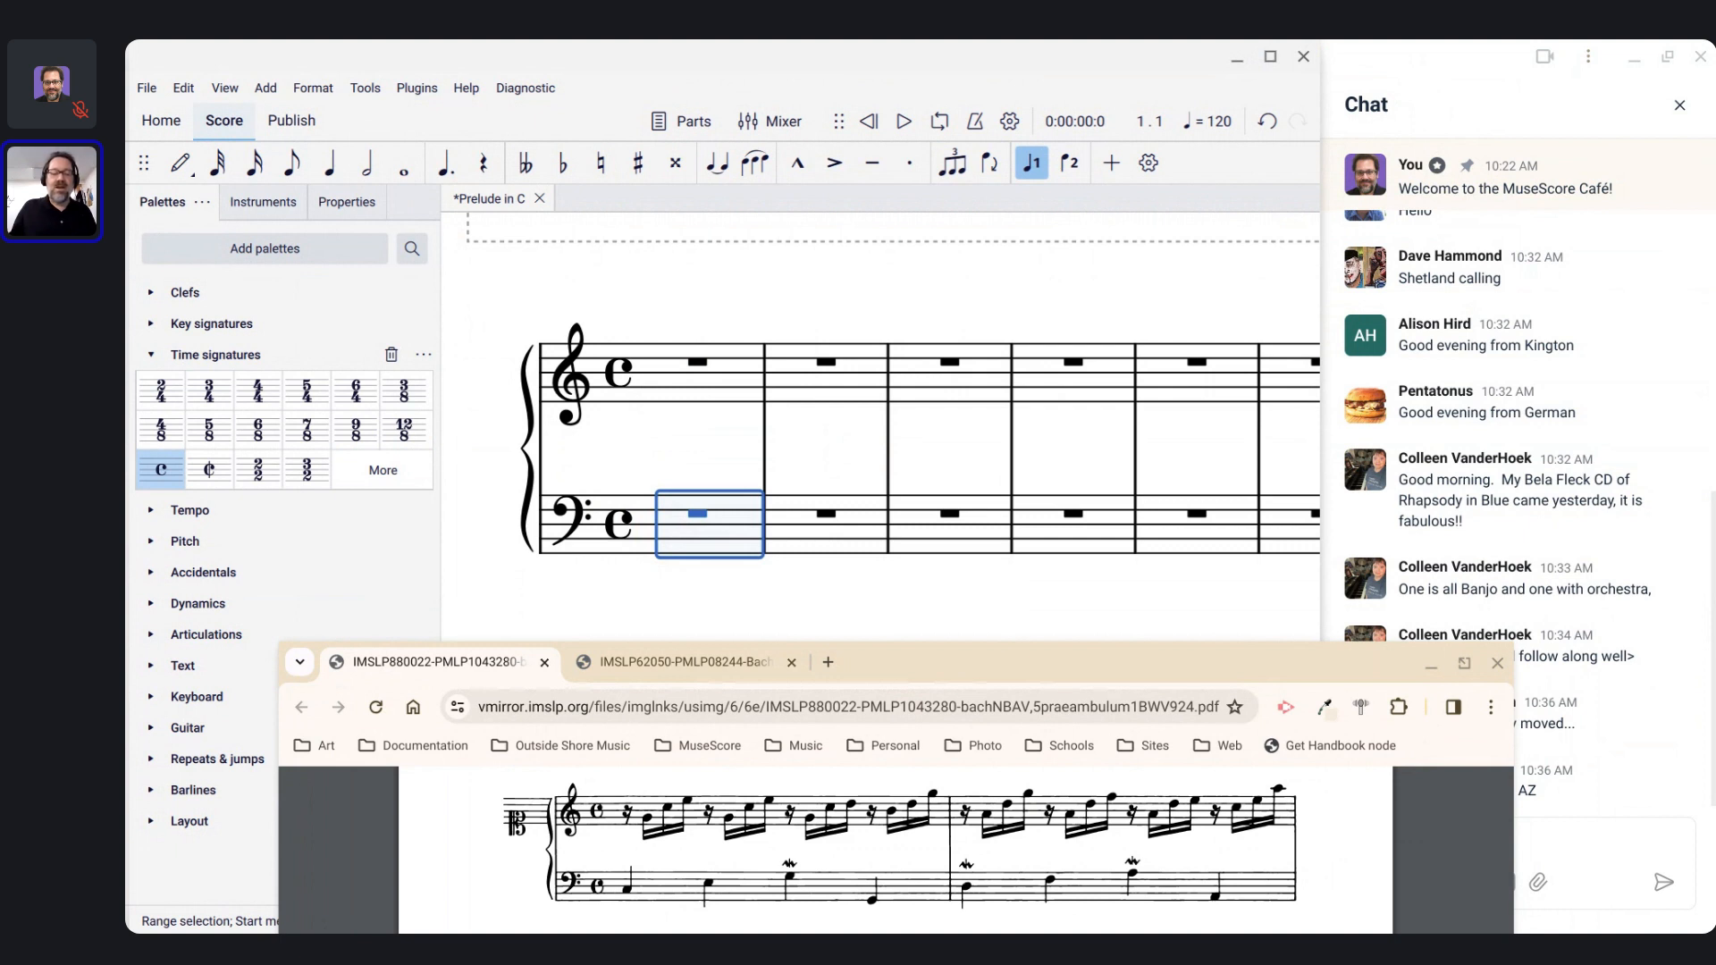
key("n")
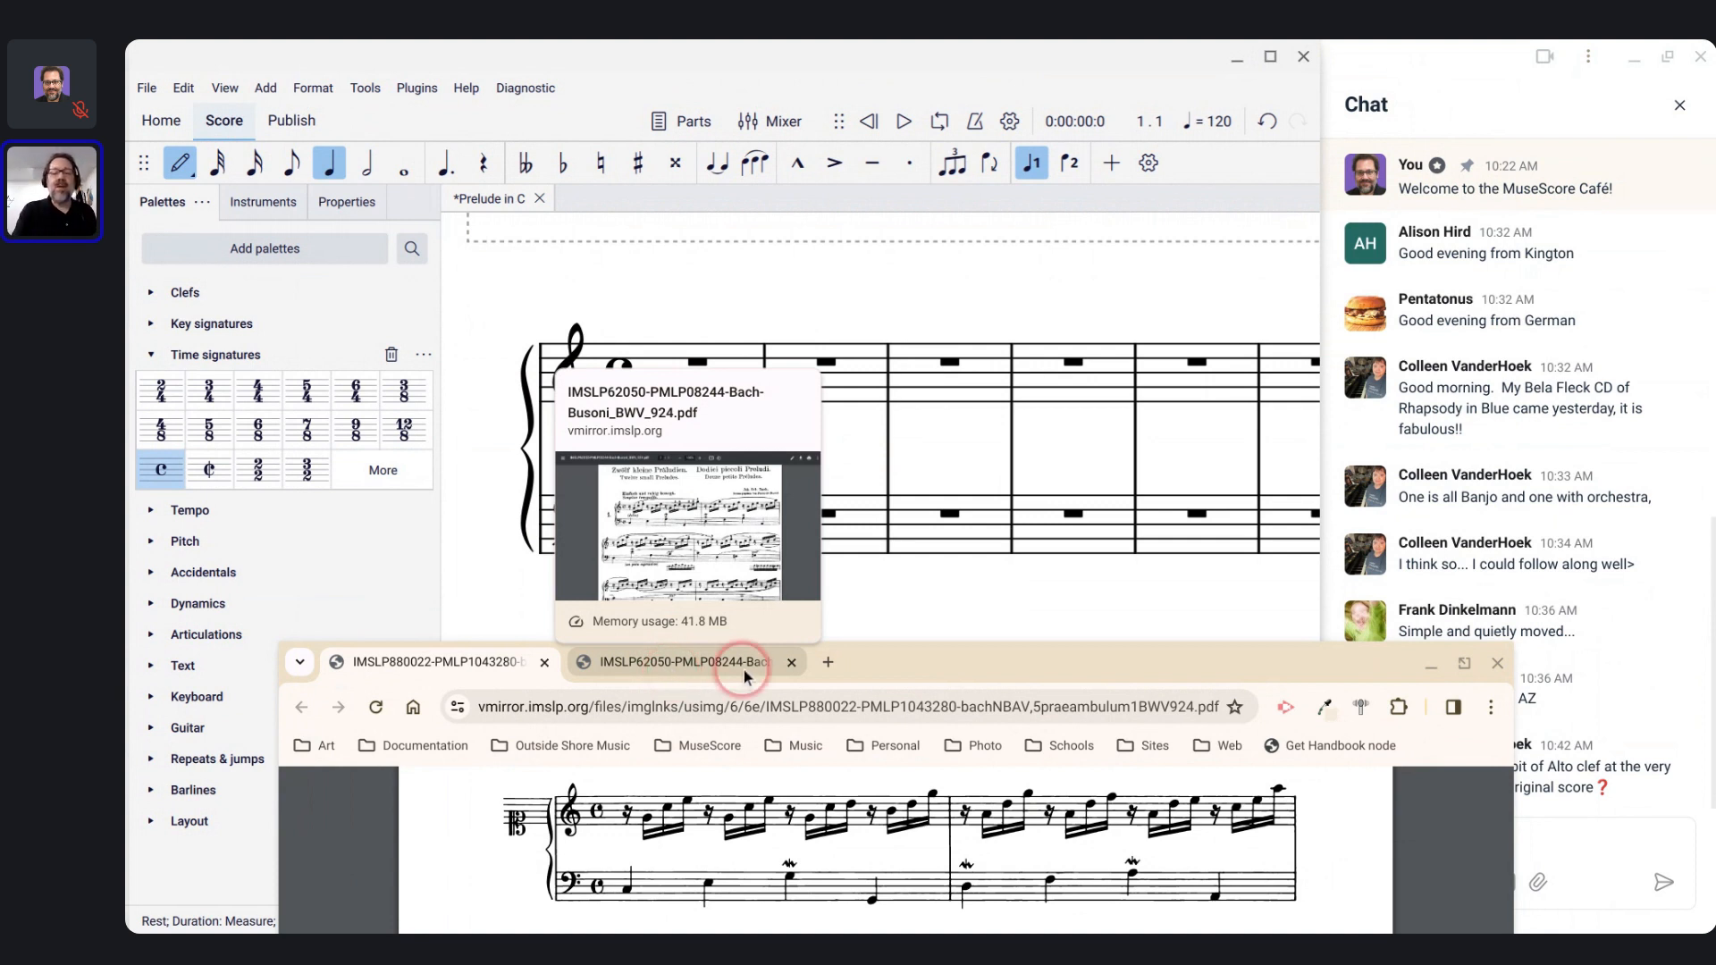
left_click_drag(890, 661, 775, 644)
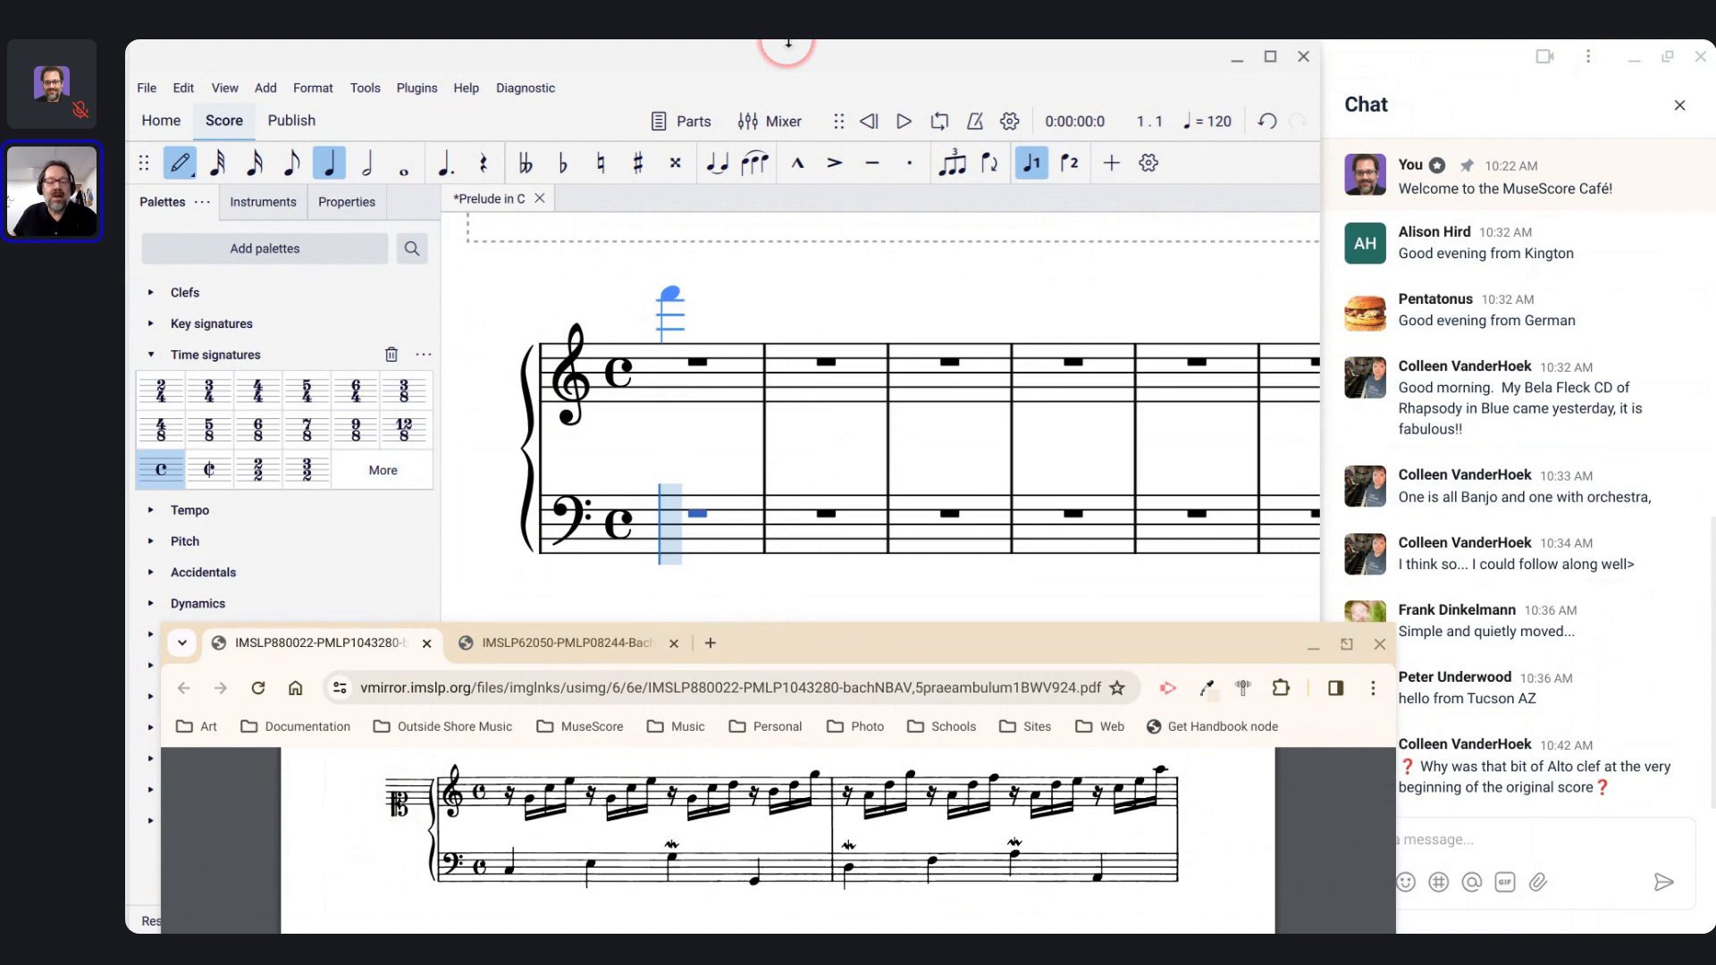
key("5")
key("c")
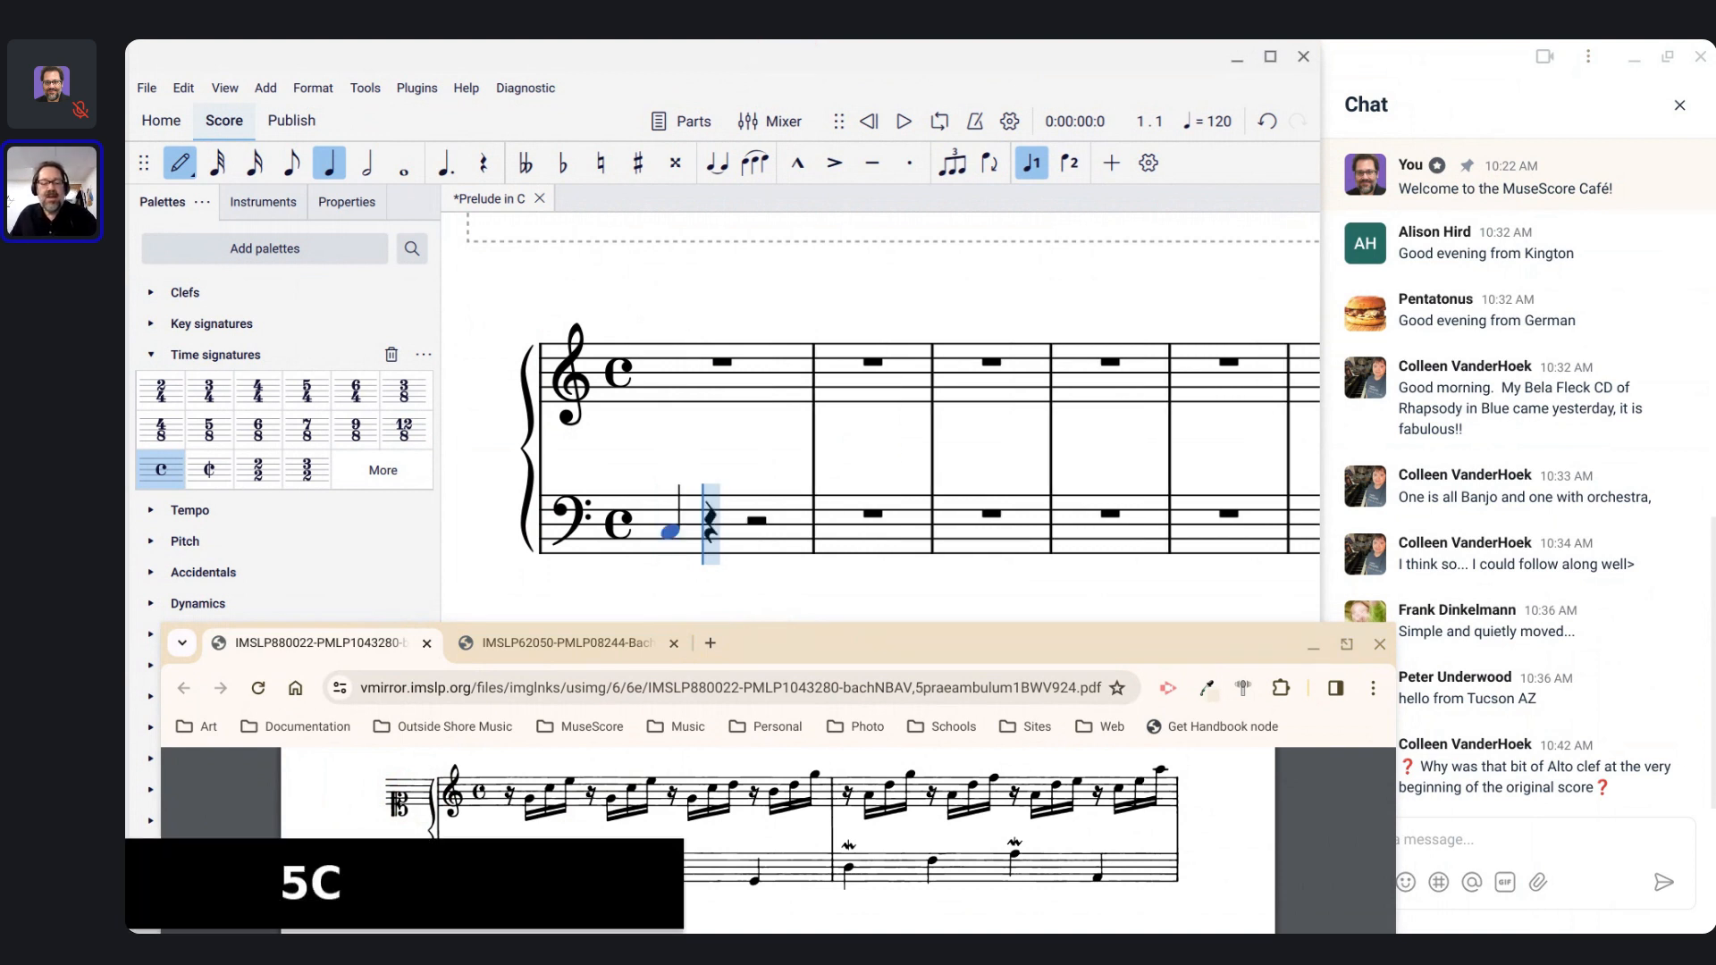
key("e")
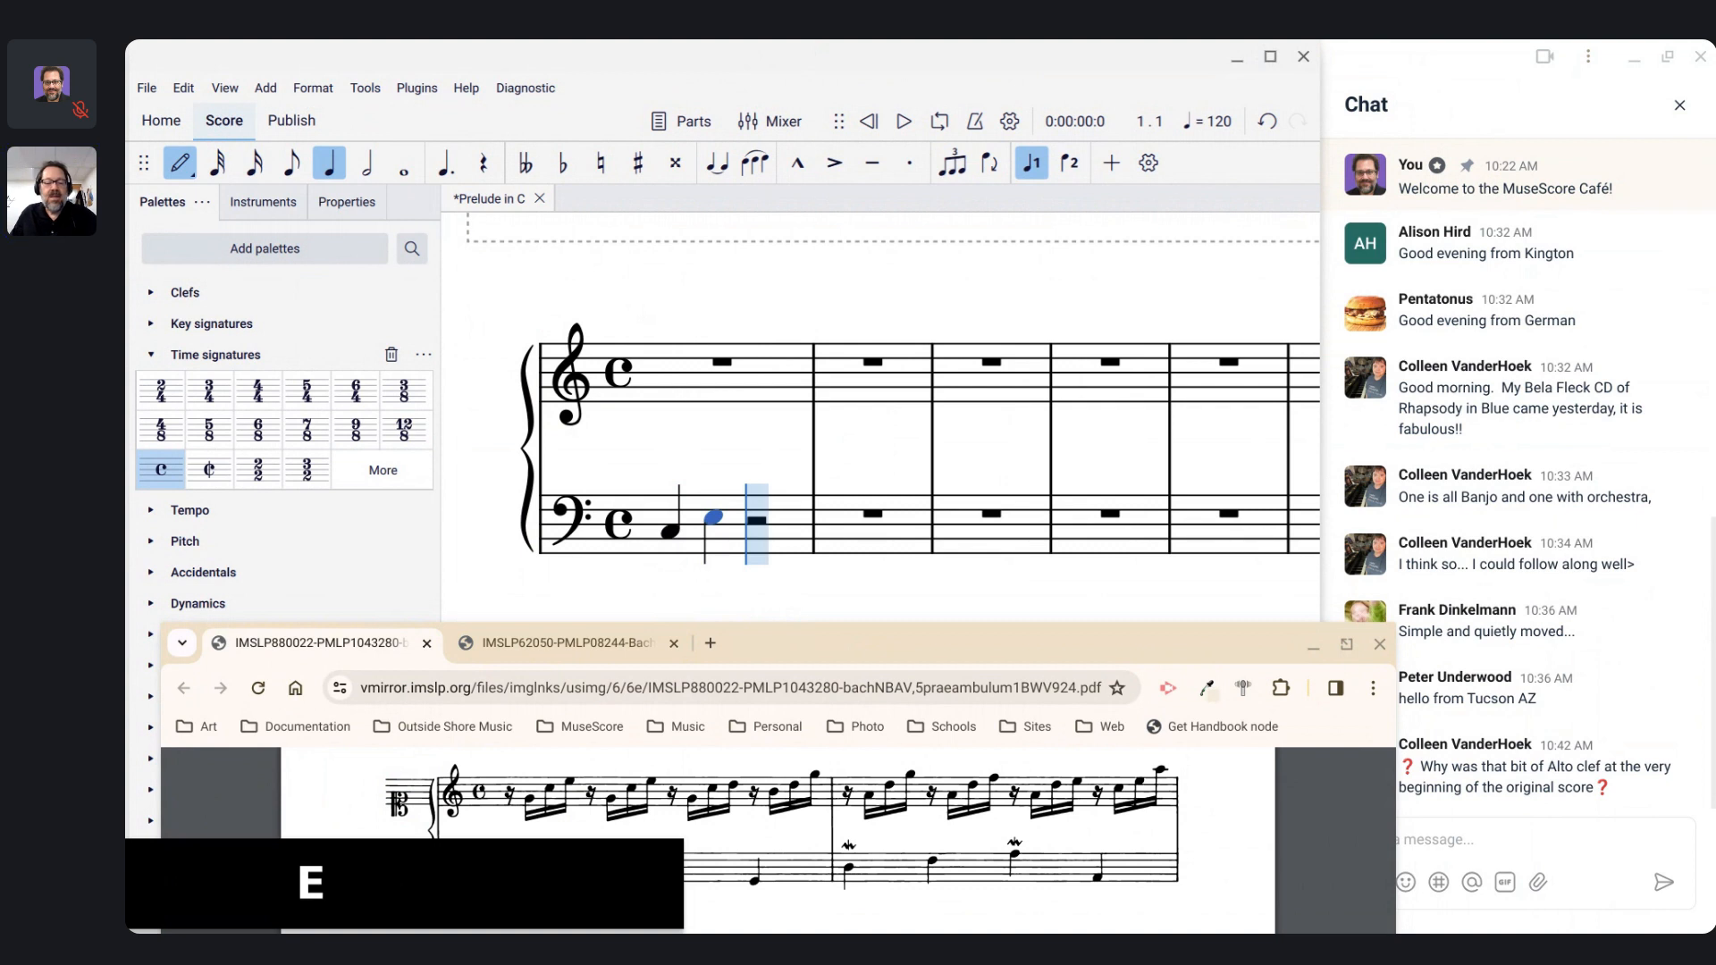
key("g")
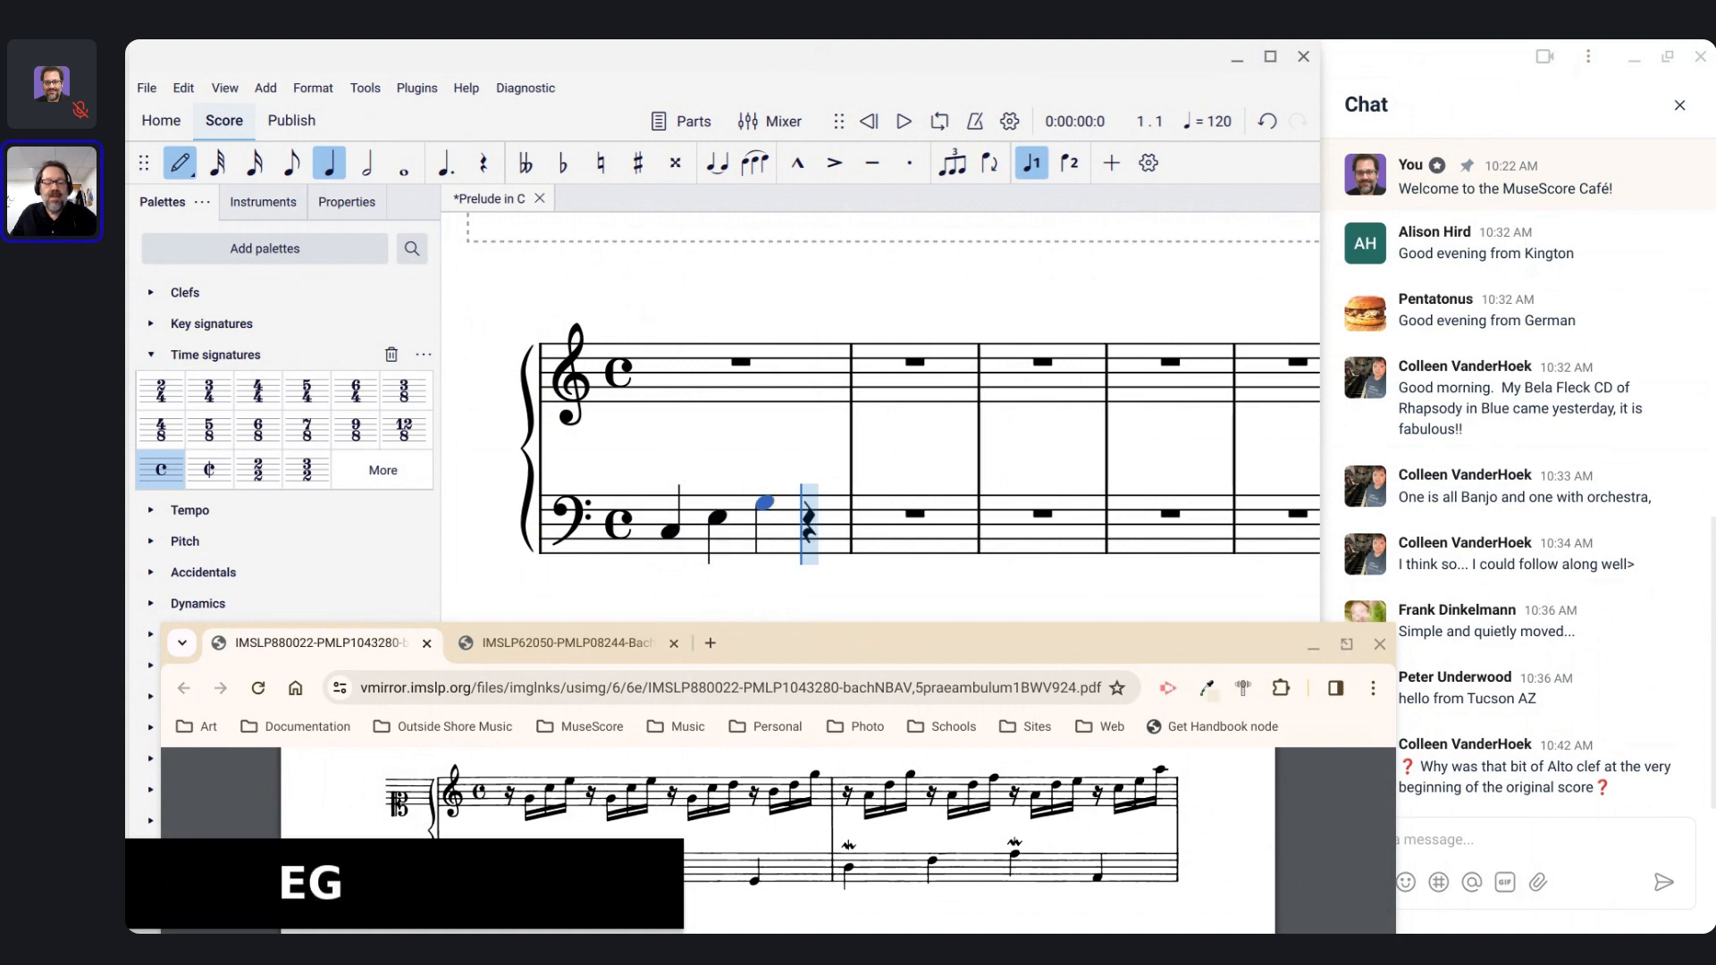
key("g")
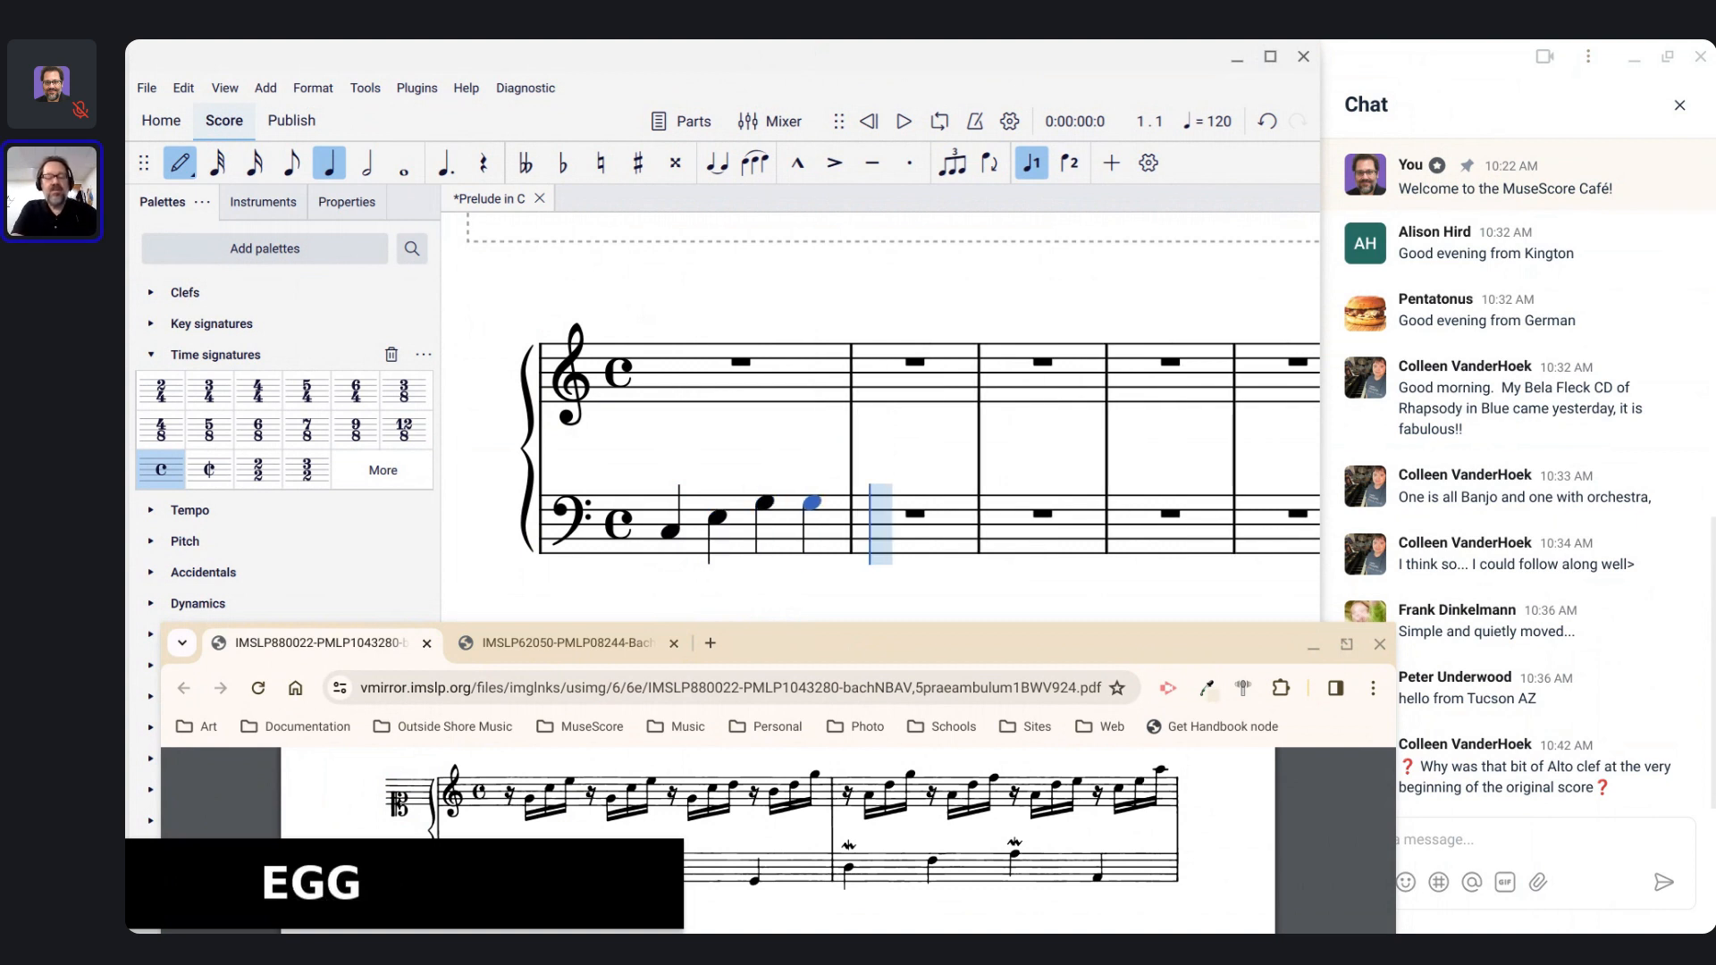
key("ctrl+Down")
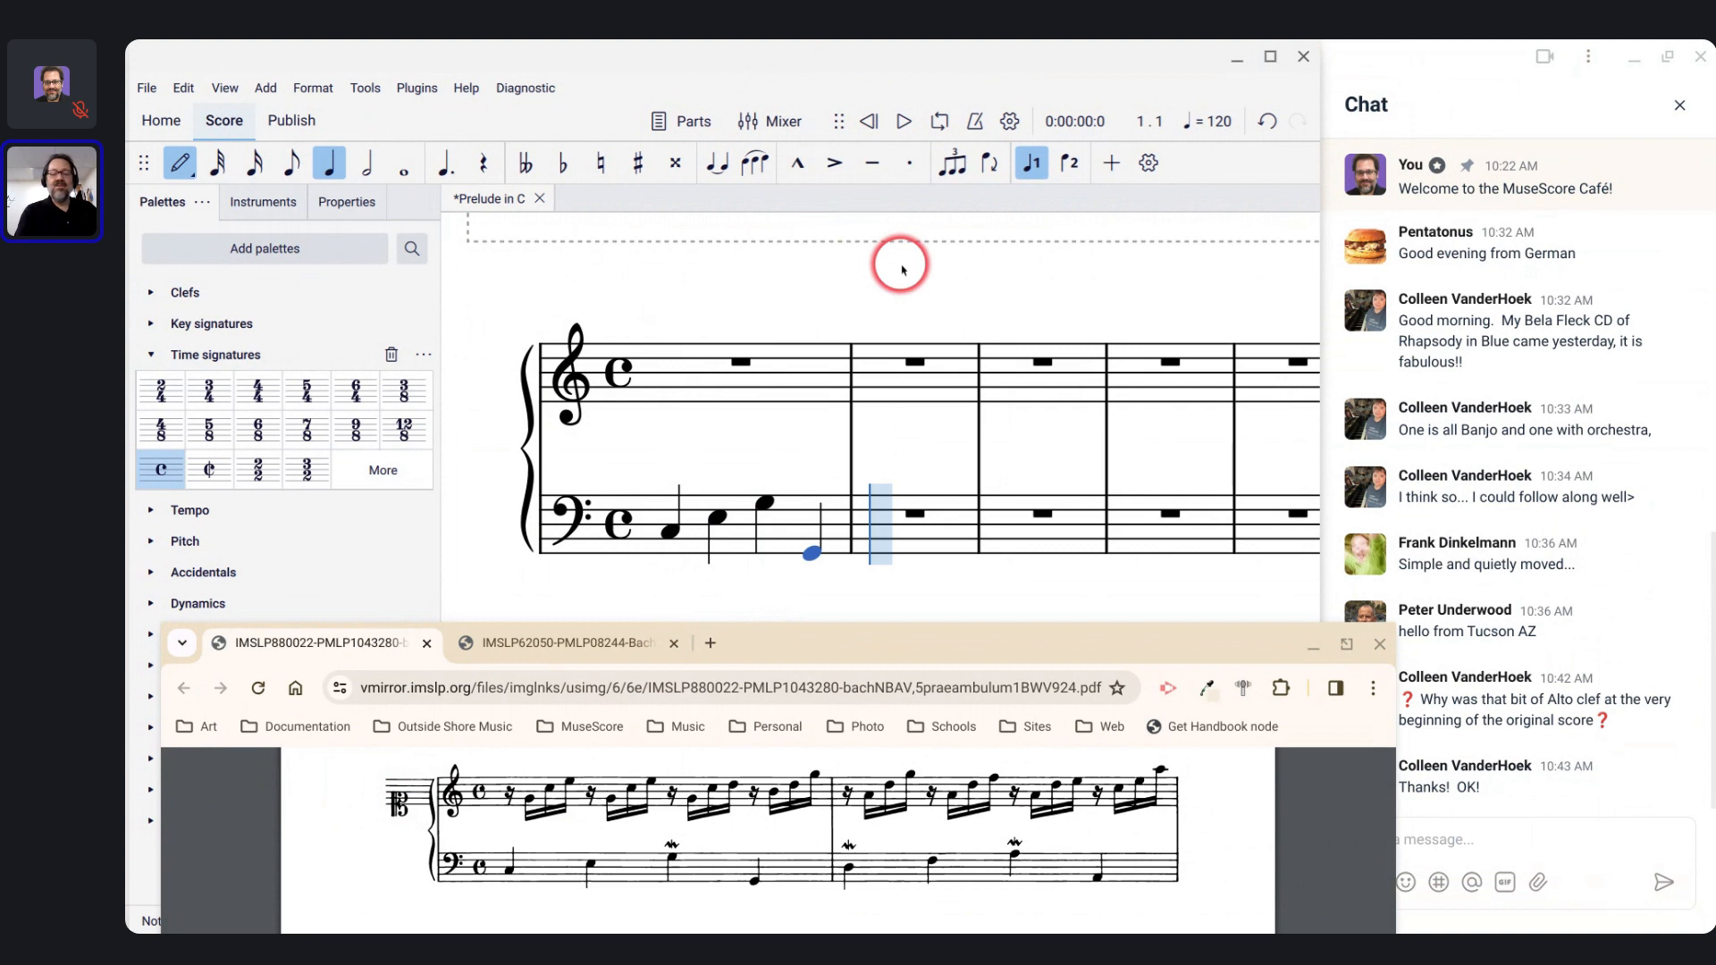
Step: Enter quarter notes D, F, A and the A an octave lower in measure 2 of the bass staff, raising the D an octave
scroll(870, 833, "down", 2)
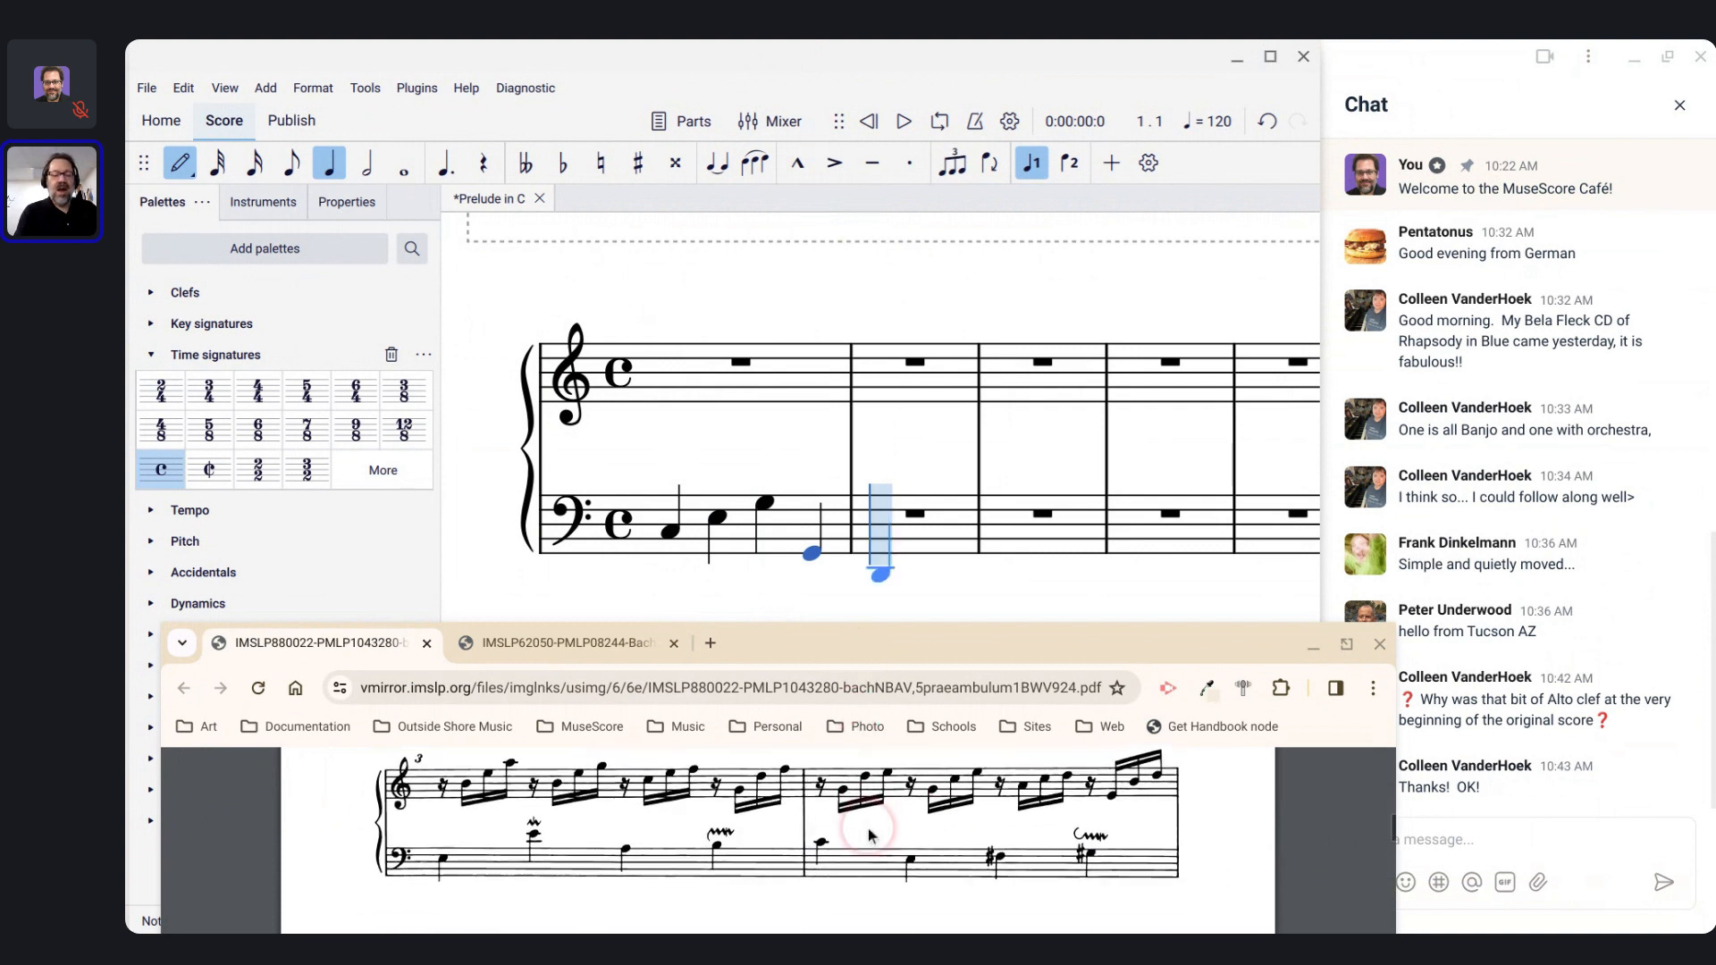
scroll(867, 833, "up", 2)
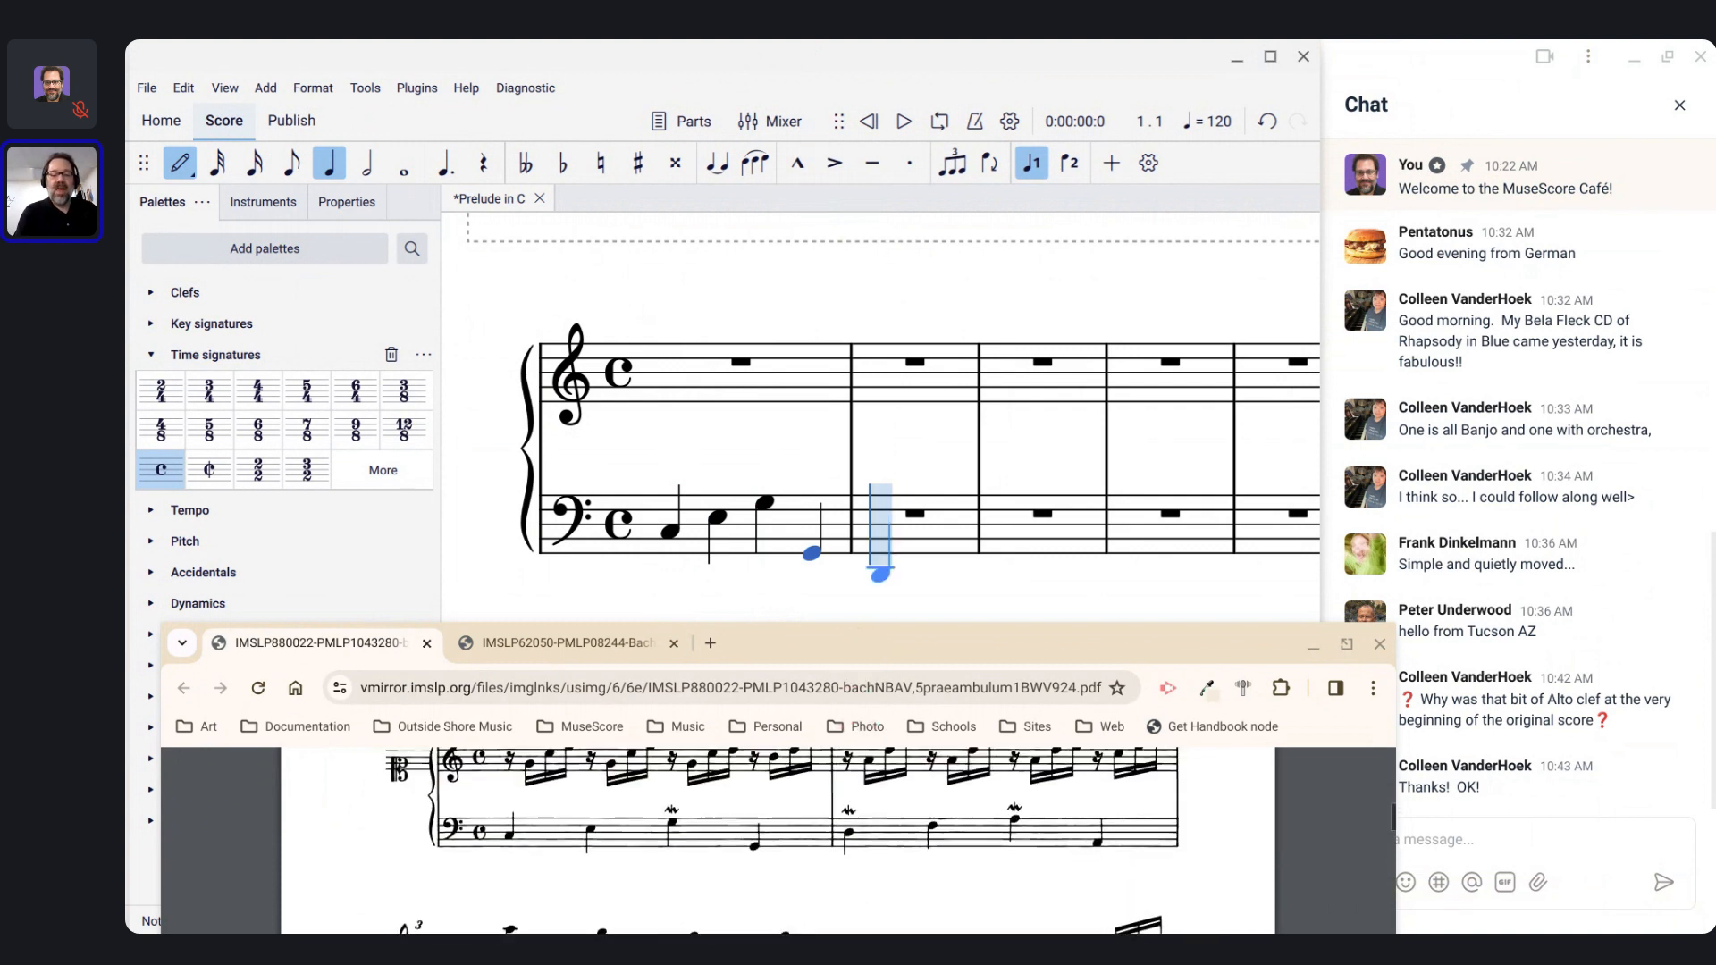
scroll(866, 833, "up", 1)
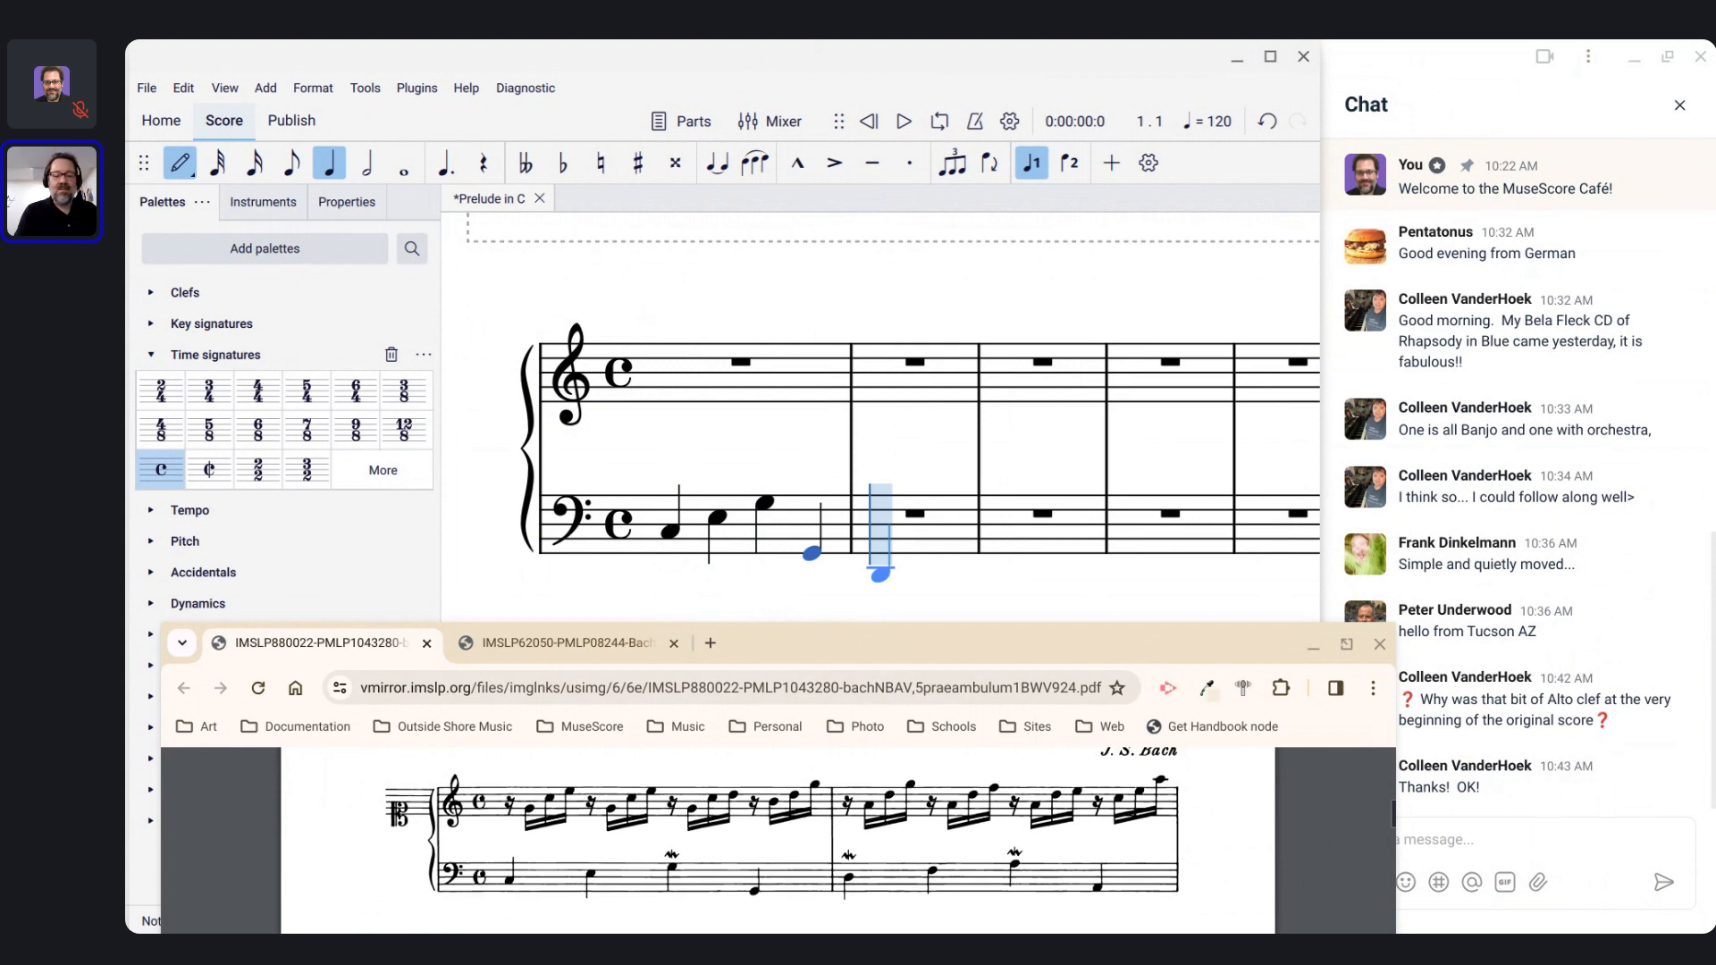
scroll(867, 833, "down", 1)
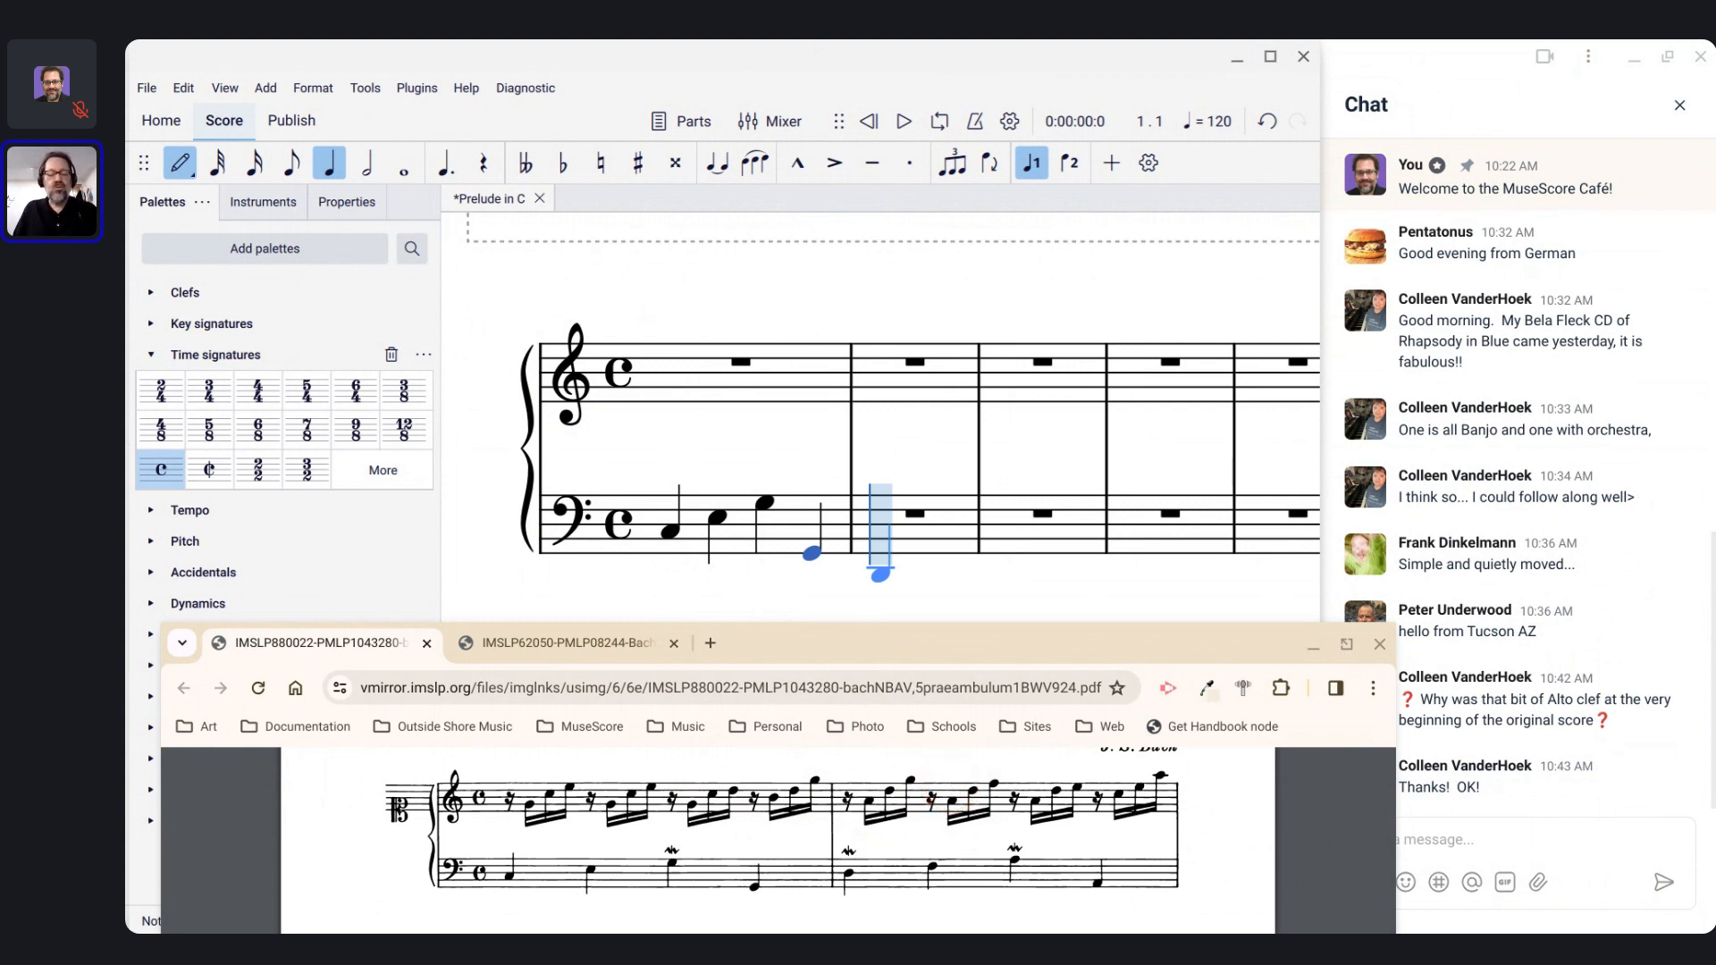
key("d")
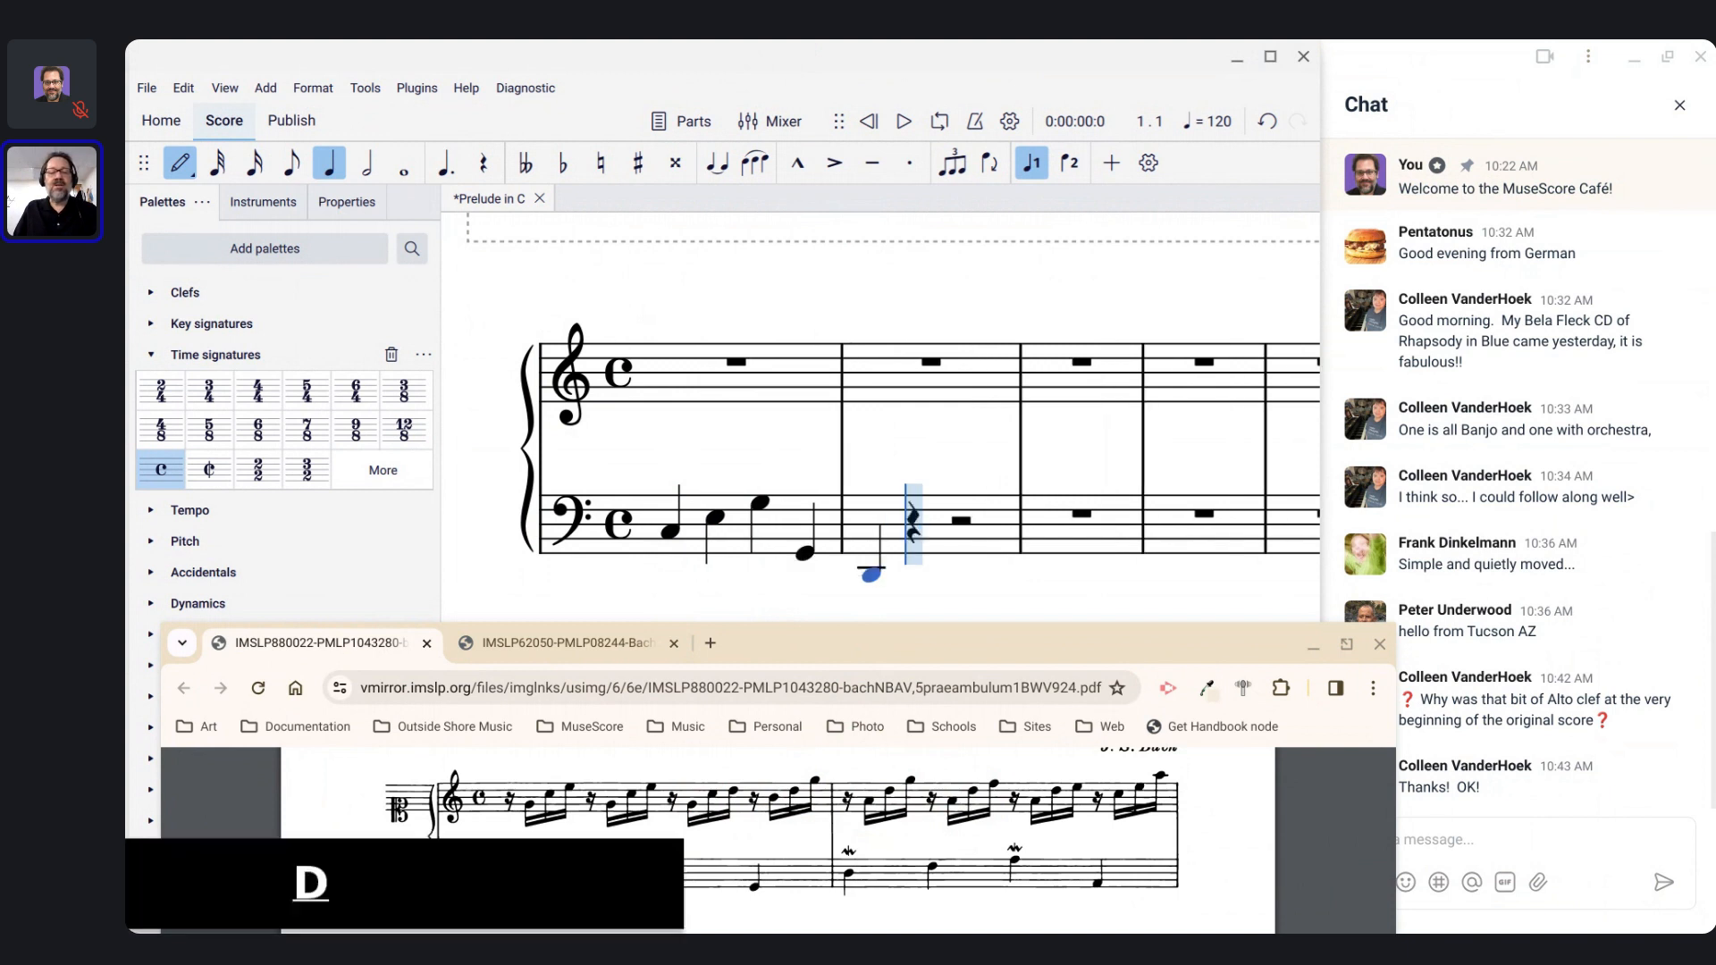
key("ctrl+Up")
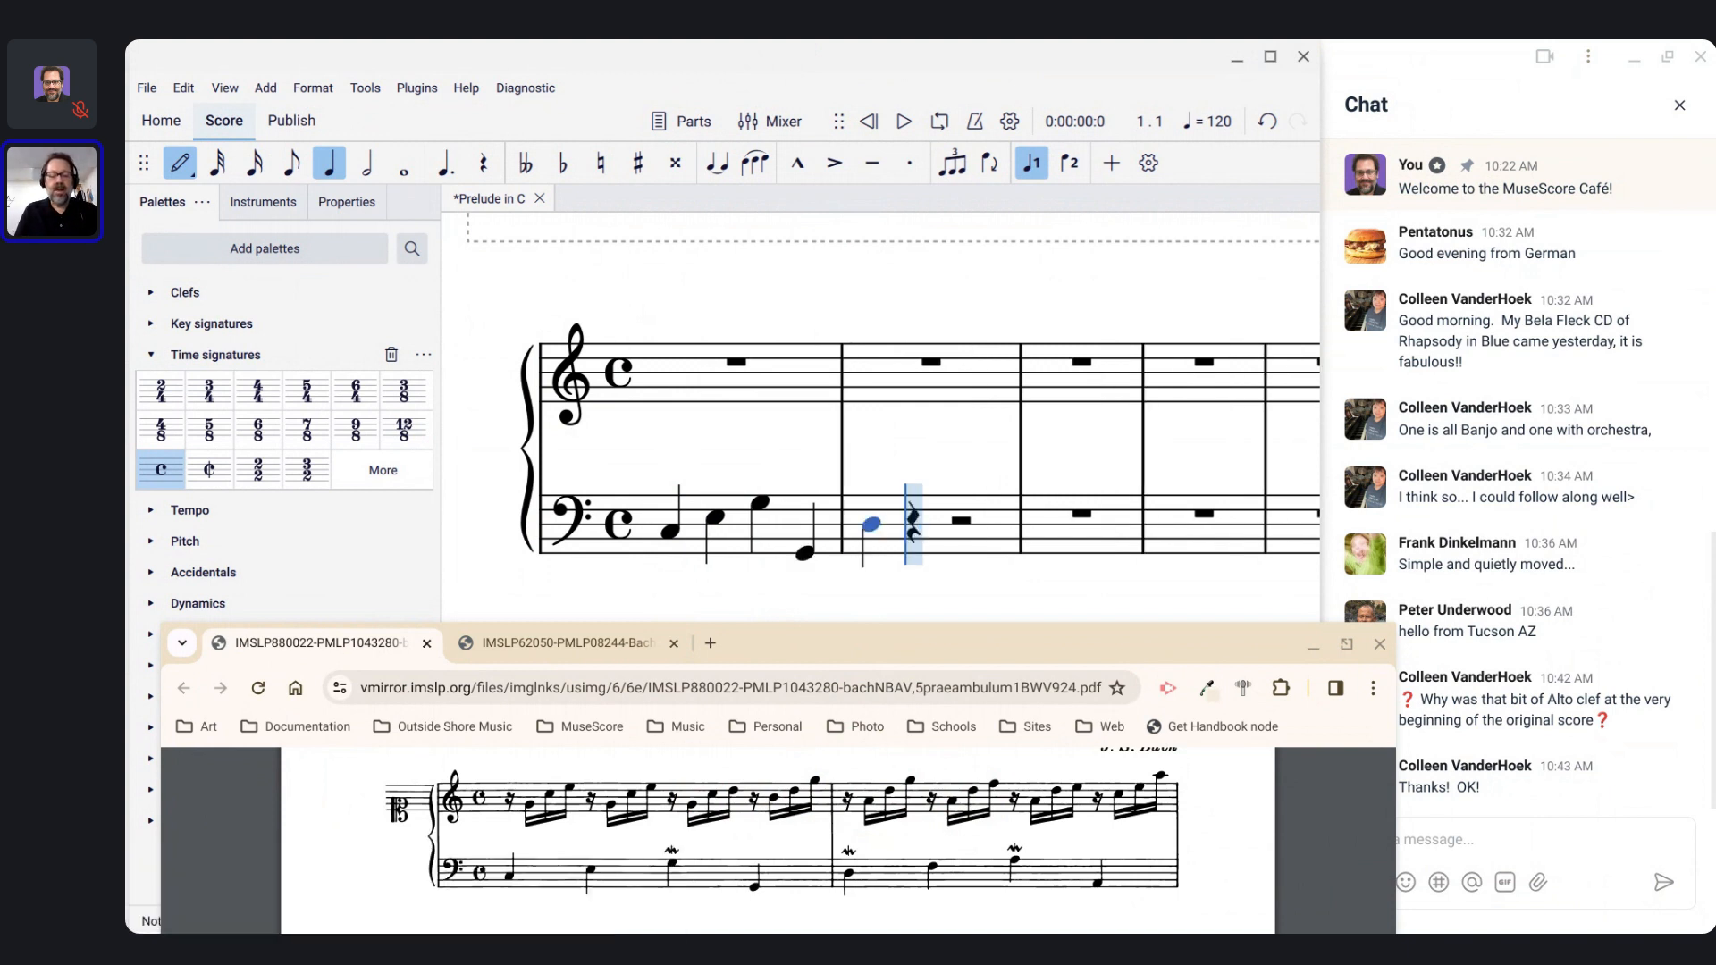
key("f")
key("a")
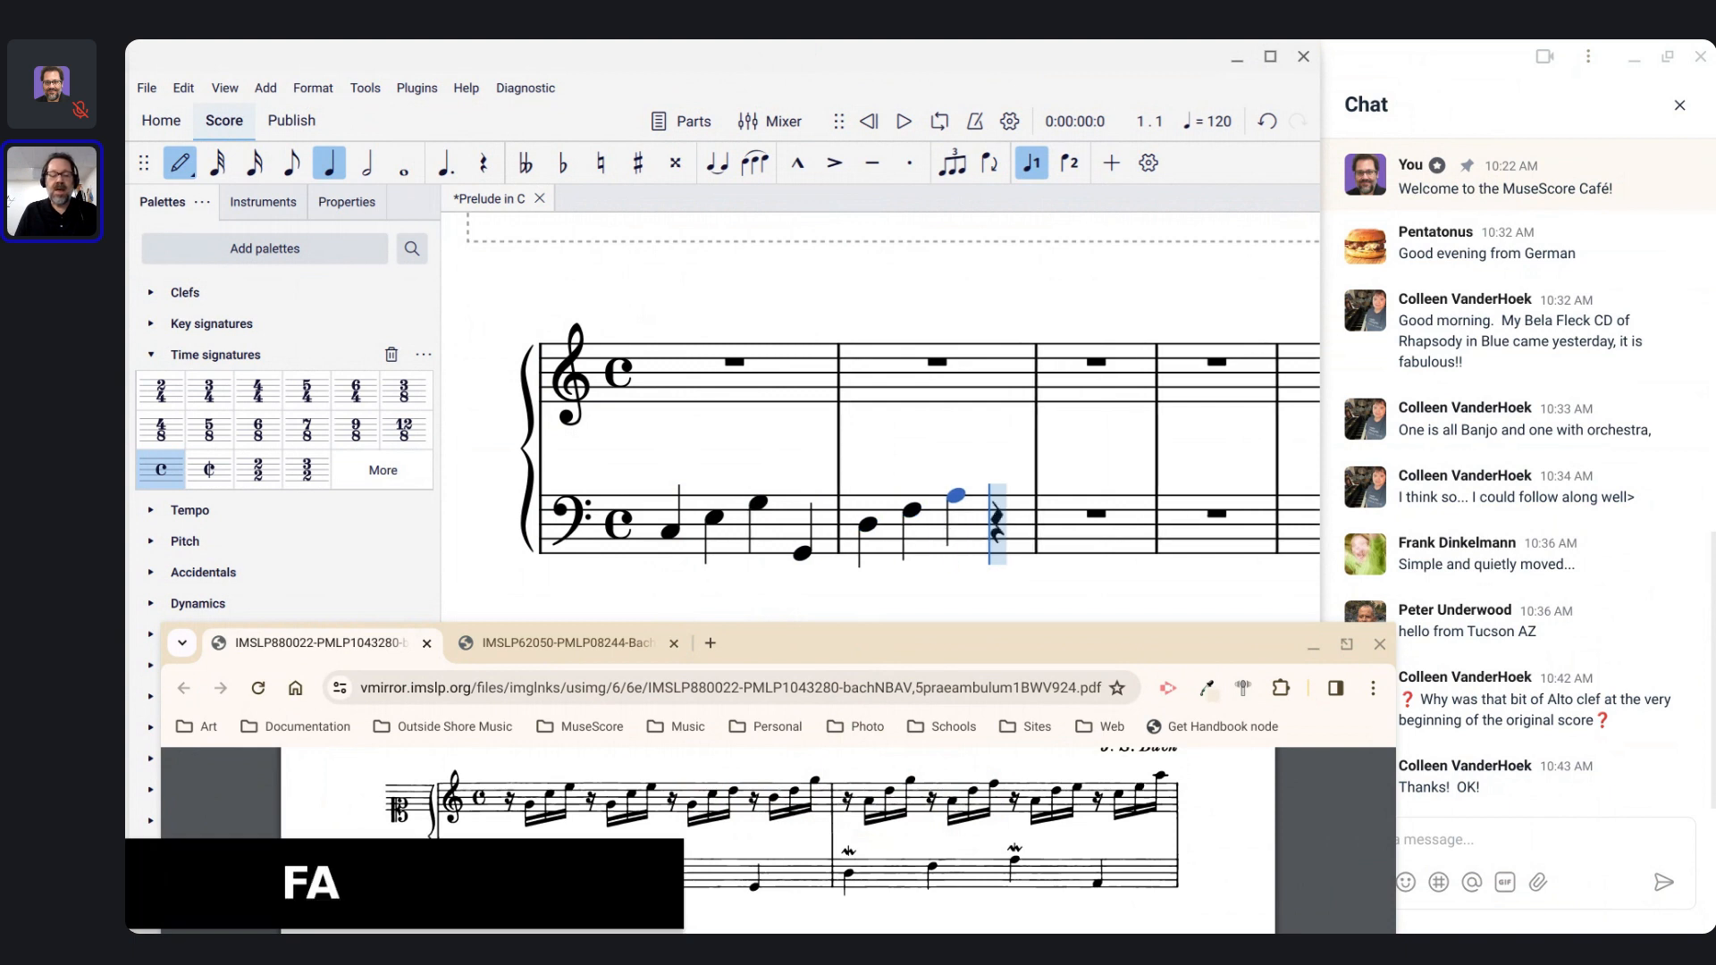
key("a")
key("ctrl+Down")
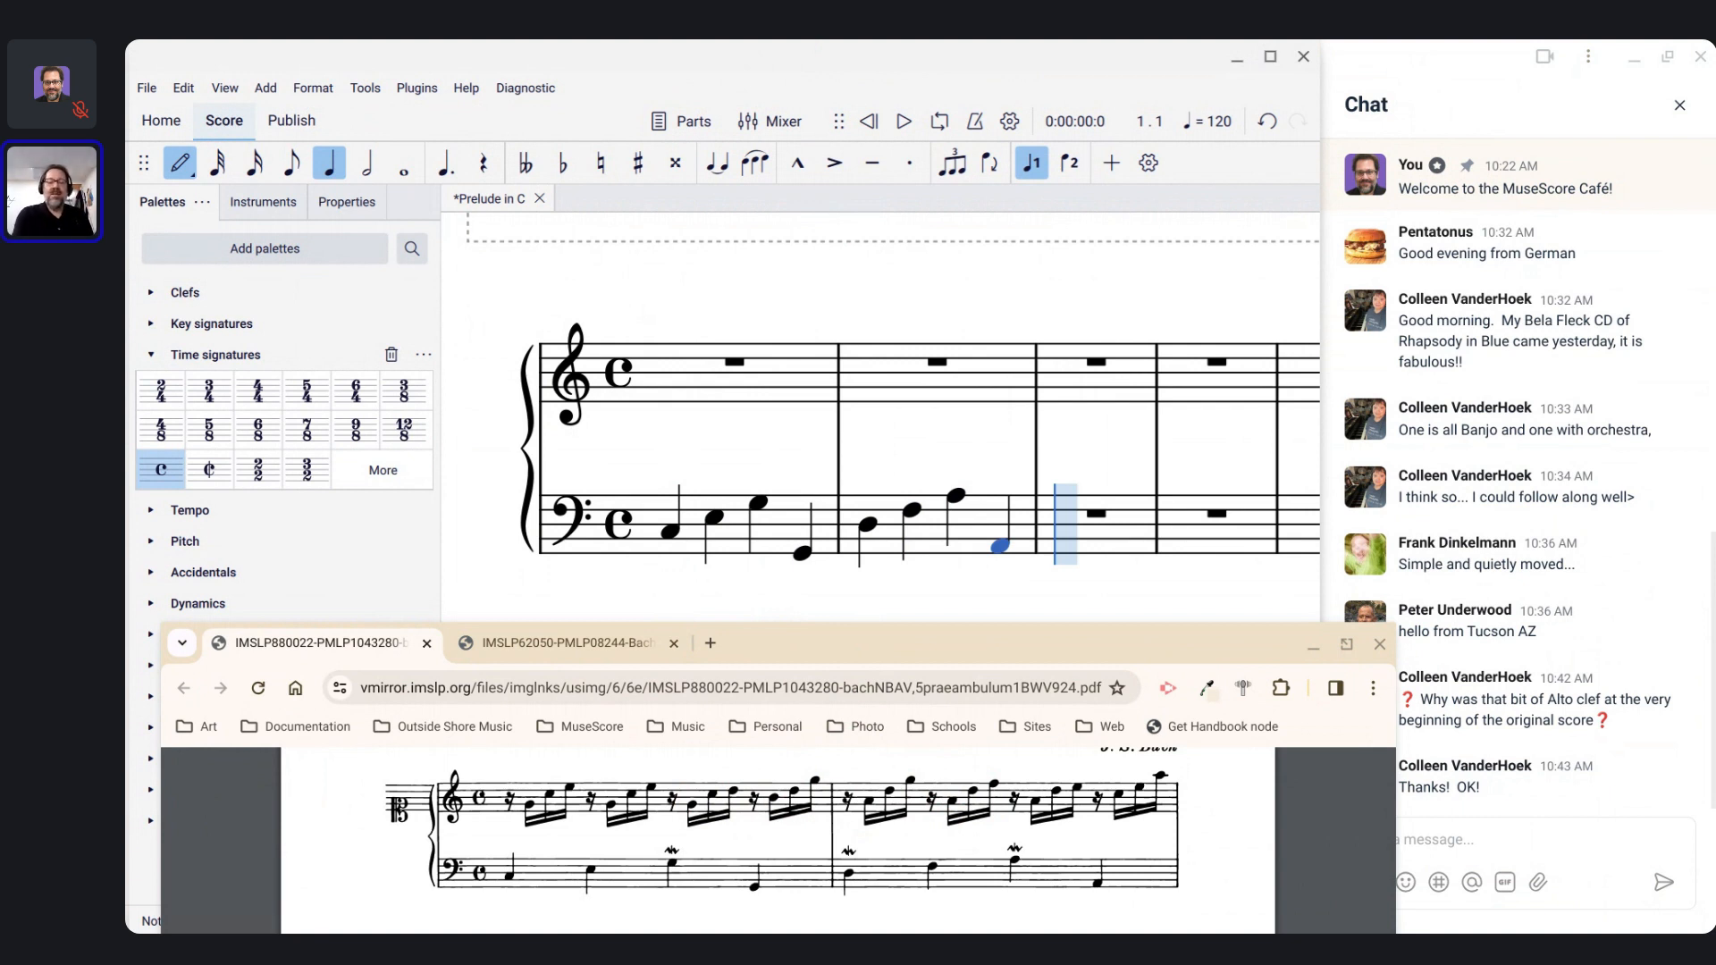
Step: Check the PDF's first two systems and add a system break after measure 2 to match its layout
scroll(1054, 853, "down", 3)
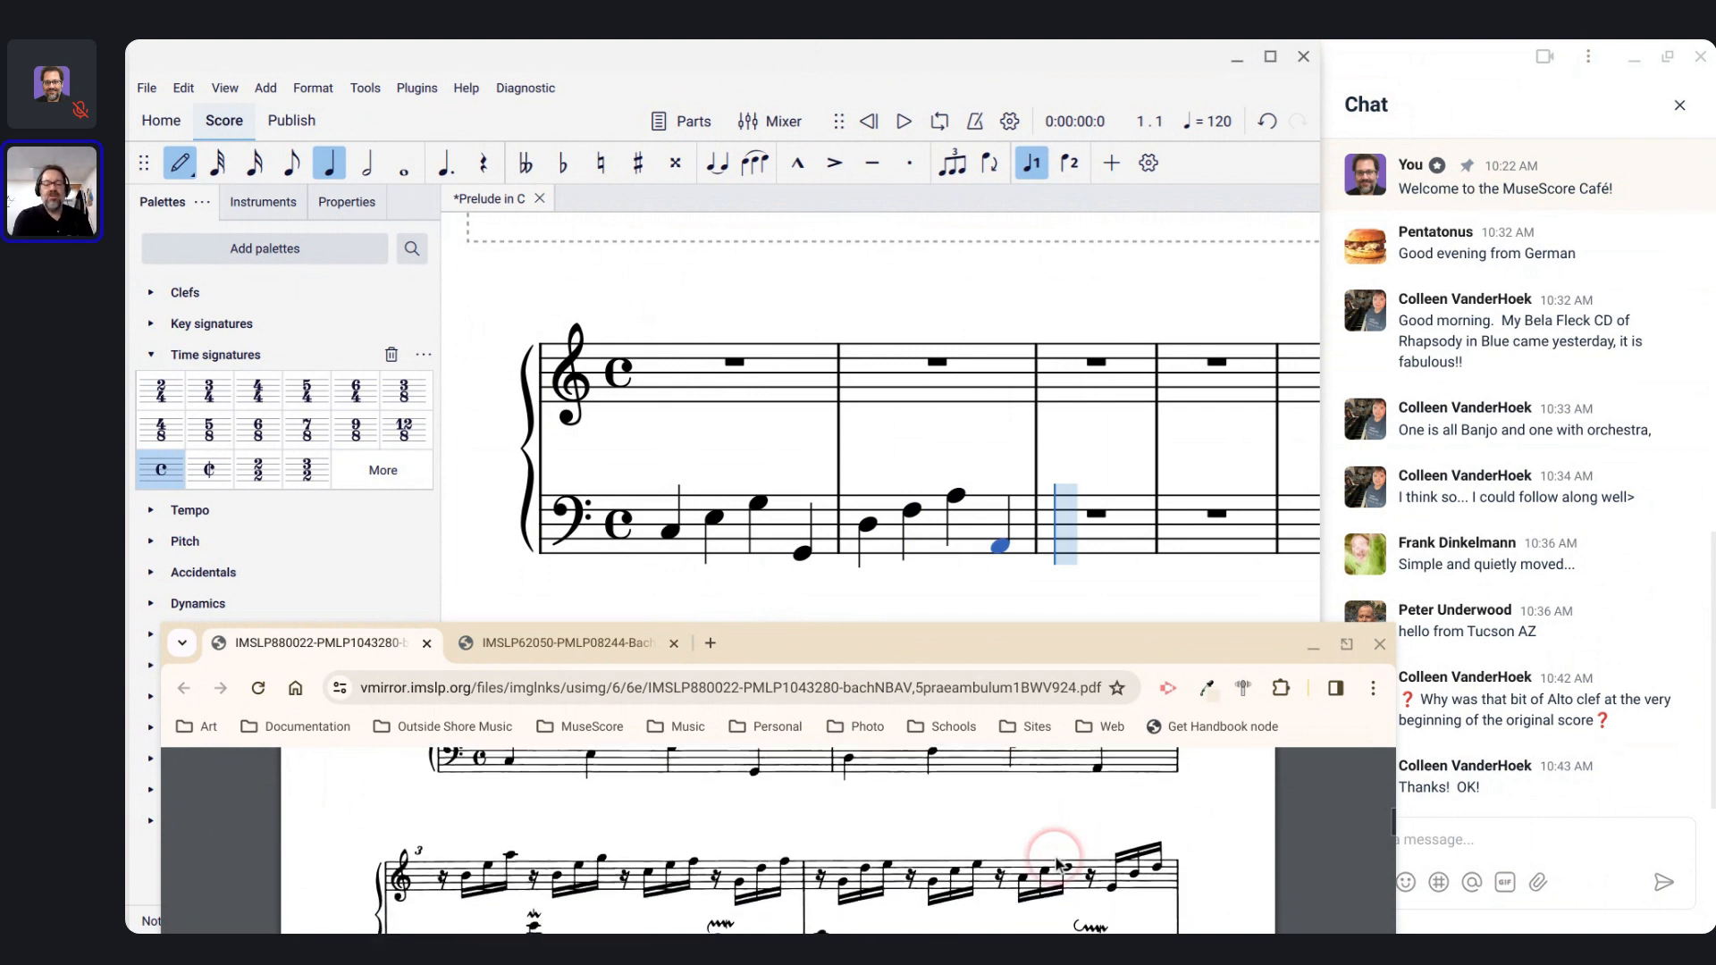
scroll(1057, 862, "up", 5)
scroll(1057, 862, "down", 3)
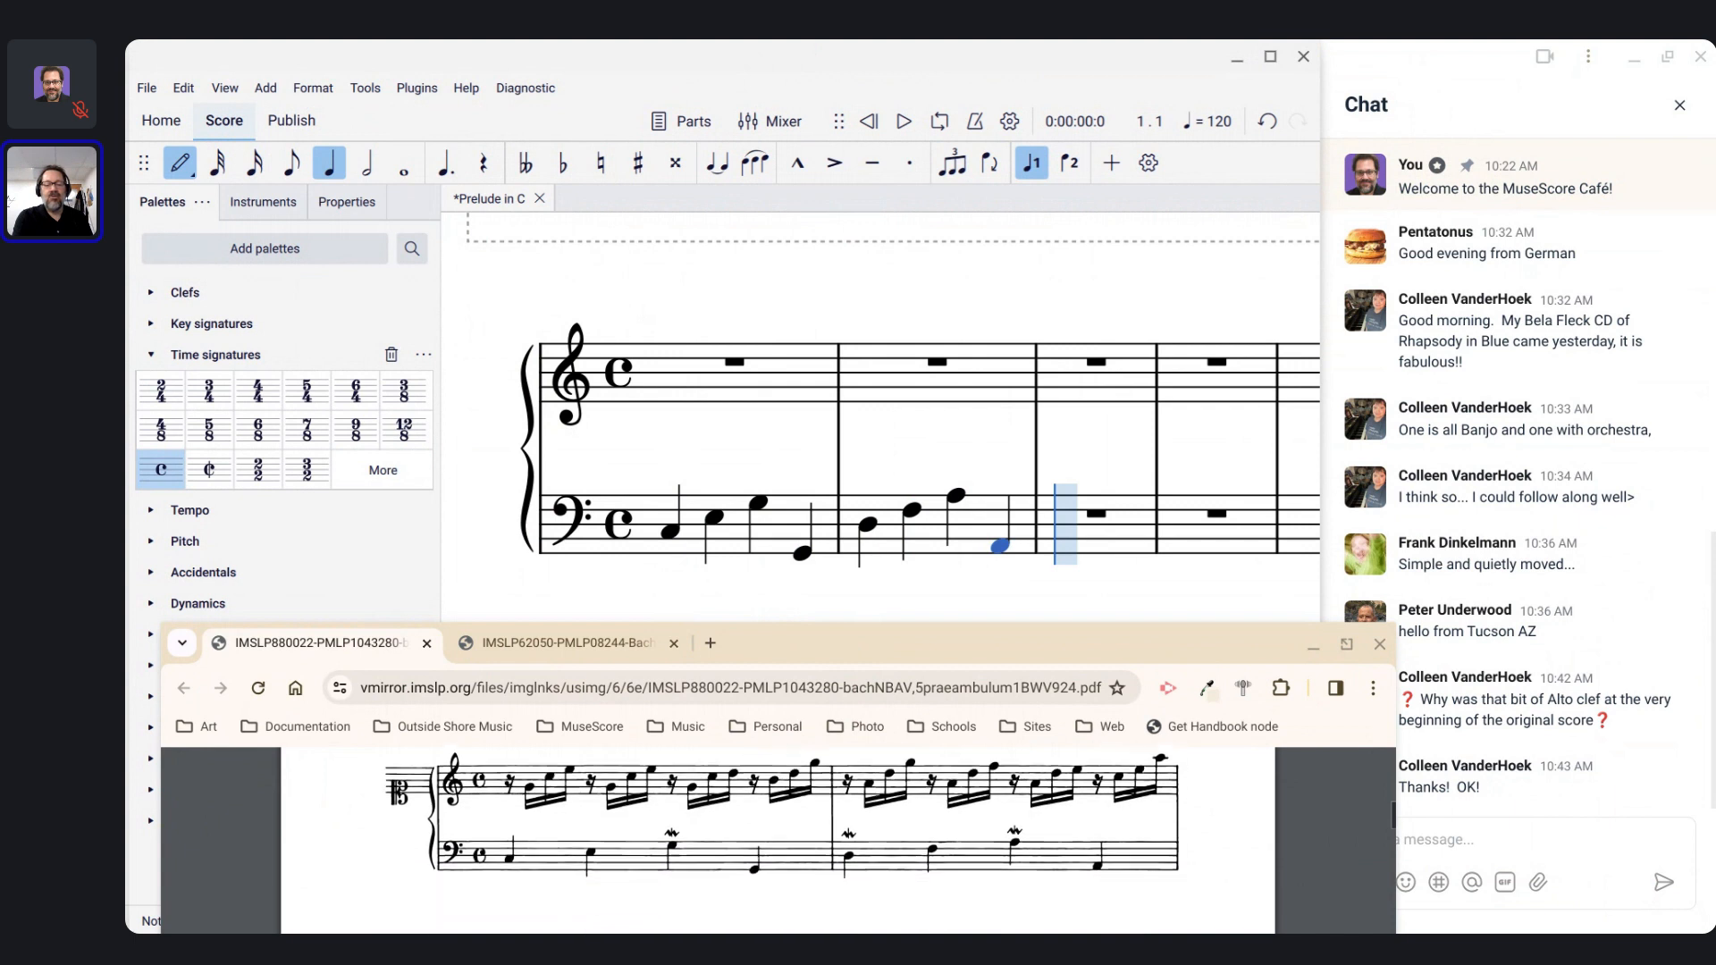
scroll(777, 840, "down", 5)
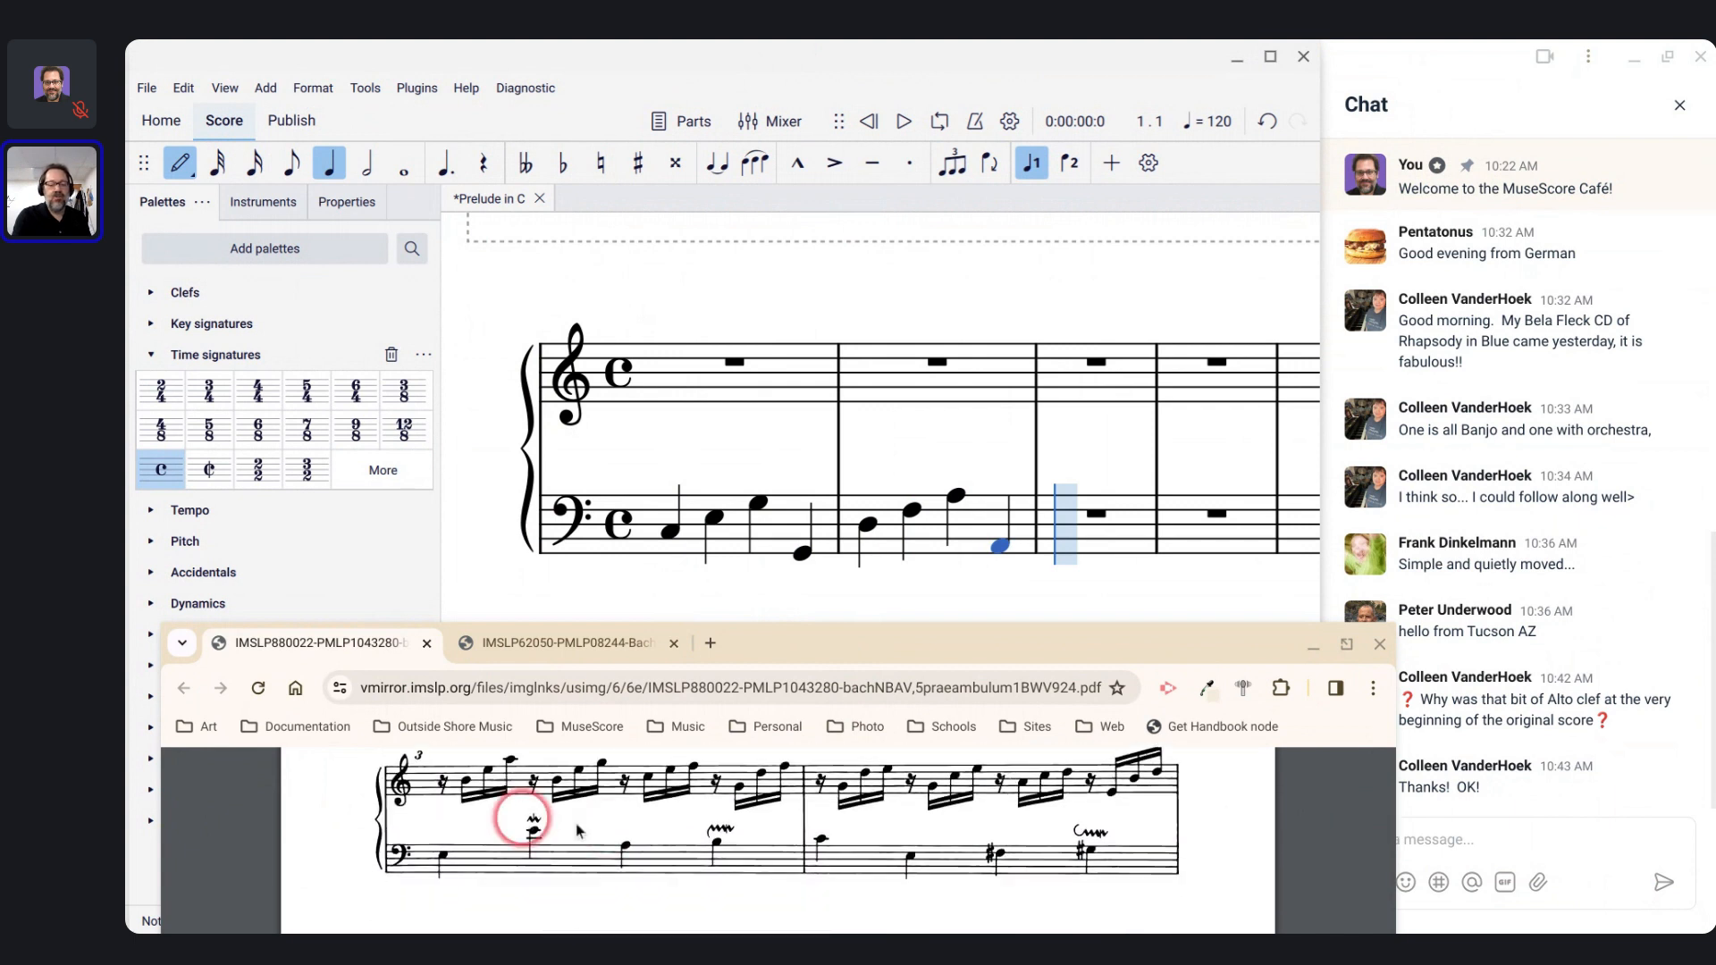
scroll(938, 822, "up", 3)
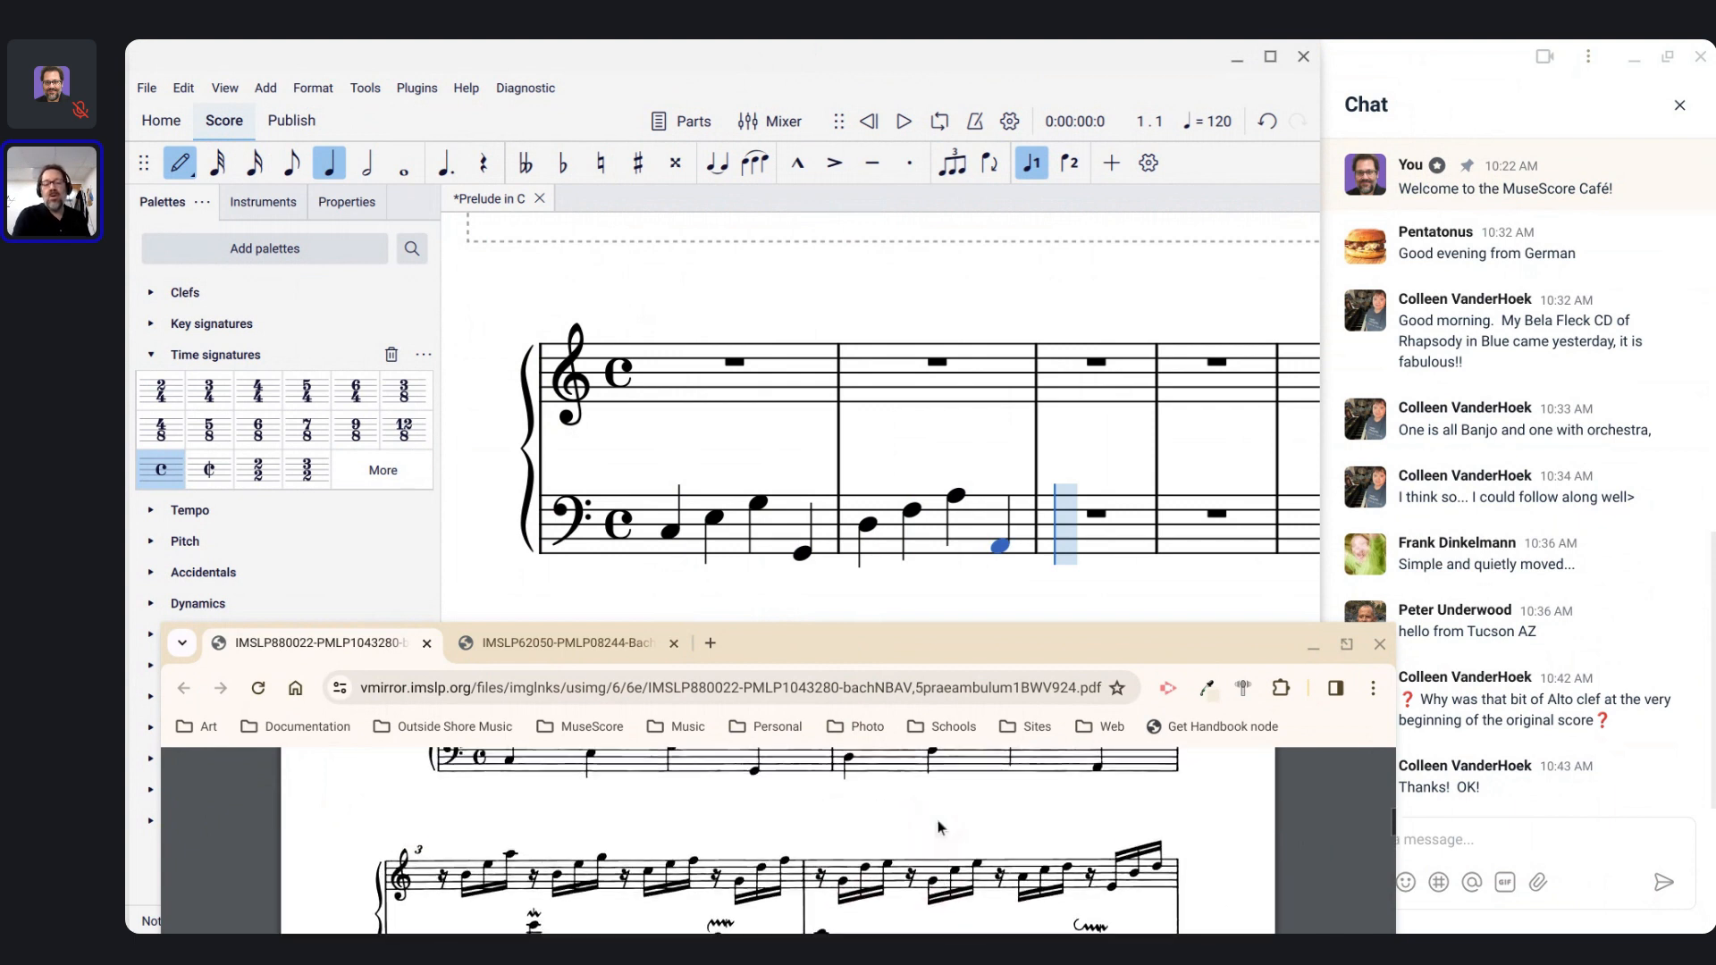
scroll(939, 826, "up", 2)
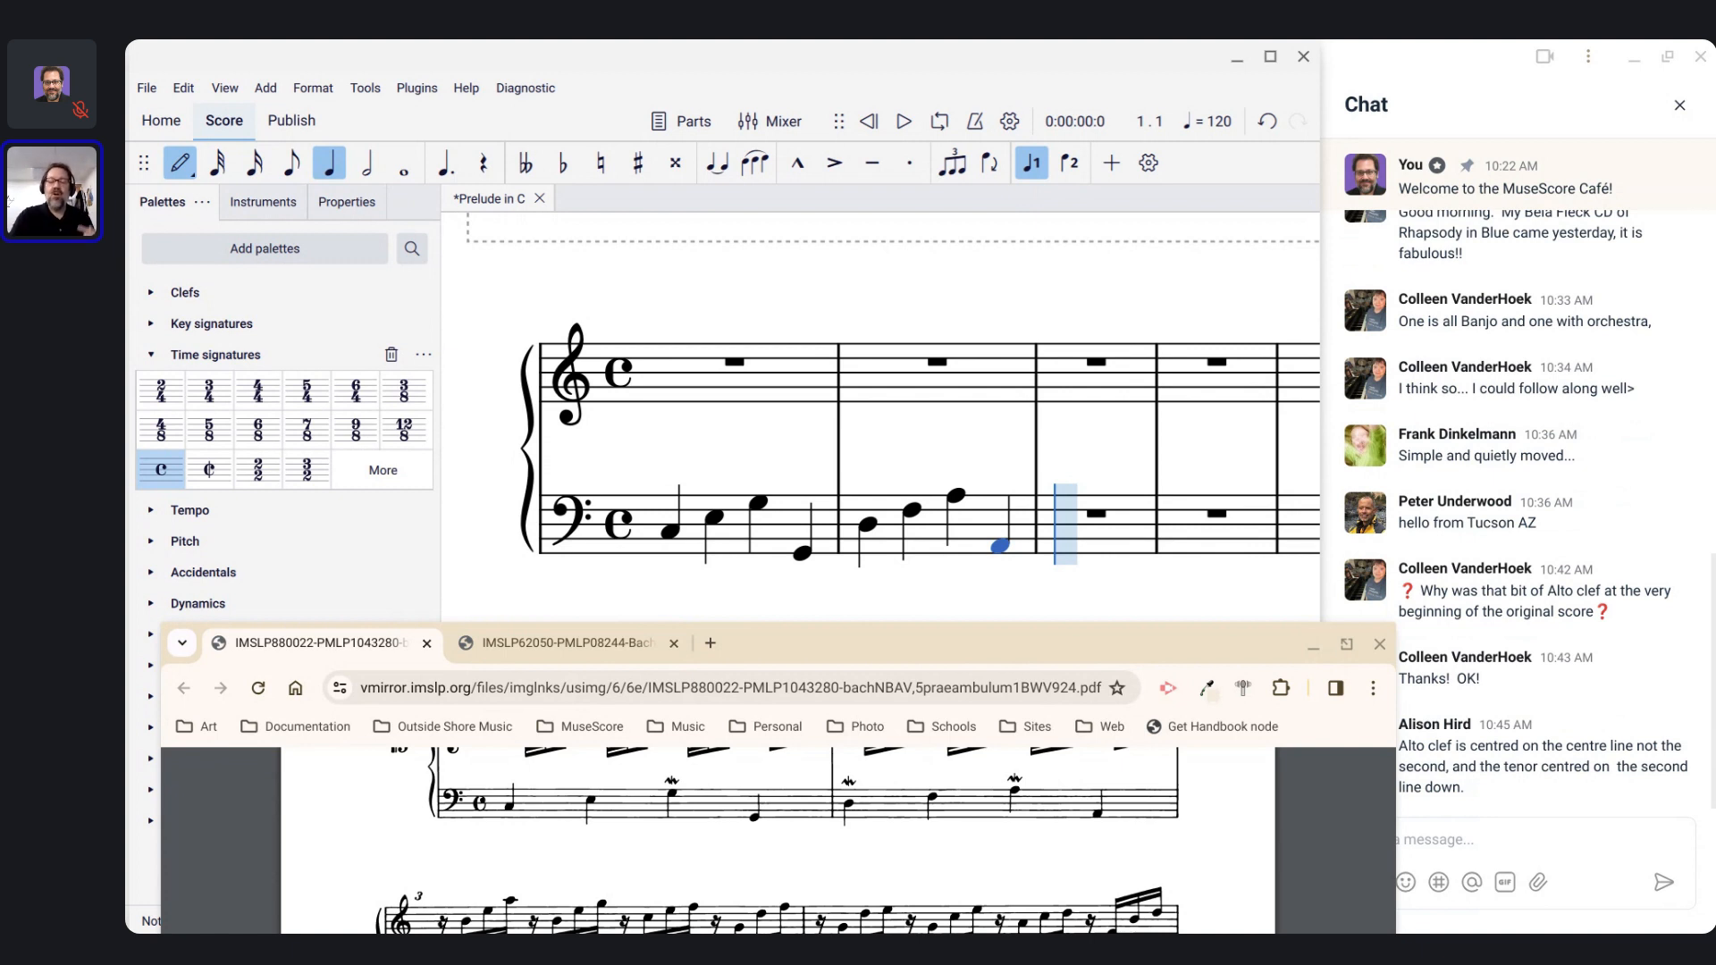
key("Return")
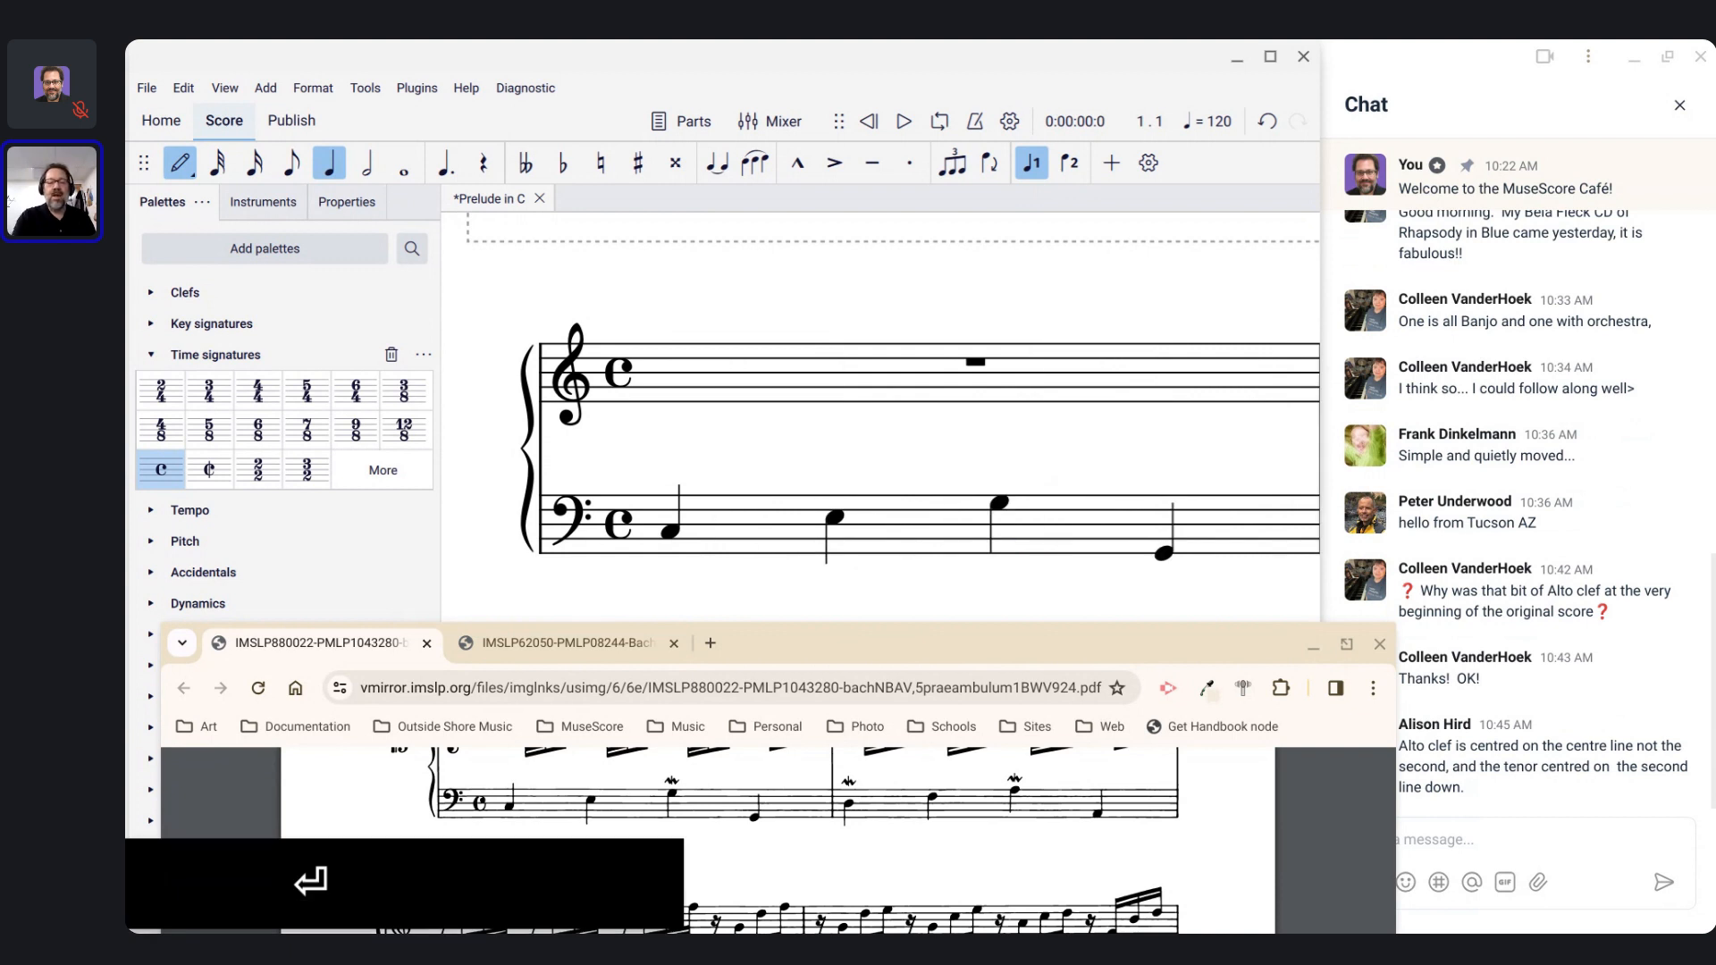
Step: Fit the first system, measures 1 and 2, into the visible score area above the PDF window and leave note input
left_click(923, 498)
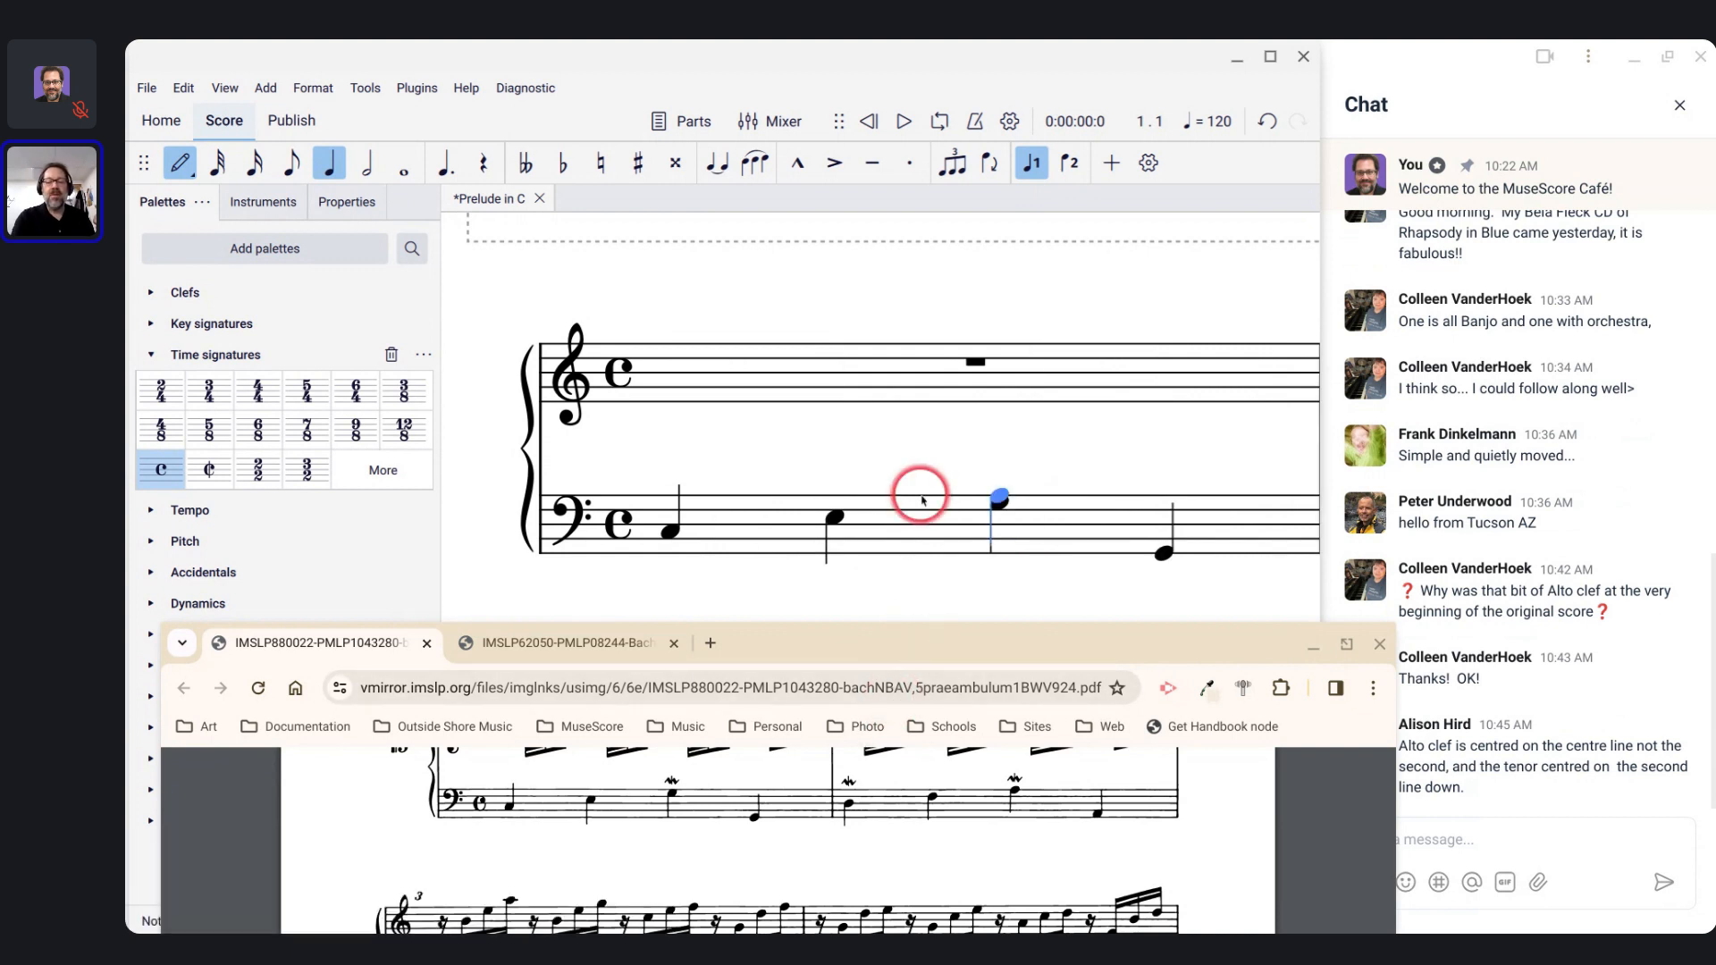
scroll(923, 498, "down", 6)
scroll(923, 498, "up", 6)
scroll(923, 497, "right", 3)
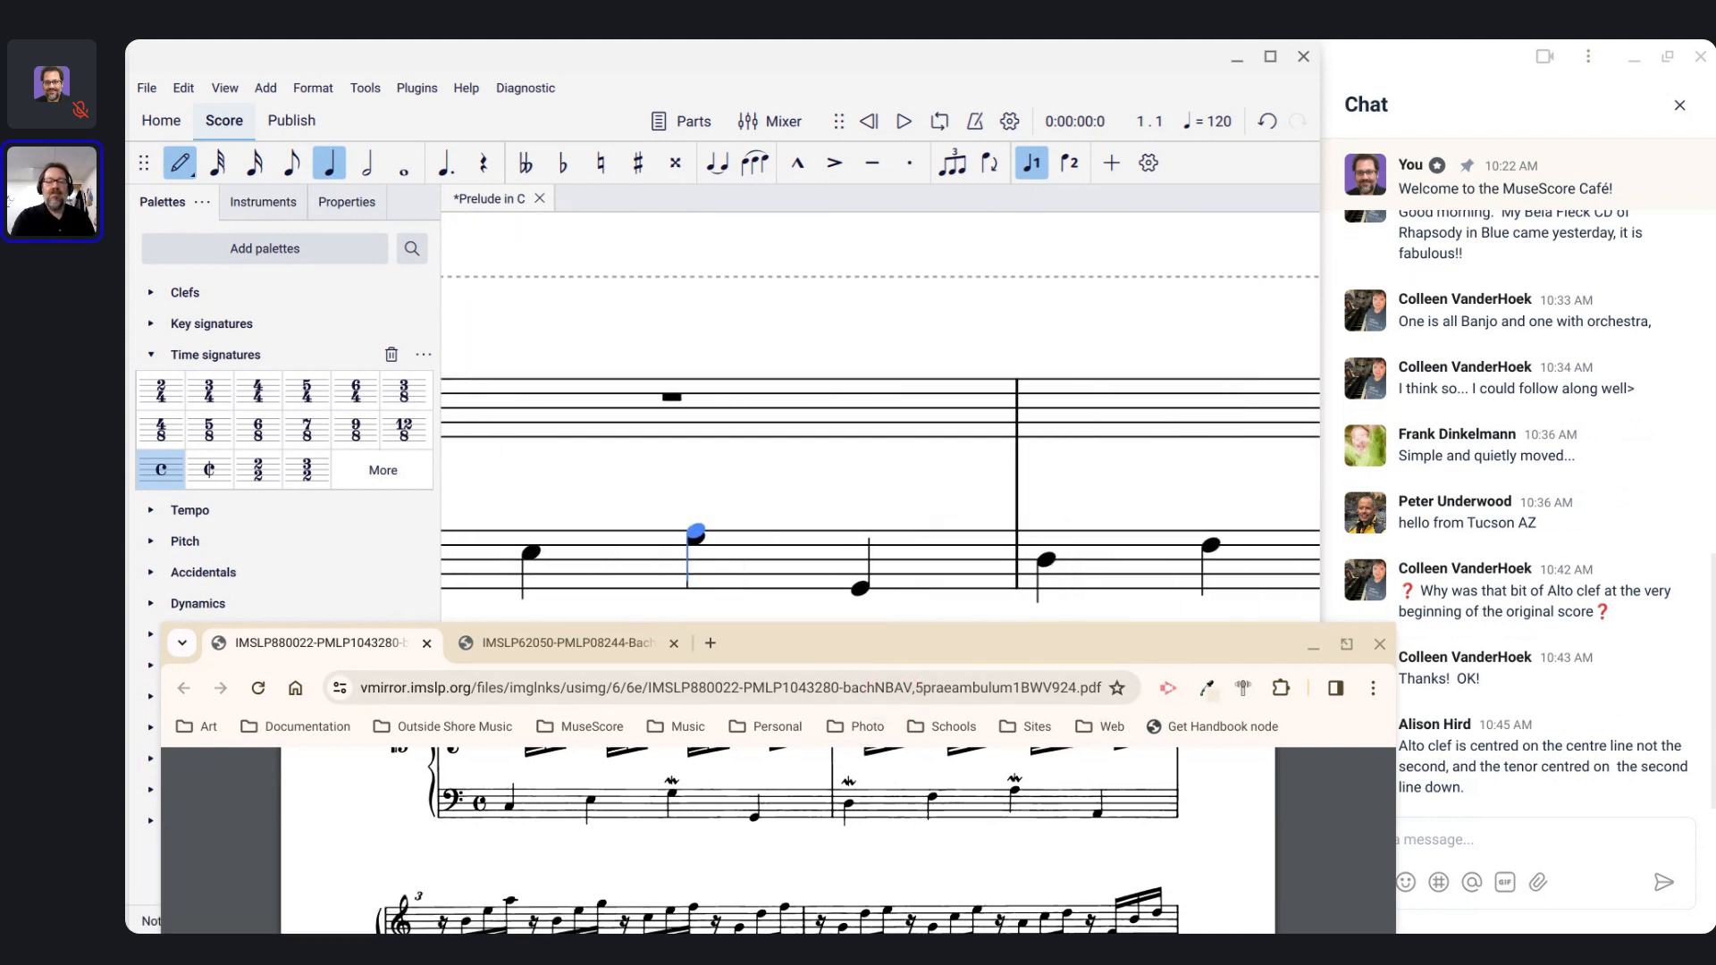
scroll(881, 416, "right", 3)
scroll(880, 417, "up", 3)
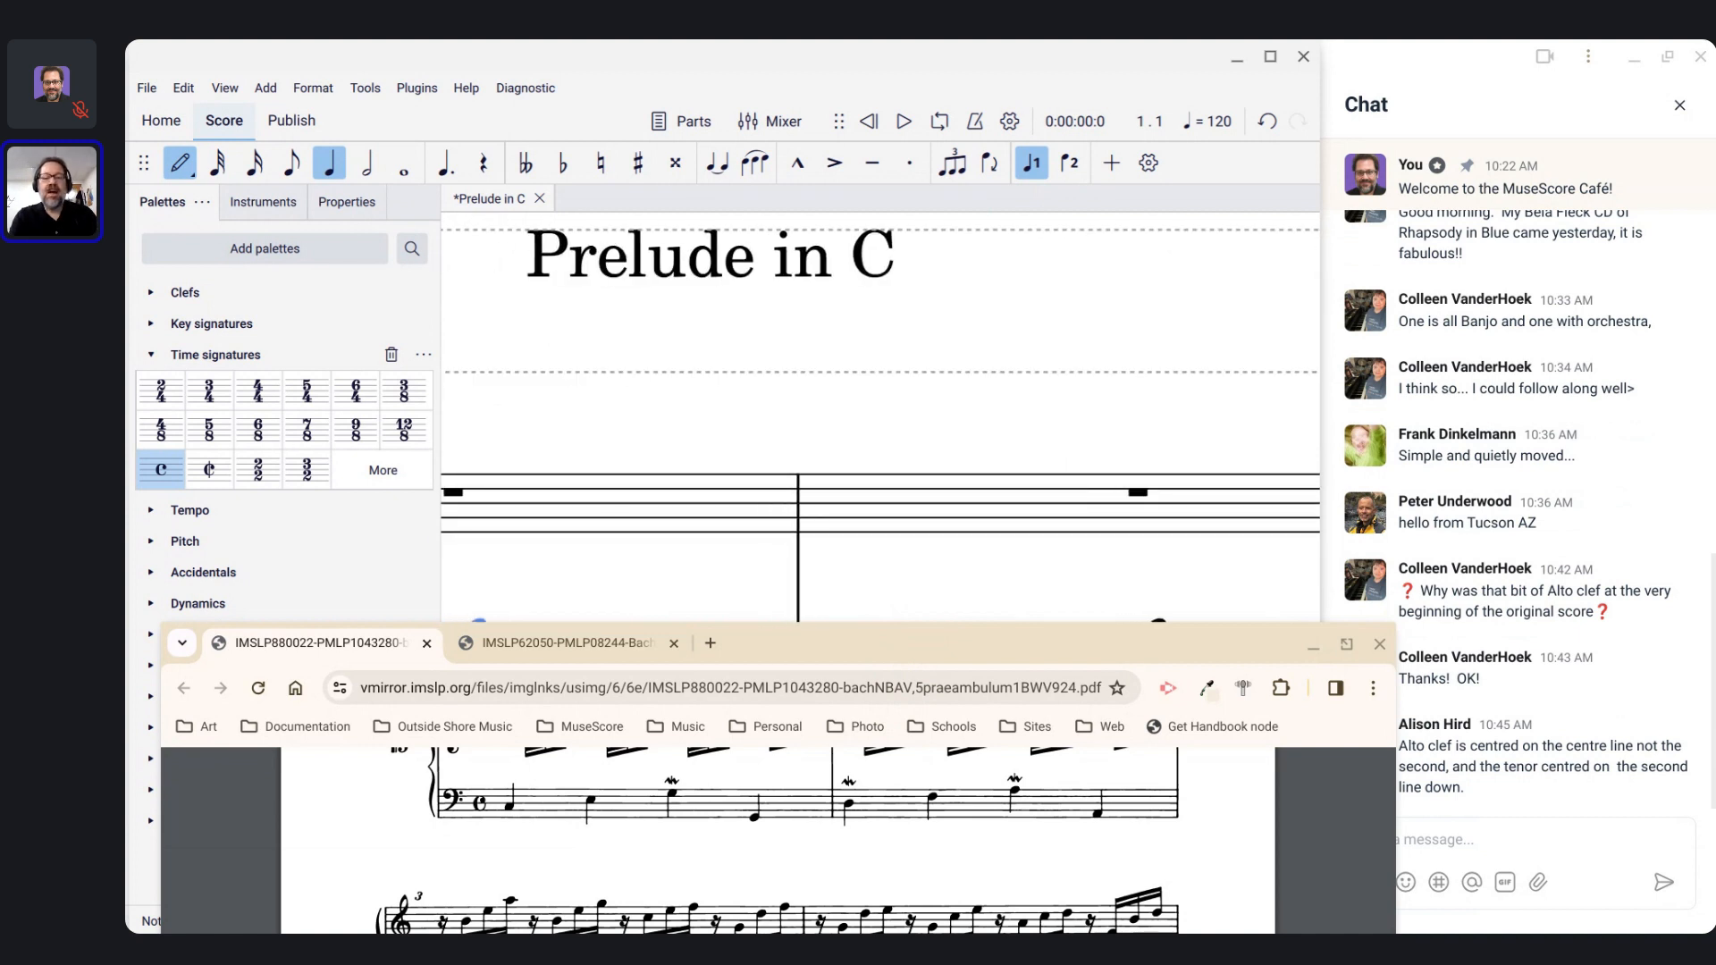
scroll(880, 416, "down", 4)
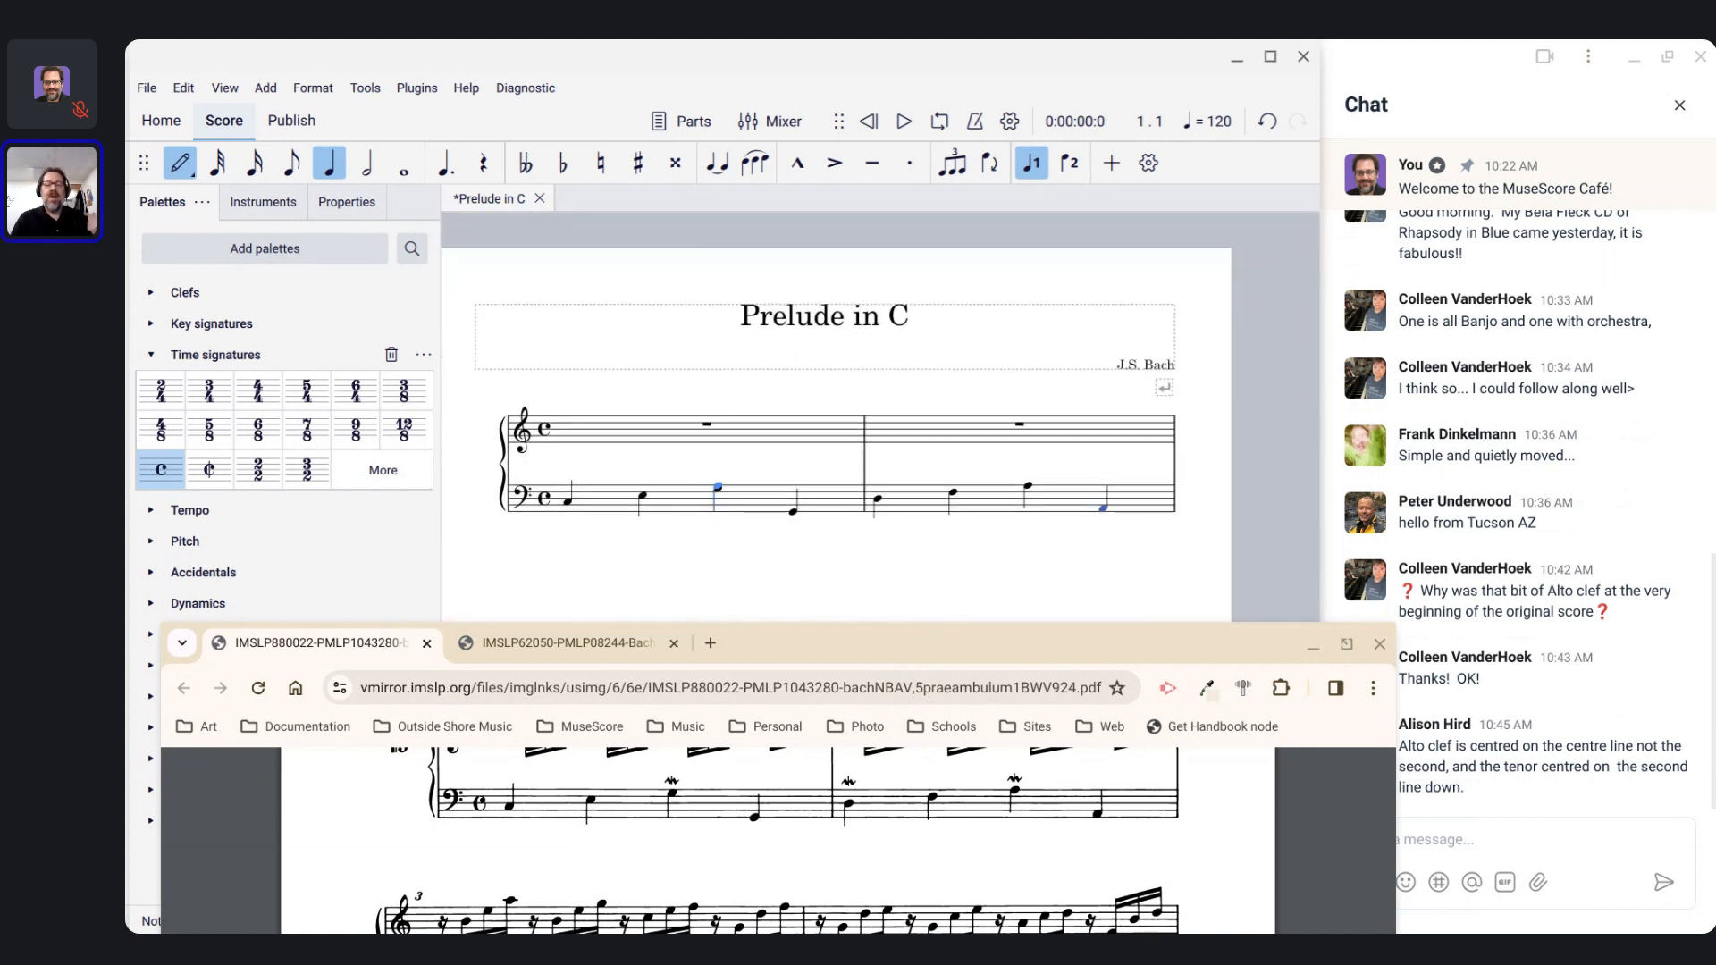
scroll(914, 518, "up", 1)
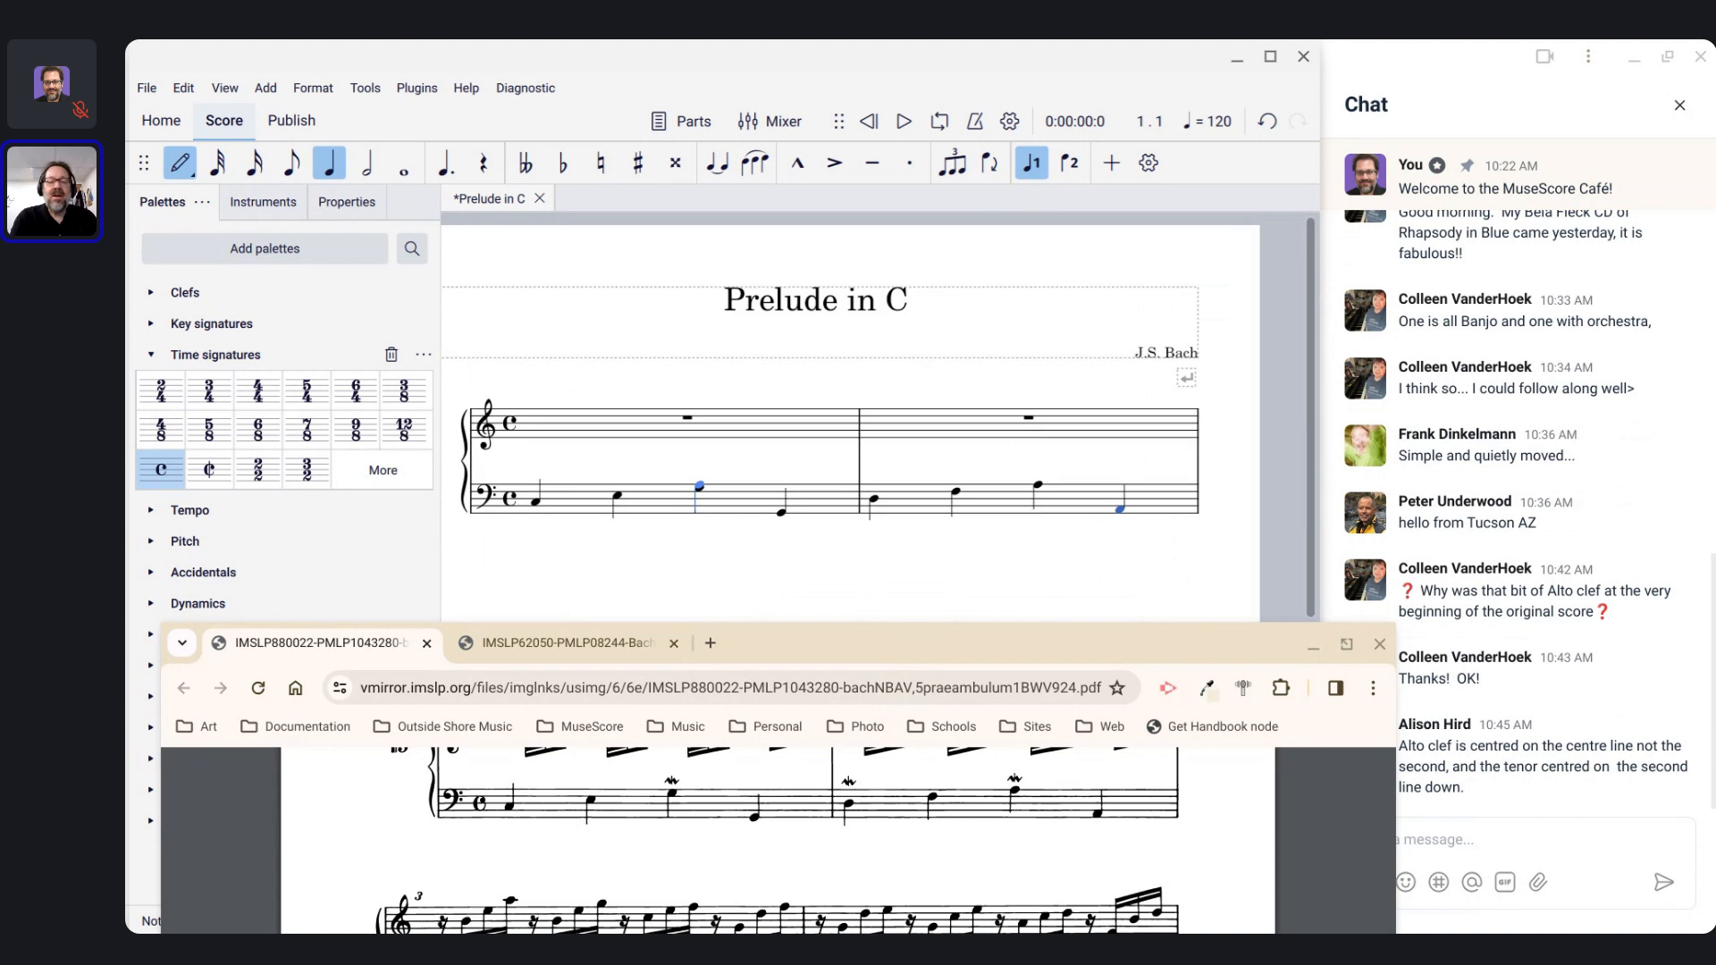
key("Escape")
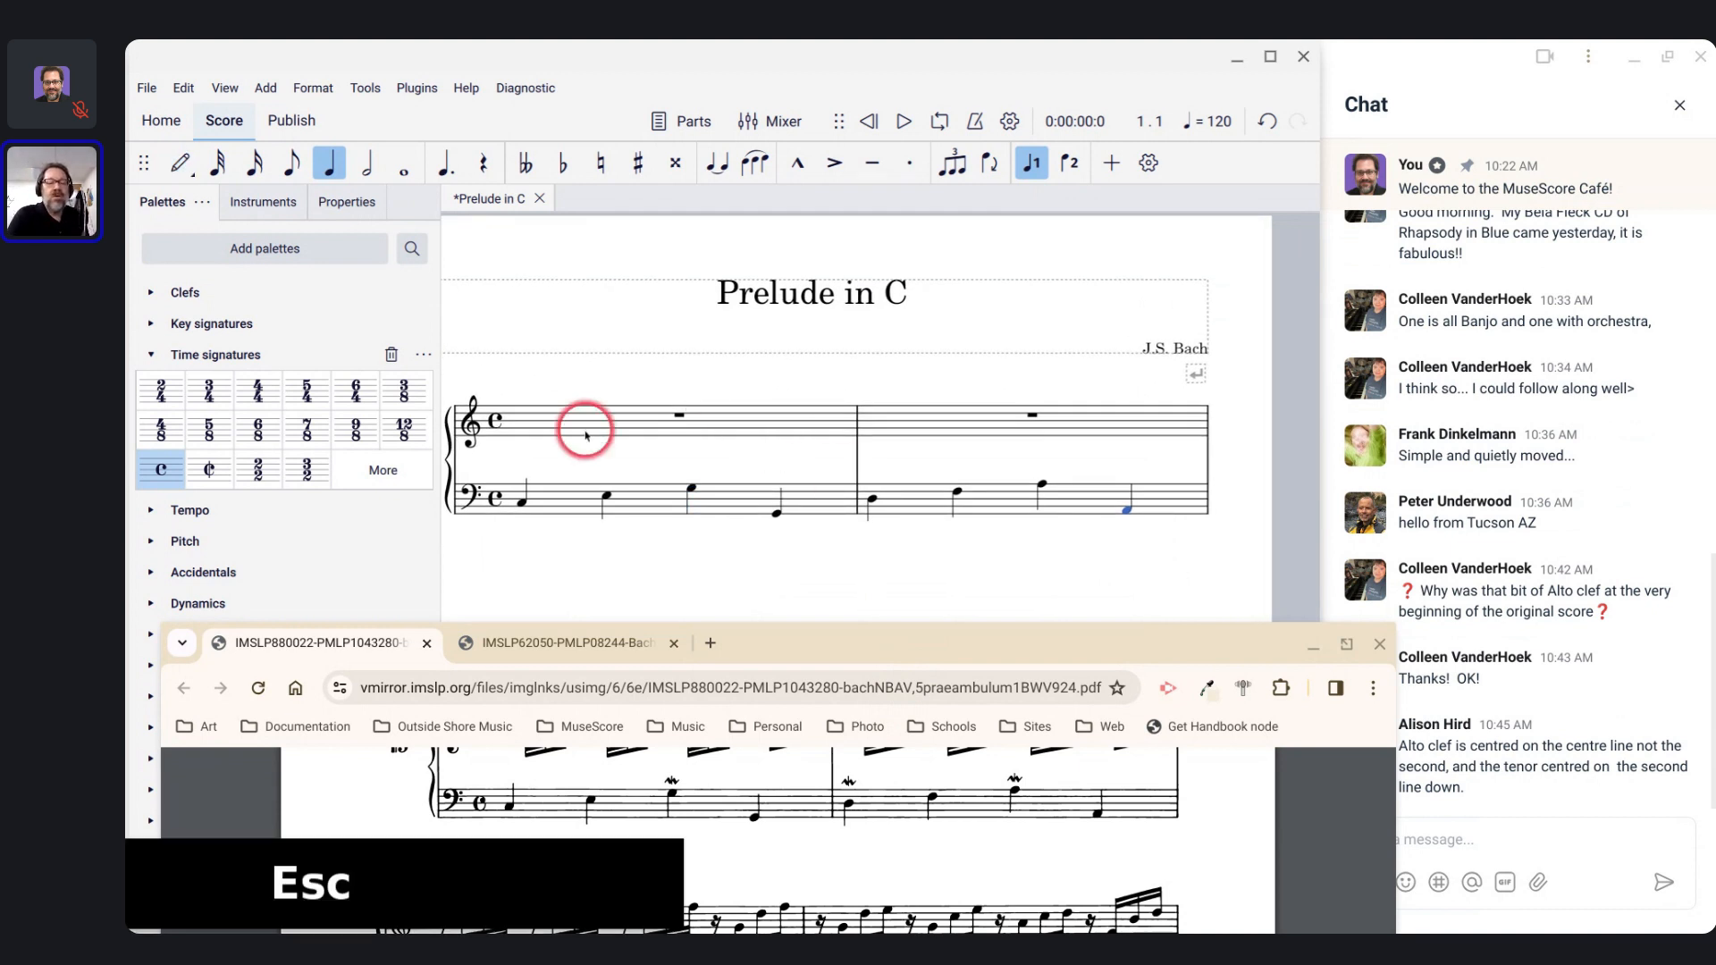
scroll(582, 432, "left", 1)
scroll(582, 435, "up", 2)
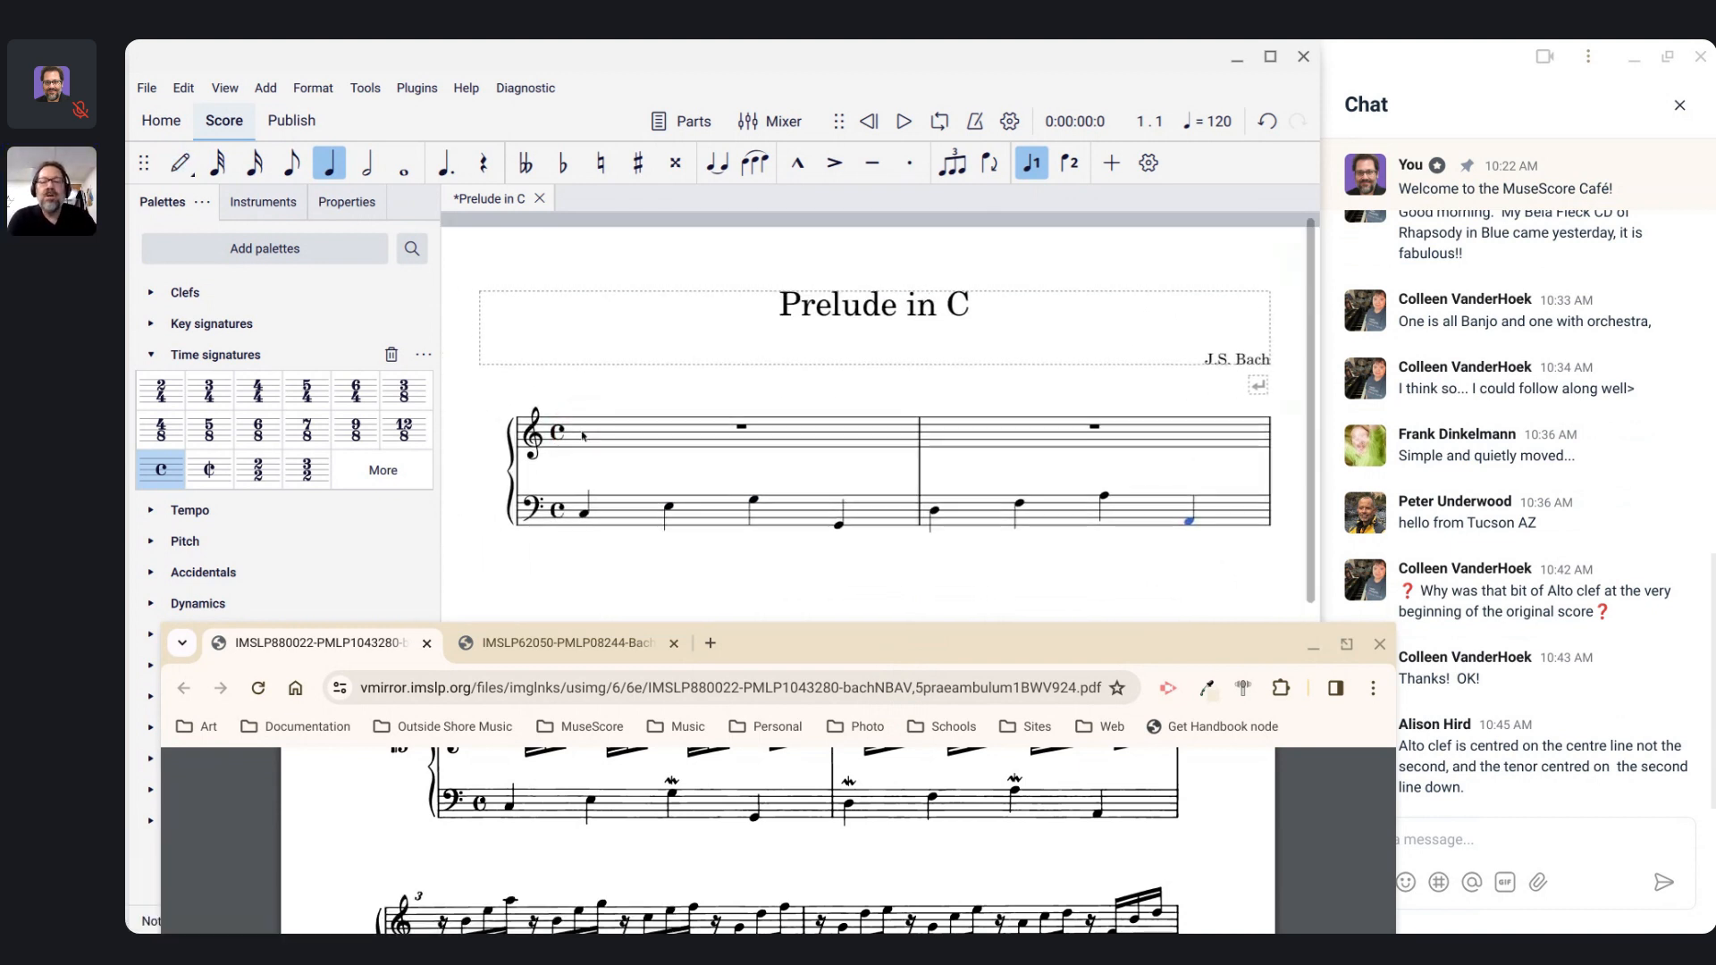
scroll(582, 435, "right", 1)
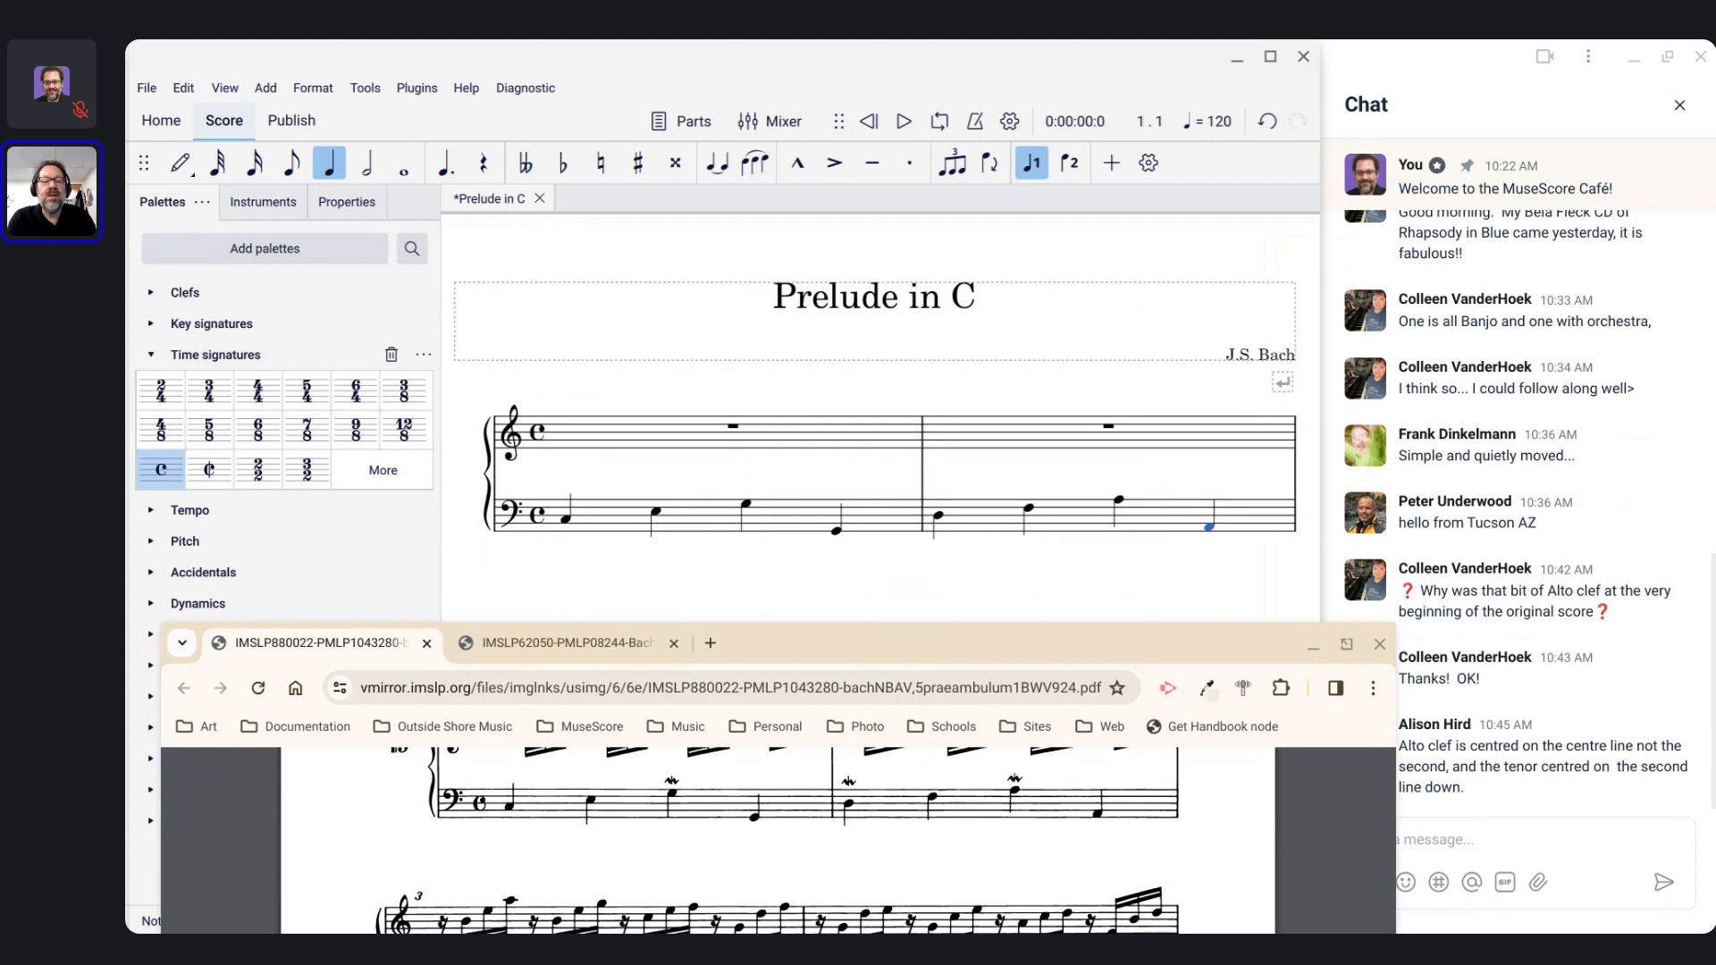
scroll(582, 435, "up", 1)
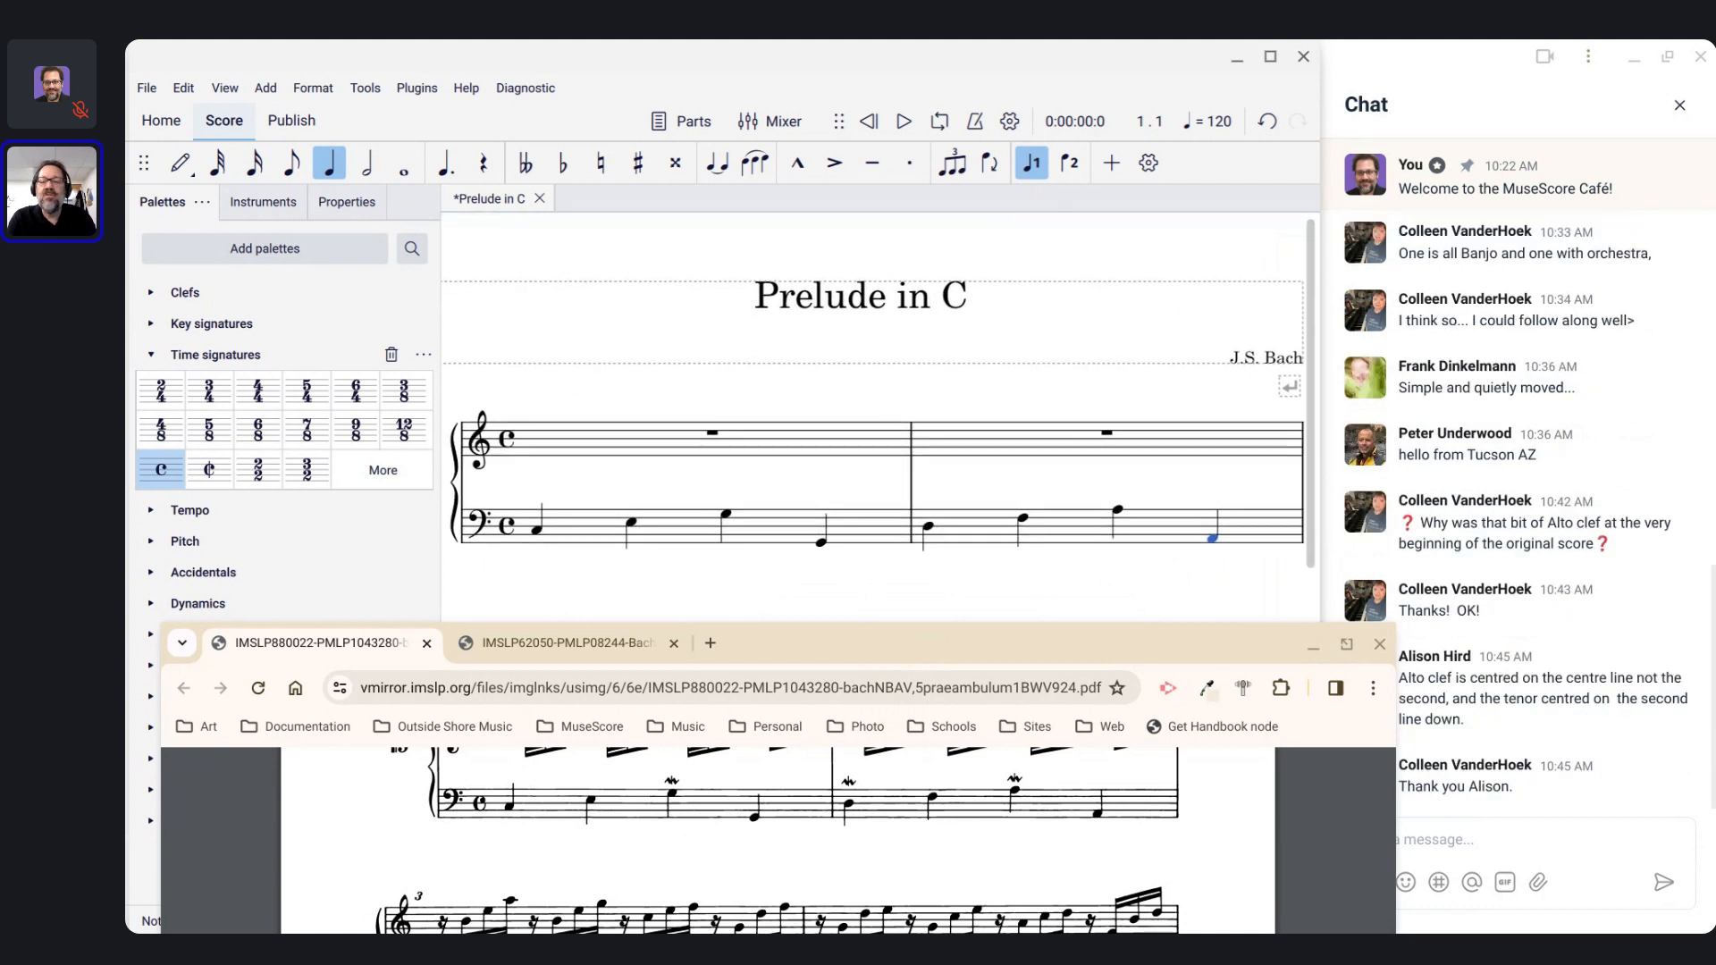
Step: Enter a sixteenth rest and sixteenth notes G, C, E on beat 1 of measure 1 in the treble staff
left_click(577, 436)
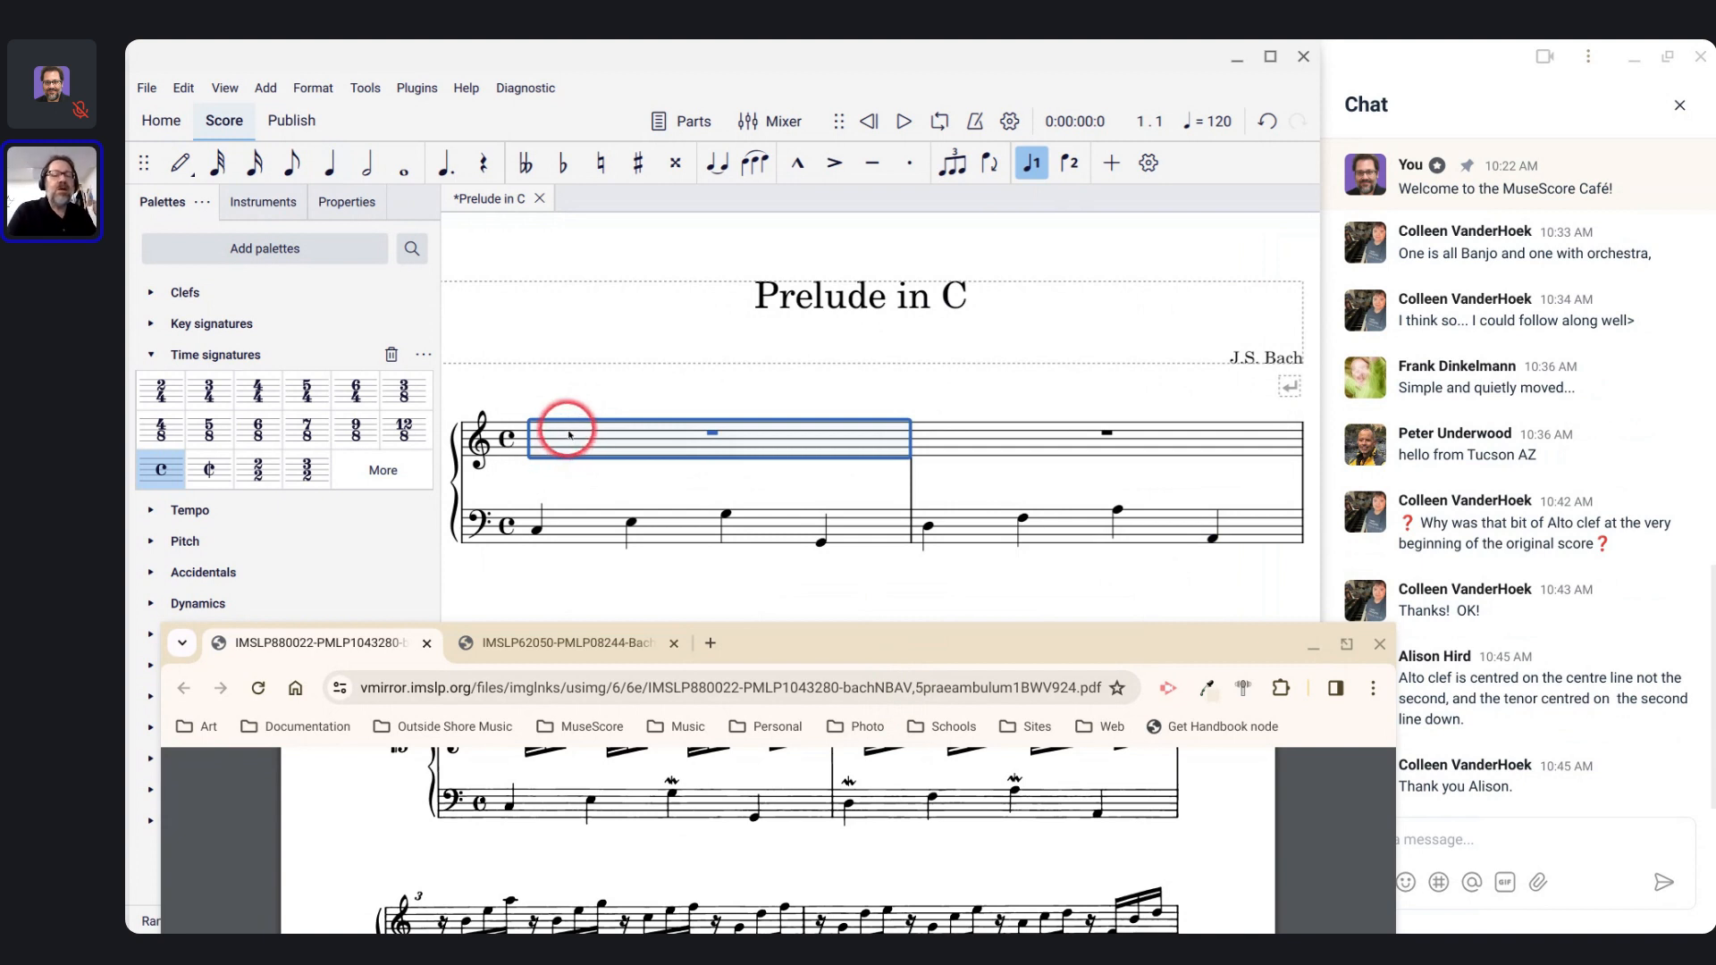
scroll(501, 853, "up", 2)
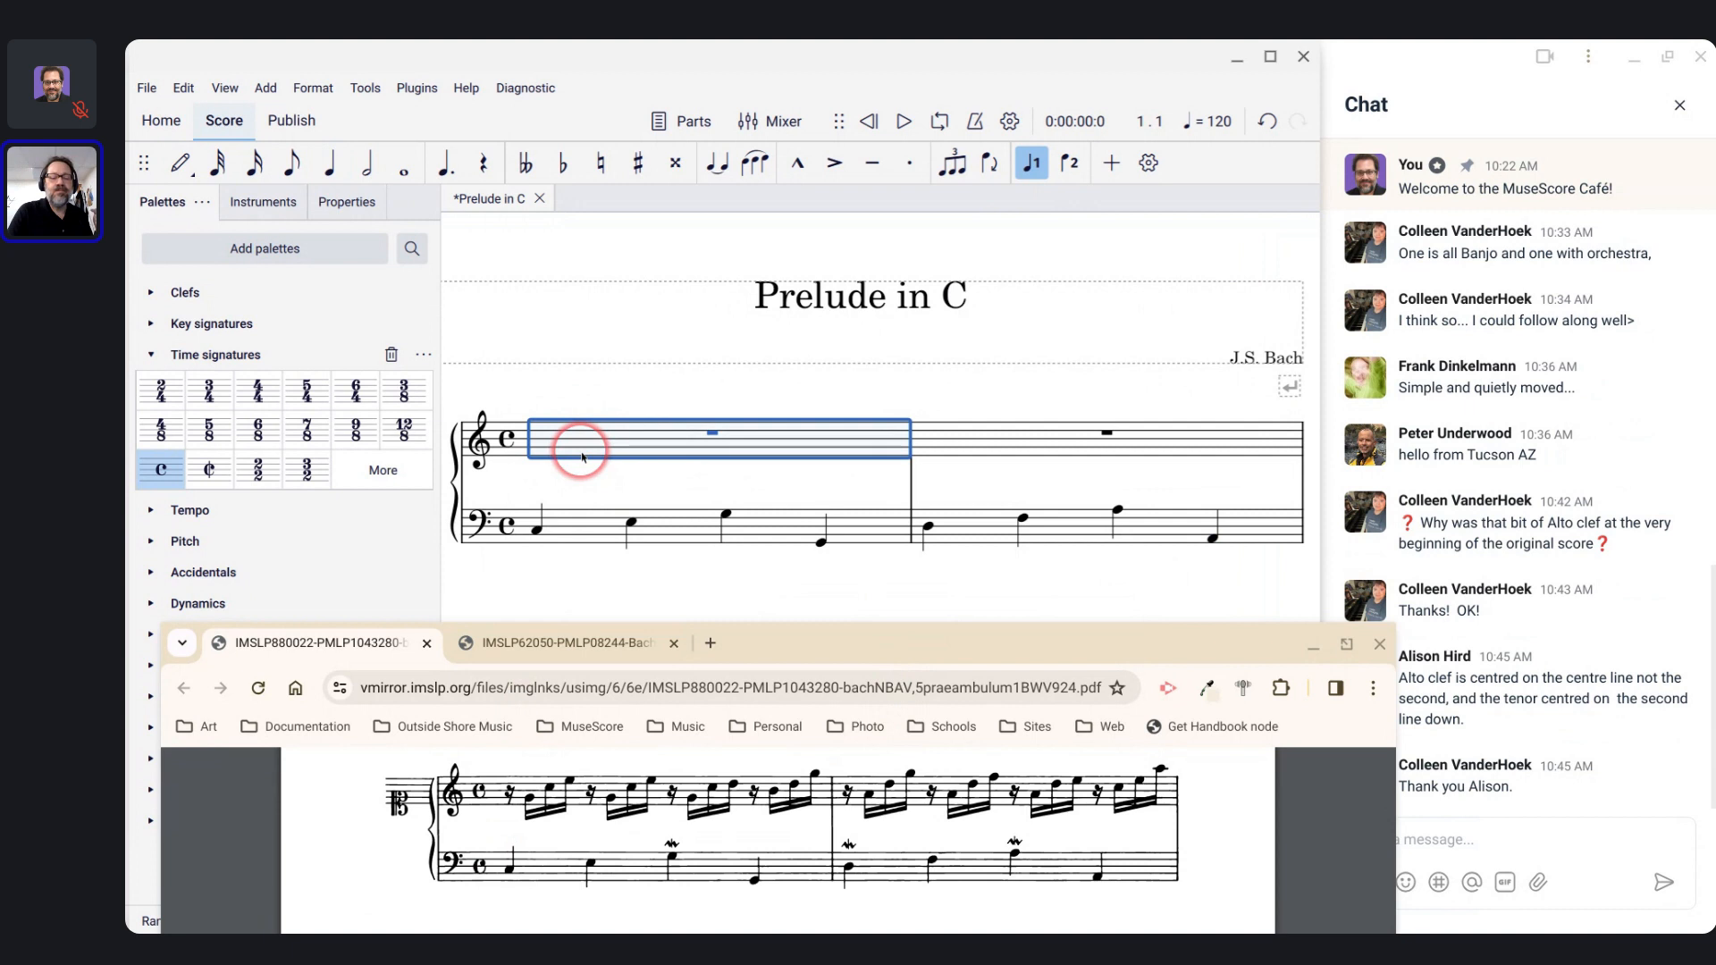
key("n")
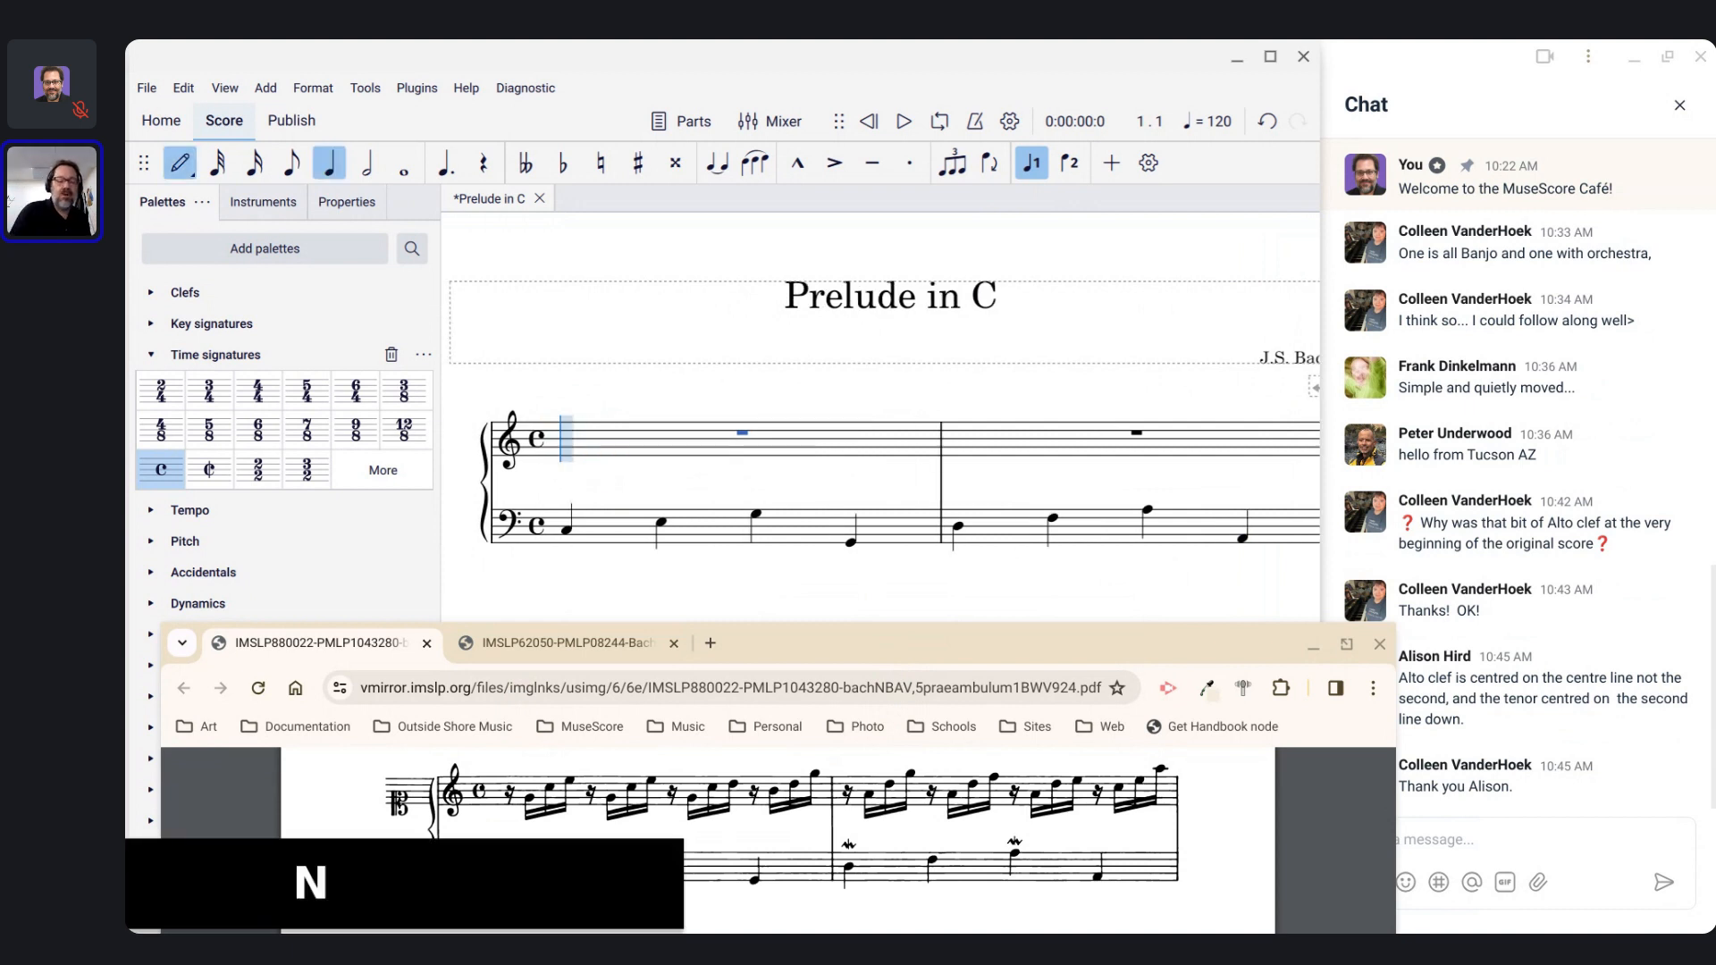
key("3")
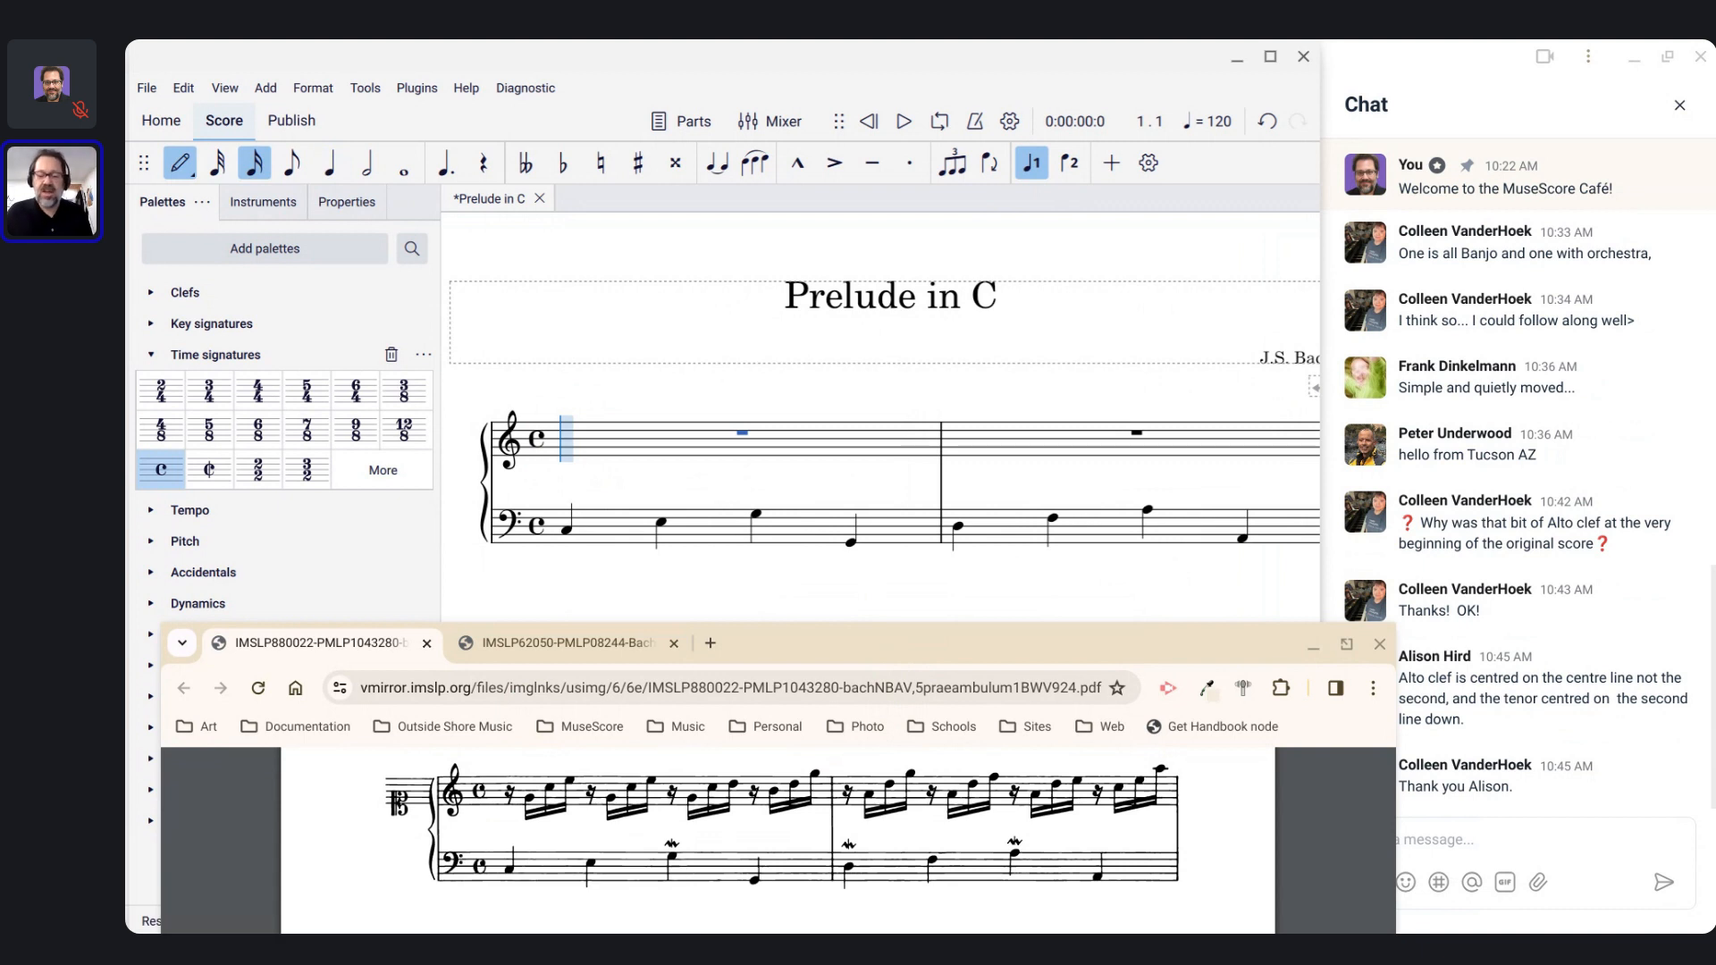
key("0")
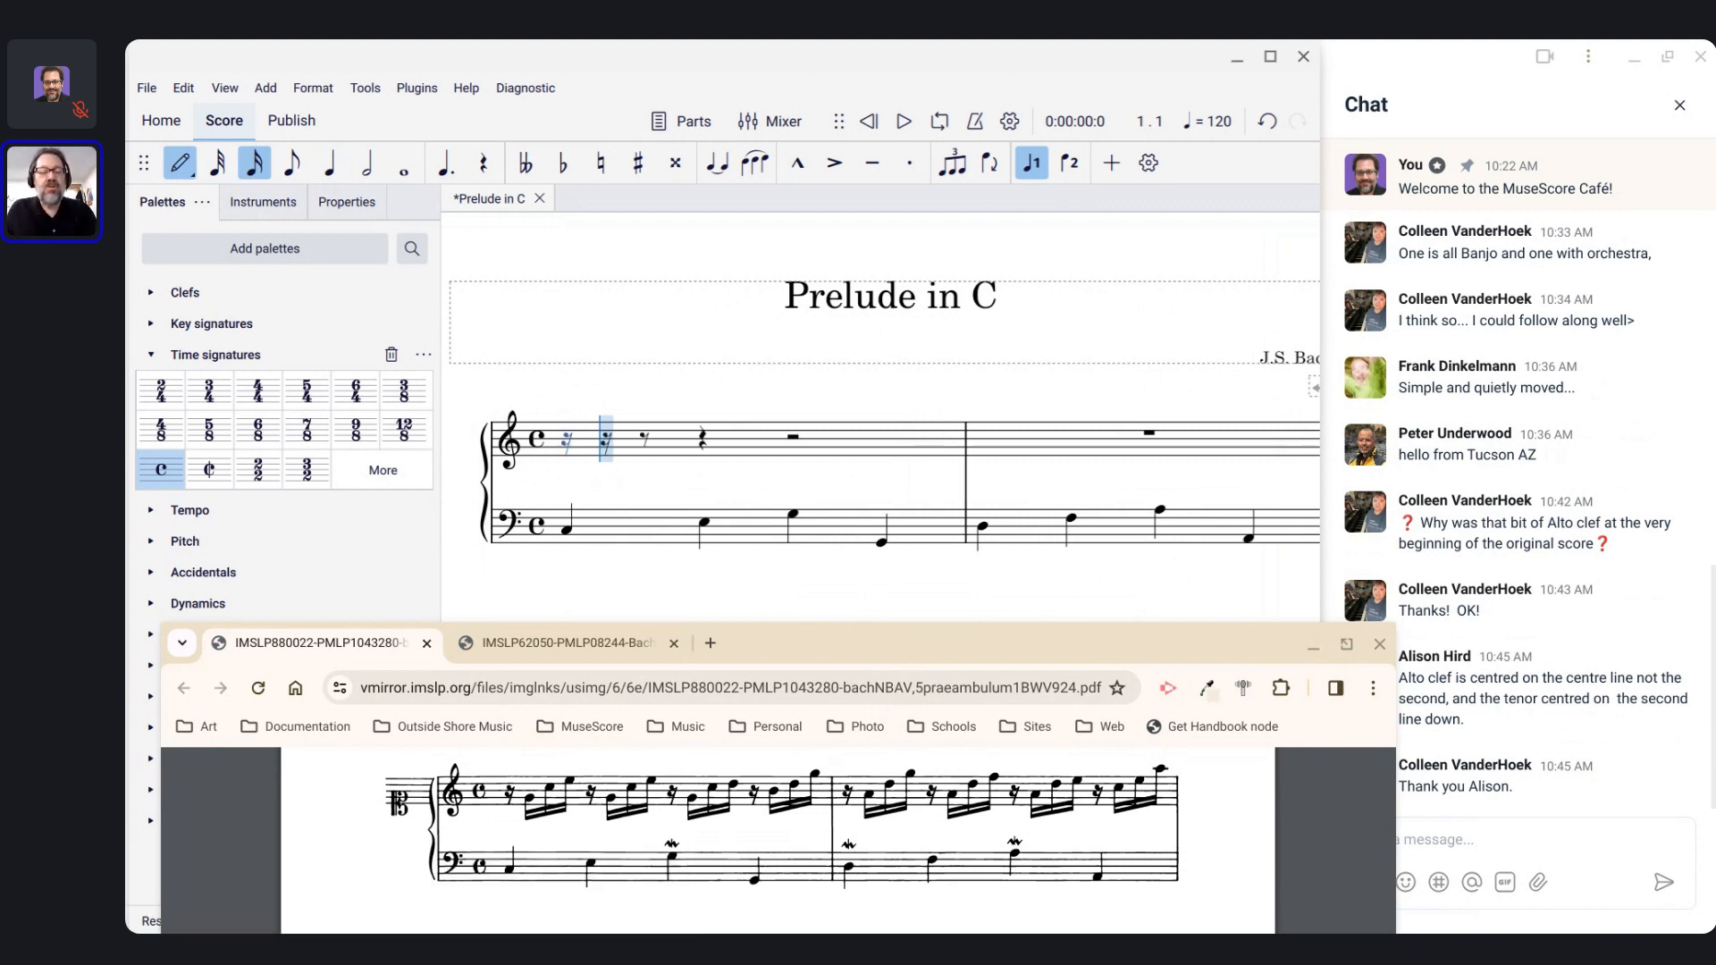
key("g")
key("c")
key("e")
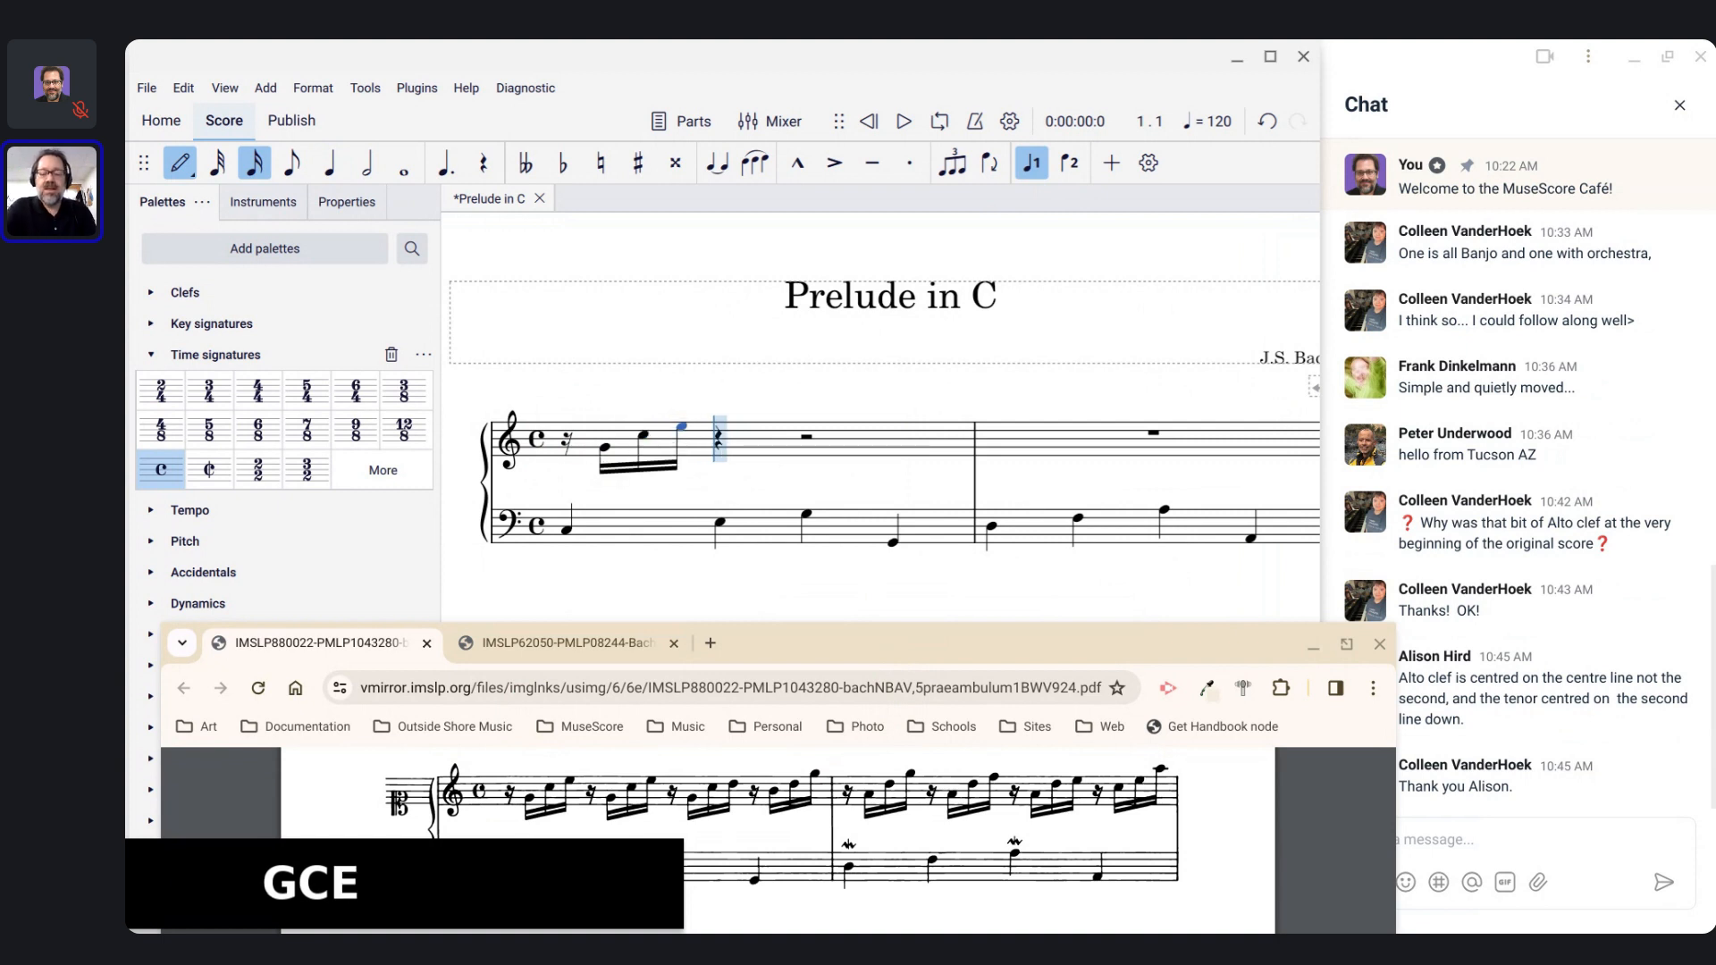
Step: Enter a sixteenth rest and sixteenth notes G, C, E on beat 2, undoing a mistaken C and lowering the G an octave
key("0")
key("c")
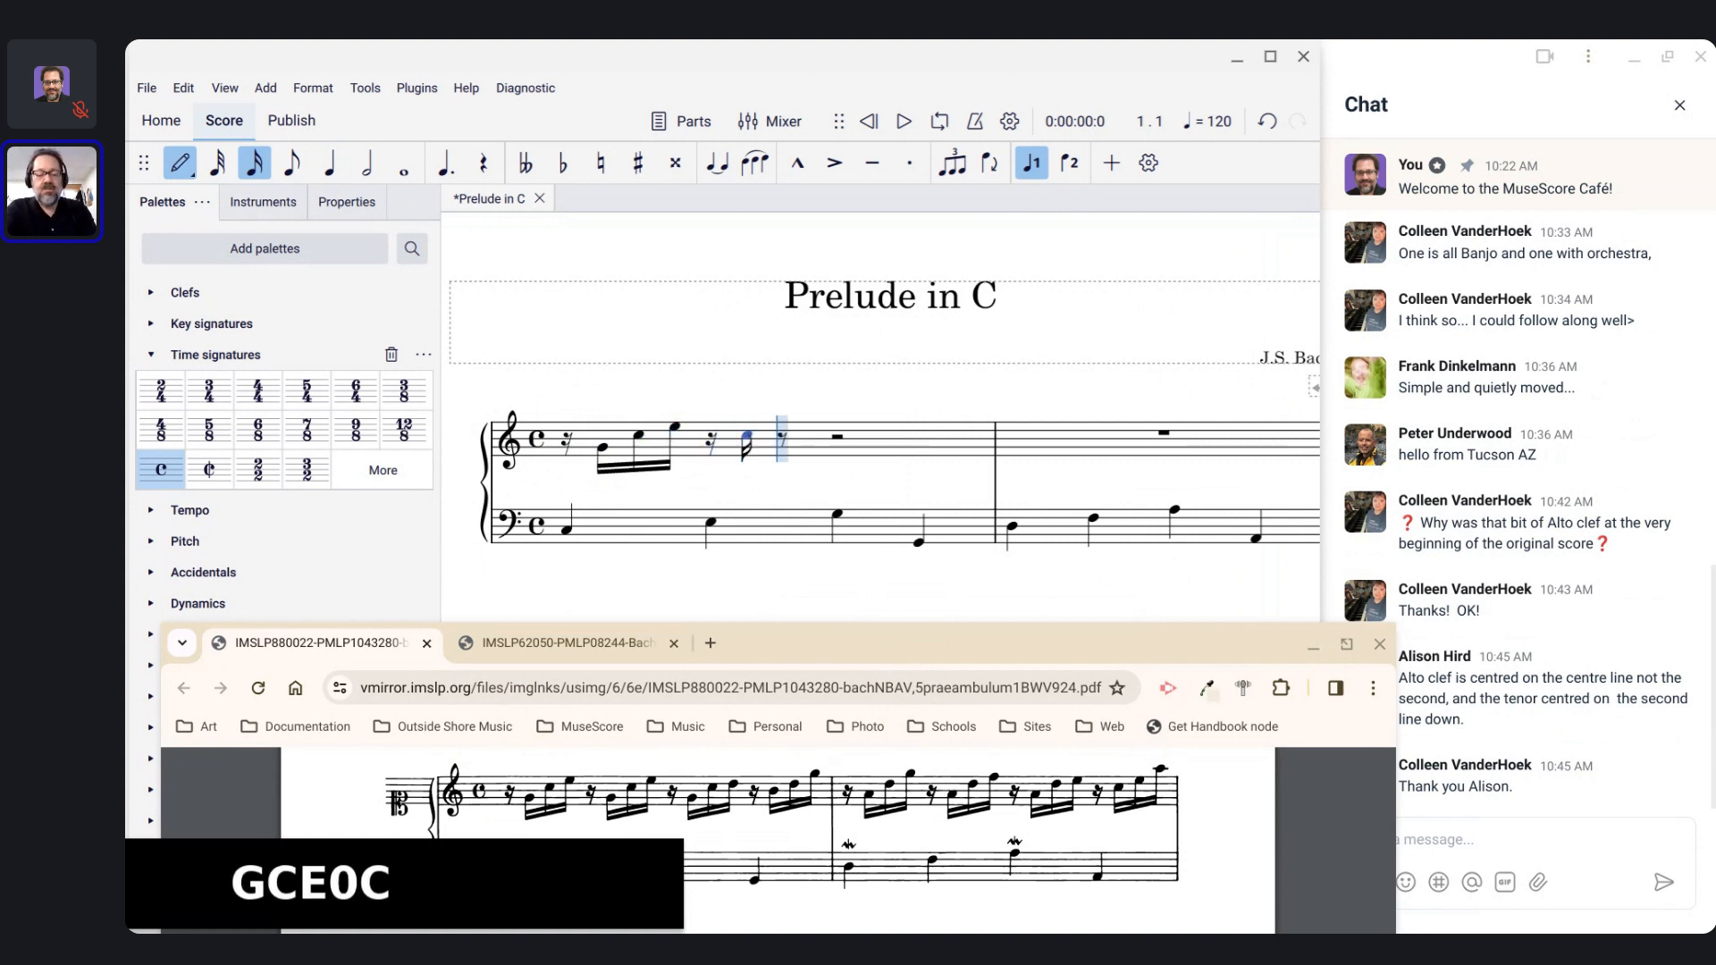
key("ctrl+z")
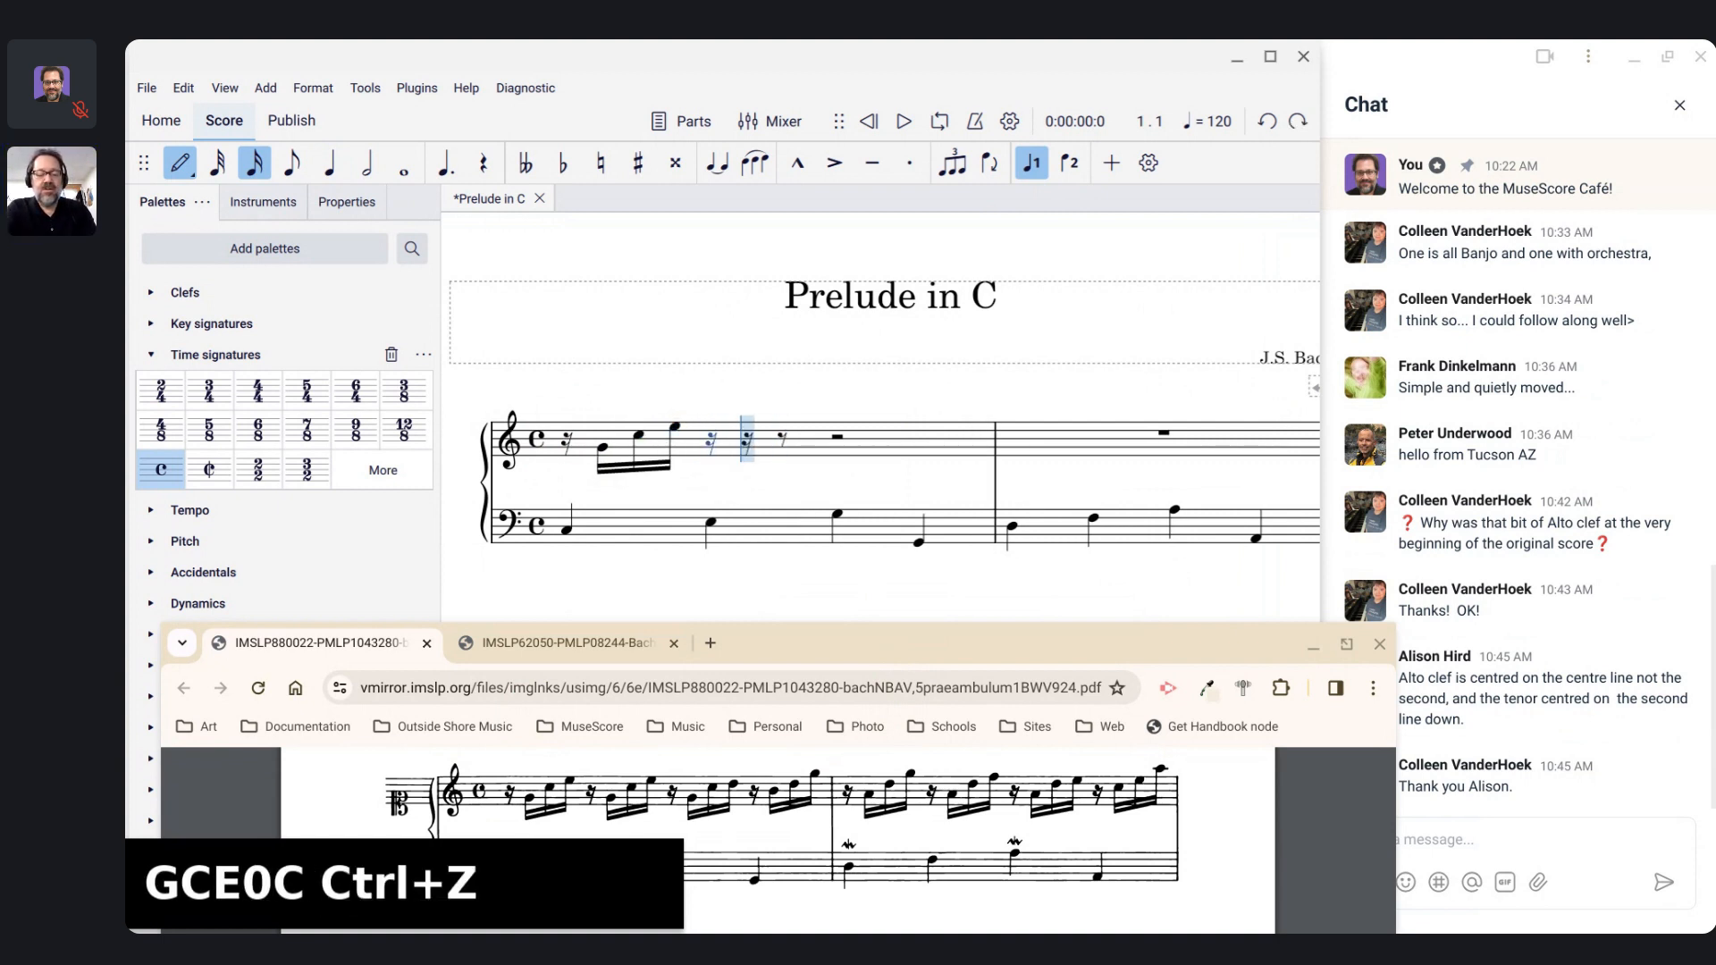
key("g")
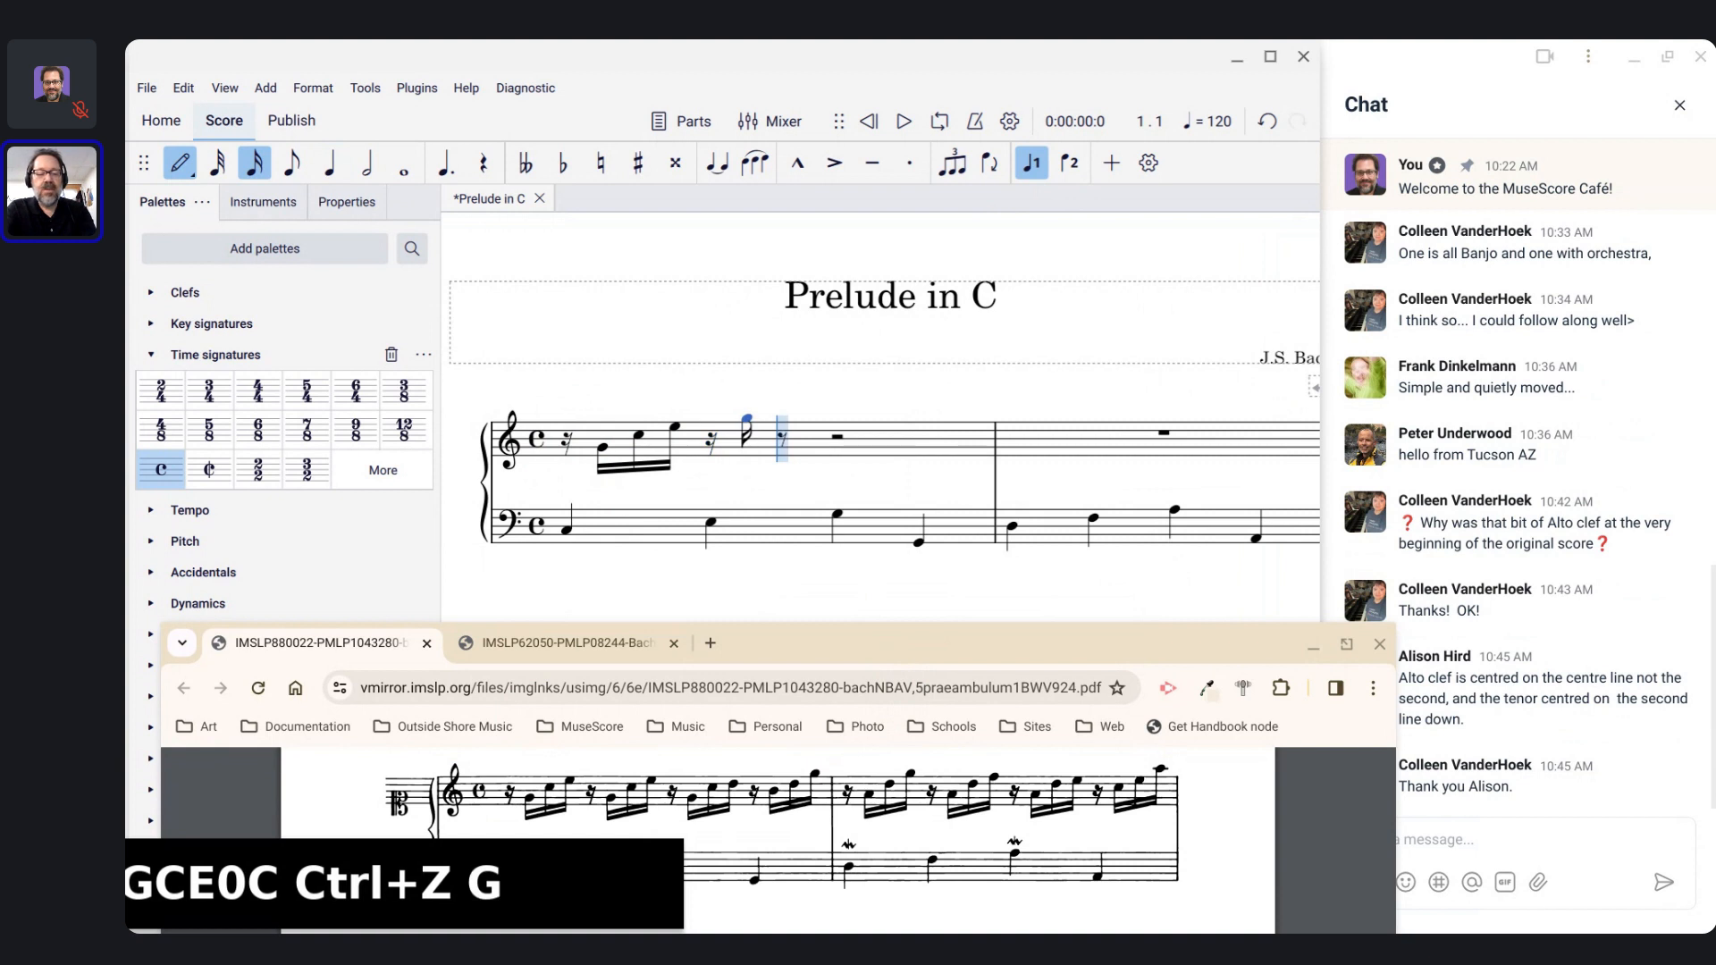
key("ctrl+Down")
key("c")
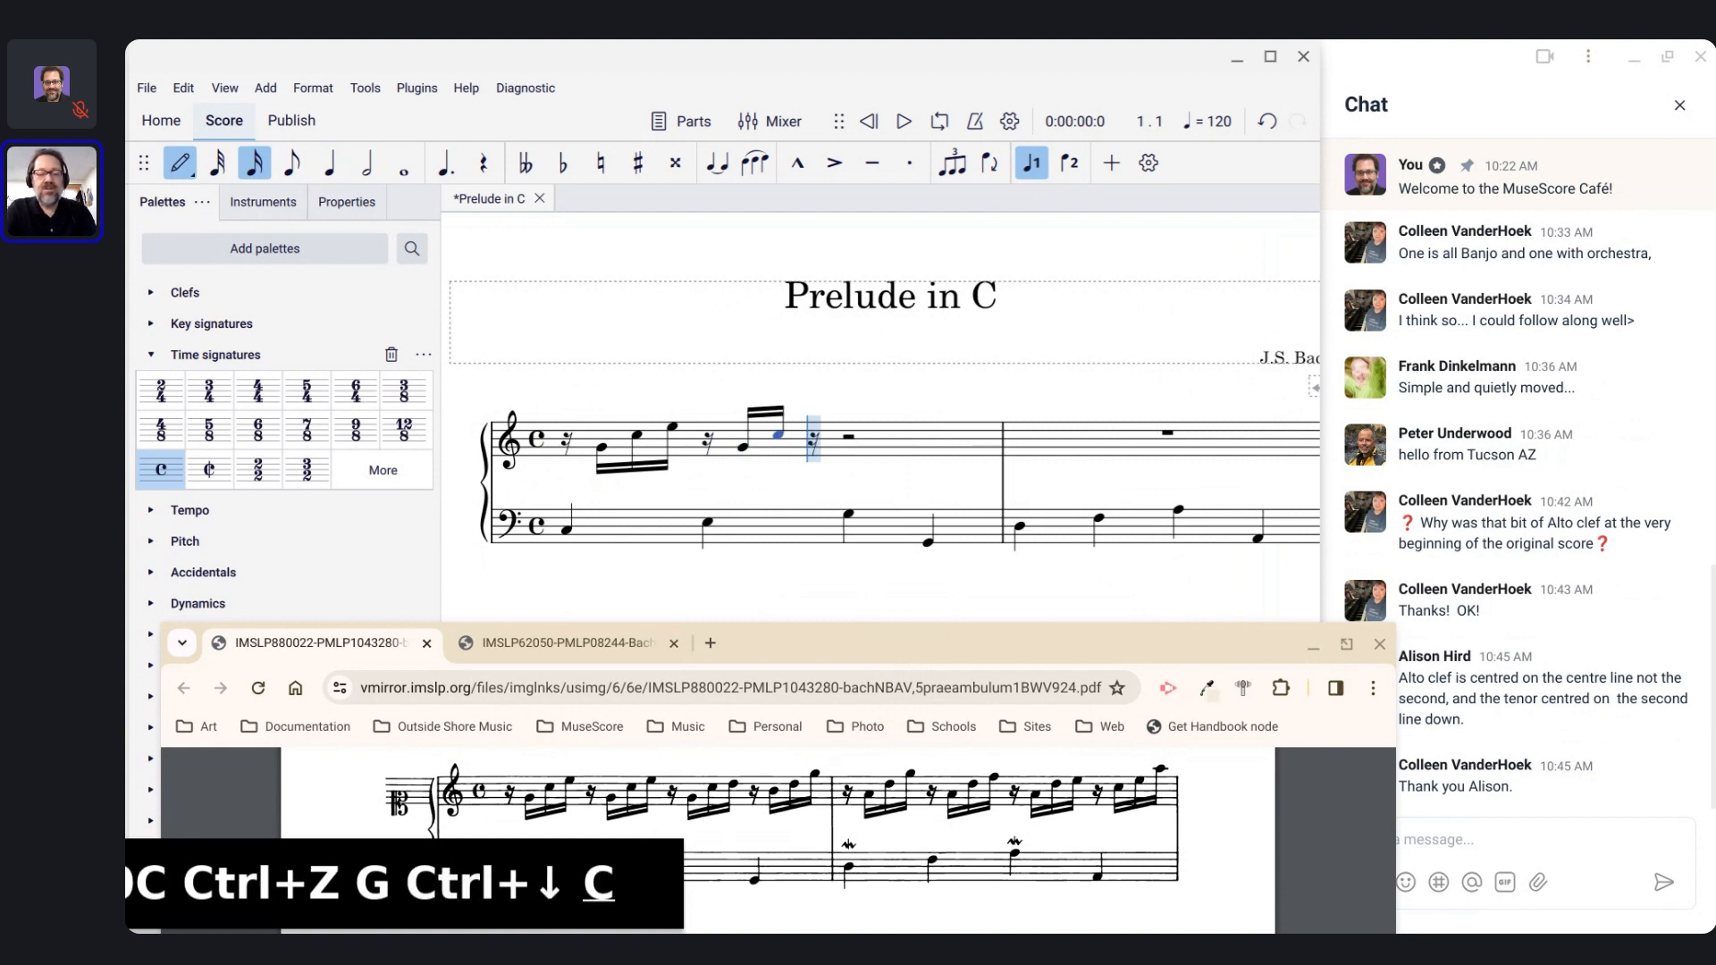
key("e")
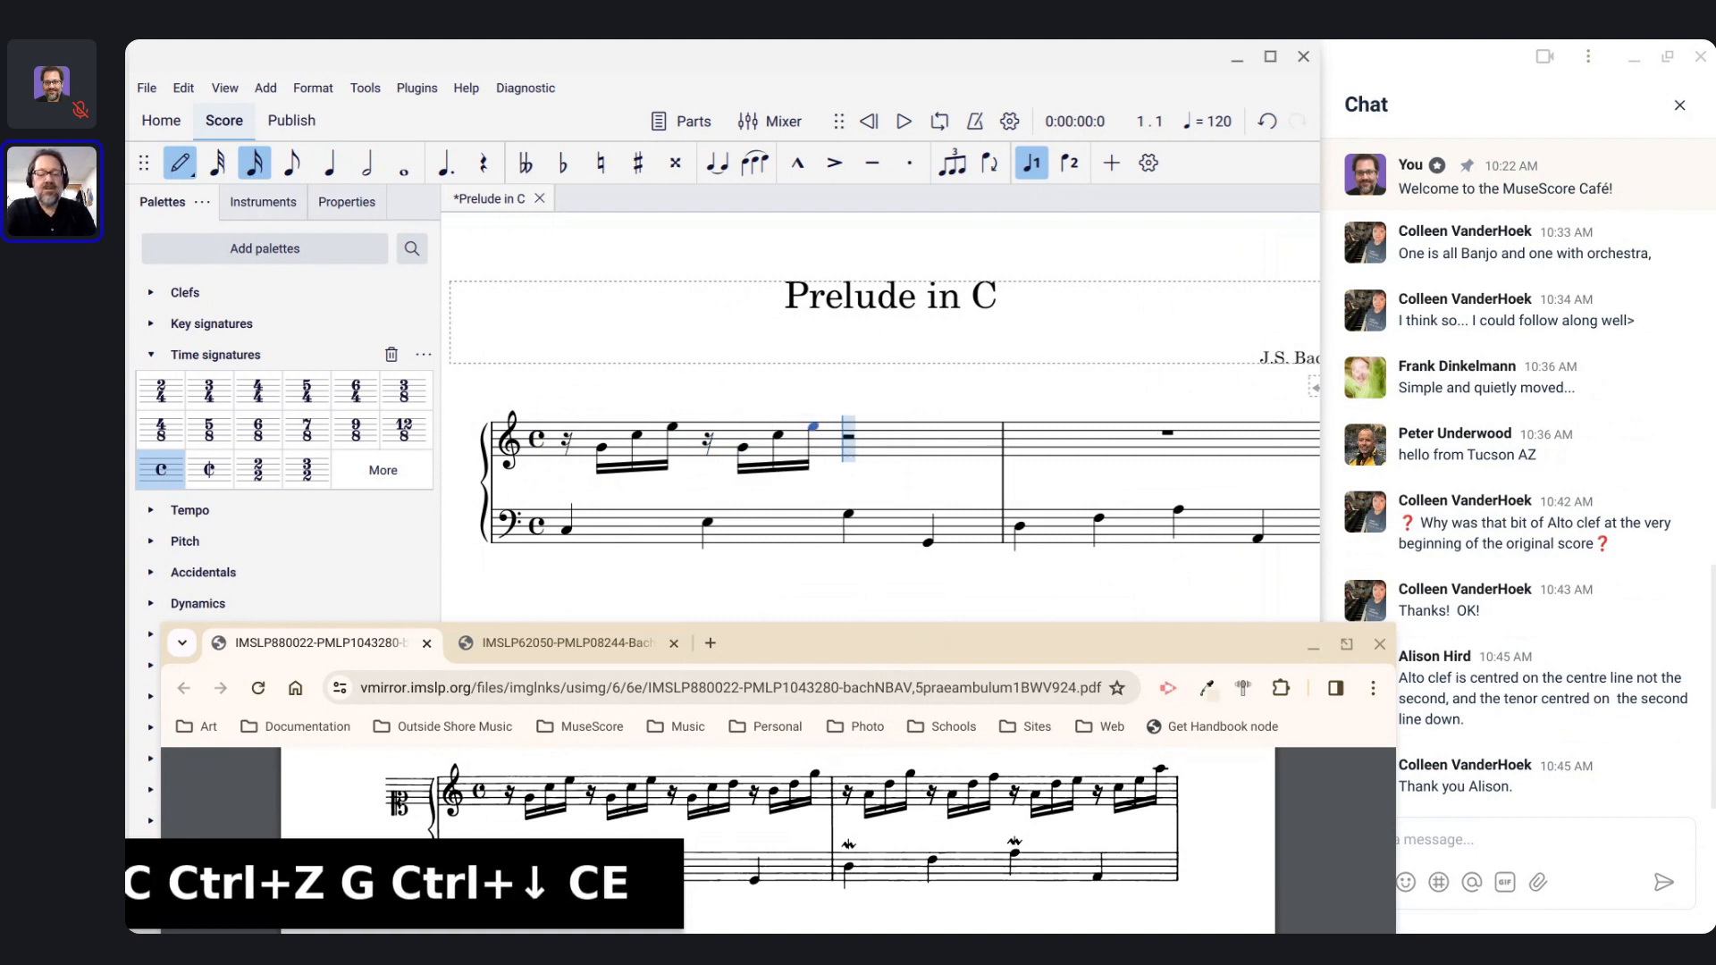
Step: Enter a sixteenth rest and sixteenth notes G, C, D on beat 3 of treble measure 1, lowering the G an octave
key("0")
key("g")
key("ctrl+Down")
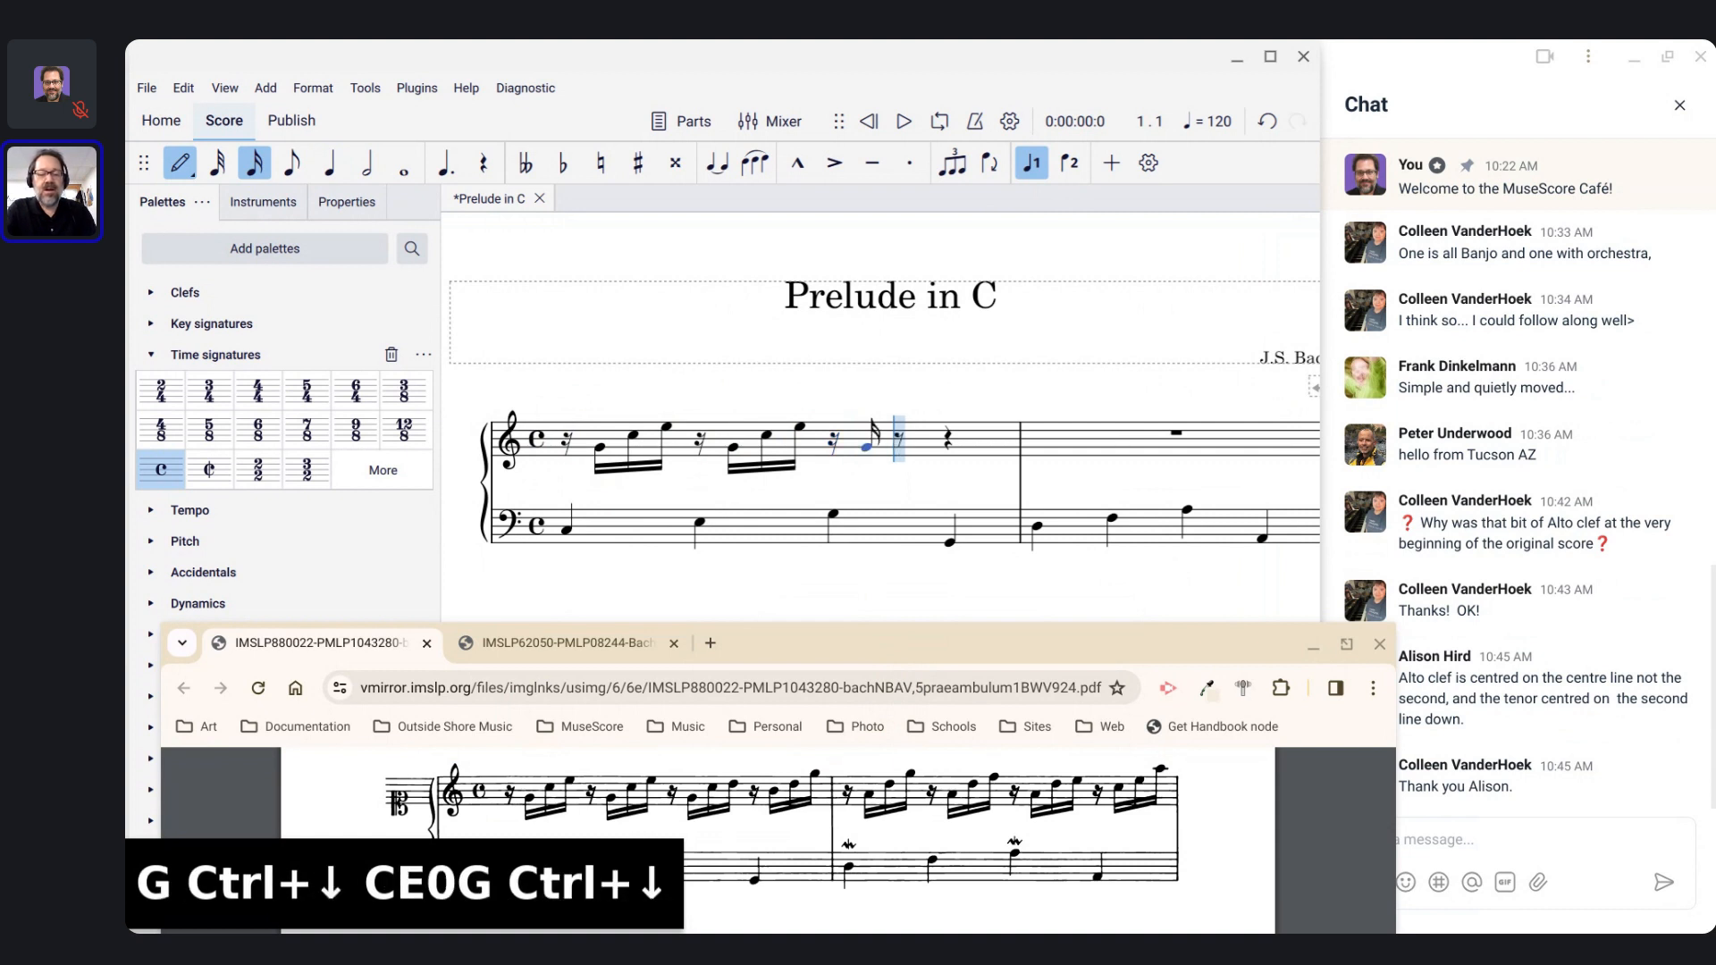
key("c")
key("d")
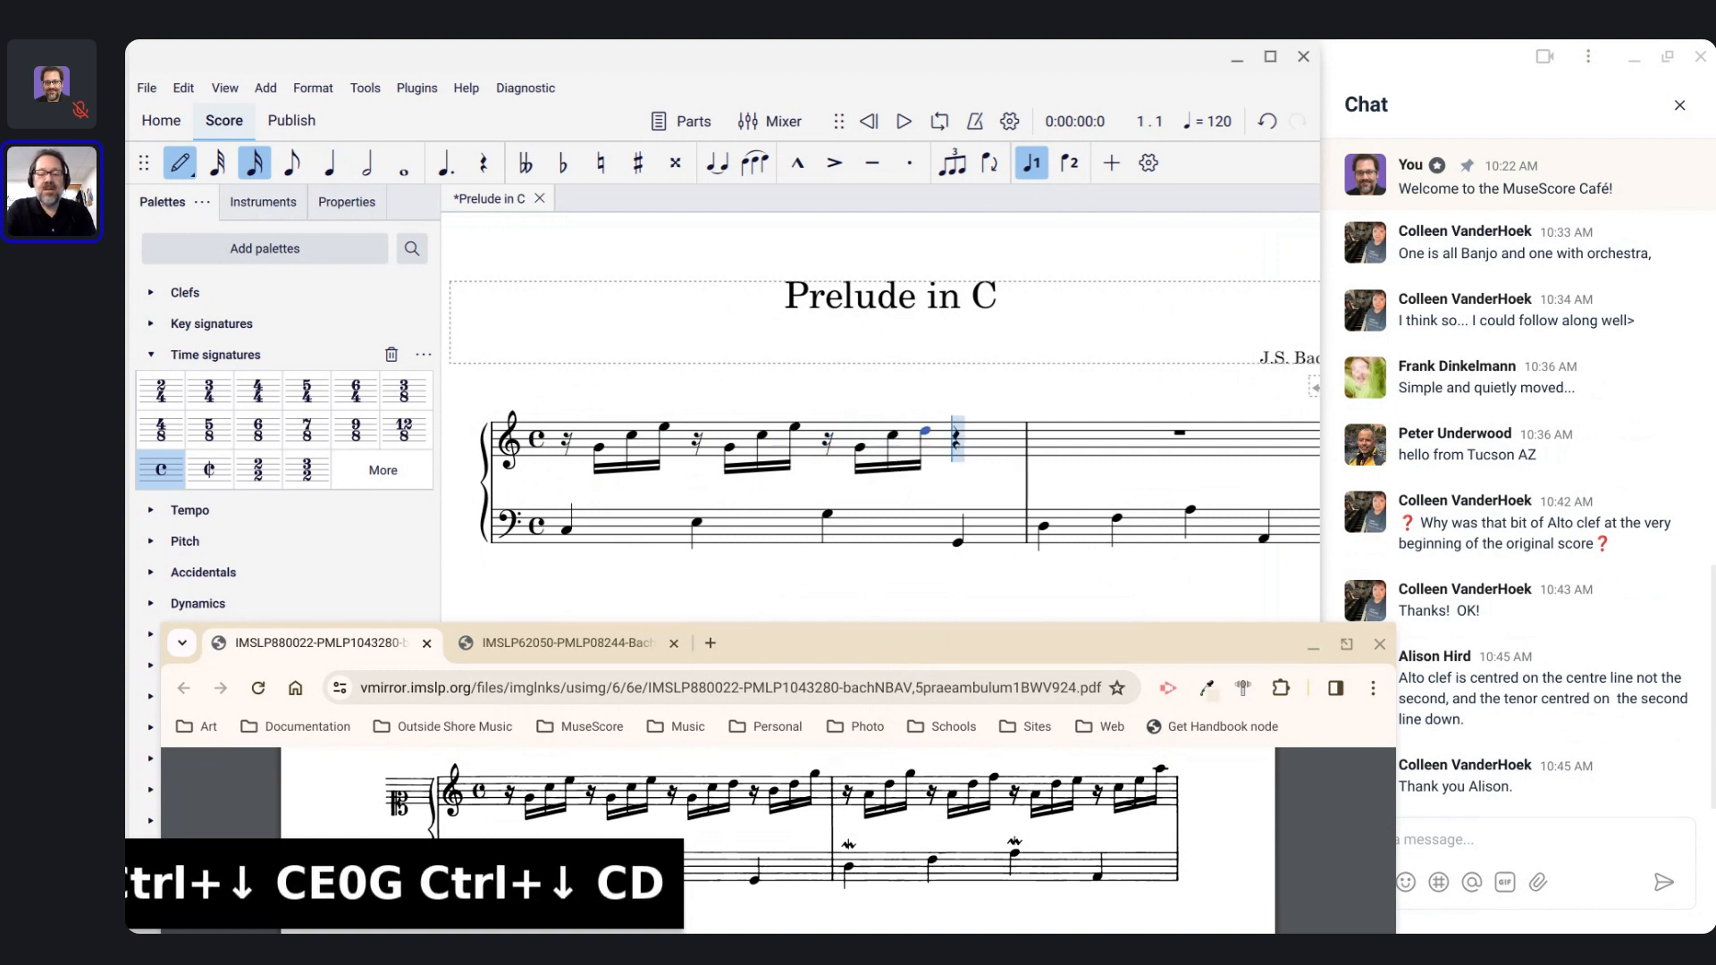
Step: Complete beat 4 of treble measure 1 with a sixteenth rest and sixteenth notes B, D, G, and leave note input
key("0")
key("b")
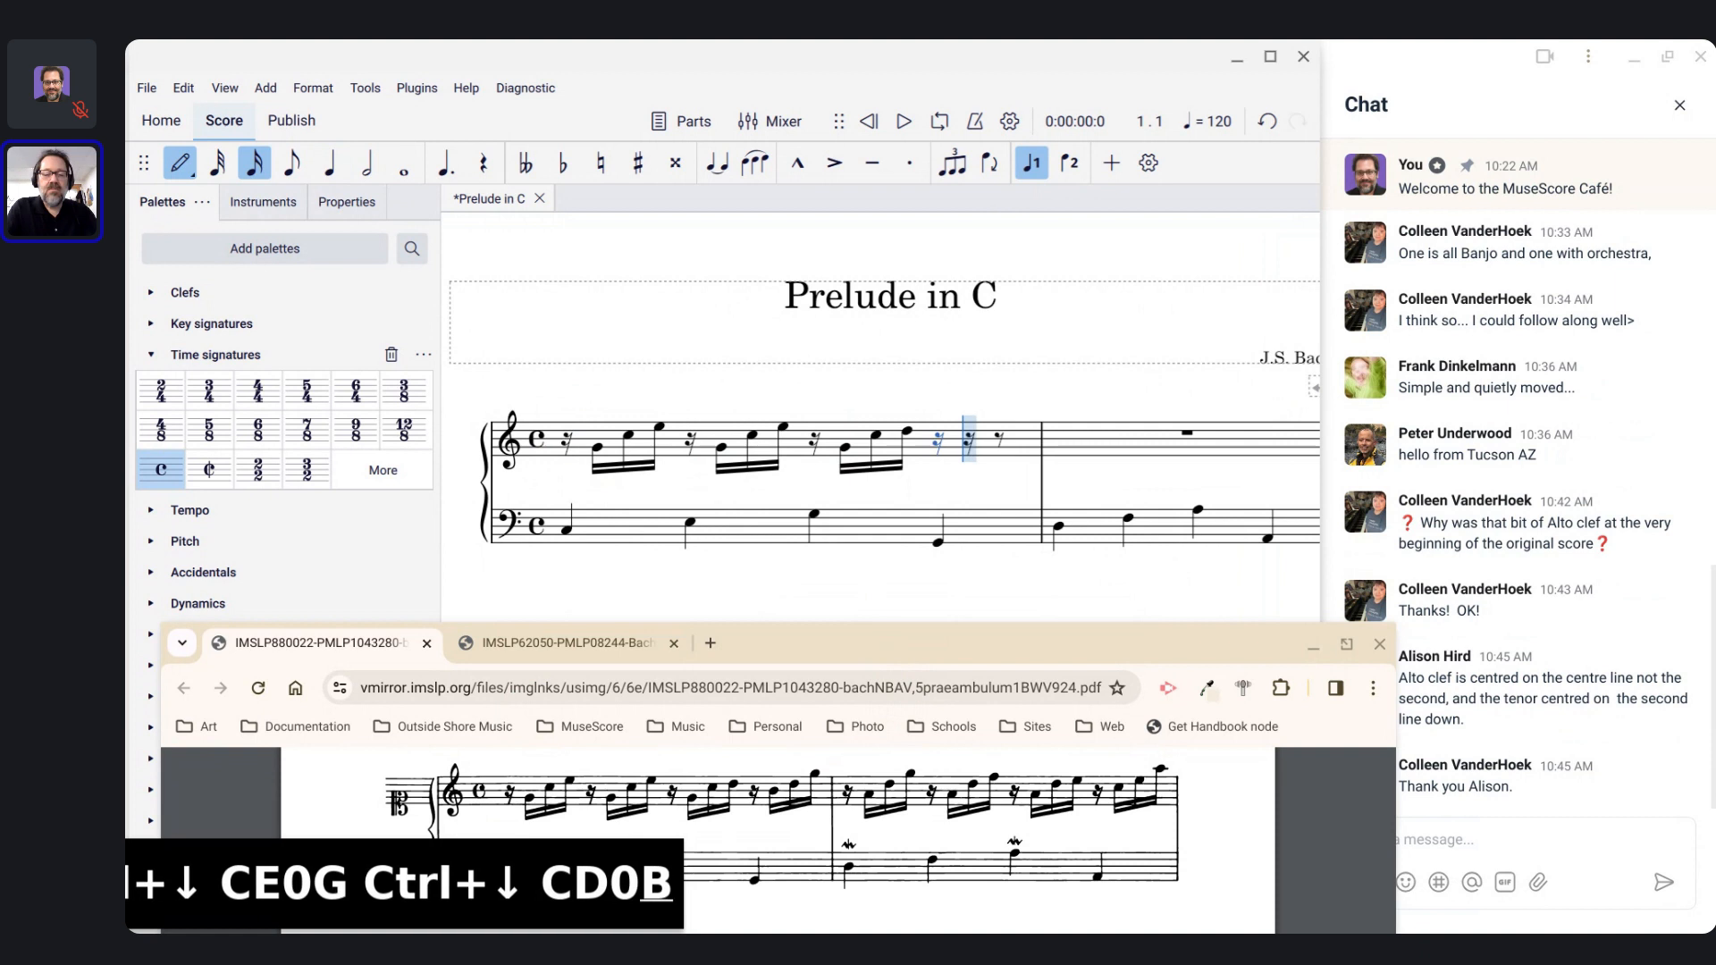
key("d")
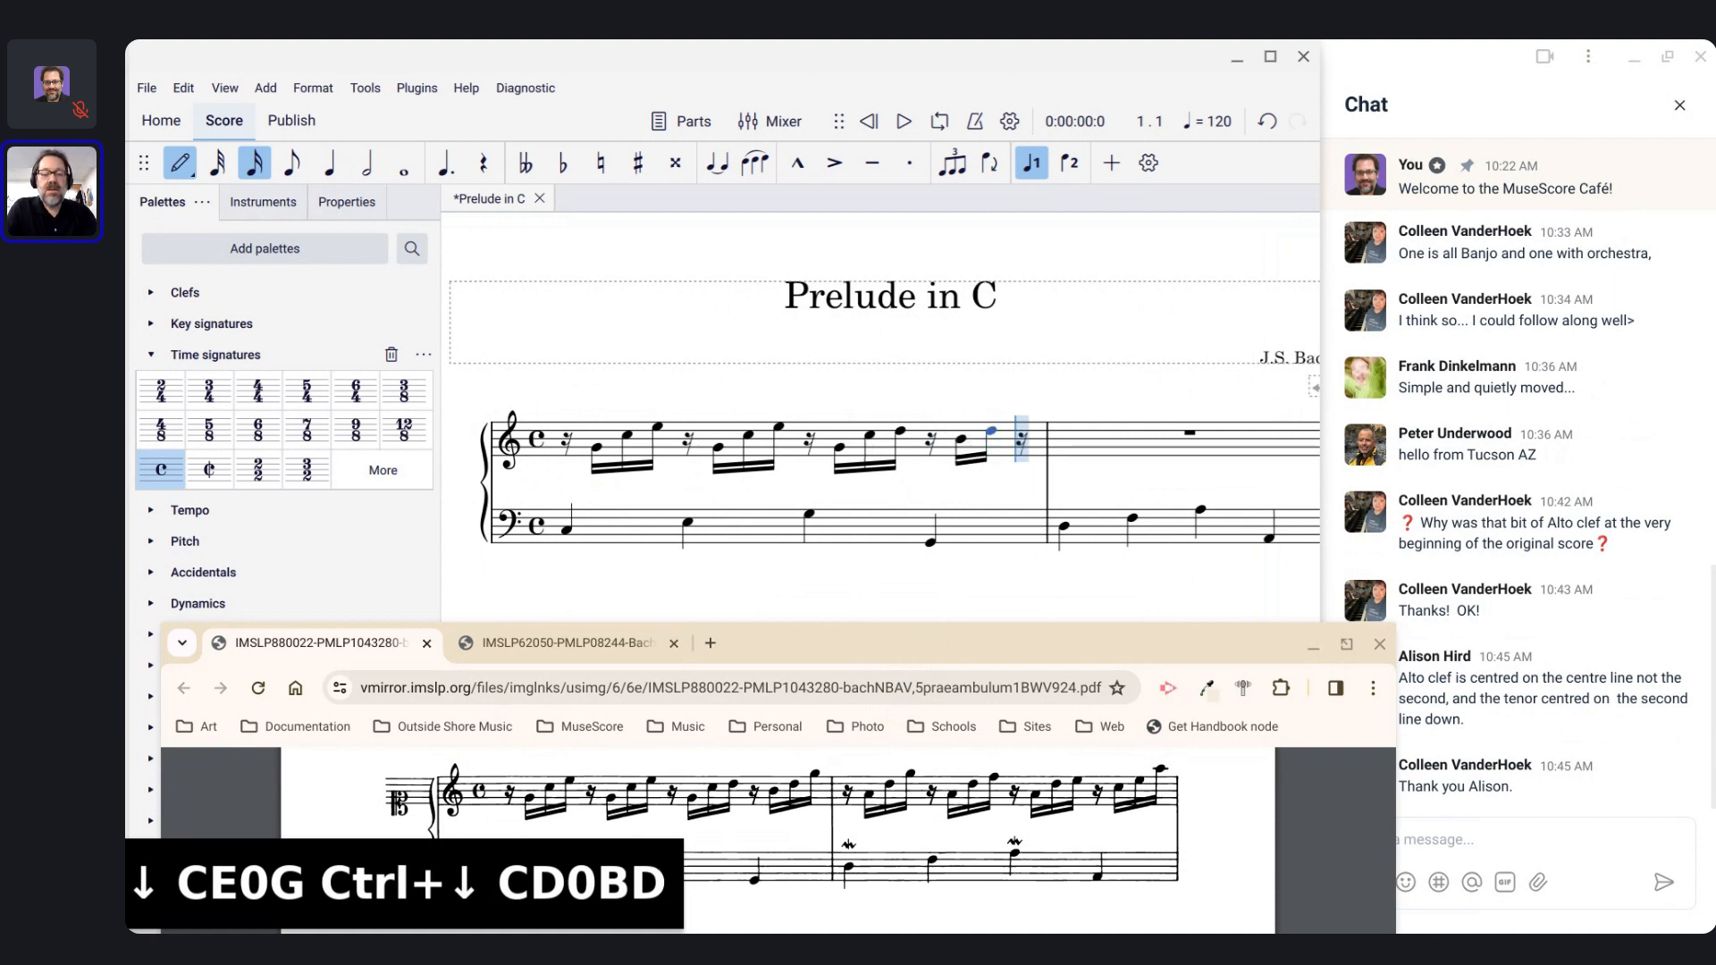
key("g")
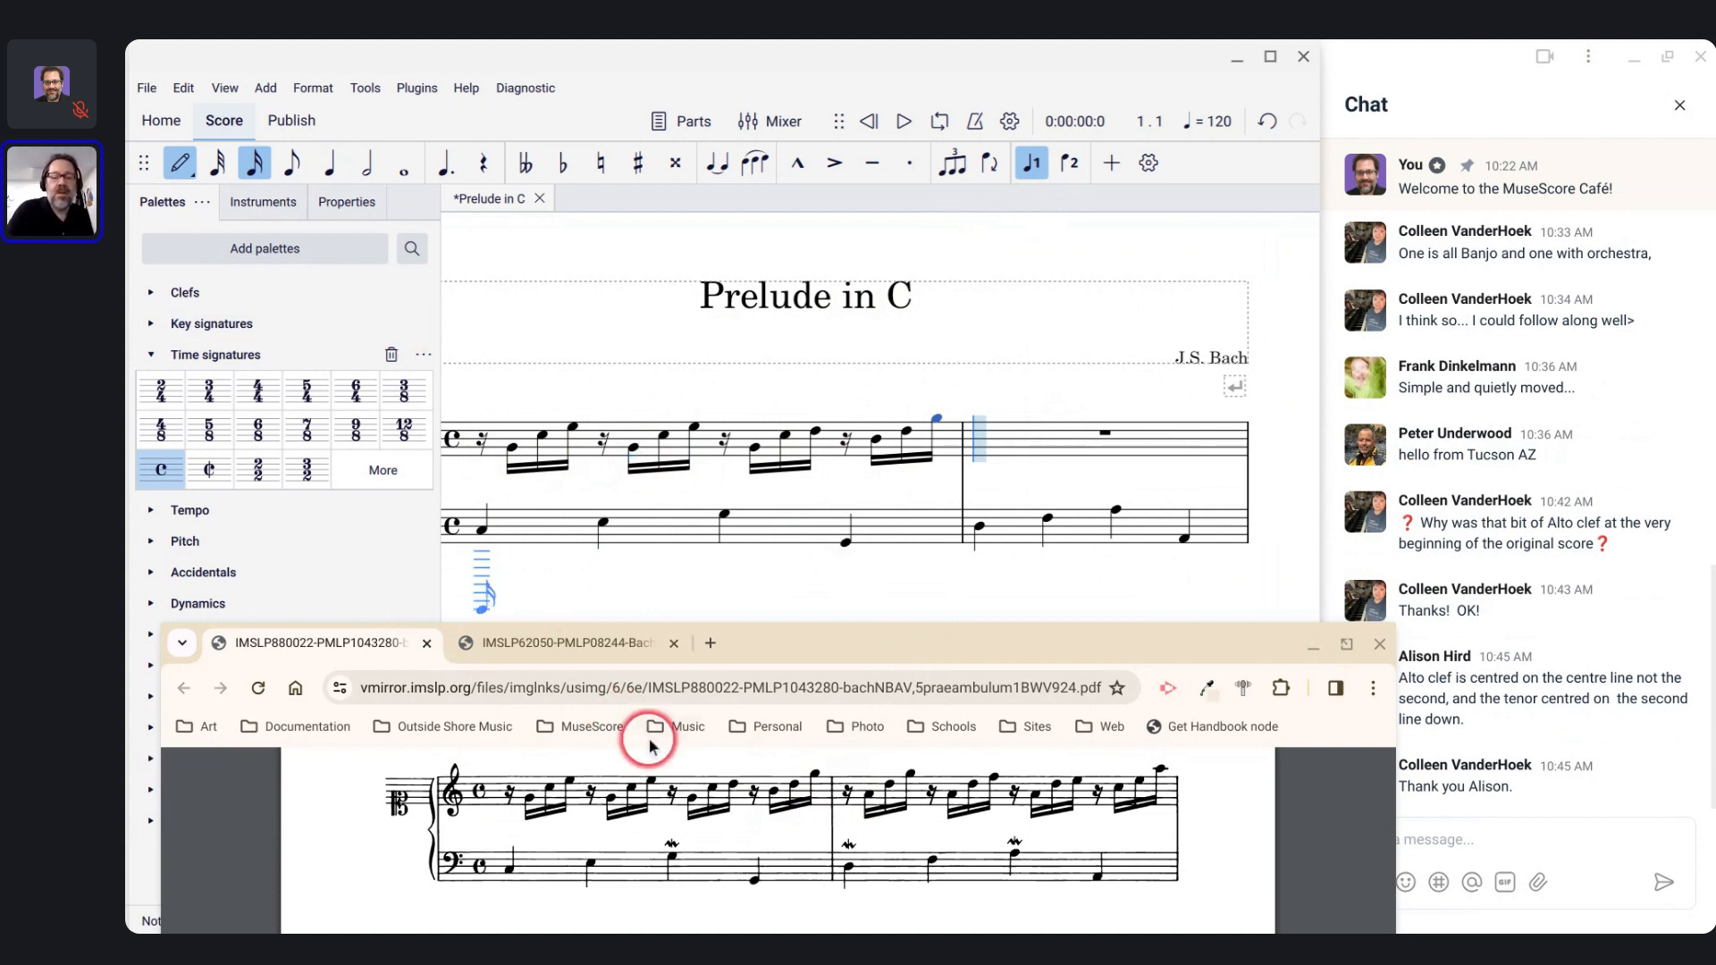
scroll(687, 849, "up", 1)
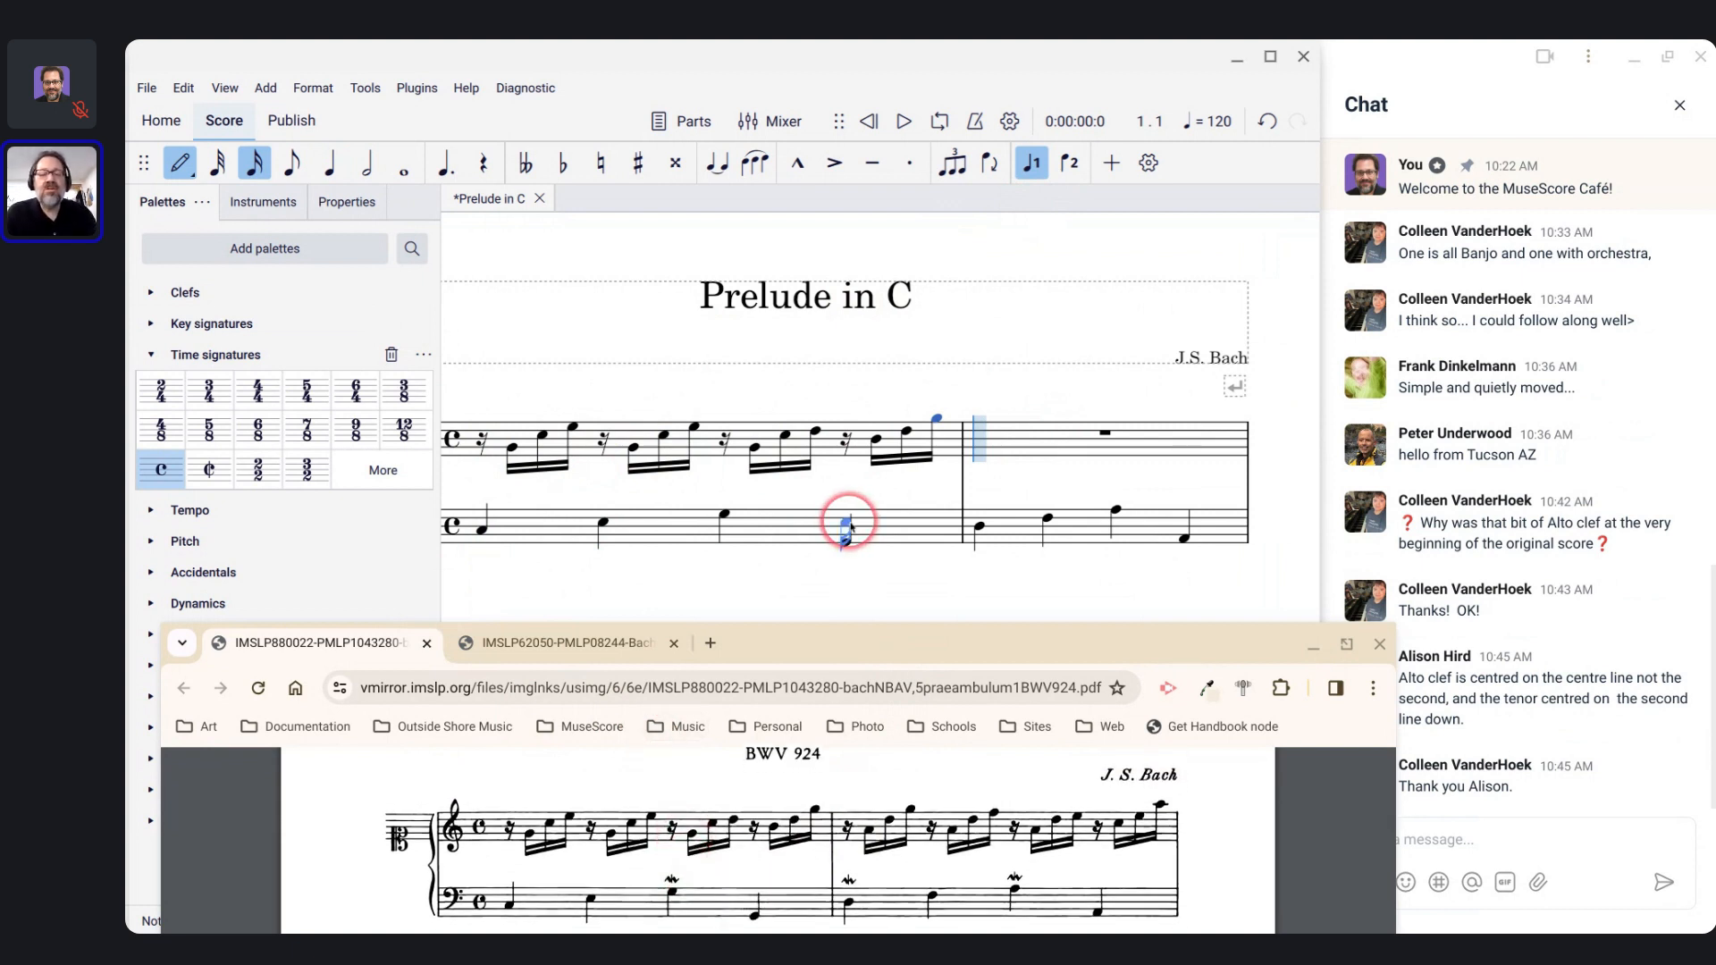
key("Escape")
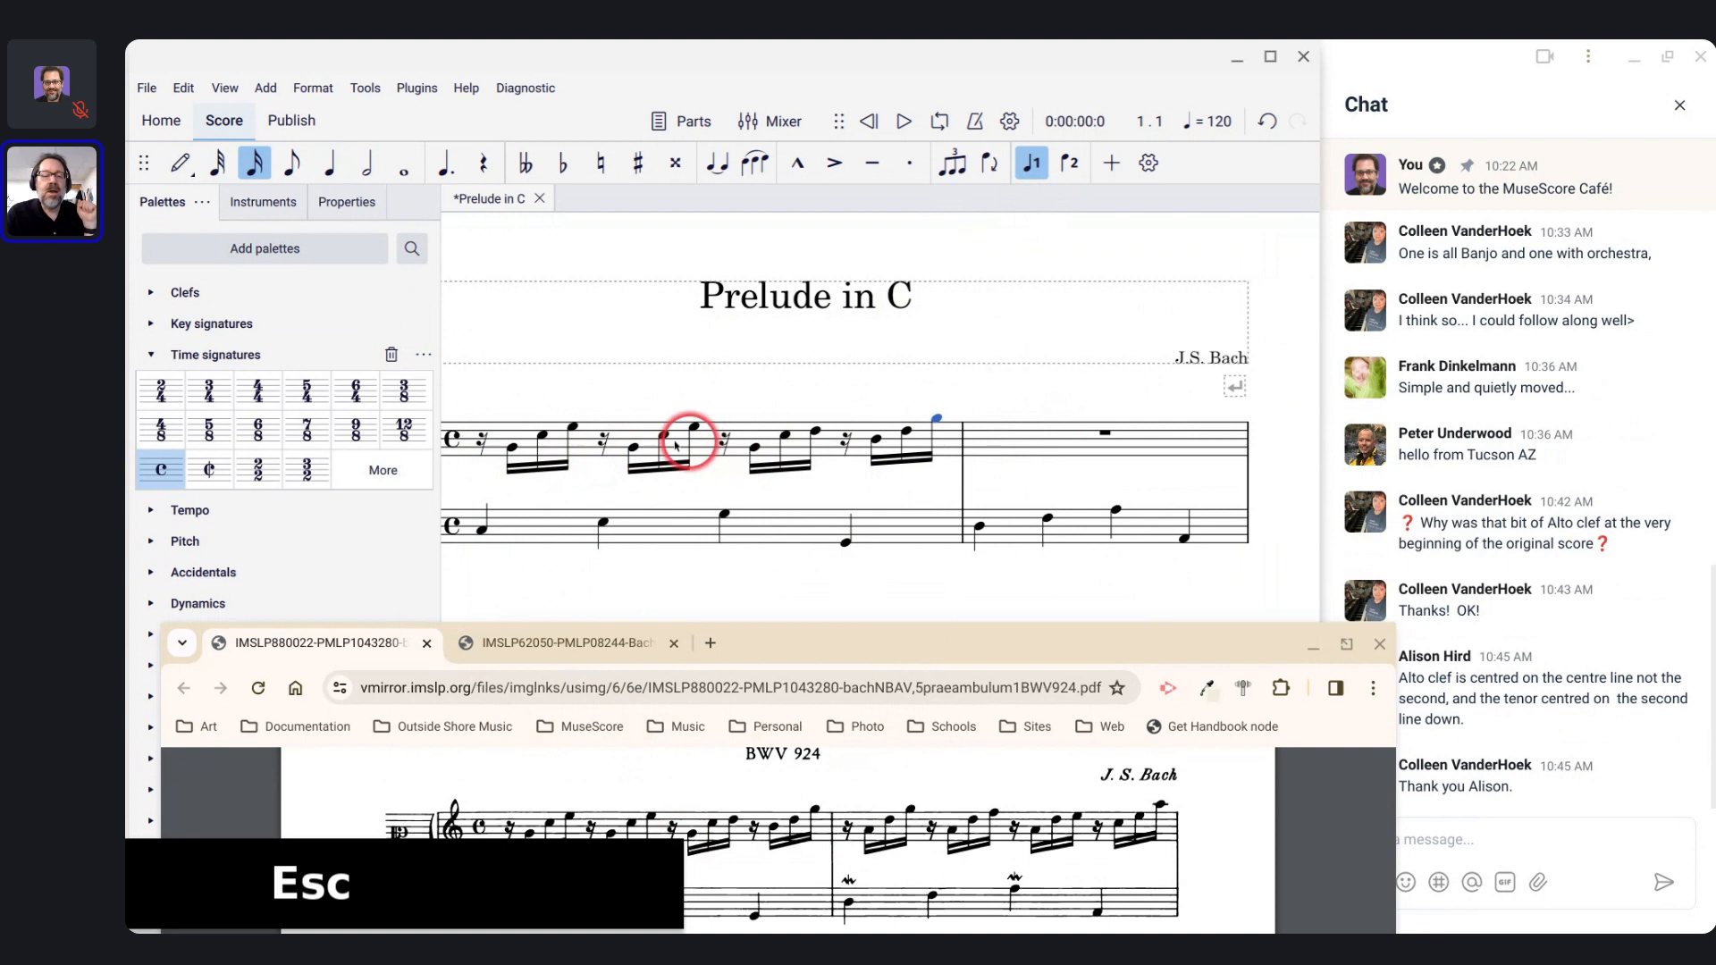
Step: Repeat treble measure 1 seven times so its sixteenth-note pattern fills treble measures 2 through 8
left_click(624, 438)
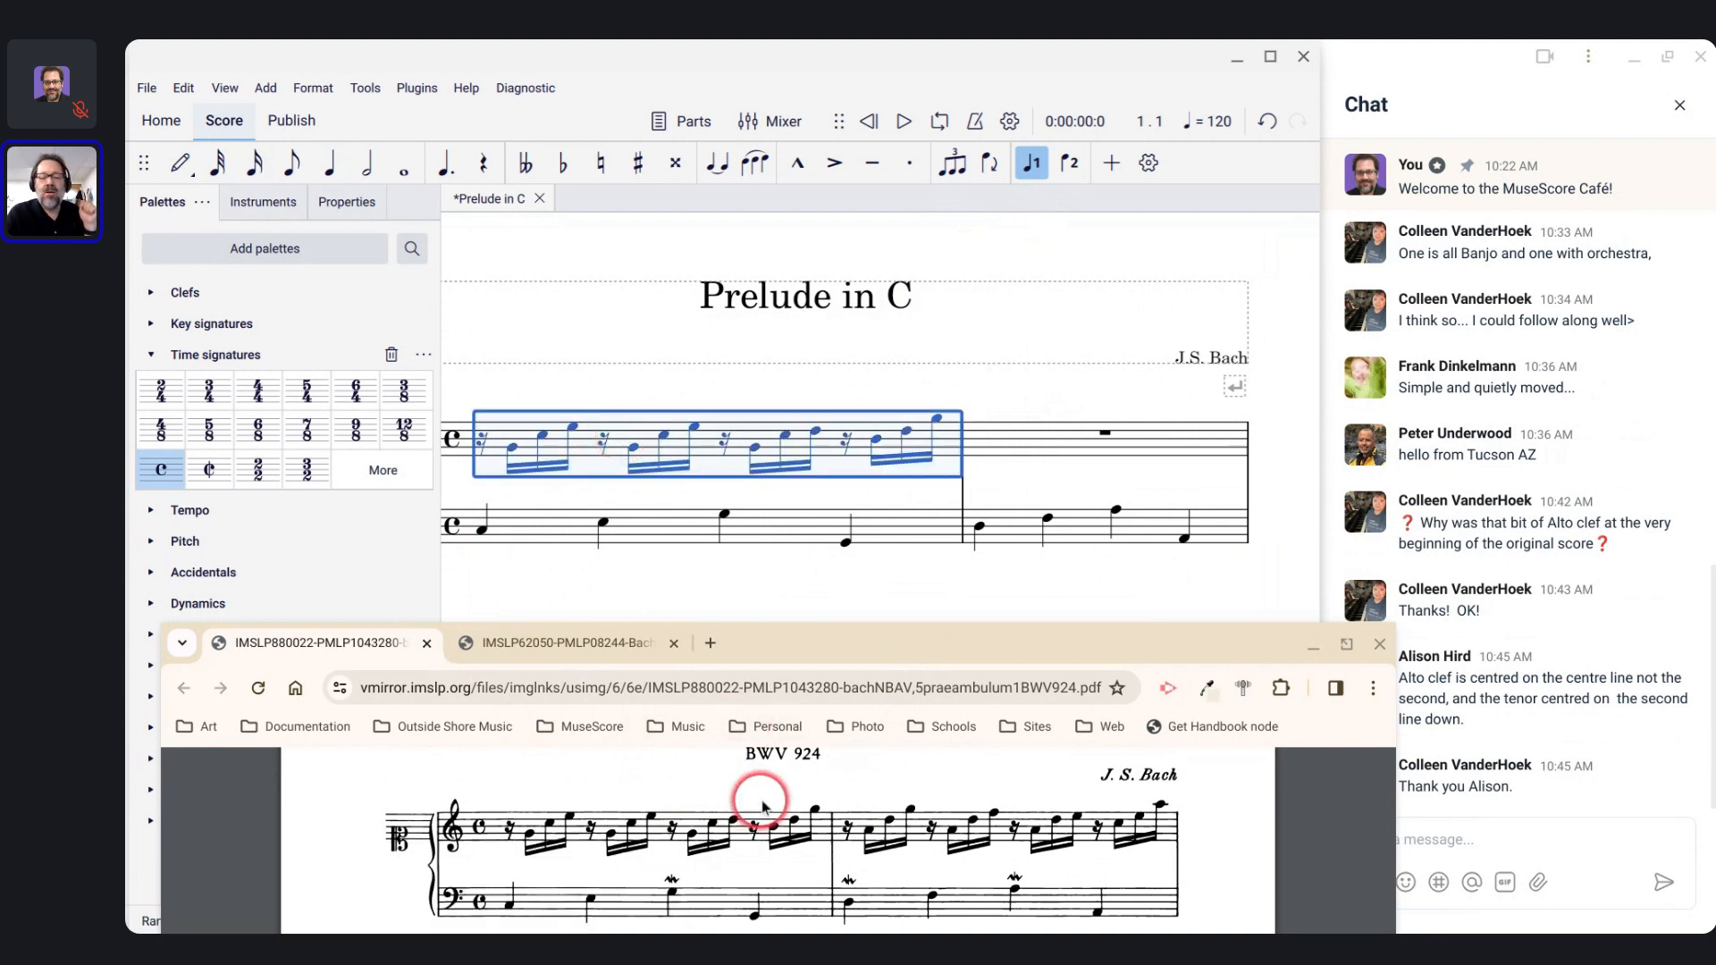
scroll(931, 827, "down", 4)
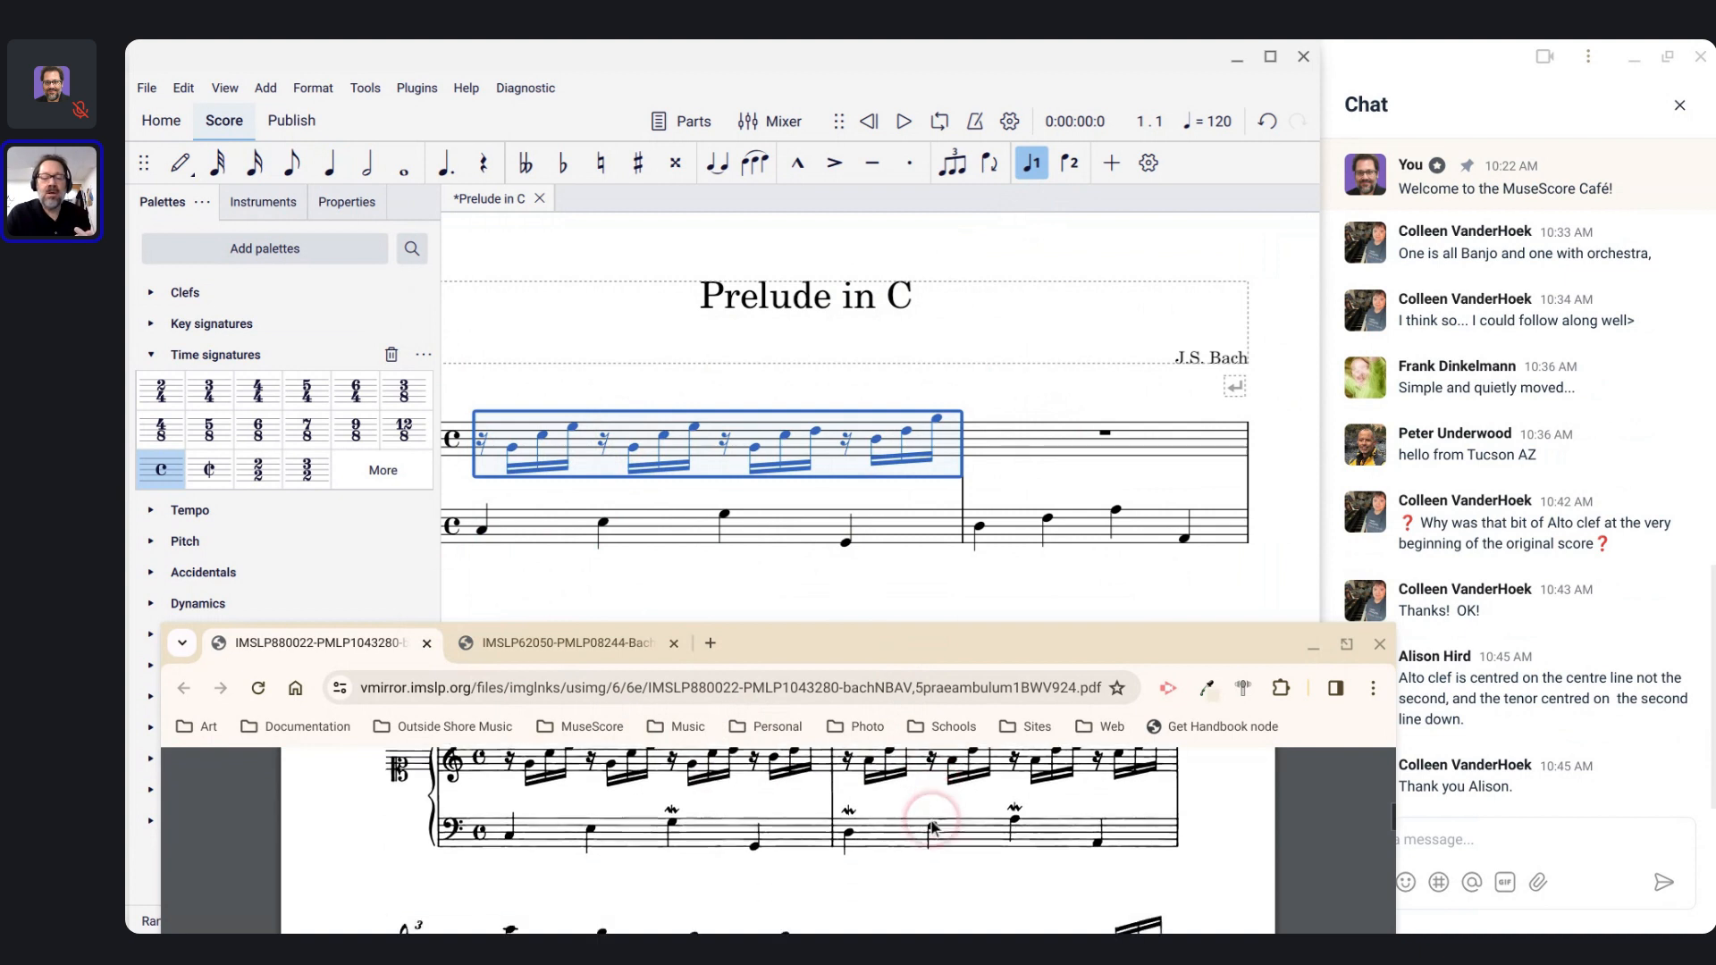
scroll(994, 833, "down", 5)
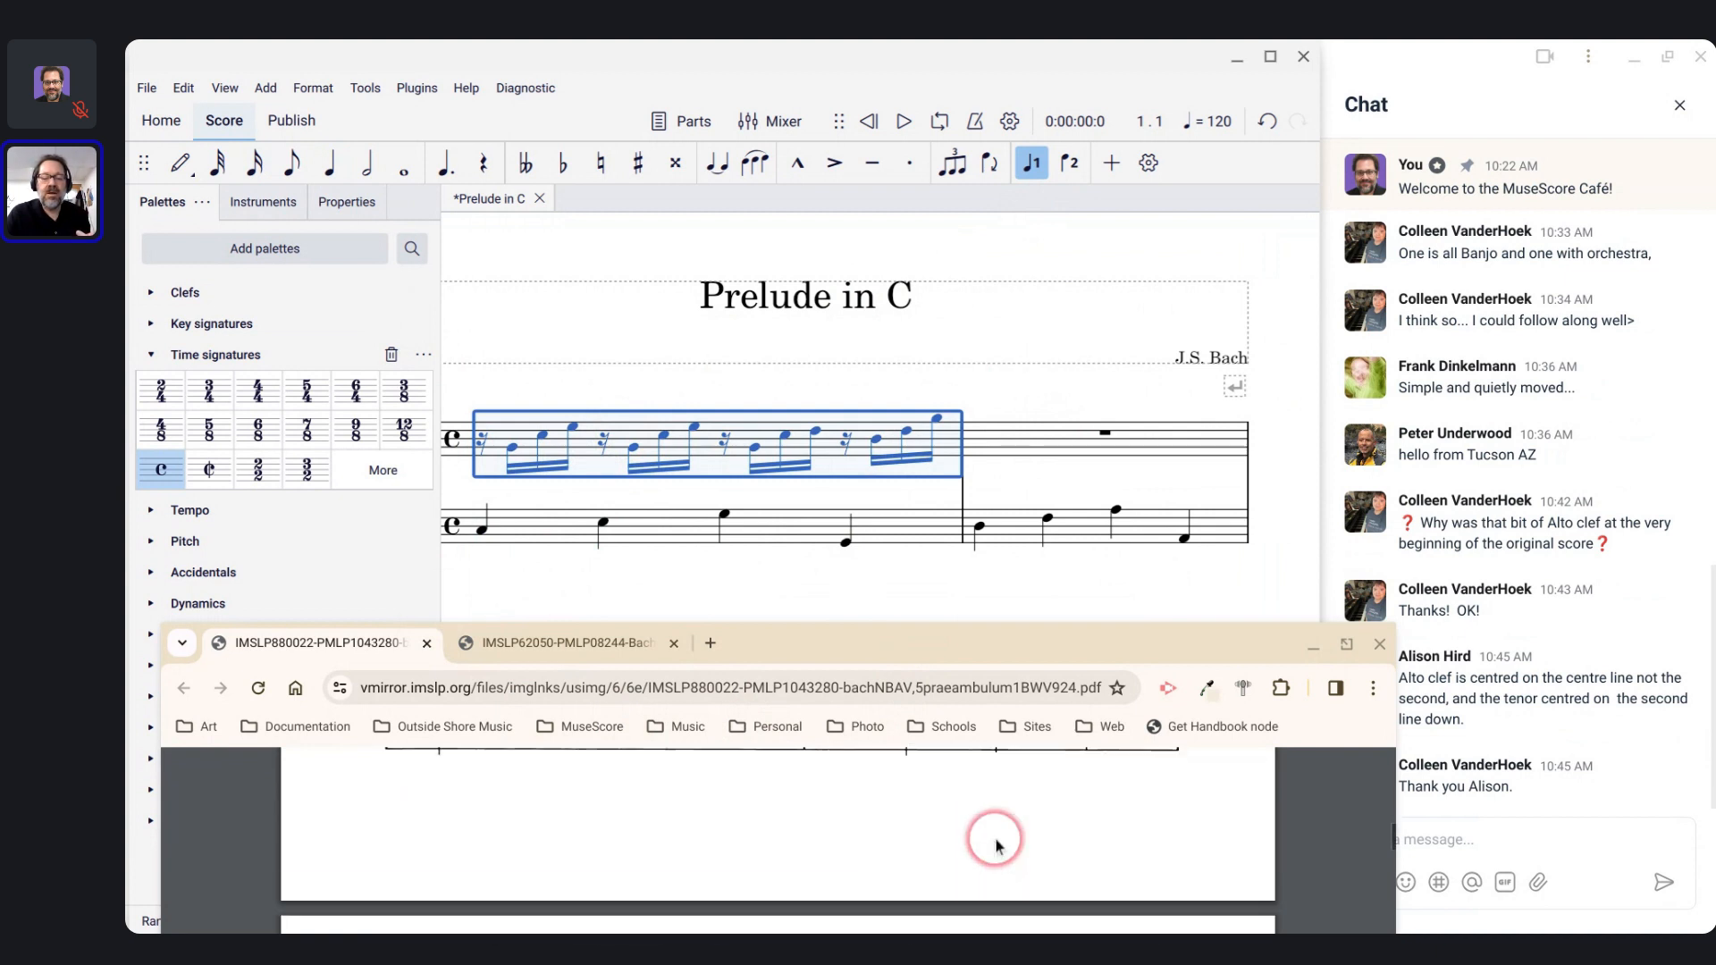
scroll(998, 847, "down", 3)
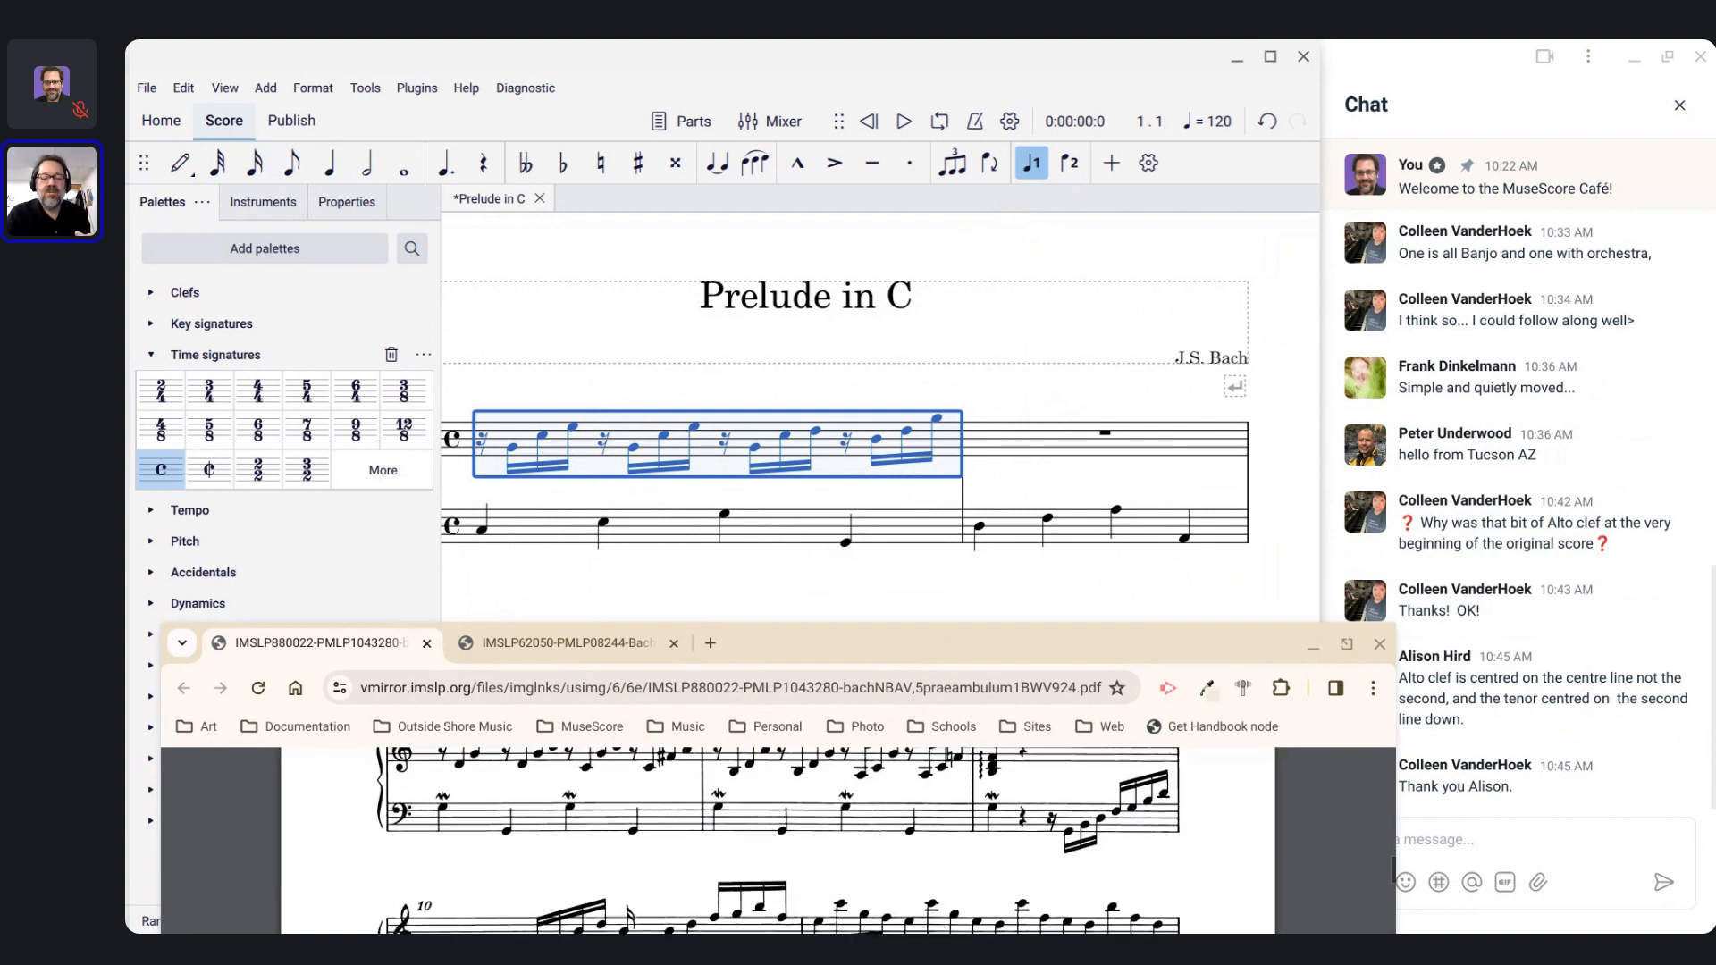
scroll(999, 847, "up", 8)
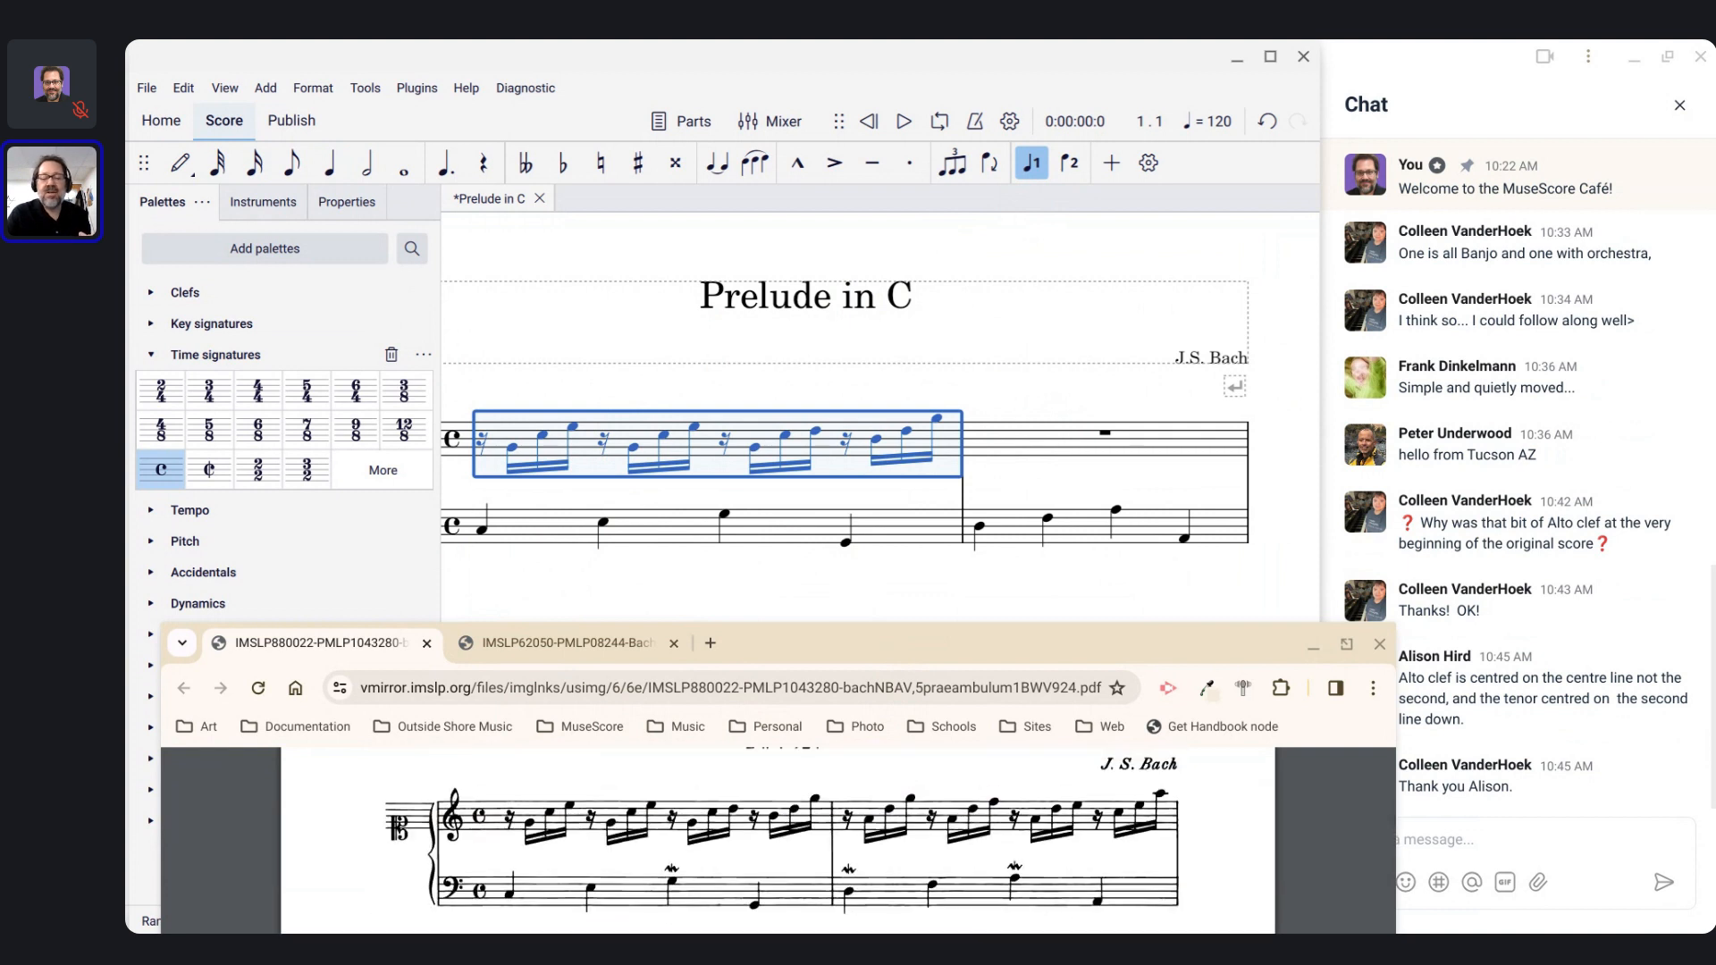
key("r")
key("r")
key("r")
key("r")
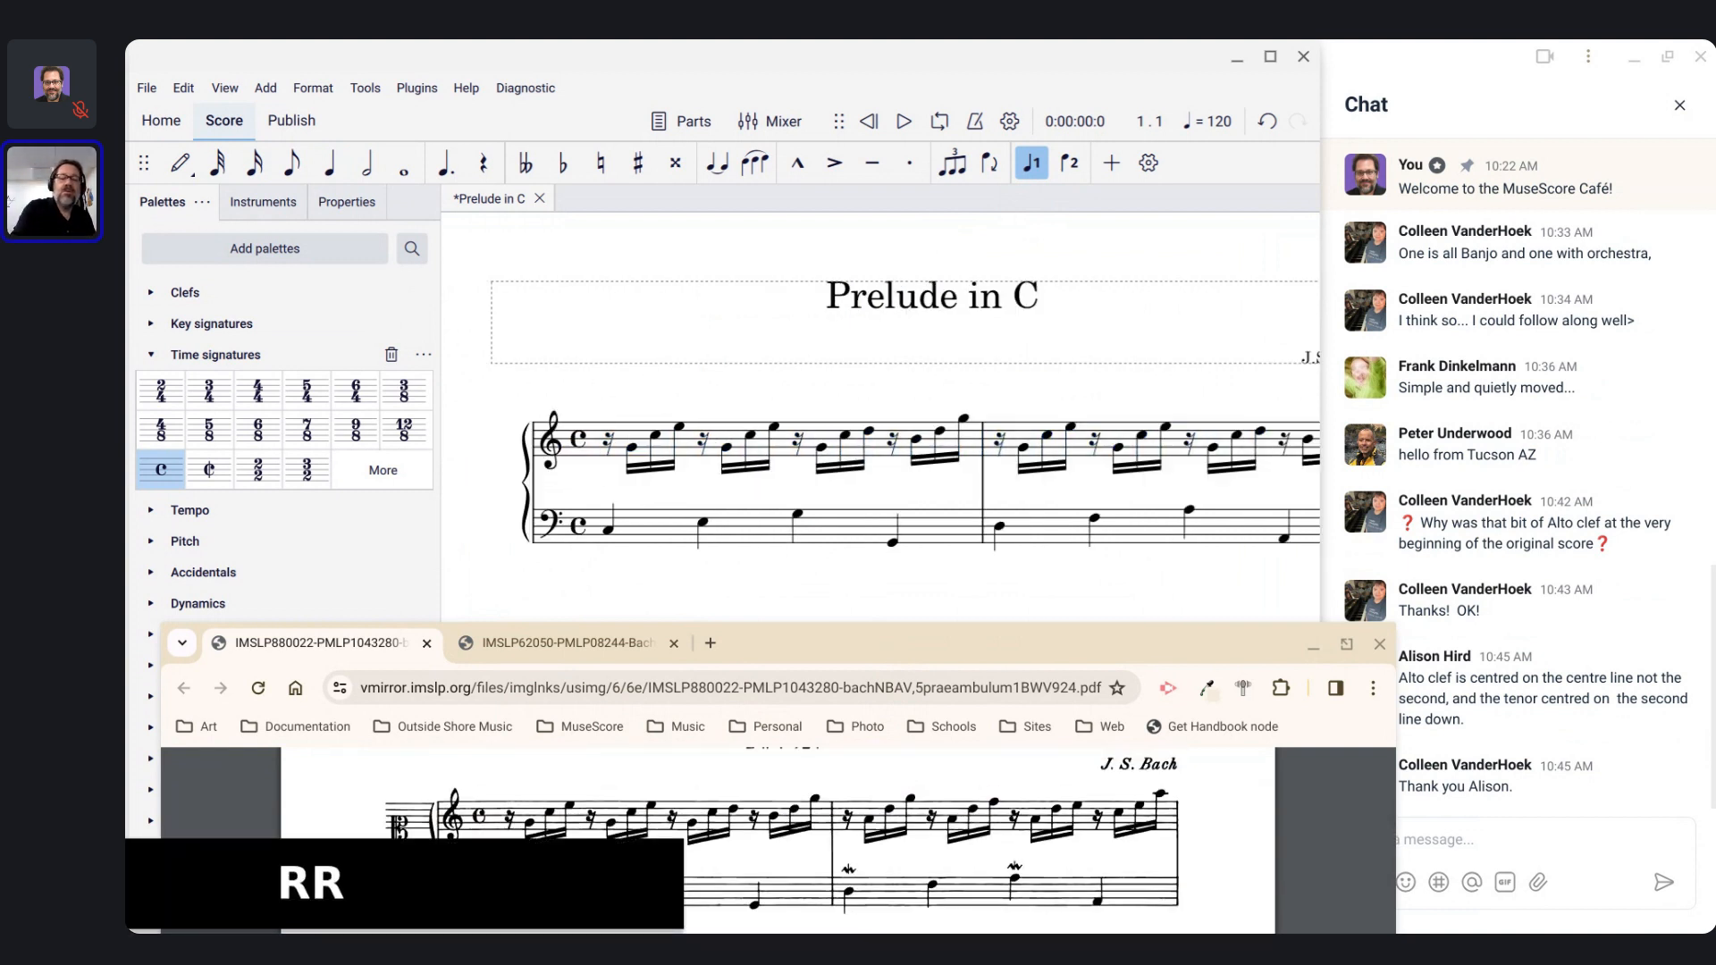
key("r")
key("r")
key("r")
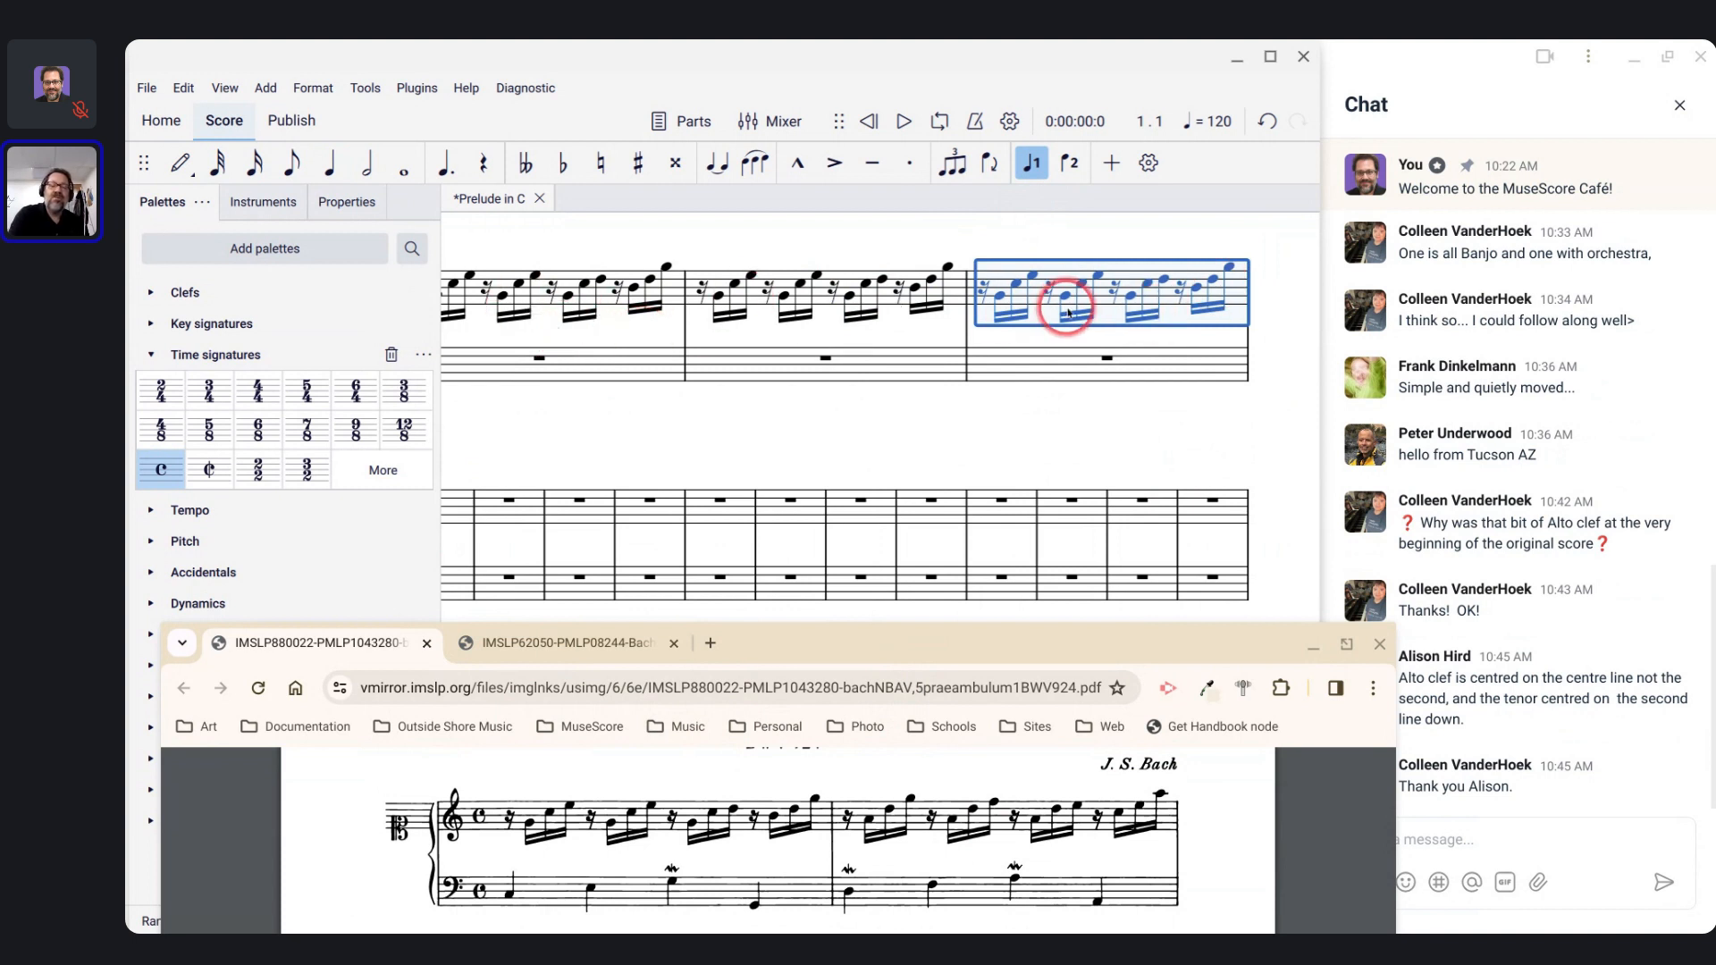
Step: Examine the measure distribution across the systems of the source PDF and compare it with the score's layout
scroll(1069, 311, "up", 3)
scroll(1068, 312, "up", 1)
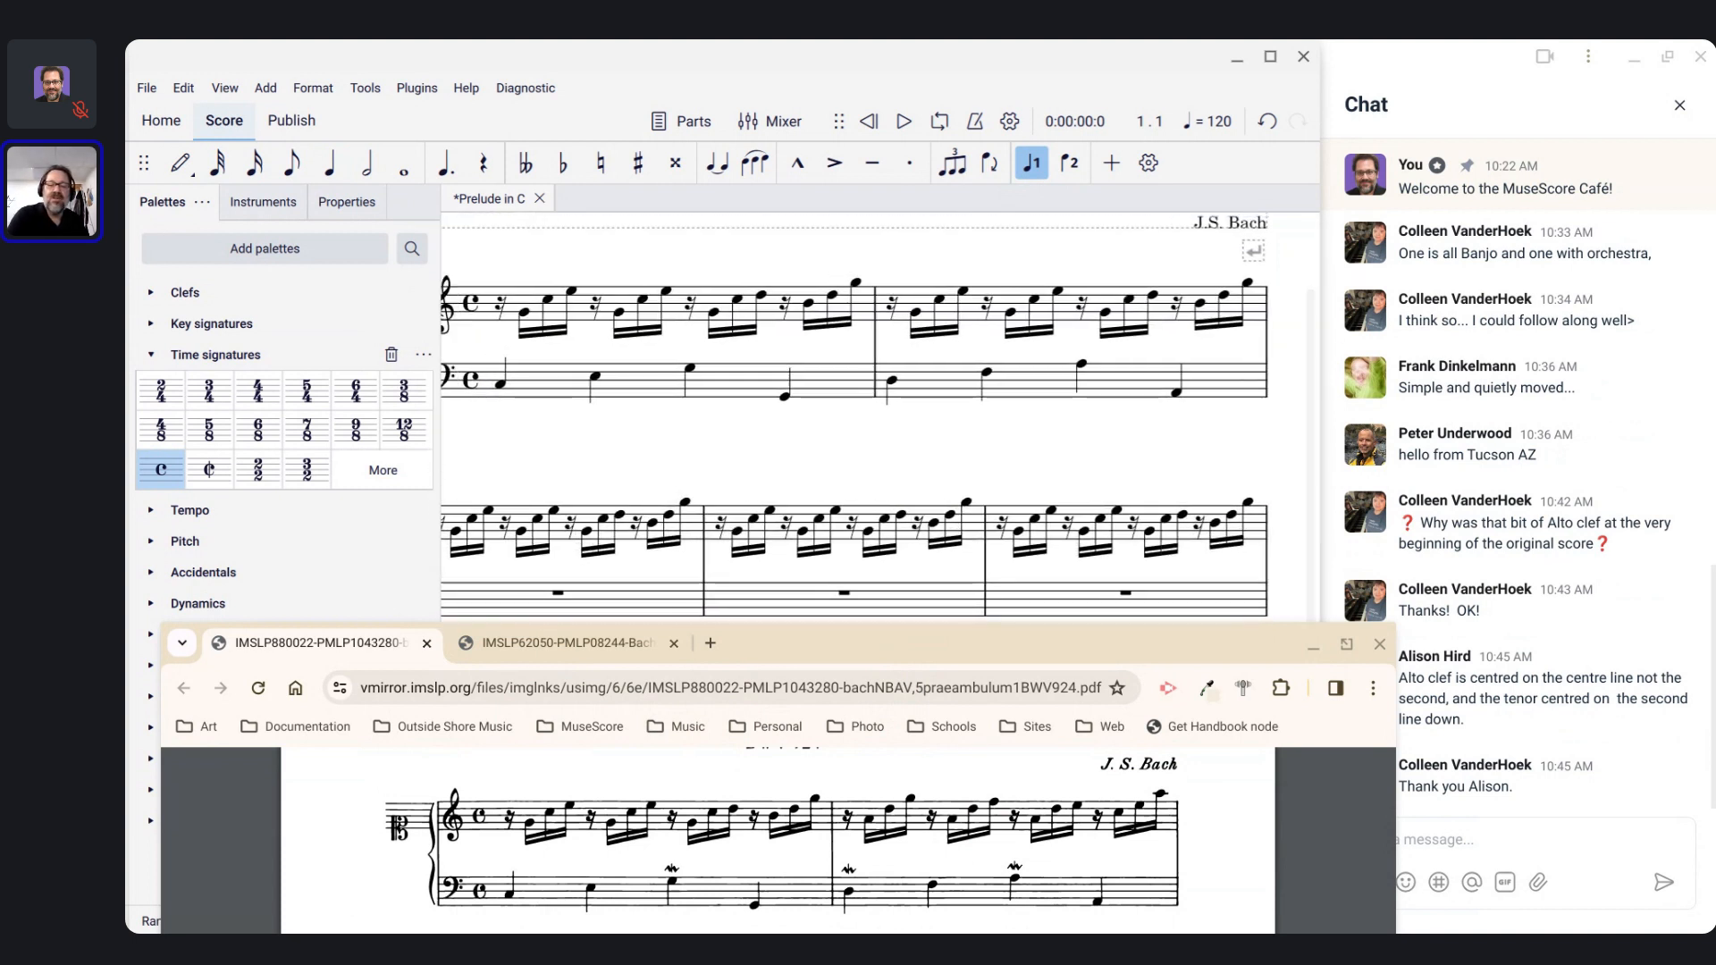
scroll(1069, 313, "left", 1)
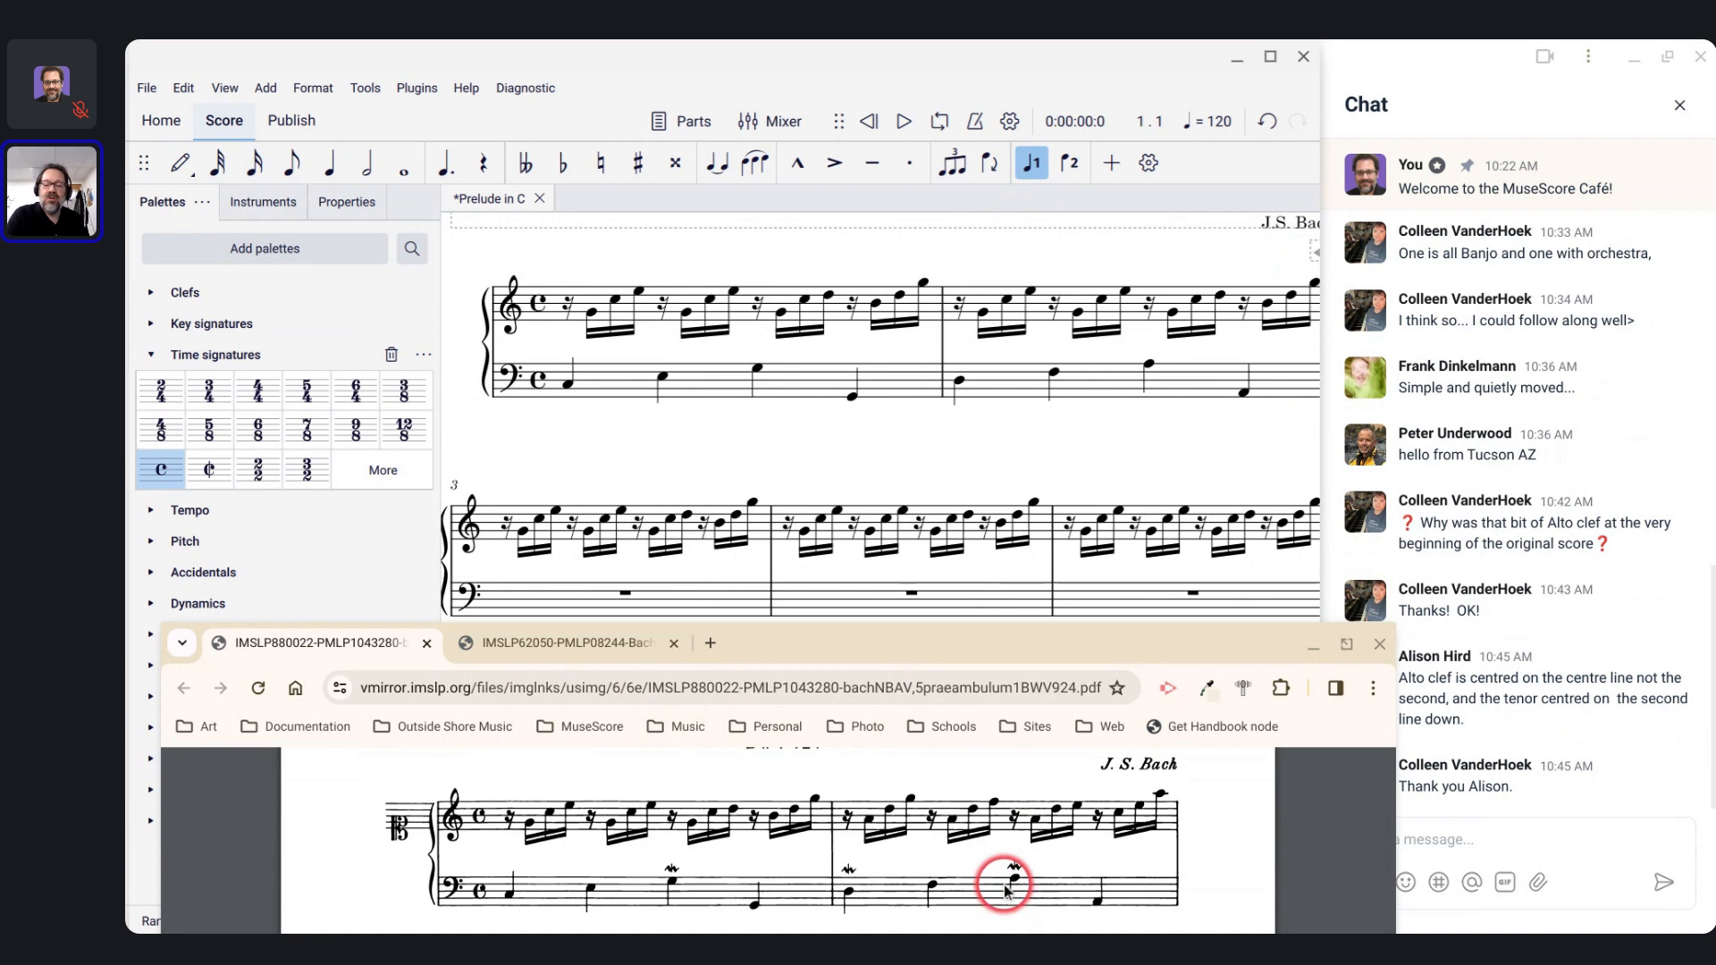
scroll(1006, 885, "down", 3)
scroll(1007, 889, "down", 5)
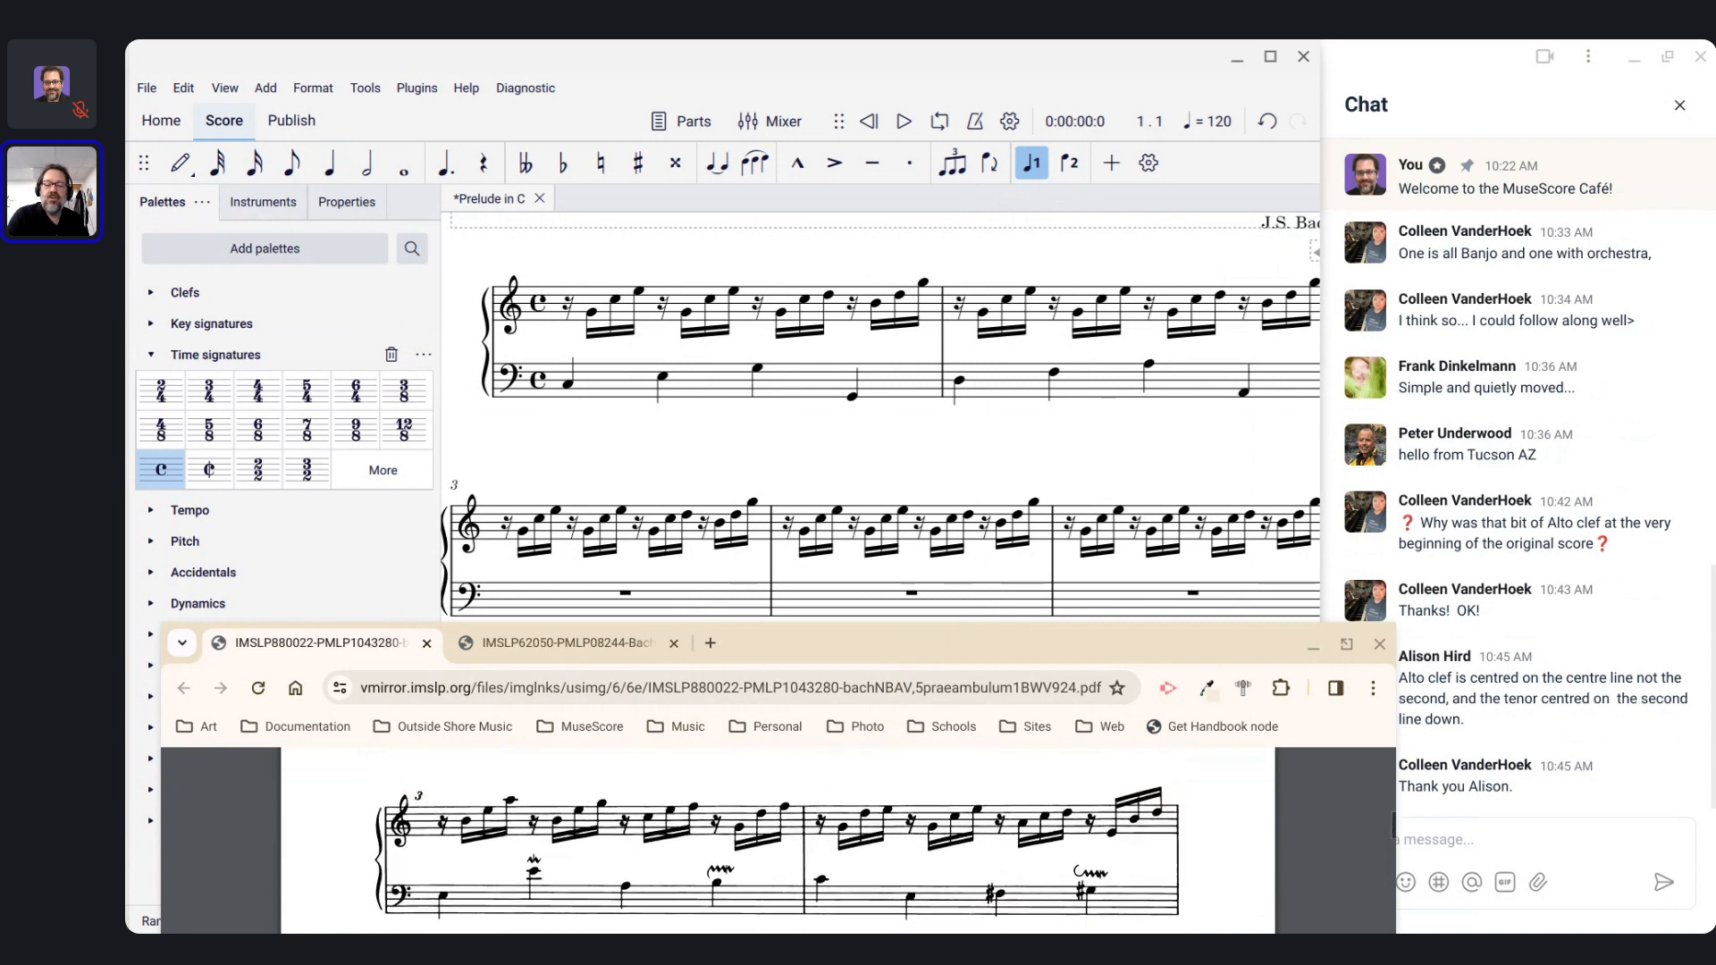
scroll(1392, 865, "down", 3)
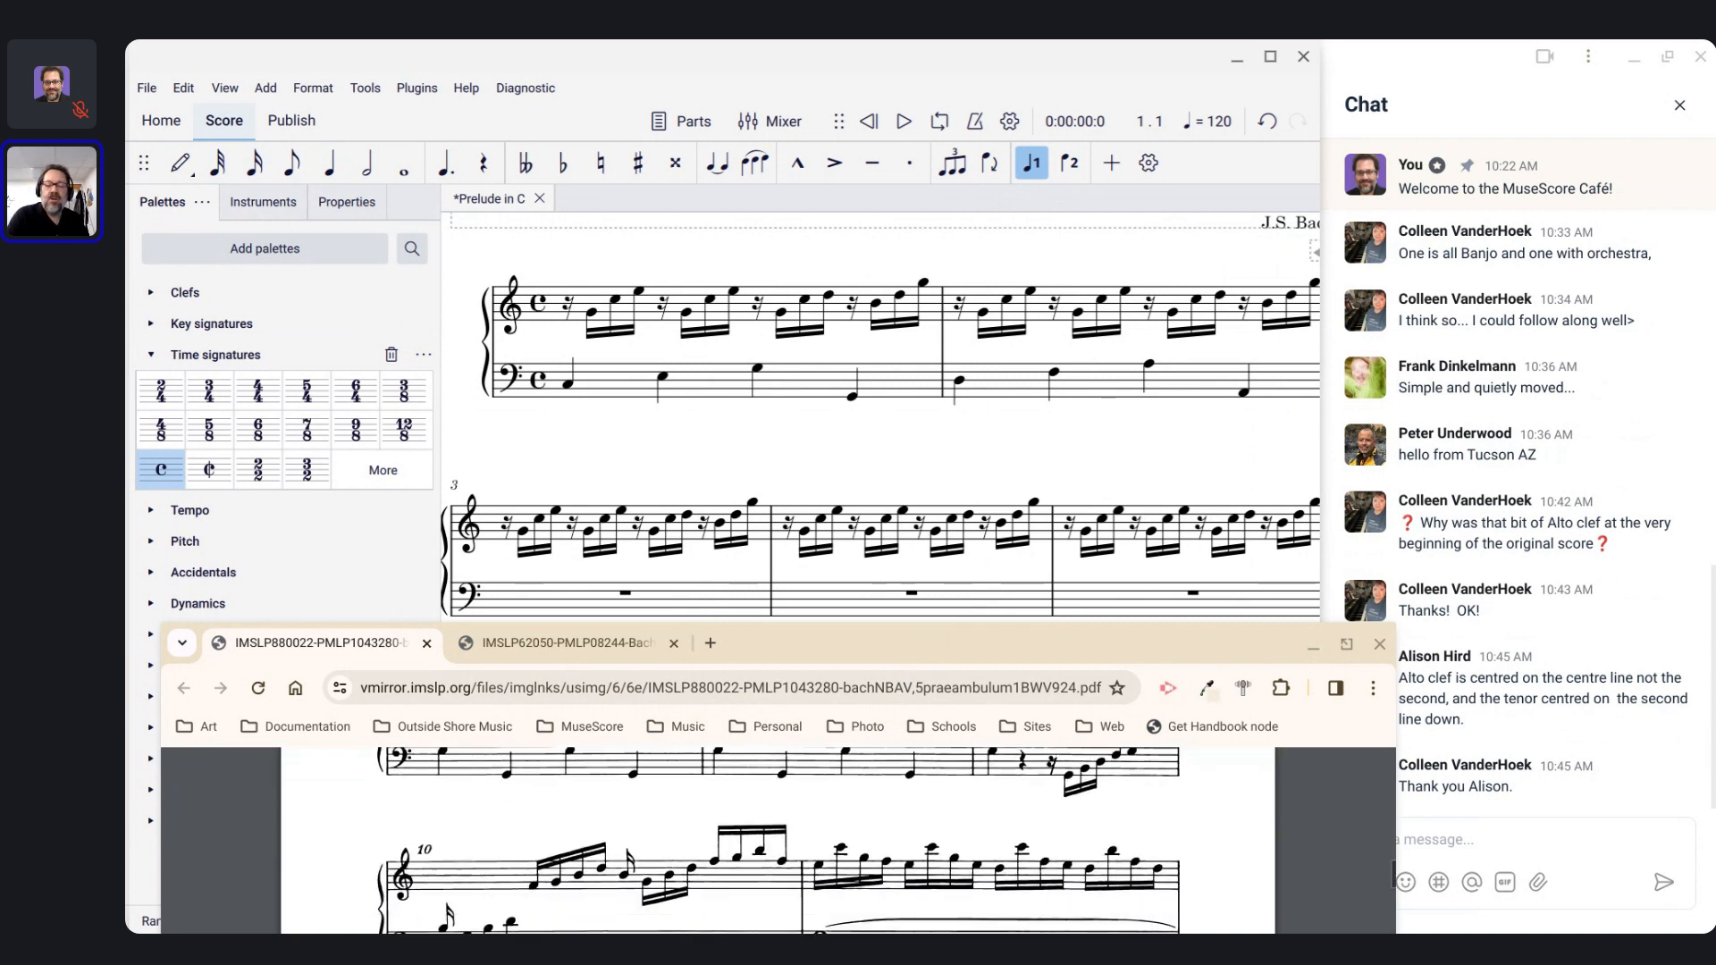
scroll(1161, 858, "up", 6)
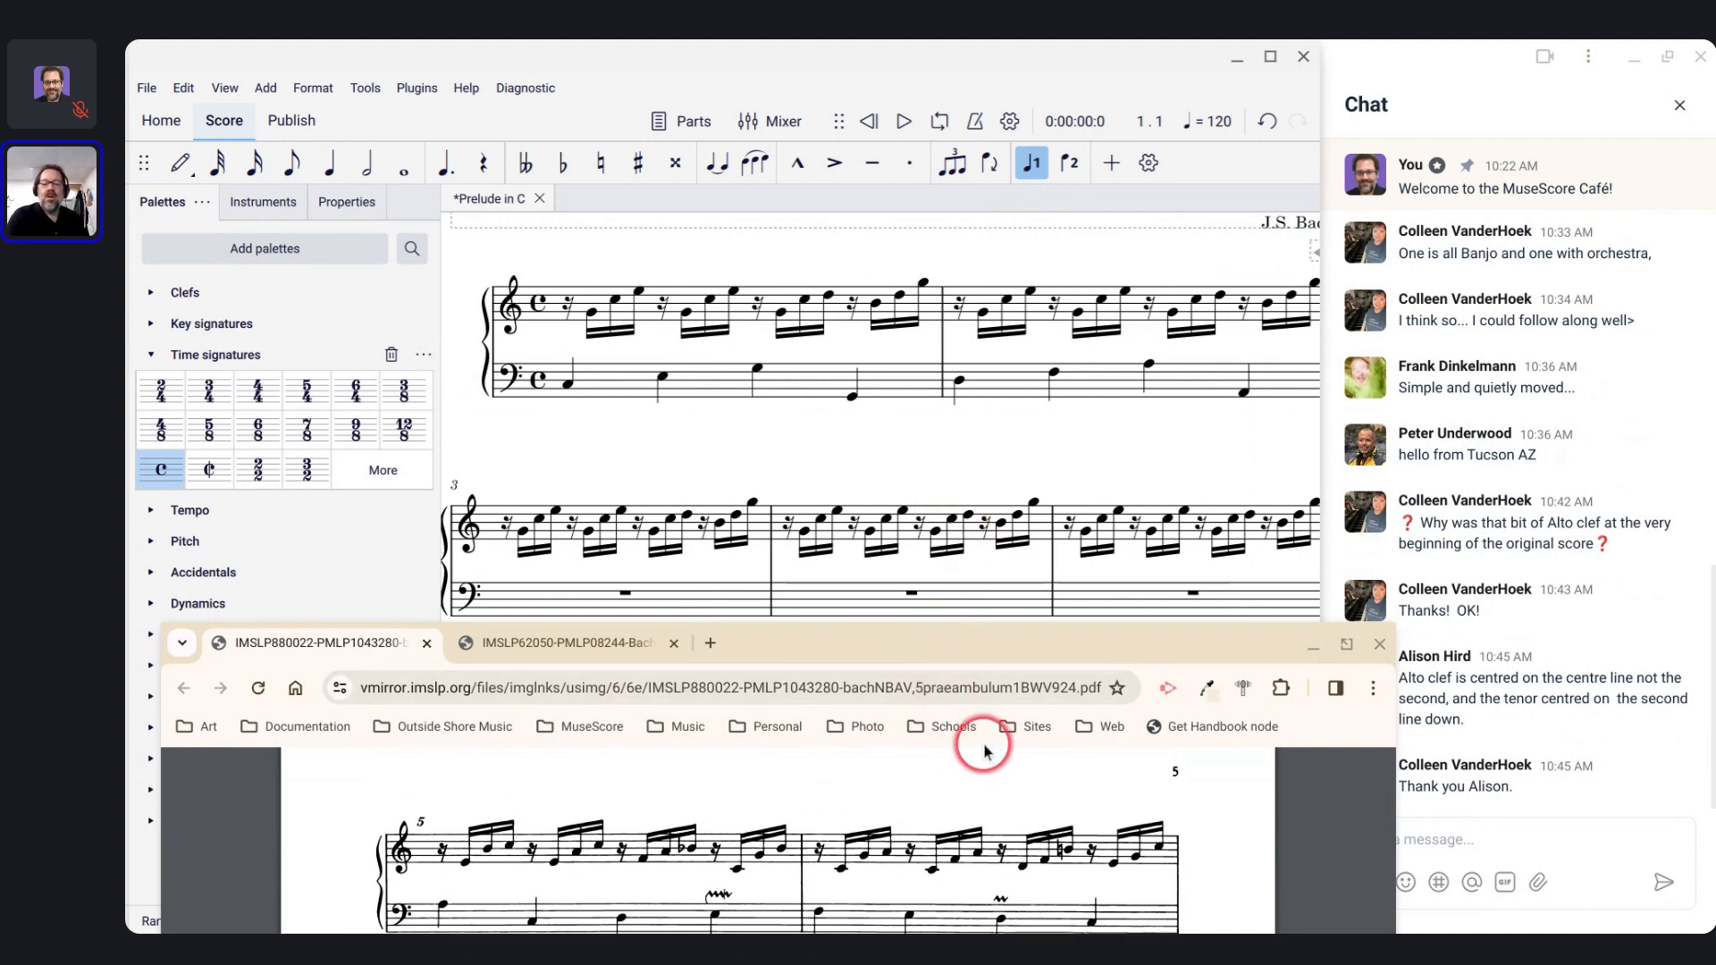
scroll(990, 793, "down", 3)
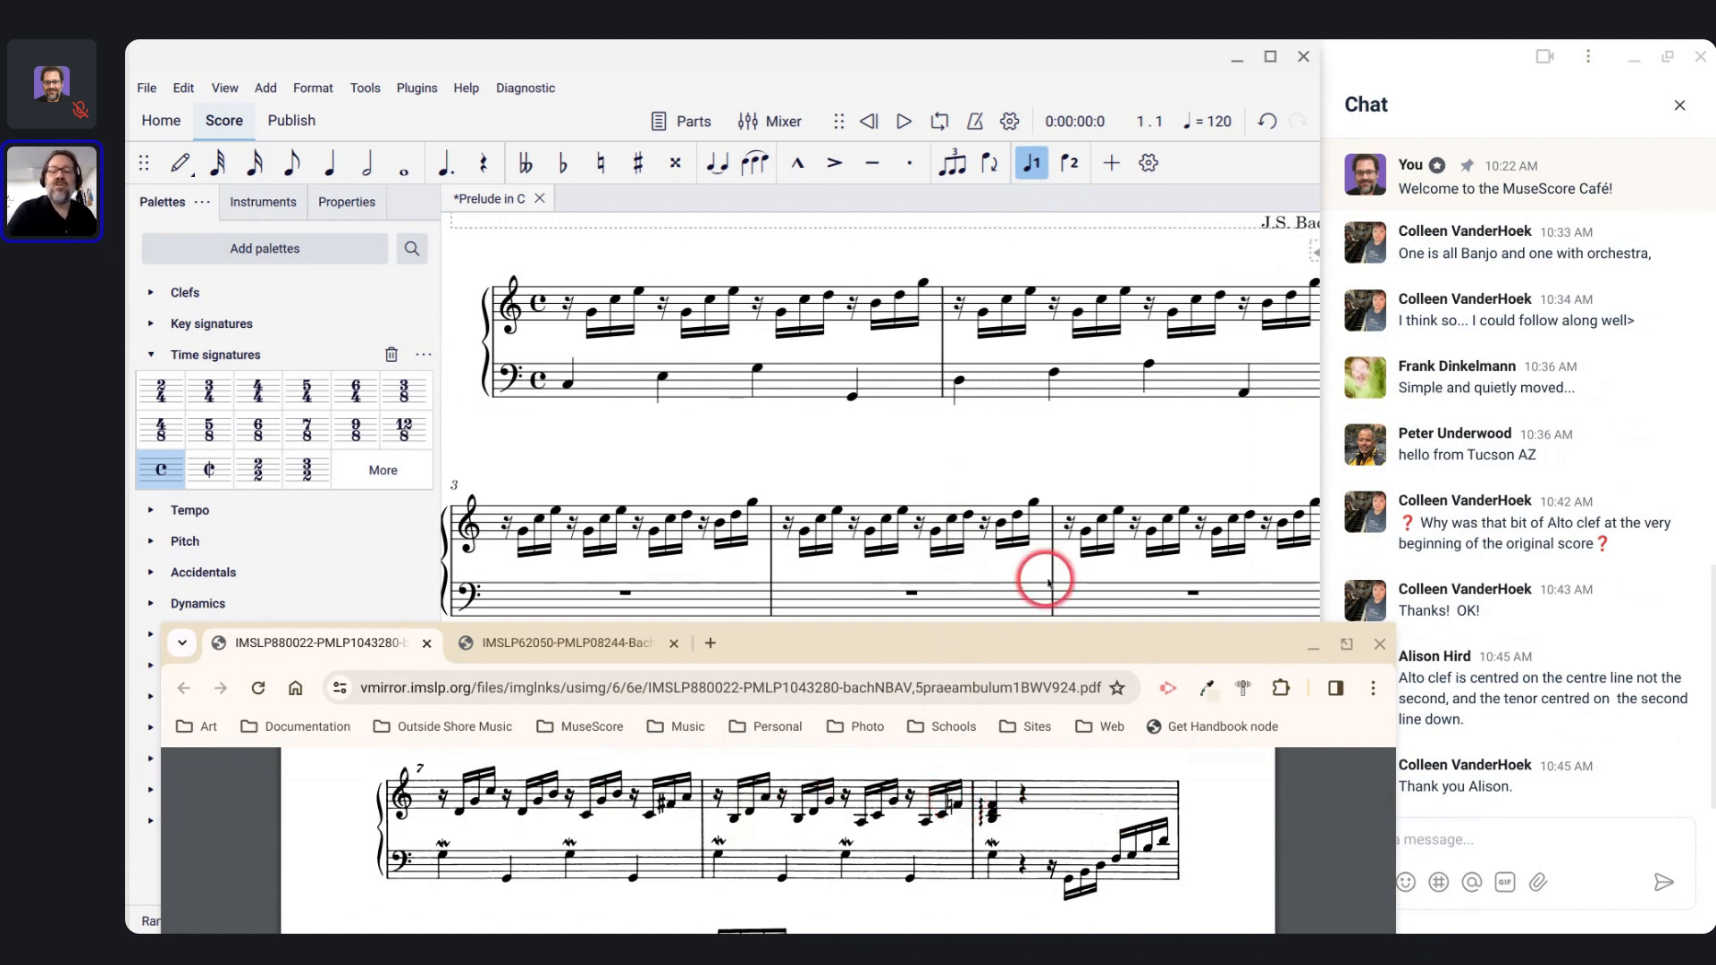
Step: Add line breaks after measures 4, 6 and 9 to match the systems of the source PDF
left_click(1044, 522)
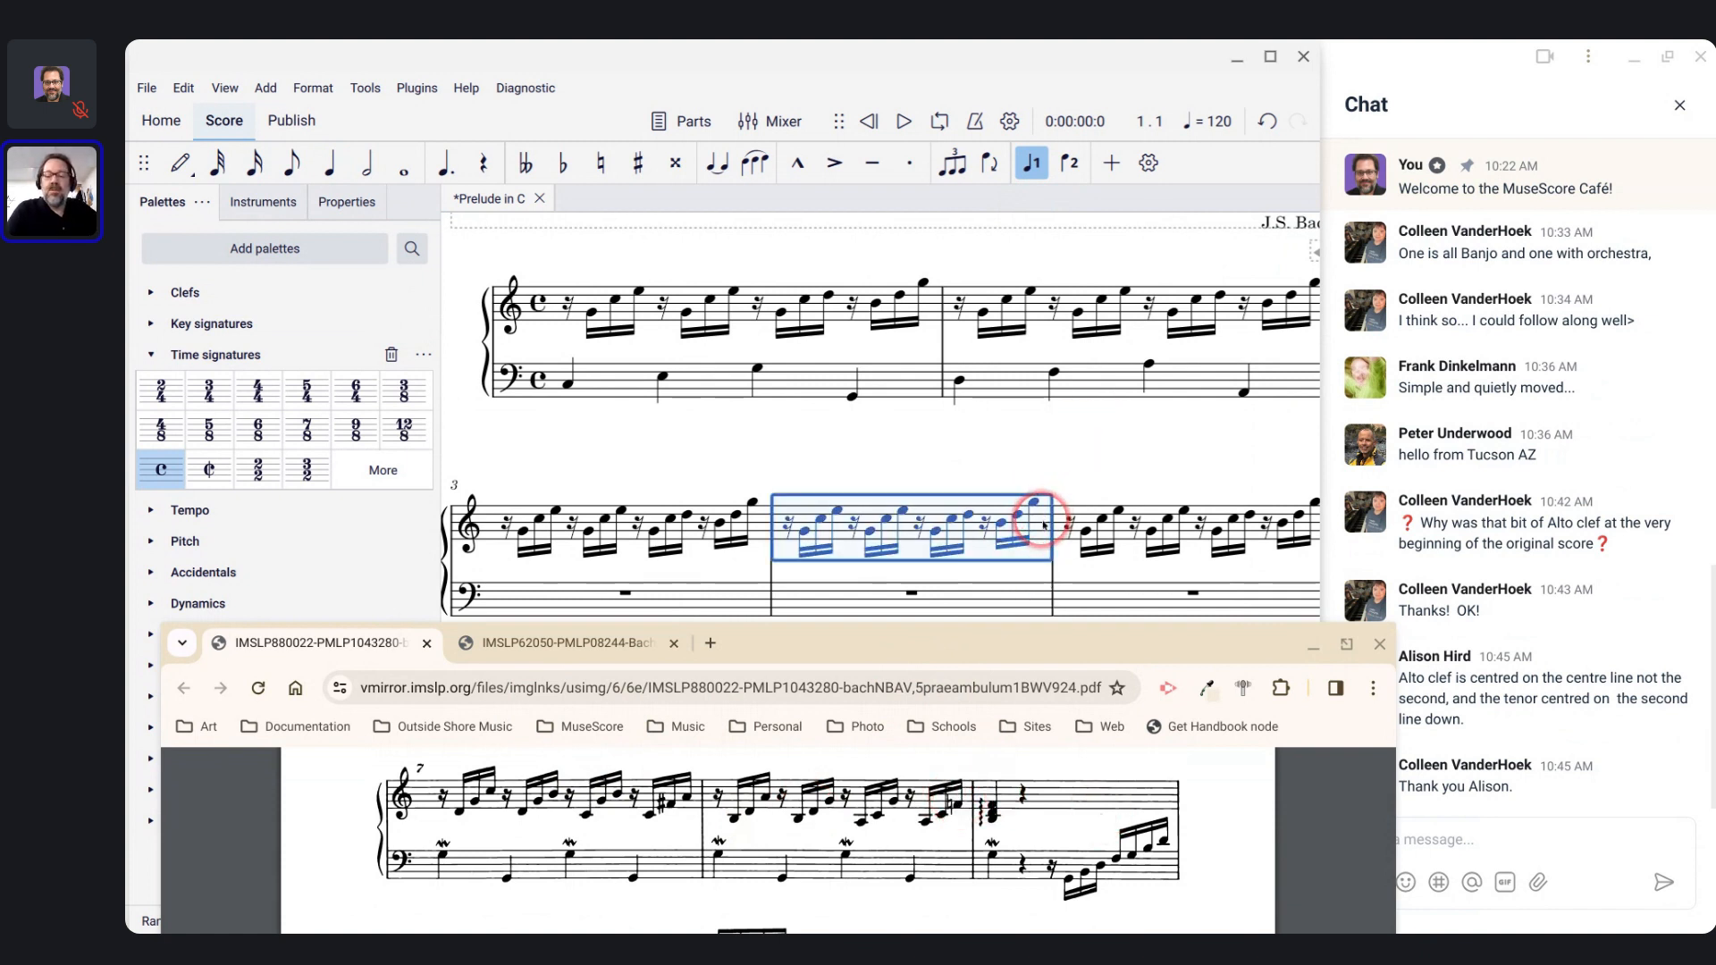
key("Return")
scroll(880, 420, "down", 3)
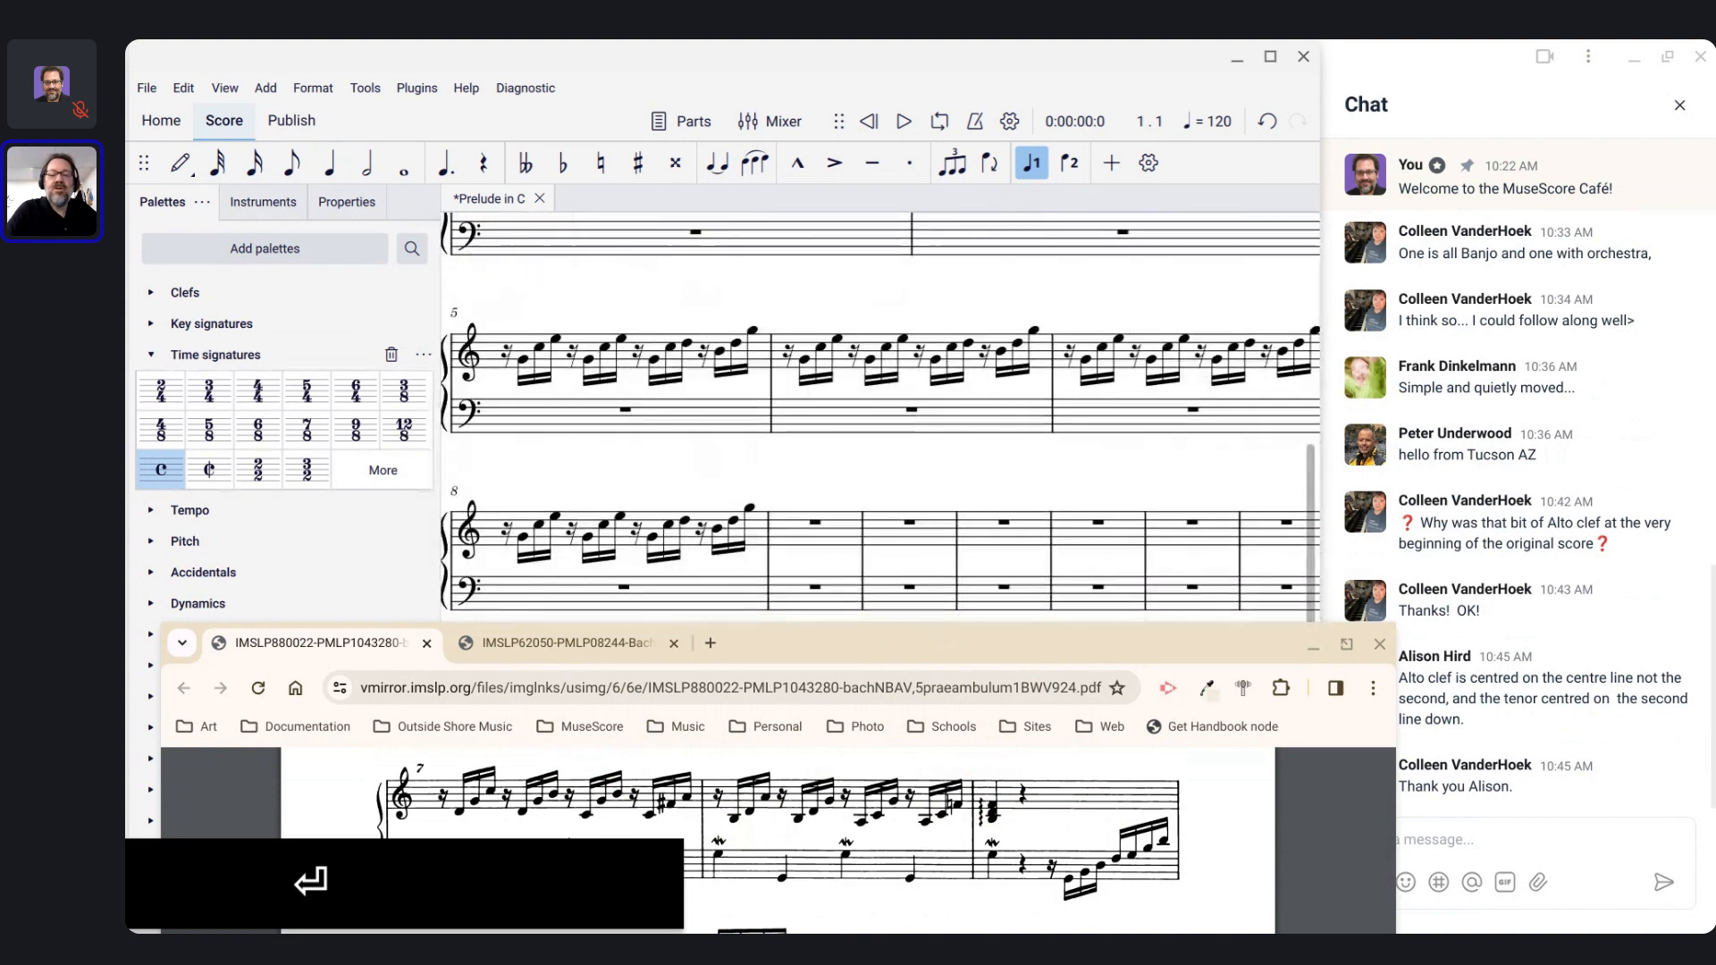
left_click(842, 362)
key("Return")
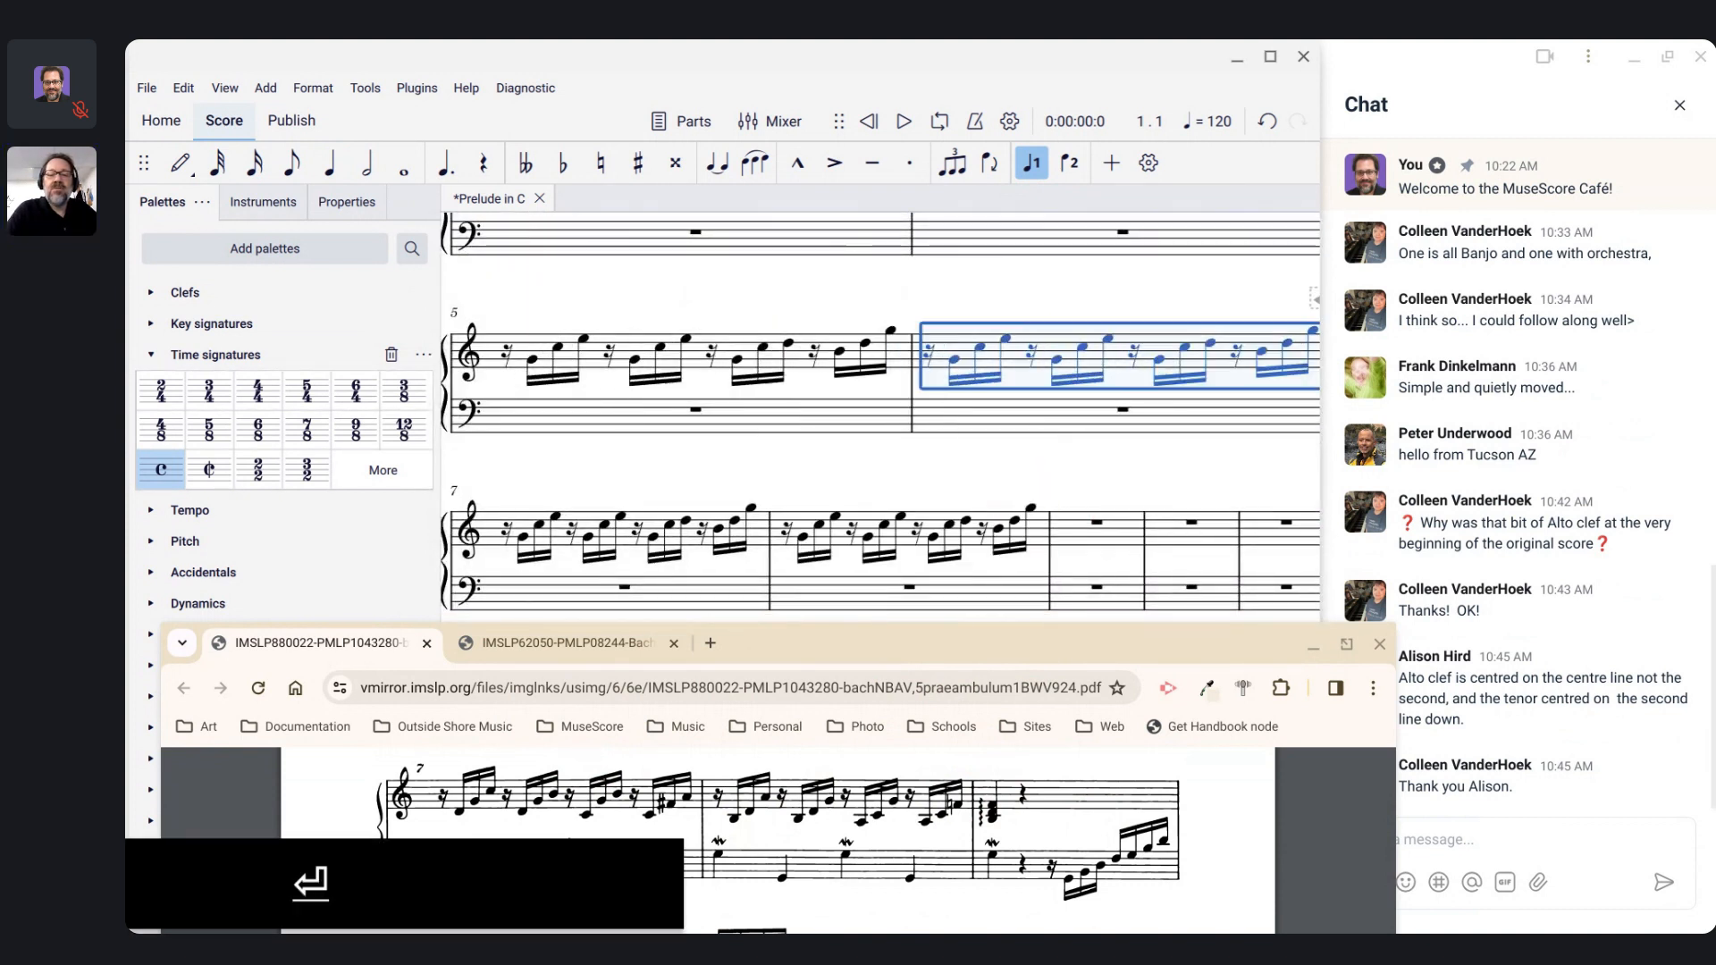
left_click(1079, 532)
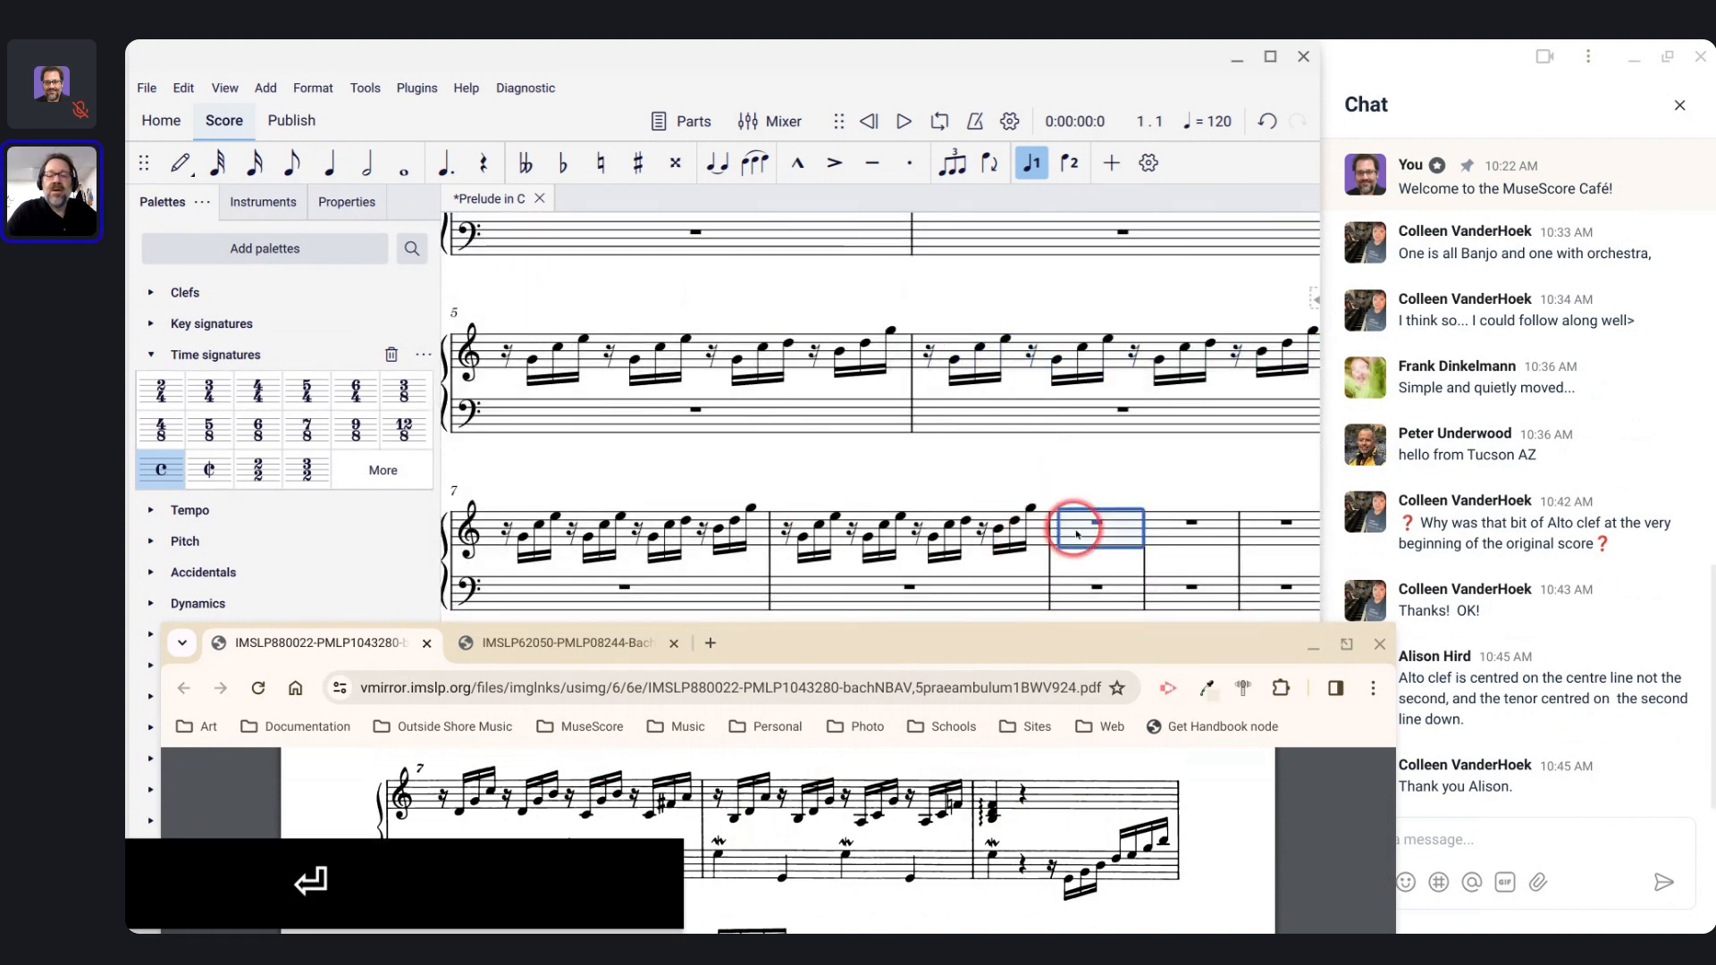
key("Return")
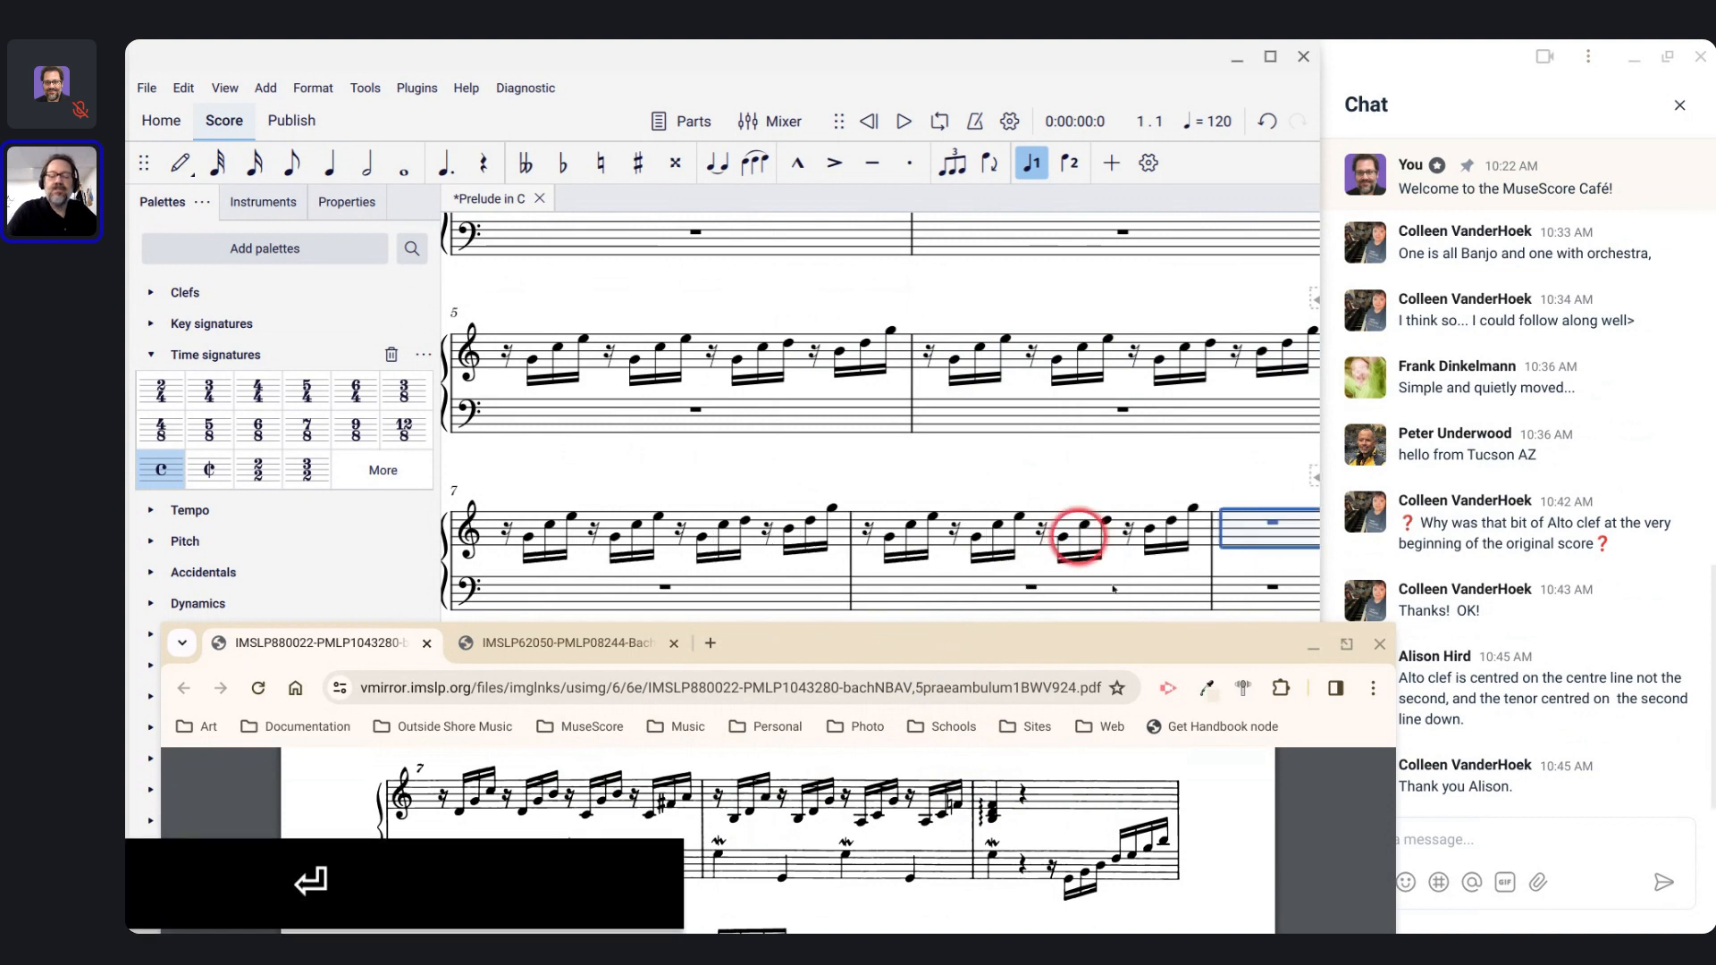
scroll(1139, 607, "up", 1)
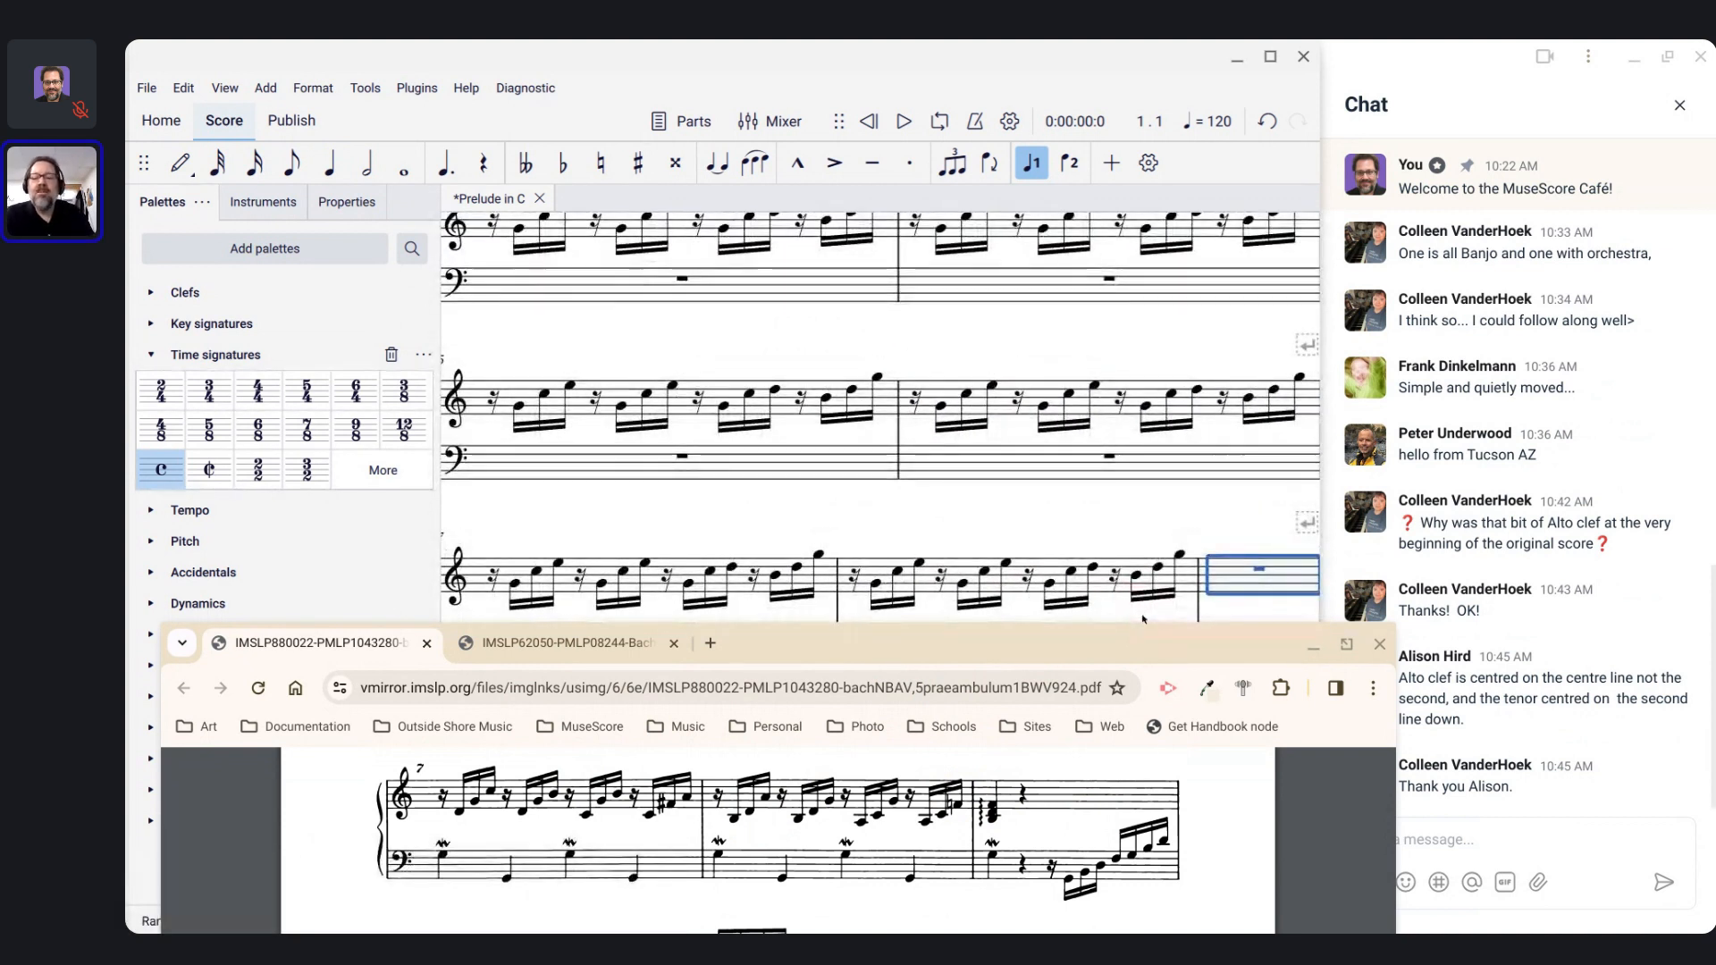
scroll(1142, 619, "down", 2)
scroll(904, 418, "up", 3)
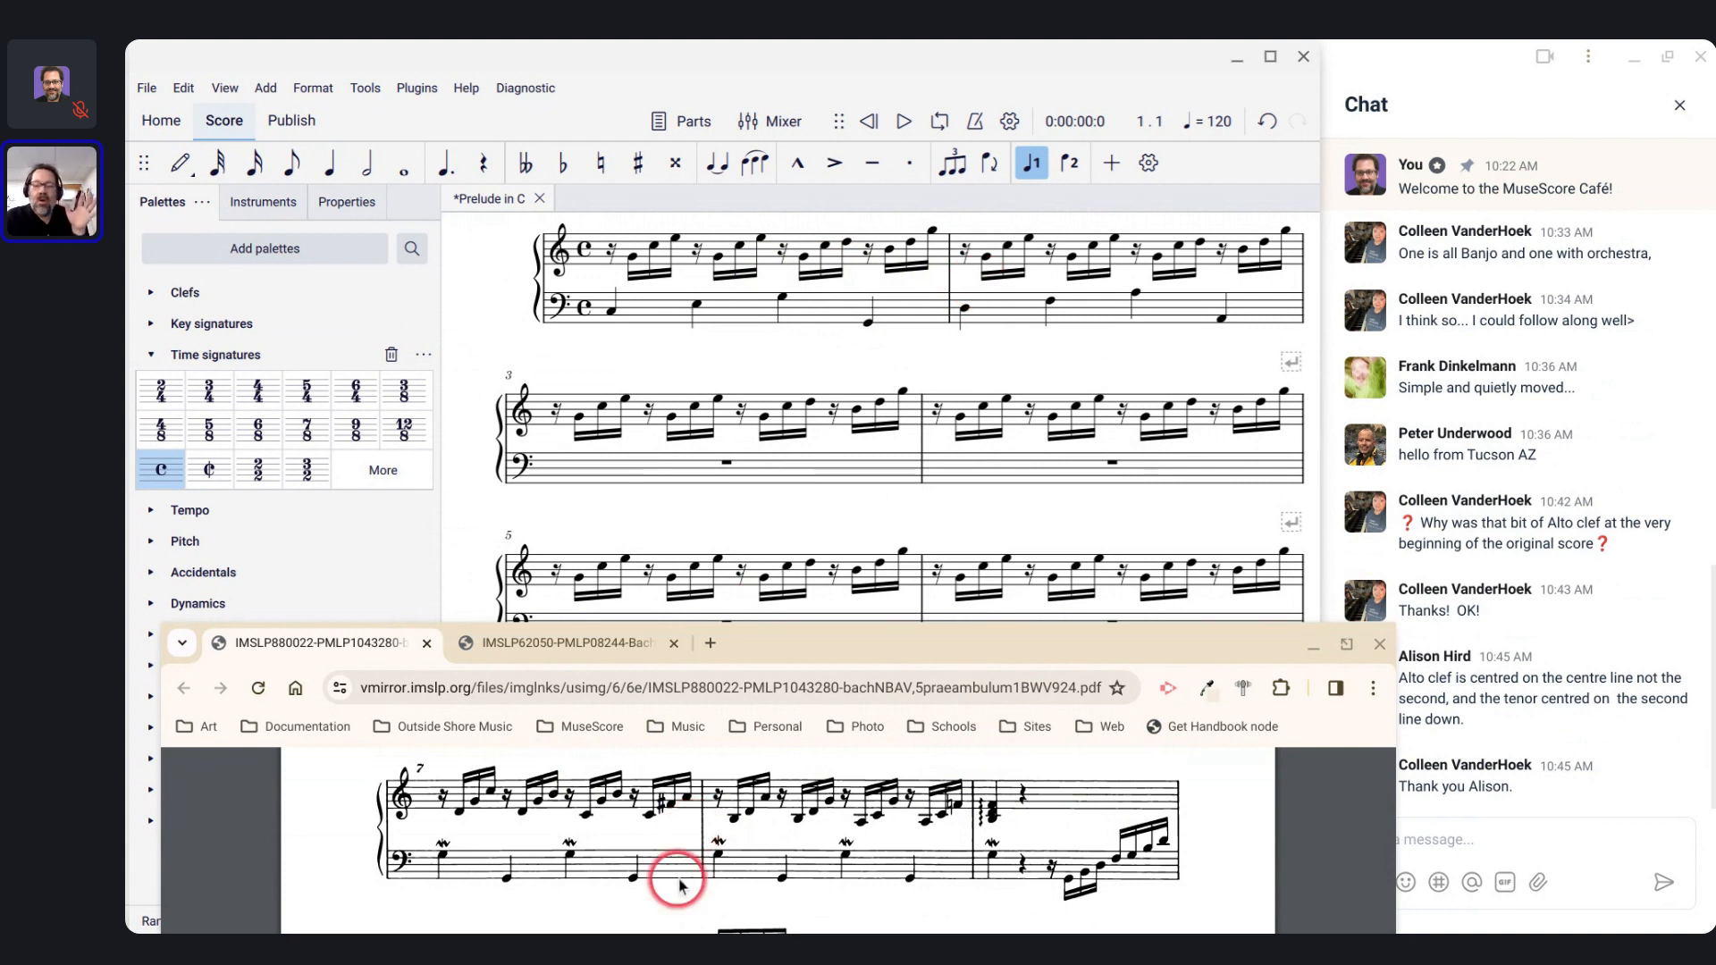
scroll(677, 873, "down", 5)
scroll(679, 885, "up", 3)
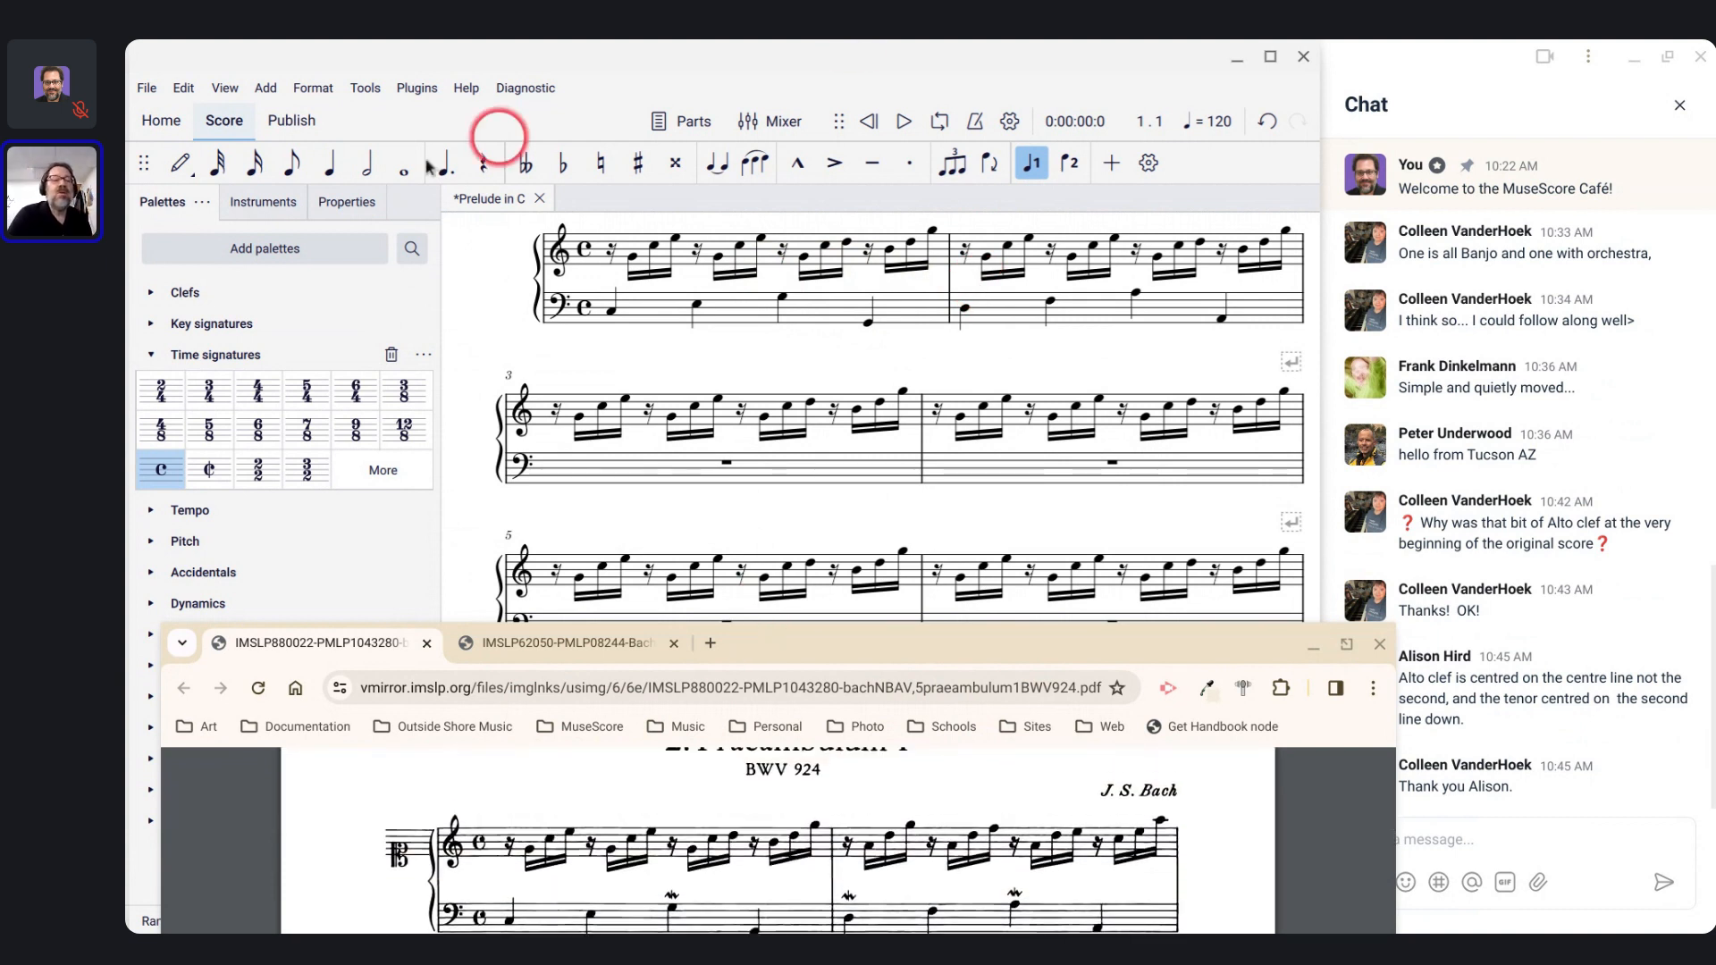
left_click(193, 182)
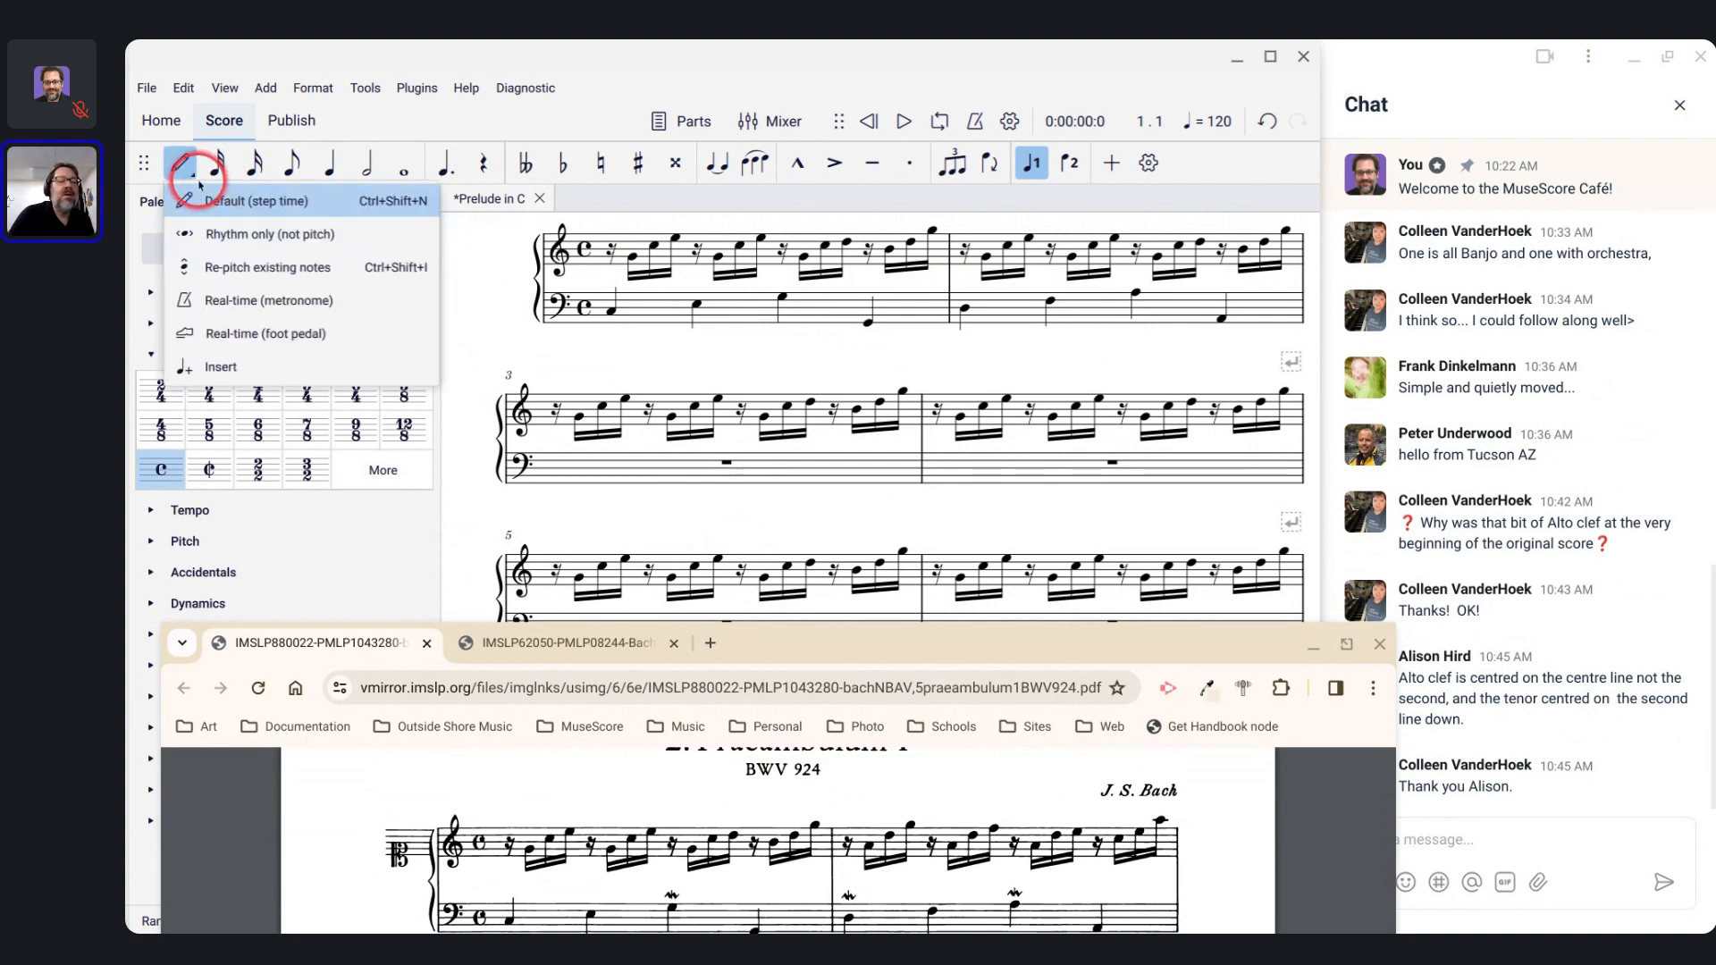
left_click(197, 181)
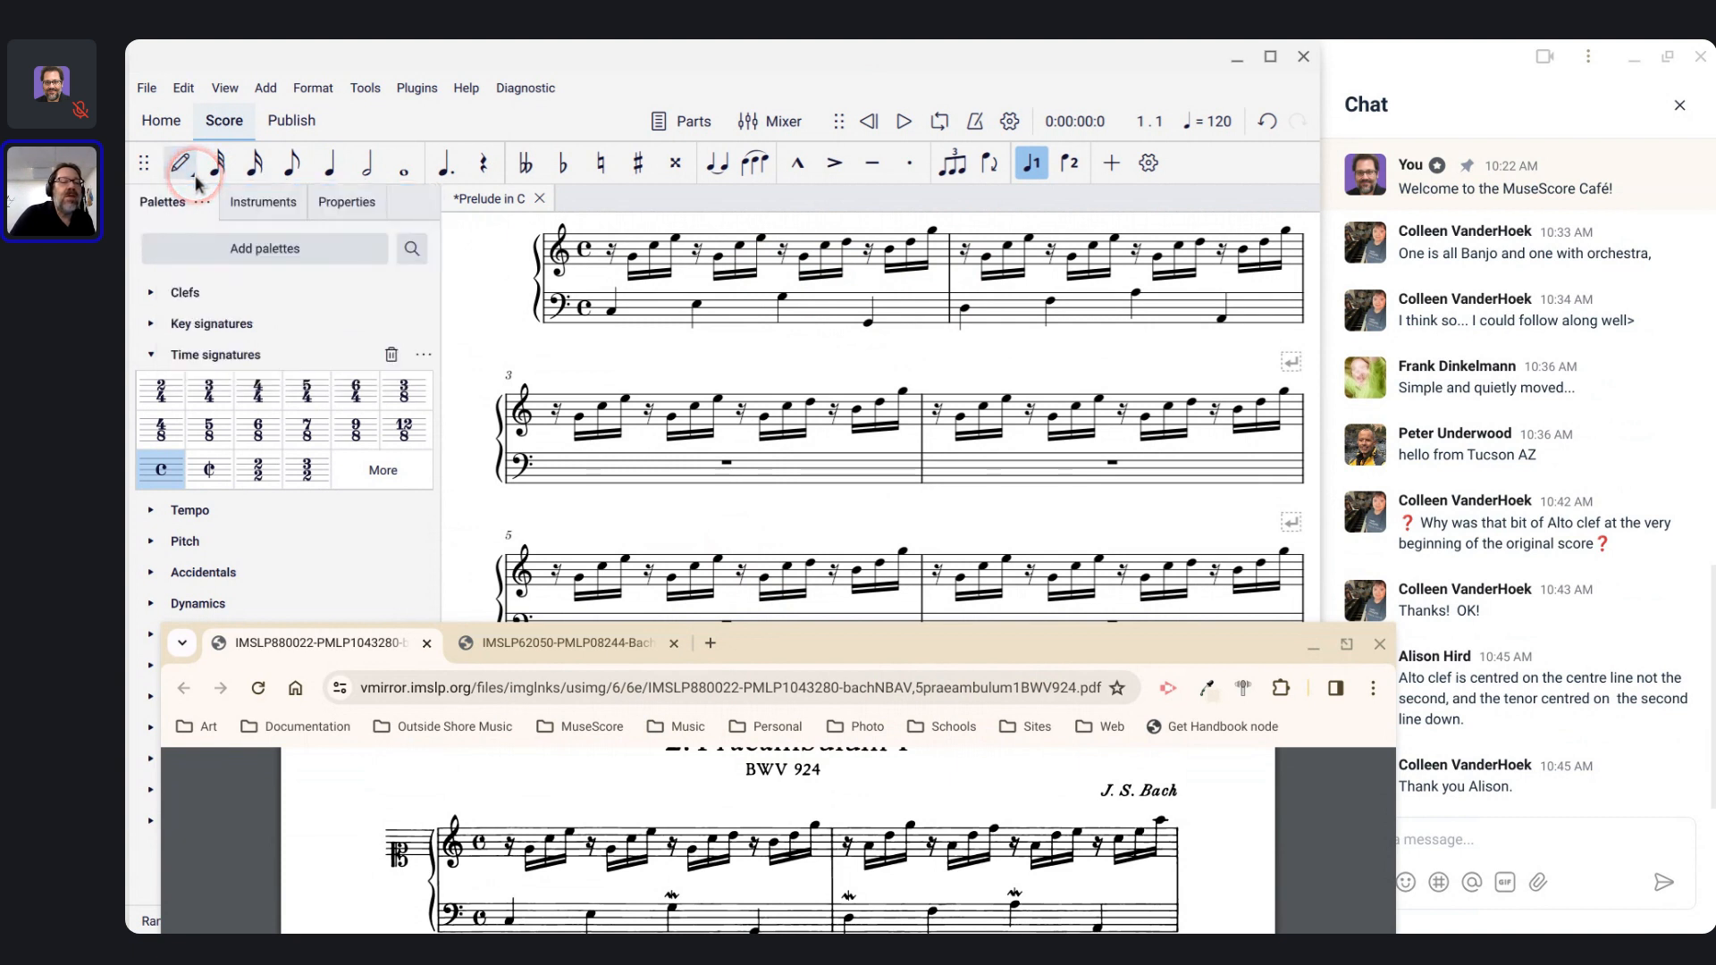
key("n")
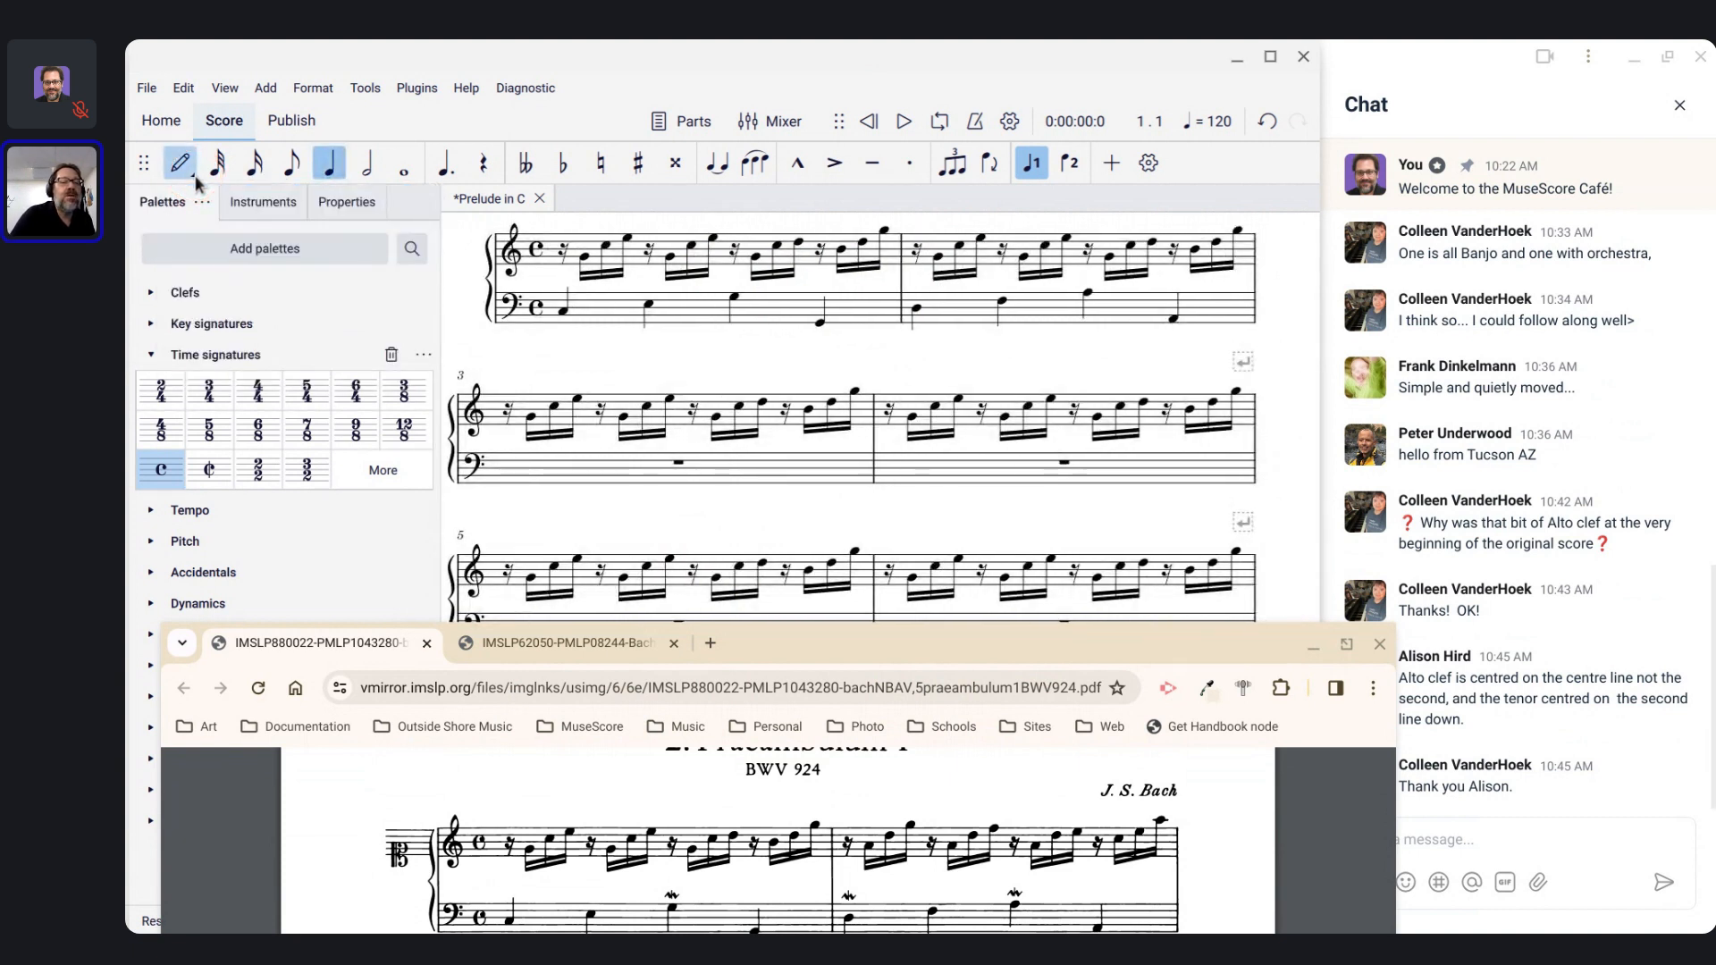
key("0")
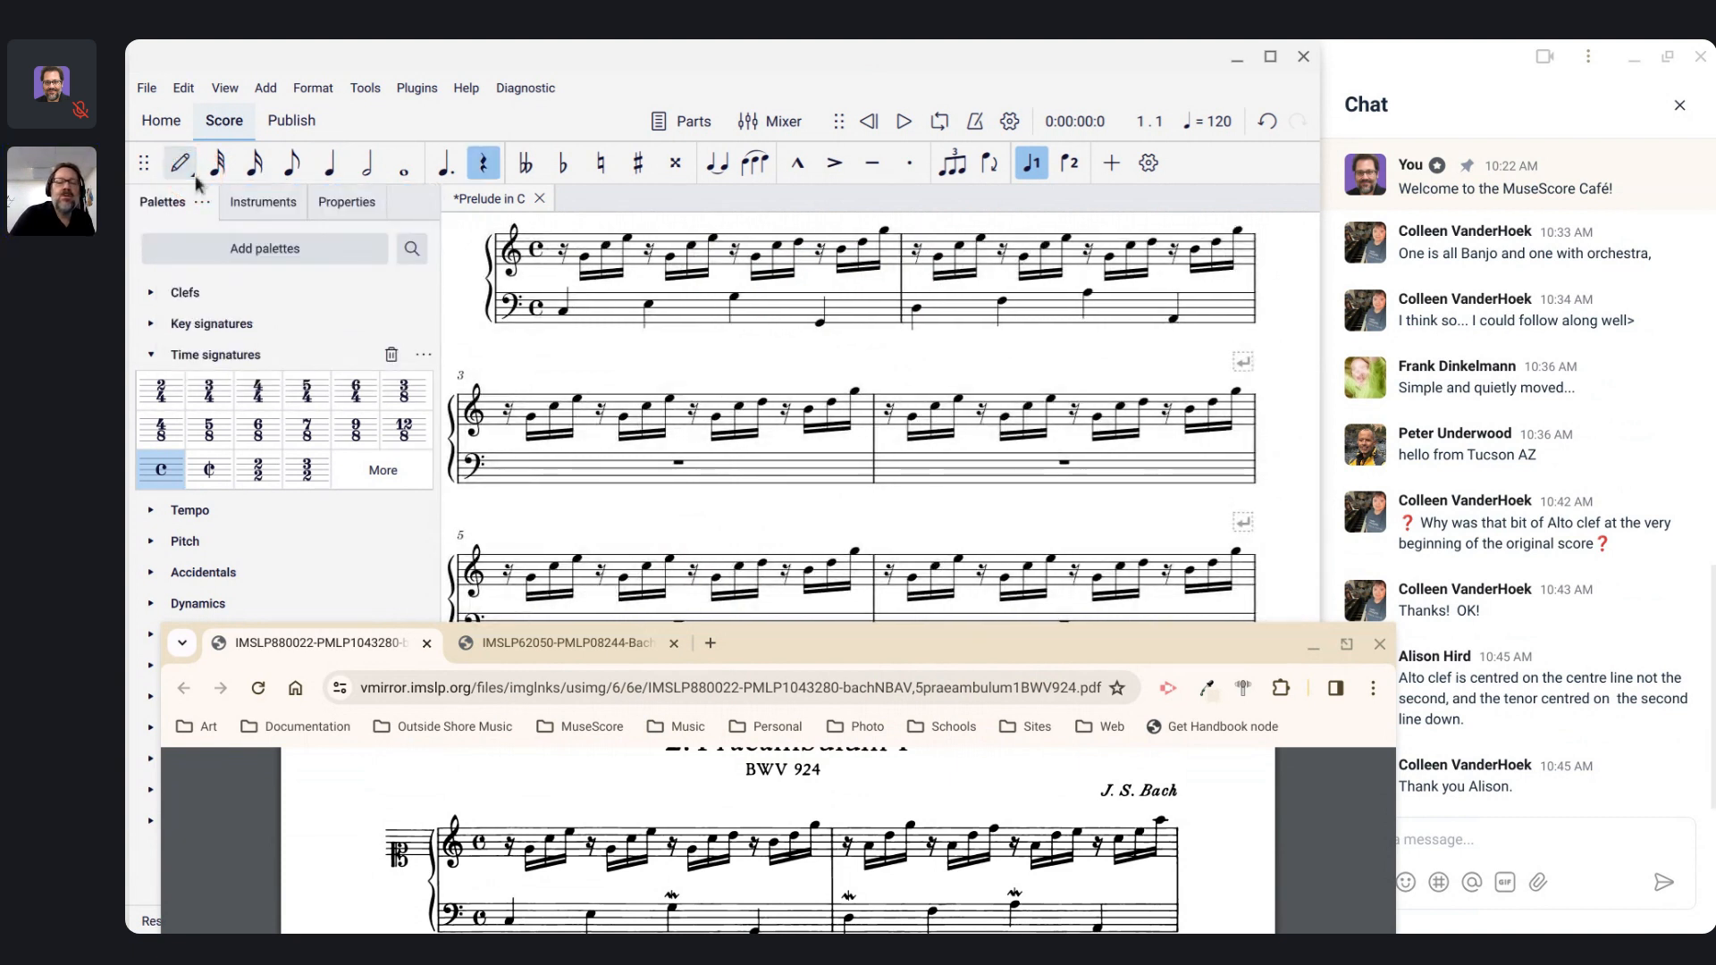
key("Escape")
Step: Undo the line break after measure 9 and redo it
scroll(541, 362, "down", 5)
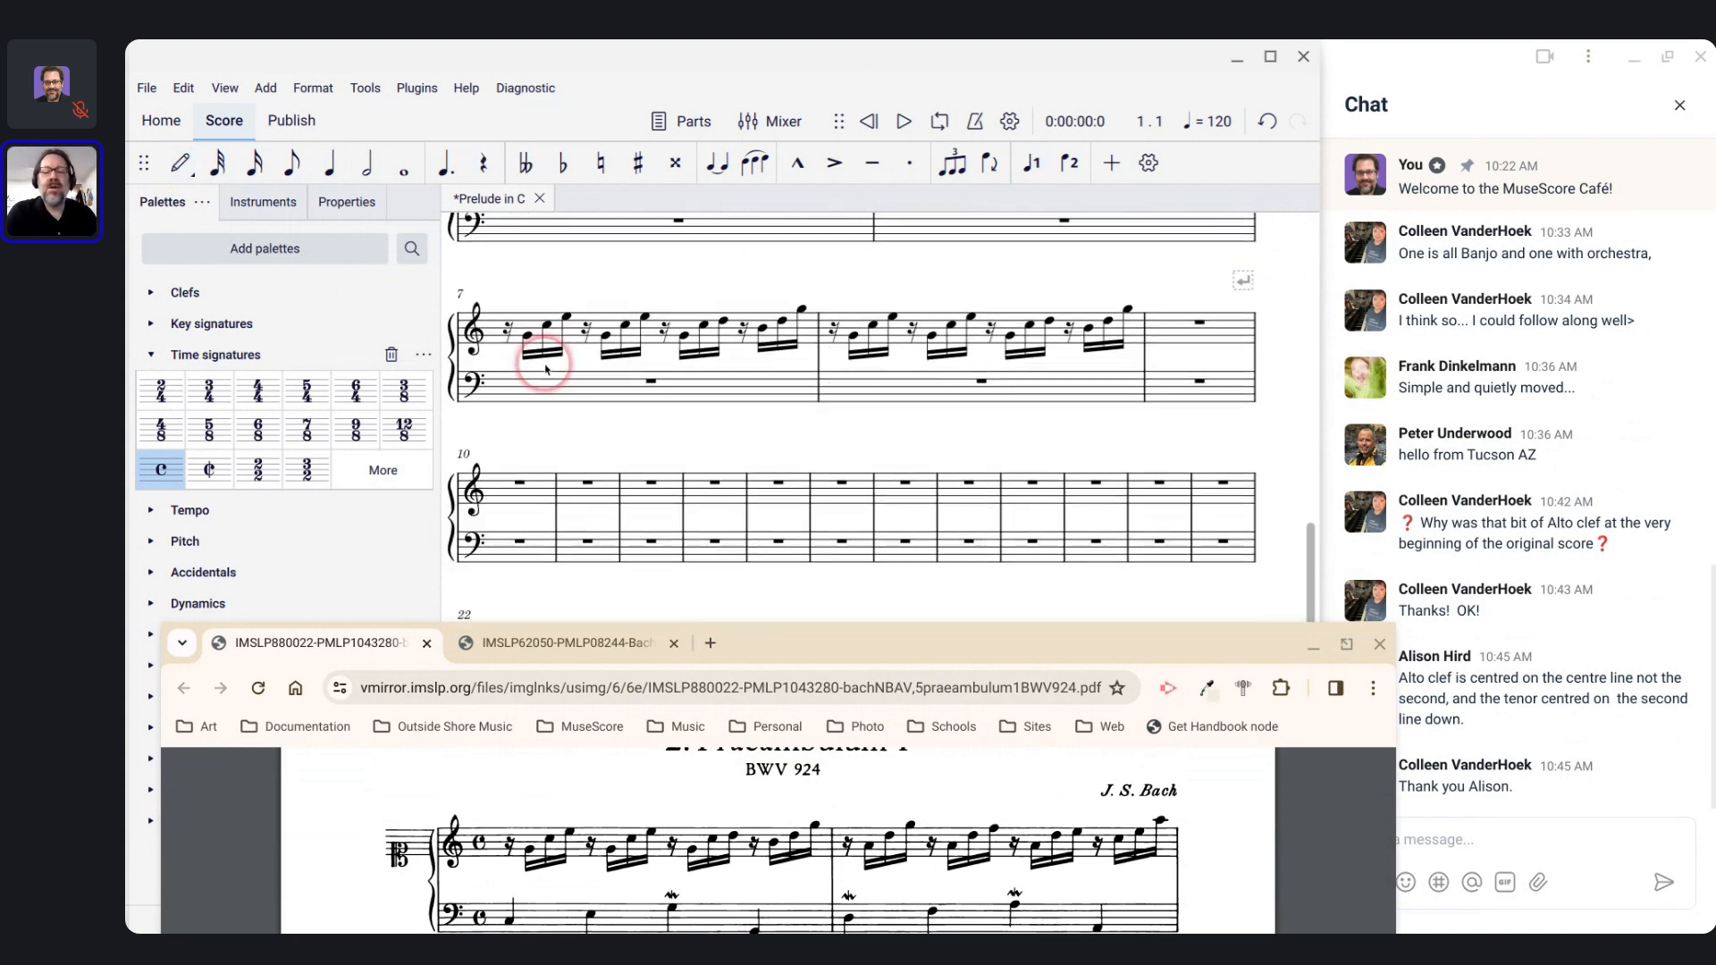
key("ctrl+z")
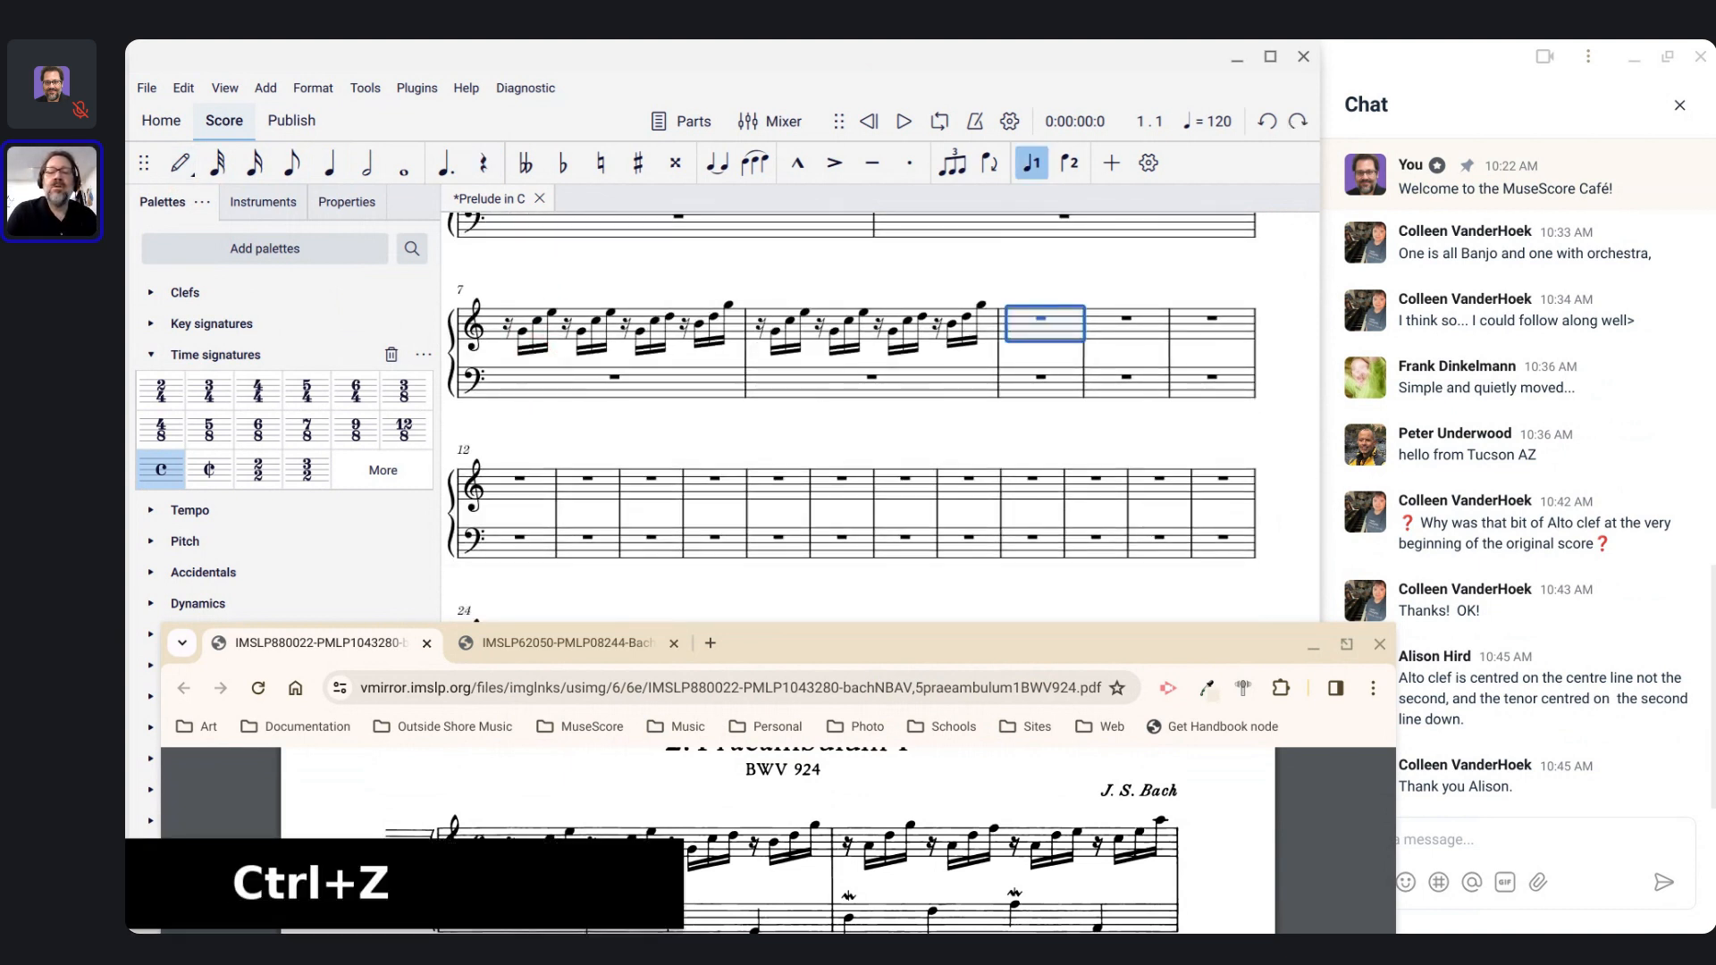
key("ctrl+shift+z")
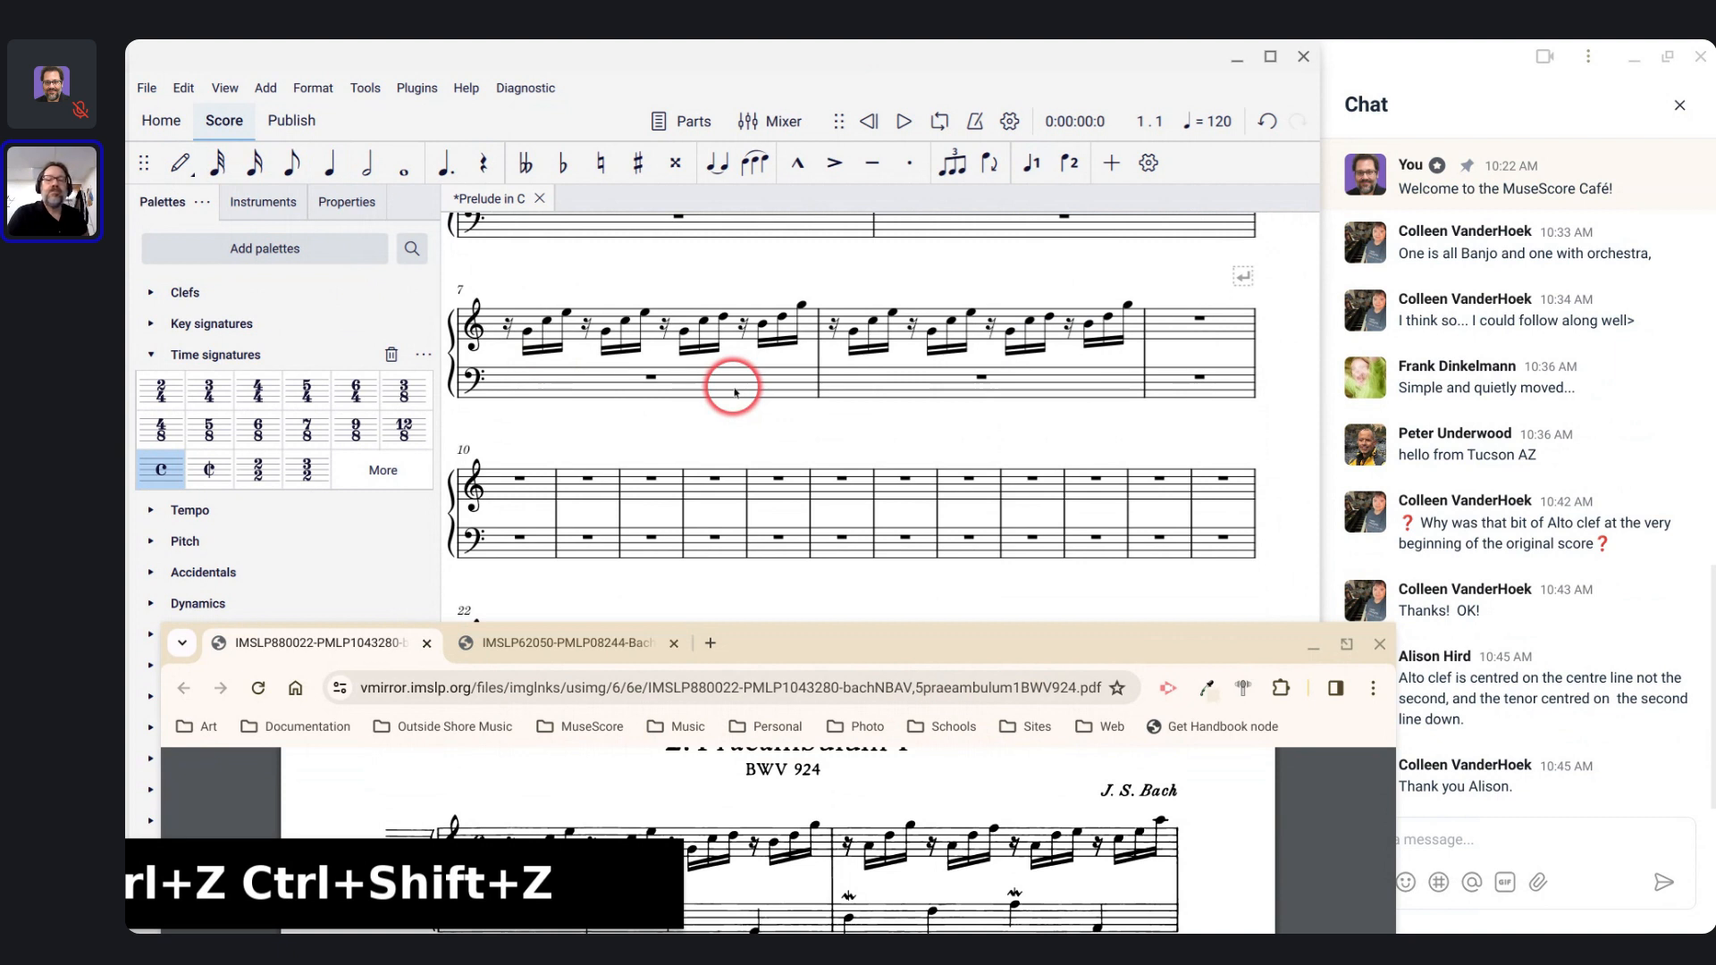
scroll(731, 386, "up", 4)
scroll(733, 391, "up", 3)
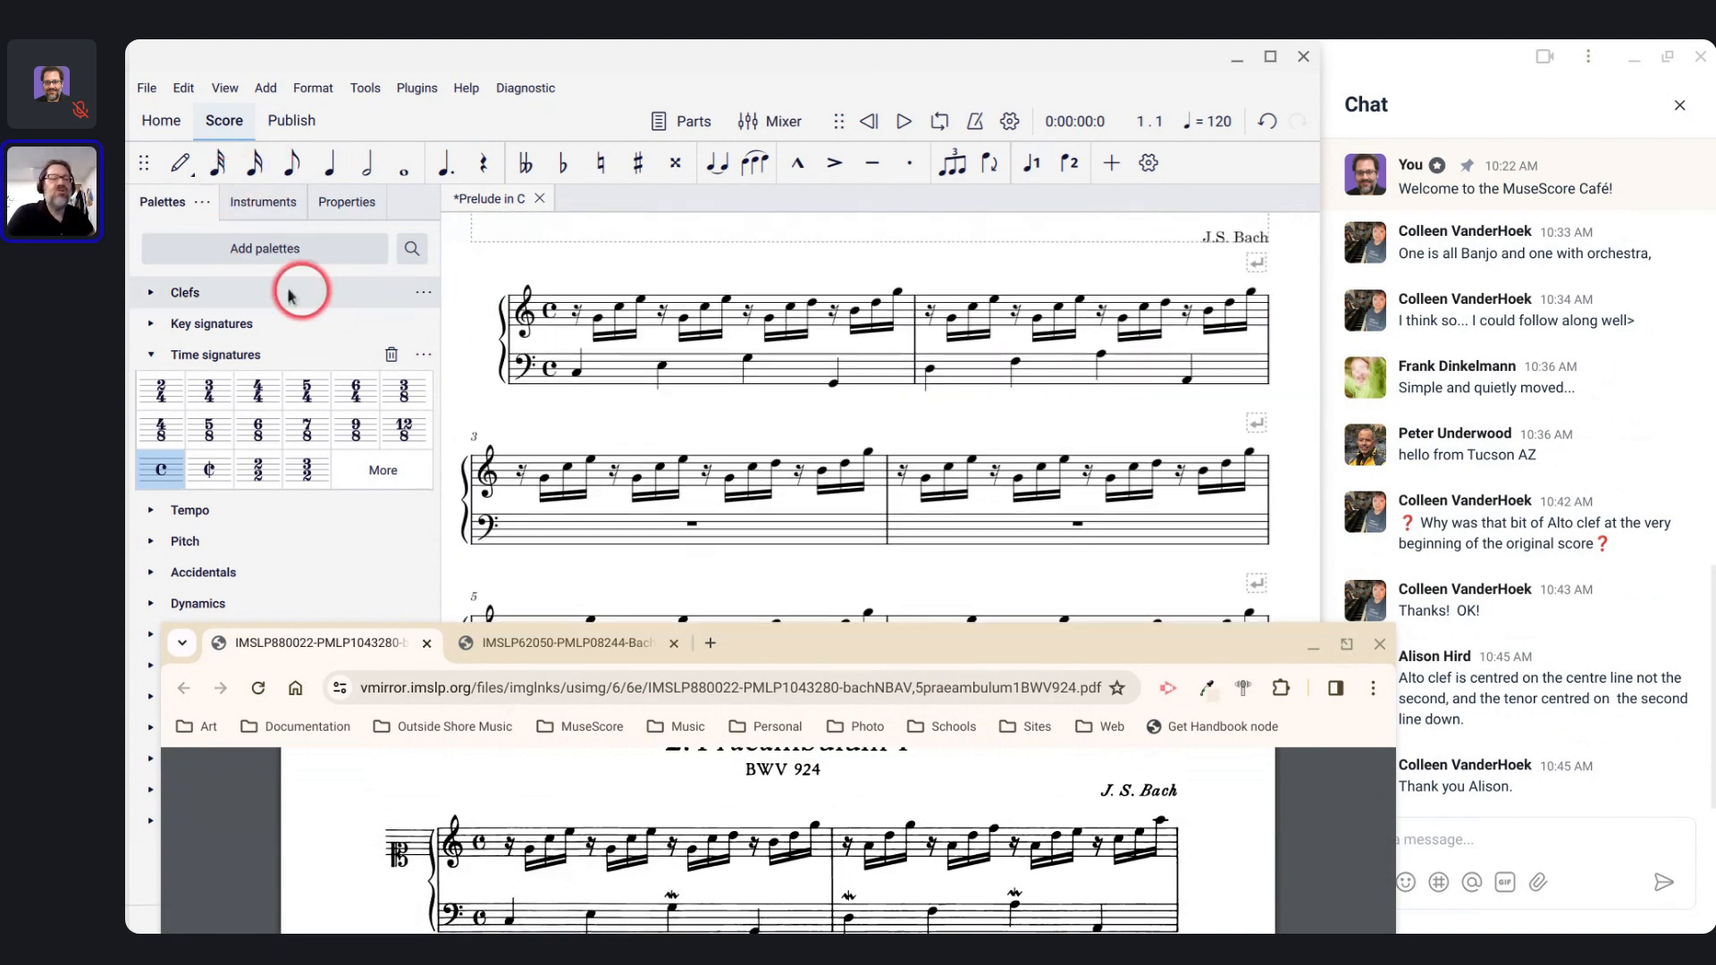
Step: Start note input at the first sixteenth rest of treble measure 1
left_click(191, 175)
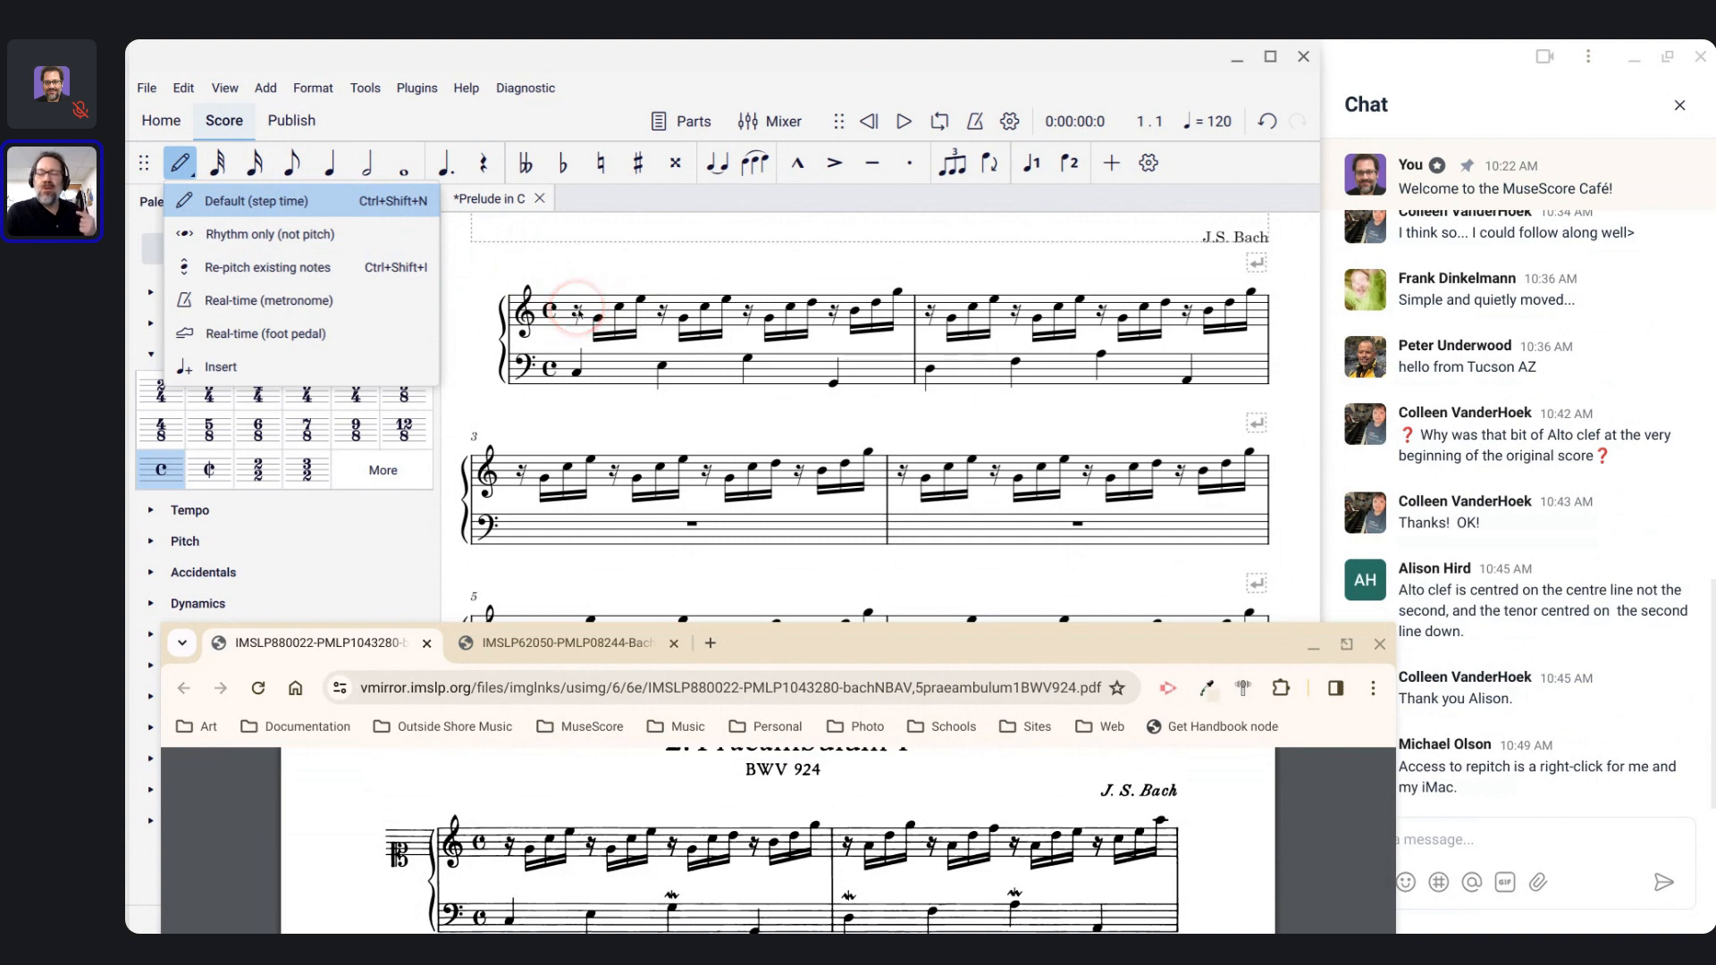
left_click(578, 312)
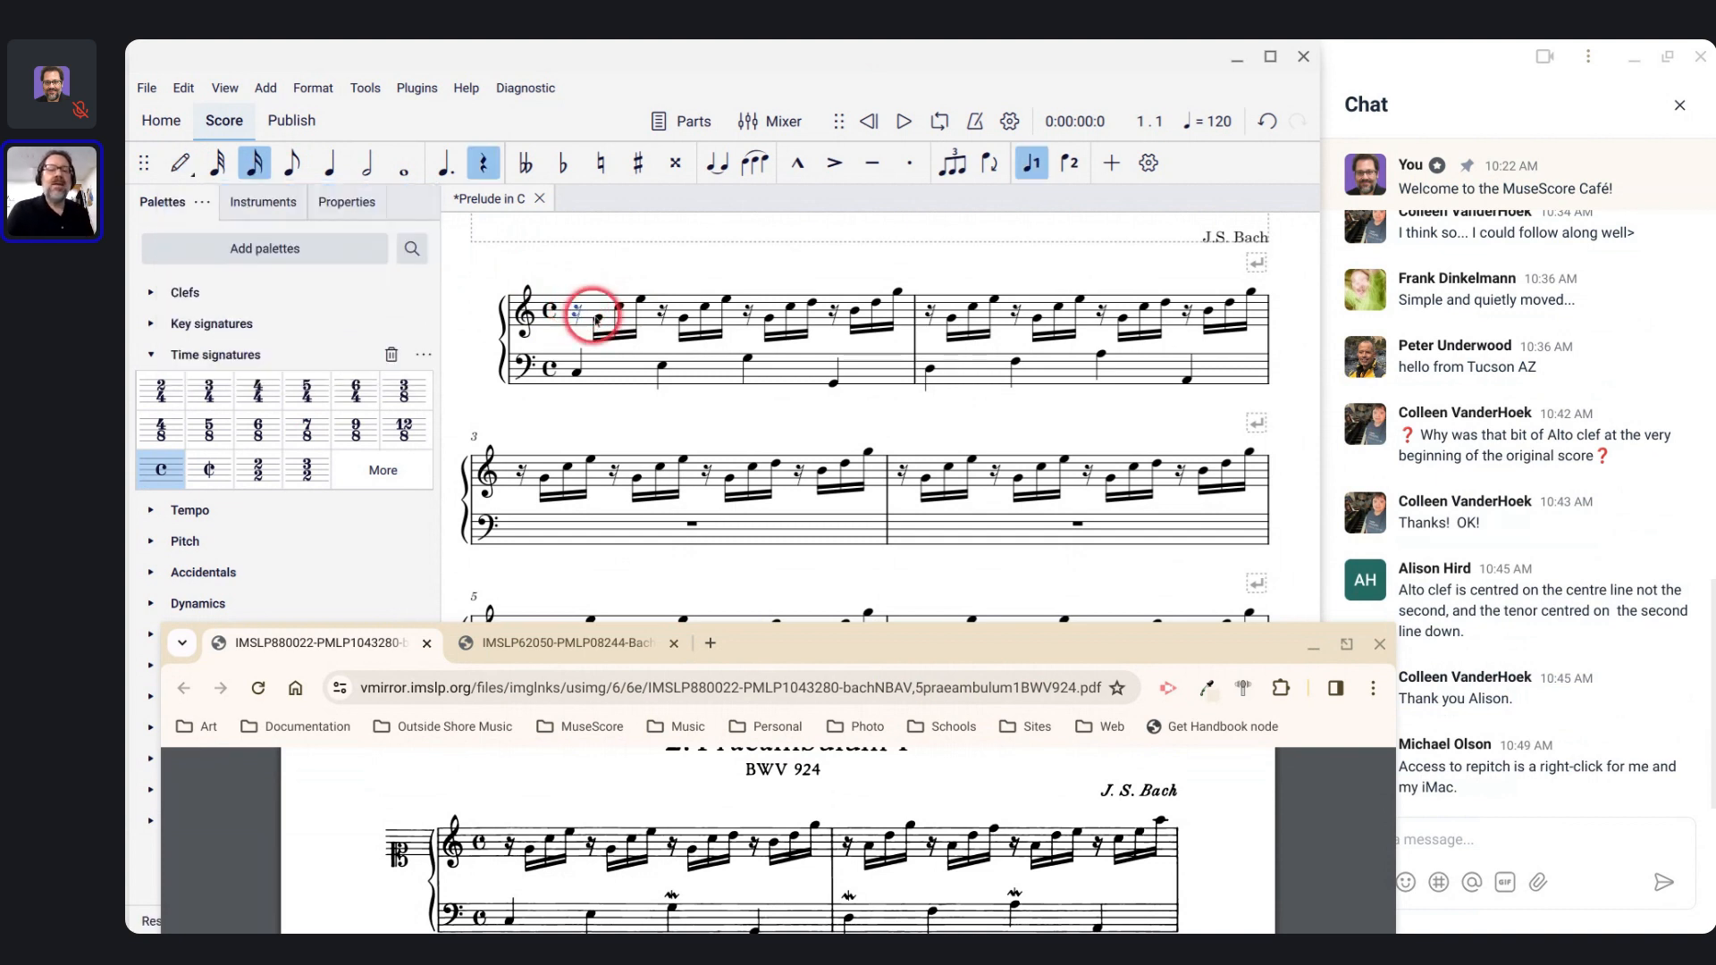
key("n")
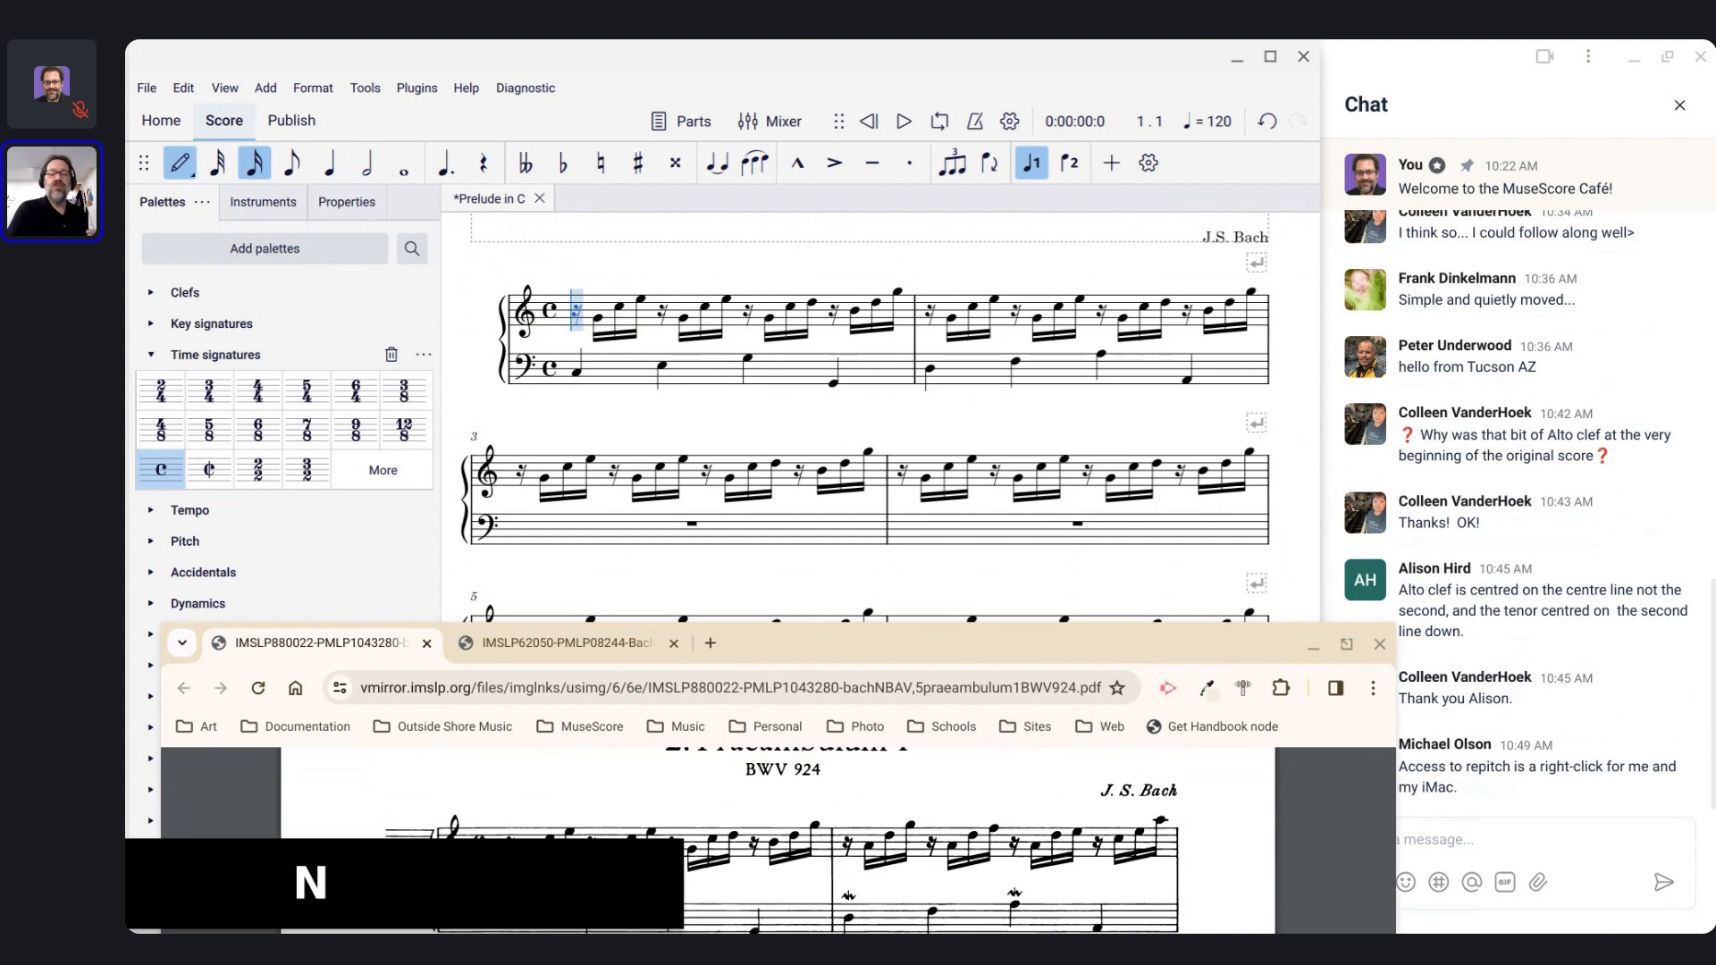
left_click(597, 313)
right_click(599, 314)
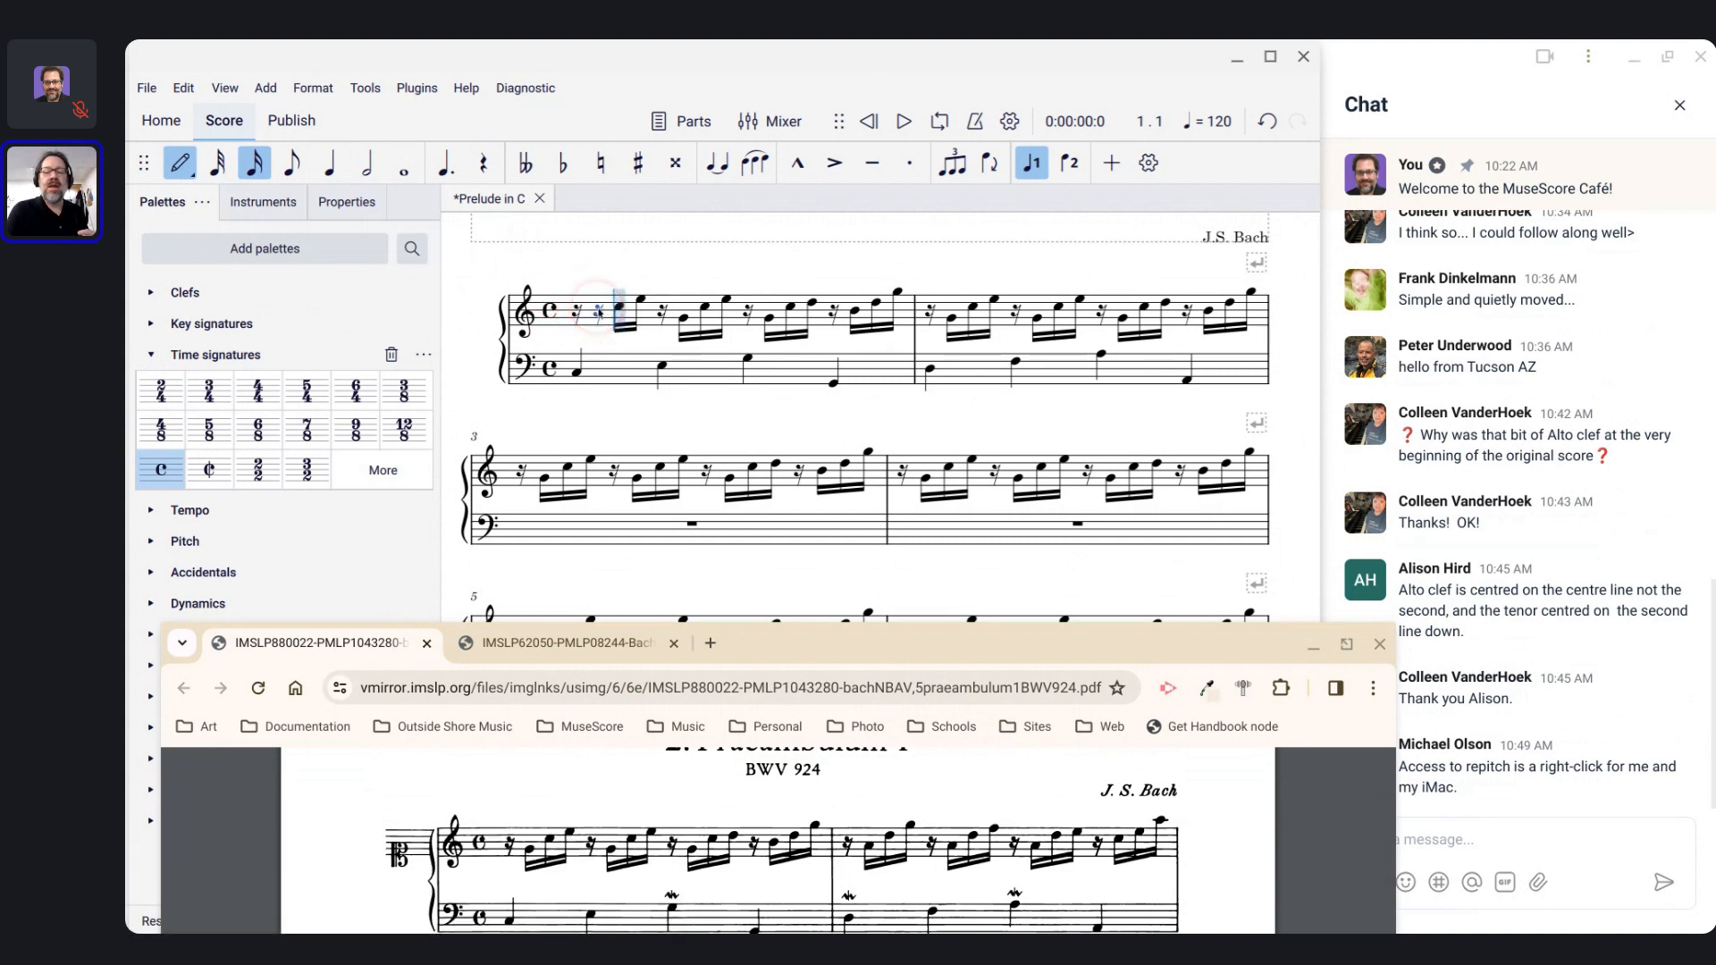
key("ctrl+z")
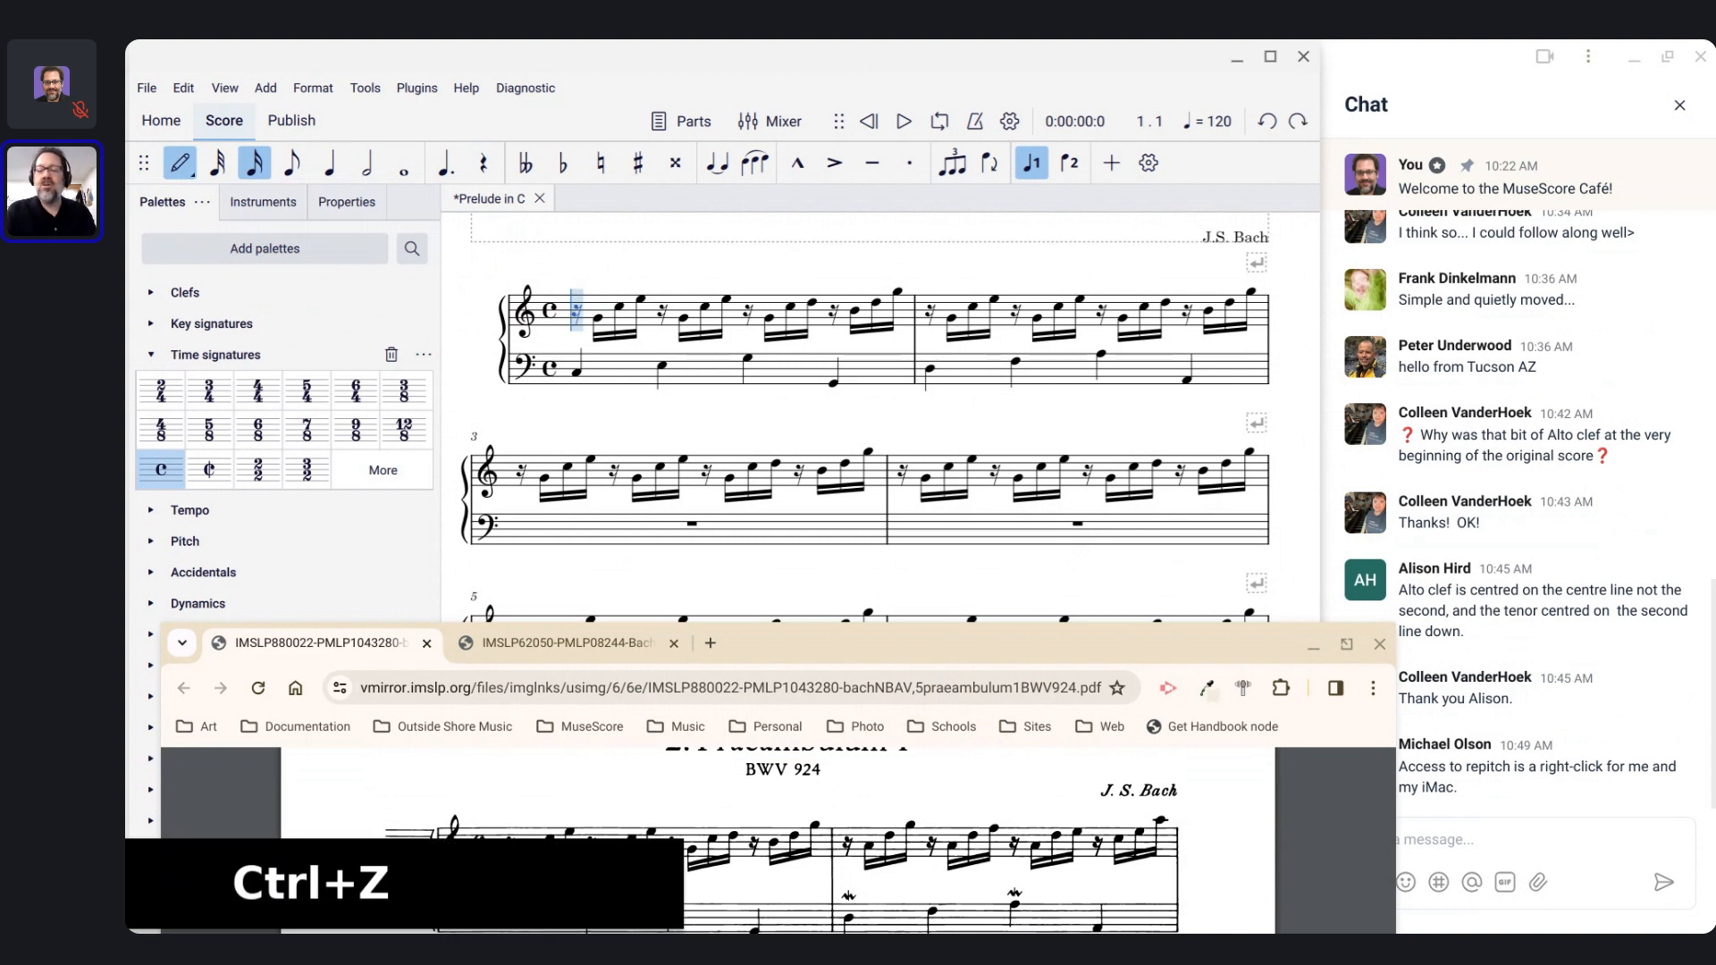
Step: Switch the note input mode to Re-pitch existing notes
left_click(184, 164)
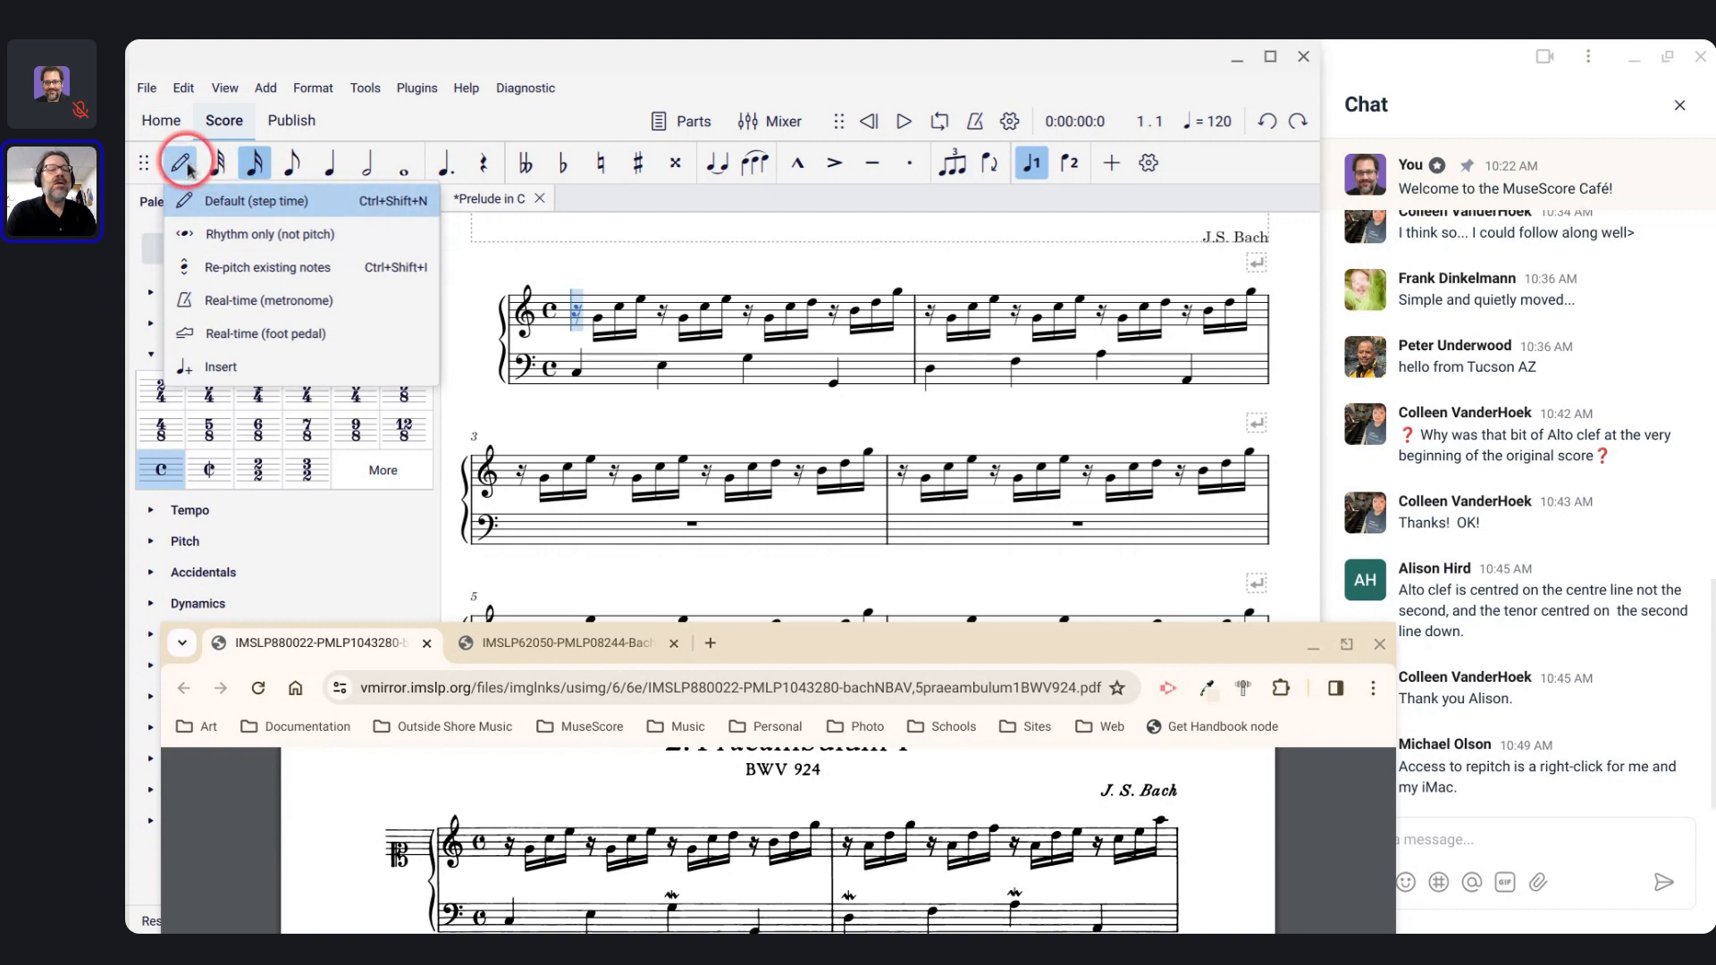
left_click(184, 164)
left_click(184, 165)
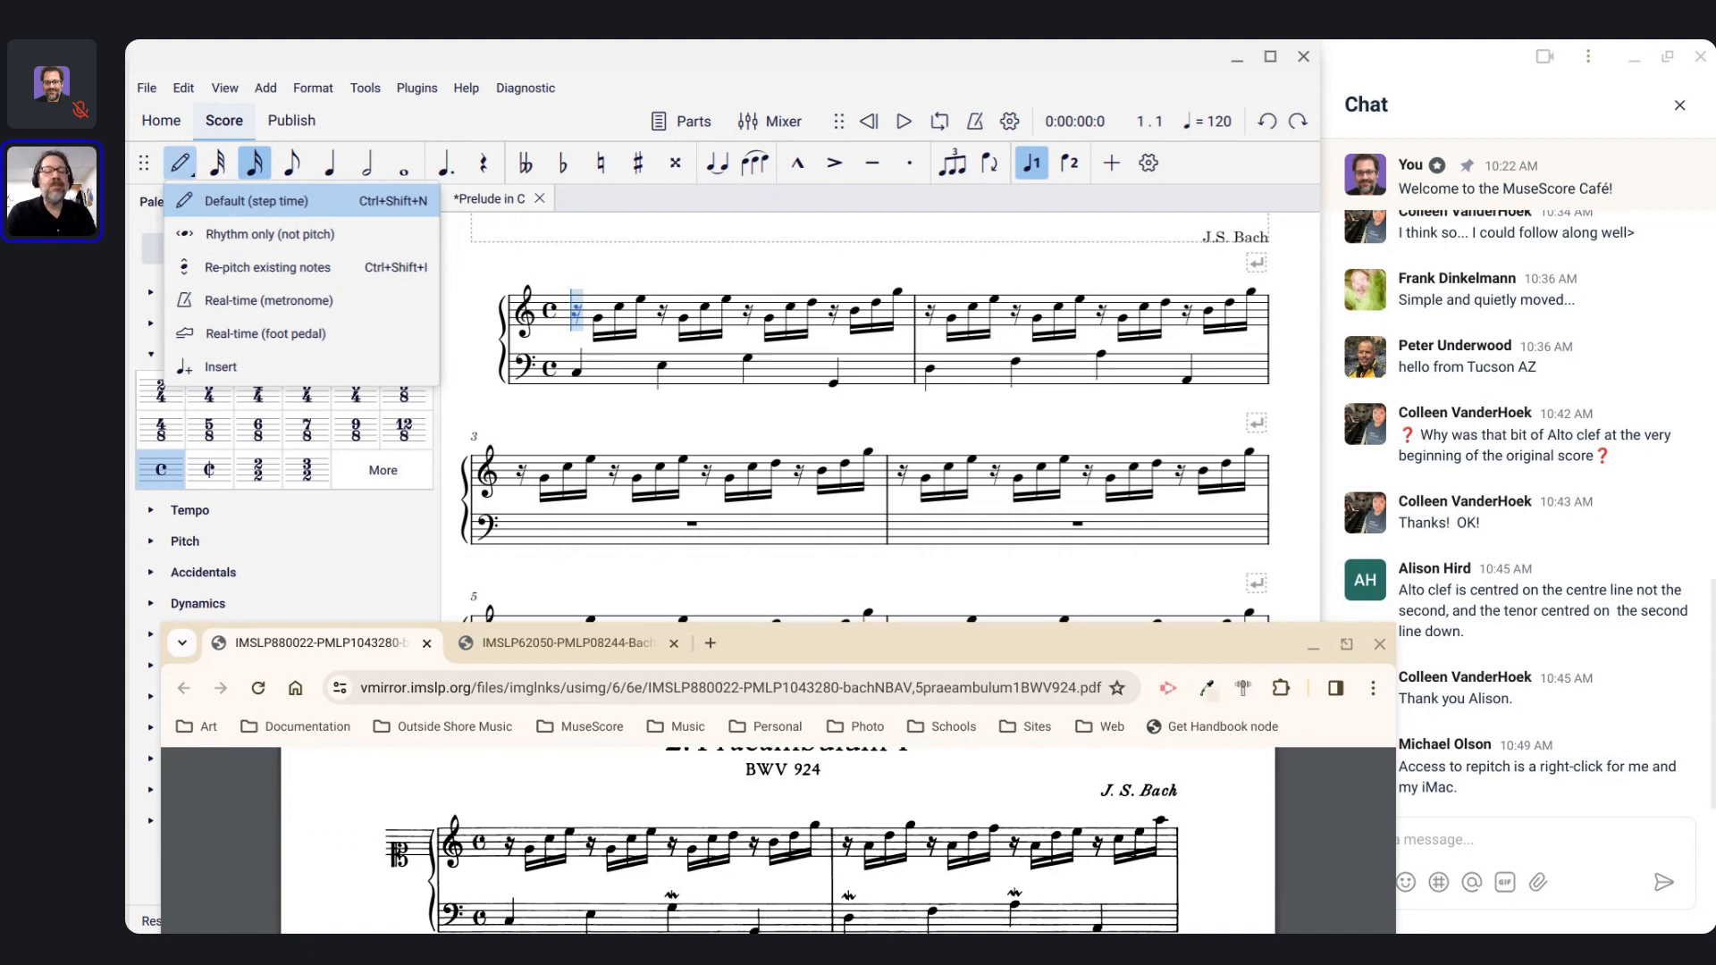
left_click(227, 270)
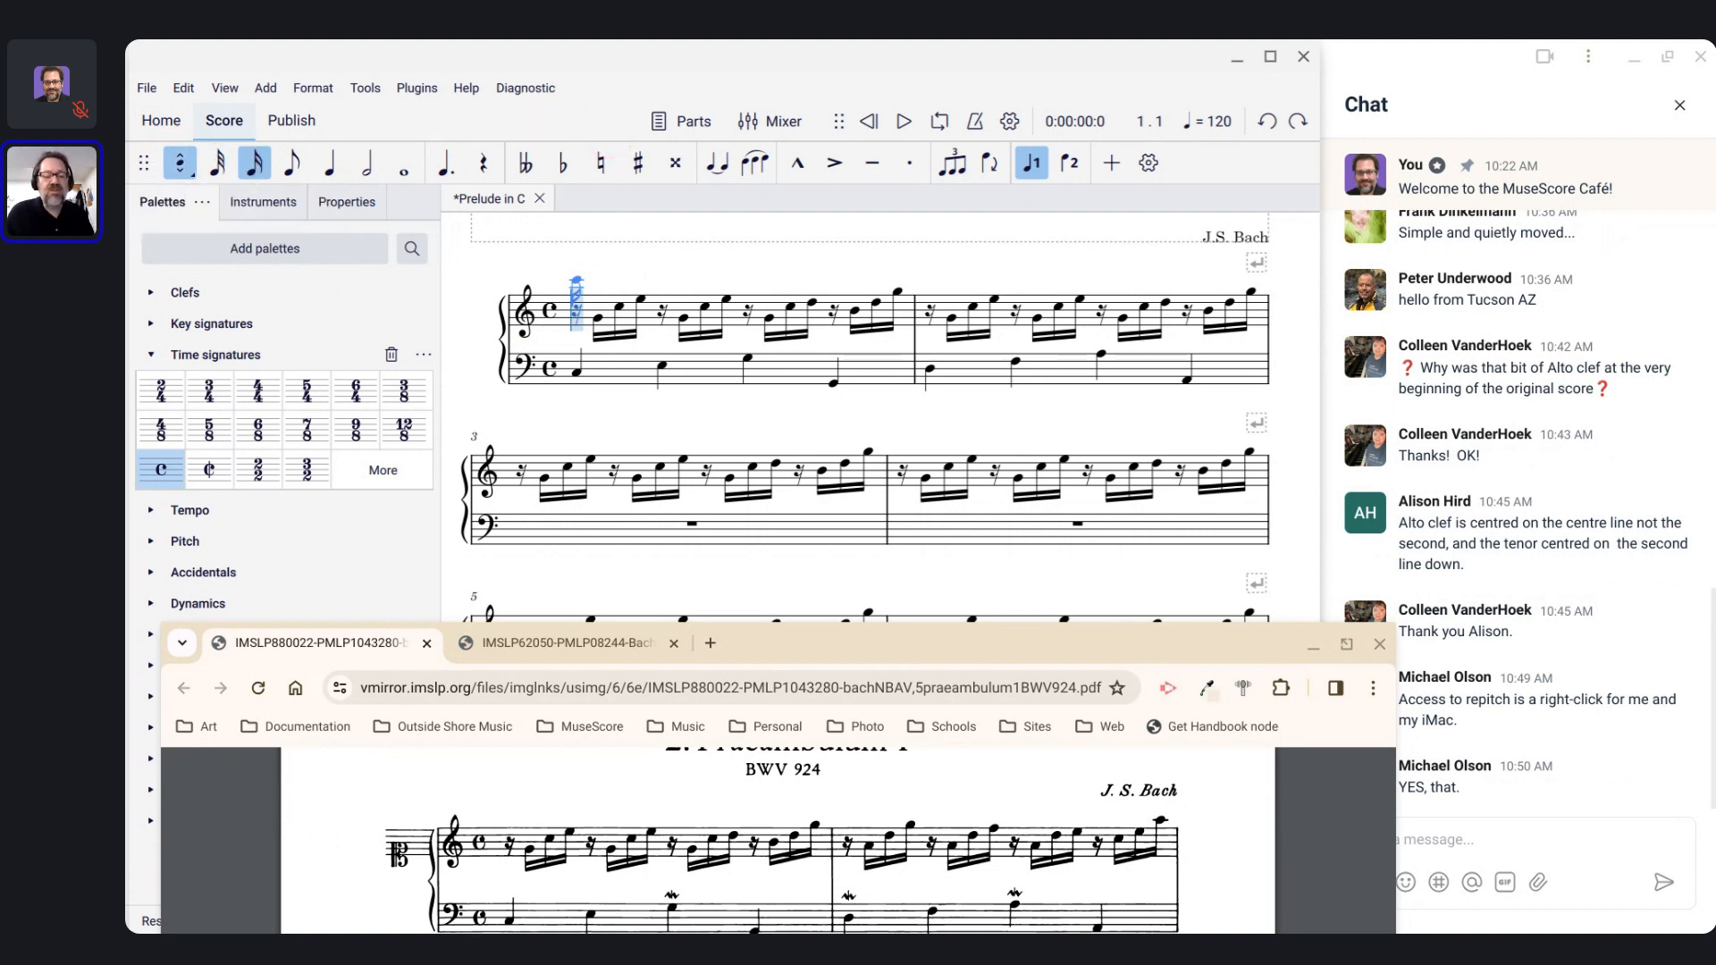
Step: Advance the input position to treble measure 2 and re-pitch its first sixteenth-note group to A, D, G
key("Right")
key("Right")
key("Right")
key("Right")
key("Right")
key("Right")
key("Right")
key("Right")
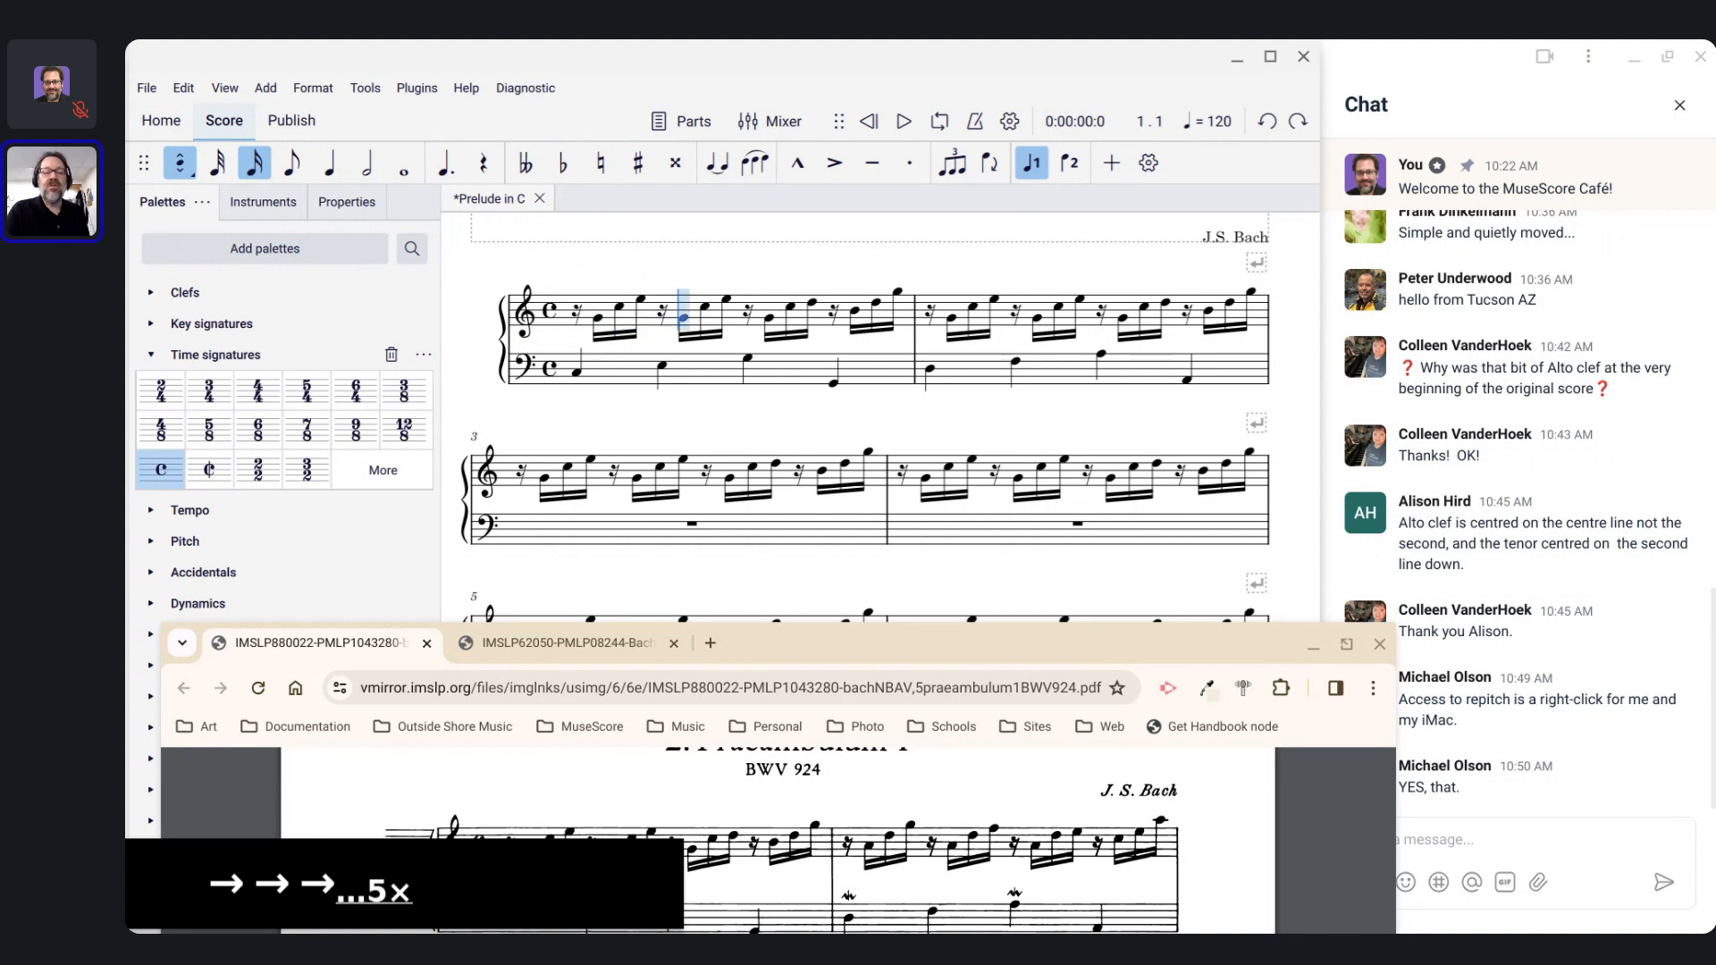
key("ctrl+Right")
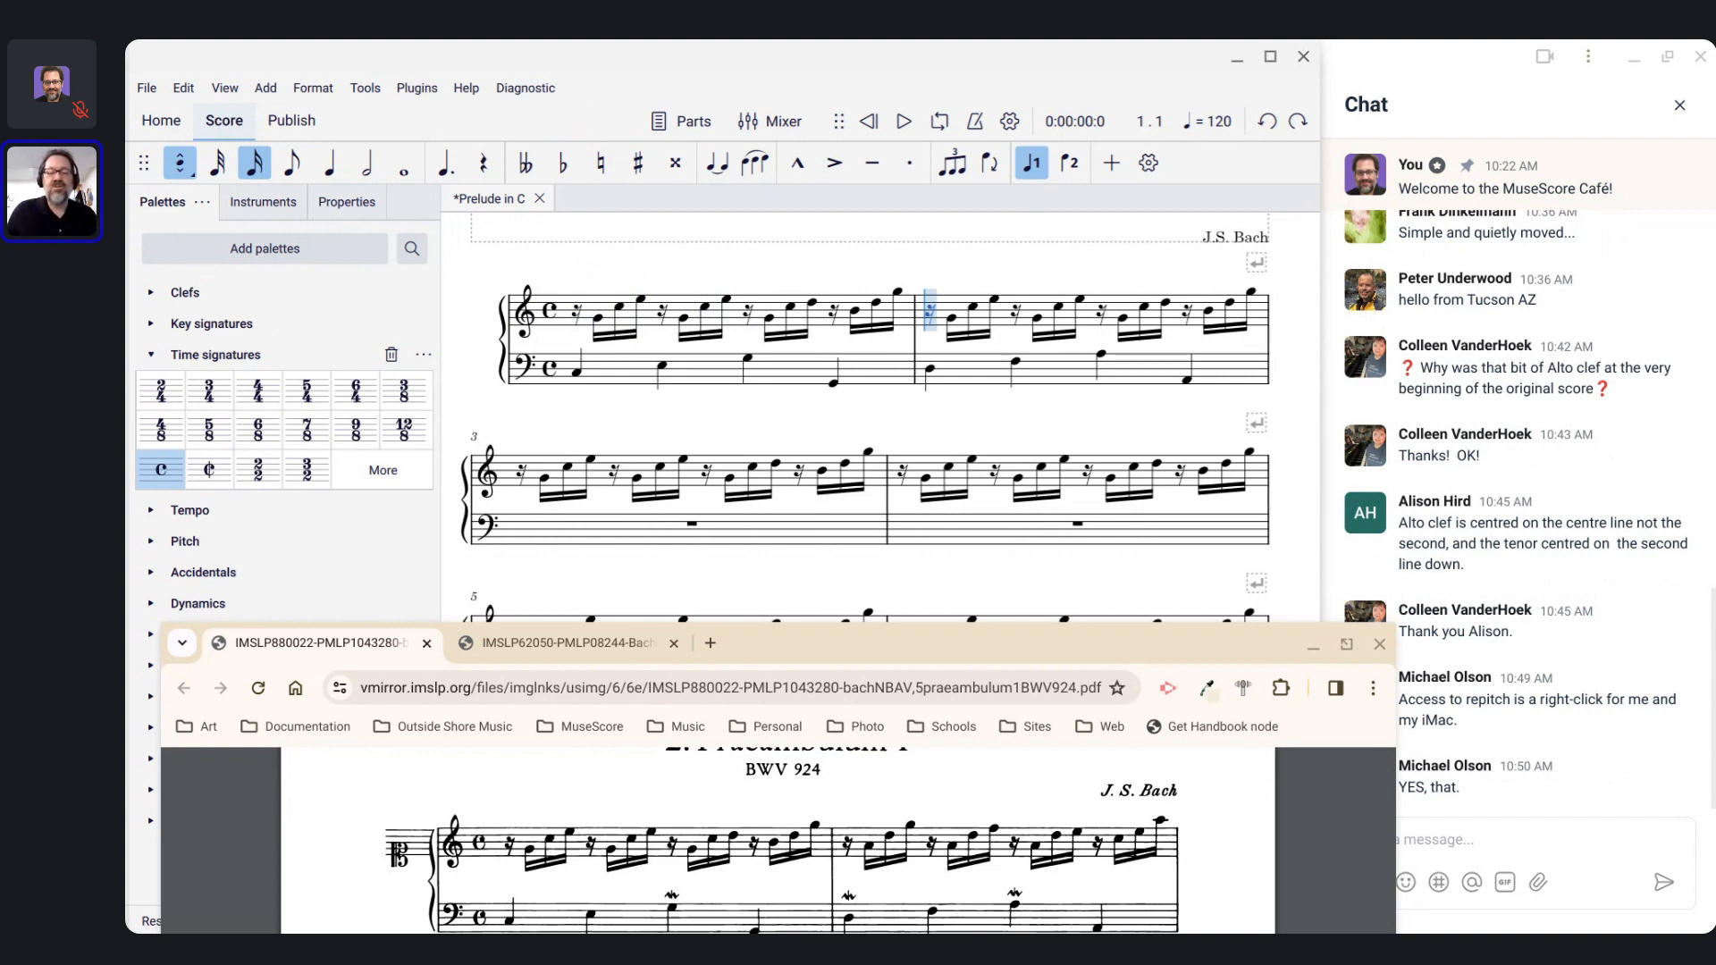
key("a")
key("a")
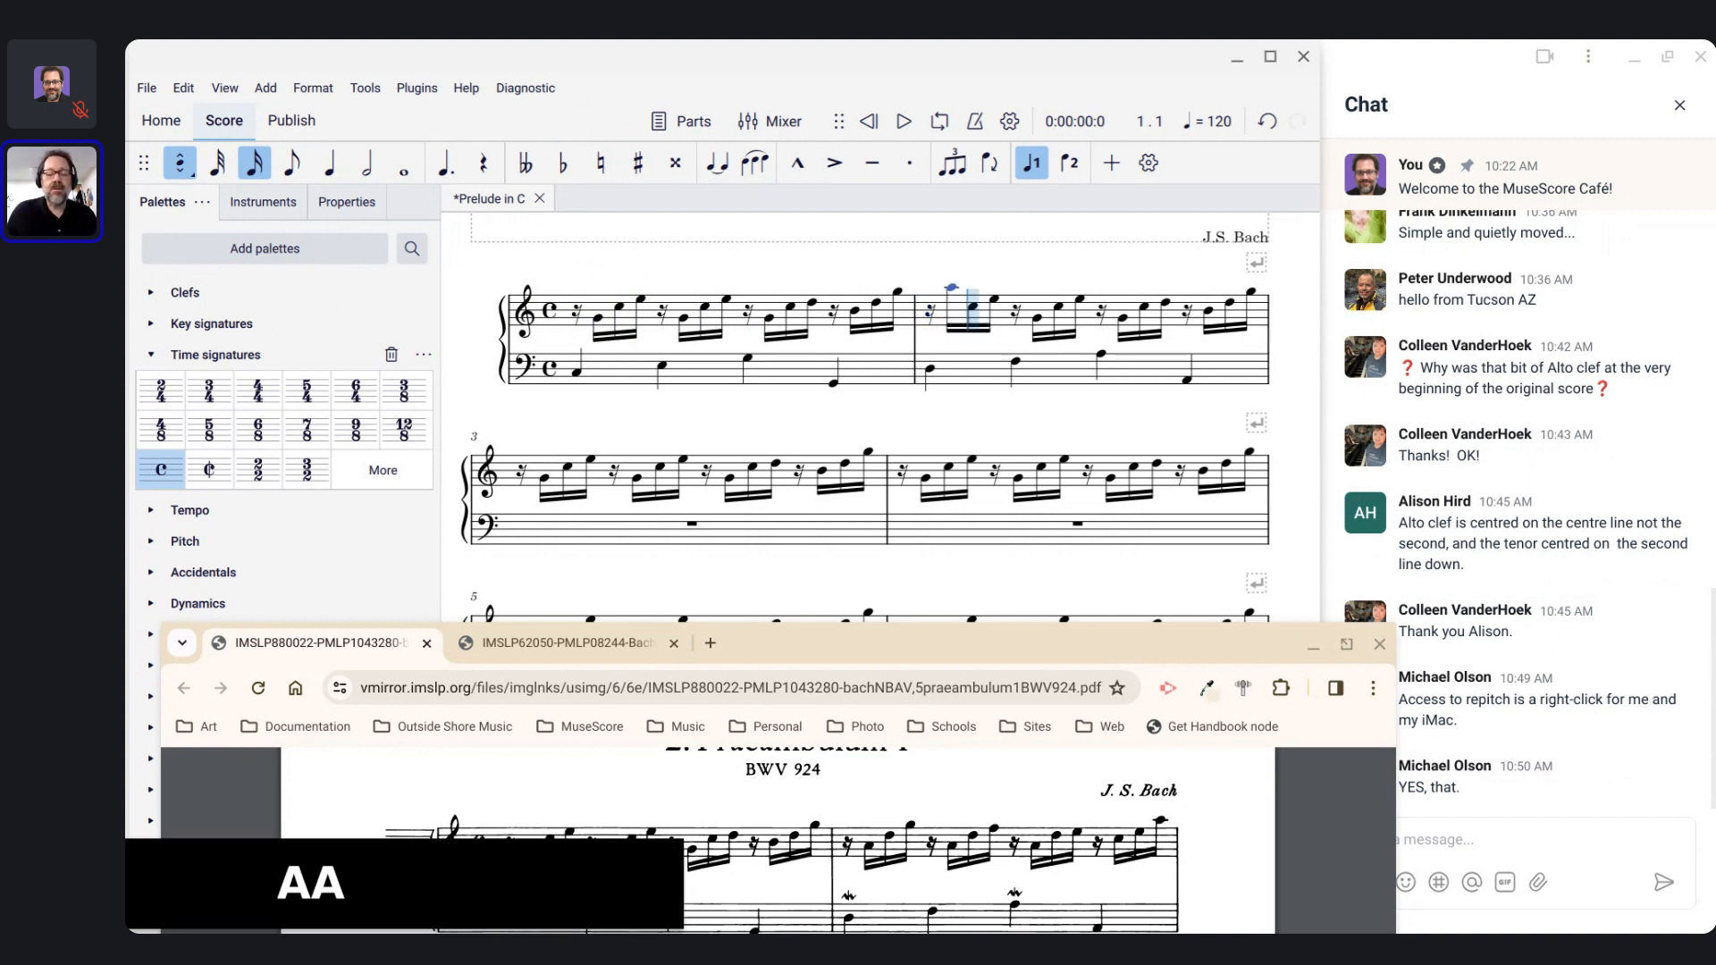
key("ctrl+Down")
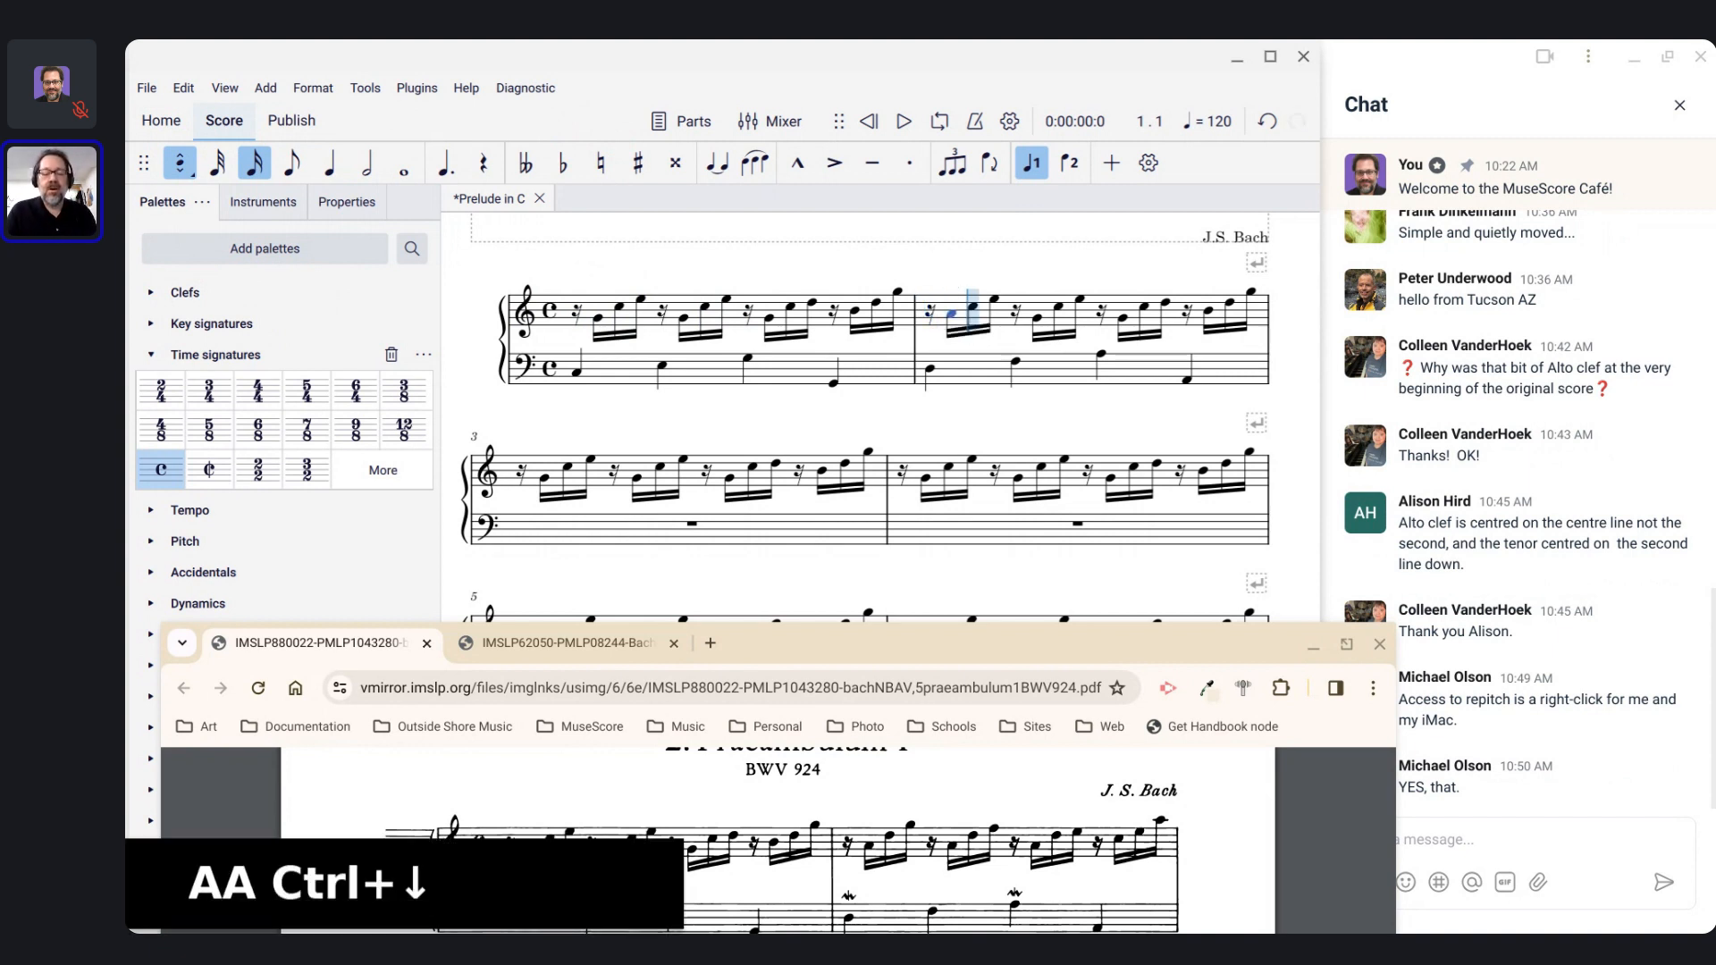
key("d")
key("g")
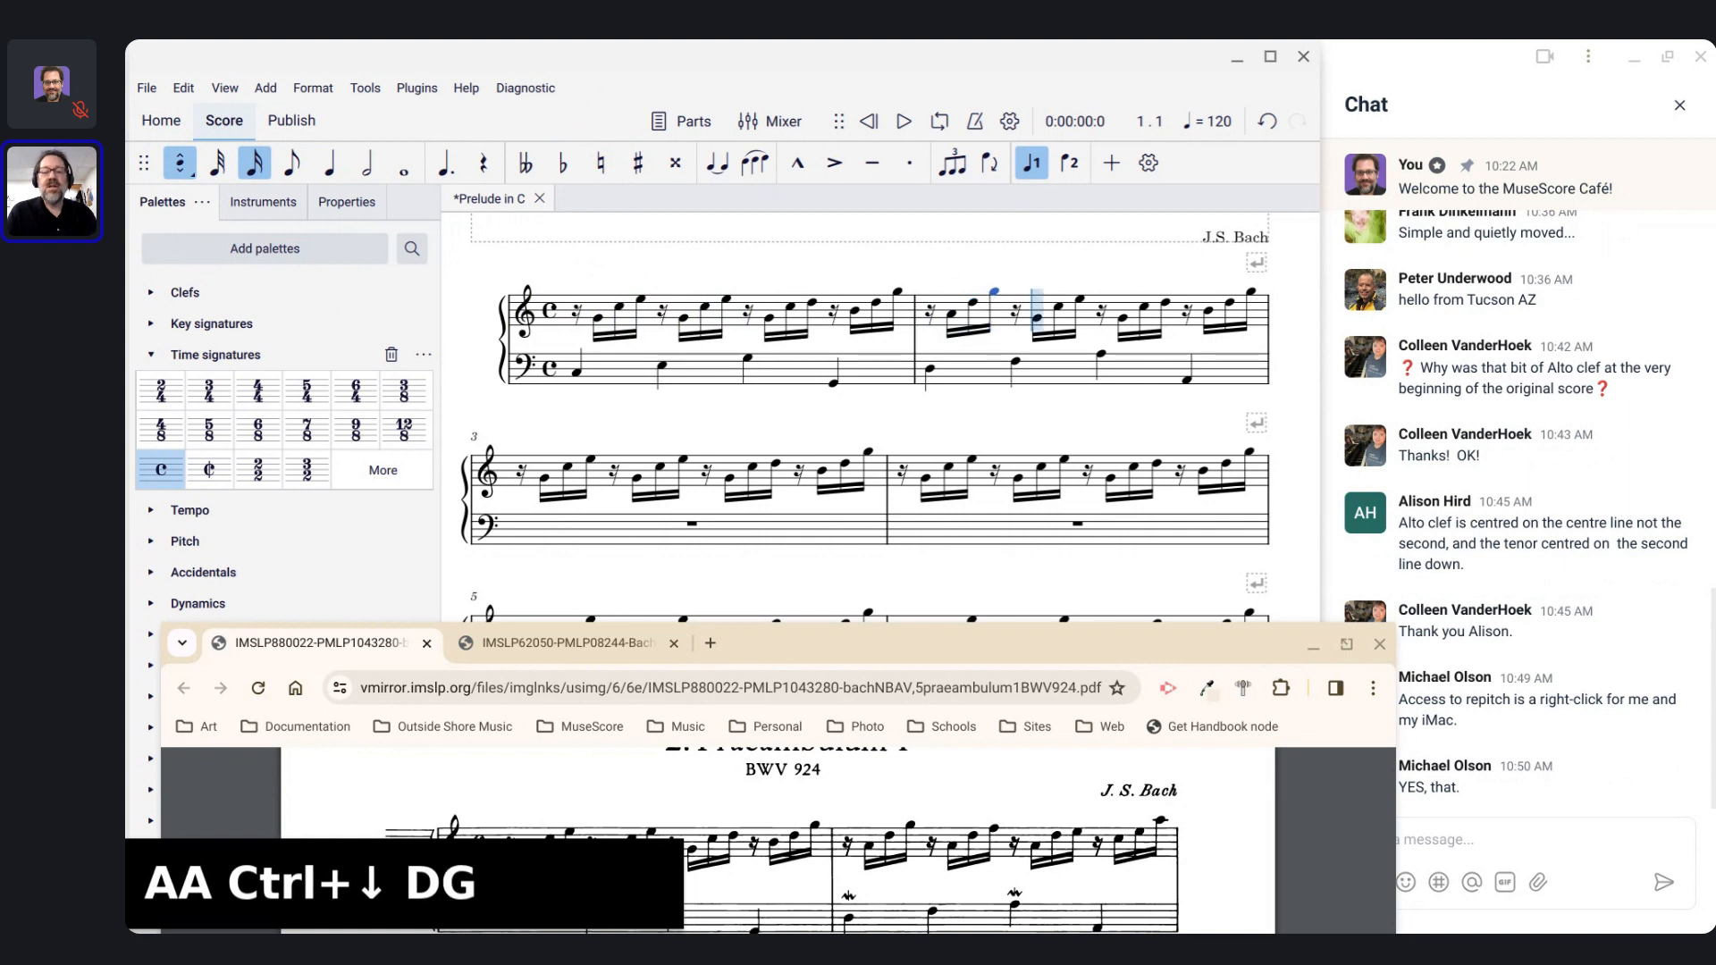
Step: Re-pitch the remaining three treble groups of measure 2 to A-D-F, A-D-E and C-E-A
key("a")
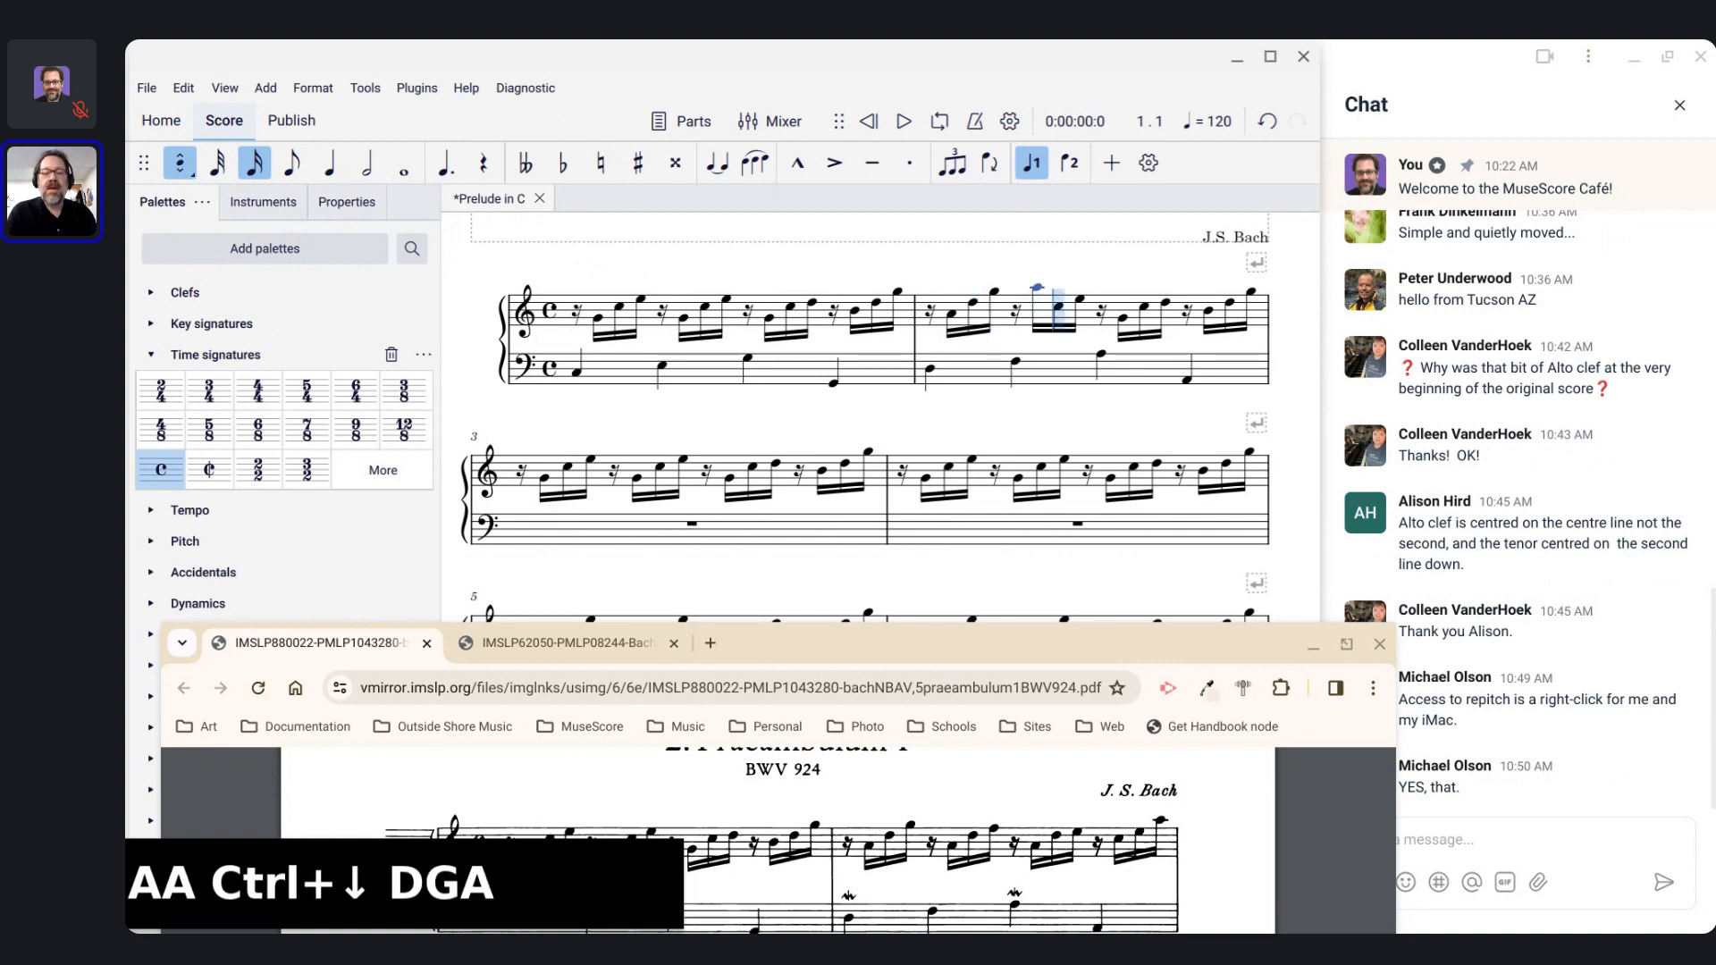
key("ctrl+Down")
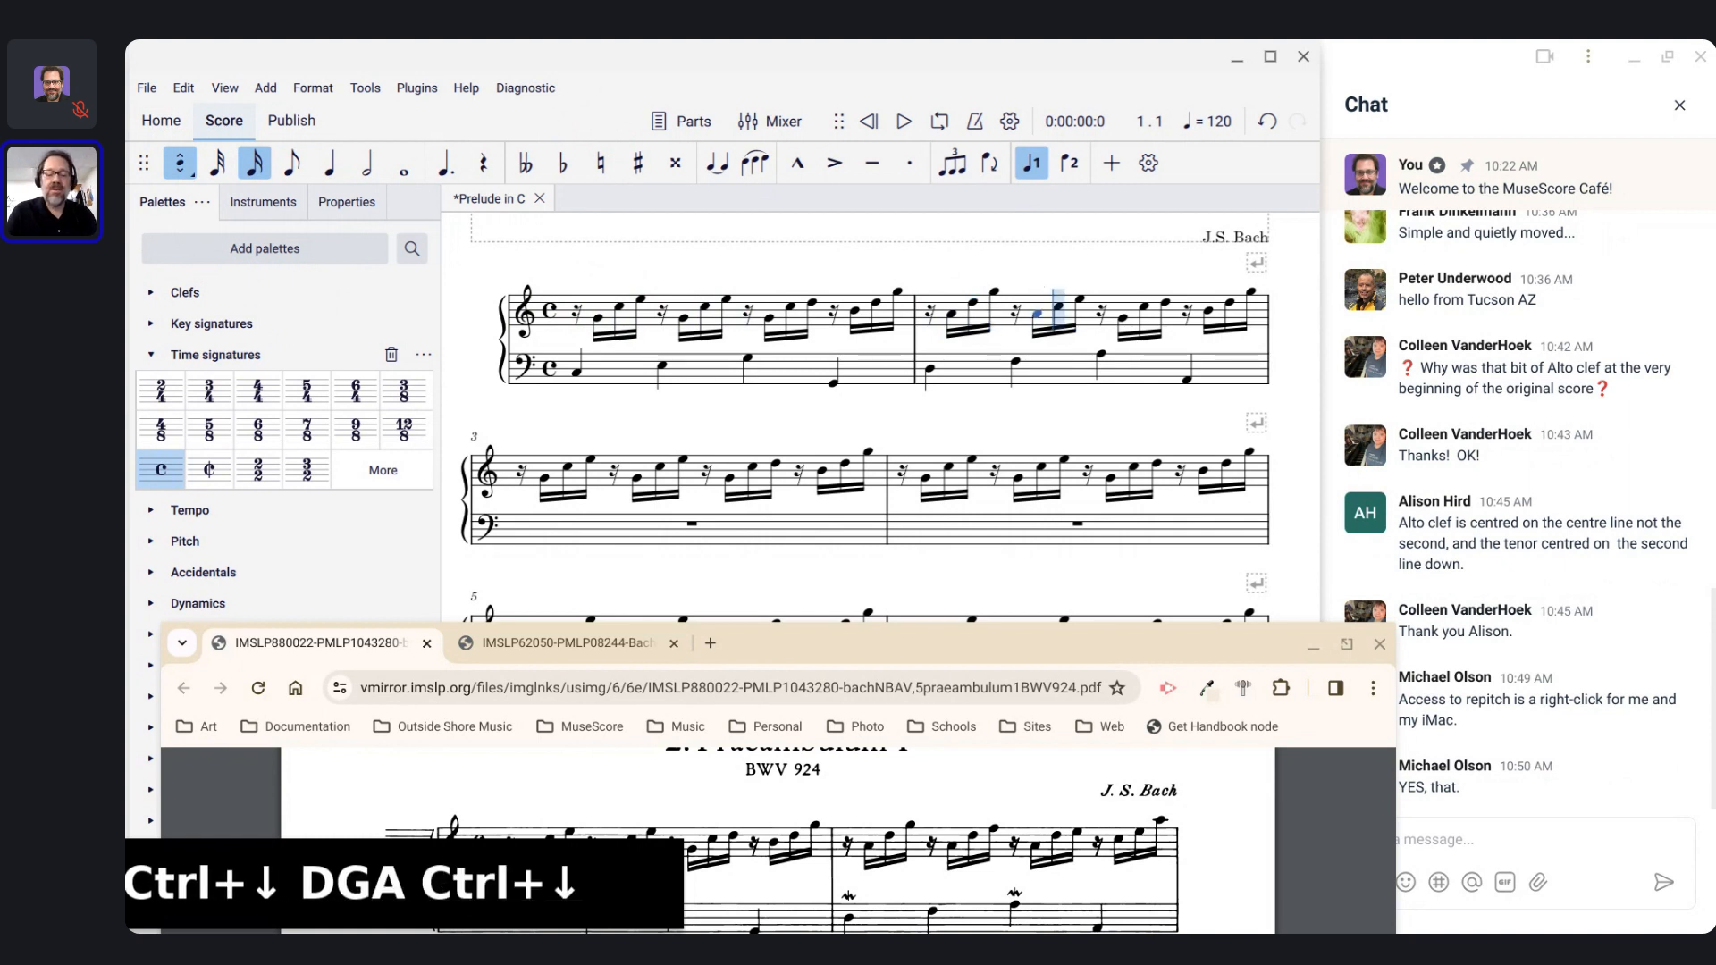
key("d")
key("f")
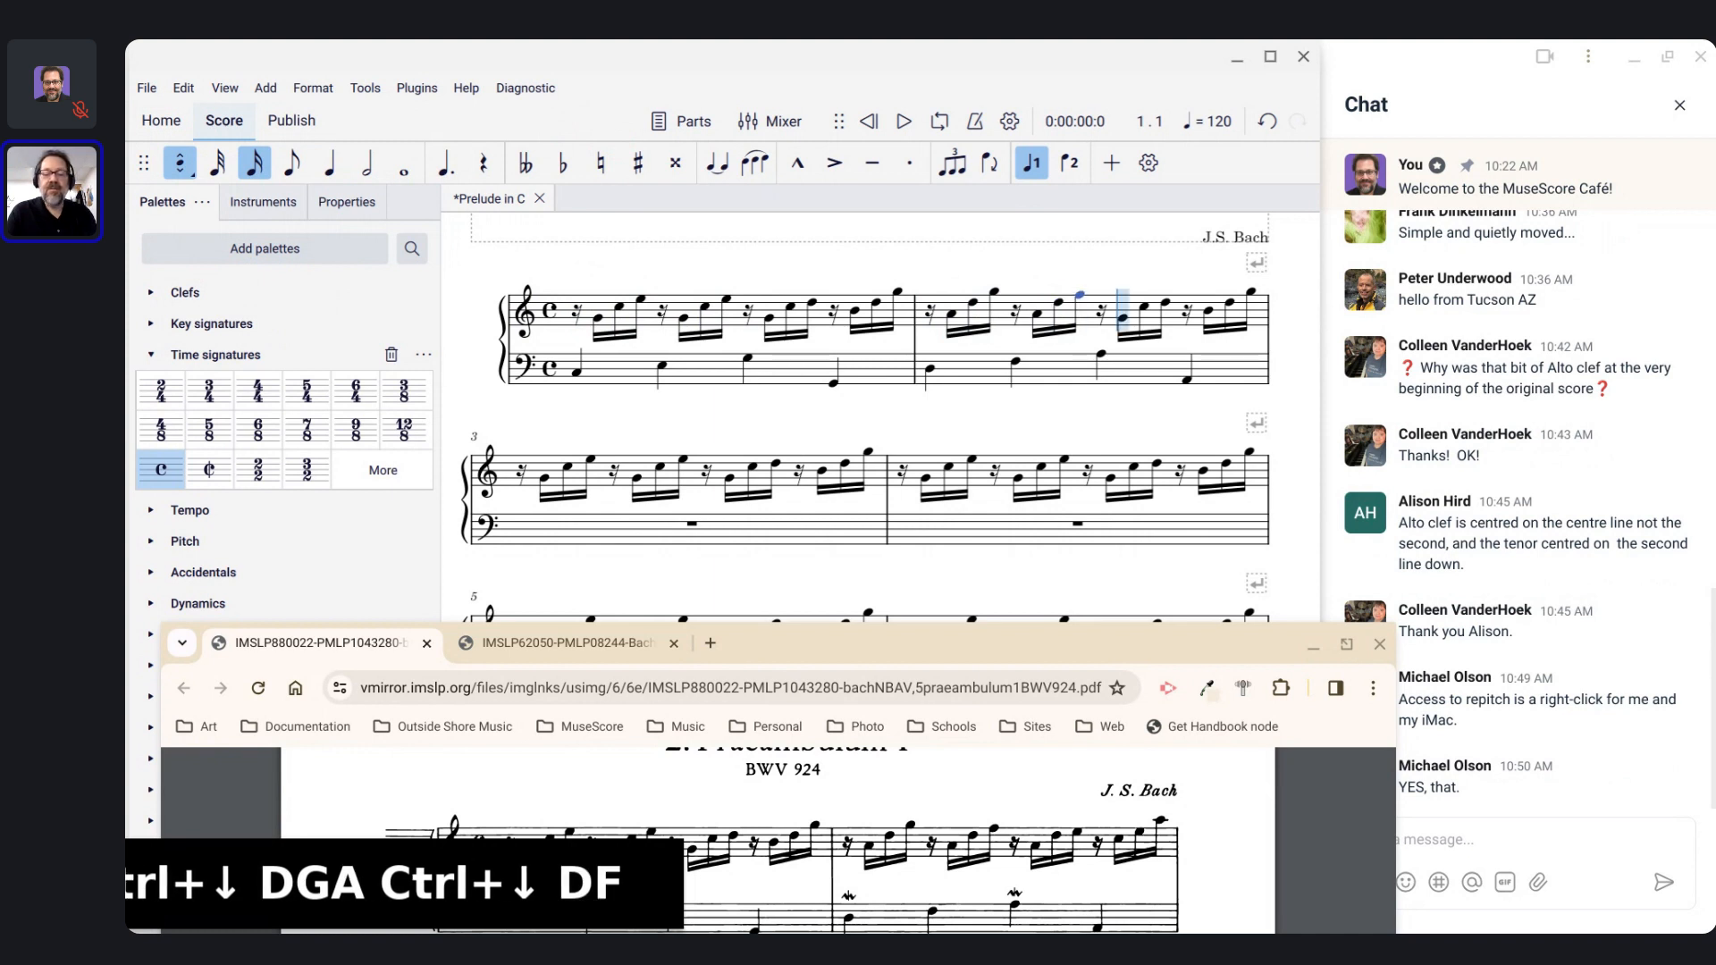
key("a")
key("ctrl+Down")
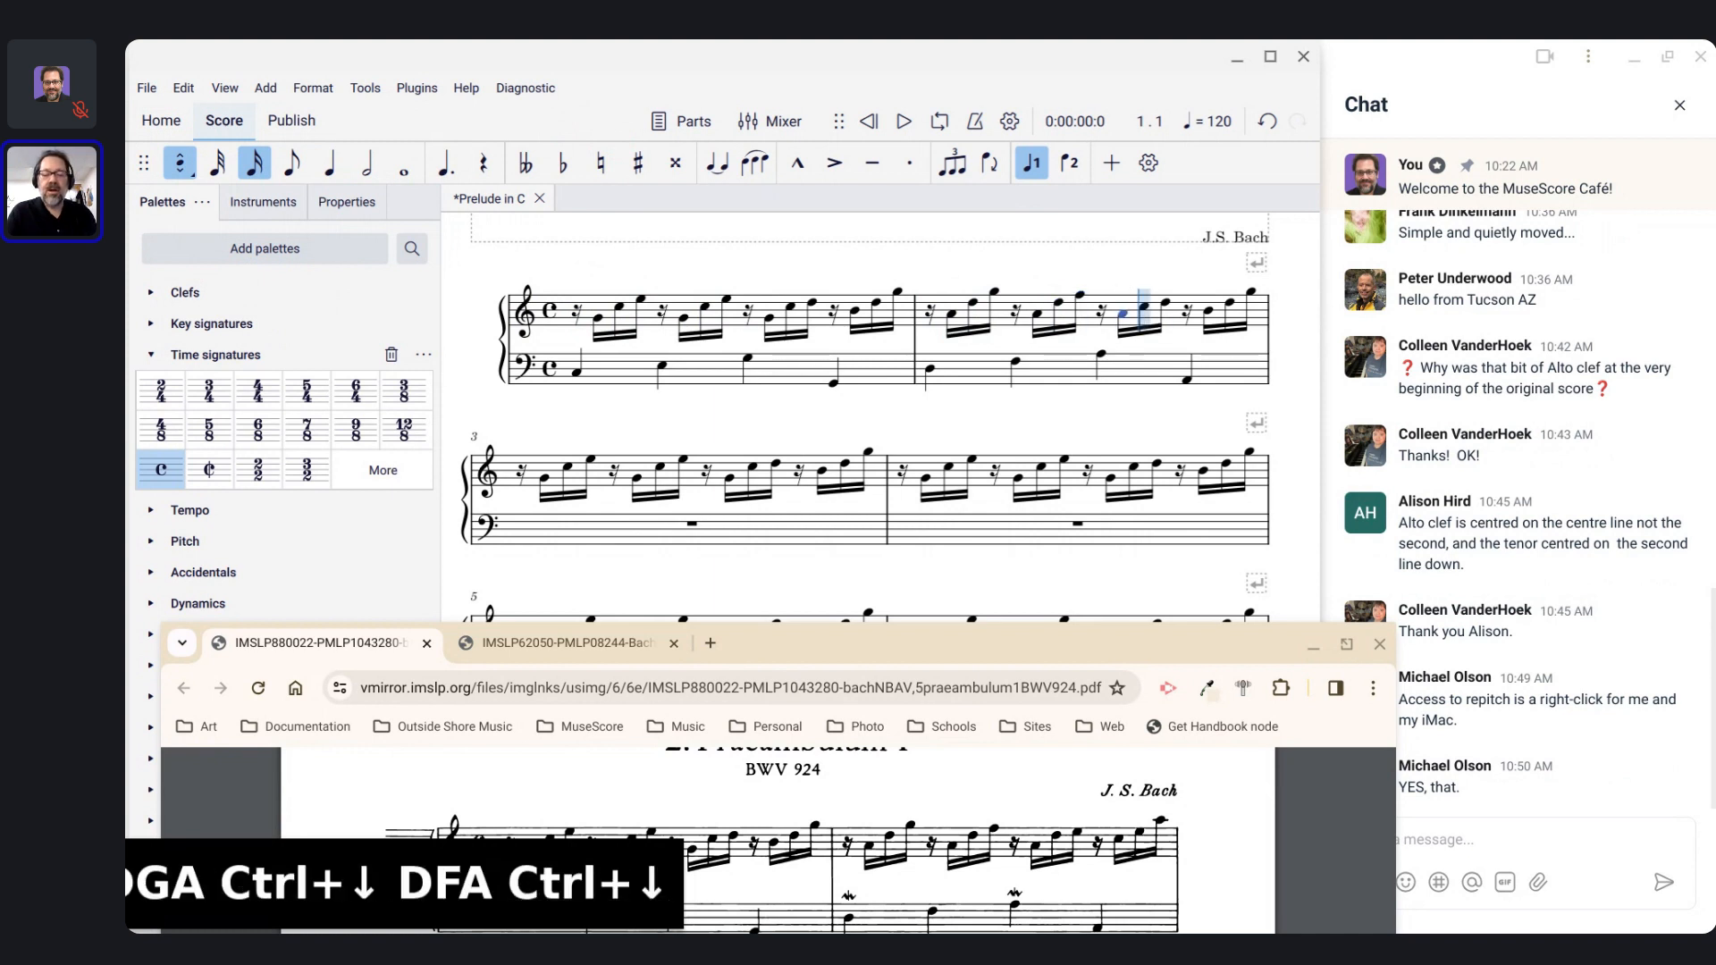
key("d")
key("e")
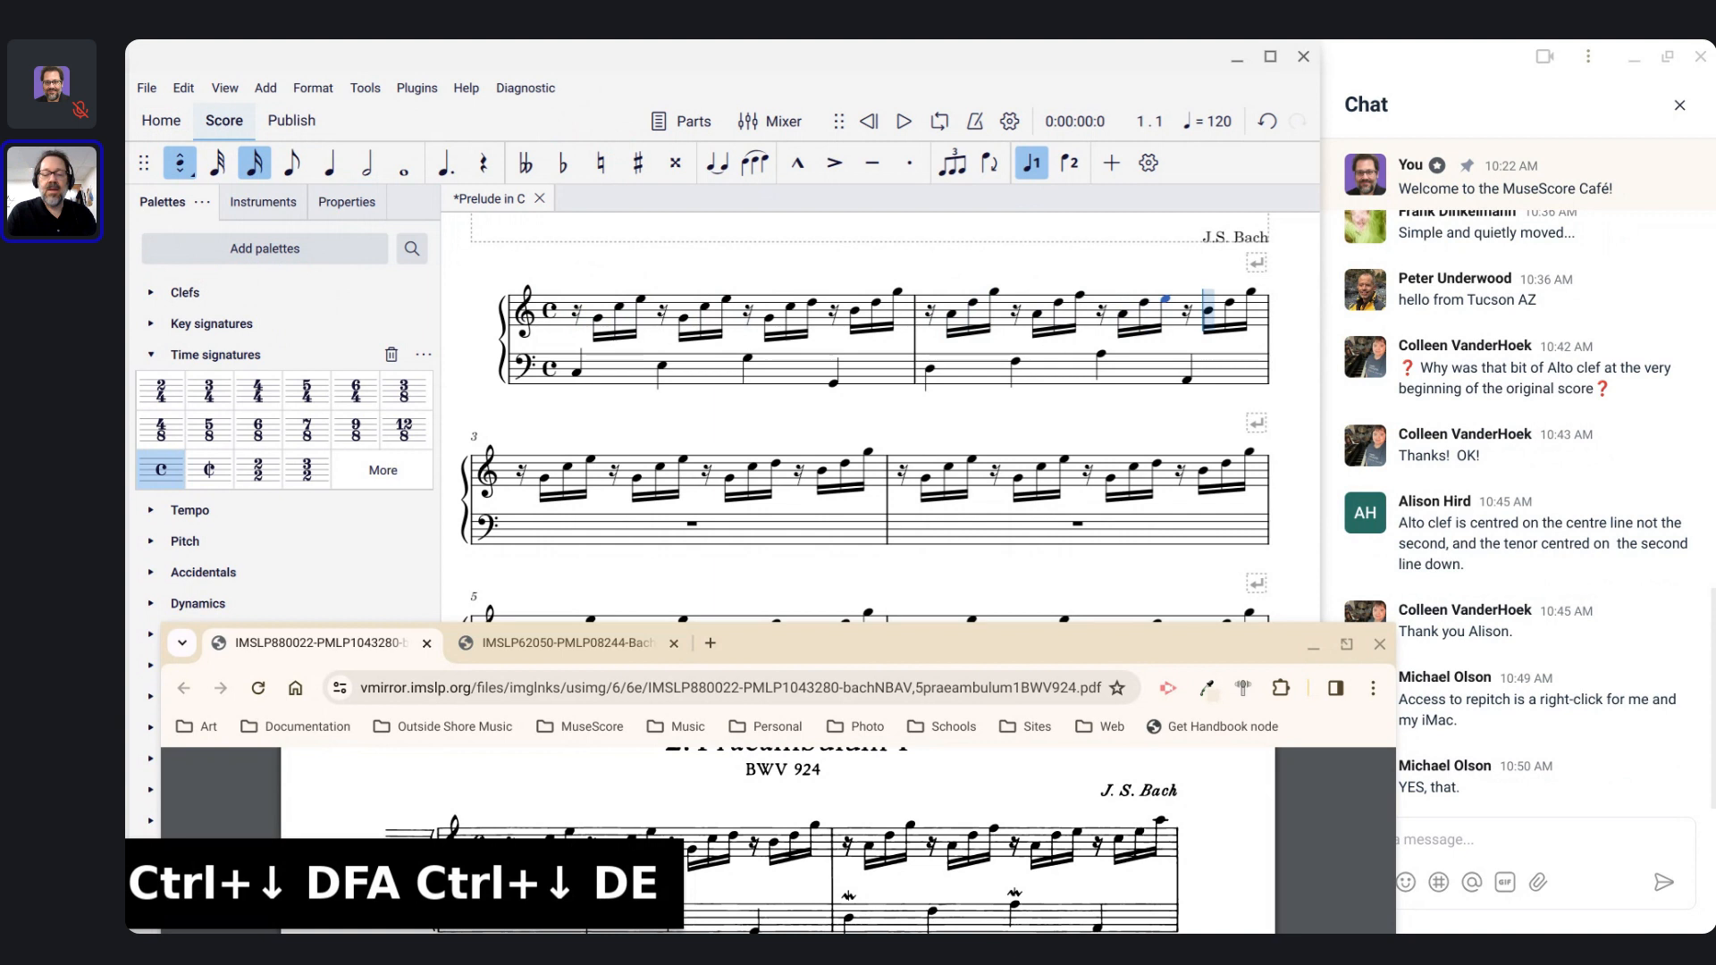
key("c")
key("e")
key("a")
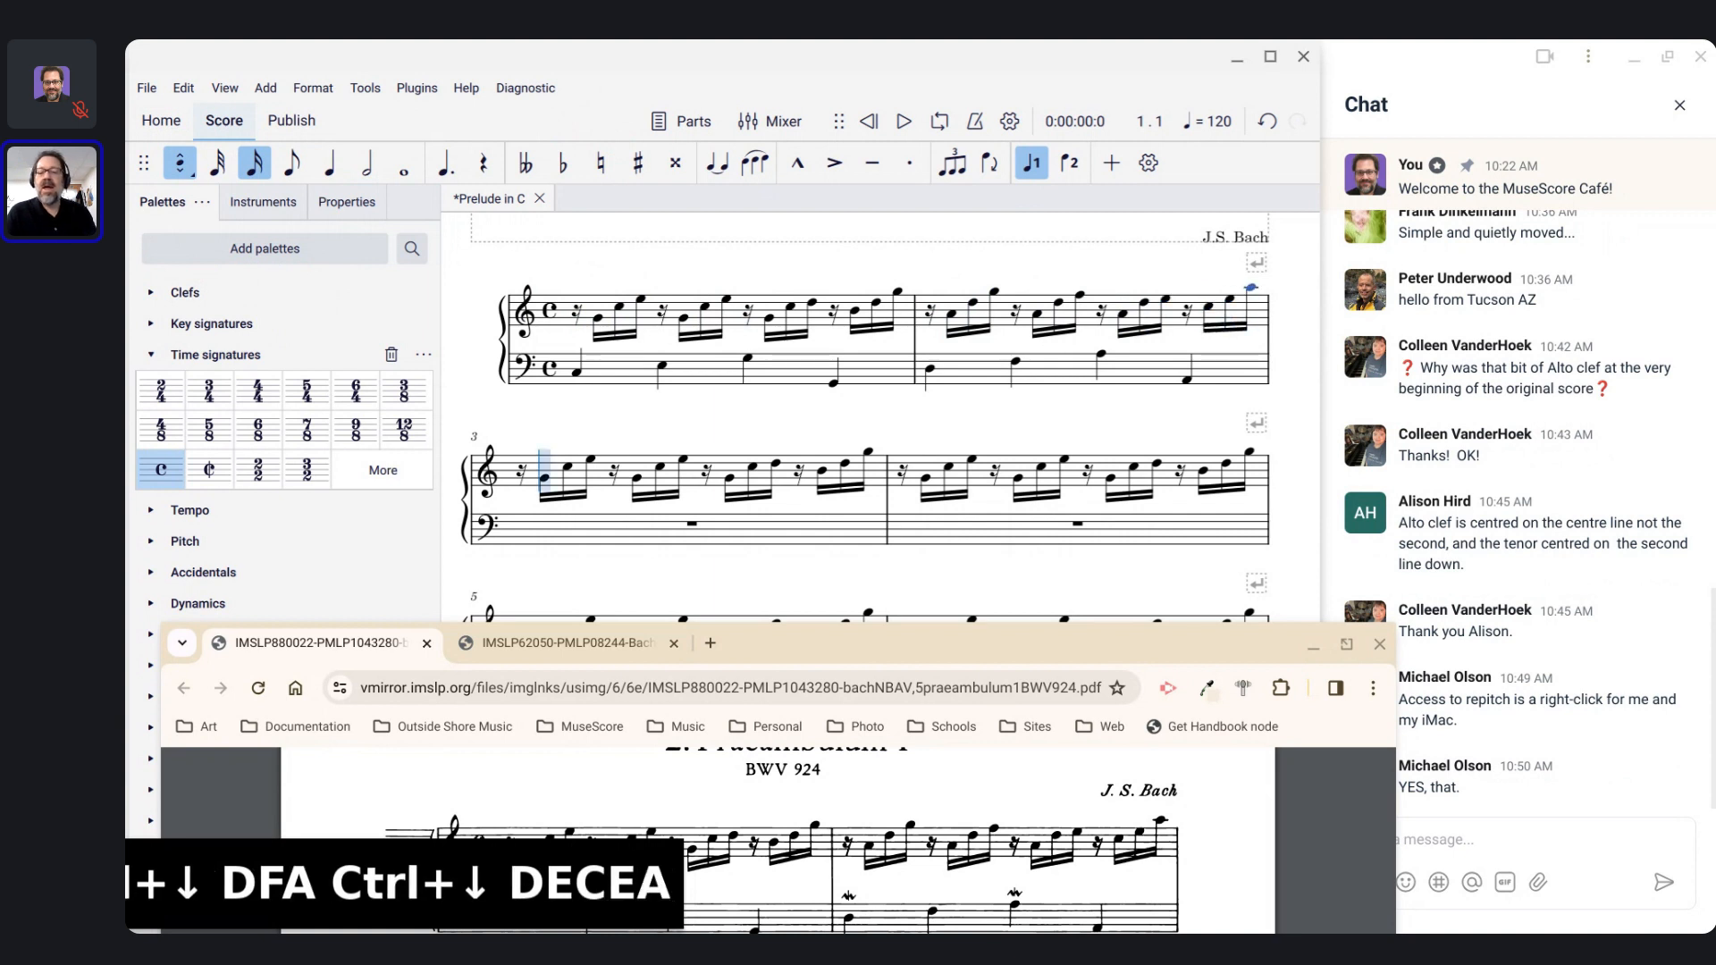
Step: Bring the system with measures 3 and 4 into view in the source PDF
left_click(790, 817)
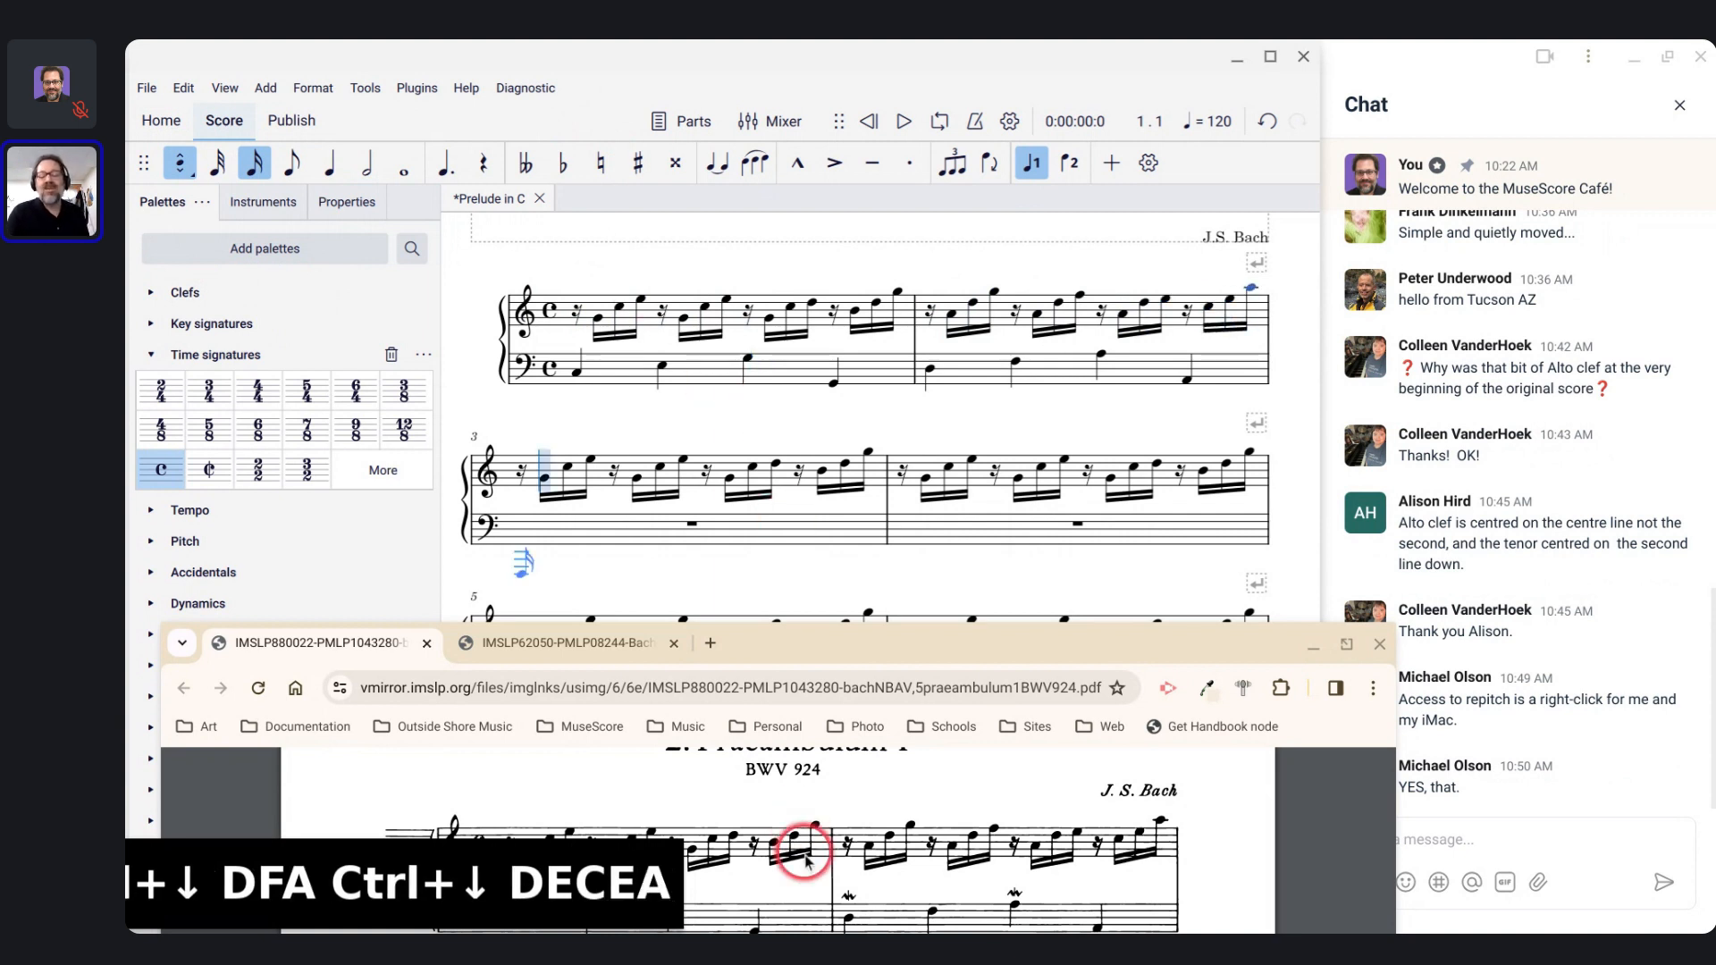
scroll(805, 857, "down", 2)
scroll(804, 858, "down", 3)
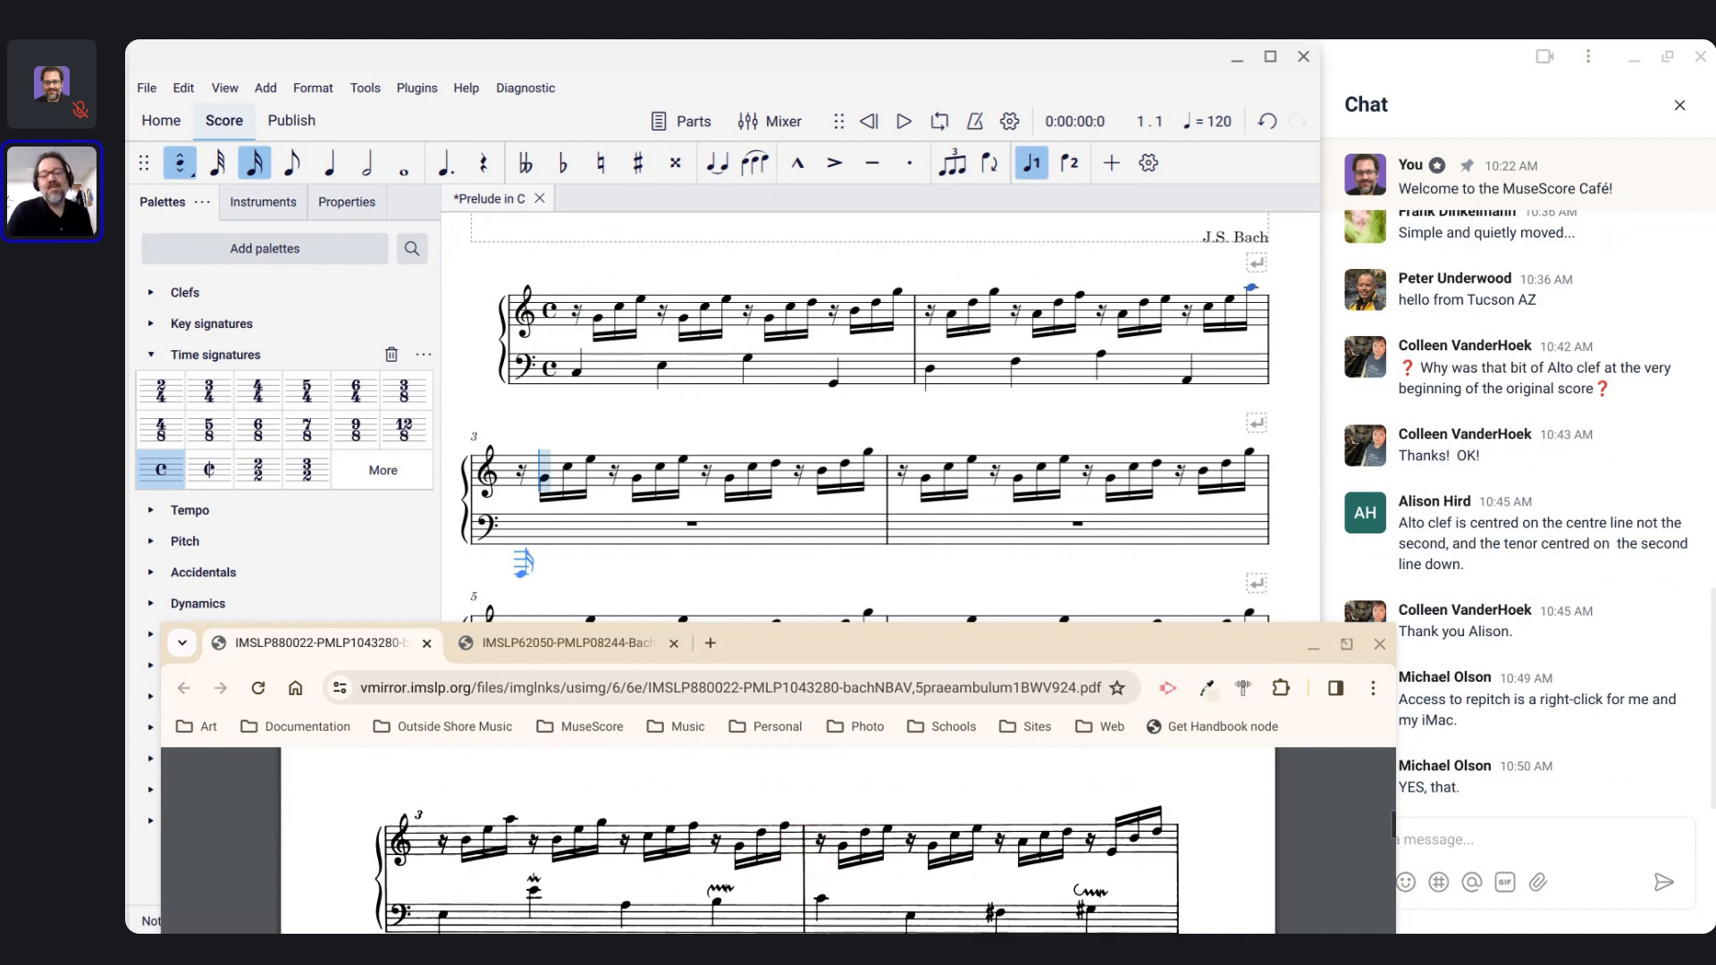
scroll(804, 858, "down", 1)
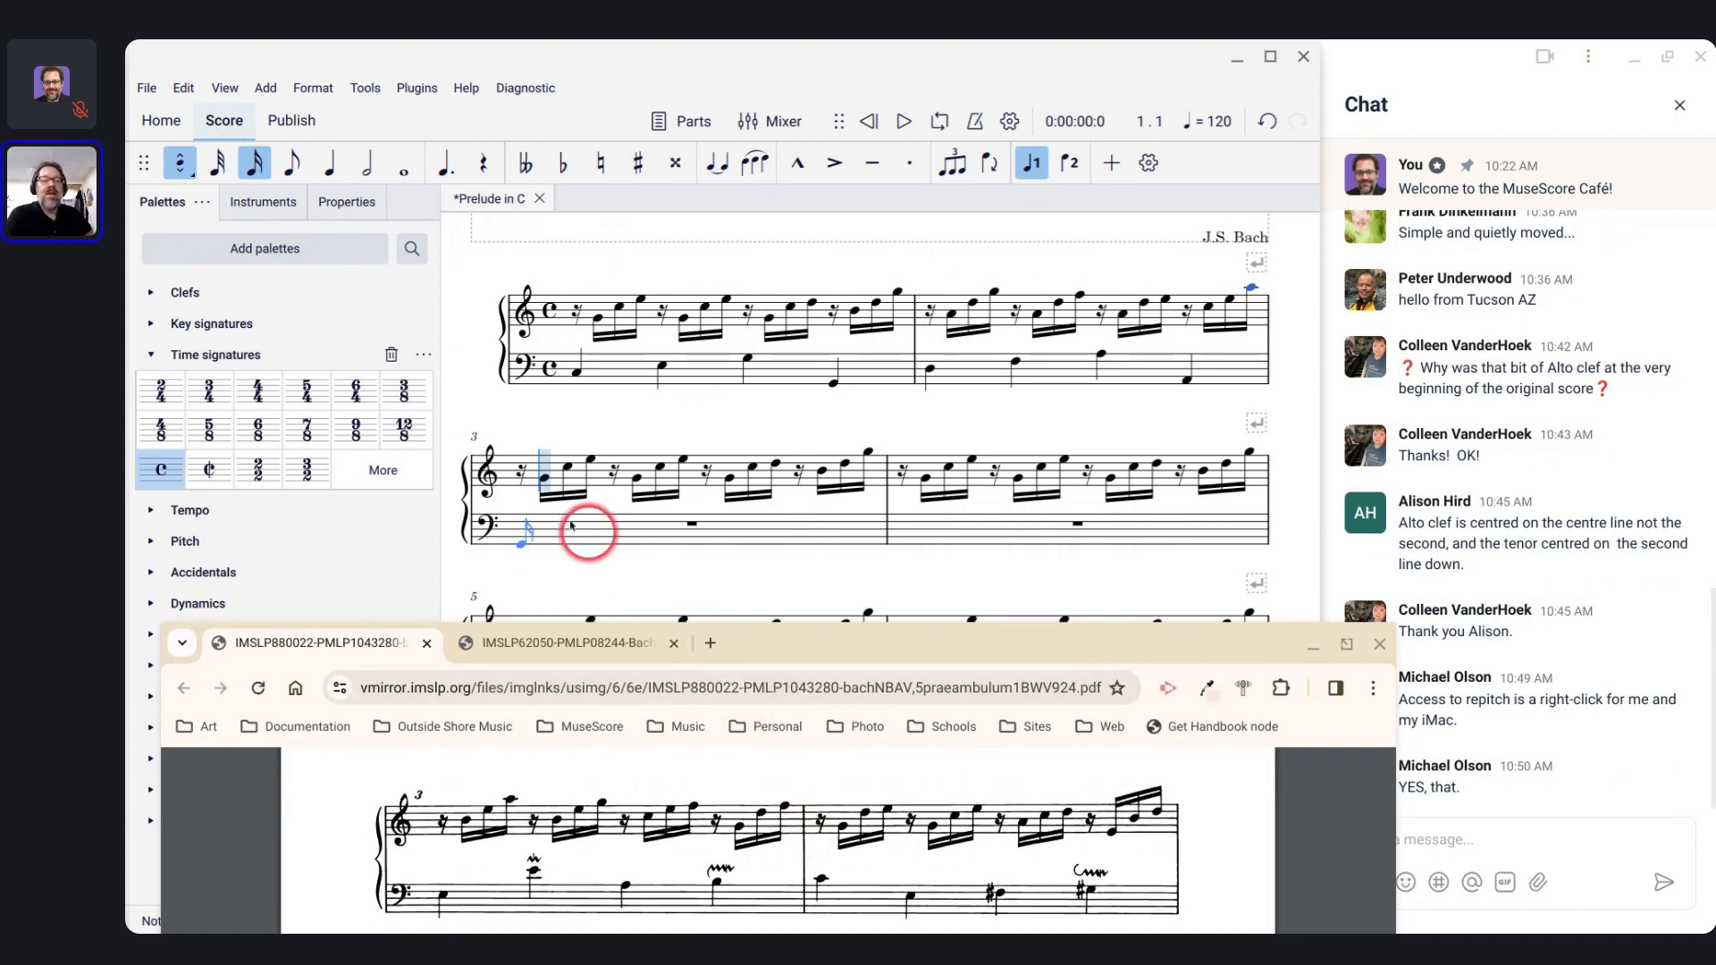
left_click(543, 473)
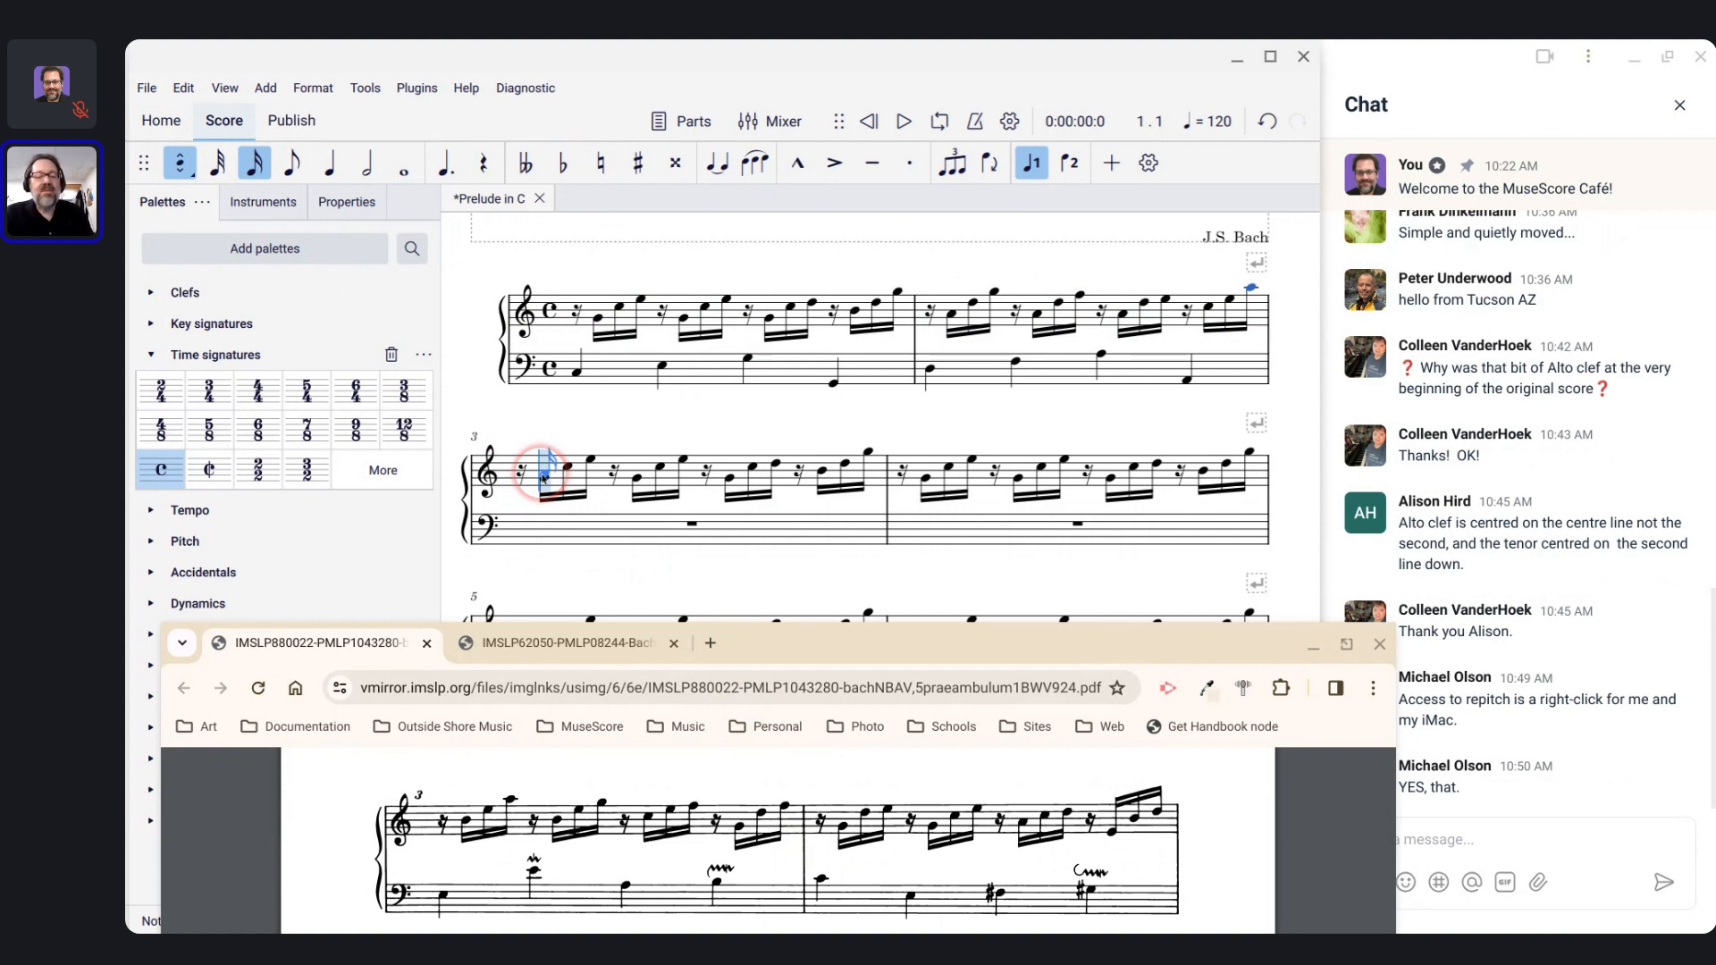
Step: Examine the re-pitched treble sixteenth-note groups of measure 2 in an enlarged view of the score
scroll(543, 474, "up", 5)
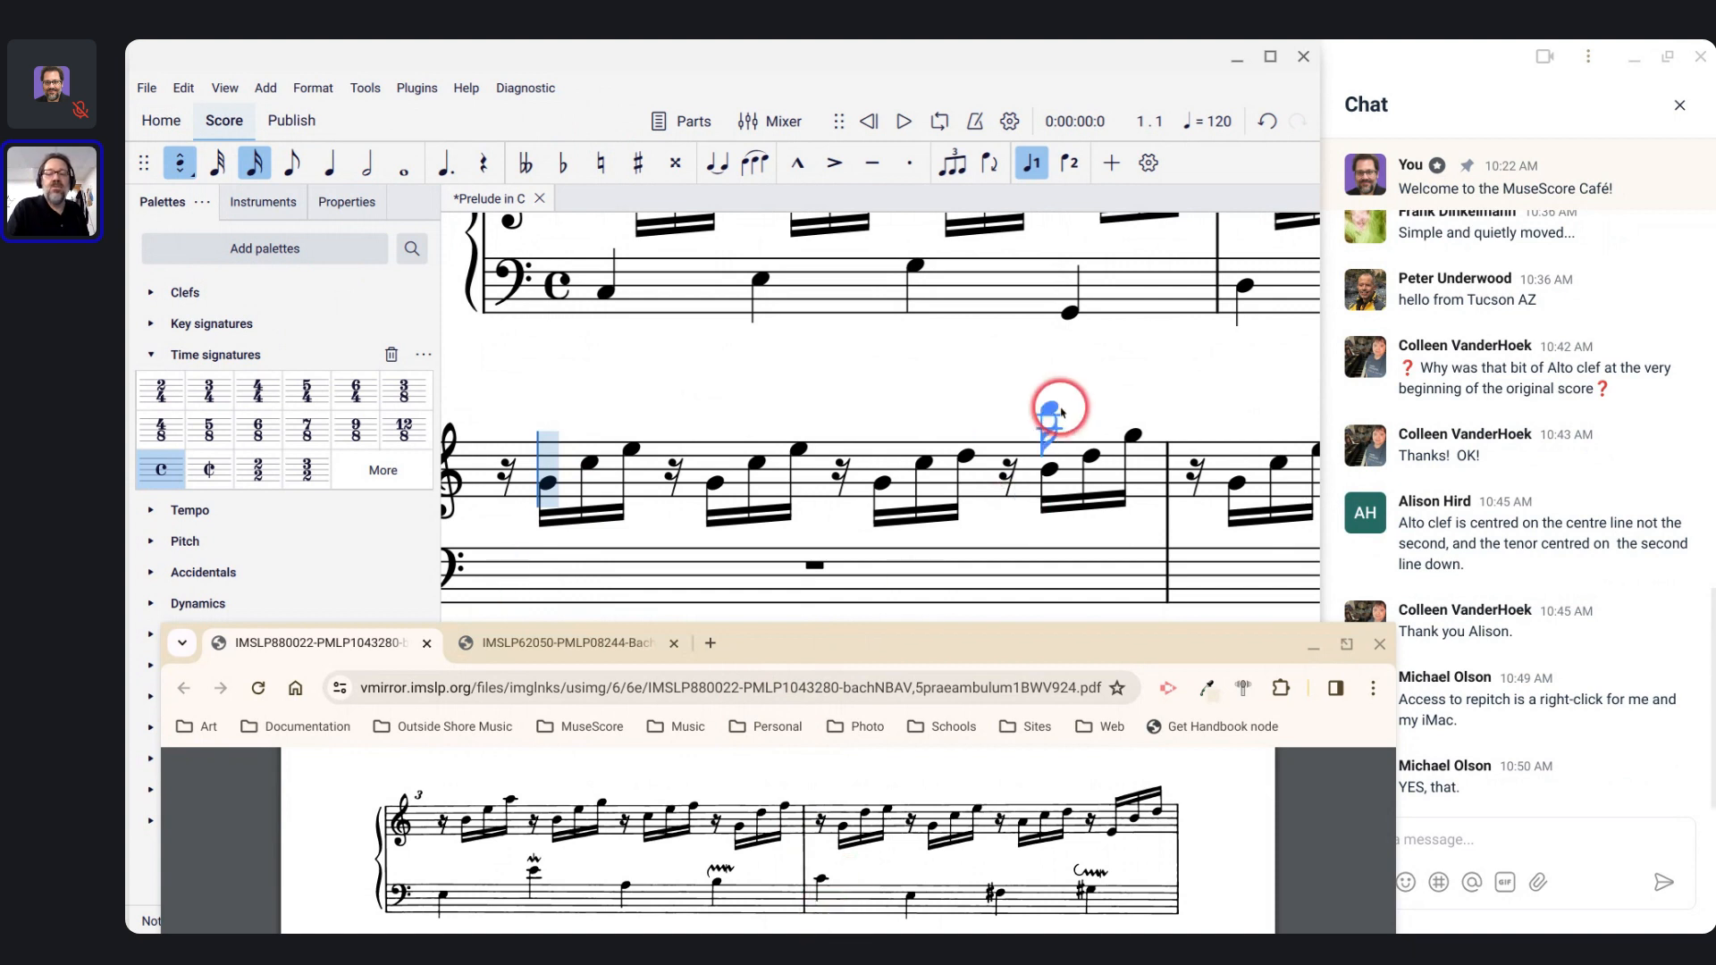
scroll(1054, 403, "right", 5)
scroll(1054, 404, "up", 1)
scroll(1061, 412, "up", 8)
scroll(1060, 412, "right", 6)
scroll(1060, 412, "down", 3)
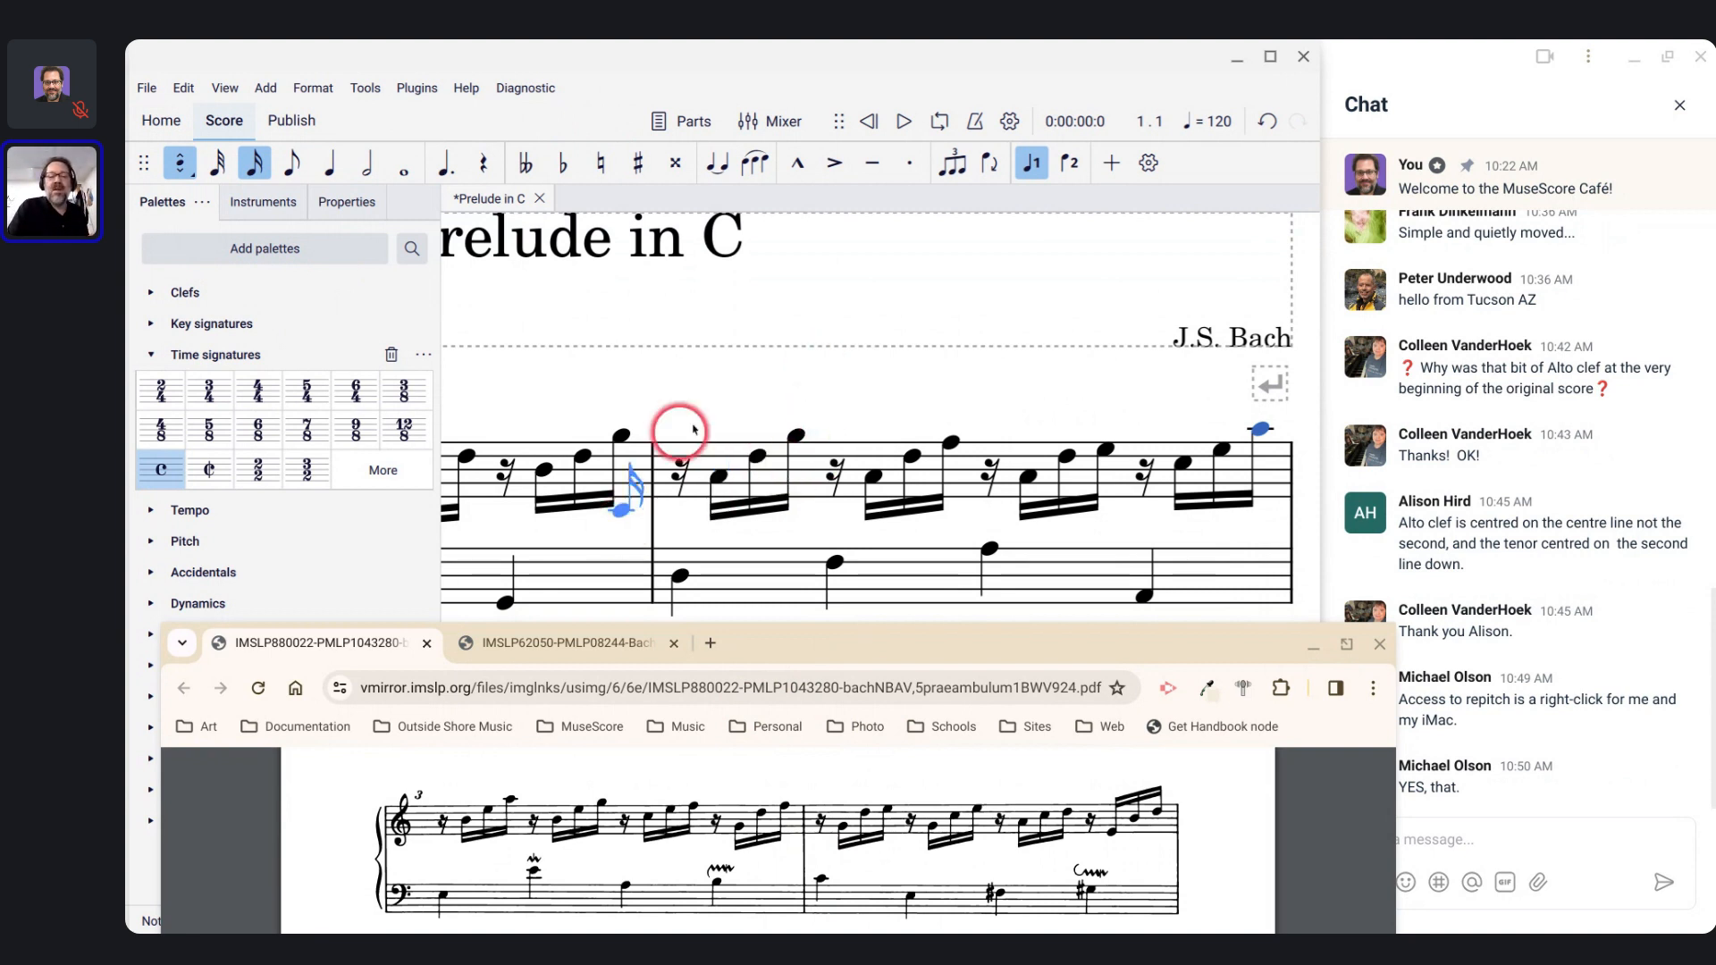
left_click(721, 423, "shift")
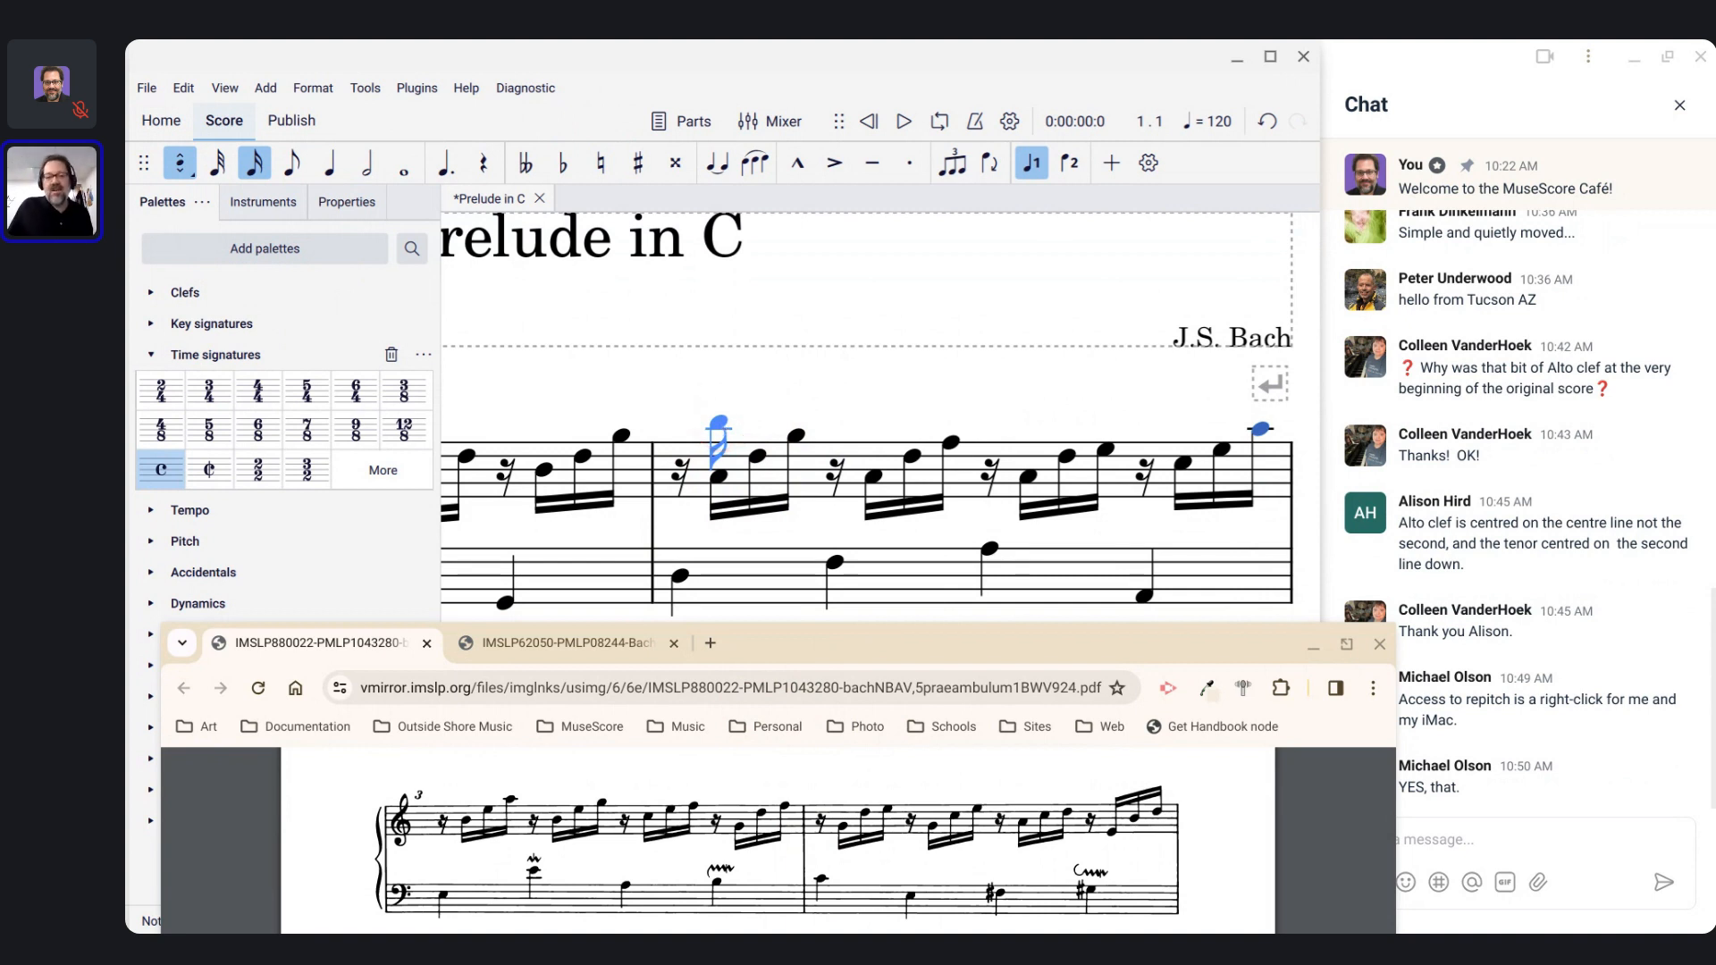
left_click(726, 481)
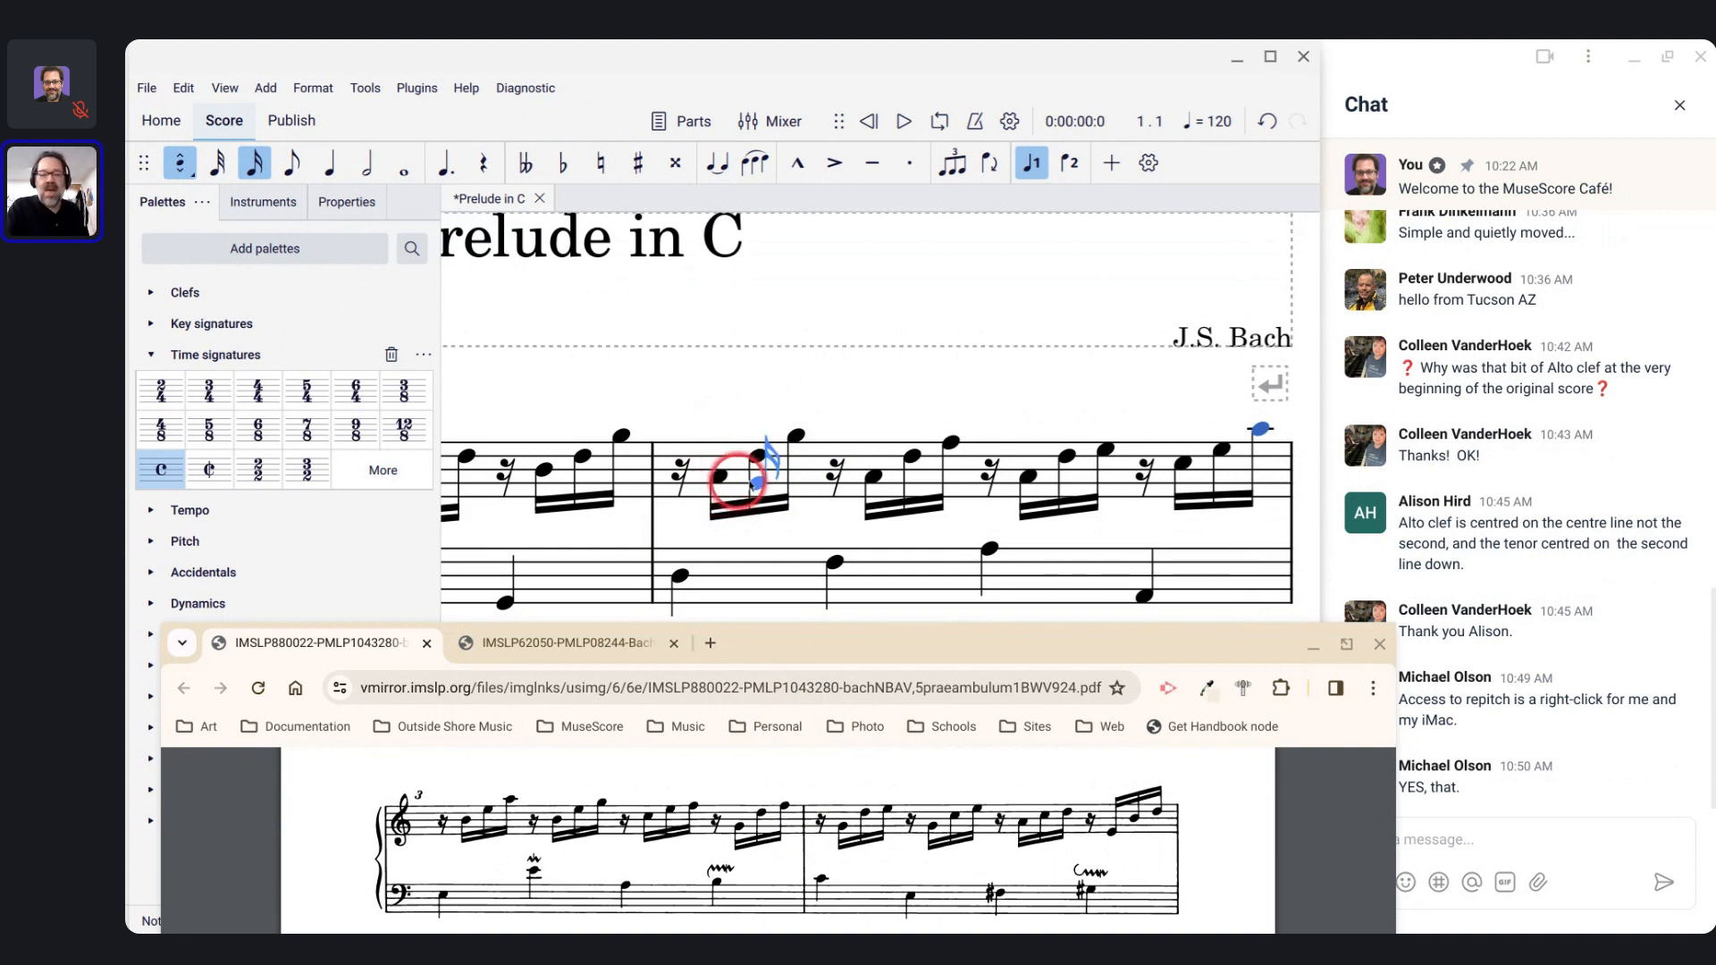
left_click(871, 480)
left_click(752, 459)
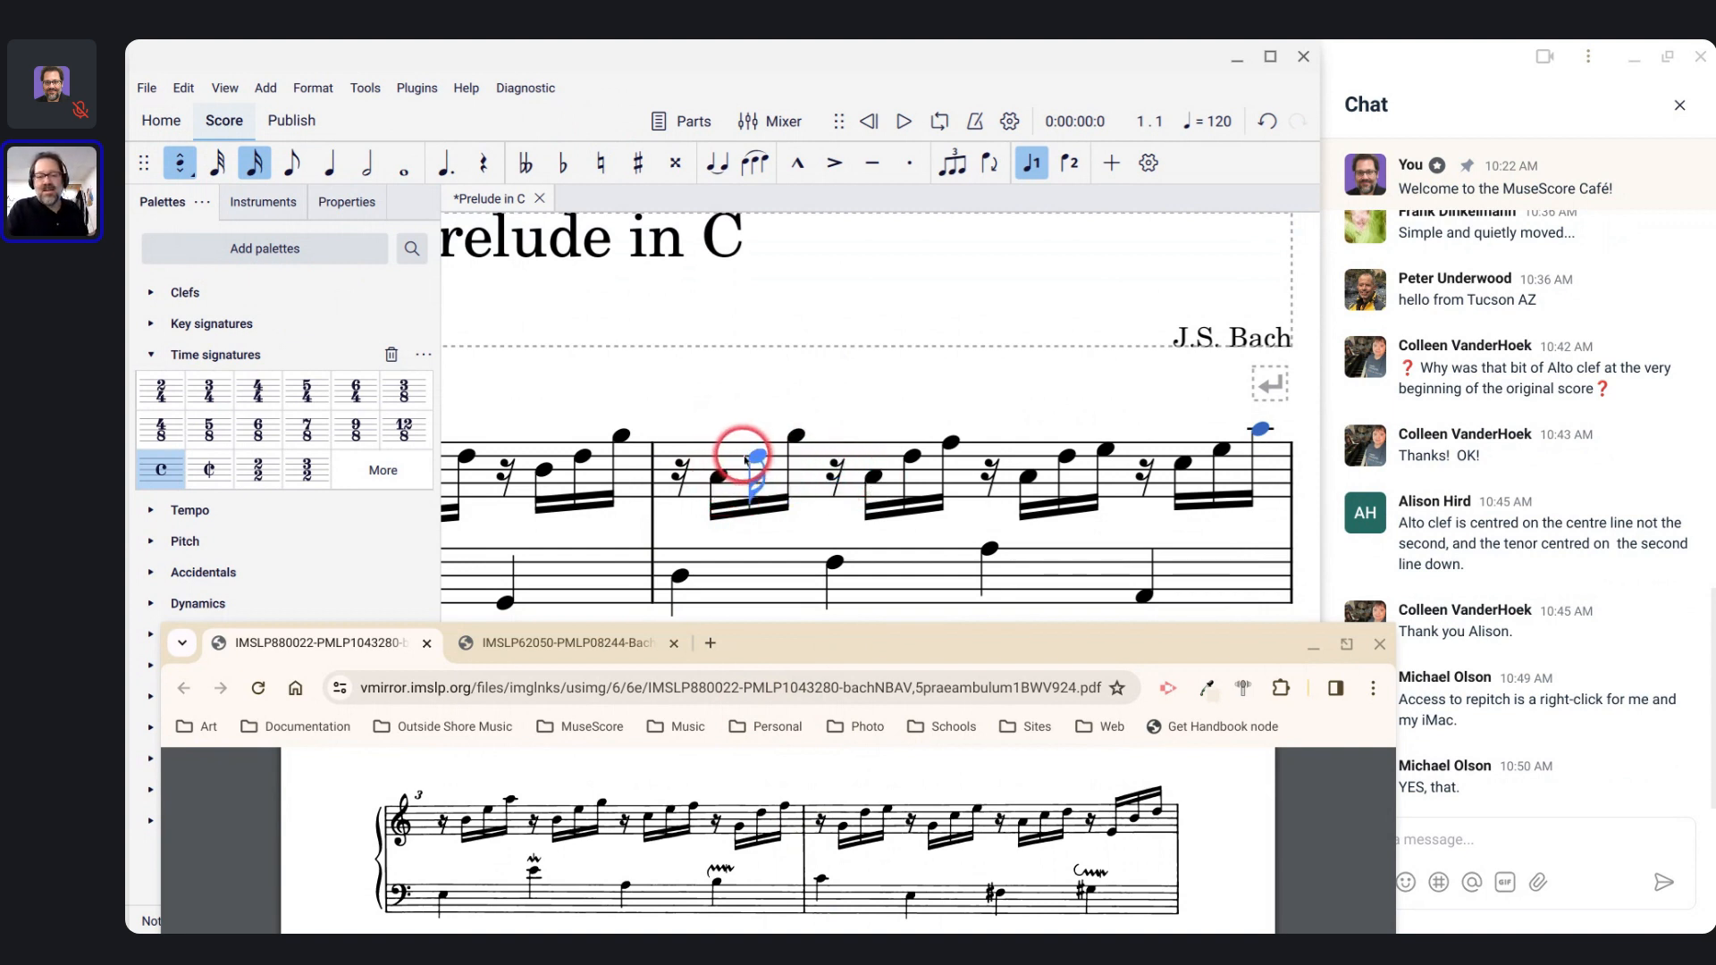
left_click(898, 459)
left_click(790, 441)
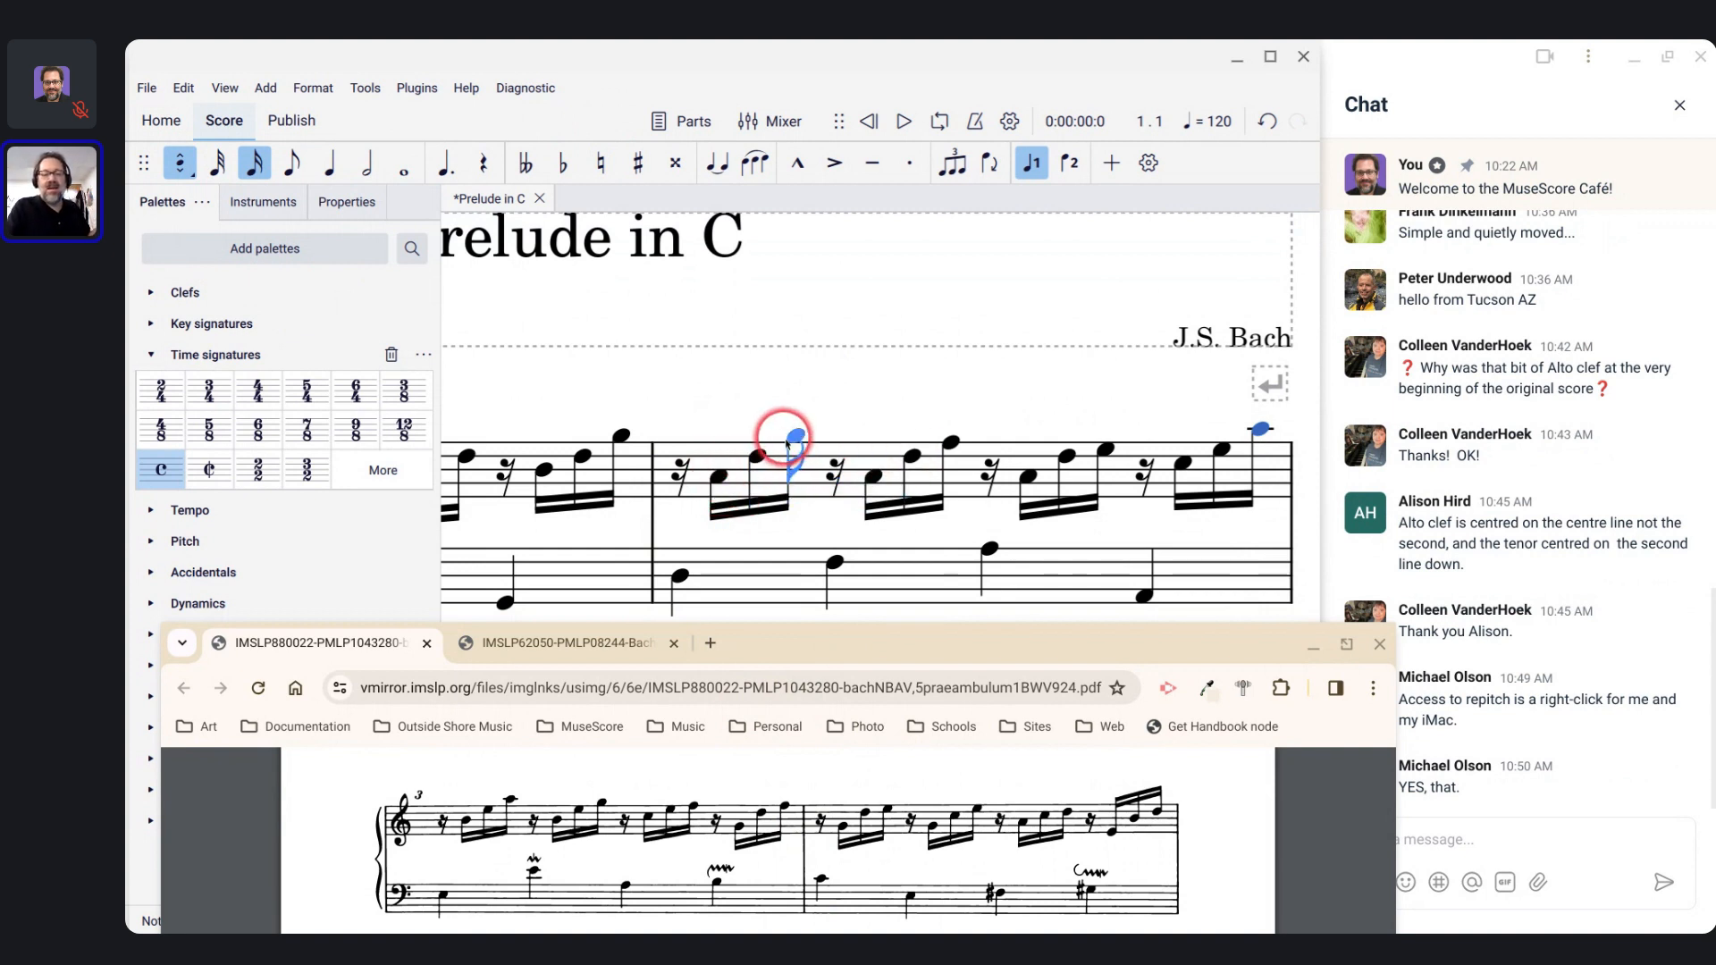
left_click(951, 441)
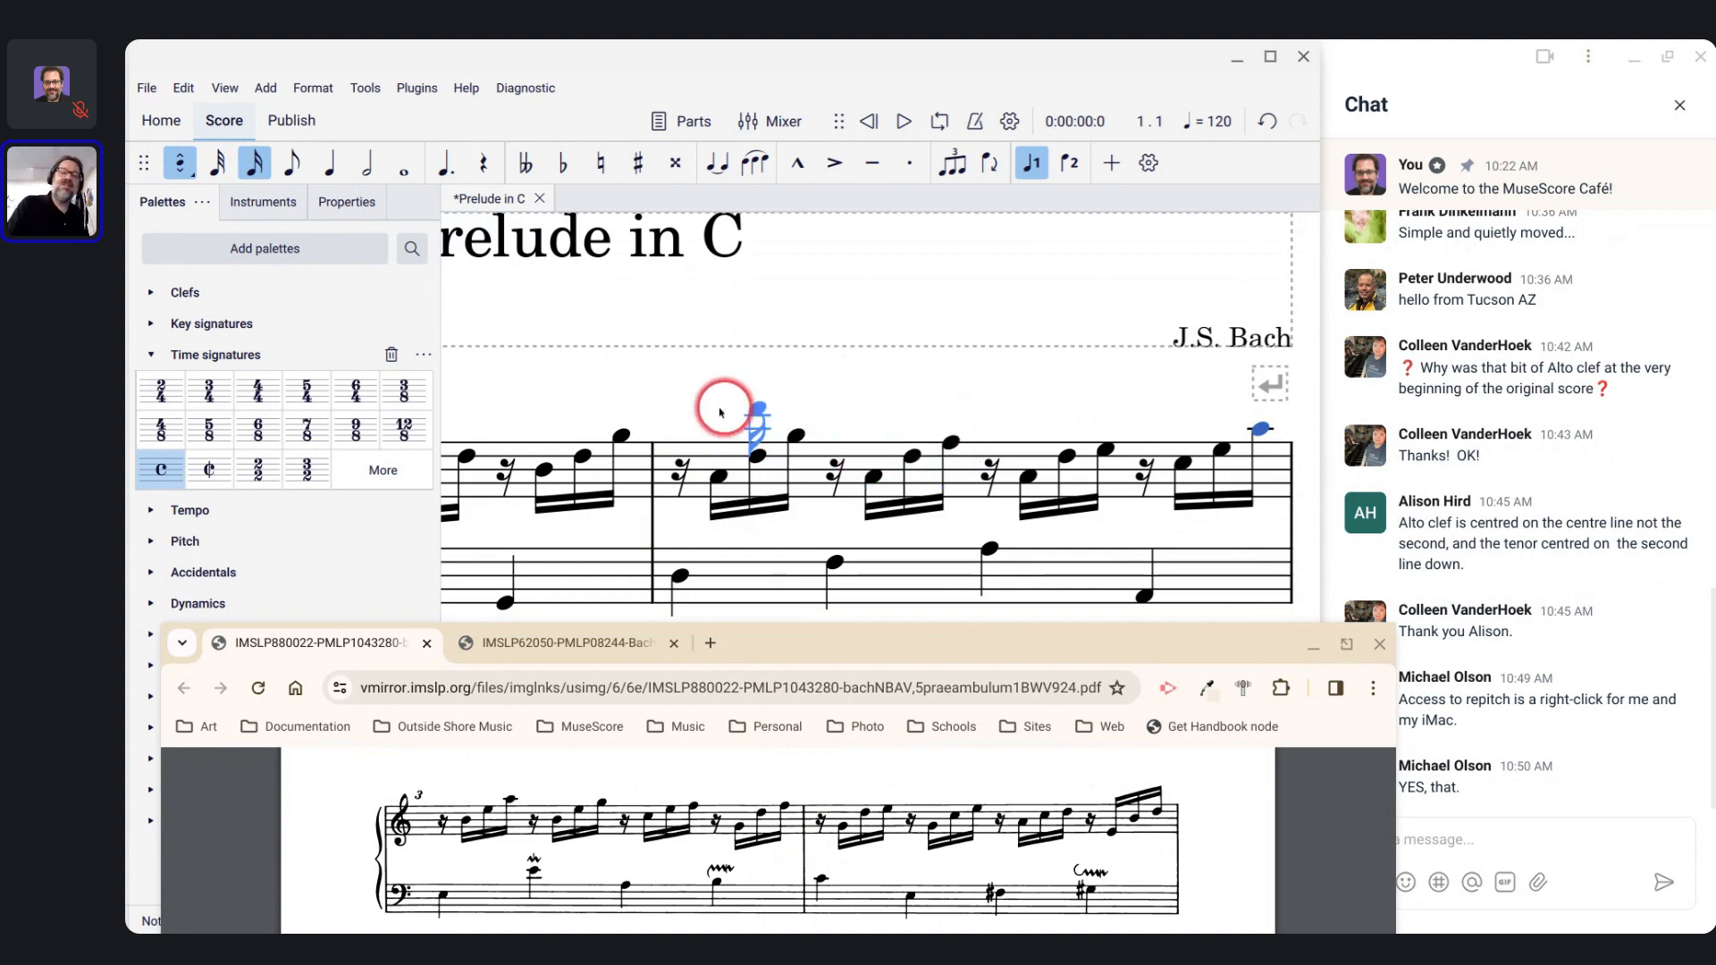
left_click(621, 427)
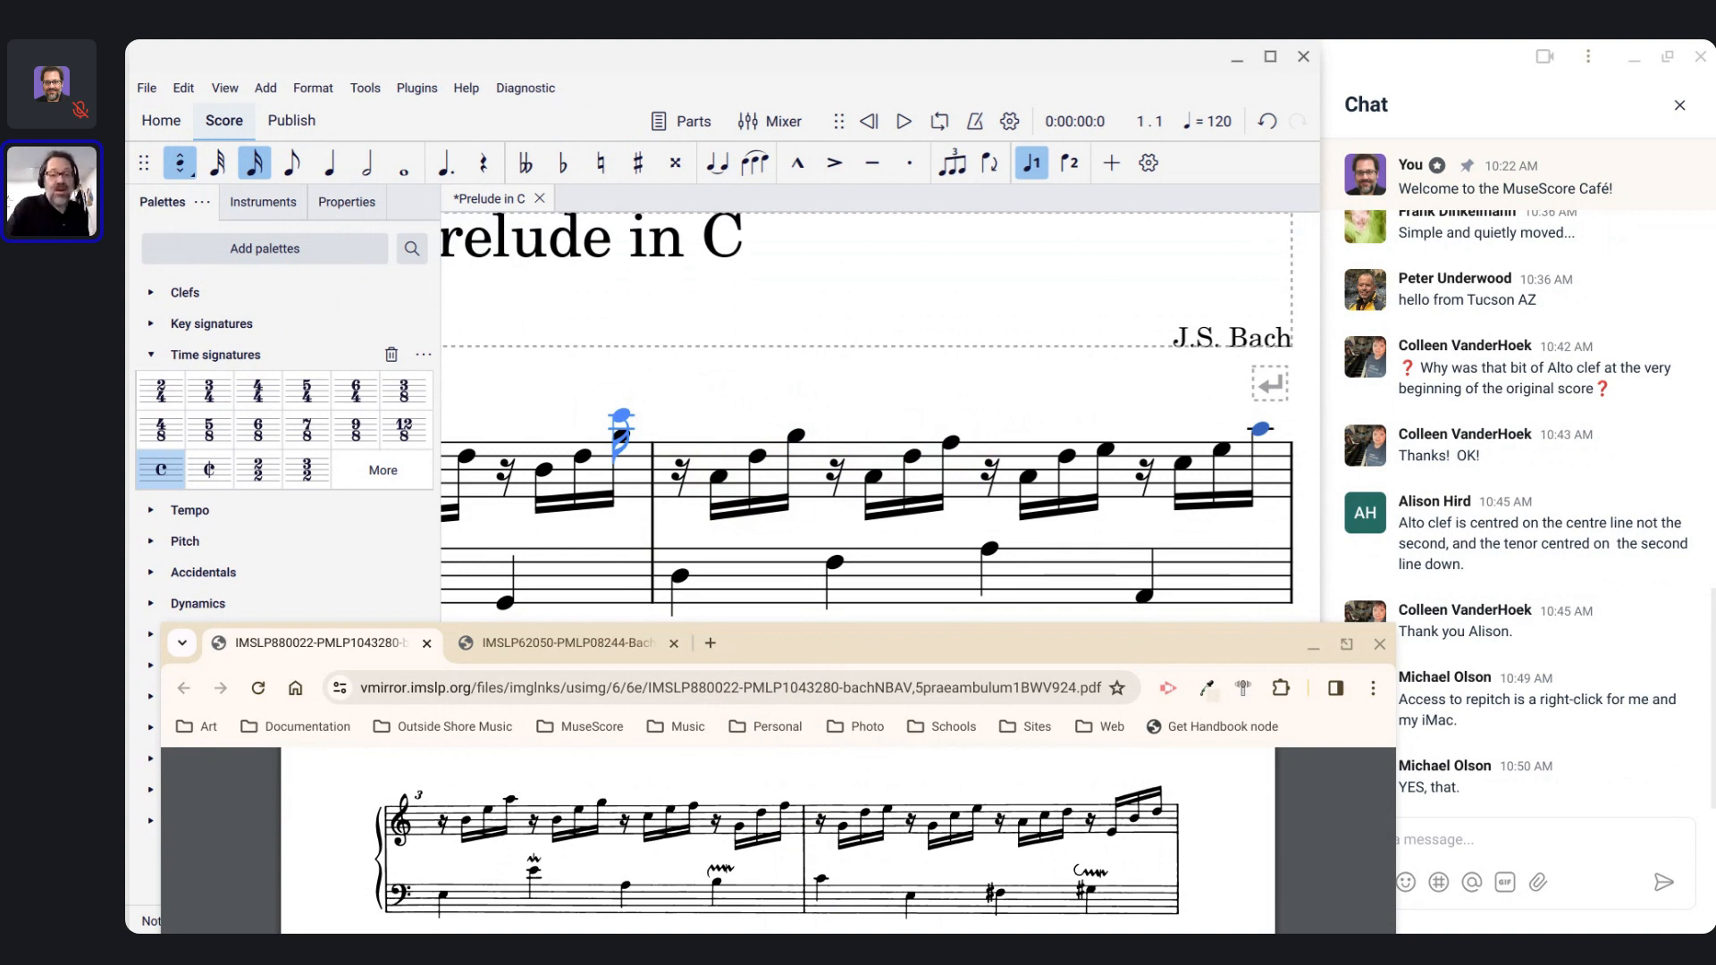
Step: Try re-pitching the first treble note of measure 3 to B directly on the staff, and undo it
scroll(710, 442, "down", 4)
scroll(712, 441, "left", 3)
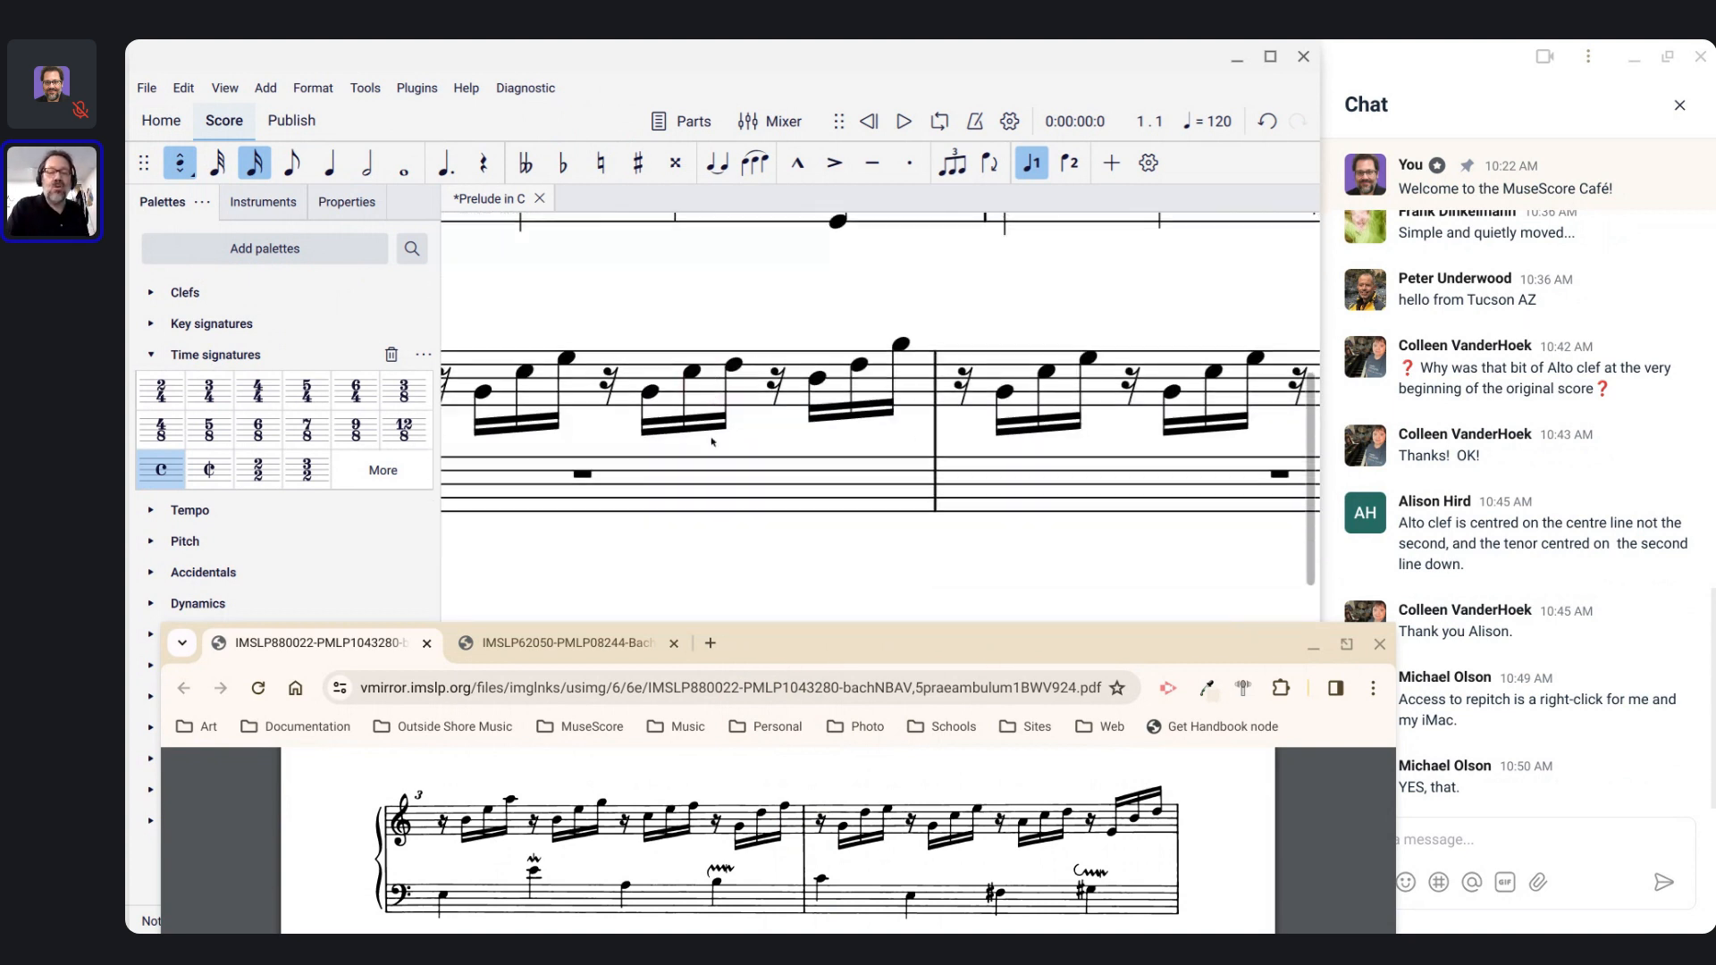
scroll(712, 442, "left", 4)
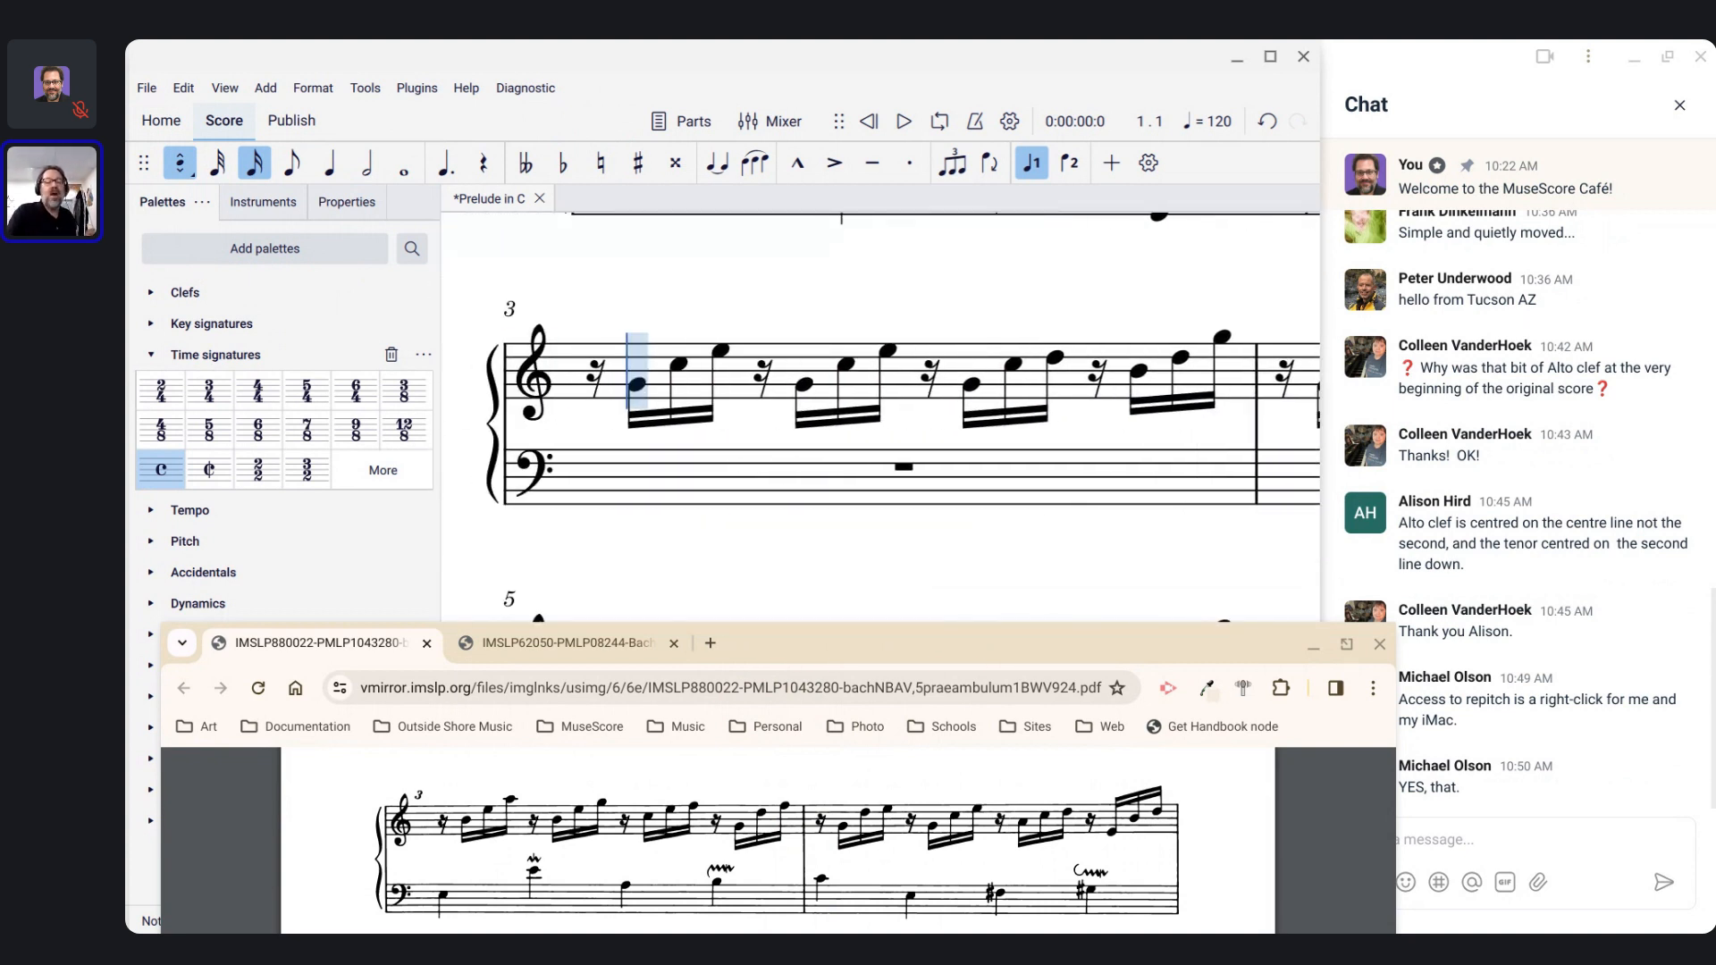
left_click(636, 381)
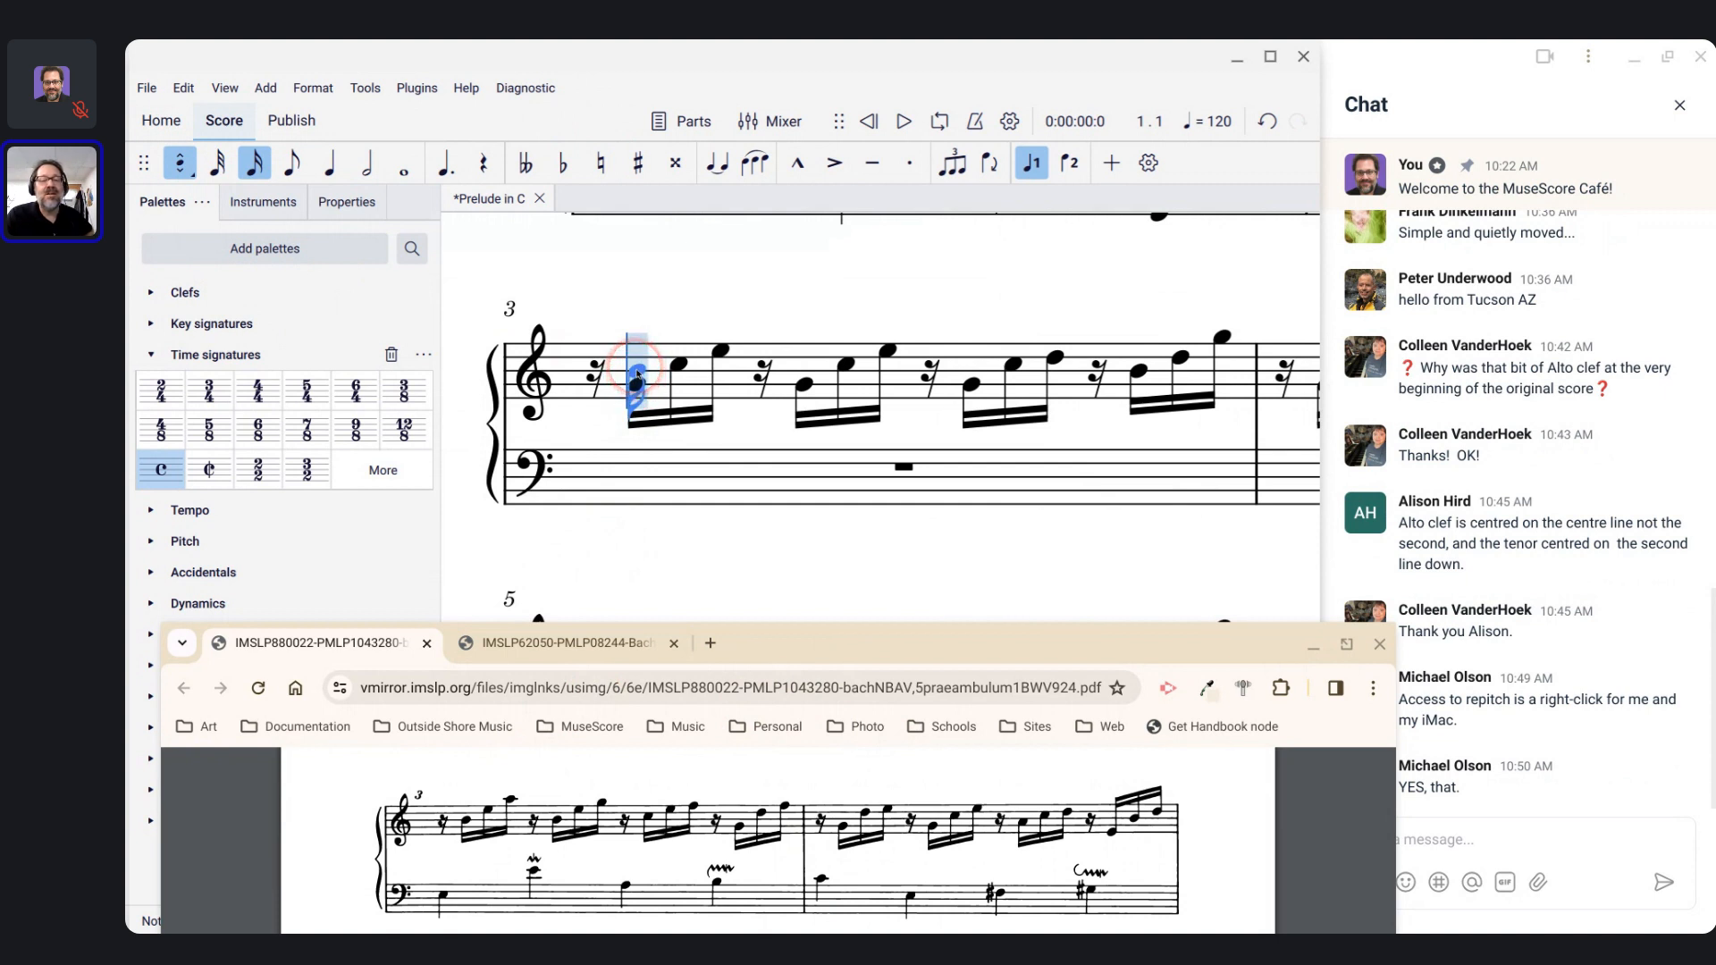
left_click(634, 375)
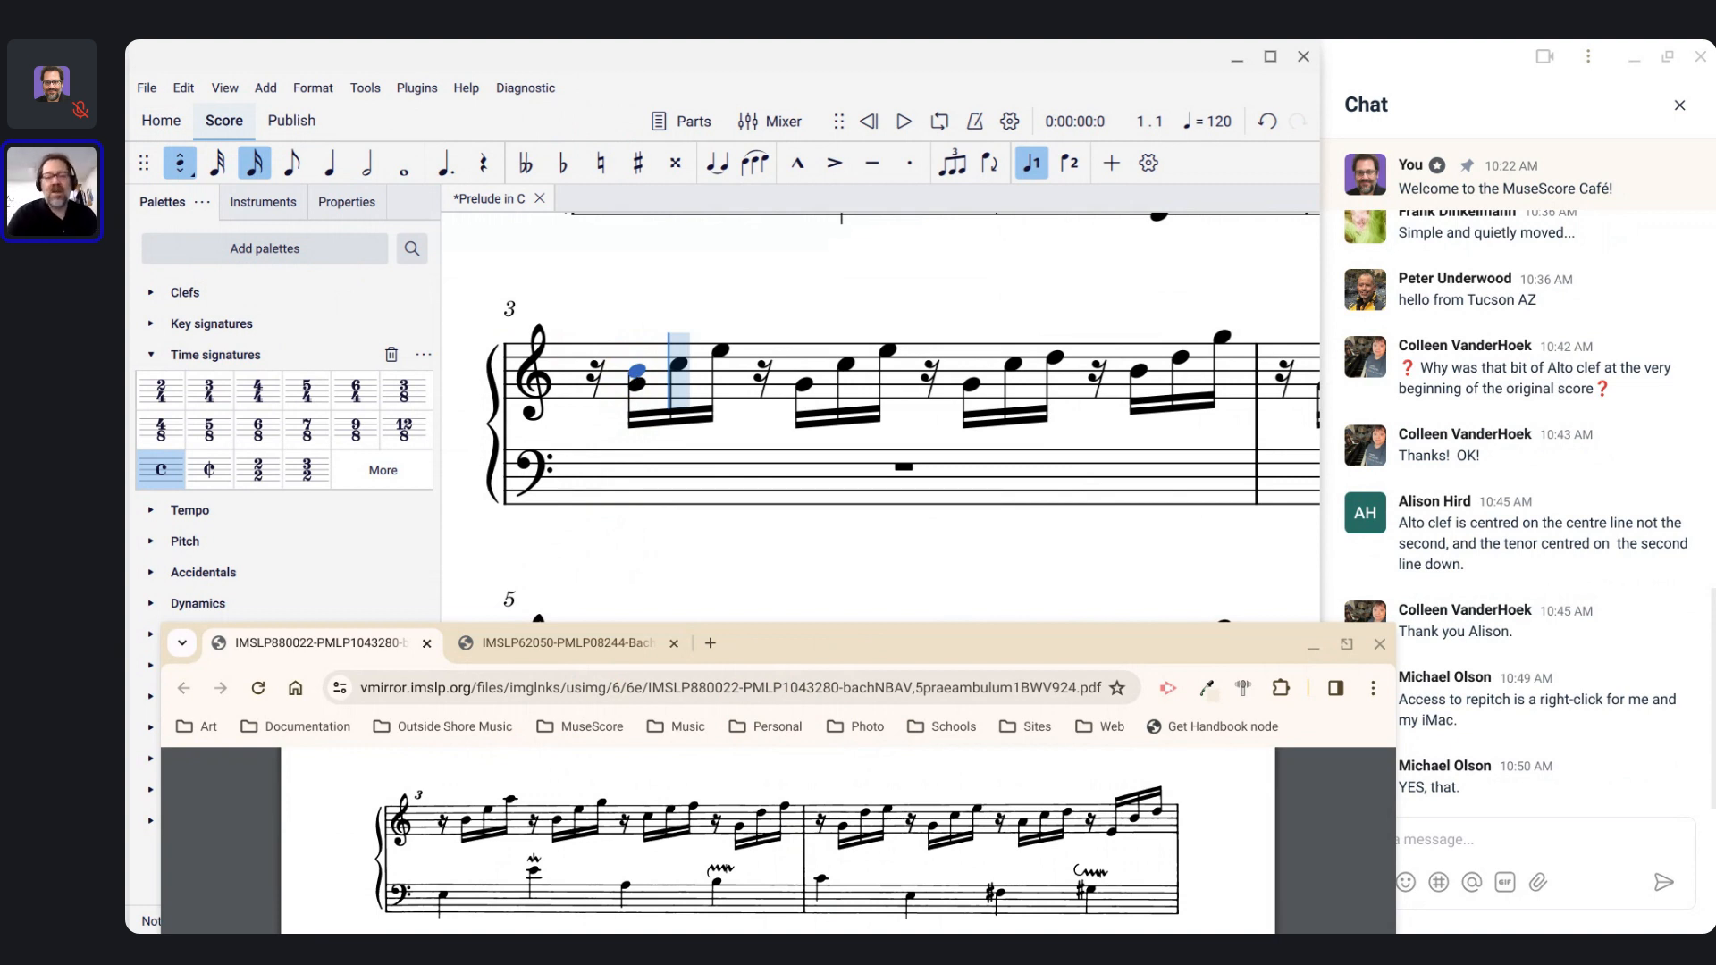
key("ctrl+z")
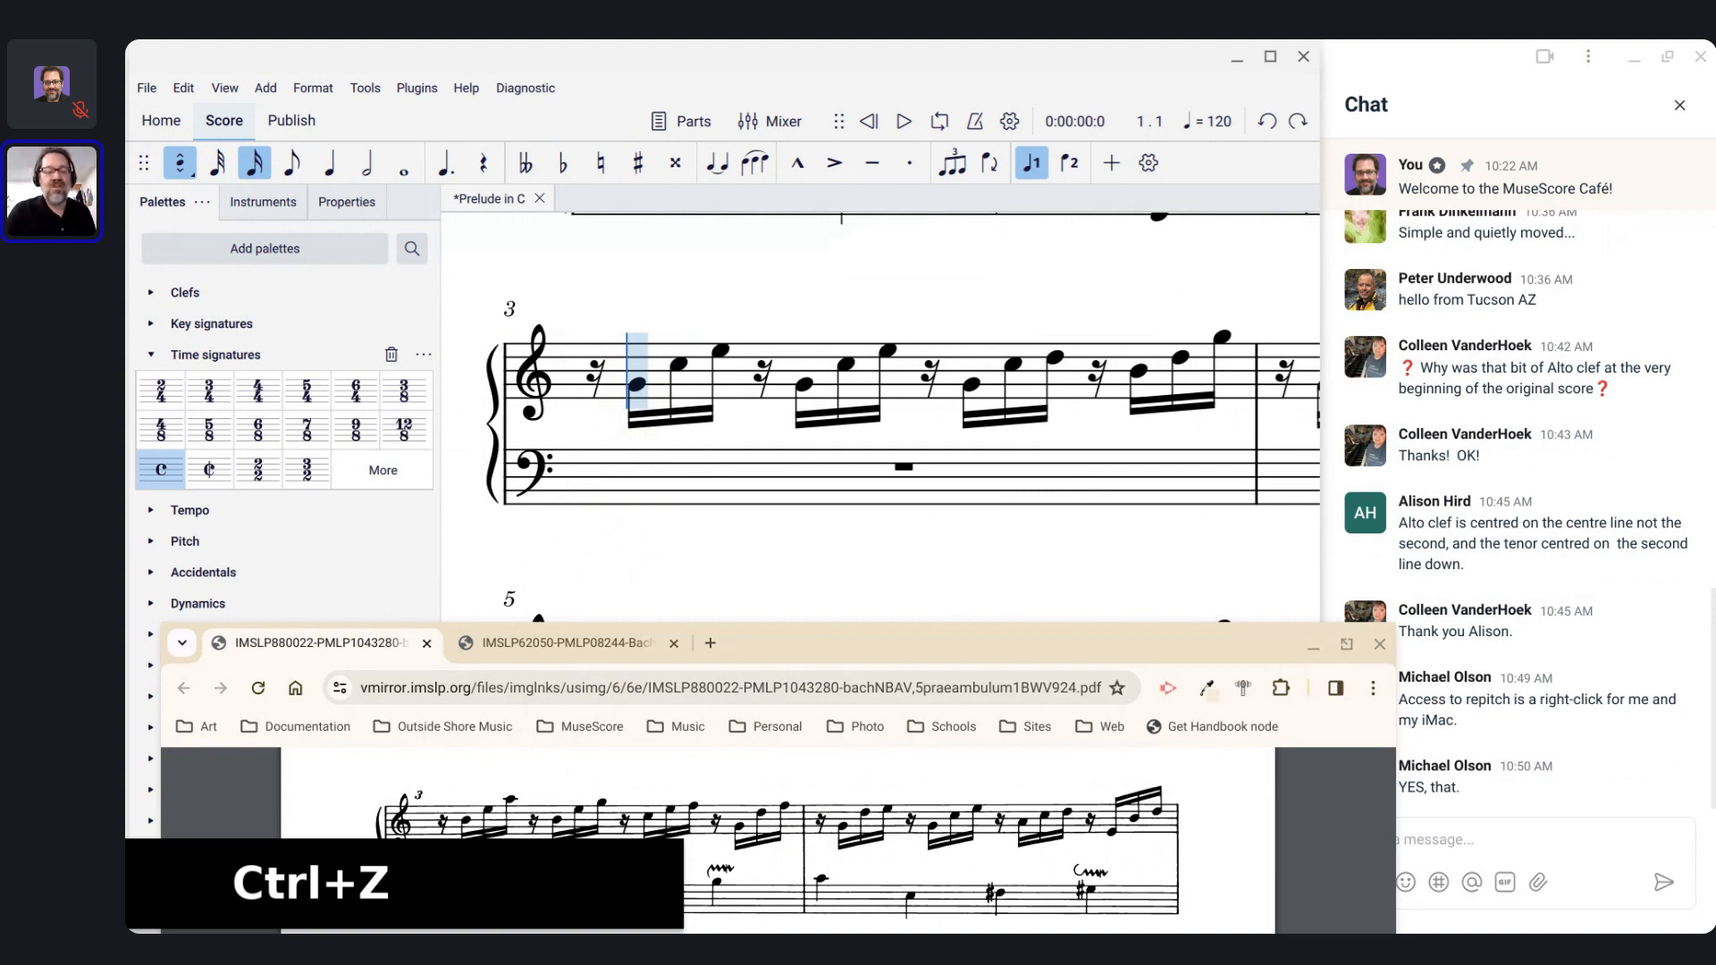
Step: Re-pitch the first treble sixteenth-note group of measure 3 to B, E, A directly on the staff
left_click(634, 382)
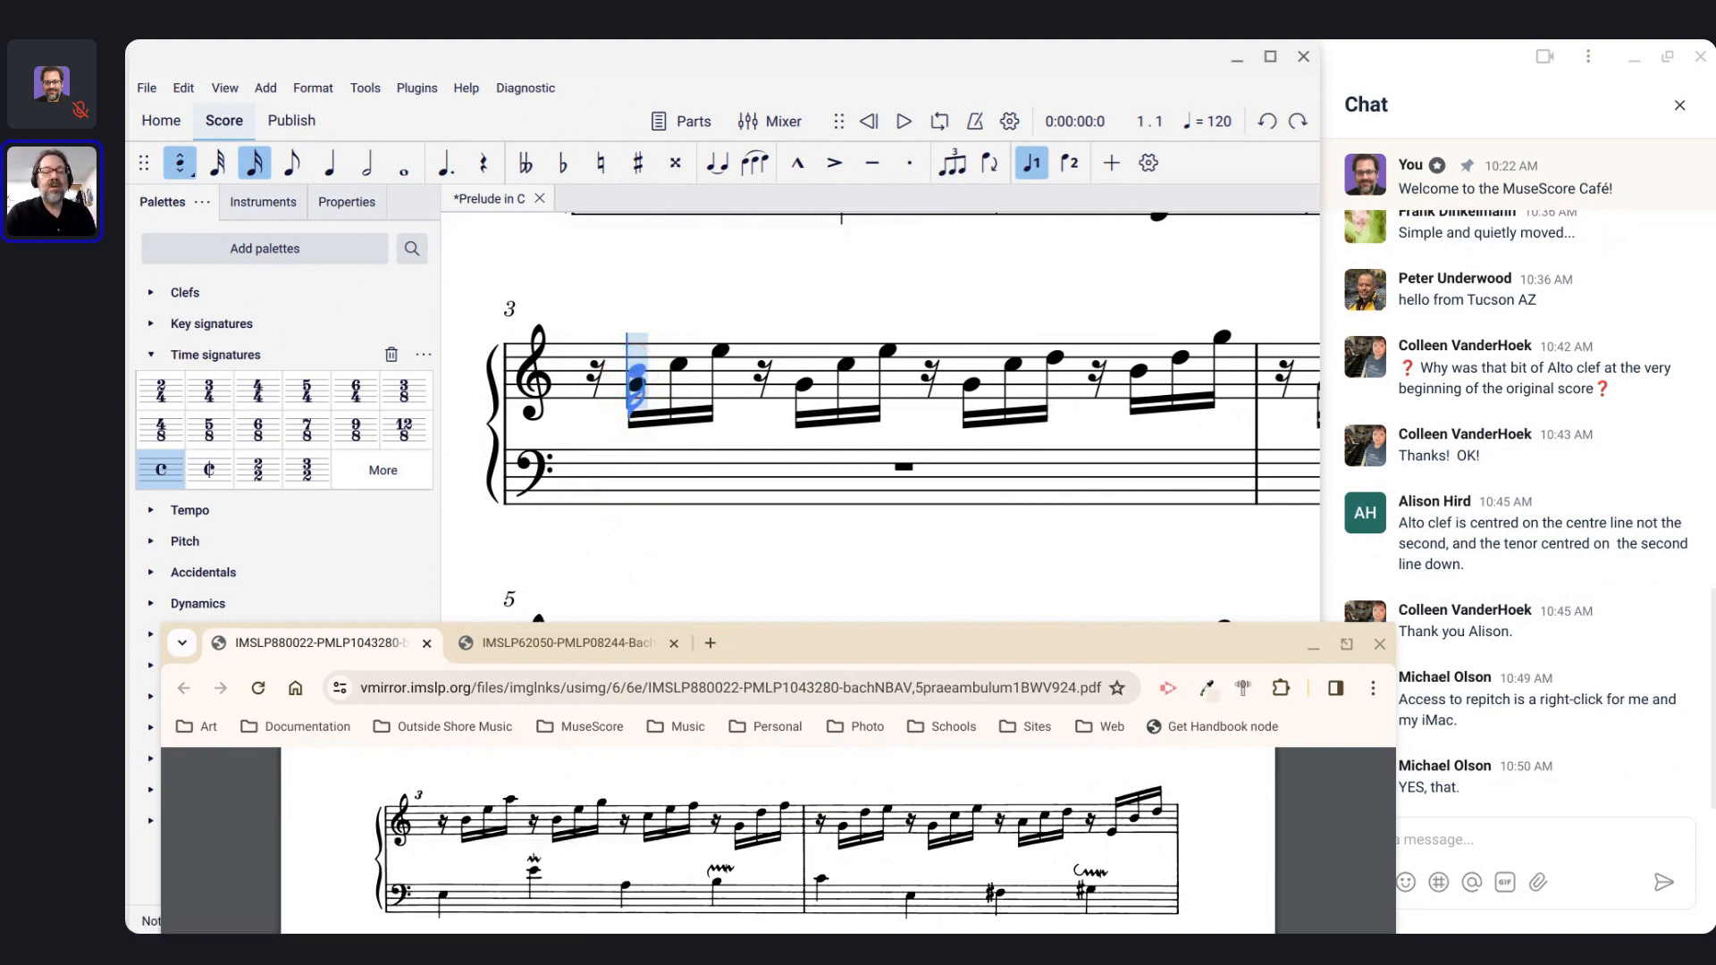
left_click(636, 370)
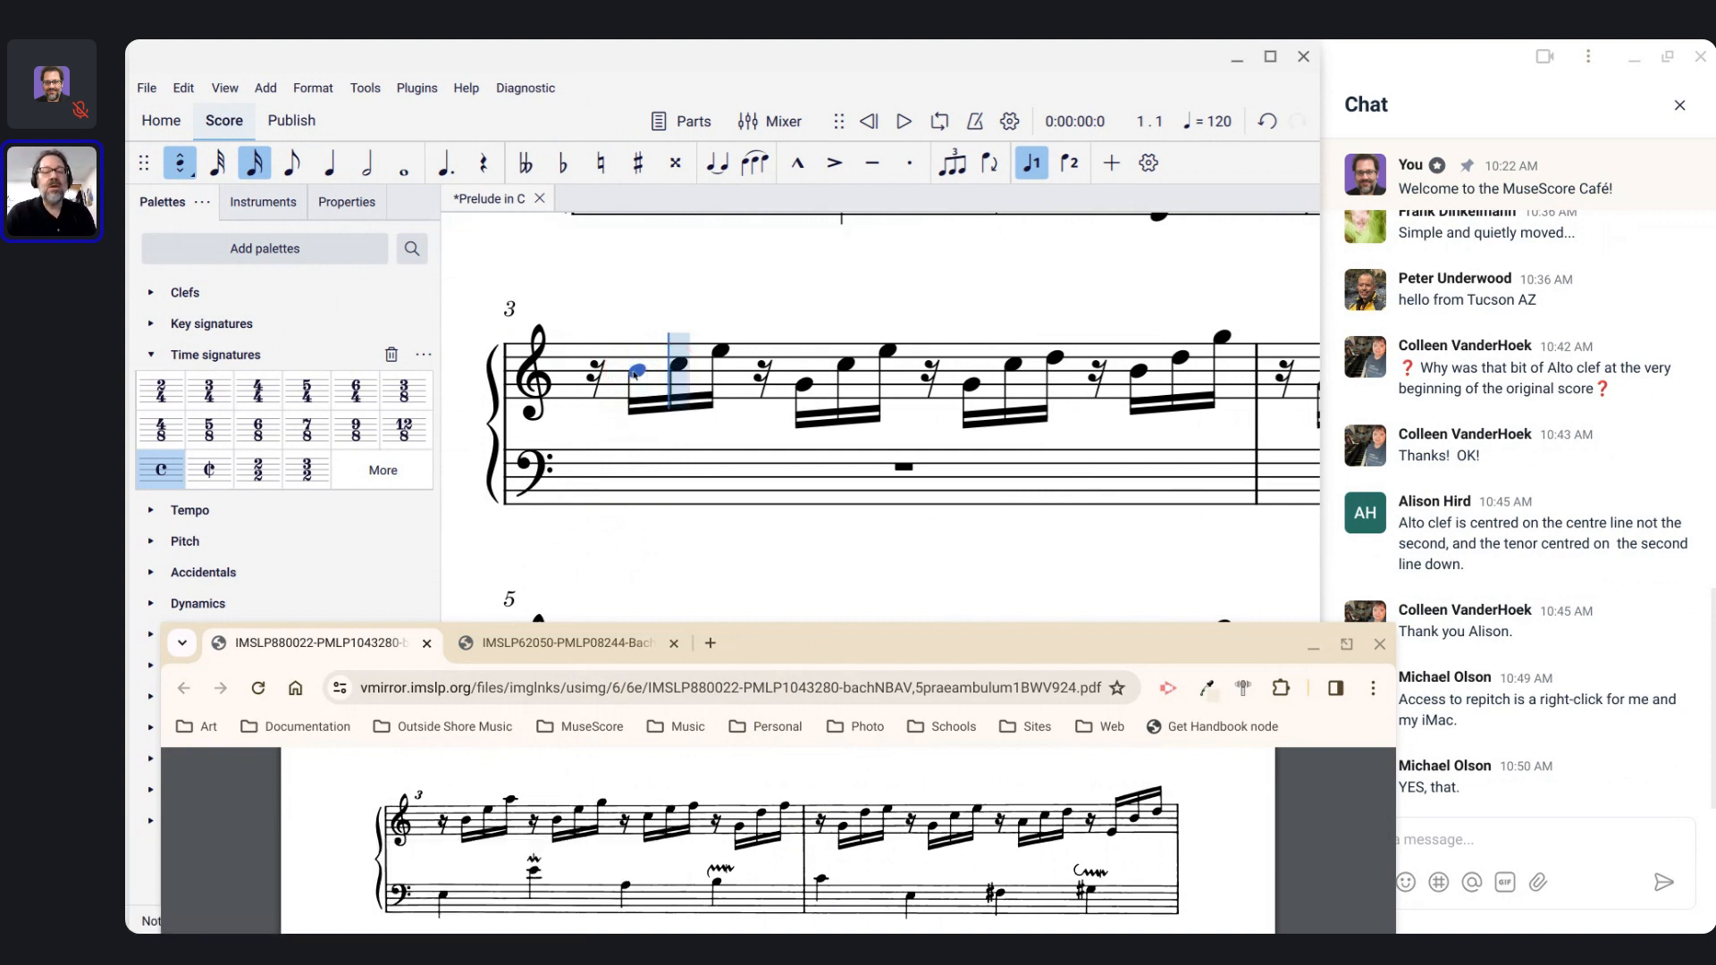
left_click(686, 351)
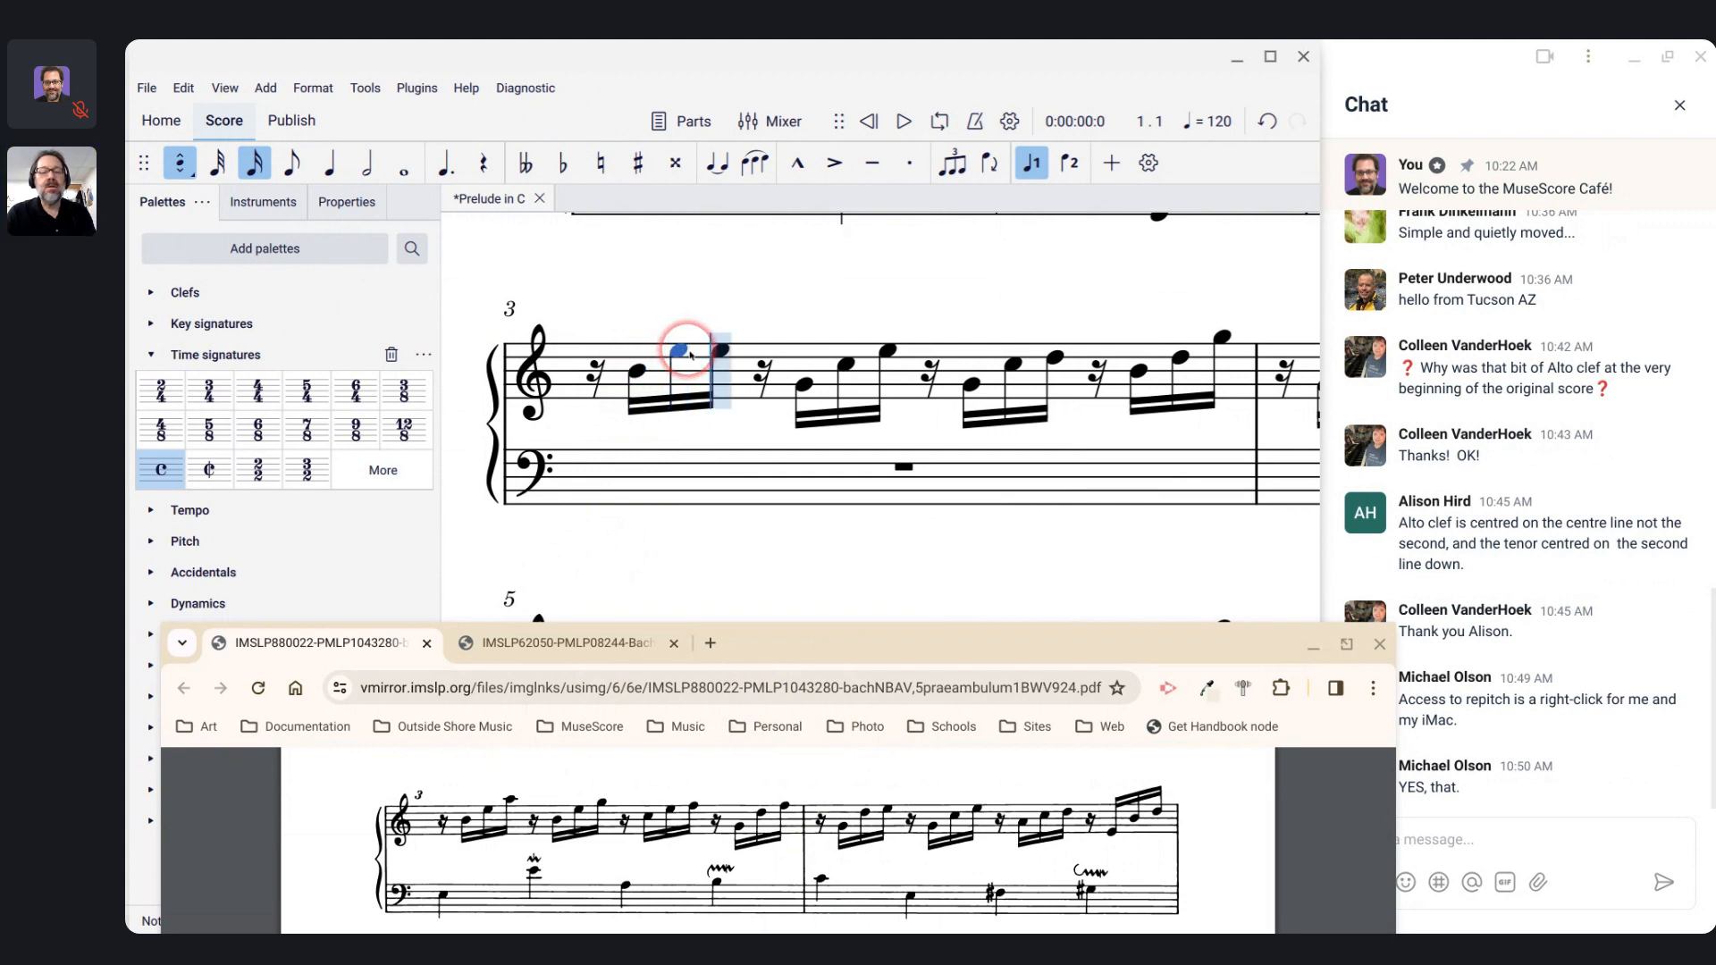
left_click(720, 330)
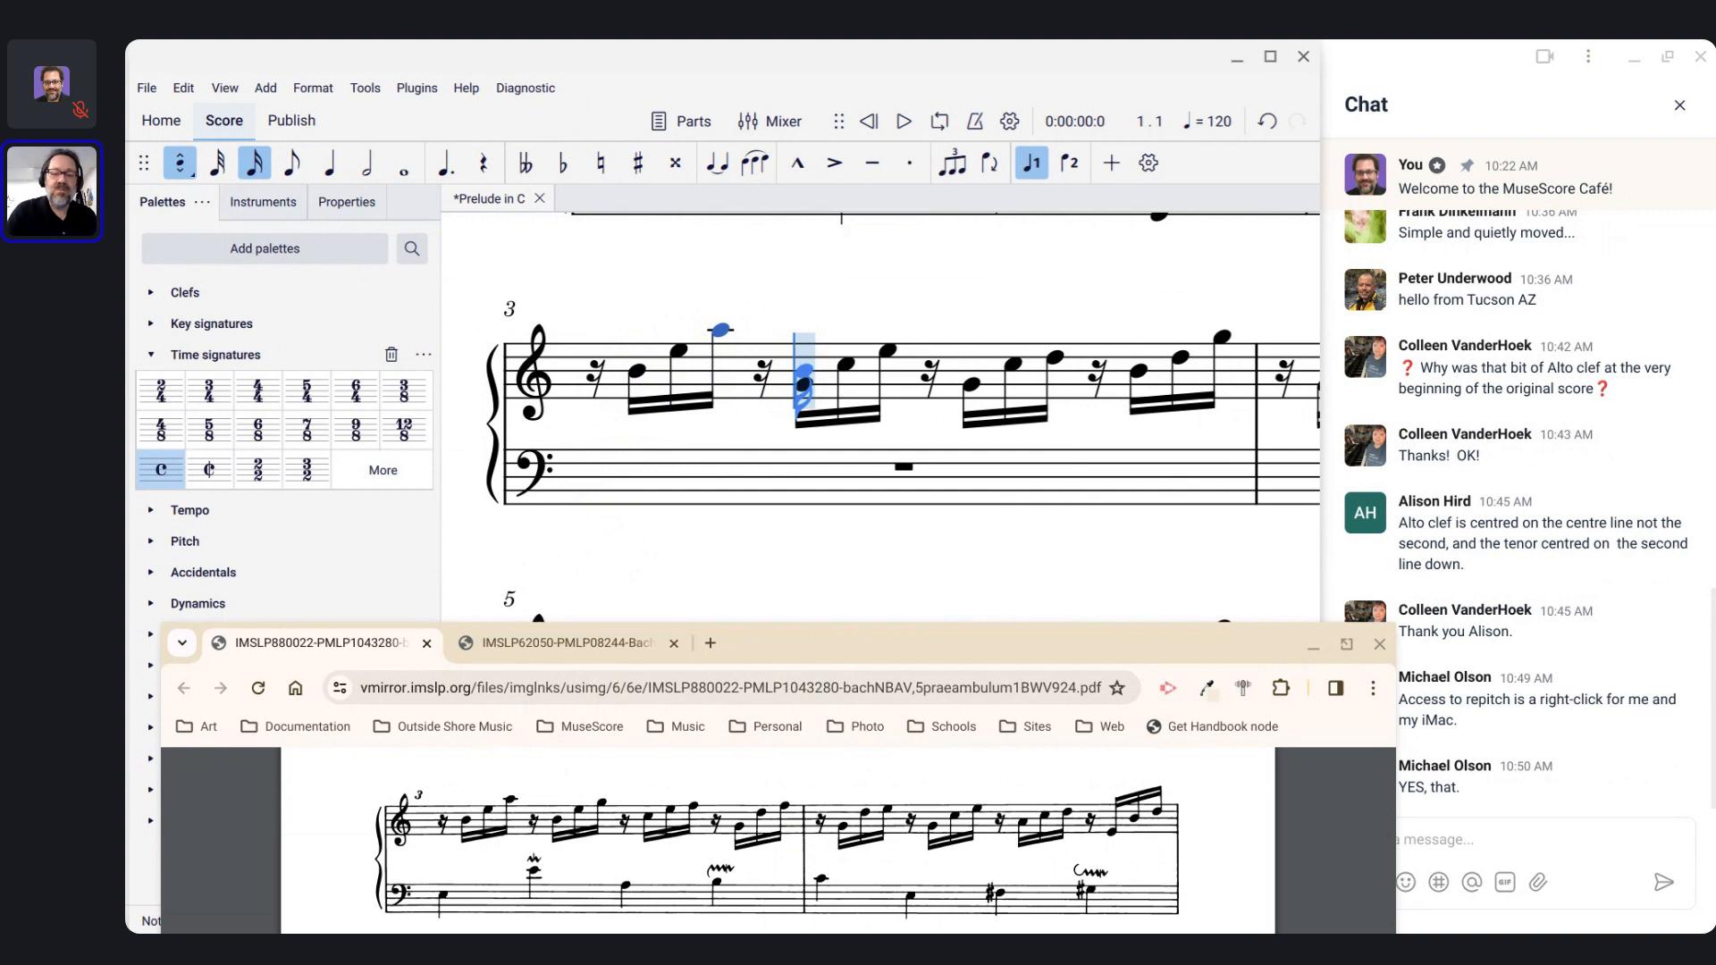
Step: Re-pitch the second treble sixteenth-note group of measure 3 to B, E, G directly on the staff
left_click(802, 373)
left_click(845, 353)
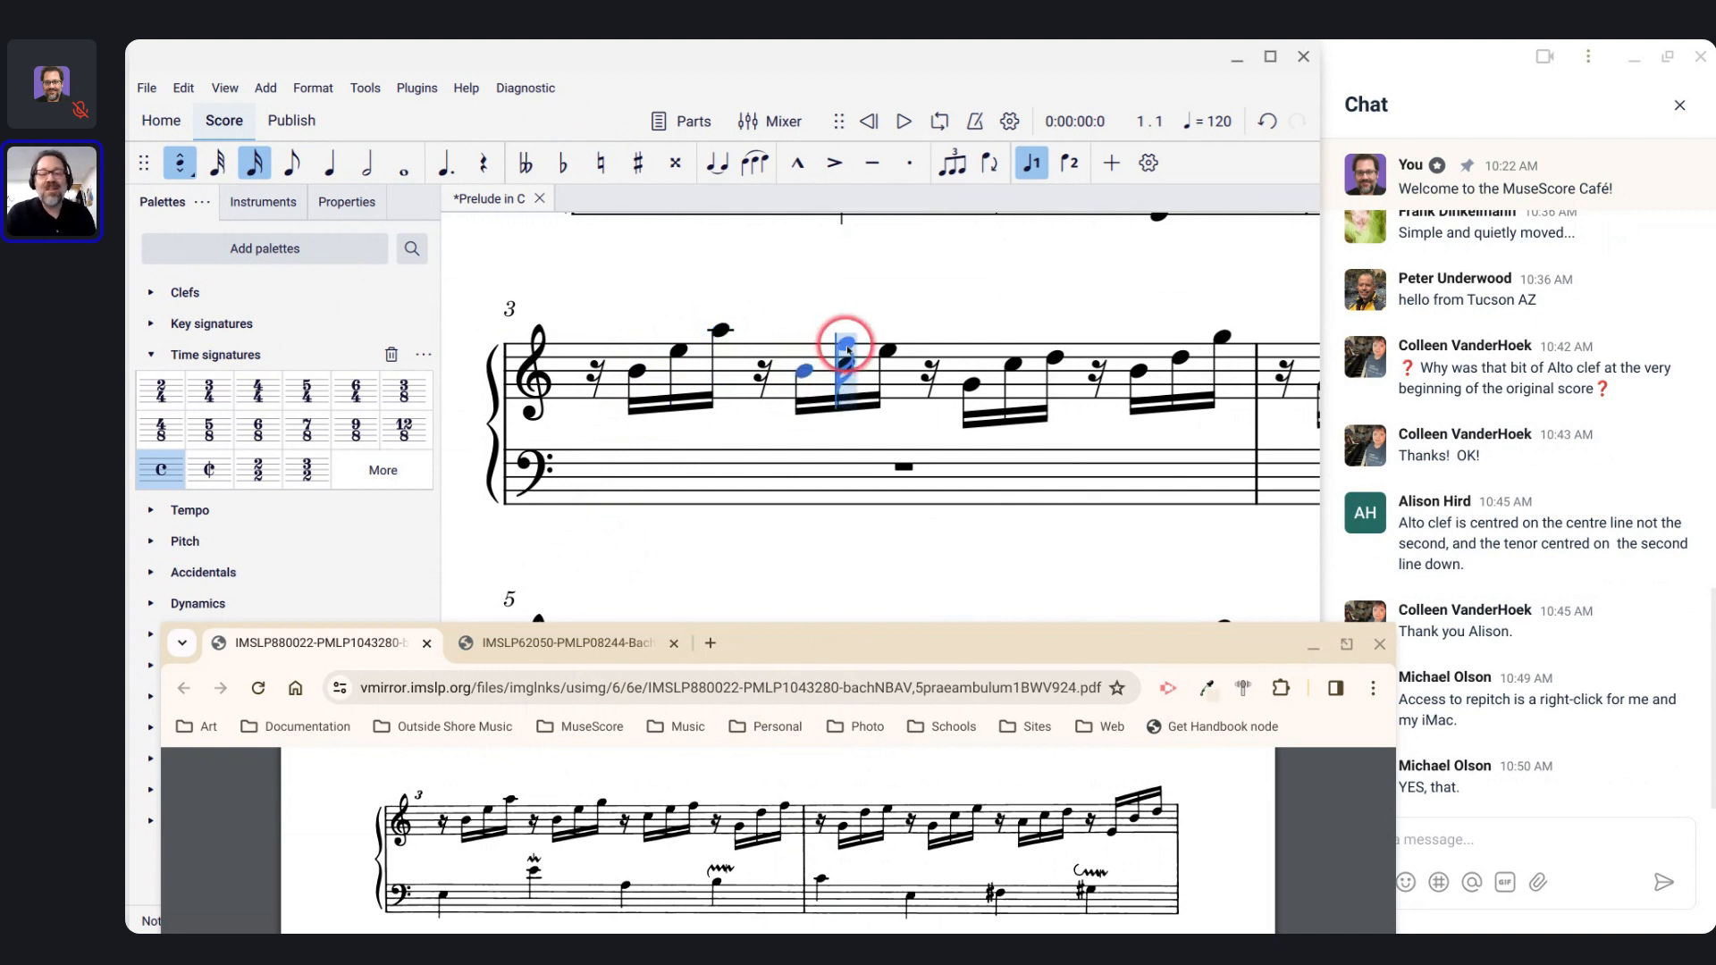
left_click(882, 343)
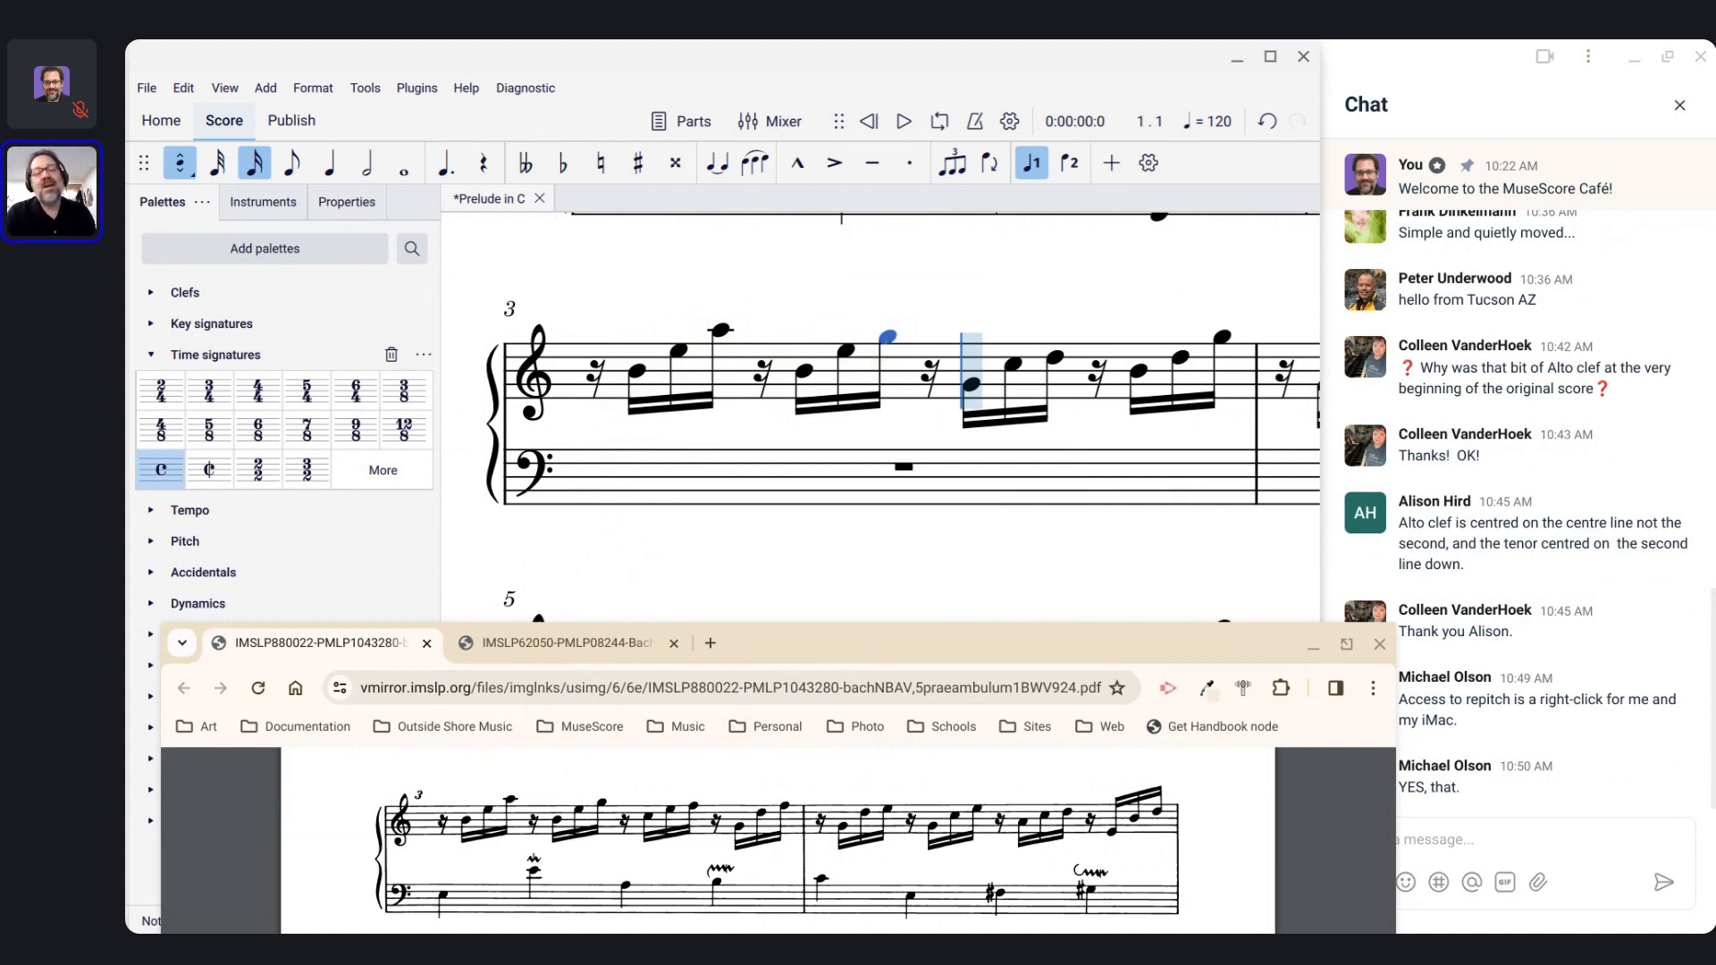
Step: Re-pitch the third treble sixteenth-note group of measure 3 to C, E, F by note name, with the C an octave lower
key("Right")
key("Right")
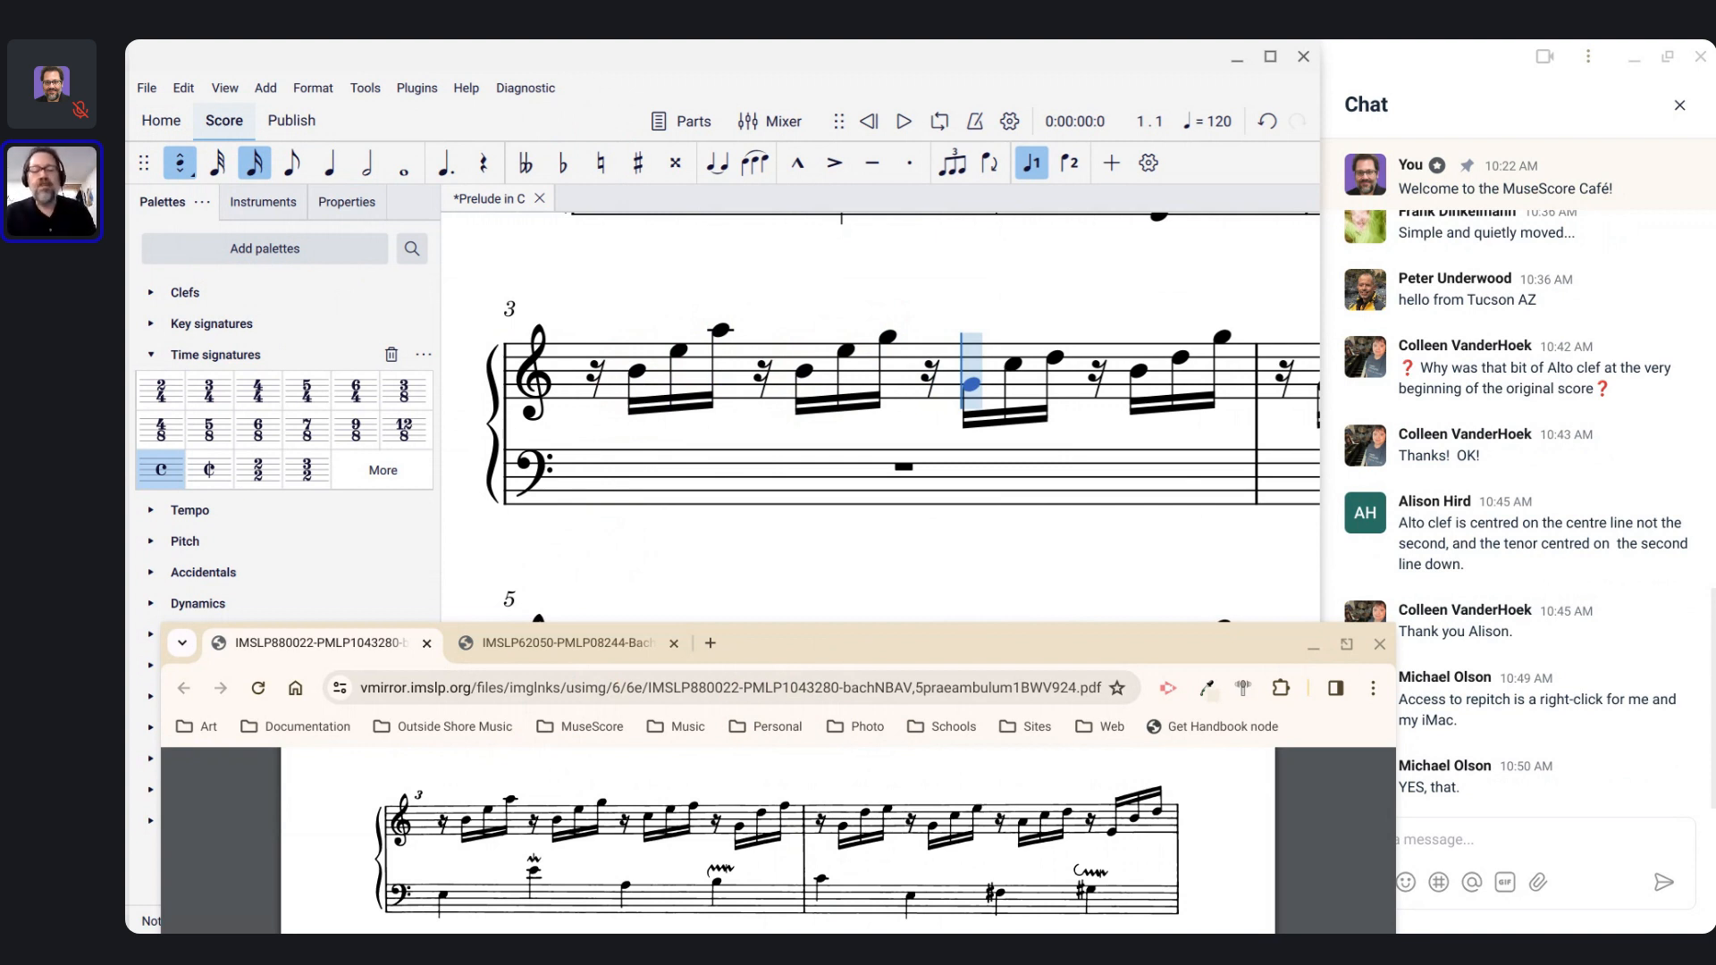
key("c")
key("ctrl+Down")
key("e")
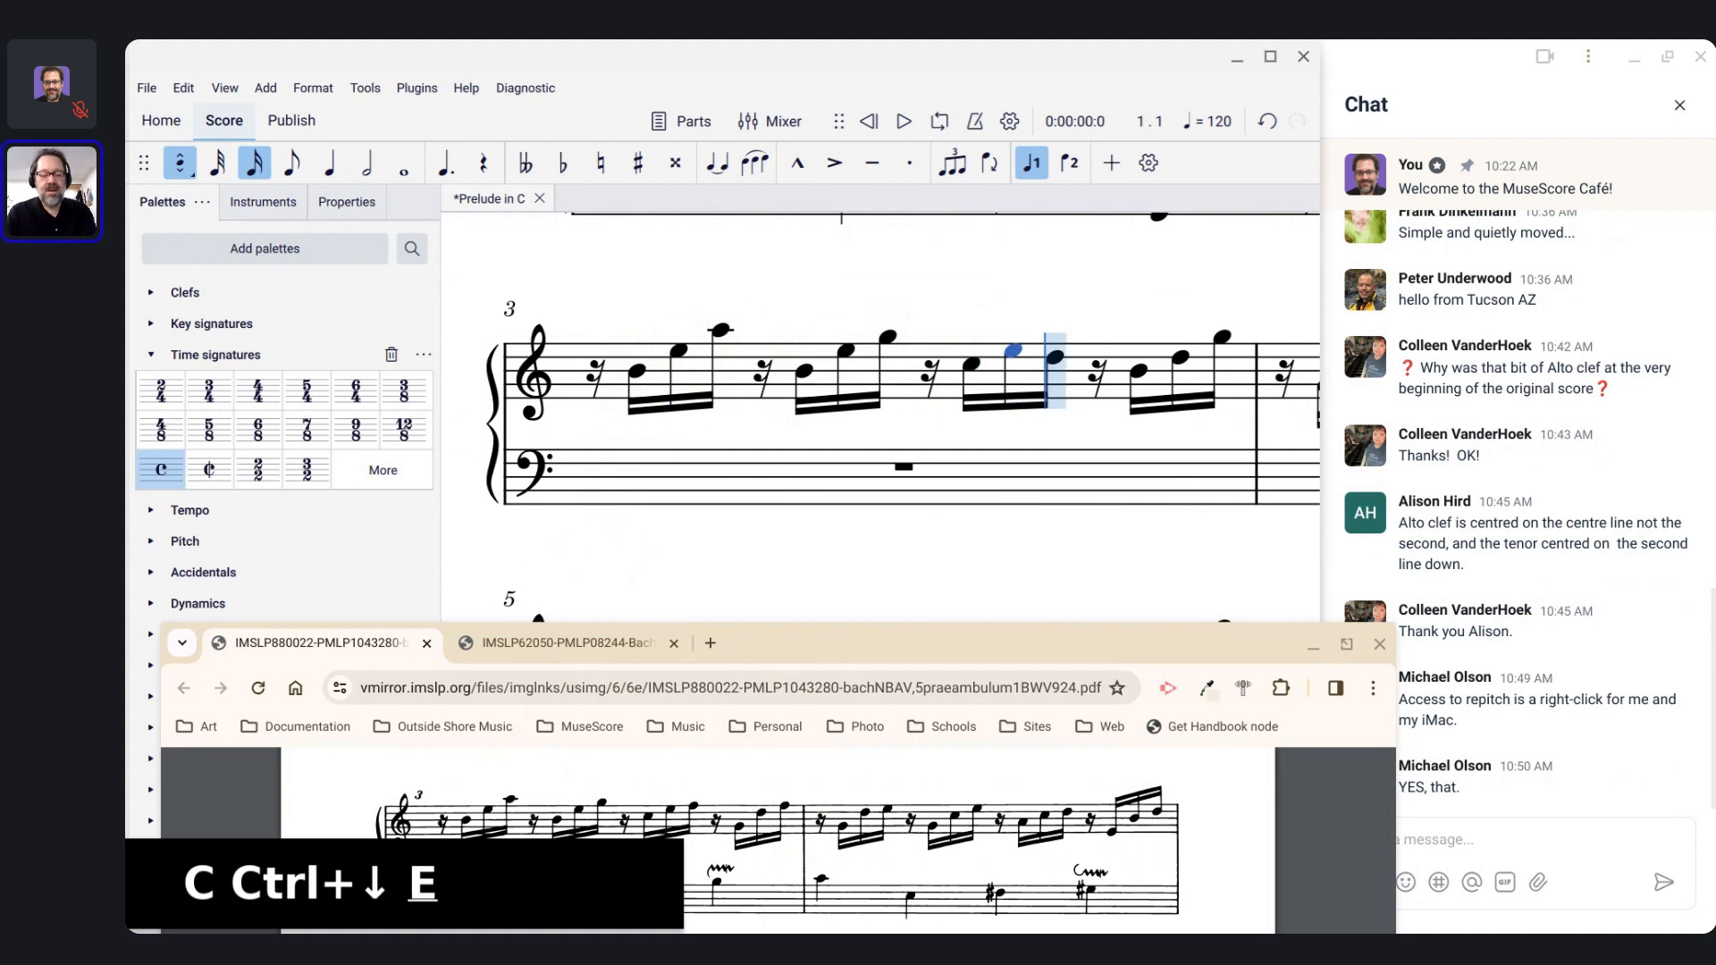
key("f")
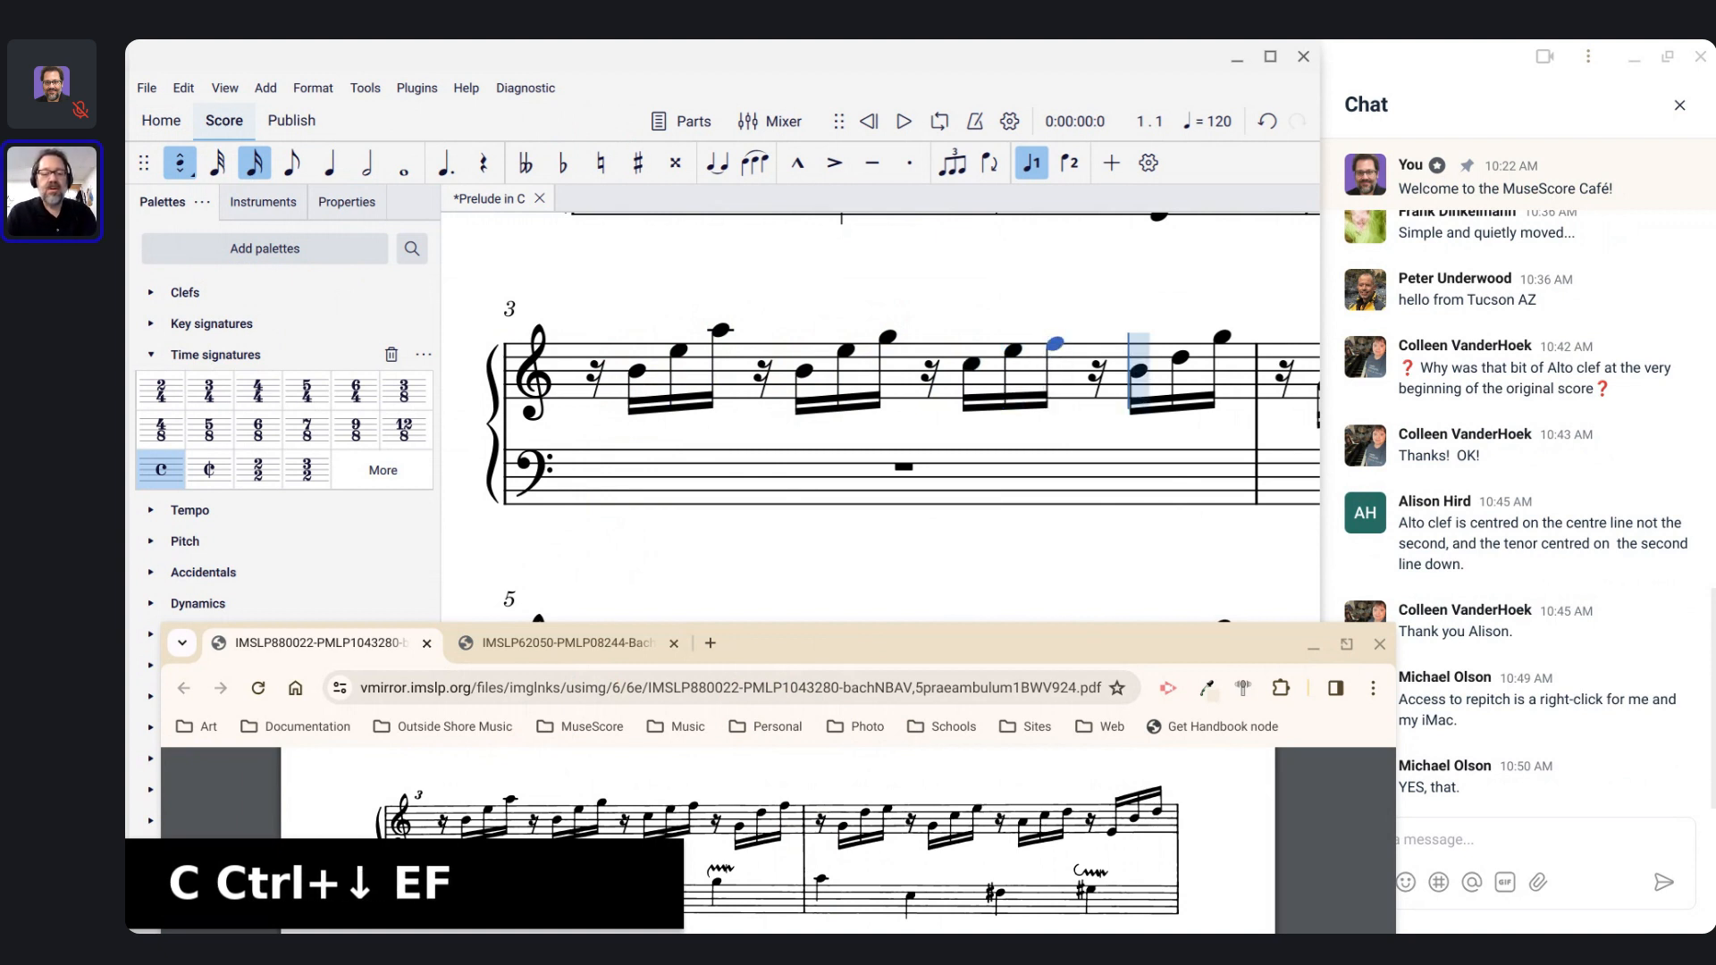
Step: Re-pitch the fourth treble group of measure 3 to G, D, F, with the G an octave lower and the D above it
key("g")
key("ctrl+Down")
key("d")
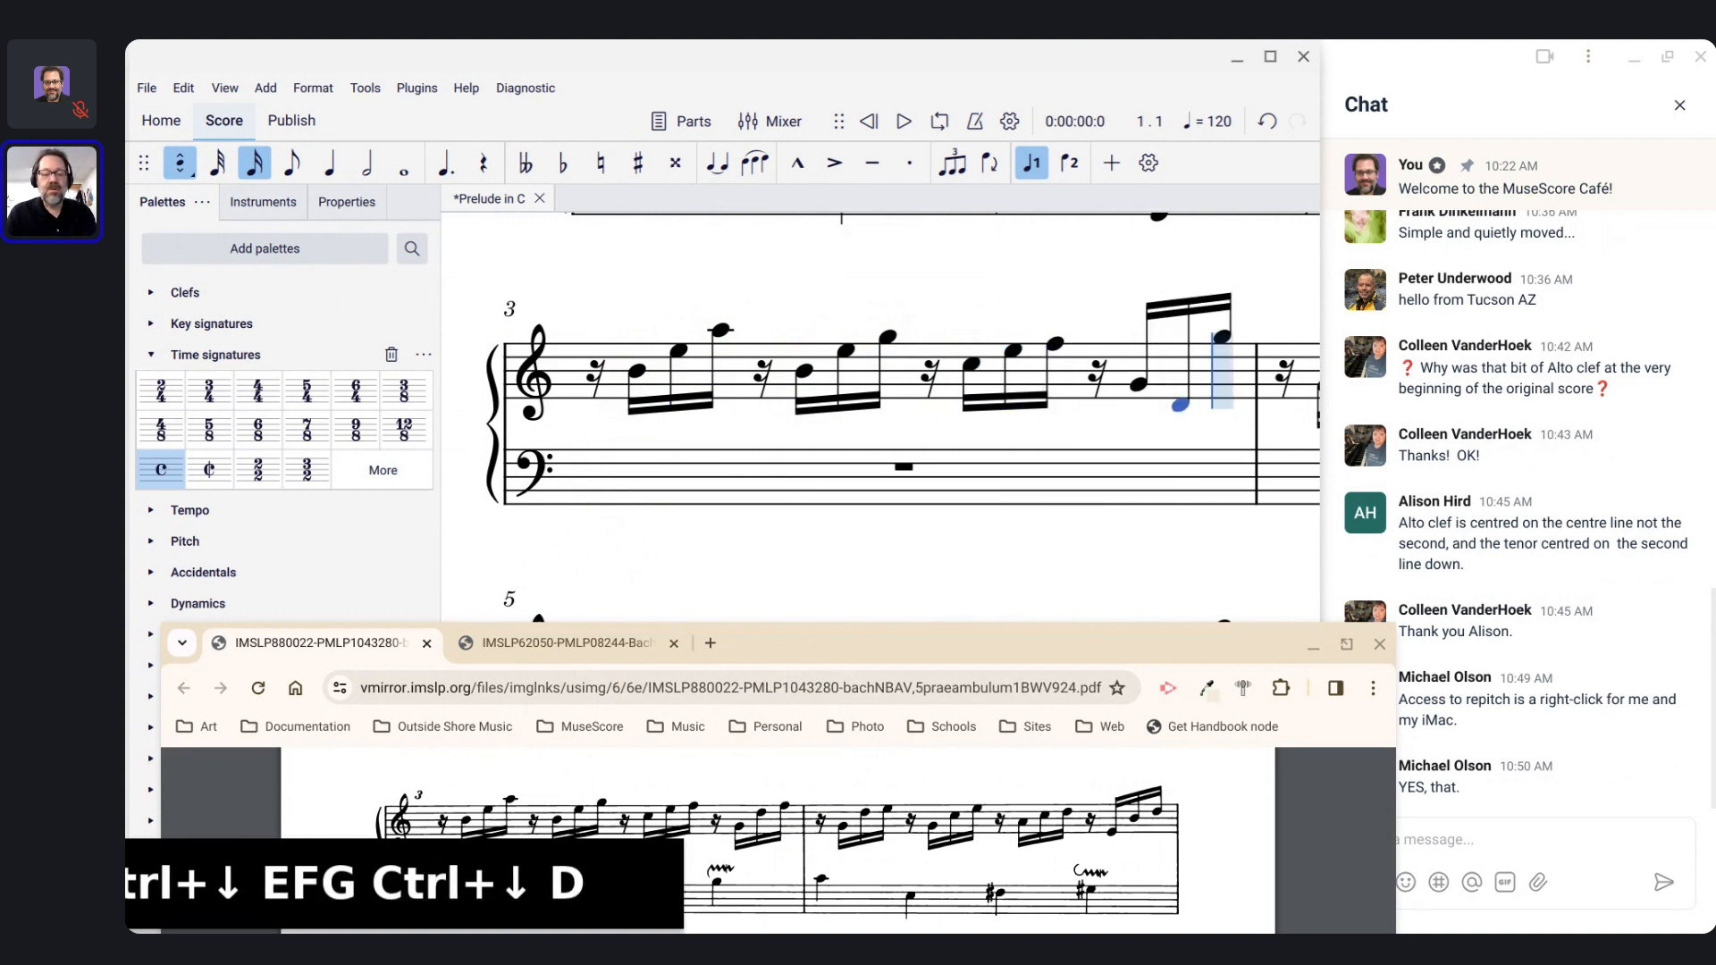
key("ctrl+Up")
key("f")
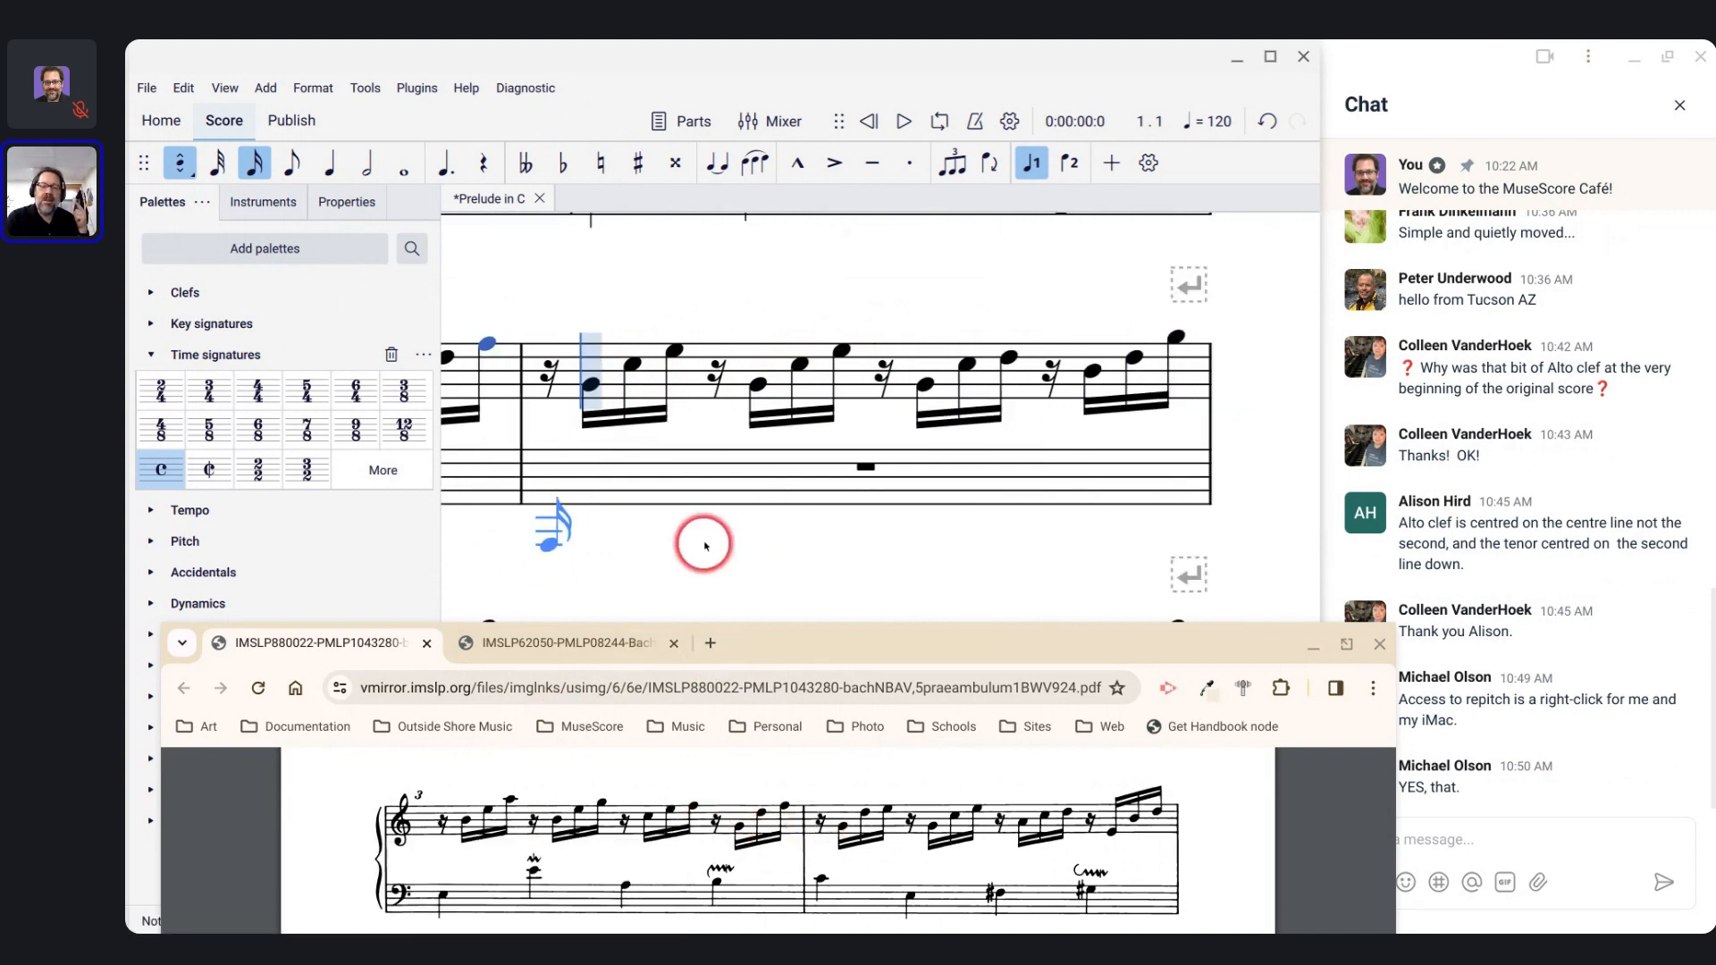
Step: Re-pitch the first treble sixteenth-note group of measure 4 to low G, then D and E above it
scroll(705, 543, "left", 3)
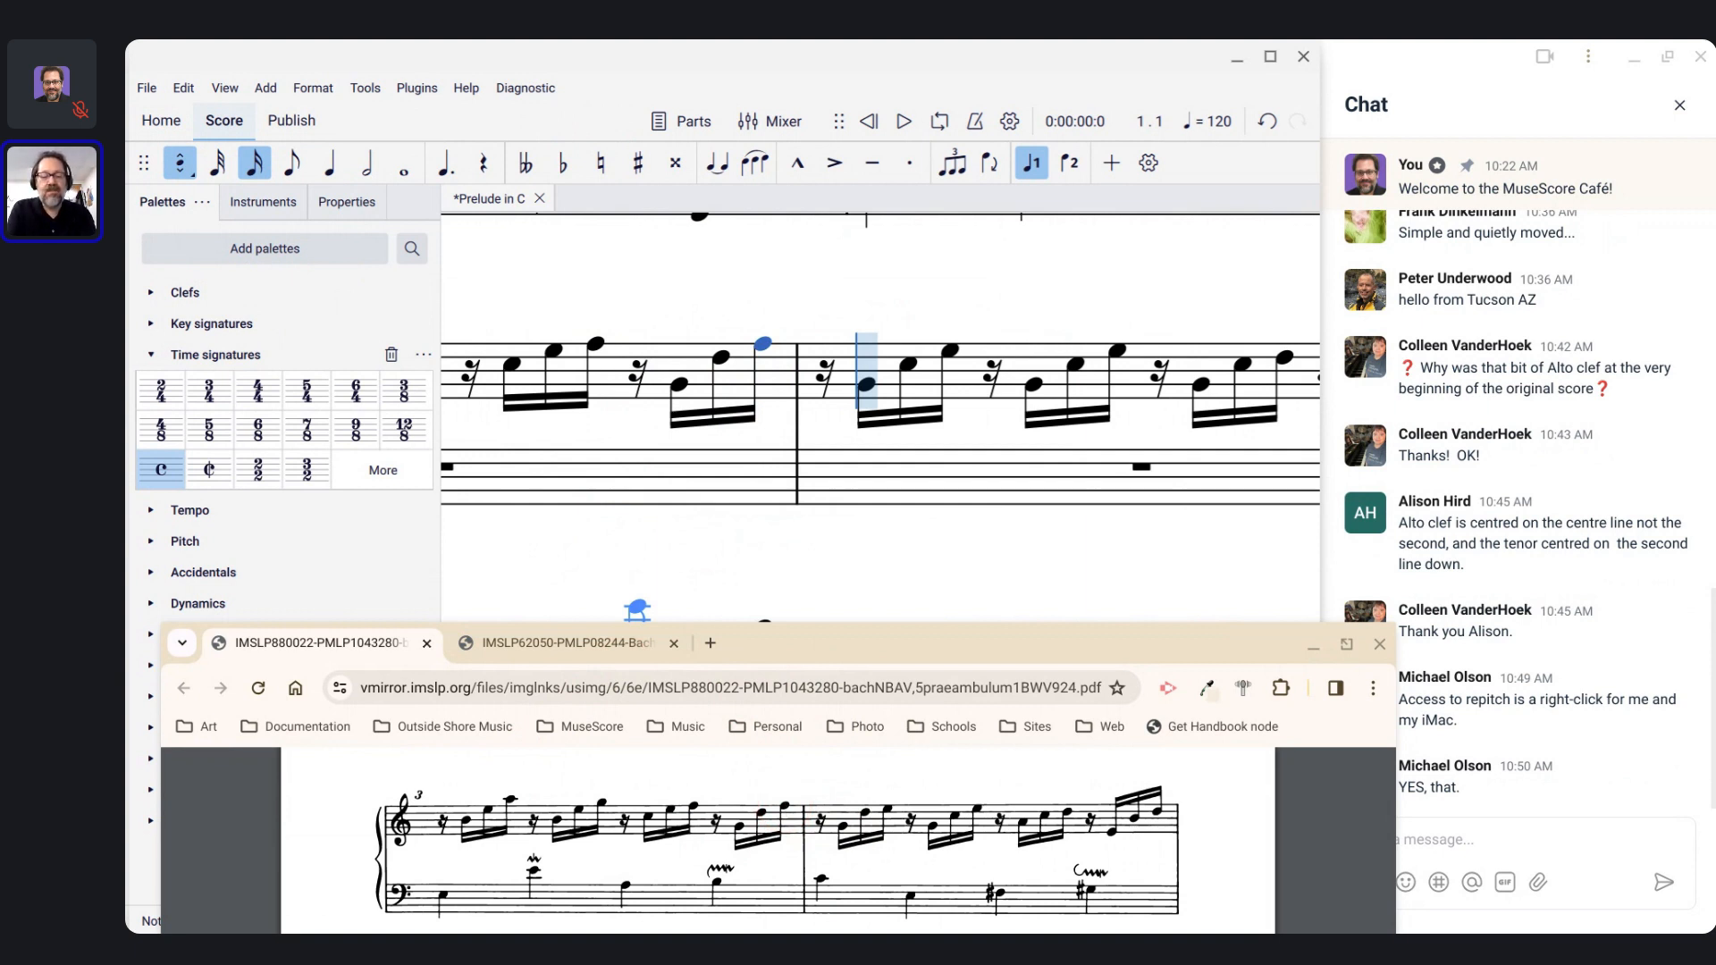
key("g")
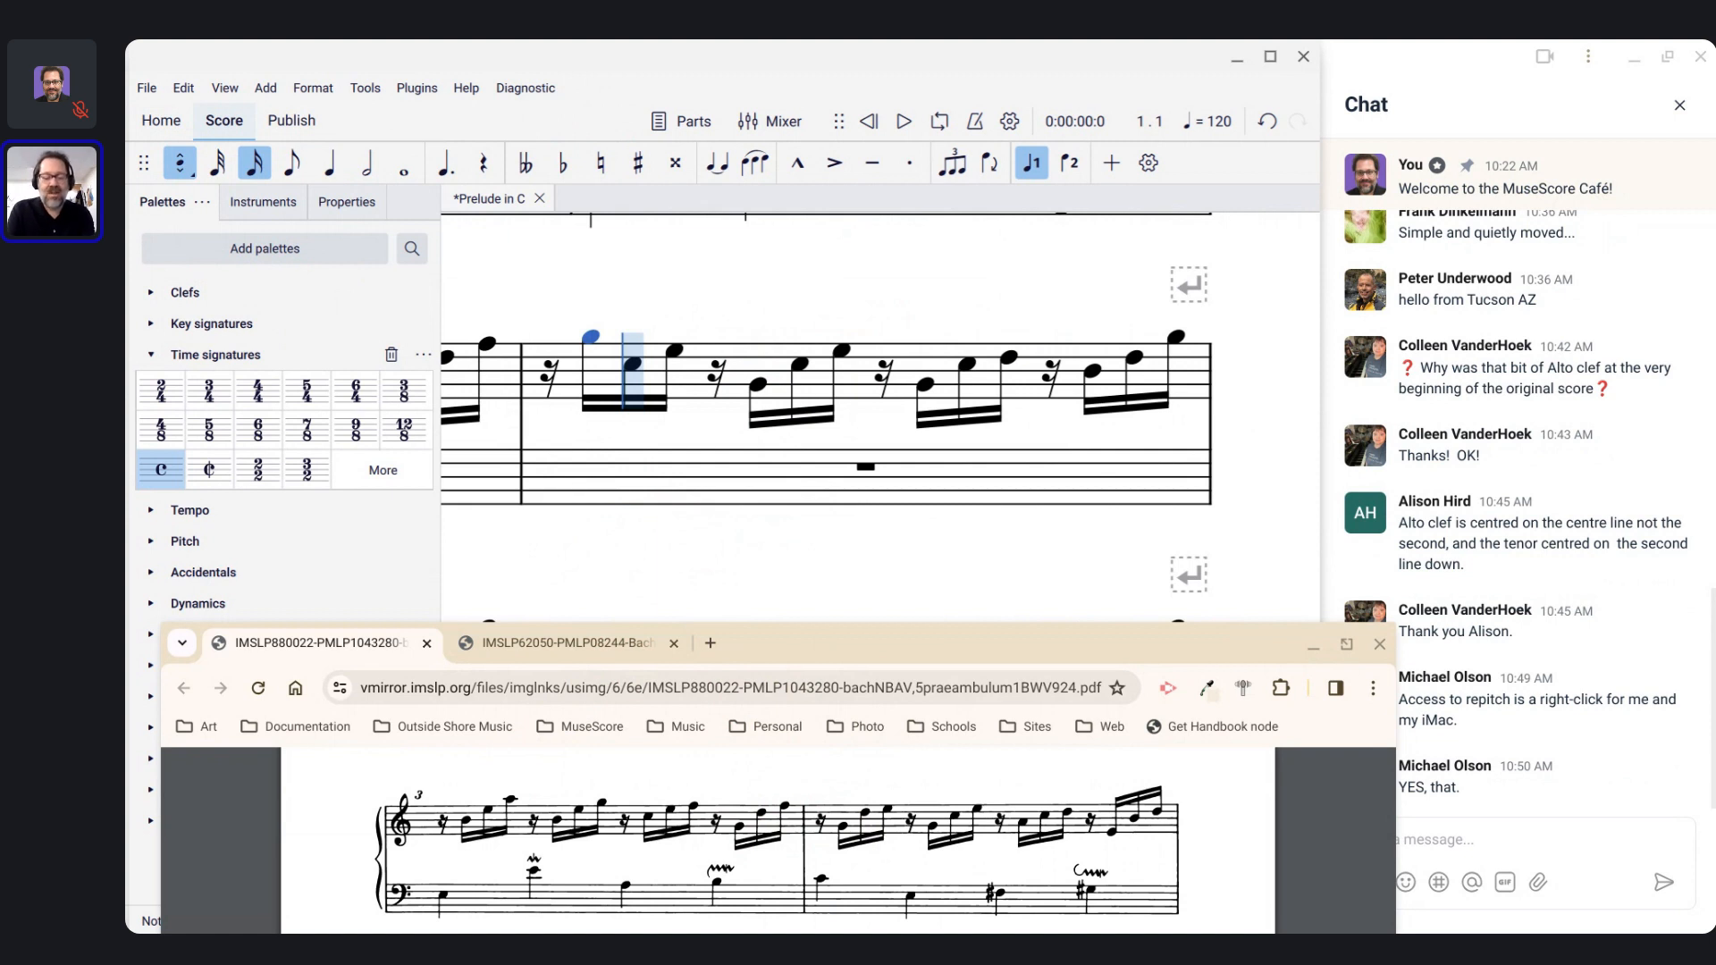
key("ctrl+Down")
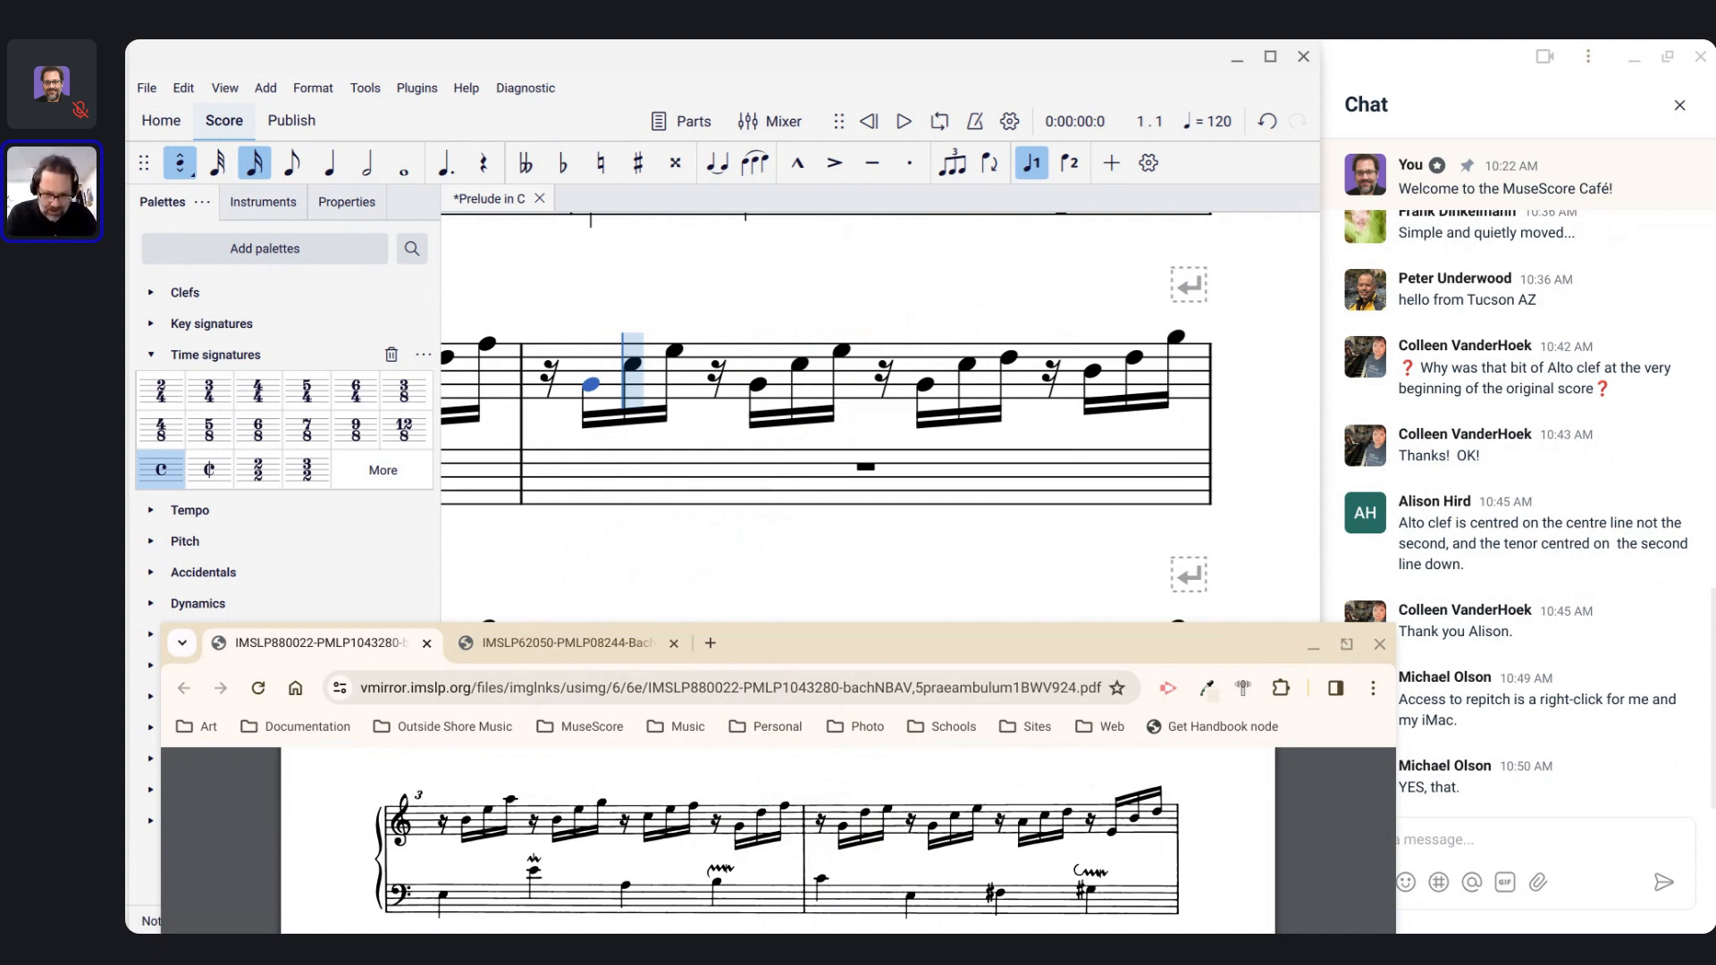
key("d")
key("ctrl+Up")
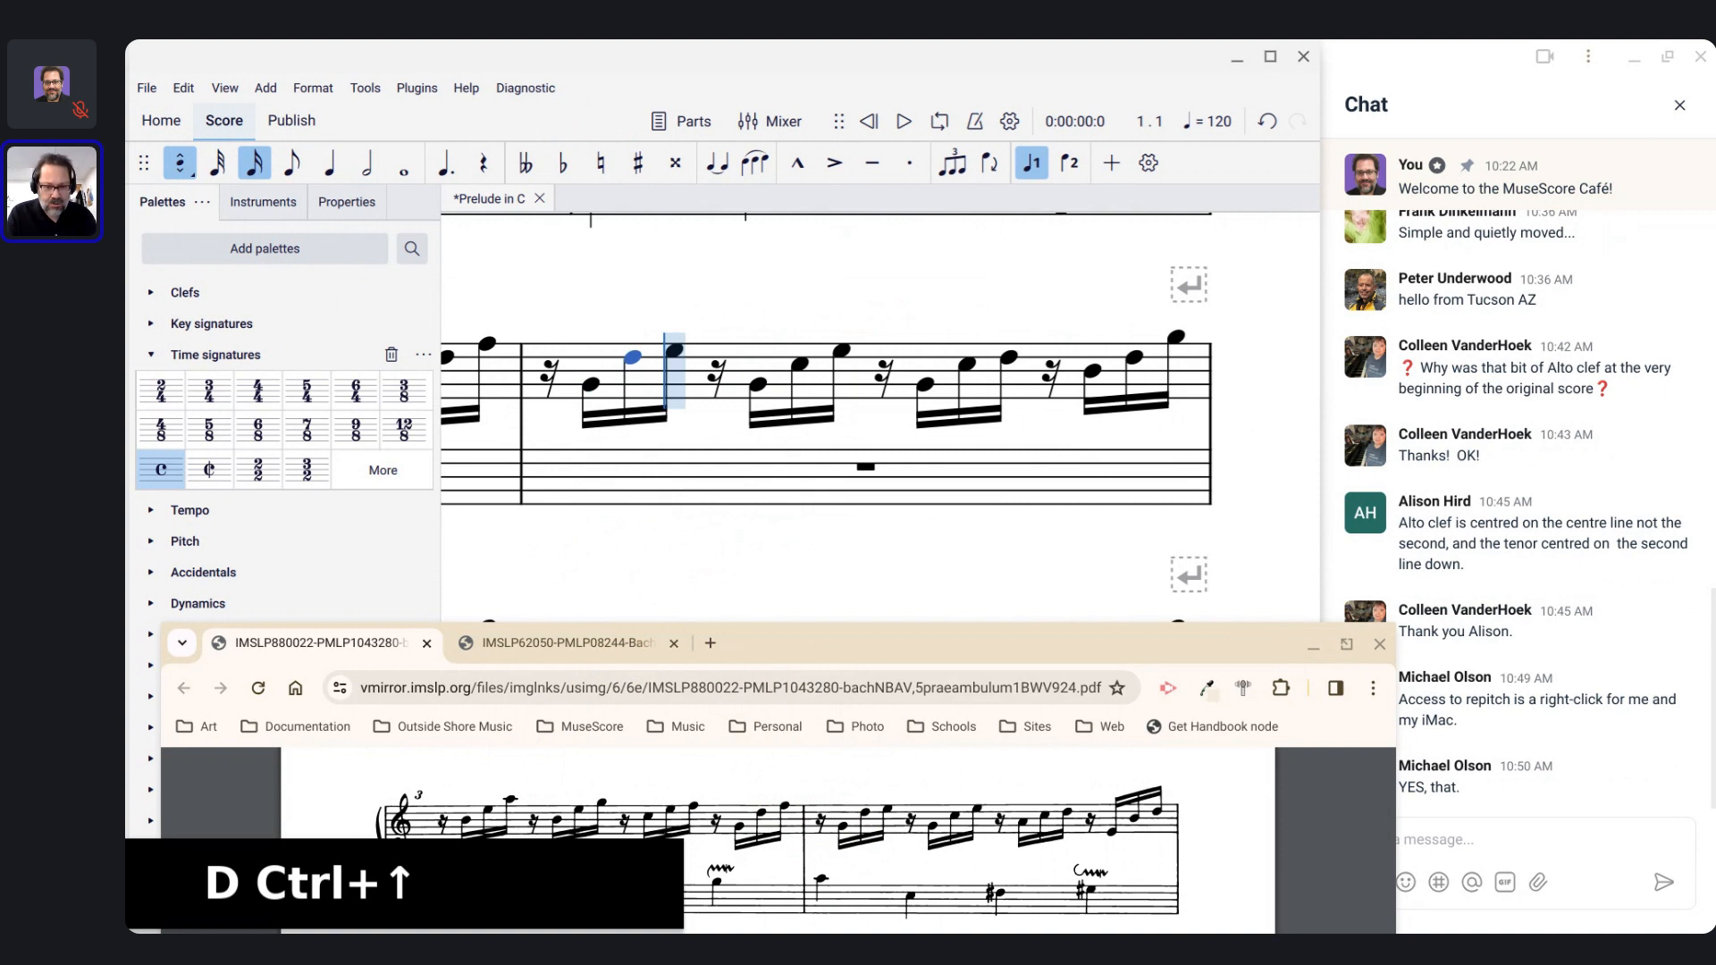
key("e")
Step: Re-pitch the second treble group of measure 4 to G, C, E and the third to A, C, D, lowering each group's first note an octave
key("g")
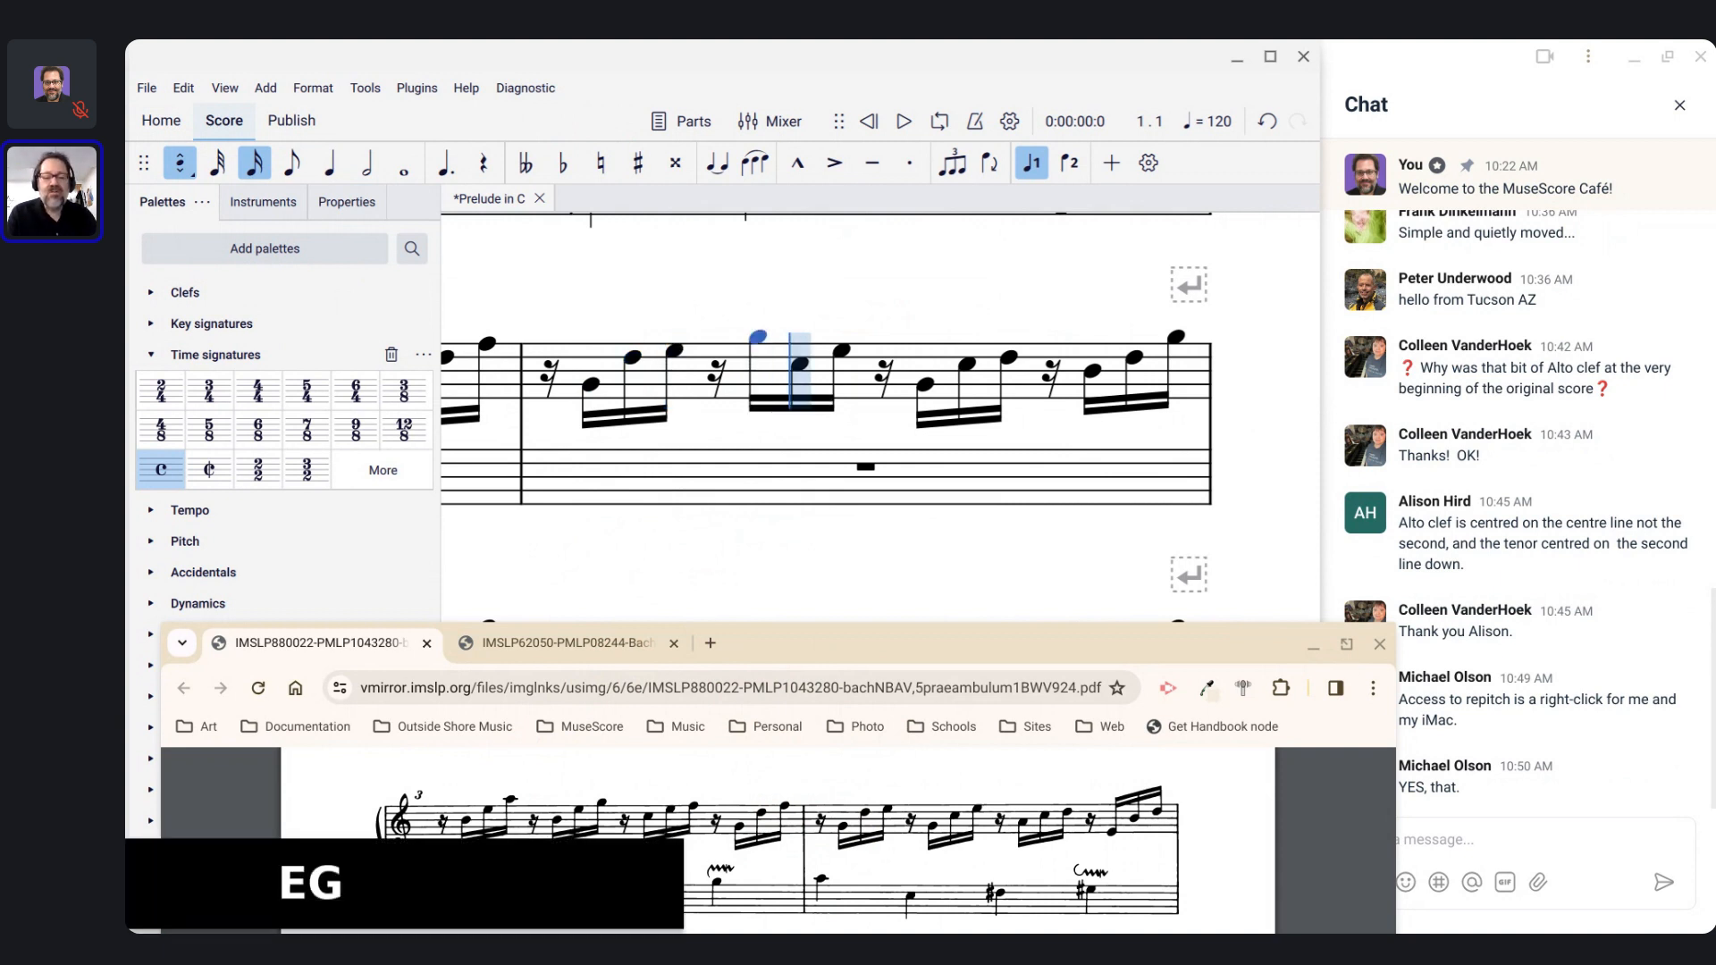
key("ctrl+Down")
key("c")
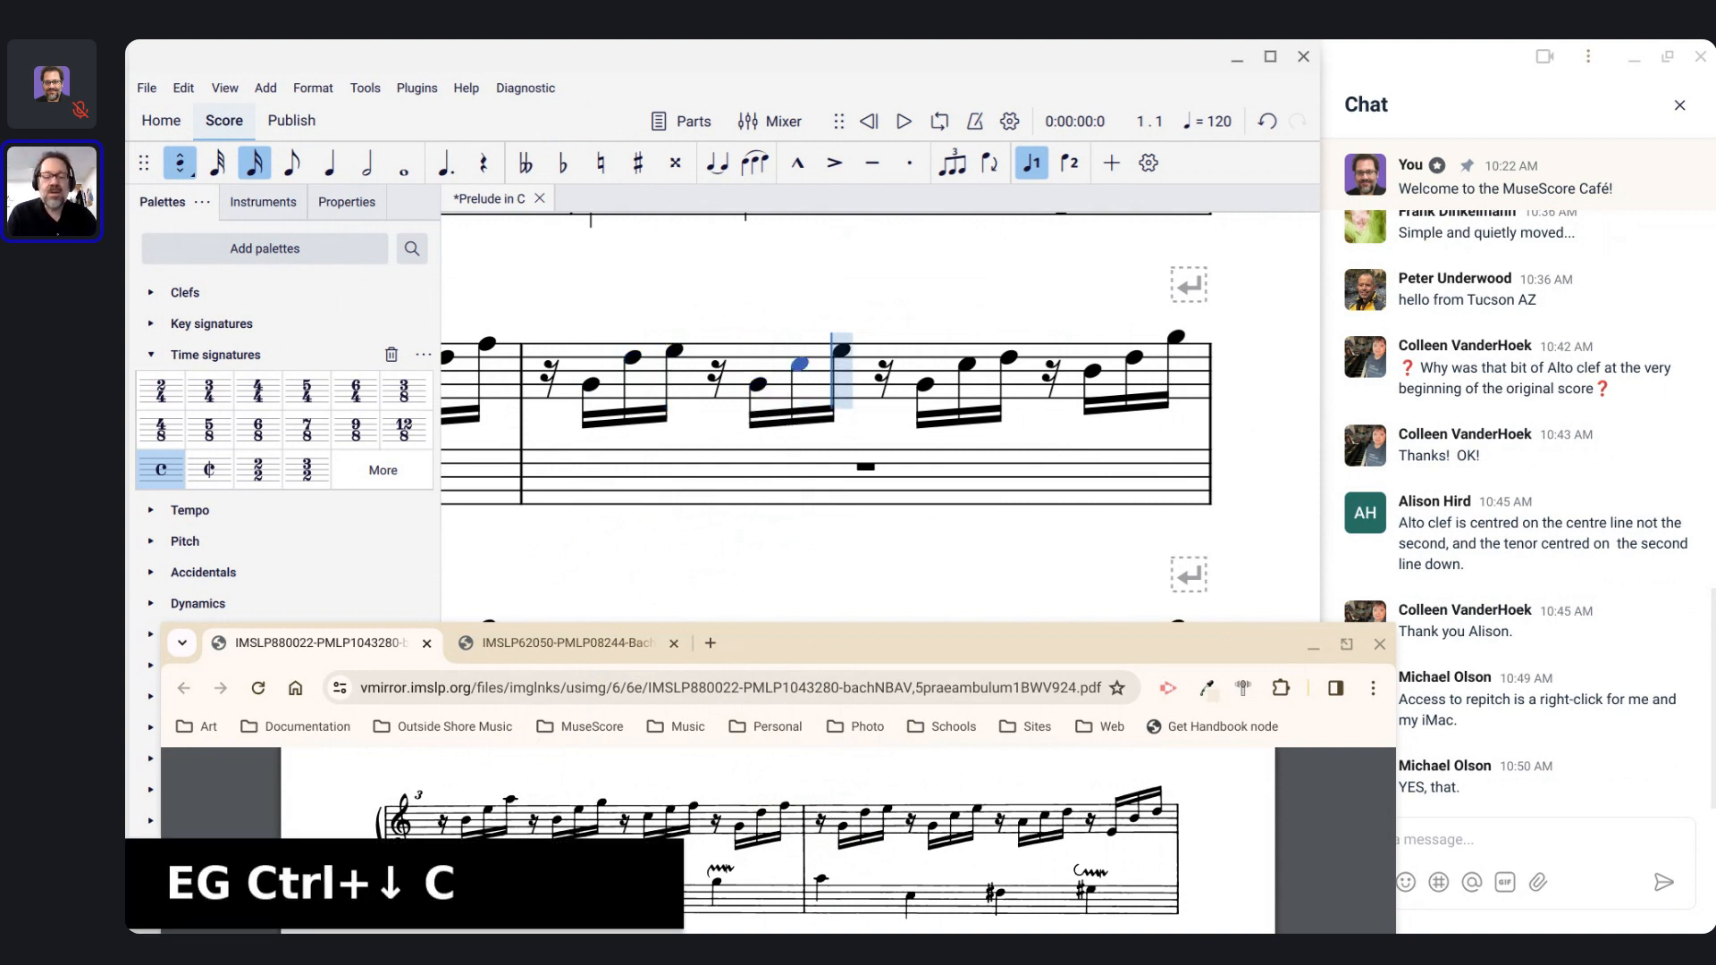
key("e")
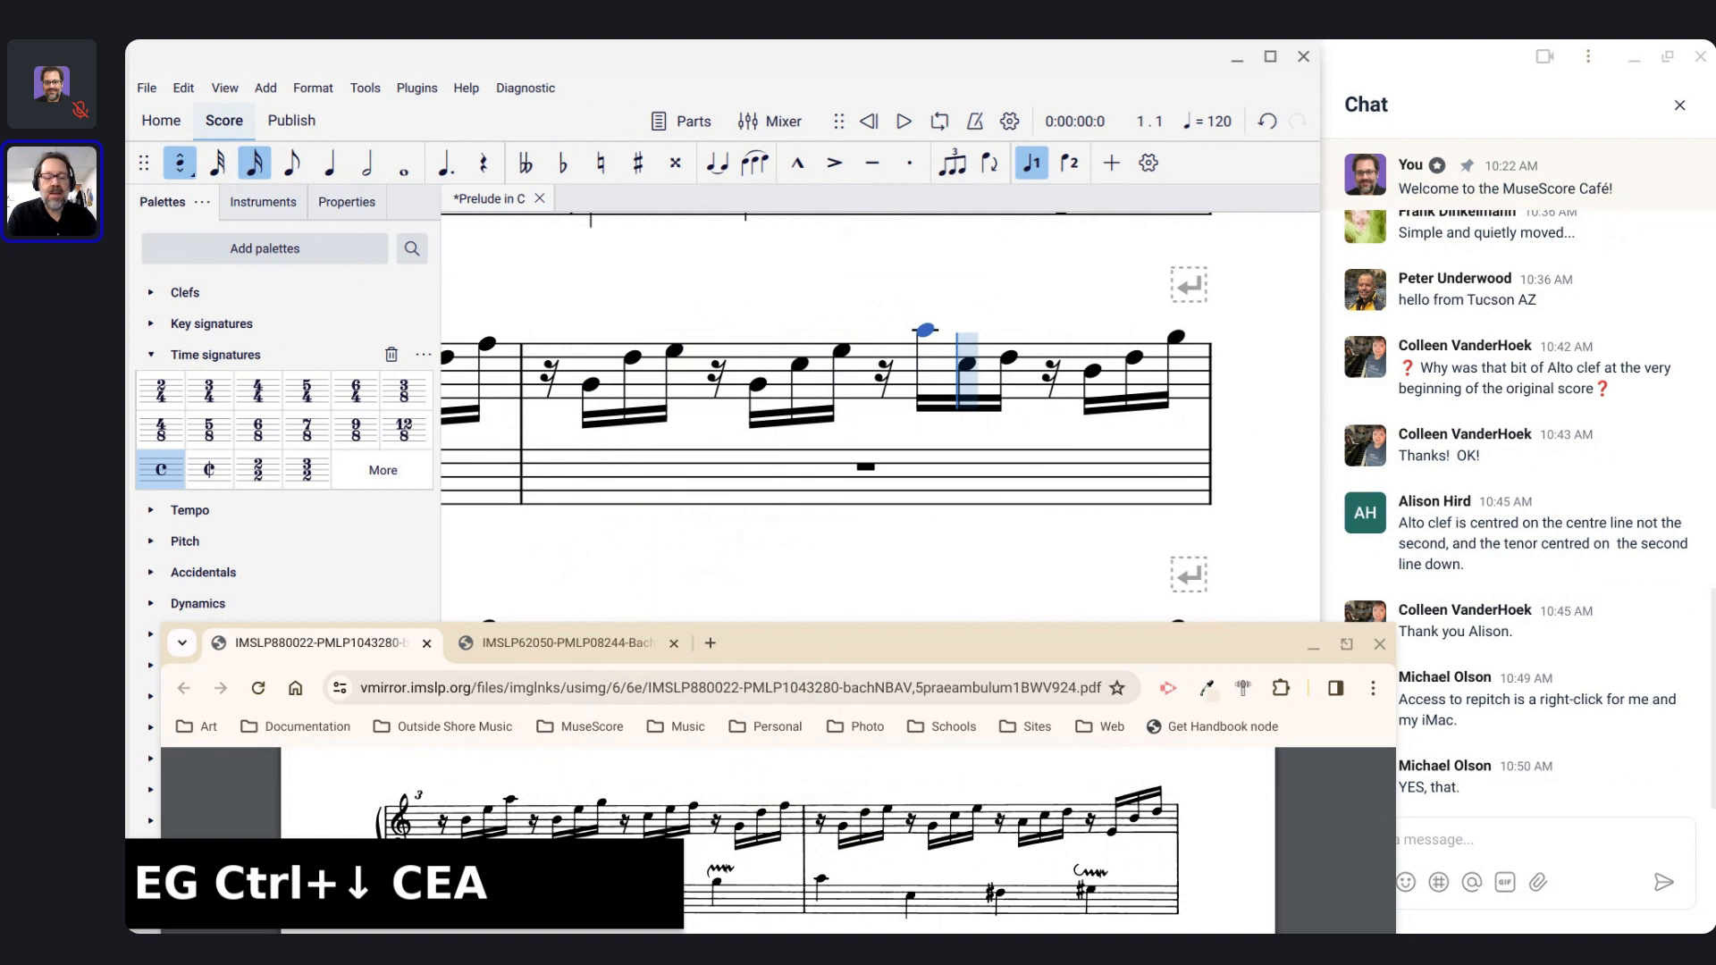
key("ctrl+Down")
key("c")
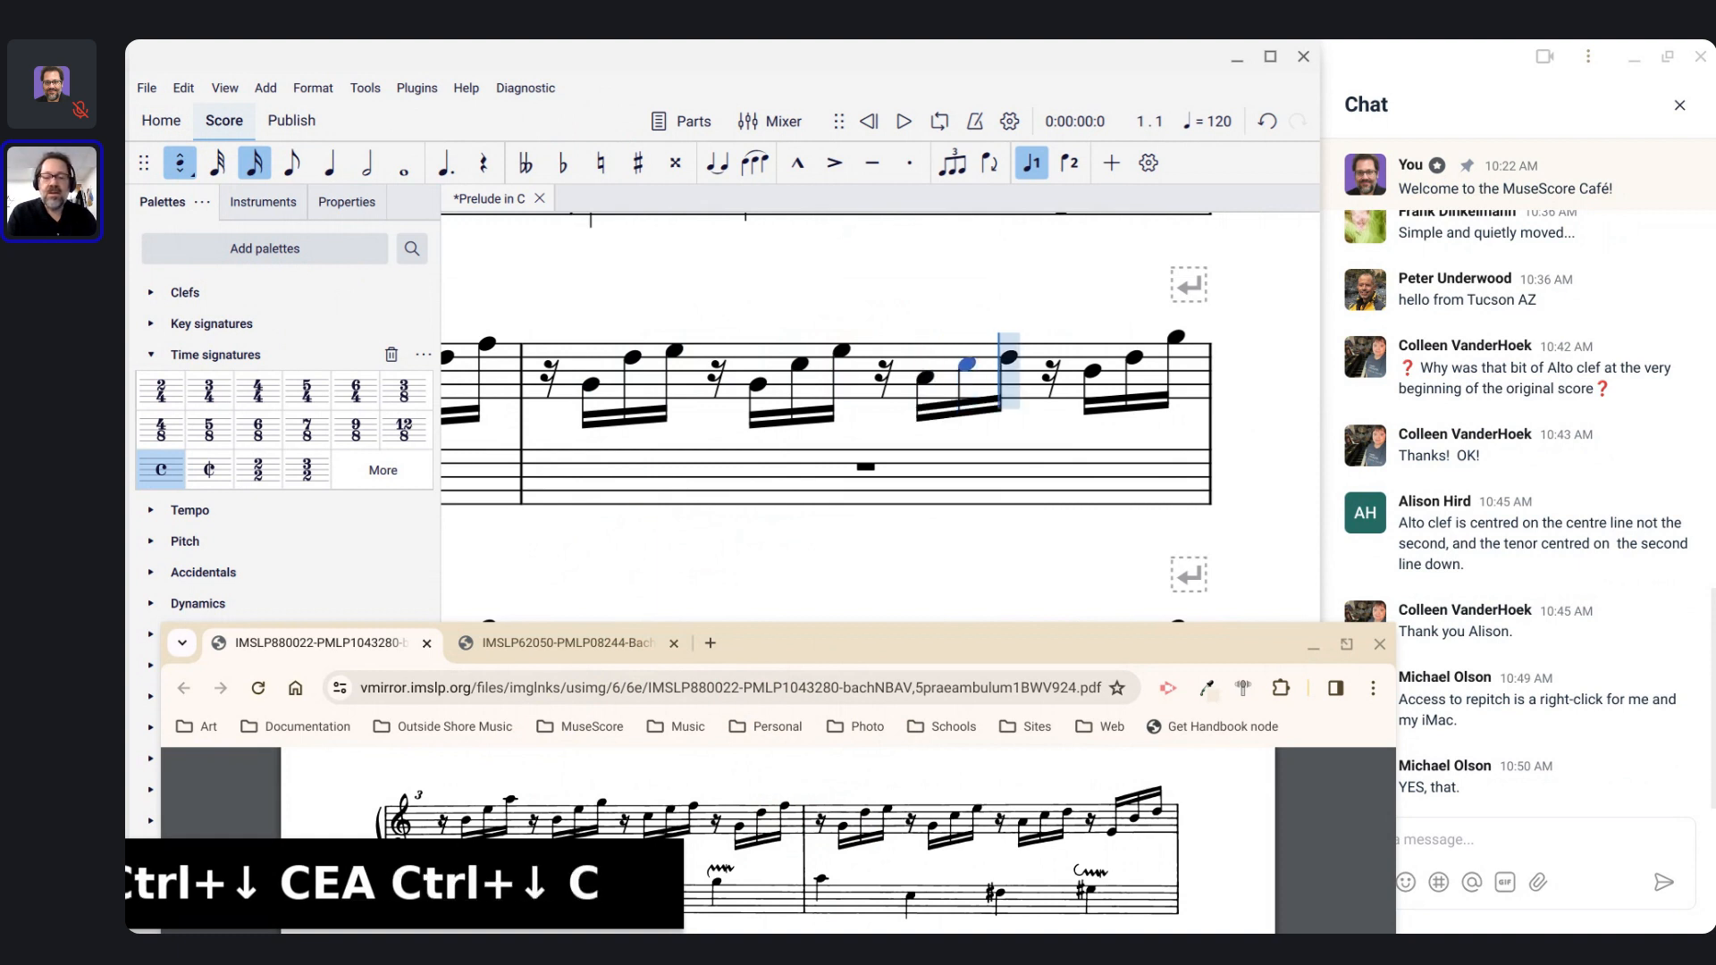
key("d")
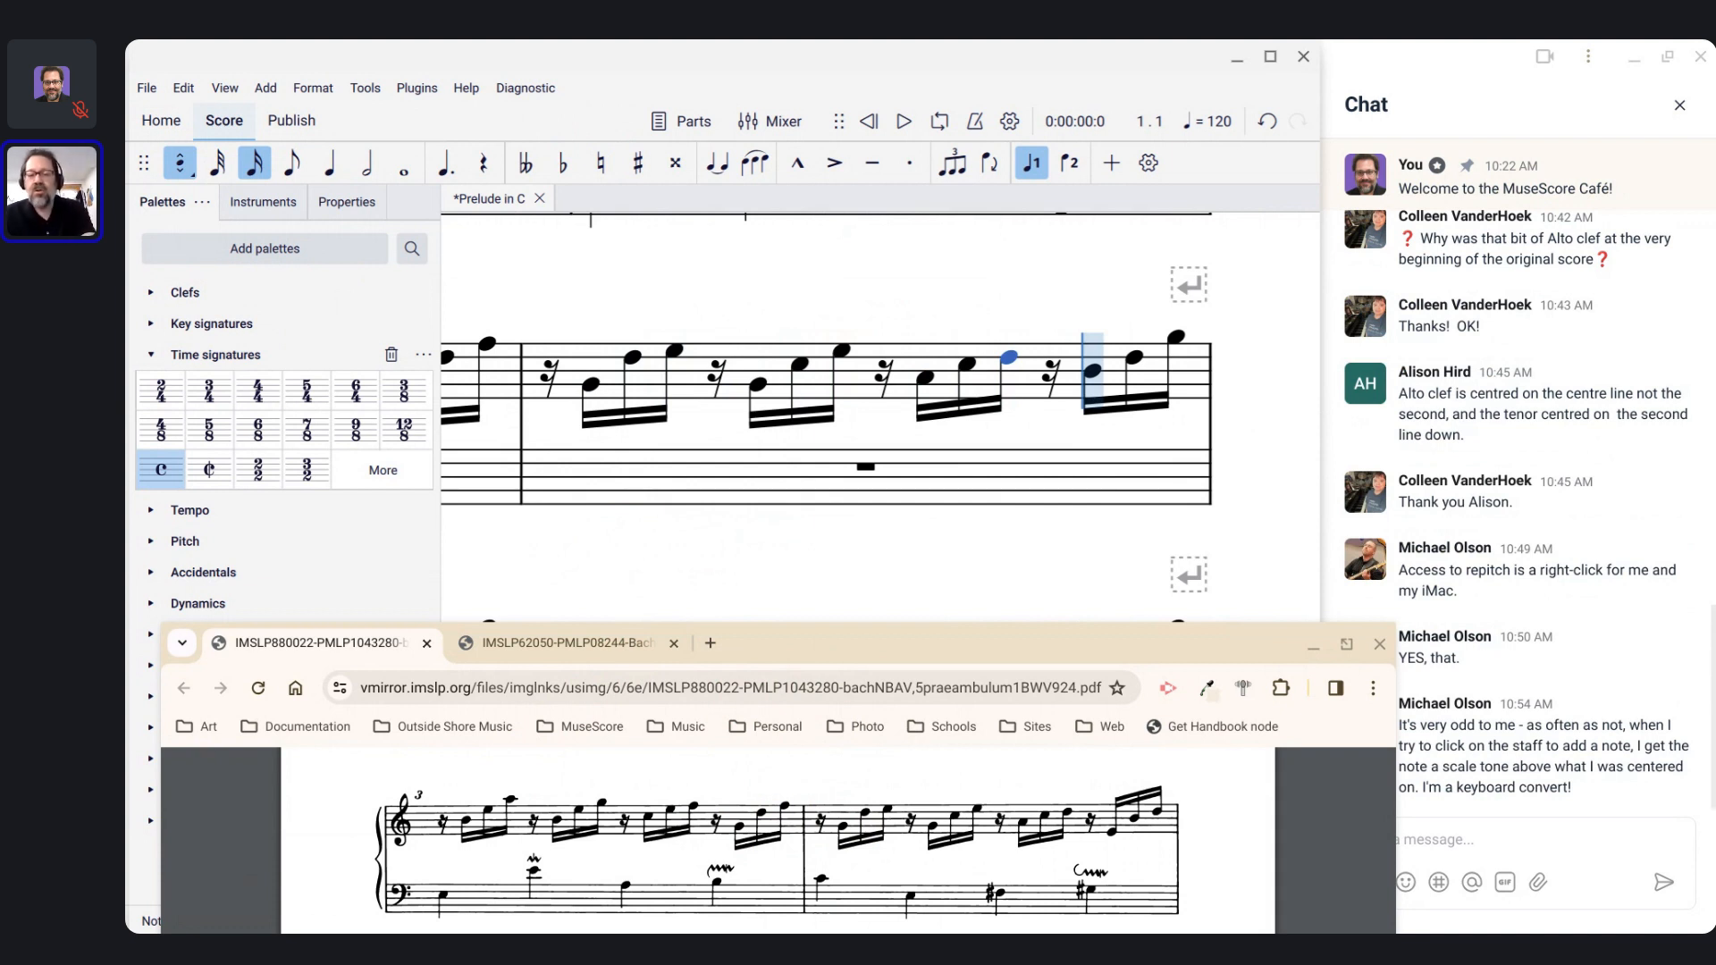
Step: Re-pitch the last treble group of measure 4 to E, B, B and the first treble note of measure 5 to D, and leave note input
key("e")
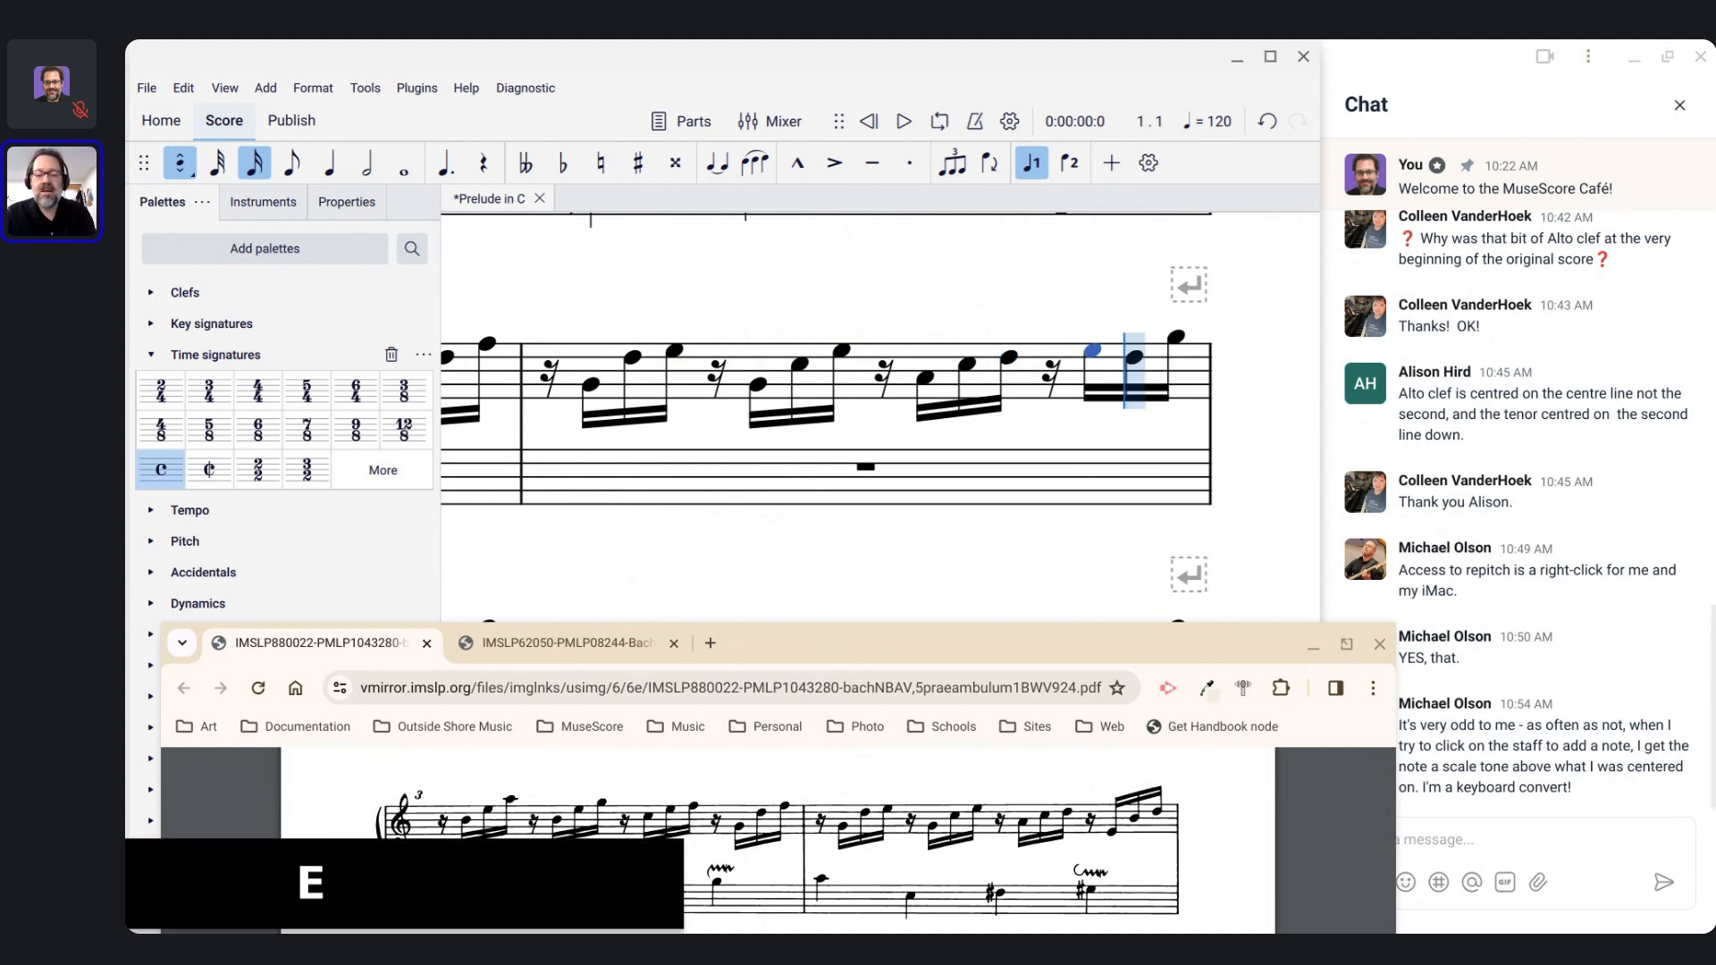
key("ctrl+Down")
key("b")
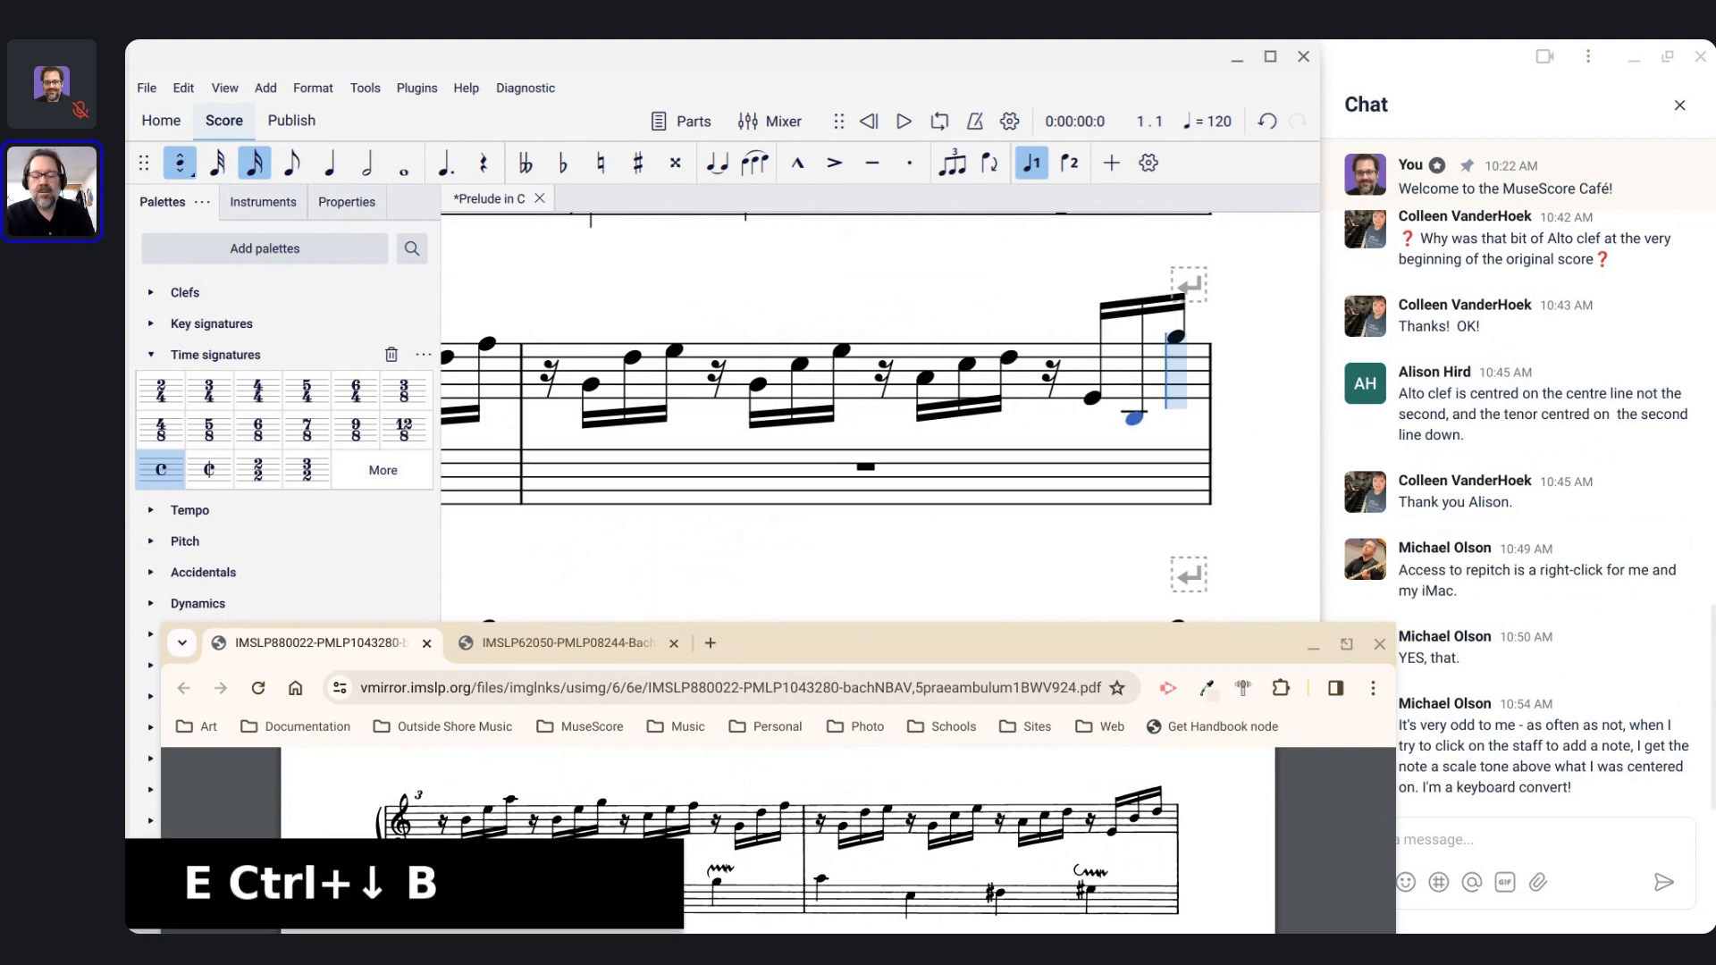
key("ctrl+Up")
key("b")
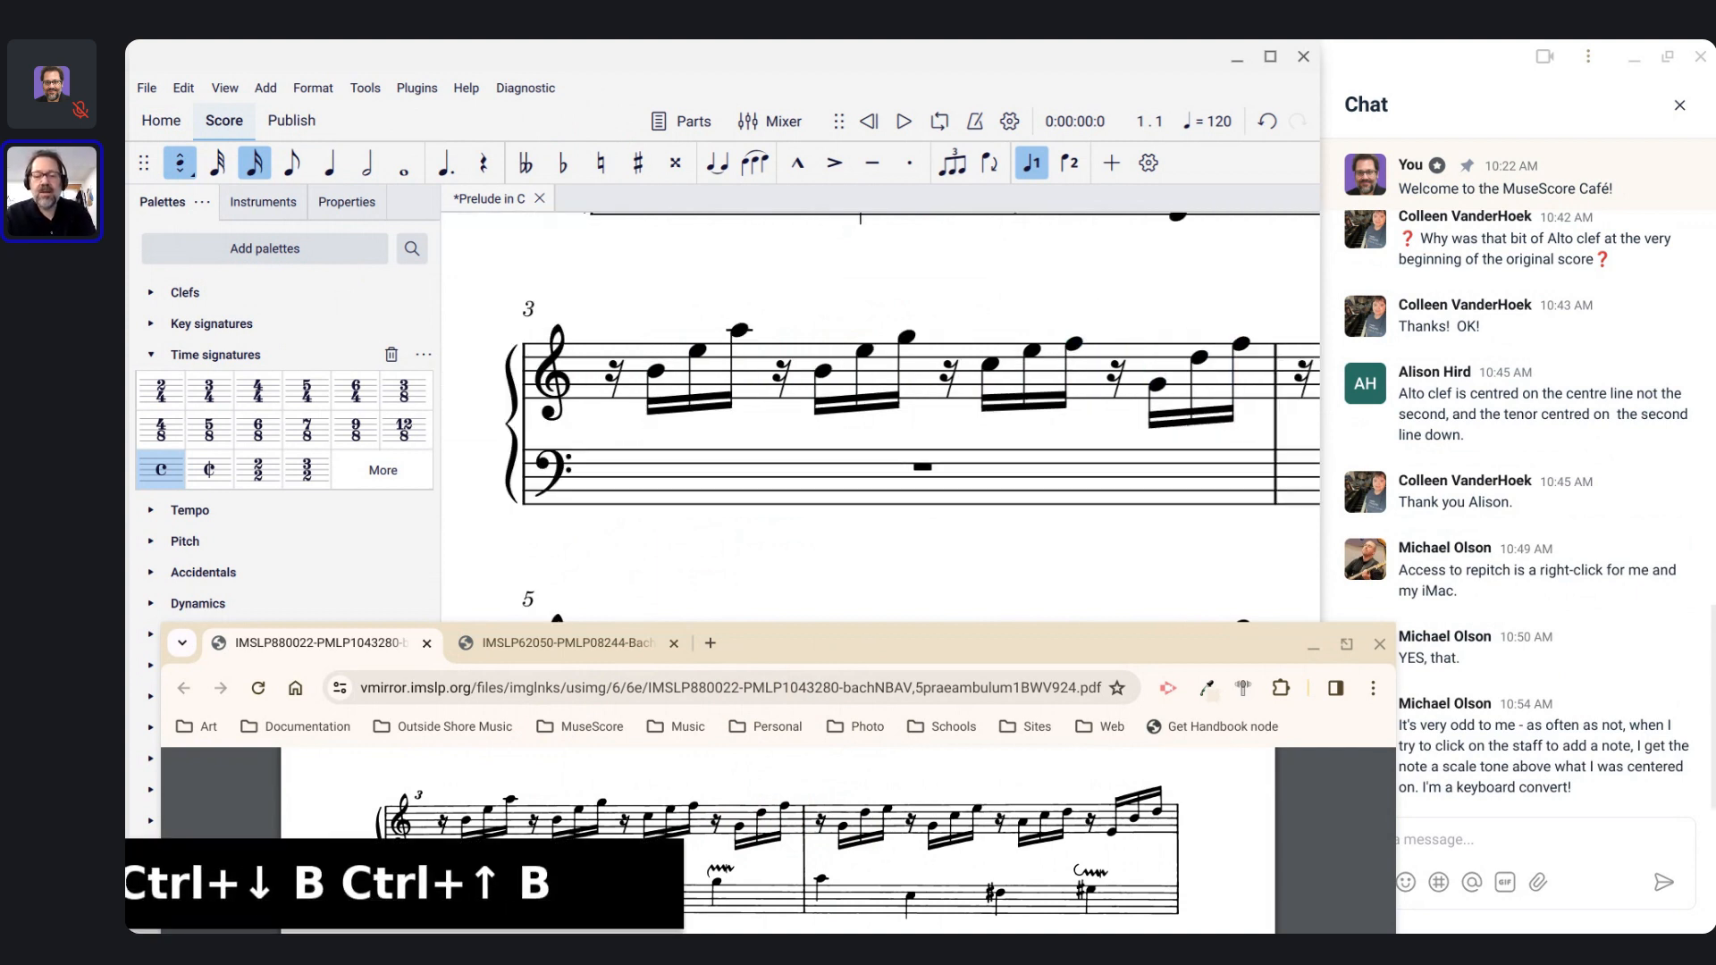
key("d")
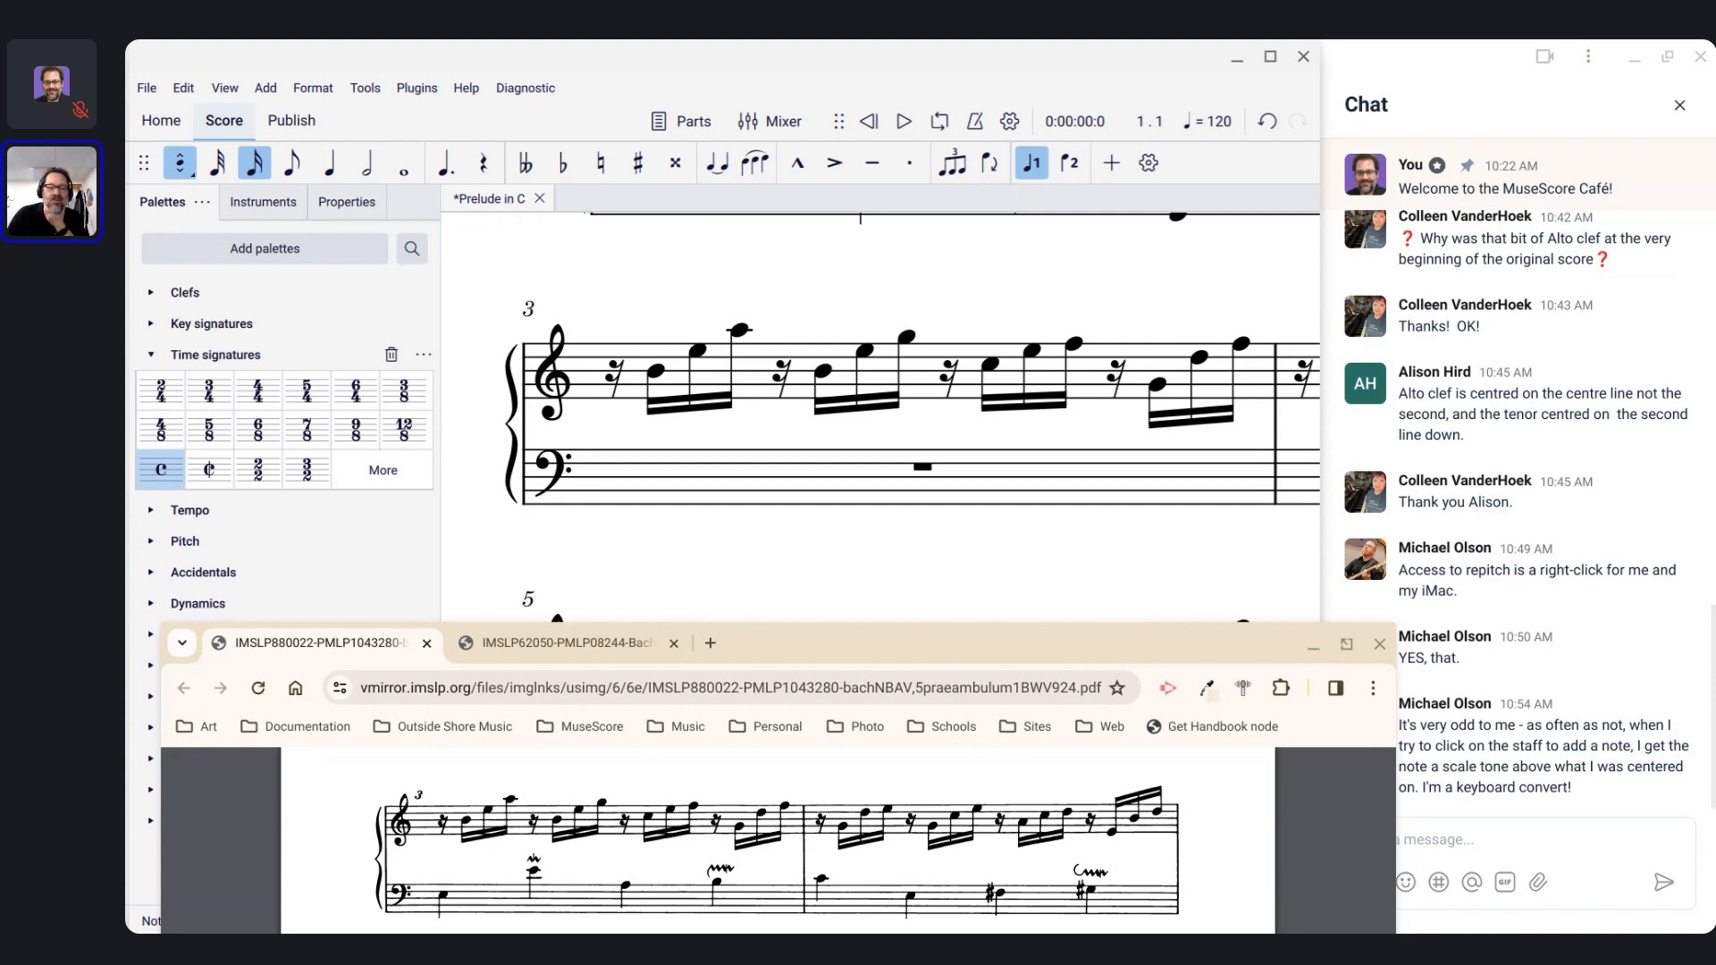
left_click(595, 368)
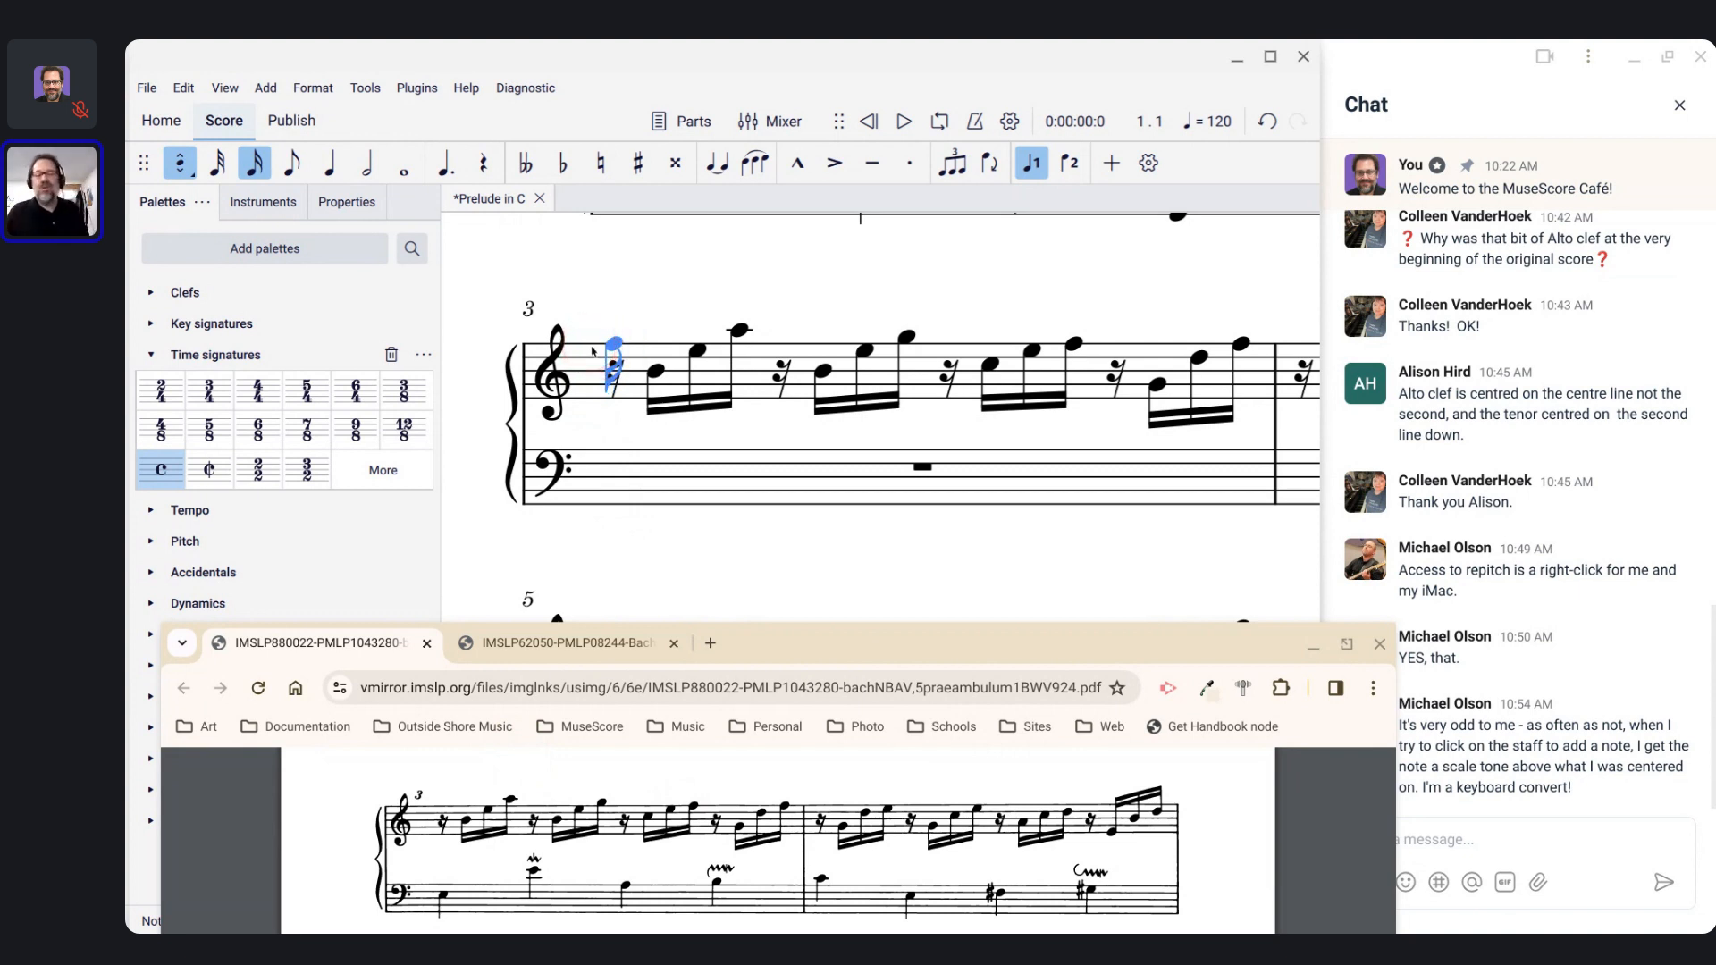
key("Escape")
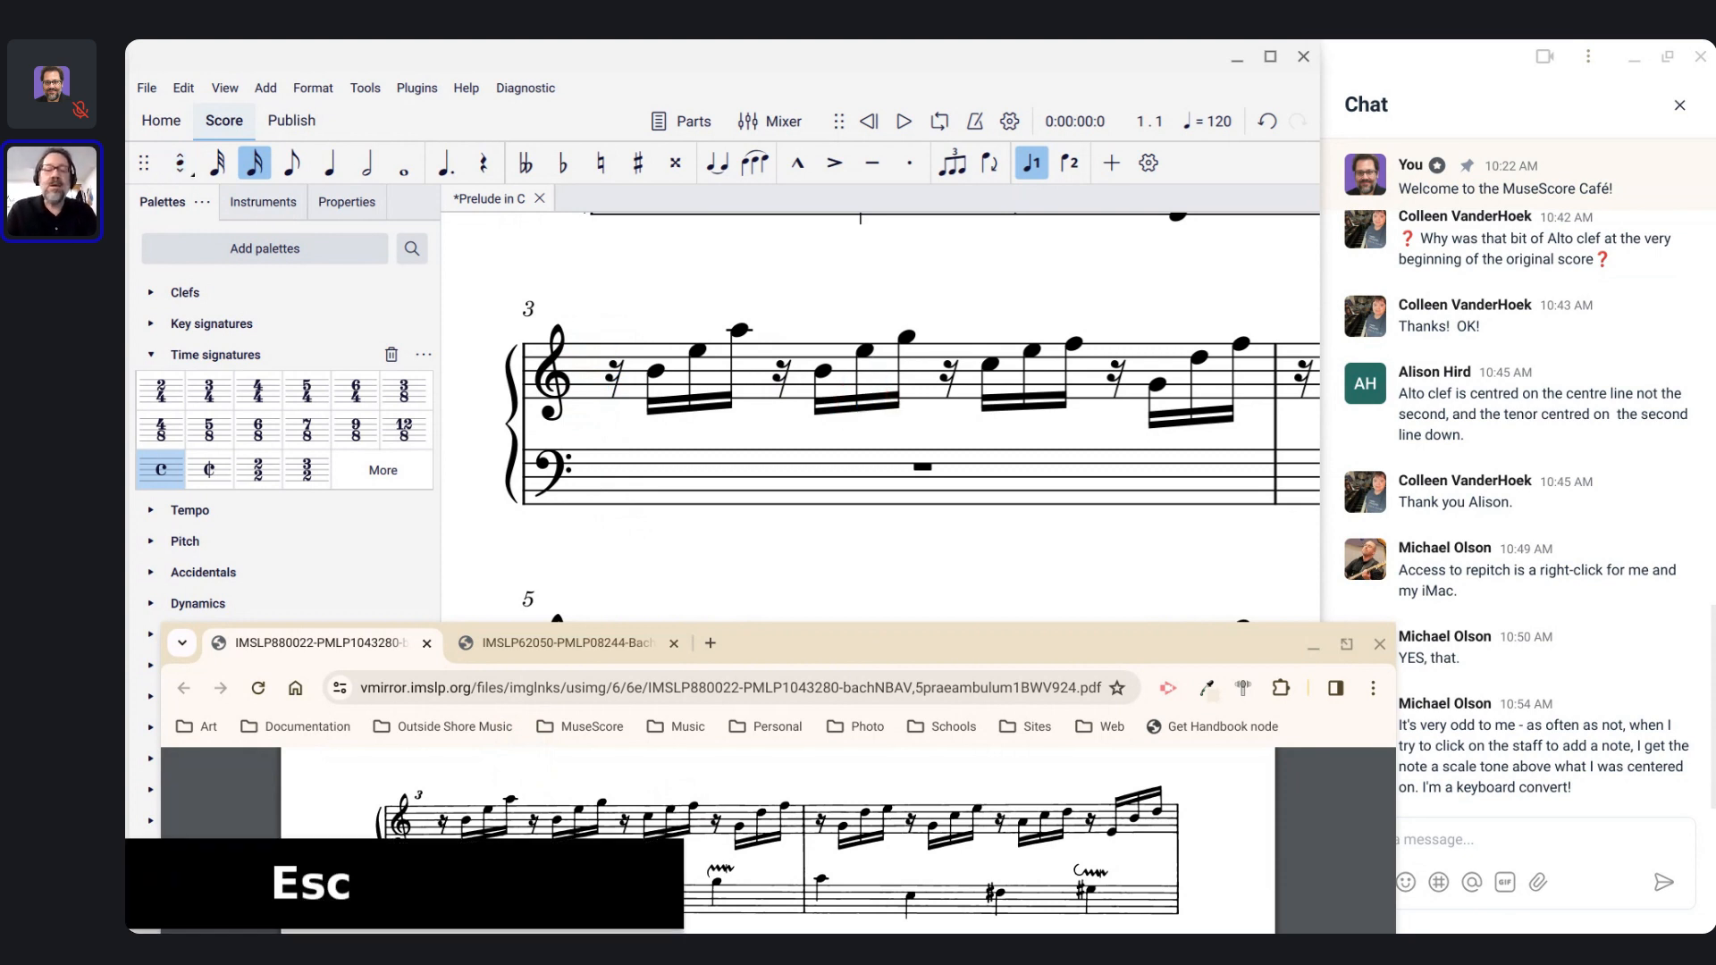
Step: Correct the last treble note of measure 4 to D to match the source
scroll(1057, 447, "down", 1)
scroll(1057, 447, "down", 3)
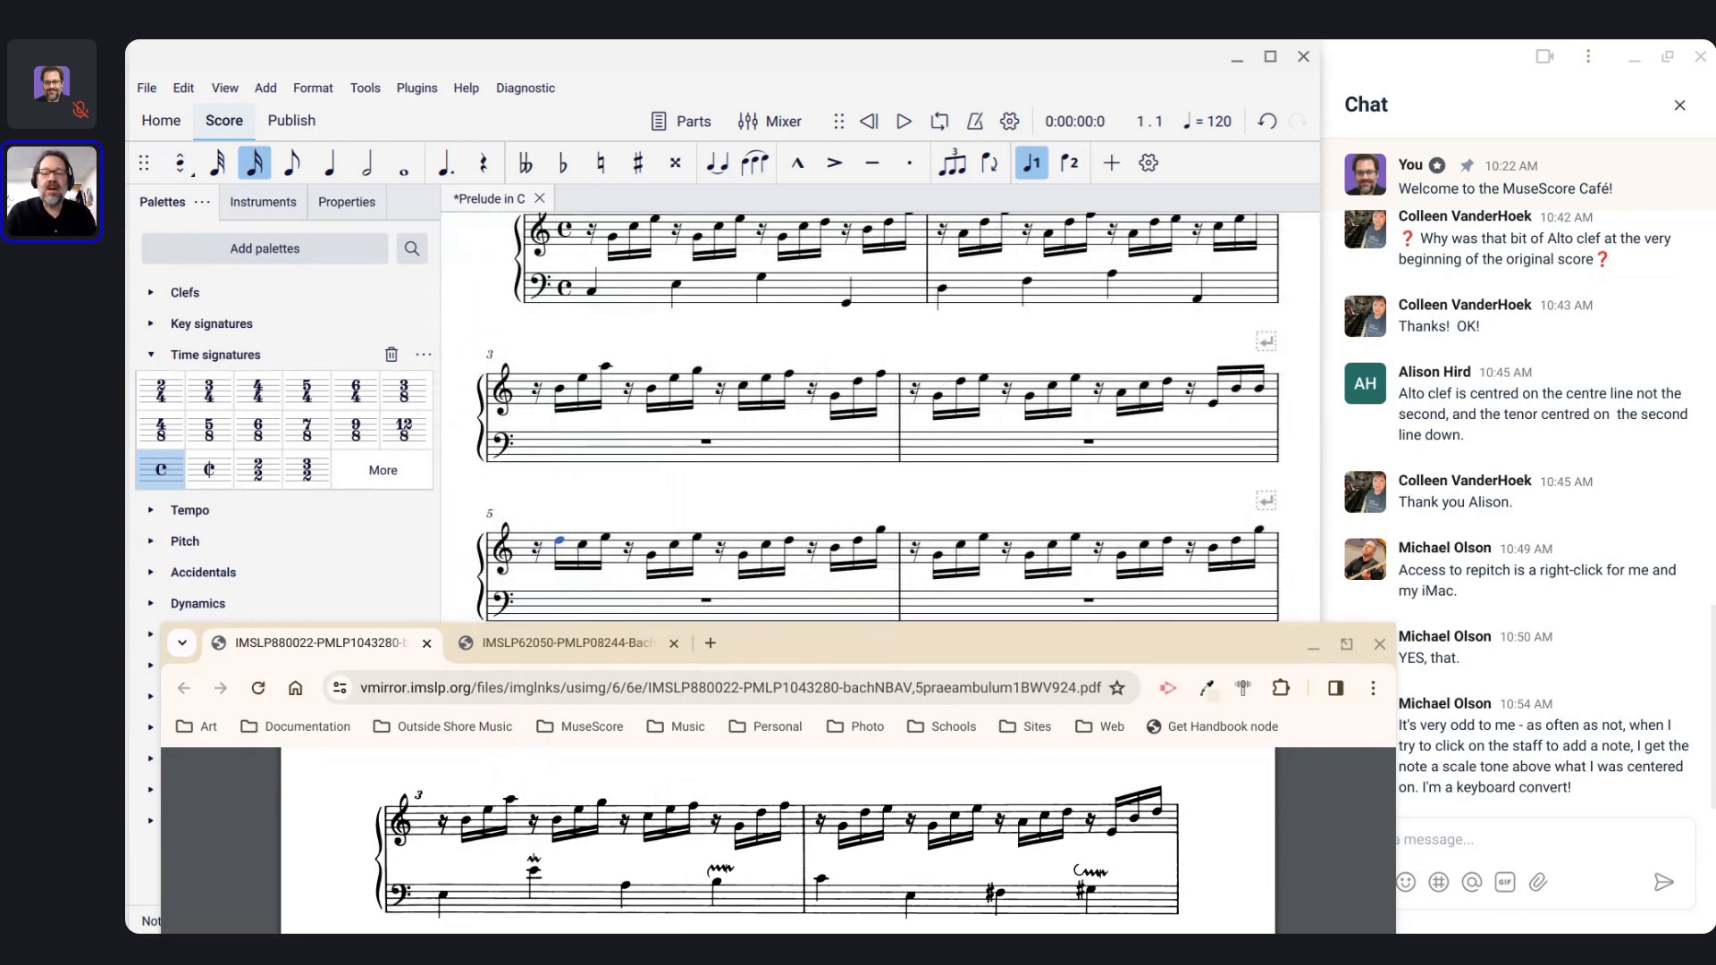
left_click(1259, 390)
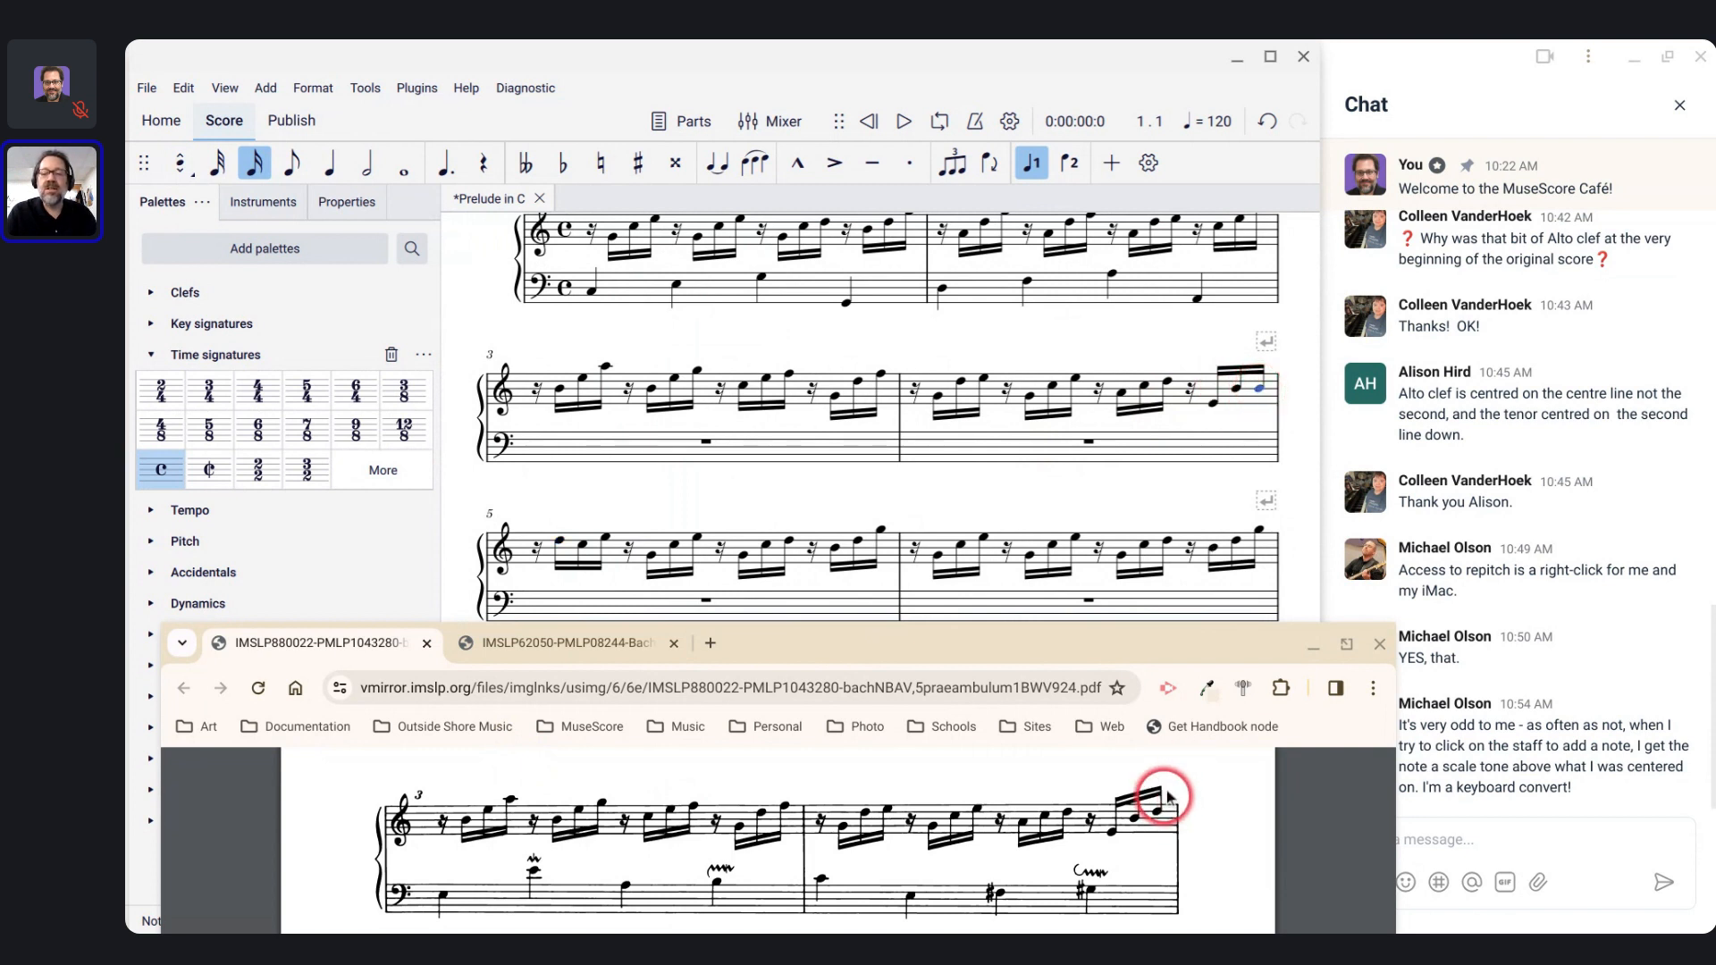
key("d")
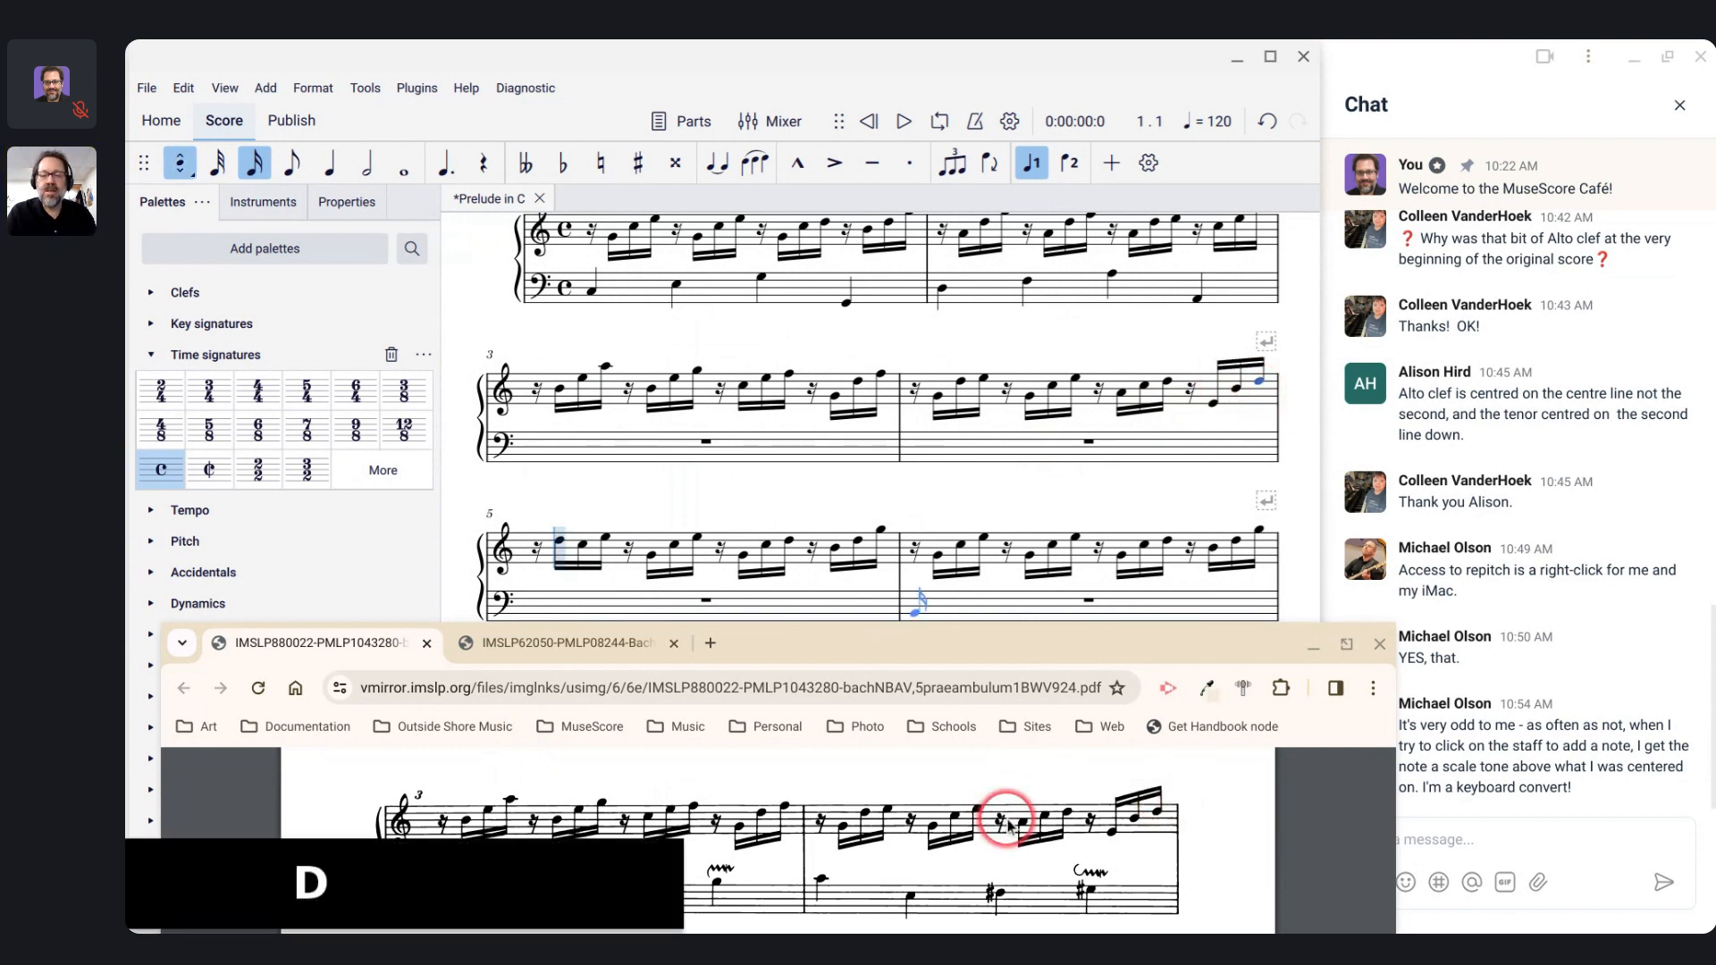
left_click(1234, 386)
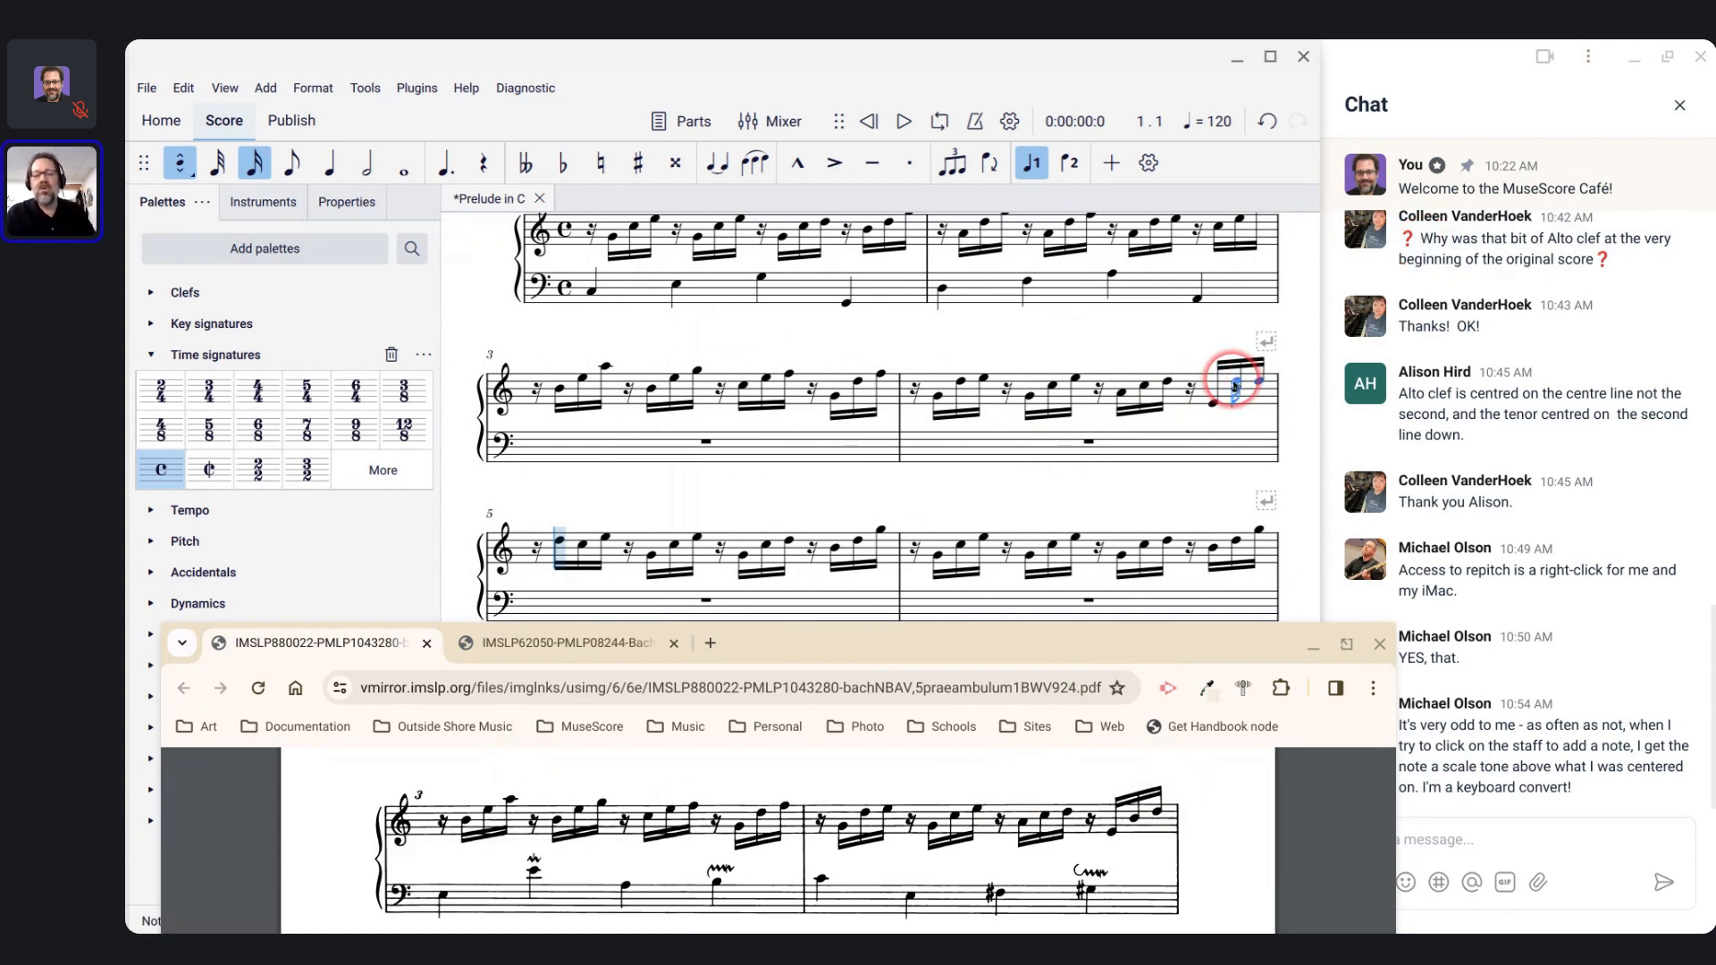
left_click(1235, 386)
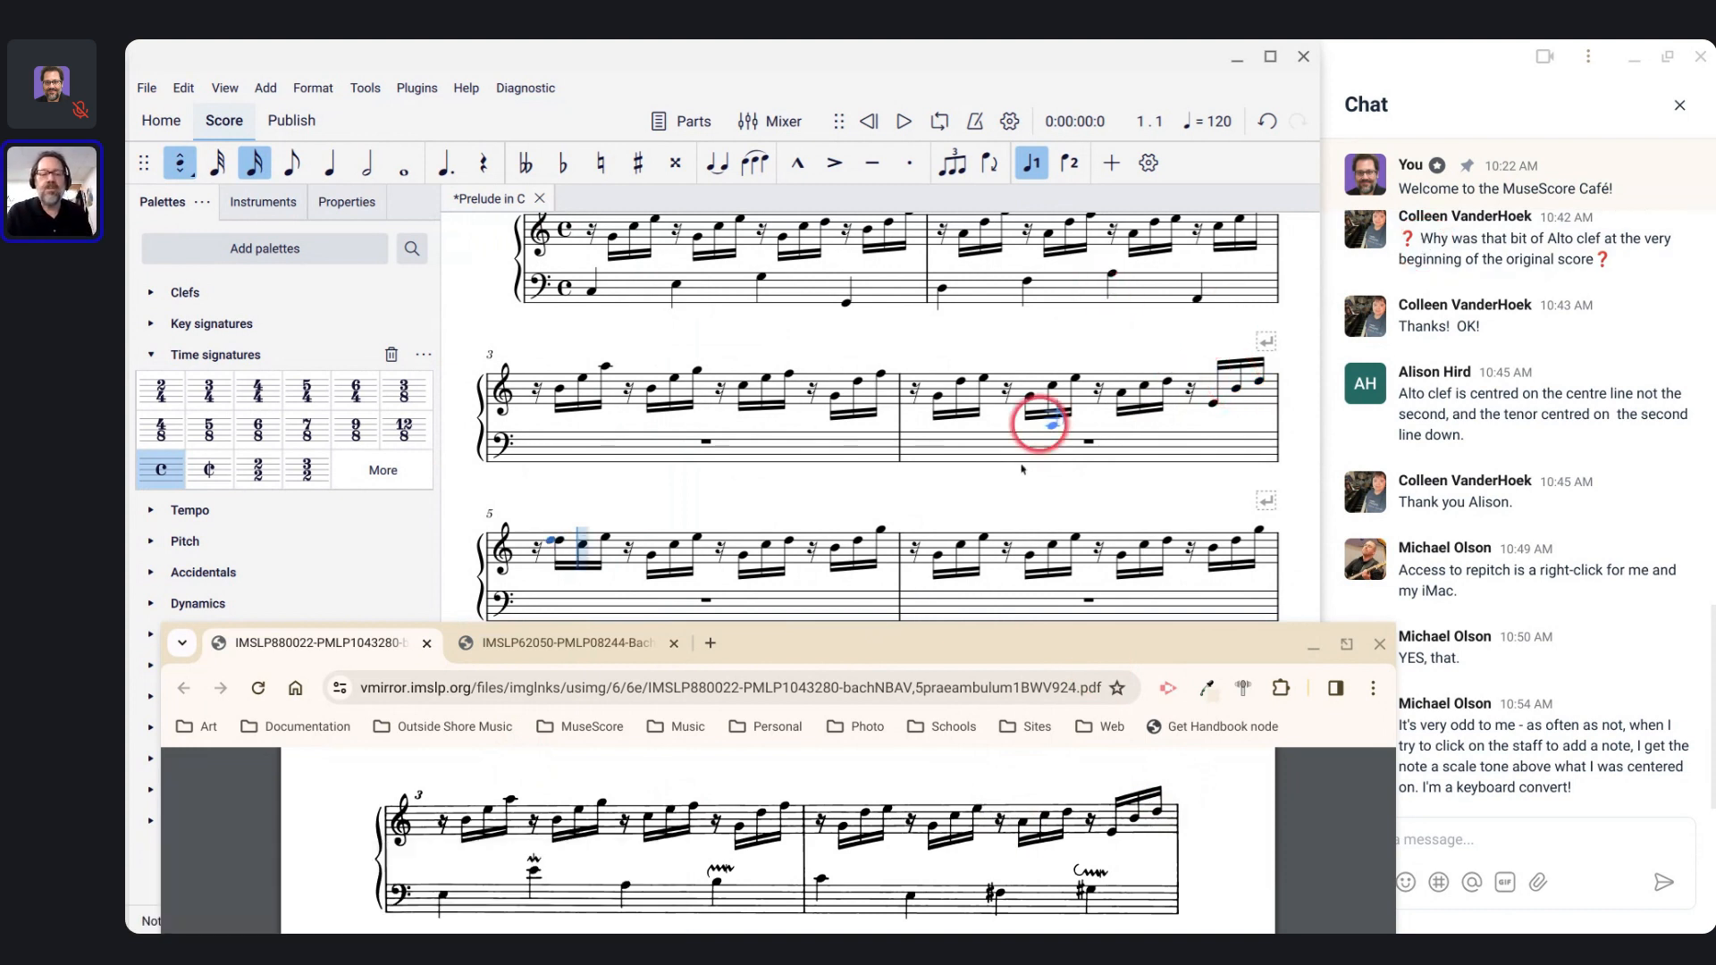
key("ctrl+z")
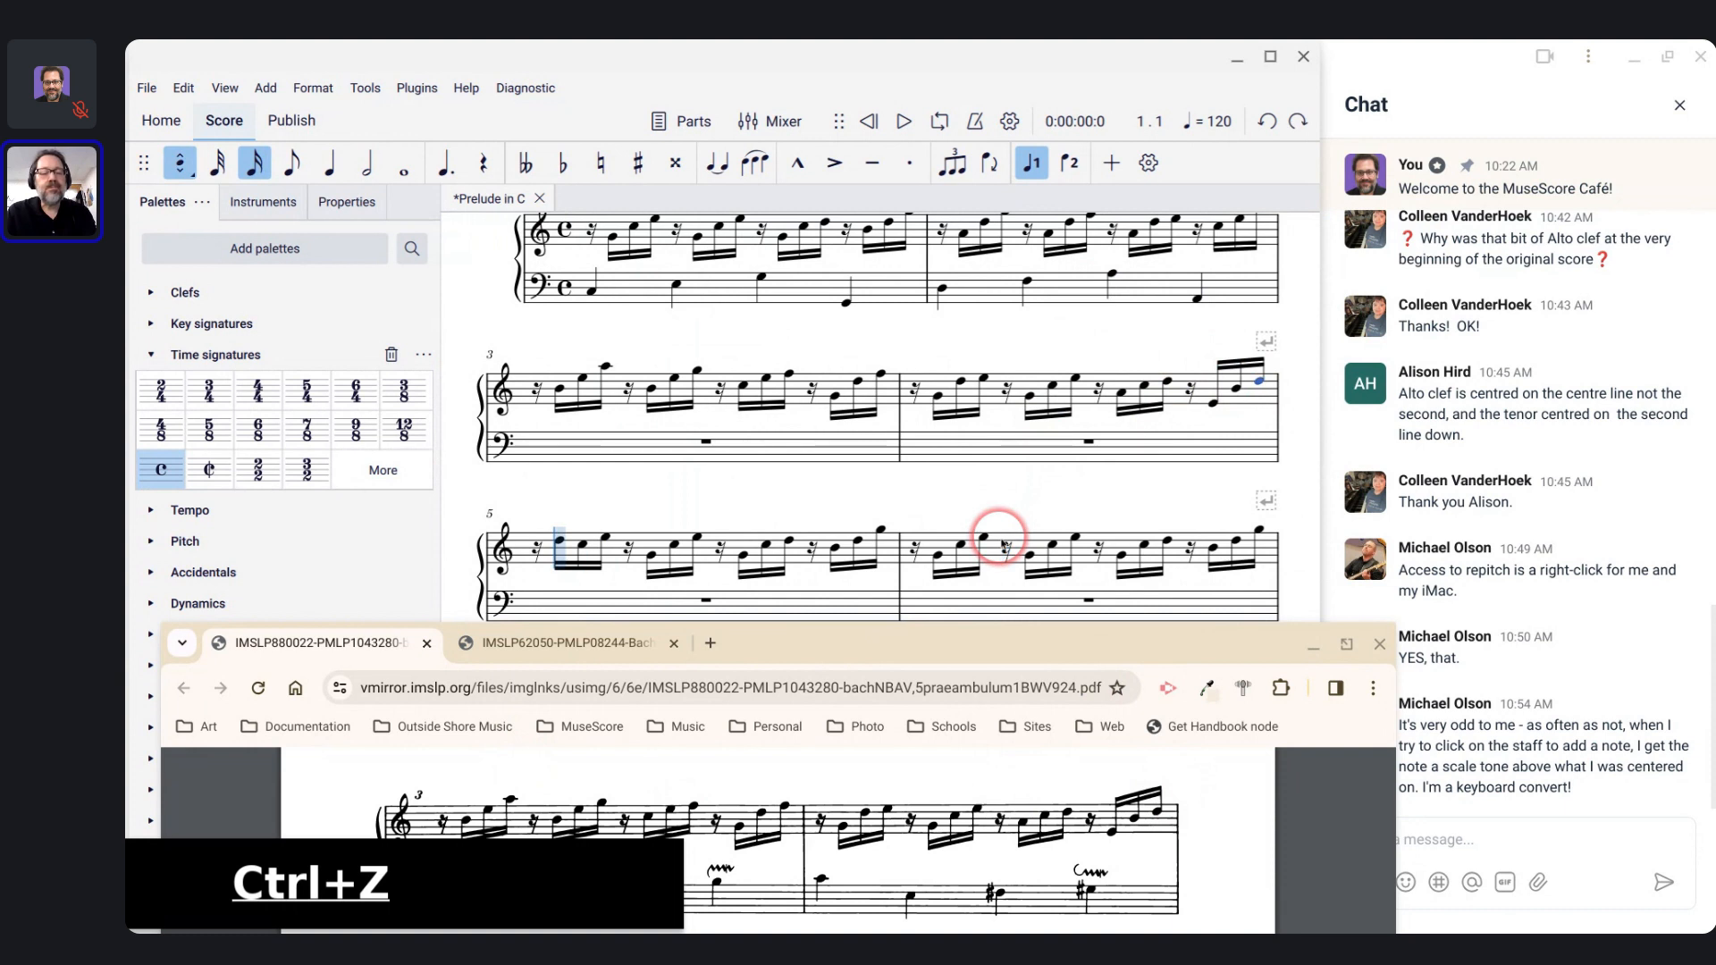
Step: Look ahead to the system starting at measure 5 in the source PDF and return to measures 3 and 4
scroll(925, 840, "down", 5)
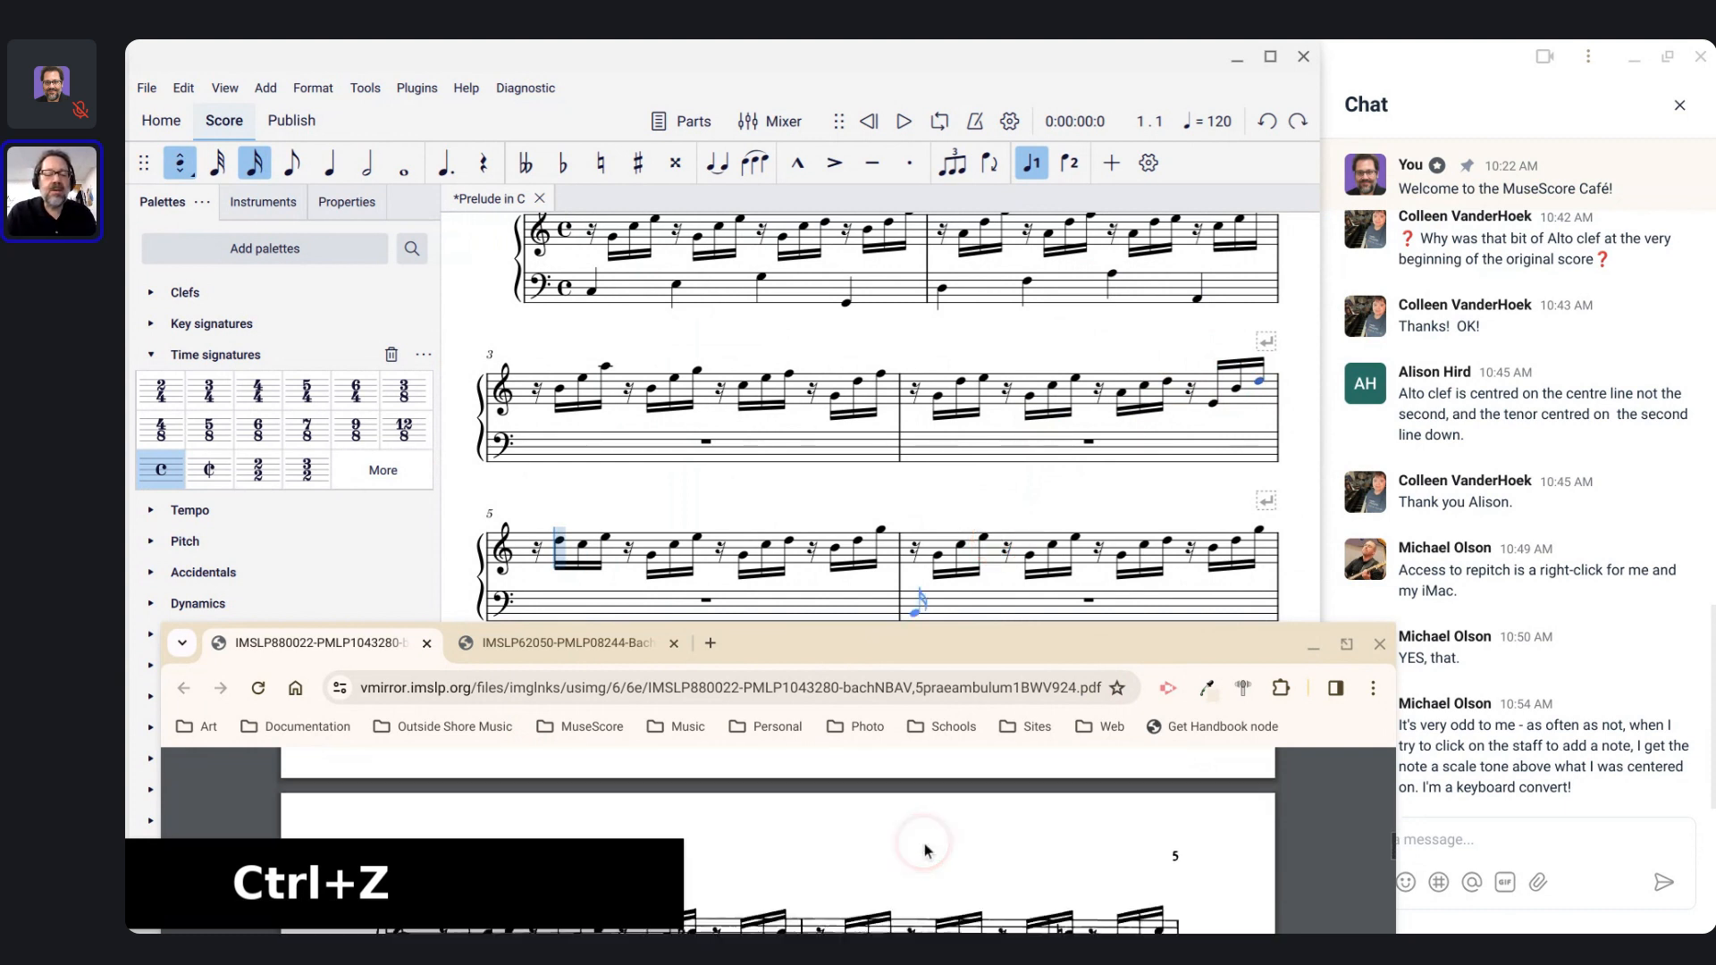
scroll(925, 849, "down", 3)
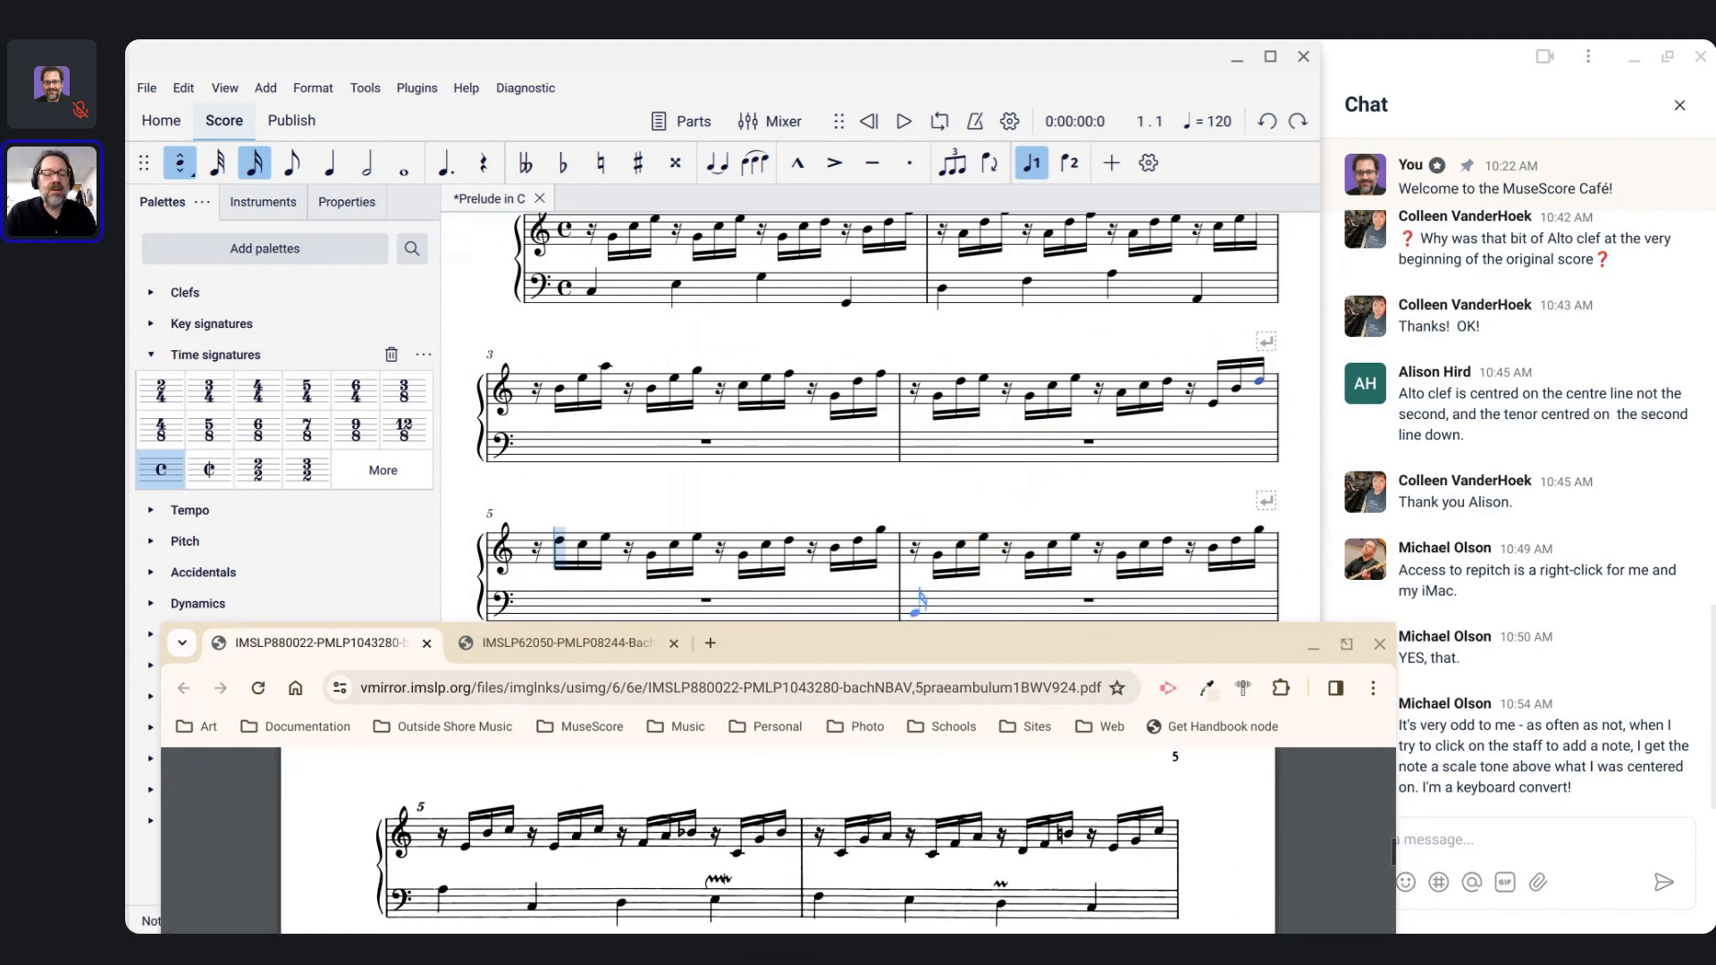
scroll(925, 848, "up", 4)
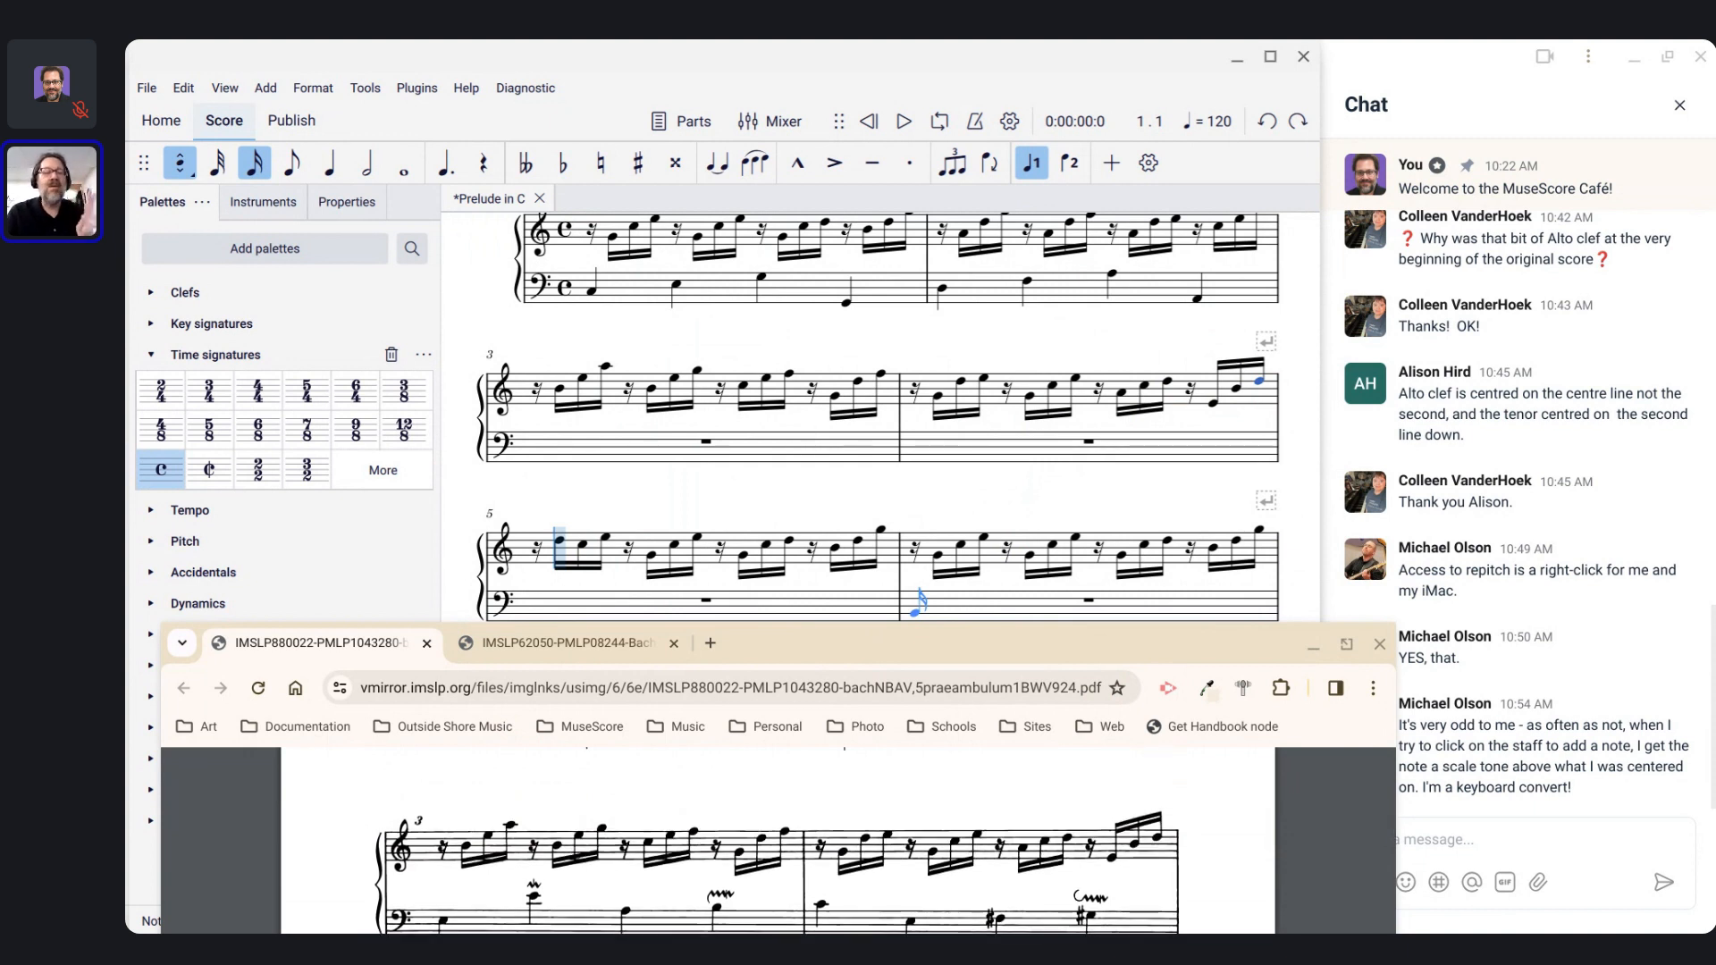
Step: Restart re-pitch input from the last treble note of measure 4 and show the available note input modes
left_click(180, 163)
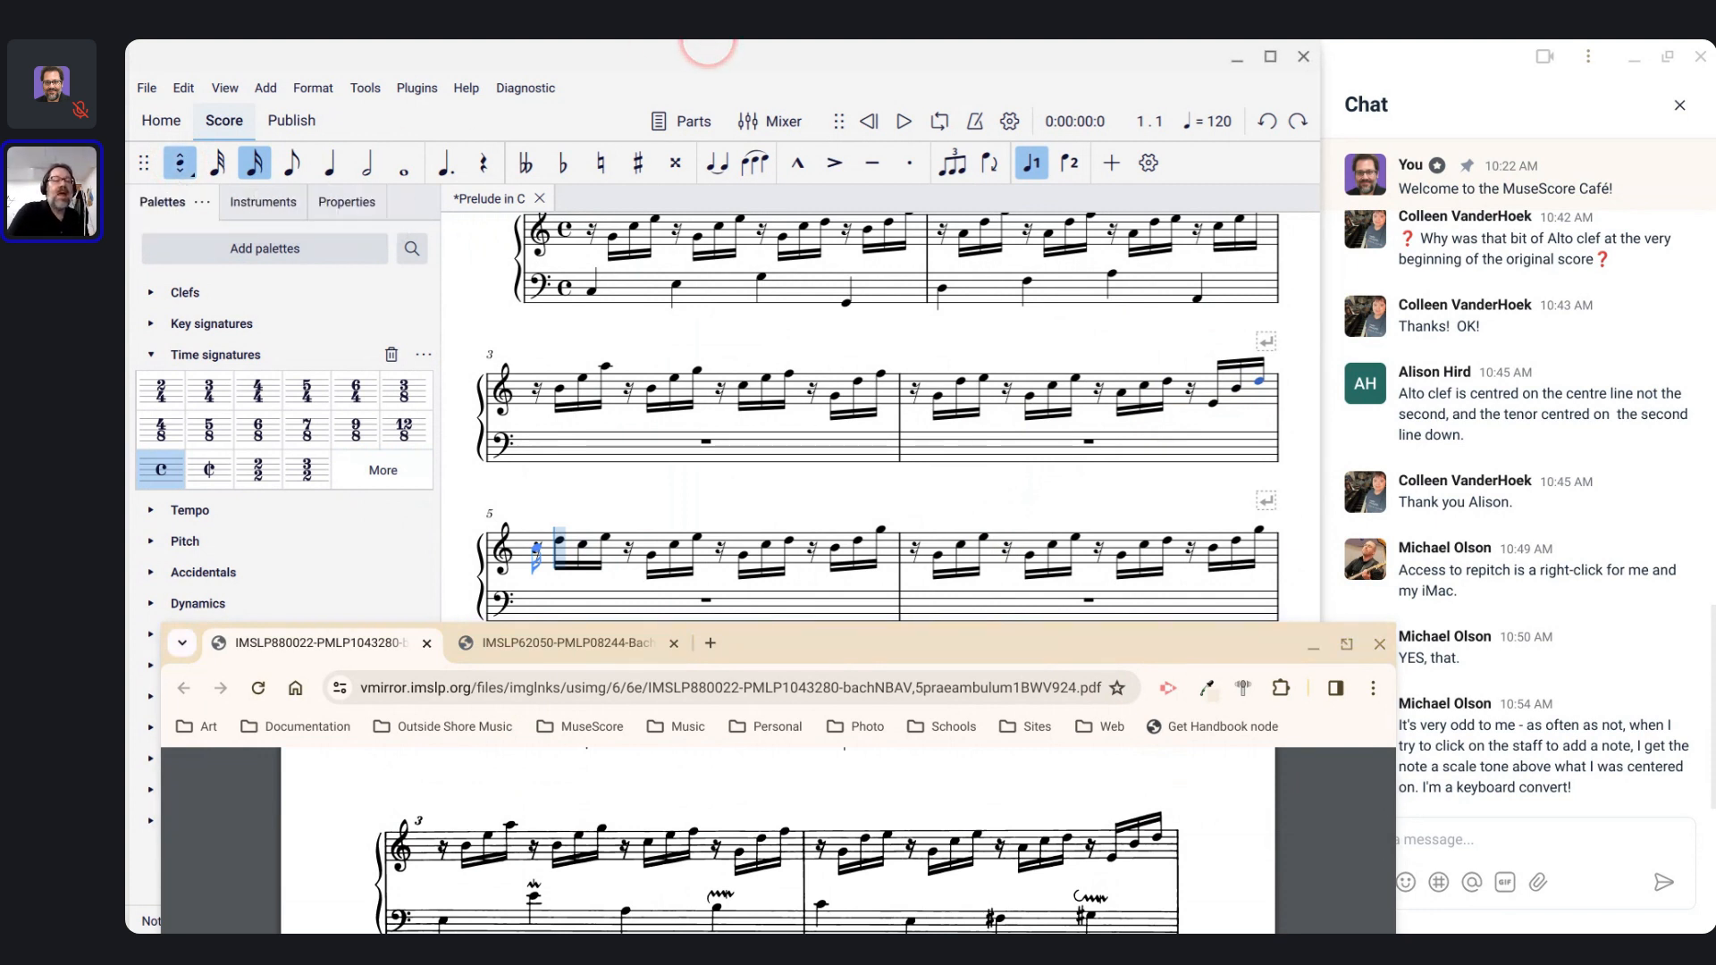
key("n")
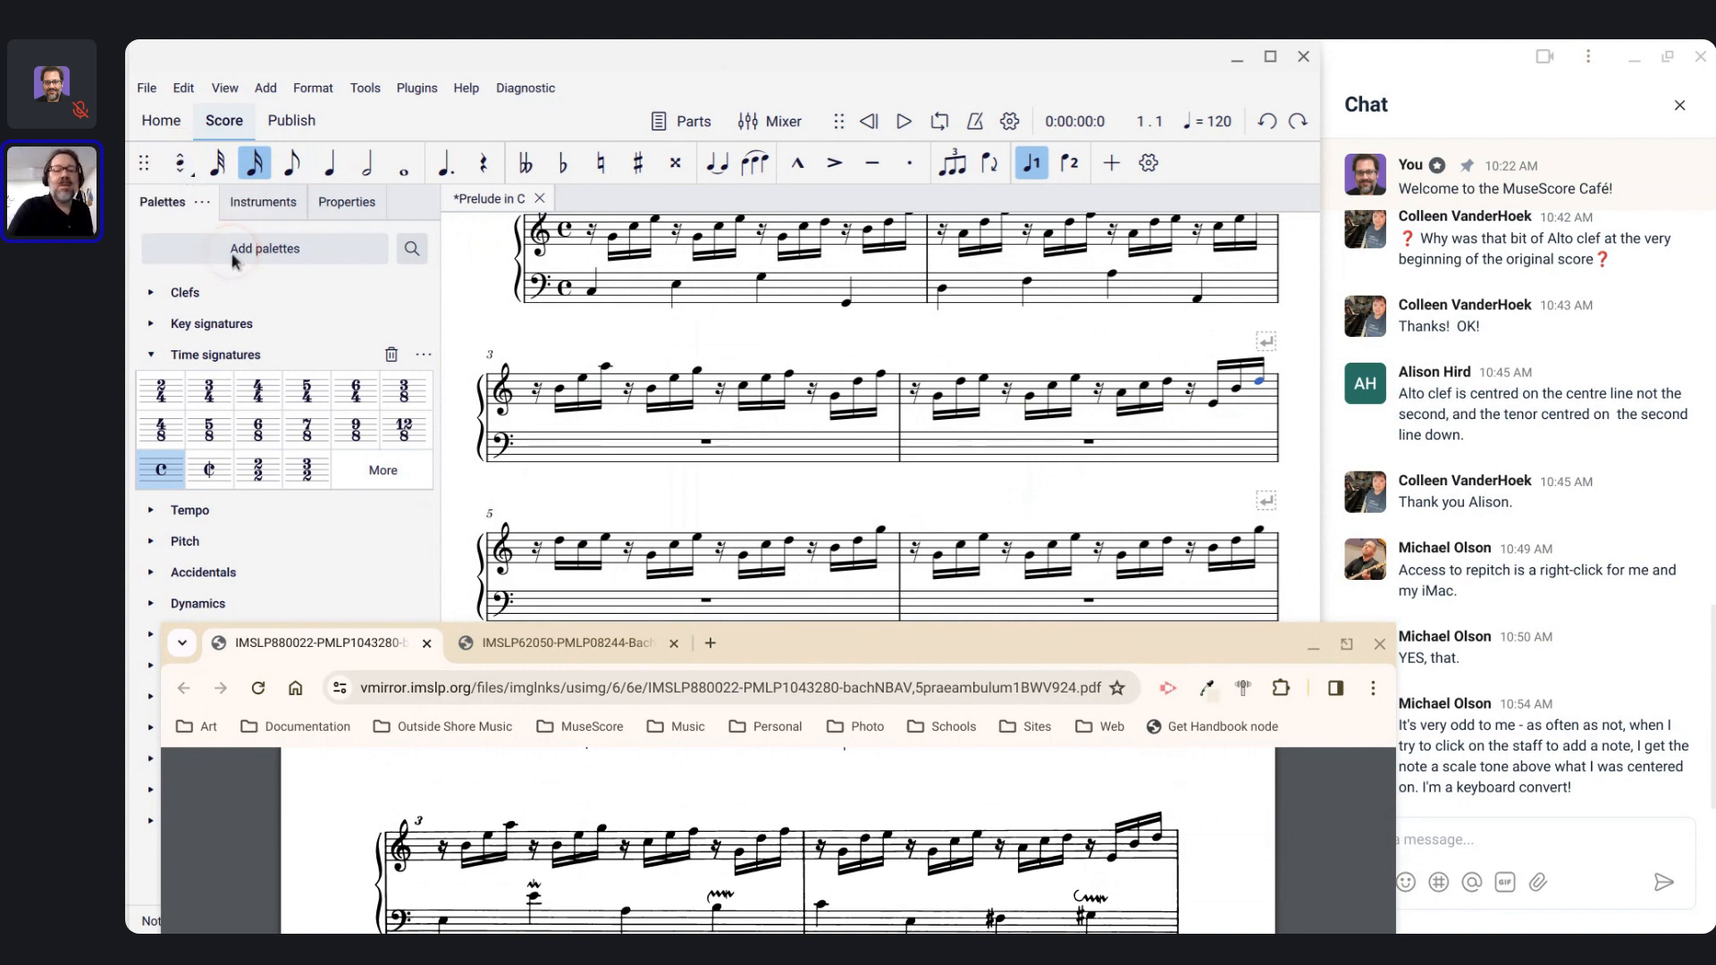
key("n")
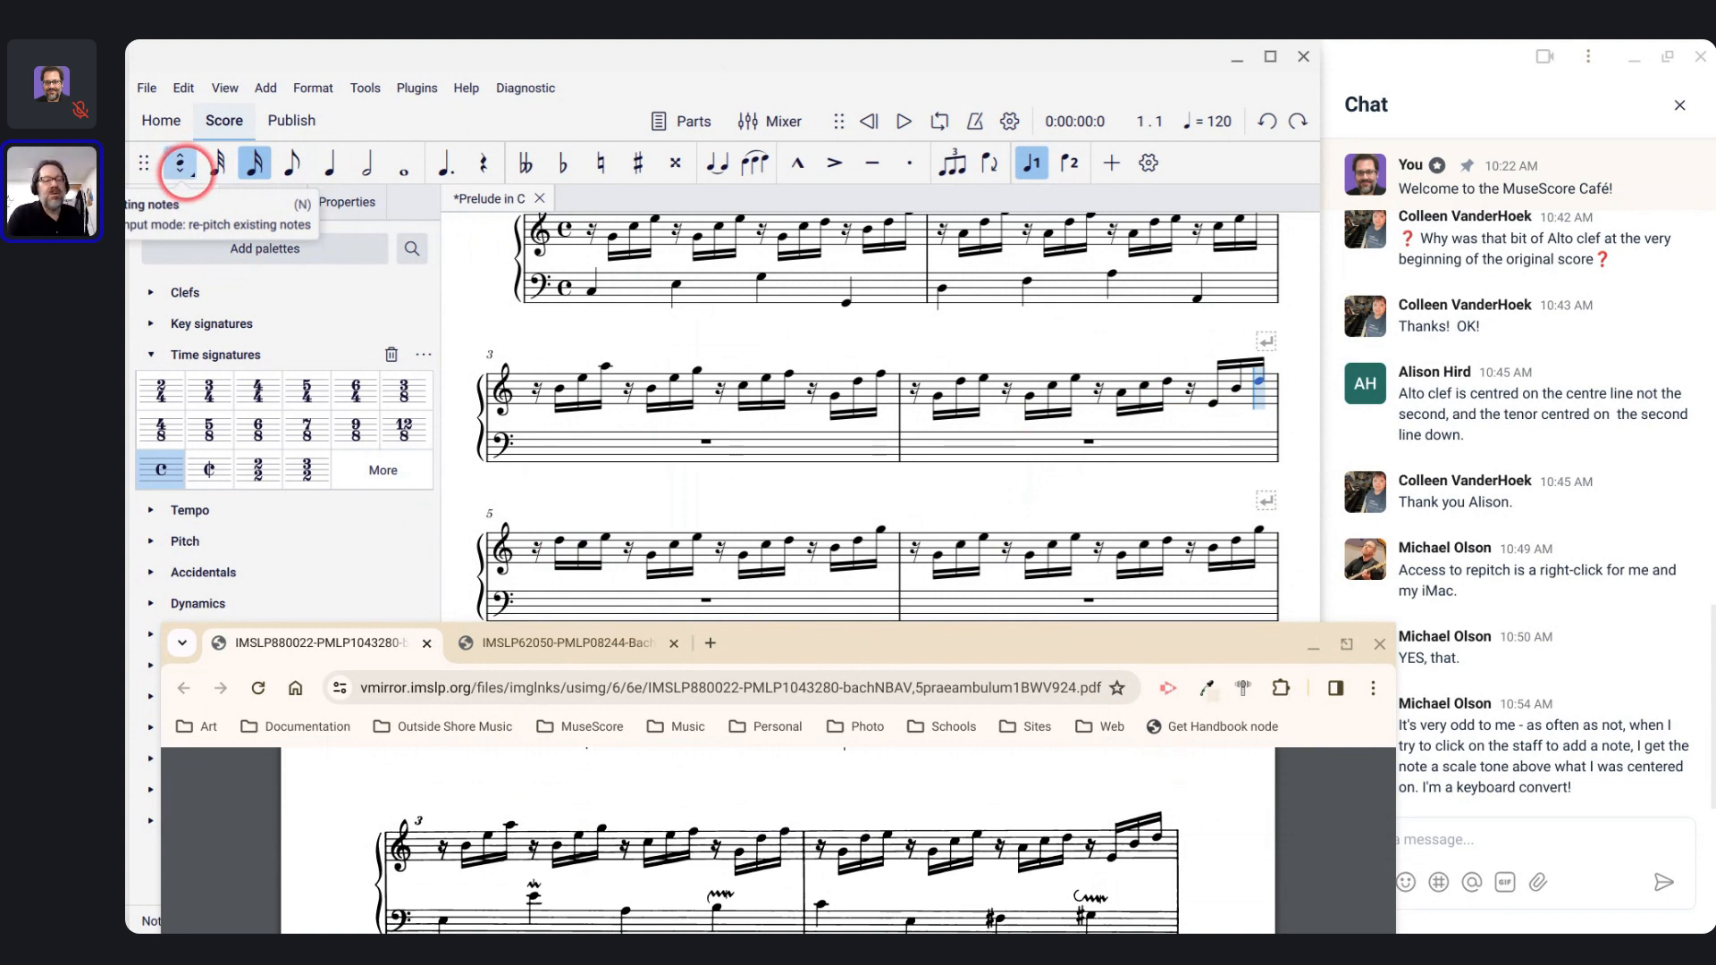
left_click(187, 178)
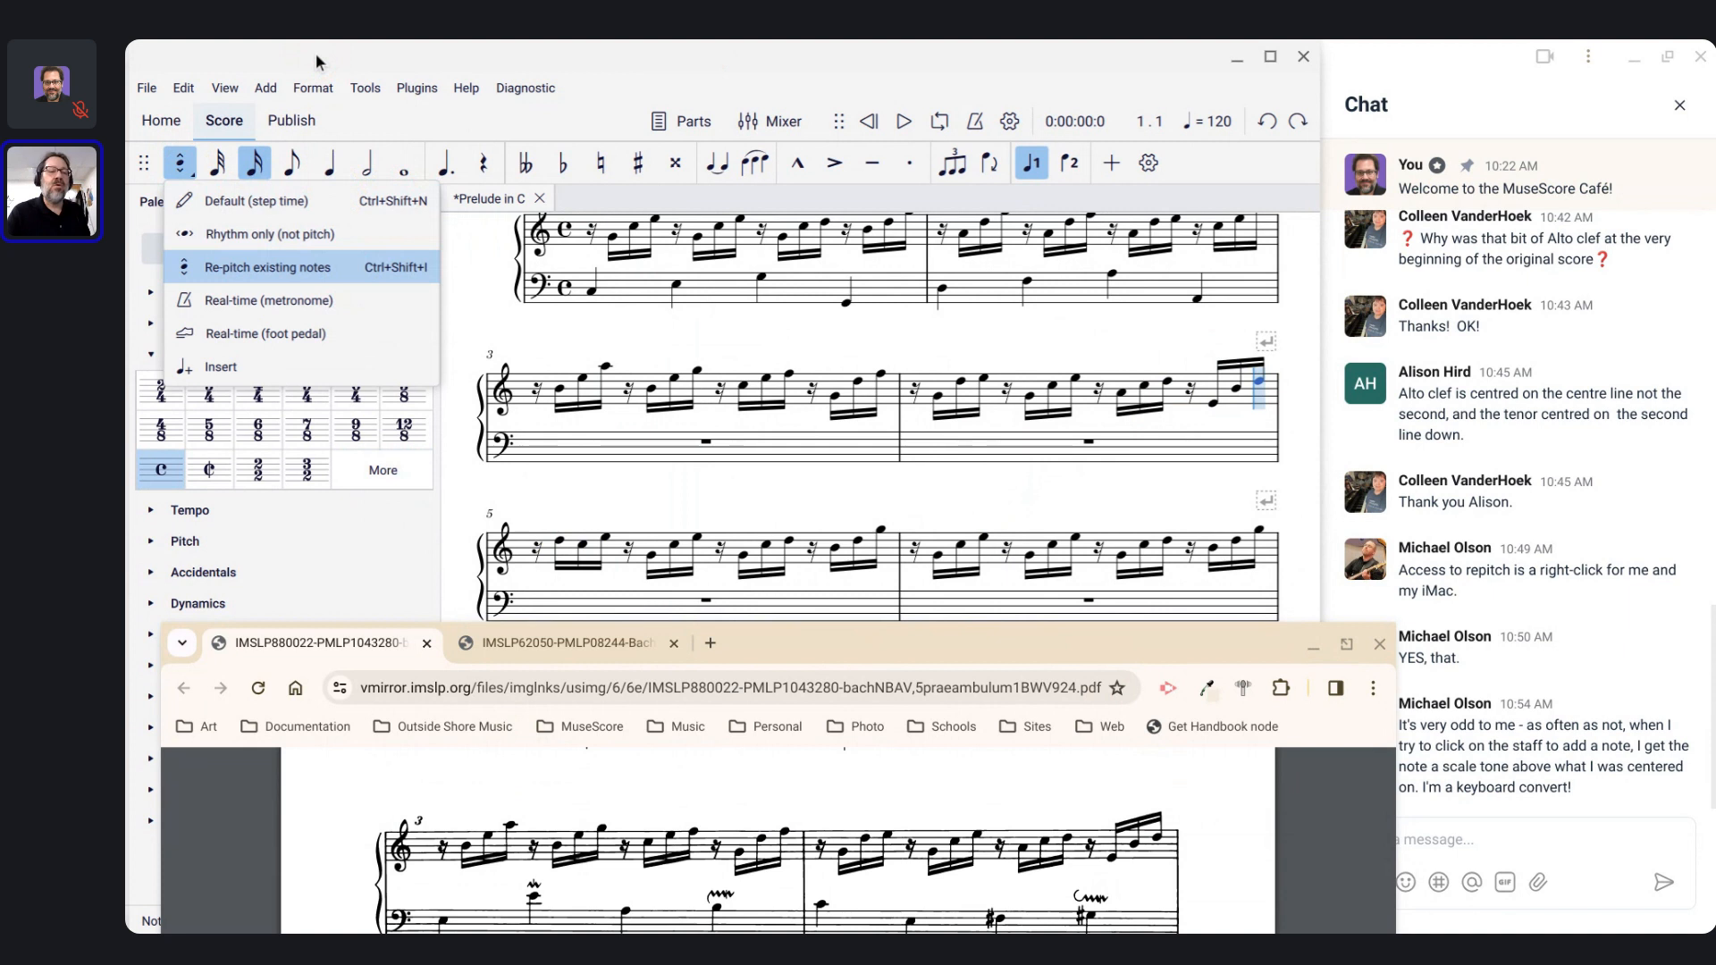
Step: Open the keyboard shortcut preferences and search the actions for "step"
left_click(471, 116)
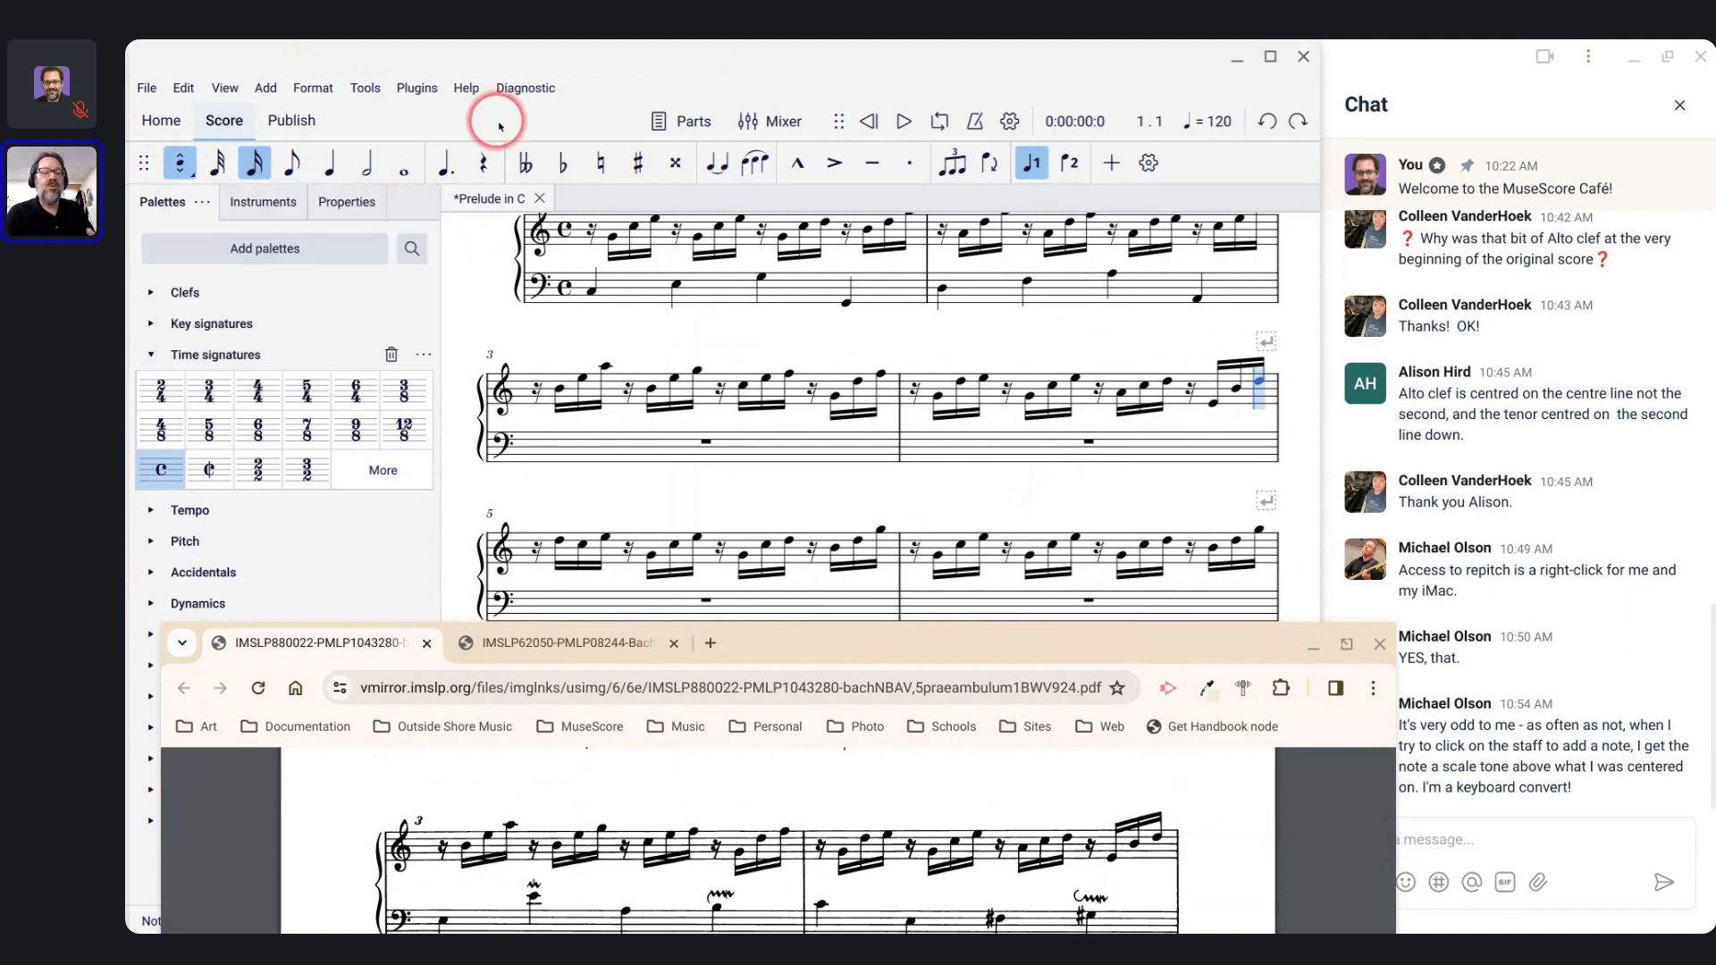
left_click(205, 133)
left_click(182, 90)
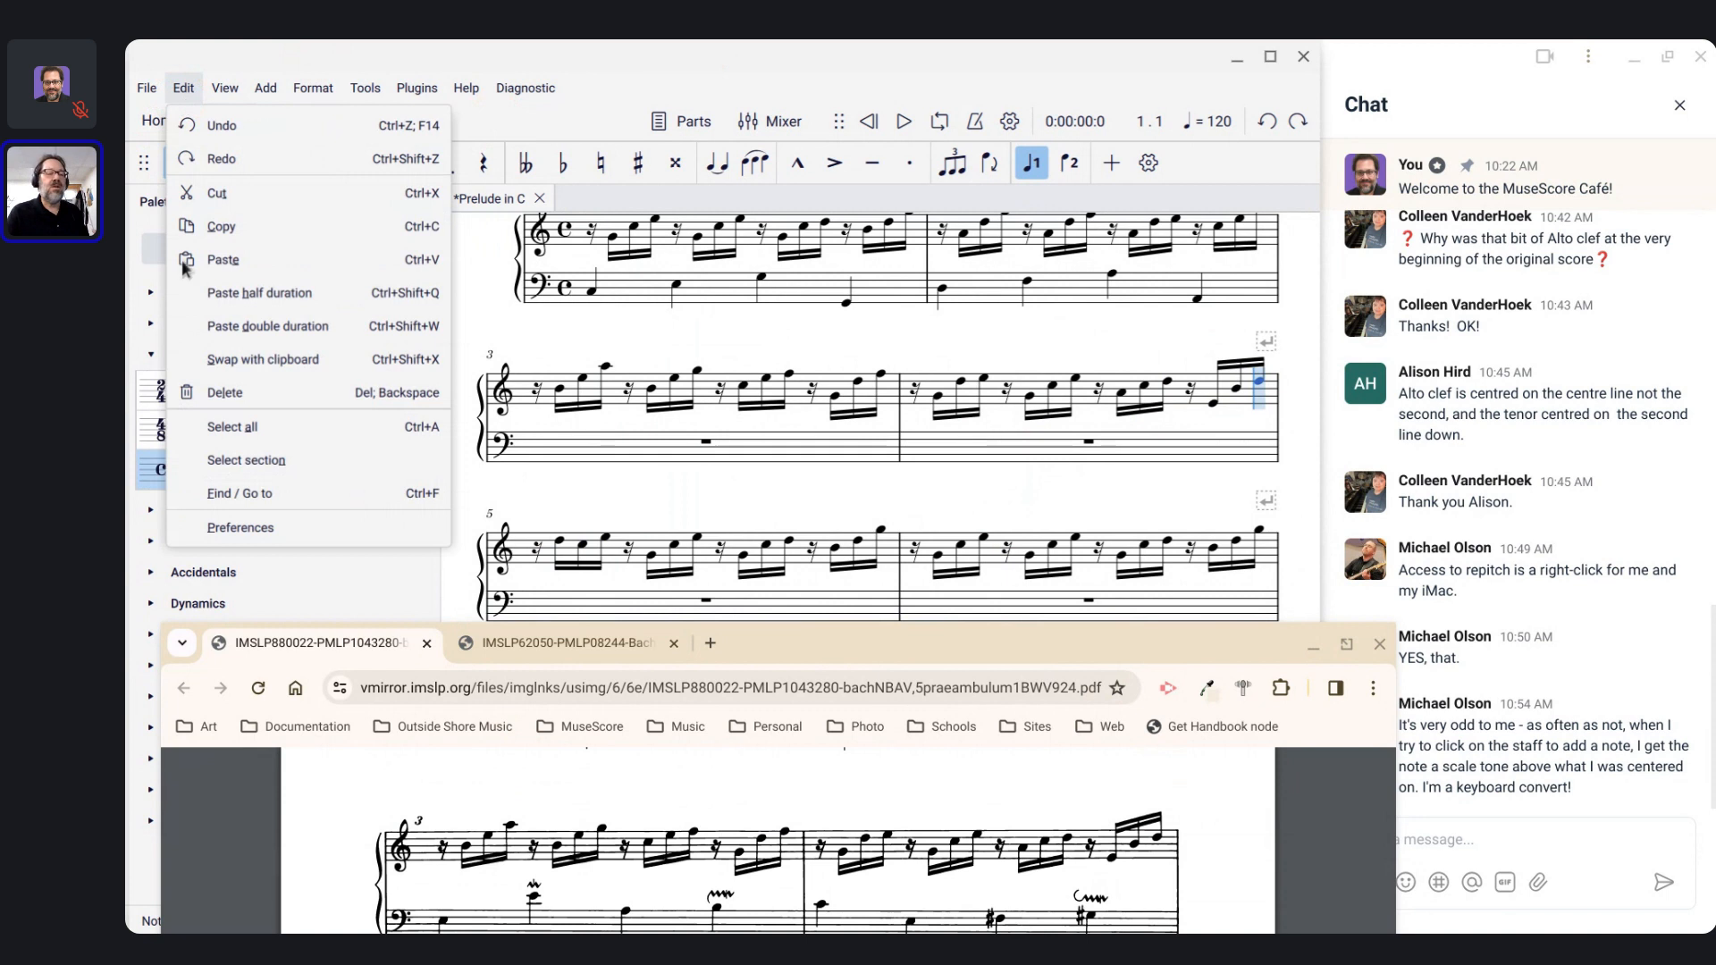
left_click(237, 531)
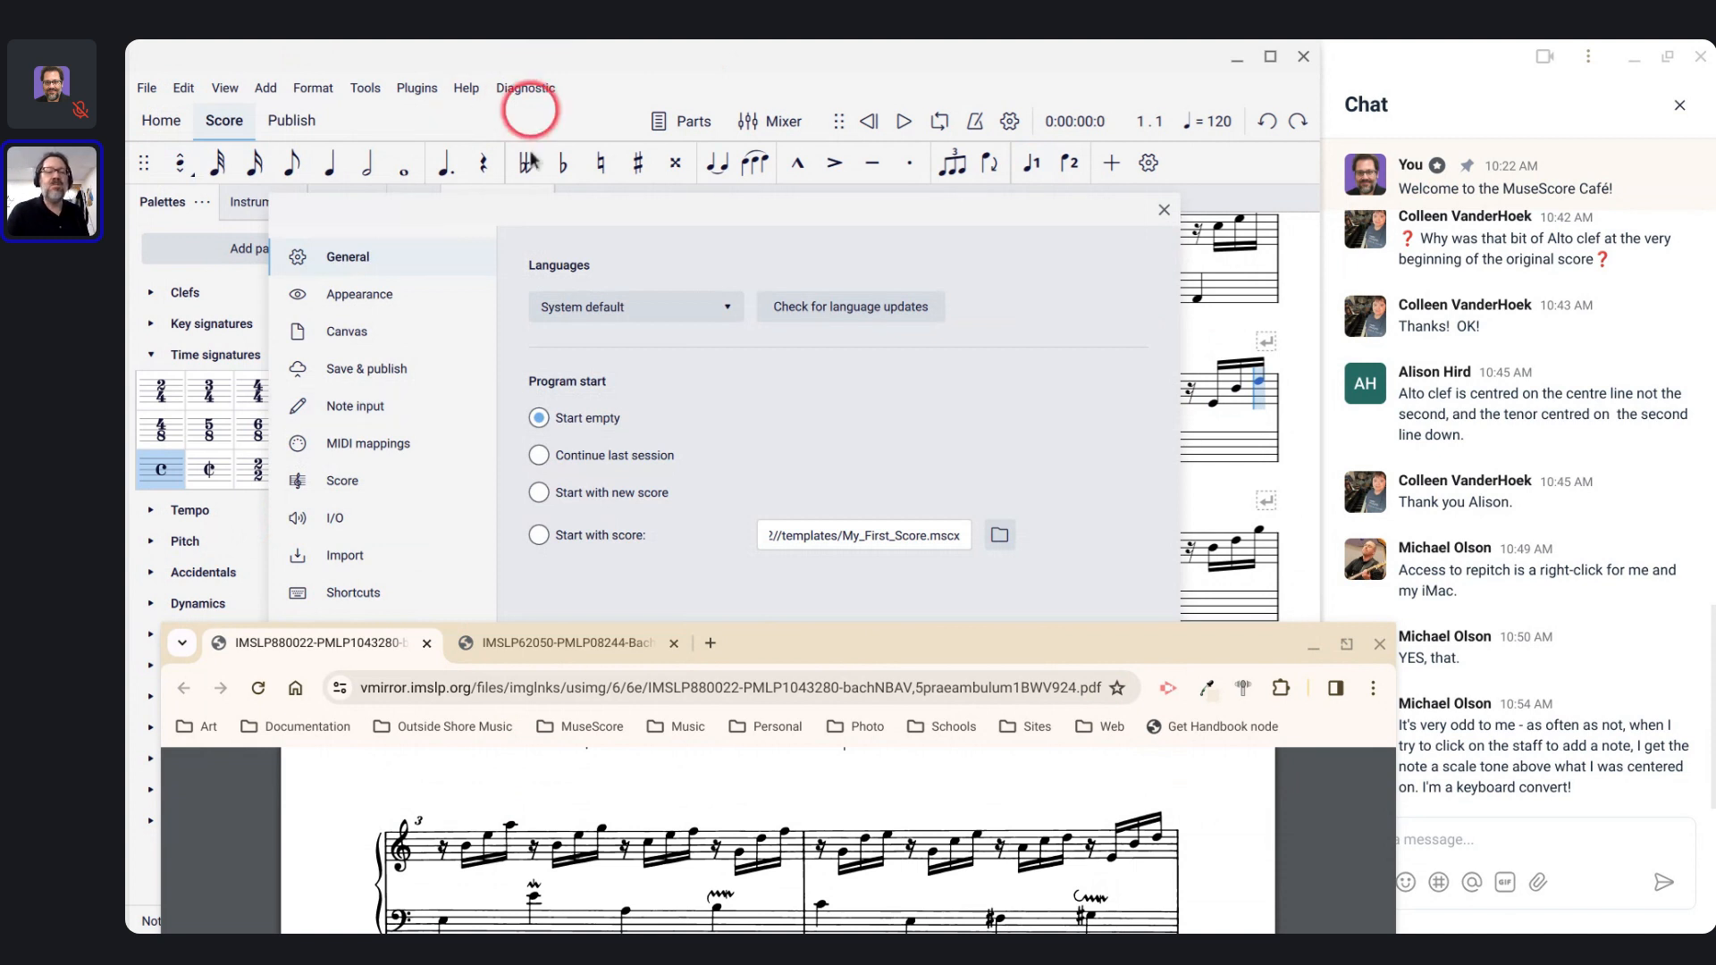
left_click_drag(533, 209, 577, 42)
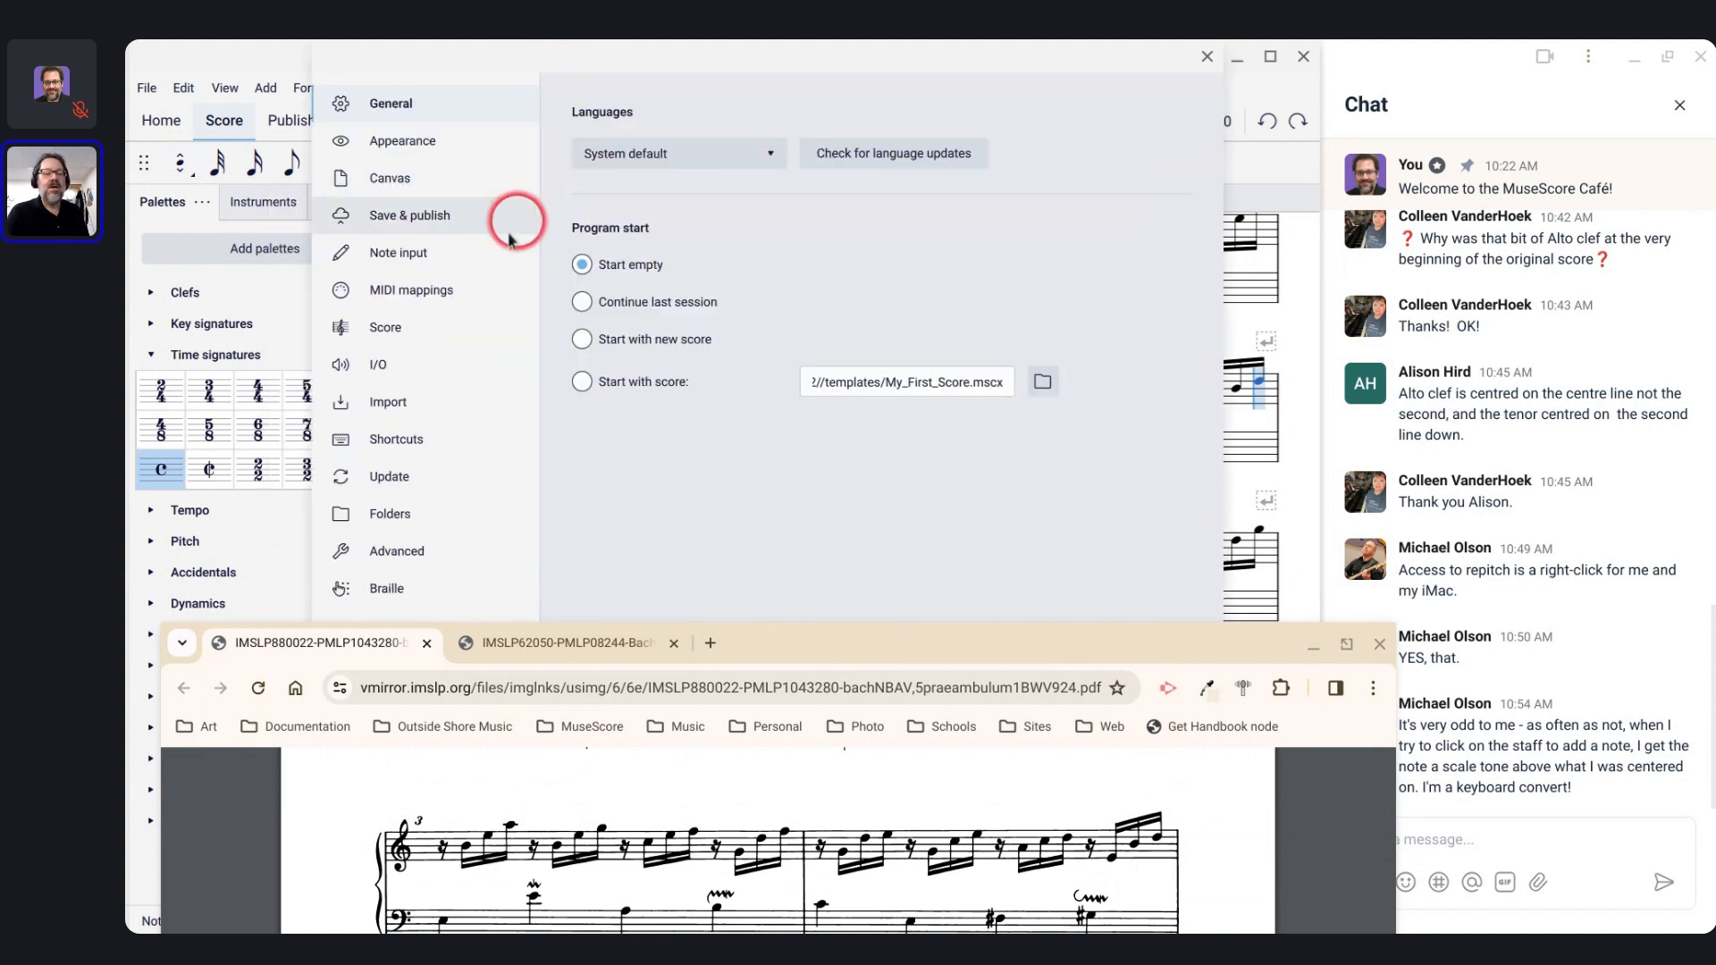
left_click(396, 440)
left_click(1113, 119)
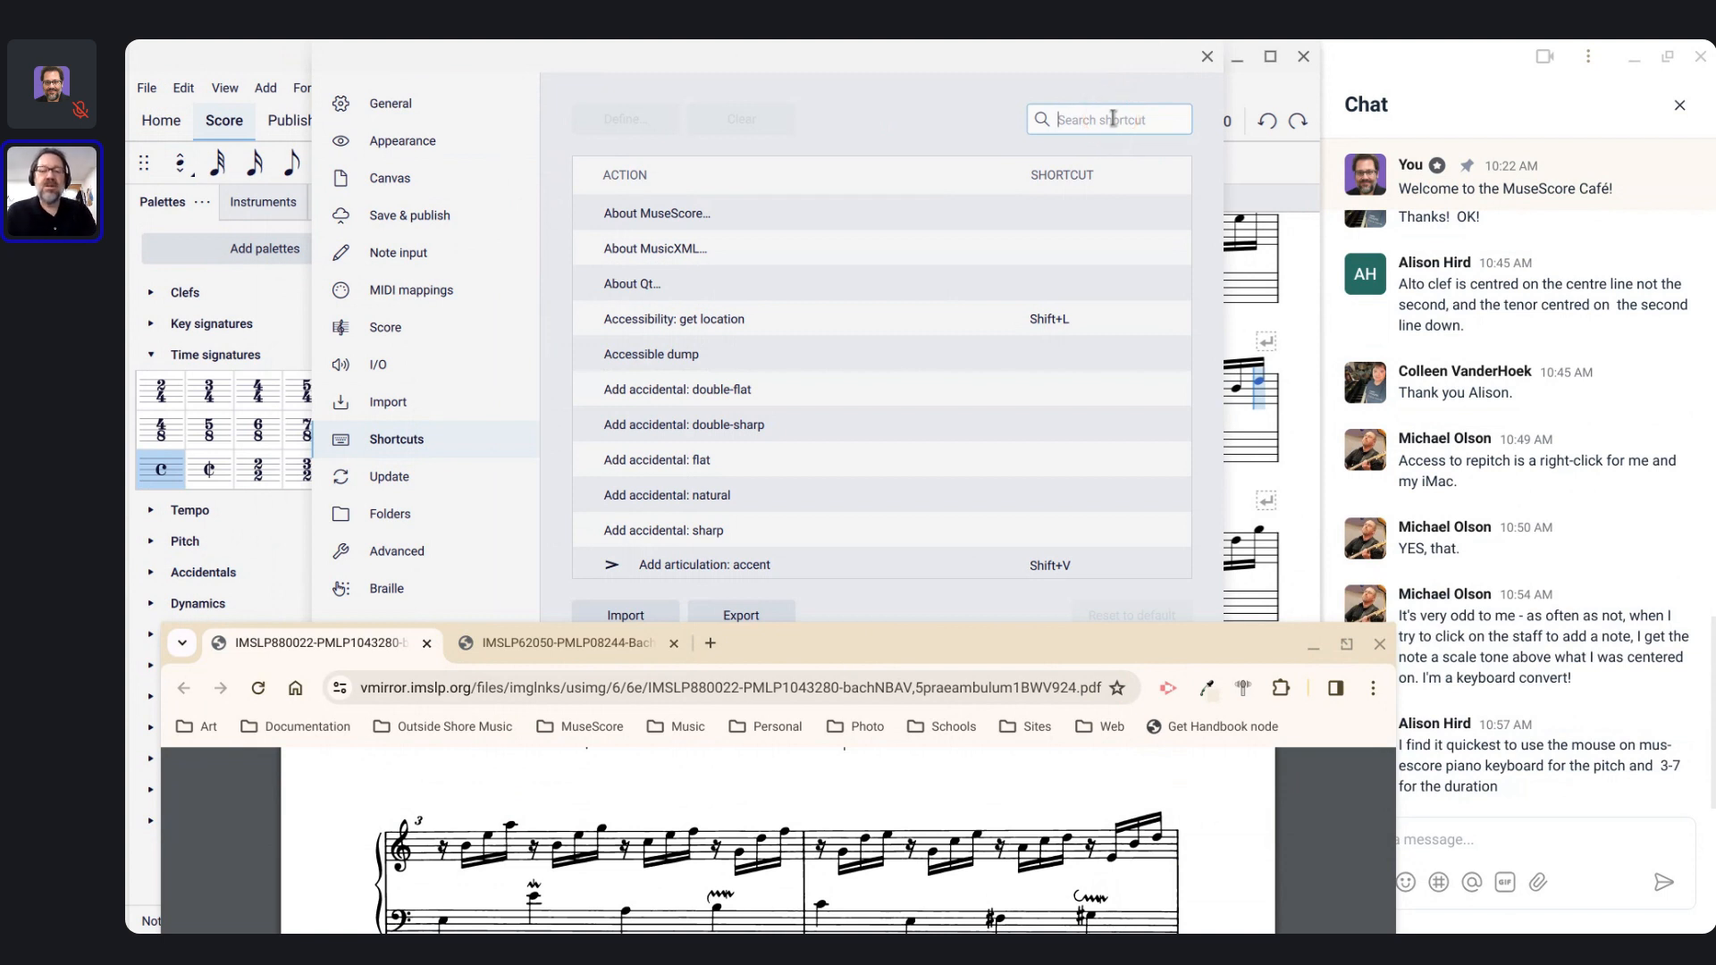
type("step")
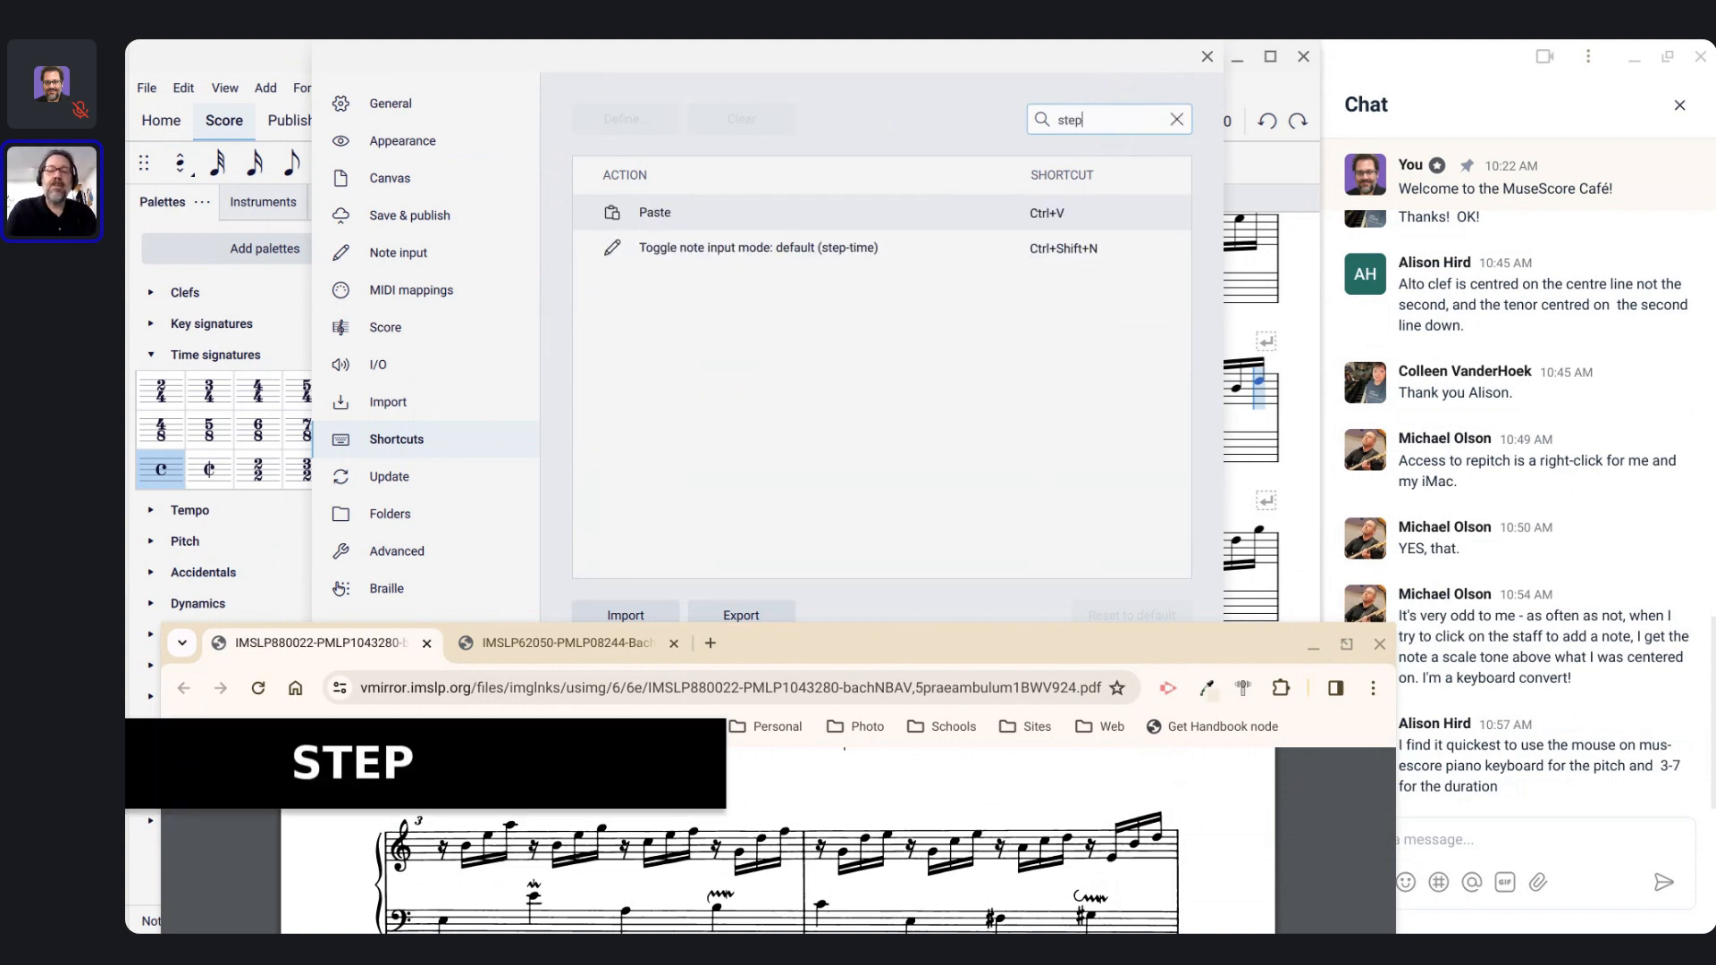
Step: View the shortcut definition for toggling the default (step-time) note input mode, and close the preferences without changing it
left_click(656, 254)
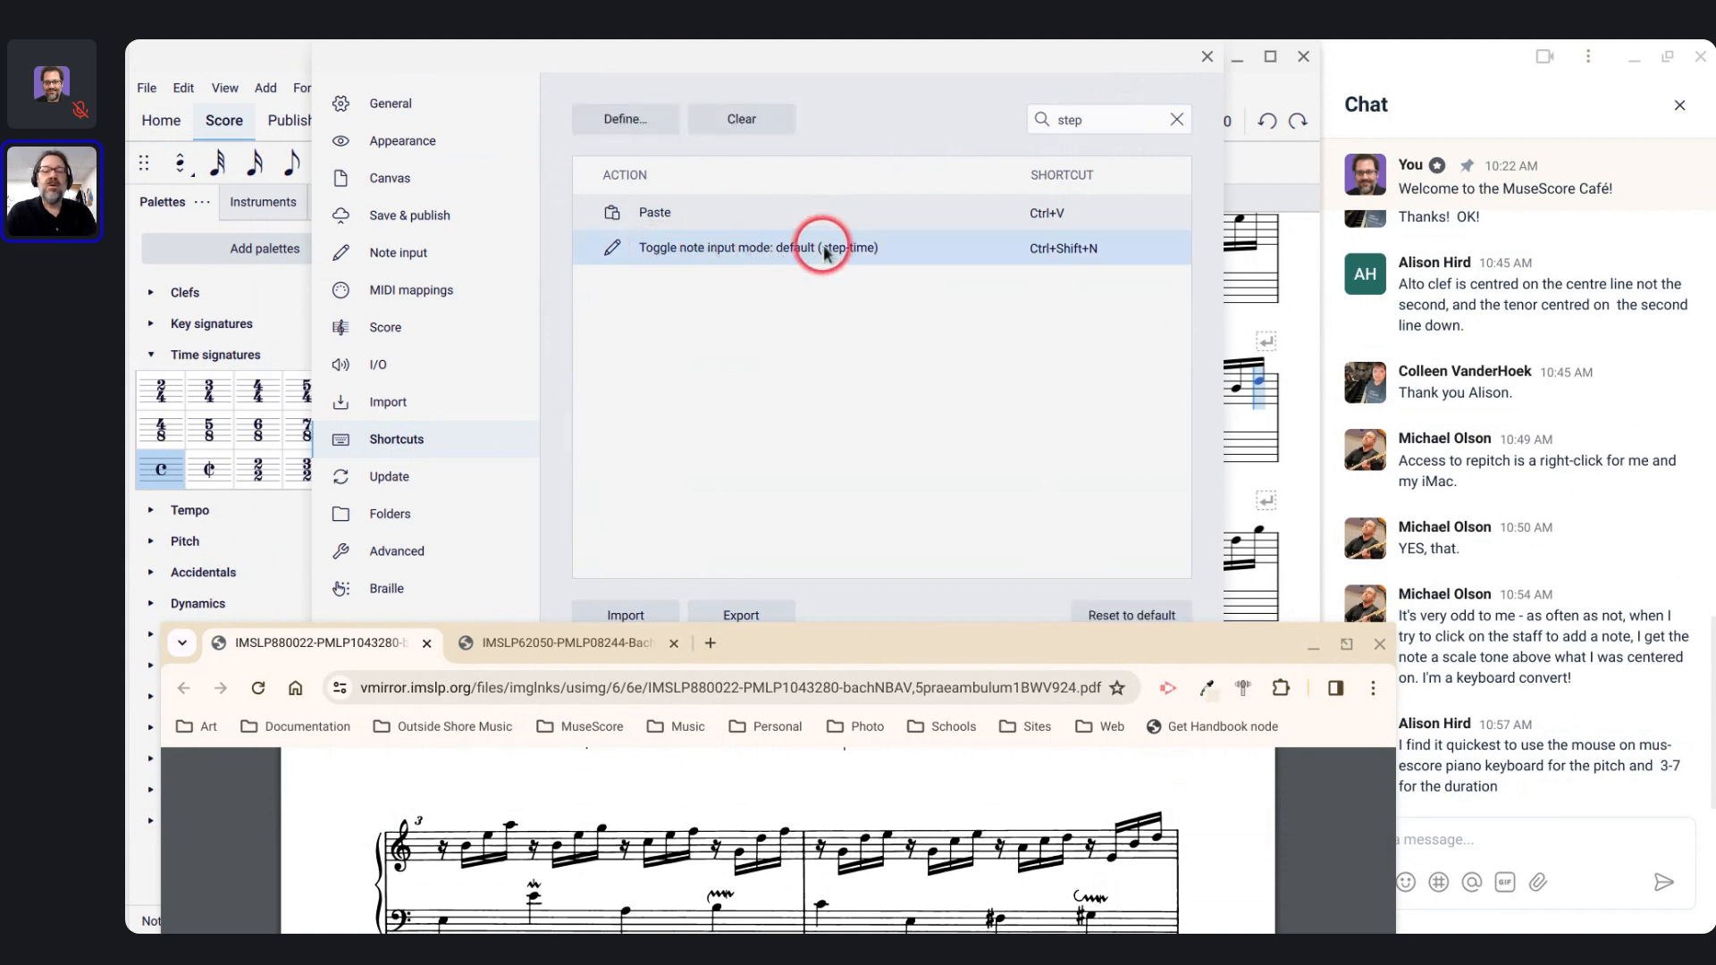
left_click(621, 123)
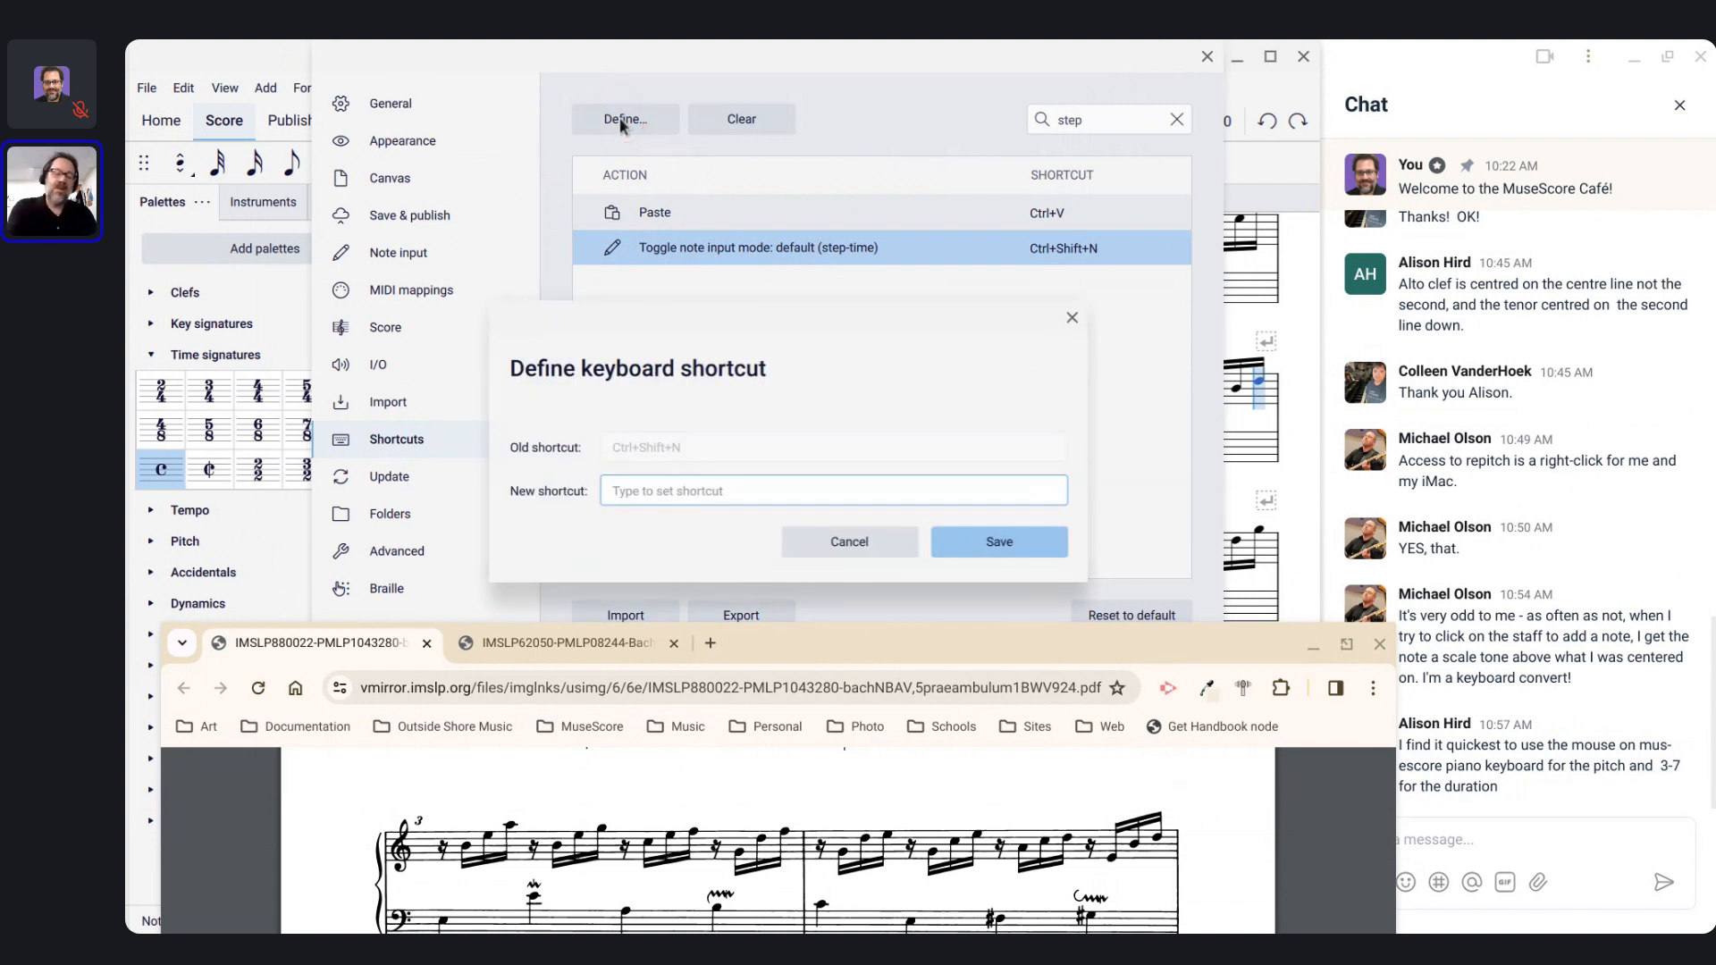
left_click(847, 544)
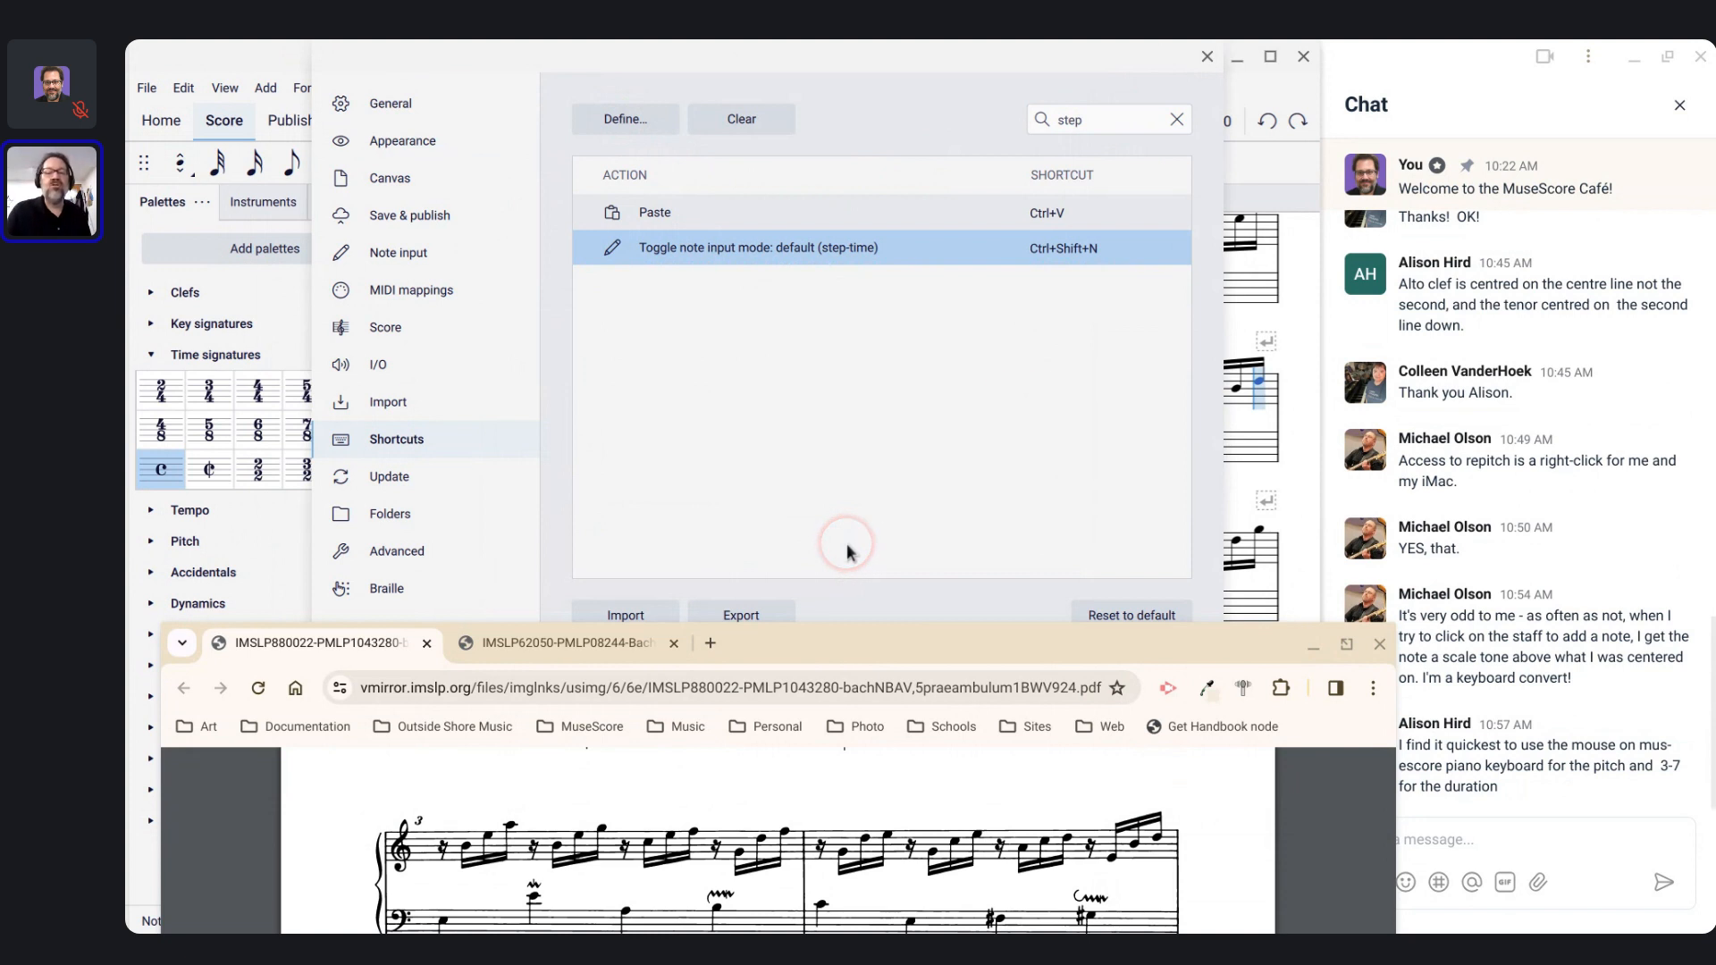
left_click(1207, 56)
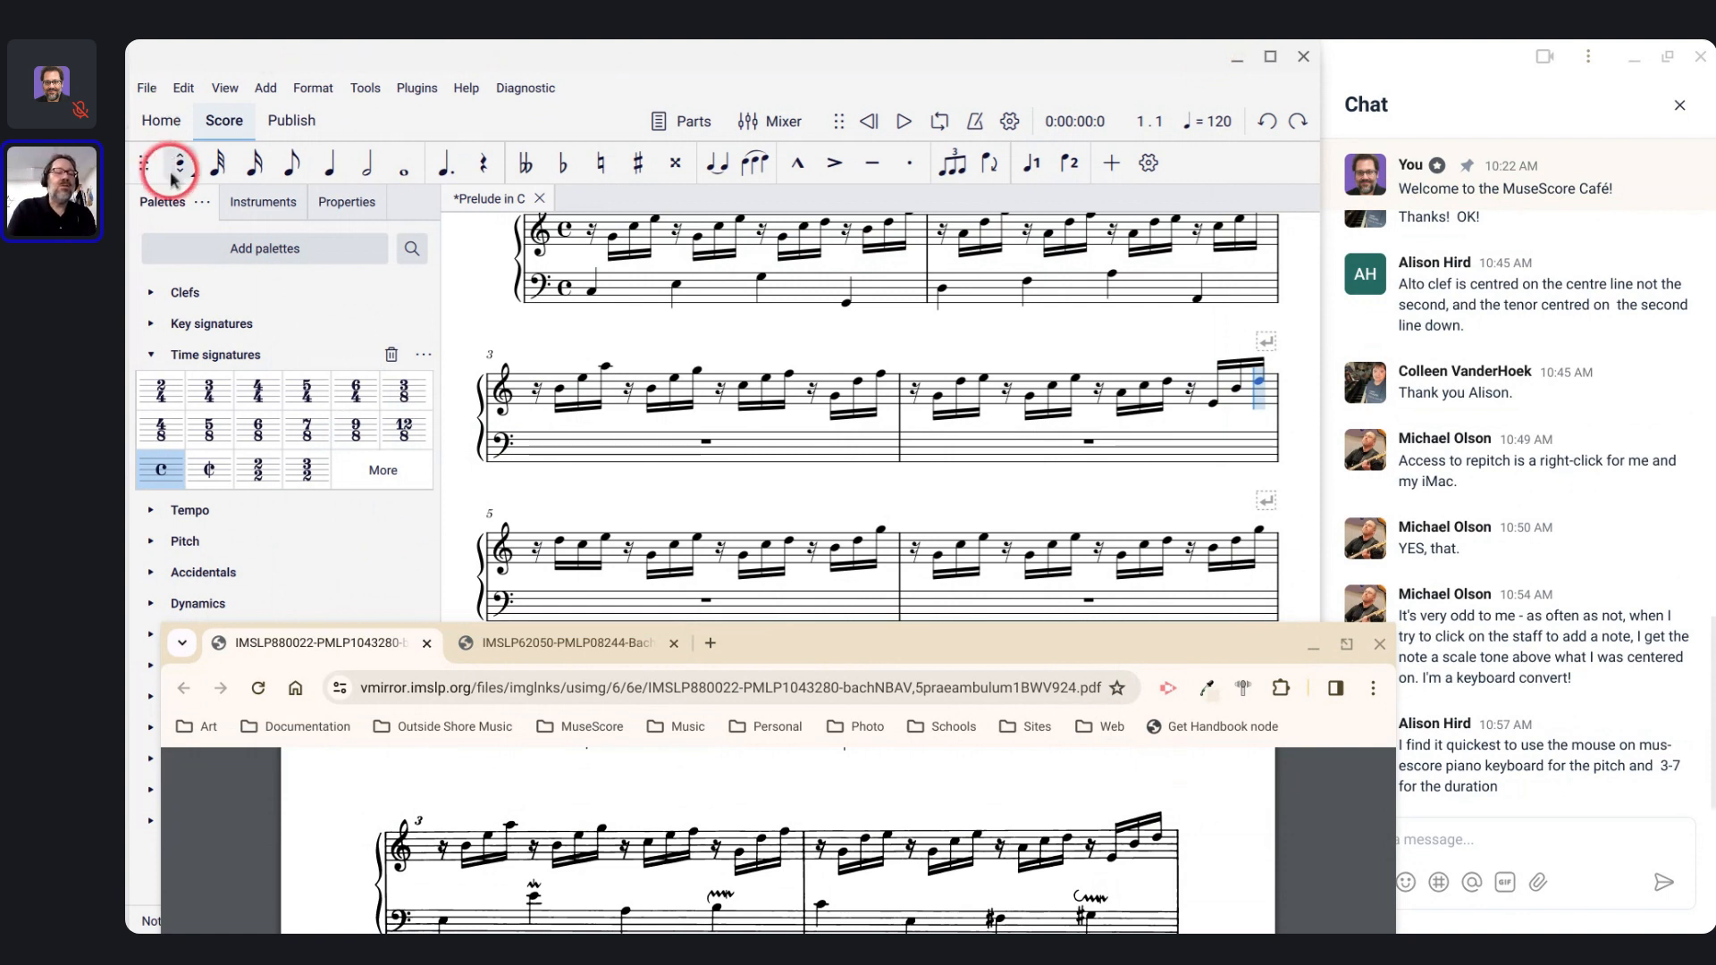
Step: Start note input, move the cursor to the first treble note of measure 5 with its source system in view, and switch to re-pitch mode
key("ctrl+shift+n")
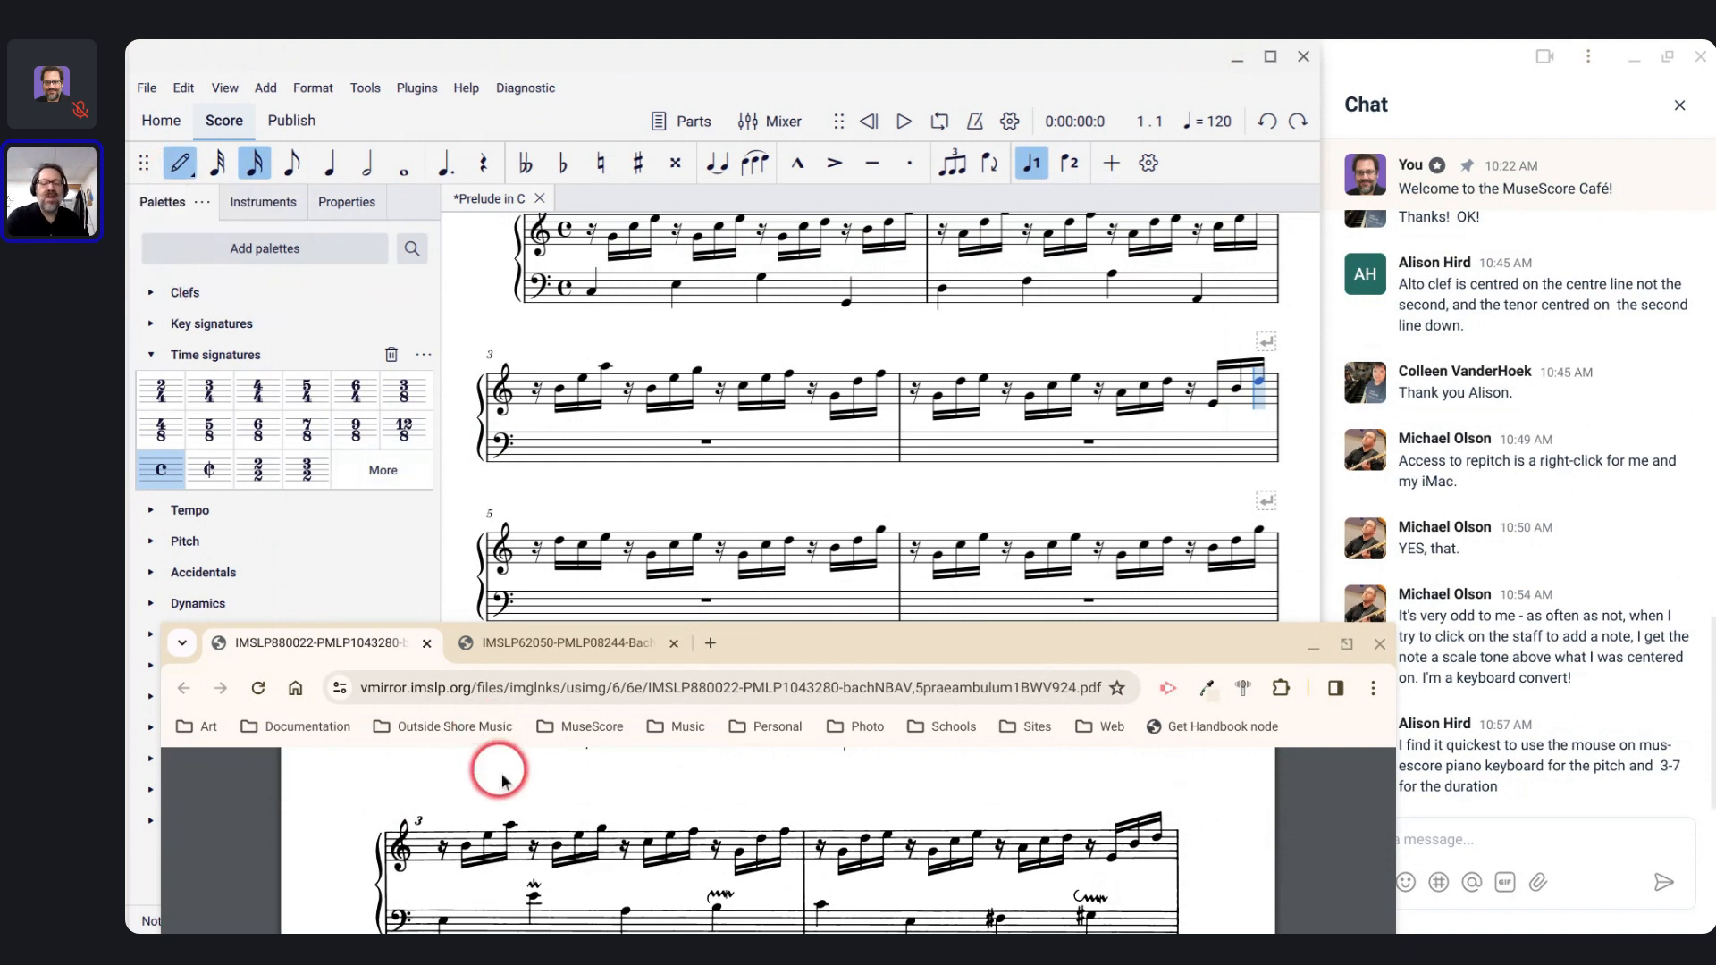
scroll(508, 786, "down", 5)
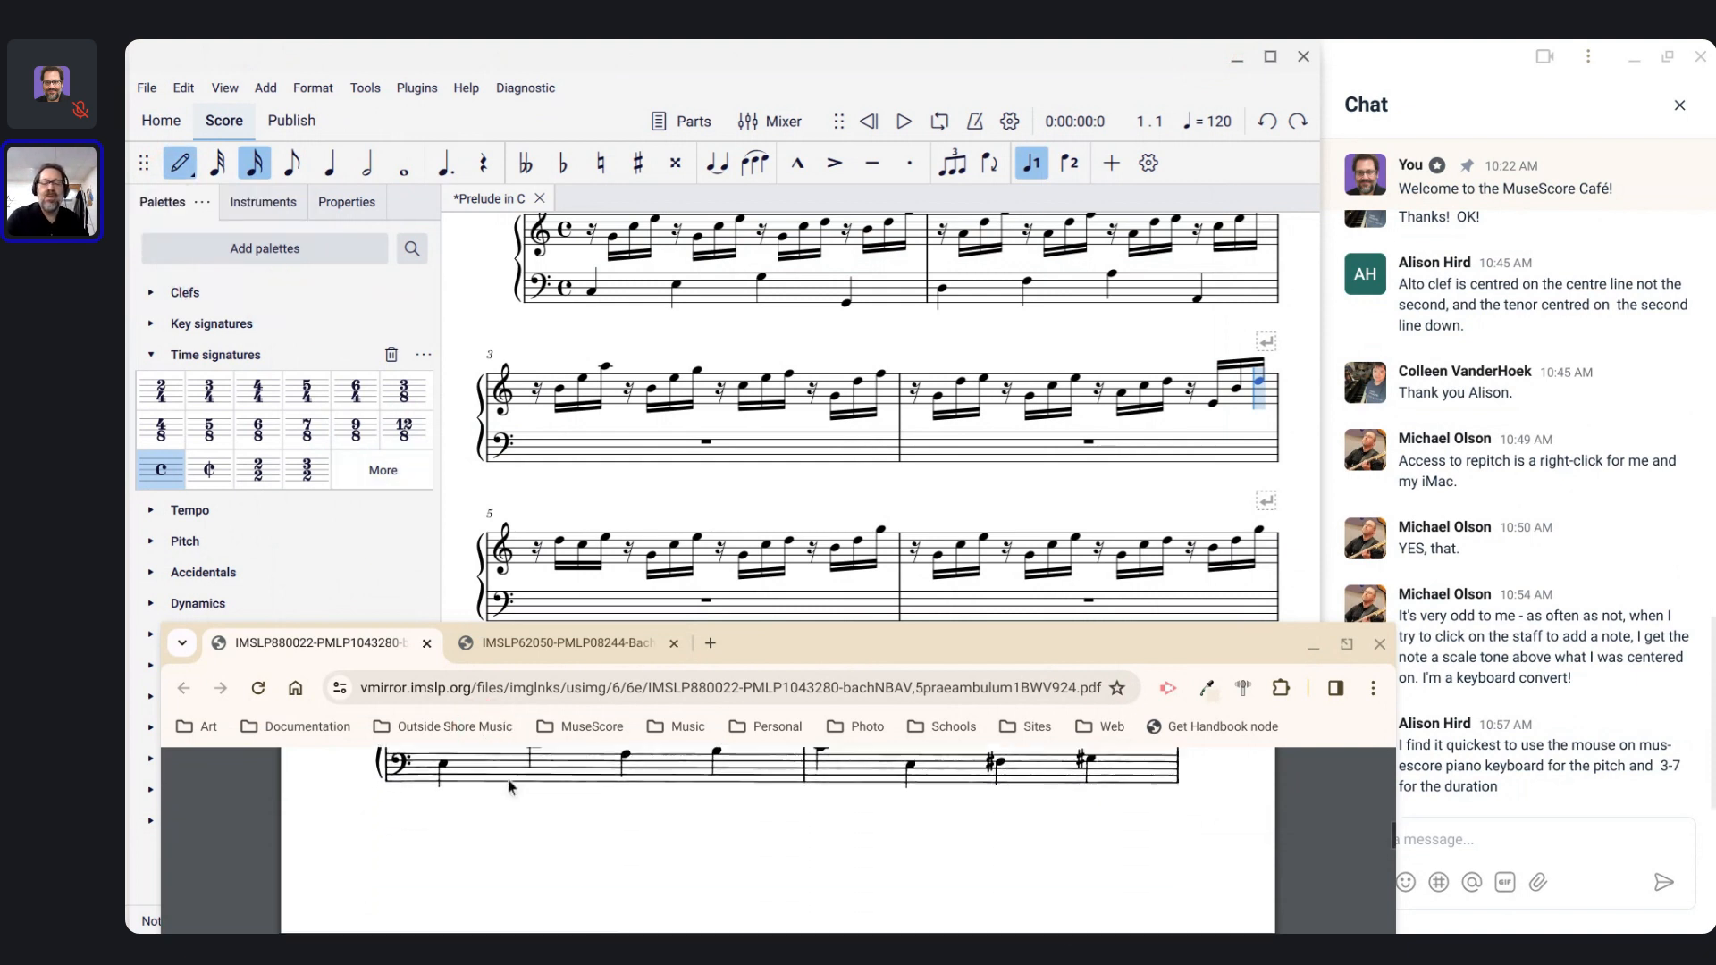
scroll(508, 786, "down", 3)
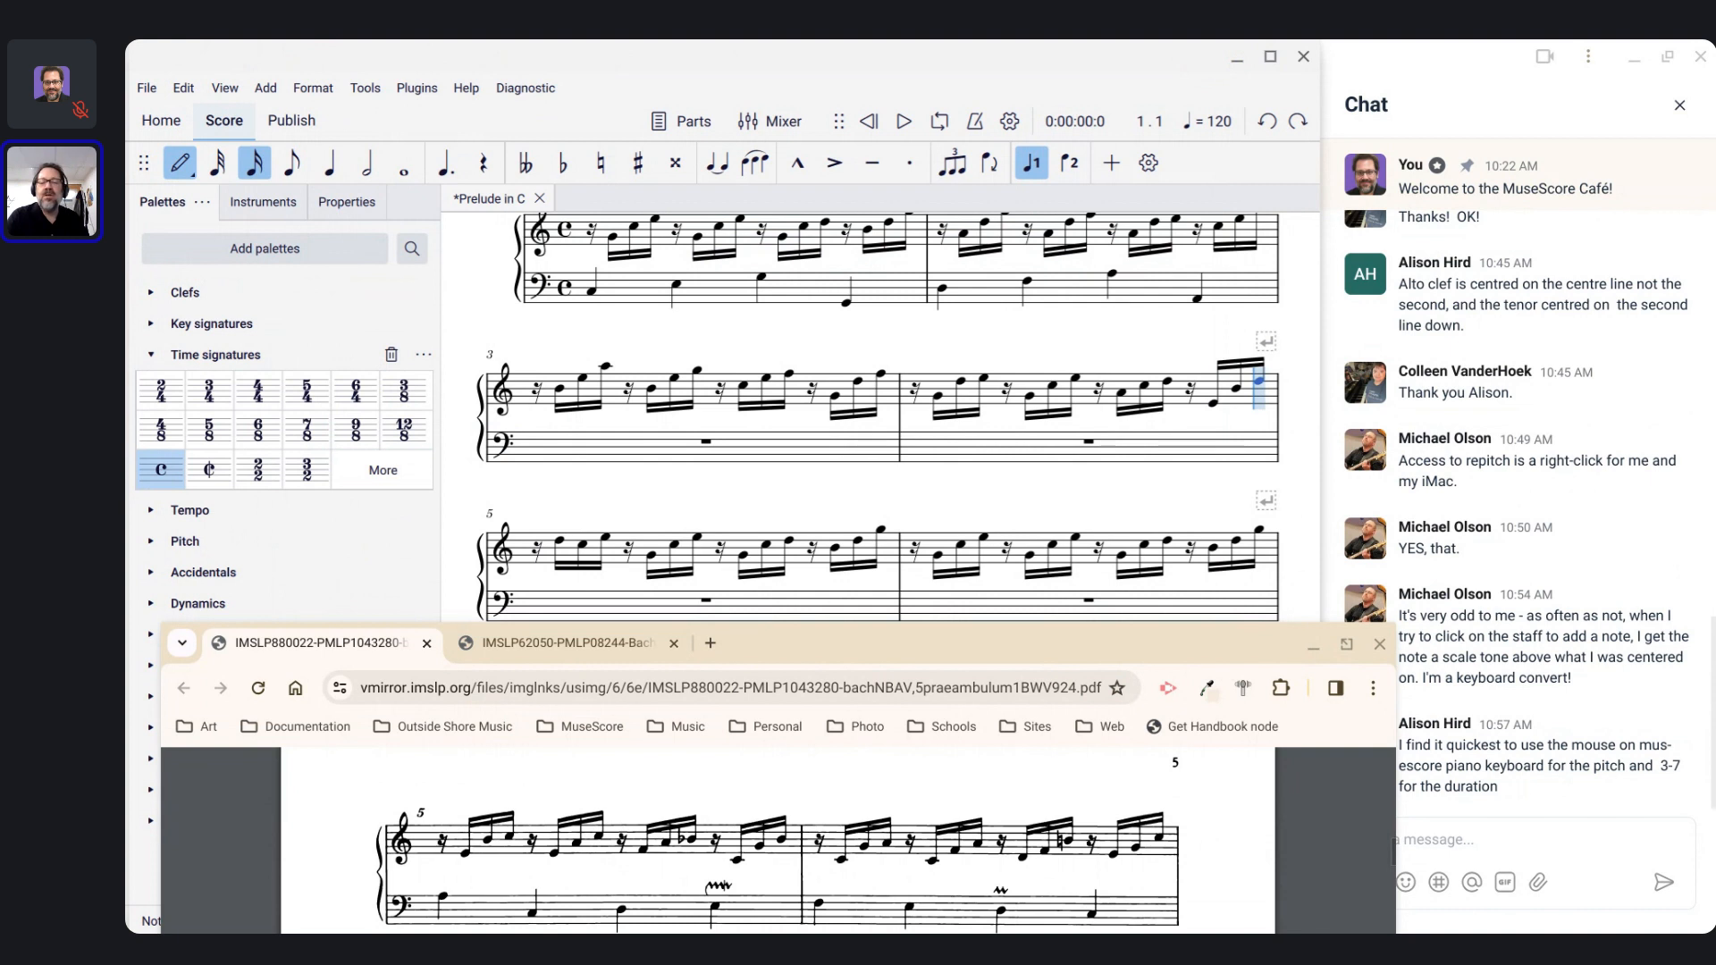
key("Right")
key("Right")
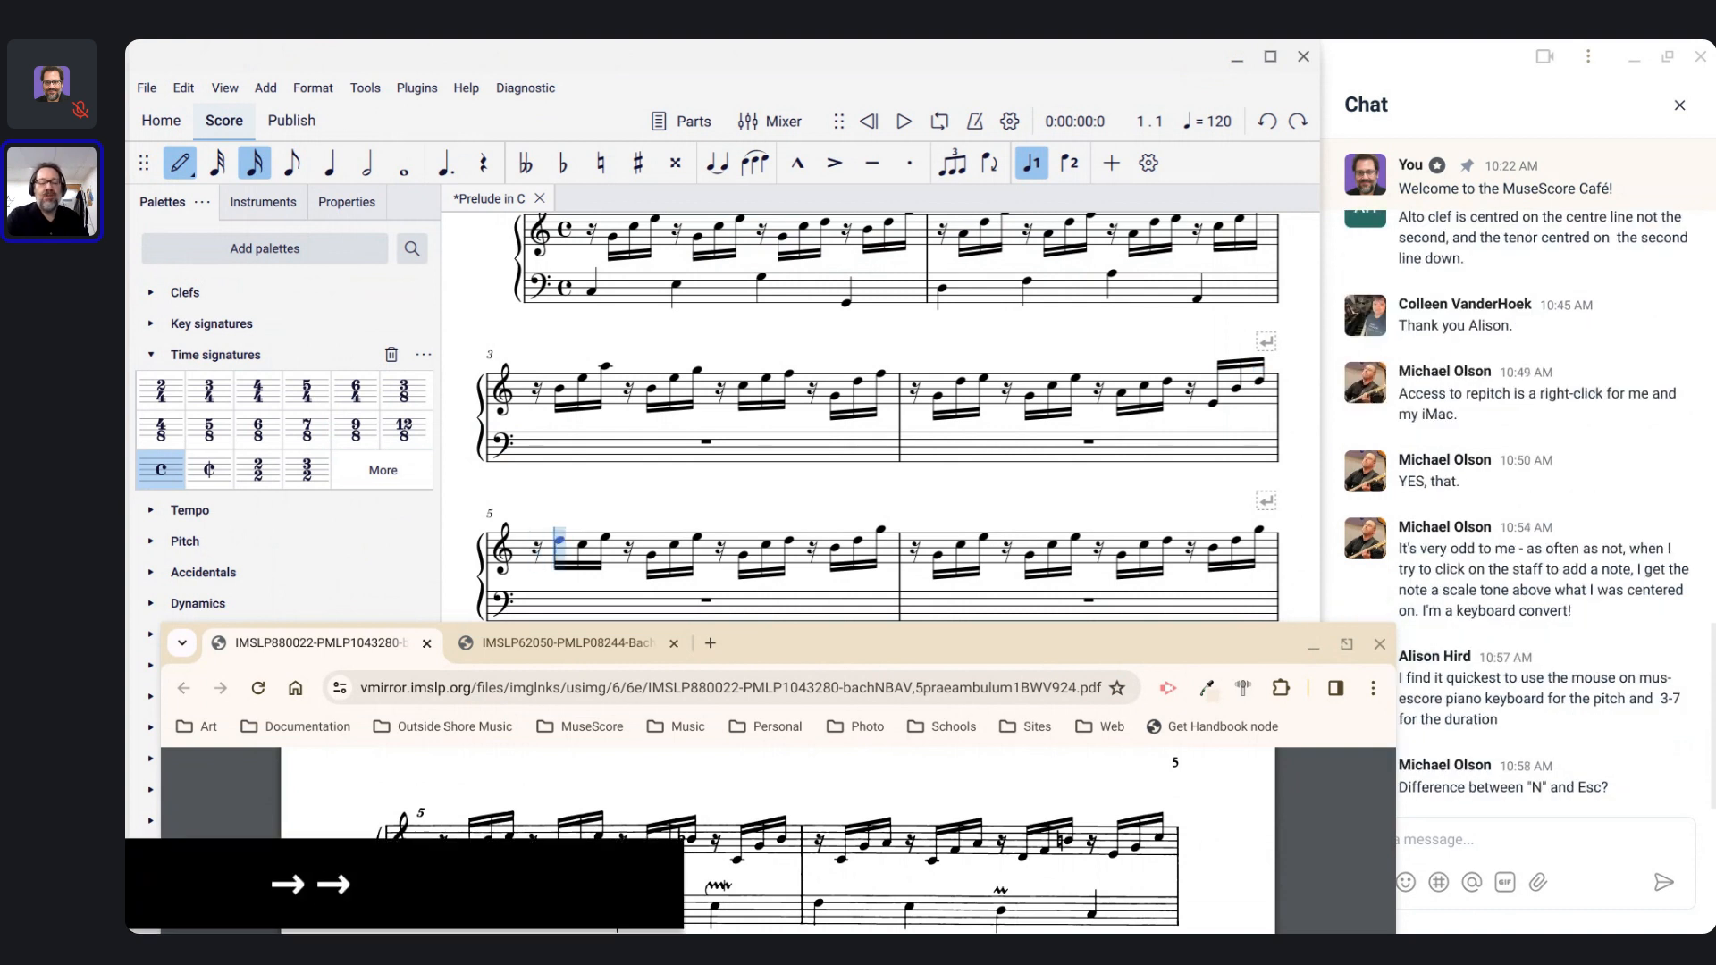
left_click(624, 870)
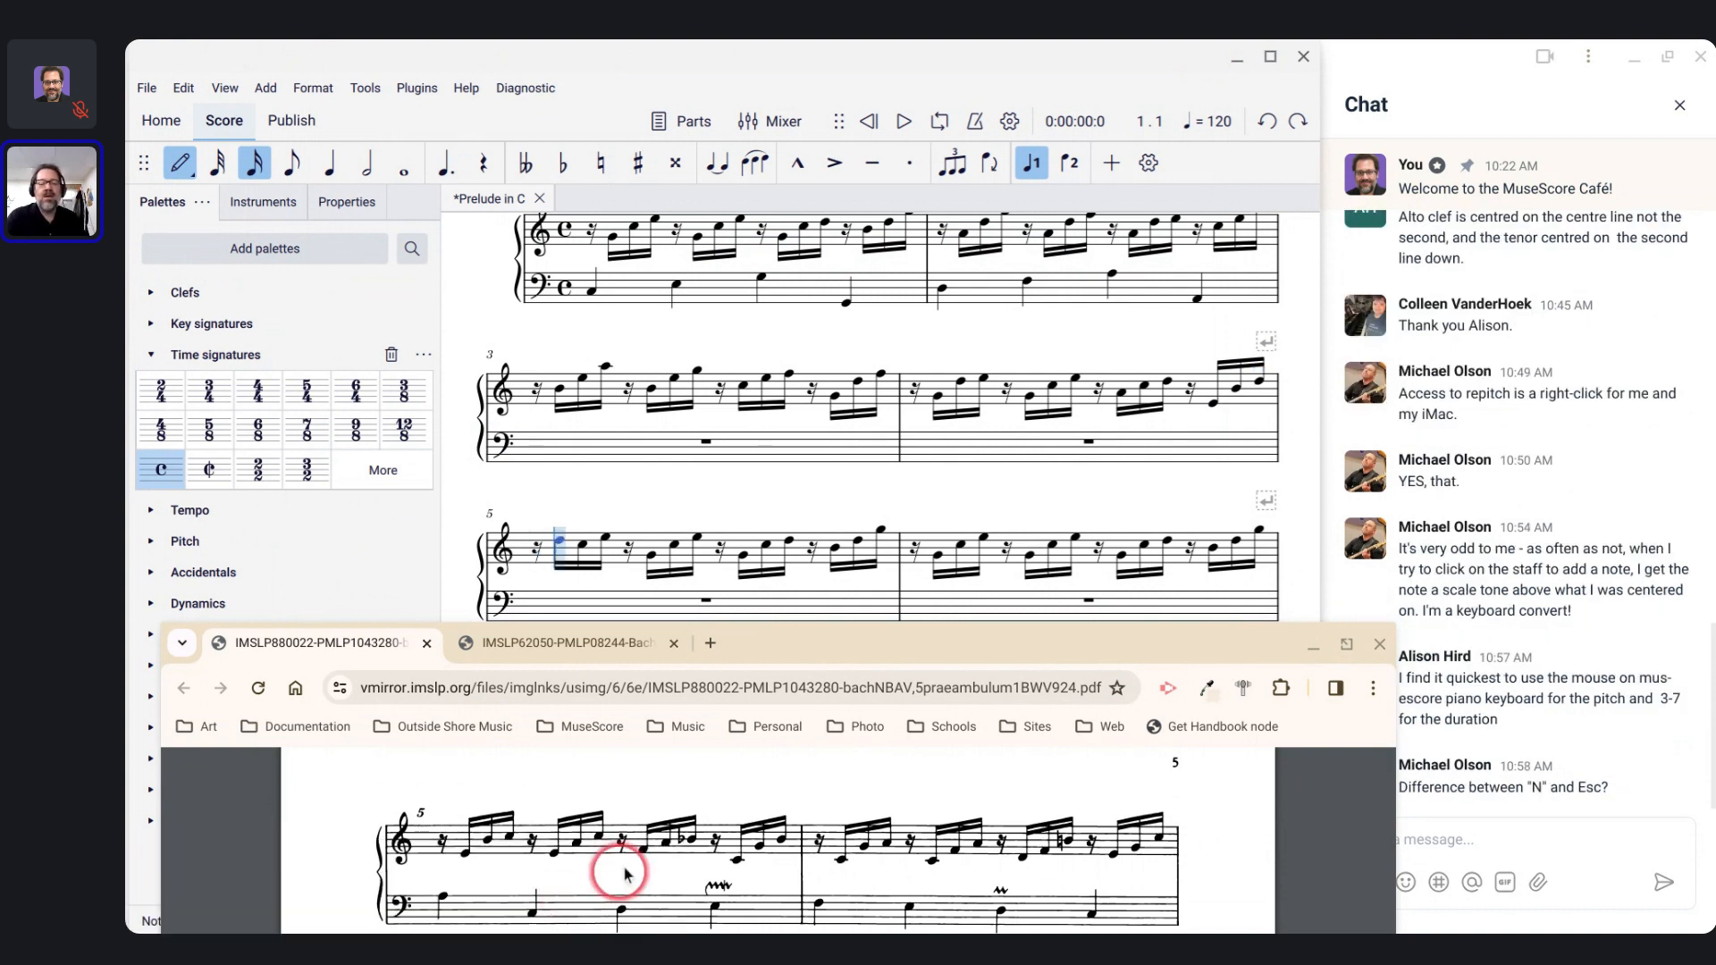
scroll(625, 873, "down", 1)
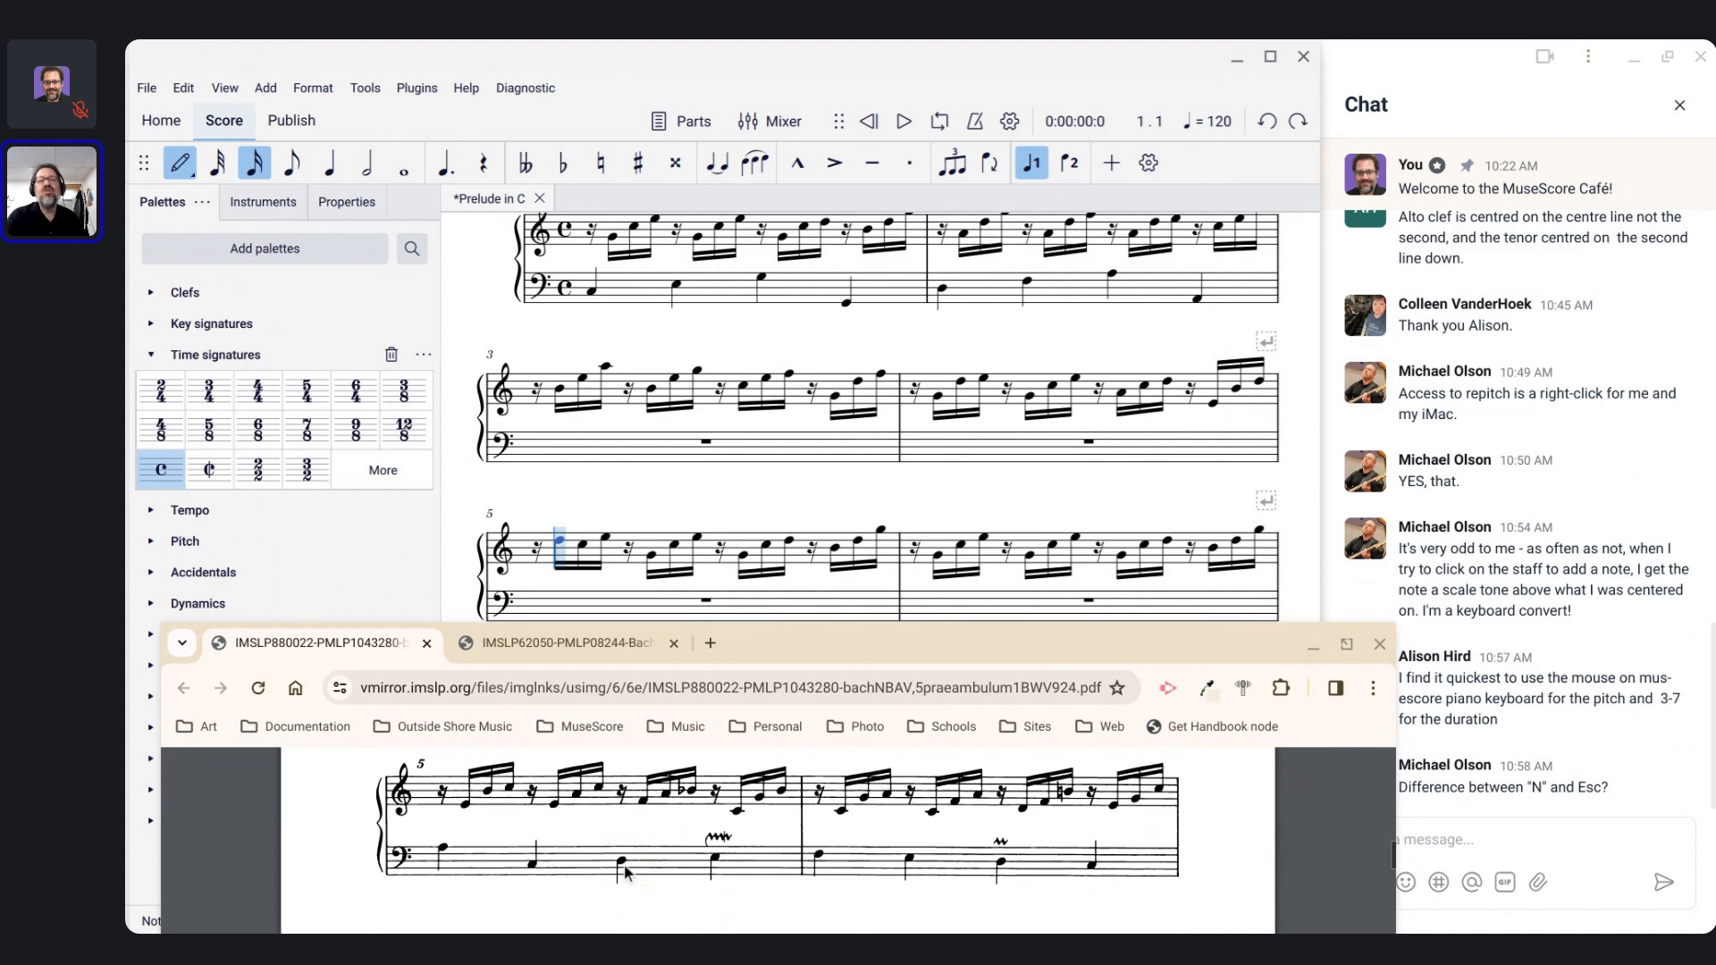
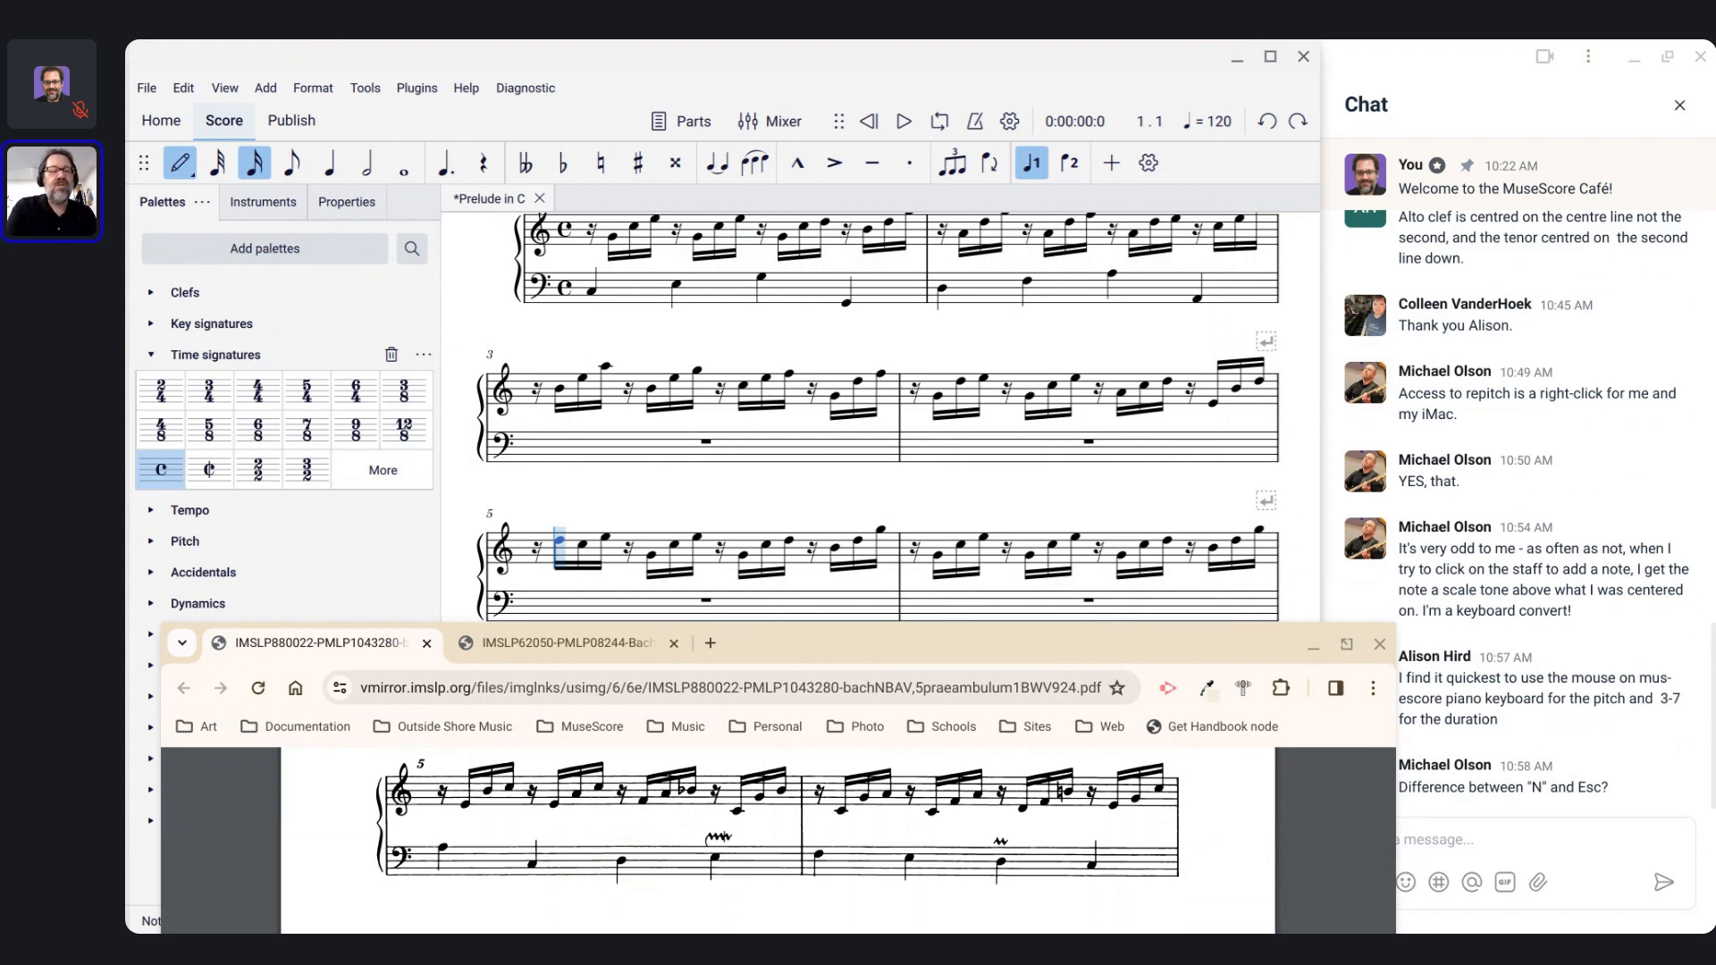
key("ctrl+shift+i")
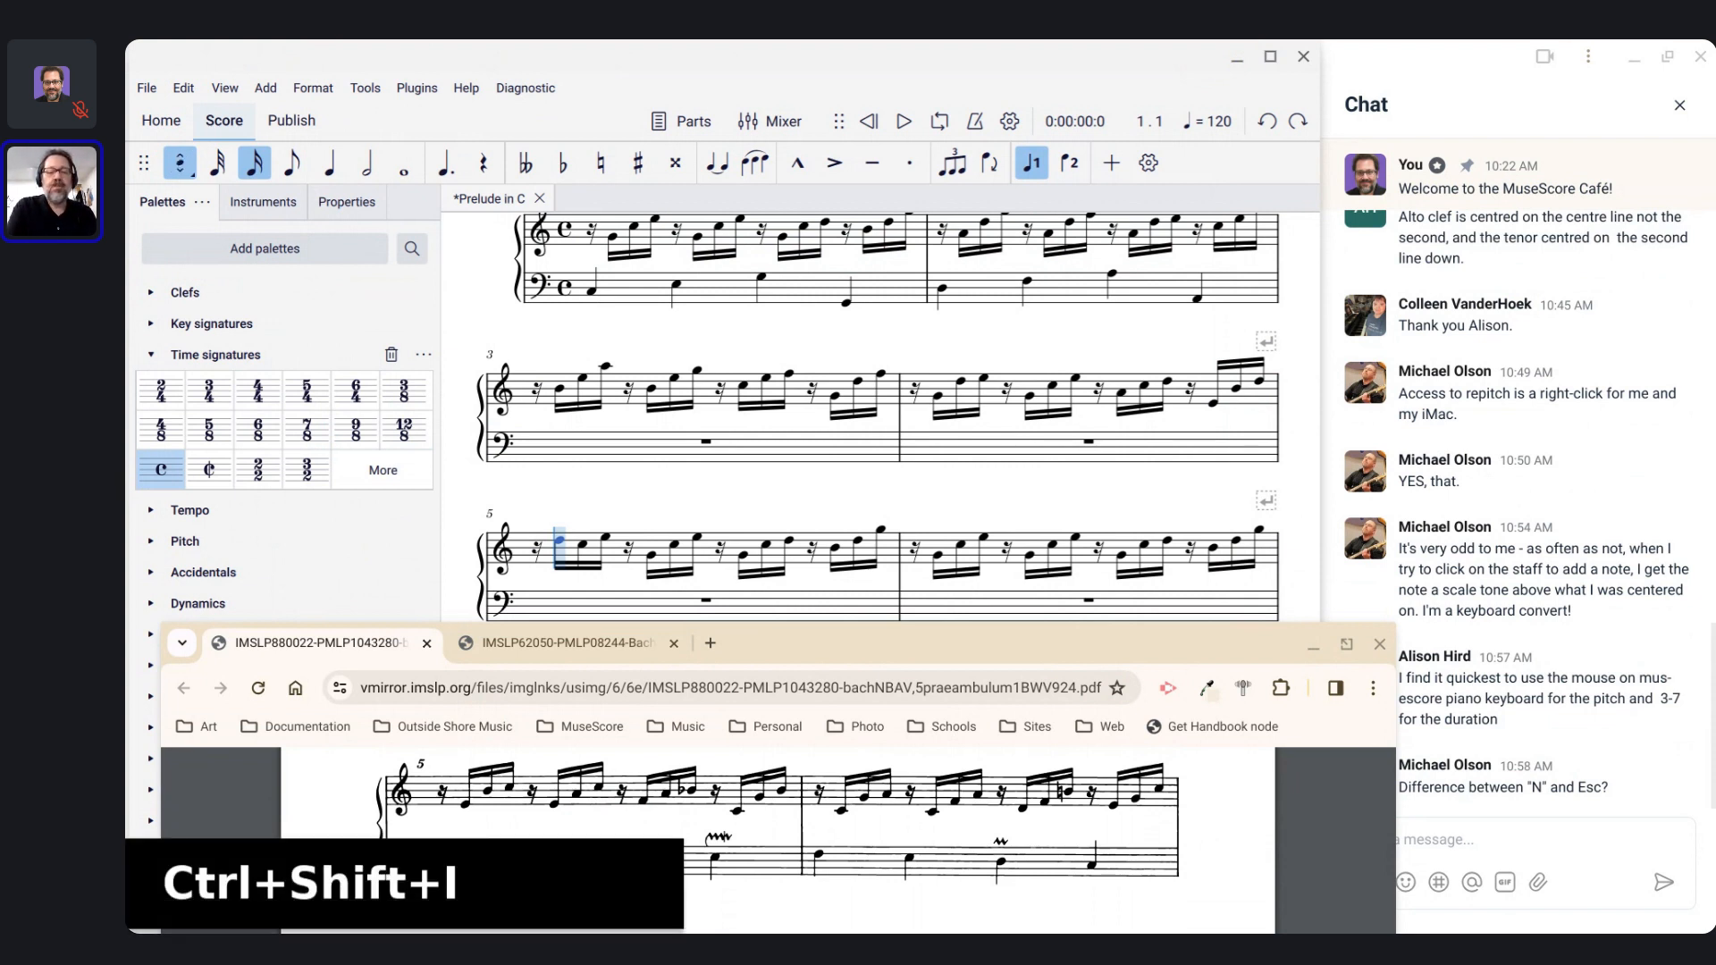
Step: Show the piano keyboard and move the source PDF window above measure 5 so the keyboard is uncovered
key("p")
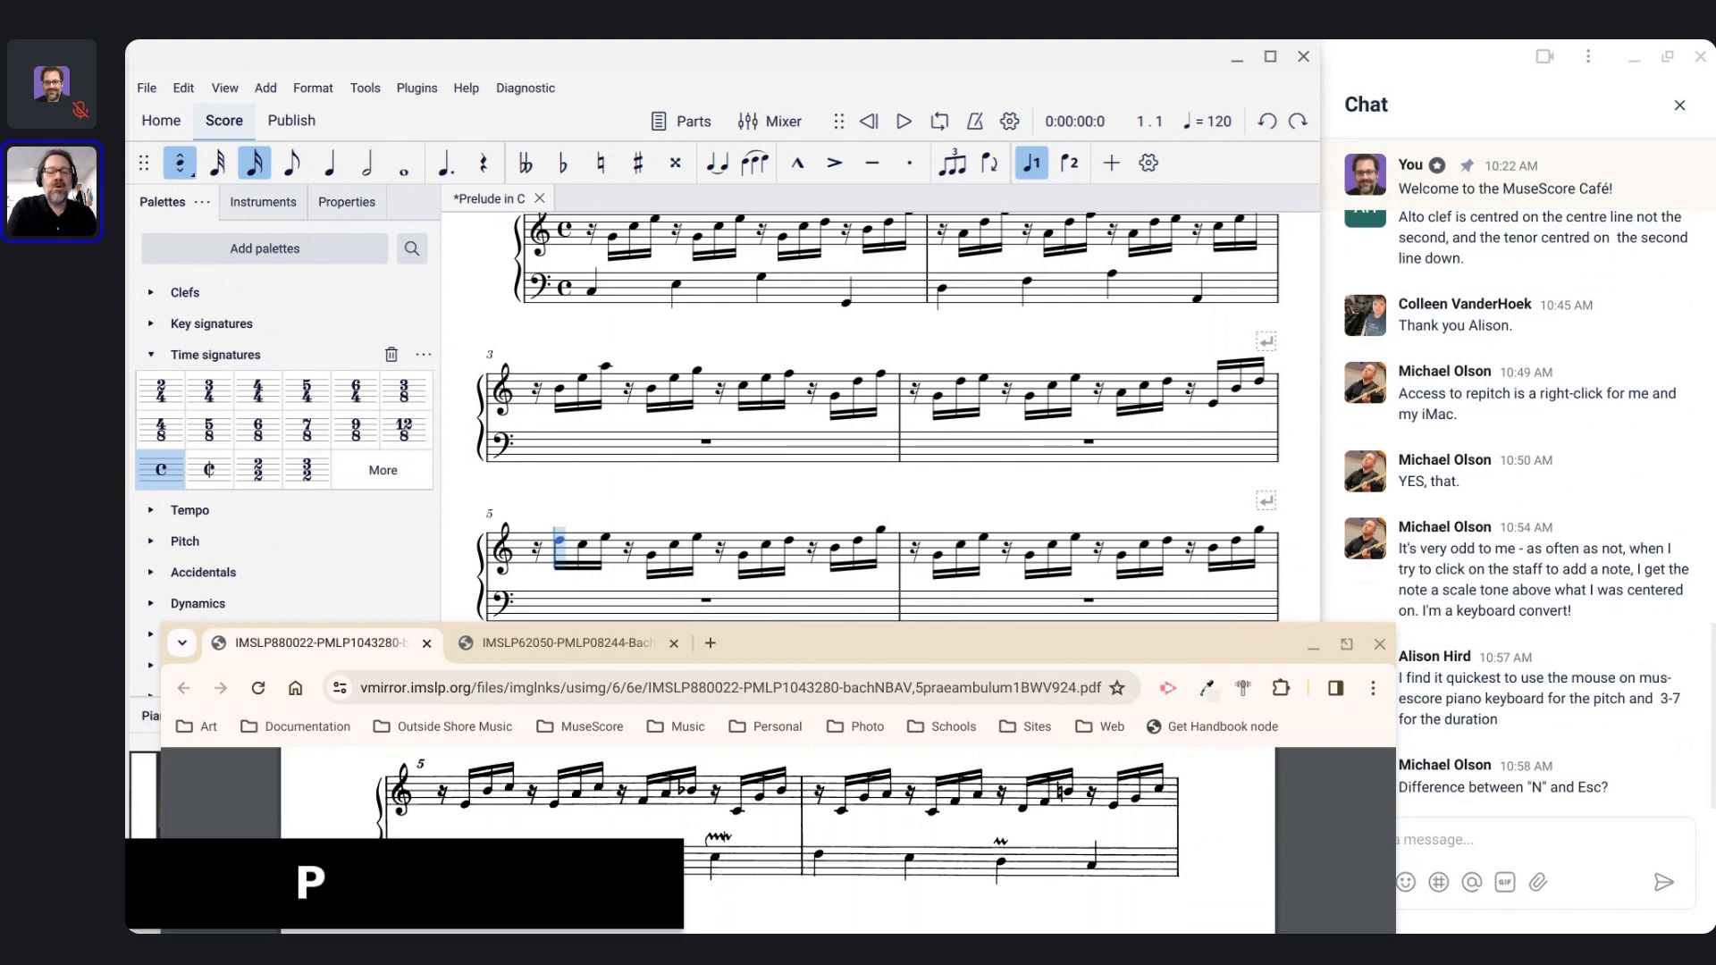
scroll(984, 432, "down", 1)
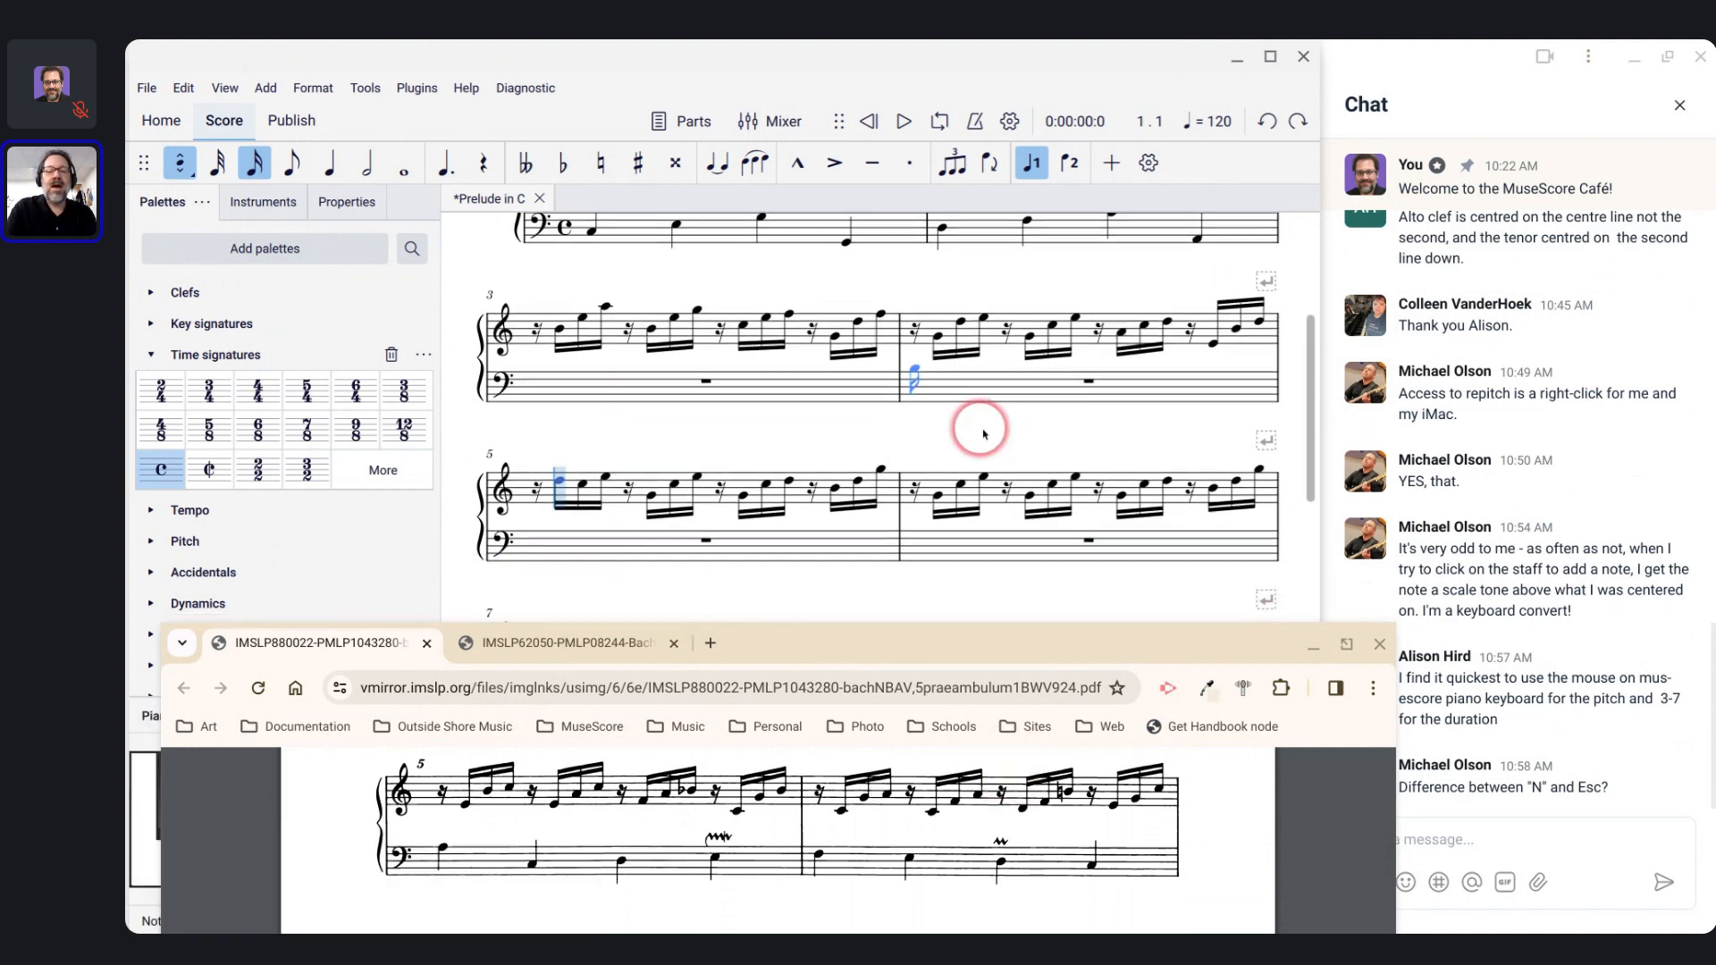
left_click_drag(963, 653, 1180, 36)
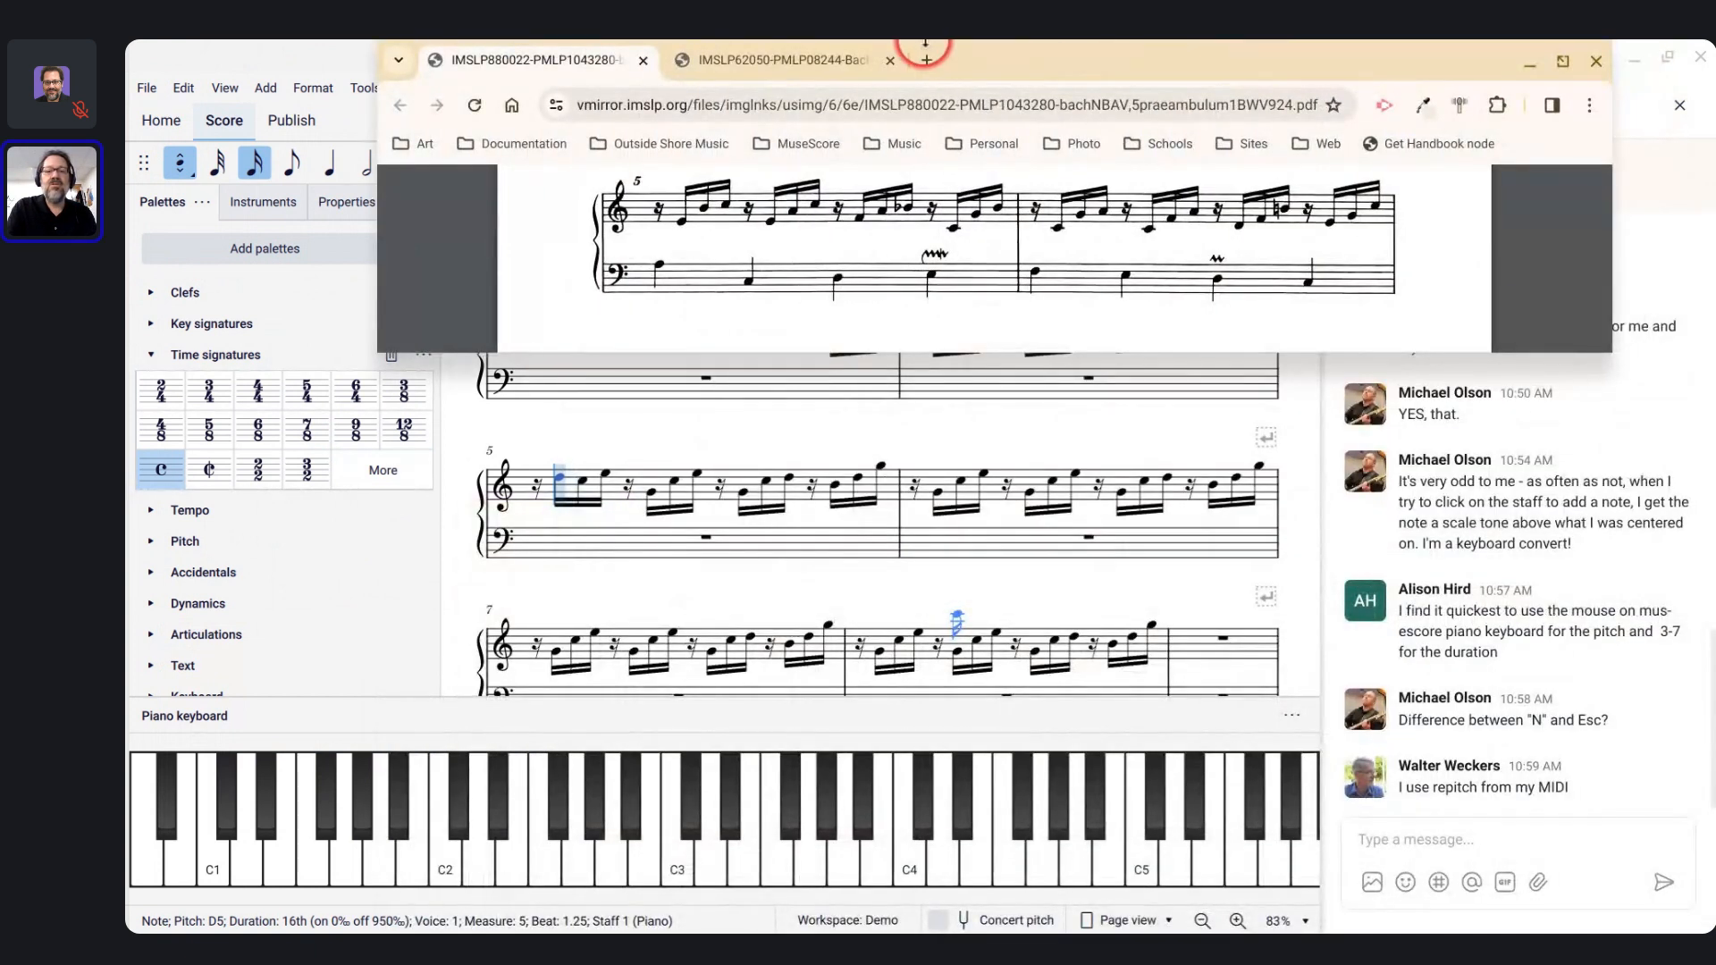
left_click_drag(1173, 105, 904, 47)
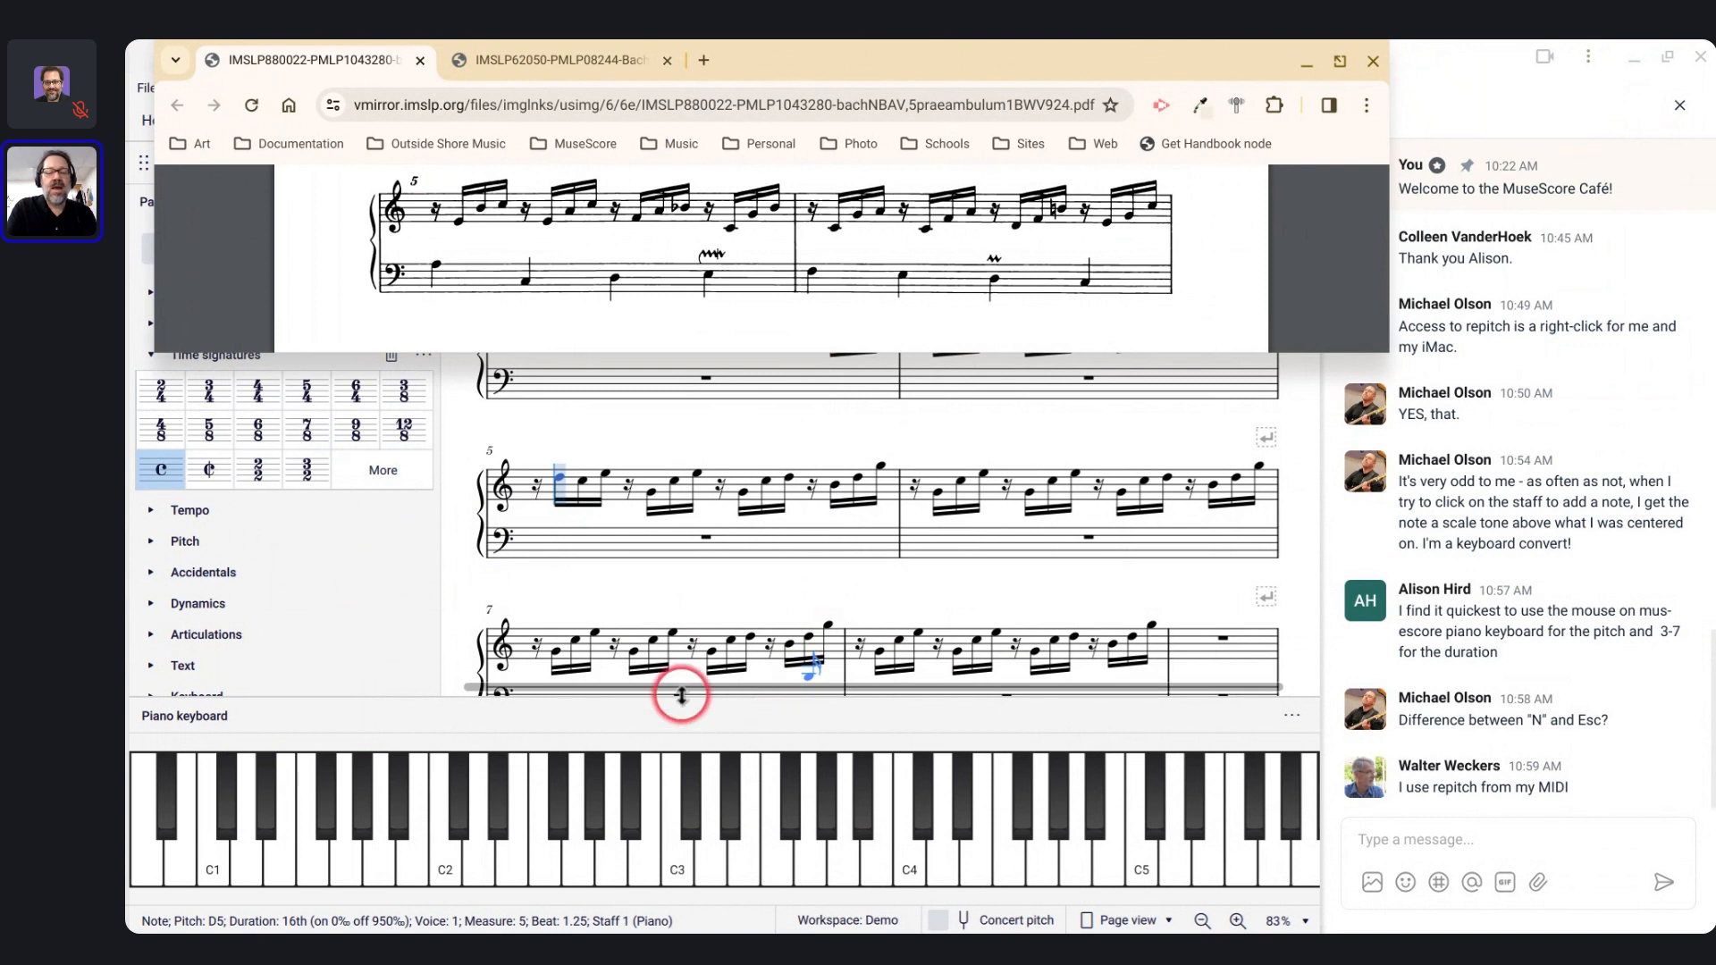
Step: Using the piano keyboard, re-pitch the first two treble groups of measure 5 to E4, B4, C5 and E4, A4, C5, undoing the stray E3
left_click(742, 863)
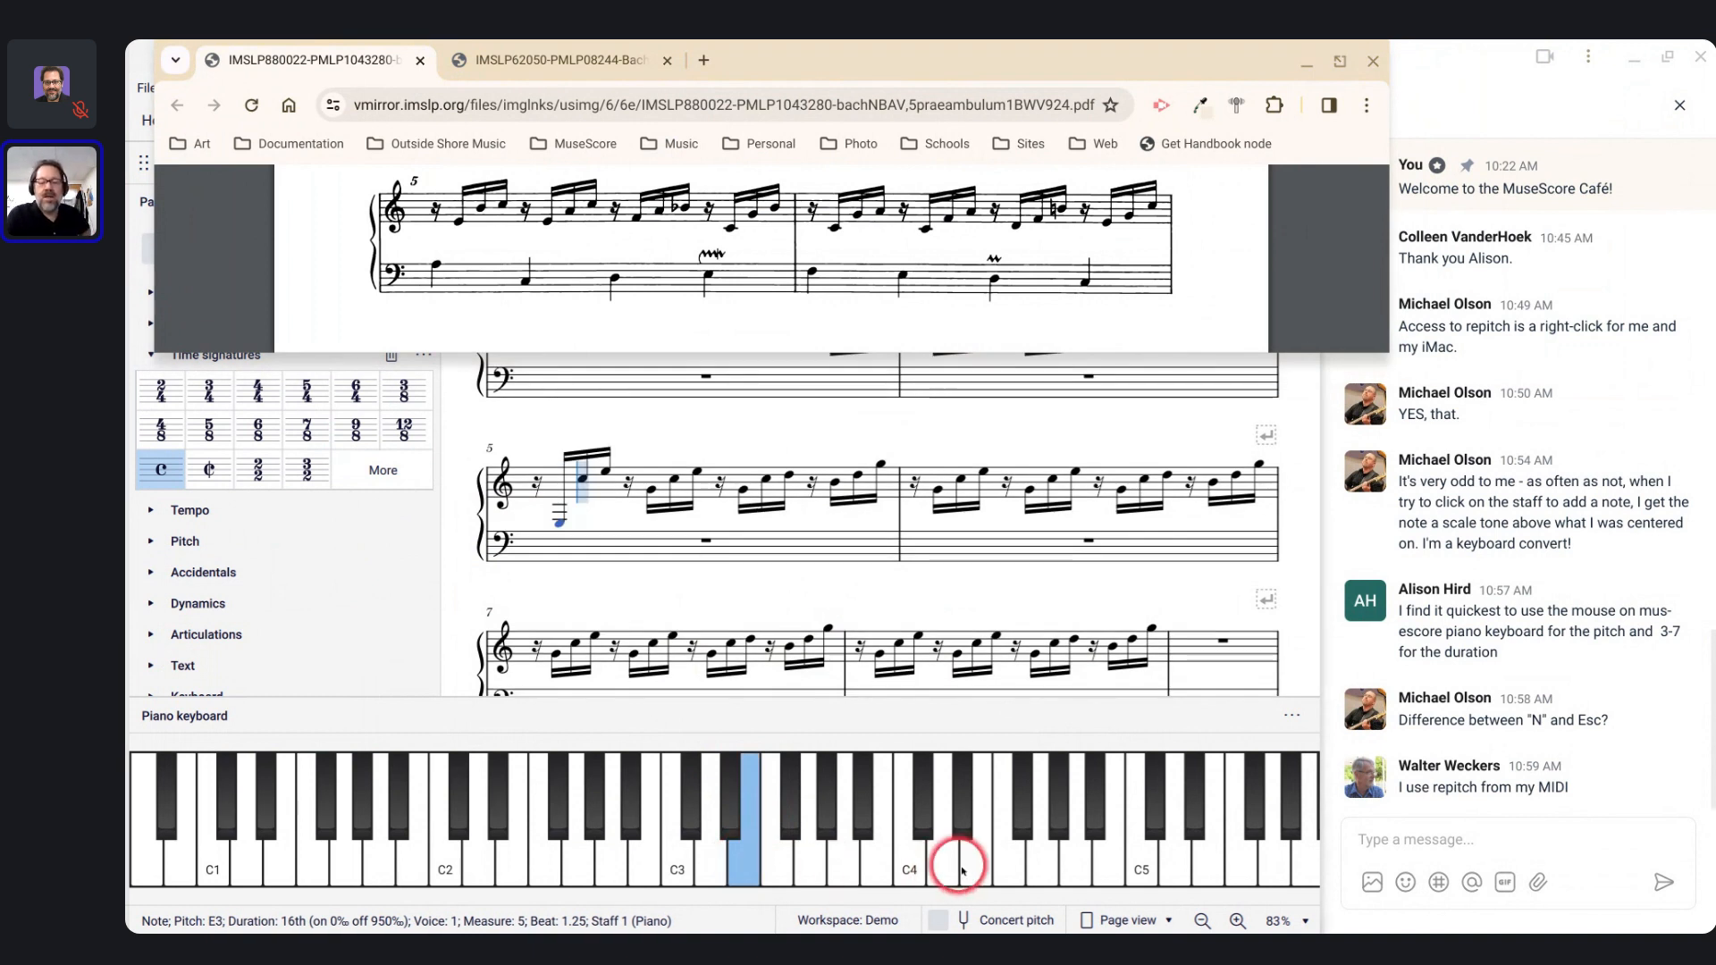
key("ctrl+z")
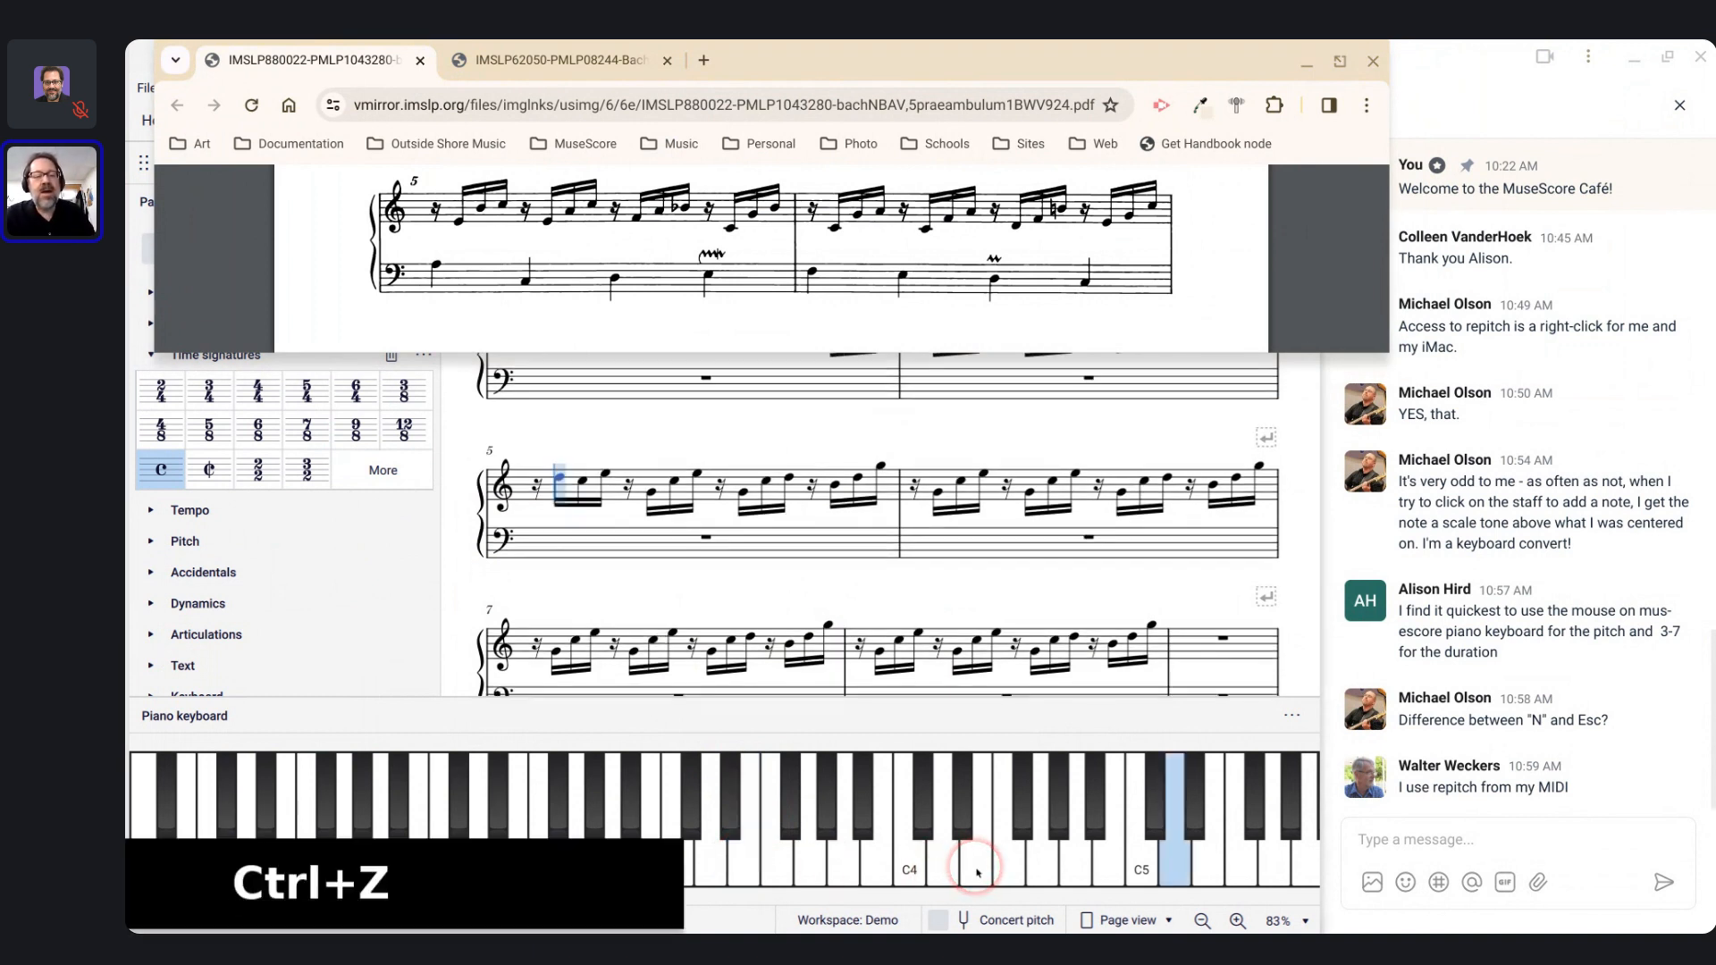
left_click(979, 866)
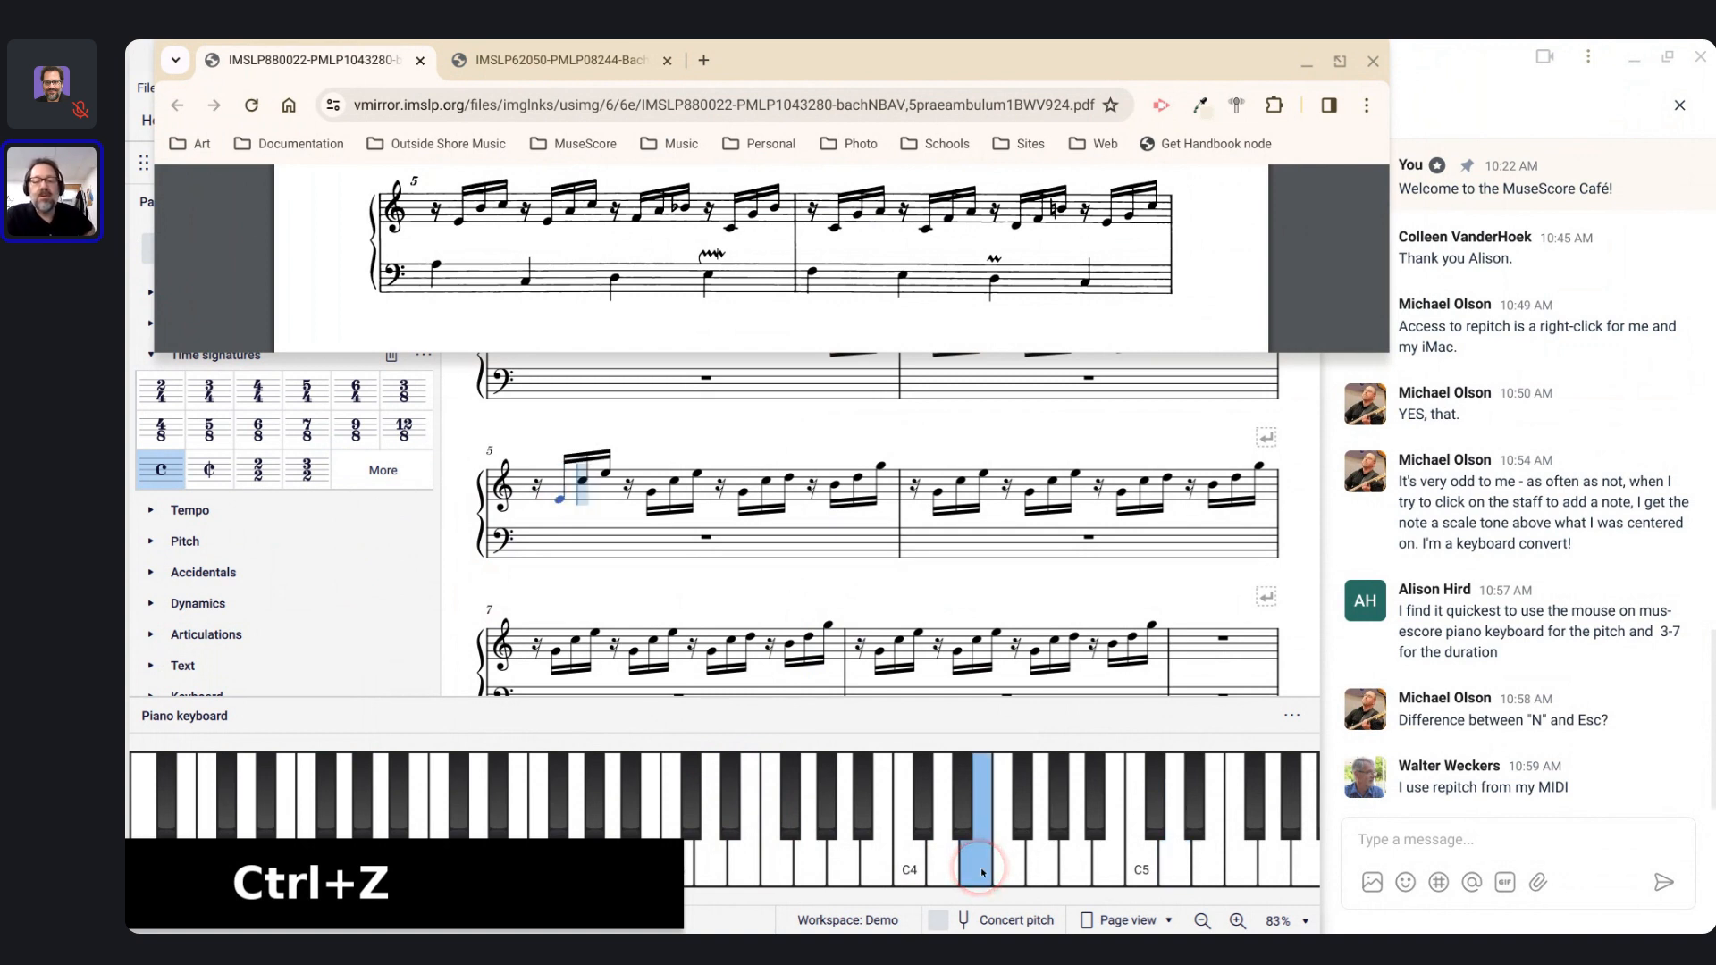
left_click(1115, 866)
left_click(1145, 865)
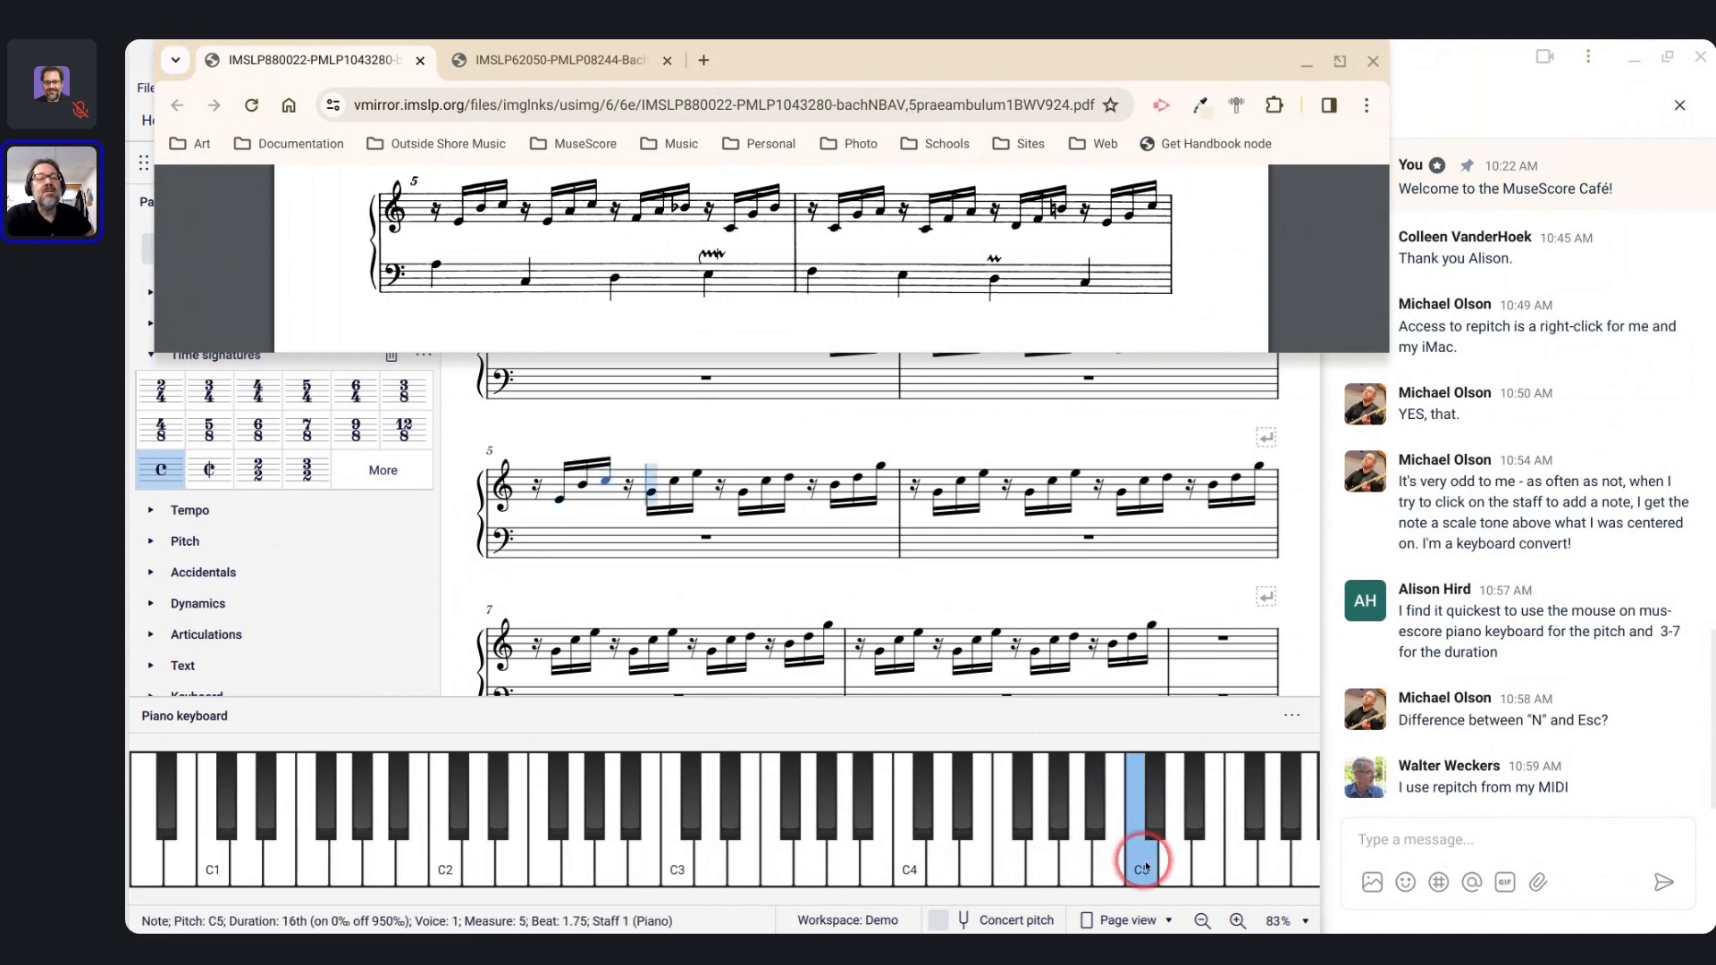
left_click(971, 872)
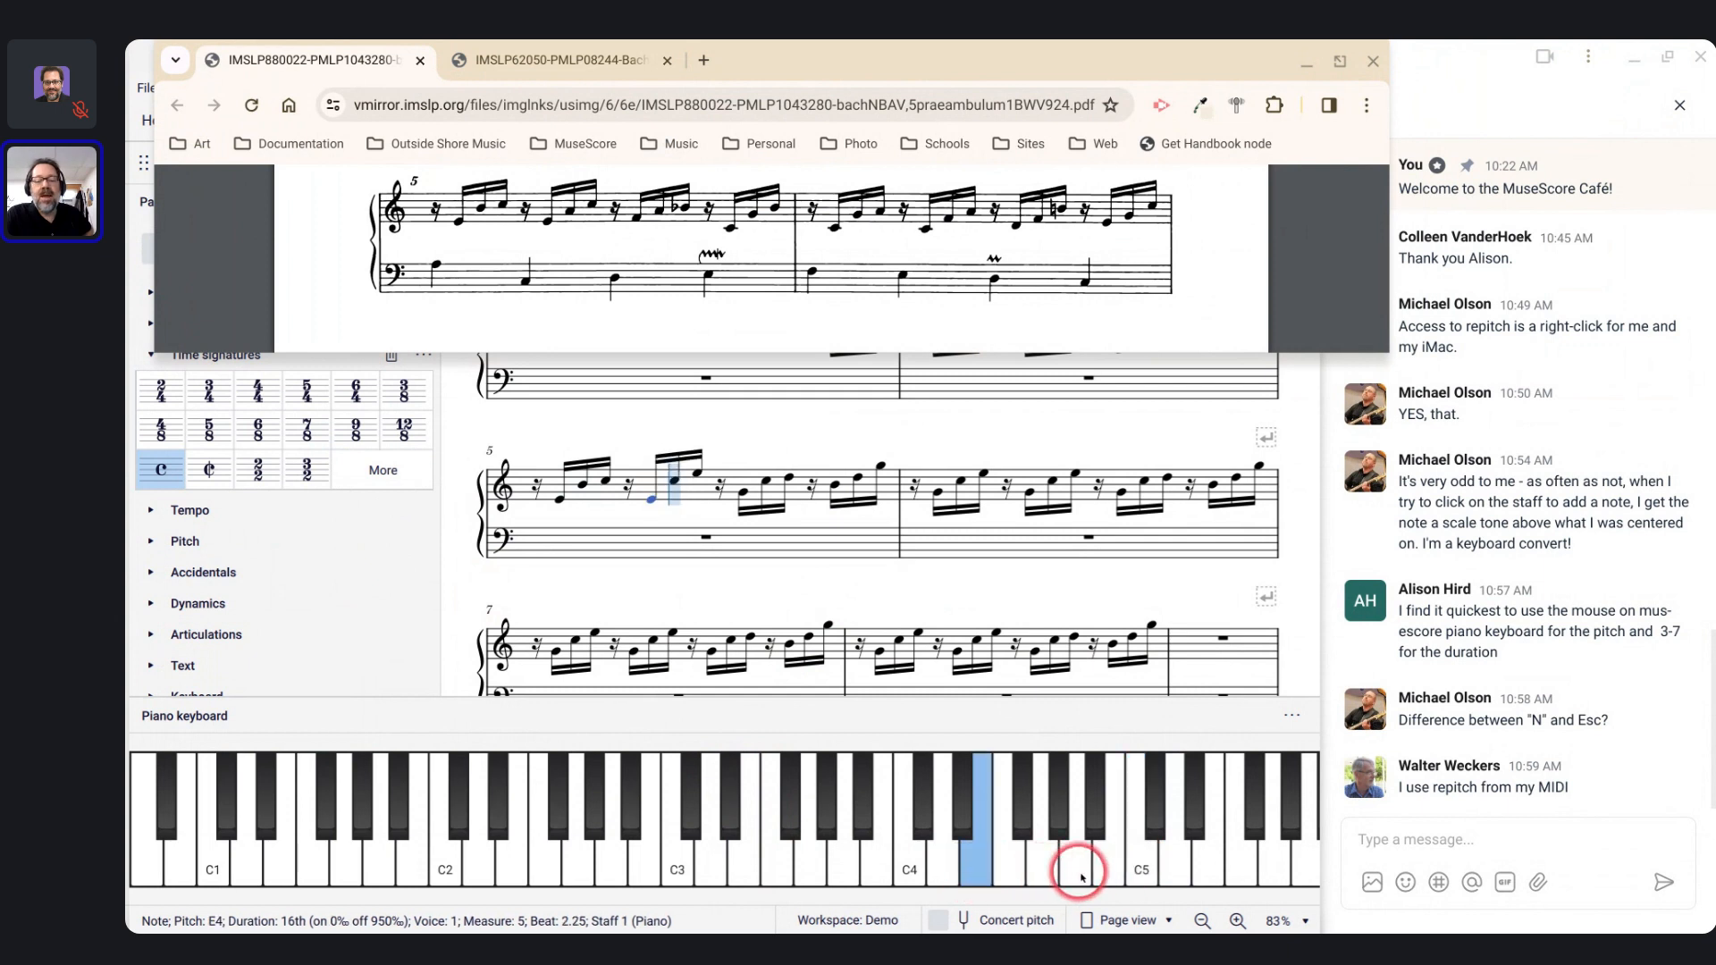
left_click(1080, 874)
left_click(1149, 866)
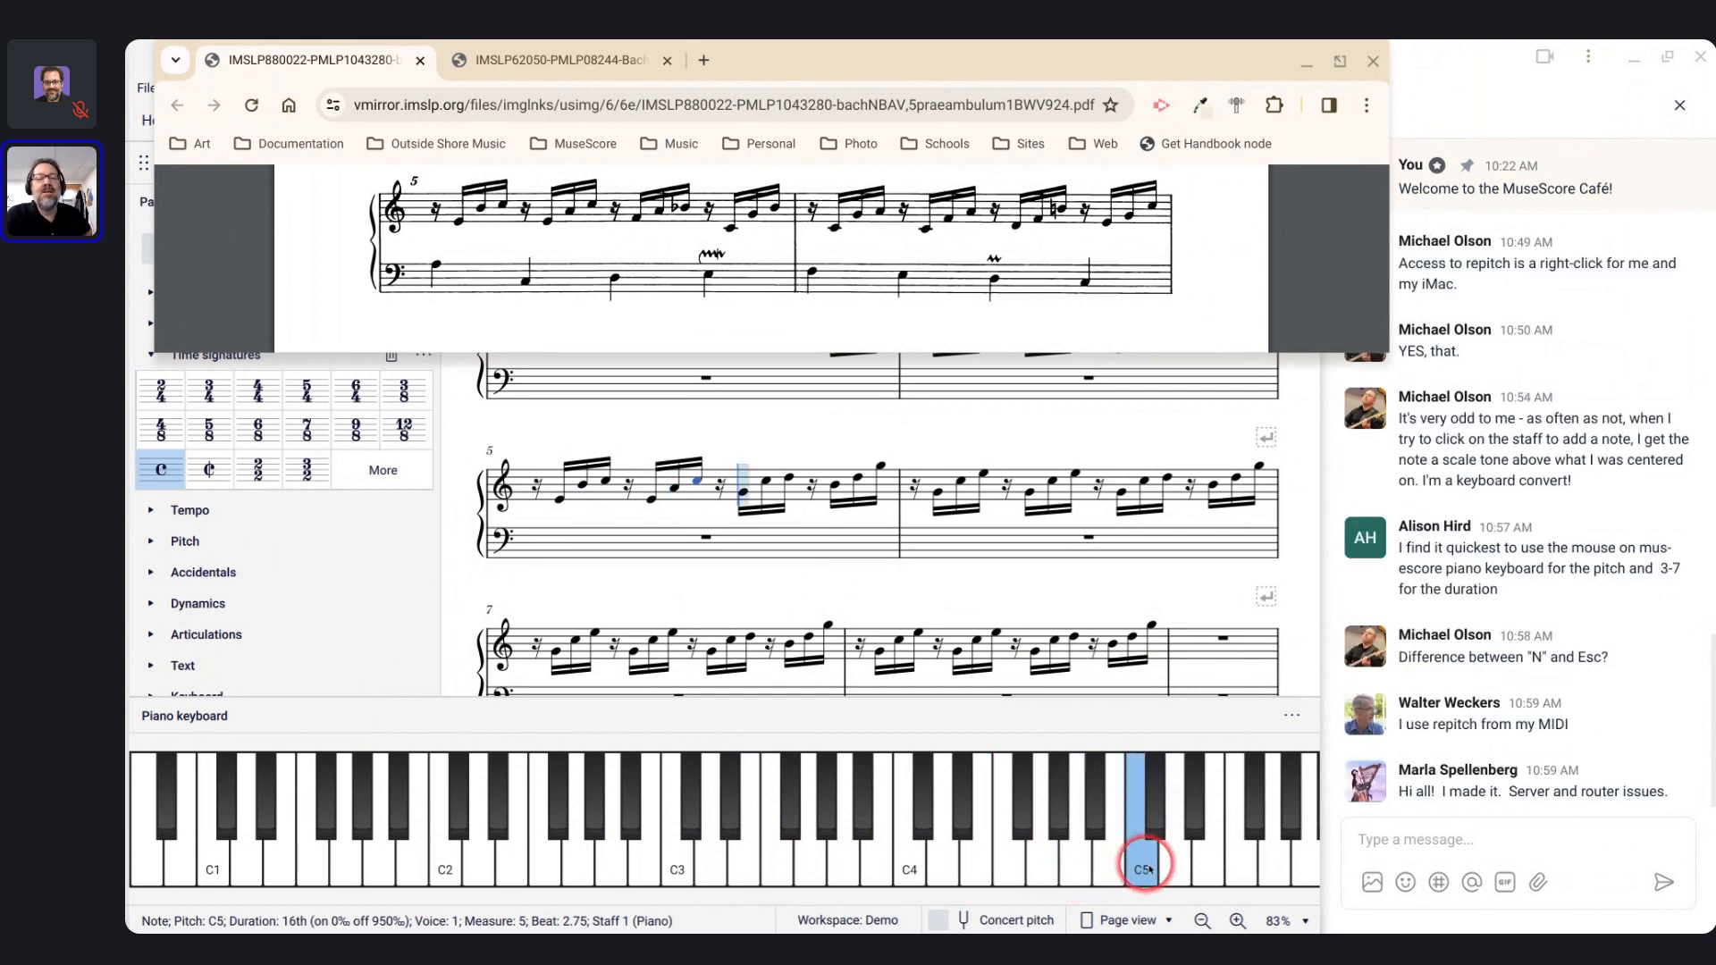
Step: Re-pitch the last two treble groups of measure 5 to F4, A4, B♭4 and C4, G4, B♭4
left_click(1017, 860)
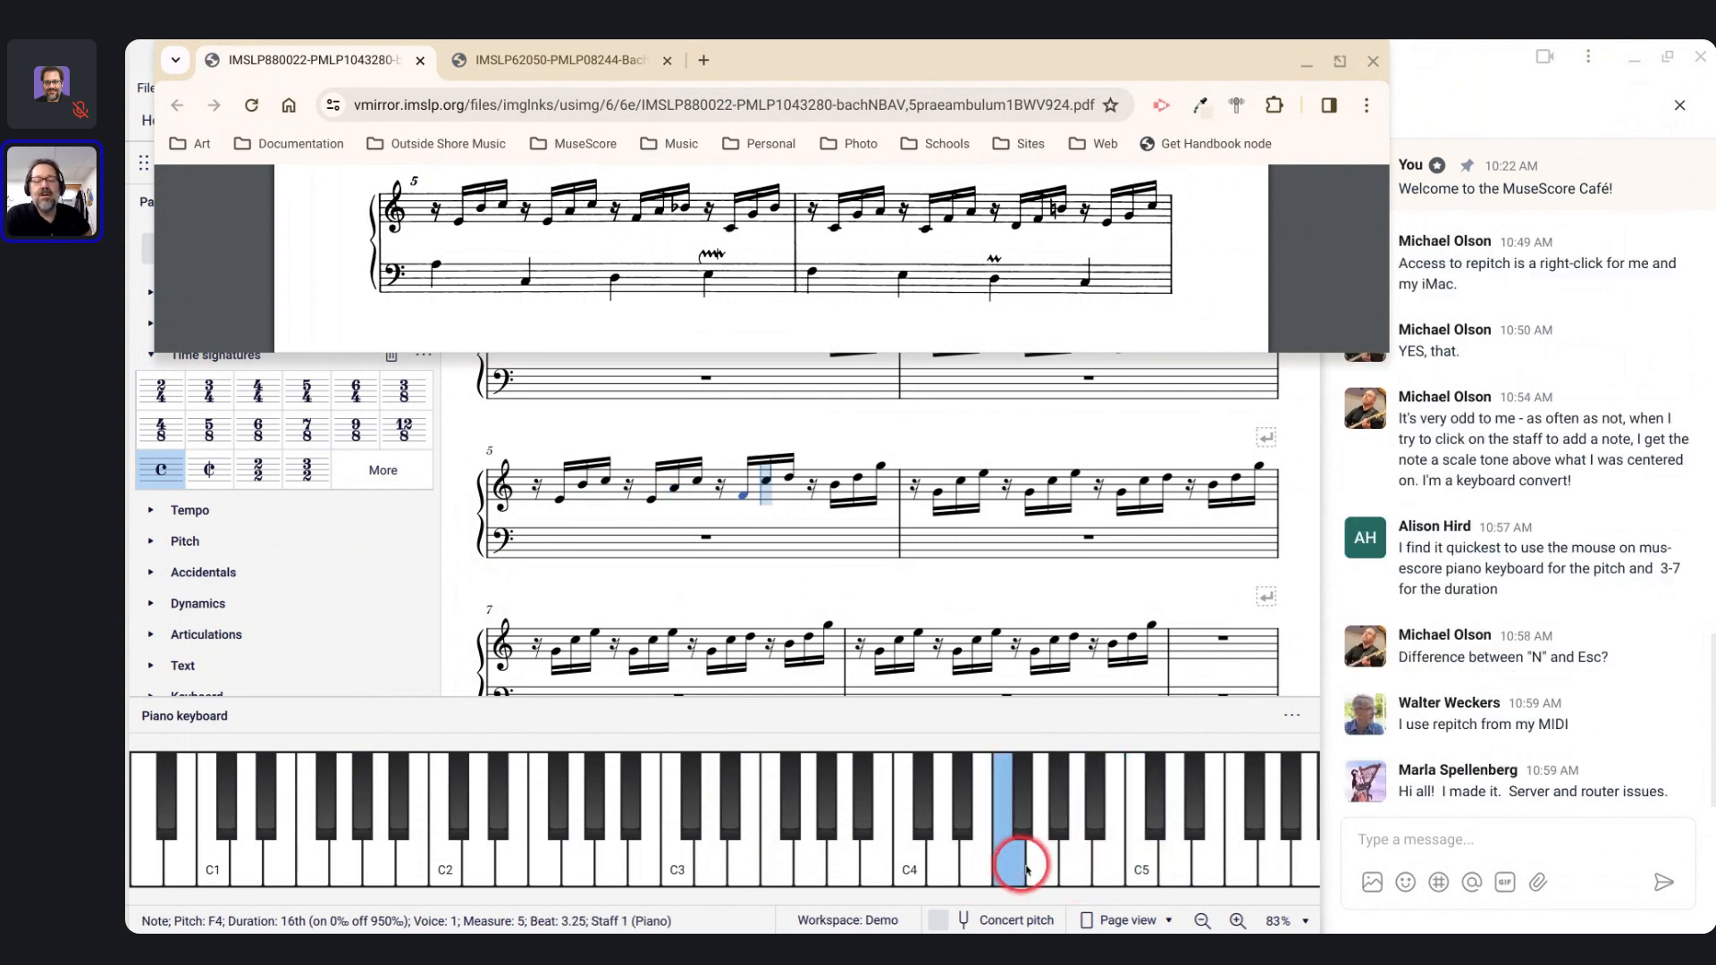
left_click(1083, 860)
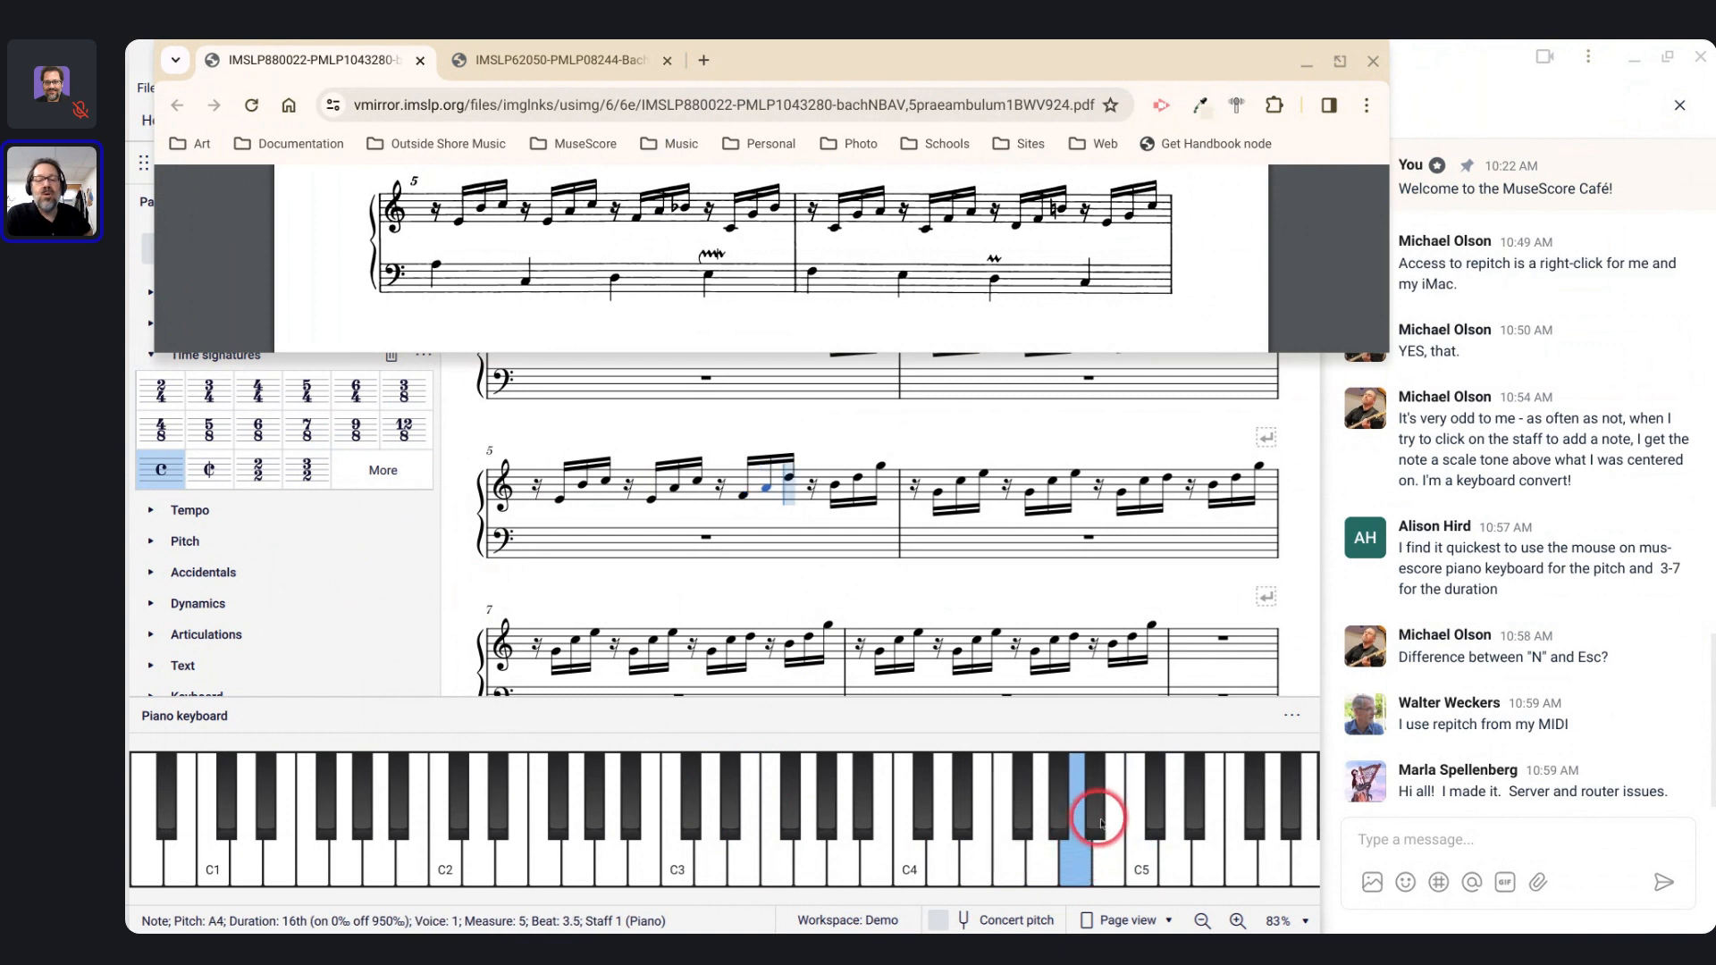
left_click(1101, 823)
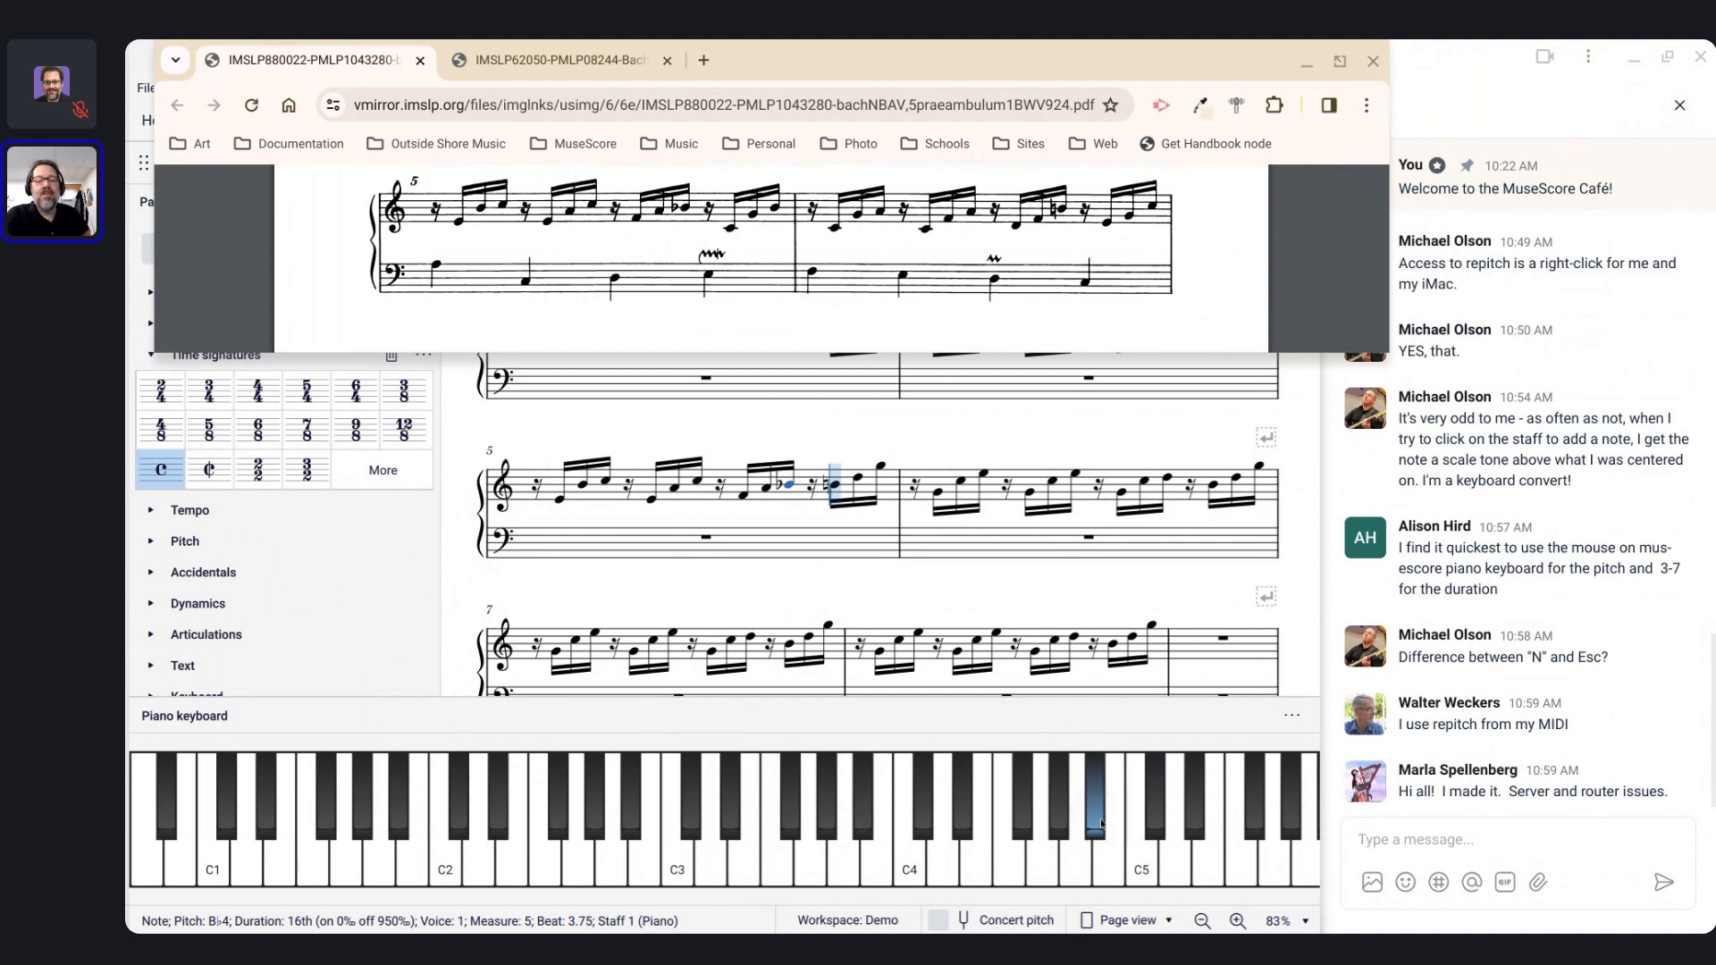
left_click(910, 845)
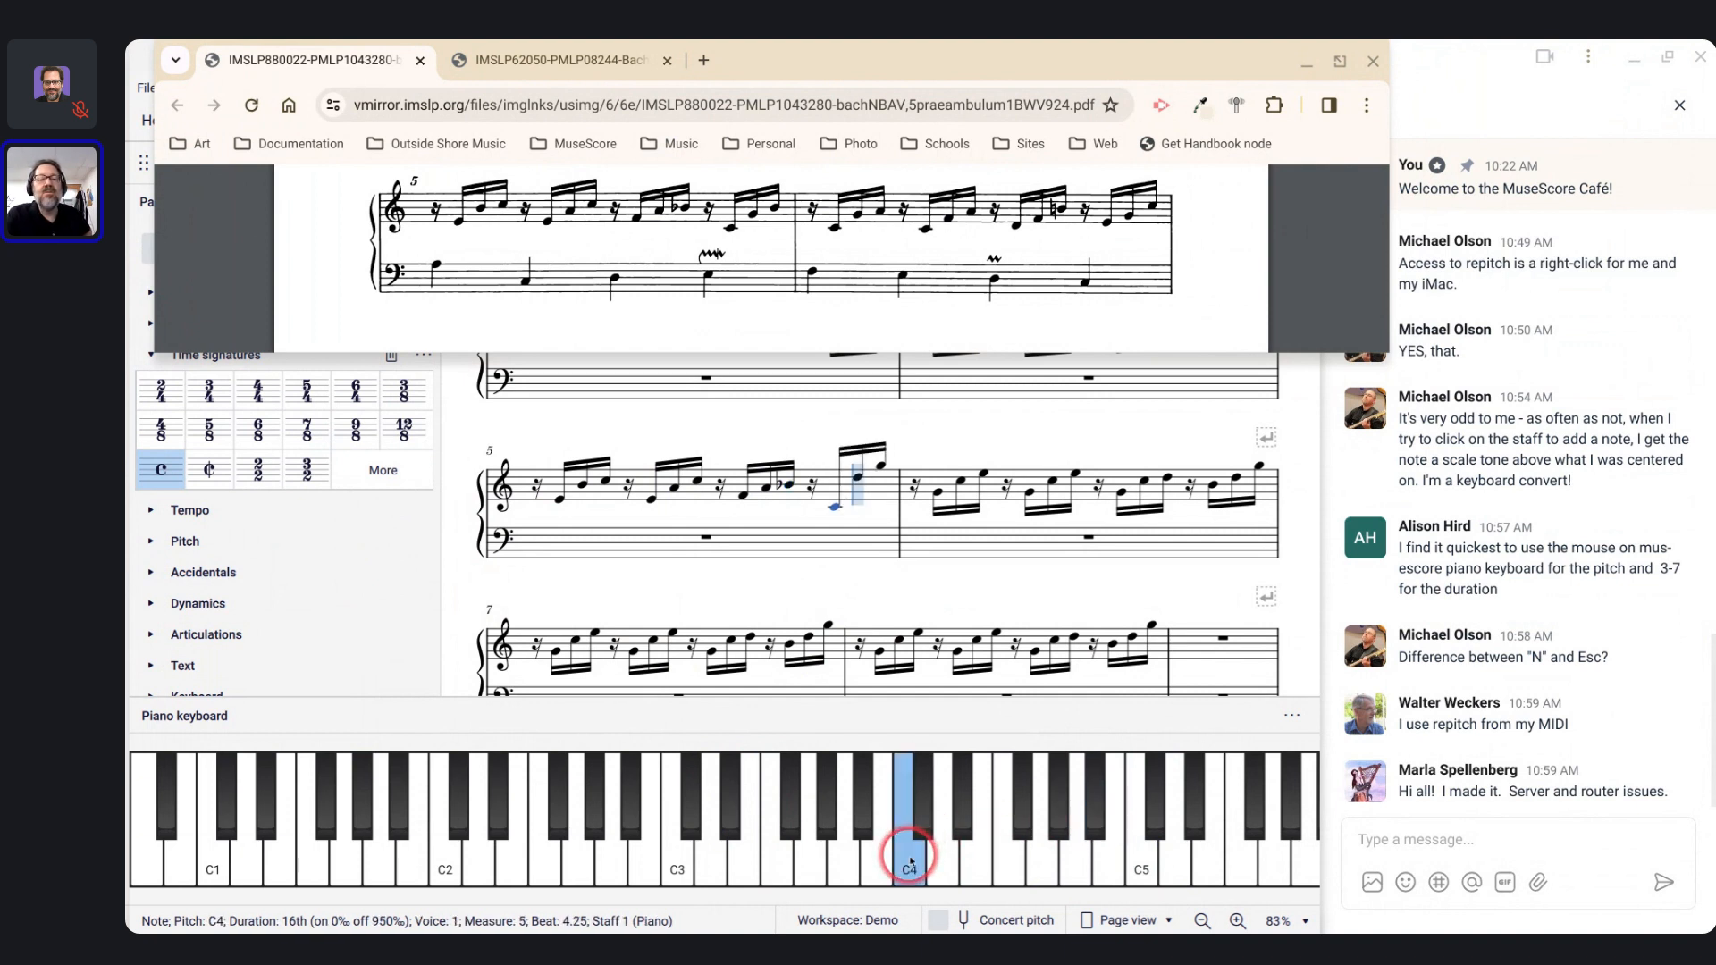
left_click(1042, 859)
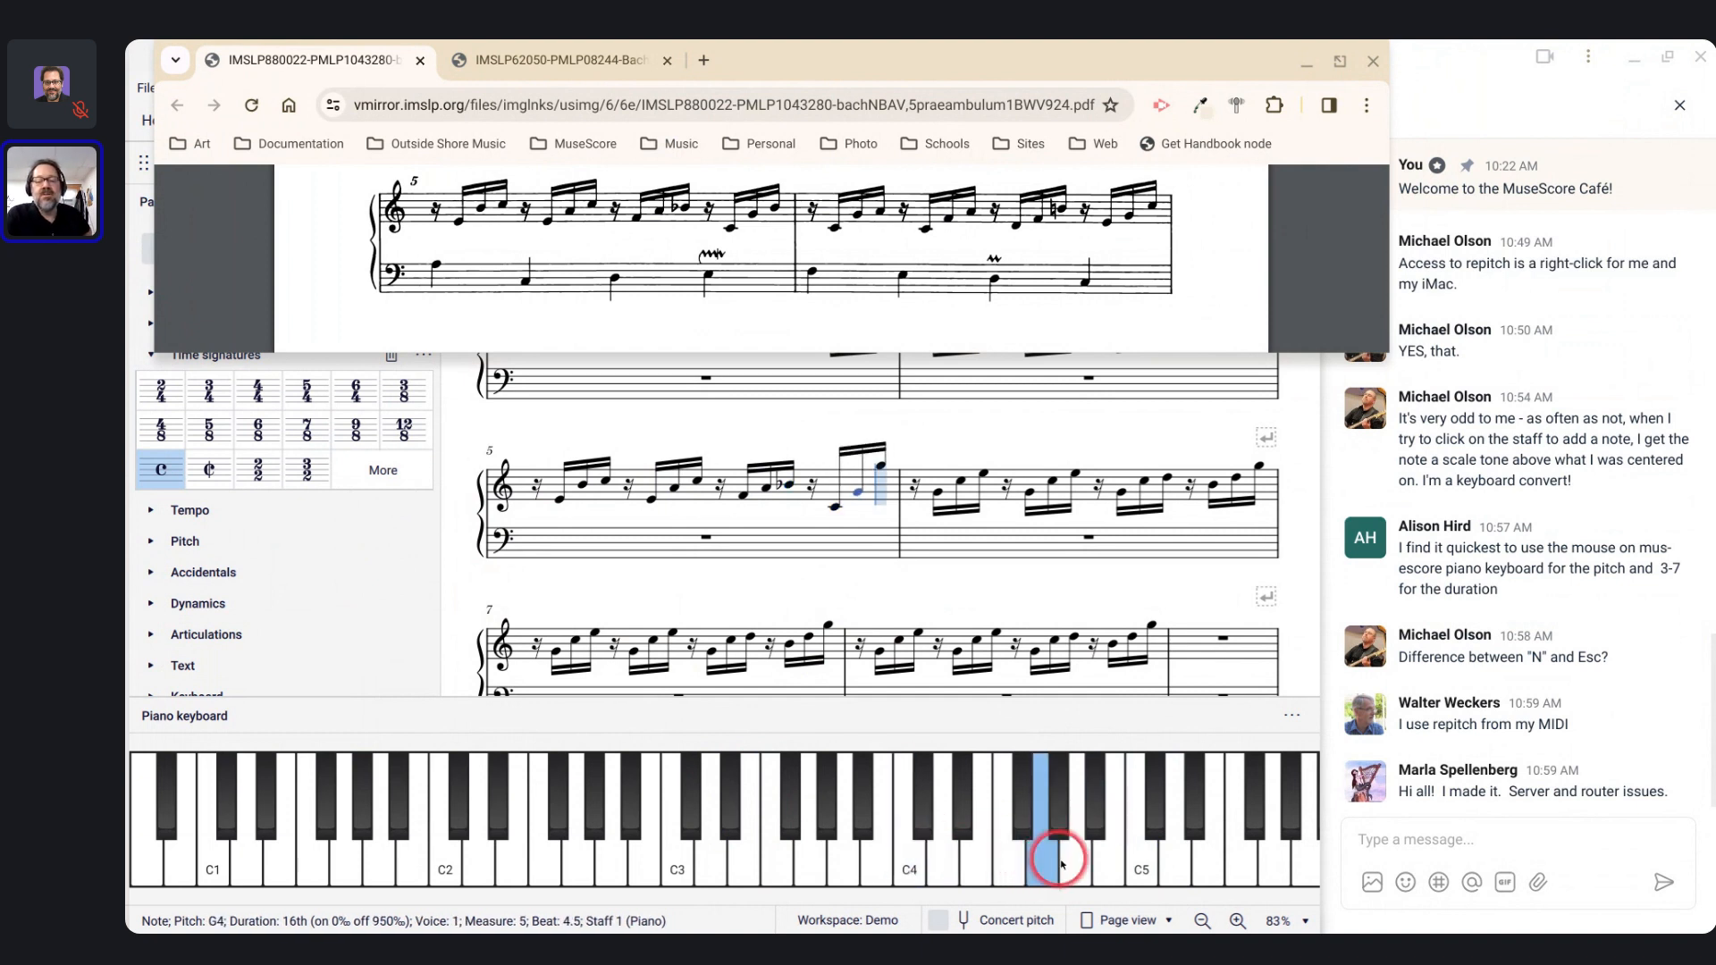
left_click(1097, 827)
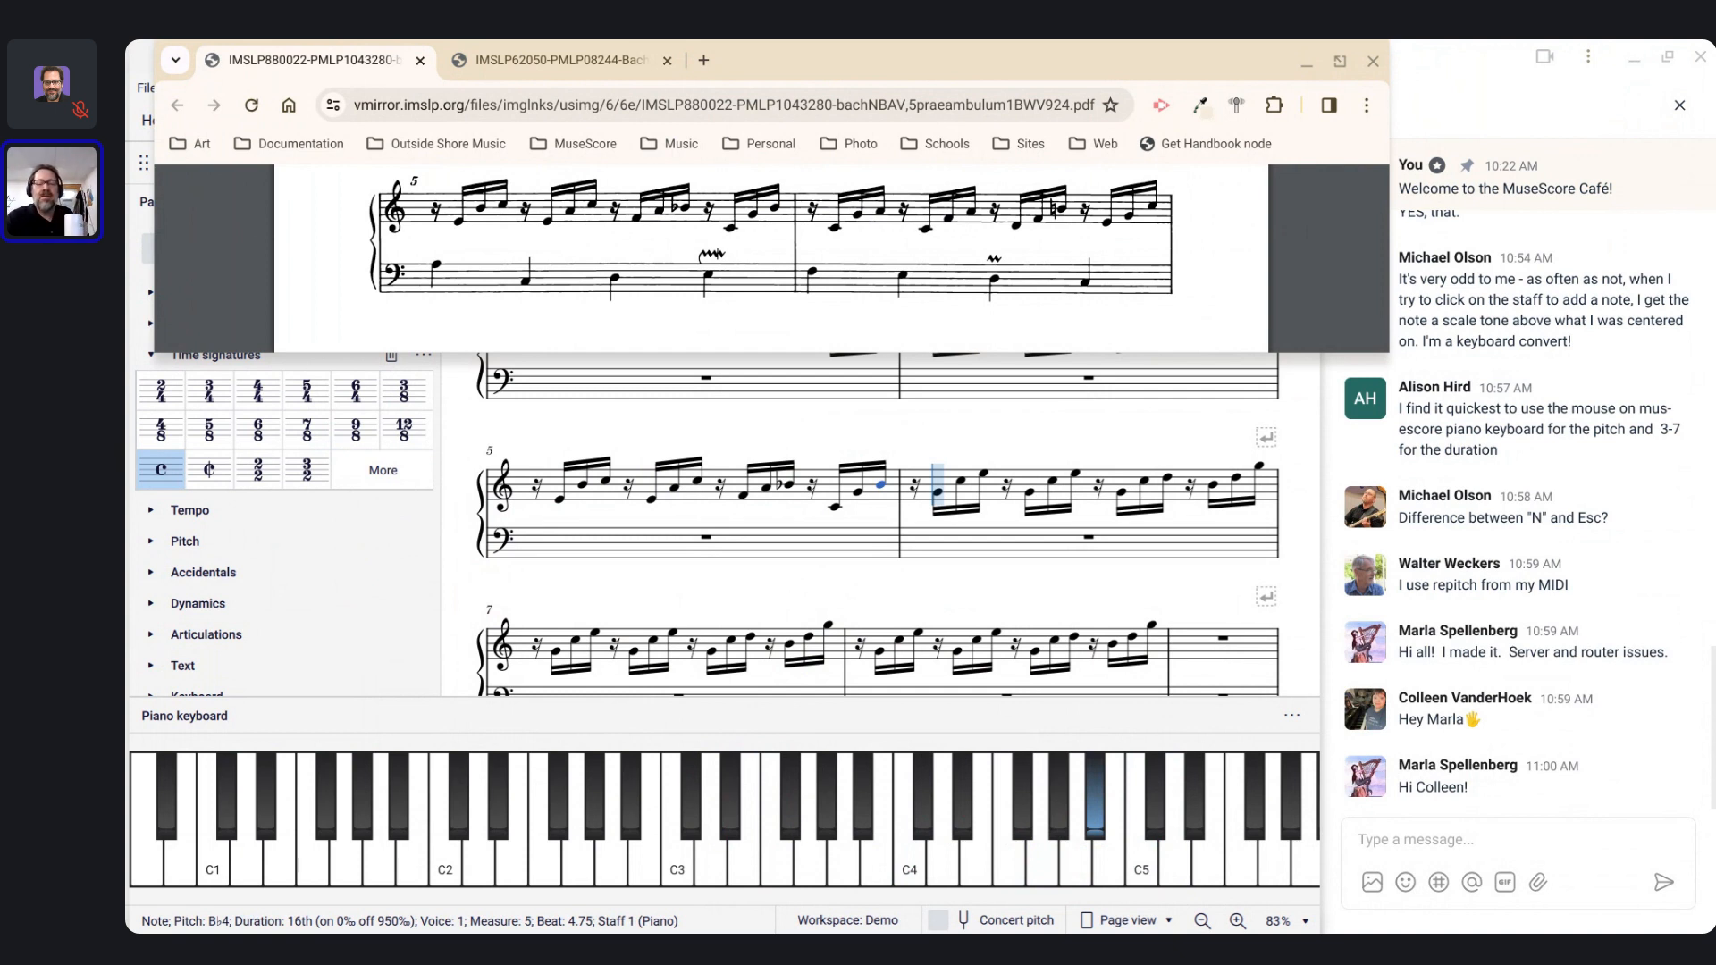
Step: Re-pitch the first two treble groups of measure 6 to C4, G4, A4 and C4, F4, A4
left_click(909, 866)
left_click(1039, 862)
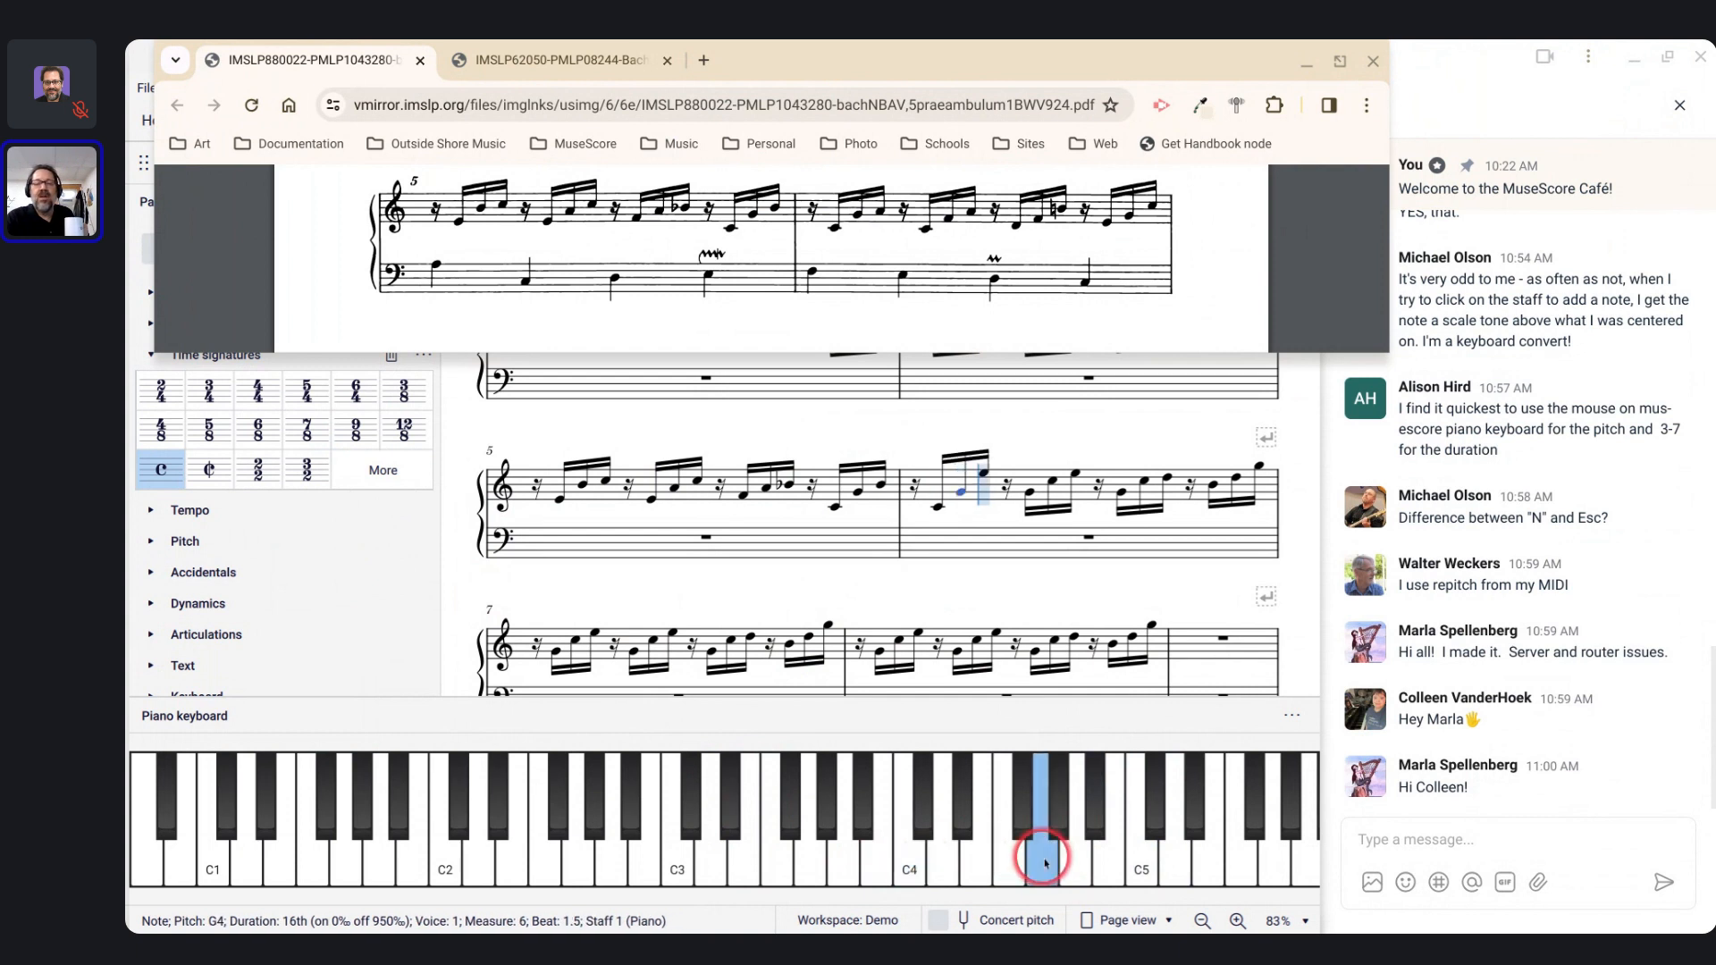
left_click(1078, 867)
key("0")
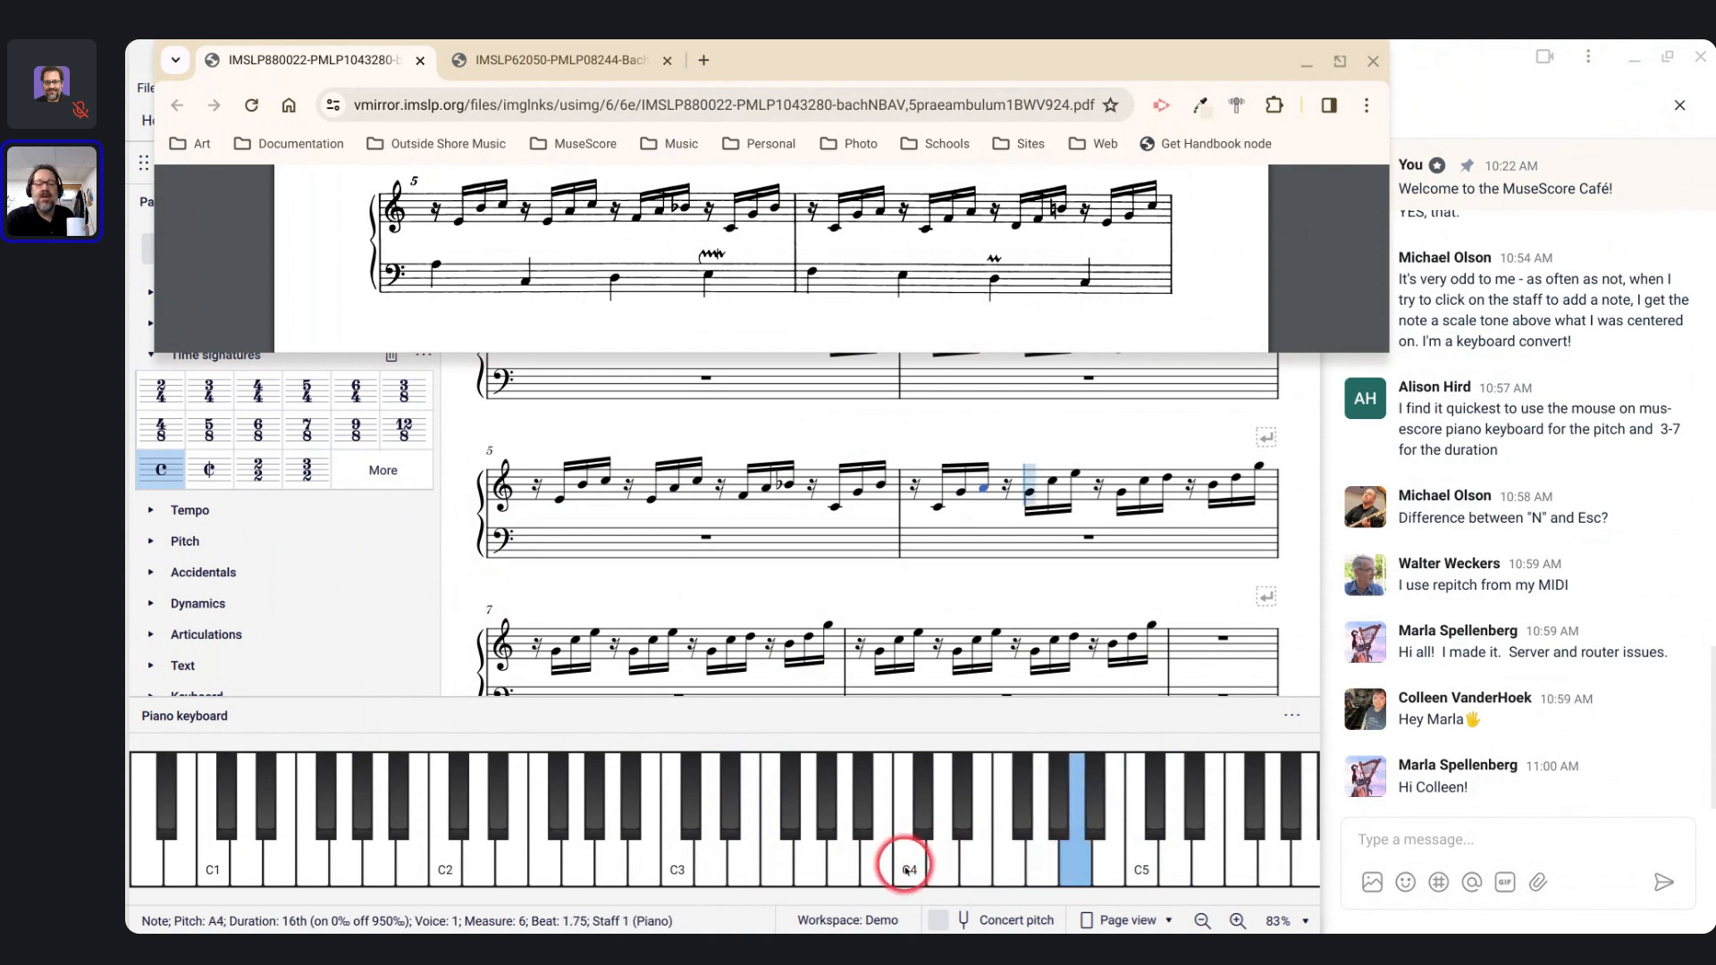
left_click(909, 865)
left_click(1009, 876)
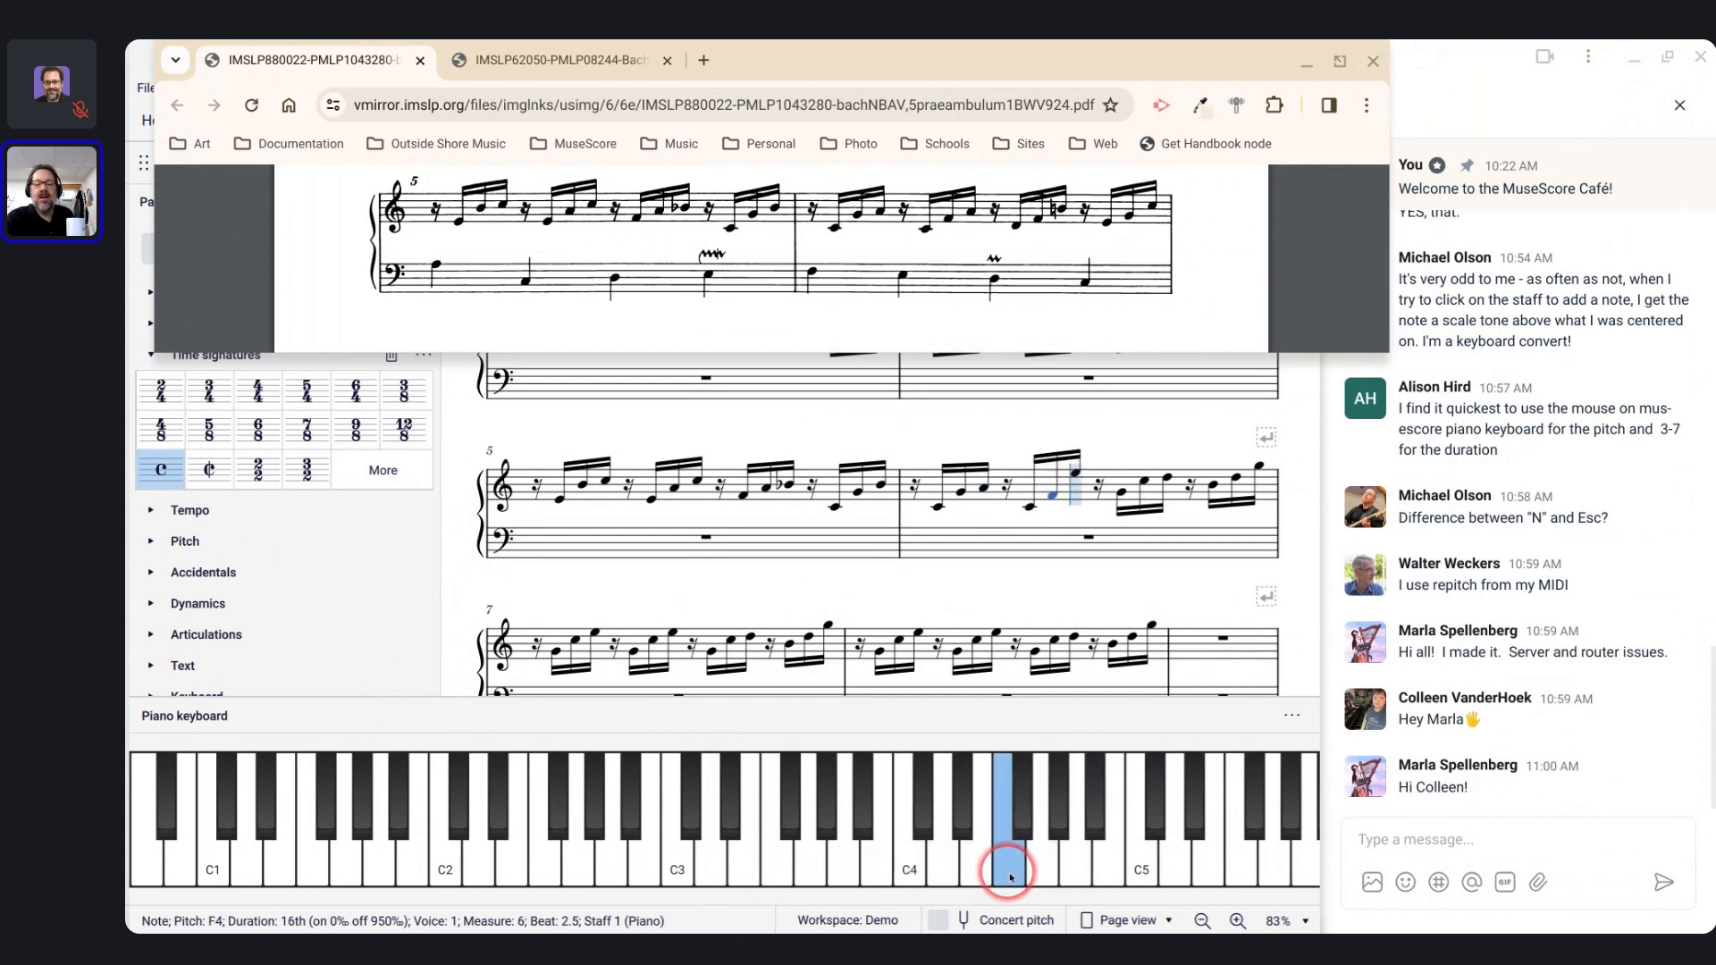
left_click(1084, 871)
key("0")
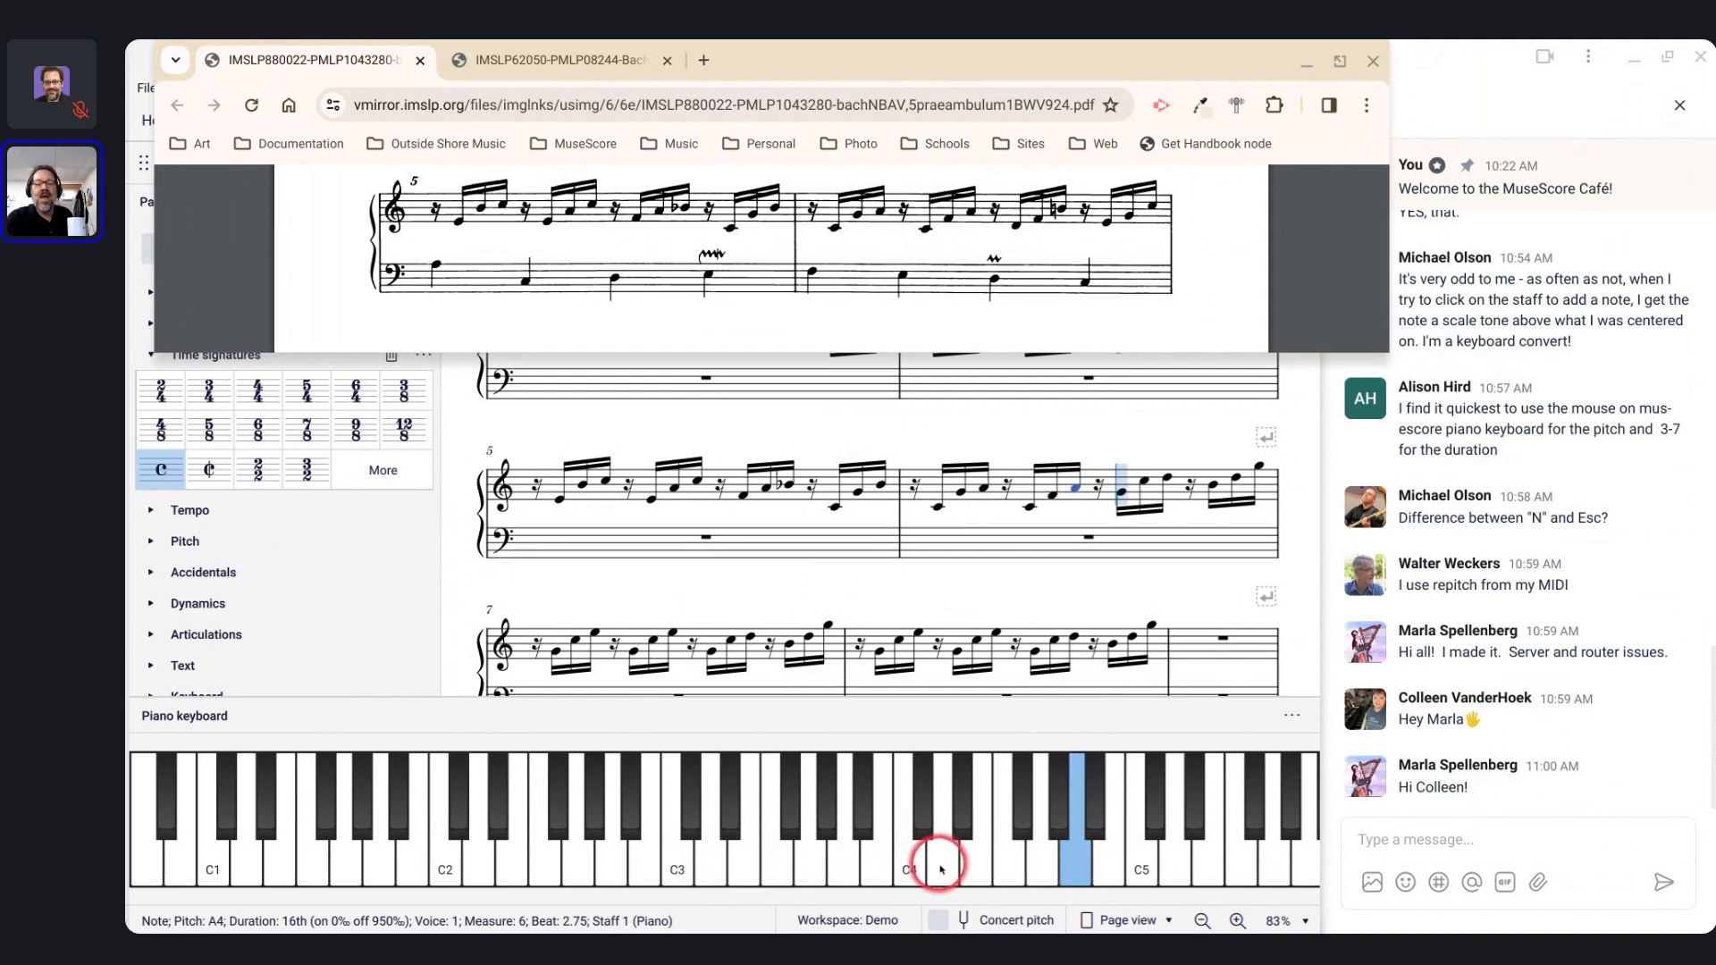
Step: Re-pitch the third treble group of measure 6 to D4, F4, B4, undoing the plain B4 and re-entering it with an explicit natural
left_click(938, 867)
left_click(1013, 872)
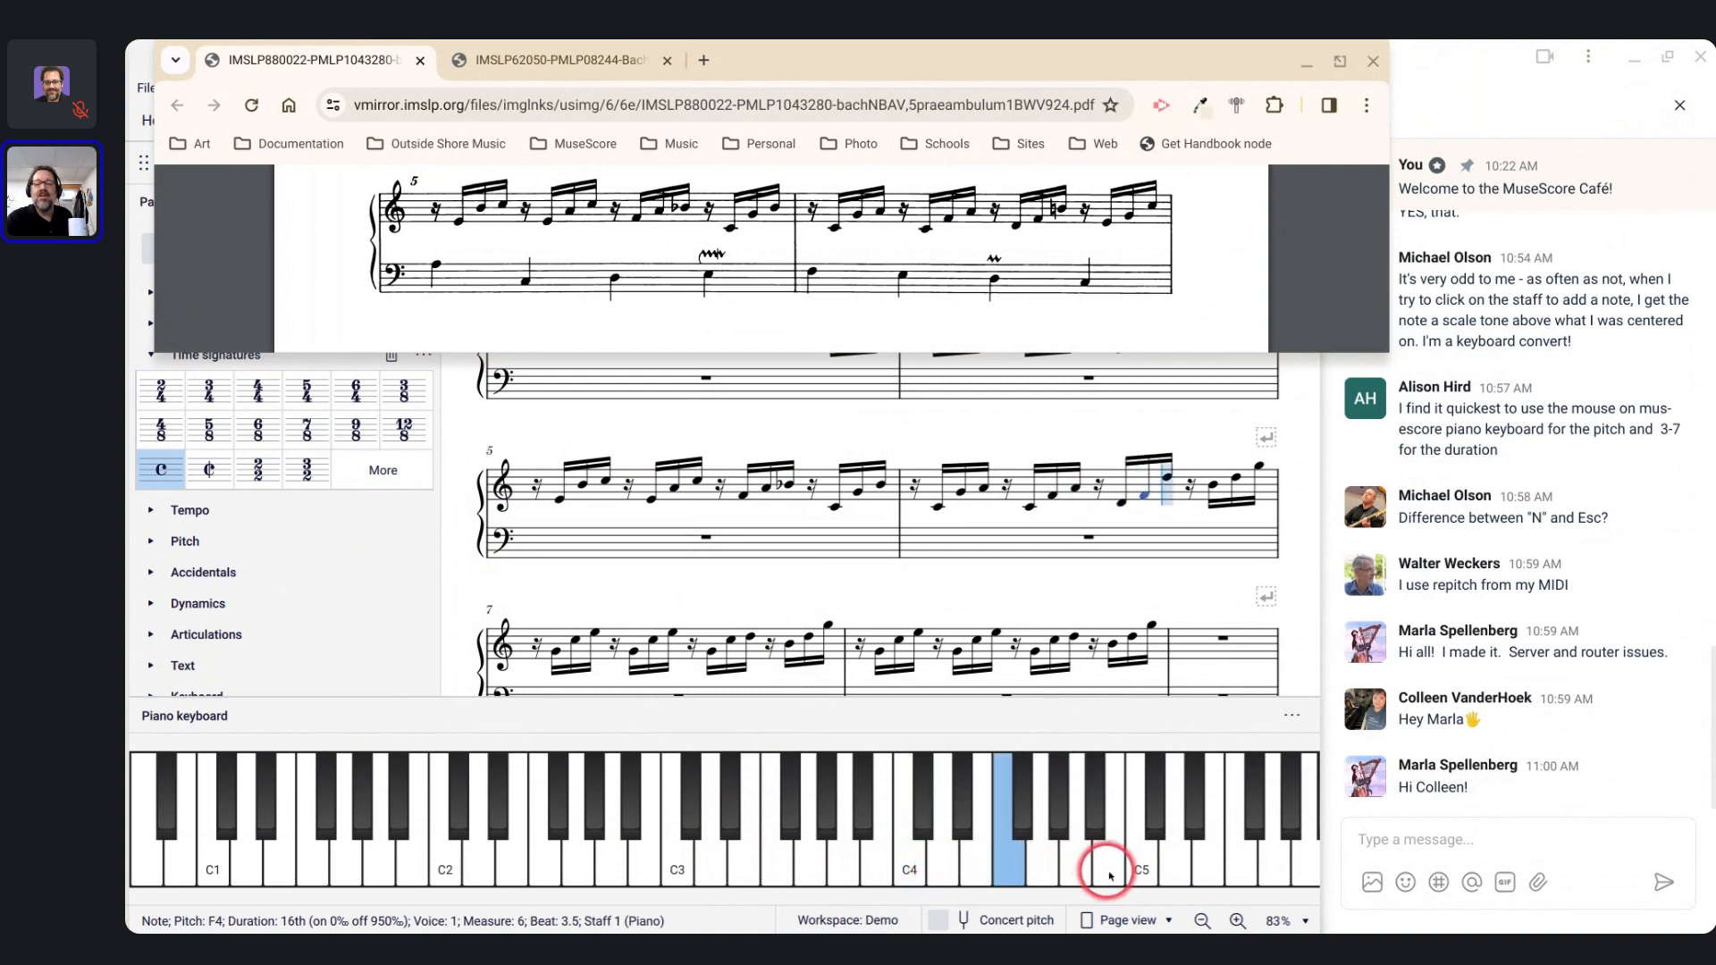
left_click(1108, 871)
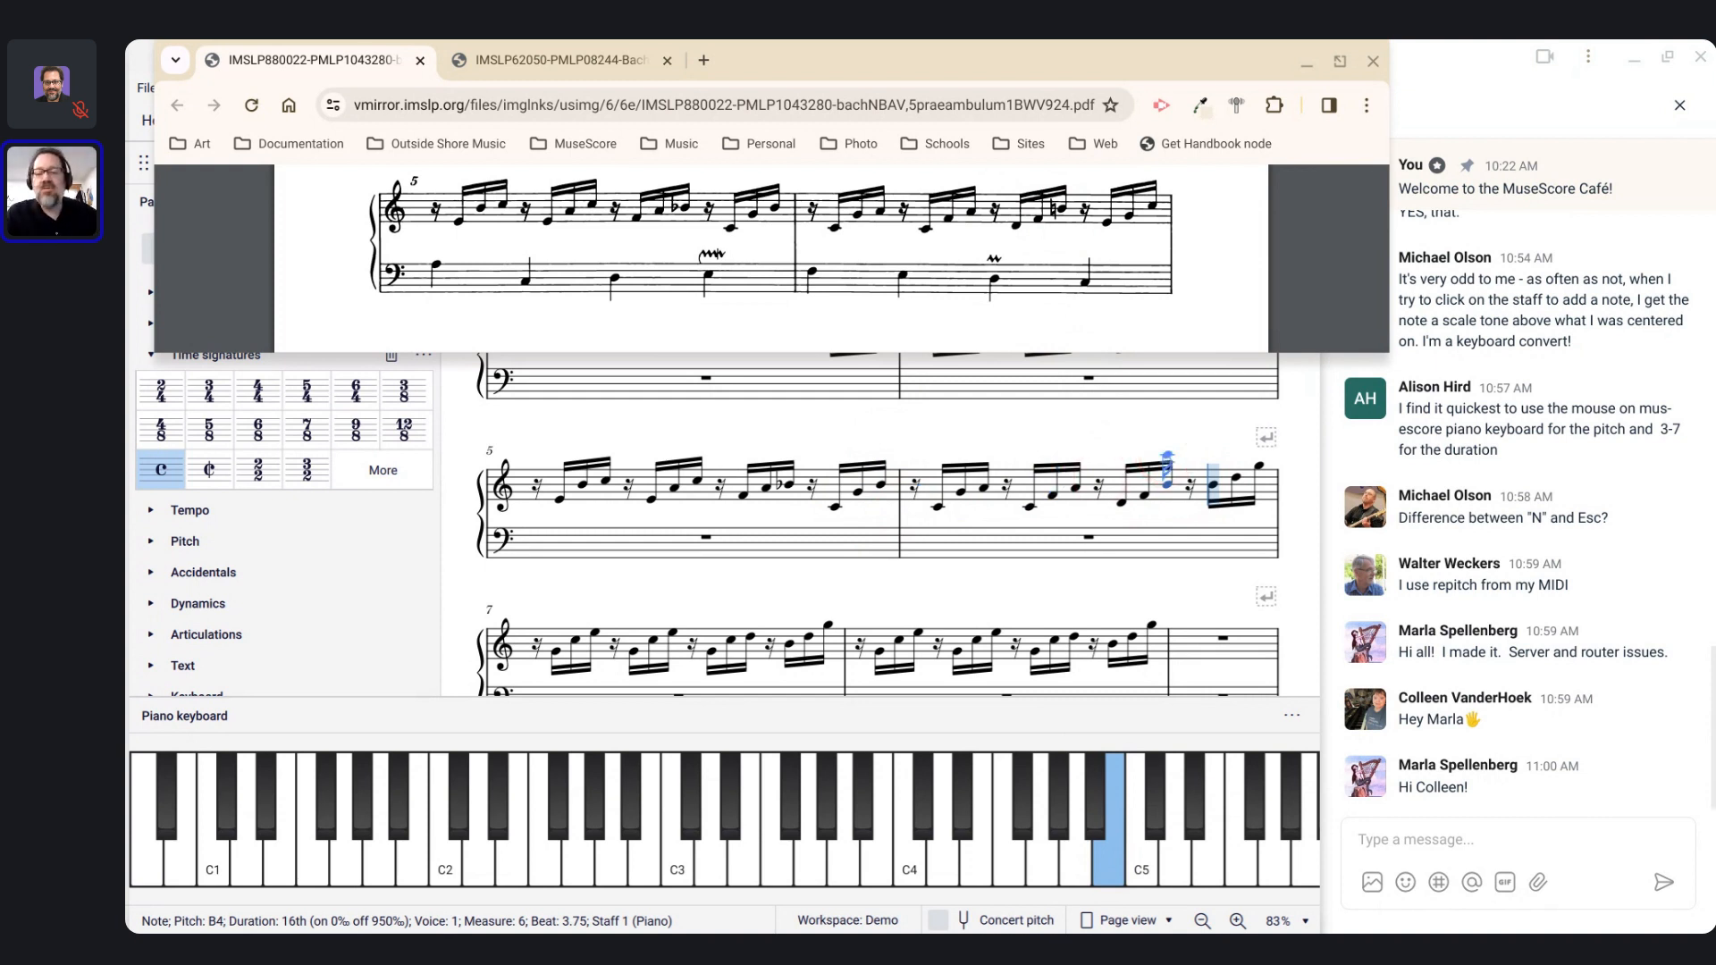
key("ctrl+z")
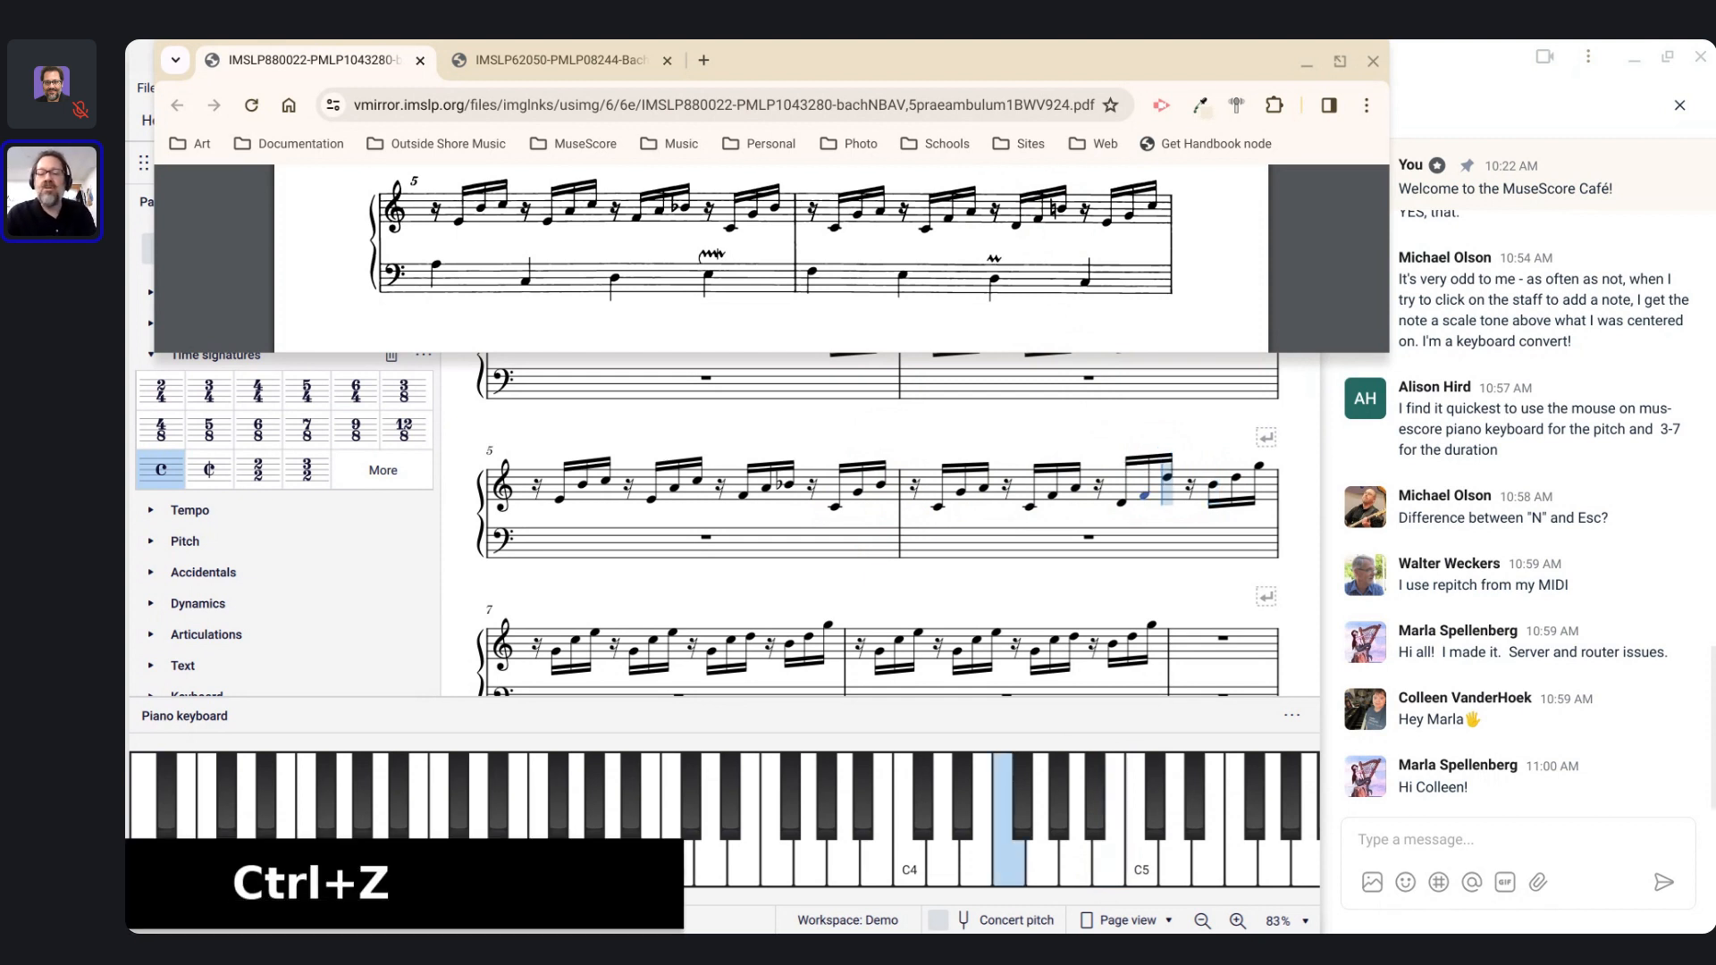
key("=")
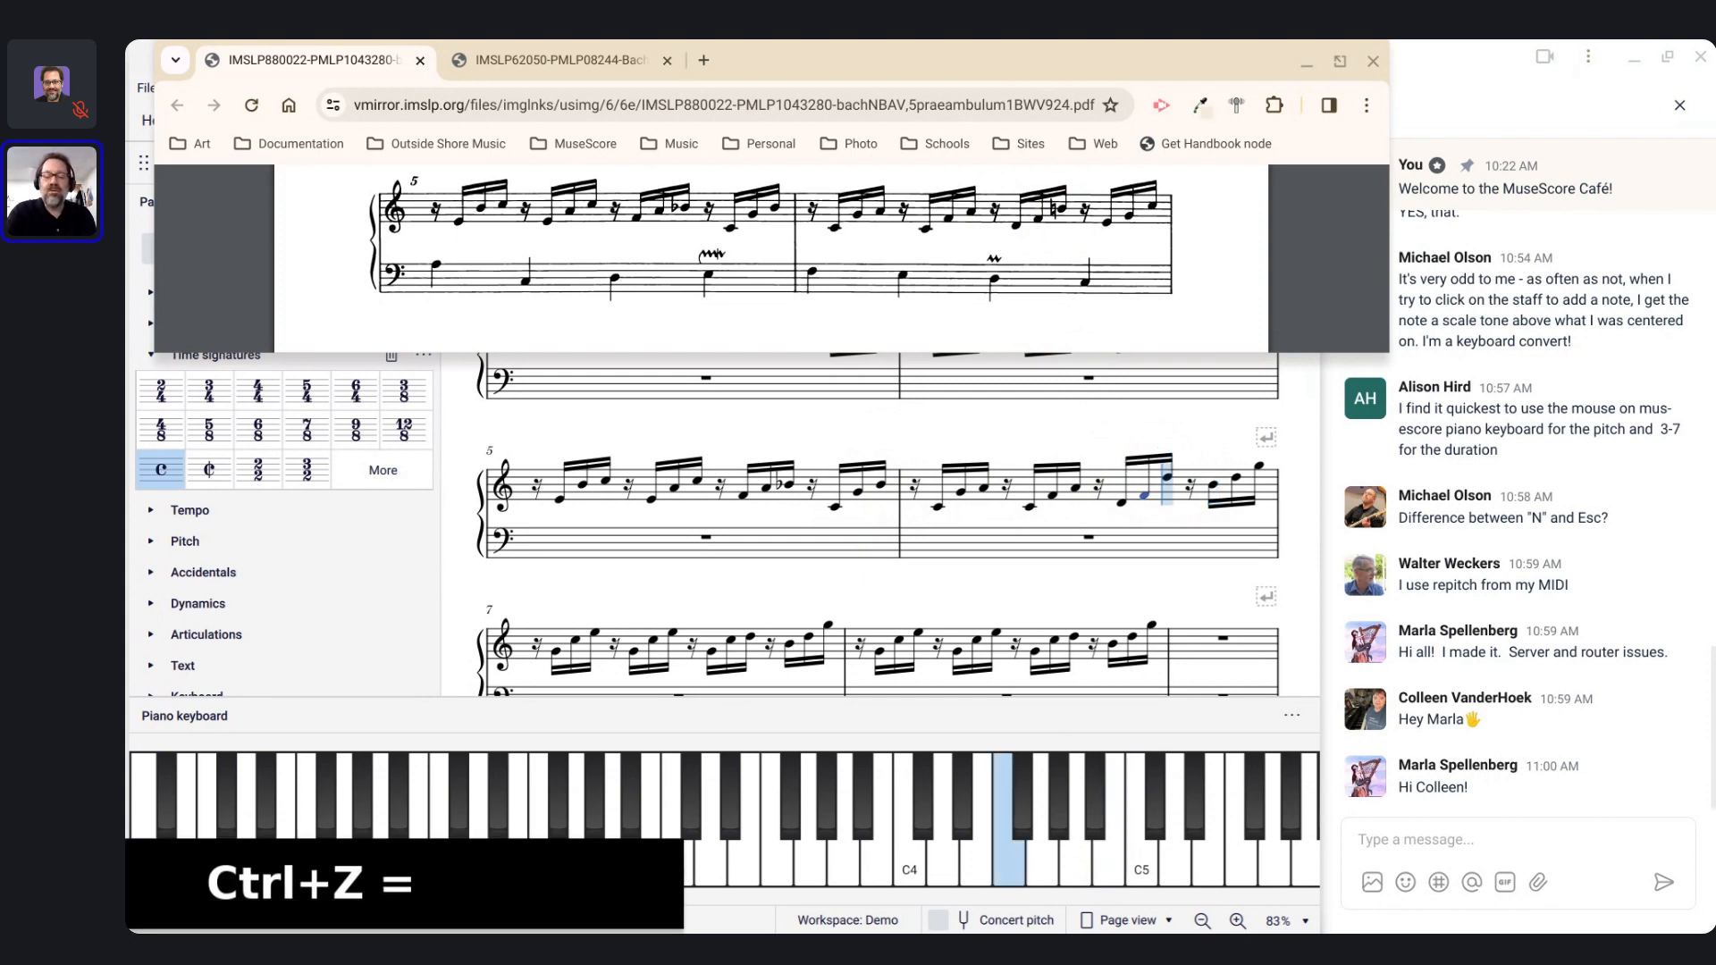
key("b")
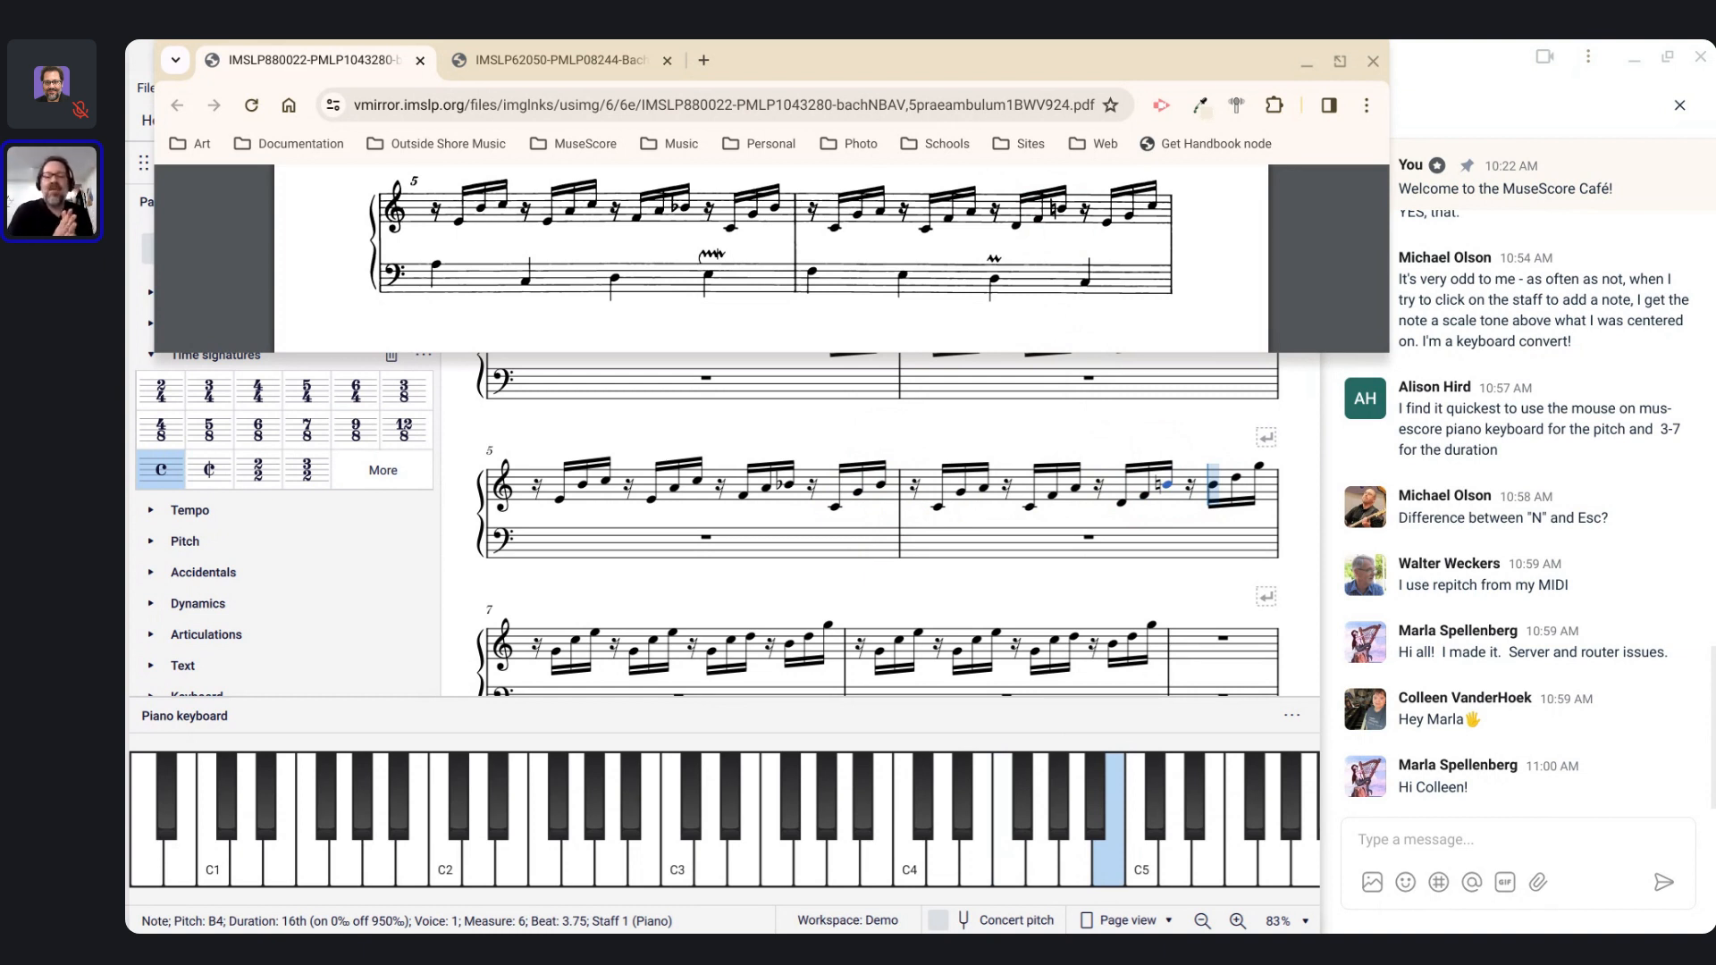
Step: Re-pitch the last treble group of measure 6 to E4, G4, C5
left_click(989, 853)
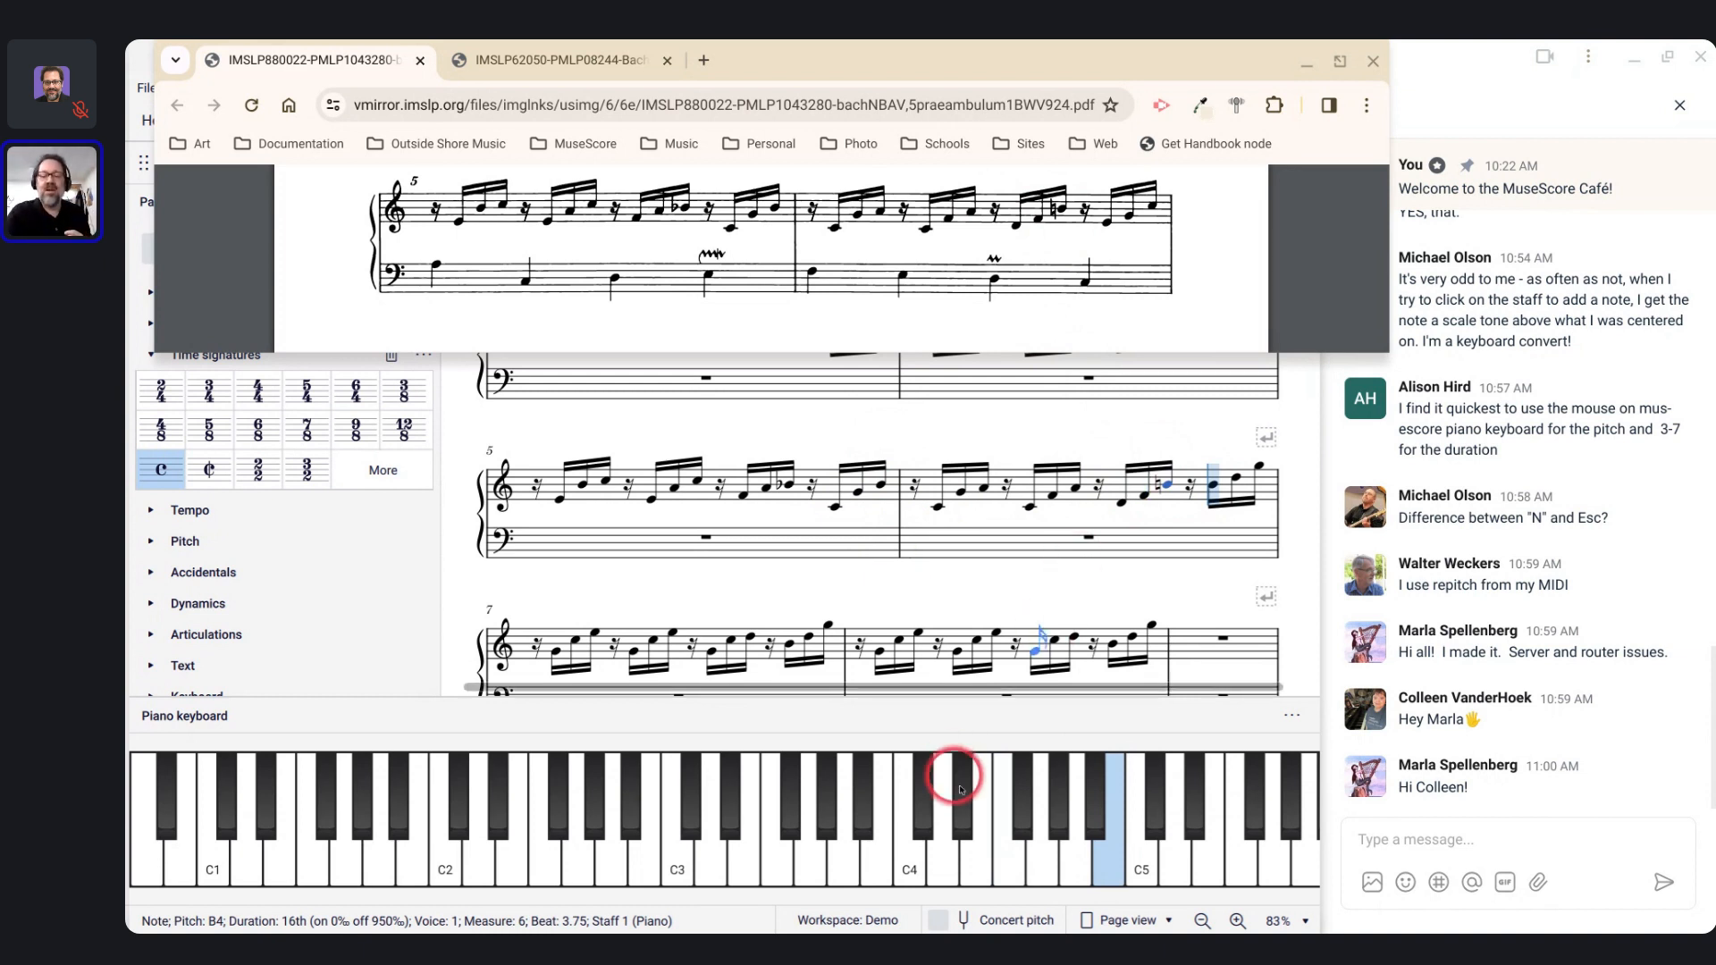
left_click(976, 858)
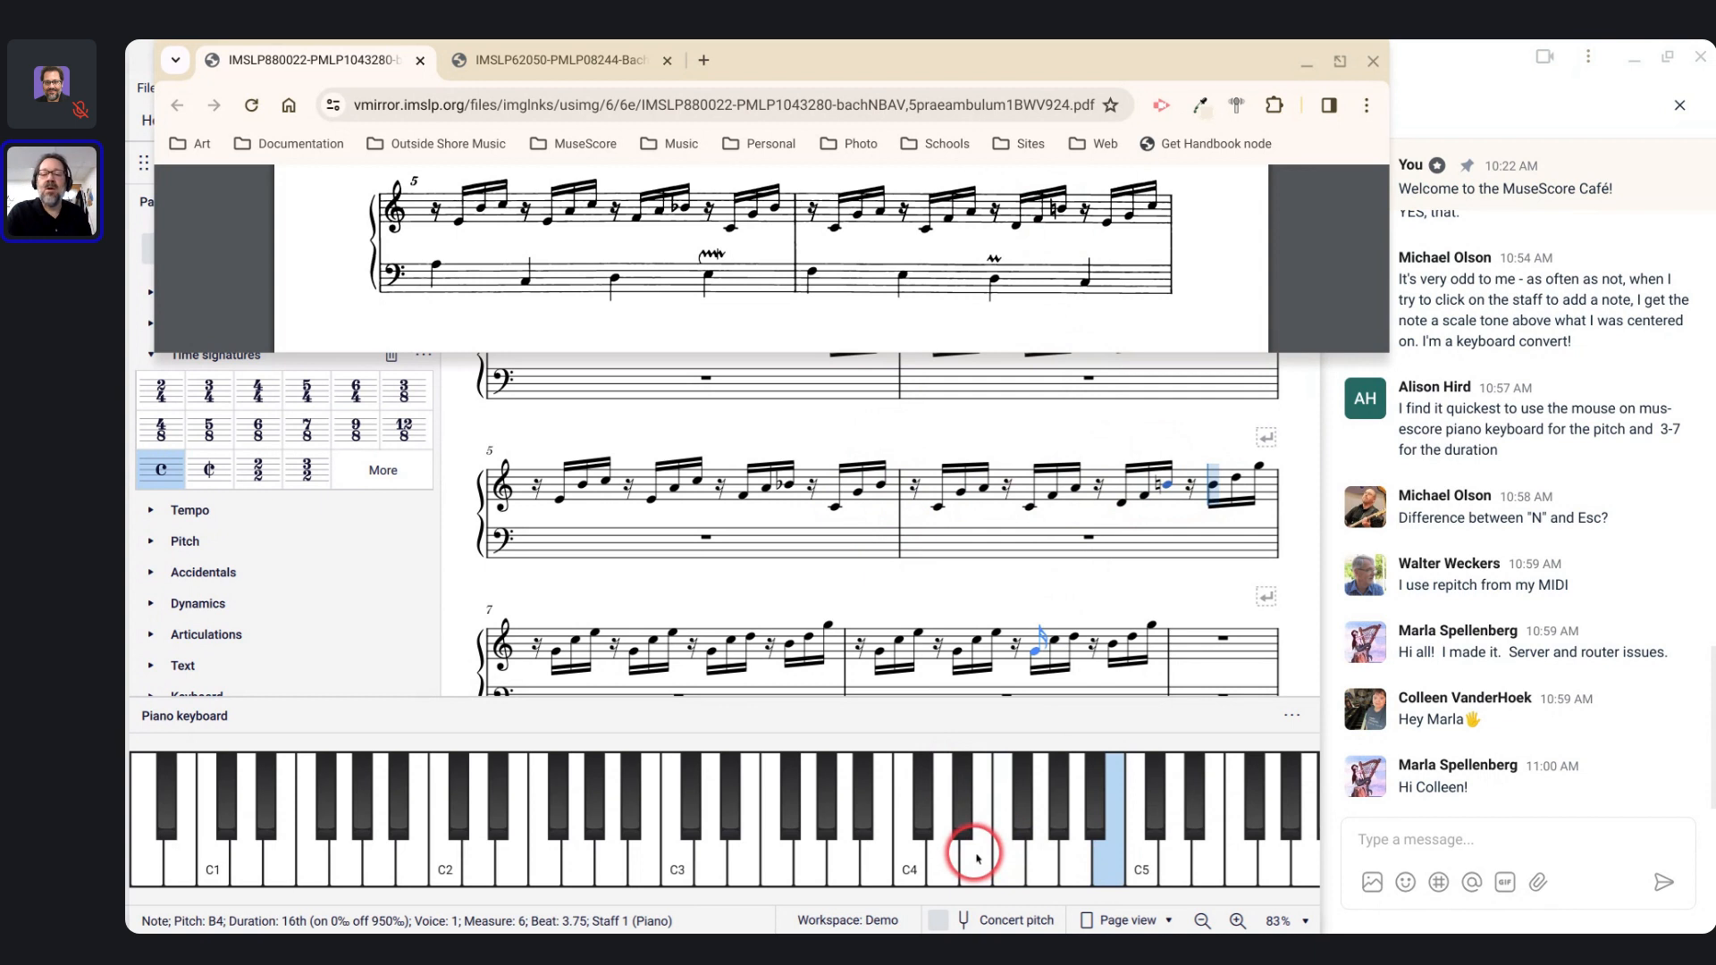
left_click(1040, 853)
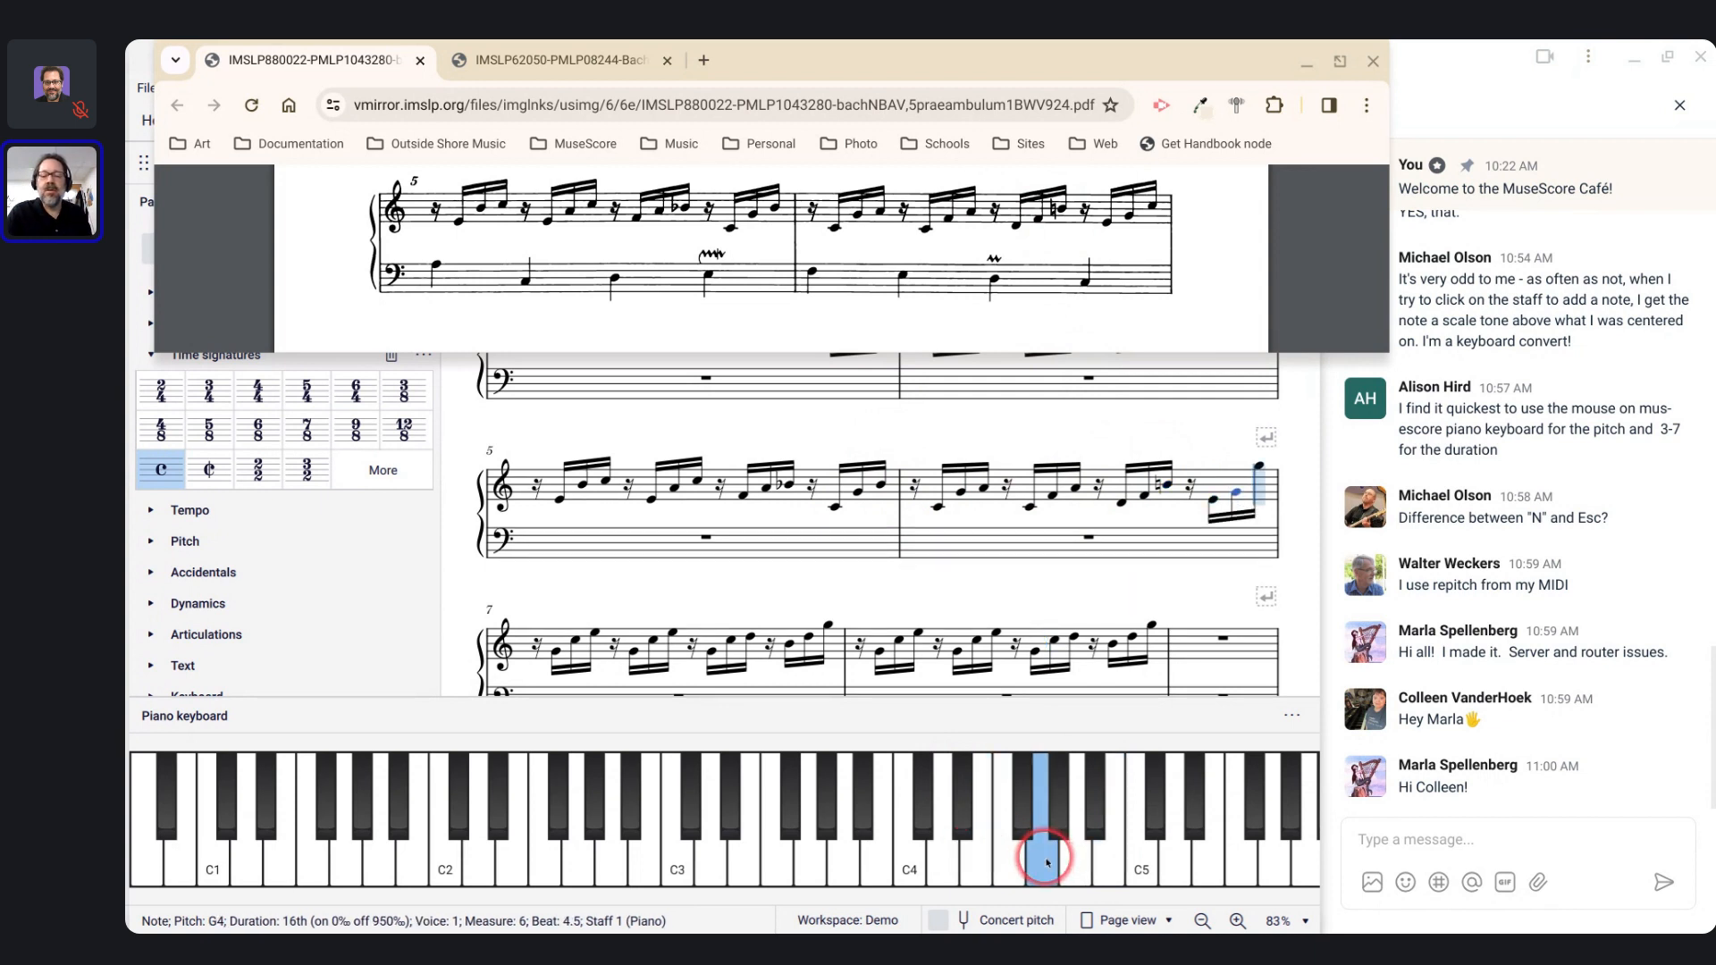
left_click(1141, 868)
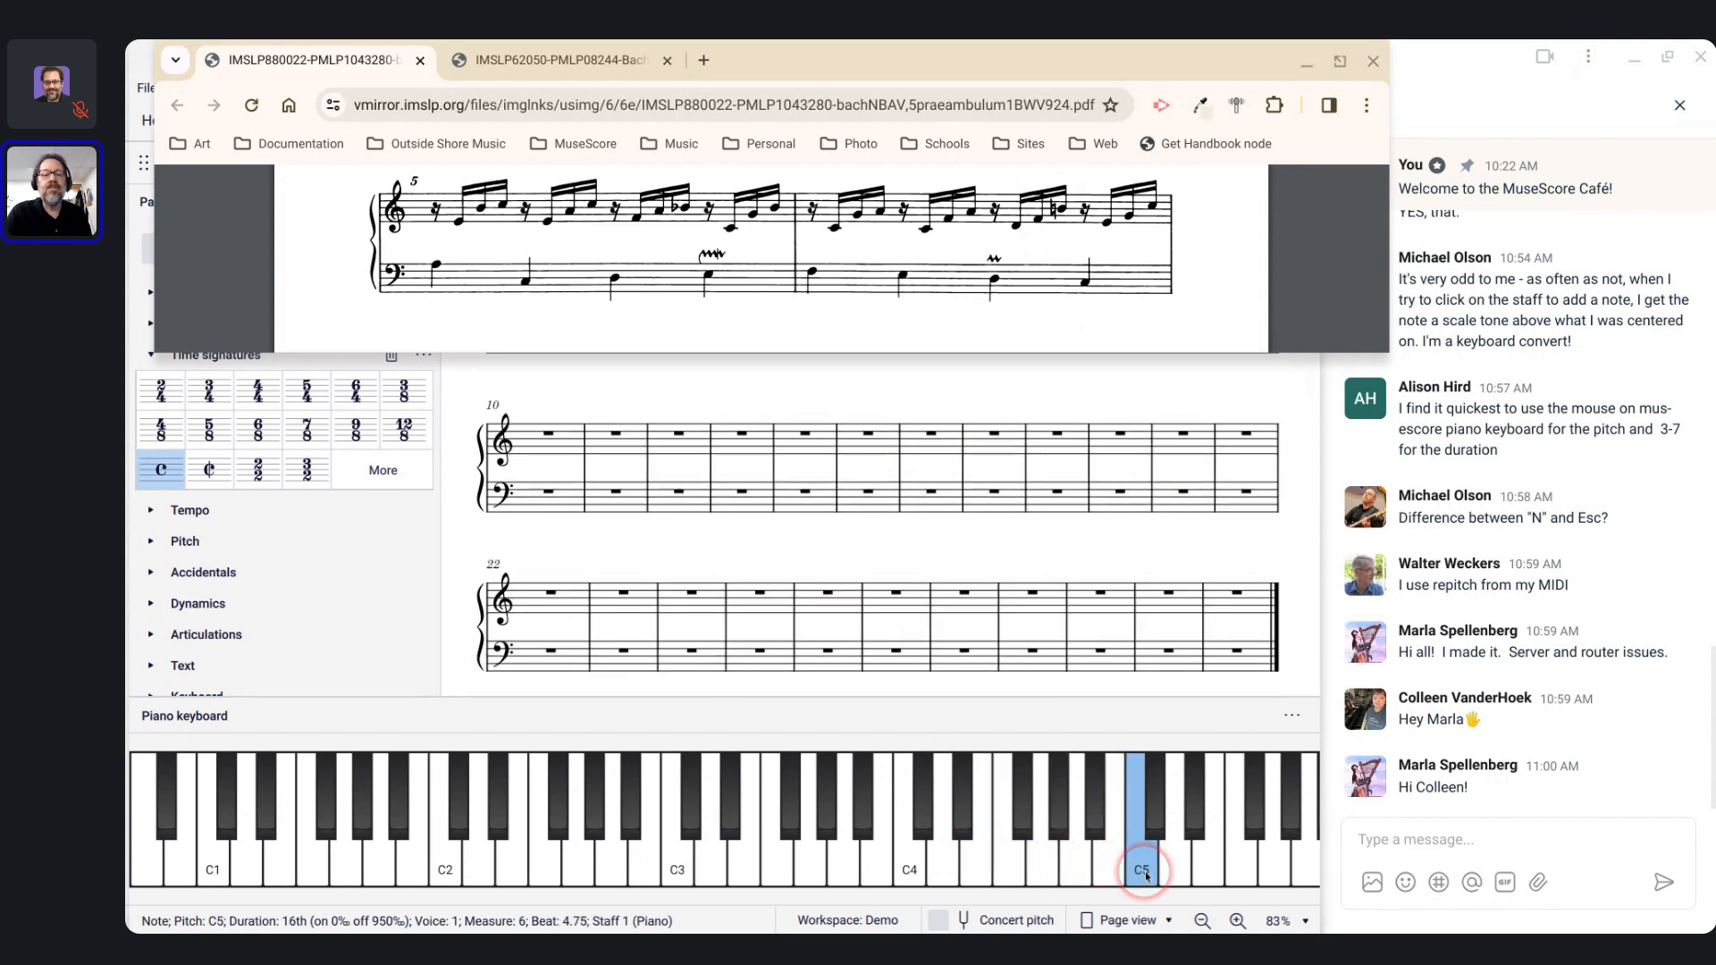
Step: Following the source system at measure 7, re-pitch the first two treble groups of measure 7 to D4, G4, C5 and D4, G4, B4
scroll(1036, 178, "down", 3)
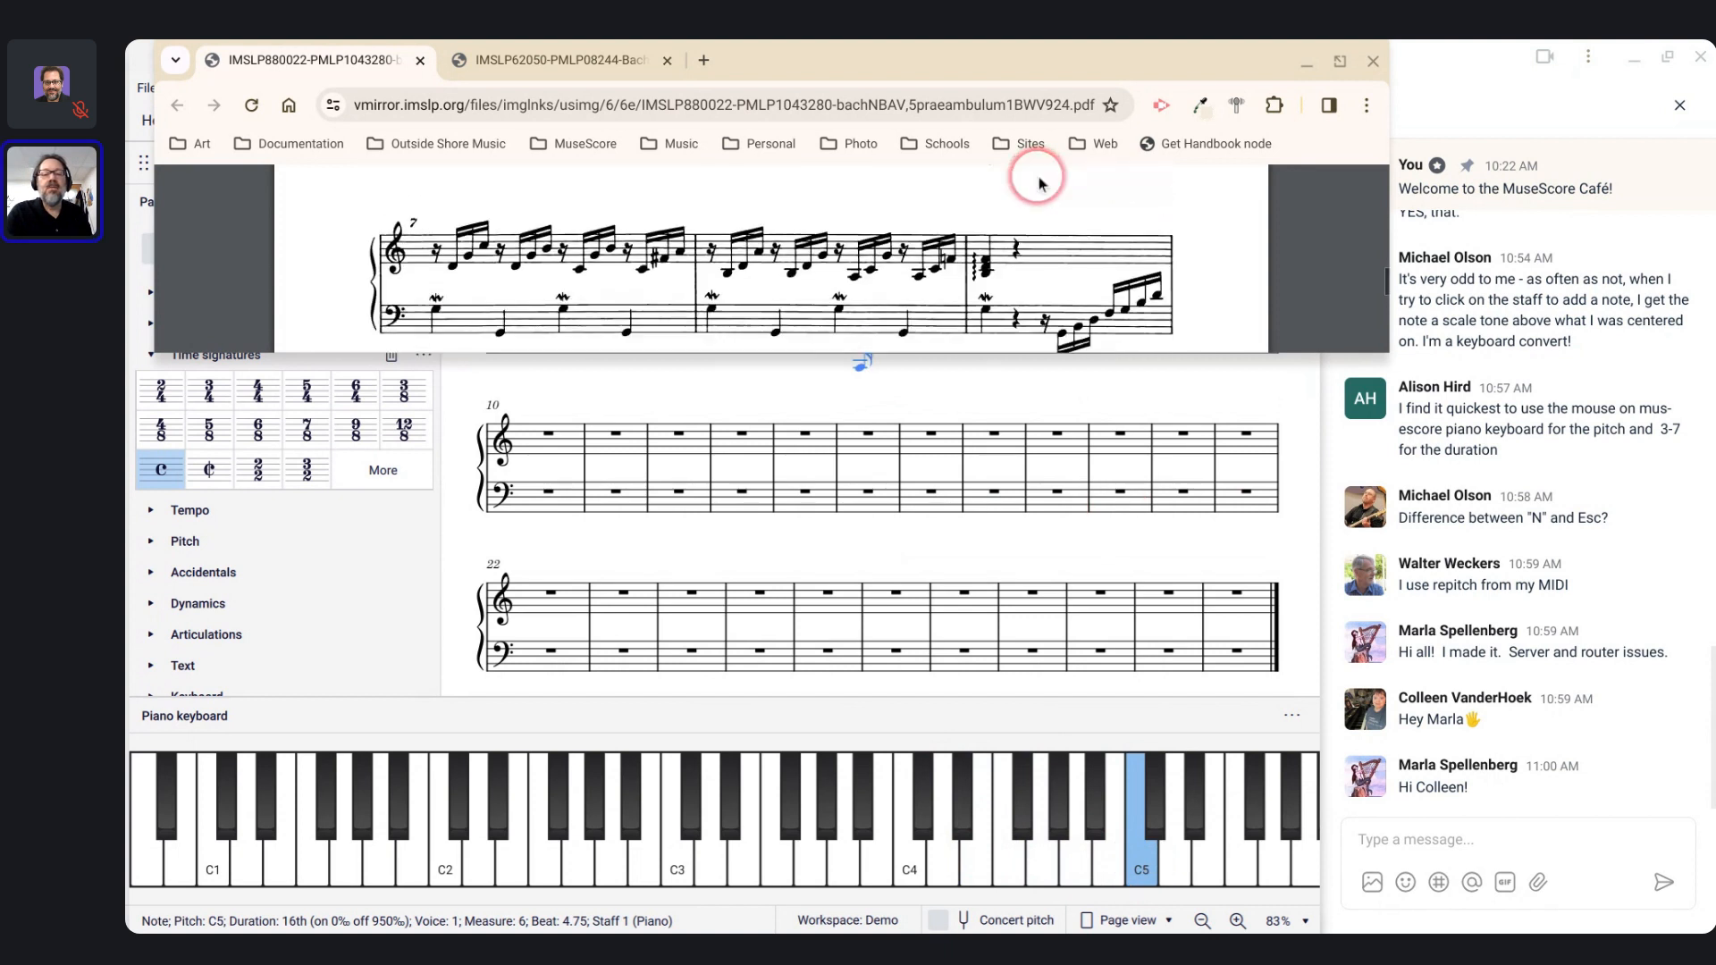
left_click(936, 876)
left_click(1044, 871)
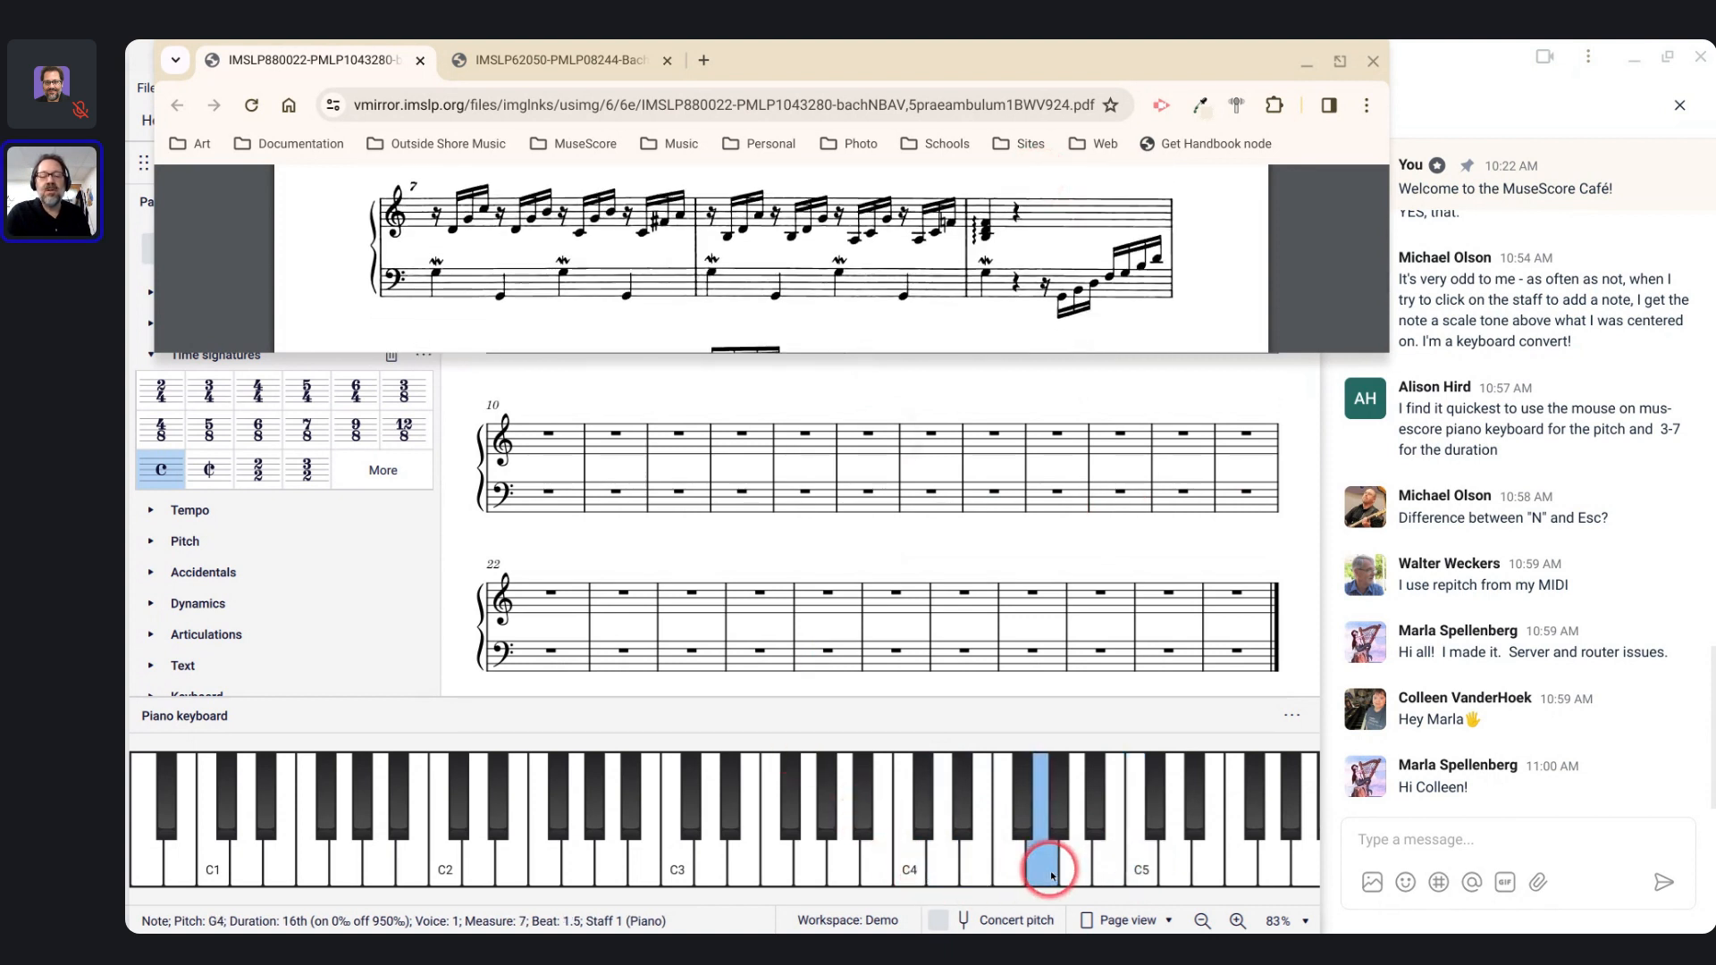
left_click(1143, 871)
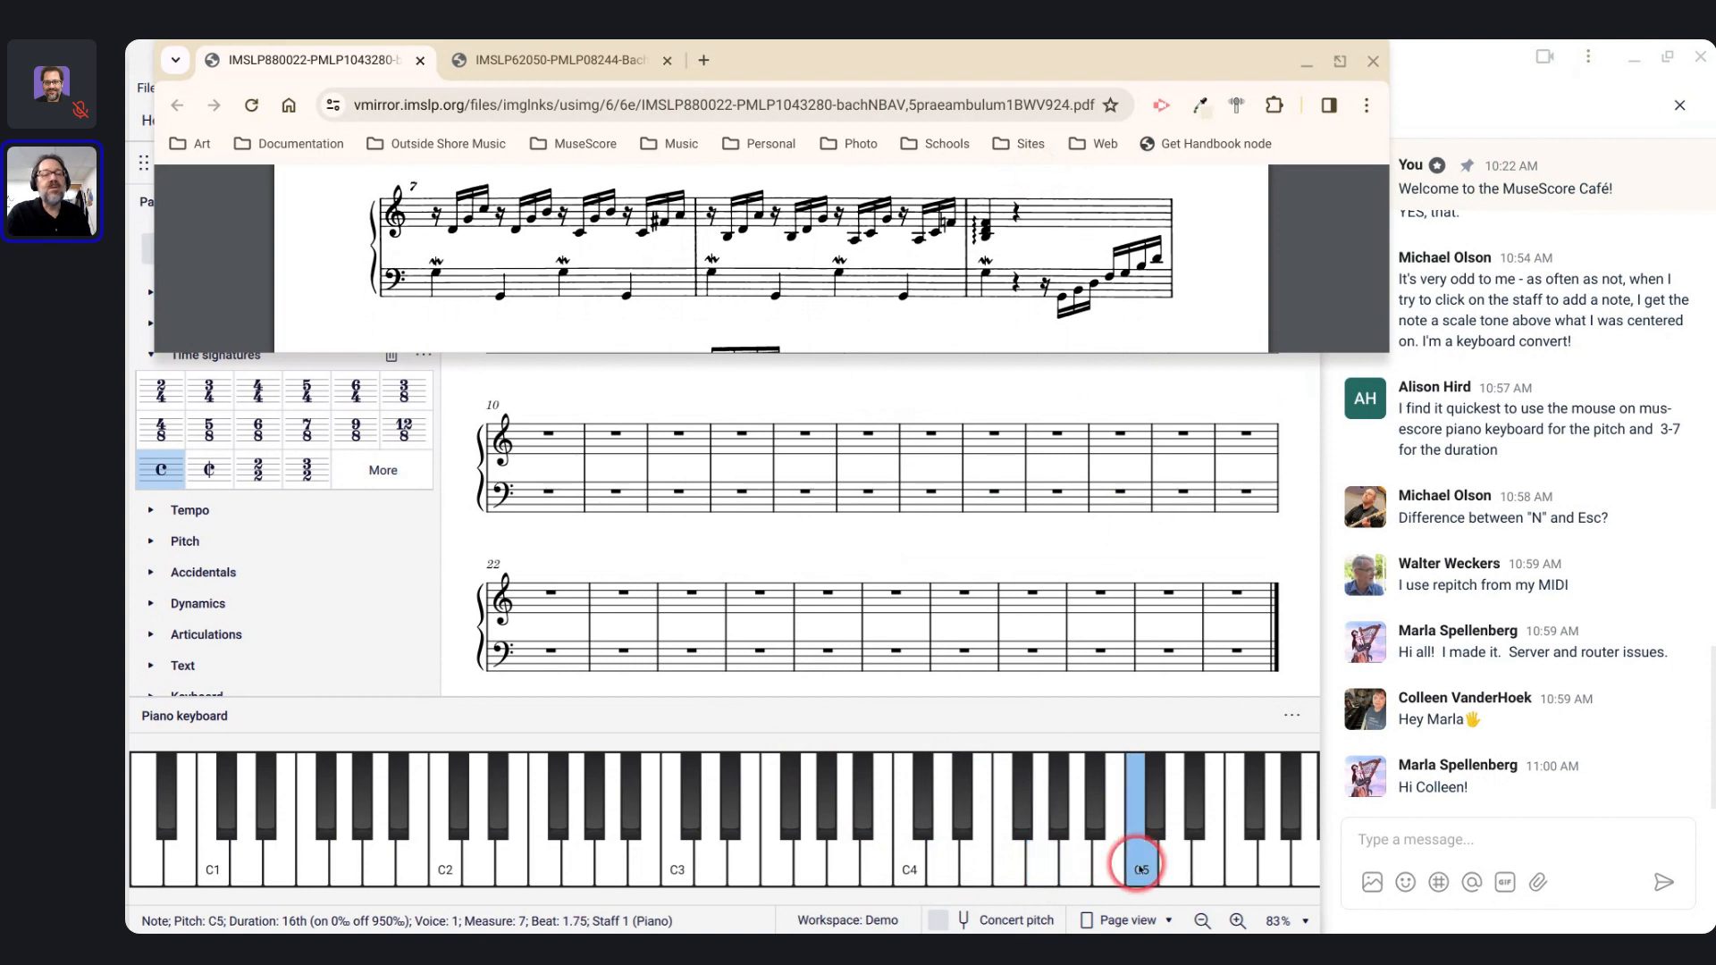
key("0")
left_click(929, 874)
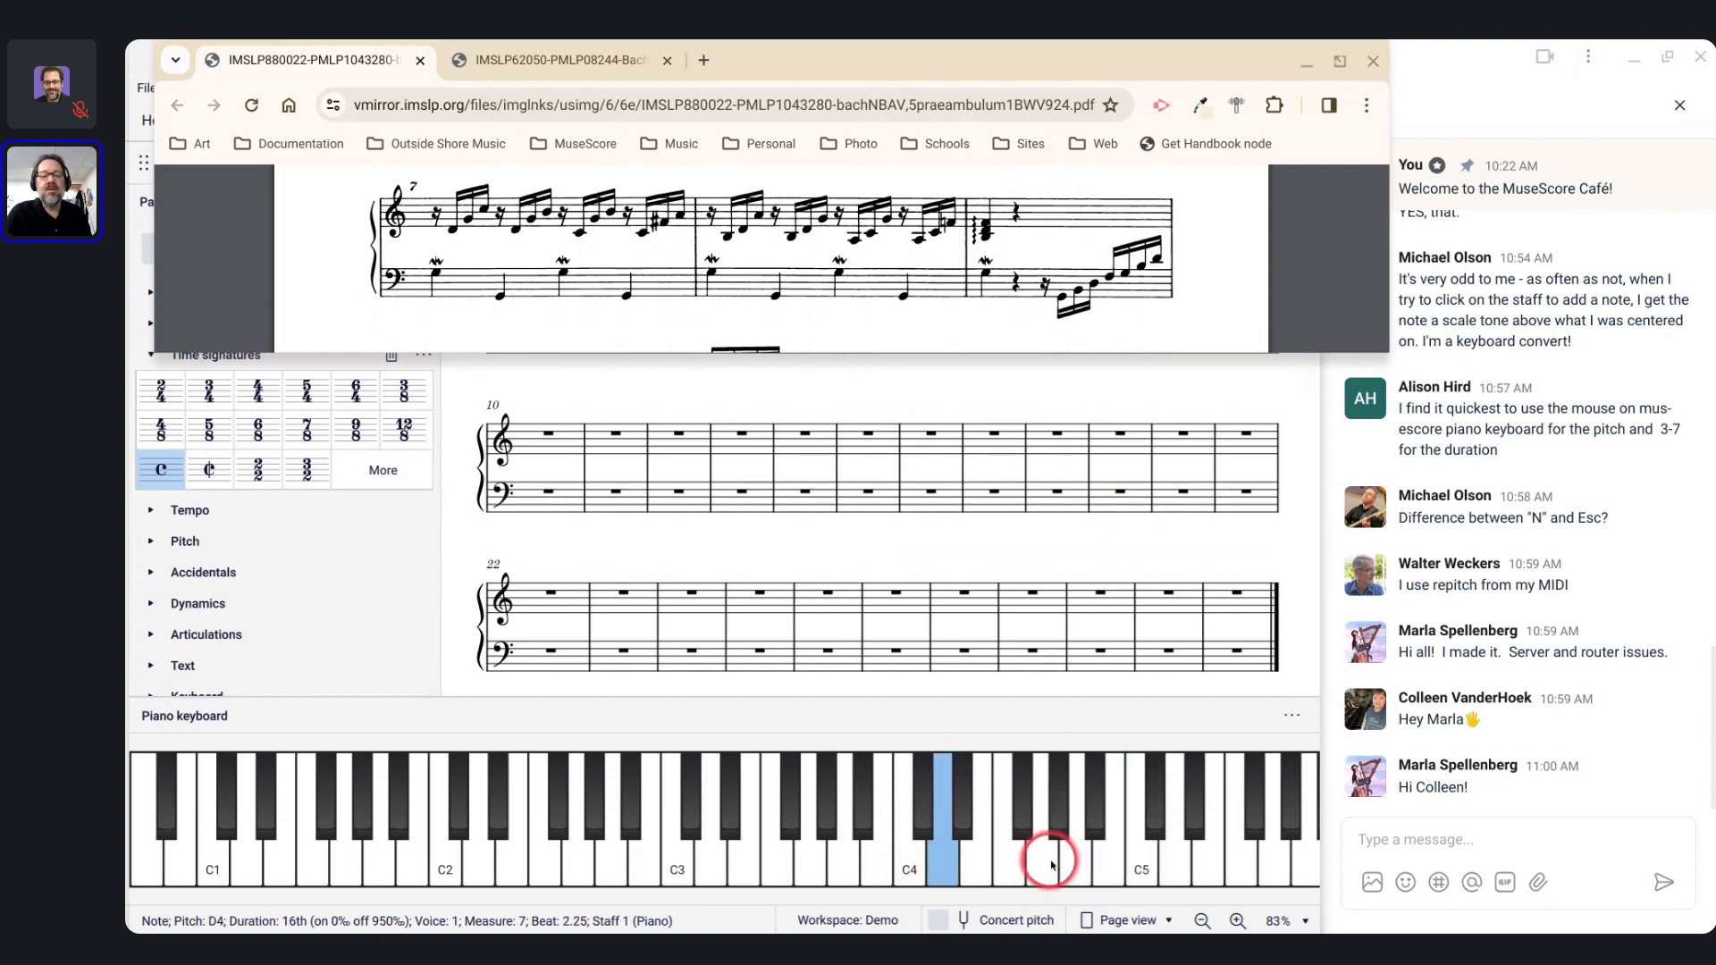
left_click(1048, 864)
left_click(1115, 865)
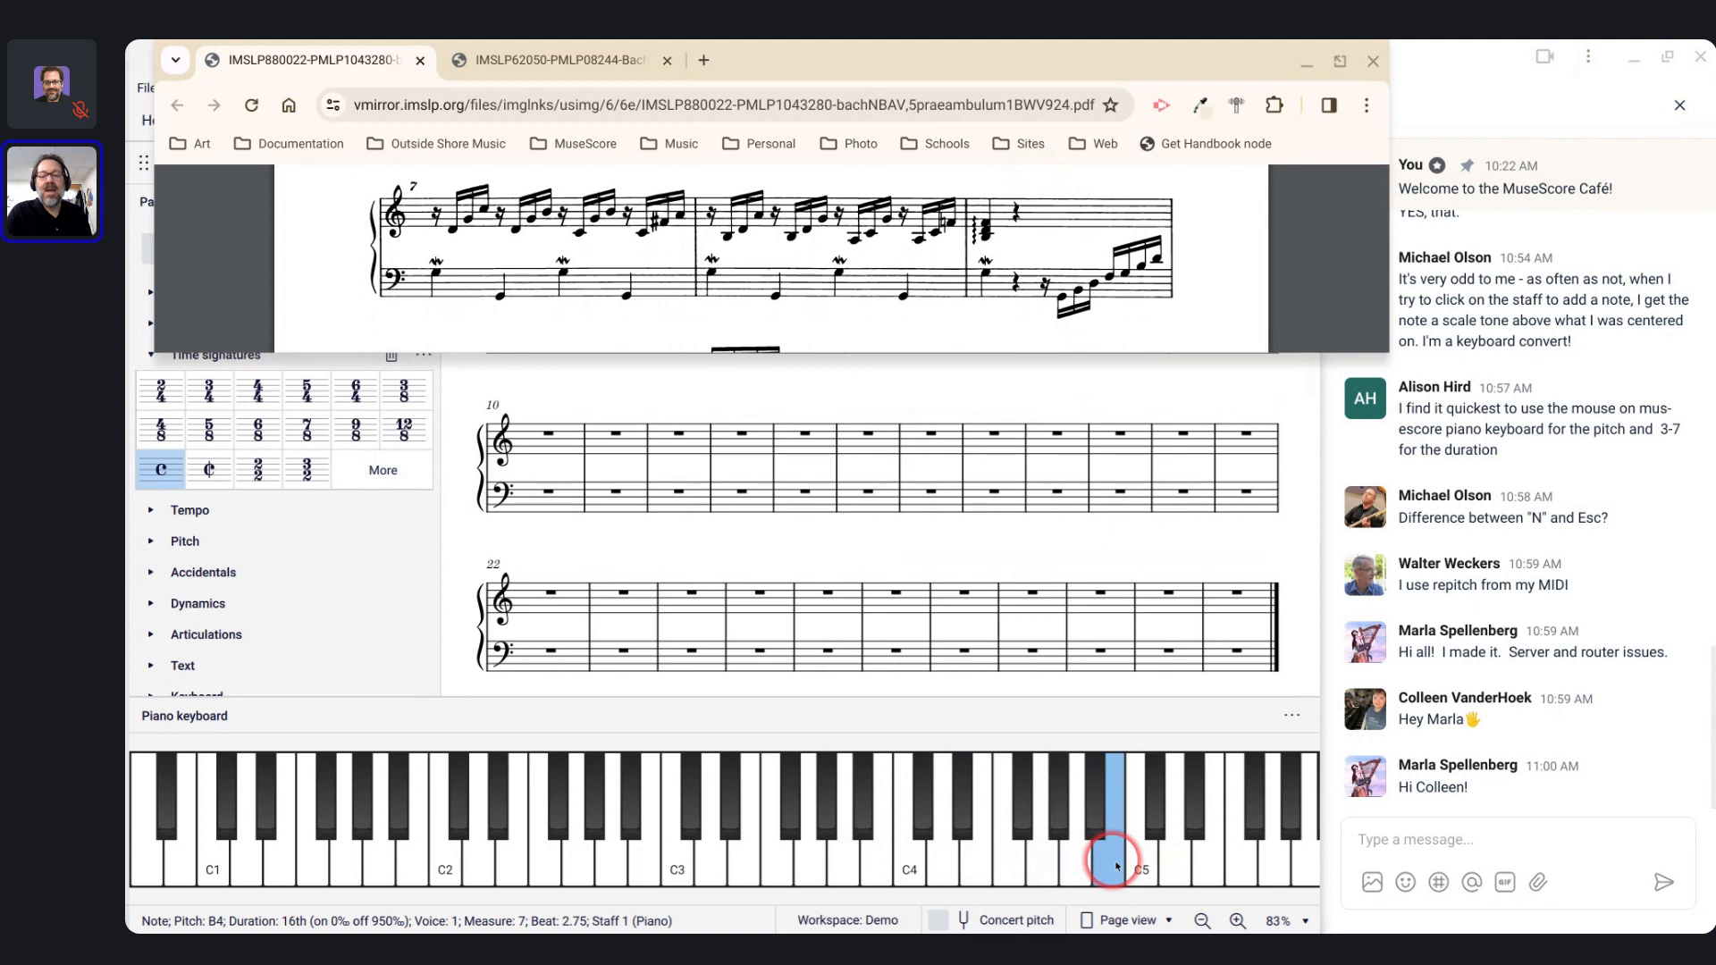
Step: Re-pitch the last two treble groups of measure 7 to C4, G4, B4 and C4, F♯4, A4
scroll(1036, 613, "up", 2)
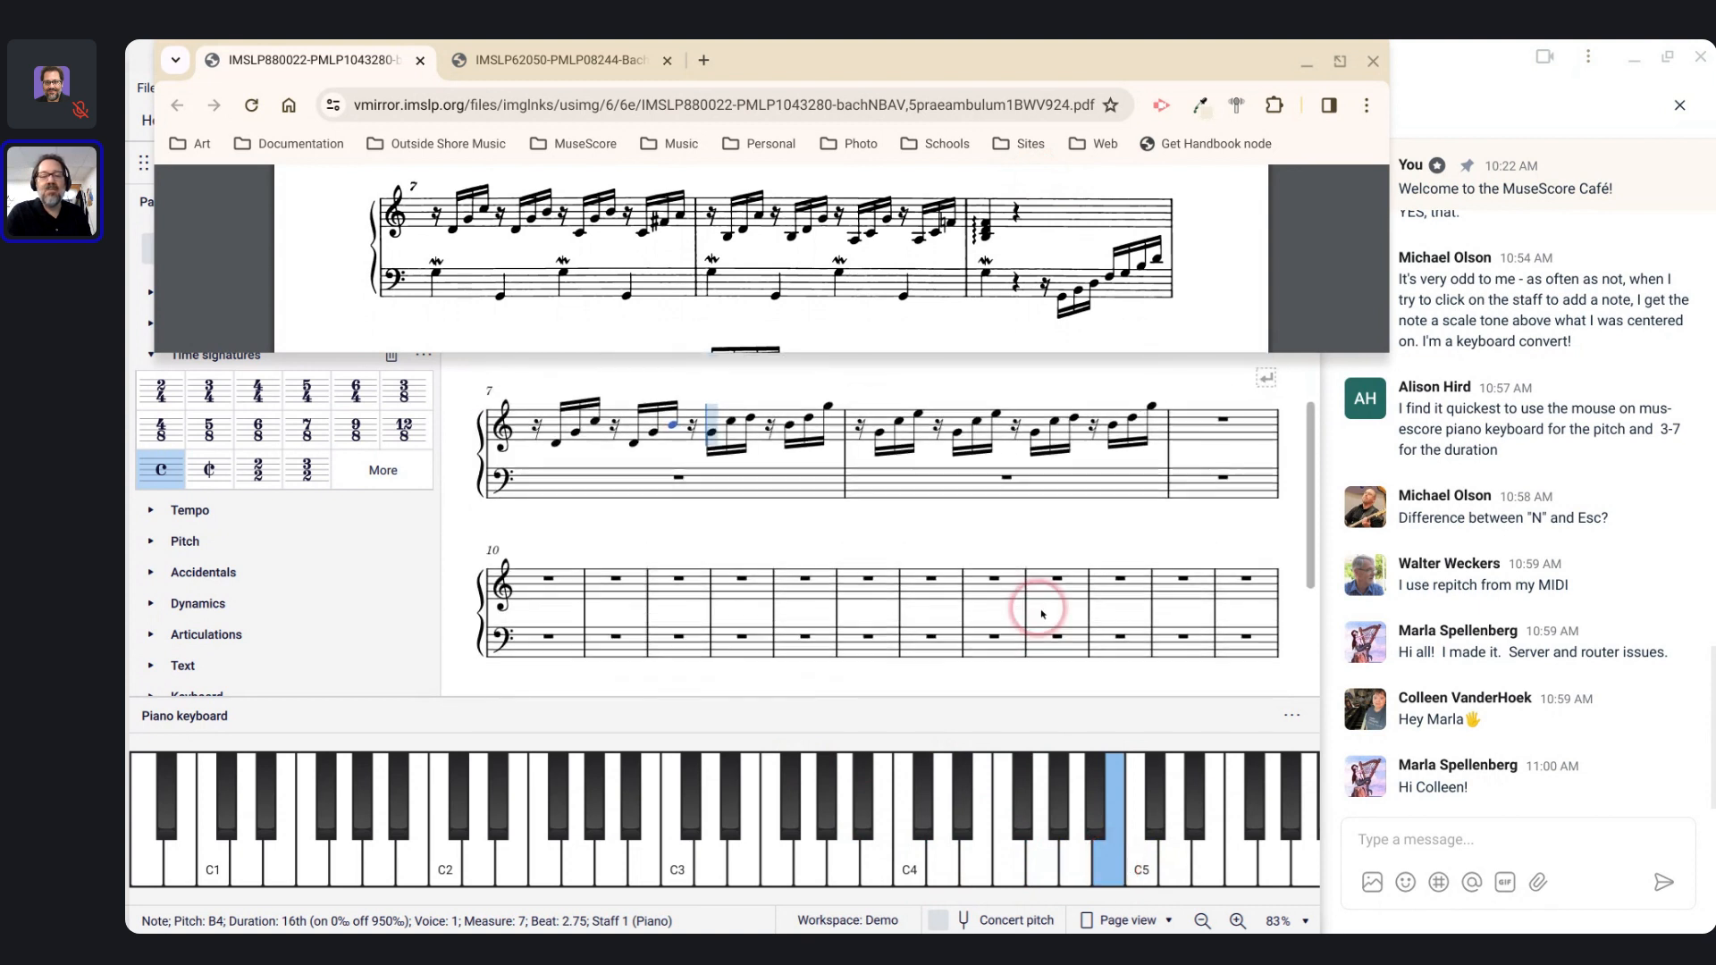
left_click(907, 867)
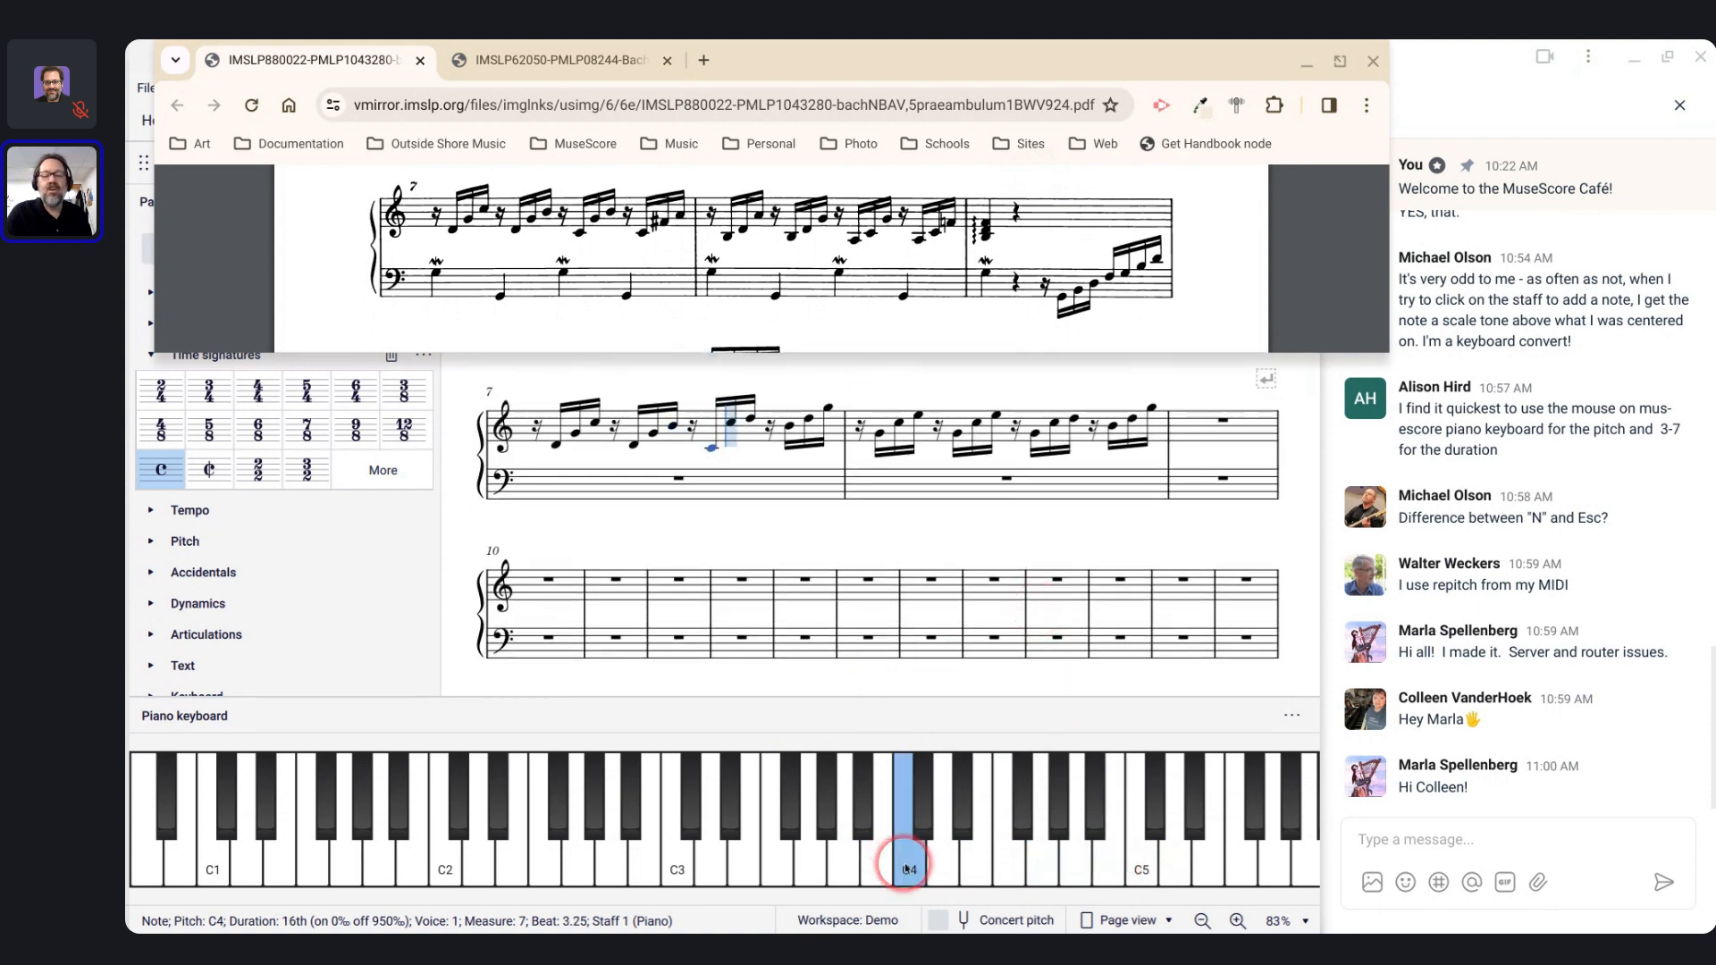
left_click(1035, 871)
left_click(1106, 871)
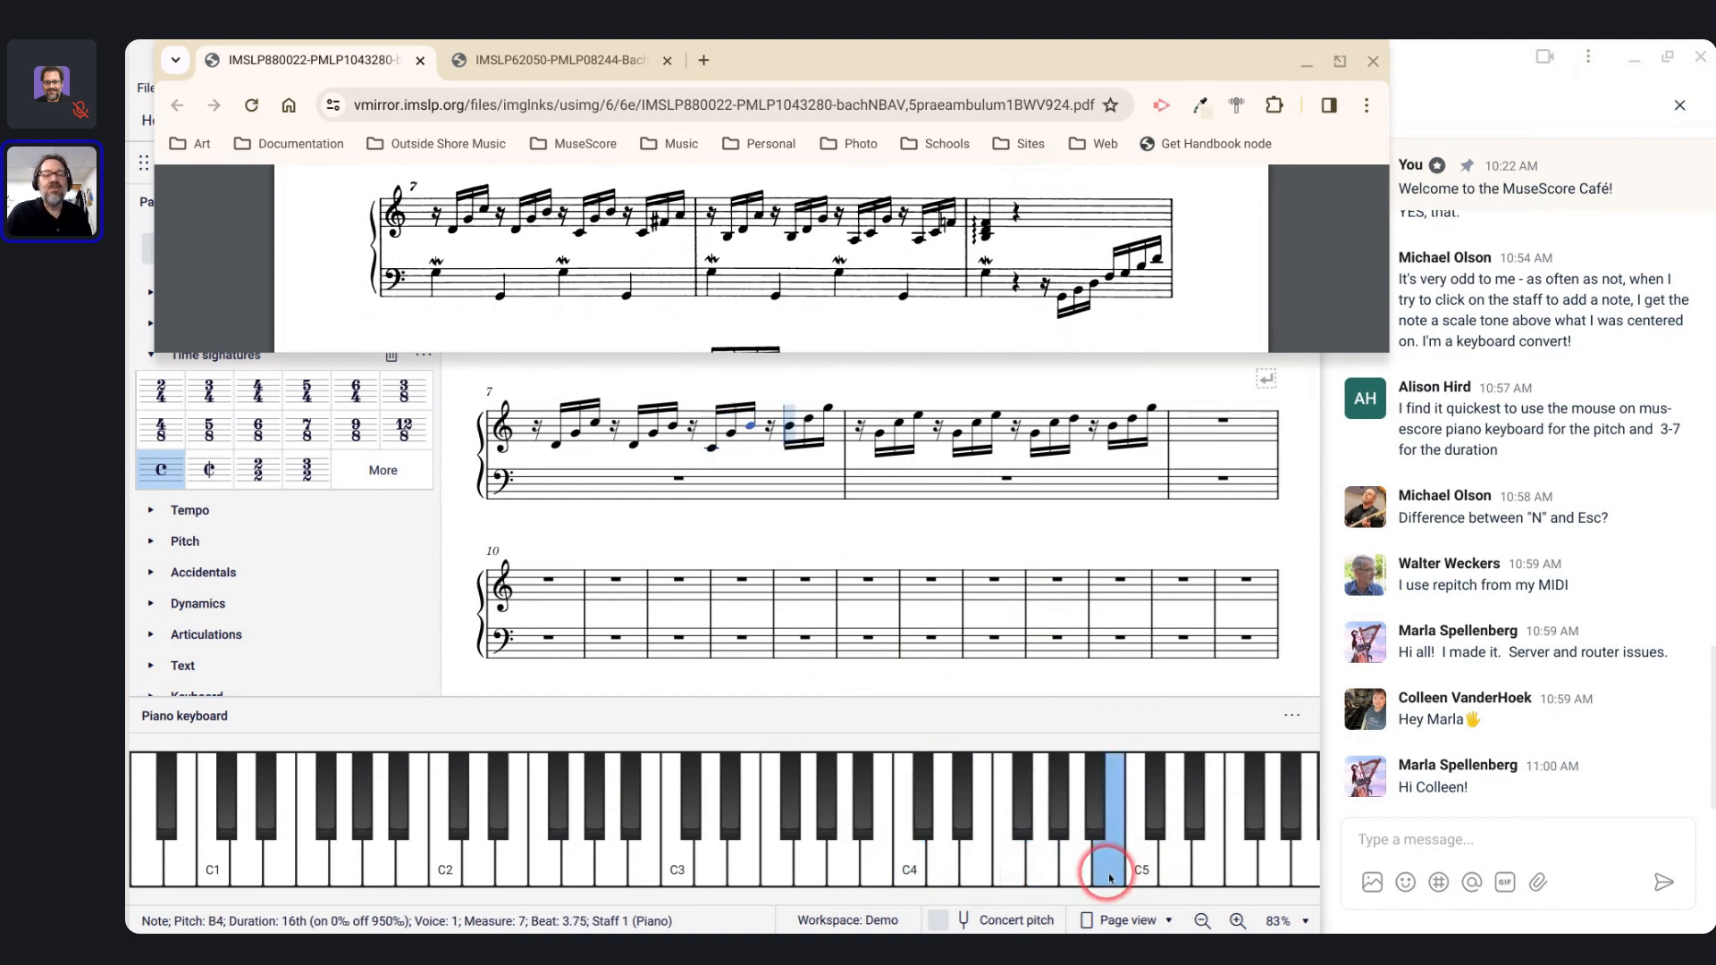
left_click(907, 876)
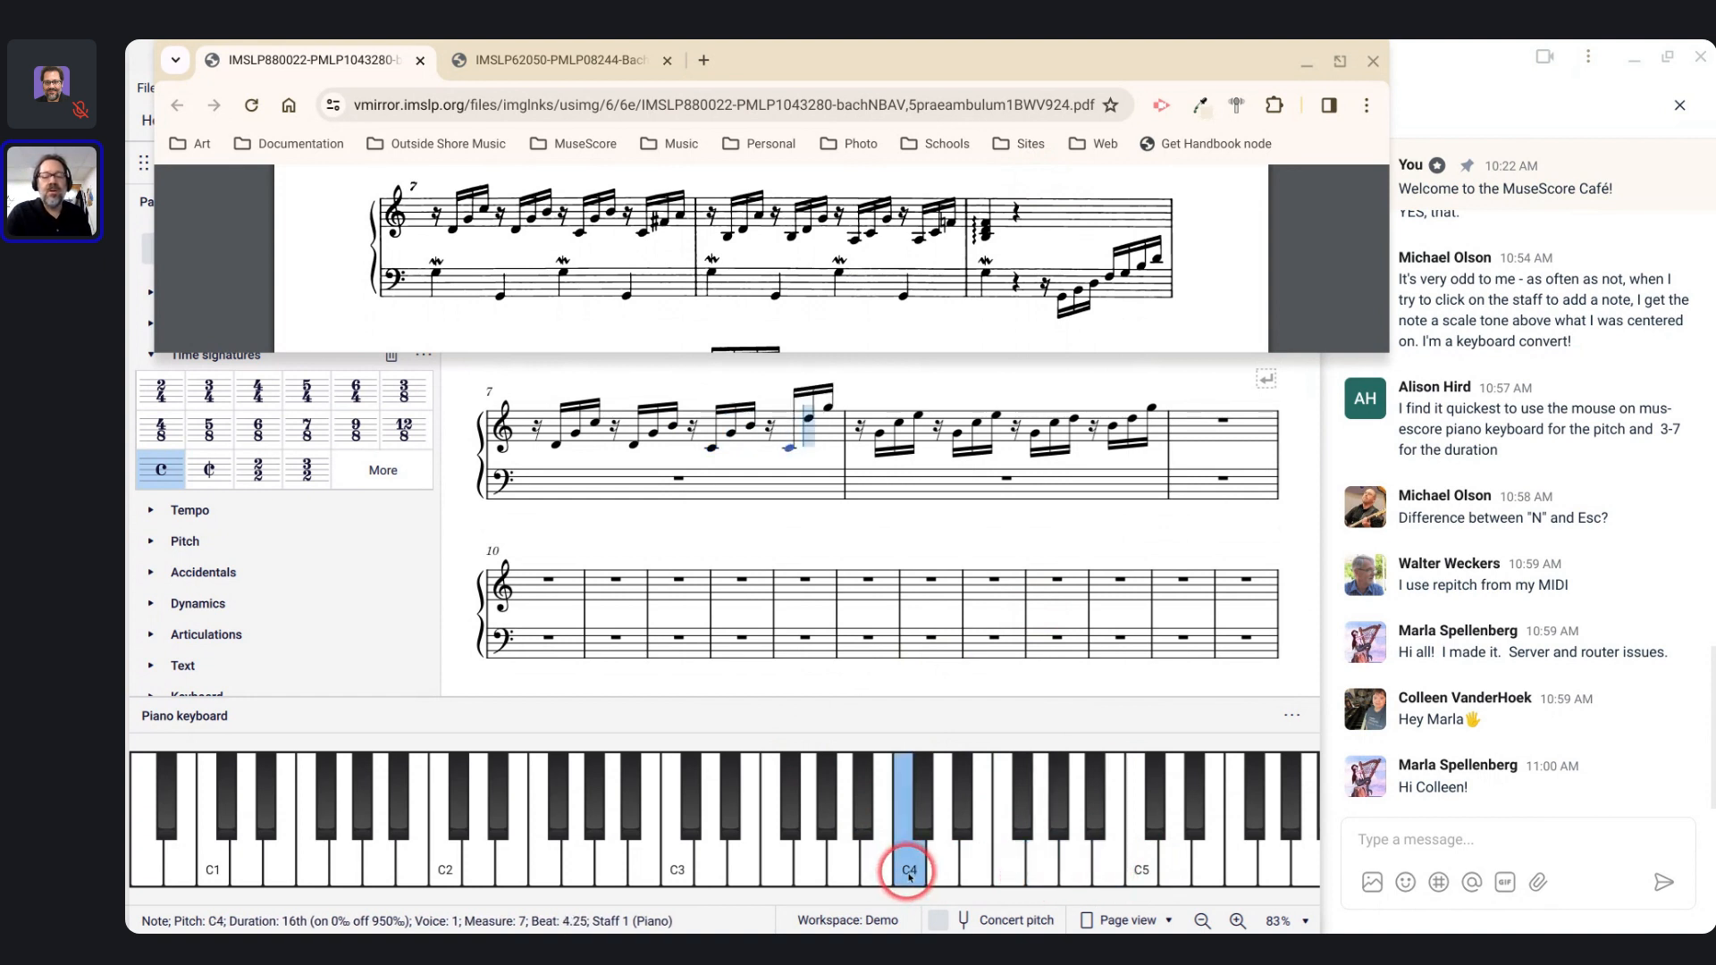
left_click(1022, 835)
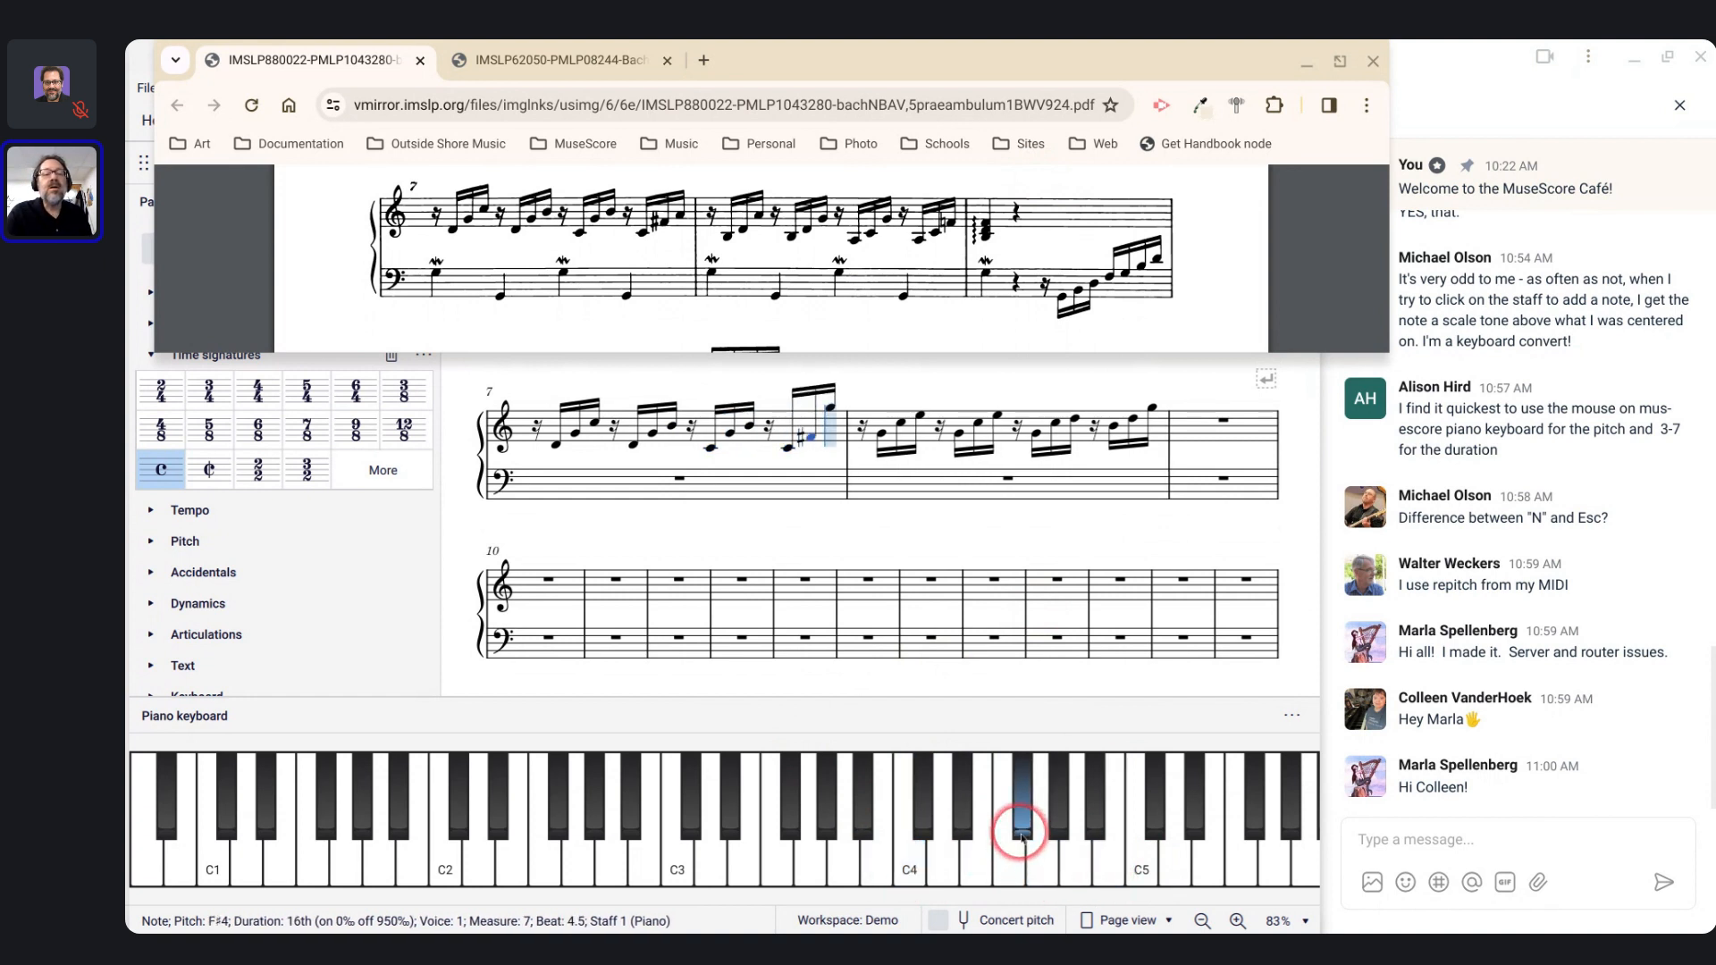
left_click(1081, 867)
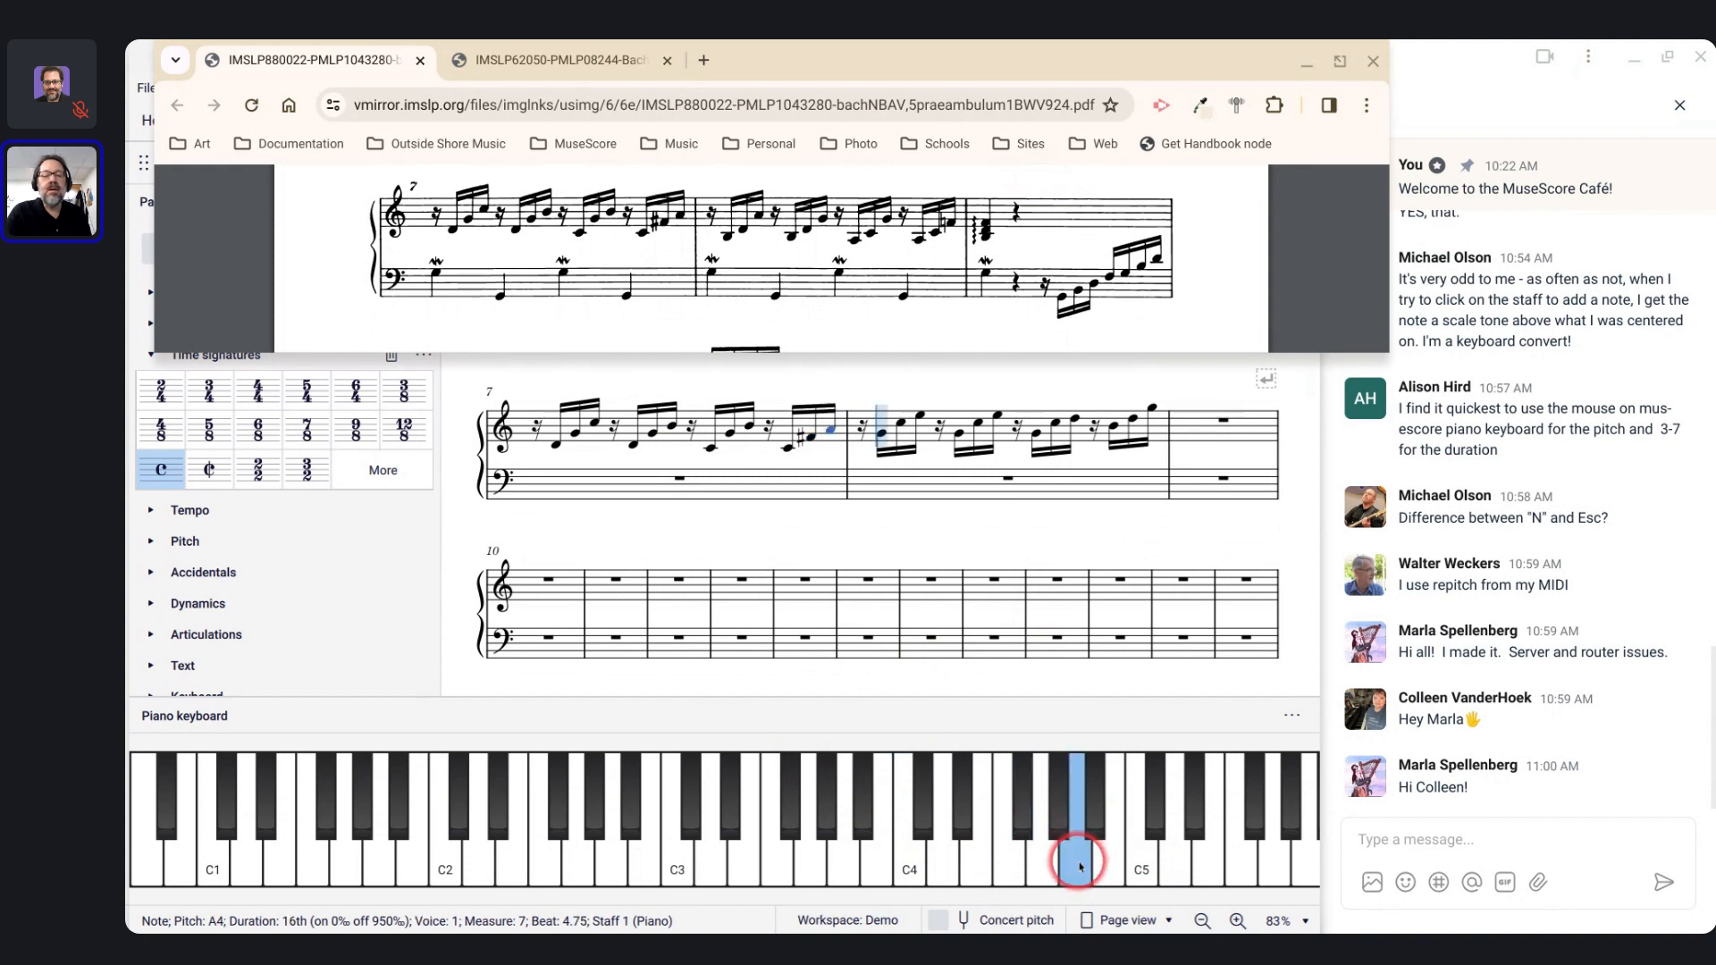
Step: Re-pitch the first two treble groups of measure 8 to B3, D4, A4 and B3, D4, G4
left_click(867, 874)
left_click(945, 878)
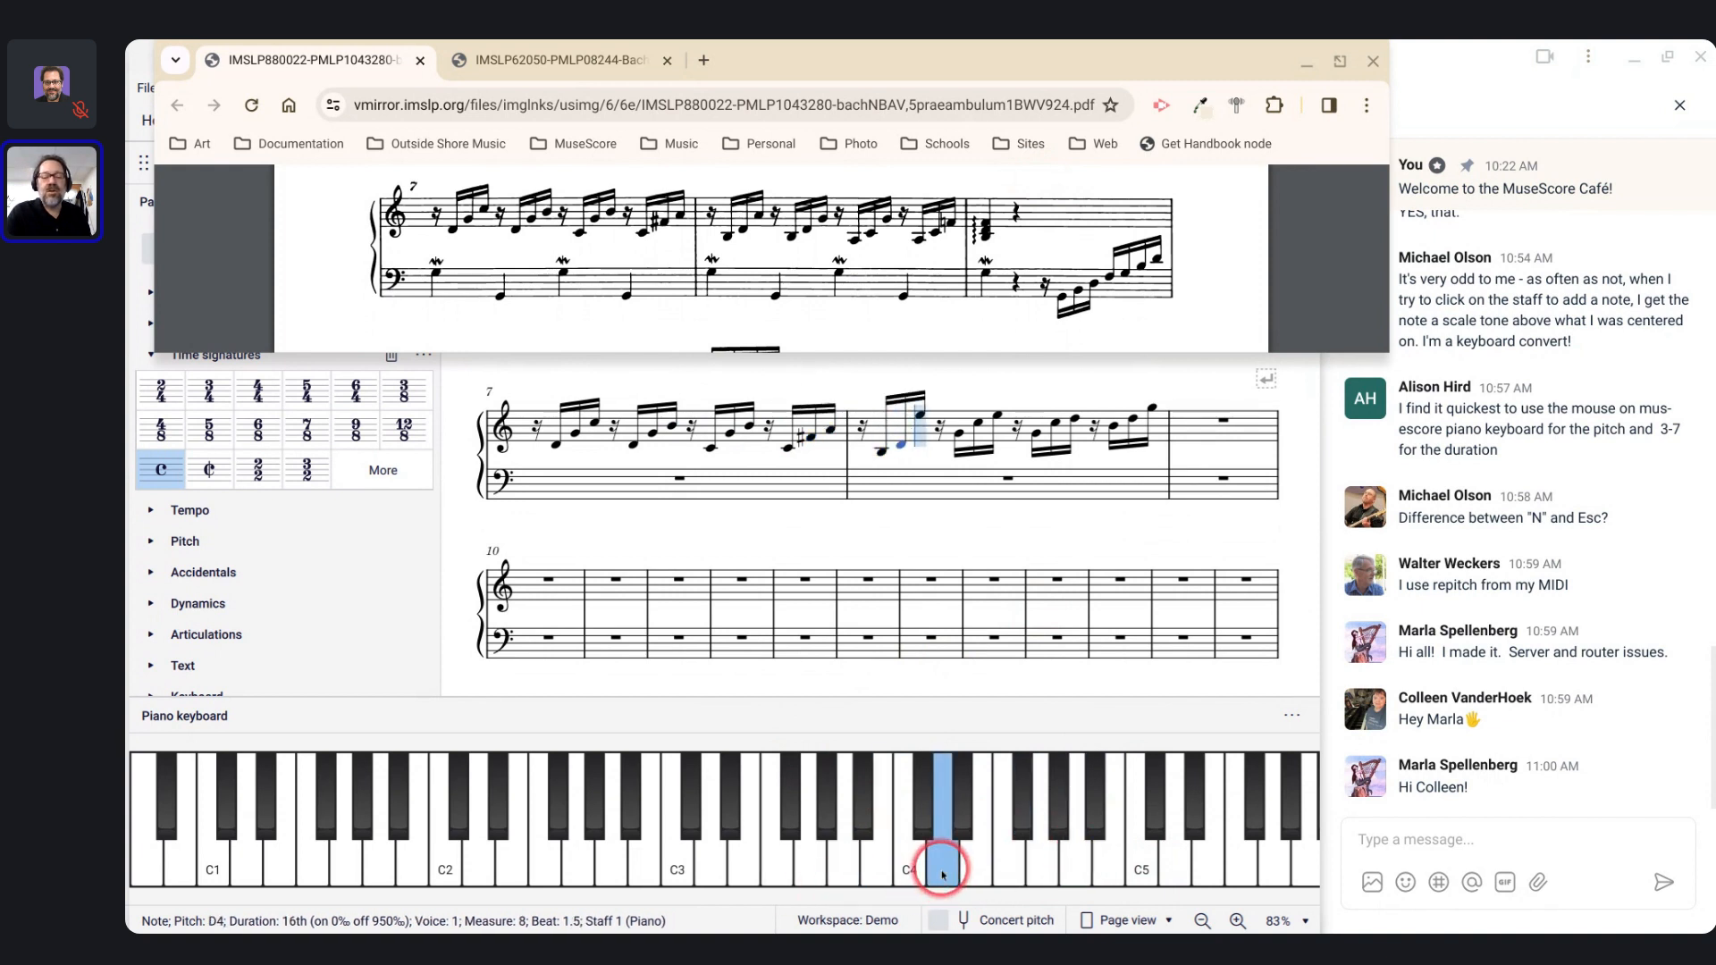
left_click(1077, 863)
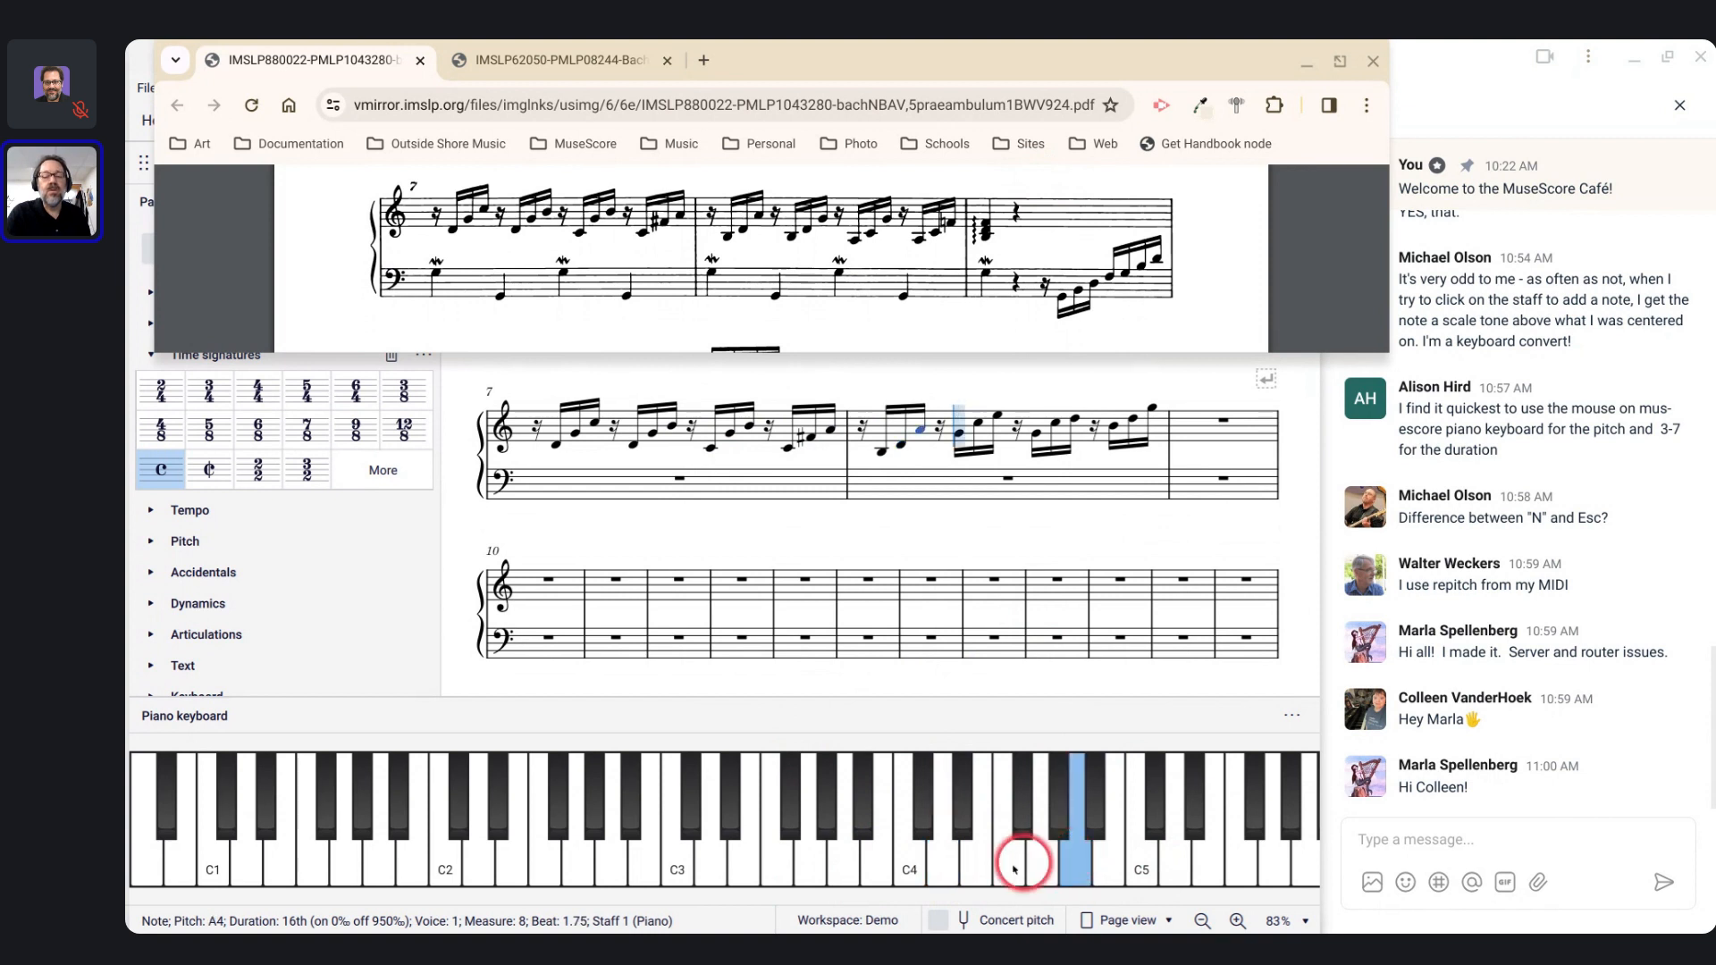
left_click(885, 863)
left_click(940, 869)
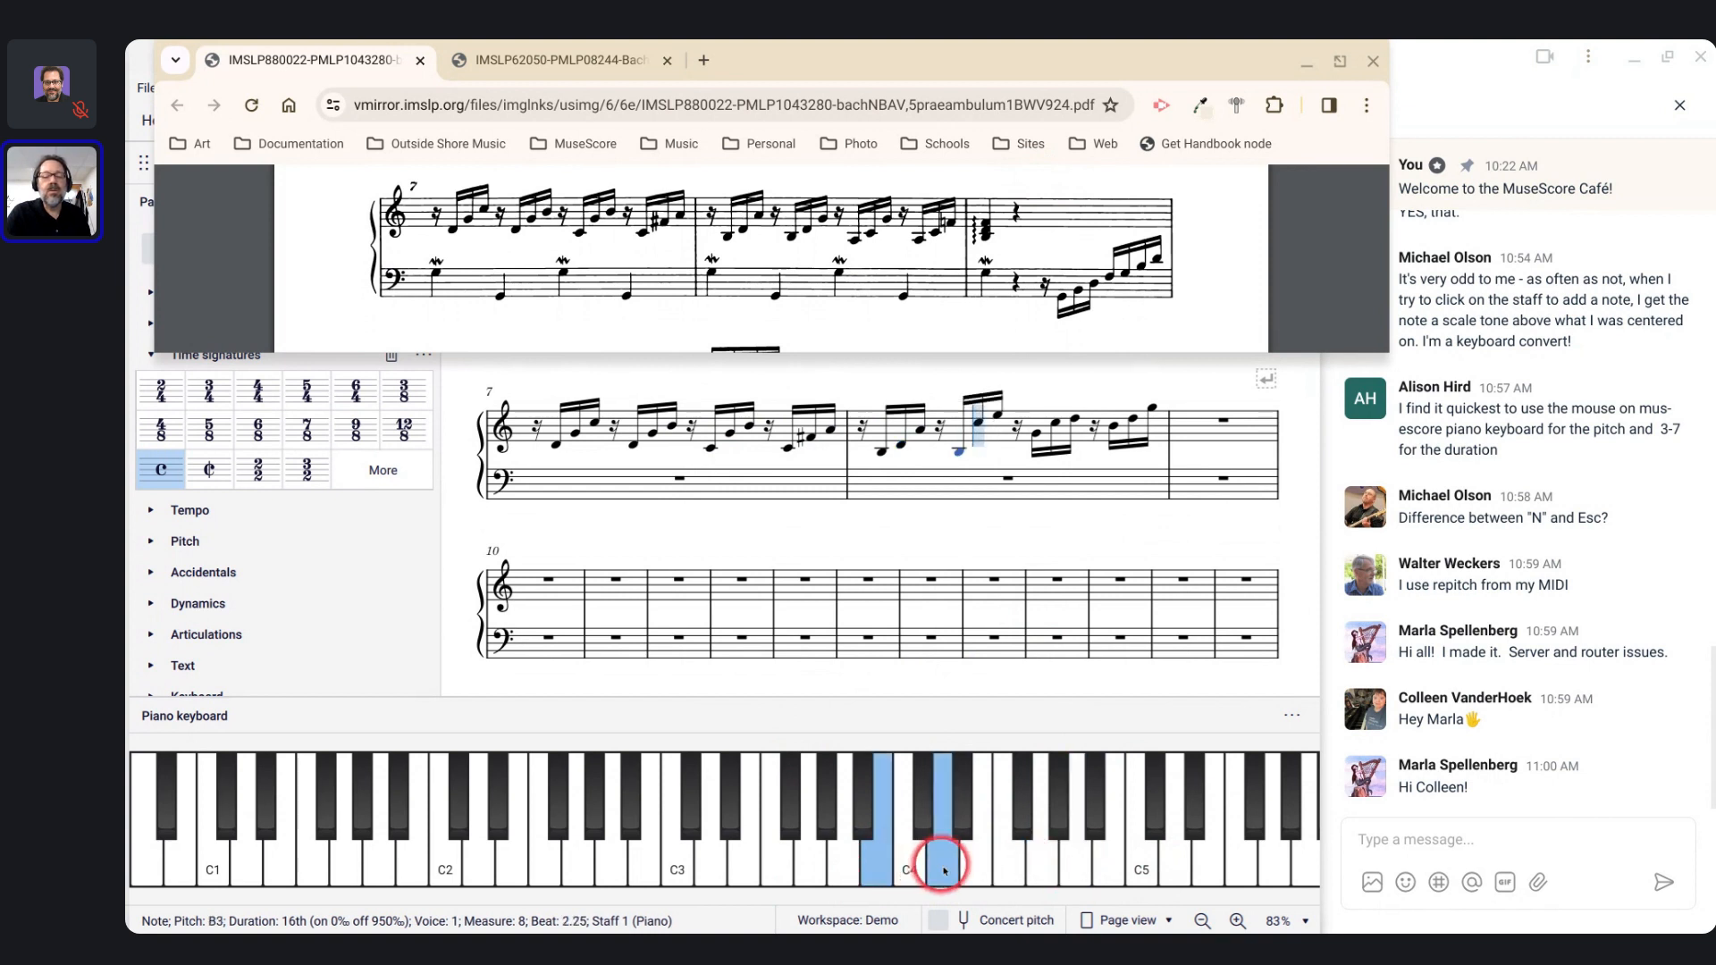
left_click(1045, 868)
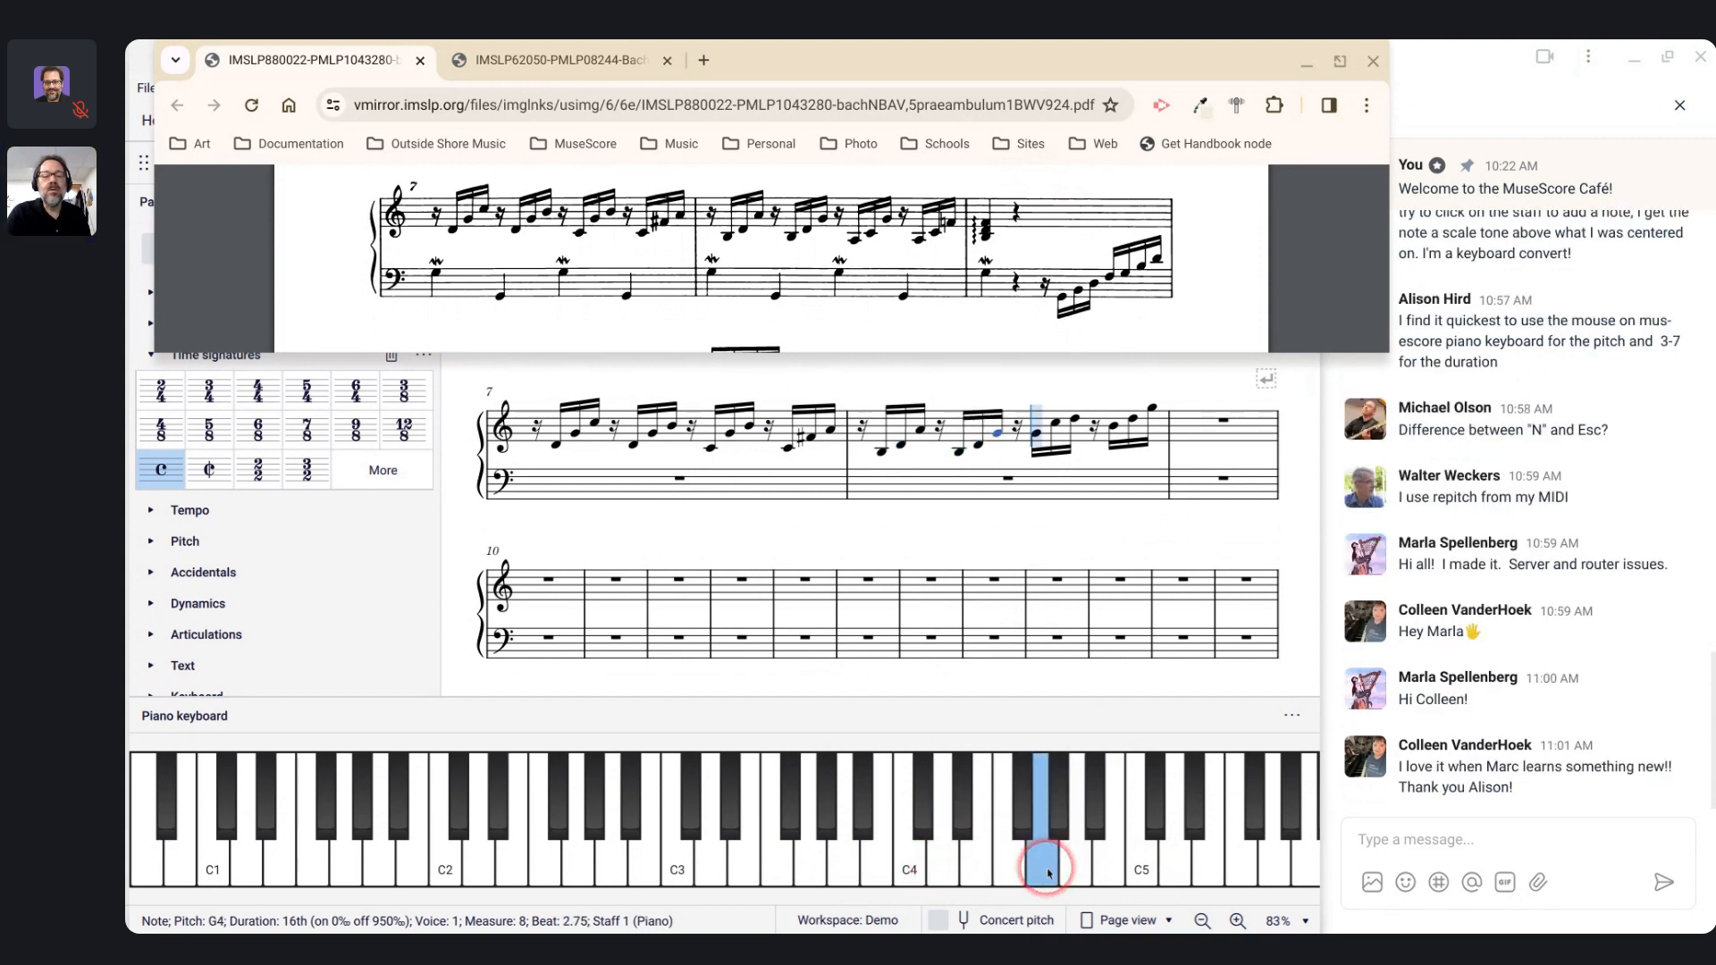
Step: Re-pitch the third treble group of measure 8 to A3, C4, G4 and the first two notes of the fourth group to A3, C4
left_click(842, 871)
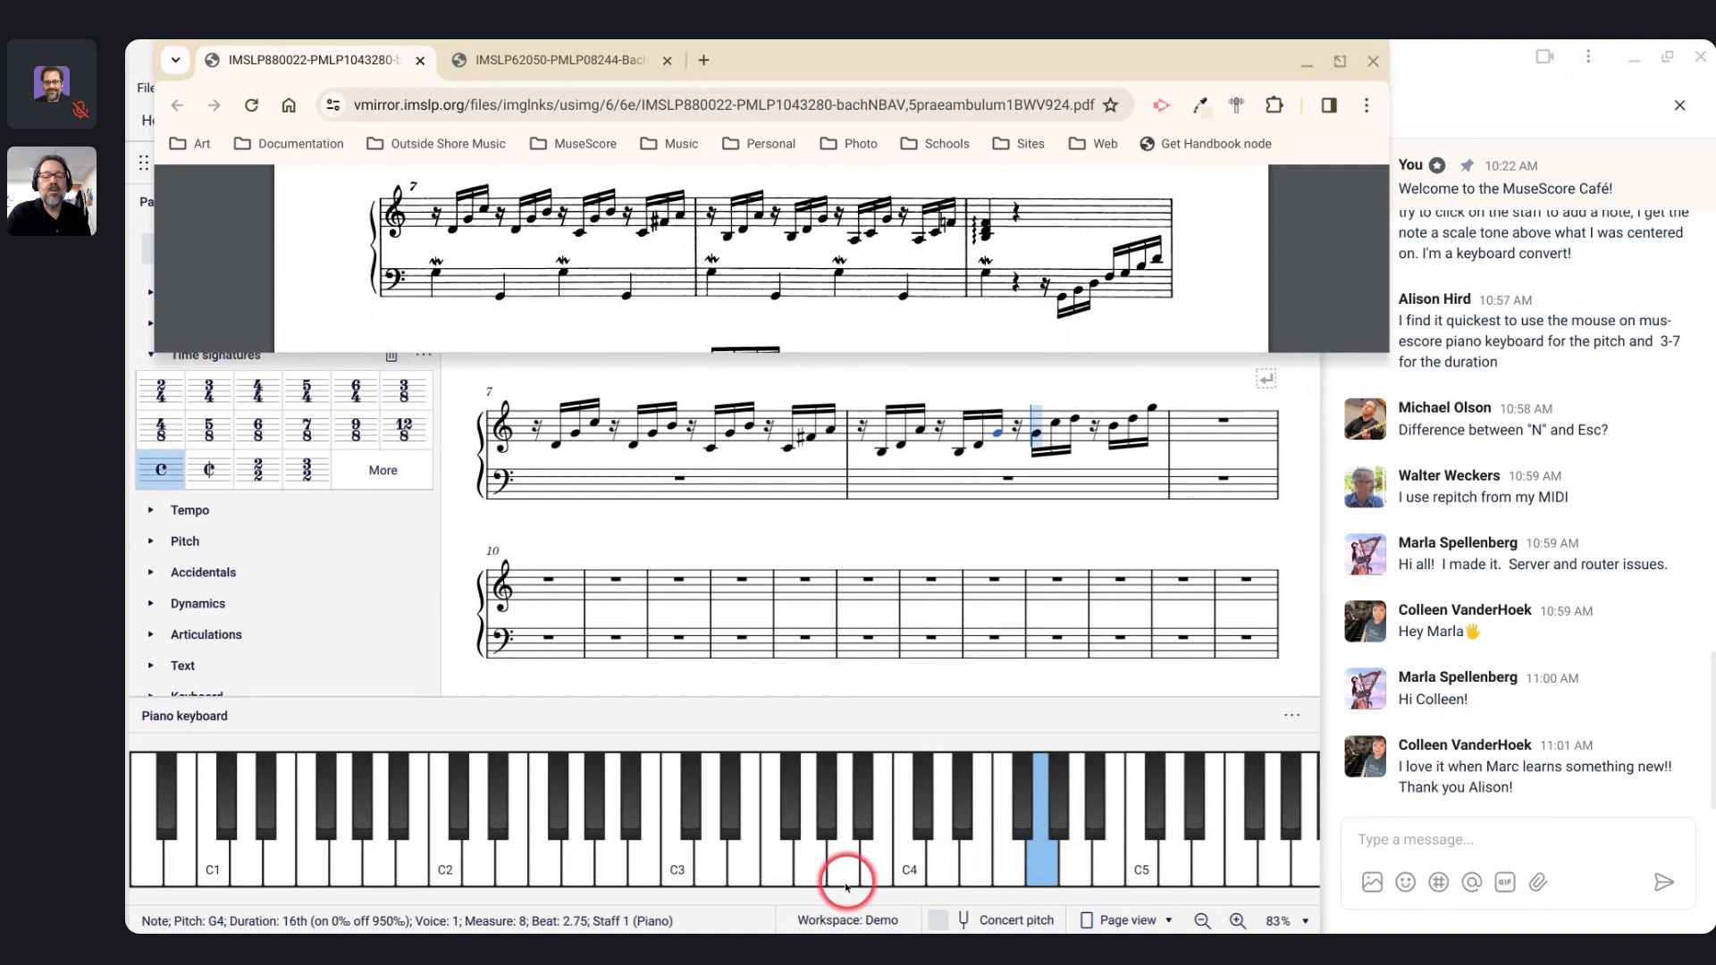
left_click(905, 871)
left_click(1050, 871)
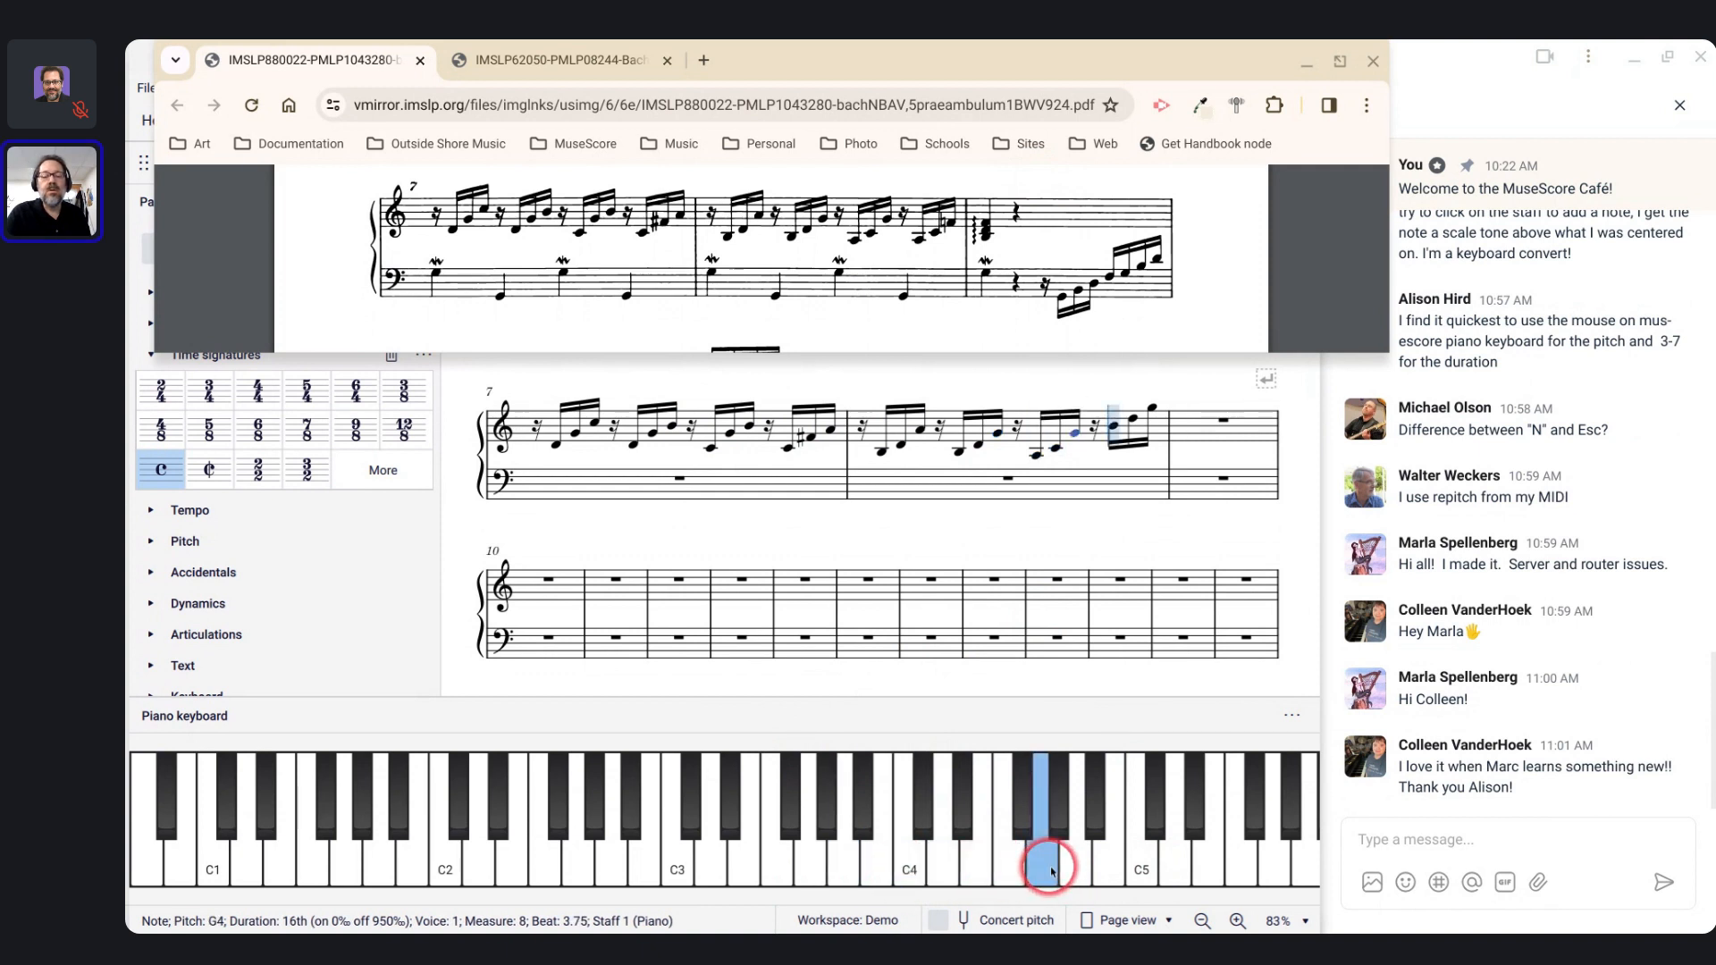
left_click(837, 869)
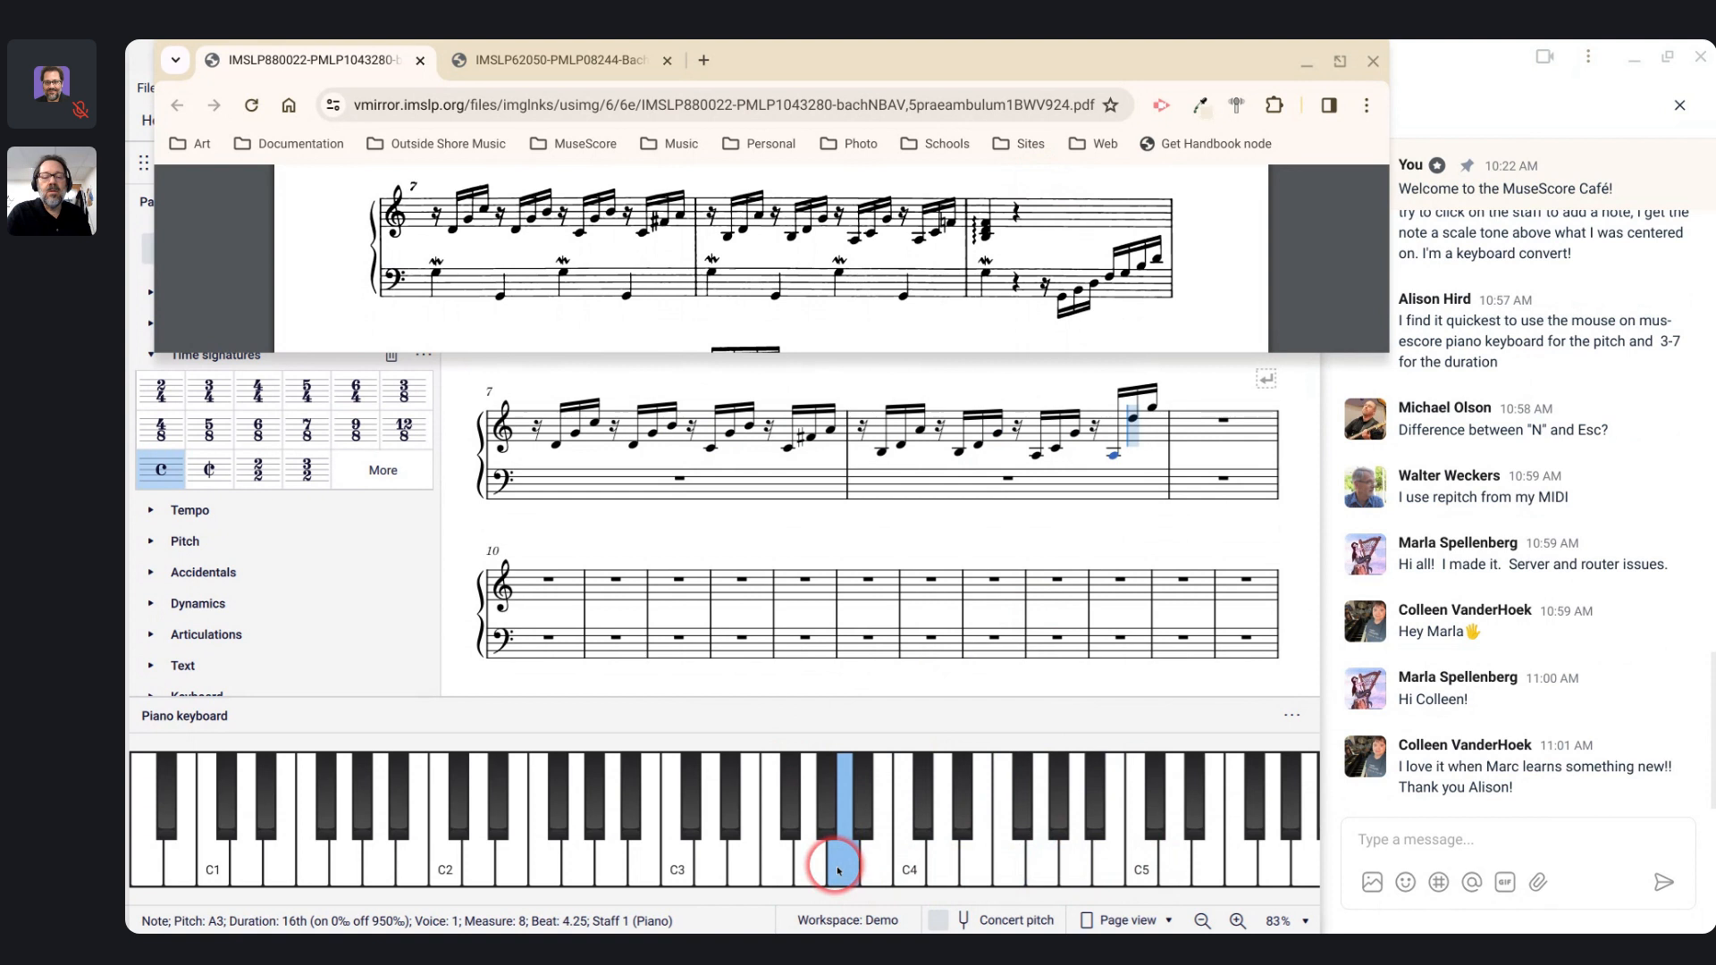
left_click(912, 868)
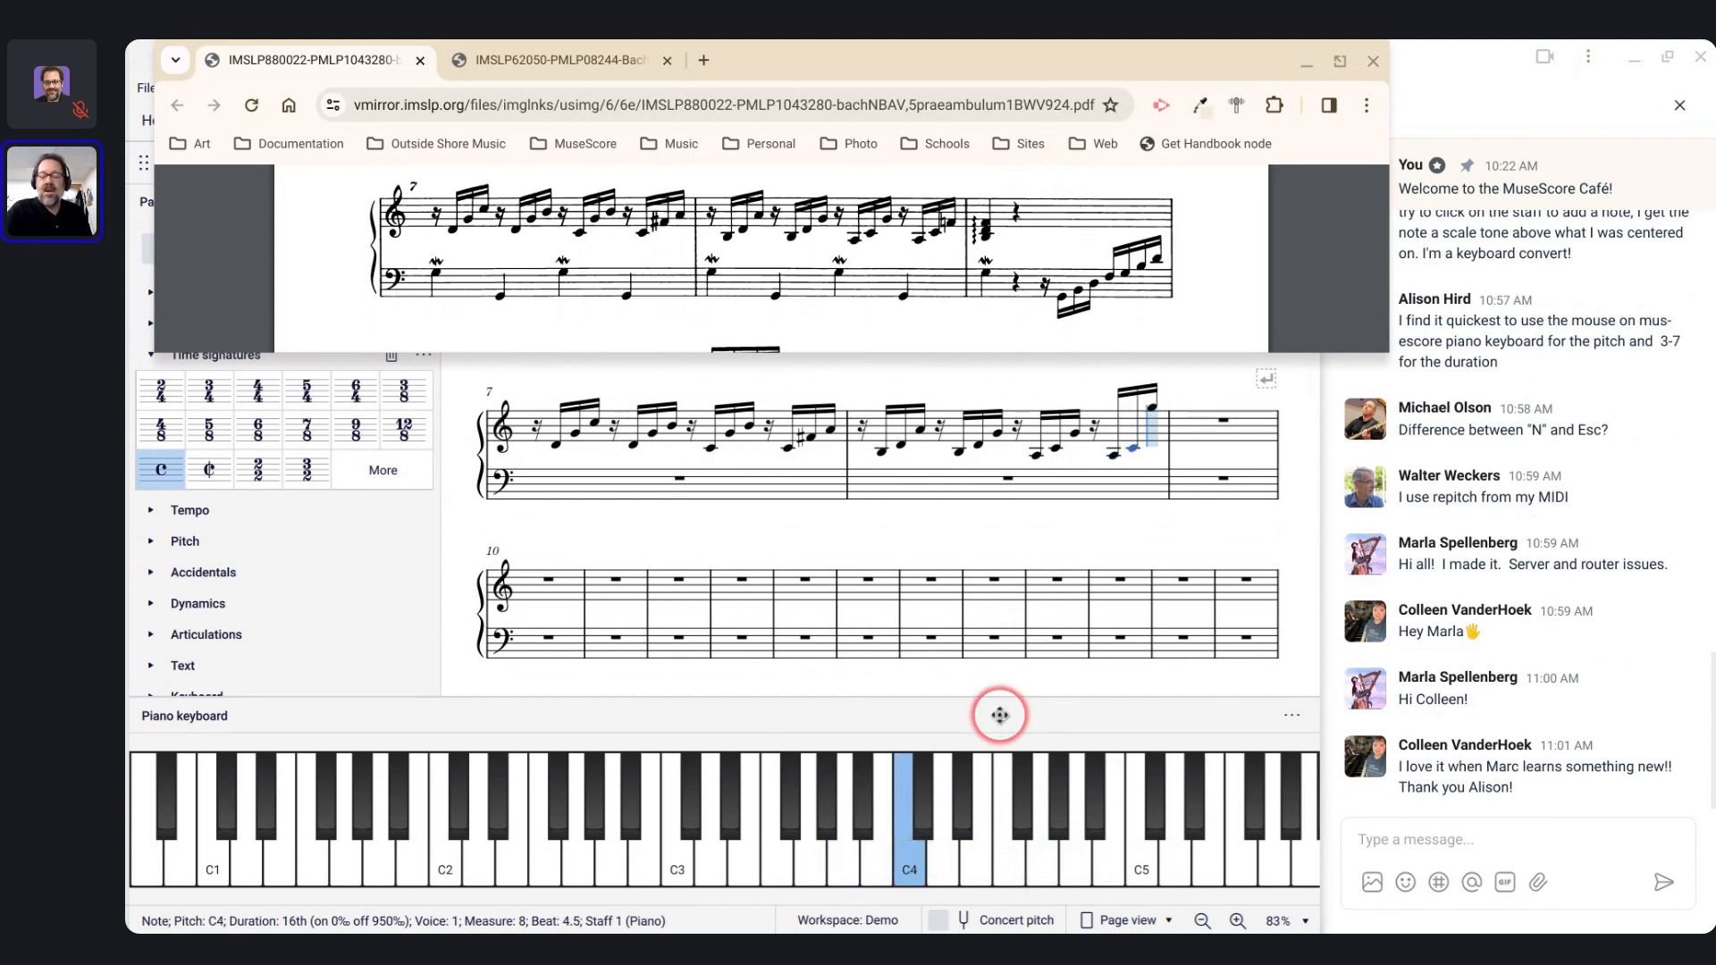
Step: Try to re-pitch the last treble note of measure 8 to F4 with an explicit natural, and undo the entry
key("equal")
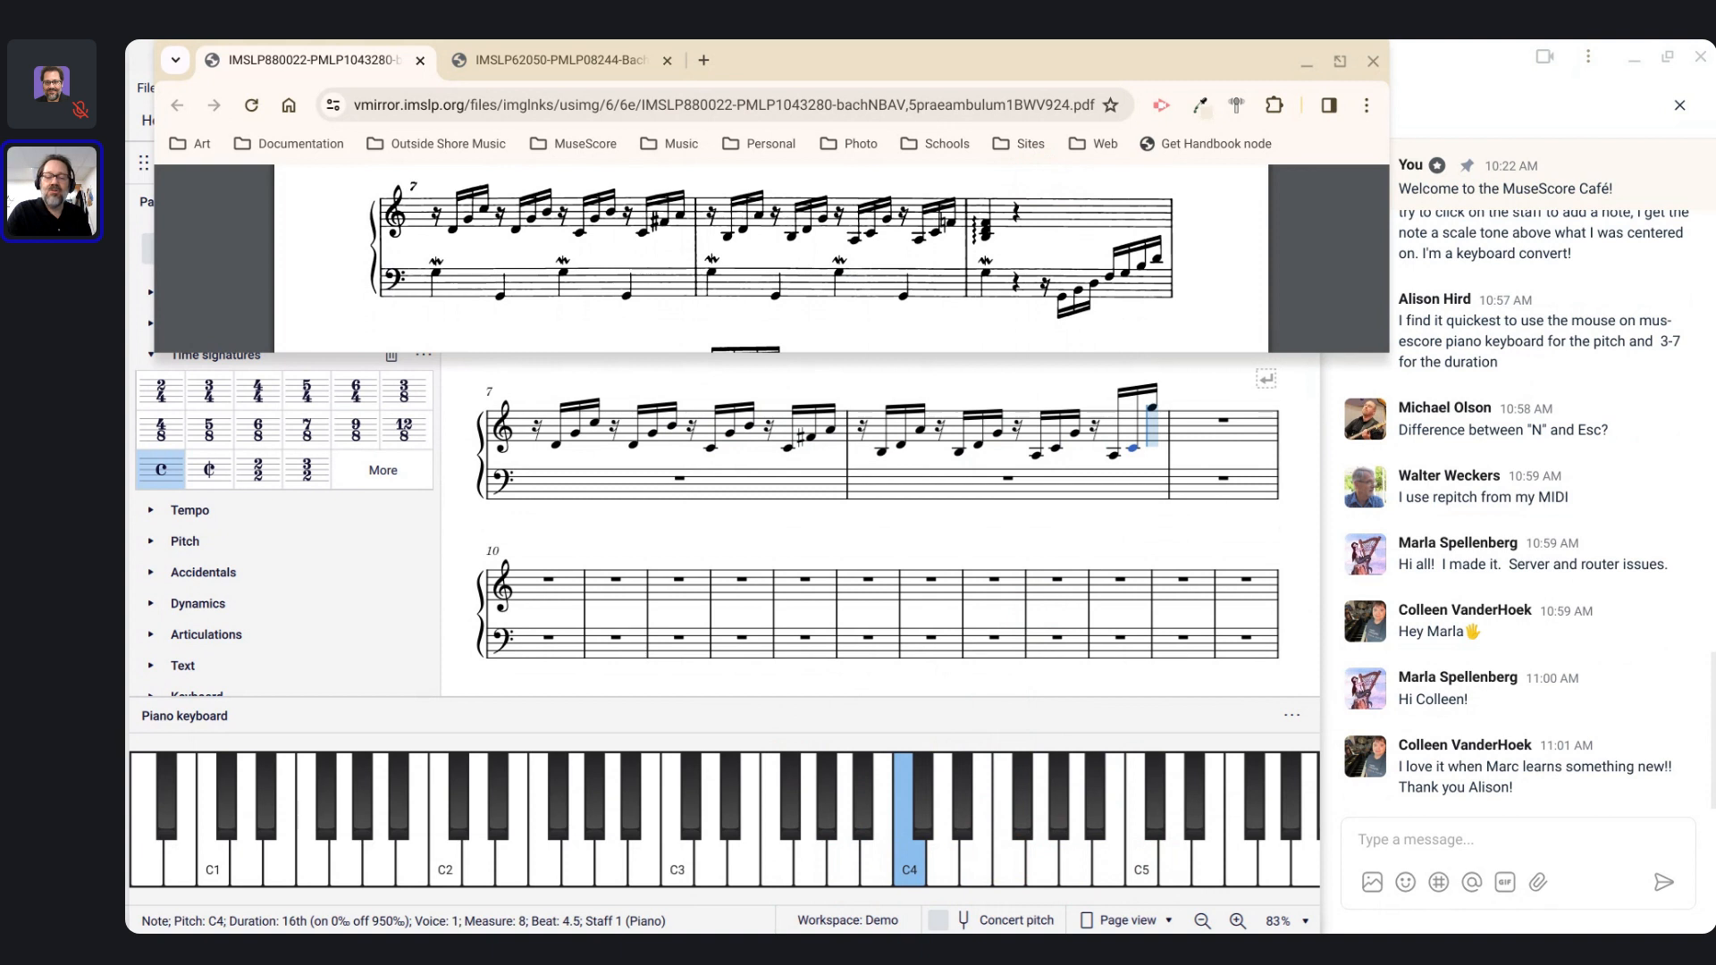
left_click(1005, 862)
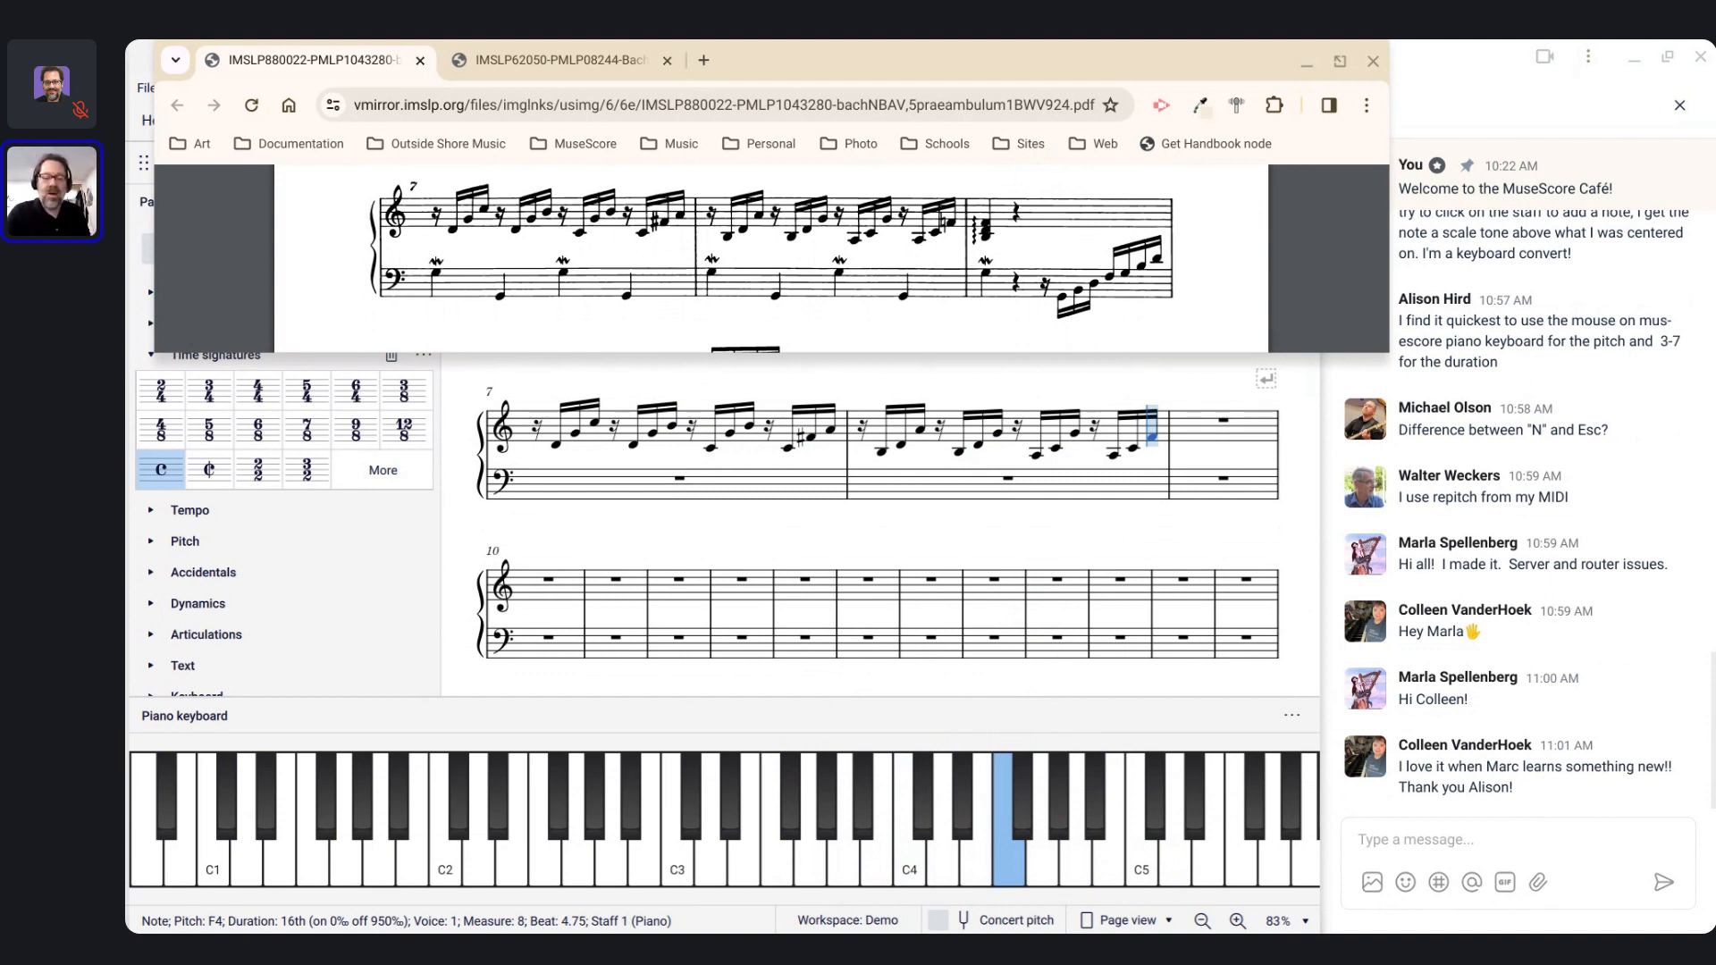
key("ctrl+z")
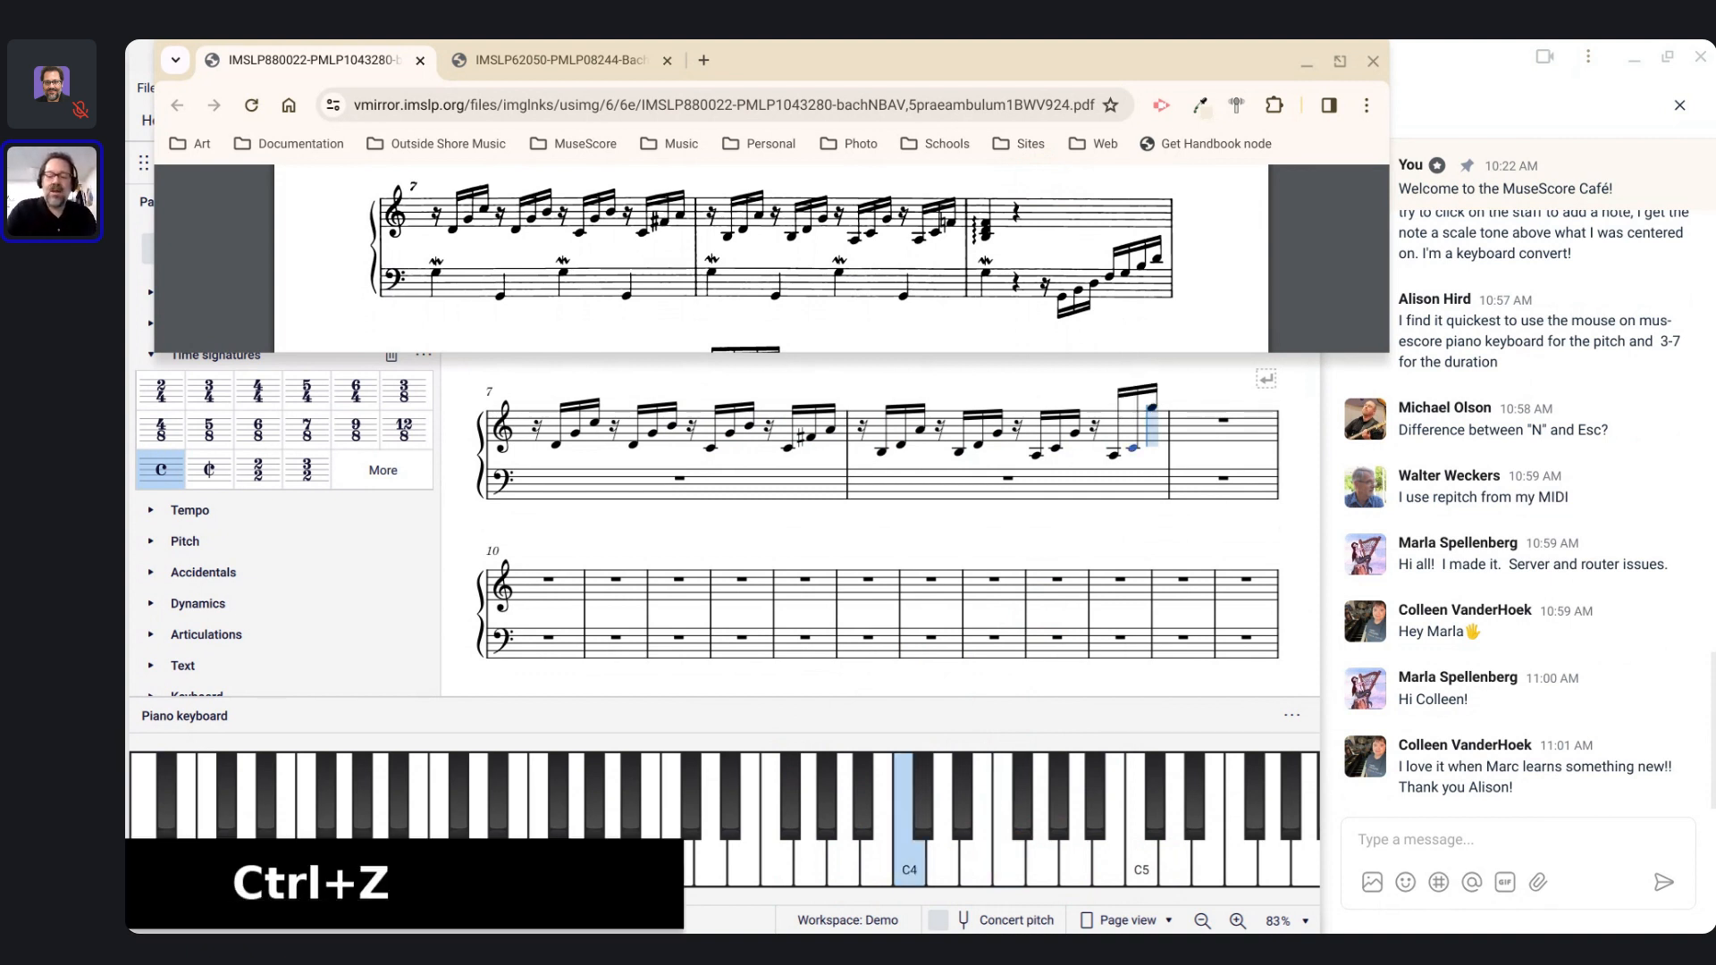
key("equal")
key("f")
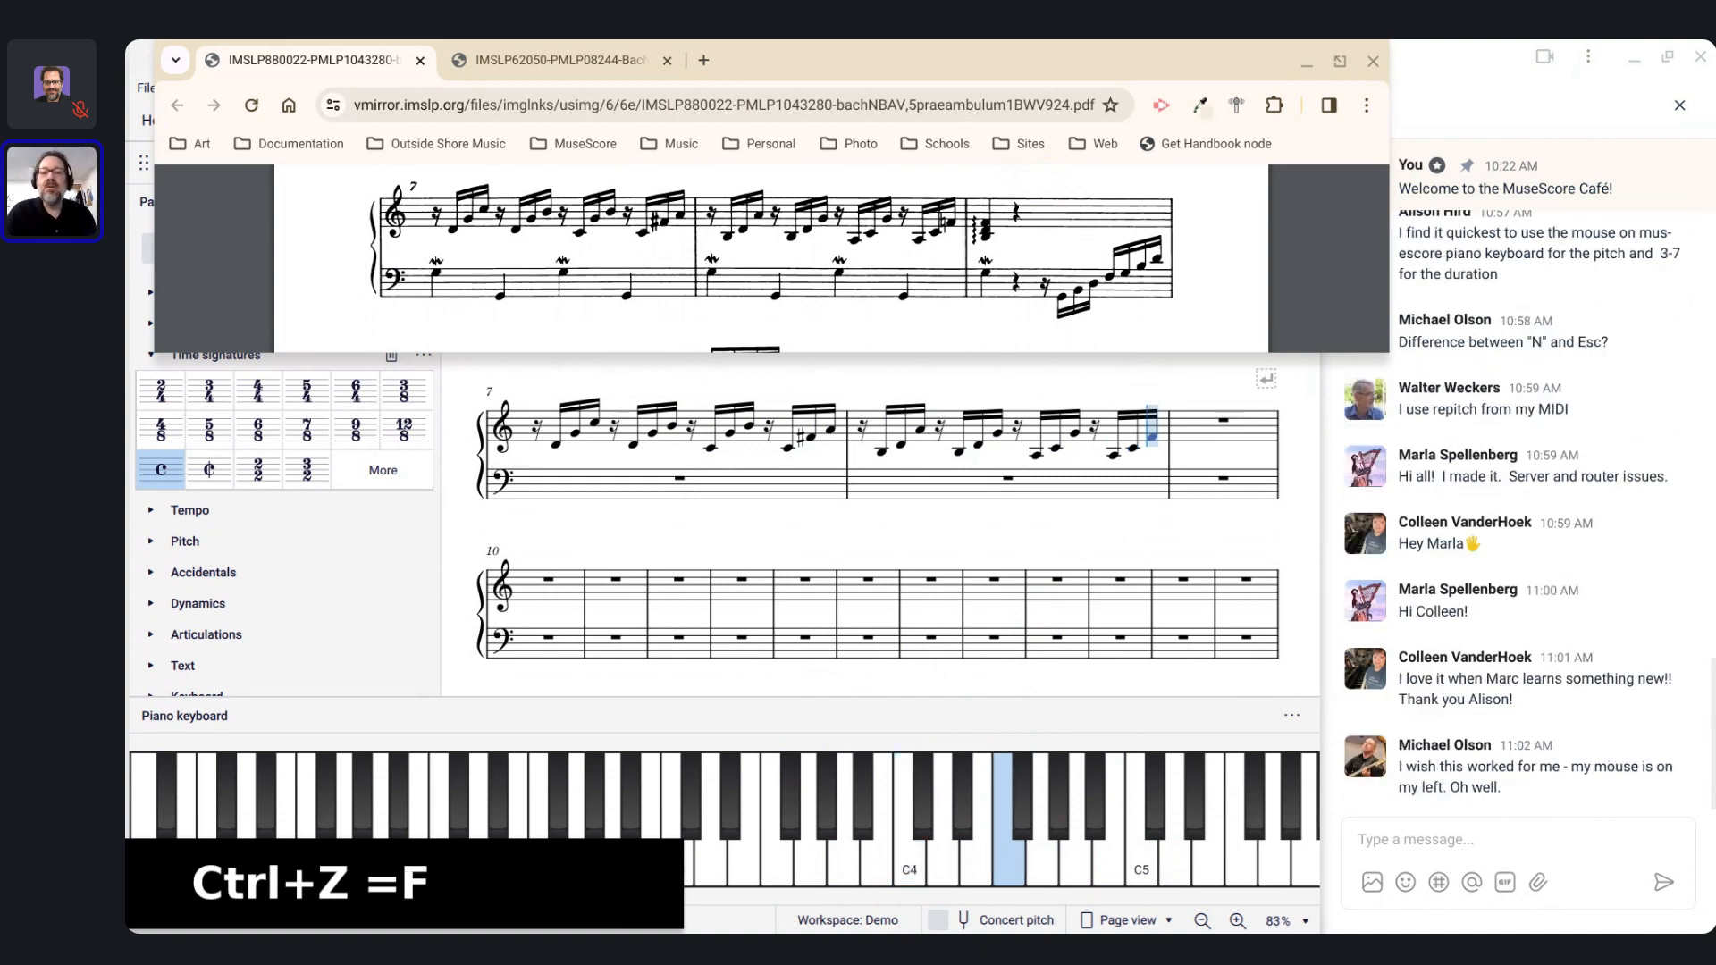
key("ctrl+z")
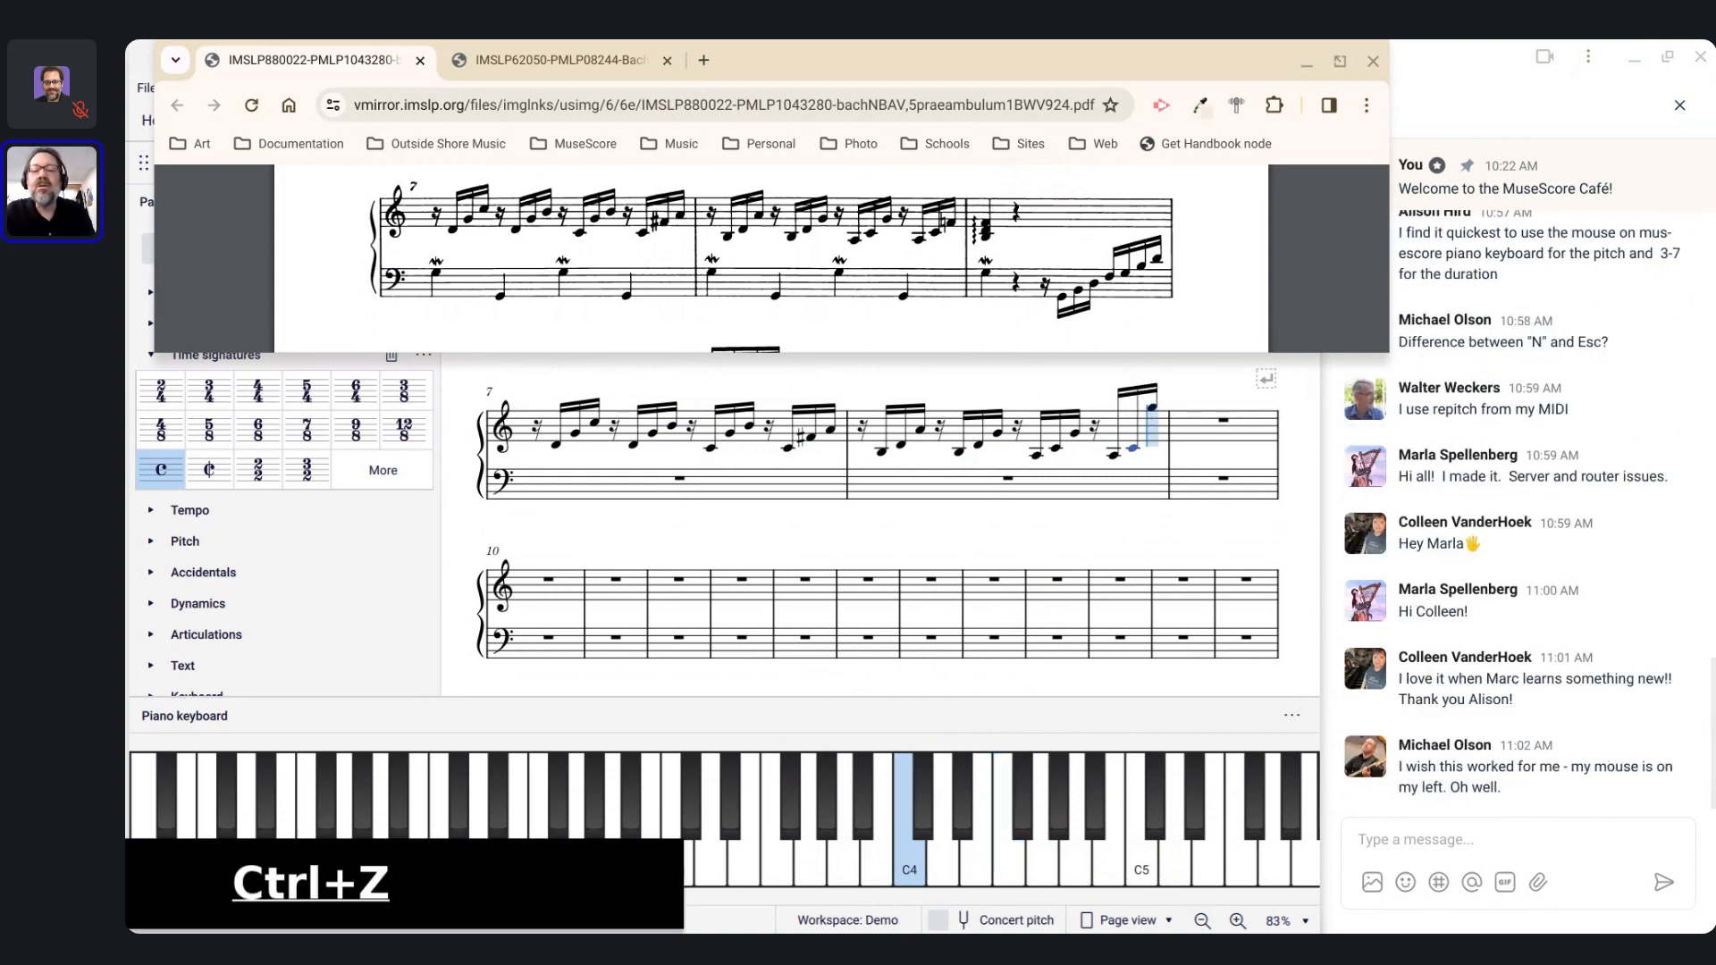
Step: Re-pitch the last treble note of measure 8 to F4 with an explicit natural
key("equal")
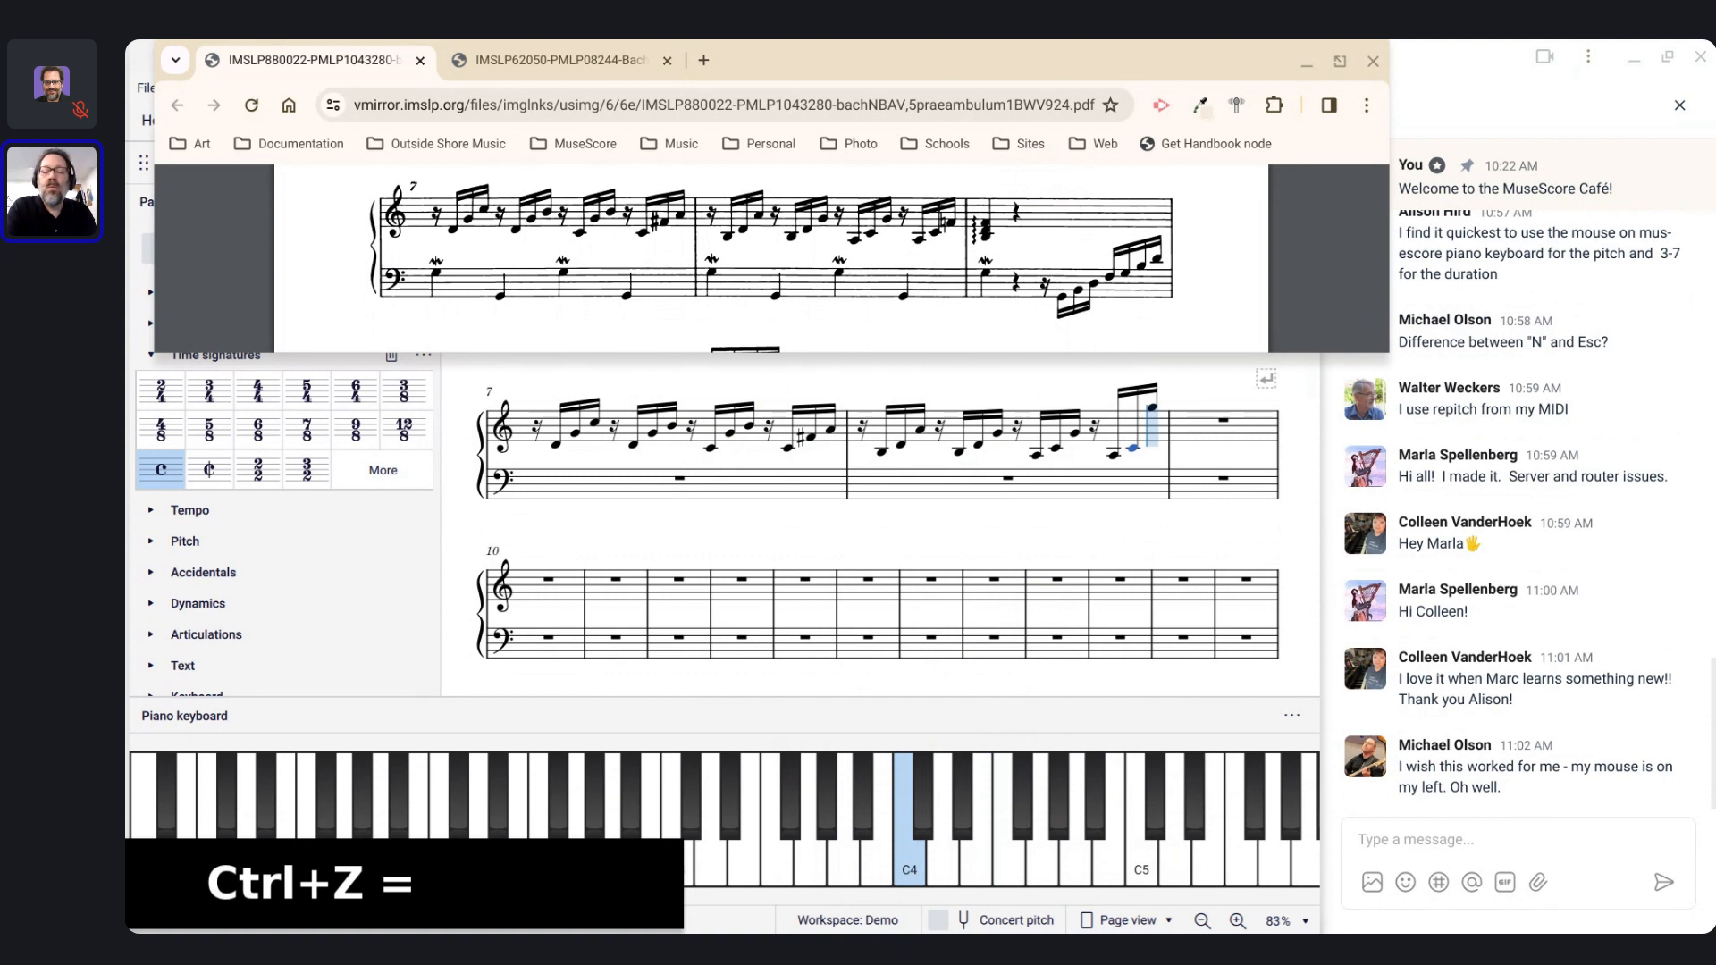
key("f")
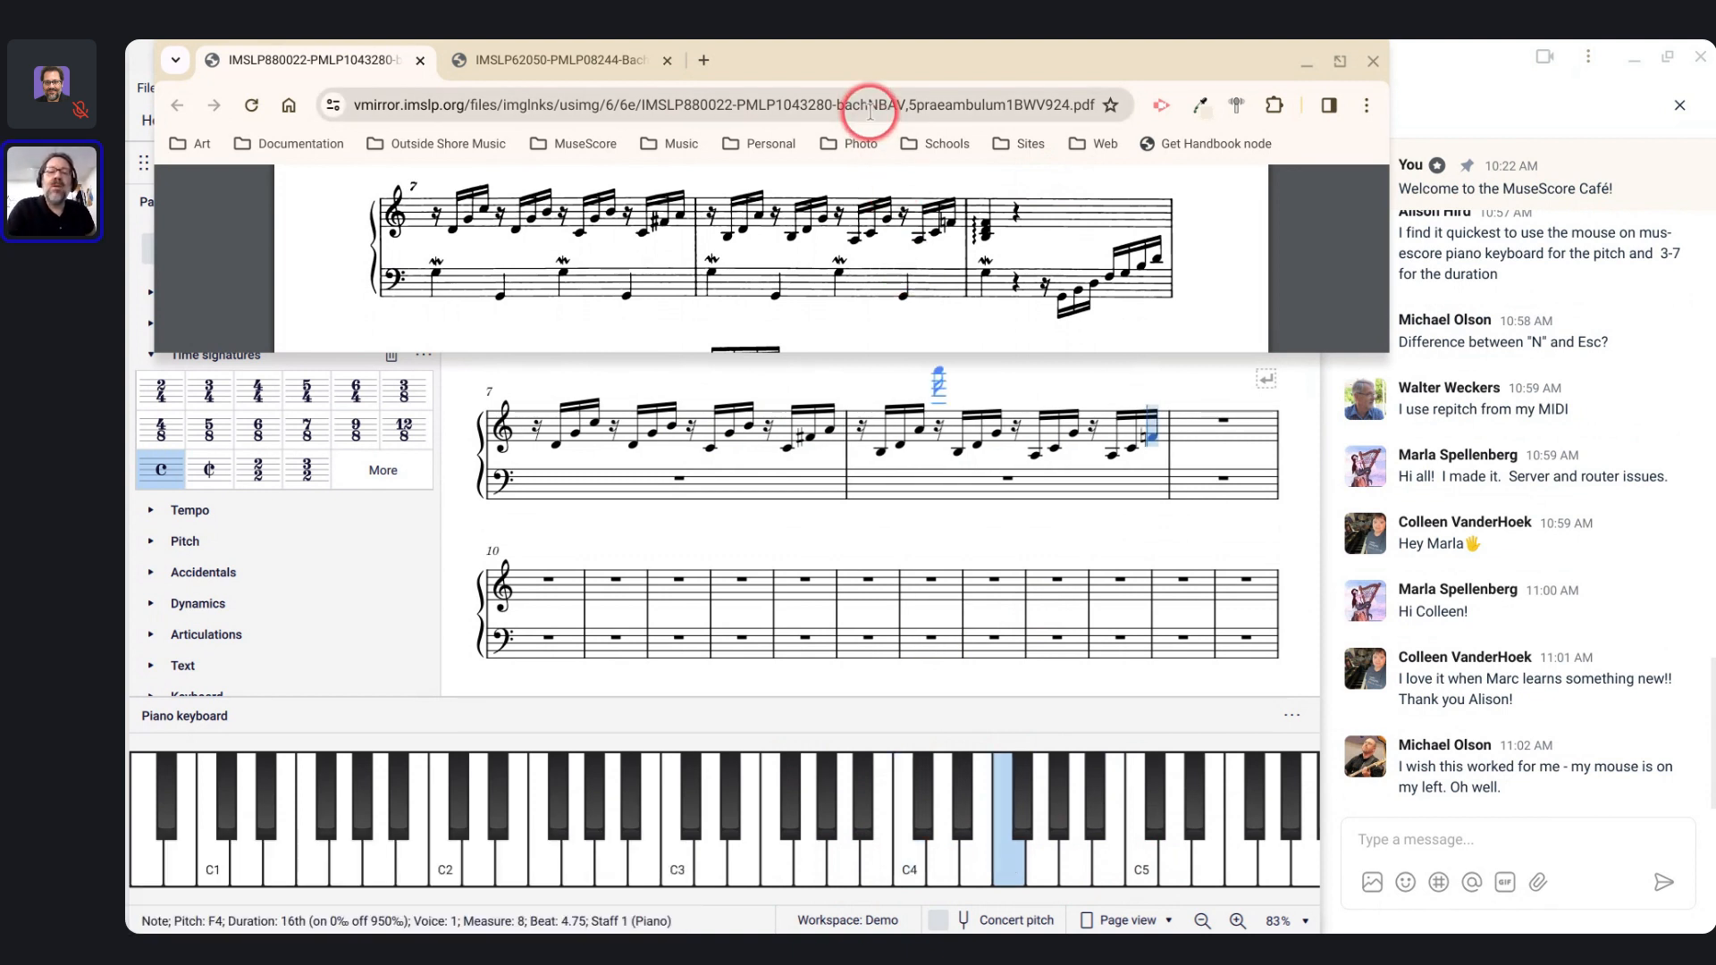
Step: Uncover the note input controls in the score window and try toggling the natural accidental on and off
left_click_drag(849, 57, 696, 445)
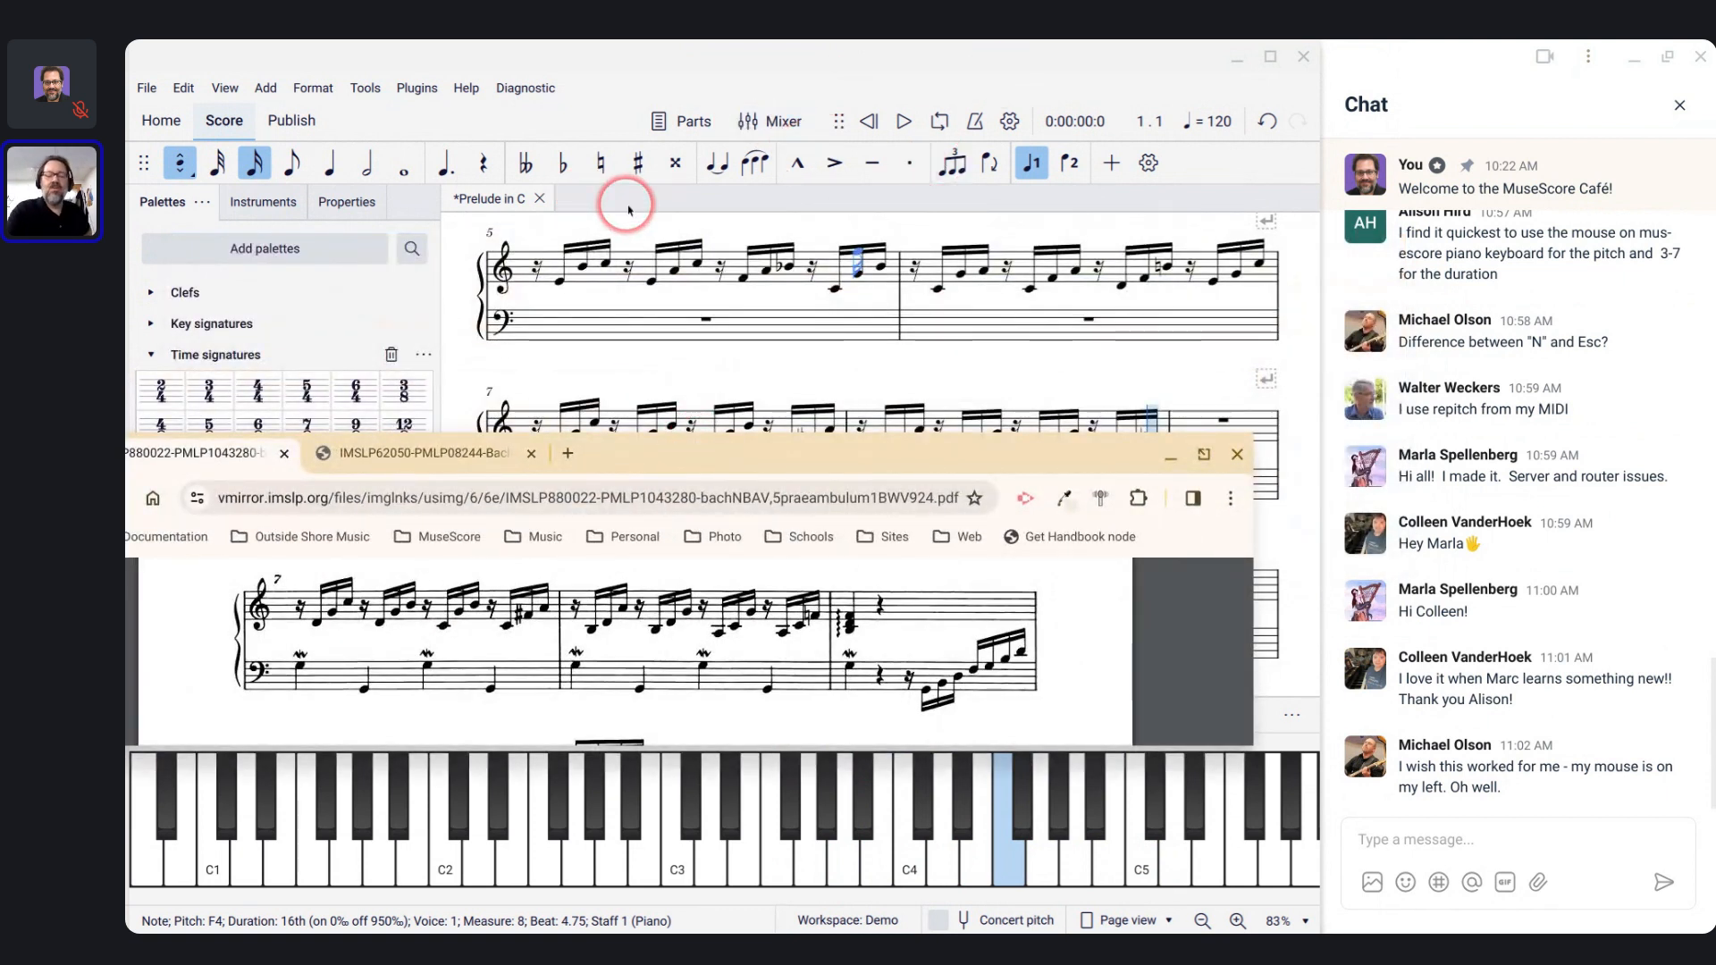
left_click(651, 47)
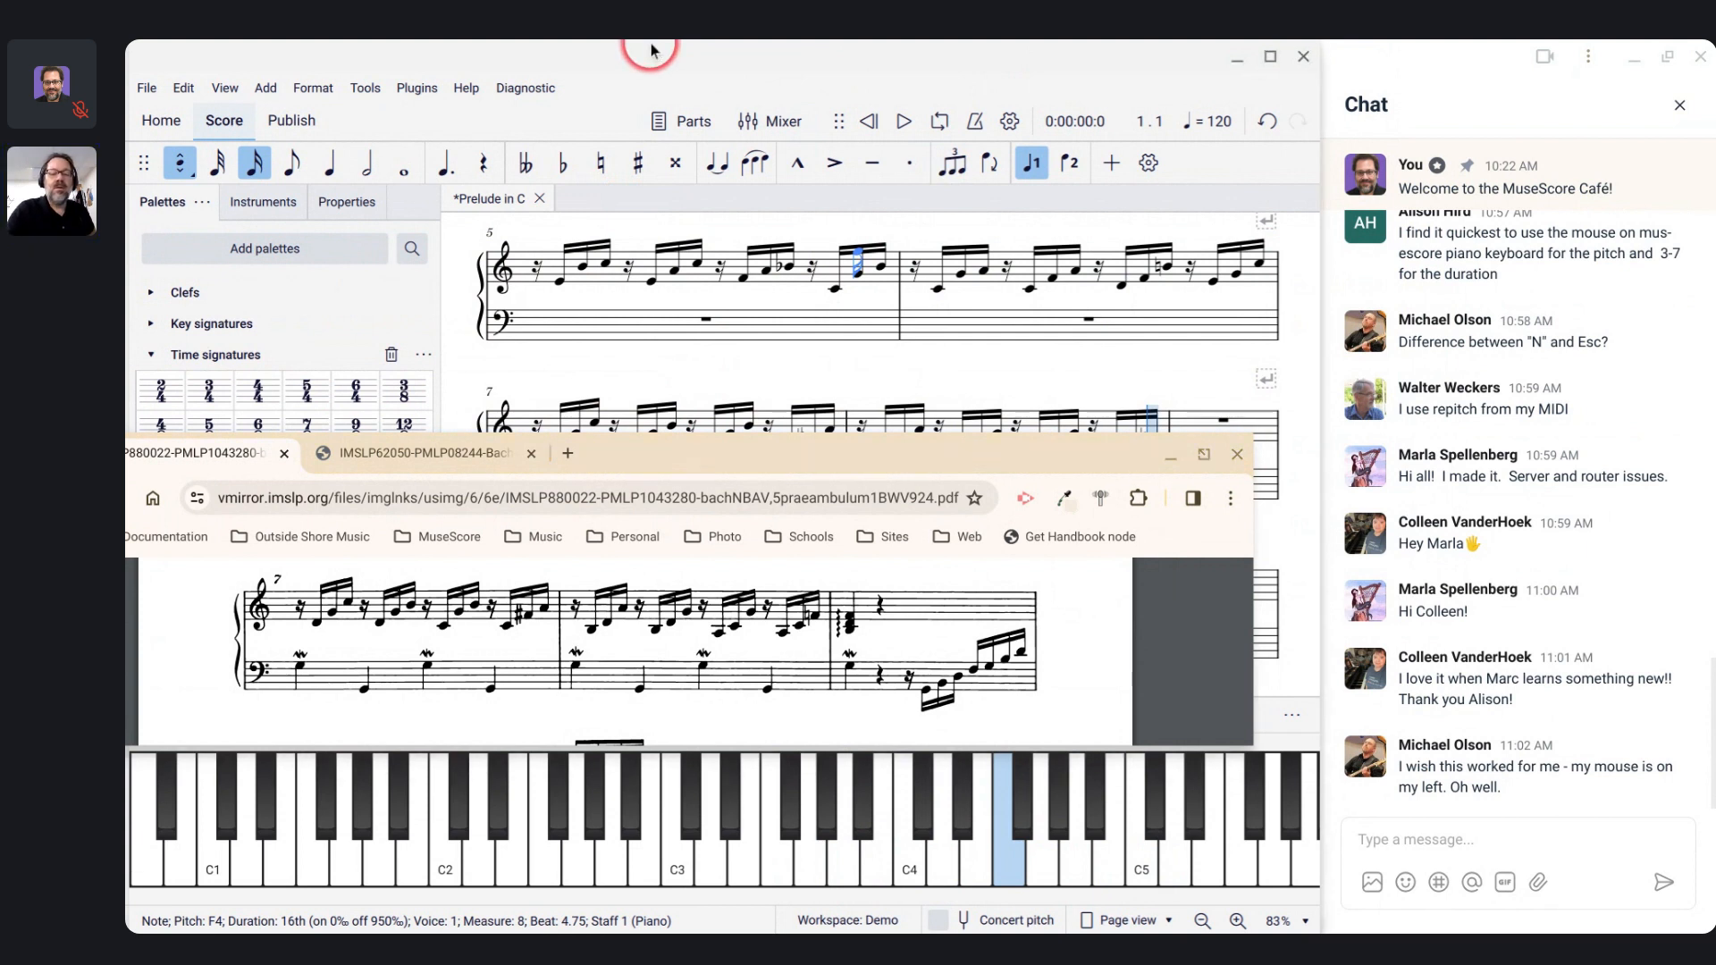
key("=")
left_click(601, 163)
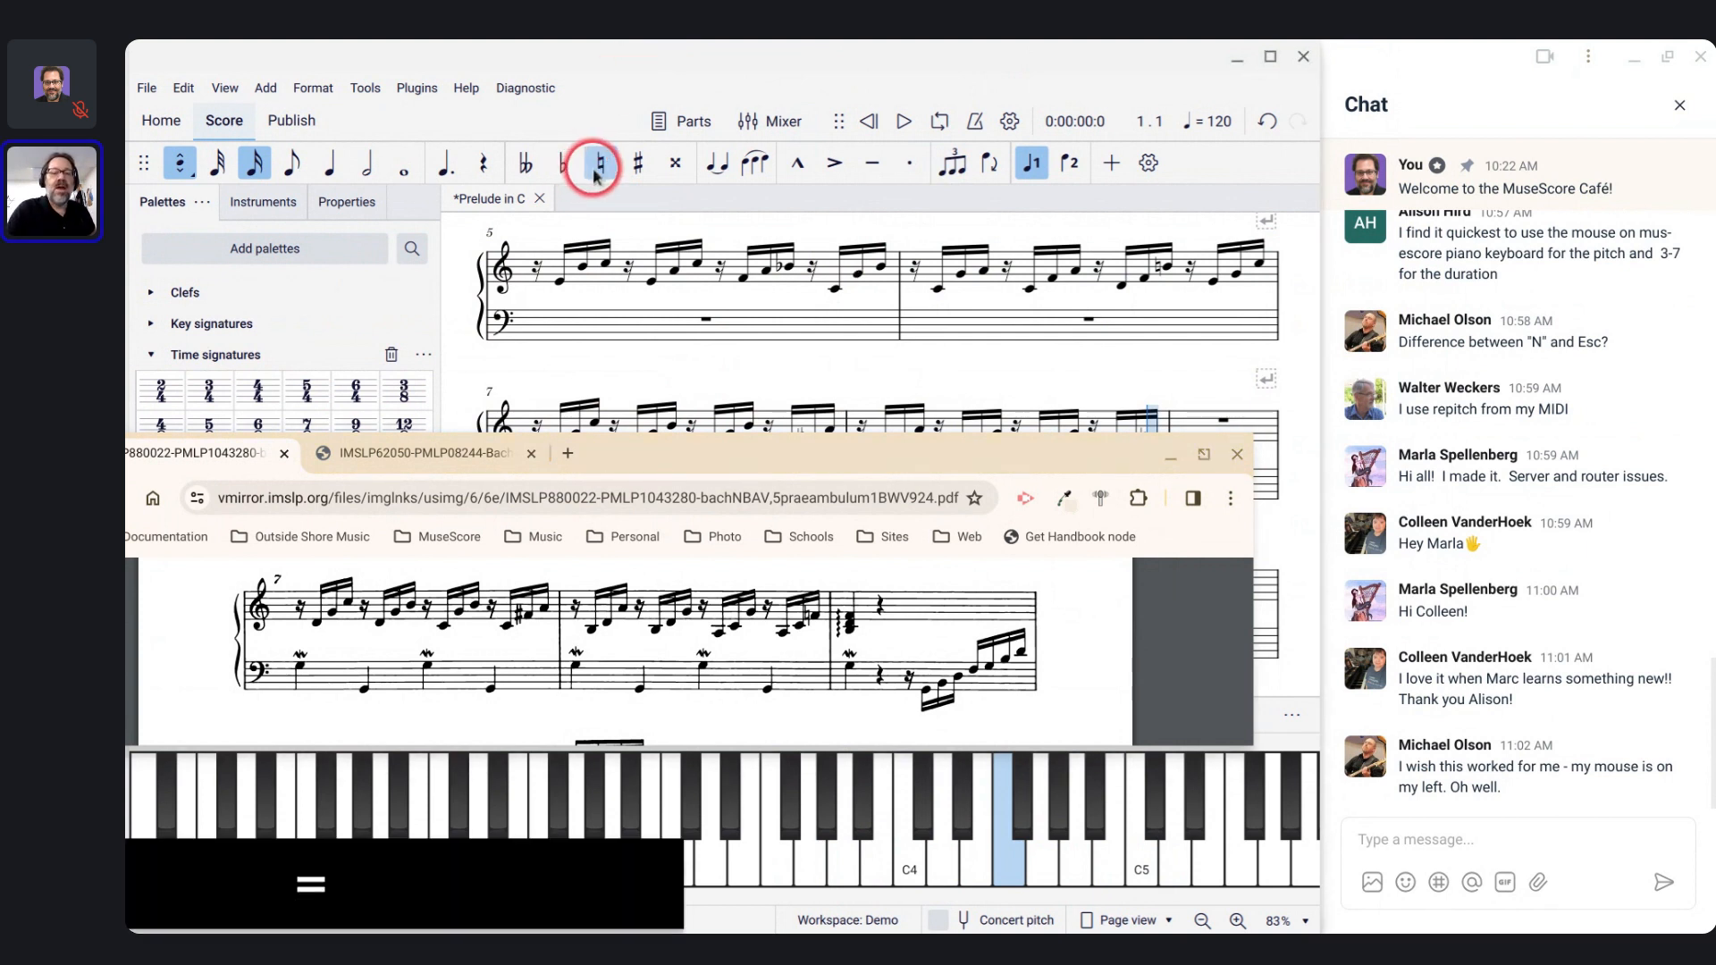
key("=")
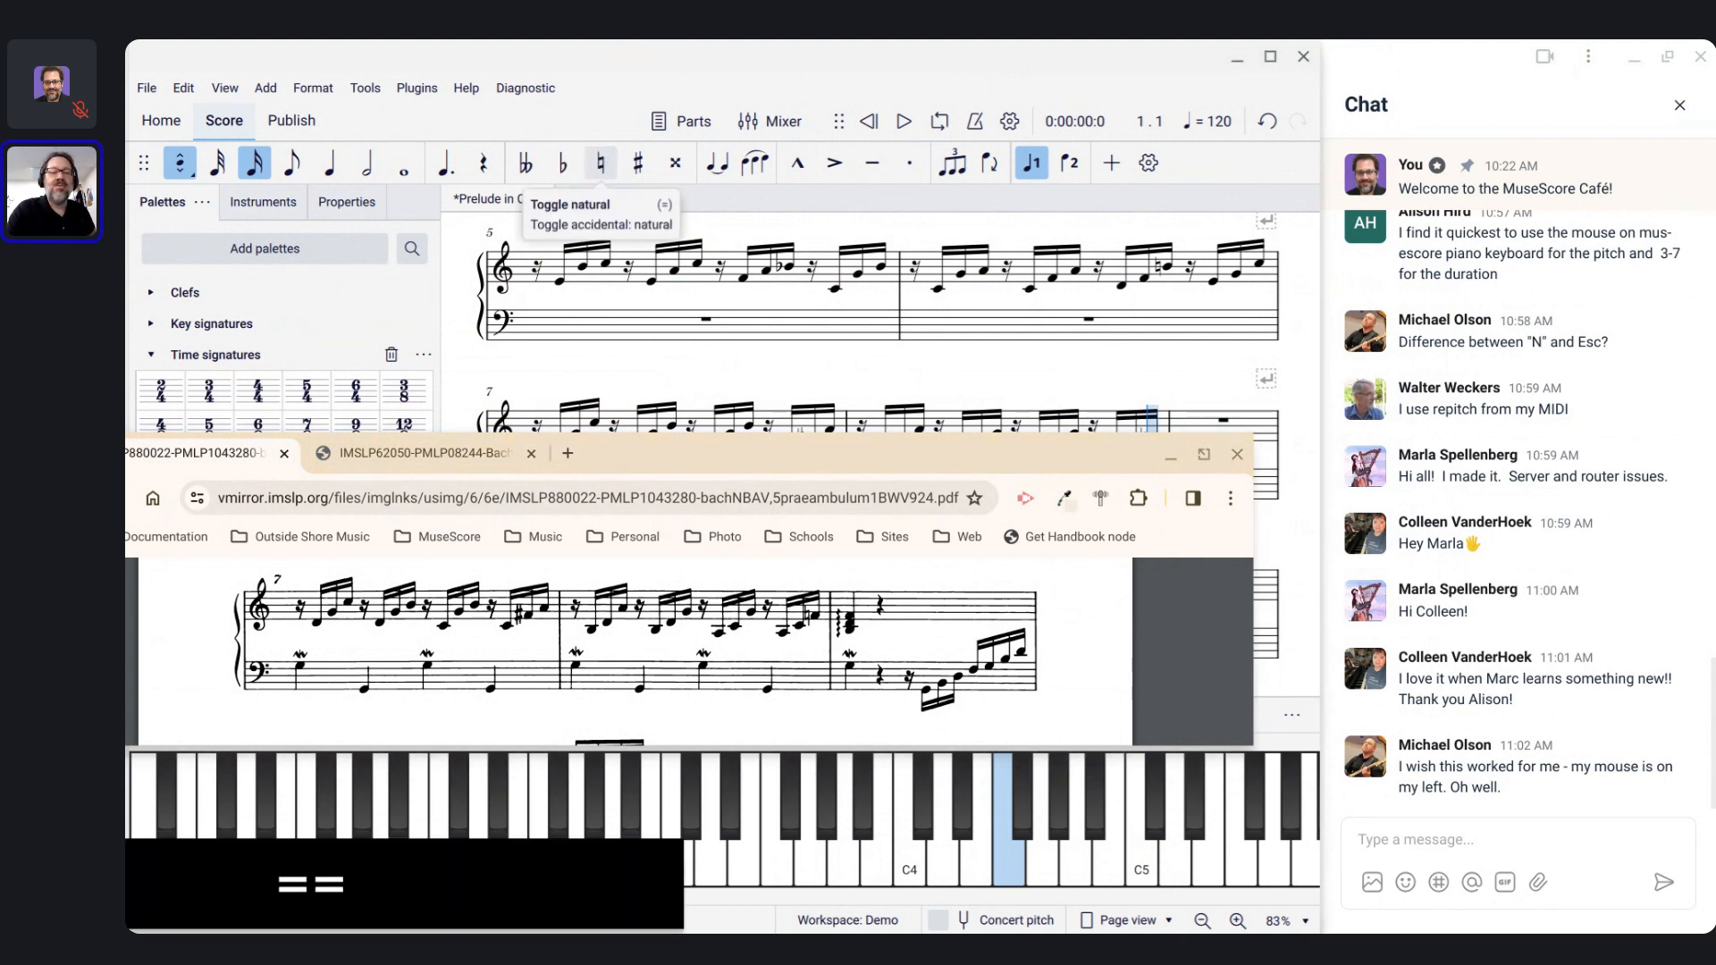
key("=")
key("=")
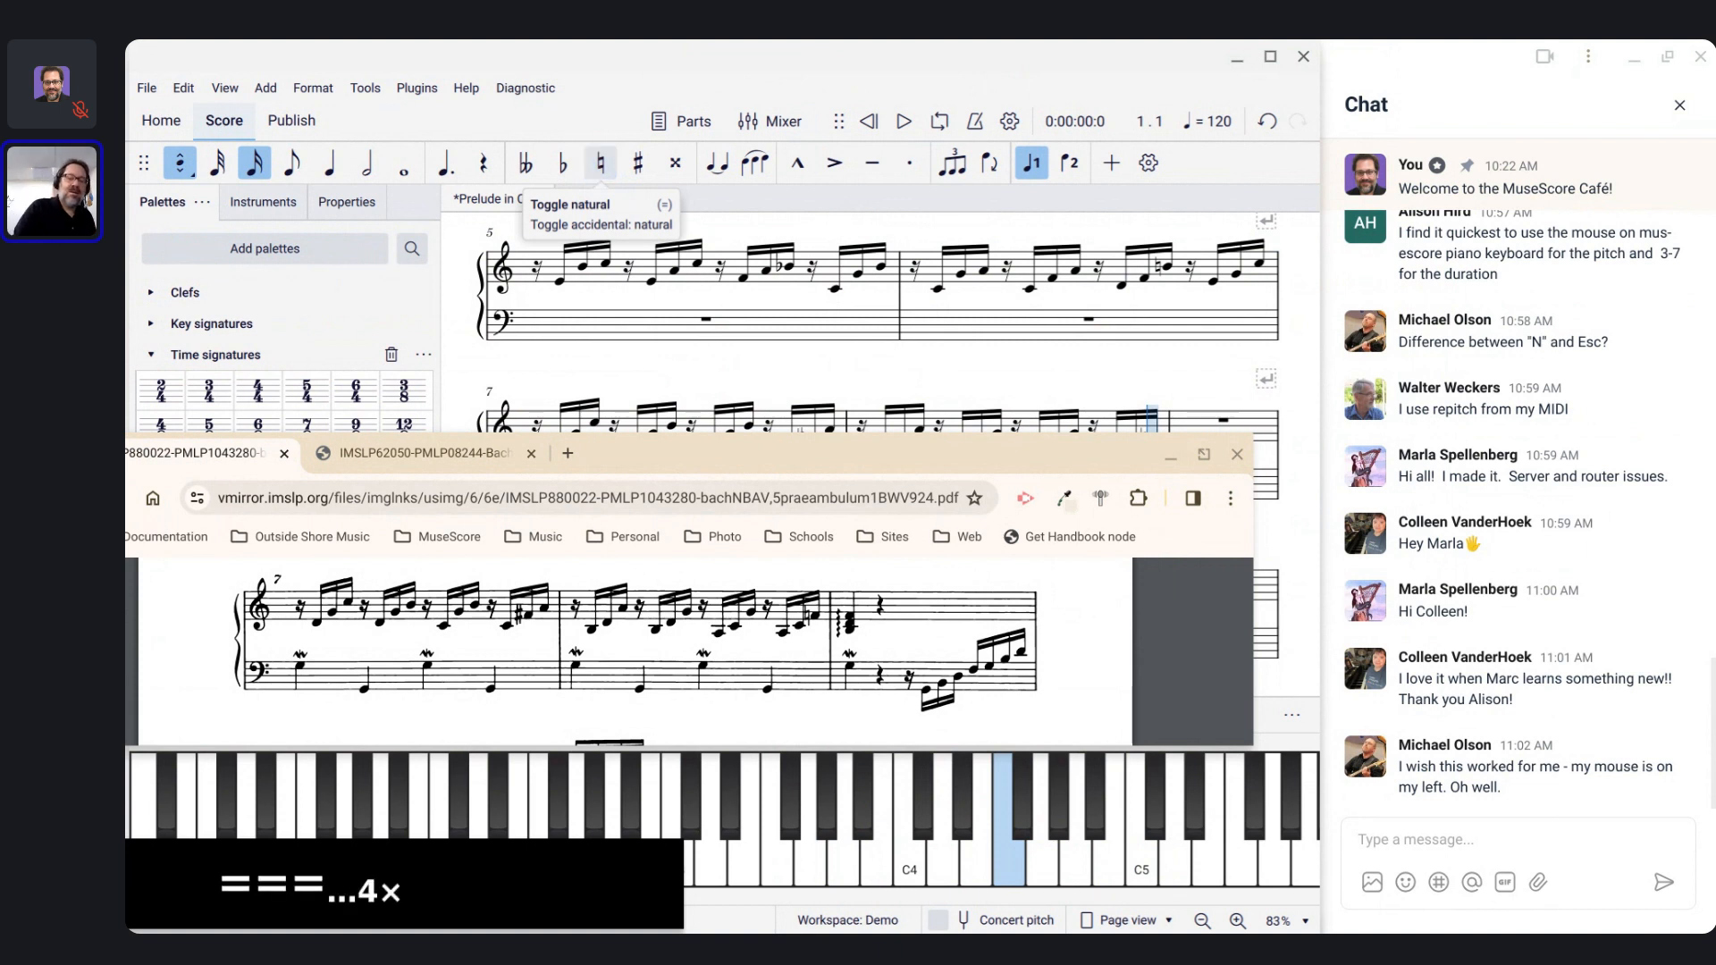
left_click_drag(712, 471, 793, 72)
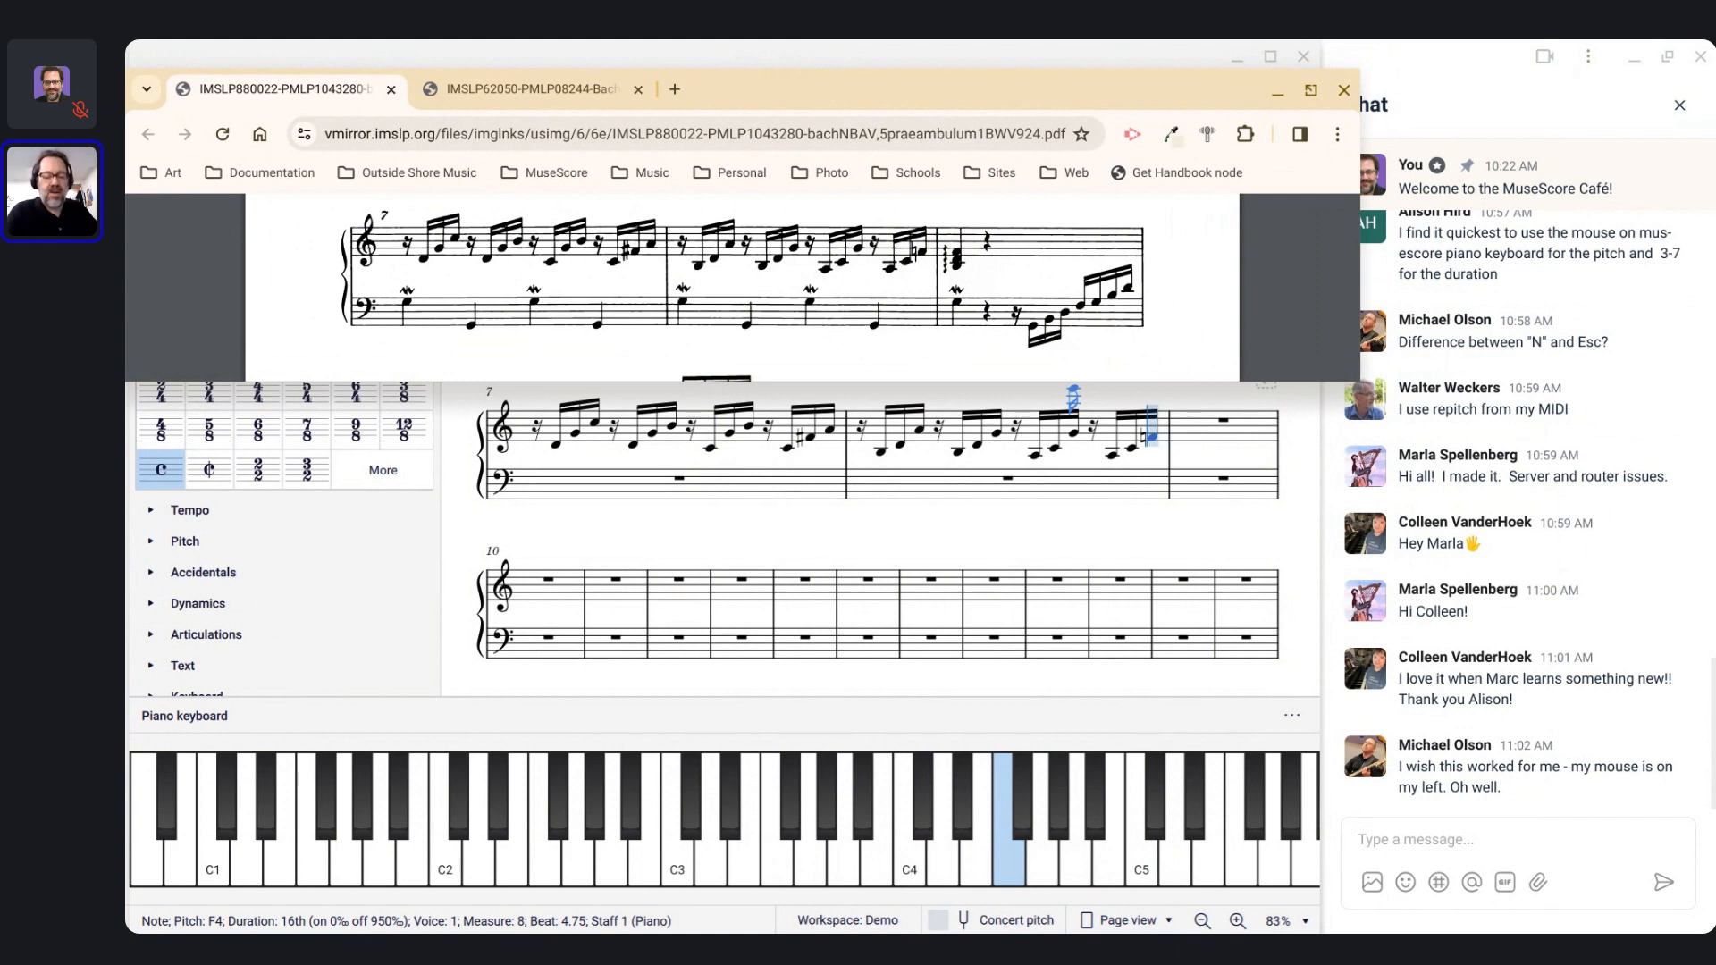
key("ctrl+shift+n")
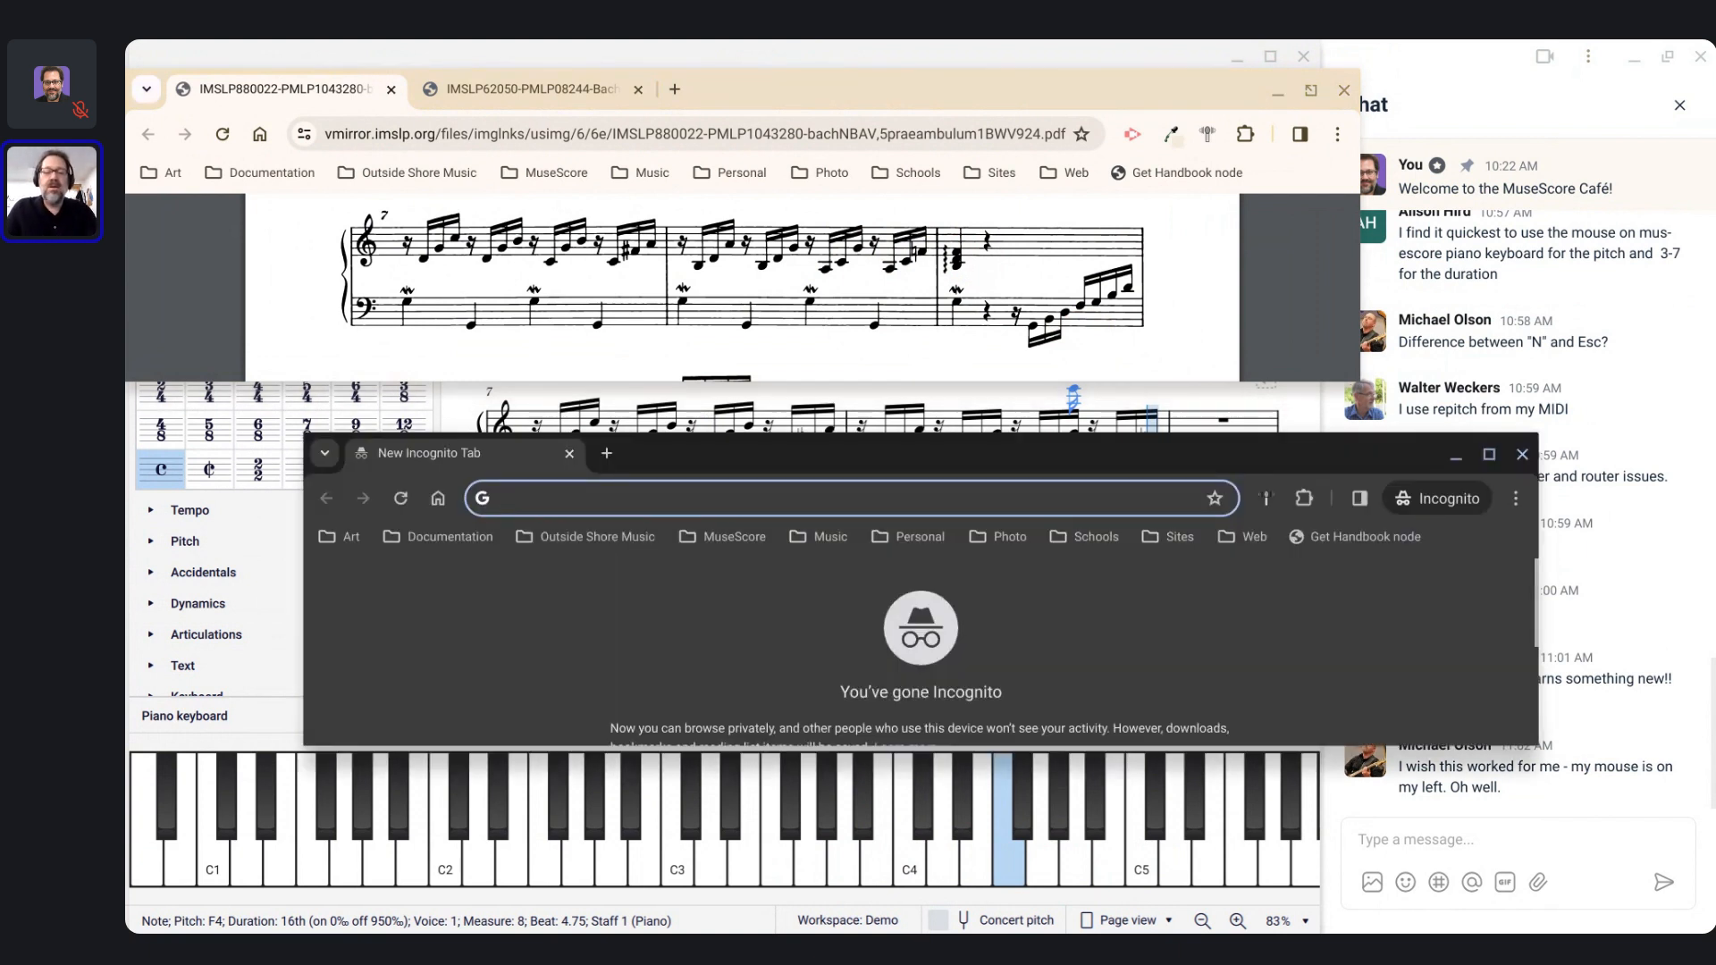
left_click(1522, 454)
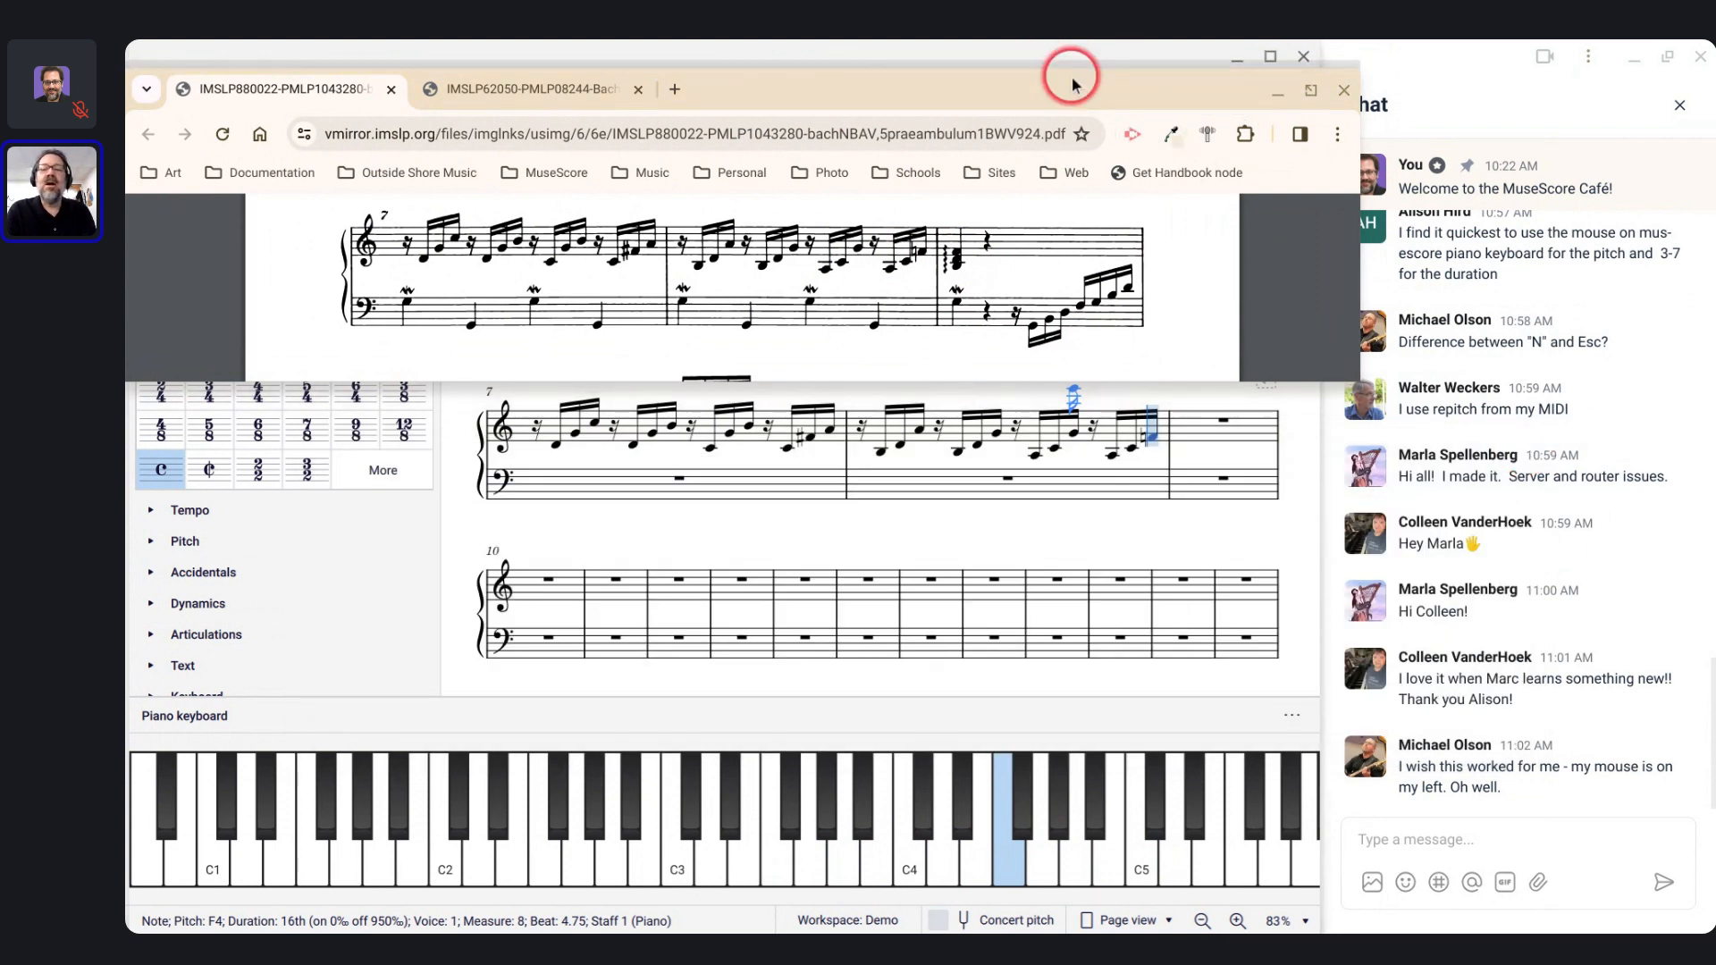
Step: Switch the score from re-pitch mode back to default note input, with the PDF placed above the measure 7 system
left_click_drag(1070, 85, 1098, 213)
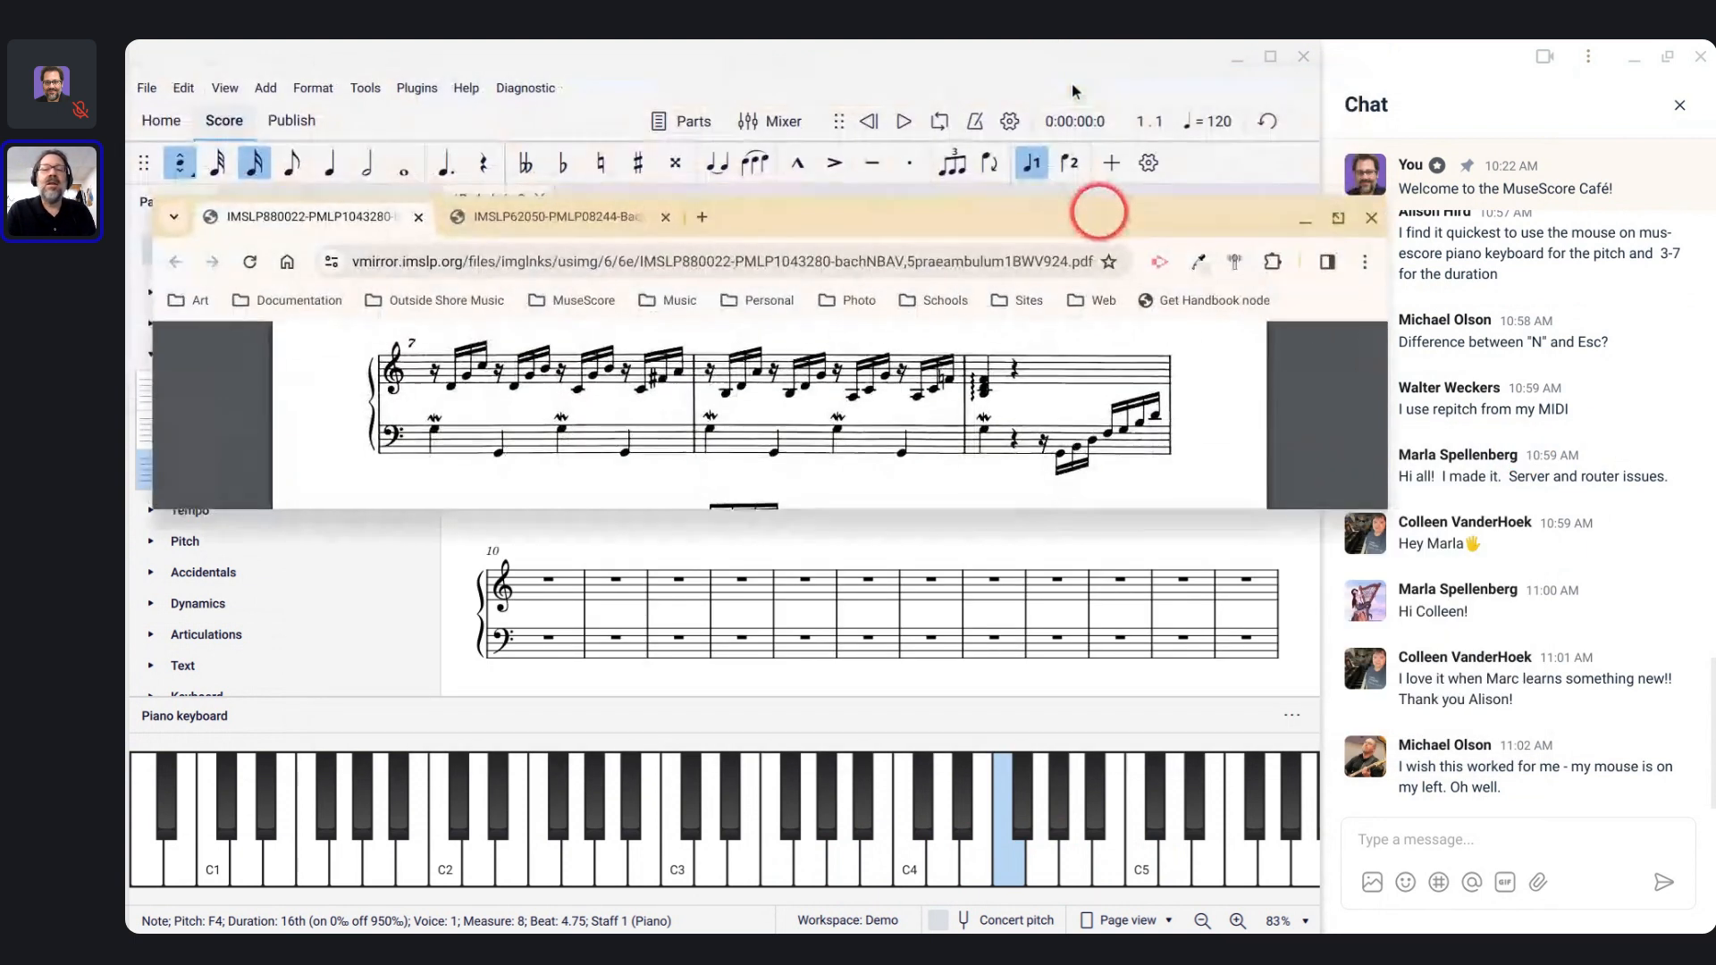
left_click(861, 45)
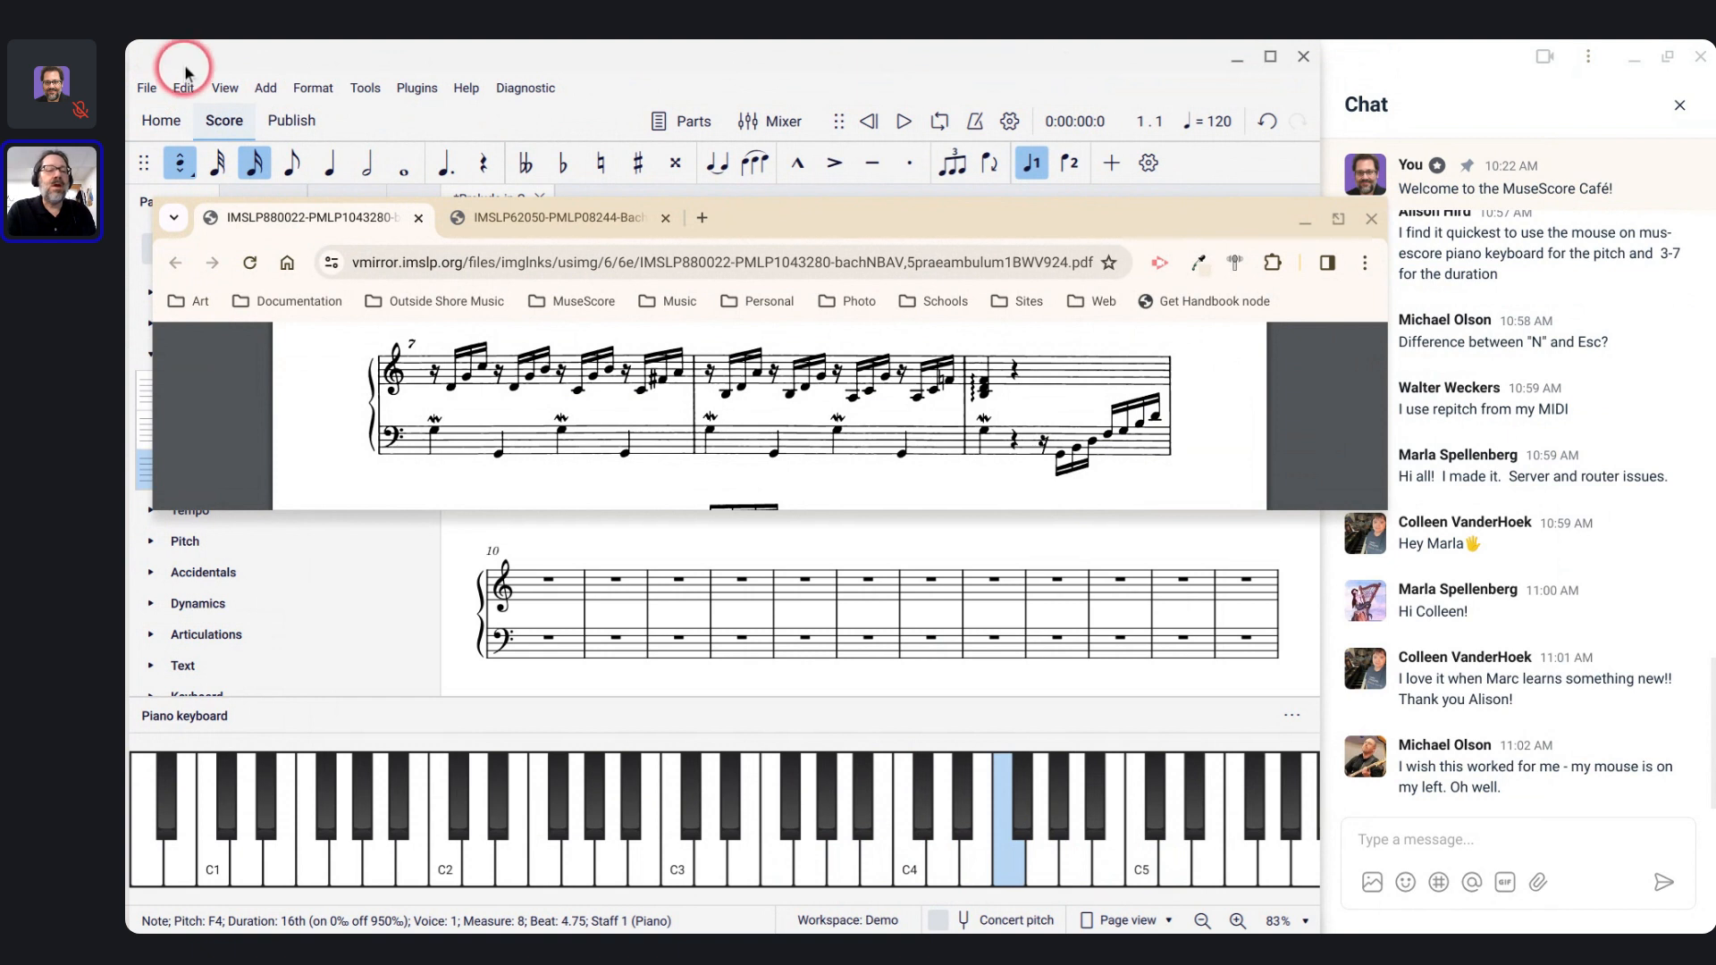
key("ctrl+shift+n")
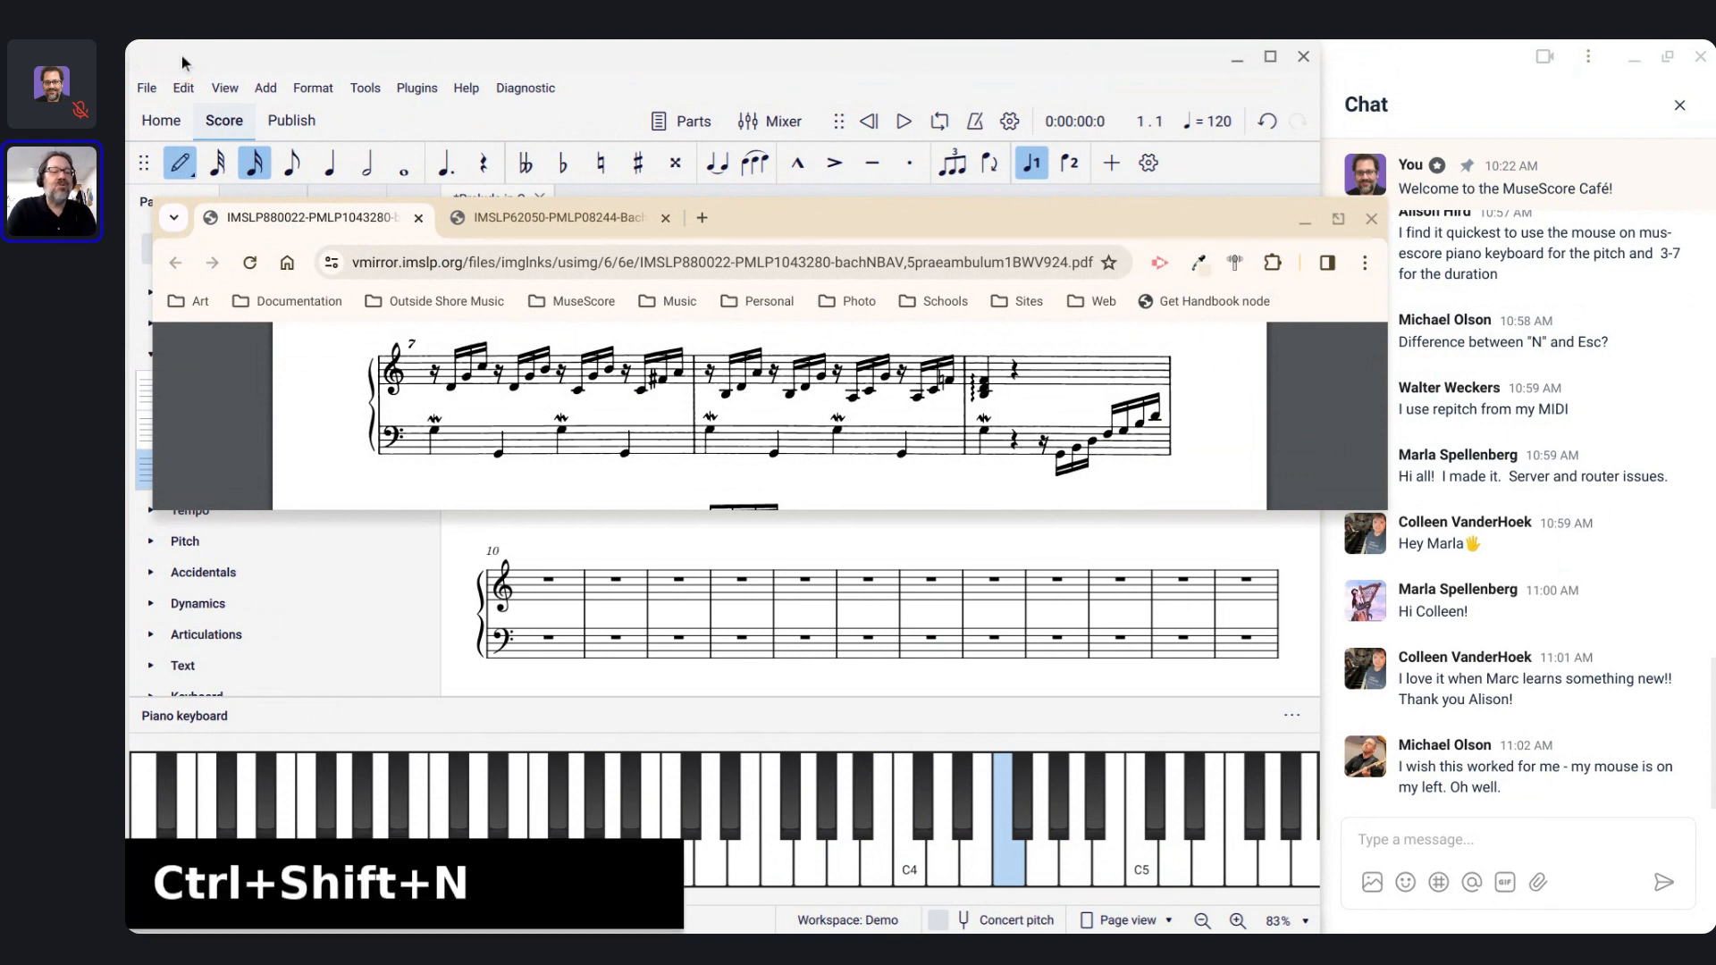
left_click(182, 164)
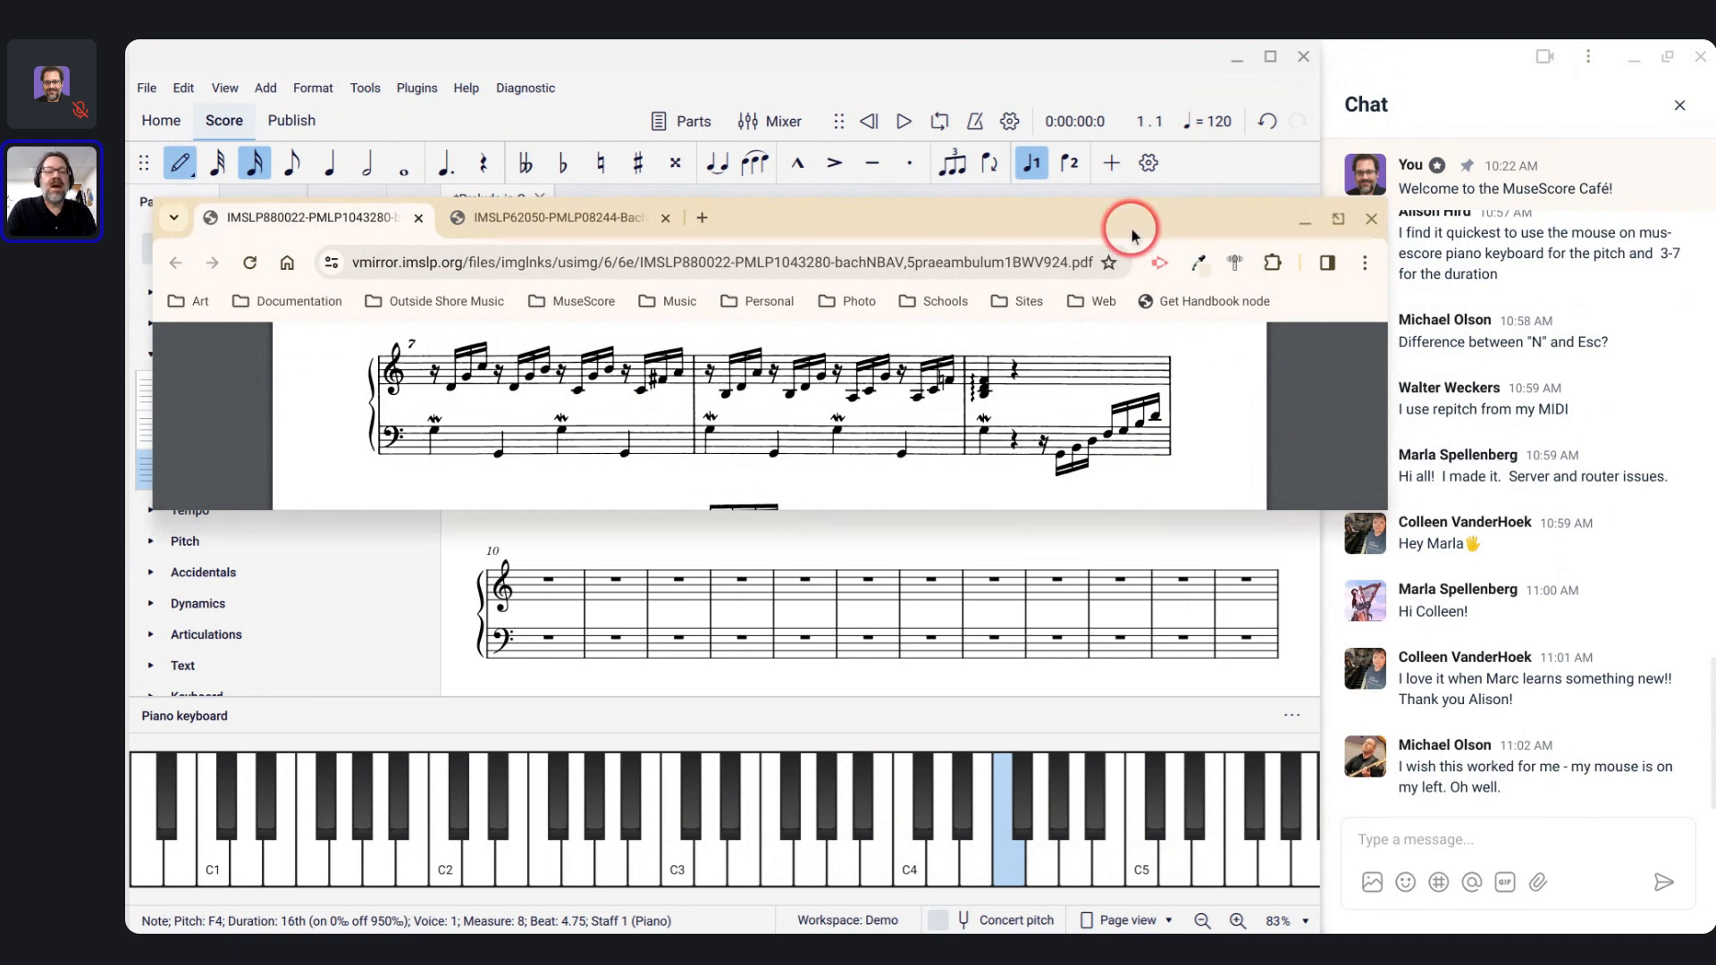
left_click_drag(1139, 230, 1181, 73)
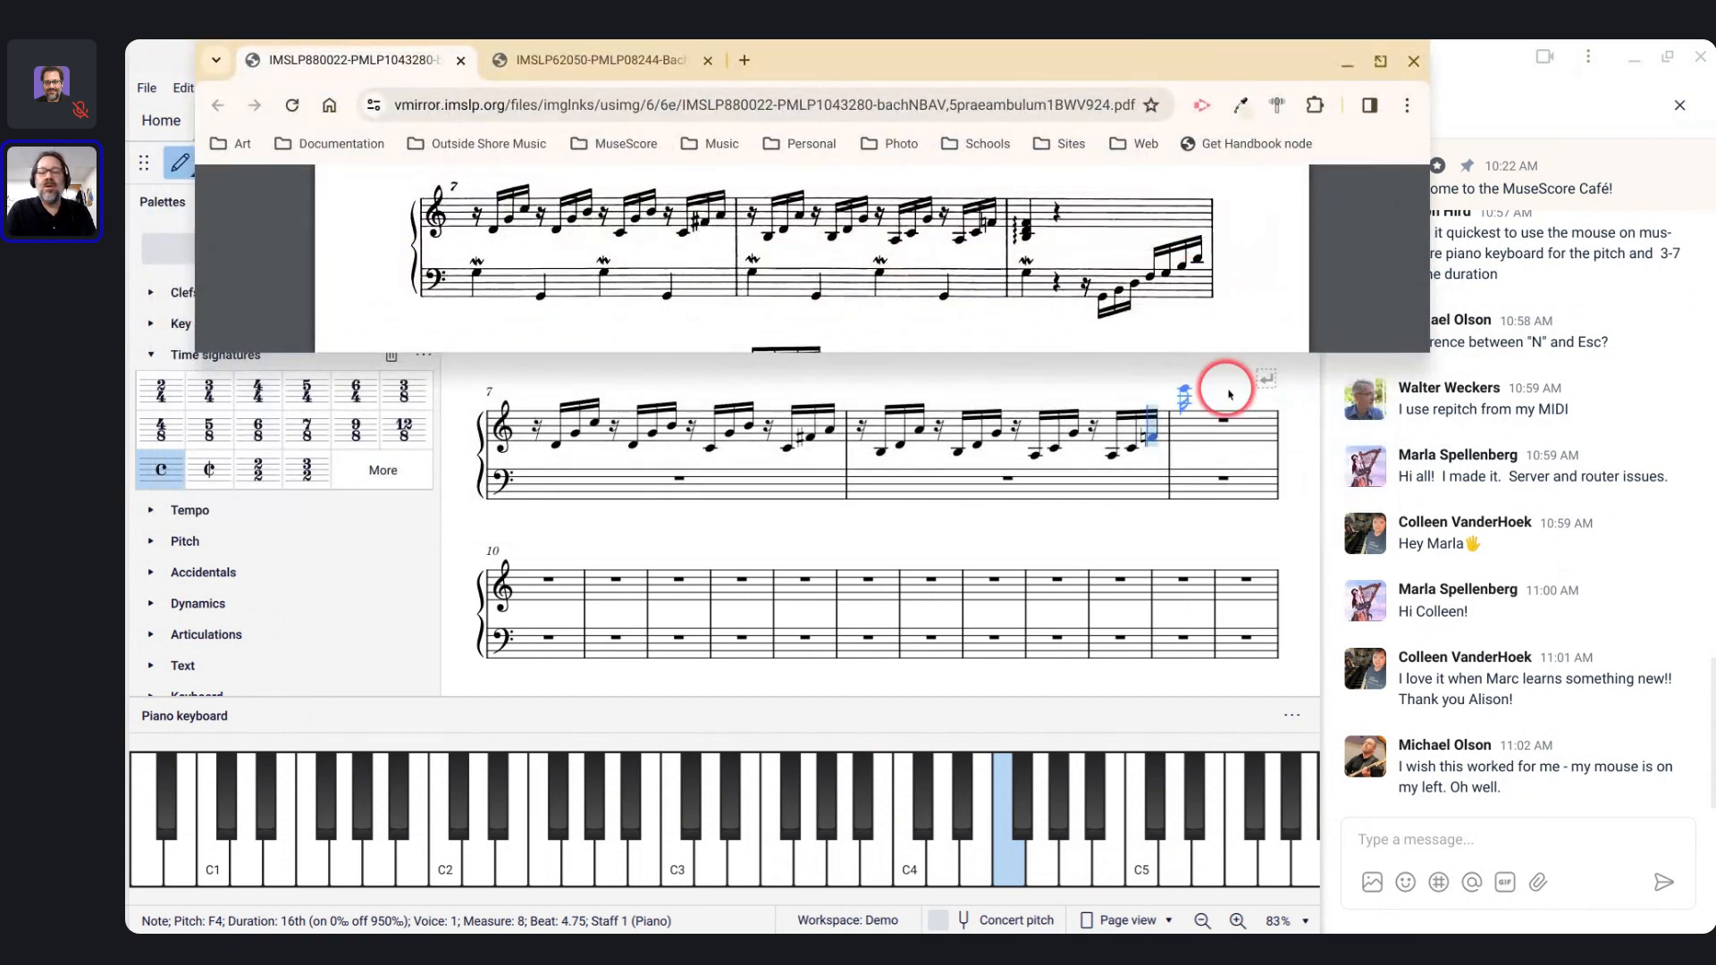
Step: Enter a quarter-note chord of B3, D4 and F4 on beat 1 of measure 9 in the treble staff
key("Right")
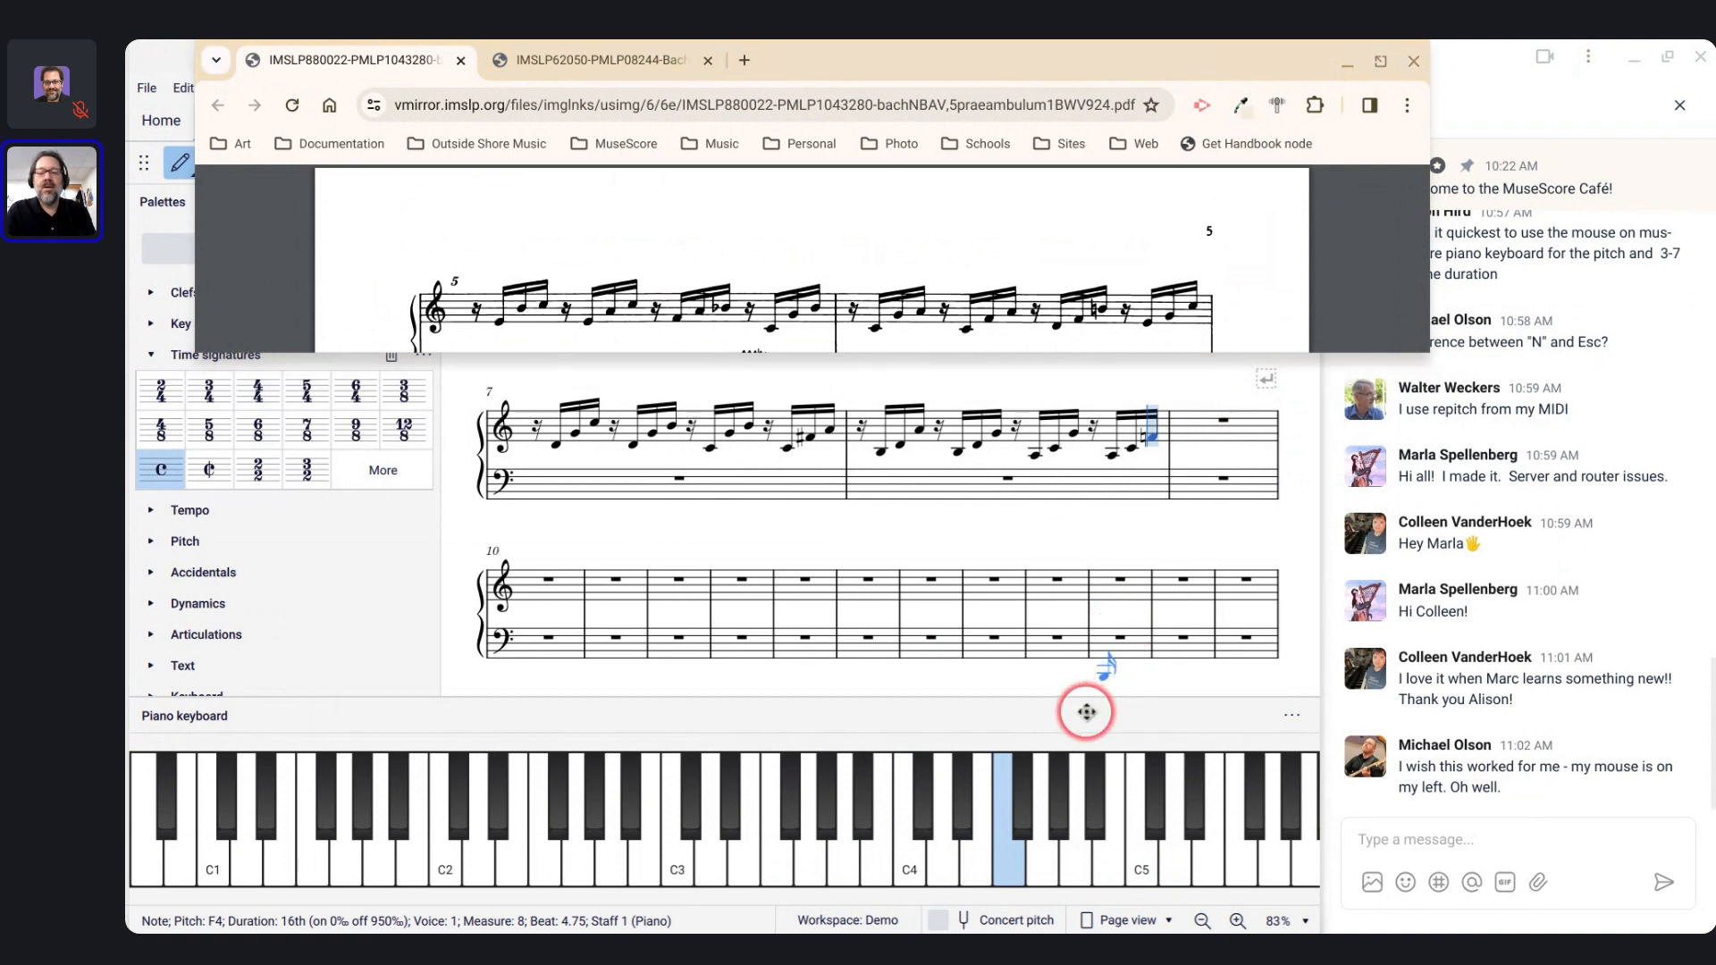
key("Right")
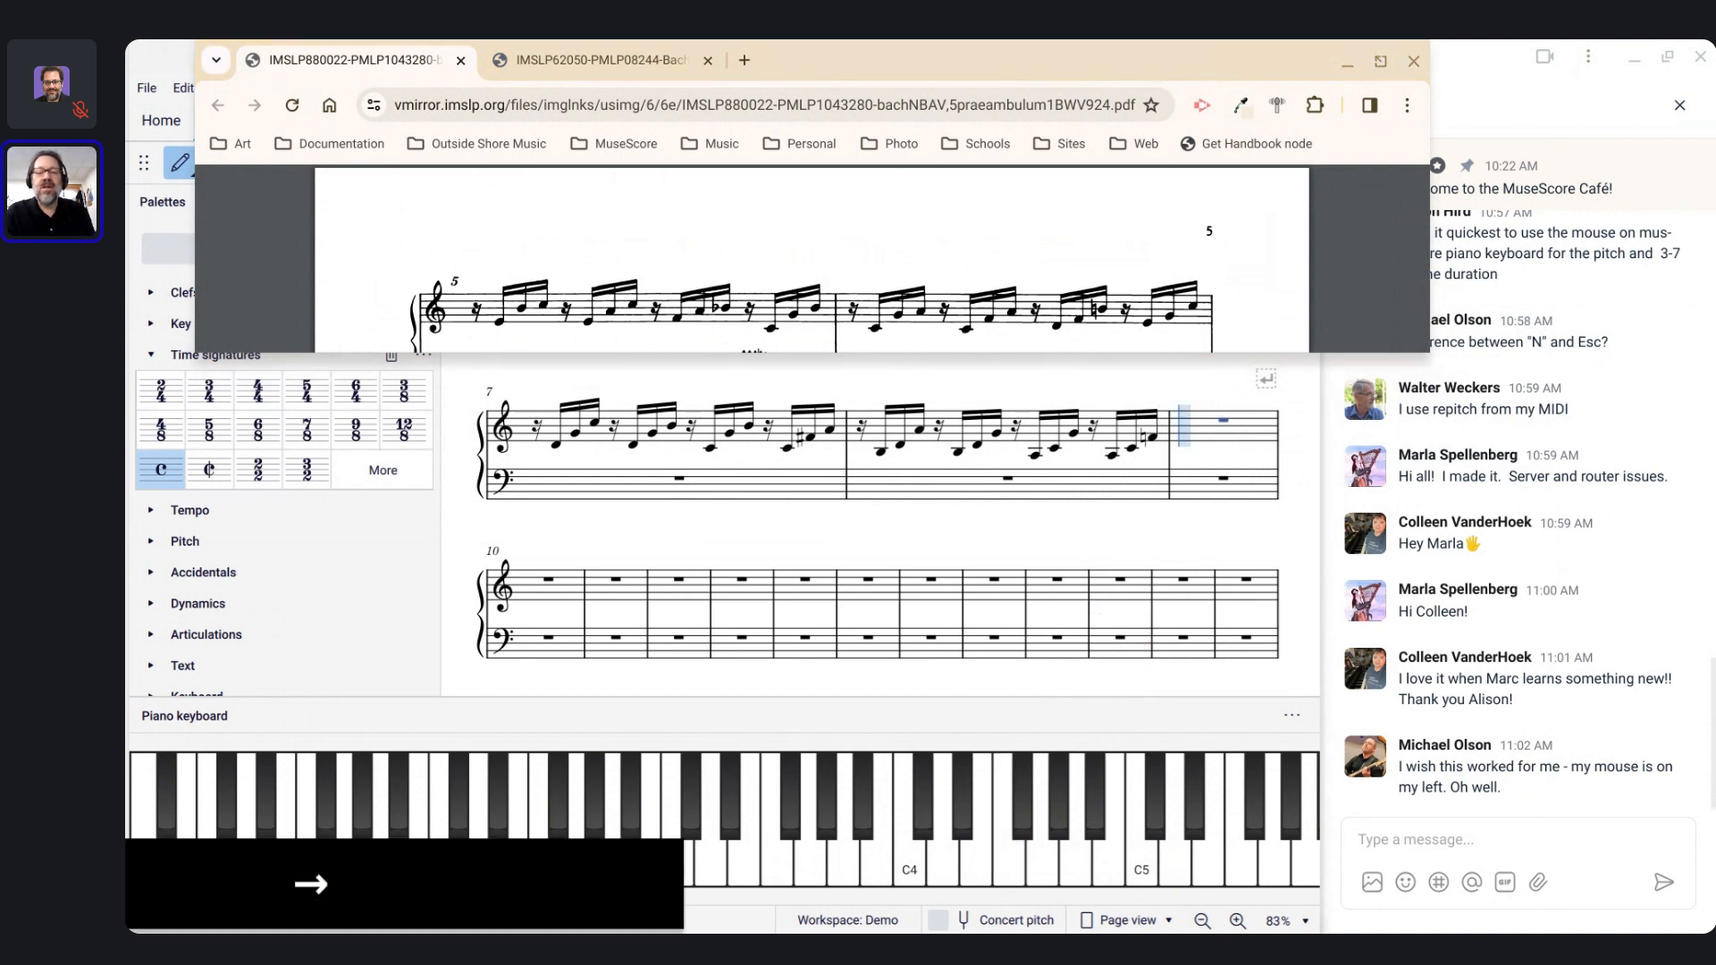
scroll(1076, 281, "down", 3)
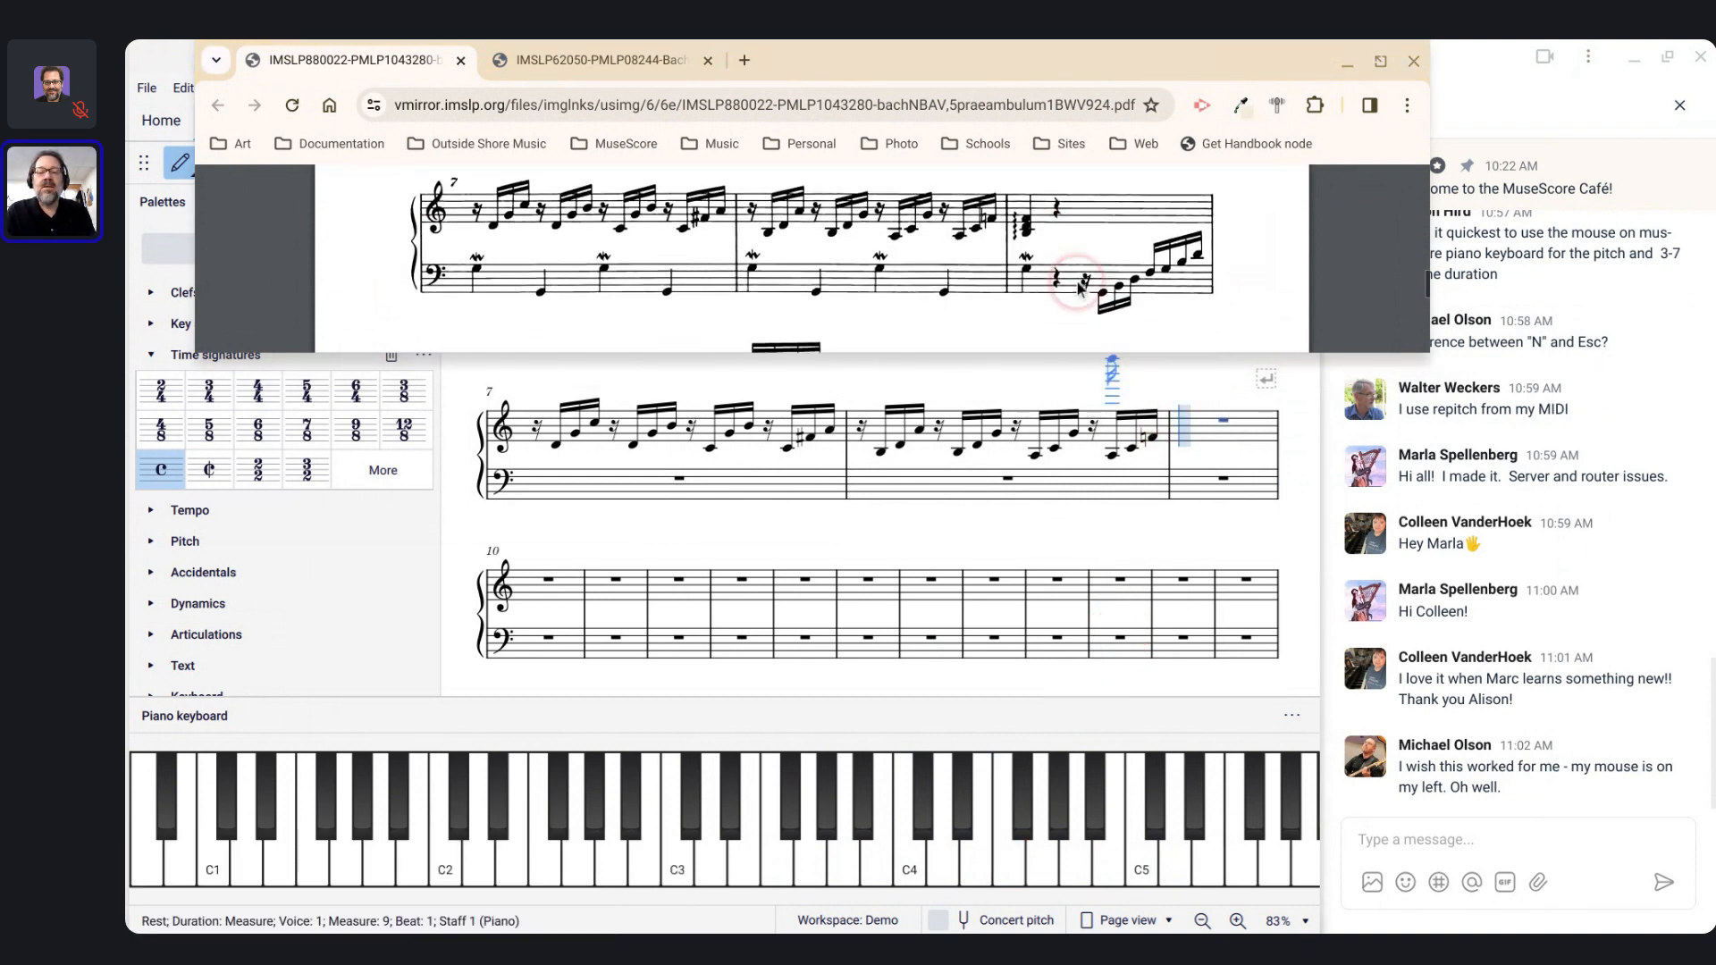
key("5")
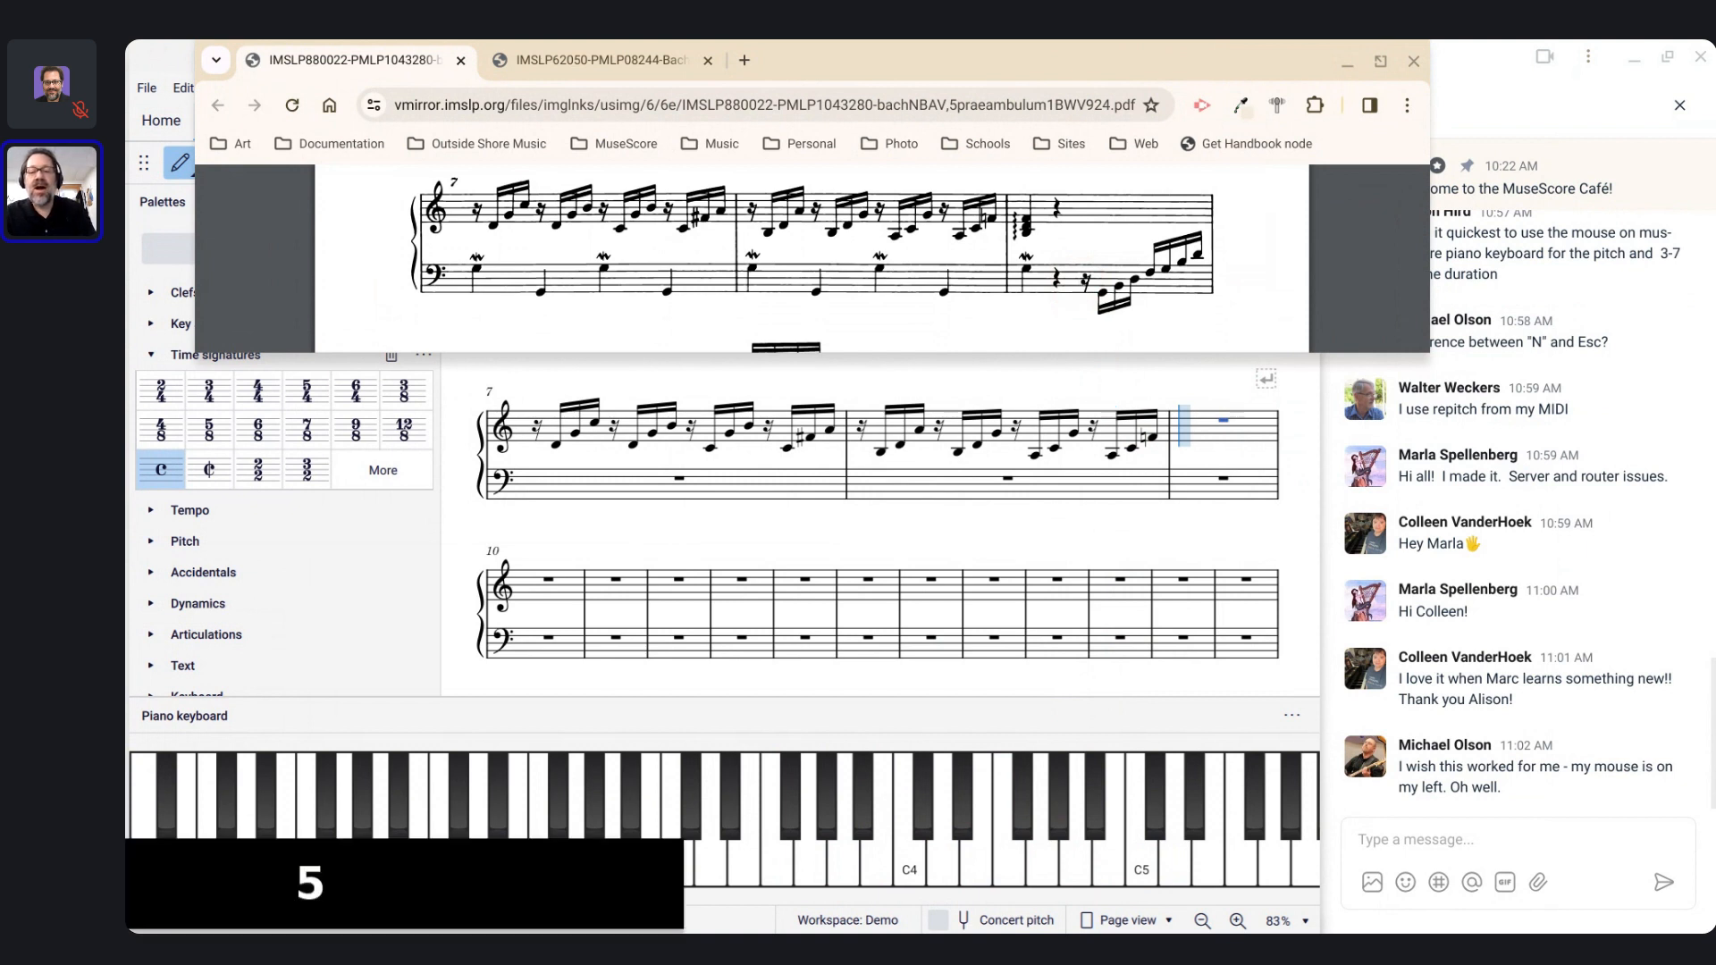
key("b")
key("ctrl+Down")
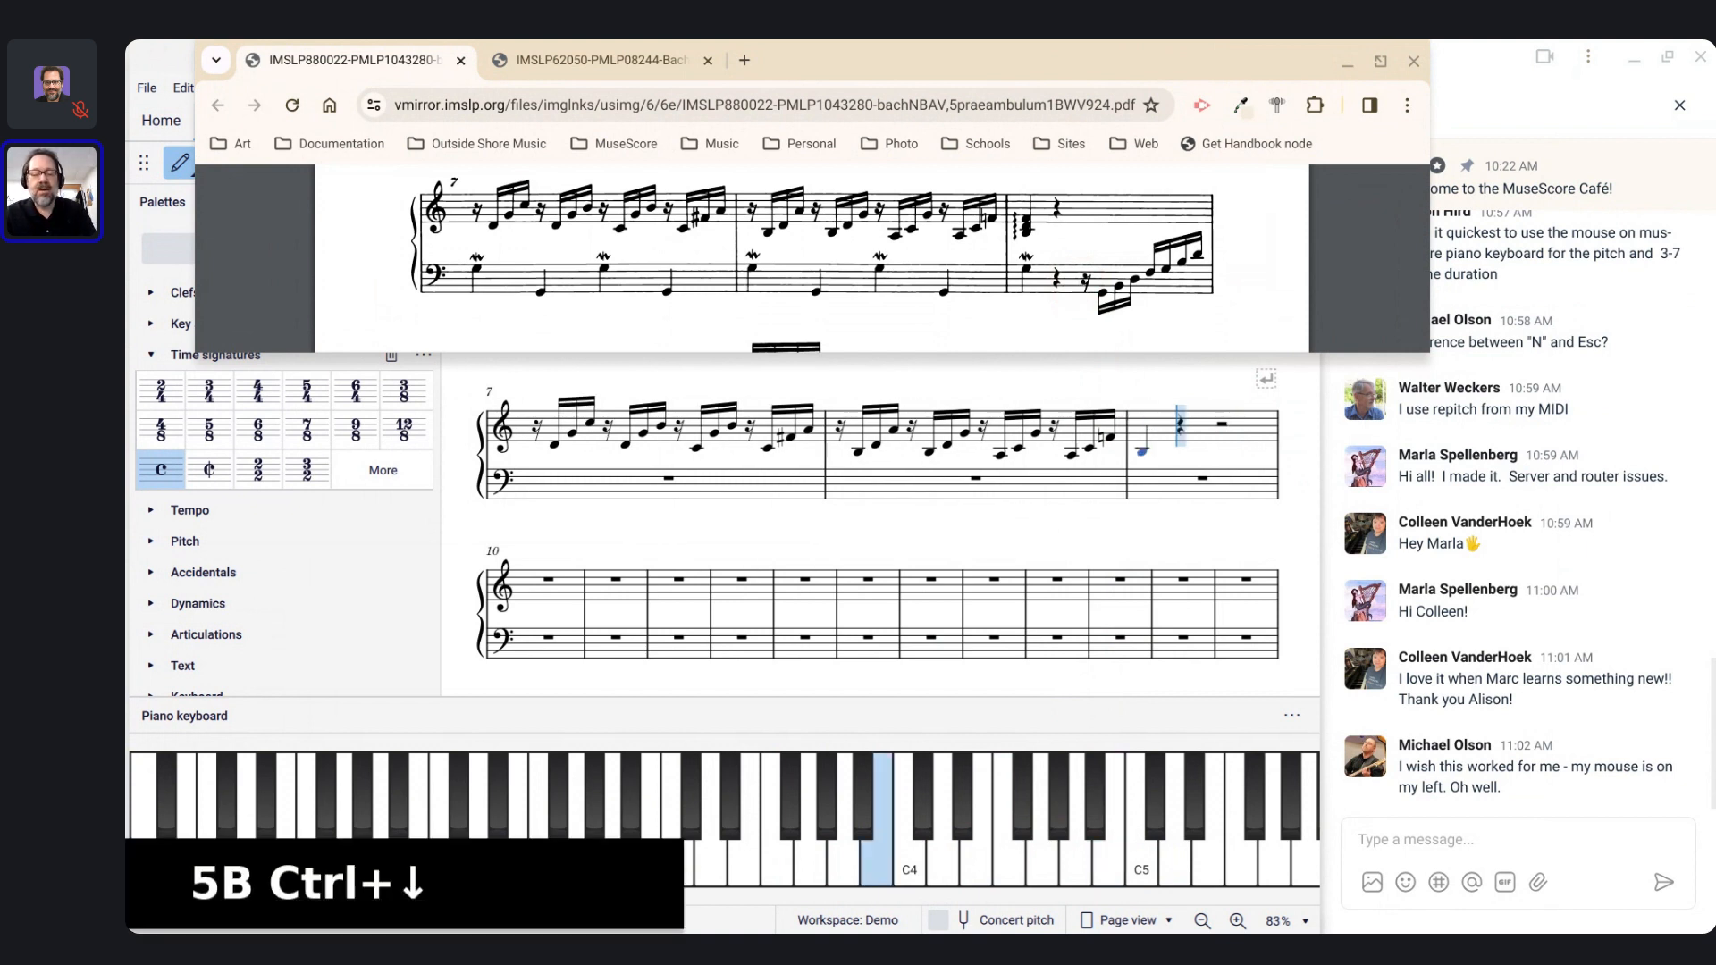
key("shift+d")
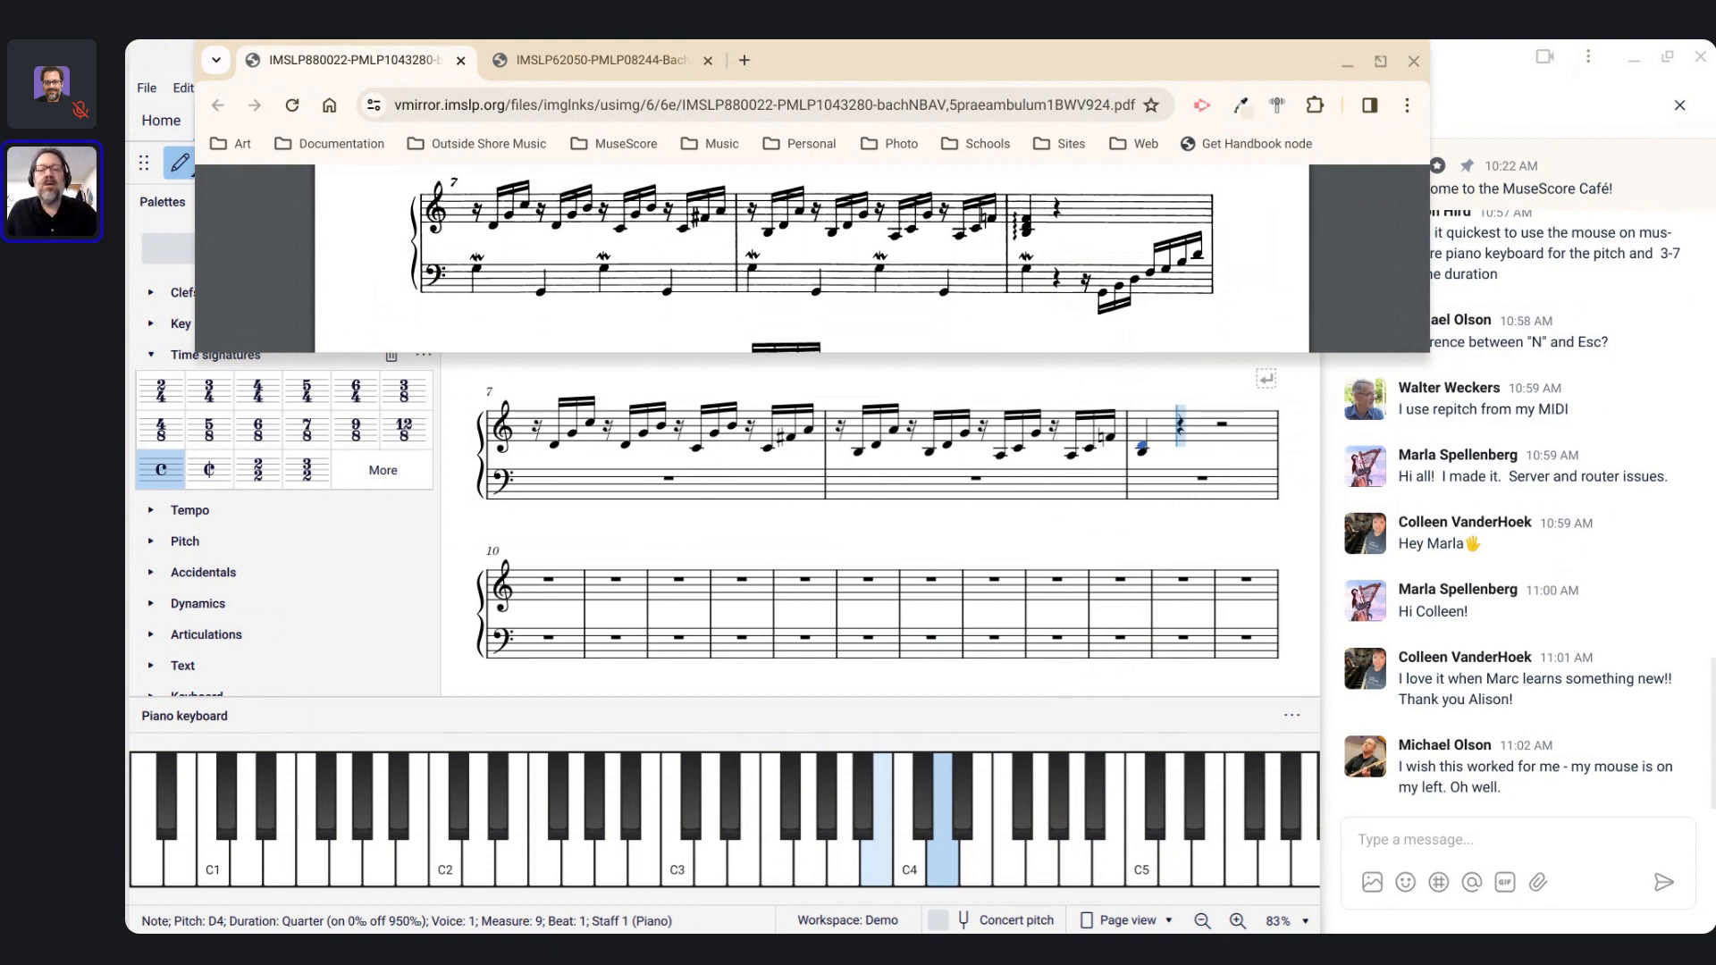
key("shift+f")
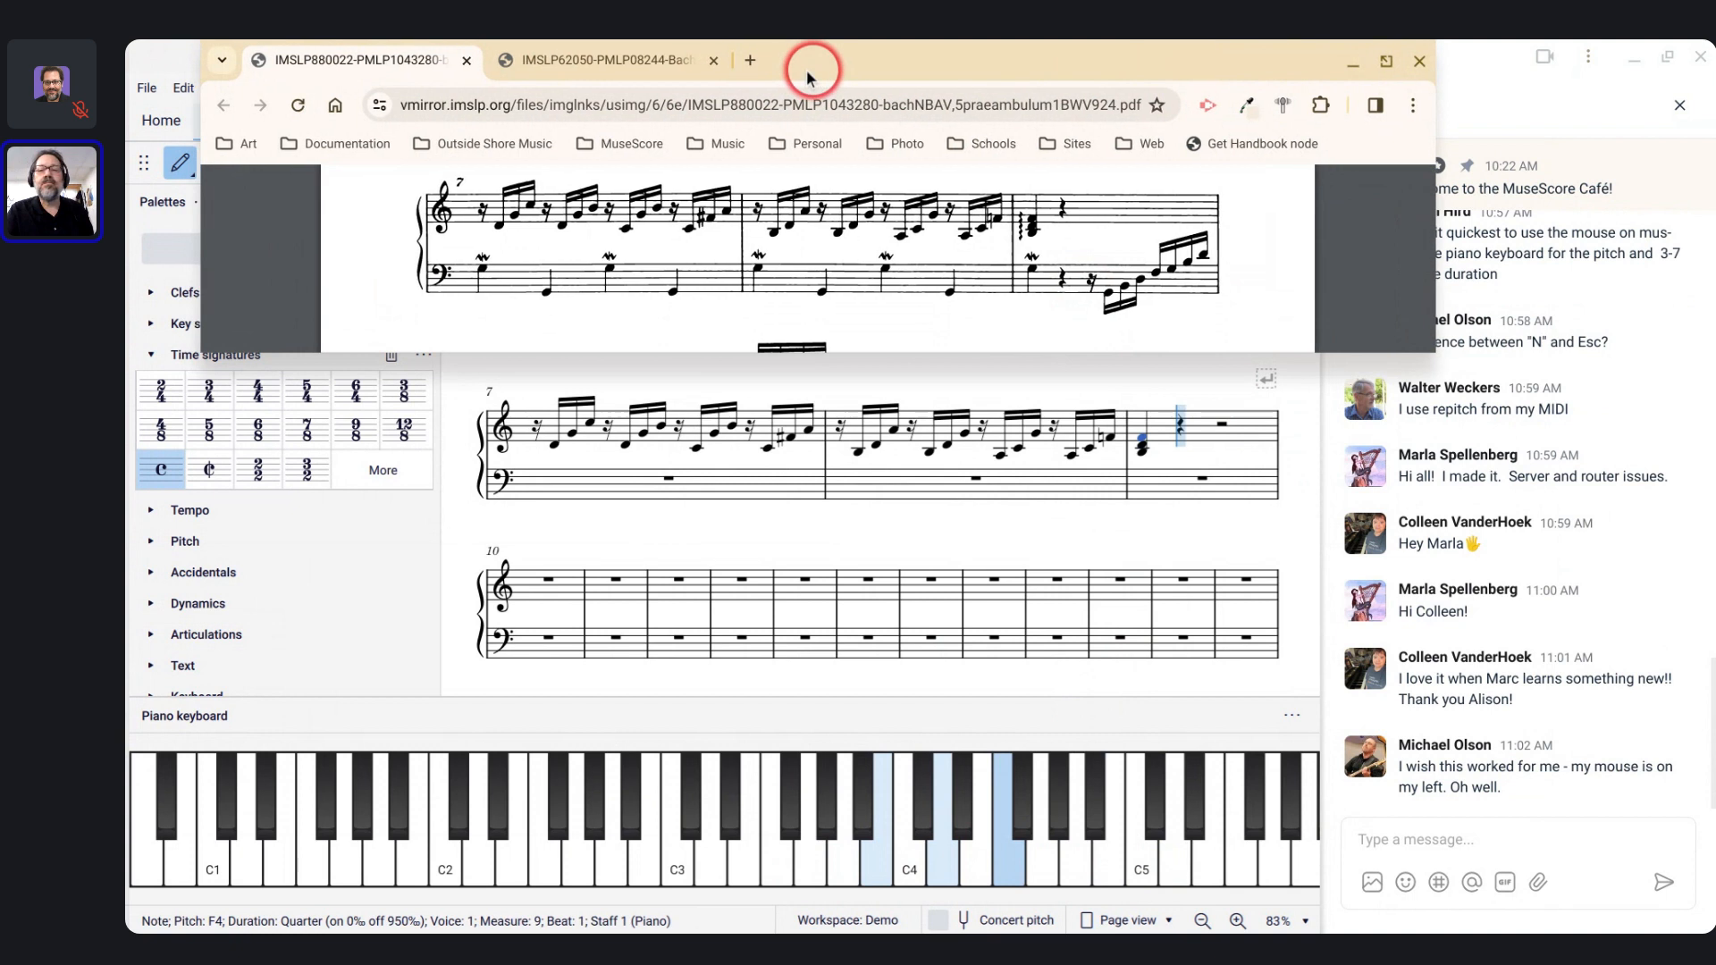
Step: Collapse the Time signatures palette and add the Arpeggios & glissandi palette to the palette list
left_click_drag(806, 69, 946, 70)
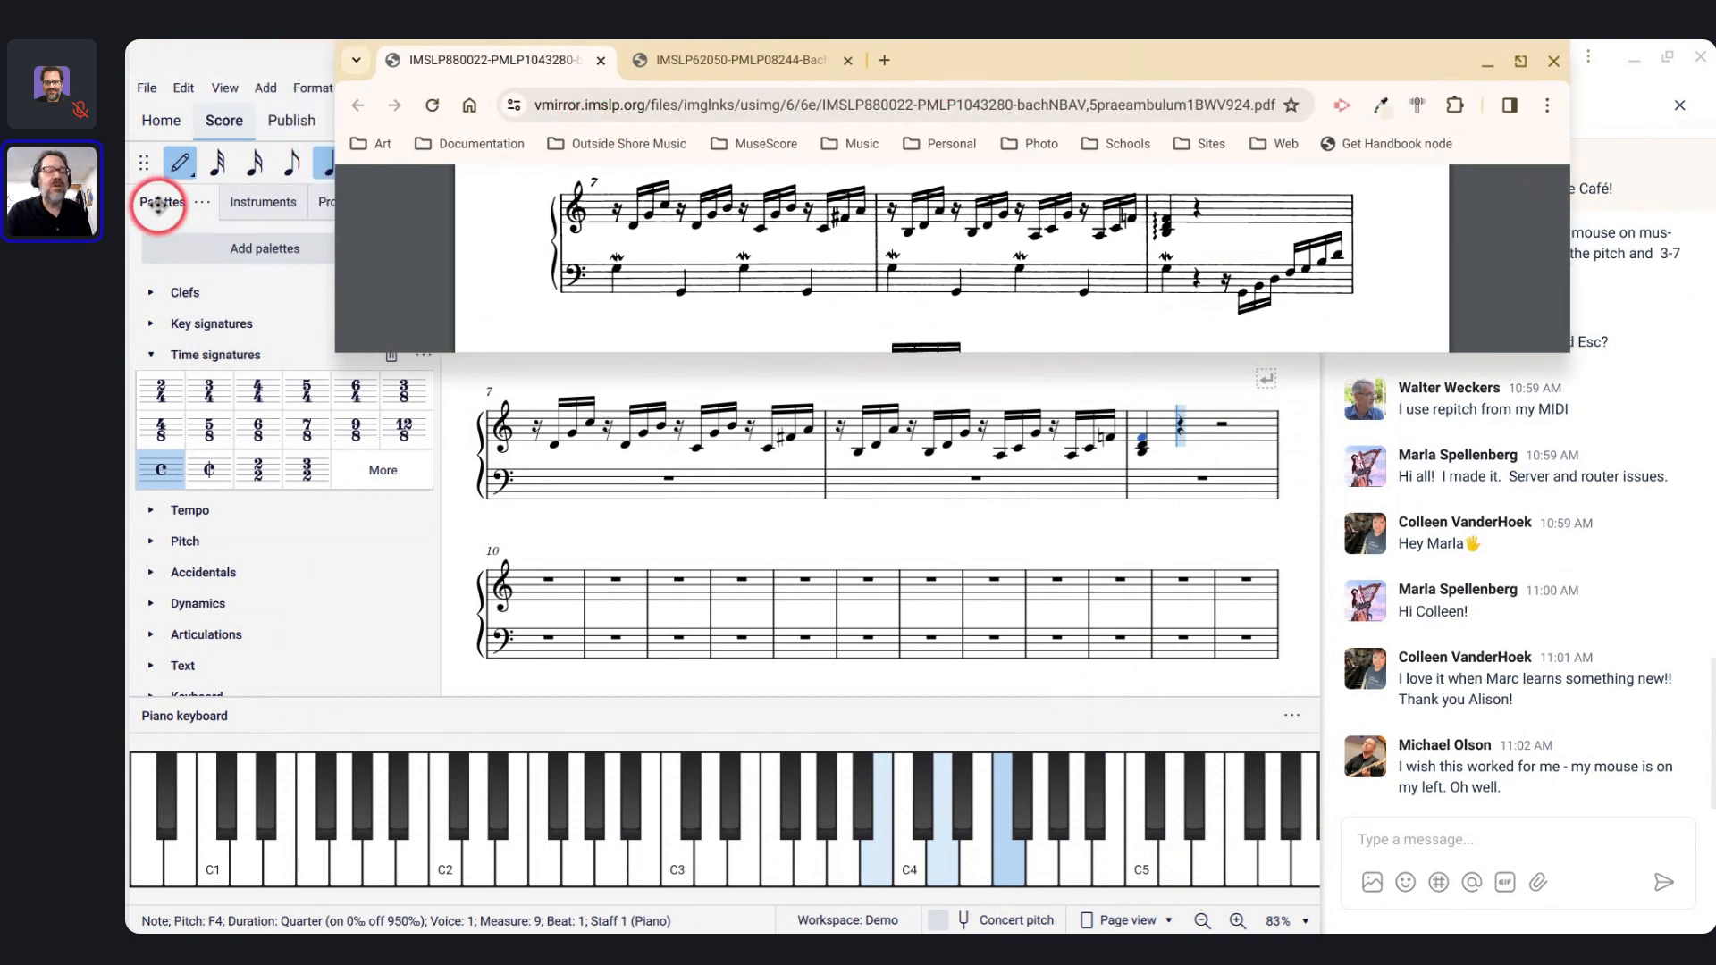
scroll(152, 516, "down", 2)
scroll(152, 518, "down", 1)
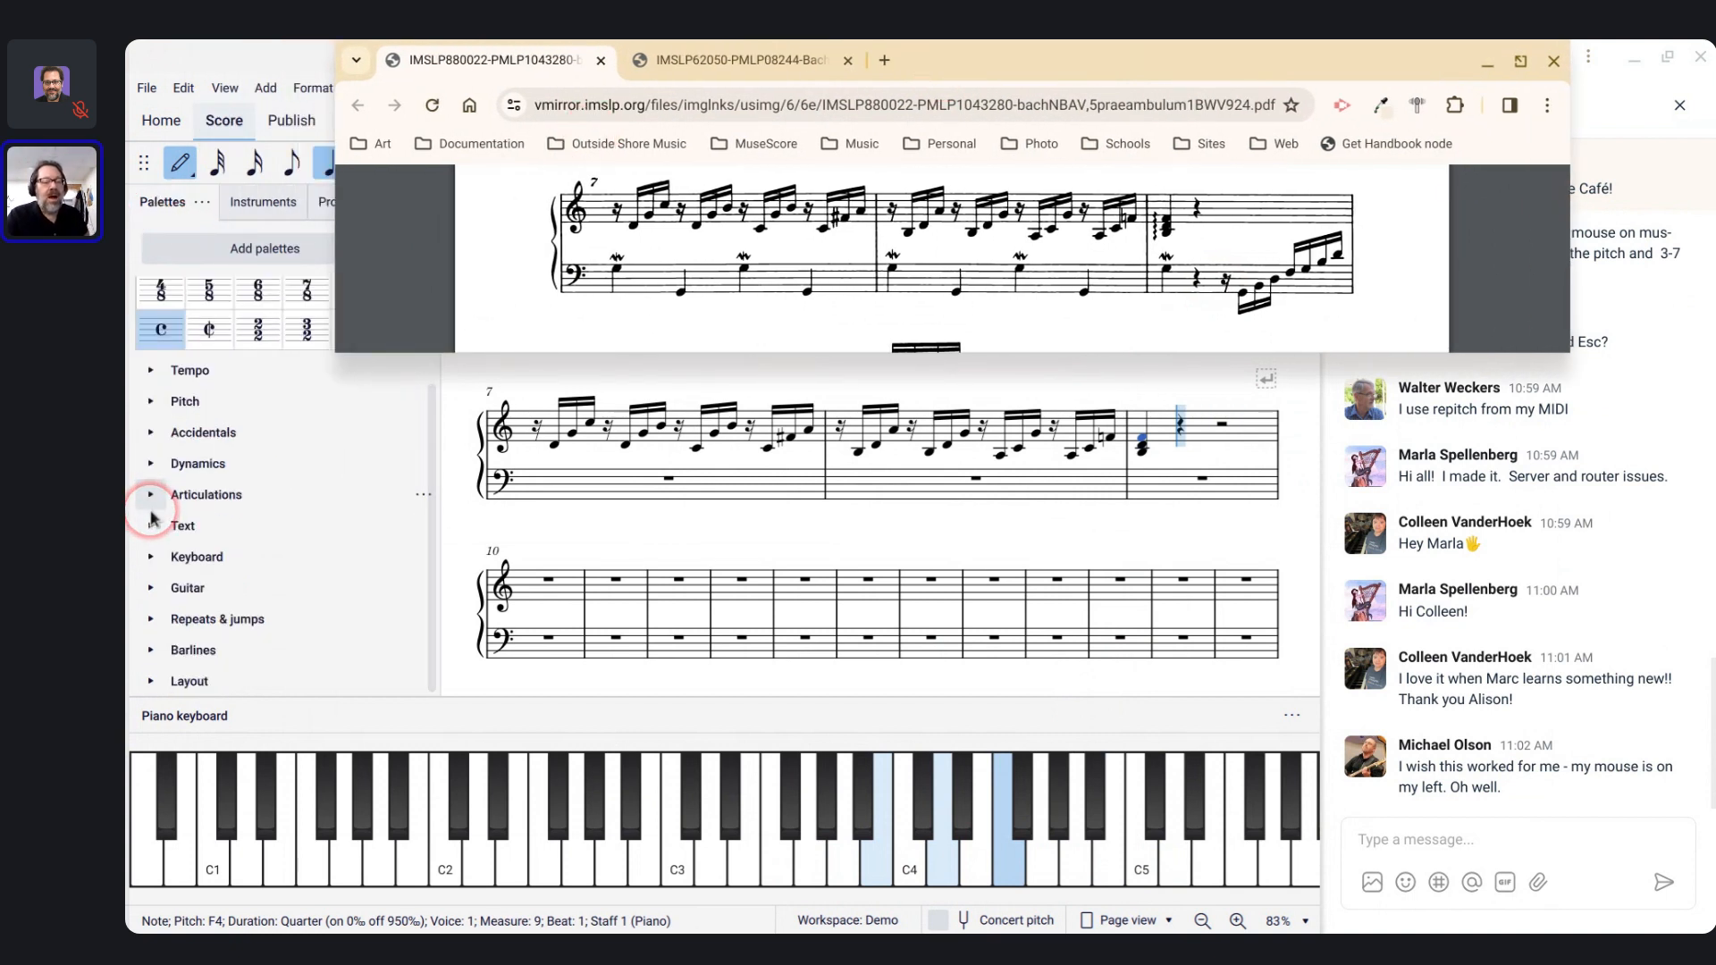
scroll(183, 548, "up", 3)
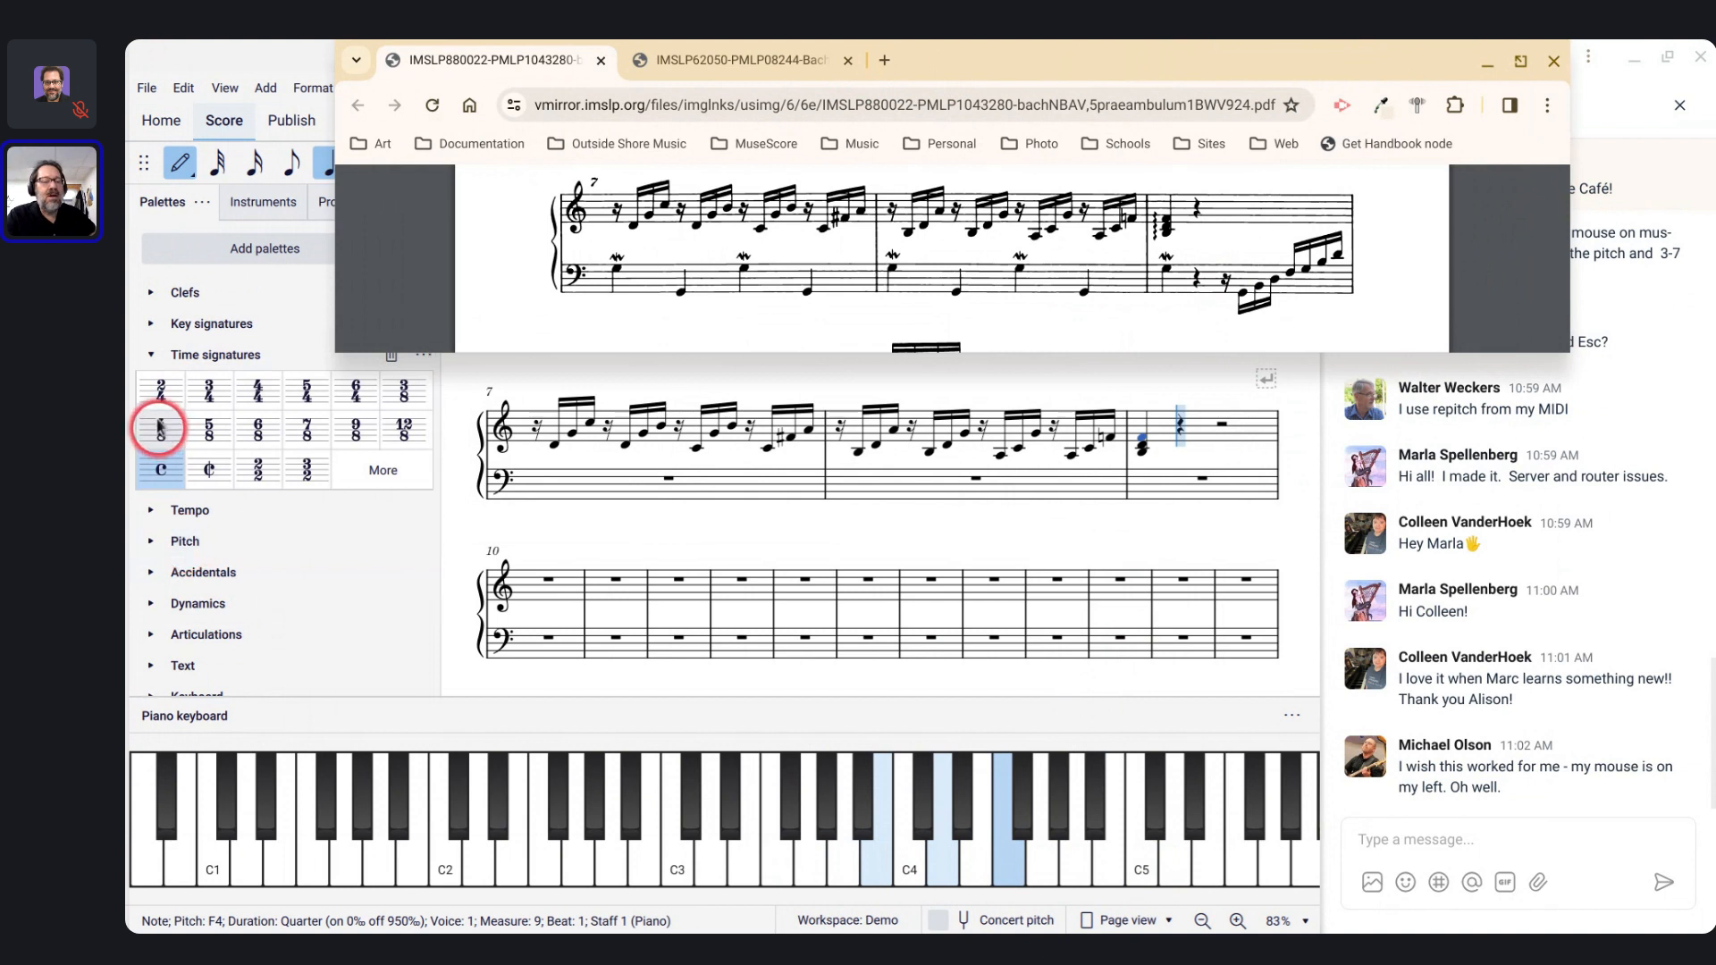
left_click(151, 355)
scroll(215, 539, "down", 1)
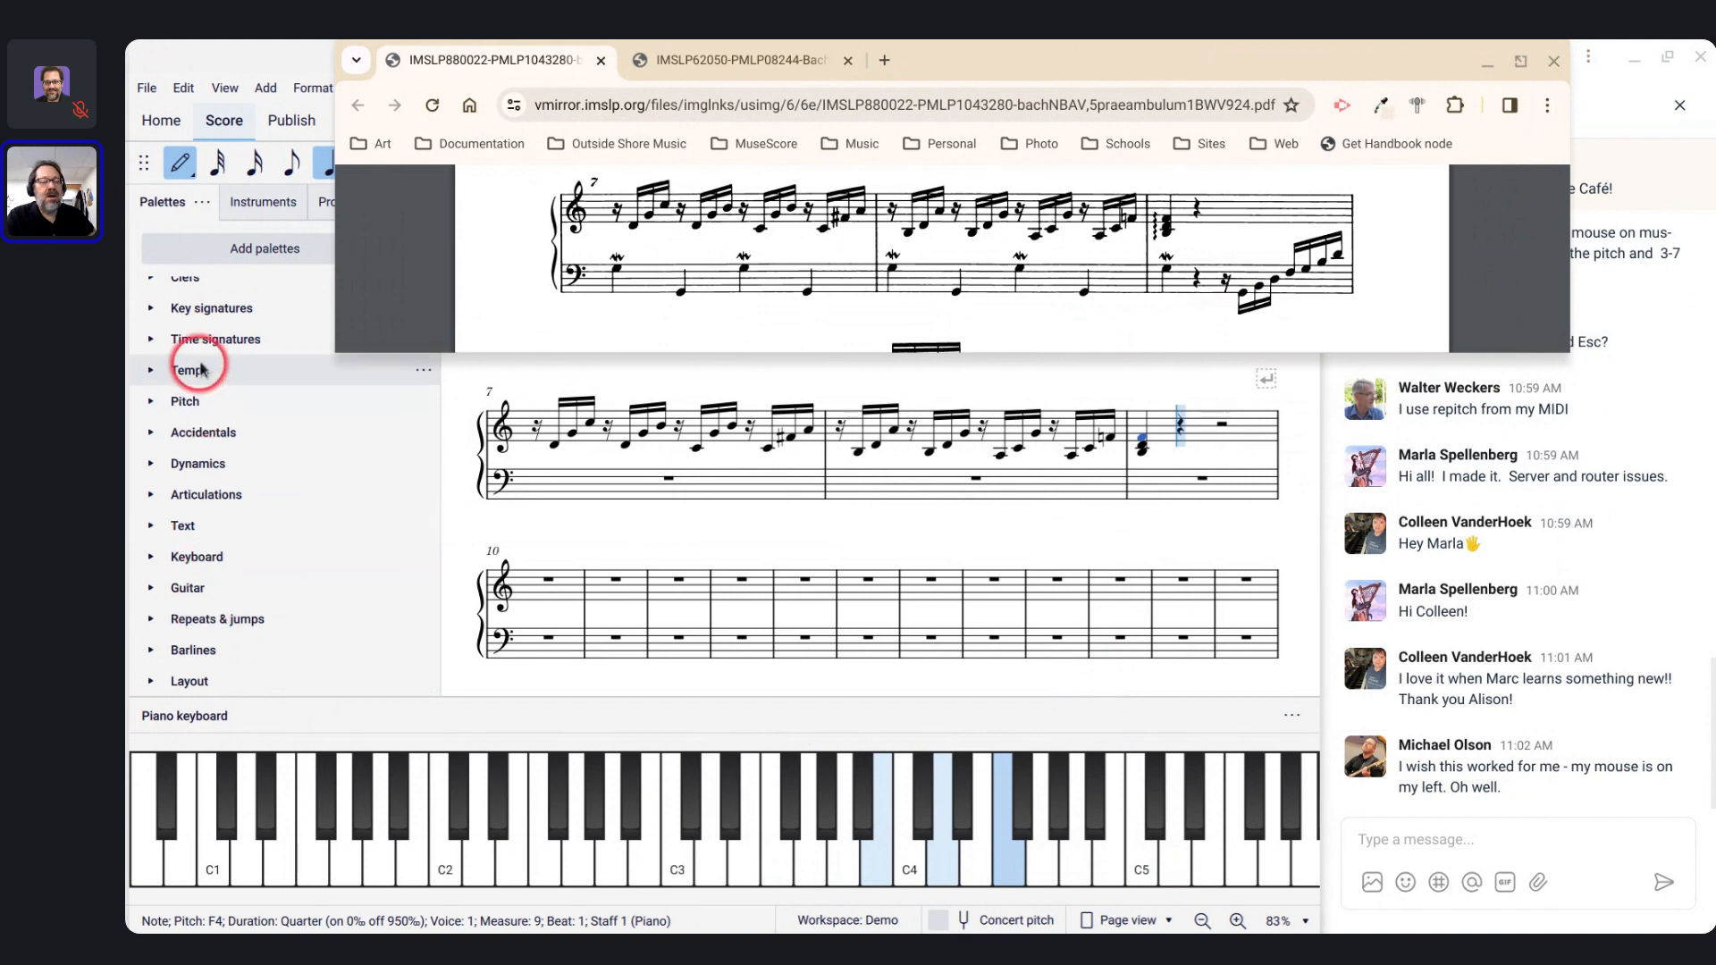
scroll(174, 634, "up", 1)
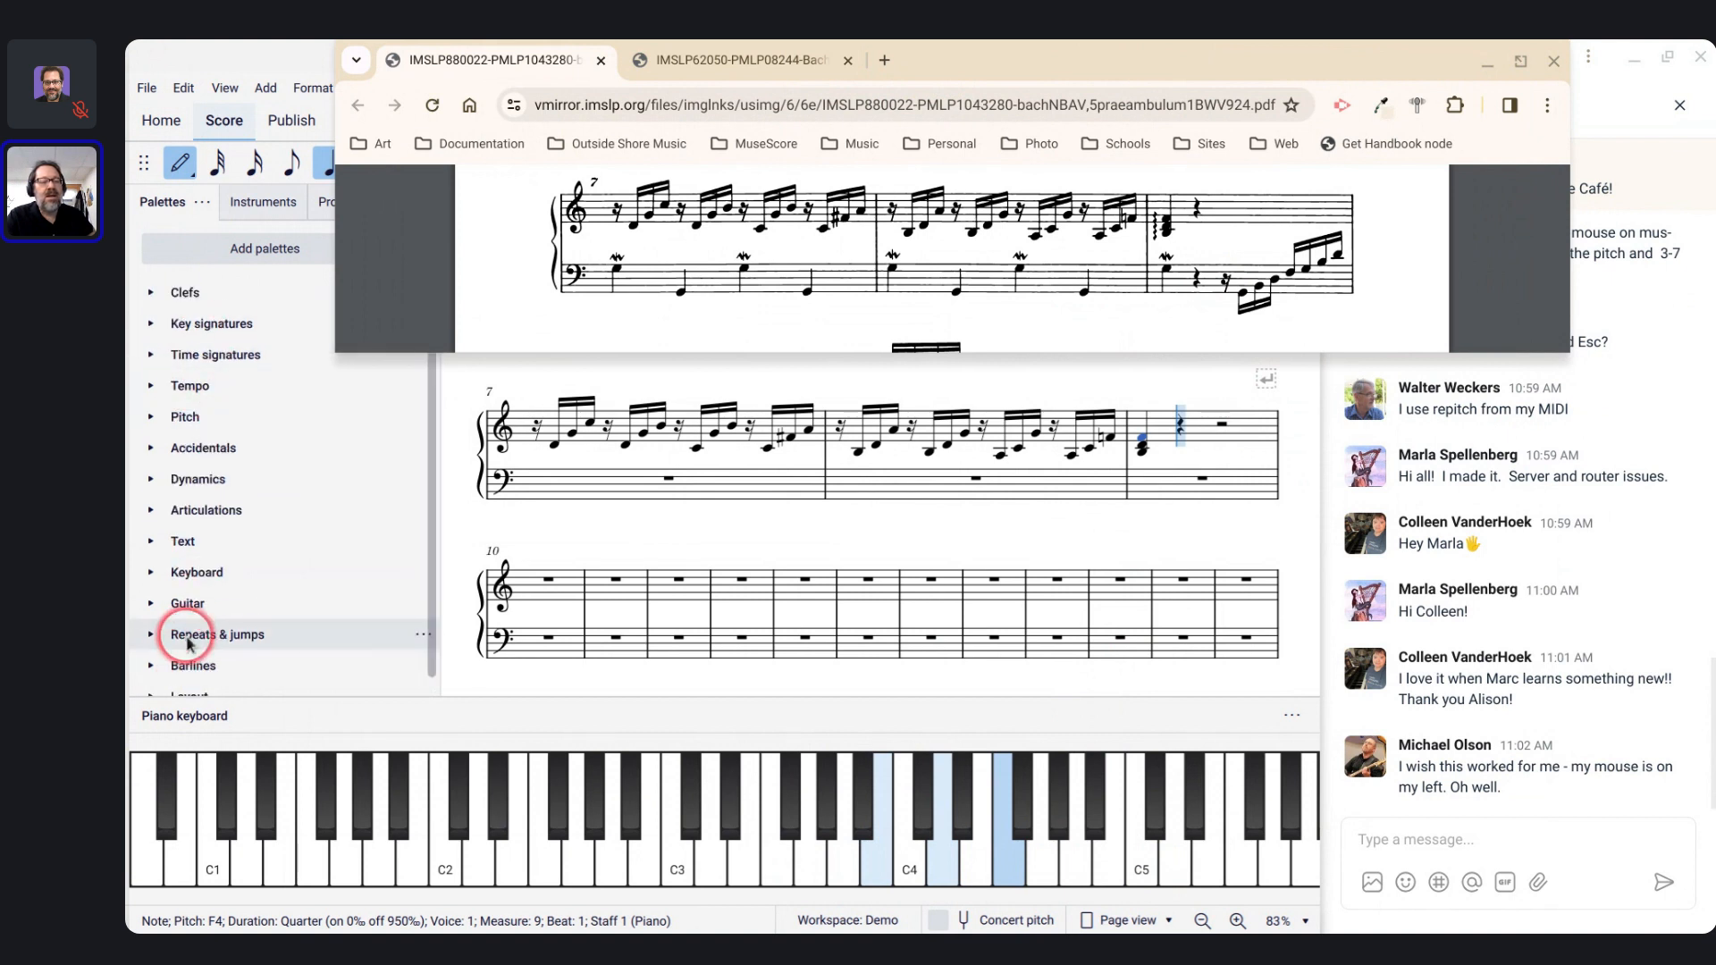
left_click(253, 257)
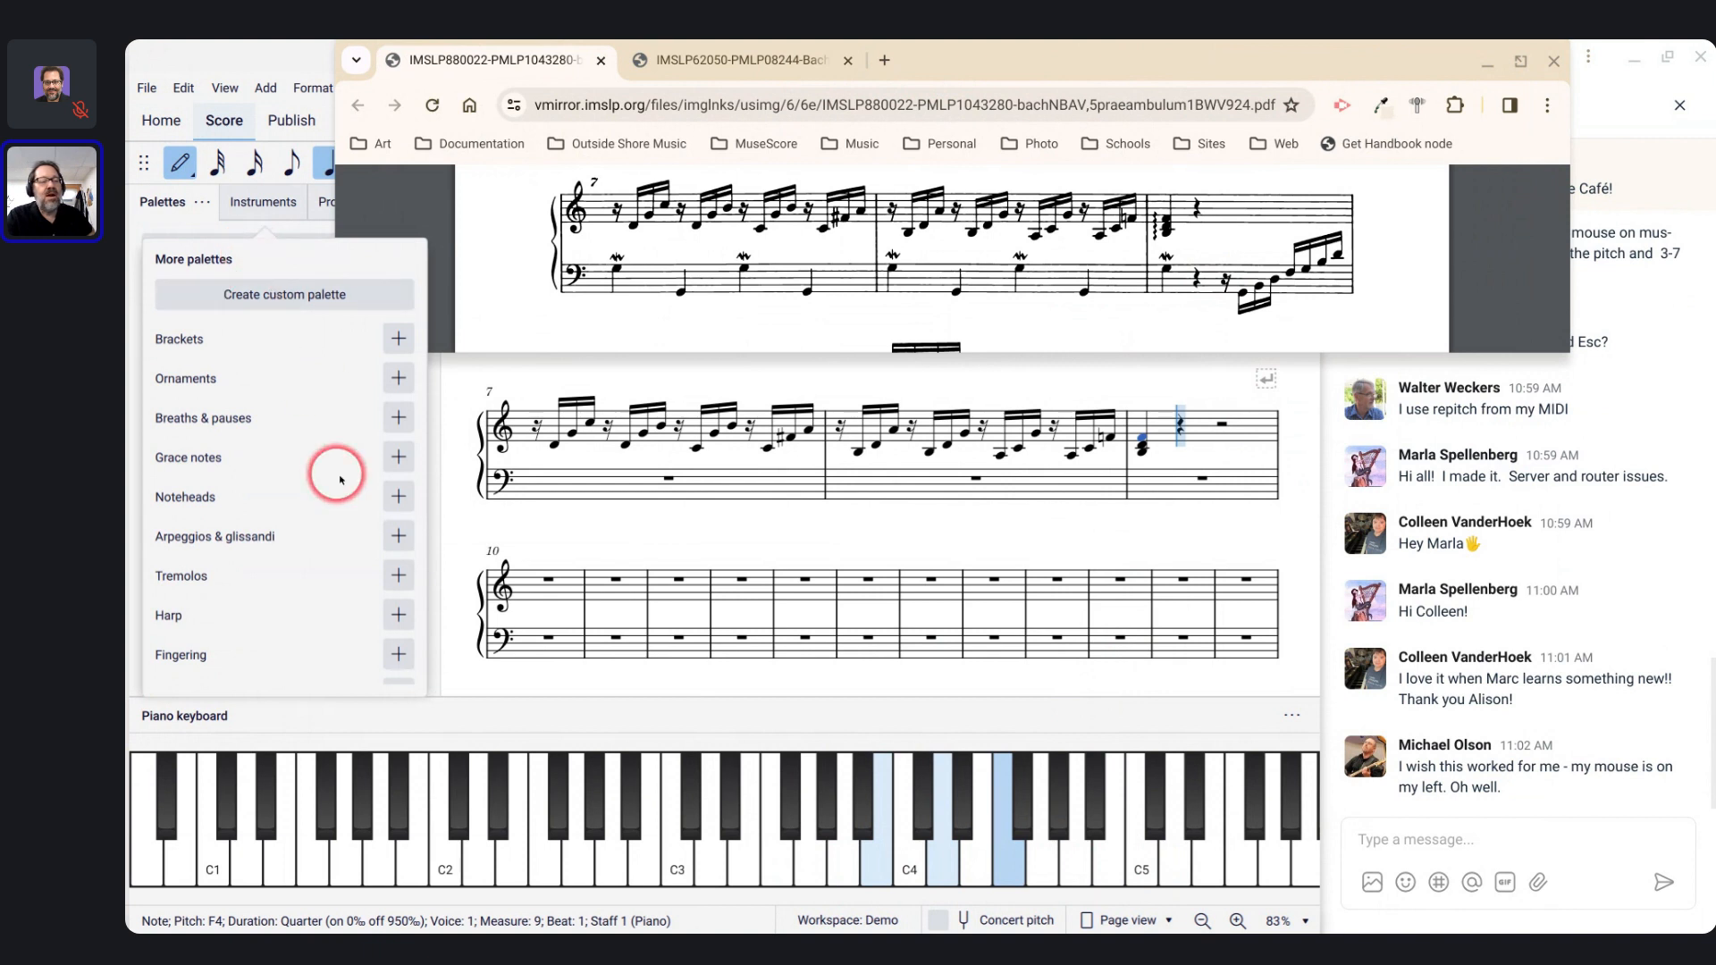
left_click(397, 539)
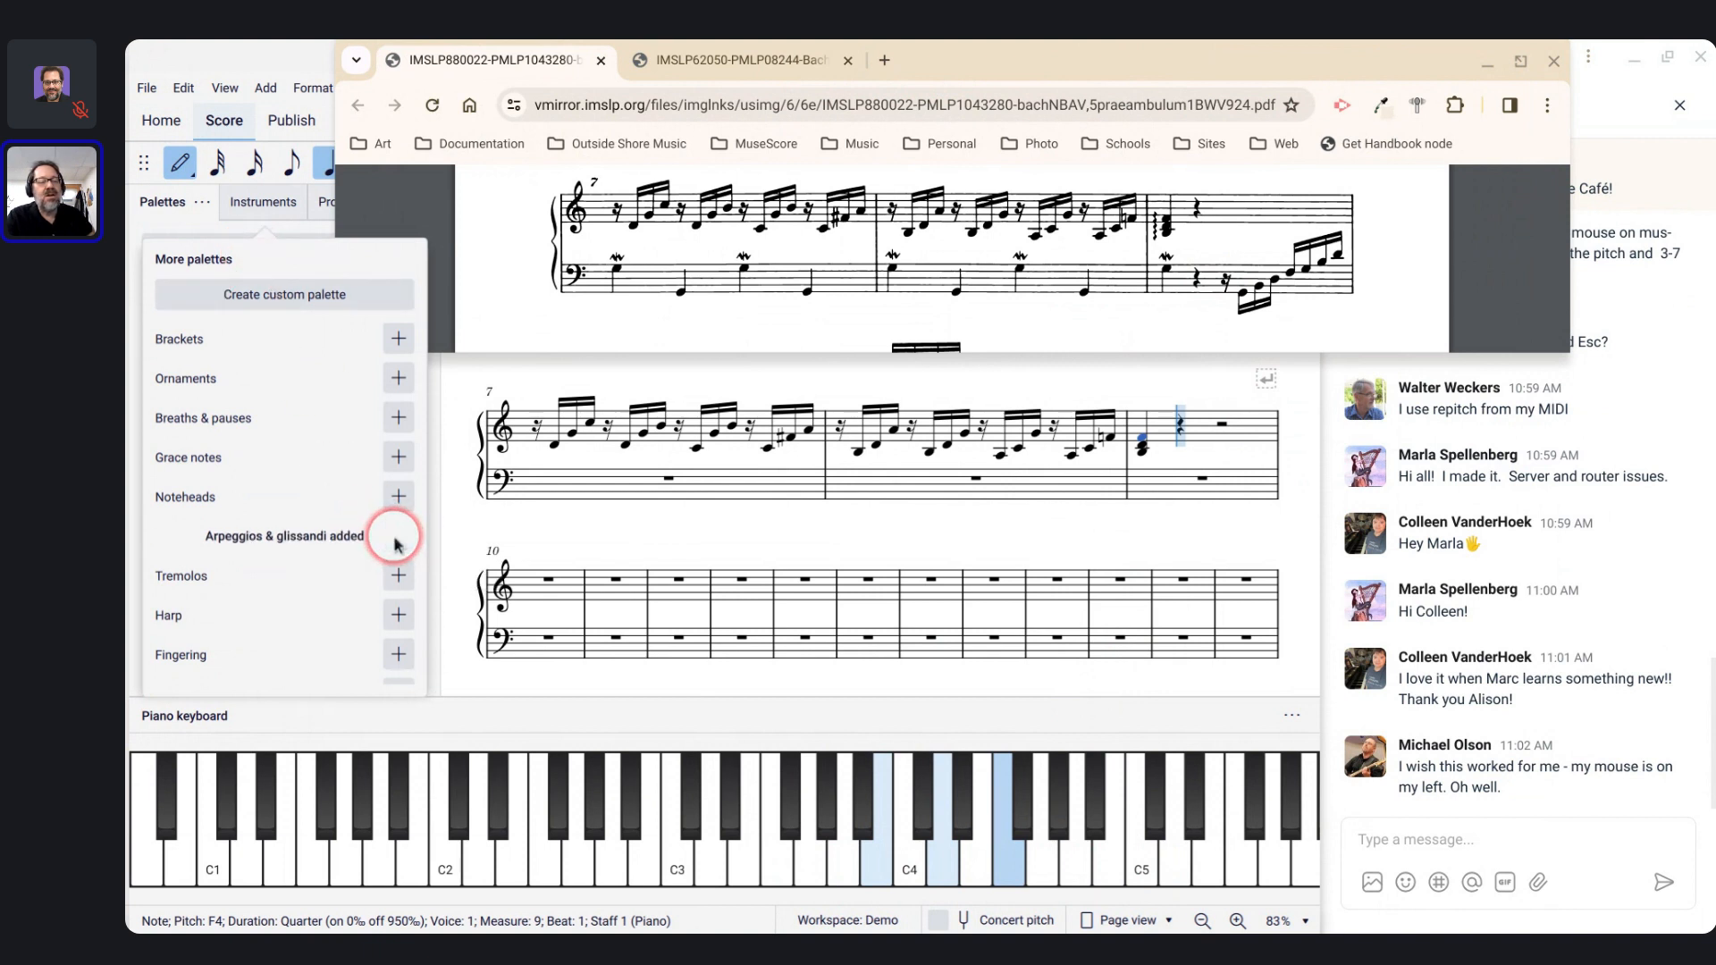
left_click(164, 202)
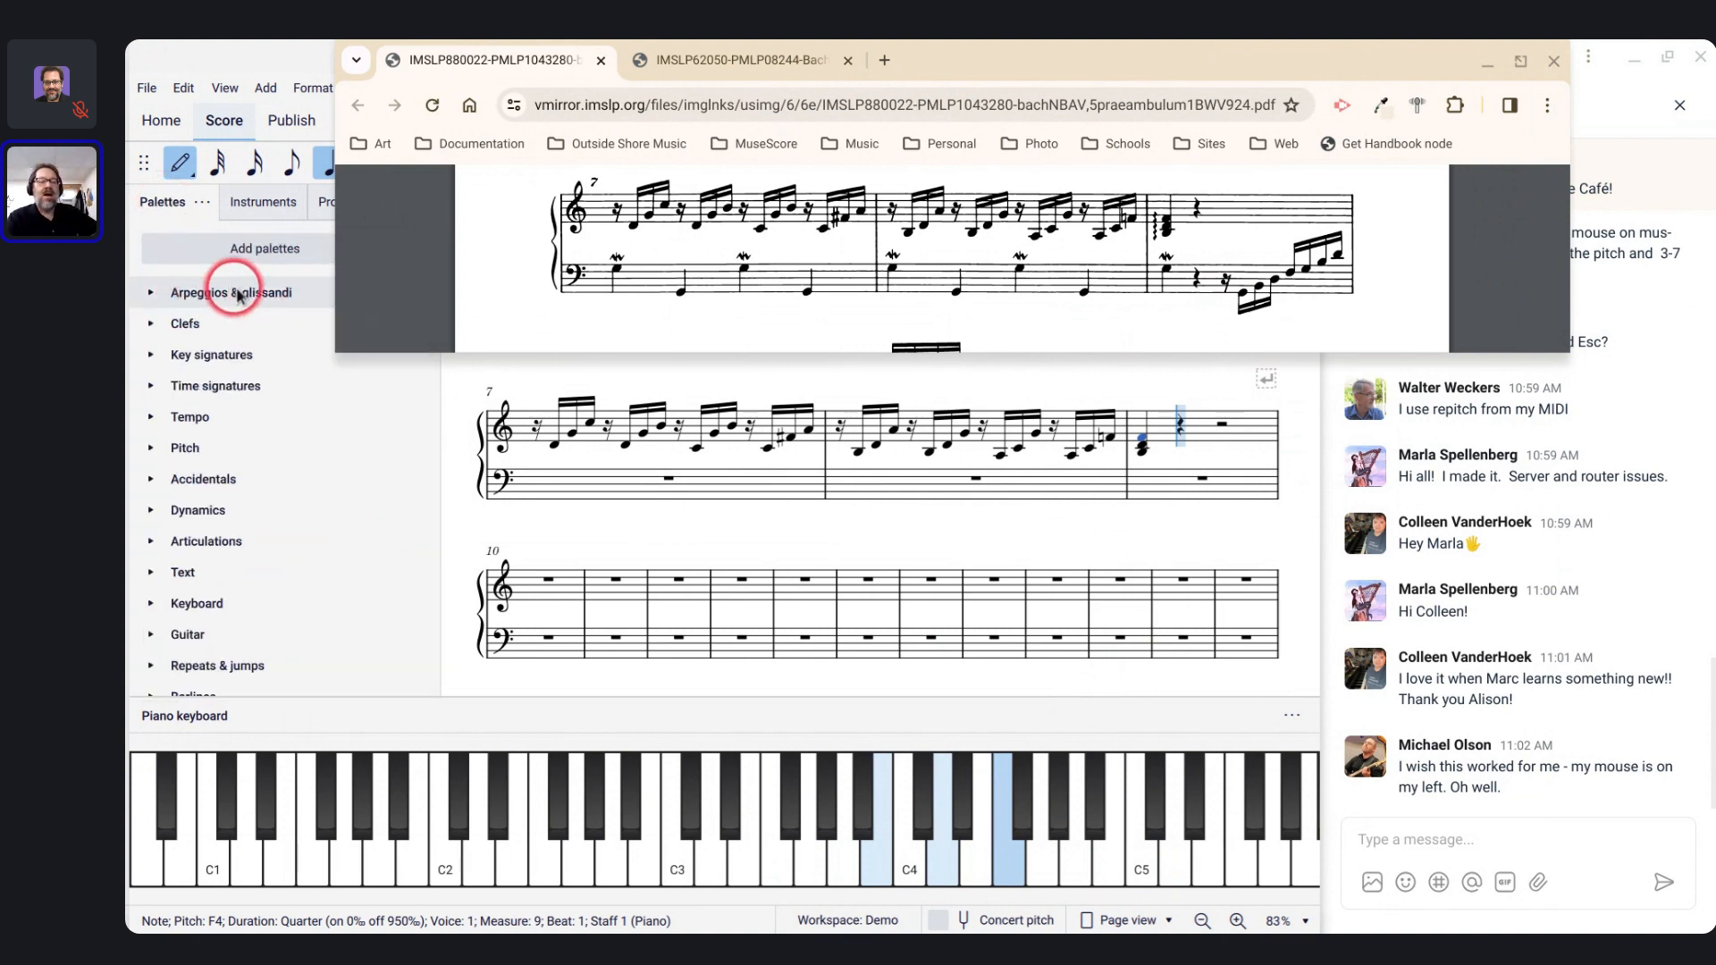
Step: Apply the plain Arpeggio symbol to the treble chord in measure 9 and leave note input mode
left_click(149, 295)
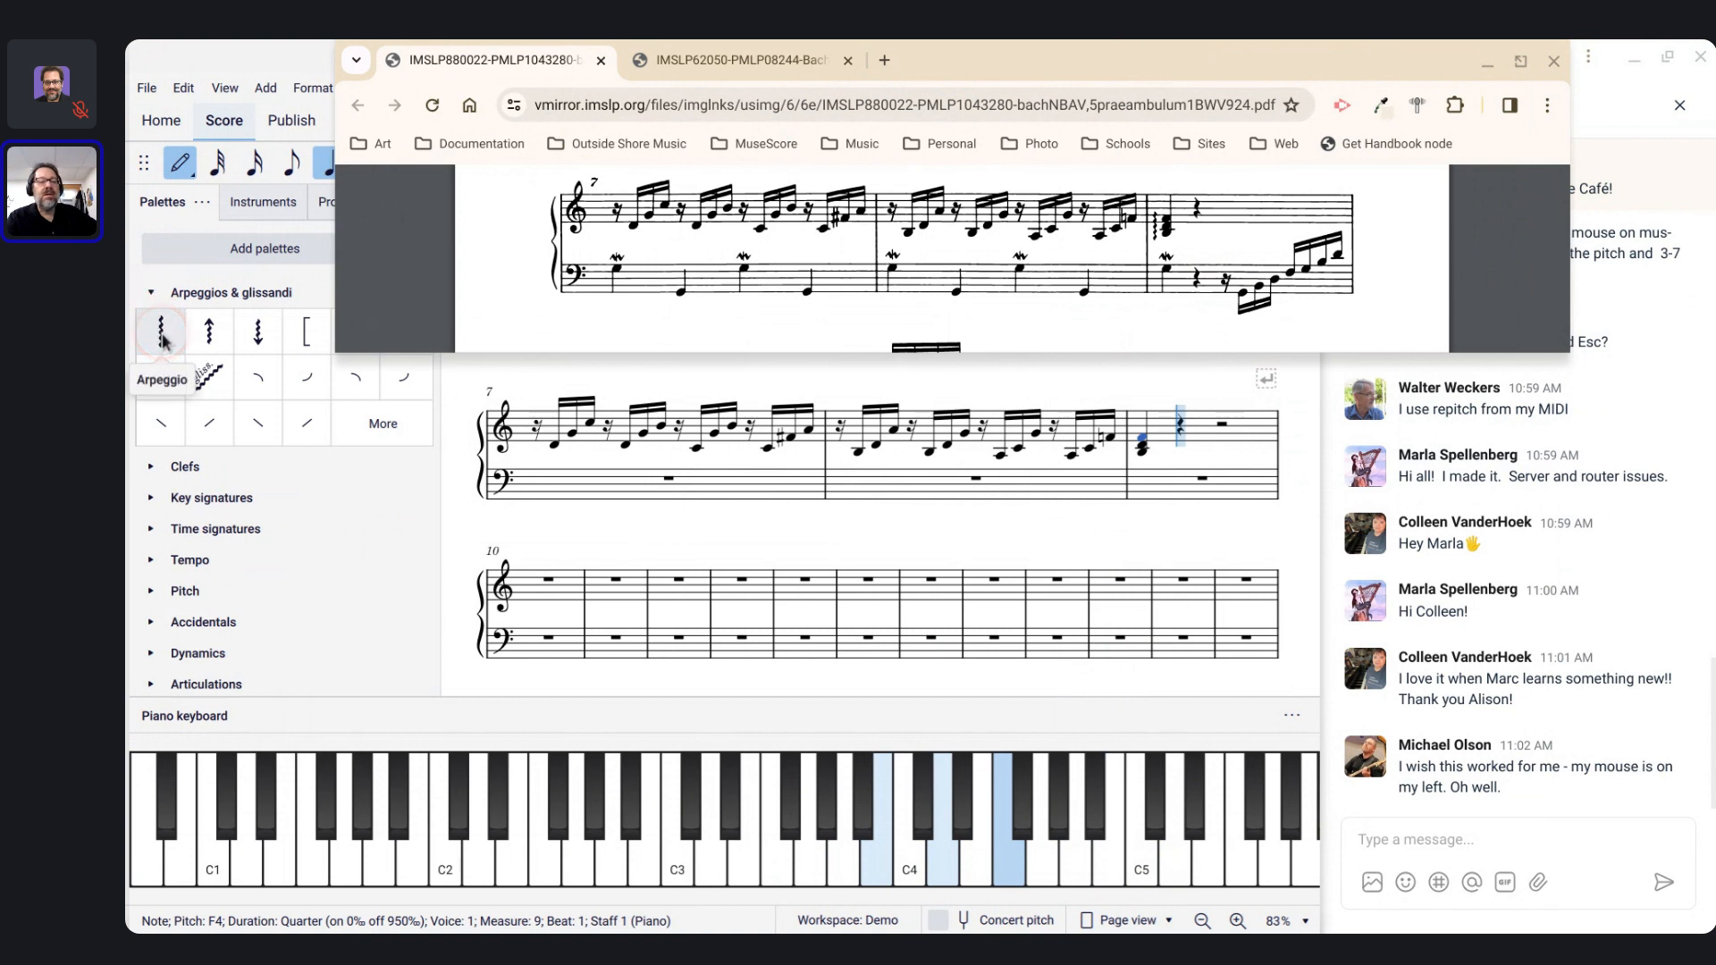
left_click(162, 333)
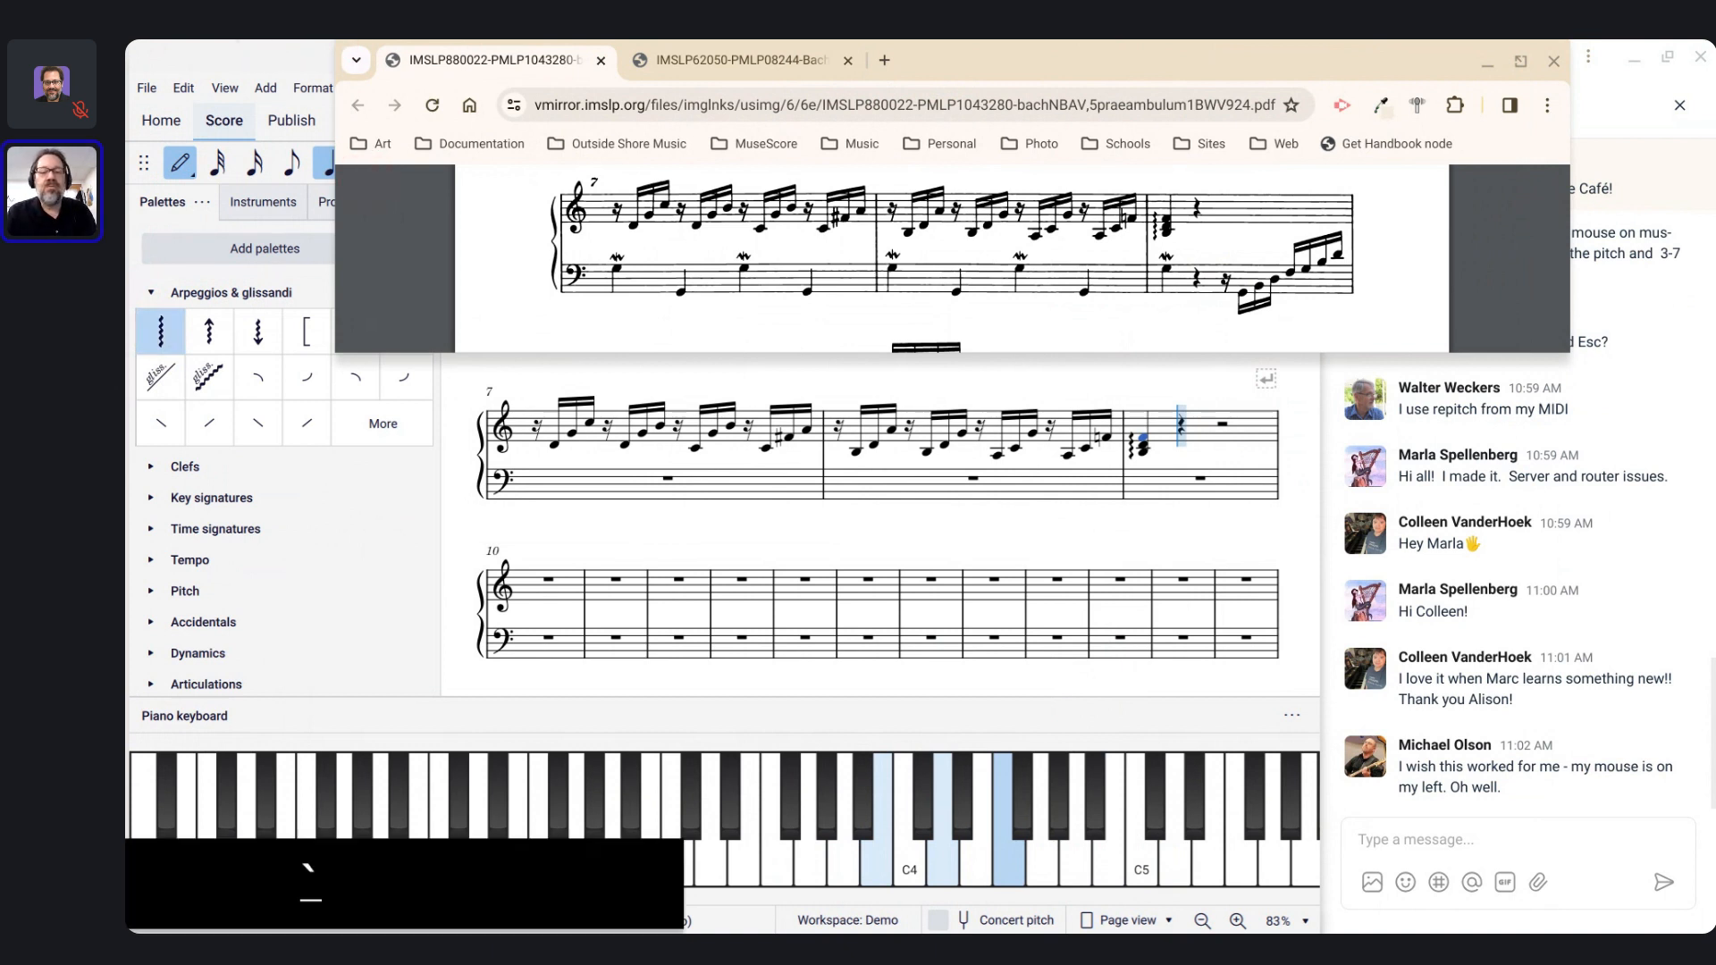
key("Escape")
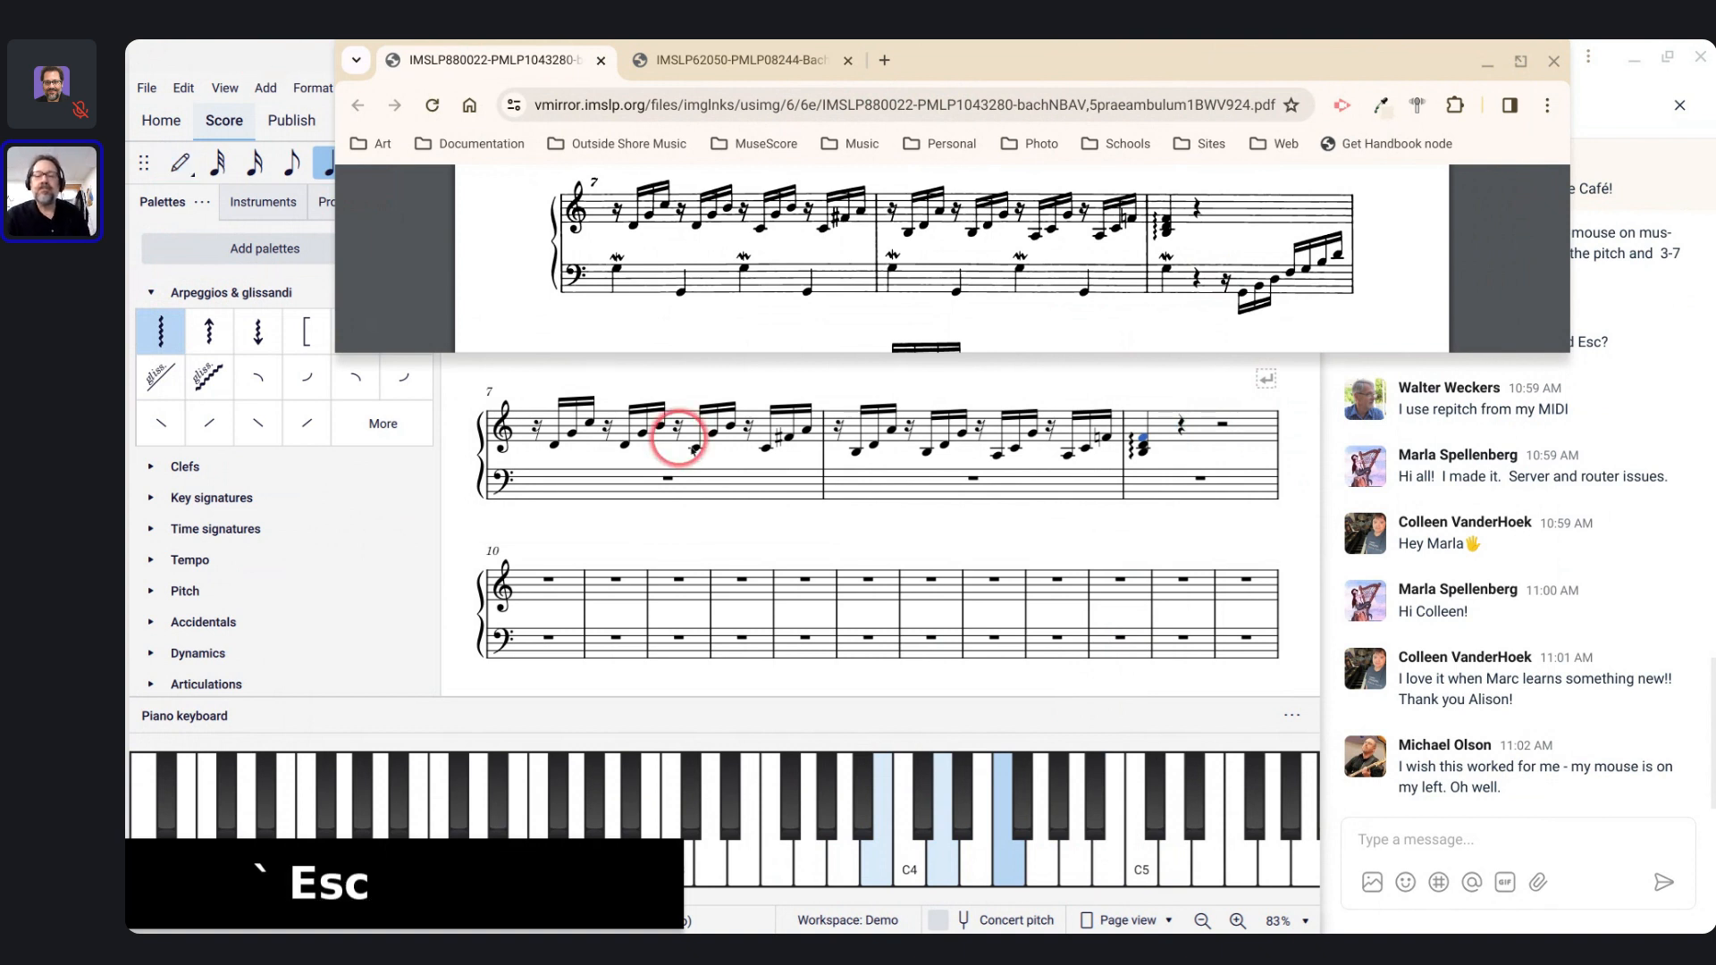
Step: Examine the ornament signs above the bass notes in measures 1–4 of the PDF, with the score returned to its first system
scroll(767, 494, "up", 2)
scroll(767, 494, "up", 4)
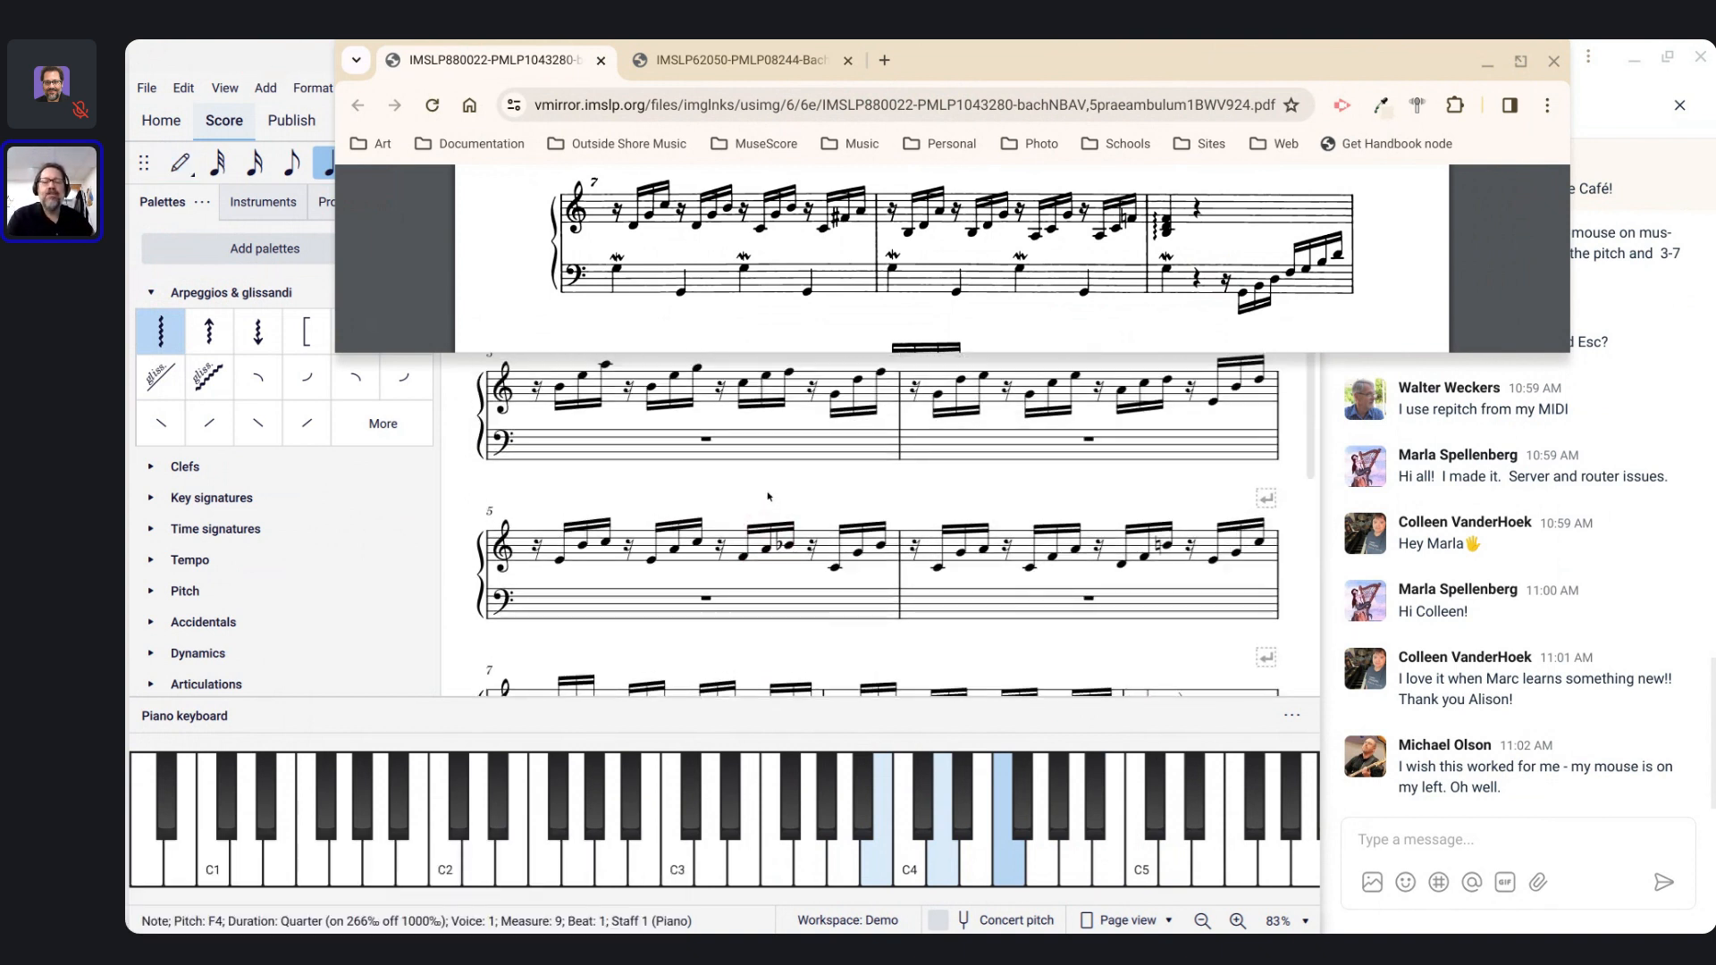
scroll(878, 524, "up", 1)
scroll(878, 523, "down", 1)
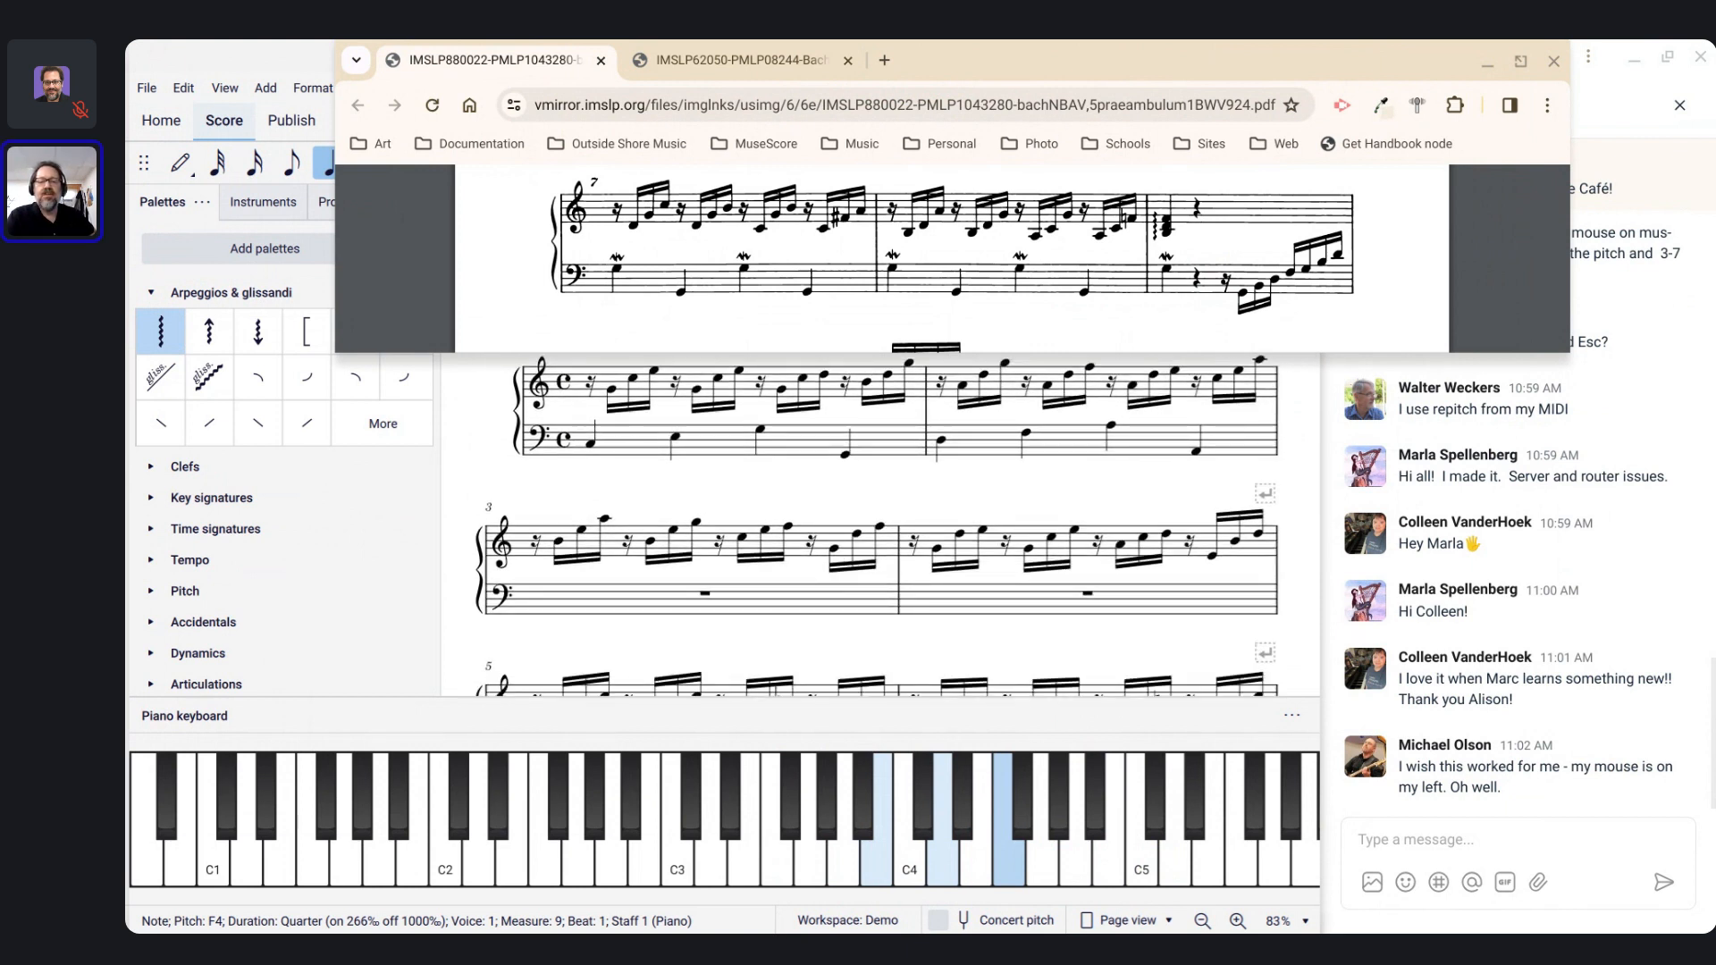
scroll(877, 524, "up", 1)
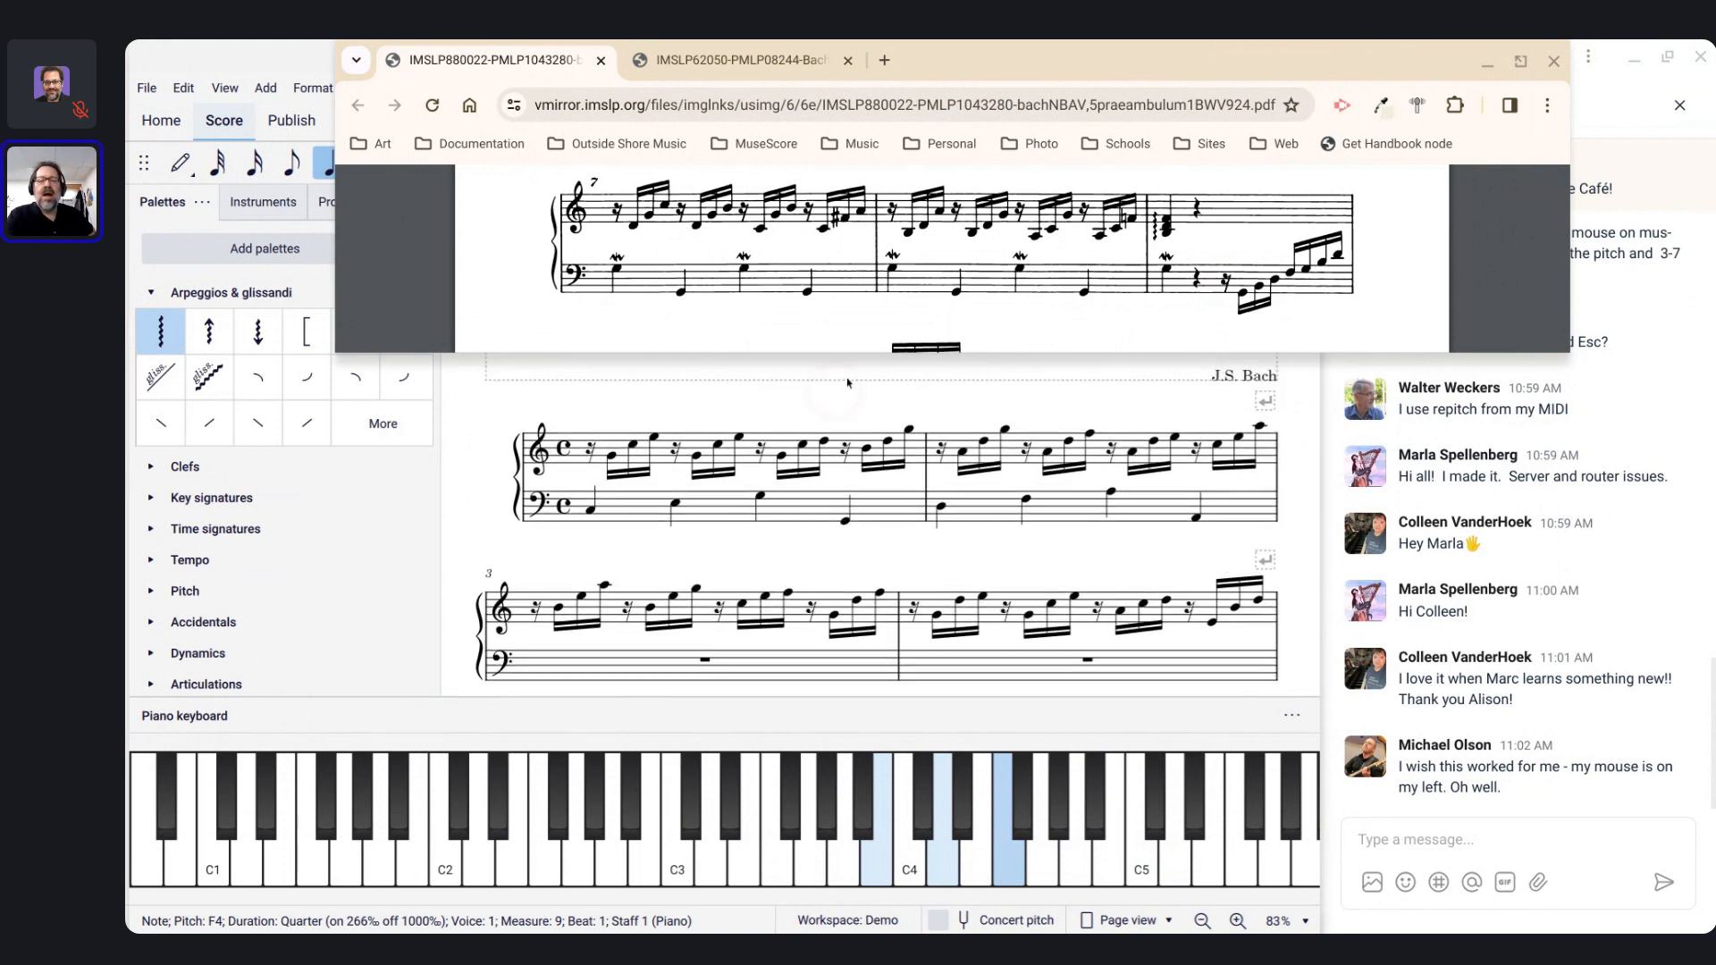
scroll(894, 196, "down", 2)
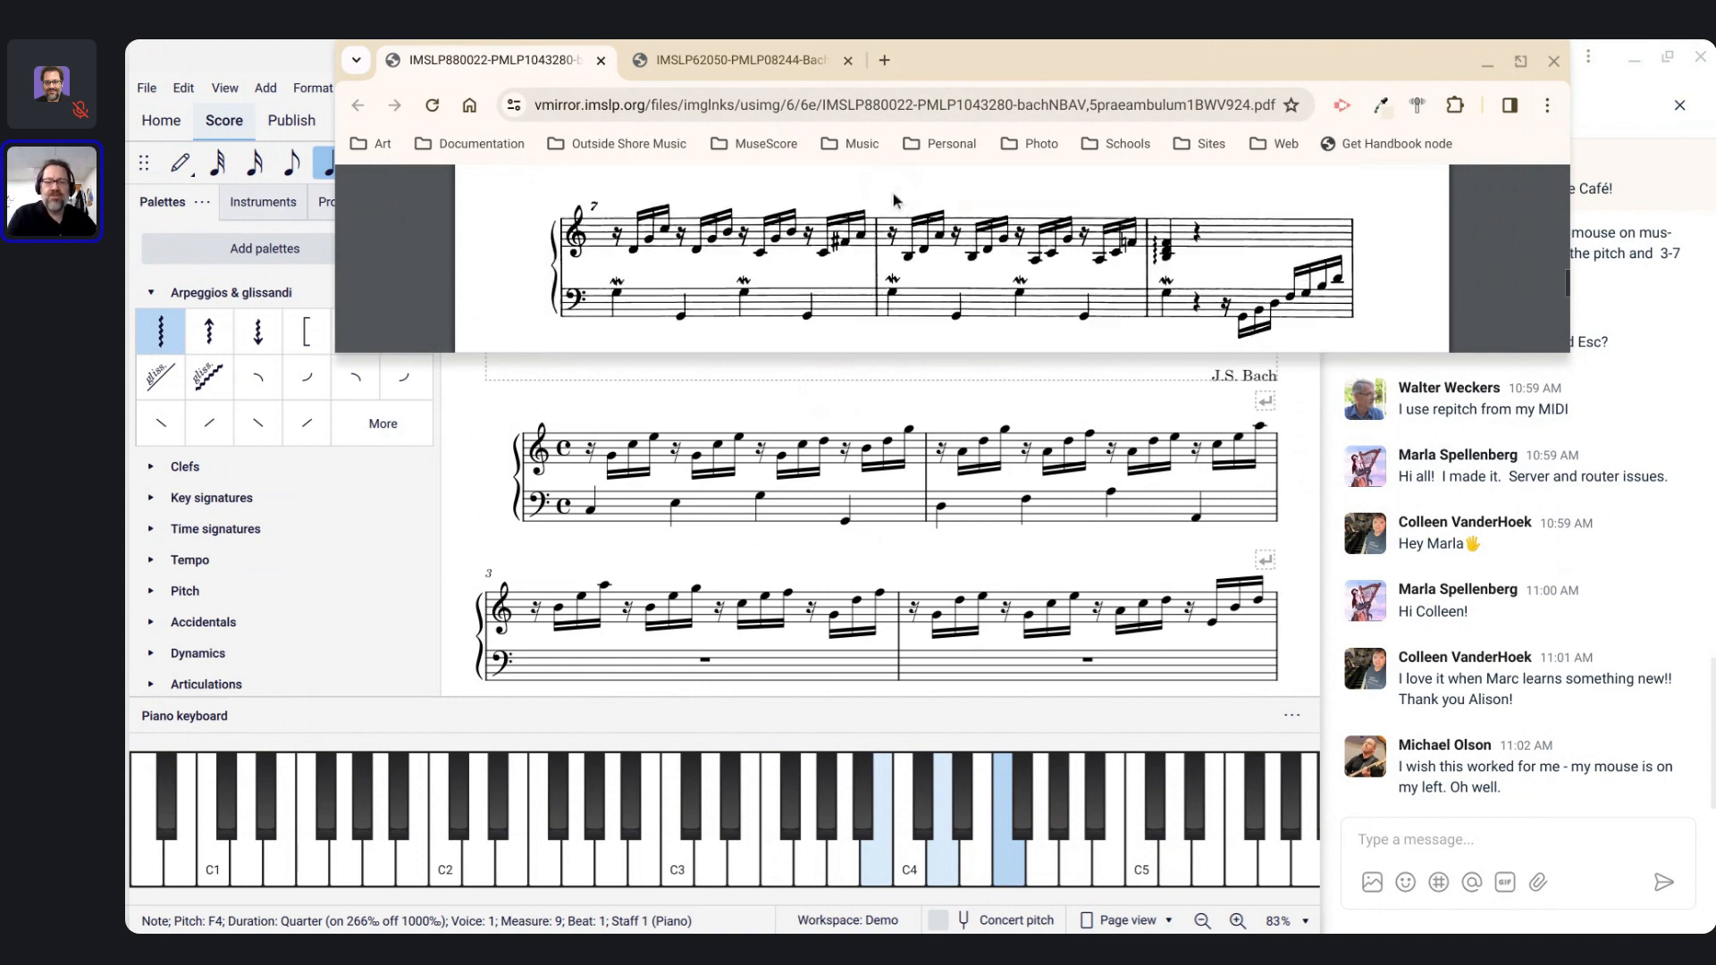
scroll(952, 260, "up", 2)
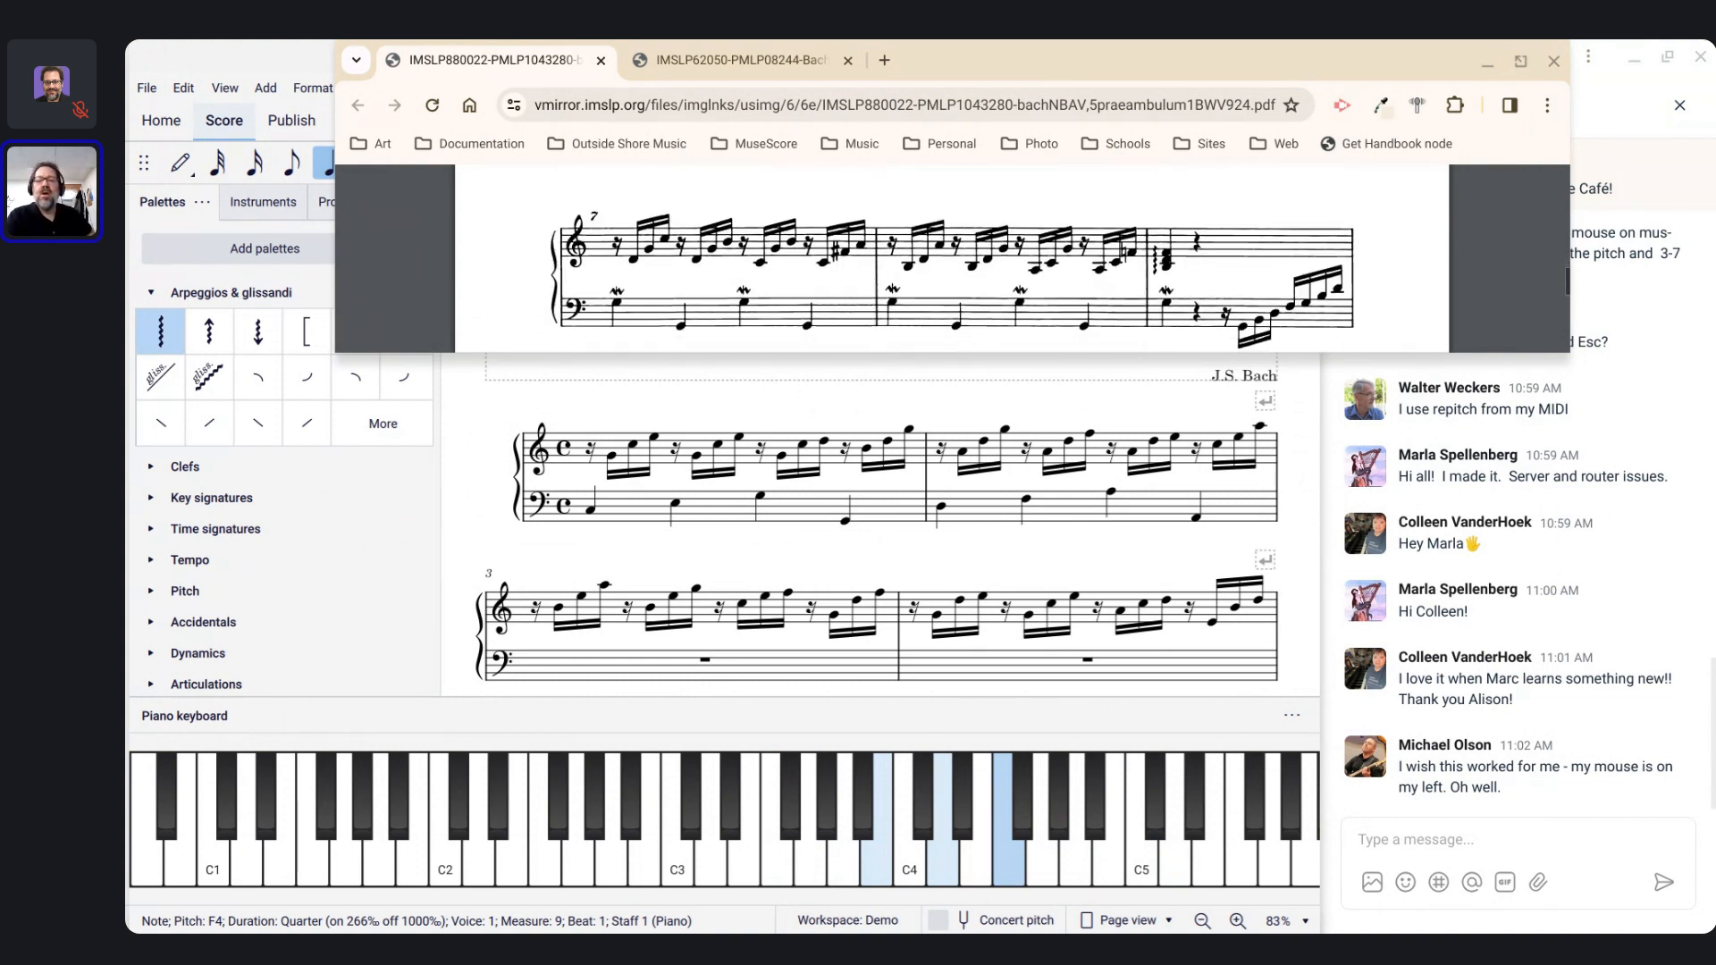
scroll(952, 268, "up", 3)
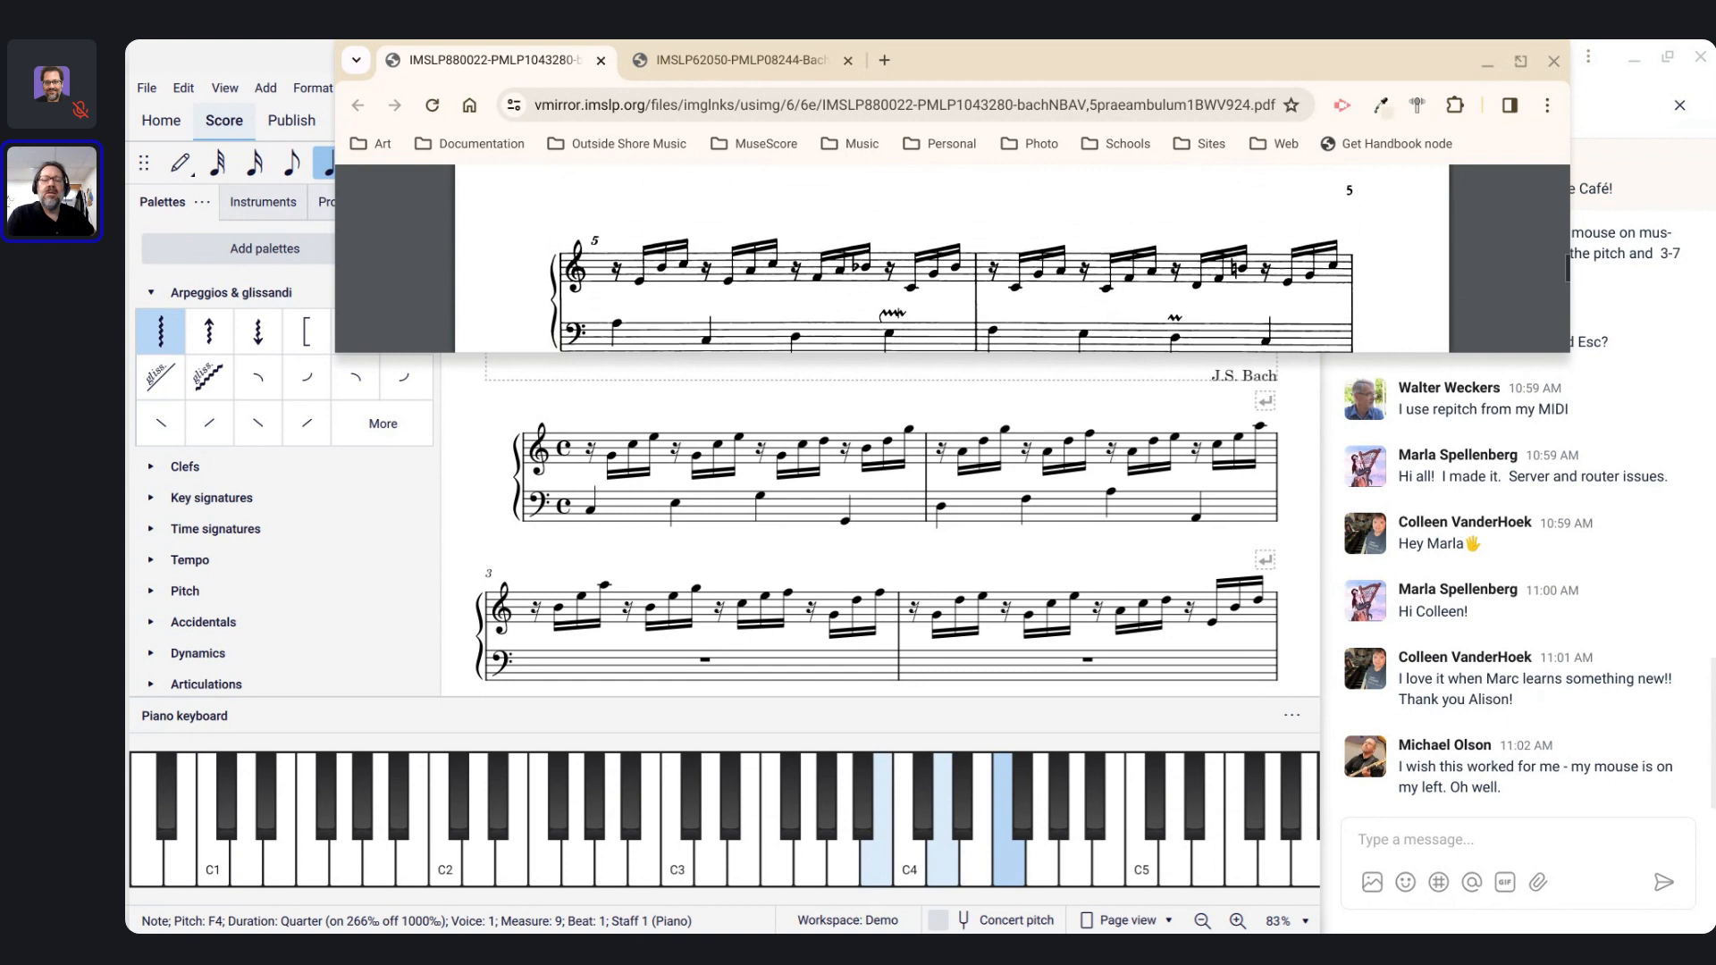
scroll(951, 259, "up", 3)
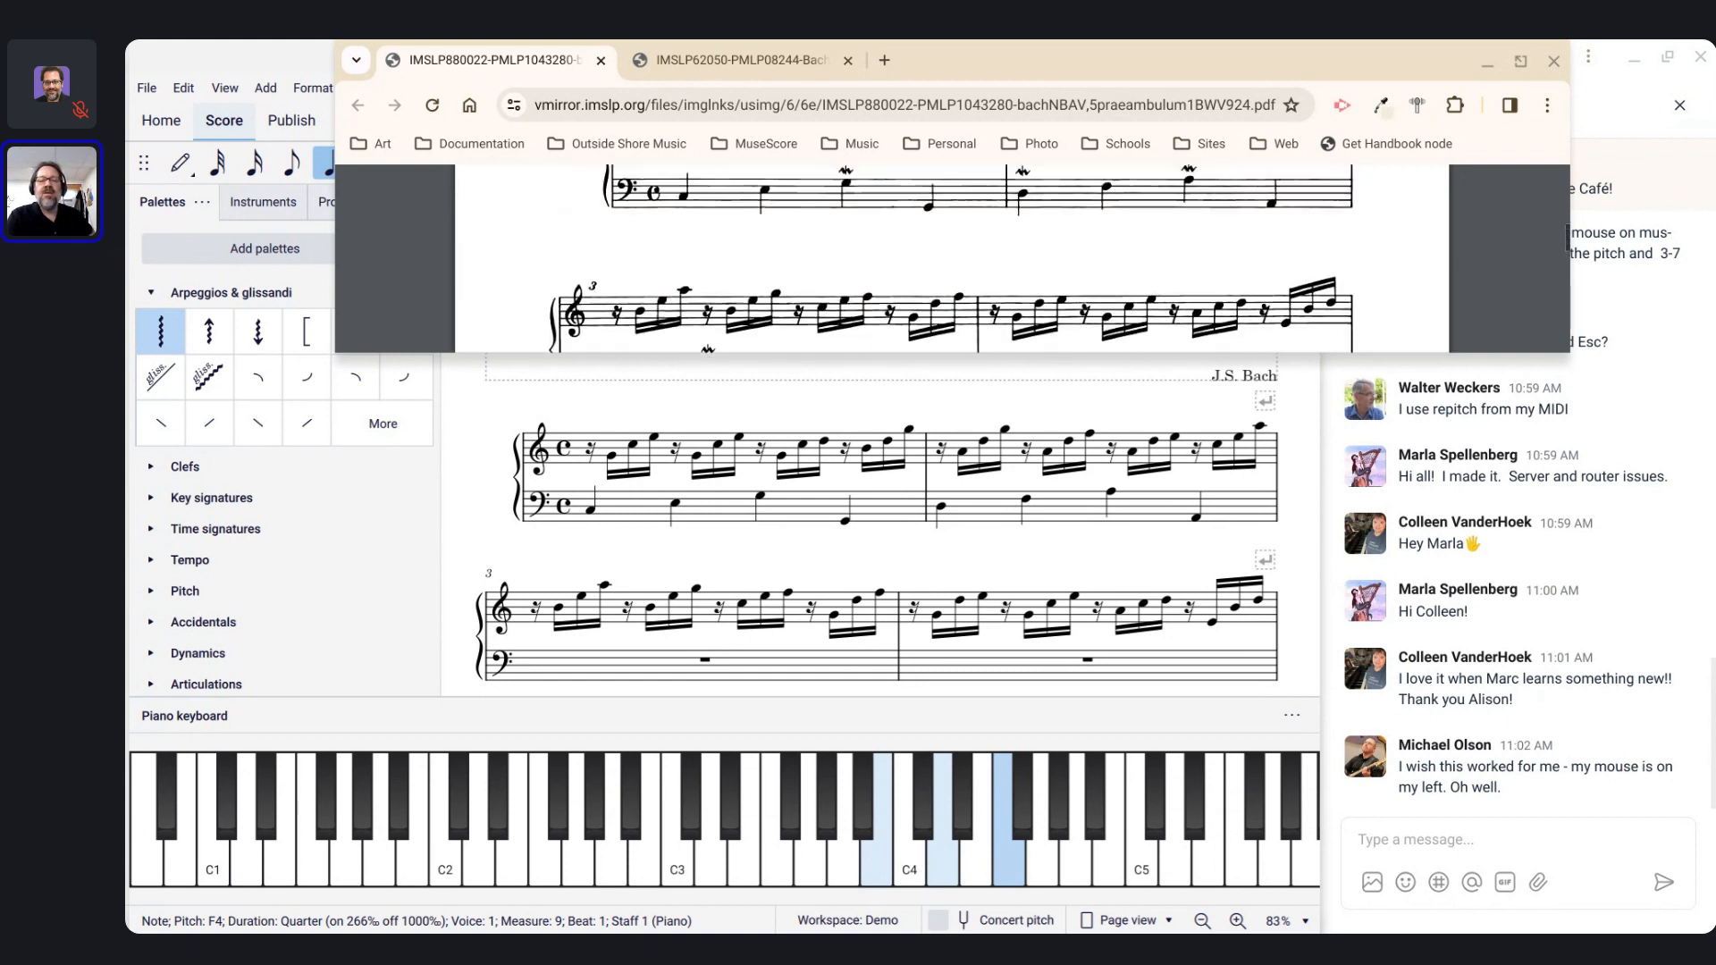
scroll(1027, 268, "up", 1)
left_click(1027, 298)
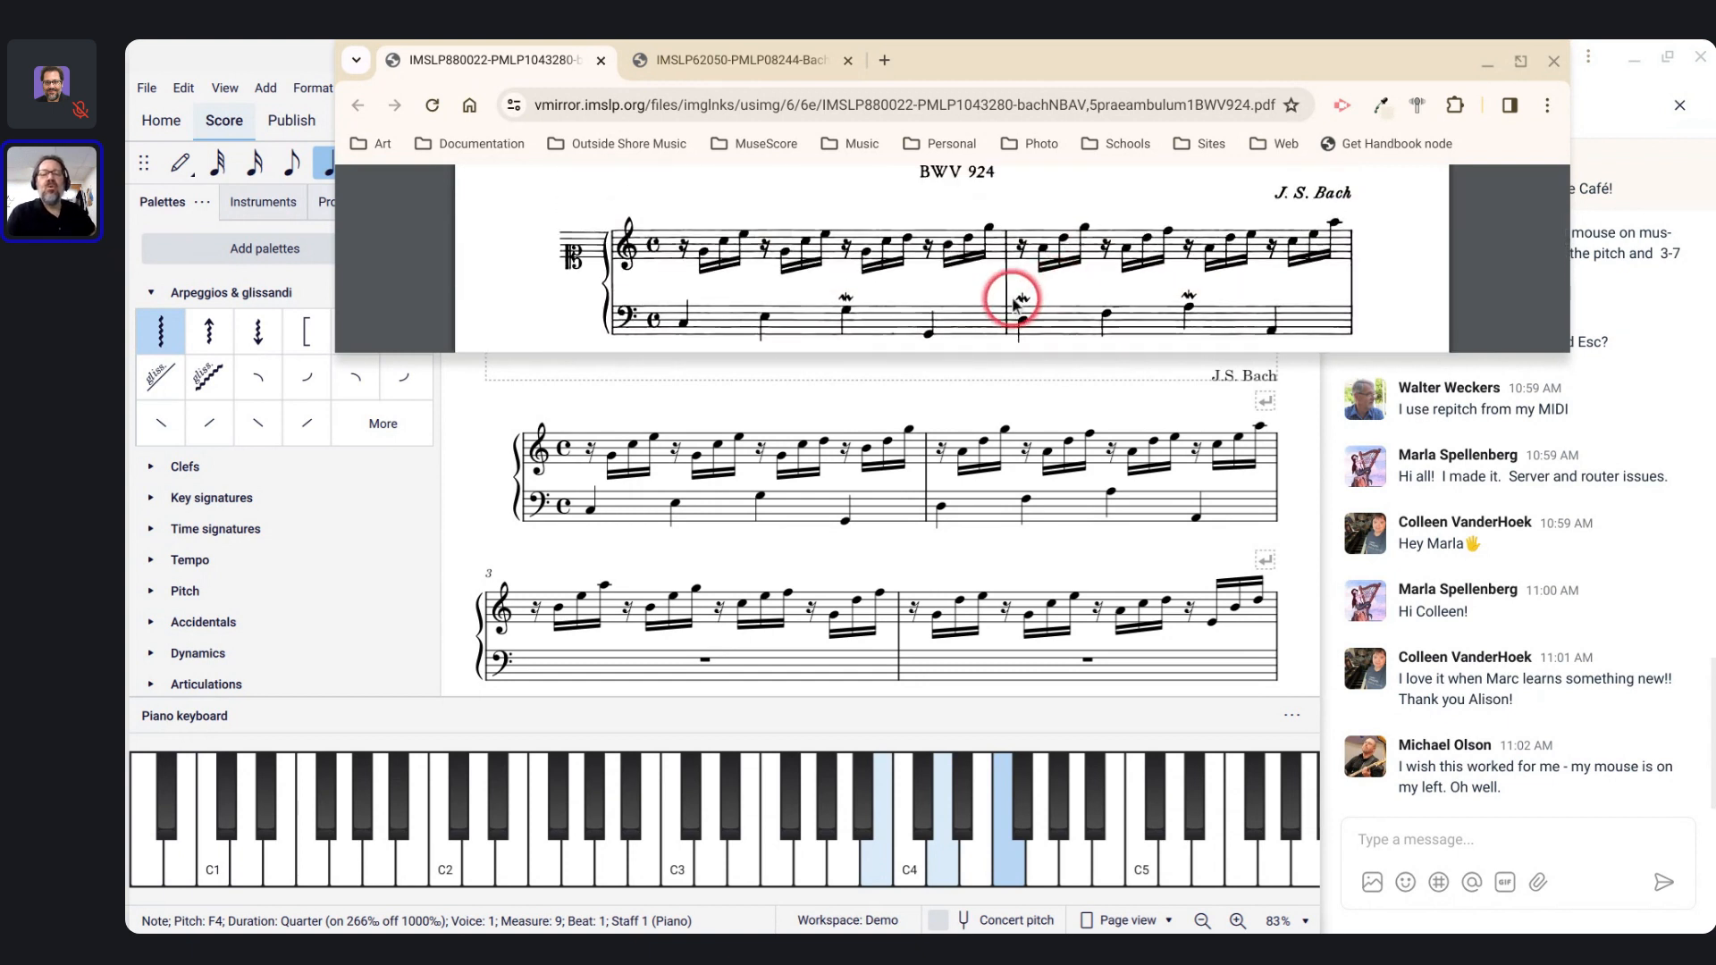
scroll(1030, 298, "down", 4)
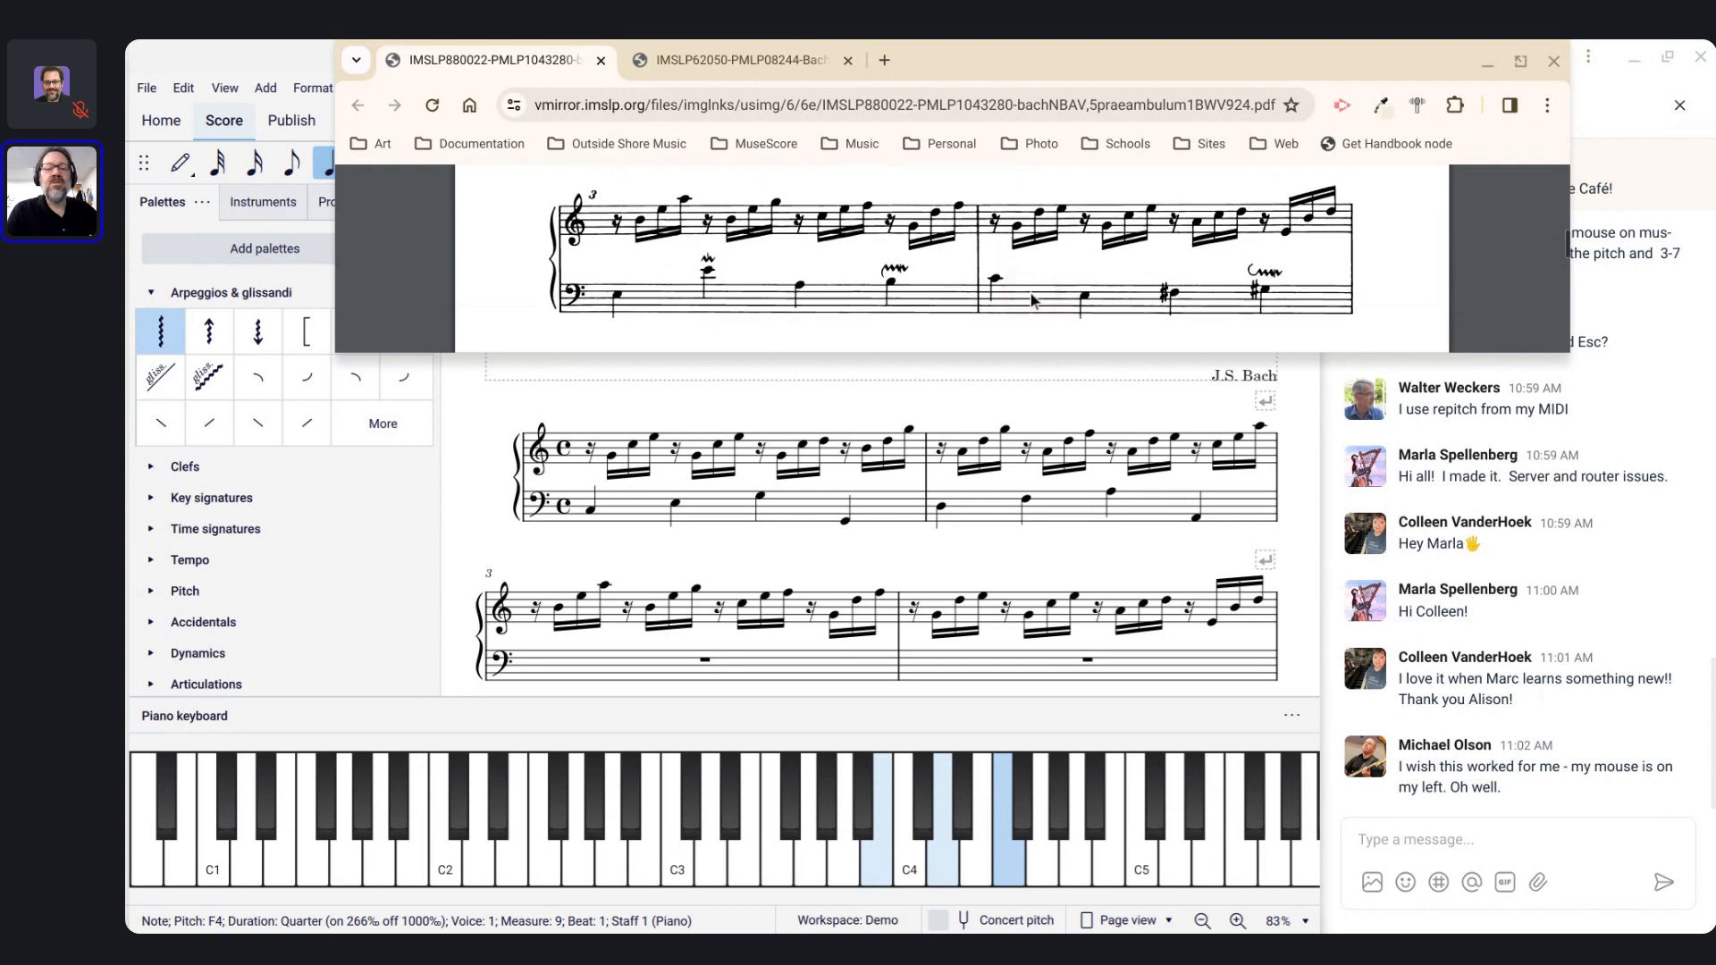
scroll(1003, 306, "up", 3)
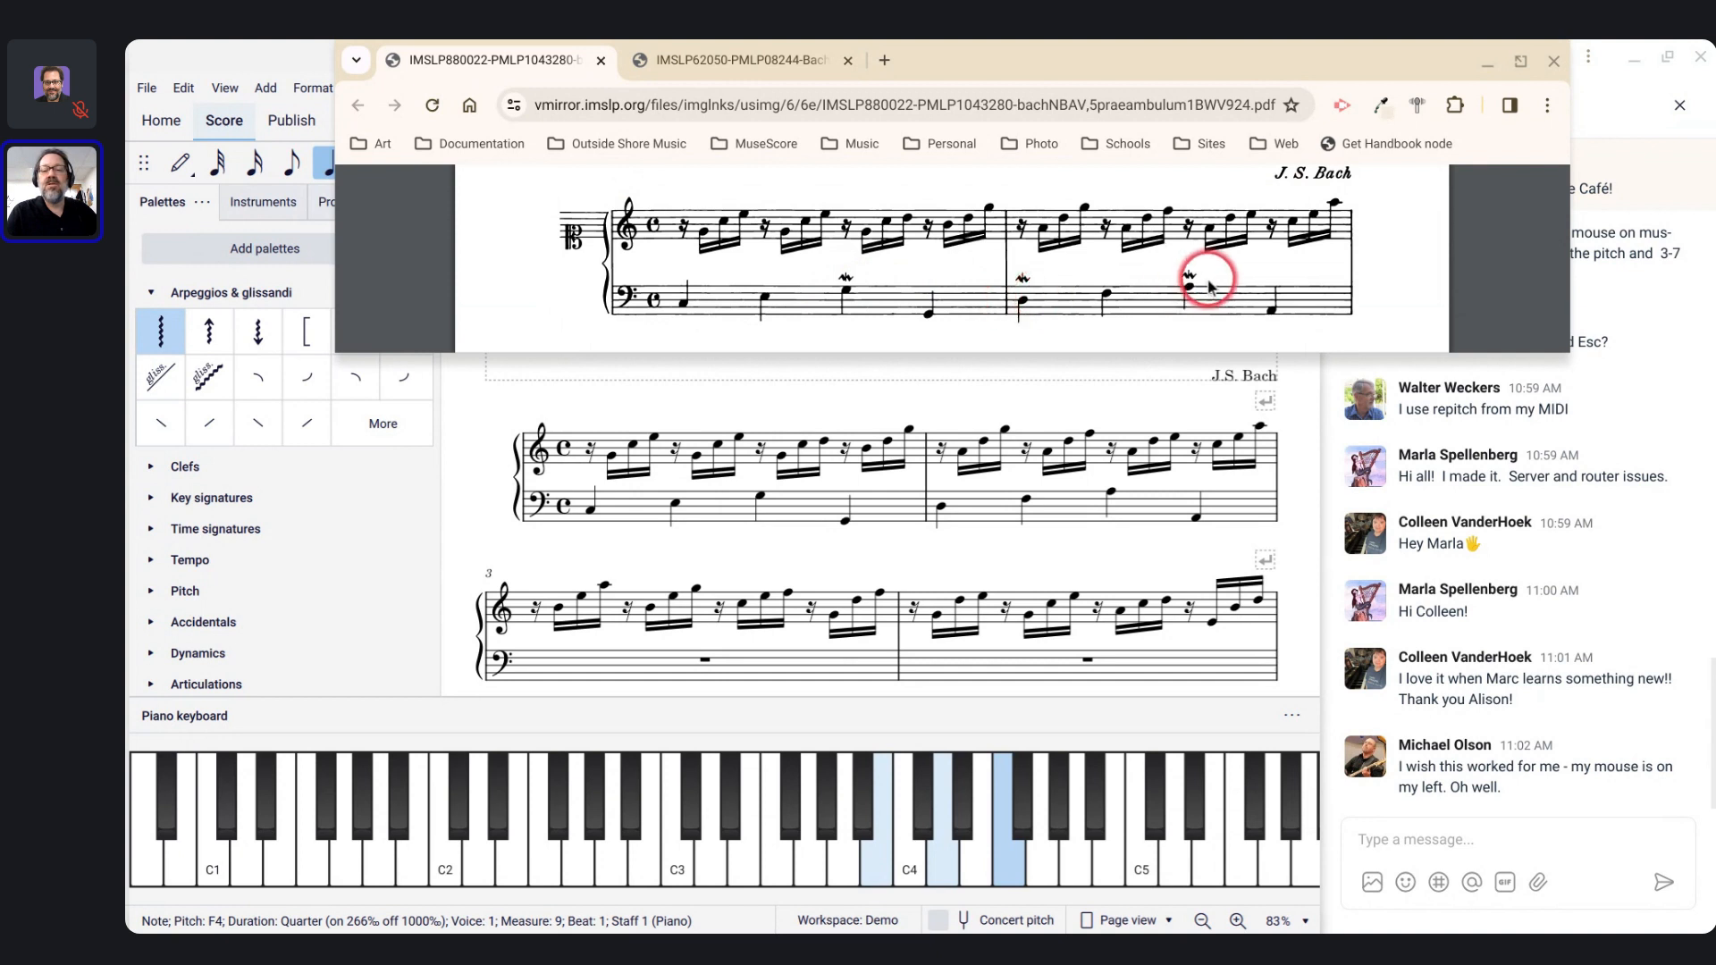
scroll(1197, 286, "down", 3)
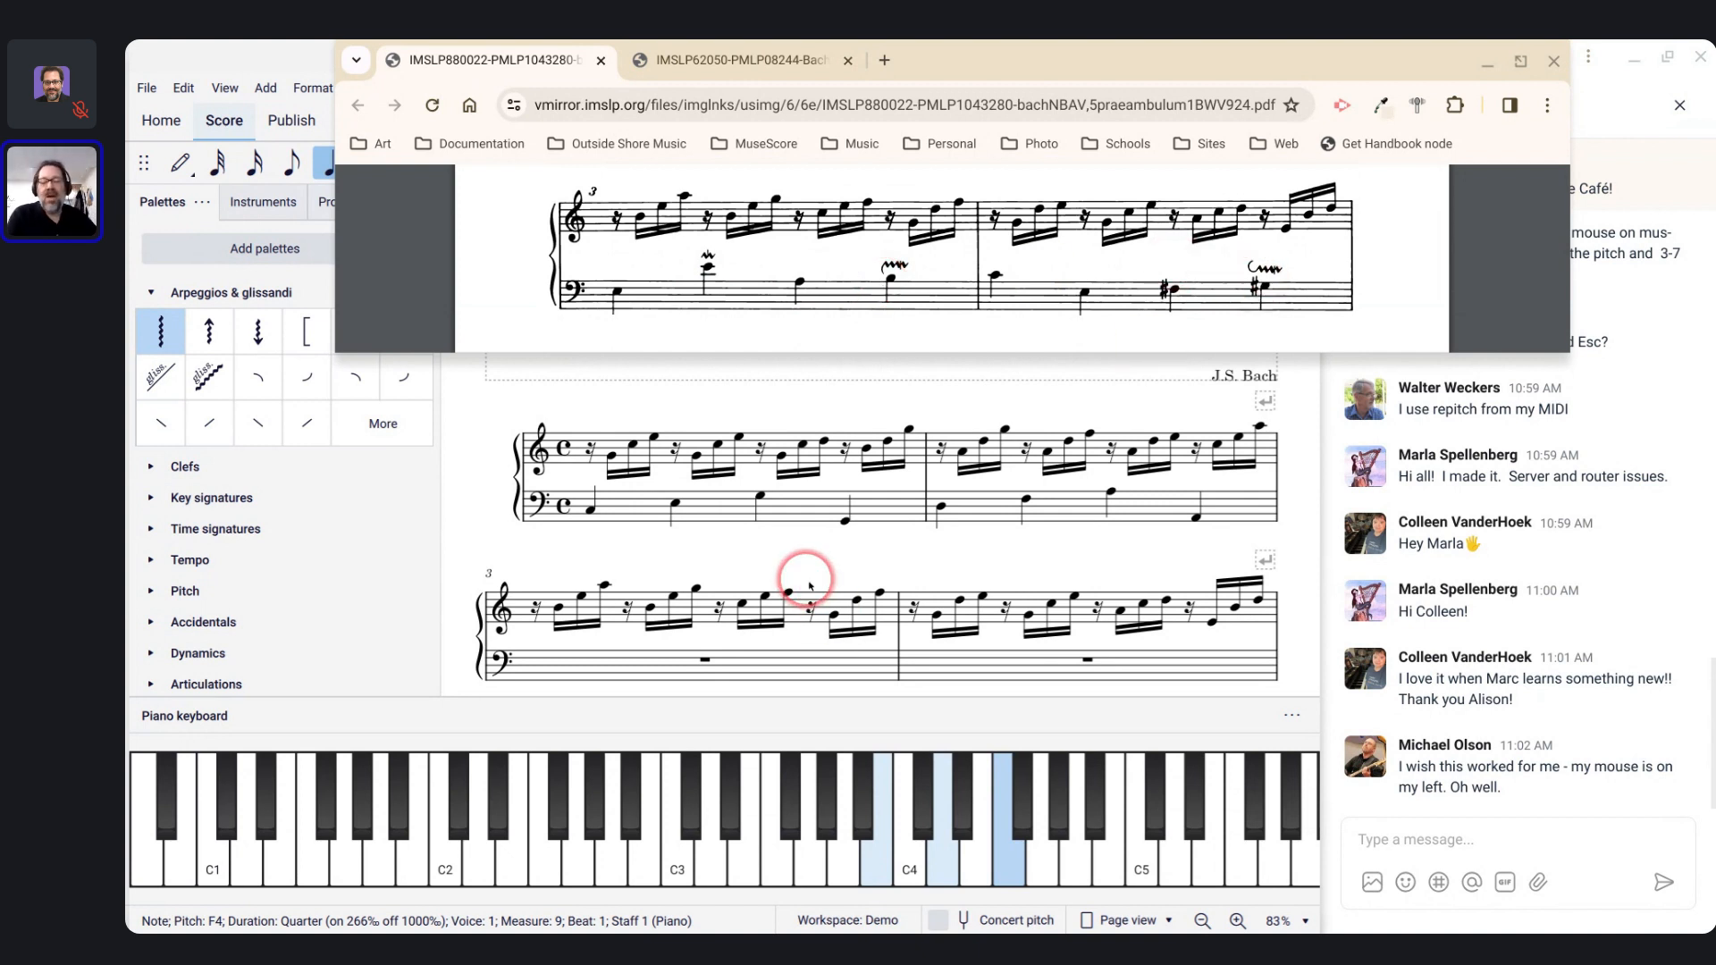
scroll(807, 581, "up", 2)
scroll(808, 586, "down", 2)
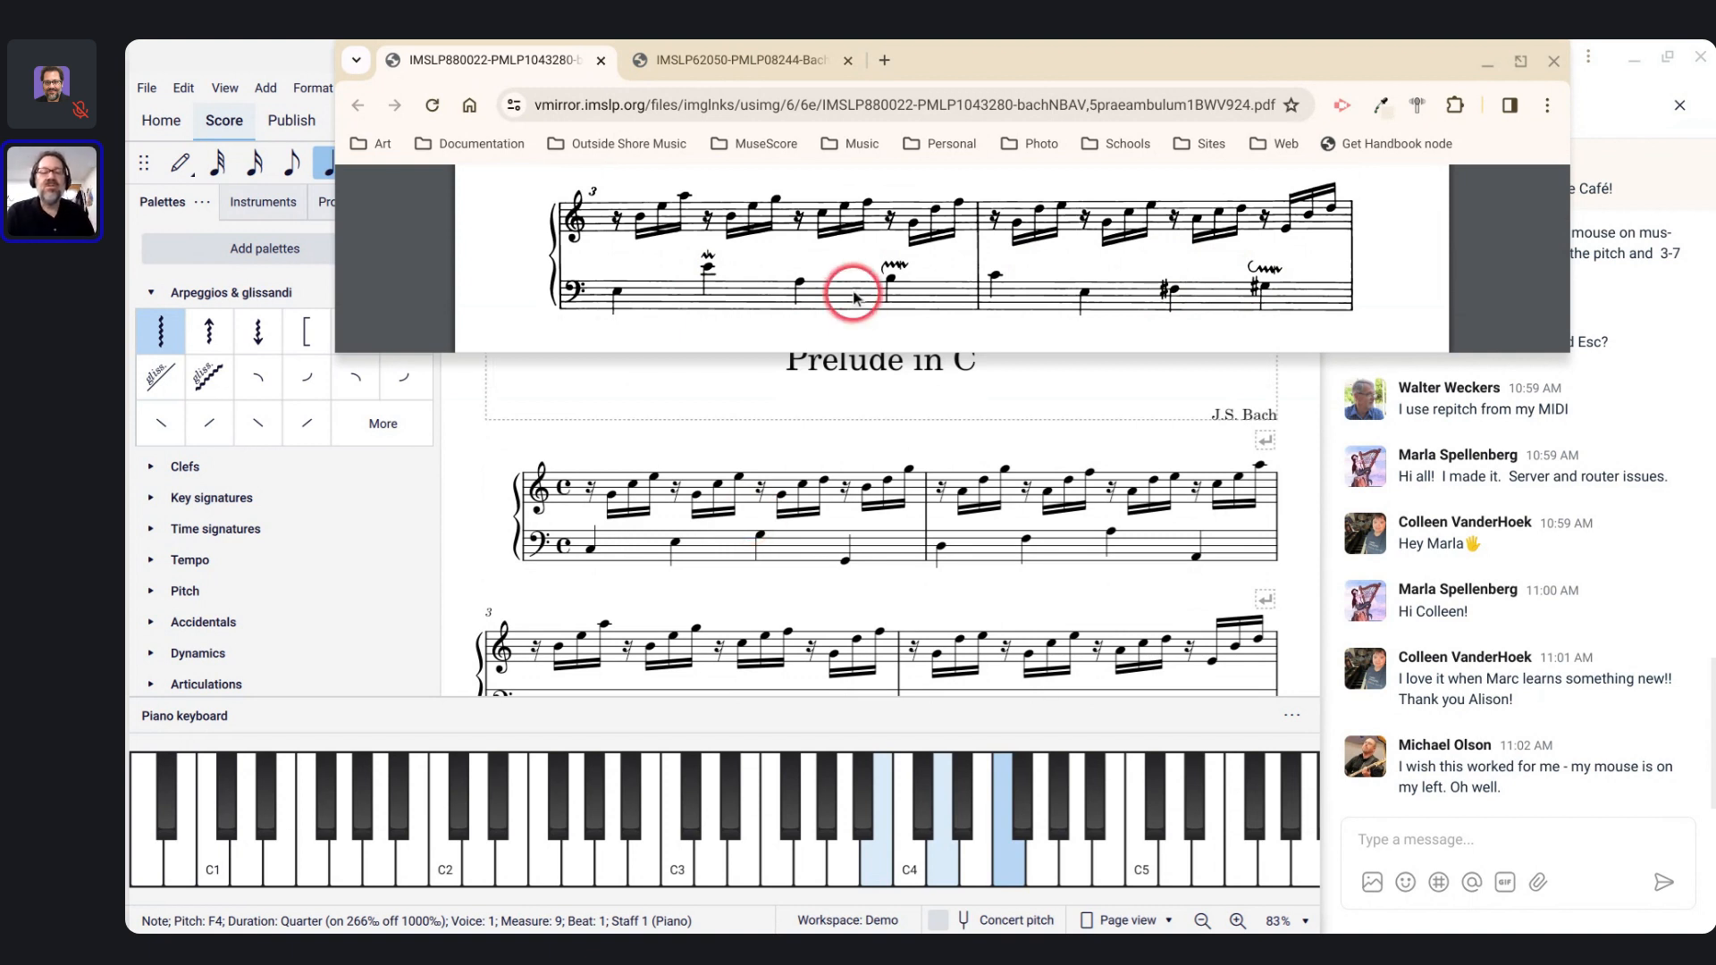
scroll(854, 298, "up", 2)
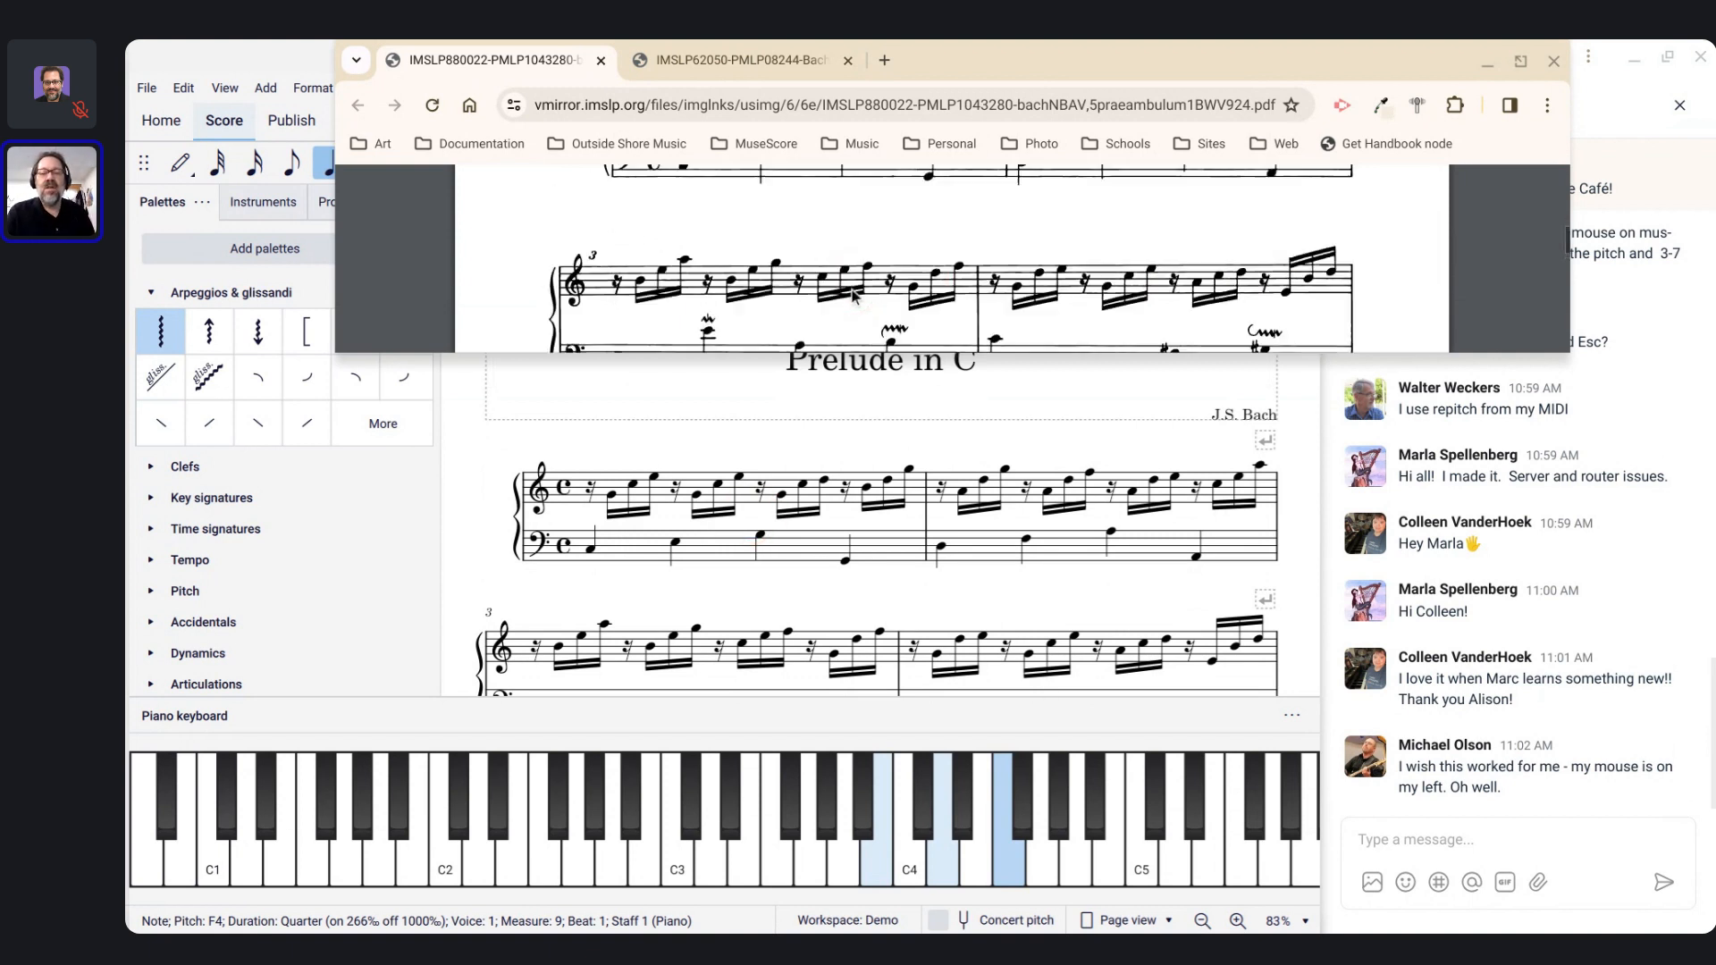
scroll(854, 298, "up", 3)
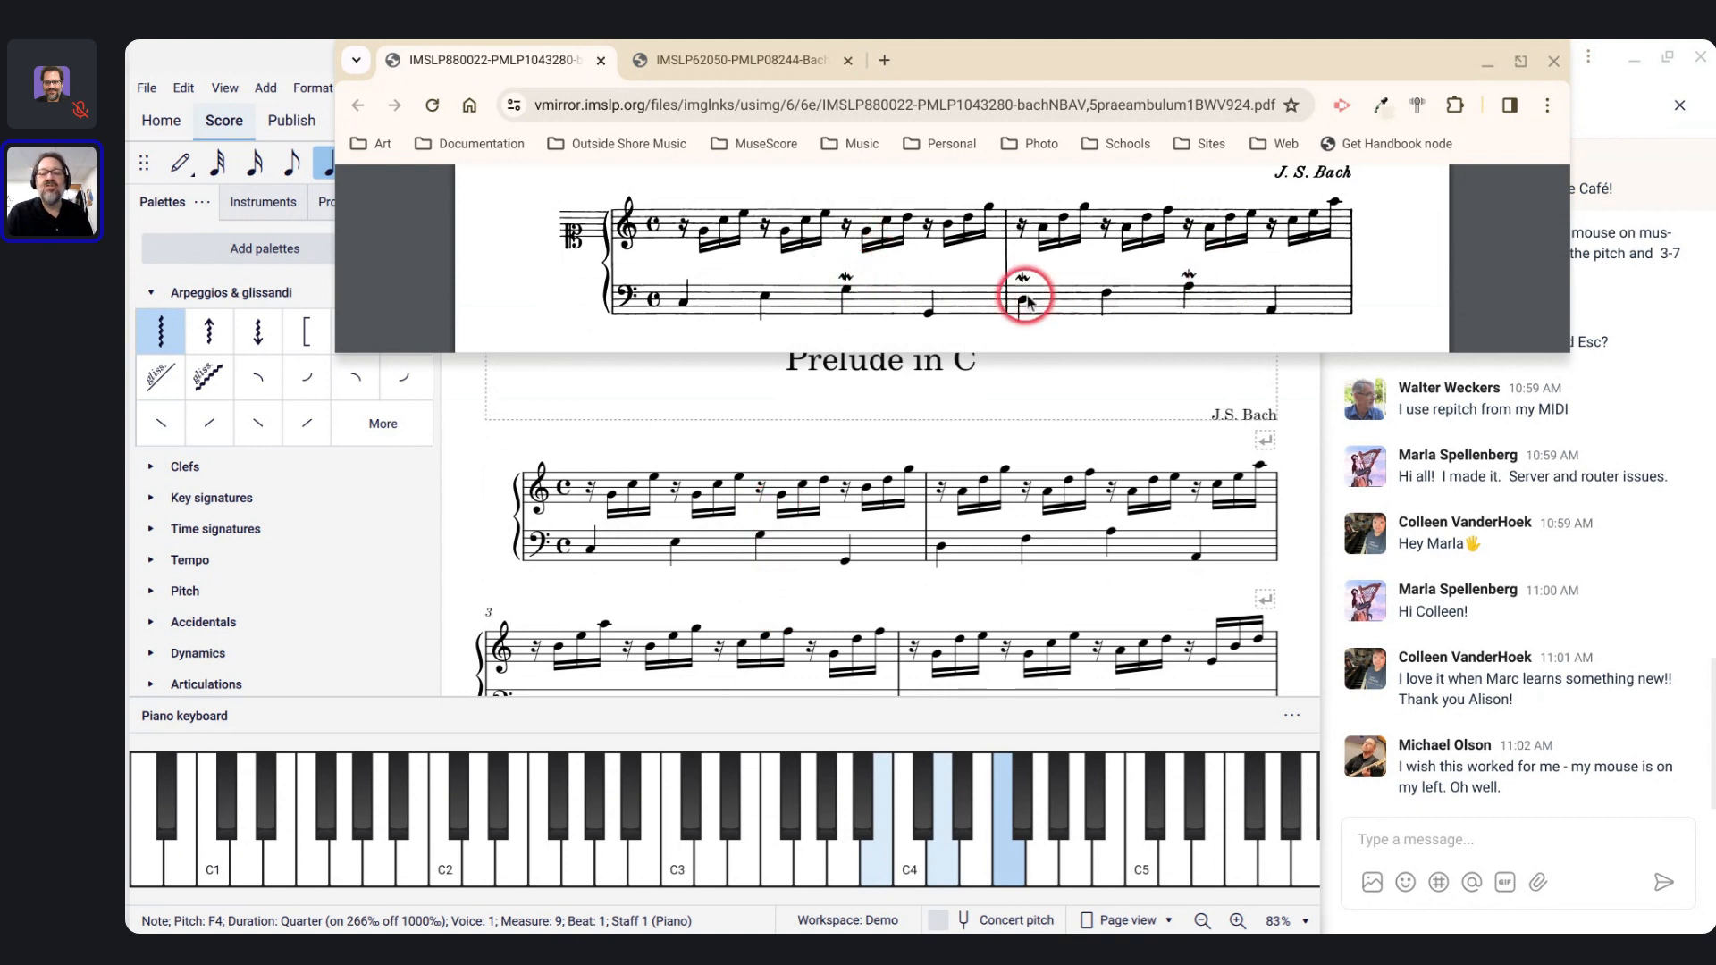
Step: Select the bass-staff G3 on beat 3 of measure 1 together with the D3 on beat 1 of measure 2
left_click(758, 540)
left_click(764, 540)
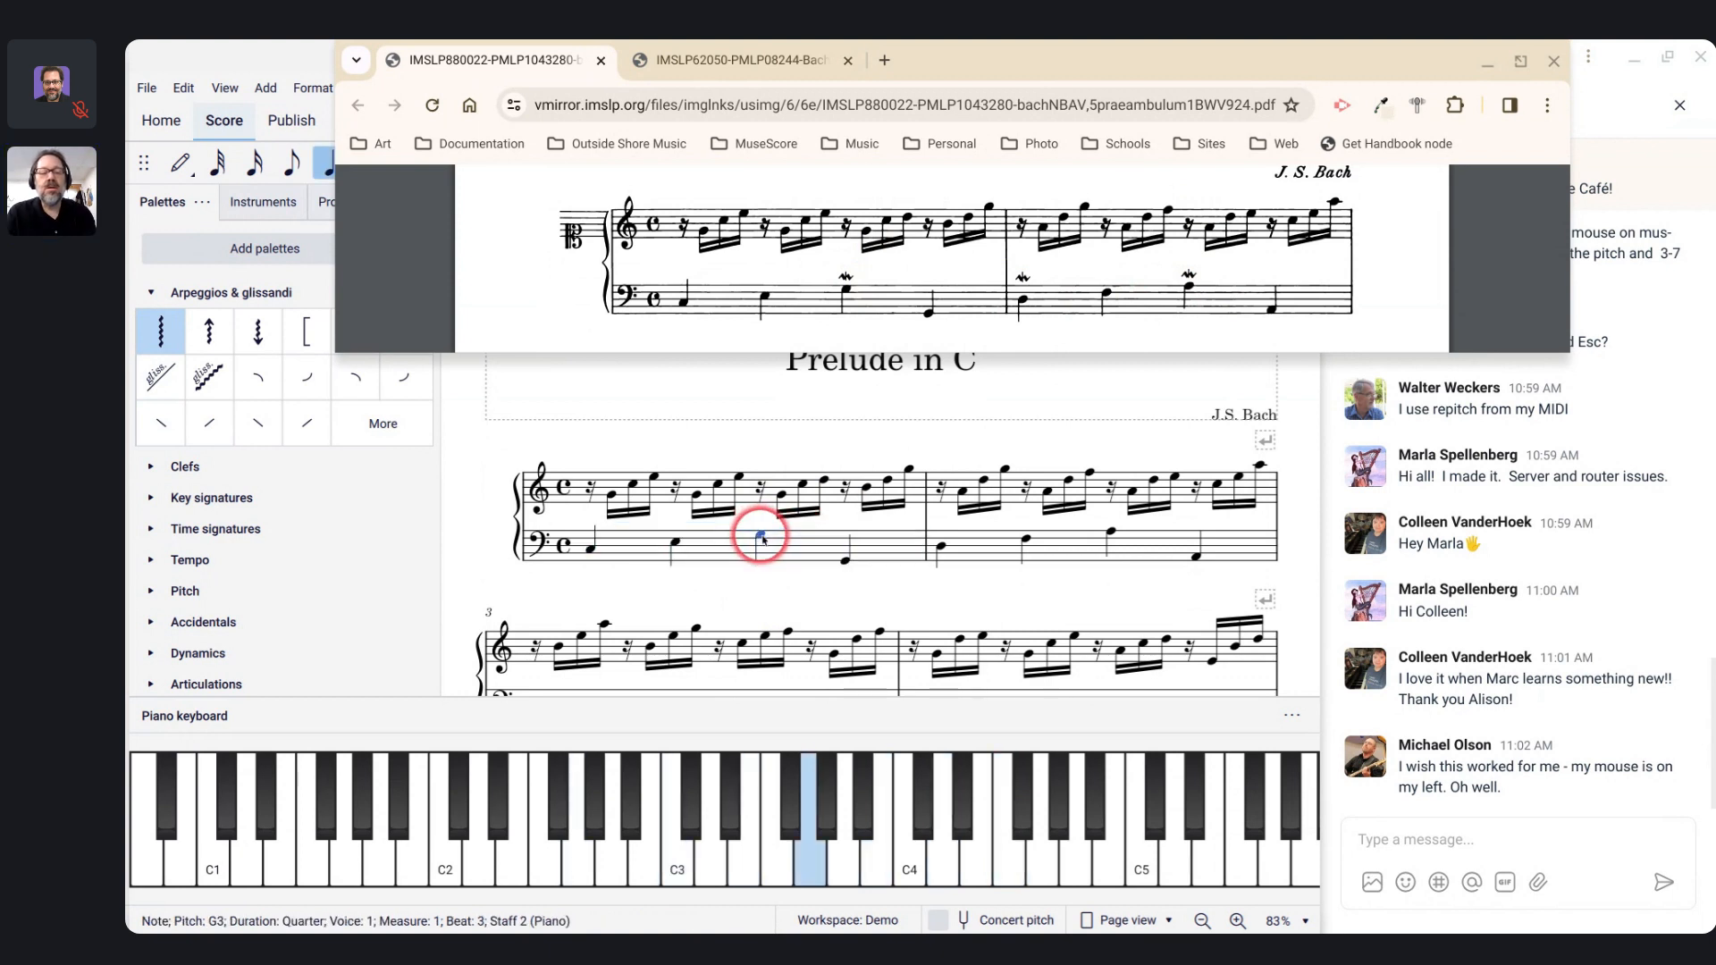
scroll(759, 536, "up", 2)
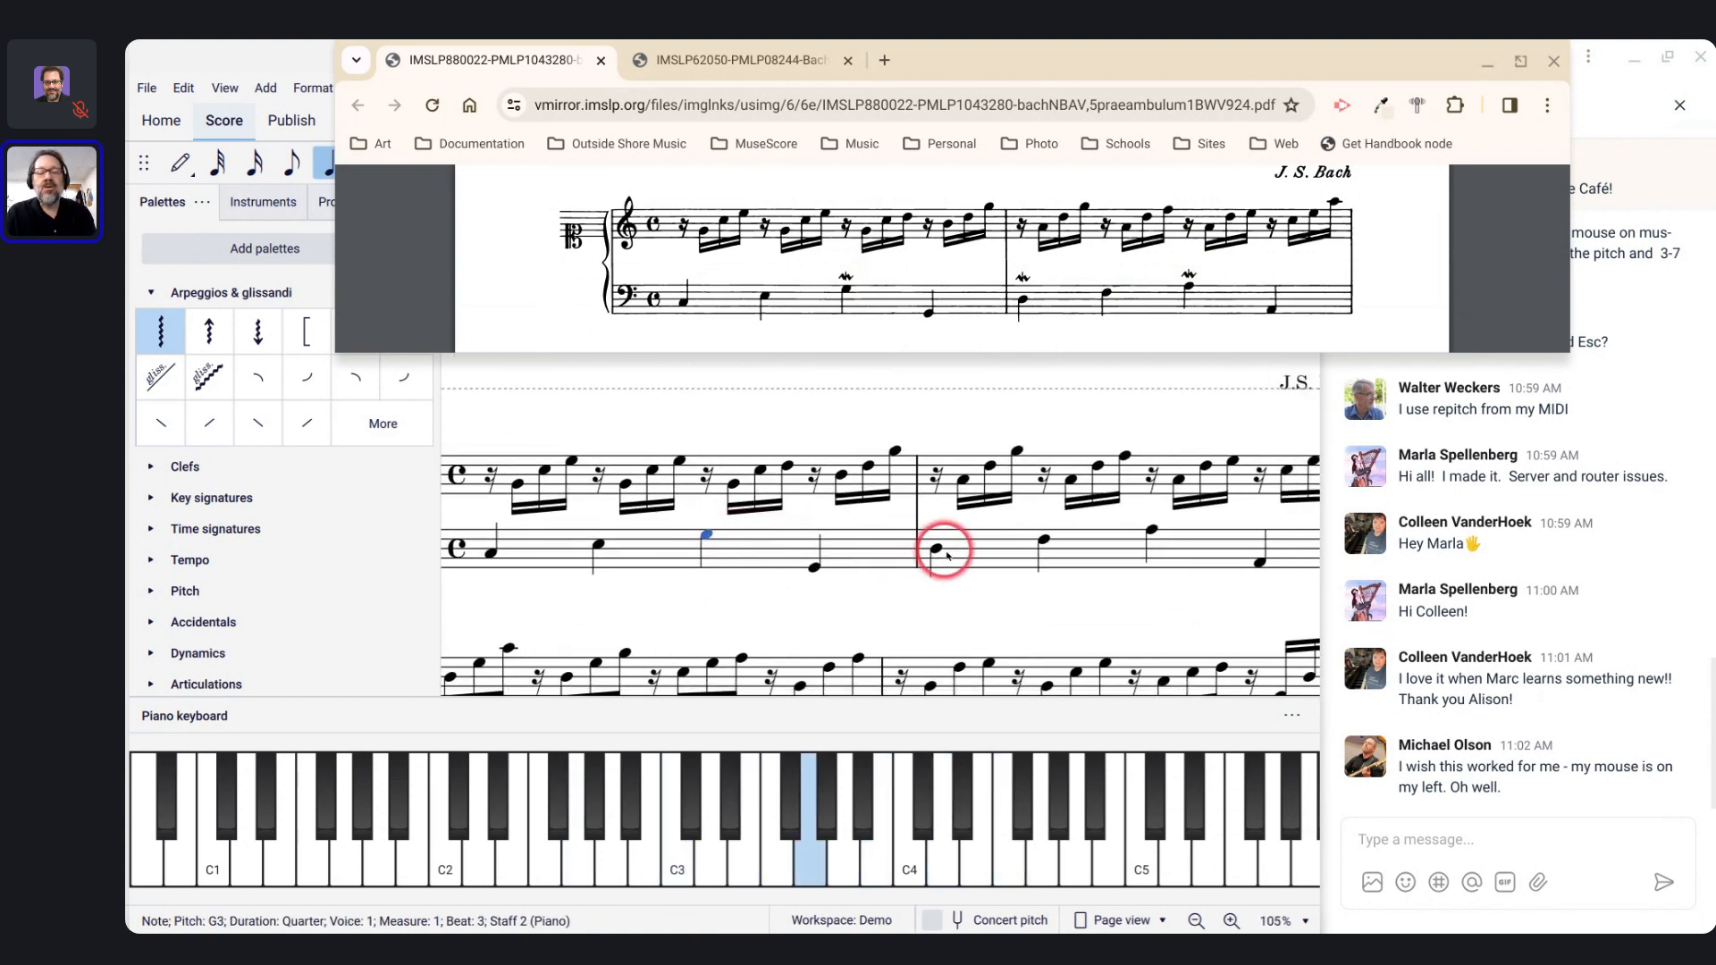
left_click(936, 551, "ctrl")
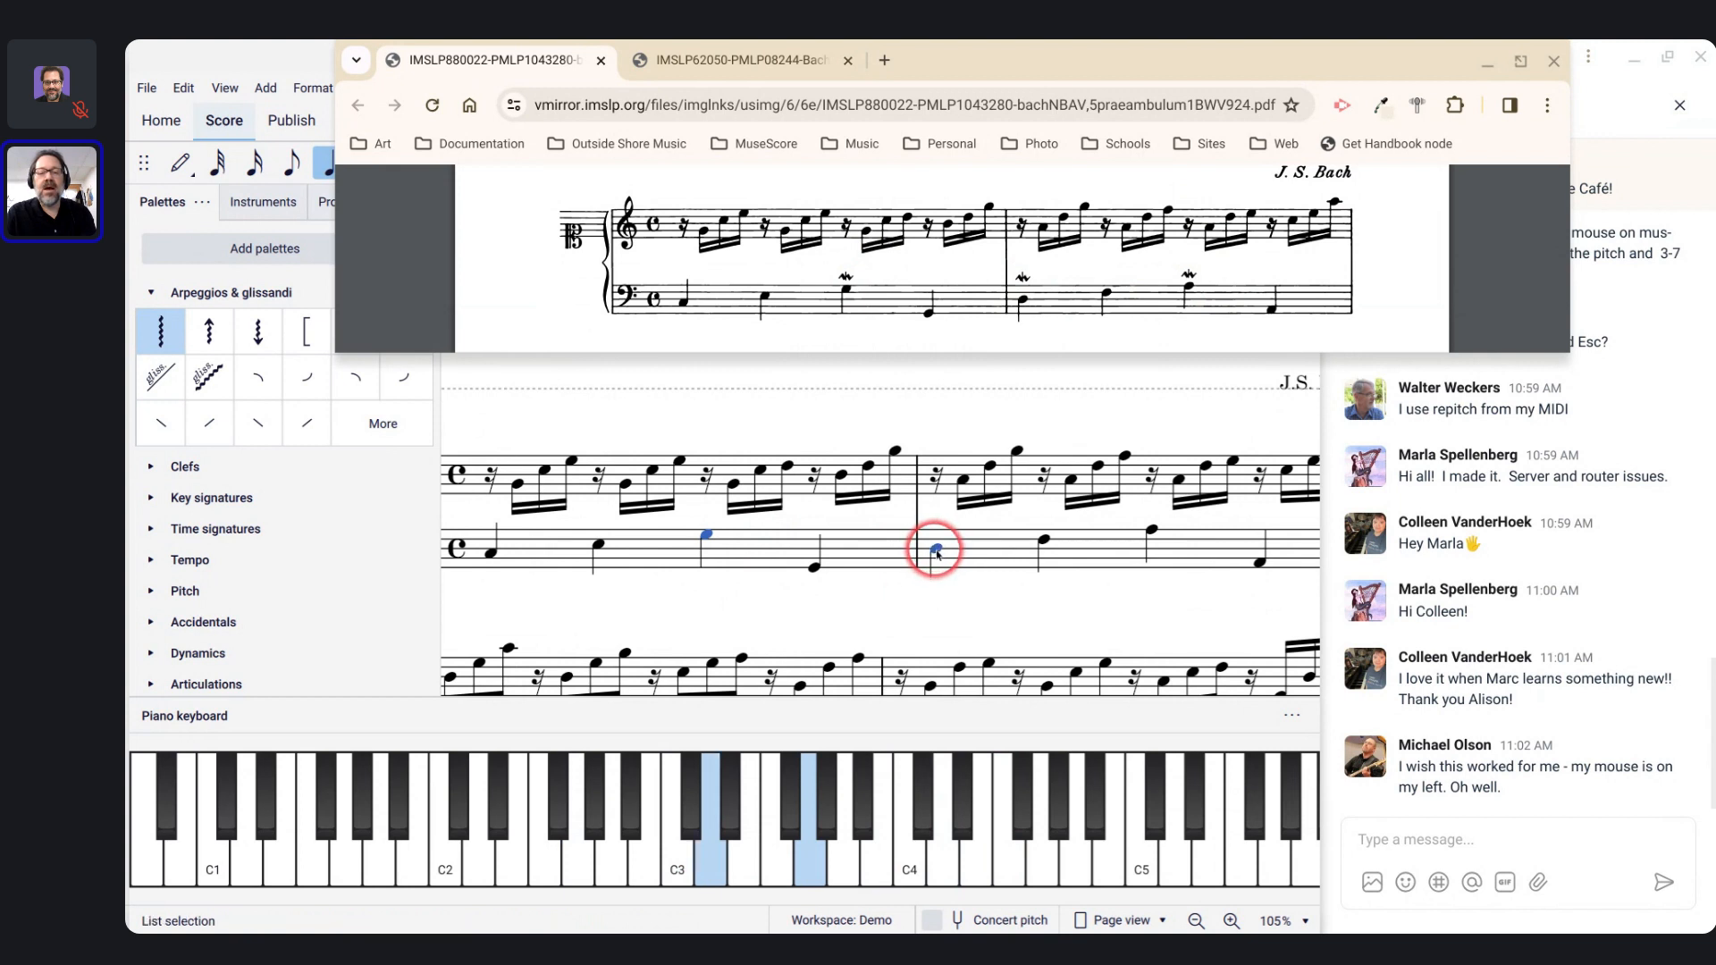
Step: Add the third beat's bass note in measure 2 to the note selection, and add and expand the Ornaments palette
left_click(1152, 531, "ctrl")
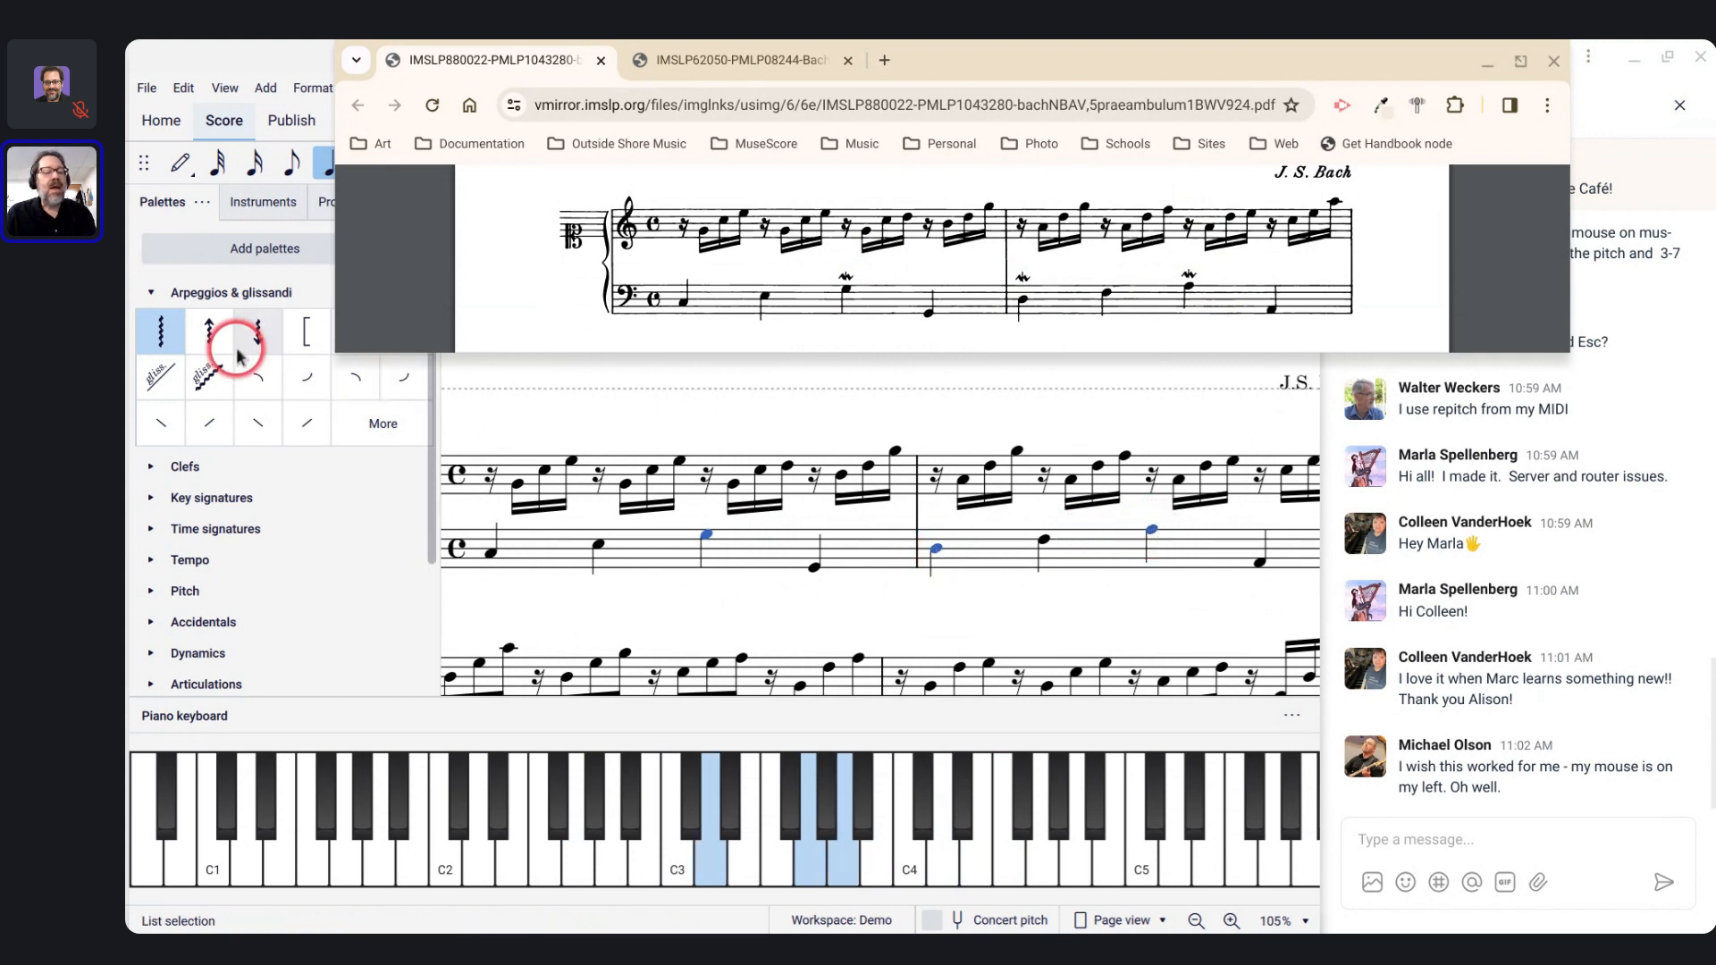
scroll(139, 684, "down", 3)
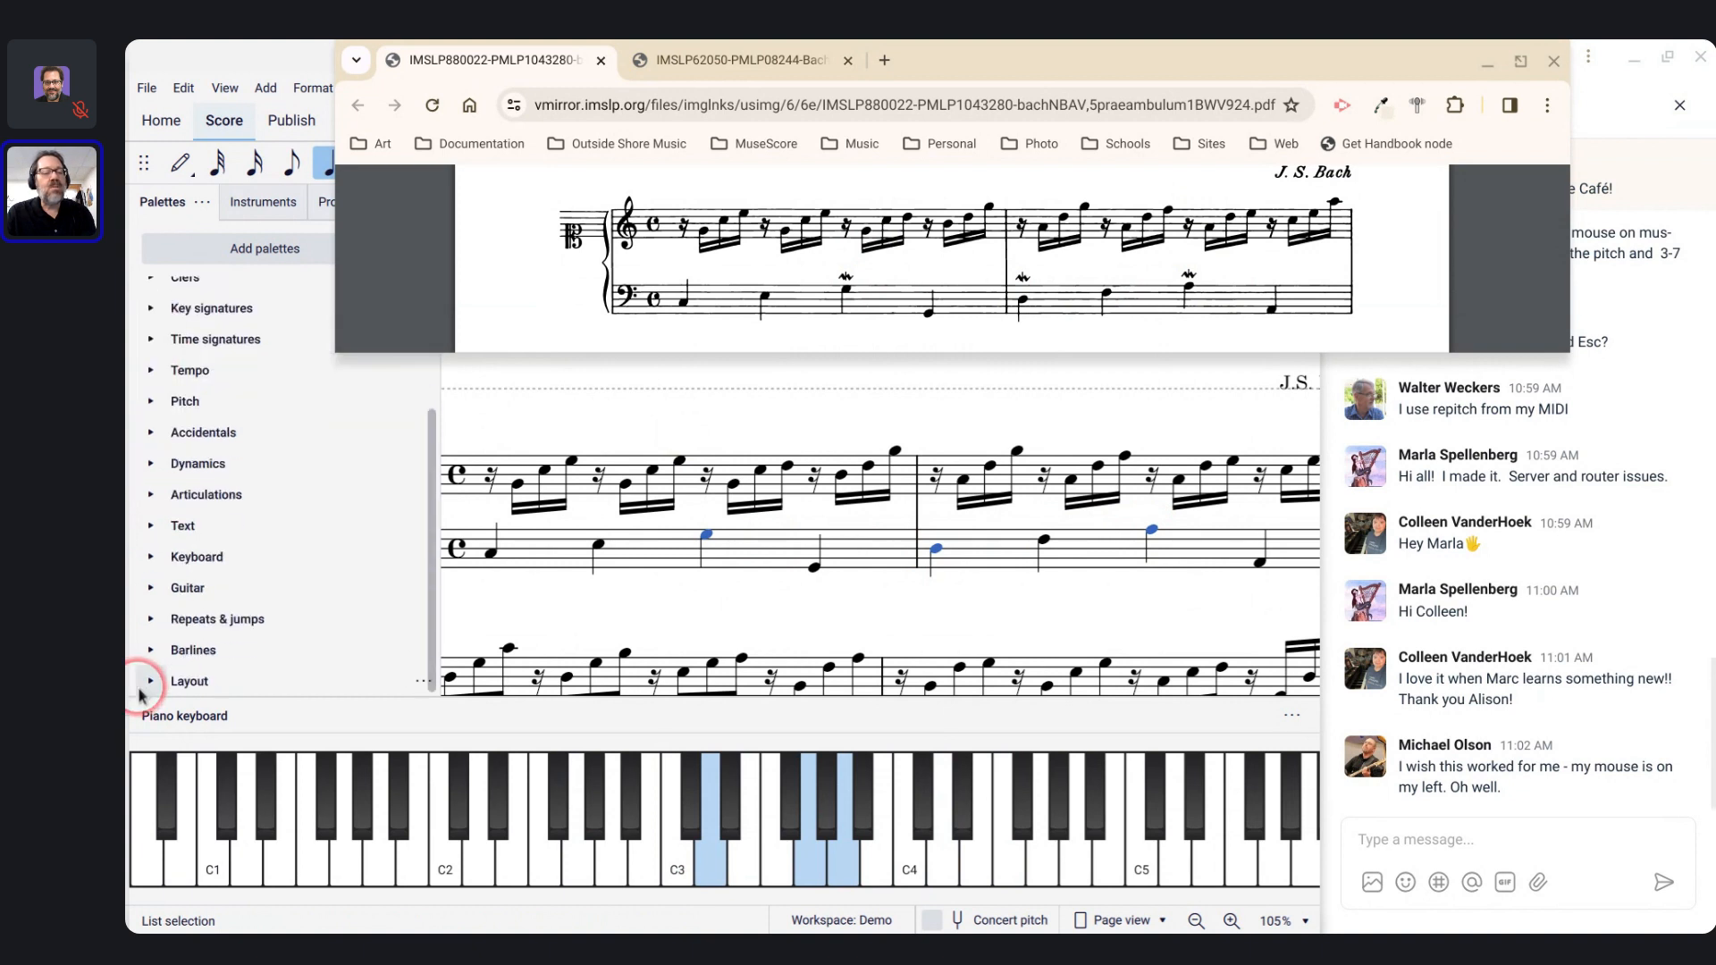
scroll(164, 440, "up", 1)
scroll(164, 438, "up", 1)
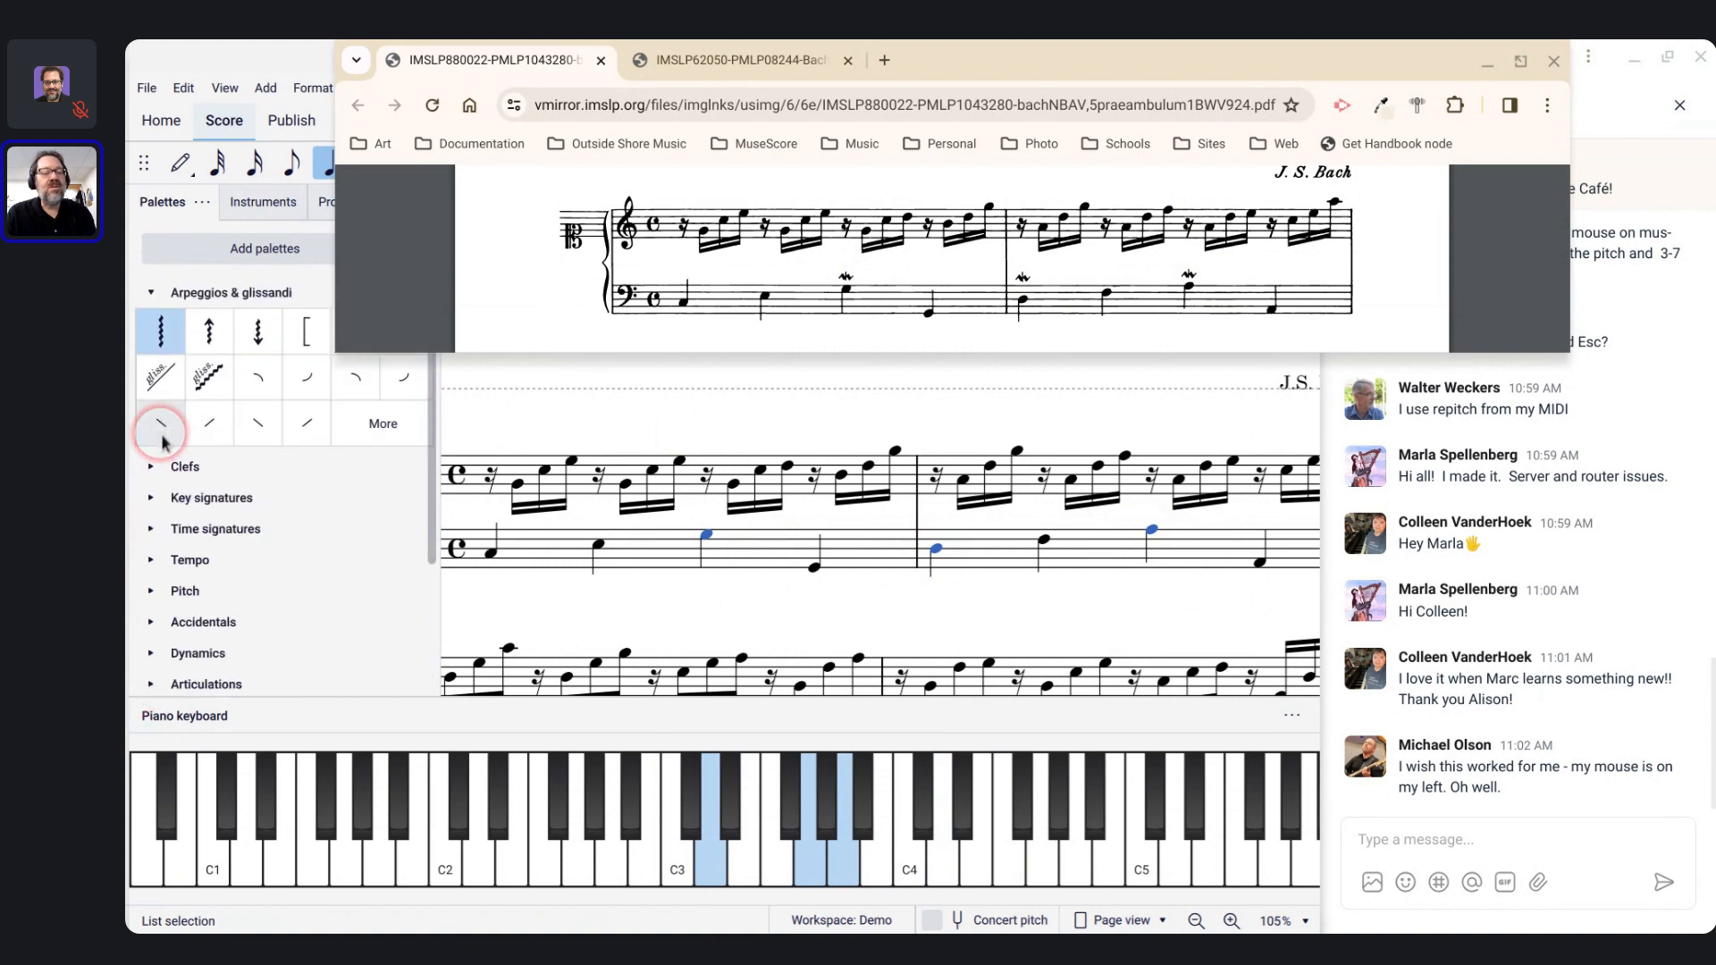
left_click(226, 257)
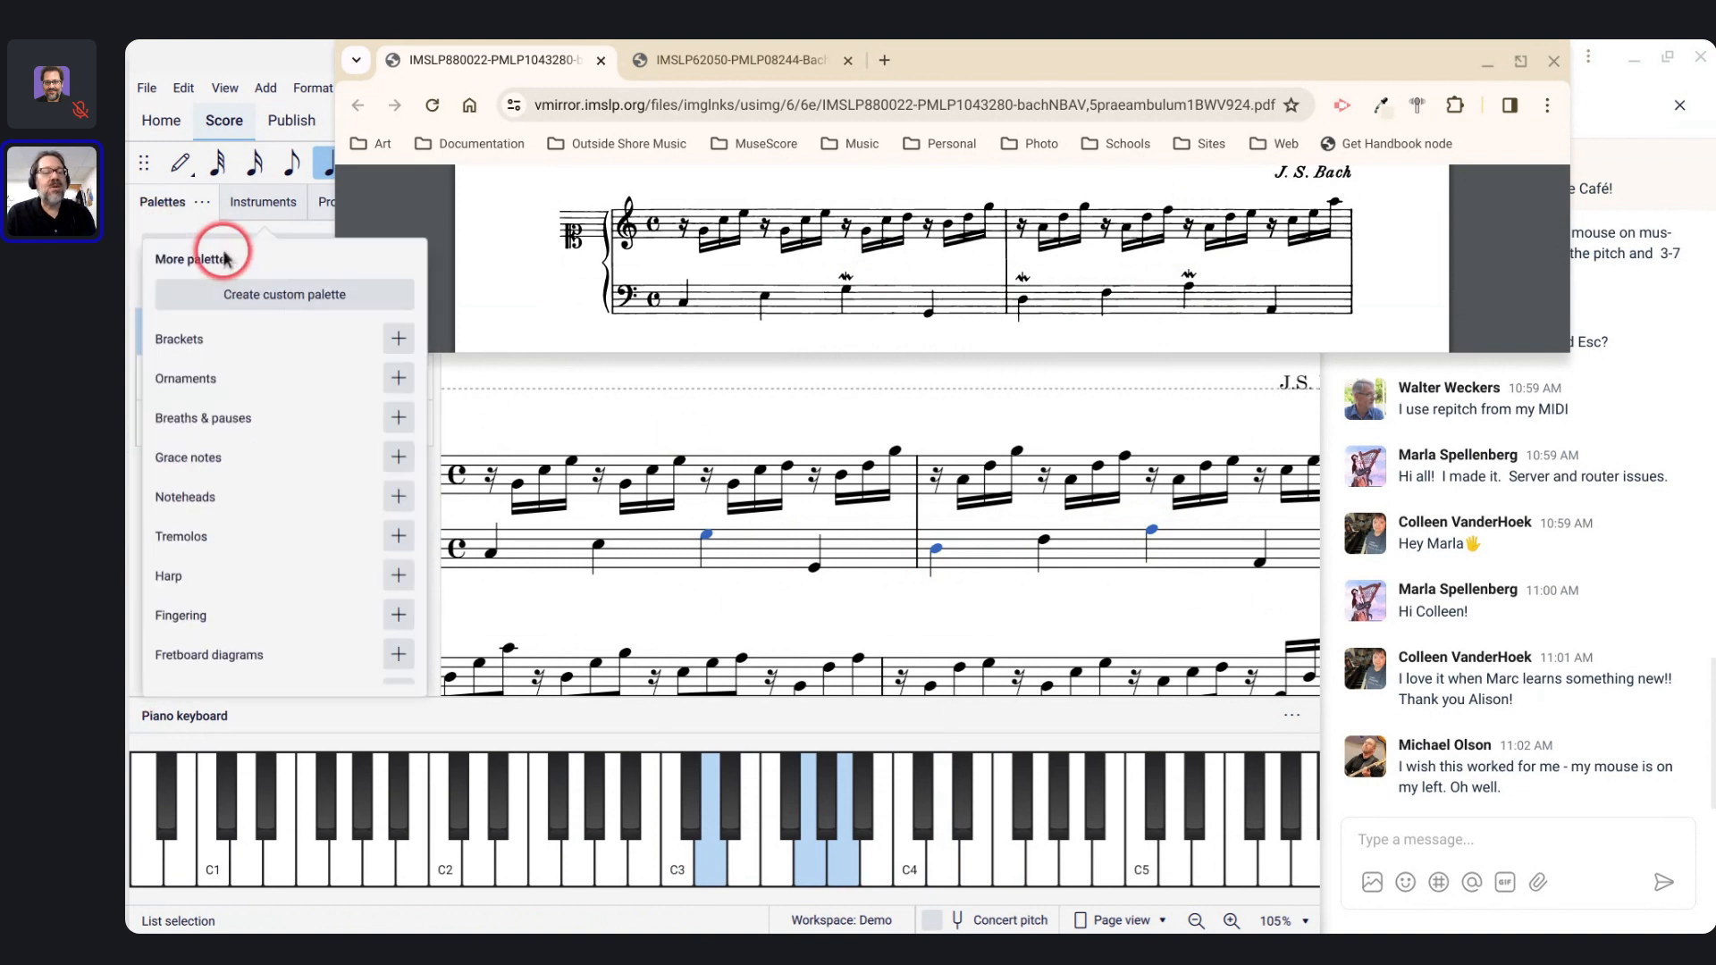
left_click(397, 380)
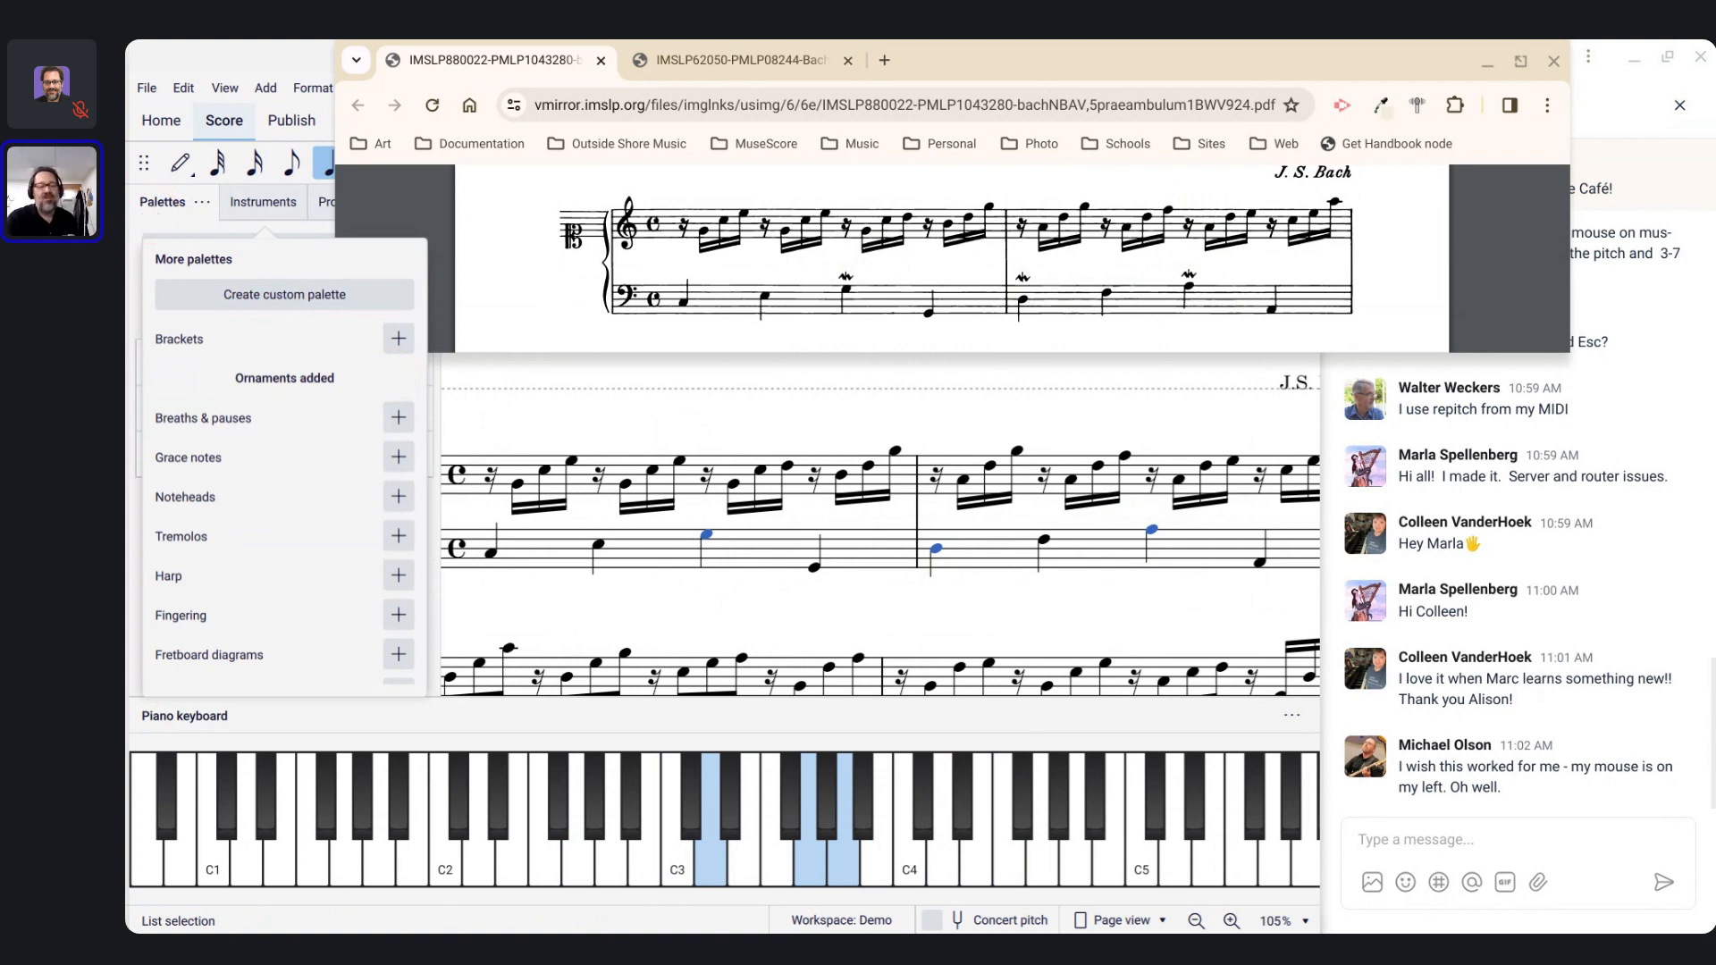
key("Escape")
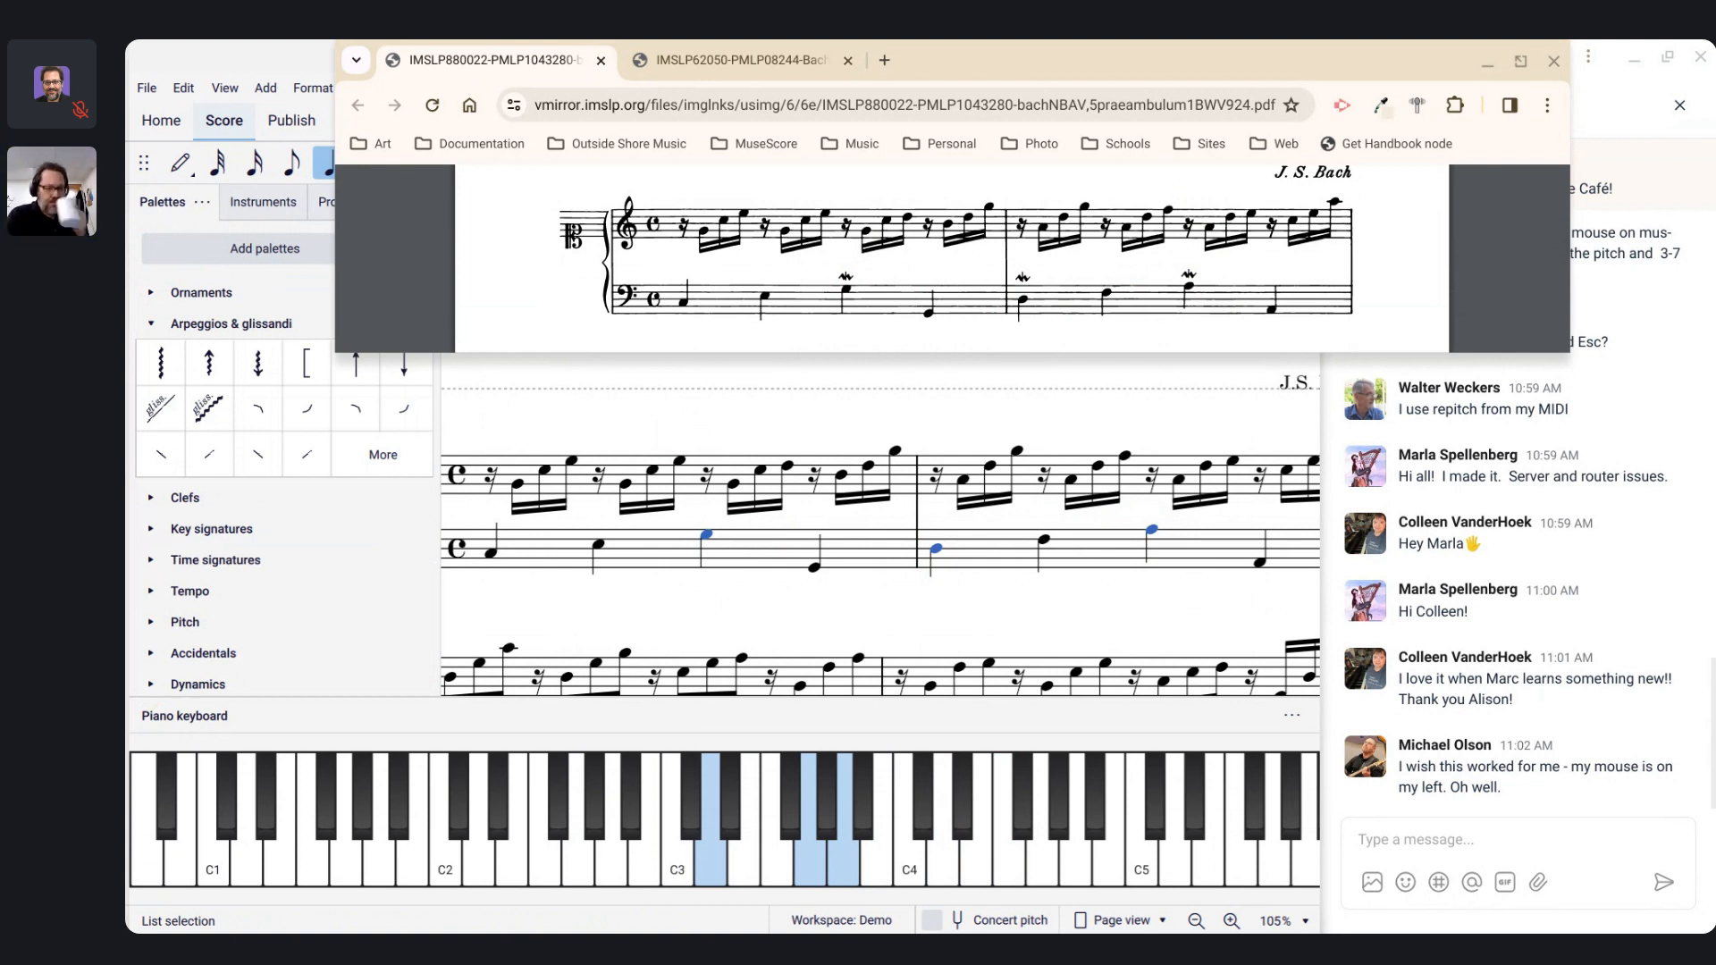
left_click(149, 293)
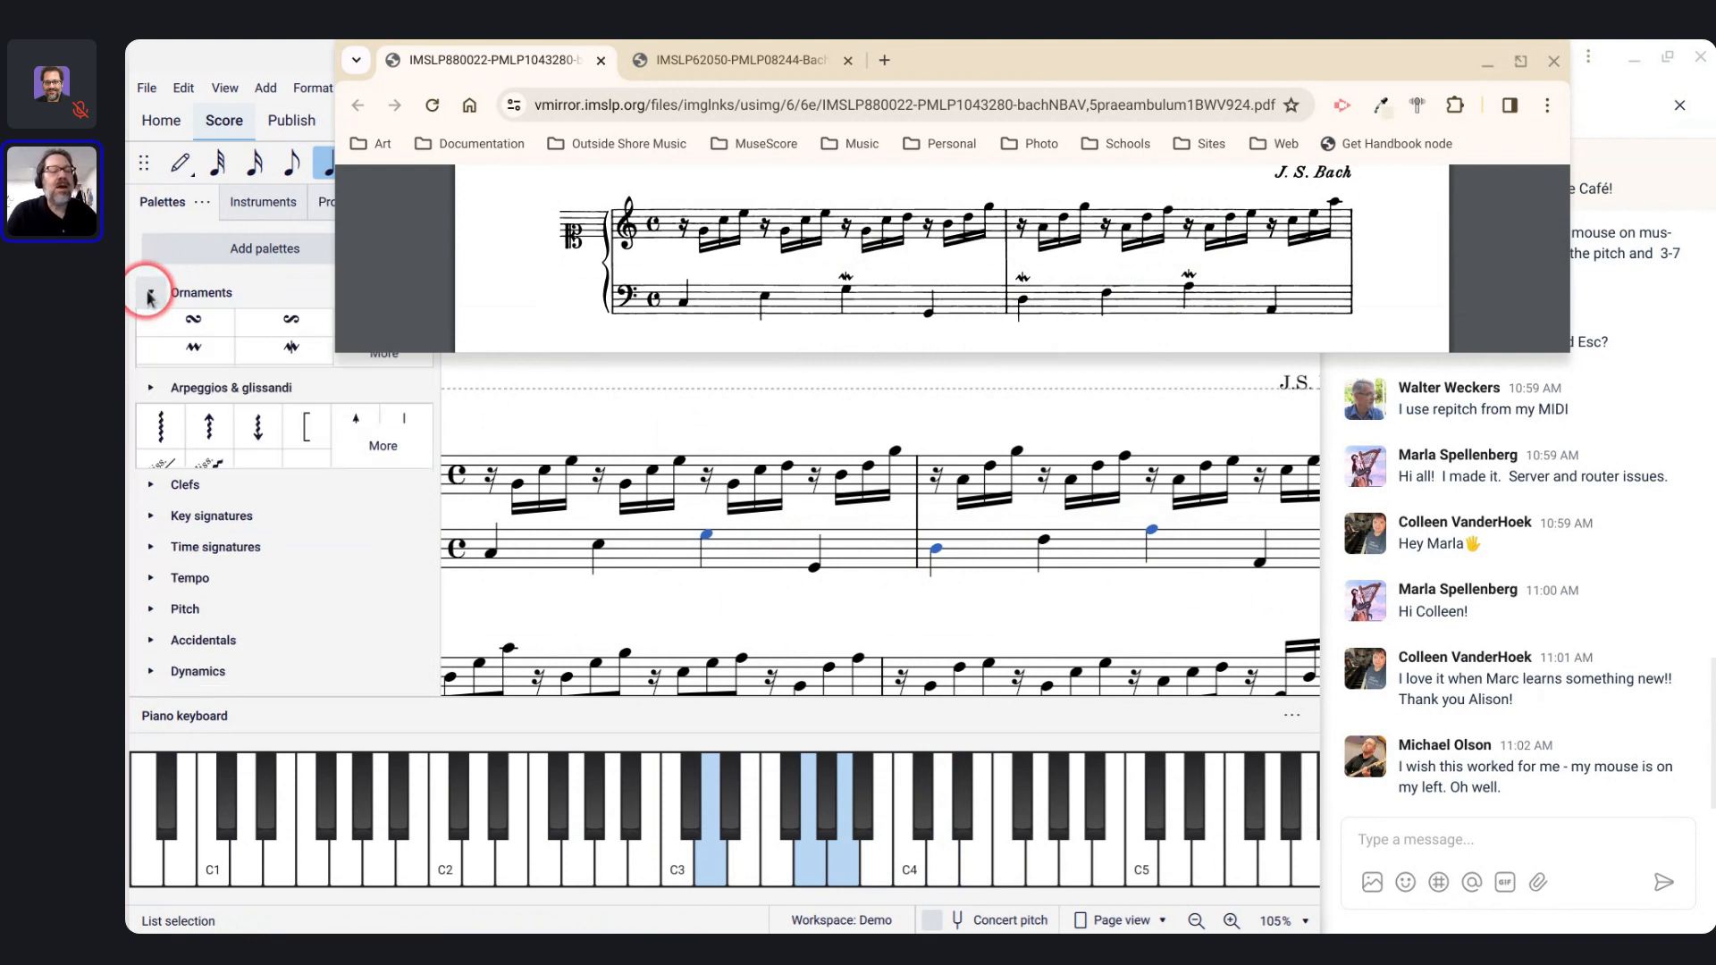
Step: Apply a mordent to the three selected bass notes in measures 1 and 2, and hide the piano keyboard
left_click(282, 353)
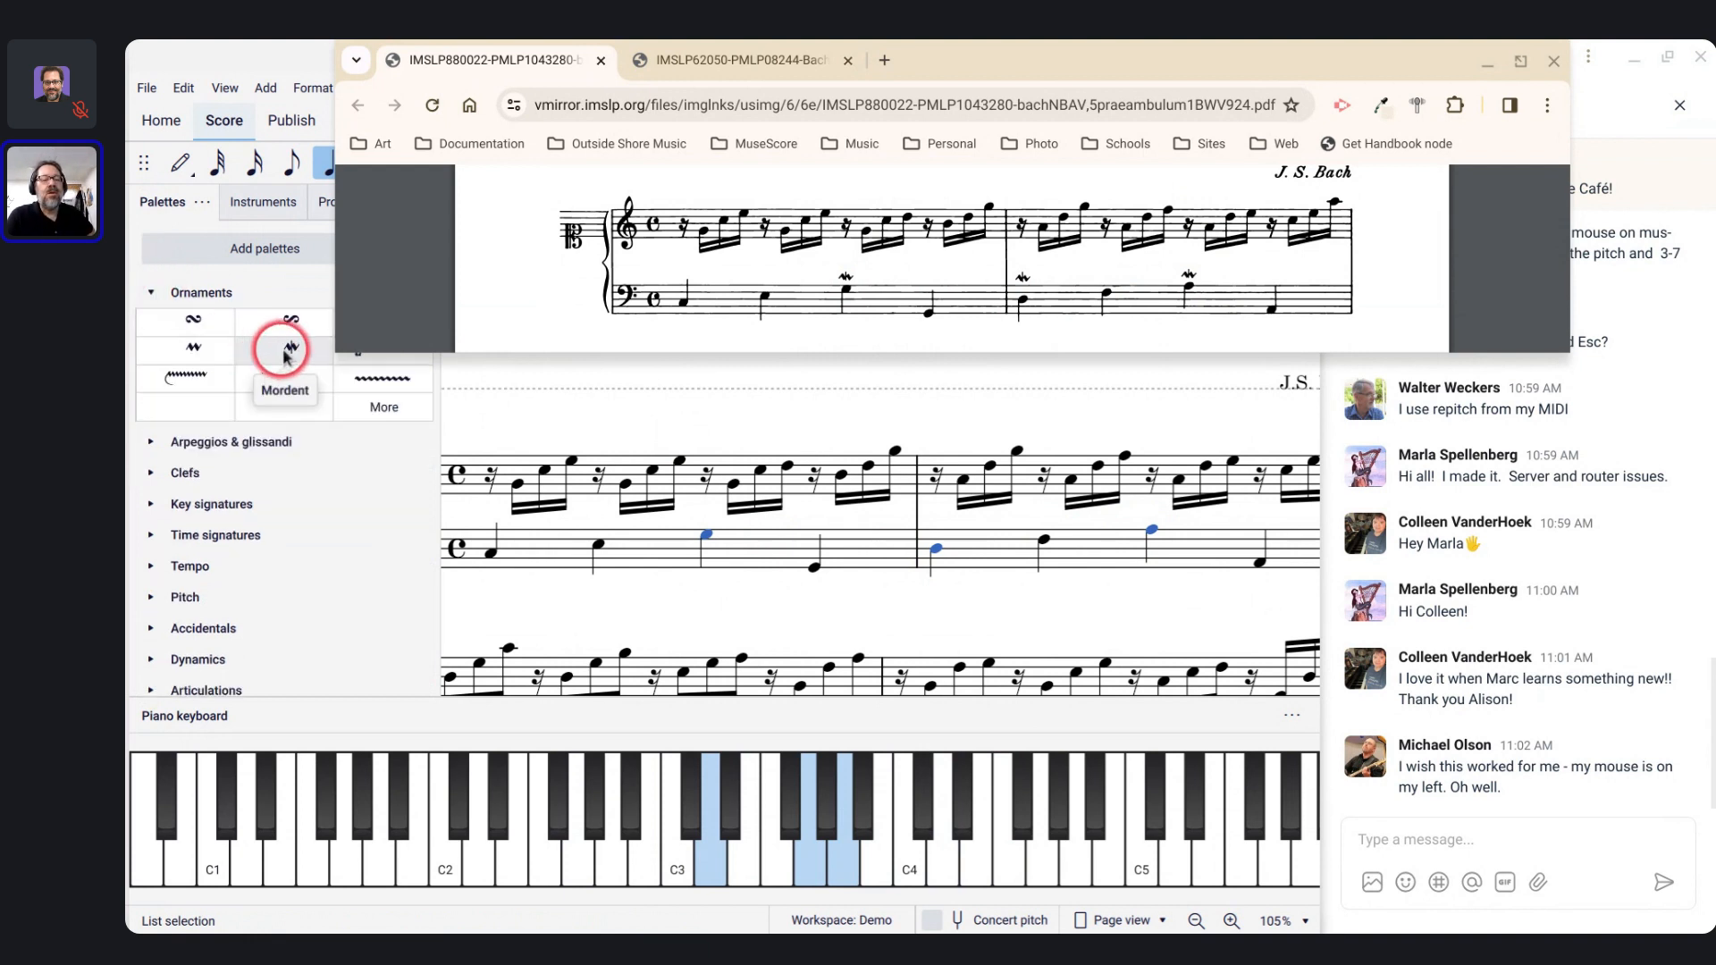
left_click(223, 360)
left_click(195, 353)
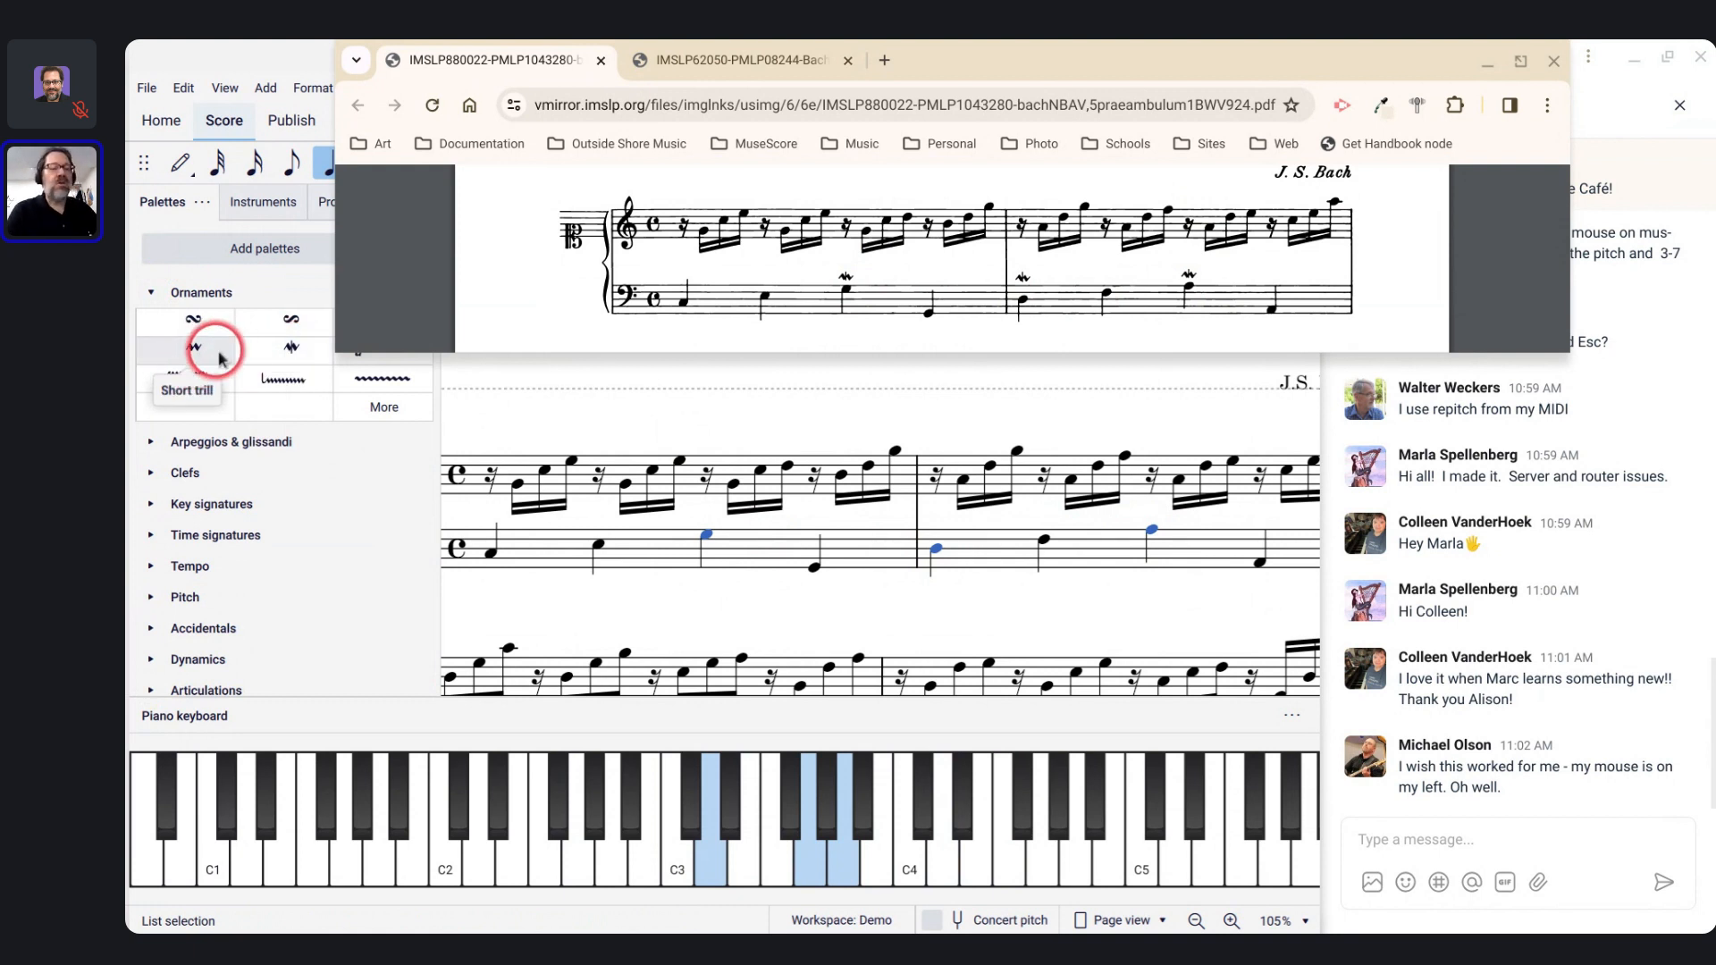
left_click(292, 351)
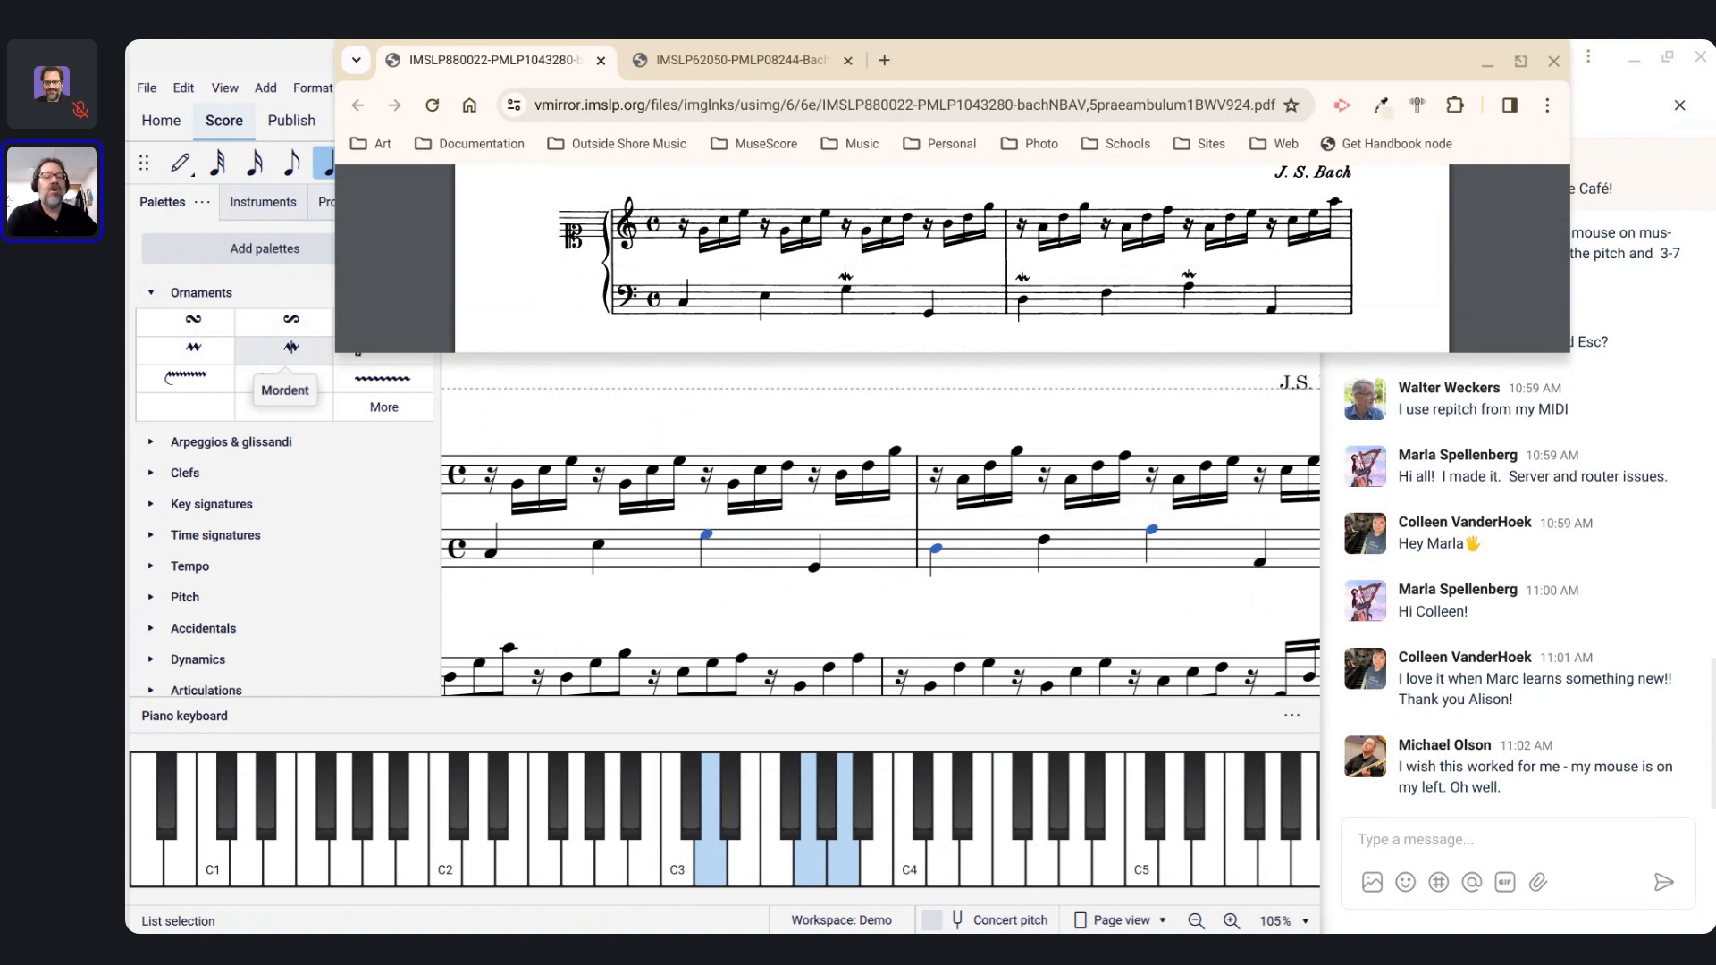
left_click(291, 348)
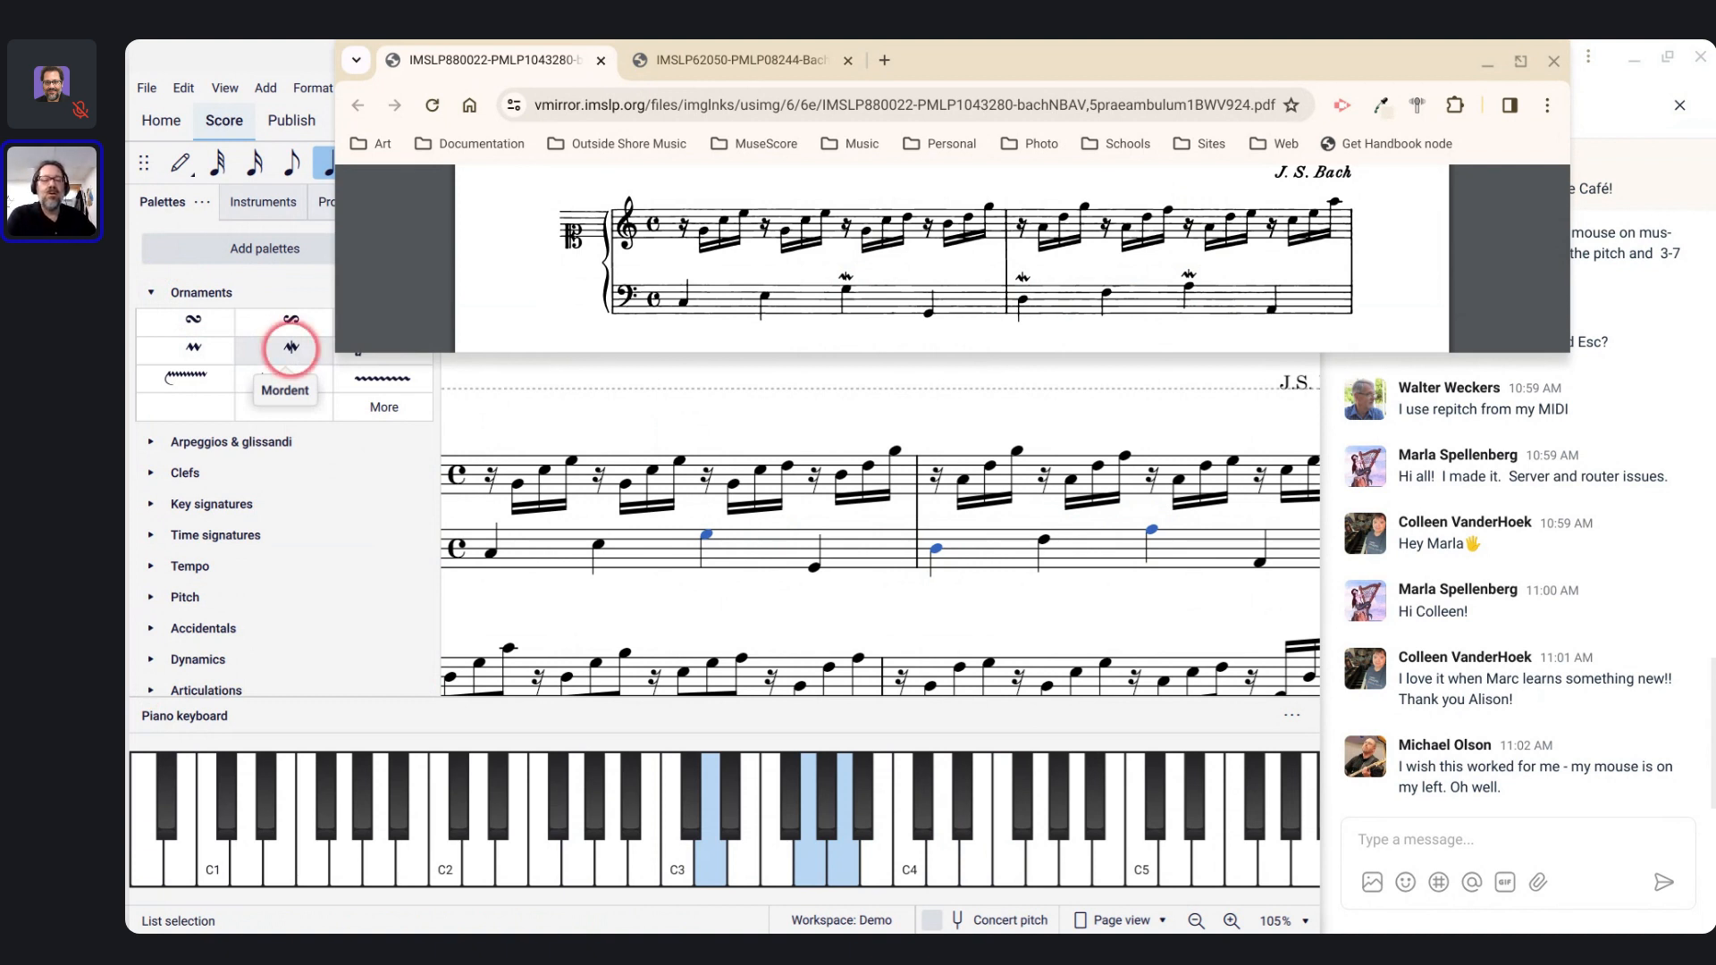
left_click(696, 539)
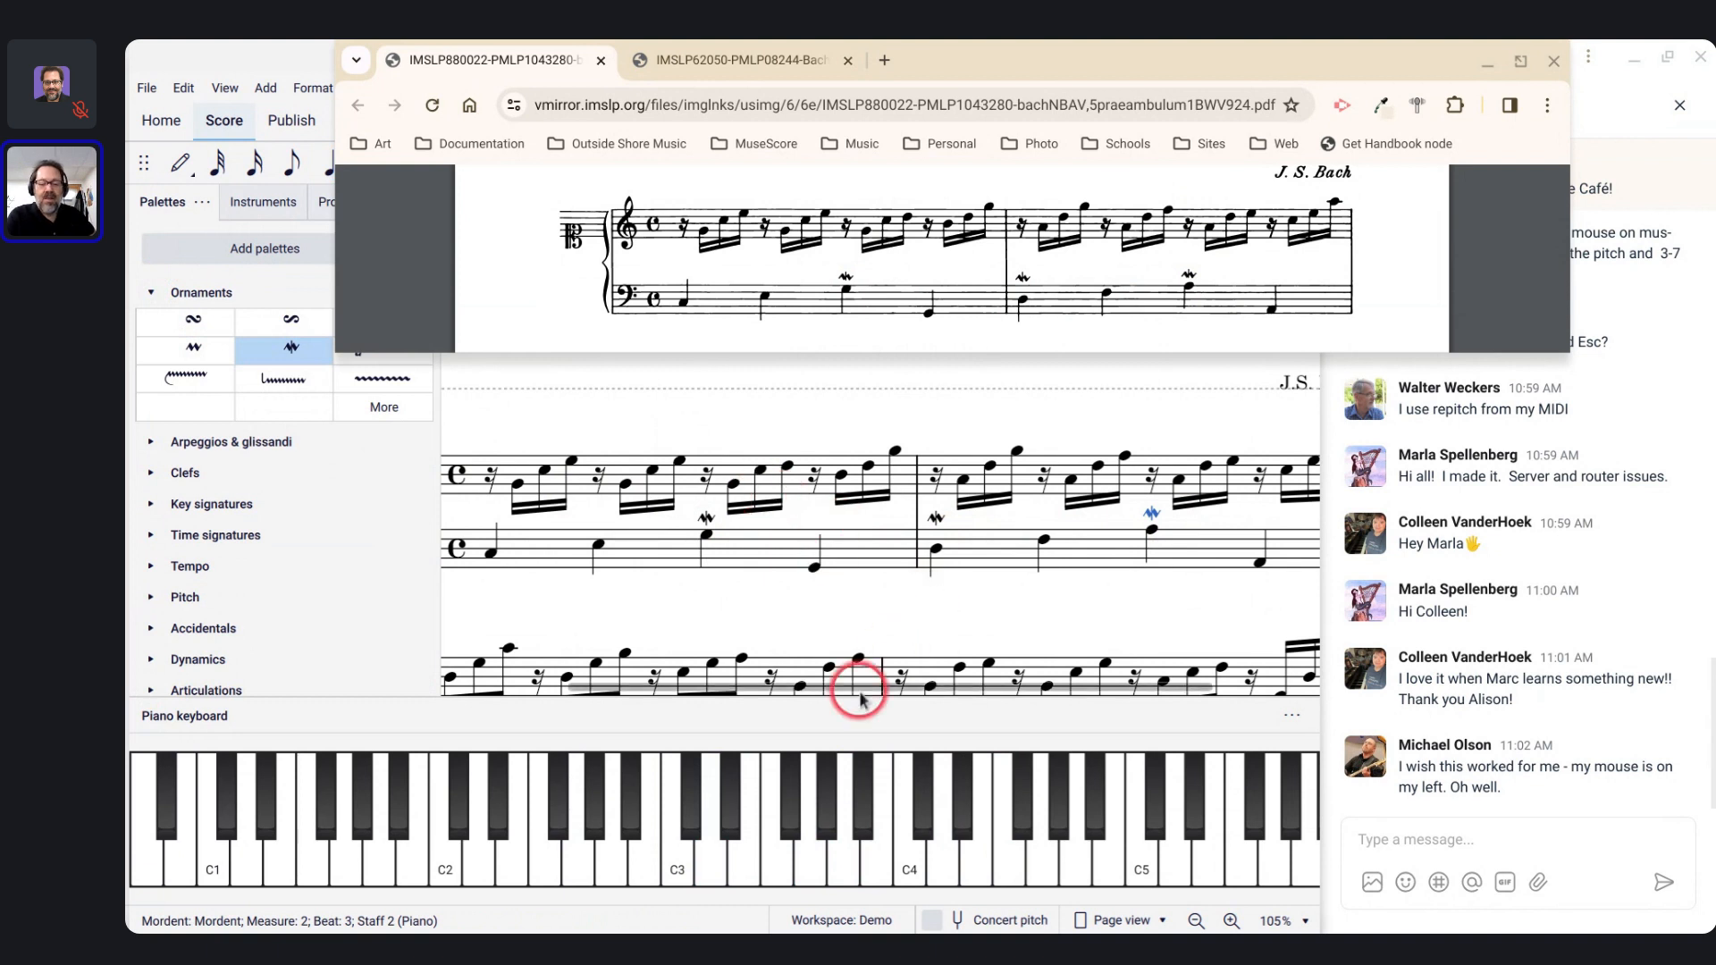
key("p")
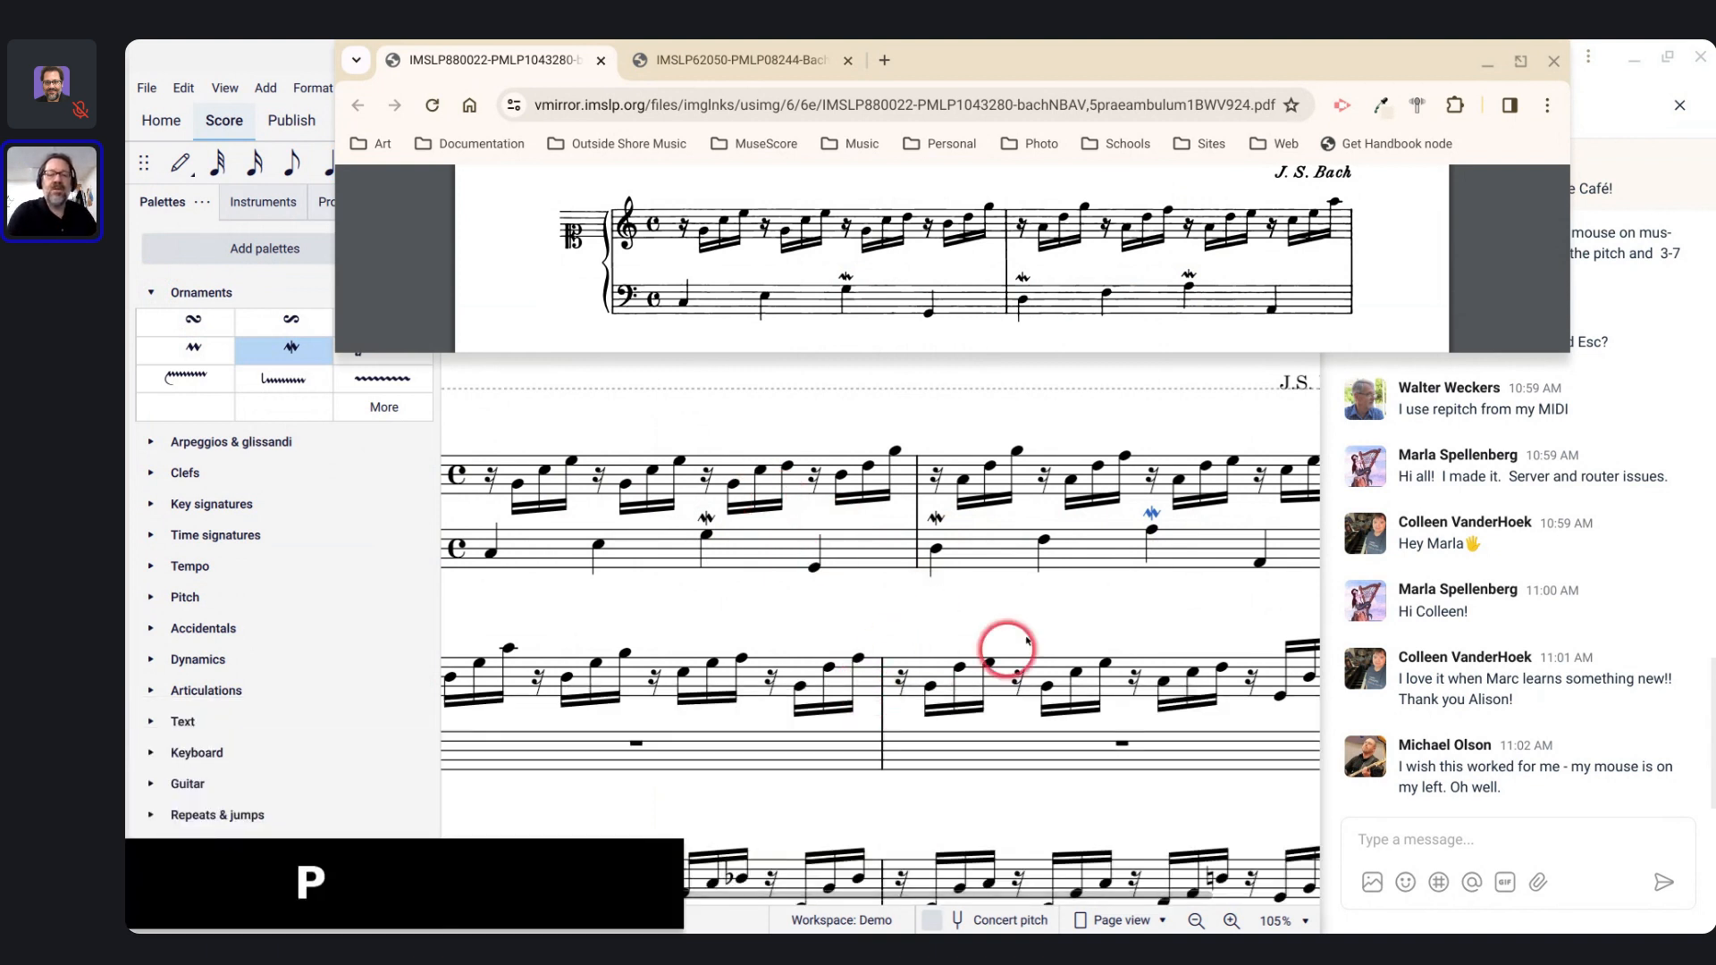
Step: Enter the quarter notes E3, E4, A3 and B3 in the bass staff of measure 3
scroll(990, 271, "down", 3)
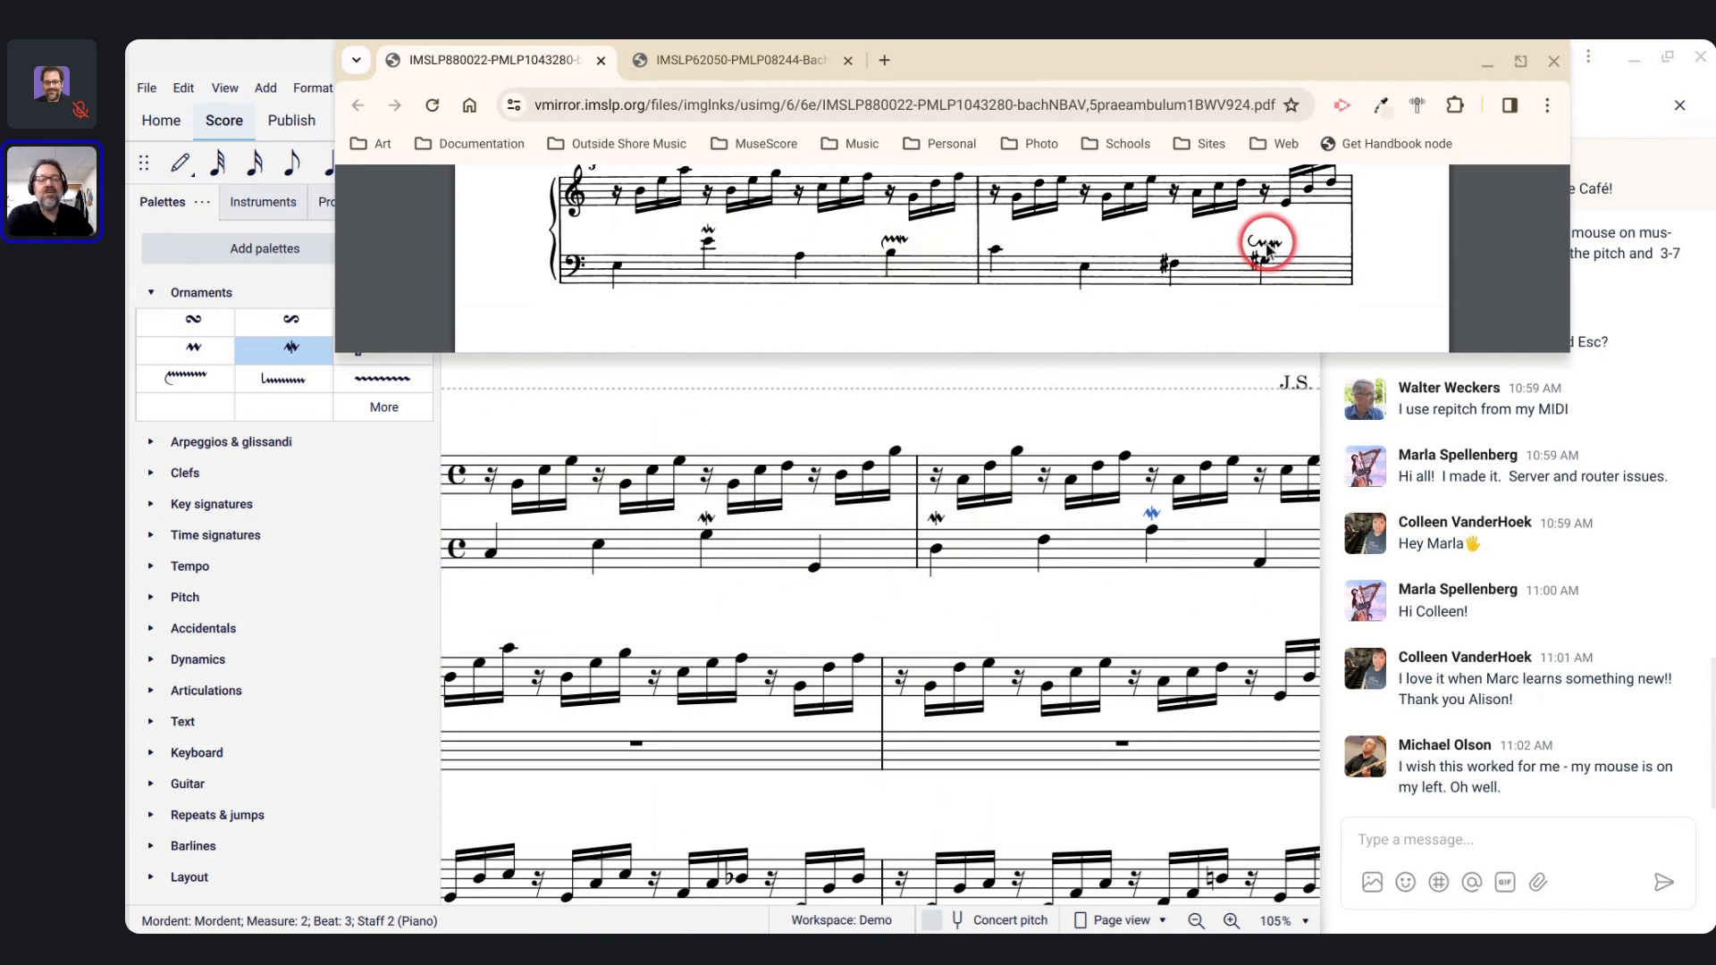
left_click(565, 759)
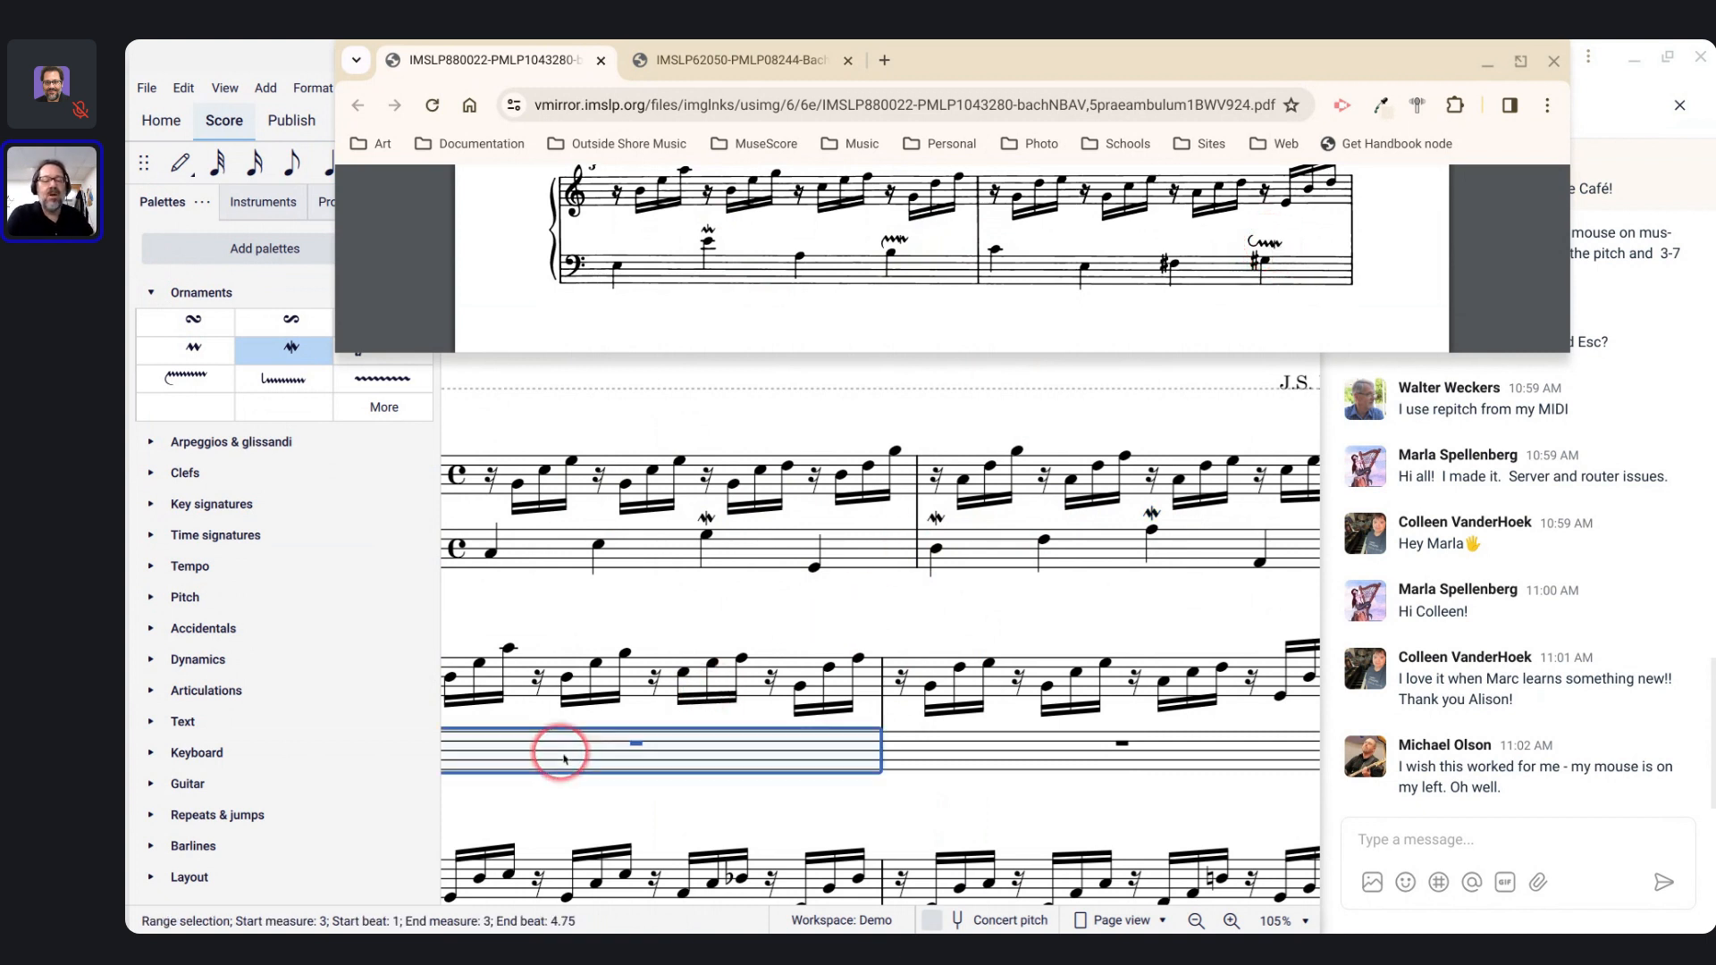
key("n")
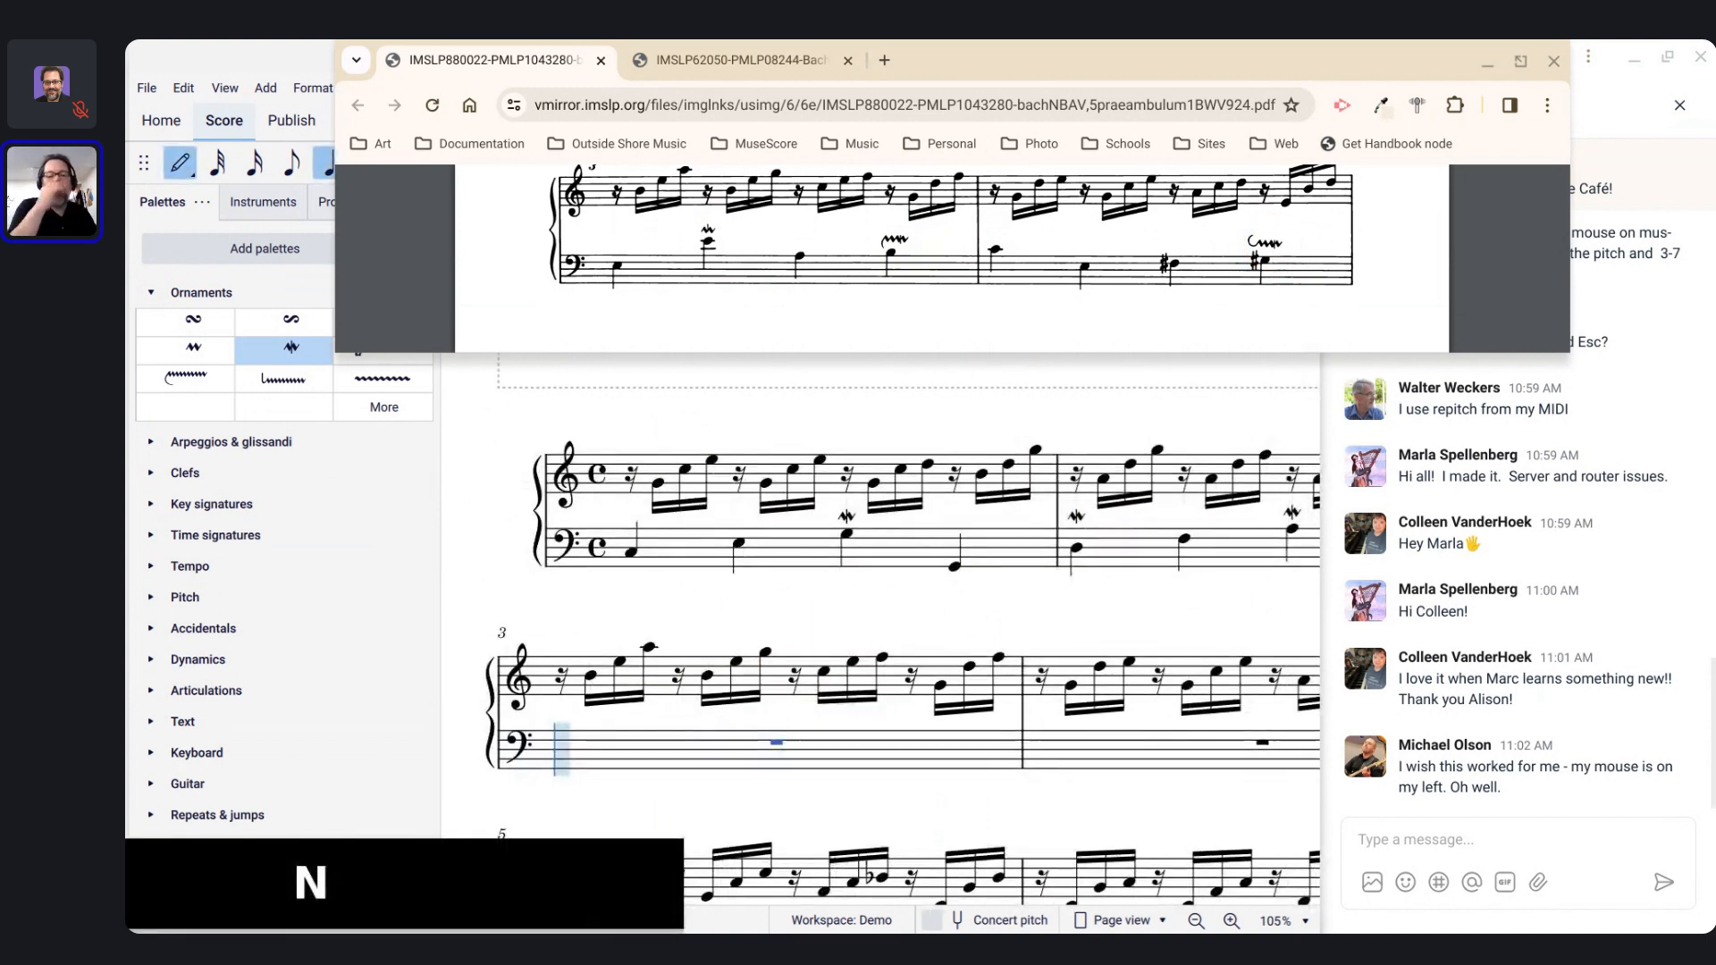
key("5")
key("e")
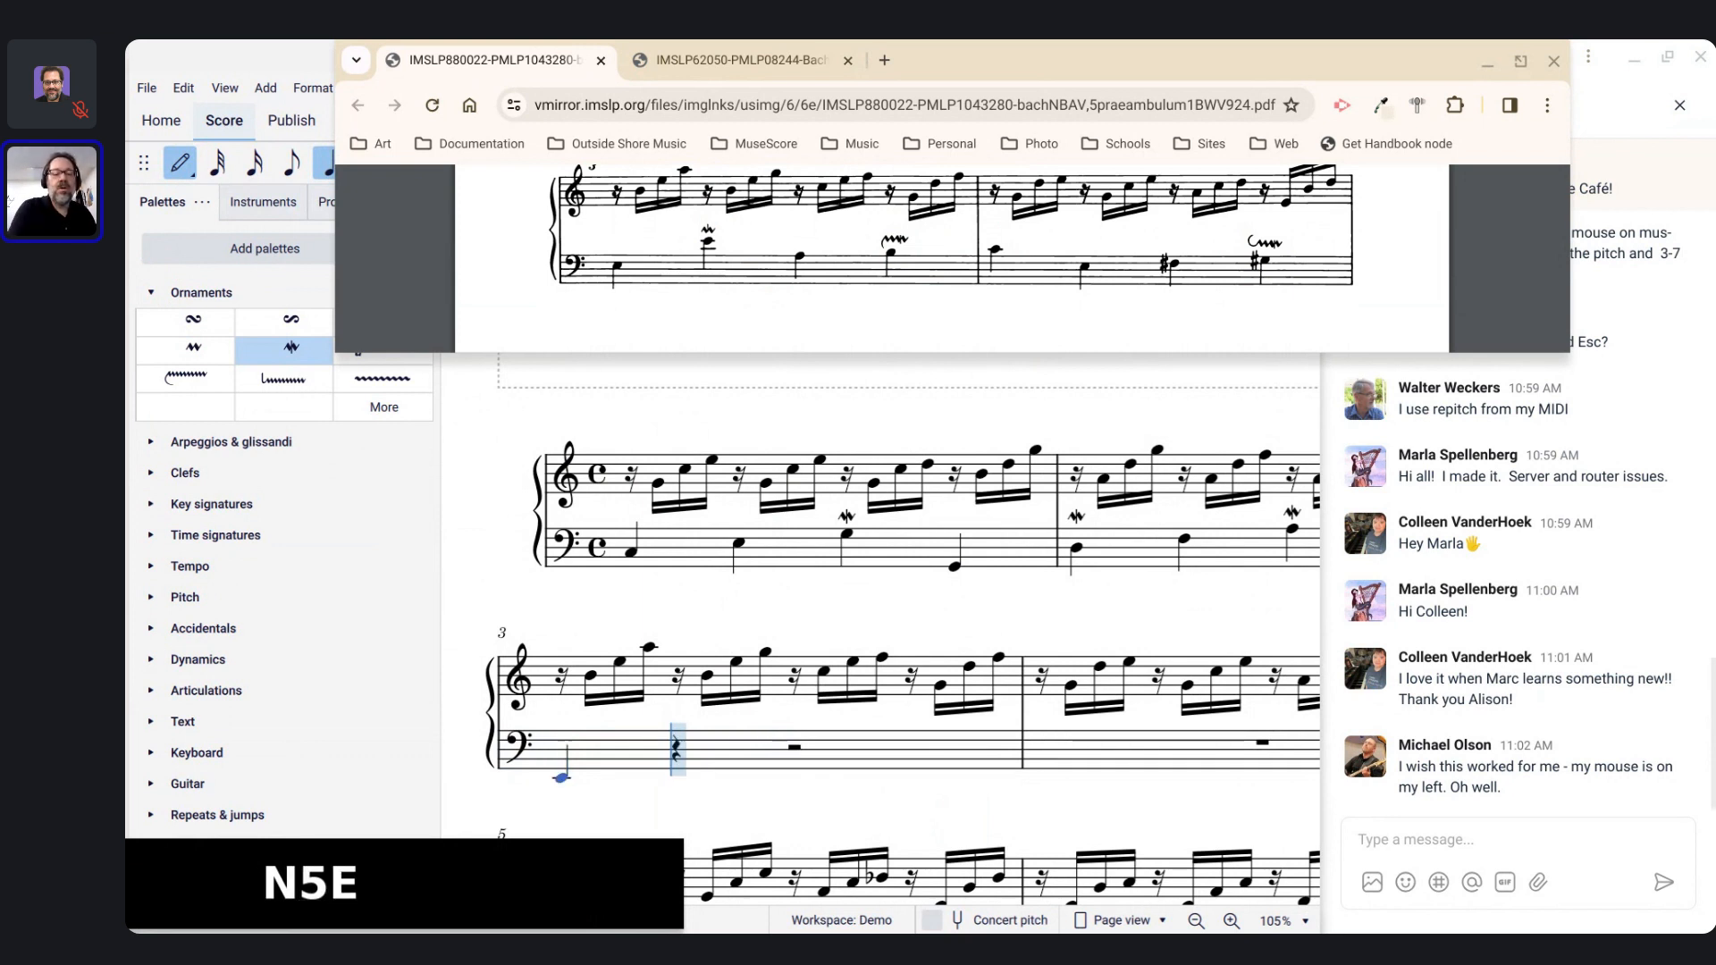
key("ctrl+Up")
key("e")
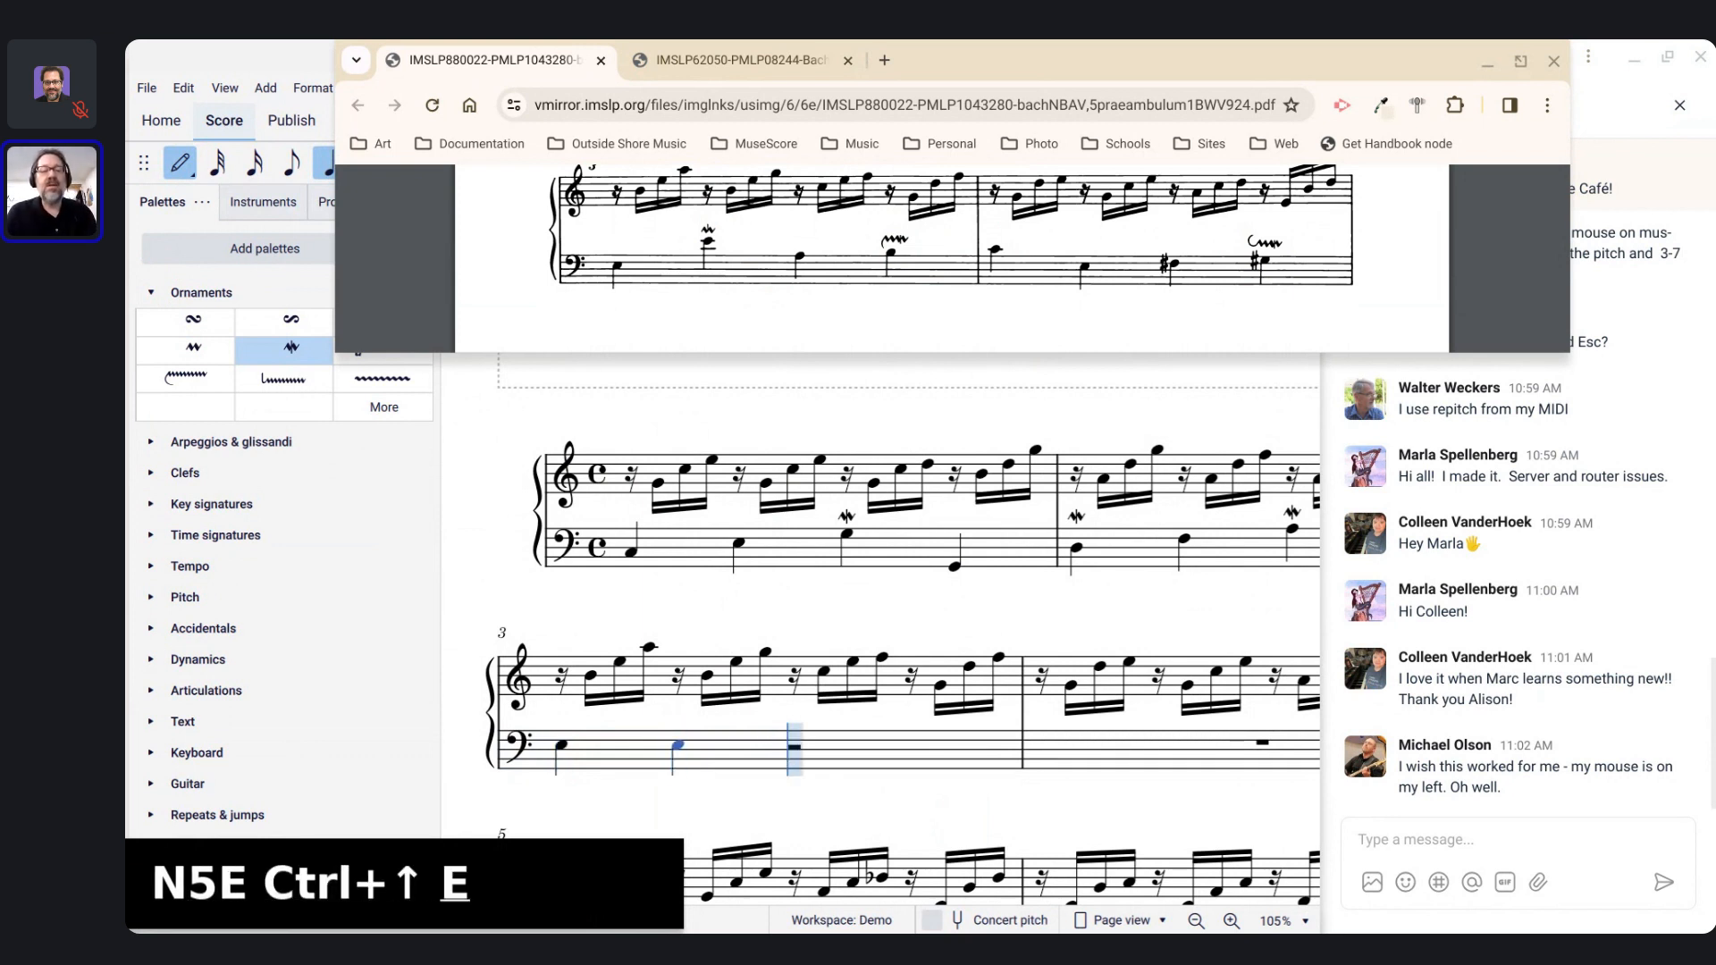
key("ctrl+Up")
key("a")
key("ctrl+Down")
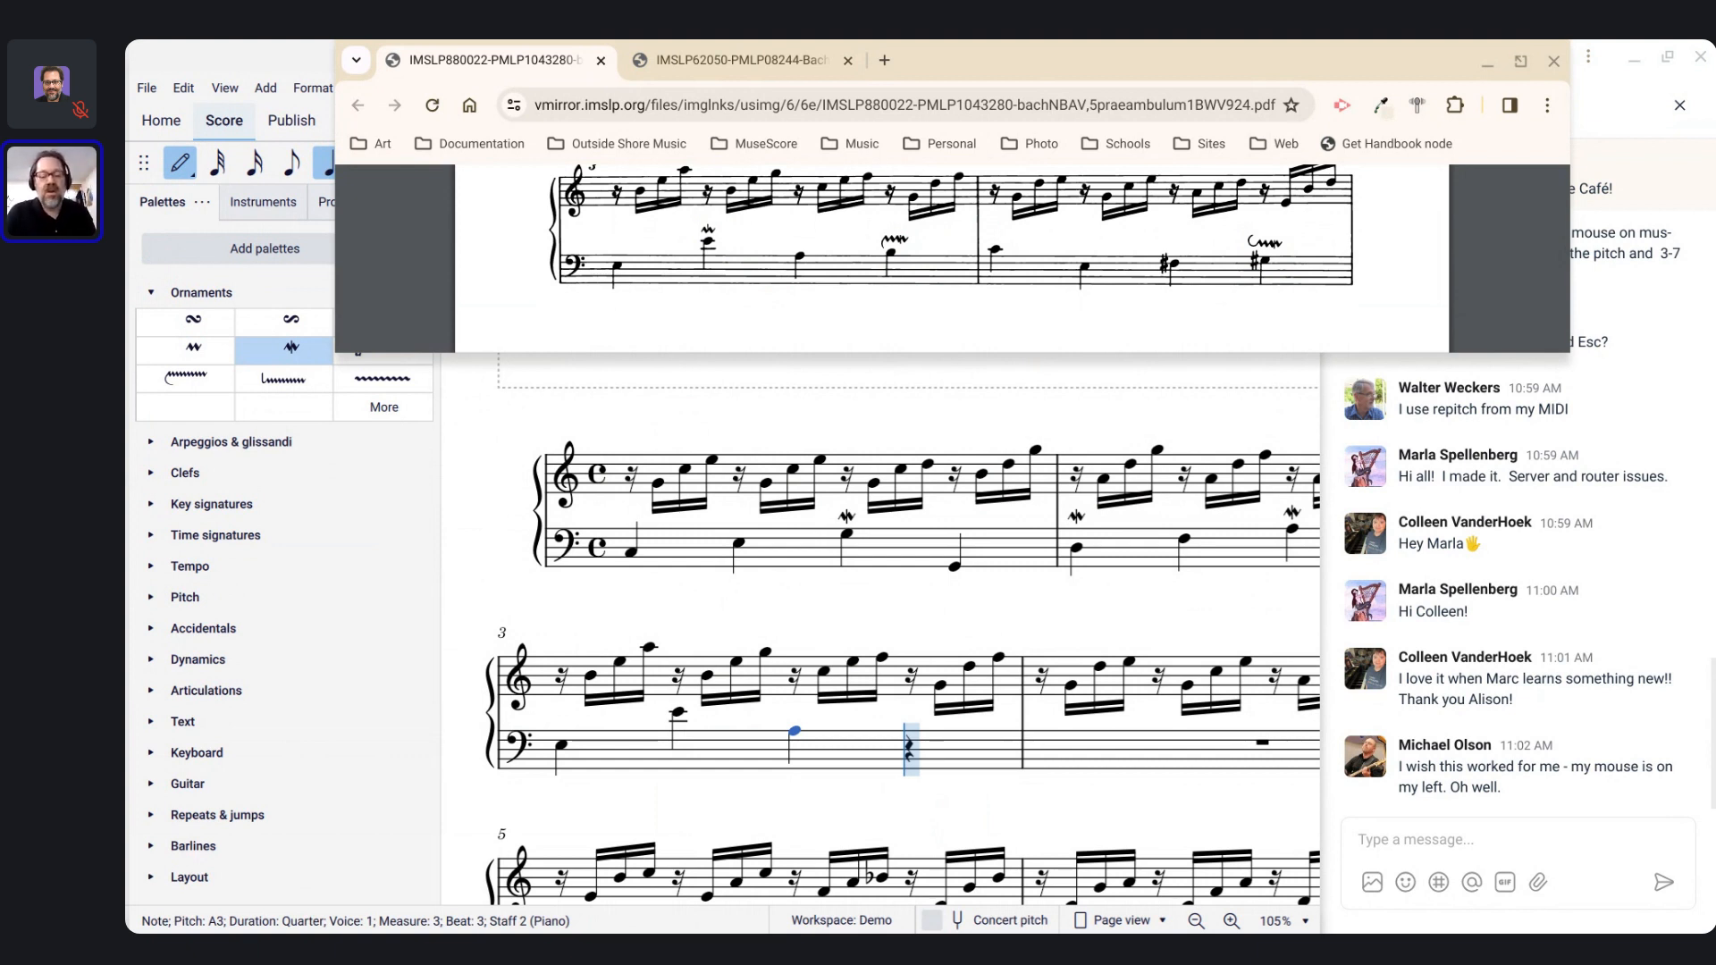
key("b")
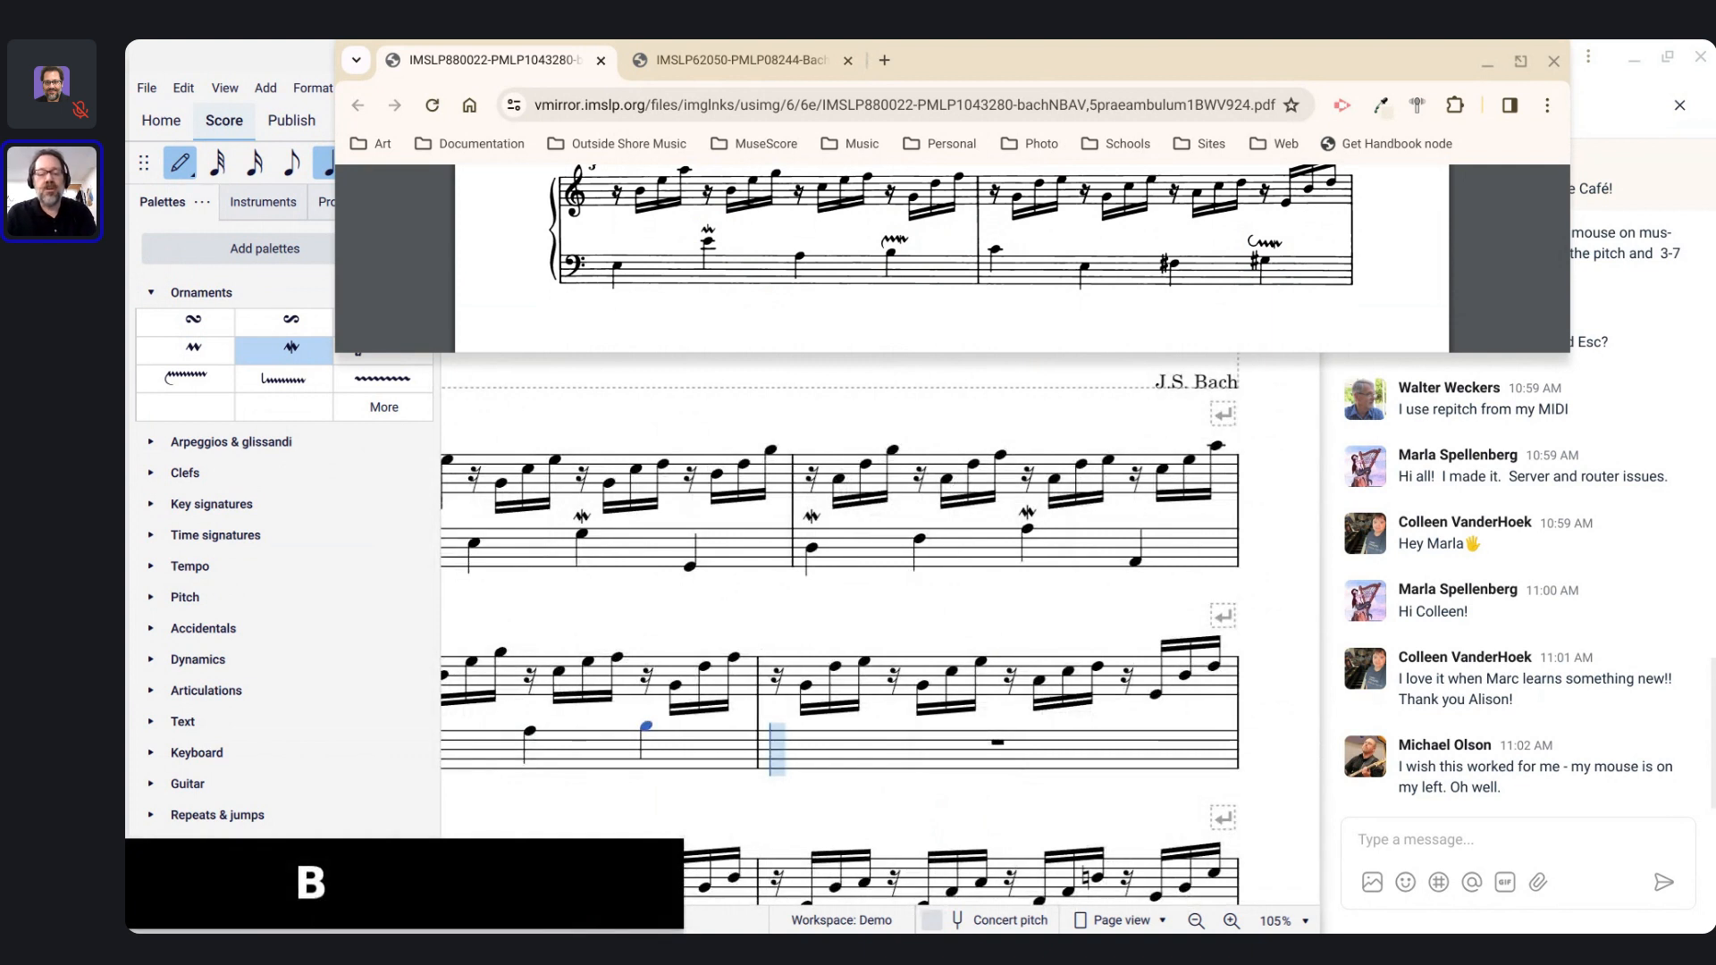
Step: Enter the quarter notes C4, E3, F♯3 and G♯3 in the bass staff of measure 4
key("c")
key("e")
key("ctrl+Down")
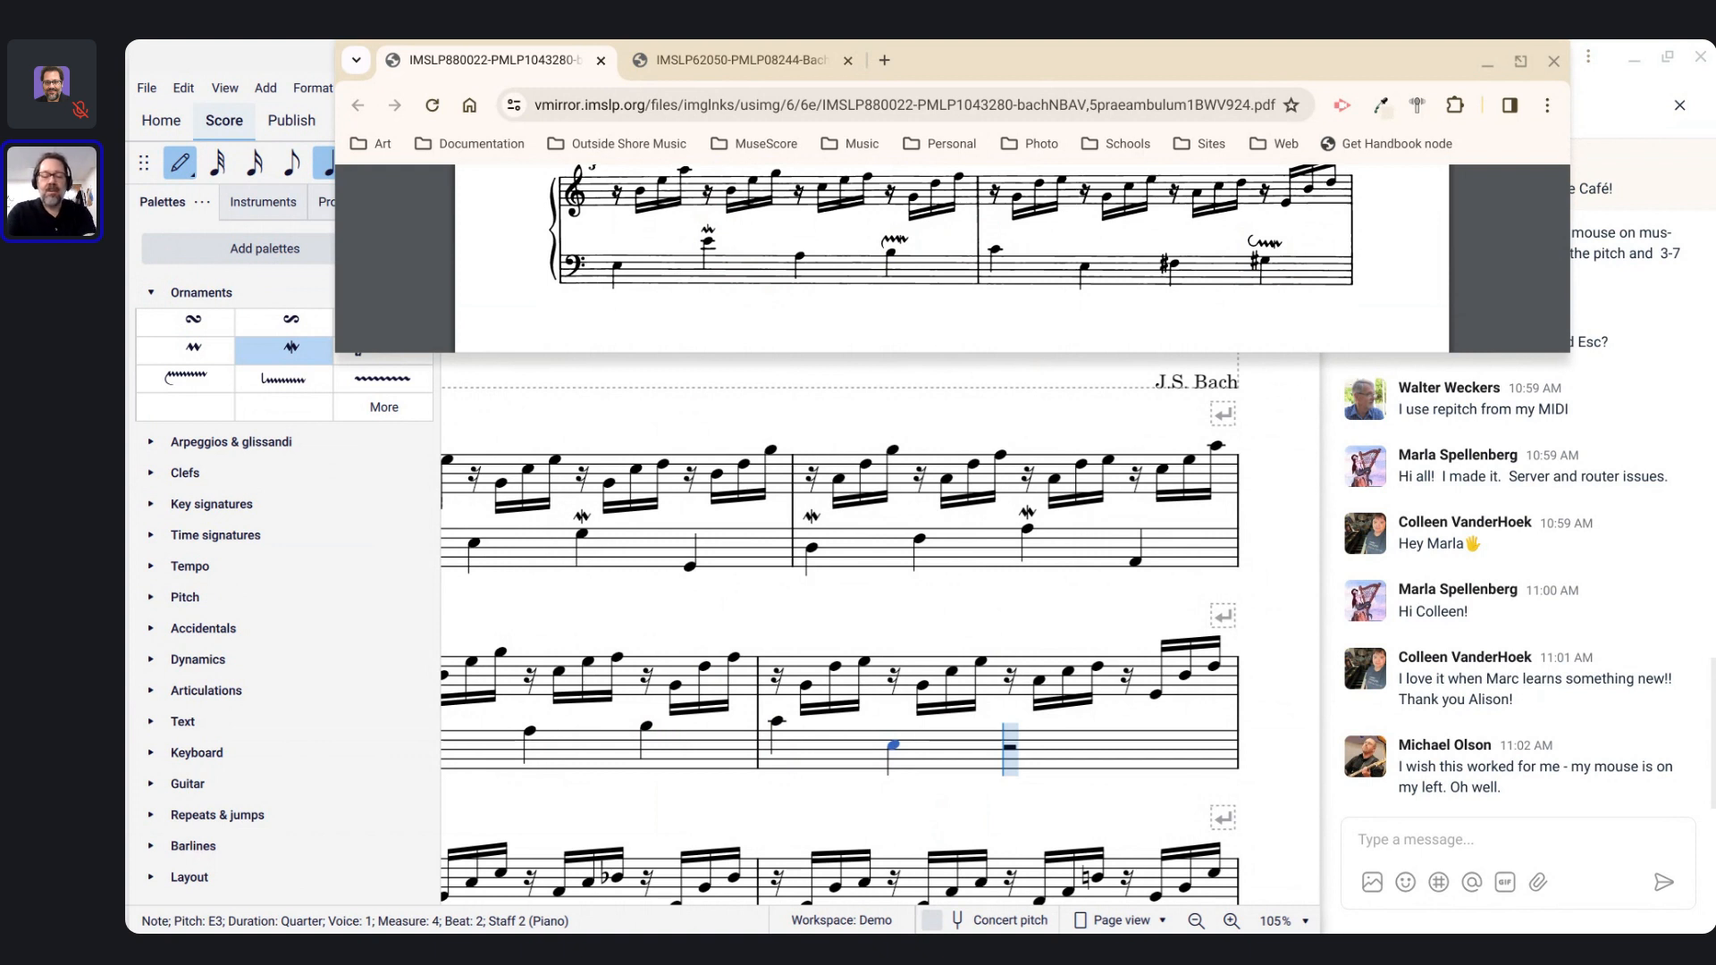
key("shift+equal")
key("f")
key("shift+equal")
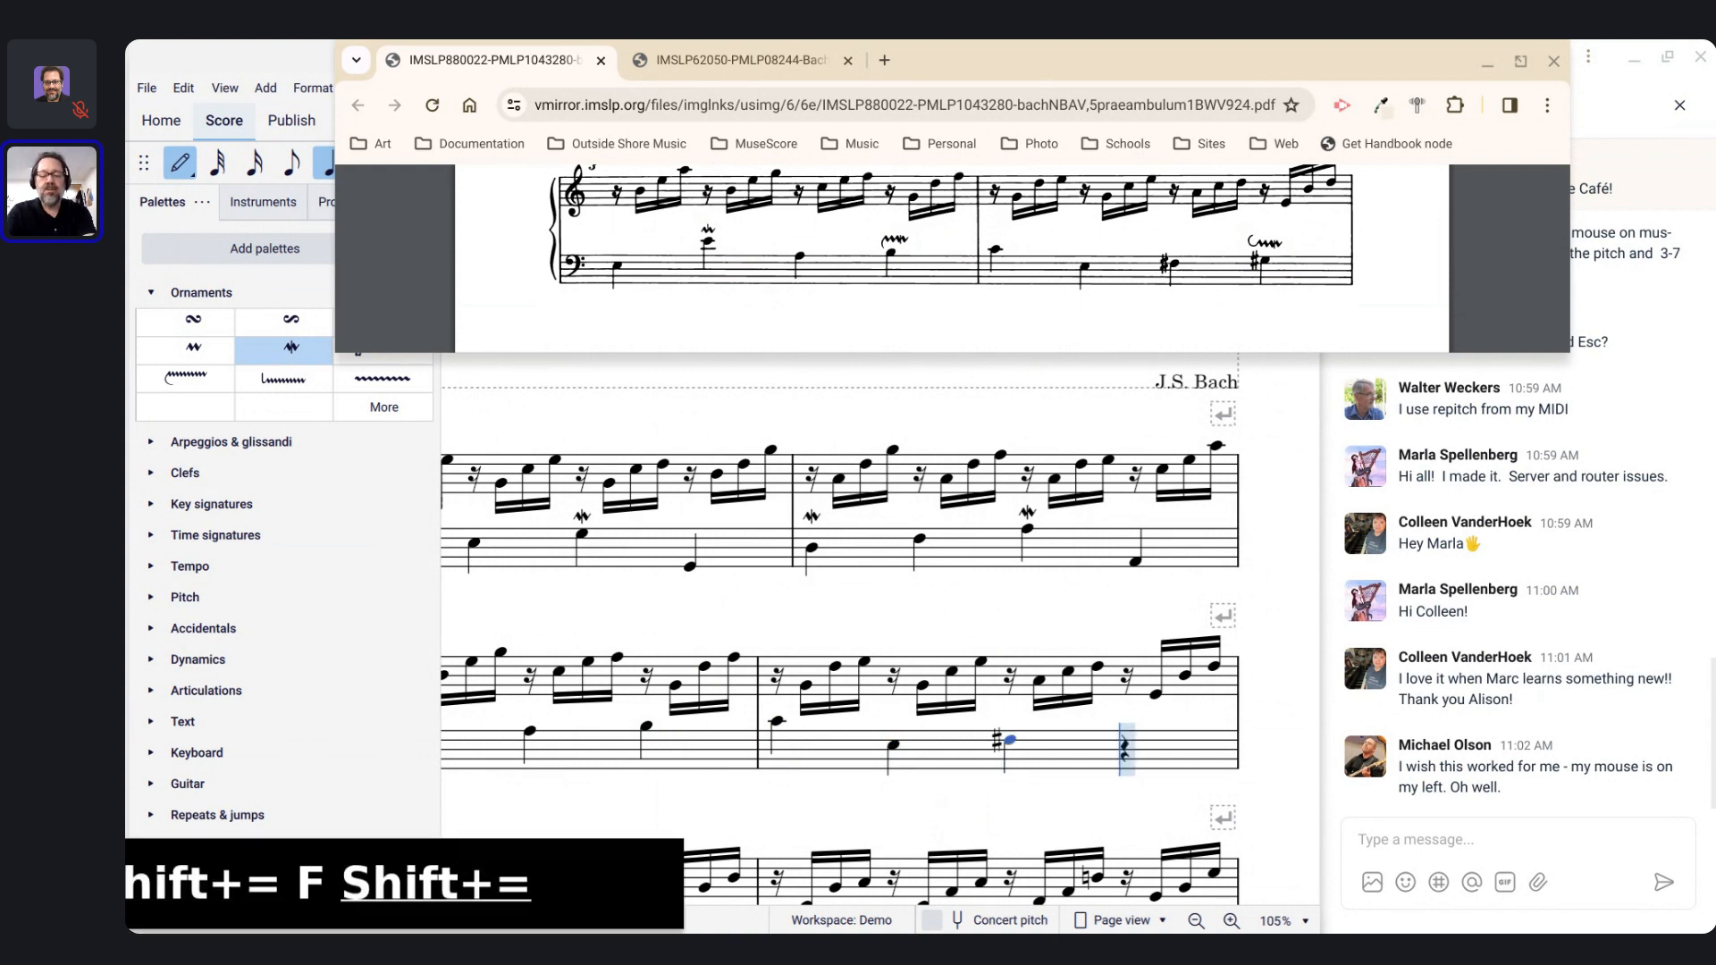
key("g")
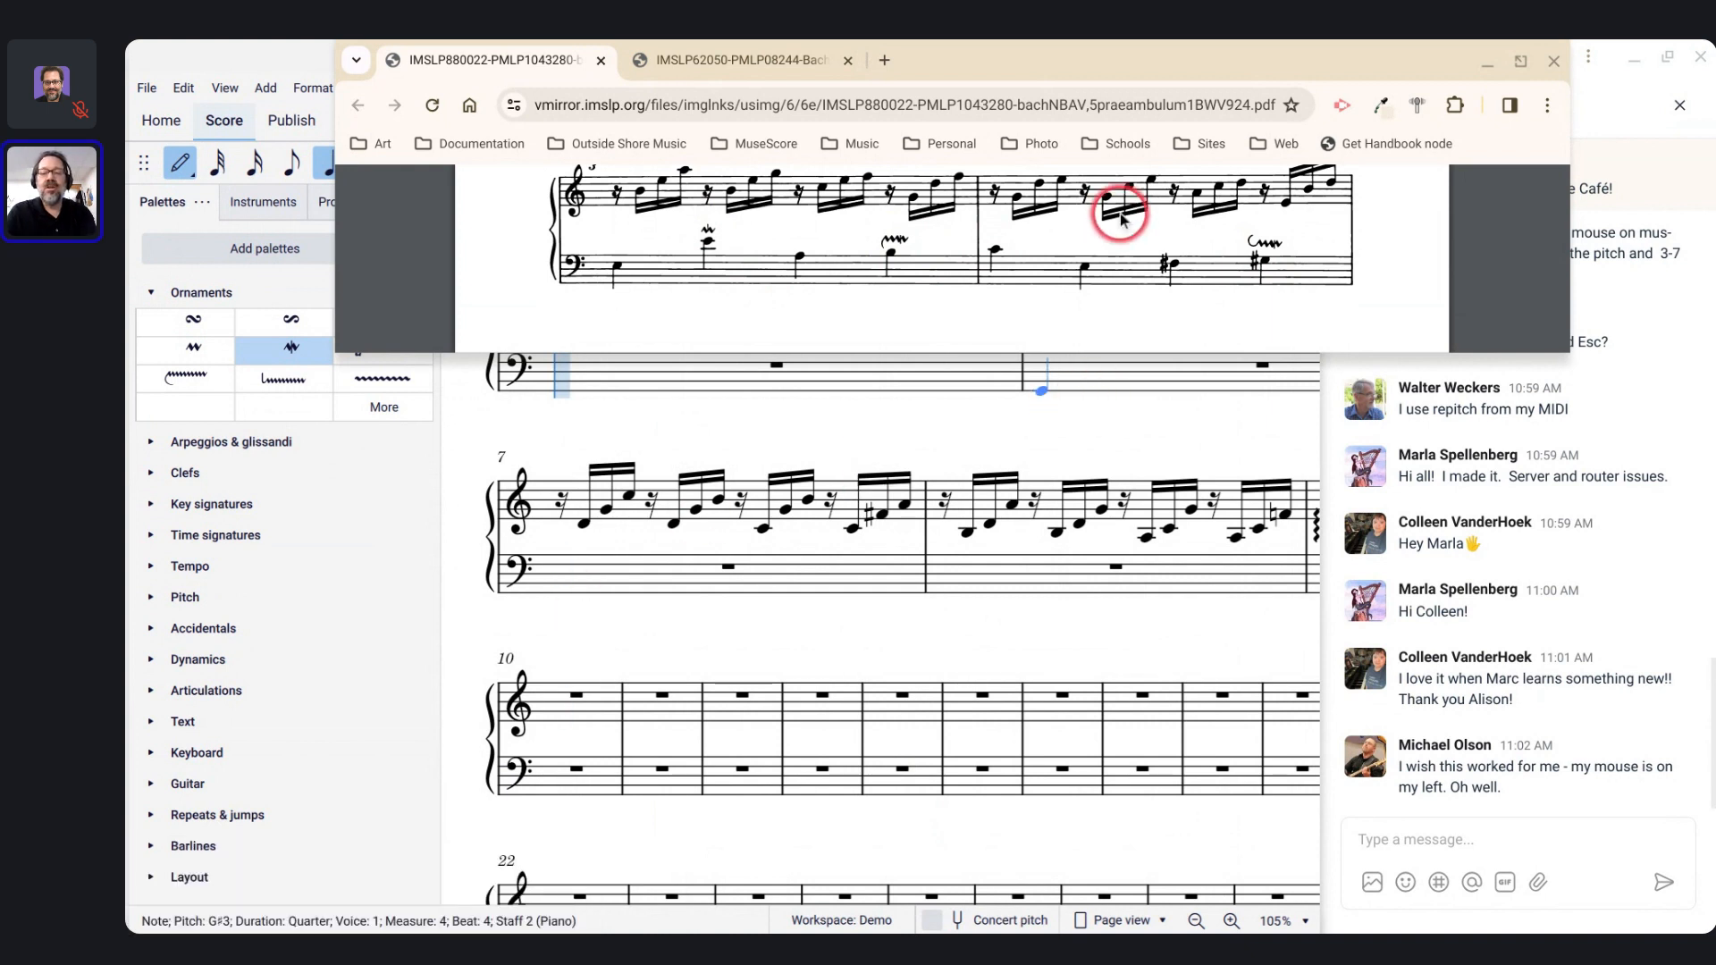
Step: Enter bass quarter notes A3, C3, D3, E3 in measure 5 and F3, E3, D3, C3 in measure 6
scroll(1112, 237, "down", 5)
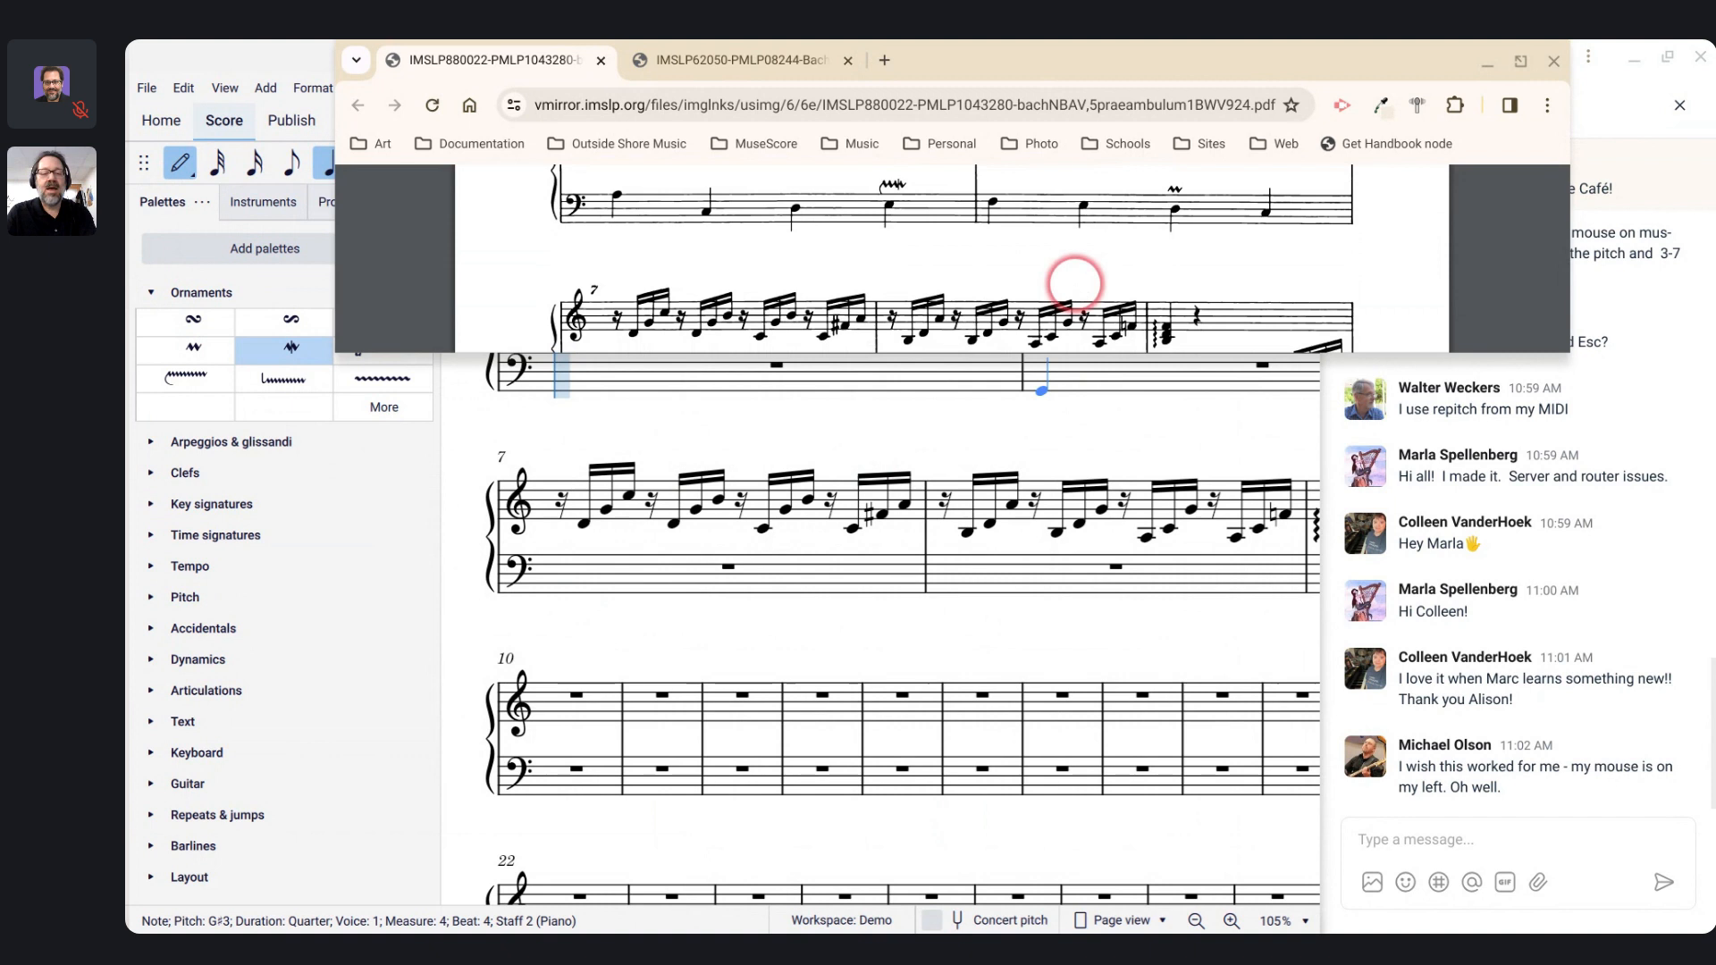
key("a")
scroll(903, 543, "up", 1)
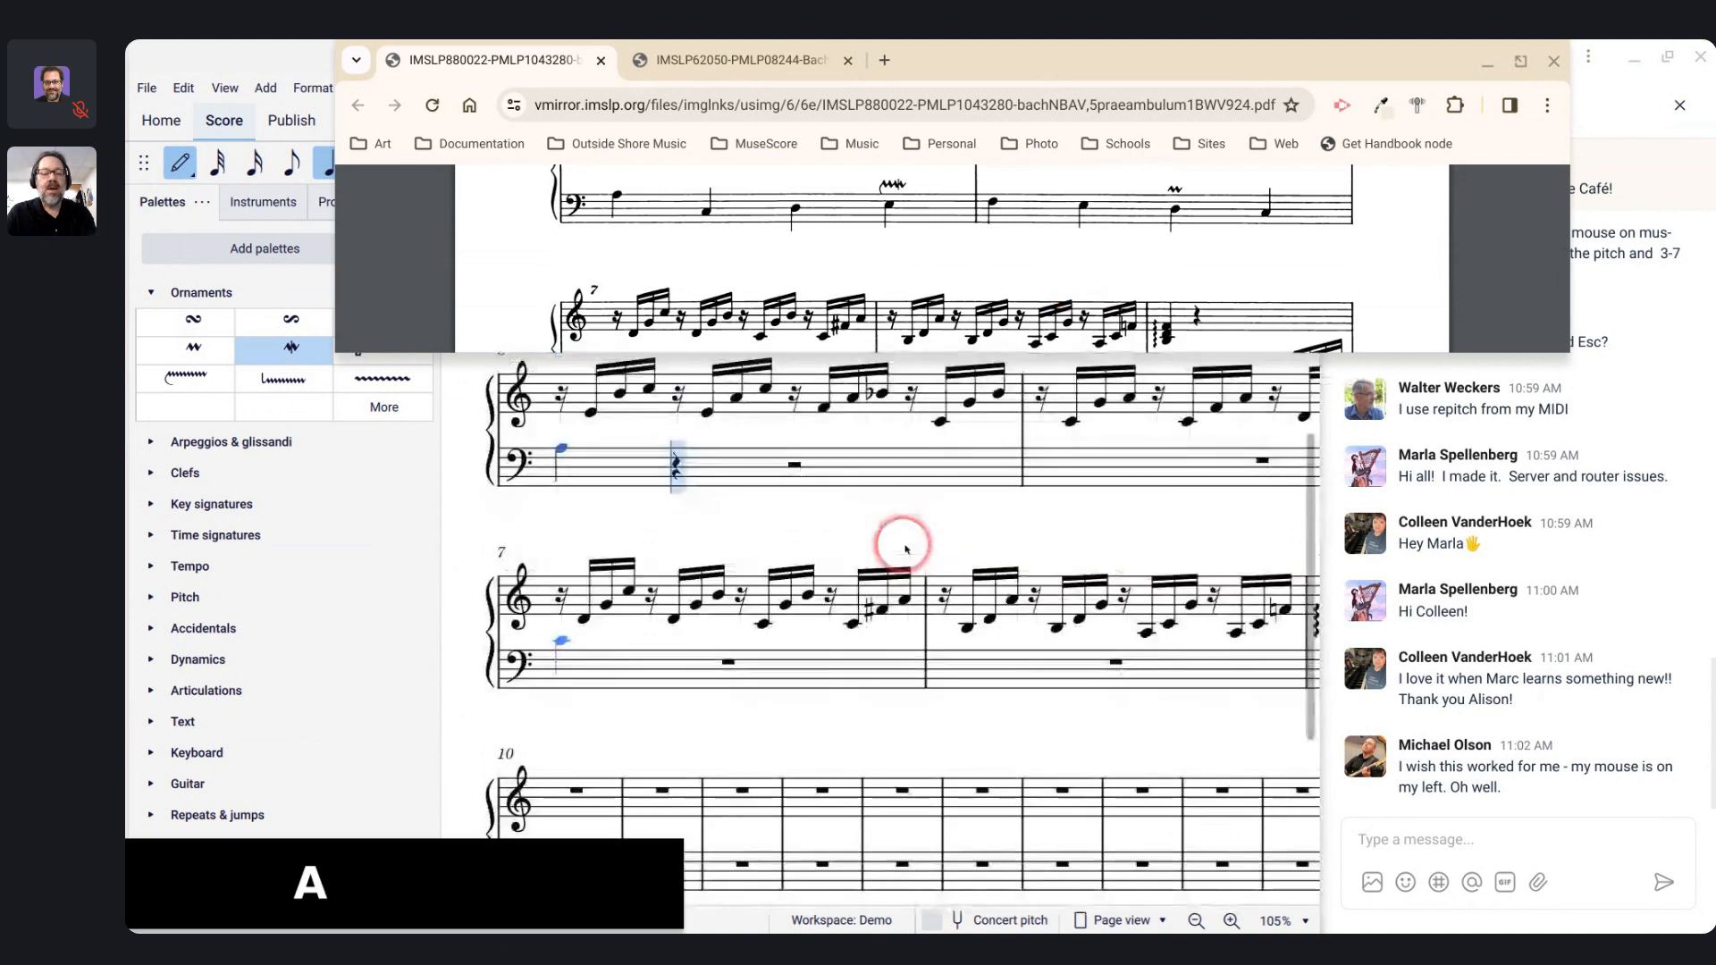
key("c")
key("ctrl+Down")
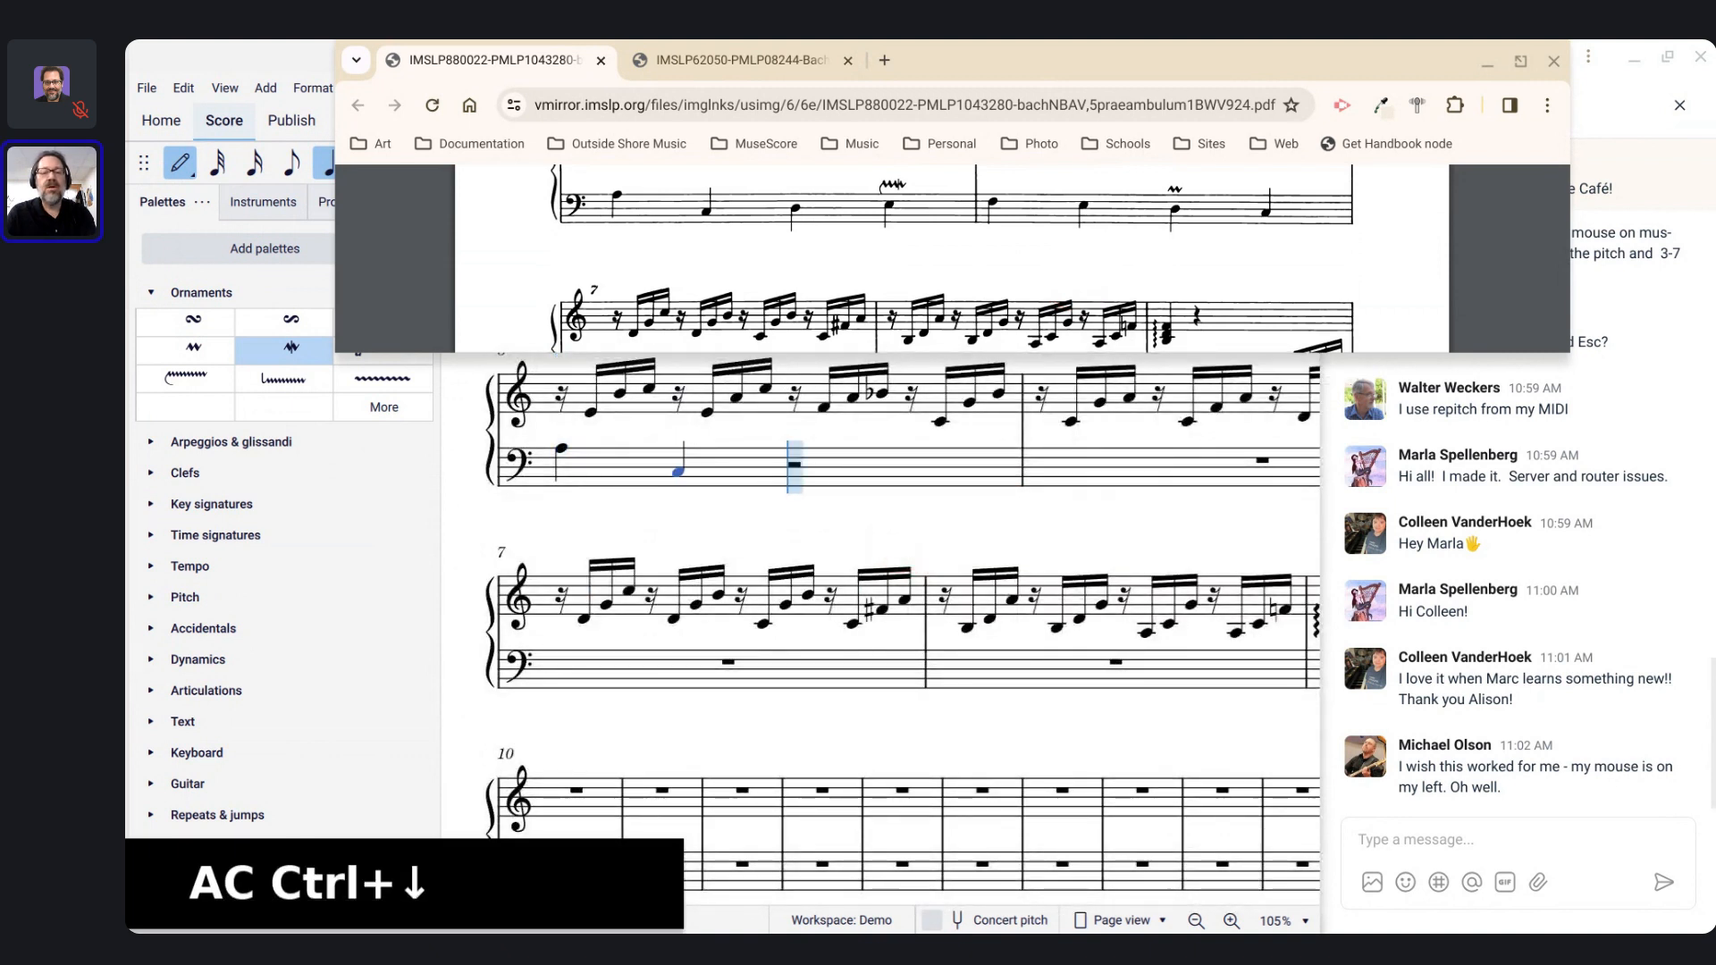
key("d")
key("e")
key("f")
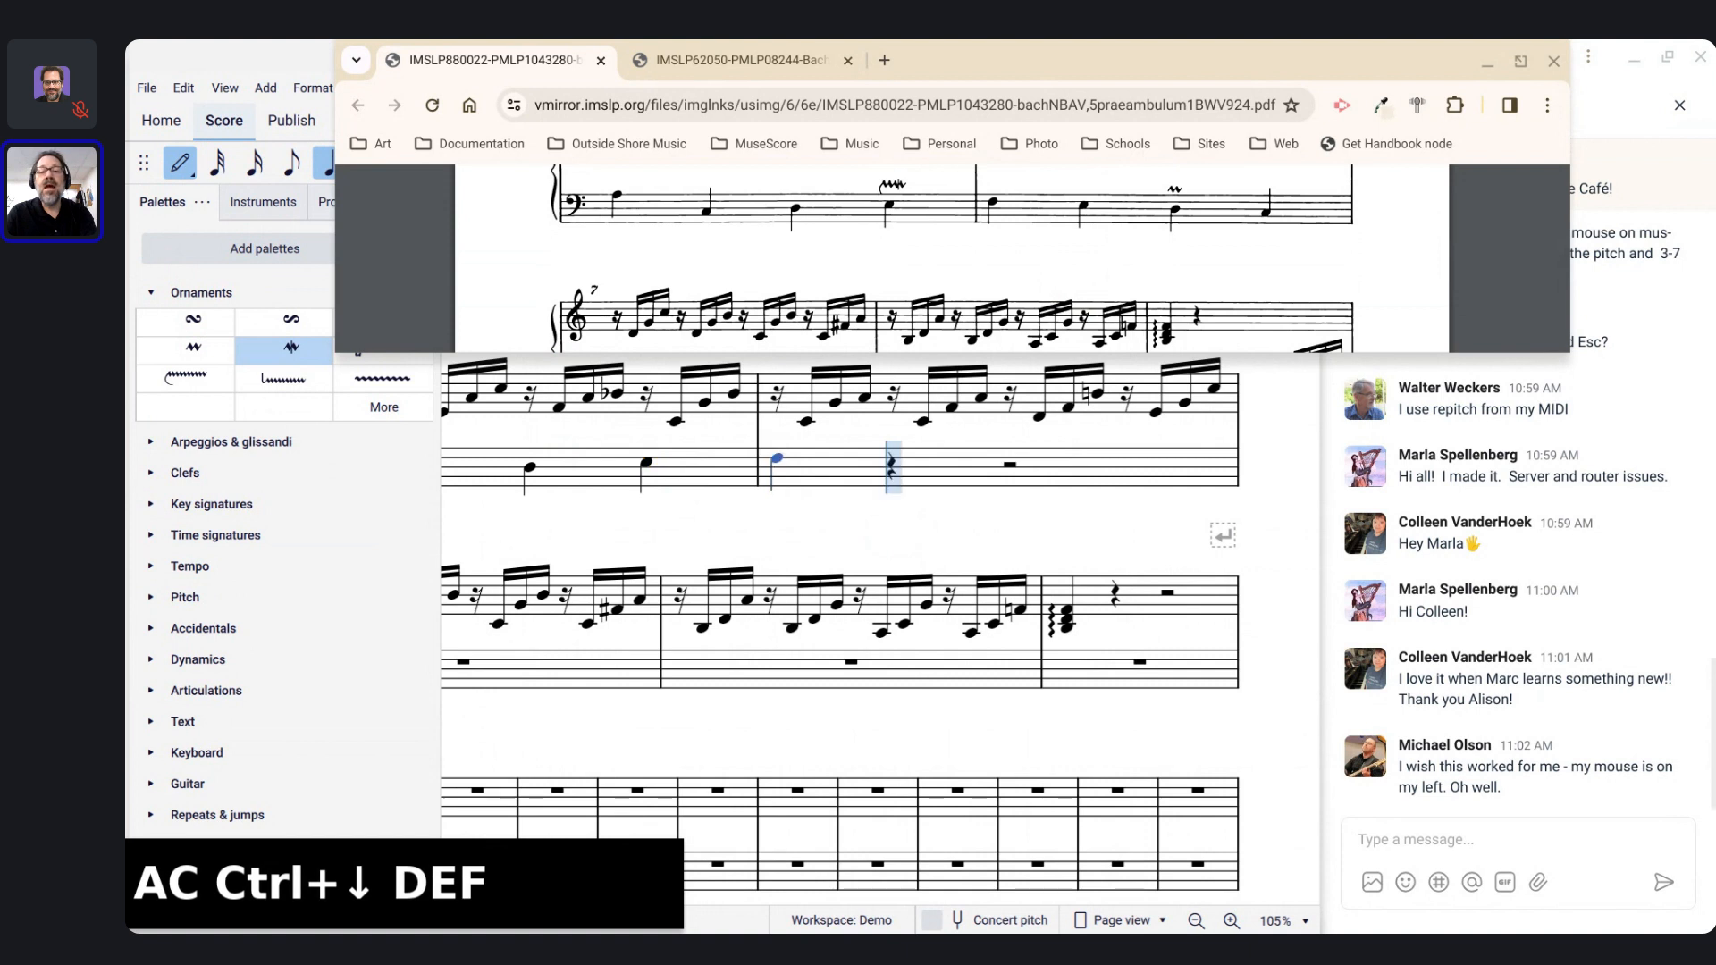
key("e")
key("d")
key("c")
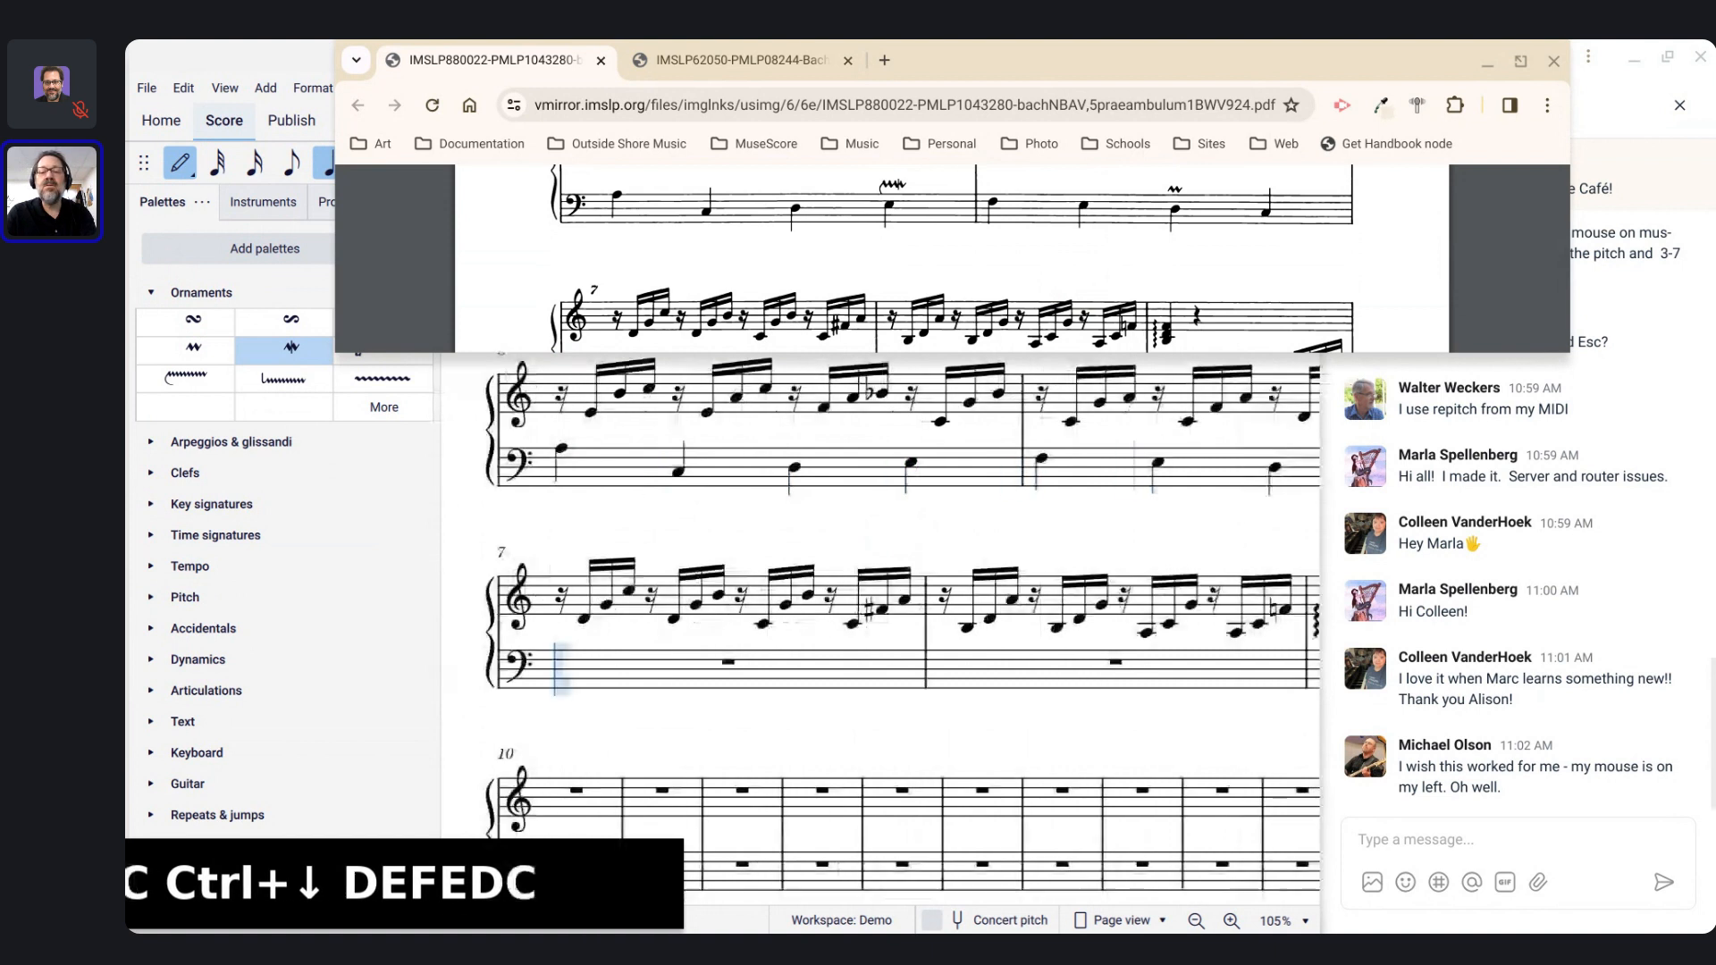
Step: Enter the quarter notes G3, G2, G3 and G2 in the bass staff of measure 7 and leave note input
scroll(1106, 252, "down", 3)
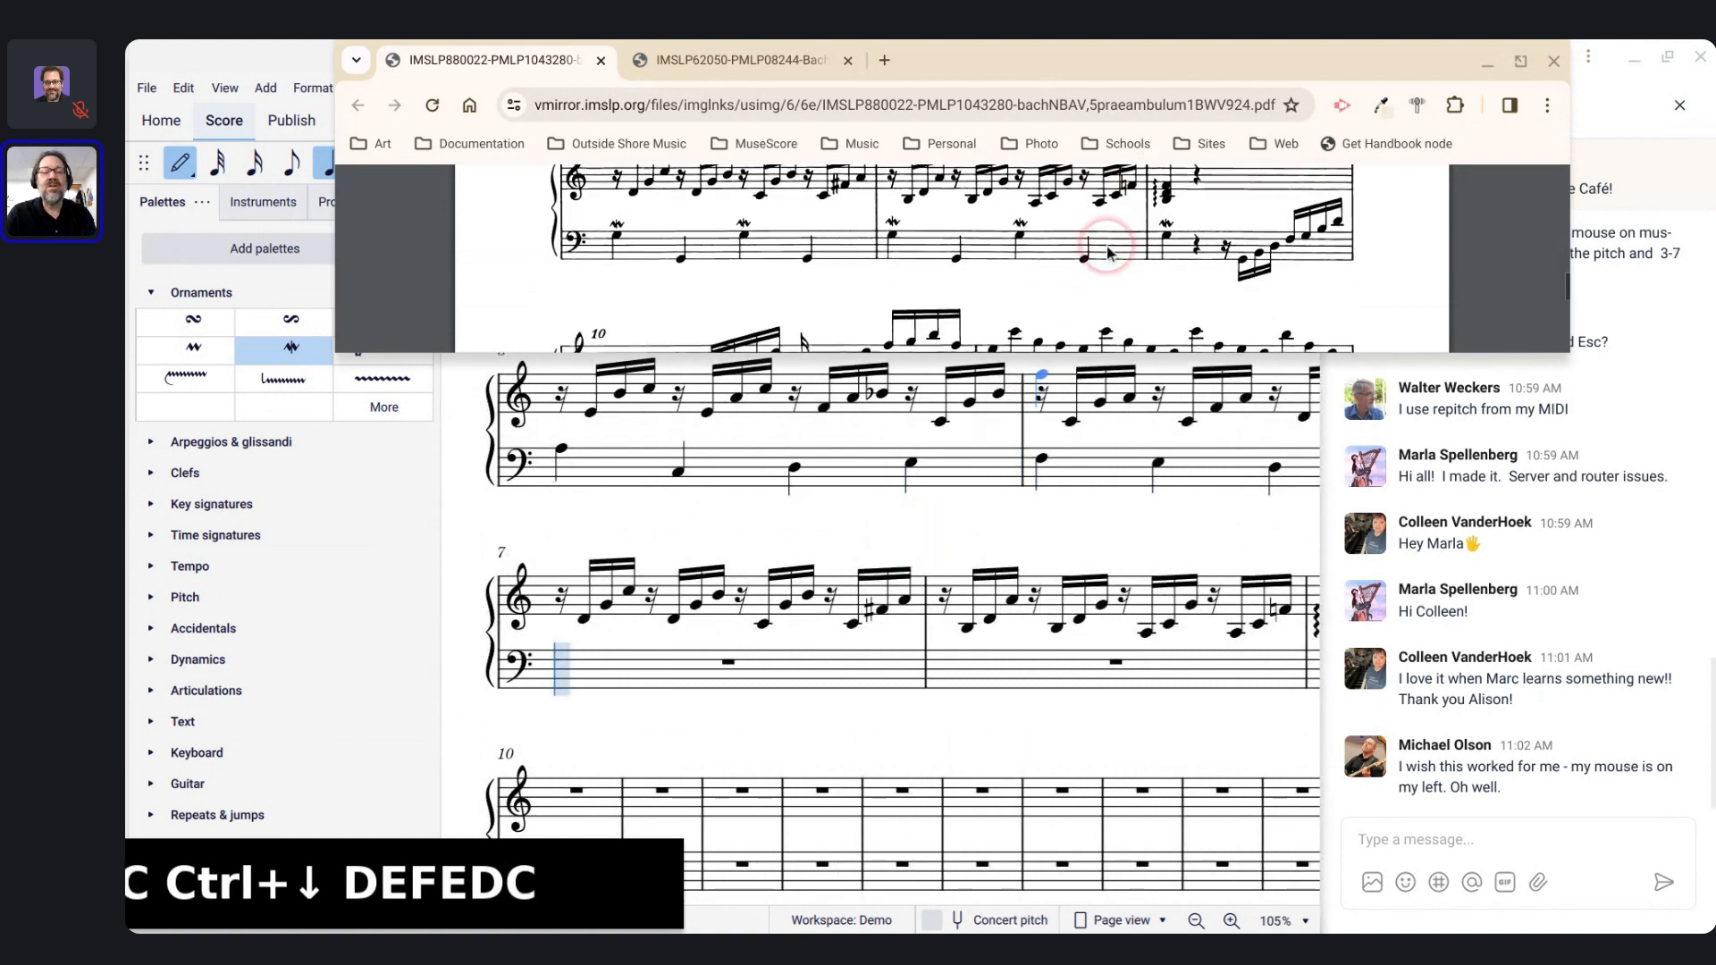
key("g")
key("ctrl+Up")
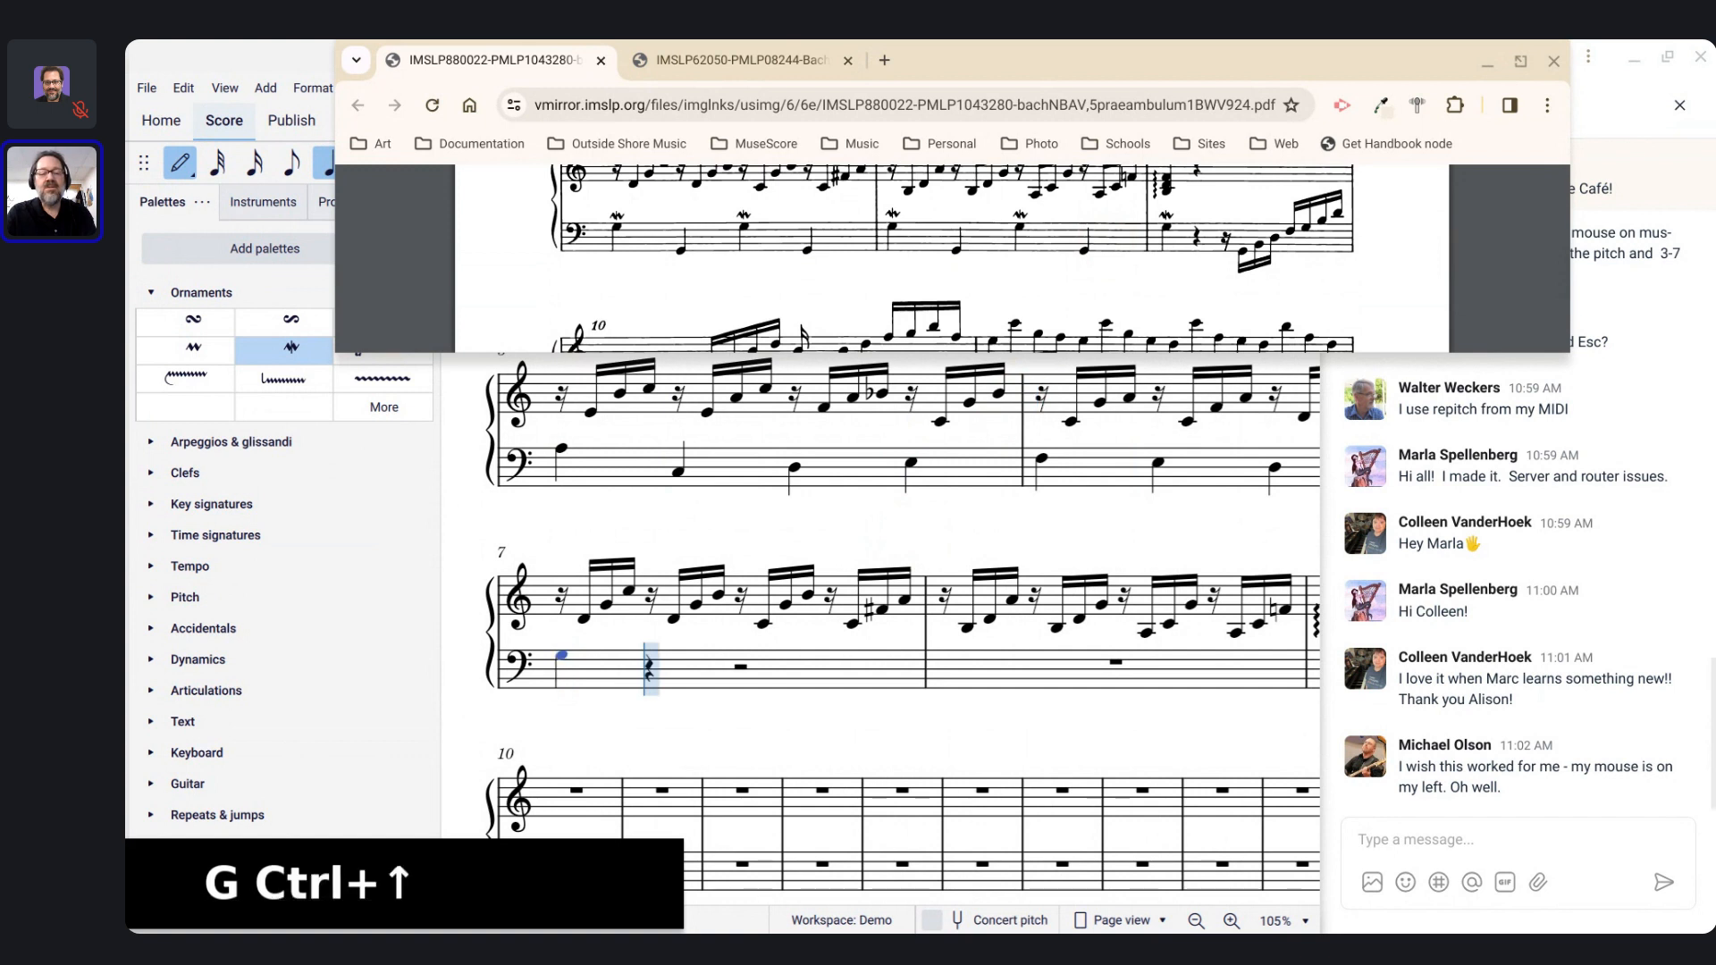
key("g")
key("ctrl+Down")
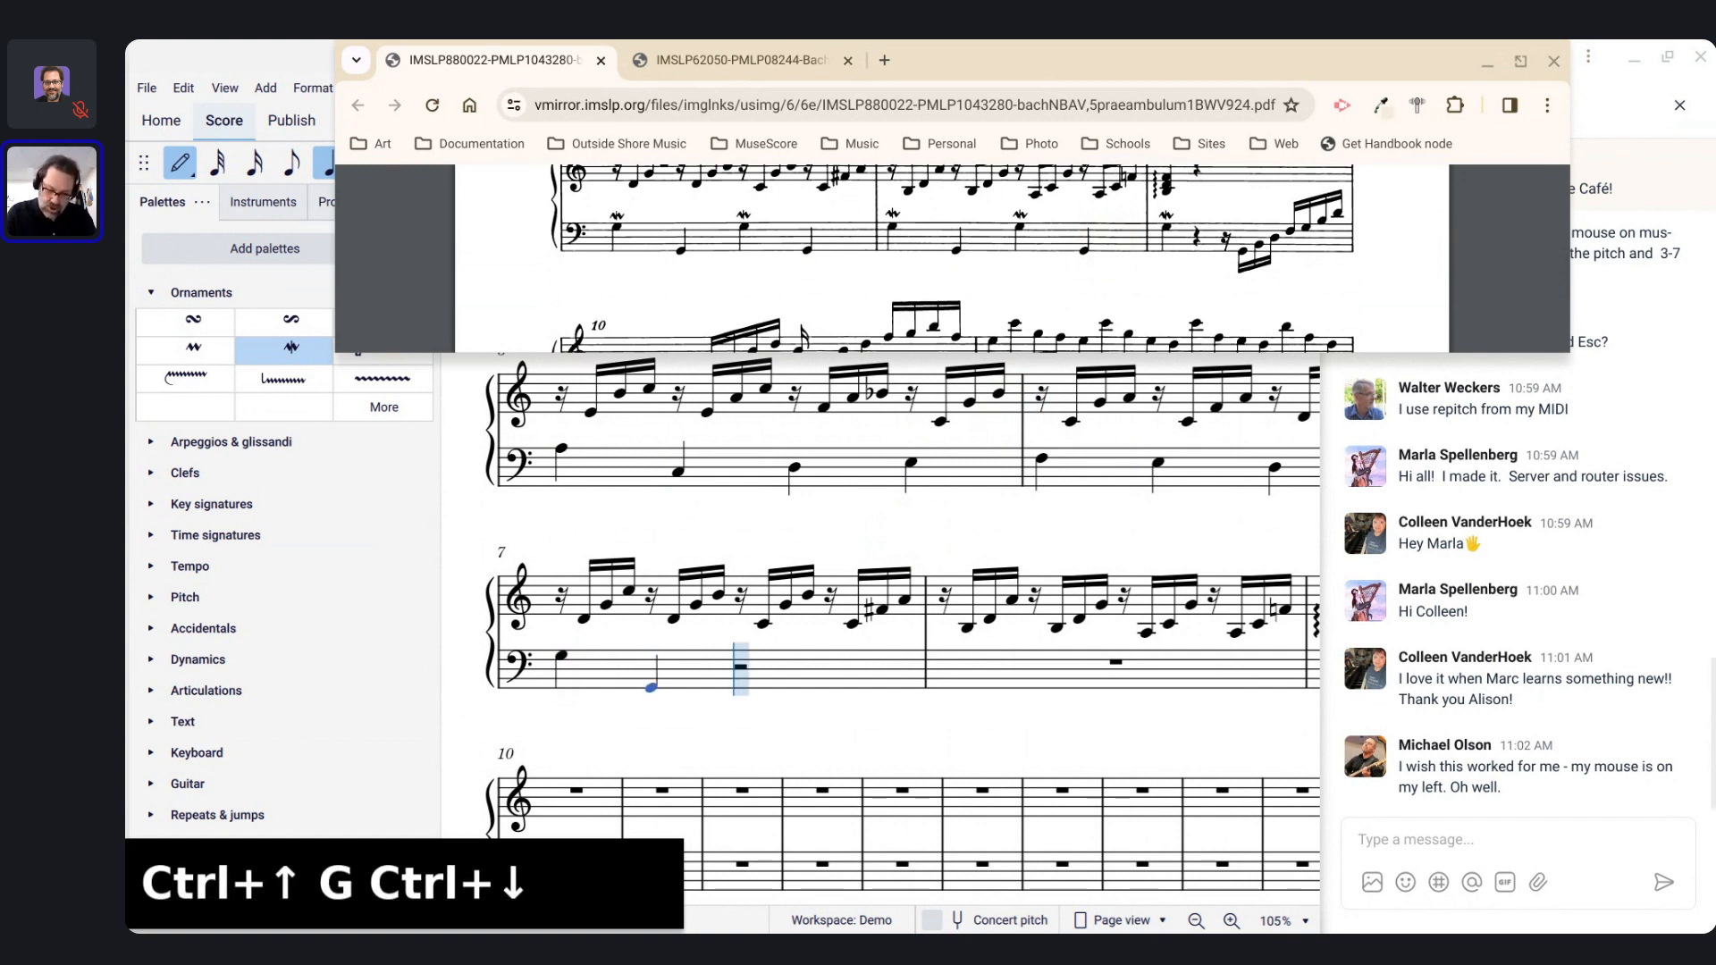
key("g")
key("ctrl+Up")
key("g")
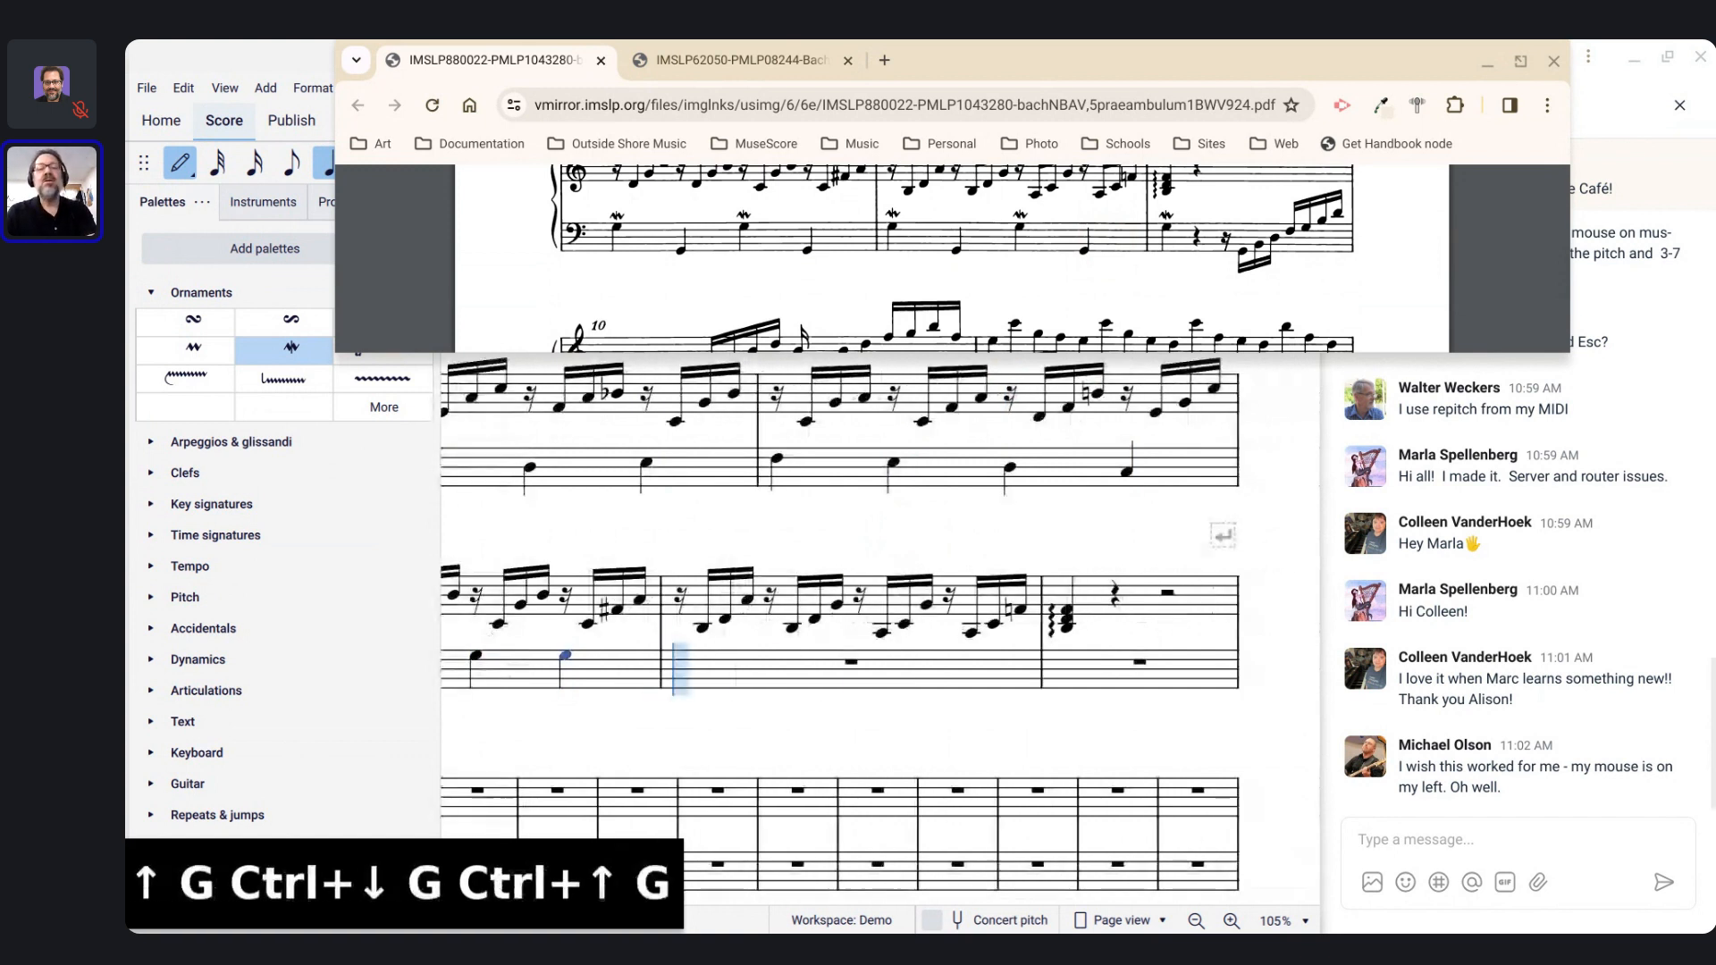
key("ctrl+Down")
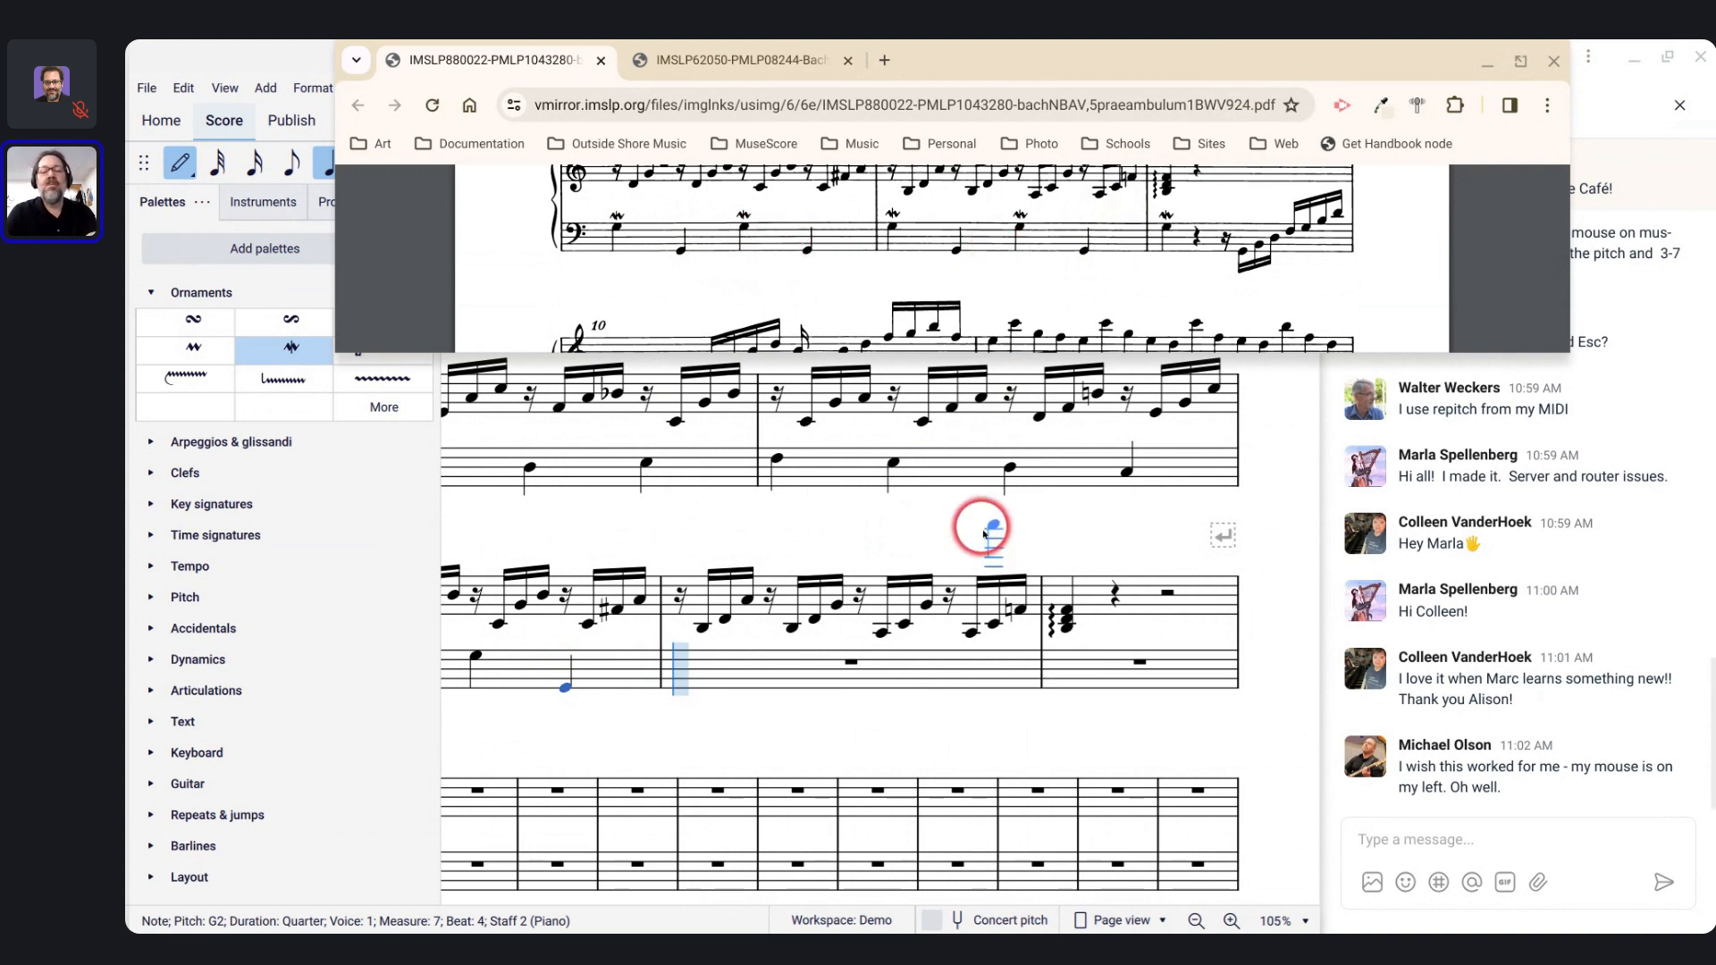
key("Escape")
scroll(860, 625, "up", 4)
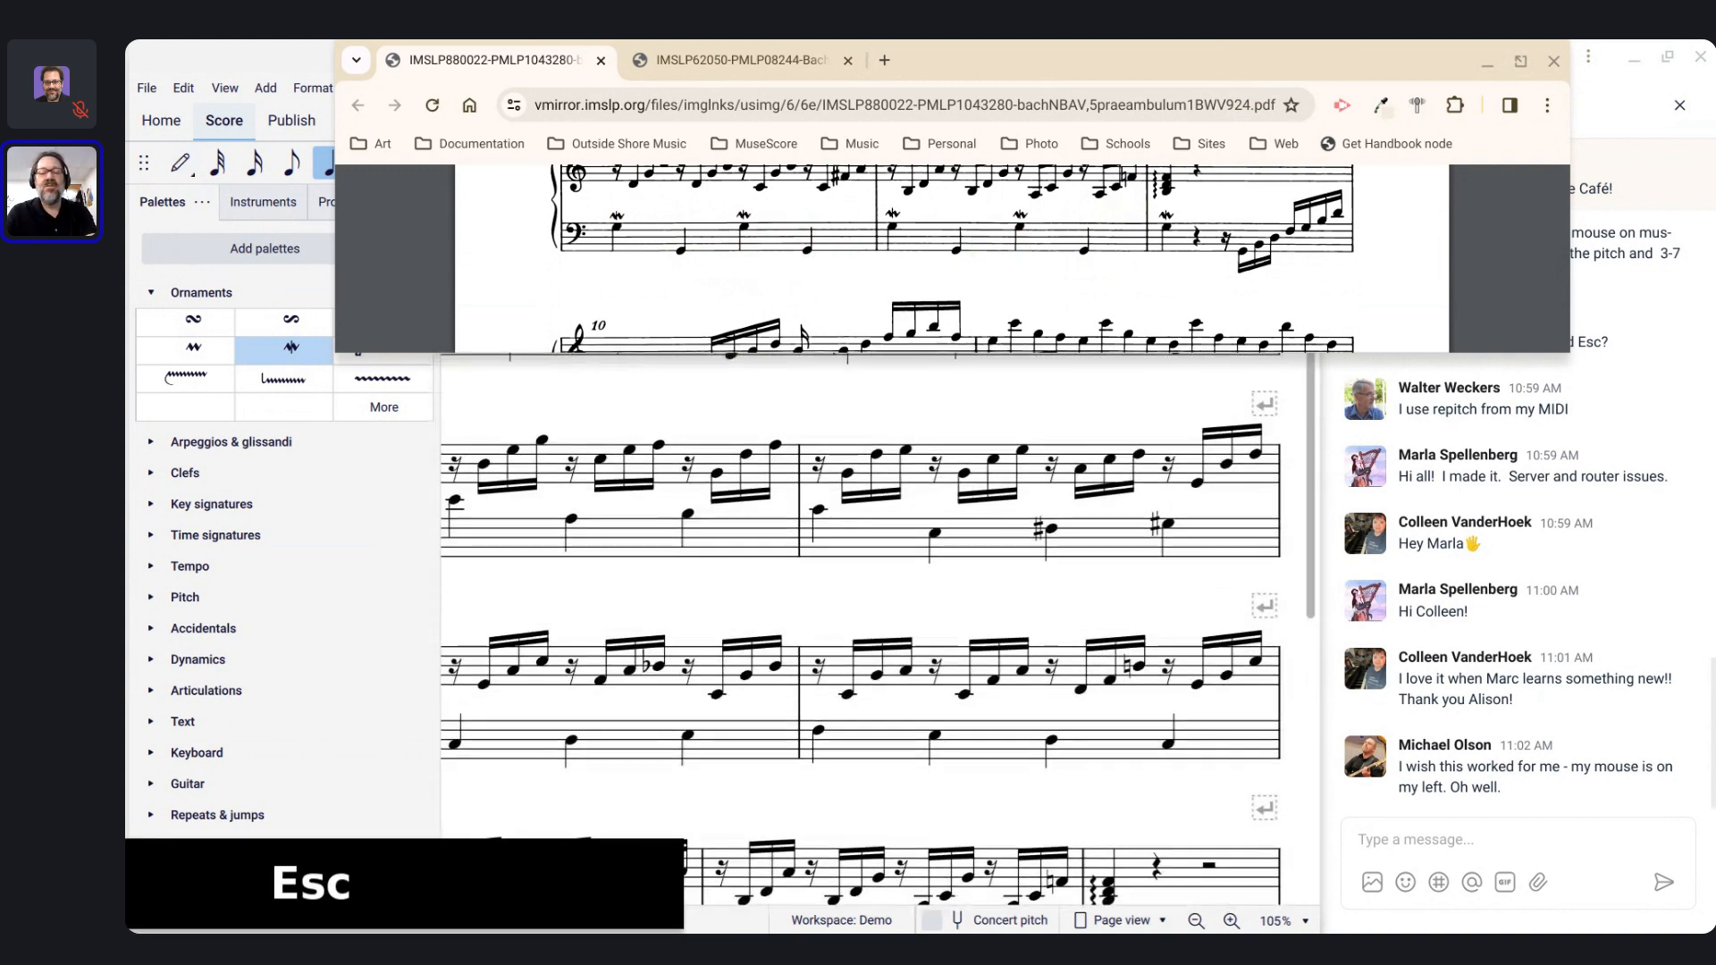
scroll(880, 626, "up", 2)
scroll(880, 626, "left", 1)
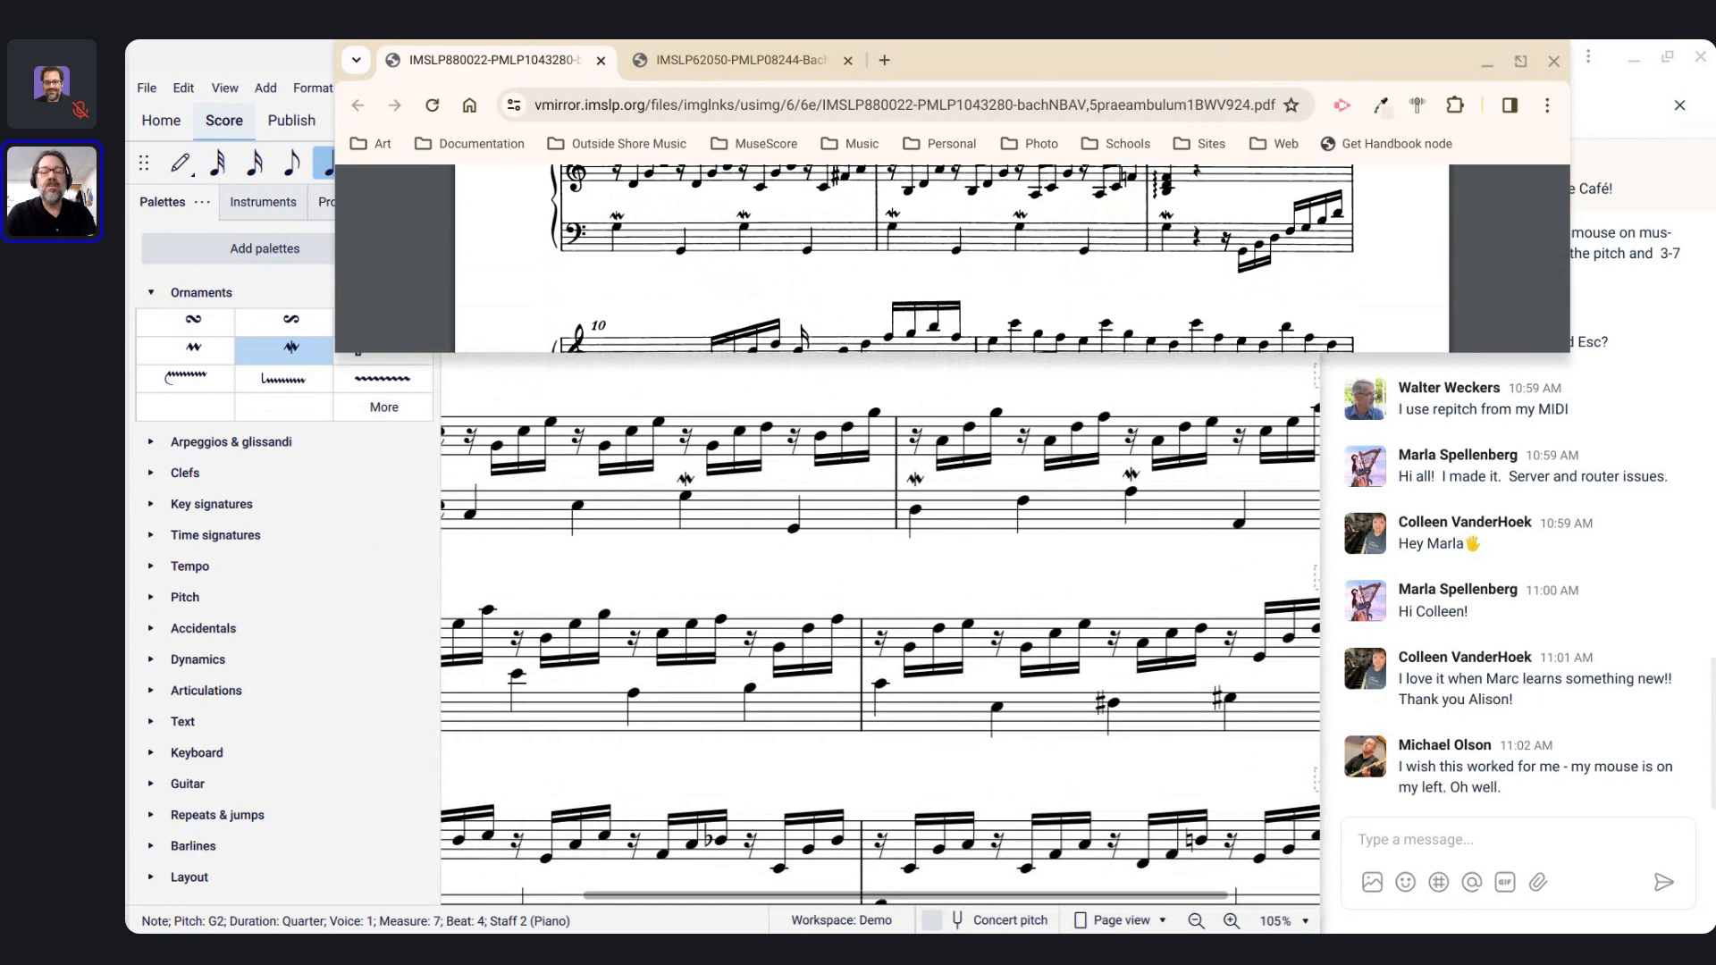
Step: Add a mordent above the E4 quarter note on beat 2 of measure 3 in the bass staff, following the source score
scroll(881, 625, "down", 1)
scroll(880, 625, "down", 1)
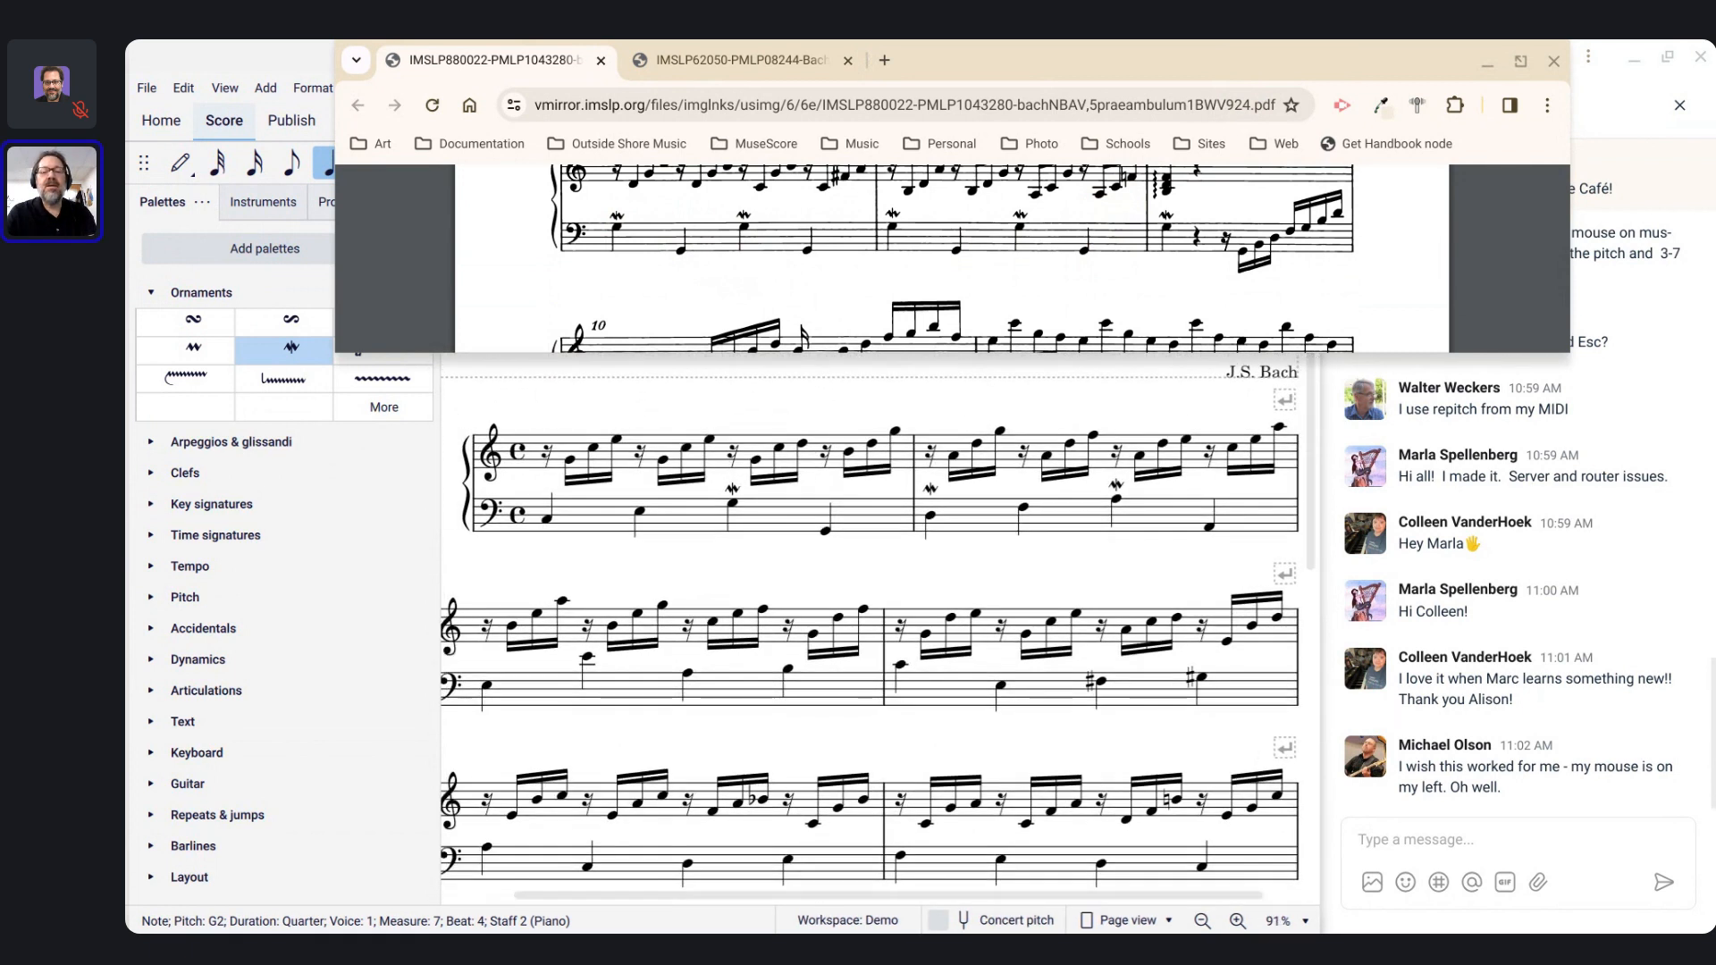
left_click(990, 257)
scroll(990, 257, "up", 5)
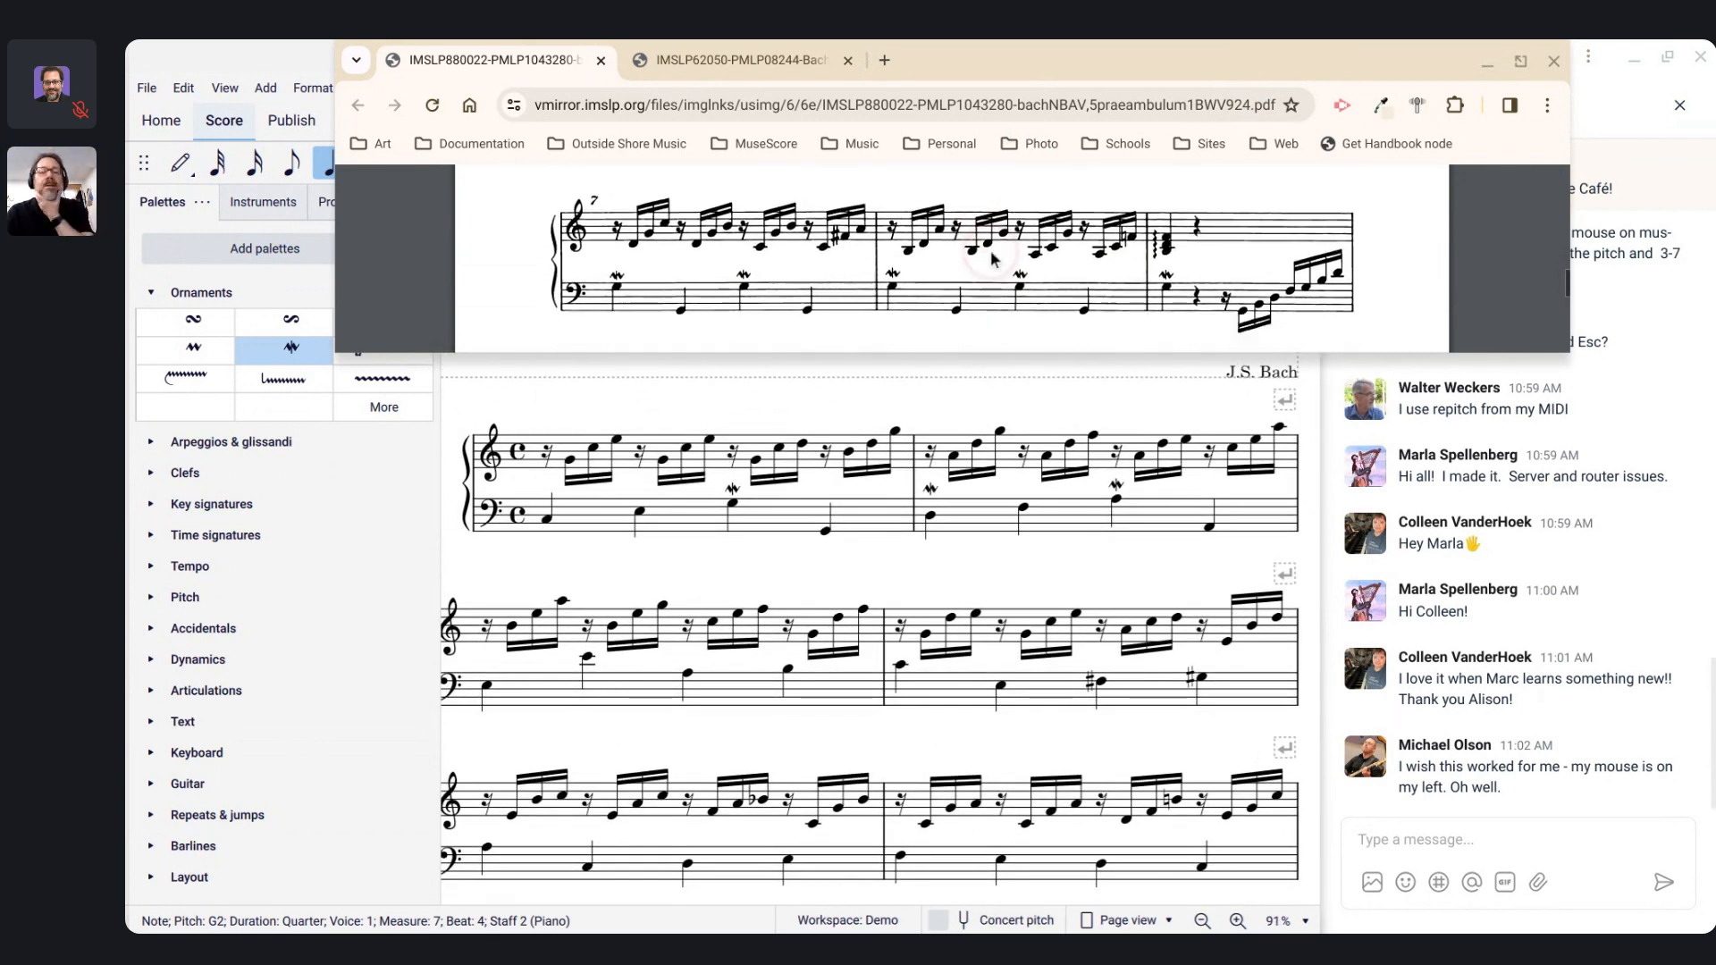
scroll(990, 258, "up", 3)
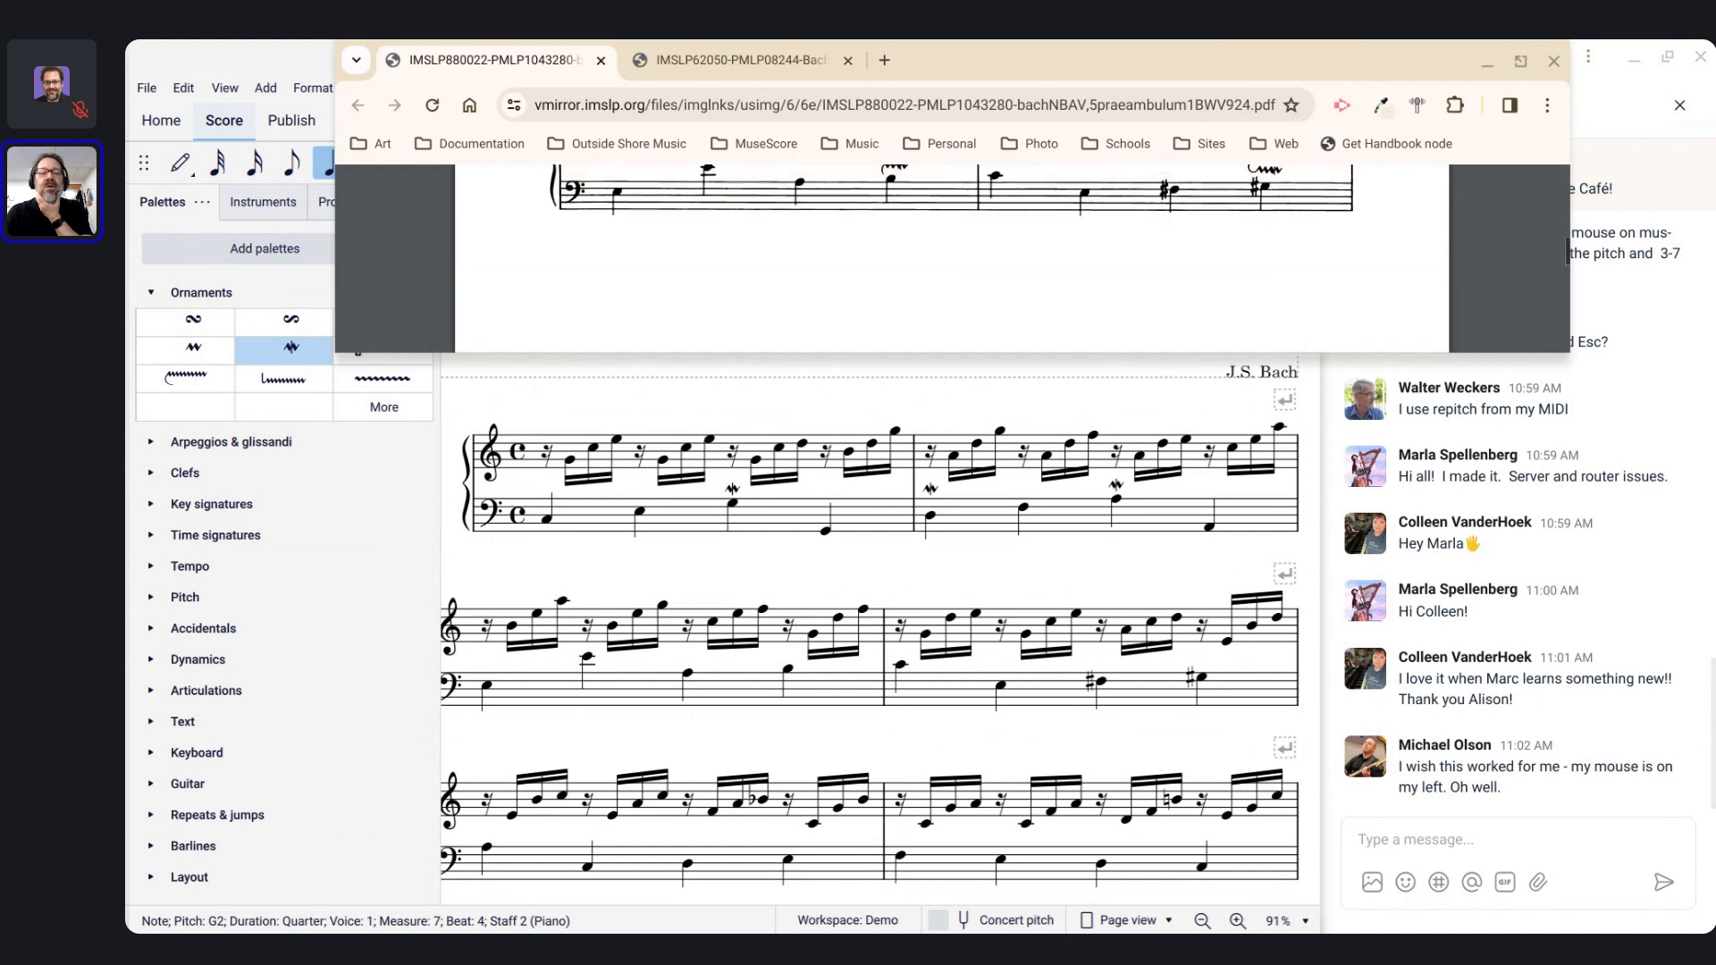
scroll(953, 259, "down", 1)
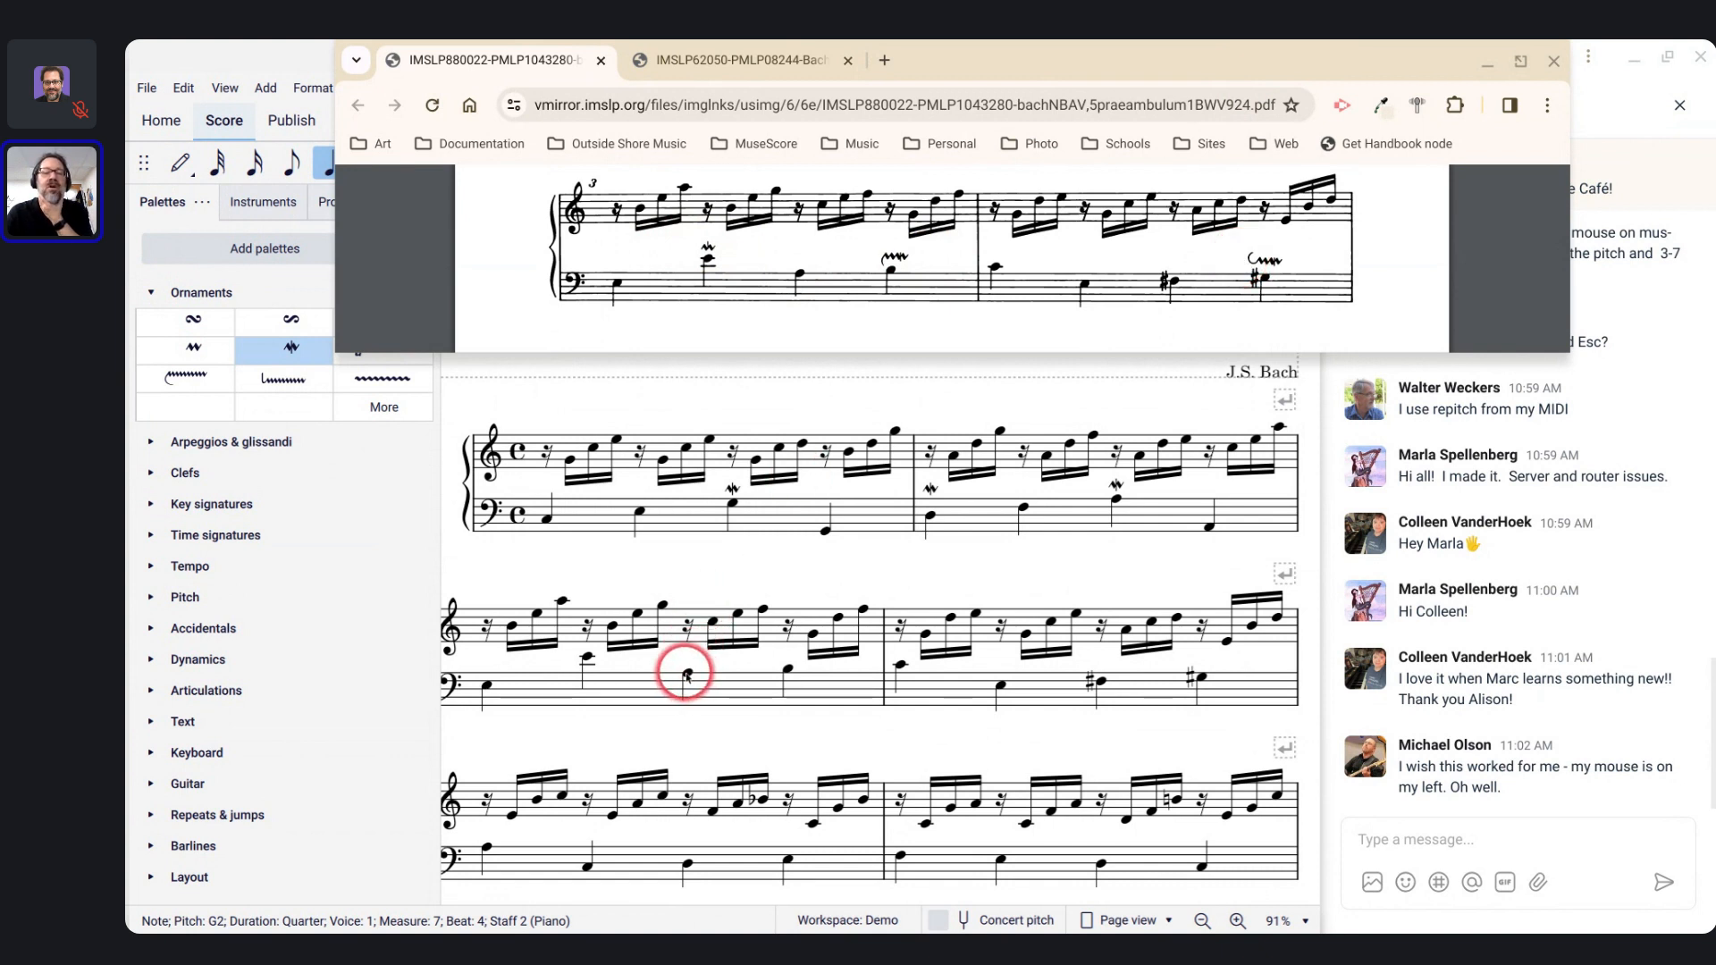
left_click(586, 656)
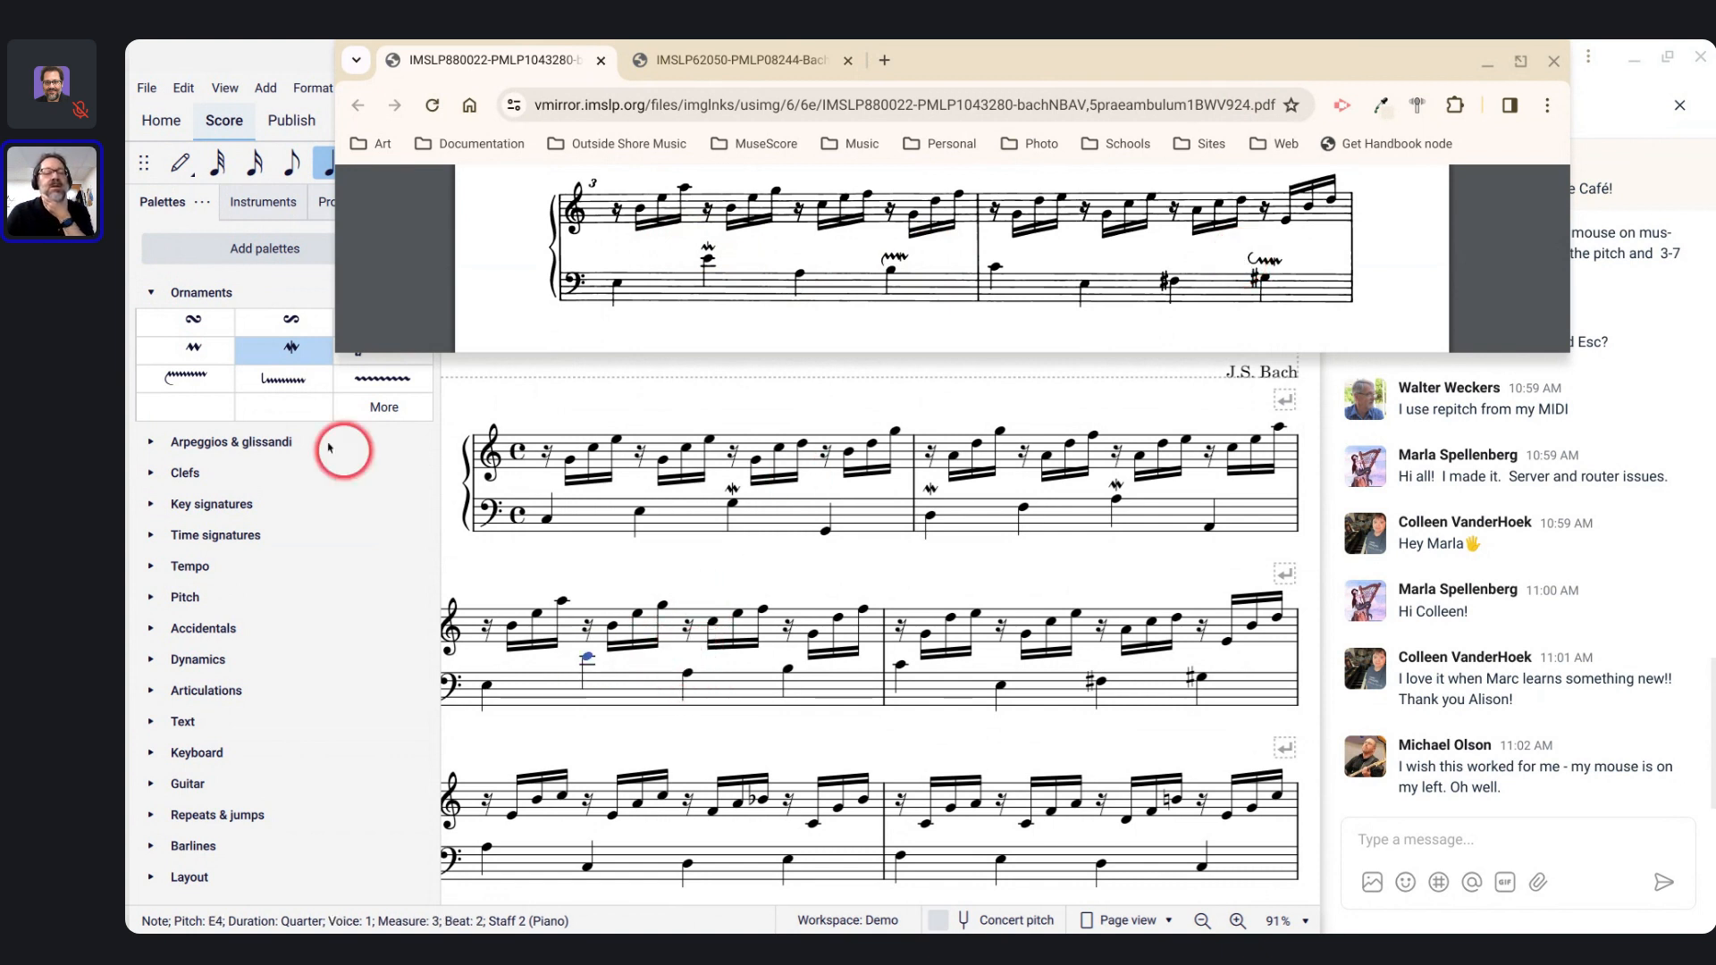
left_click(261, 350)
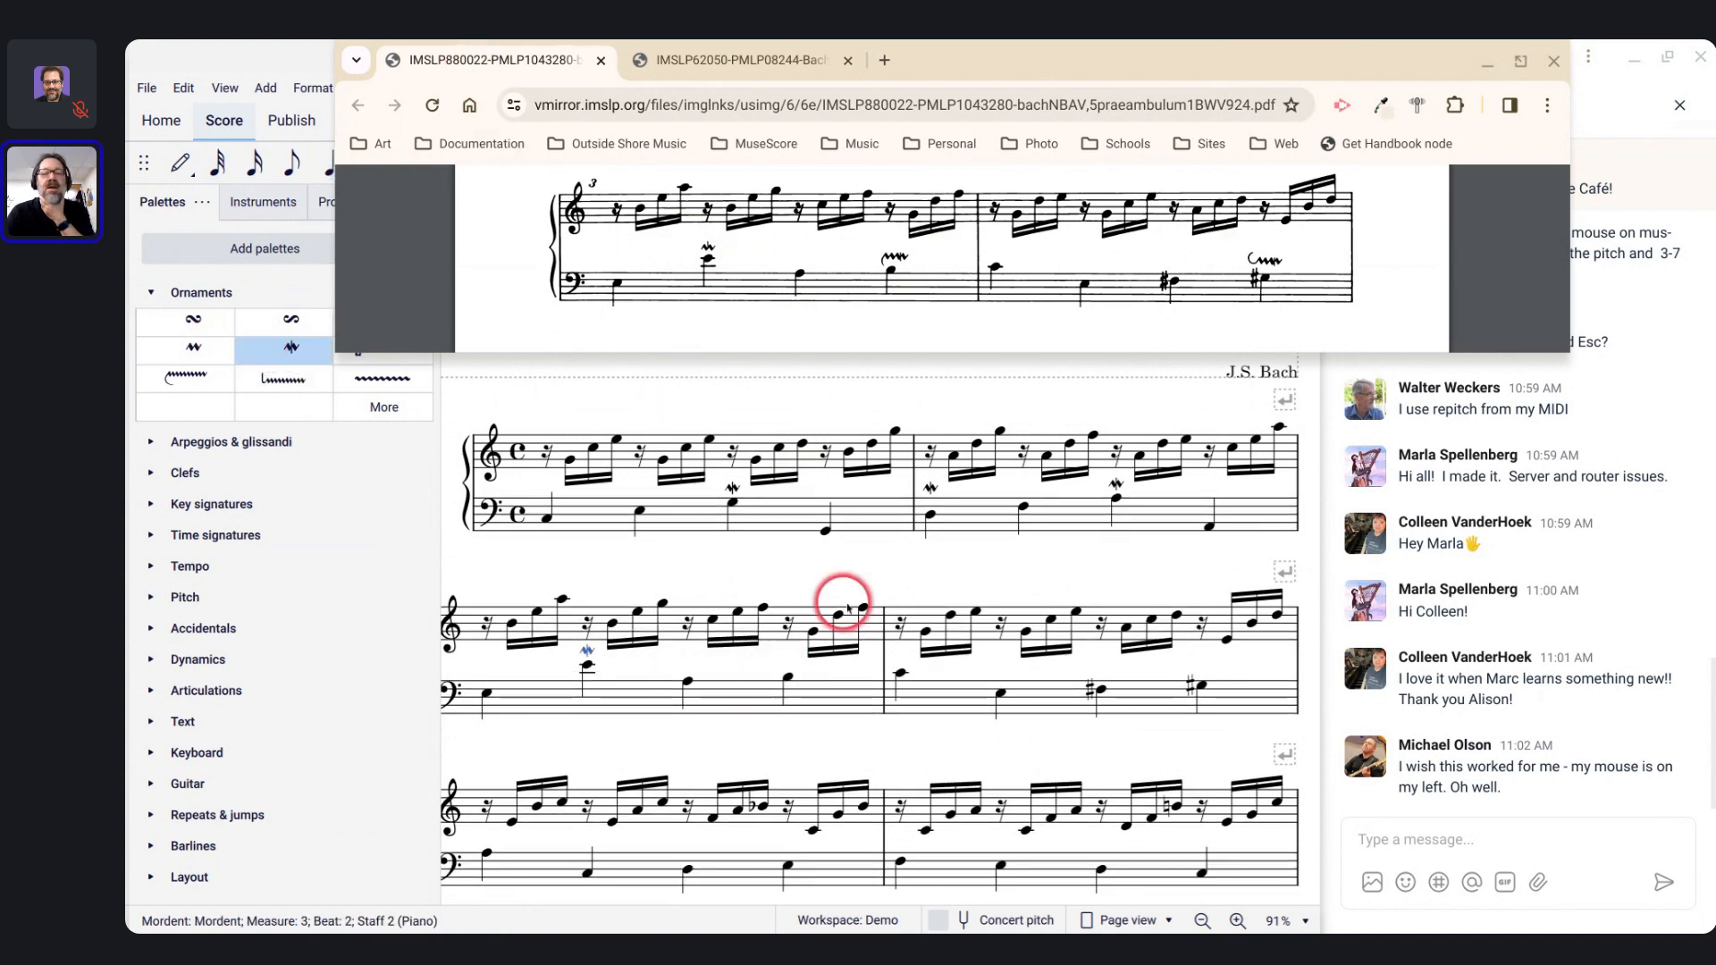
Step: Select the B3 on beat 4 of measure 3, uncover the ornaments palette behind the browser window, and show the additional ornaments
left_click(787, 676)
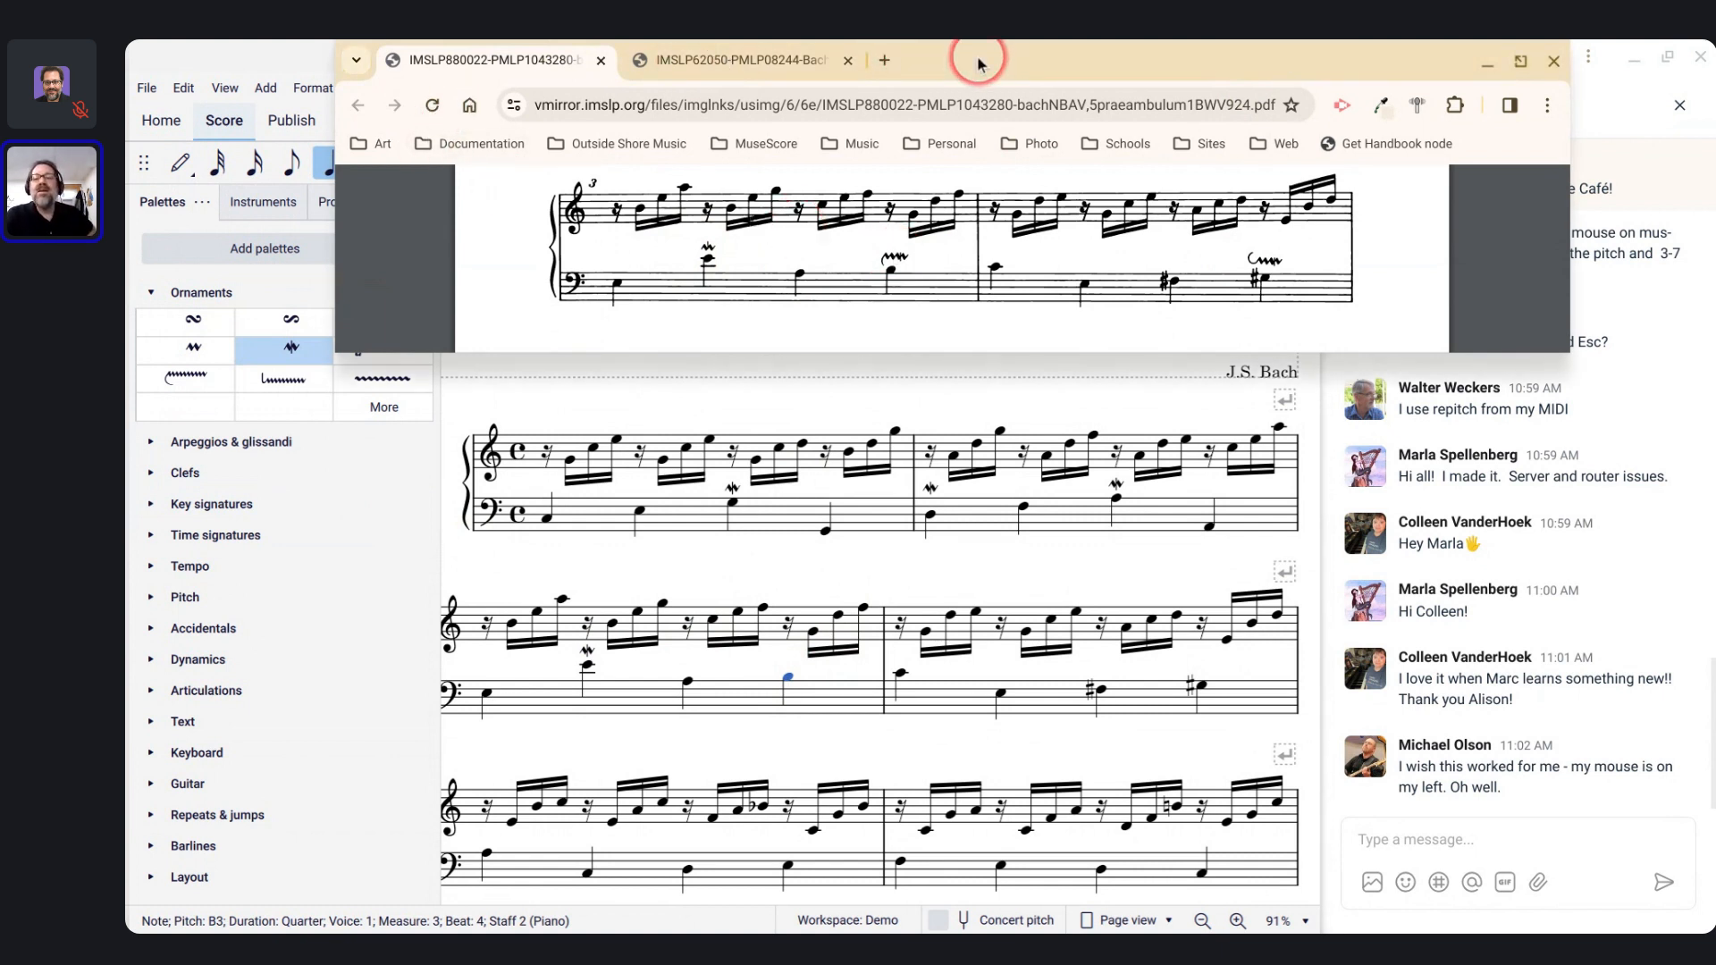
left_click_drag(978, 61, 1045, 59)
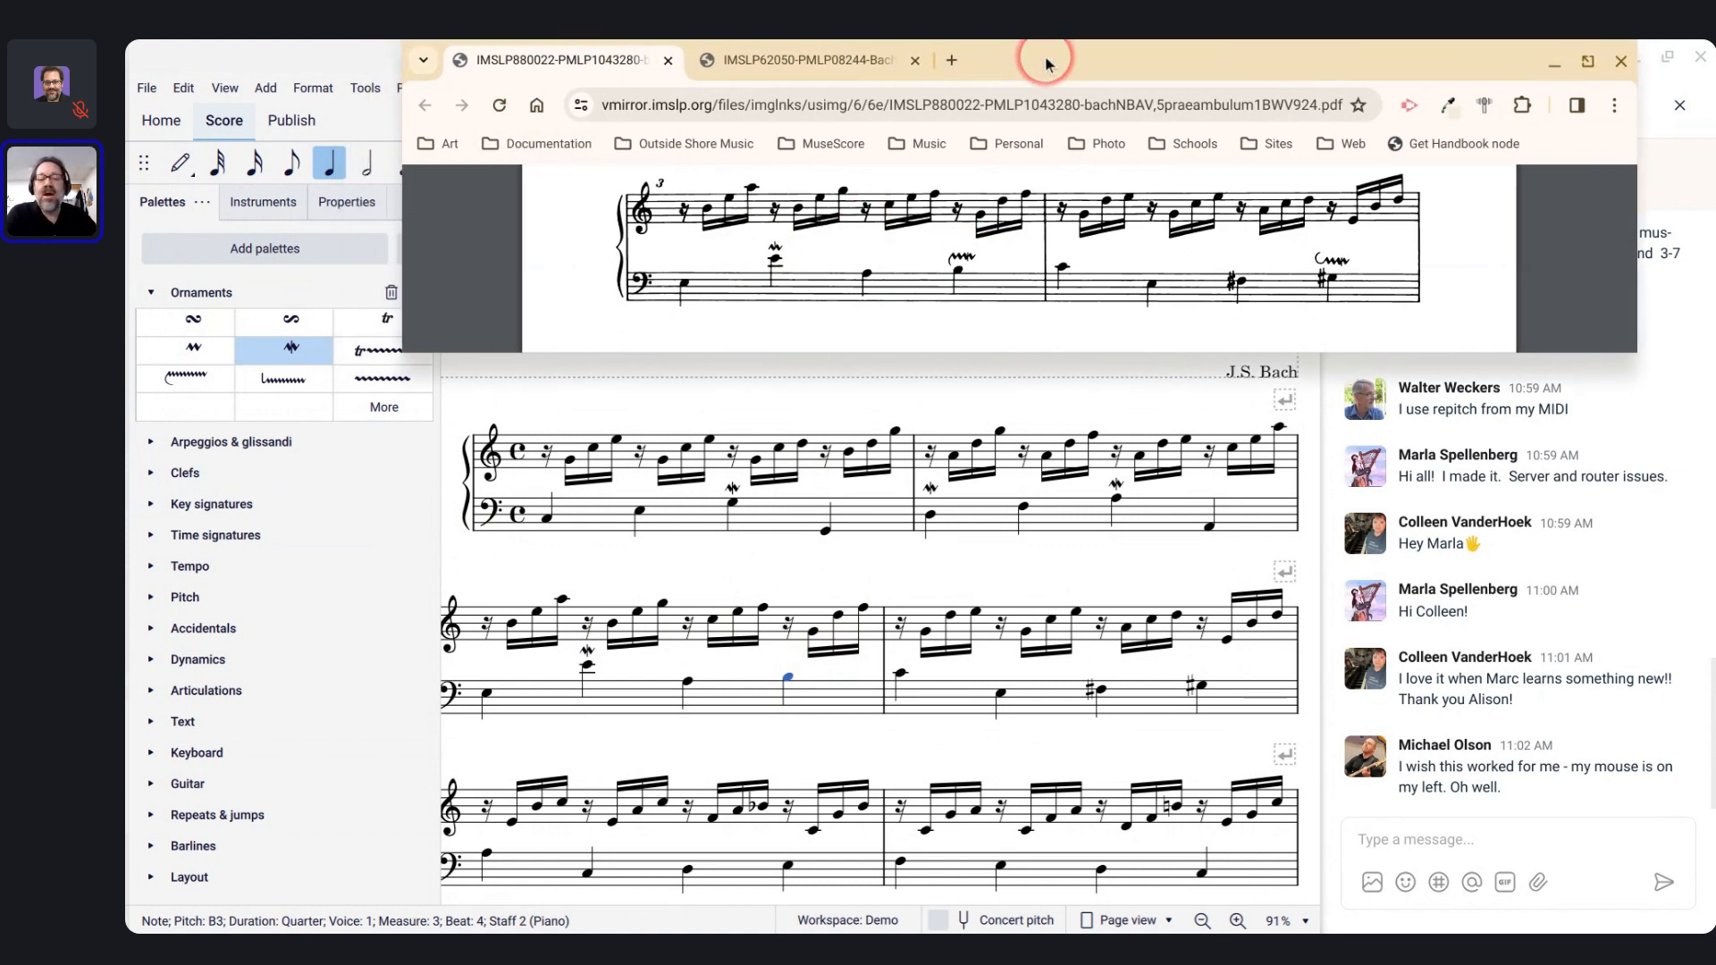
left_click(409, 412)
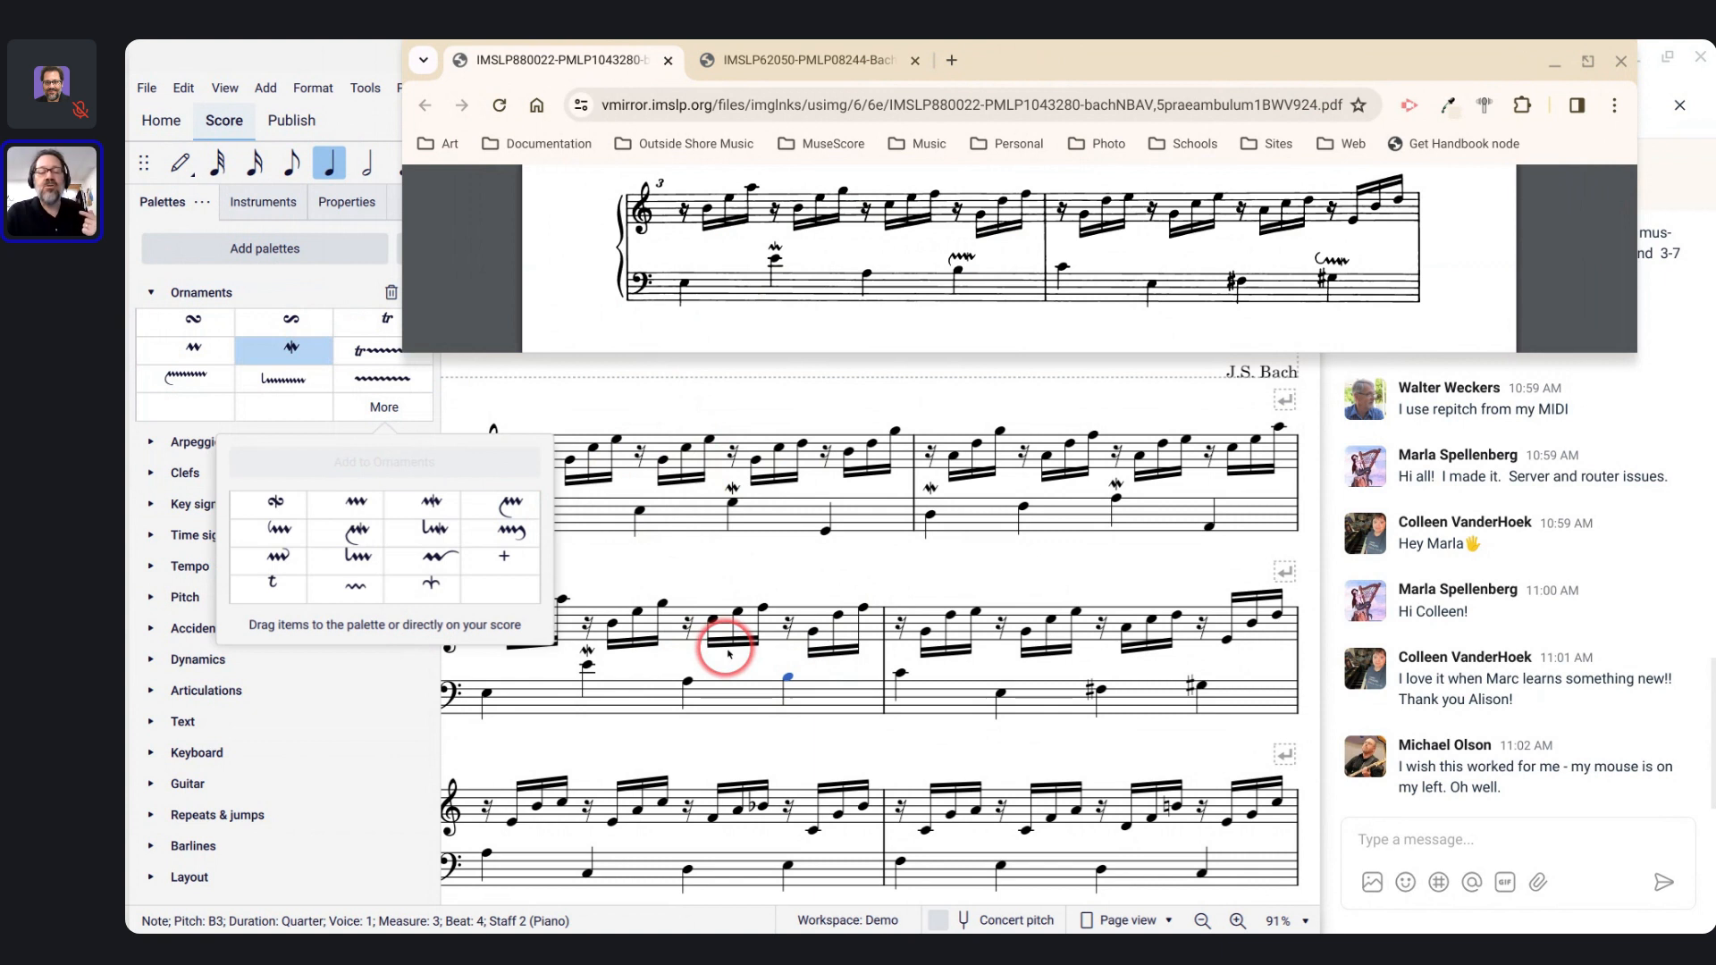
Step: Try the wavy ornament line with a hooked start across the A3 and B3 quarter notes in measure 3, and undo it
left_click(687, 683)
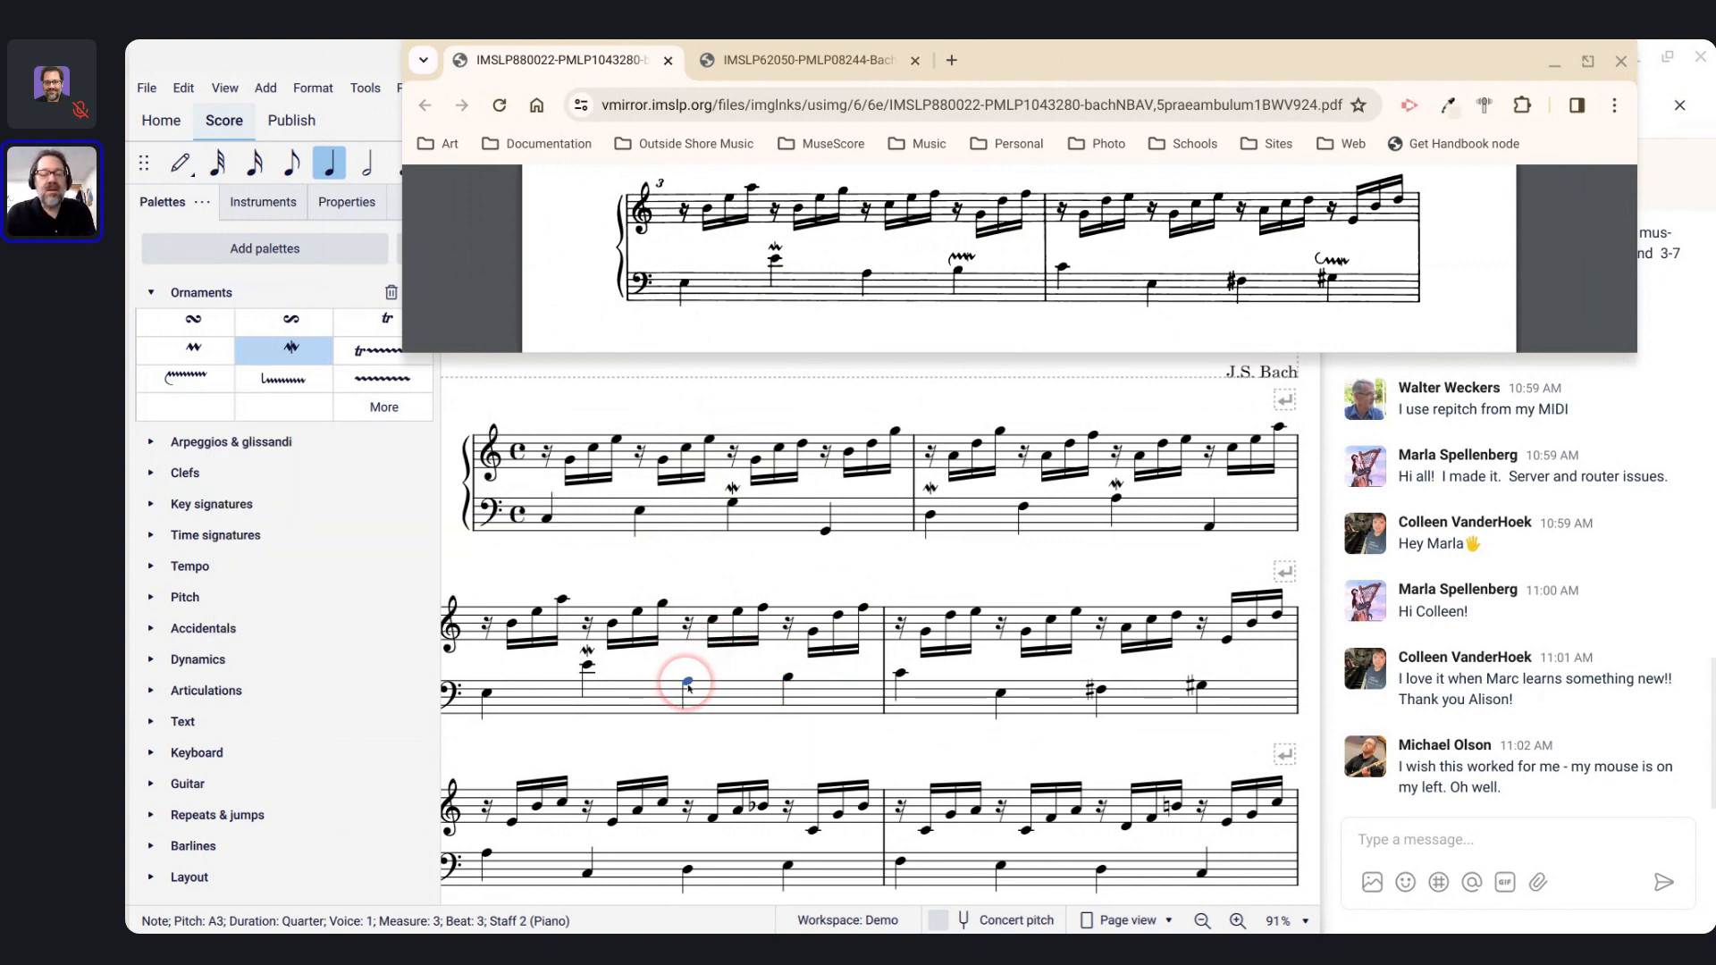
key("shift+Right")
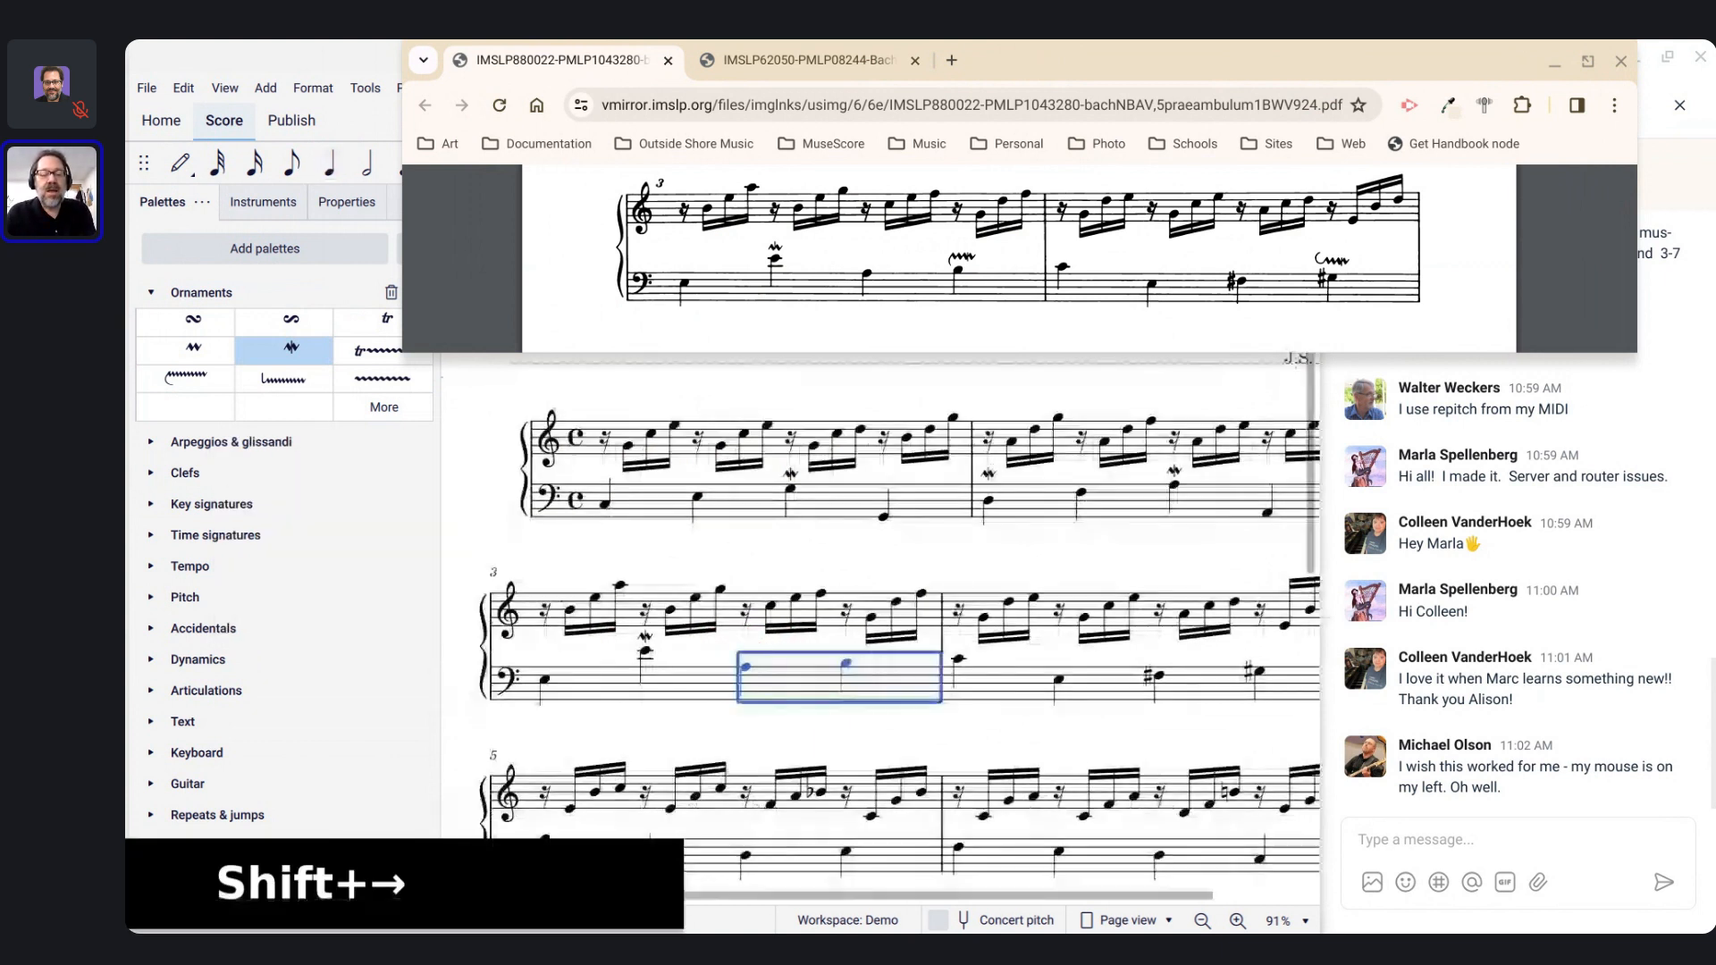
left_click(188, 385)
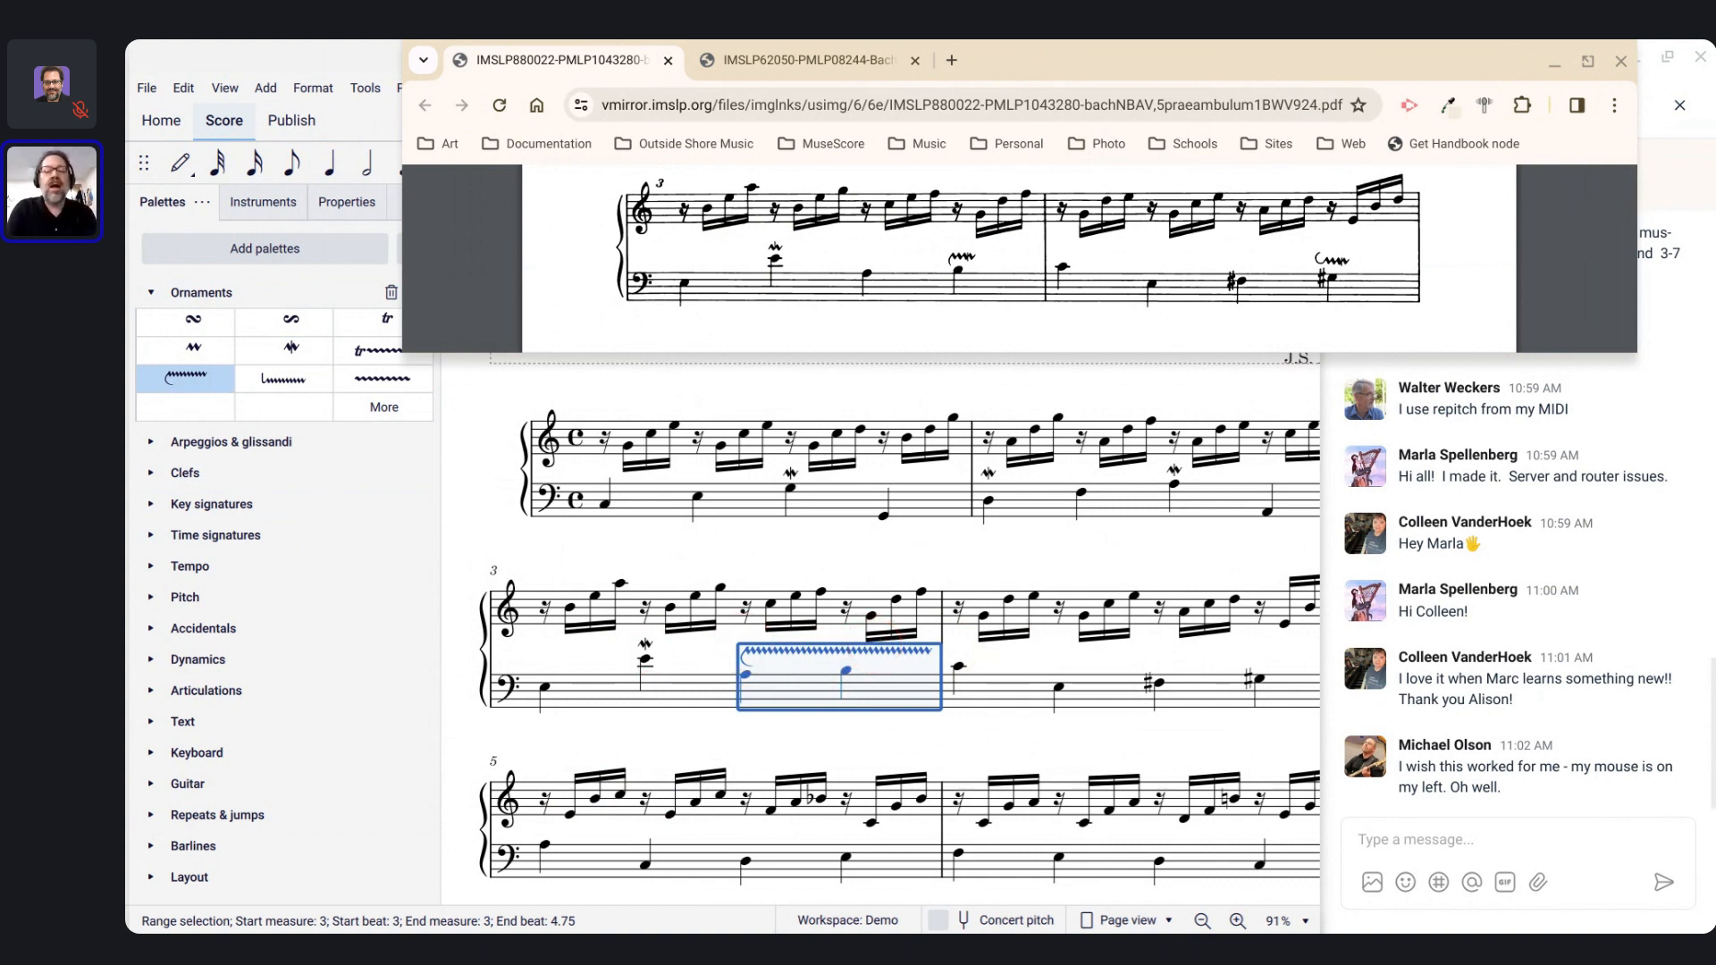
key("ctrl+z")
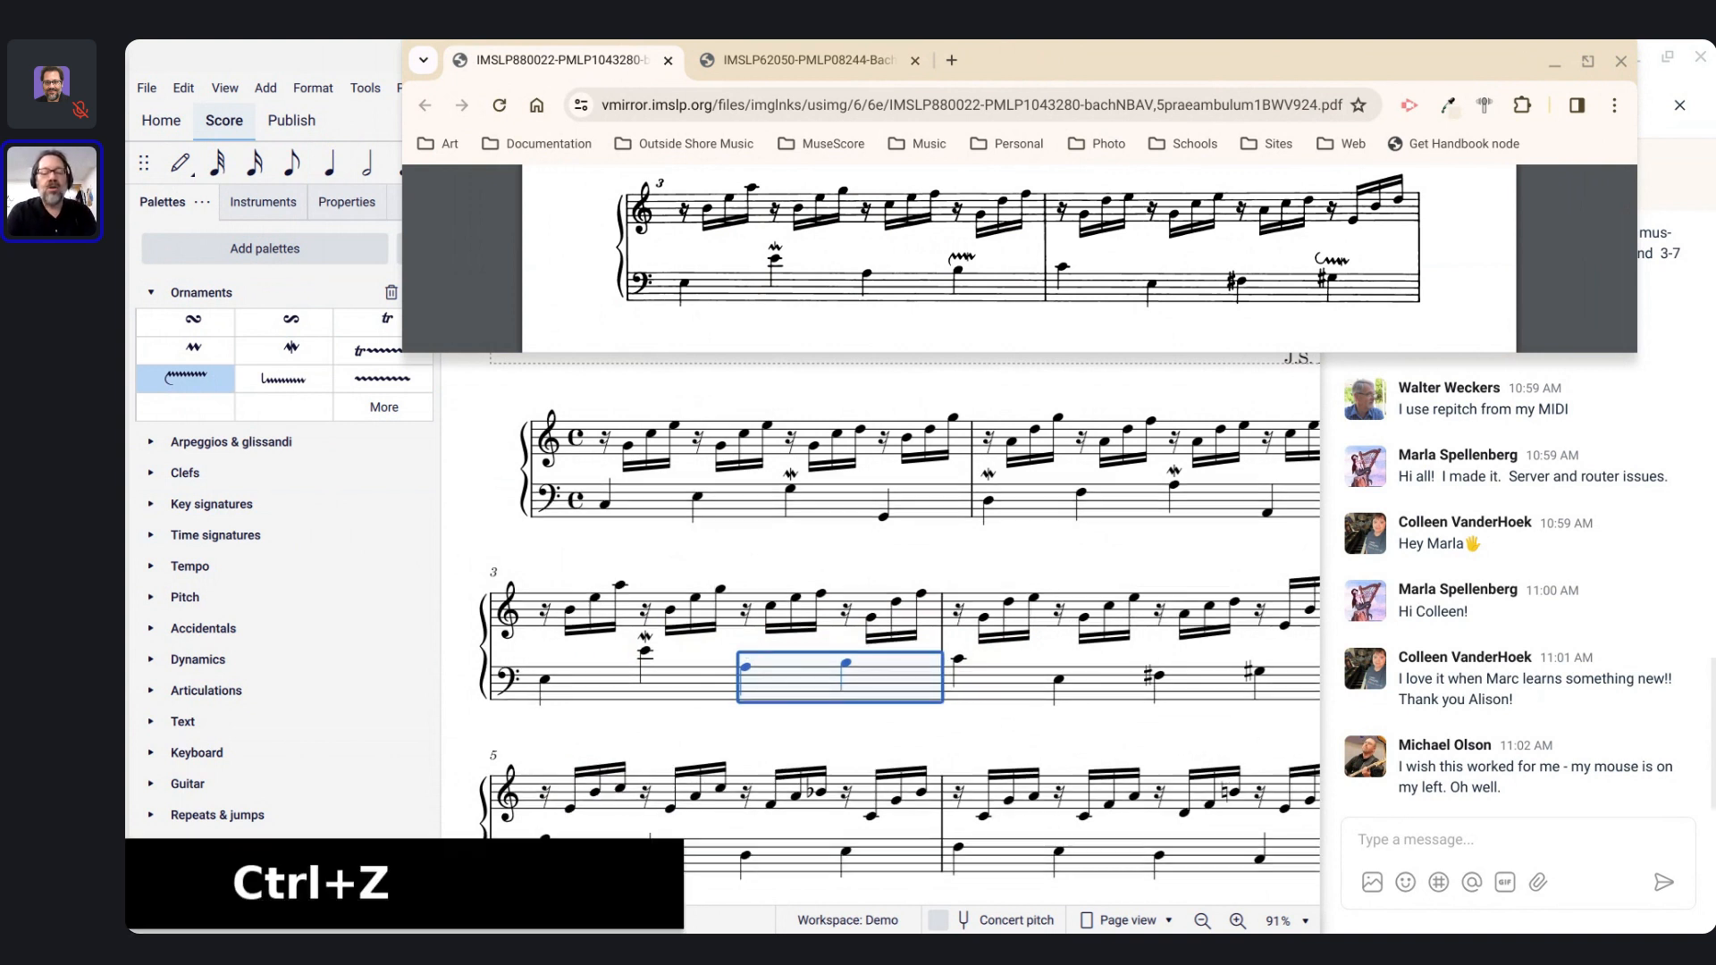
Step: Try the Up prall ornament on the B3 in measure 3, compare it with the enlarged source score, and undo it
left_click(845, 665)
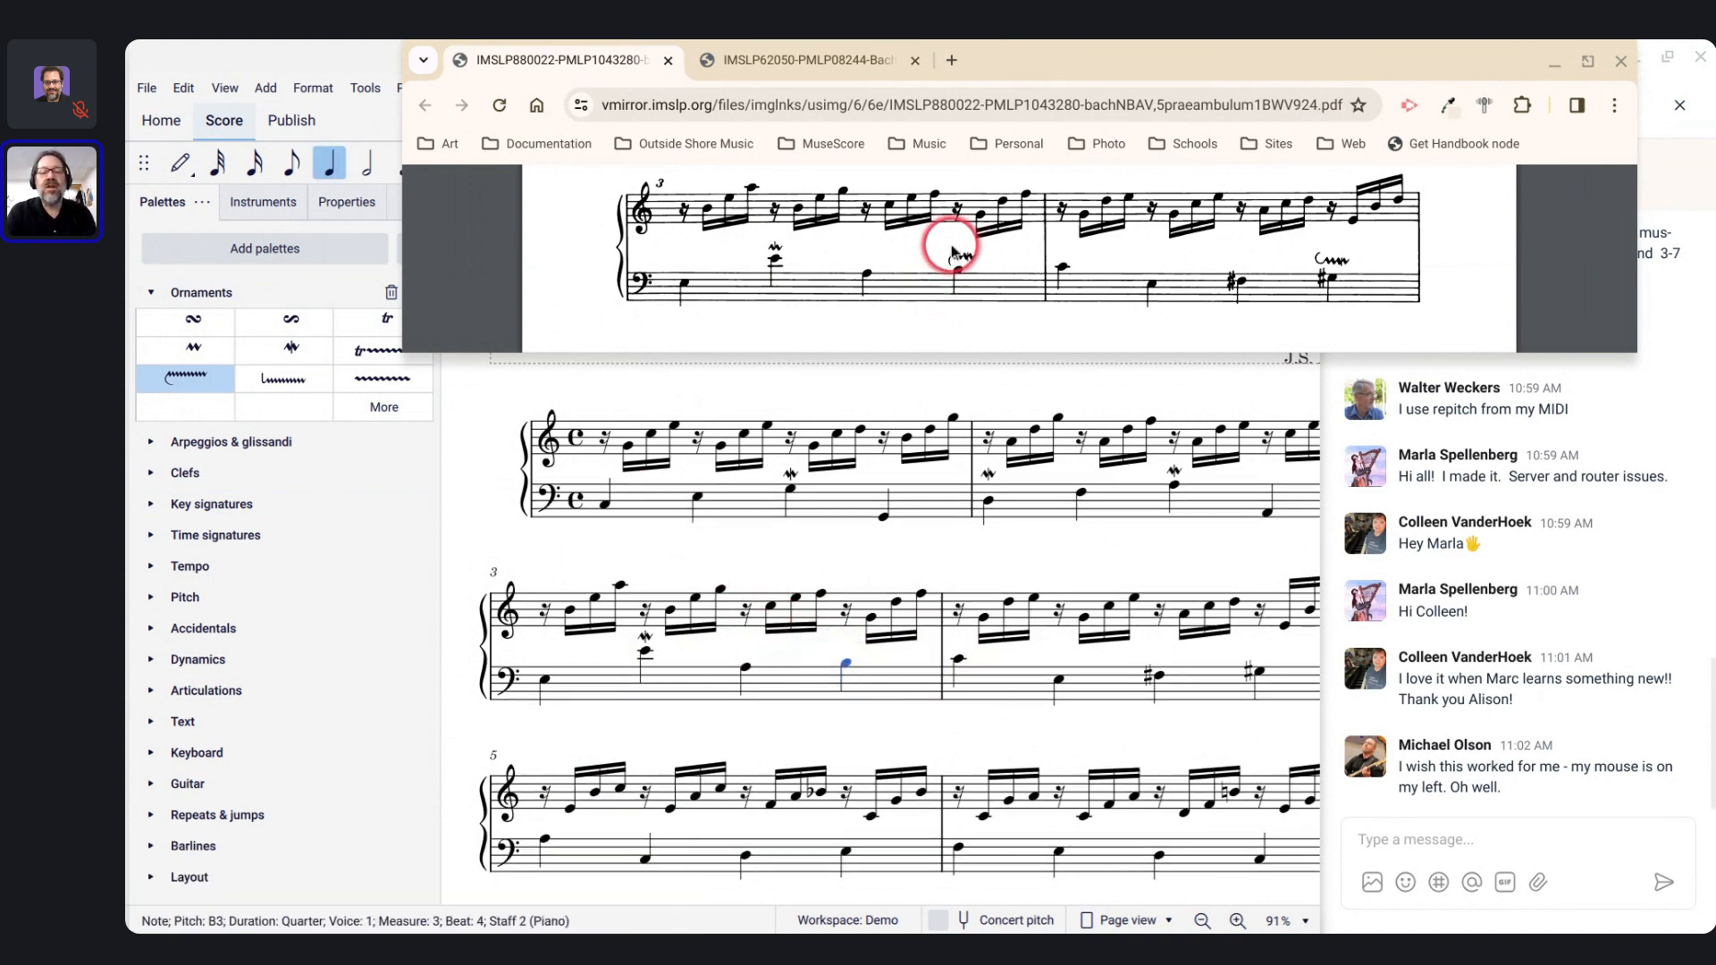
left_click(384, 406)
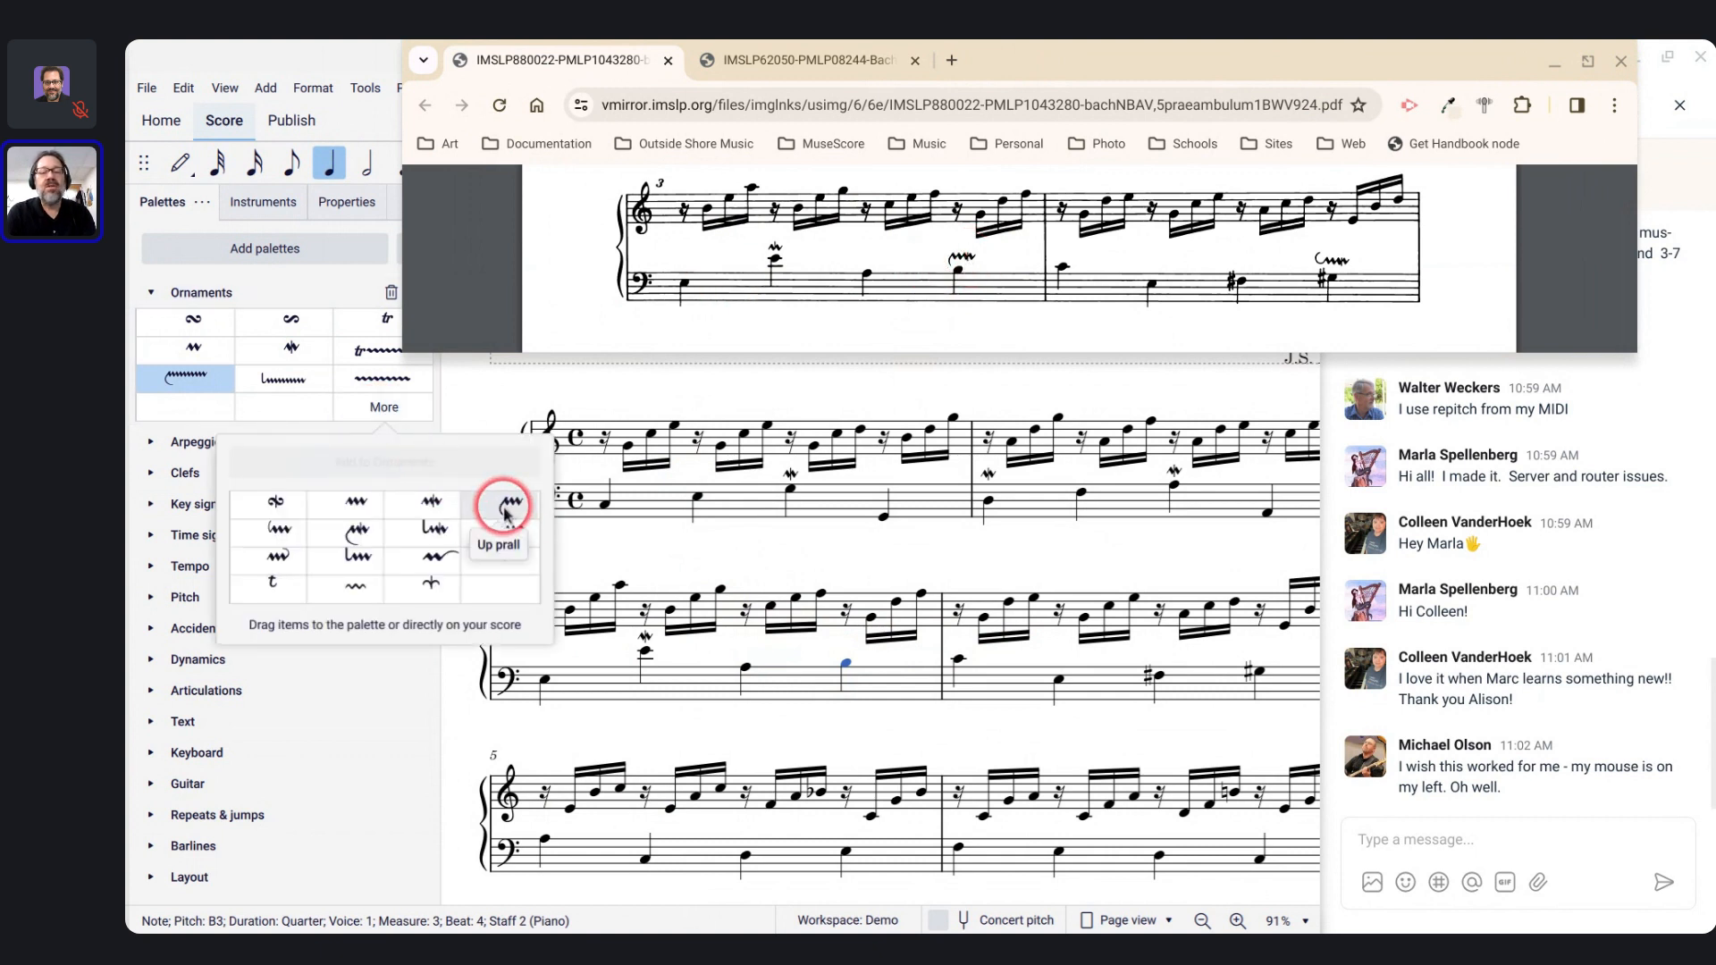
left_click(506, 513)
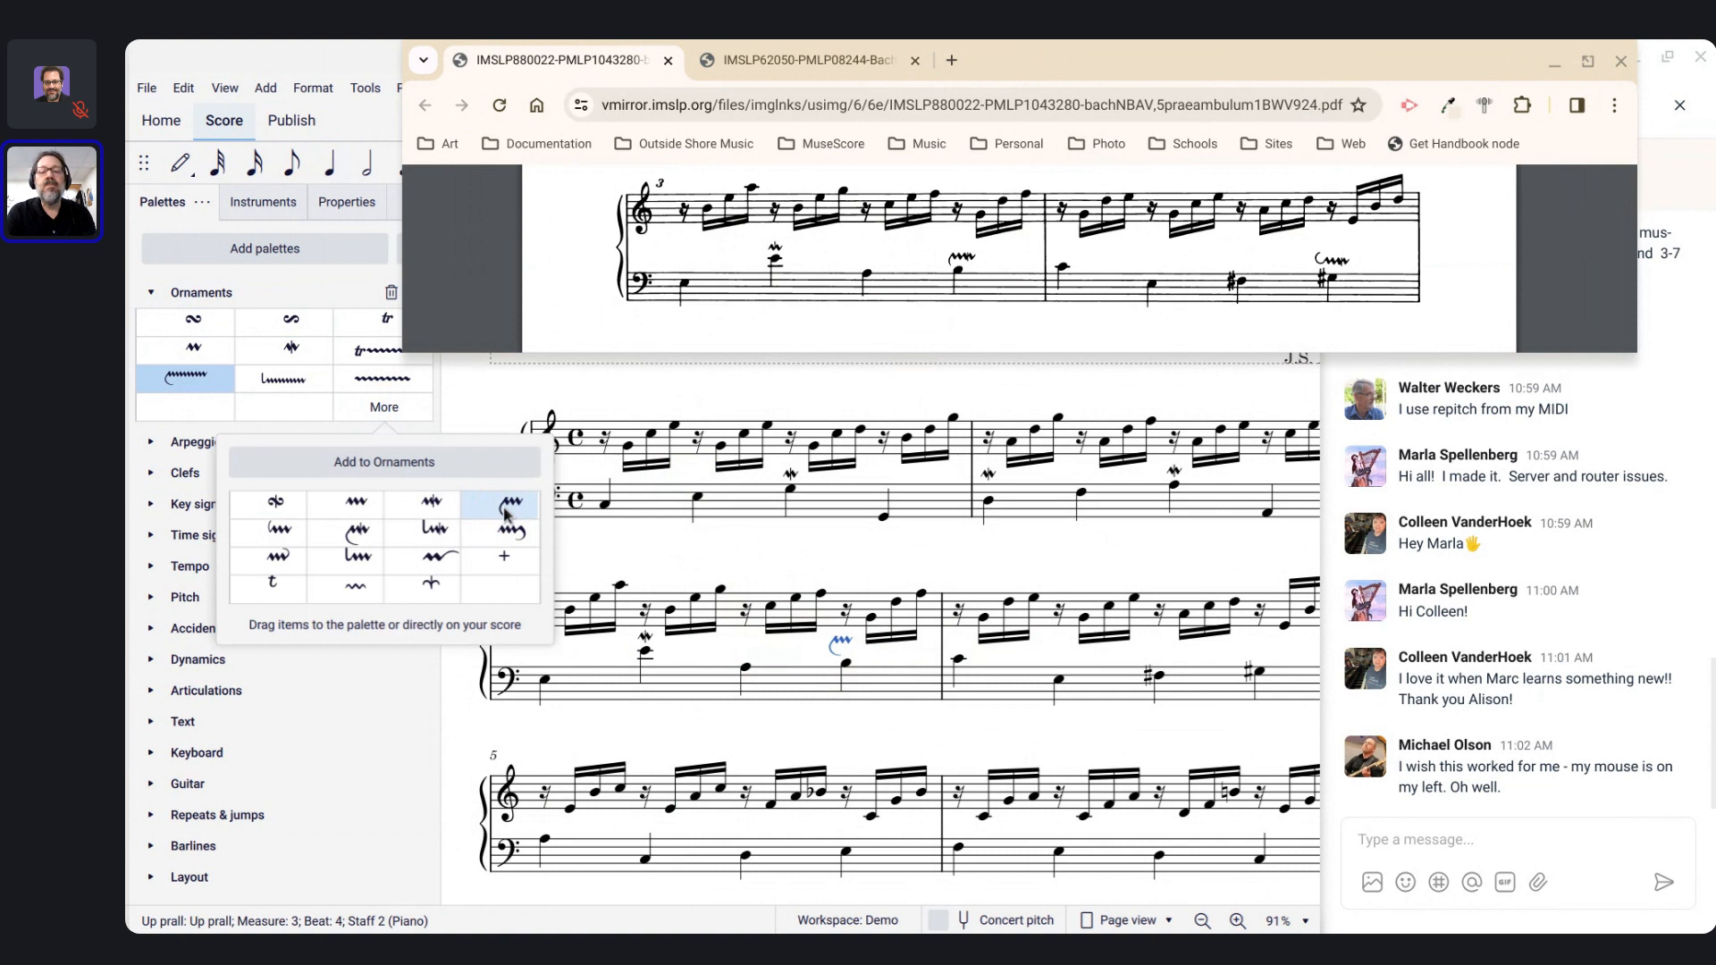
left_click(991, 262)
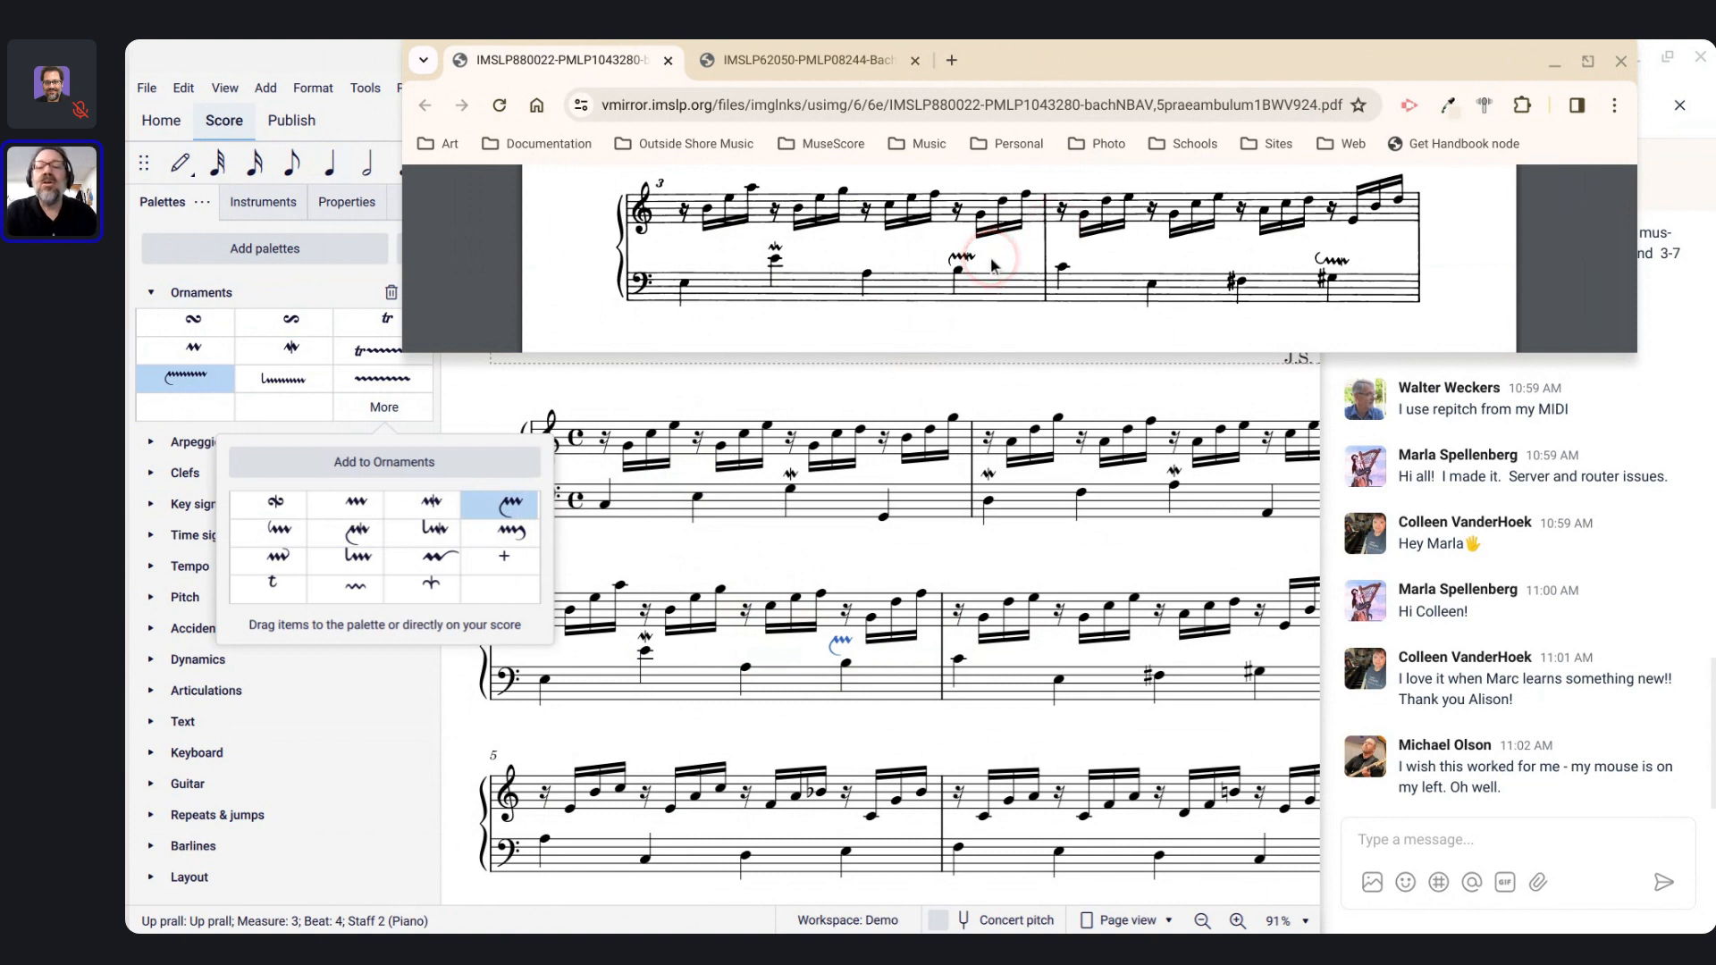
scroll(1011, 258, "up", 6)
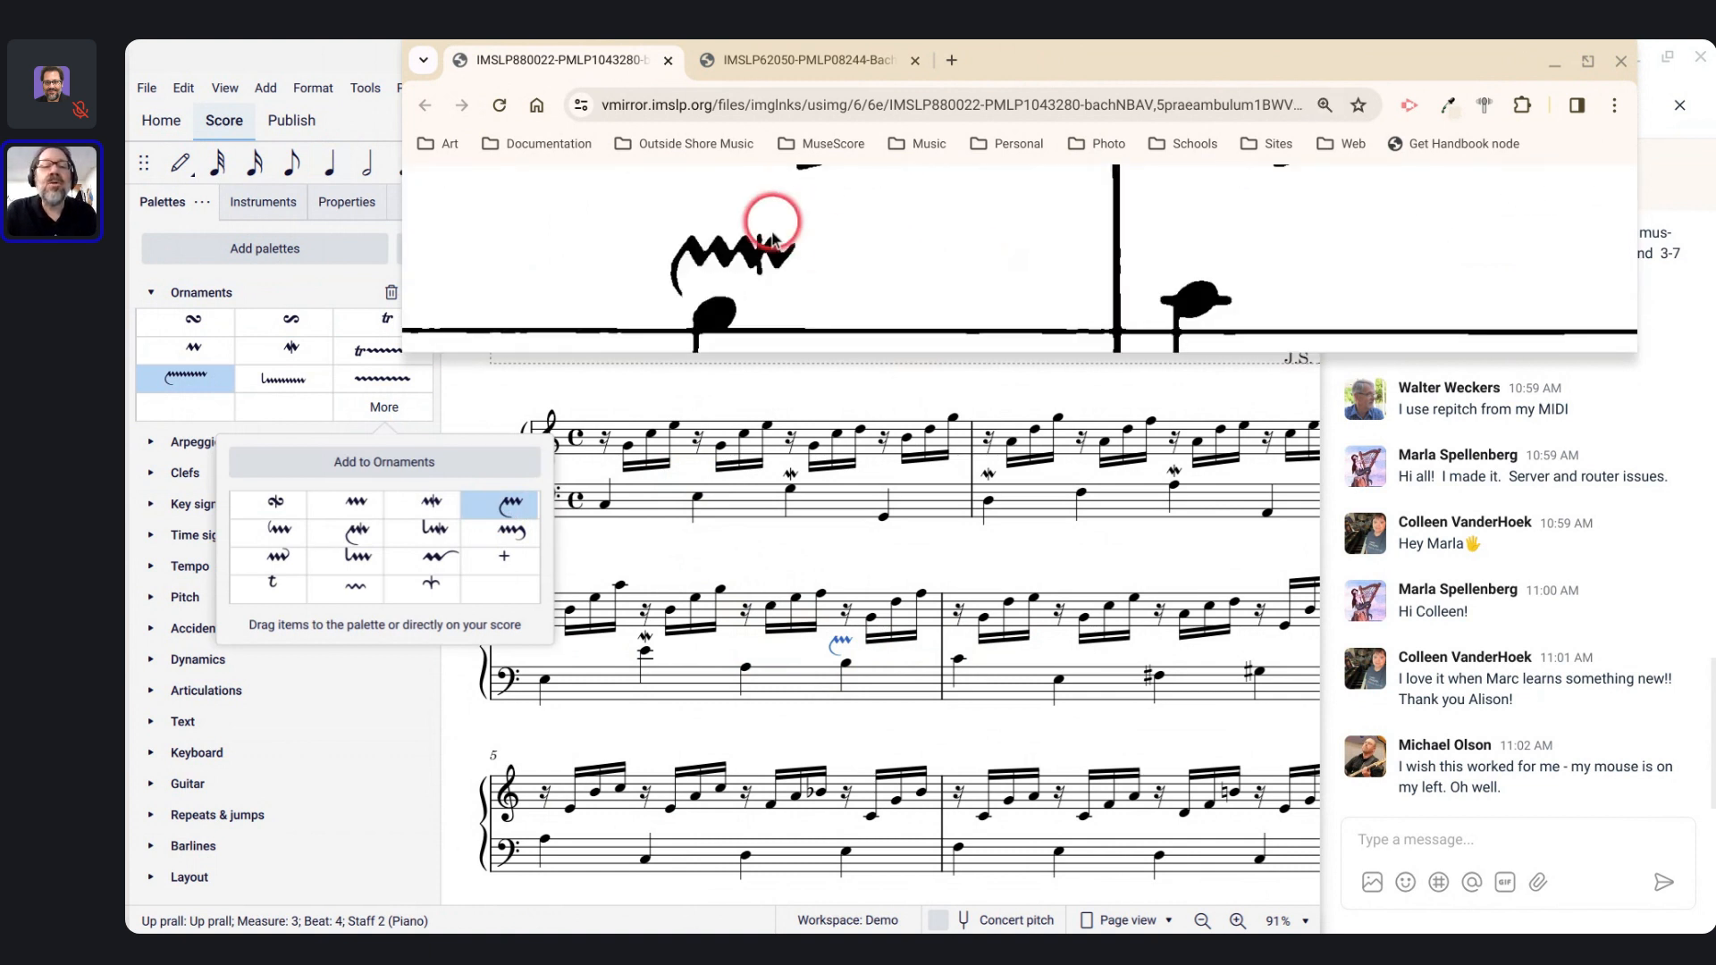
left_click(843, 643)
key("ctrl+z")
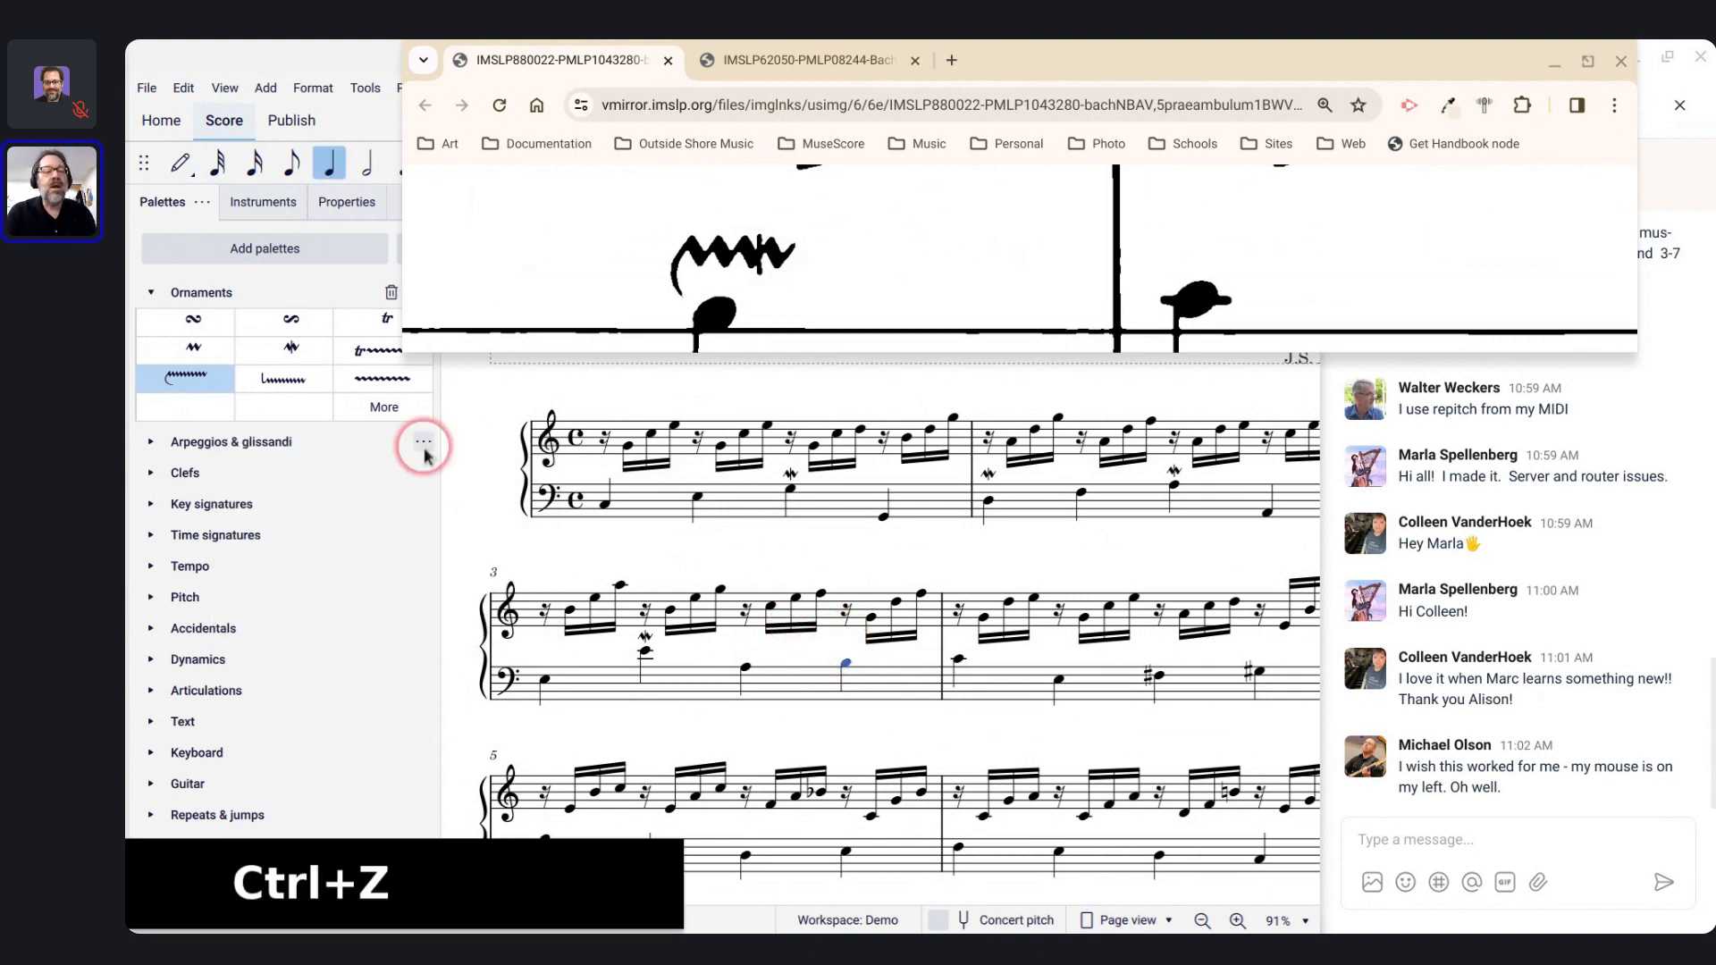
Step: Add the Up mordent ornament to the B3 quarter note on beat 4 of measure 3
left_click(392, 409)
left_click(355, 541)
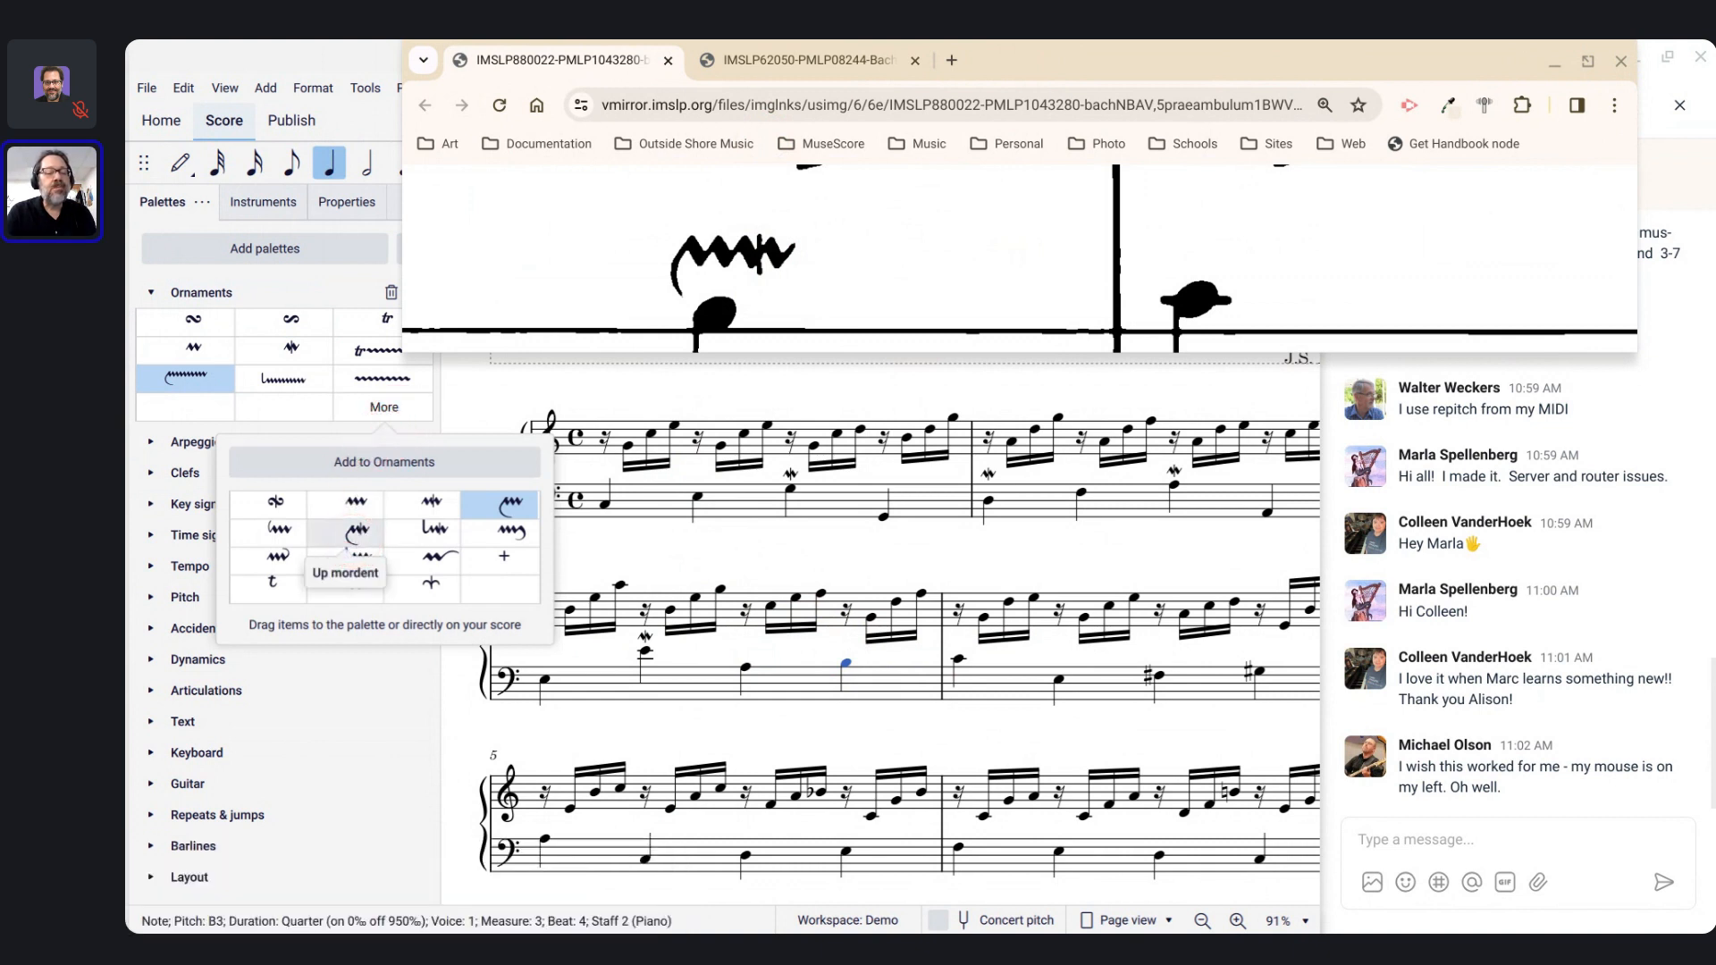
left_click(357, 544)
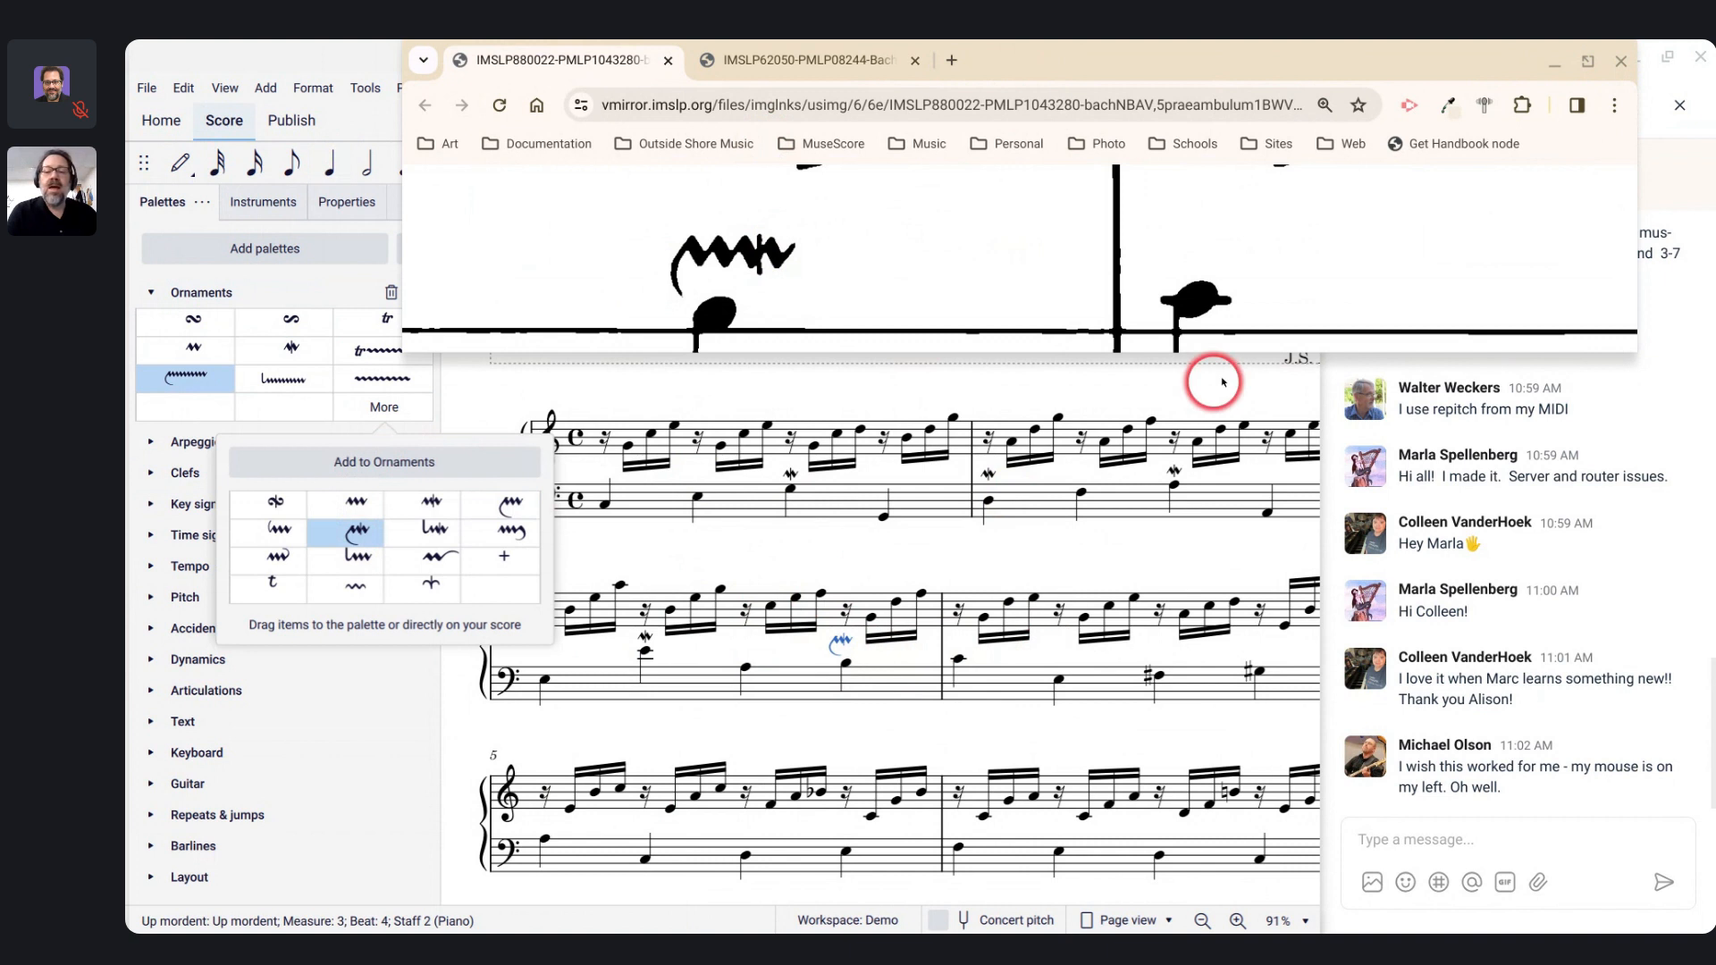
Step: Add the Down mordent ornament to the G♯3 quarter note on beat 4 of measure 4 and close the additional ornaments
scroll(1222, 311, "down", 10)
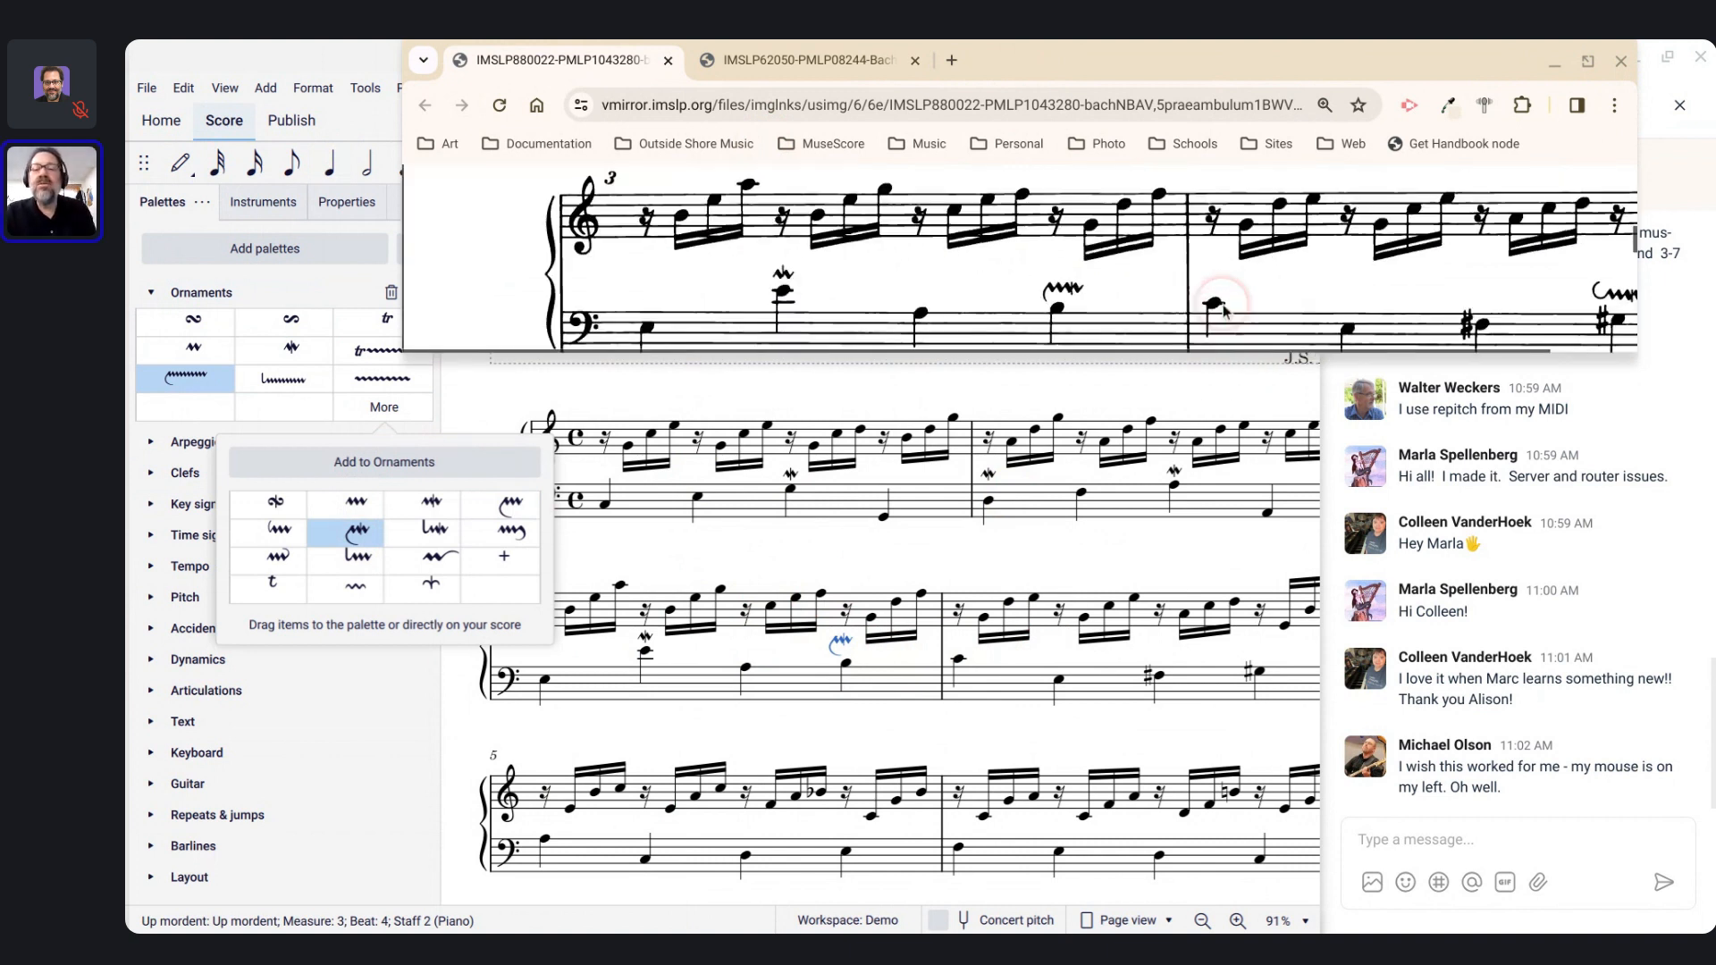
scroll(1269, 268, "up", 10)
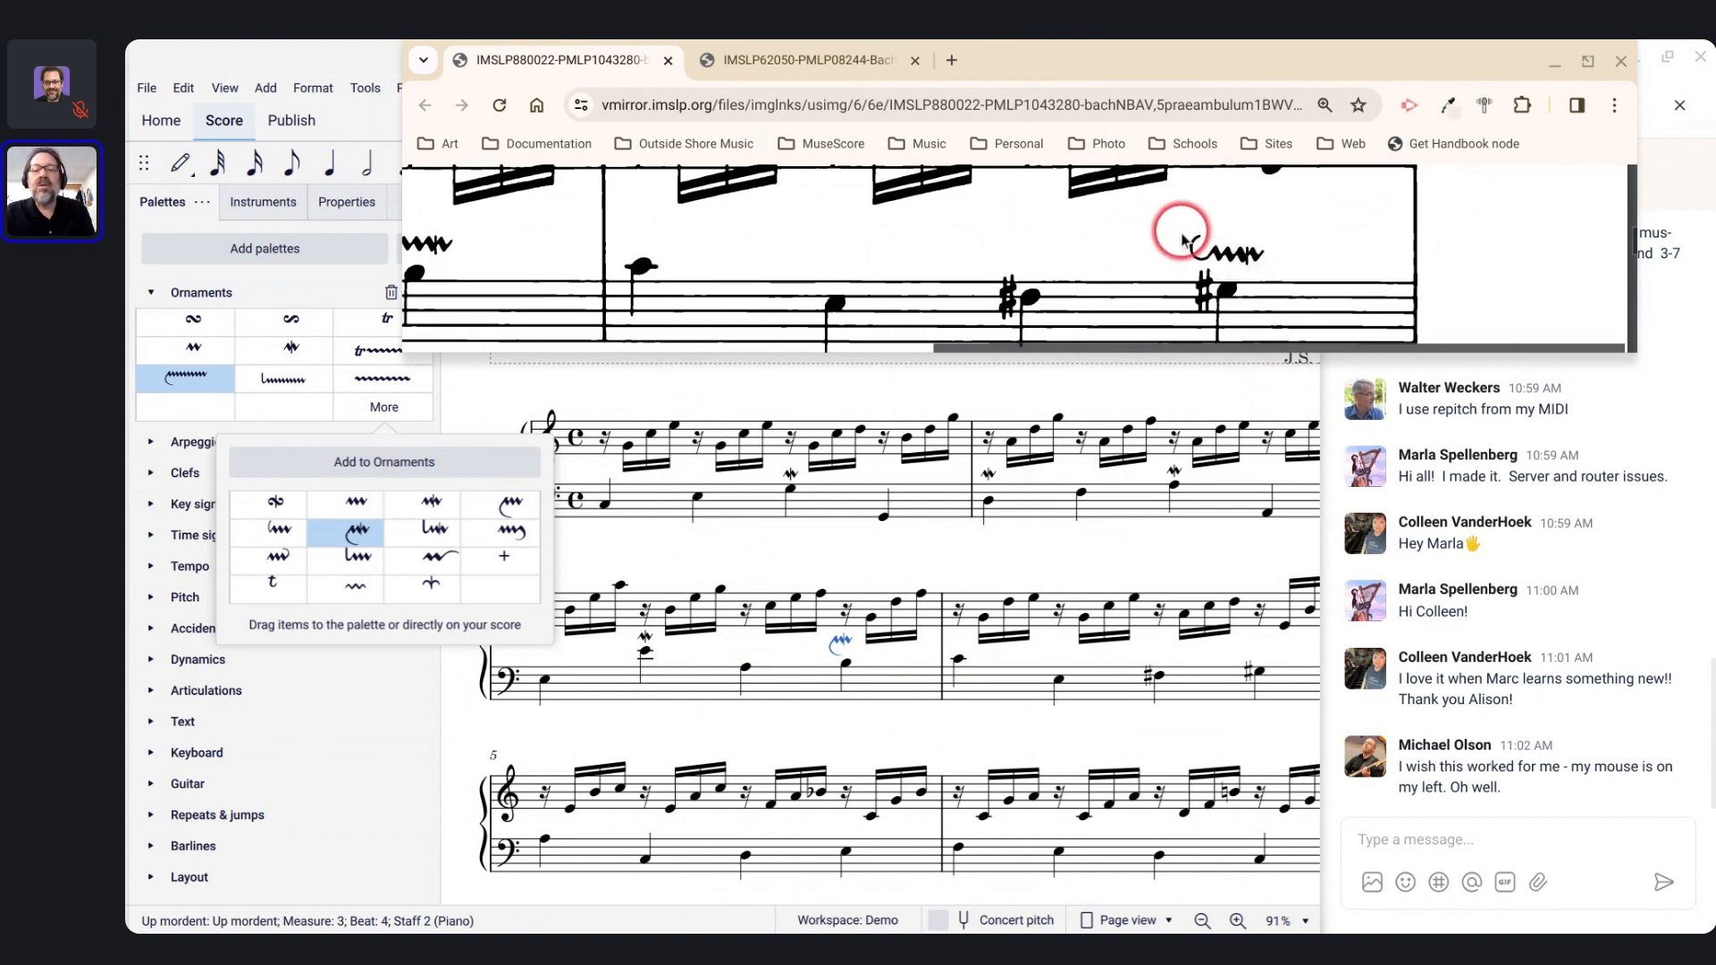
left_click(1258, 673)
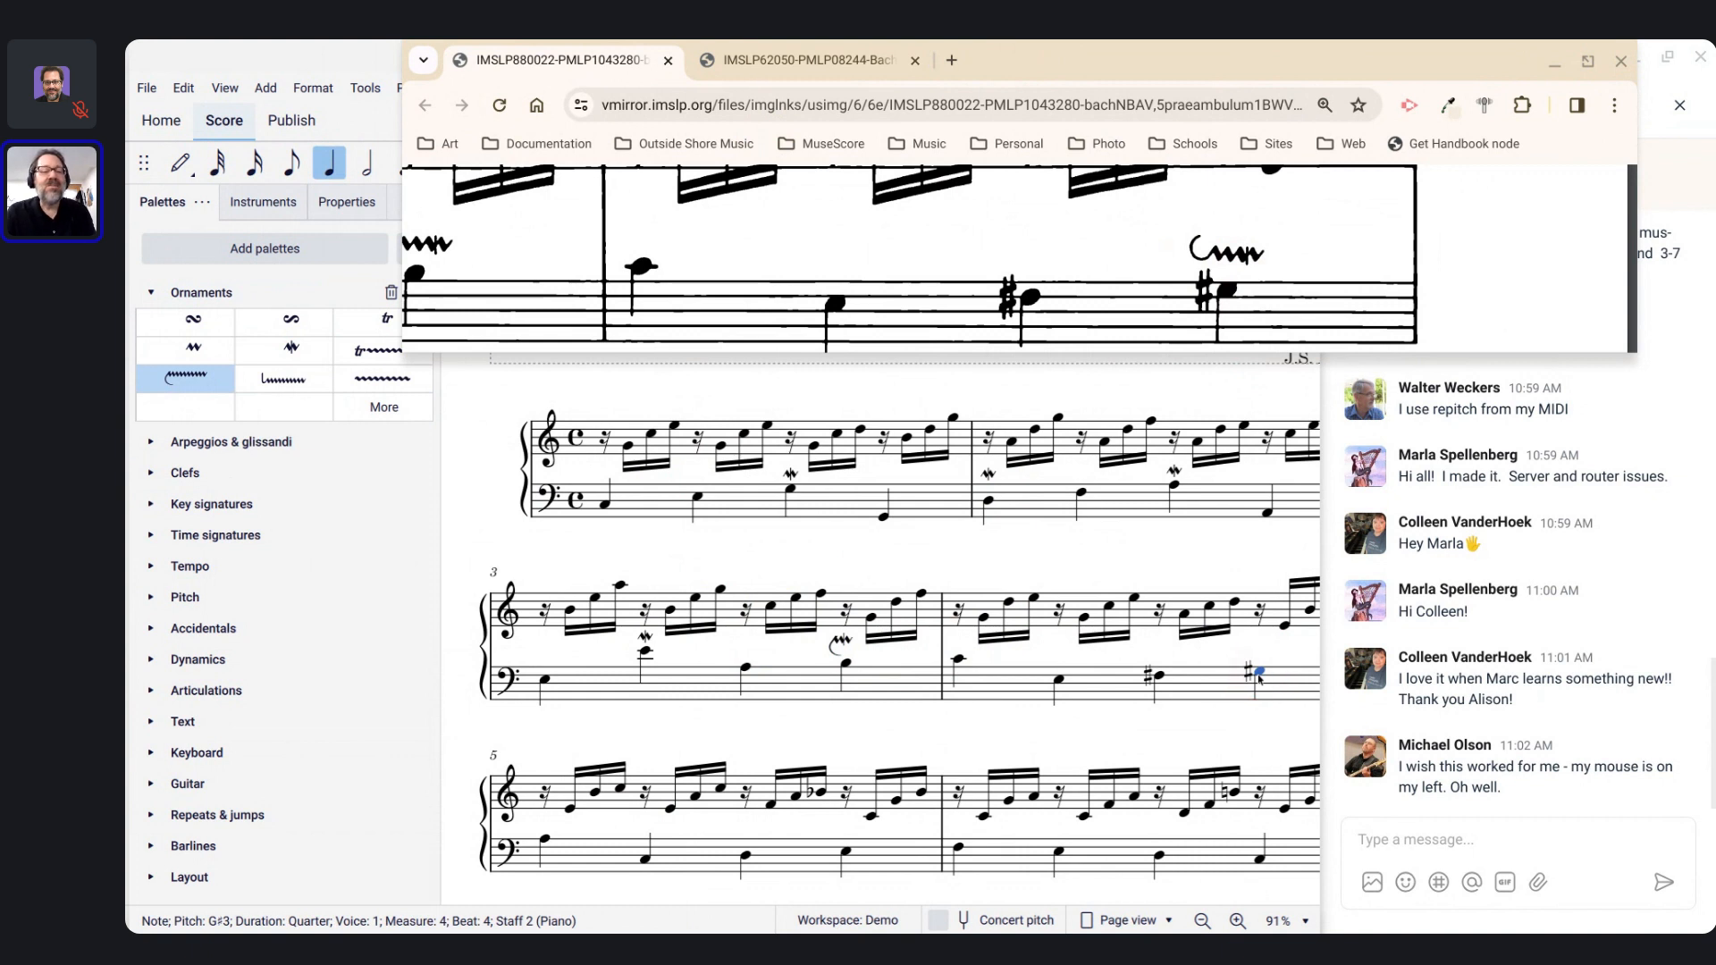
left_click(375, 420)
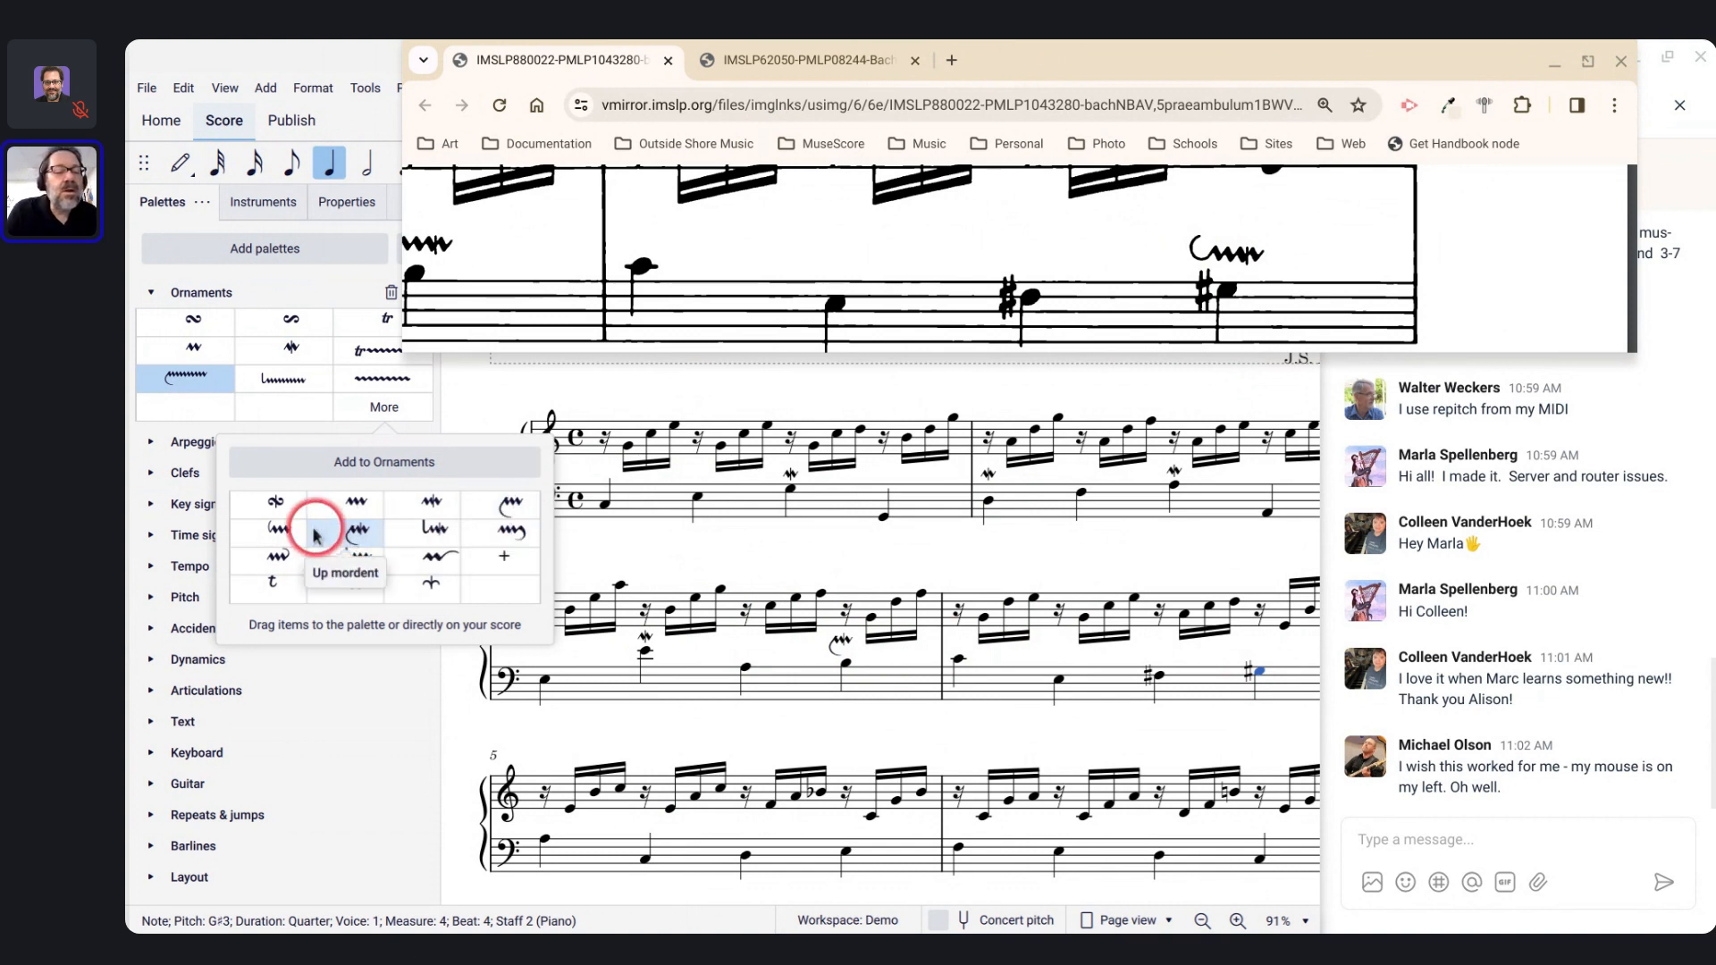
left_click(420, 543)
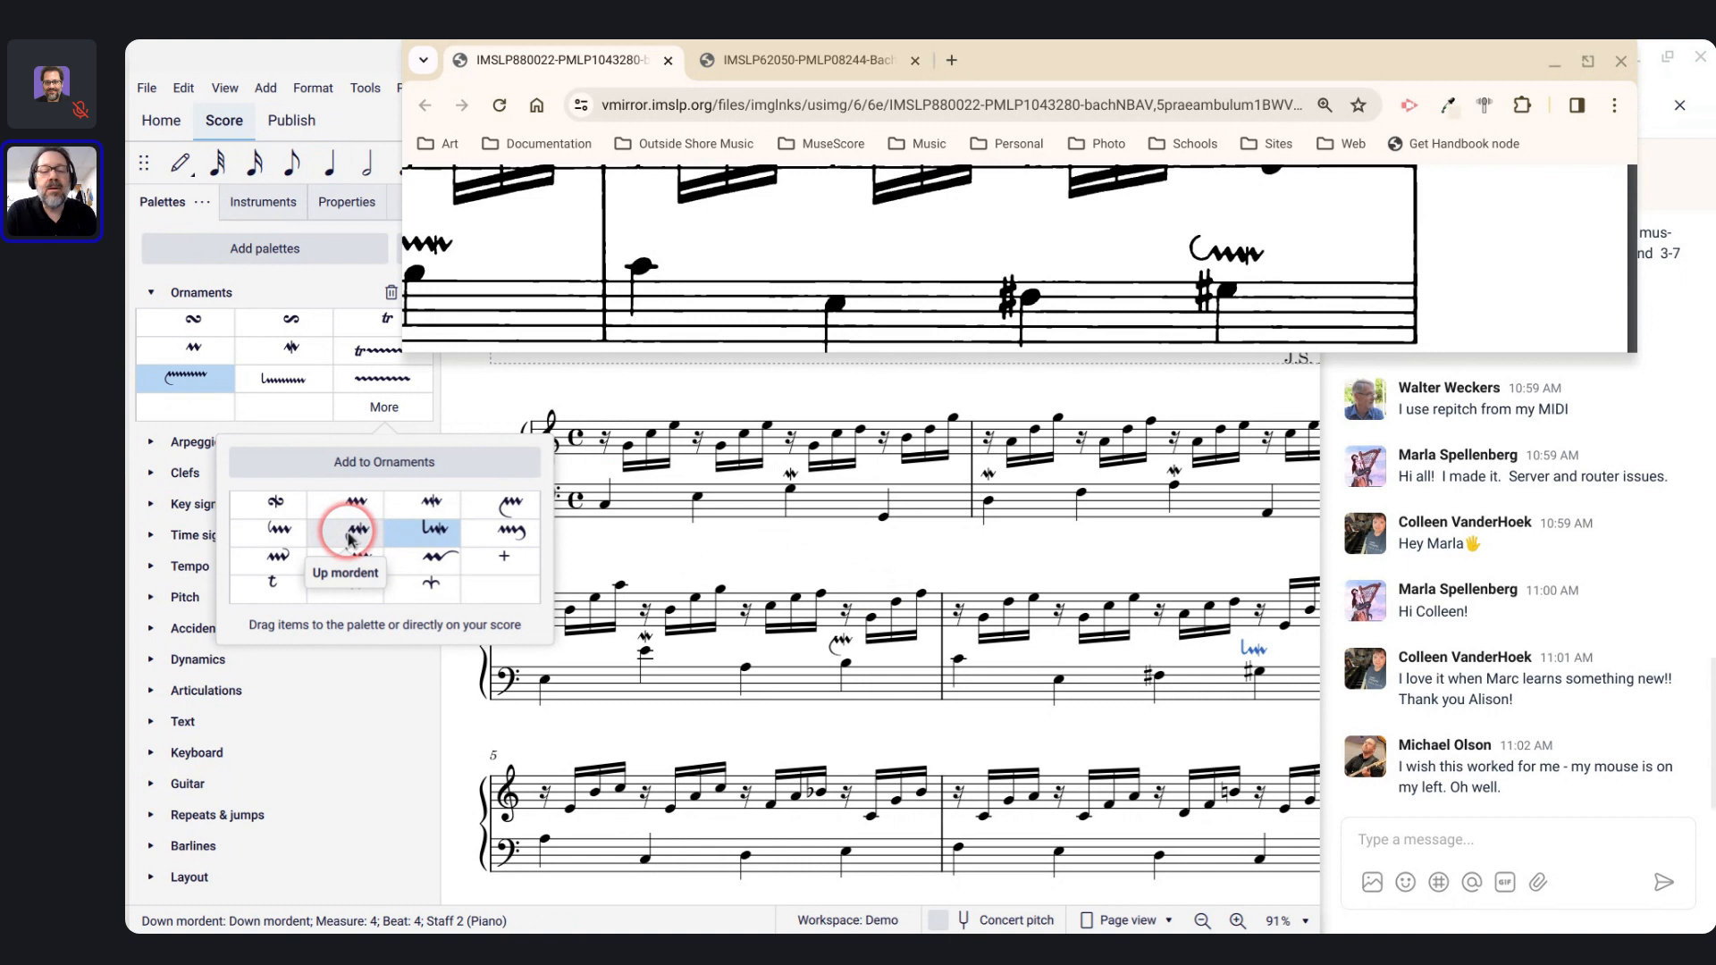
left_click_drag(348, 534, 1280, 667)
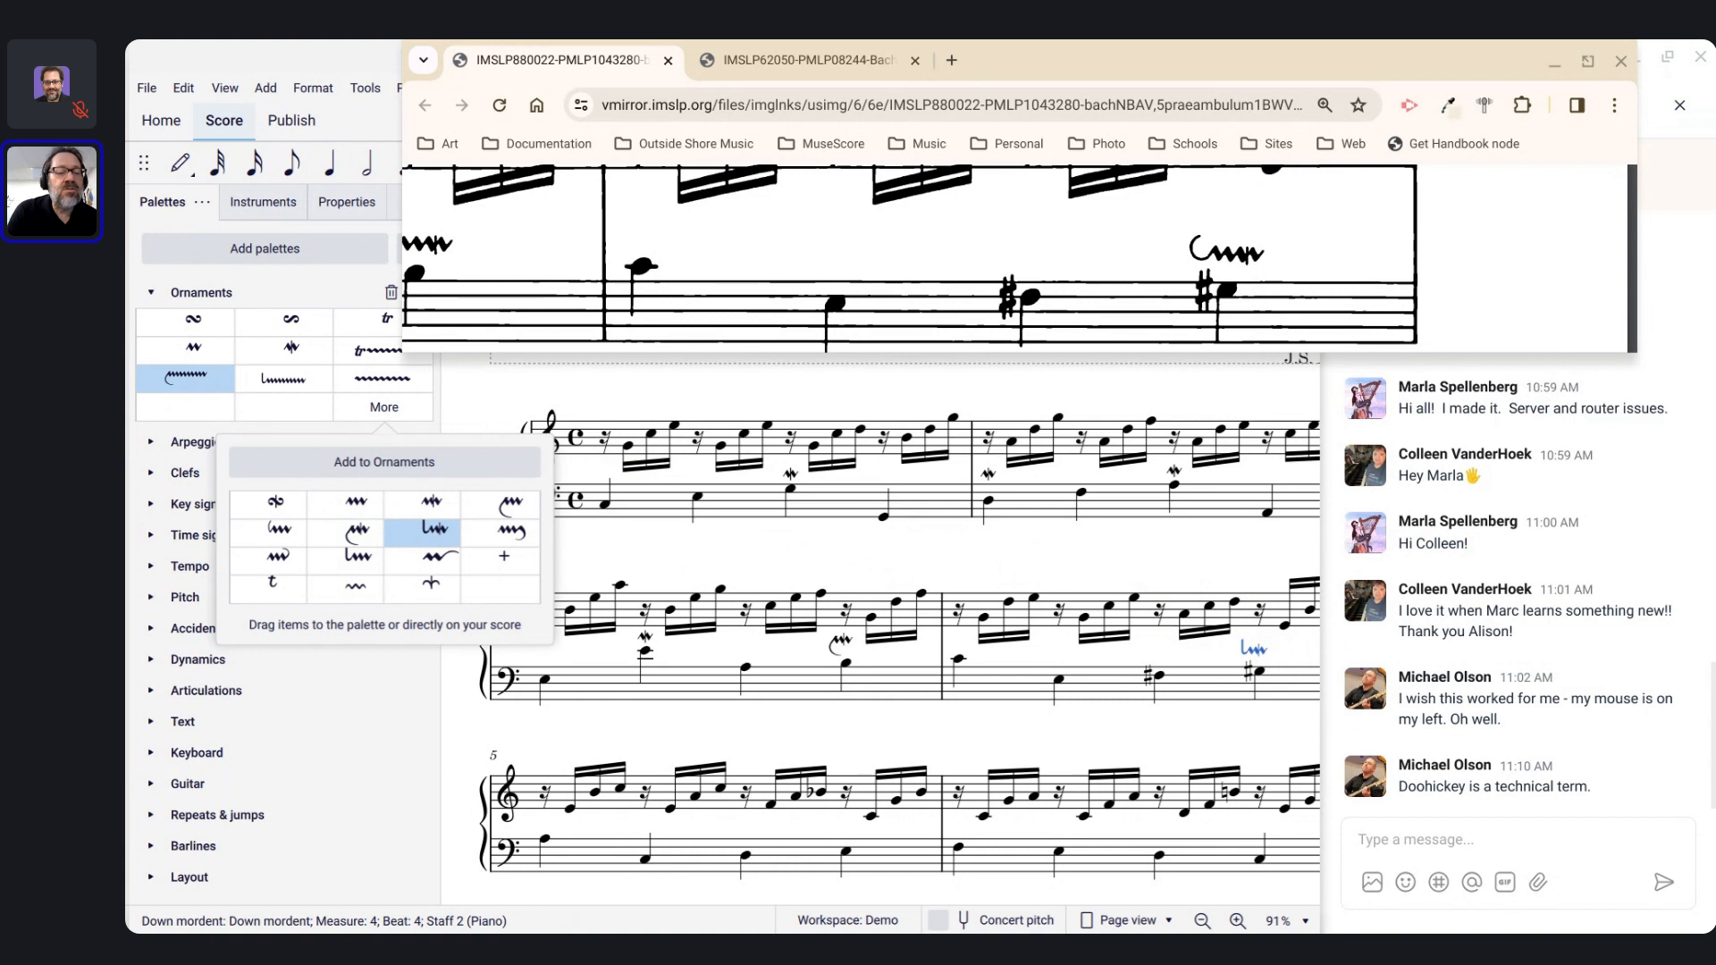
left_click(636, 593)
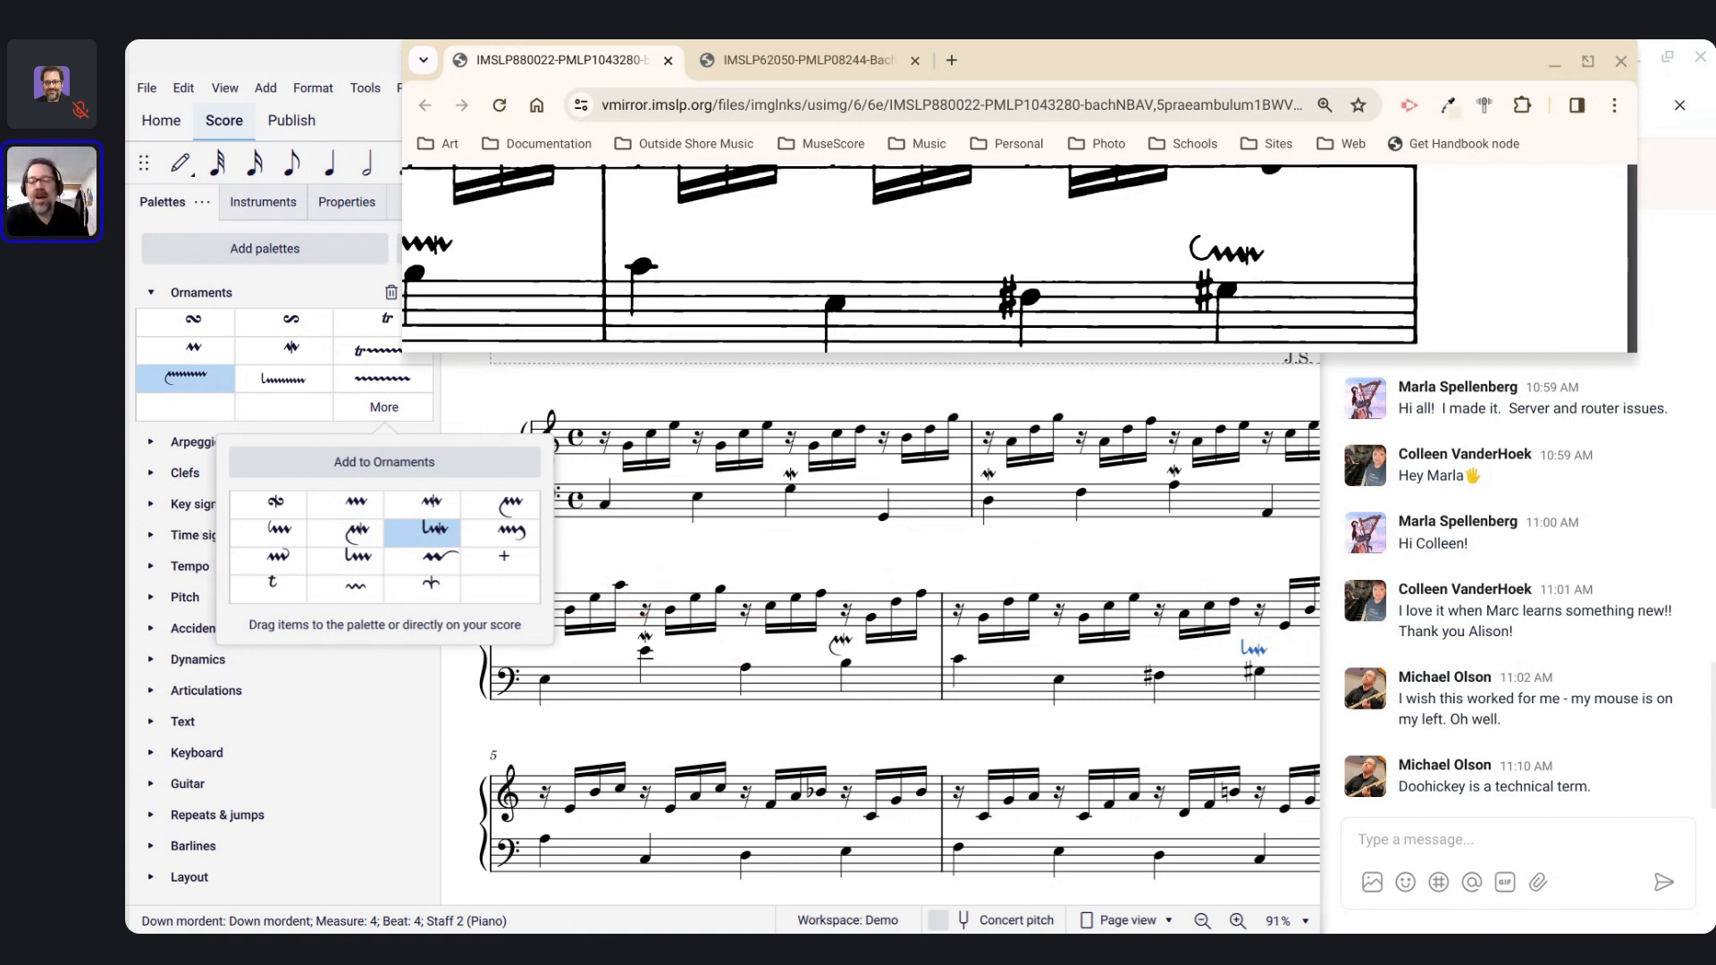
left_click_drag(695, 636, 407, 412)
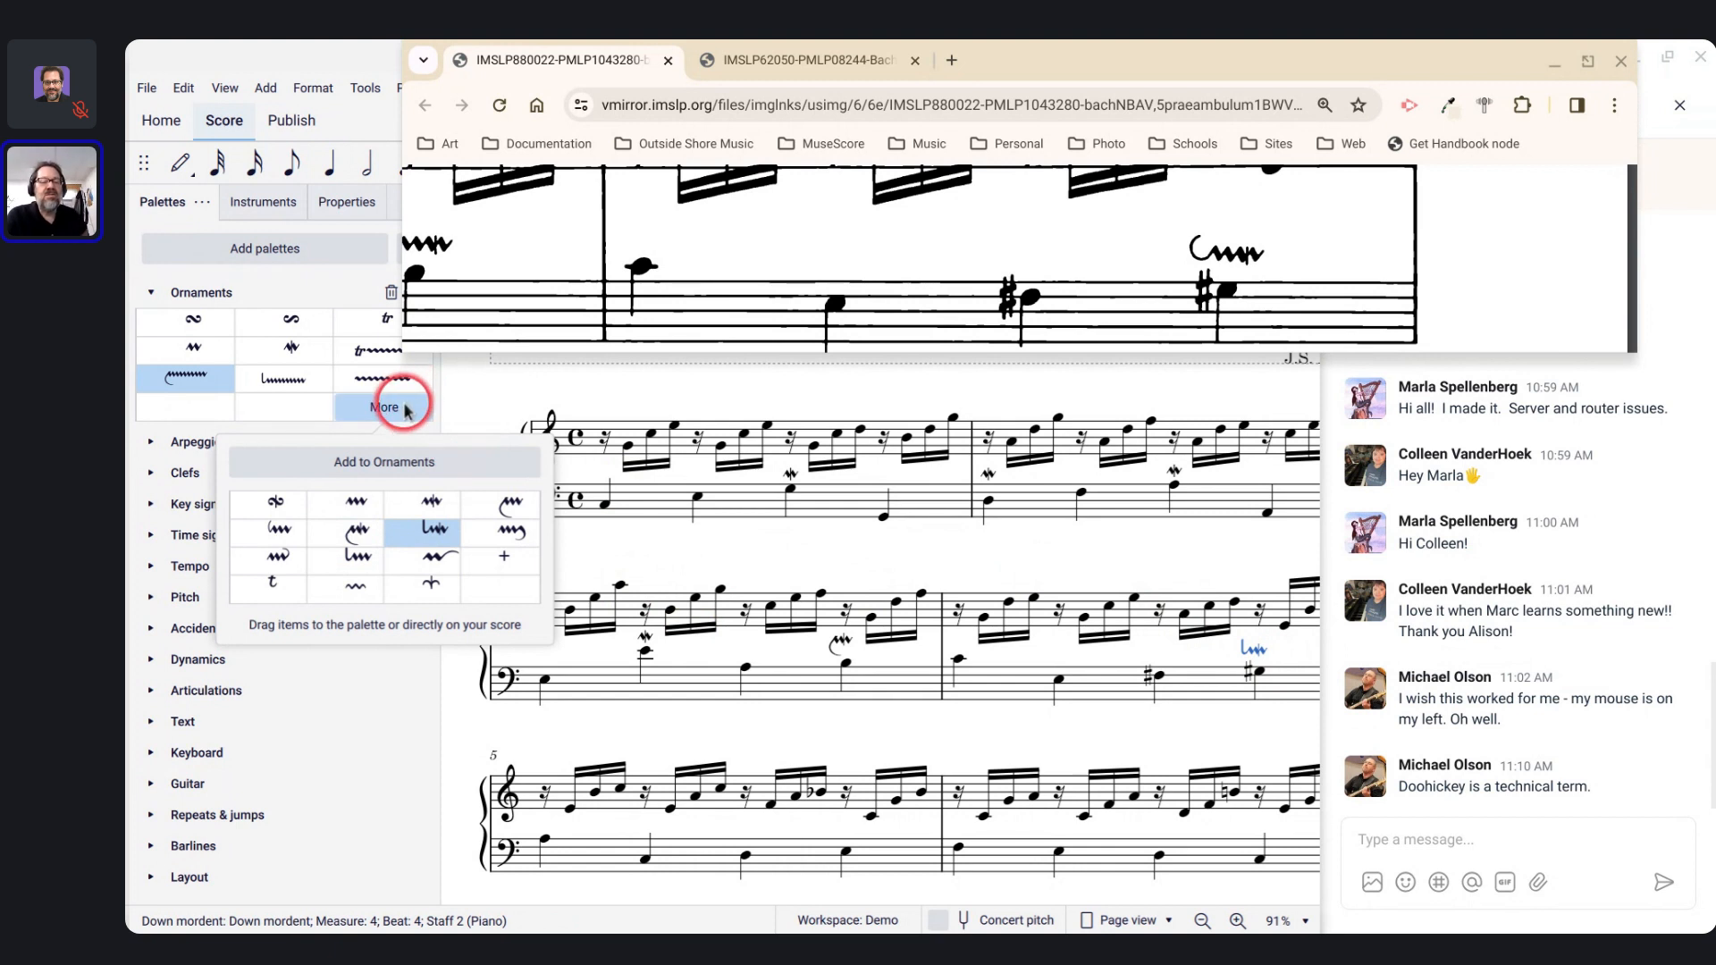
left_click(406, 411)
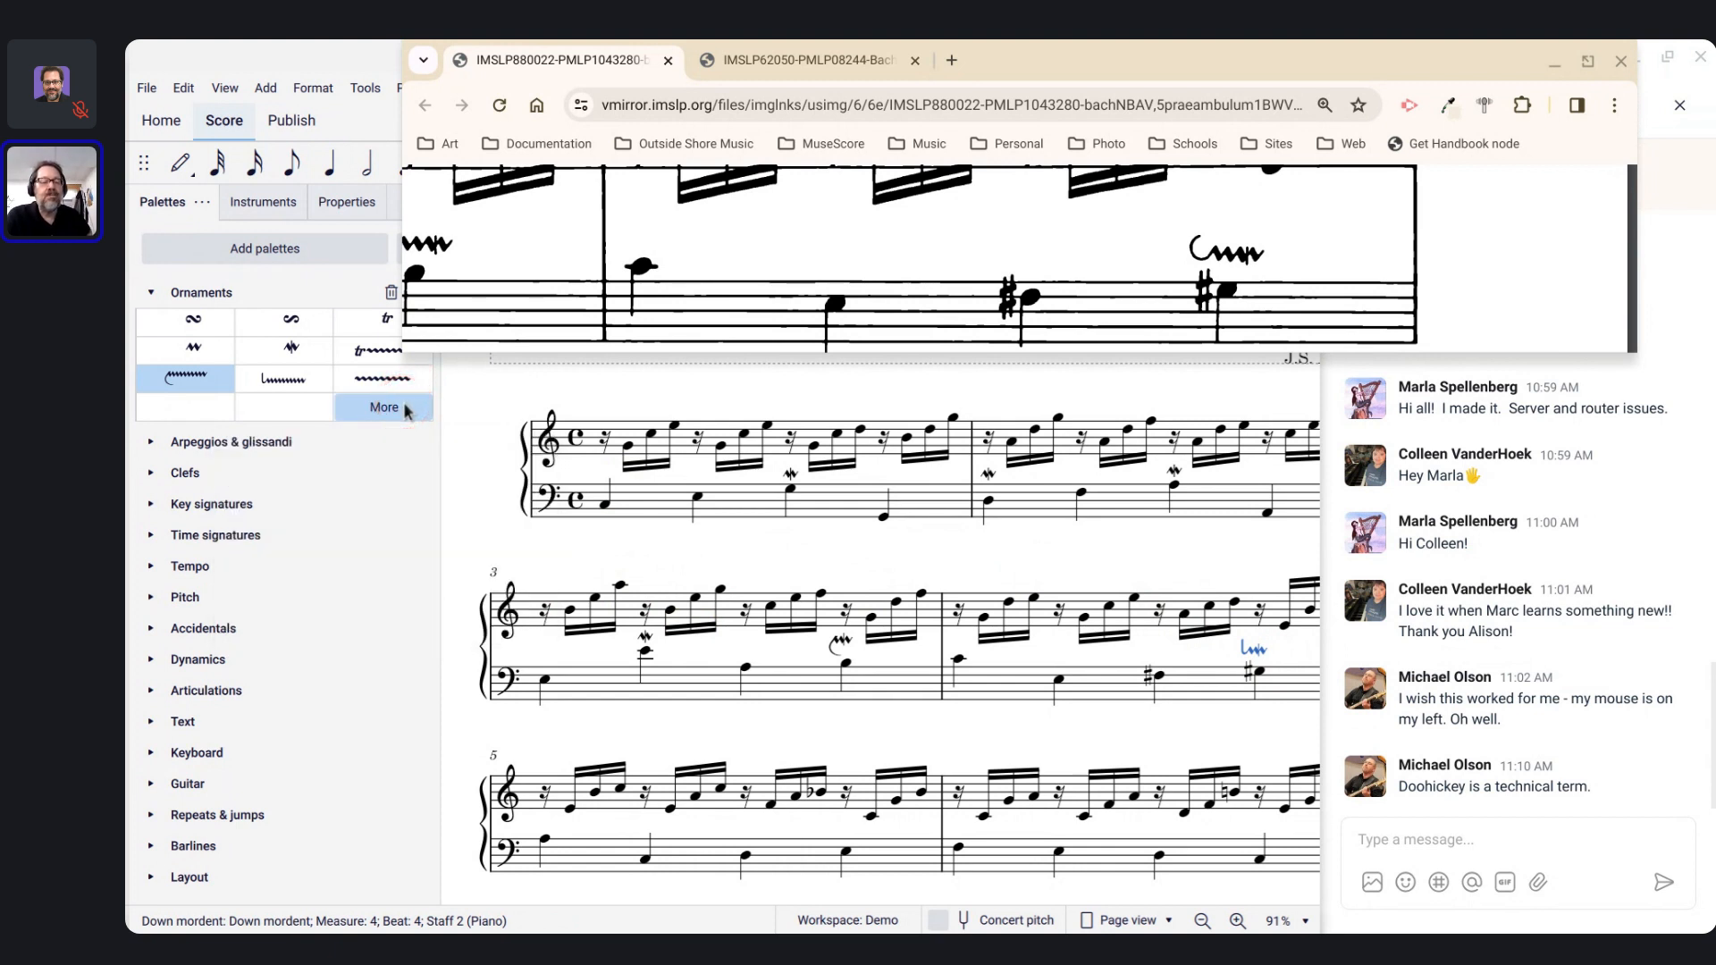
Step: Examine the bass staff of measures 5 and 6 in the enlarged source score for its ornaments
left_click(1145, 70)
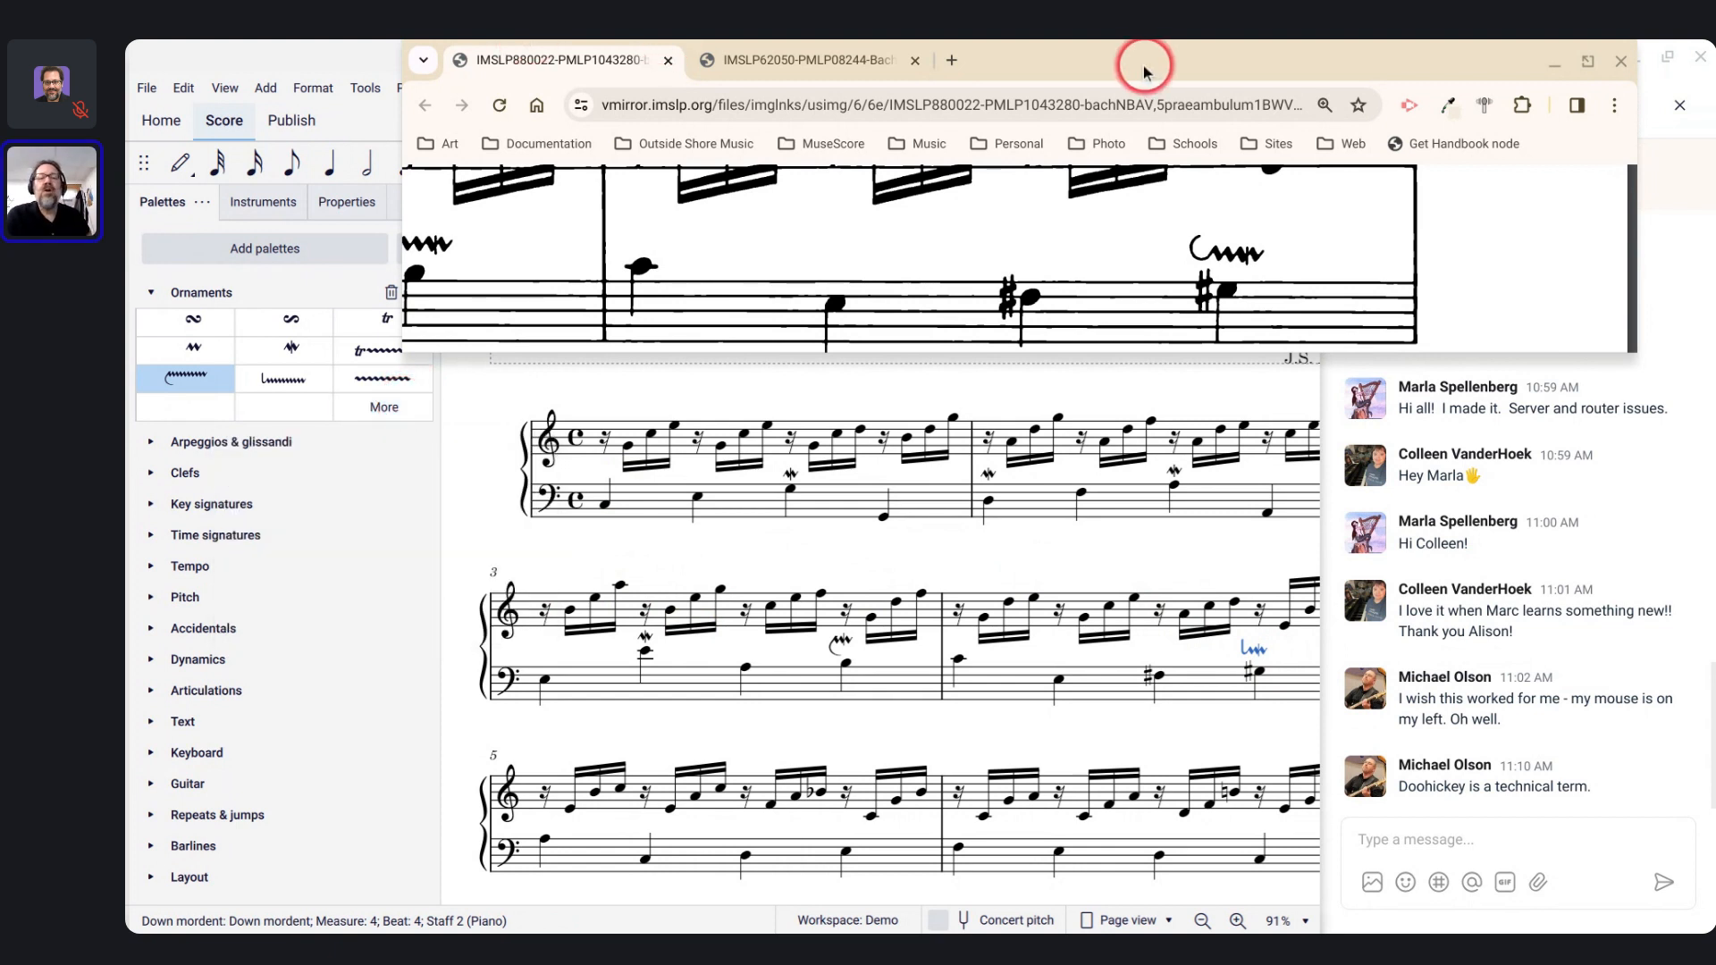
left_click(945, 554)
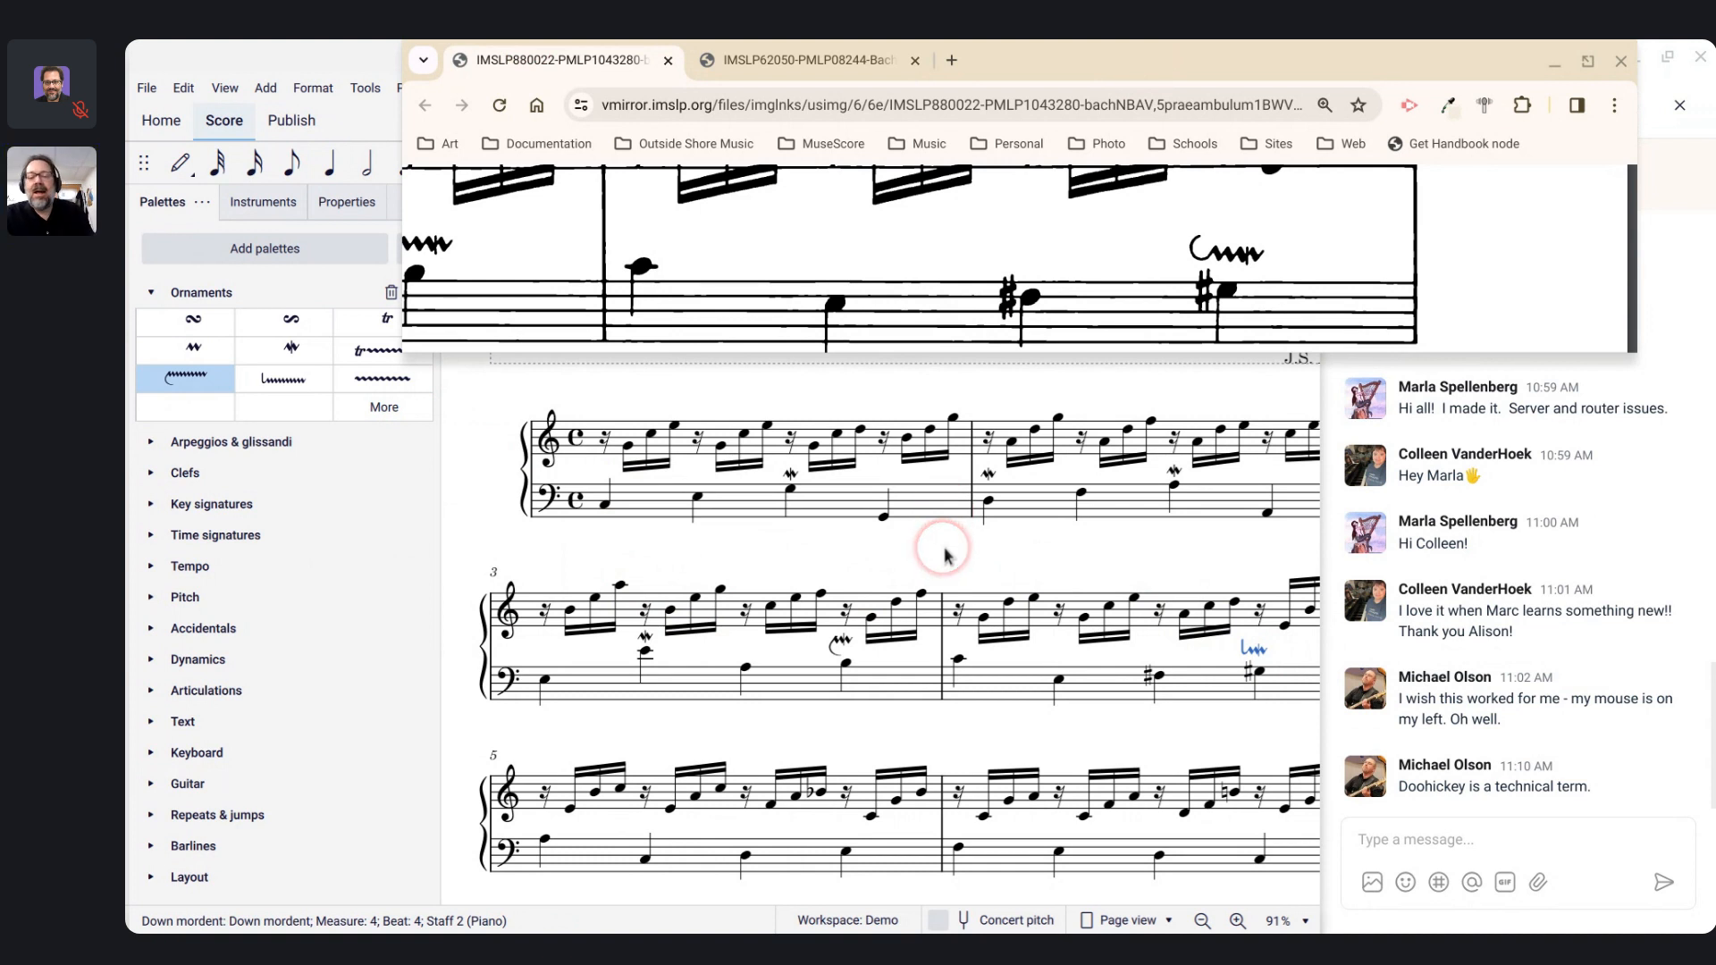
scroll(923, 568, "down", 4)
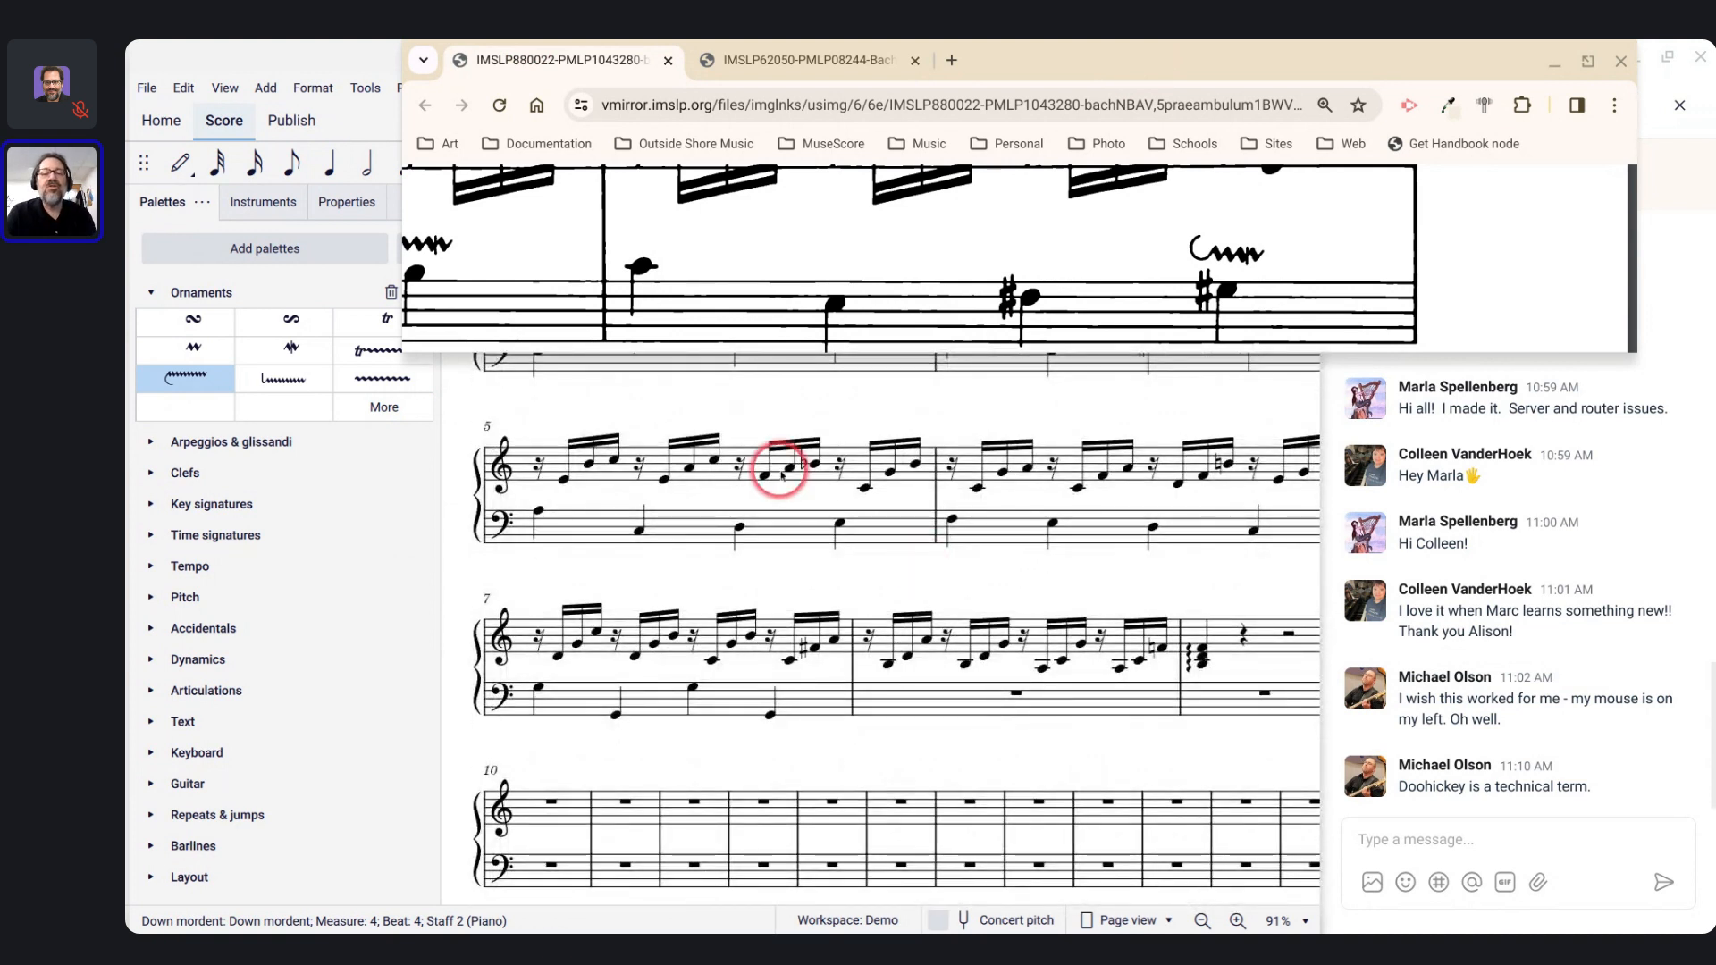
left_click(803, 314)
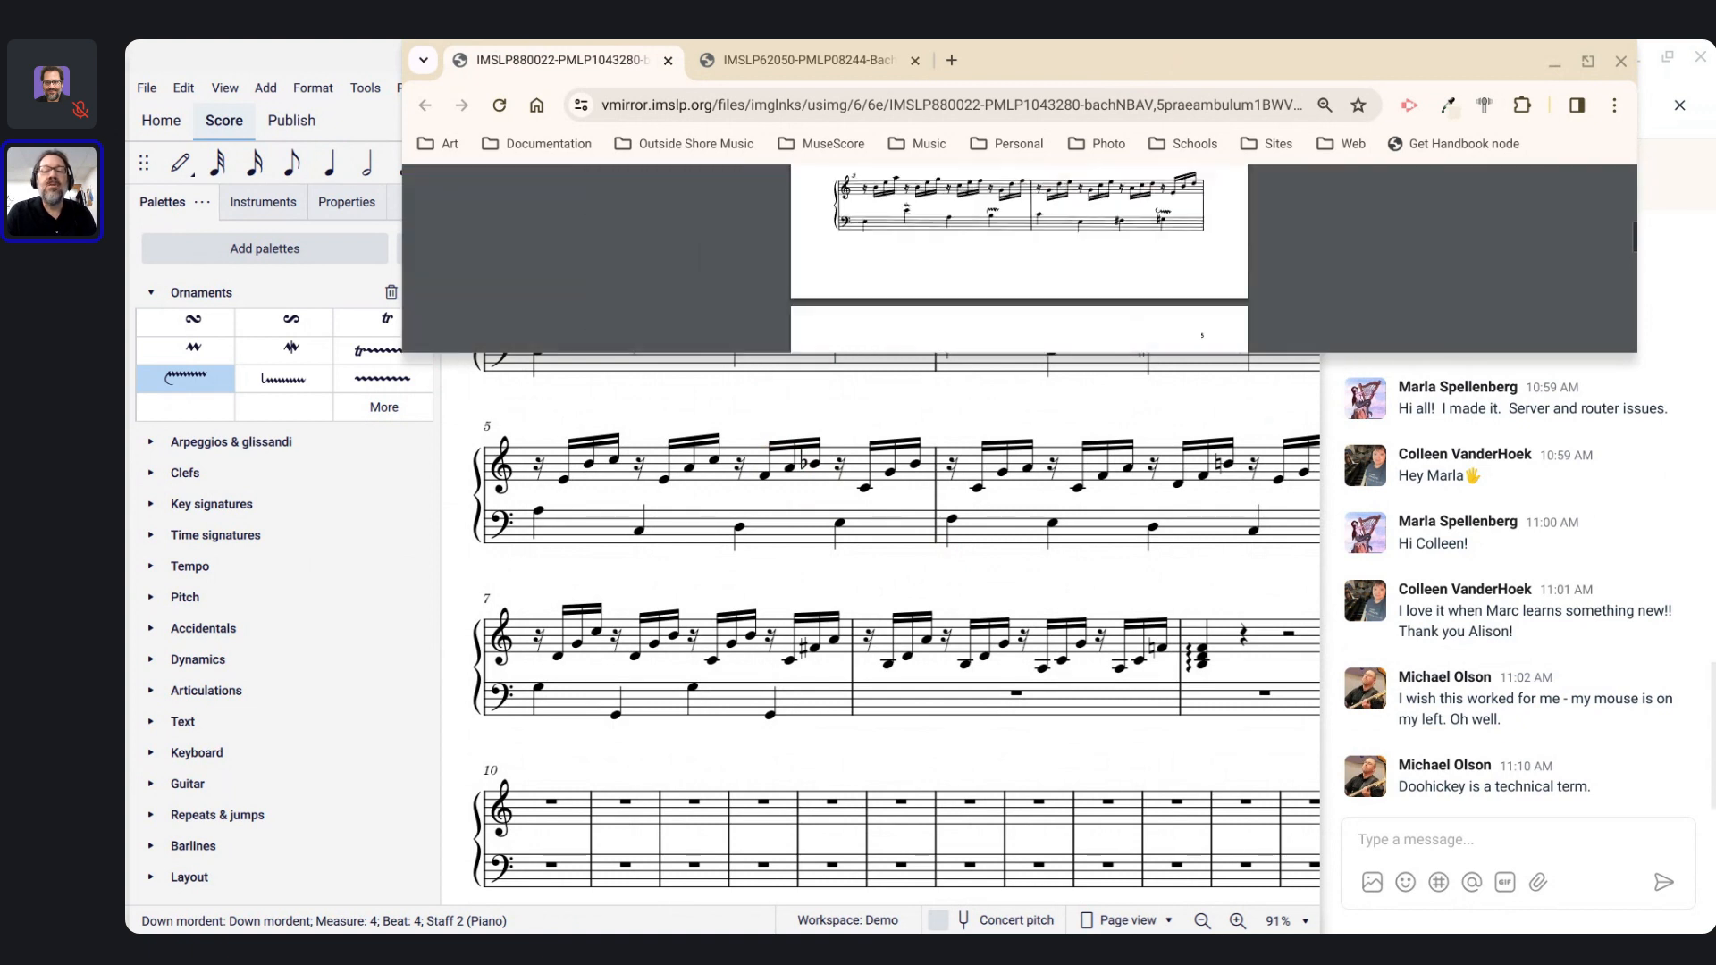
key("ctrl+plus")
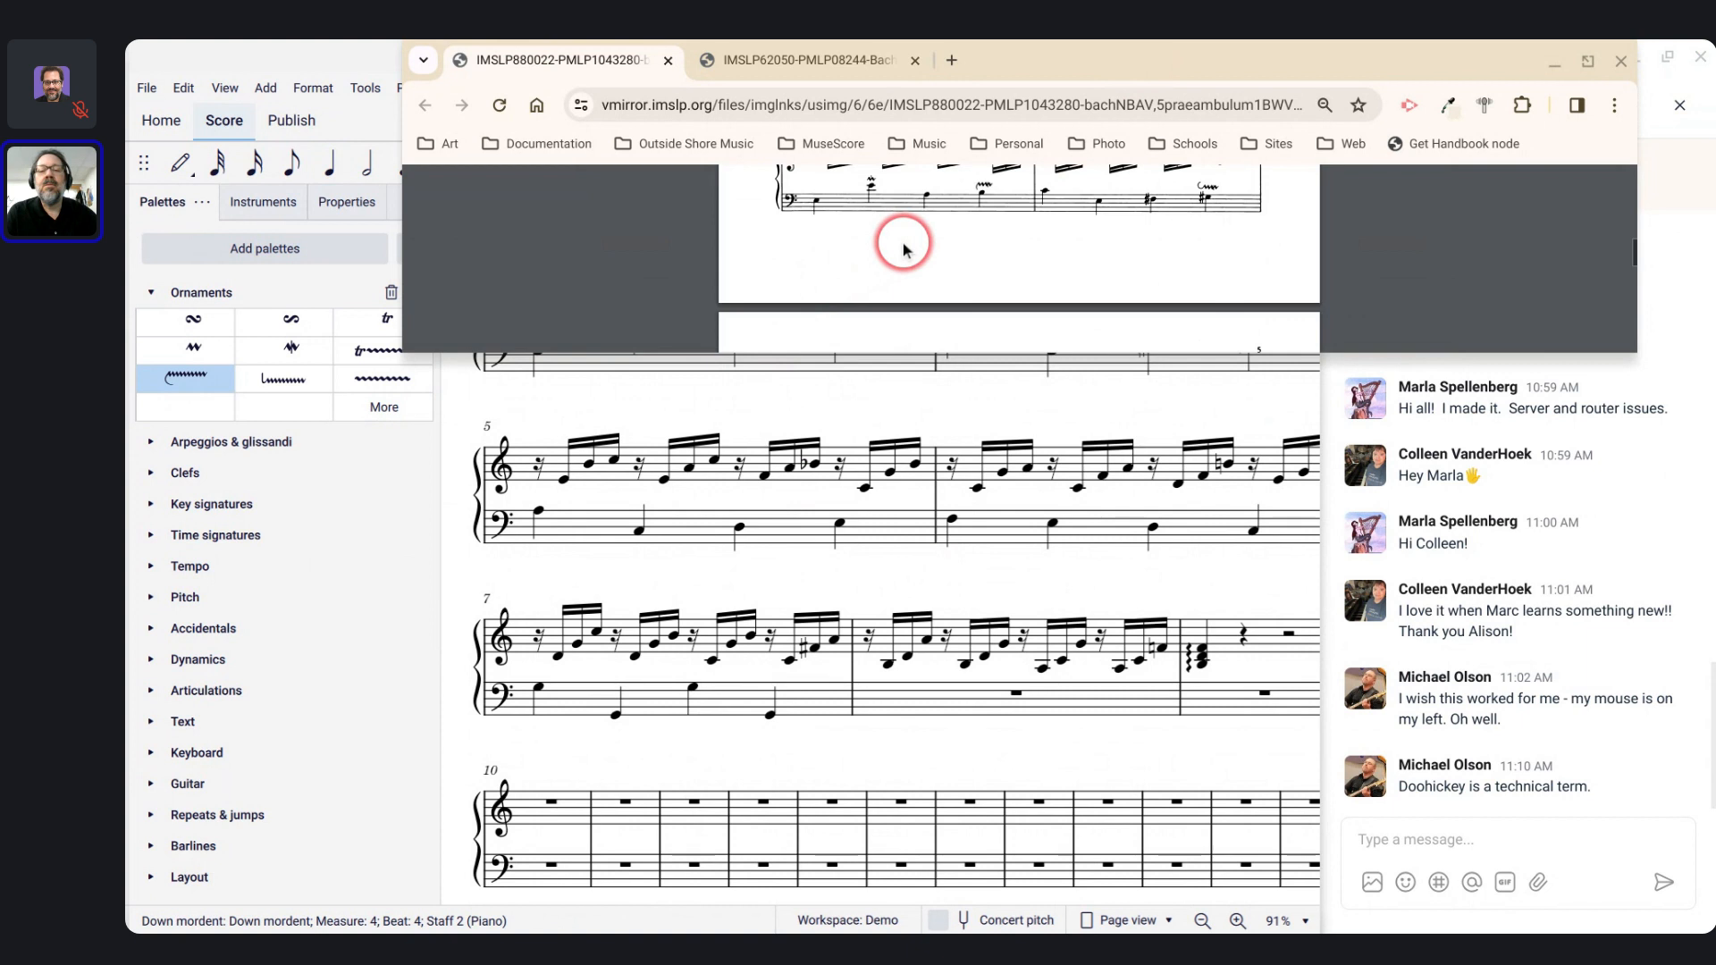
left_click(900, 266)
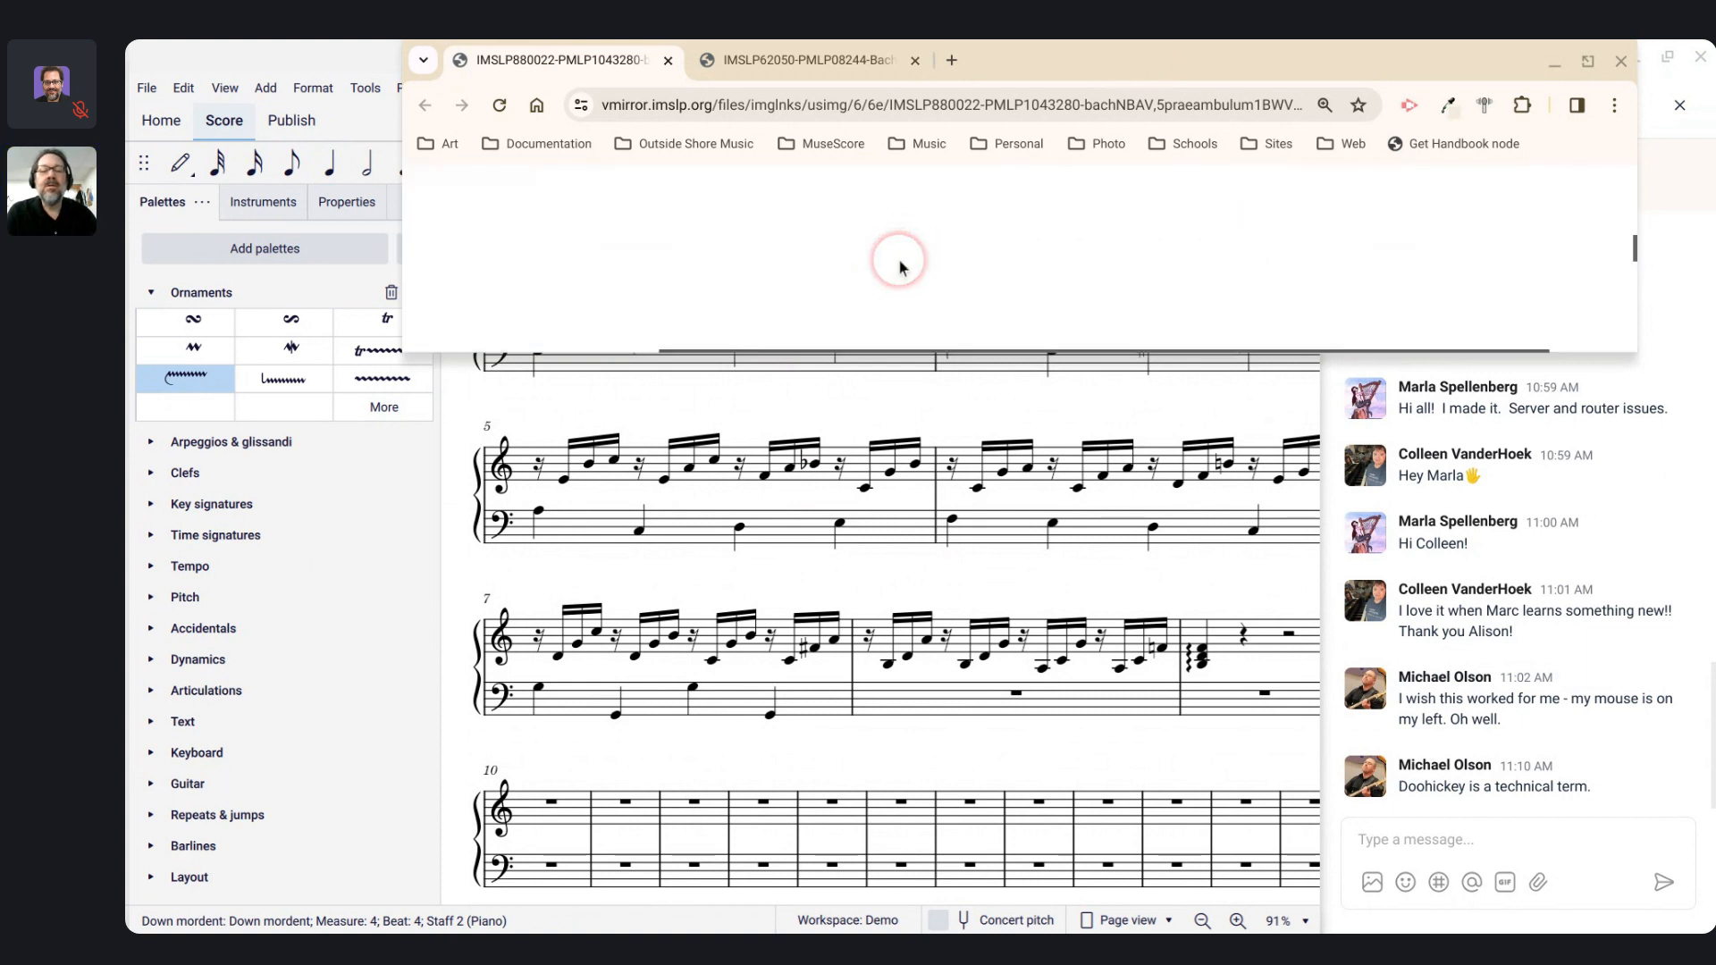
scroll(898, 264, "down", 5)
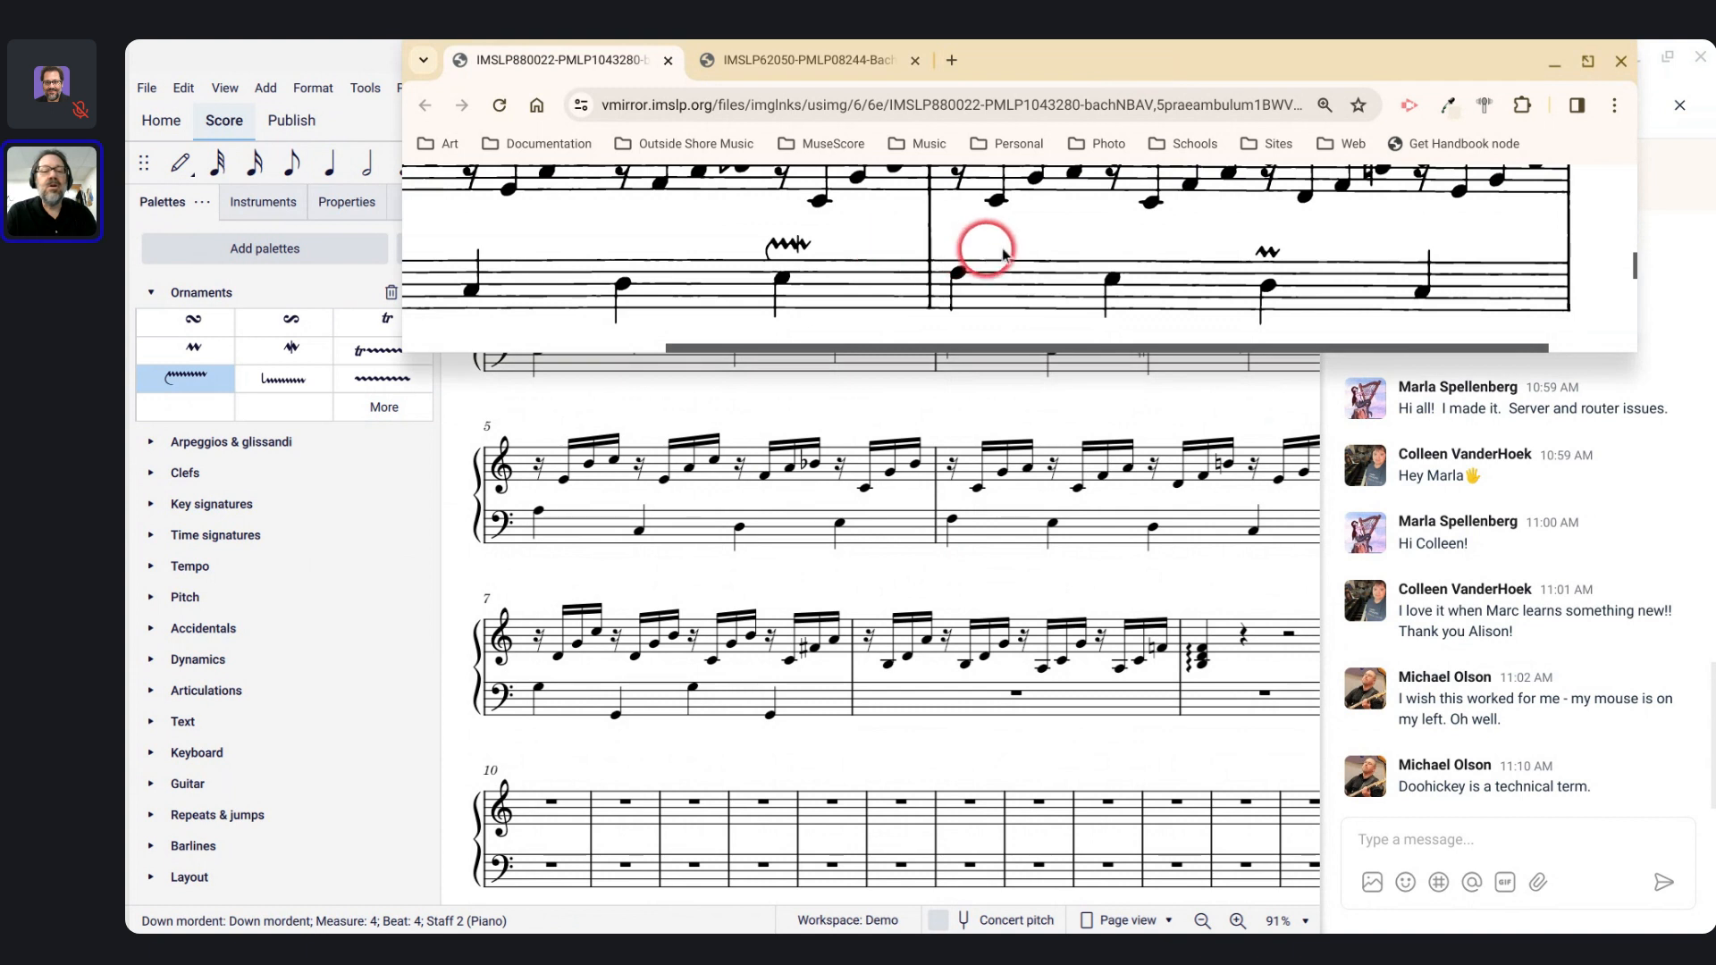
scroll(1027, 253, "left", 5)
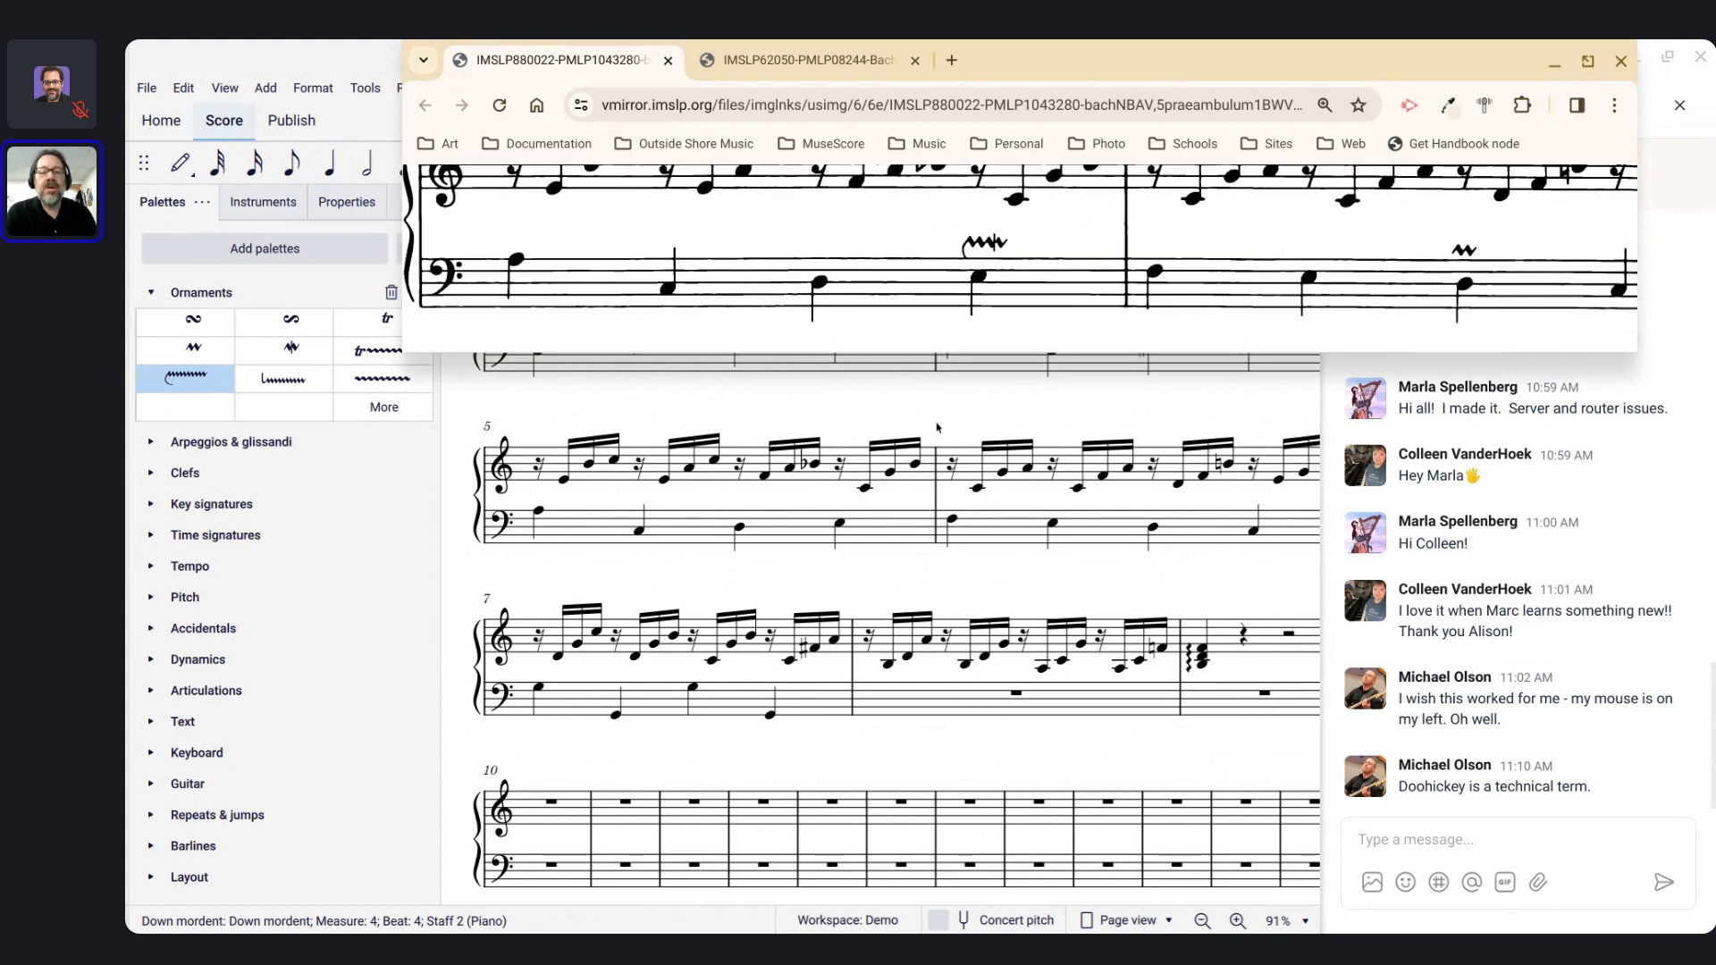
Step: Add the Up mordent and Down mordent from the additional ornaments to the Ornaments palette
left_click(838, 524)
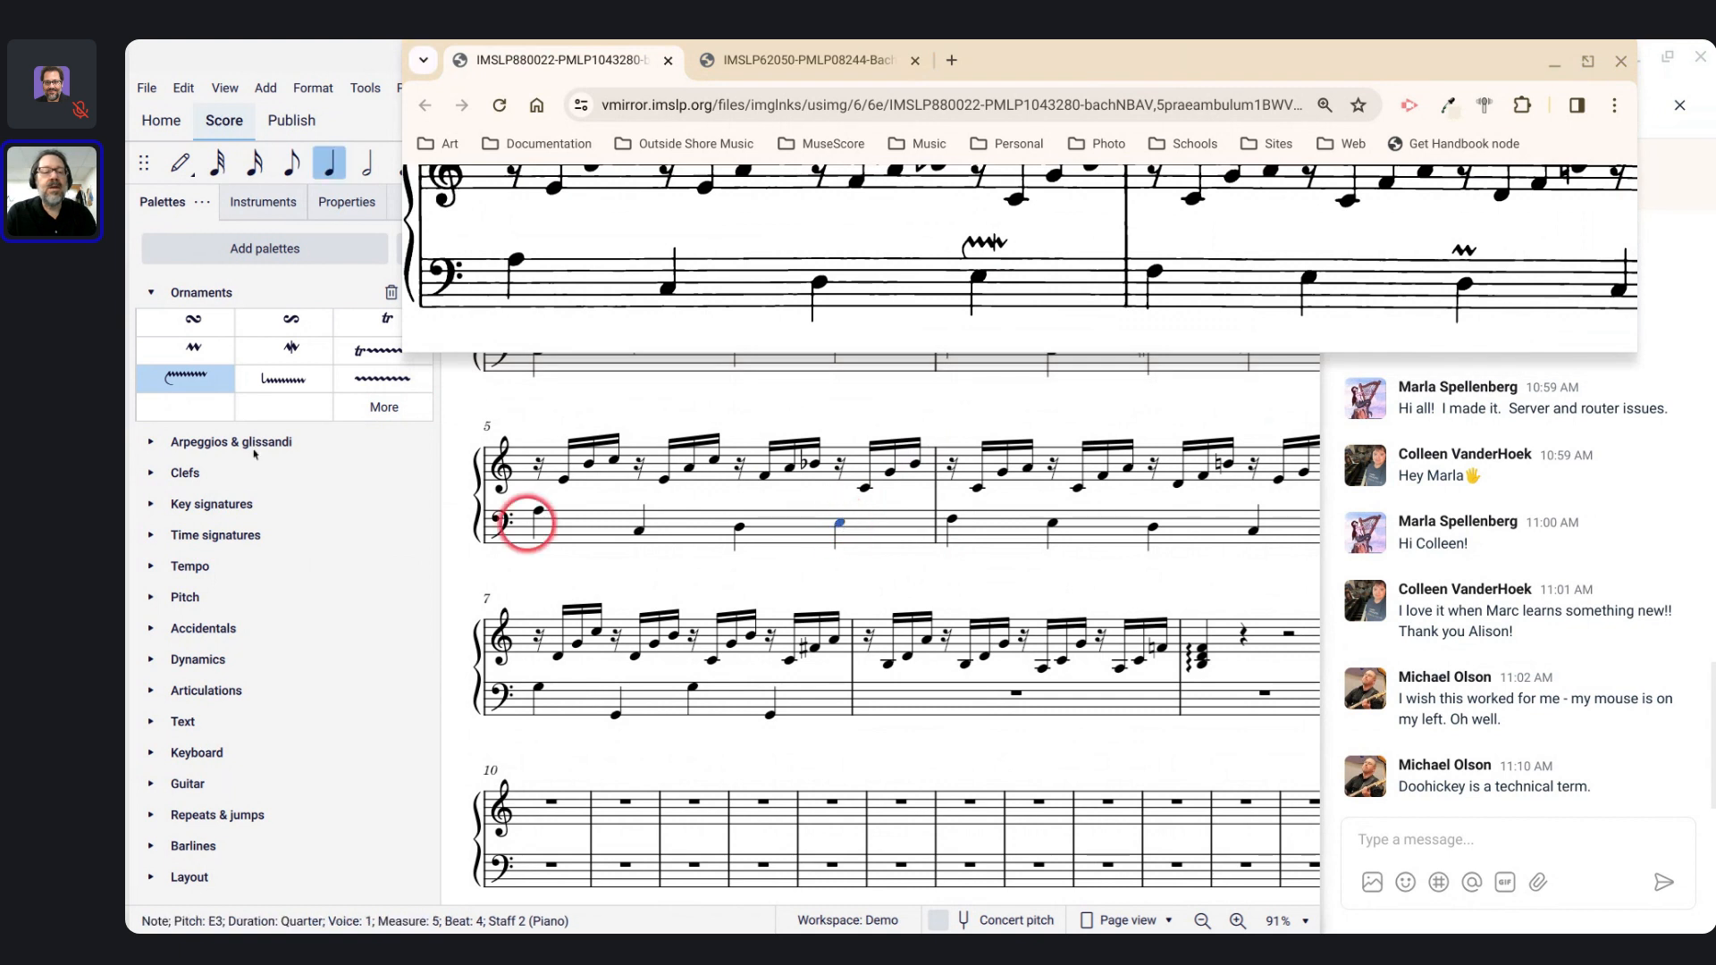
left_click(384, 409)
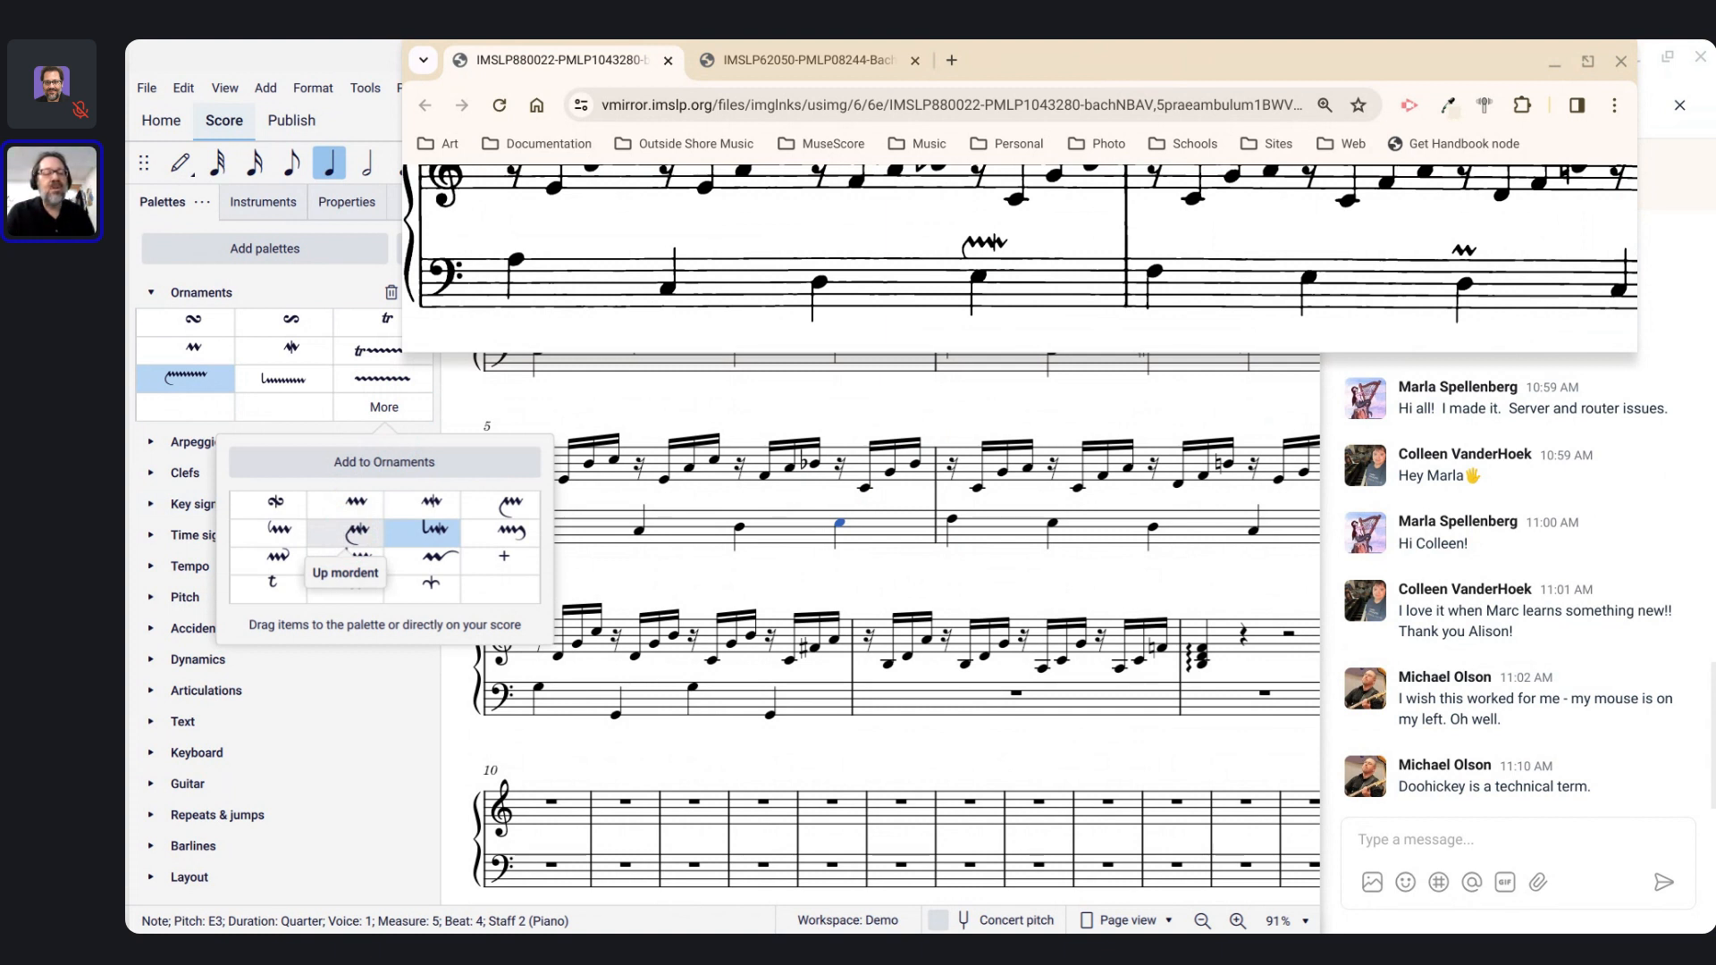
left_click_drag(346, 546, 219, 431)
left_click_drag(200, 413, 196, 406)
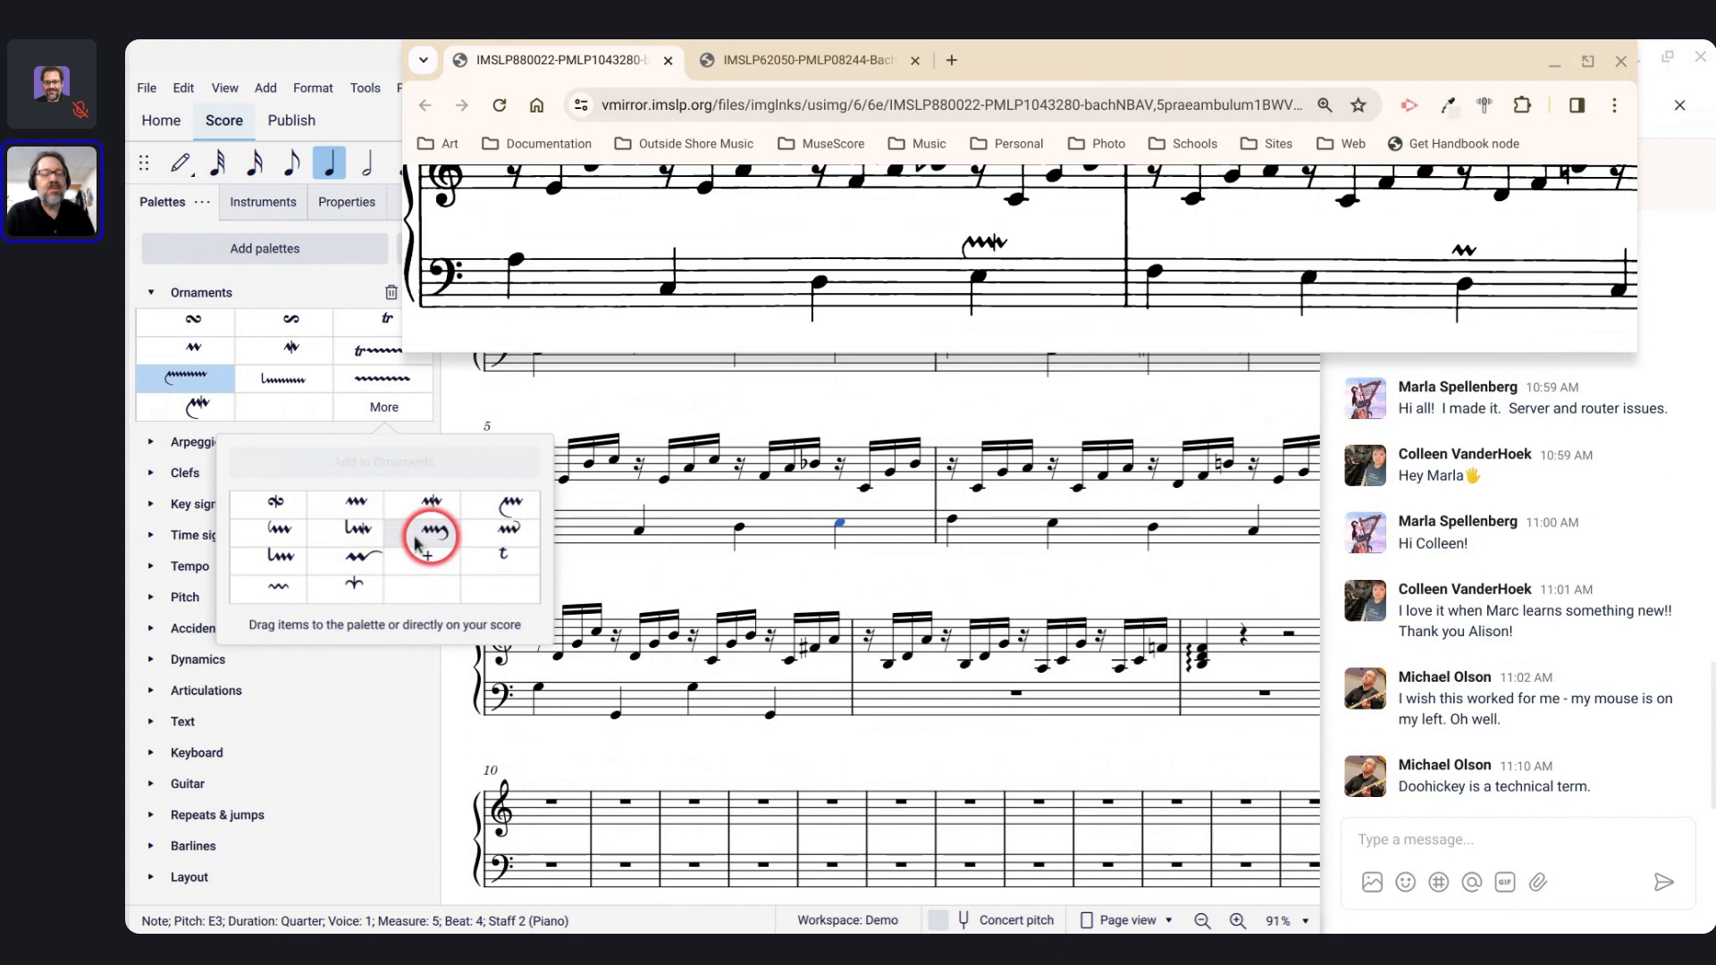
left_click_drag(358, 528, 281, 404)
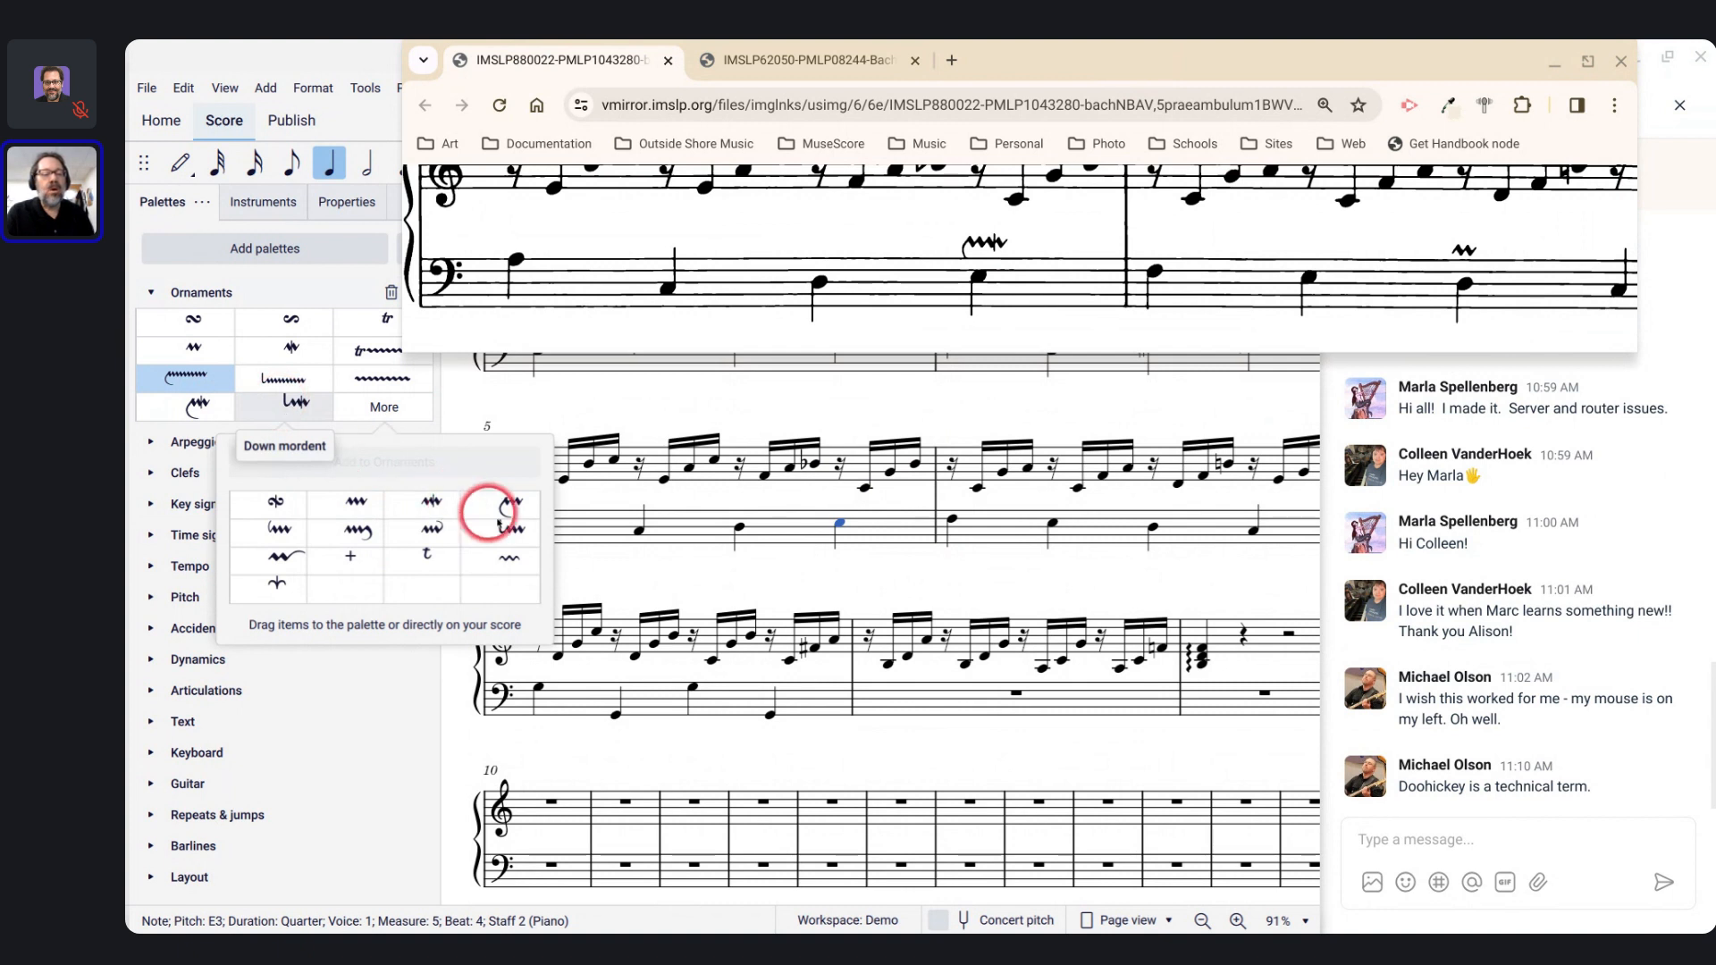
Step: Add an Up mordent to the E3 on beat 4 of measure 5 and a Short trill to the D3 on beat 3 of measure 6
left_click(838, 525)
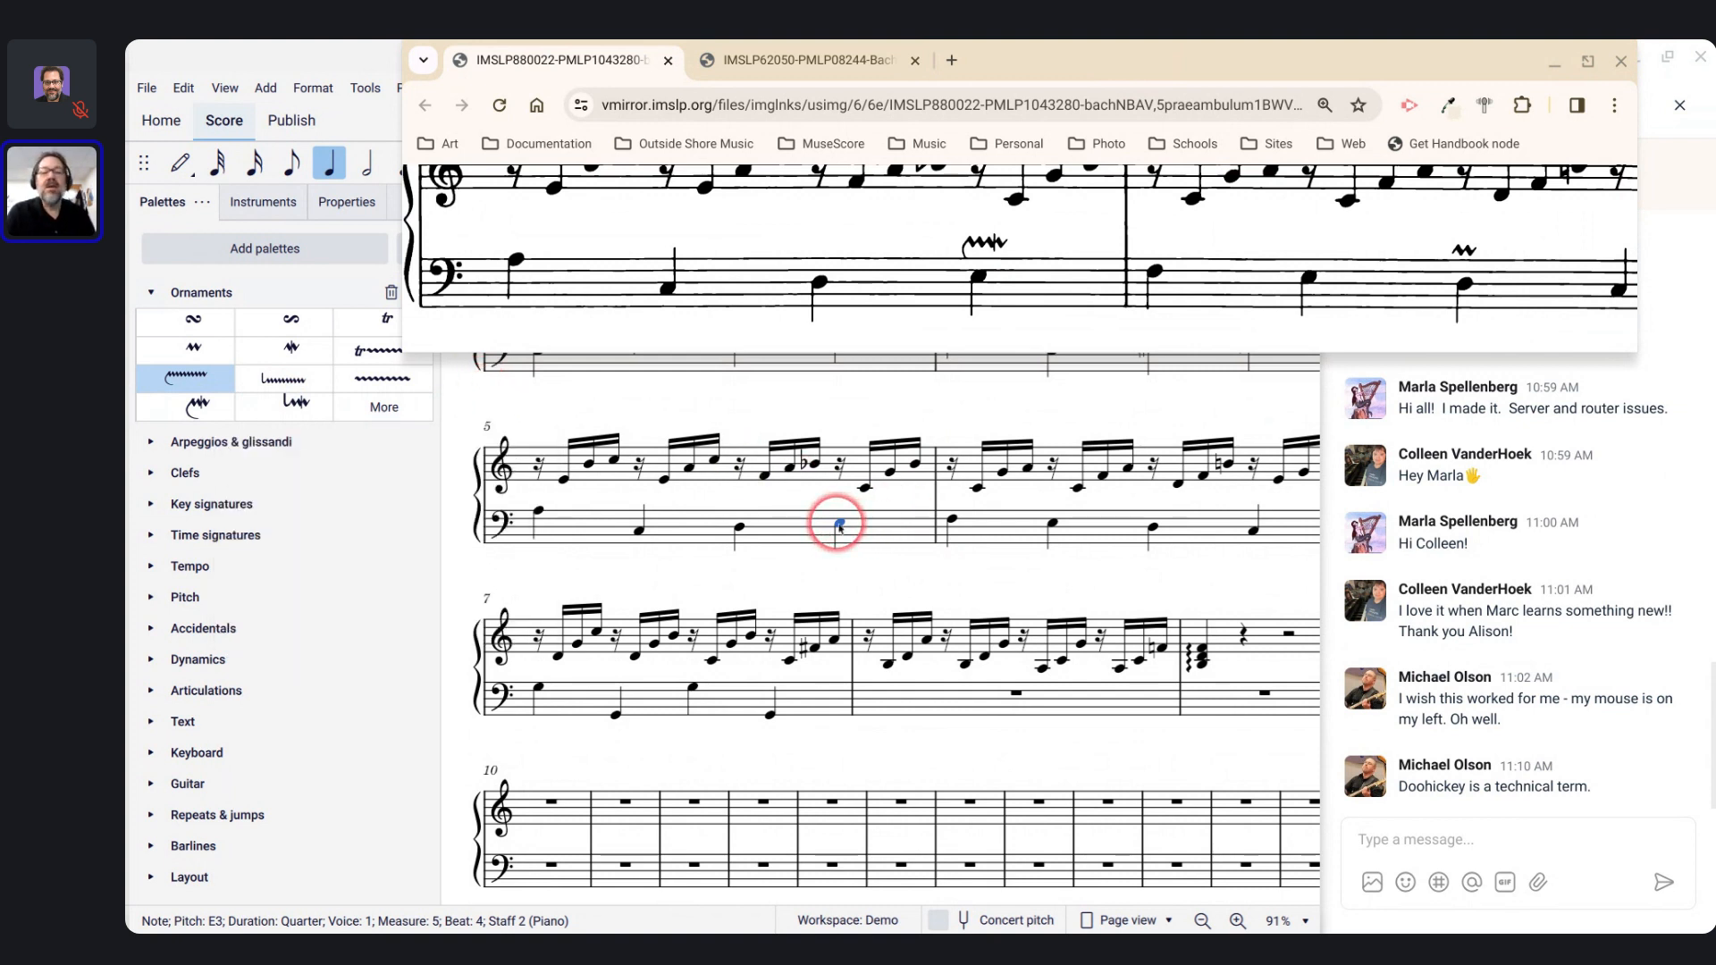
left_click(181, 414)
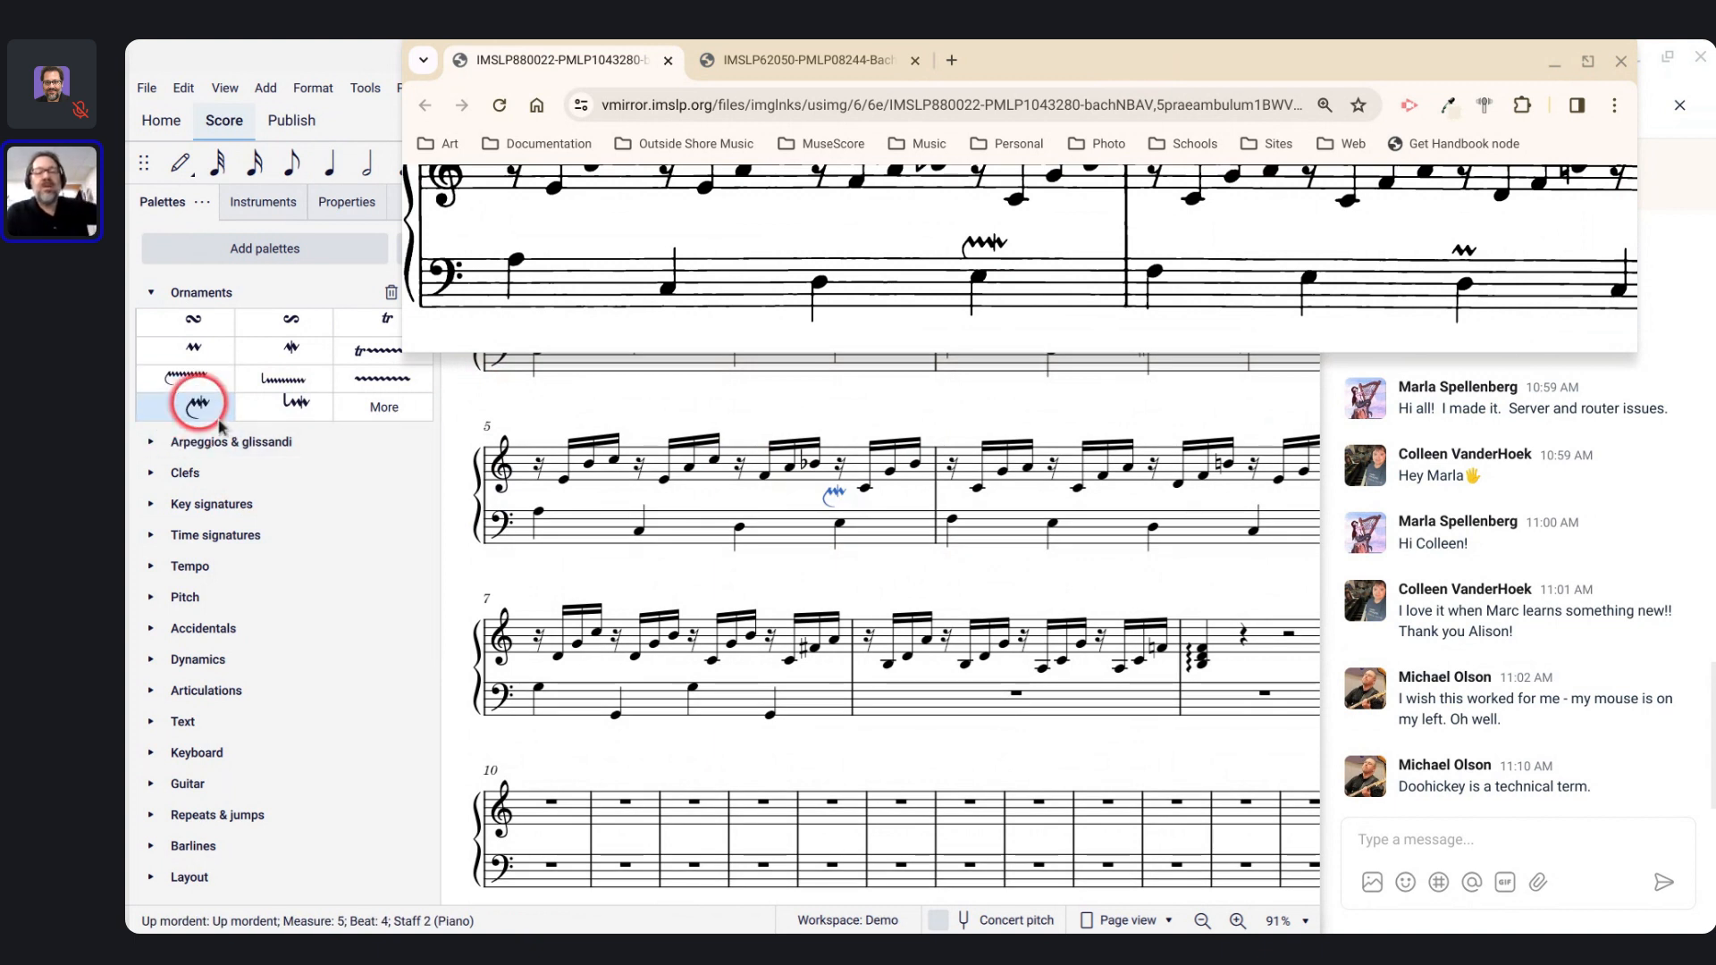
left_click(530, 519)
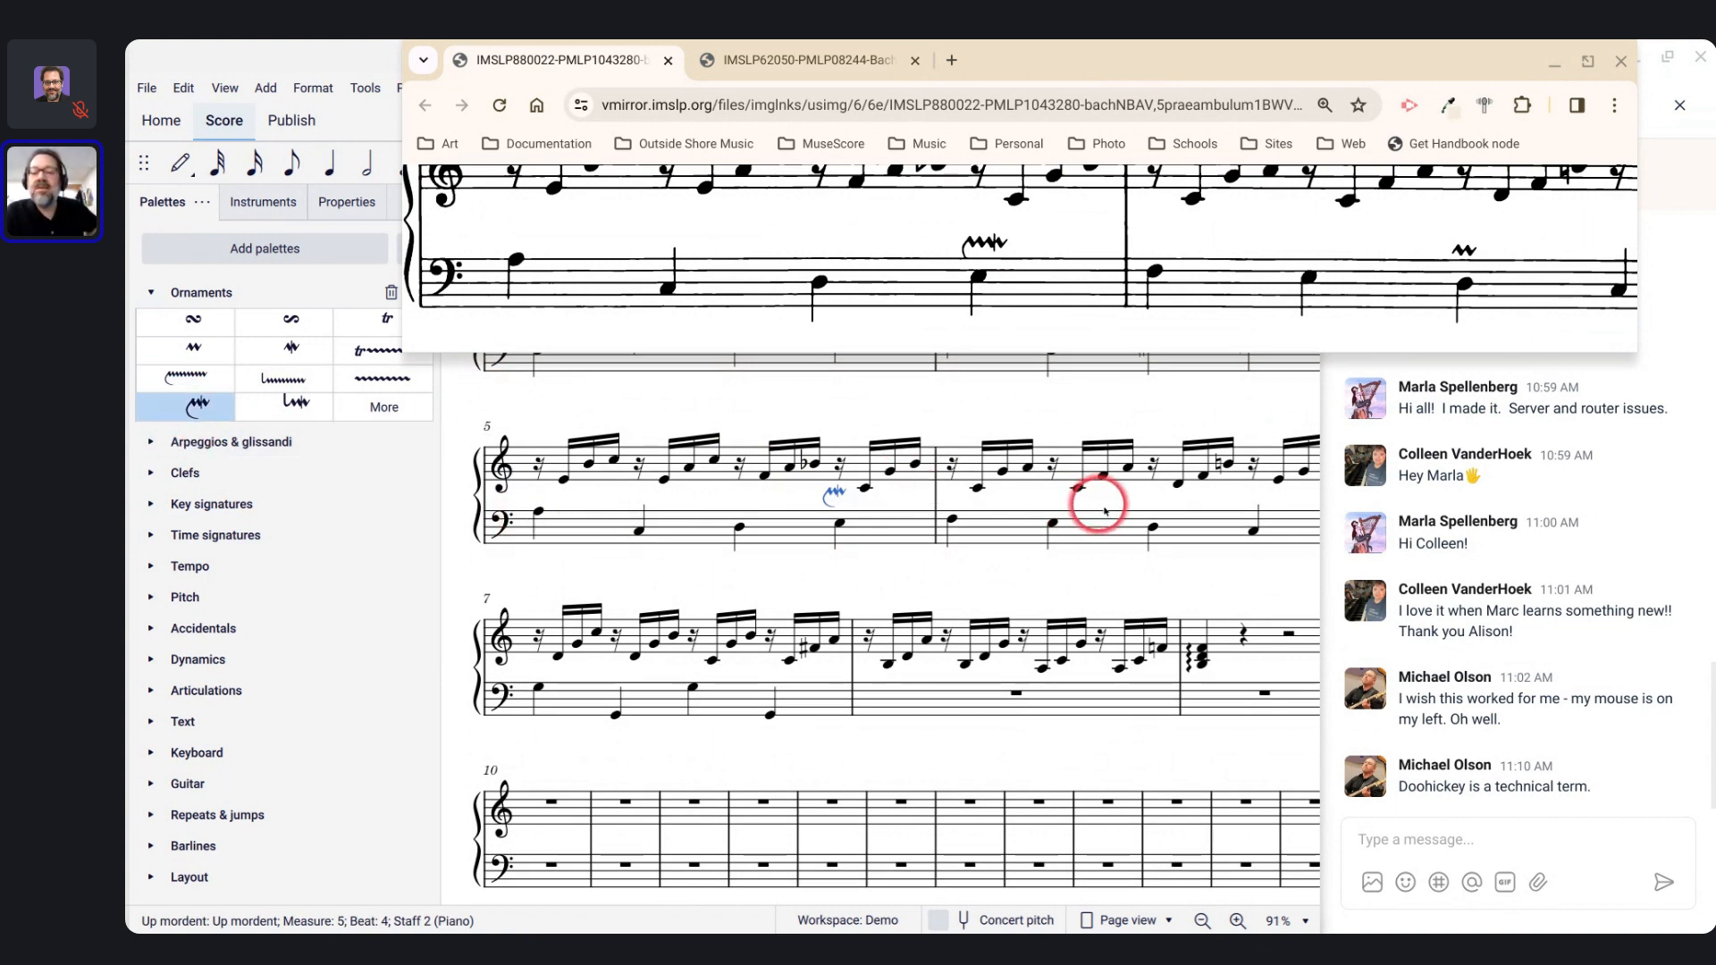
left_click(1154, 536)
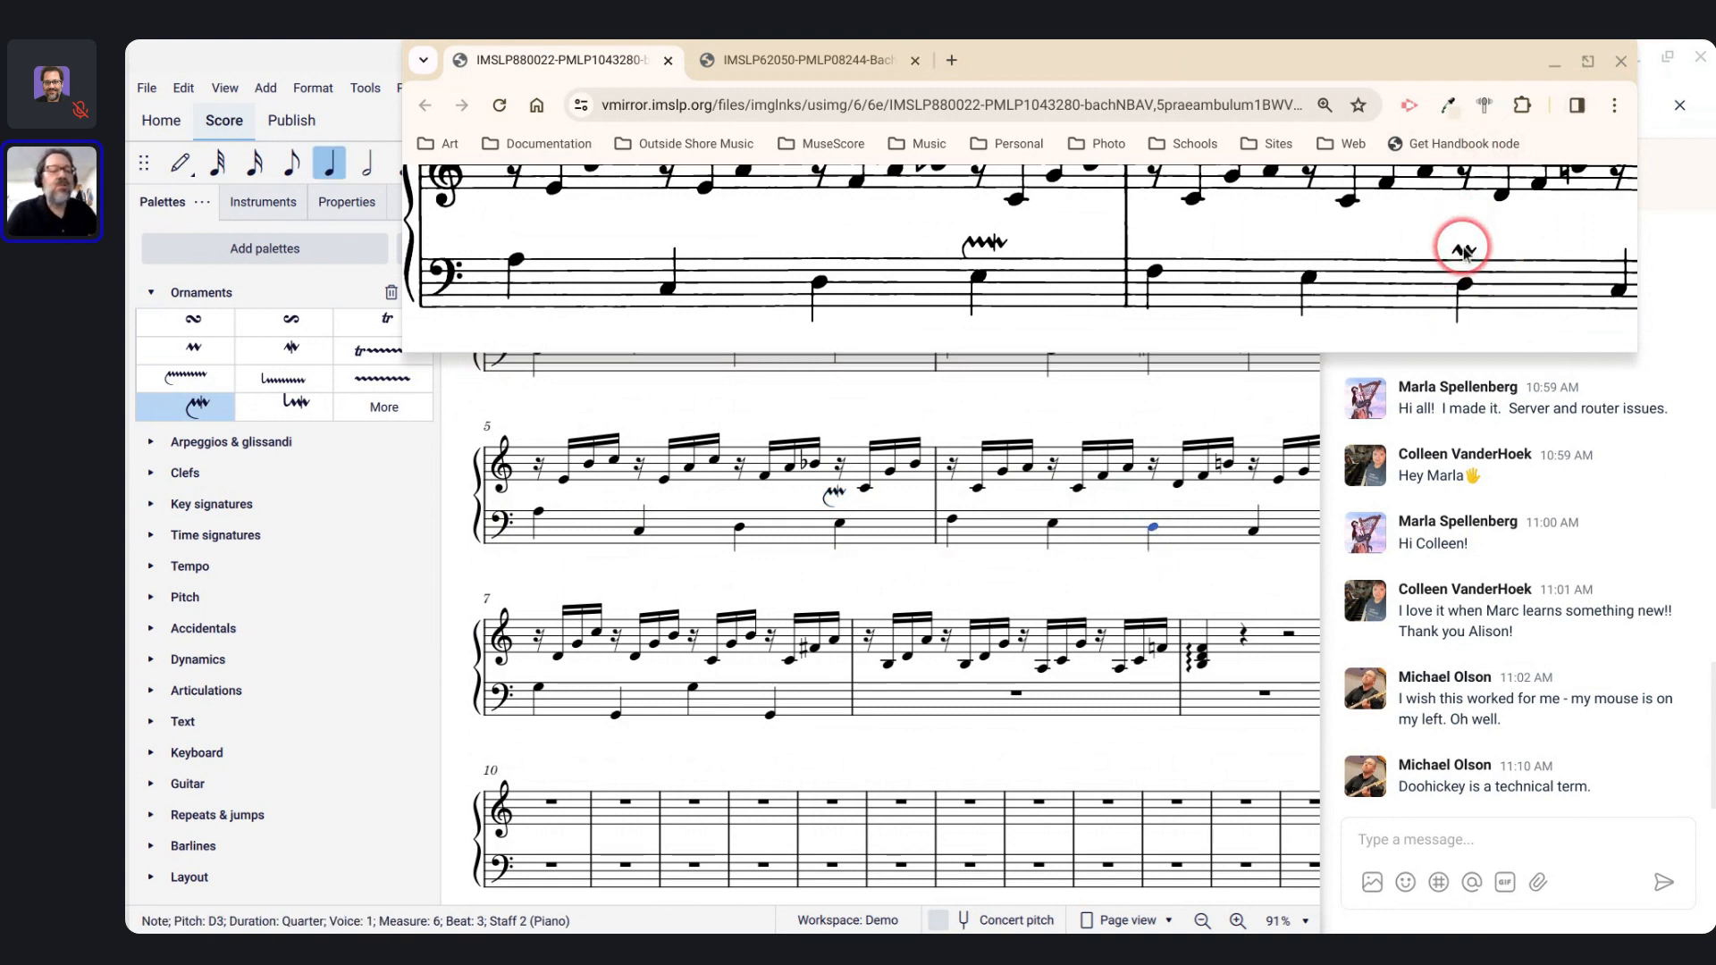
left_click(193, 350)
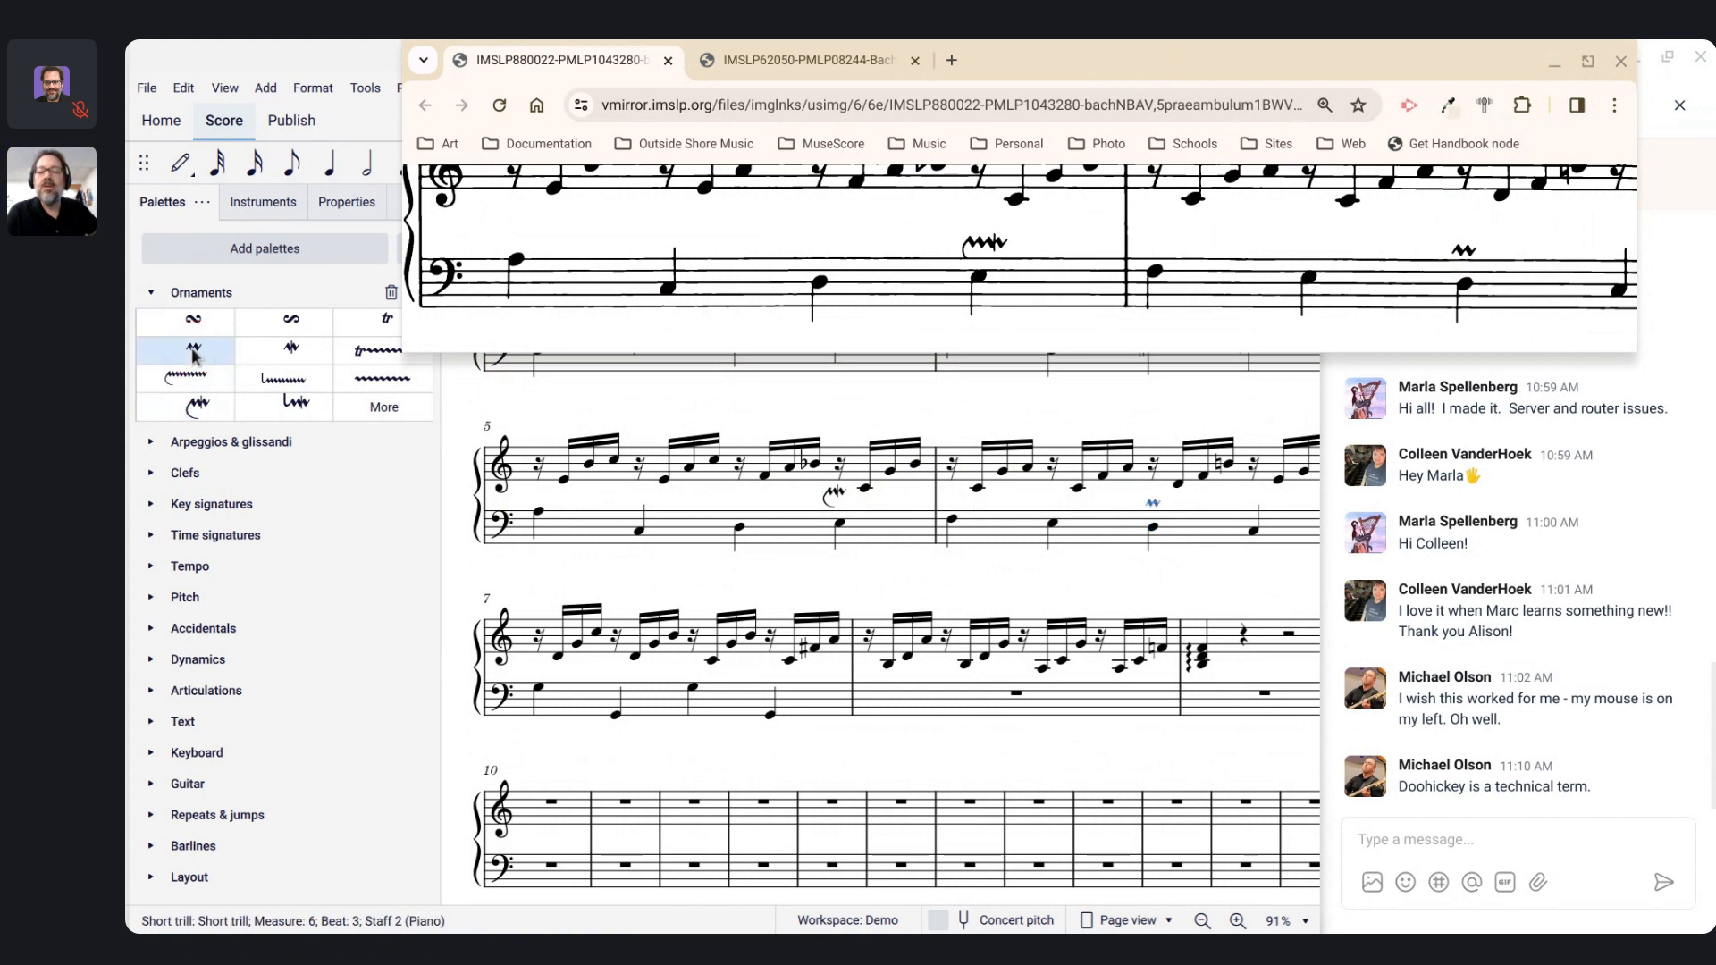
Step: Add Mordent ornaments to both G3 quarter notes on beats 1 and 3 of measure 7, following the source score
scroll(897, 313, "down", 2)
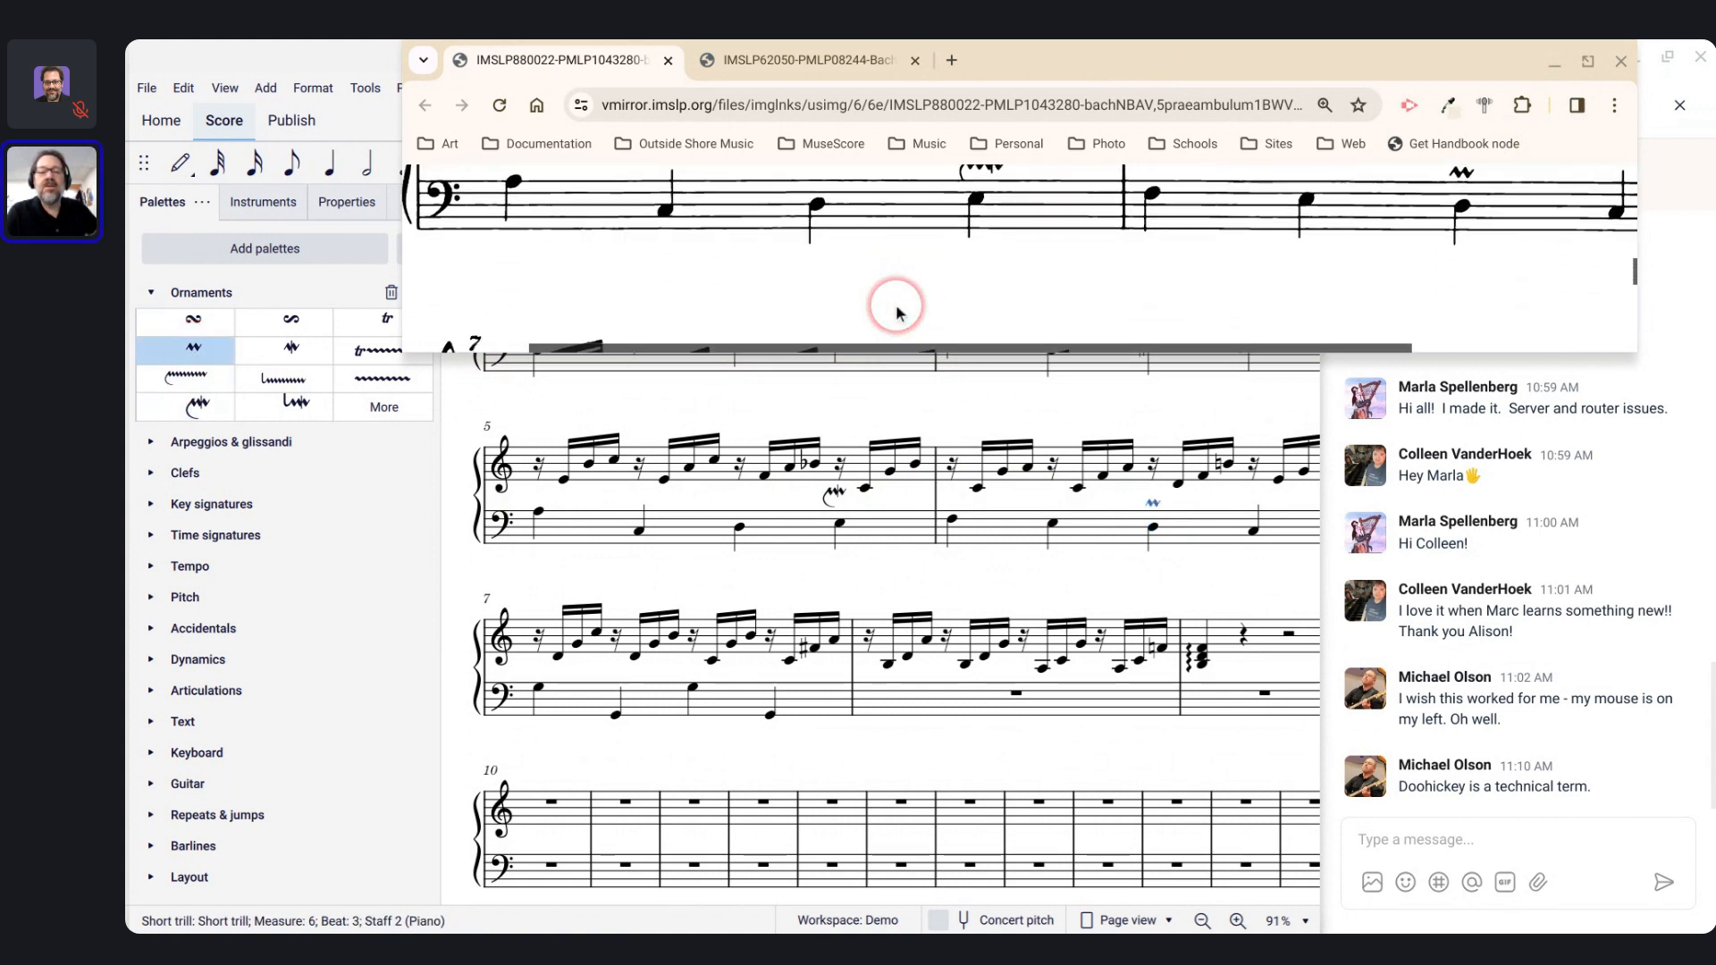
scroll(896, 305, "down", 1)
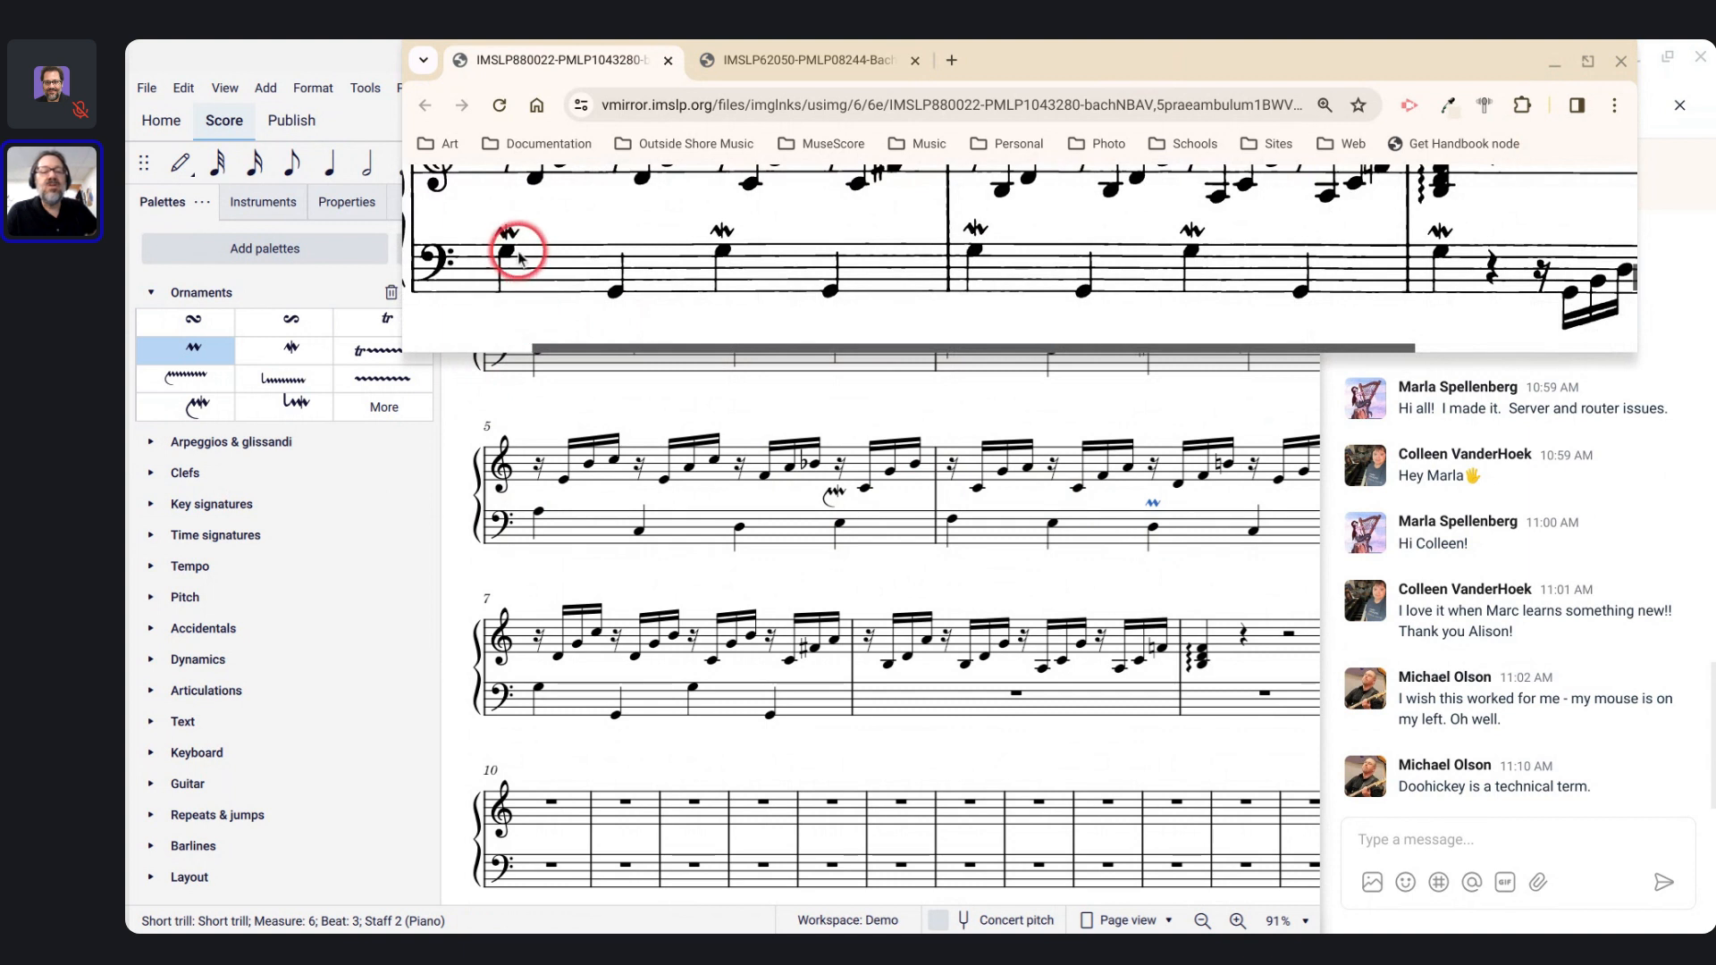
left_click(538, 690)
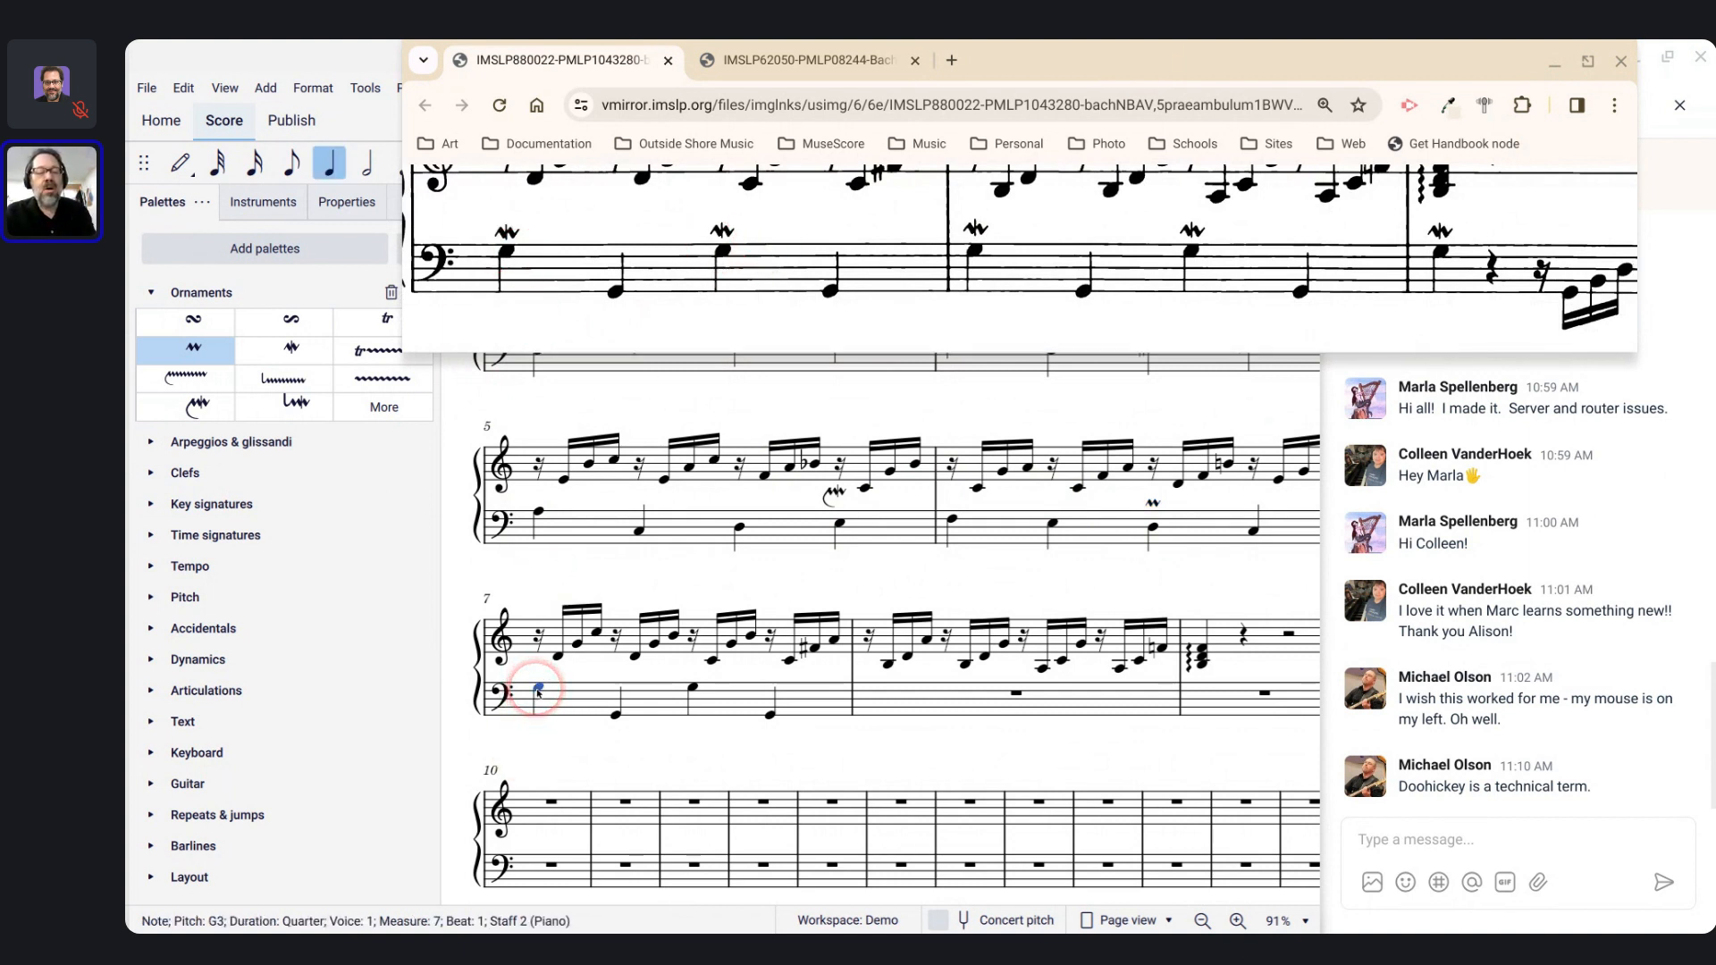
left_click(694, 688, "ctrl")
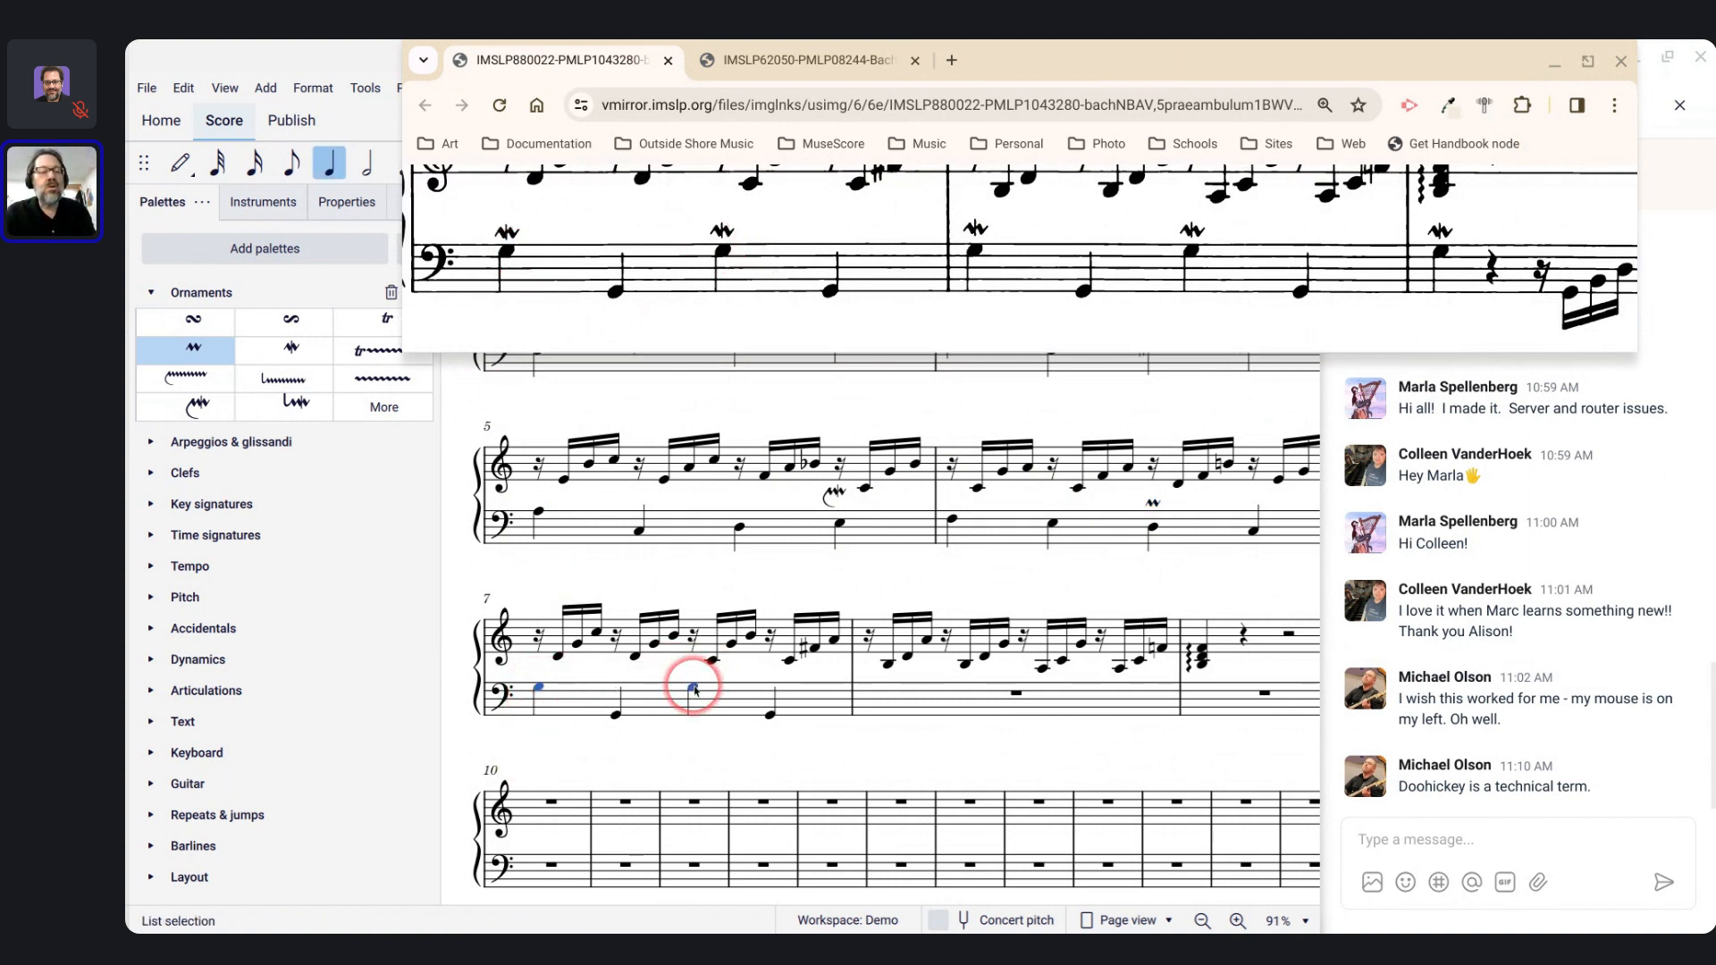
left_click(292, 351)
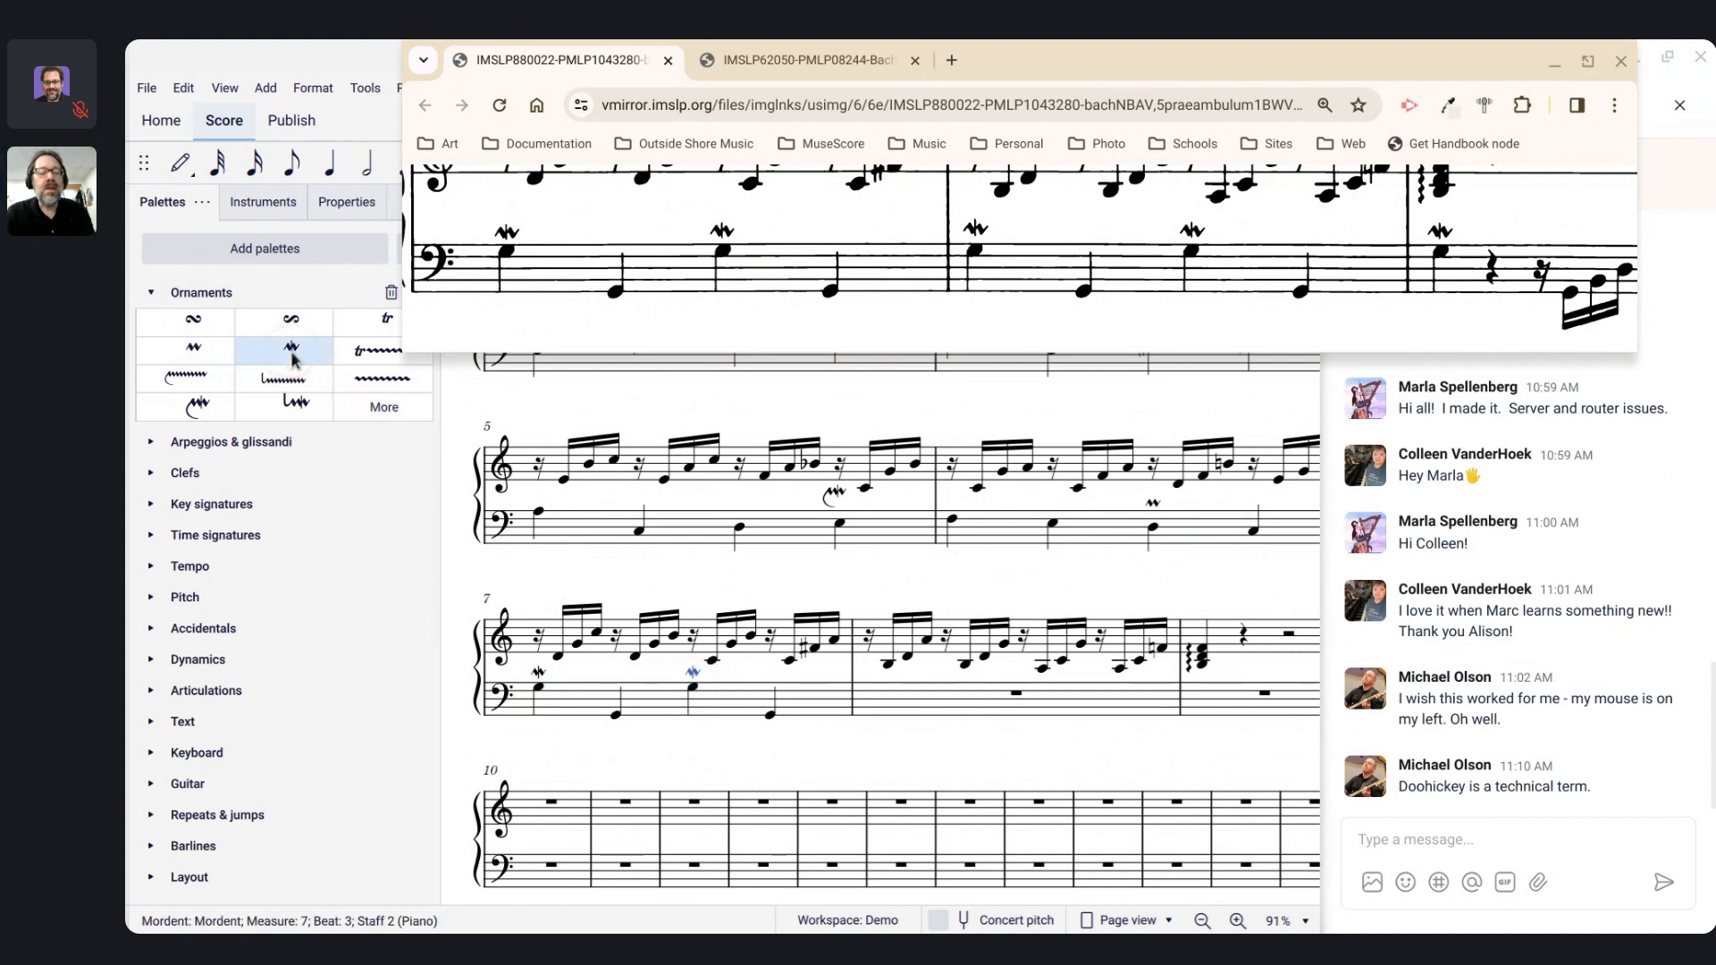
Step: Repeat the bass staff contents of measure 7, including the mordents, into measures 8 and 9
left_click(579, 694)
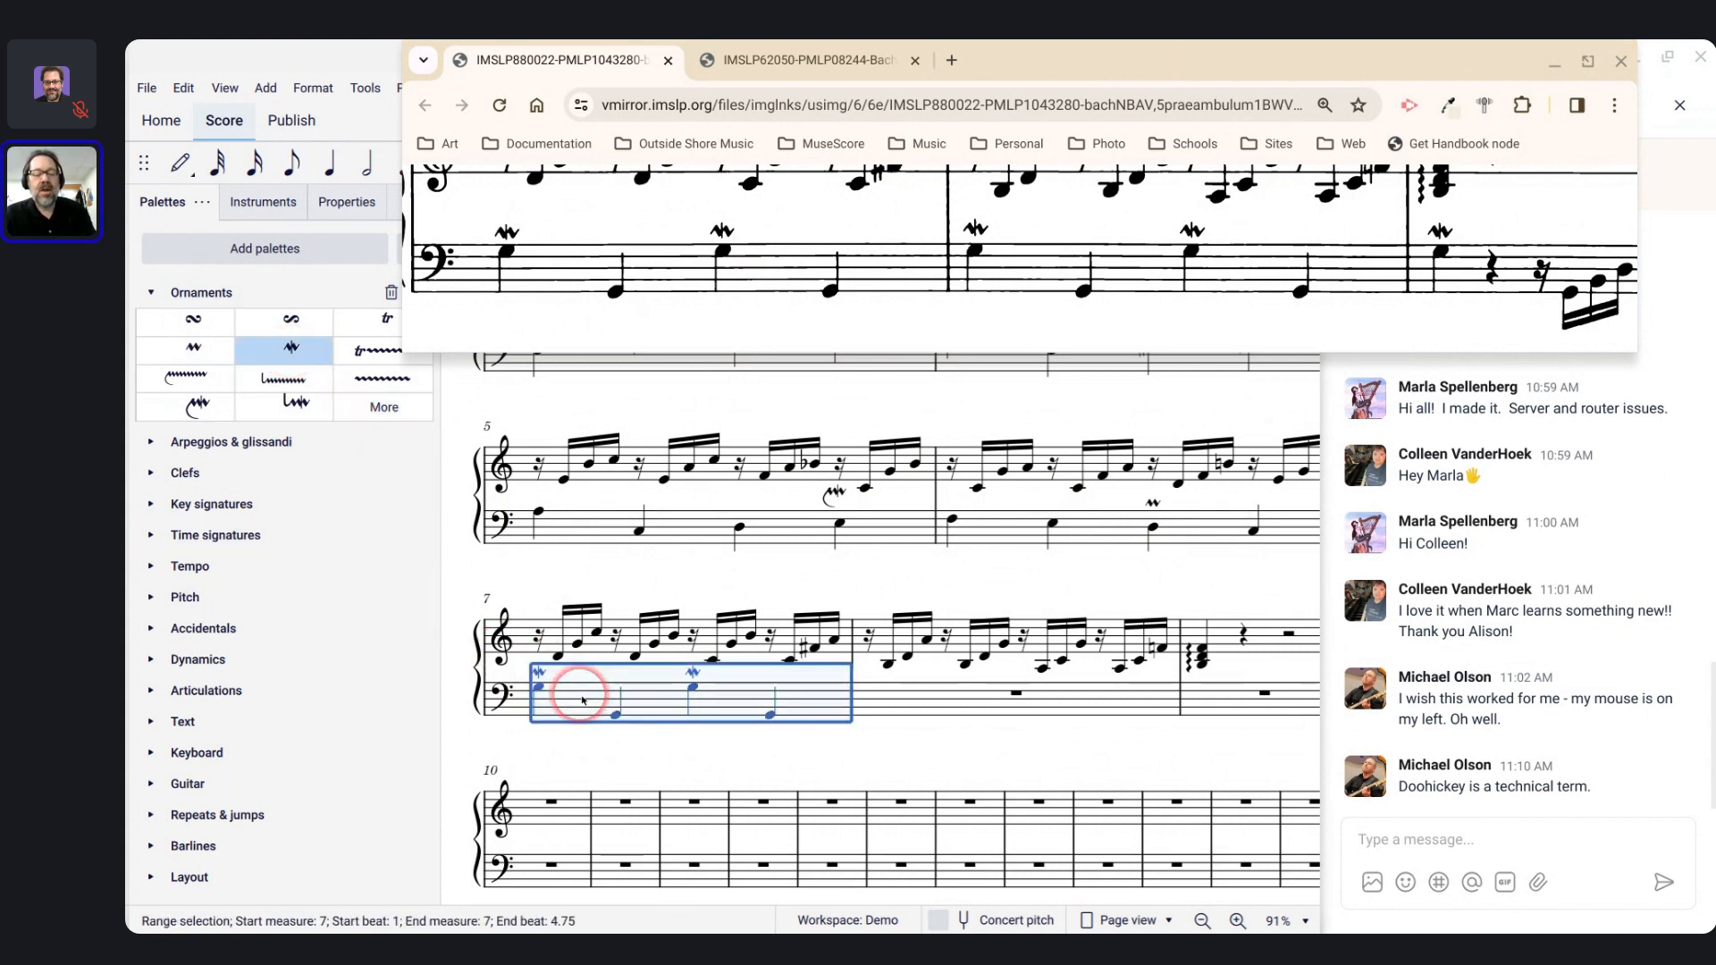
key("r")
left_click(1243, 251)
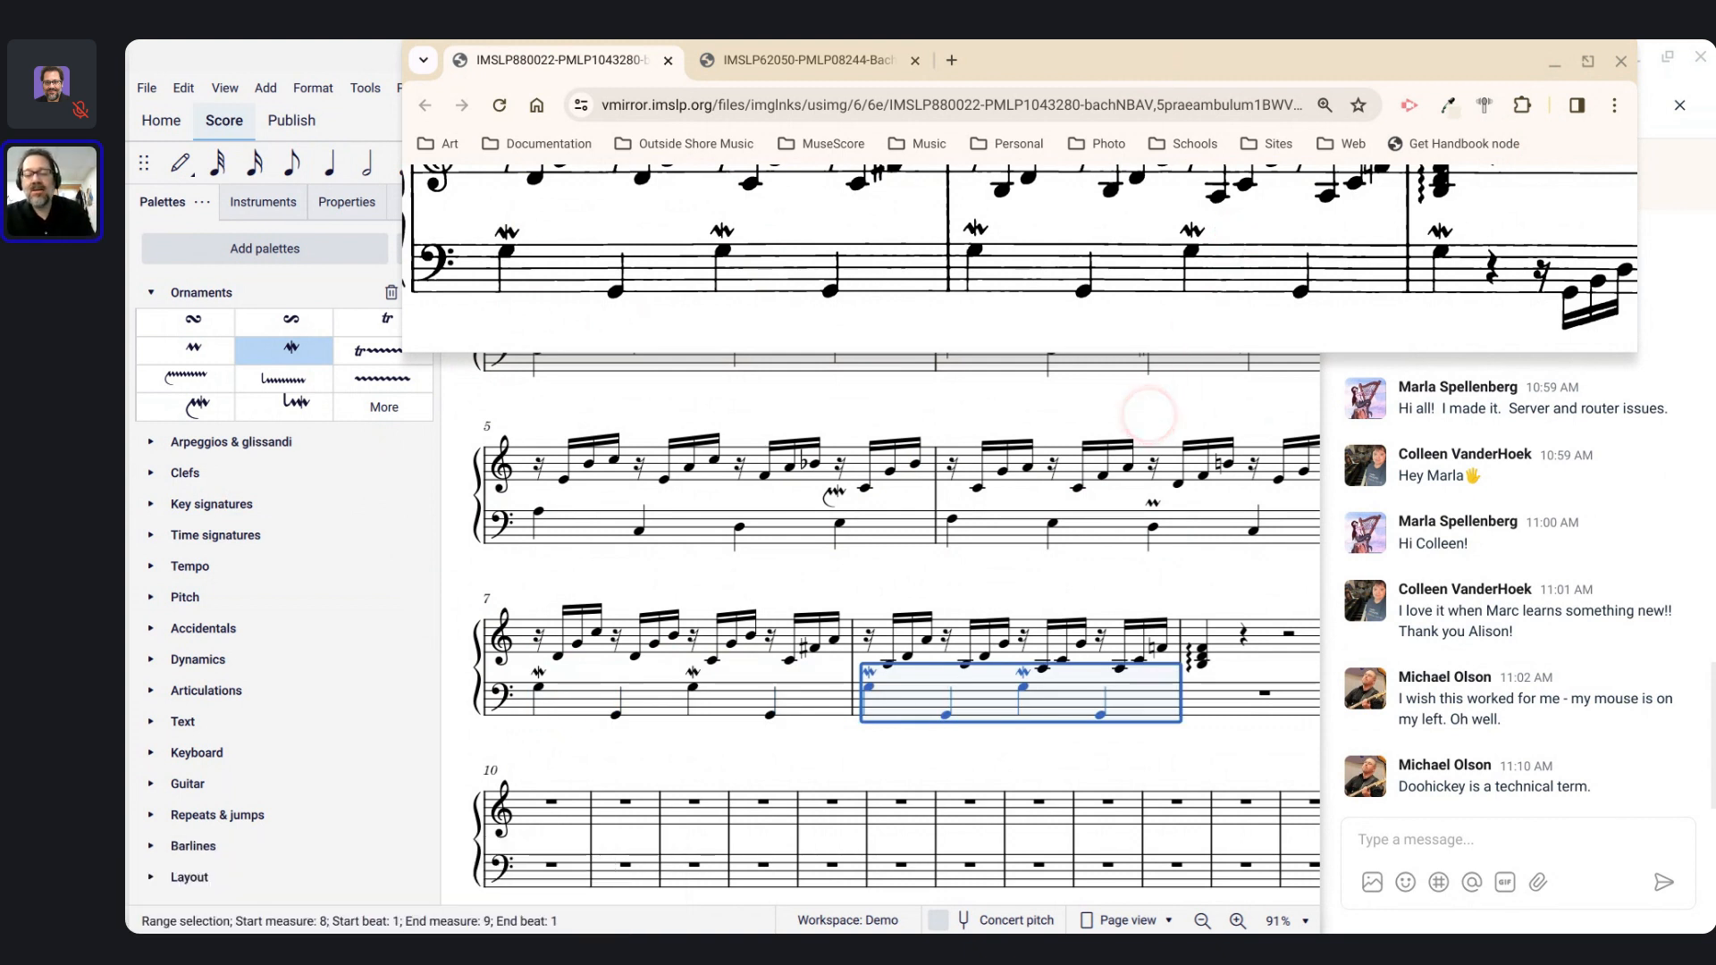
key("r")
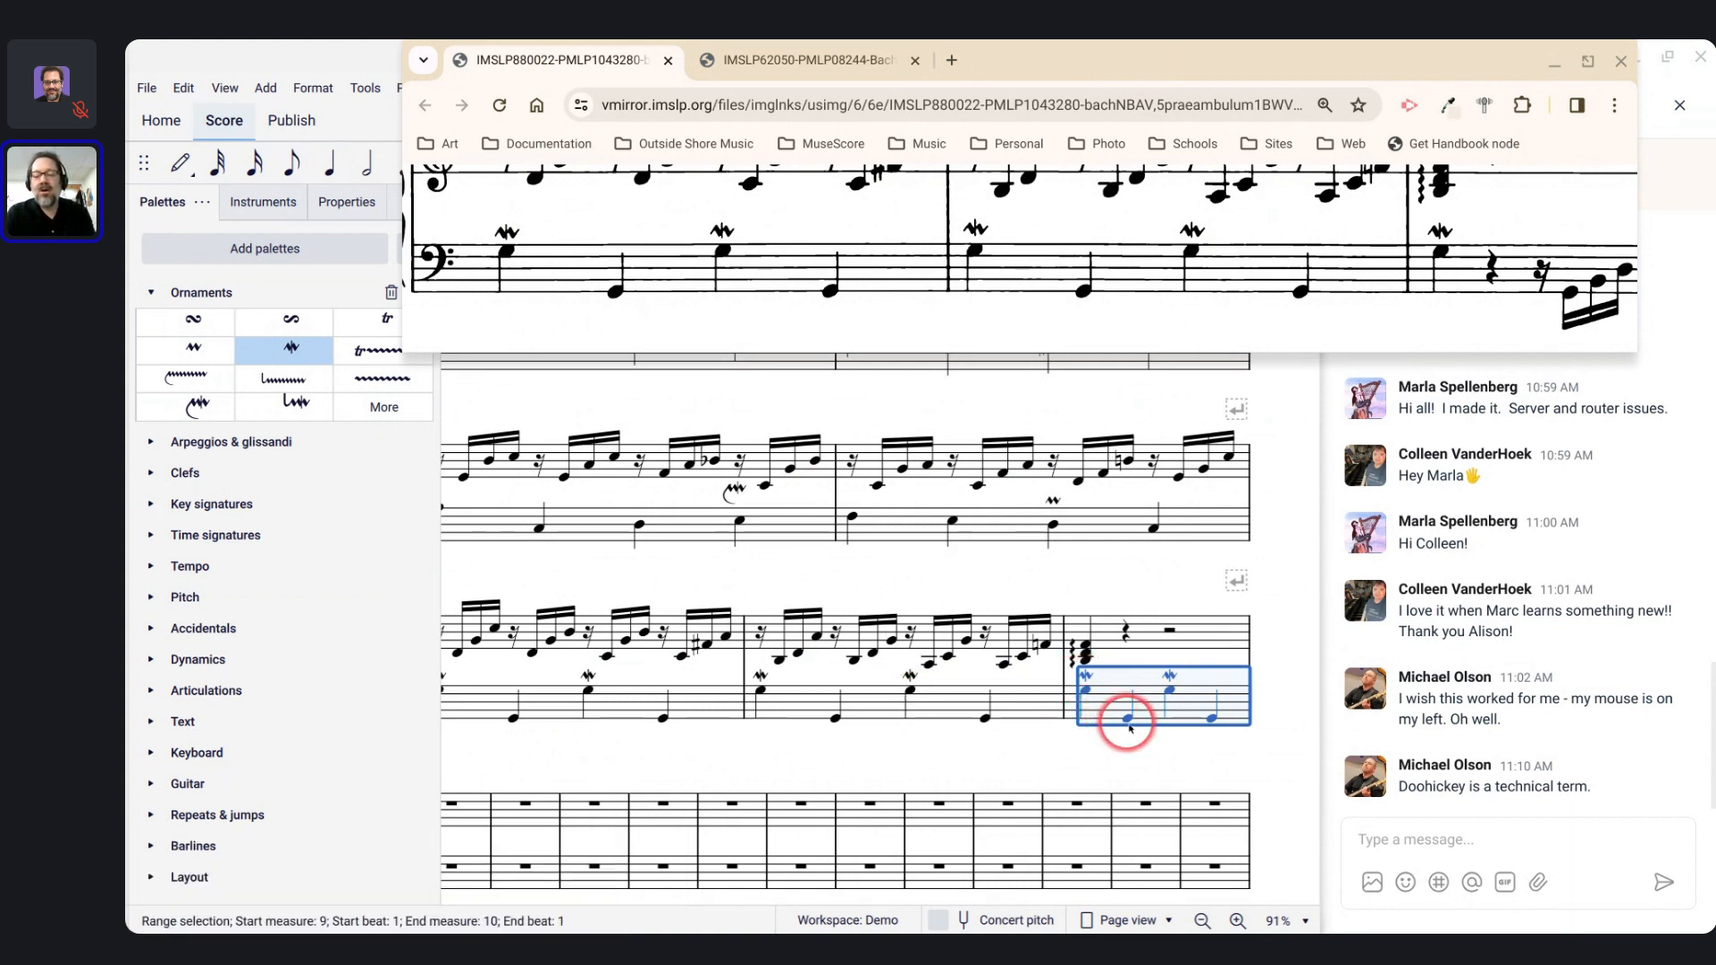
Step: Delete the bass notes on beats 2 to 4 of measure 9, keeping only the ornamented G3 on beat 1
left_click(1128, 720)
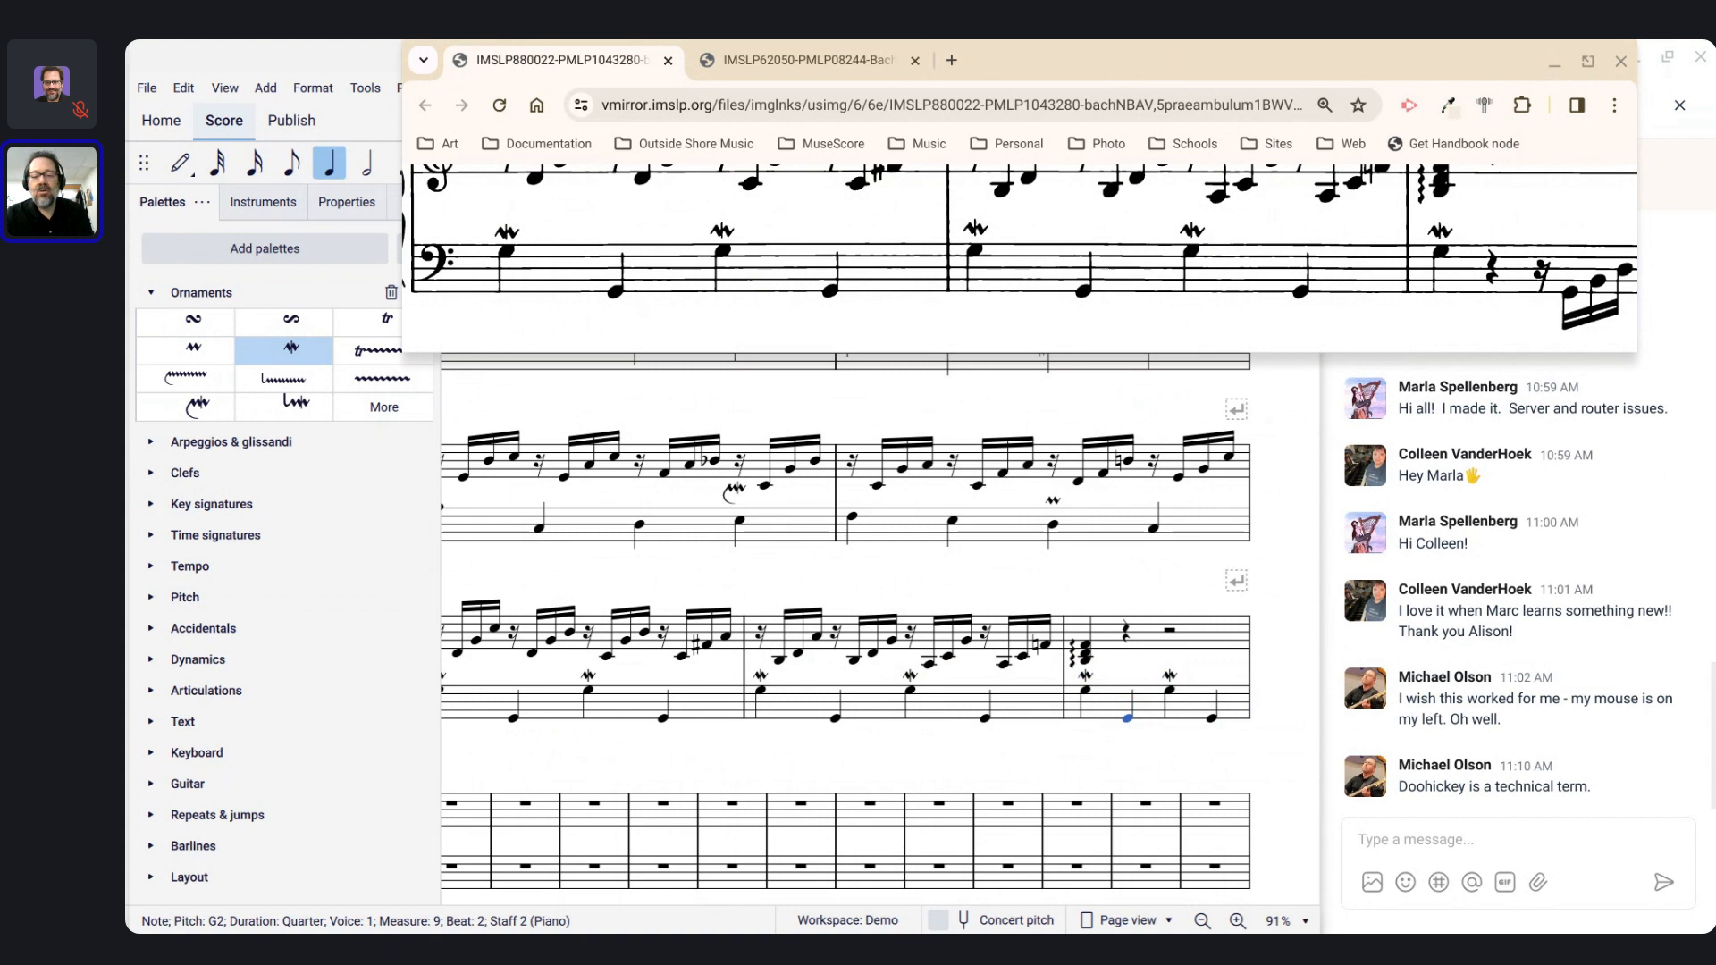
key("shift+Right")
key("shift+Right")
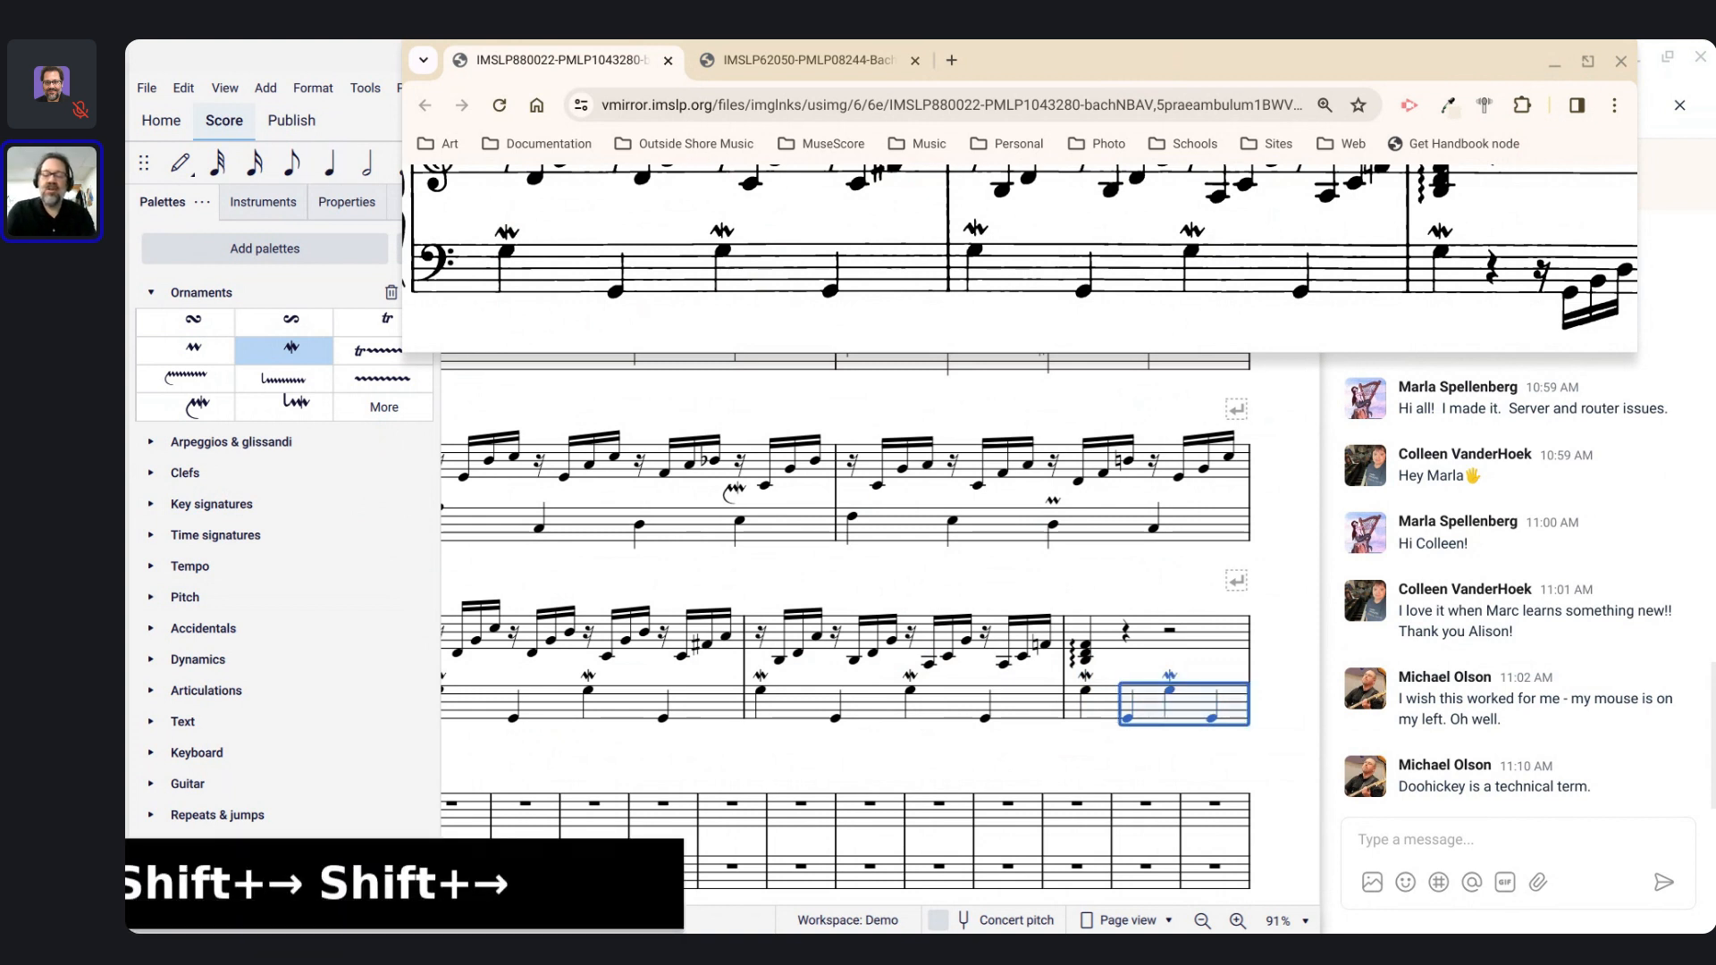
key("BackSpace")
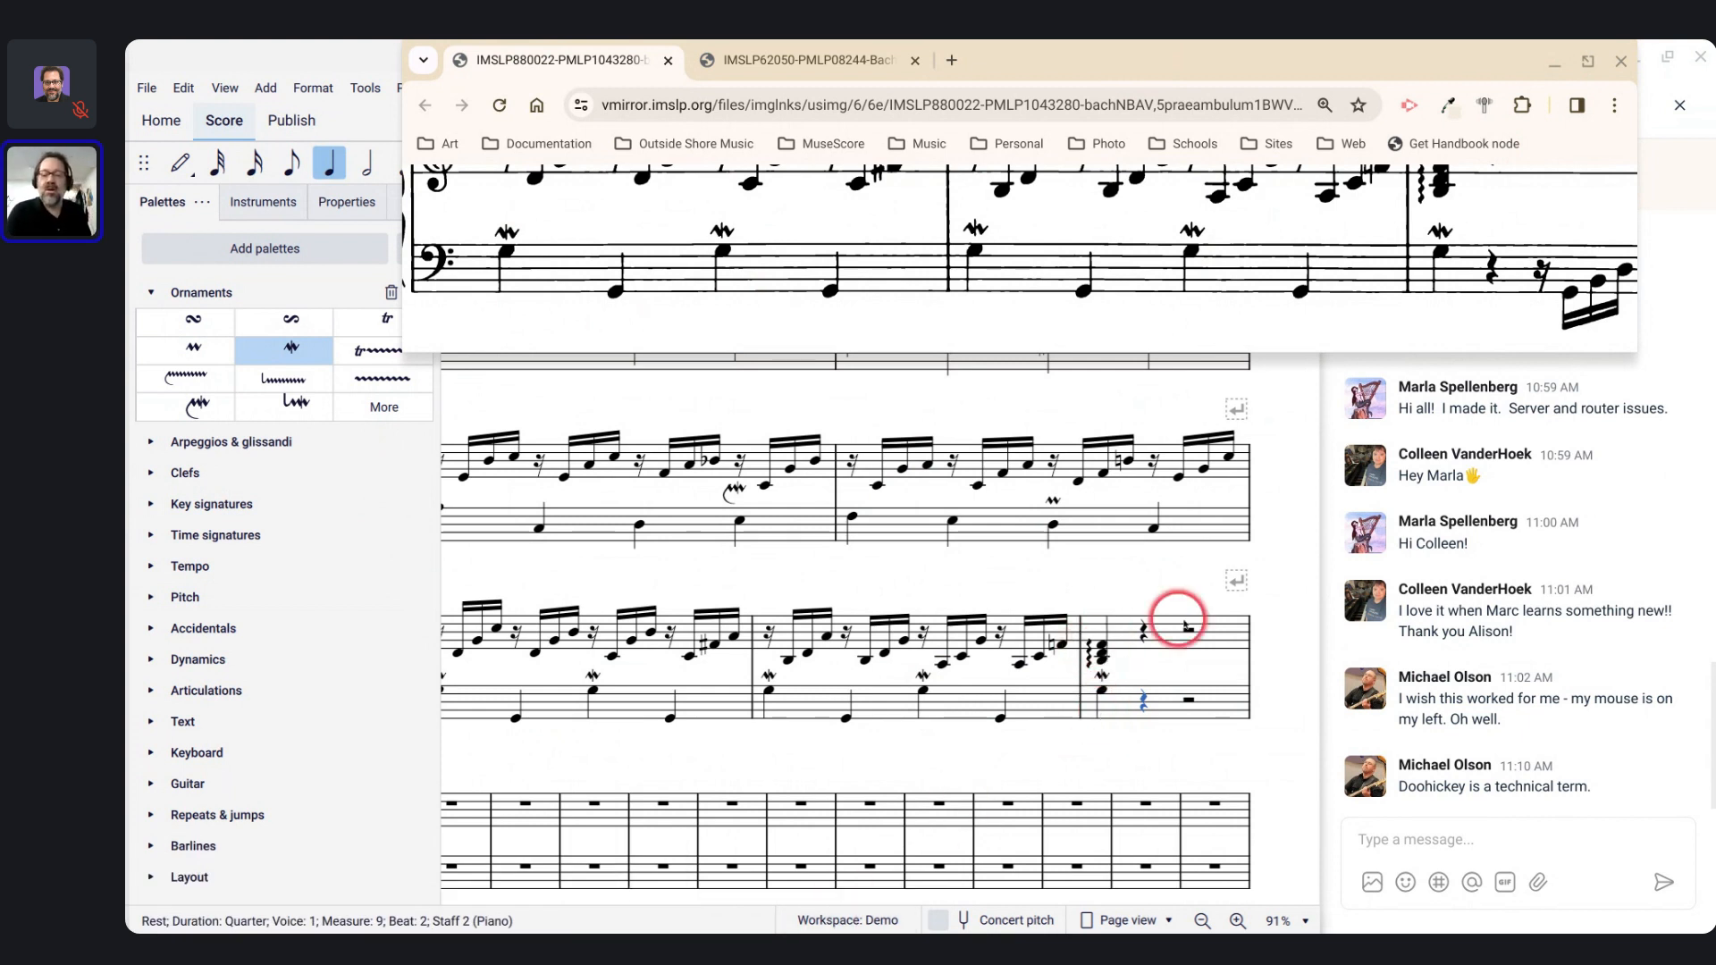
Step: Examine the source score from the bass run in measure 9 through the passage in measures 10 and 11
scroll(1327, 219, "up", 2)
scroll(1327, 219, "right", 3)
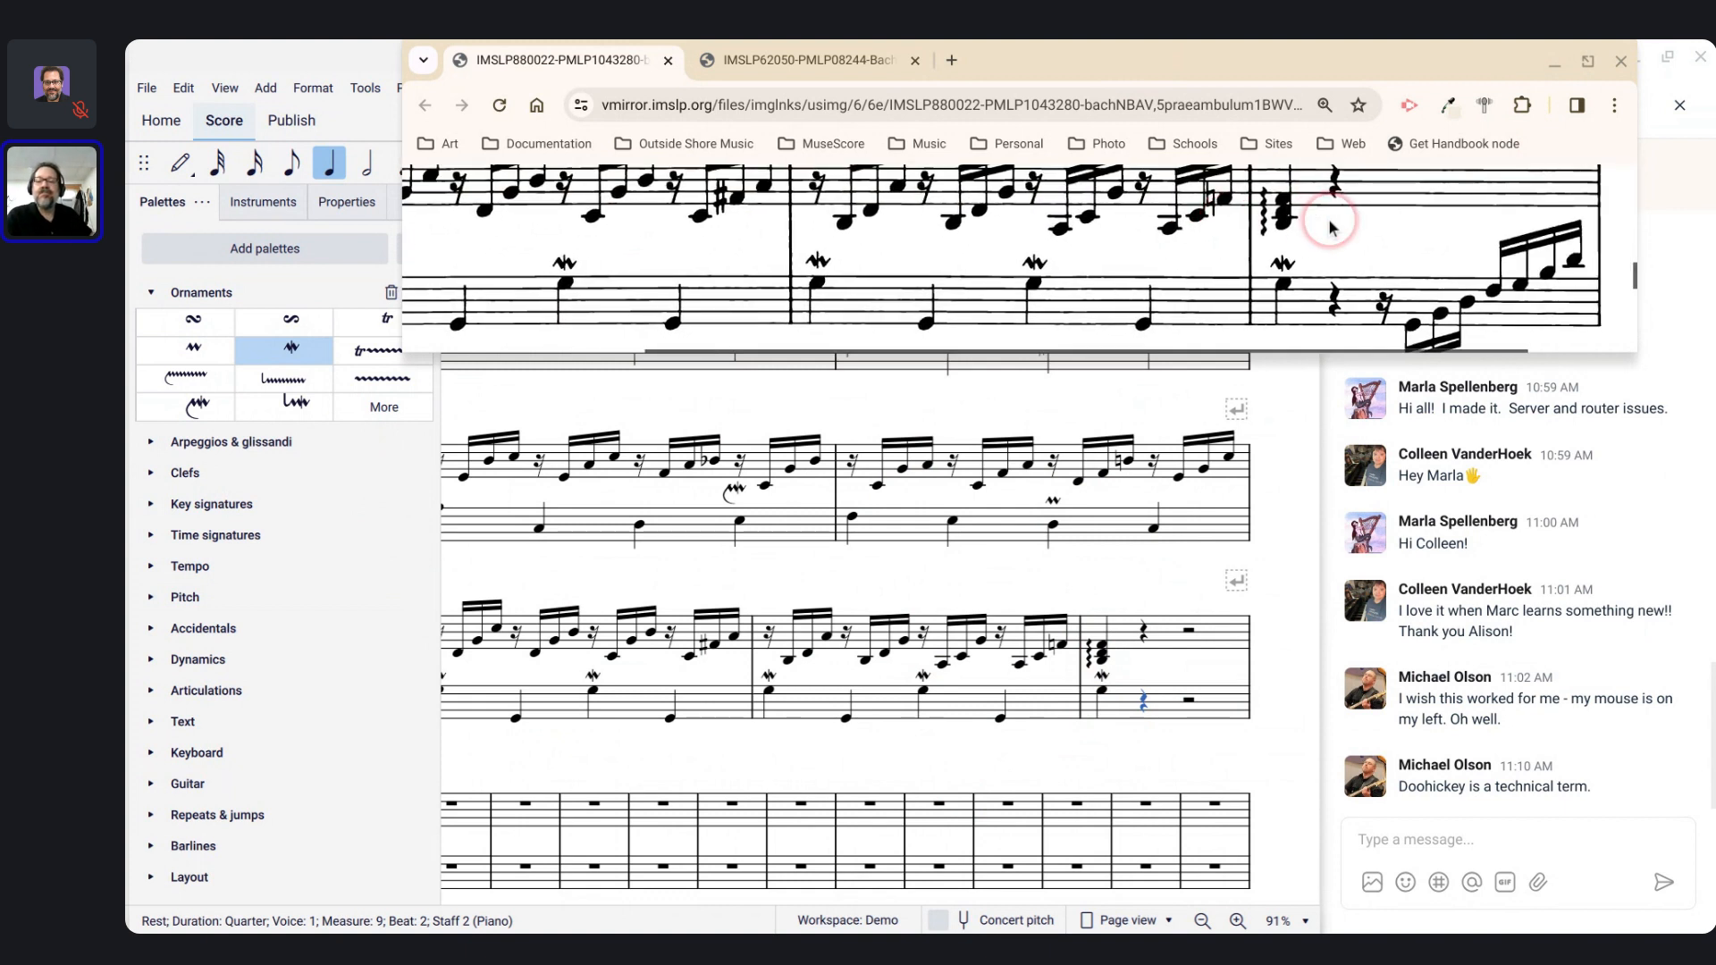
scroll(1330, 229, "down", 4)
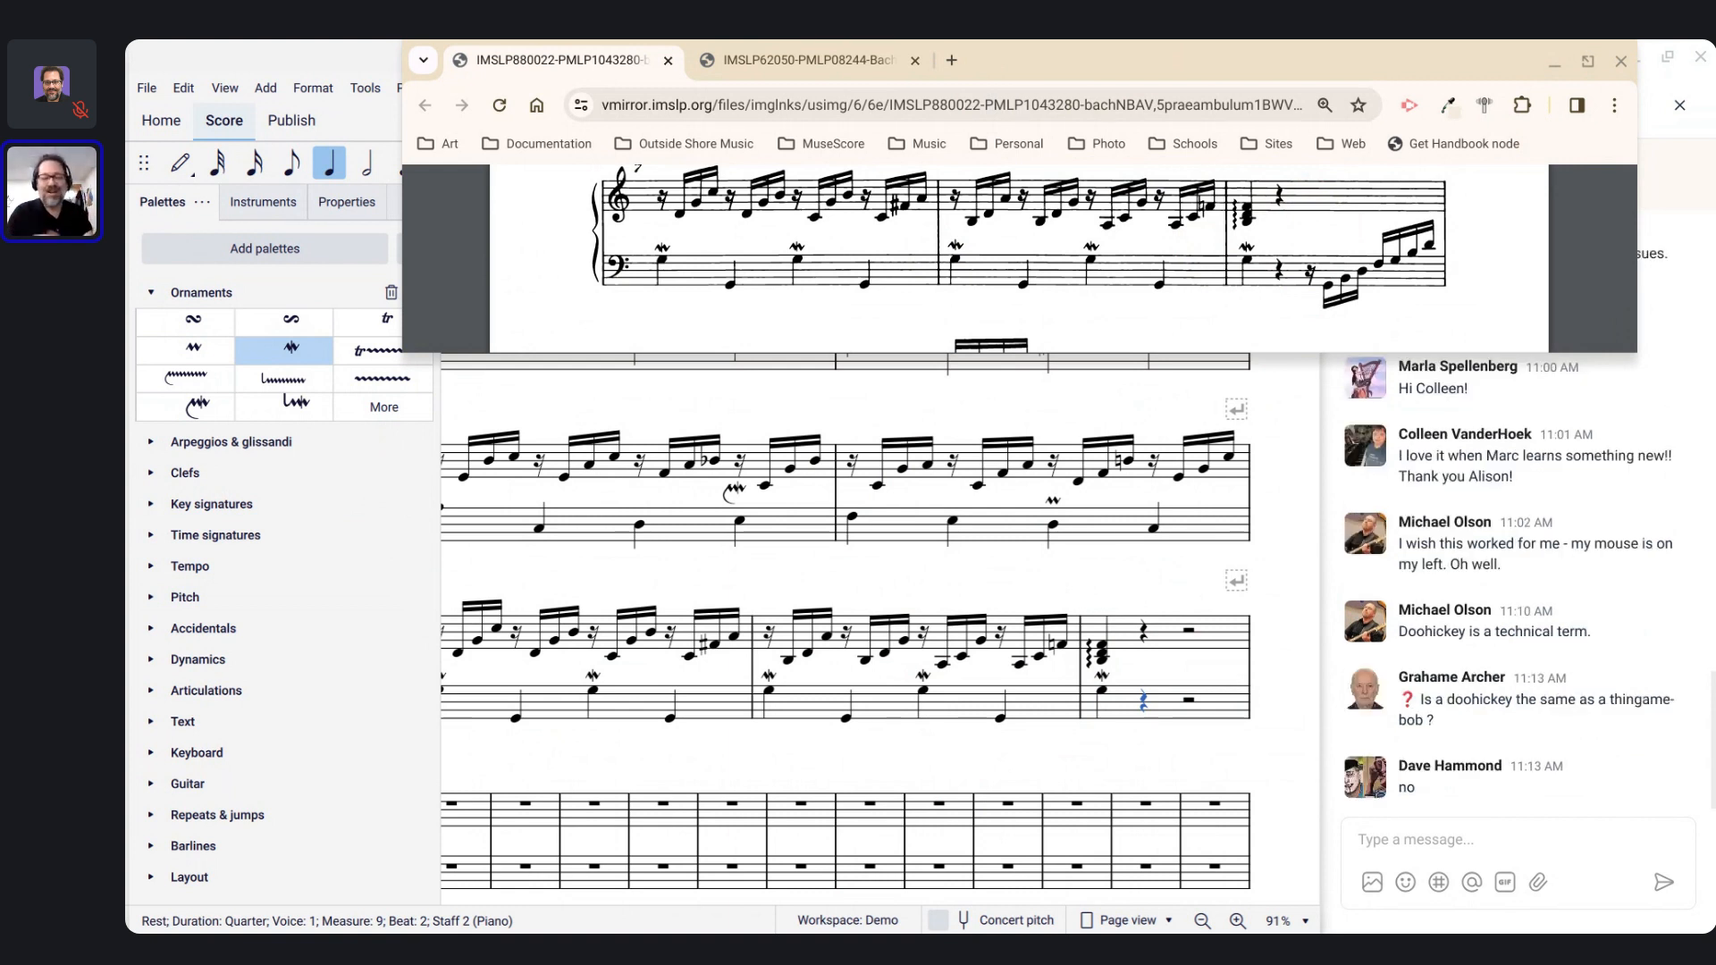
scroll(1200, 232, "up", 1)
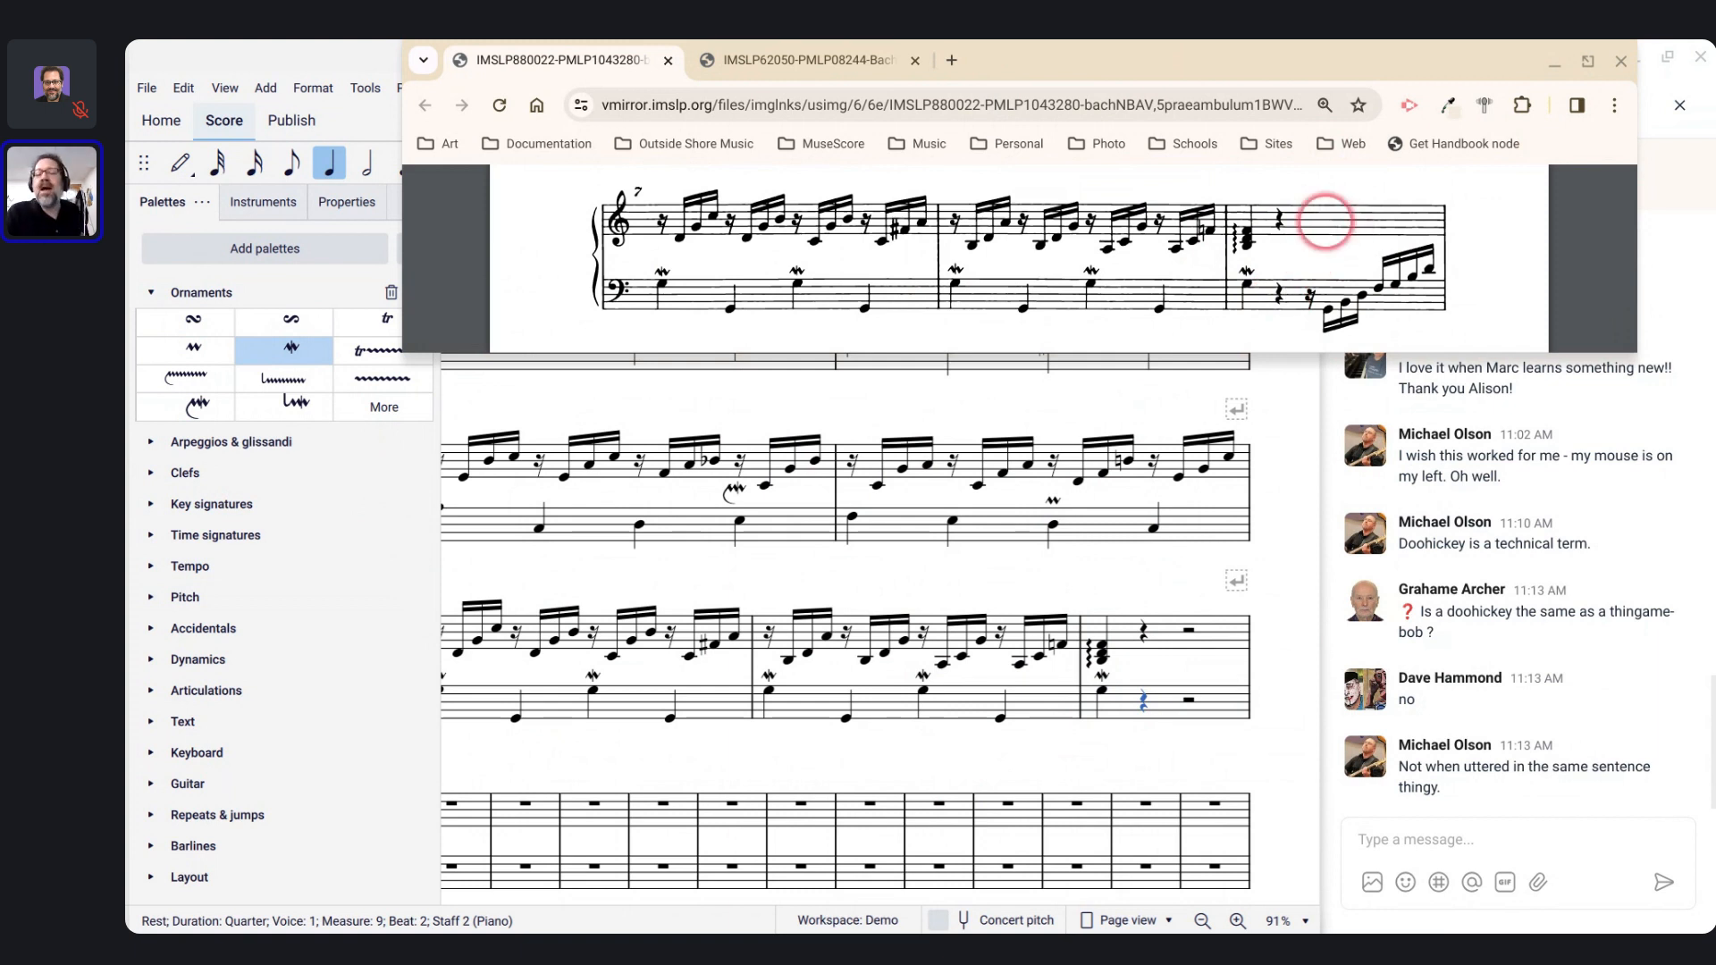
scroll(1325, 221, "down", 1)
scroll(1325, 222, "up", 1)
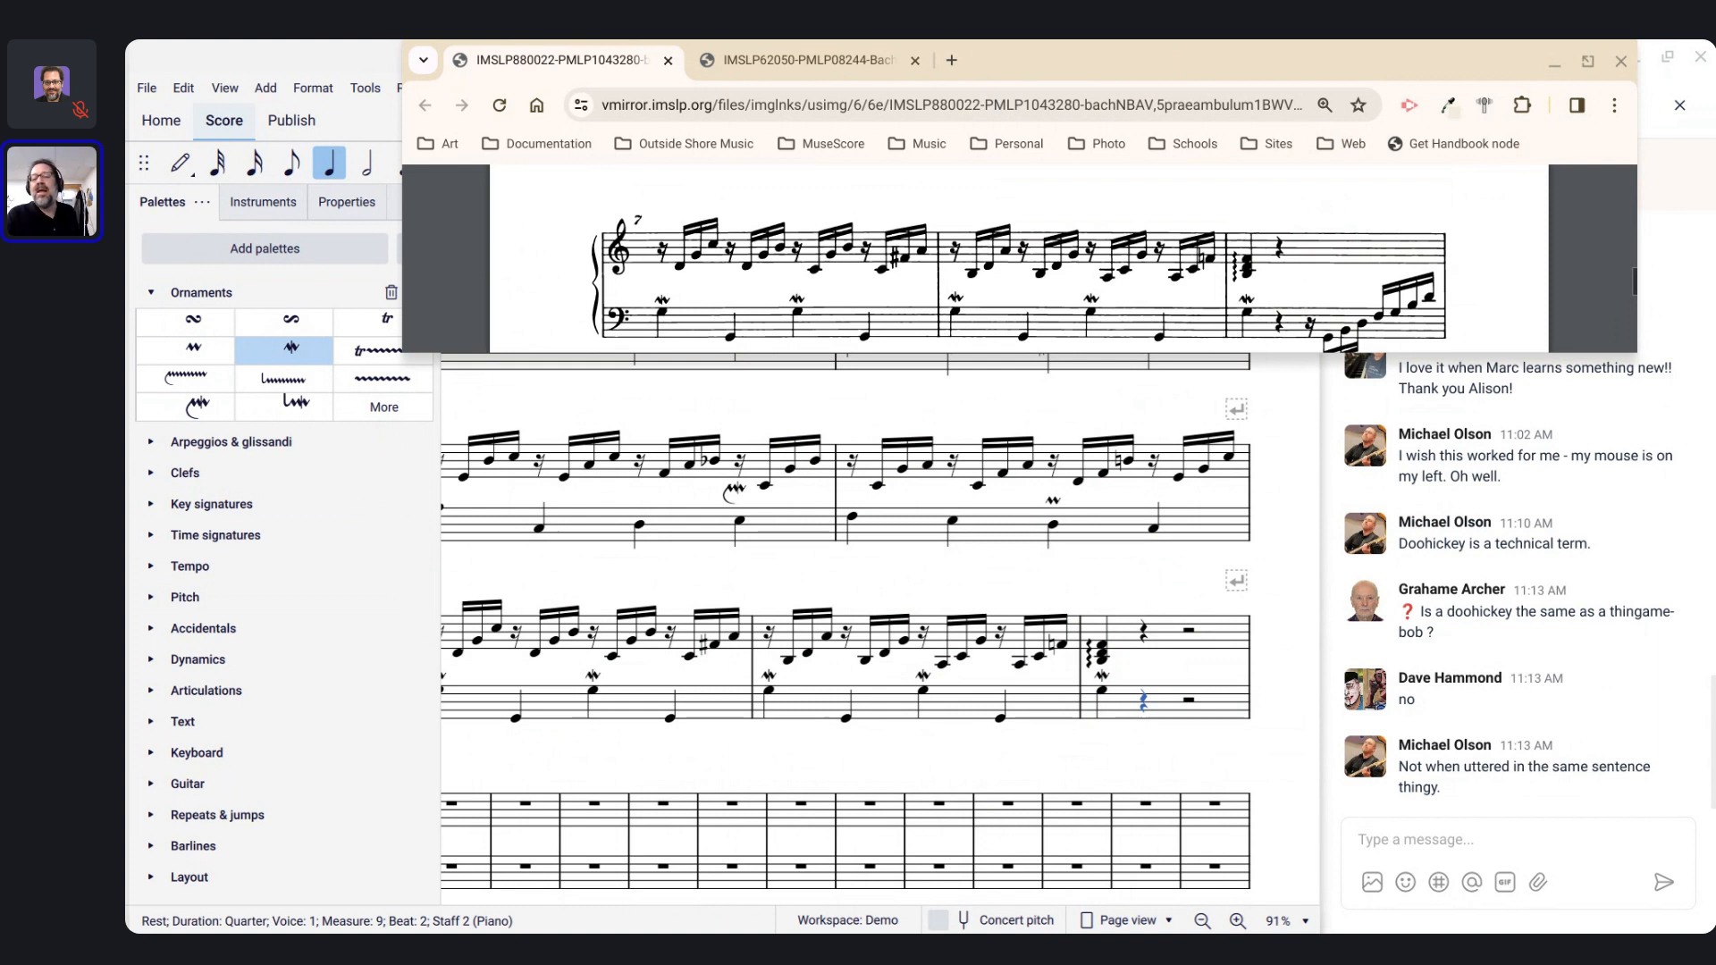
scroll(1323, 259, "down", 2)
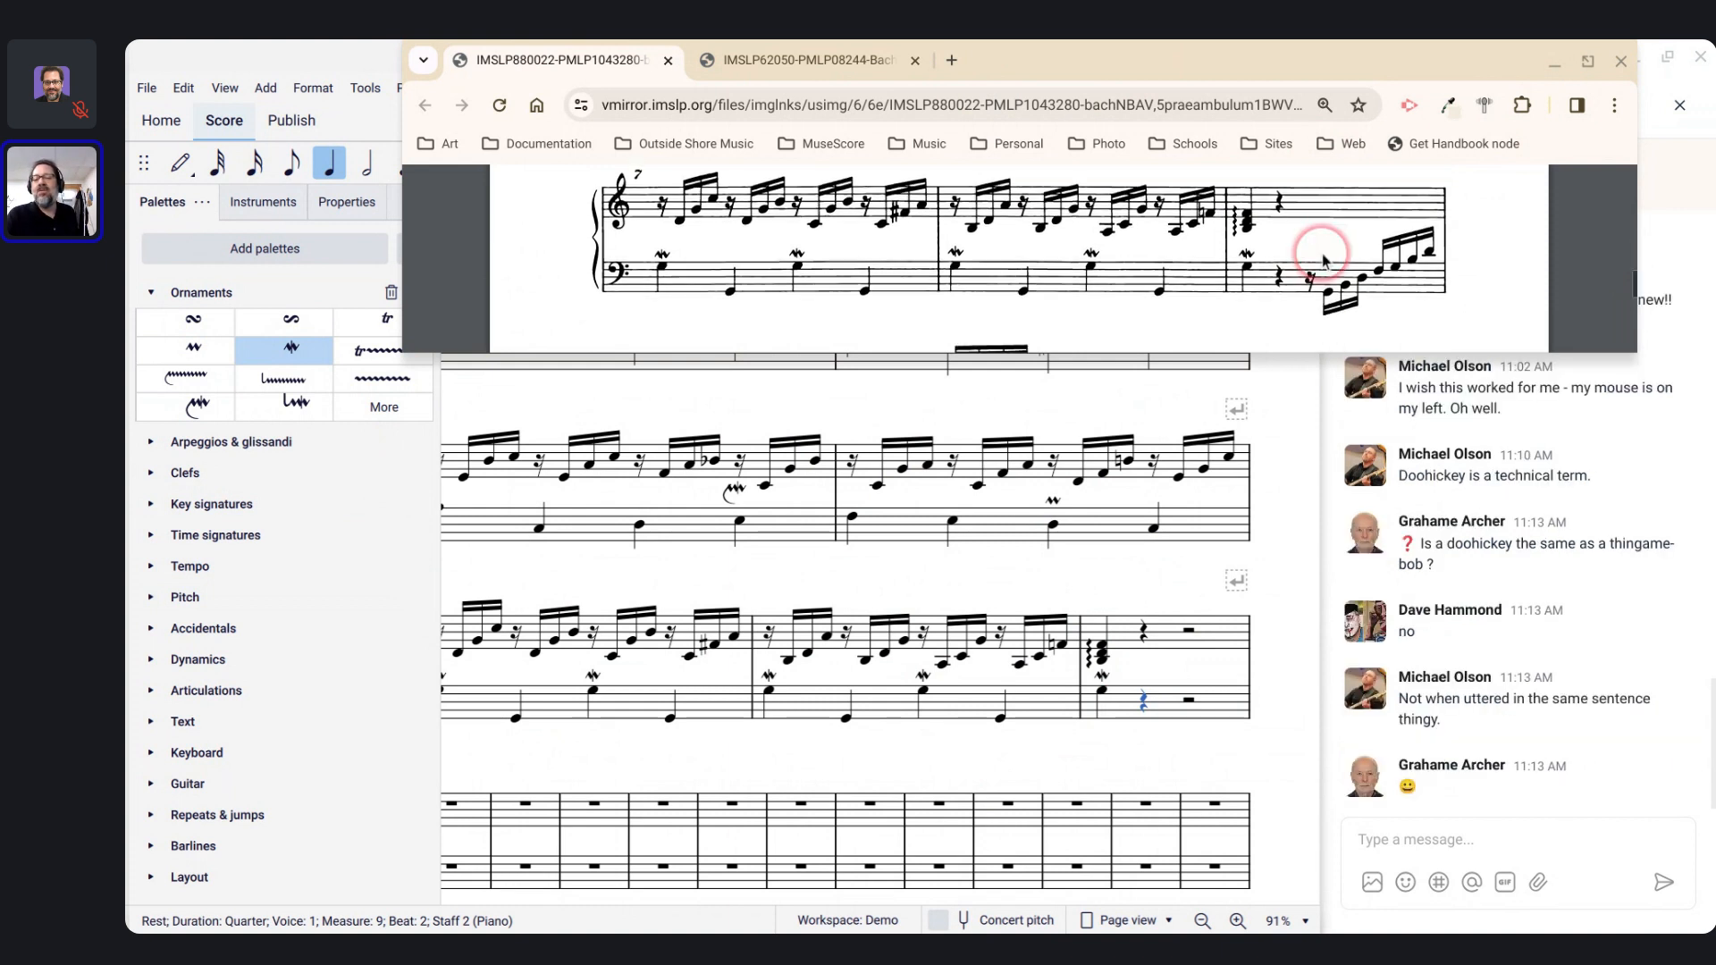
scroll(1325, 259, "up", 1)
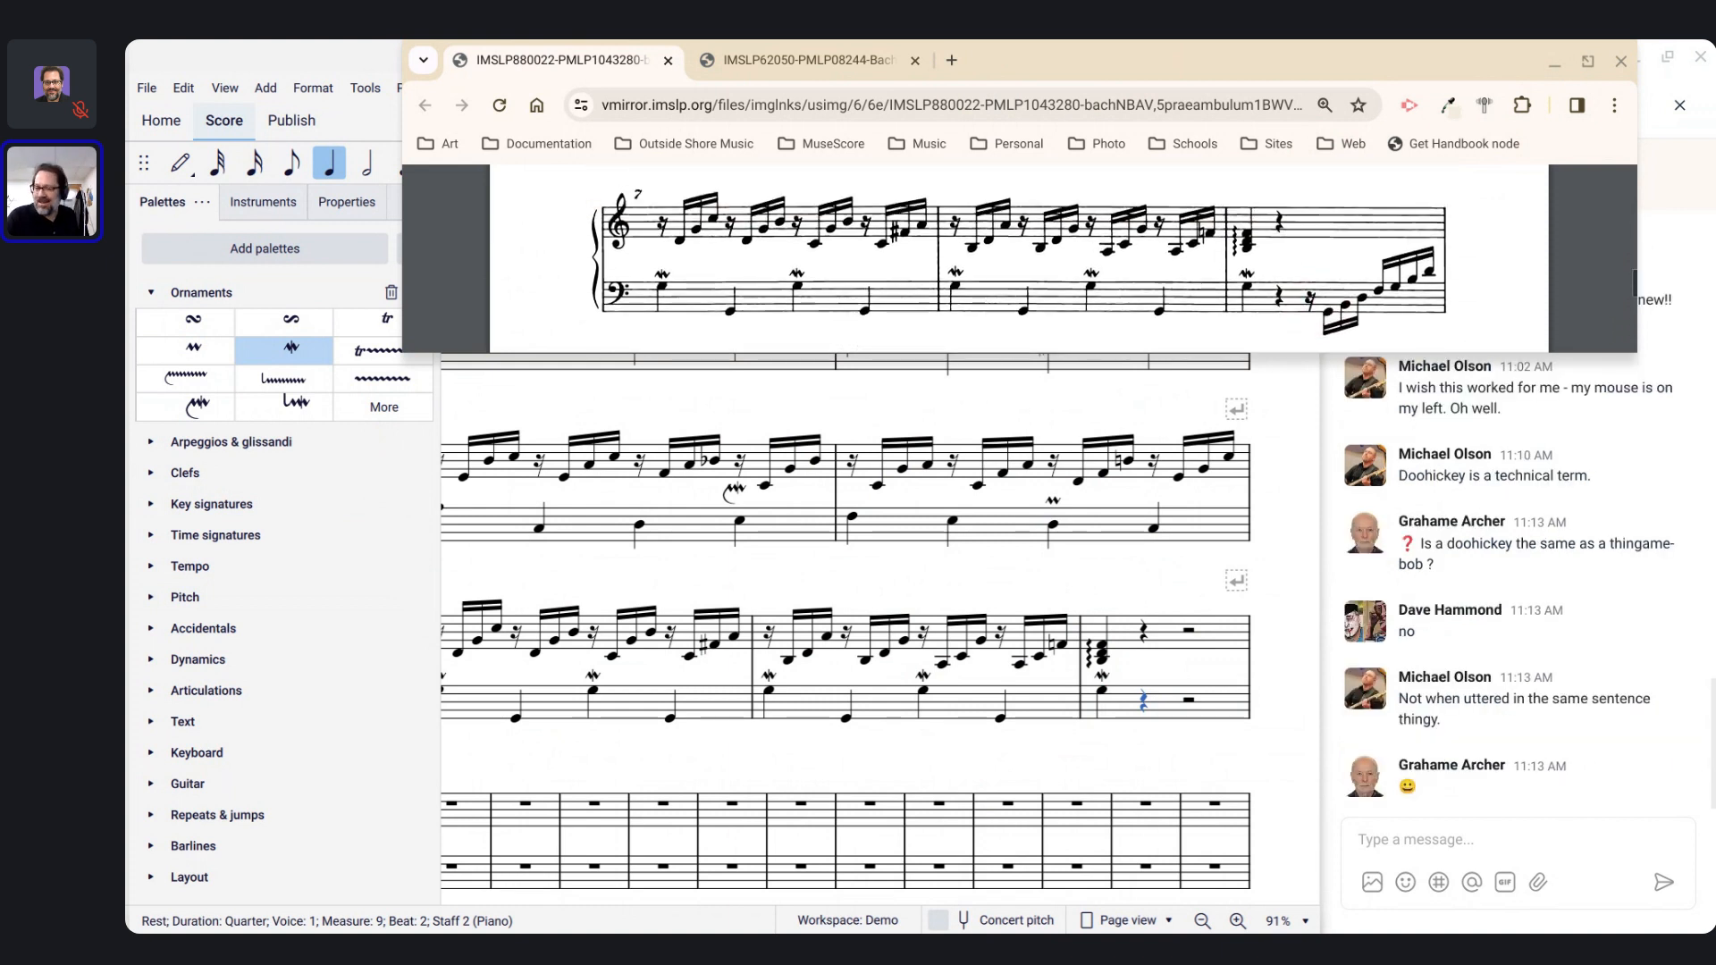
scroll(1002, 344, "down", 3)
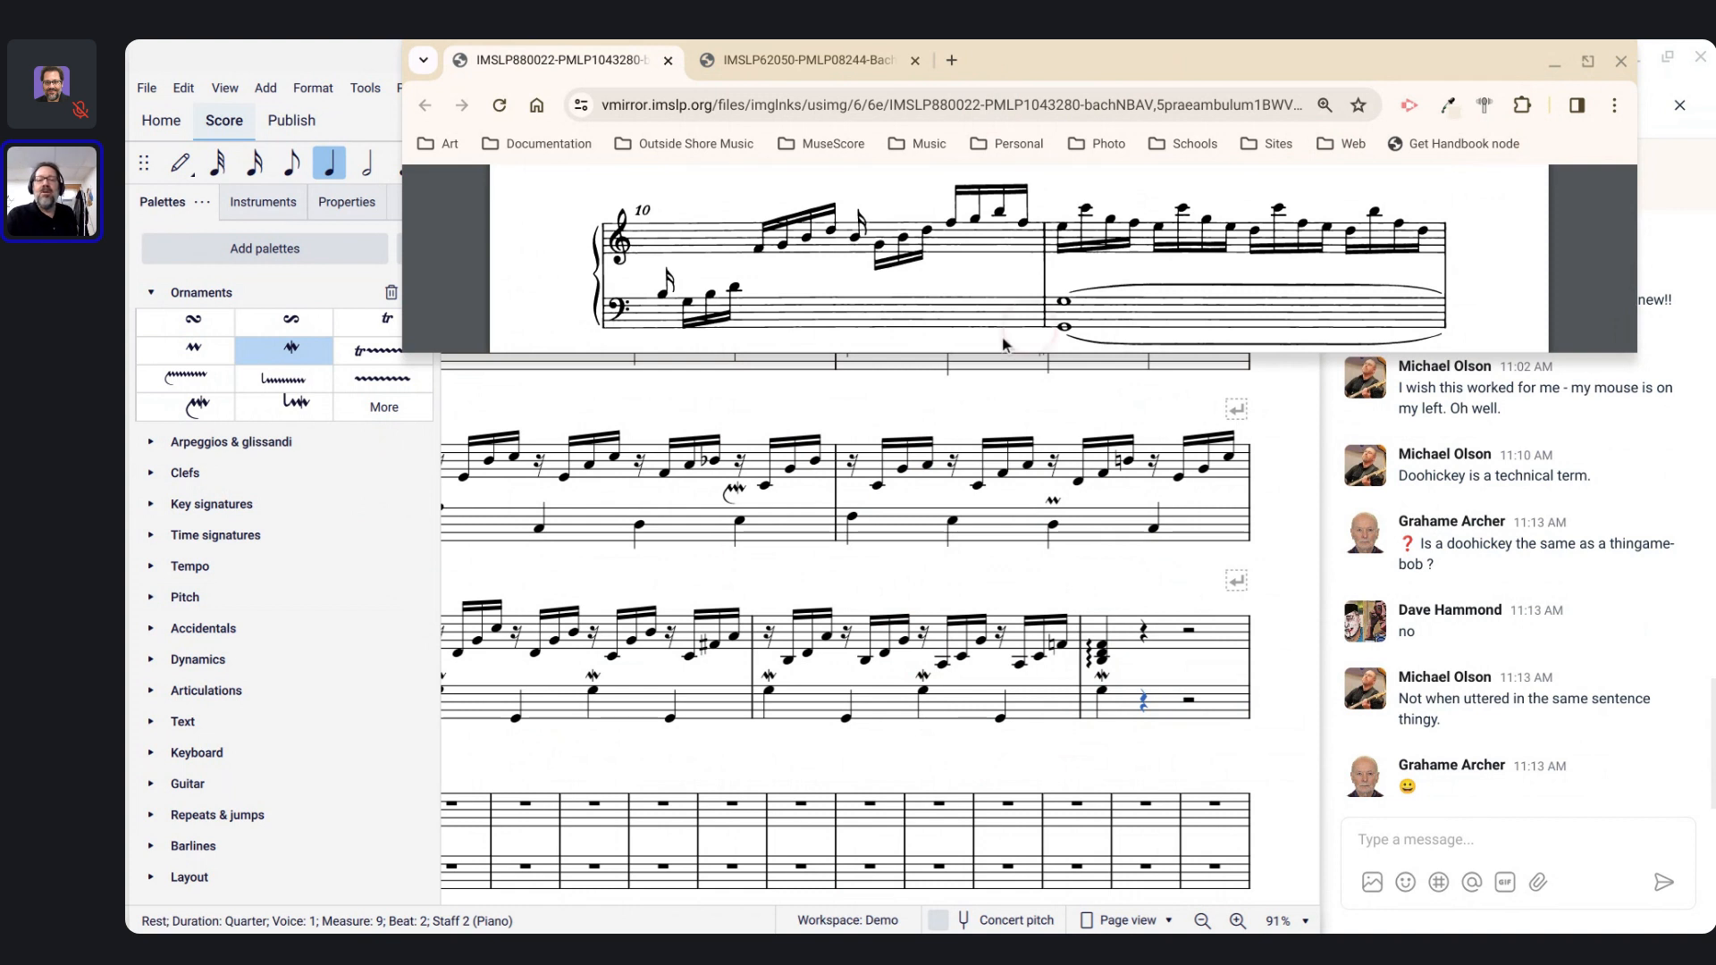
Step: Enlarge the source score window to show the system starting at measure 10 together with the end of measure 9
scroll(1014, 251, "up", 3)
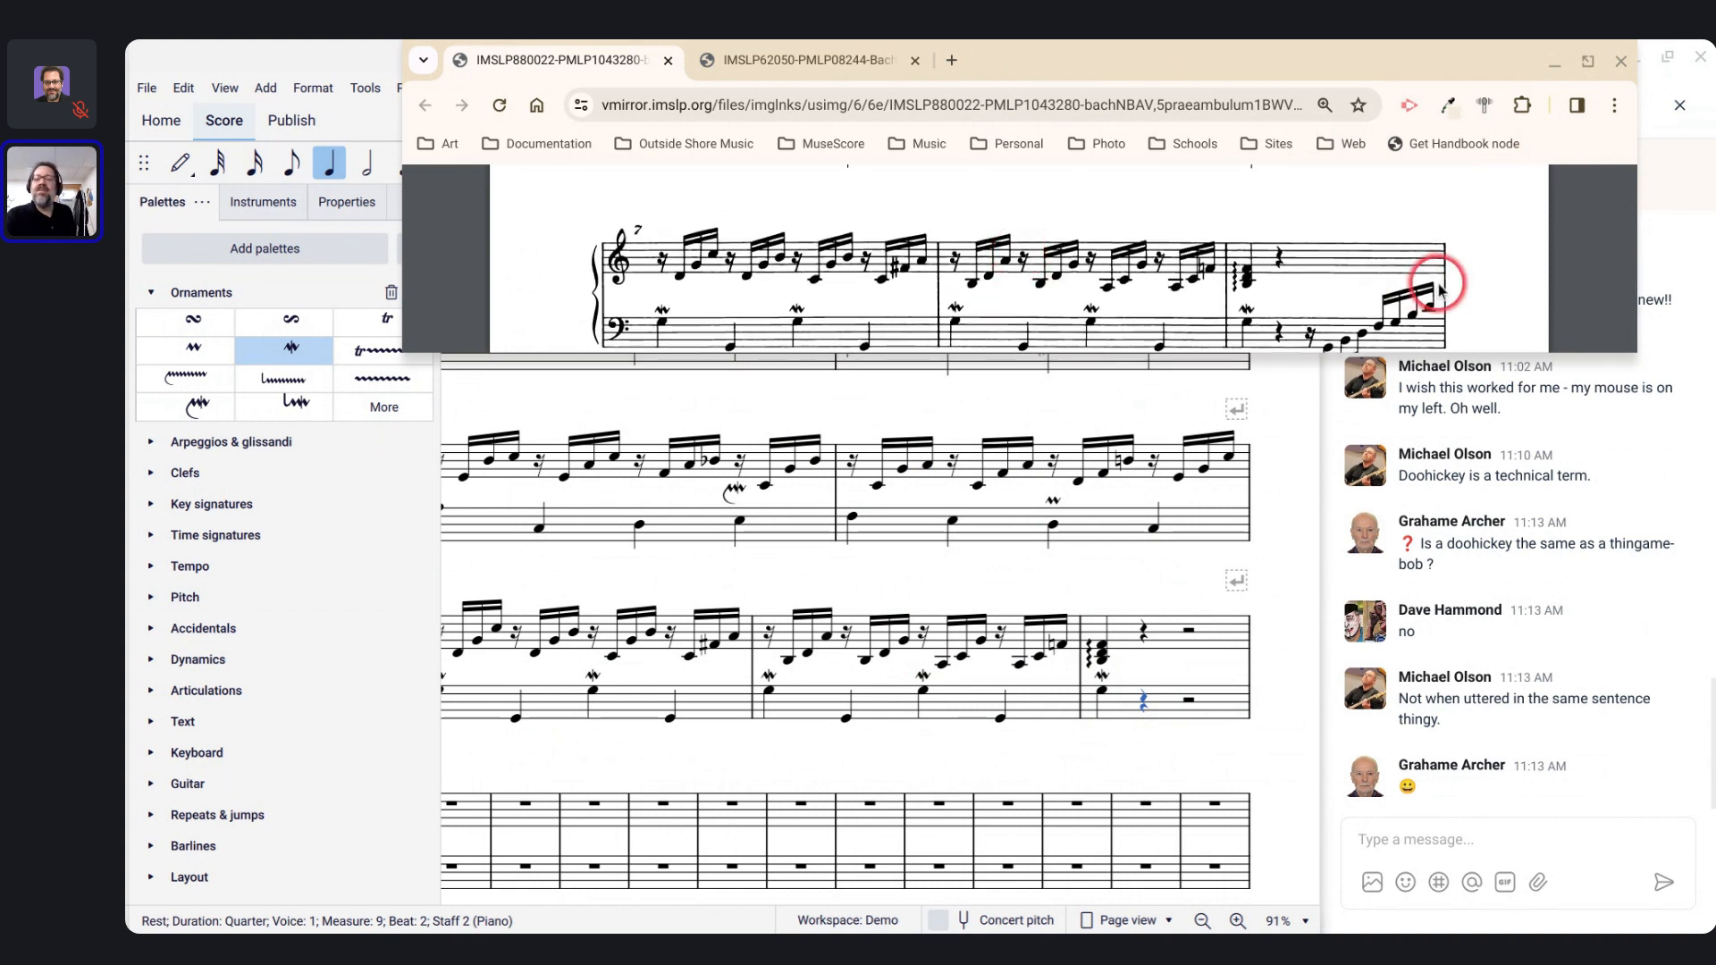
scroll(1264, 266, "down", 1)
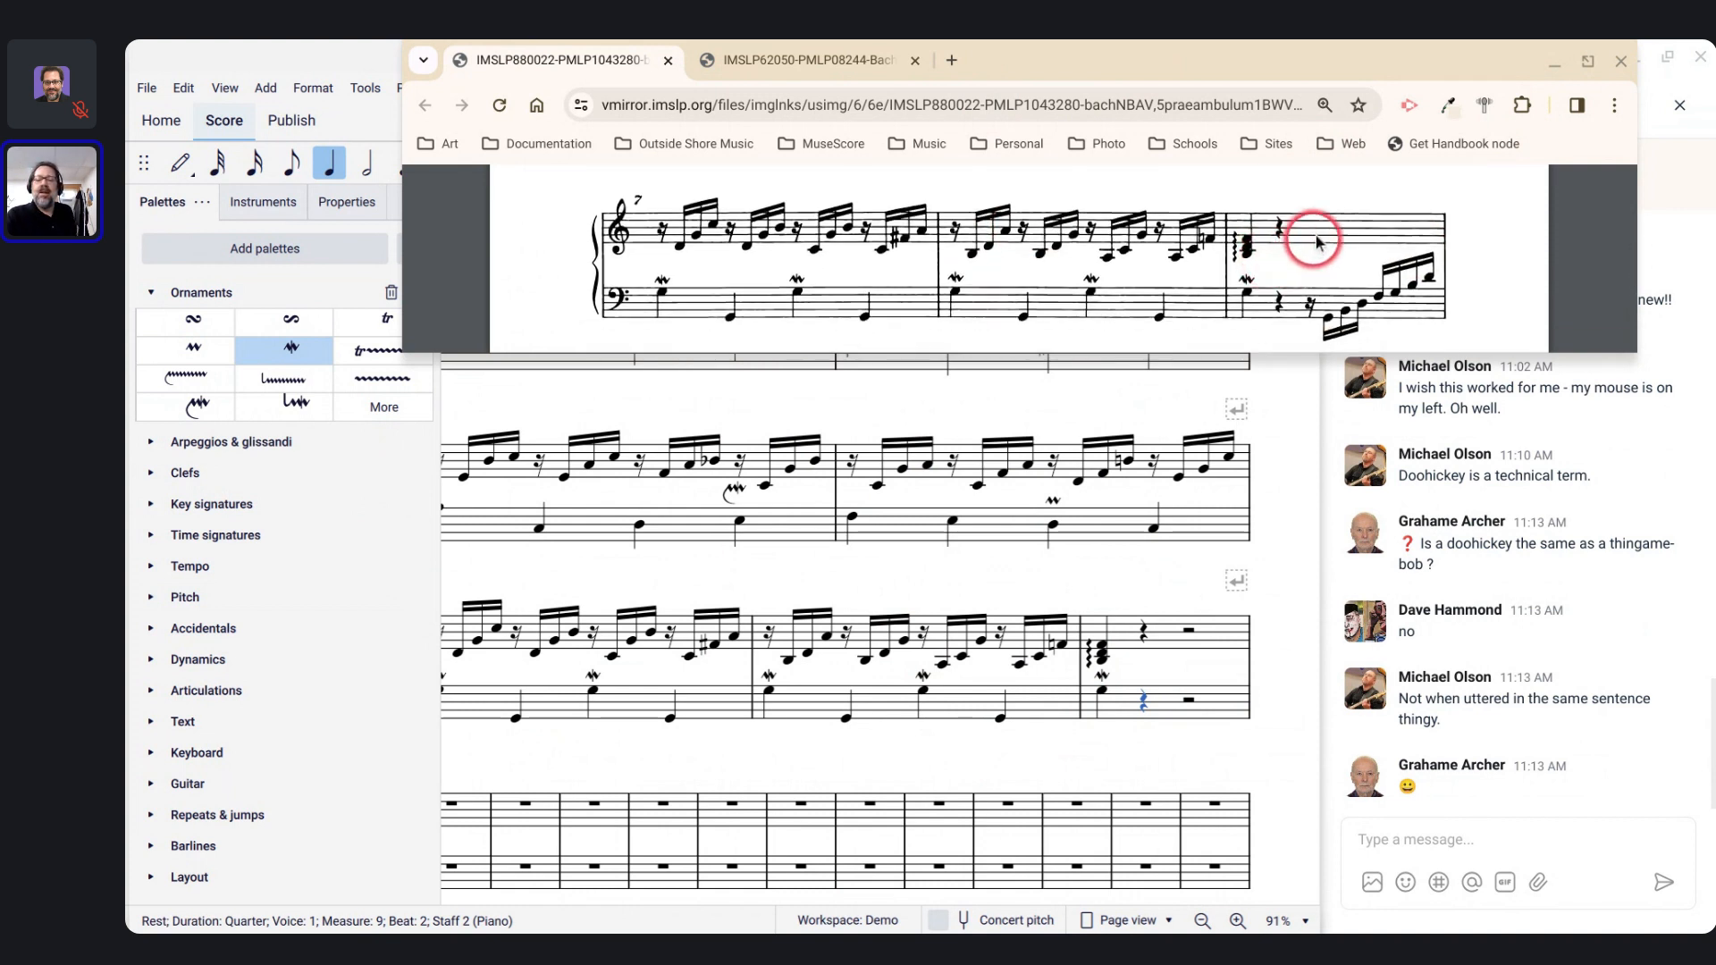
scroll(1316, 268, "down", 1)
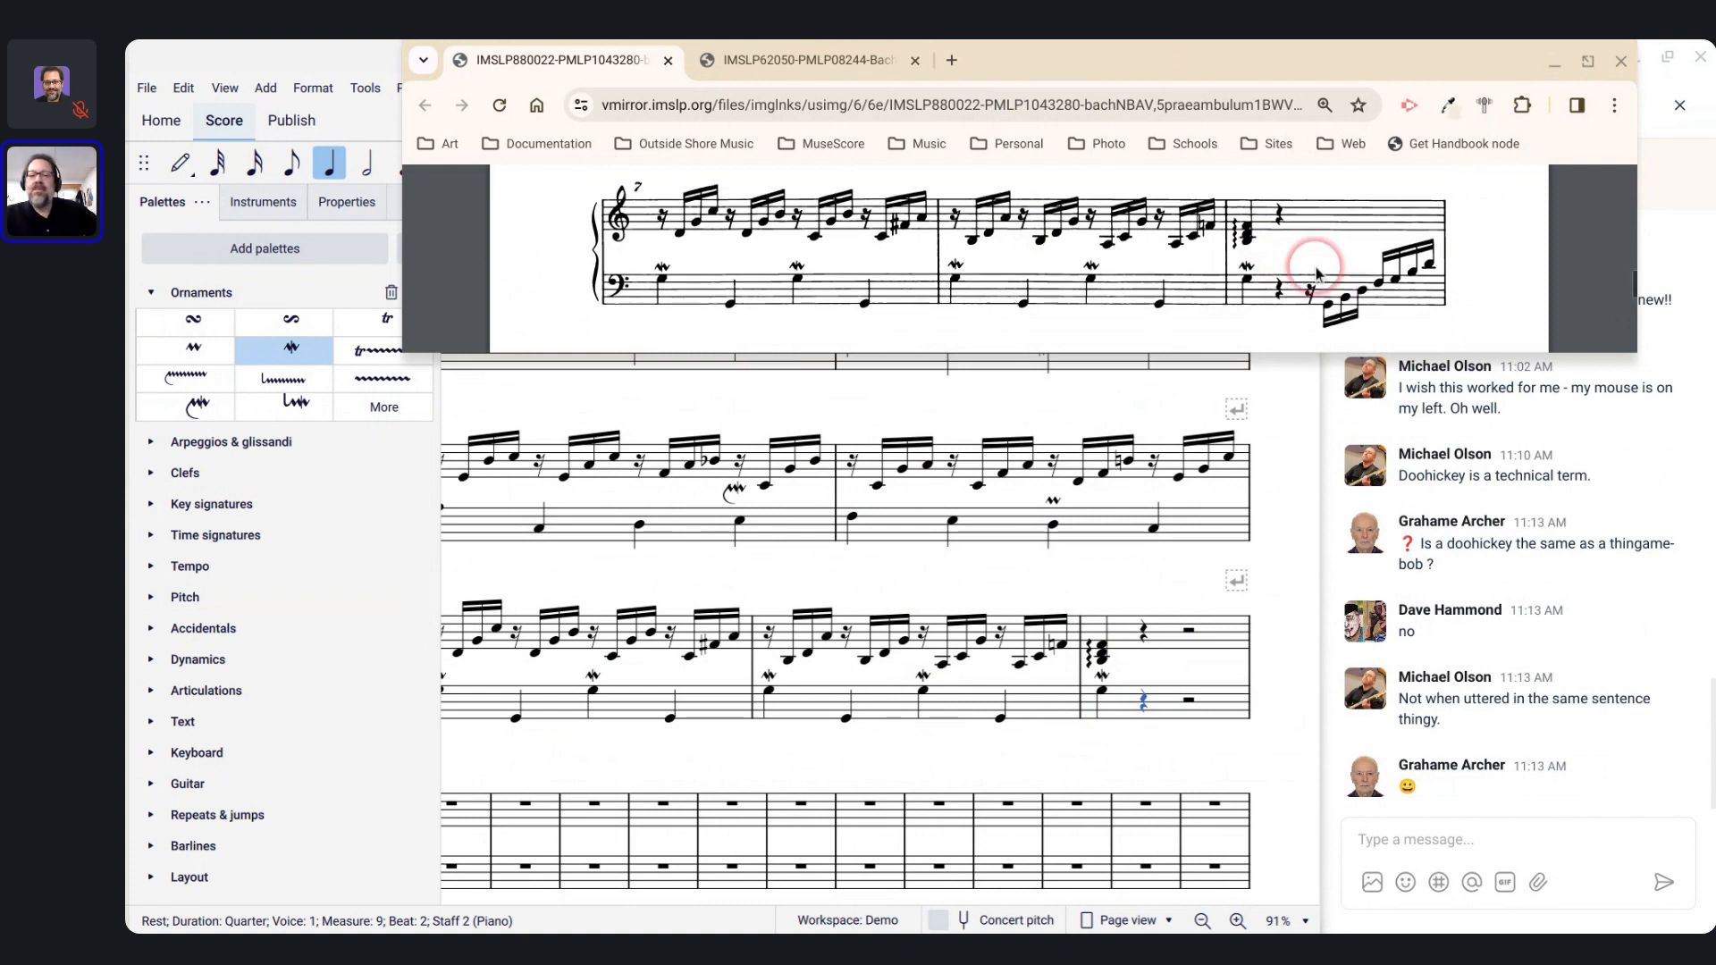
scroll(1316, 268, "down", 1)
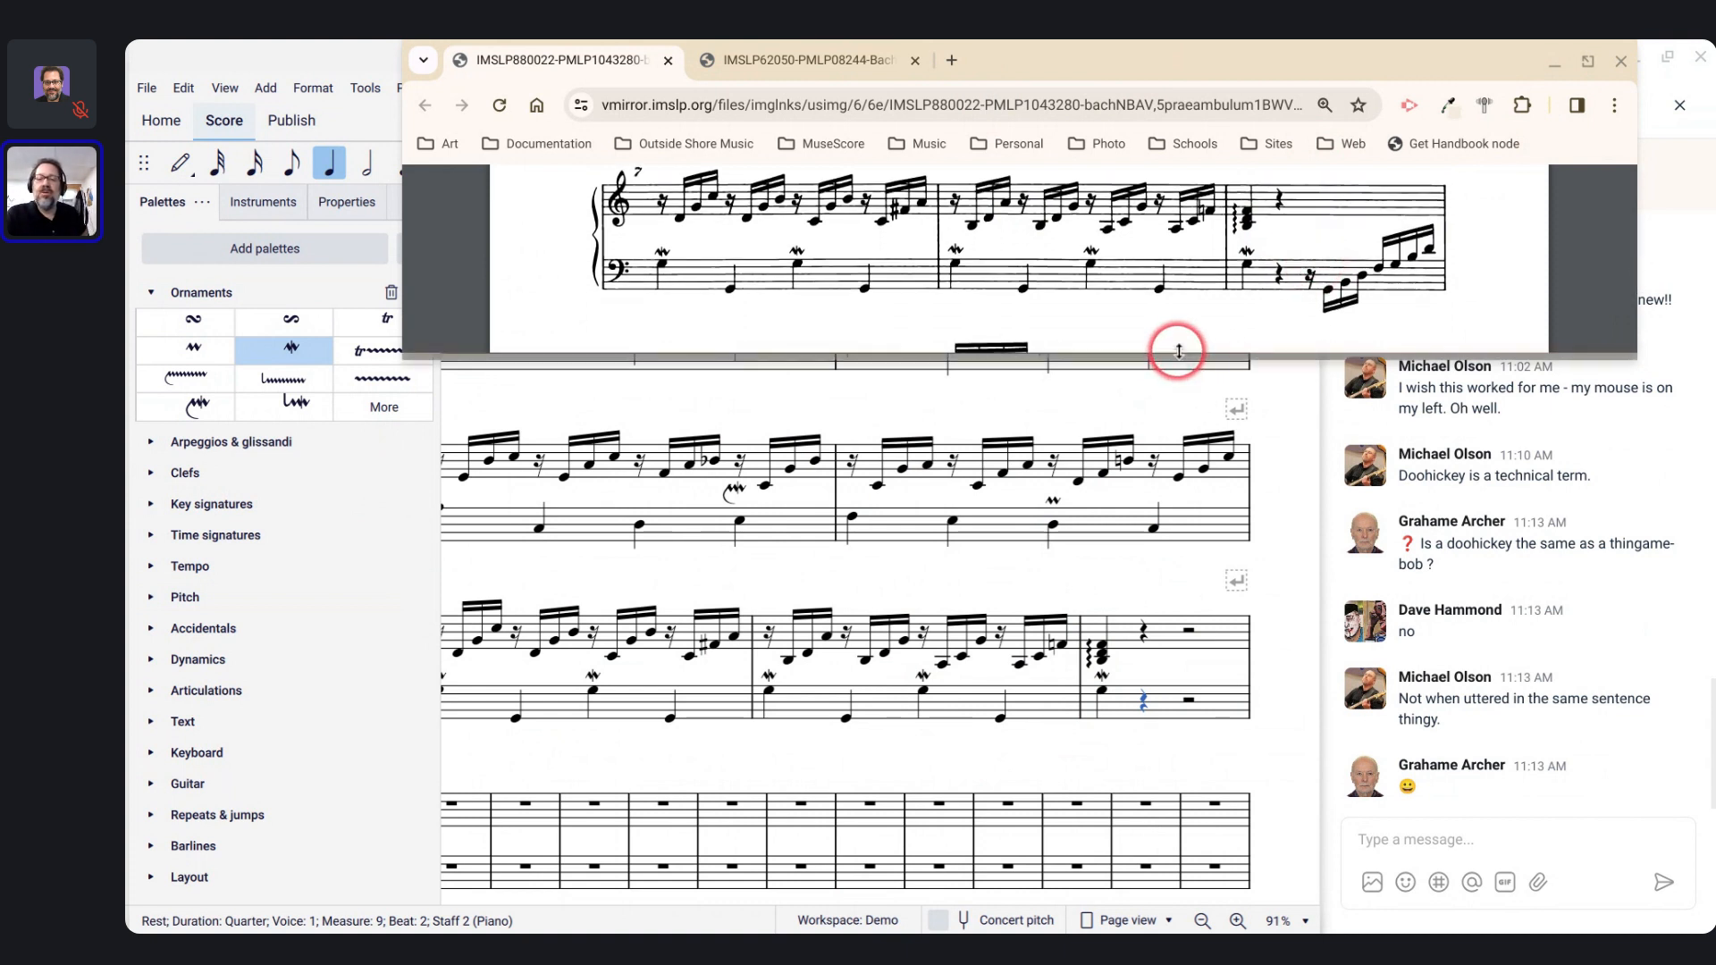
left_click_drag(1179, 351, 1195, 505)
scroll(1219, 393, "down", 2)
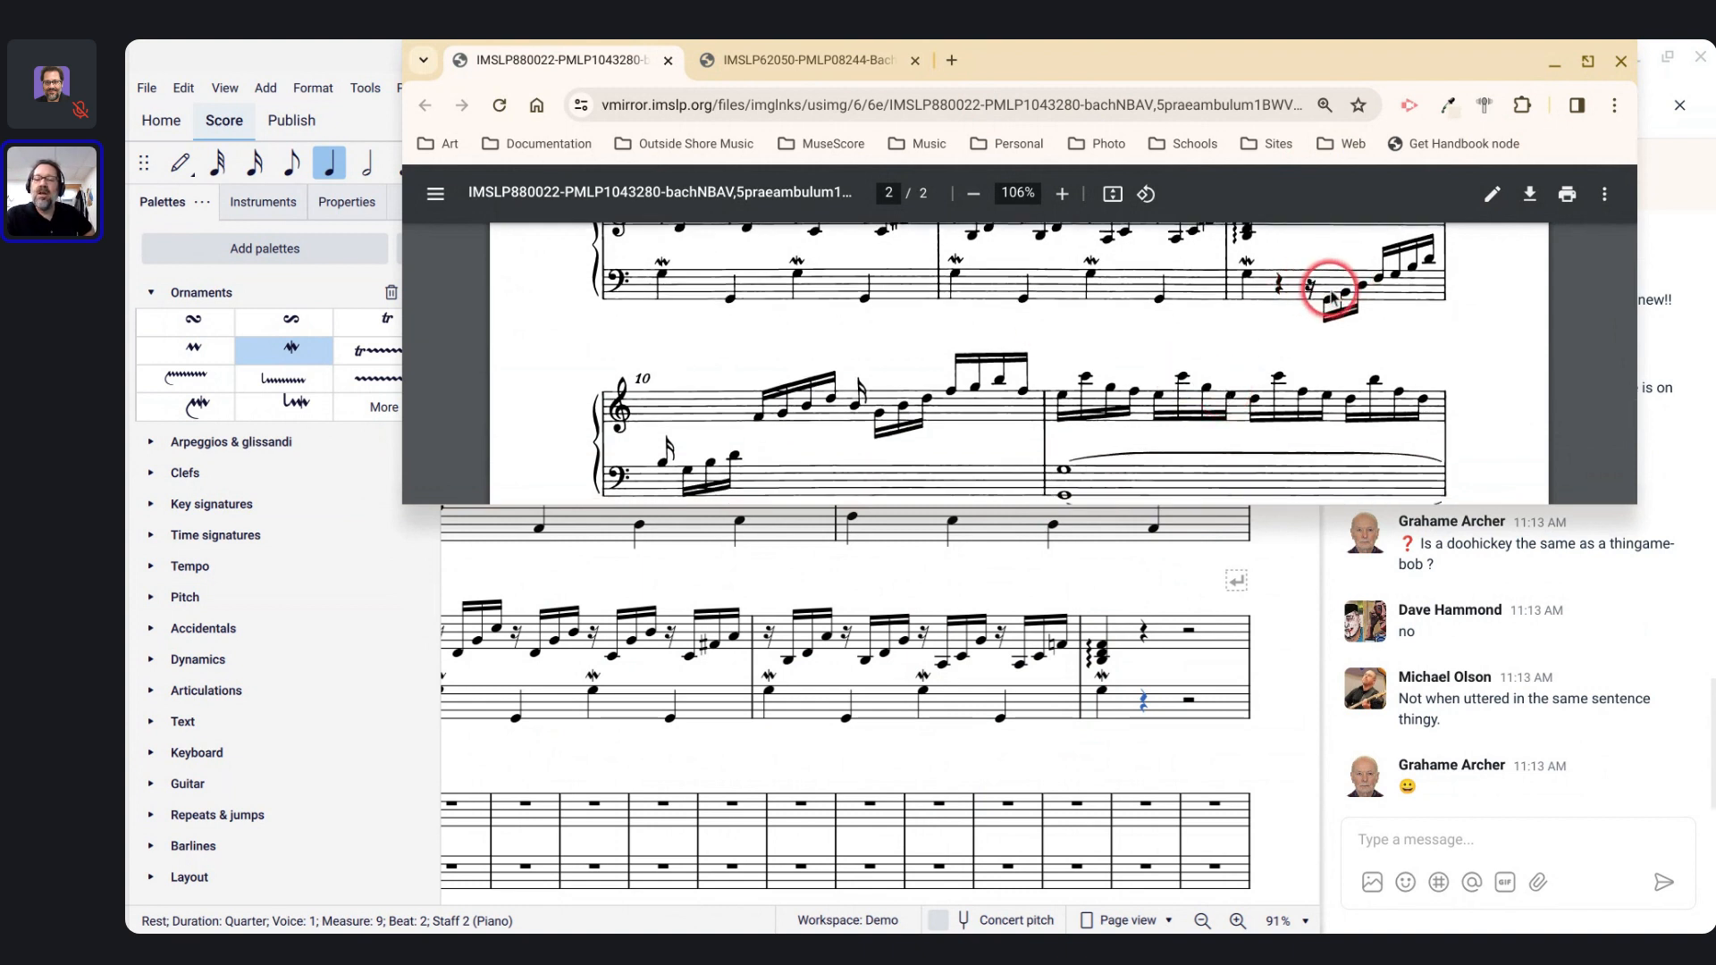
Step: Study how the sixteenth-note run in measures 9 and 10 of the source score passes between the bass and treble staves
scroll(1329, 299, "up", 1)
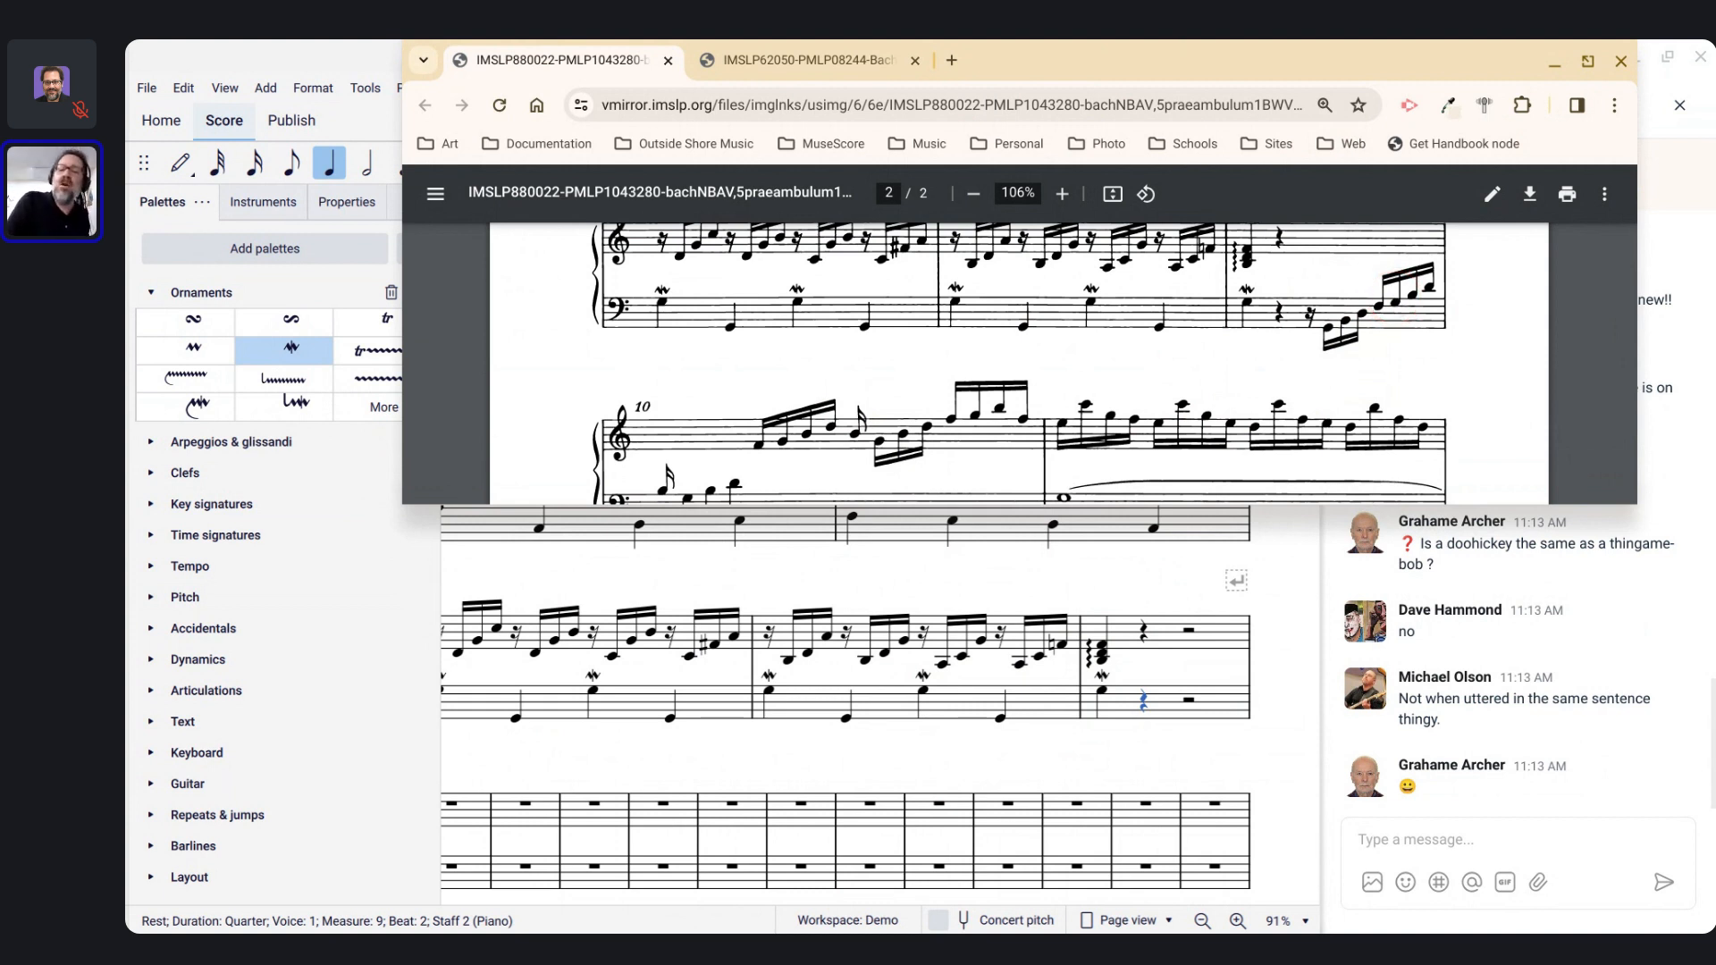
scroll(1292, 311, "up", 1)
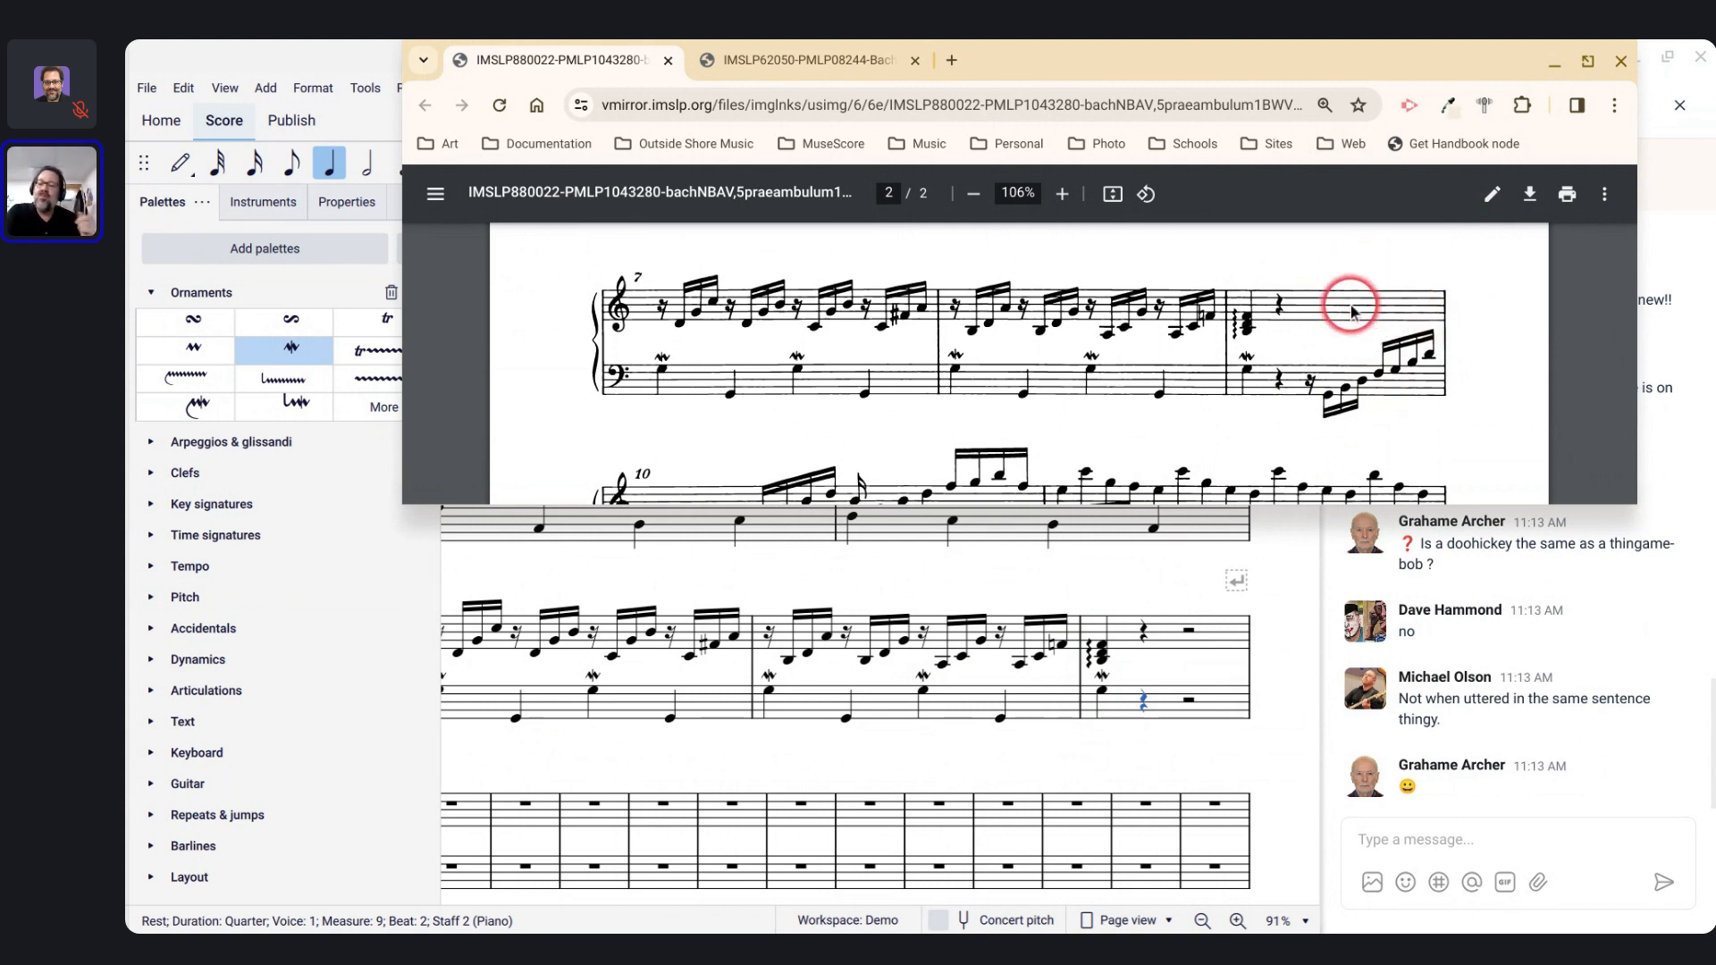
scroll(1353, 312, "down", 3)
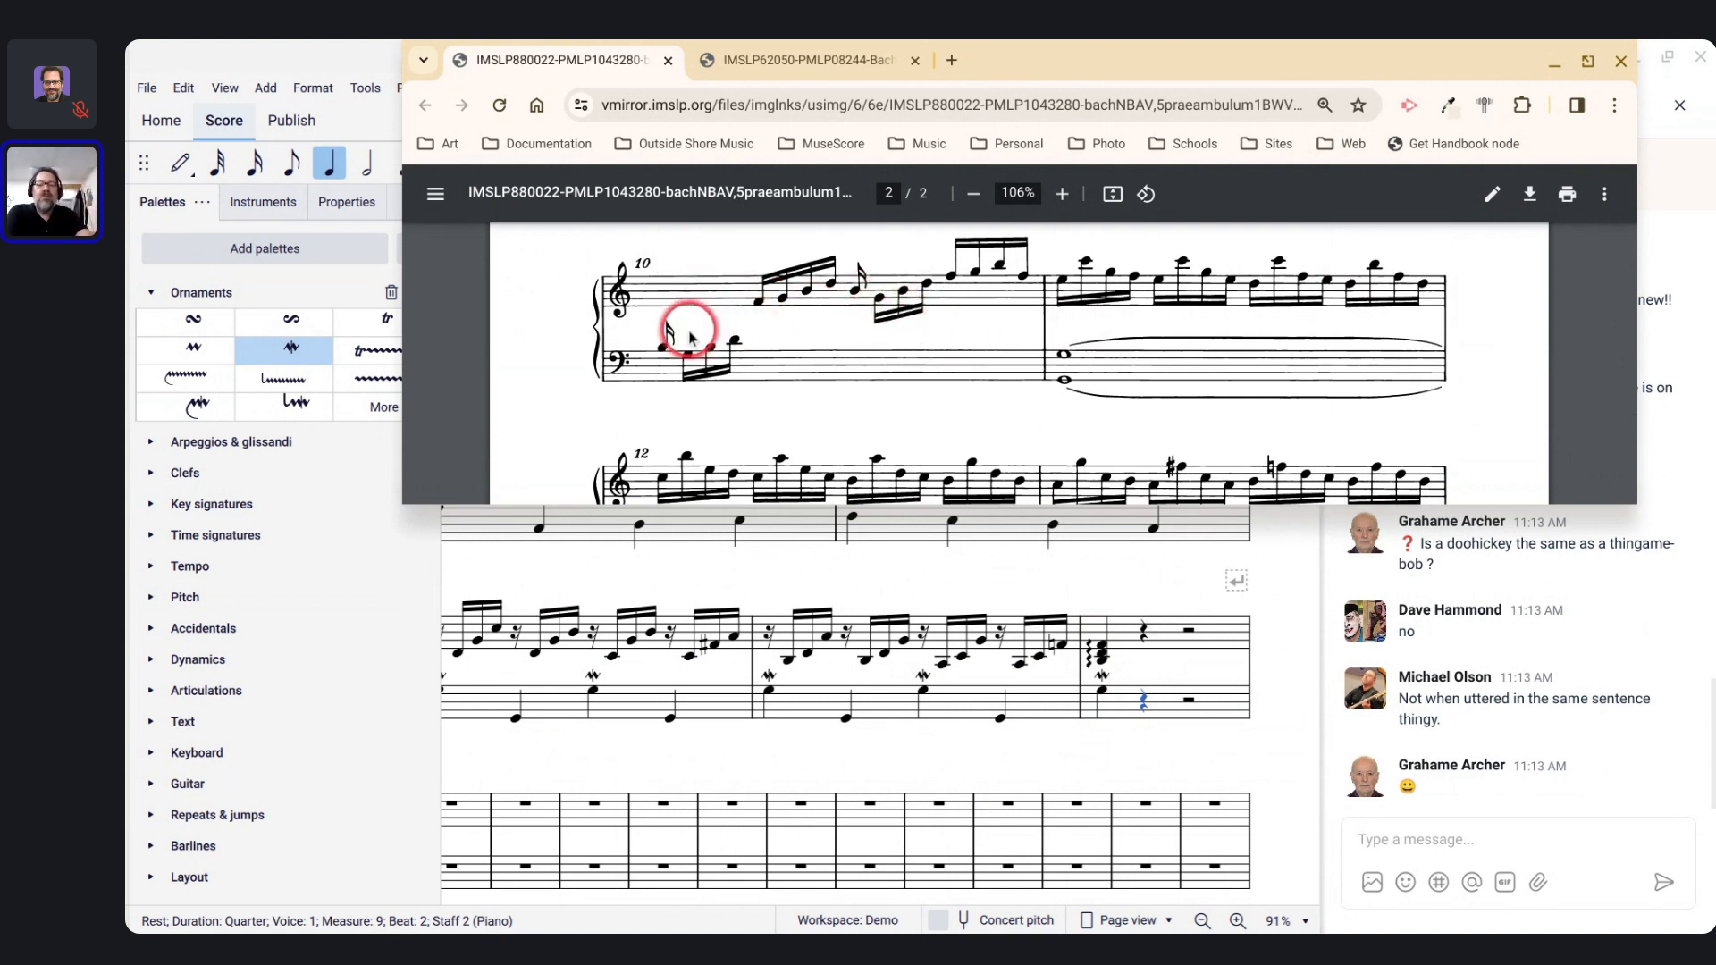
scroll(974, 313, "up", 1)
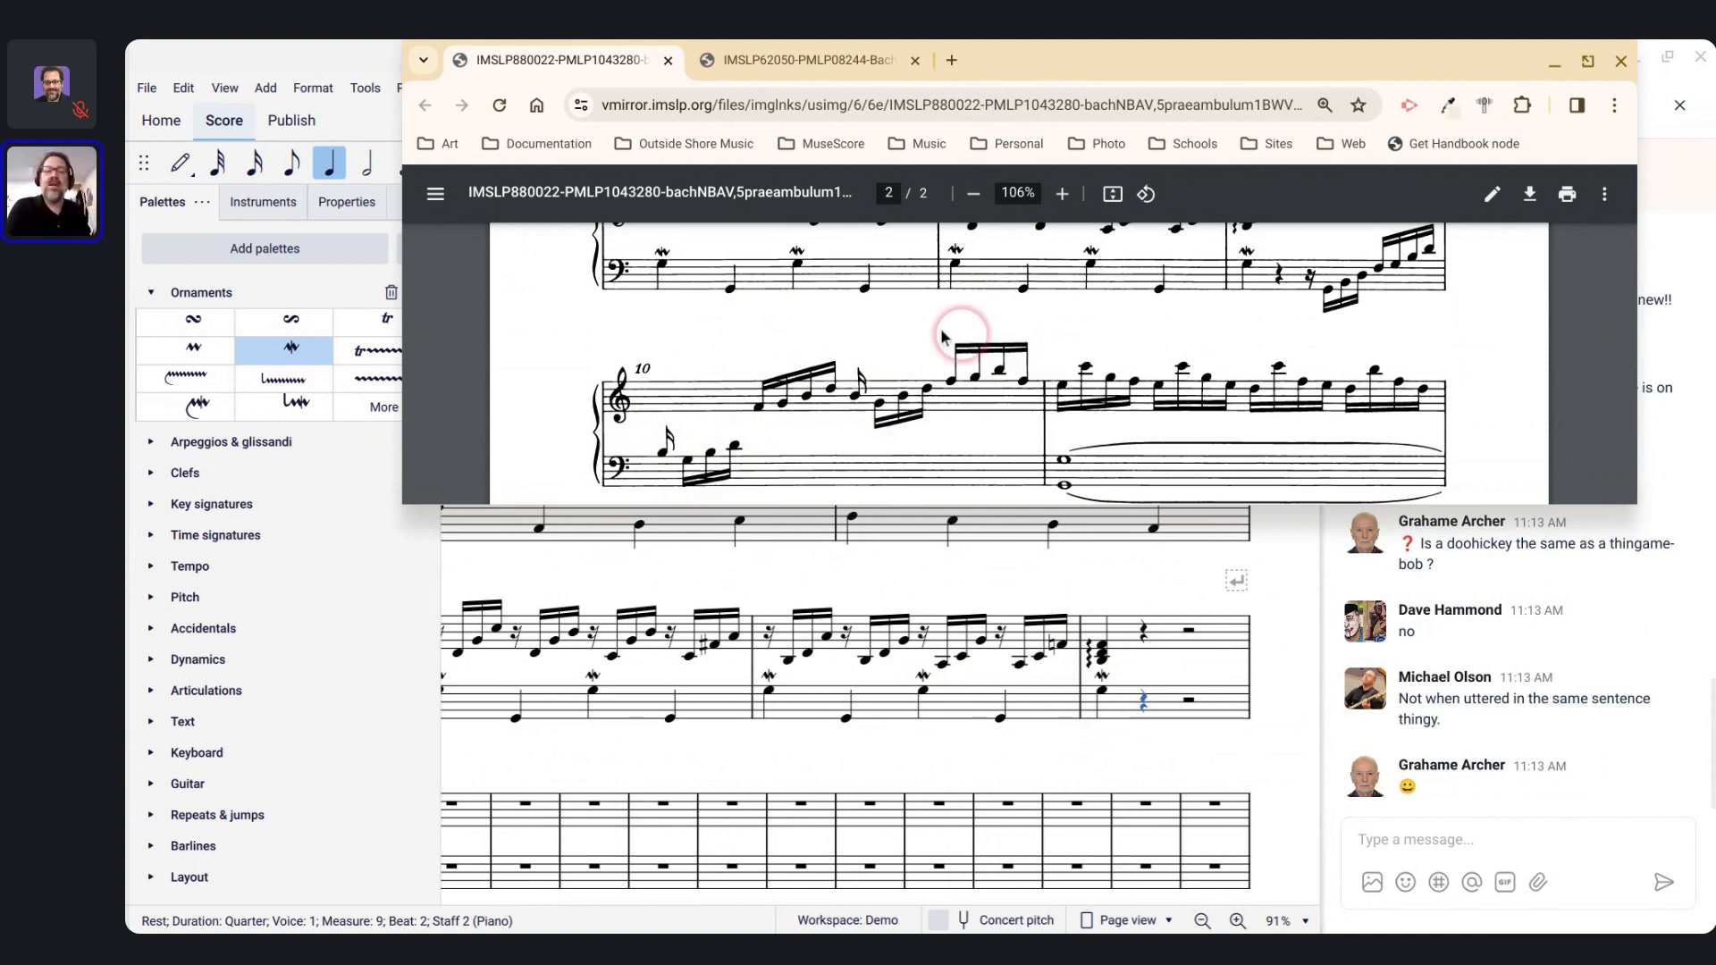
scroll(813, 397, "up", 1)
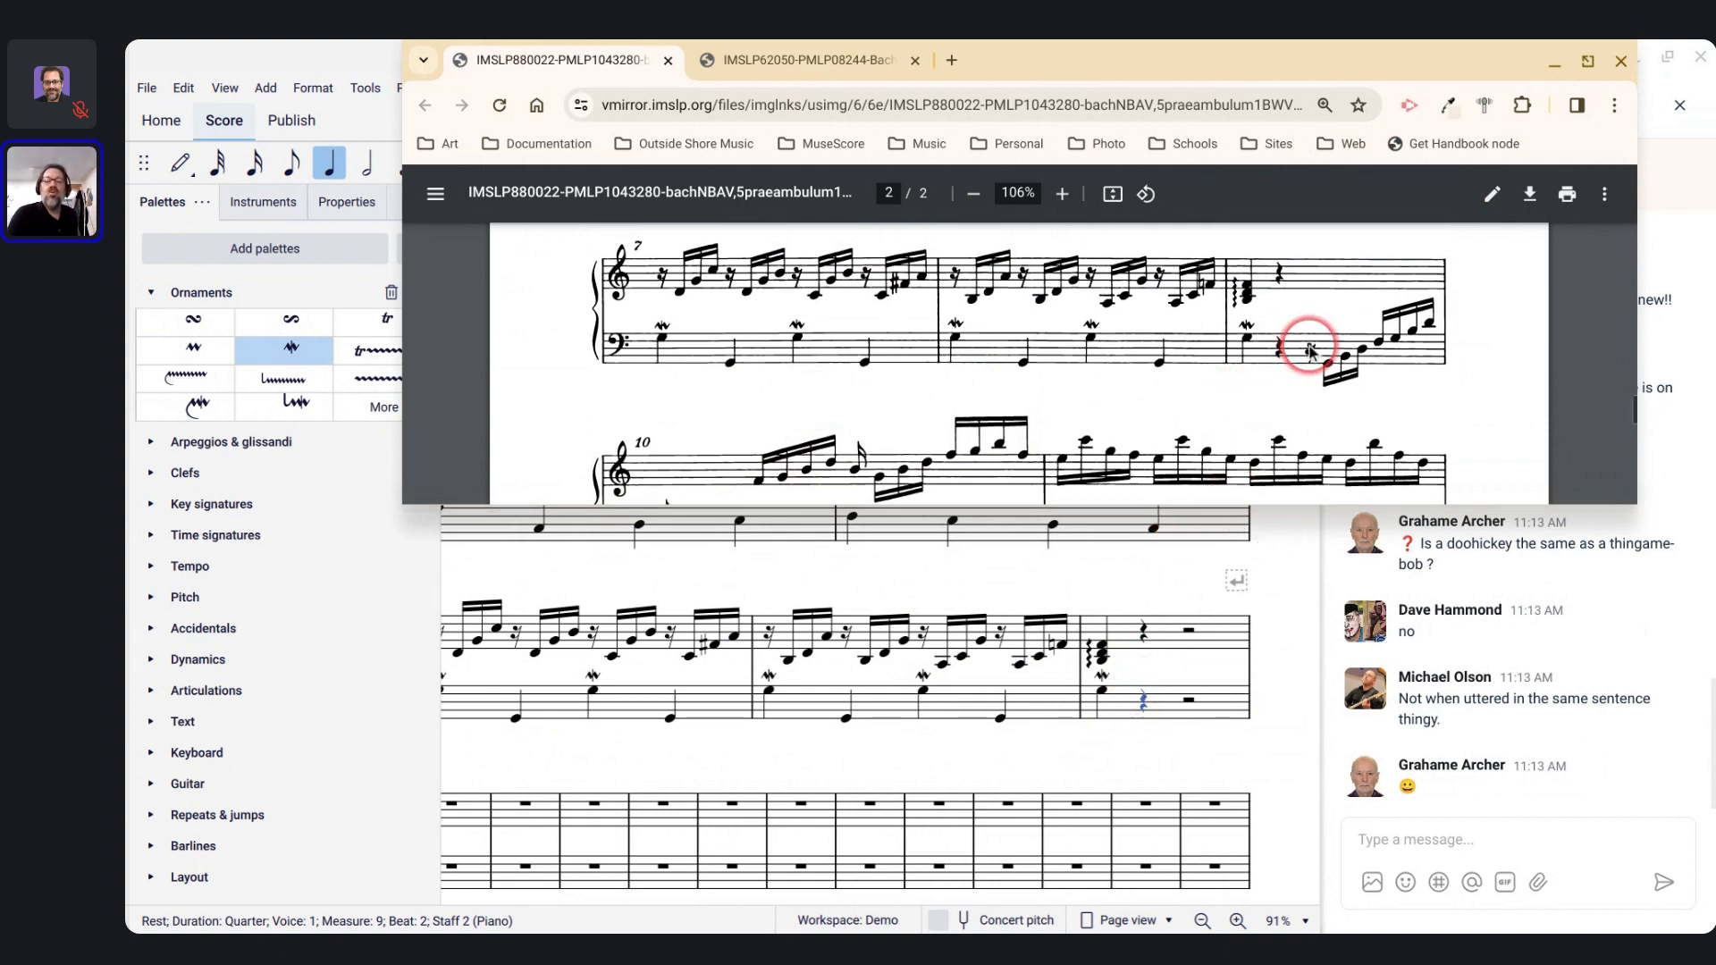
scroll(1310, 348, "down", 1)
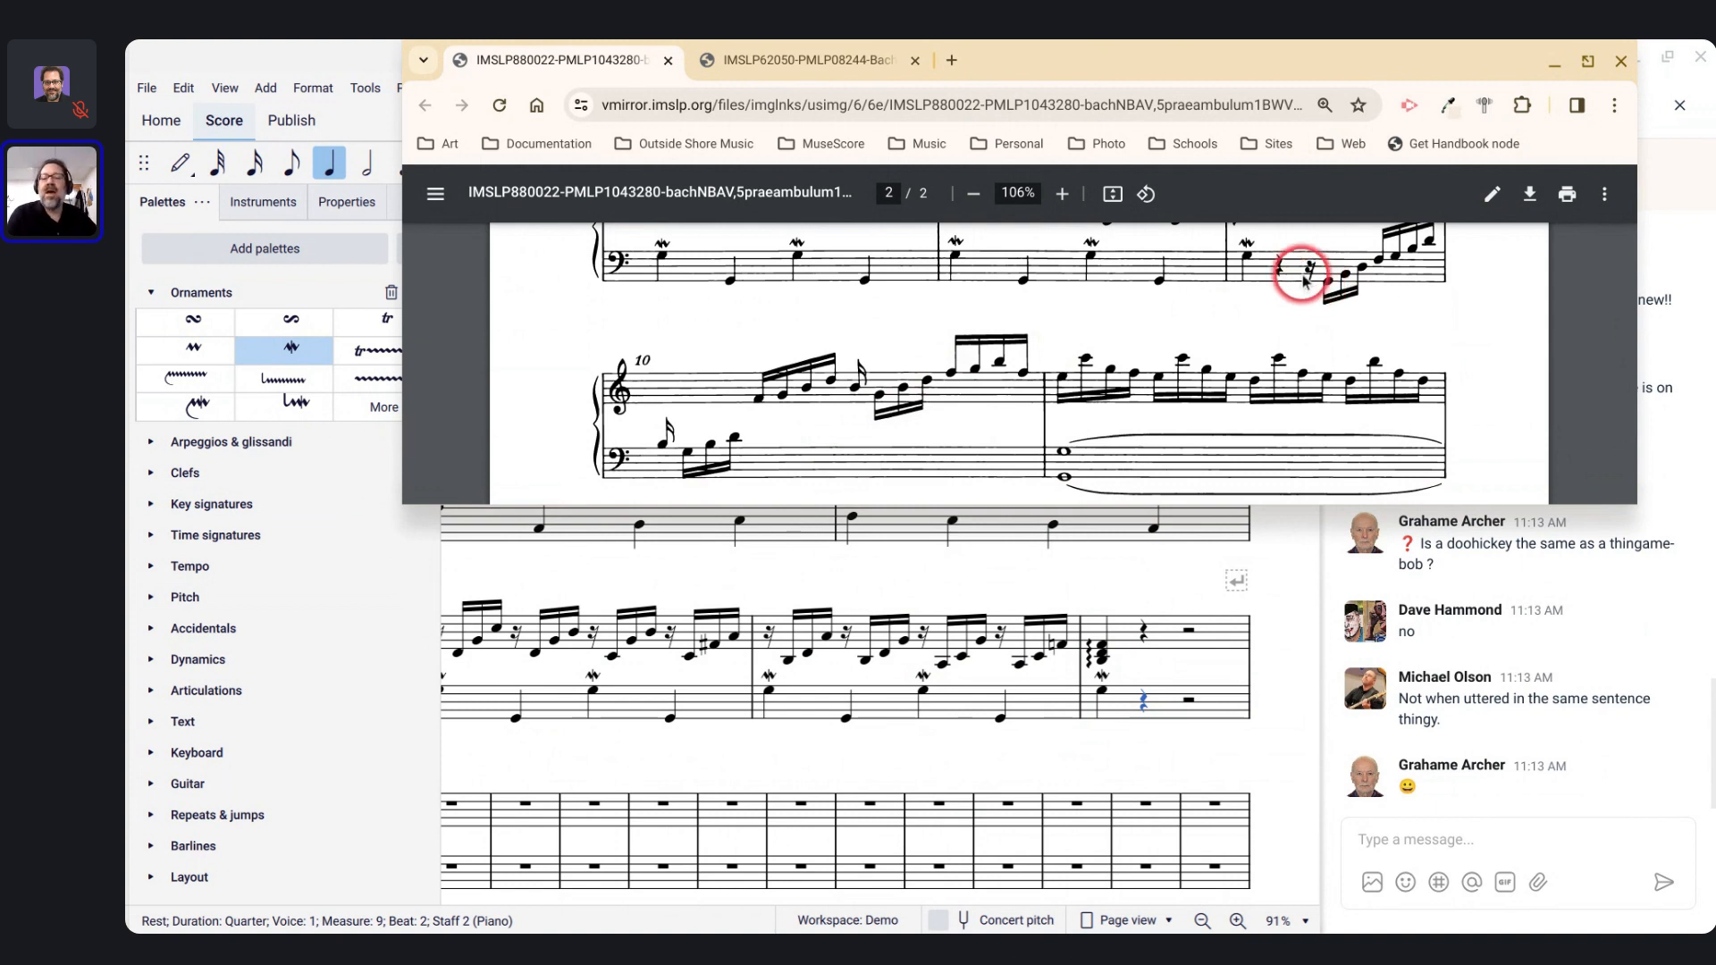
scroll(1135, 299, "up", 1)
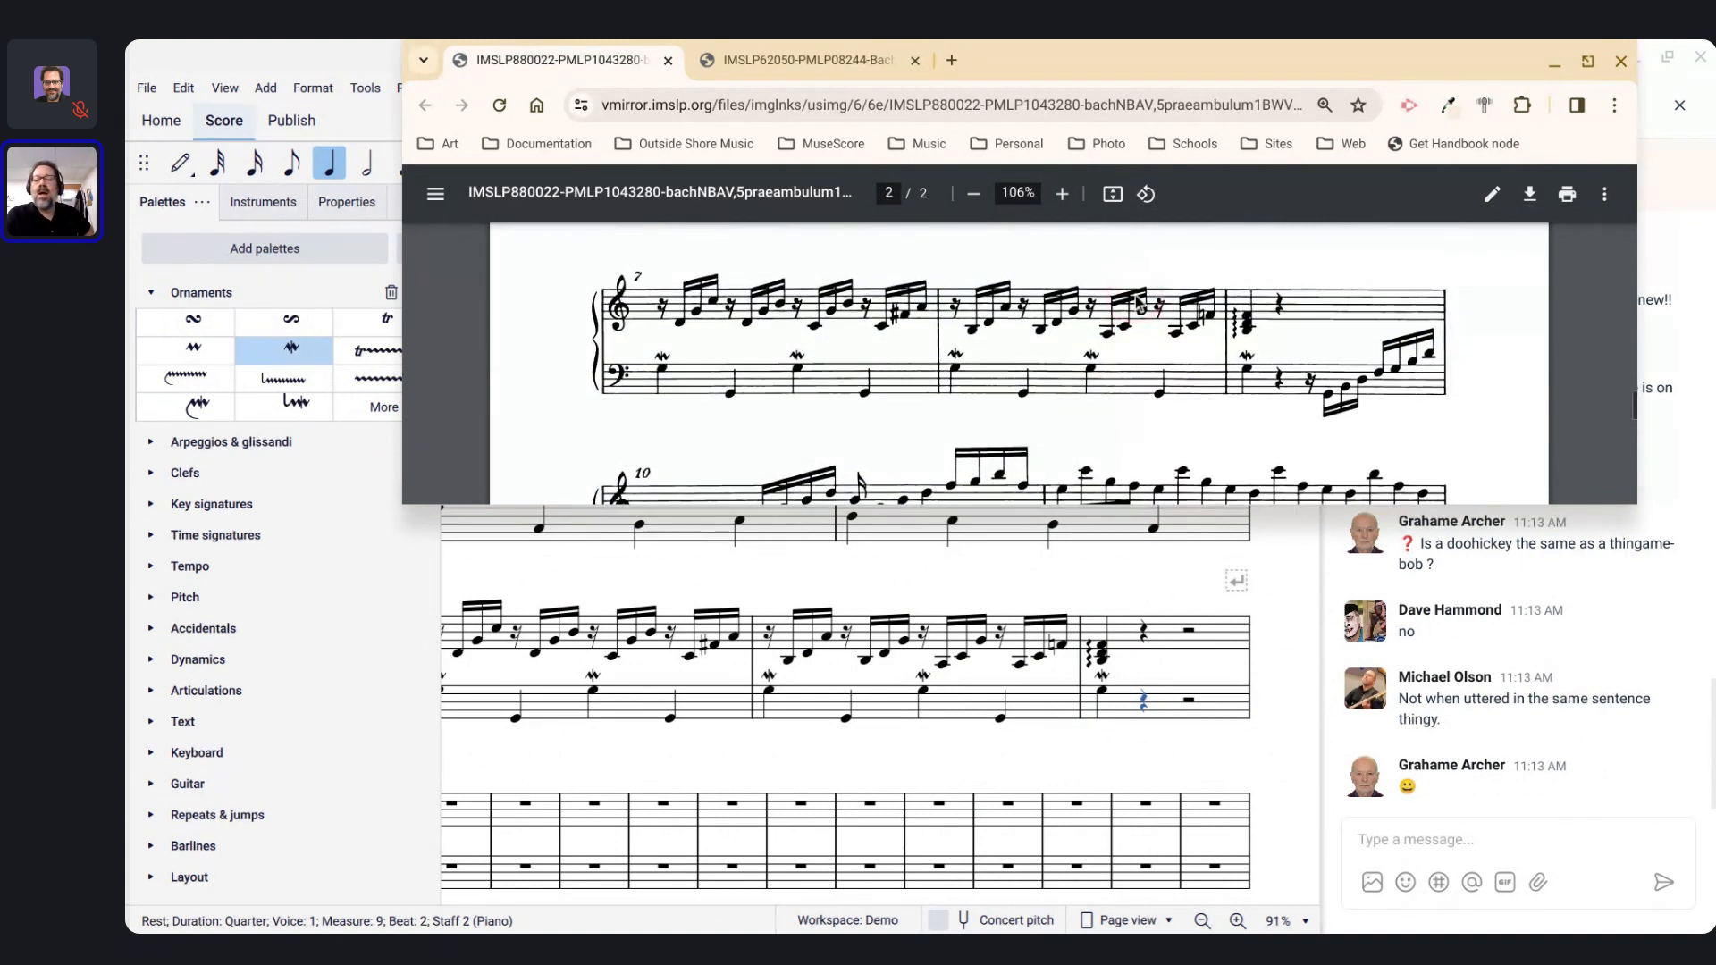
scroll(930, 402, "down", 1)
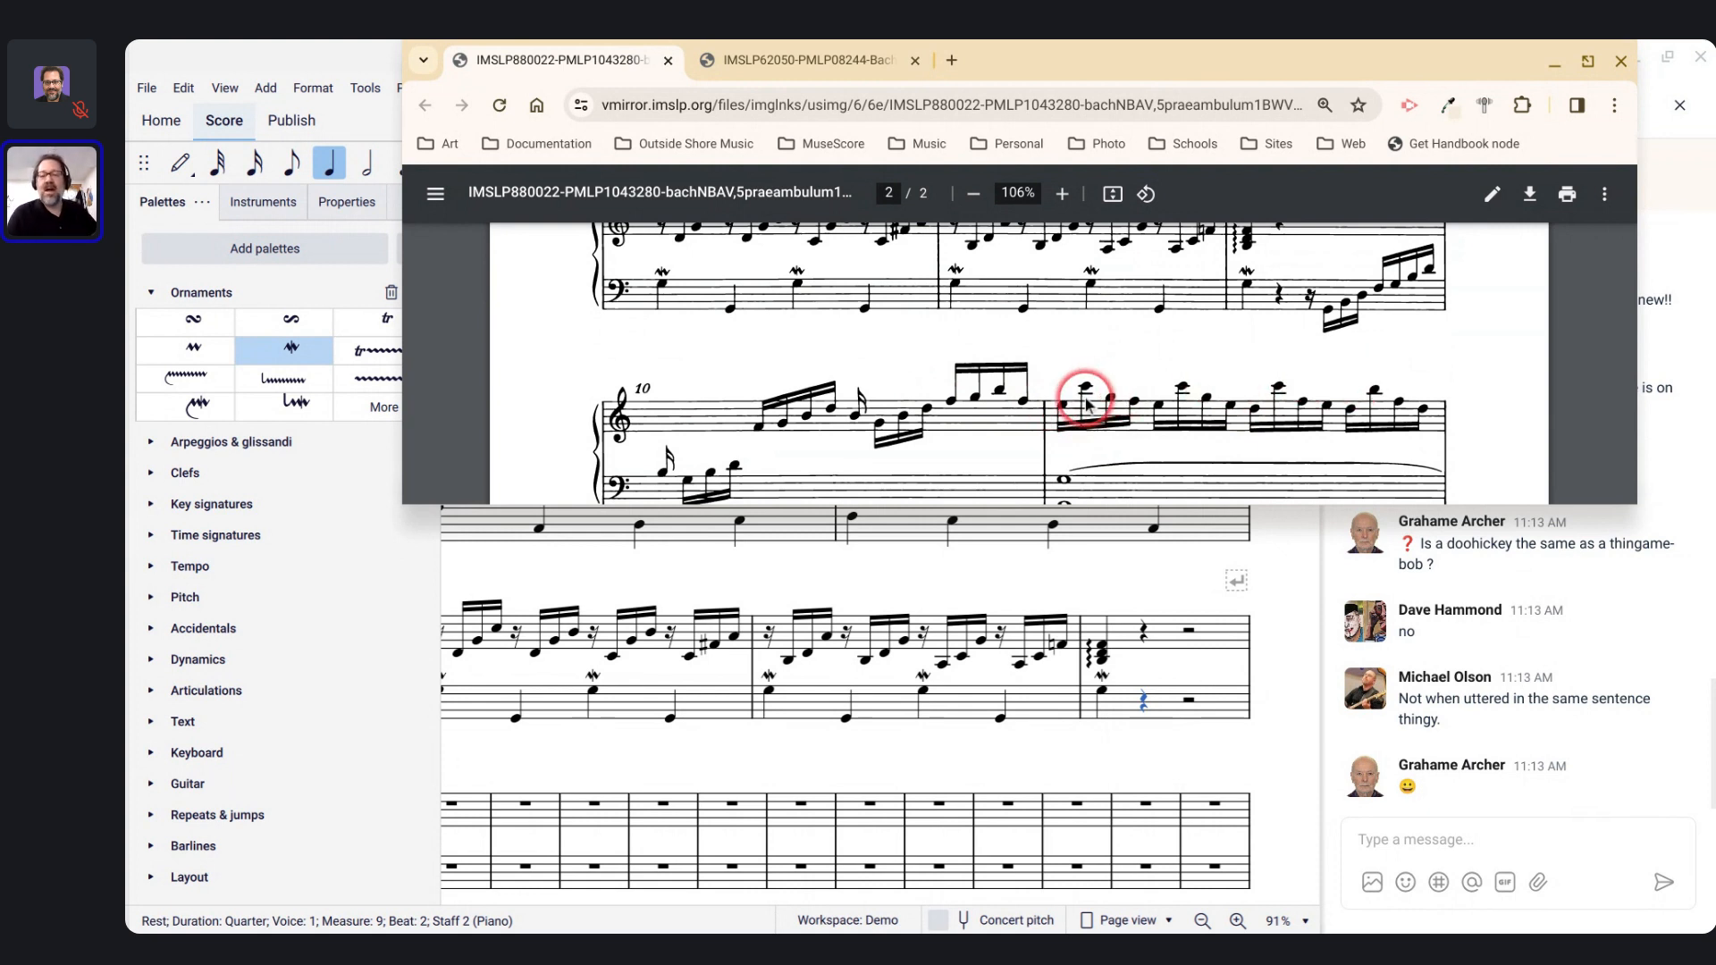
scroll(1083, 393, "up", 1)
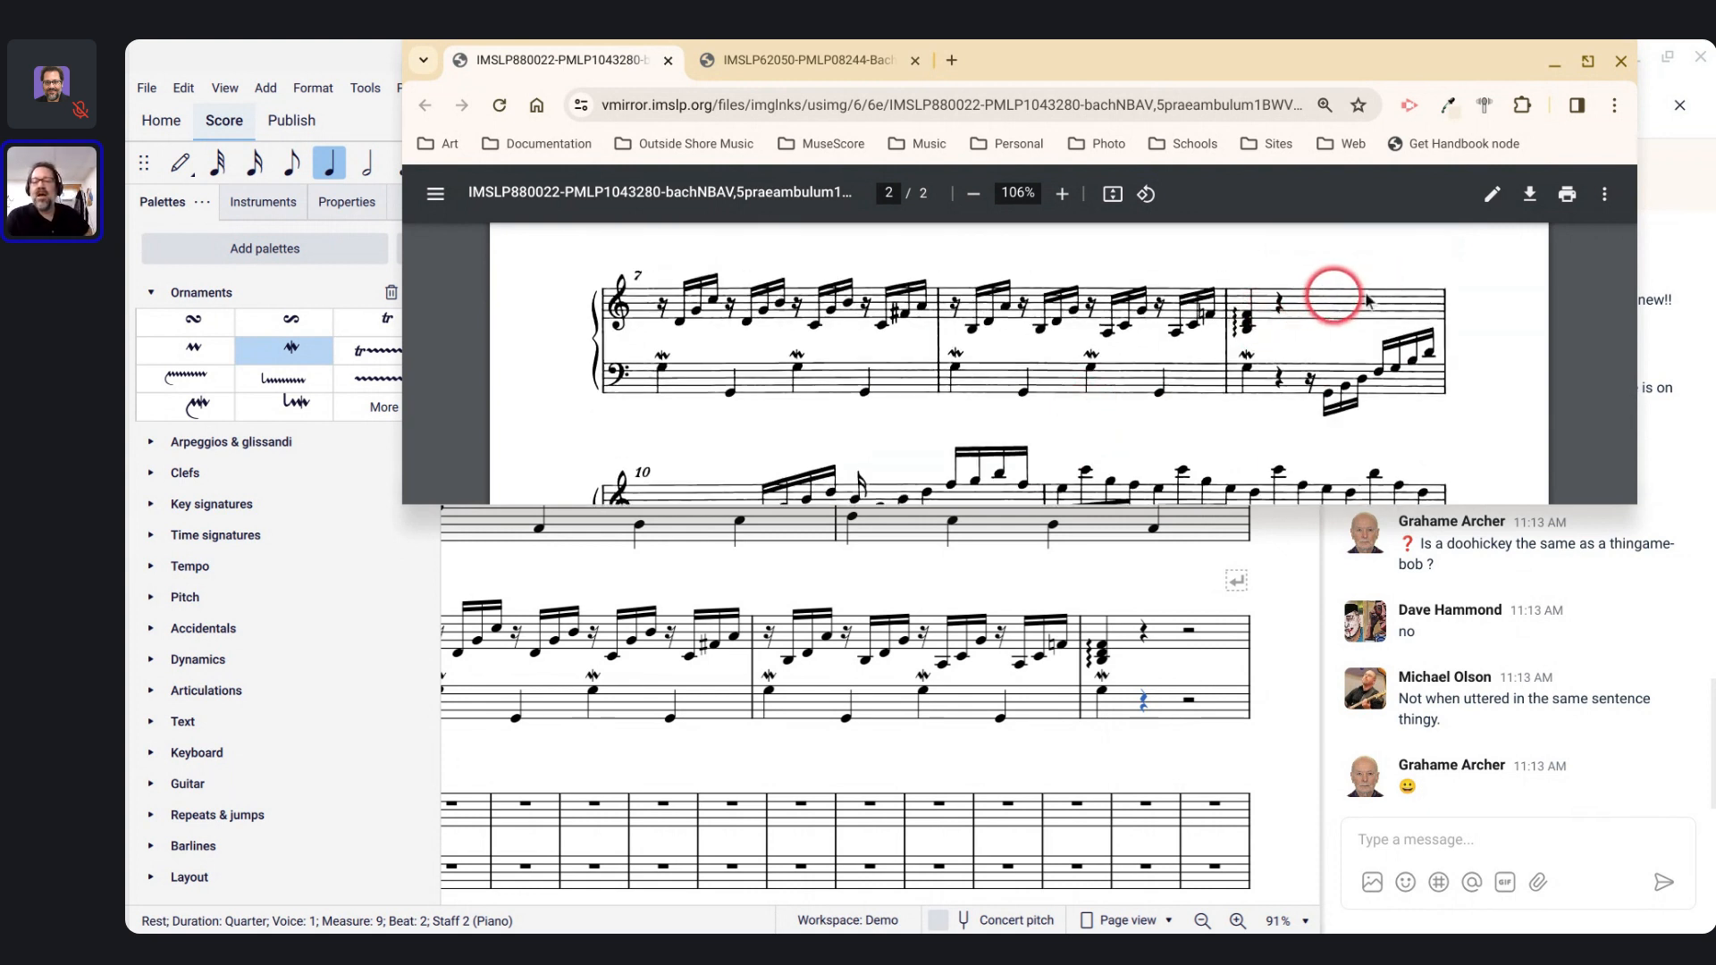
scroll(1401, 300, "down", 2)
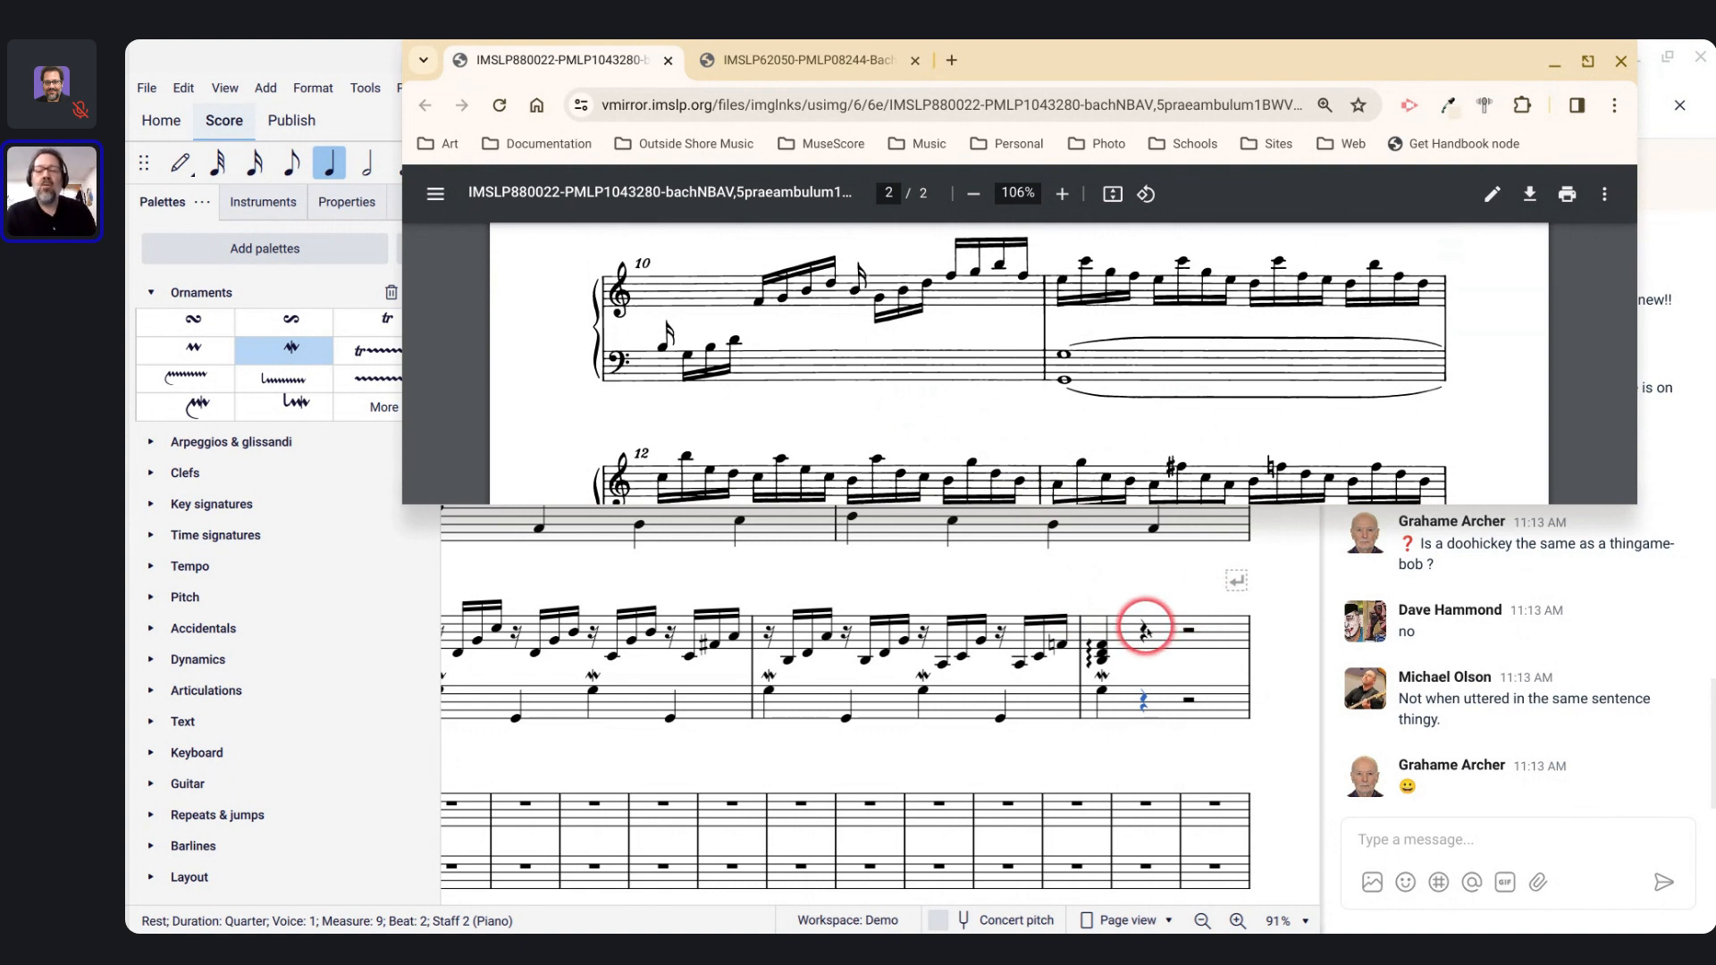
Step: Enter a sixteenth rest on beat 3 of measure 9 in the treble staff
scroll(1146, 625, "up", 2)
scroll(1148, 633, "down", 1)
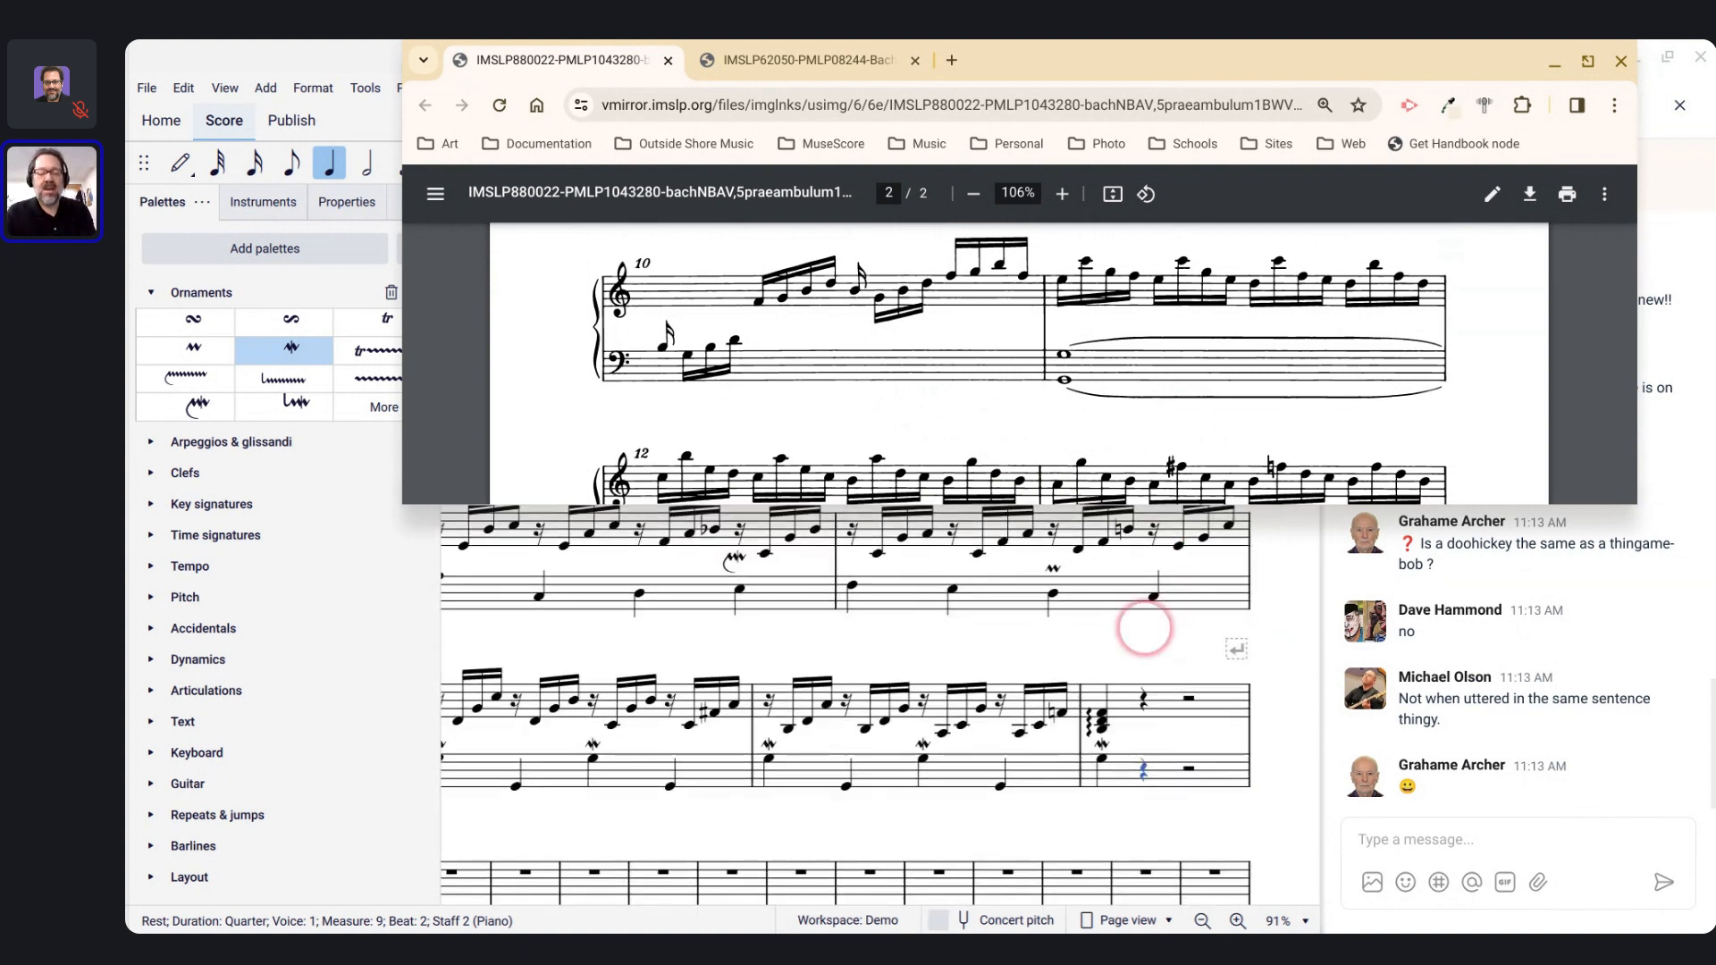
scroll(1148, 633, "up", 3)
scroll(1149, 633, "up", 1)
scroll(1148, 632, "right", 4)
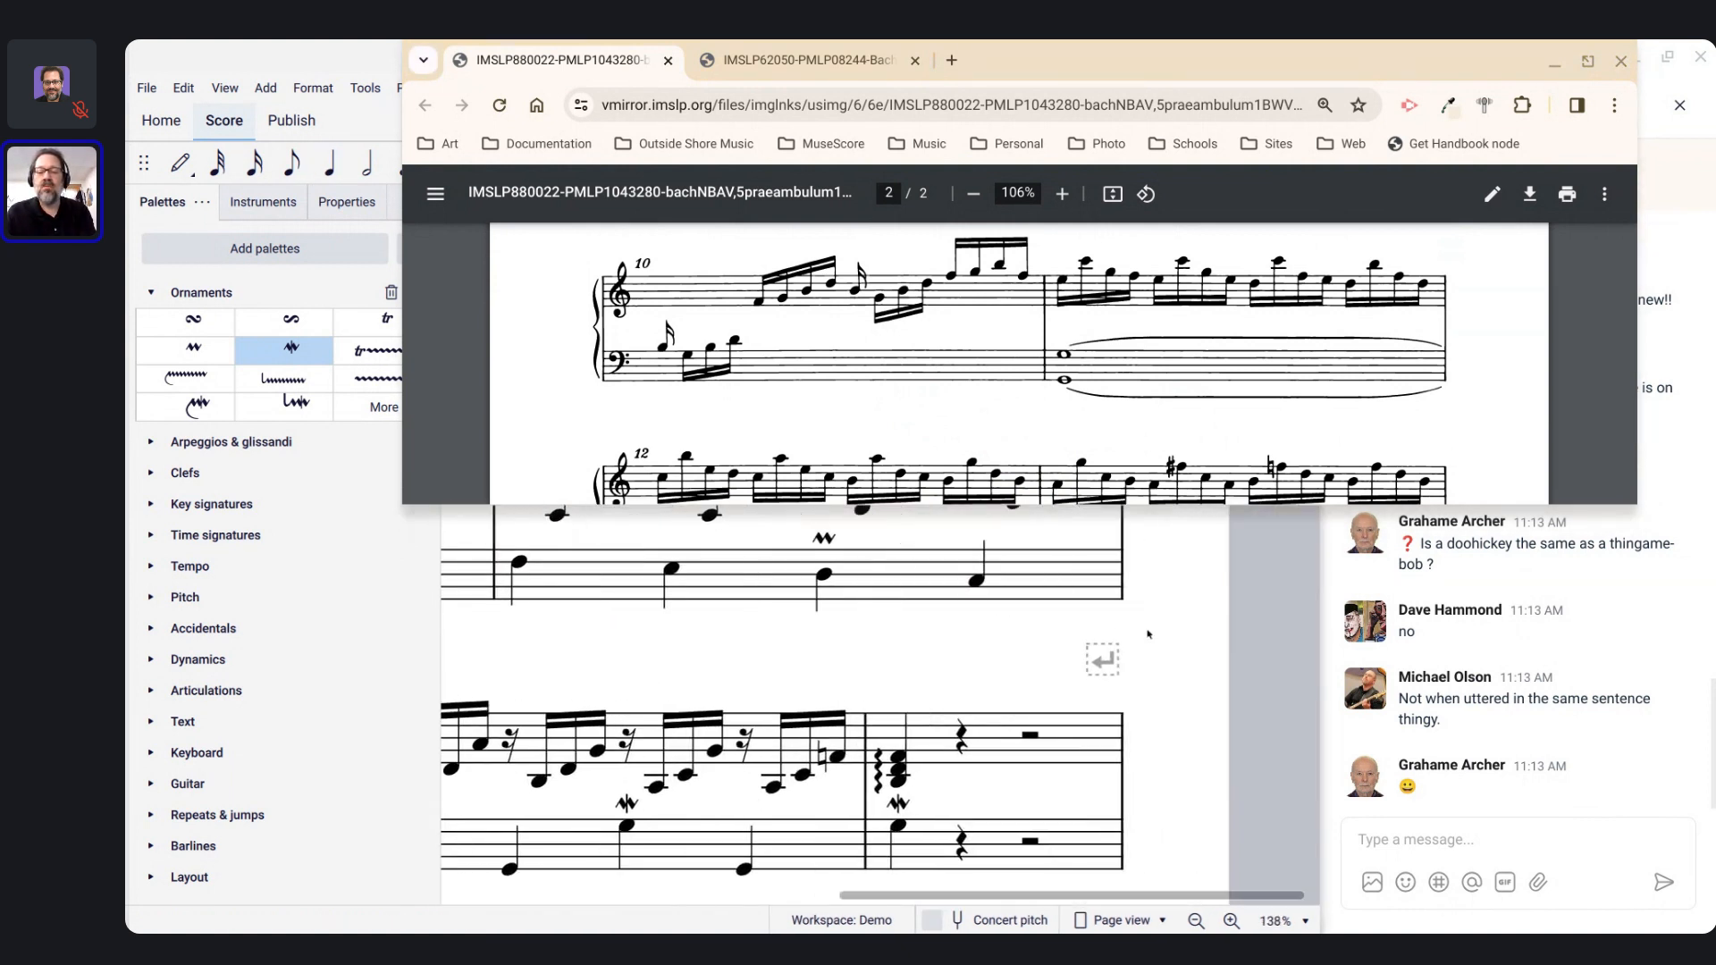
scroll(1148, 633, "down", 2)
scroll(1247, 317, "up", 2)
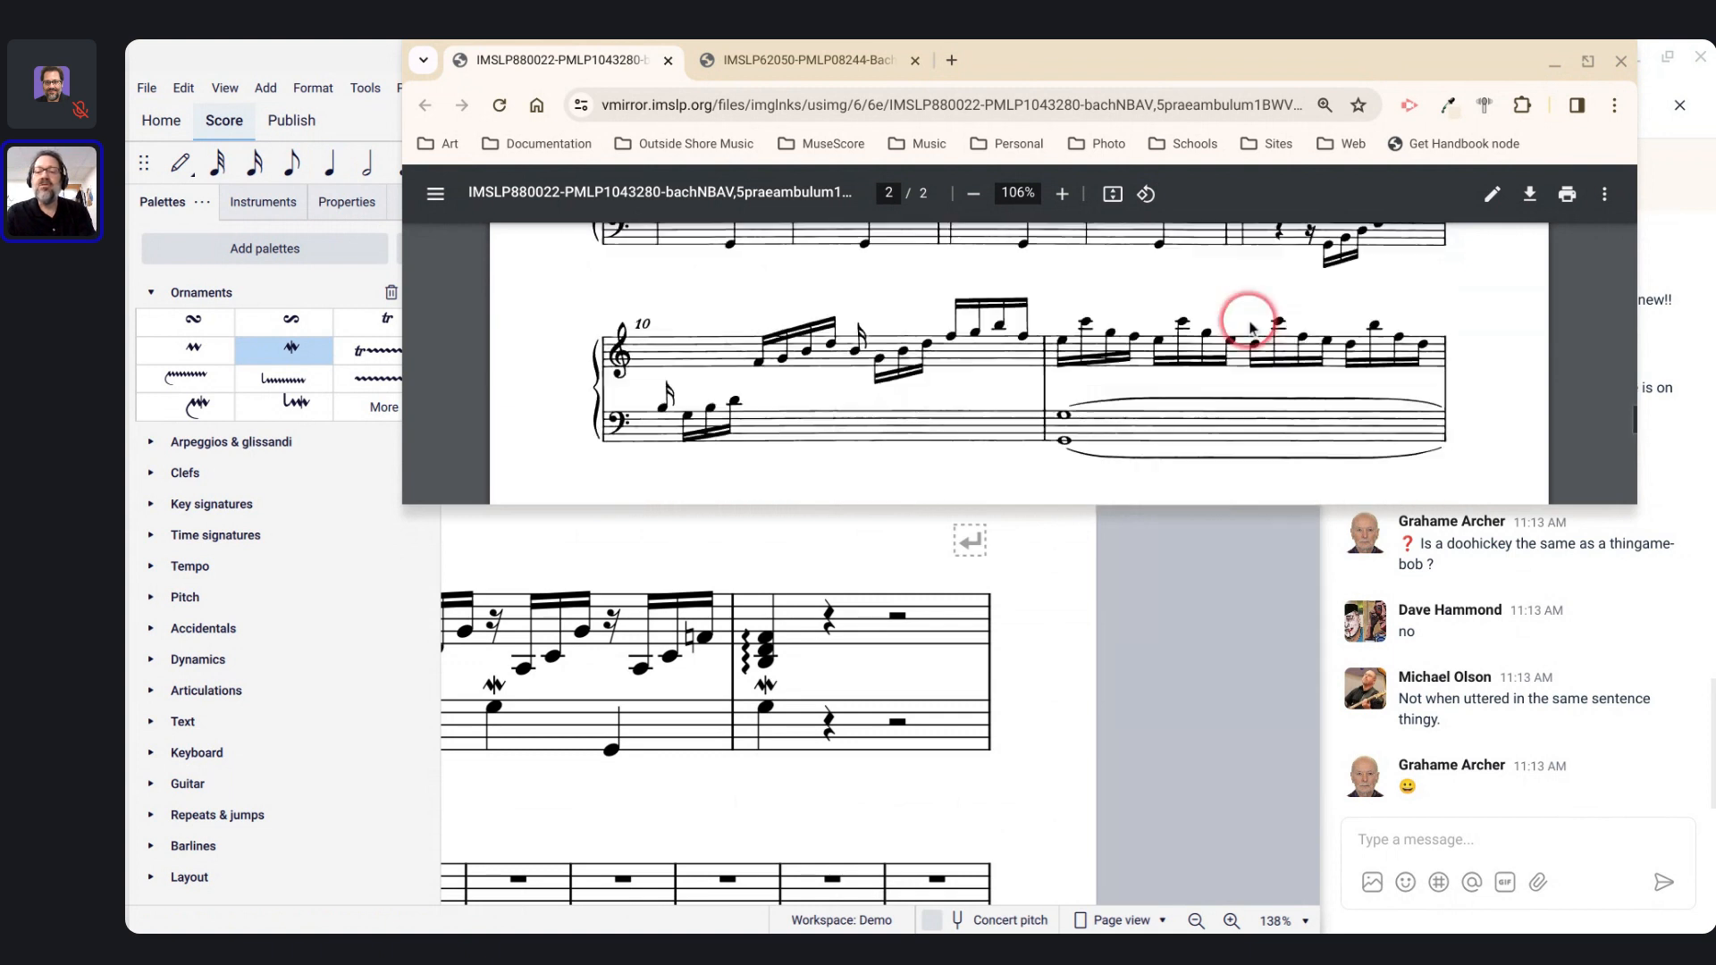
left_click(826, 618)
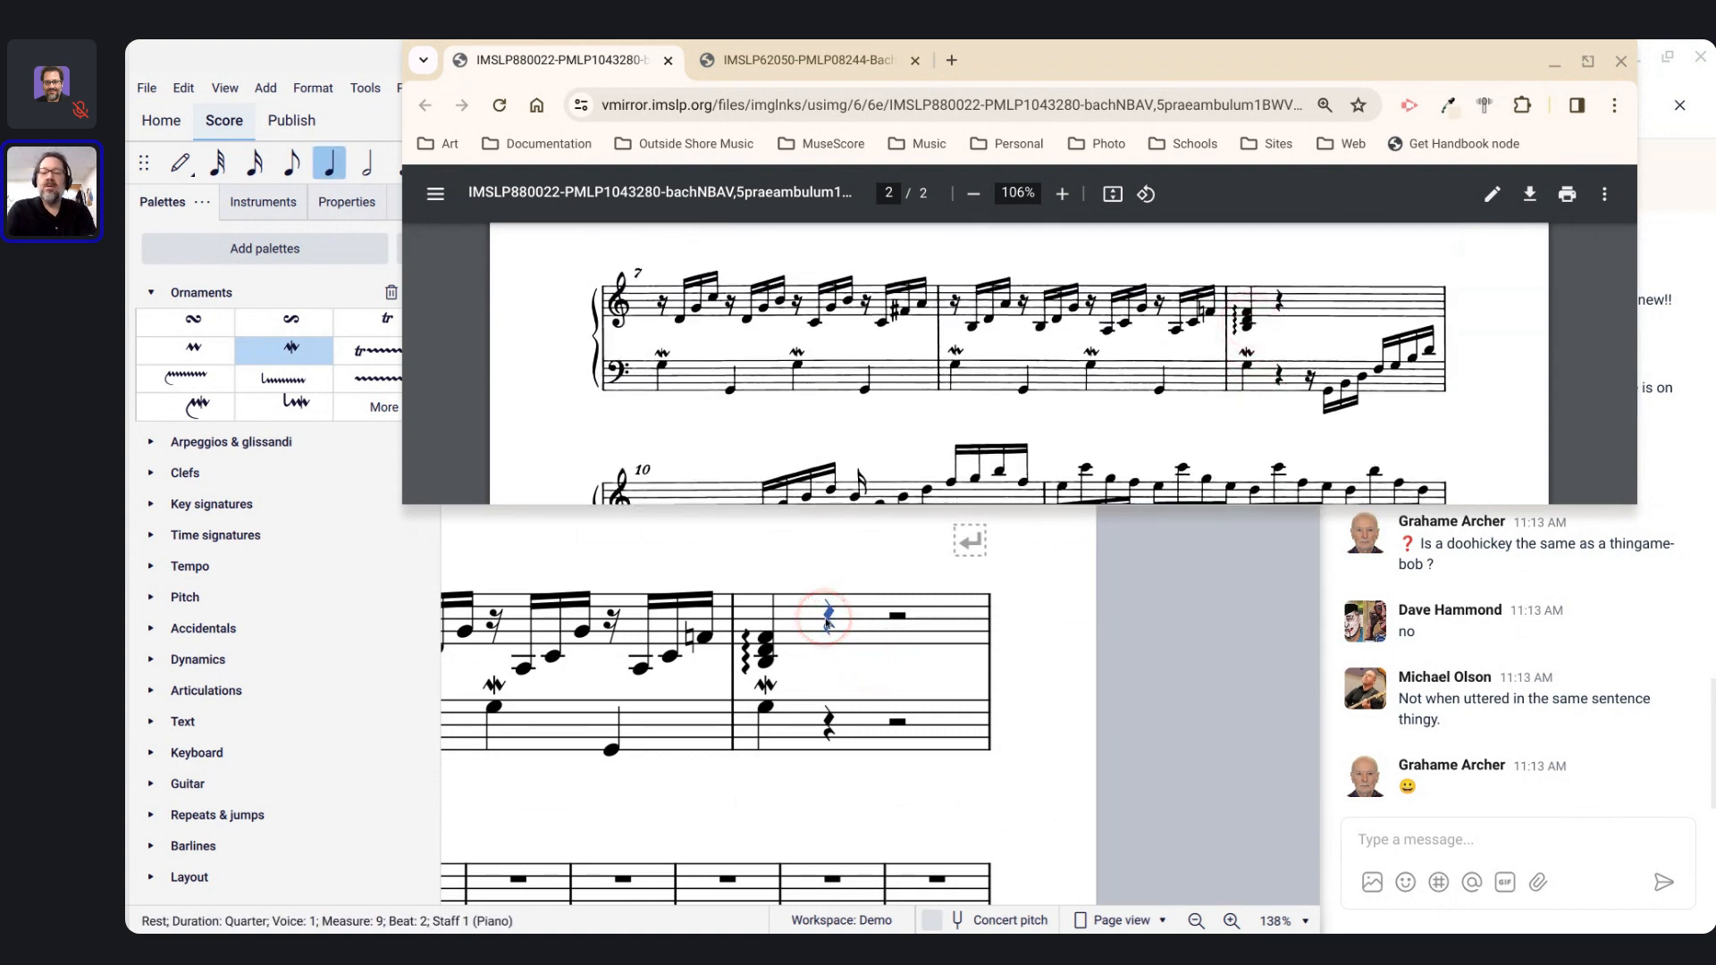
key("n")
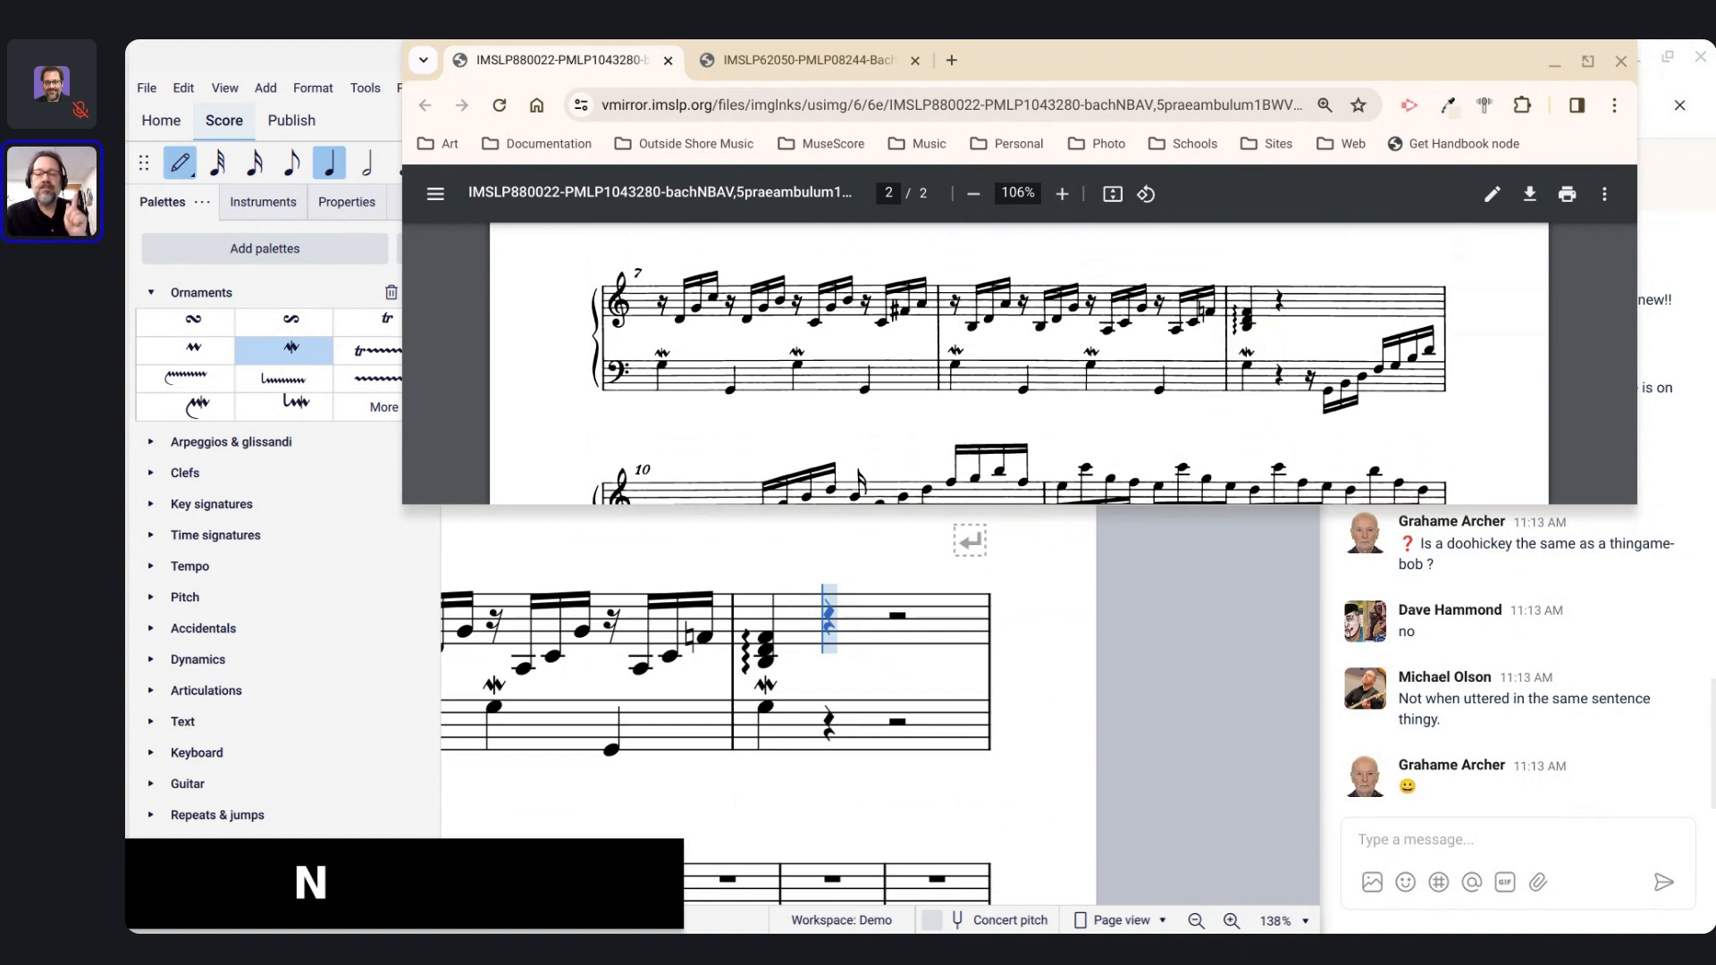
key("Right")
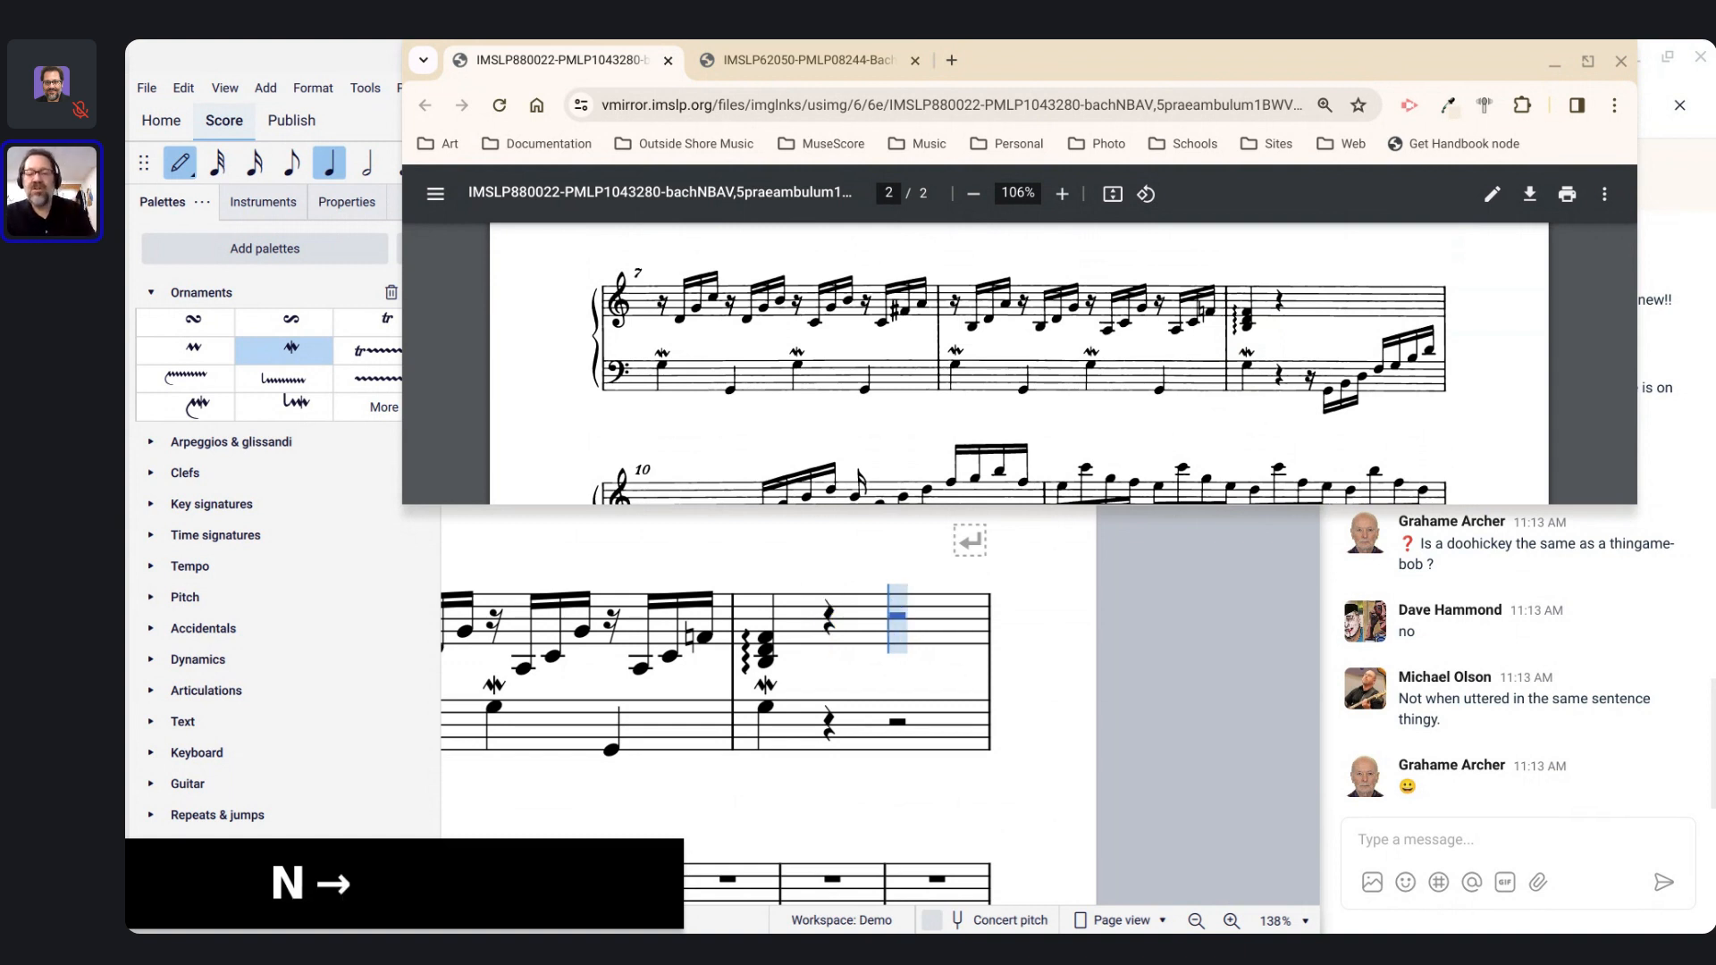
key("3")
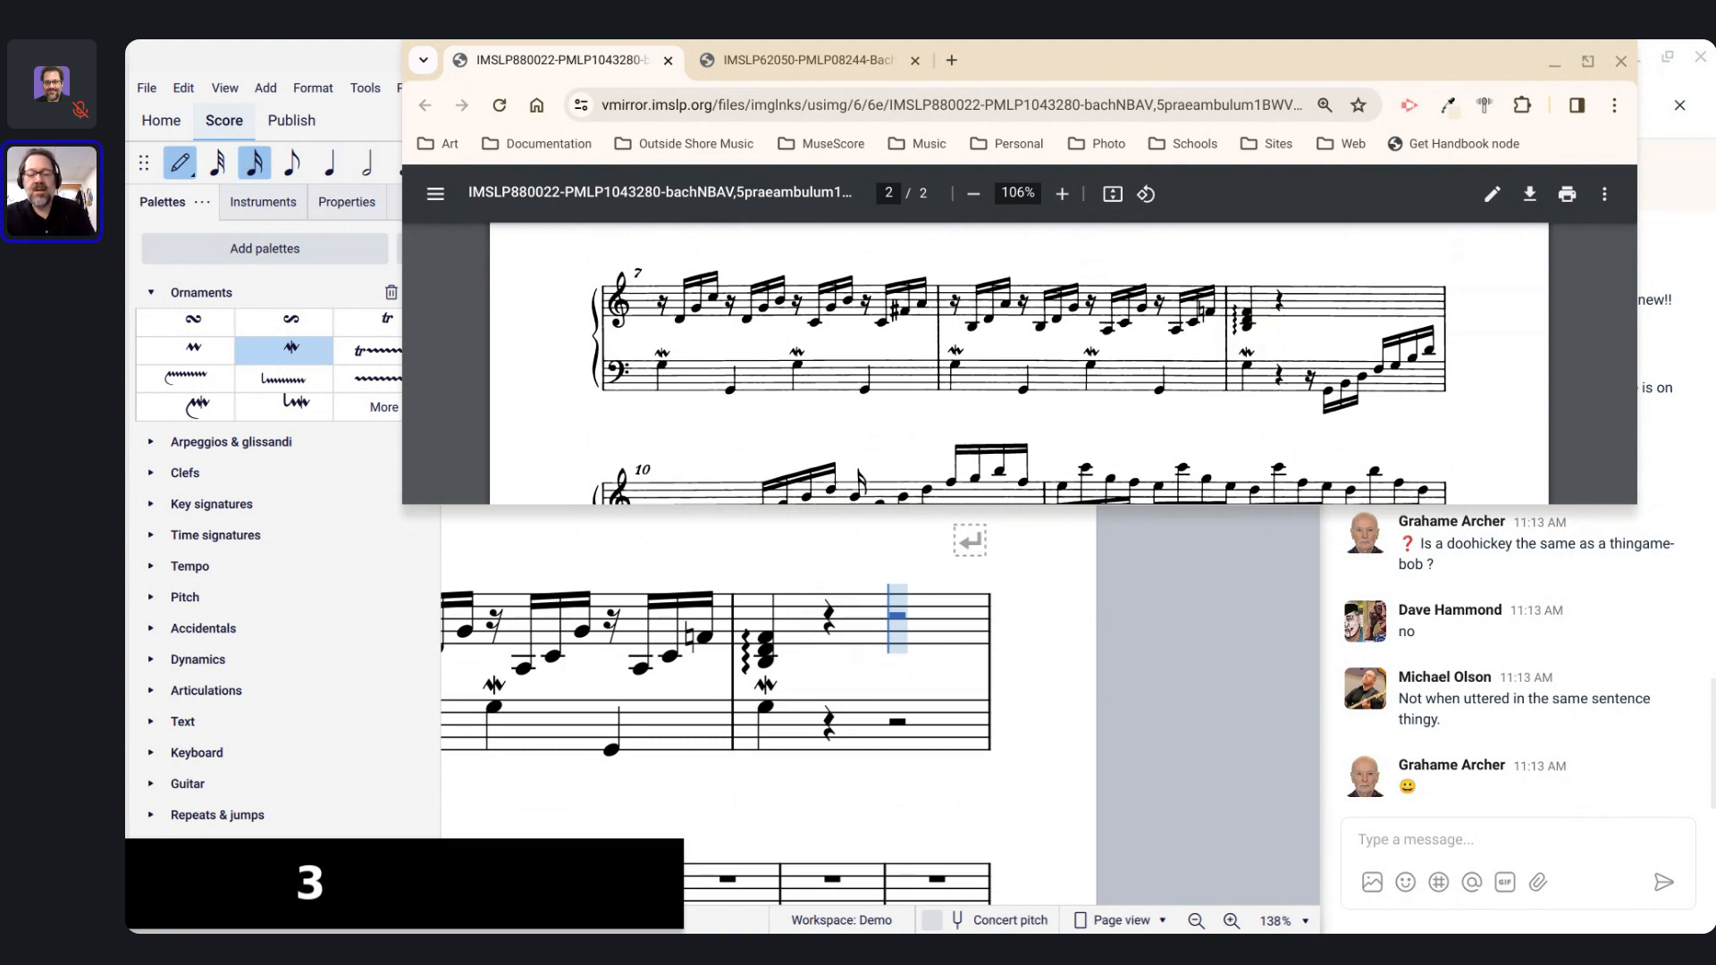
key("0")
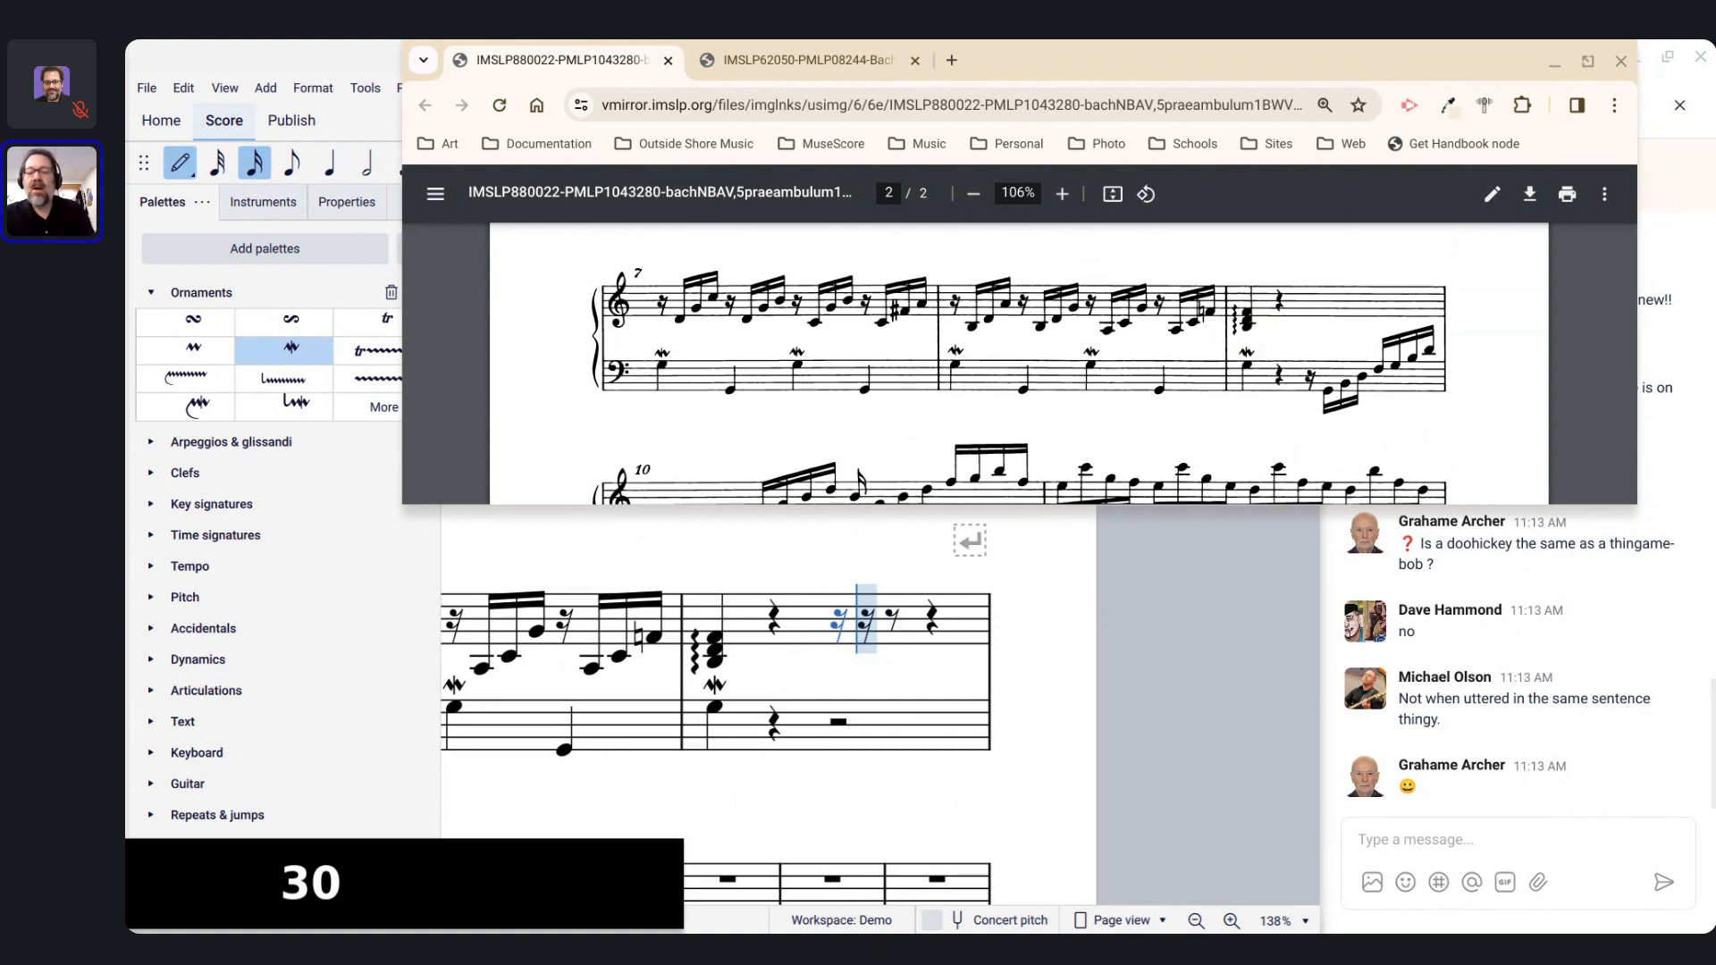
Step: Add a sixteenth-note G after the rest in measure 9, display it on the bass staff and lower it an octave to G2
key("g")
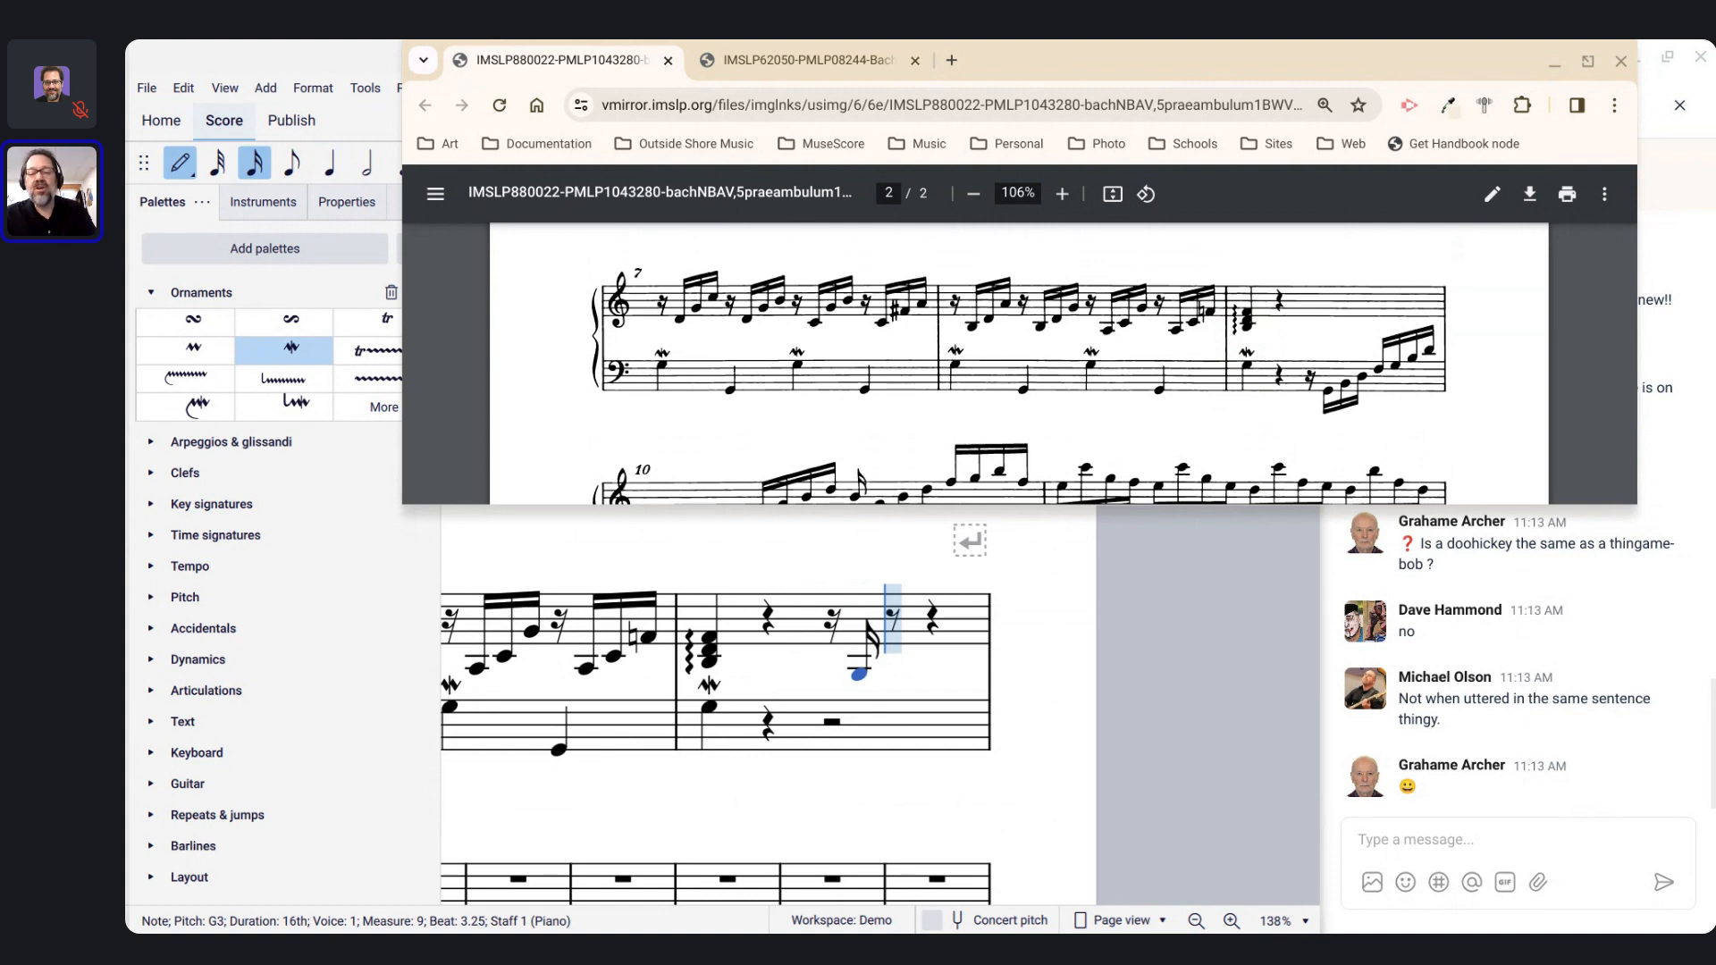
key("ctrl+shift+Down")
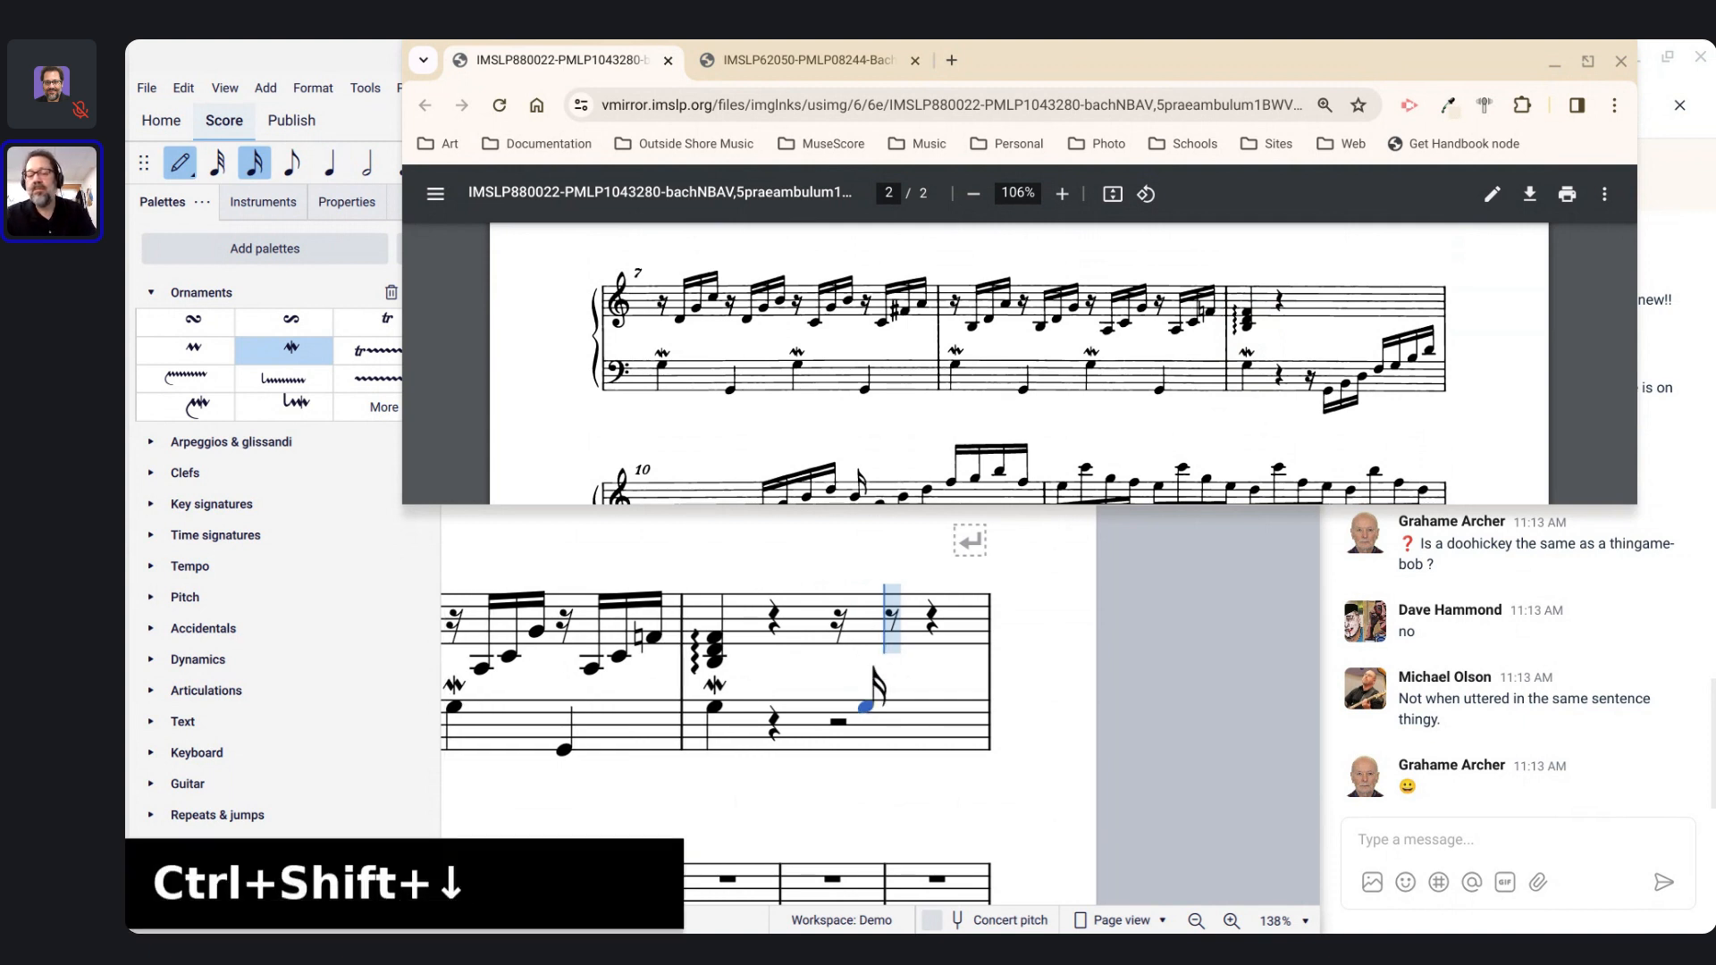
key("ctrl+shift+Up")
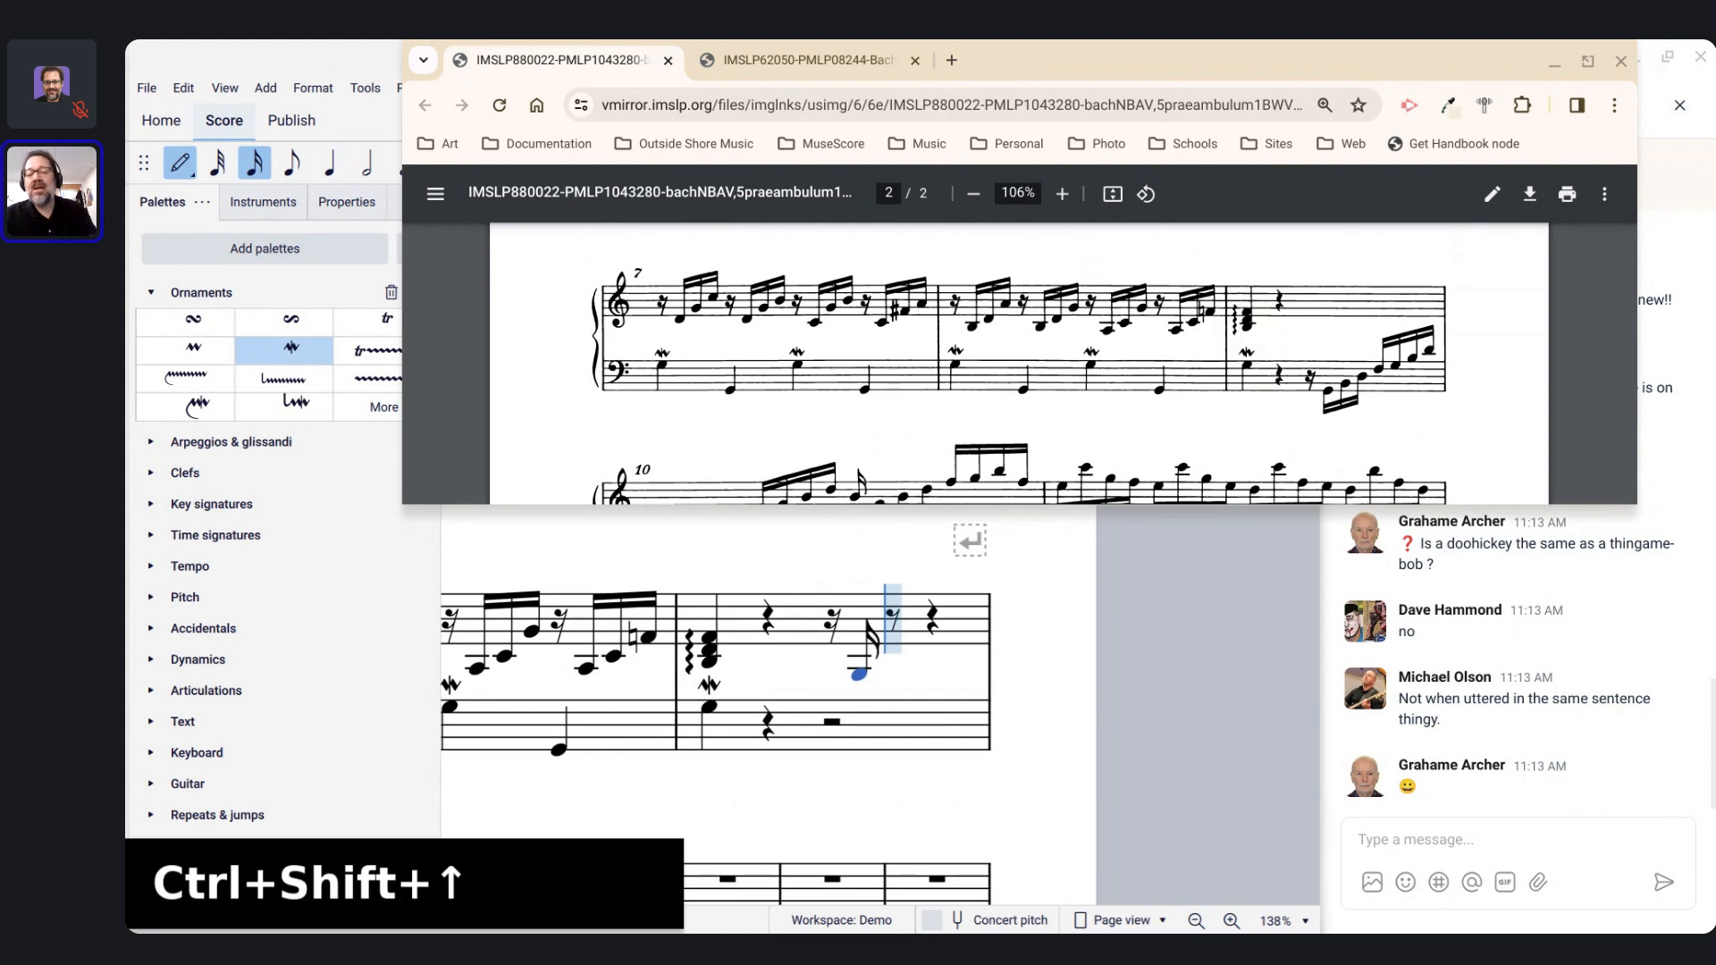
key("ctrl+shift+Down")
left_click(837, 729)
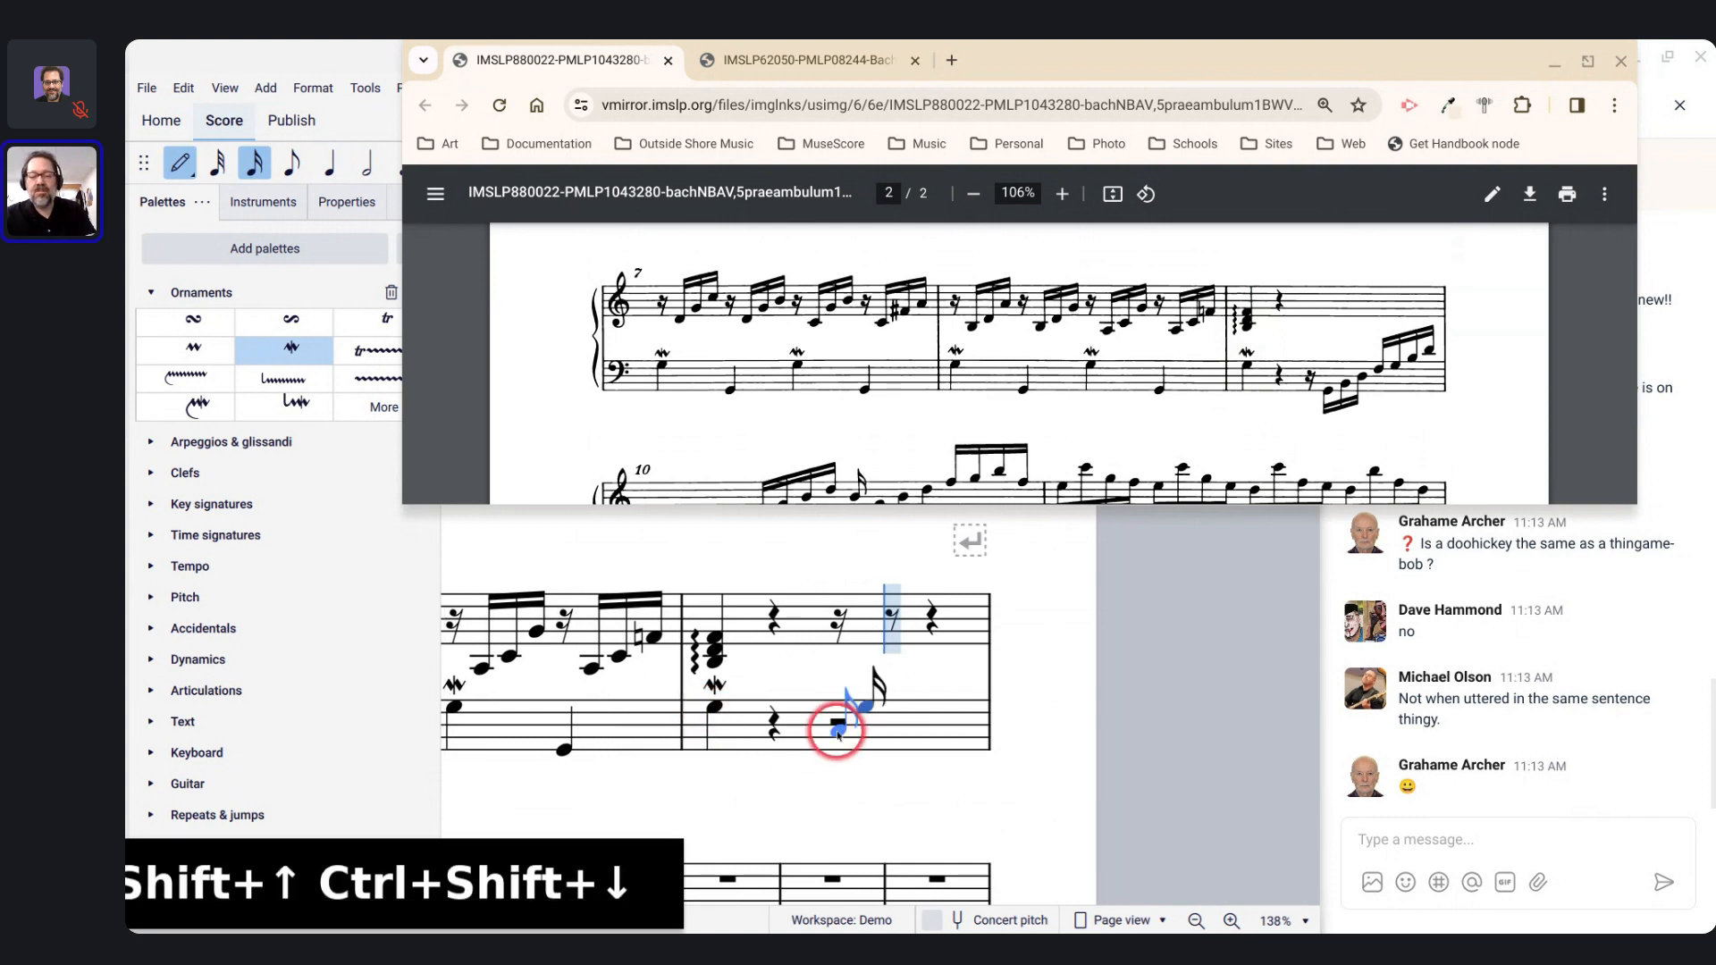
left_click(849, 635)
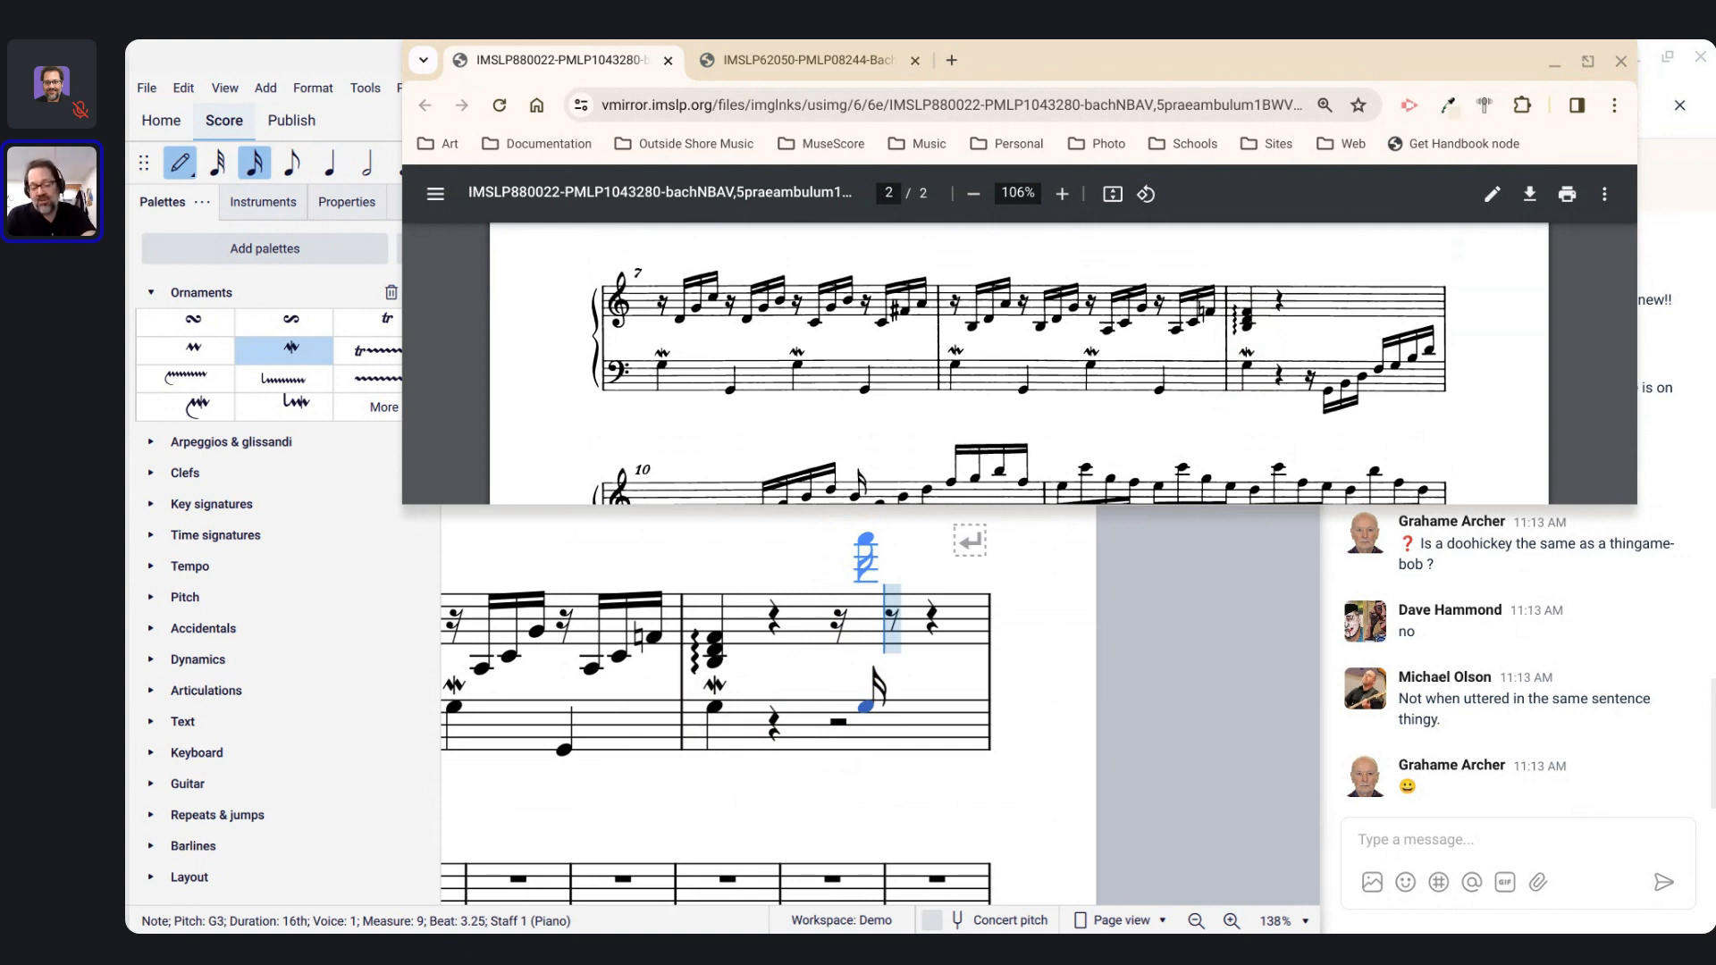
key("ctrl+Down")
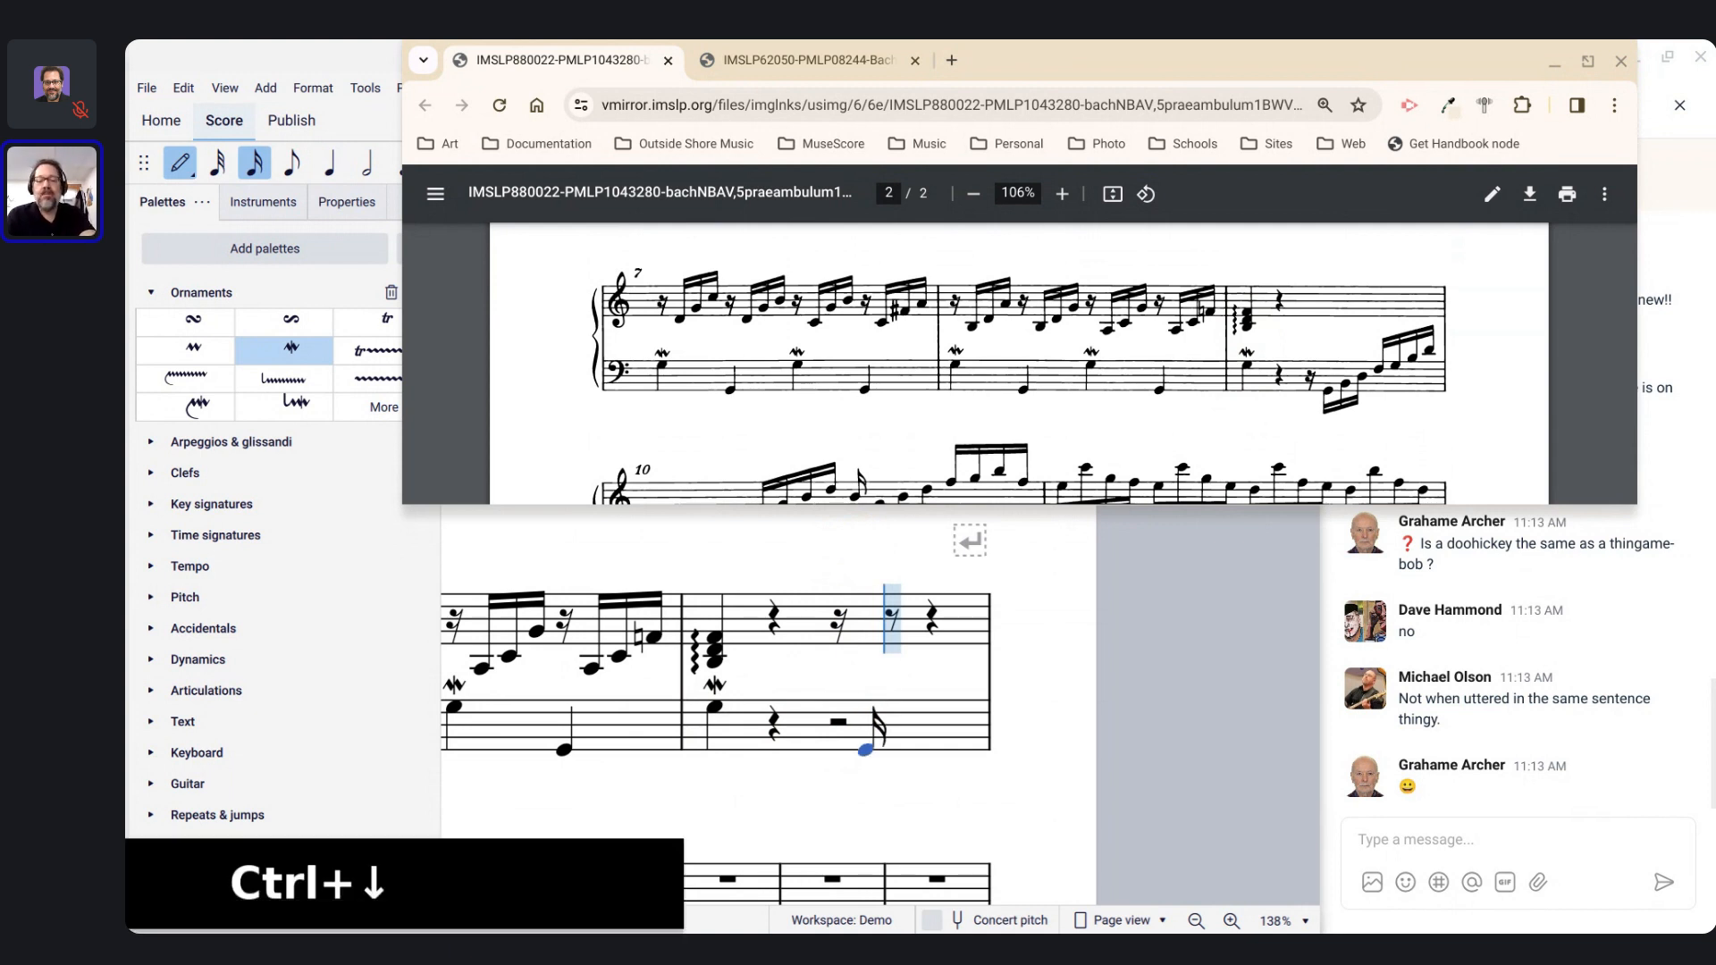
Step: Continue the measure 9 run with sixteenth notes B2 and D3, displaying both on the bass staff
key("b")
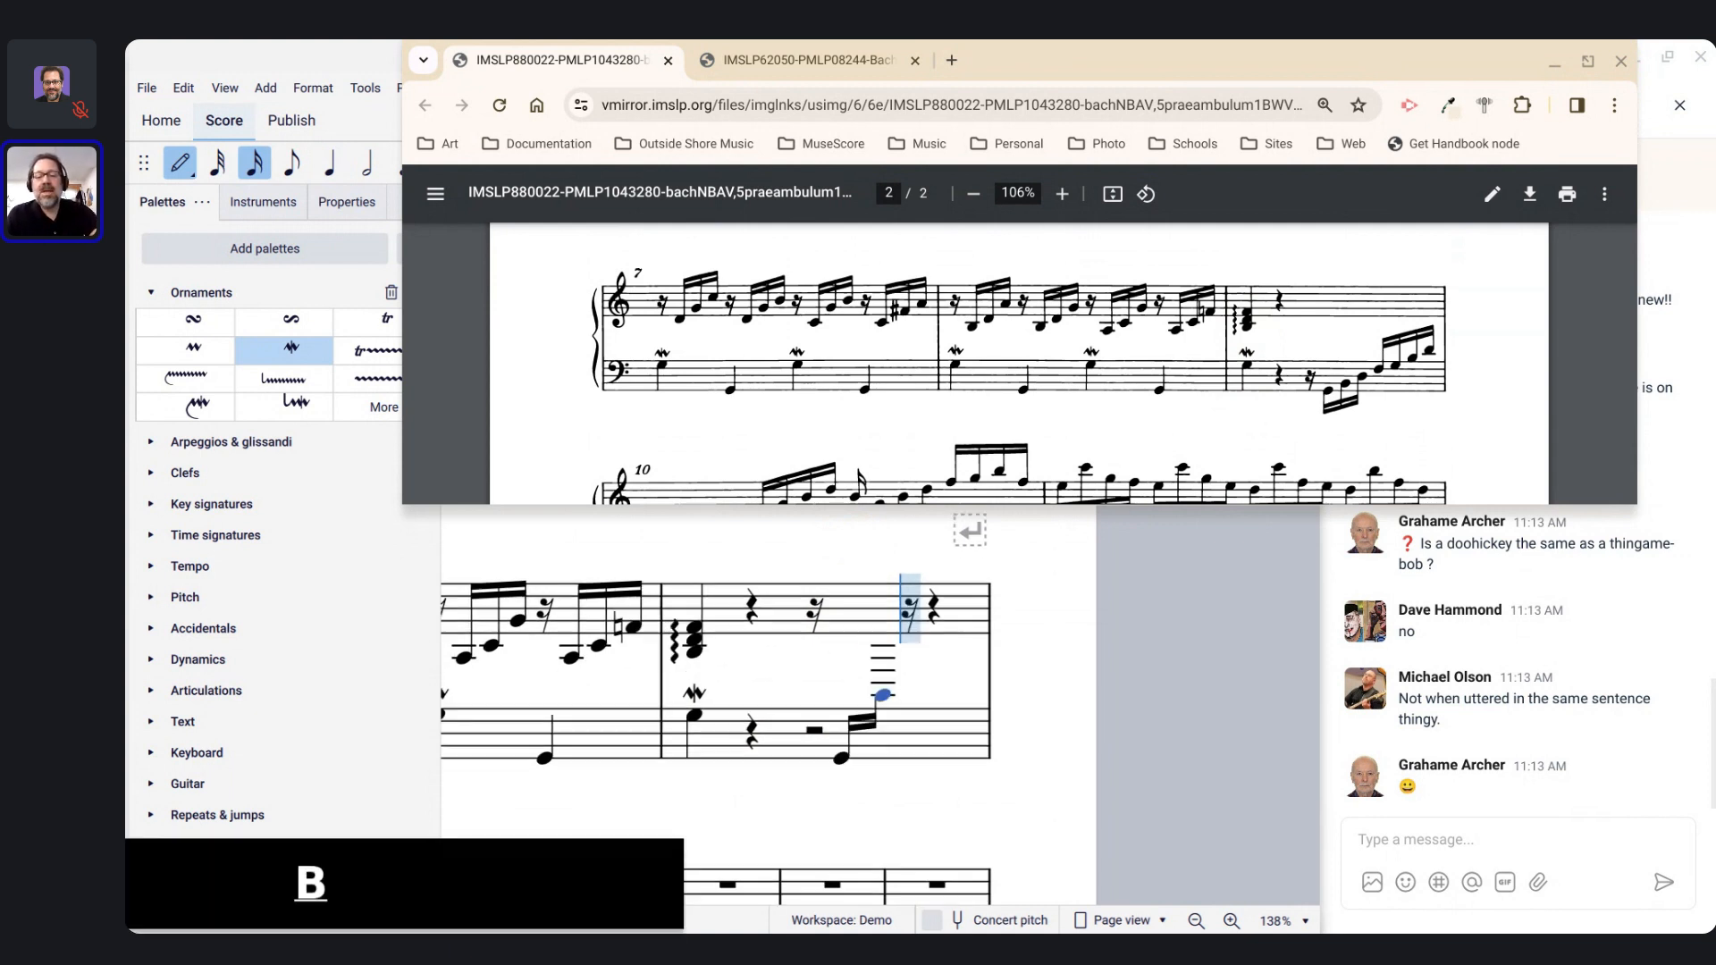
key("ctrl+shift+Down")
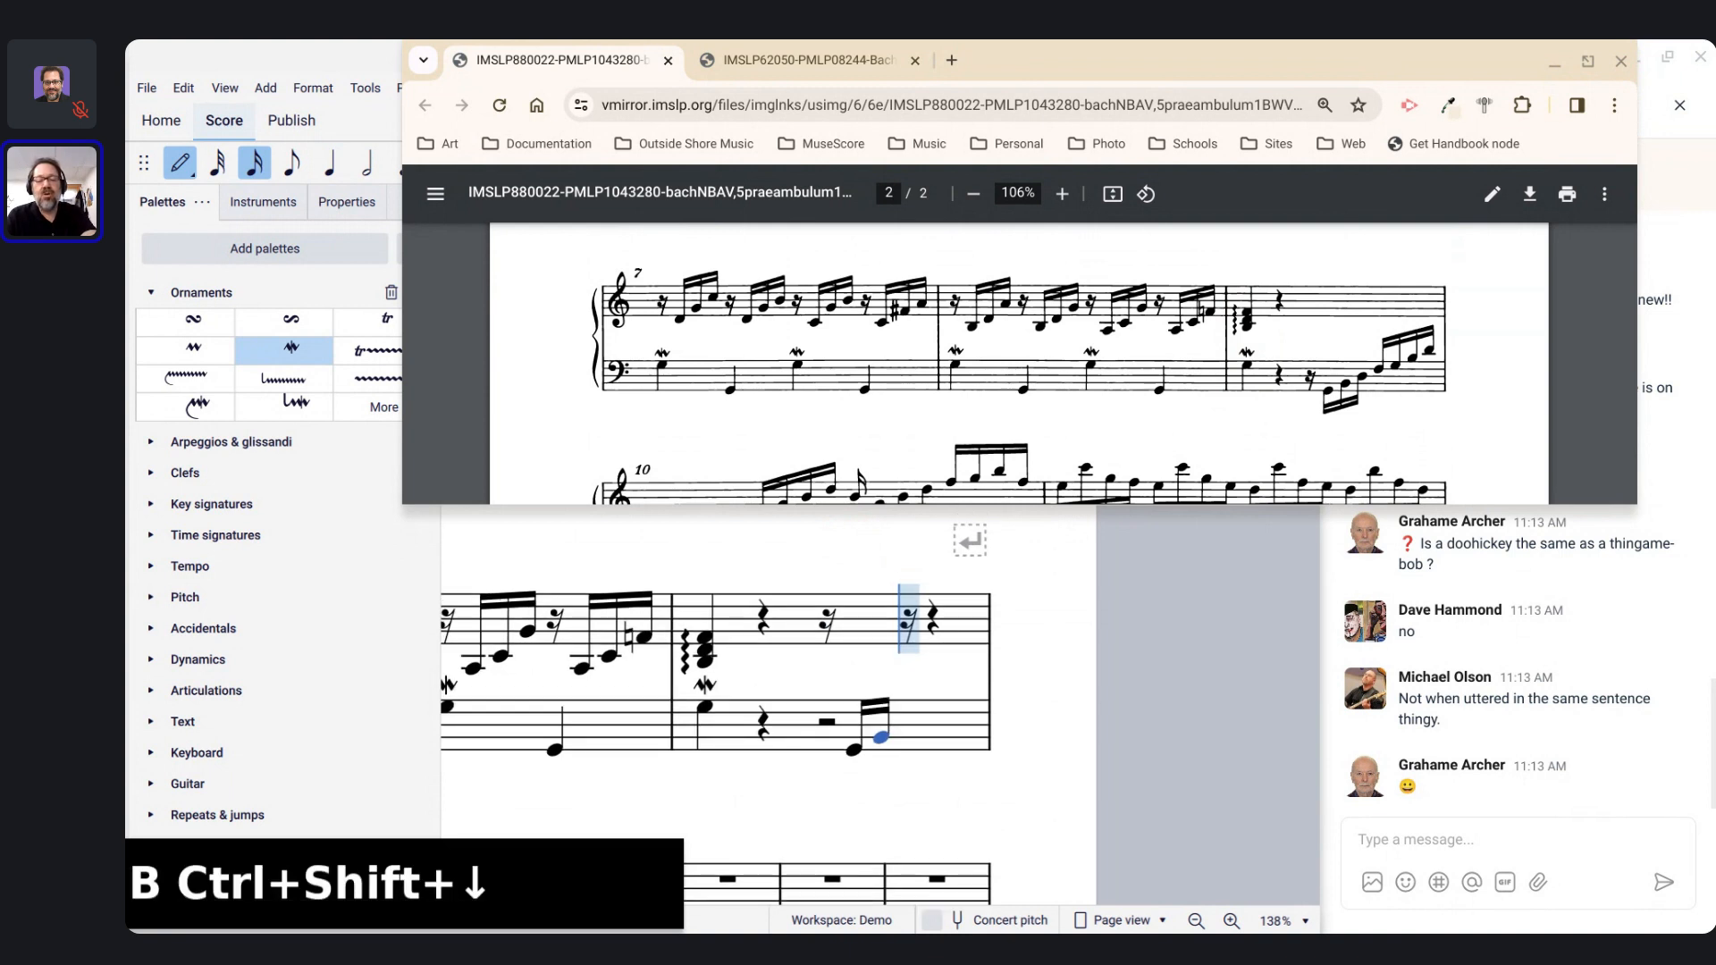
key("f")
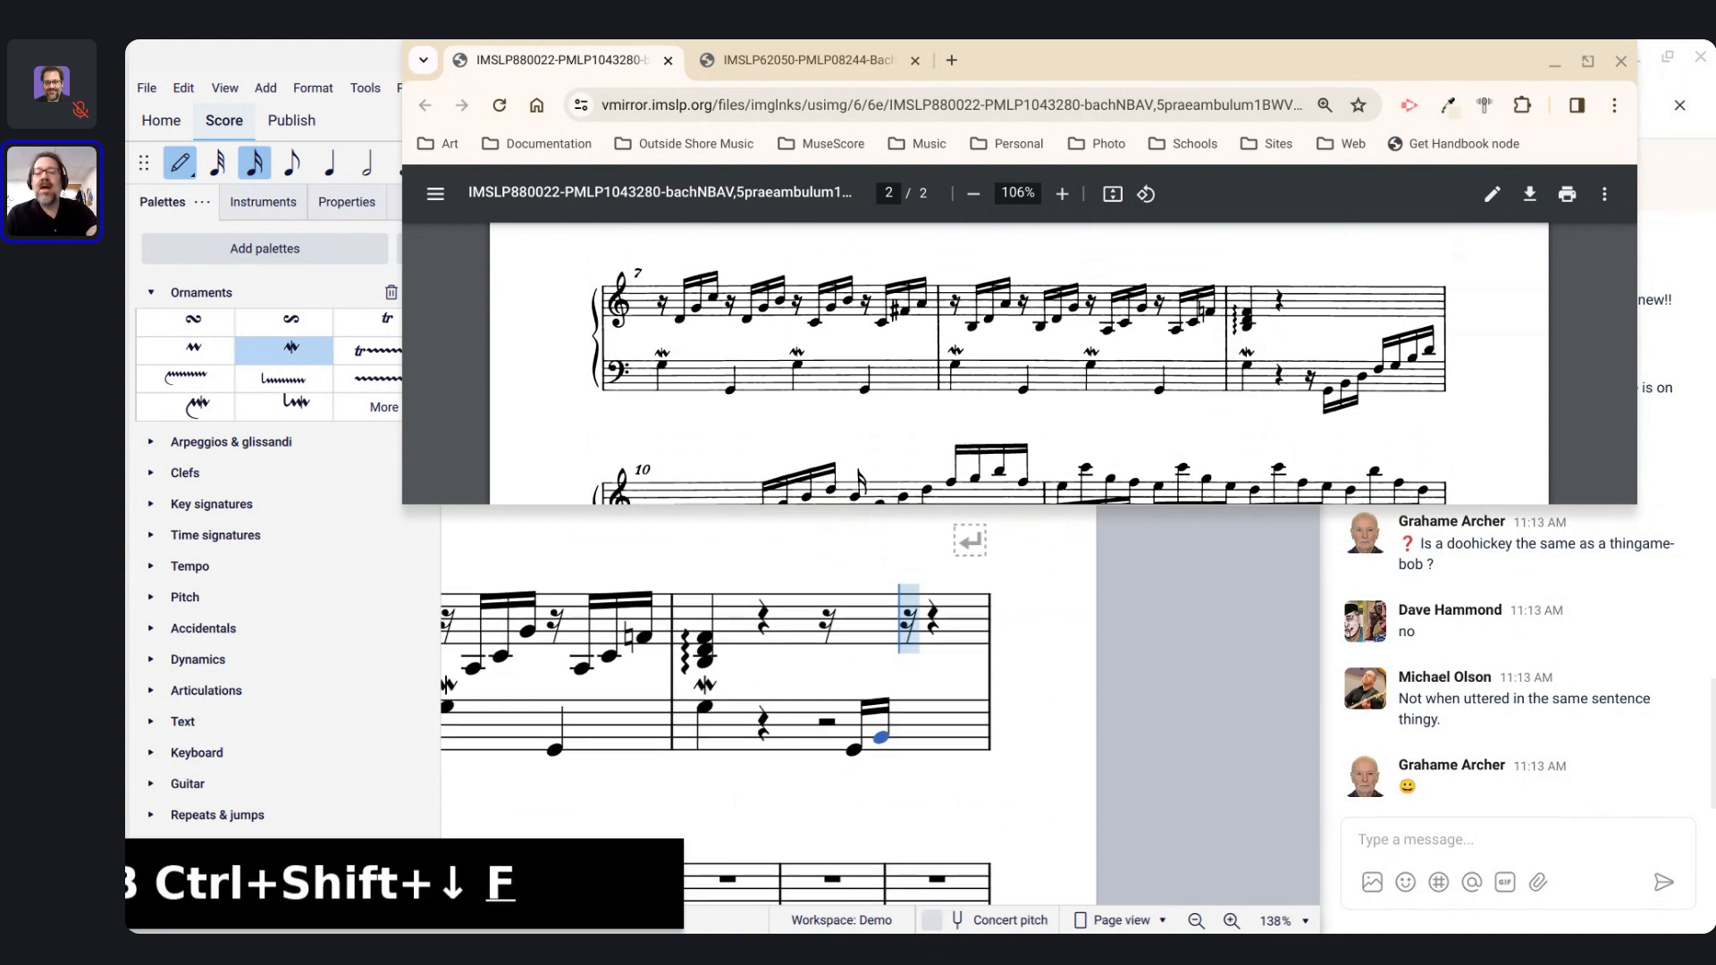
key("ctrl+z")
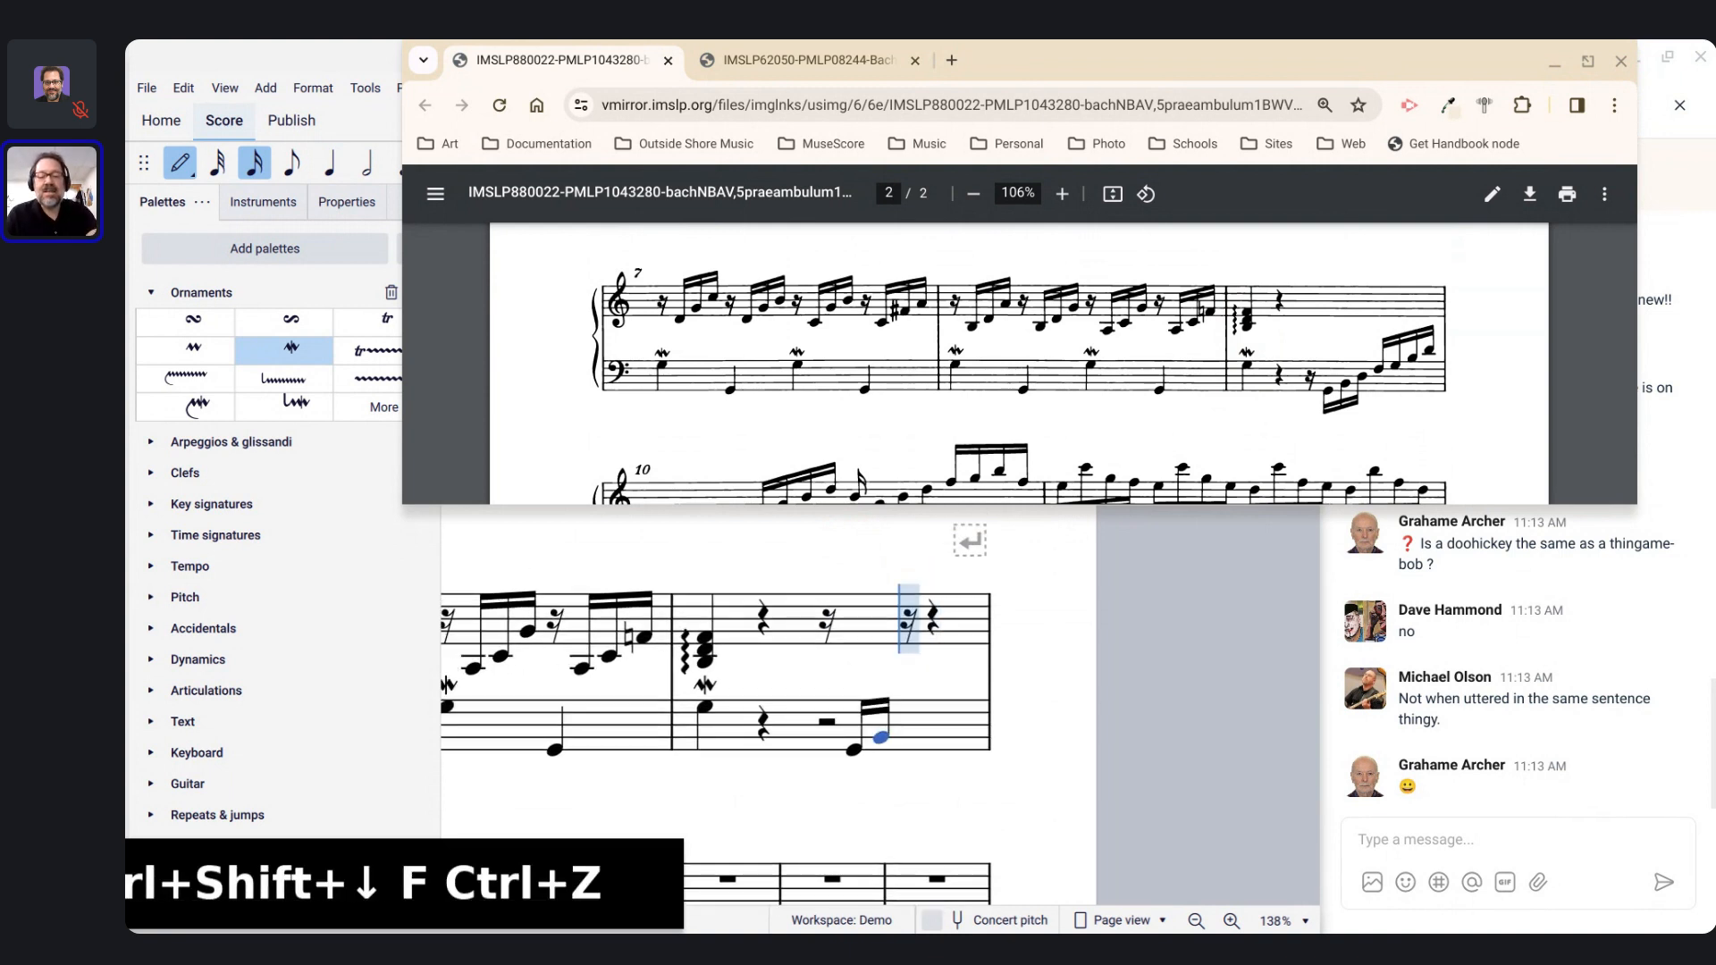
key("d")
key("ctrl+shift+Down")
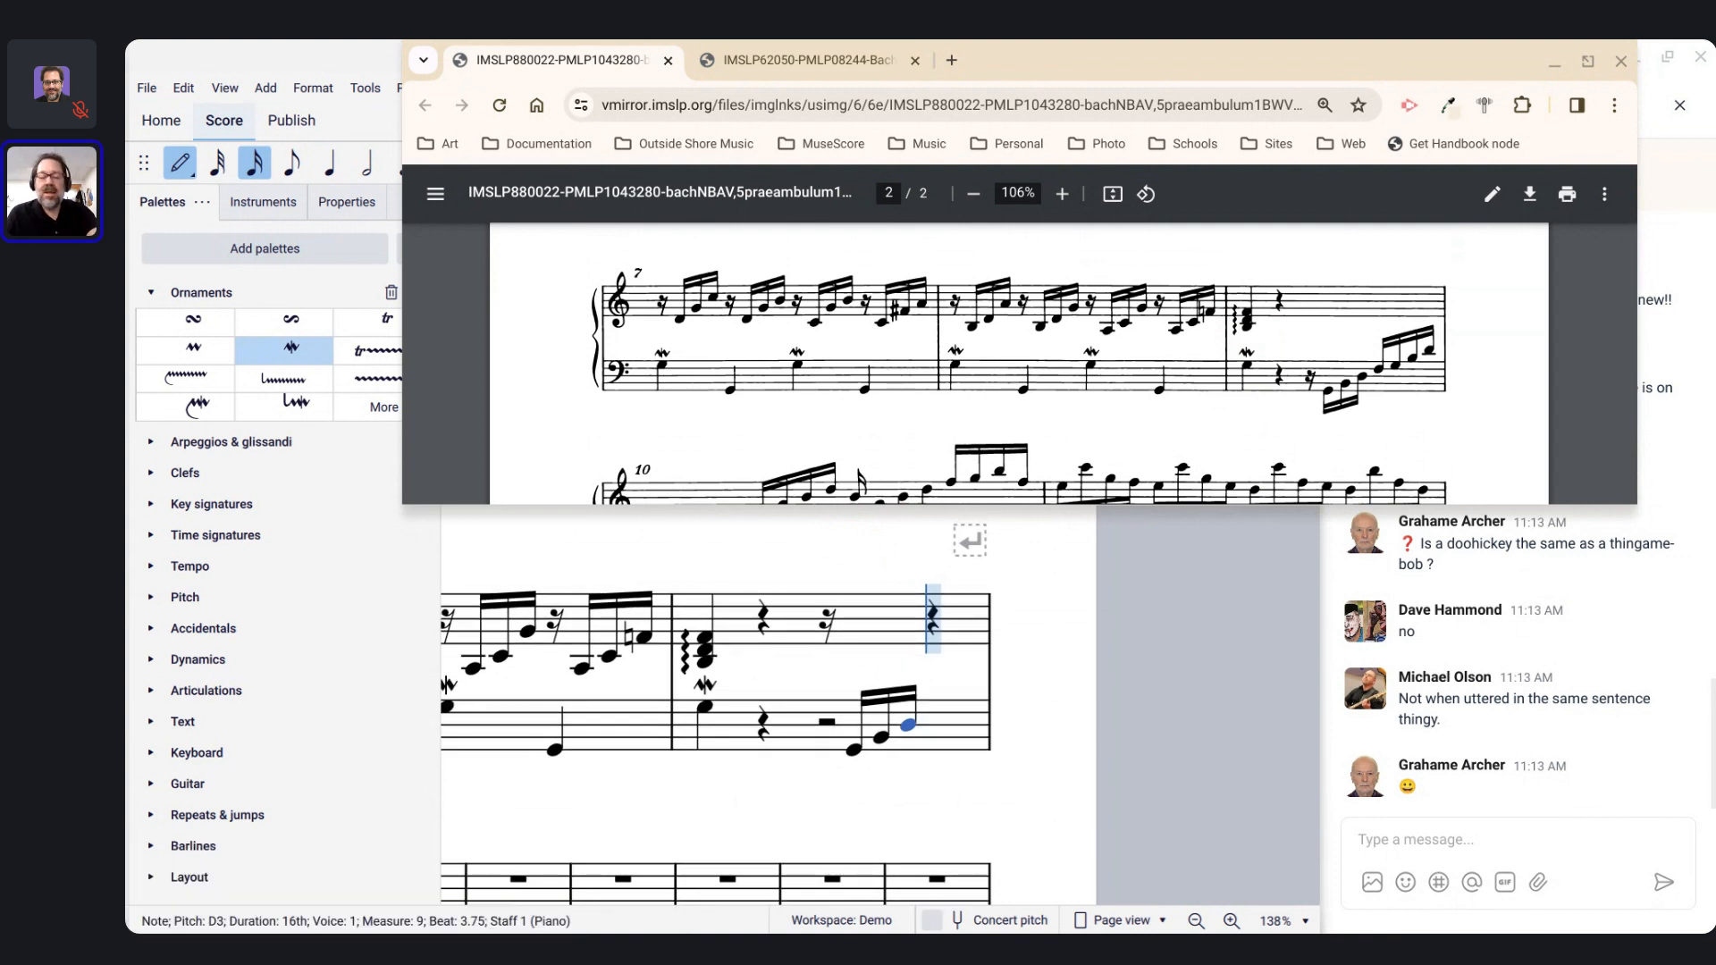
Step: Add sixteenth notes F3, G3, B3 and D4 on beat 4 of measure 9, displaying them on the bass staff
key("f")
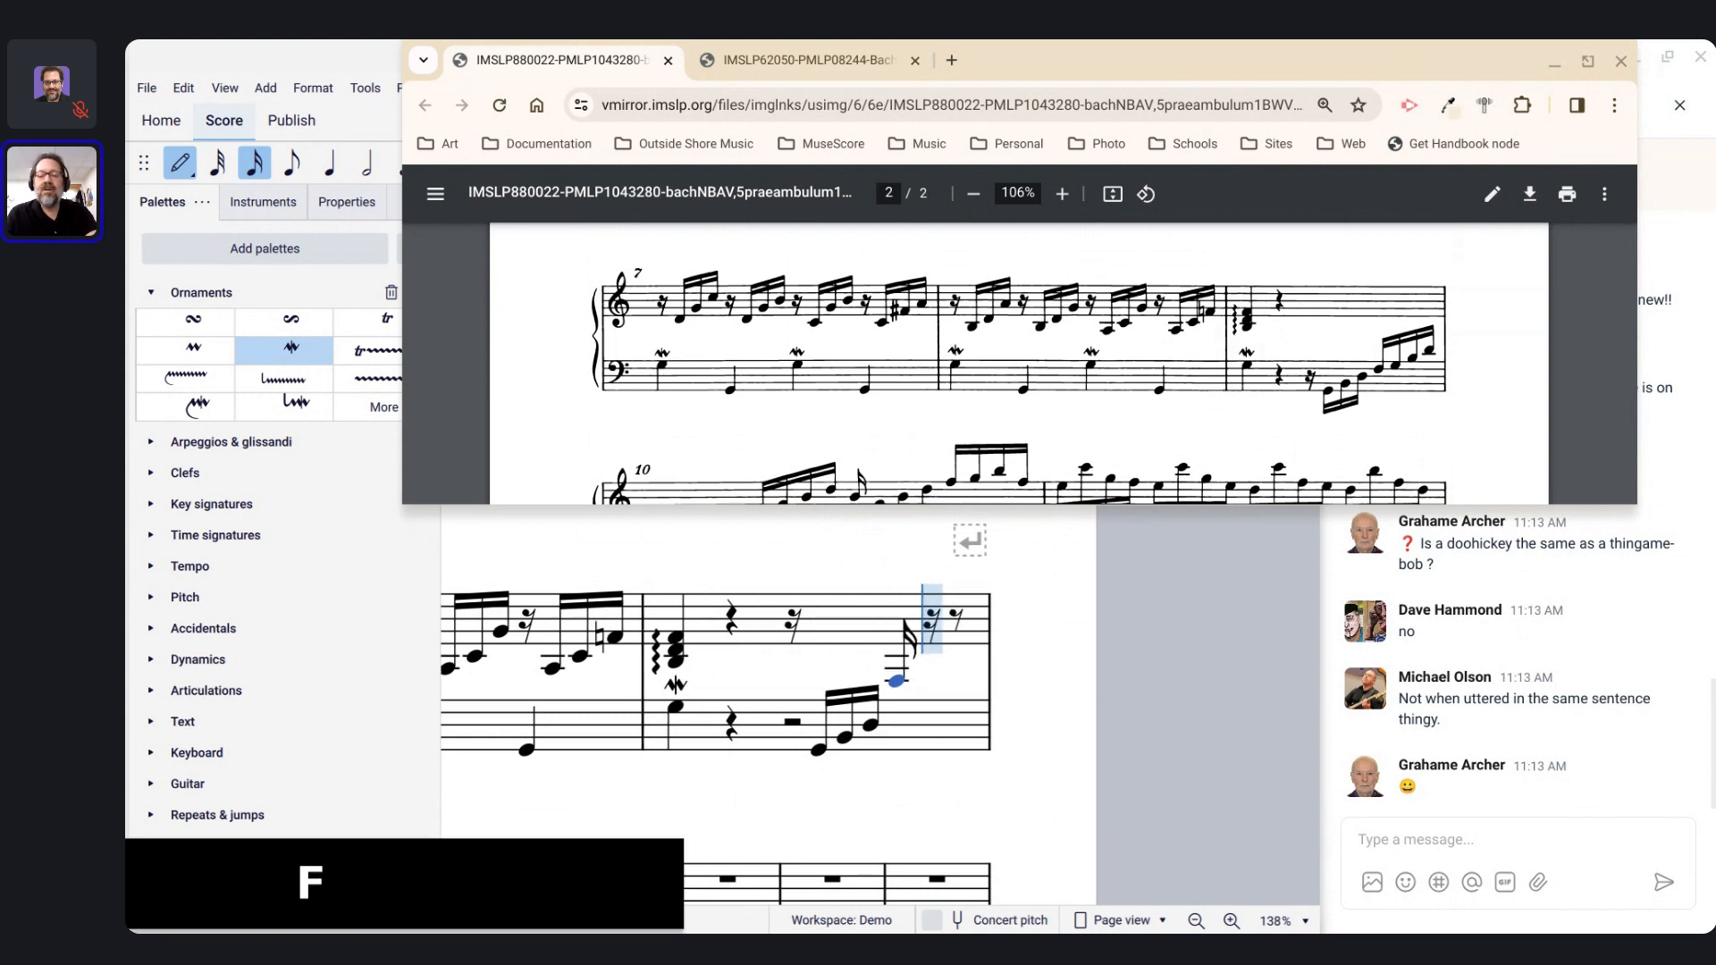
key("ctrl+shift+Down")
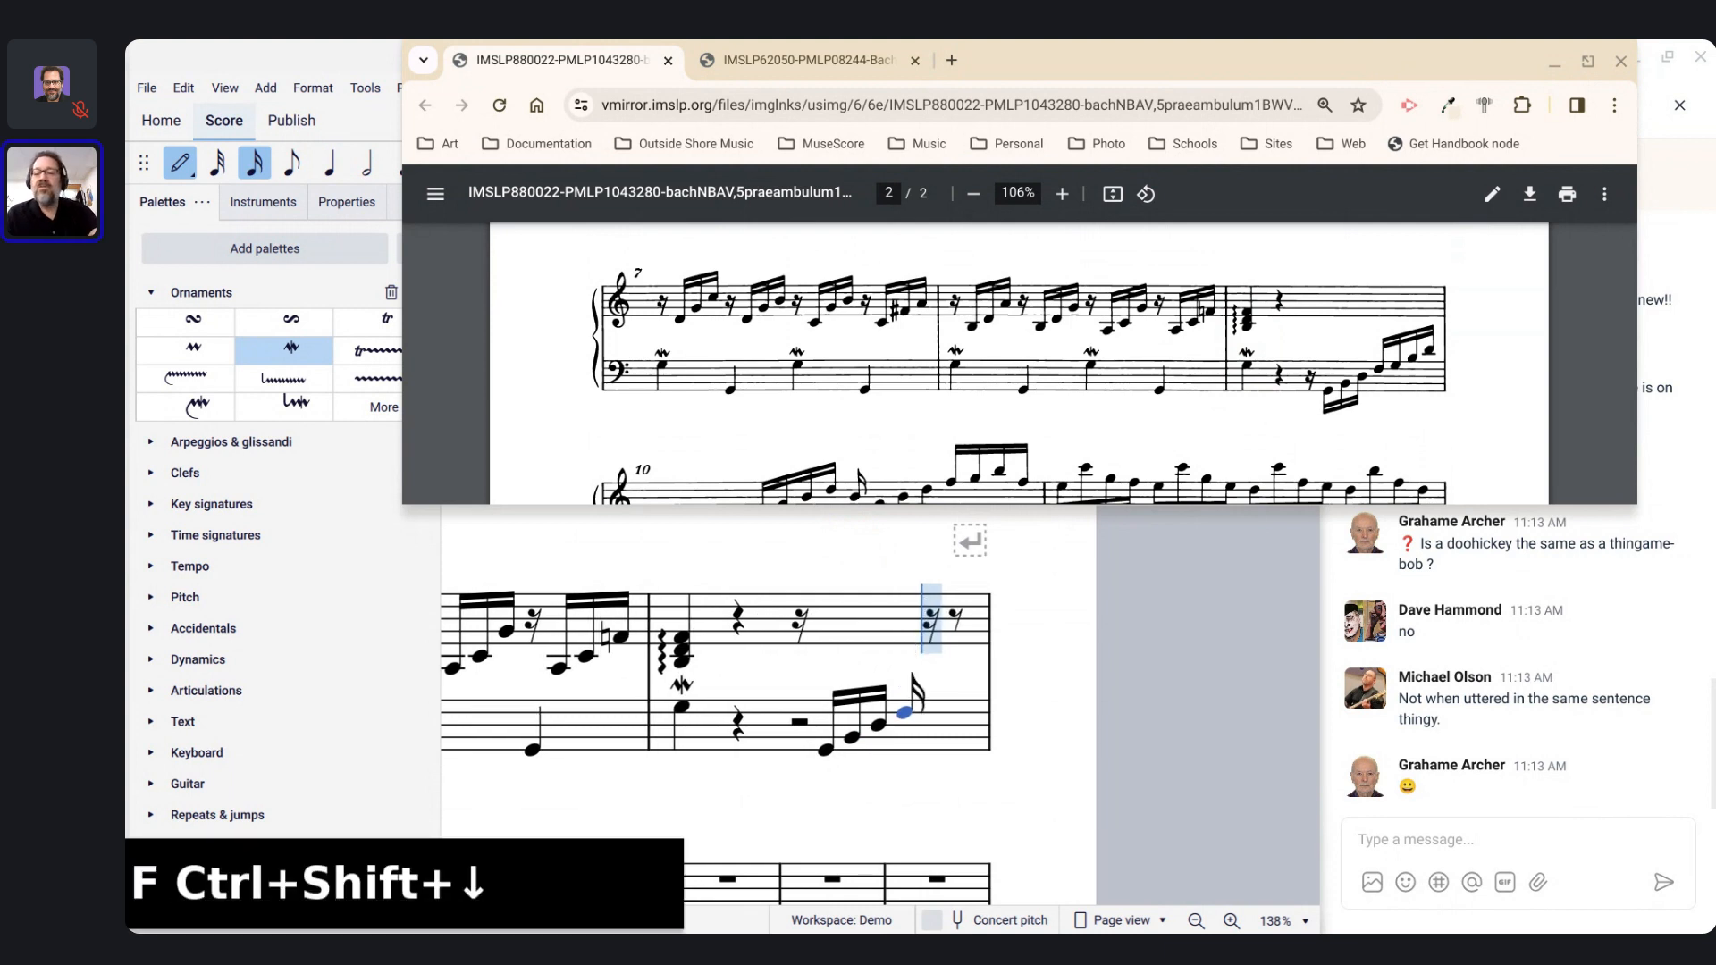
key("g")
key("ctrl+shift+Down")
key("b")
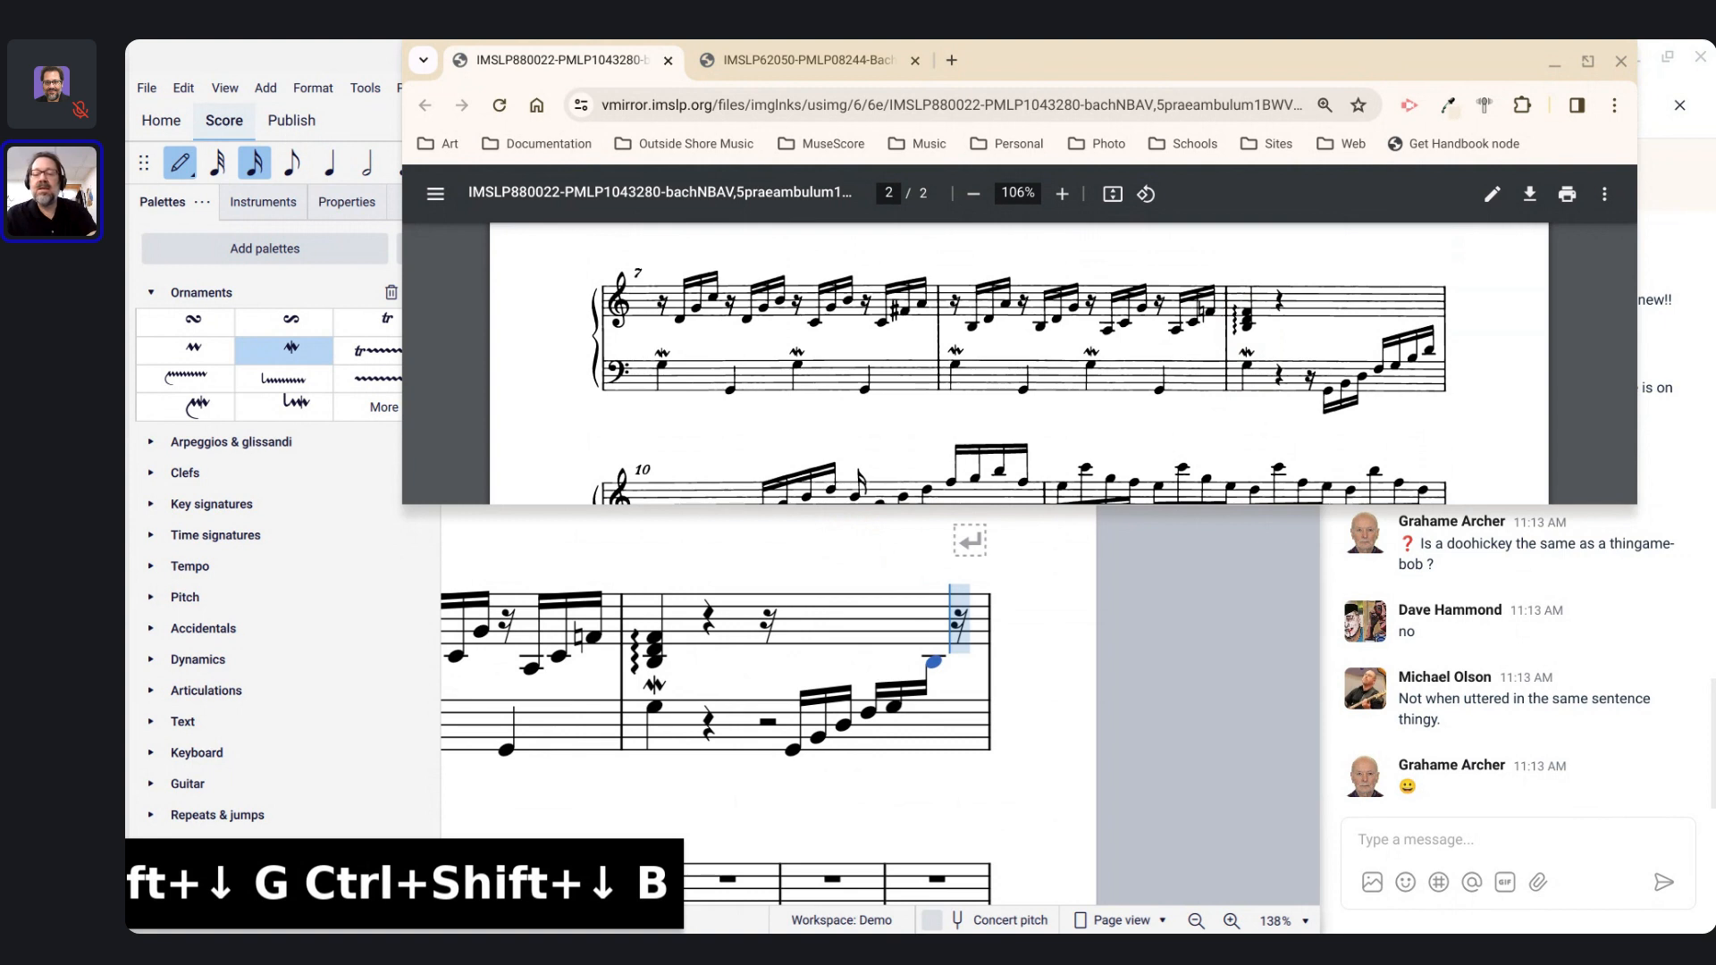
key("ctrl+shift+Down")
key("d")
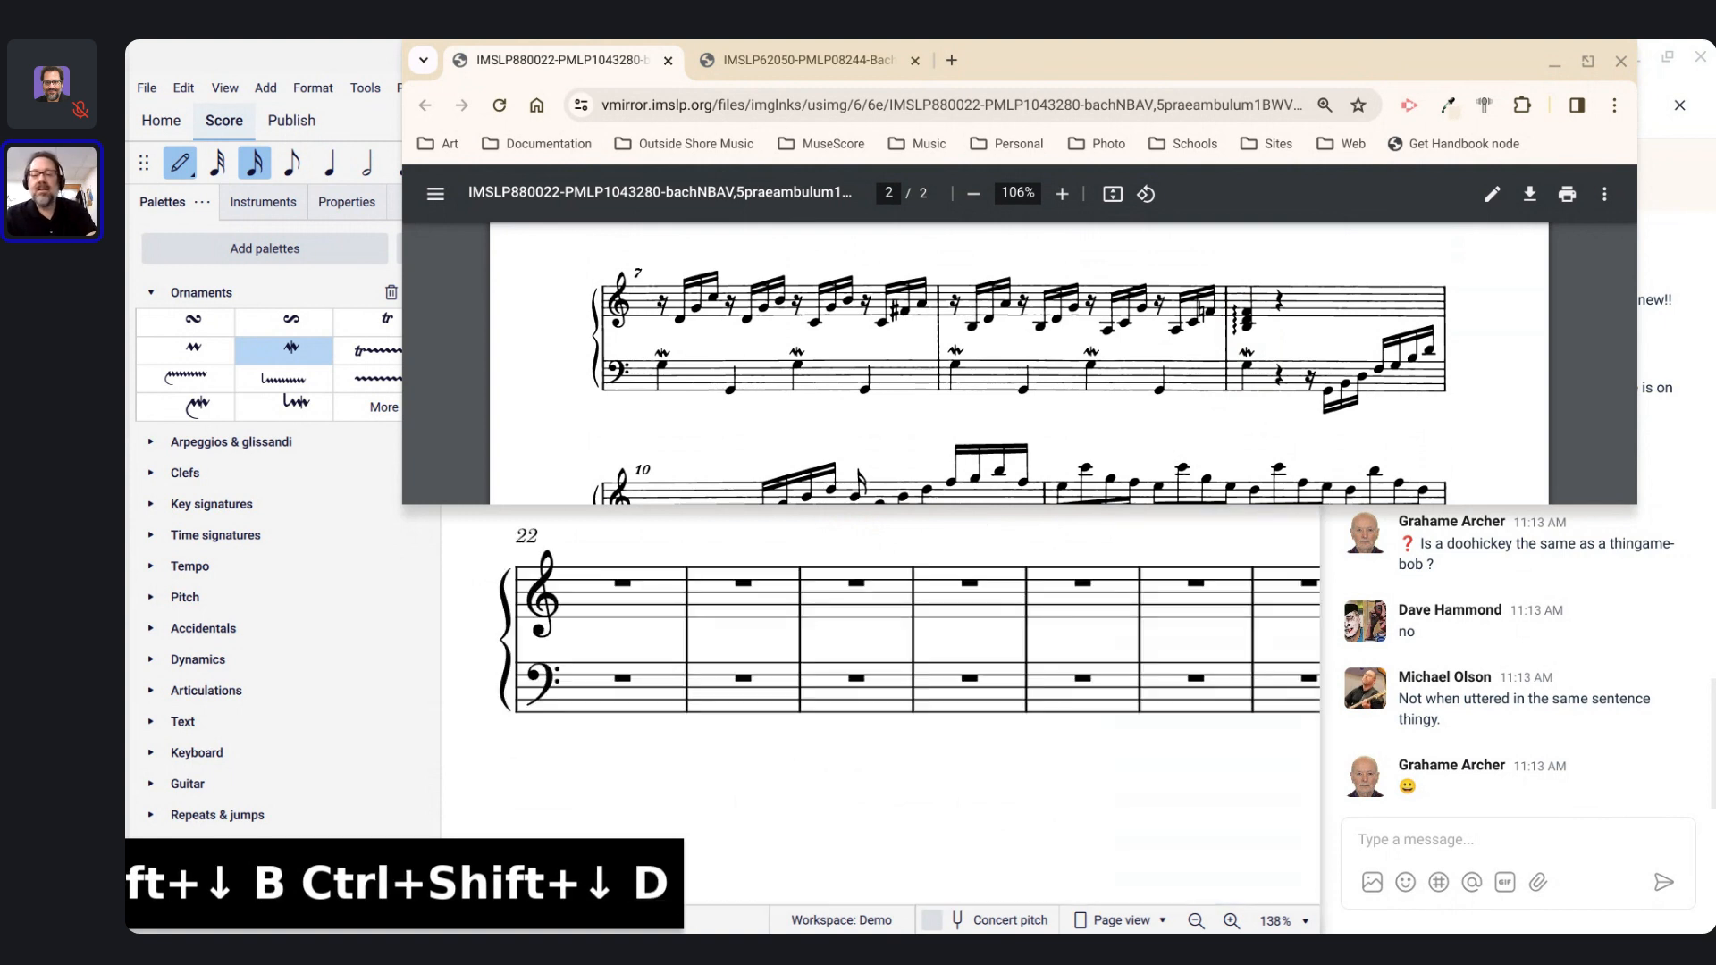
key("ctrl+shift+Down")
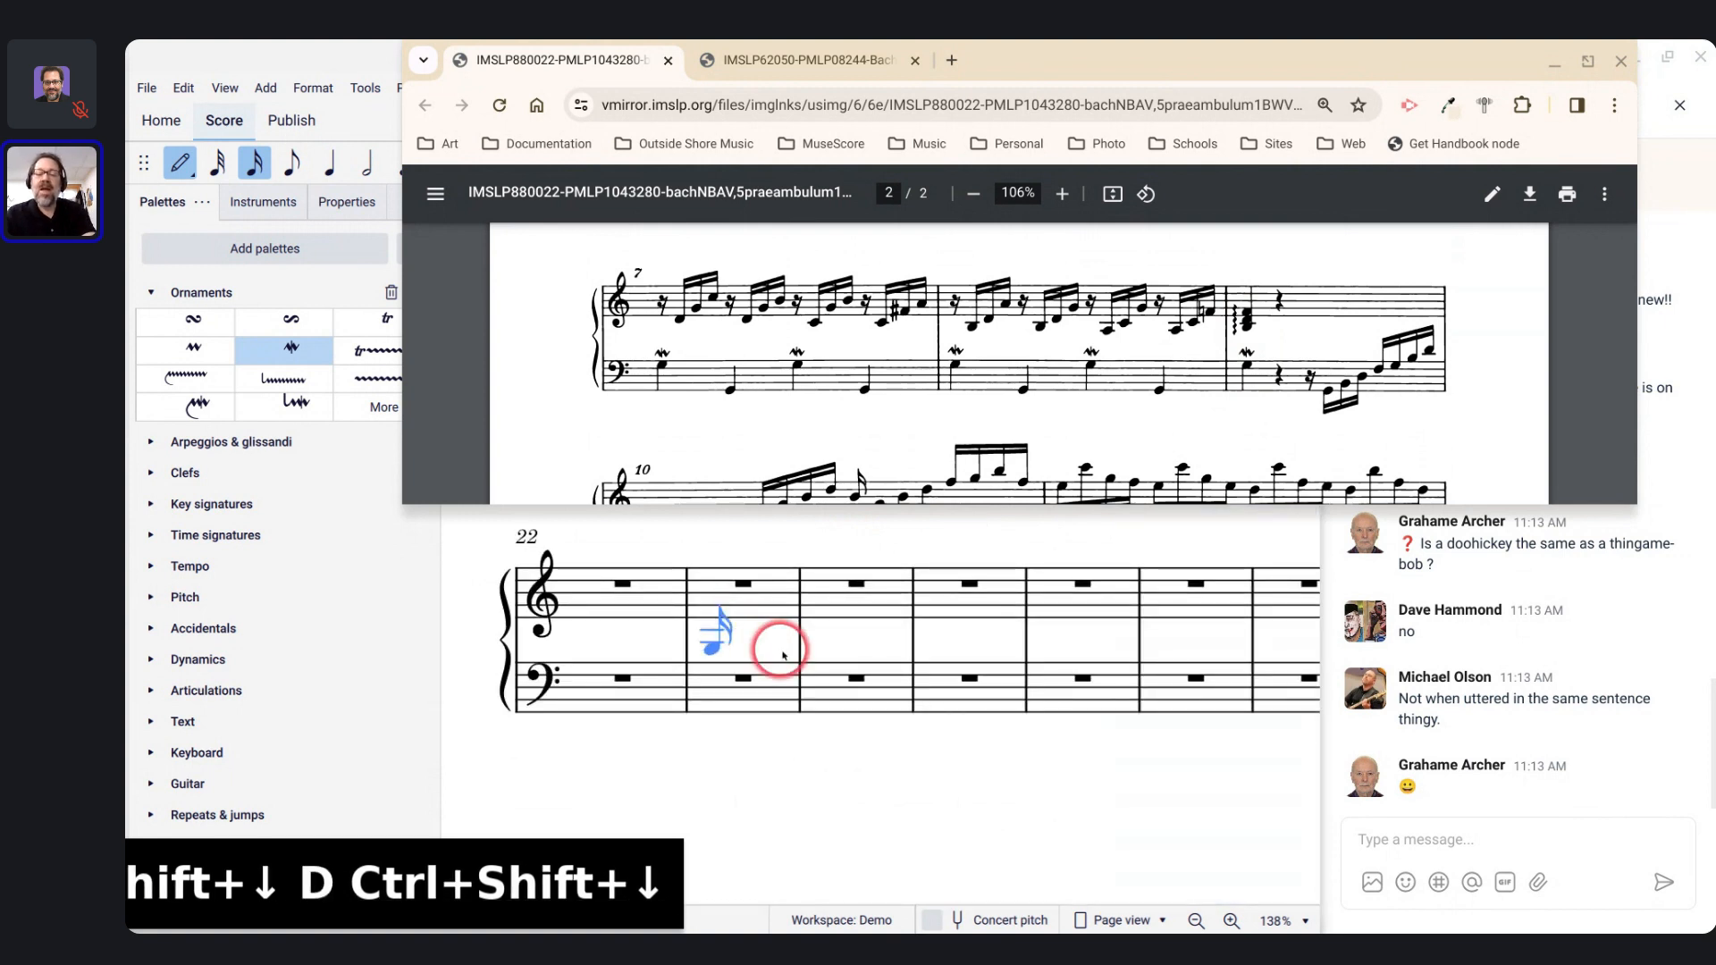
scroll(777, 651, "up", 5)
scroll(781, 652, "right", 7)
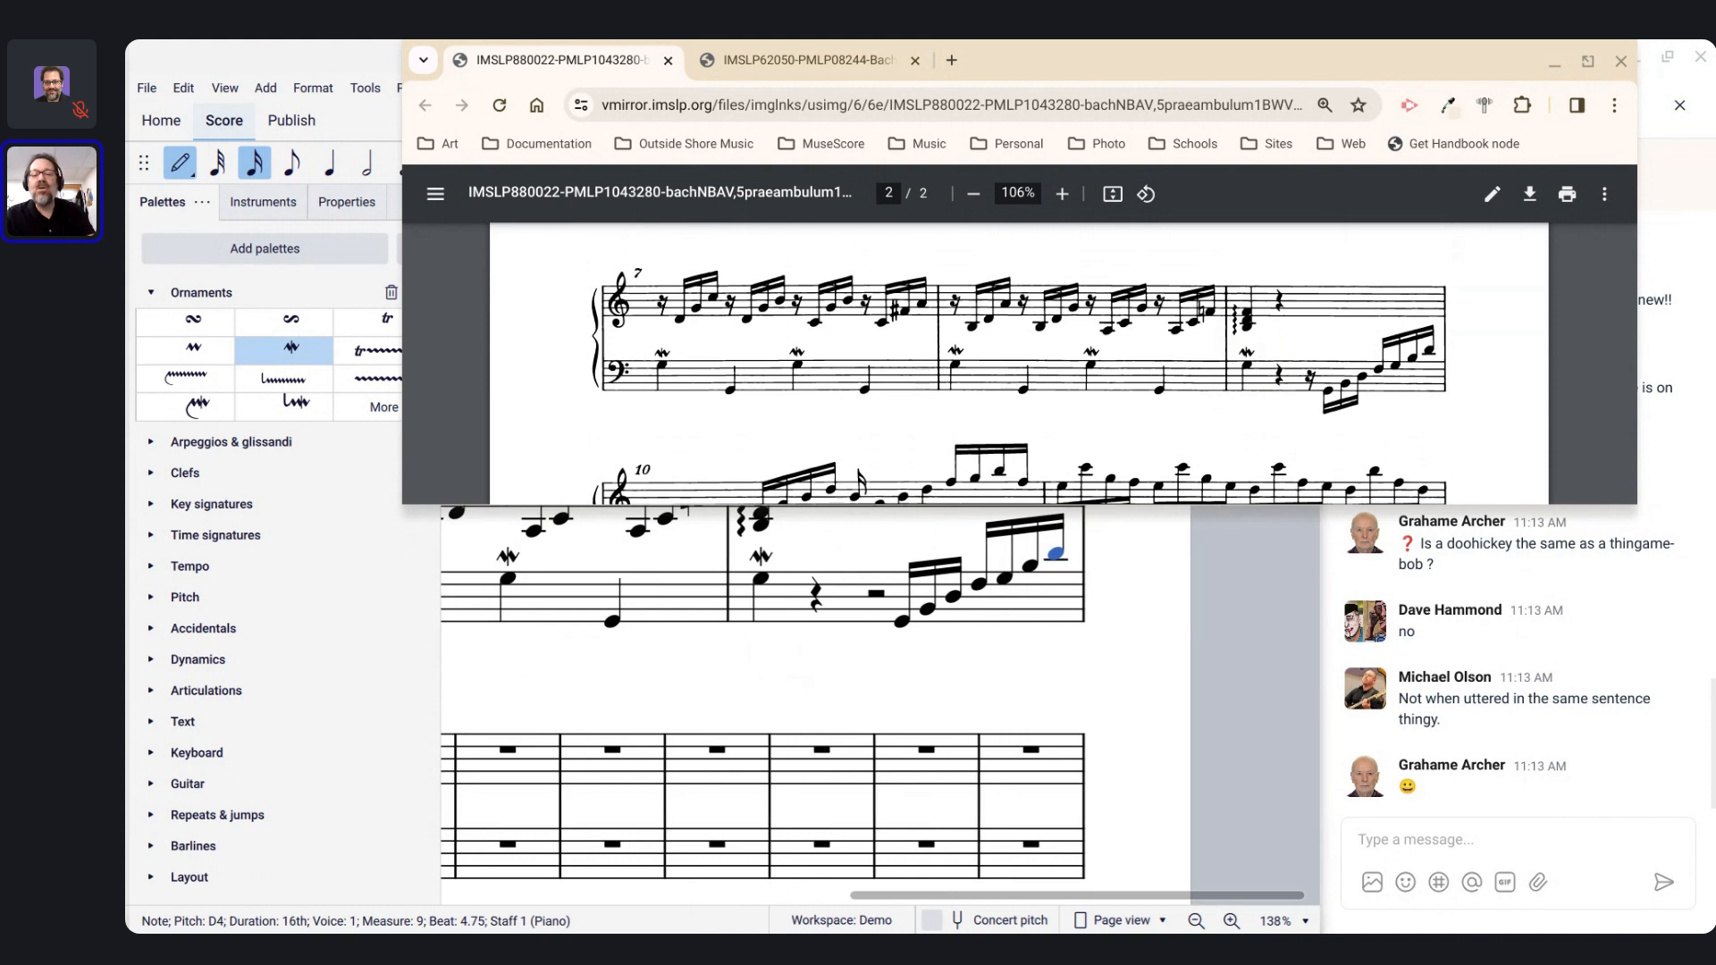
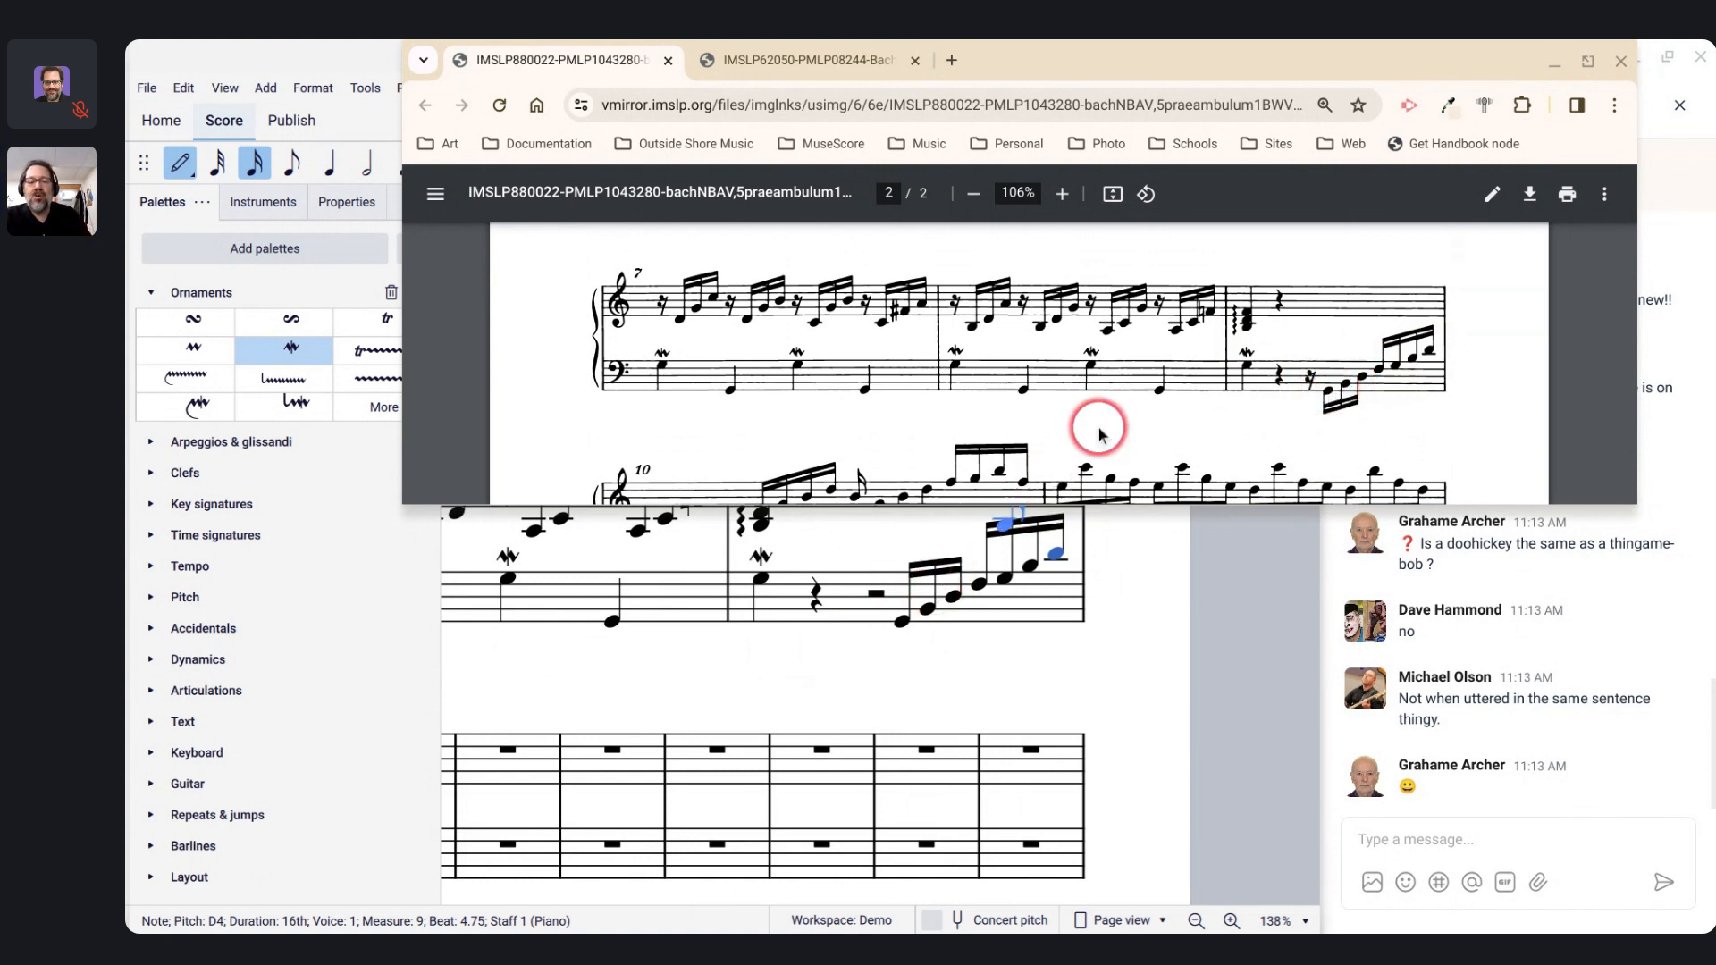
Step: Leave note input and display the treble's sixteenth rest on beat 3 of measure 9 on the bass staff
scroll(1066, 457, "up", 1)
scroll(1066, 458, "down", 2)
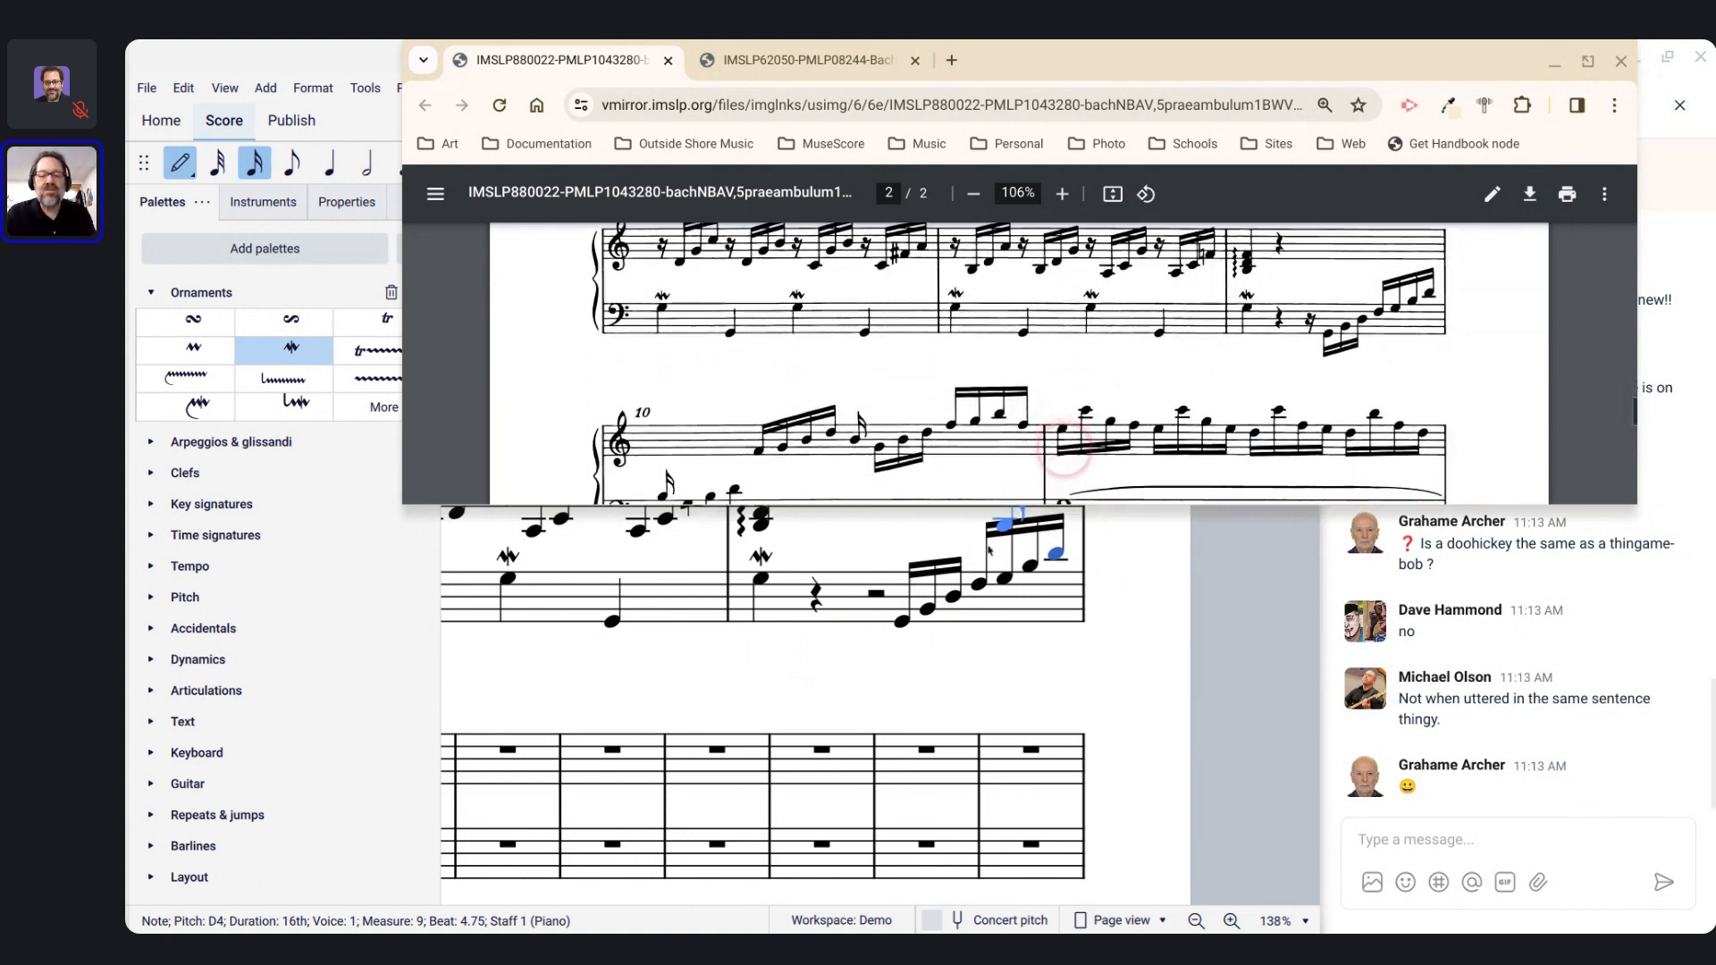
scroll(889, 701, "up", 2)
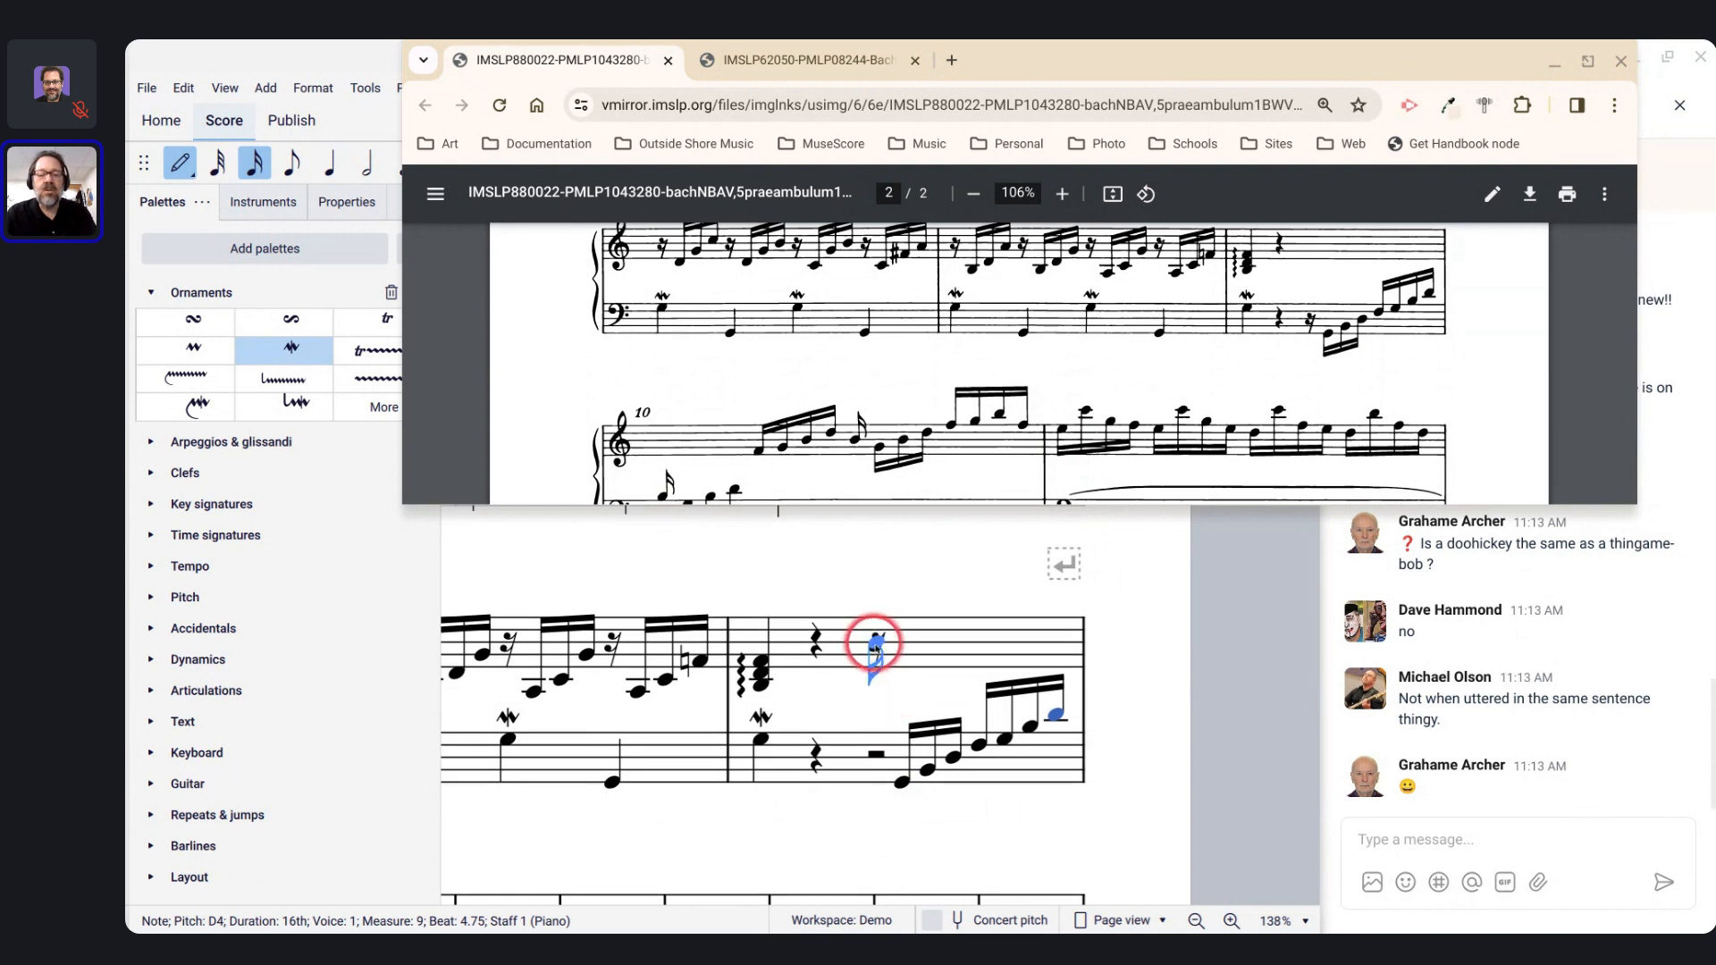
key("Escape")
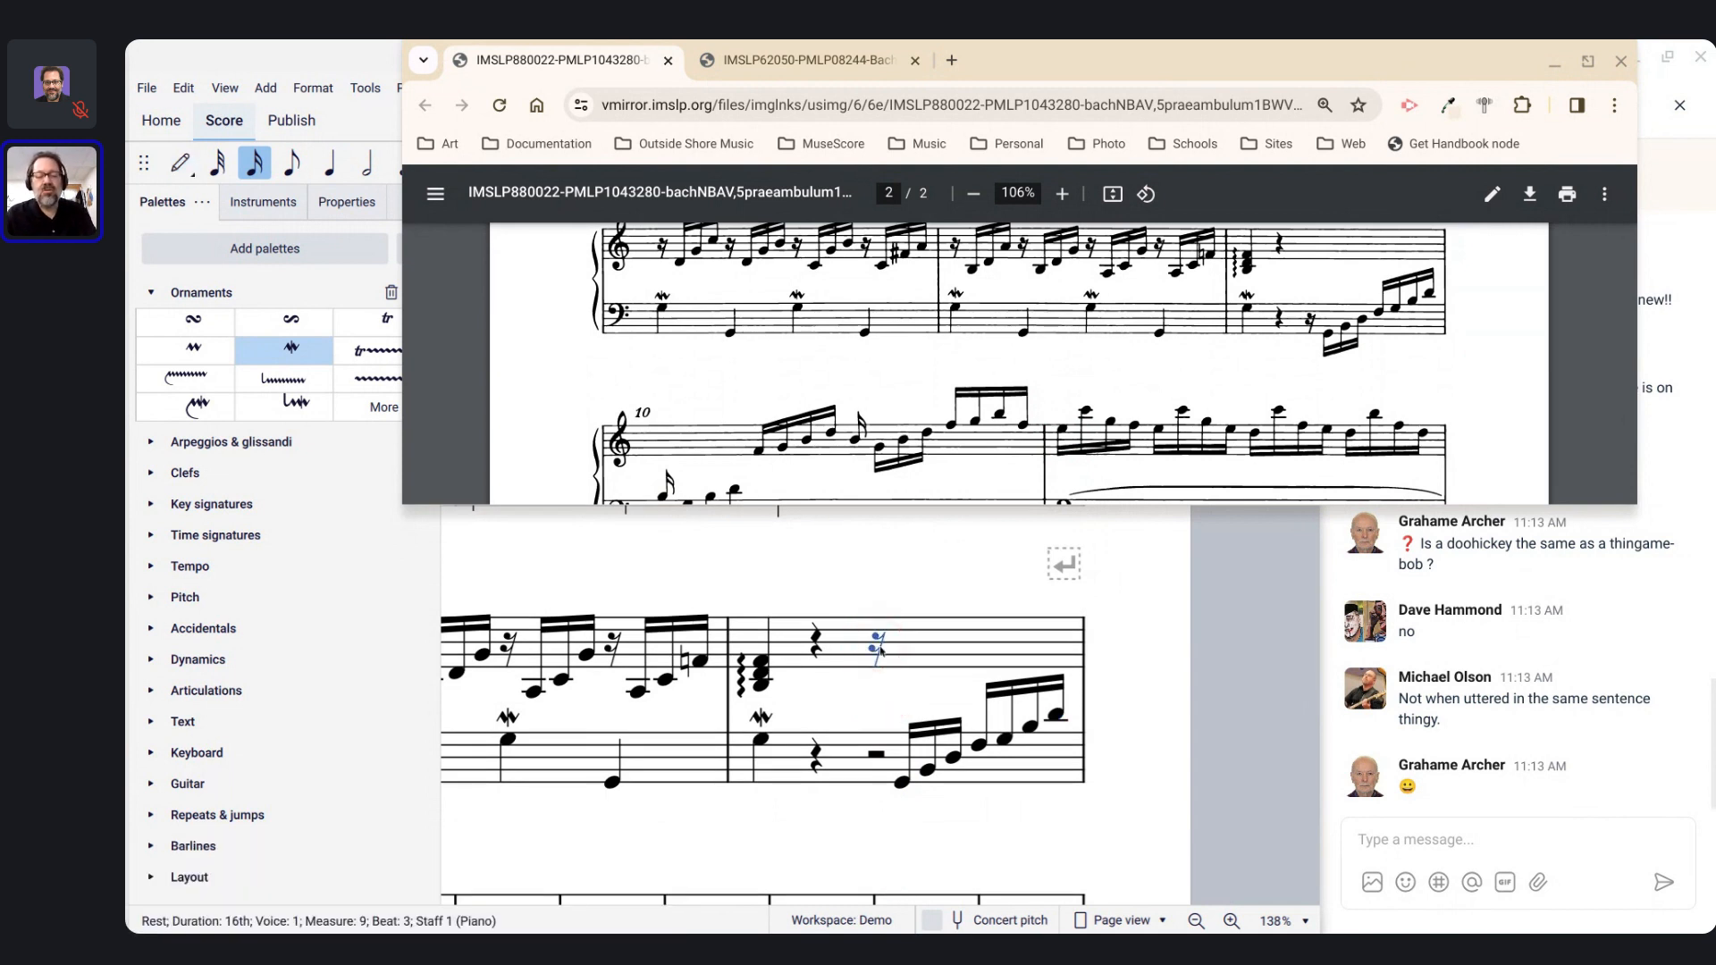
key("ctrl+shift+Down")
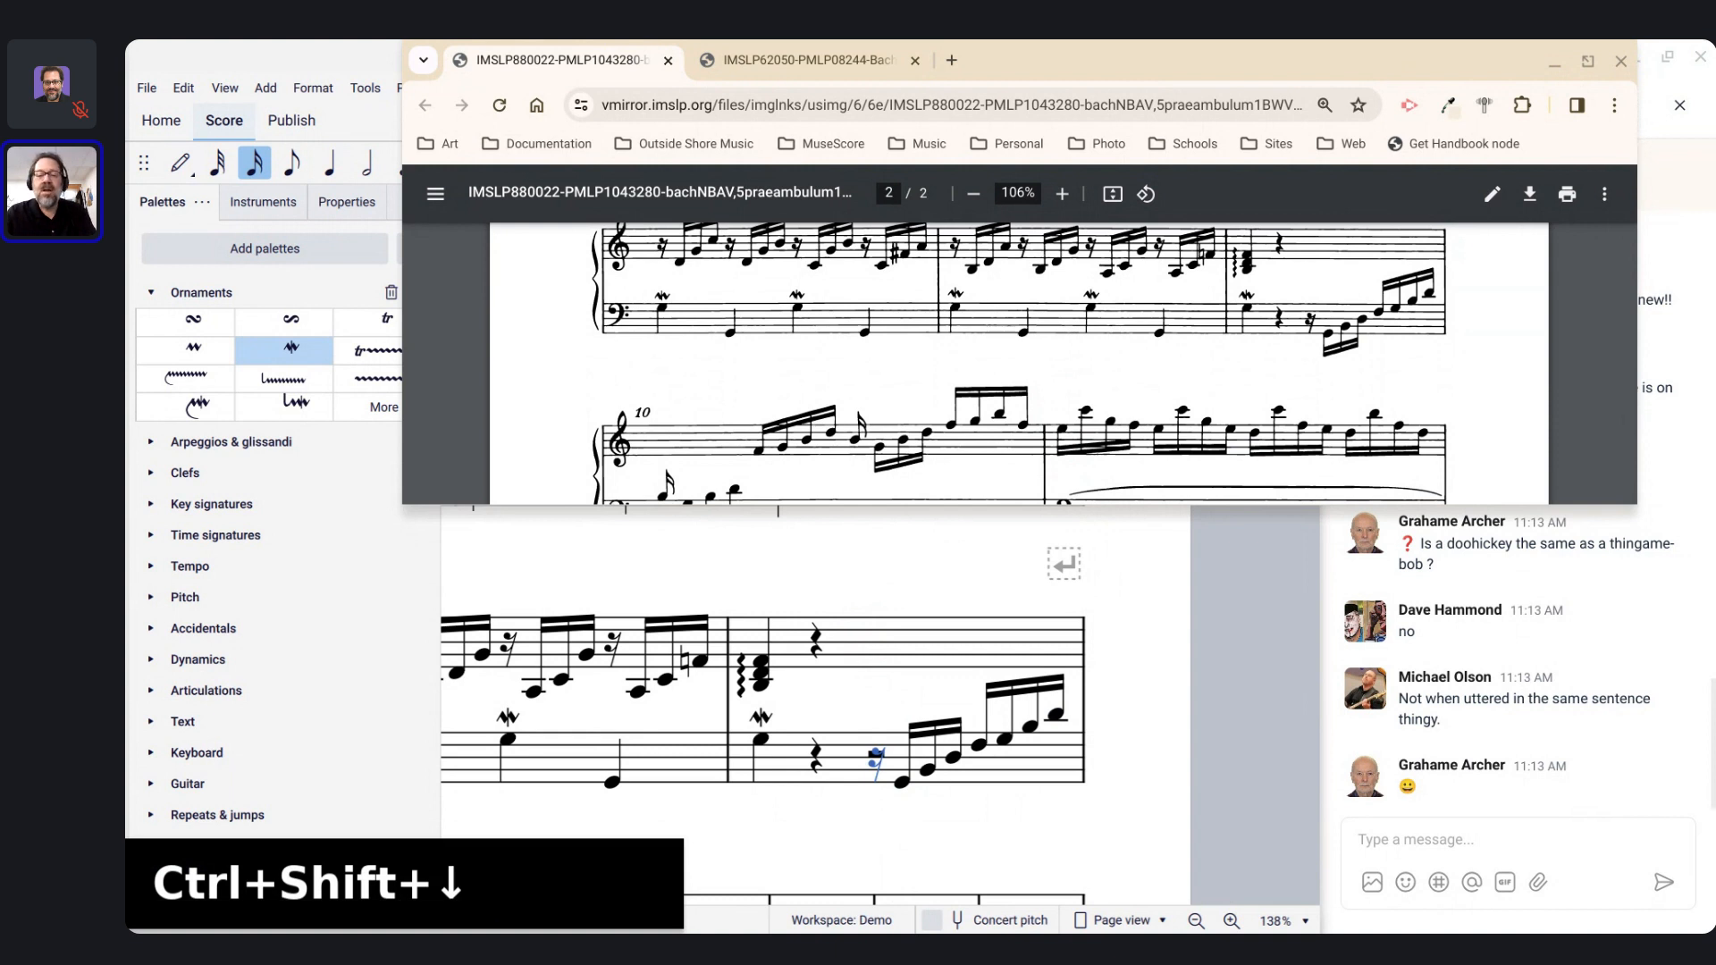
Step: Hide the bass staff's half rest on beat 3 of measure 9 that overlaps the sixteenth rest
scroll(976, 677, "up", 5, "ctrl")
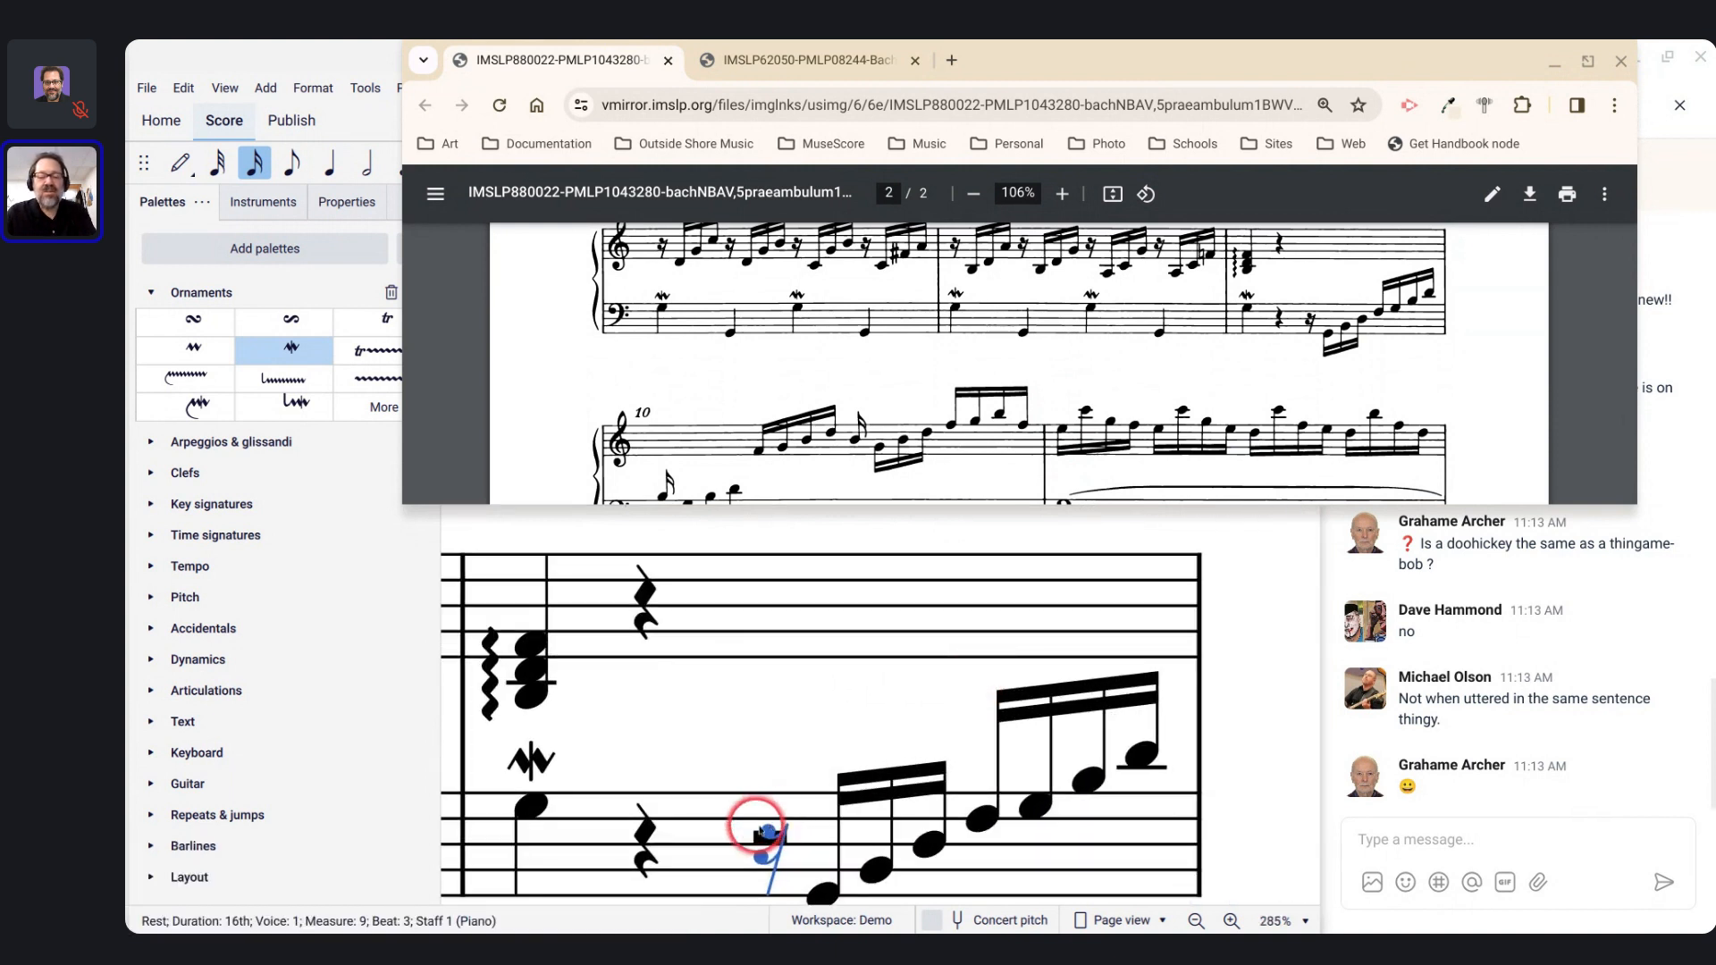
scroll(757, 831, "down", 2)
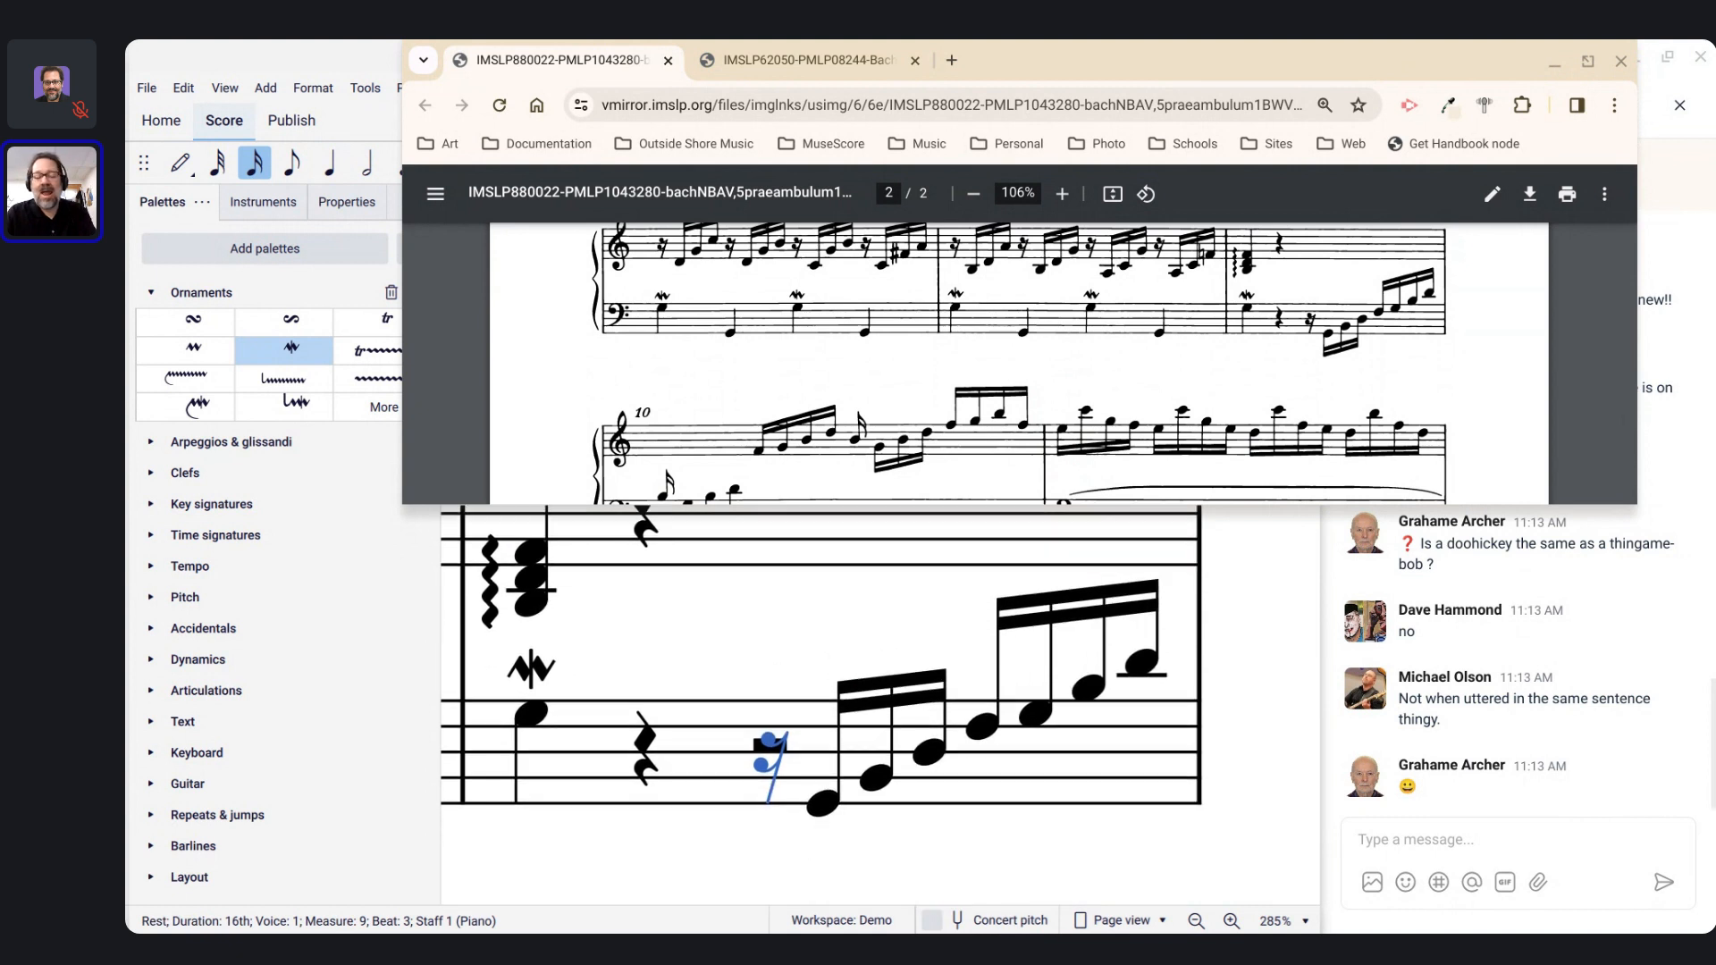
scroll(766, 685, "up", 4, "ctrl")
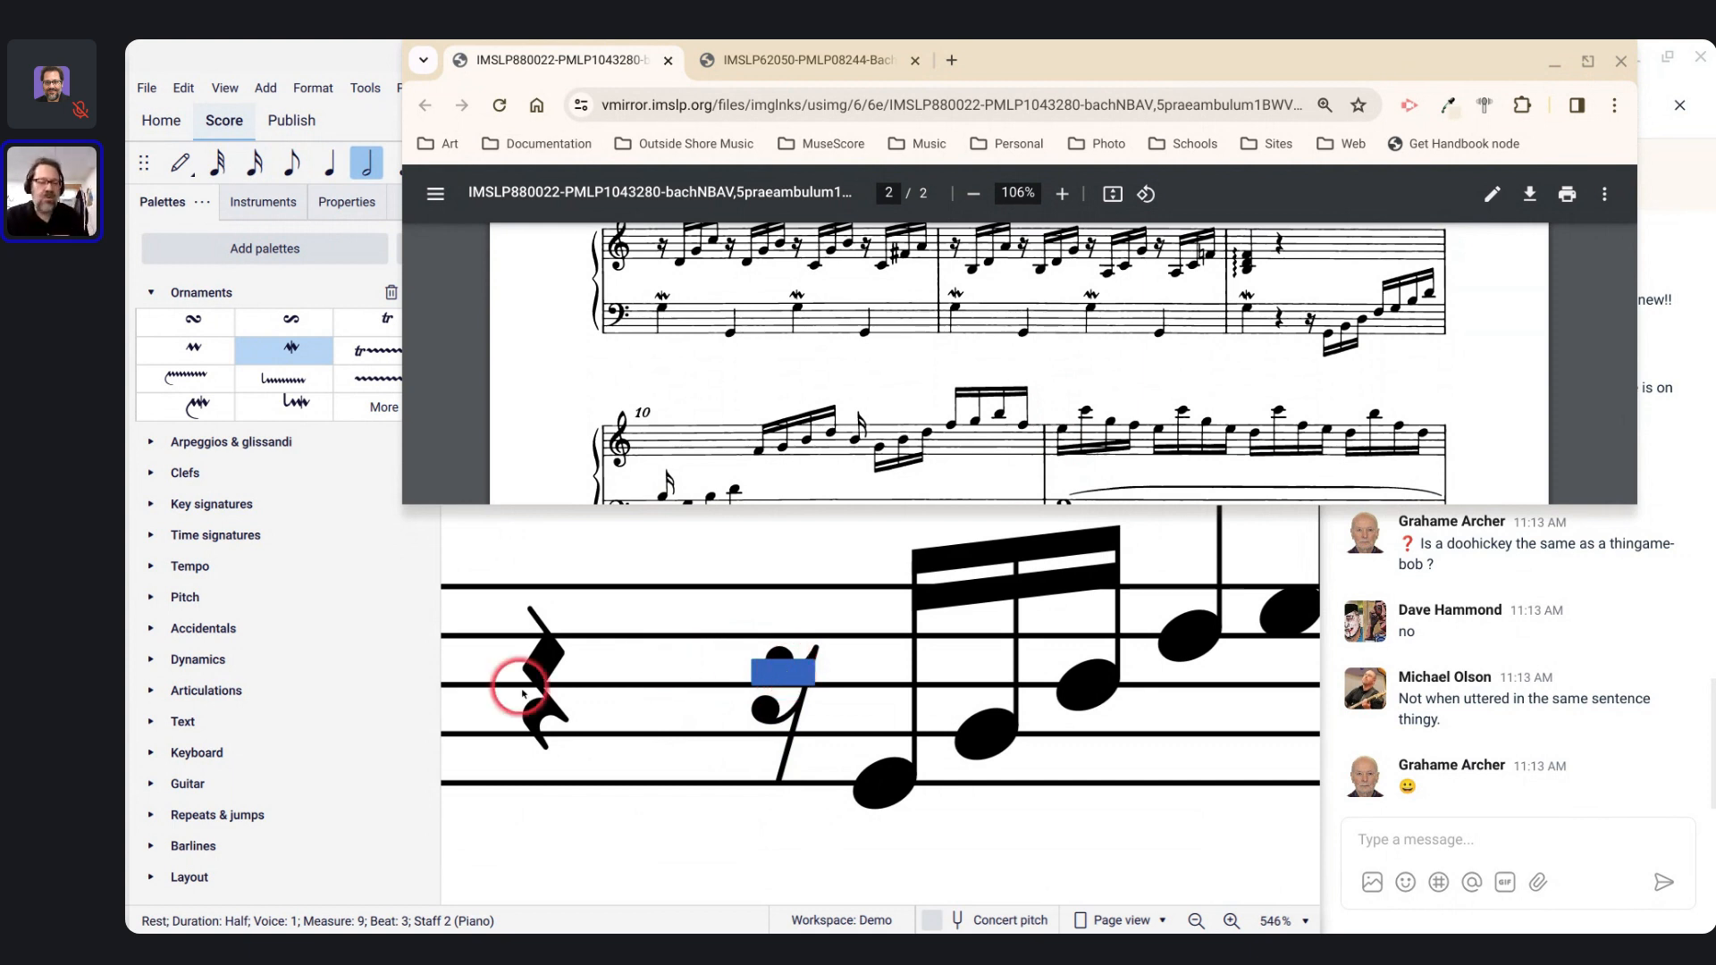
left_click(544, 678)
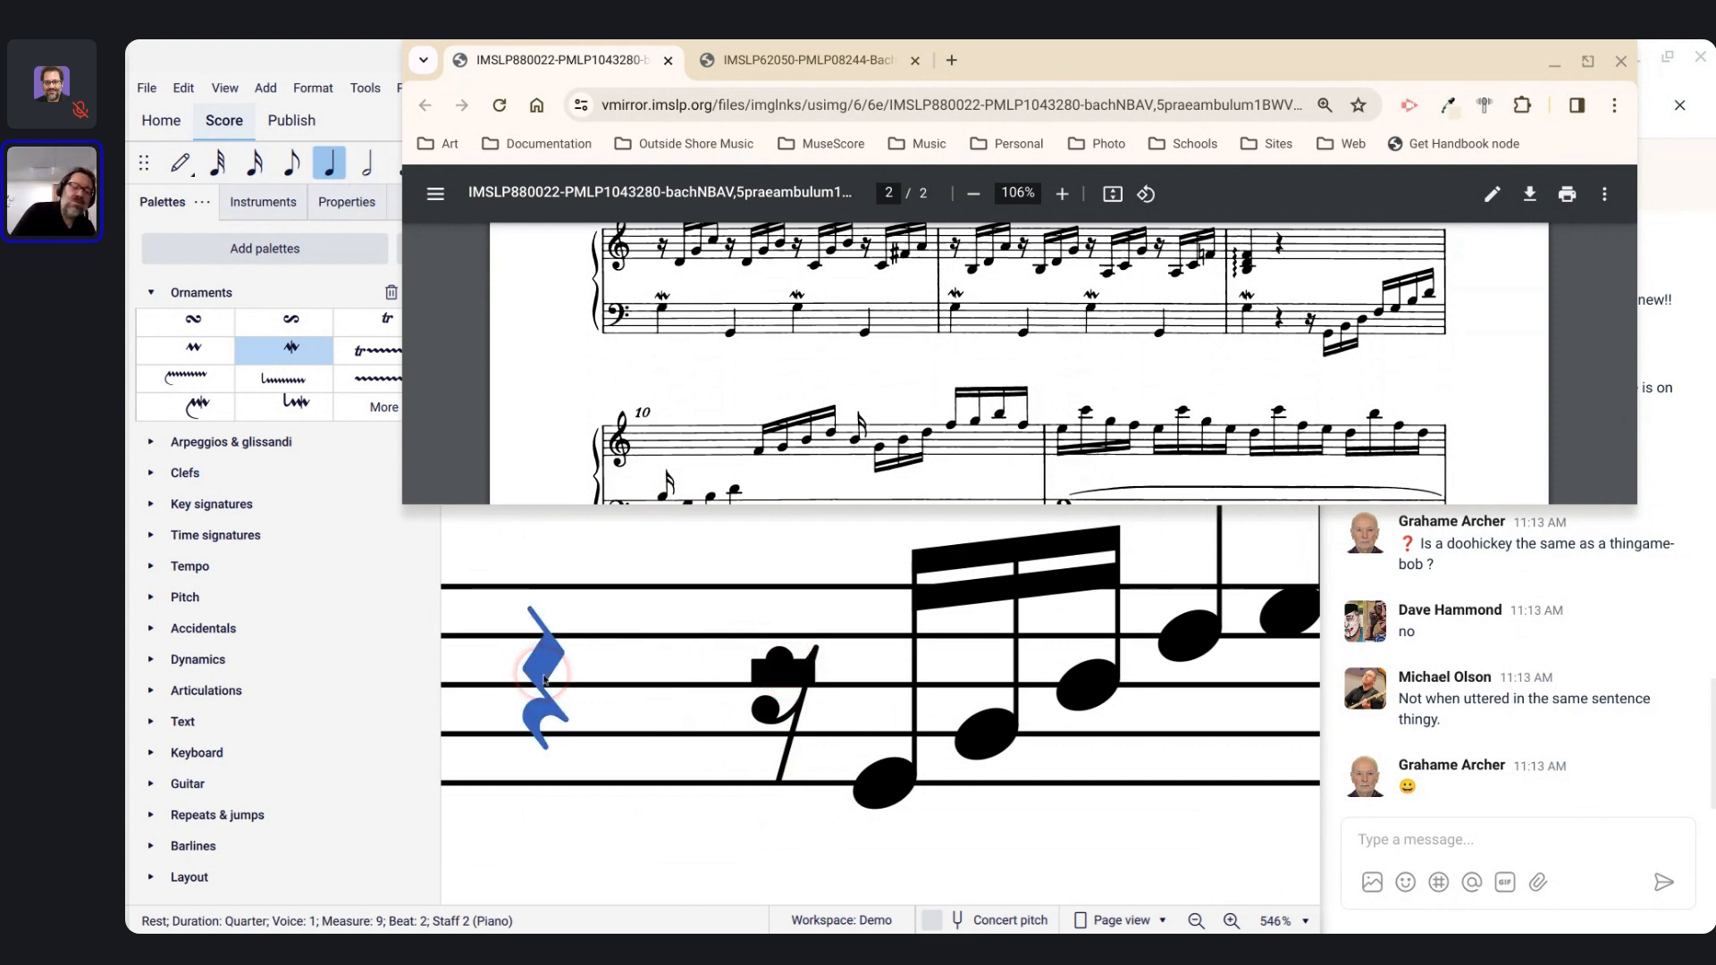
key("Right")
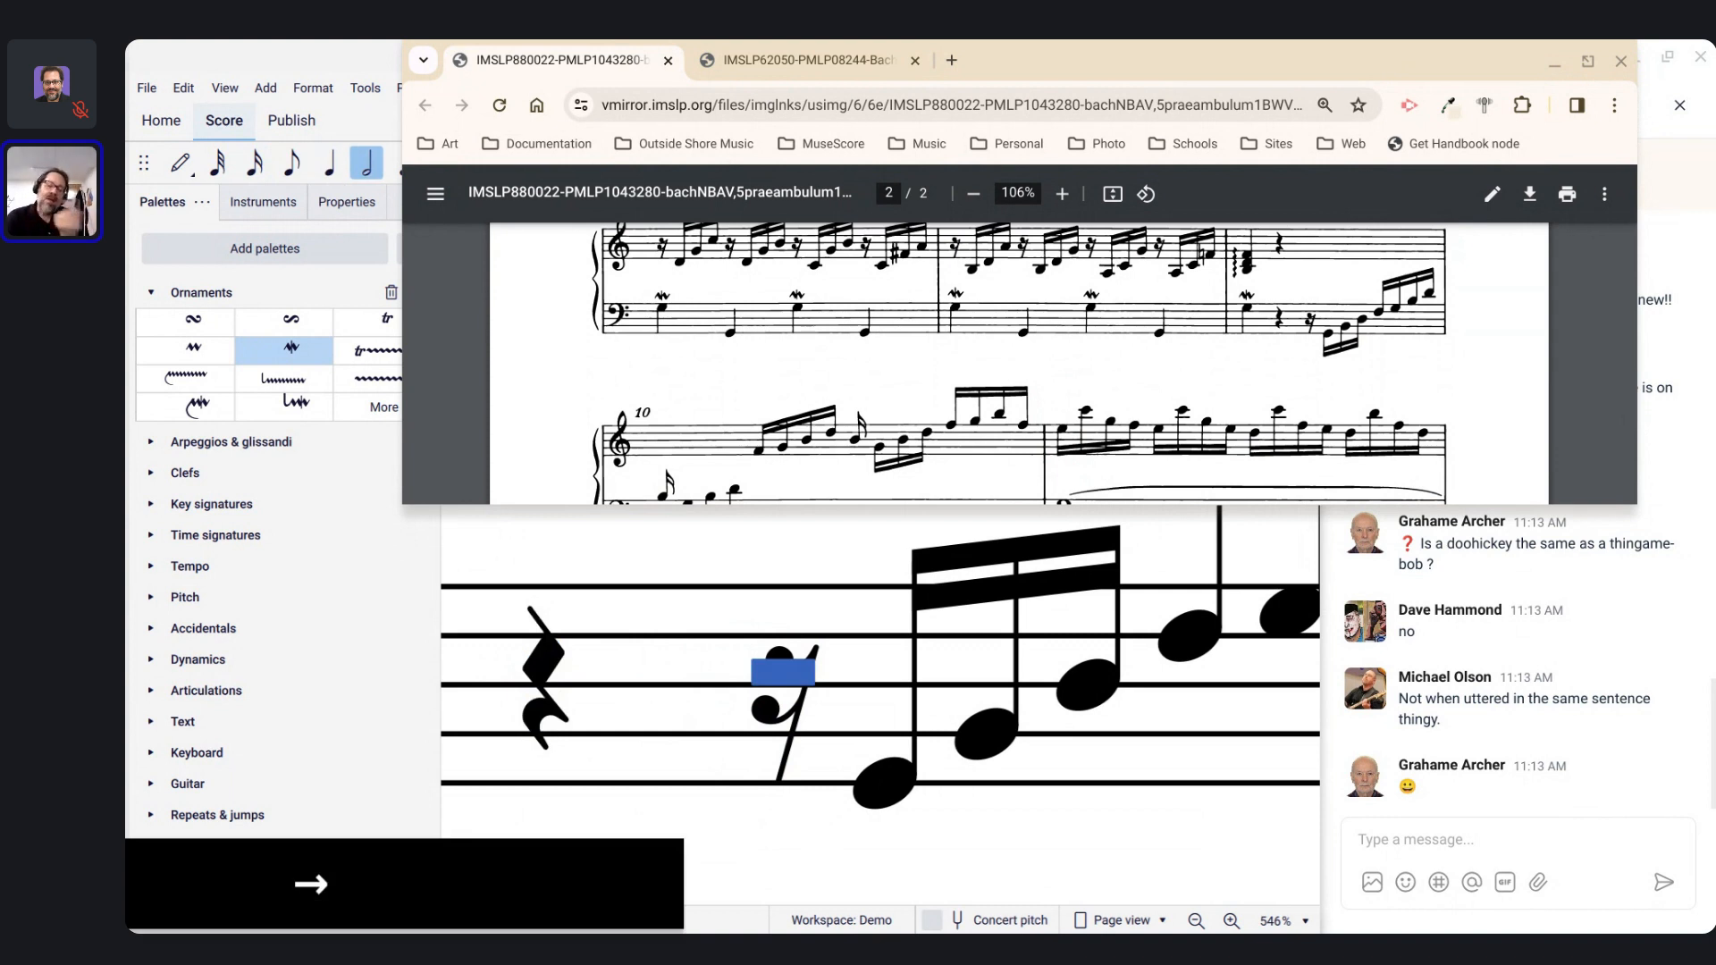
key("v")
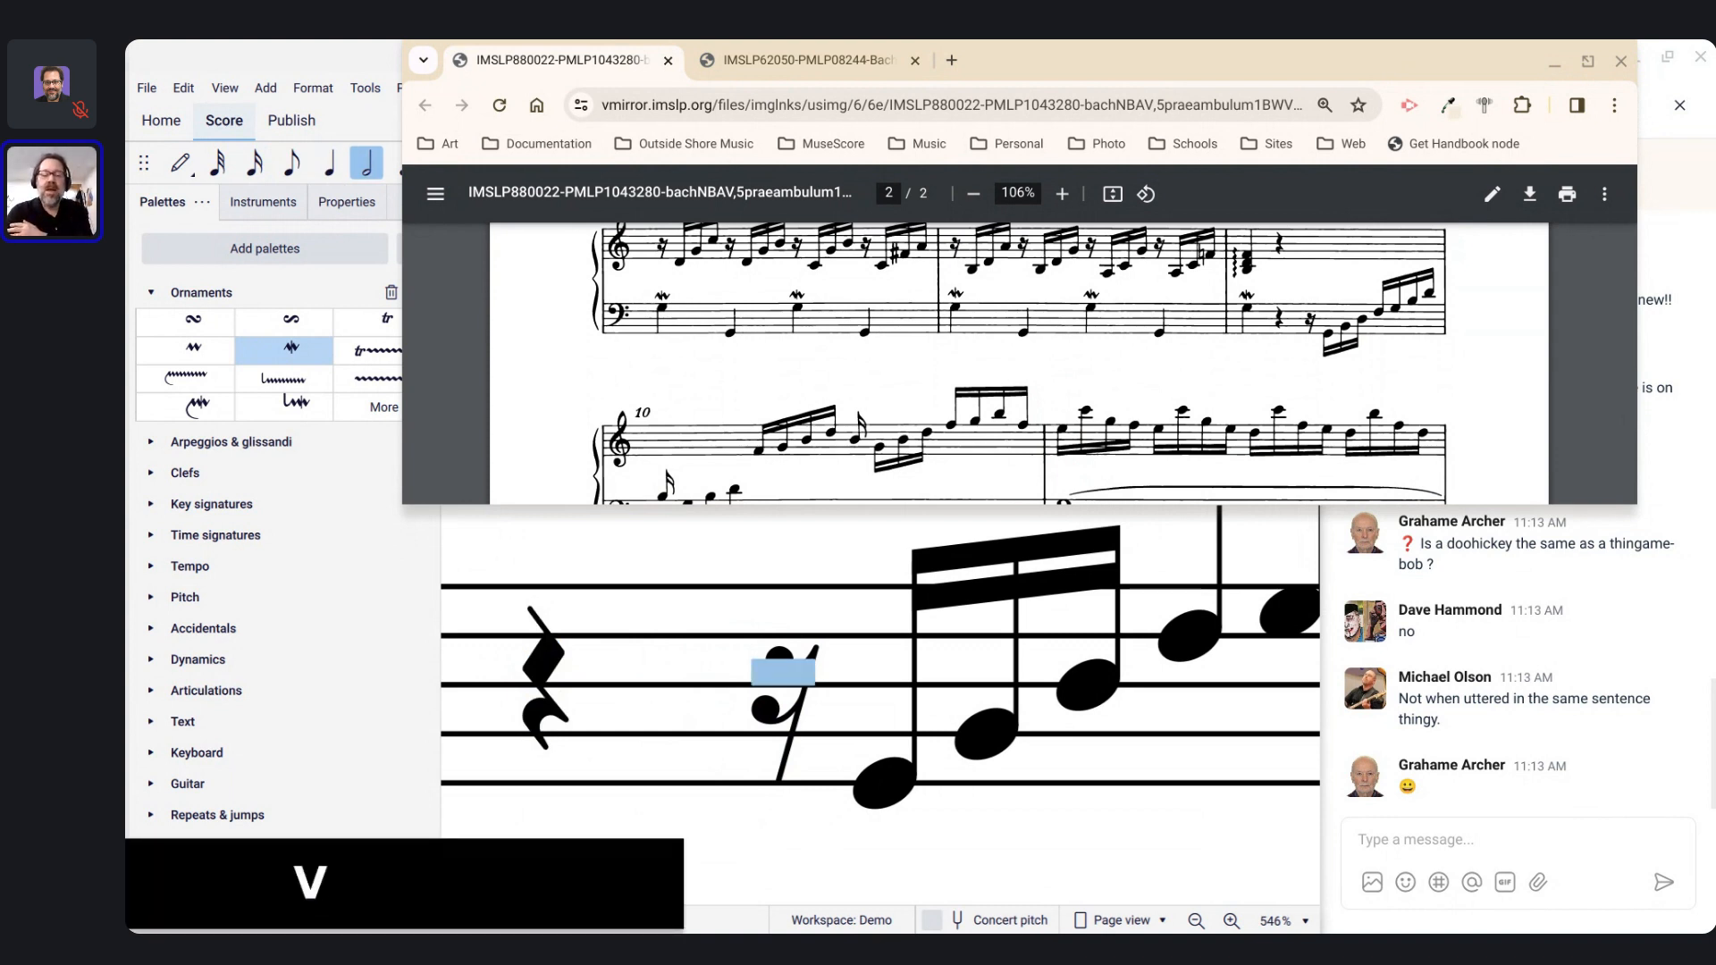
Step: Flip the stems and beam of the three-note group starting on G2 in measure 9 to point downward
left_click(885, 792)
key("x")
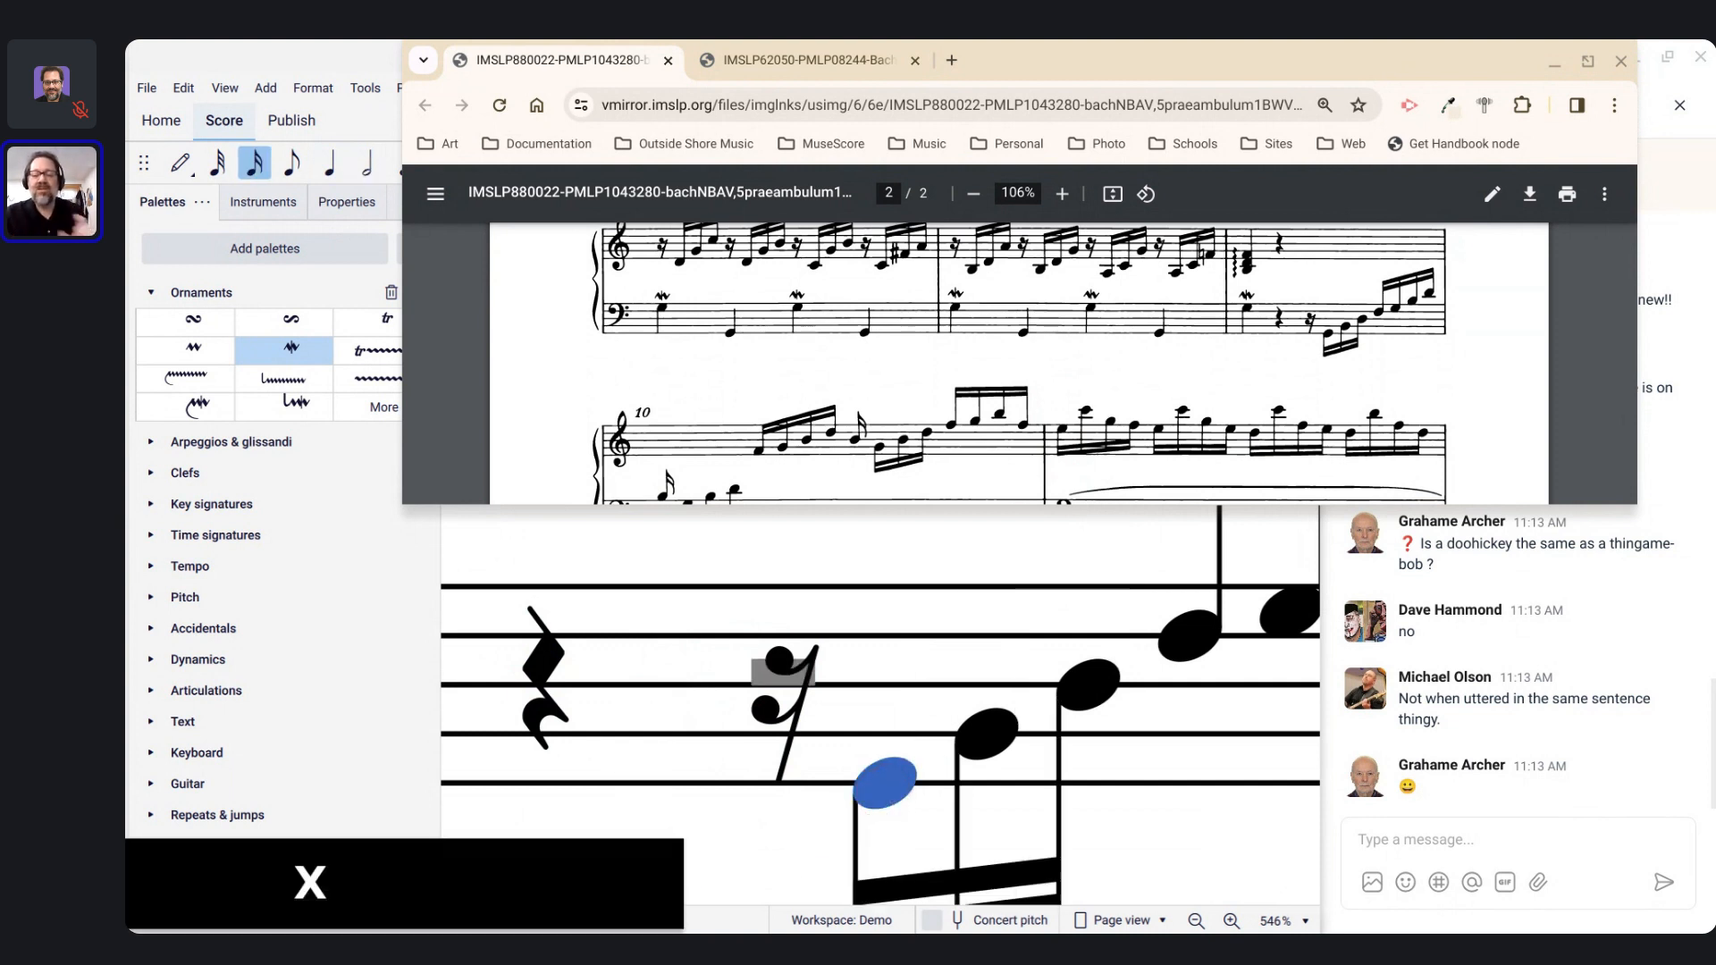
scroll(885, 787, "down", 6)
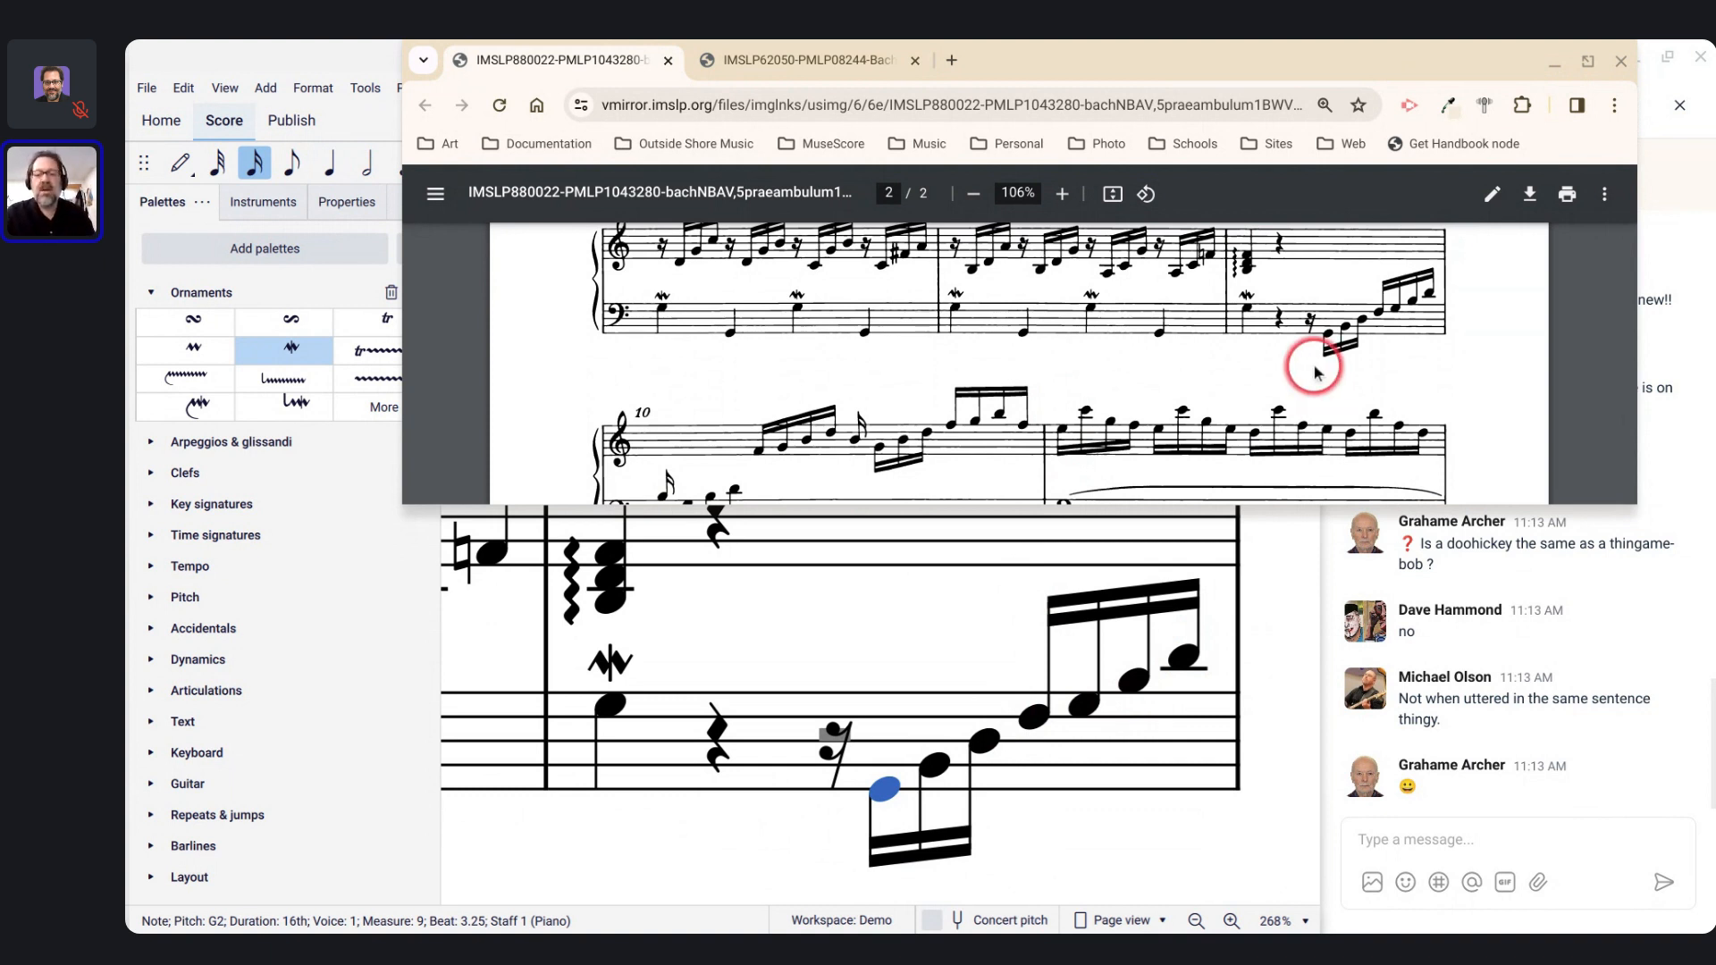
Step: Start note input on the treble staff of measure 10 and enter a sixteenth-note B3 on beat 1
scroll(1306, 386, "down", 5, "ctrl")
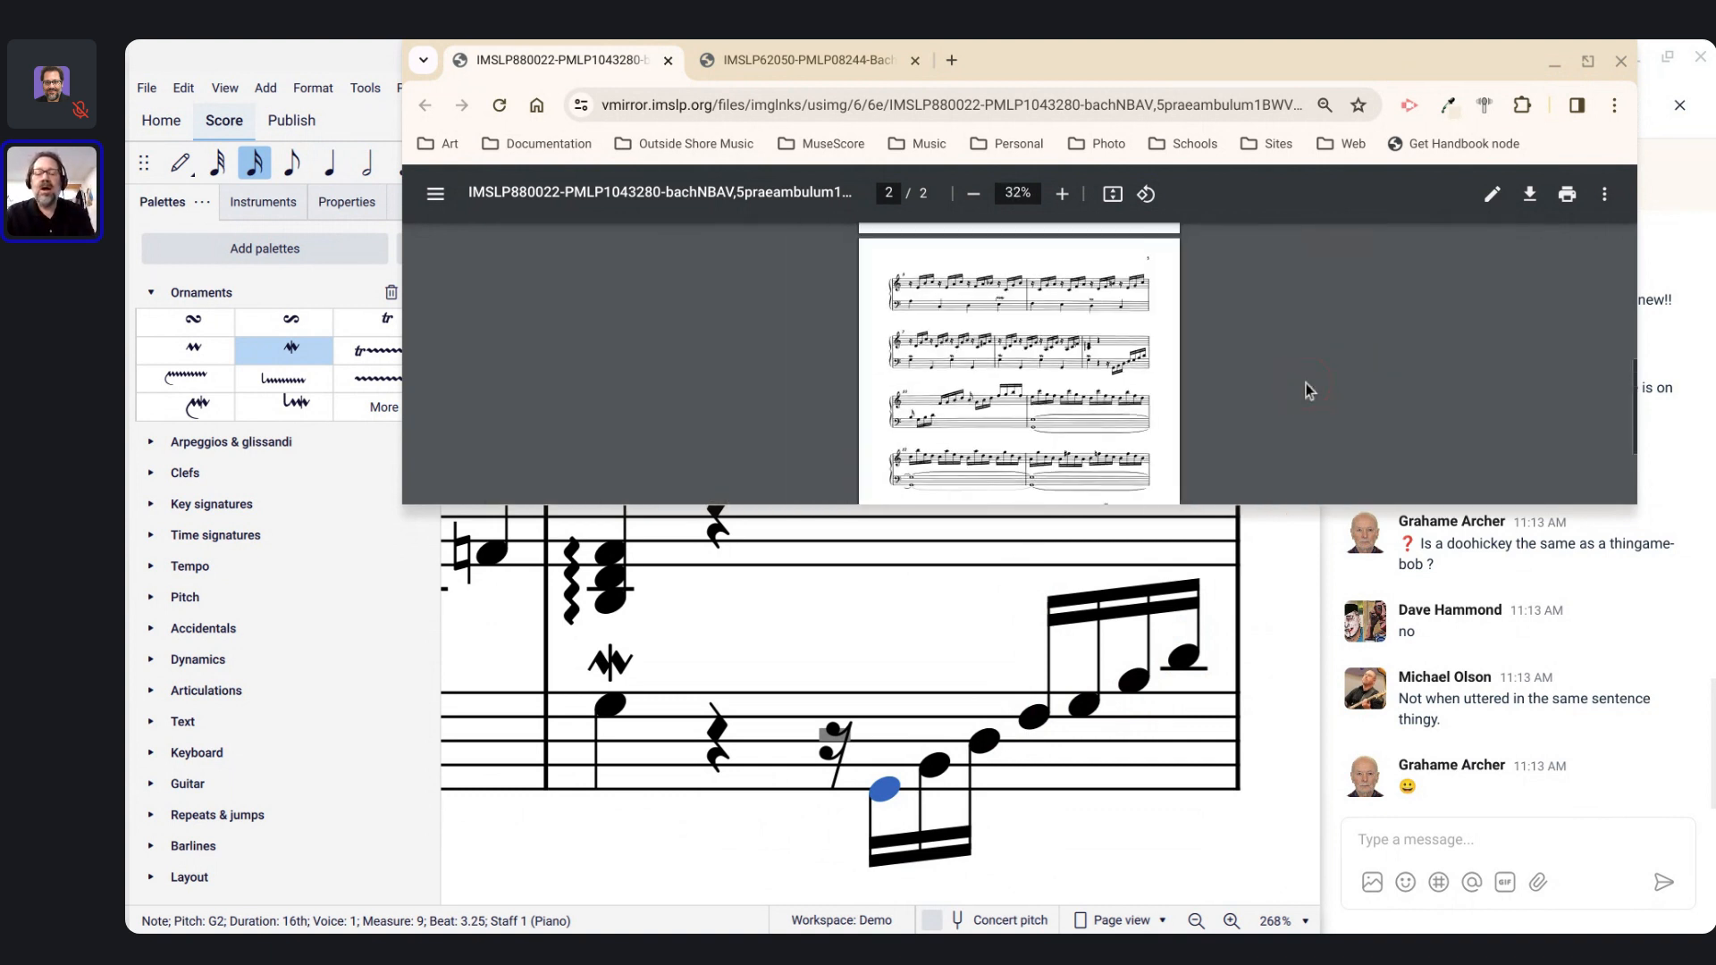
scroll(1305, 386, "up", 2, "ctrl")
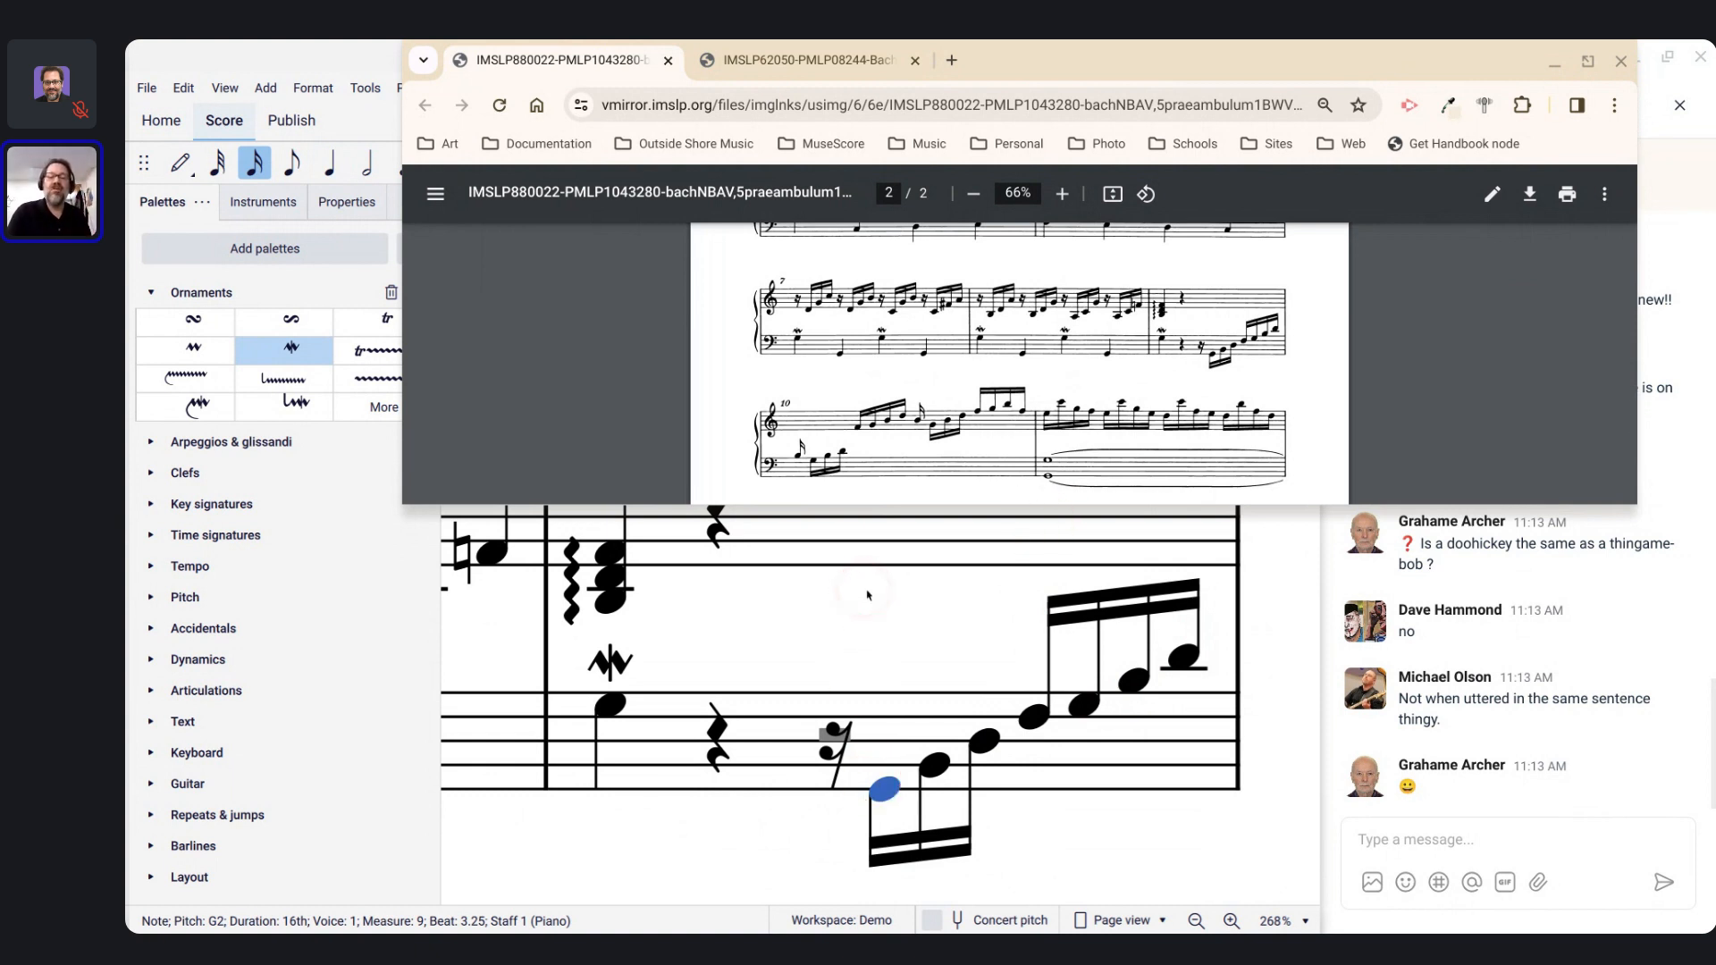
scroll(1023, 709, "left", 3)
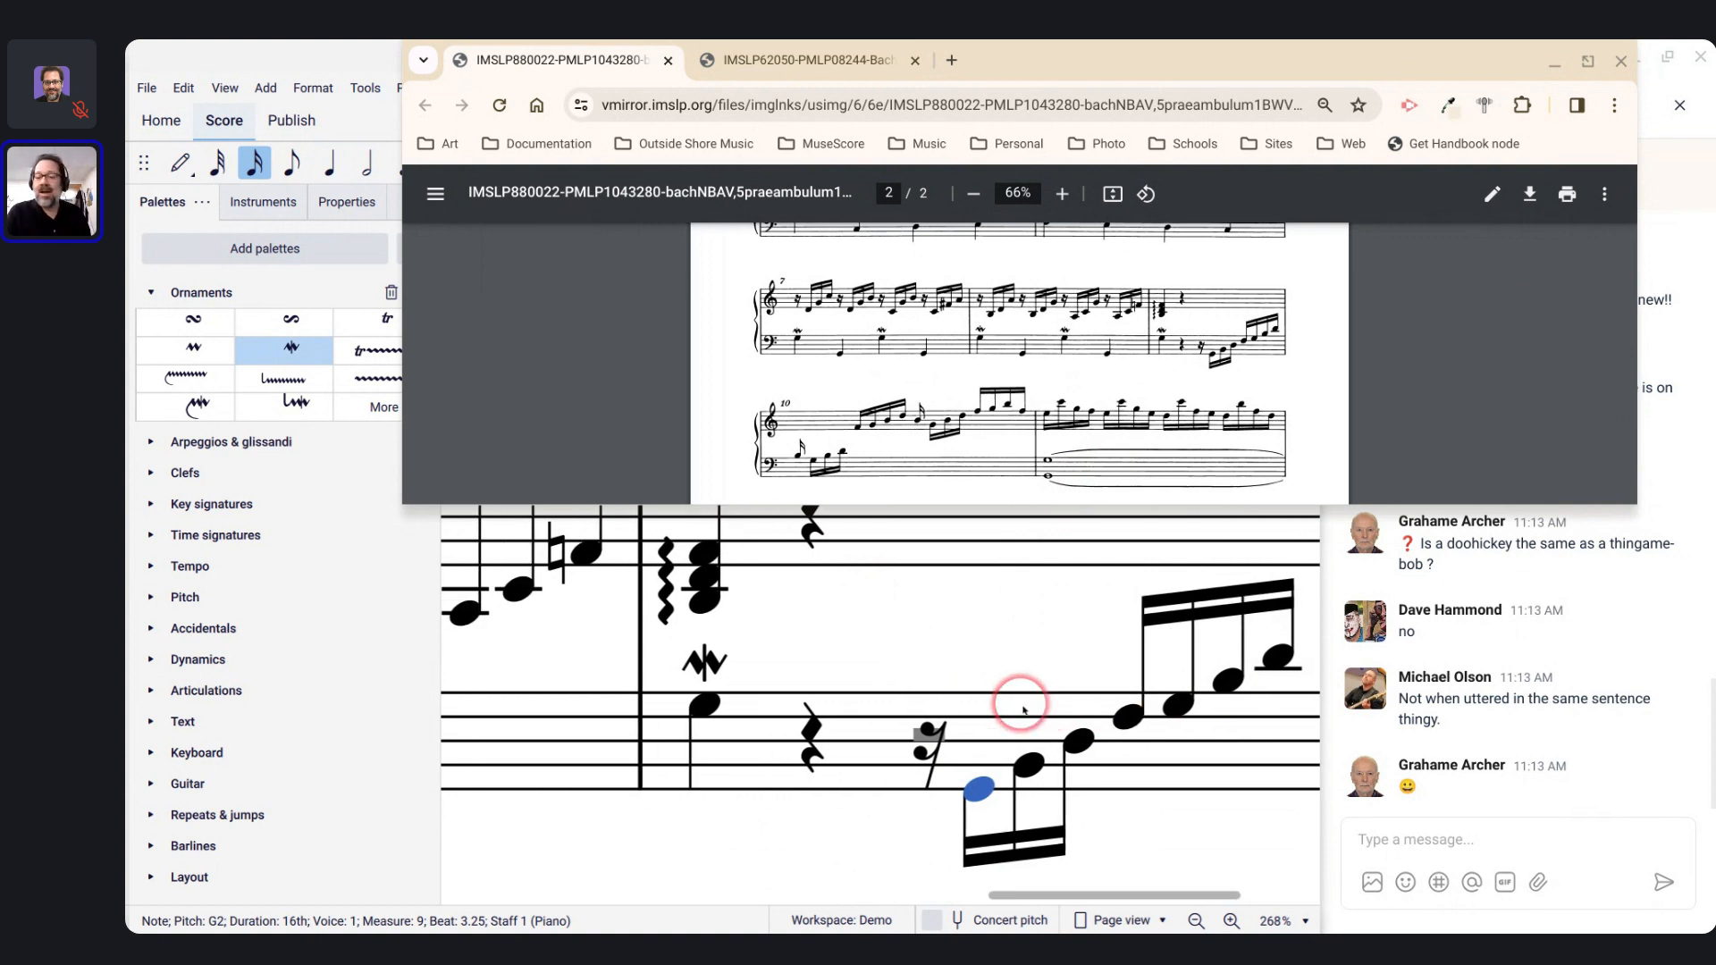
scroll(1023, 708, "down", 1)
scroll(1023, 709, "down", 3)
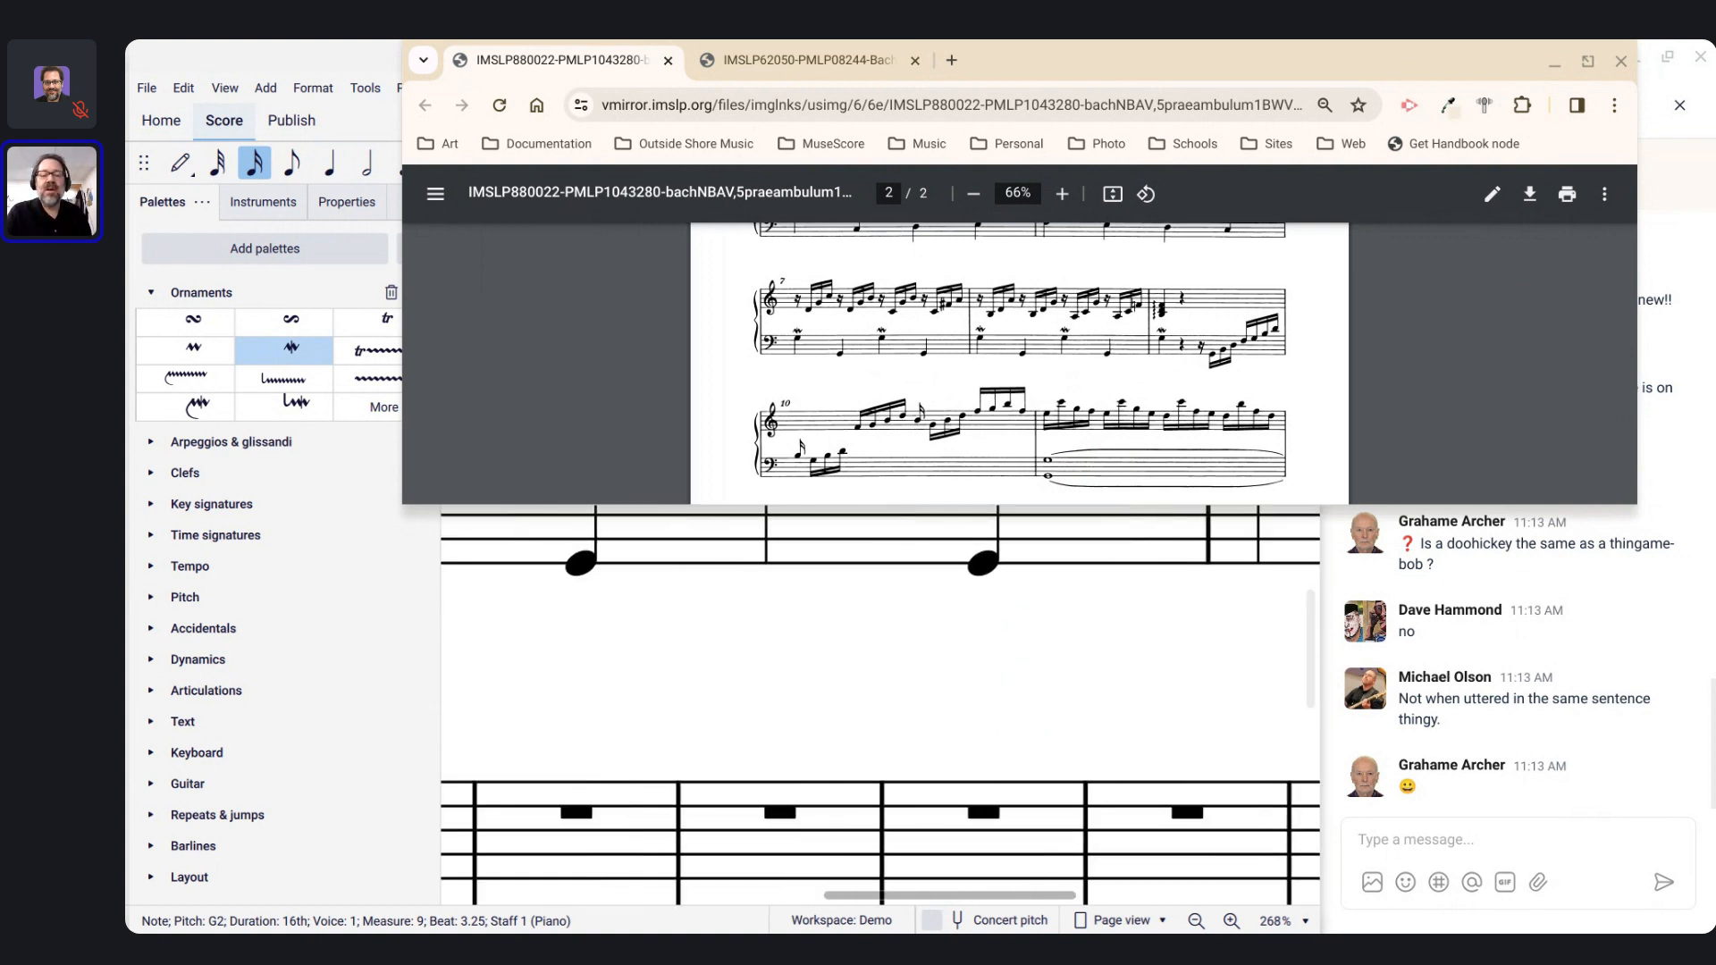
scroll(1023, 709, "down", 3)
scroll(1024, 709, "down", 2)
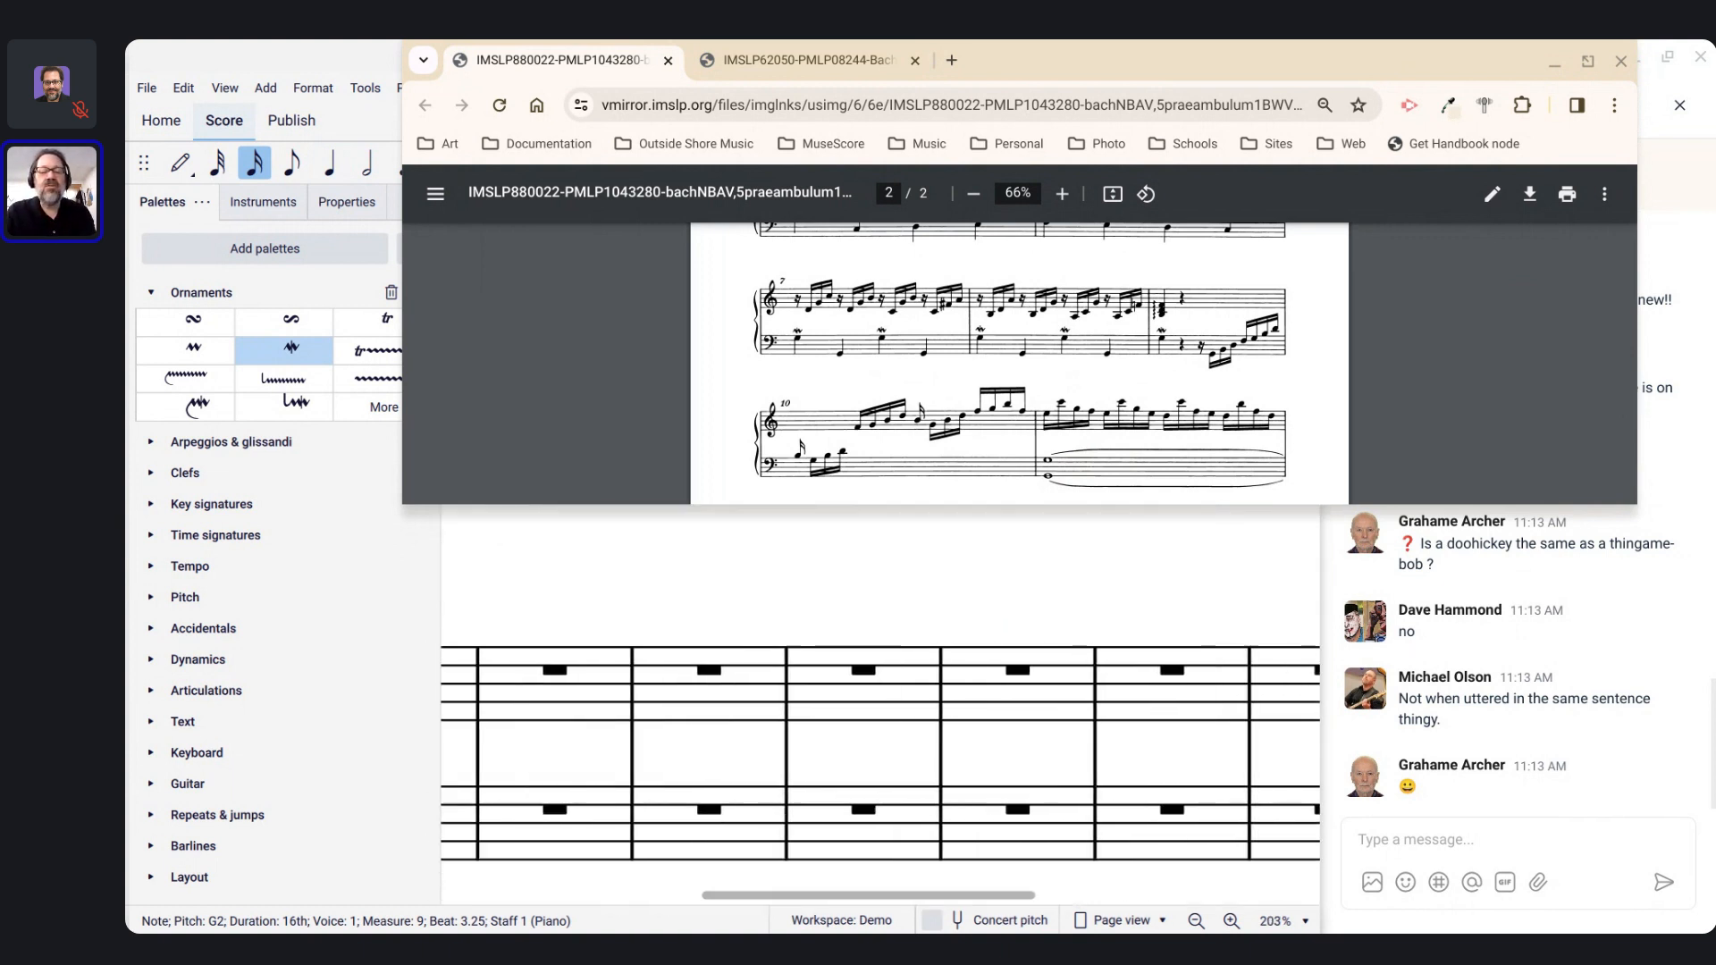
scroll(881, 744, "left", 3)
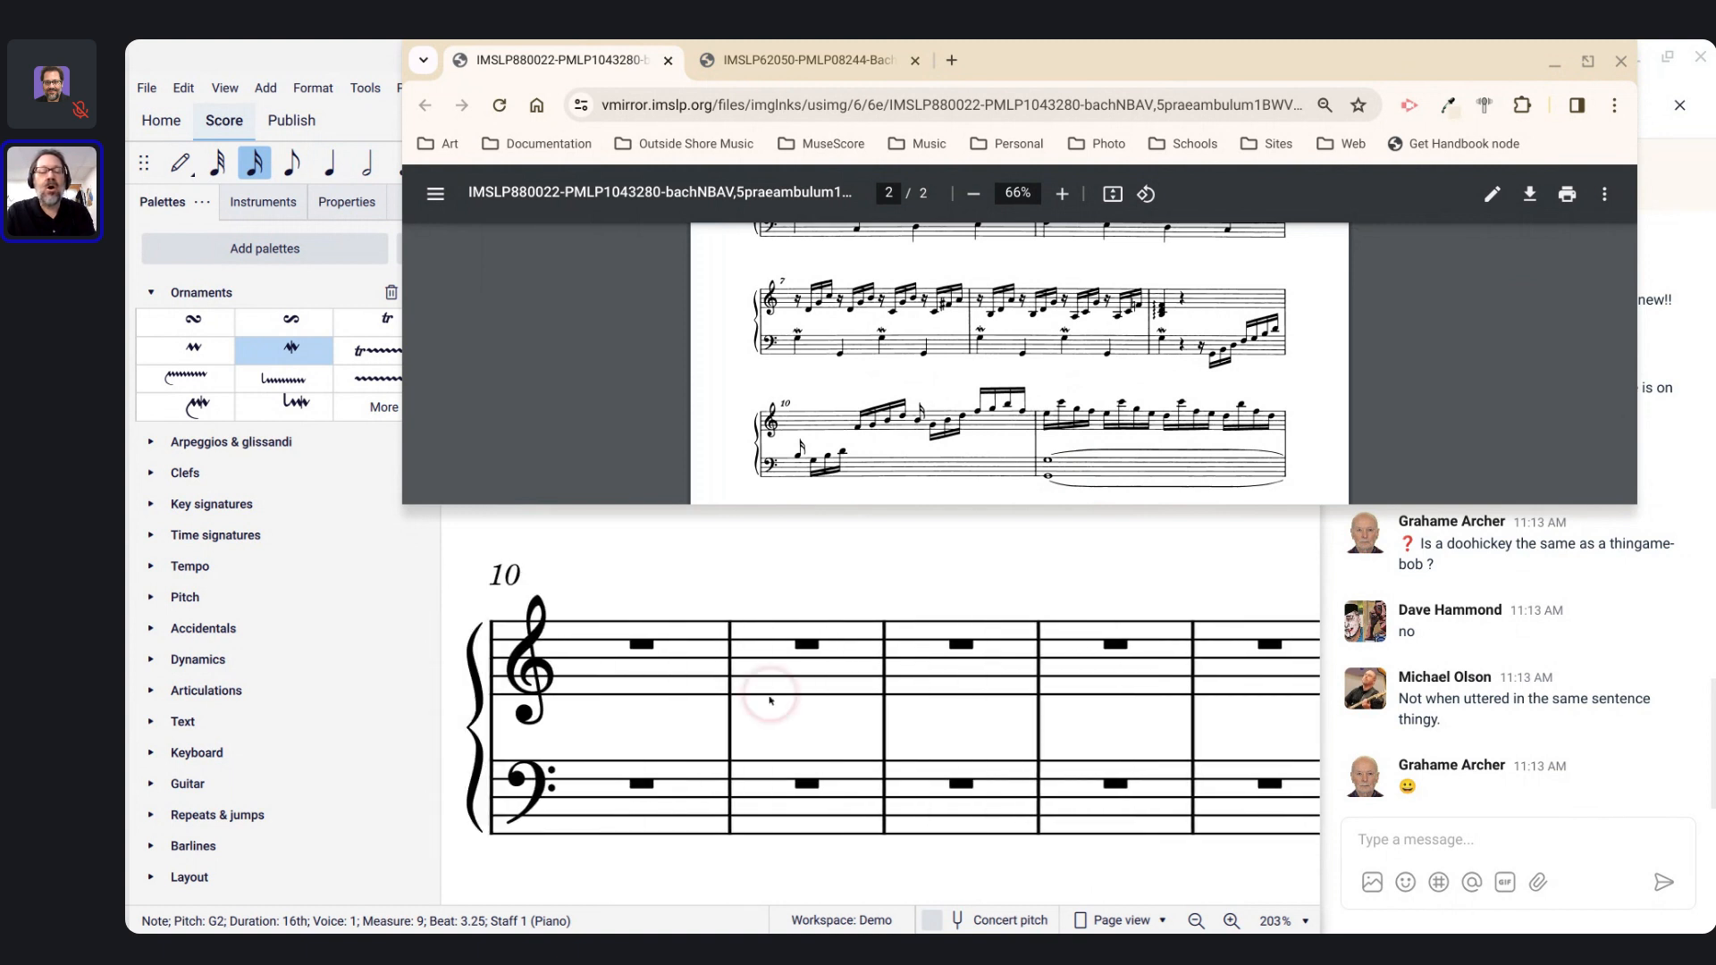
left_click(639, 669)
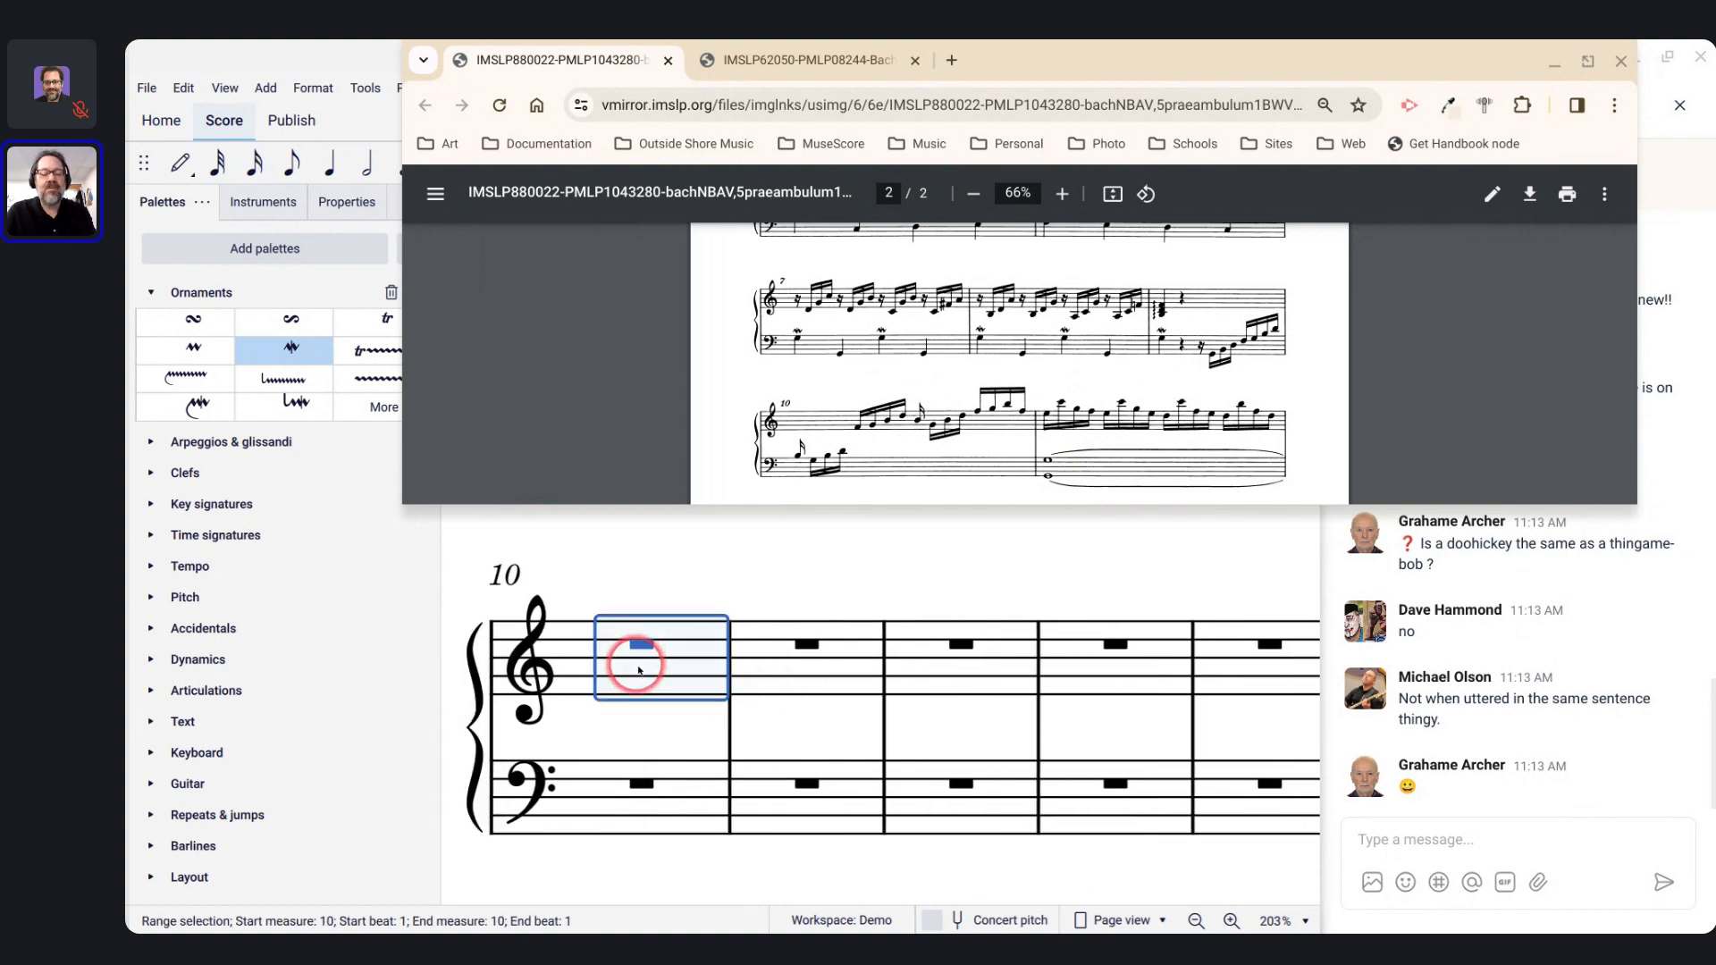
key("n")
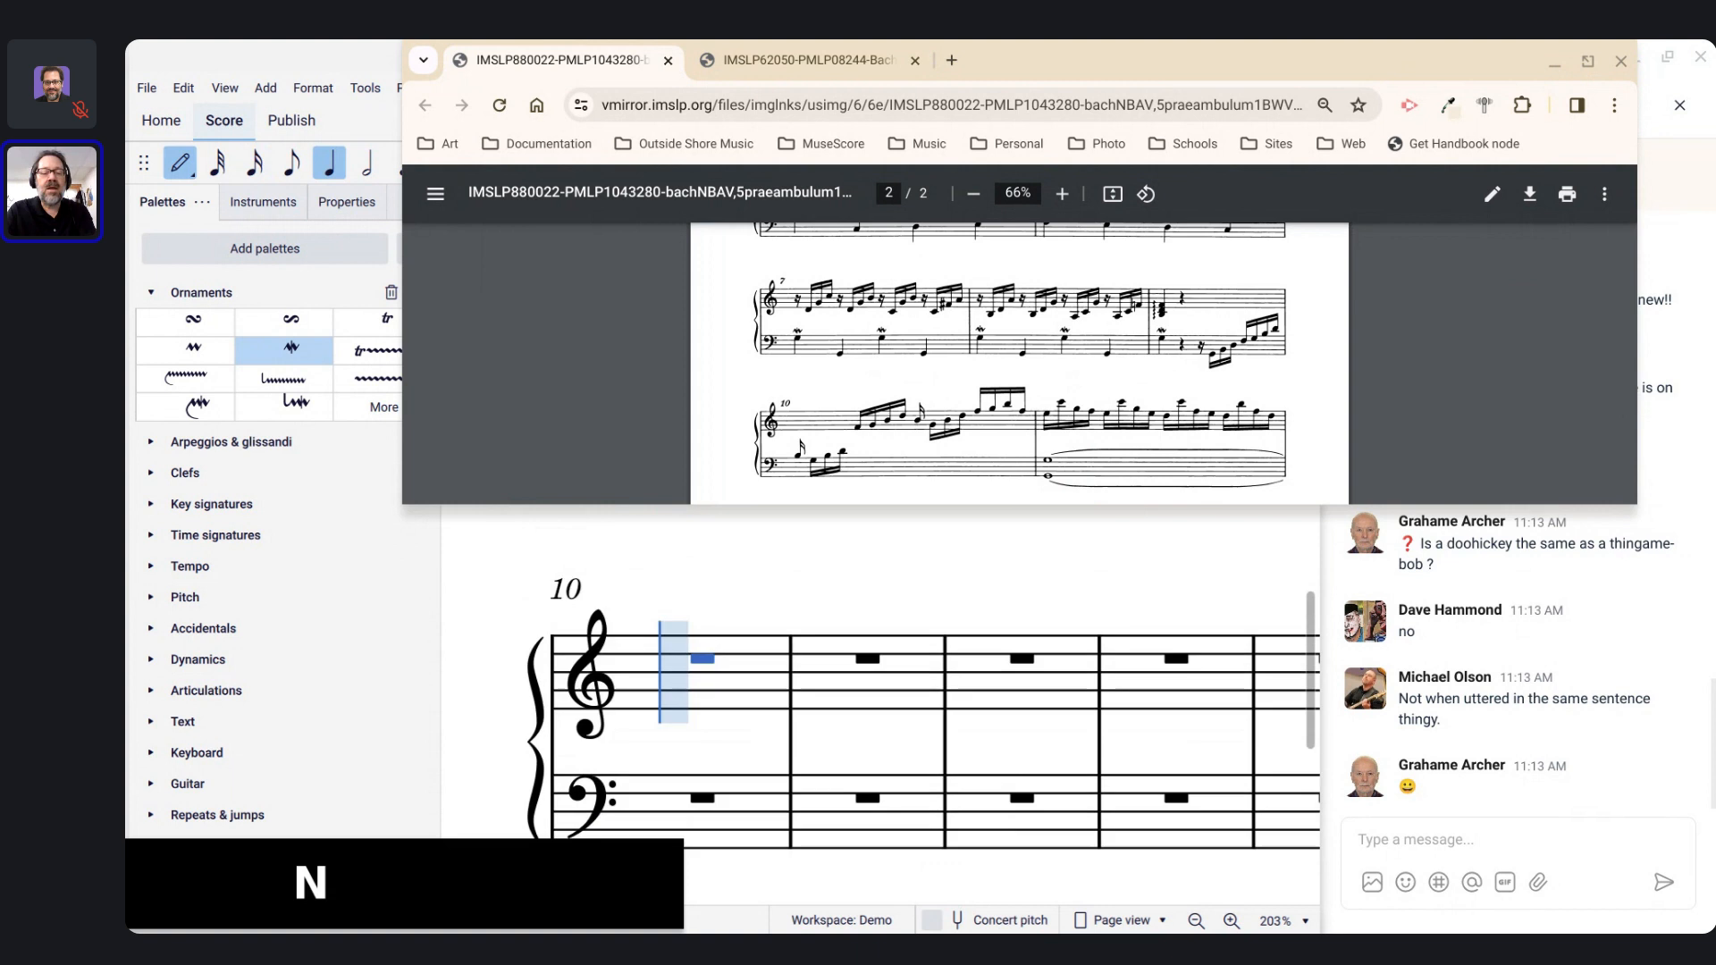
scroll(640, 668, "down", 1)
scroll(640, 668, "down", 2)
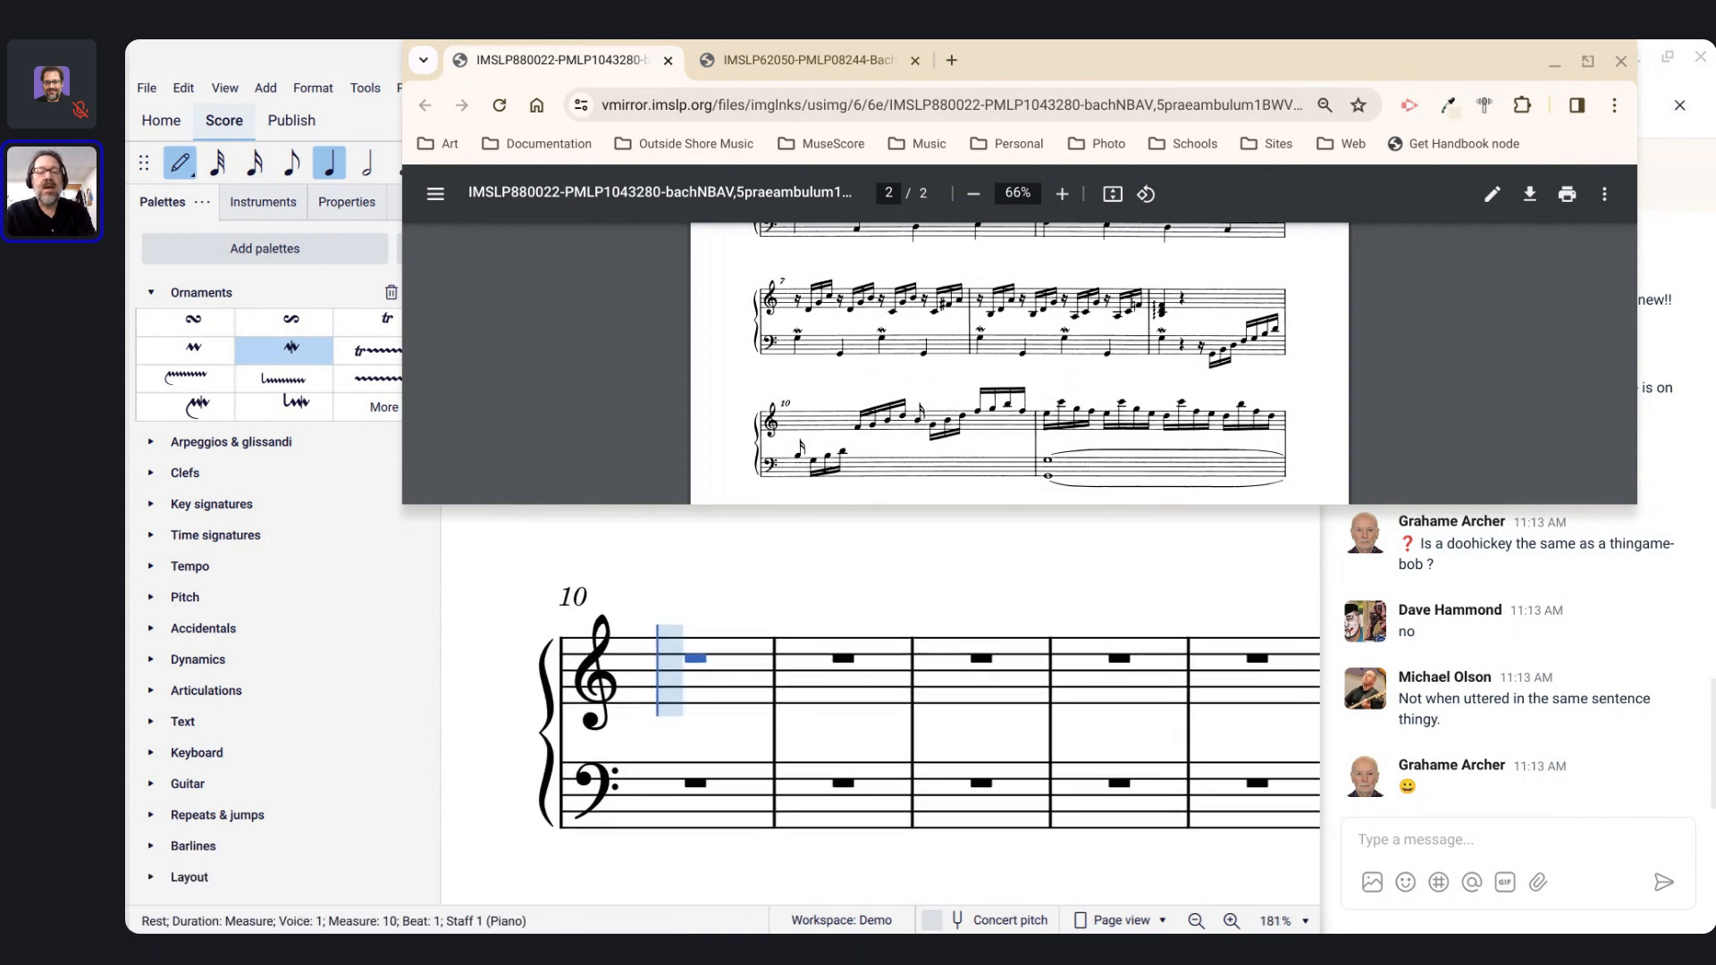
key("3")
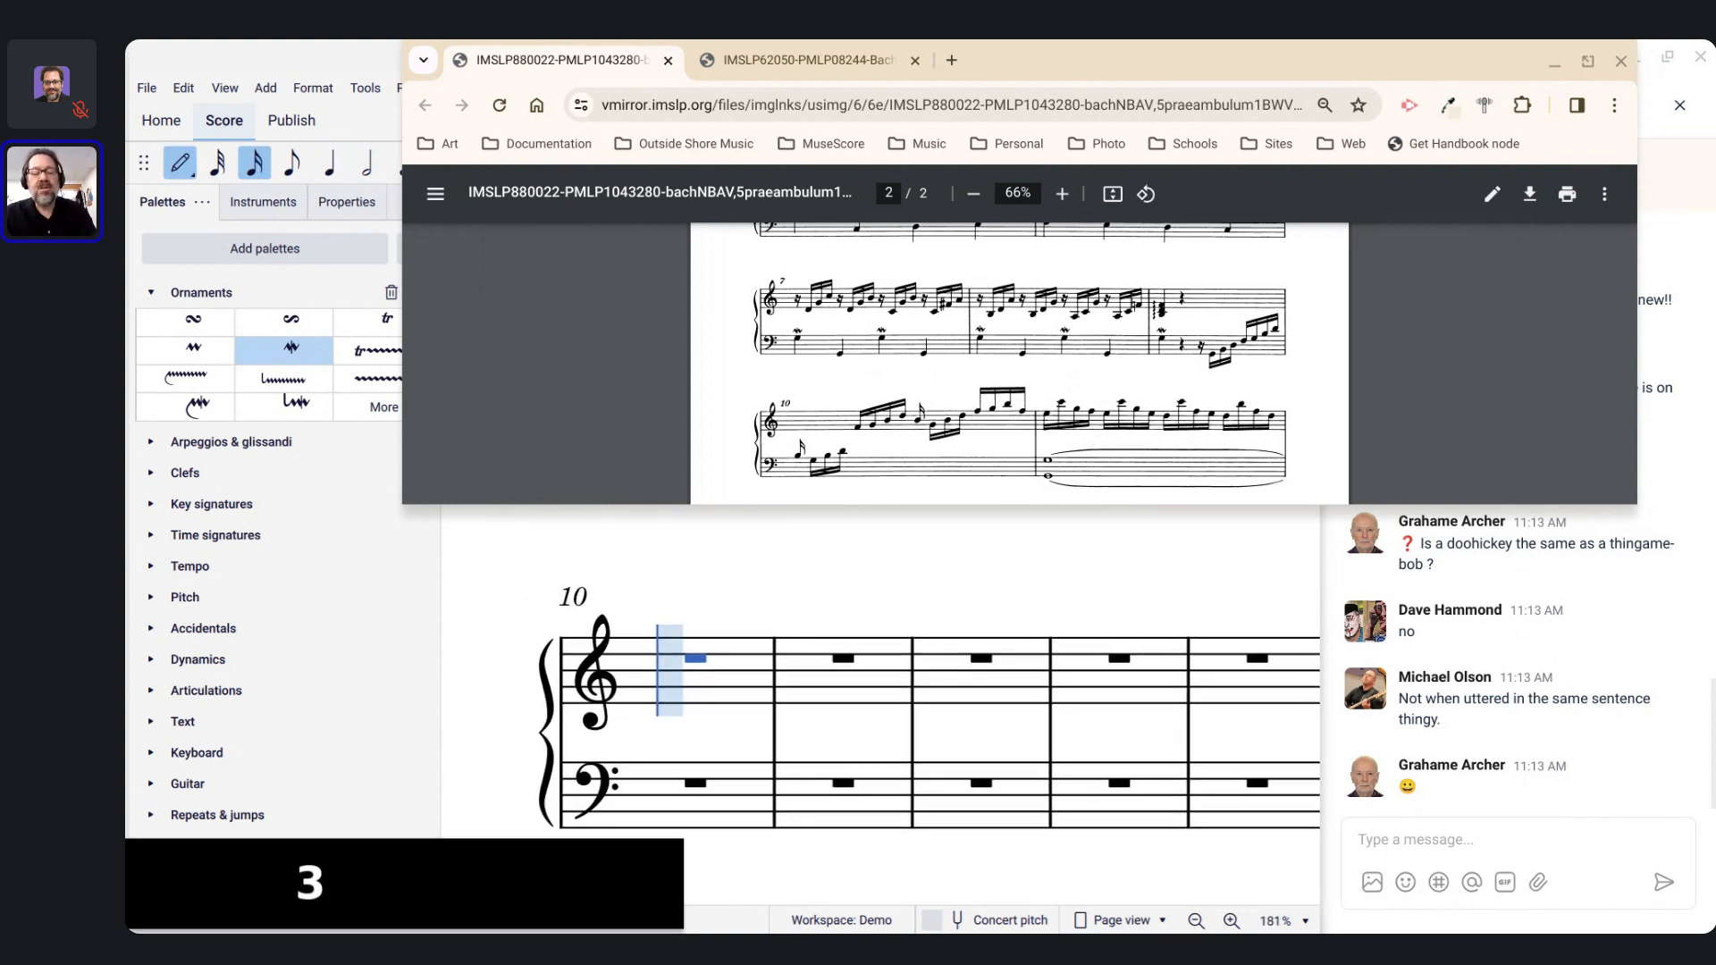
key("b")
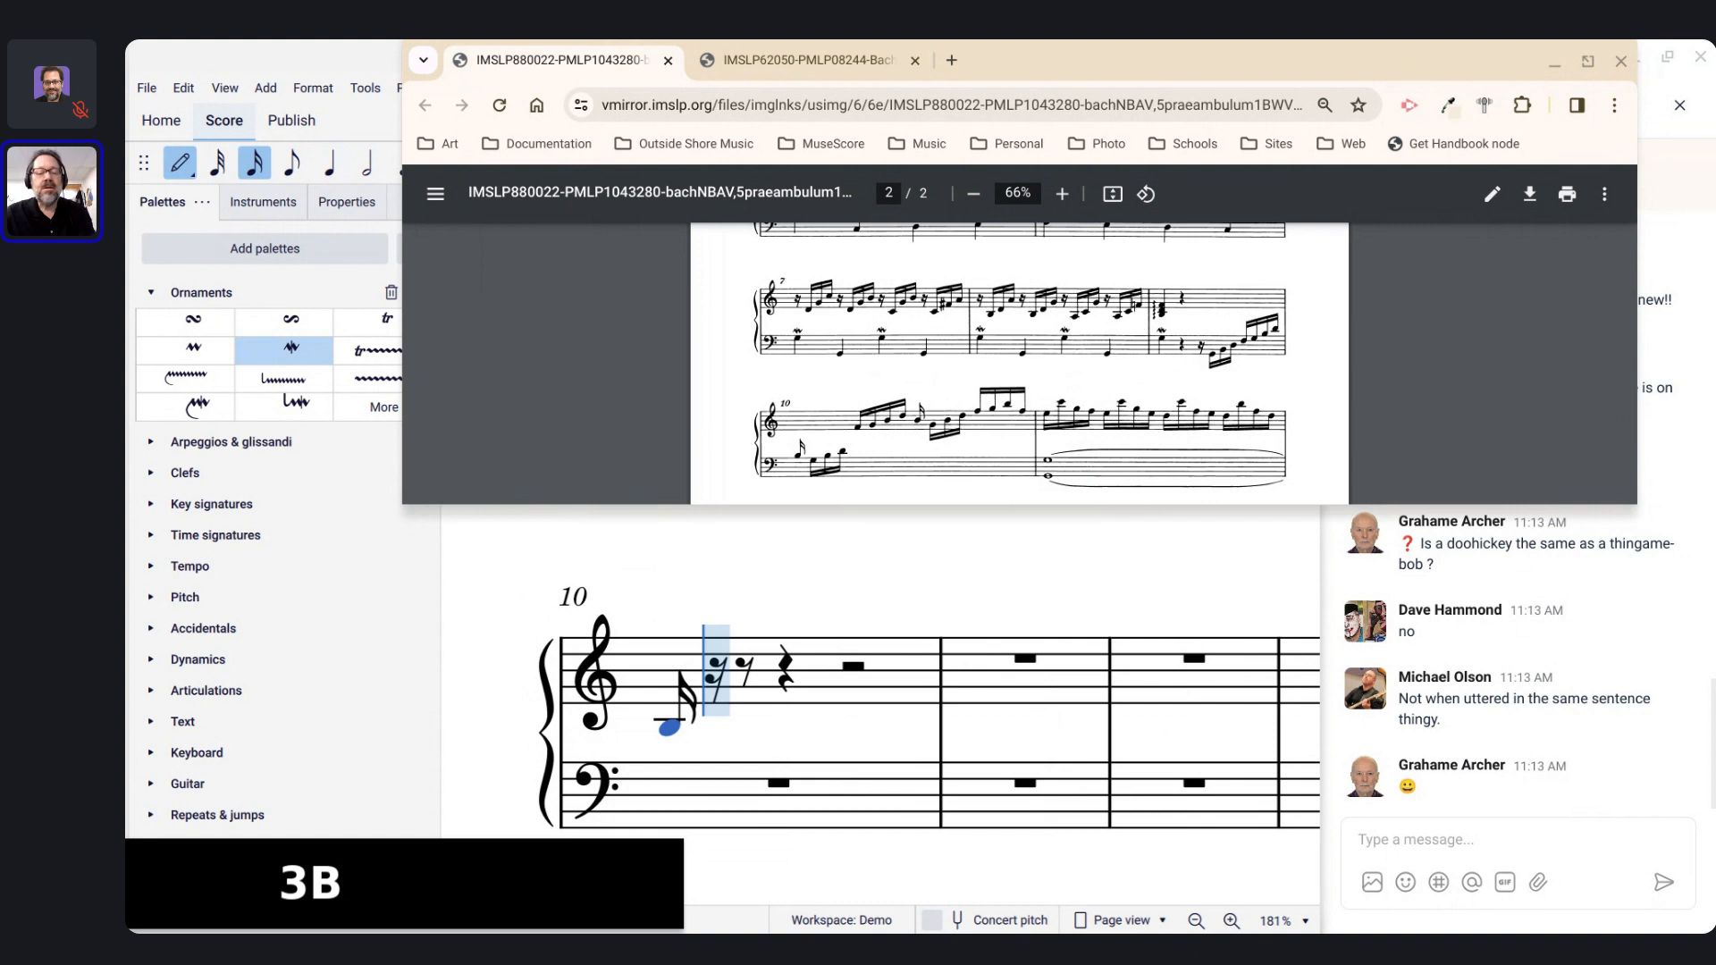
key("ctrl+shift+Down")
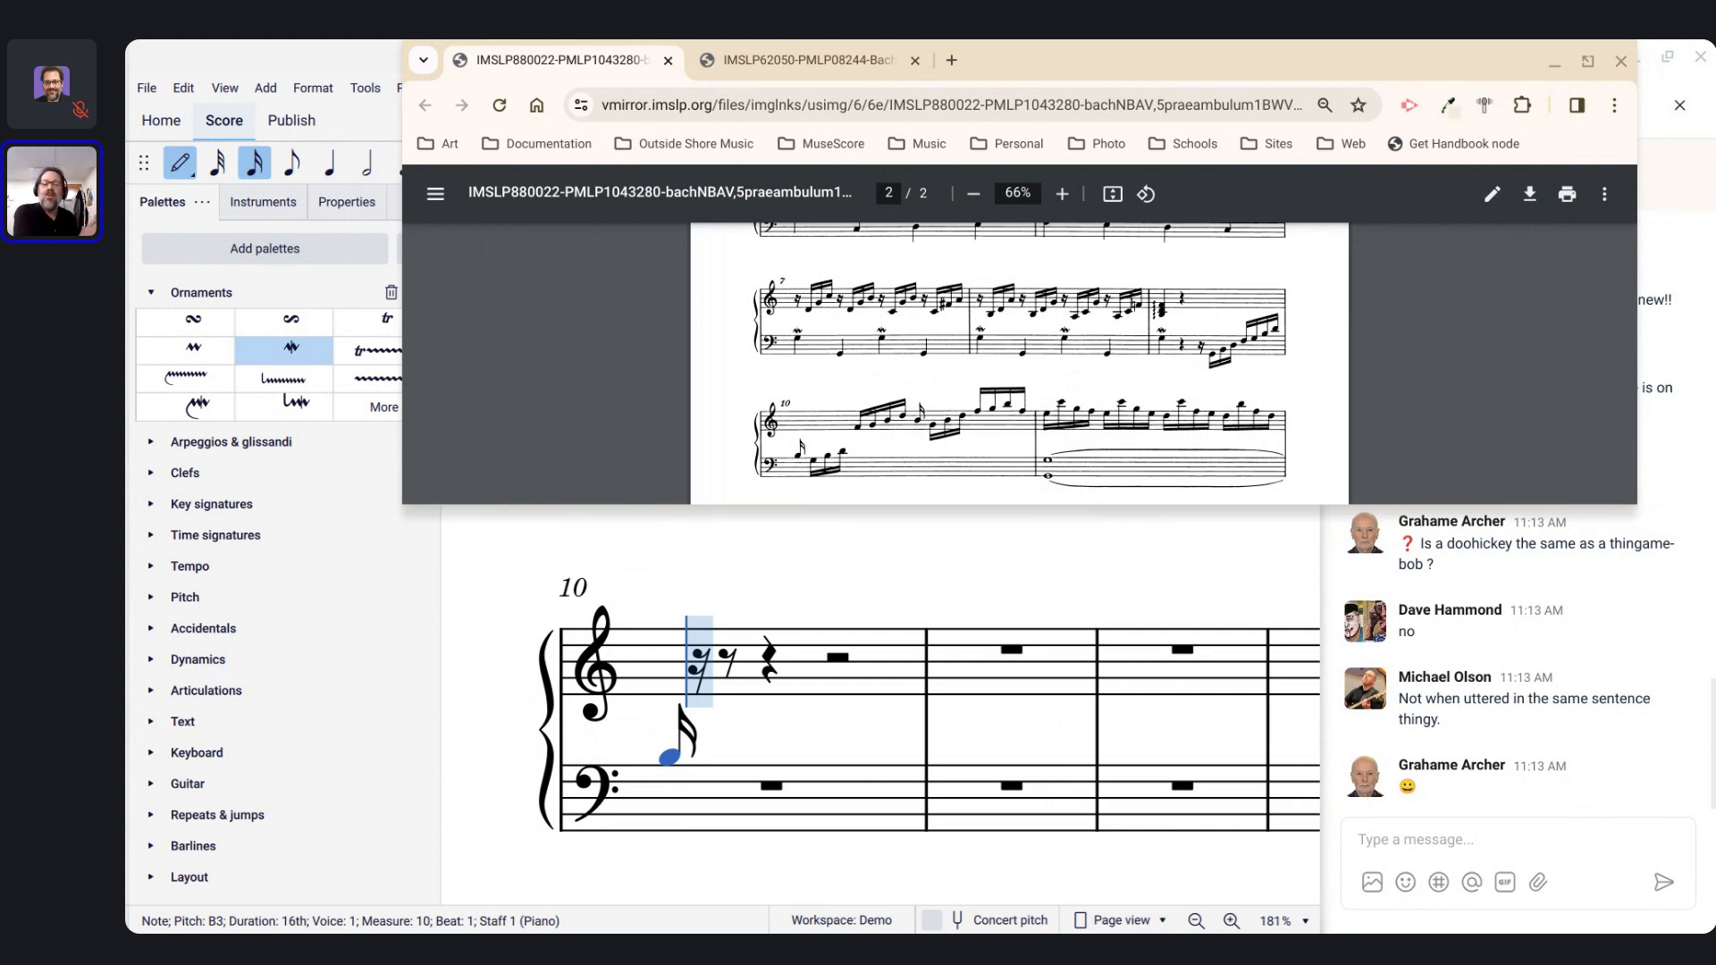
key("ctrl+z")
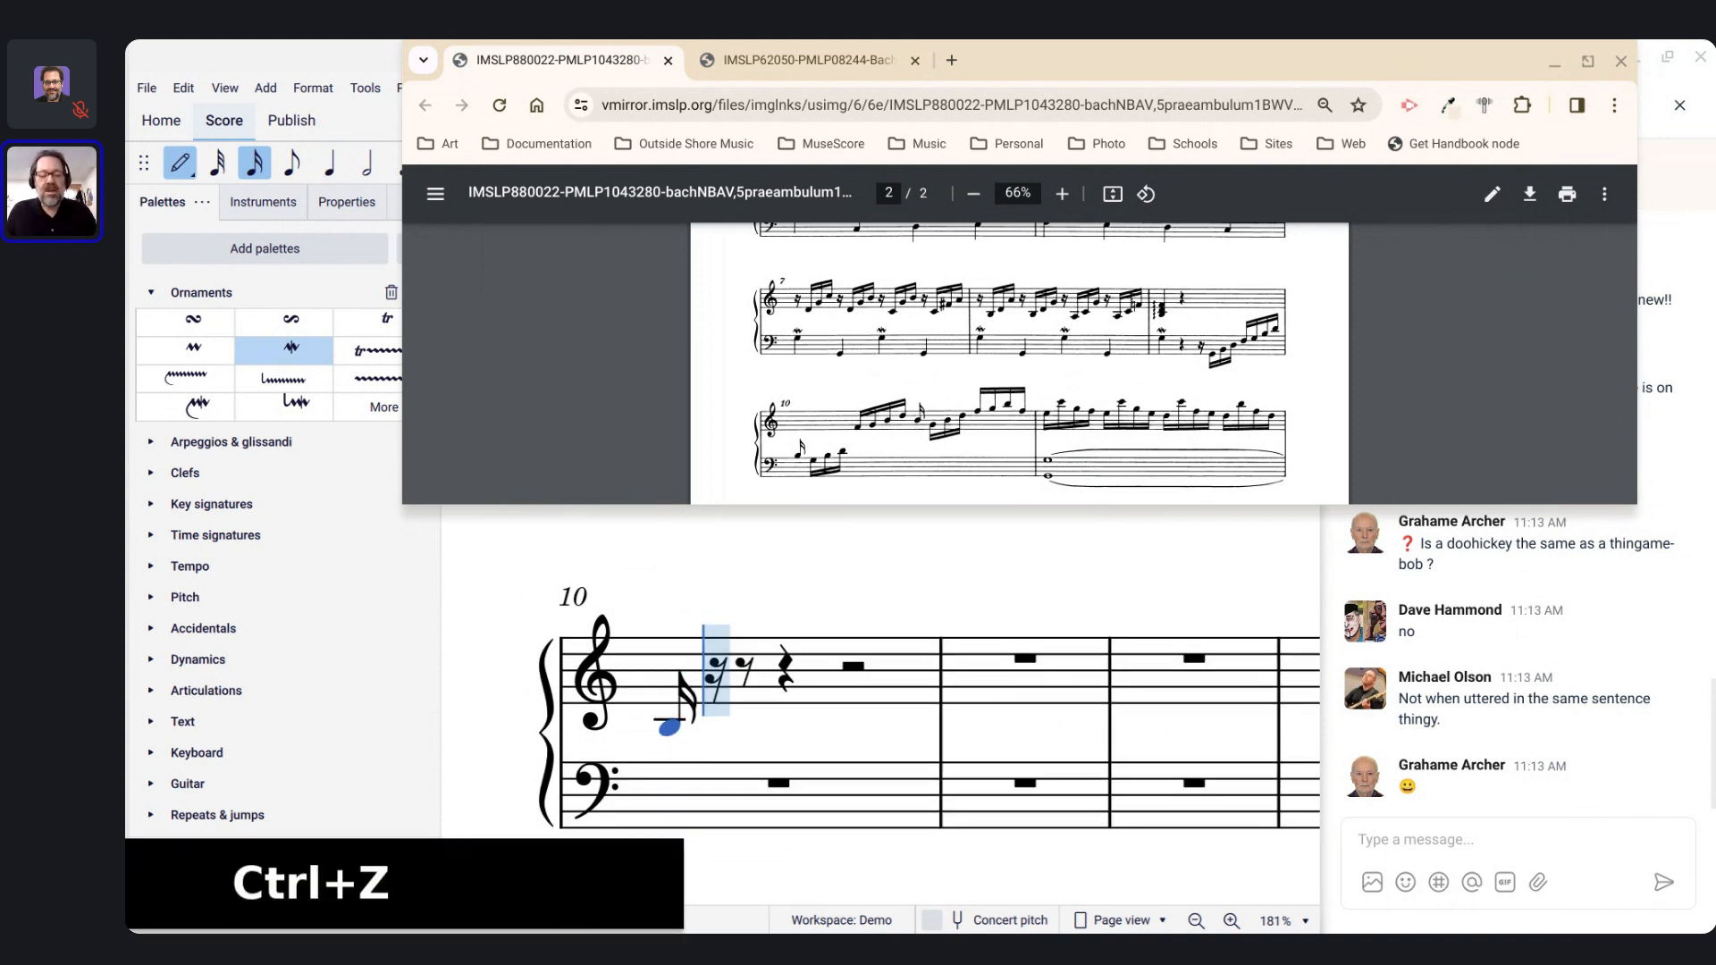
key("b")
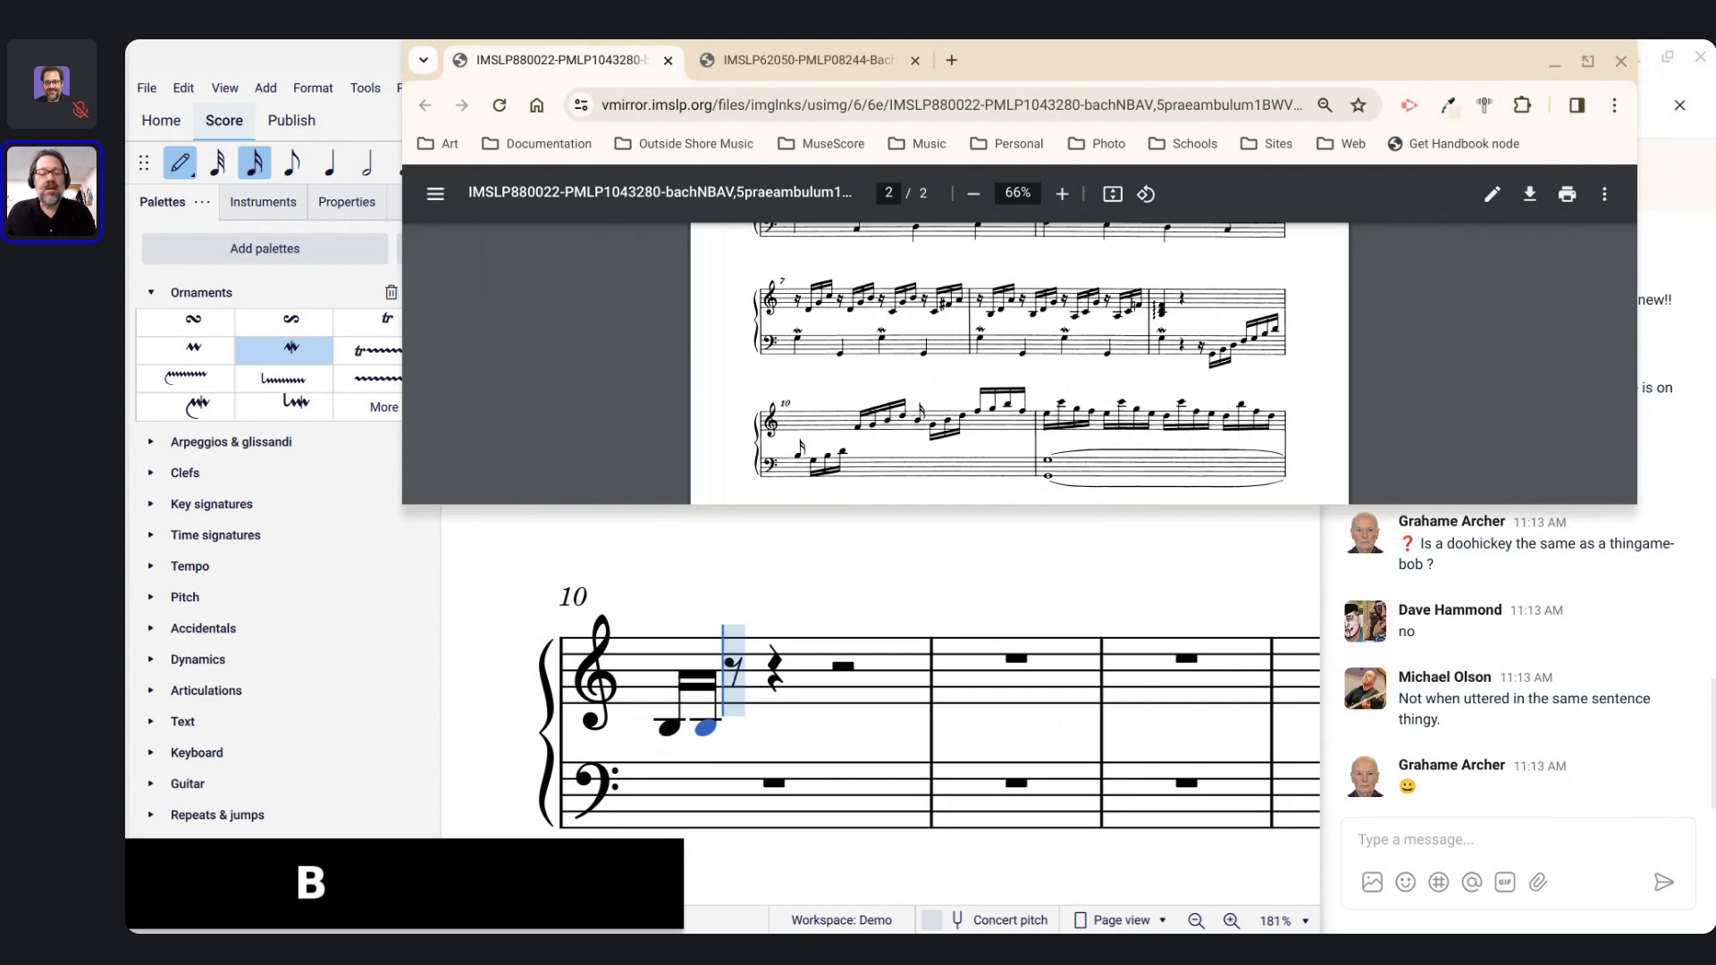
key("ctrl+z")
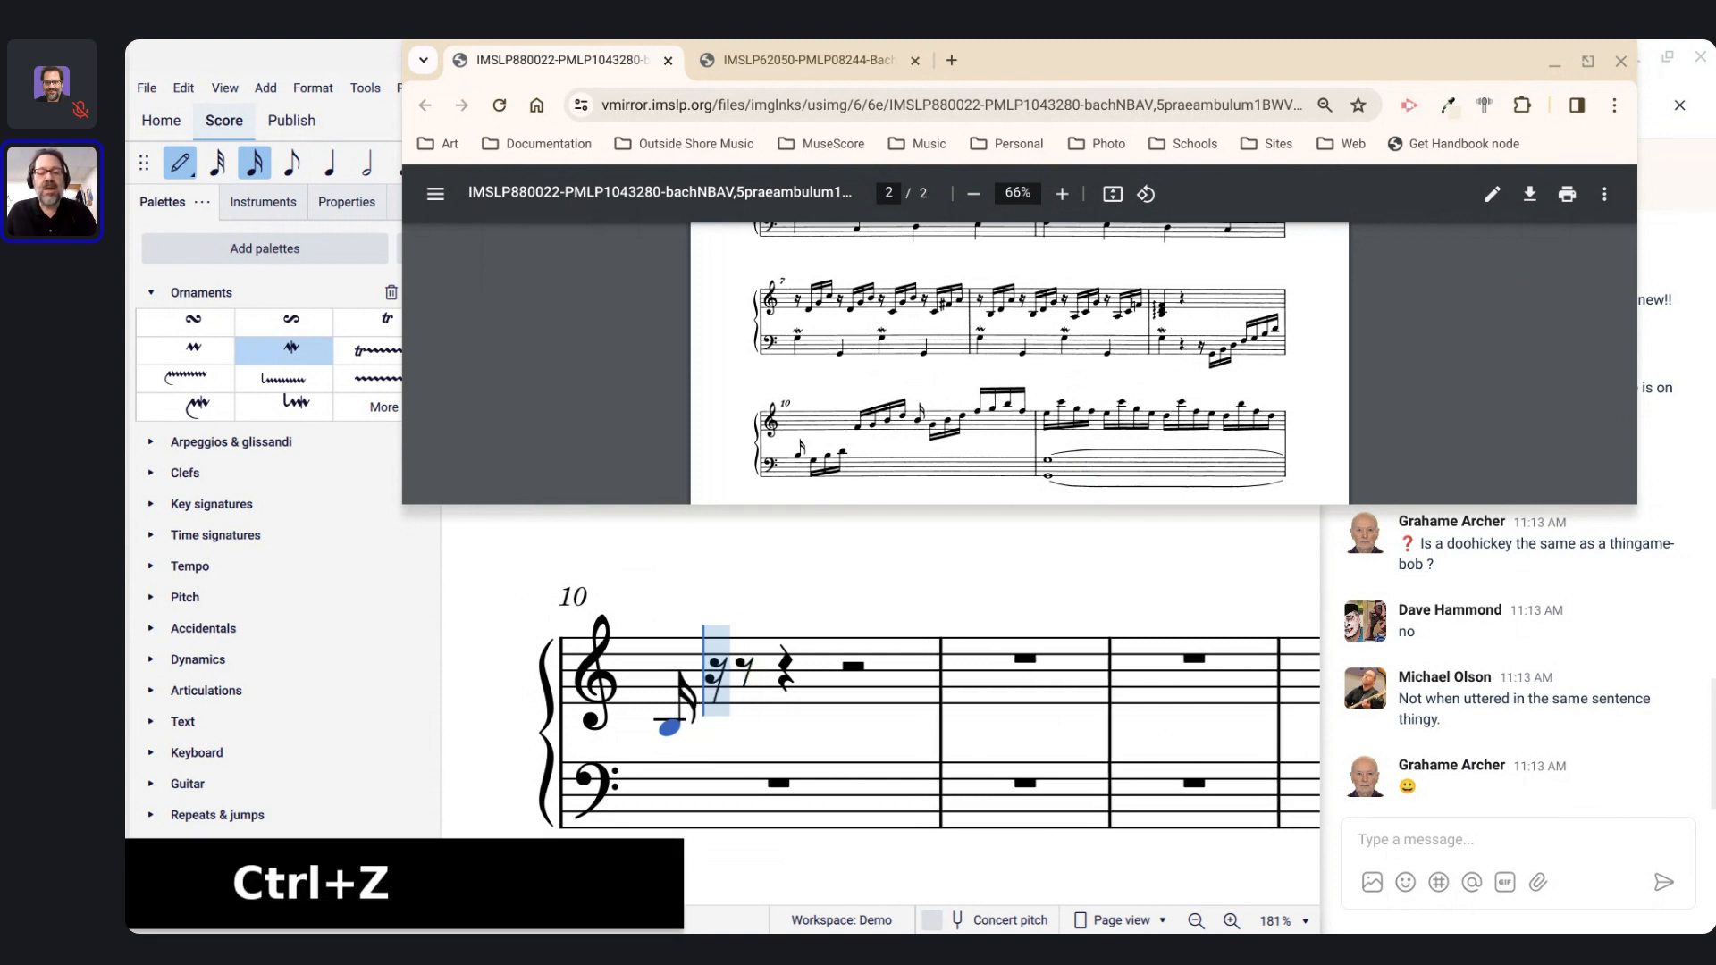
Step: Add sixteenth notes G3, B3 and D4 to complete beat 1 of measure 10, and F4, G4, B4 and D5 on beat 2
key("g")
key("b")
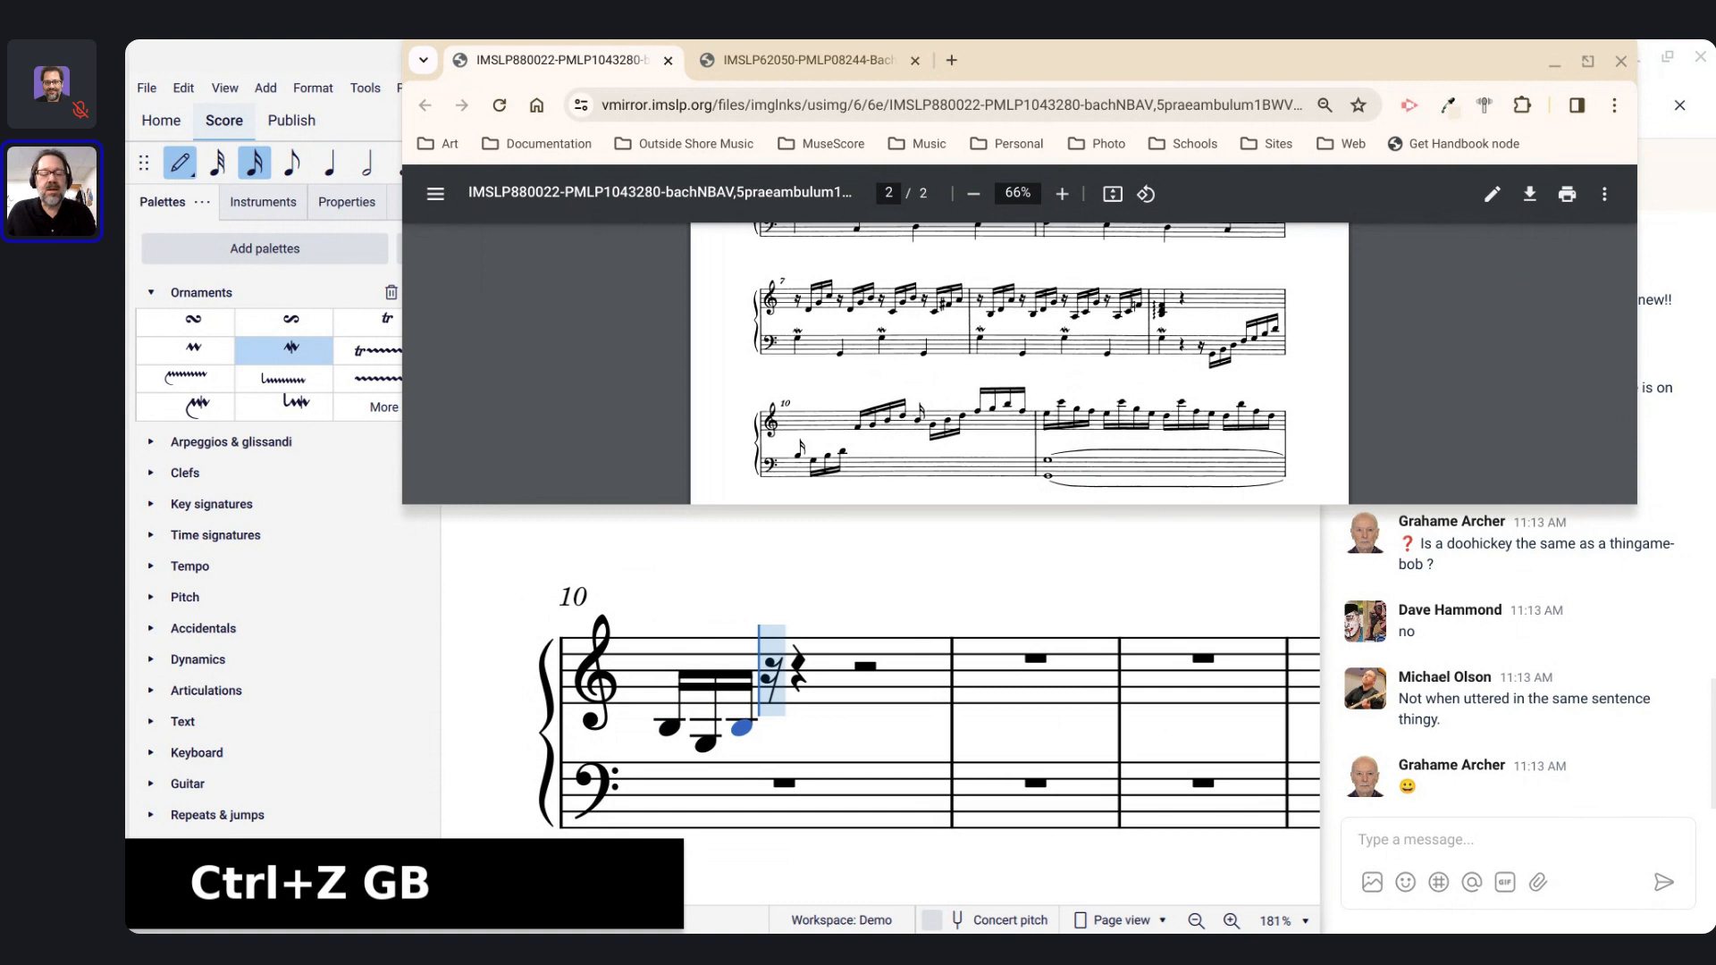
key("d")
key("f")
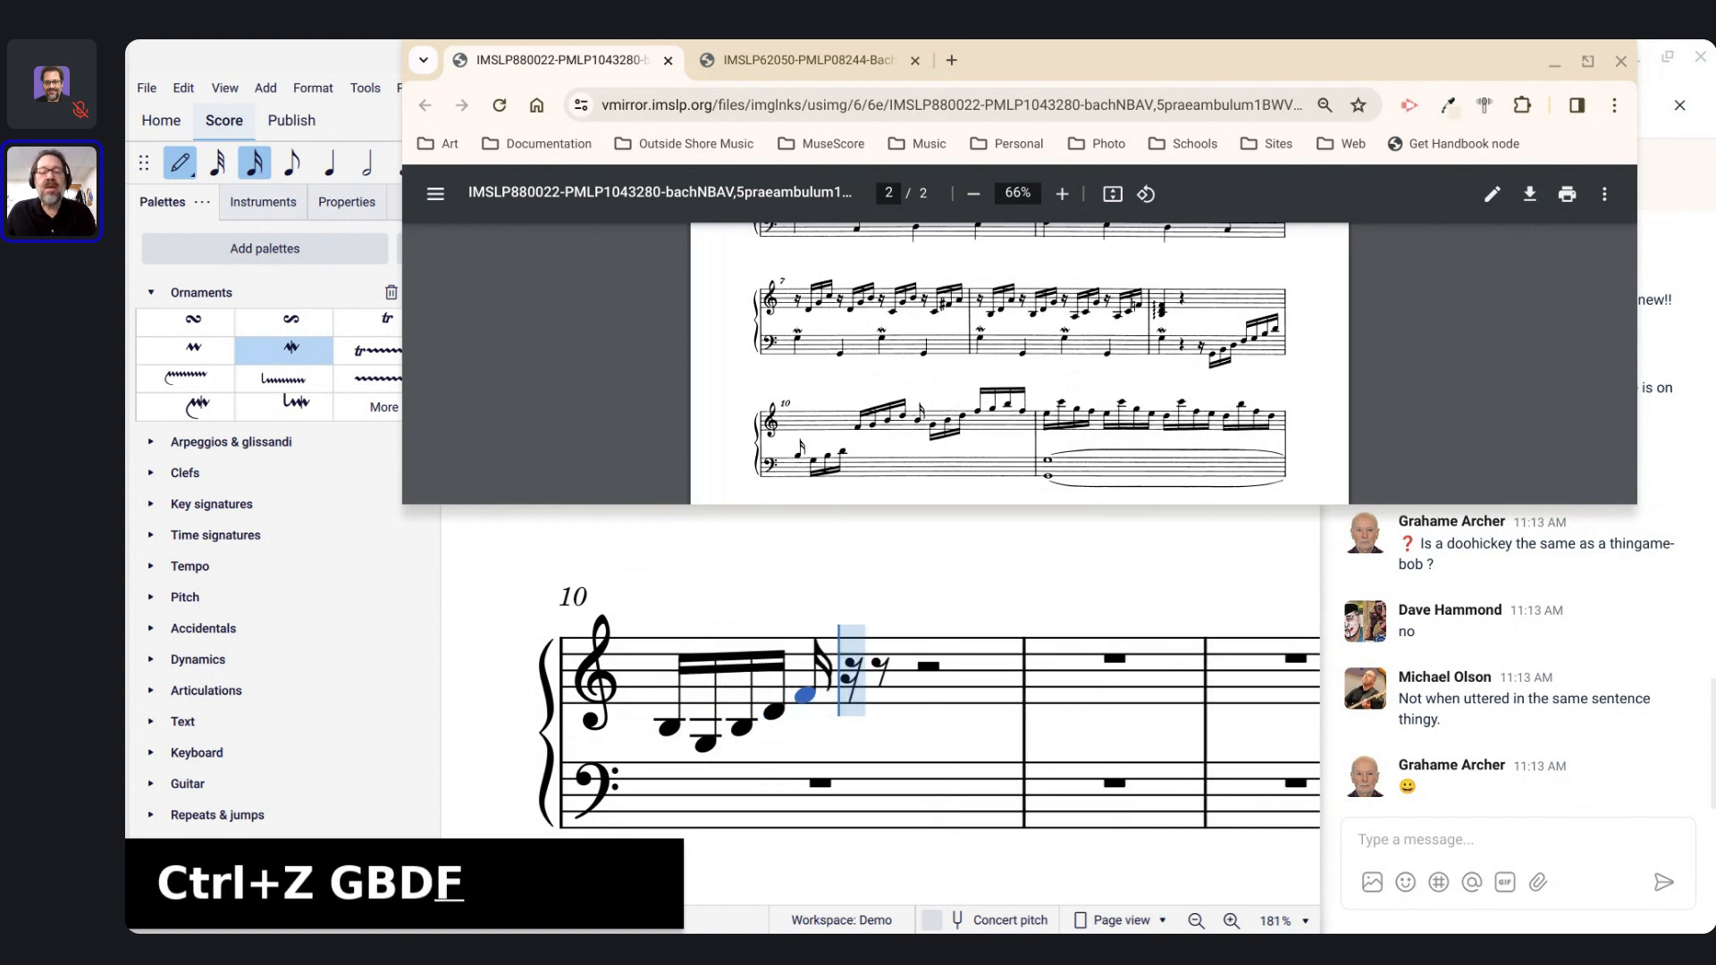
key("g")
key("b")
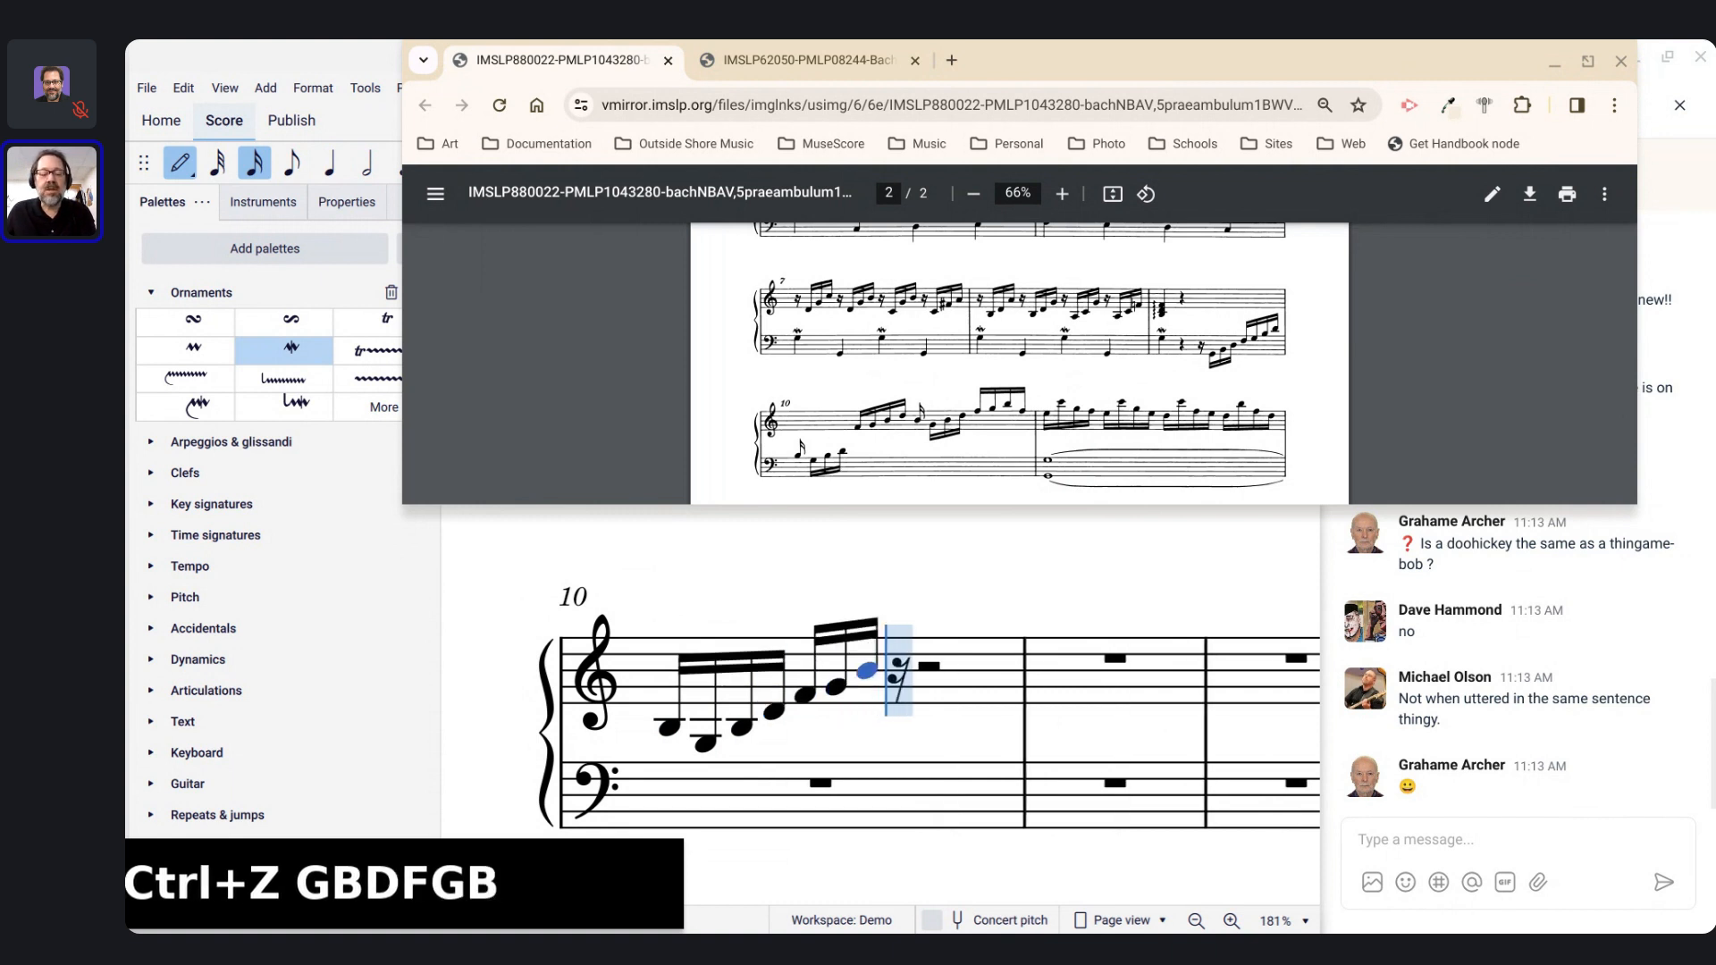
key("d")
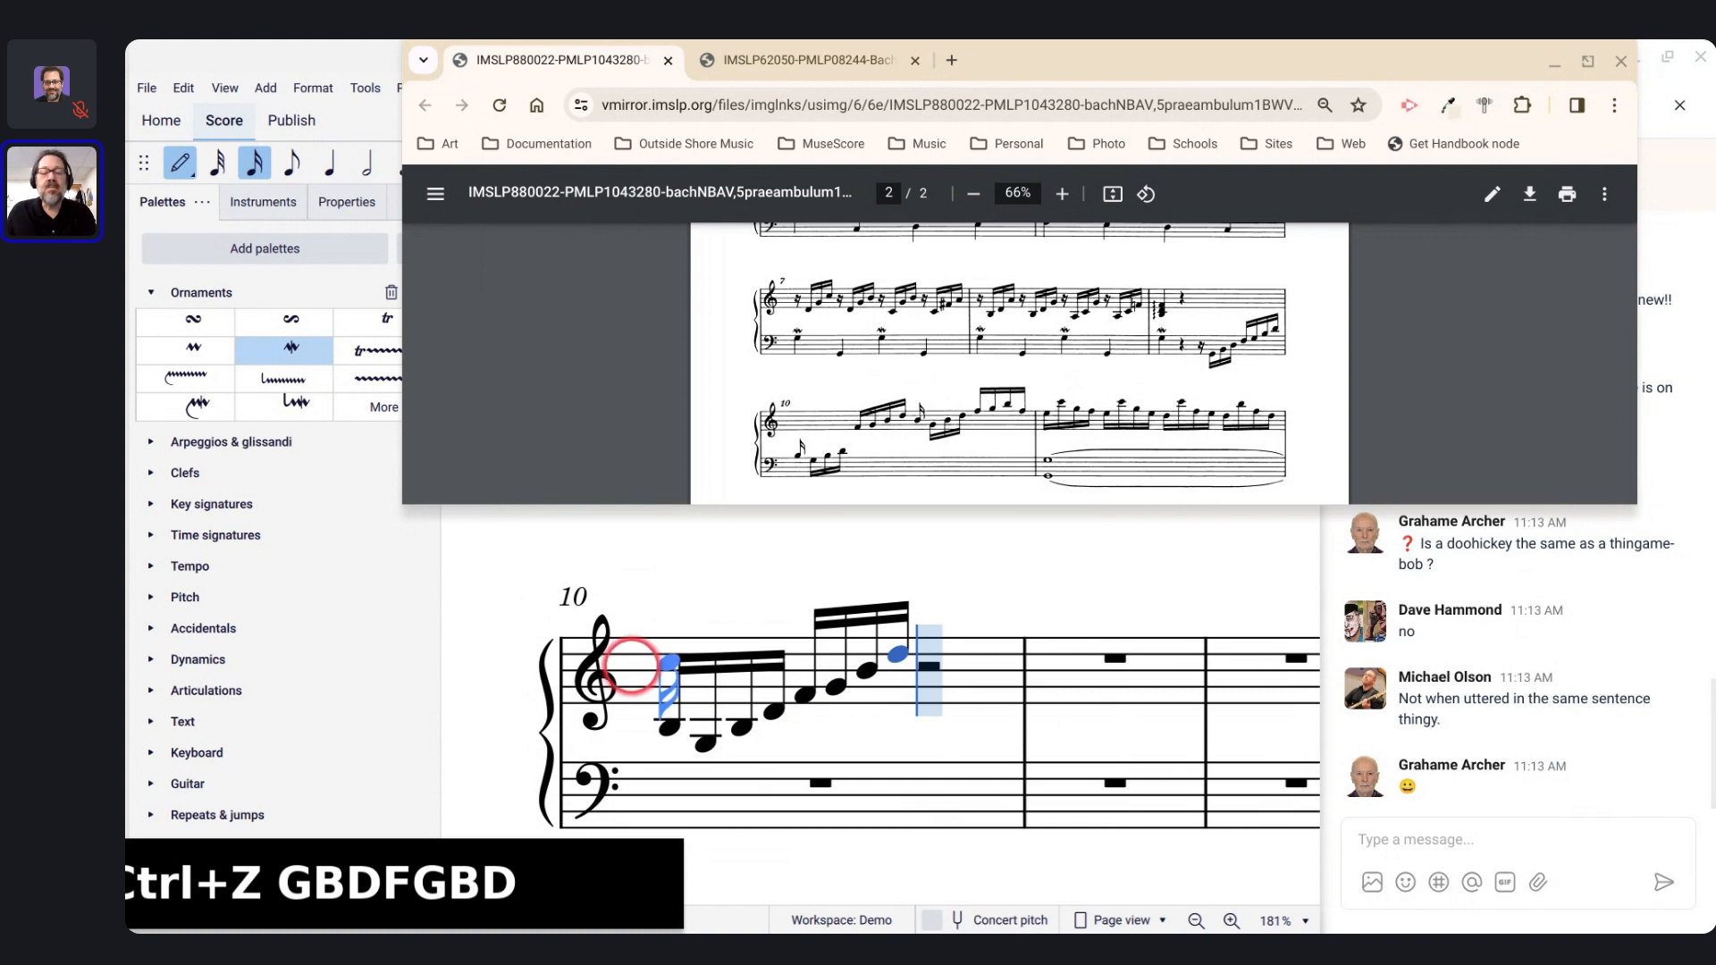
Step: Fill beats 3 and 4 of measure 10 with sixteenth notes B4, G4, B4, D5 and F5, G5, B5, F5
key("b")
key("g")
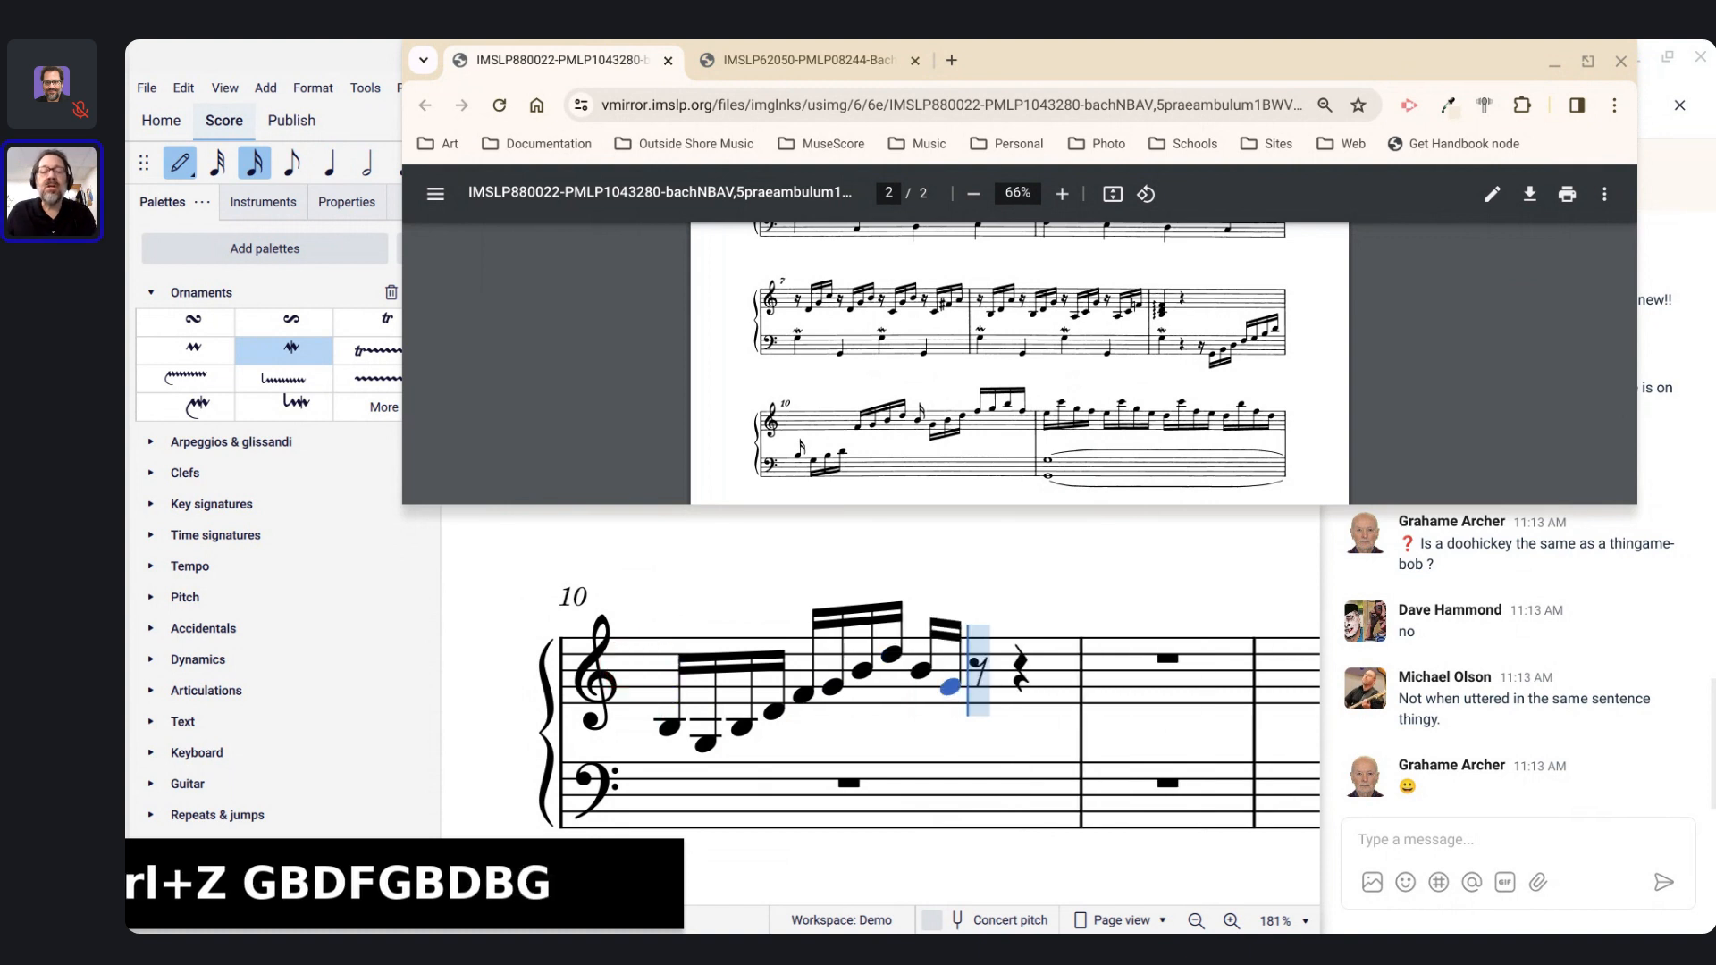
key("b")
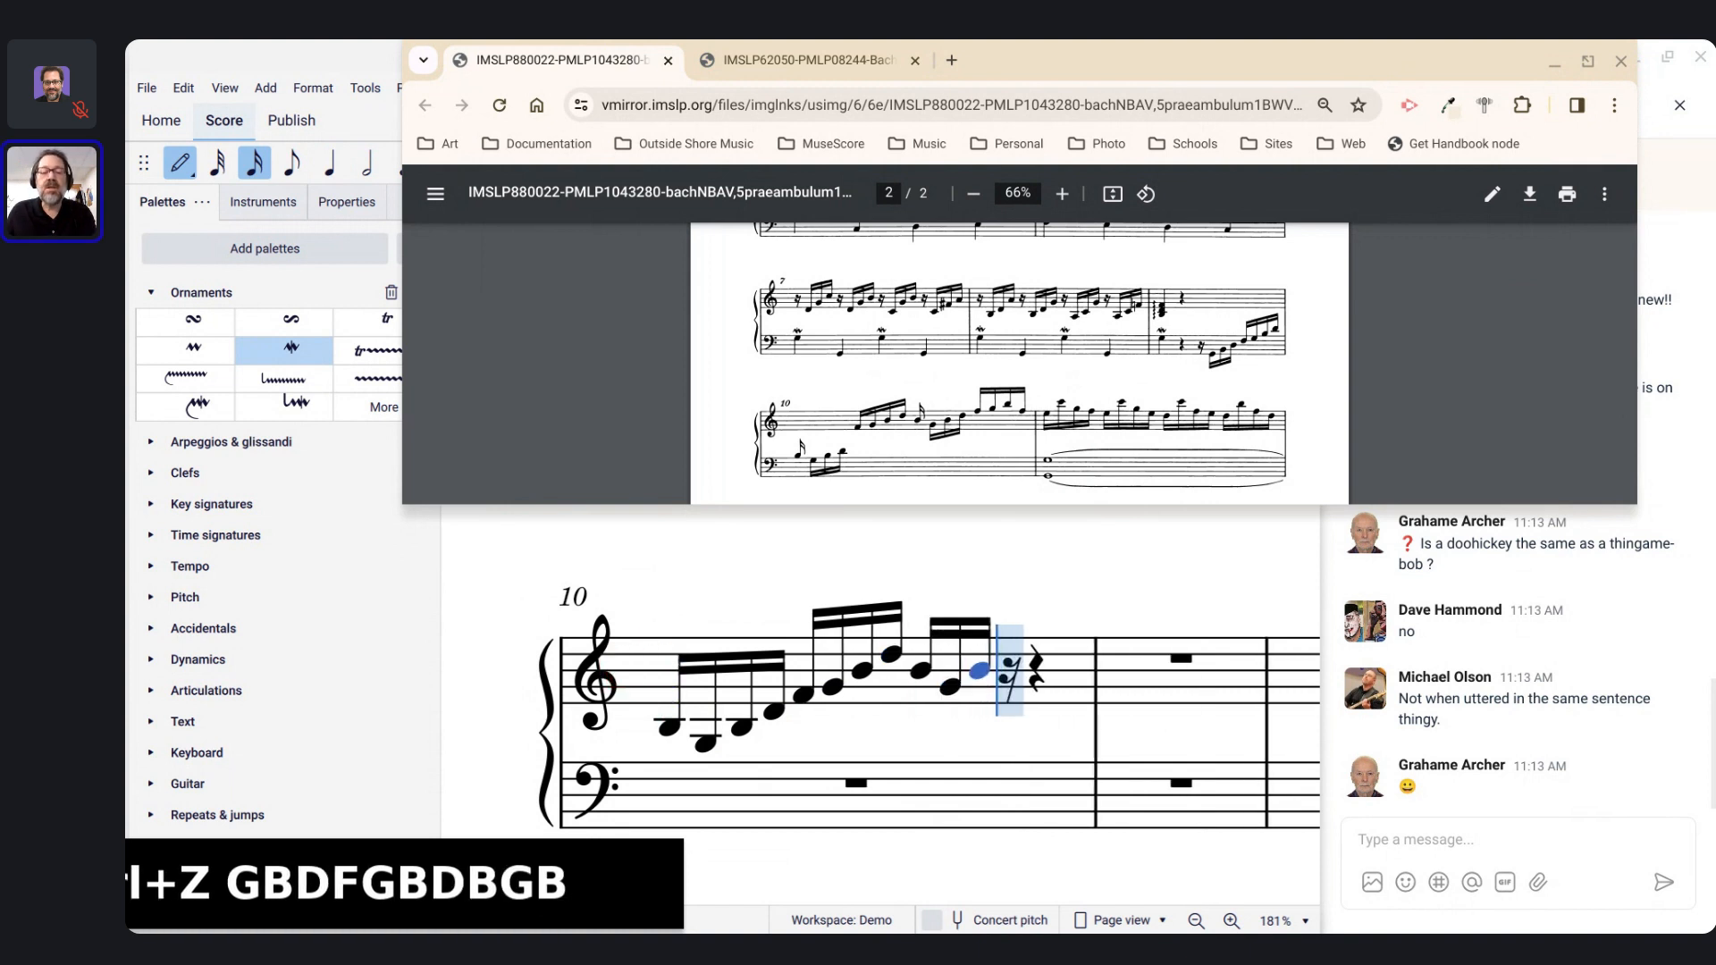
key("d")
key("f")
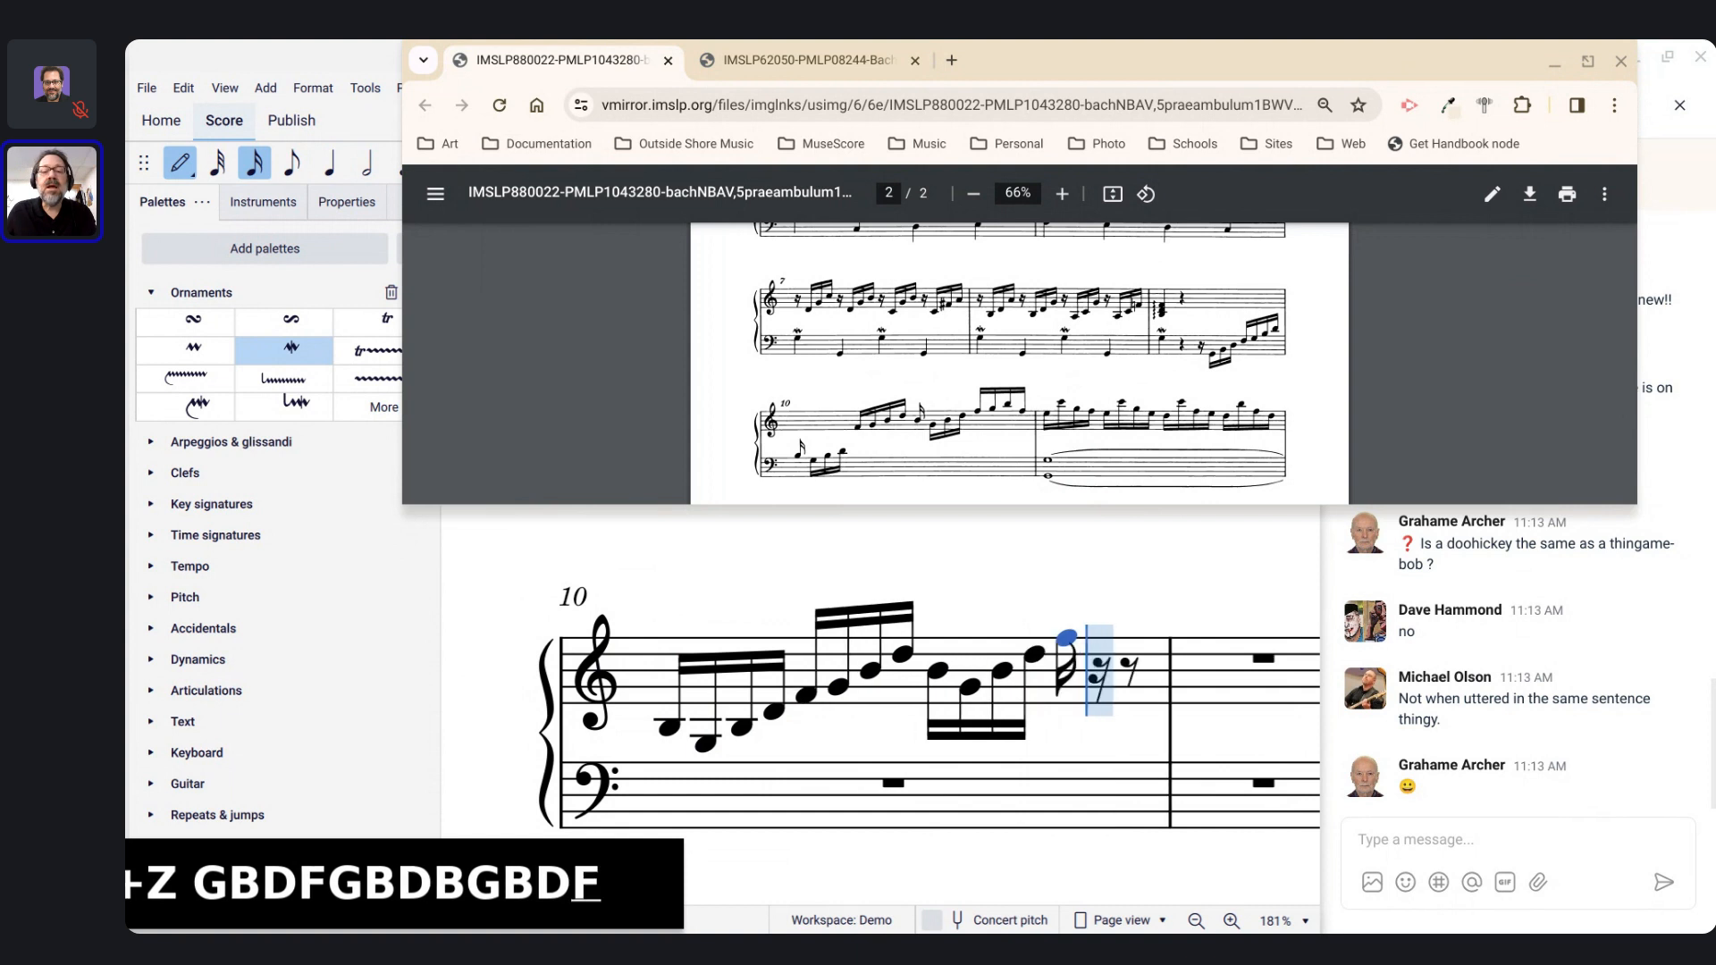
key("b")
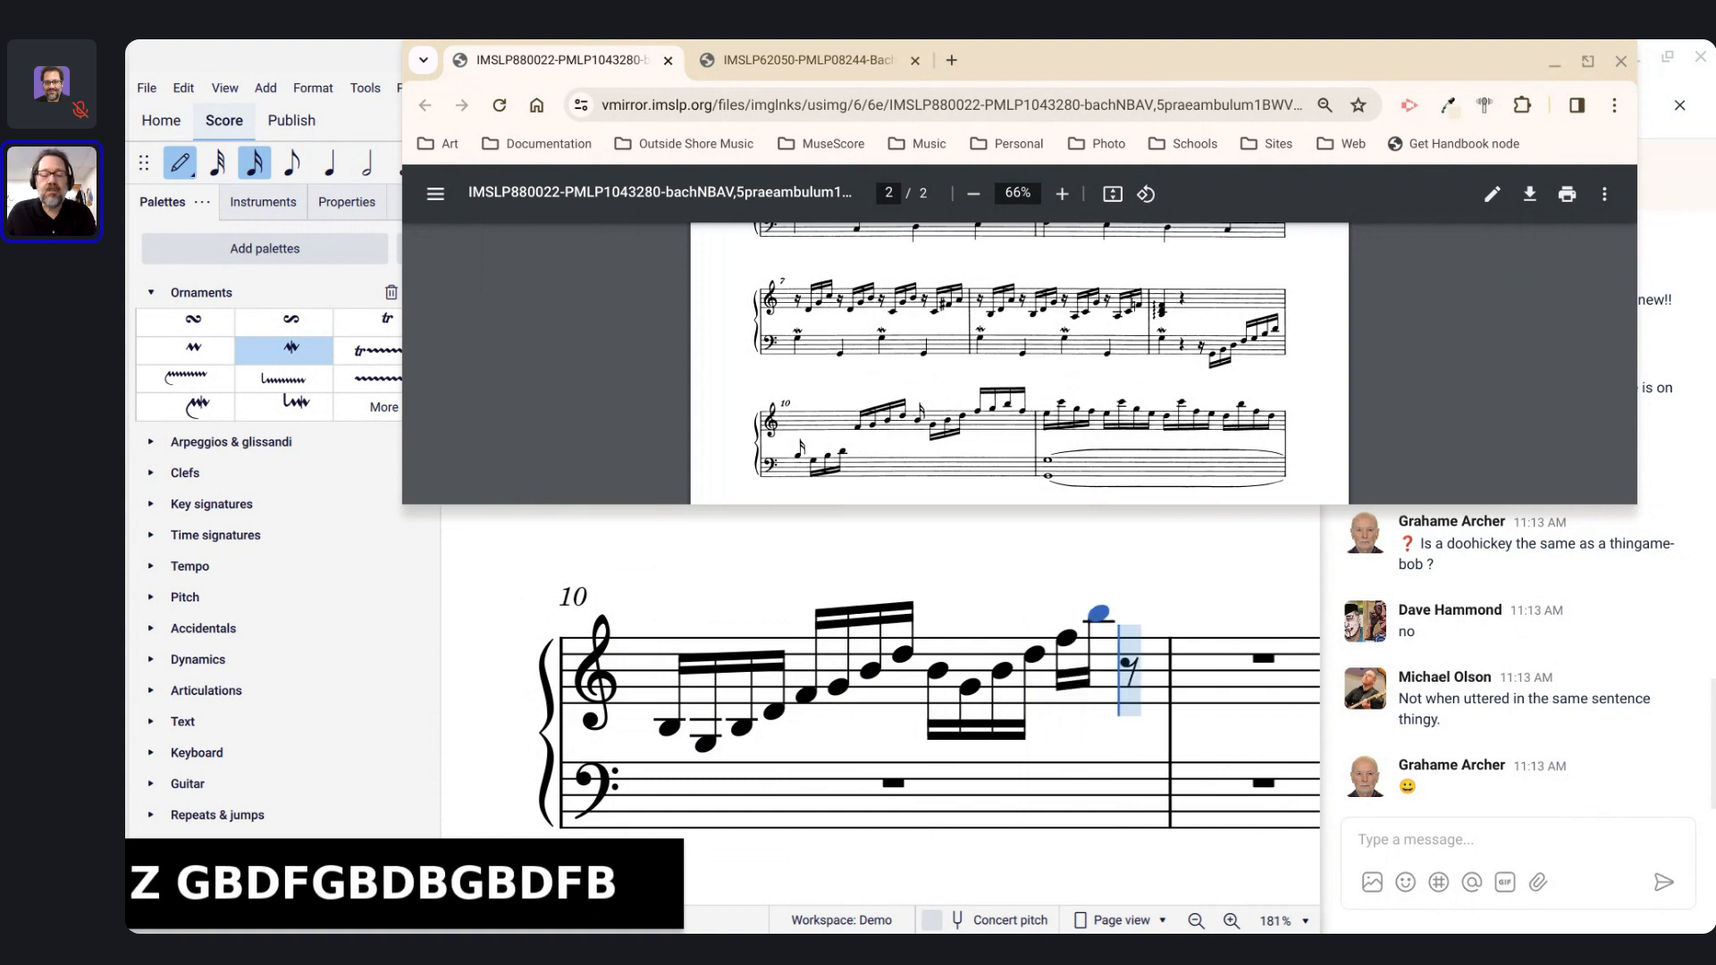
key("ctrl+z")
key("g")
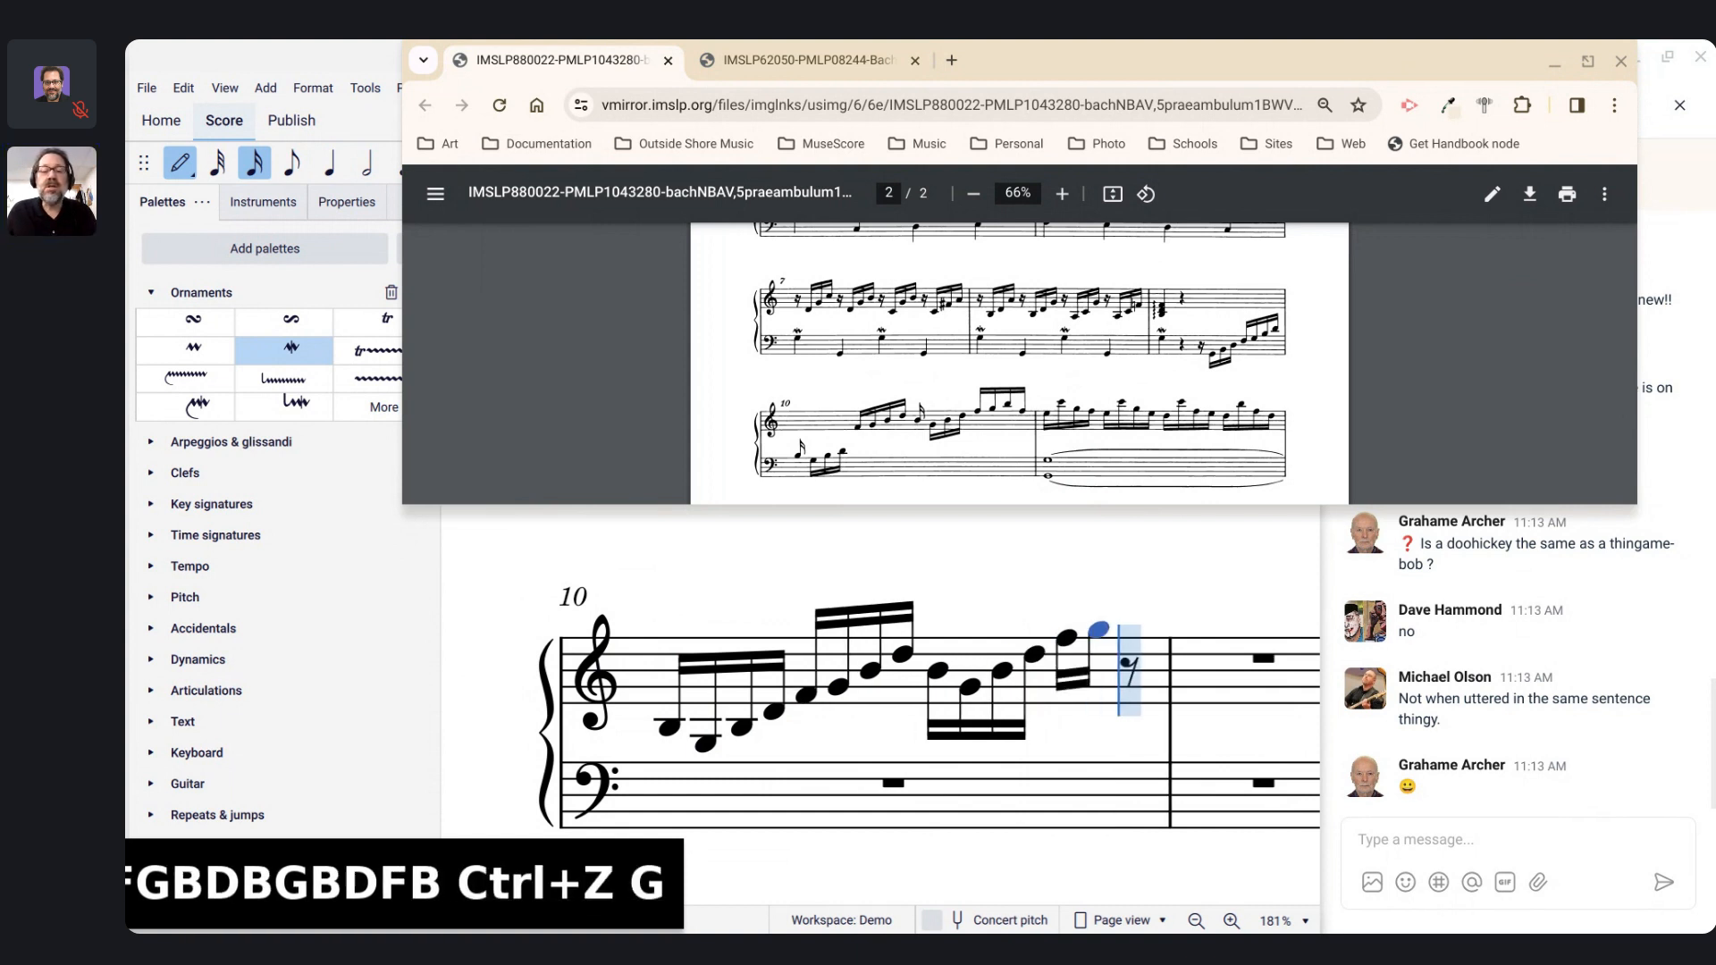
key("b")
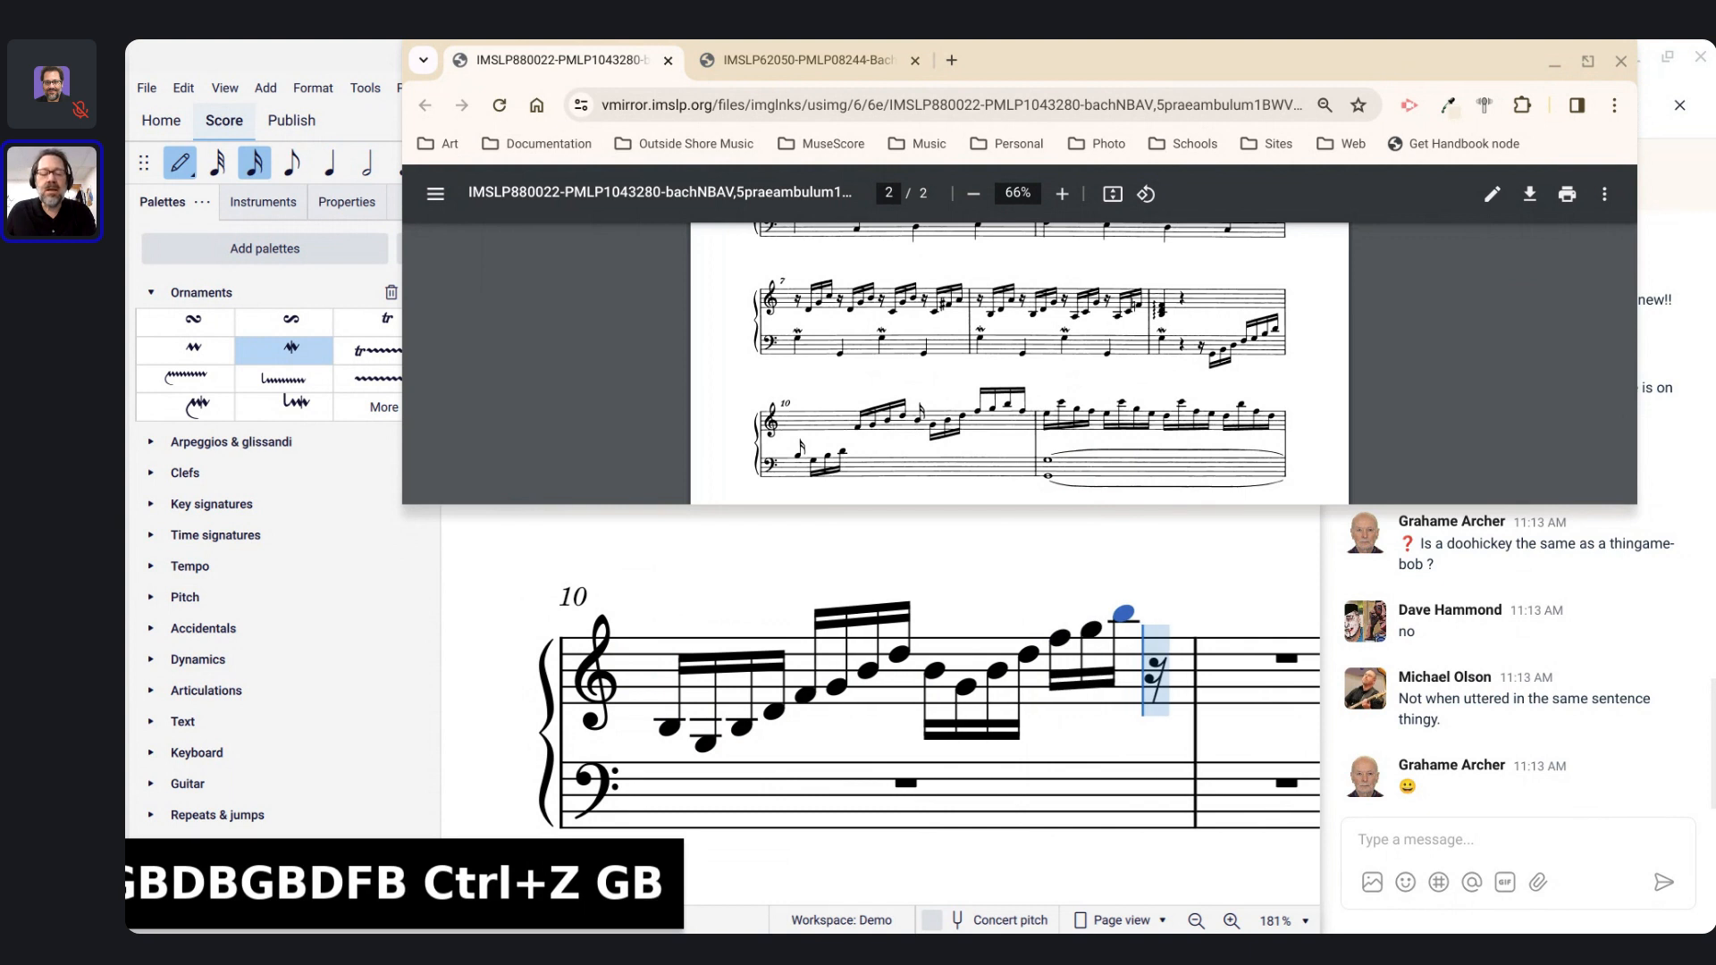
key("f")
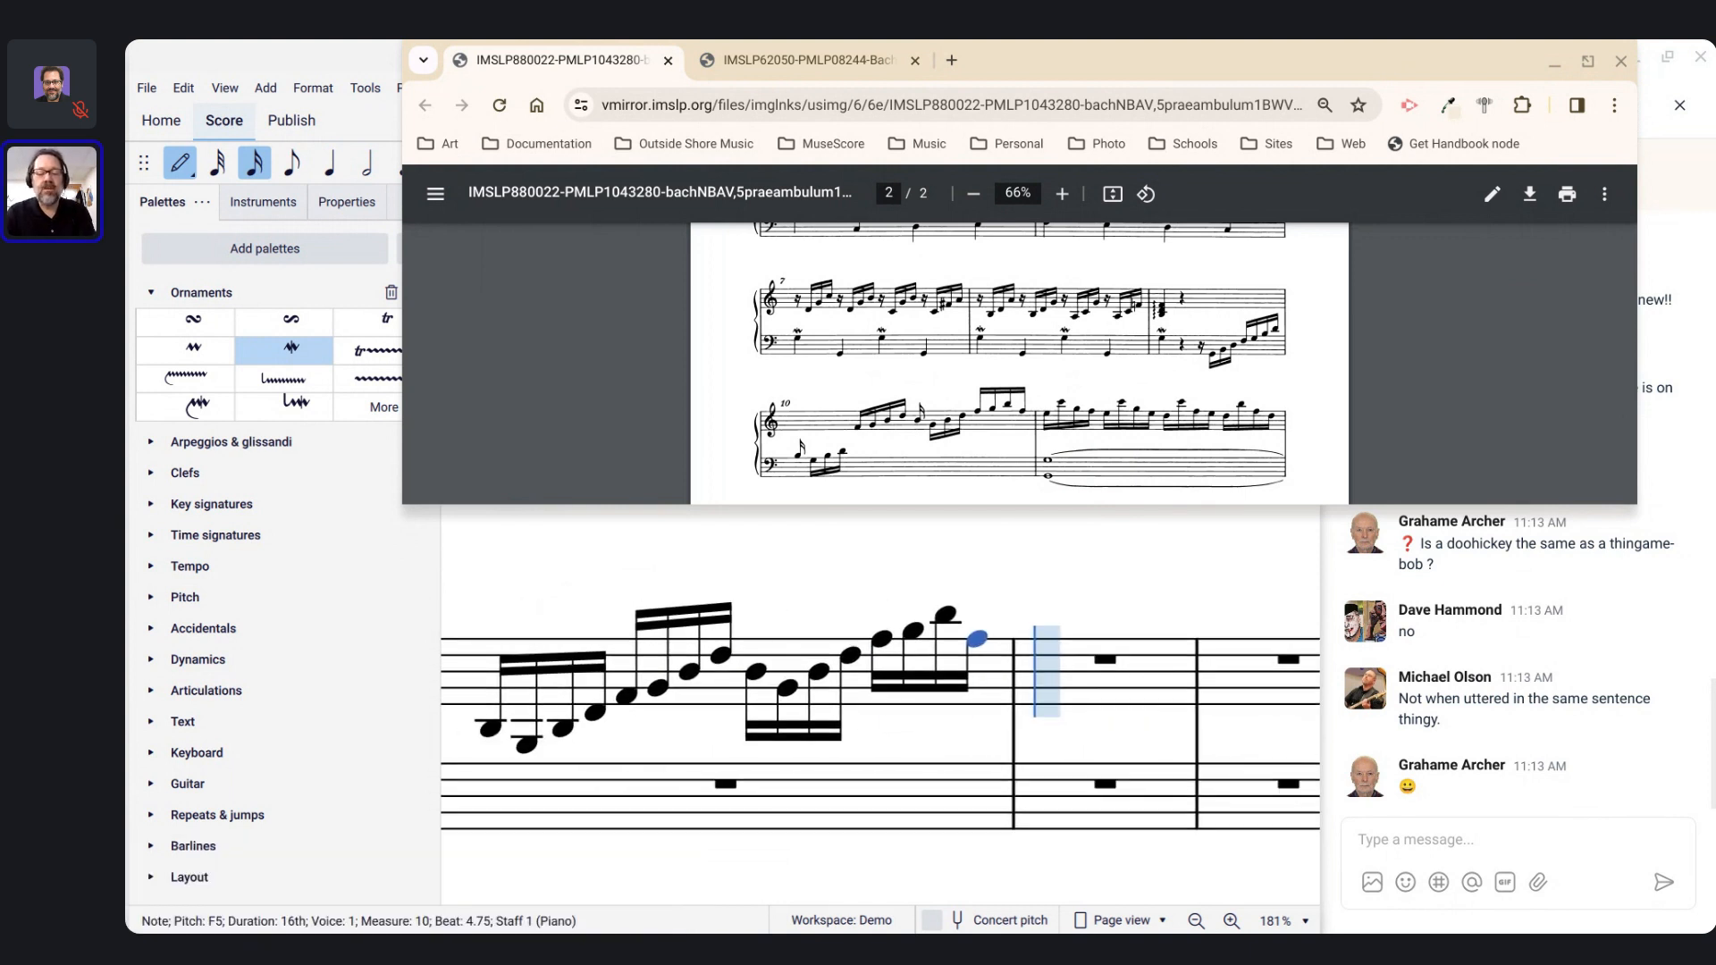
Step: Enter treble sixteenth notes E5, C6, G5, F5 on beat 1 and E5, C6, G5, E5 on beat 2 of measure 11
key("e")
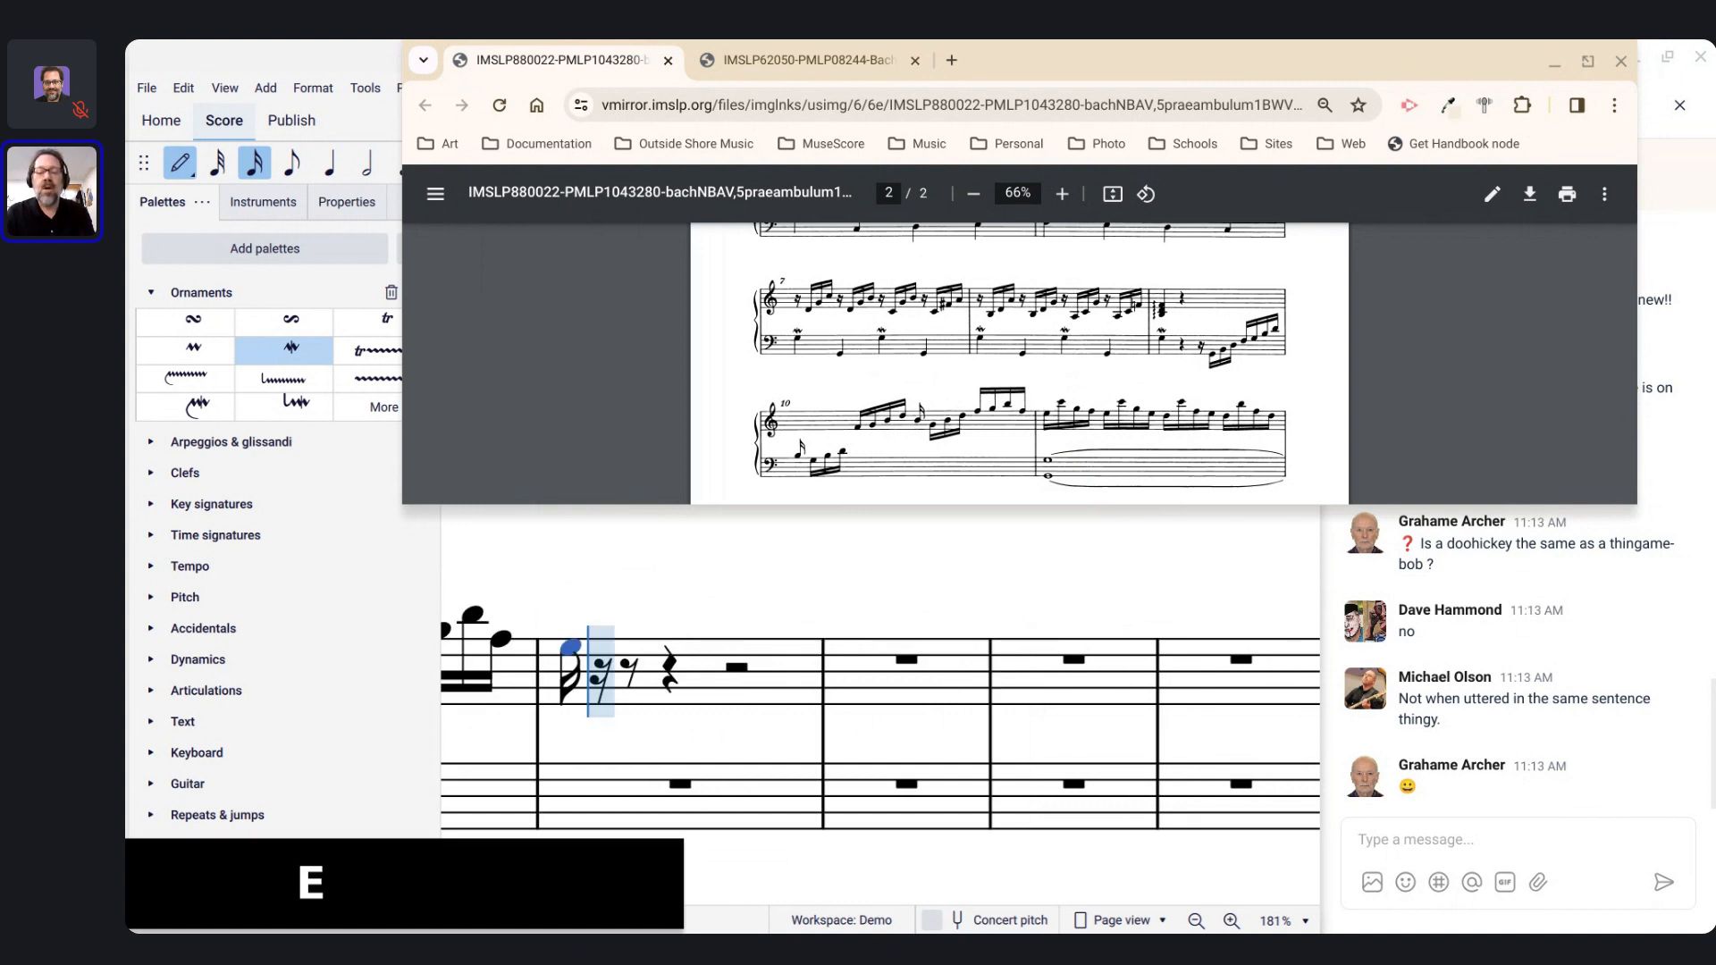
key("c")
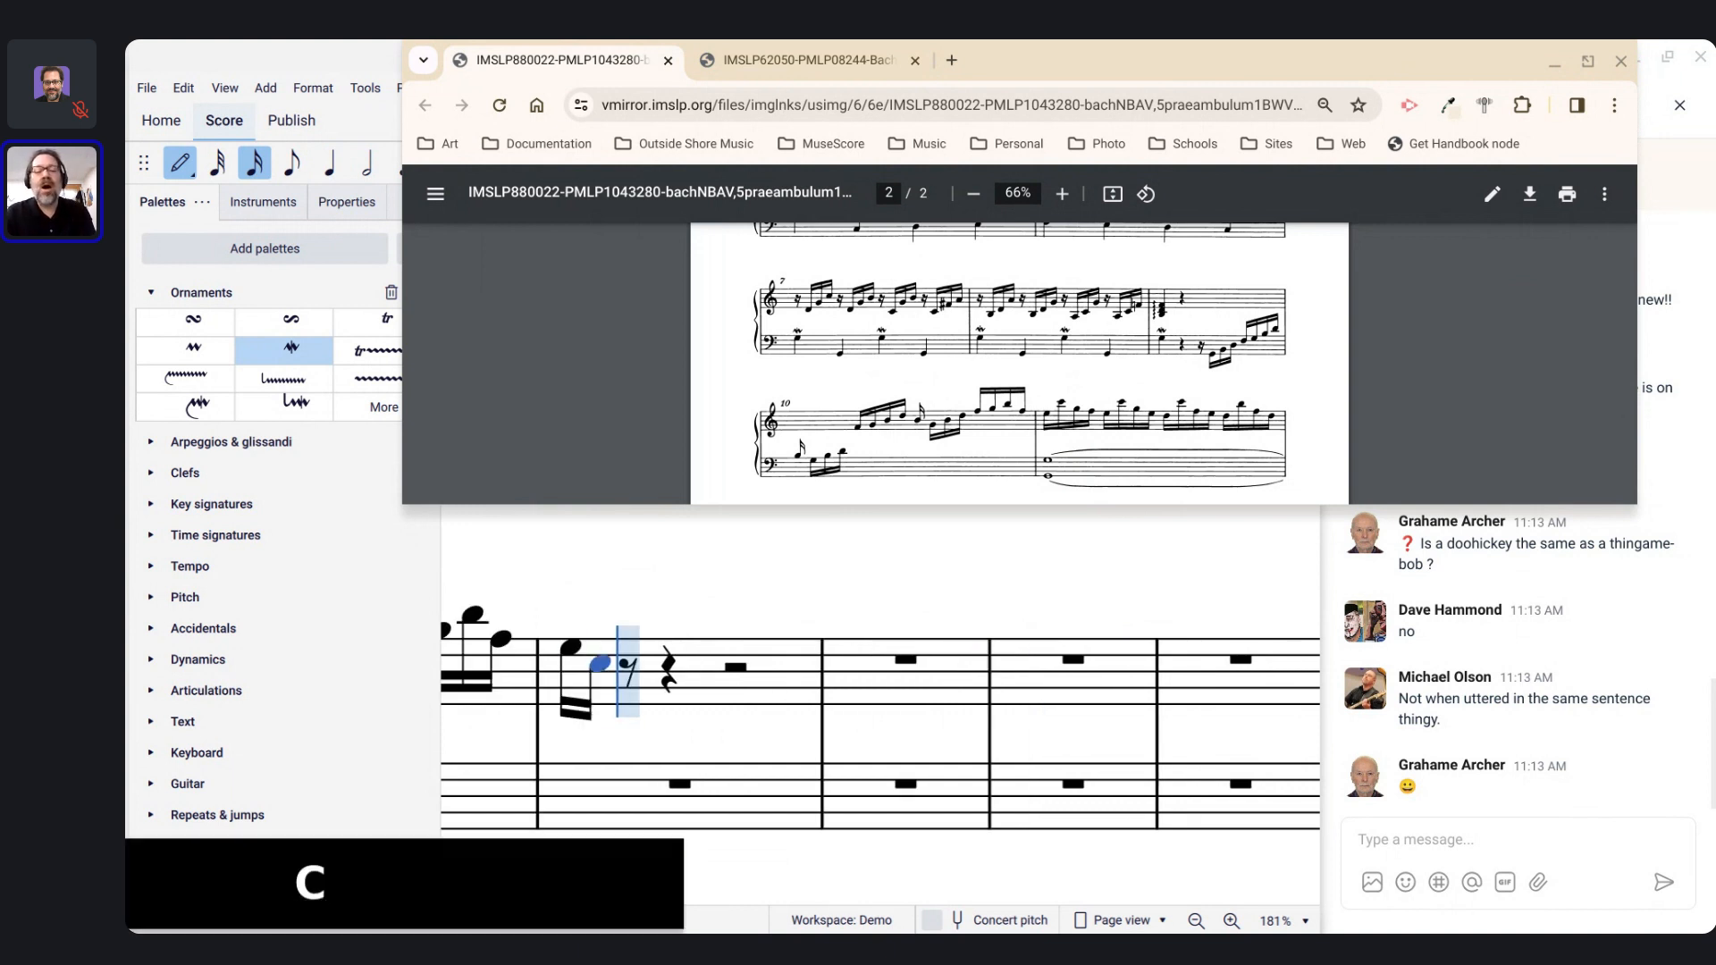
key("ctrl+Up")
key("g")
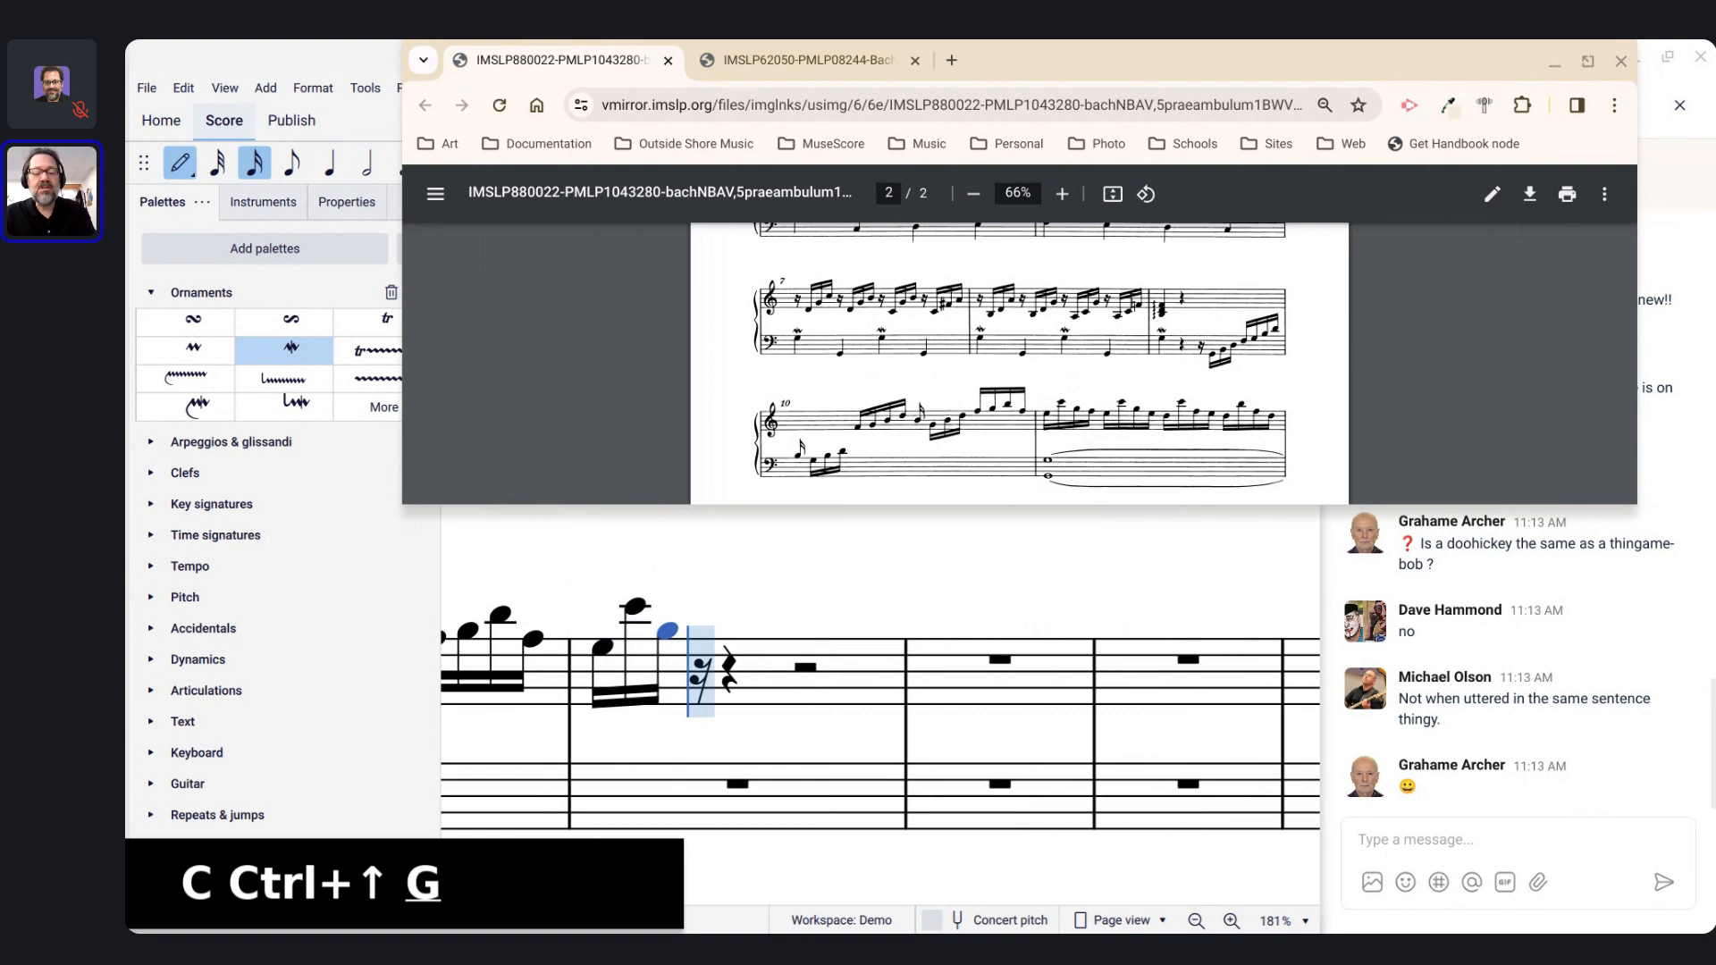
key("f")
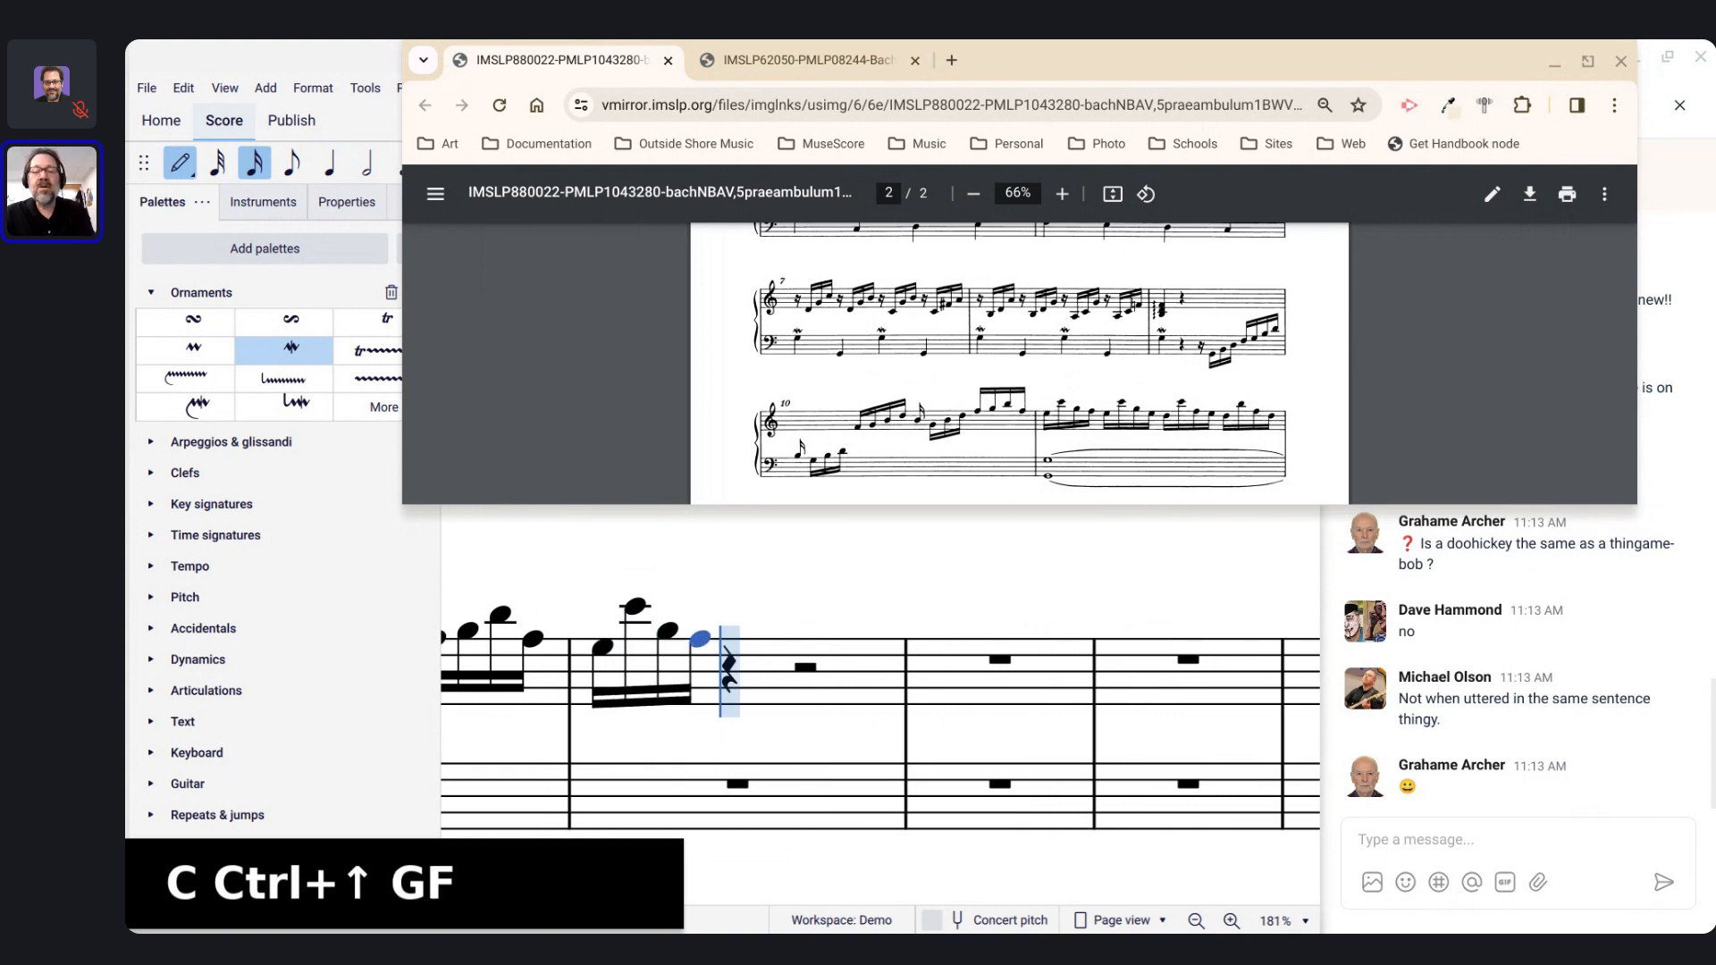
key("e")
key("c")
key("ctrl+Up")
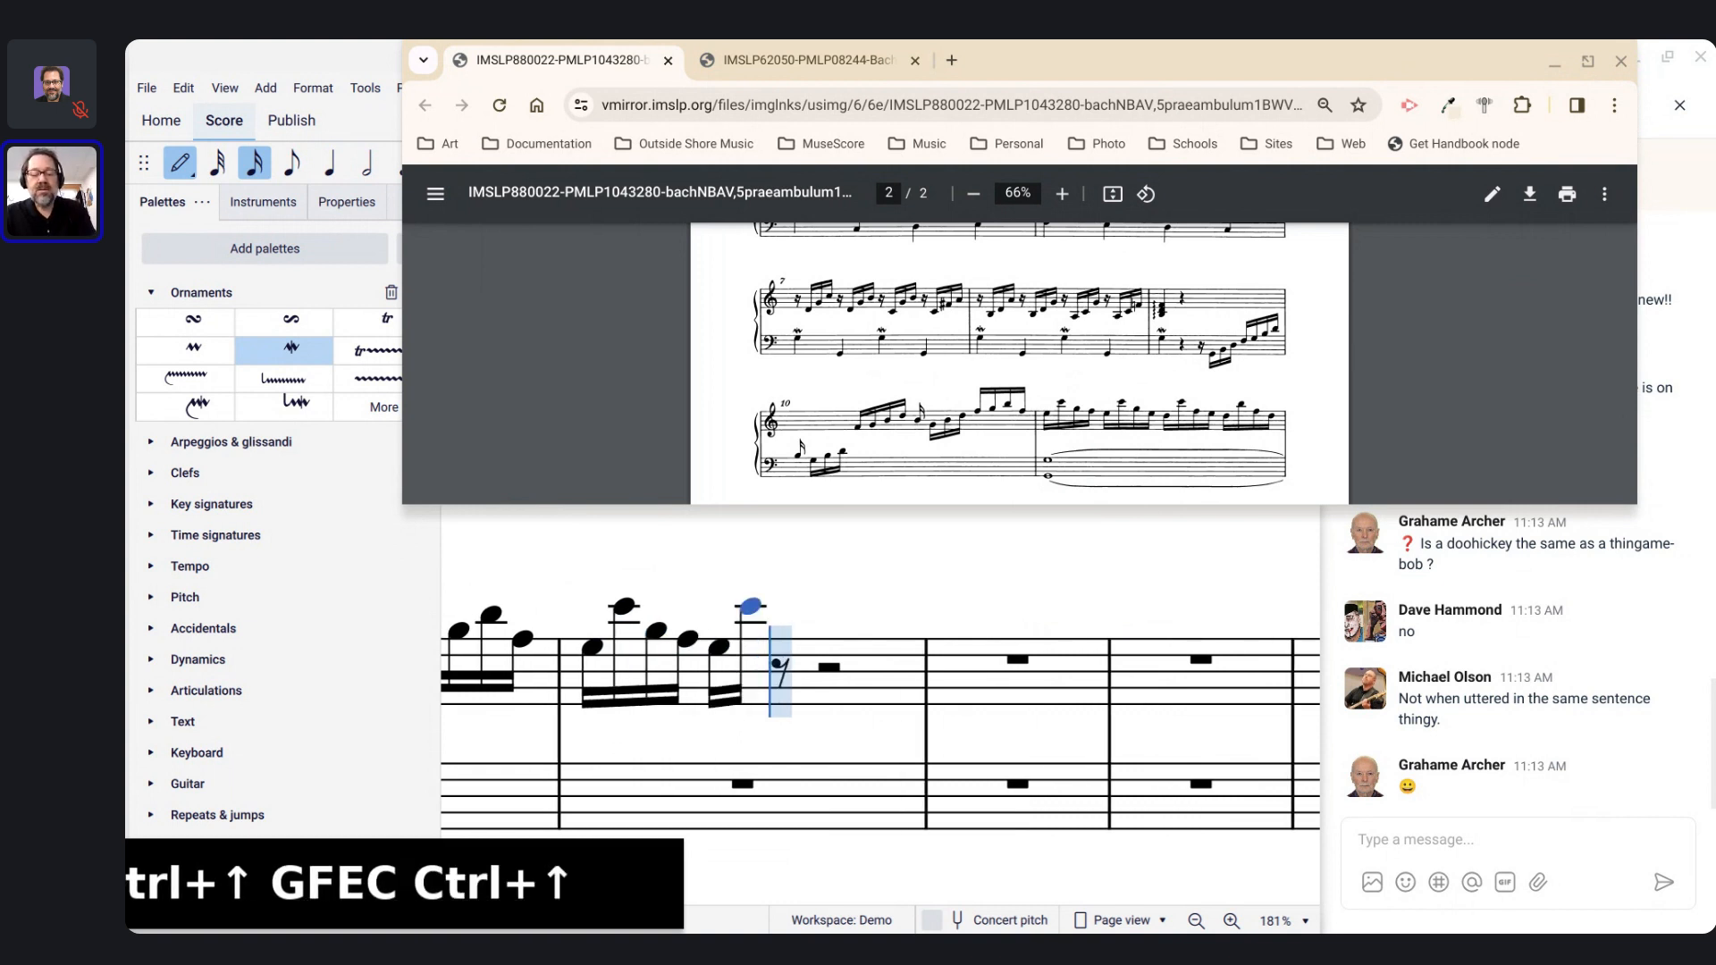
key("g")
key("e")
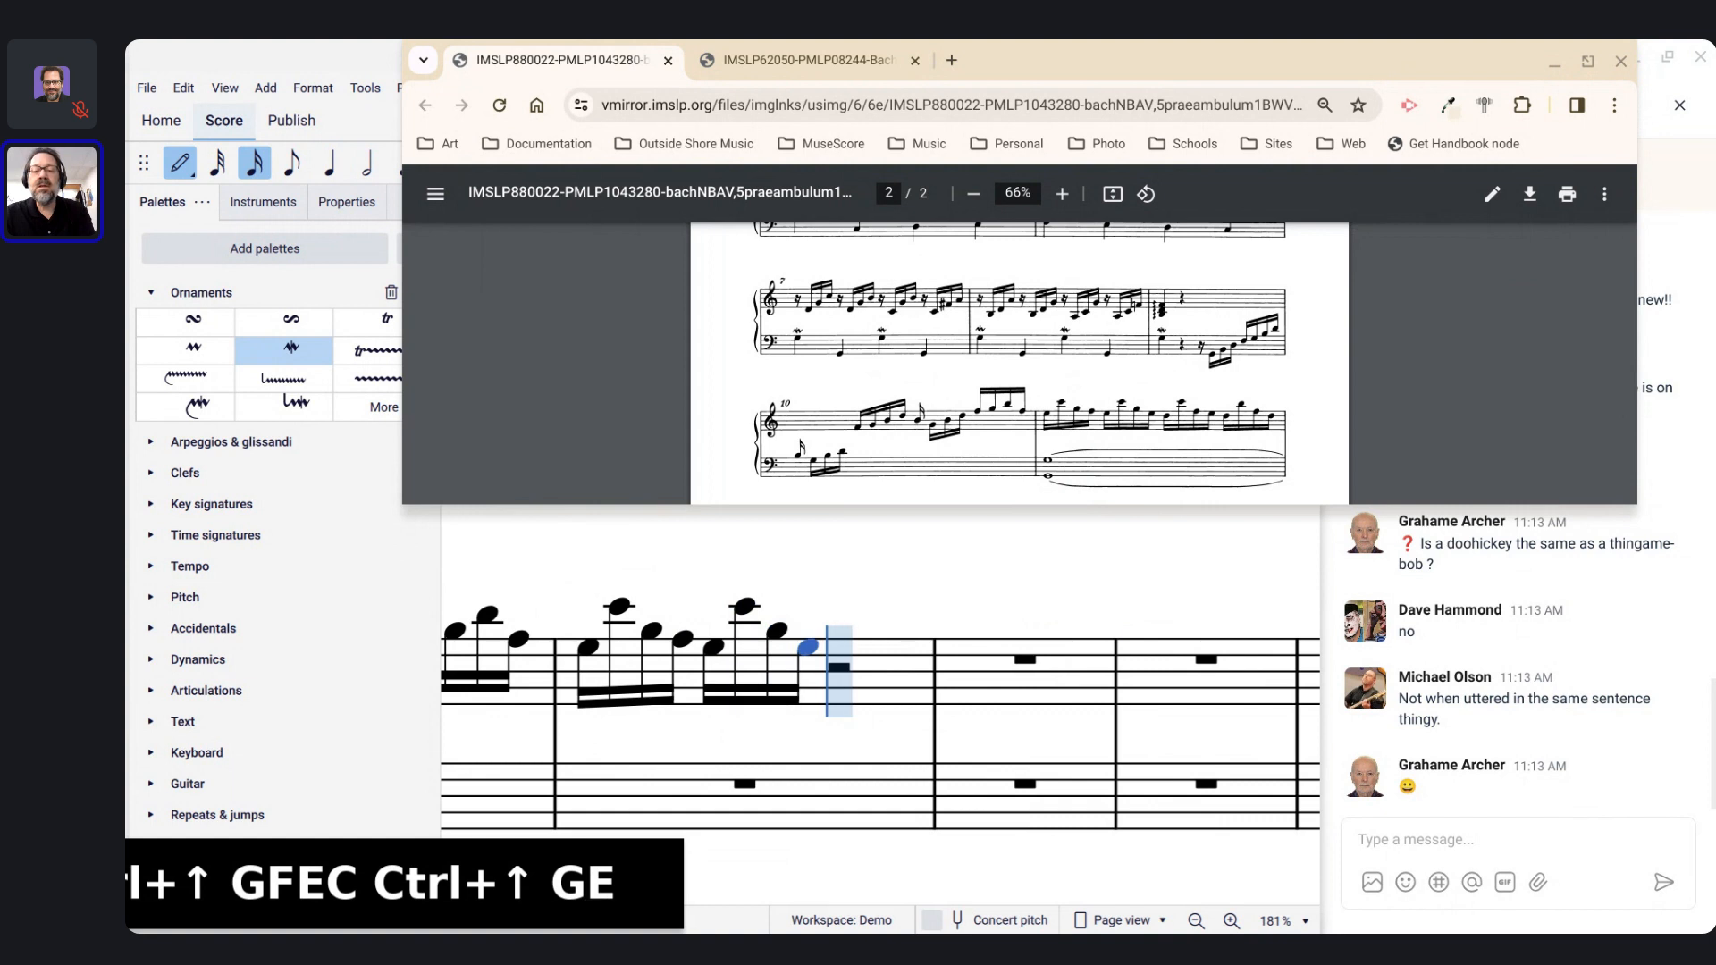
Step: Enter treble sixteenth notes D5, C6, F5 and E5 on beat 3 of measure 11
key("d")
key("c")
key("ctrl+Up")
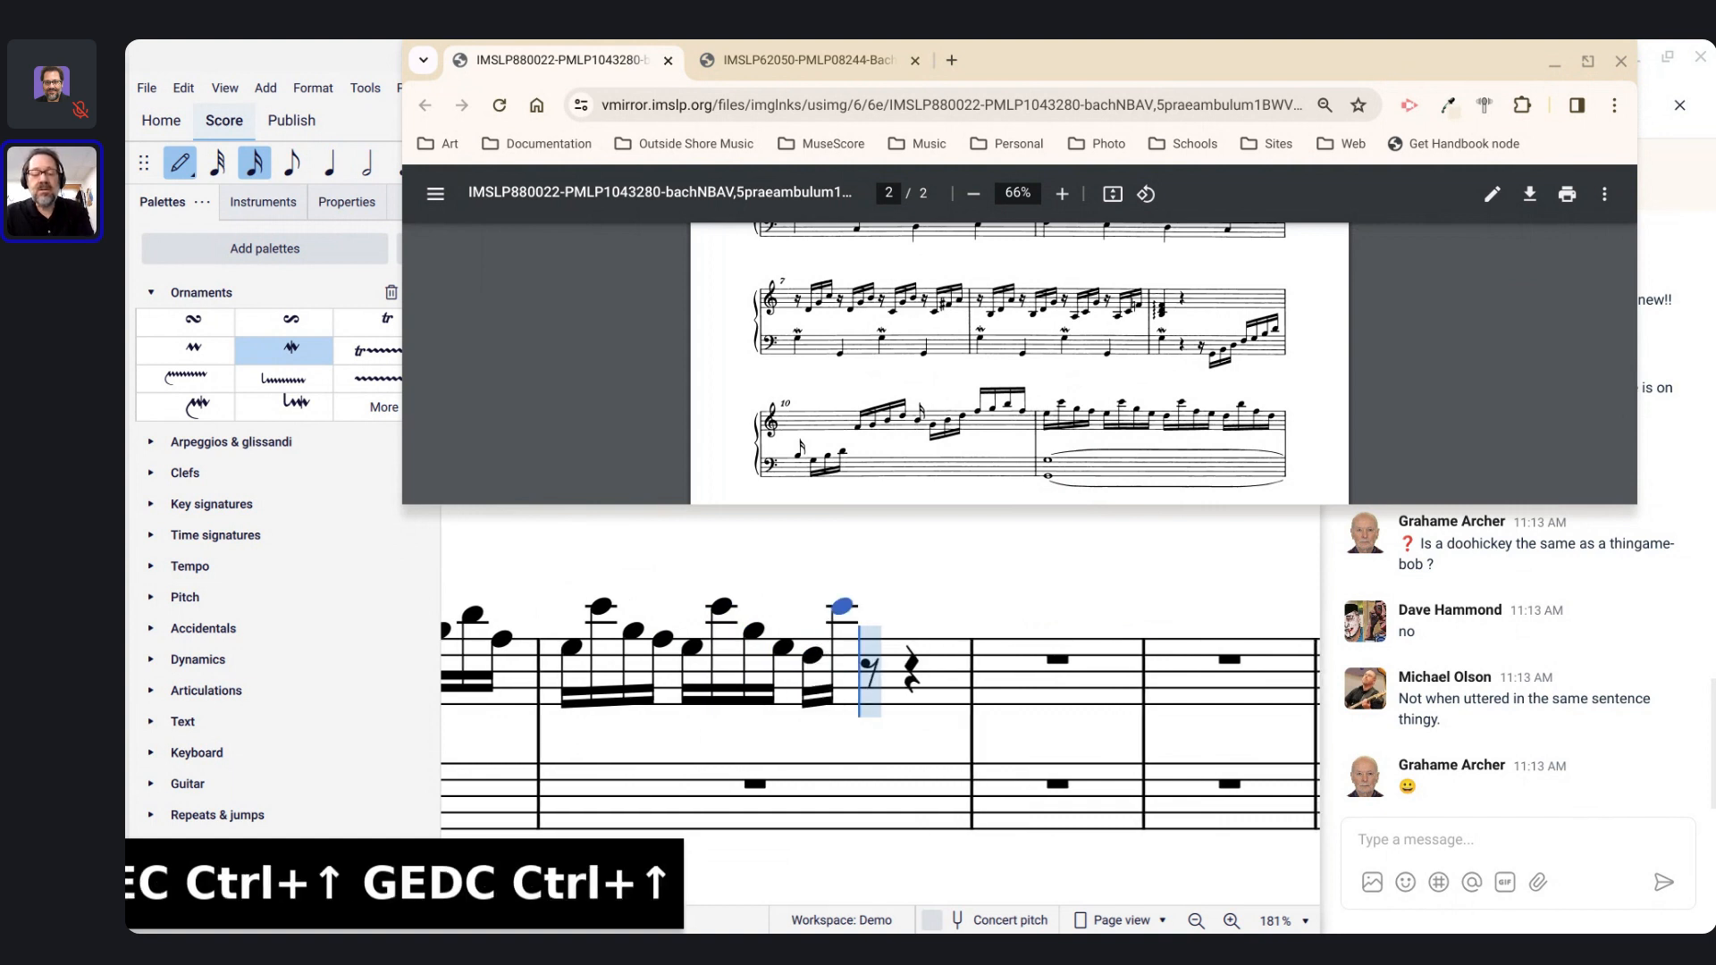
key("f")
key("ctrl+Down")
key("e")
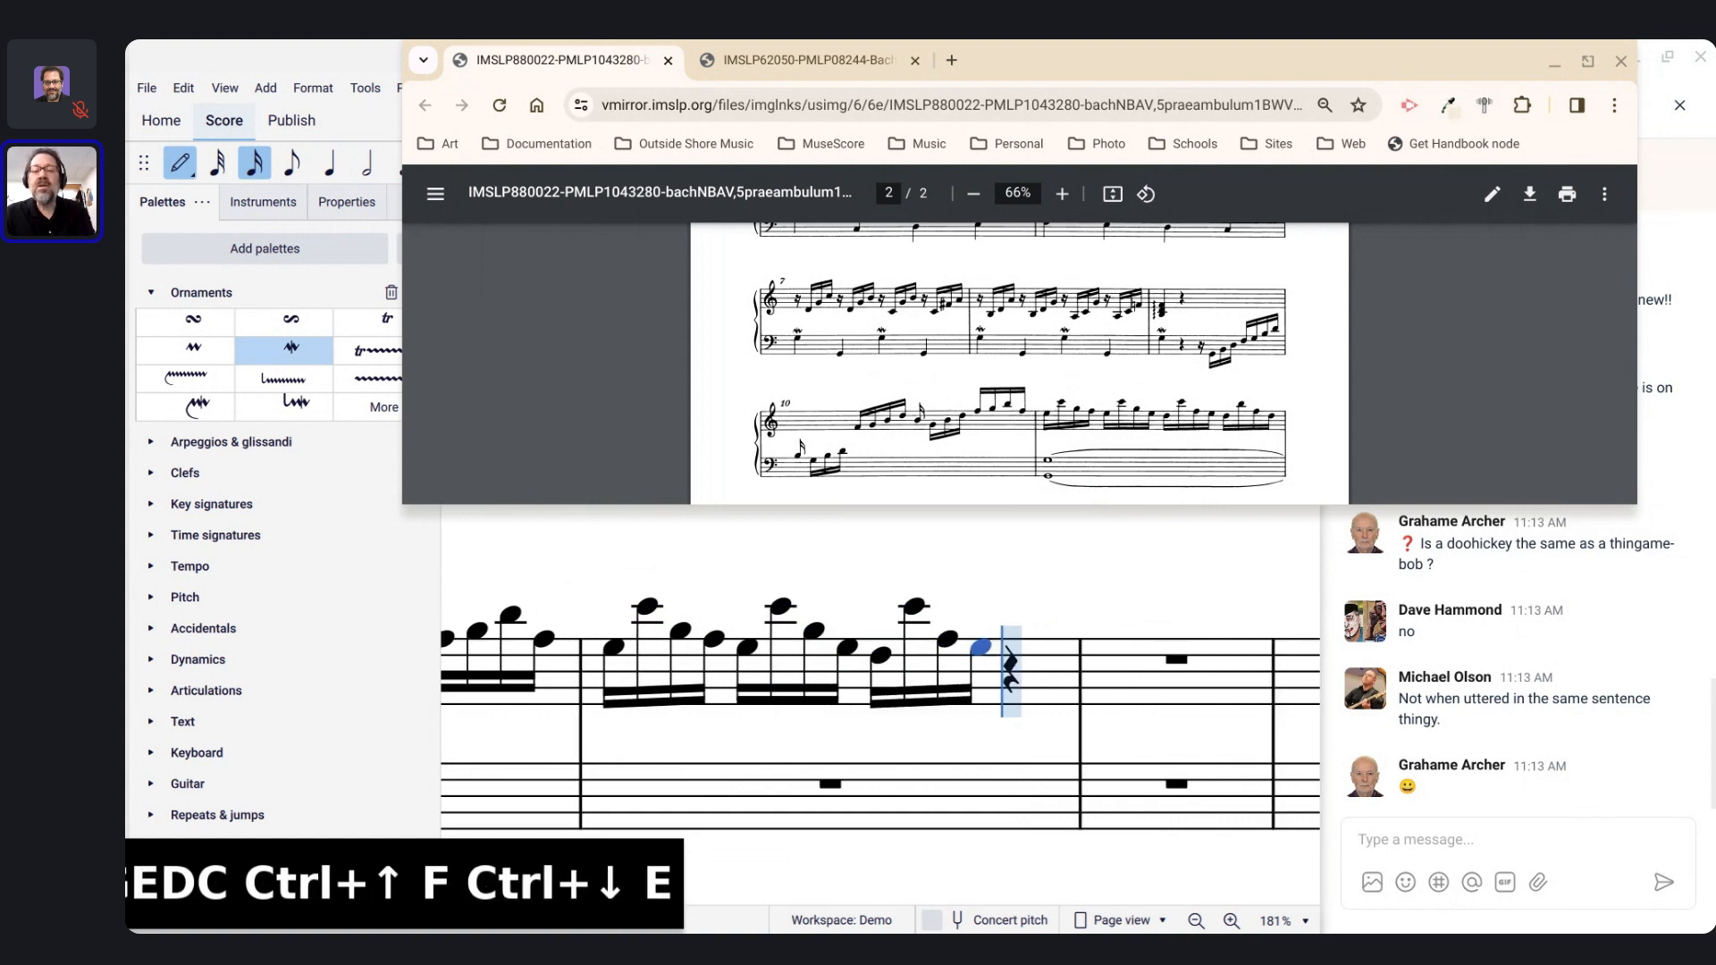
Step: Complete measure 11 on the treble staff with sixteenth notes D5, B5, F5 and D5 on beat 4
key("d")
key("b")
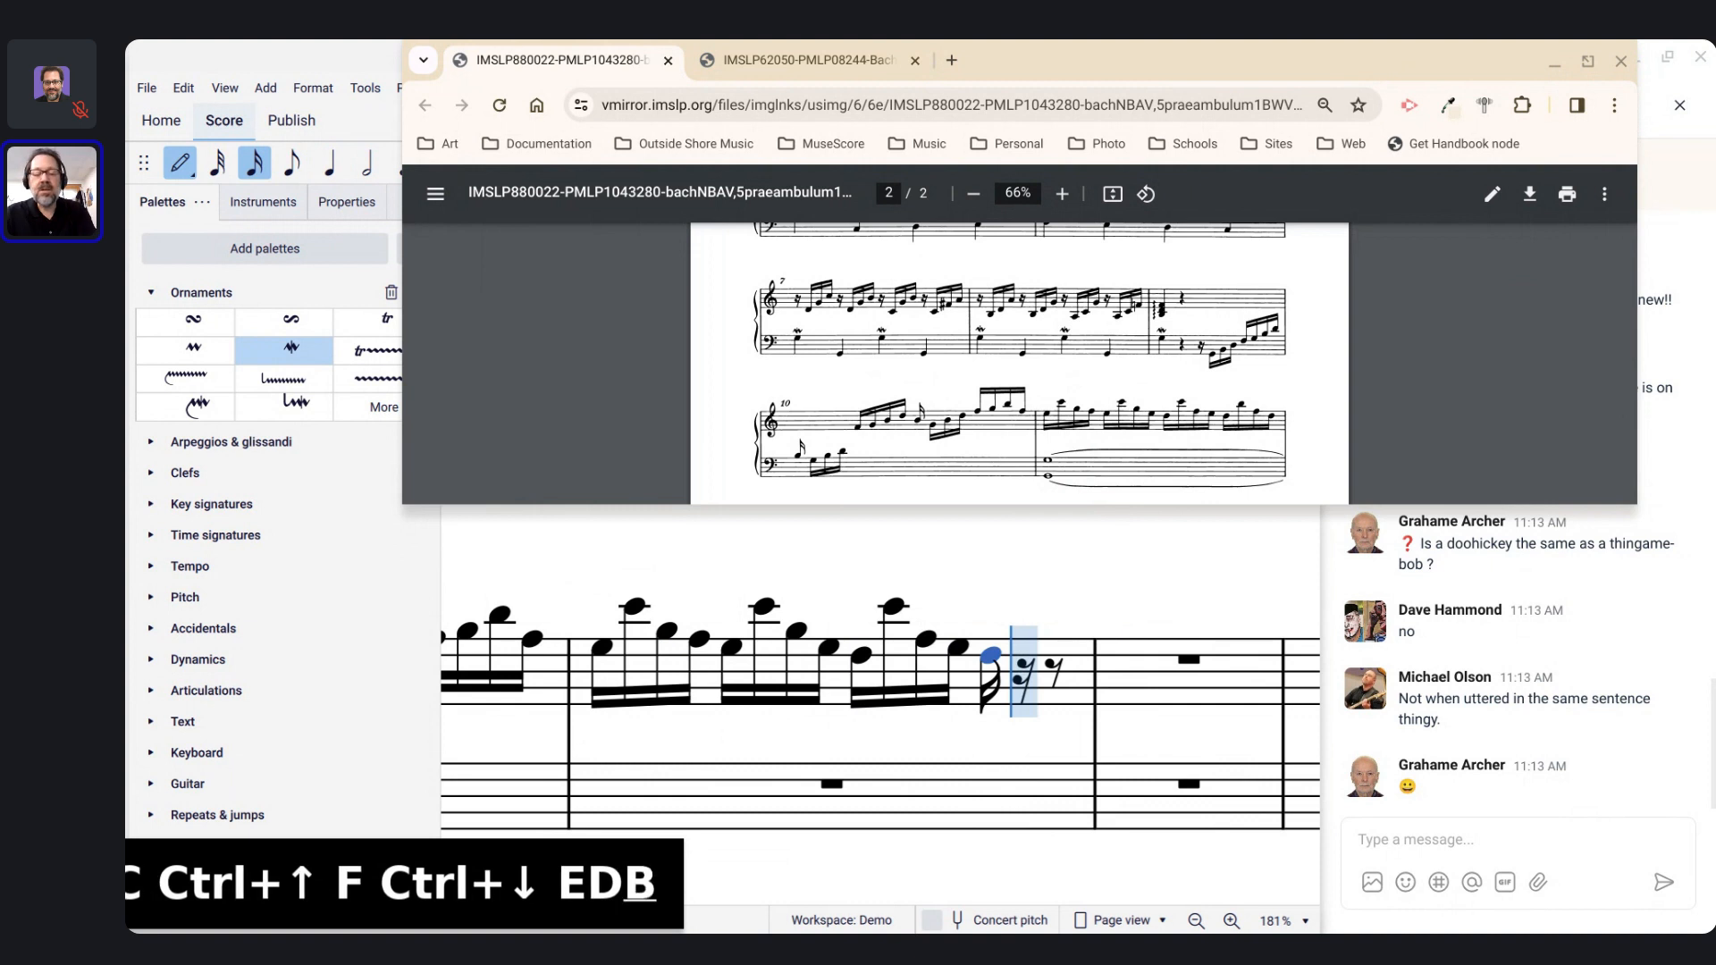
key("ctrl+Up")
key("f")
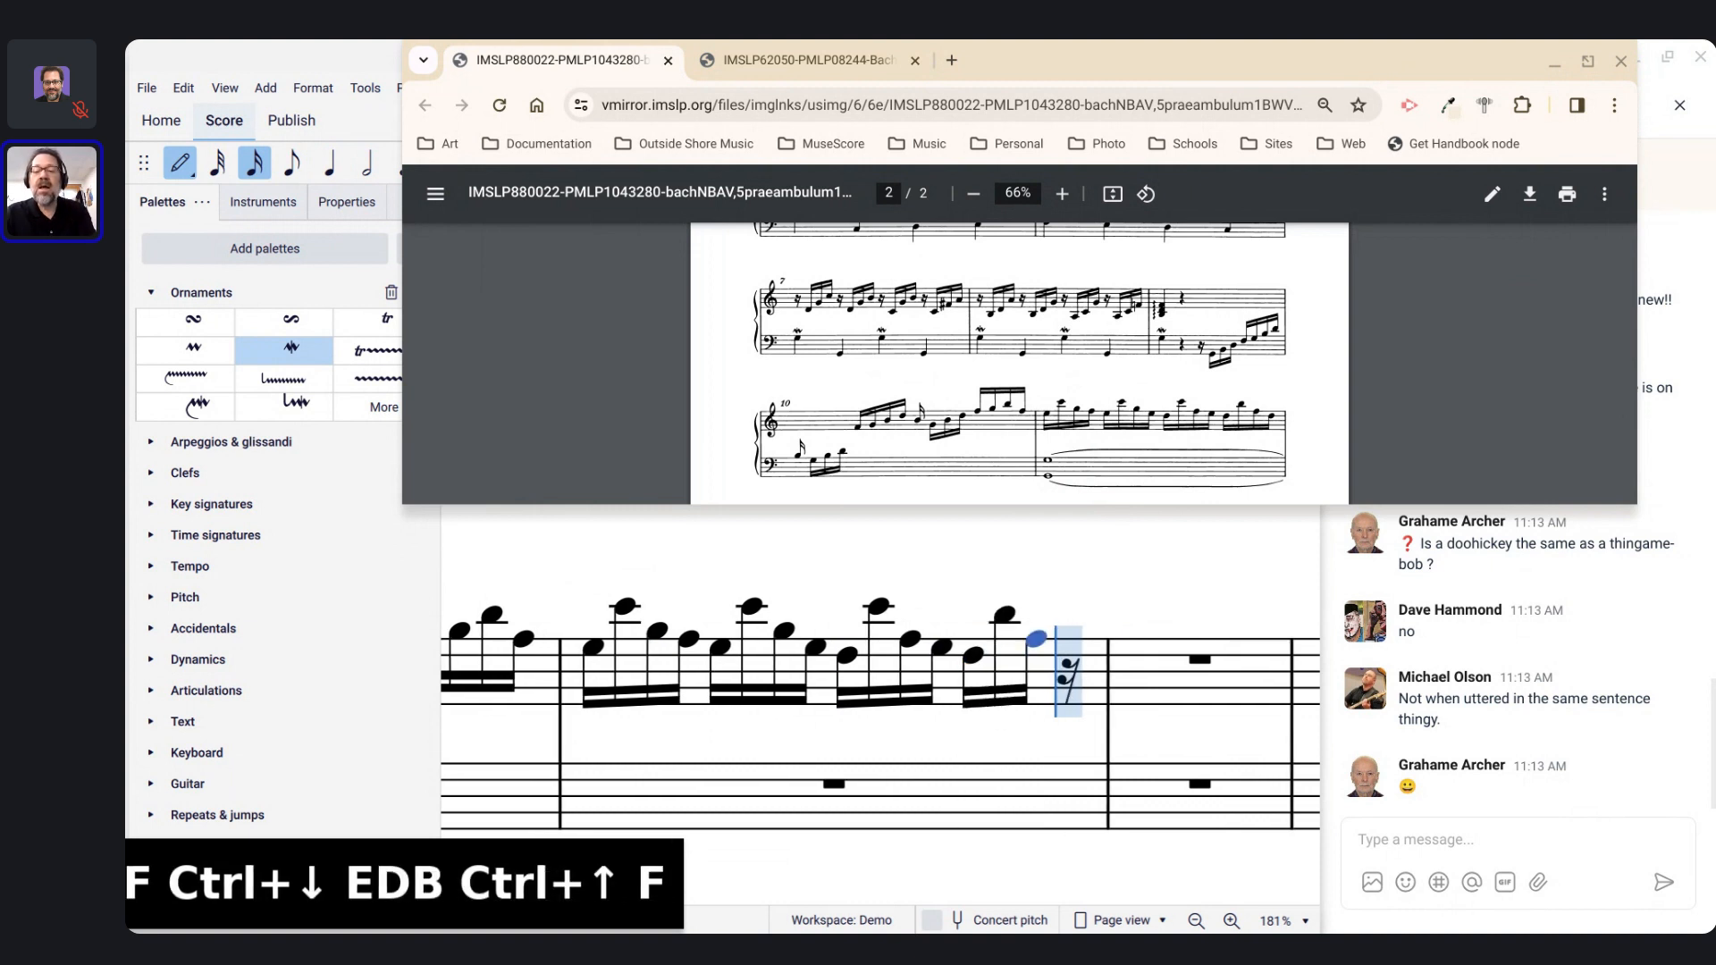
key("d")
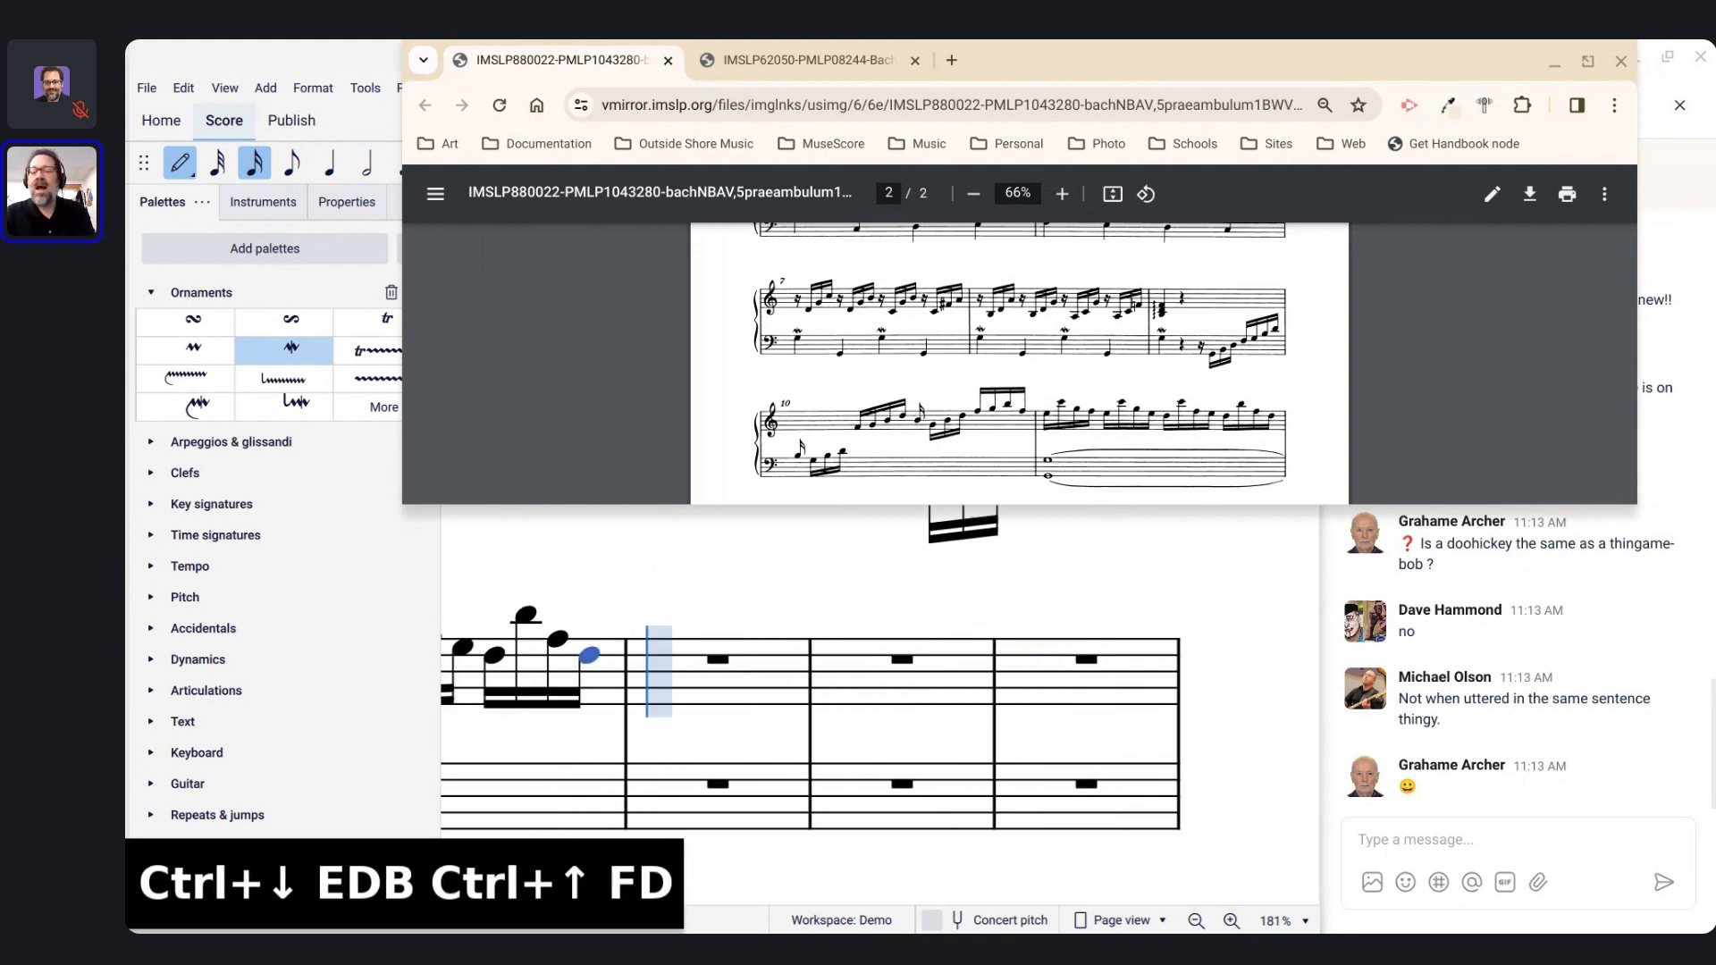
scroll(881, 706, "left", 5)
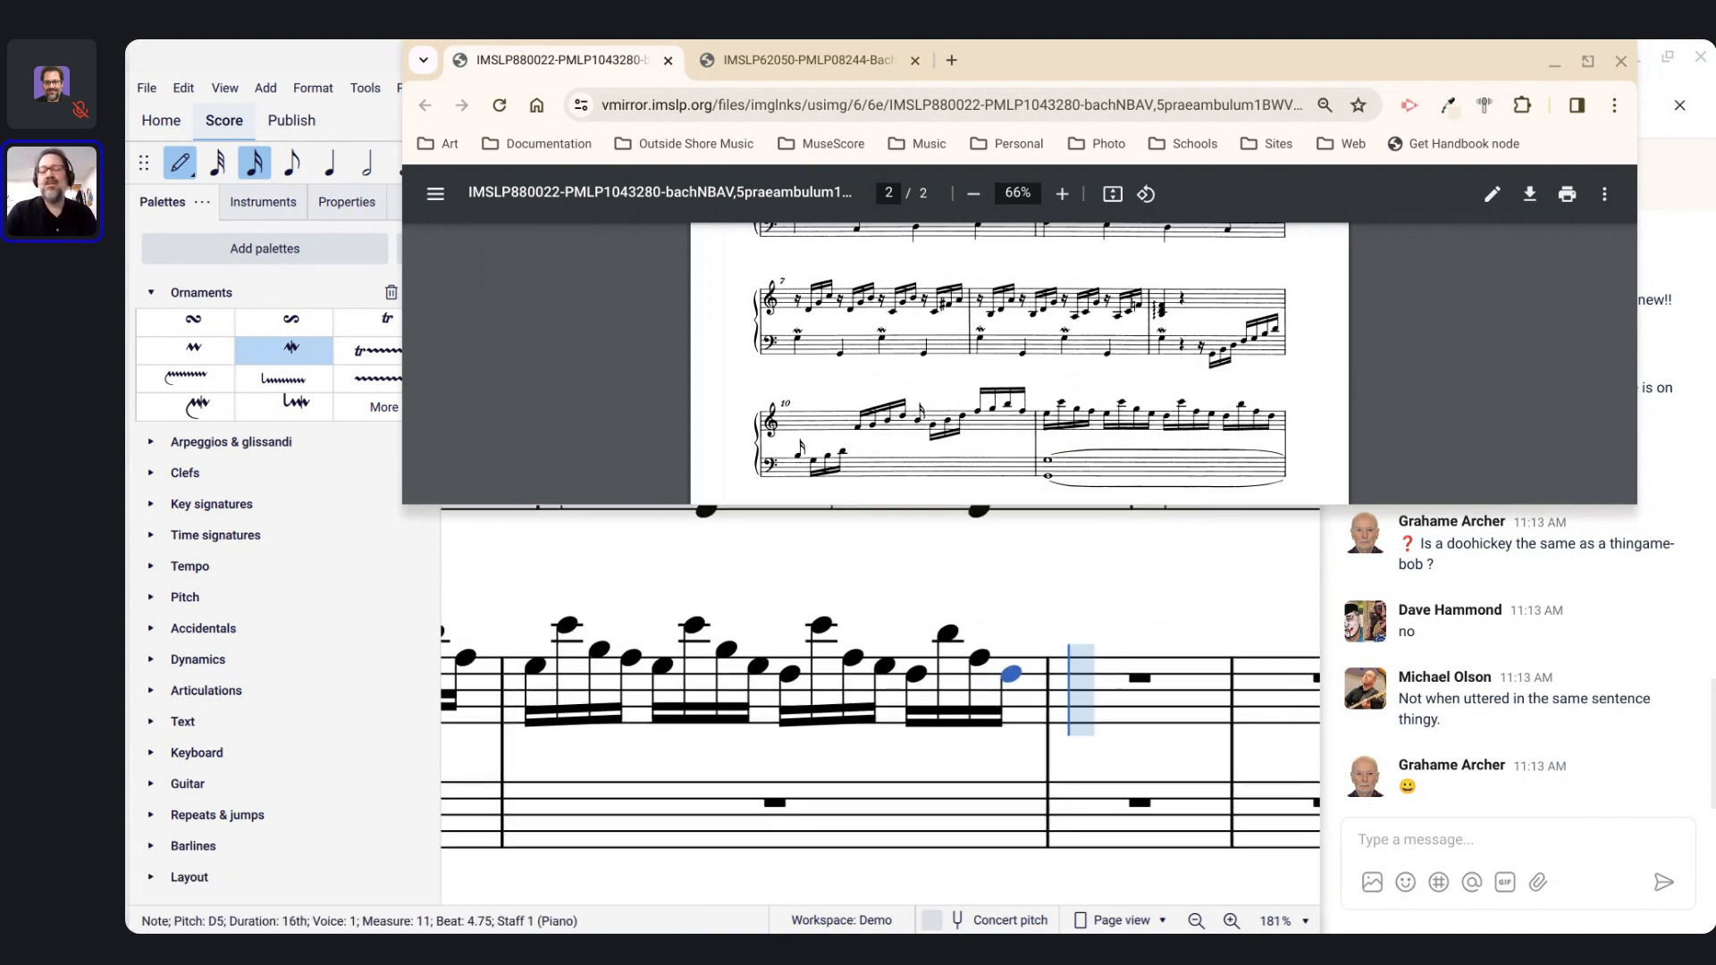
Step: Fit the reference PDF to page width and examine the systems containing measures 7 to 13
left_click(836, 425)
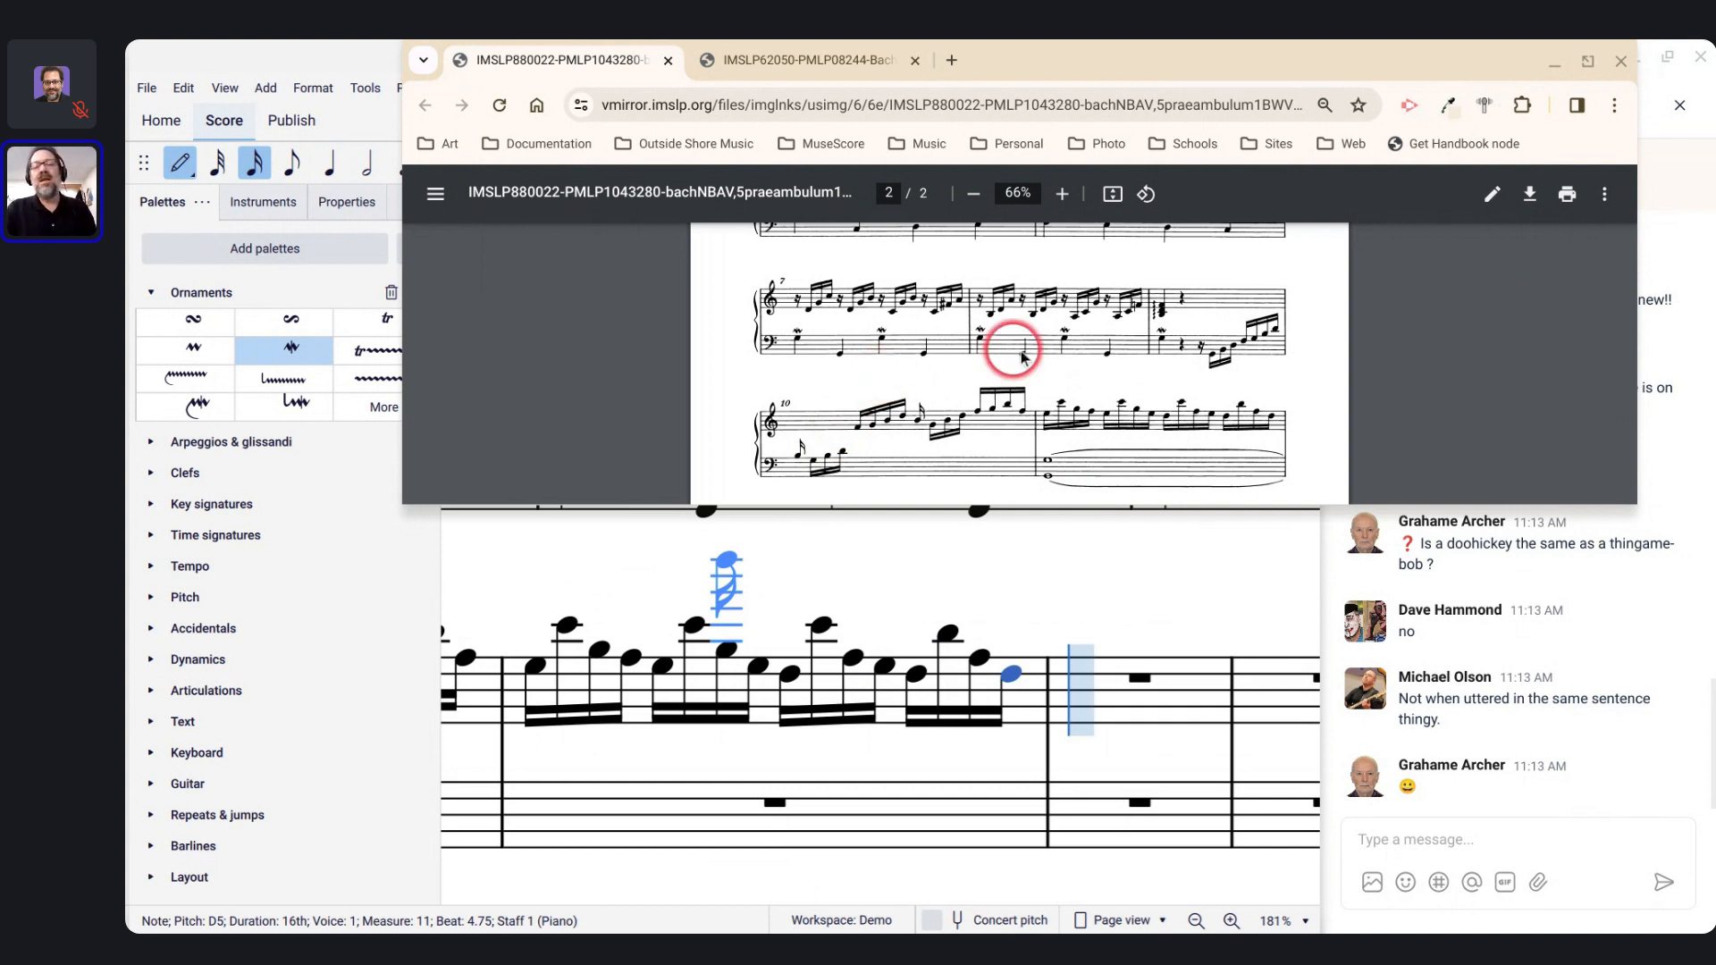
left_click(1061, 196)
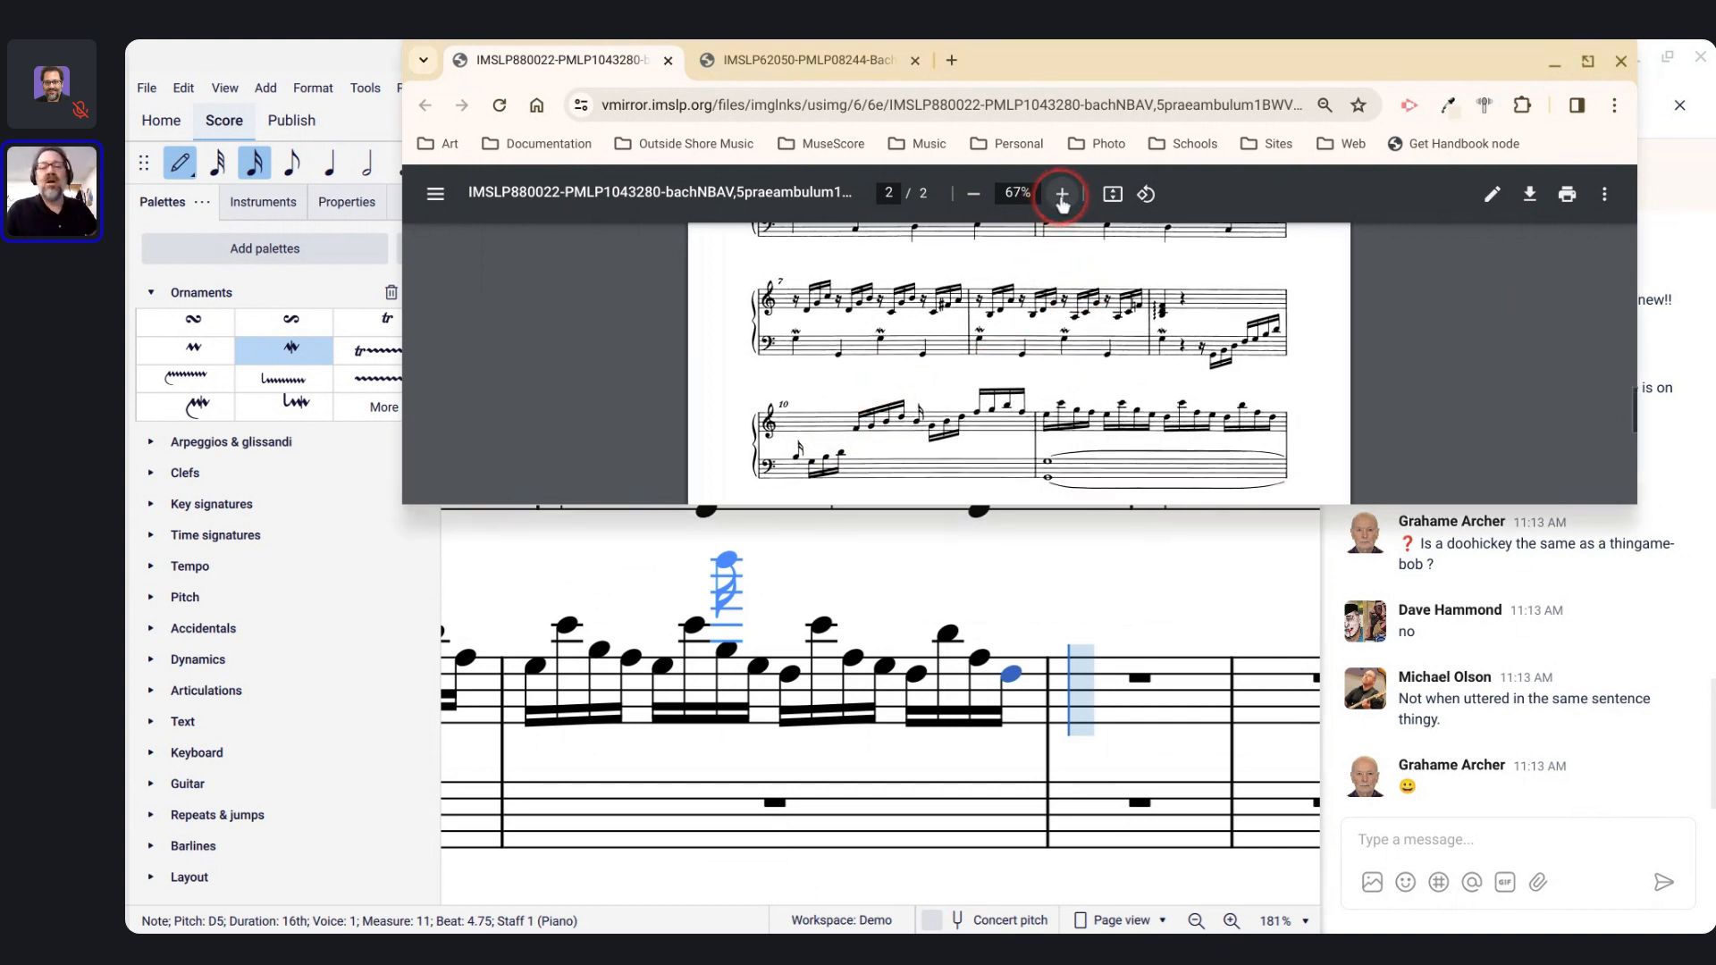
left_click(1113, 194)
left_click(1113, 195)
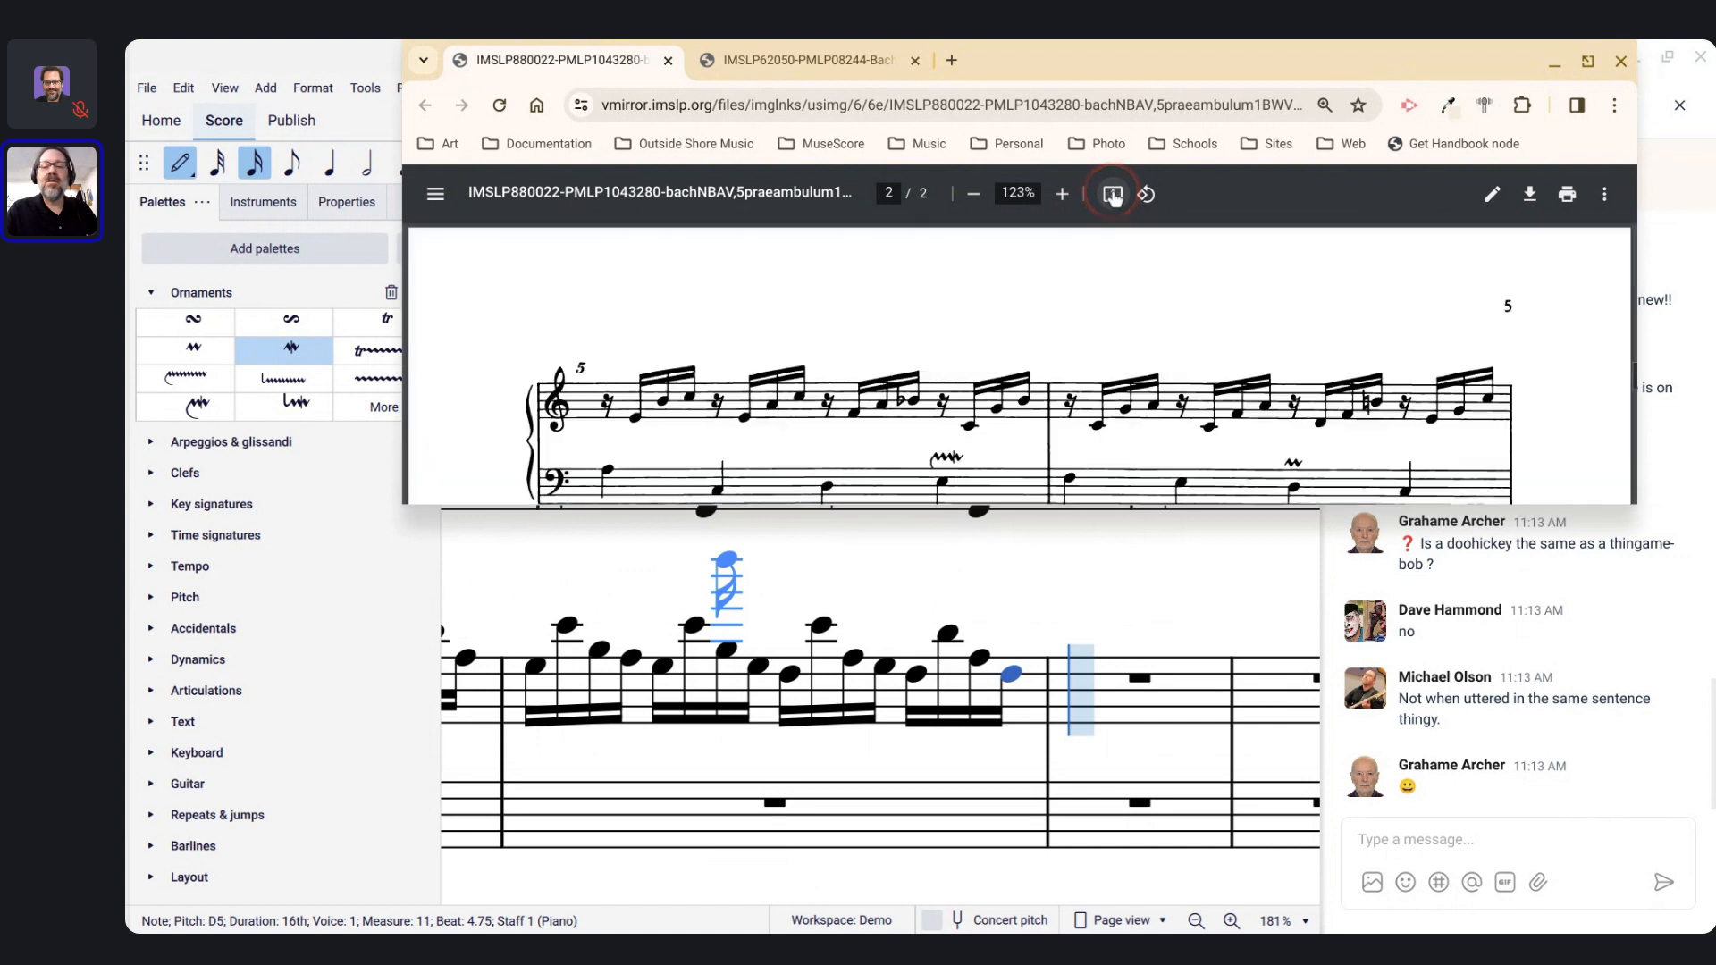
scroll(1100, 315, "down", 3)
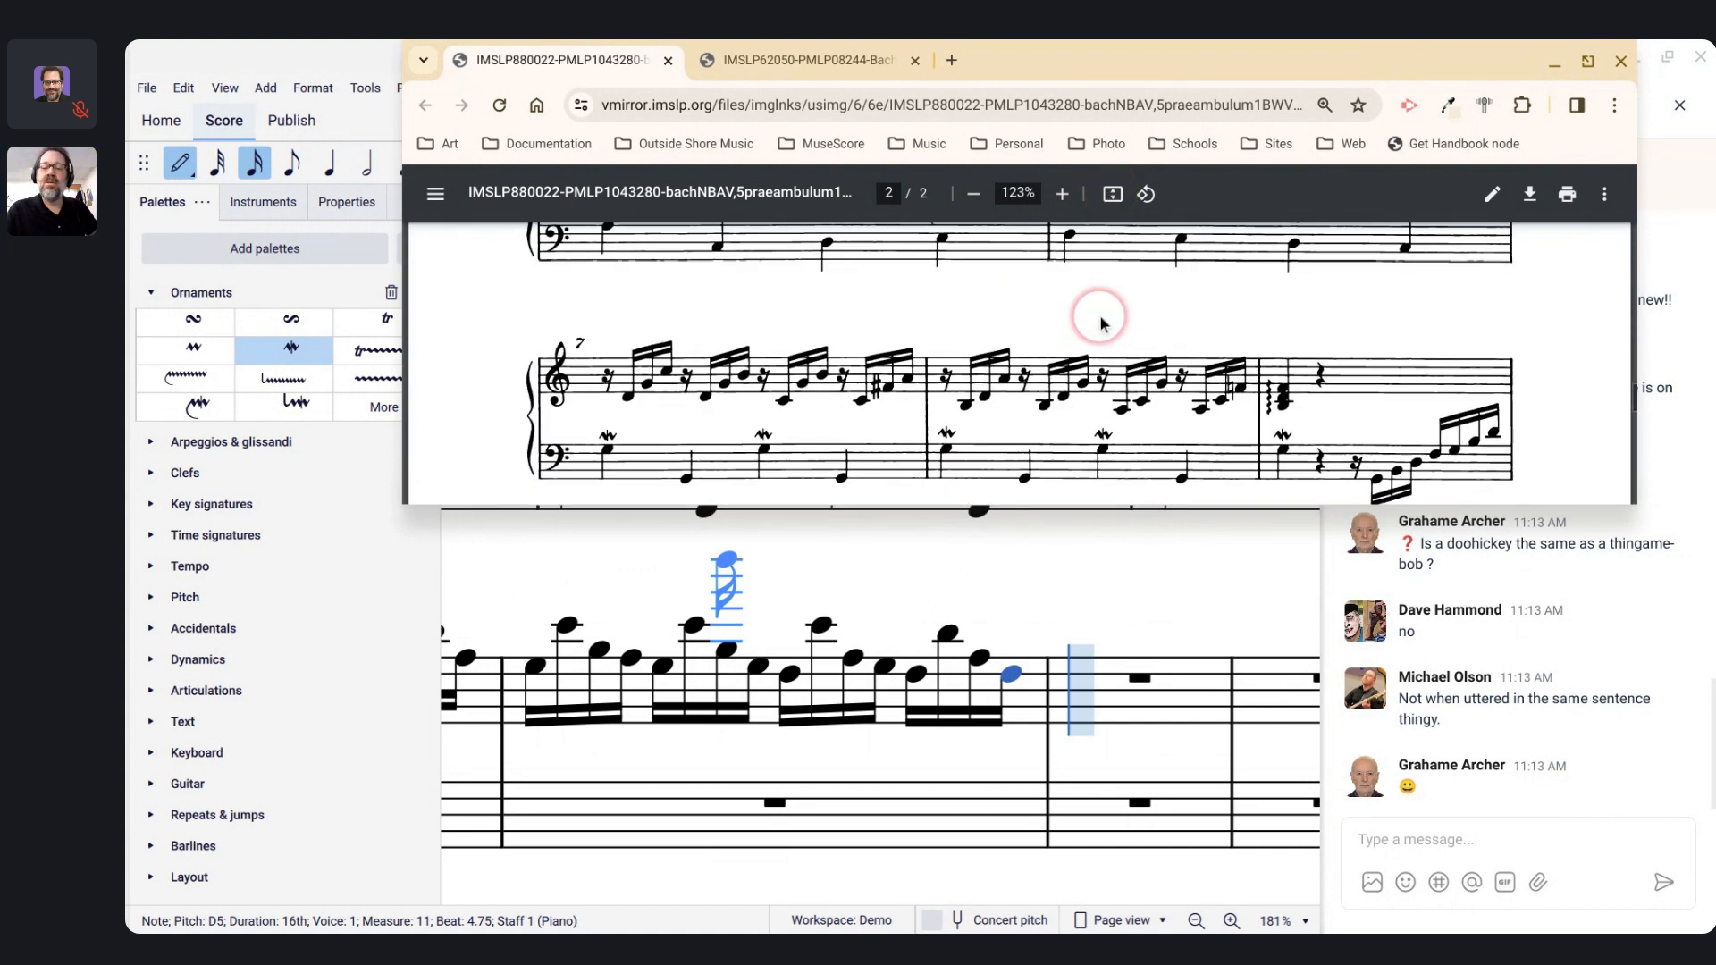
scroll(1101, 324, "down", 5)
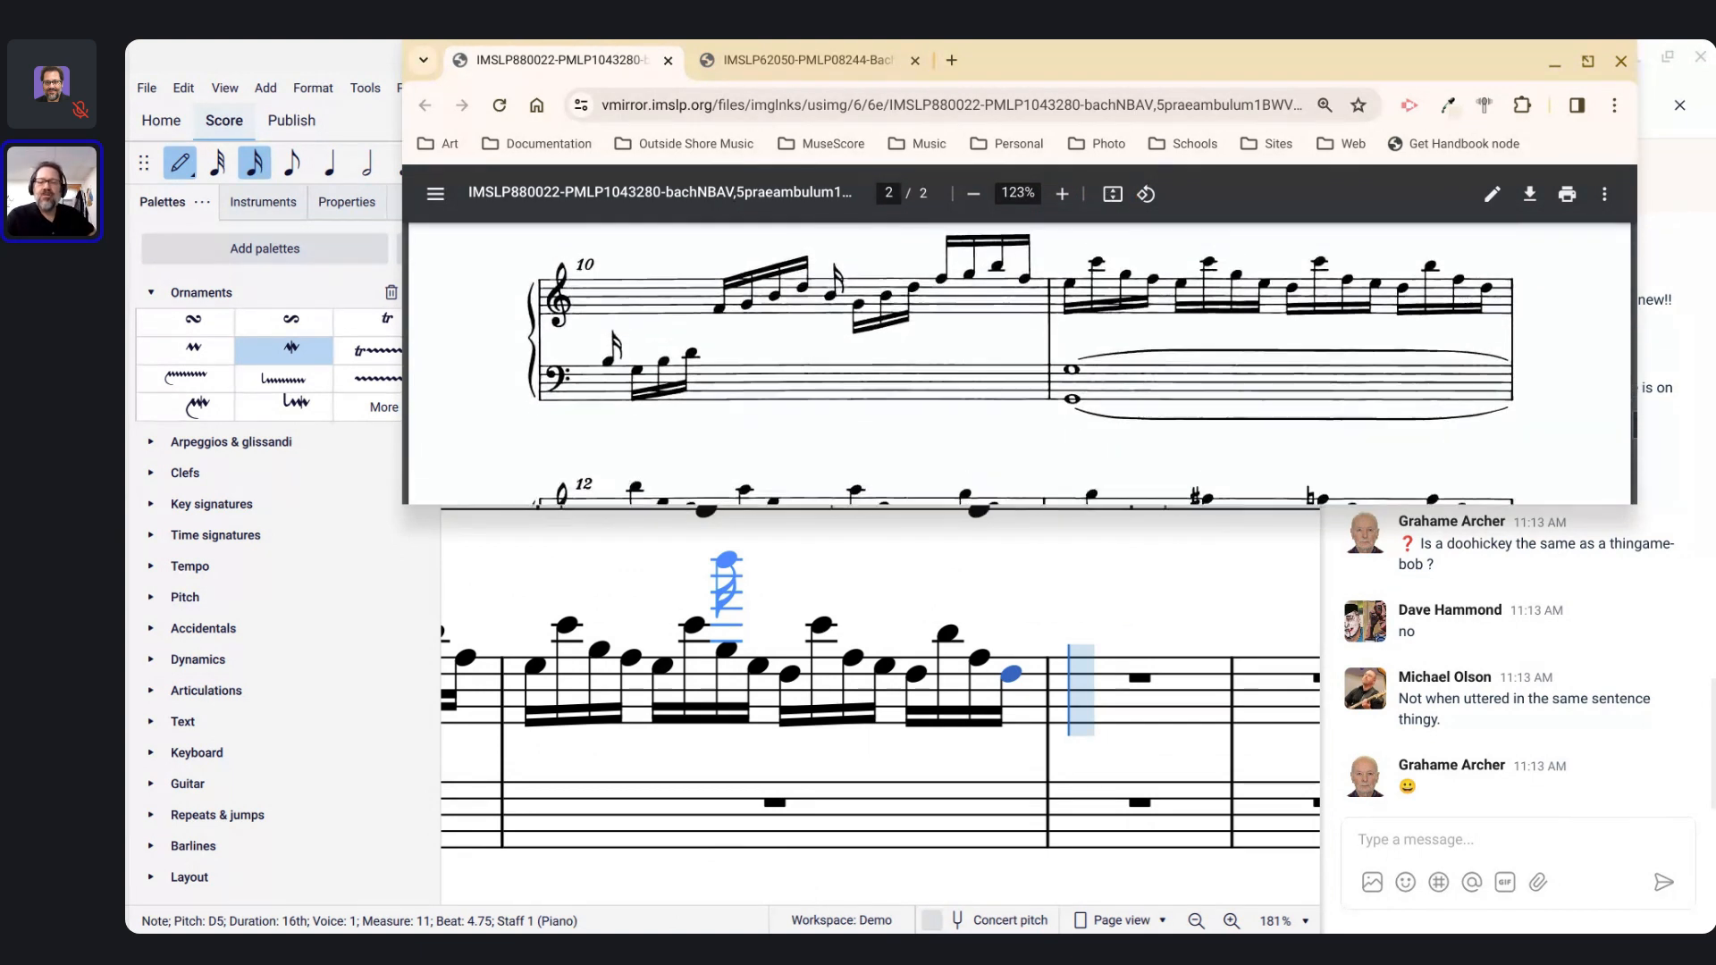
scroll(1019, 364, "up", 5)
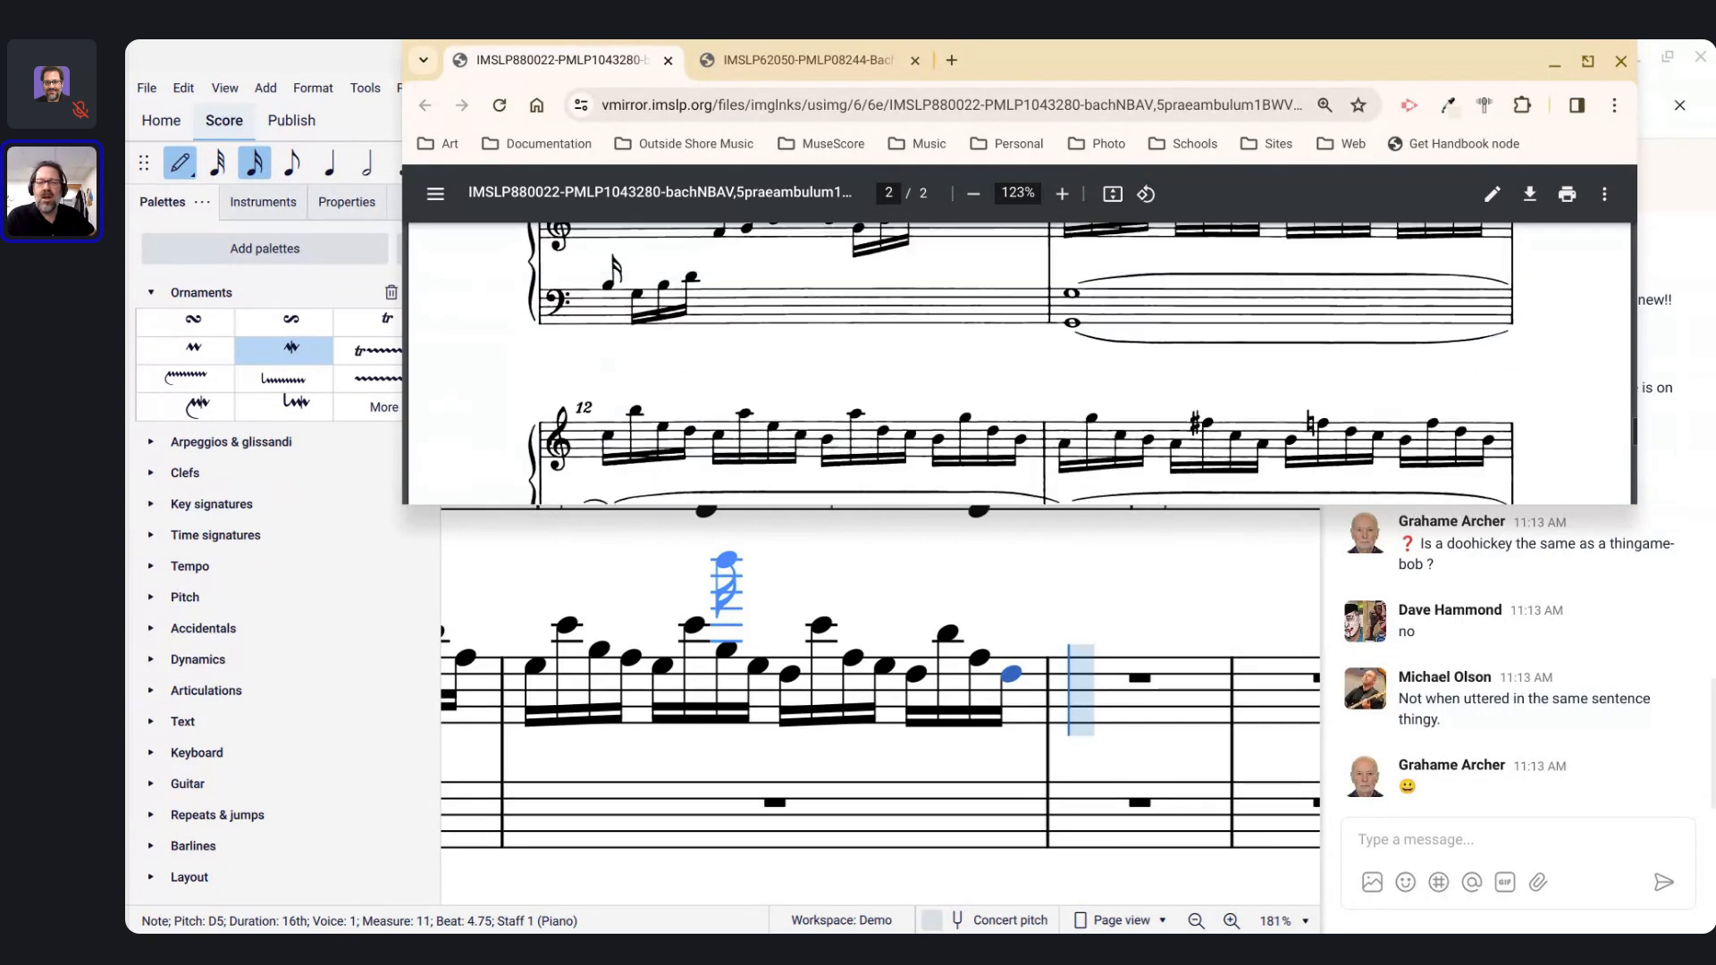
scroll(1020, 364, "down", 2)
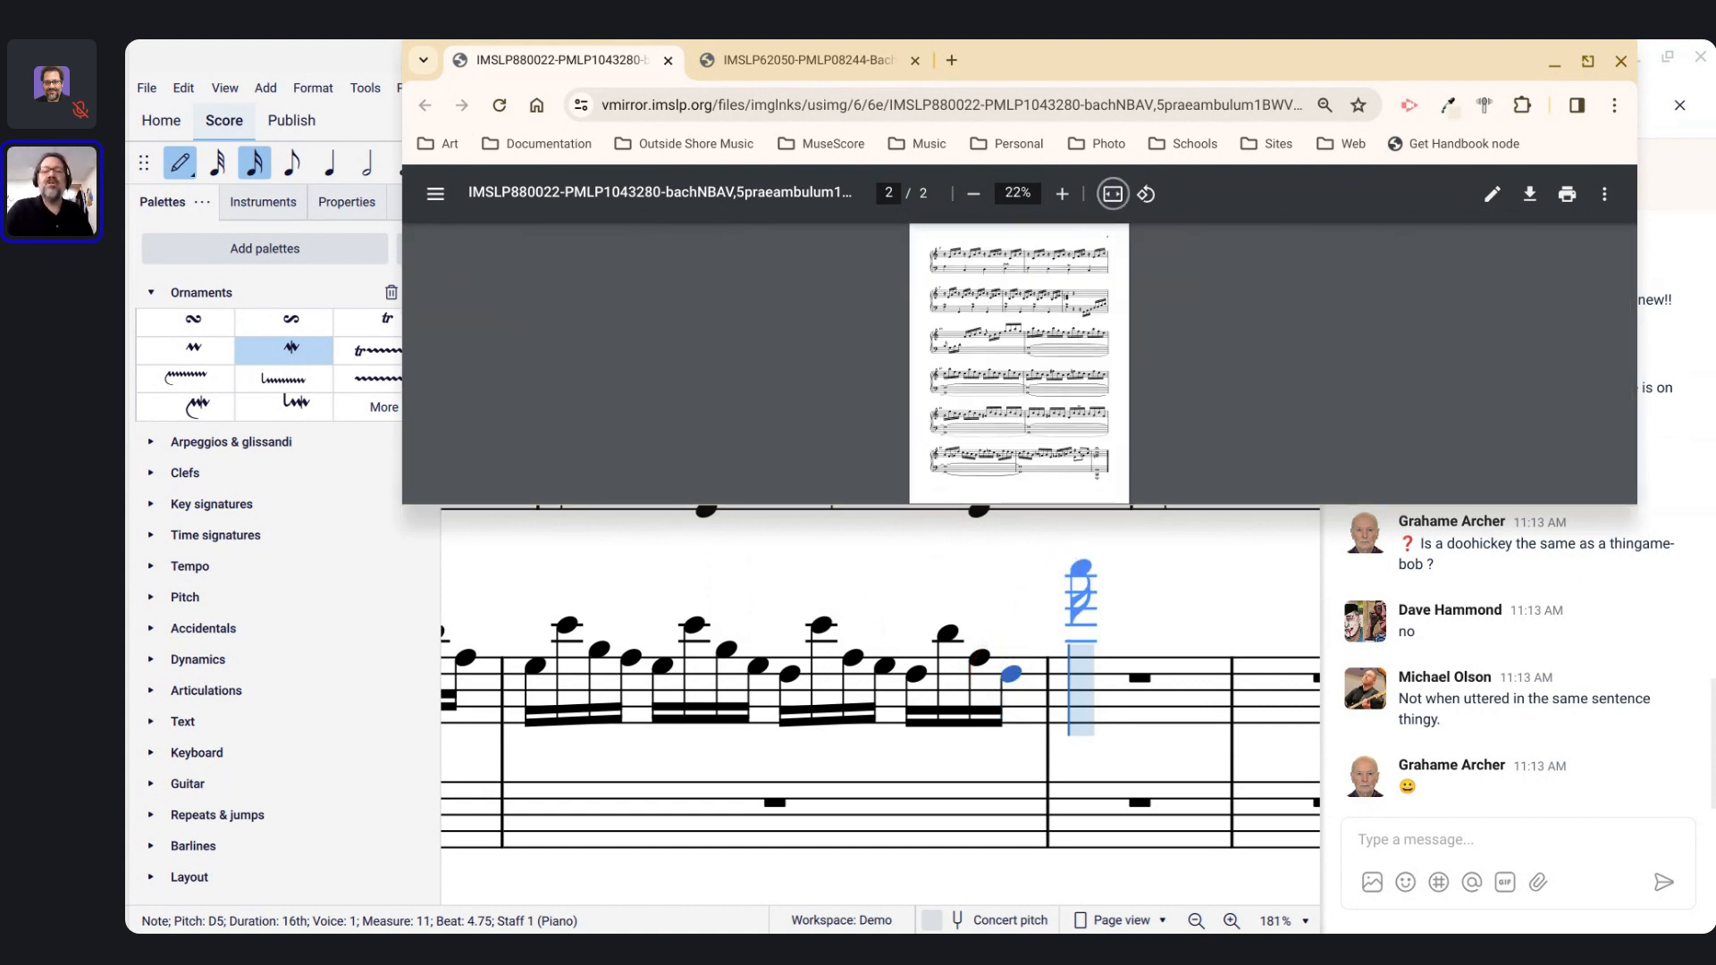
left_click(1113, 194)
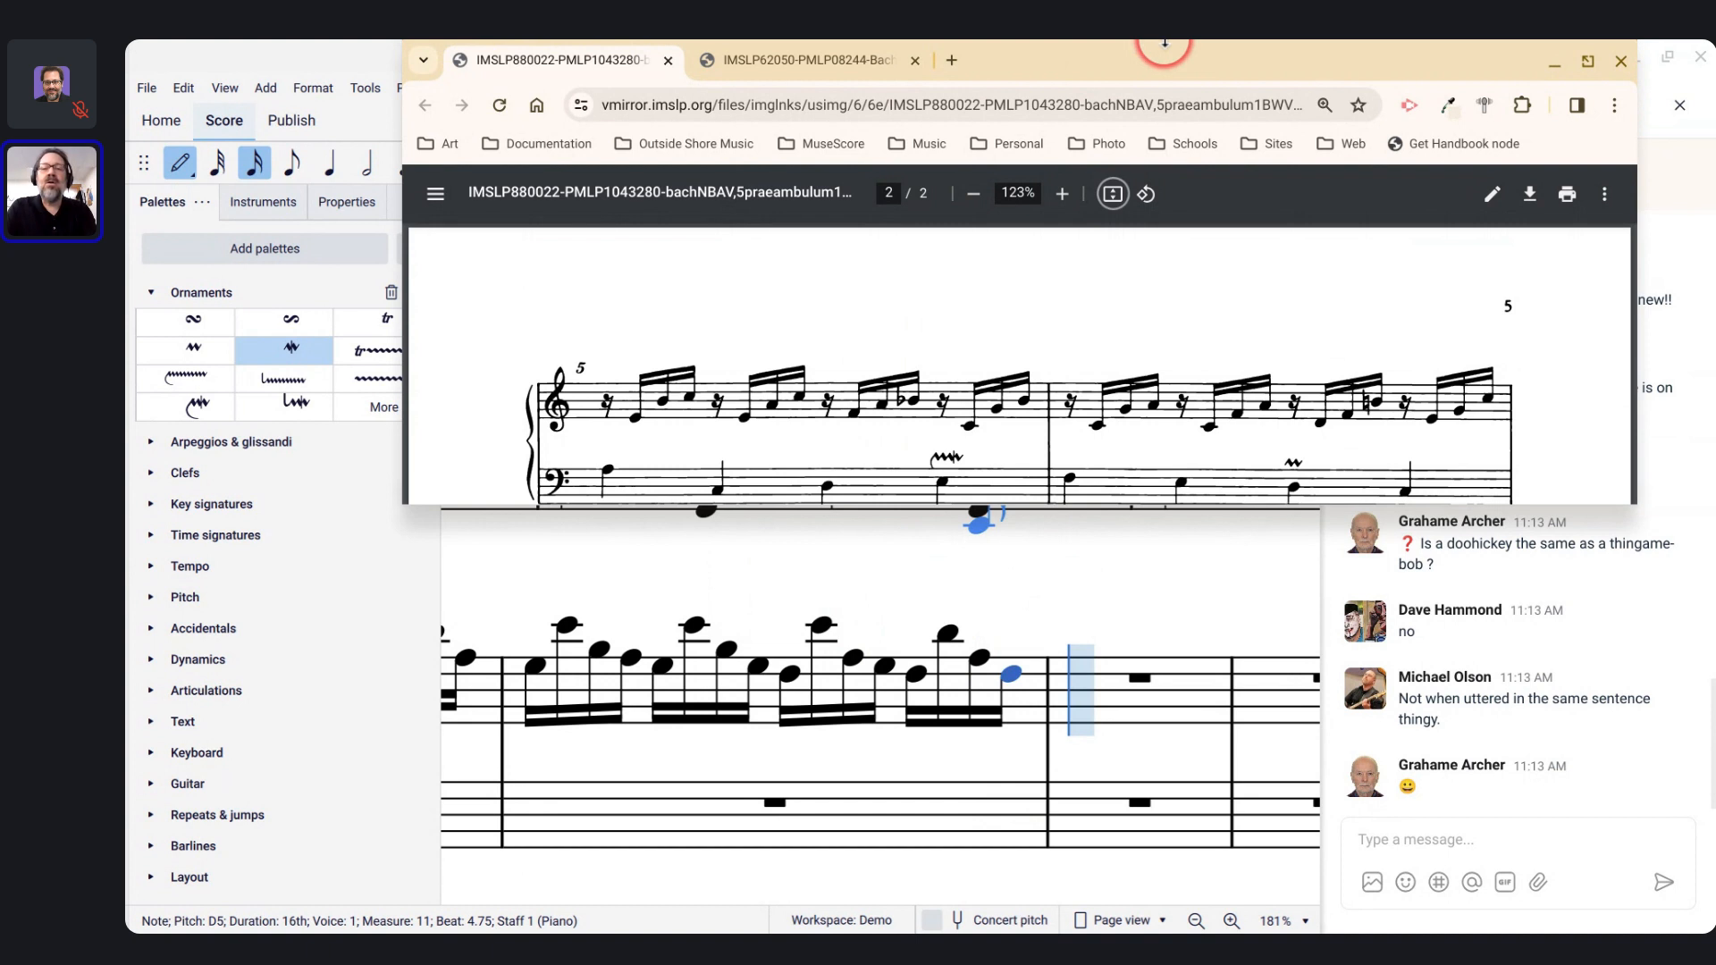
Step: Add a system break at the end of measure 11 so that measure 12 starts a new system
left_click(326, 45)
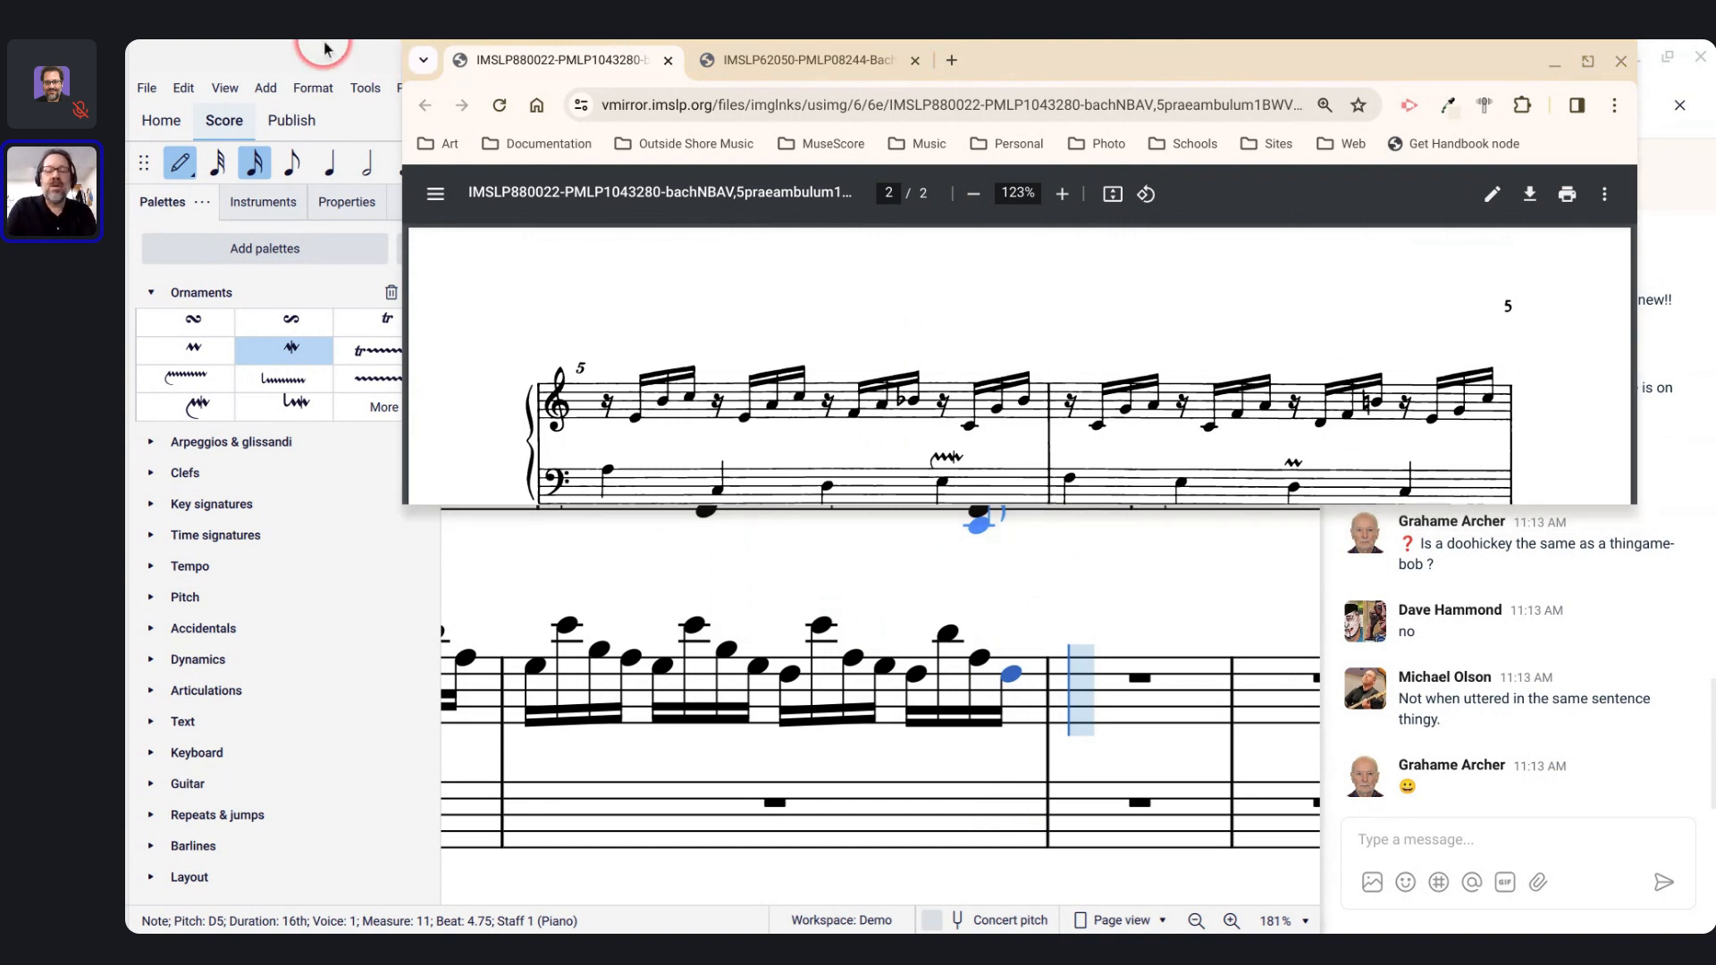
key("Return")
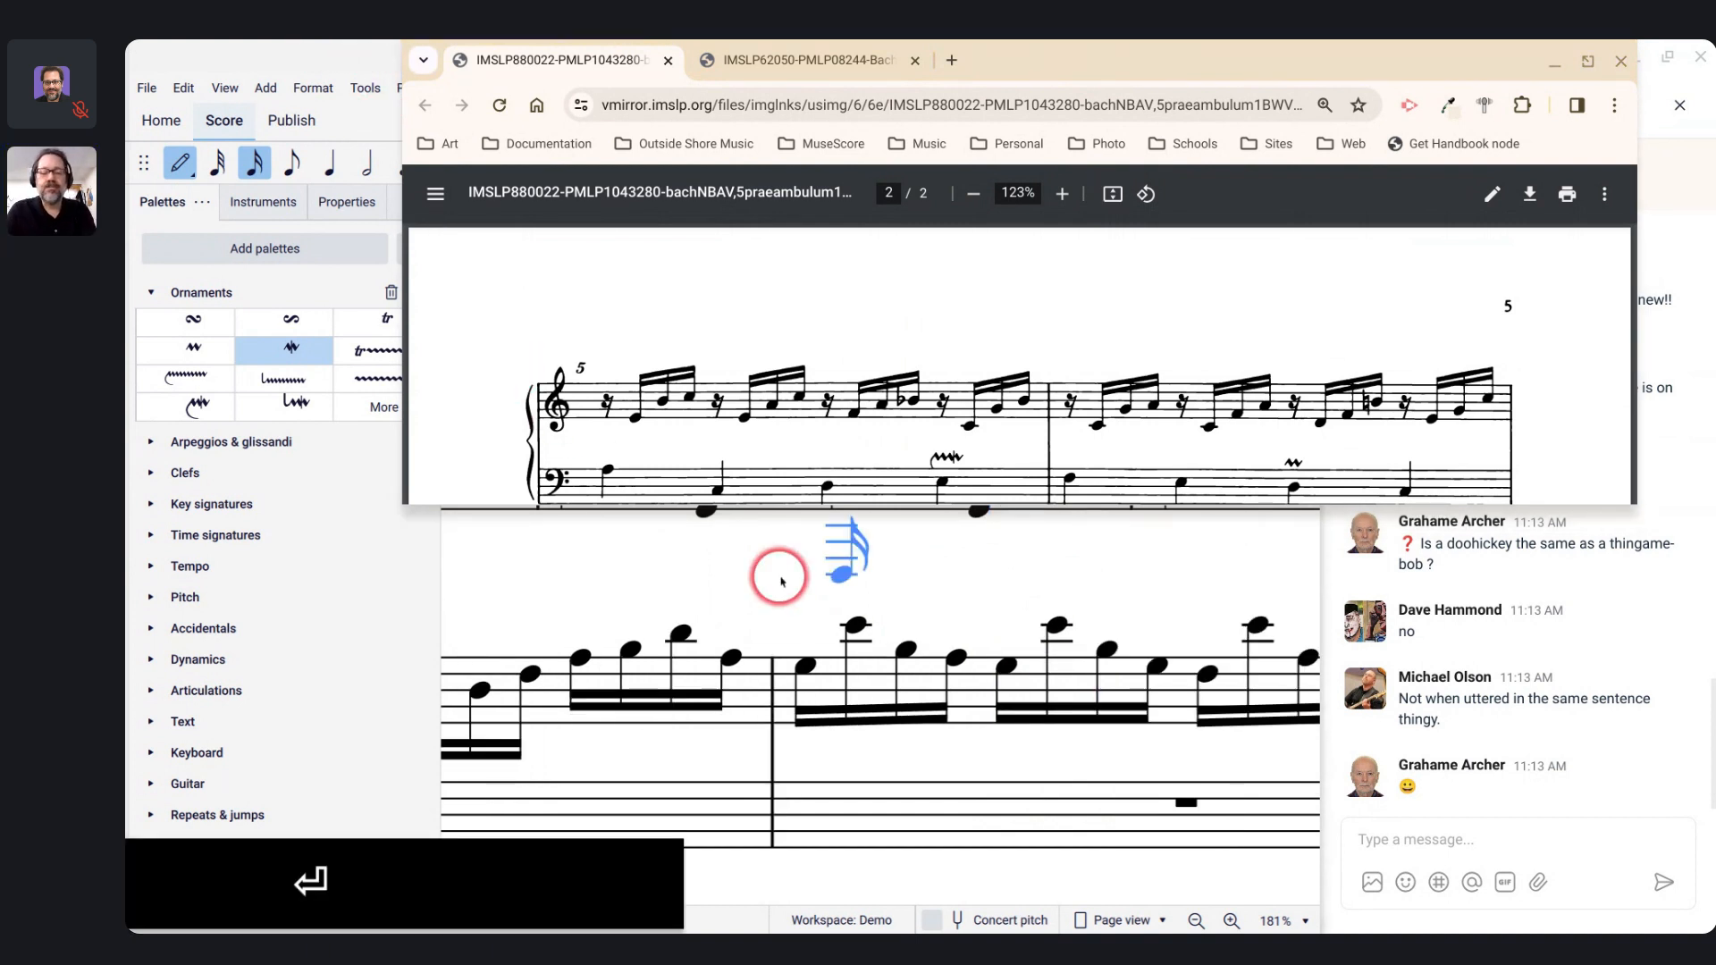
scroll(780, 581, "down", 3)
scroll(780, 581, "down", 4)
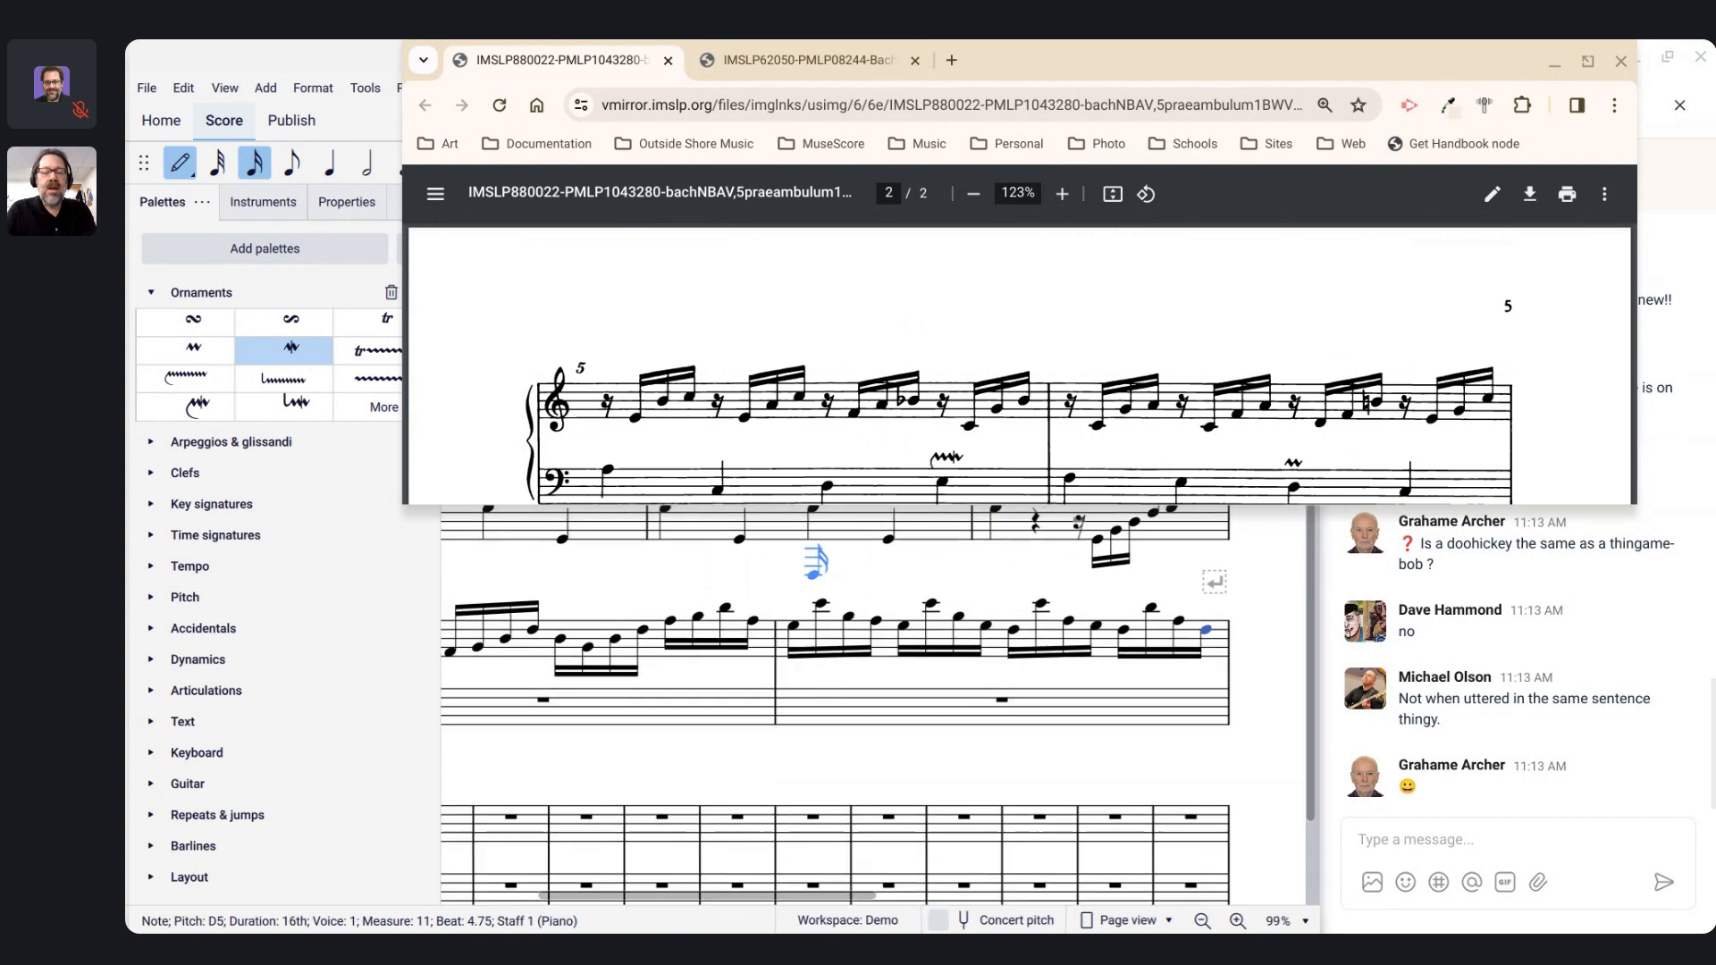
scroll(898, 563, "down", 1)
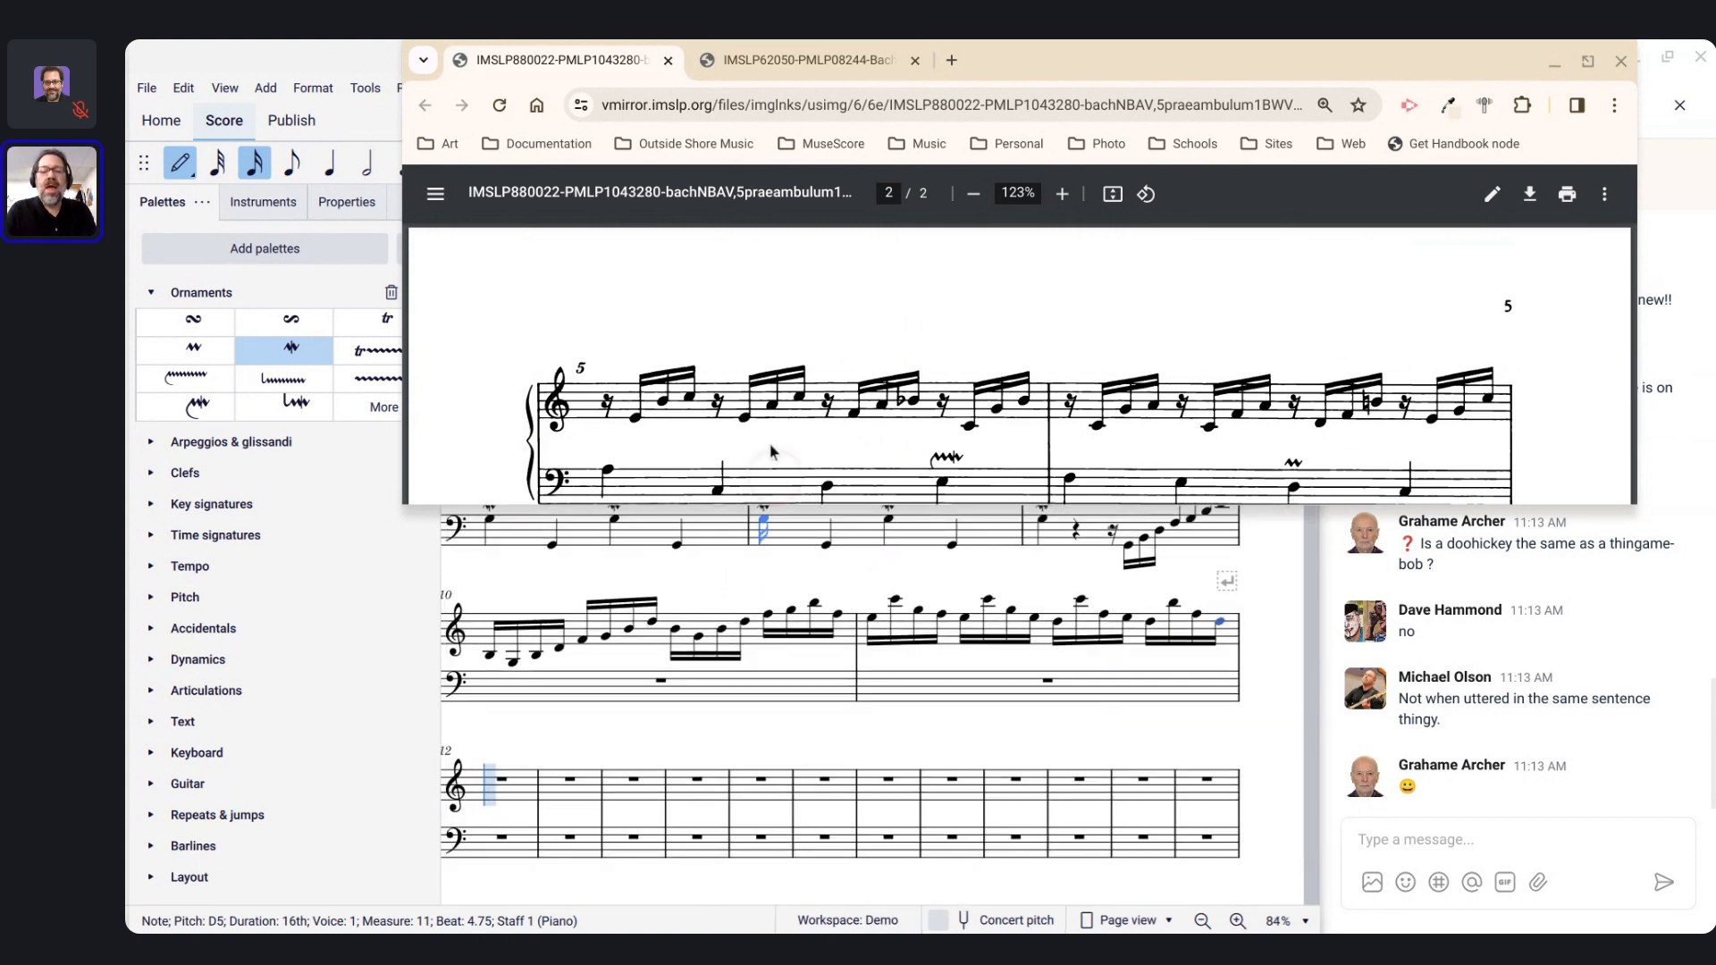
Step: Leave note input and move the four beat 1 sixteenth notes of measure 10 across to the bass staff, following the reference score
left_click(753, 362)
scroll(754, 362, "down", 4)
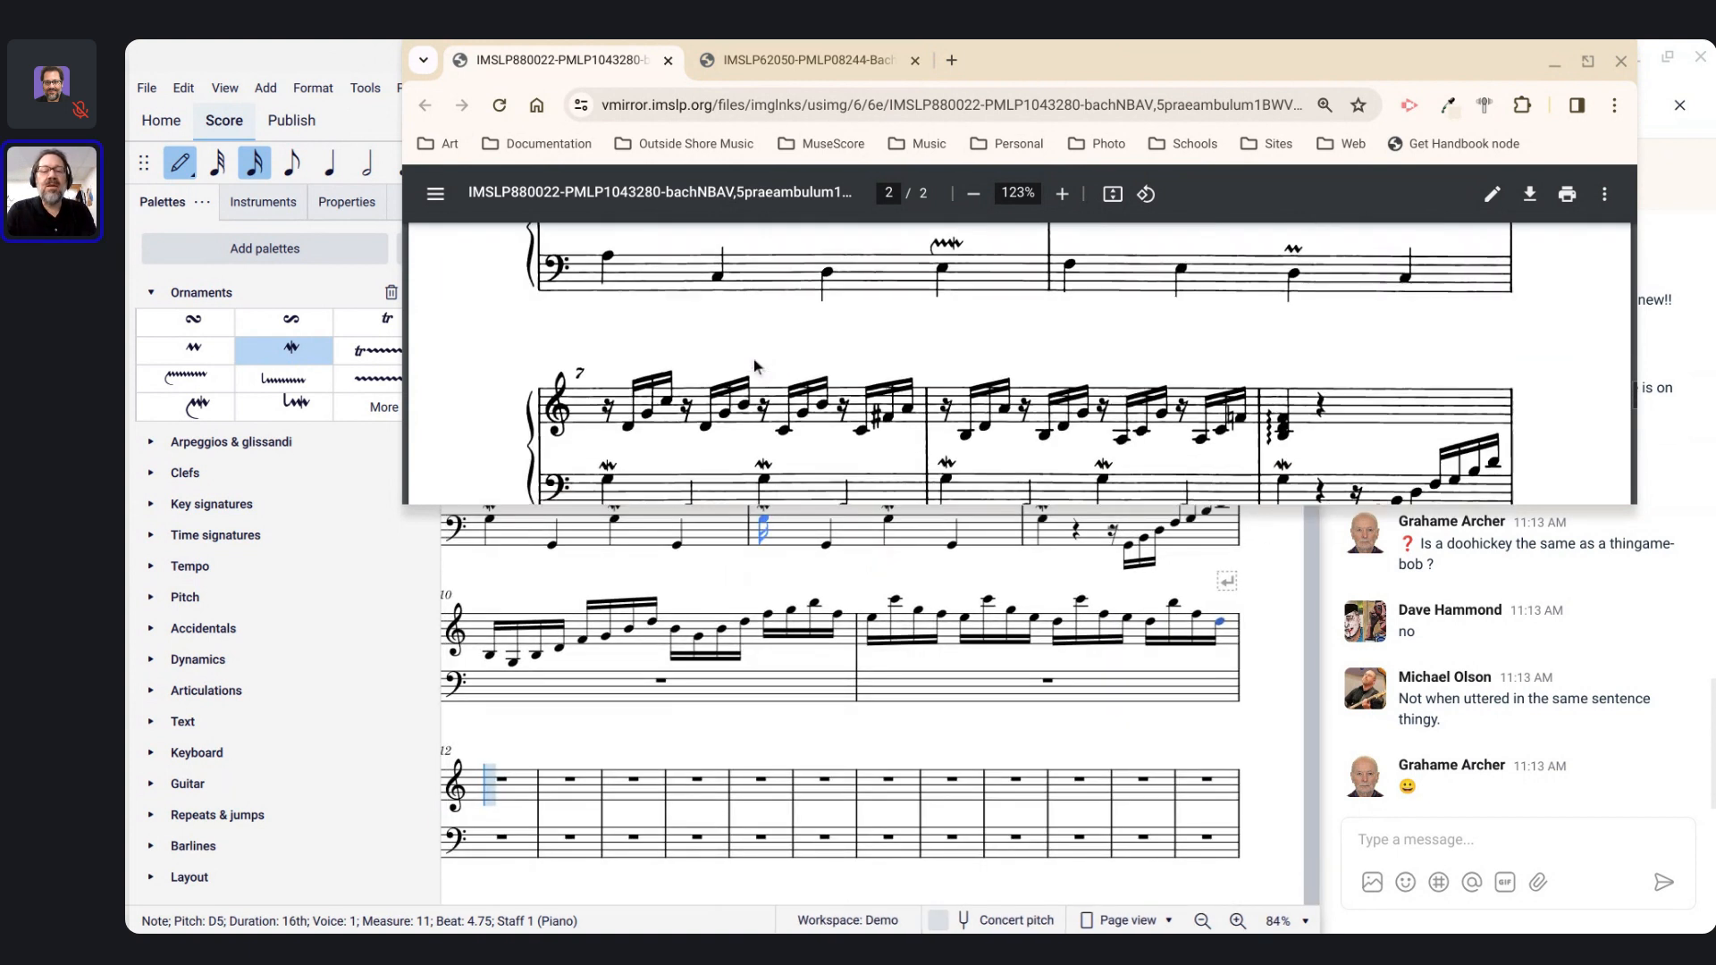
scroll(754, 362, "down", 2)
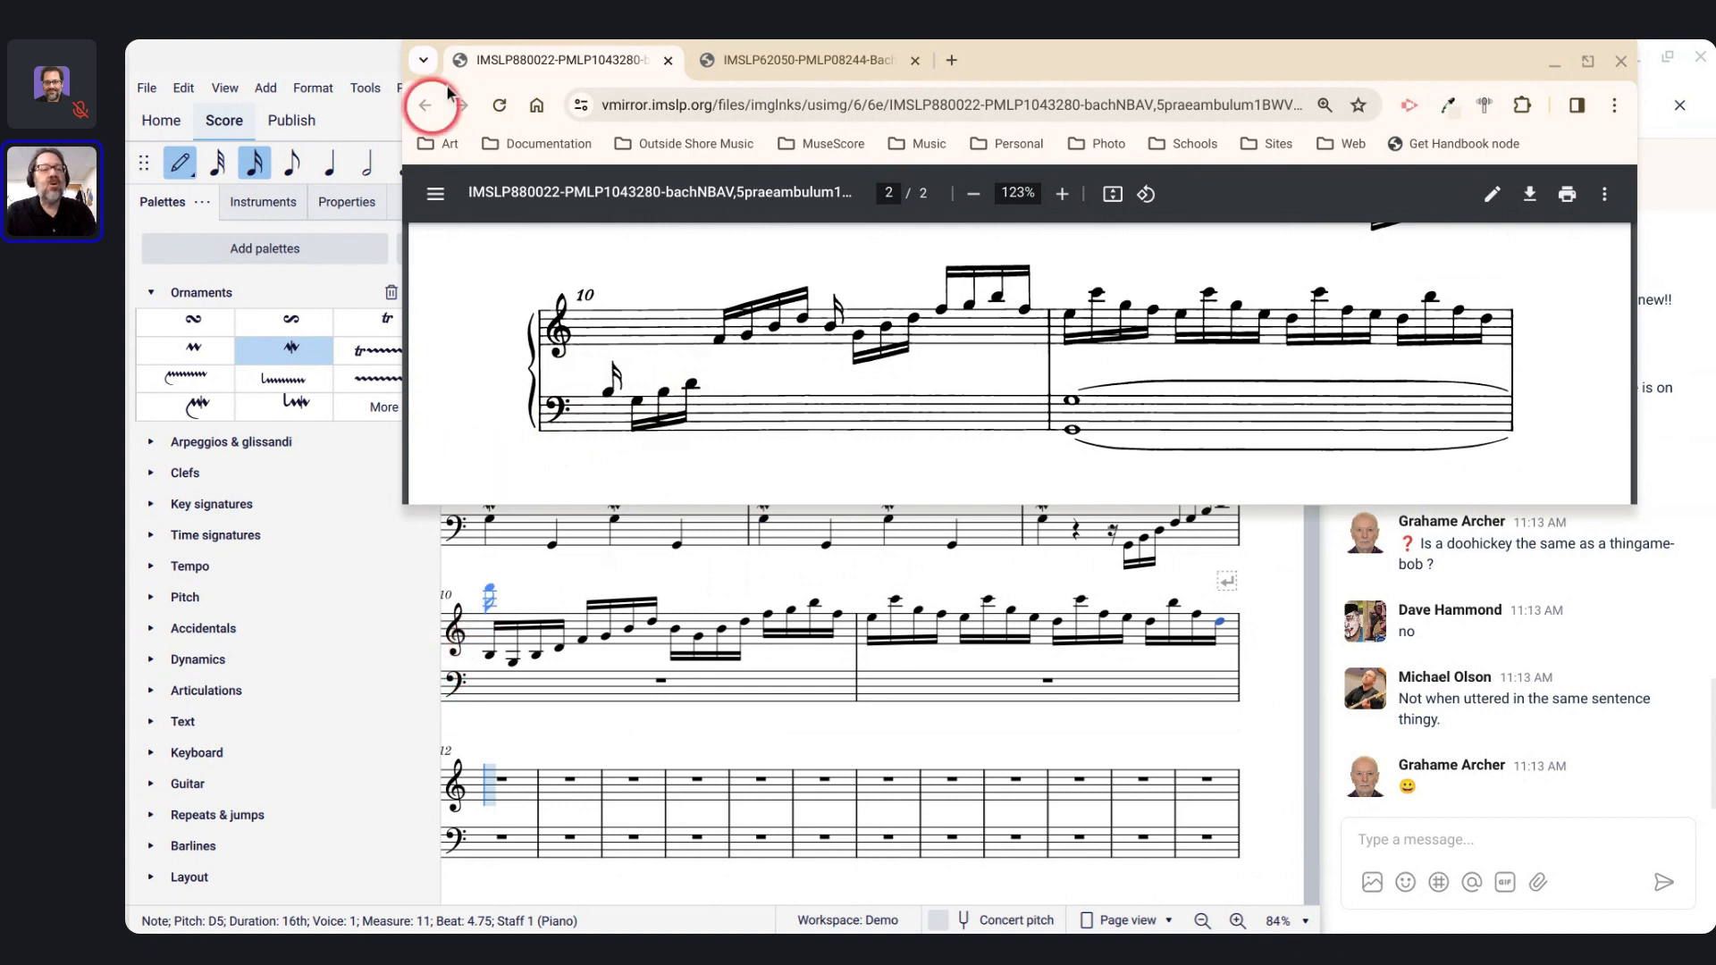
key("Escape")
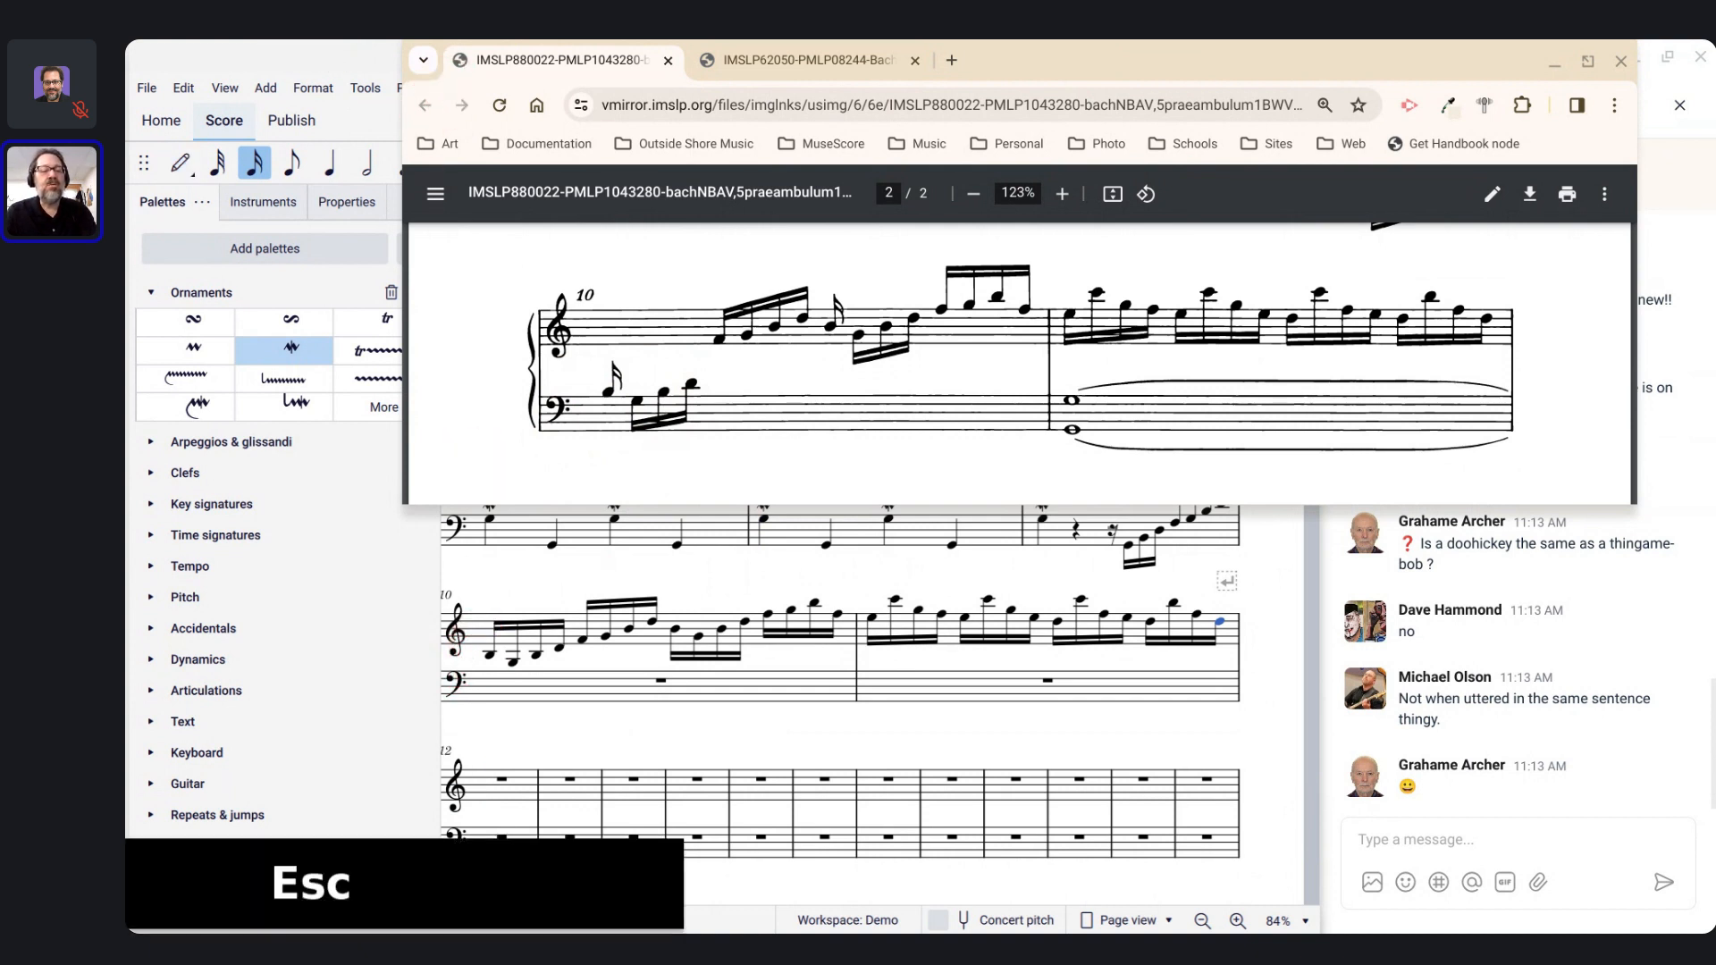
left_click(490, 654)
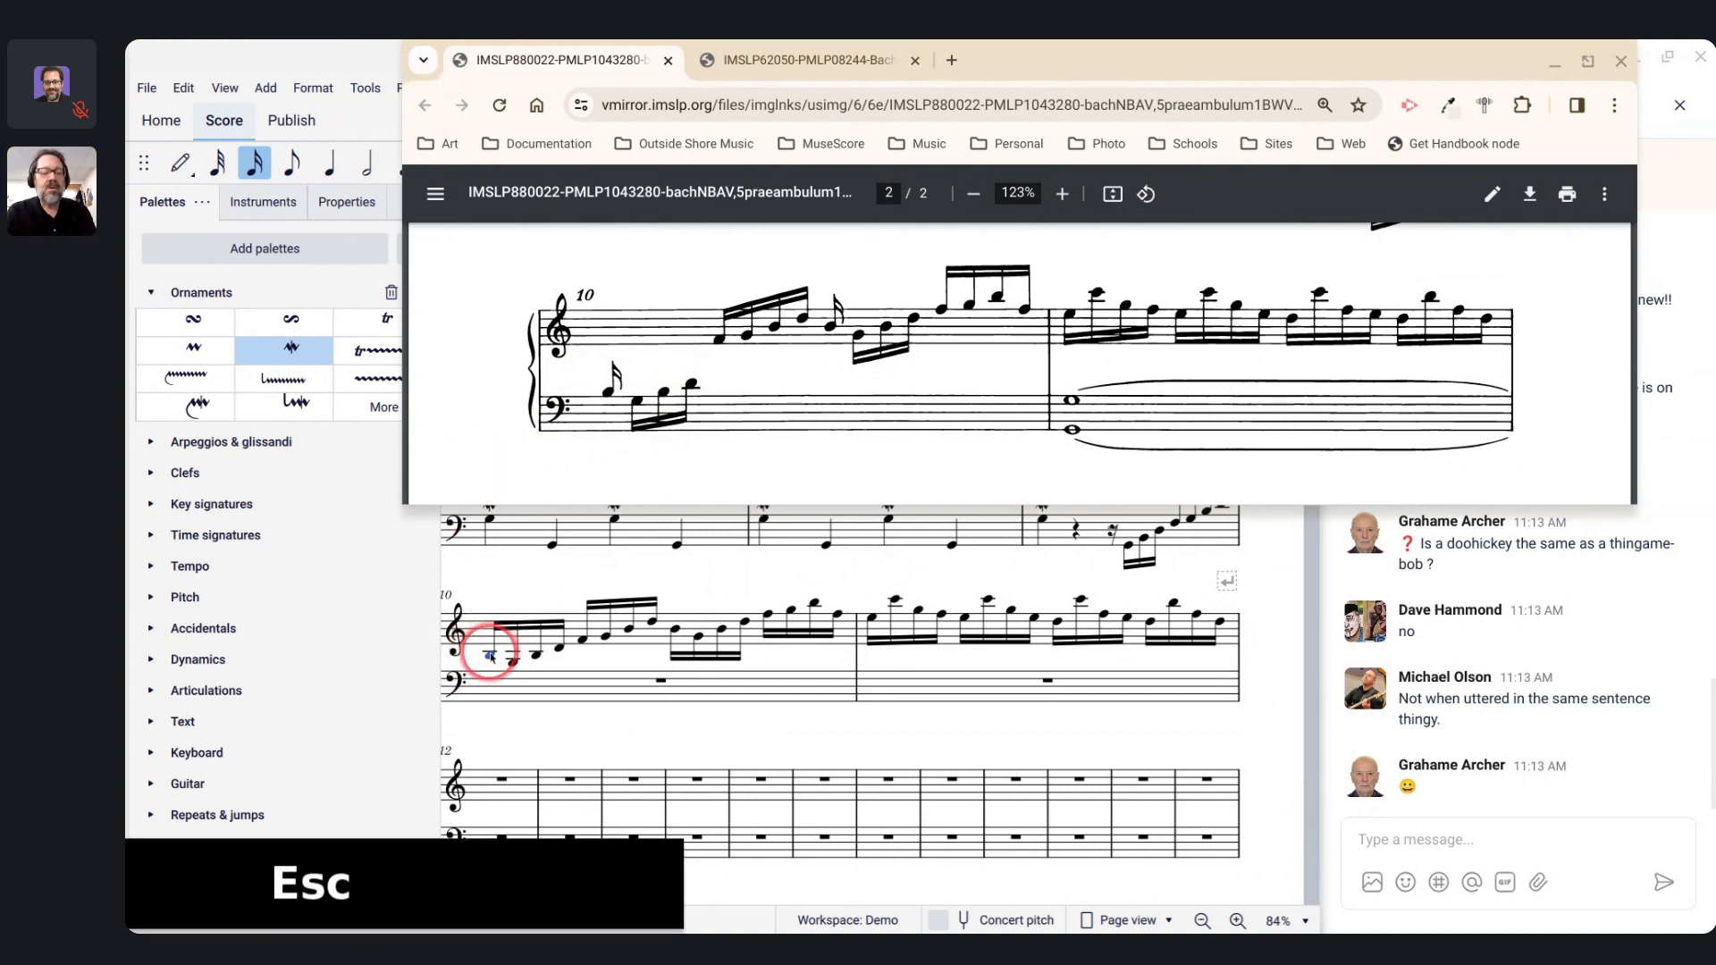
left_click(563, 652, "shift")
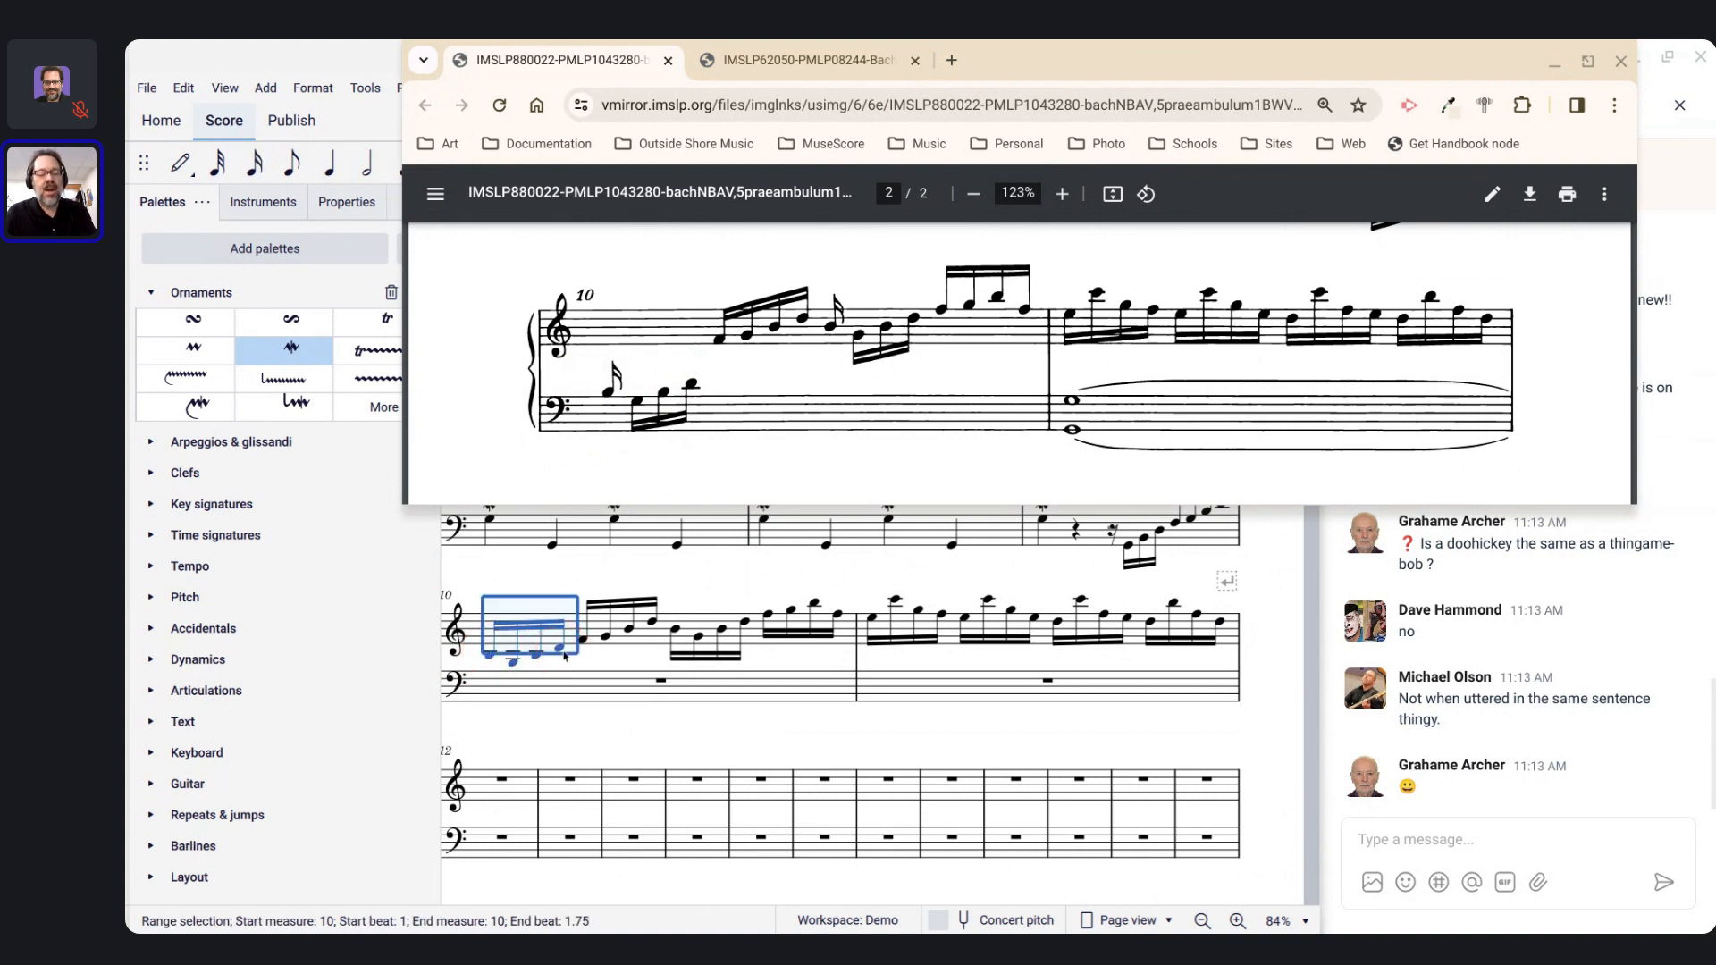
key("ctrl+shift+Down")
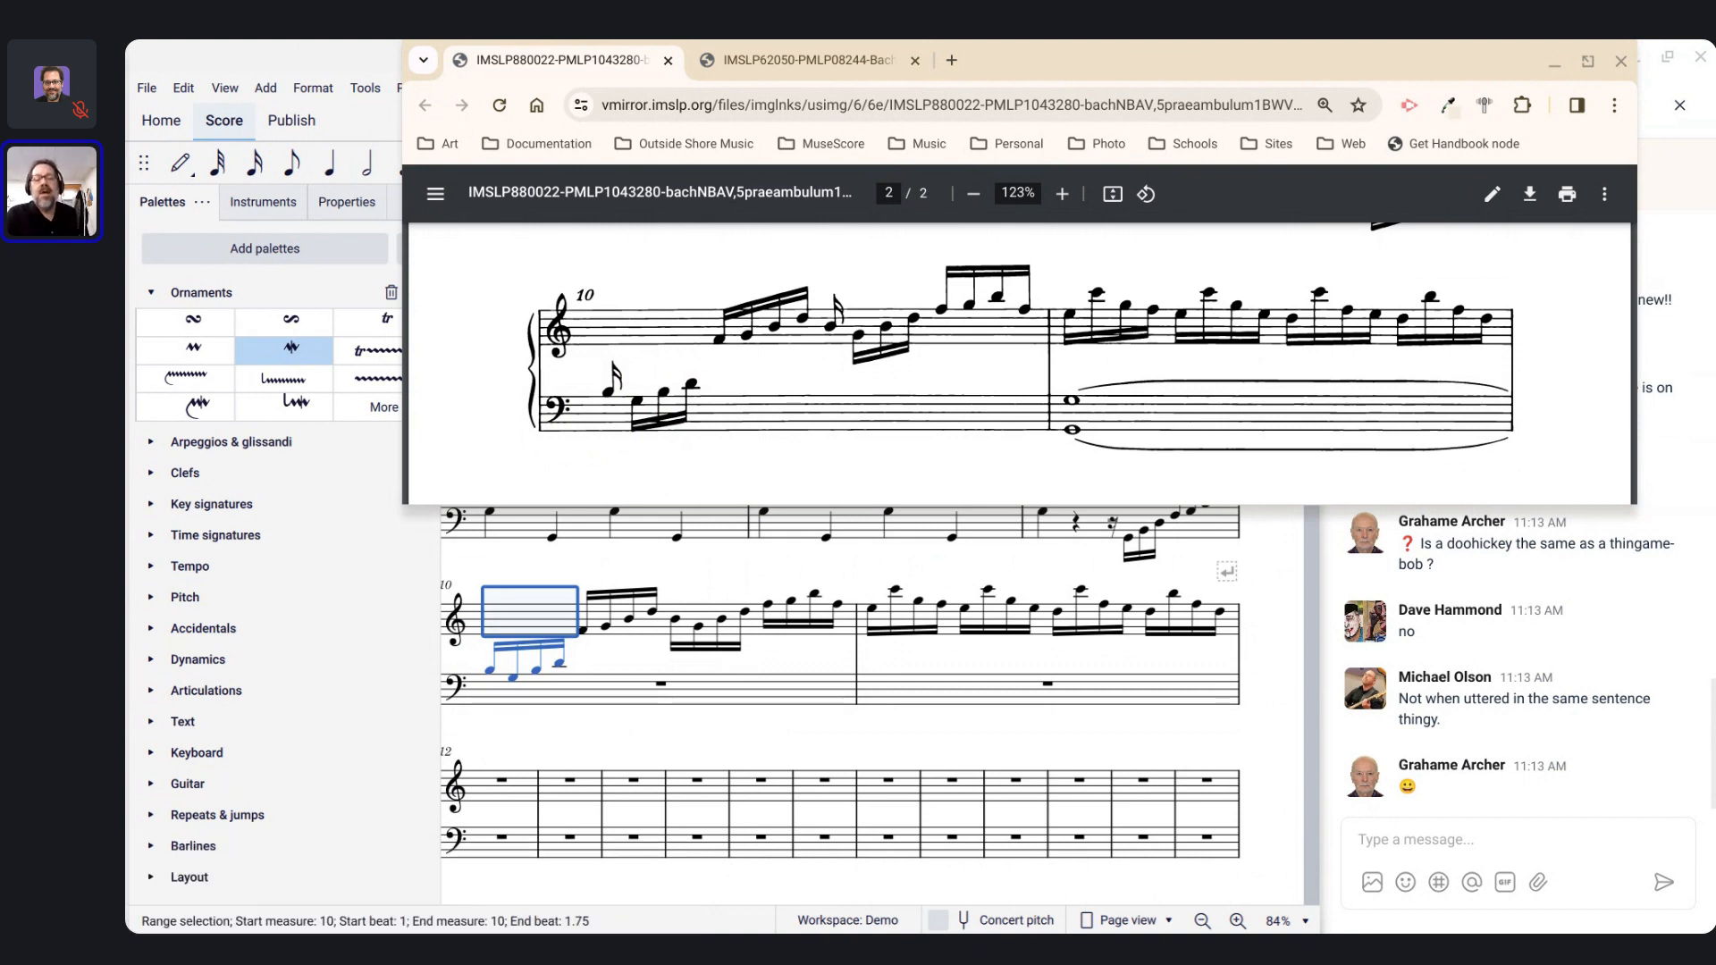
Step: Check in the reference score how the first sixteenth notes of beats 1 and 3 in measure 10 are beamed
left_click(860, 336)
left_click(832, 327)
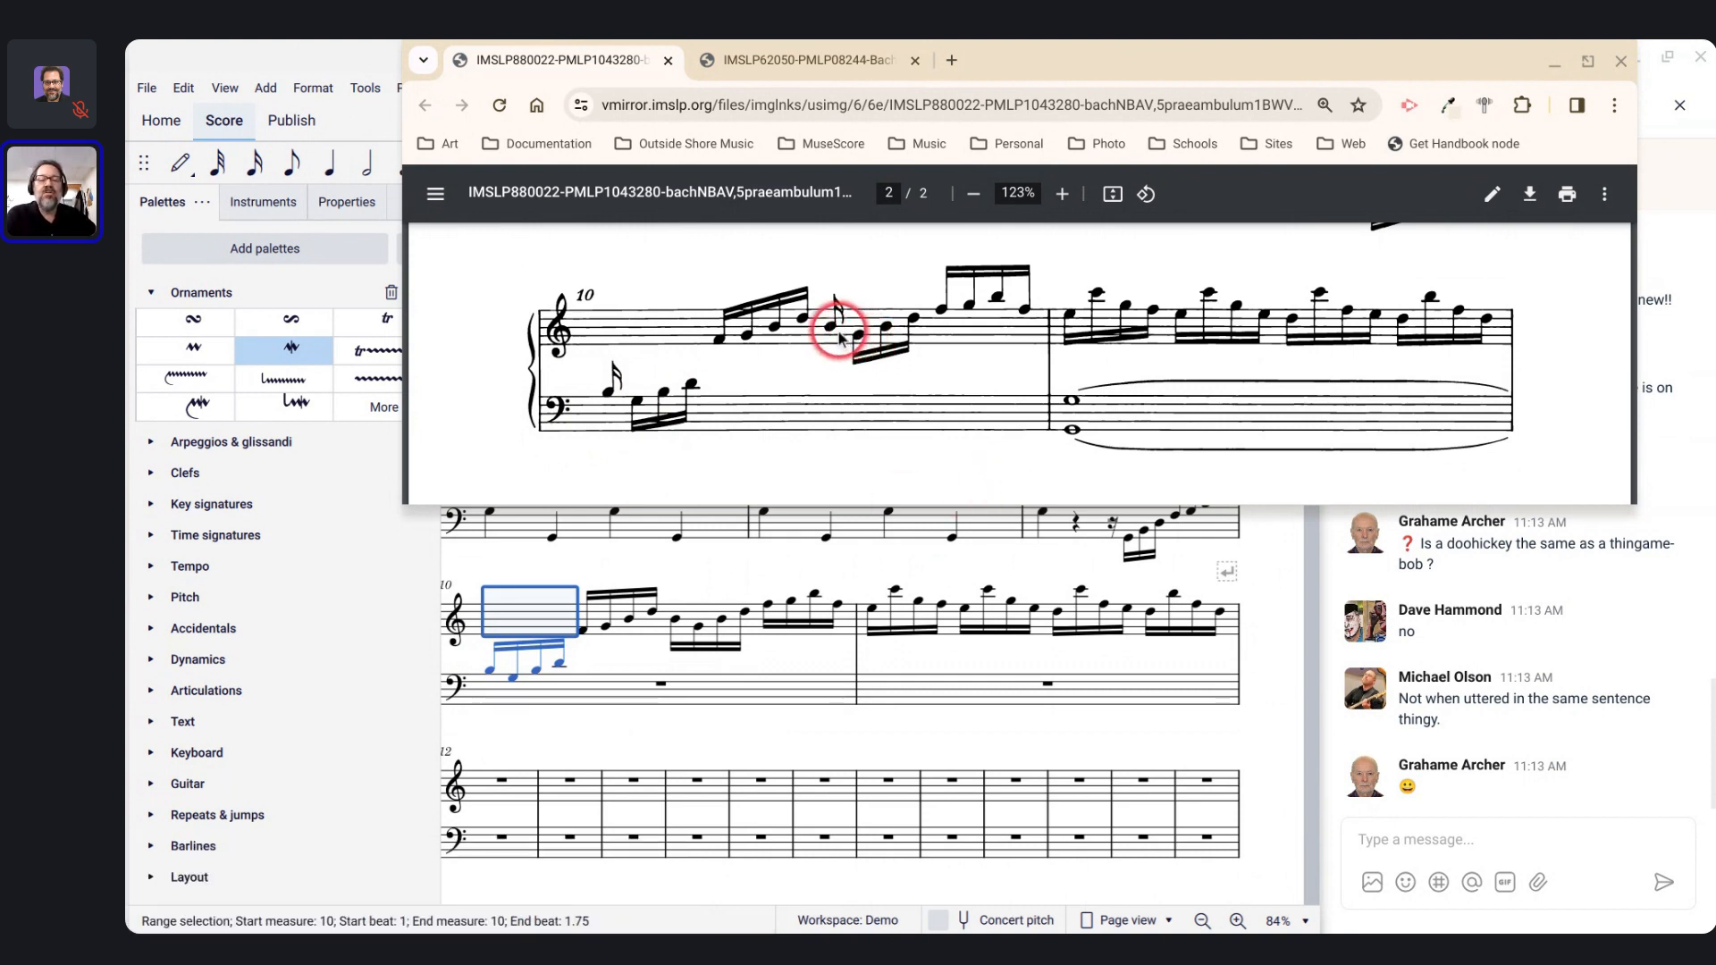
left_click(610, 394)
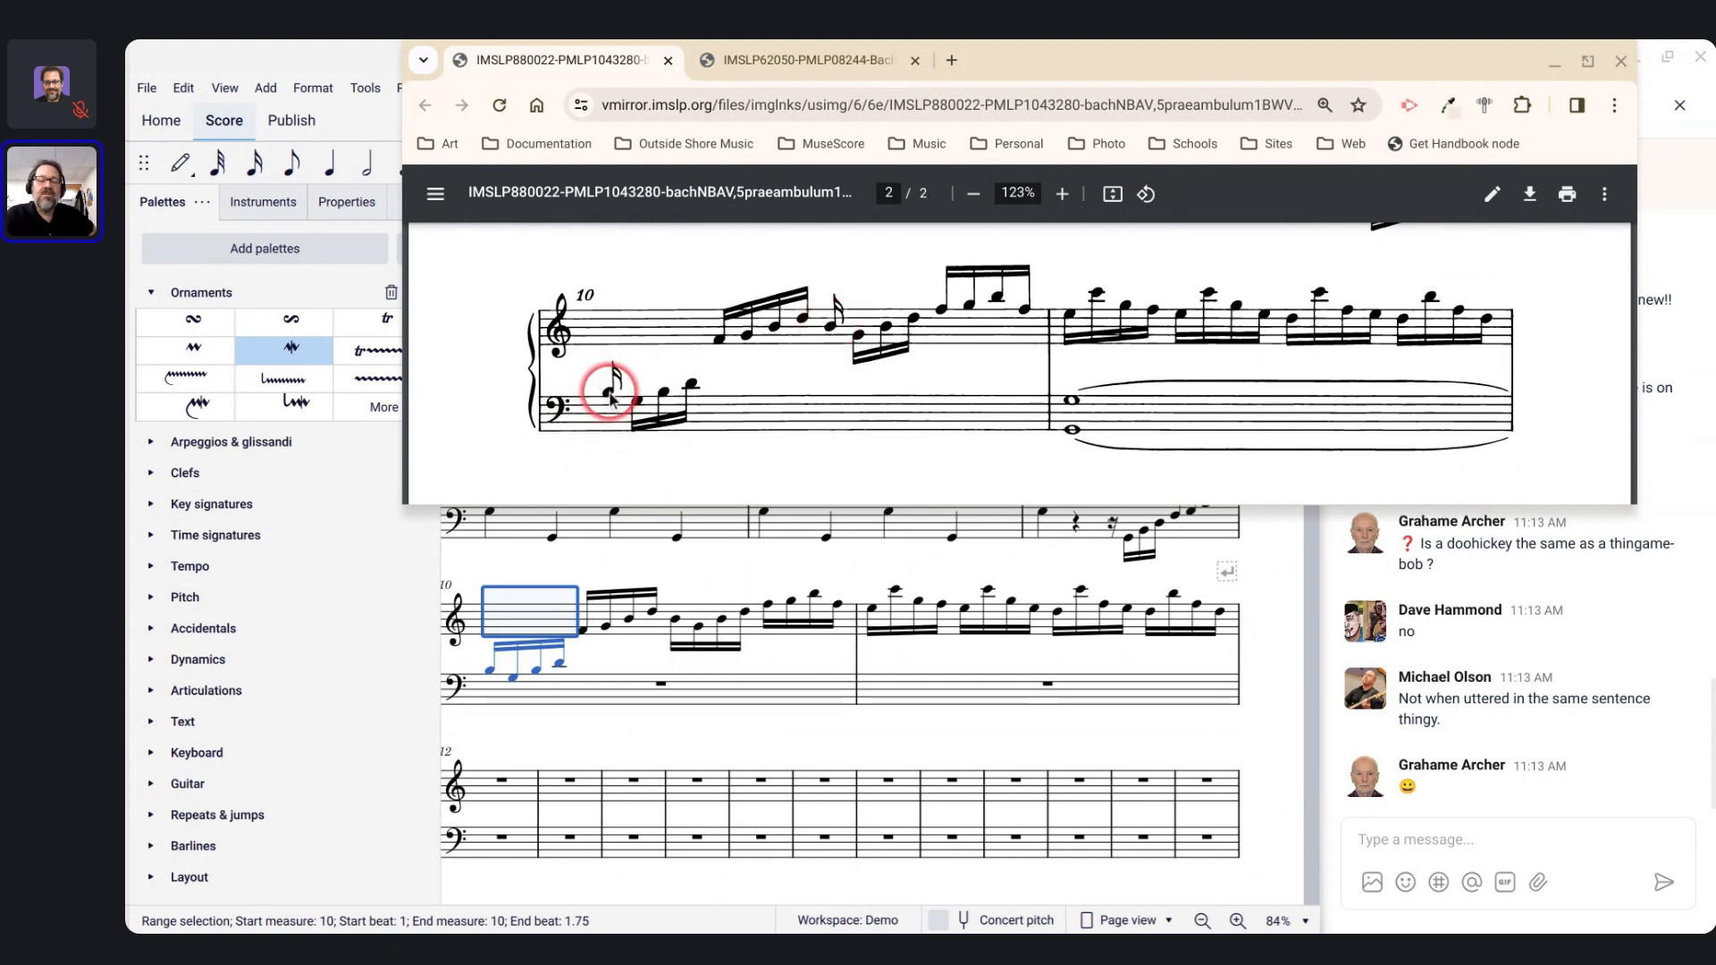
left_click(920, 250)
left_click(774, 366)
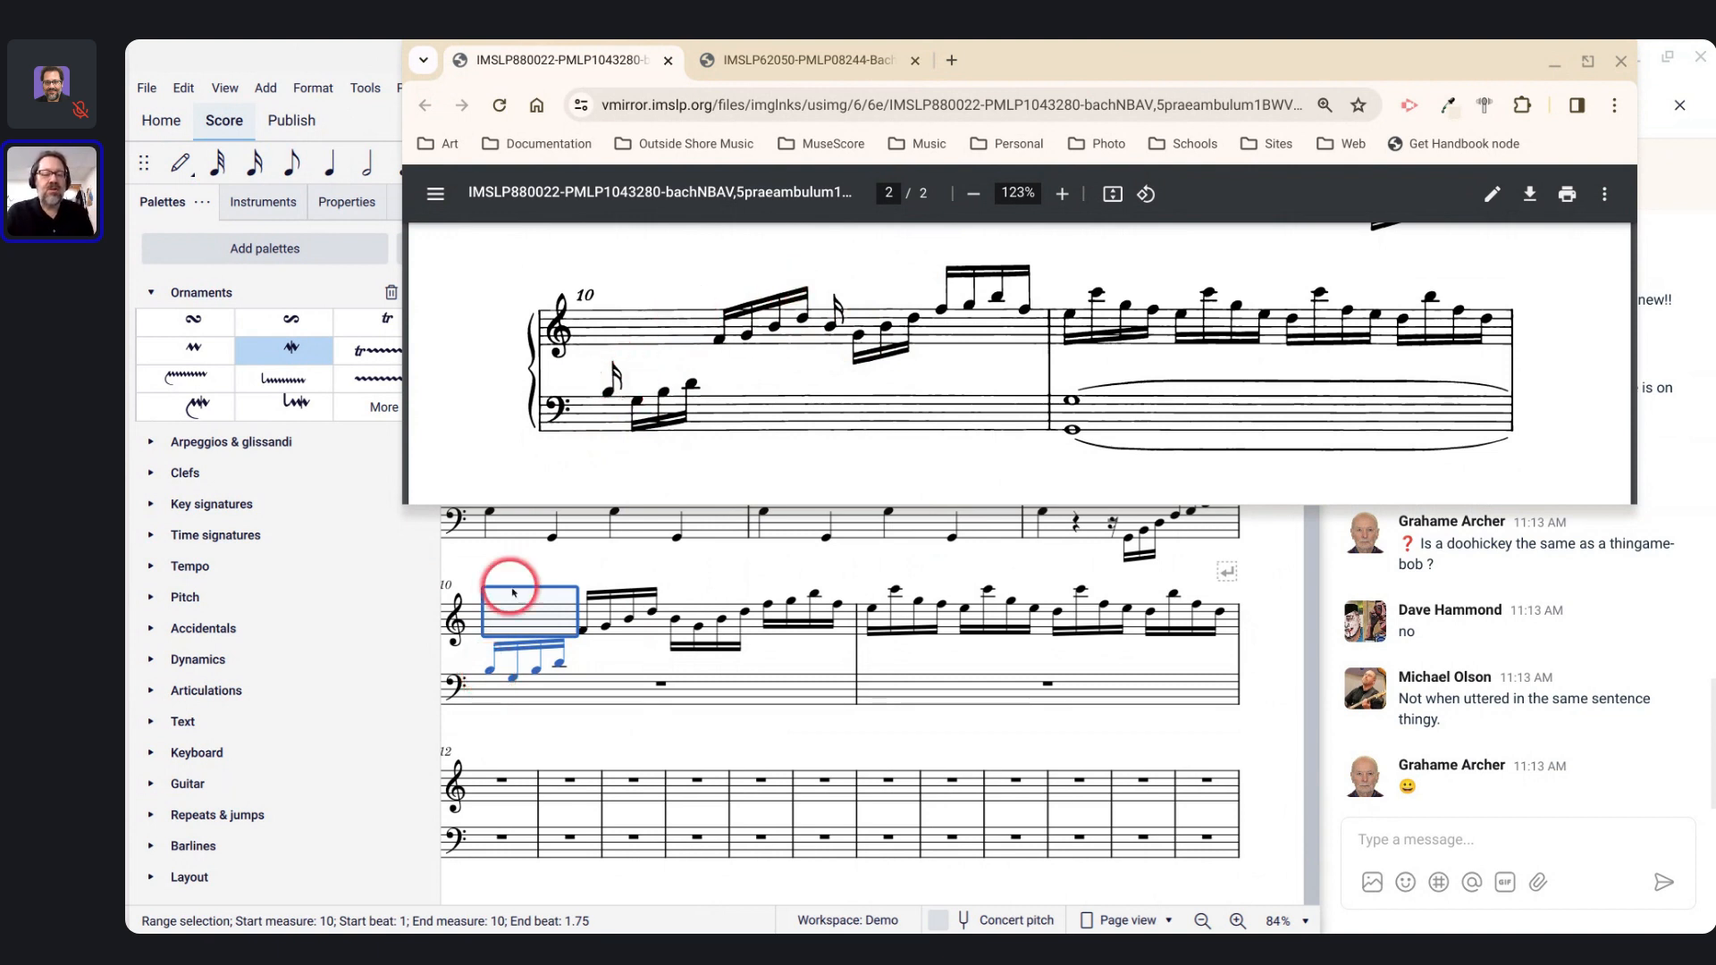
Step: Set the beam type of the first notes on beats 1 and 3 of measure 10 to no beam, and flip the beat 3 B4's stem upward
left_click(489, 672)
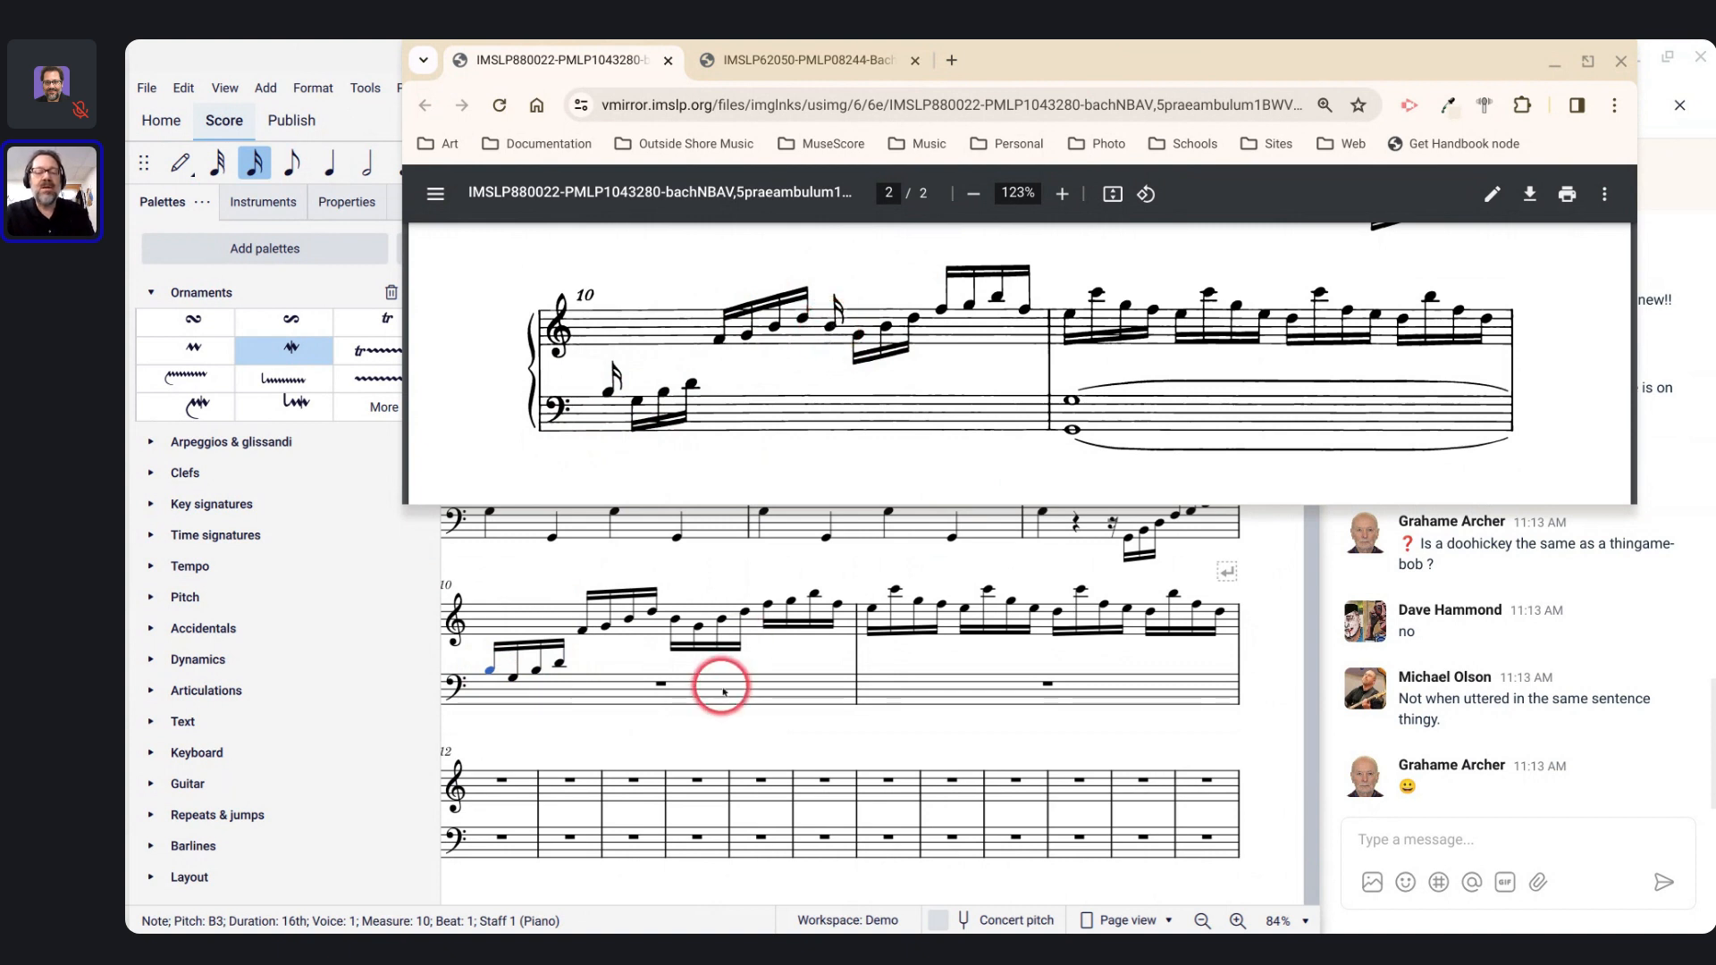
left_click(676, 625, "ctrl")
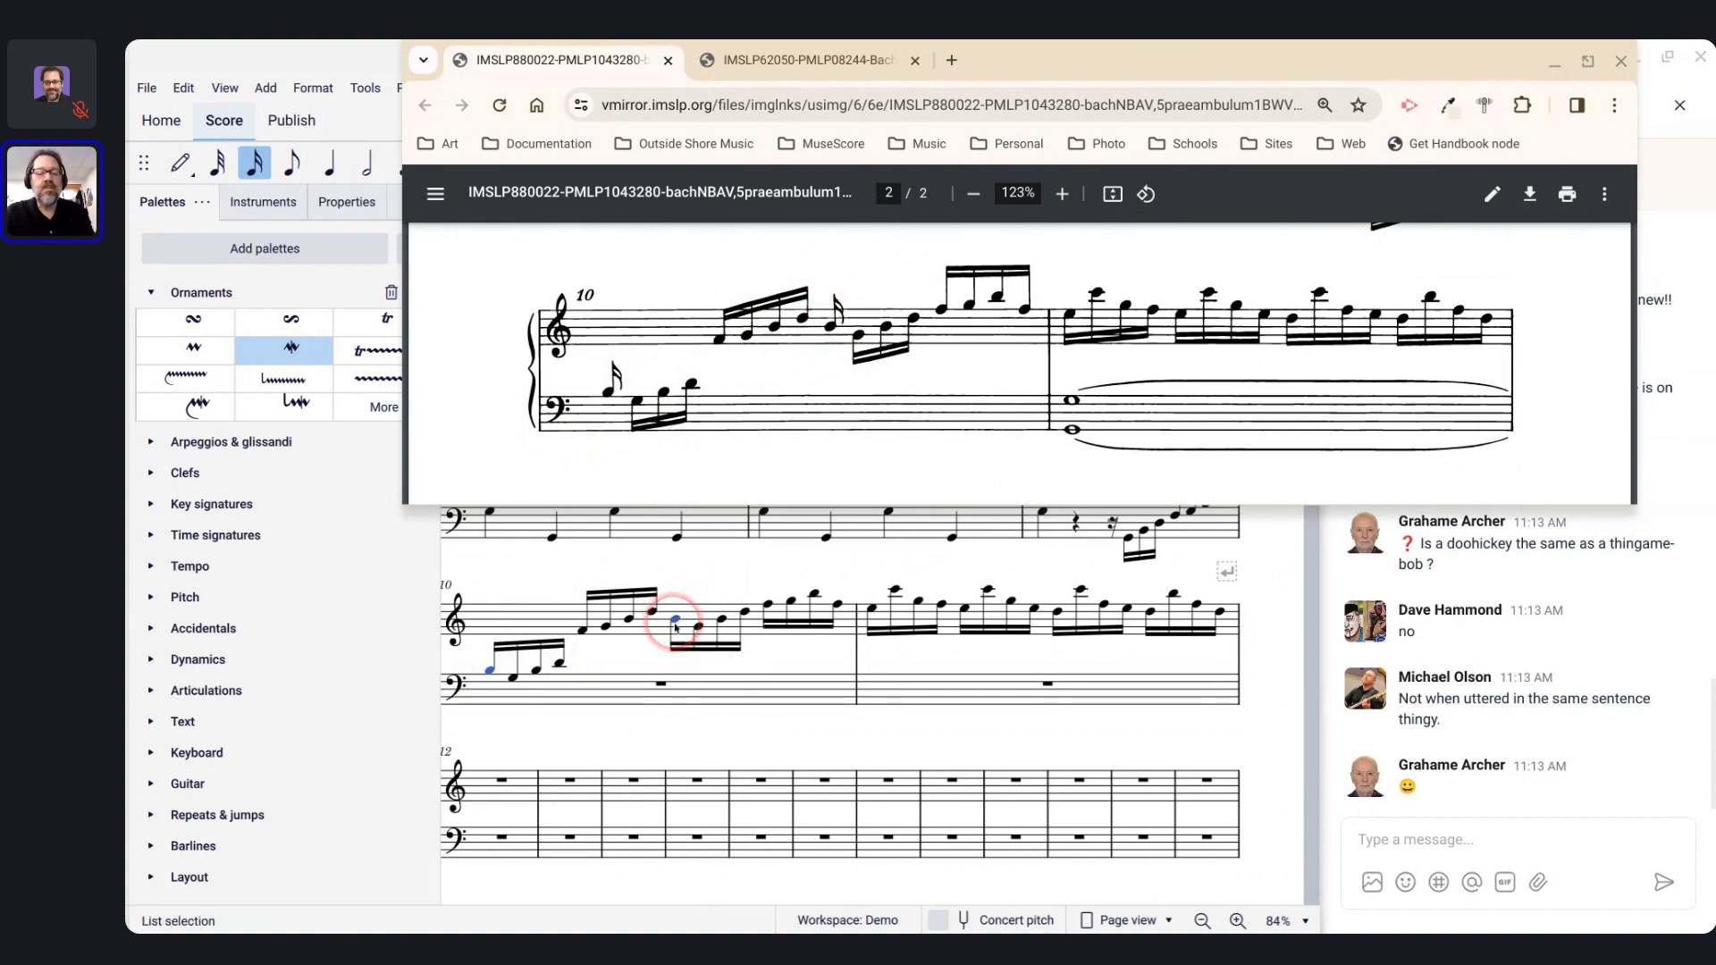
key("ctrl+plus")
key("ctrl+plus")
key("ctrl+plus")
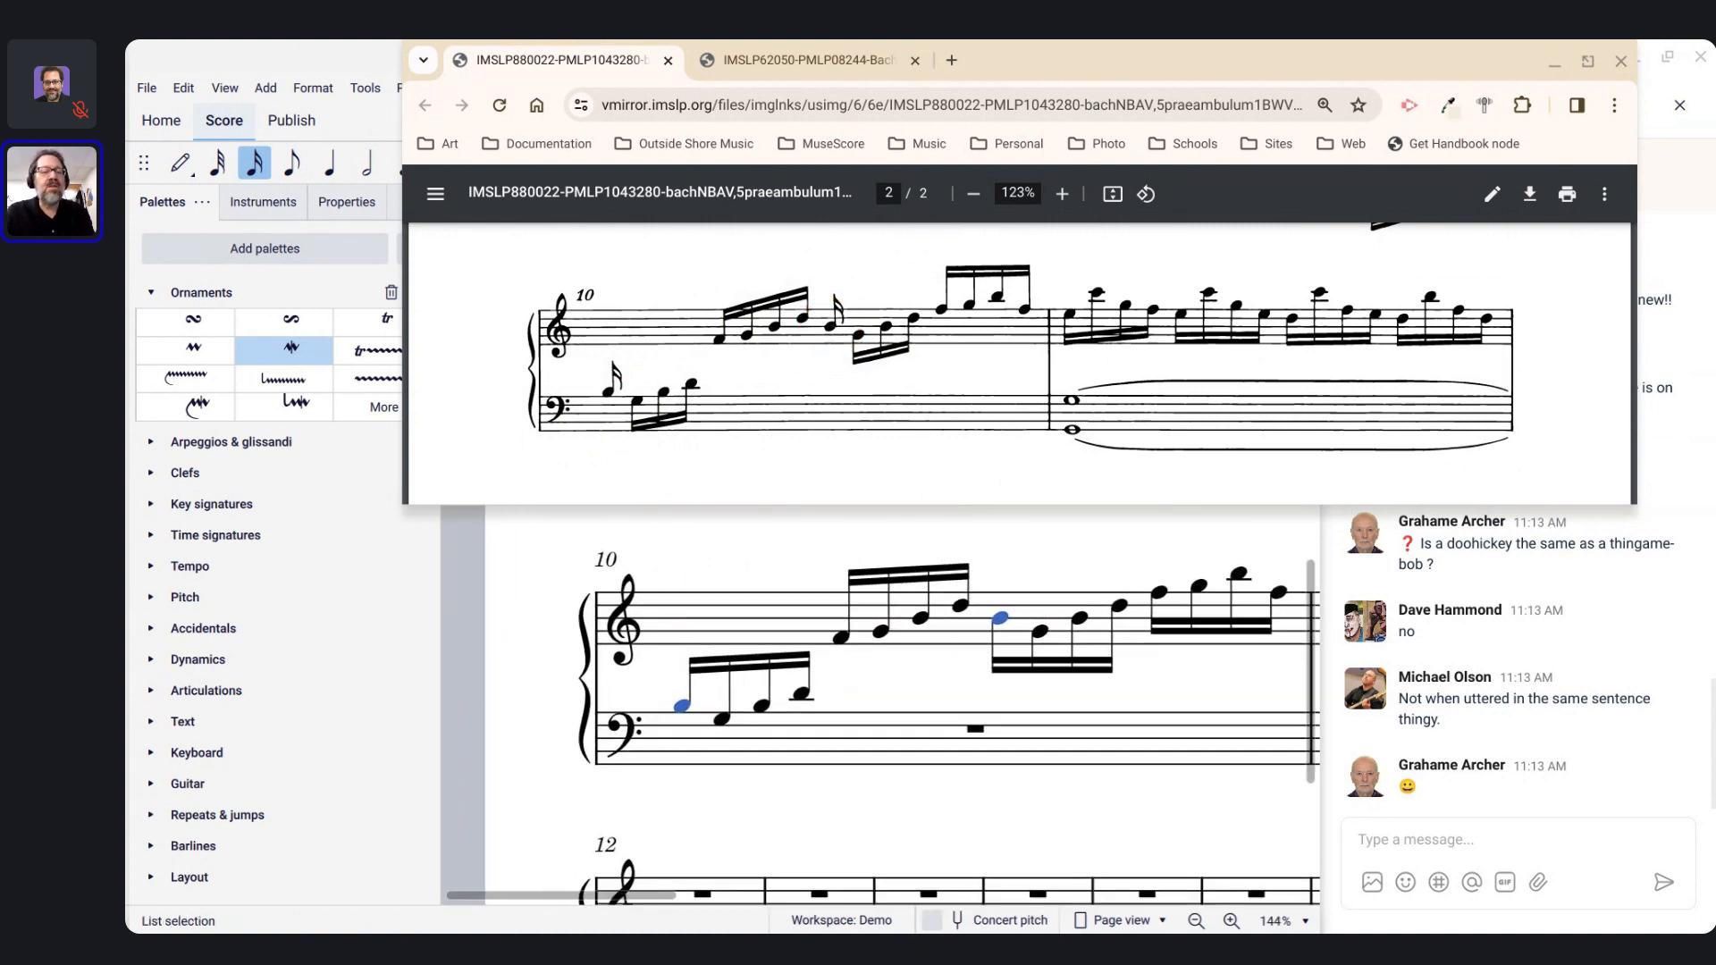
left_click(329, 201)
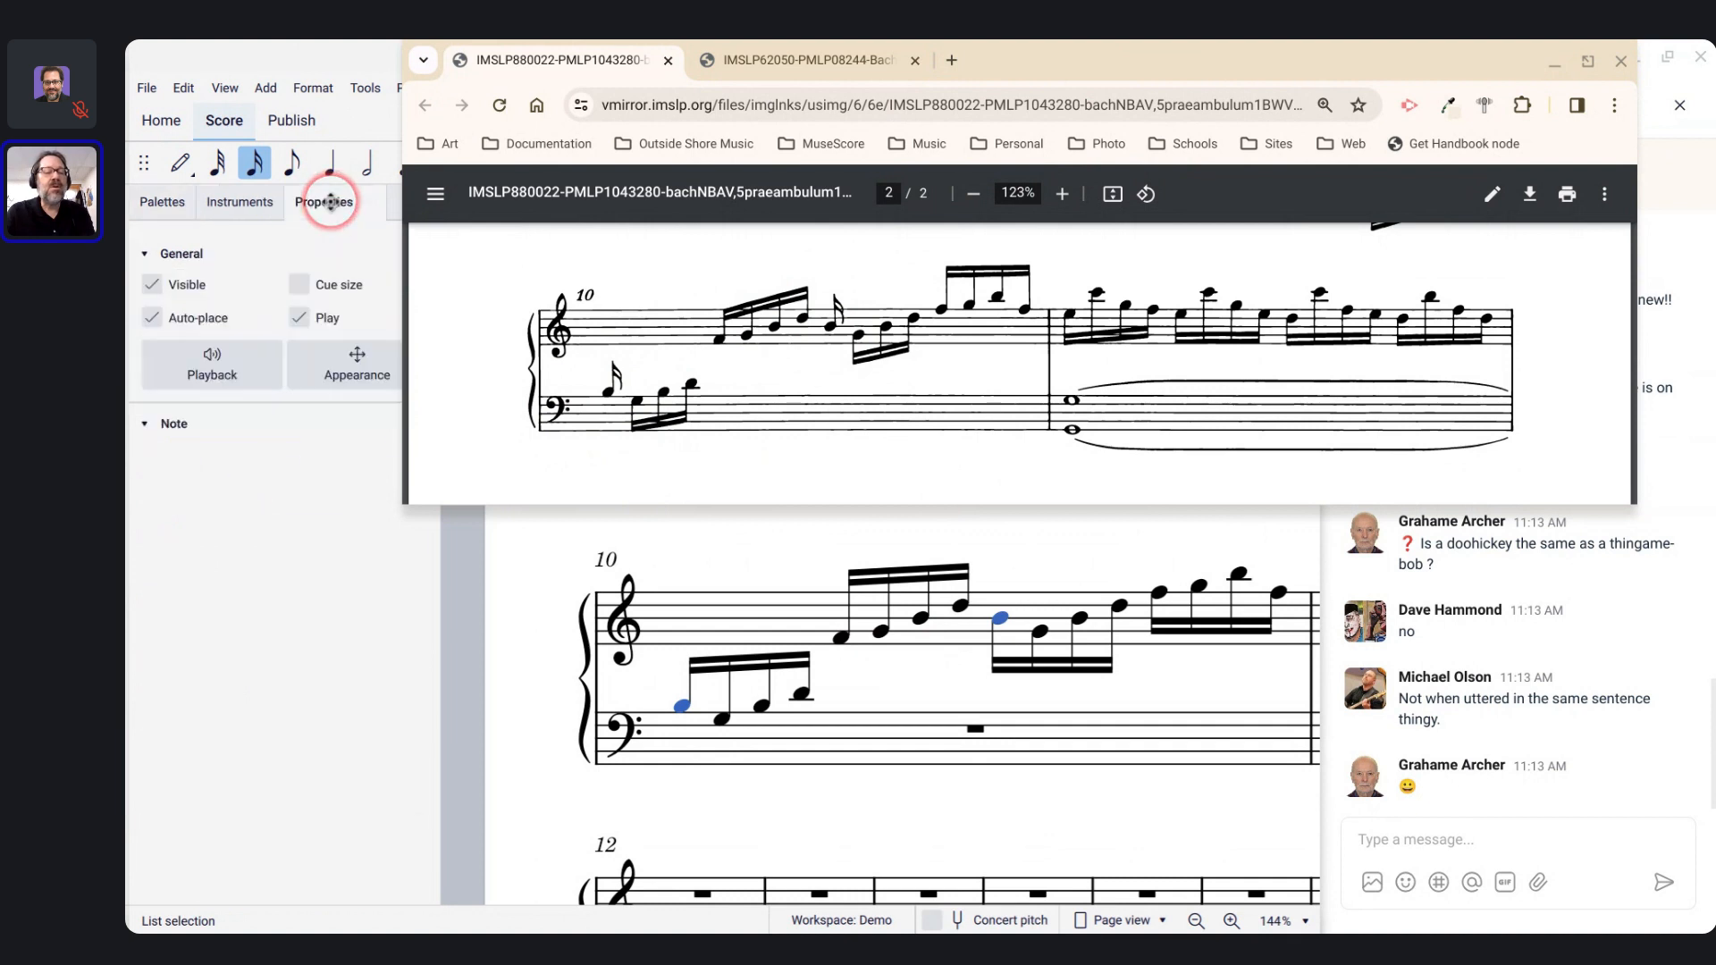
left_click(376, 457)
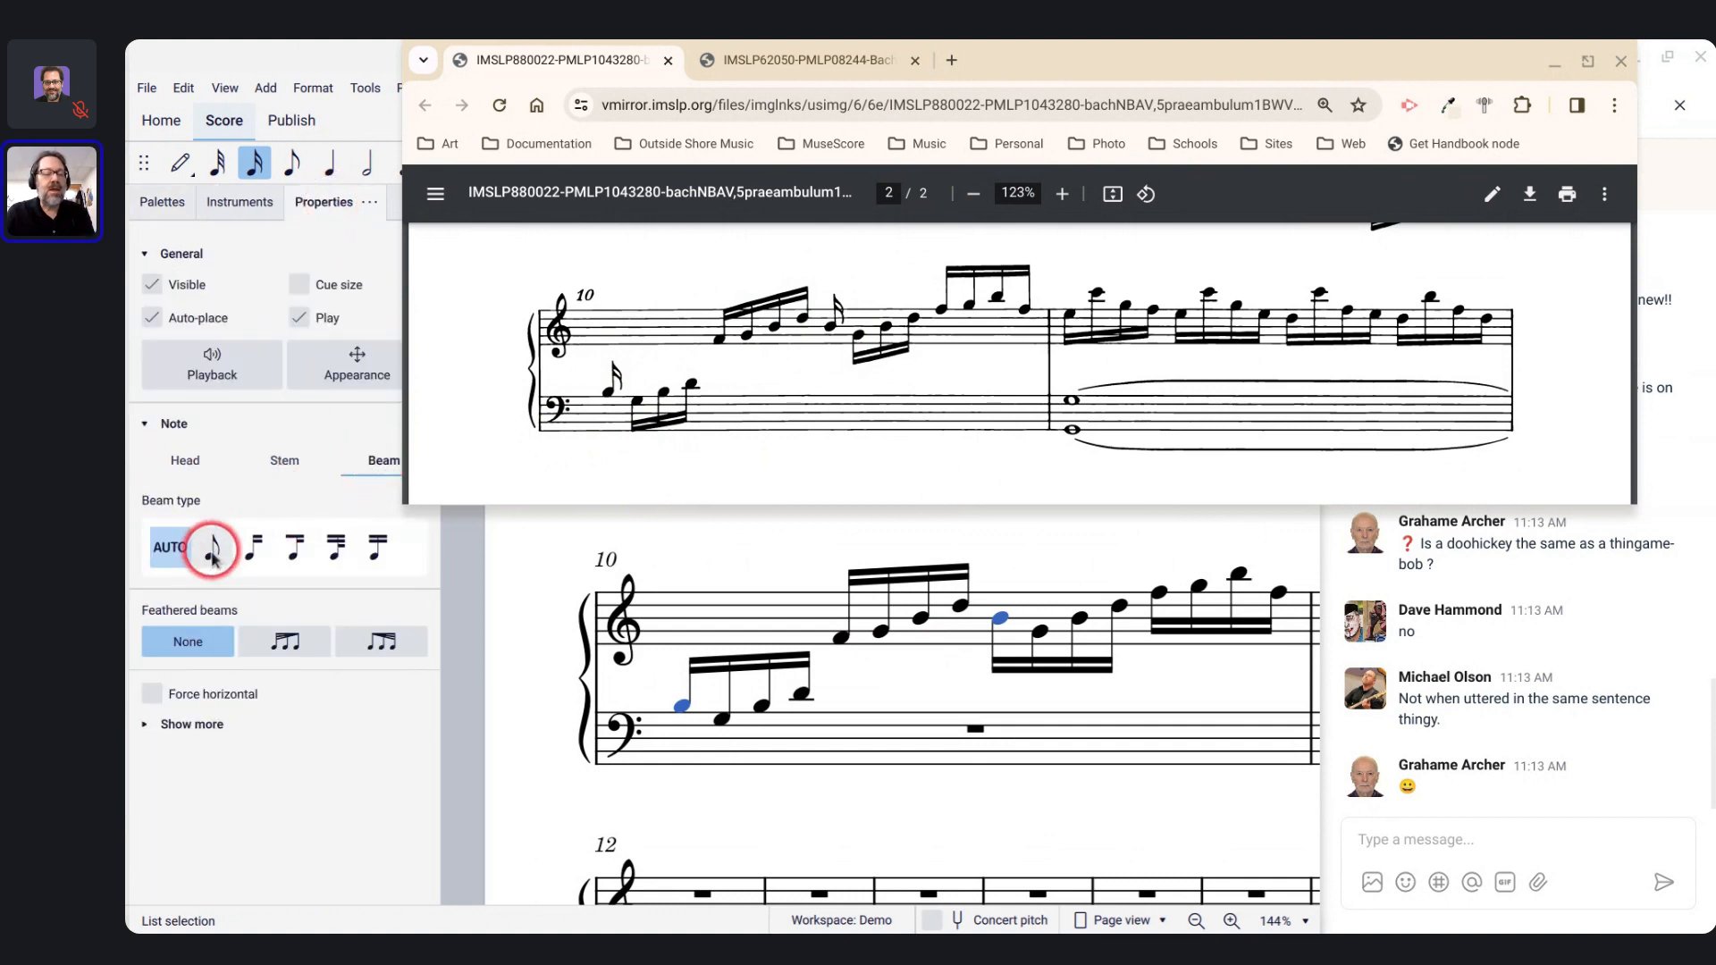
left_click(212, 556)
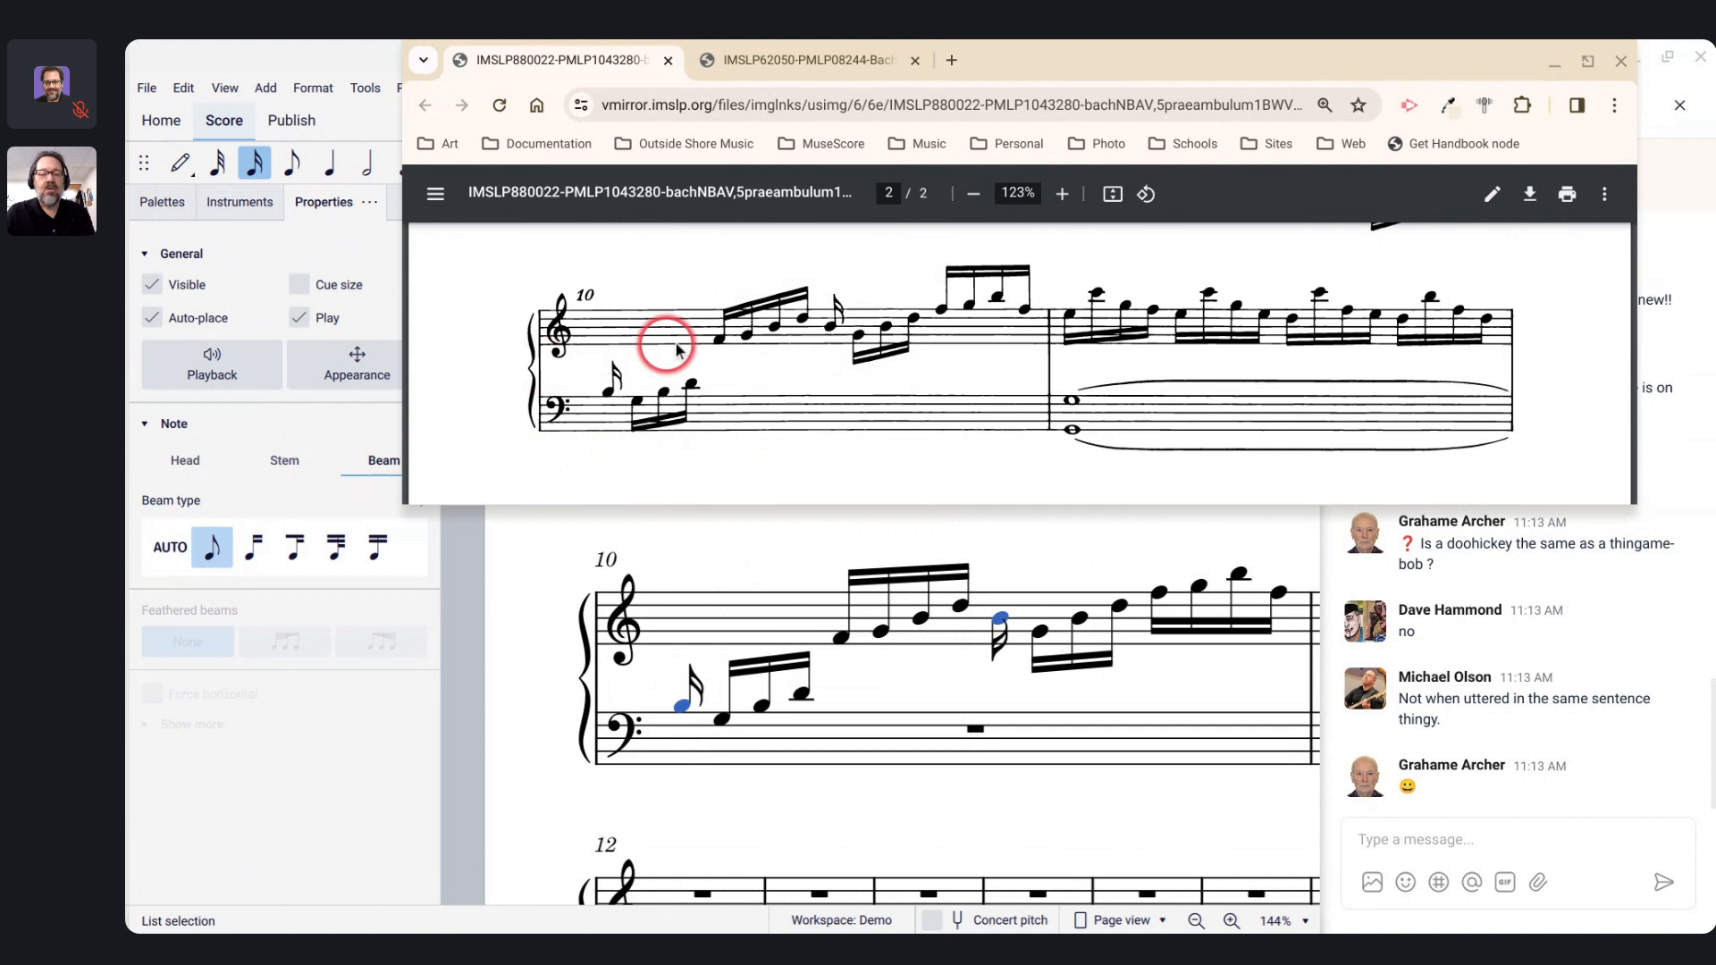
left_click(1001, 619)
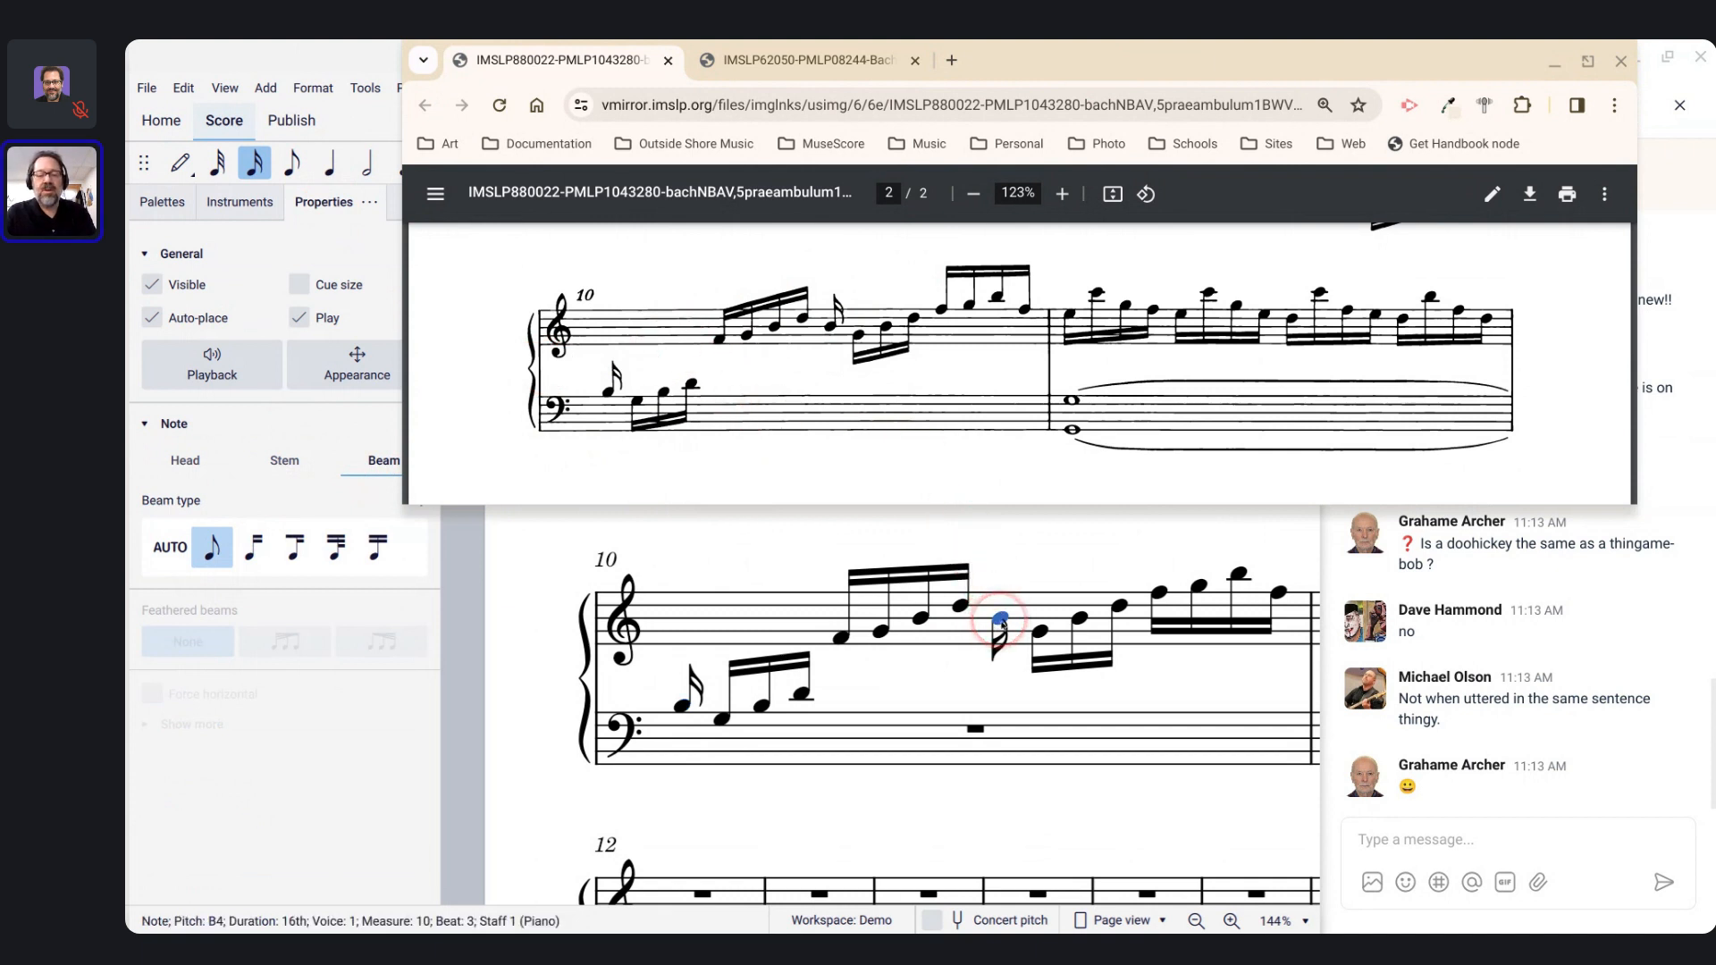
key("x")
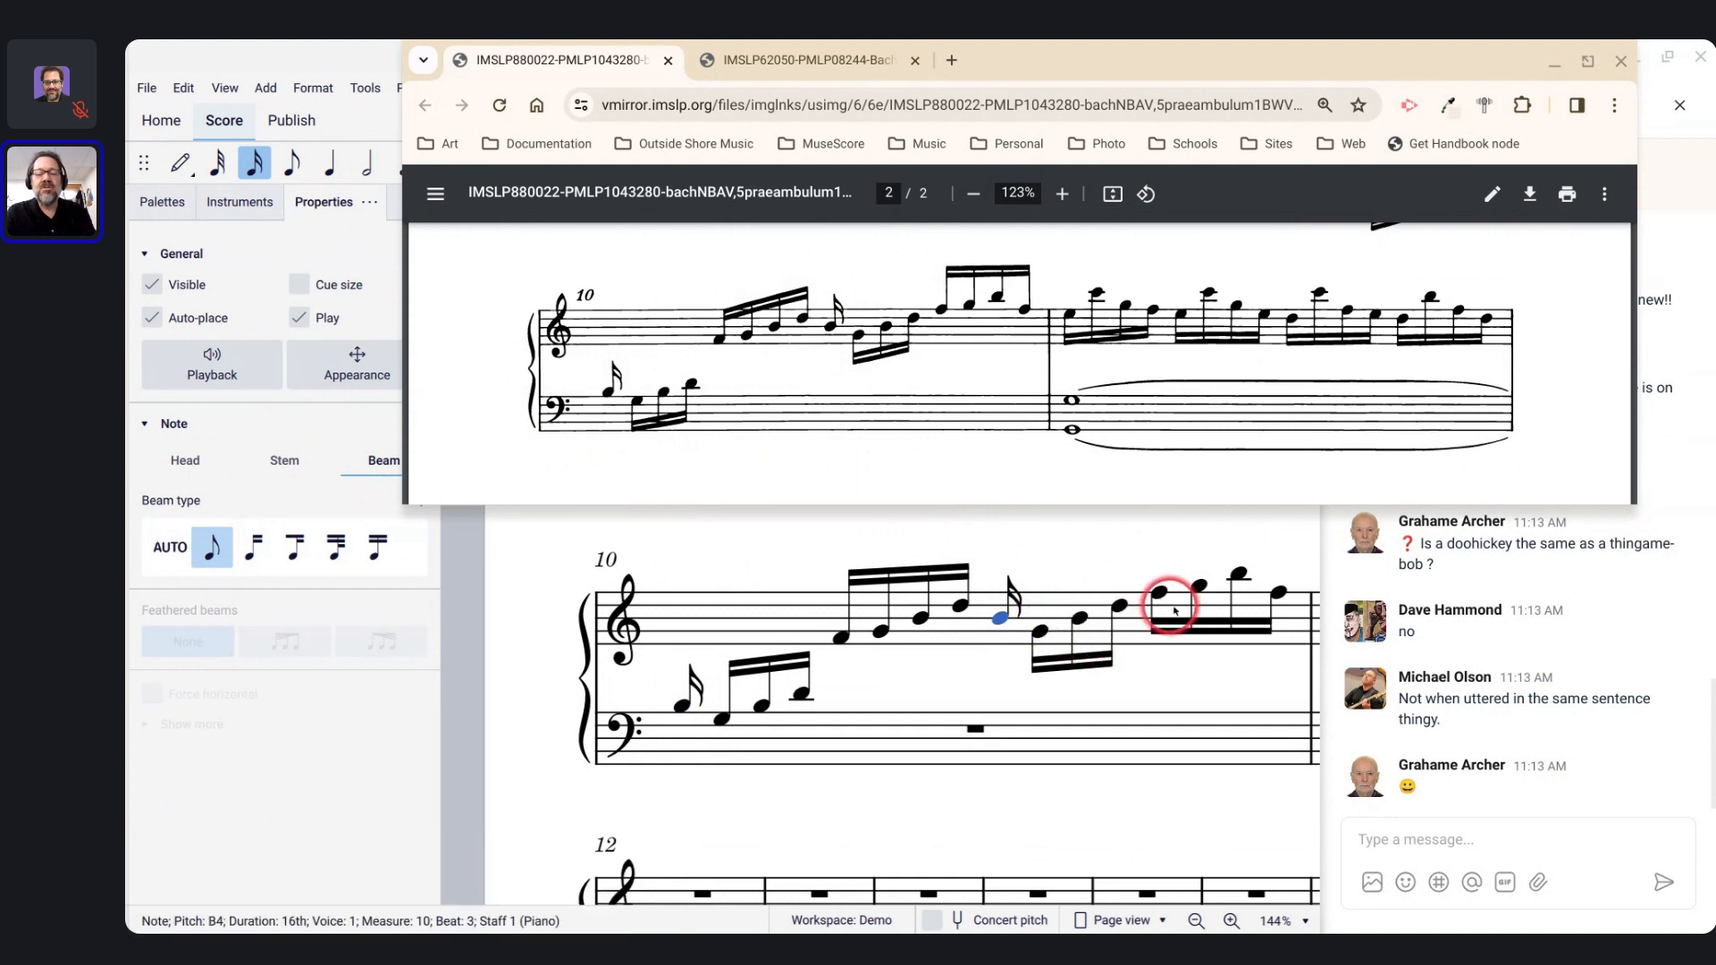
Step: Reposition the reference score window beneath the music score and lower its upper edge so that more of the score is uncovered
scroll(1170, 607, "right", 5)
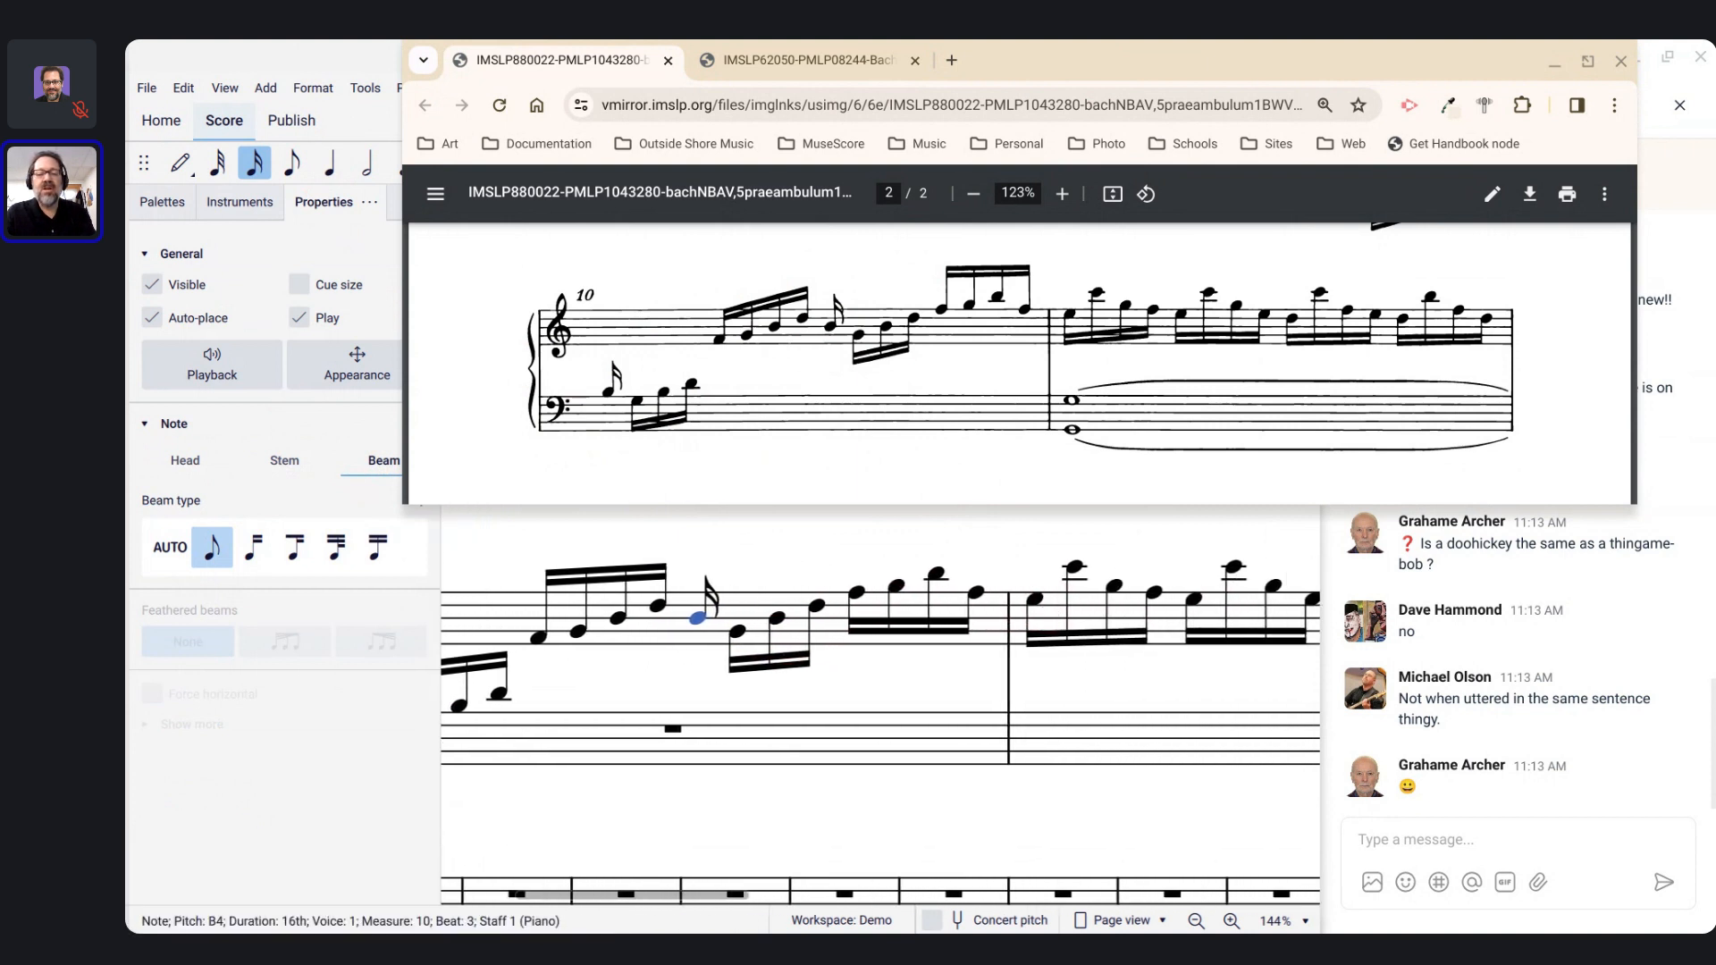
scroll(880, 662, "left", 5)
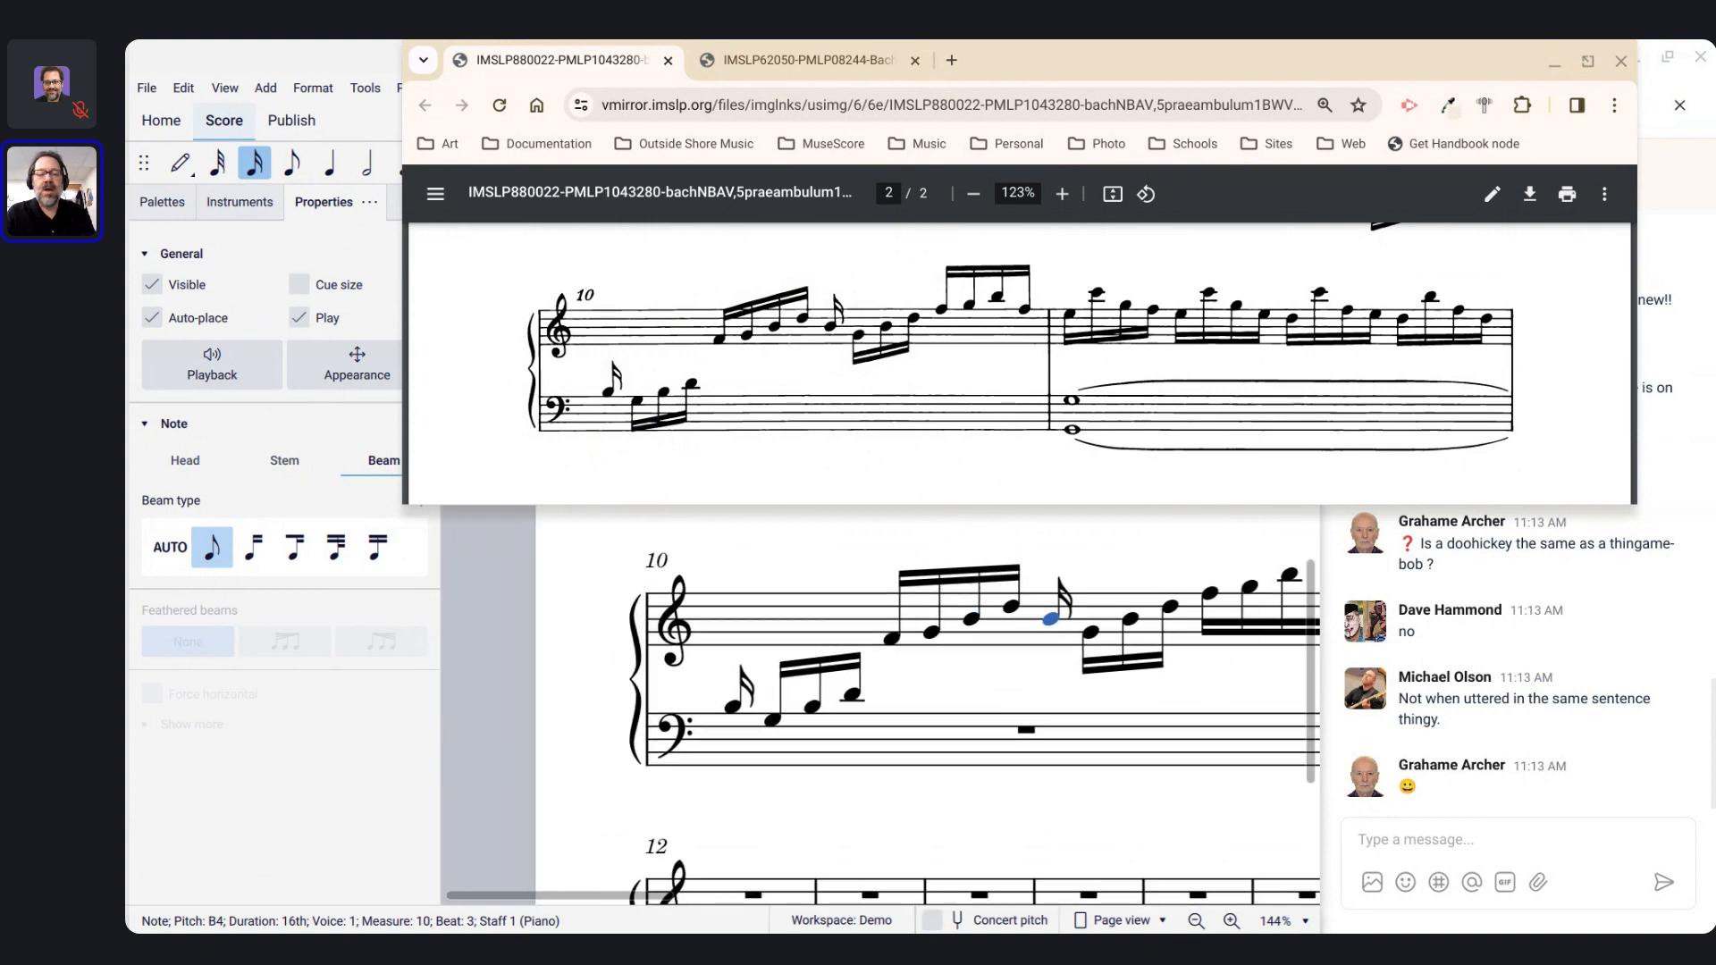
scroll(1171, 609, "right", 5)
scroll(1171, 608, "down", 2)
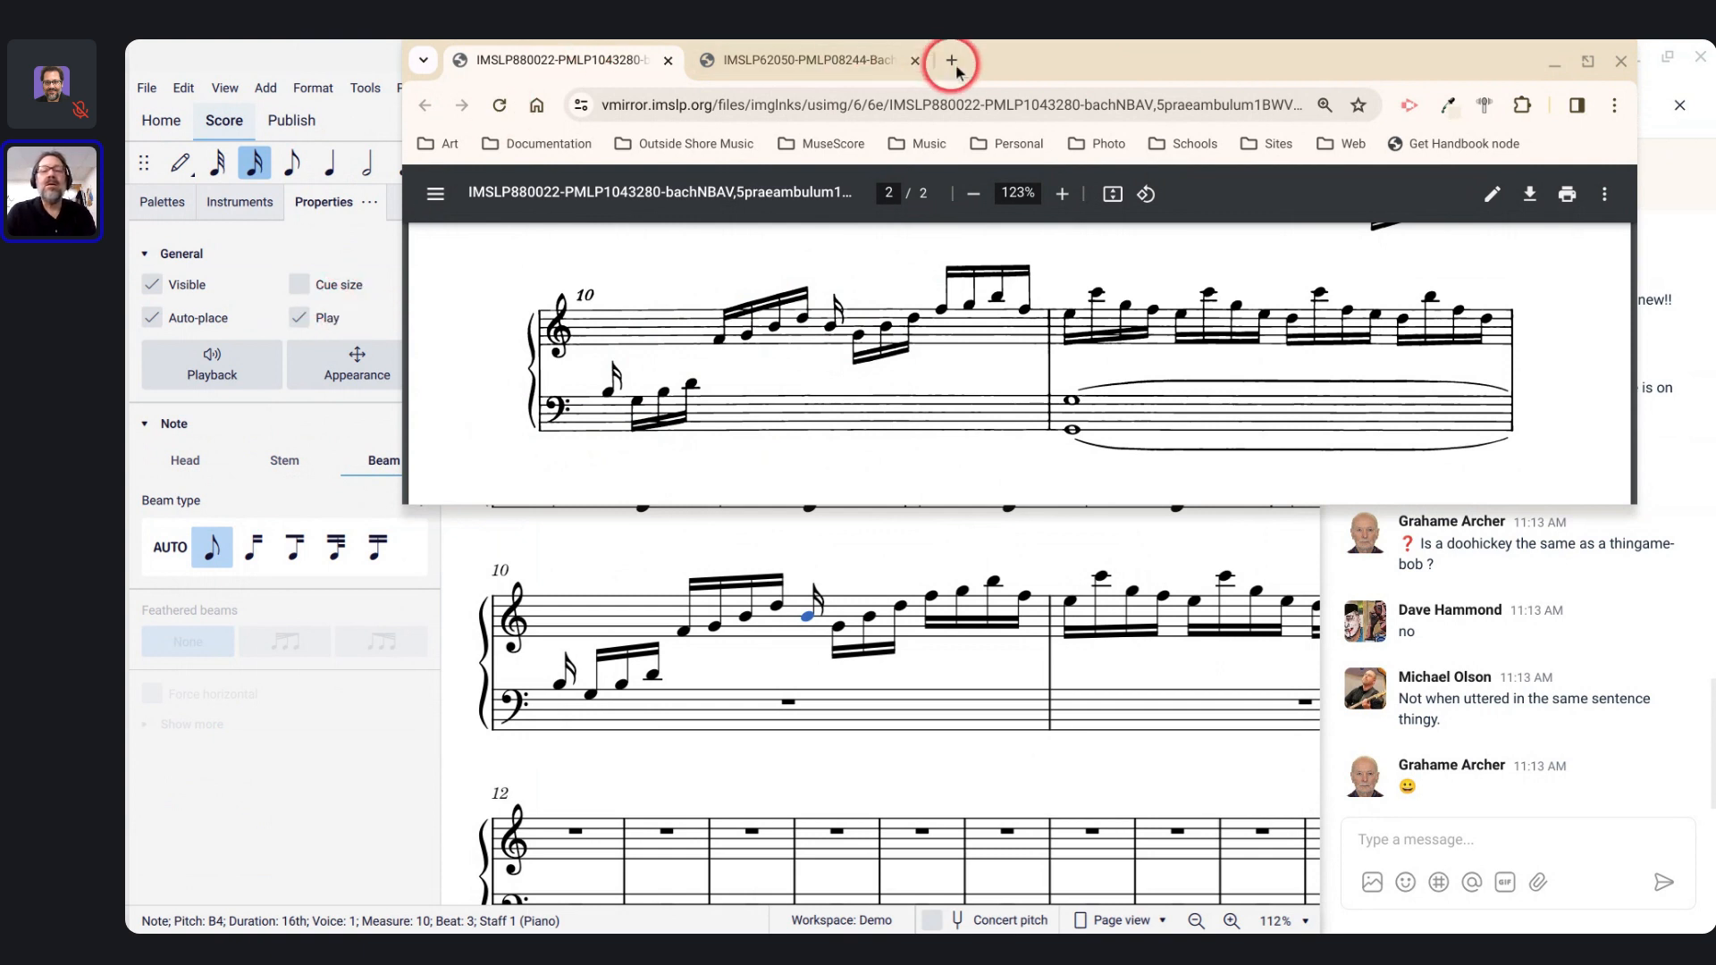
left_click_drag(992, 65, 681, 475)
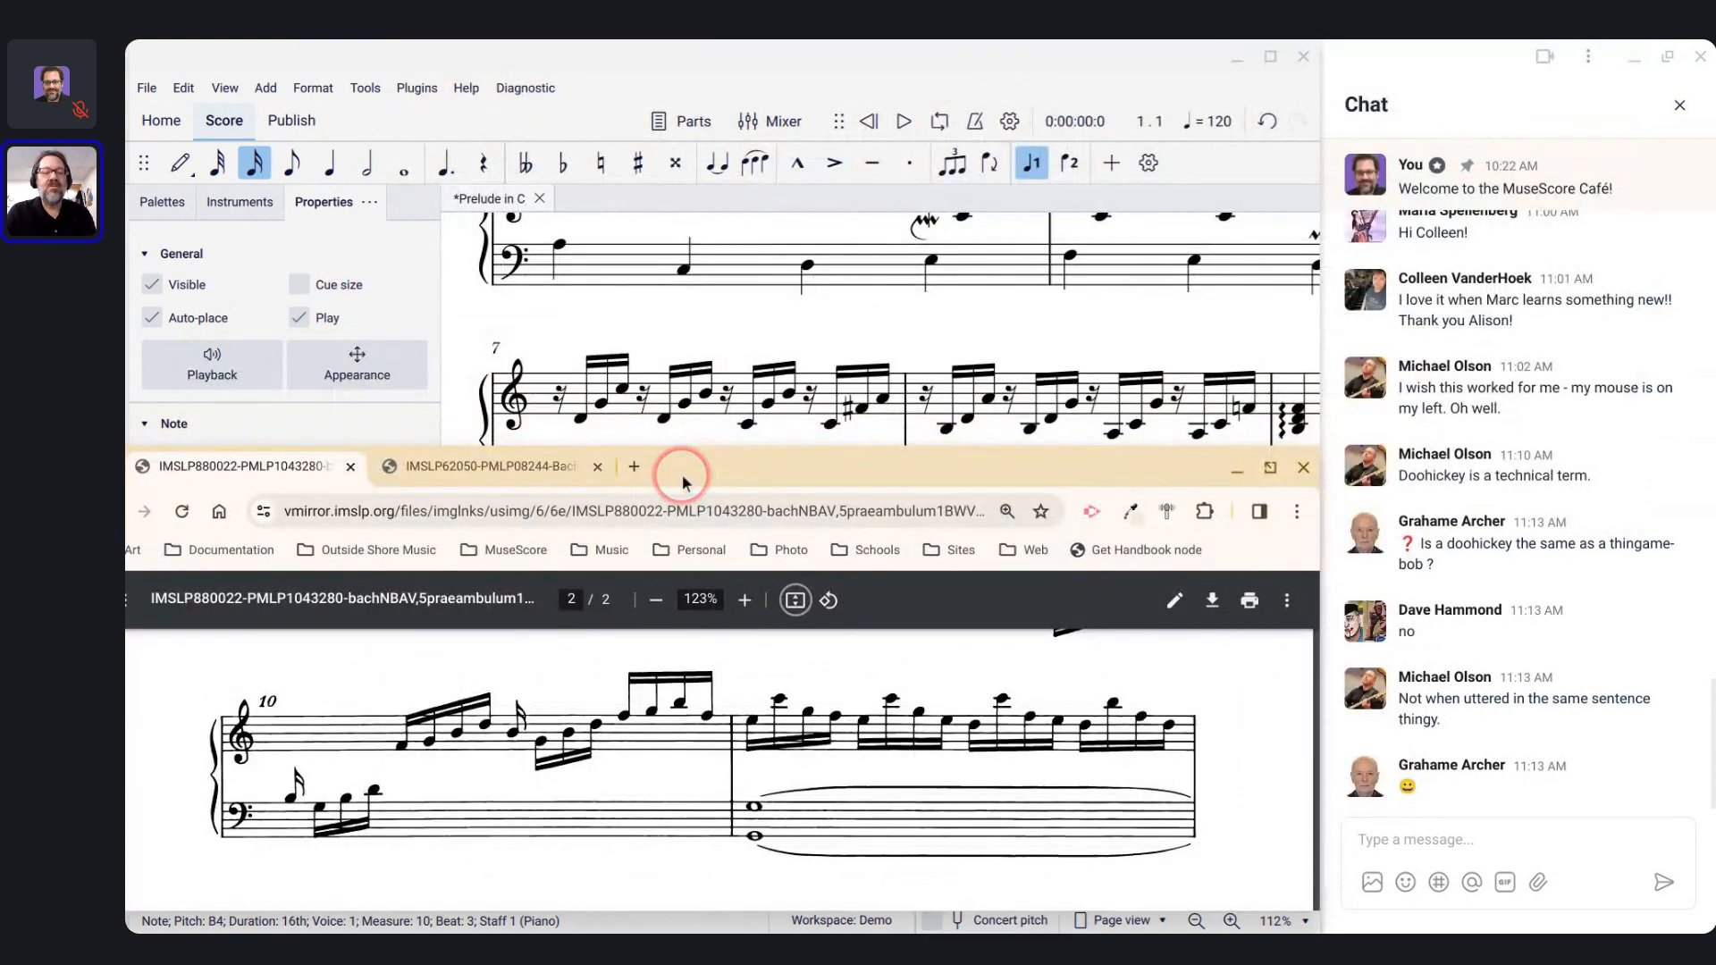
left_click(651, 44)
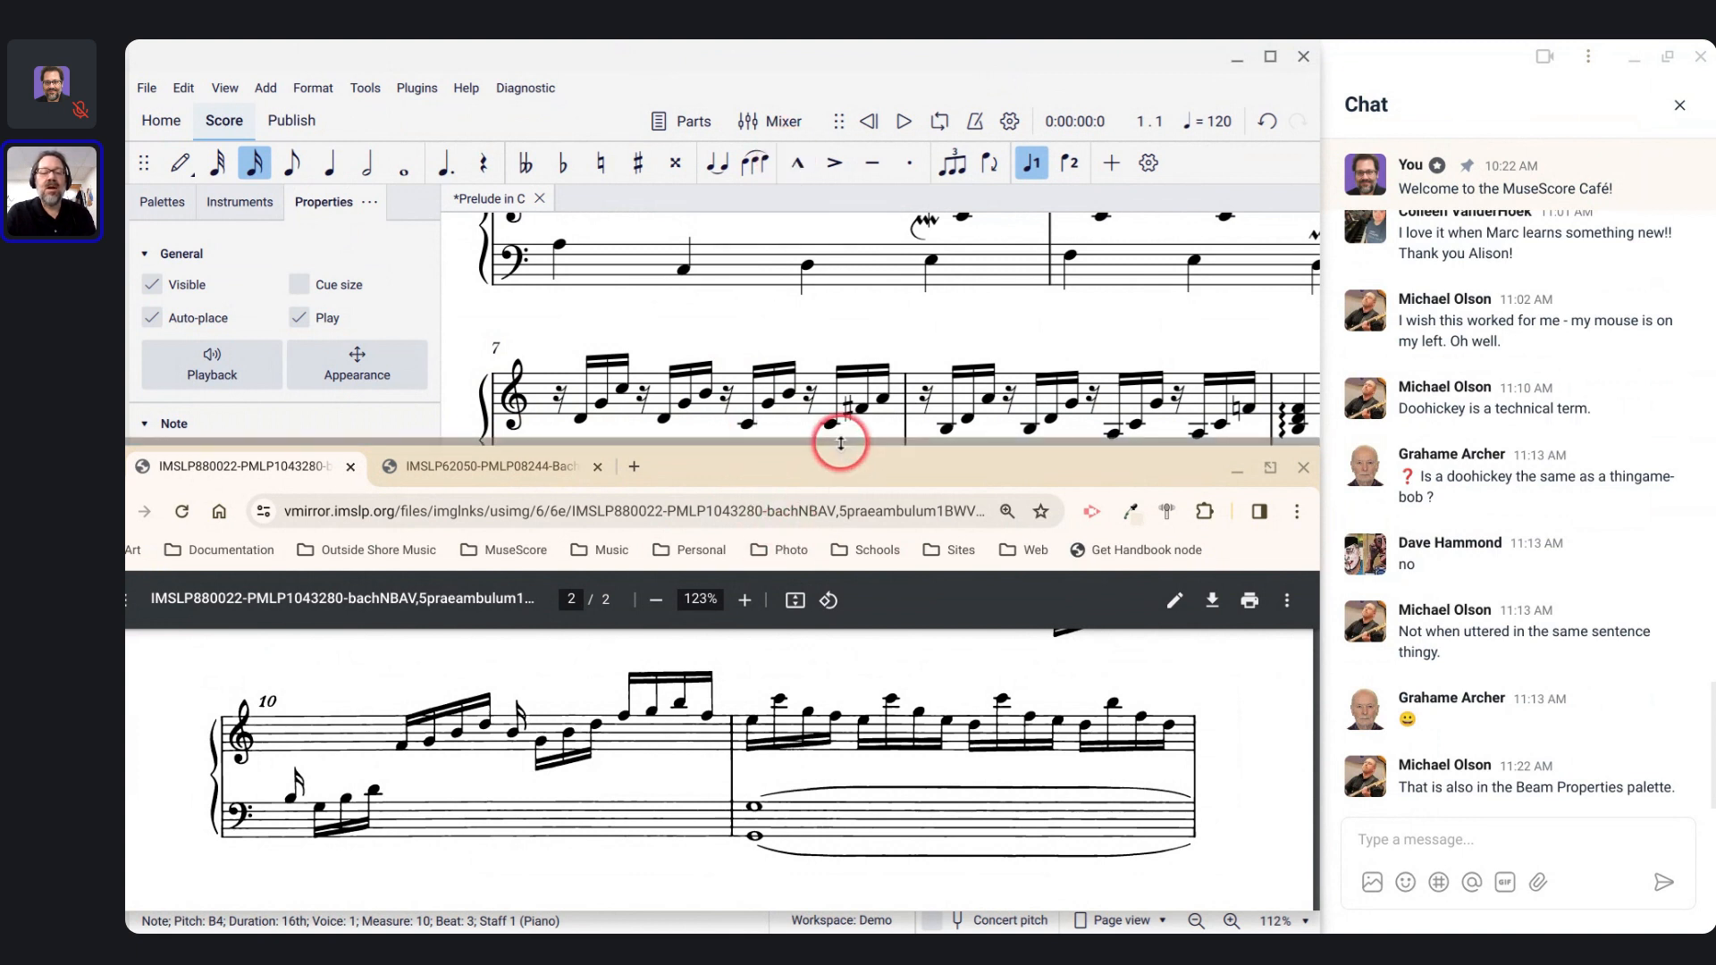
left_click_drag(841, 445, 854, 628)
Step: Start saving the score and browse the Scores folder, including its MuseScore Cafe subfolder, for a suitable location
key("ctrl+s")
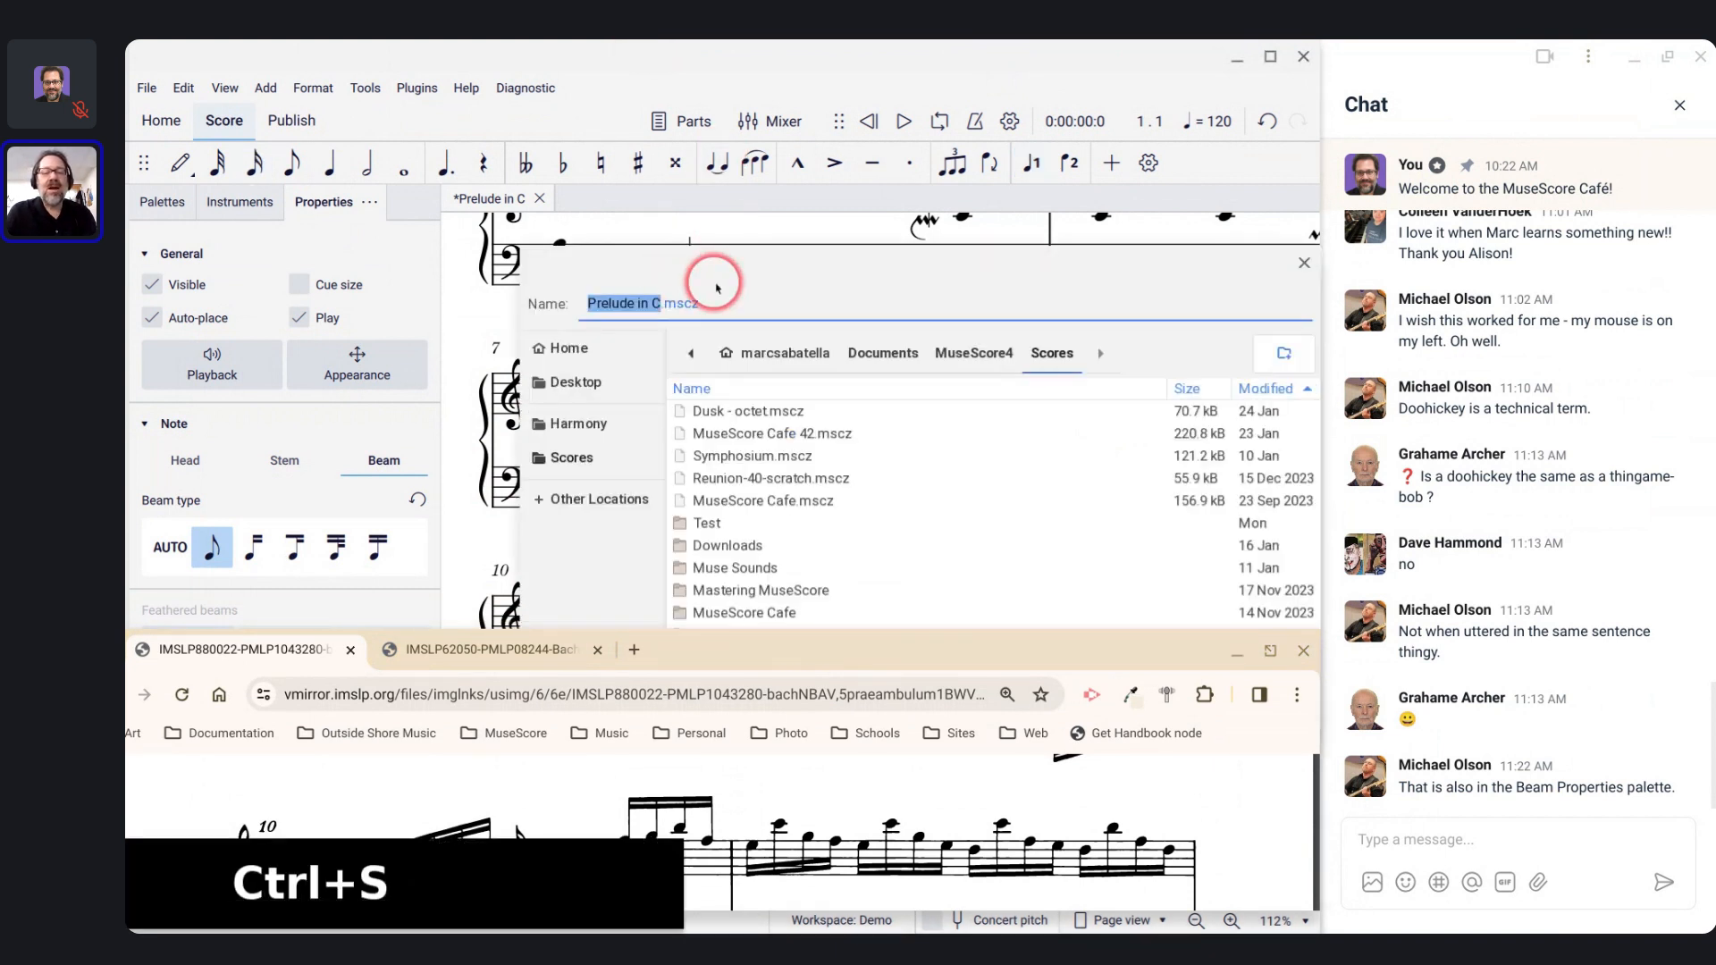
scroll(786, 446, "down", 1)
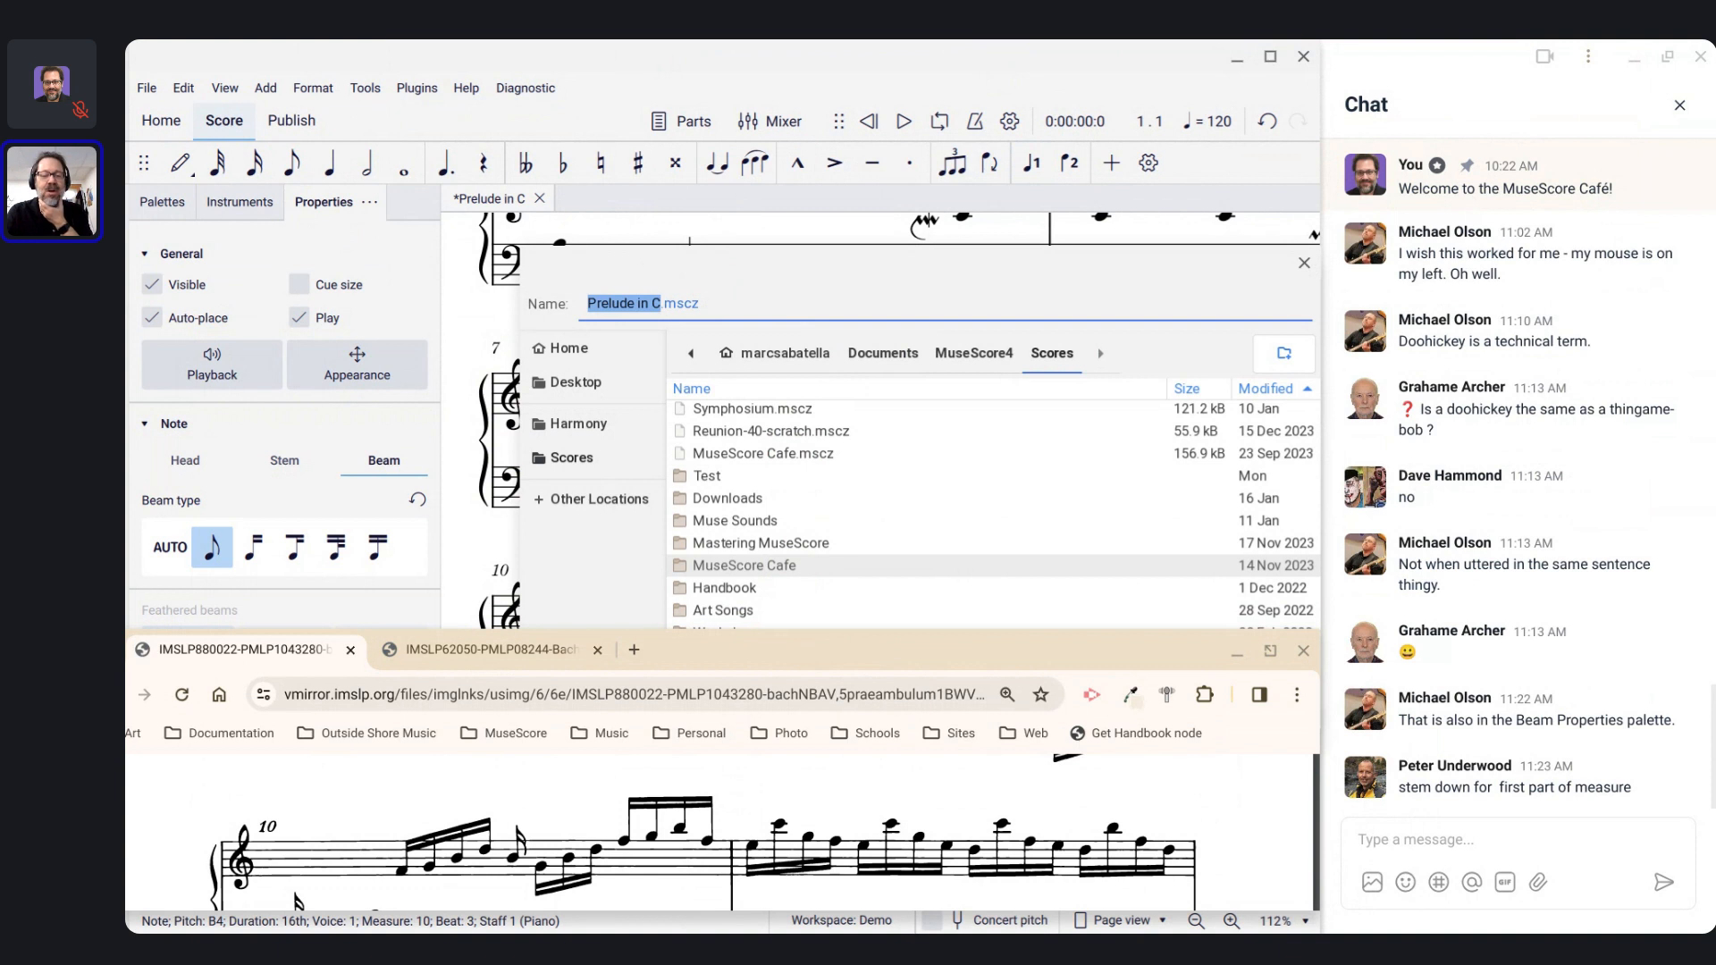
scroll(778, 549, "down", 5)
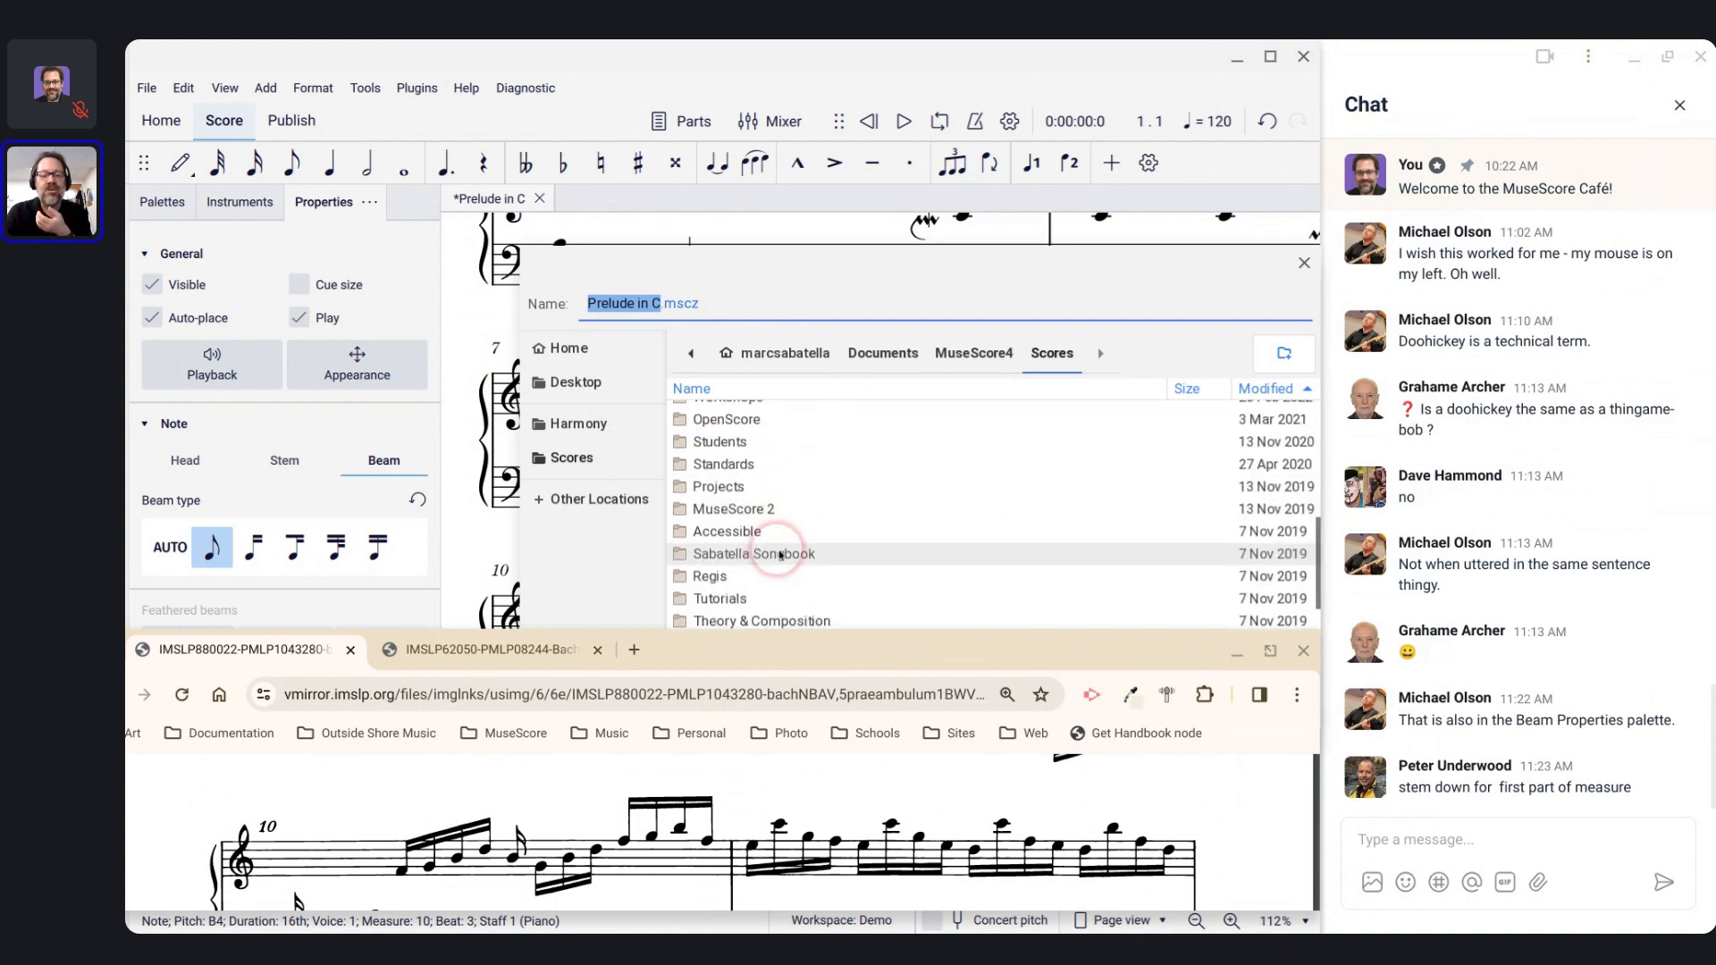
scroll(780, 555, "down", 1)
scroll(778, 547, "up", 5)
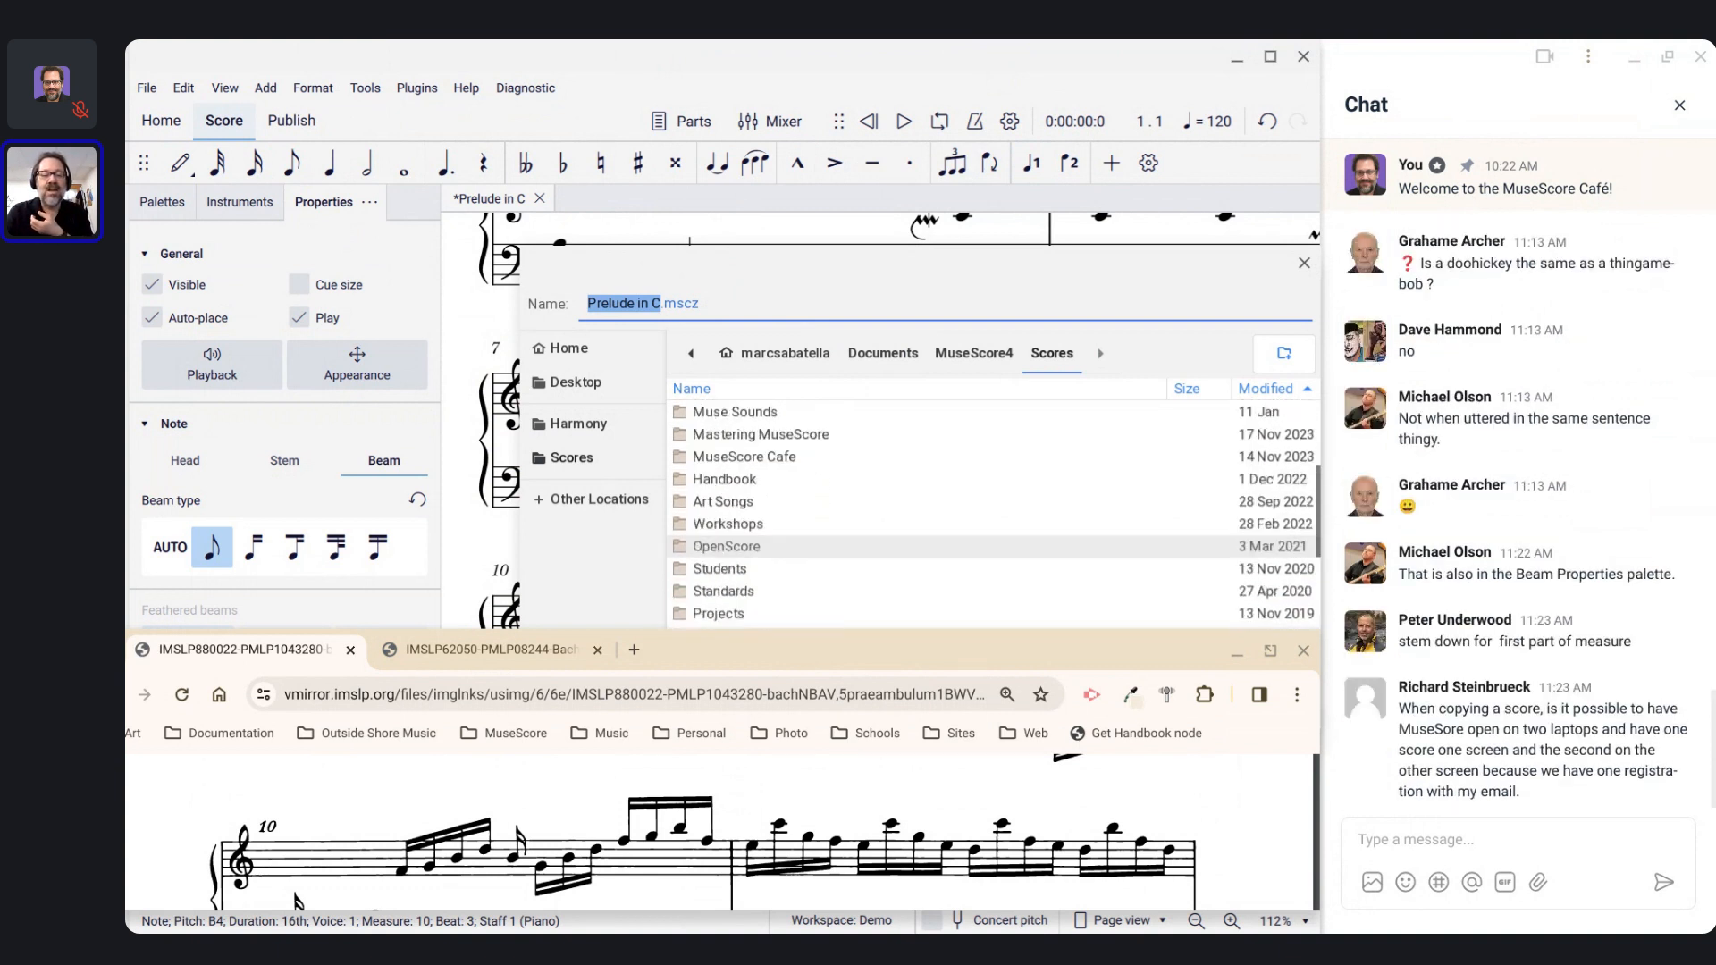
scroll(760, 491, "up", 1)
double_click(756, 490)
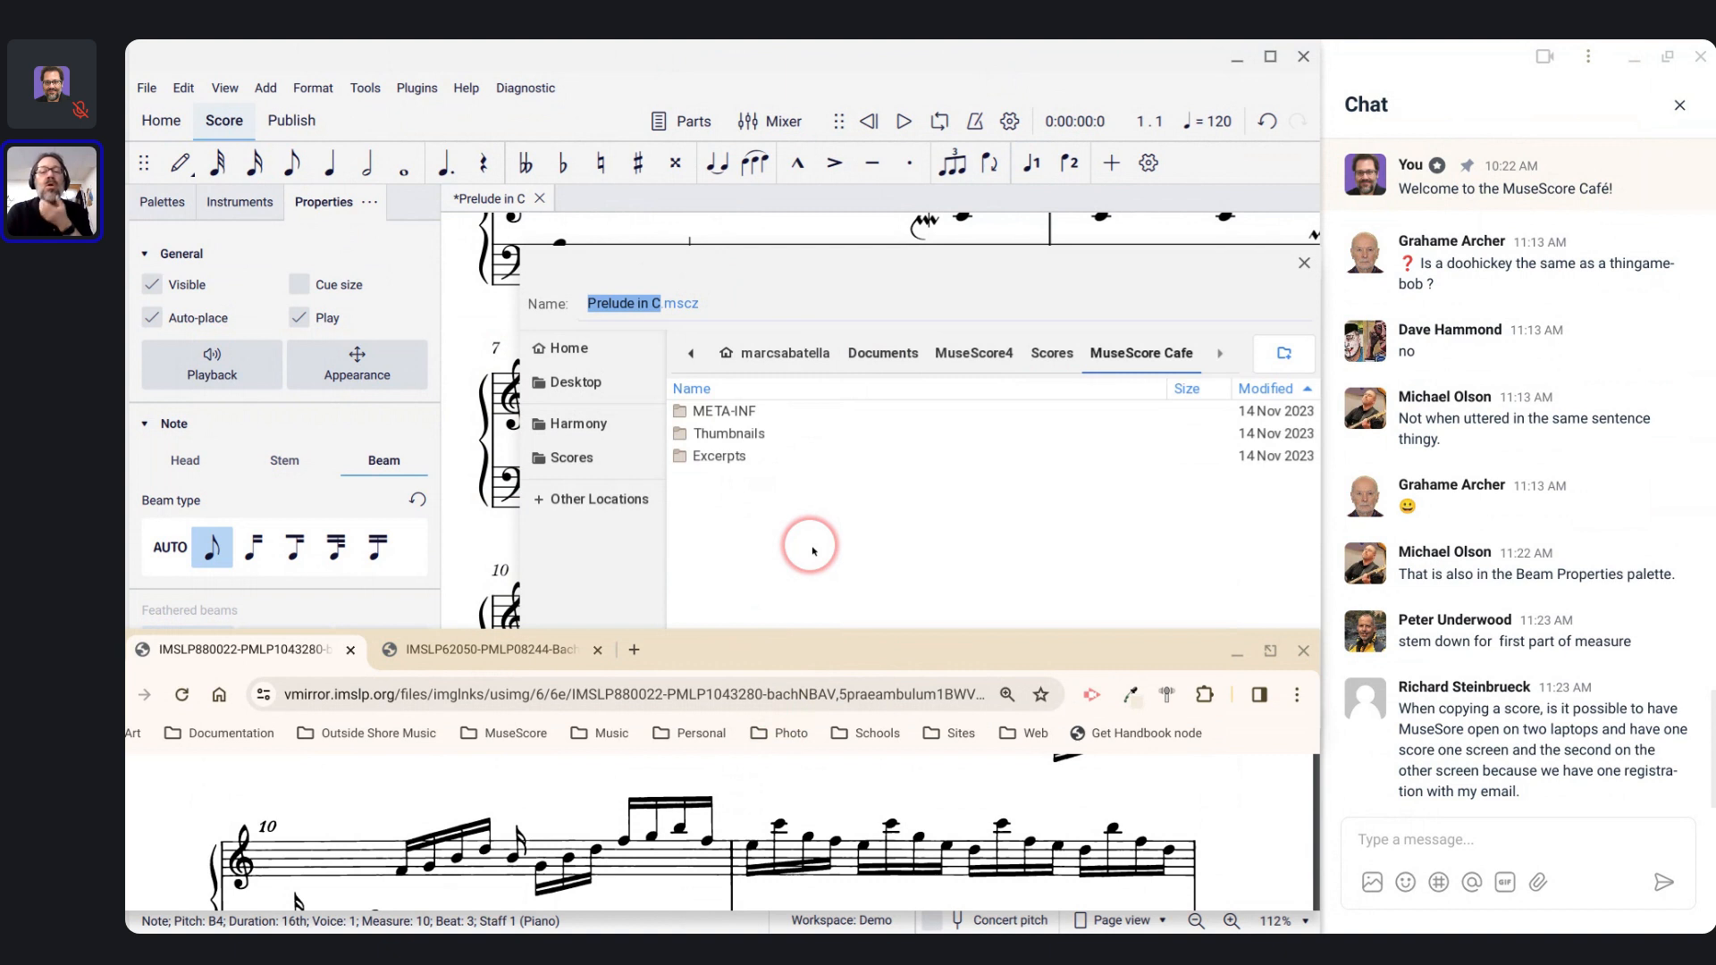
left_click(1040, 357)
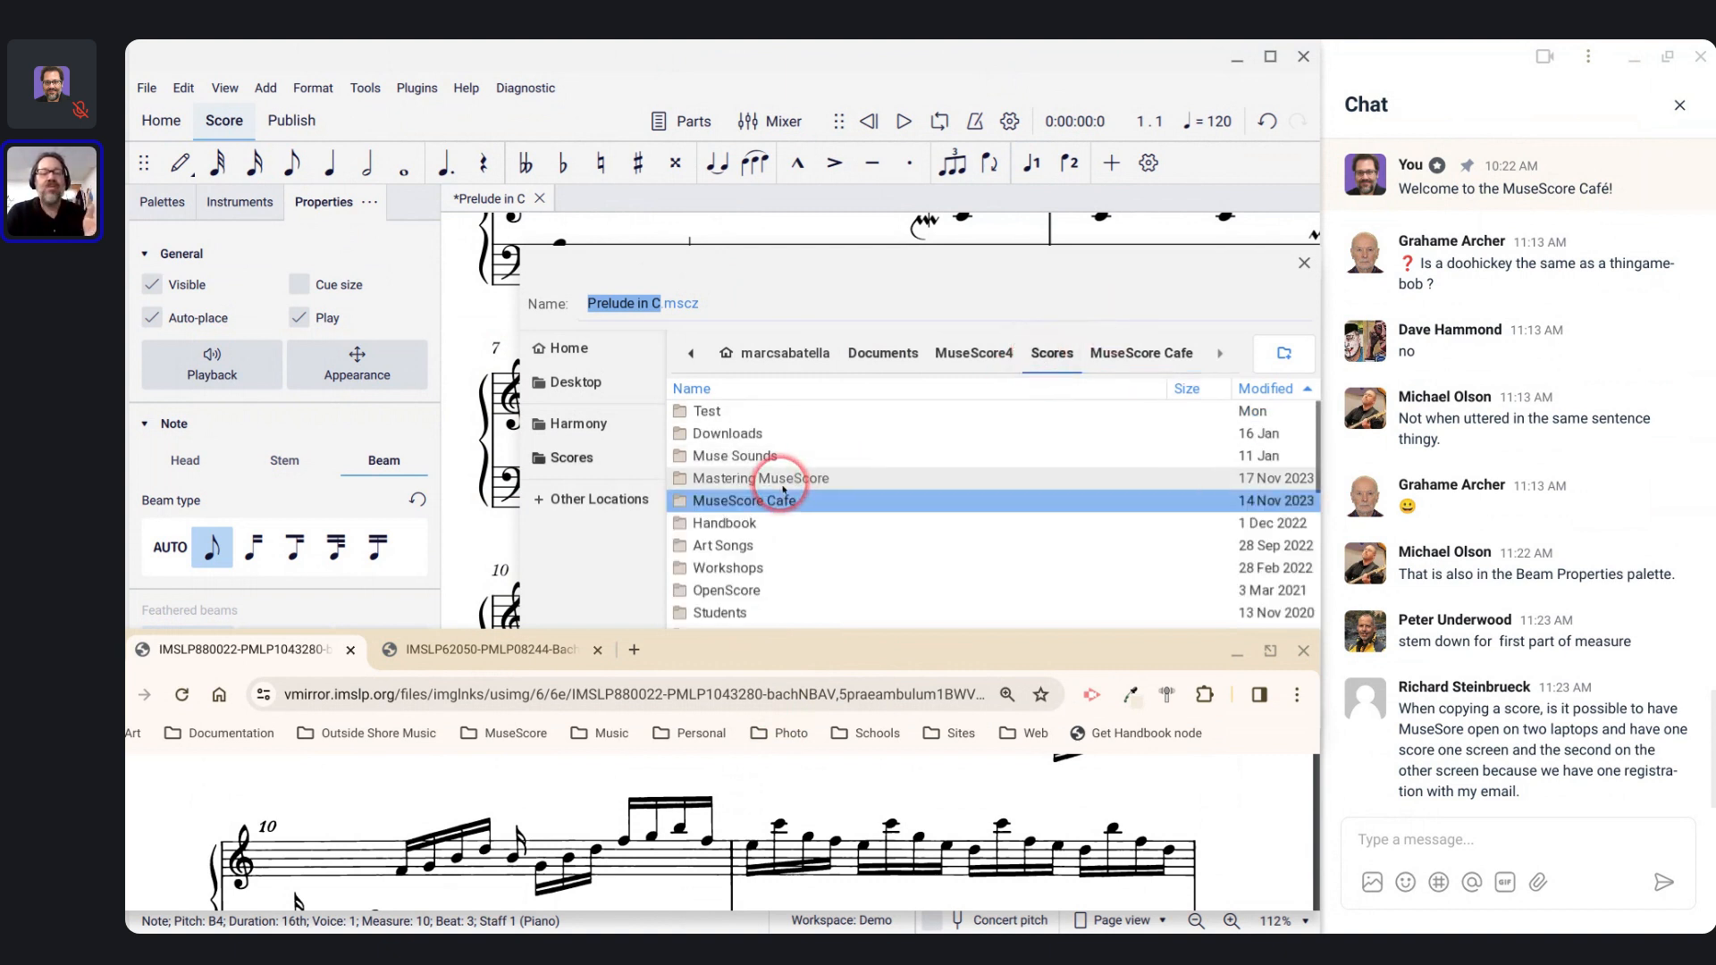
Step: Reposition the save dialog above the reference window so its full contents can be seen, keeping Scores as the current folder
key("ctrl+e")
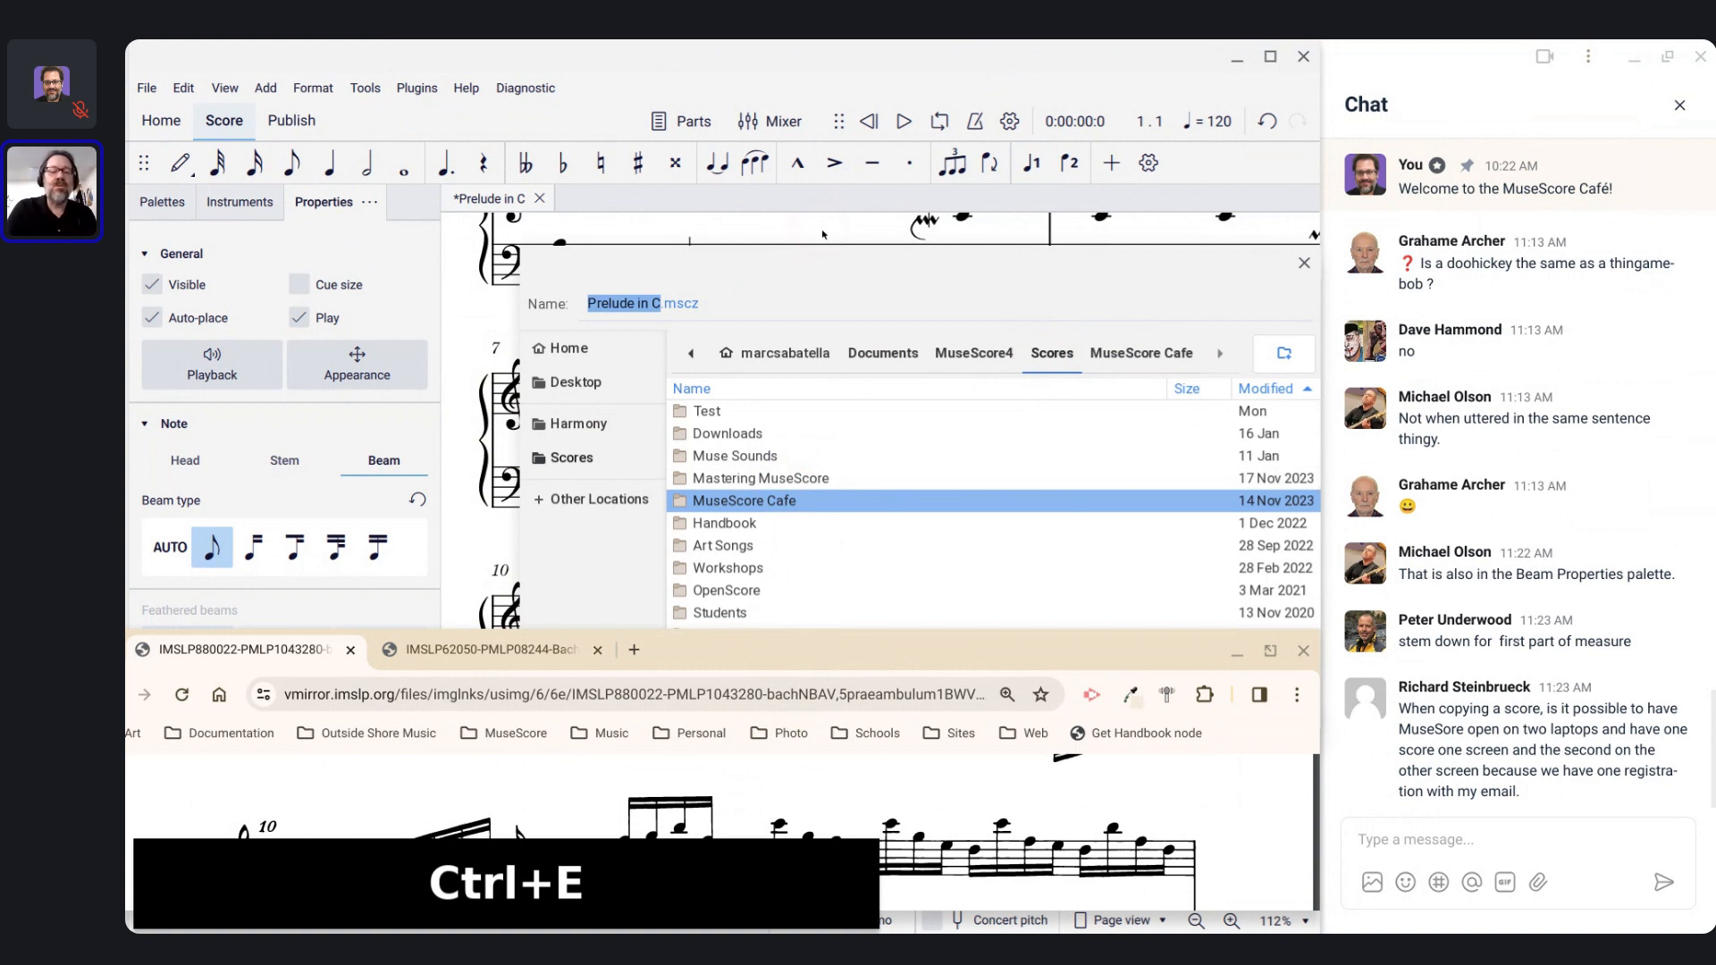
left_click_drag(816, 241, 739, 160)
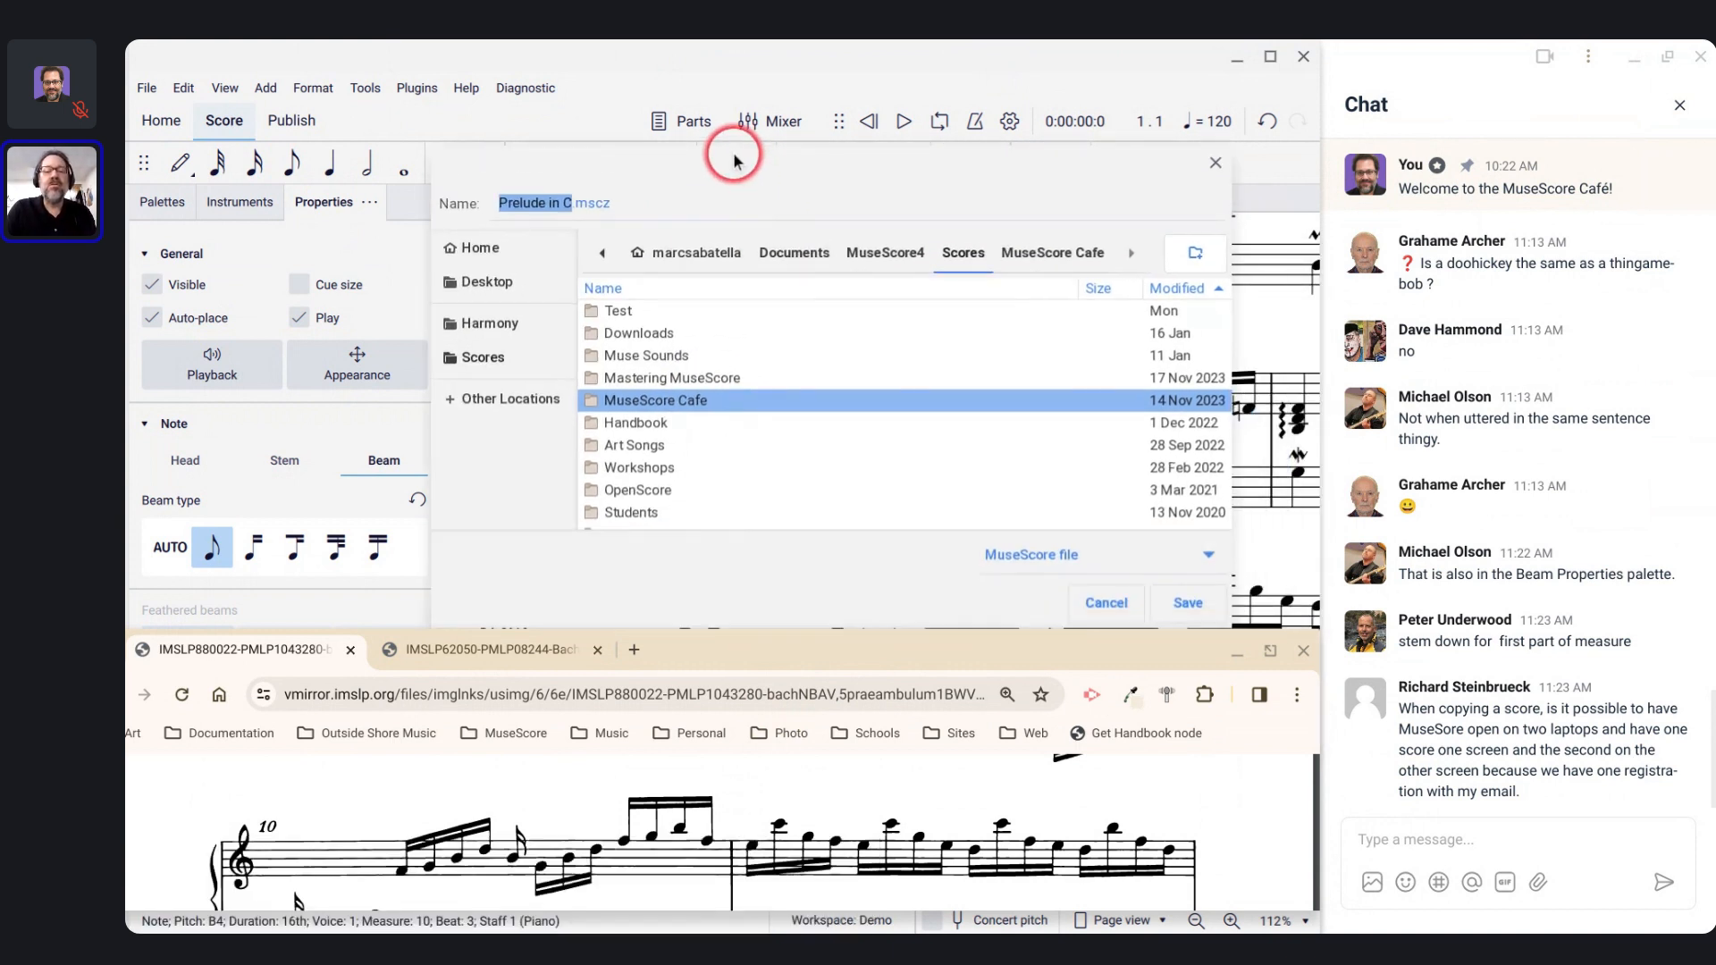
left_click(677, 404)
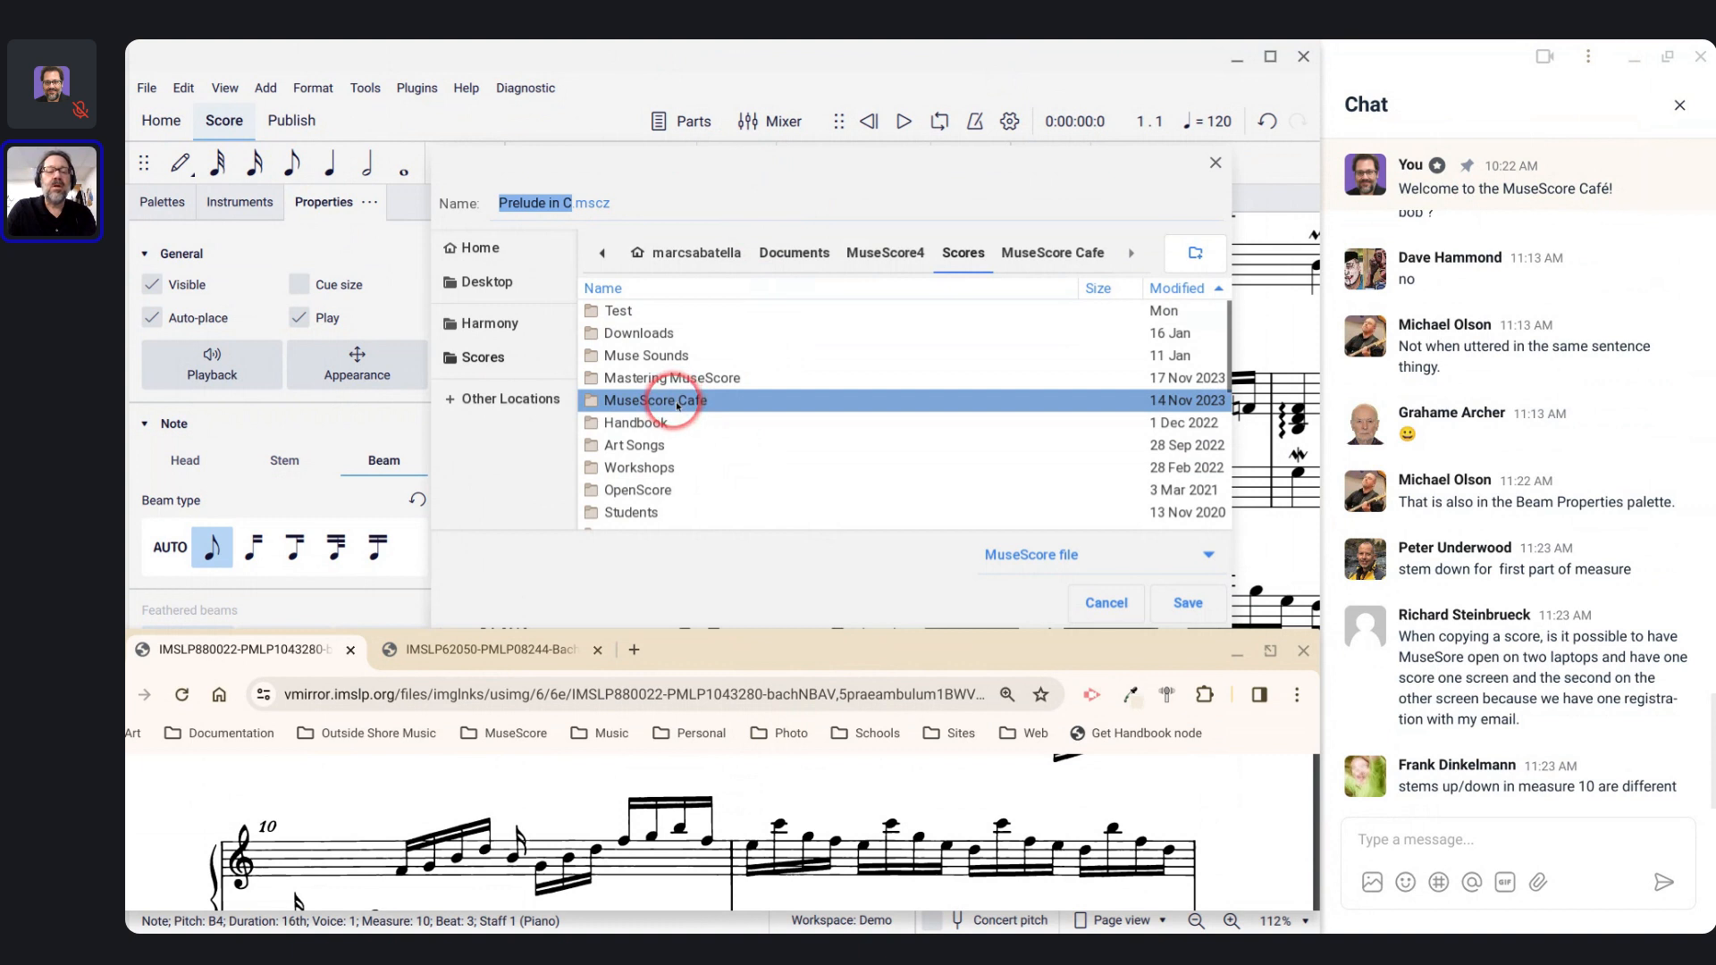
key("ctrl+e")
left_click(947, 261)
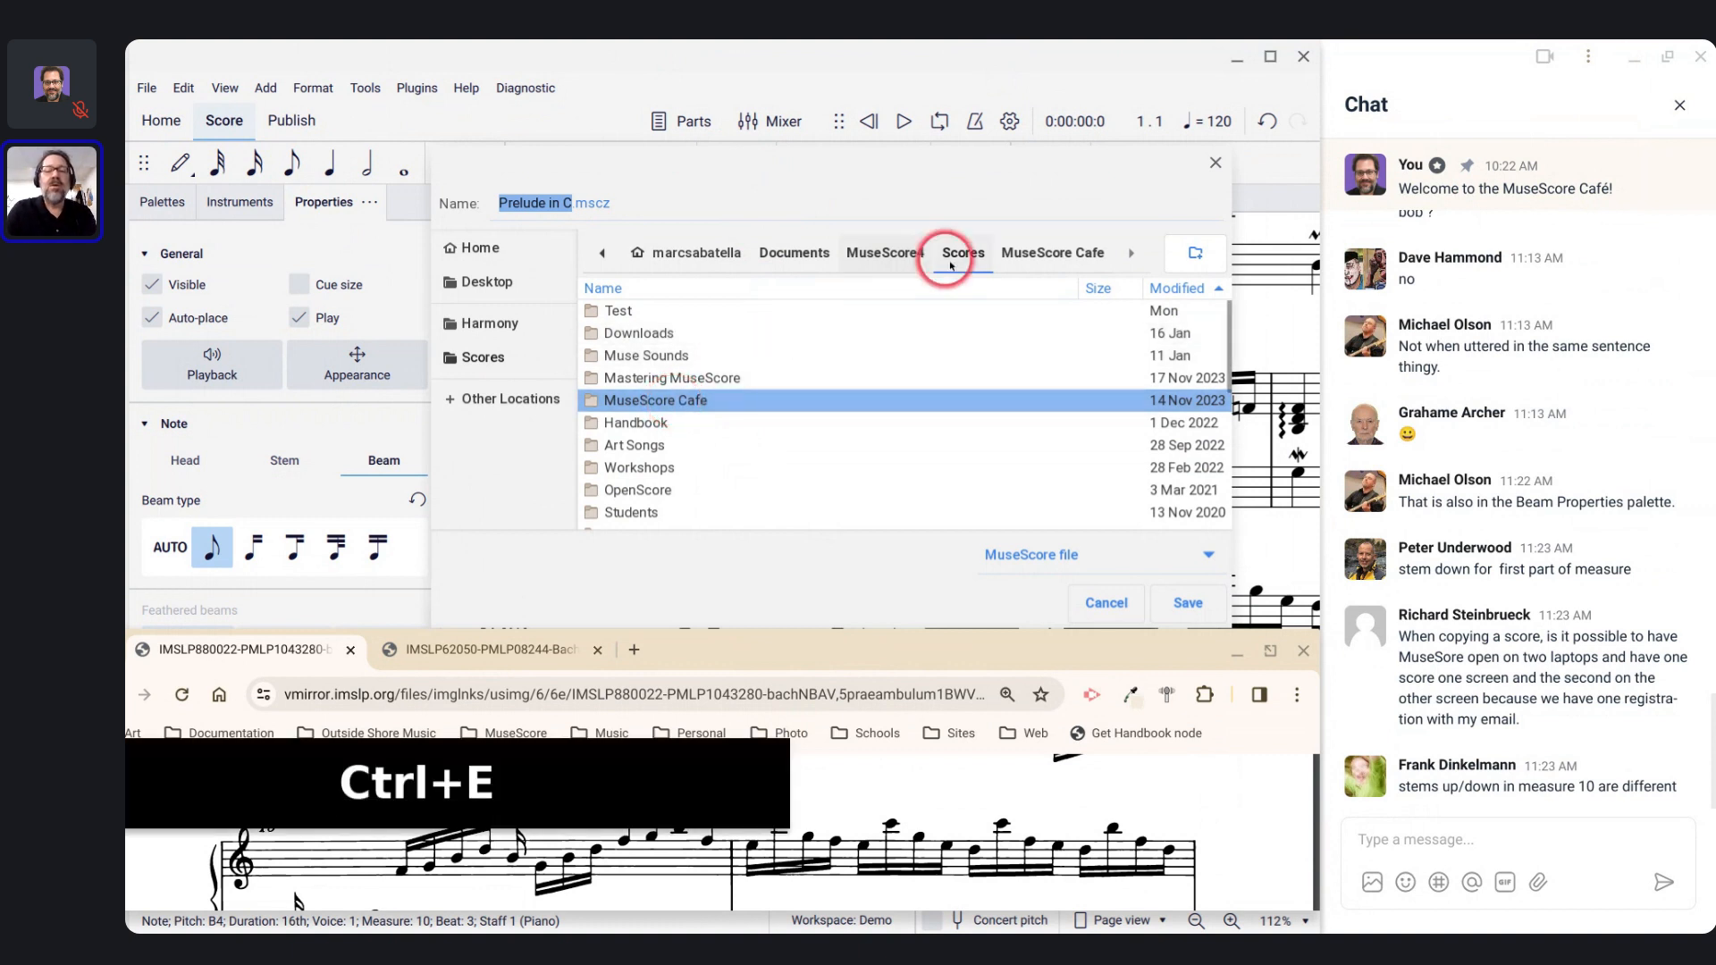
left_click(693, 412)
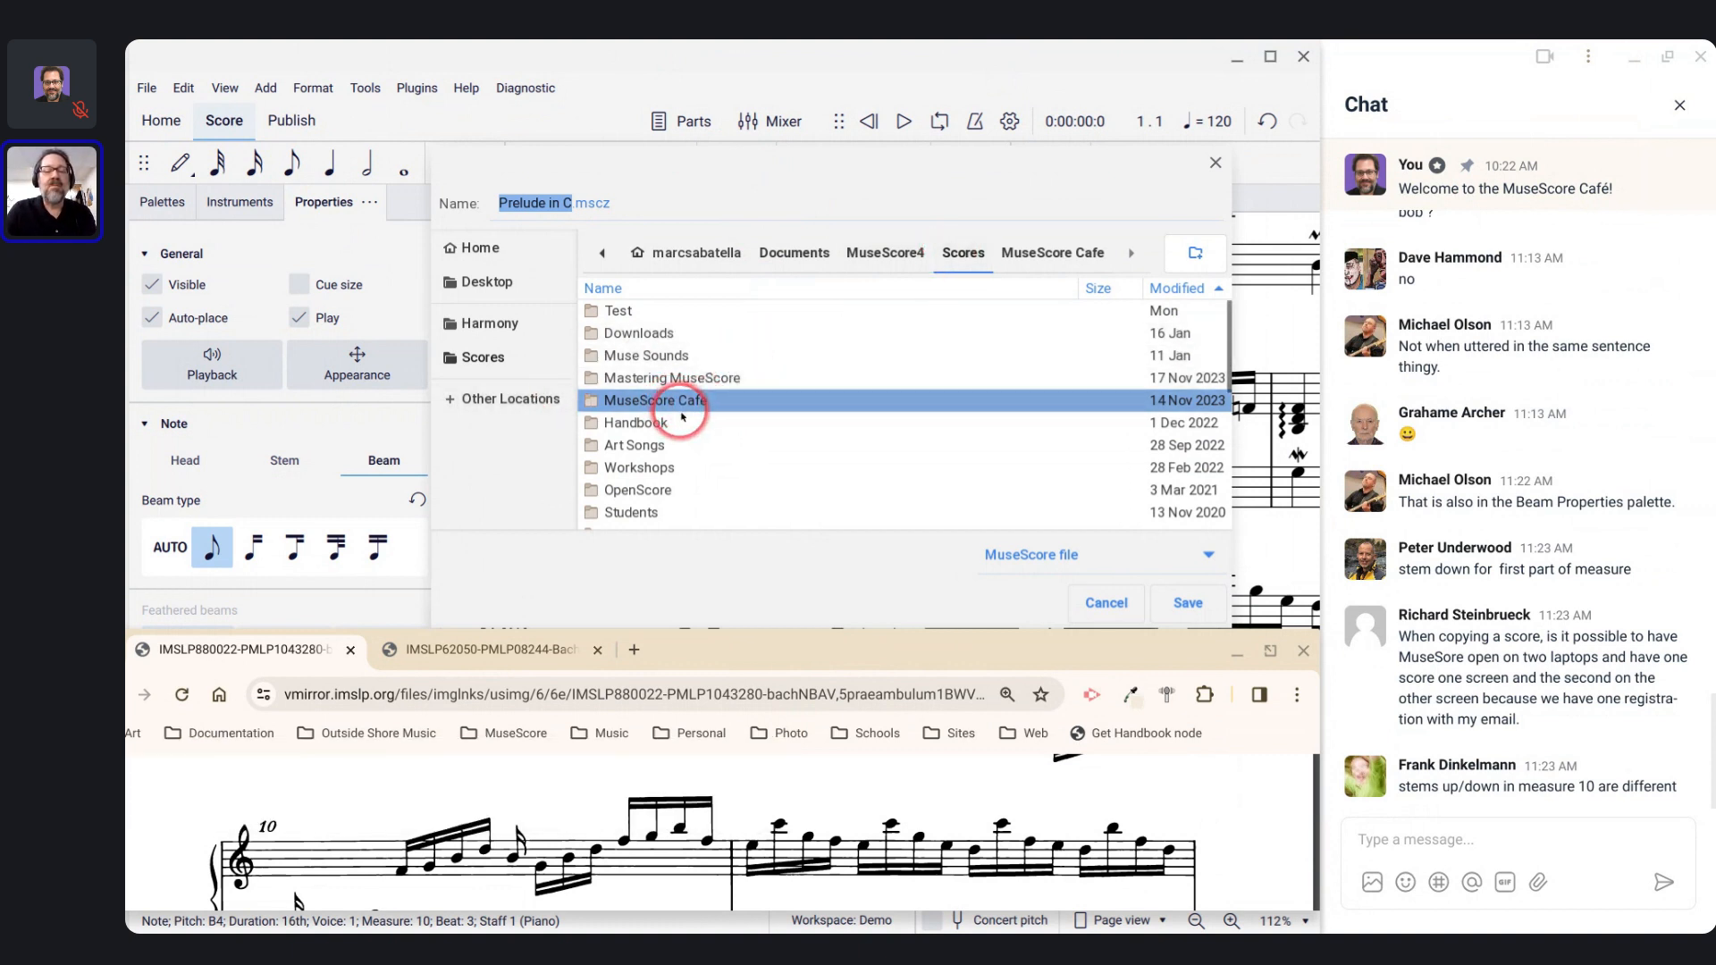
left_click(781, 380)
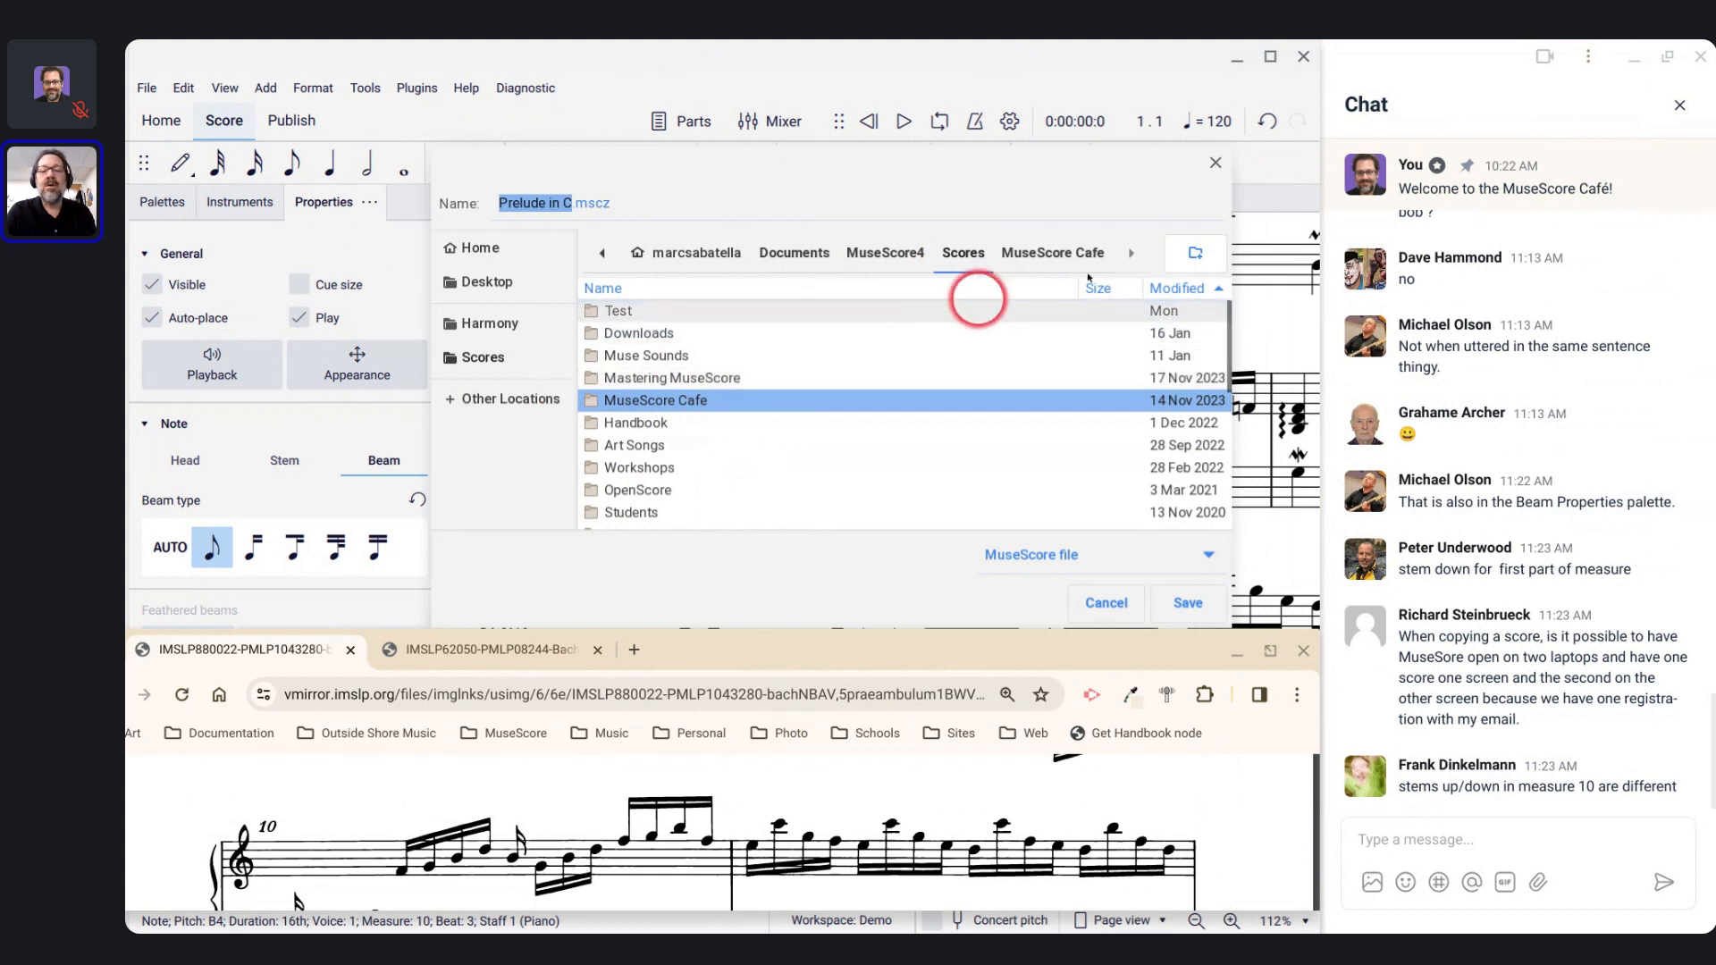
Step: Create a new folder named Outside Shore Music inside the Scores folder
left_click(1196, 254)
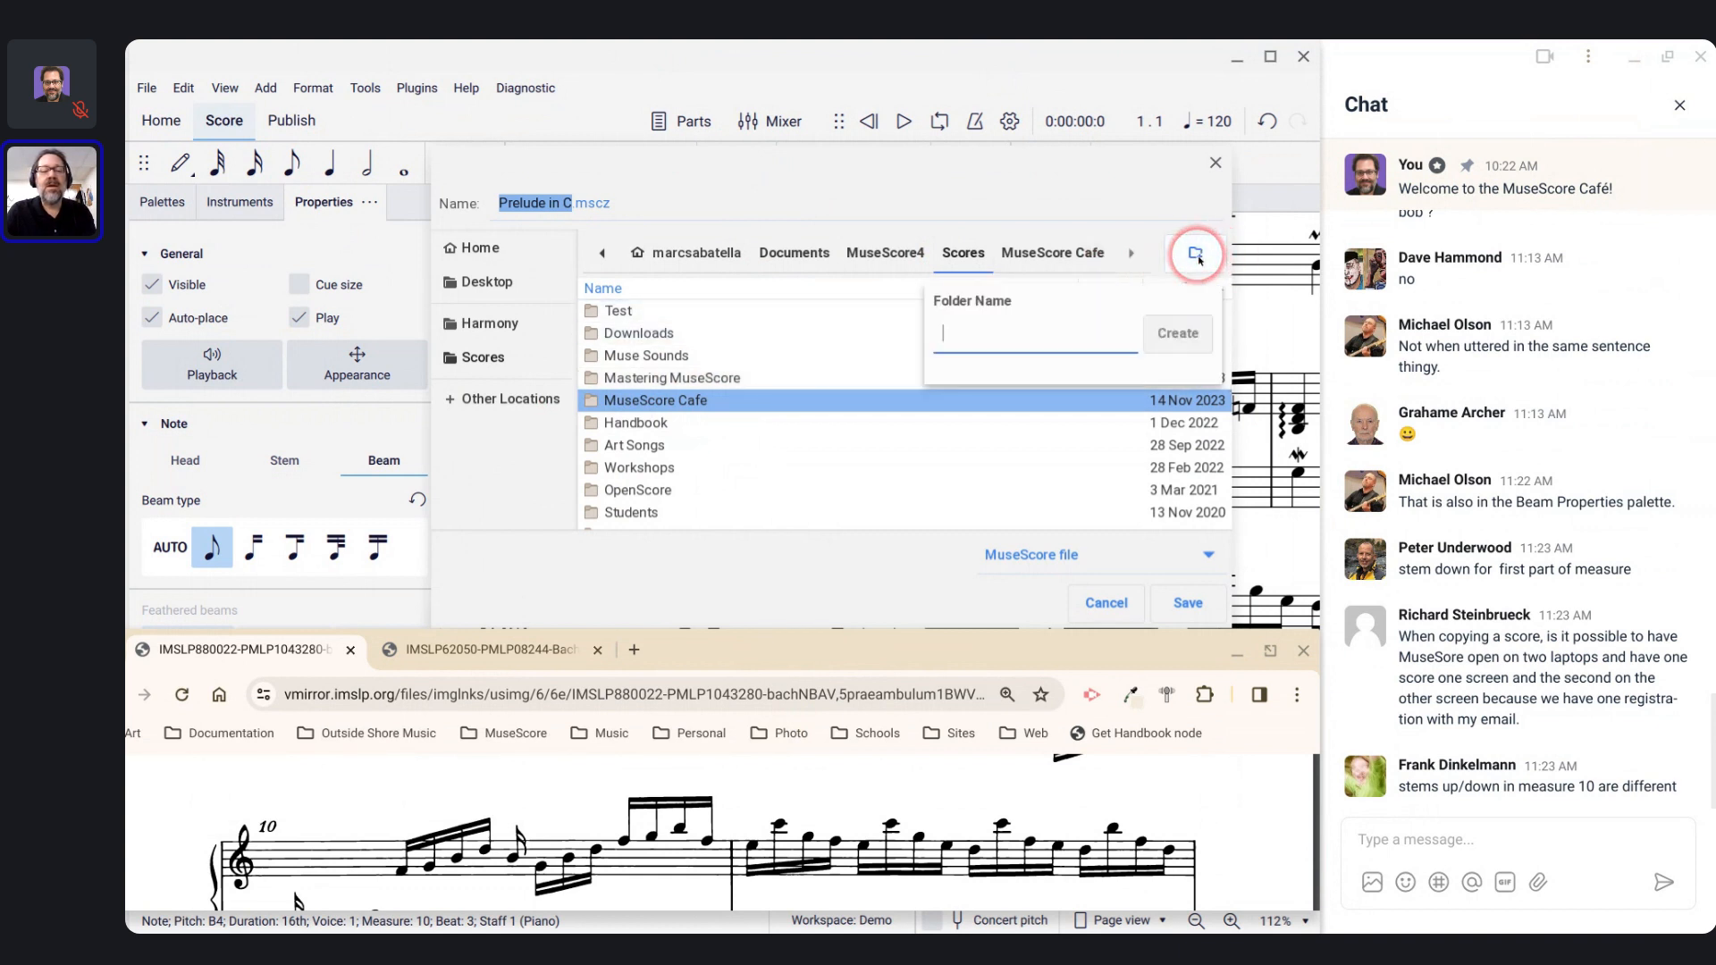
type("Out")
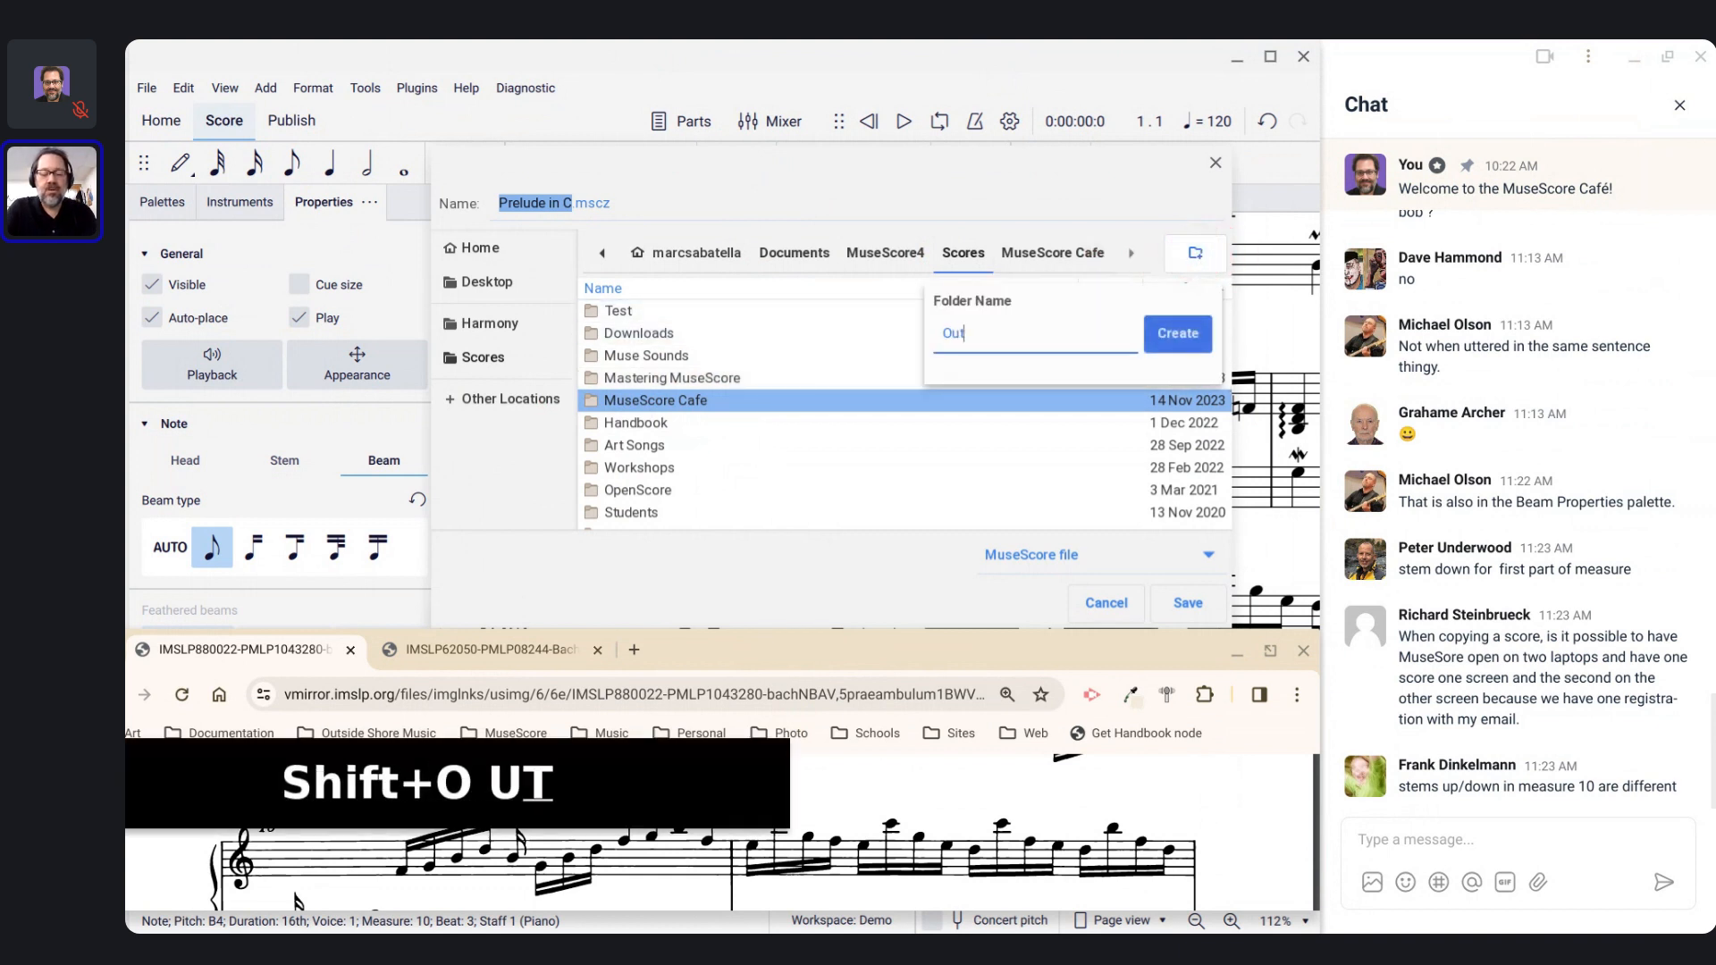
type("side Shore")
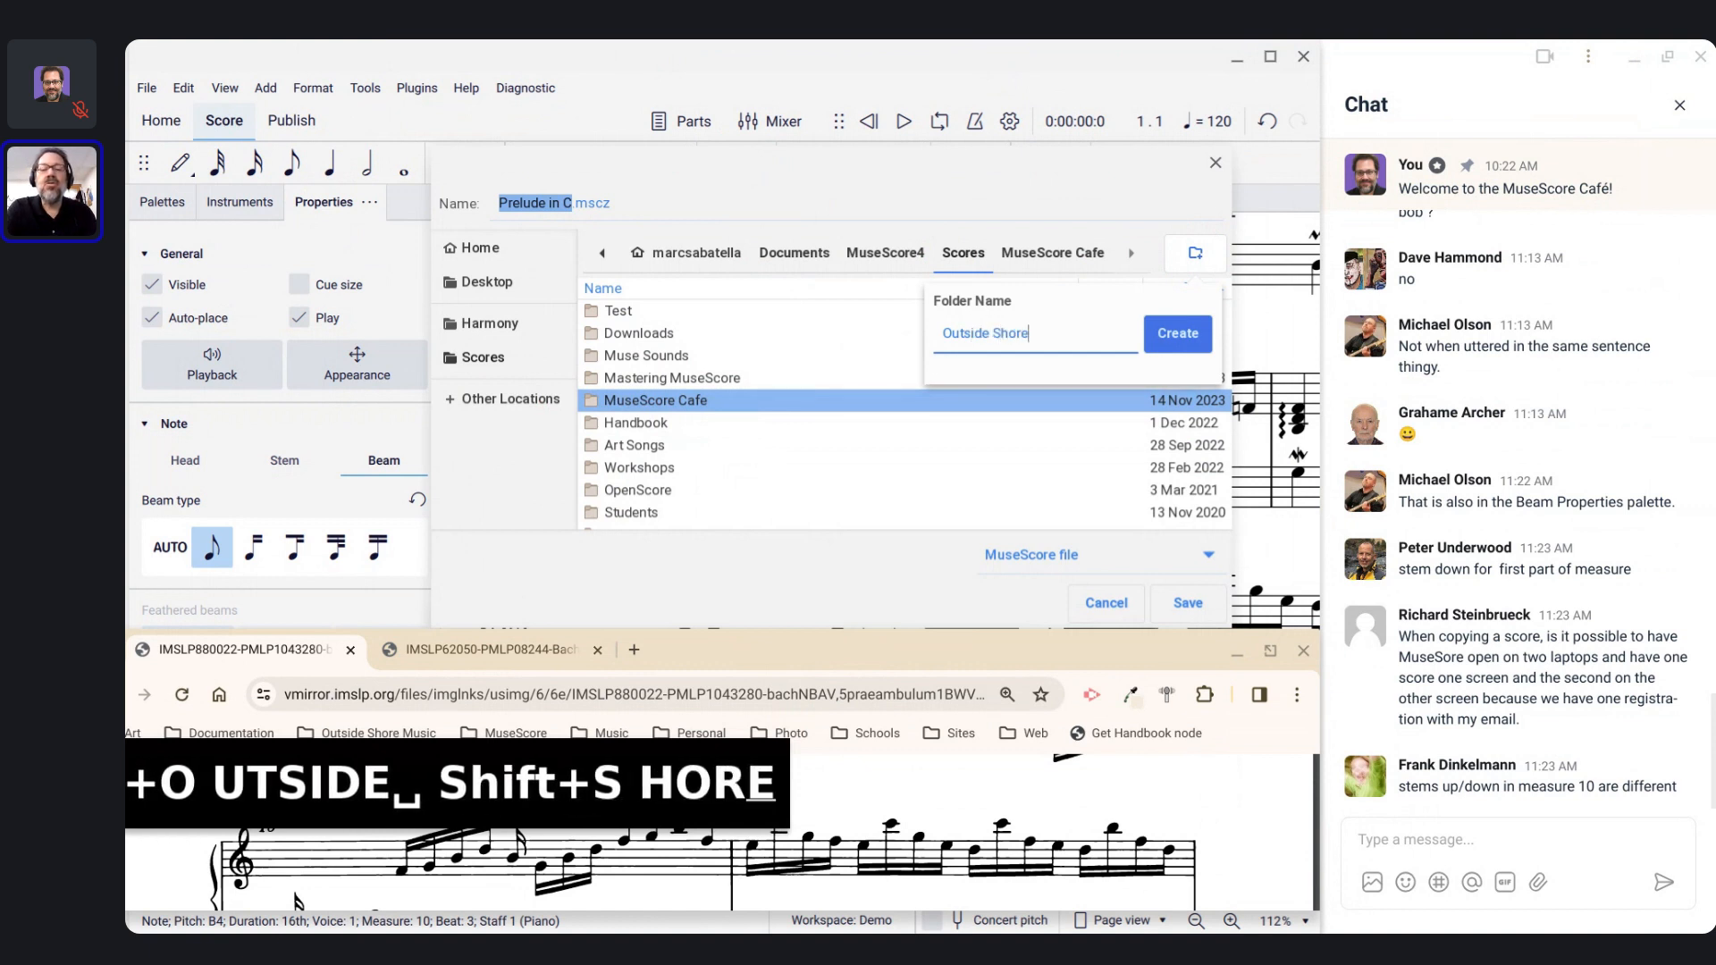
type(" Music")
key("Return")
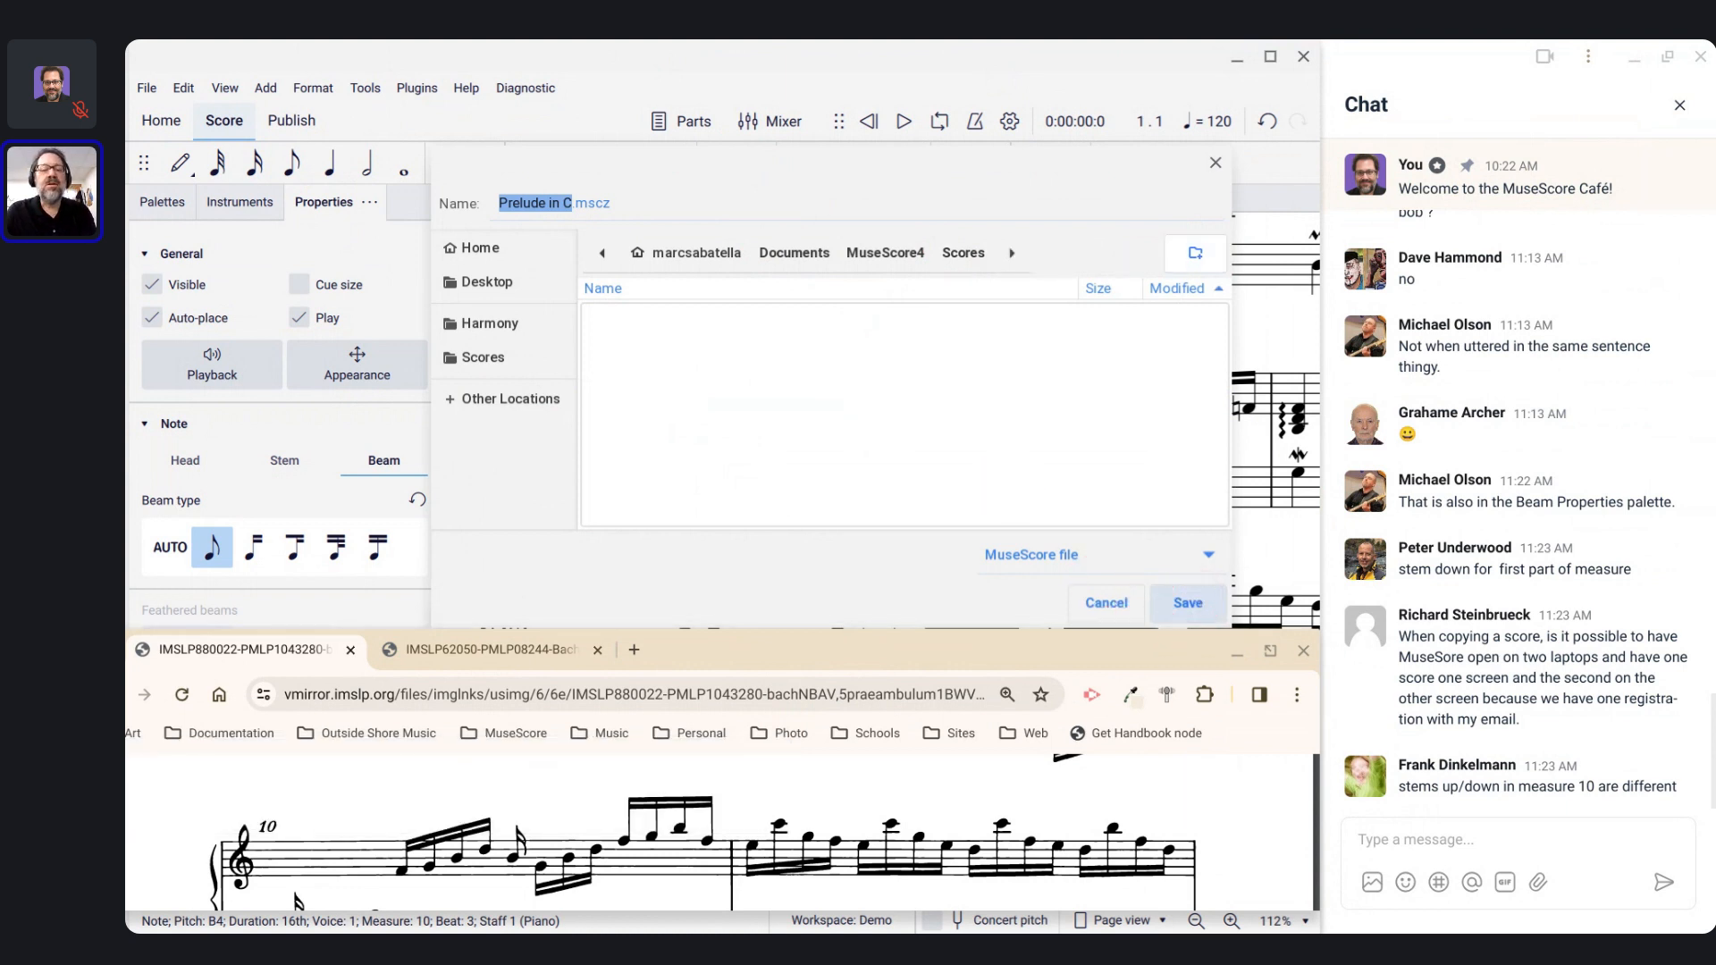
Step: Save the score as Prelude in C.mscz in the new folder
left_click(1187, 603)
left_click(1189, 611)
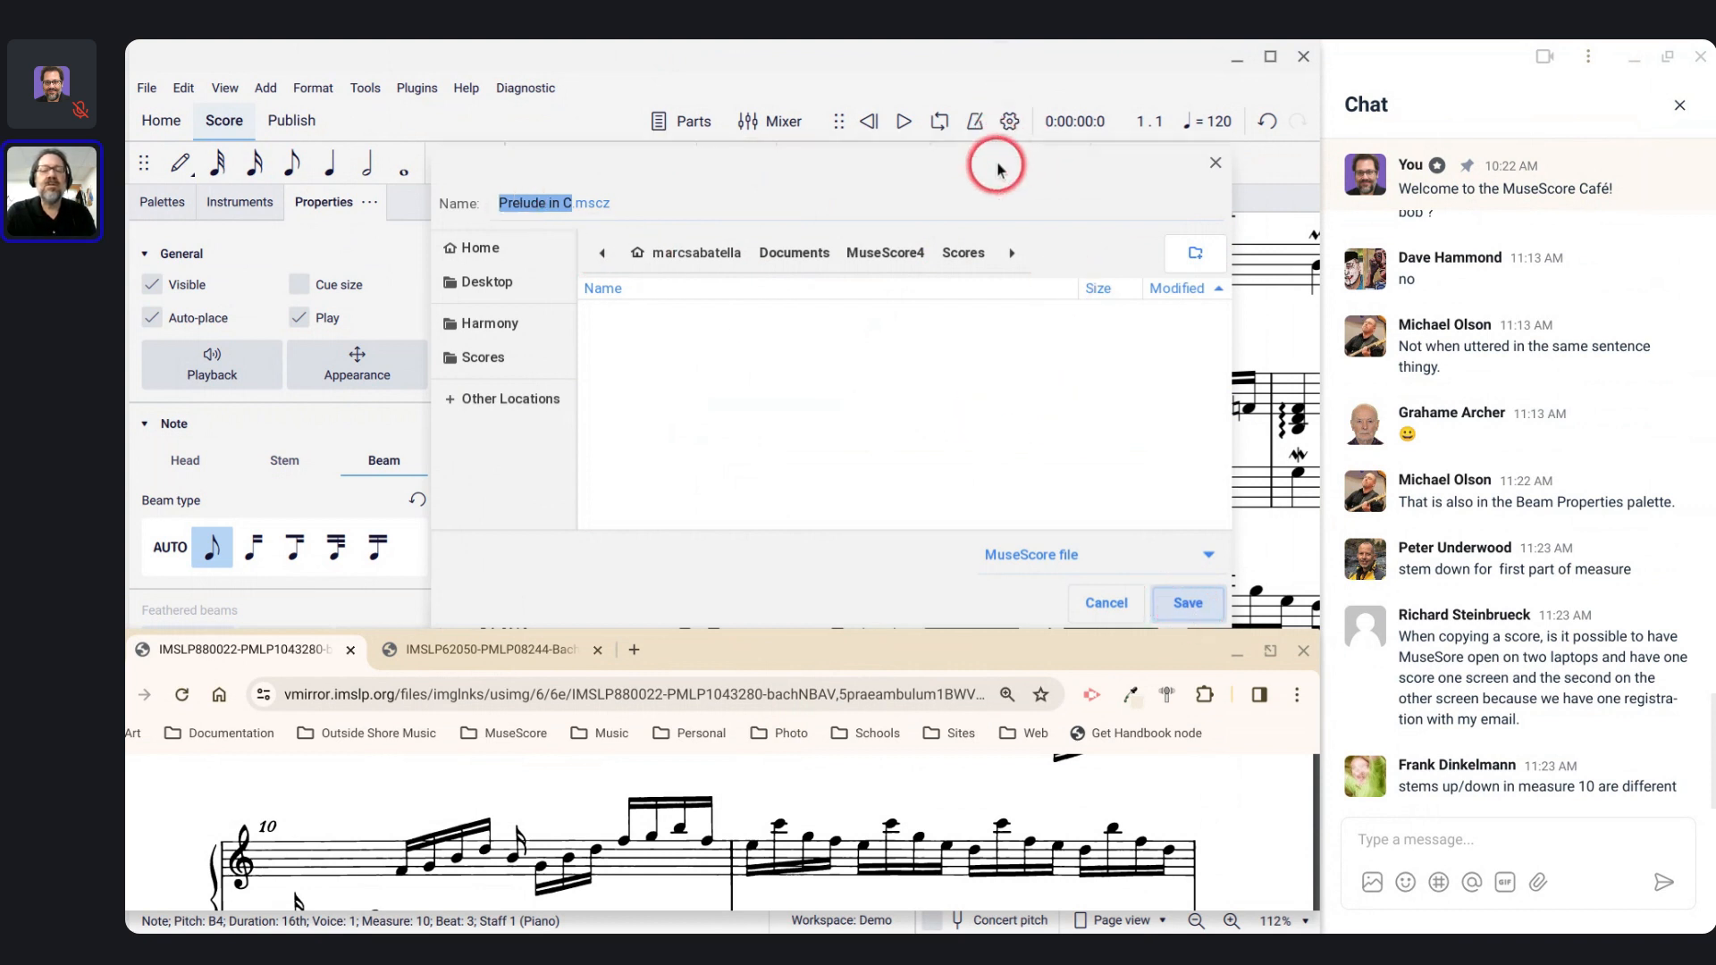
left_click_drag(997, 163, 1060, 124)
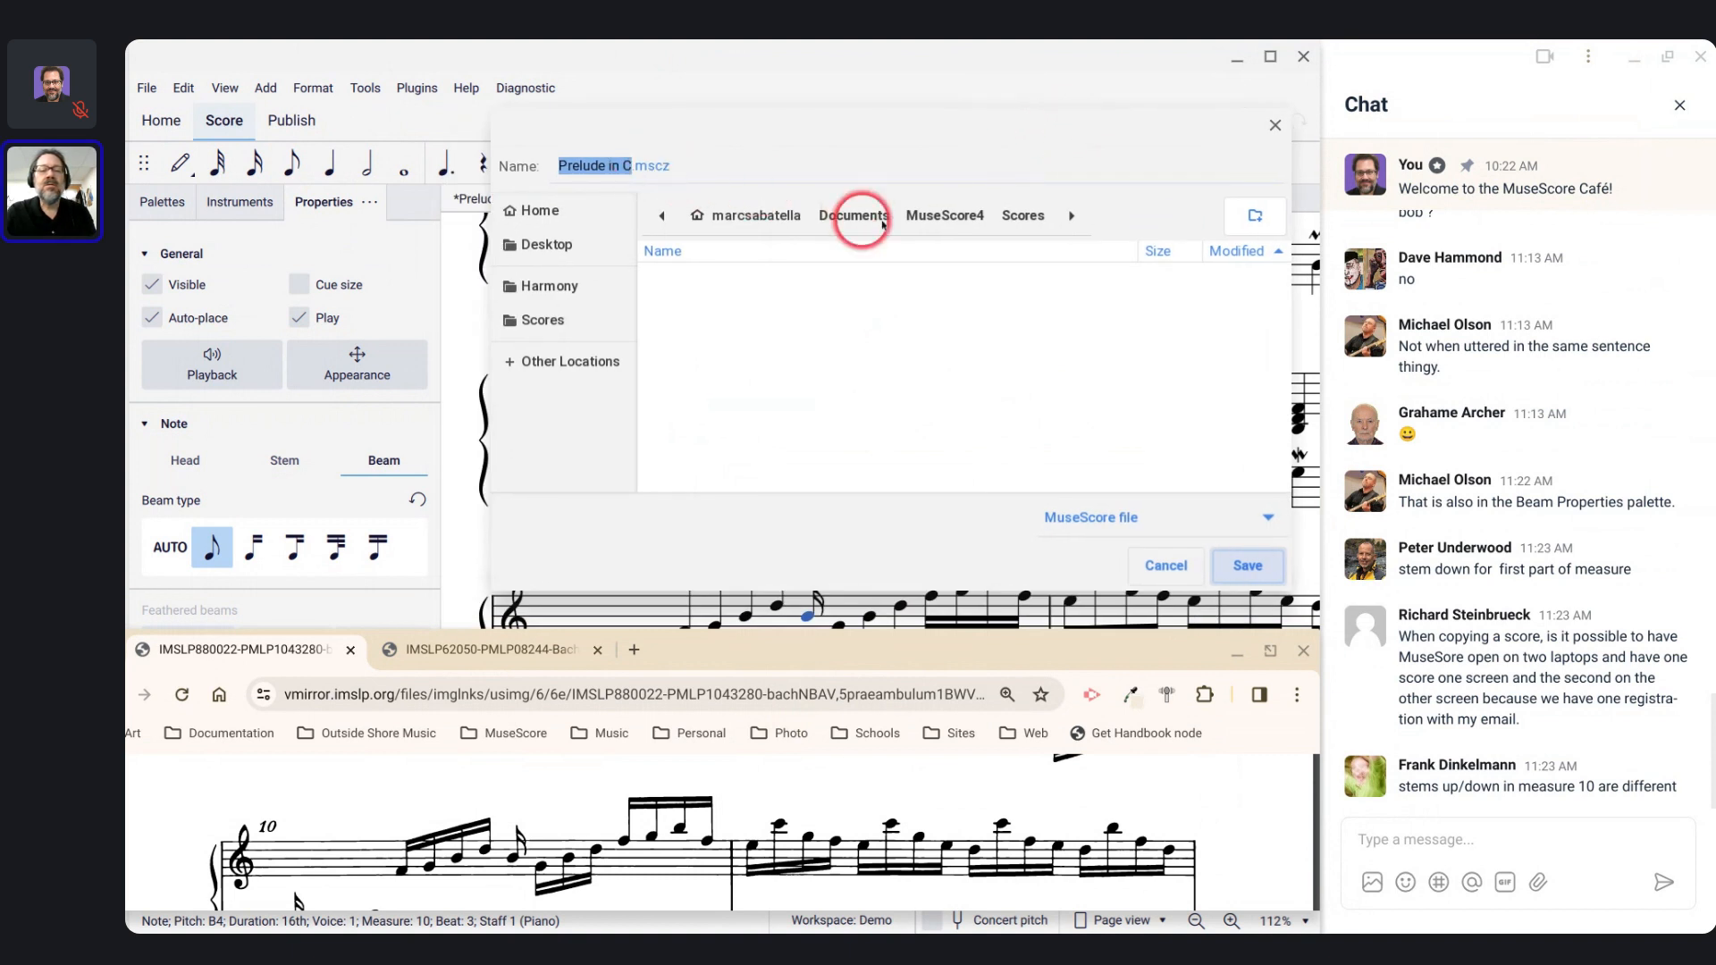
key("Return")
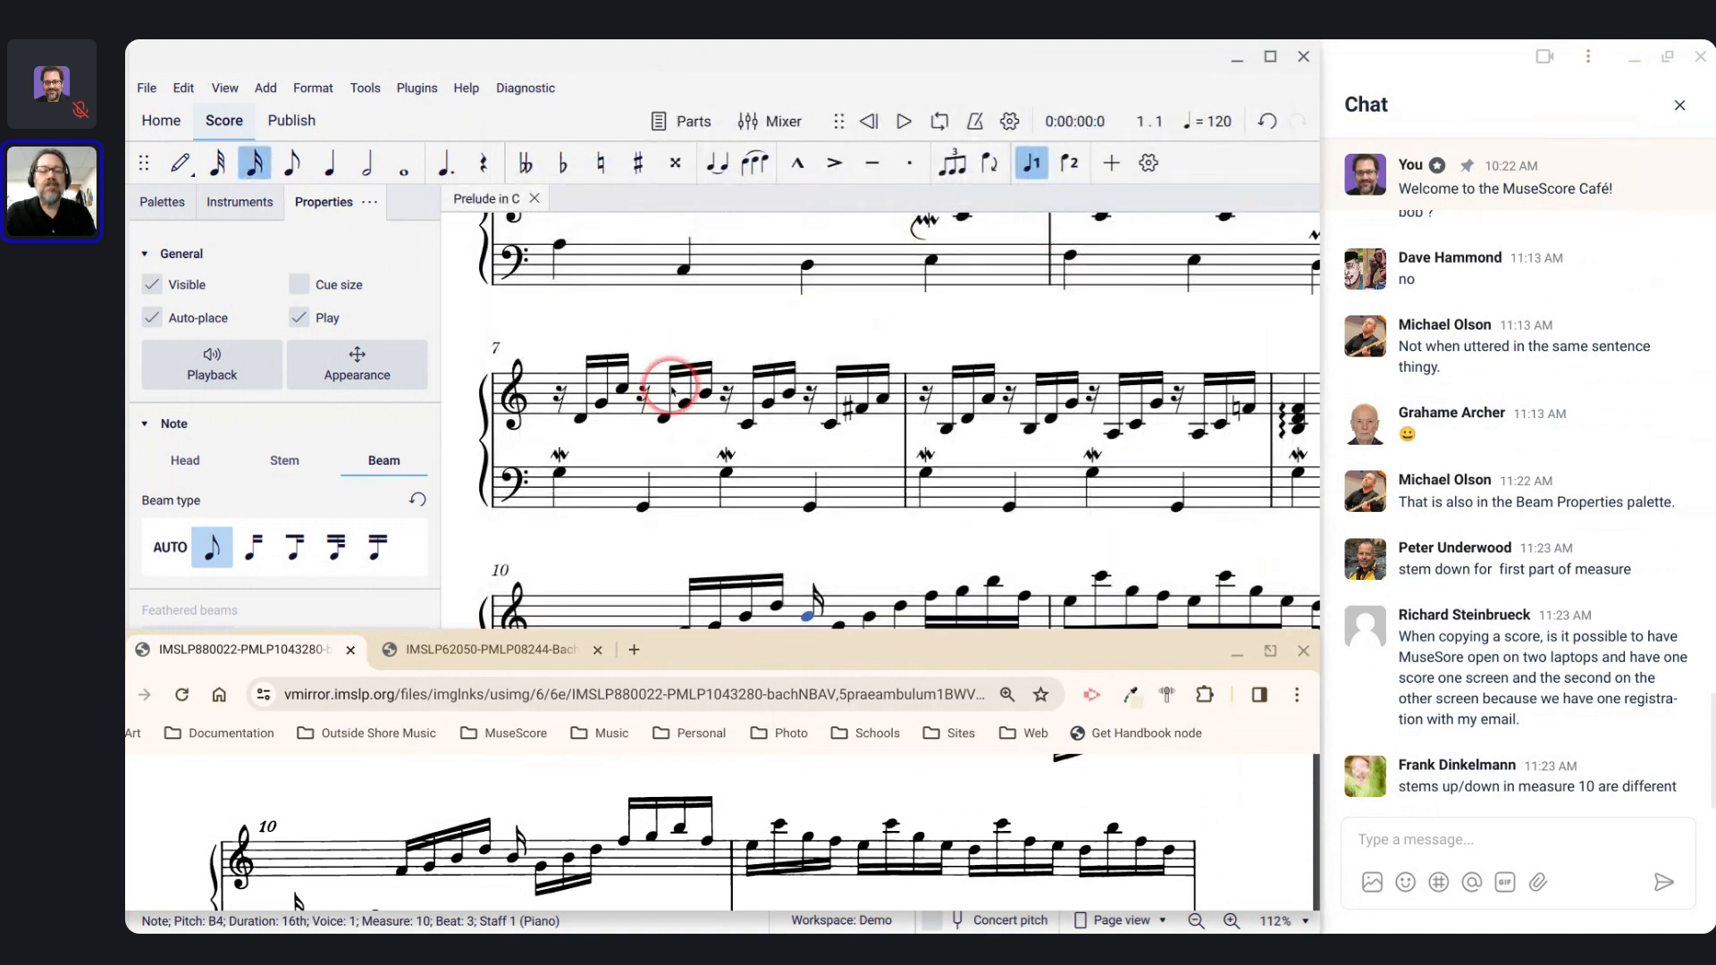
Step: Flip the stems of the last three sixteenth notes of beat 1 in measure 10 downward, matching the reference score
scroll(672, 391, "down", 5)
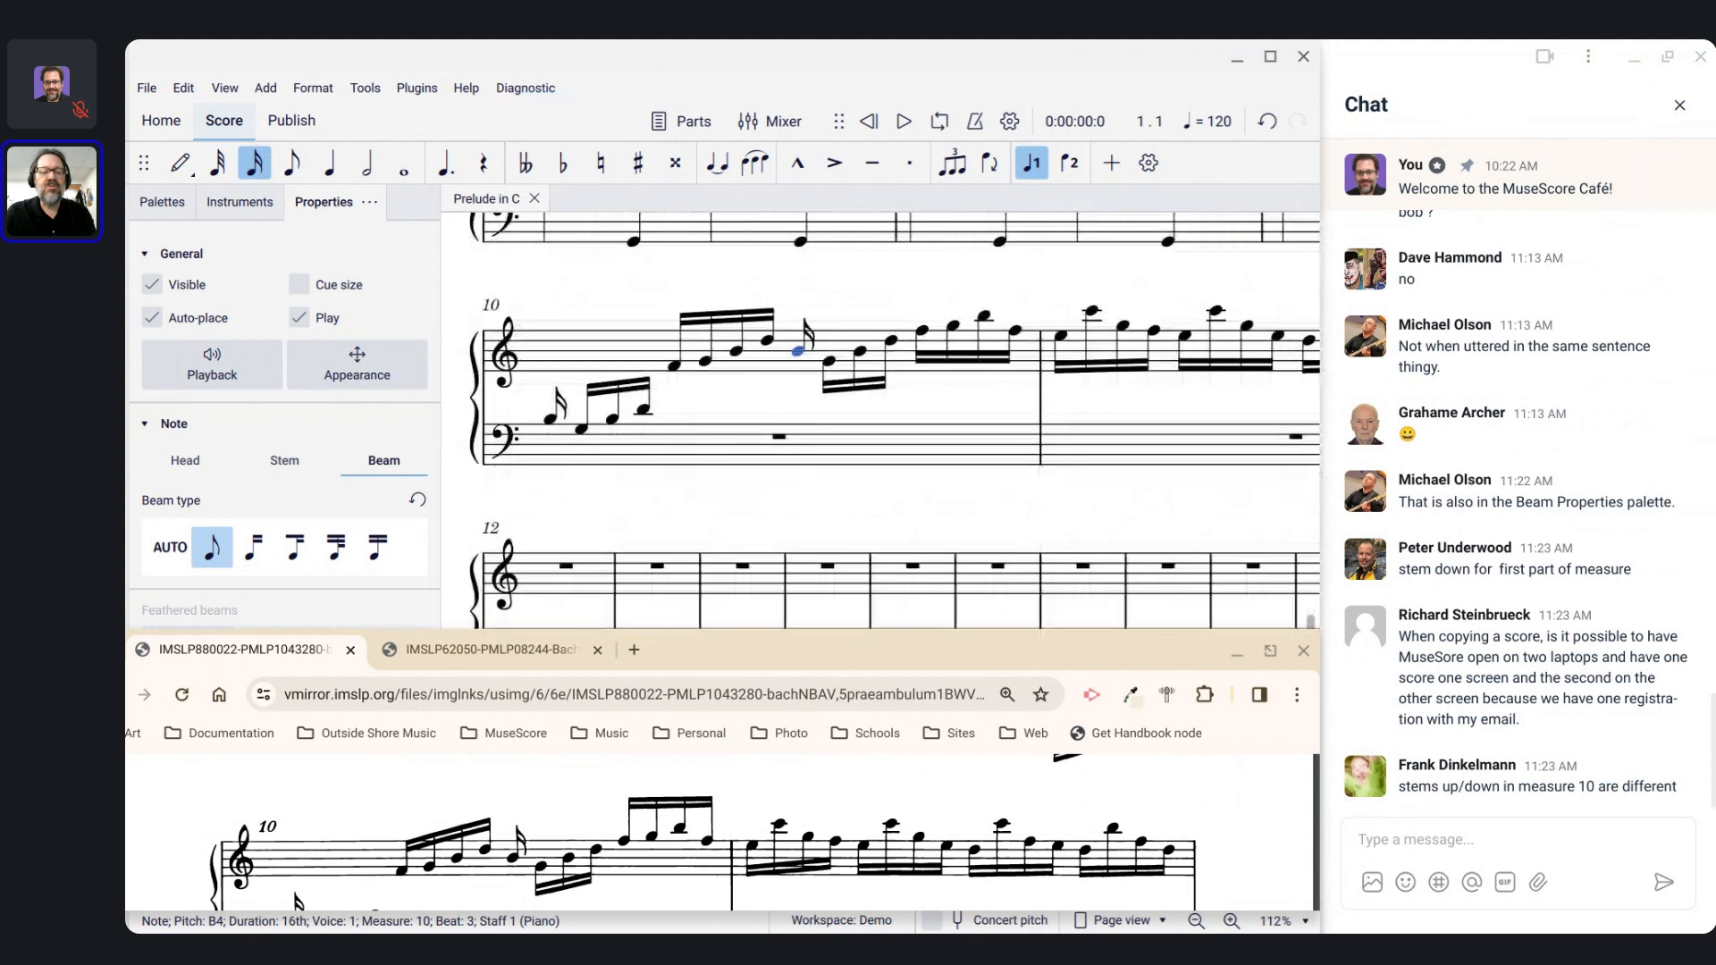
left_click(549, 824)
scroll(548, 823, "down", 2)
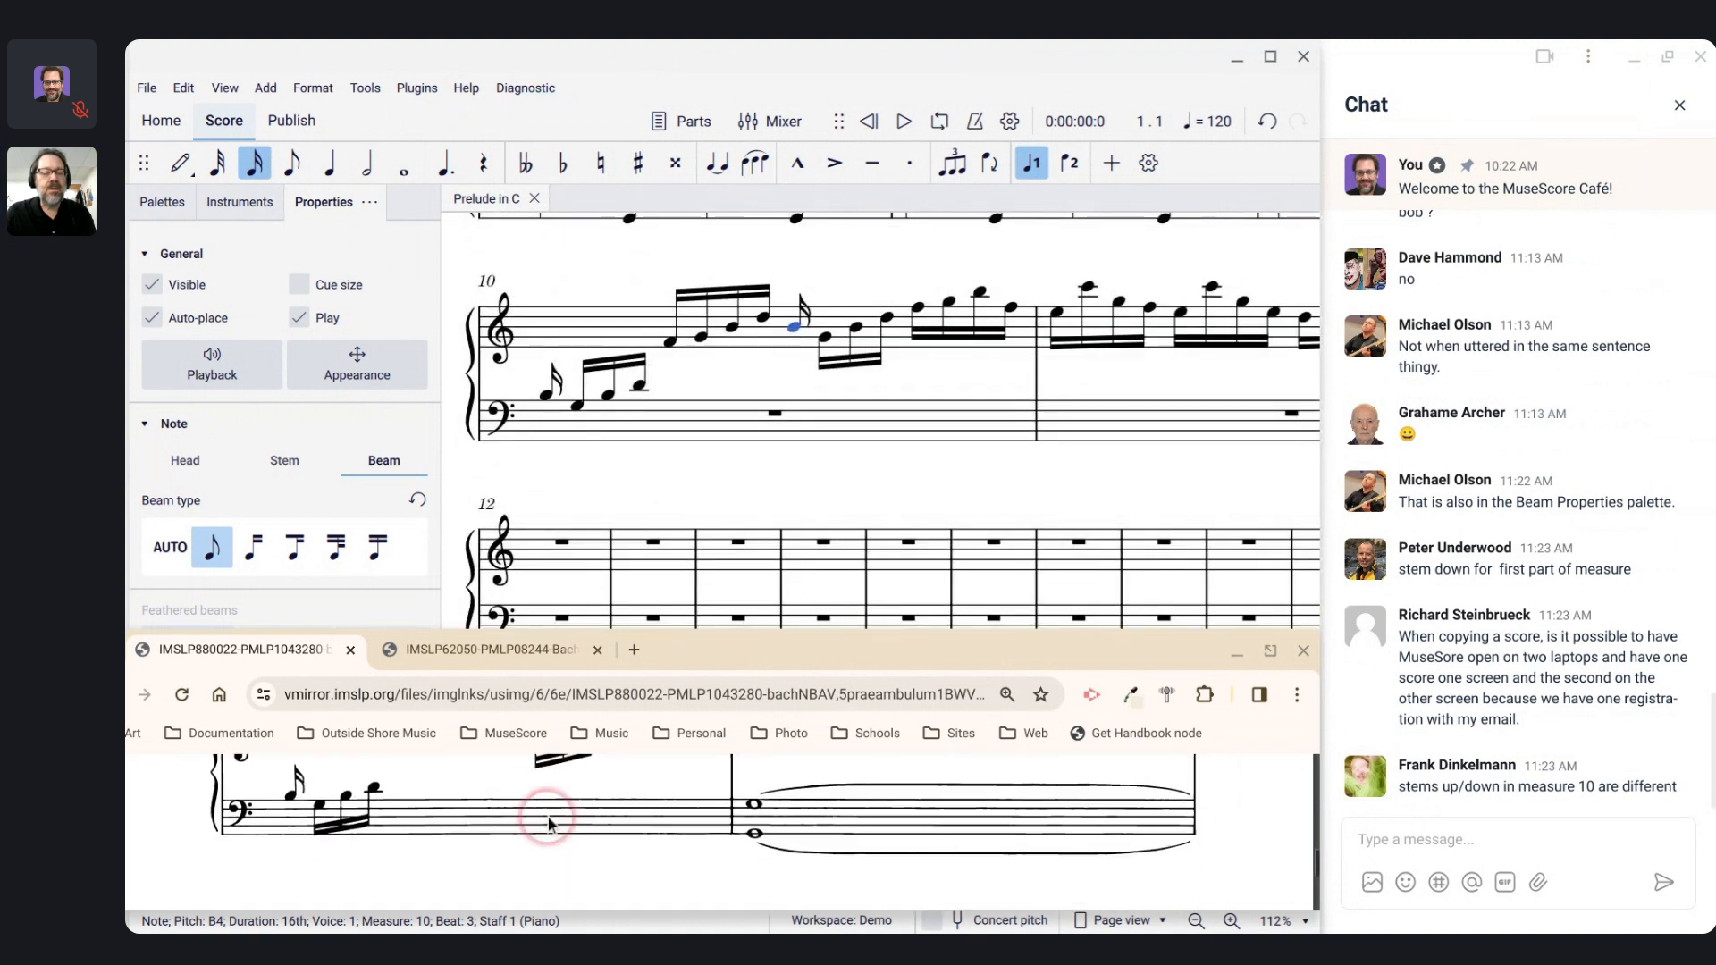
left_click(577, 407)
key("x")
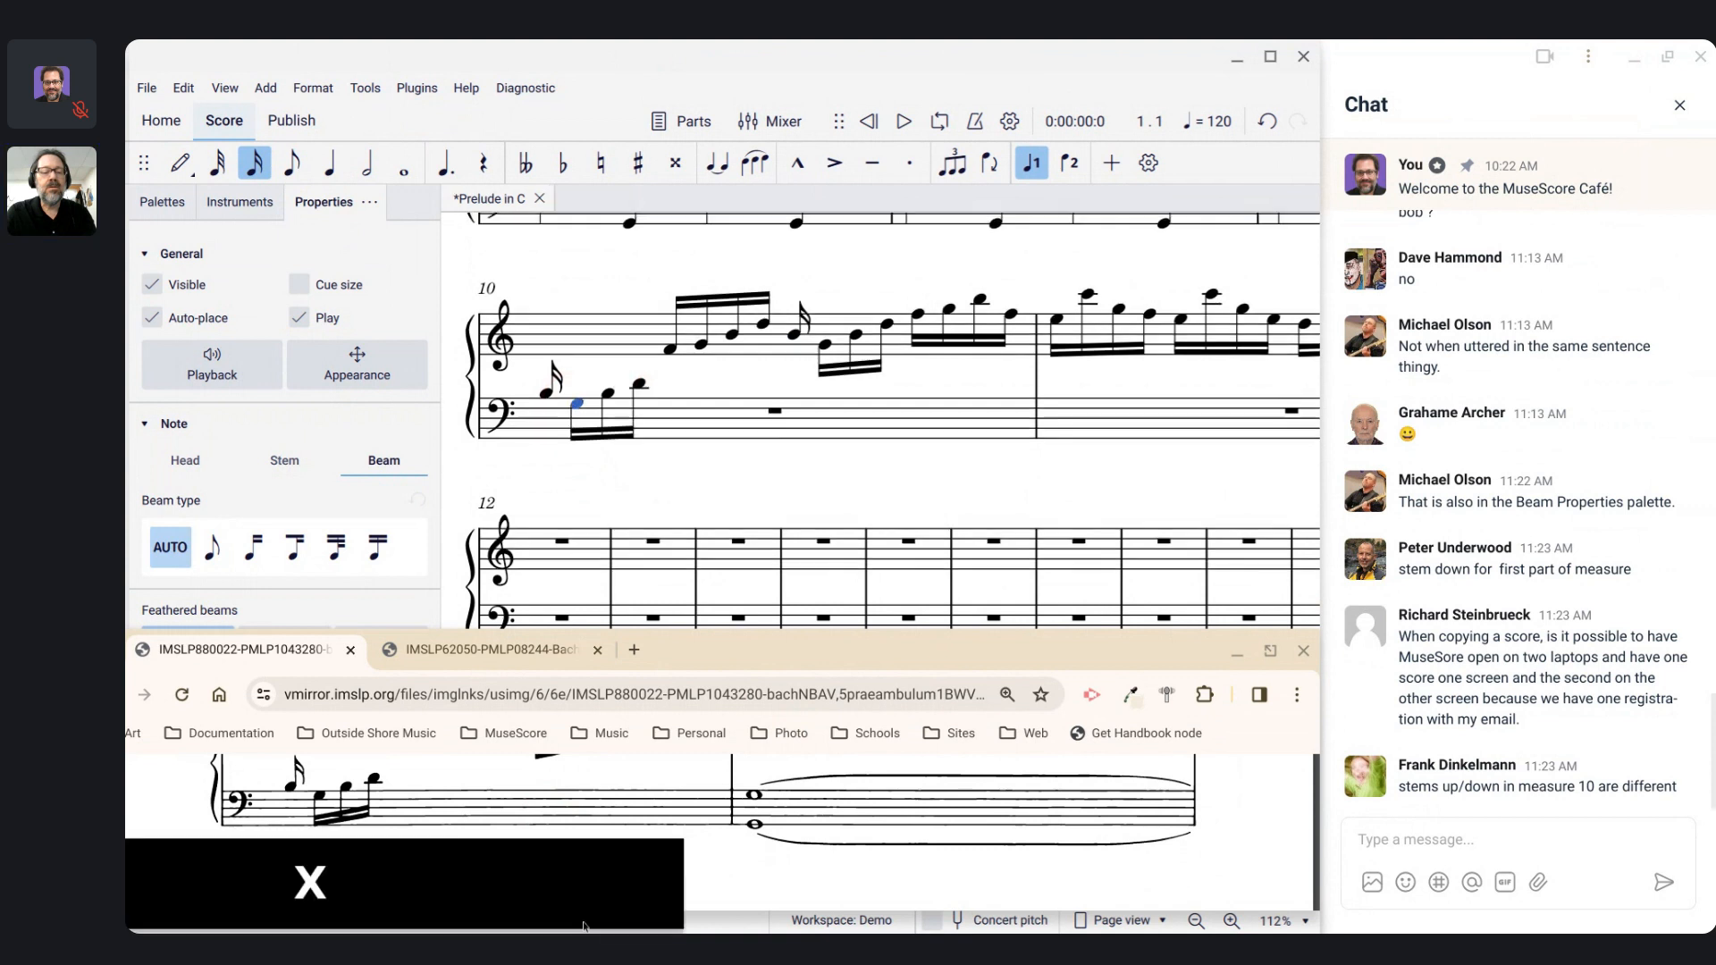
Step: Flip the stems of the beat 4 sixteenth-note group in measure 10 upward, matching the reference score
left_click(567, 794)
scroll(566, 793, "up", 3)
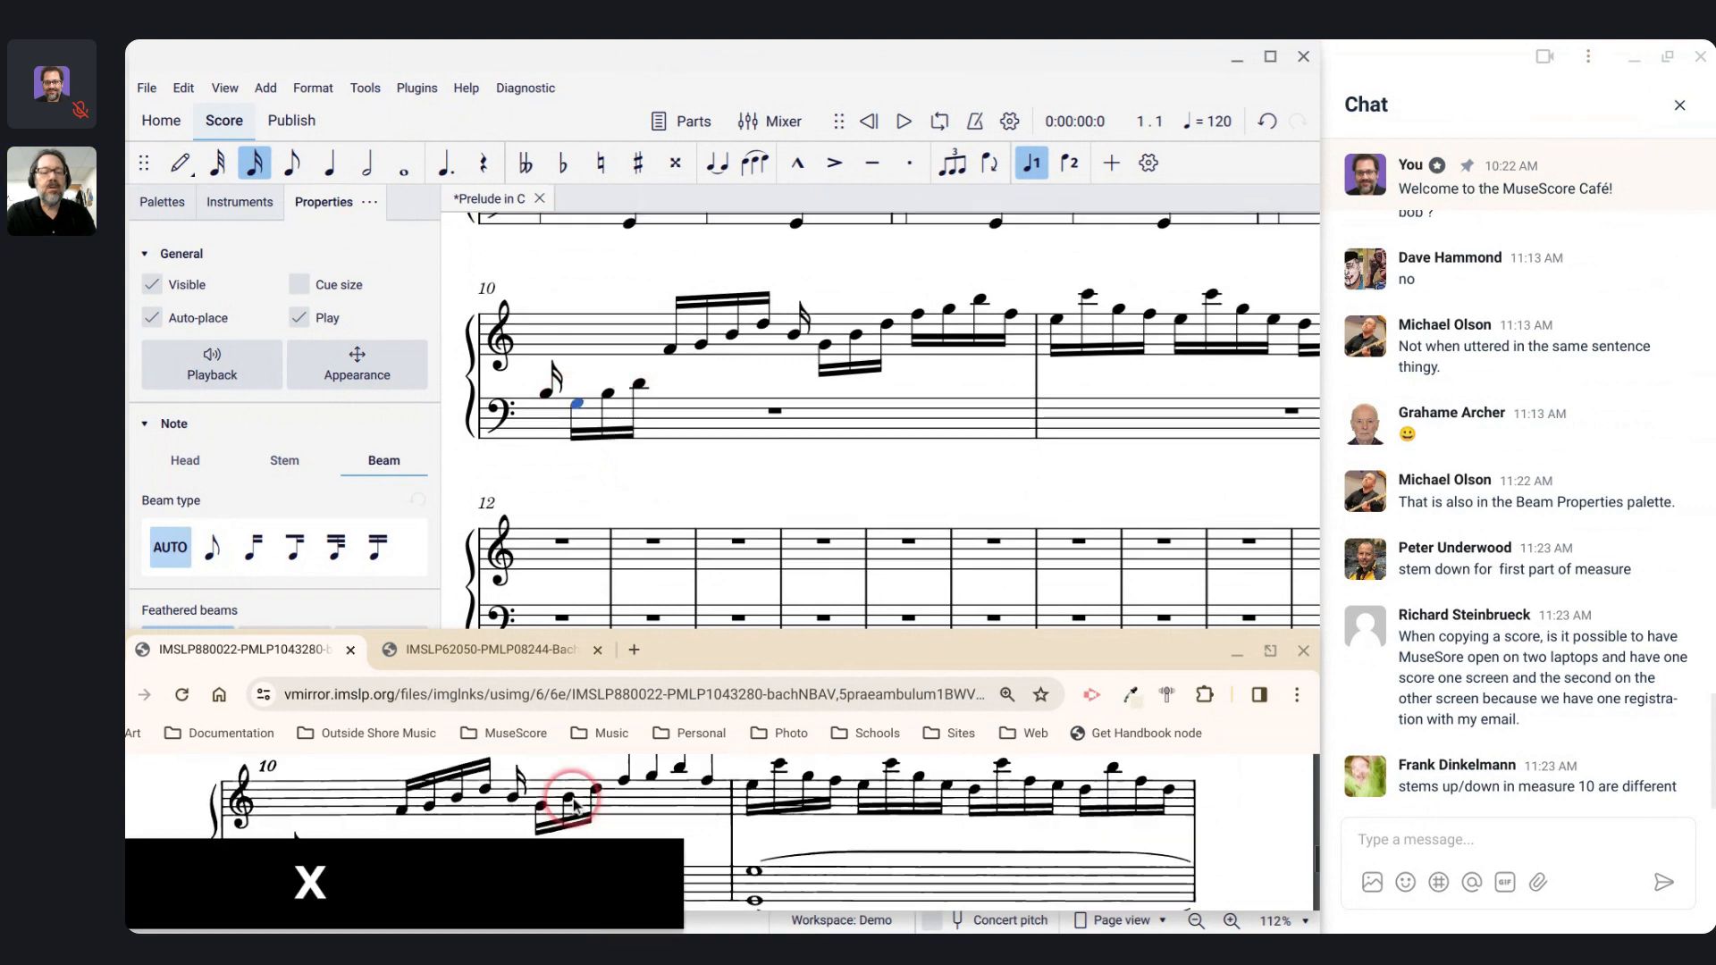
left_click(918, 315)
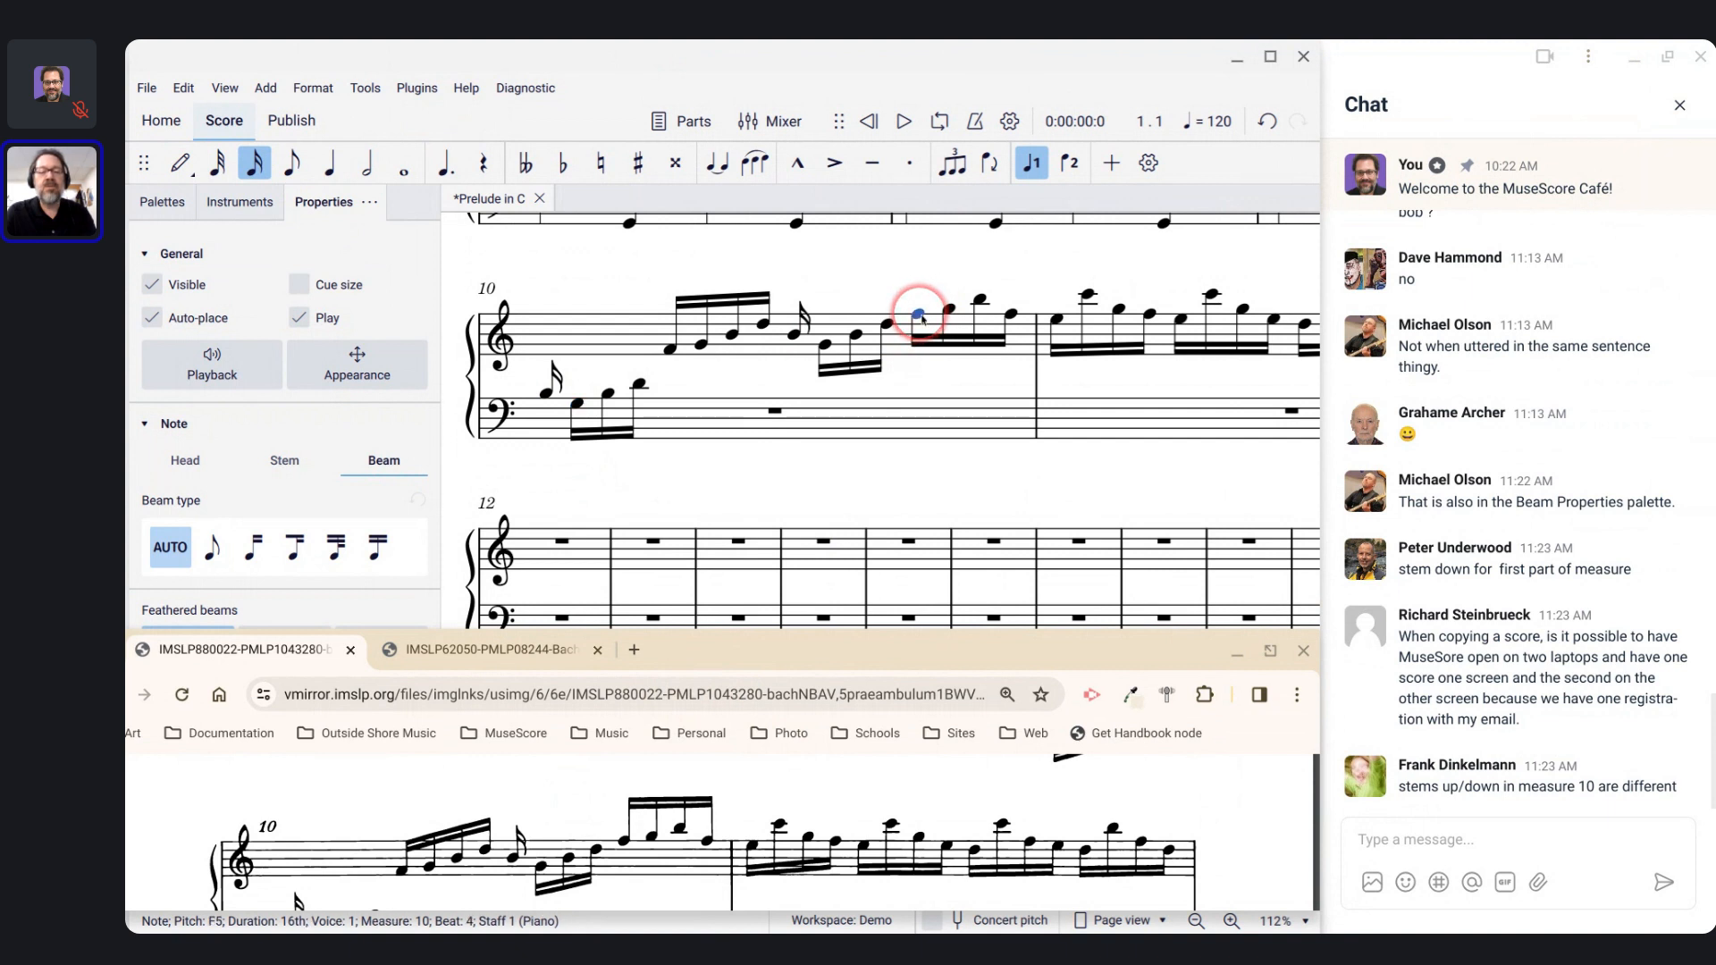
key("x")
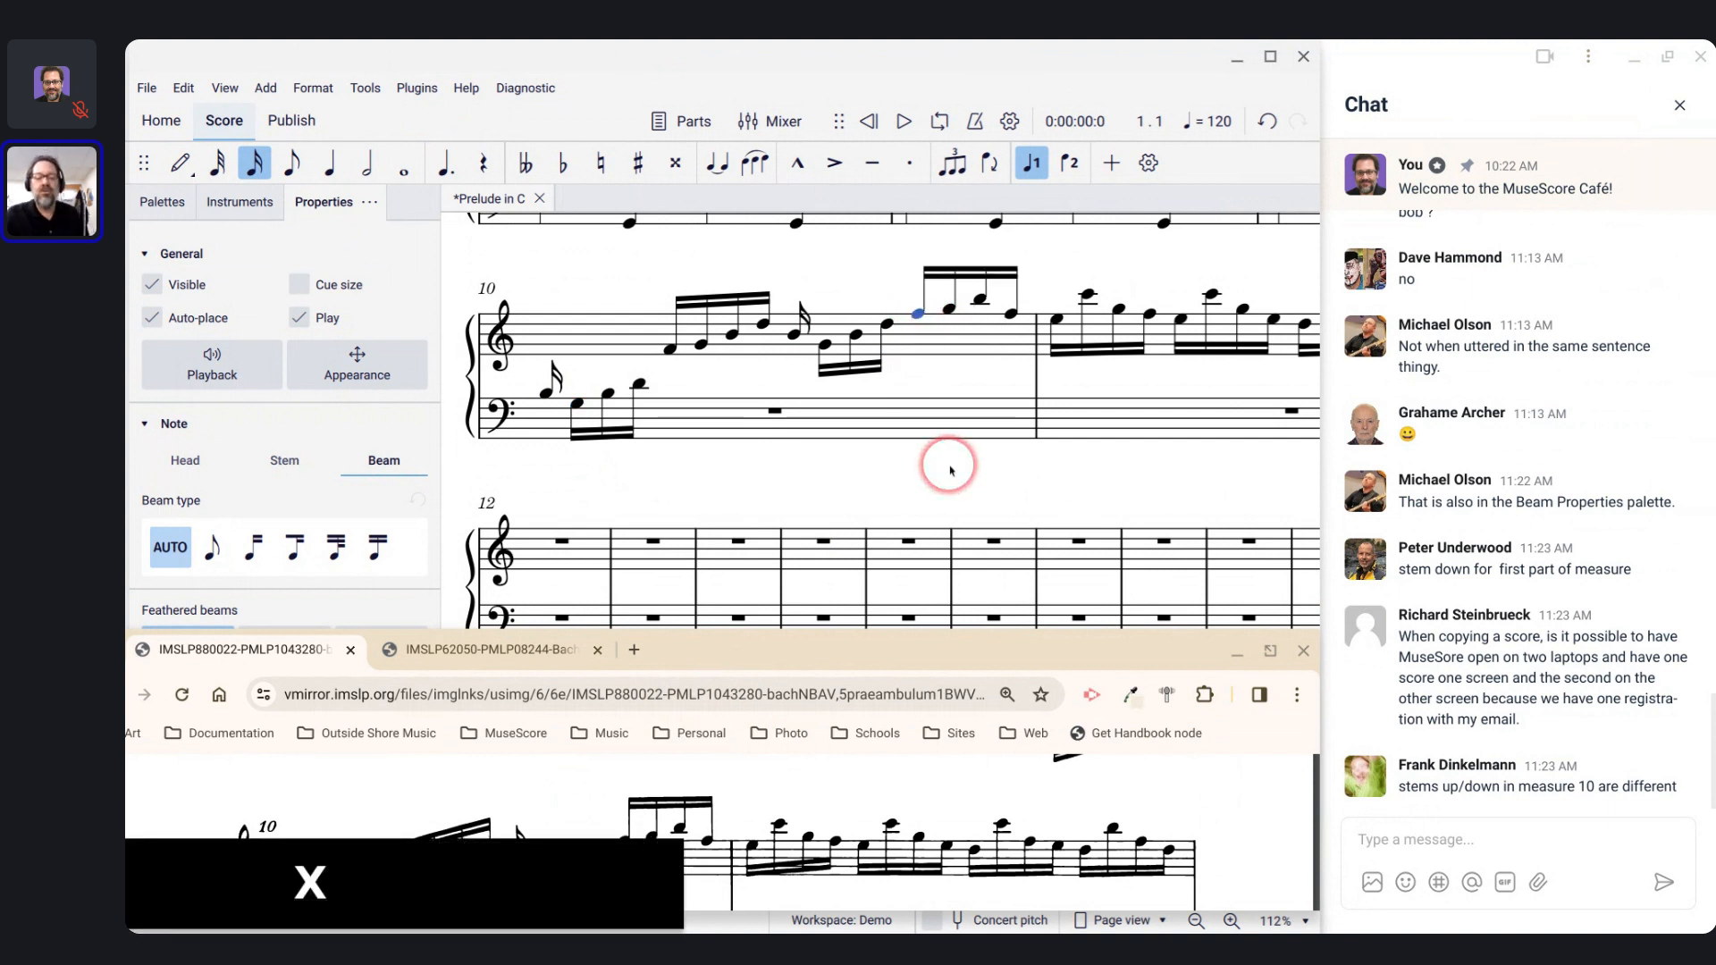
Step: Enter a whole-note octave of G2 and G3 on beat 1 of measure 11 in the bass staff
scroll(817, 765, "down", 2)
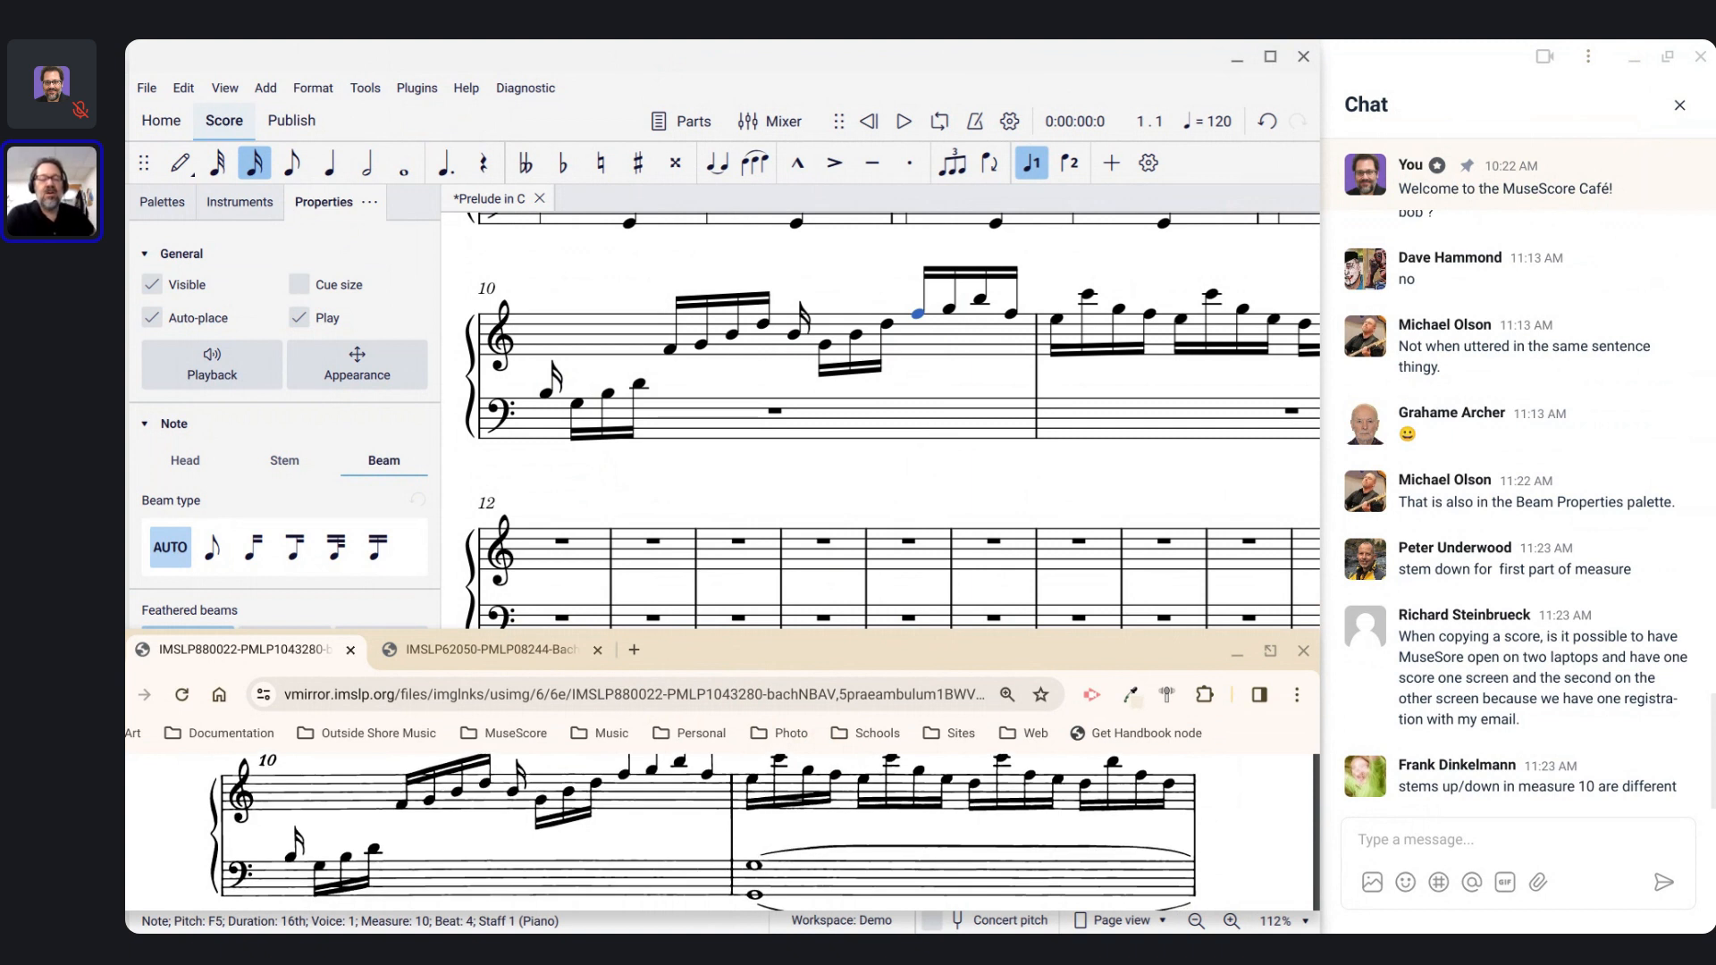
scroll(706, 831, "up", 1)
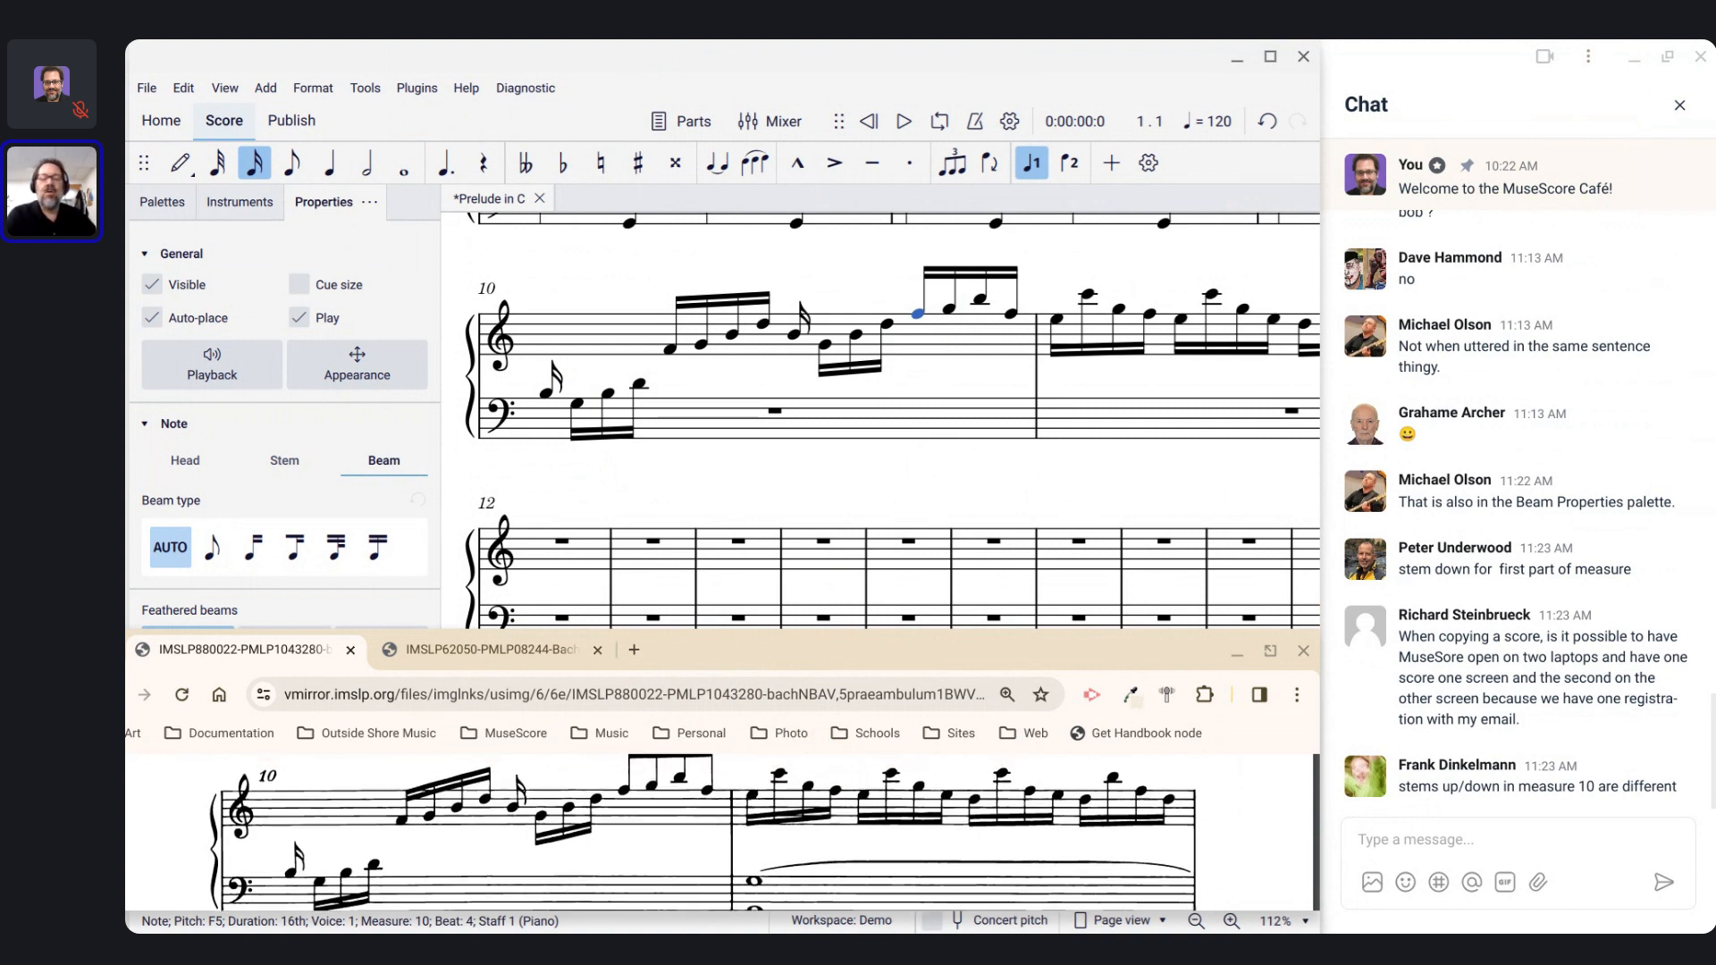
scroll(1191, 446, "right", 3)
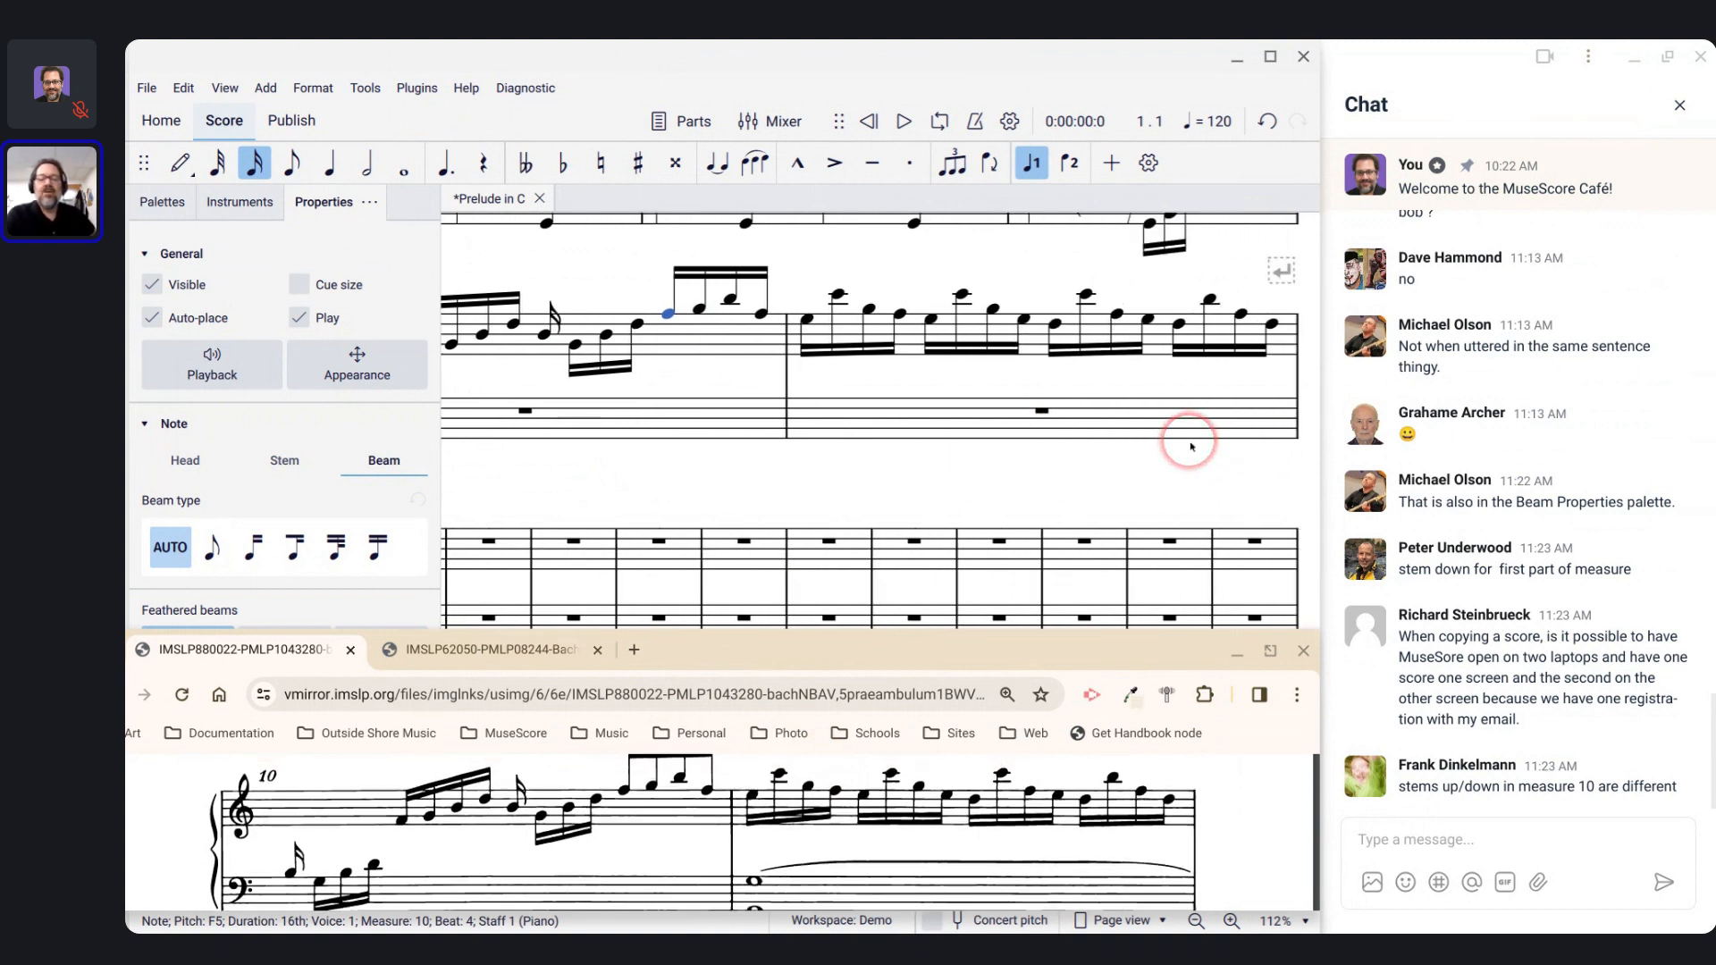
scroll(1019, 880, "down", 2)
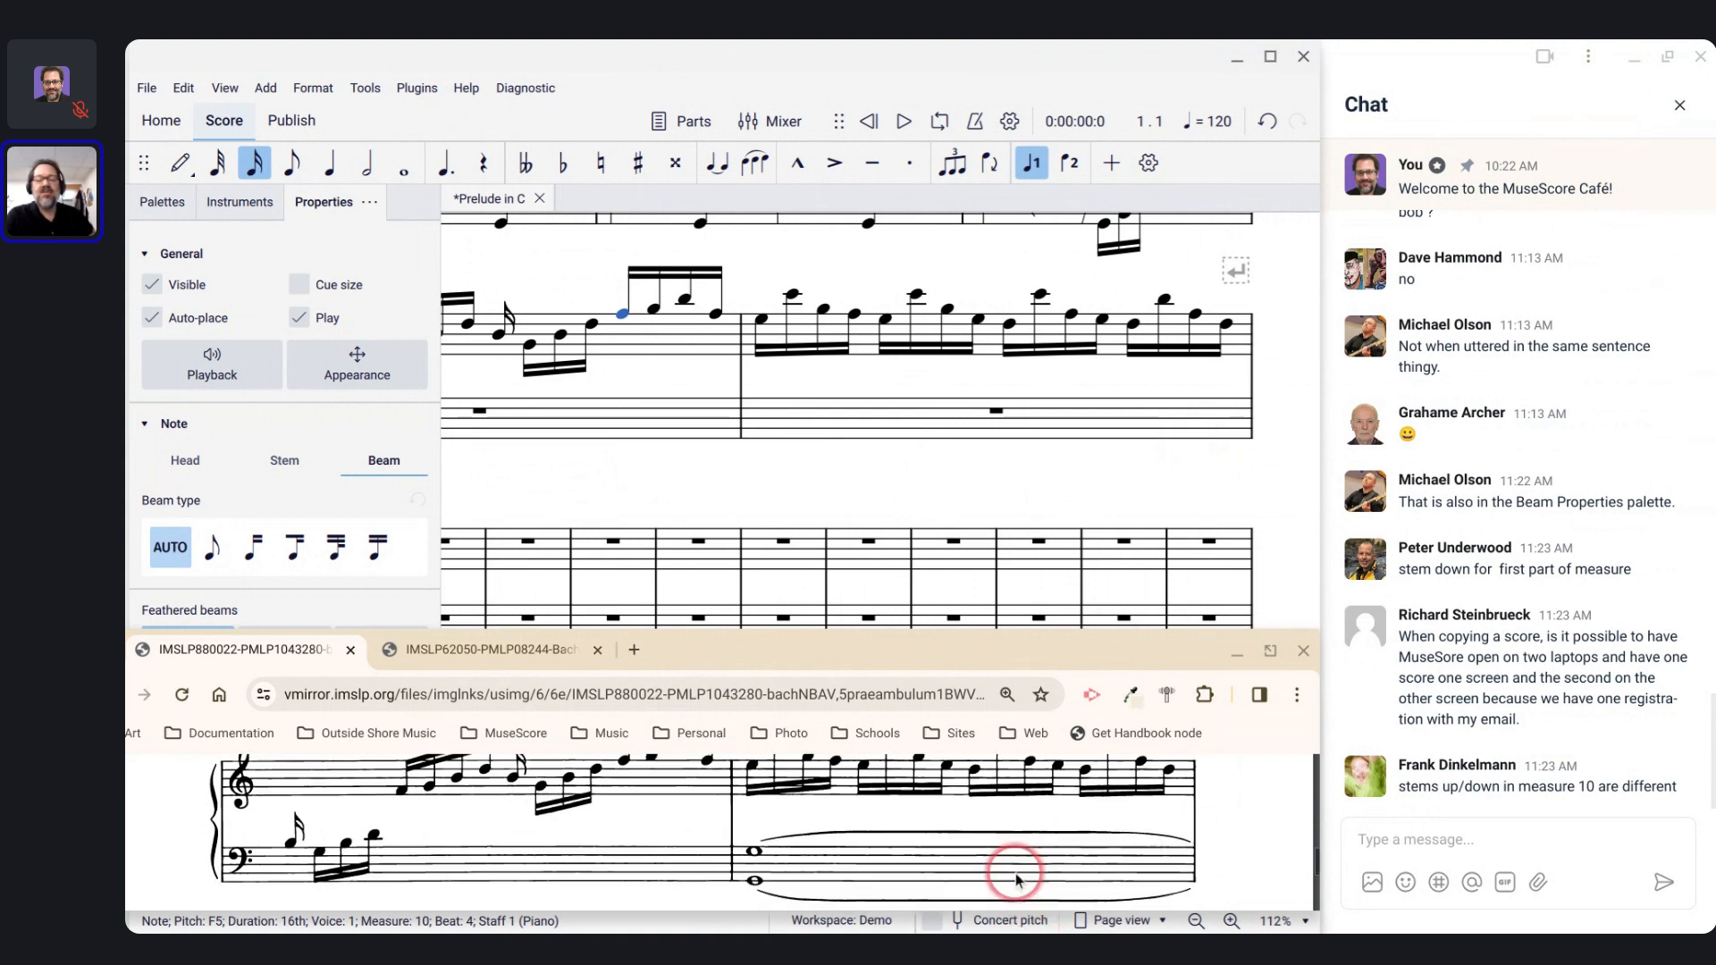
scroll(1016, 880, "down", 2)
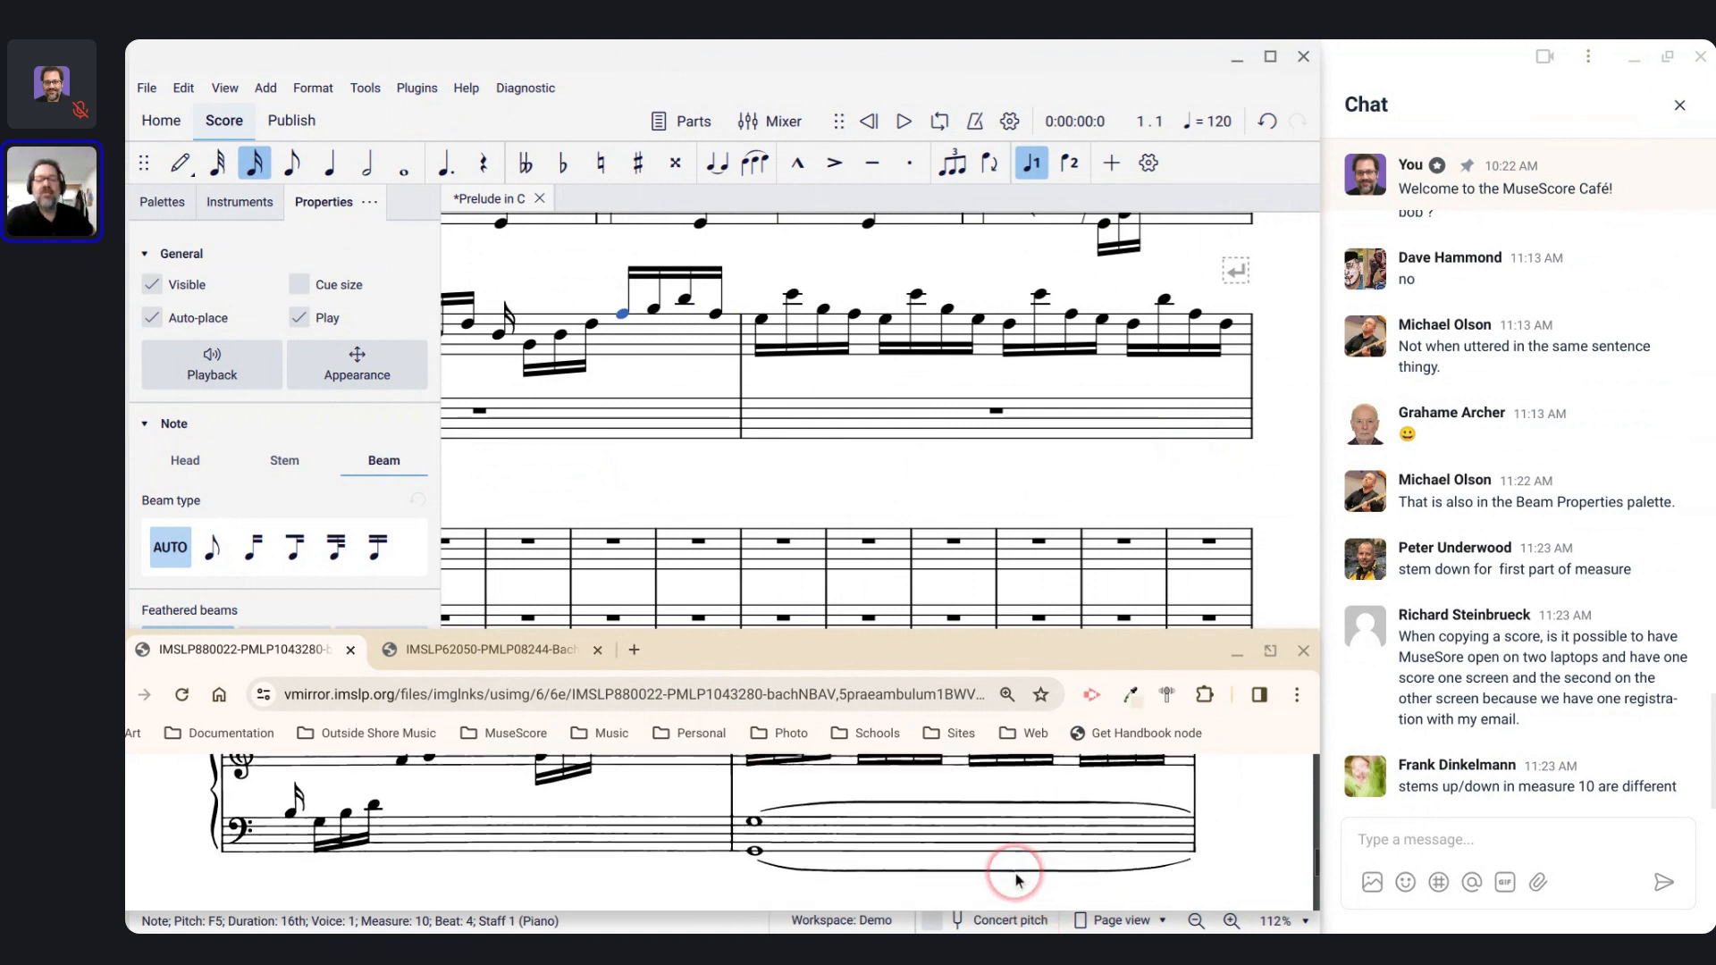
left_click(841, 427)
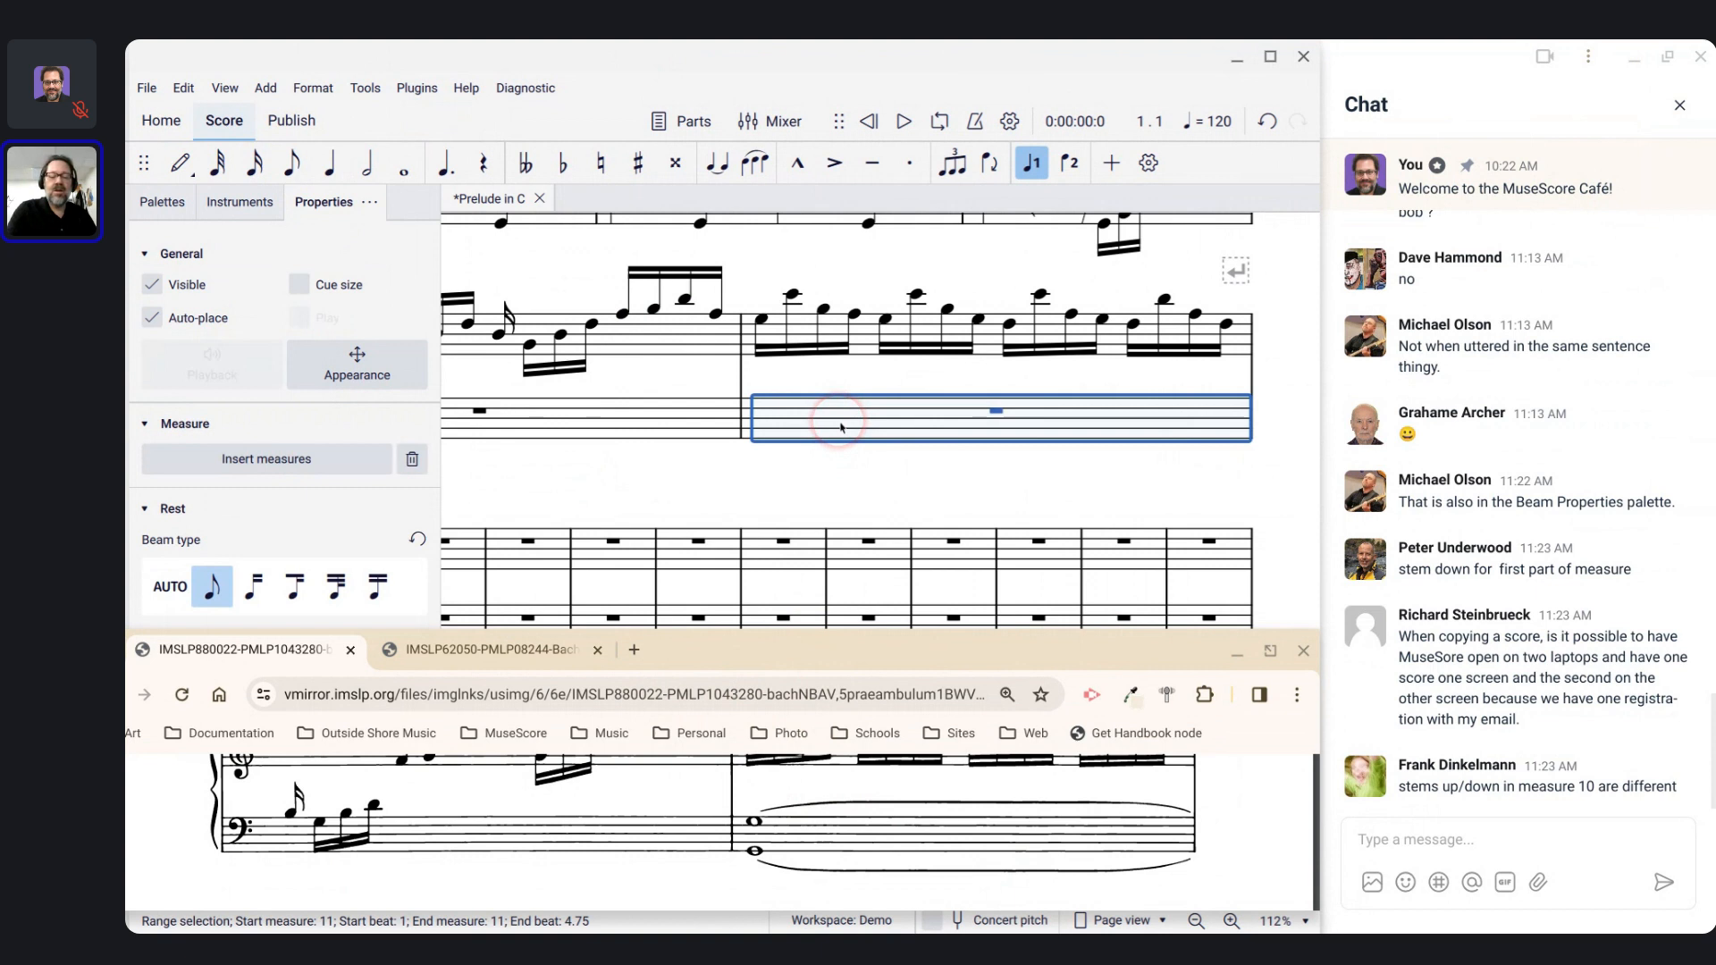
key("n")
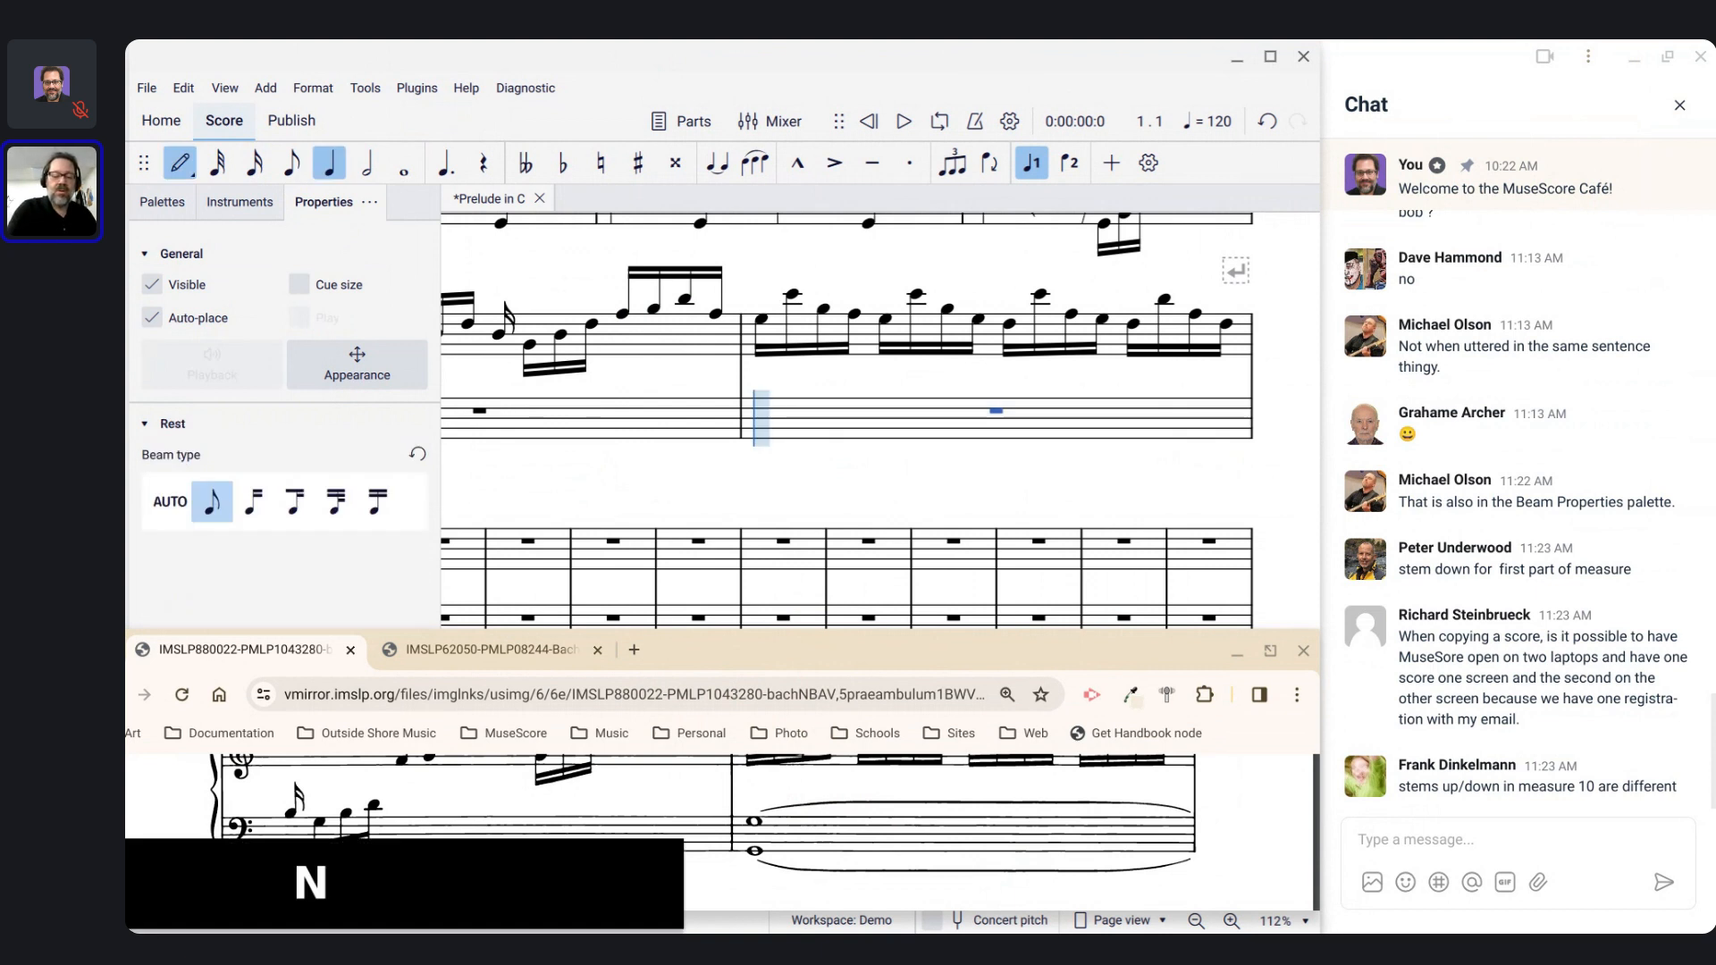
key("7")
key("g")
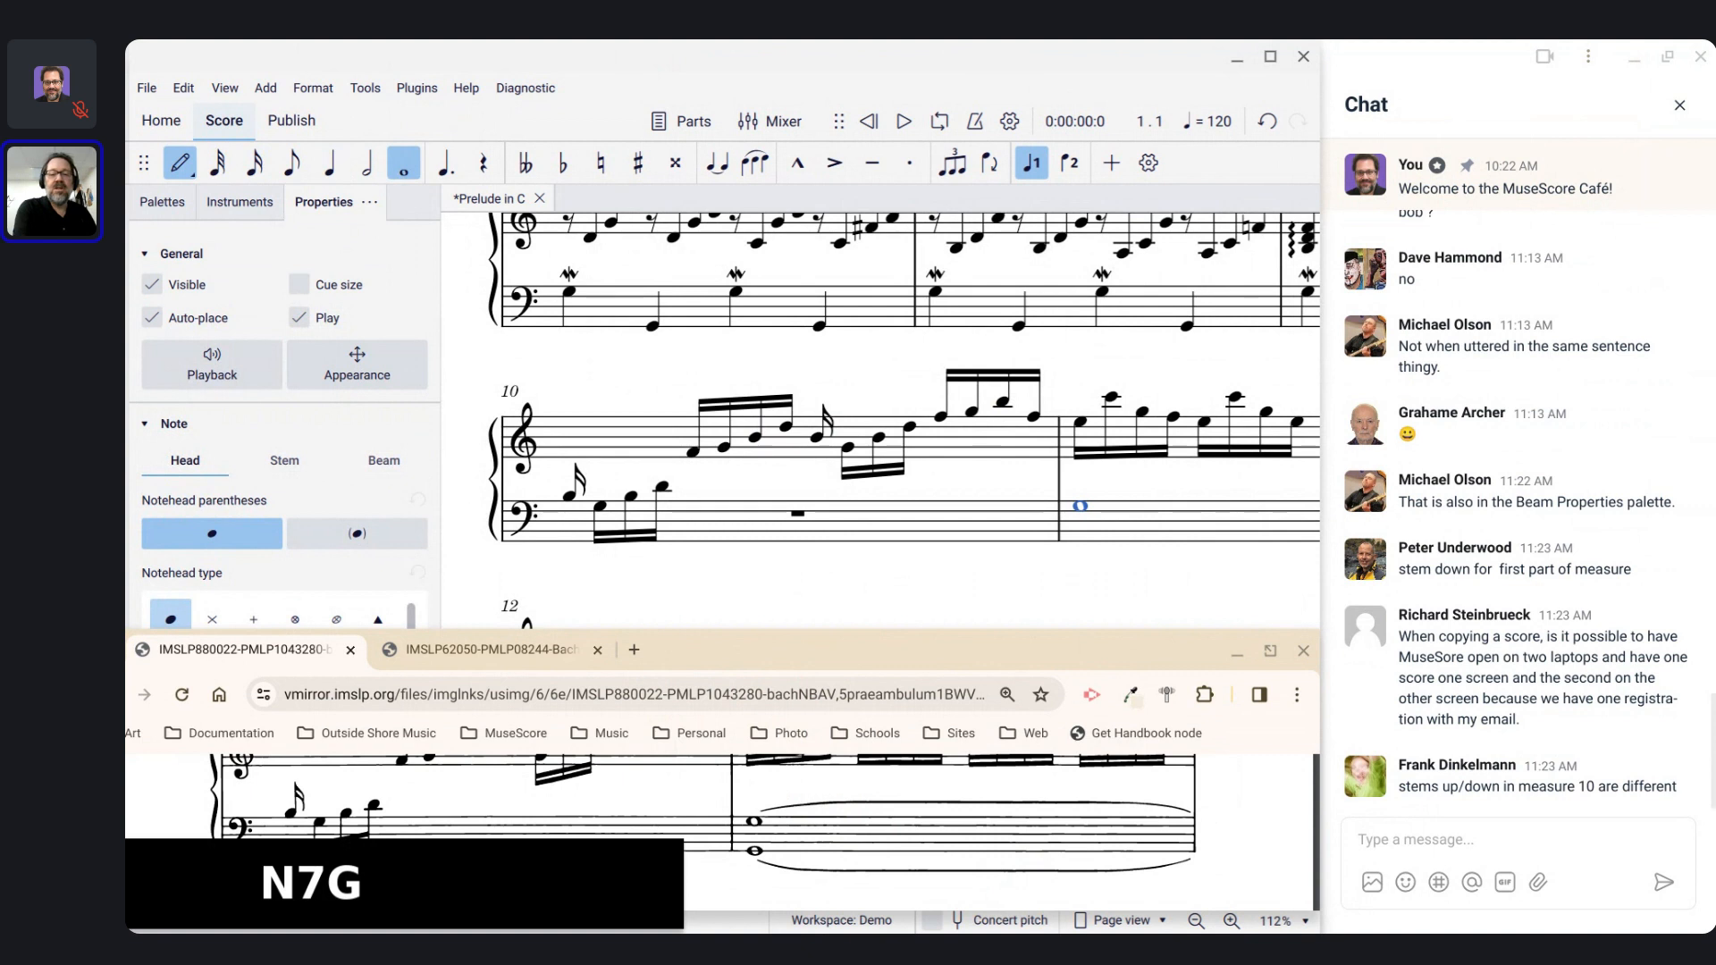
key("shift+g")
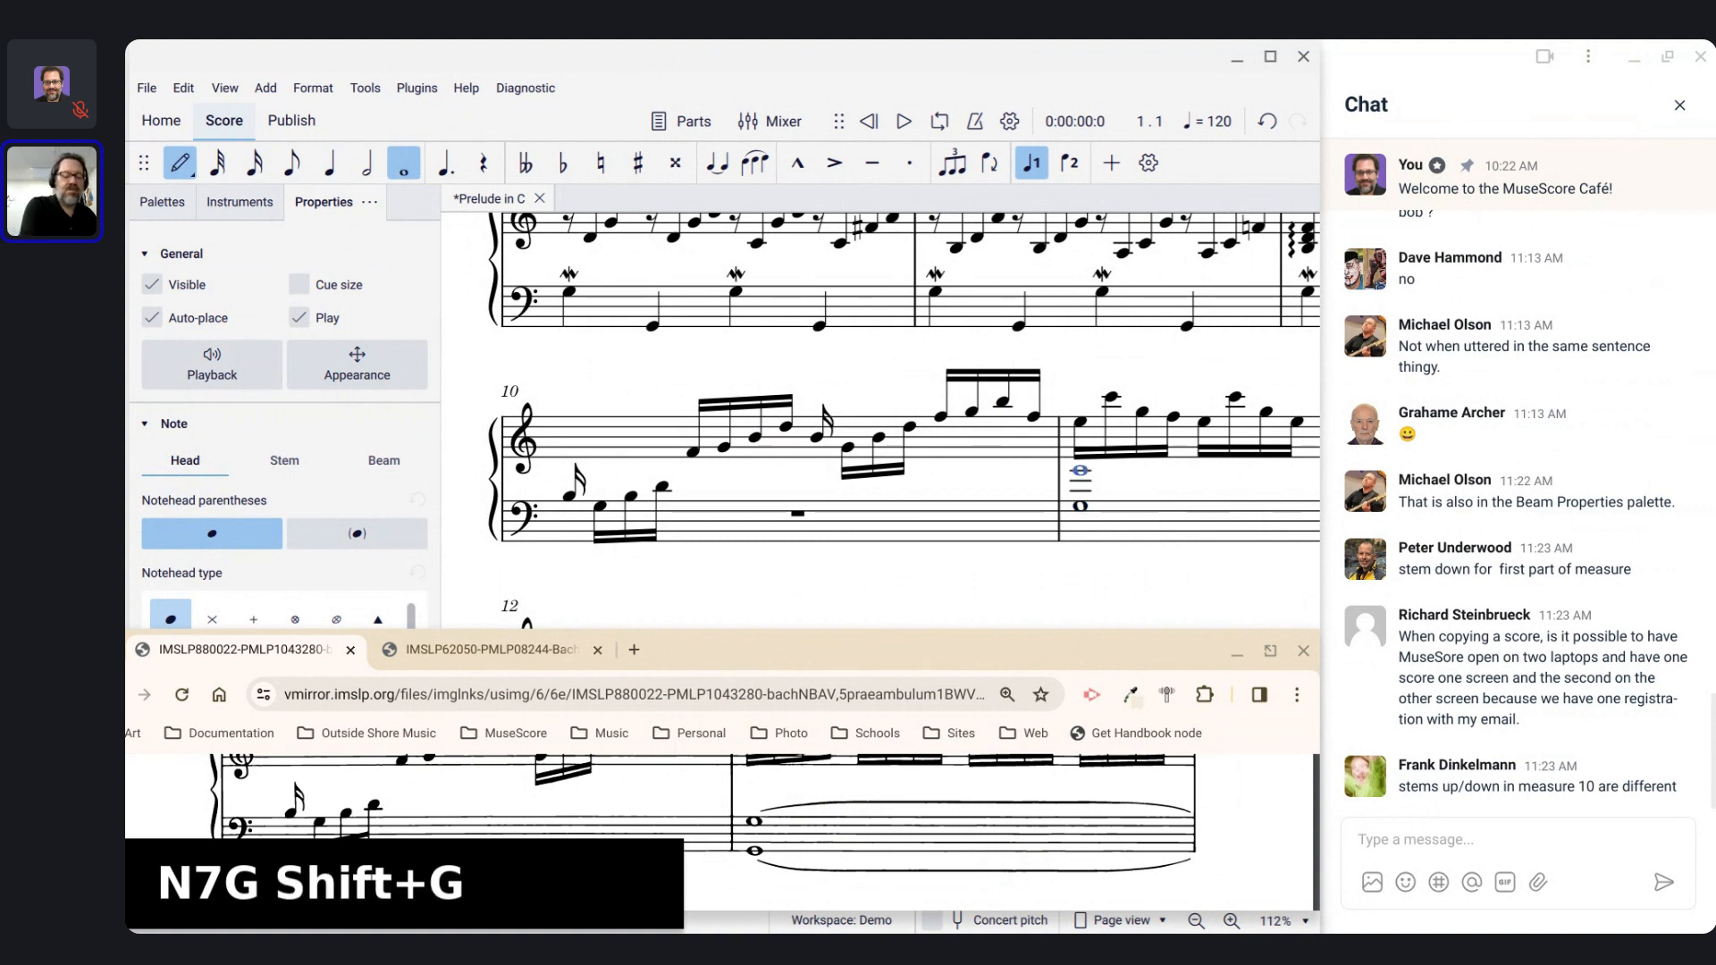
key("ctrl+z")
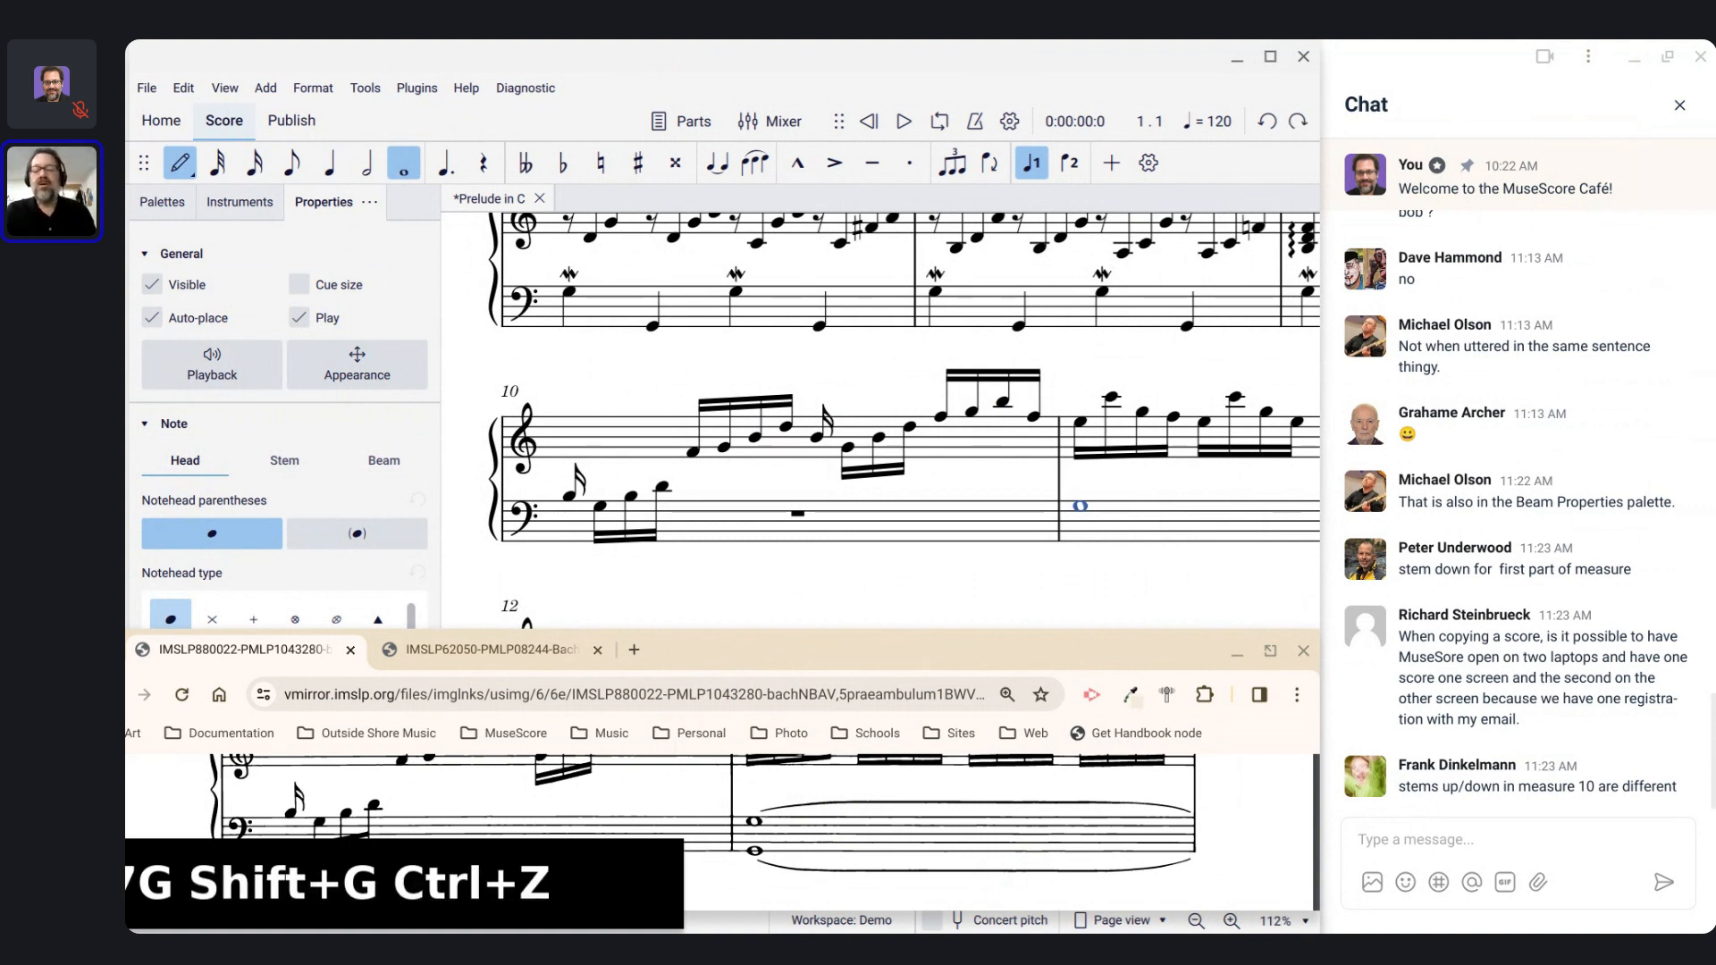
key("ctrl+Down")
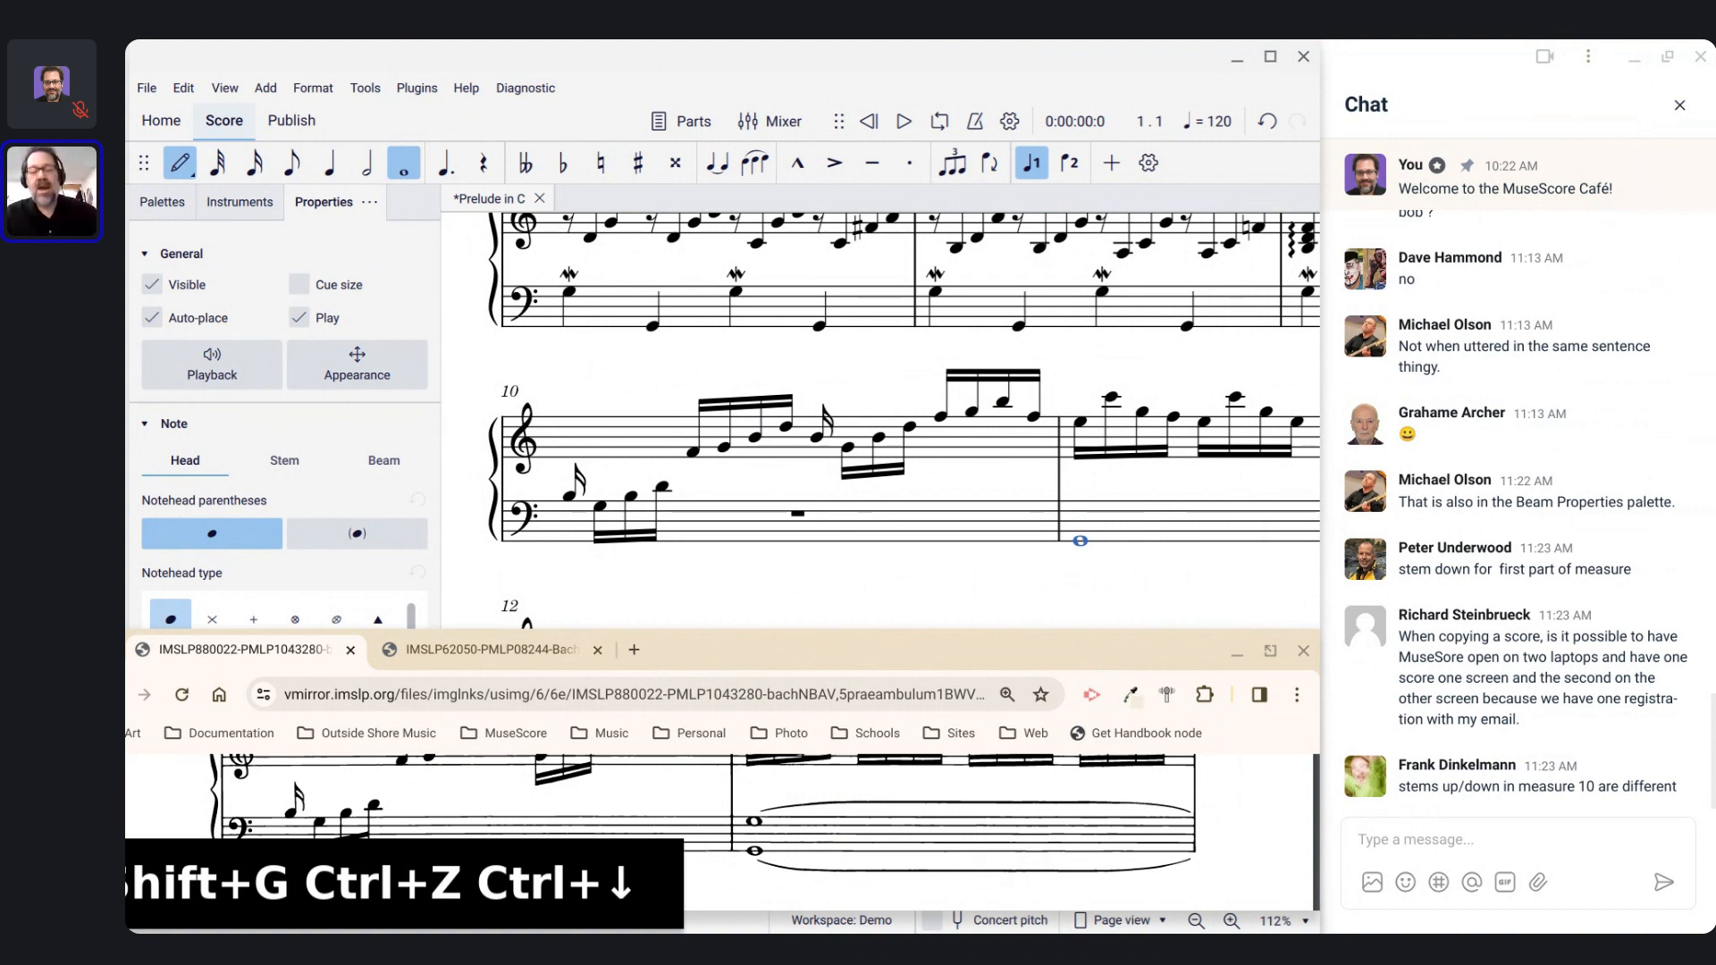
key("shift+g")
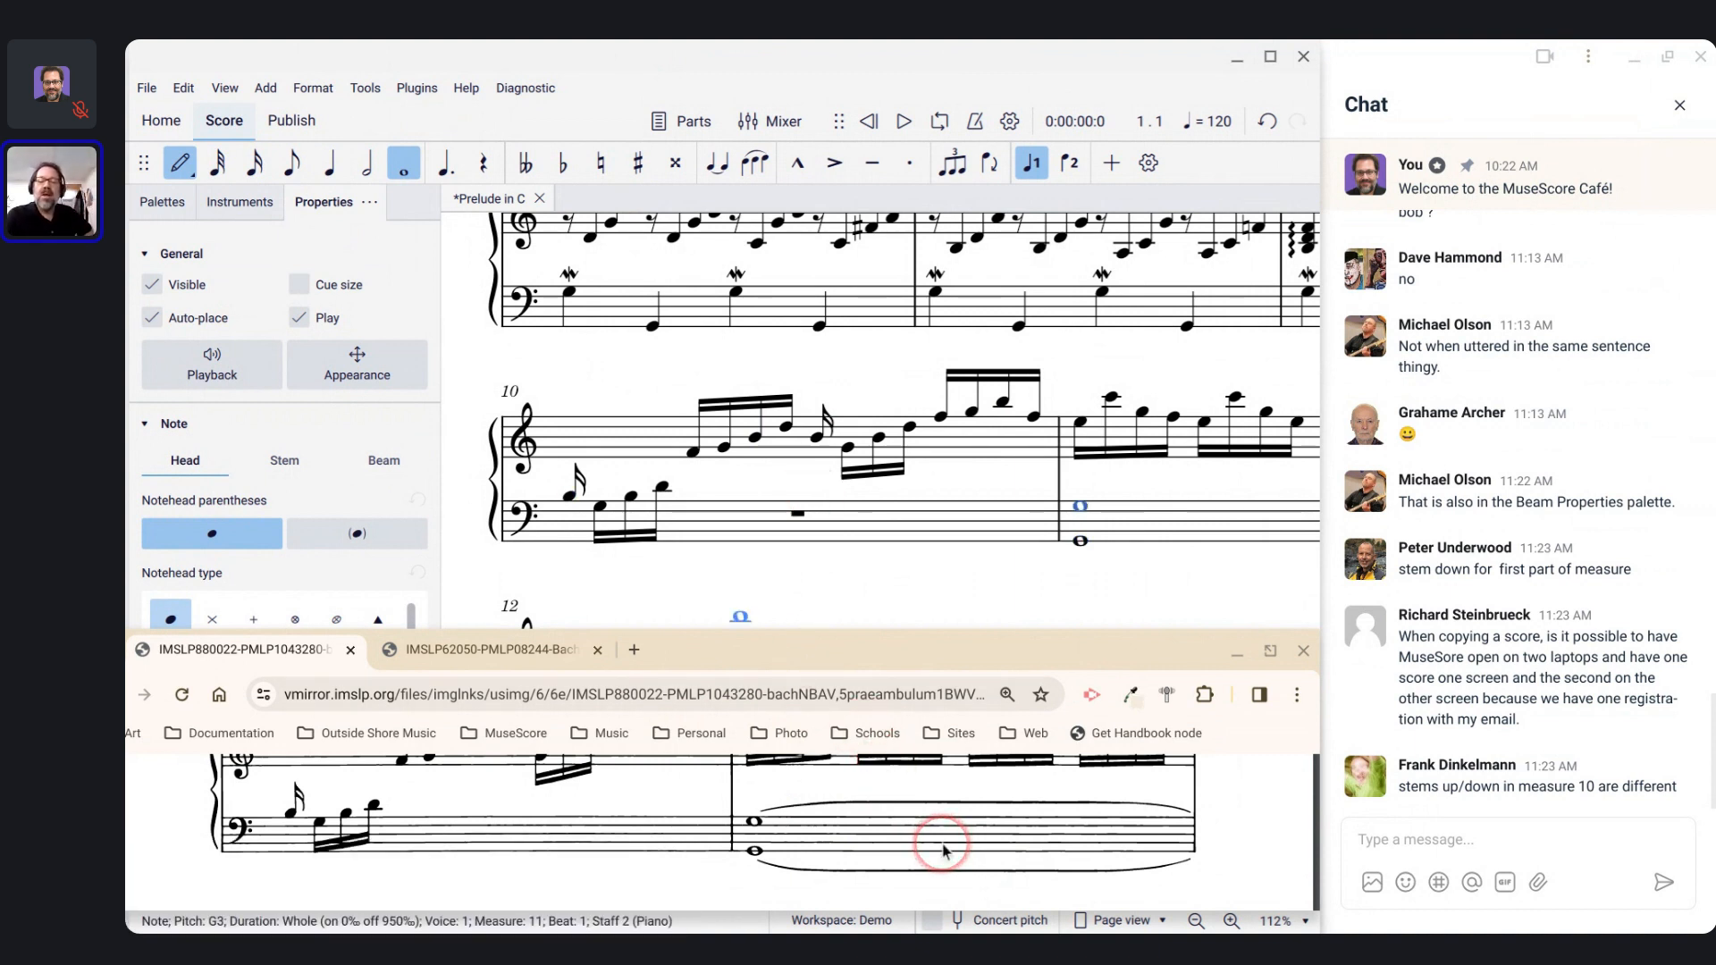
Step: Enlarge the browser window upward to show more of the reference score around measures 16 to 18
scroll(942, 848, "down", 3)
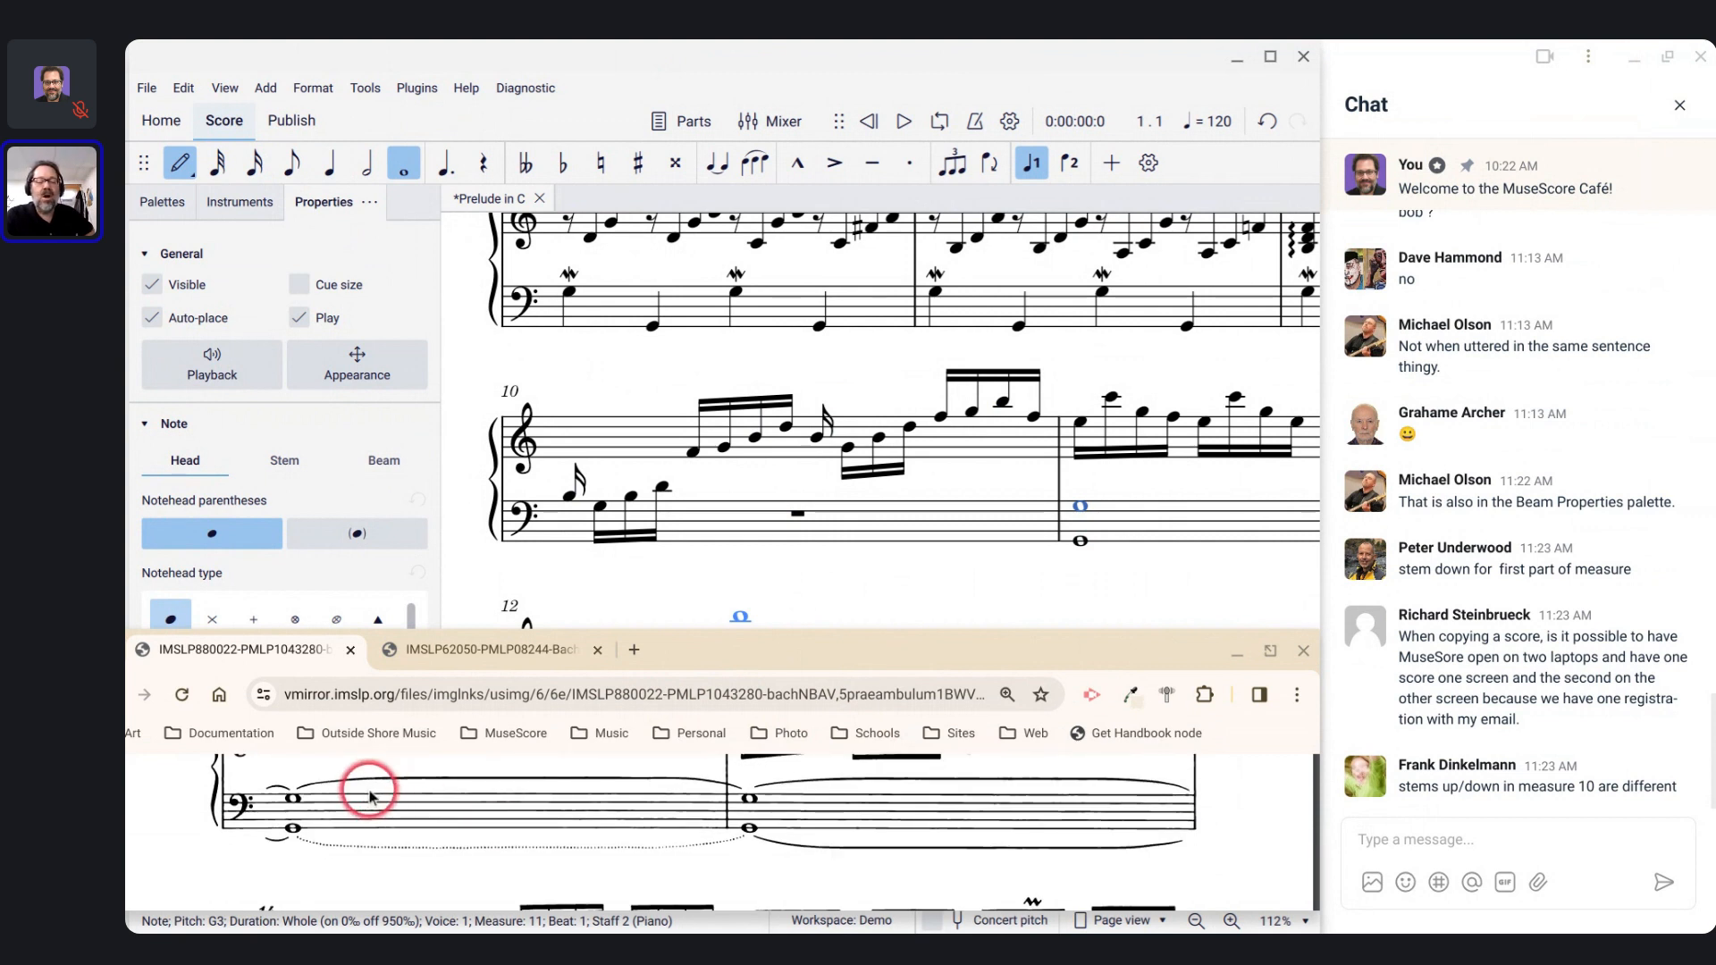
scroll(791, 798, "down", 3)
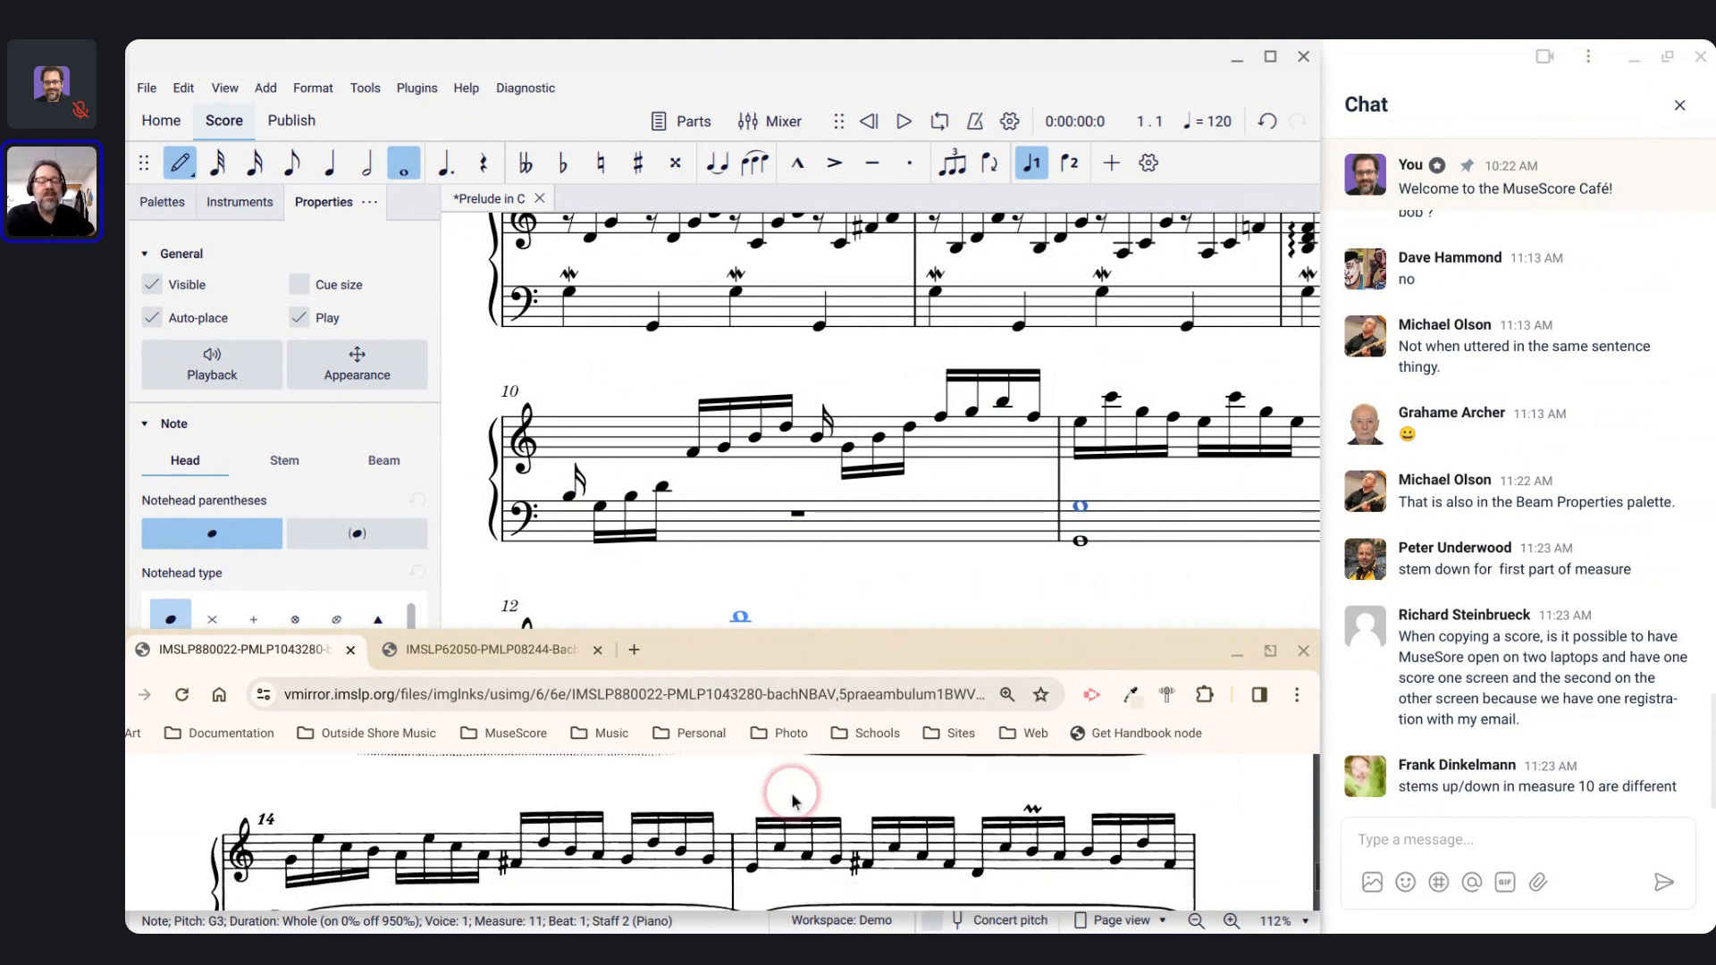
scroll(791, 798, "down", 3)
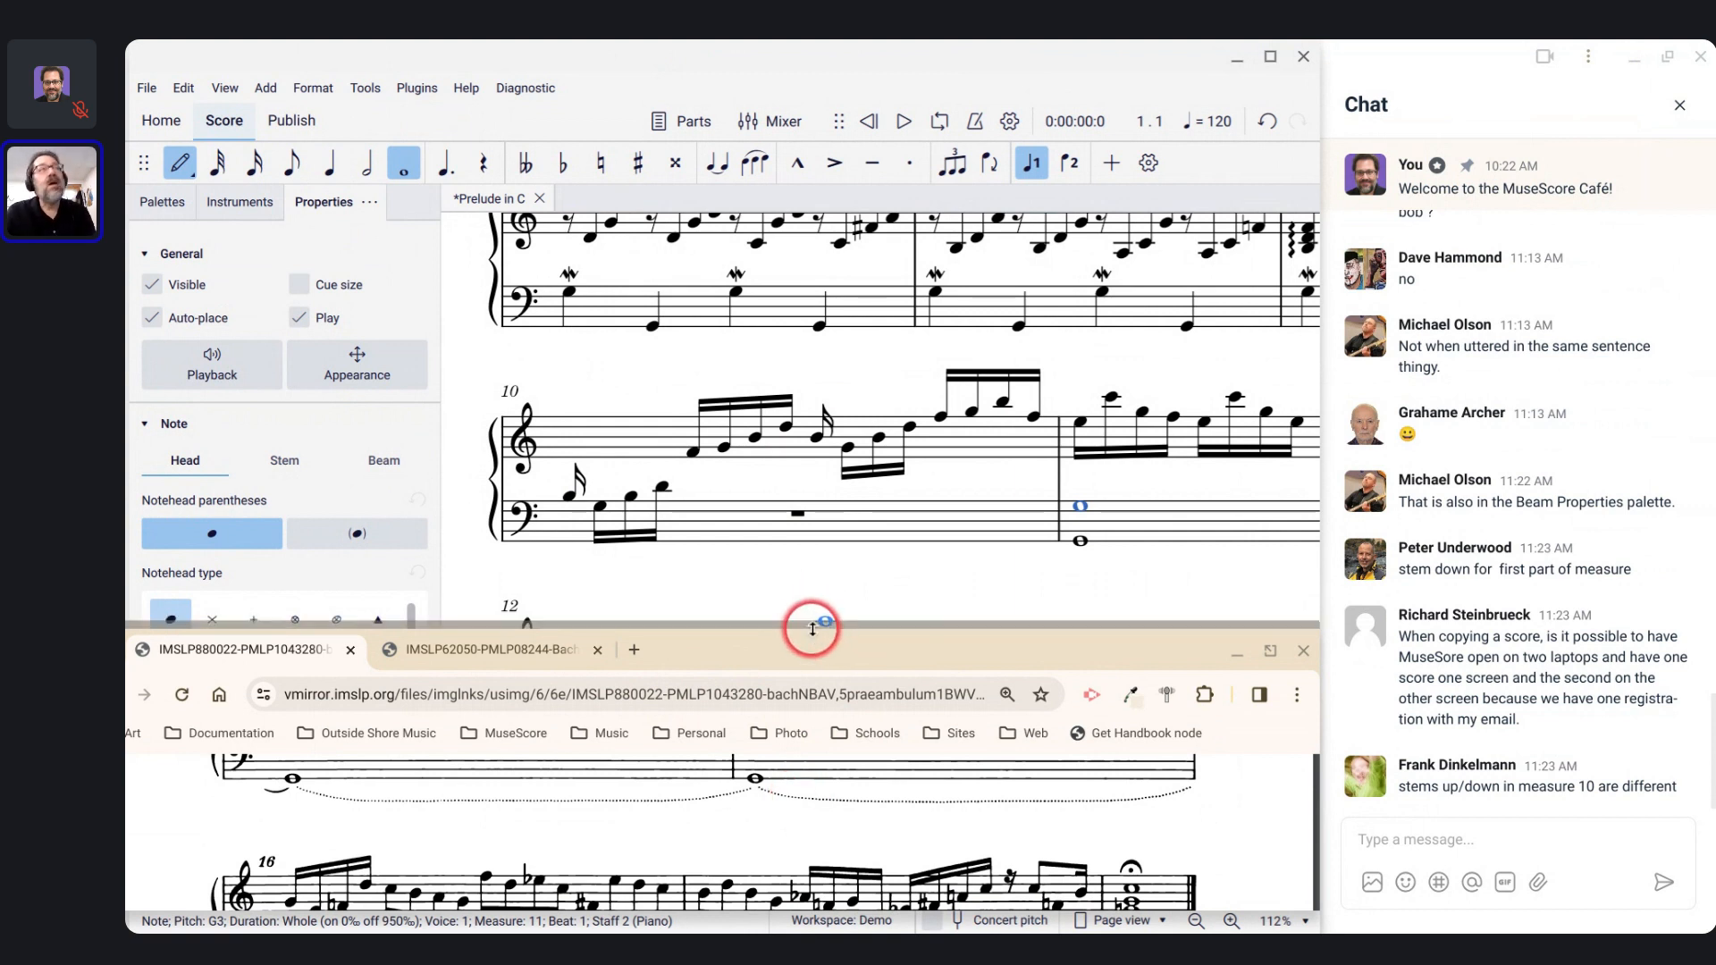
left_click_drag(812, 629, 776, 548)
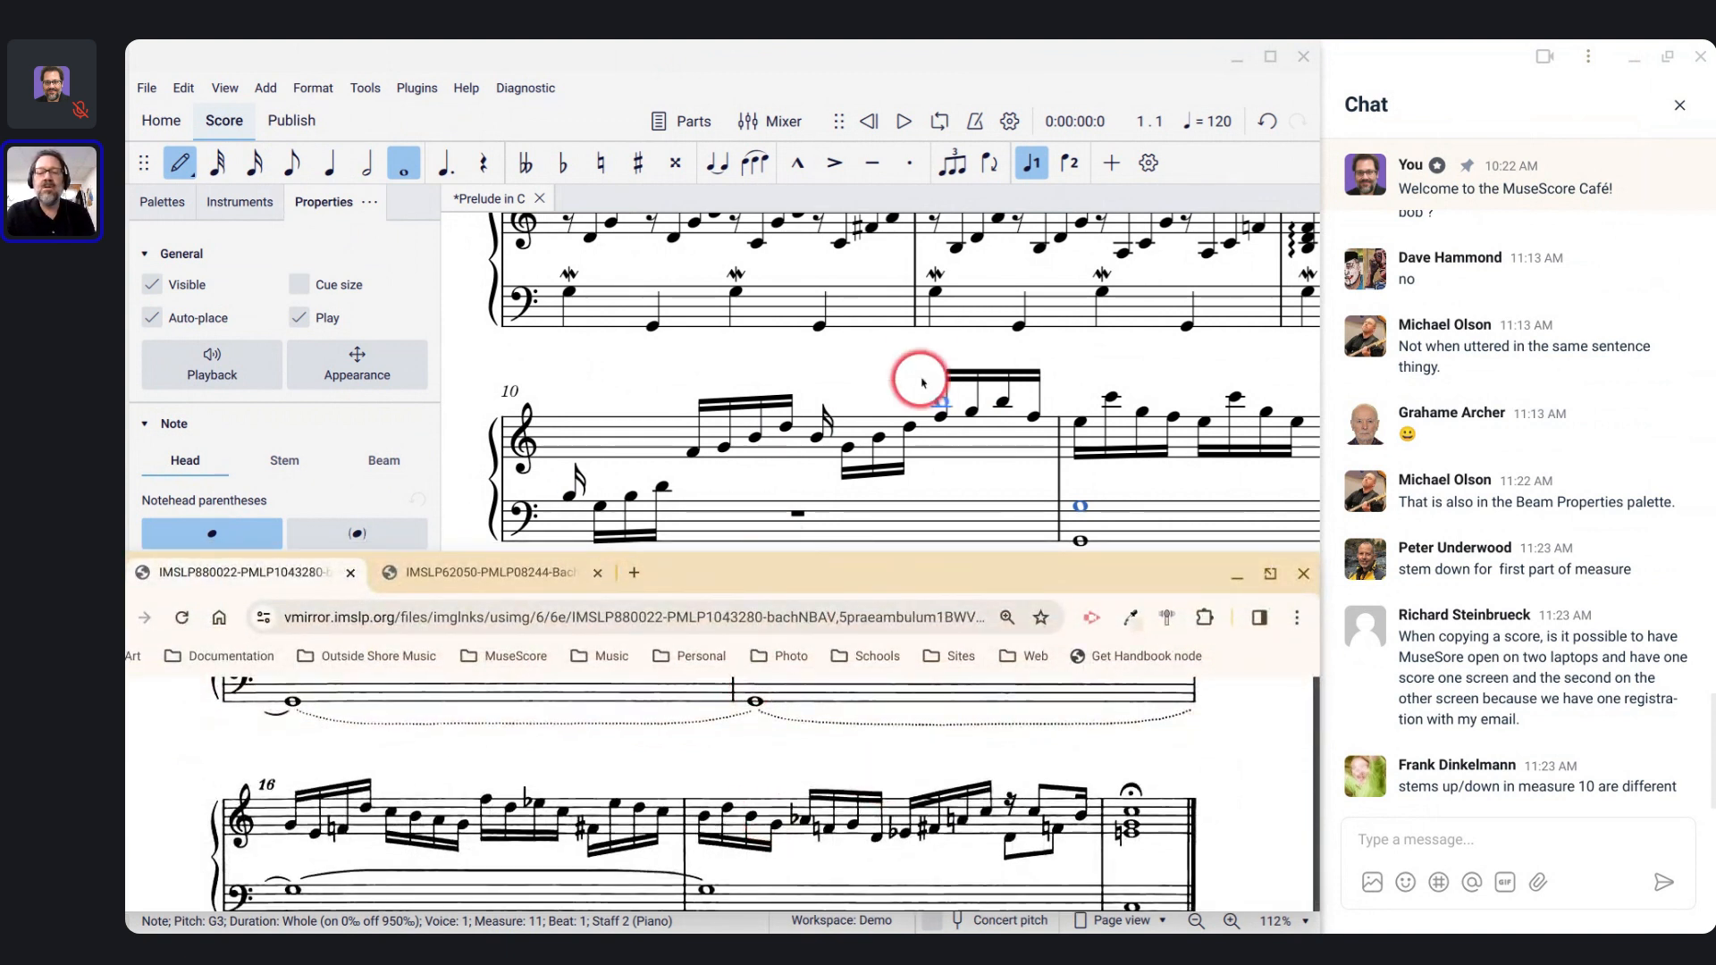
Step: Tie measure 11's bass whole-note G octave into measure 12
scroll(973, 354, "down", 2)
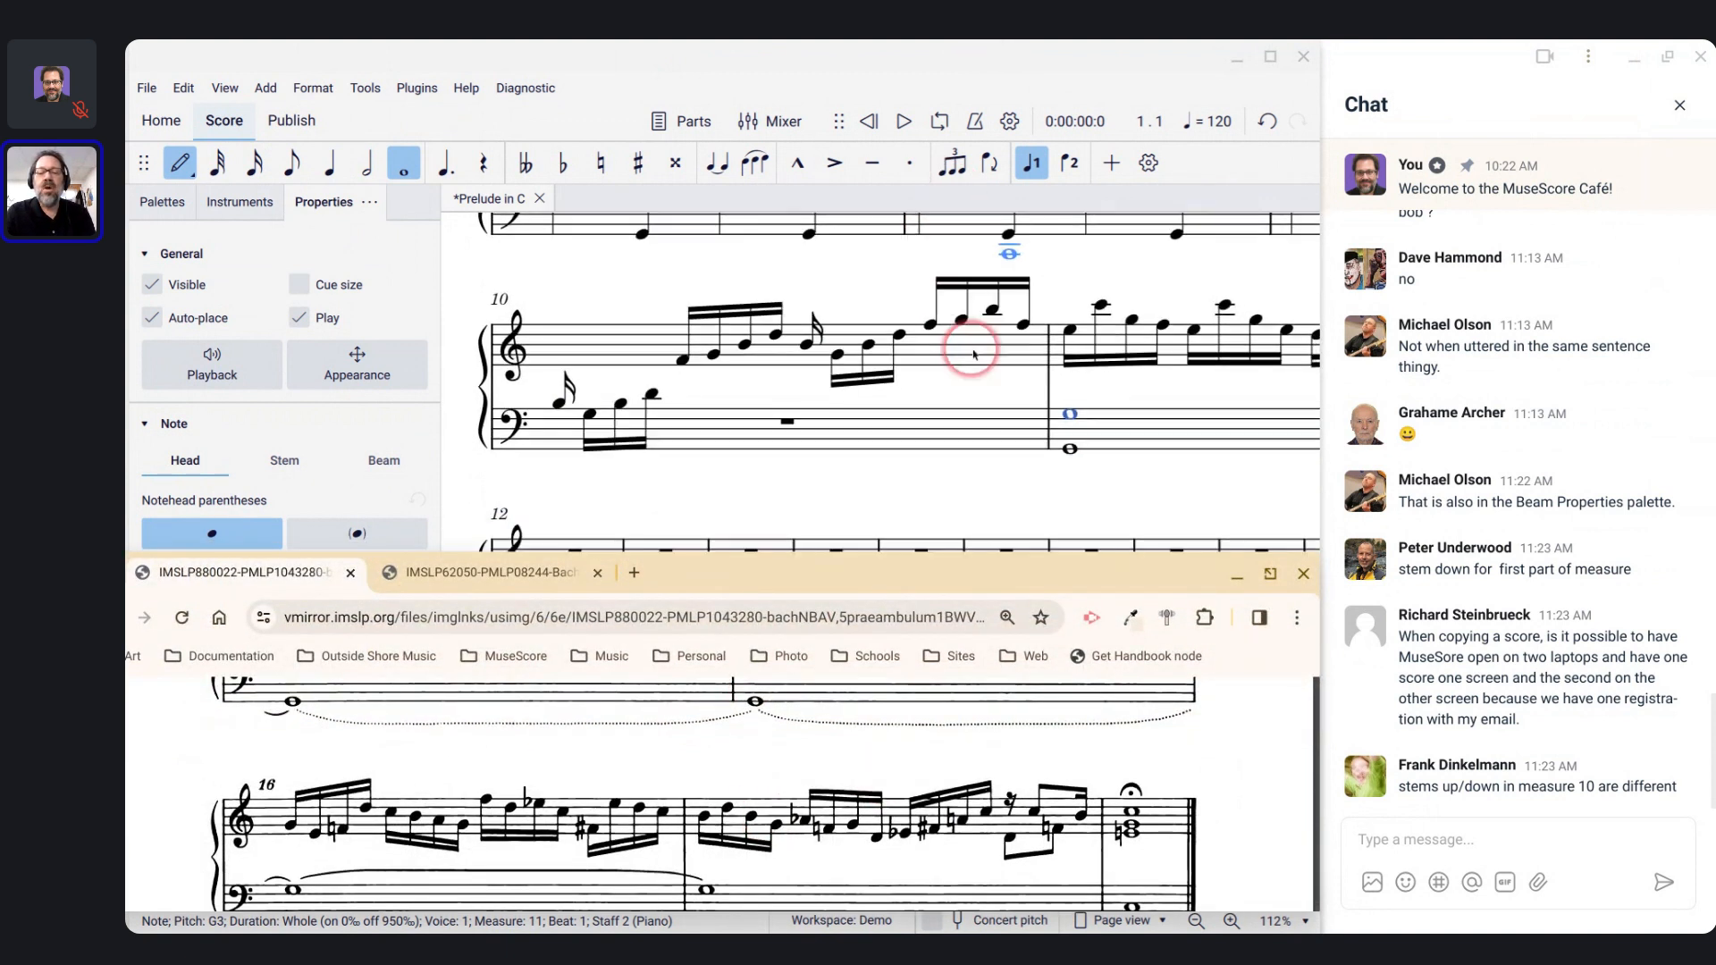
scroll(973, 354, "right", 5)
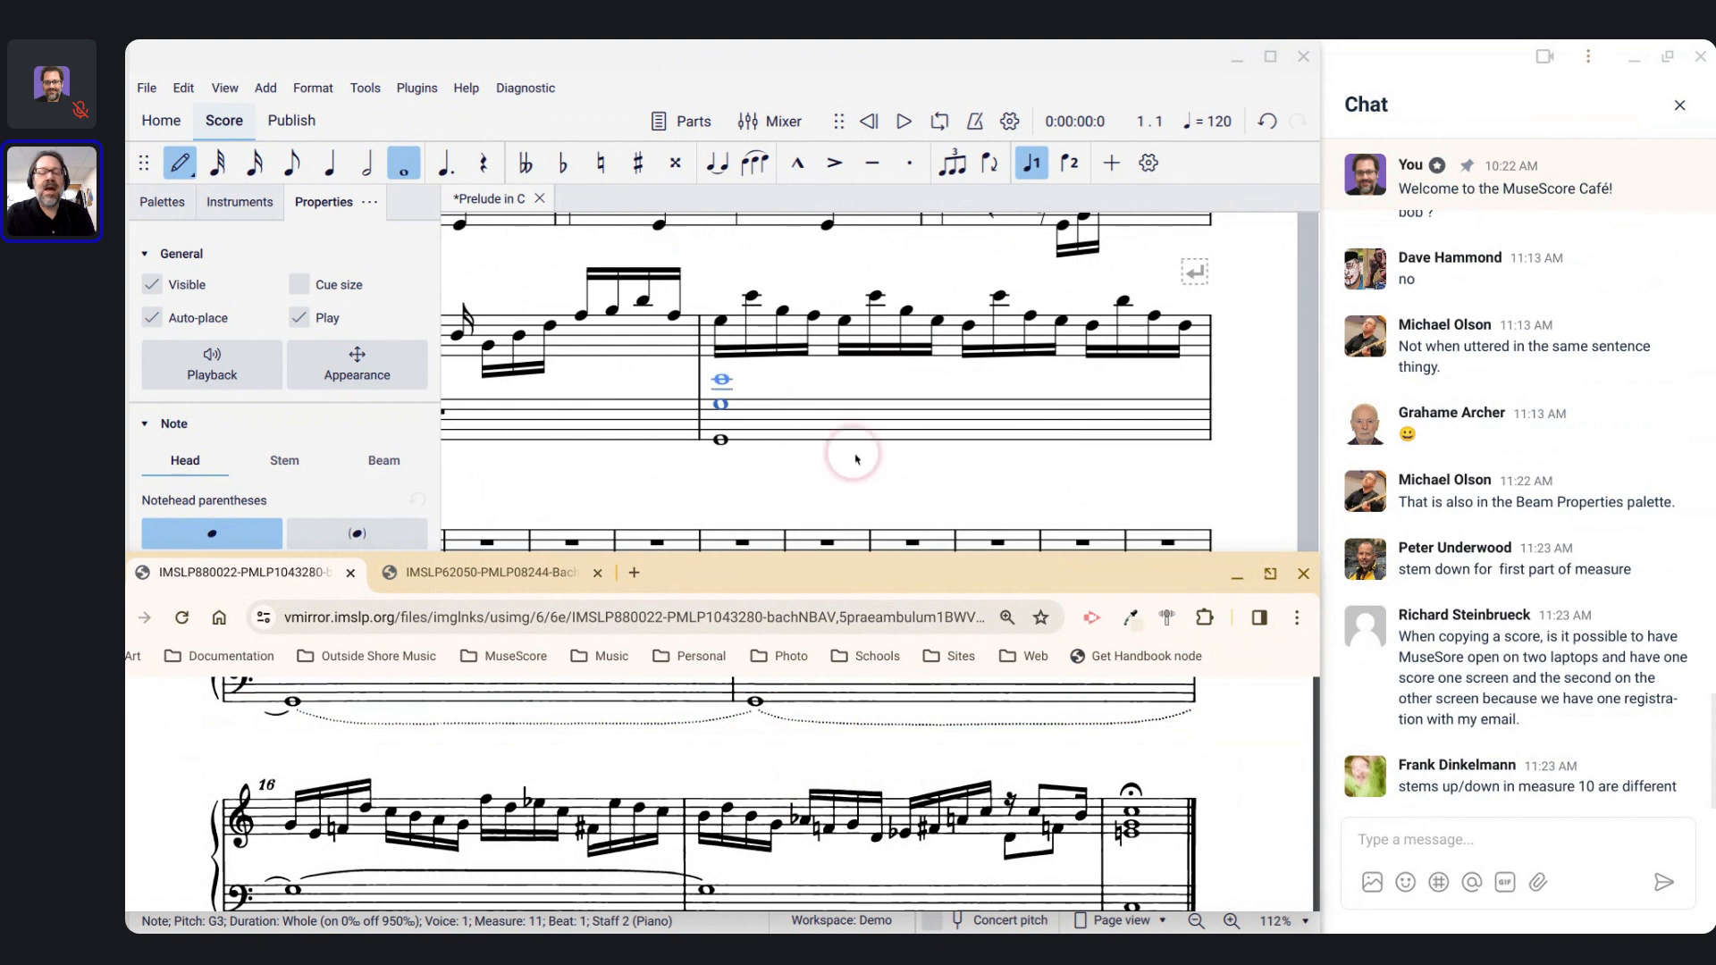
left_click(1052, 427)
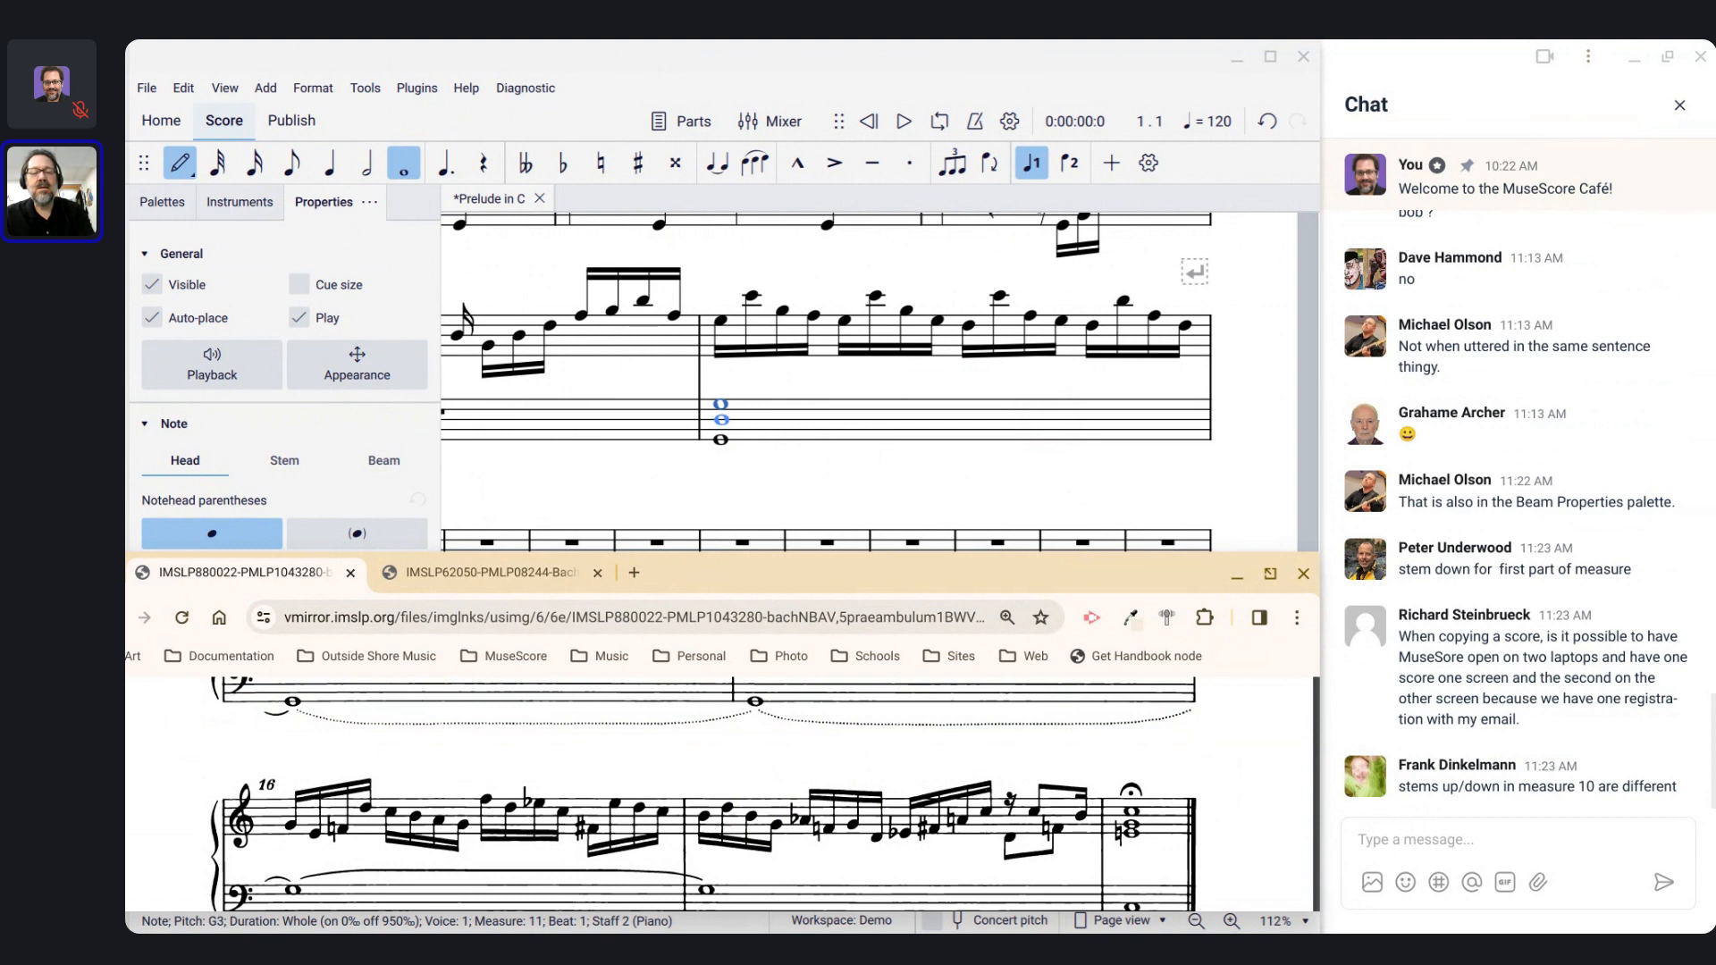
left_click(1058, 48)
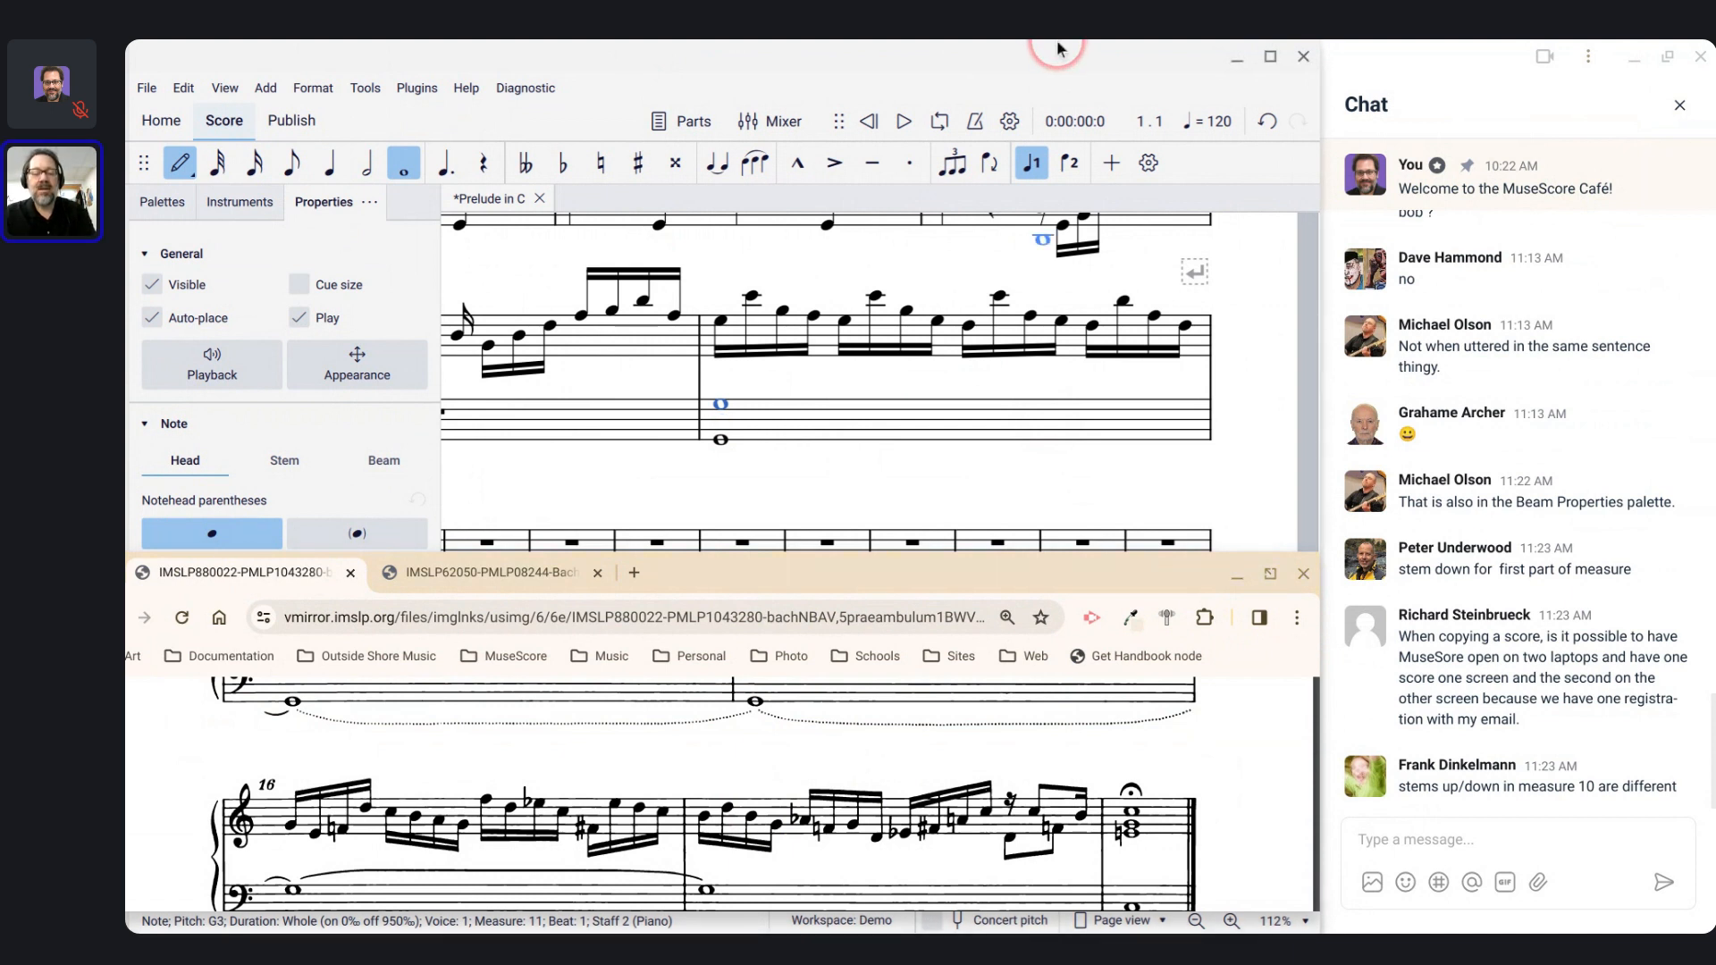
key("t")
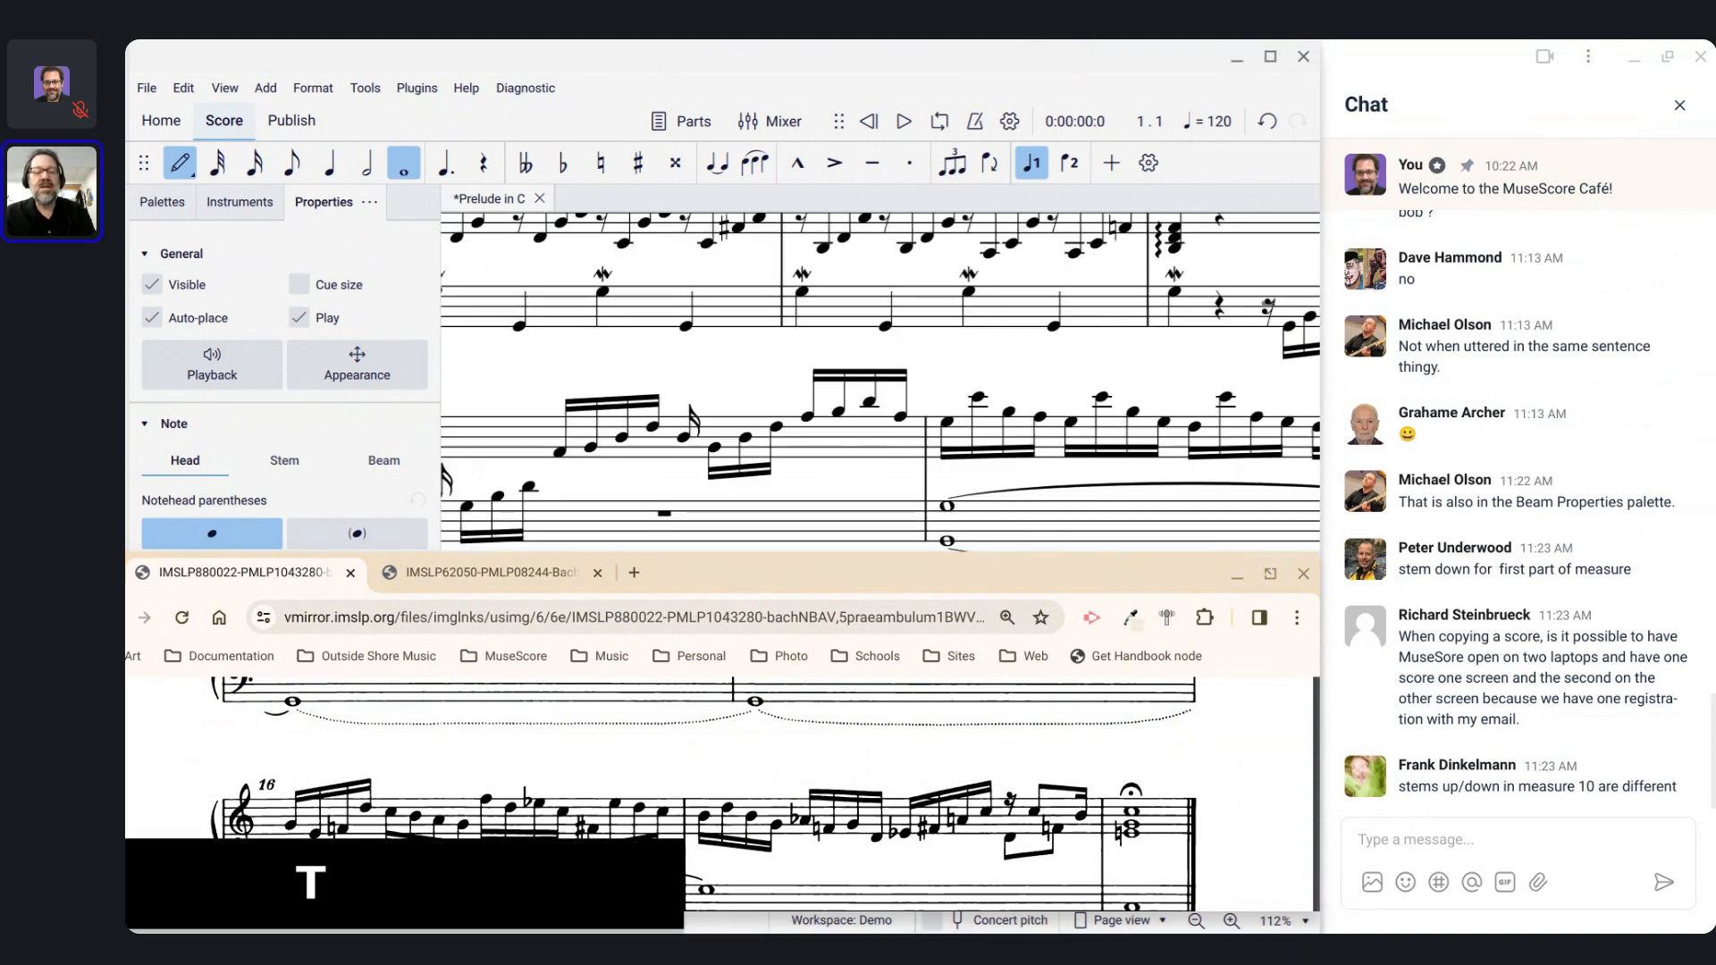
Step: Extend the tied whole-note G octave into measure 13 of the bass staff, following the reference score
left_click(949, 422)
scroll(955, 427, "down", 2, "ctrl")
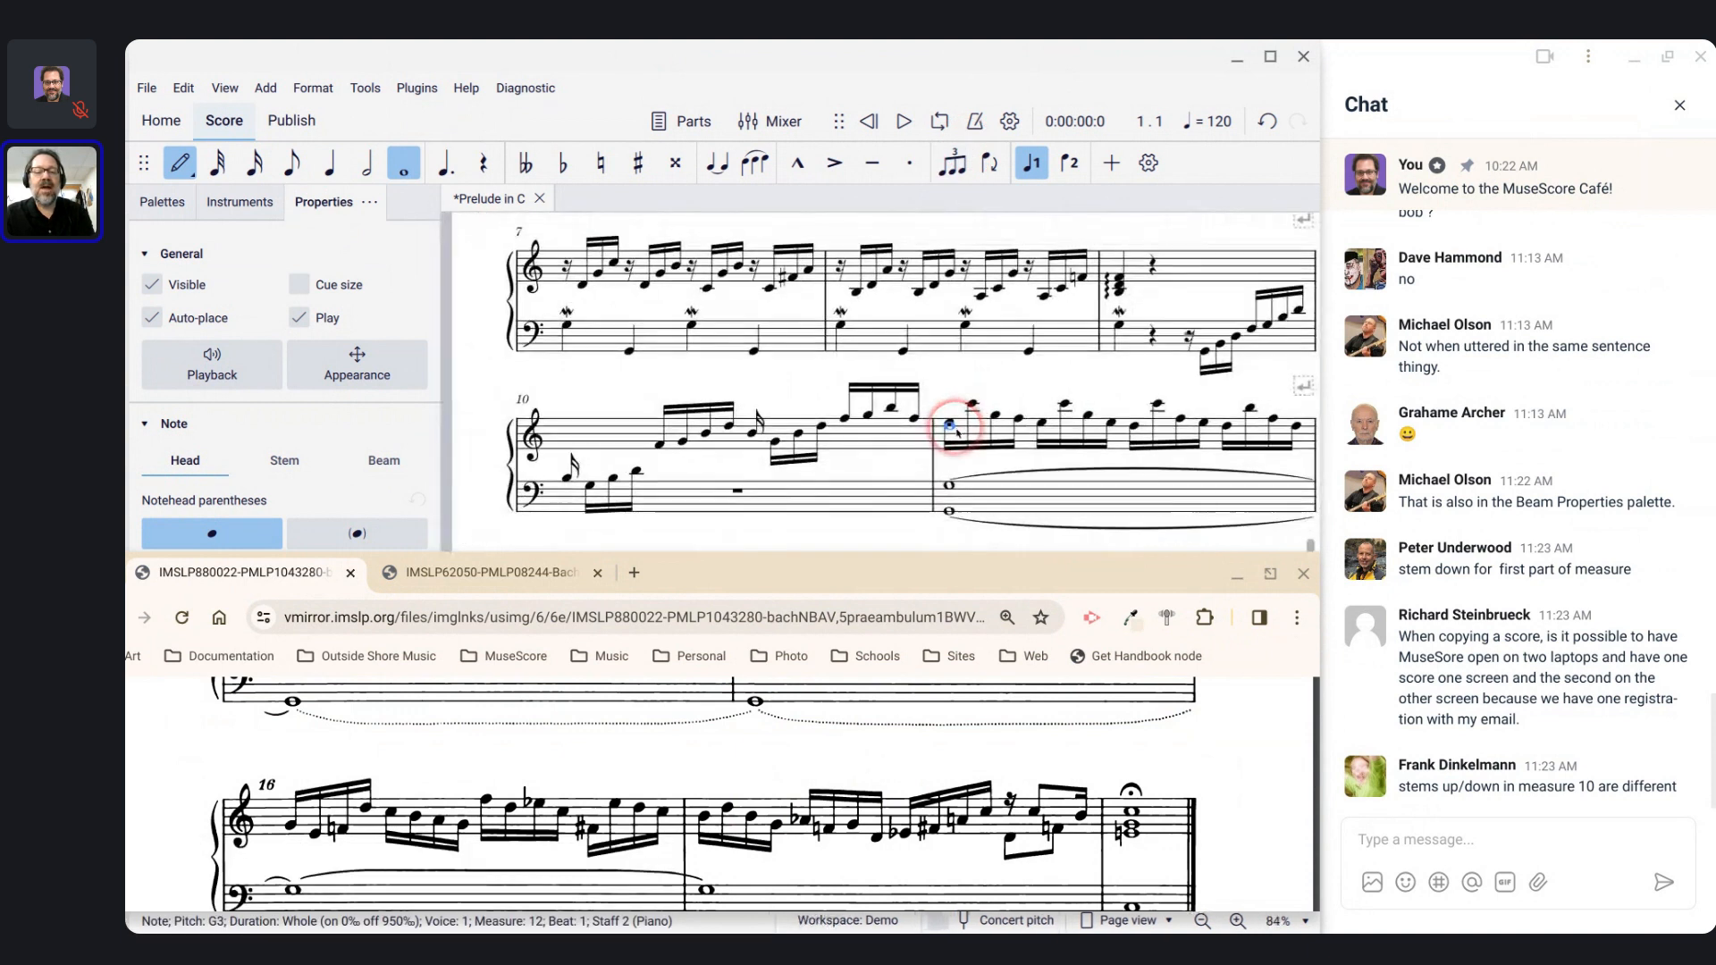
scroll(955, 429, "down", 3)
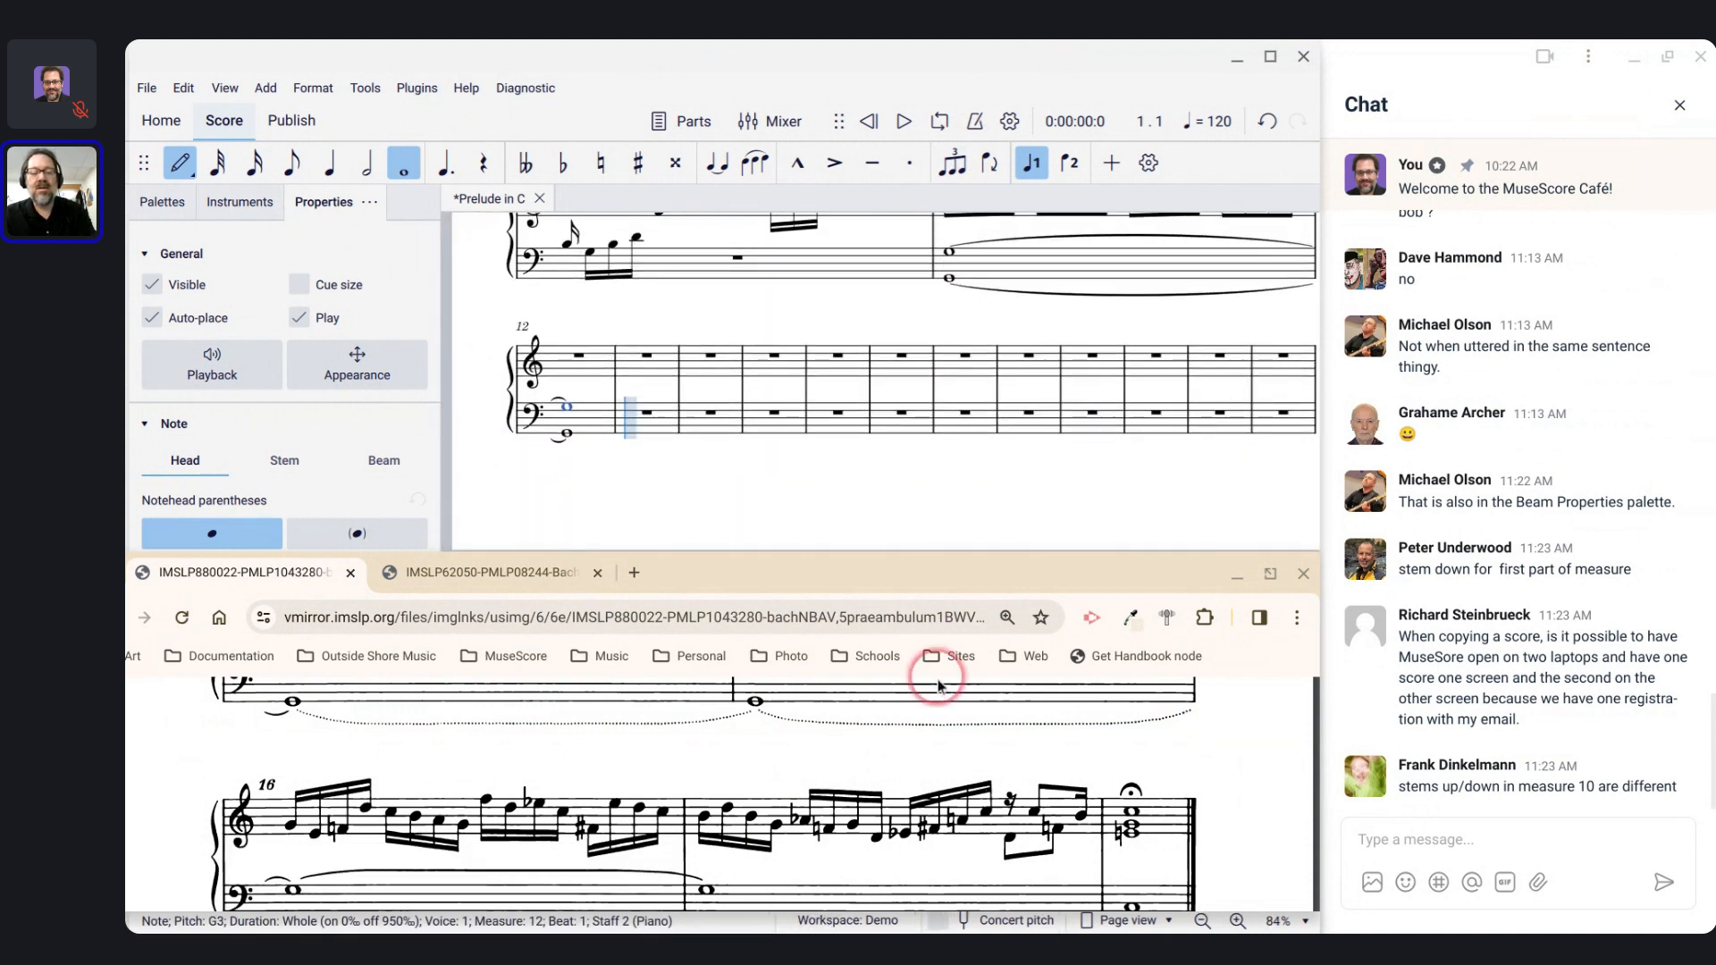
scroll(919, 758, "up", 2)
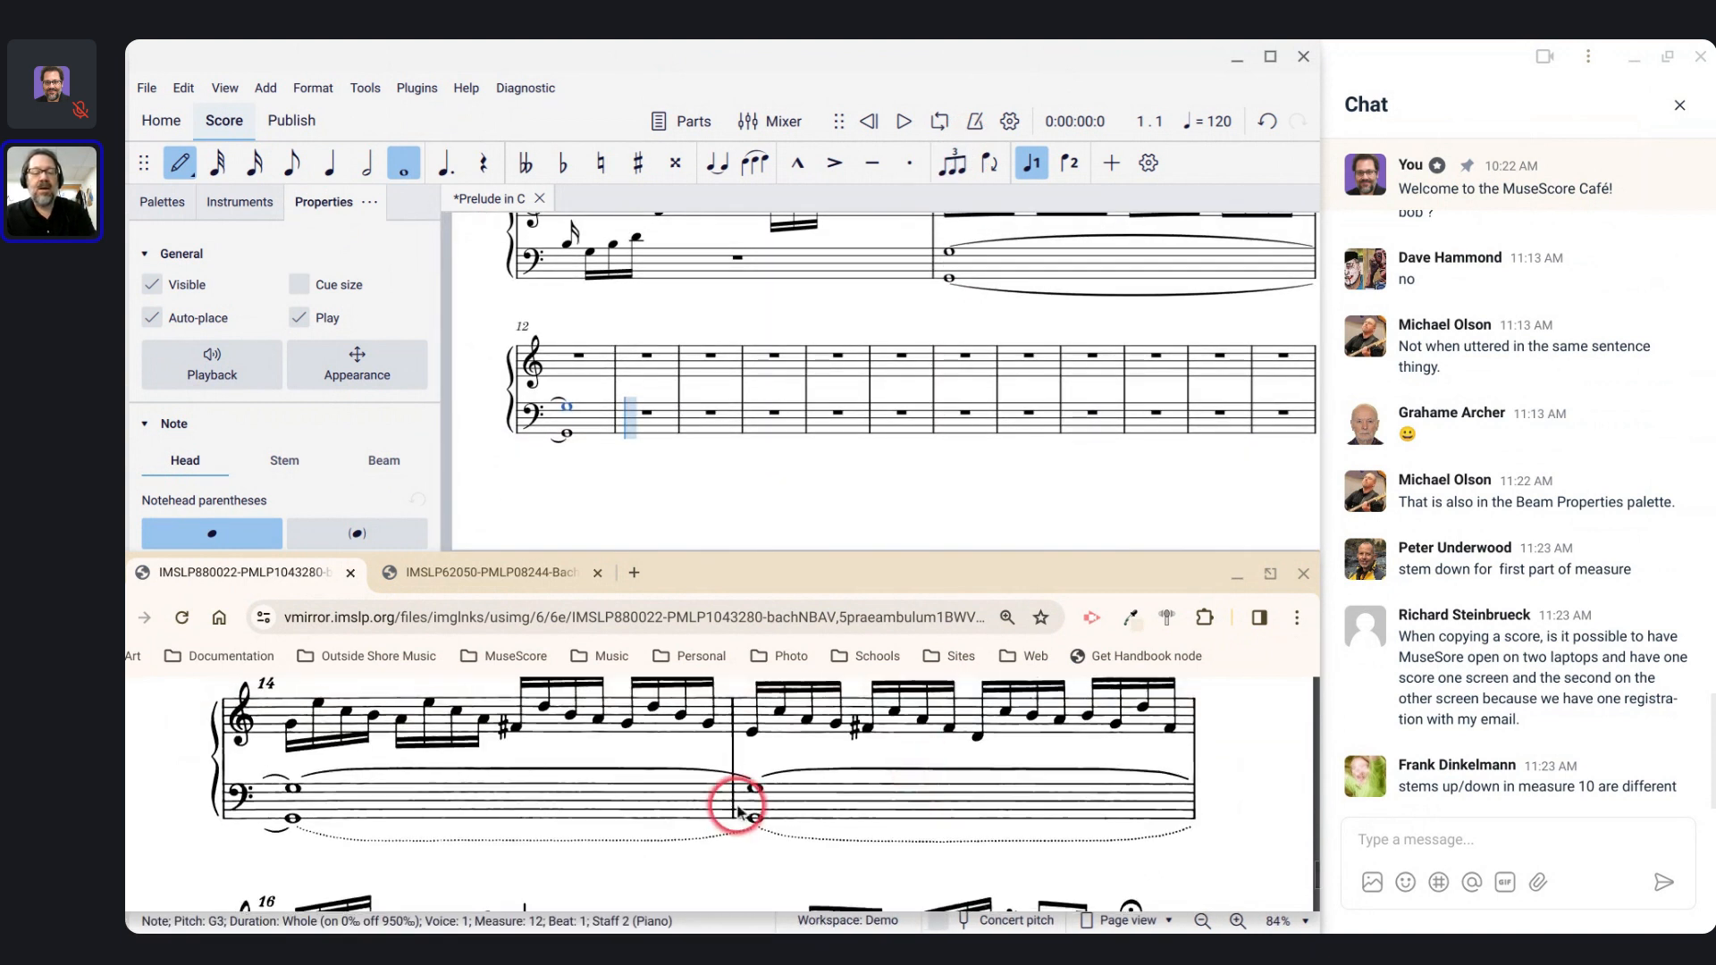
scroll(738, 811, "up", 1)
scroll(738, 811, "up", 1)
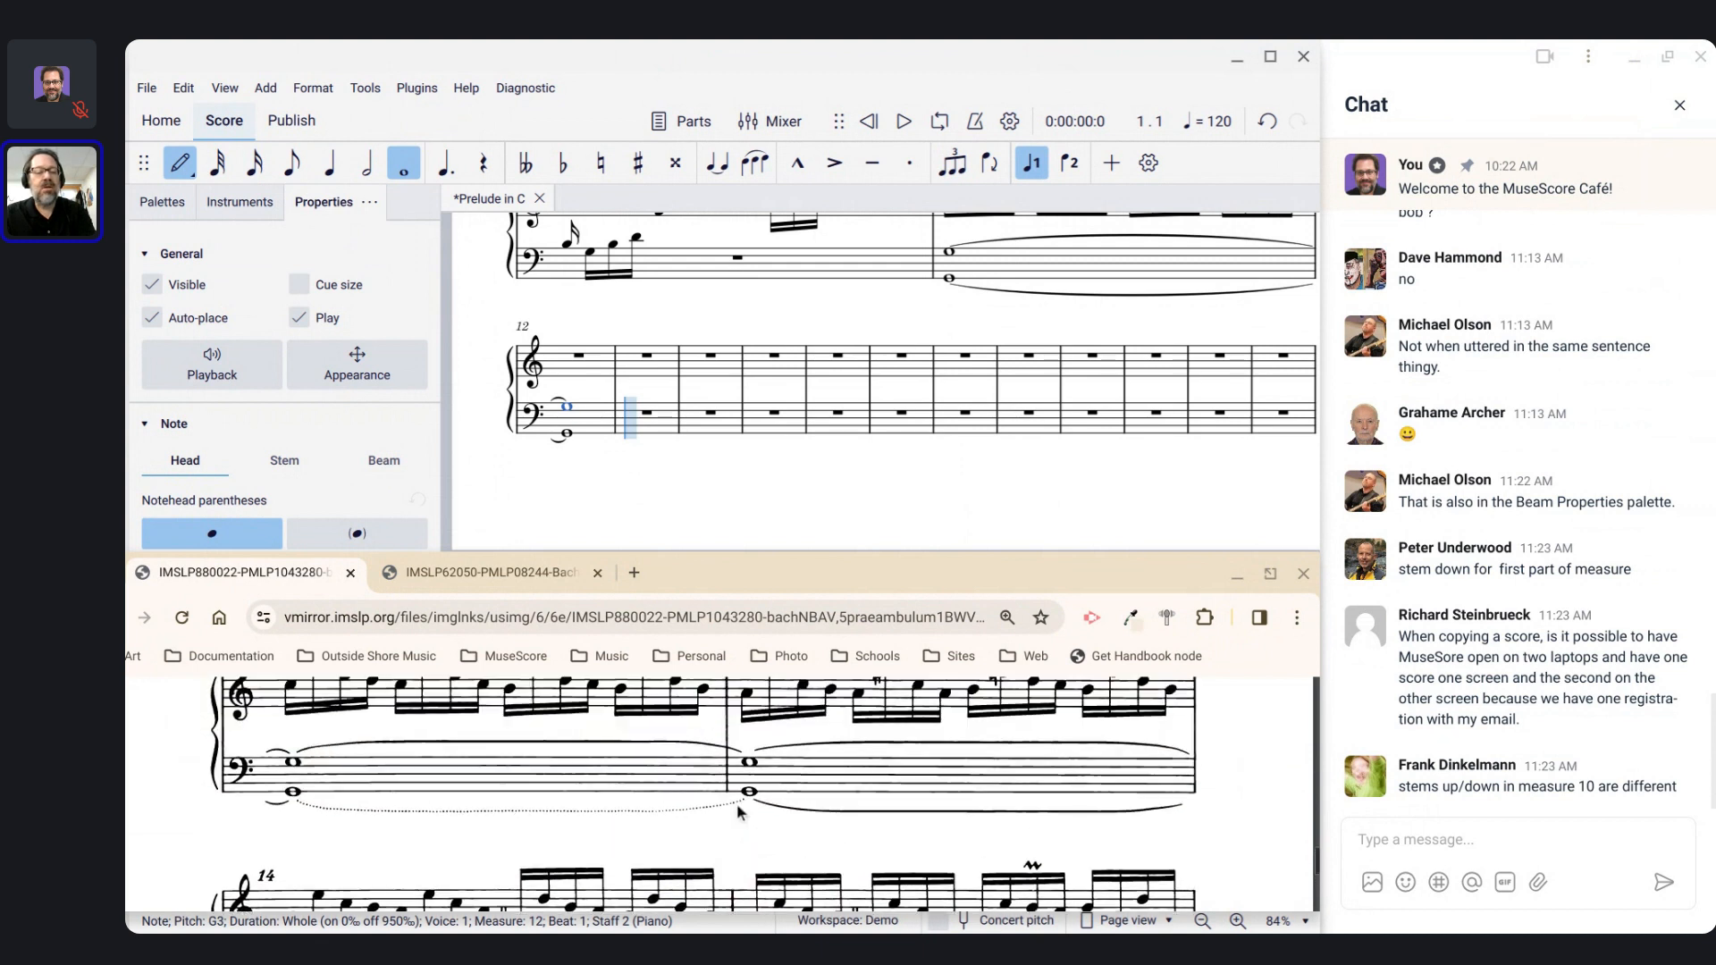
scroll(738, 810, "up", 1)
key("t")
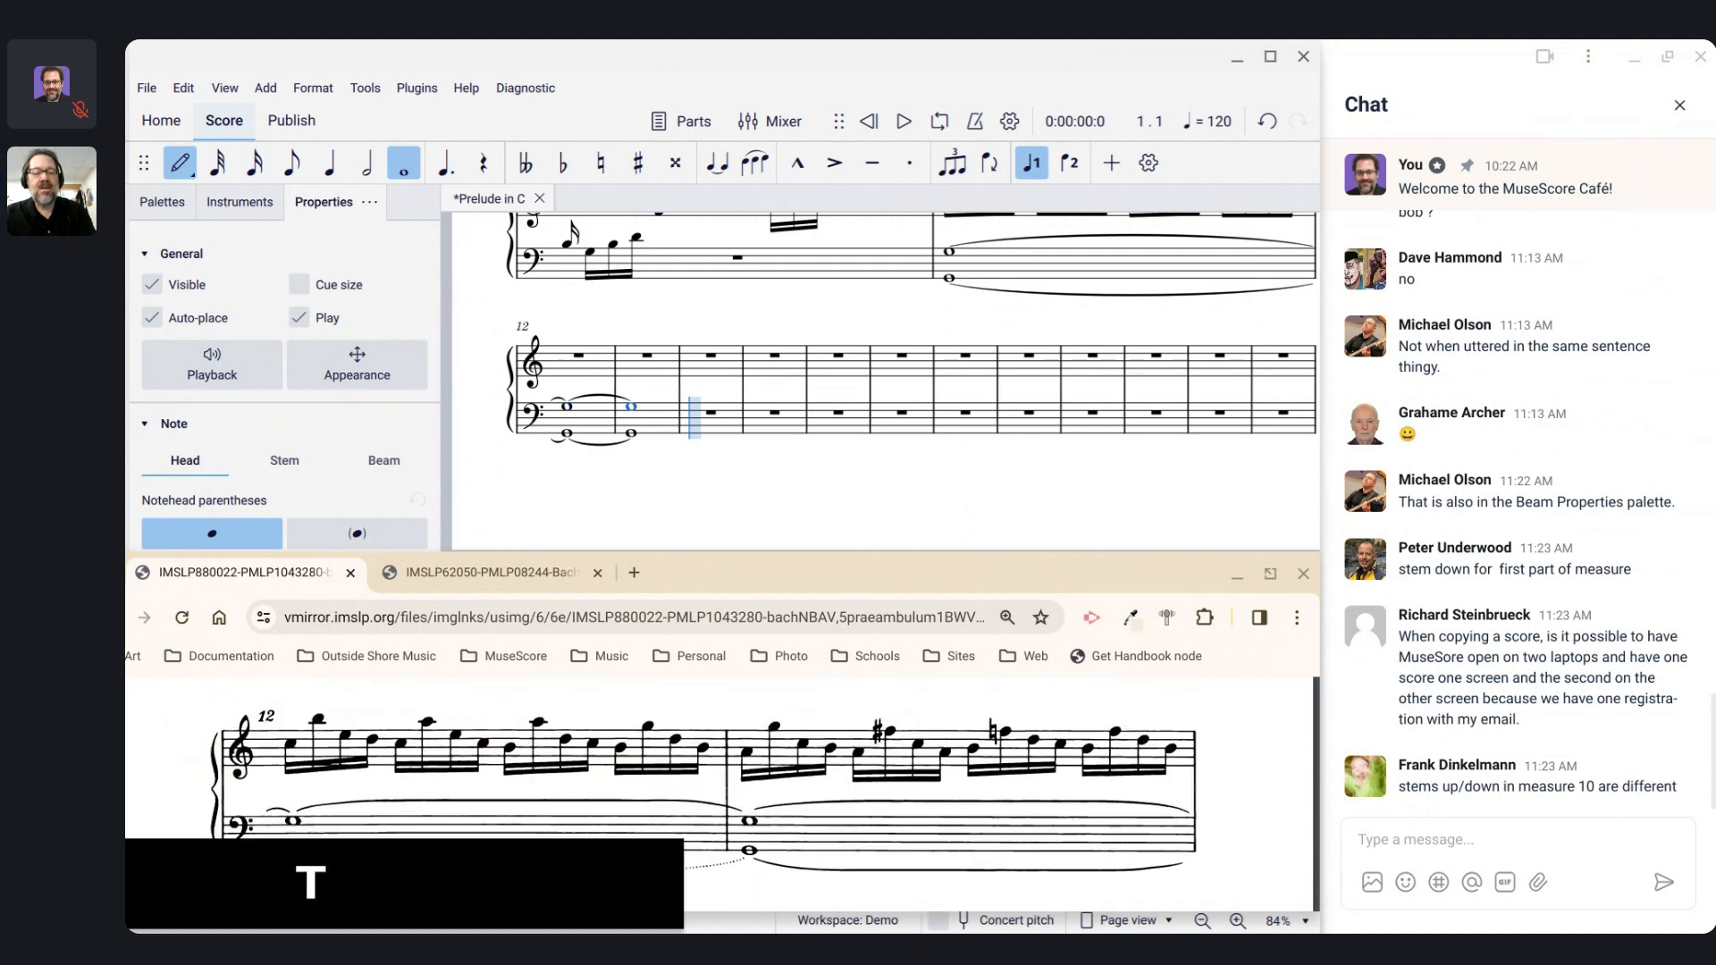
Step: Continue the tied whole-note G octaves in the bass staff through measures 14 to 17
scroll(738, 810, "down", 2)
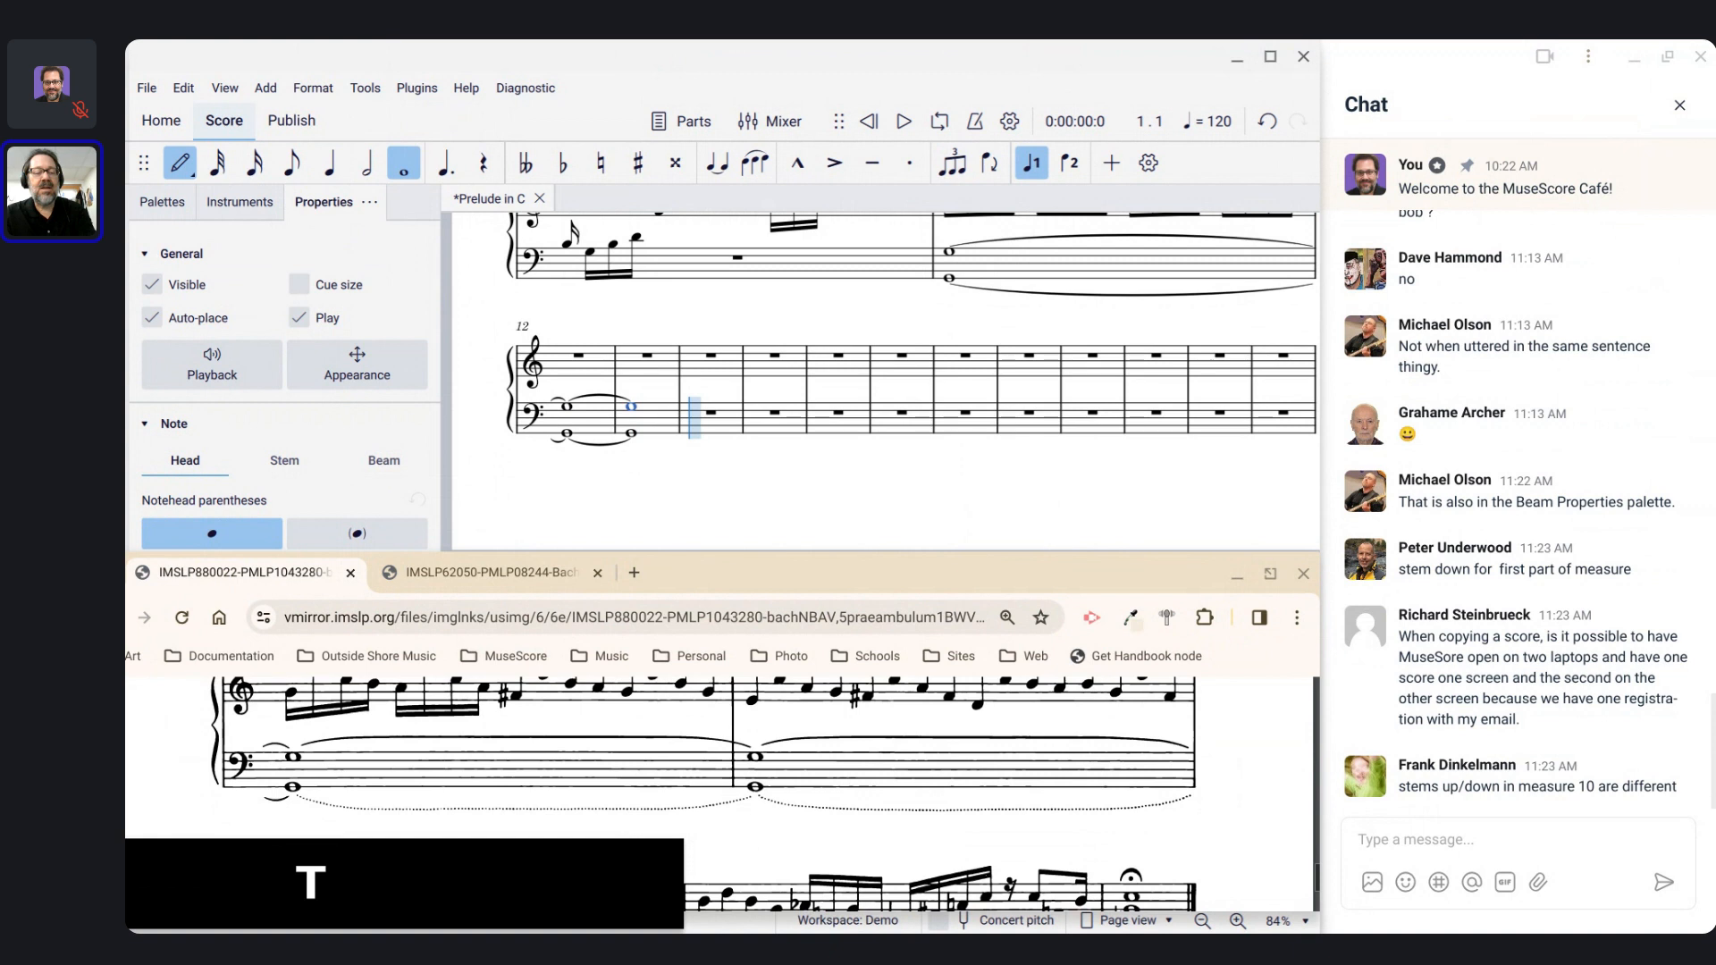
key("t")
key("t")
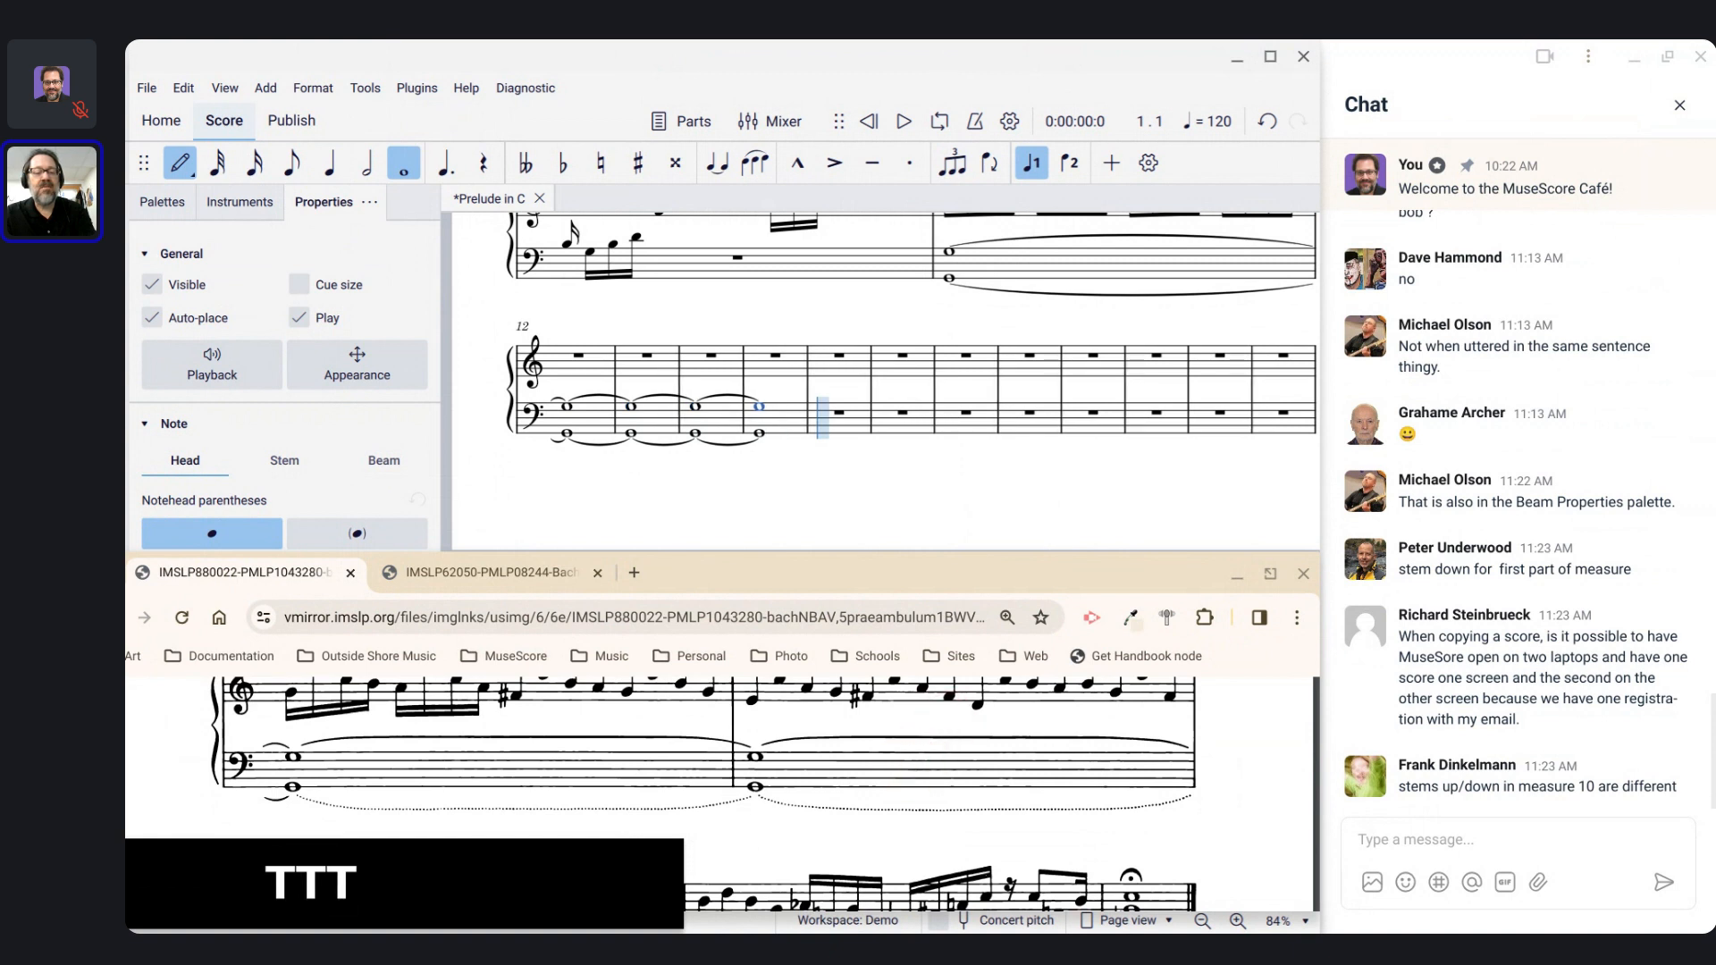
scroll(906, 712, "down", 3)
key("t")
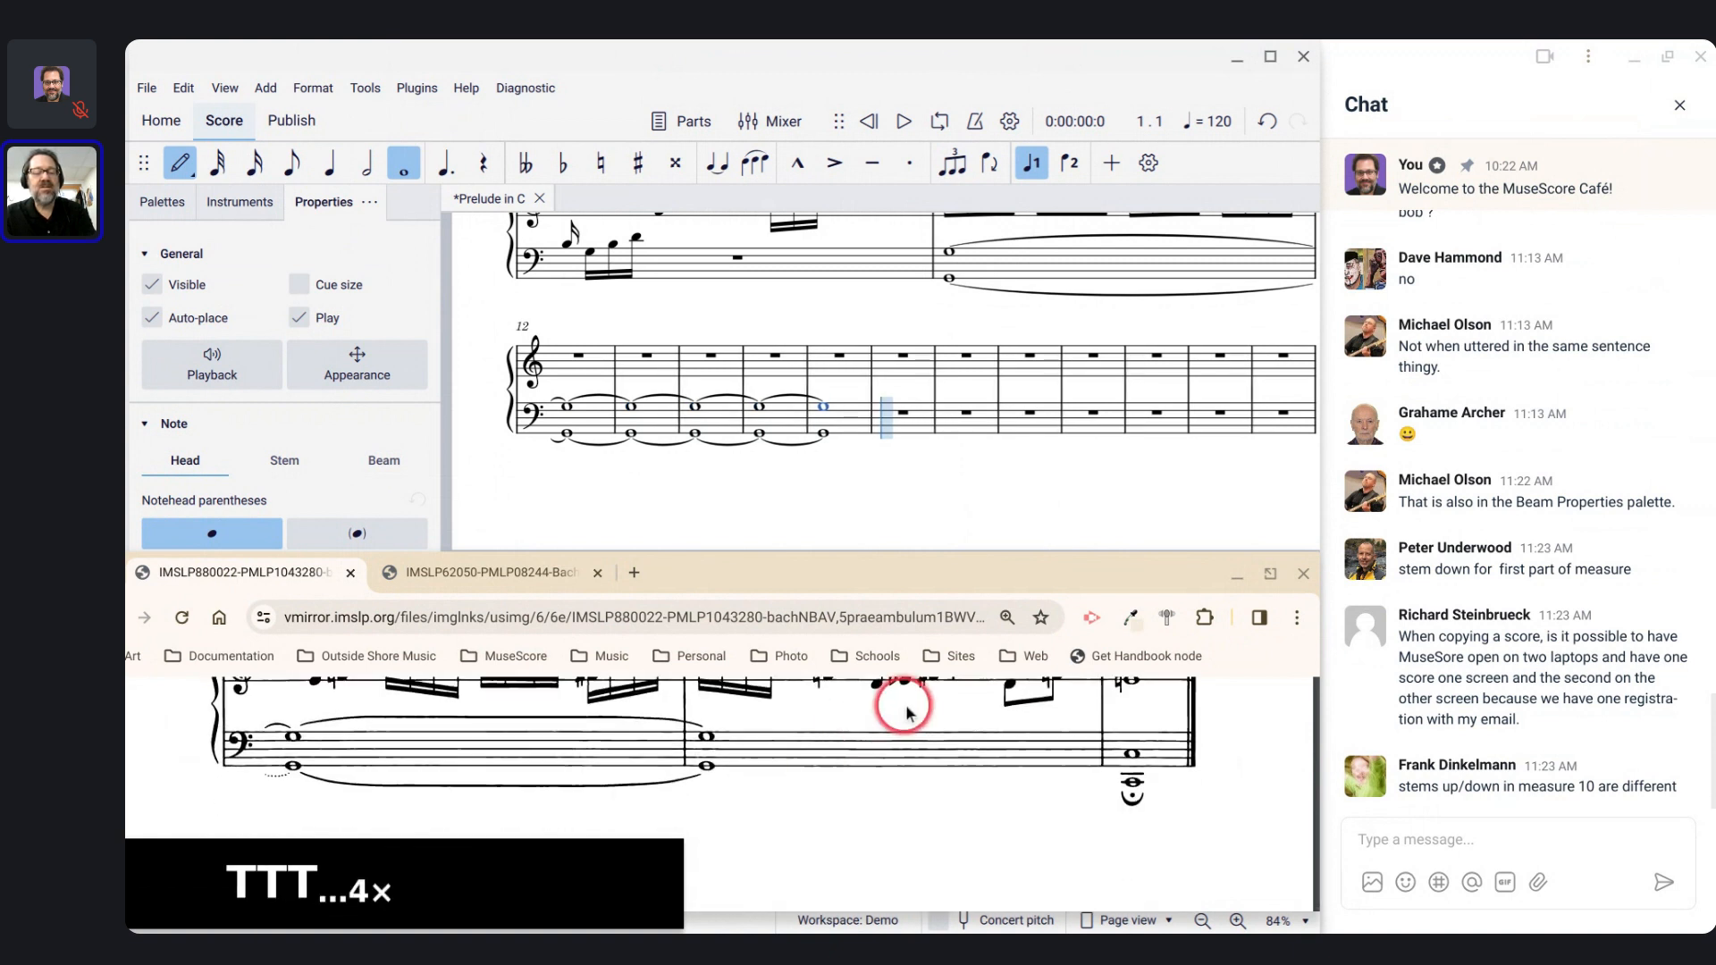
scroll(906, 712, "up", 3)
key("t")
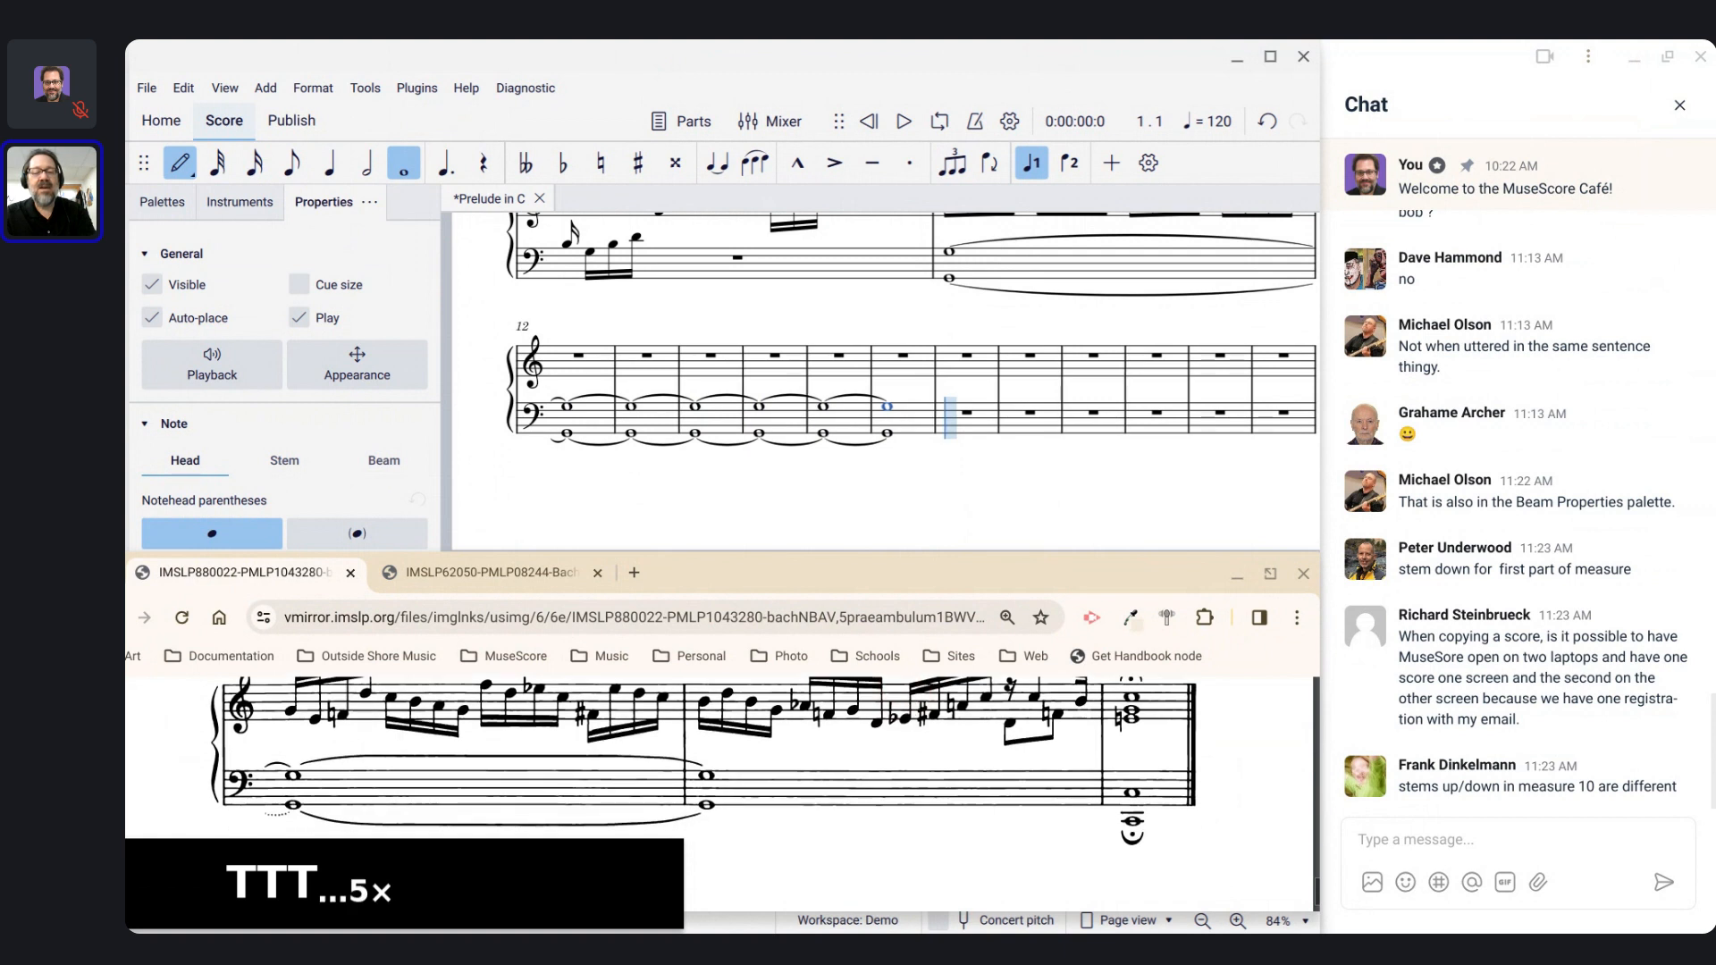
Step: Enter a whole-note octave of C2 and C3 in measure 18 of the bass staff and leave note input
key("7")
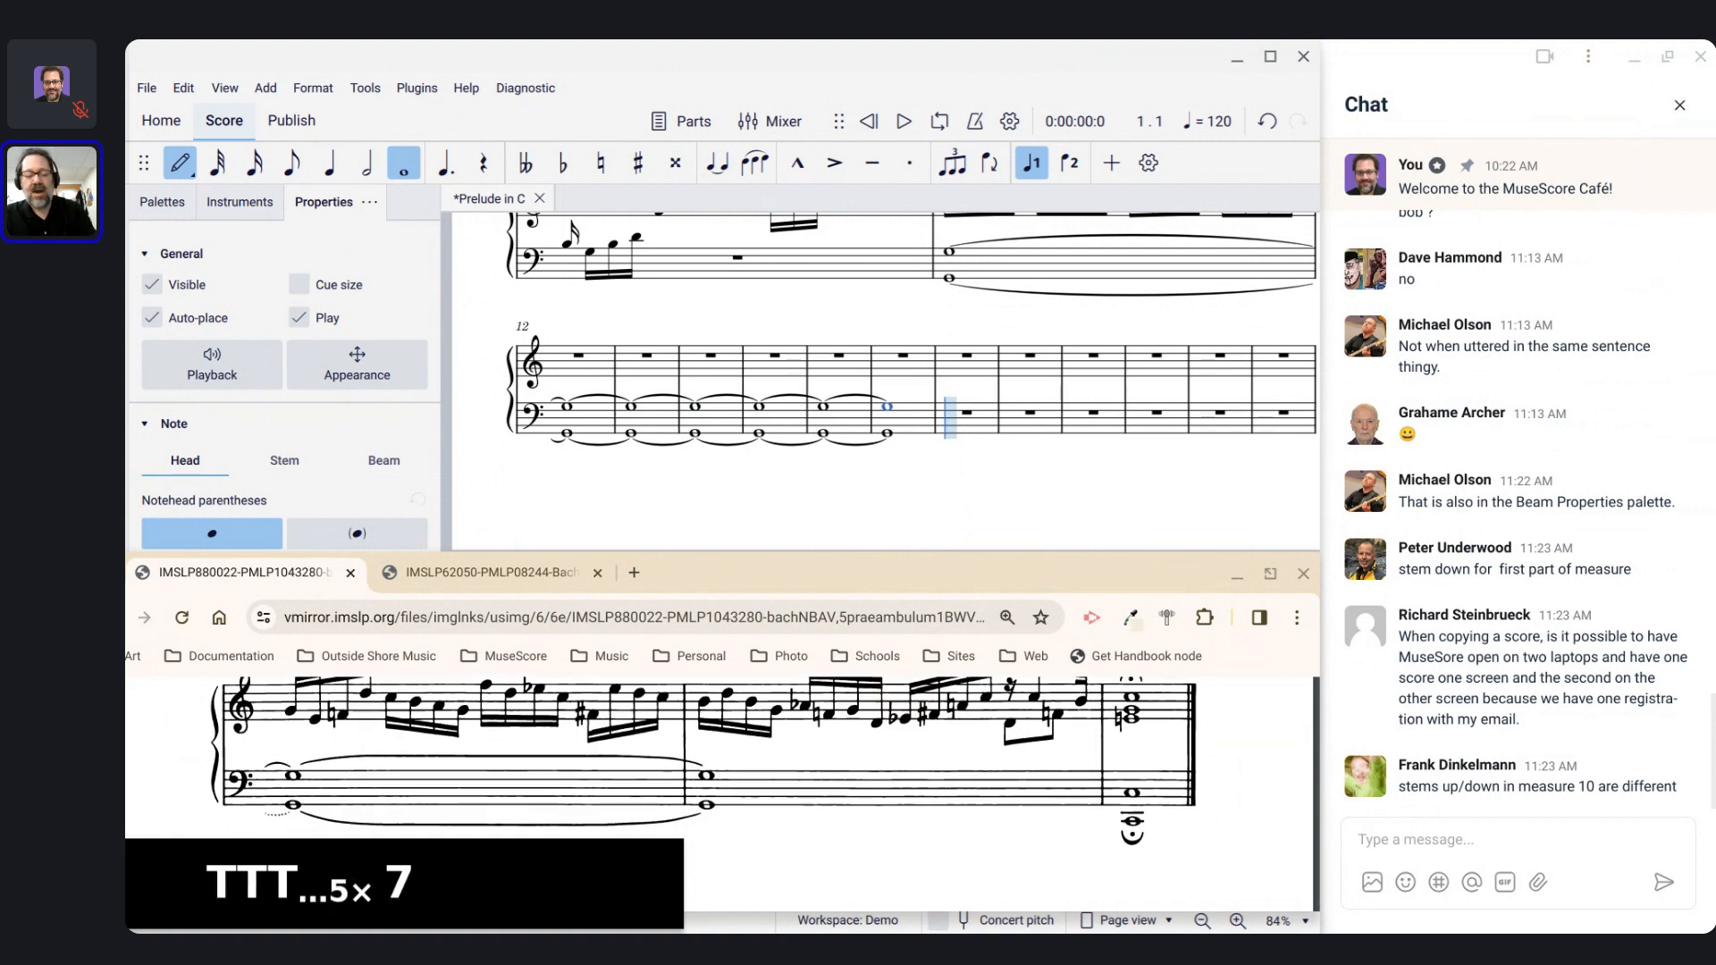
key("c")
key("ctrl+Down")
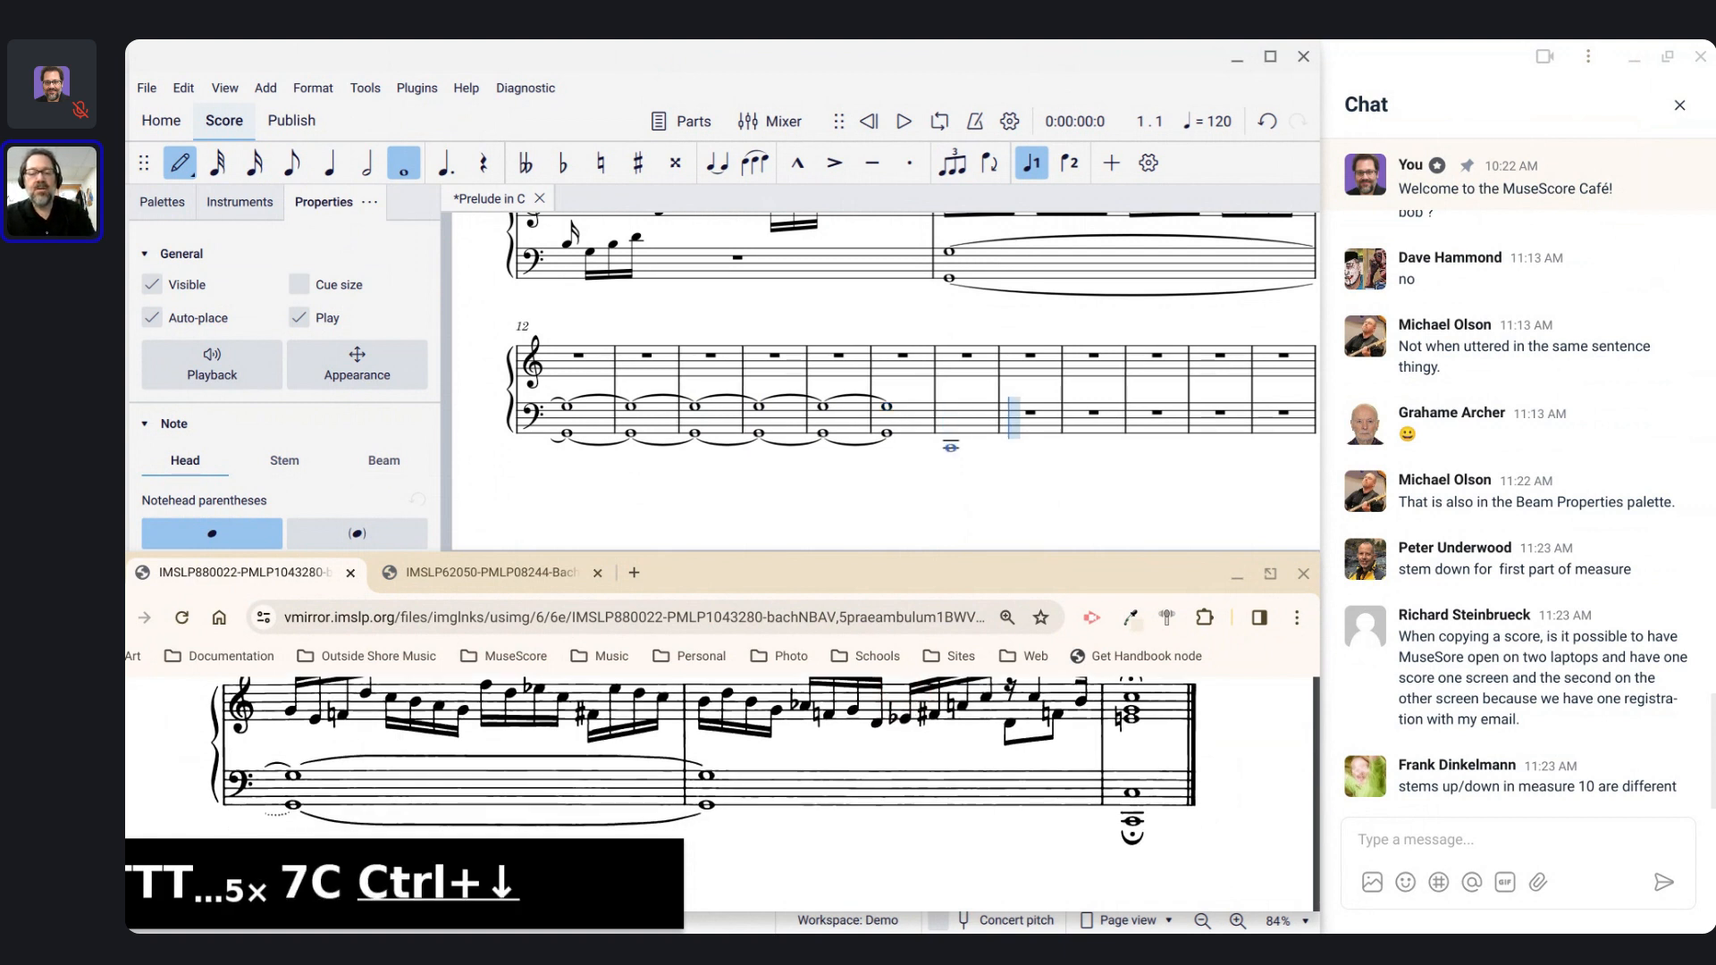
key("shift+c")
key("Escape")
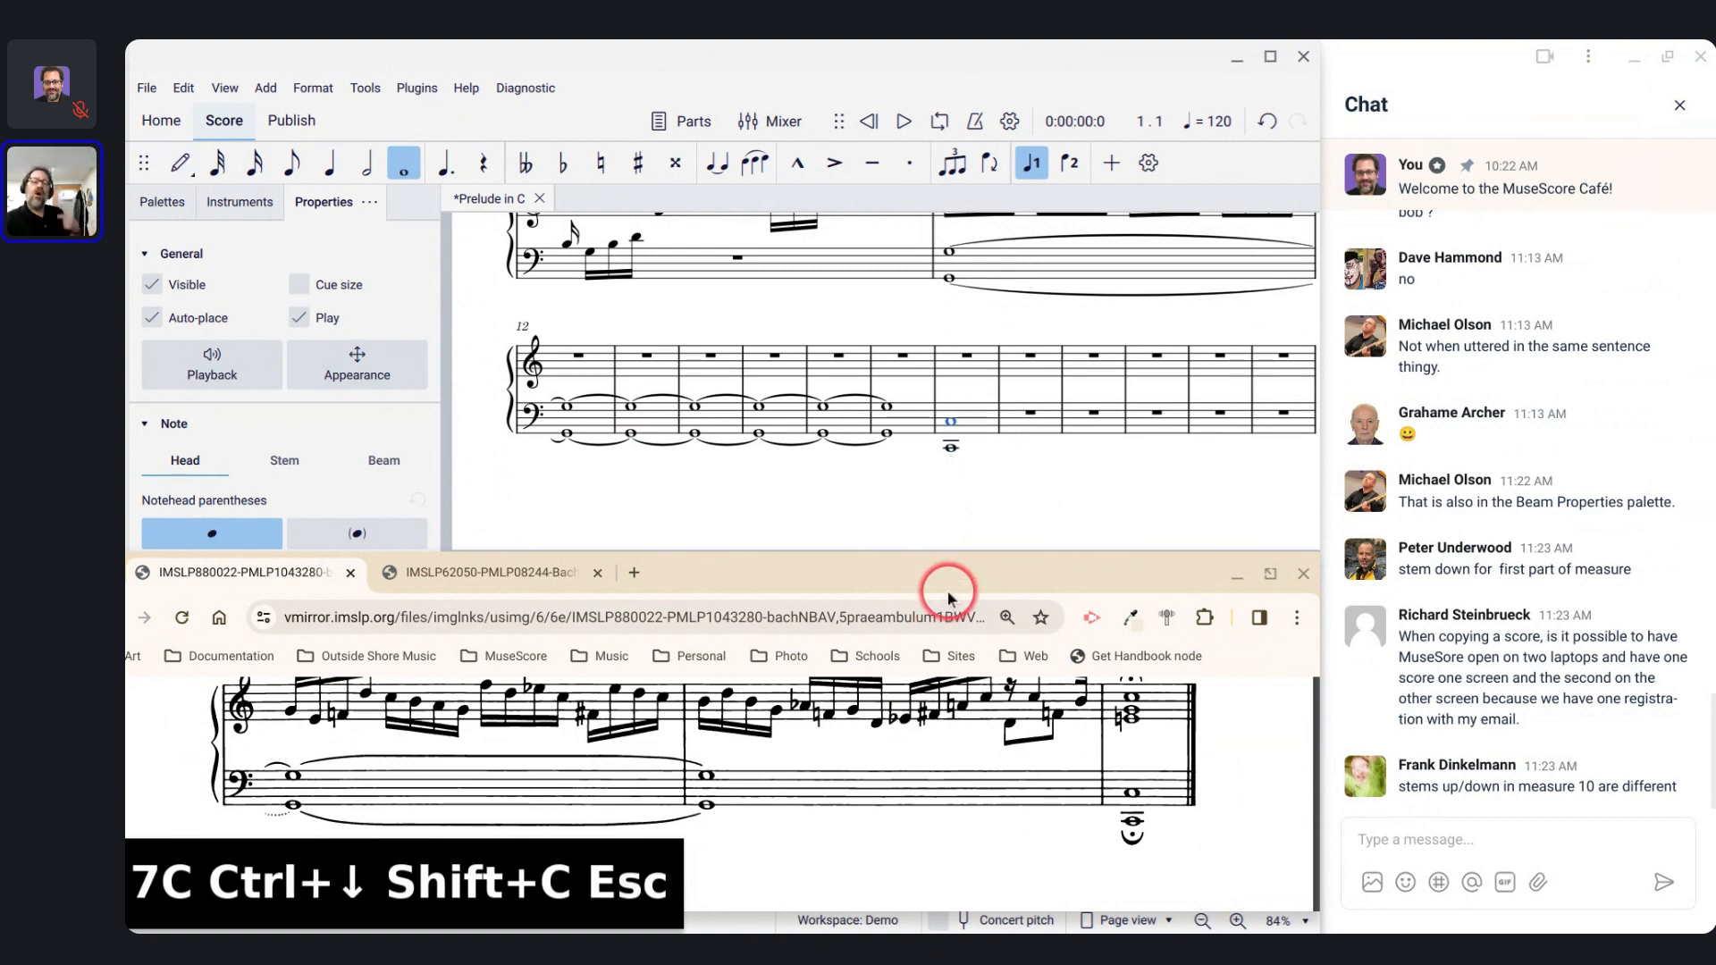
scroll(889, 755, "up", 2)
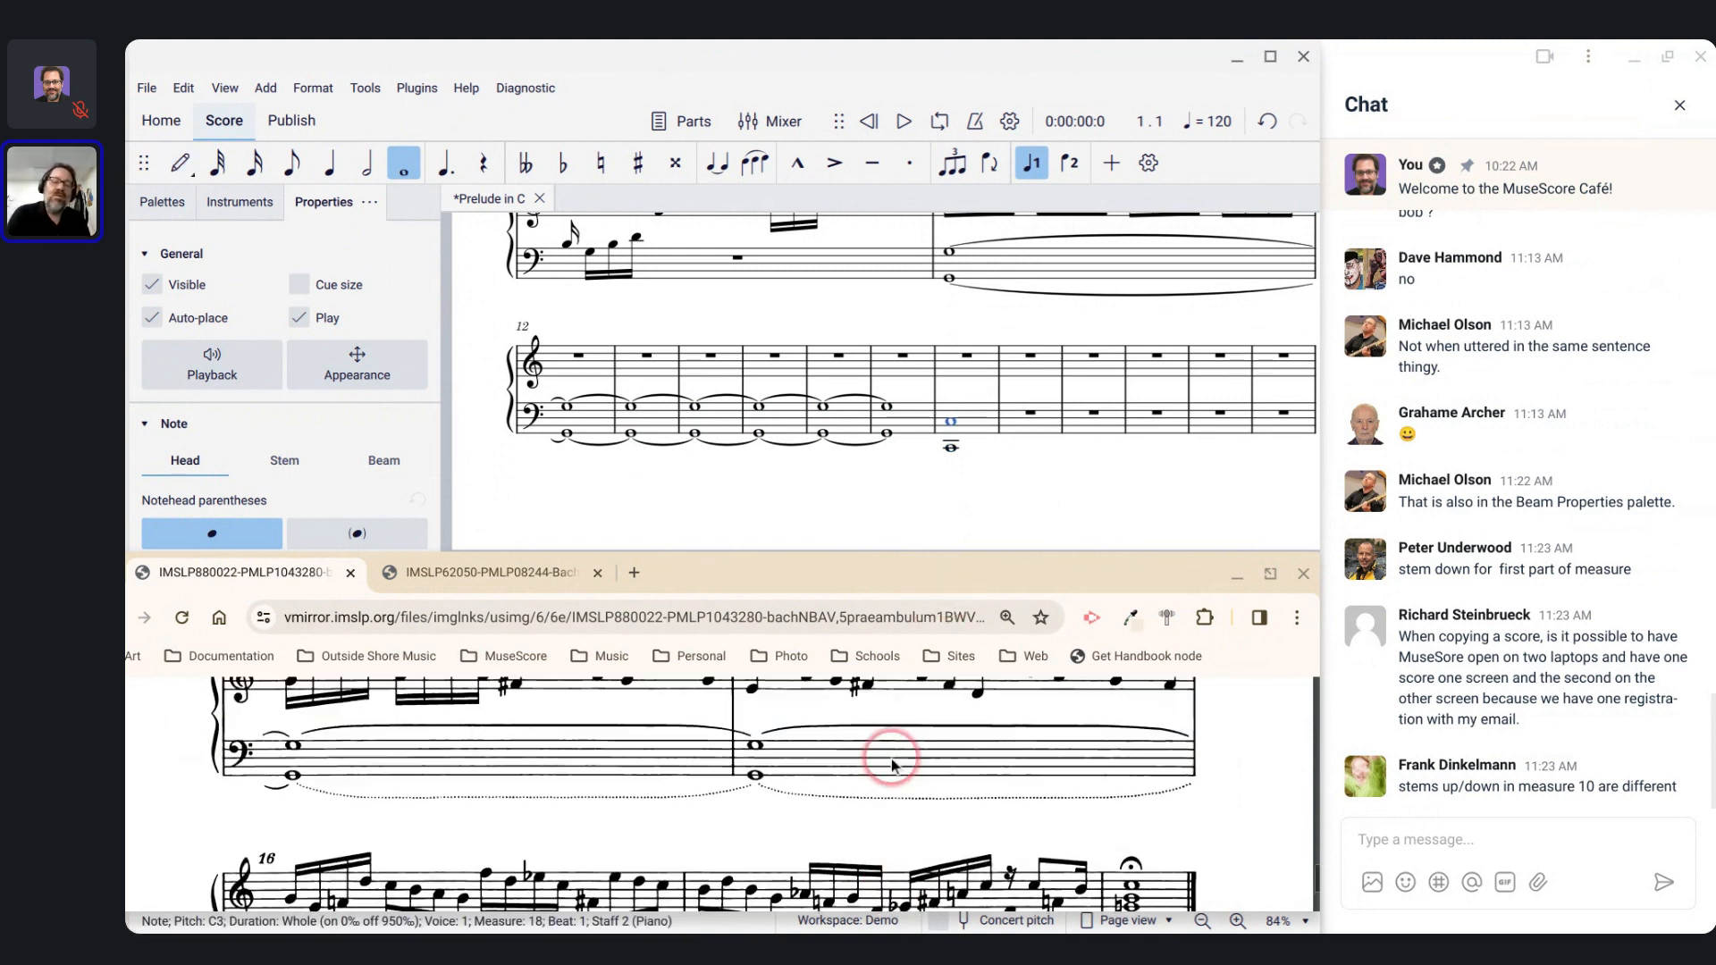
scroll(580, 819, "up", 3)
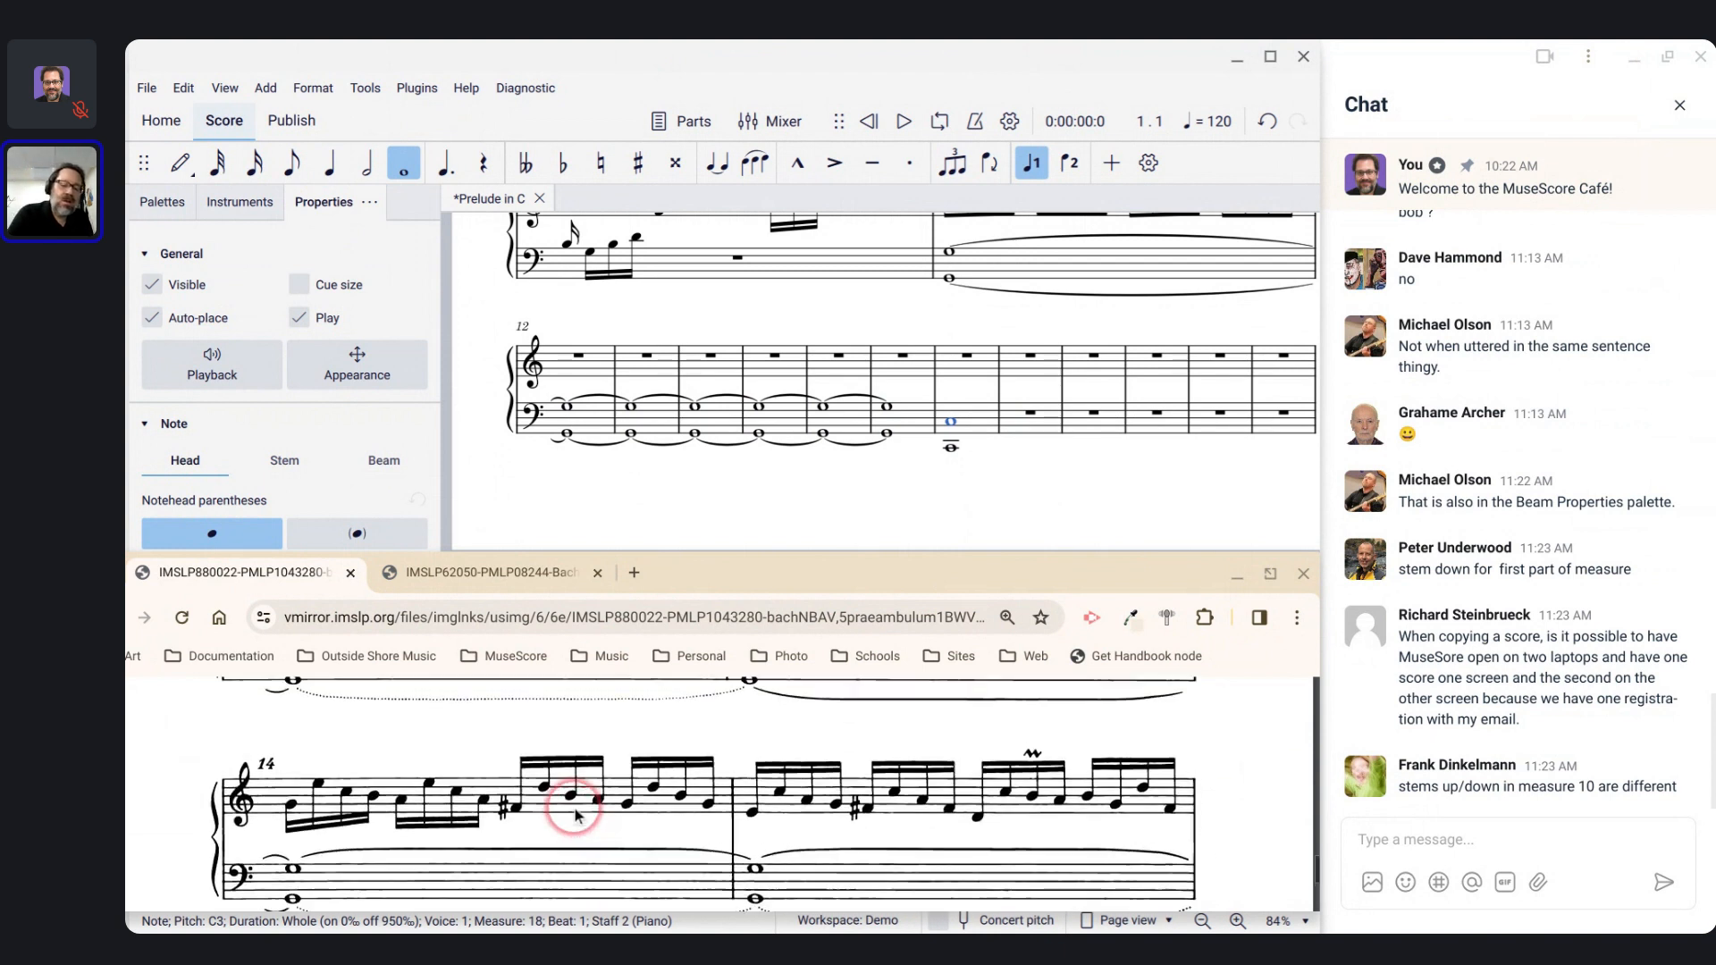
Step: Examine the bass ties in measures 12 and 13 of the reference score, comparing their line styles
scroll(576, 815, "up", 4)
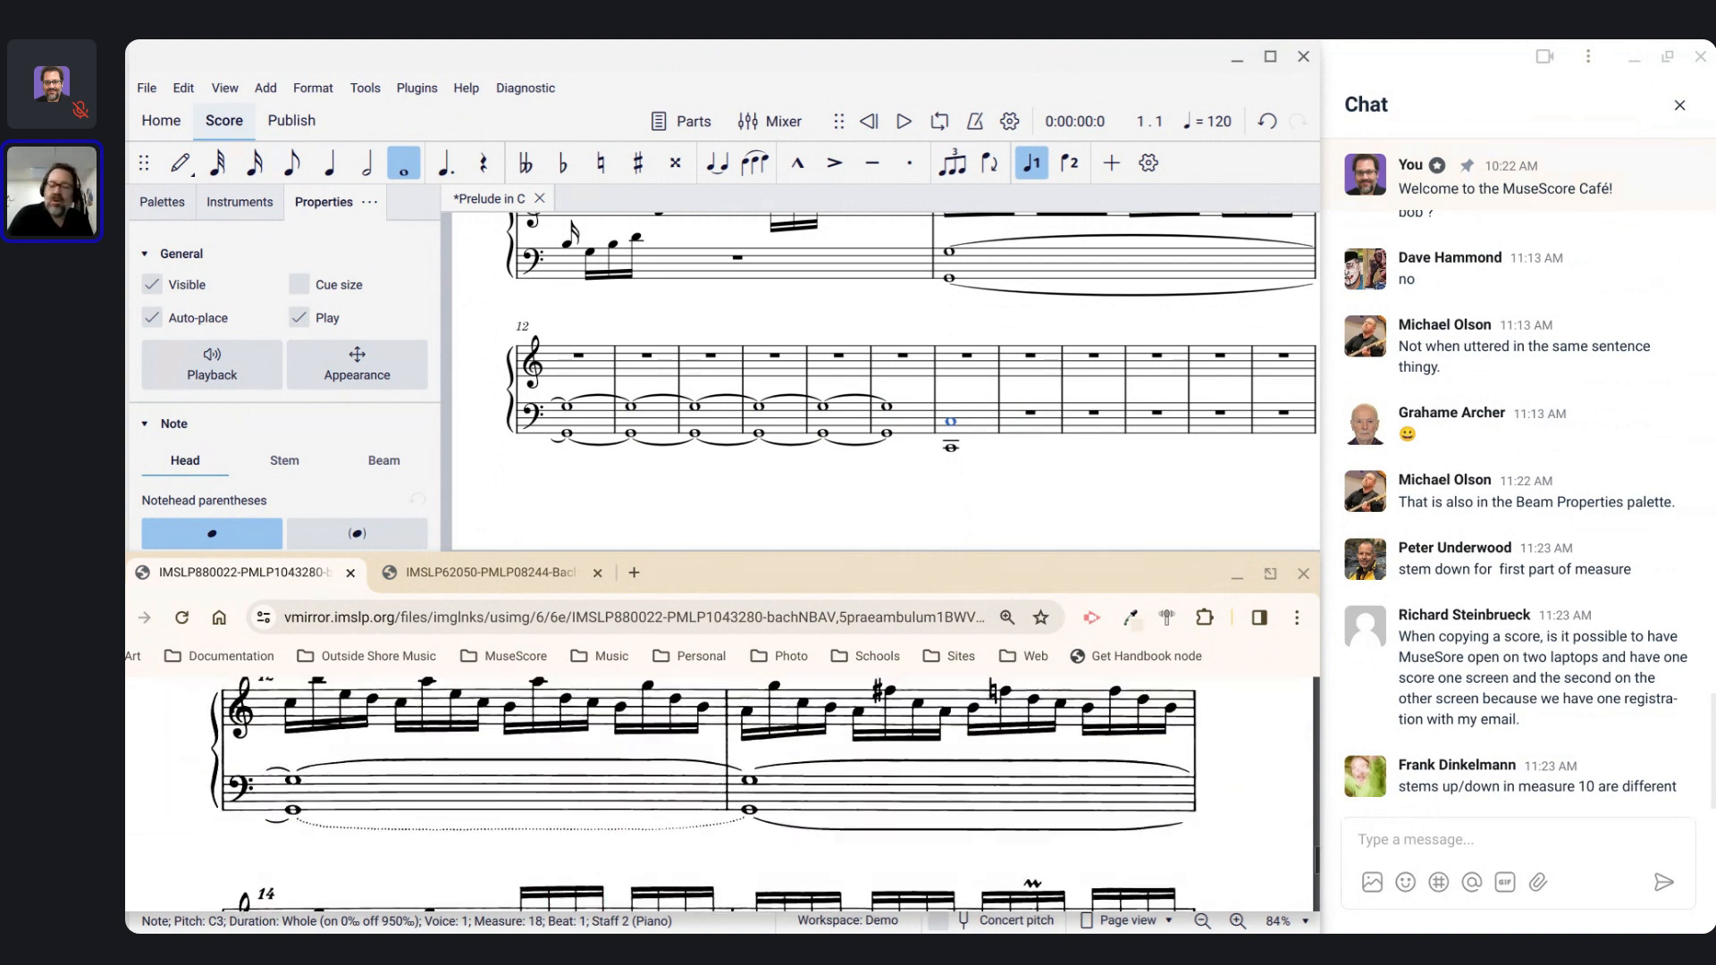
scroll(636, 807, "down", 2)
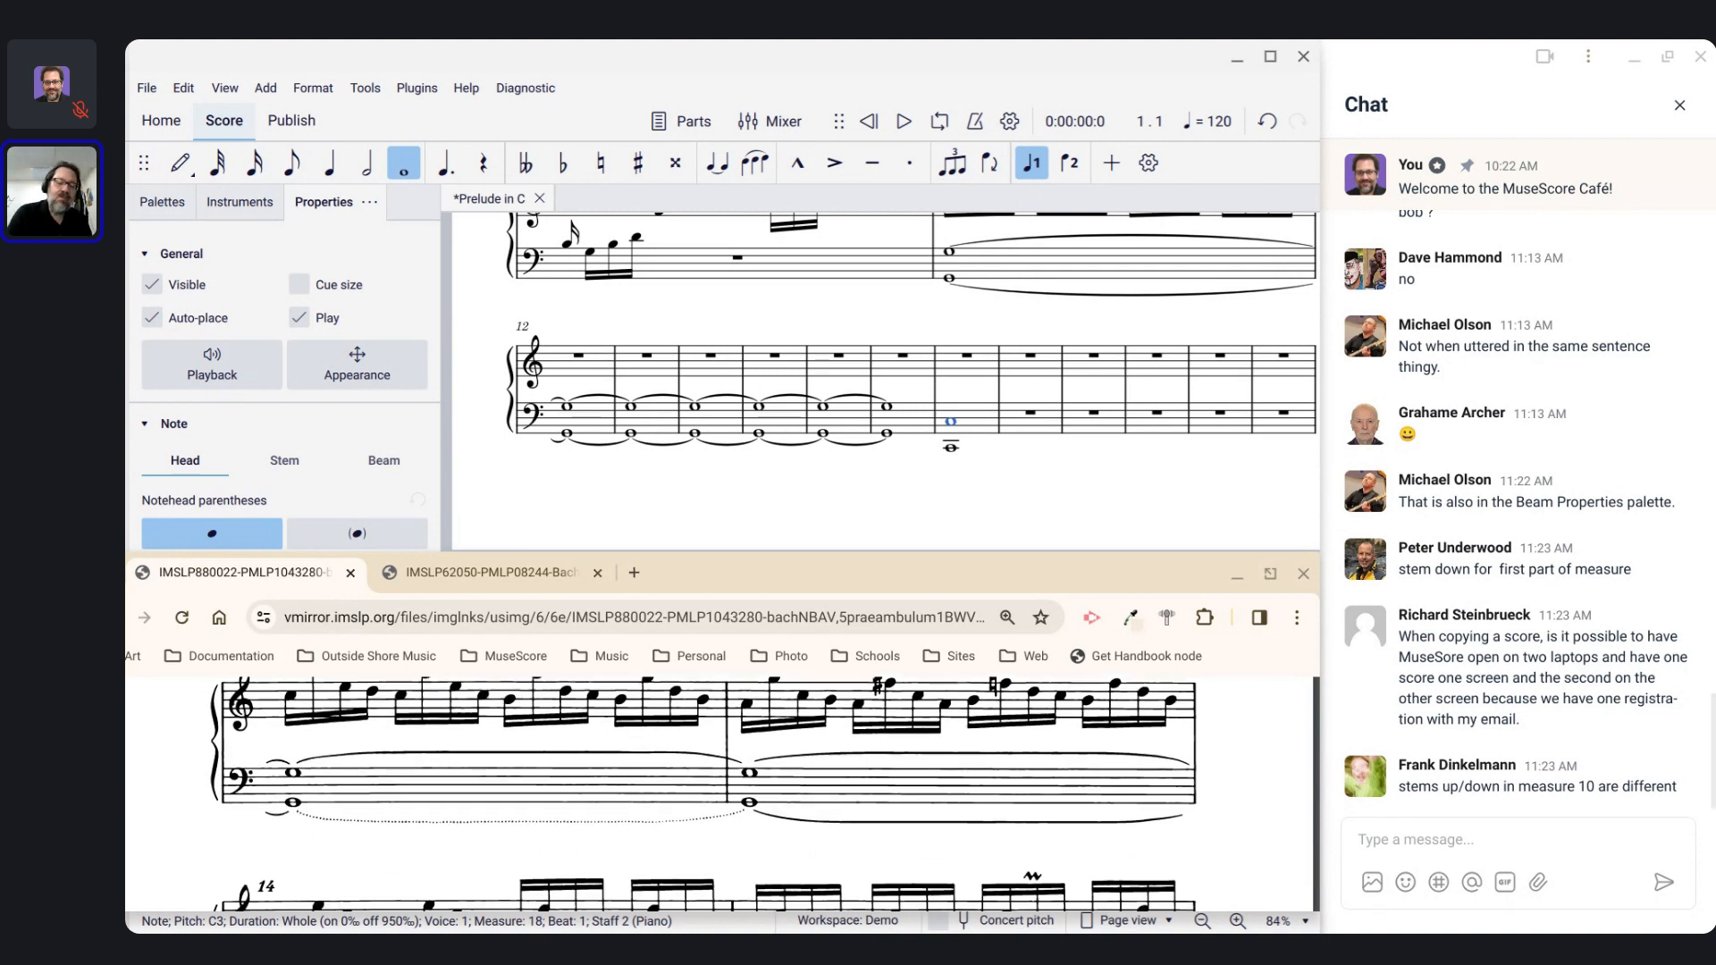
left_click(609, 808)
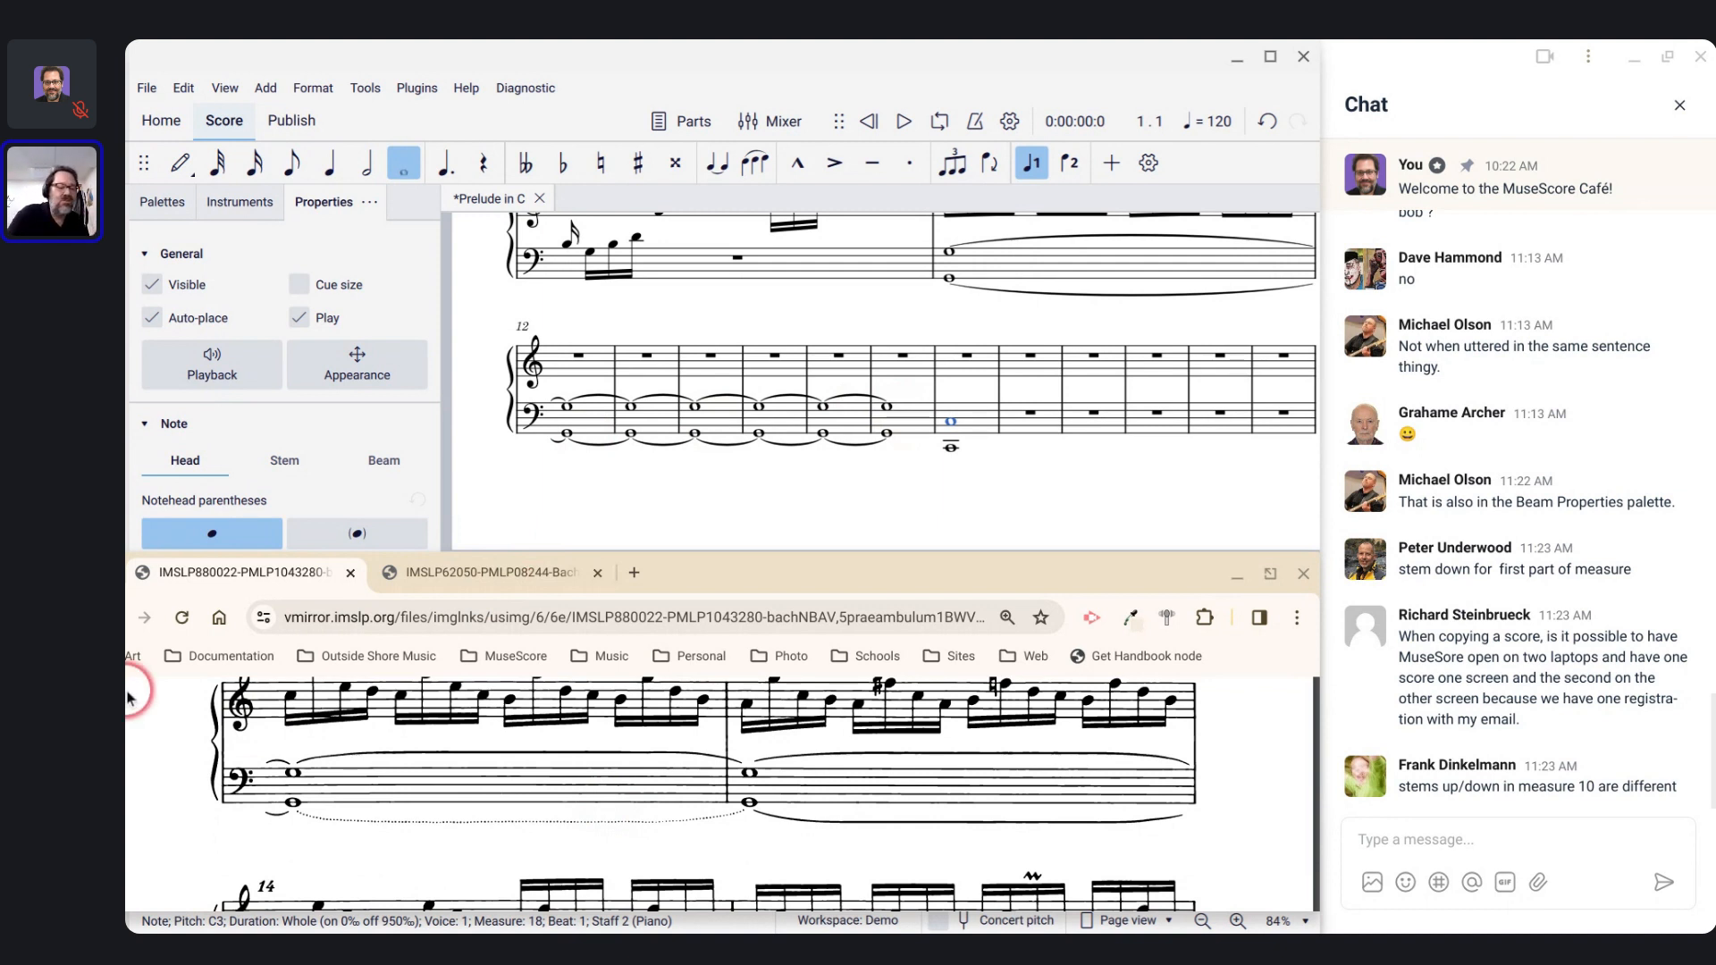
left_click(456, 705)
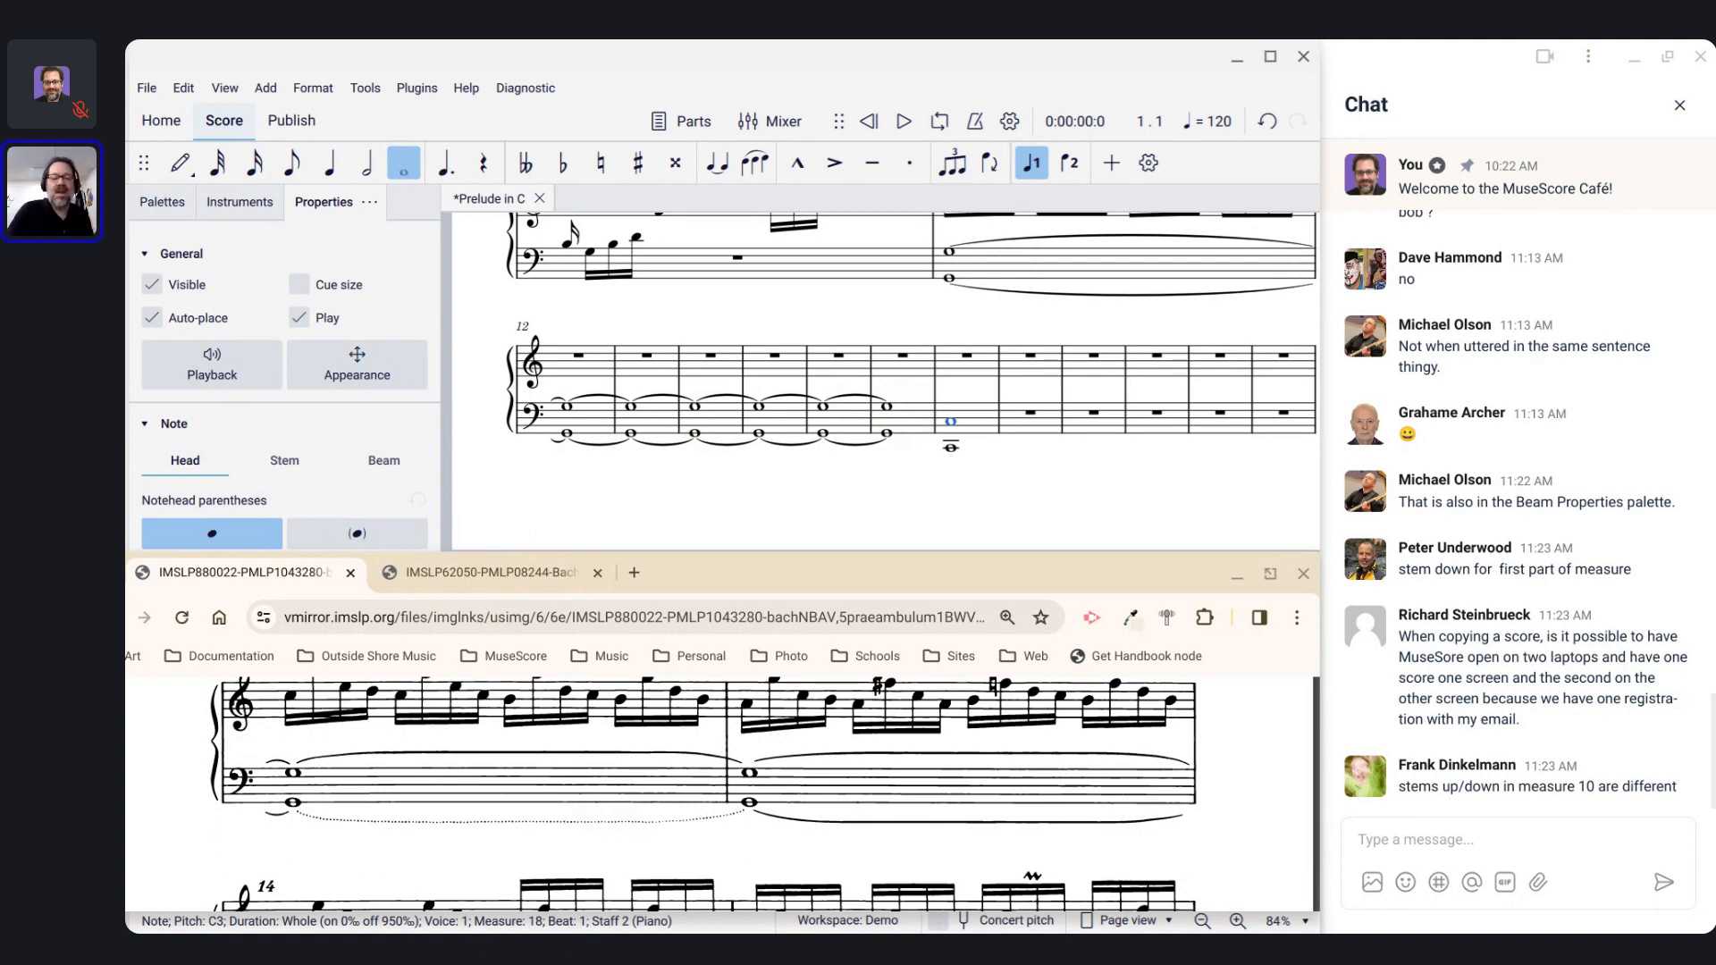
left_click(567, 815)
scroll(567, 815, "up", 3)
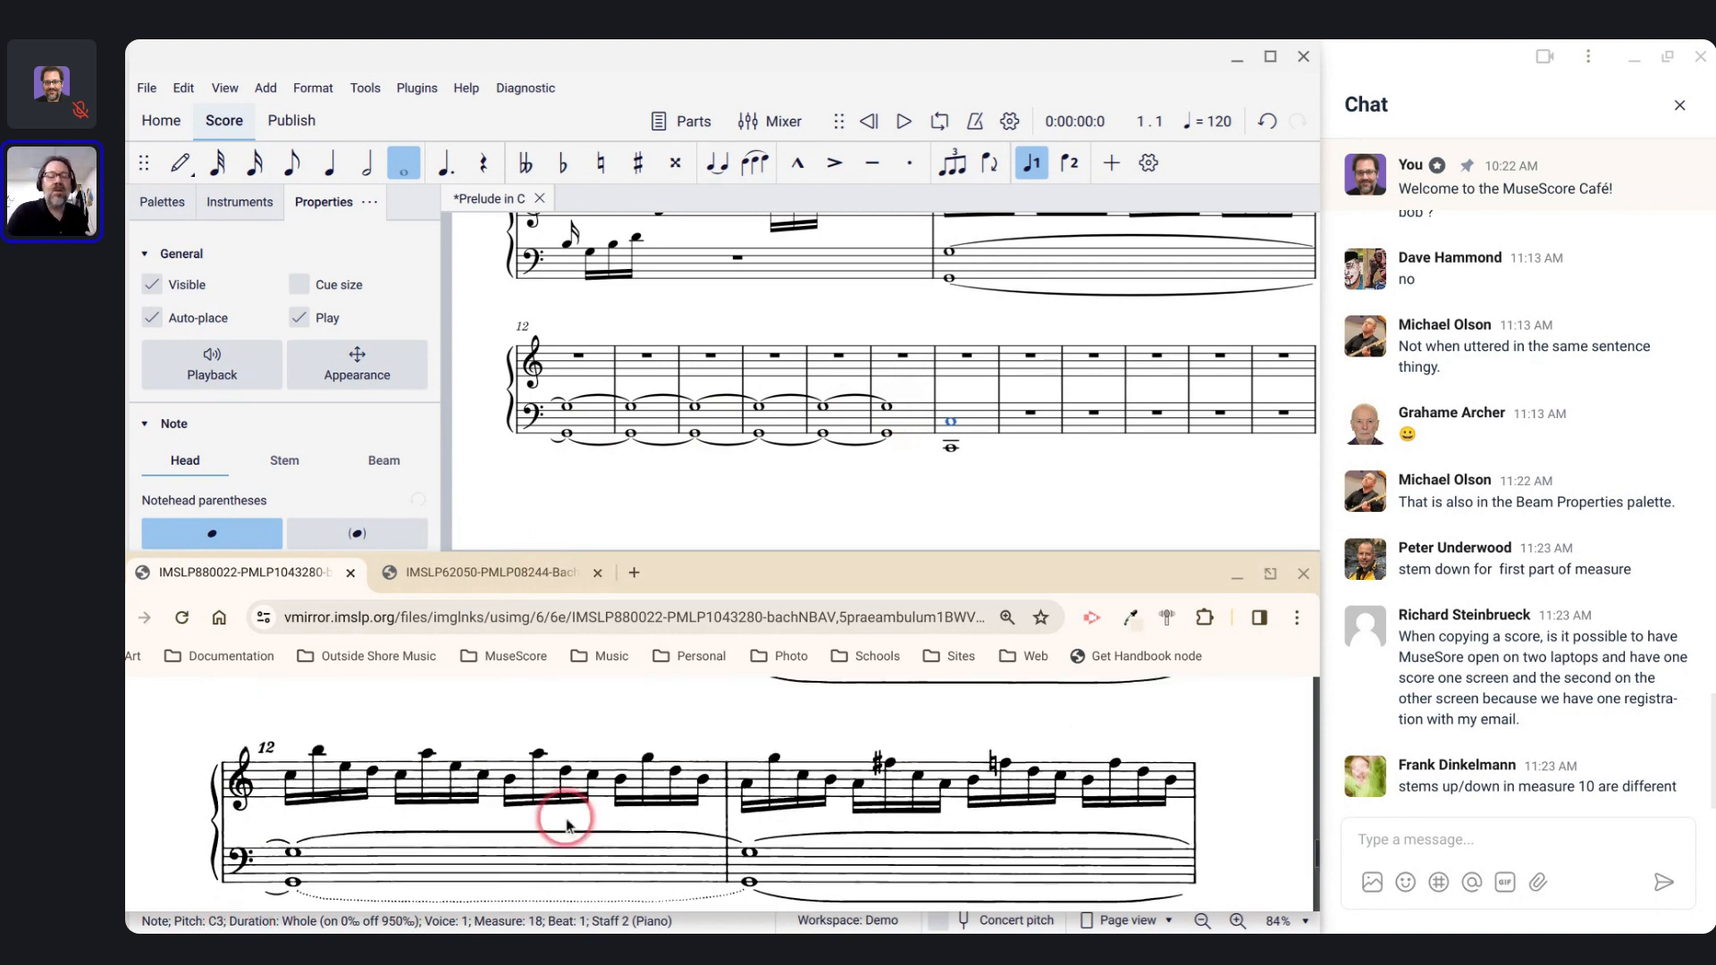
scroll(566, 816, "down", 4)
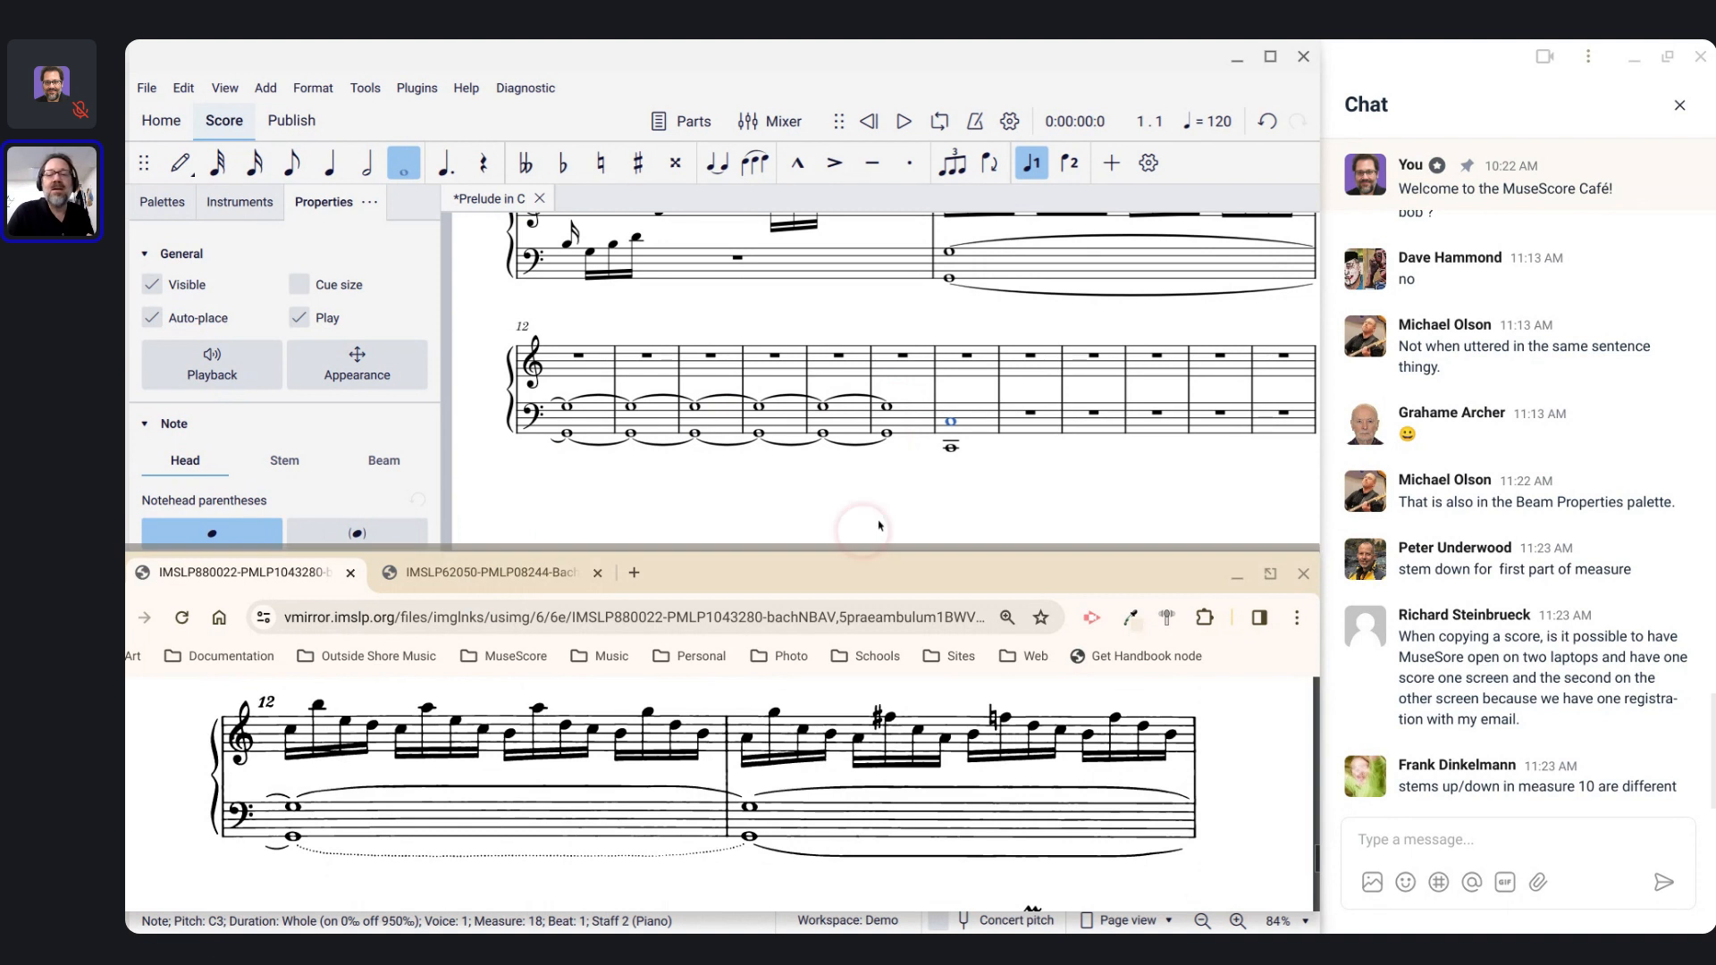
left_click(840, 462)
left_click(865, 692)
scroll(867, 693, "up", 3)
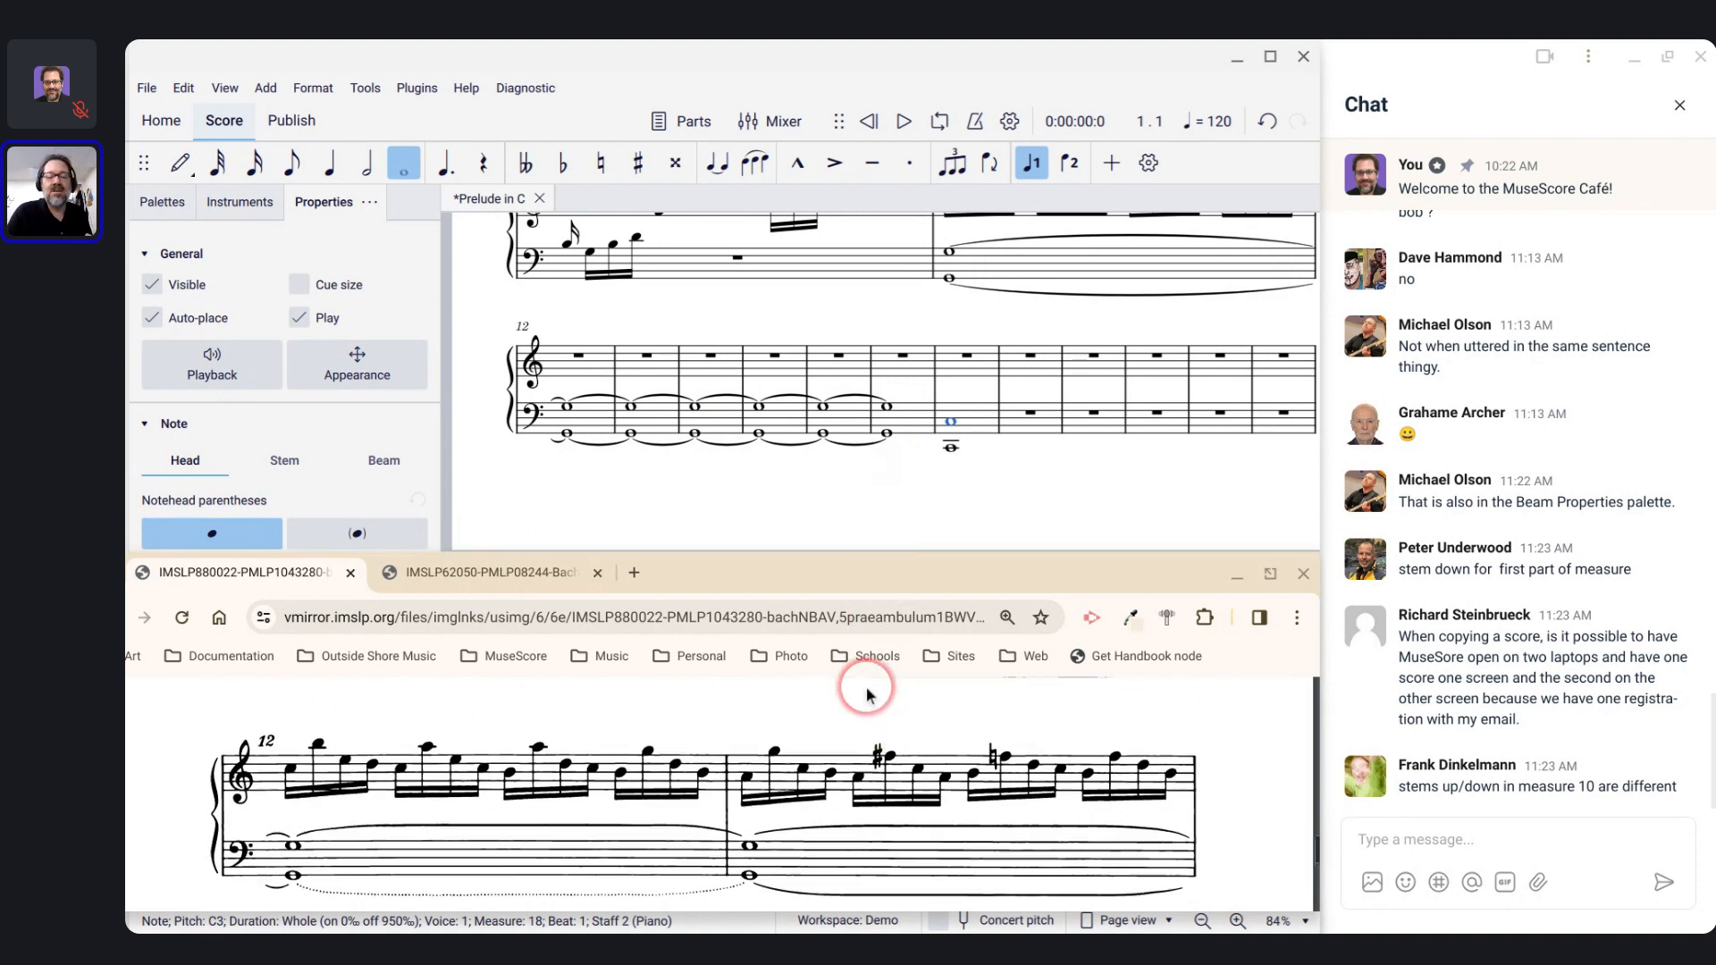
scroll(865, 693, "down", 3)
Step: Make the lower bass tie from measure 12 to measure 13 dotted, as in the reference score
left_click(577, 435)
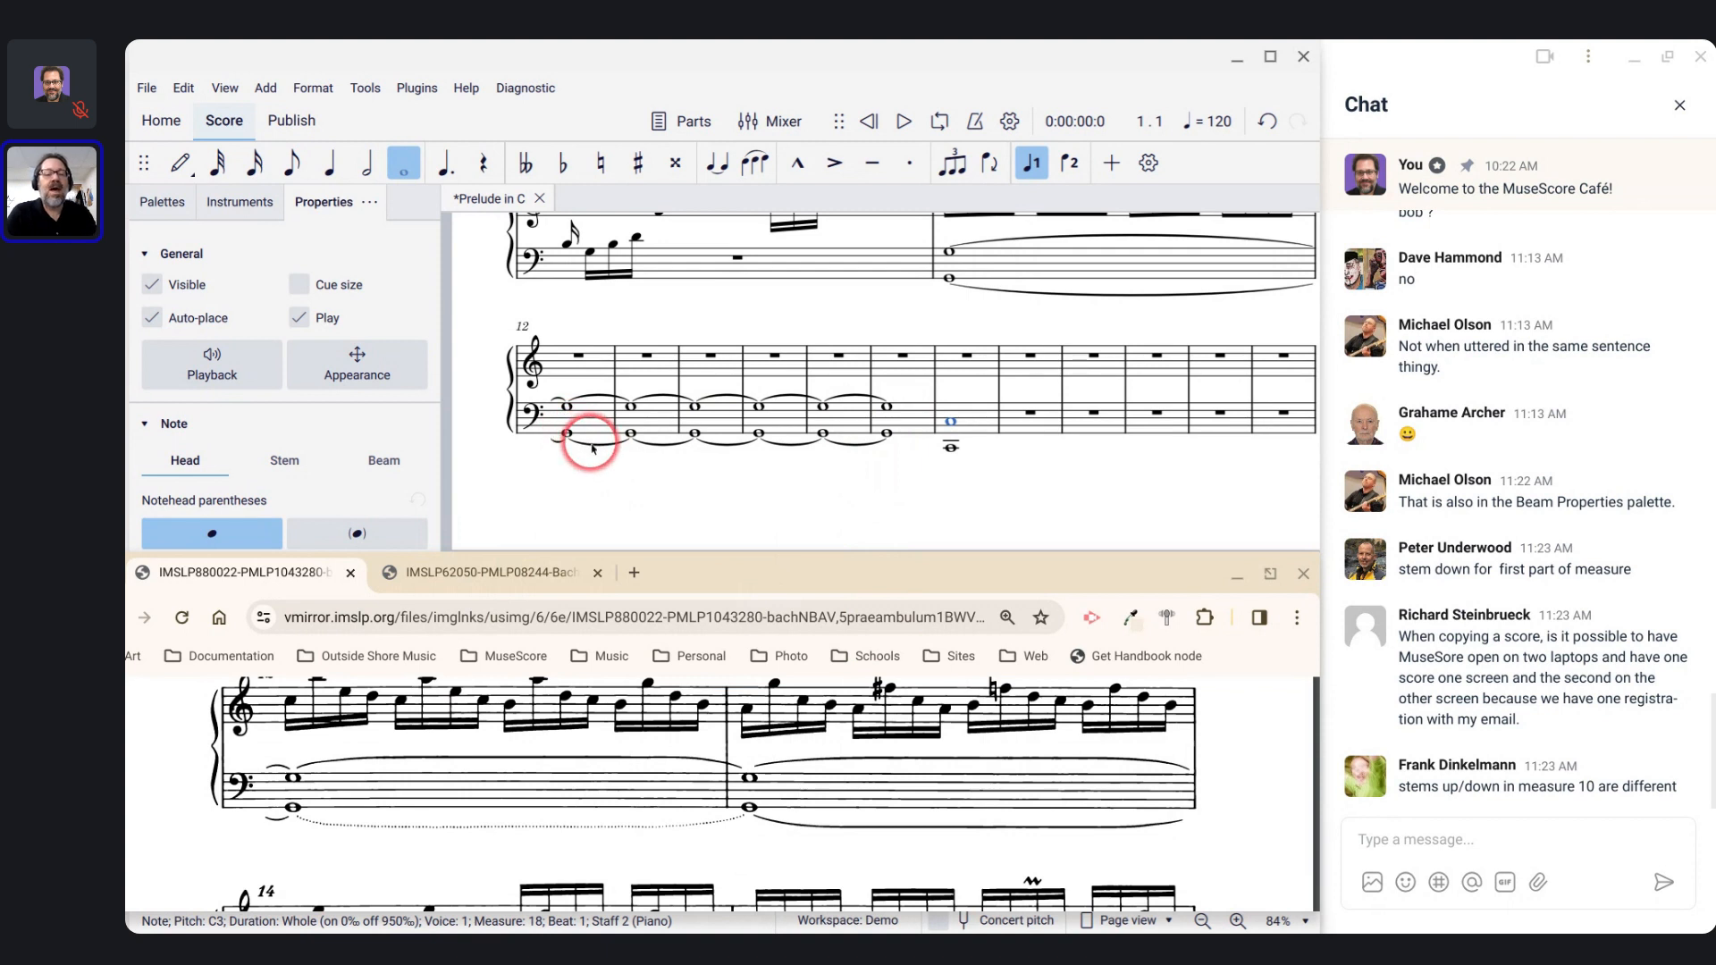
scroll(593, 449, "up", 1)
scroll(592, 449, "up", 6)
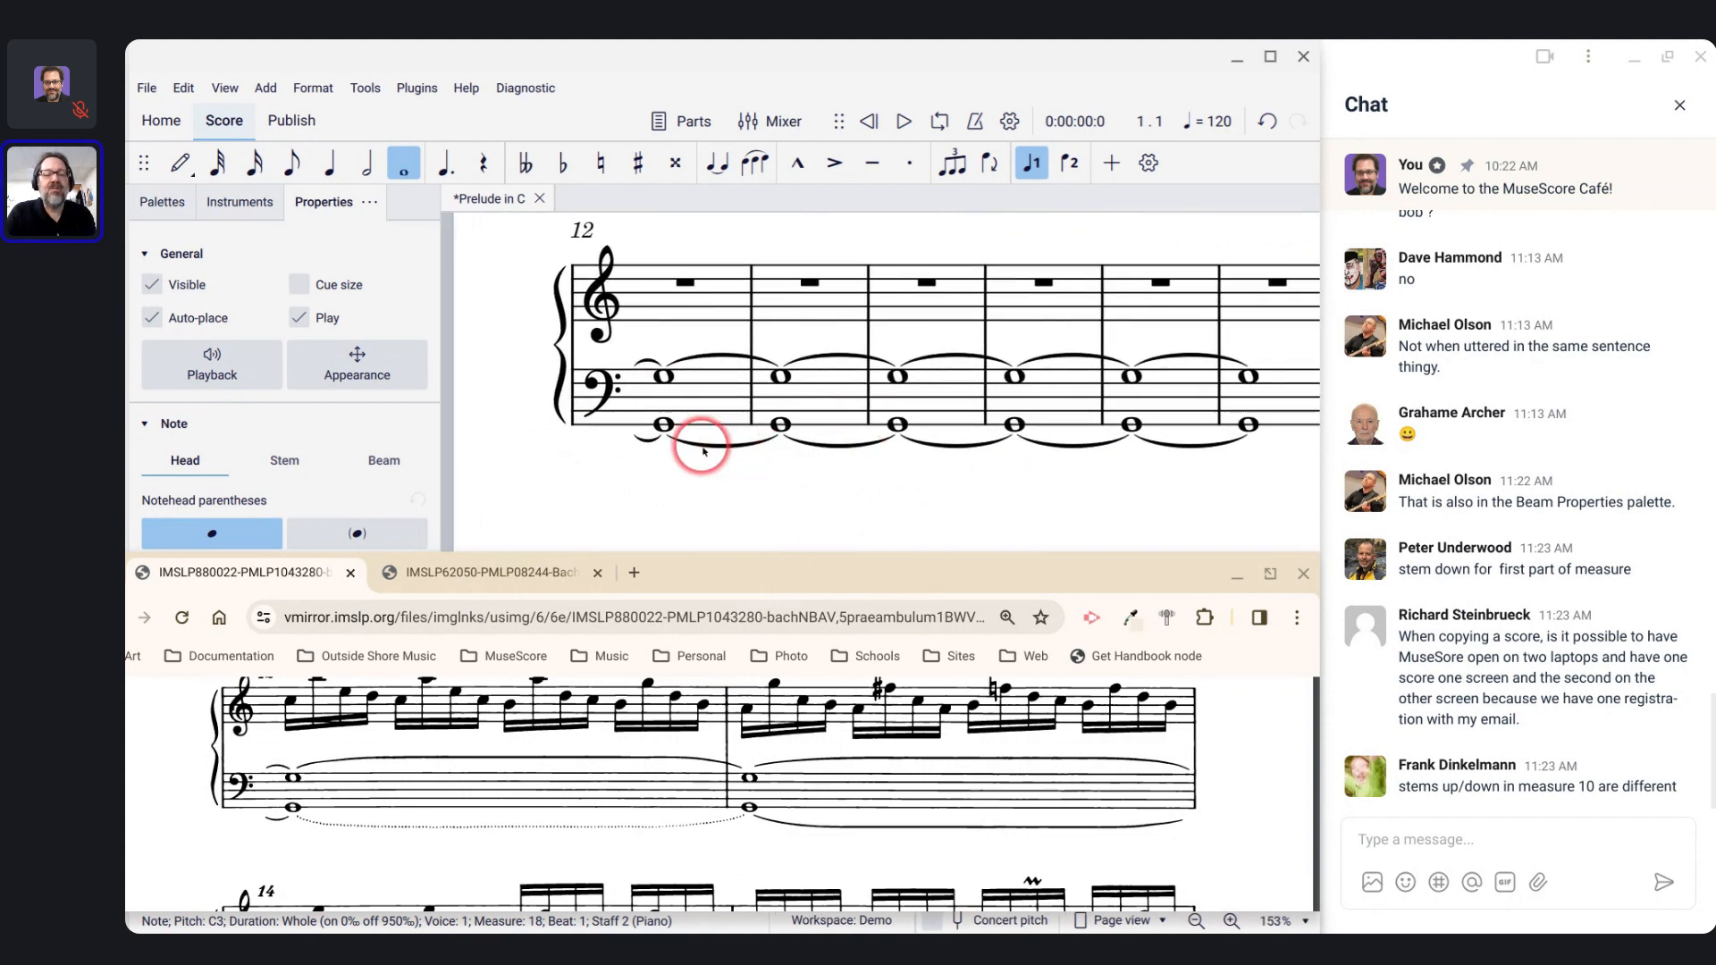
left_click(703, 451)
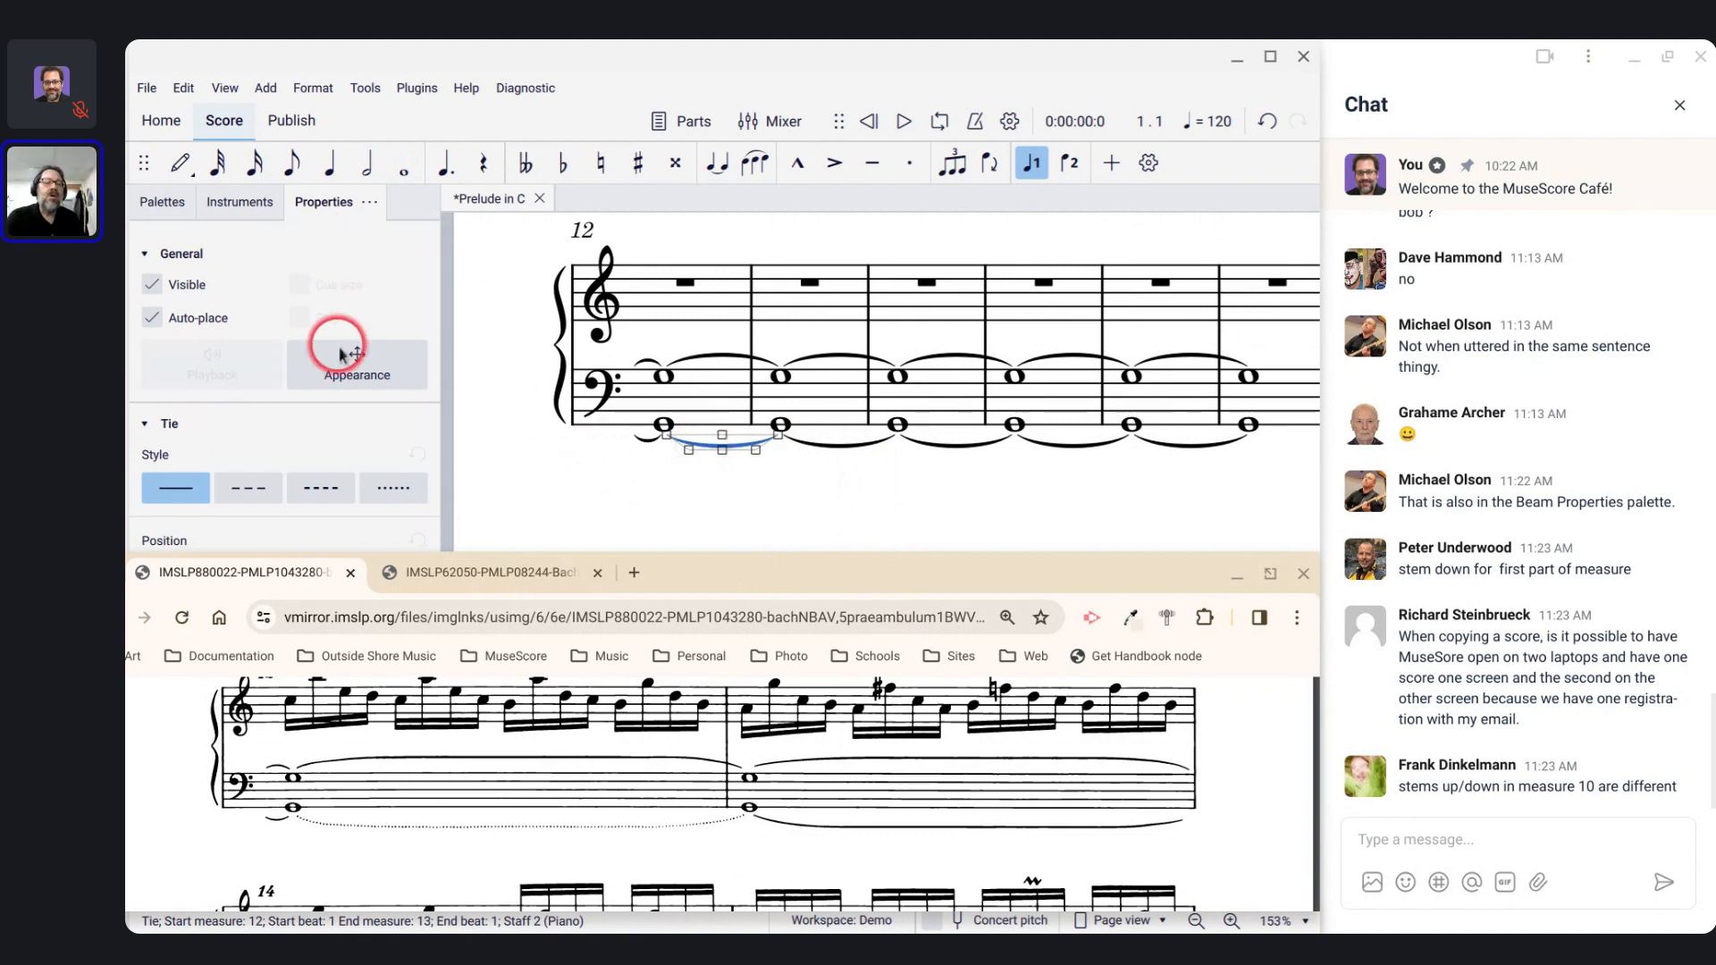
left_click(401, 489)
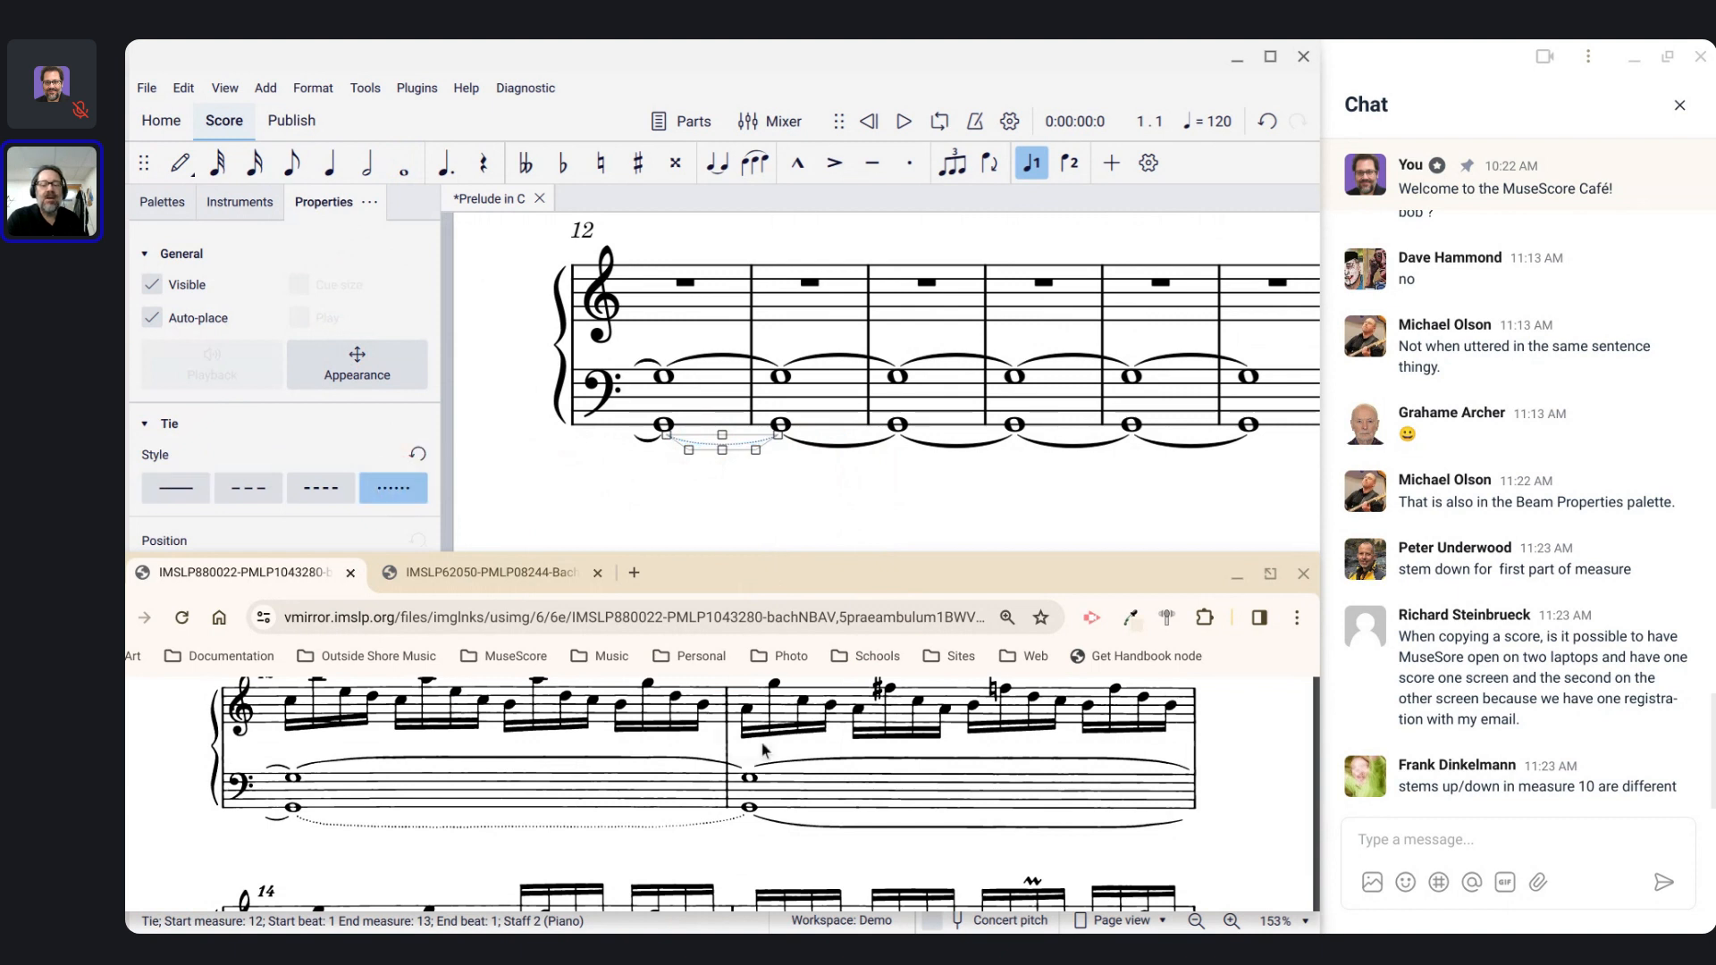
Step: Add a system break after measure 13 to match the reference layout
scroll(807, 776, "down", 1)
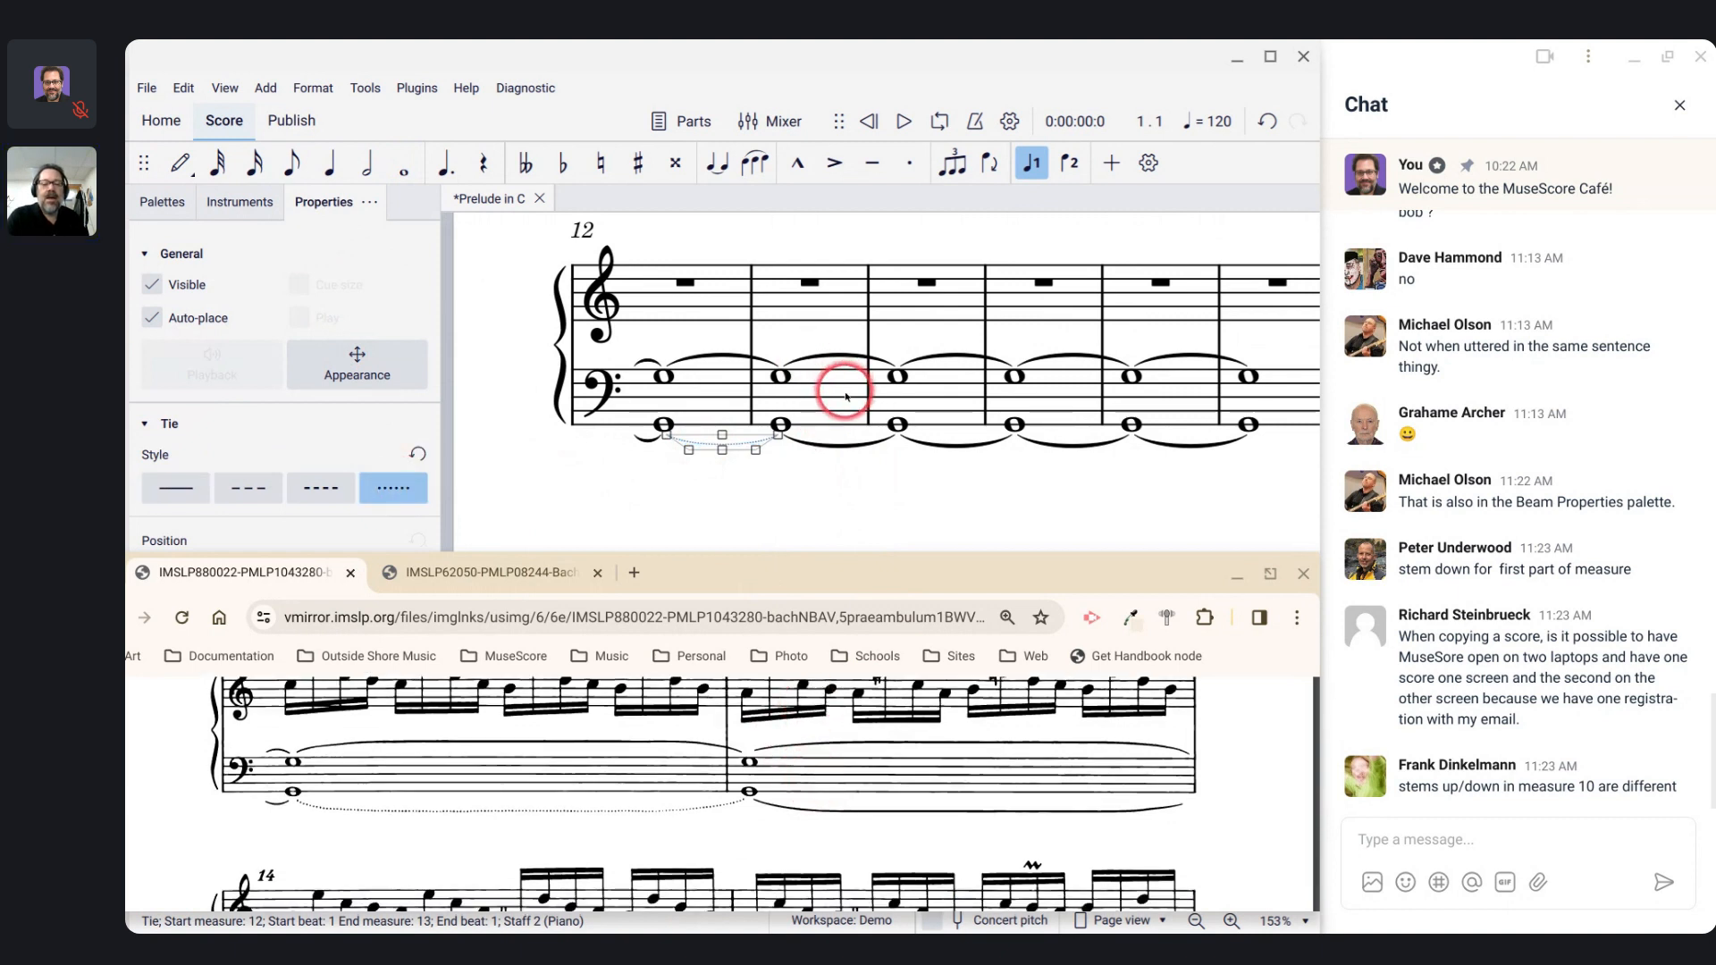
left_click(814, 368)
key("Return")
Step: Add a system break after measure 15 so that measures 14 and 15 form one system
scroll(813, 368, "down", 5)
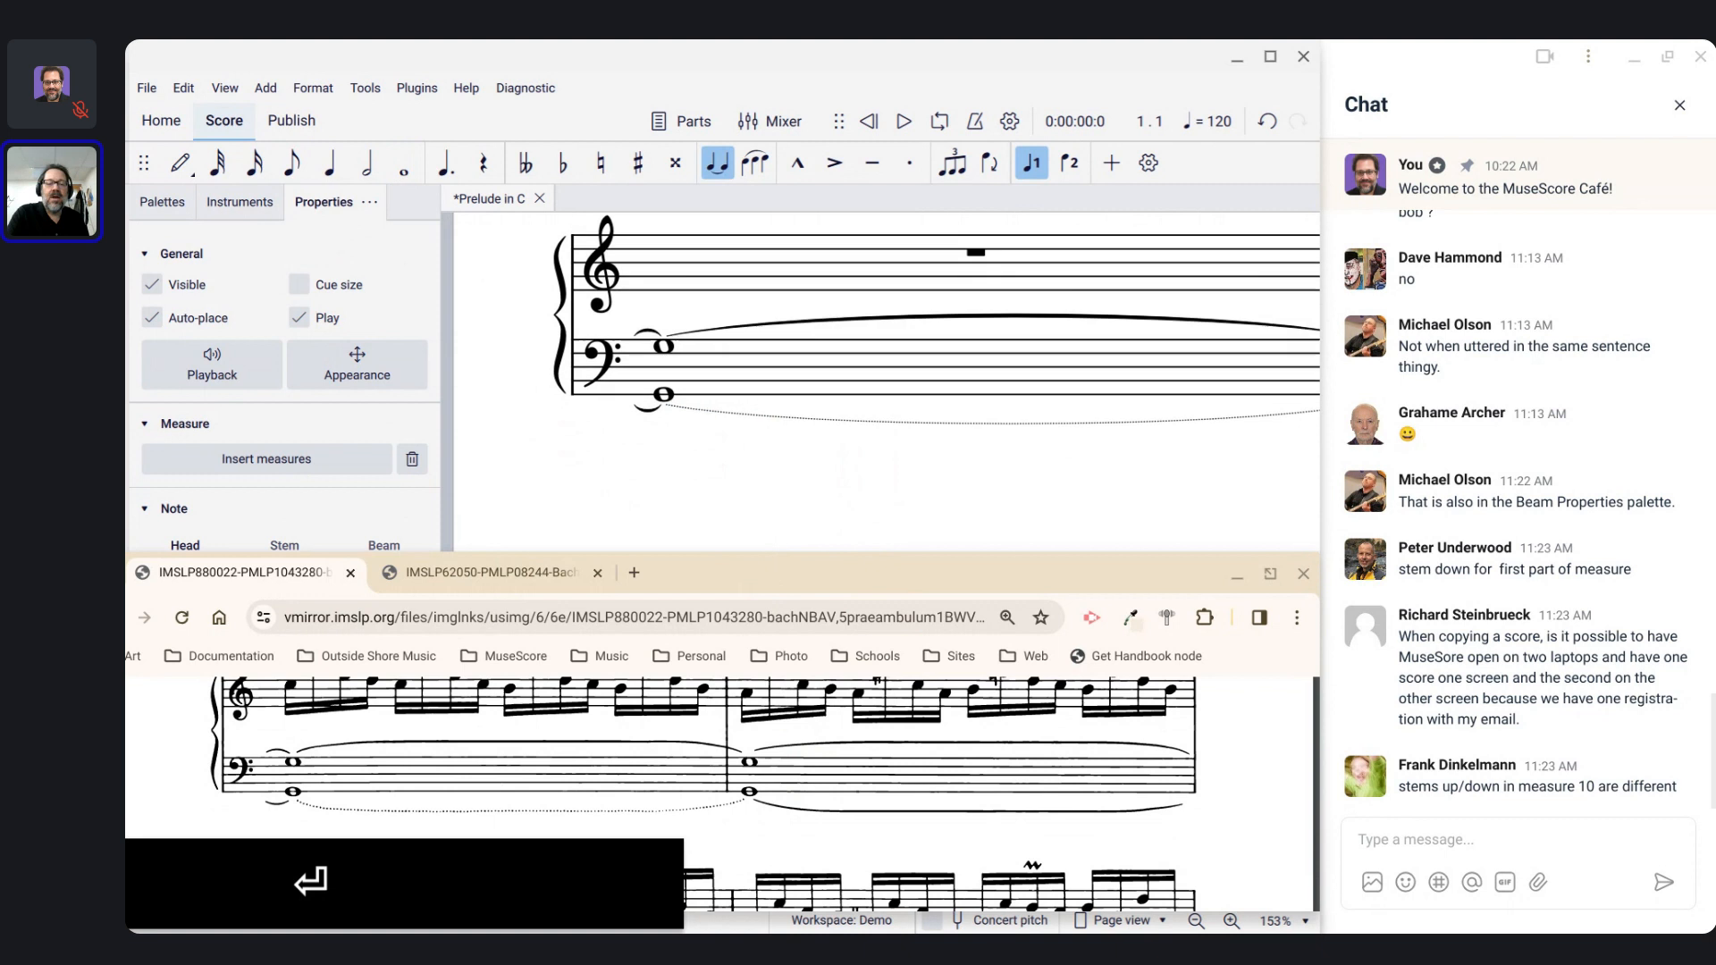
scroll(813, 368, "up", 5)
scroll(831, 384, "down", 6)
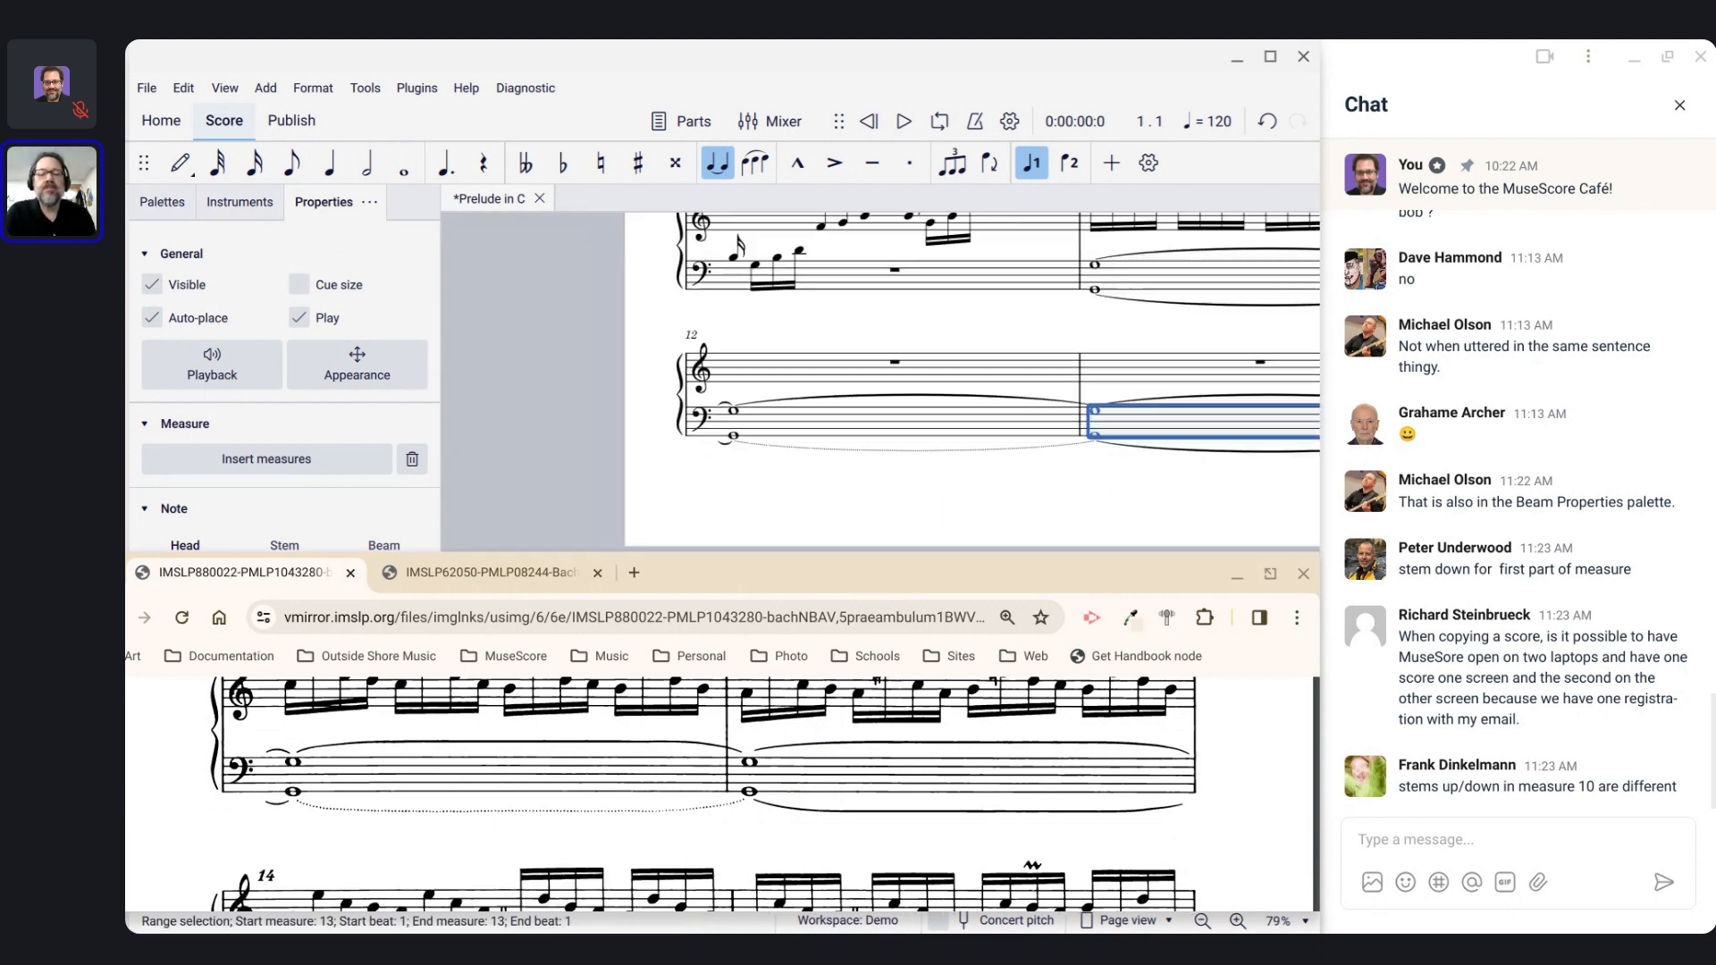
scroll(831, 384, "right", 6)
scroll(831, 384, "up", 3)
scroll(831, 384, "right", 3)
scroll(831, 384, "up", 4)
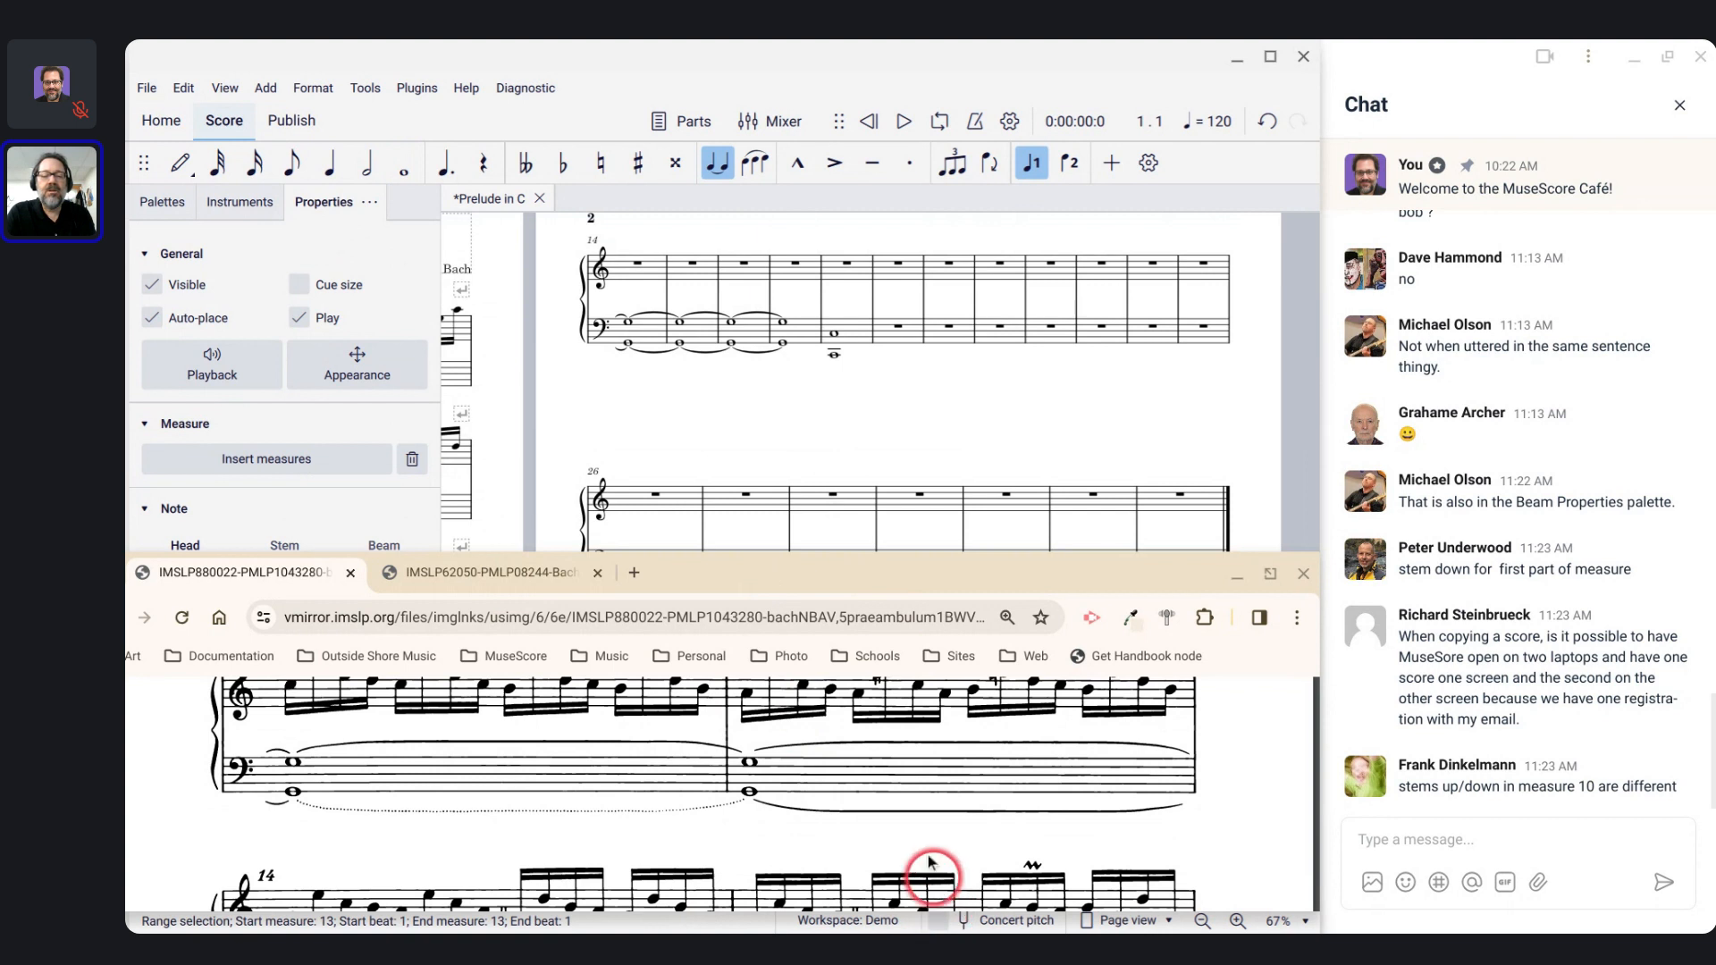
scroll(924, 853, "down", 3)
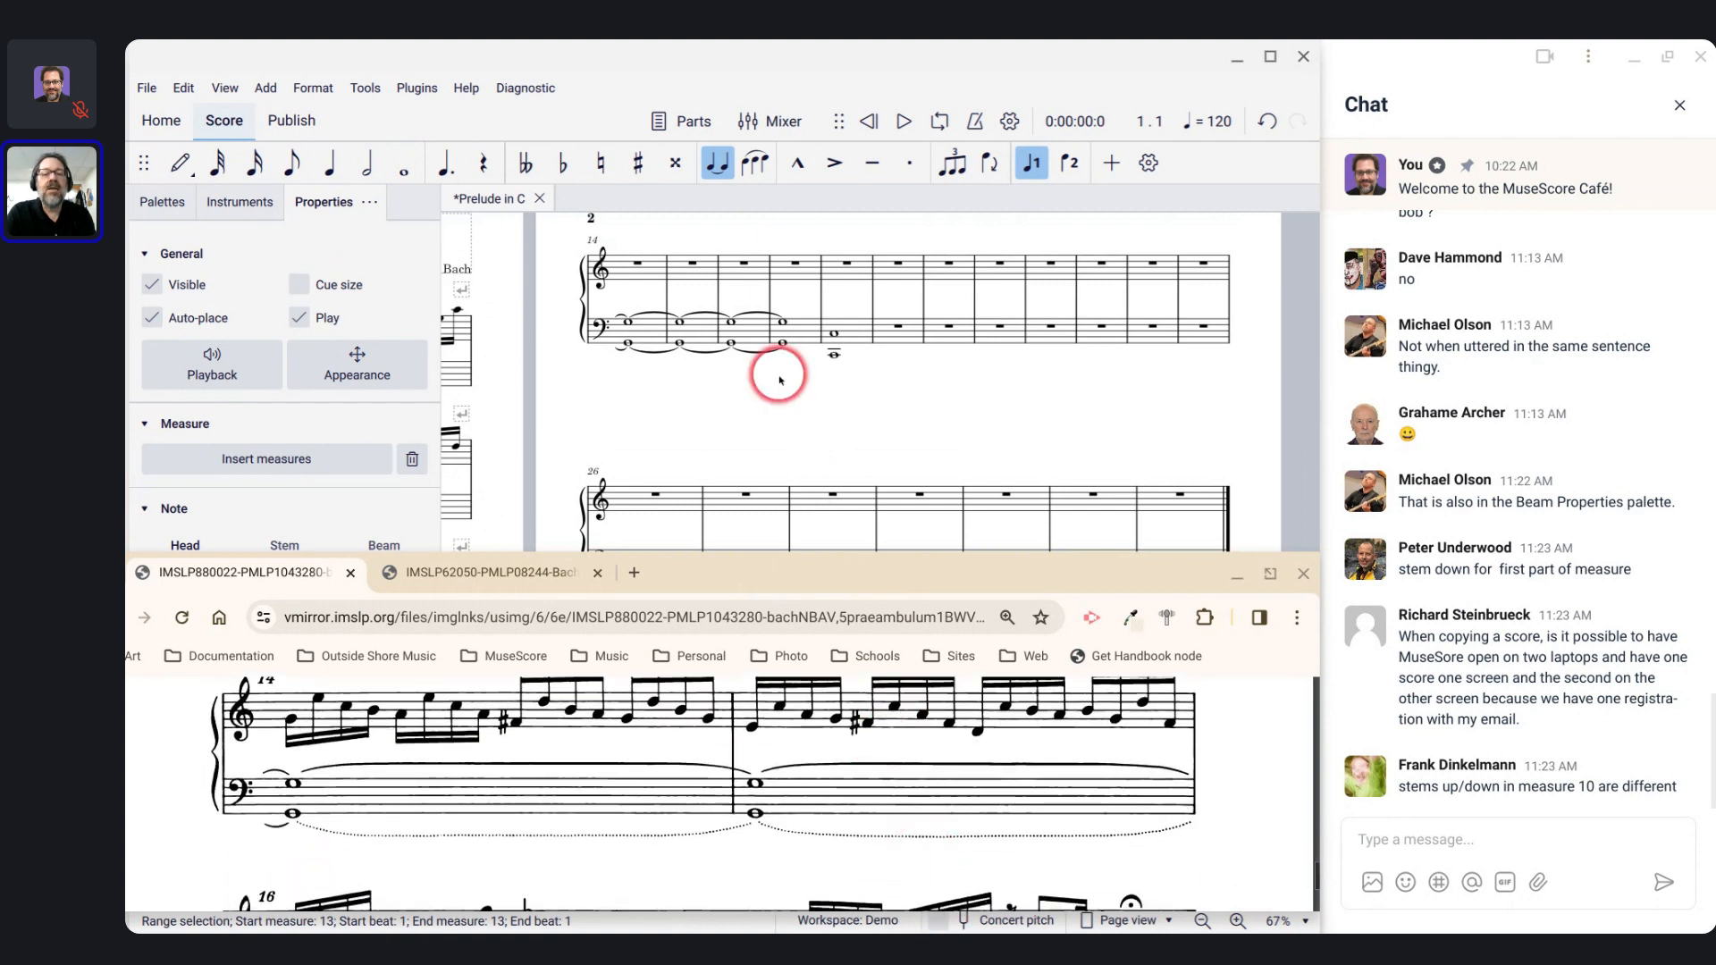
left_click(685, 267)
key("Return")
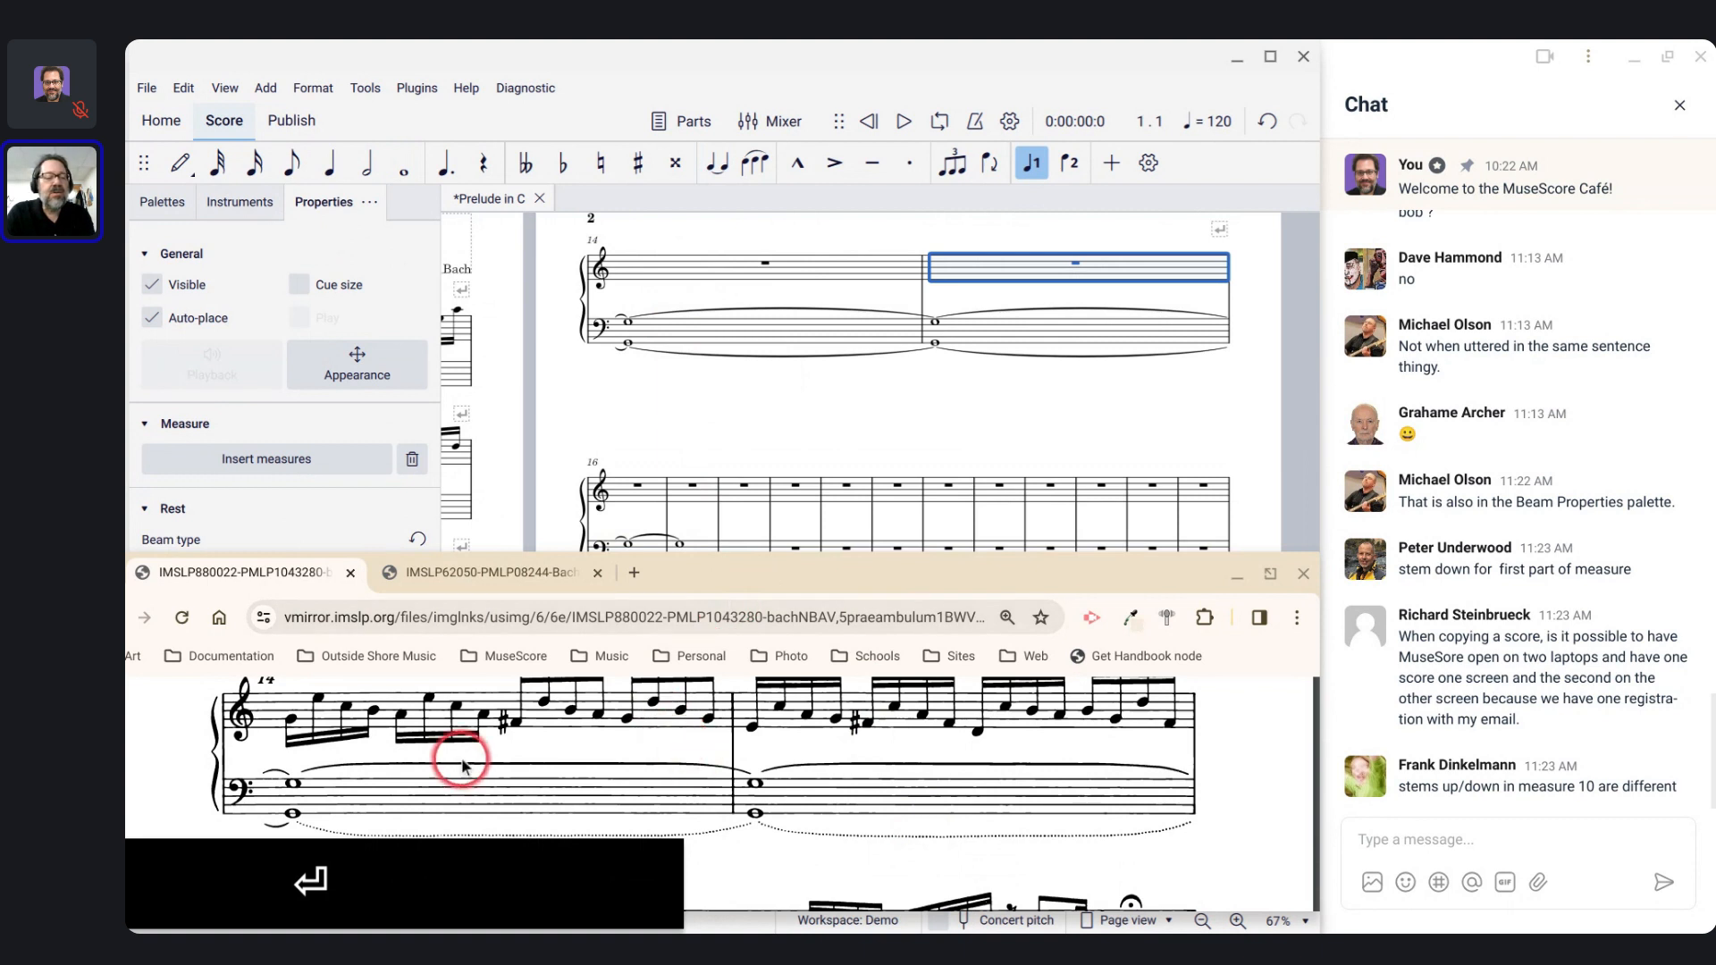
Step: Make the lower bass ties starting in measures 14 and 15 dotted in a single change
left_click(722, 358)
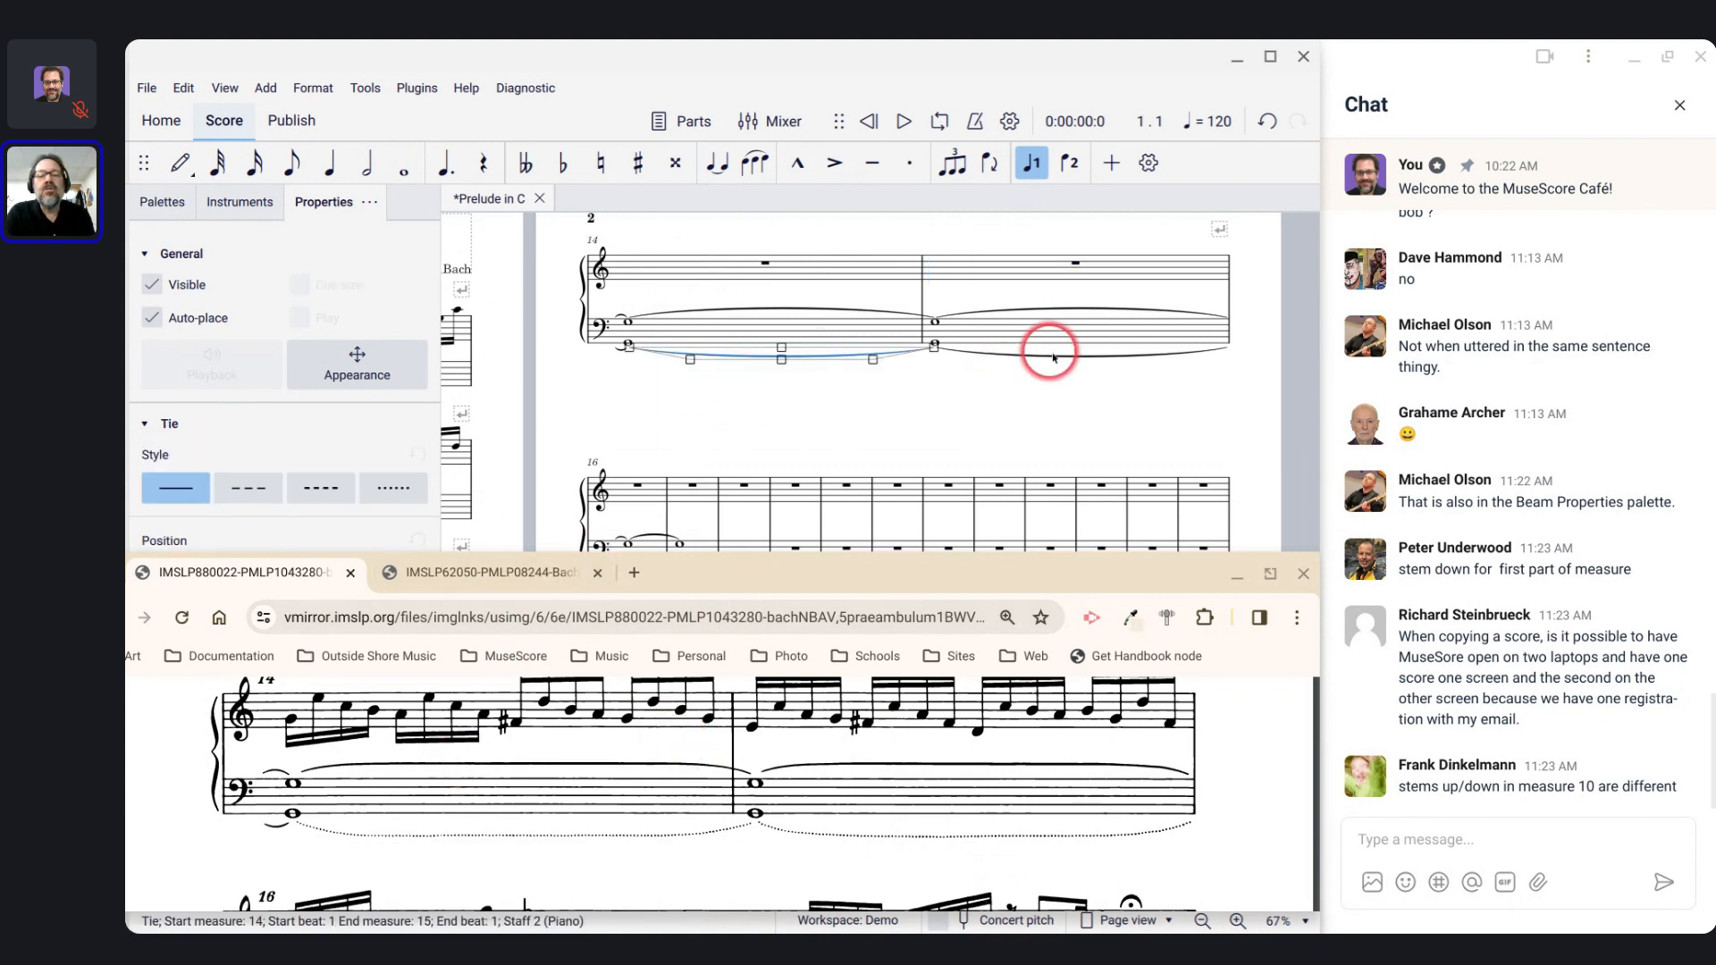
key("Escape")
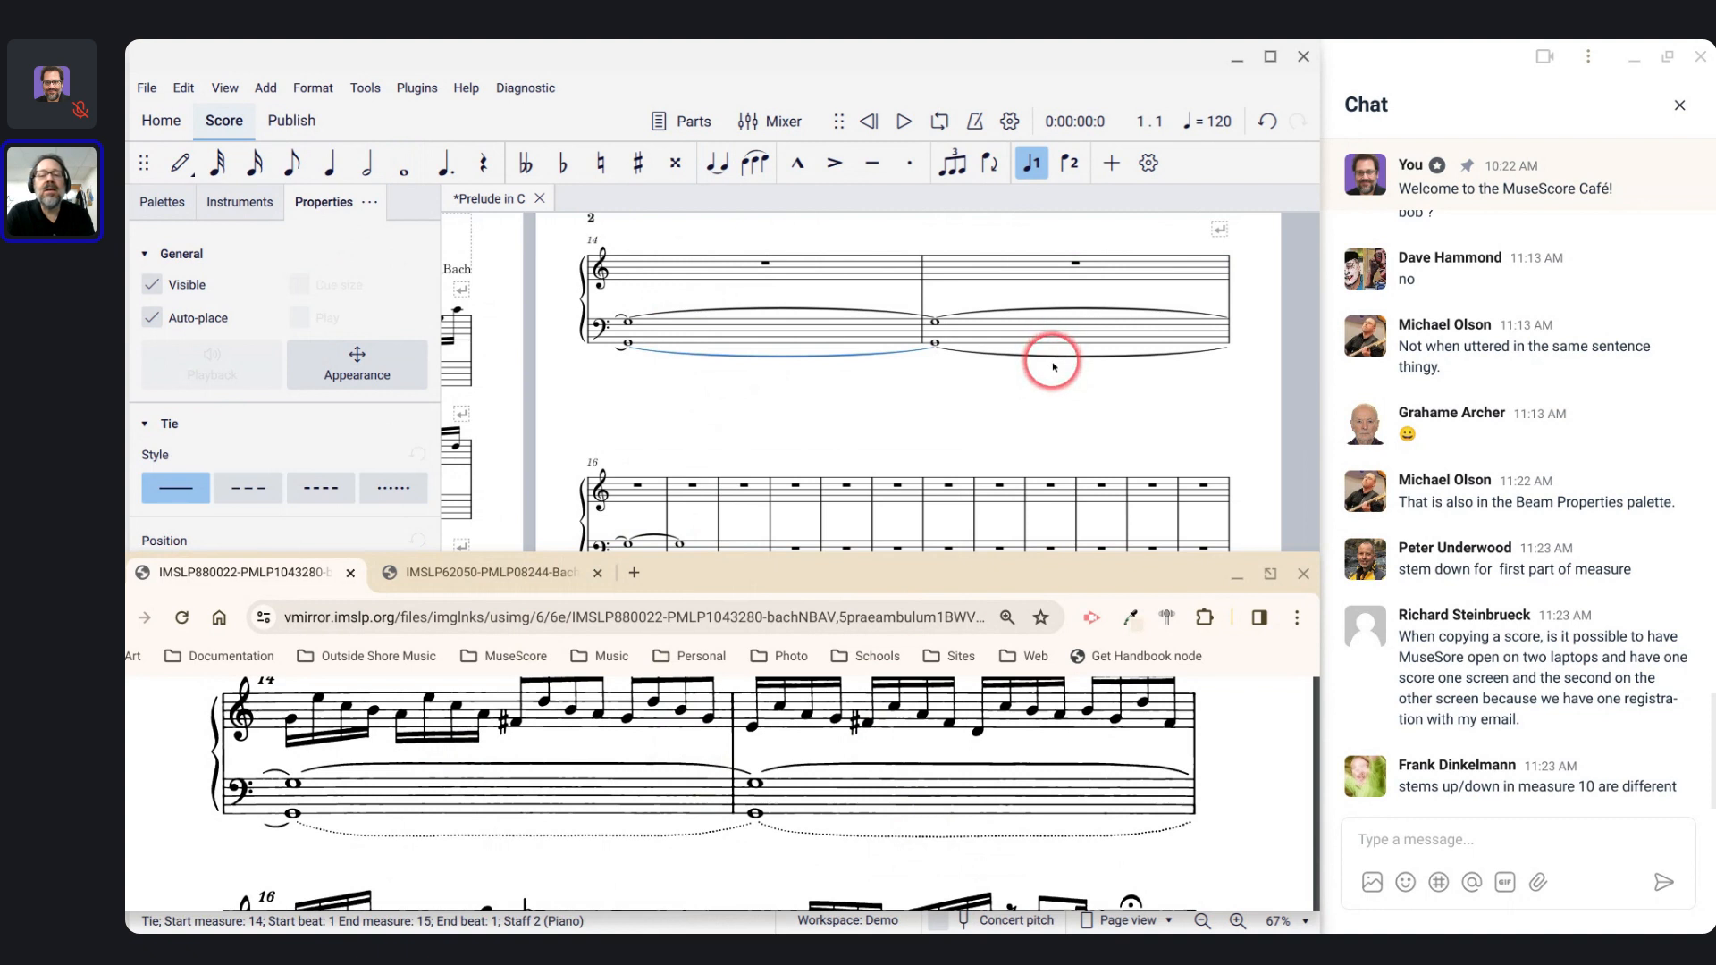
left_click(1053, 362, "ctrl")
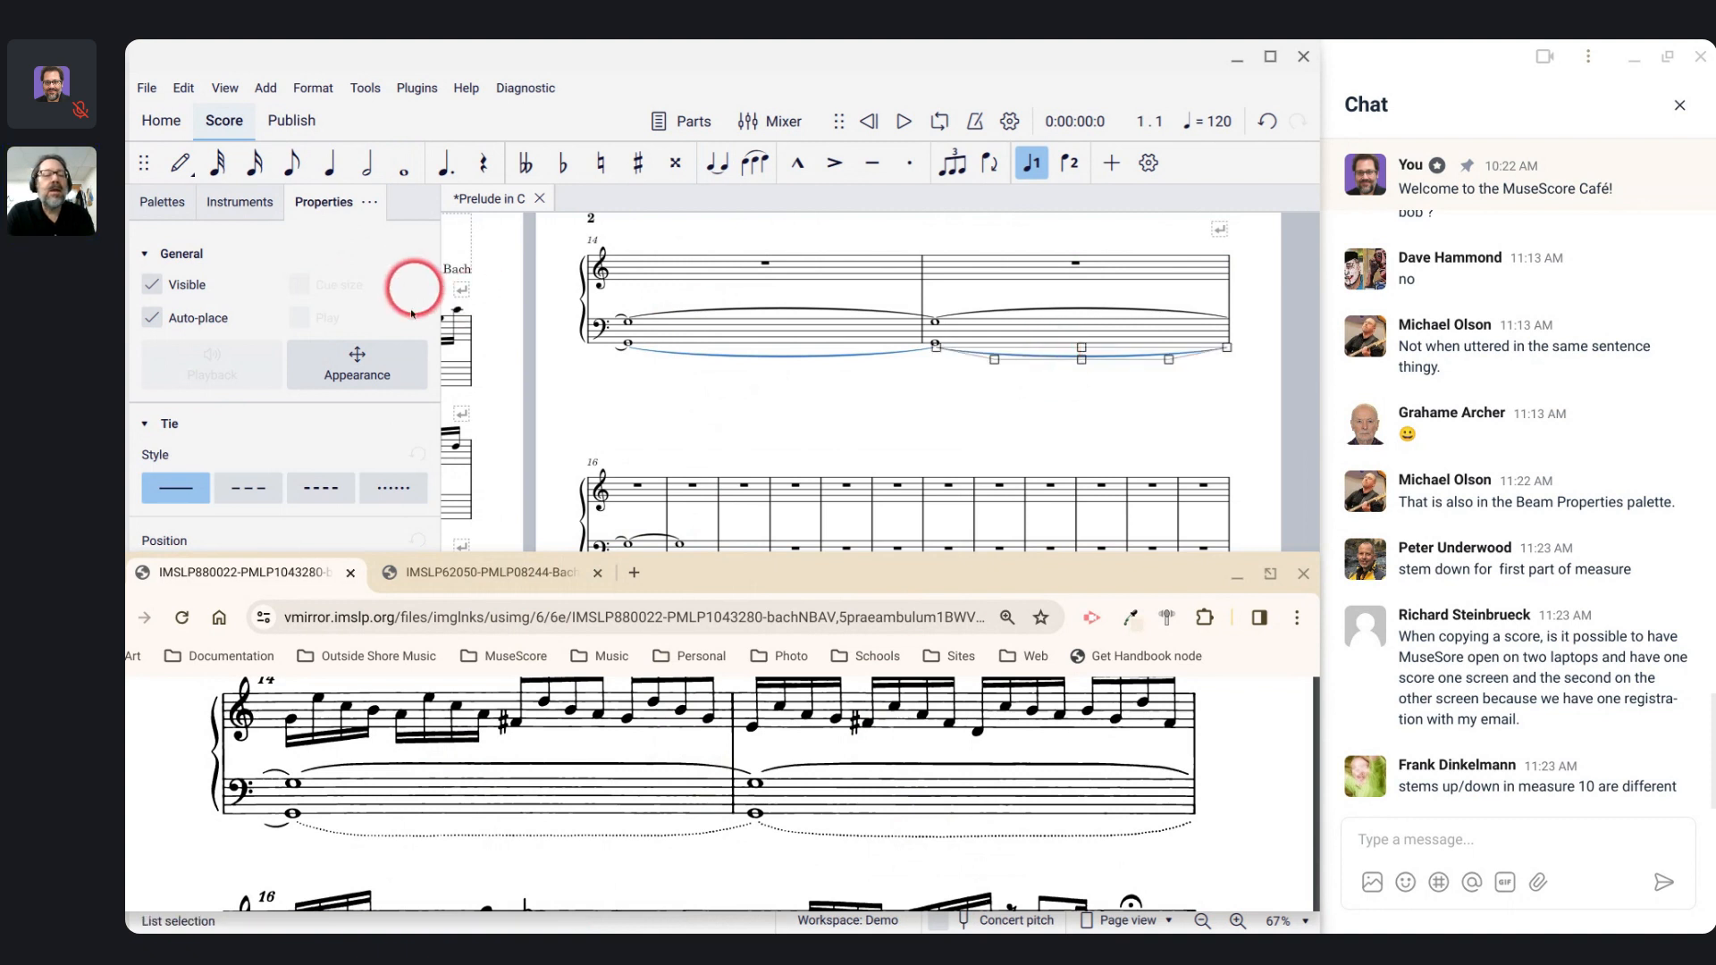
left_click(404, 503)
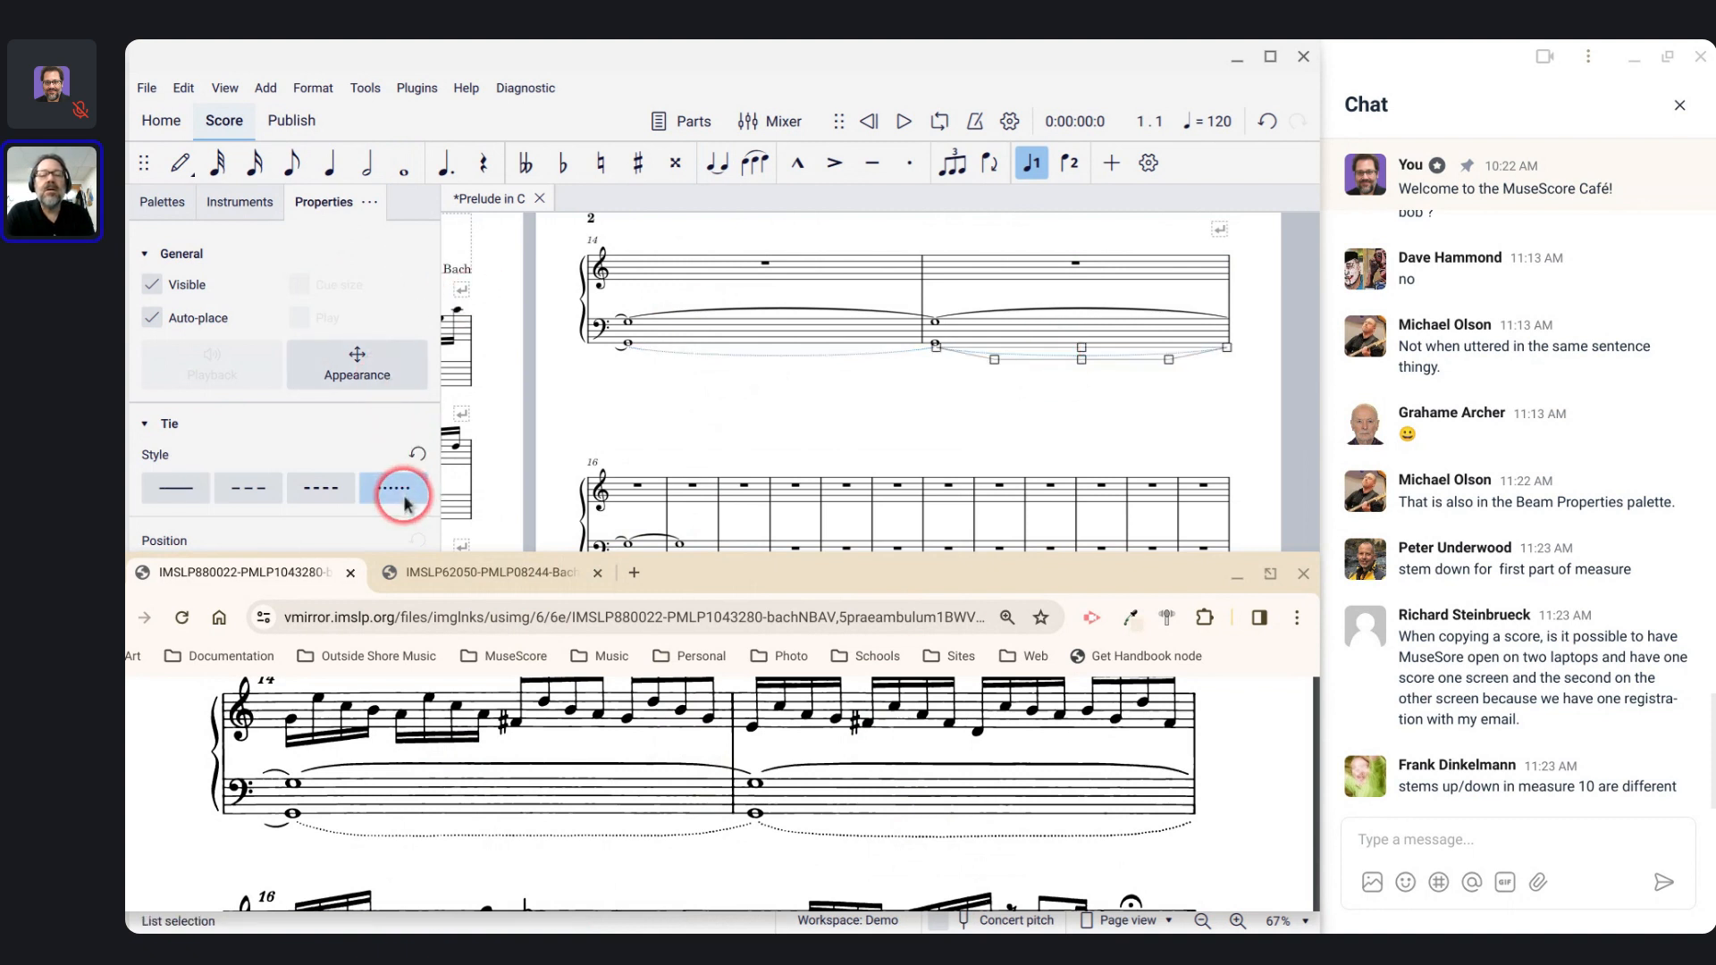
Step: Save the score and remove the empty trailing measures after measure 18
scroll(858, 768, "down", 1)
scroll(864, 768, "up", 2)
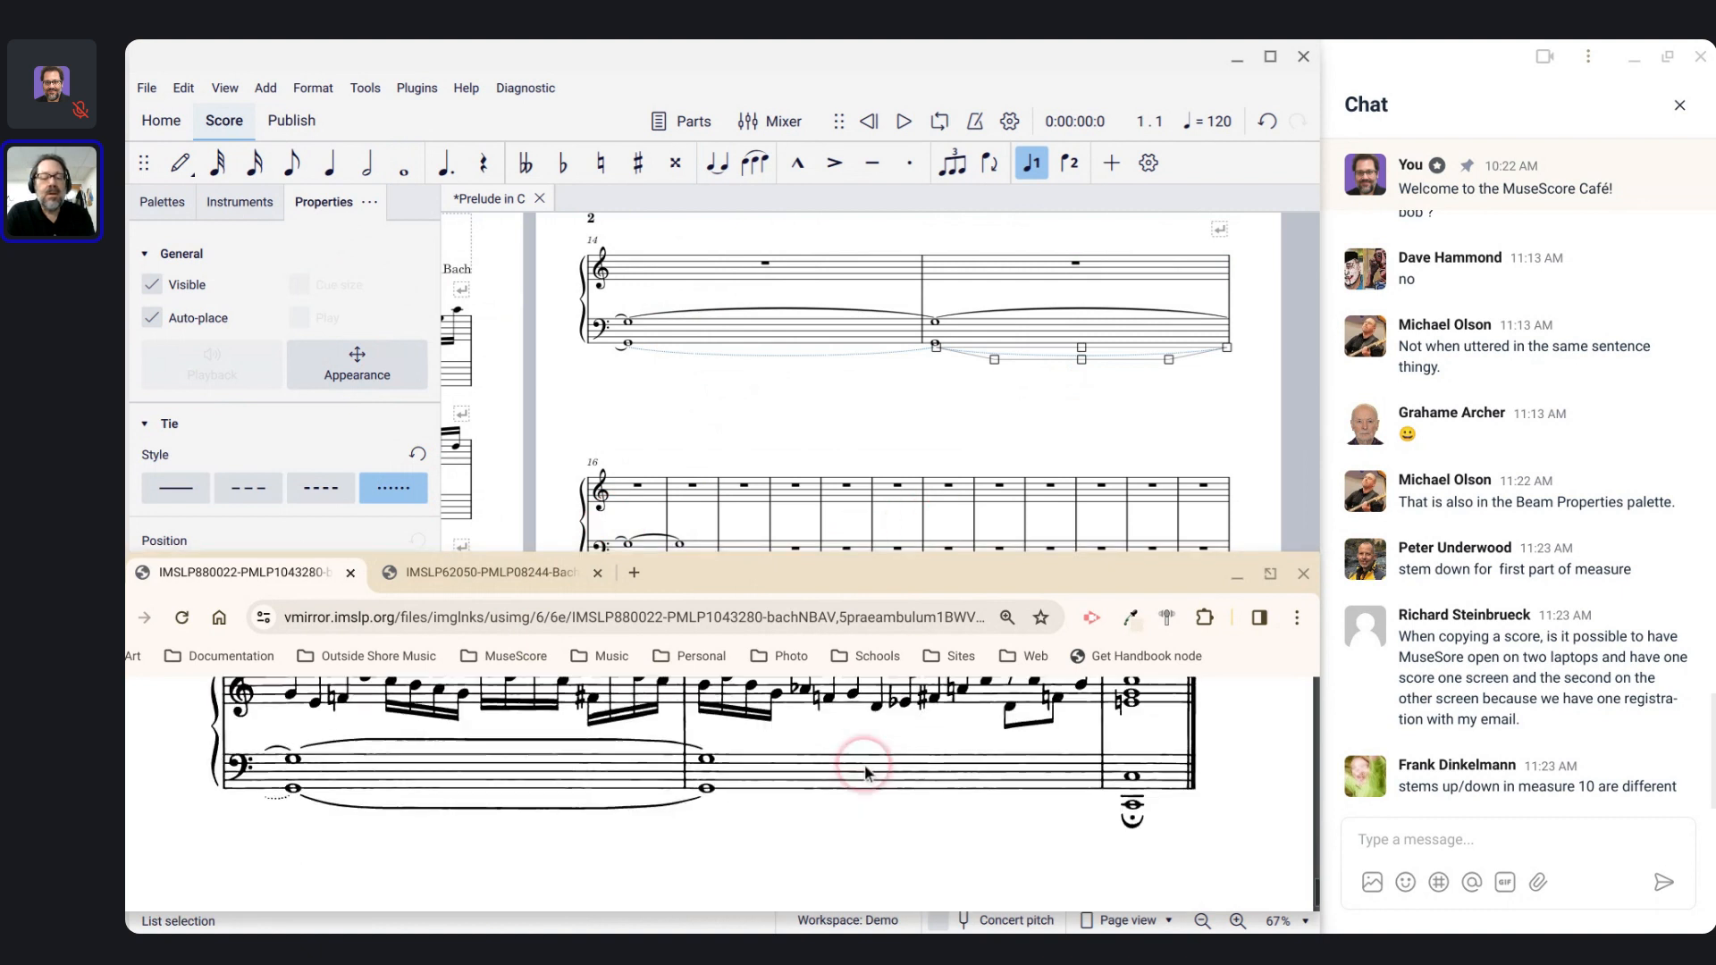
scroll(863, 769, "down", 4)
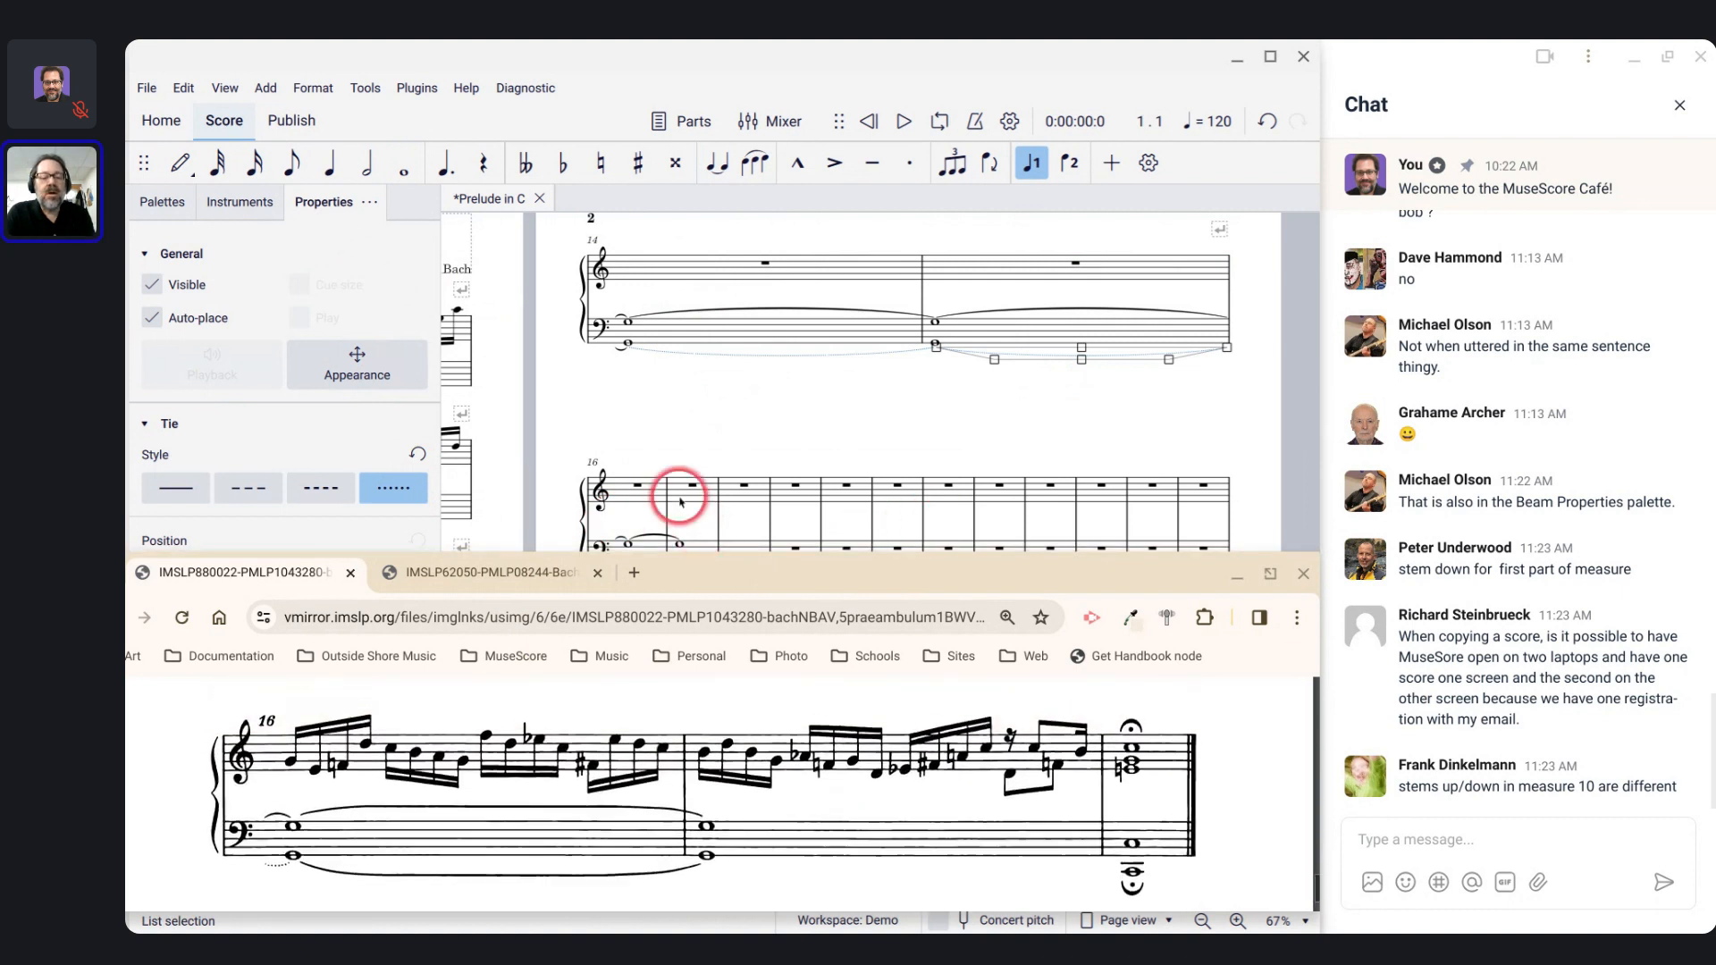
scroll(697, 499, "down", 1)
scroll(697, 499, "down", 3)
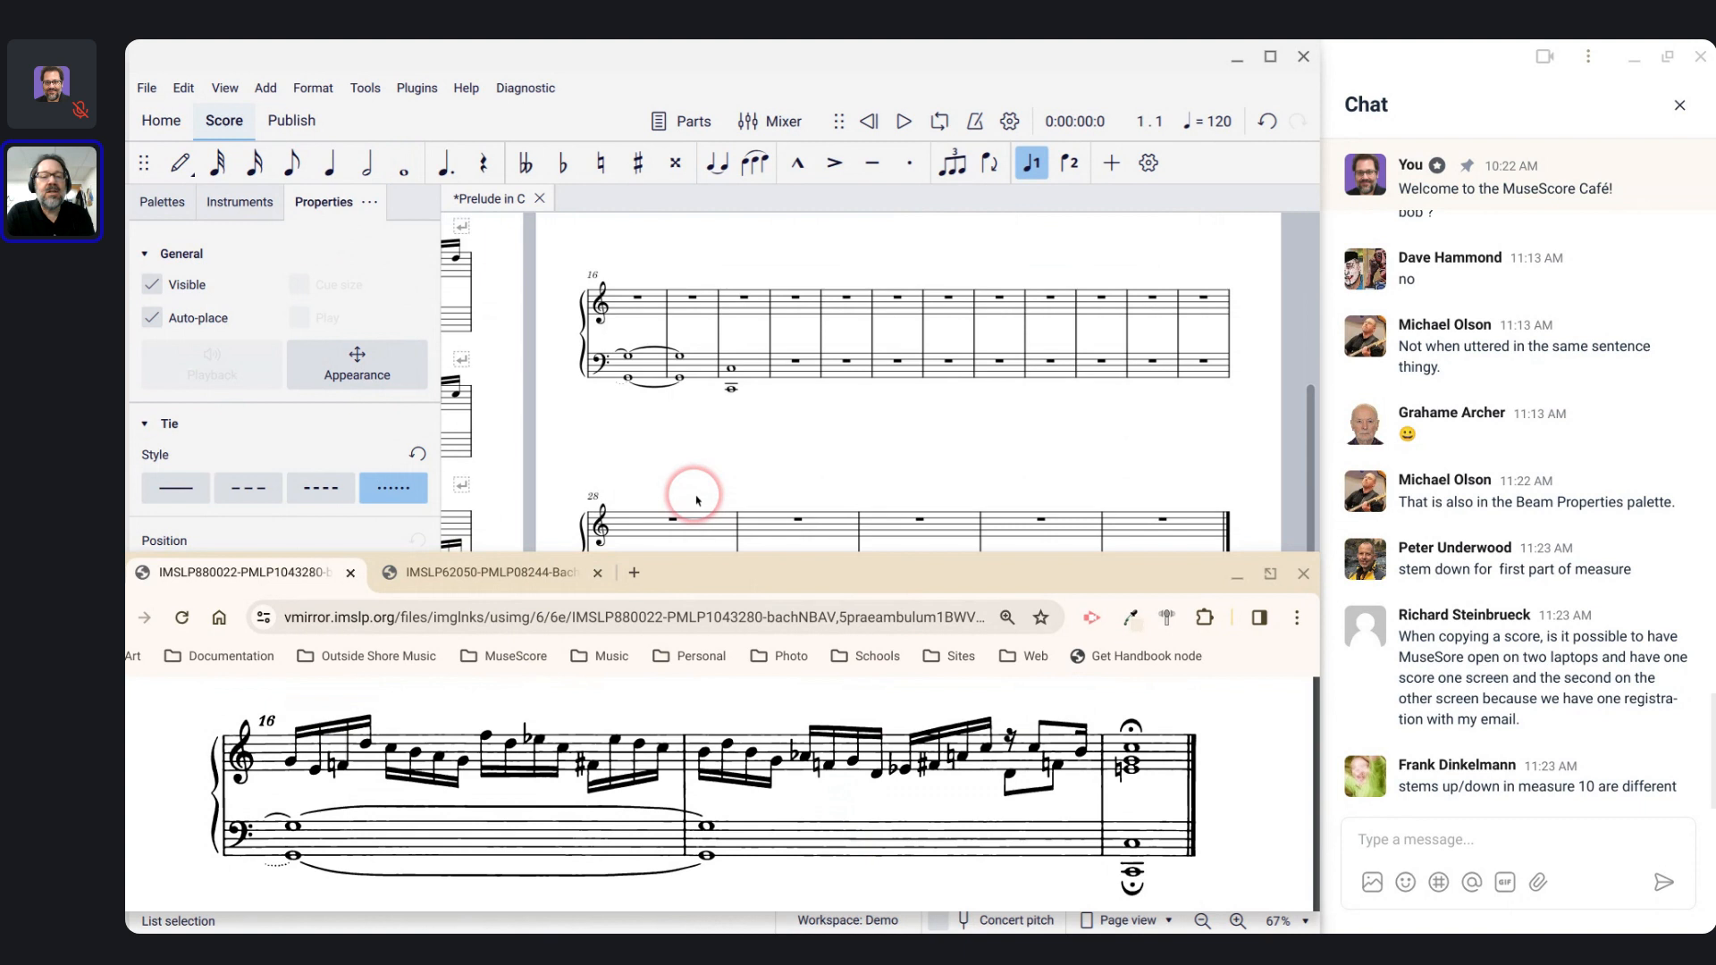
left_click(797, 373)
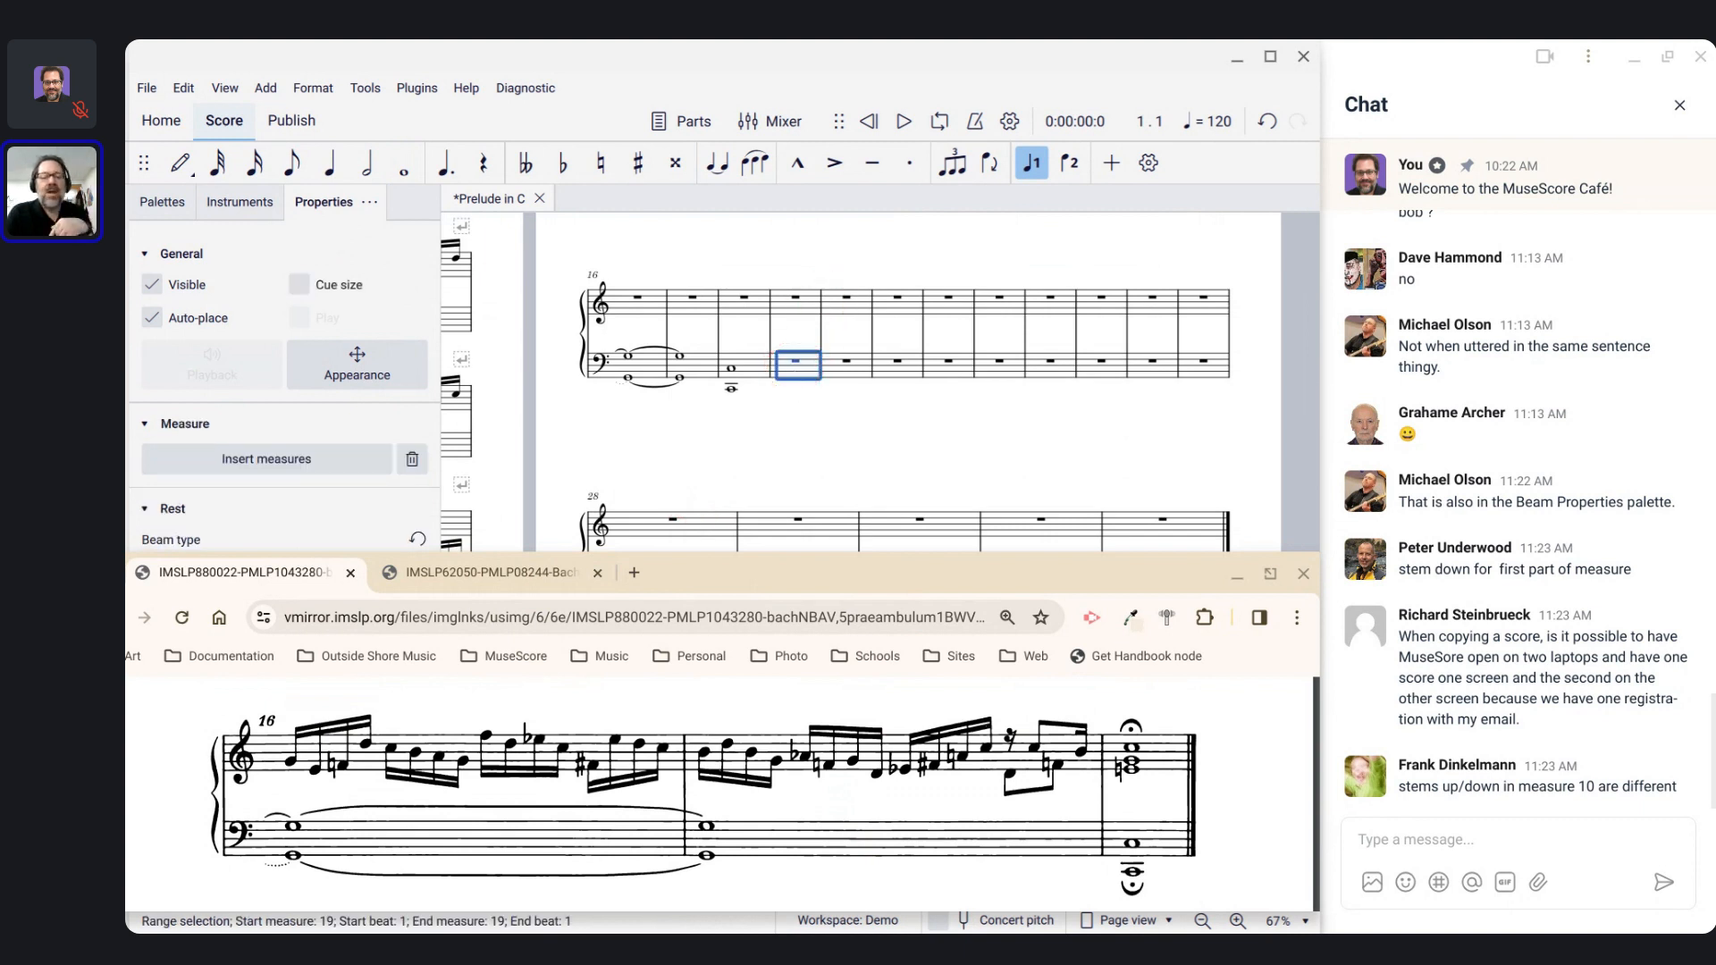
key("ctrl+s")
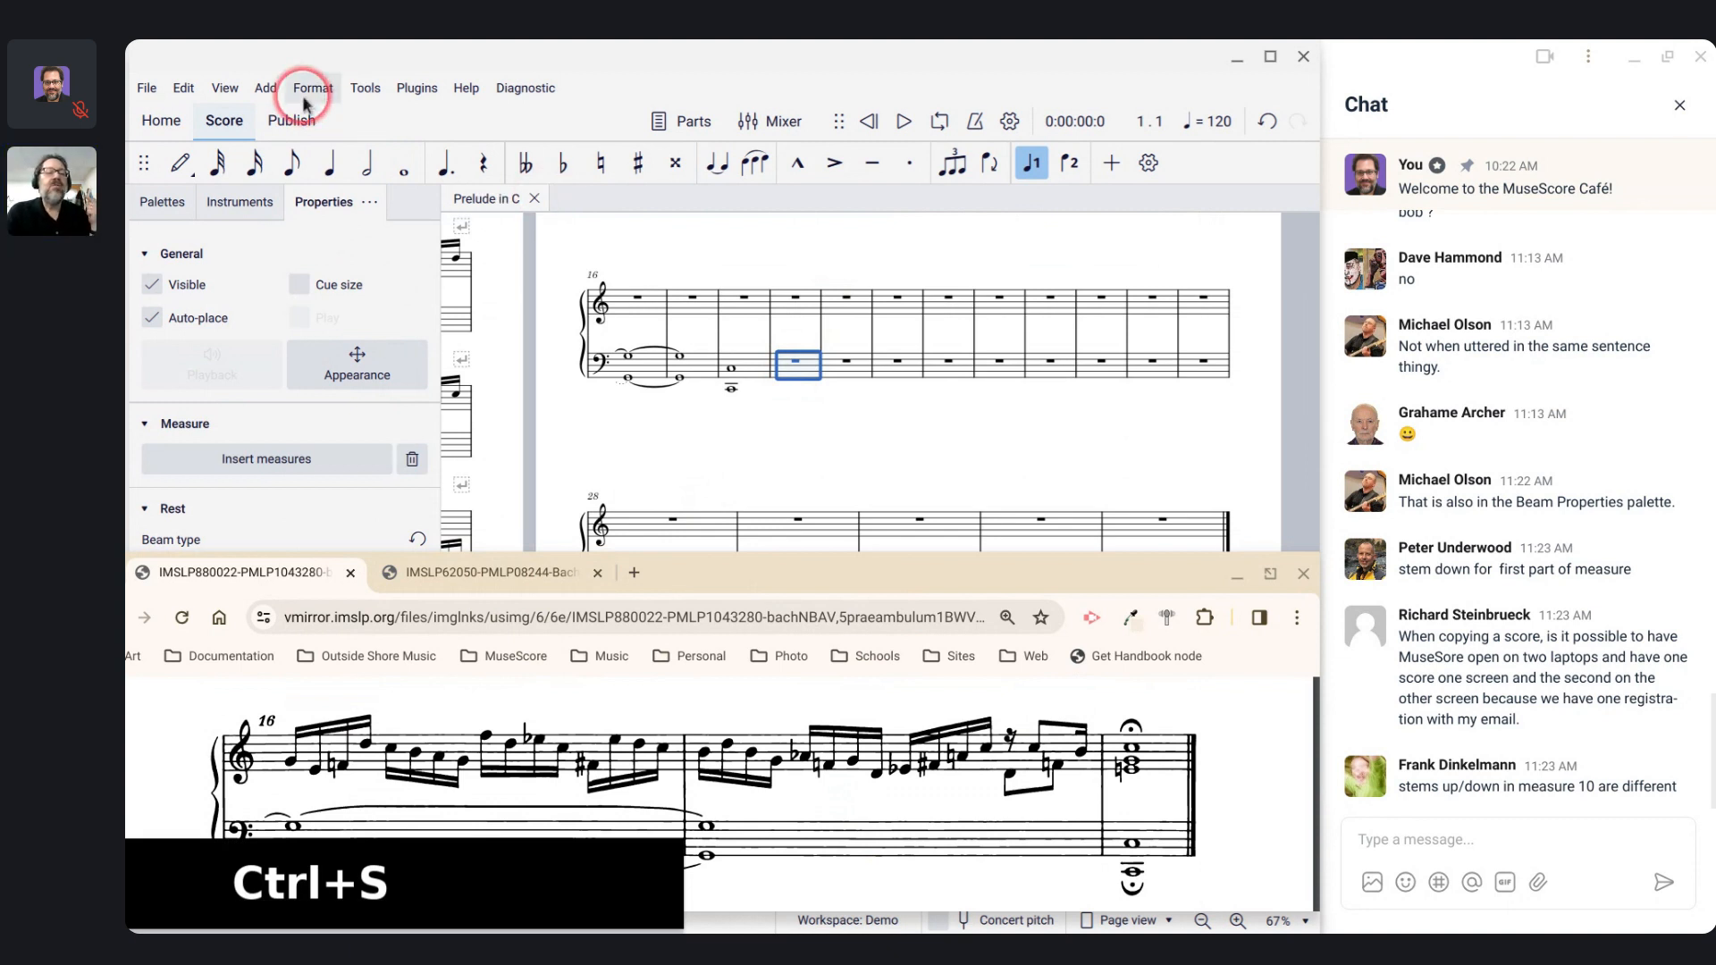
left_click(362, 90)
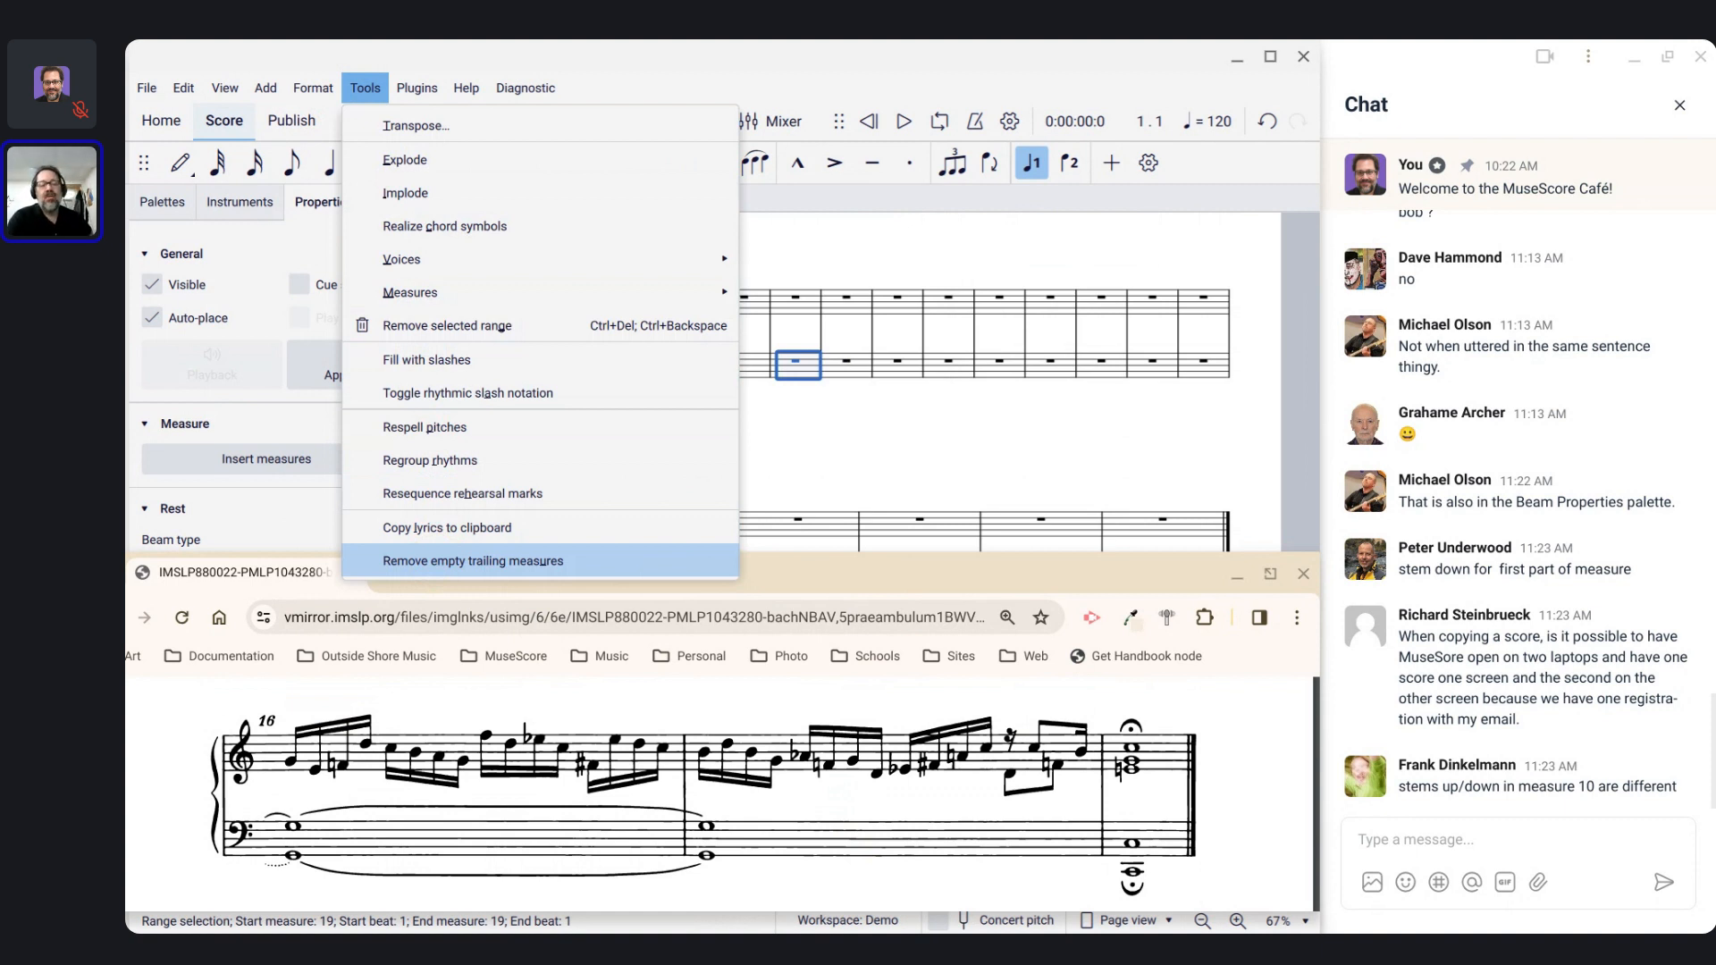
left_click(438, 561)
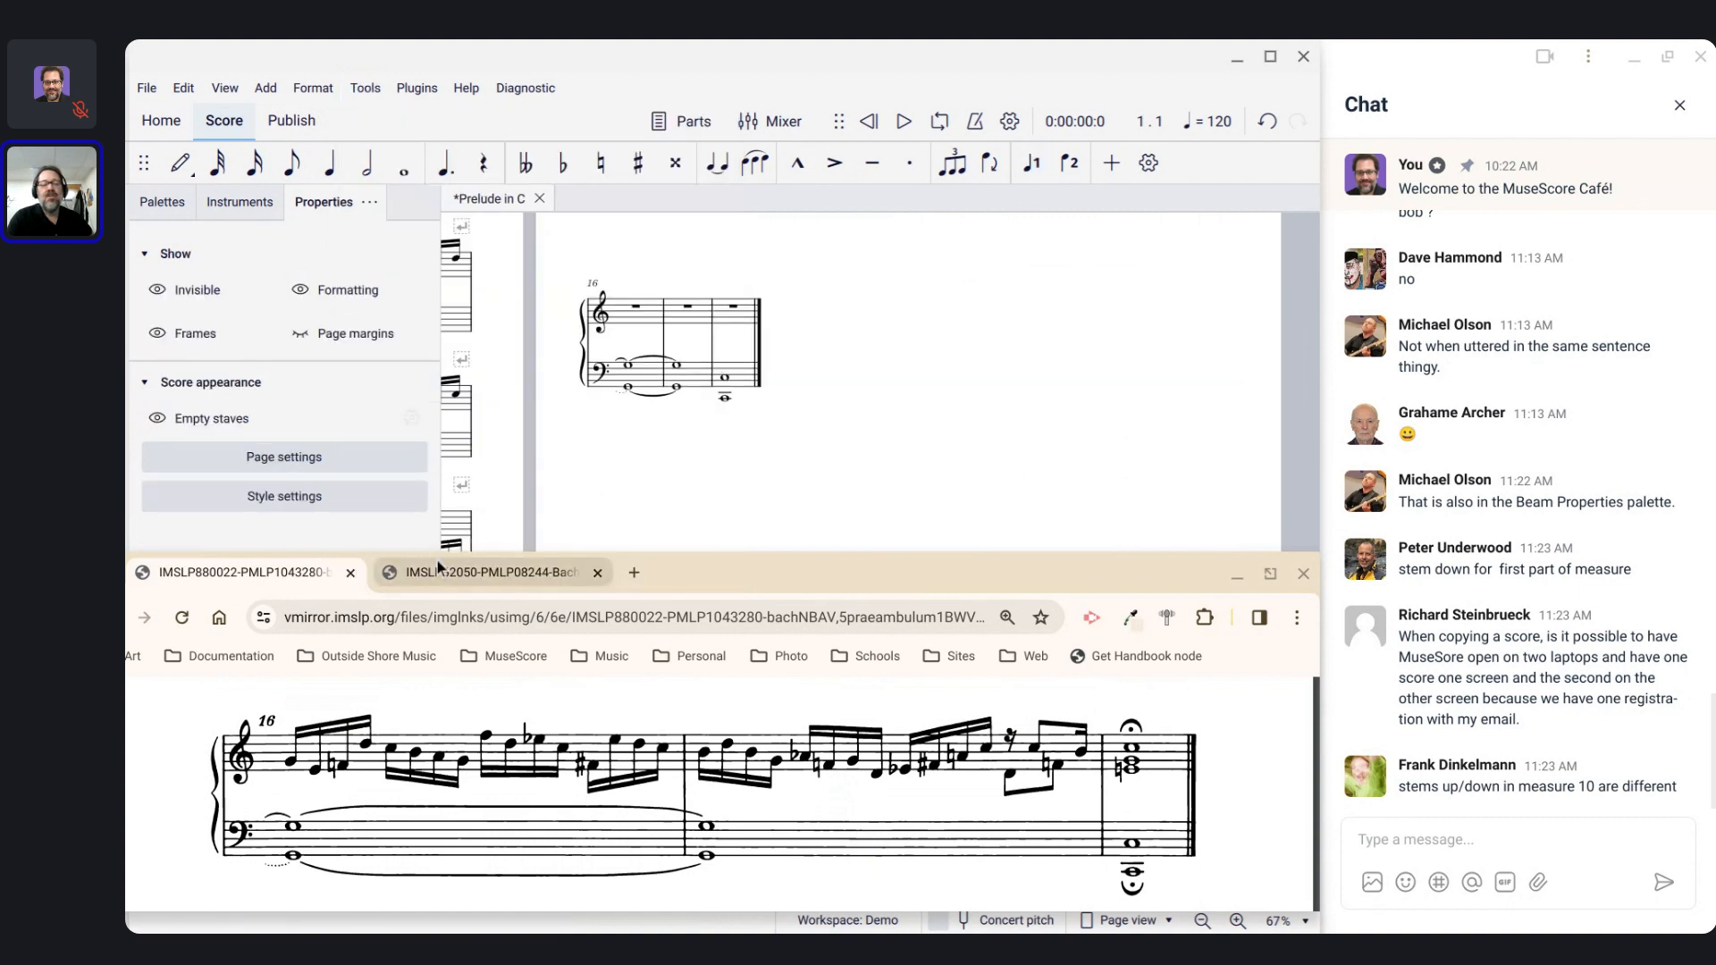
Step: Review the score's layout across both pages, including the final system from measure 16
left_click(677, 536)
scroll(676, 537, "left", 3)
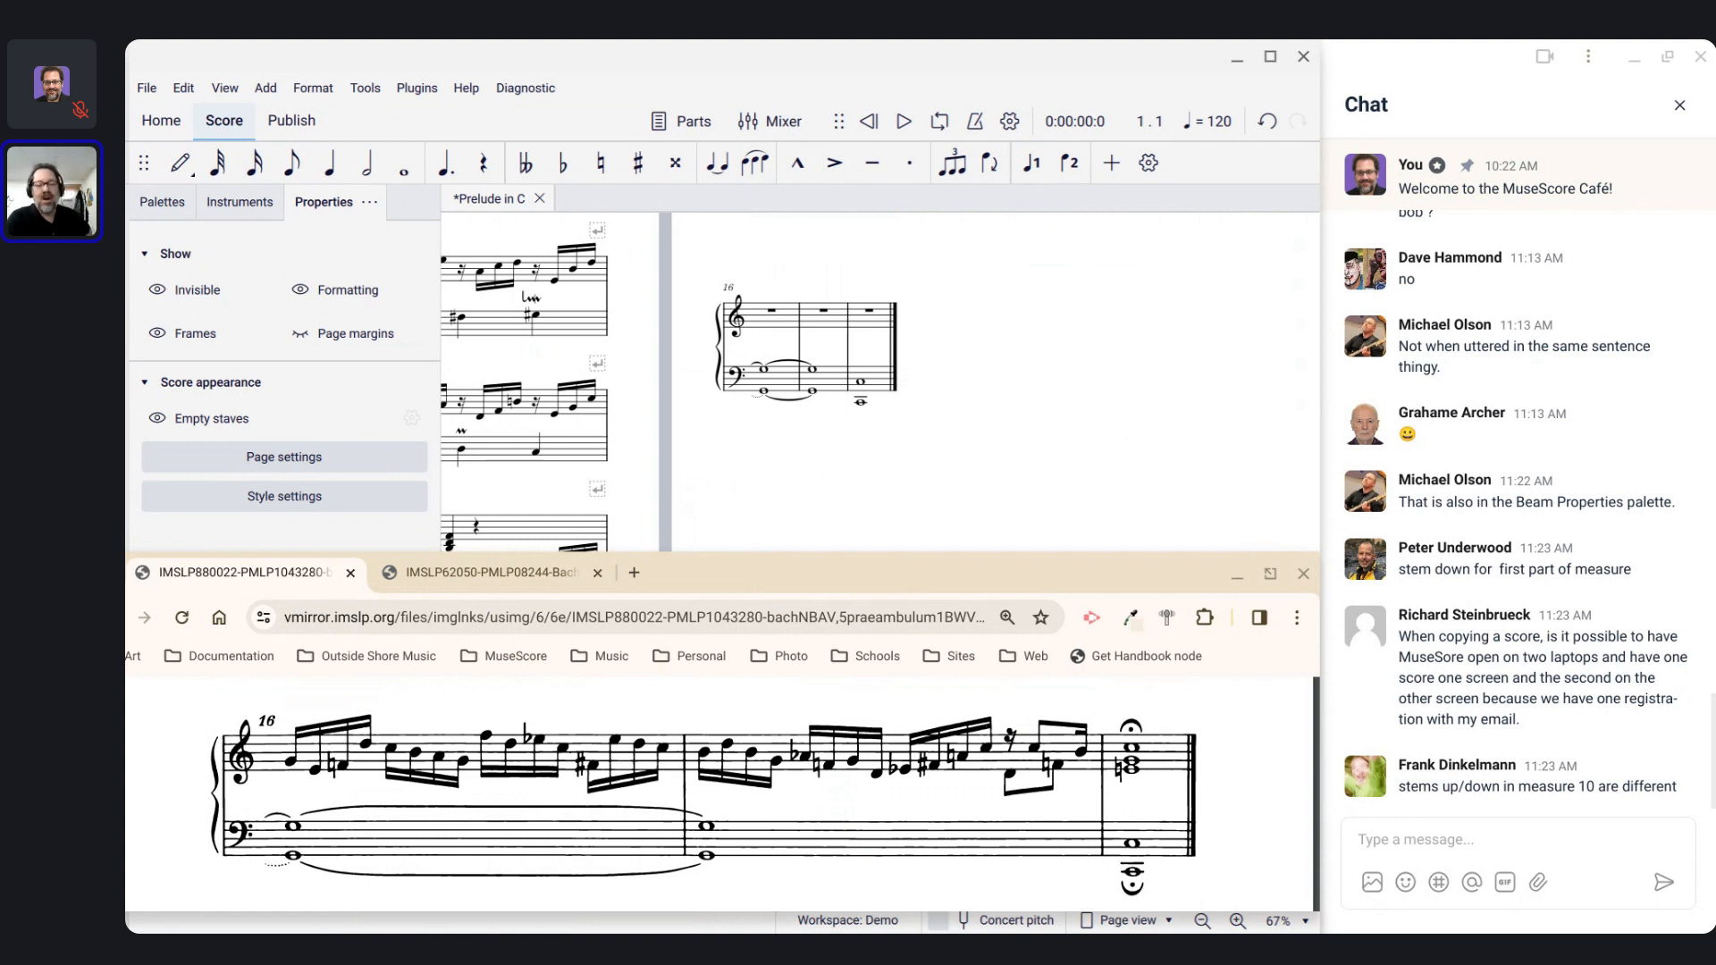
scroll(880, 381, "left", 4)
scroll(880, 381, "down", 2)
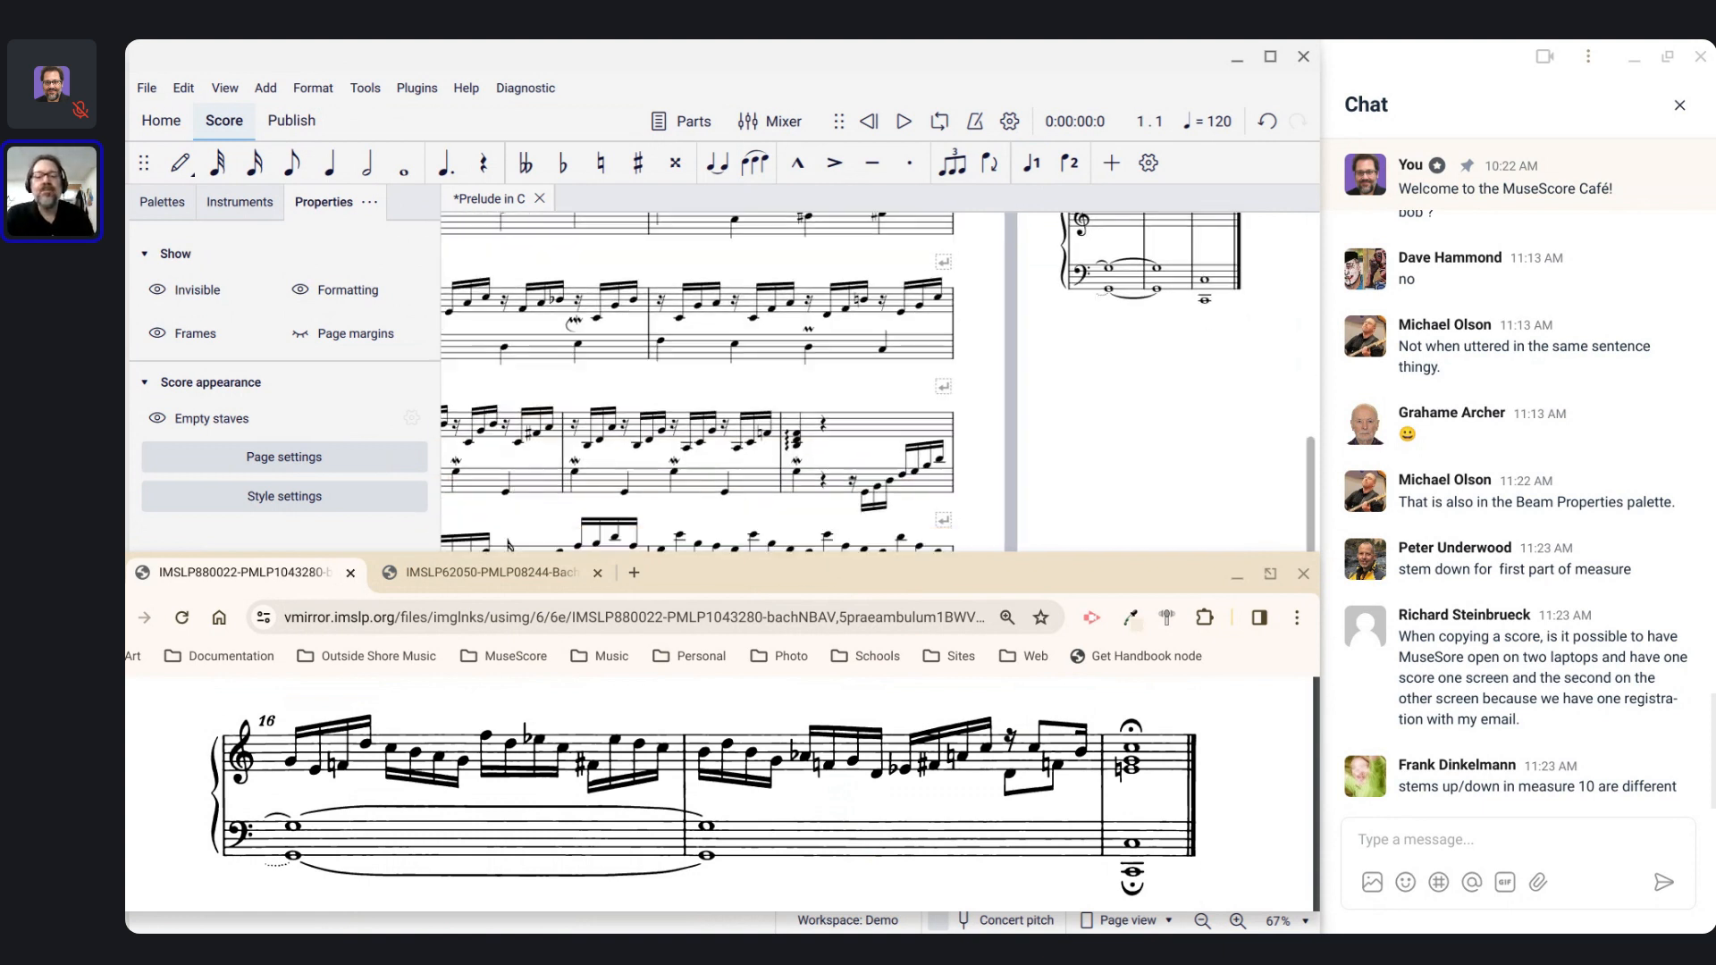
scroll(880, 382, "down", 6)
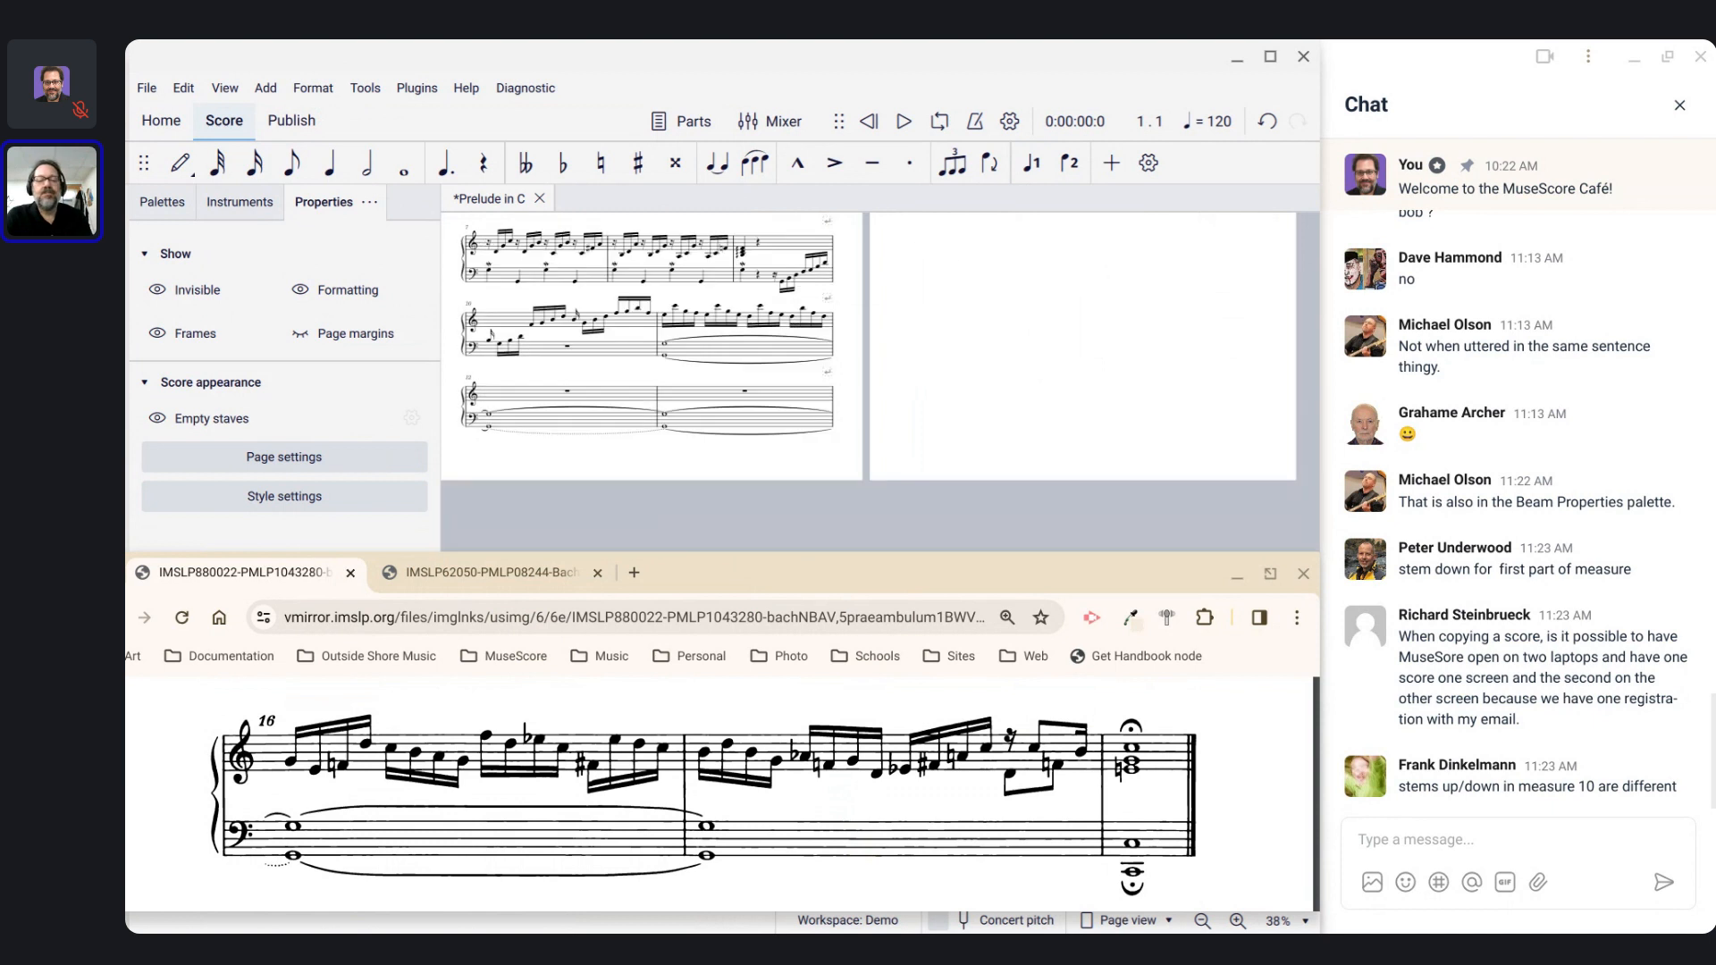
scroll(880, 382, "up", 5)
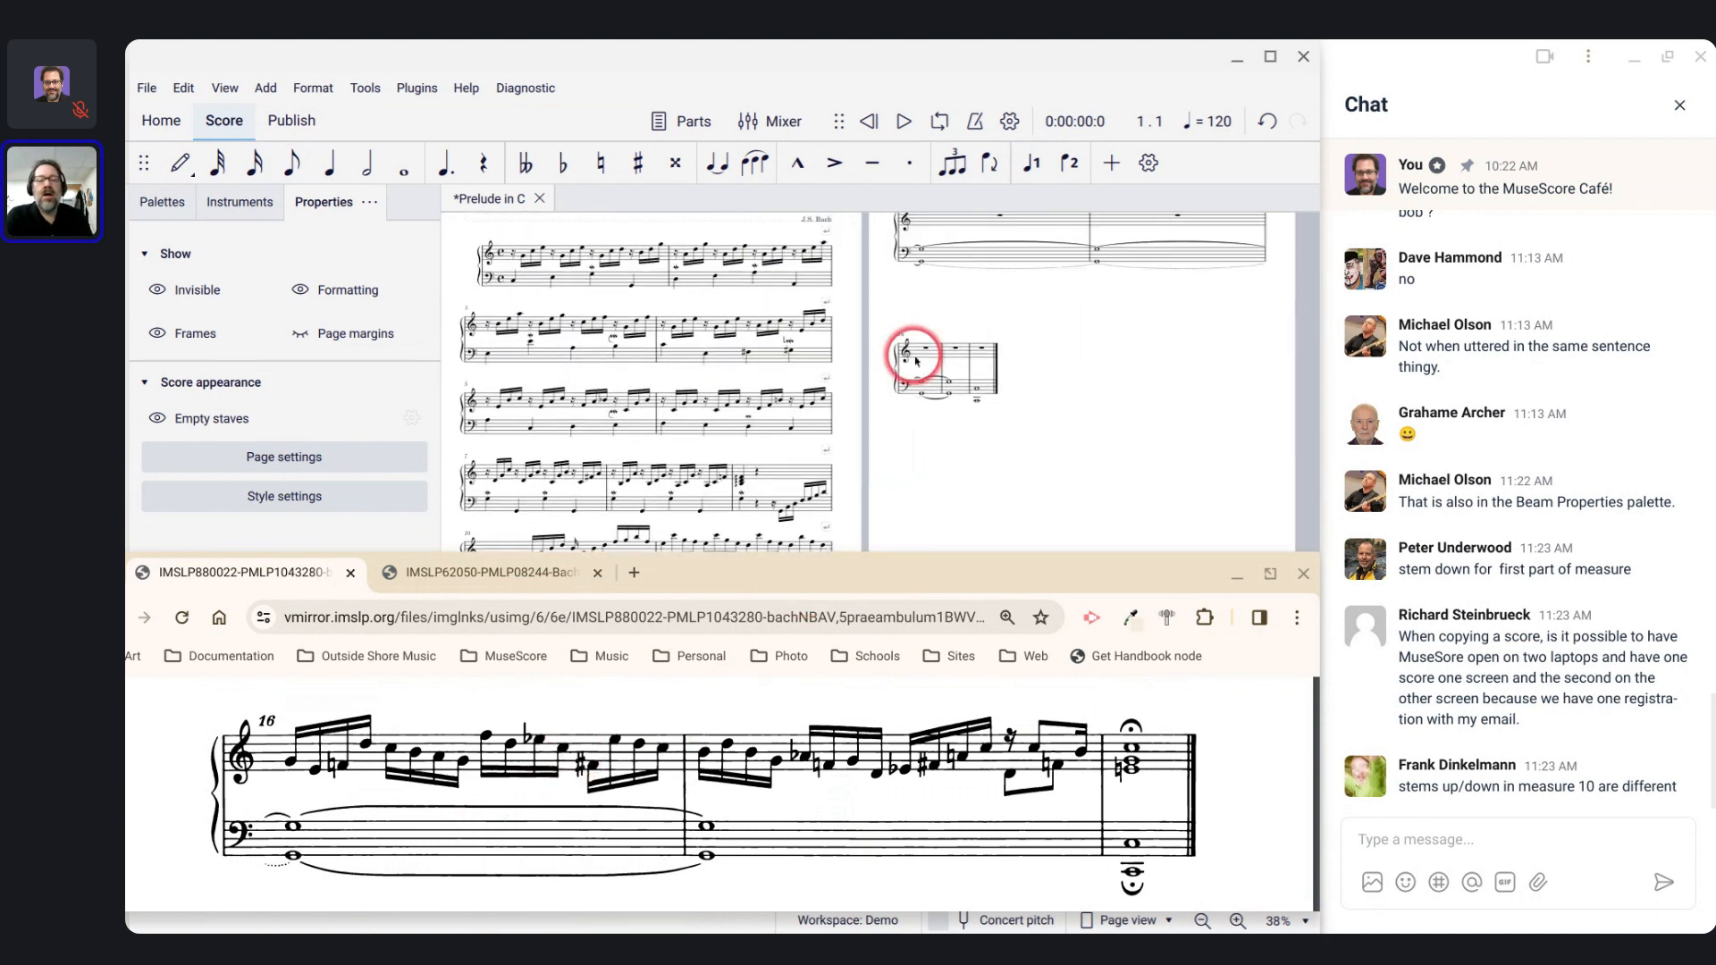
scroll(916, 361, "up", 2)
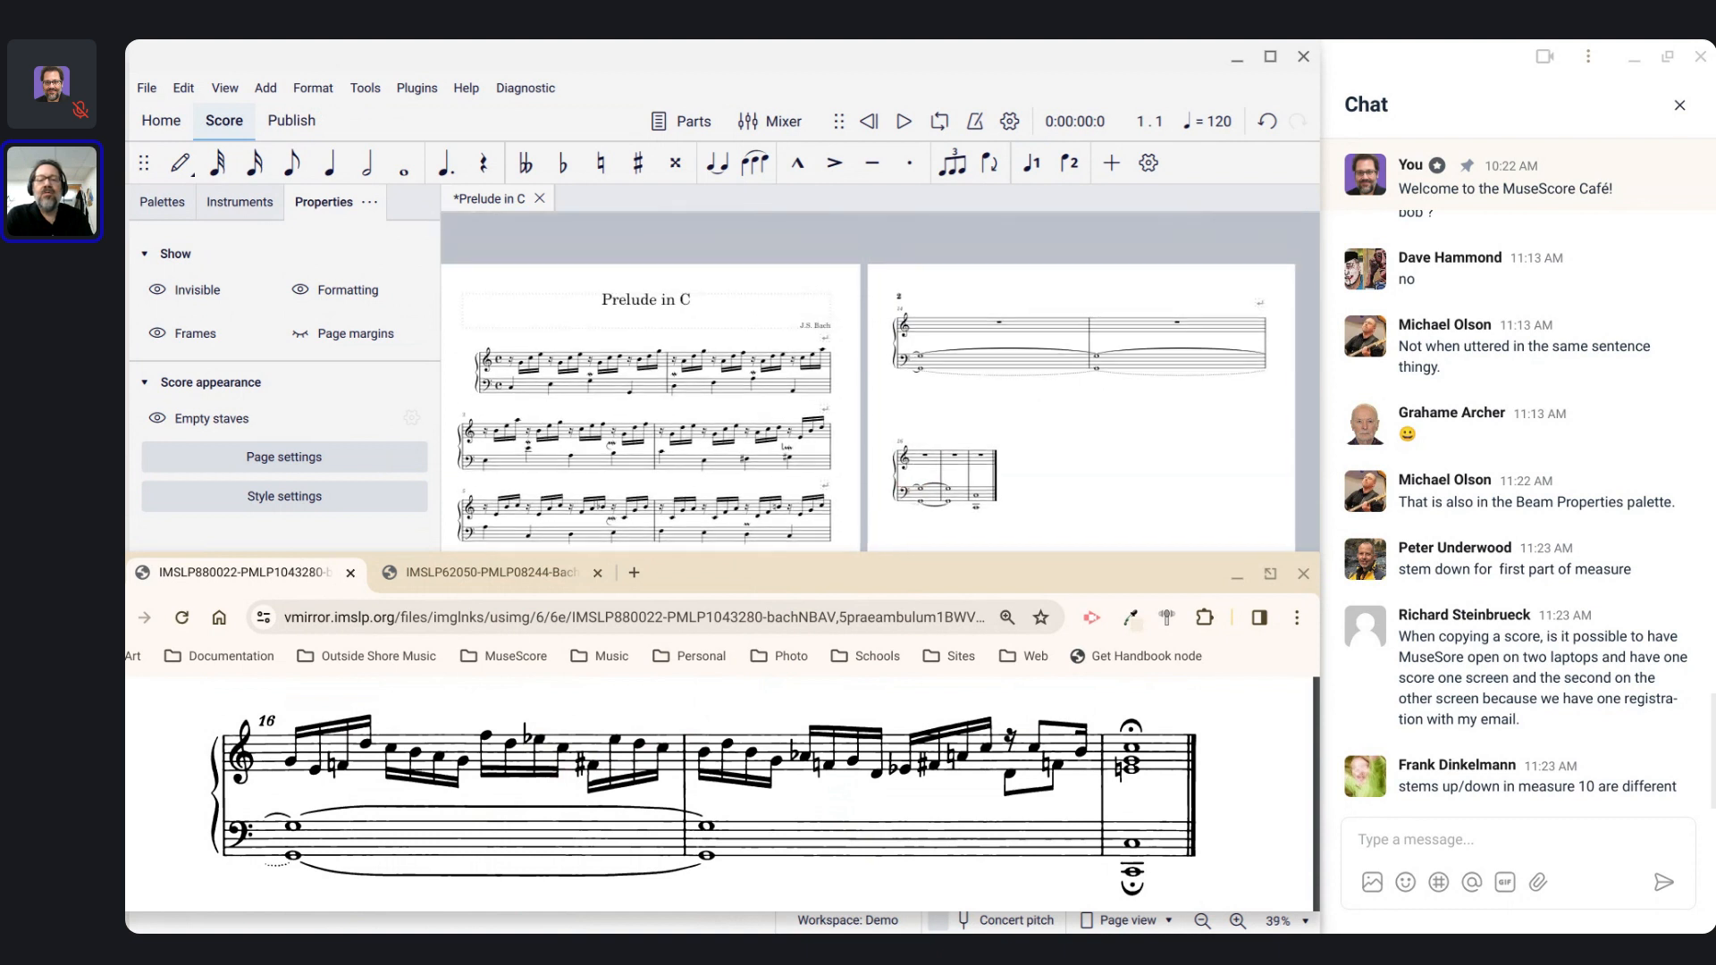
scroll(916, 361, "down", 2)
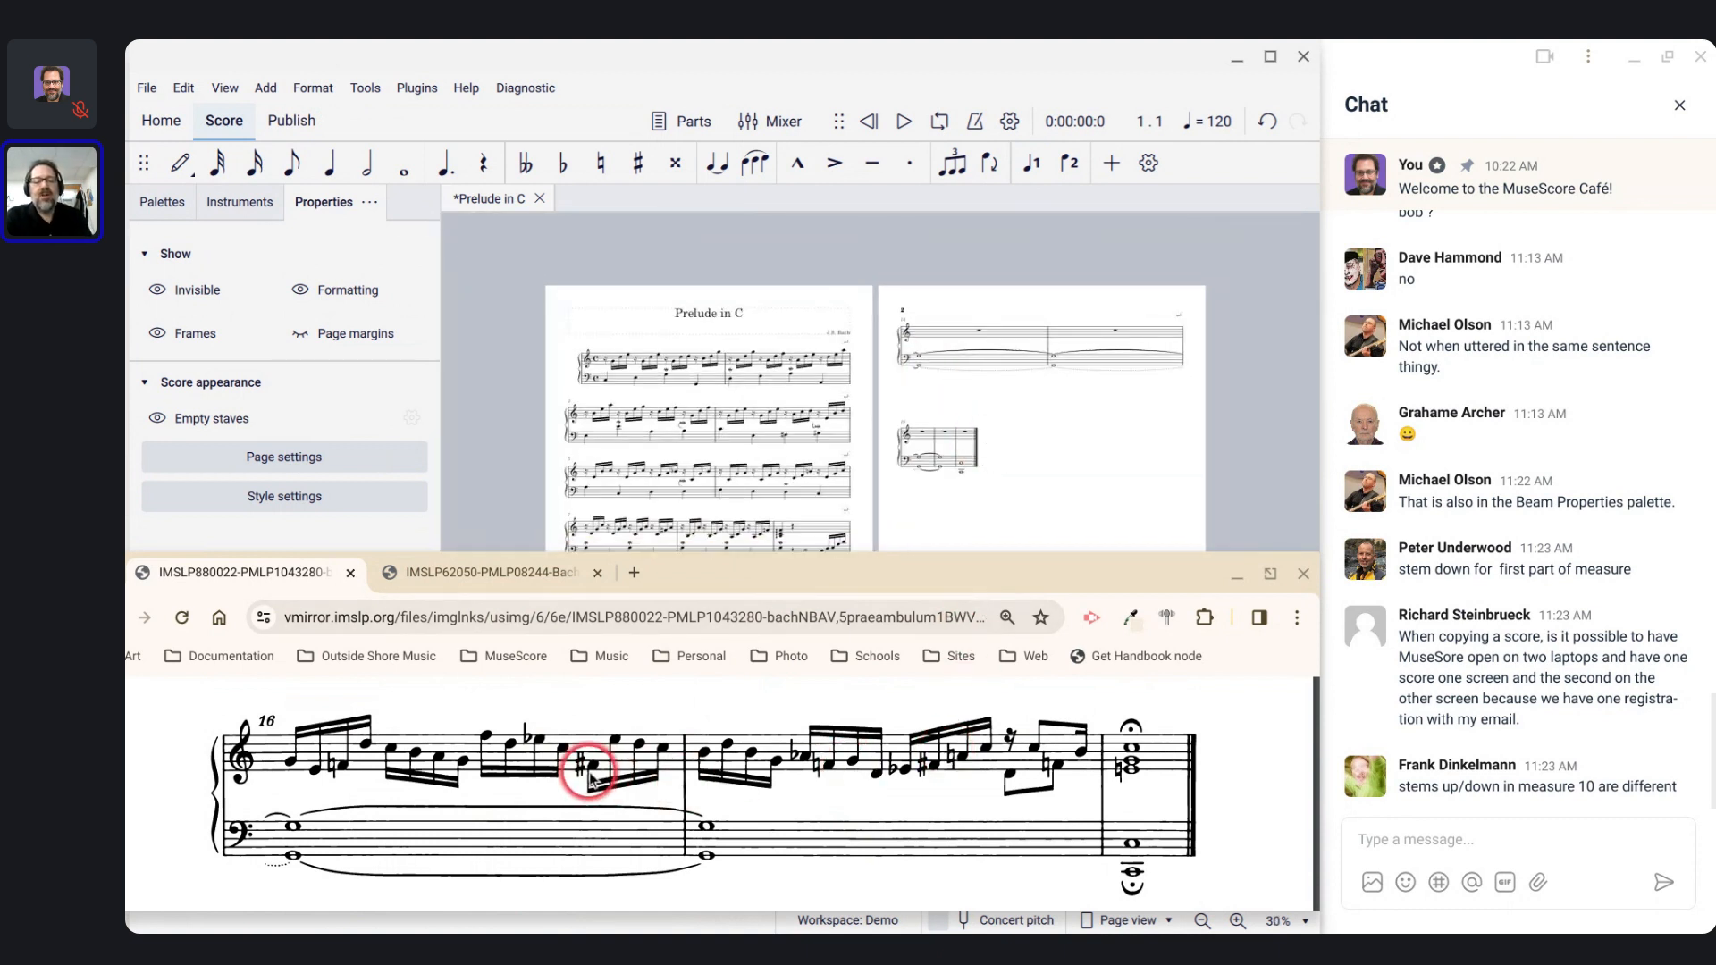
scroll(953, 473, "up", 5)
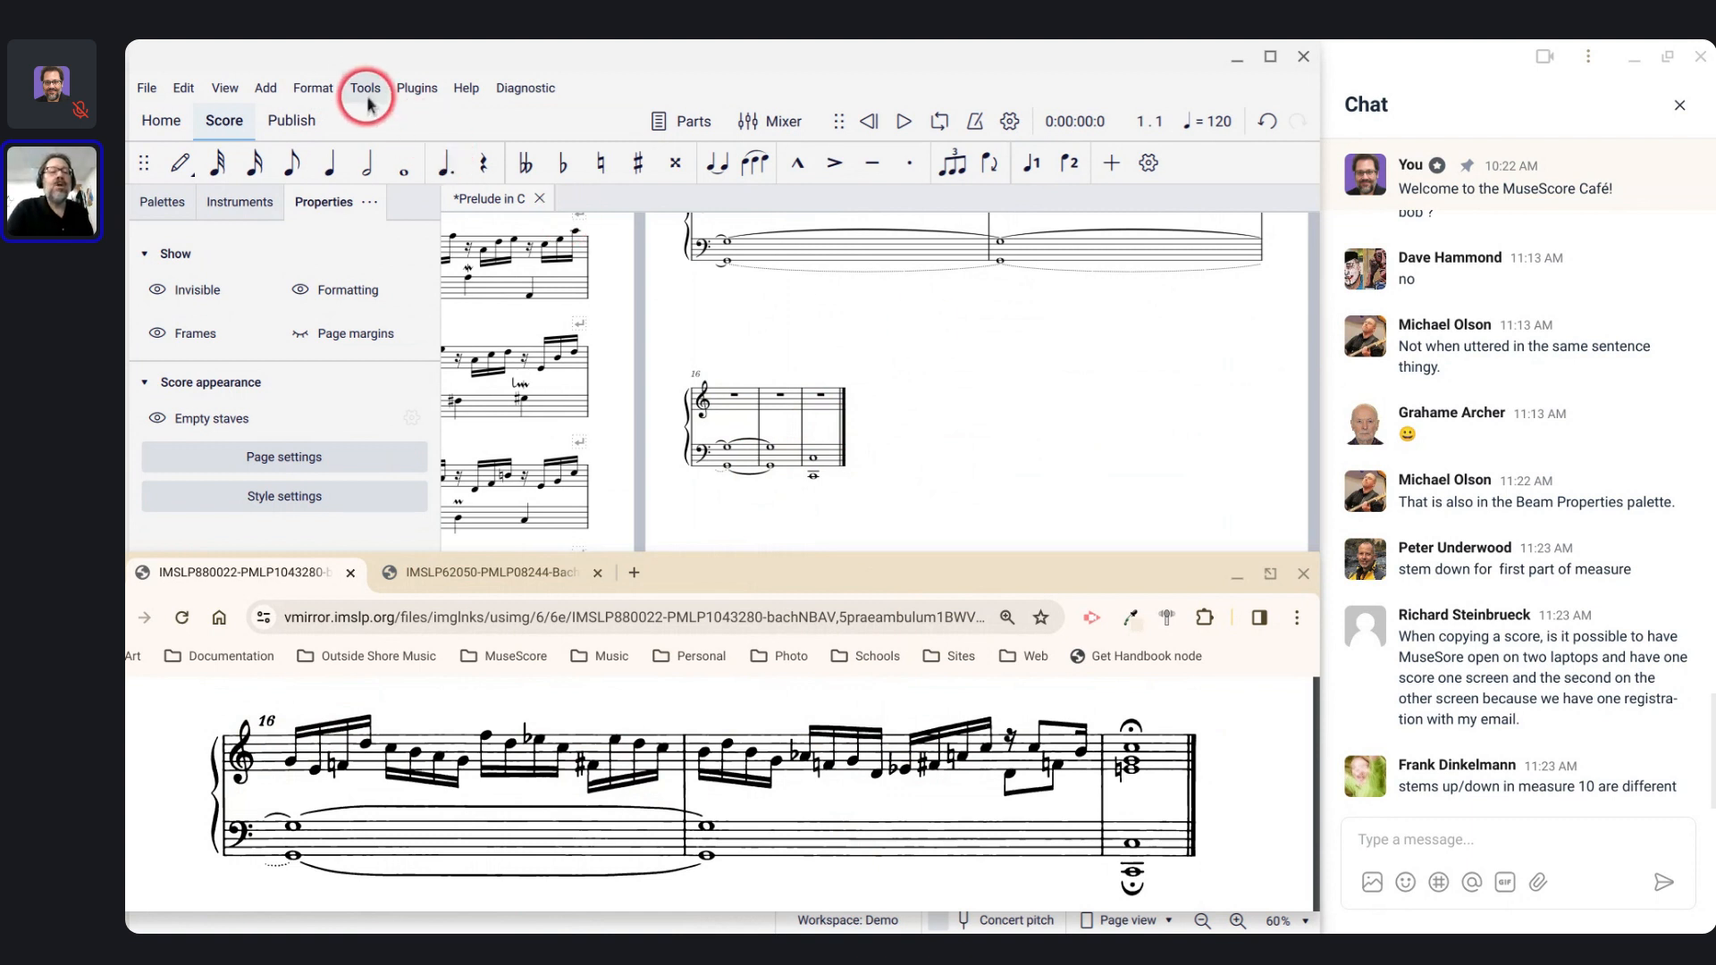
Step: Set the last system fill threshold to 0% in the page style so the final system spans the full width
left_click(327, 95)
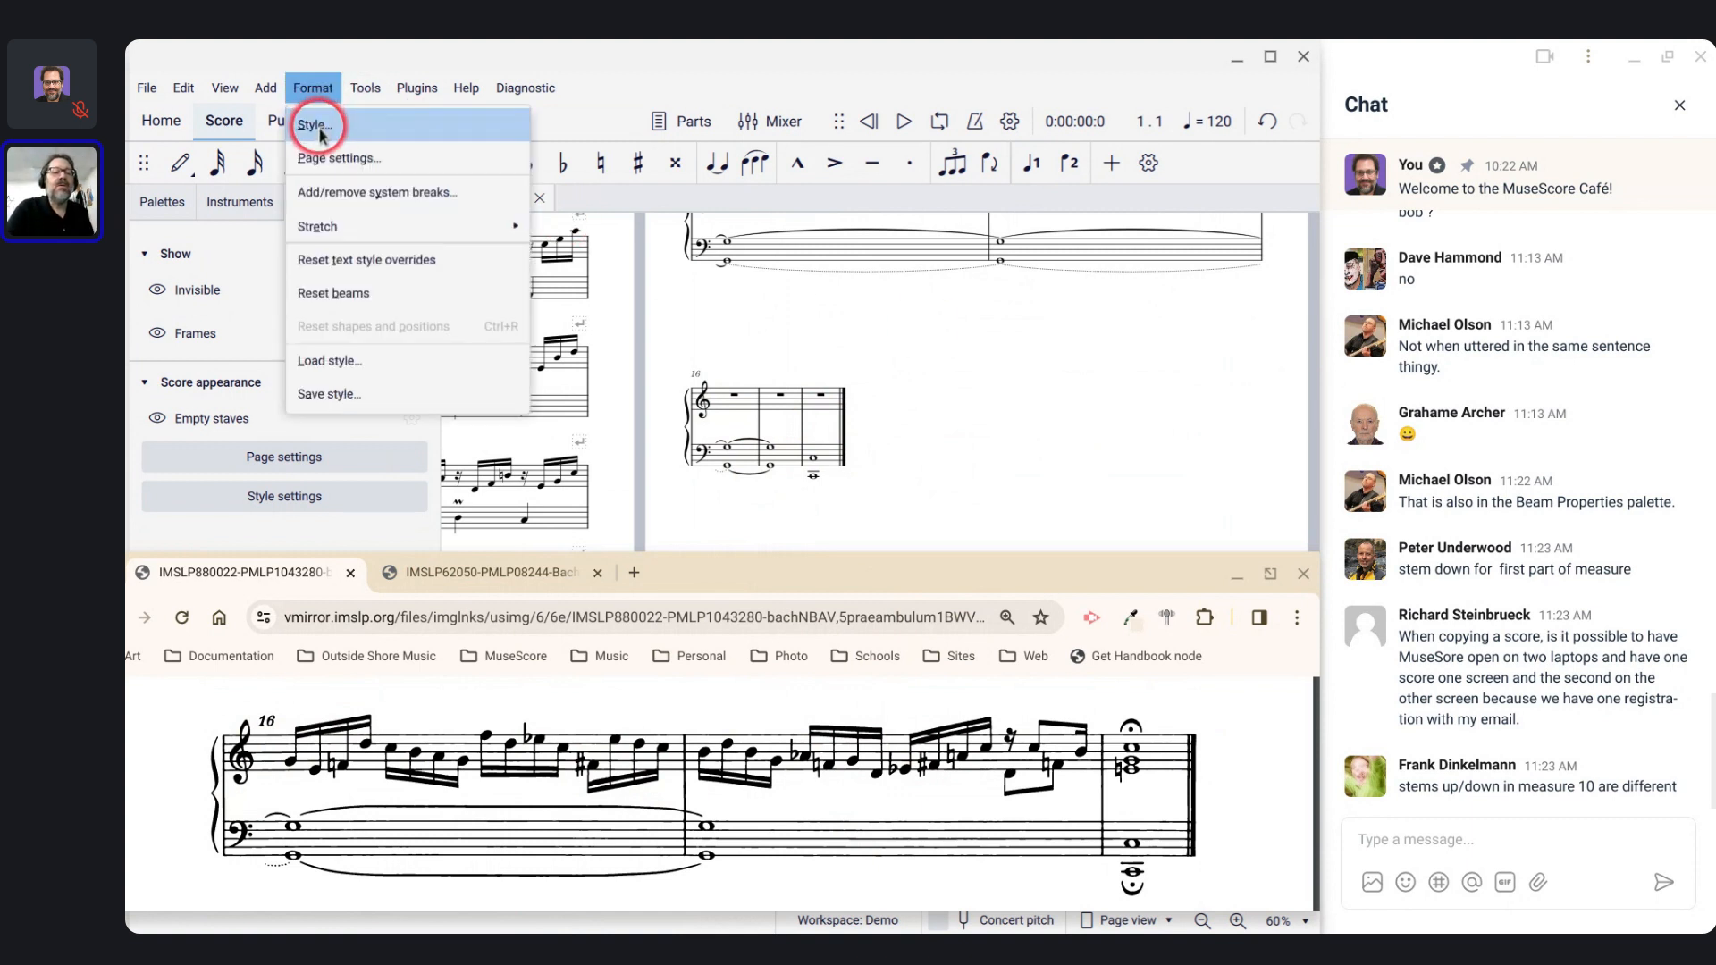
left_click(319, 134)
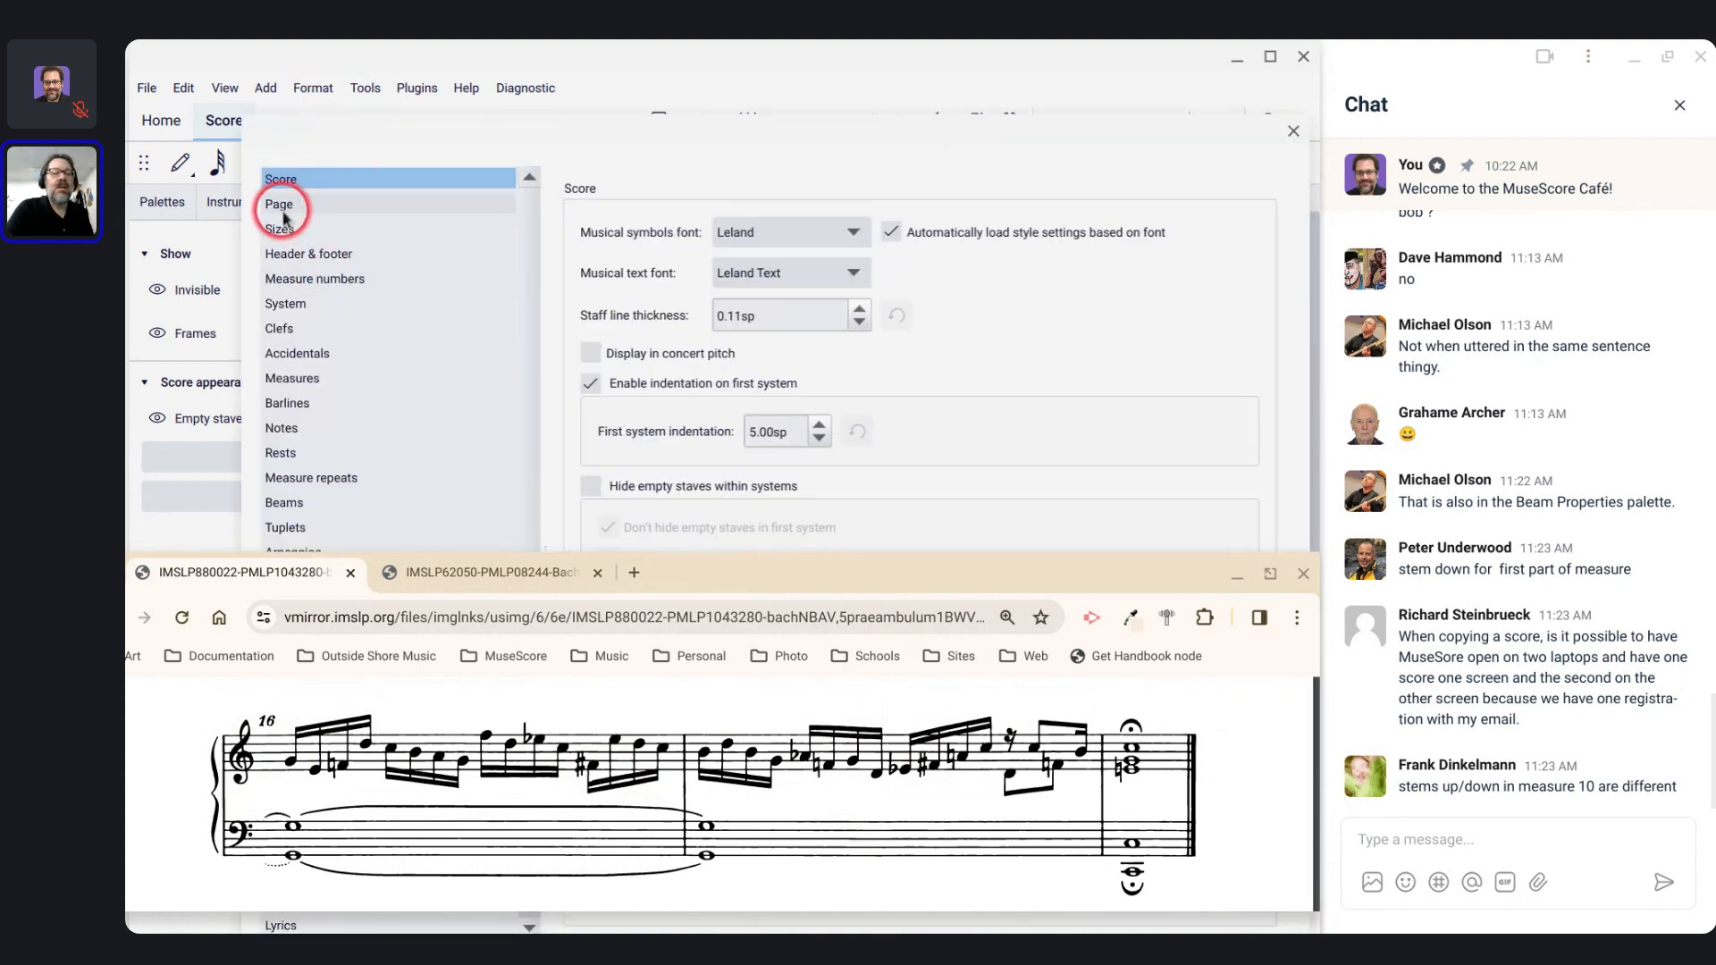
left_click(279, 206)
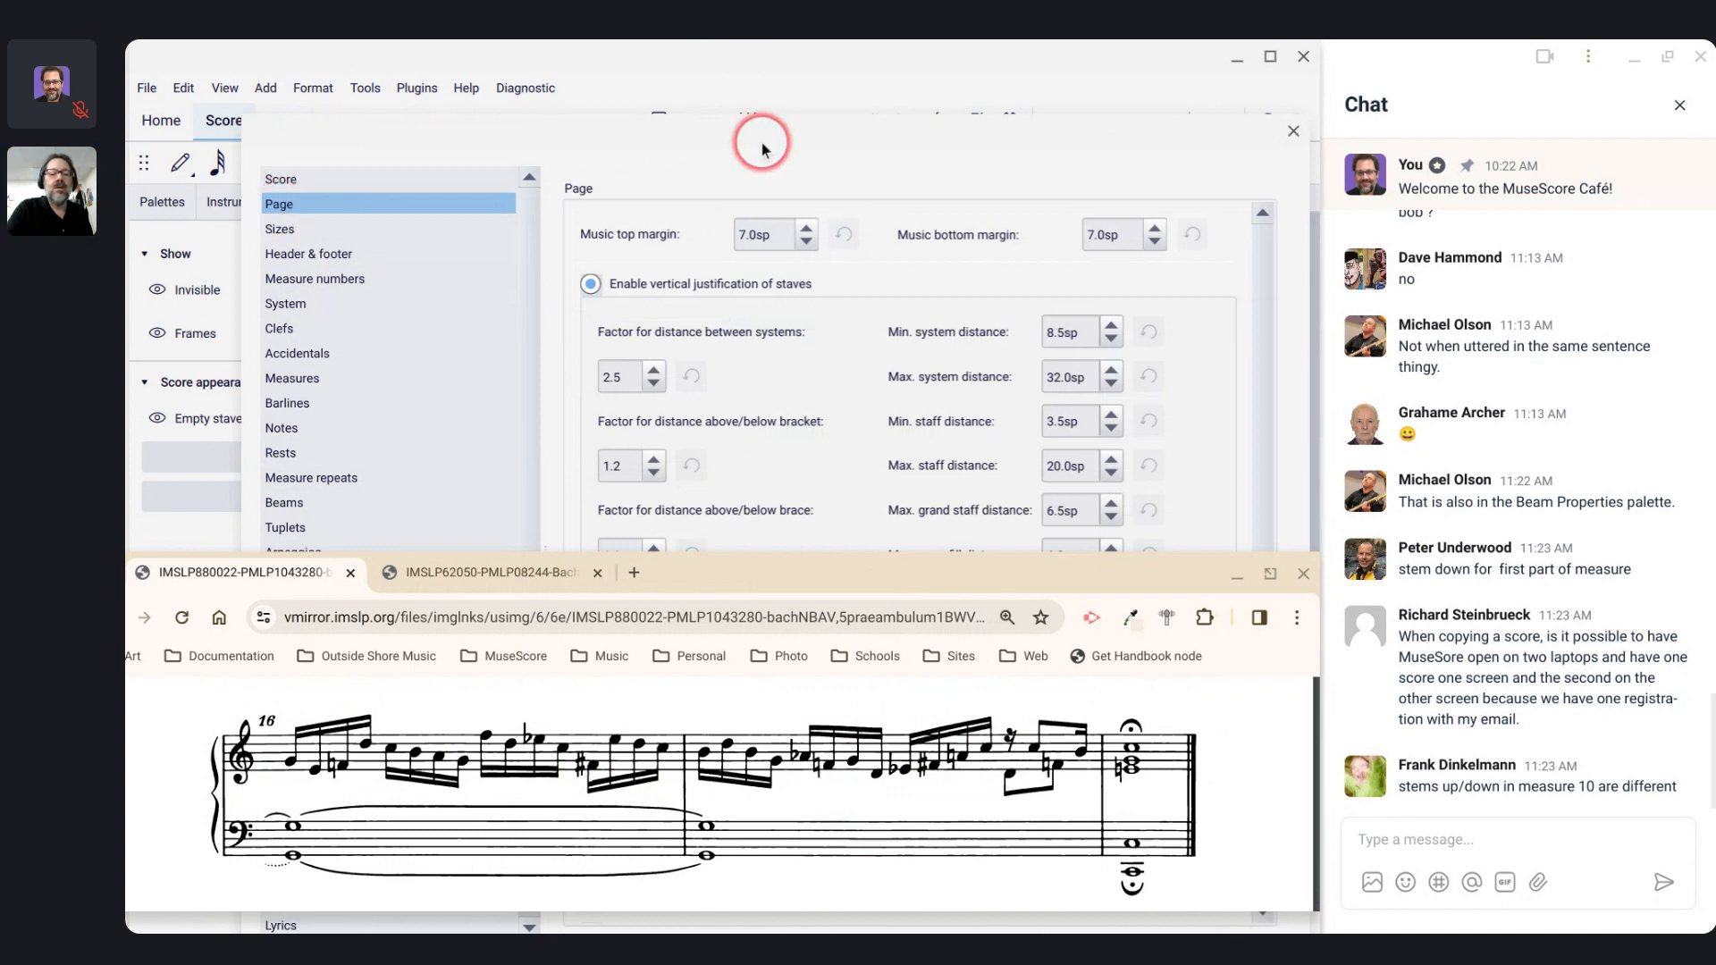
left_click_drag(764, 147, 894, 40)
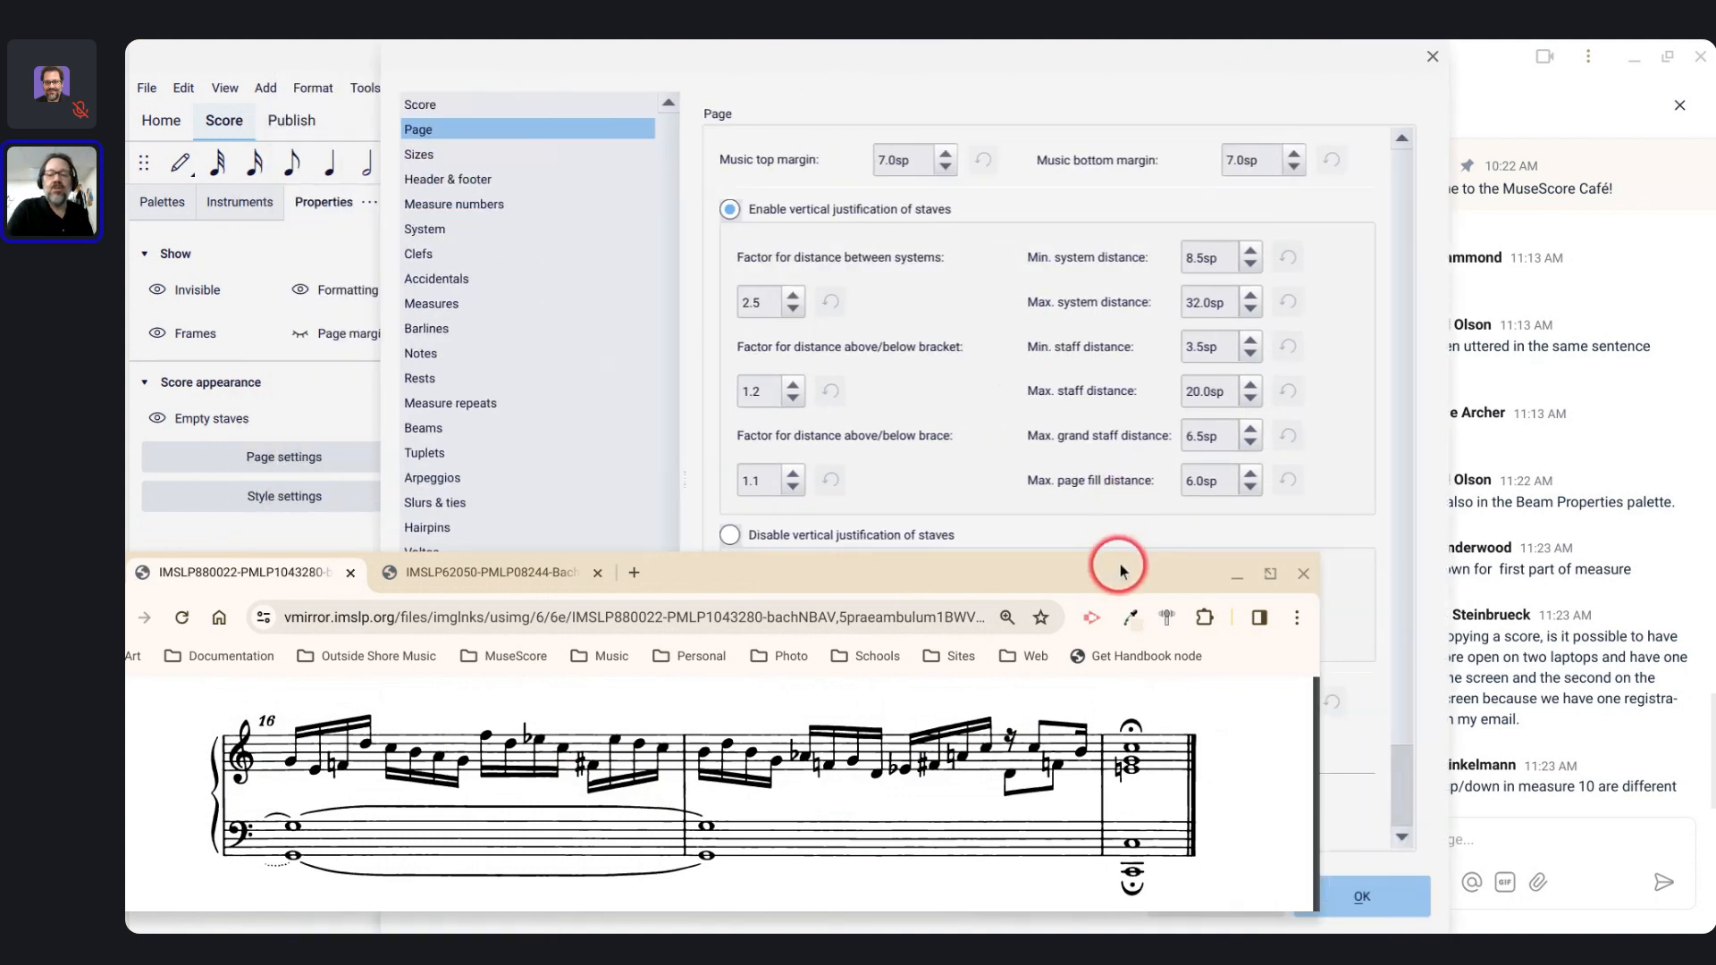
left_click(1237, 573)
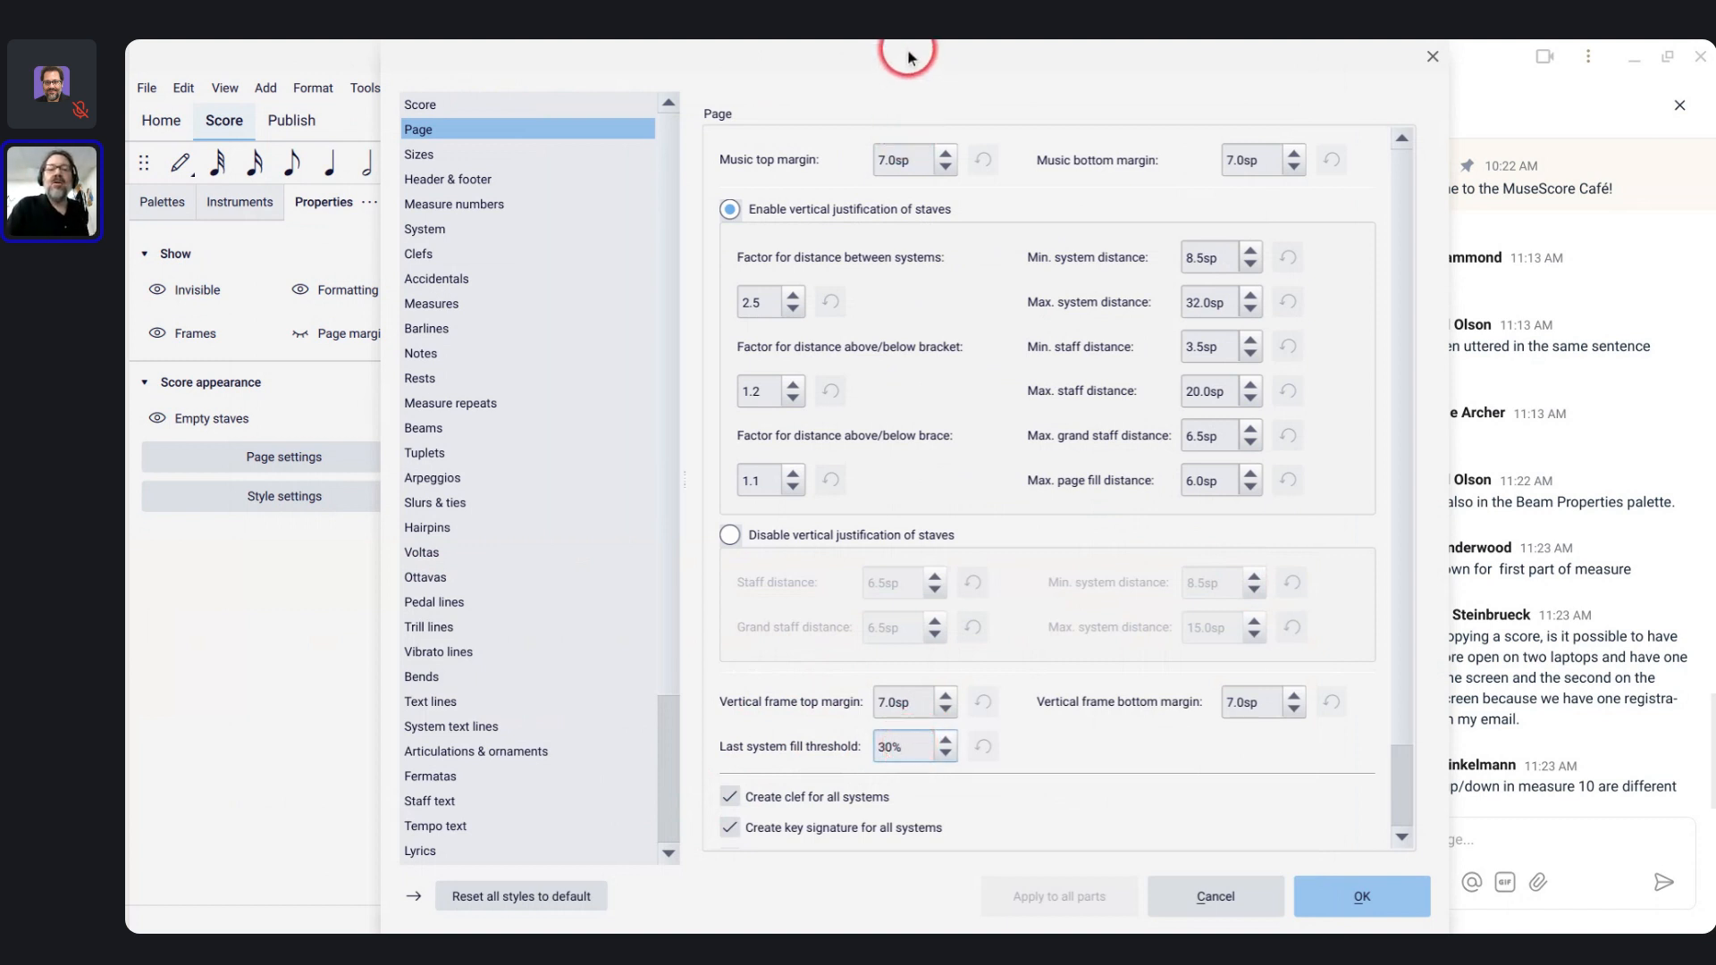
left_click_drag(907, 57, 1460, 112)
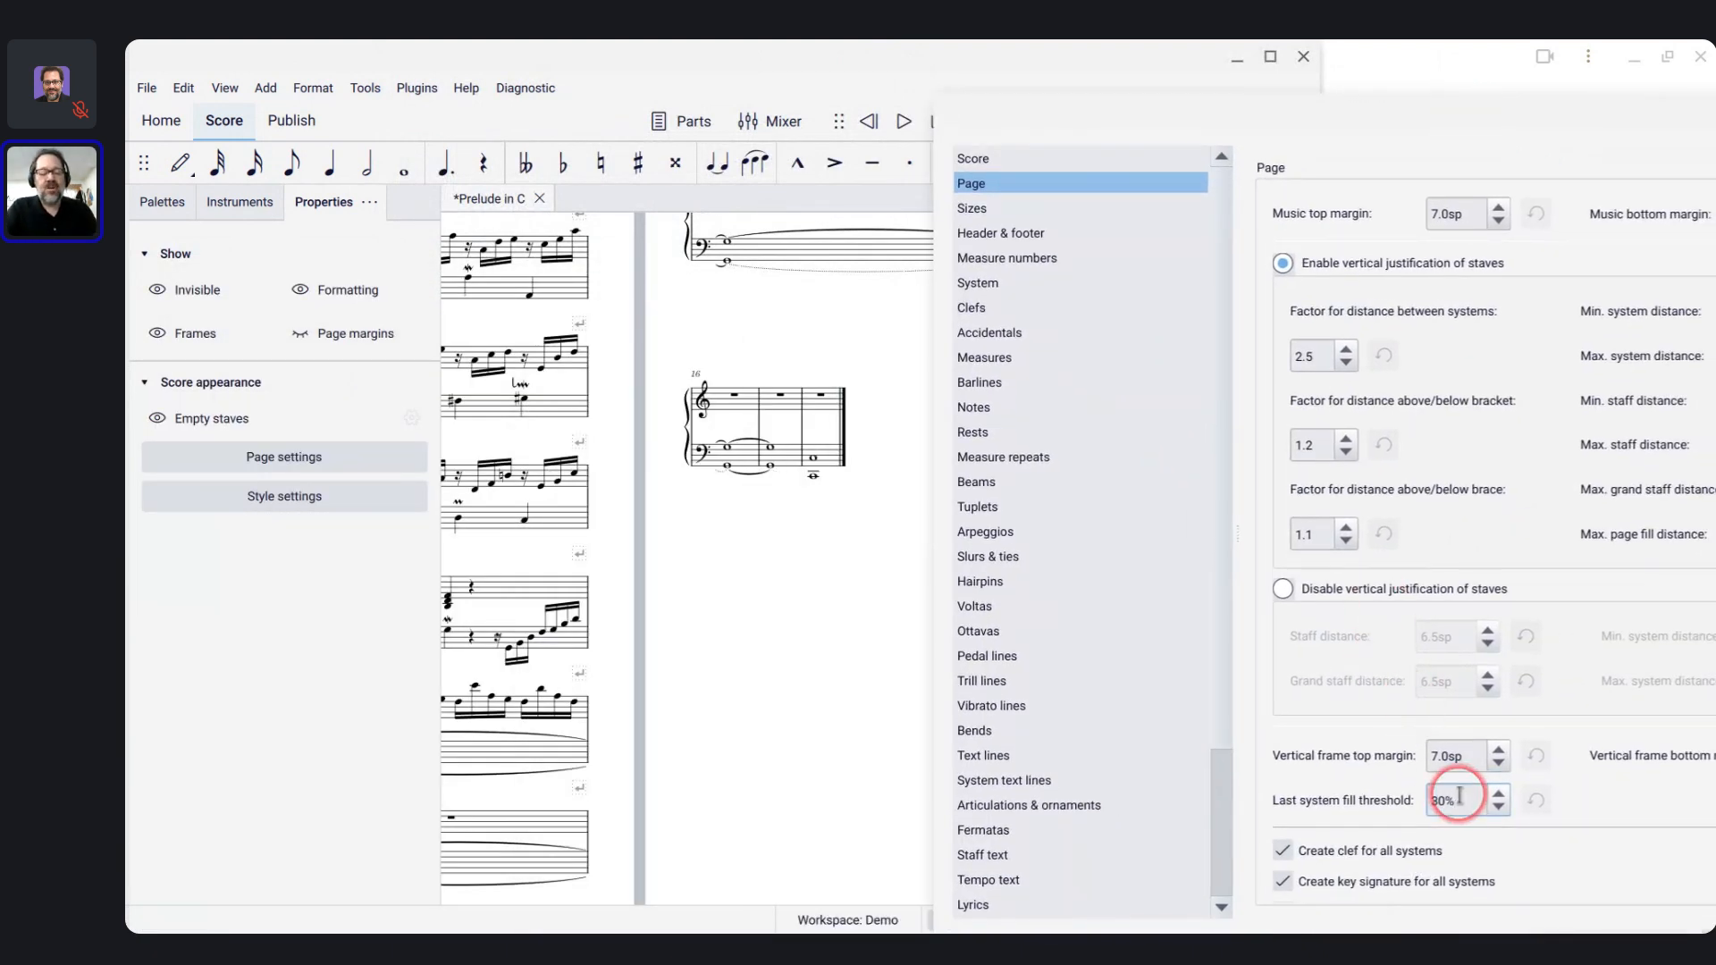
key("ctrl+a")
type("0")
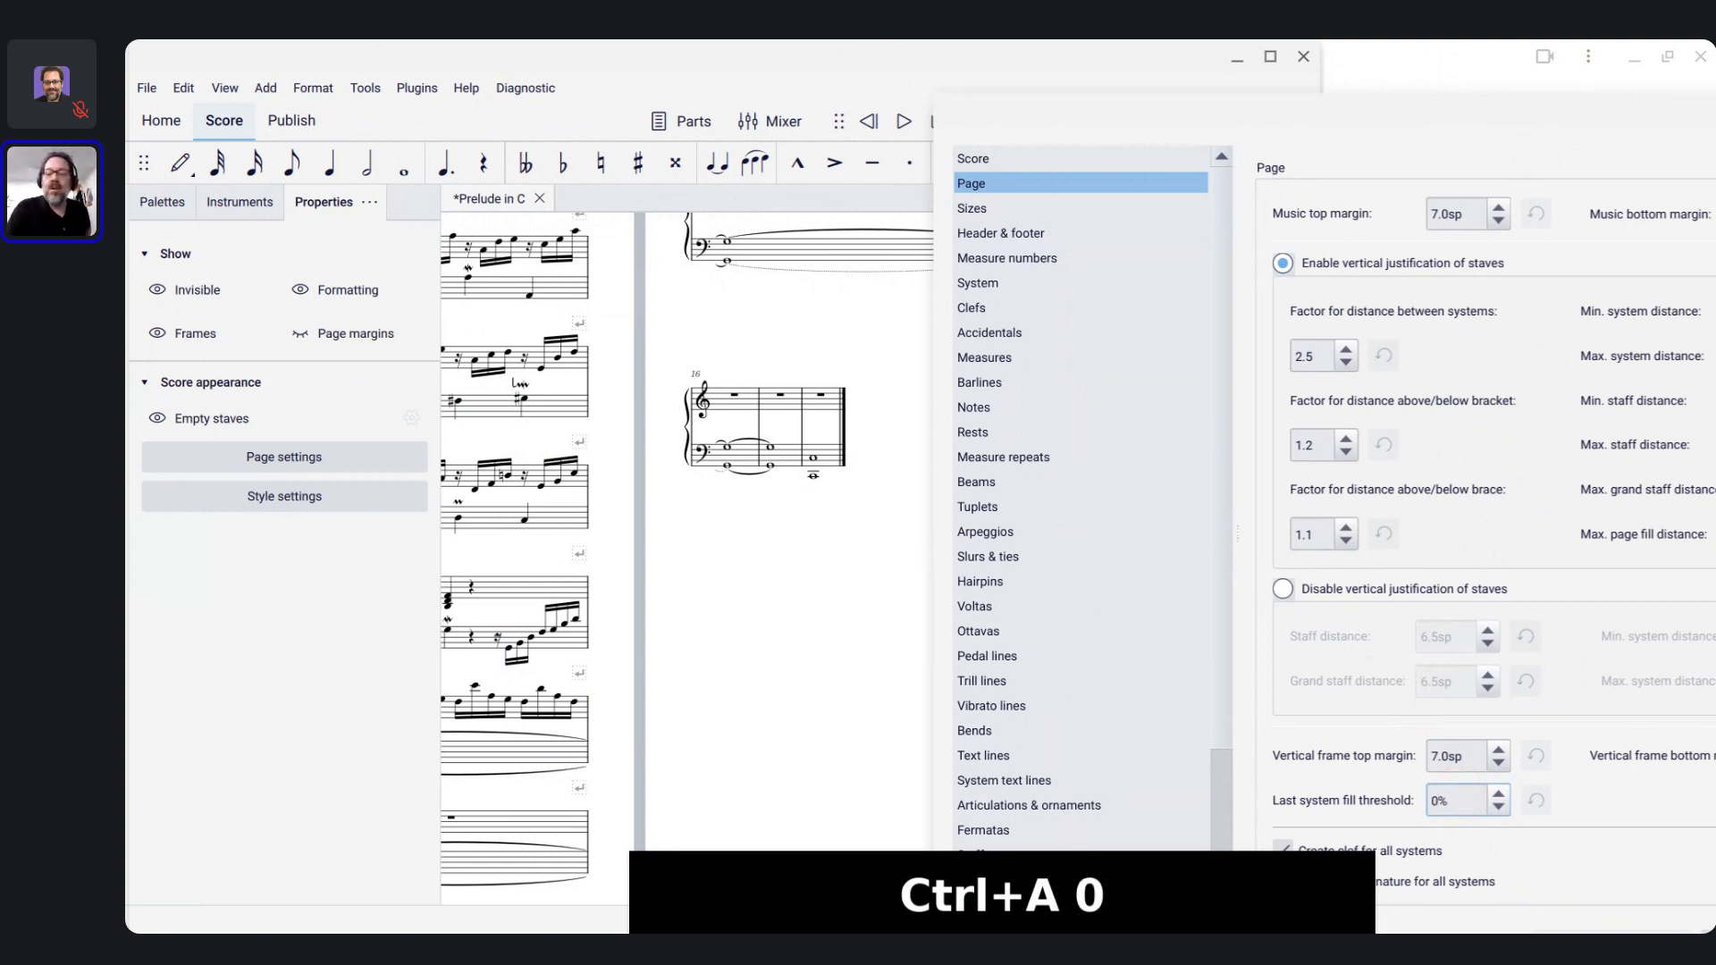
left_click(1509, 591)
key("Tab")
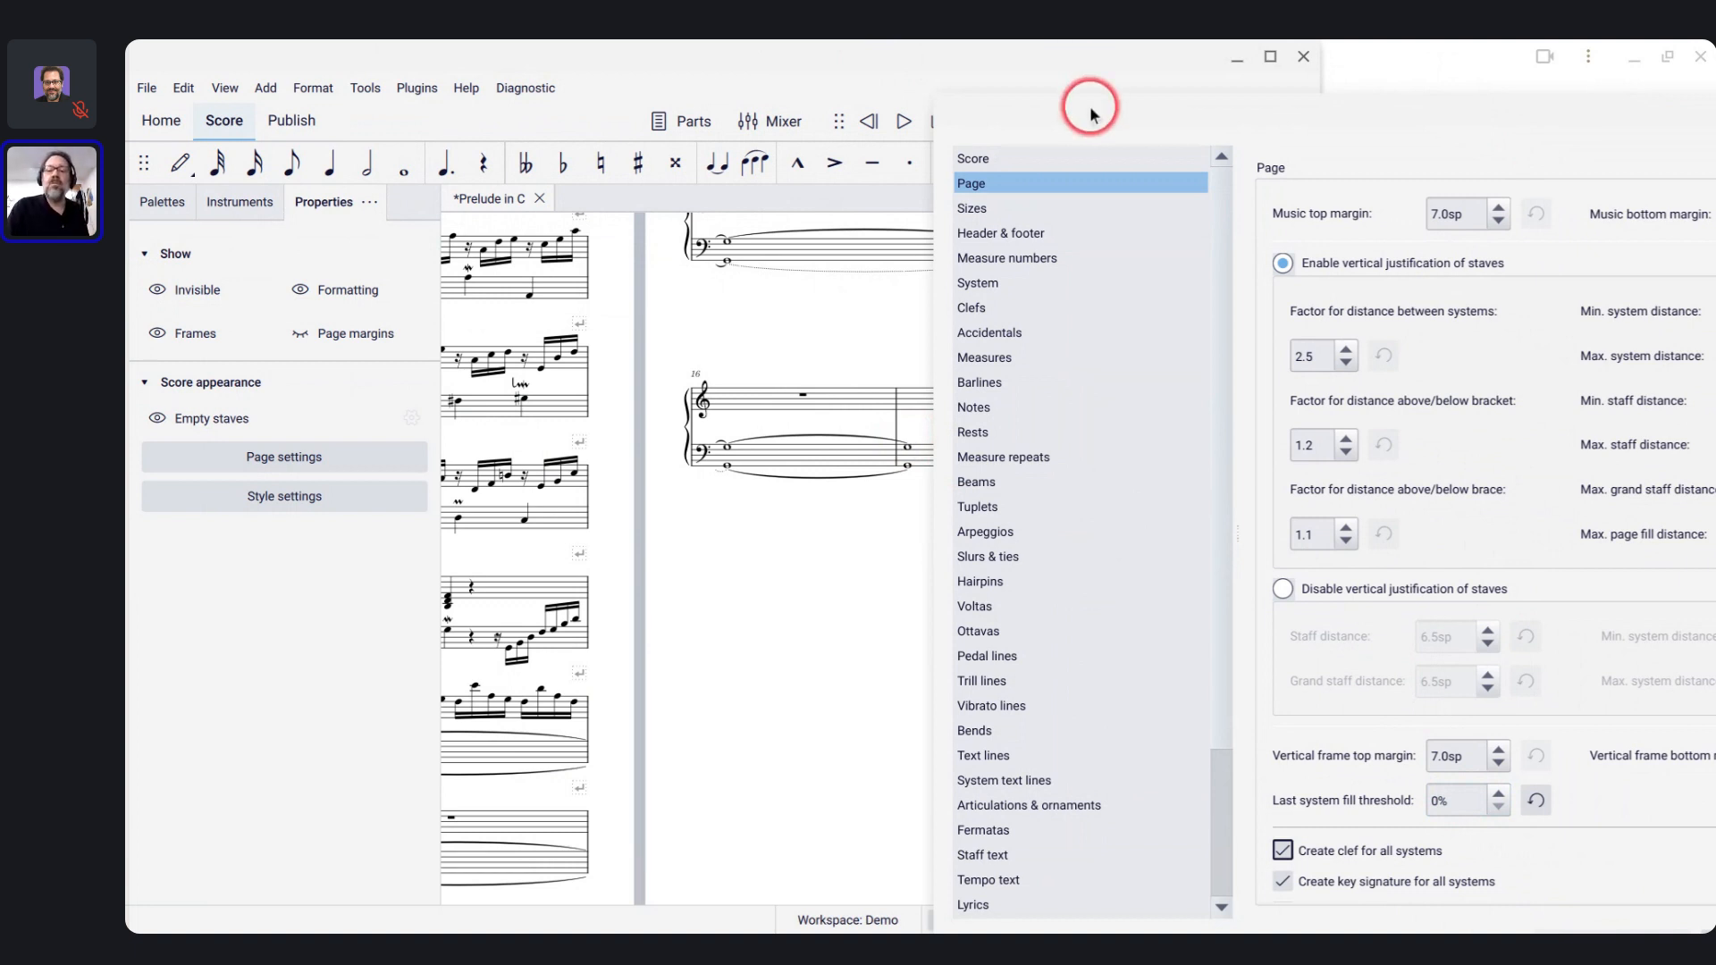
left_click_drag(1084, 108, 800, 62)
mouse_move(1649, 921)
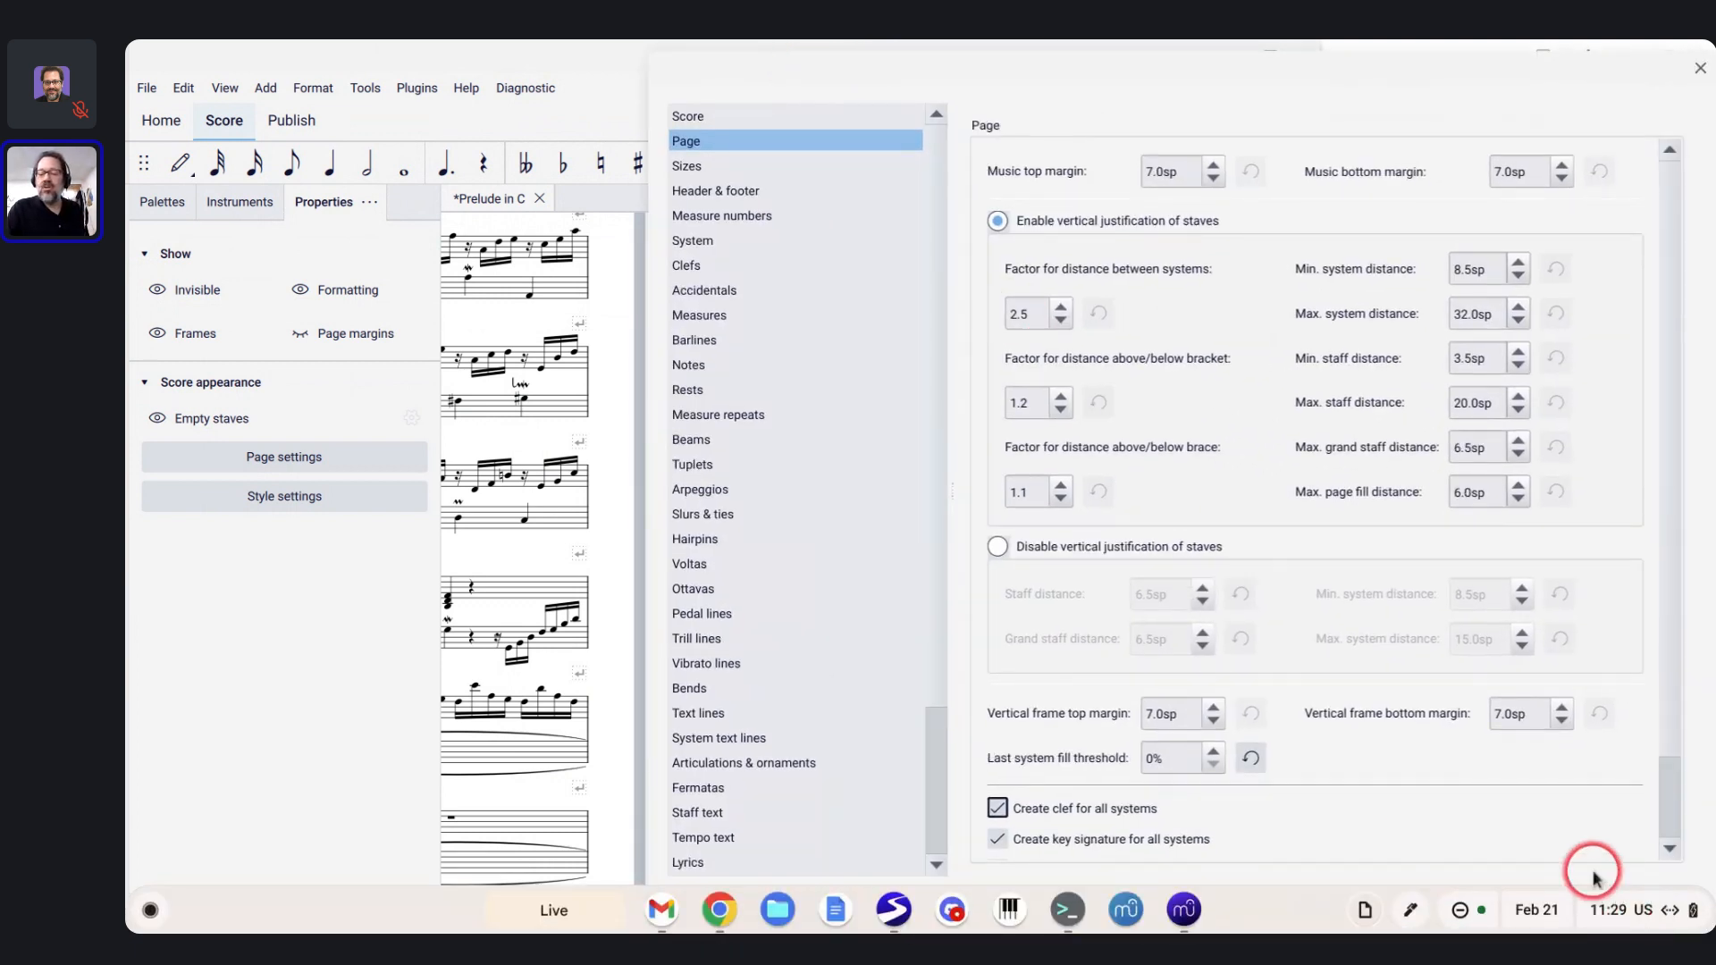
left_click(1607, 903)
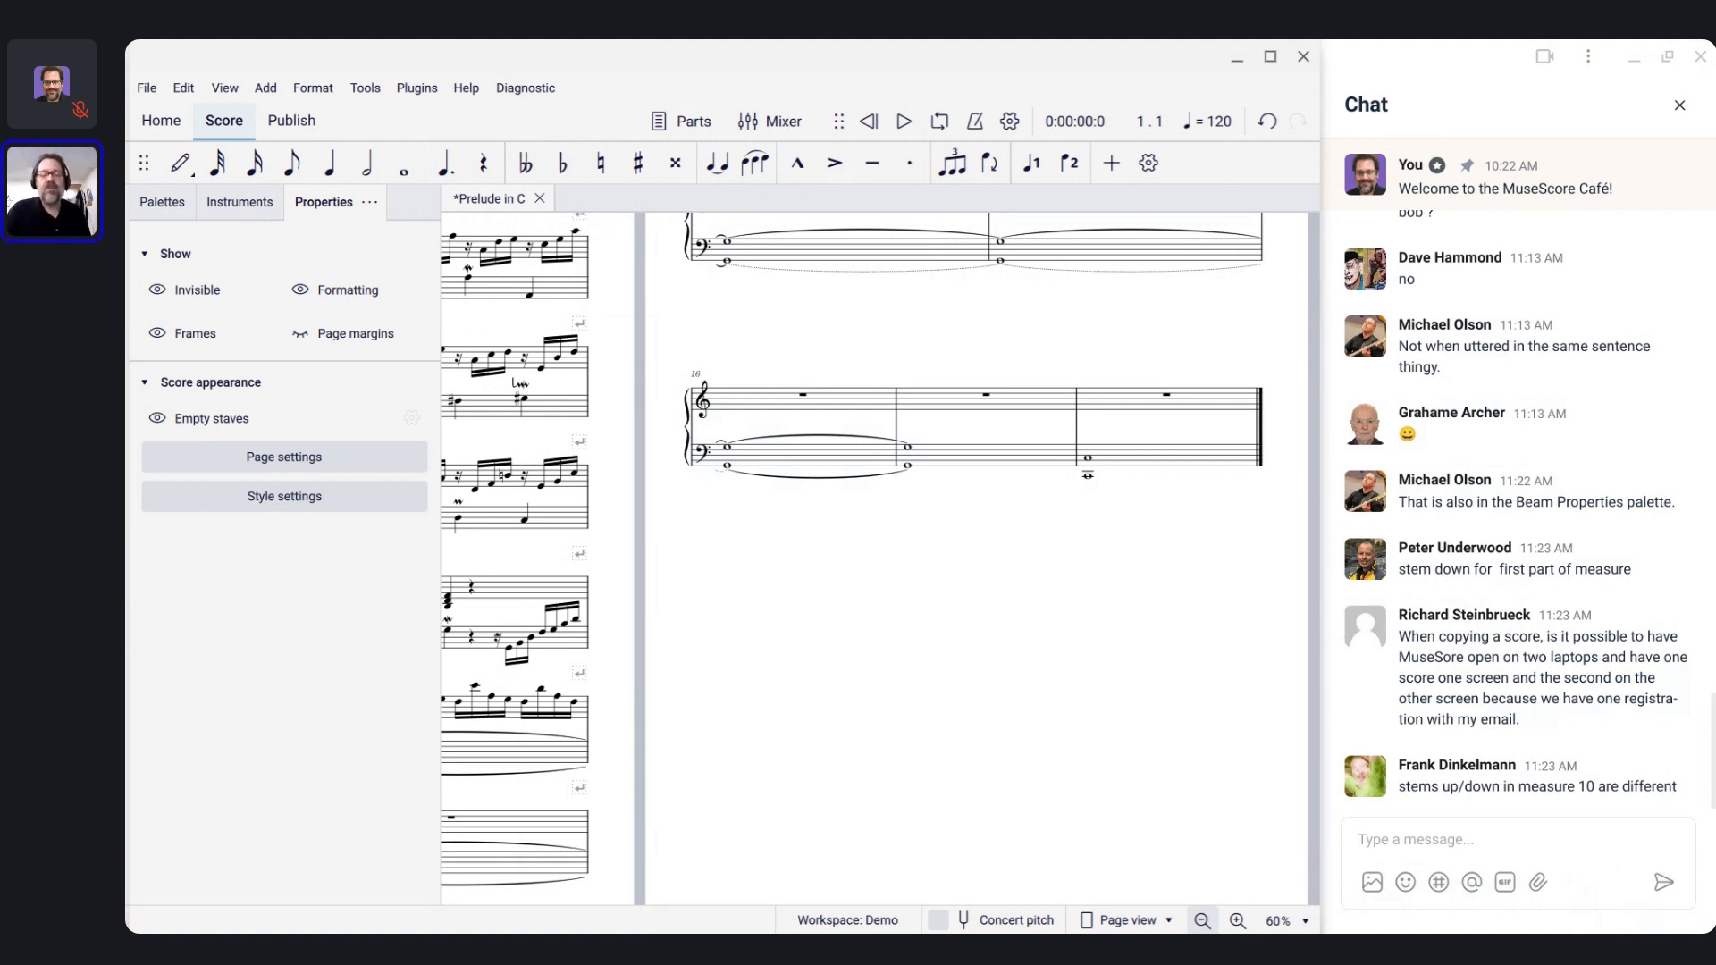
Step: Compare the score's two-page layout with the page division and spacing of the IMSLP reference
scroll(1304, 668, "down", 5)
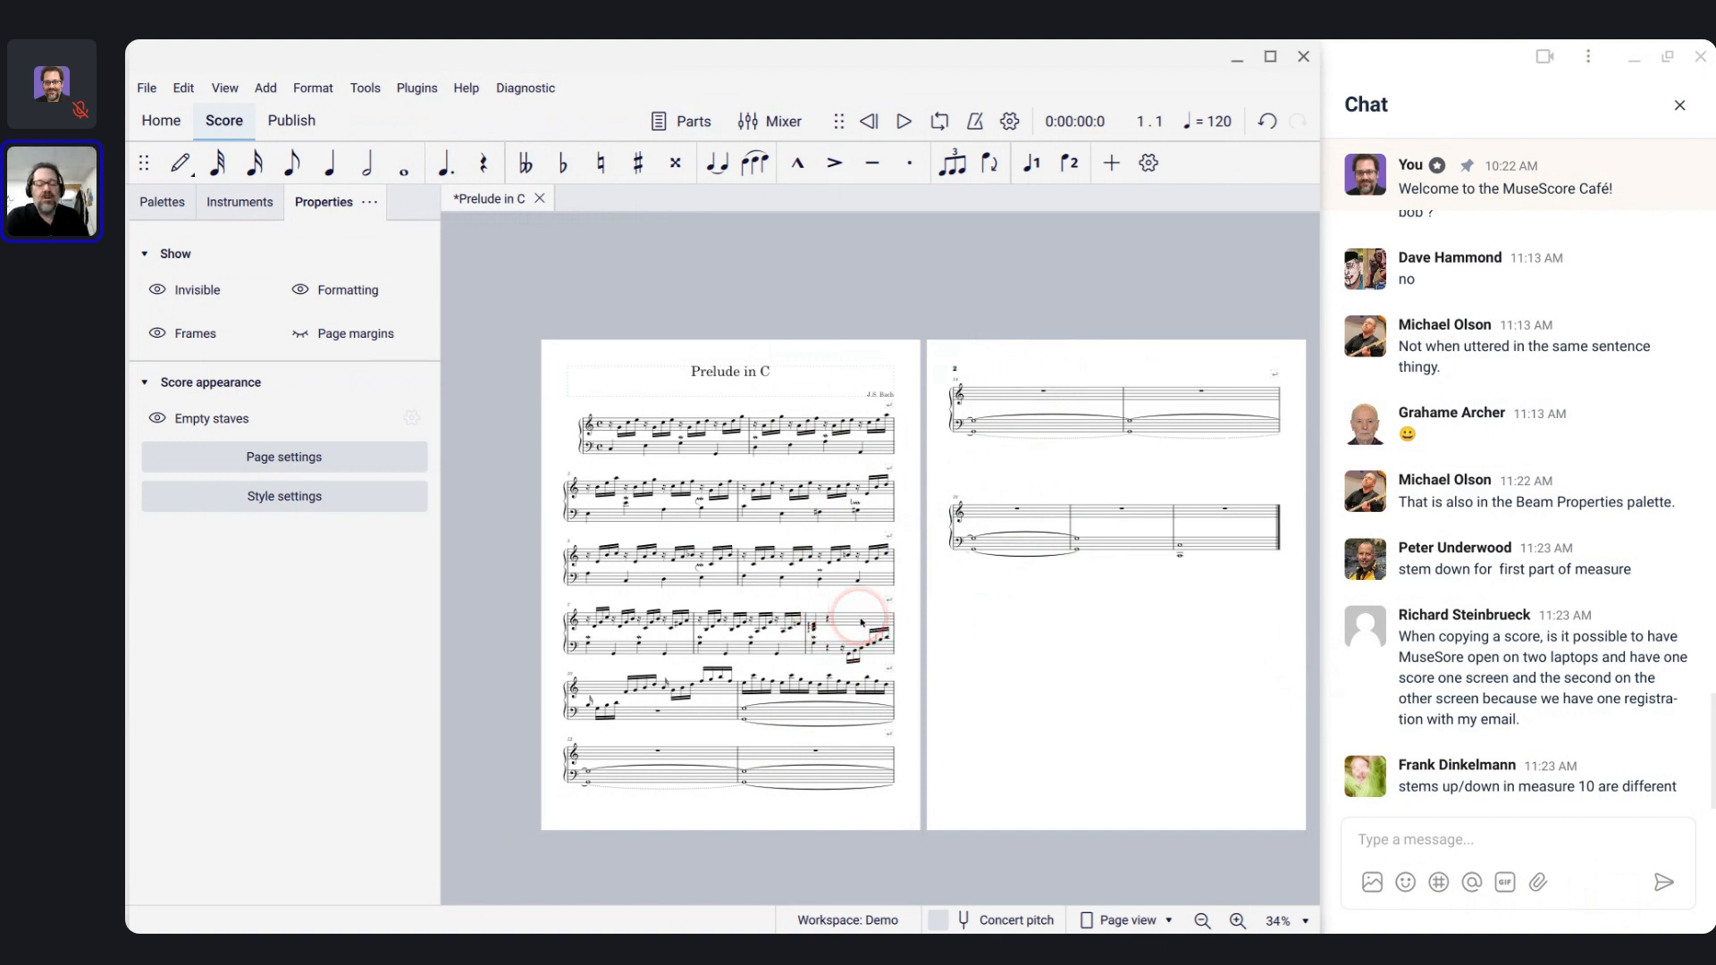
key("alt+Tab")
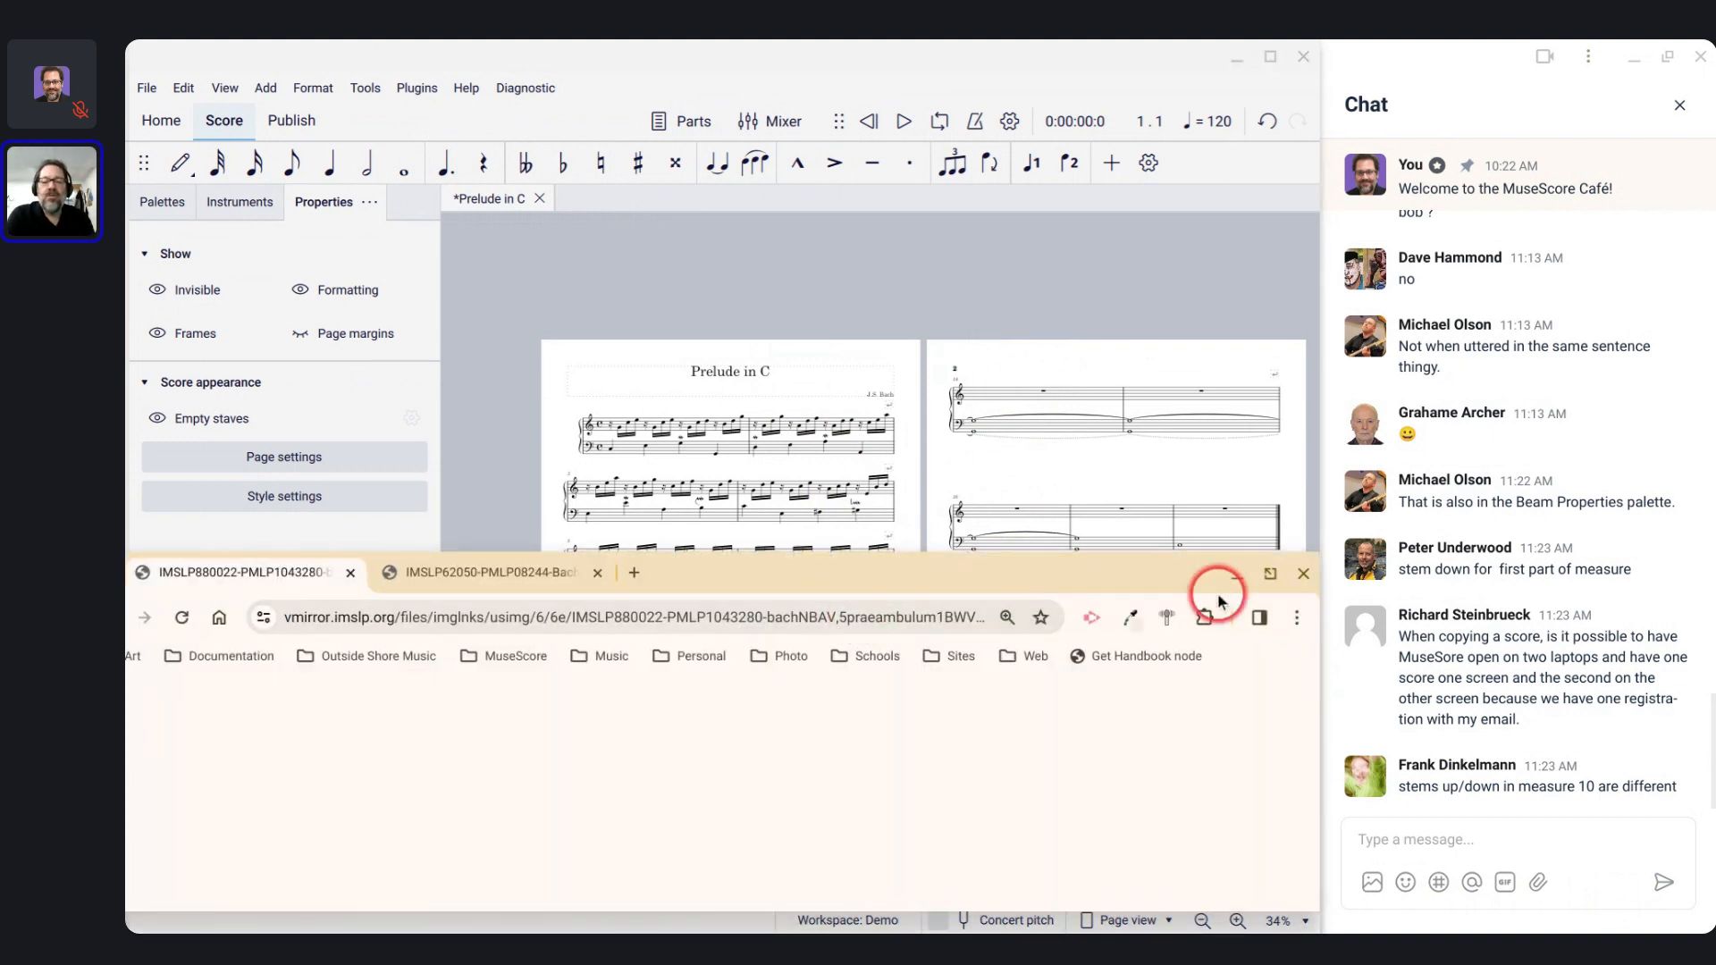
left_click_drag(1181, 548, 1192, 201)
scroll(1055, 527, "up", 8)
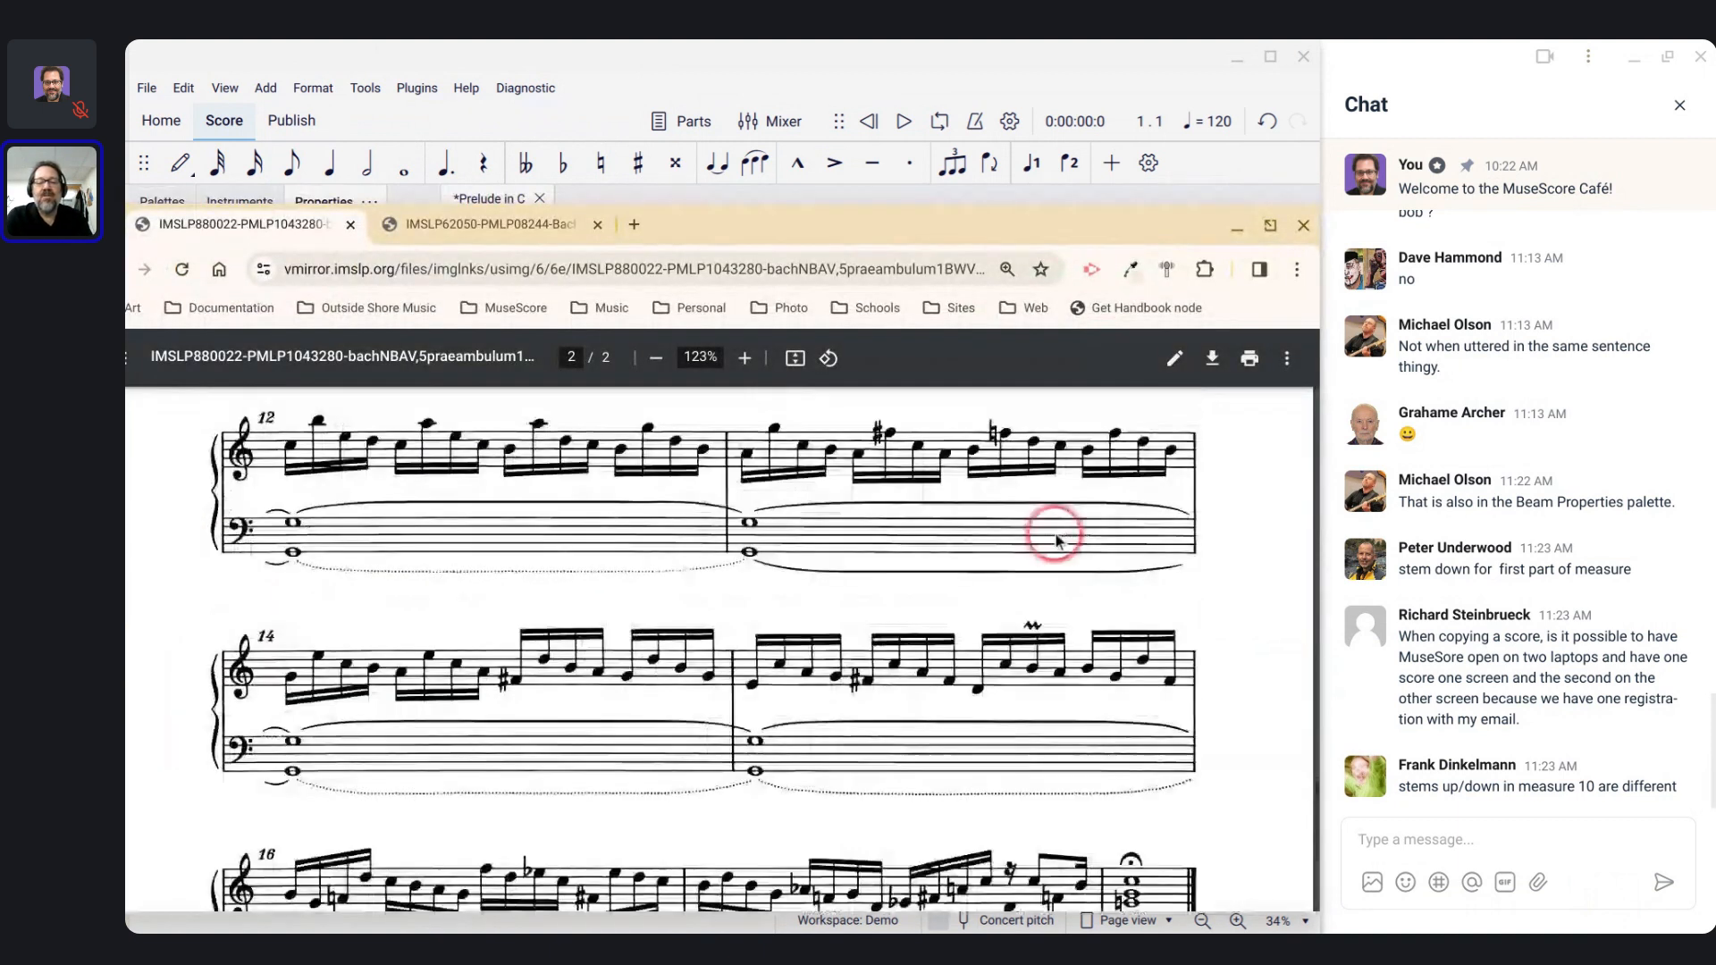
scroll(1055, 536, "up", 10)
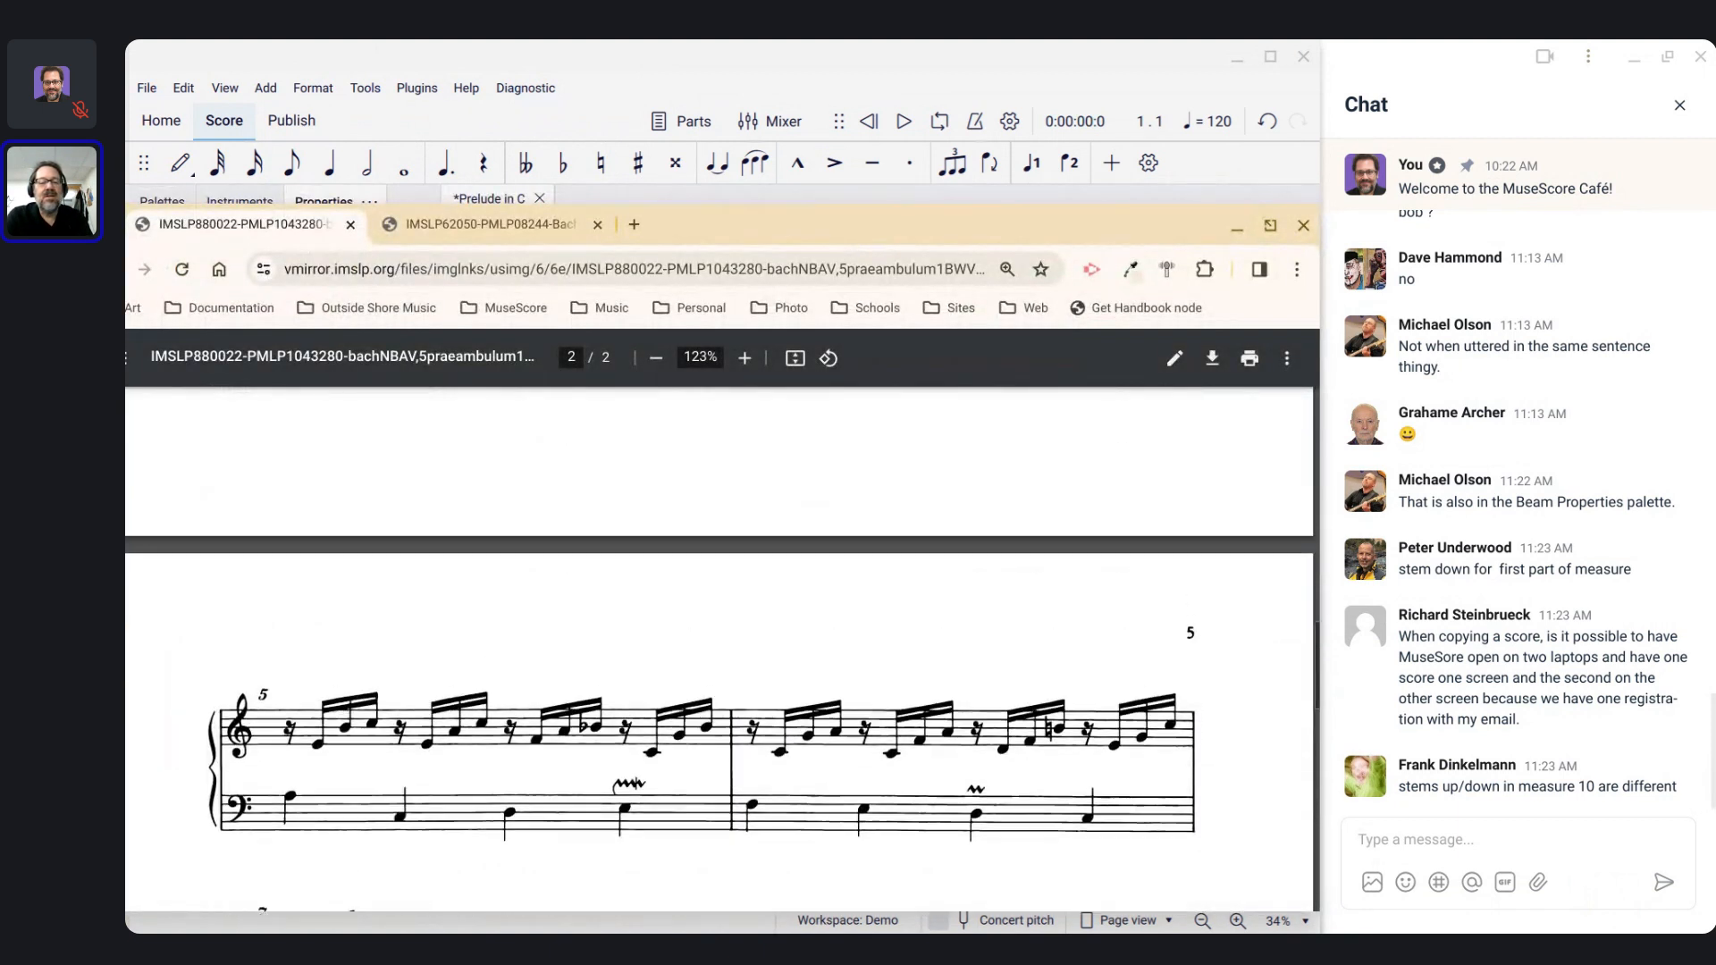
scroll(702, 653, "up", 10)
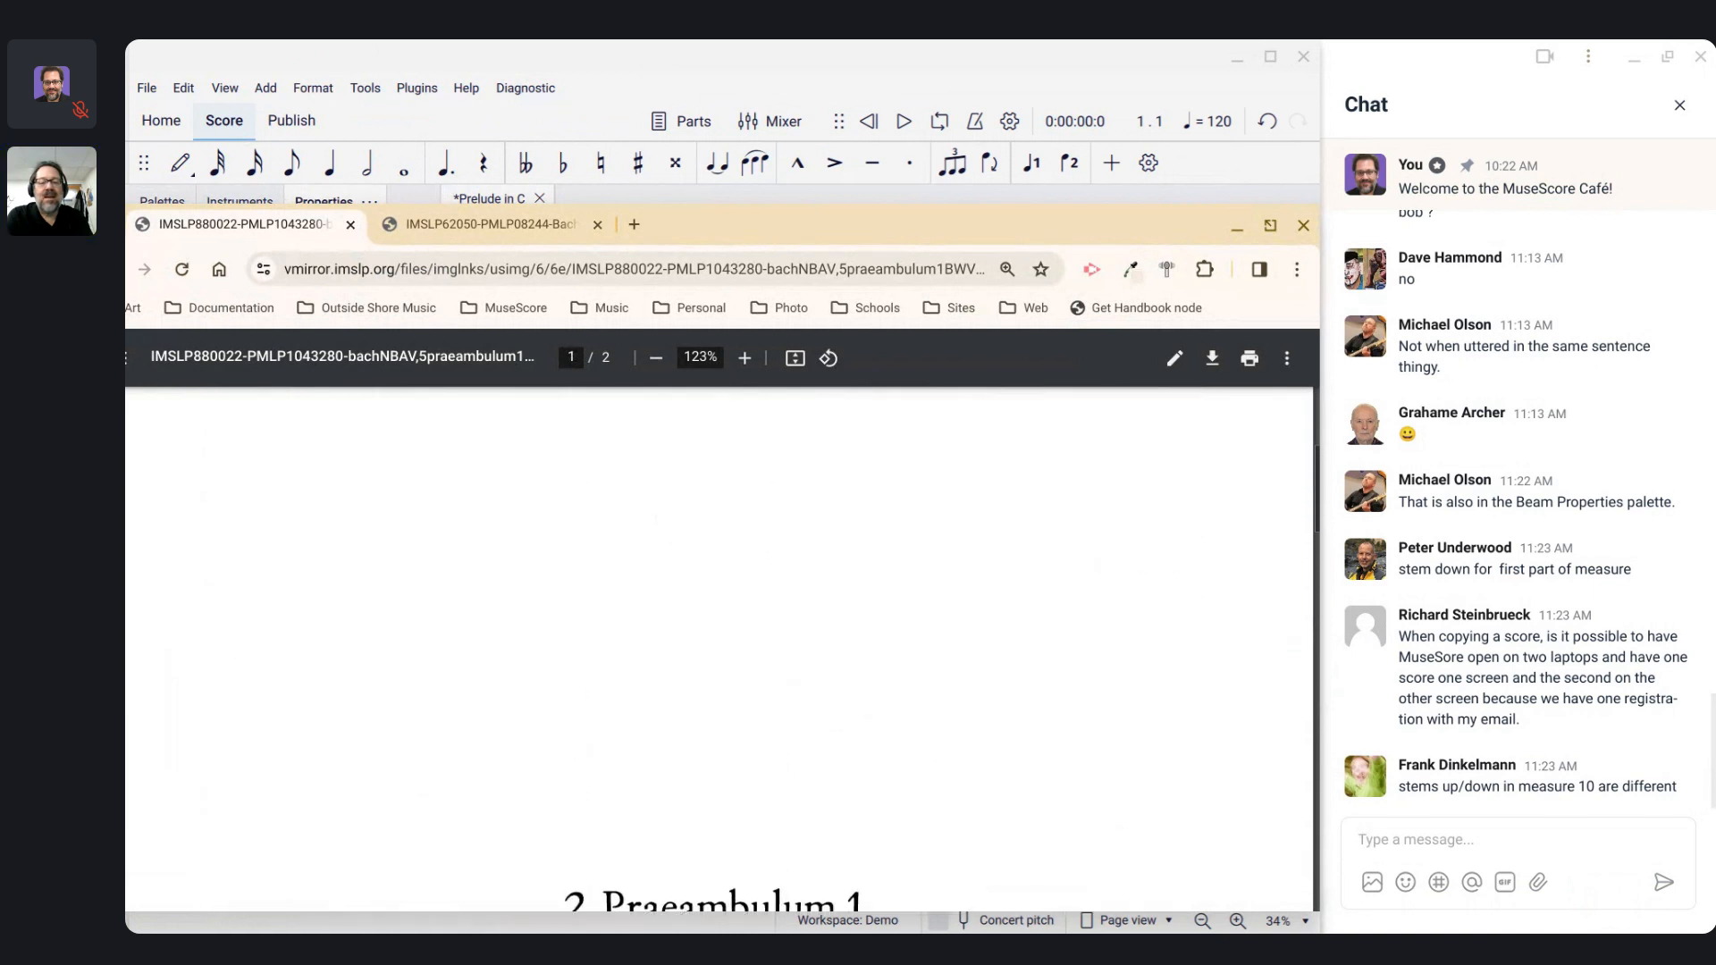
scroll(219, 470, "down", 10)
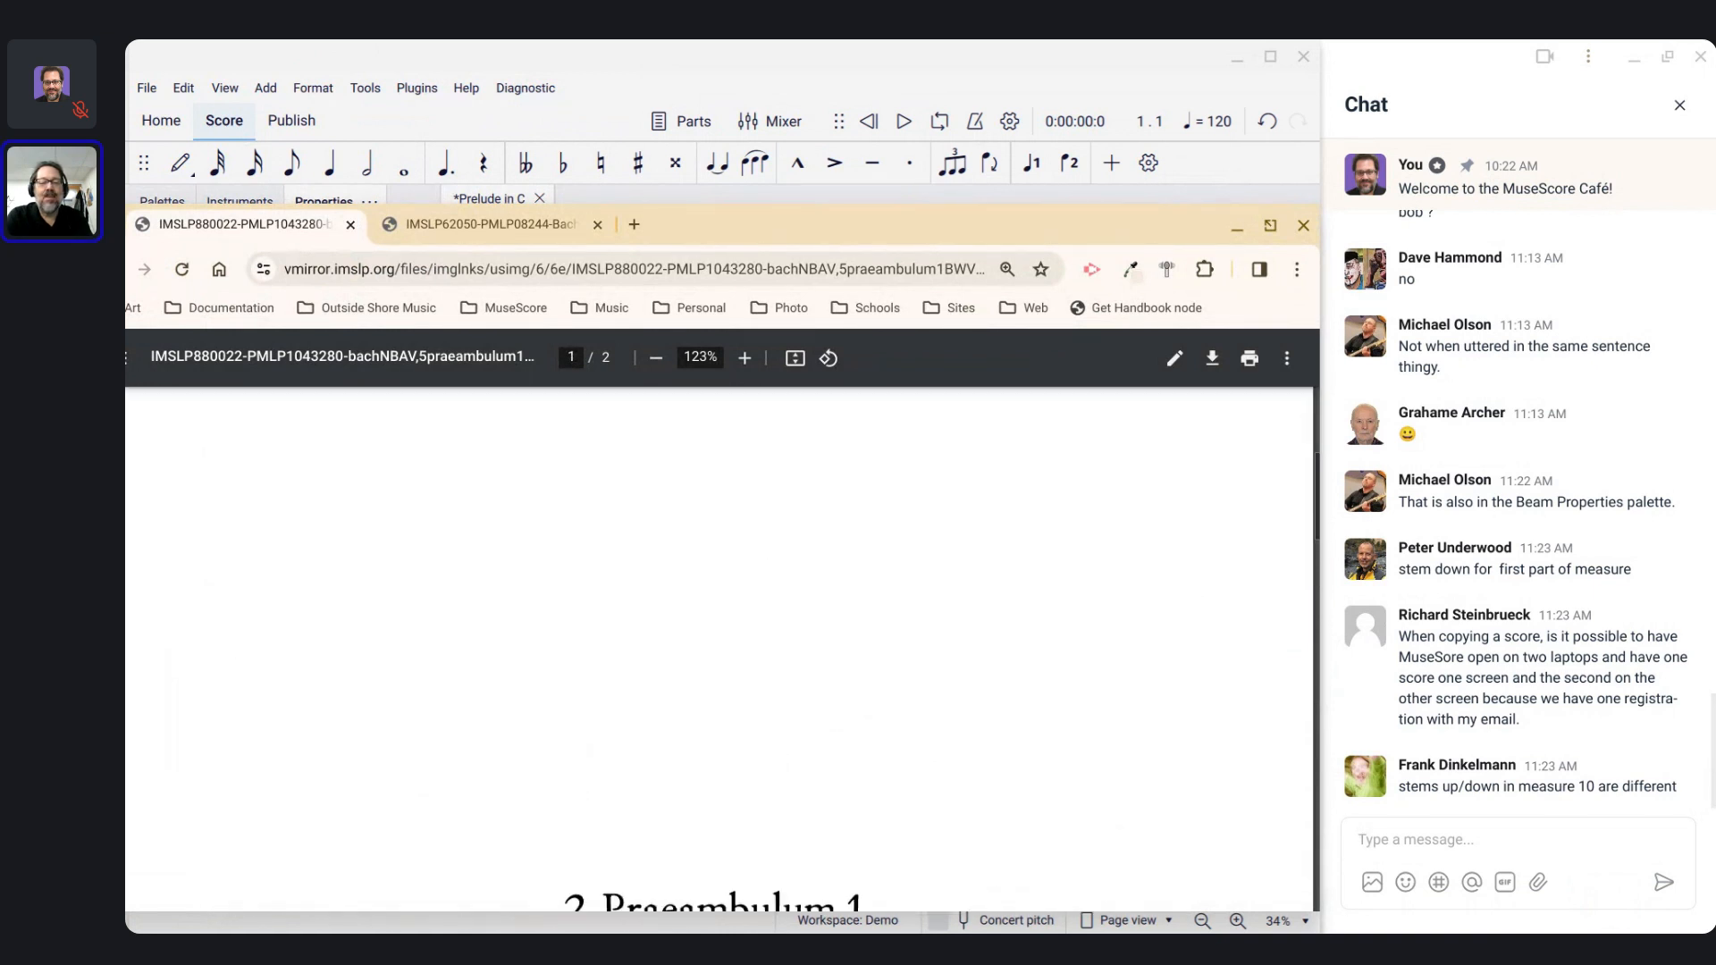
scroll(719, 581, "down", 4)
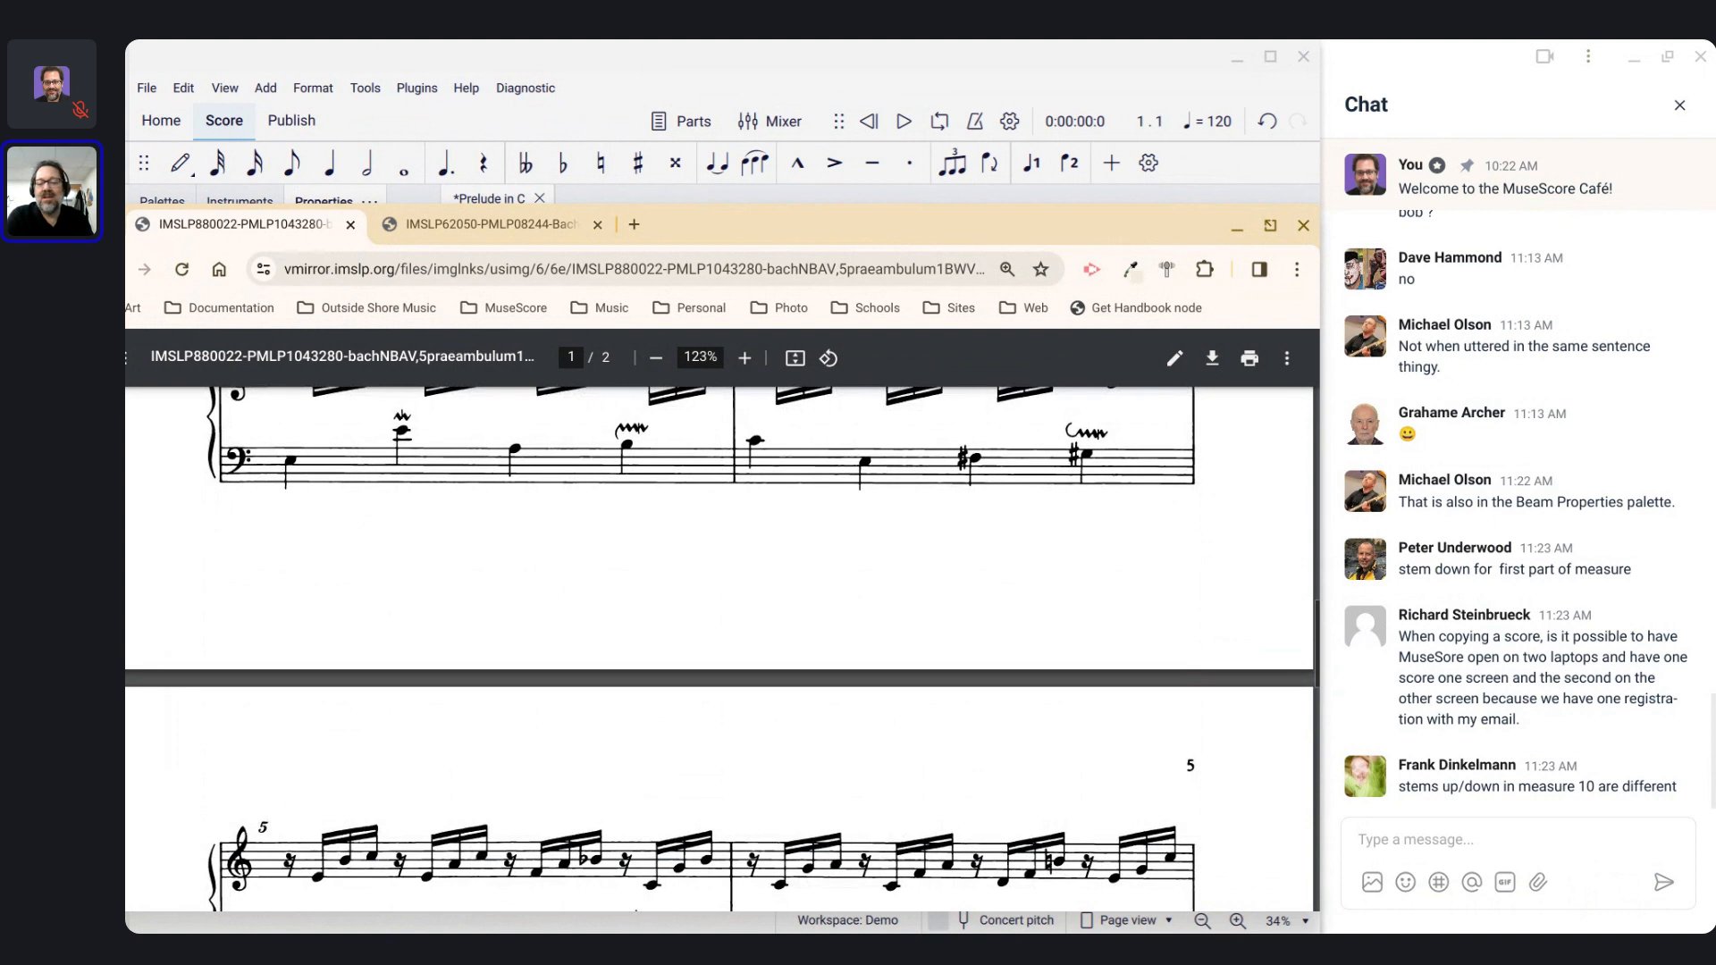
scroll(876, 529, "up", 8)
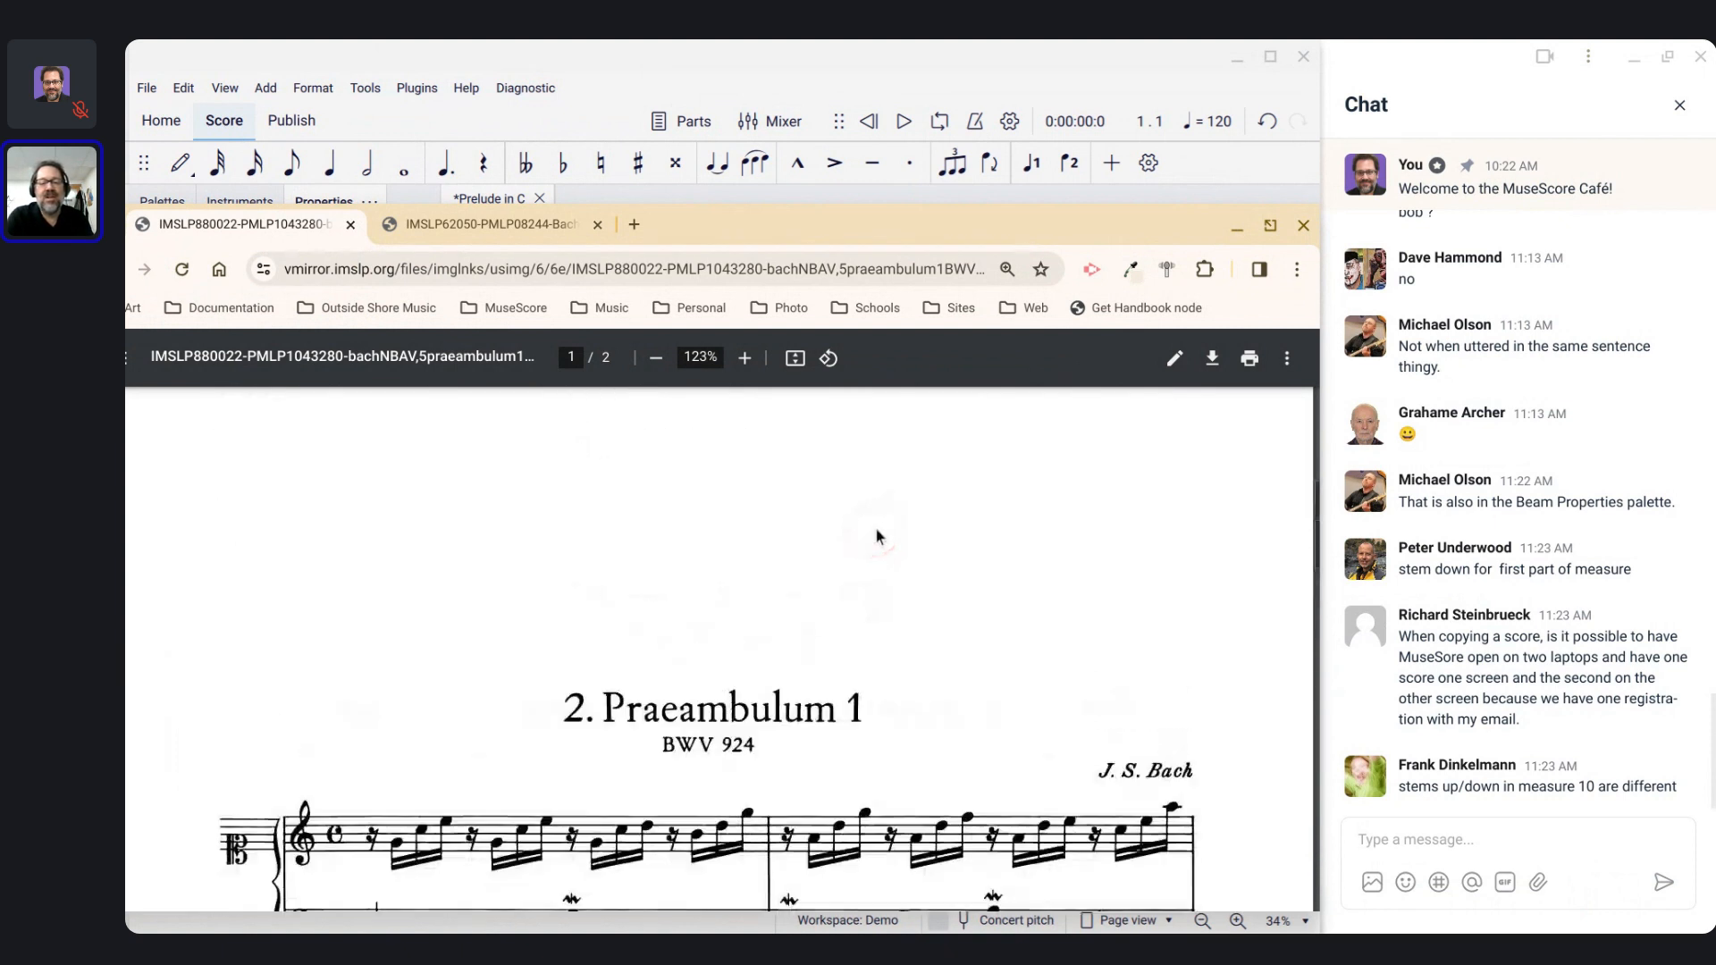
scroll(876, 529, "up", 2)
scroll(876, 529, "down", 5)
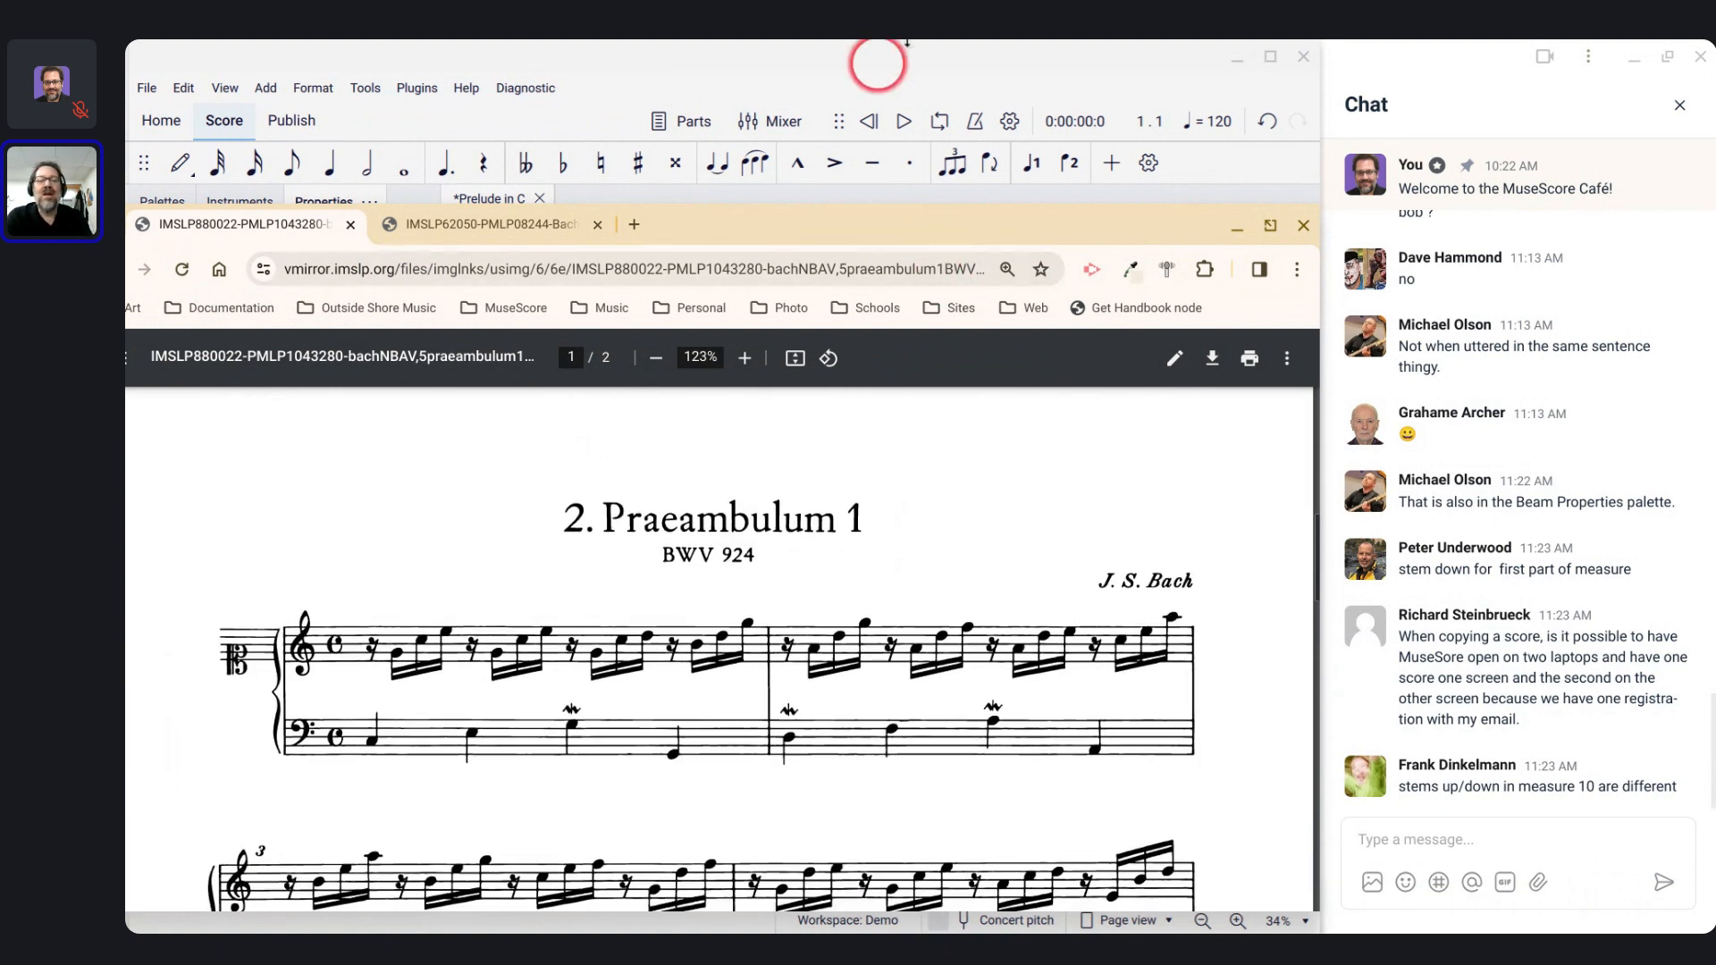
left_click(1234, 225)
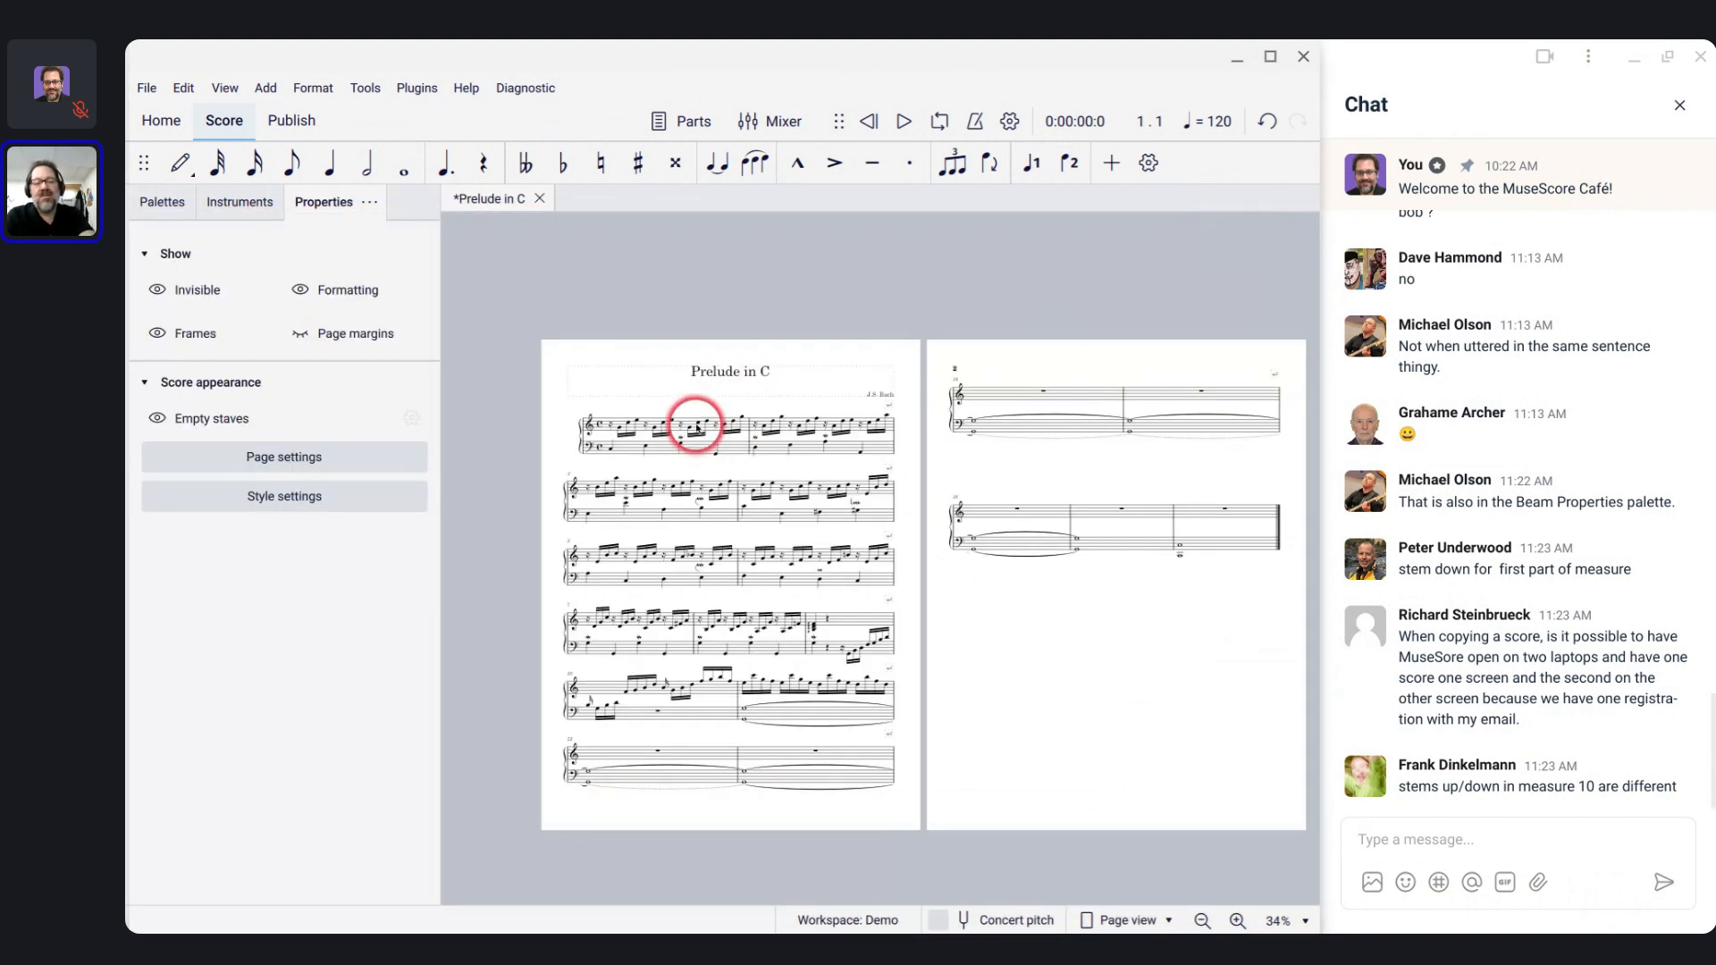
Step: Add a page break after measure 9 and check the resulting spacing of the systems
left_click(847, 626)
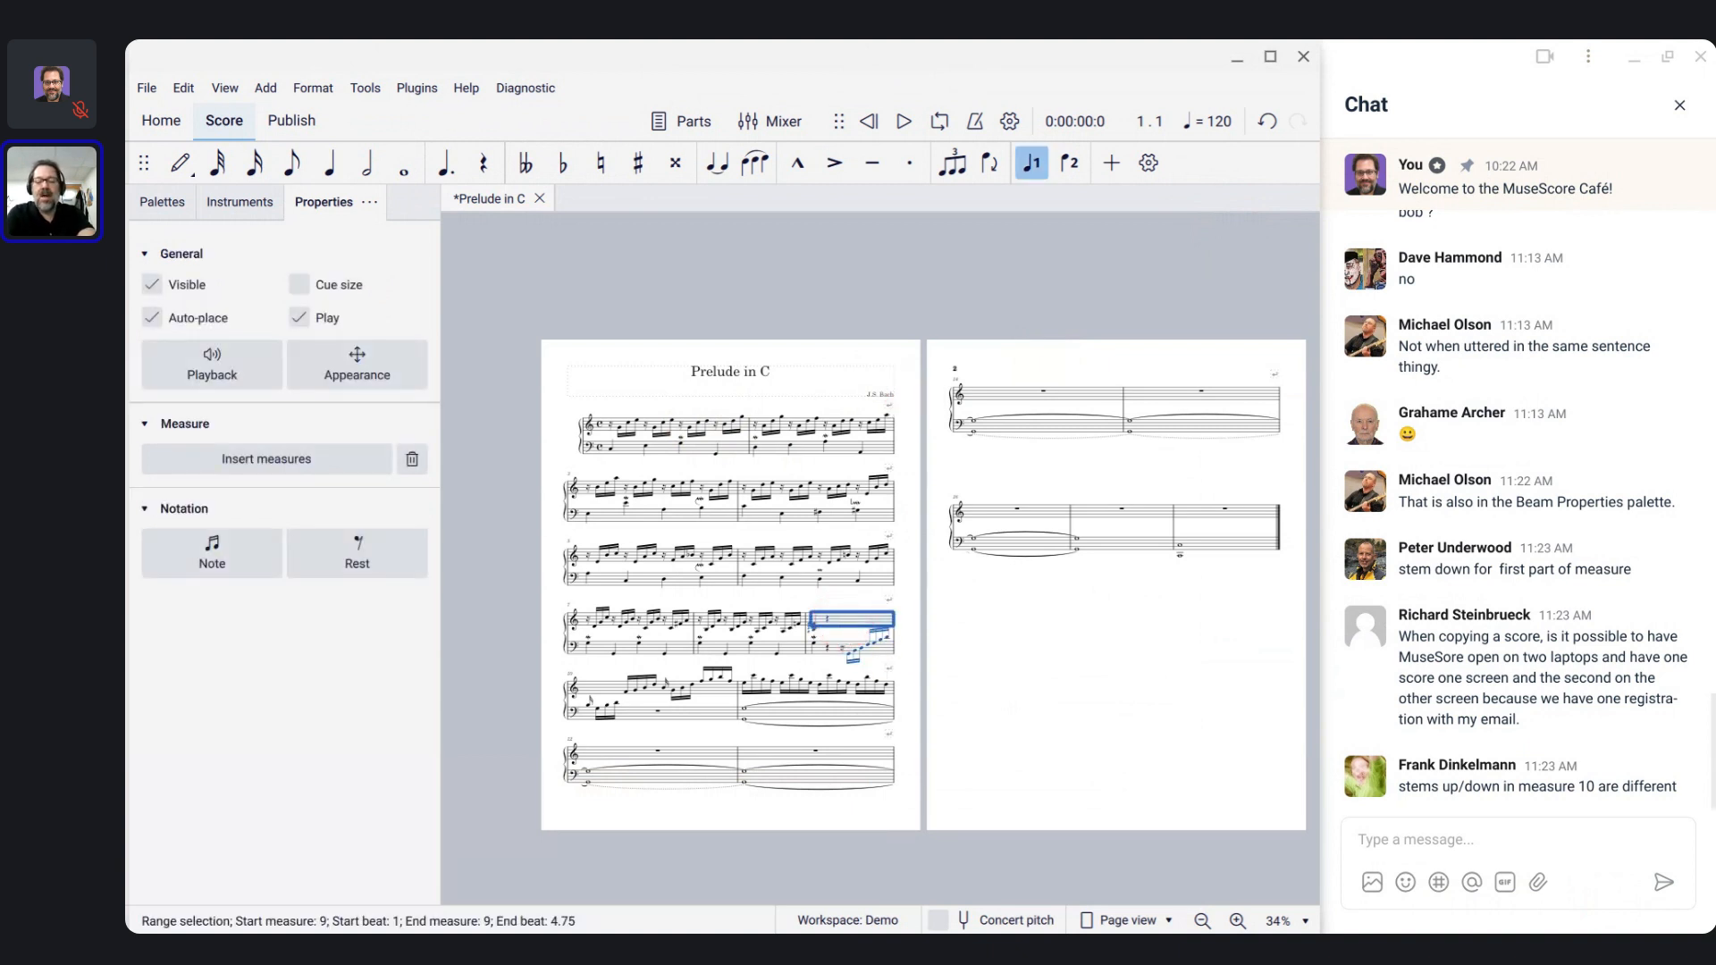
key("ctrl+Return")
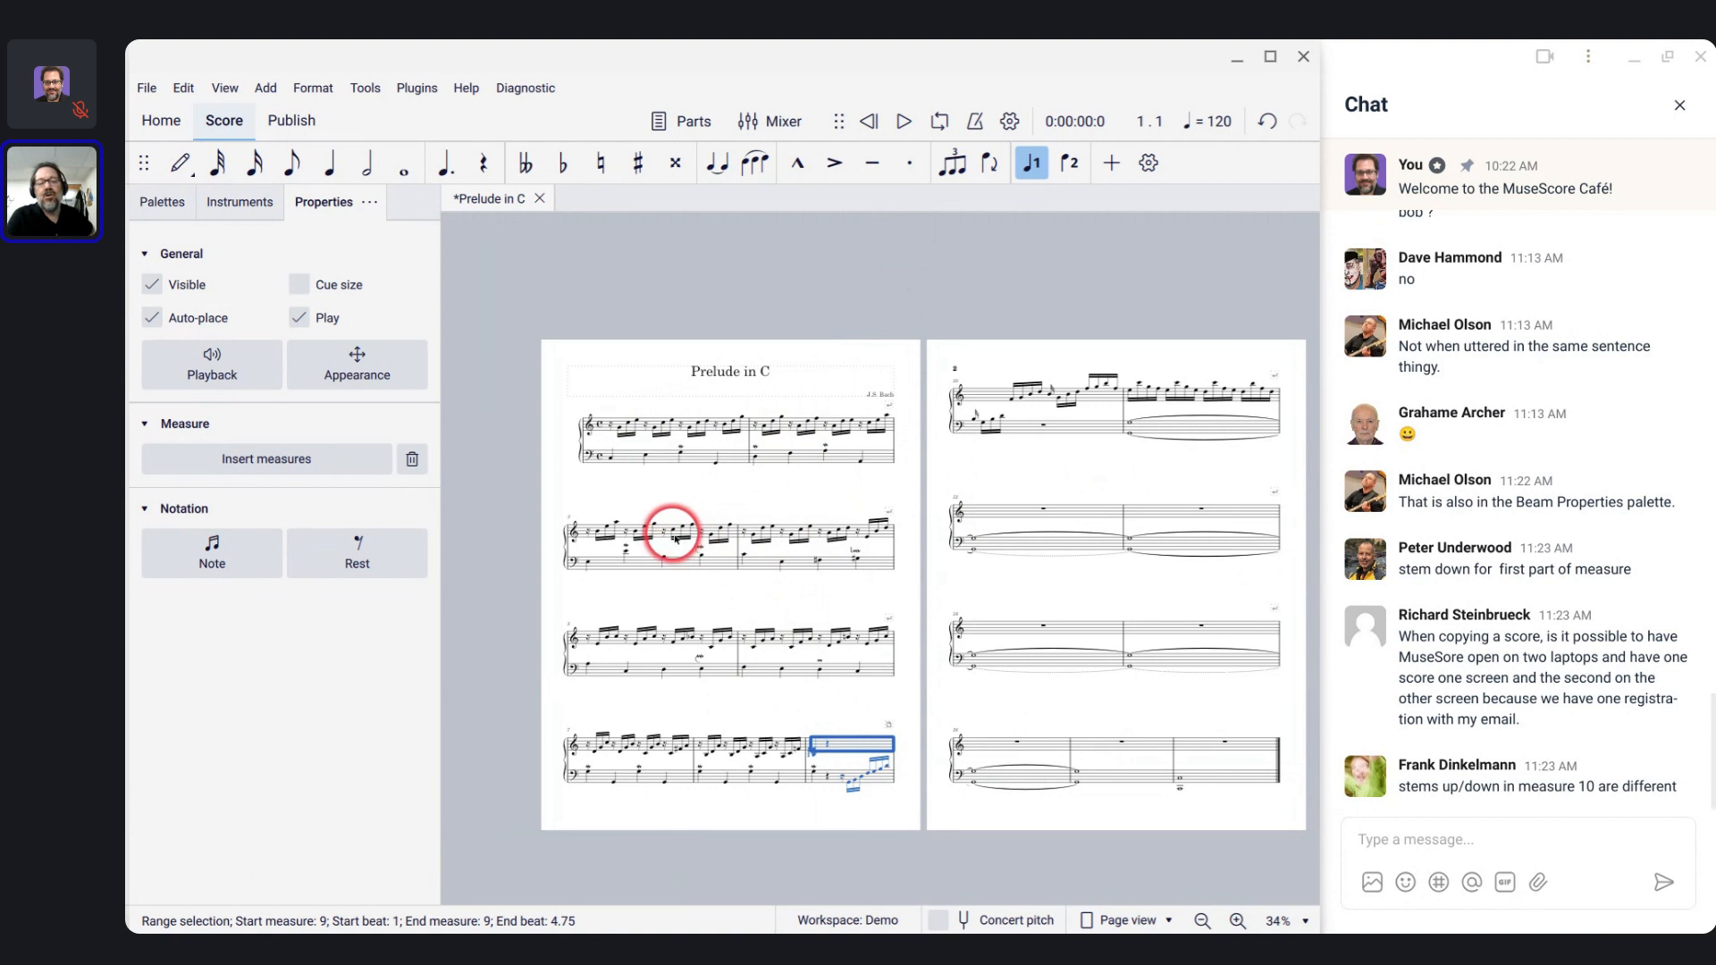
scroll(675, 539, "up", 6)
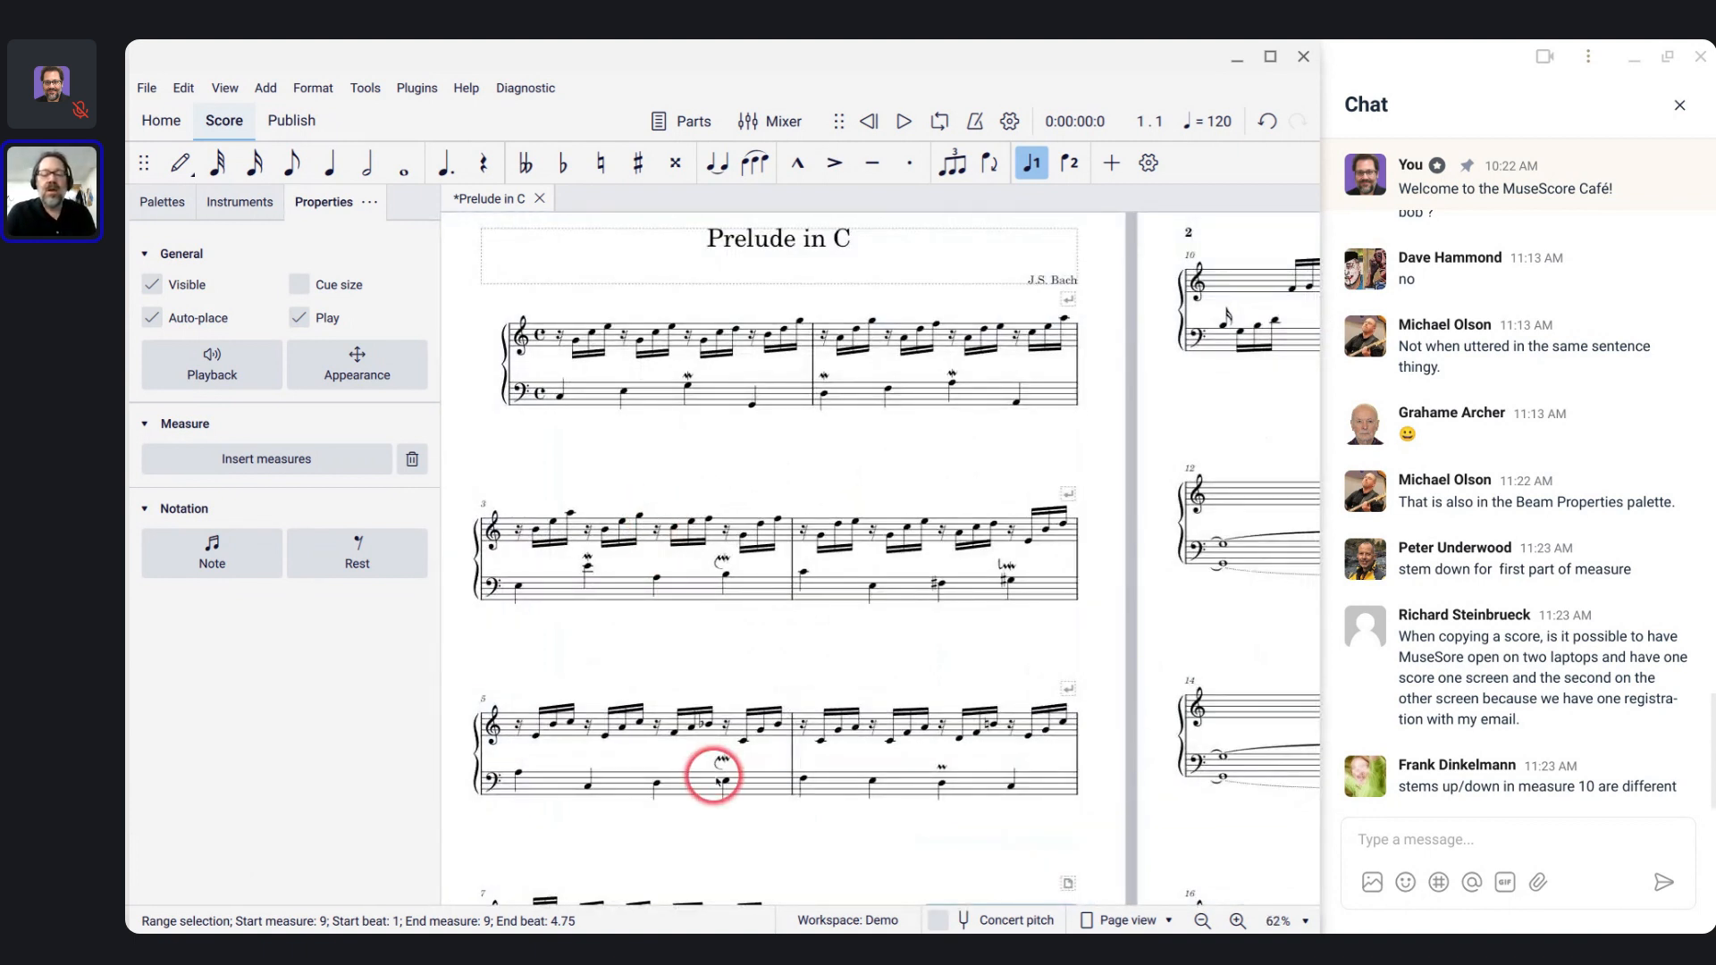
scroll(713, 778, "down", 3)
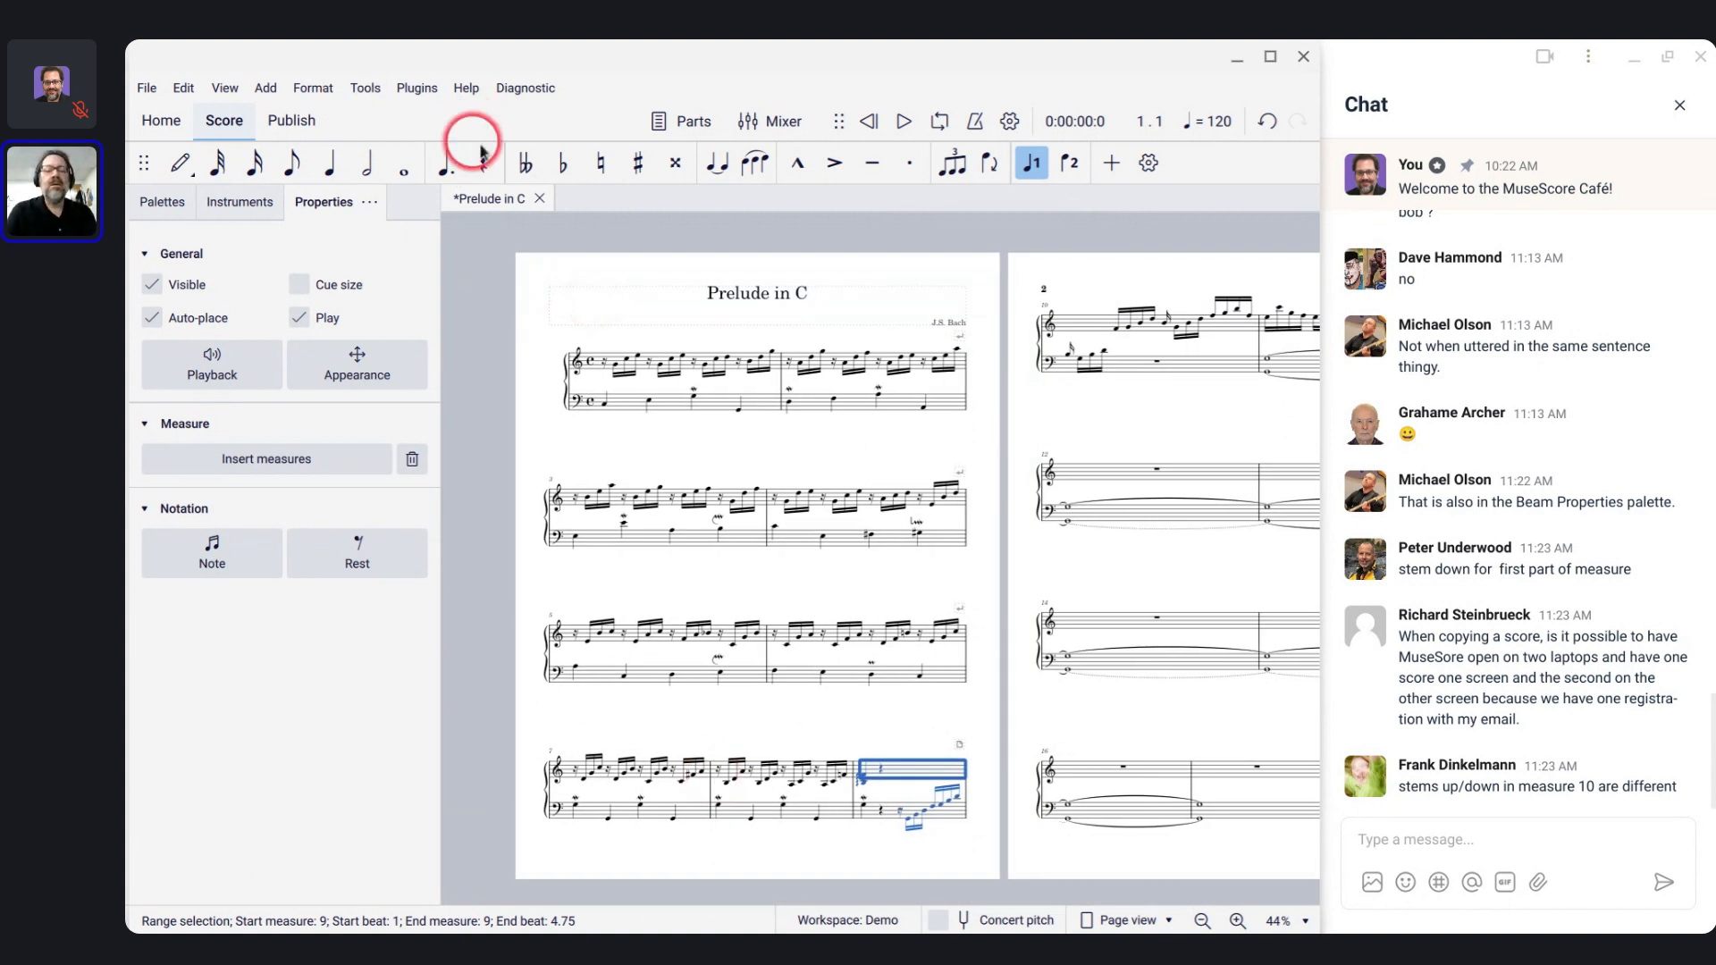
Step: Open the page style settings and place the dialog so that the first page of the score remains in view
left_click(316, 92)
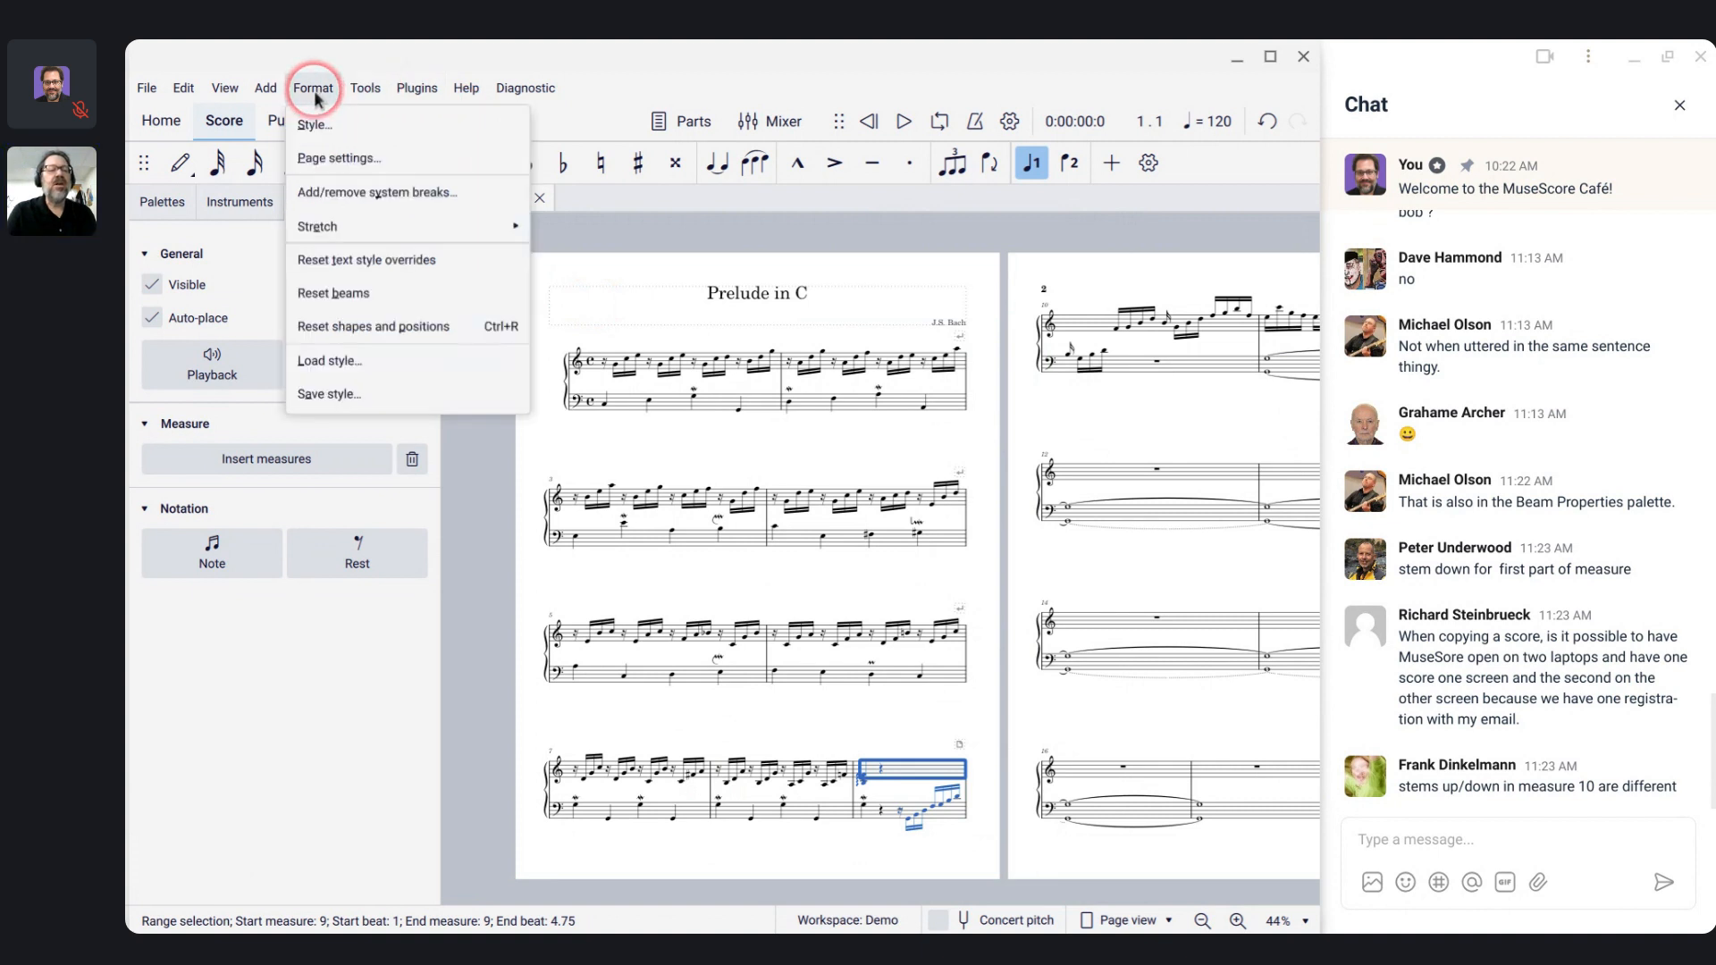
left_click(336, 126)
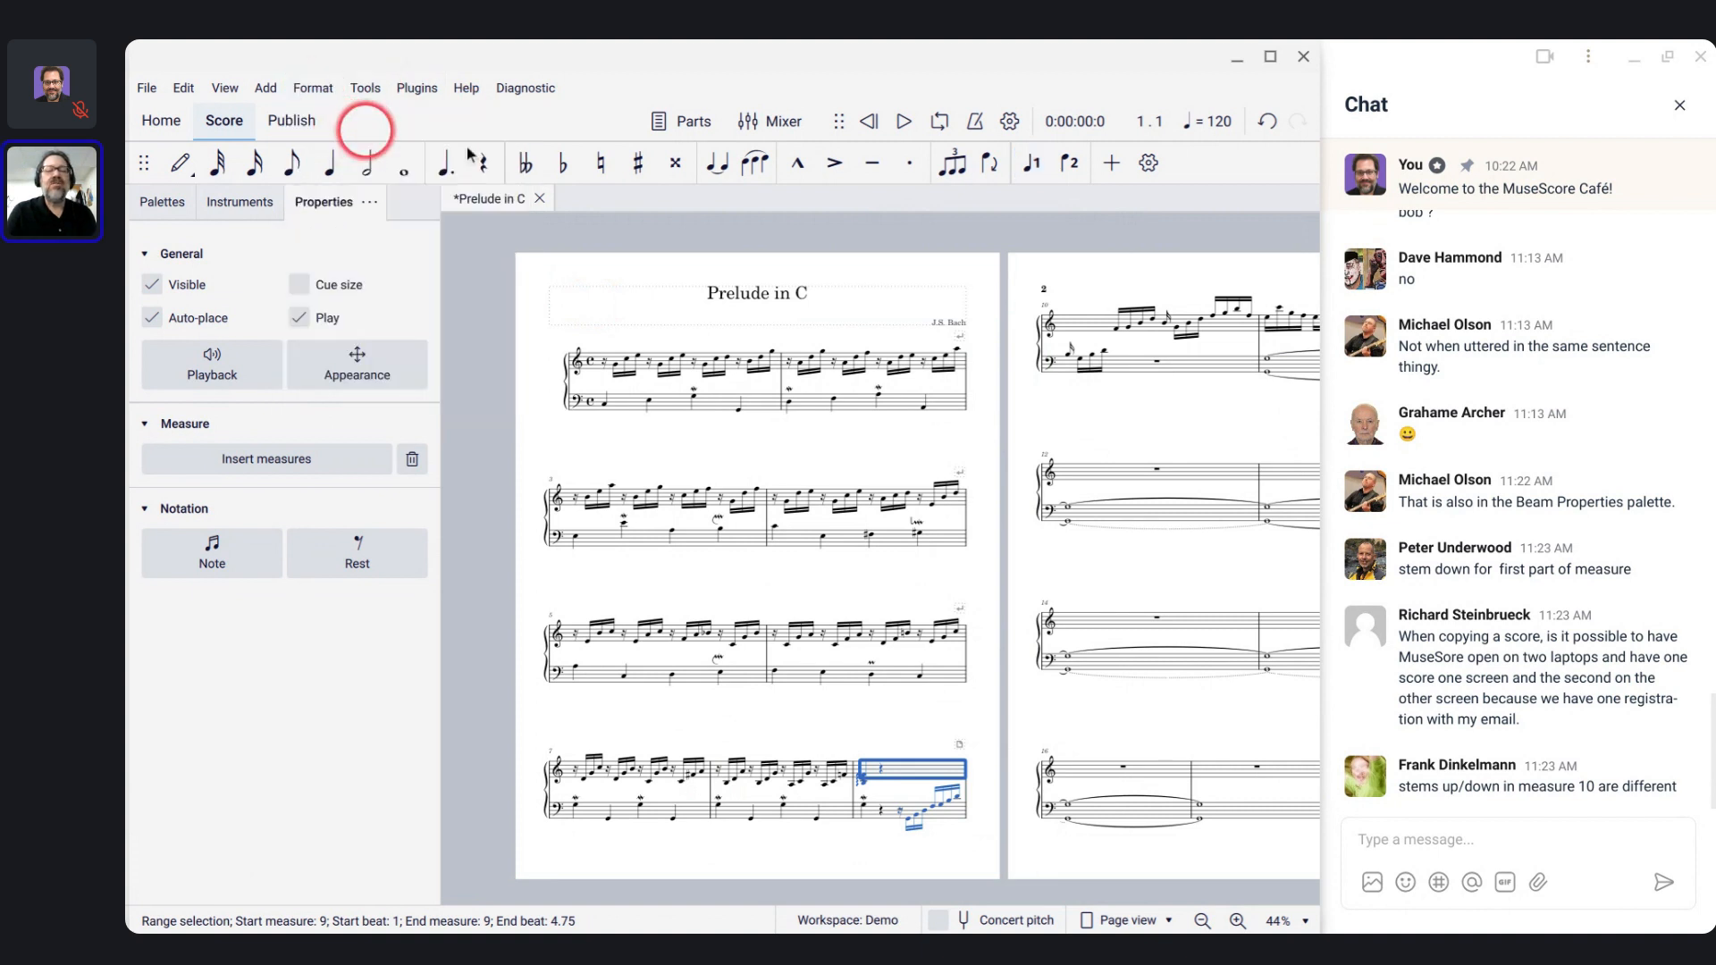
left_click_drag(670, 143, 1309, 133)
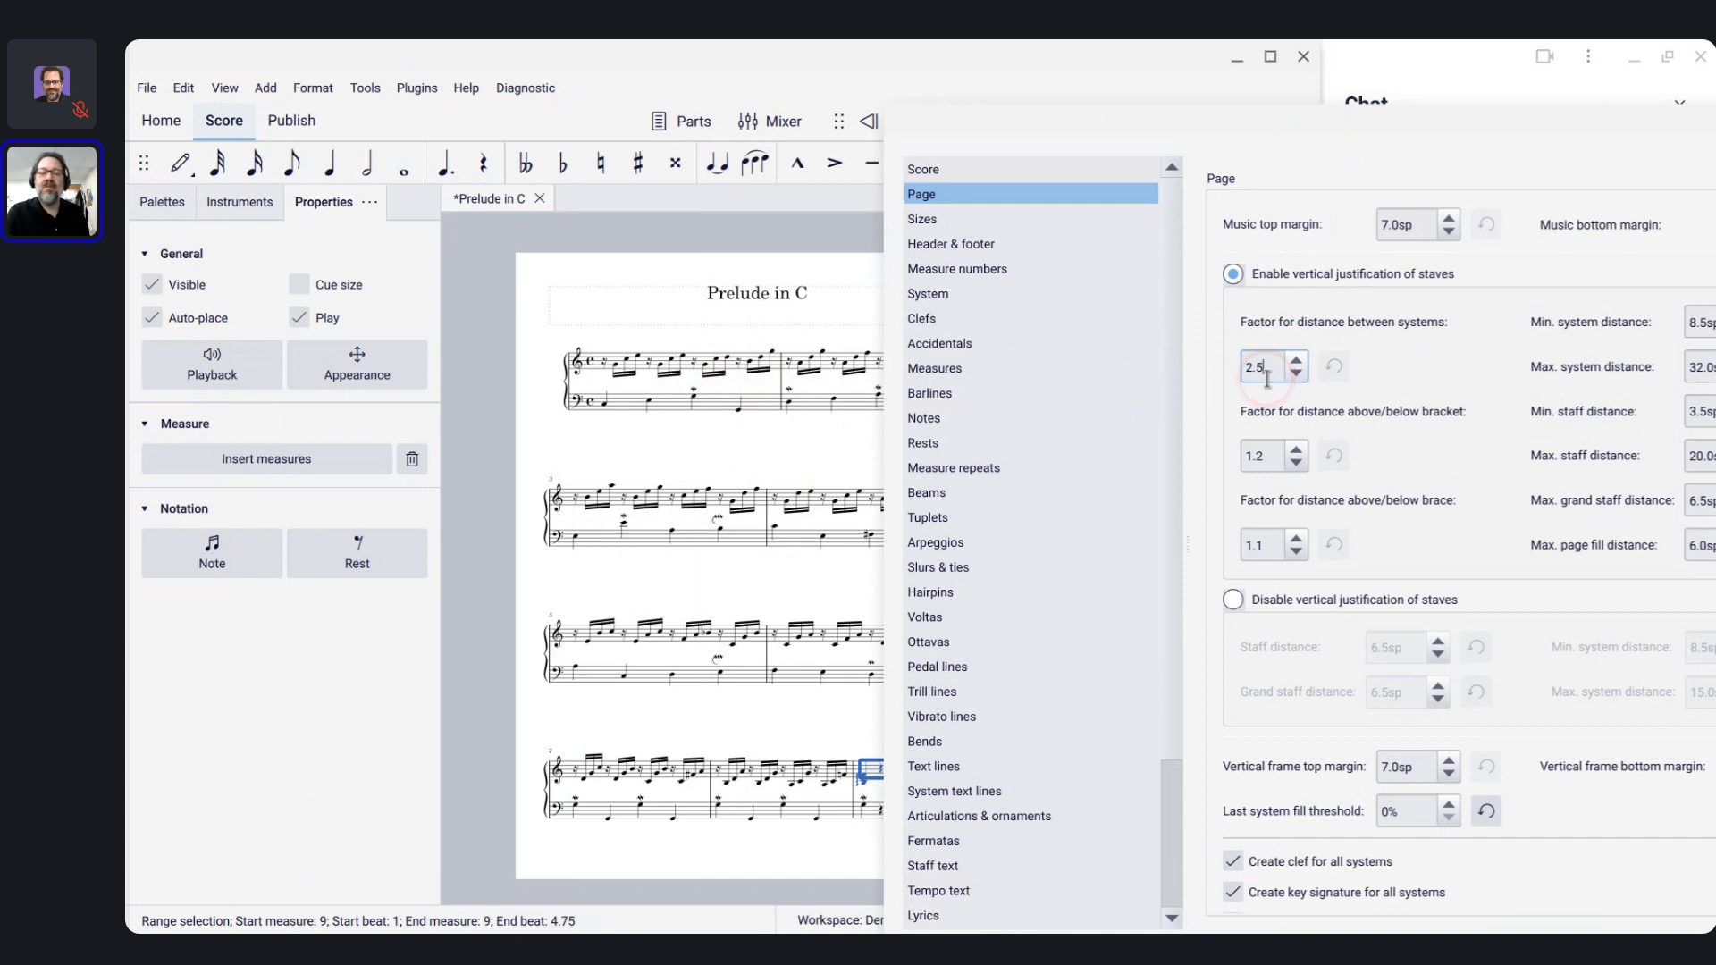
Step: Try distance-between-systems factors such as 1.0 and 3.0 for the vertical justification, and return the factor to 2.5
key("Down")
key("Down")
key("Down")
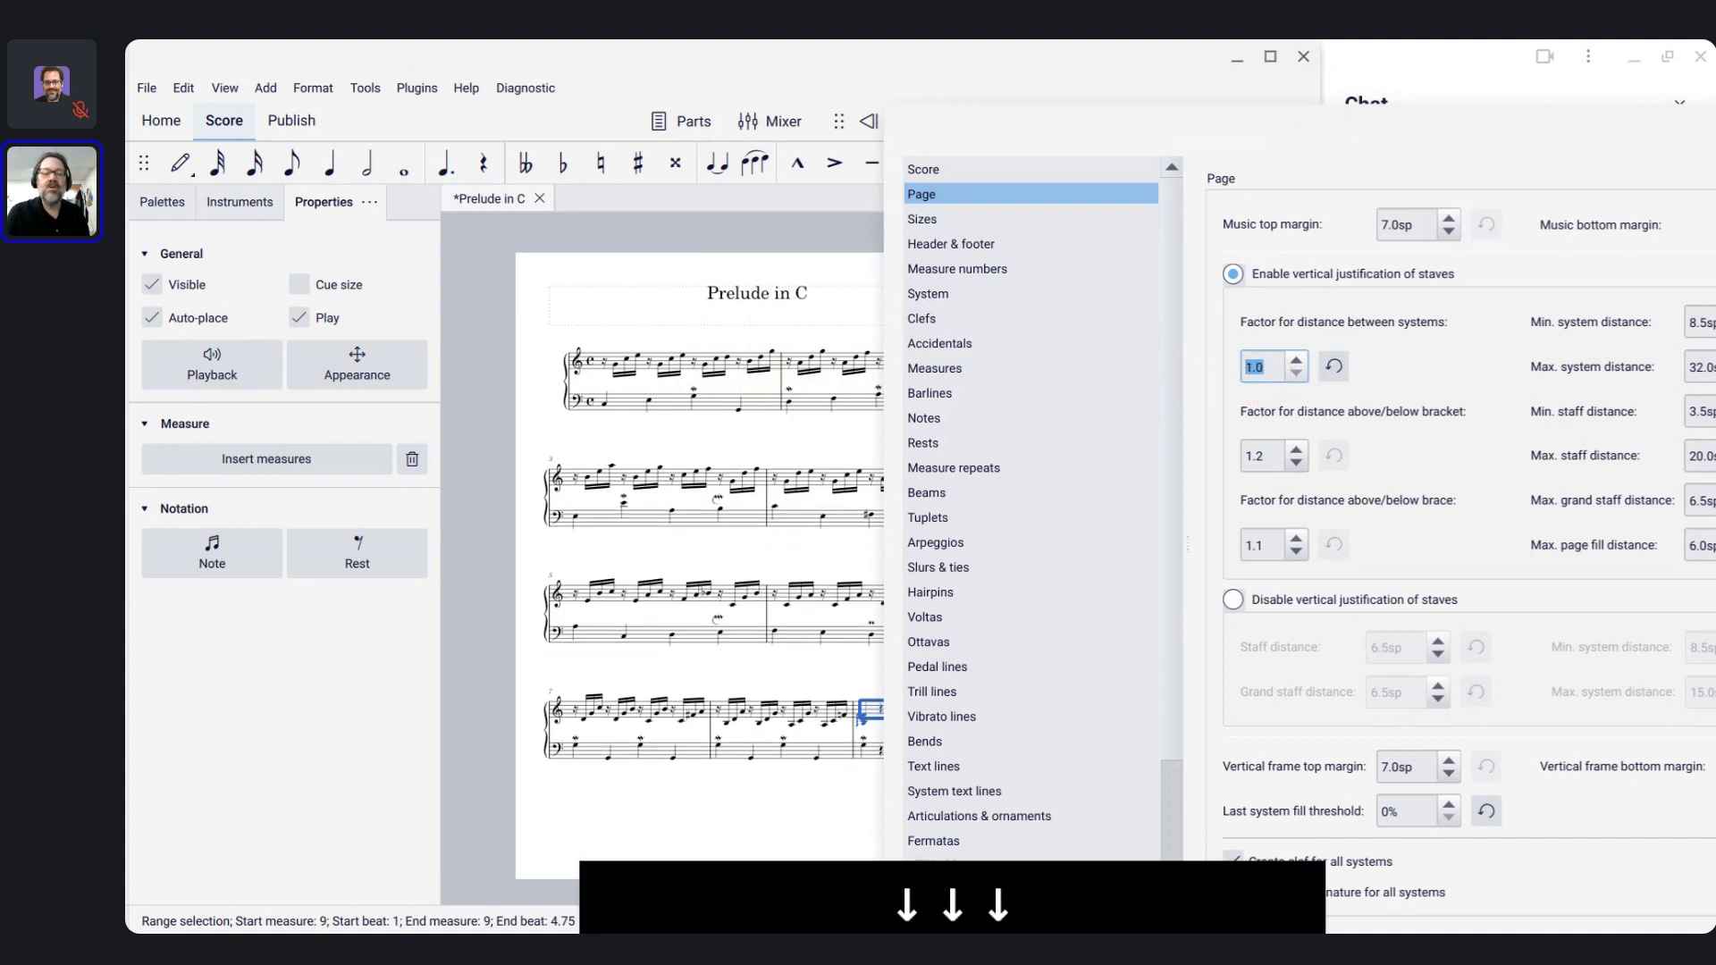
key("Up")
key("Up")
key("Up")
key("Up")
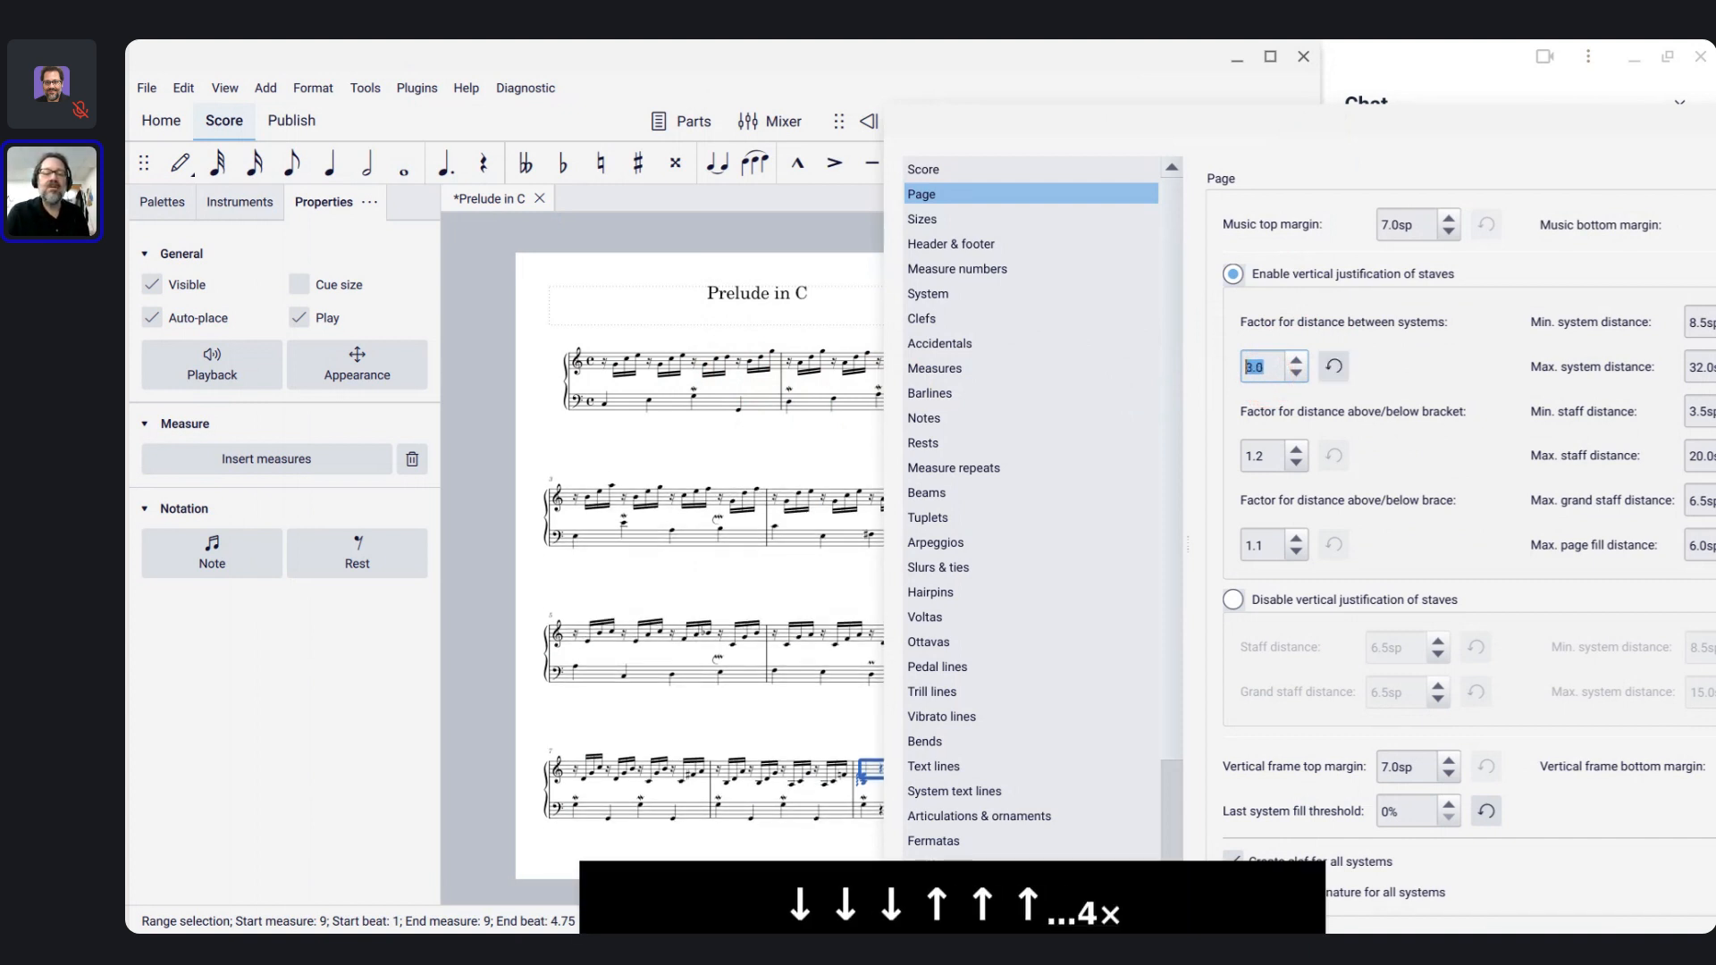
key("Up")
key("Up")
key("Down")
key("Down")
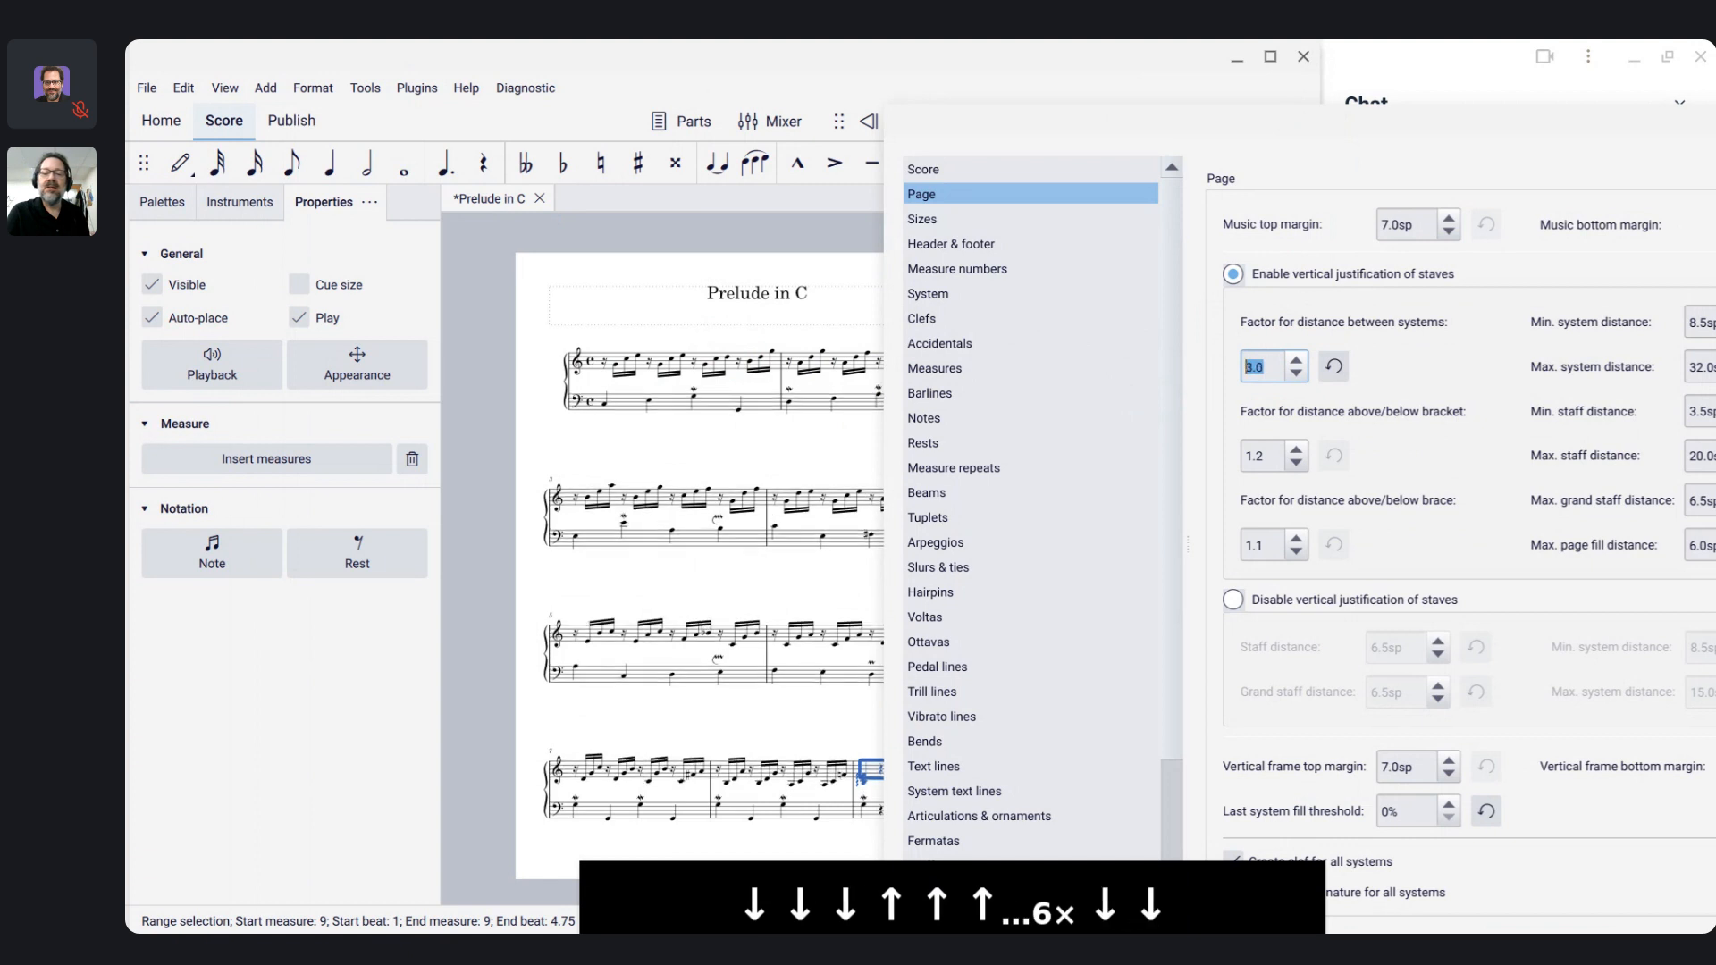
key("Down")
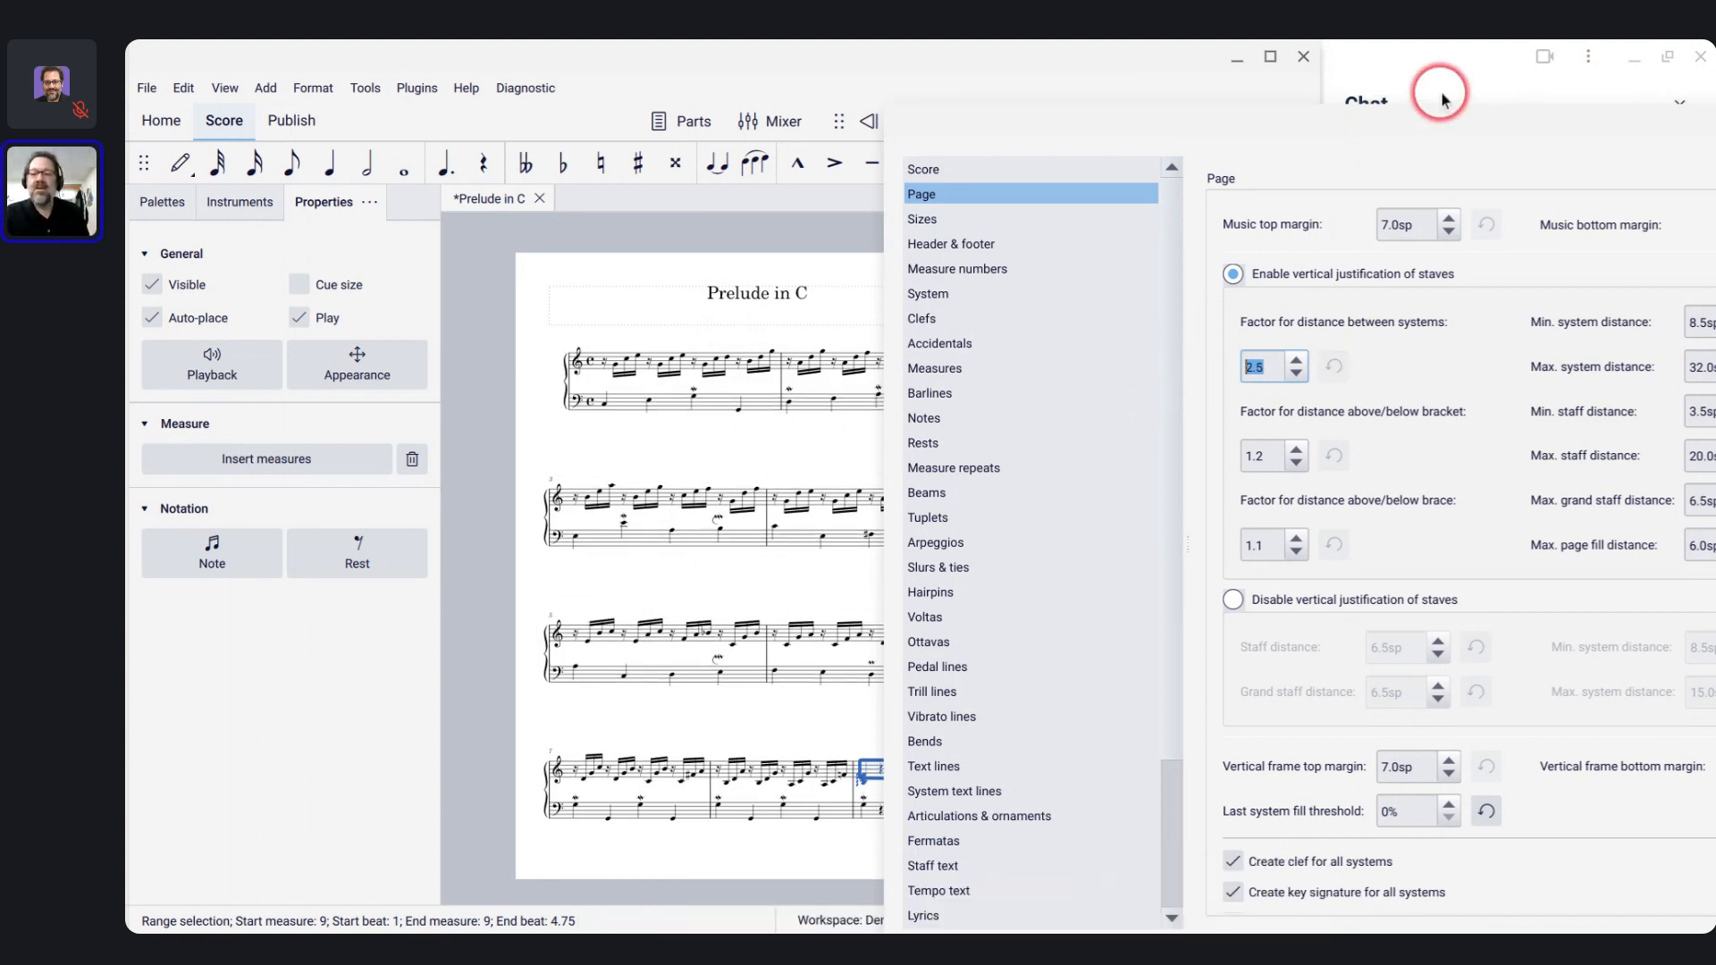
Step: Set the minimum staff distance for vertical justification to 7.0sp
left_click_drag(1436, 129, 1240, 118)
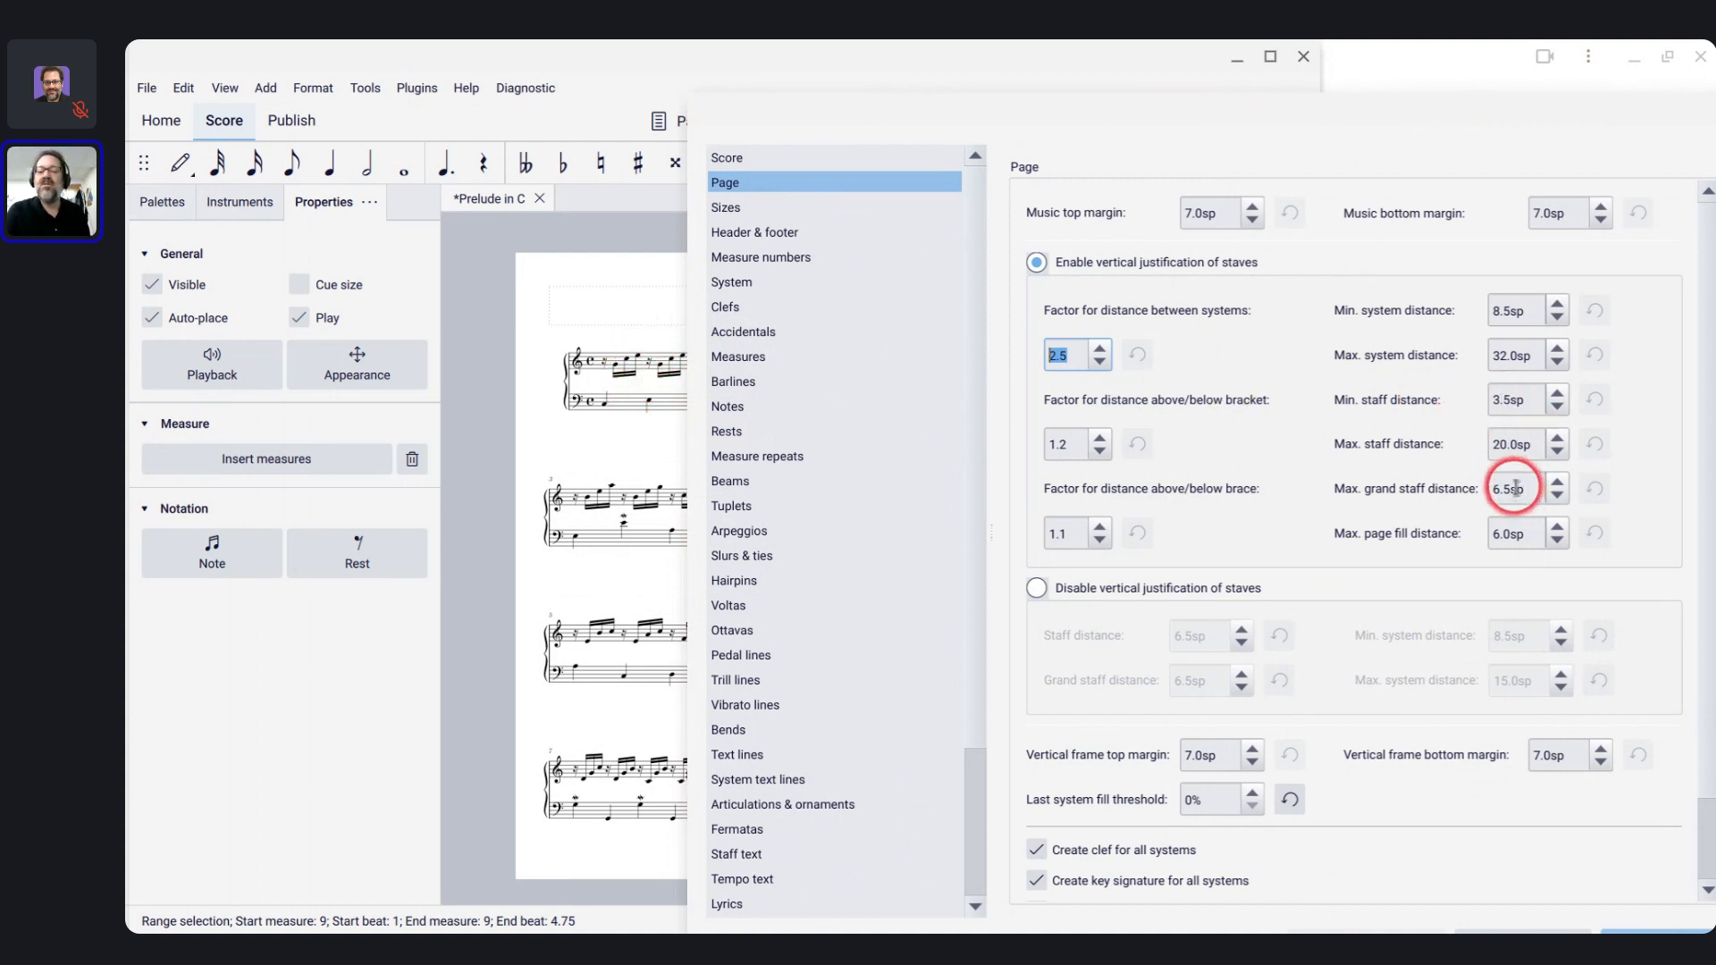
left_click(1519, 400)
key("Up")
key("Up")
key("Up")
key("Up")
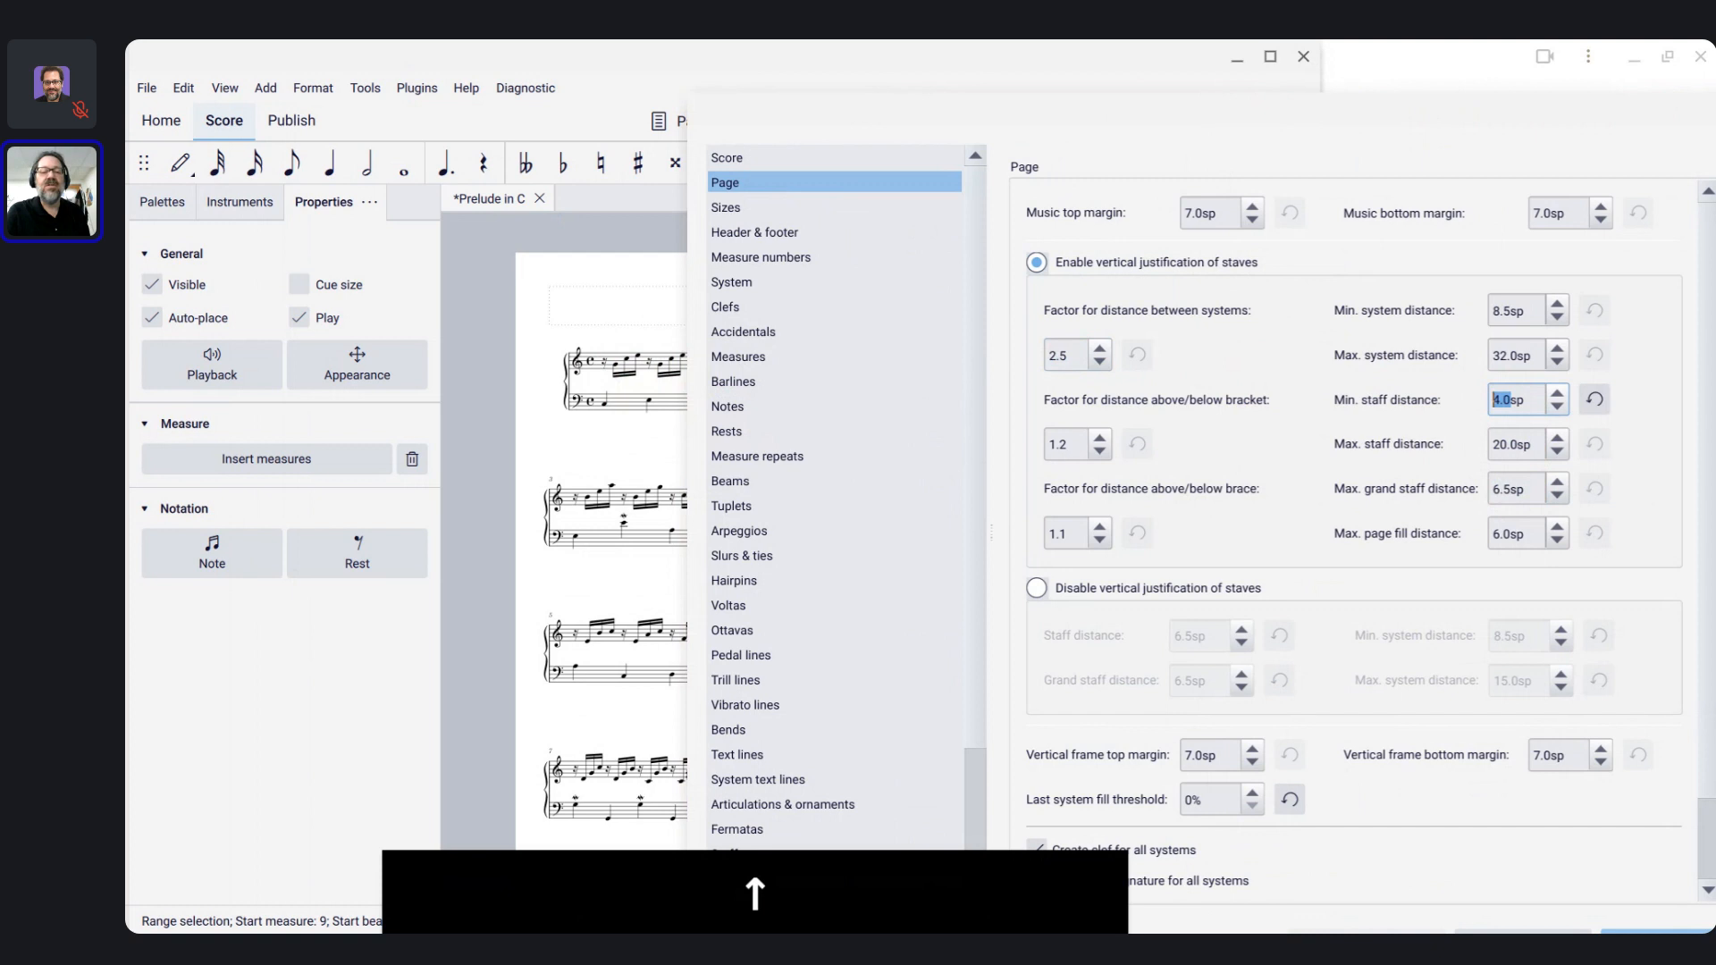
key("Up")
key("Up")
key("Down")
key("Down")
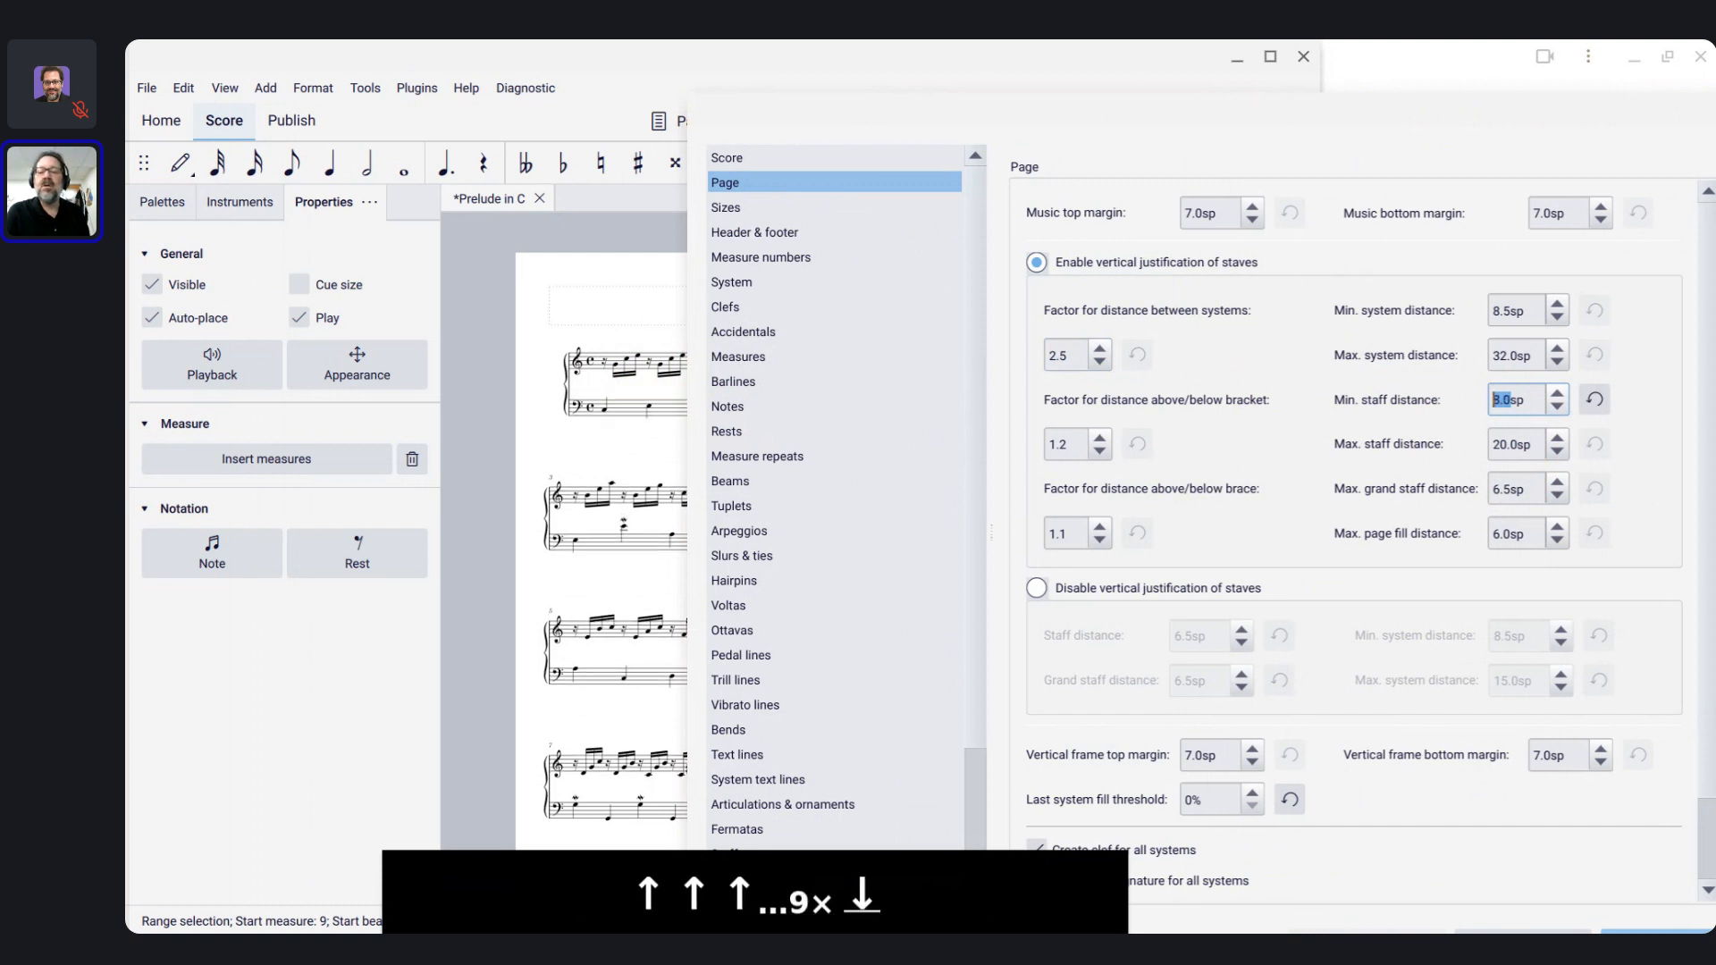
key("Tab")
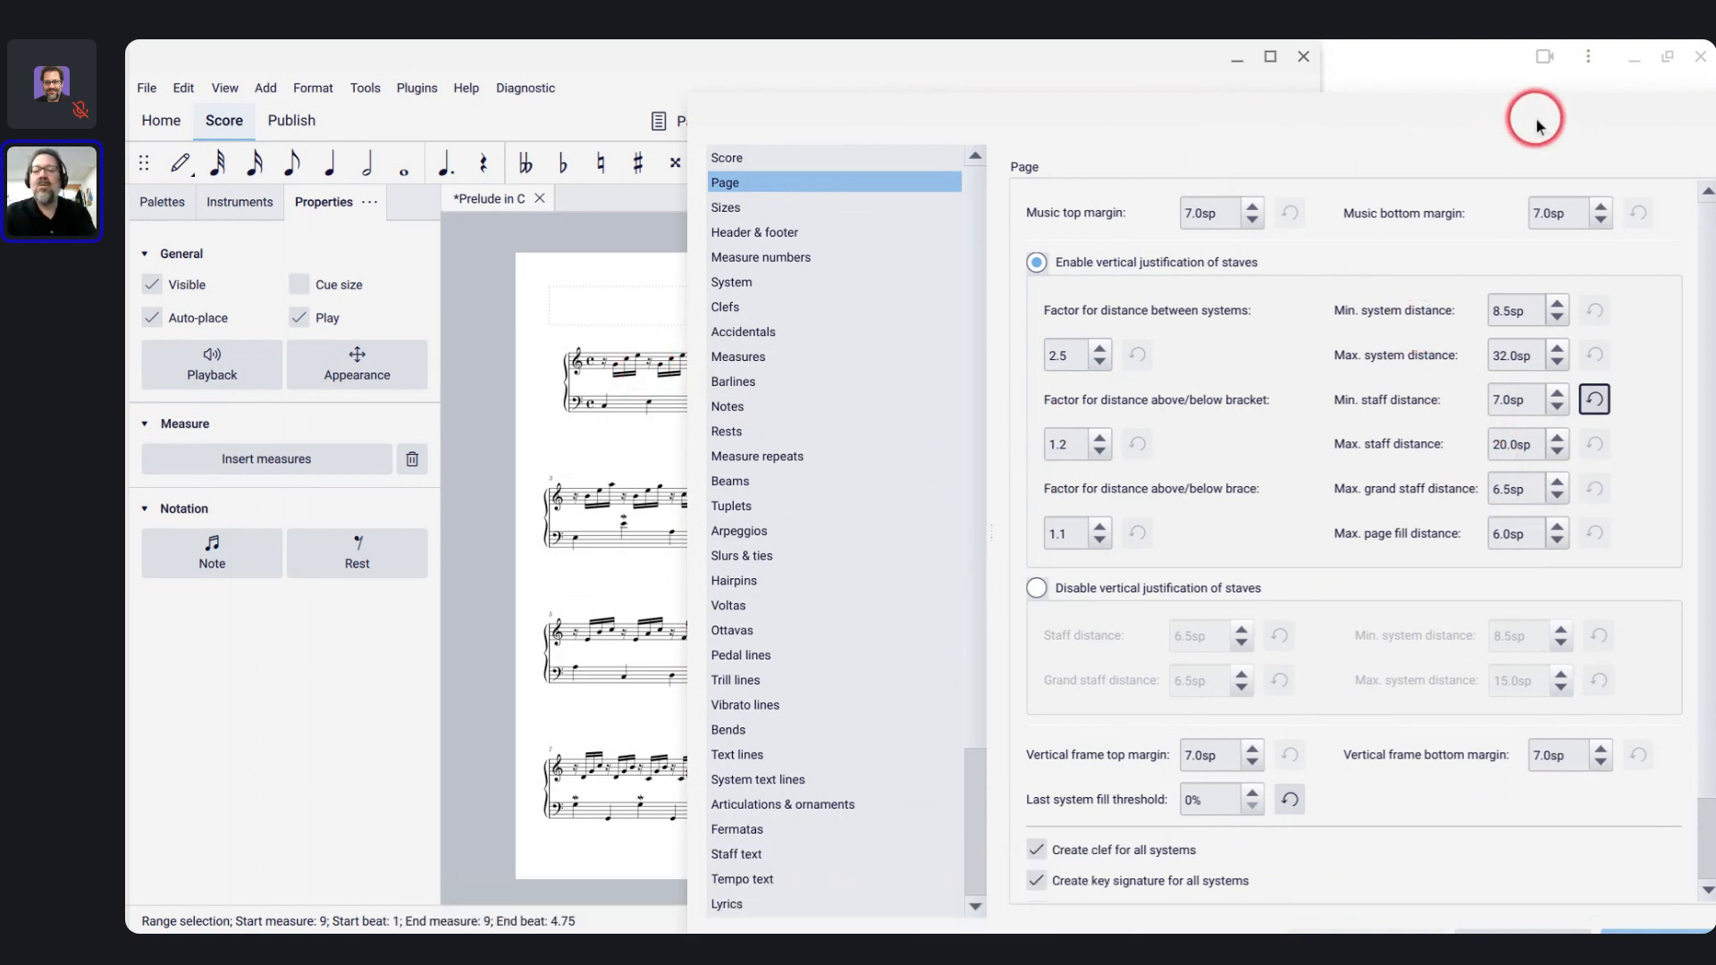
Step: Close the page style settings without applying anything further and play back the MuseScore Cafe 42 score in its MuseScore window
key("Escape")
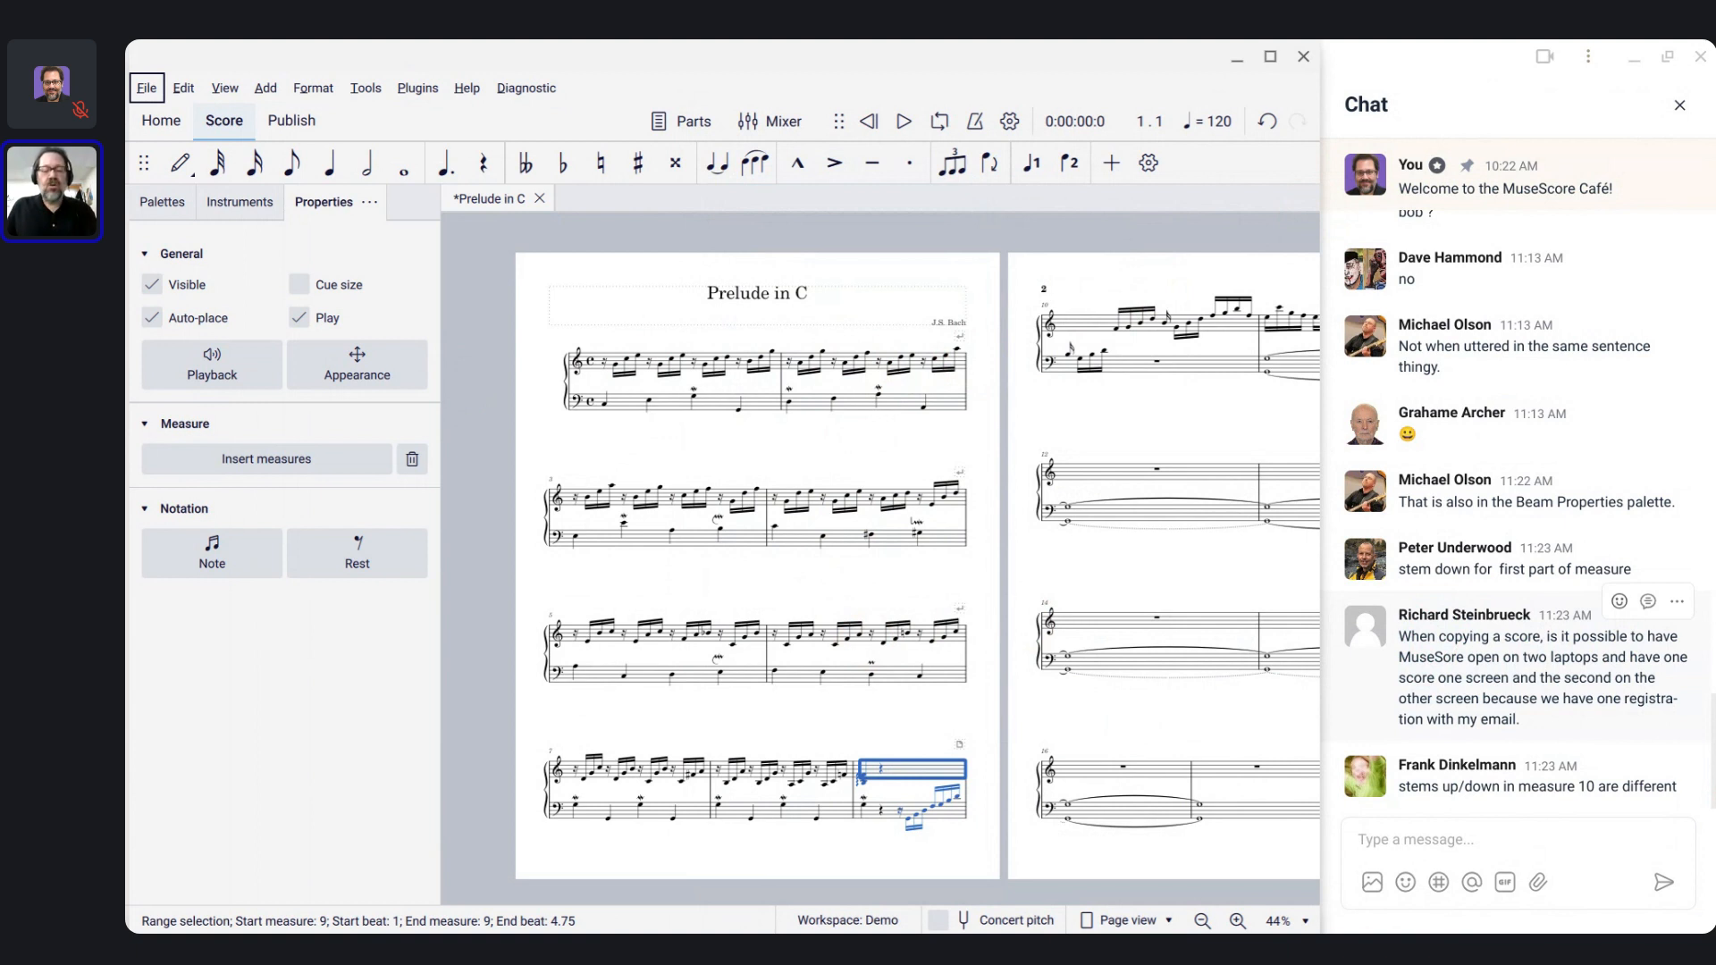
key("alt+Tab")
key("alt+Tab")
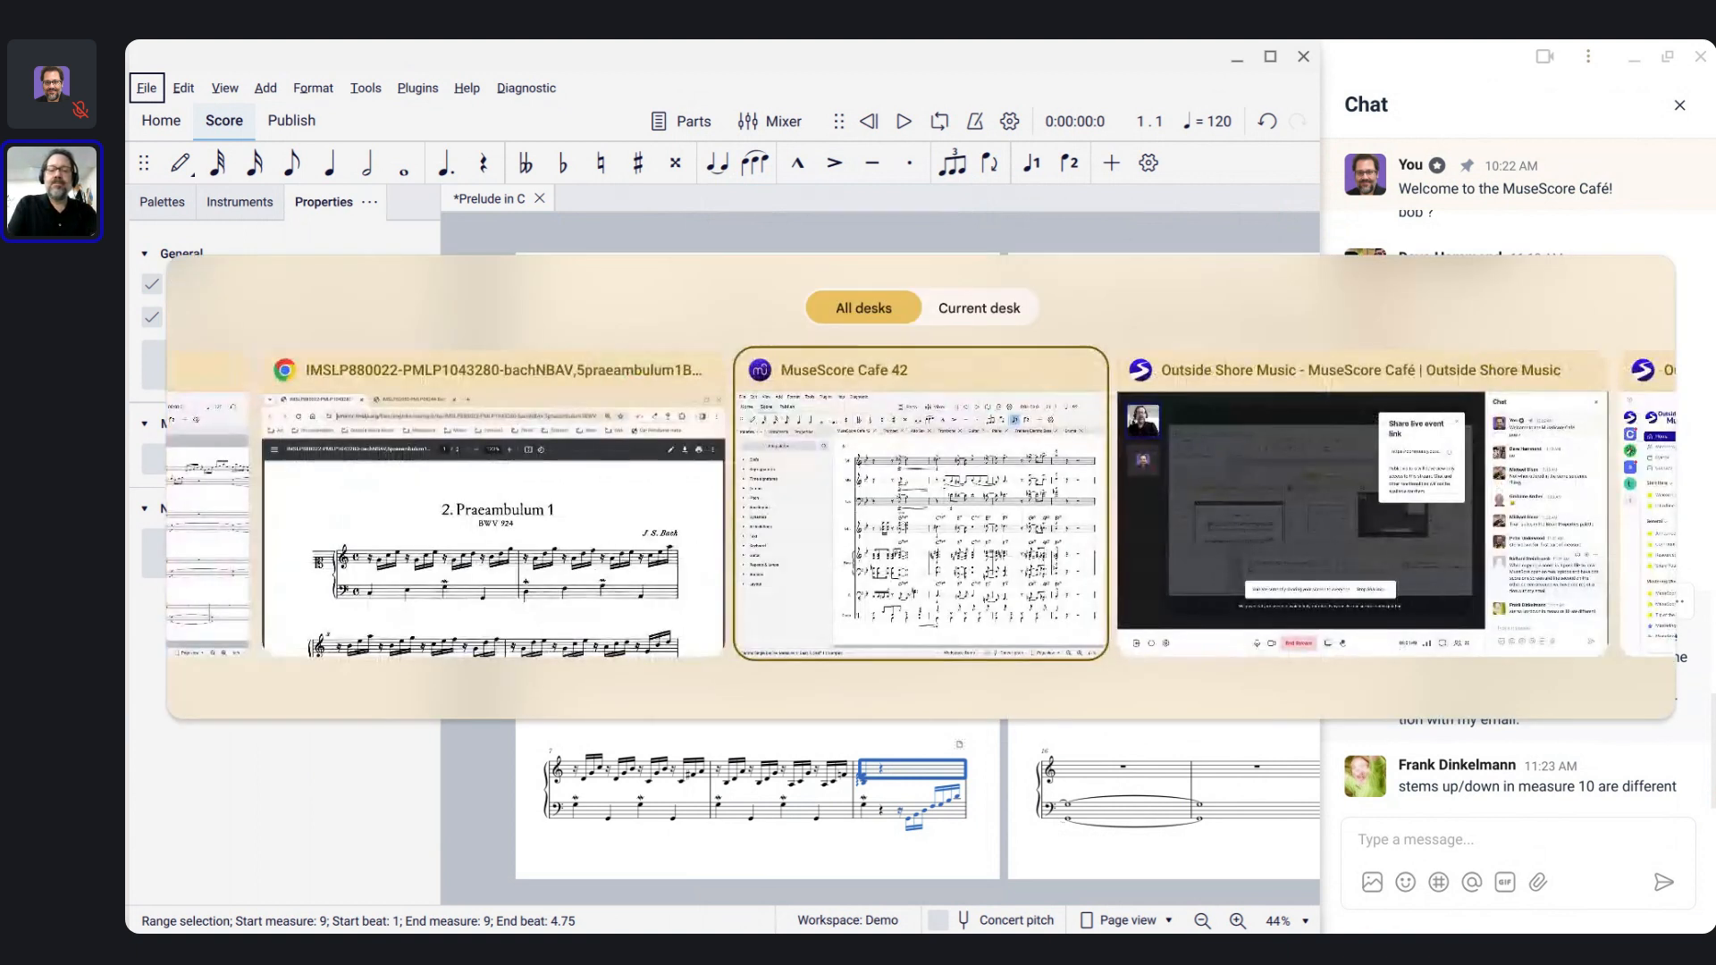
key("space")
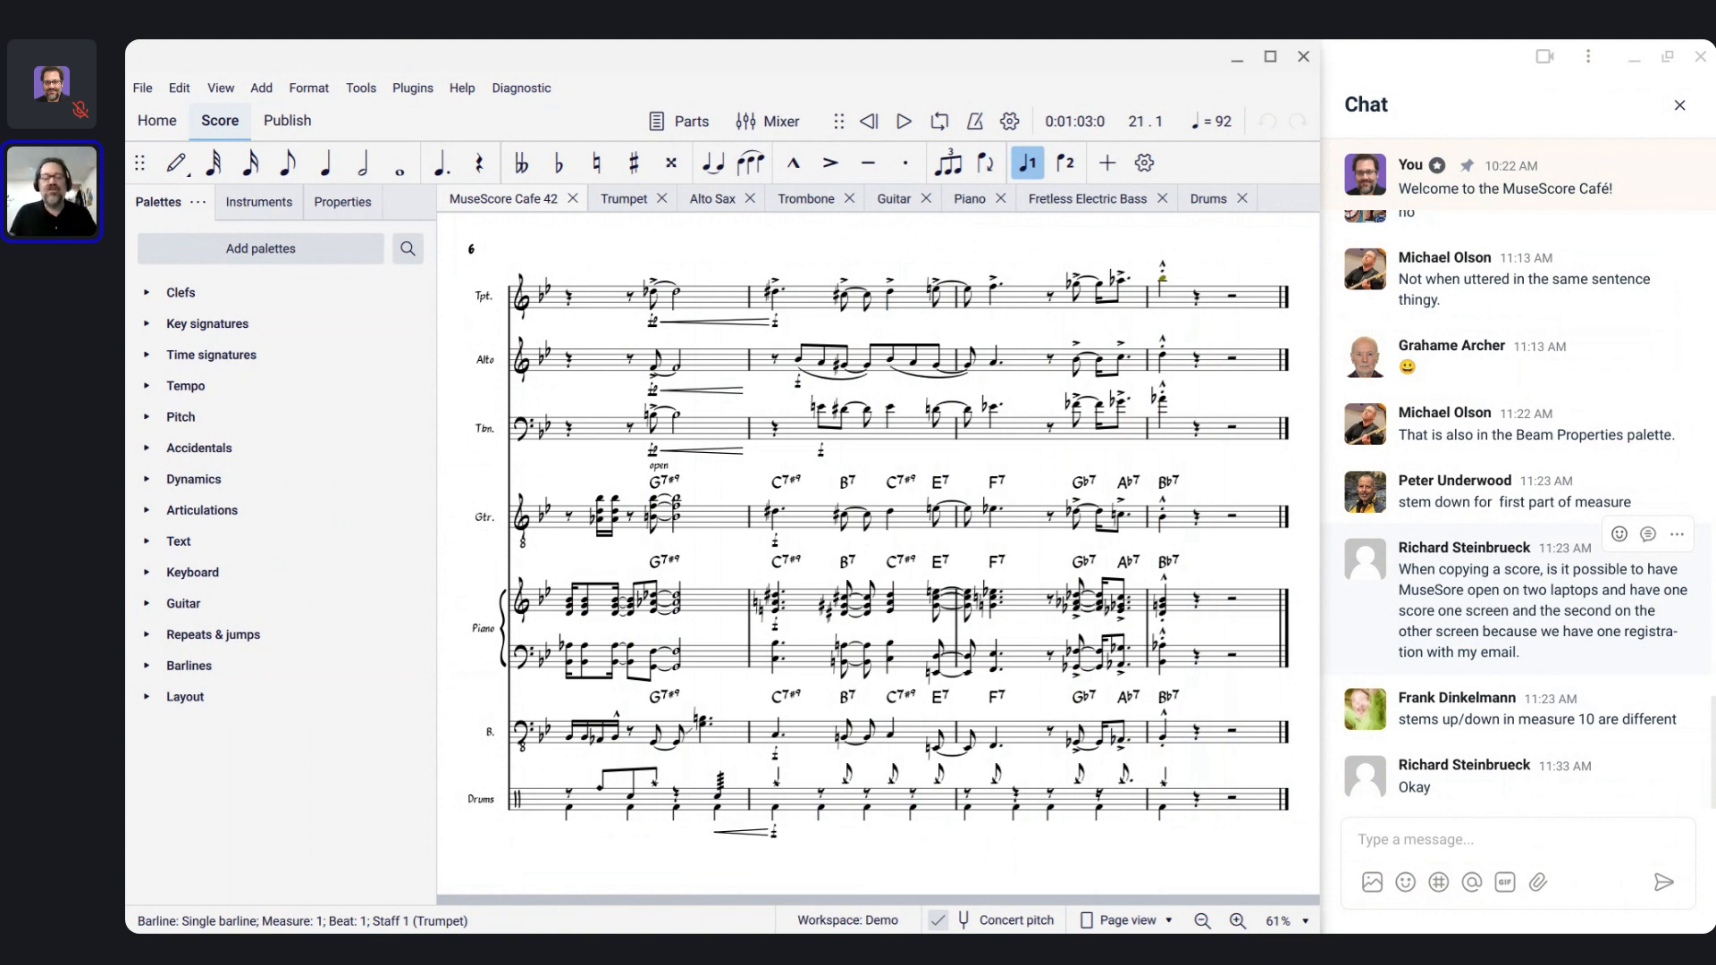
Step: Switch to the Outside Shore Music live event window and end the stream for all participants
key("alt+Tab")
key("alt+Tab")
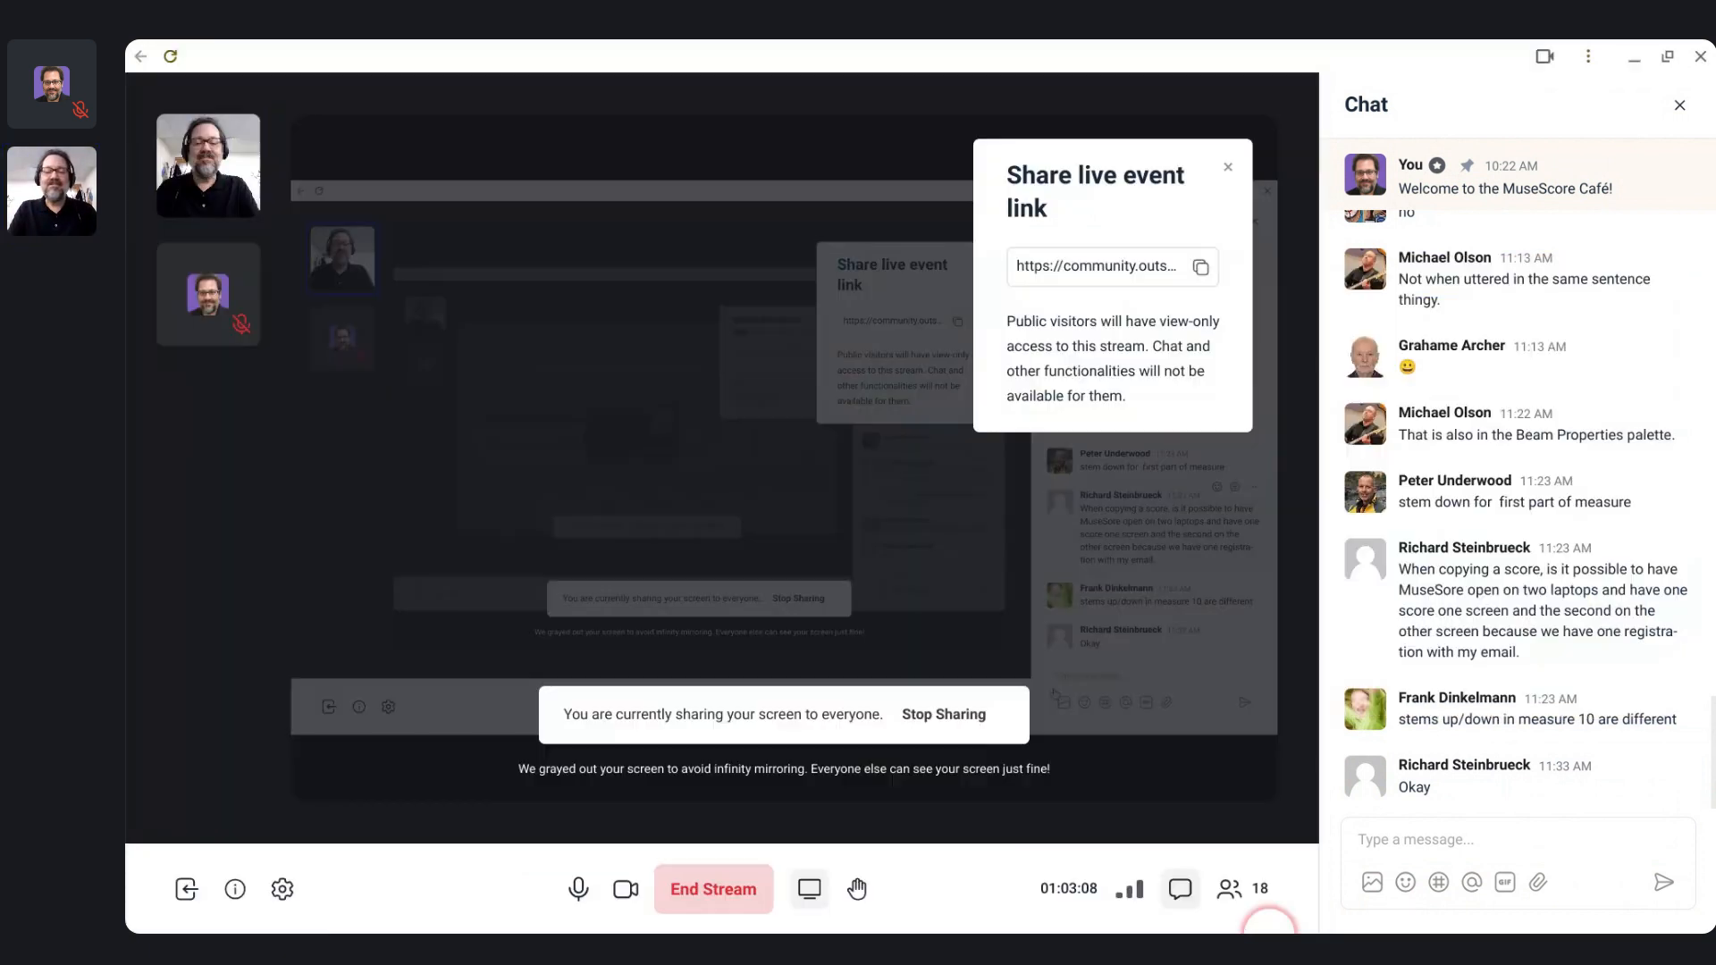
left_click(682, 897)
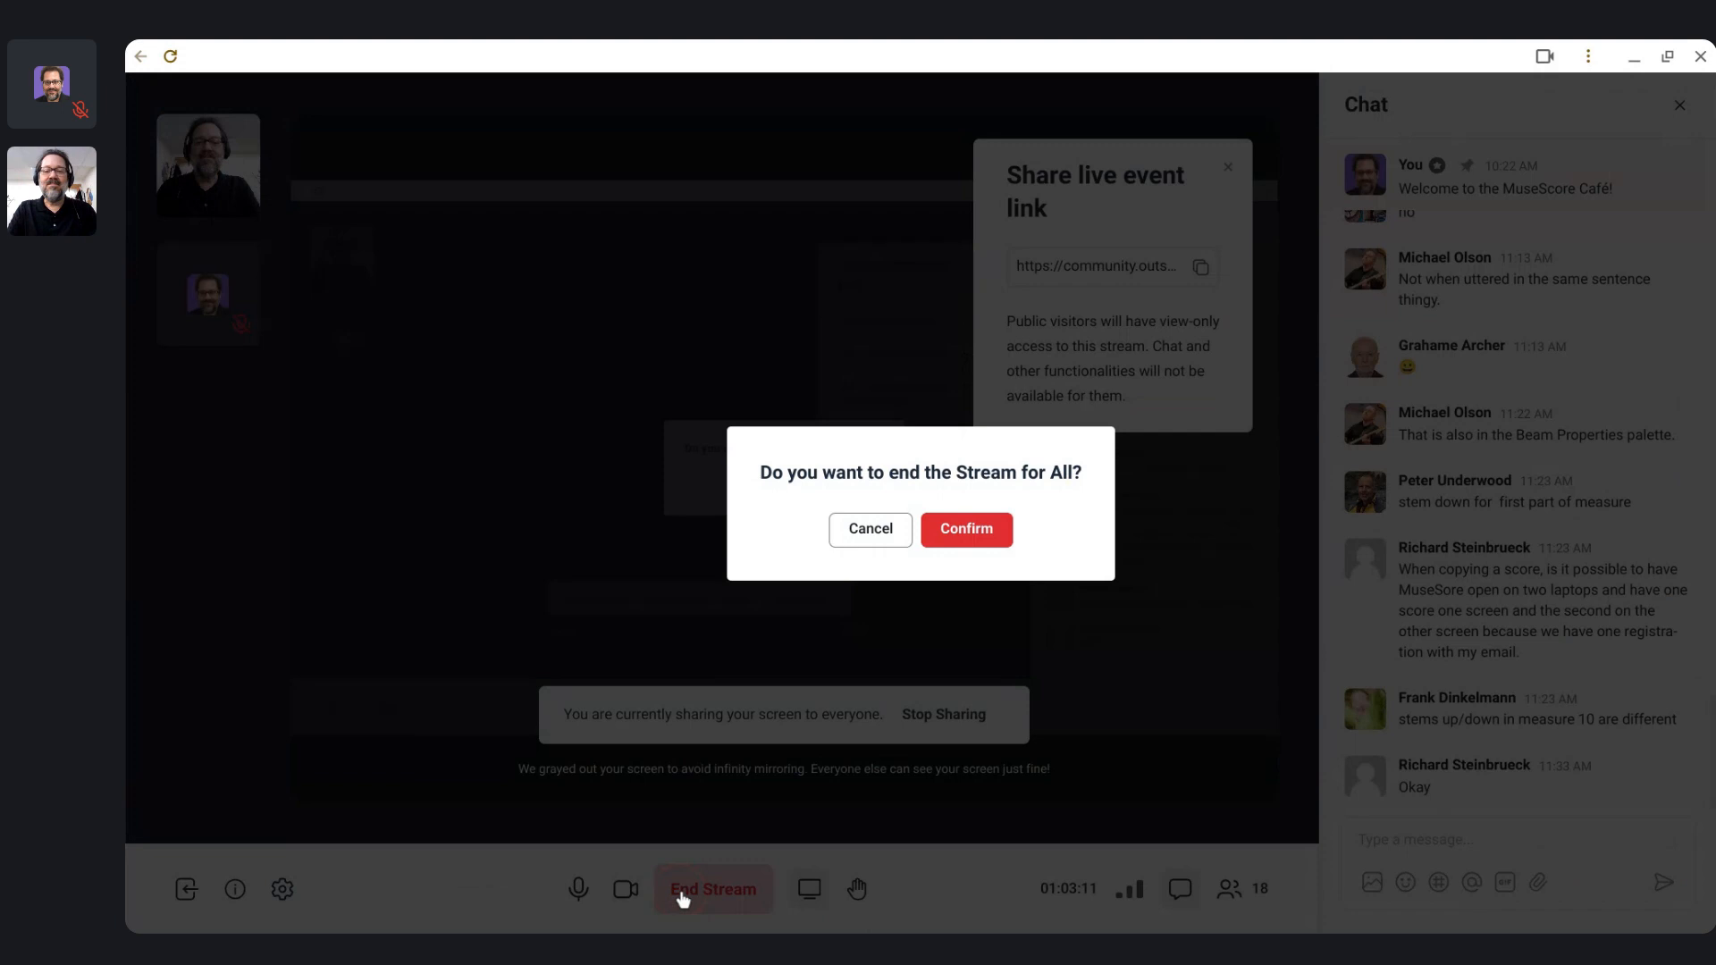
left_click(969, 526)
left_click(943, 537)
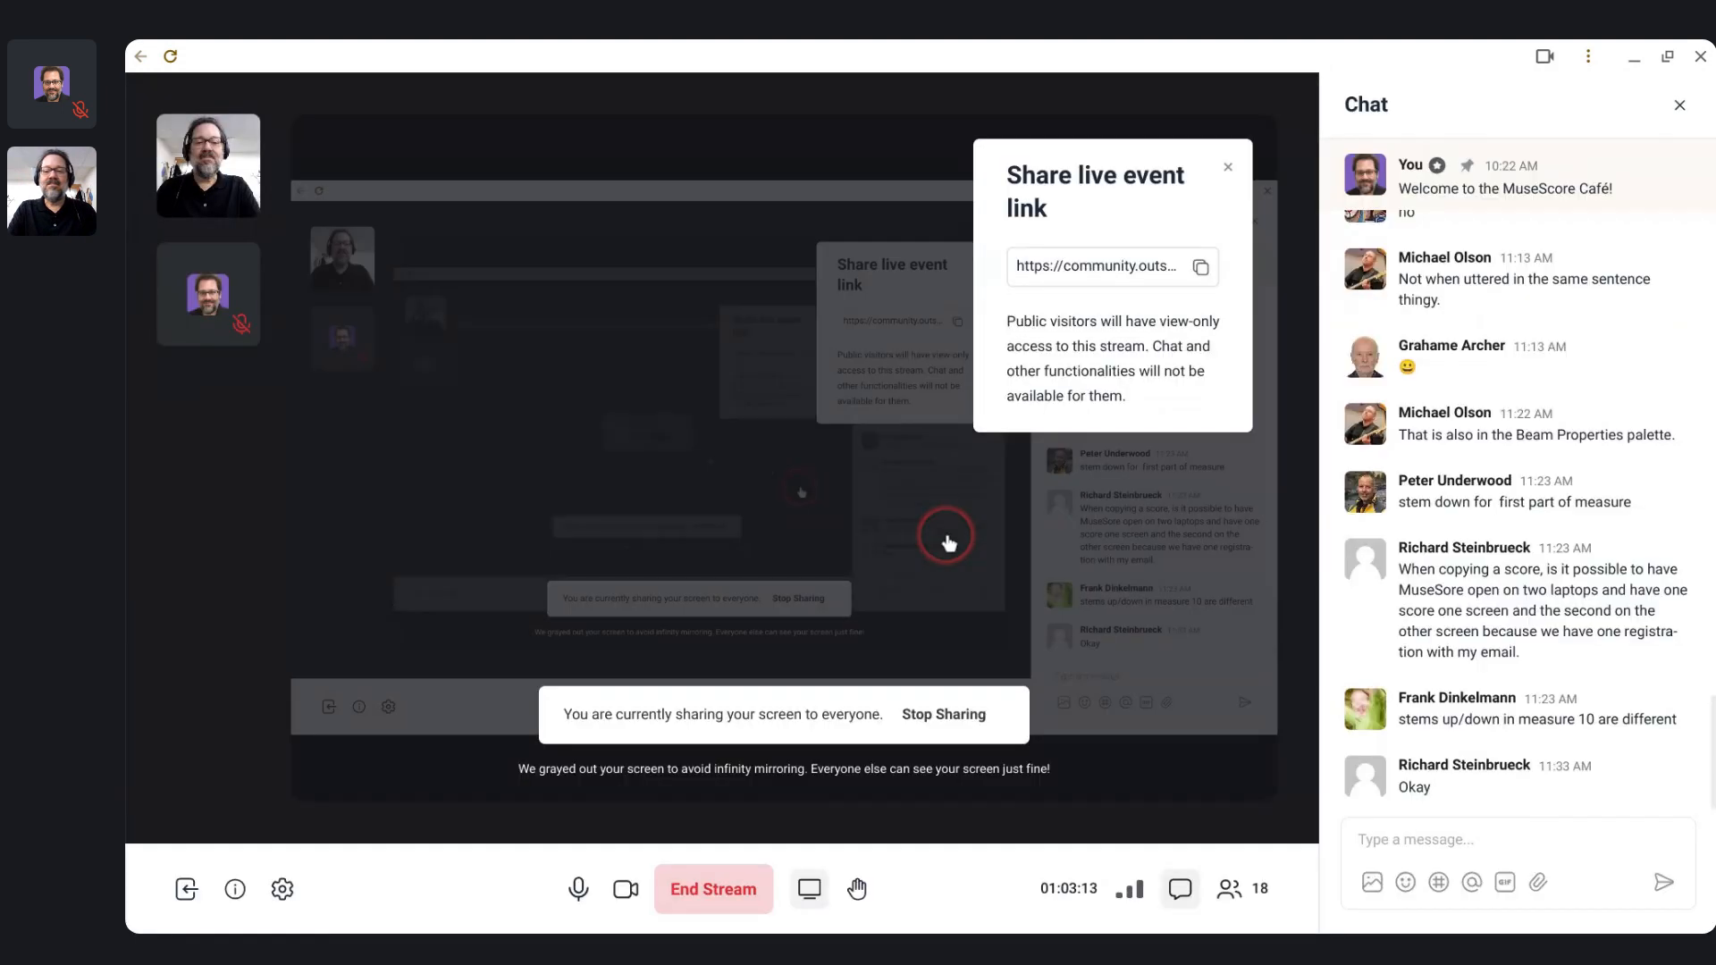